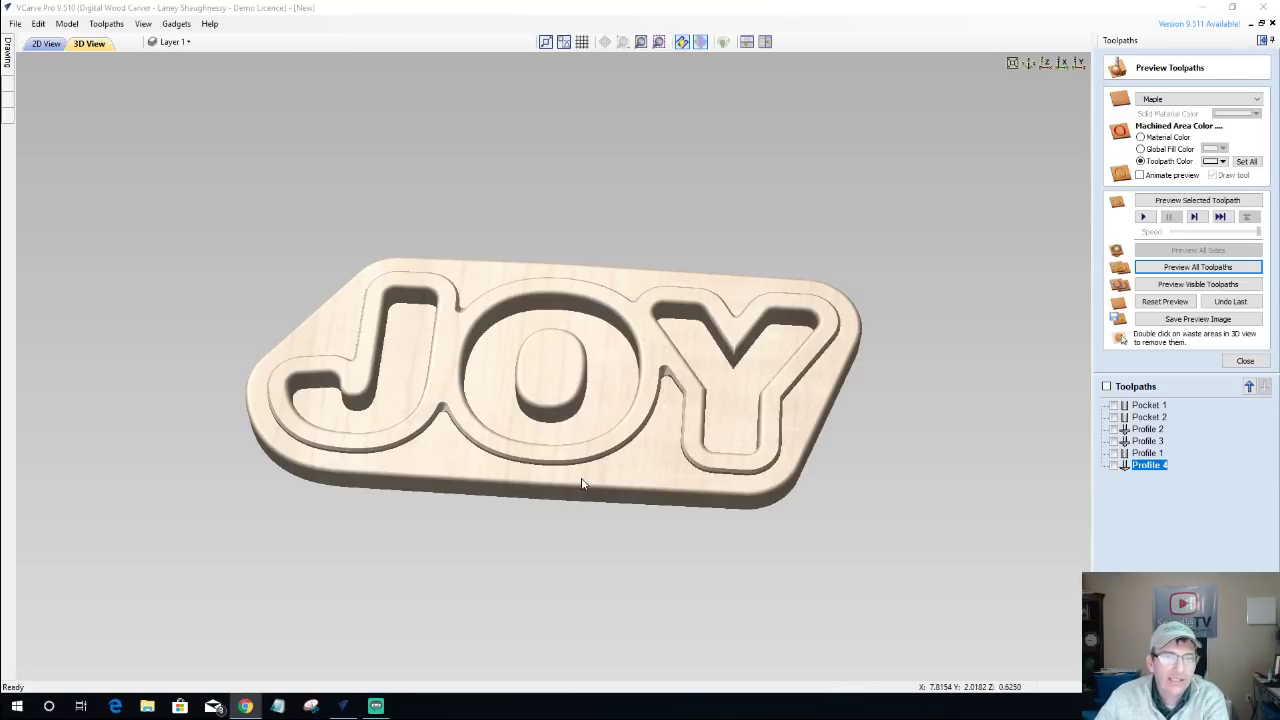
Remove the waste areas around the O and atop the Y, then tilt the preview top-down.
double_click(642, 422)
double_click(641, 438)
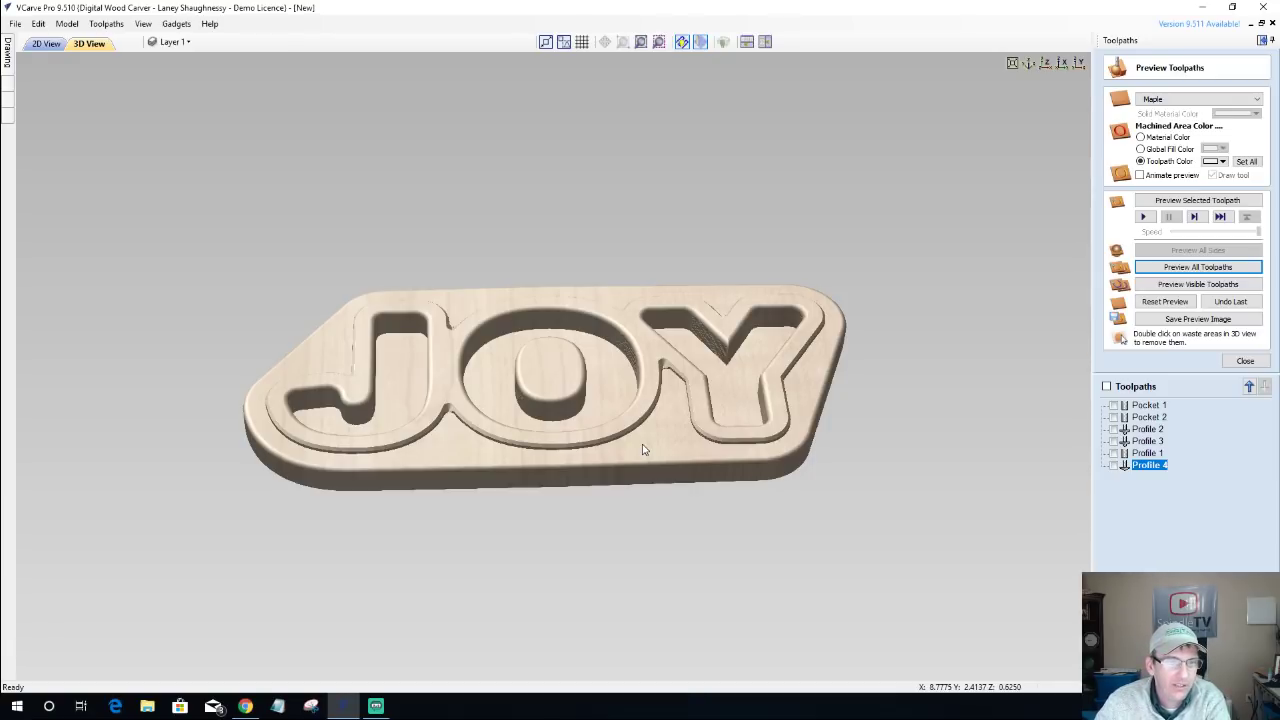
drag(643, 507, 649, 480)
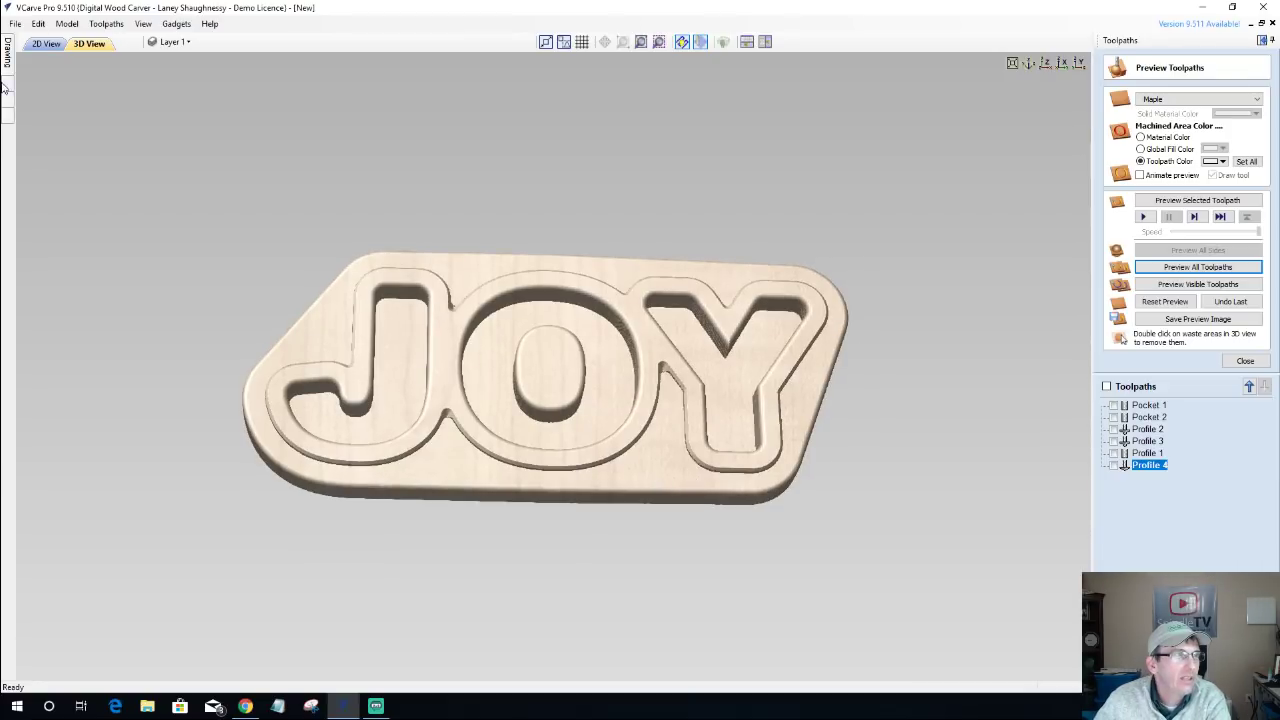
In the zoomed-out 2D view, move all JOY vectors onto a new hidden layer named Joy.
click(46, 44)
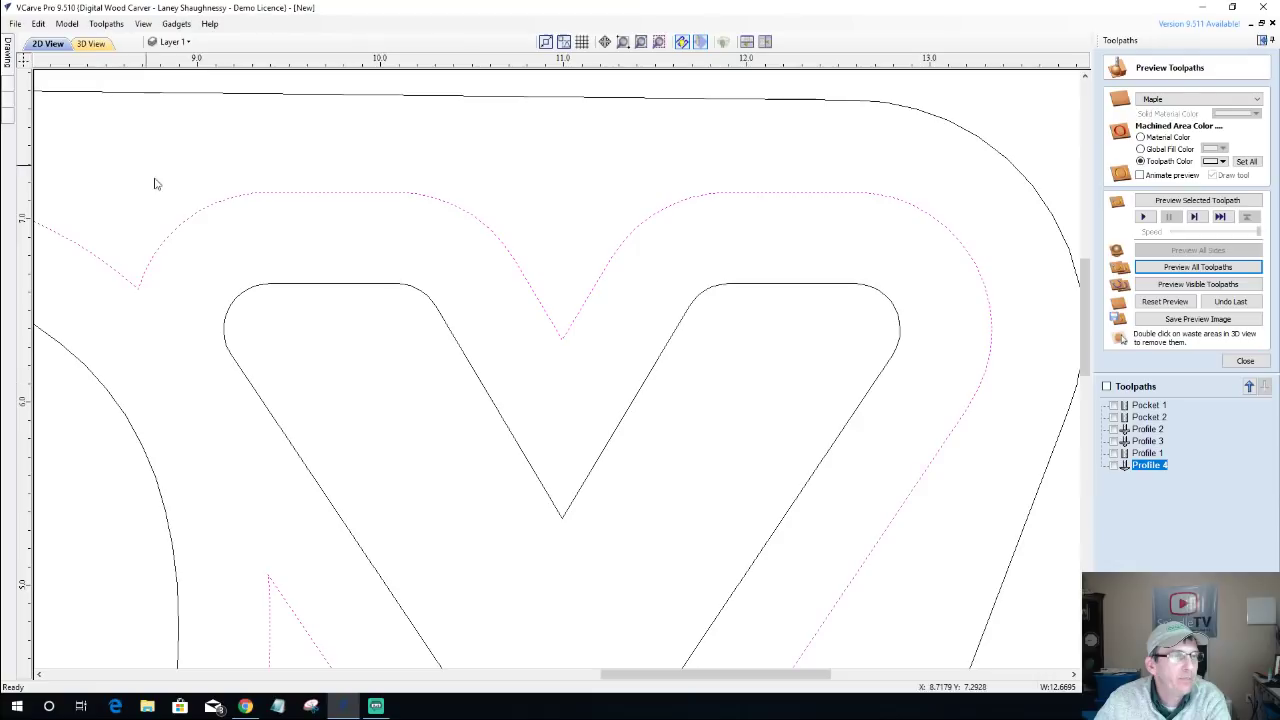
key(F6)
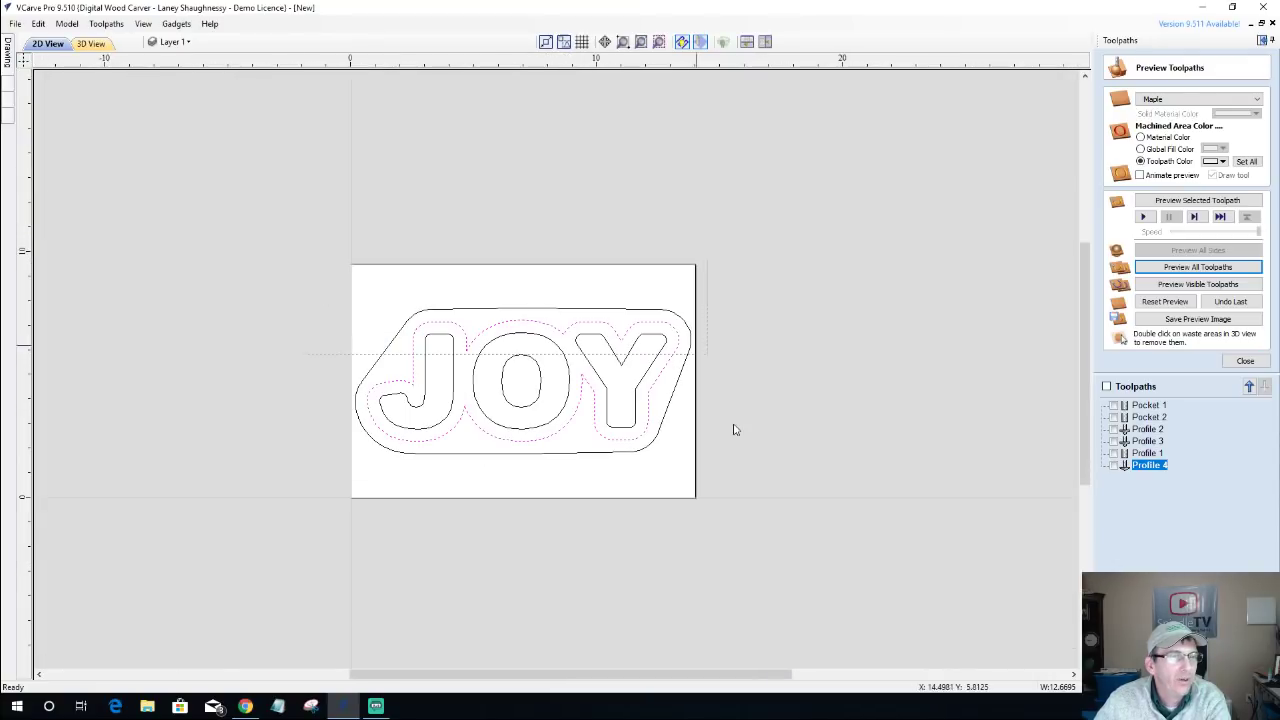
click(489, 329)
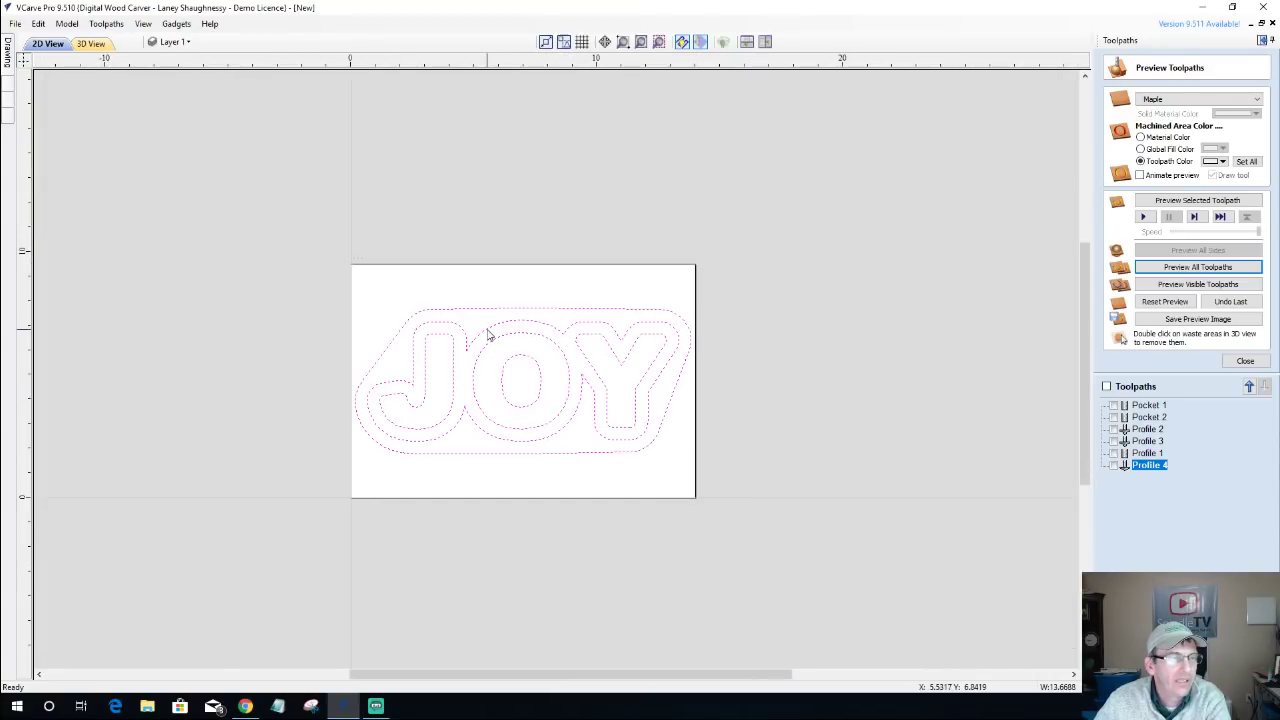
right_click(489, 335)
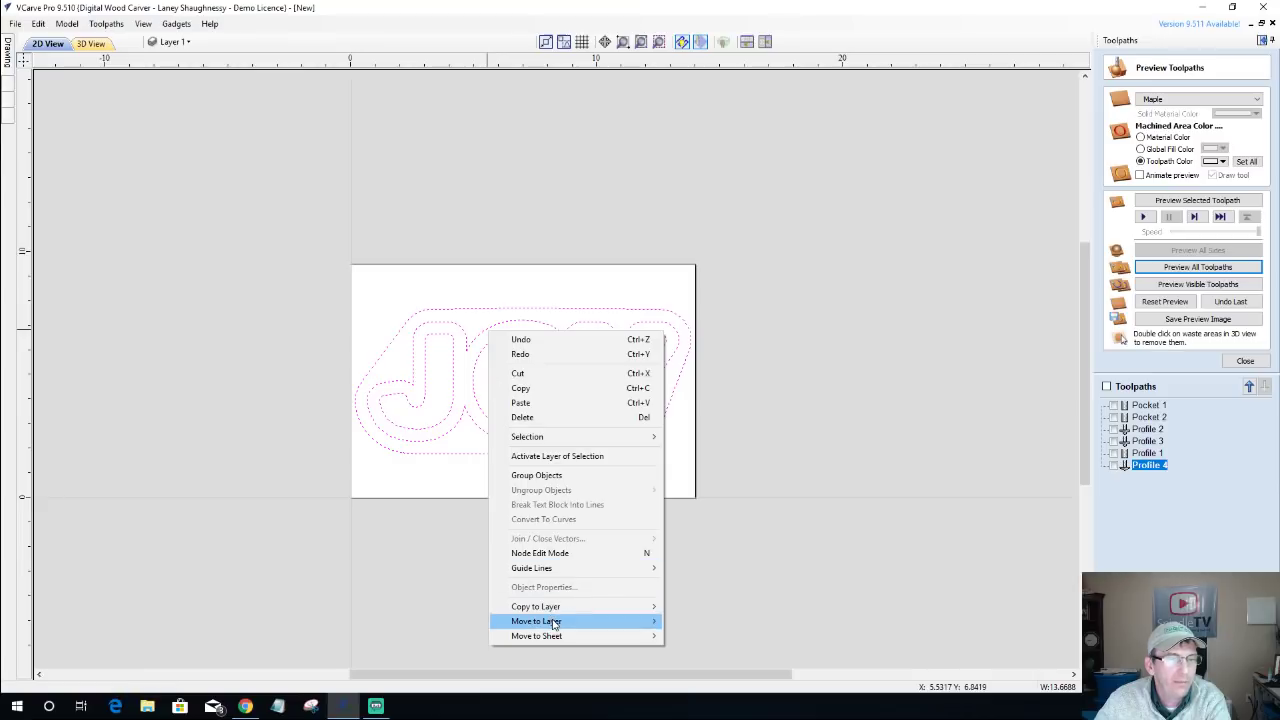
mouse_move(555, 625)
click(690, 643)
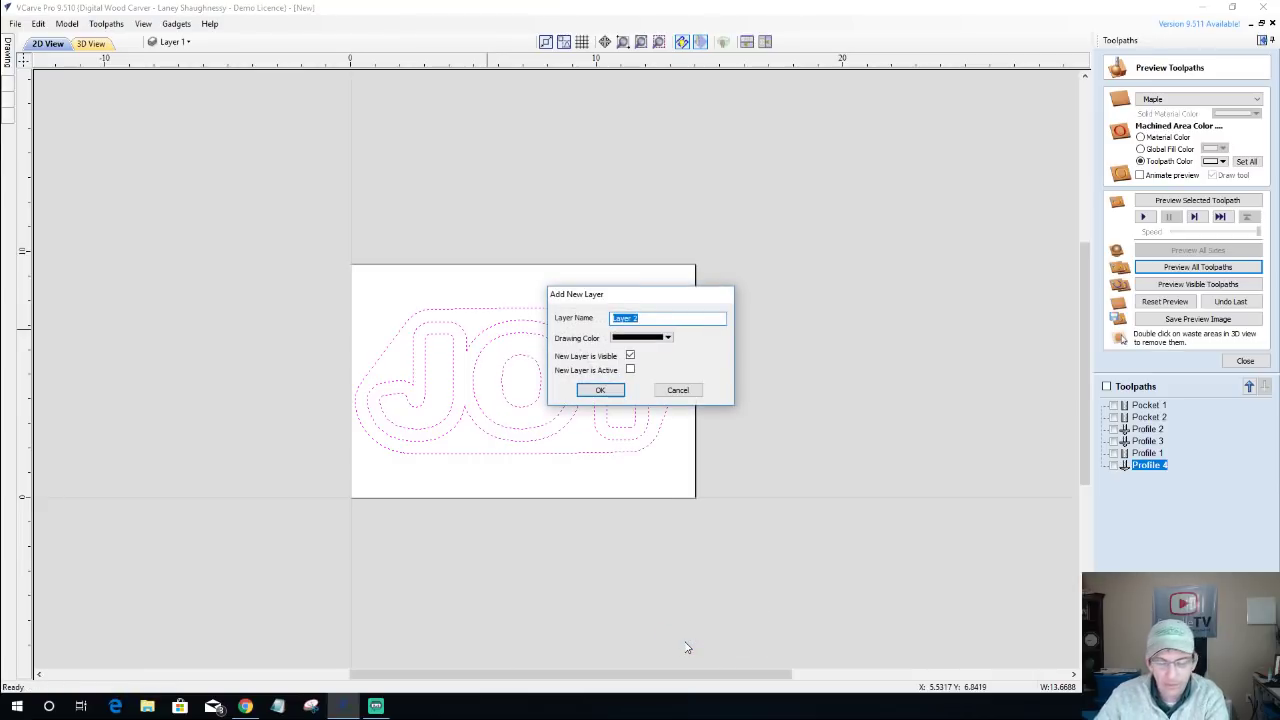
text(Joy)
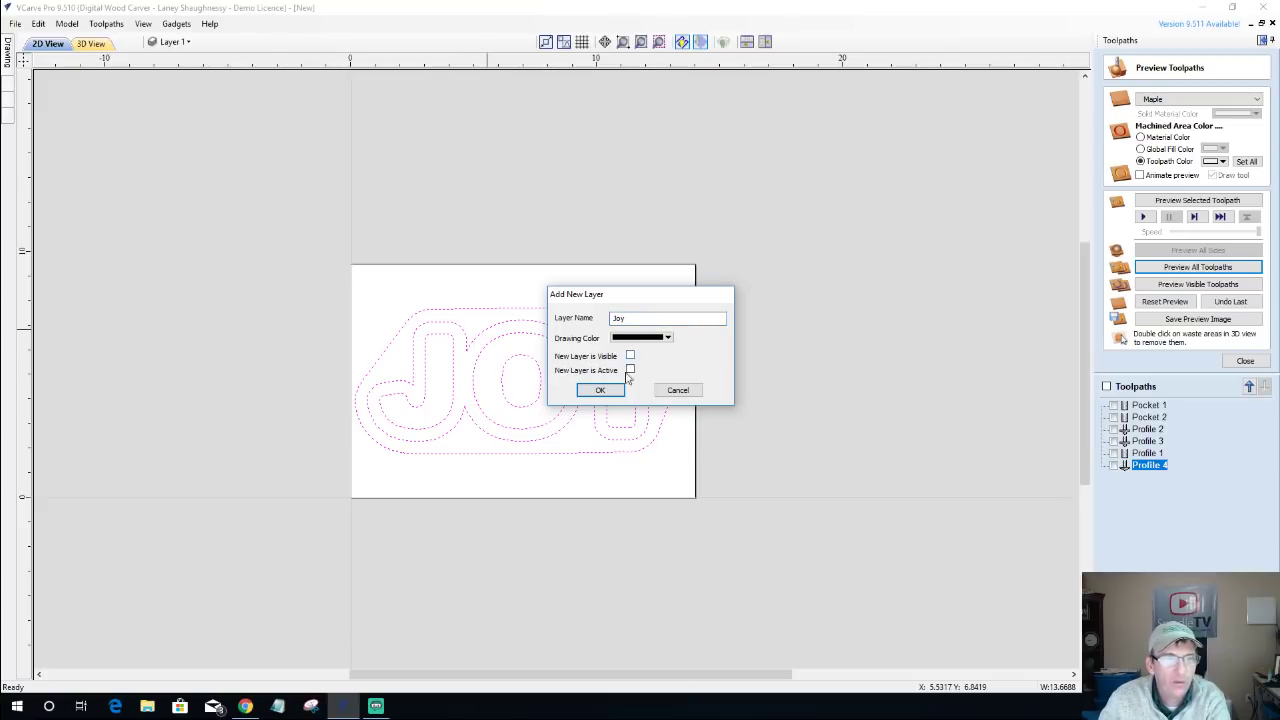
click(601, 391)
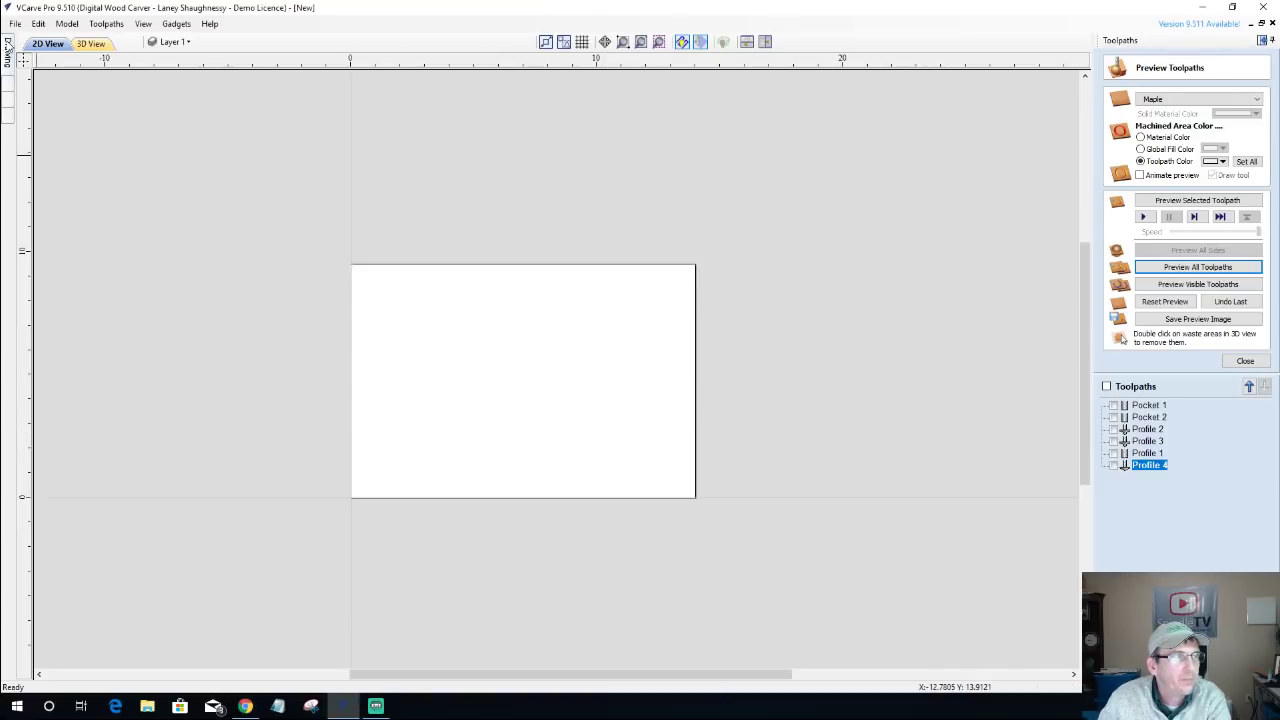
In Job Setup, keep the width at 14.0 and set the height to 12.
mouse_move(7, 46)
click(33, 95)
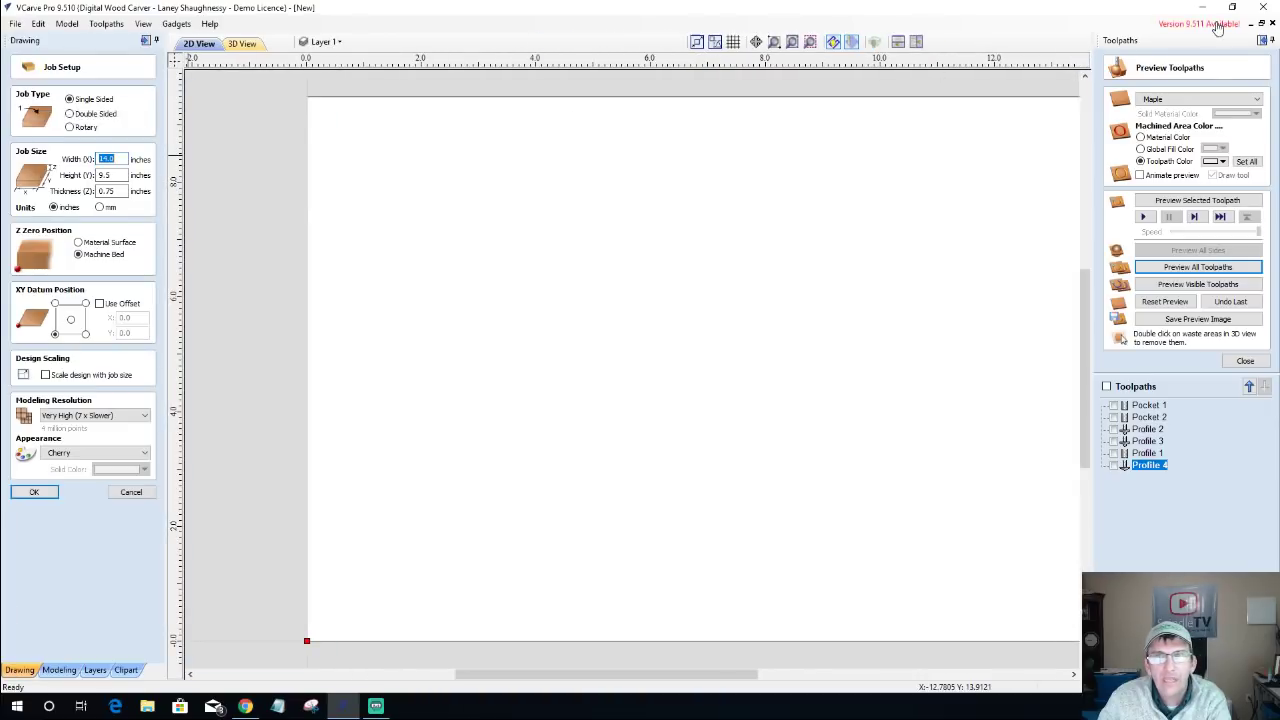
click(1263, 42)
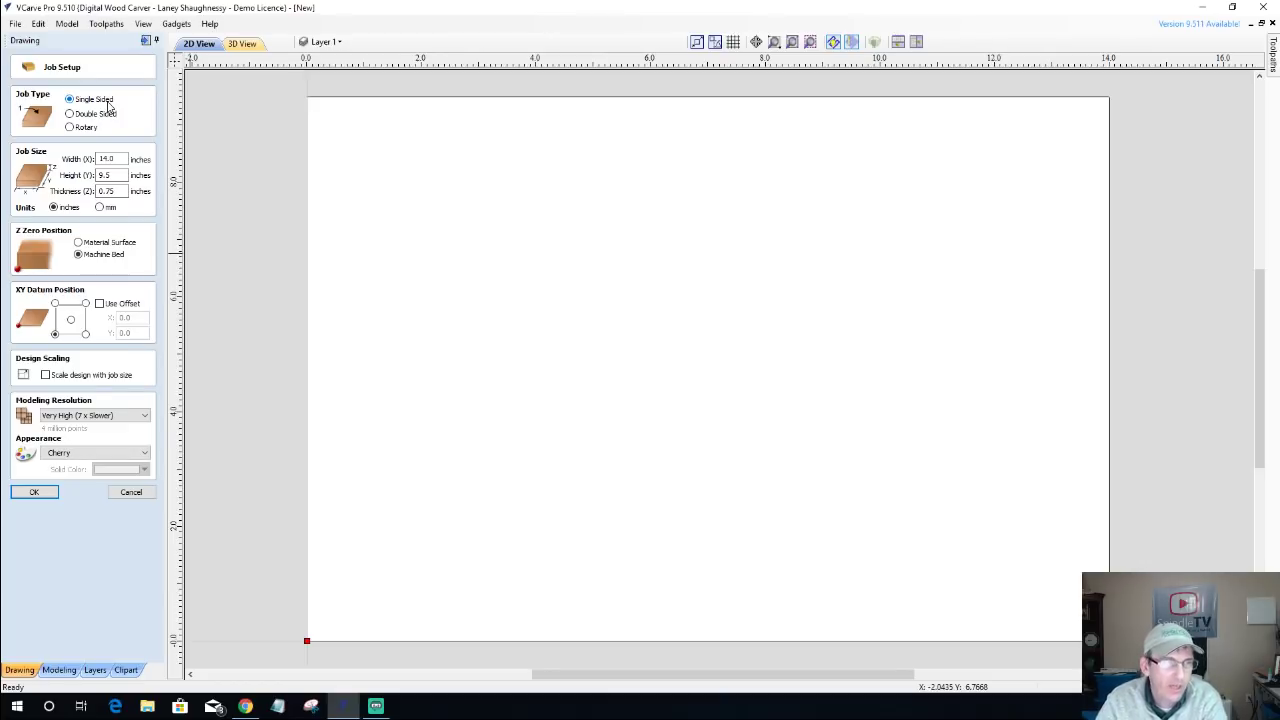
double_click(108, 159)
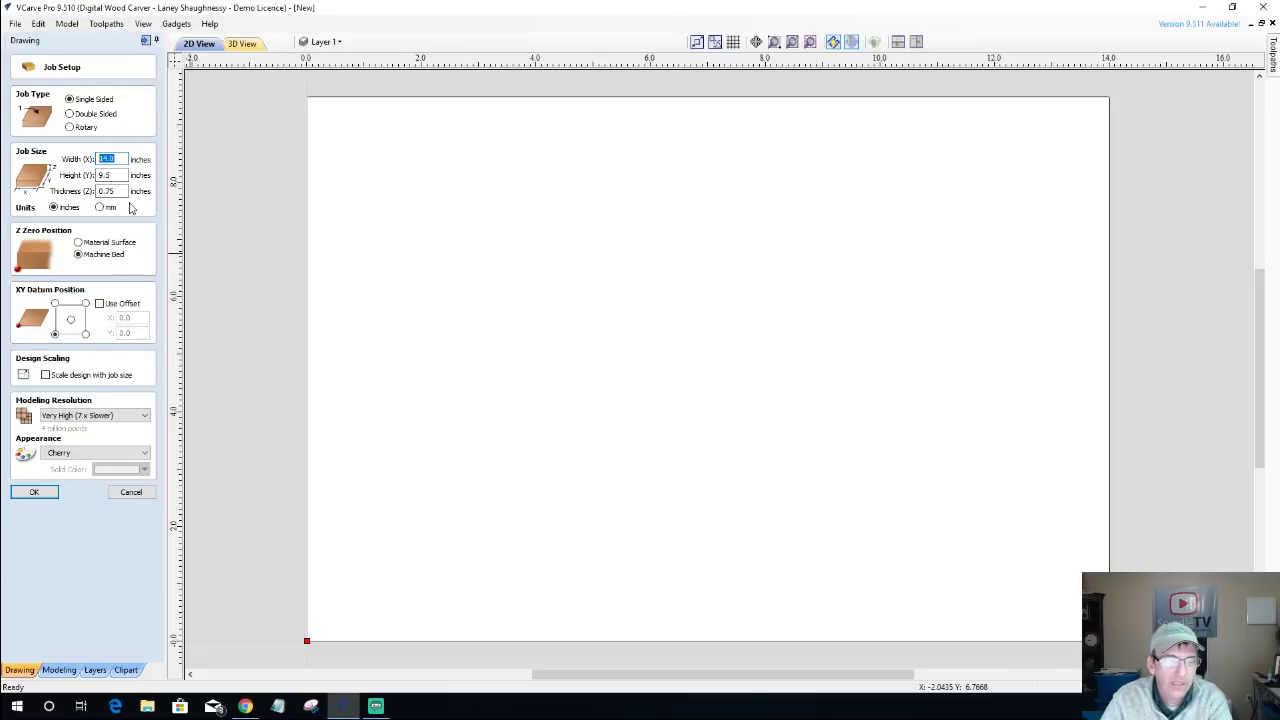
key(Tab)
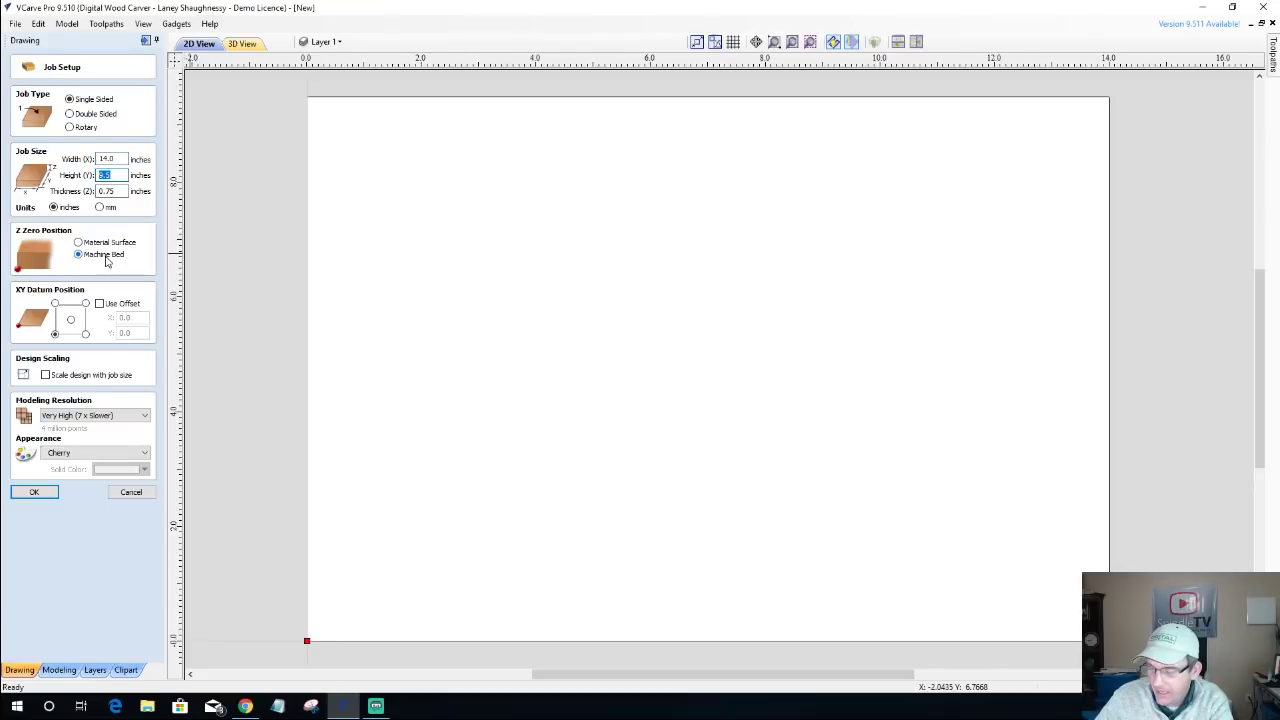
text(12)
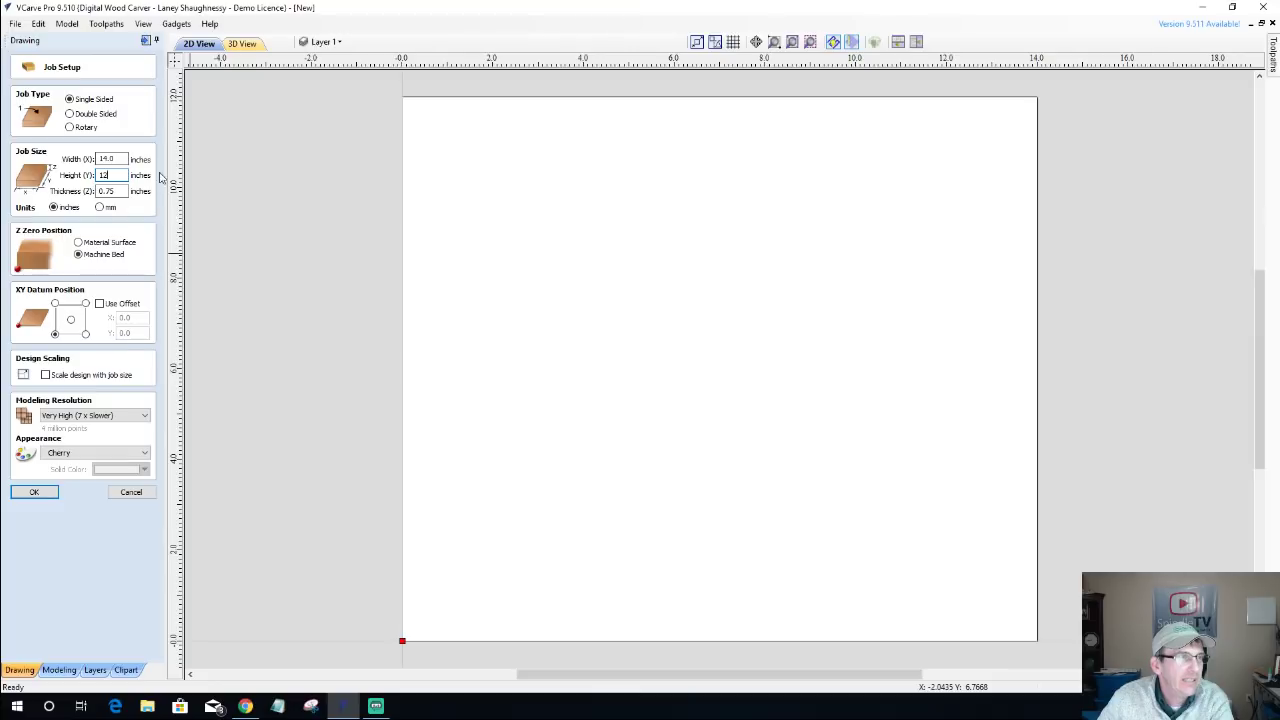
Replace the thickness value with 1.75, then trim its last digits.
drag(127, 191, 88, 191)
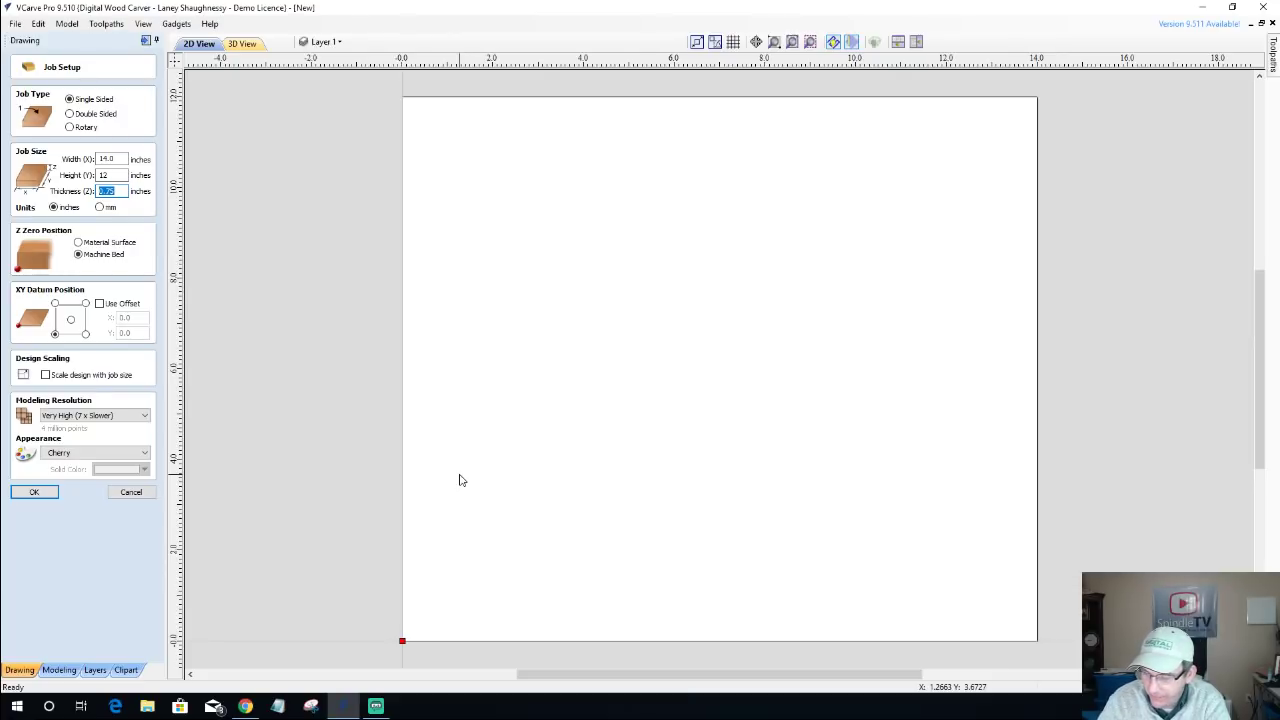
text(1.75)
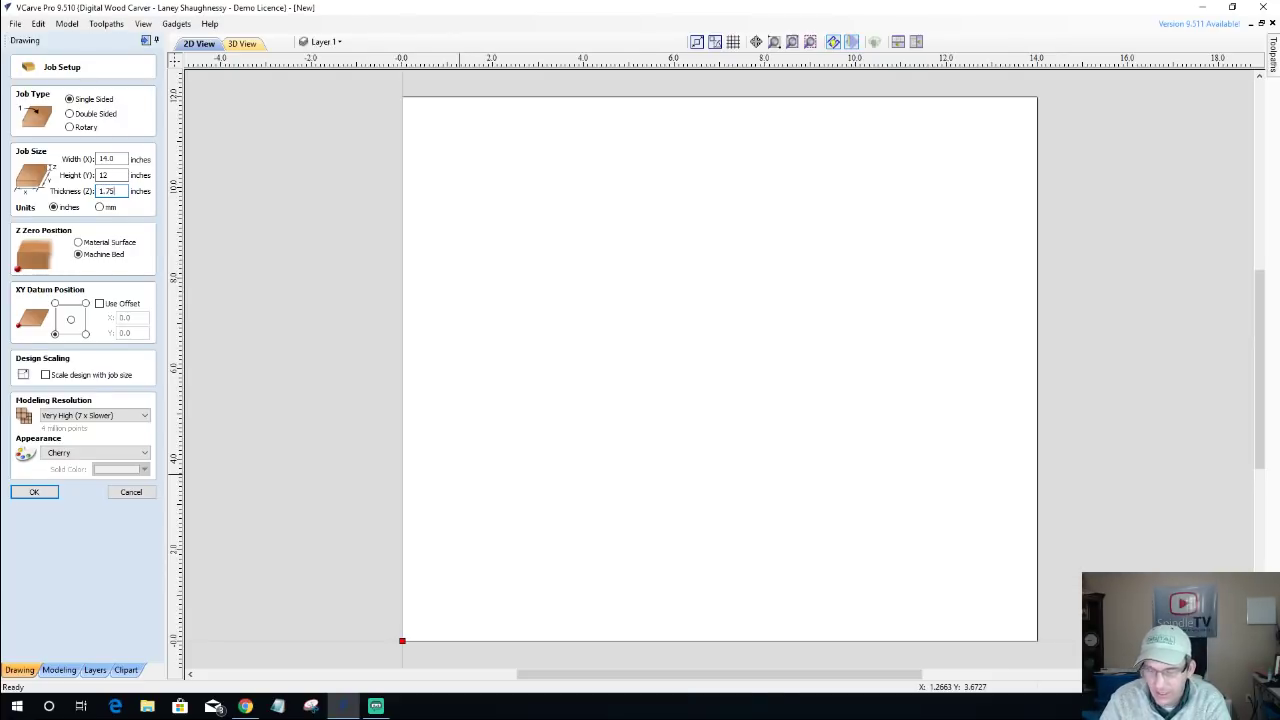
key(BackSpace)
key(BackSpace)
Complete the Thickness (Z) value as 1.5 inches.
text(5)
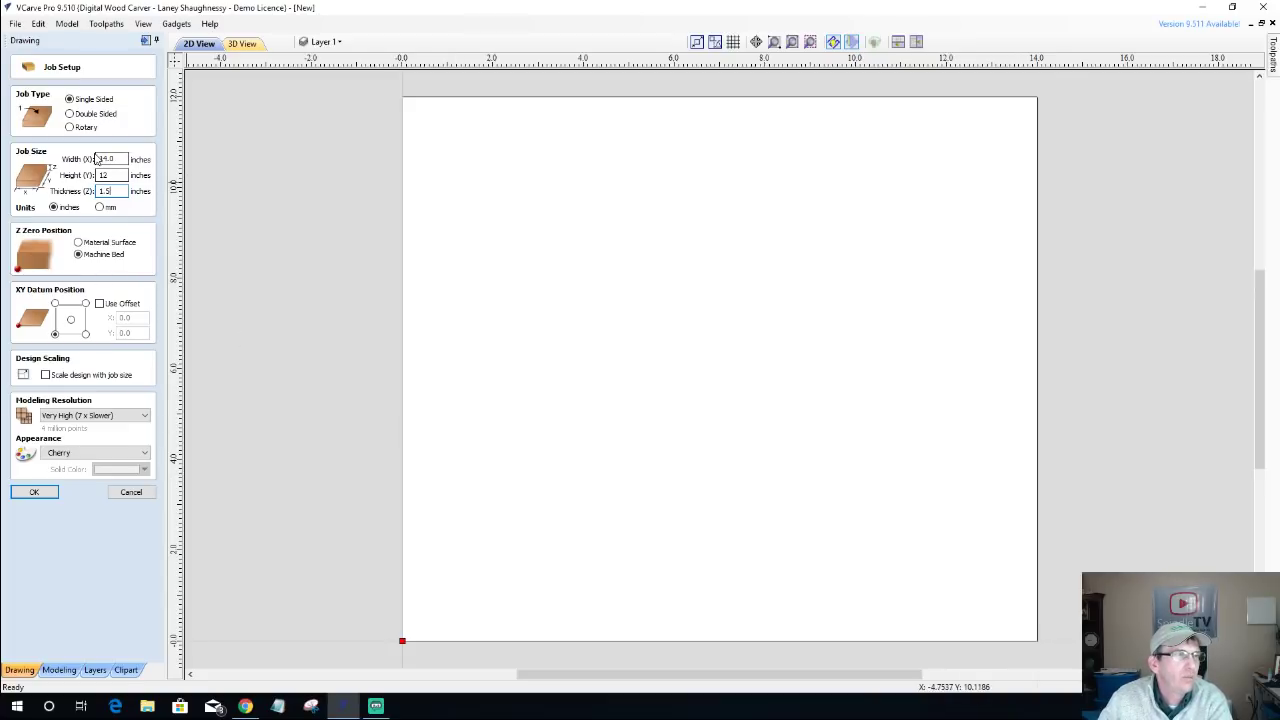
click(115, 176)
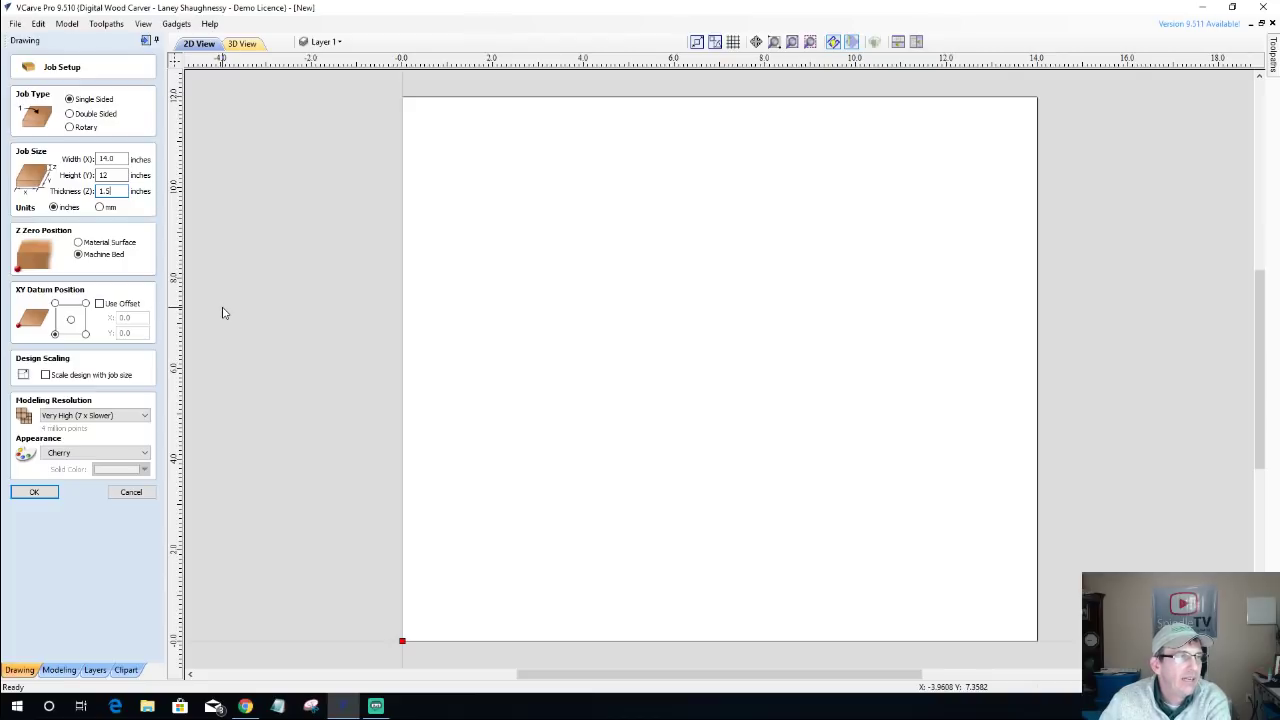
Keep Z zero at the machine bed and XY origin at lower-left, then apply the job.
click(109, 243)
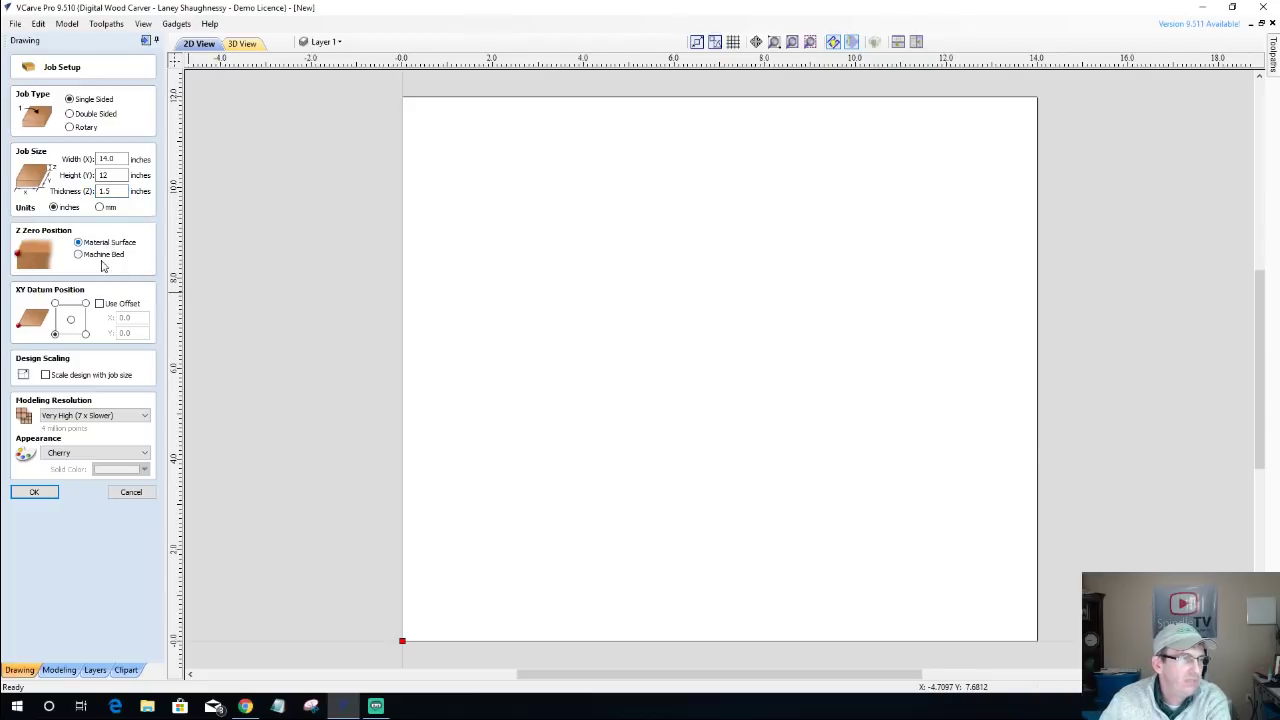
click(79, 254)
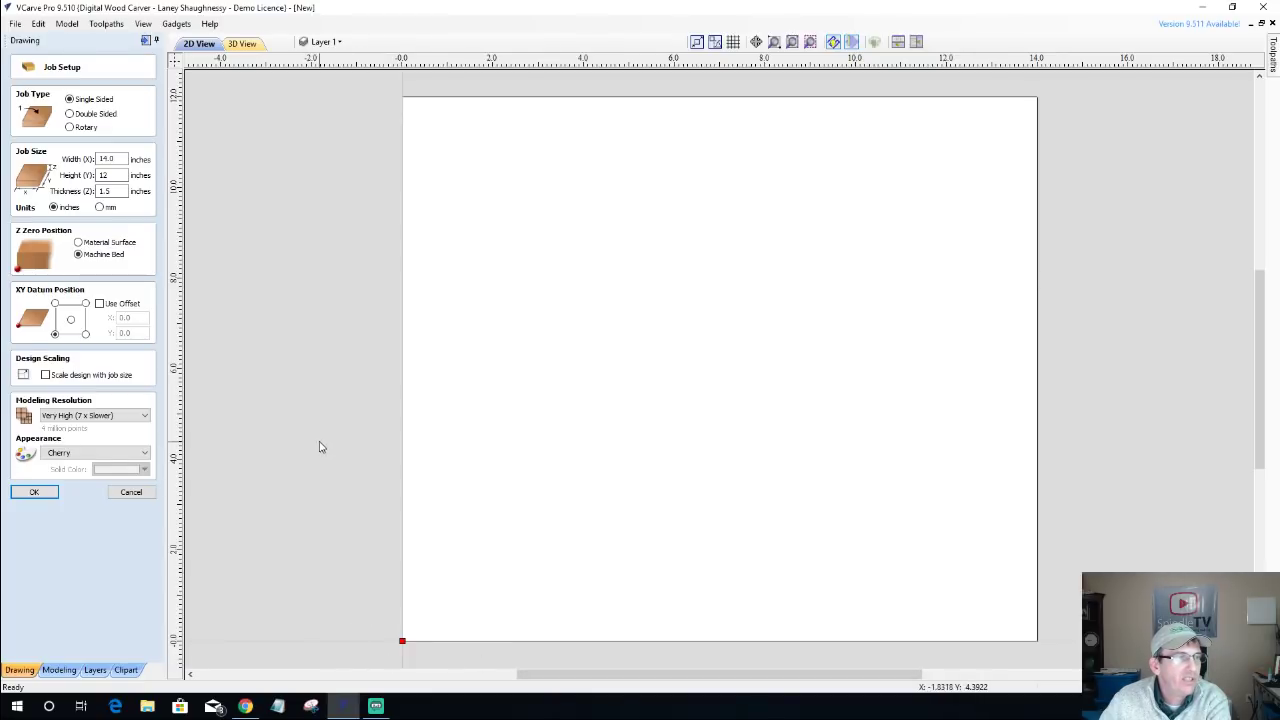
click(69, 321)
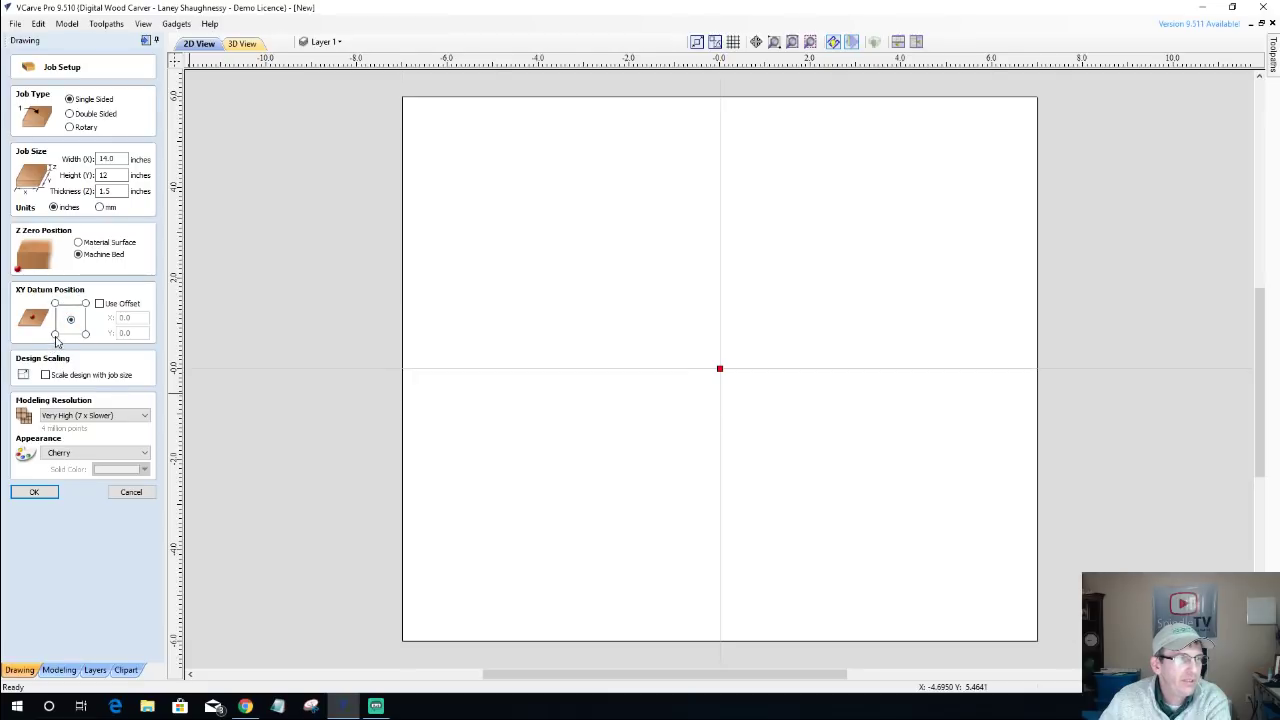
click(55, 335)
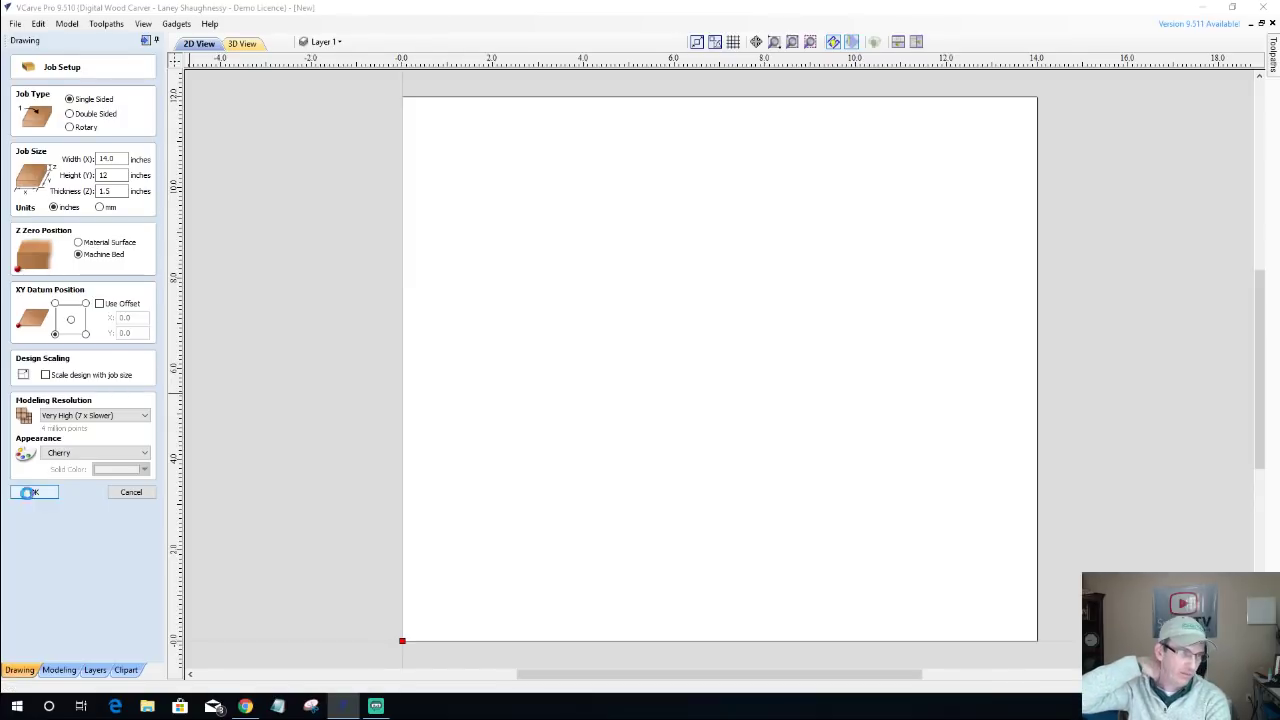
click(31, 494)
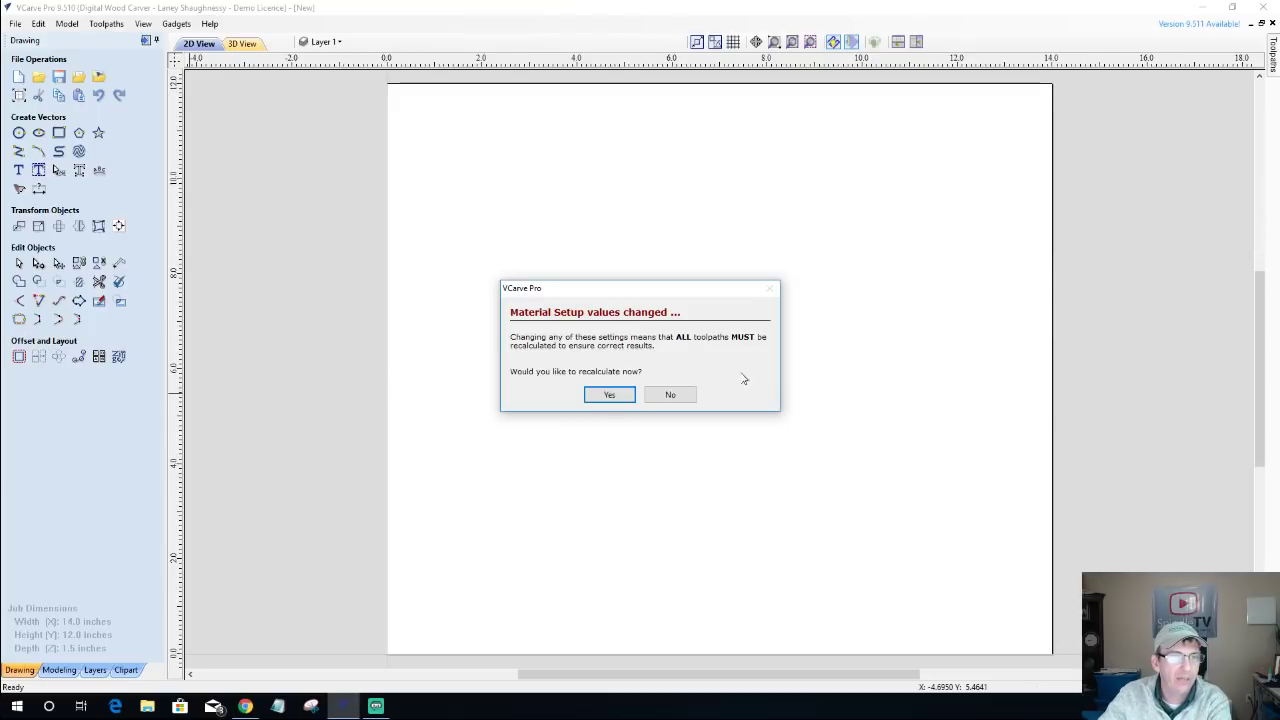
Decline recalculation and delete all toolpaths via Pocket 1's Delete All option.
click(673, 395)
click(1272, 55)
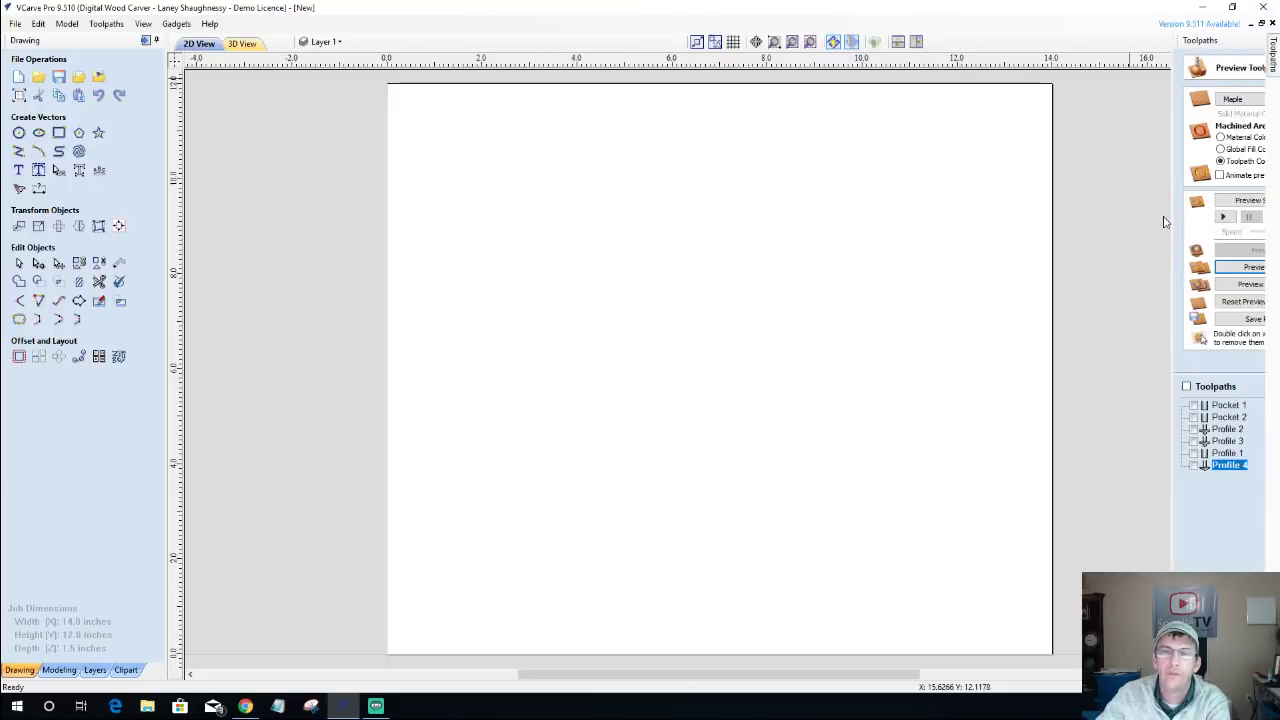
click(1092, 387)
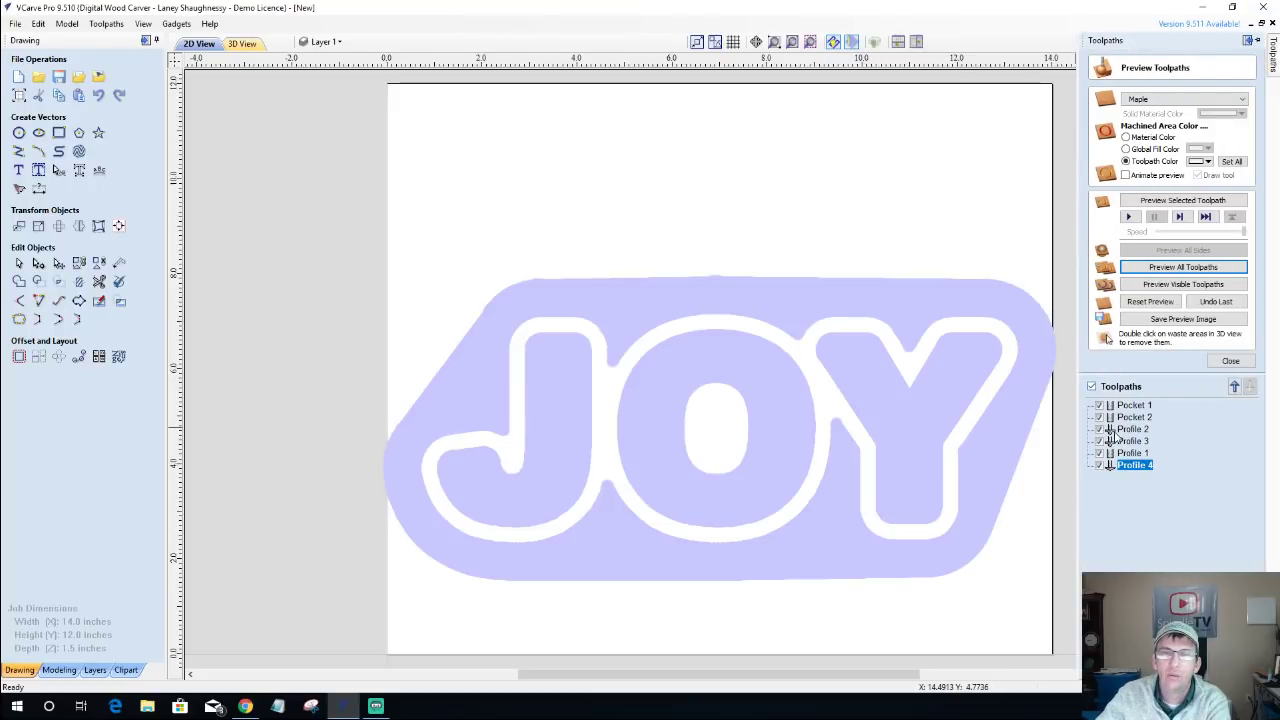
right_click(1130, 406)
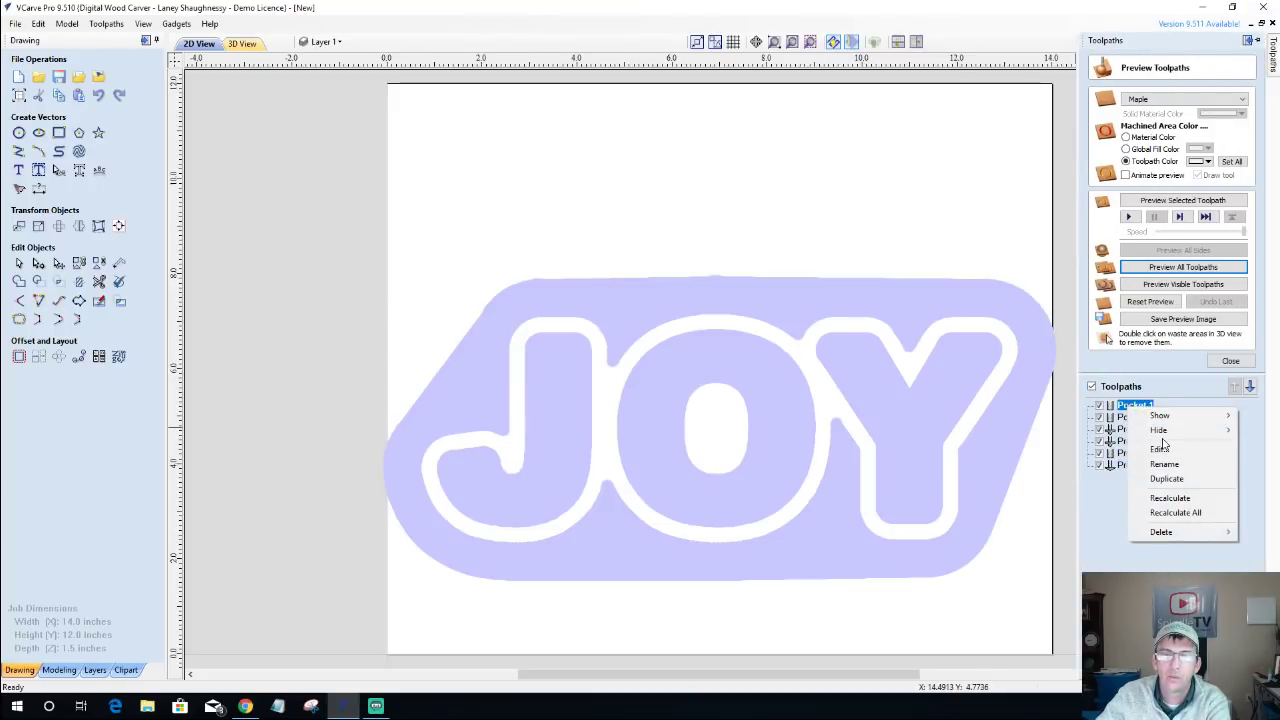
mouse_move(1130, 536)
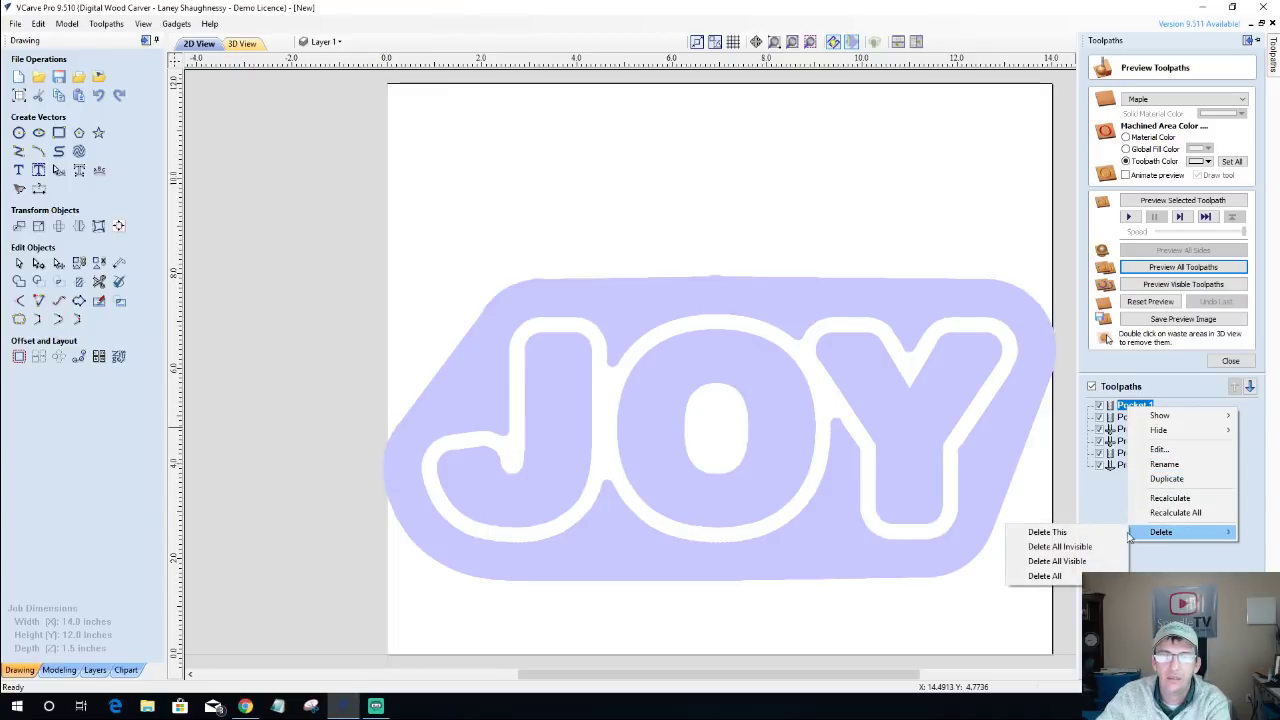
click(1058, 580)
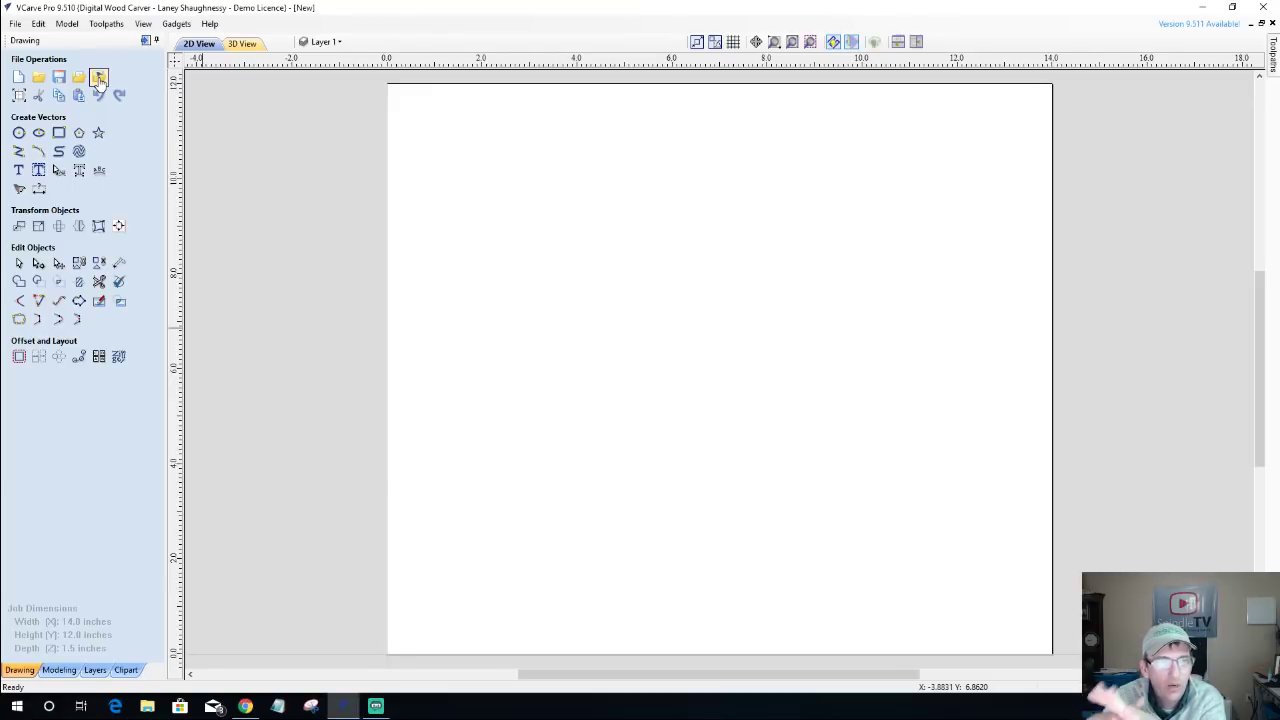
Browse the Seagate drive to A_SimpleDesignCAD > Chip_N_Dip and select the Ghost picture.
click(150, 708)
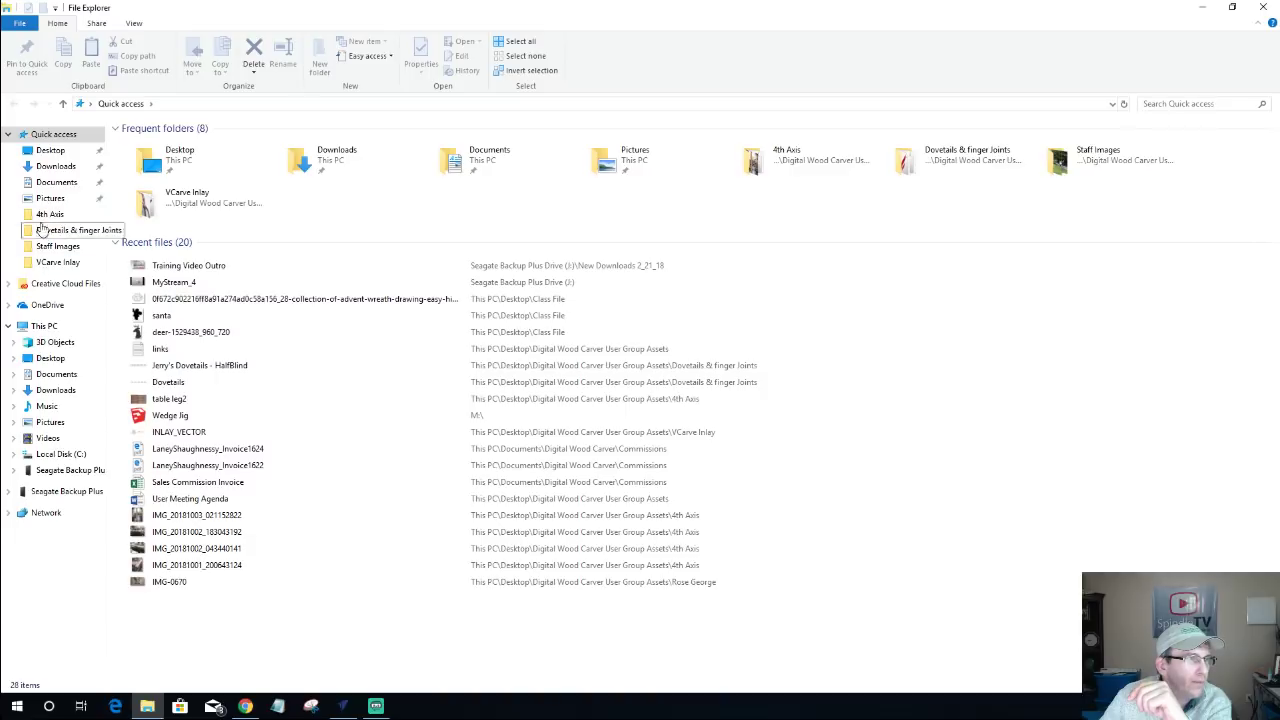
click(55, 166)
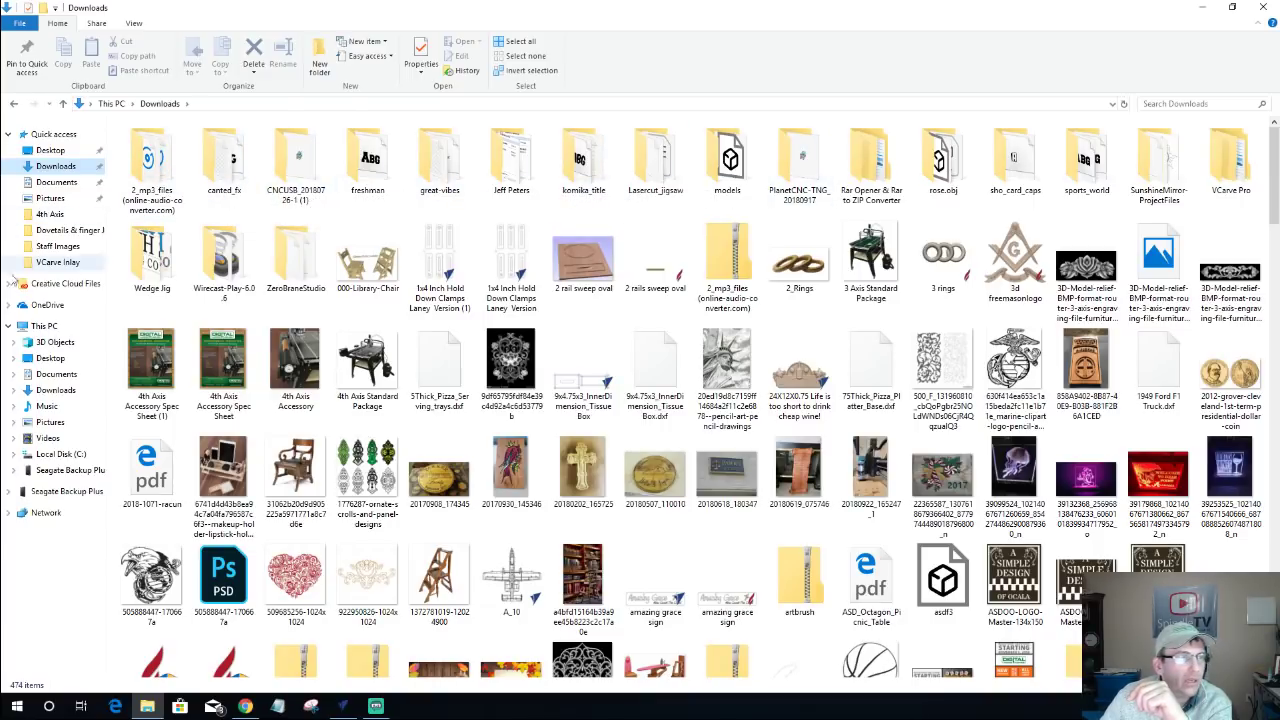
click(60, 470)
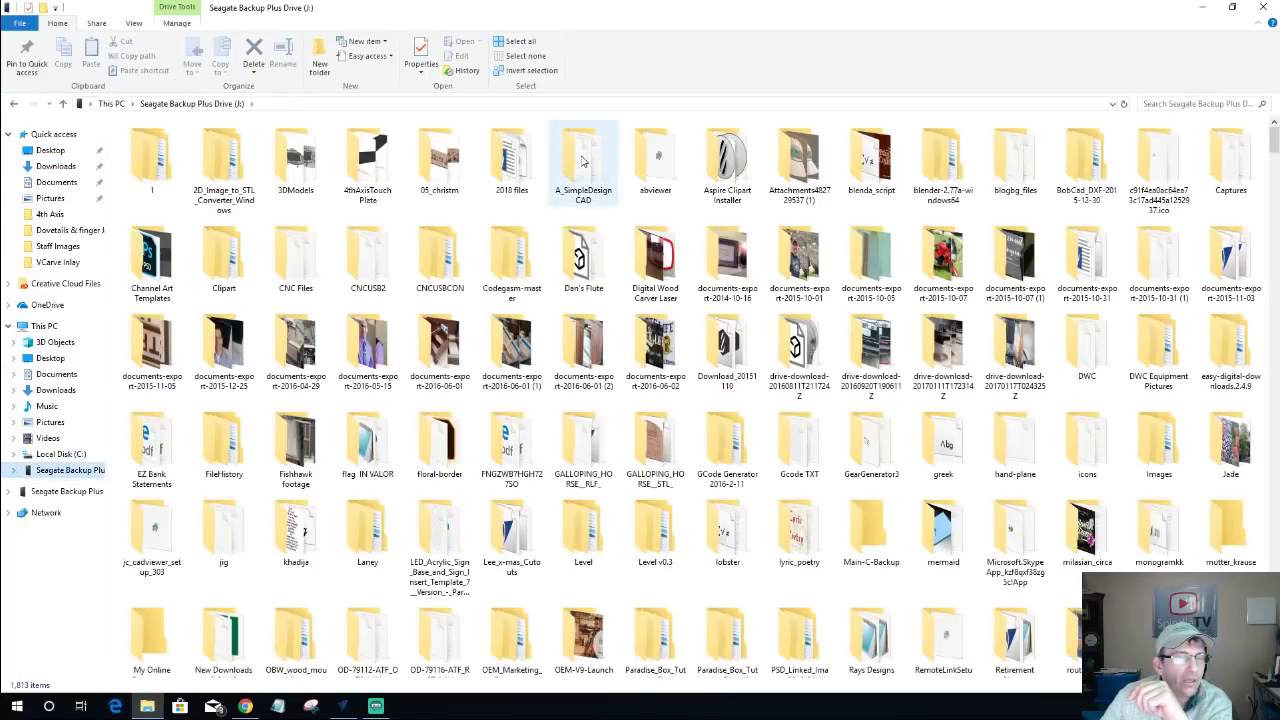
double_click(586, 162)
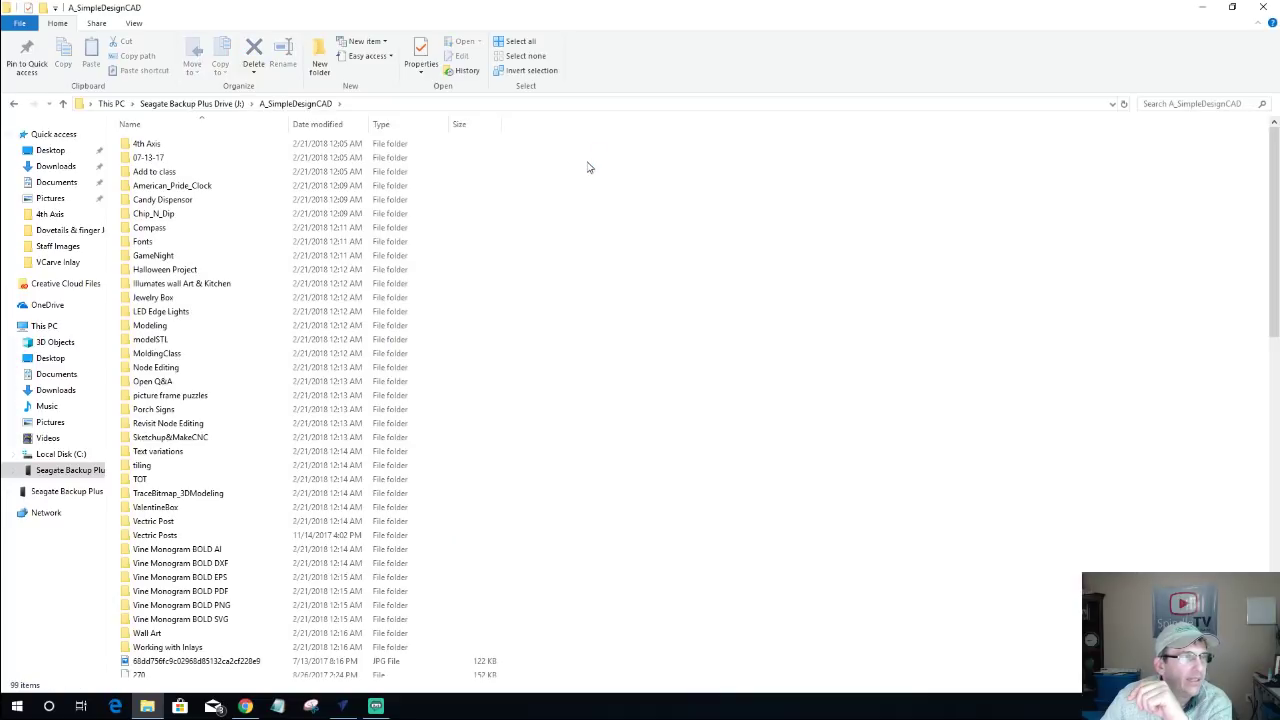
click(168, 215)
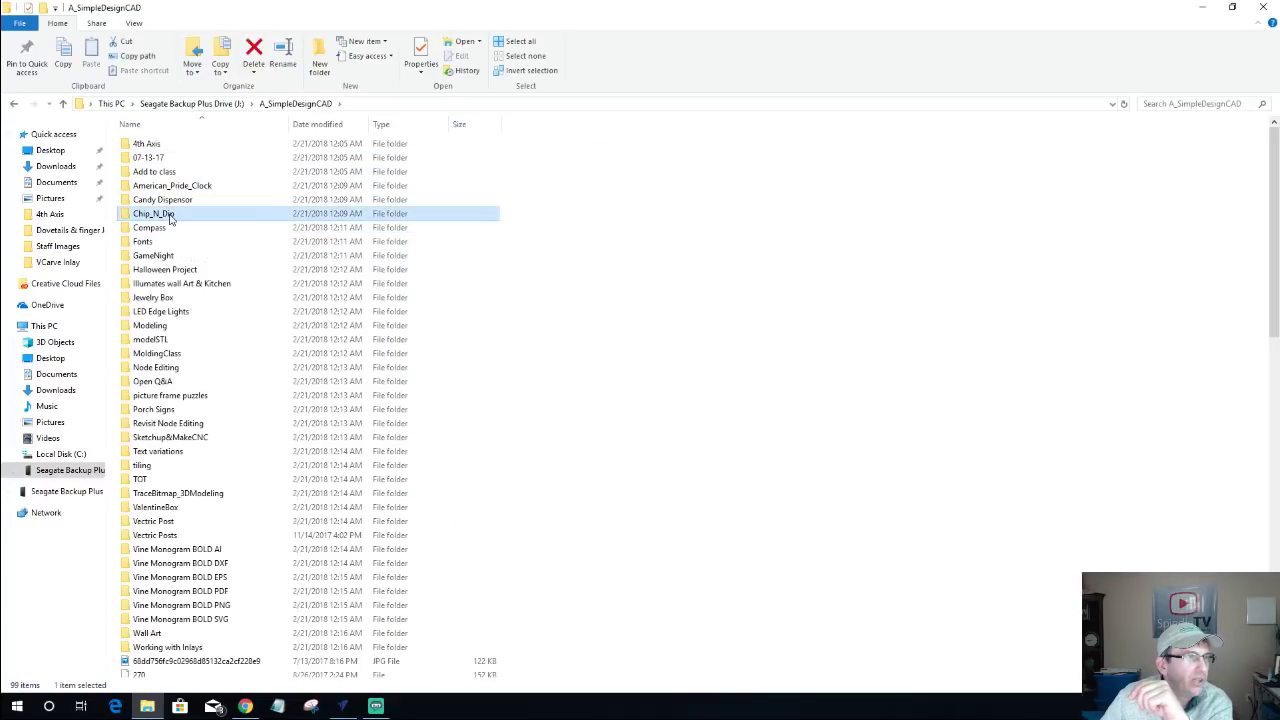
double_click(170, 218)
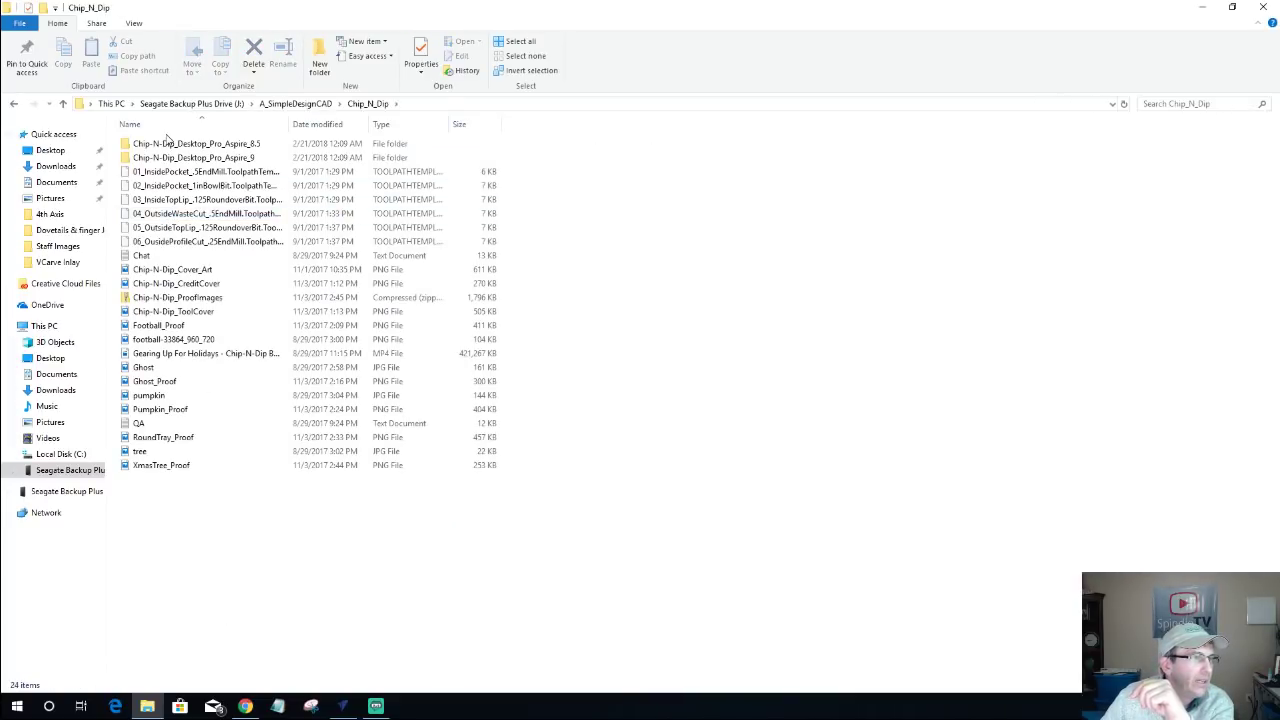
click(153, 368)
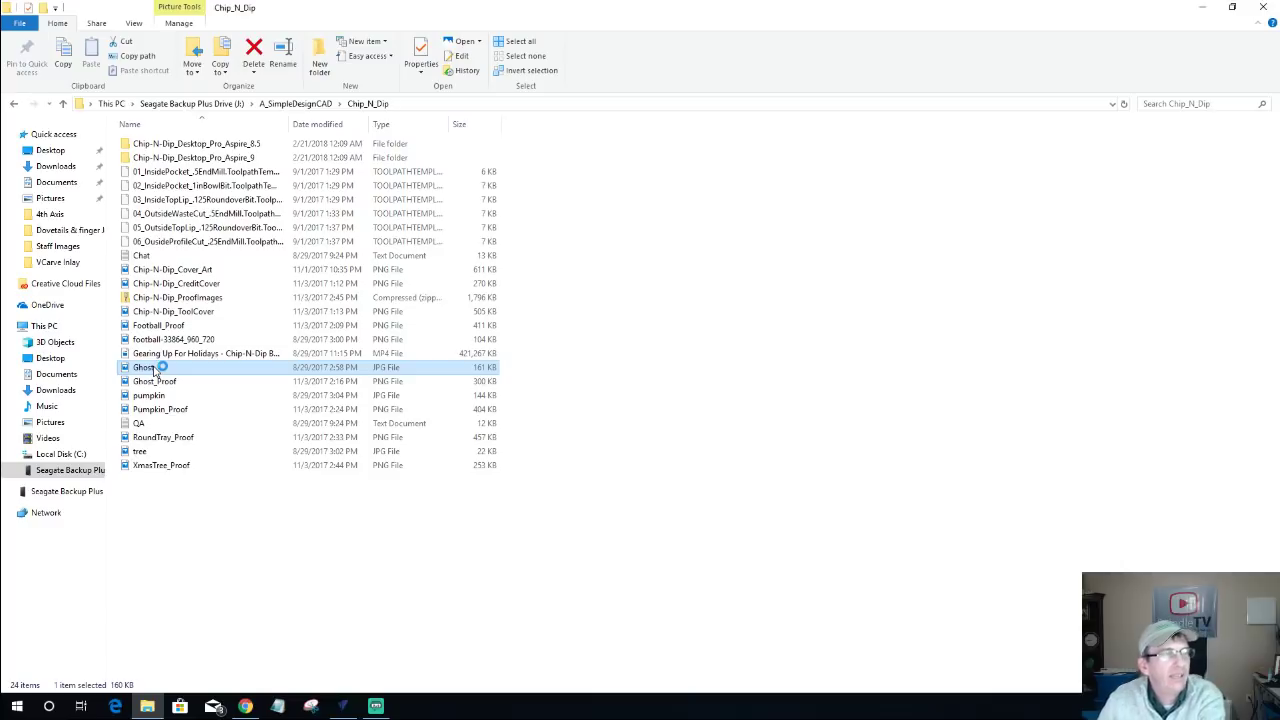
double_click(153, 368)
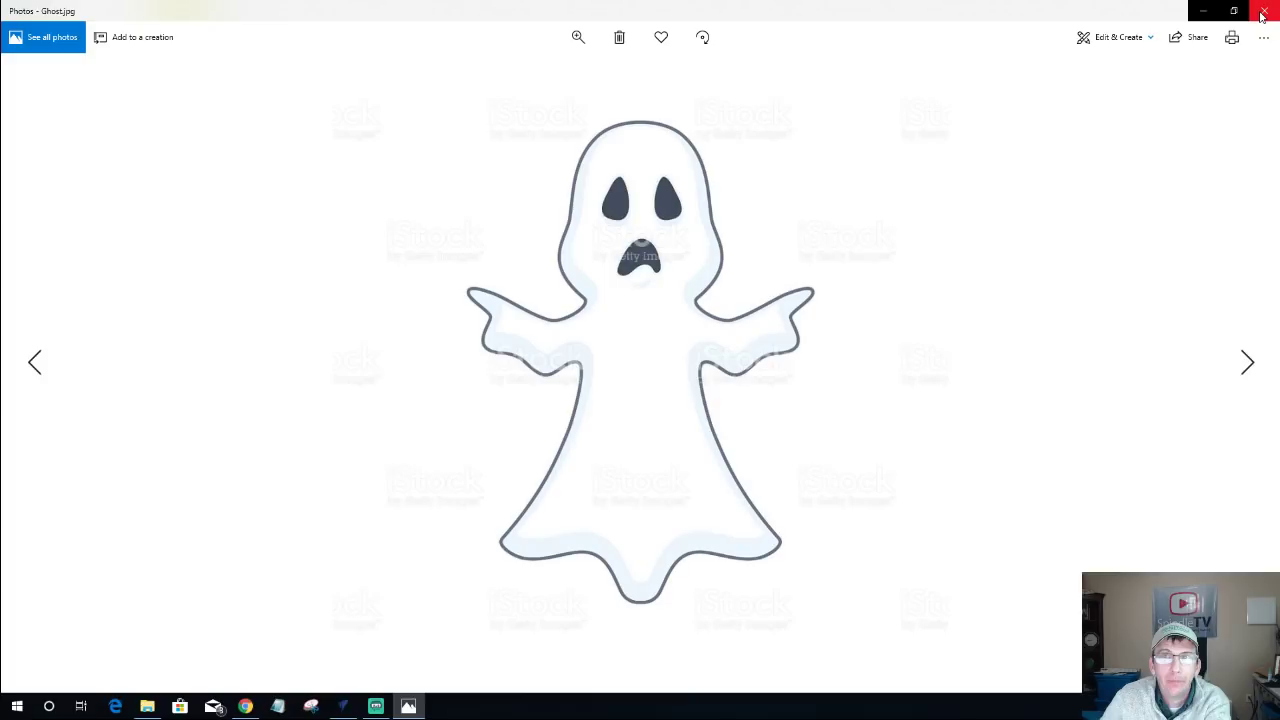
click(1263, 12)
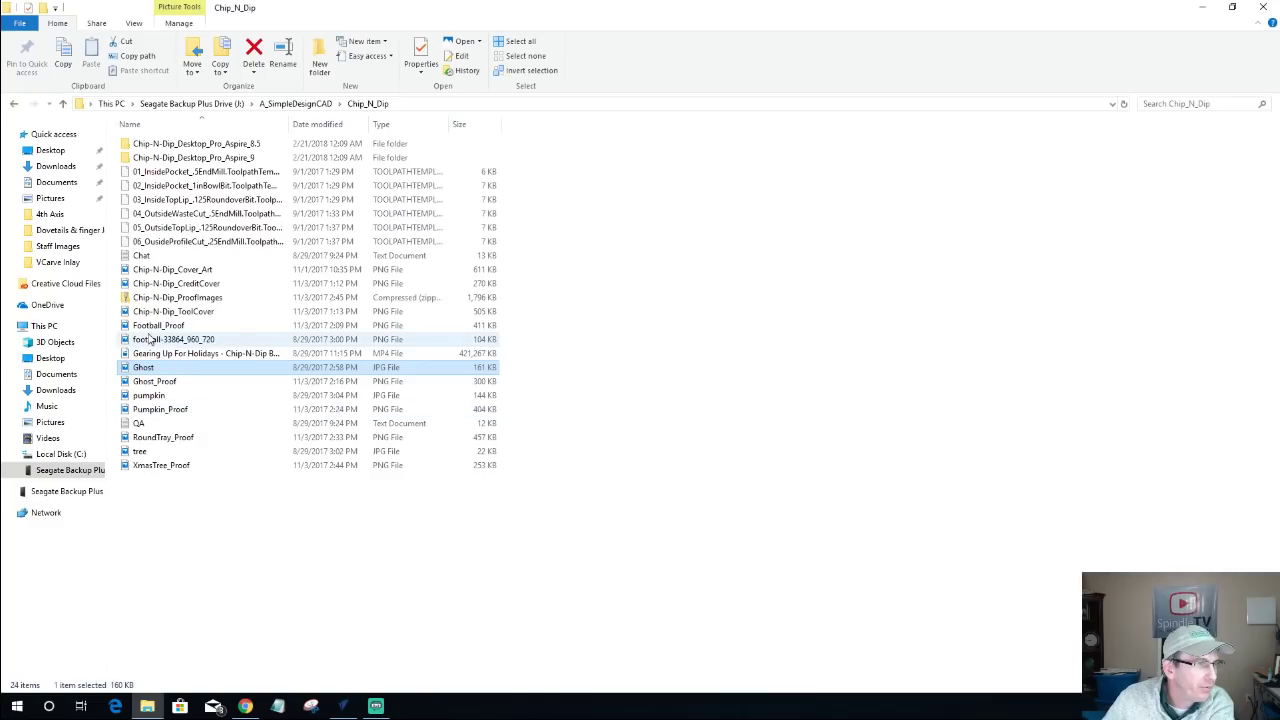
Open Chip-N-Dip_Desktop_Pro_Aspire_9 > Football > Proof Images and view Football_Proof.
click(144, 158)
double_click(144, 158)
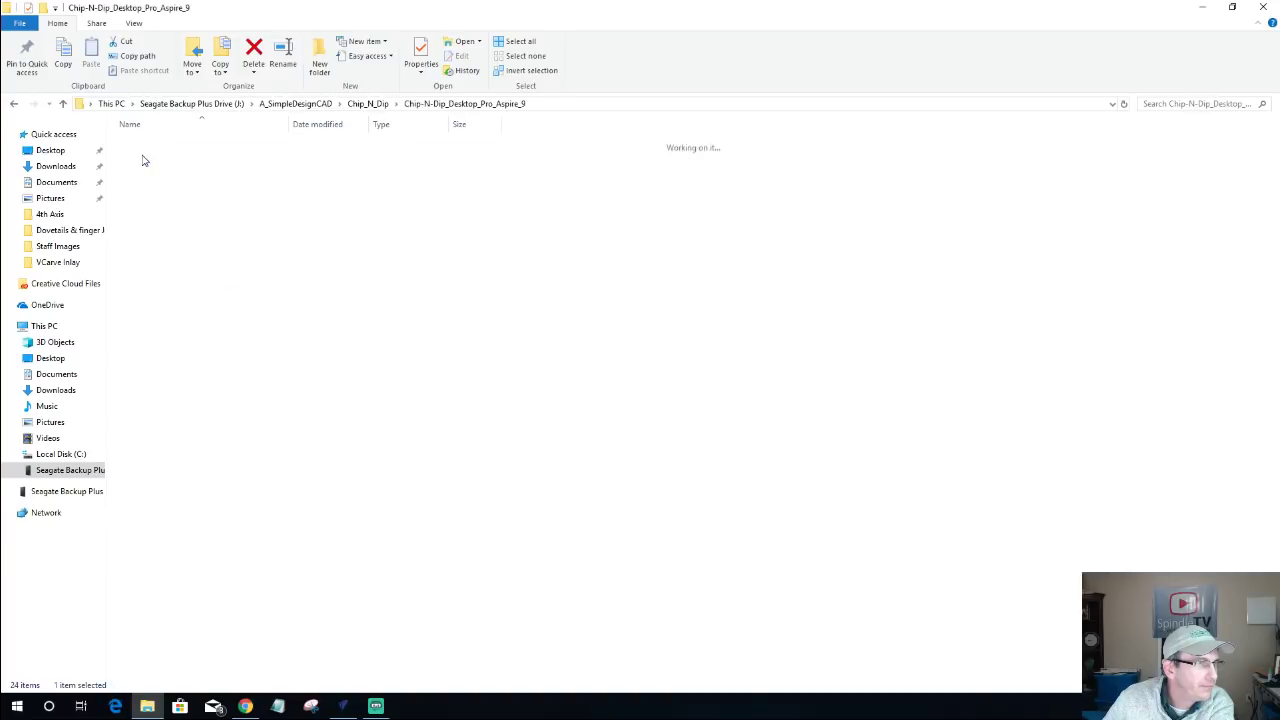
click(146, 188)
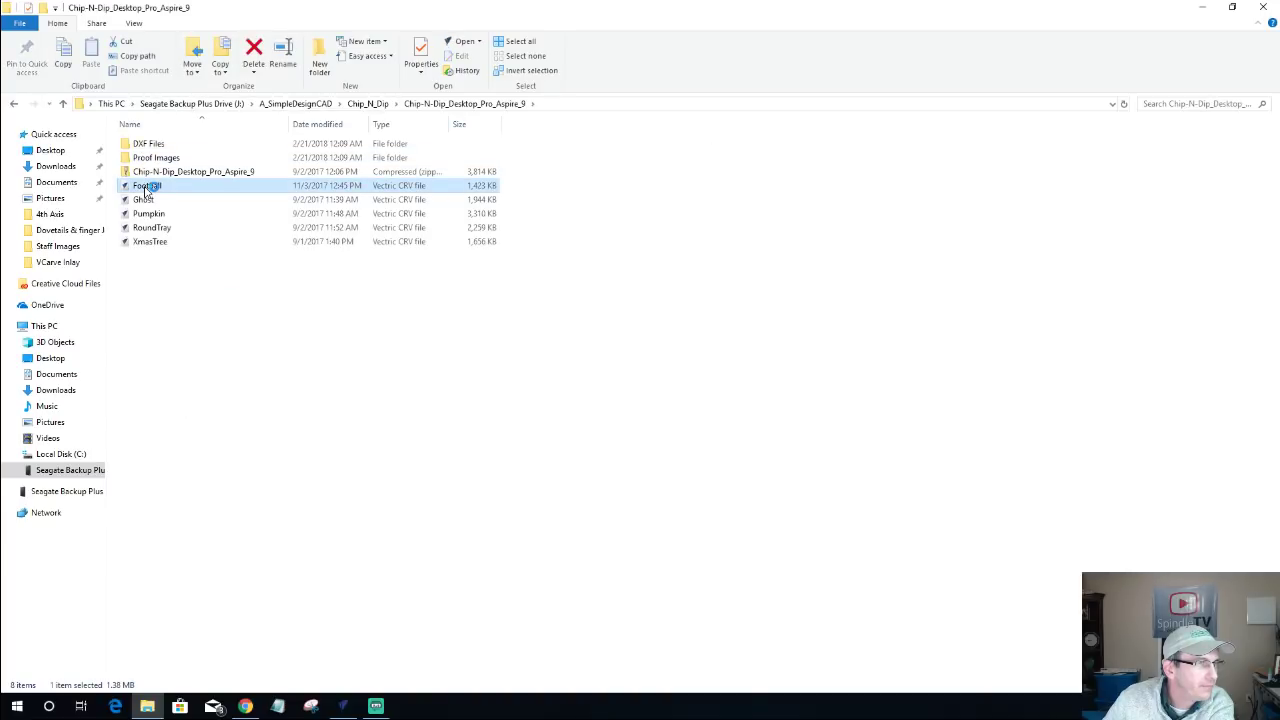
double_click(146, 188)
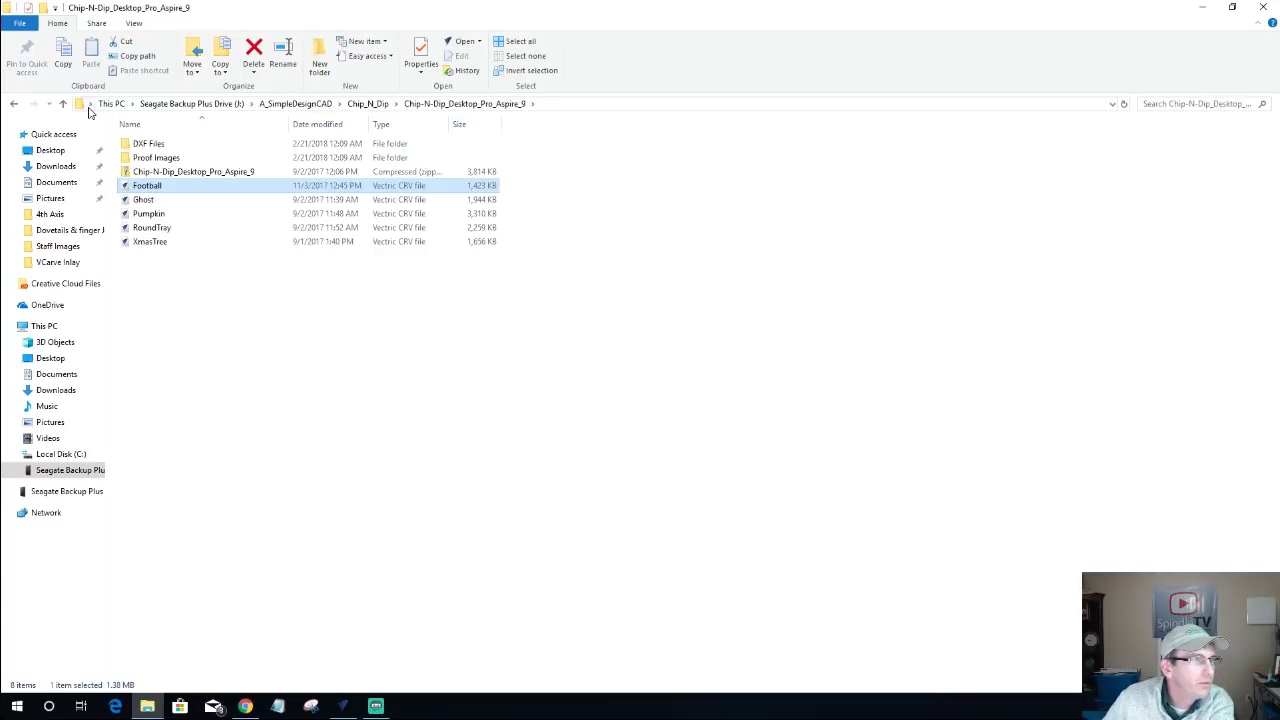
double_click(154, 160)
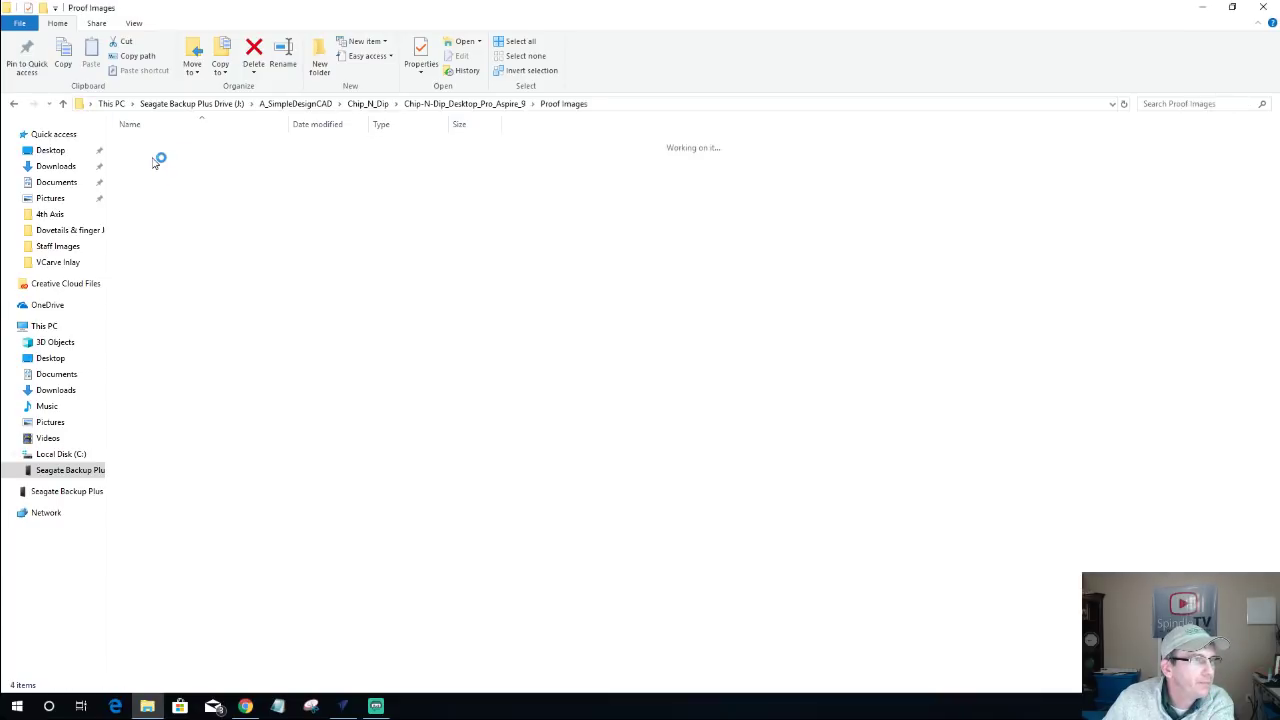
click(154, 163)
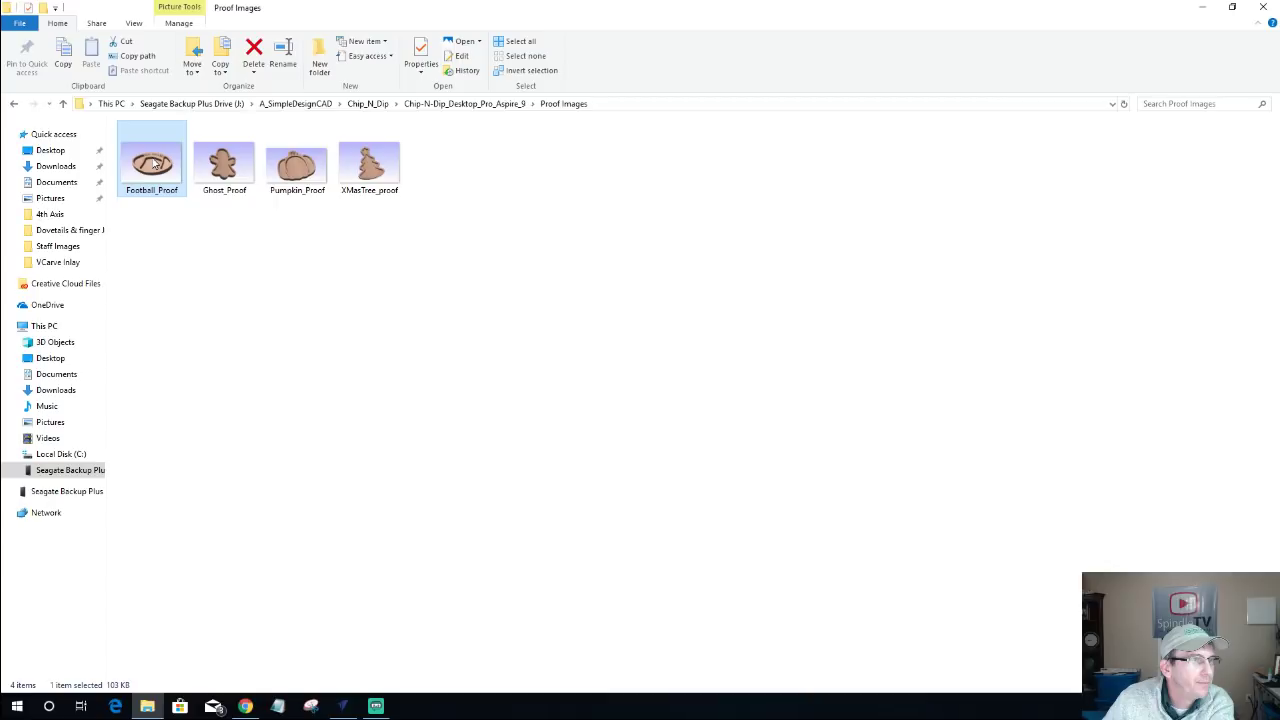
double_click(154, 163)
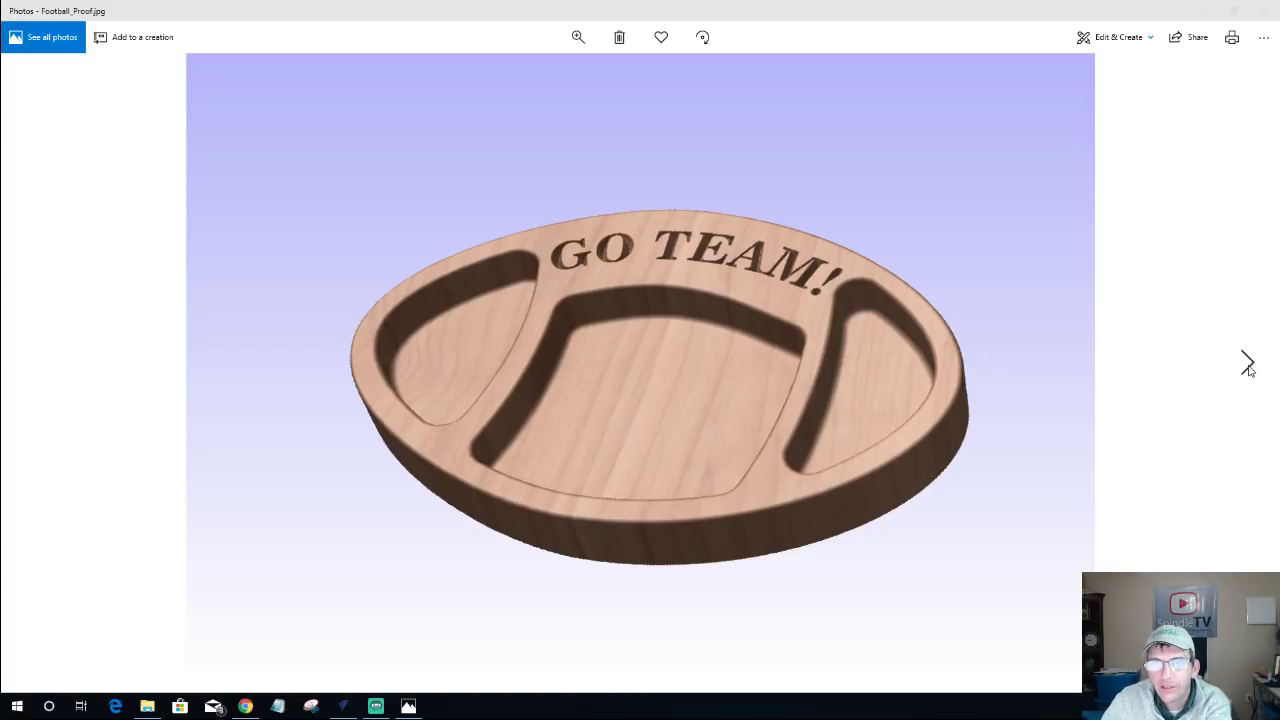
Page forward through the ghost, pumpkin and Christmas tree proofs, then back to the ghost.
click(1247, 364)
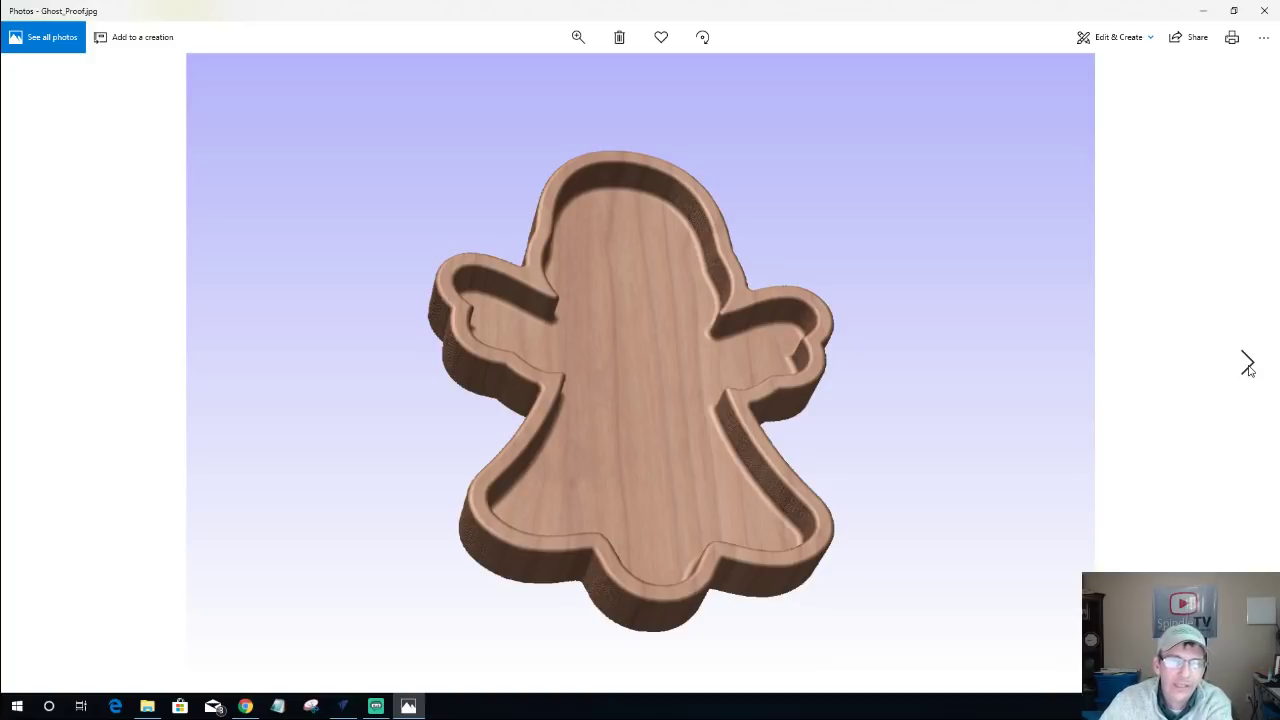
click(1248, 365)
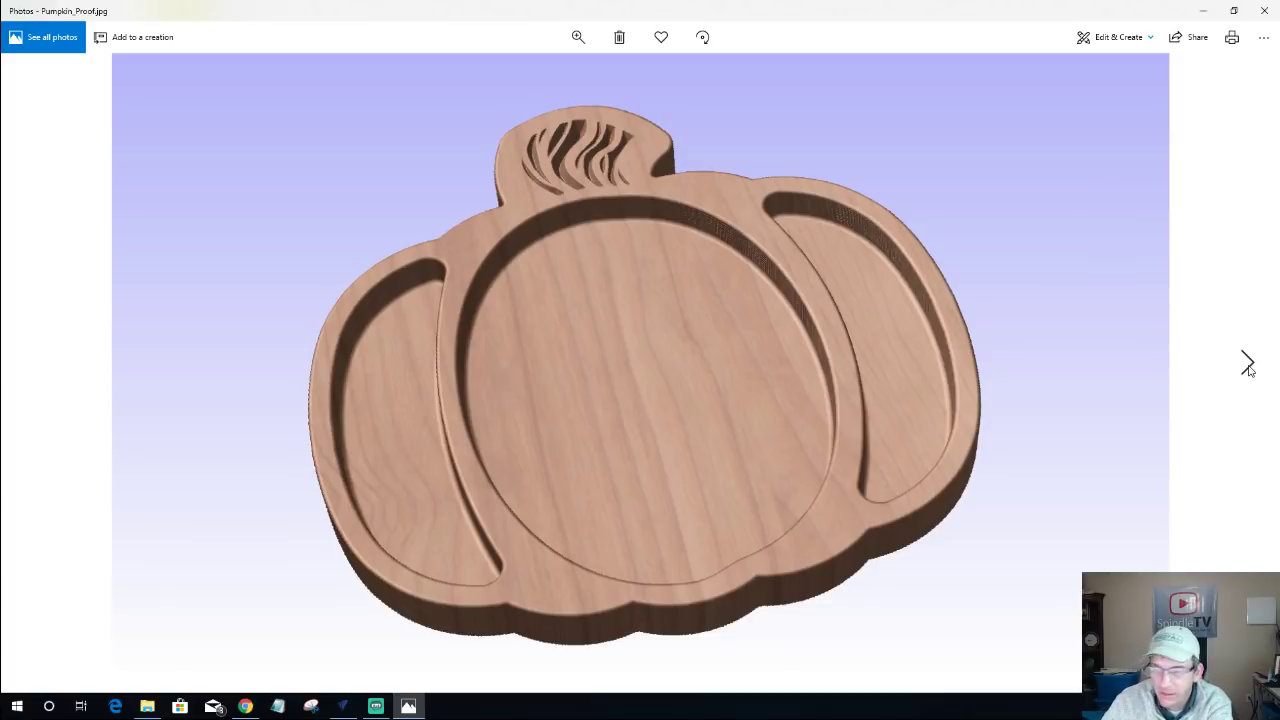
click(1248, 366)
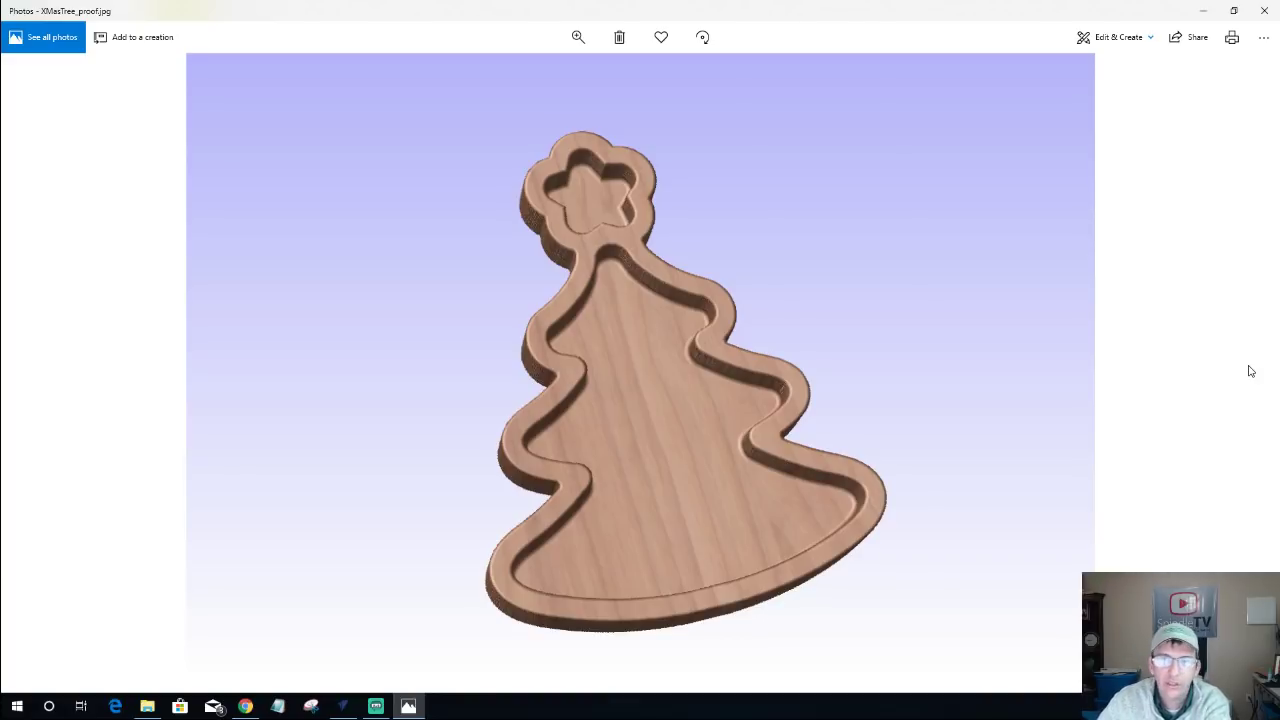
mouse_move(41, 365)
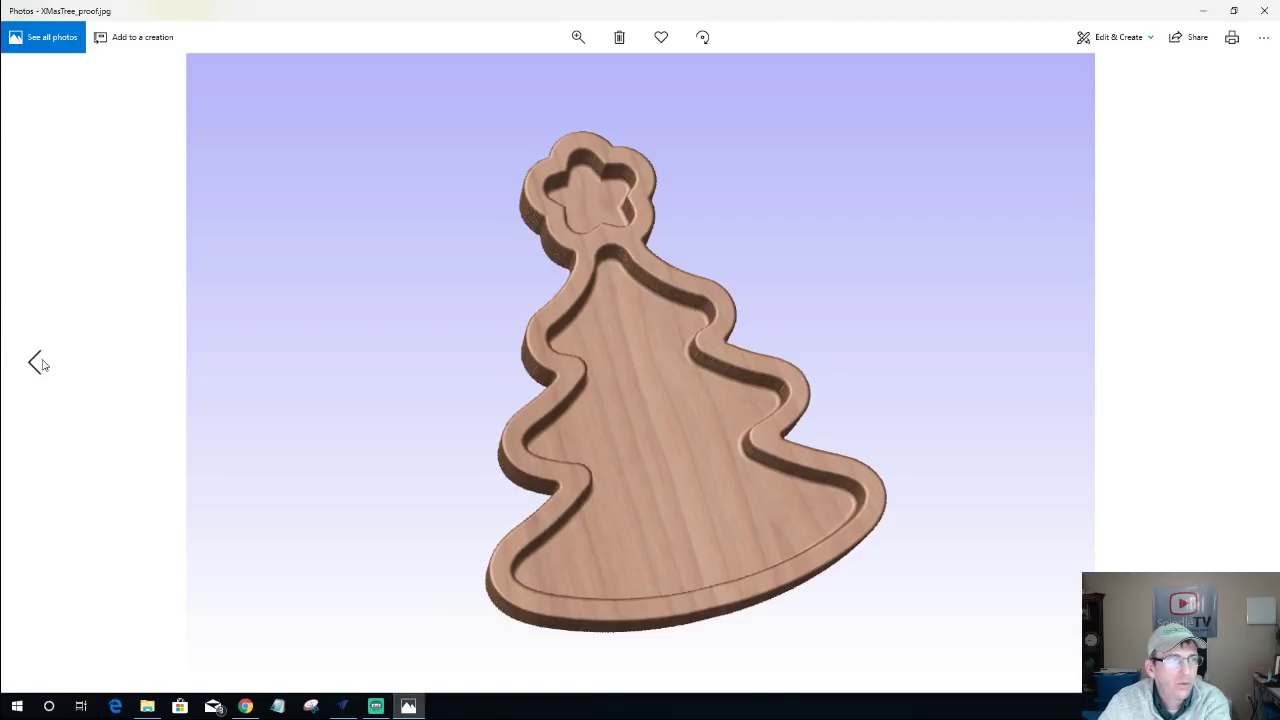
click(36, 364)
click(35, 364)
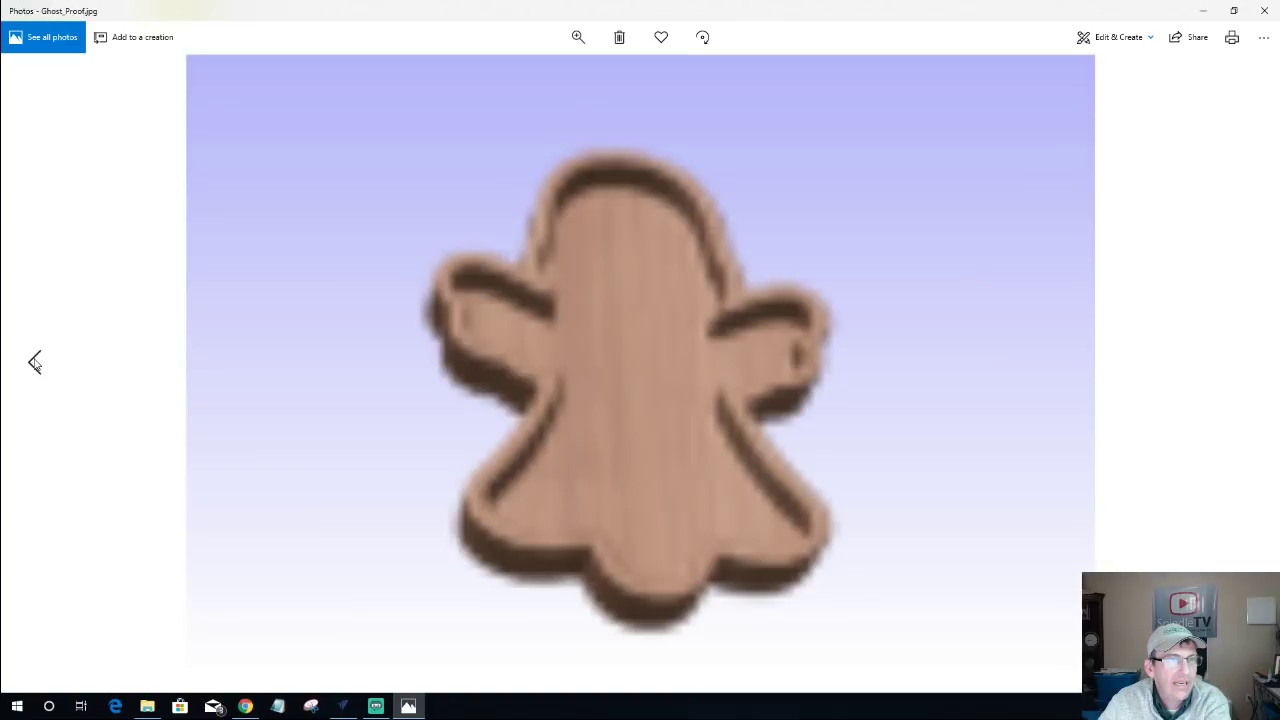
Close the Photos viewer and the File Explorer window, returning to VCarve Pro.
click(1263, 9)
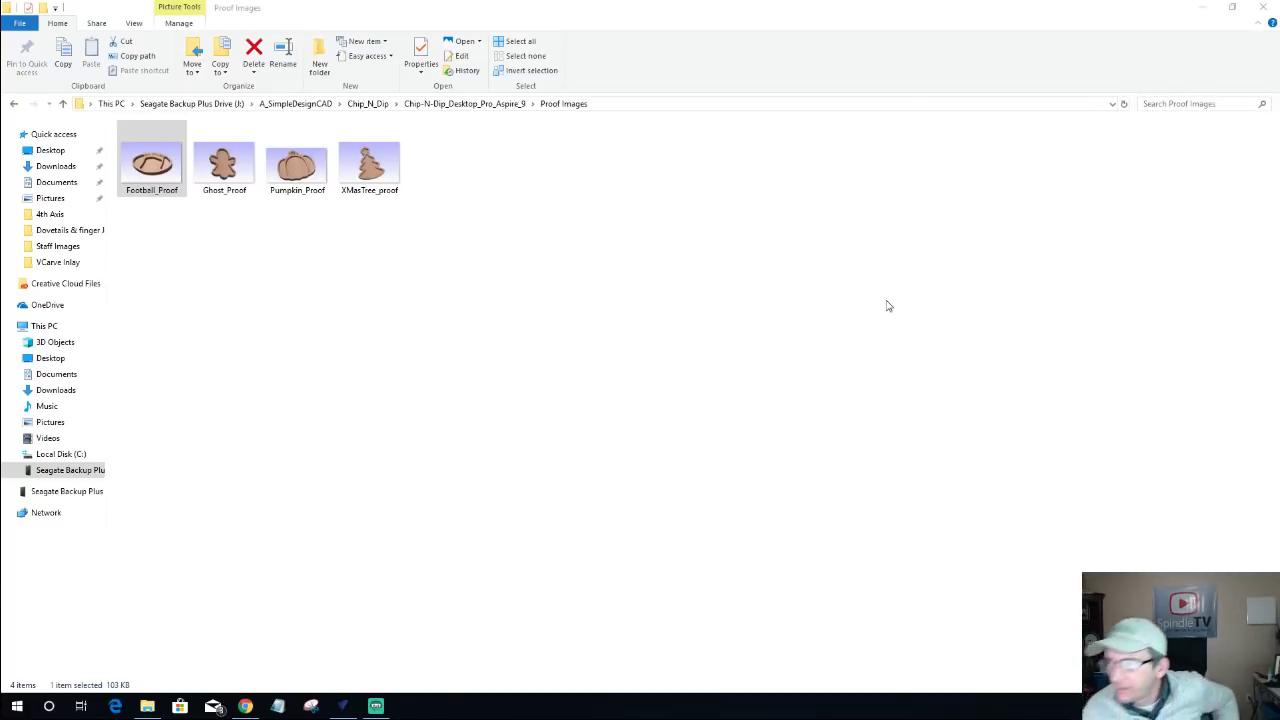
click(1263, 8)
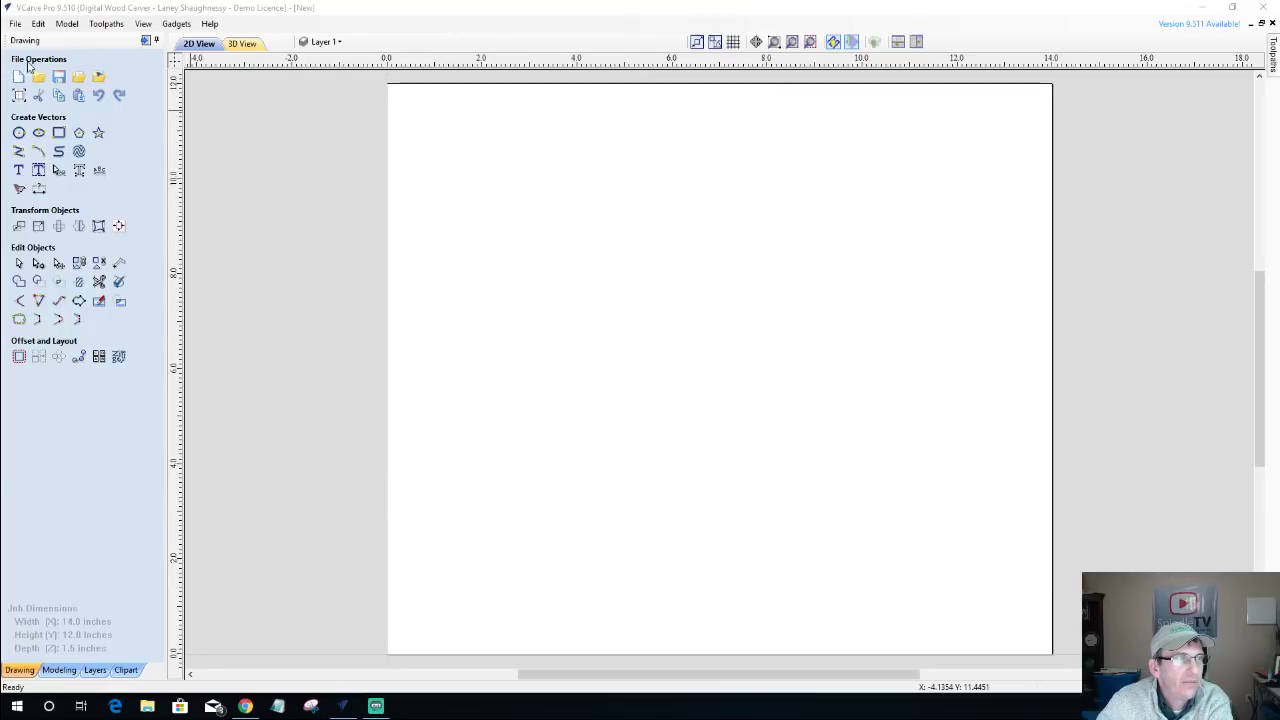
Import the santa silhouette bitmap from Desktop > Class File onto the 14 × 12 job.
click(100, 79)
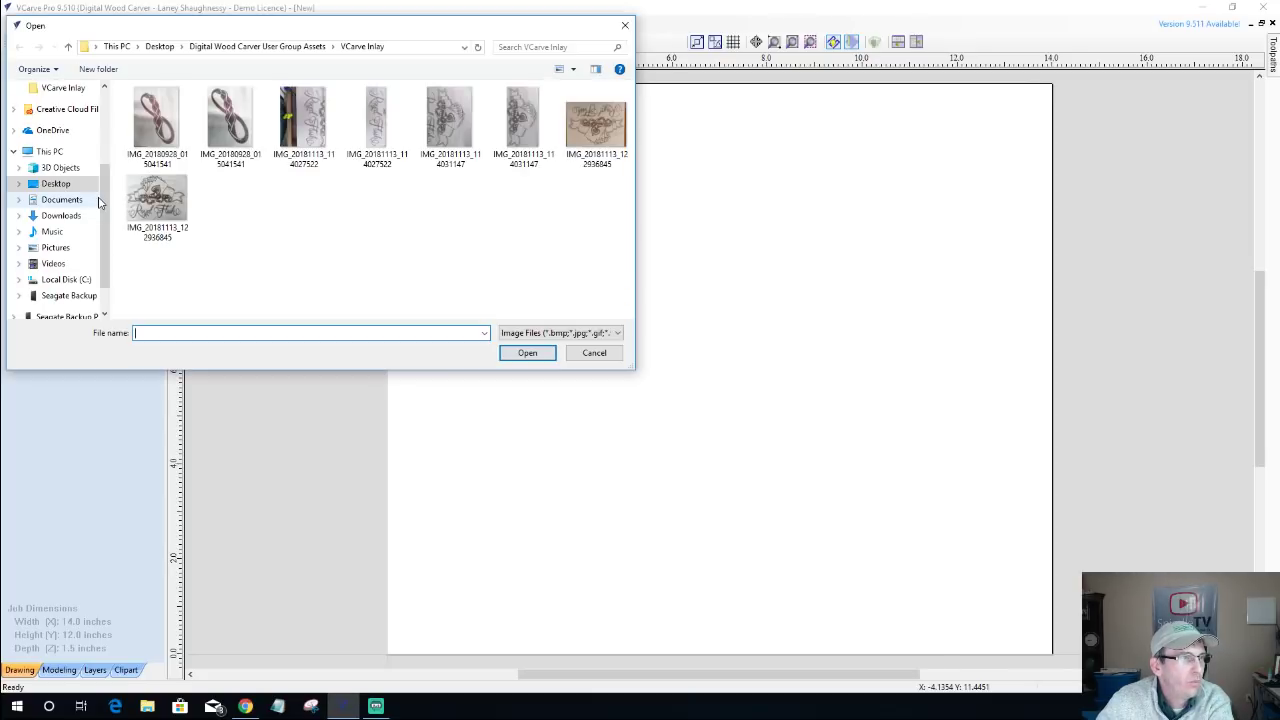
click(58, 185)
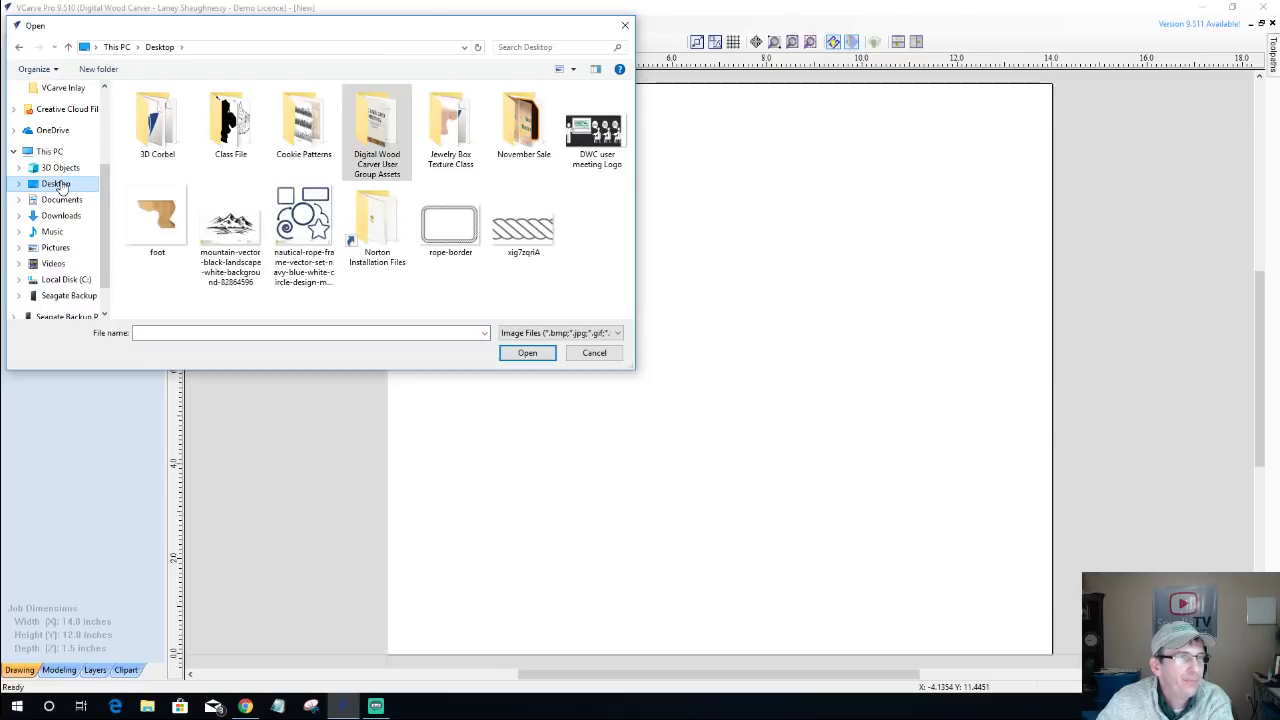
double_click(231, 145)
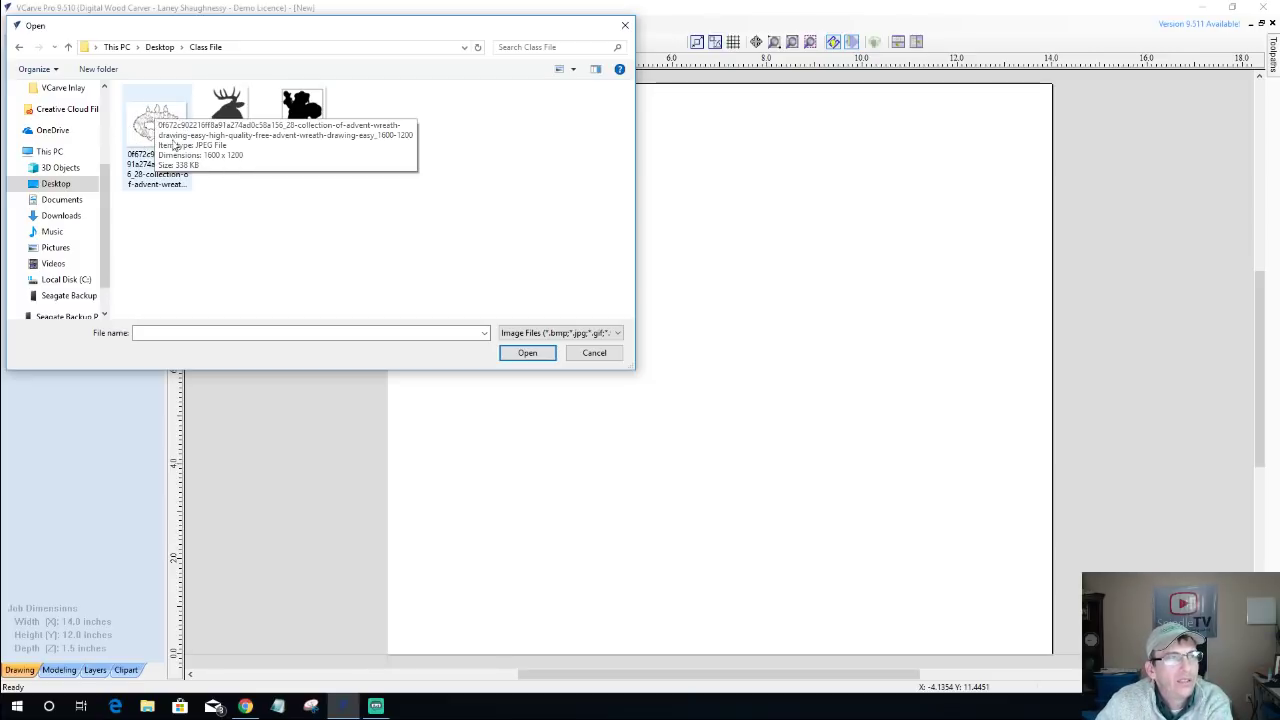
double_click(303, 118)
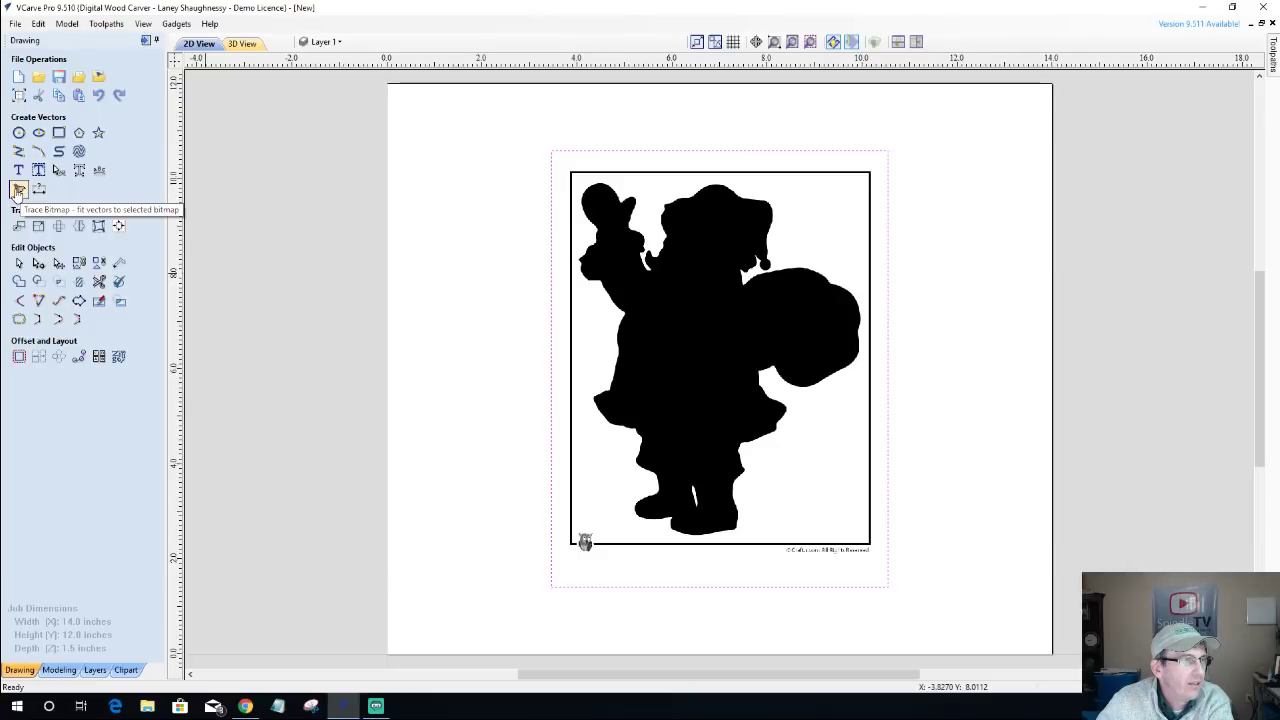
Trace the Santa bitmap in Black/White with threshold 0.99 and noise filter 7, then close the trace form.
click(19, 190)
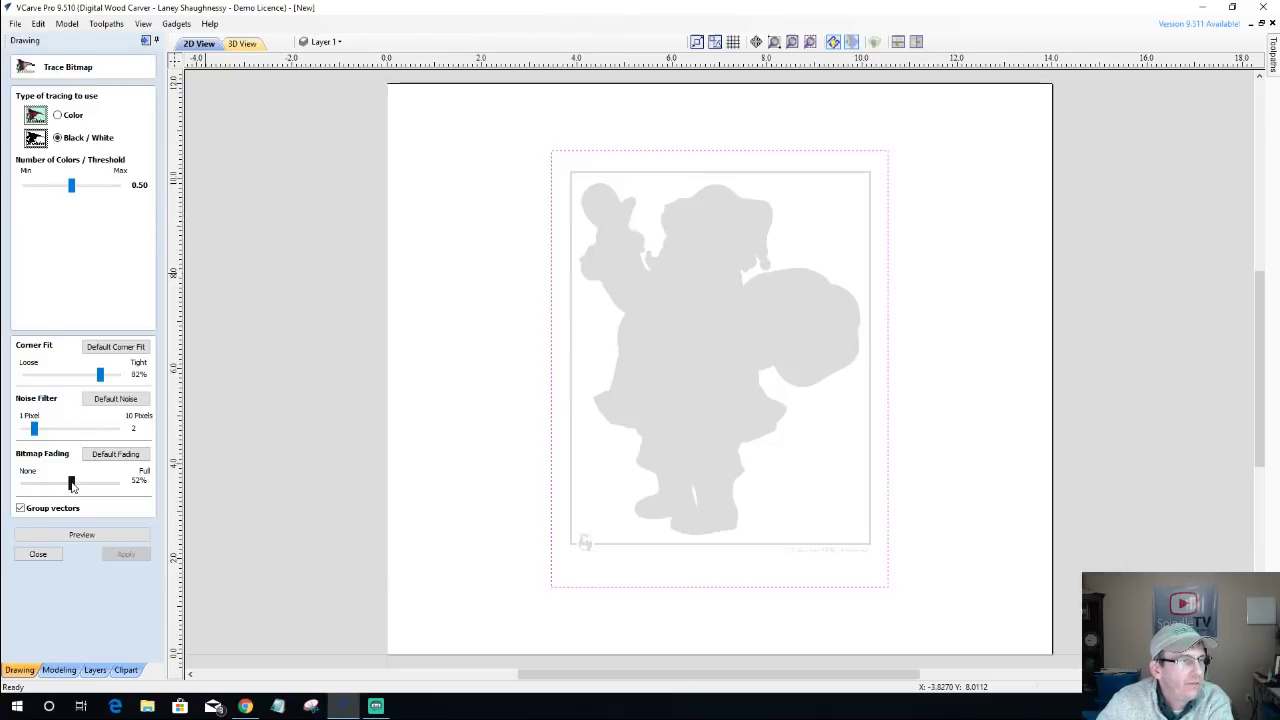
drag(74, 485, 12, 488)
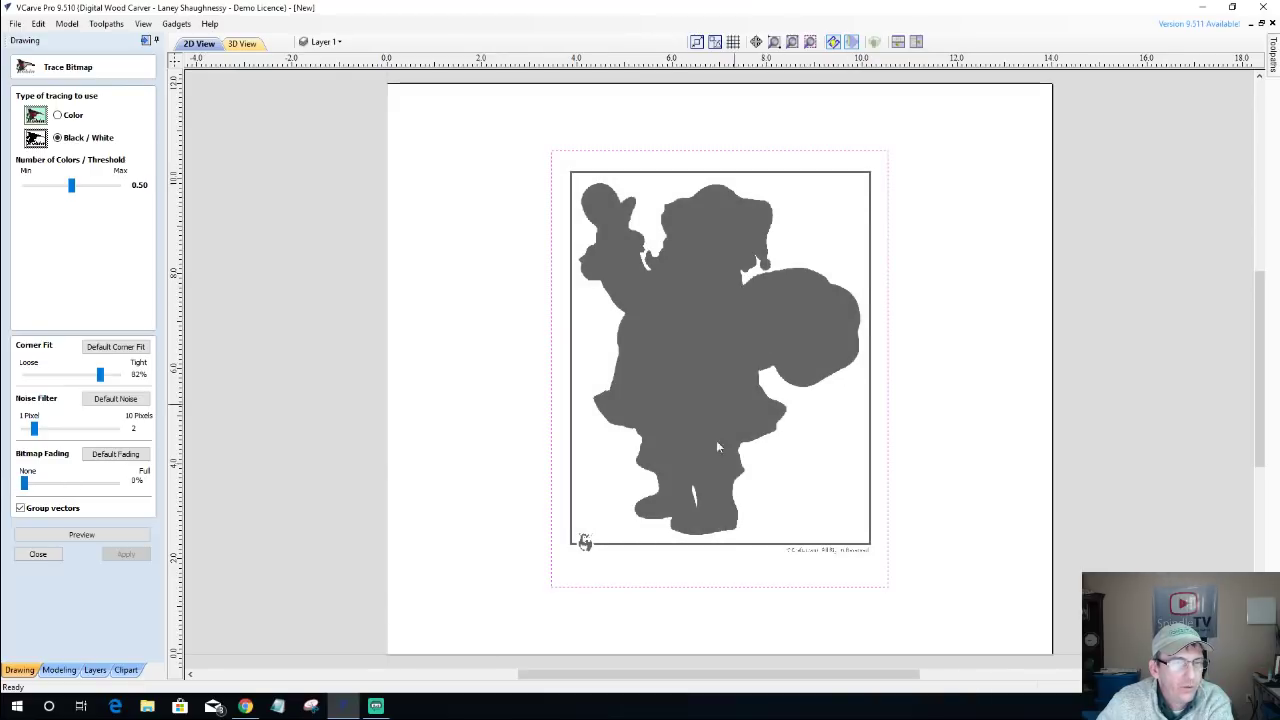
click(58, 116)
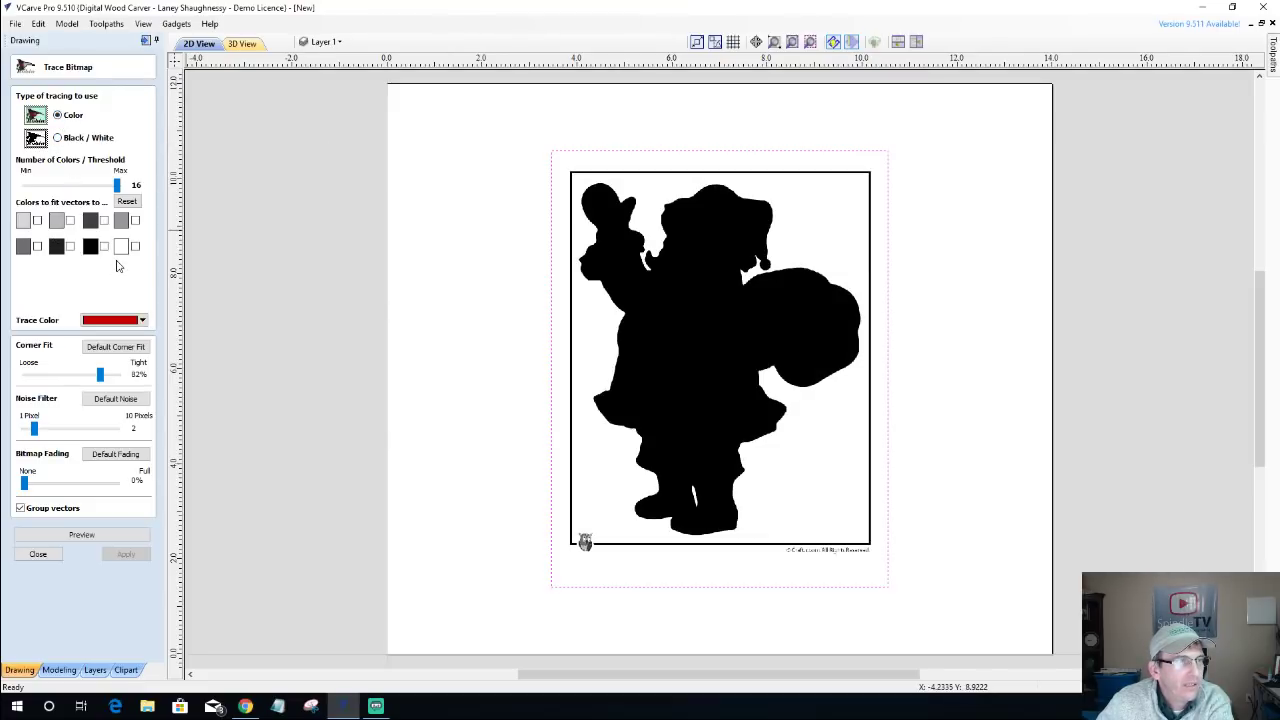
click(58, 138)
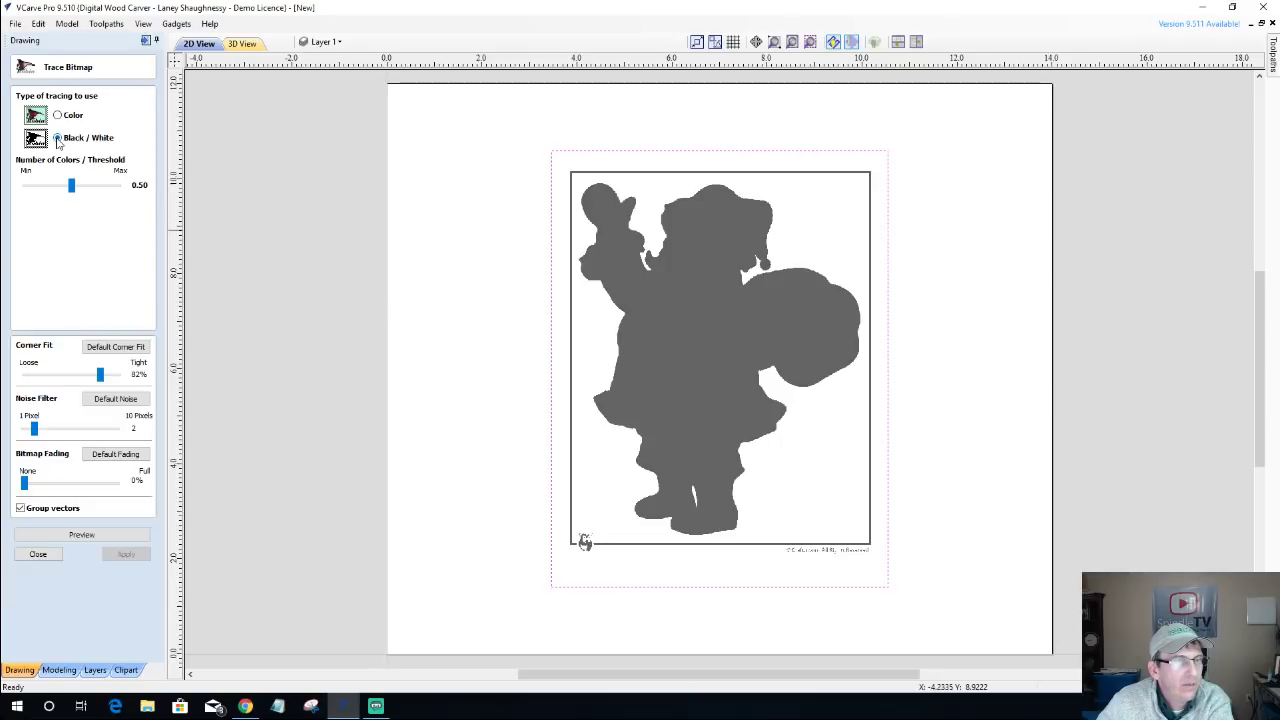
drag(71, 186, 103, 190)
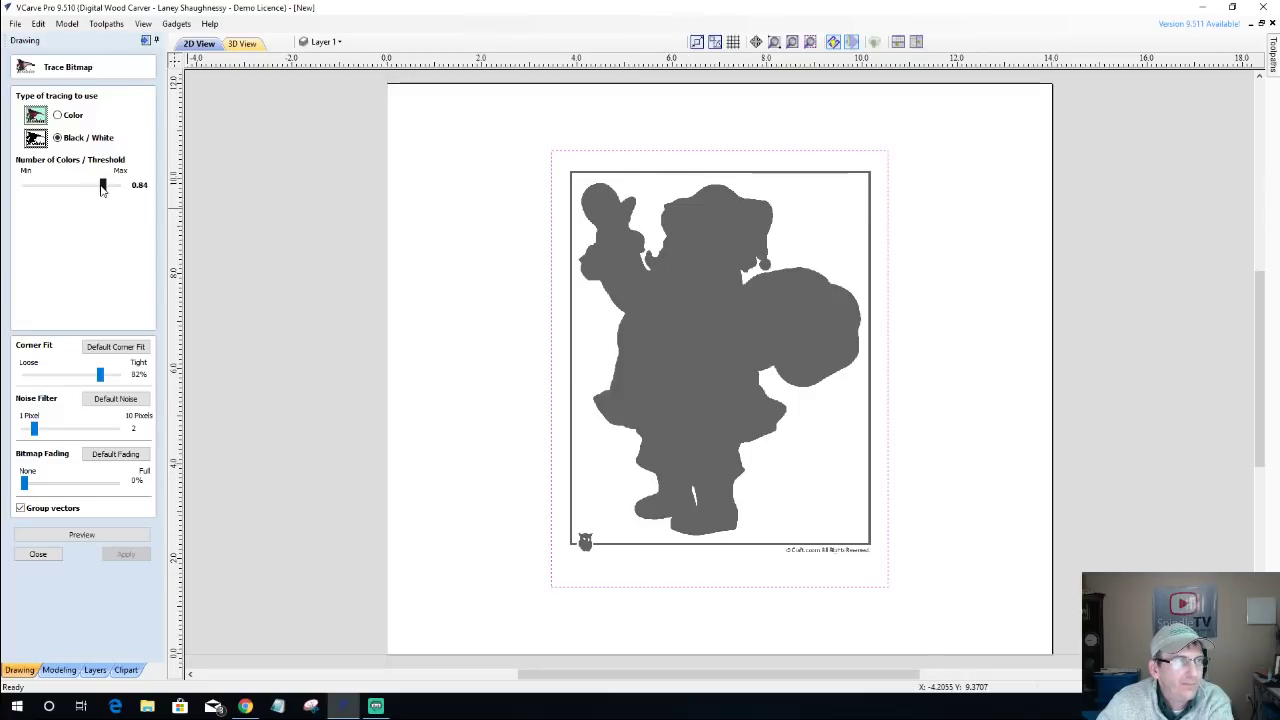
drag(101, 190, 122, 196)
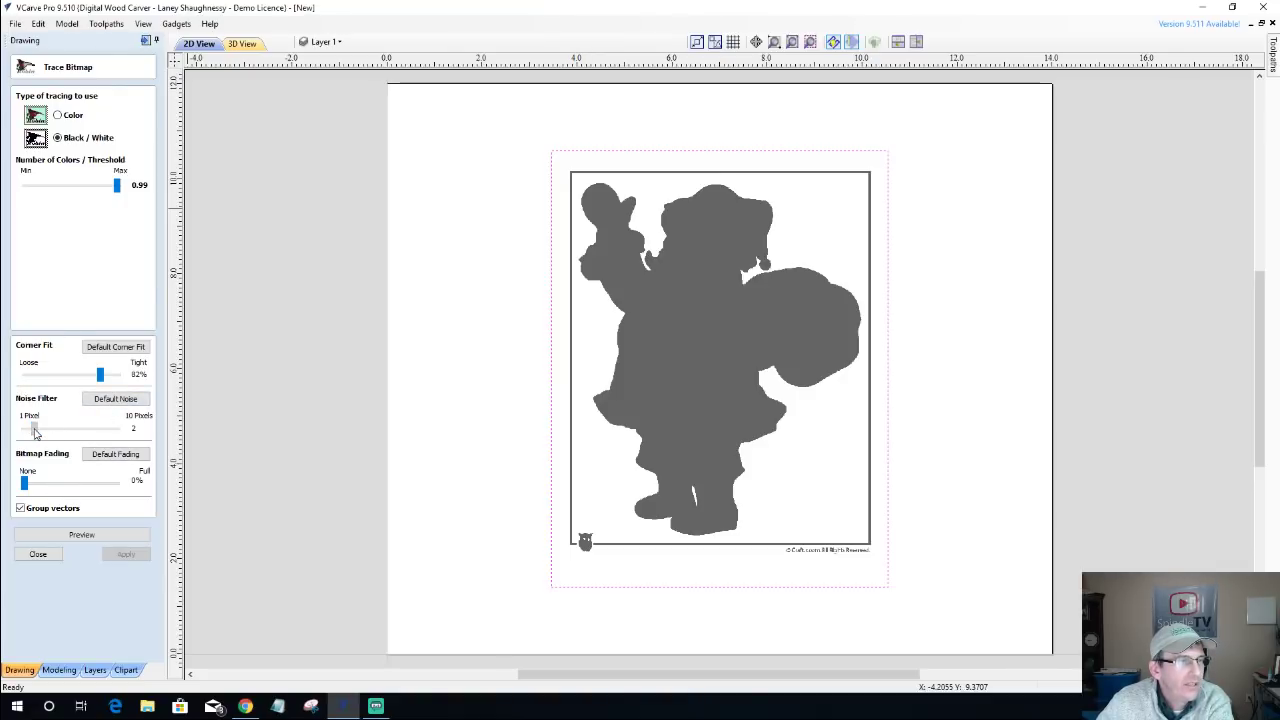
drag(35, 432, 83, 432)
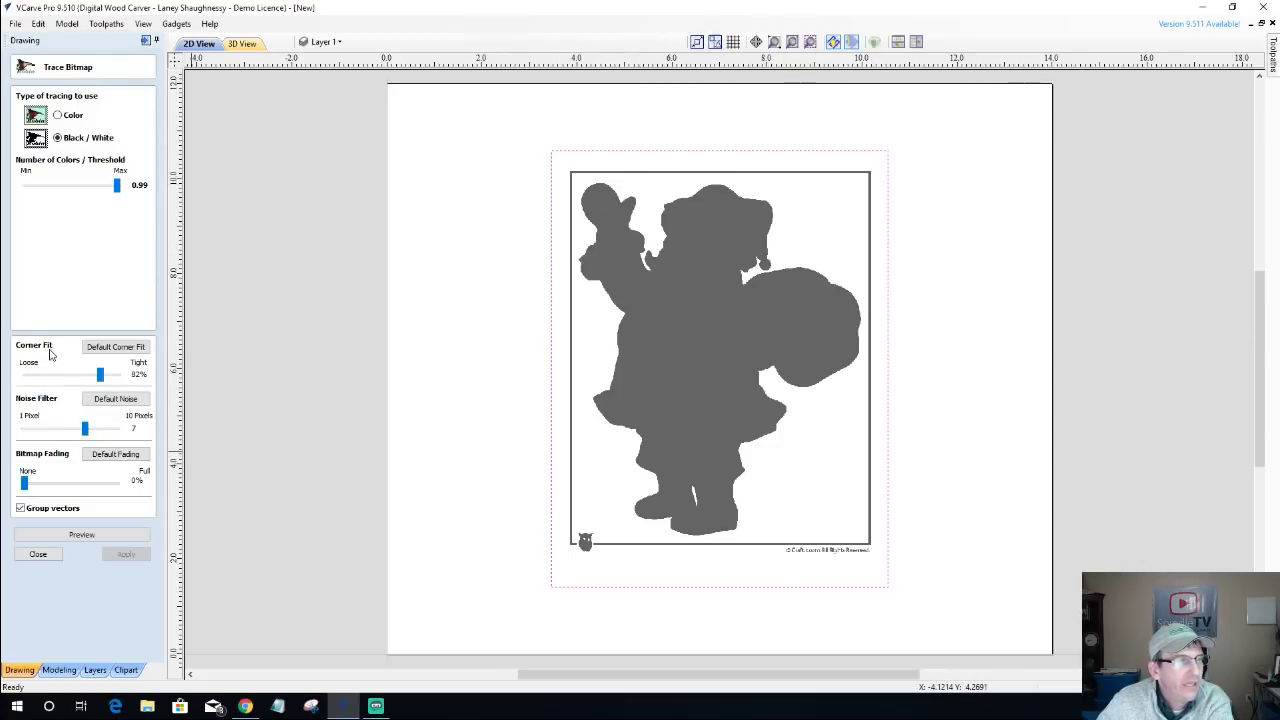
click(136, 348)
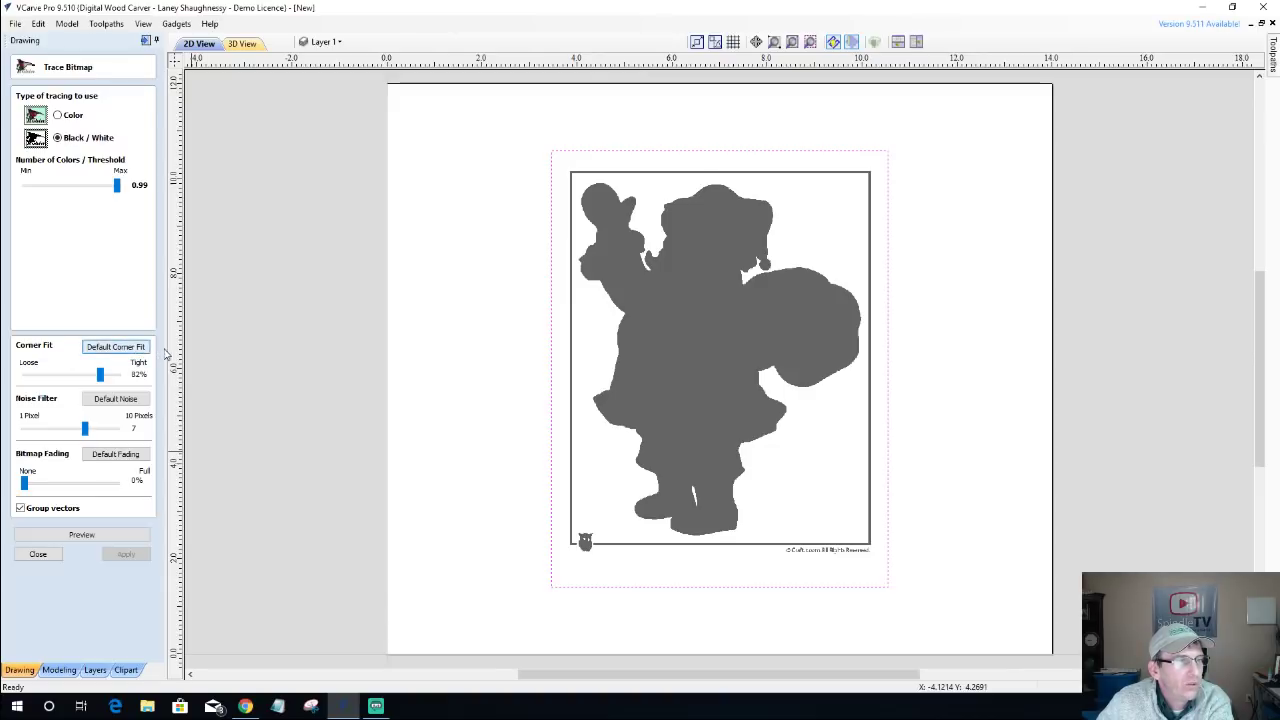
click(94, 536)
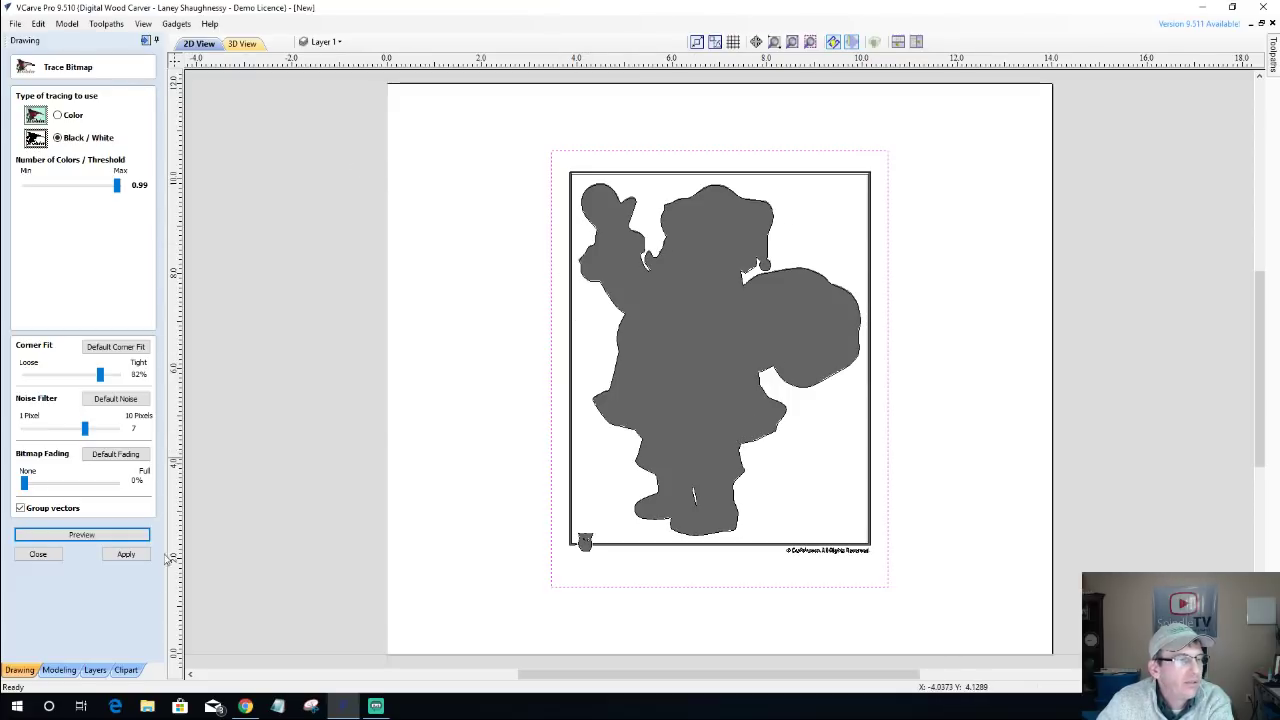
click(125, 554)
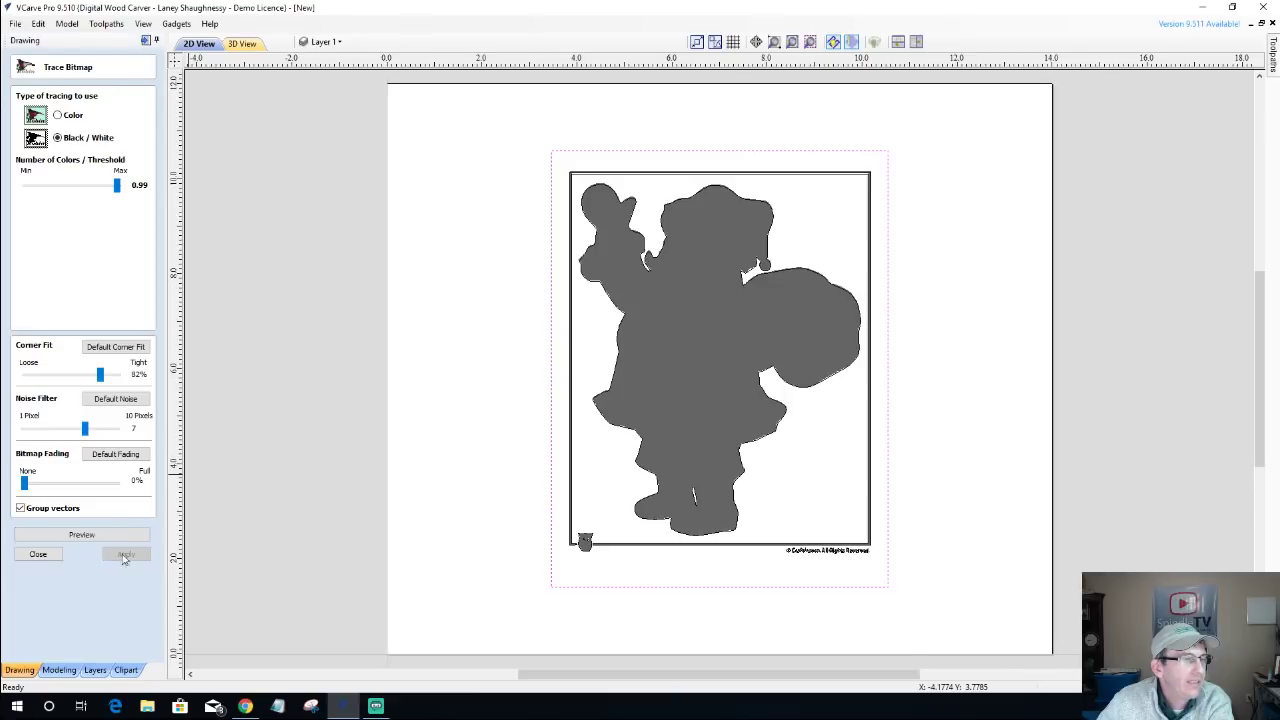
click(37, 555)
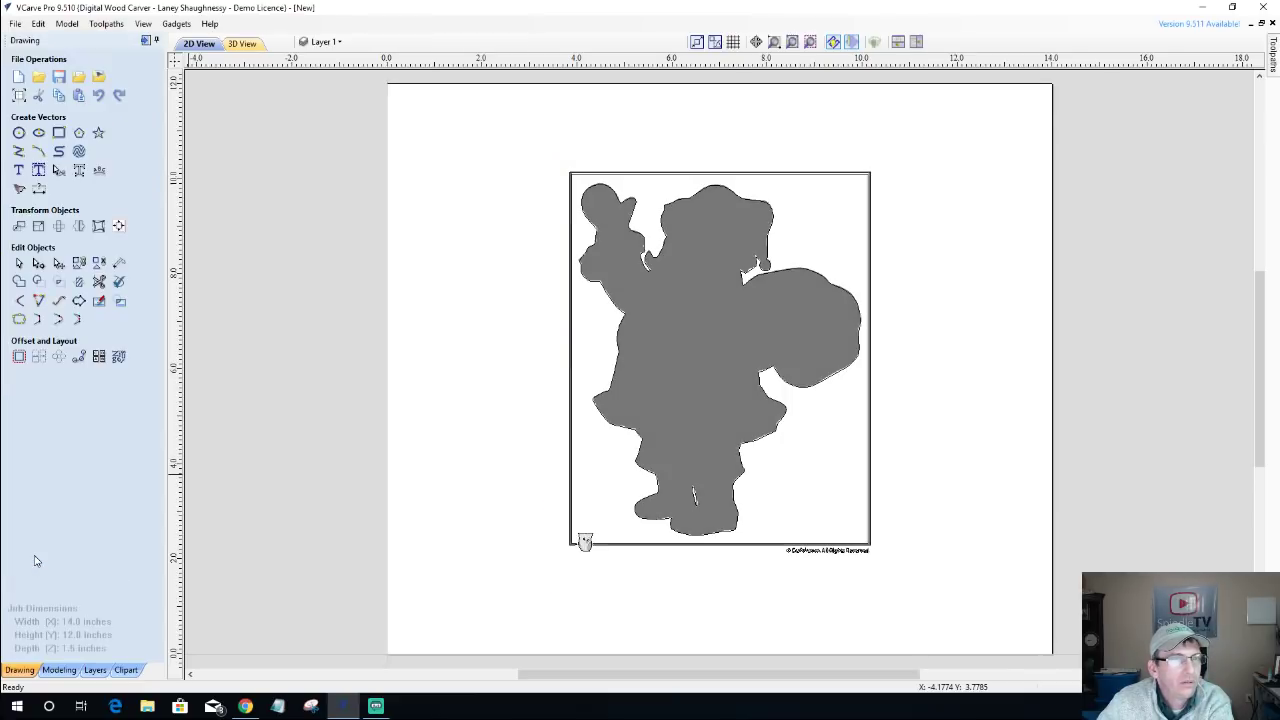
Turn off the Bitmap Layer's light bulb so only the traced vectors show.
click(335, 43)
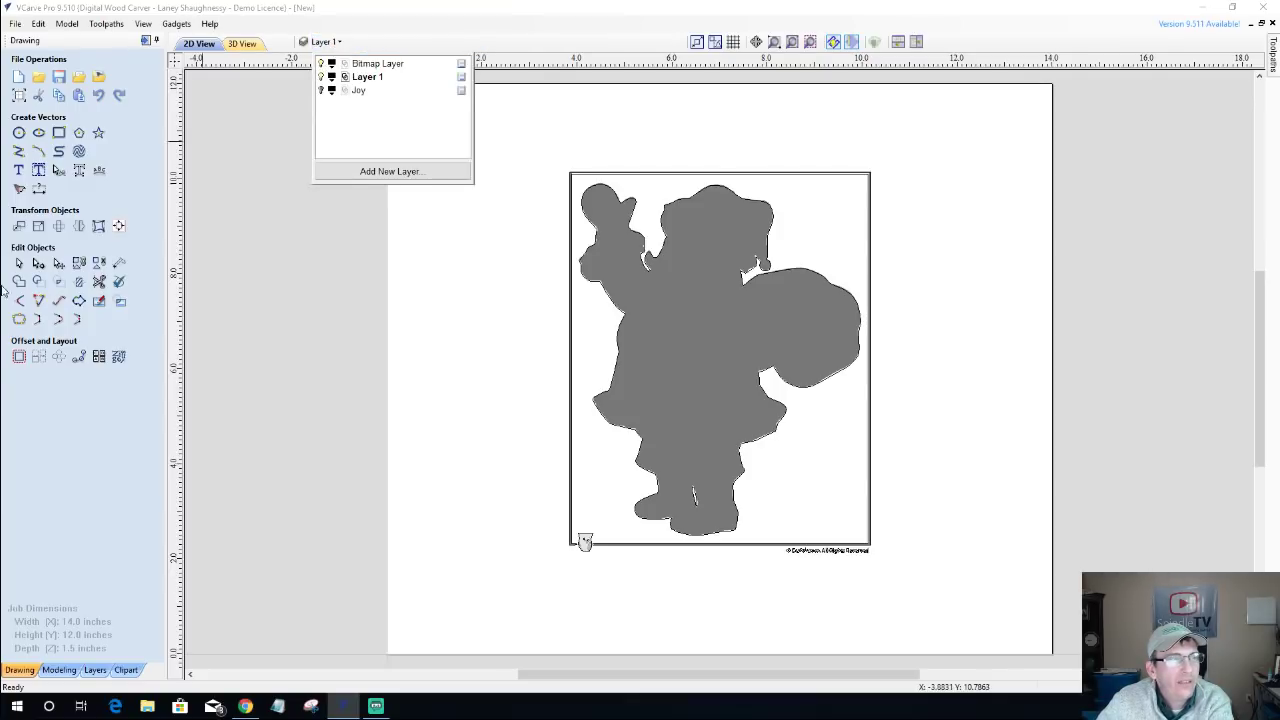
click(380, 290)
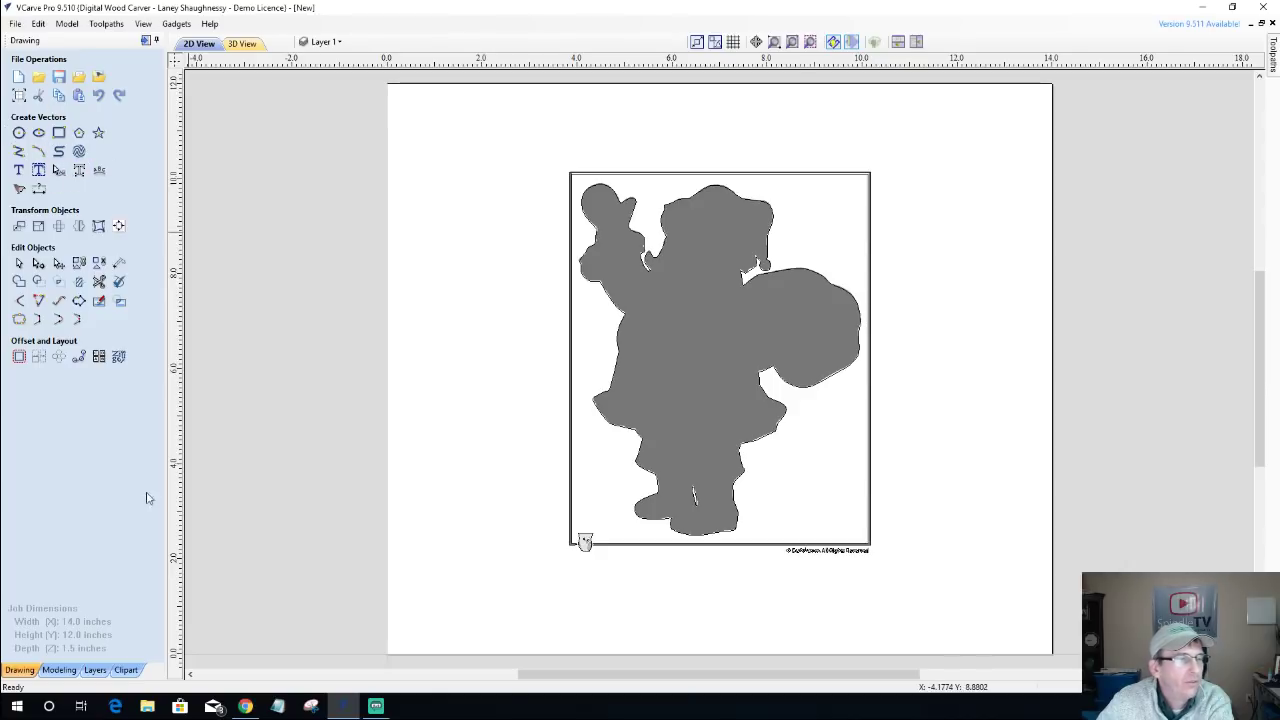
click(95, 670)
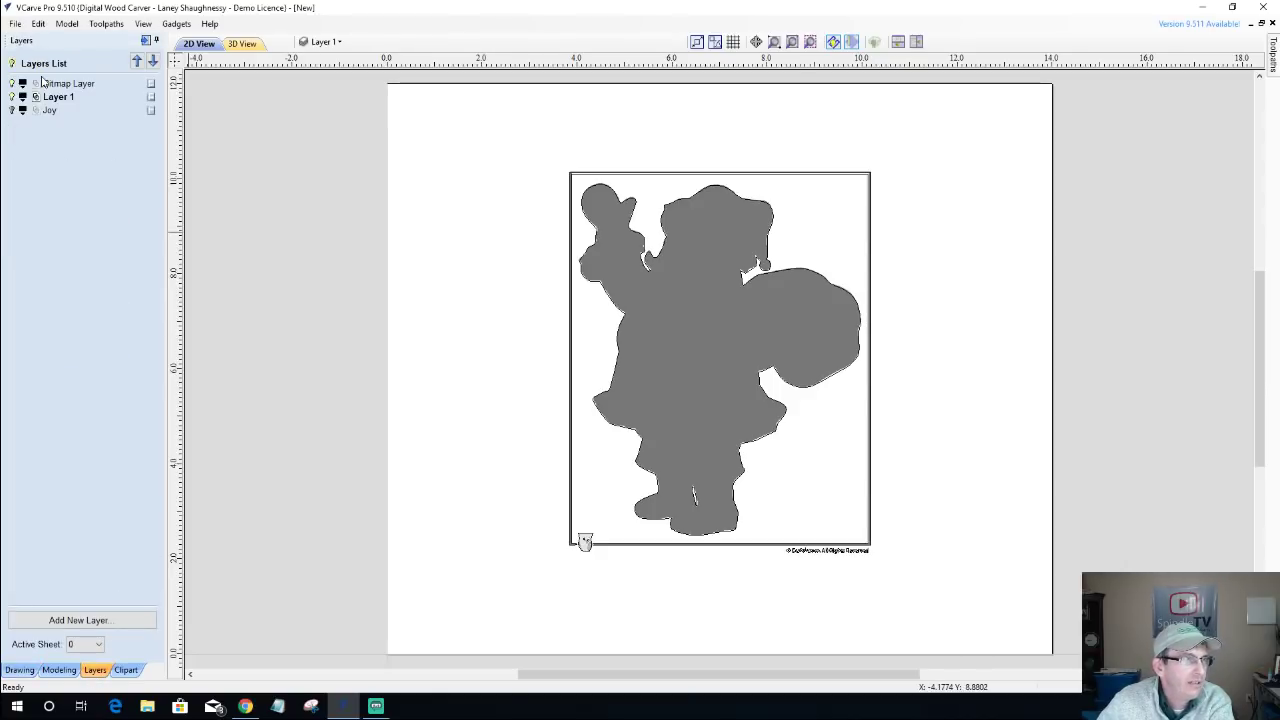
click(19, 670)
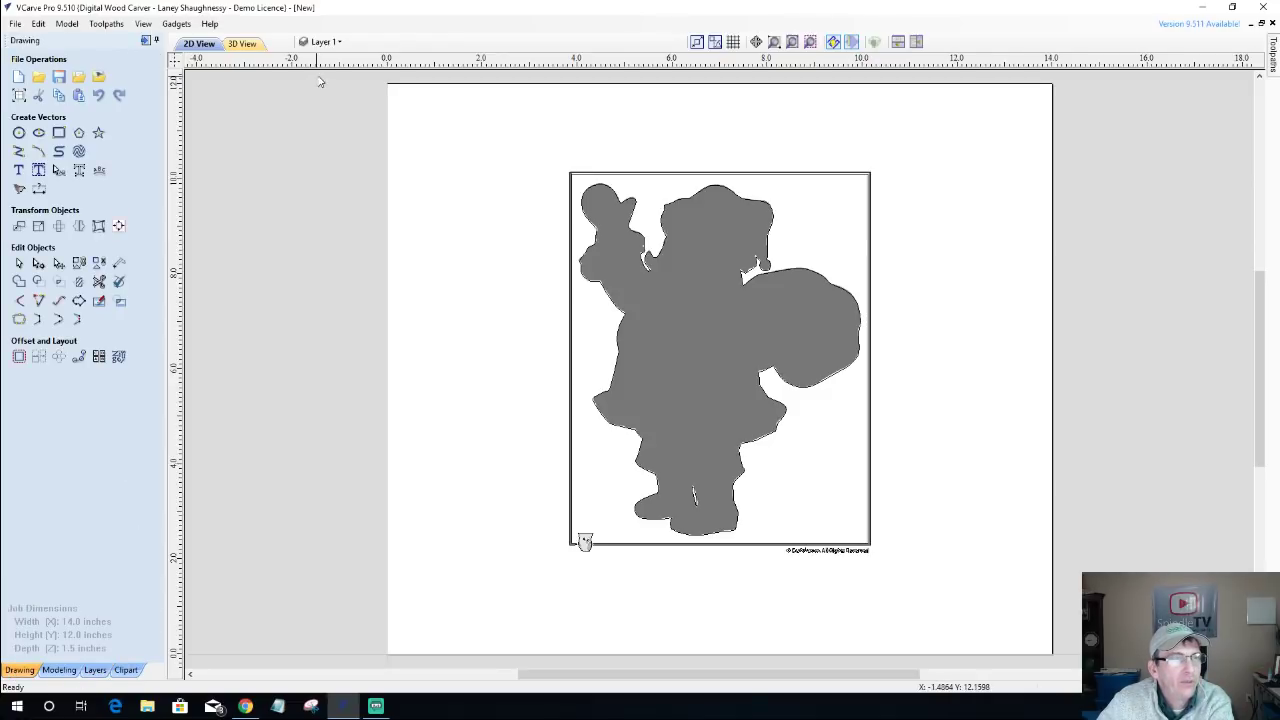
click(335, 42)
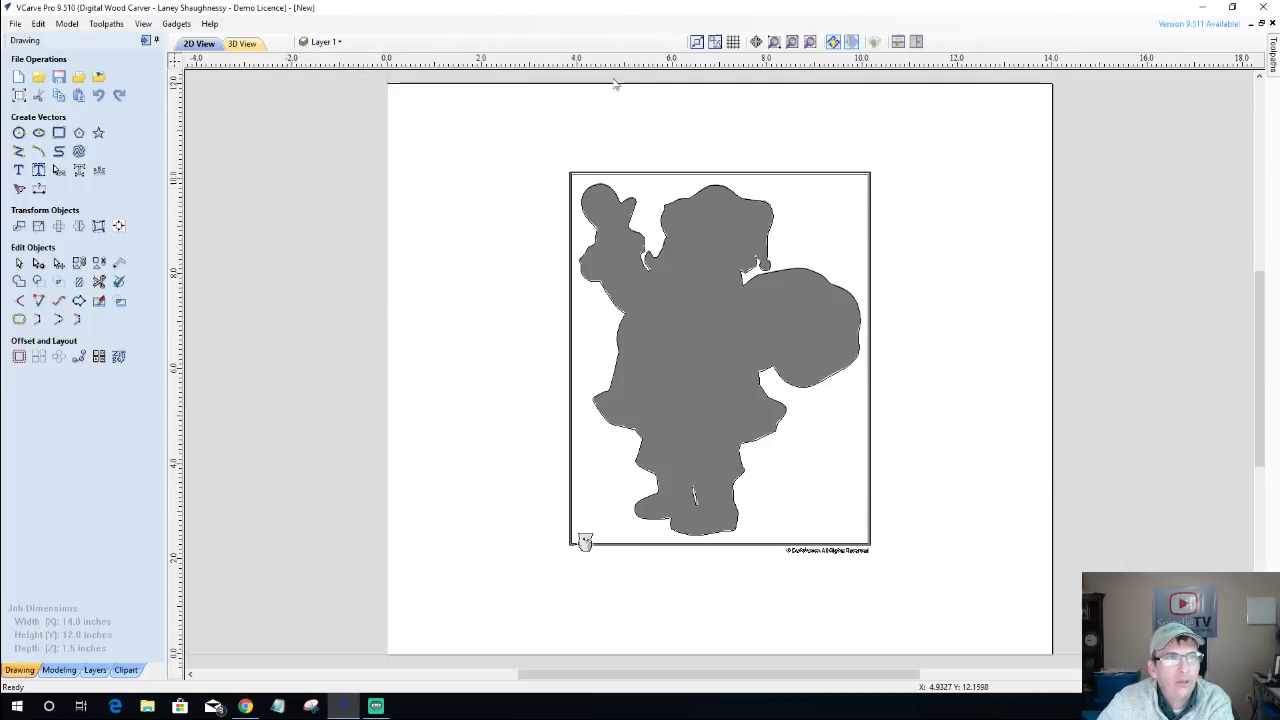
click(328, 42)
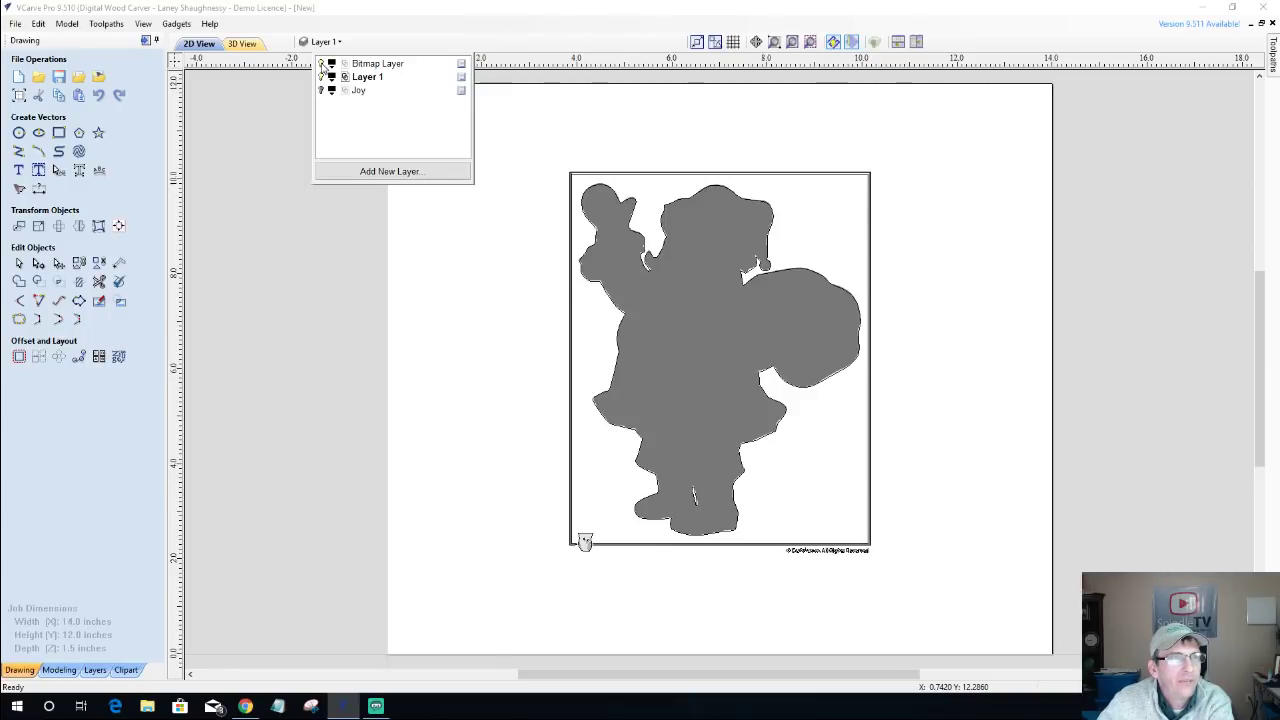
click(322, 64)
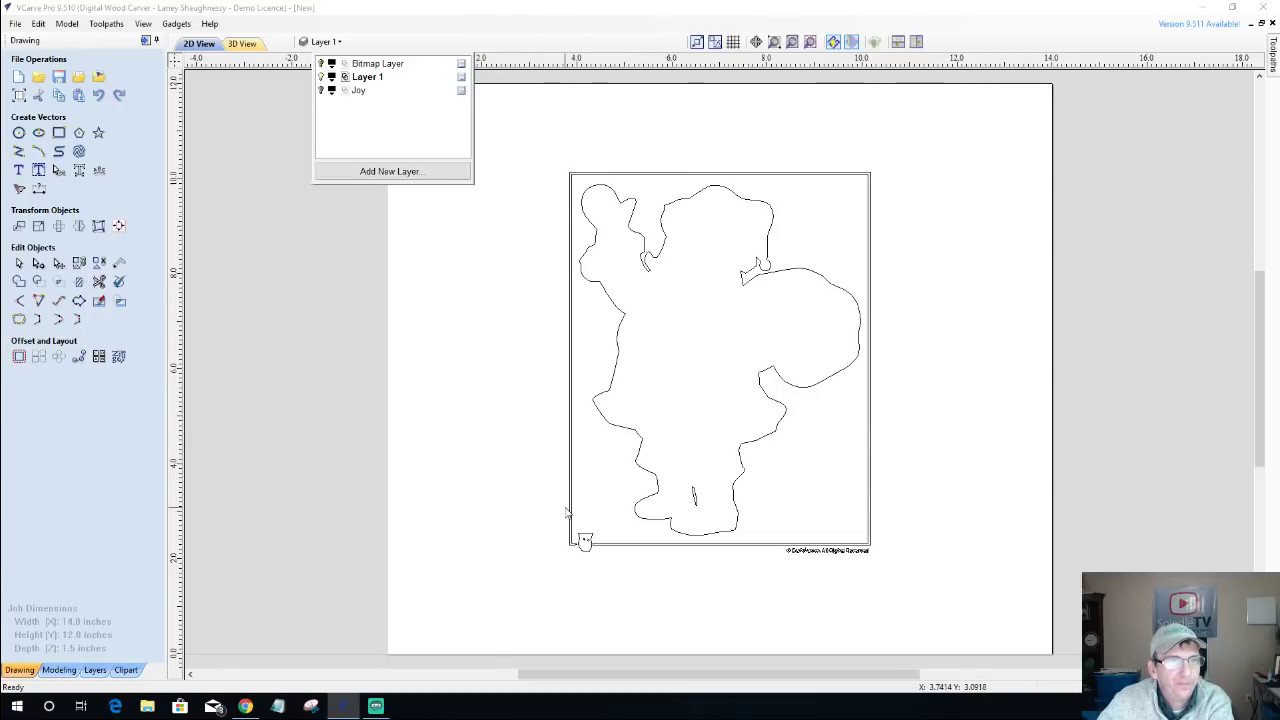
Select all the traced vectors and ungroup them into separate vectors.
click(643, 473)
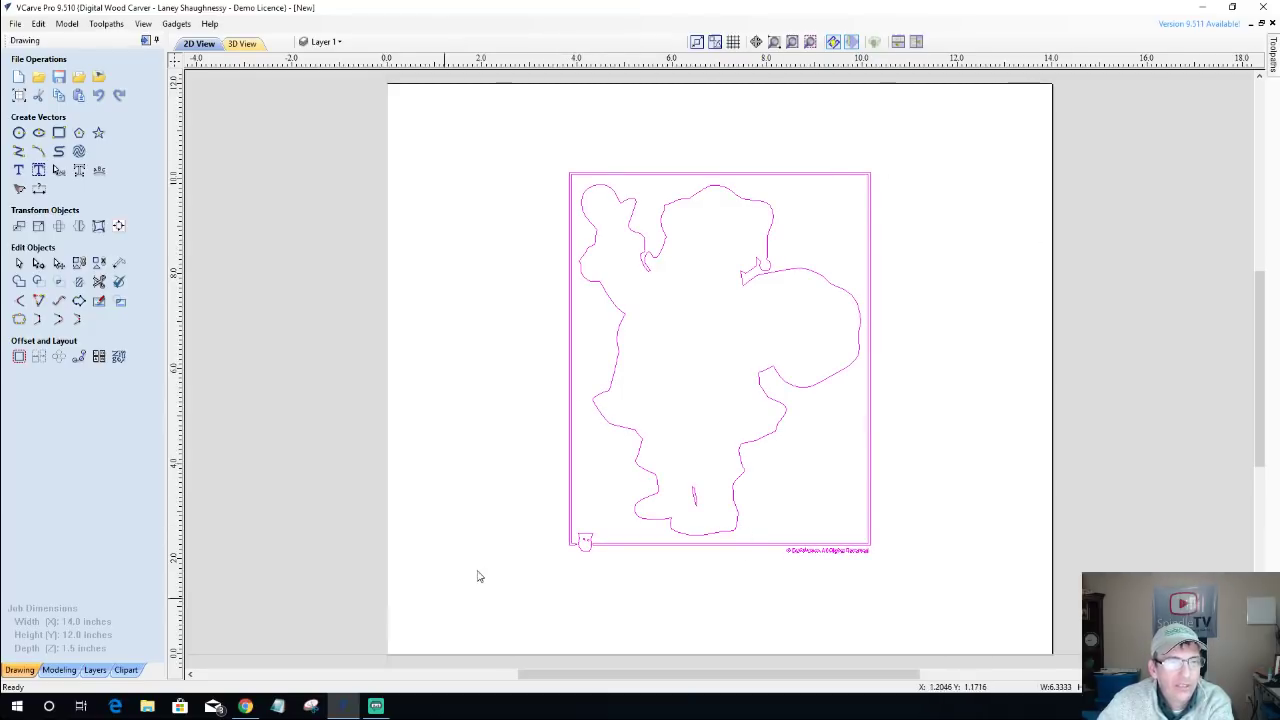
click(581, 413)
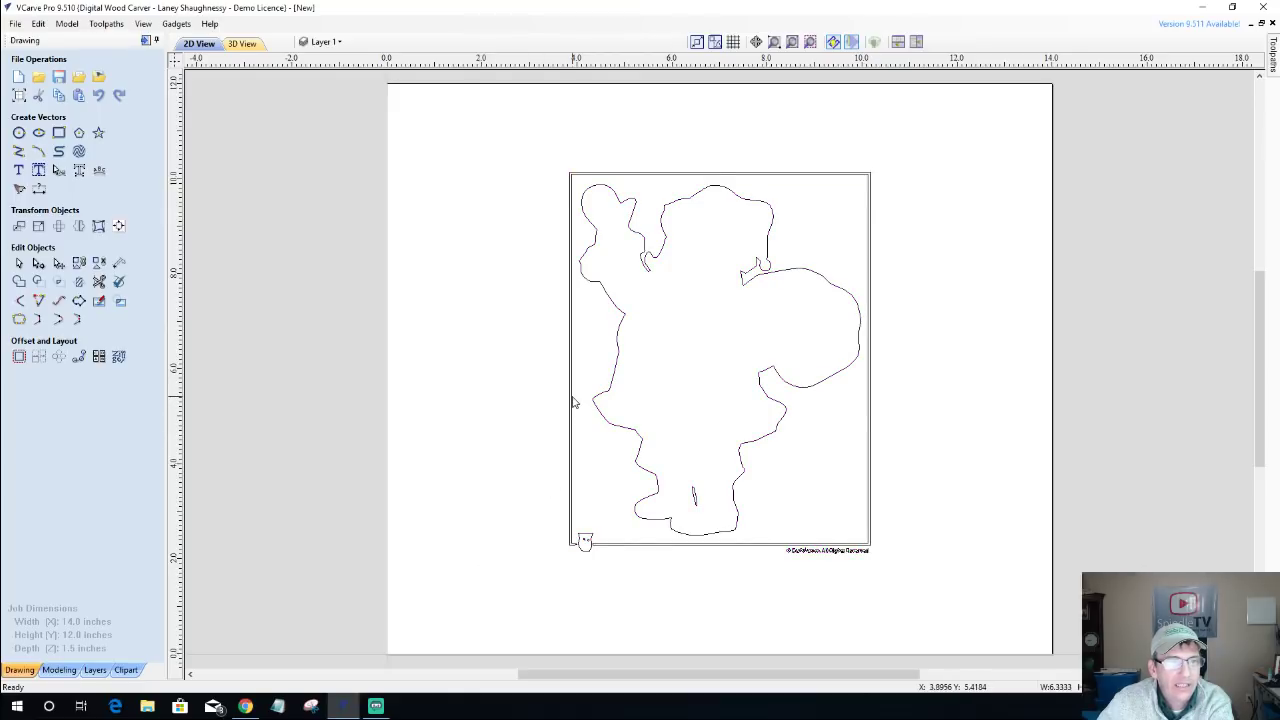
click(590, 205)
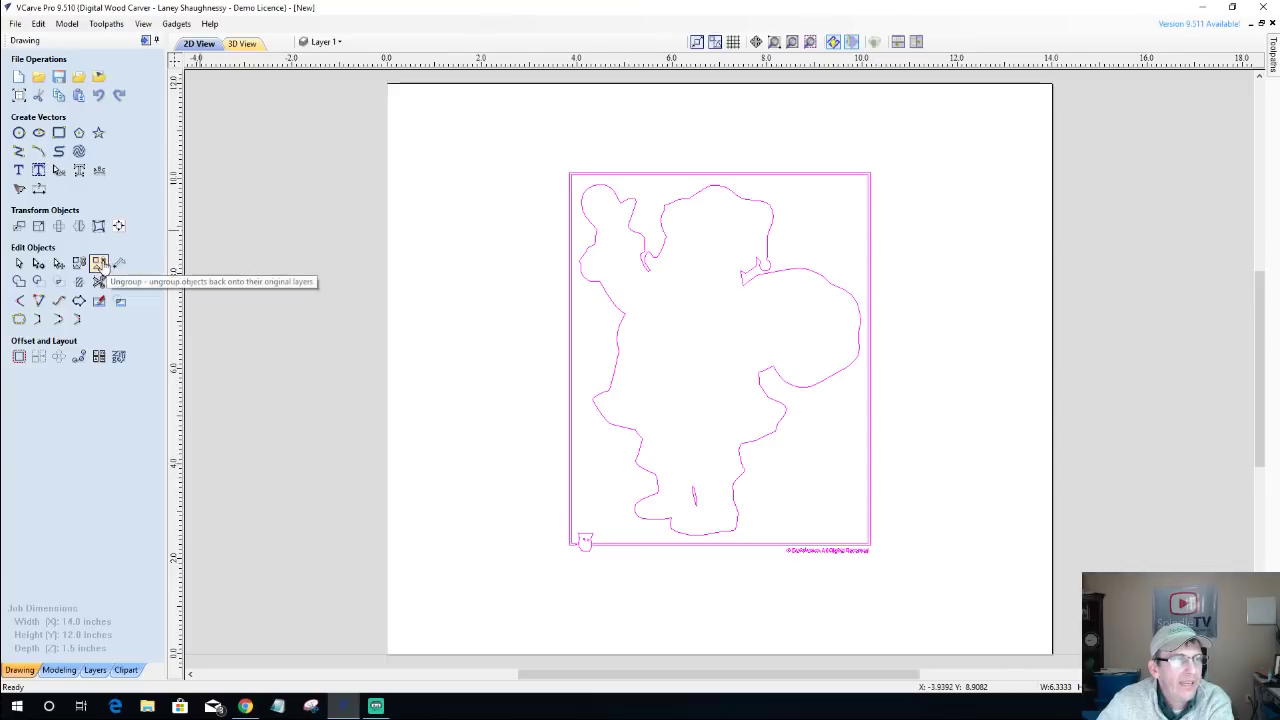
click(100, 263)
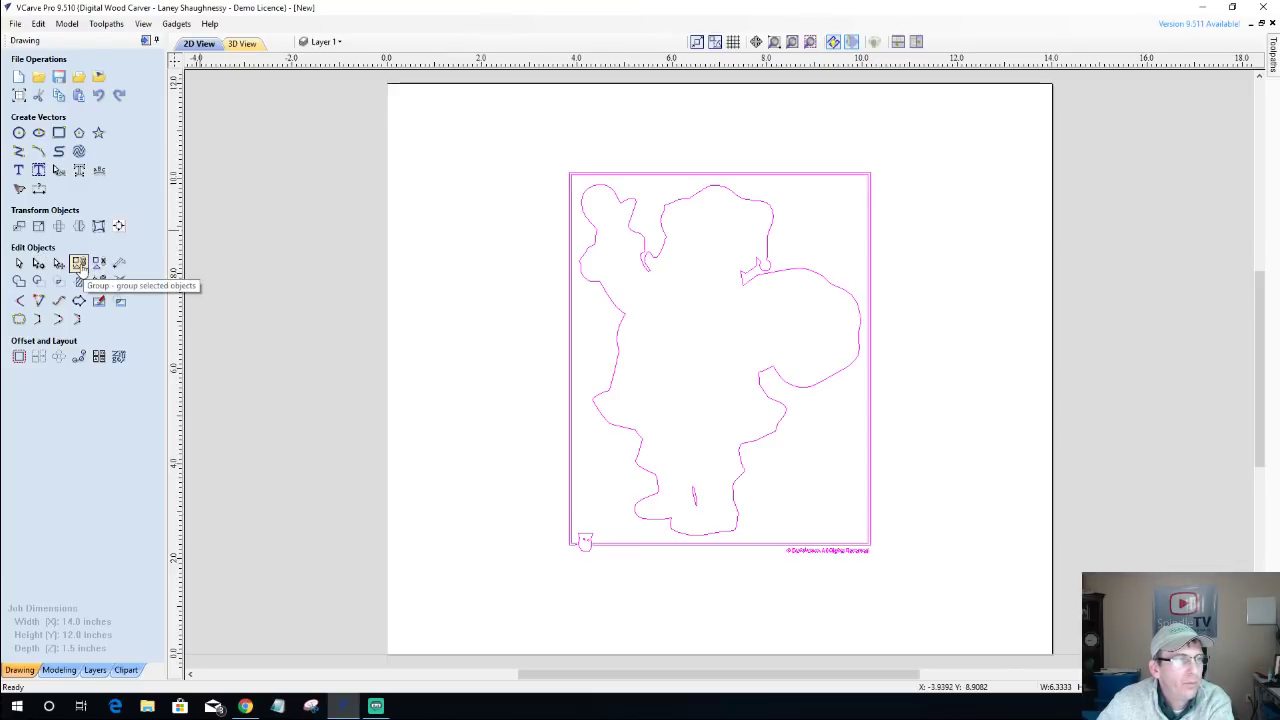
click(100, 263)
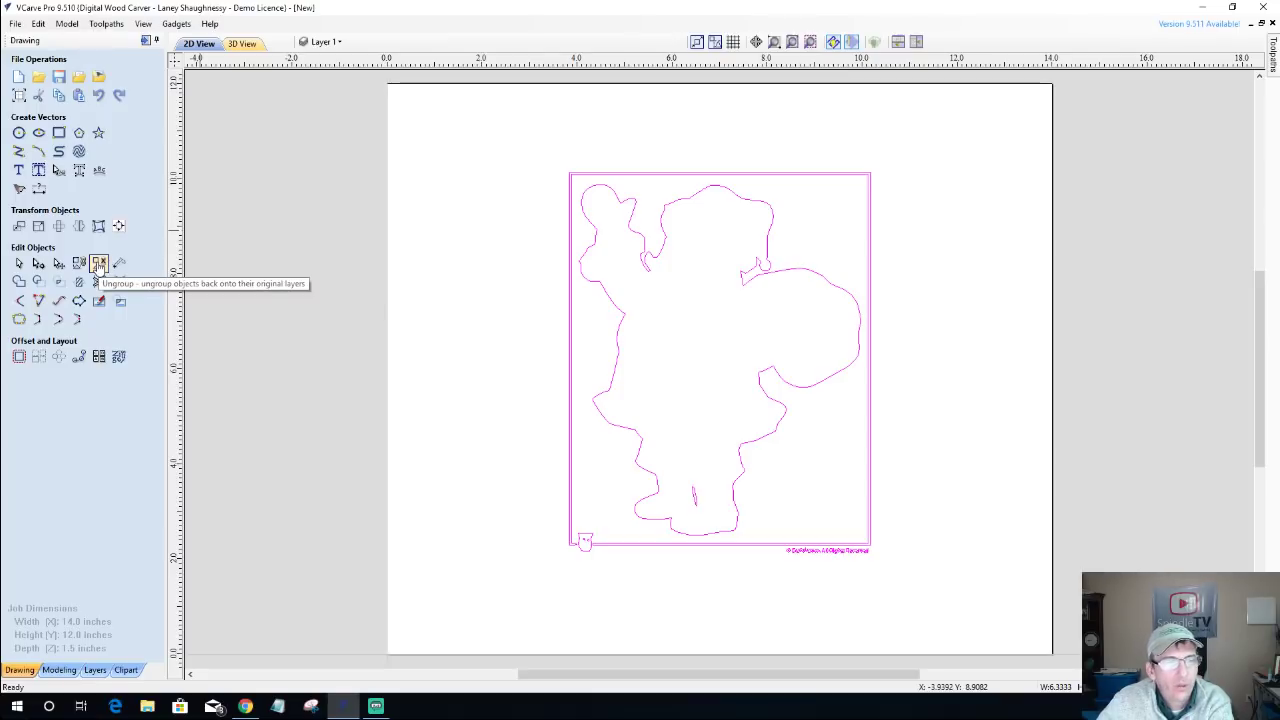
click(100, 263)
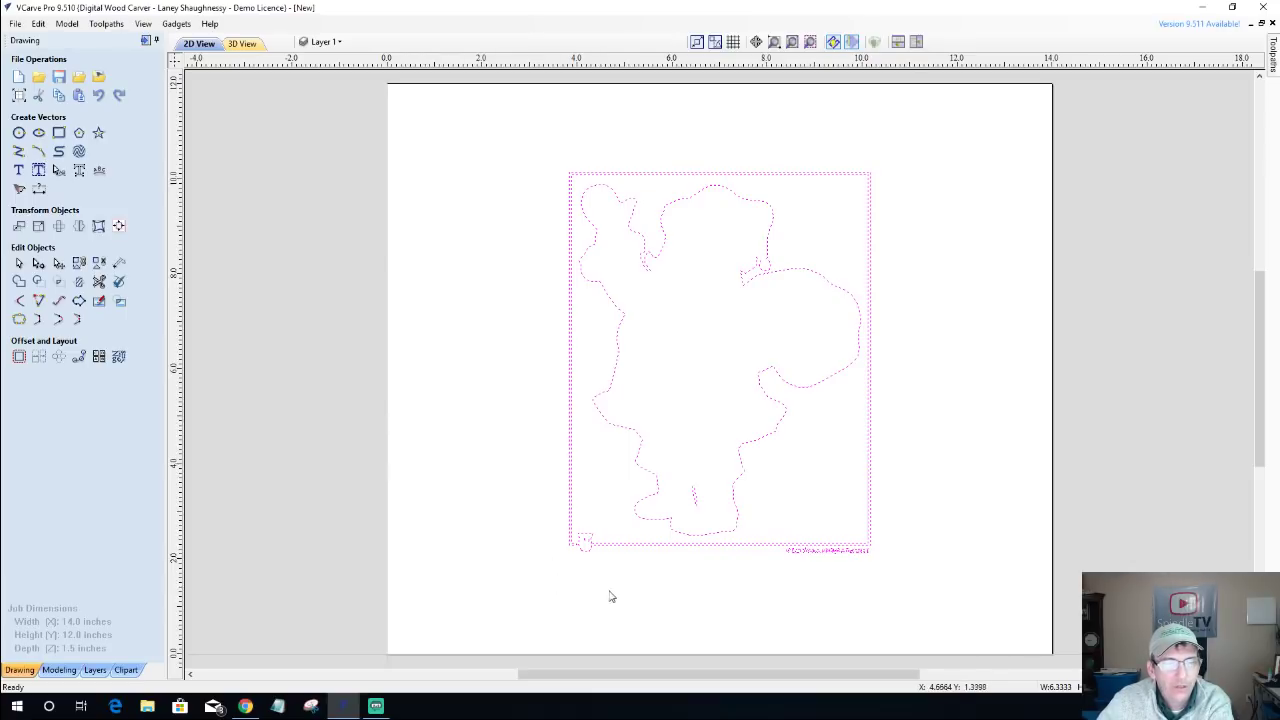
Delete the outer border rectangle and the copyright text below the outline.
drag(610, 597, 564, 515)
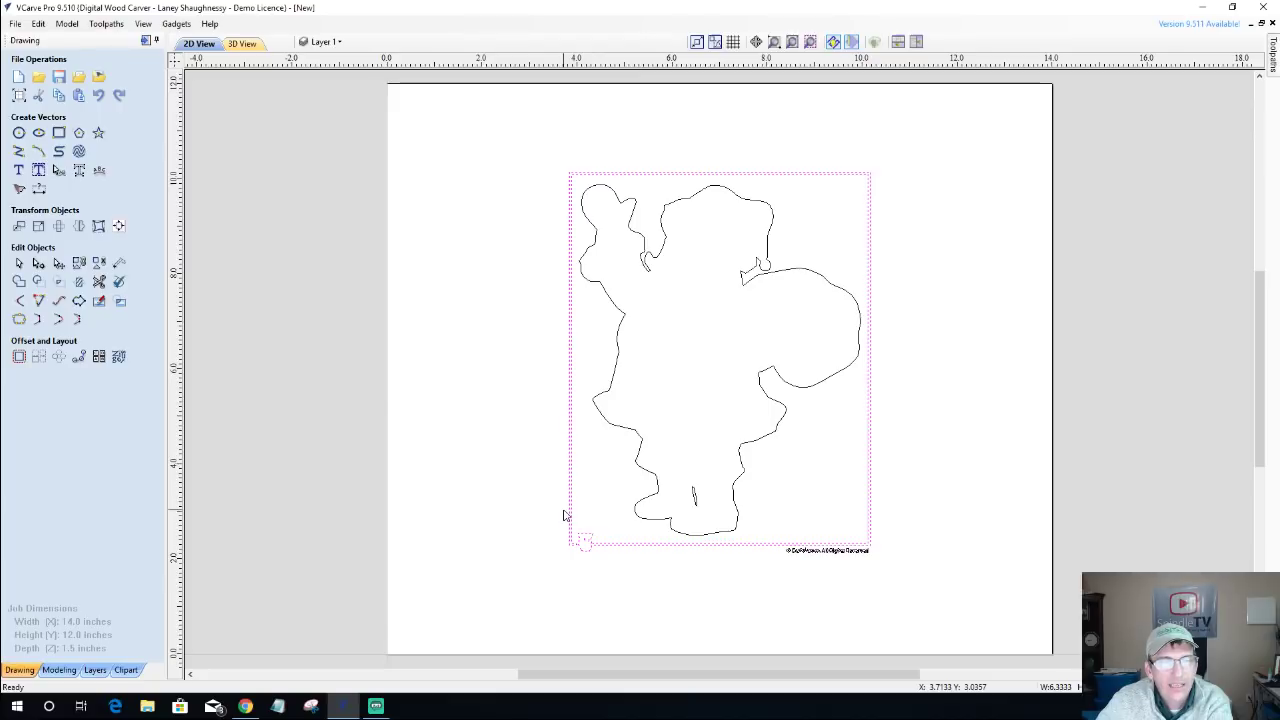
click(566, 520)
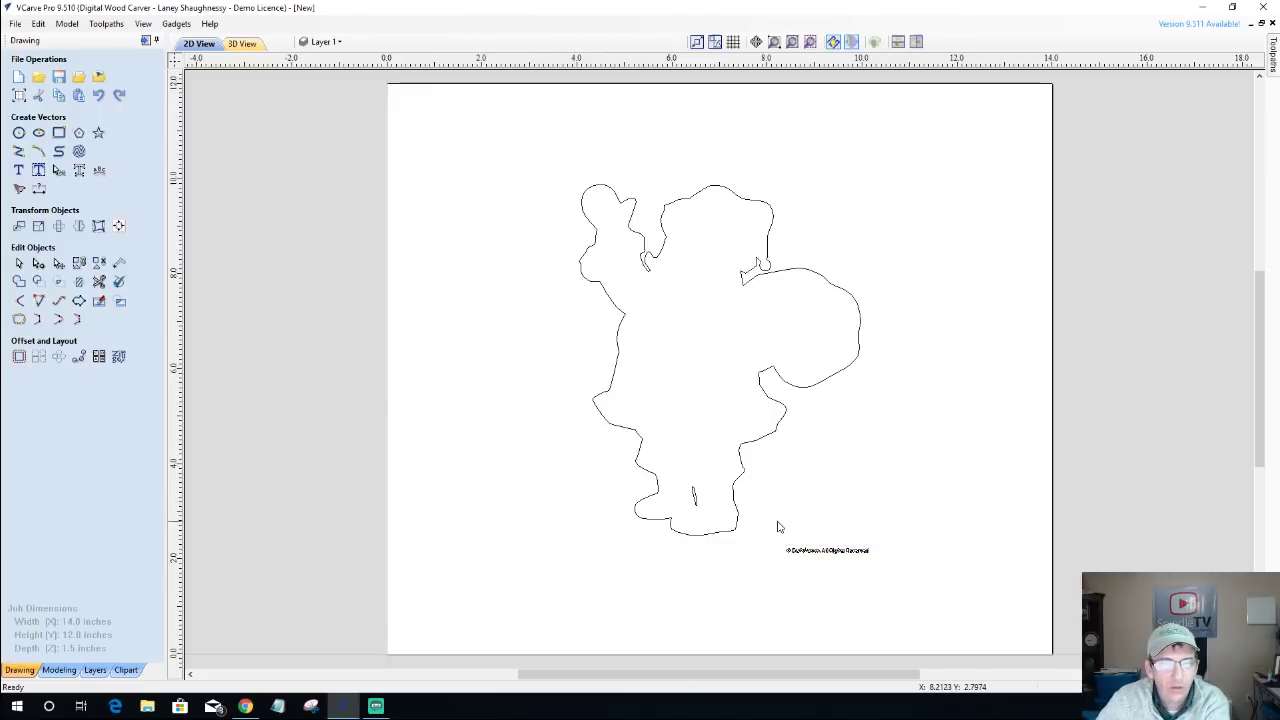
drag(779, 522, 877, 577)
key(Delete)
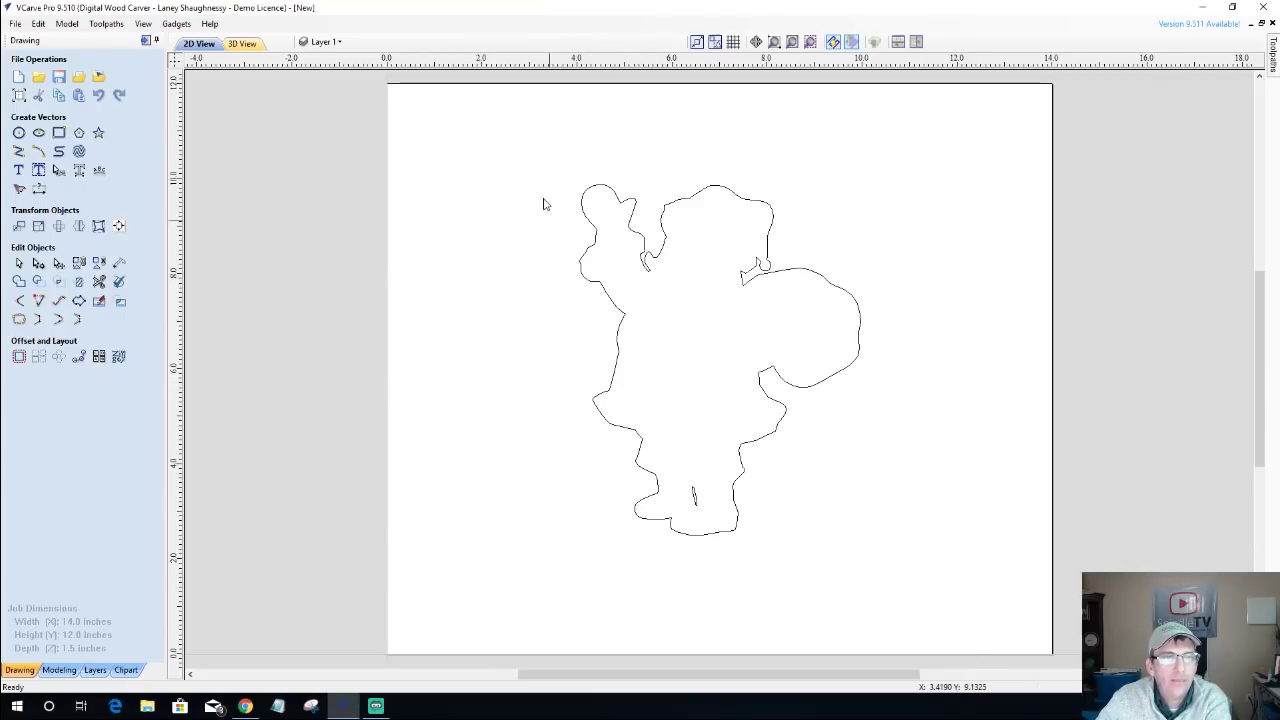
Select the Santa outline together with the small line near its feet.
drag(491, 152, 964, 626)
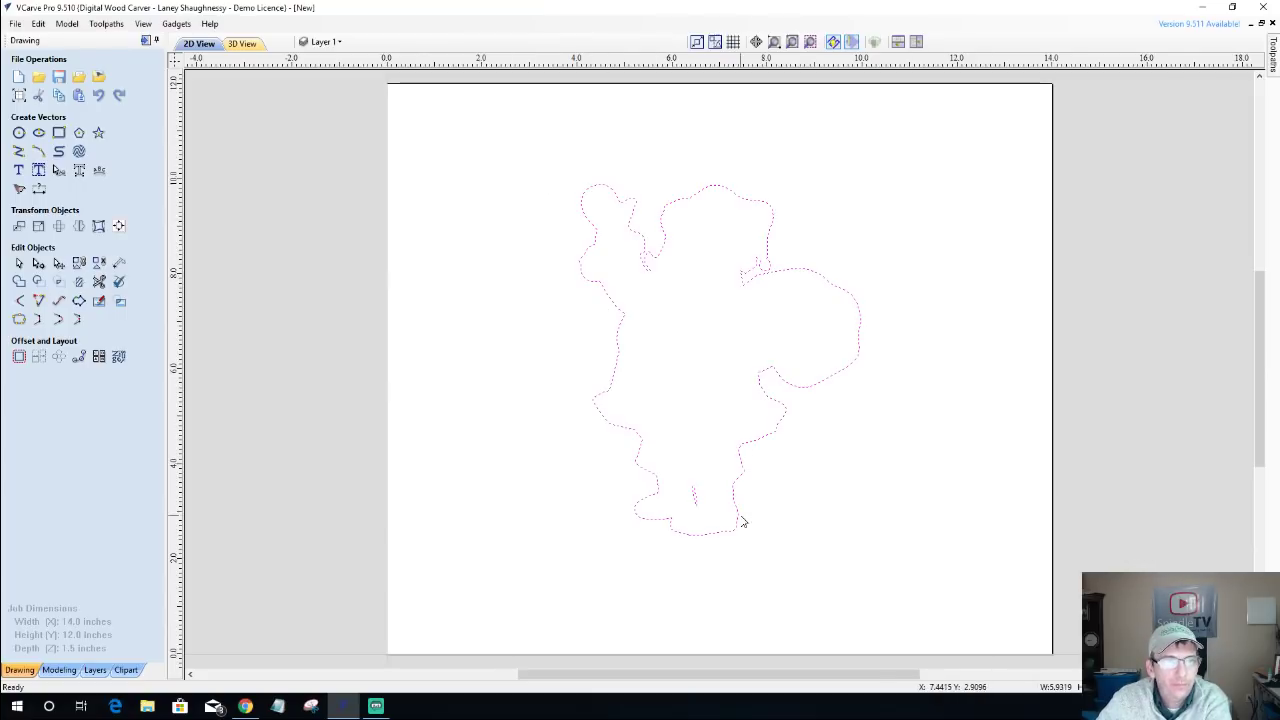
click(735, 484)
click(735, 484)
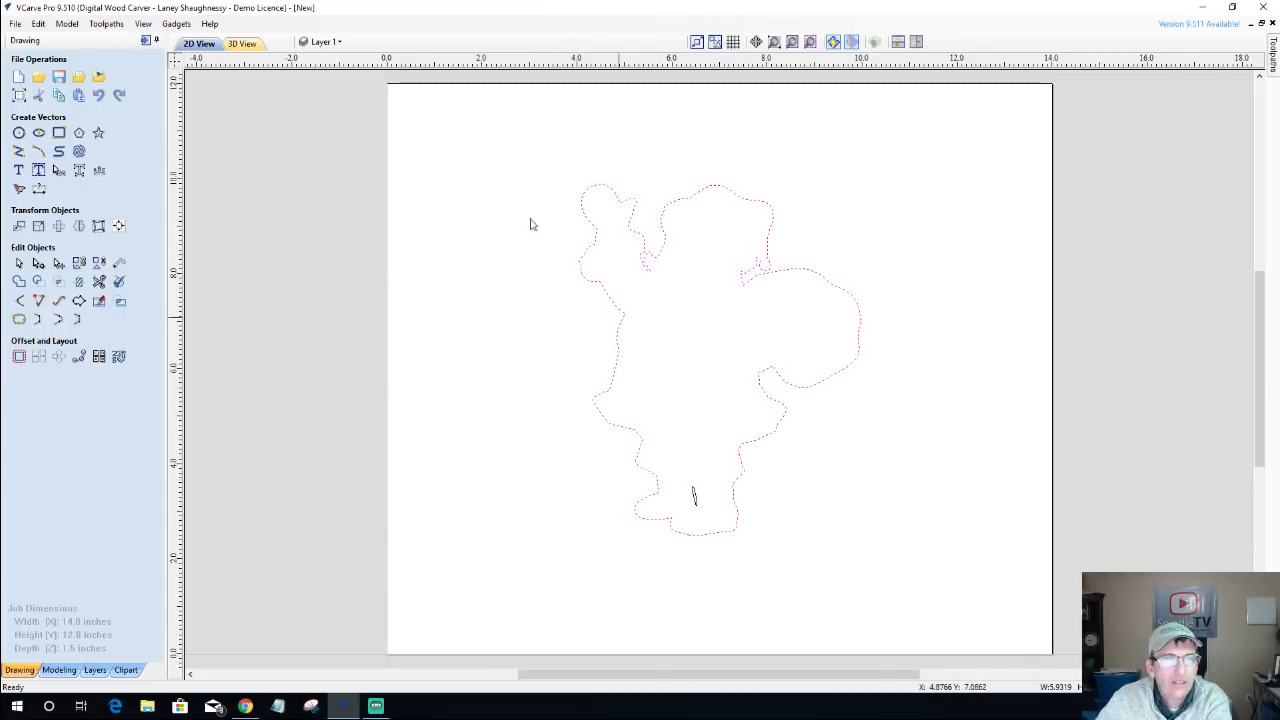
drag(429, 96, 1012, 621)
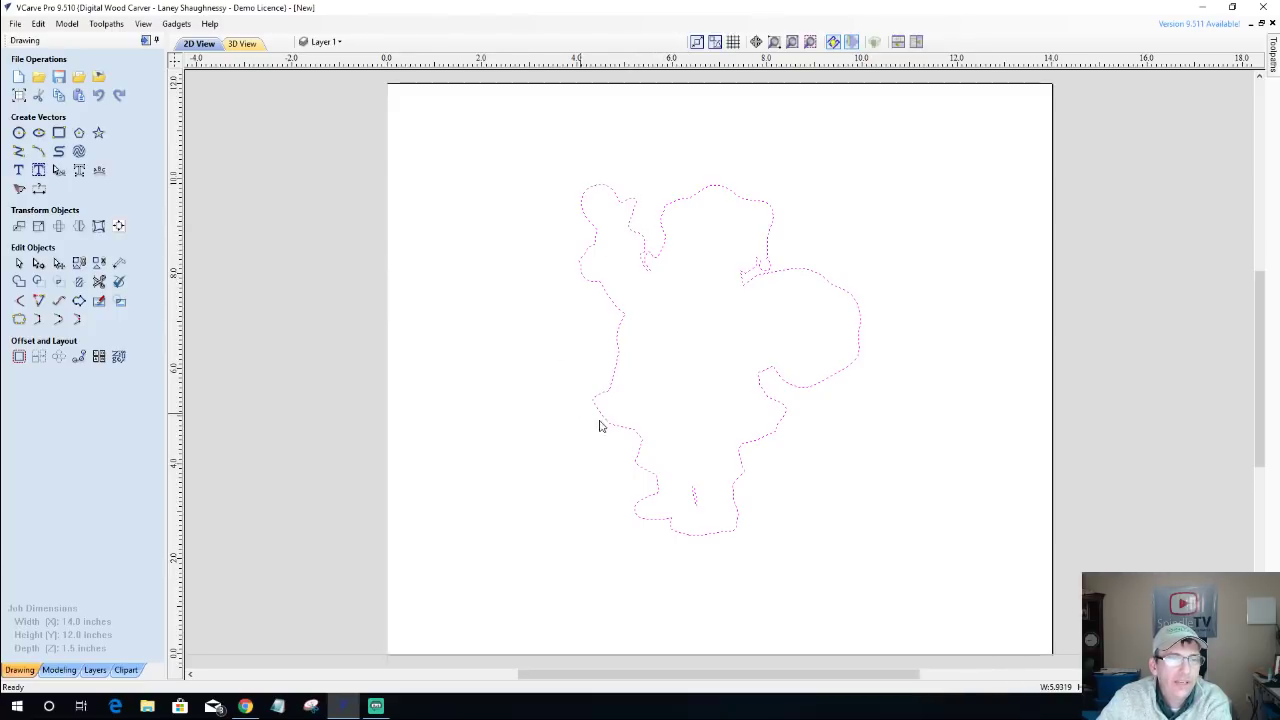
Resize the selected Santa outline proportionally to a height of 12 inches, about 9.63 inches wide.
click(37, 228)
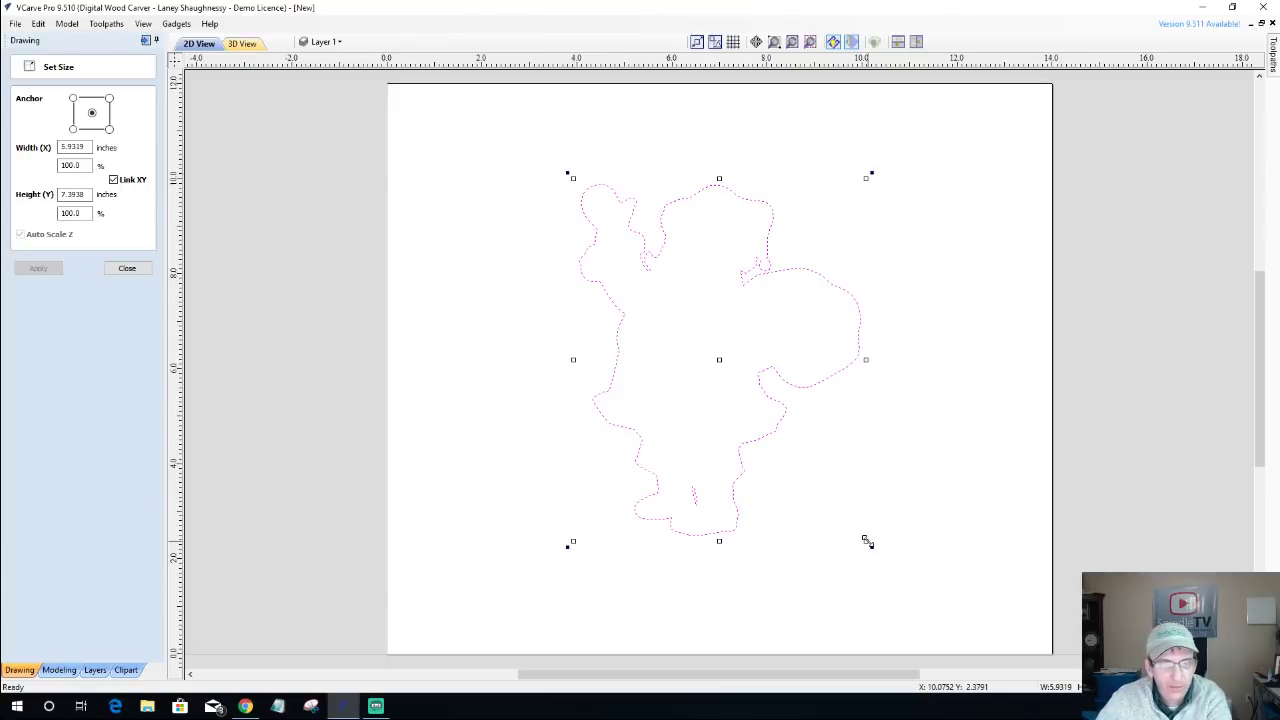
drag(867, 542, 929, 587)
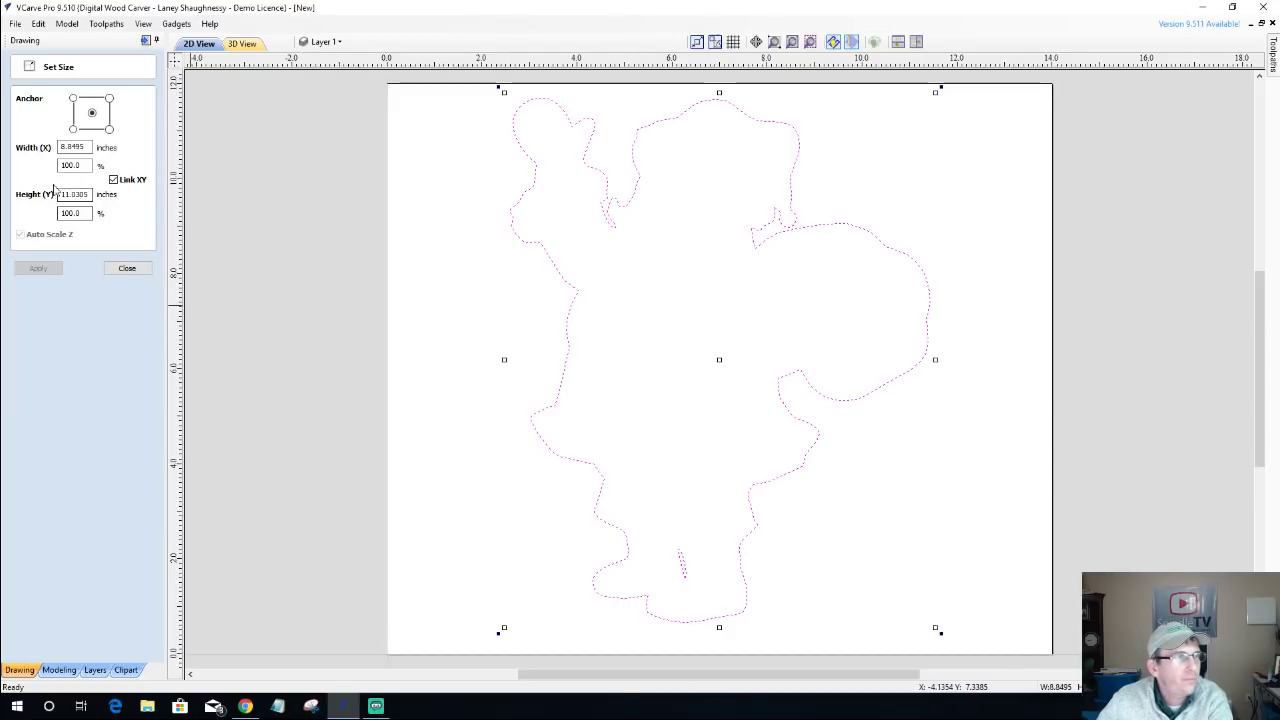
drag(90, 194, 3, 203)
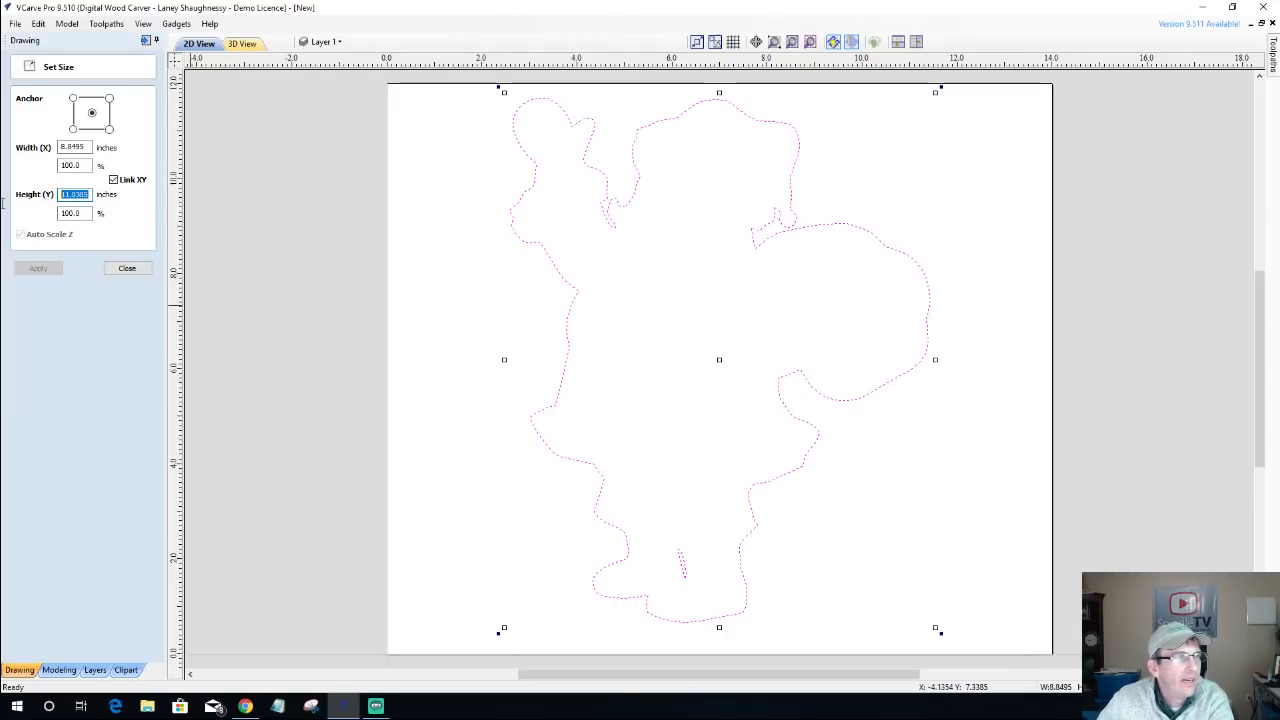
text(12)
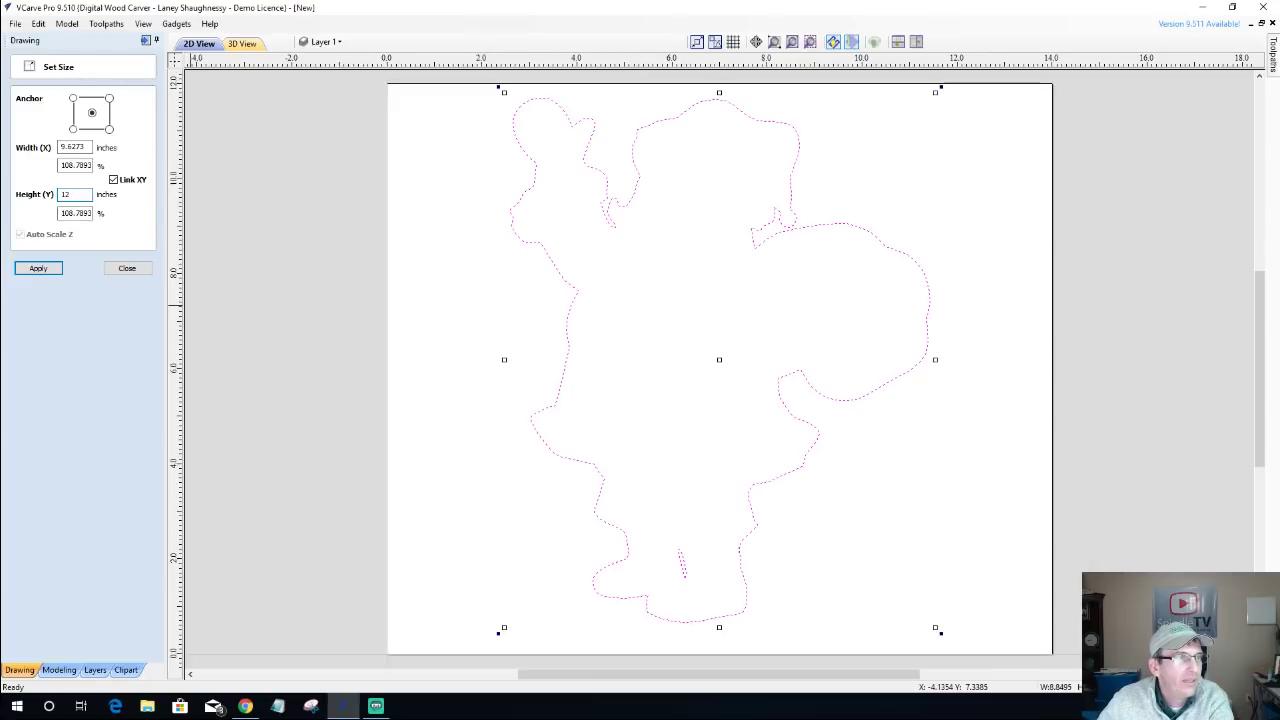
click(29, 272)
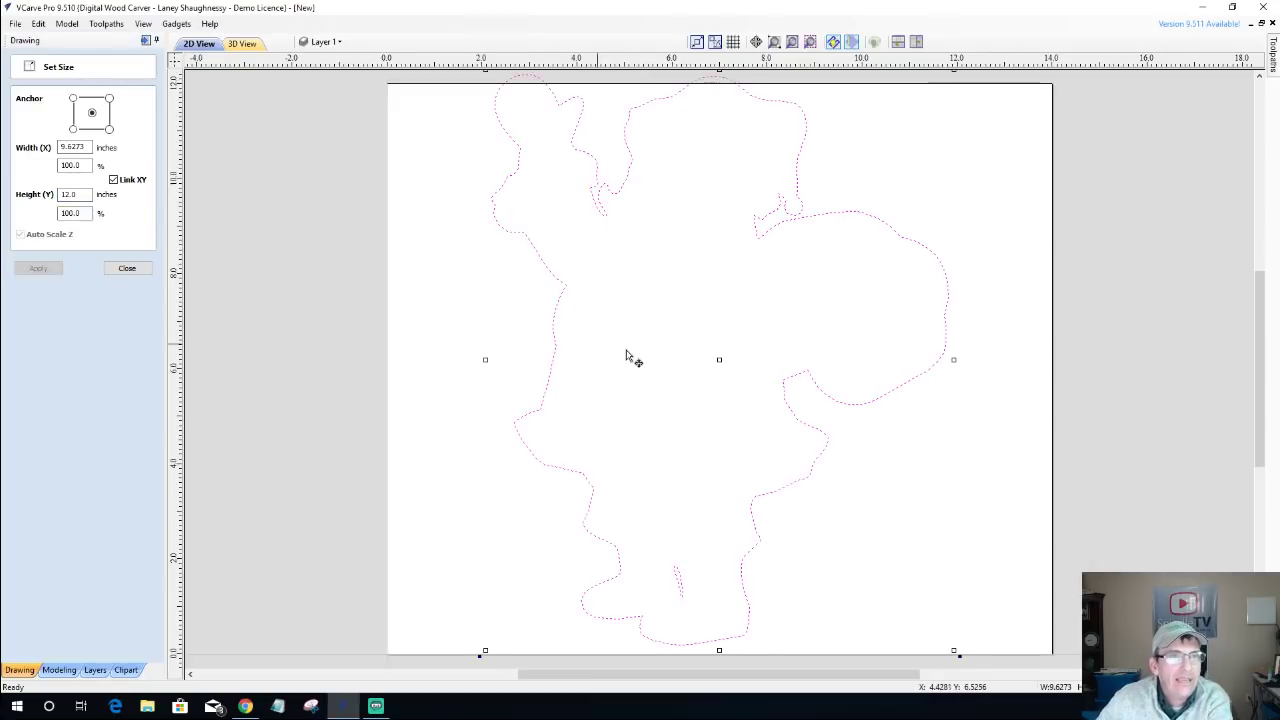
scroll(634, 358, down, 1)
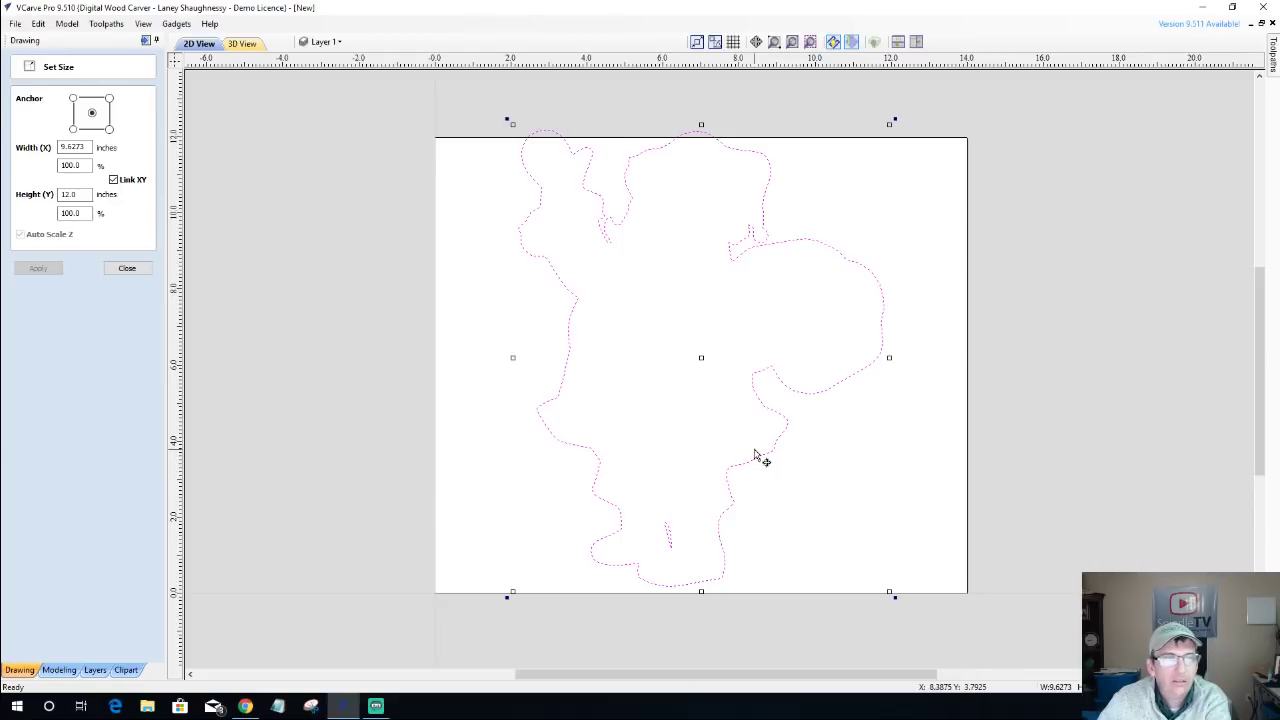
click(127, 268)
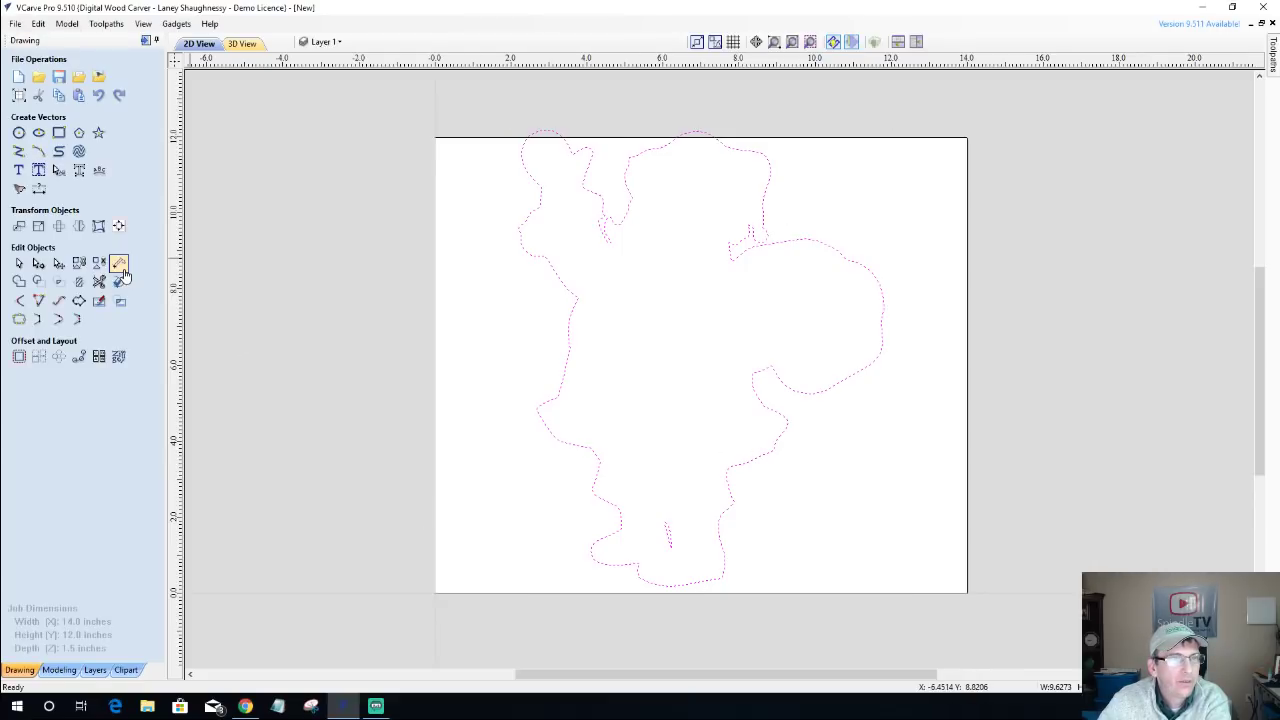
Change the job height to 14 inches, making the material 14 × 14 × 1.5, and select the outline.
click(18, 96)
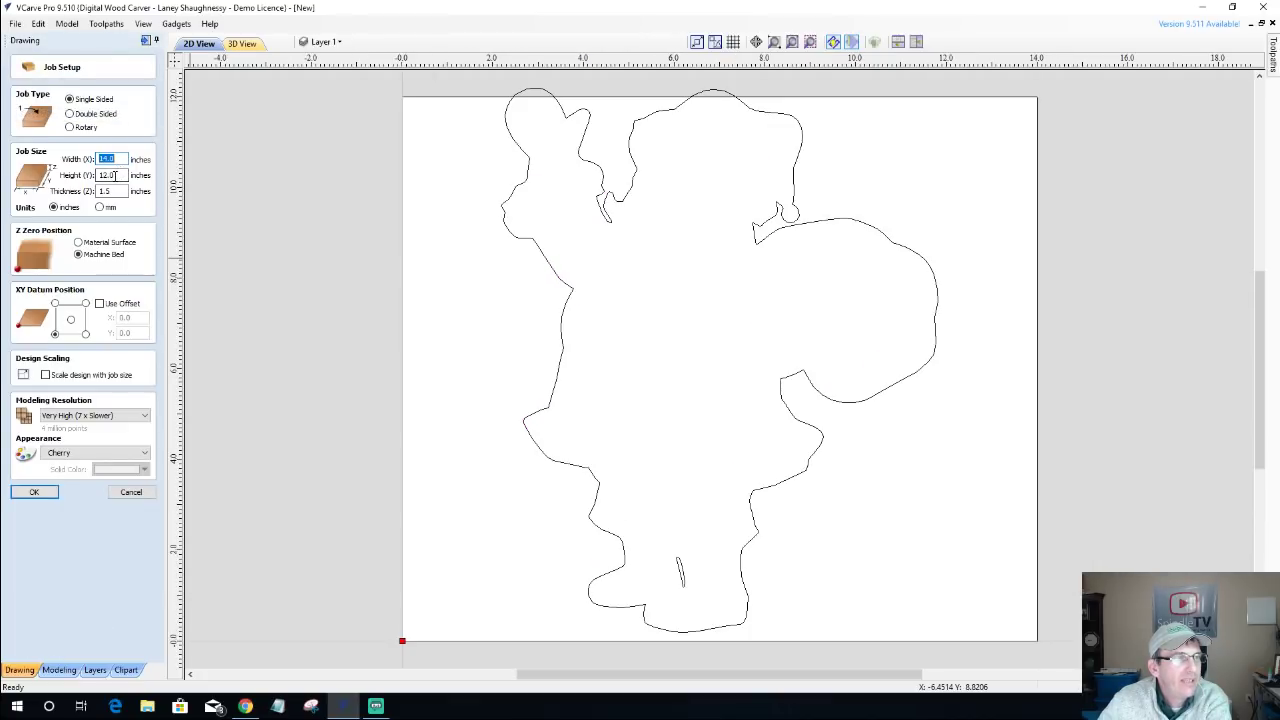
click(115, 175)
text(14)
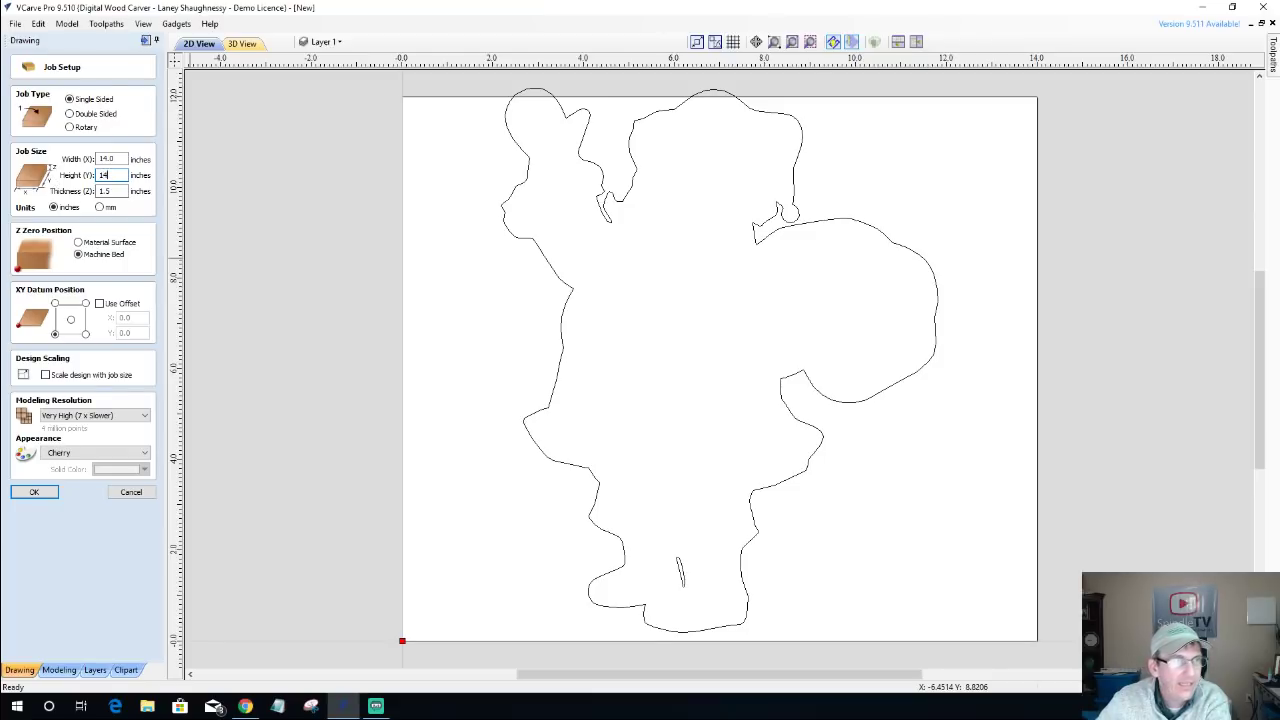
key(Return)
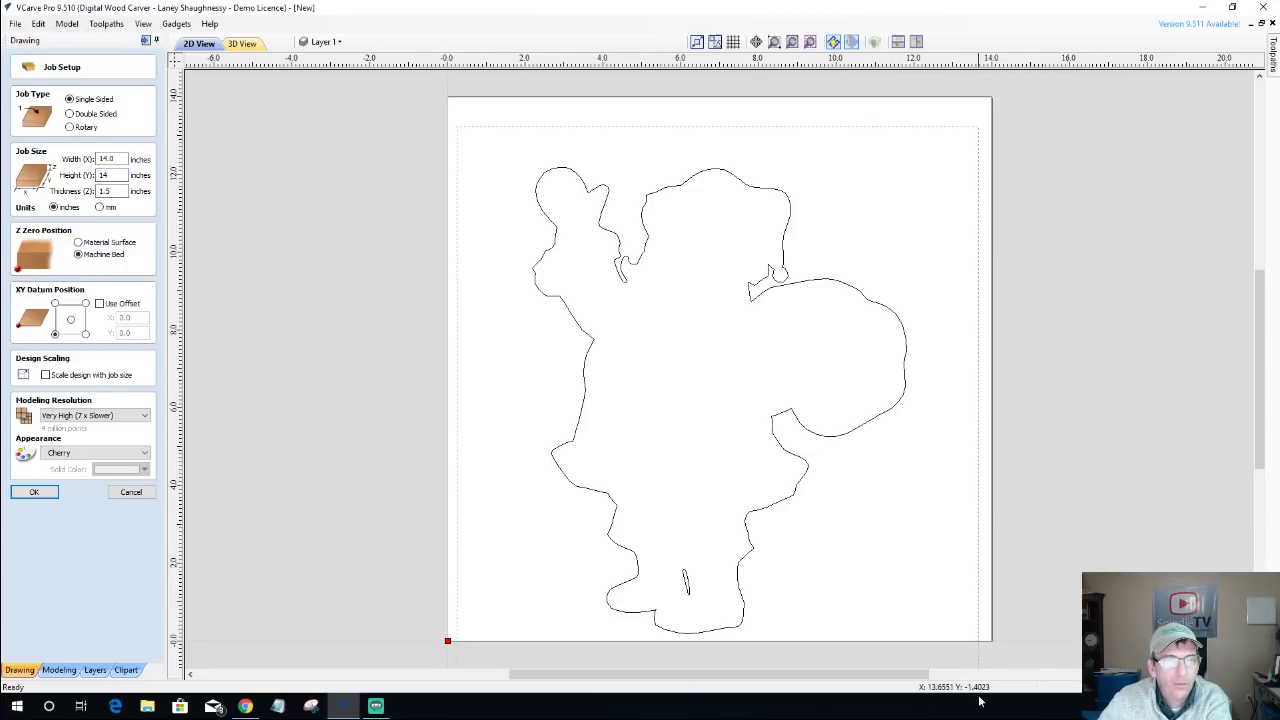
click(34, 493)
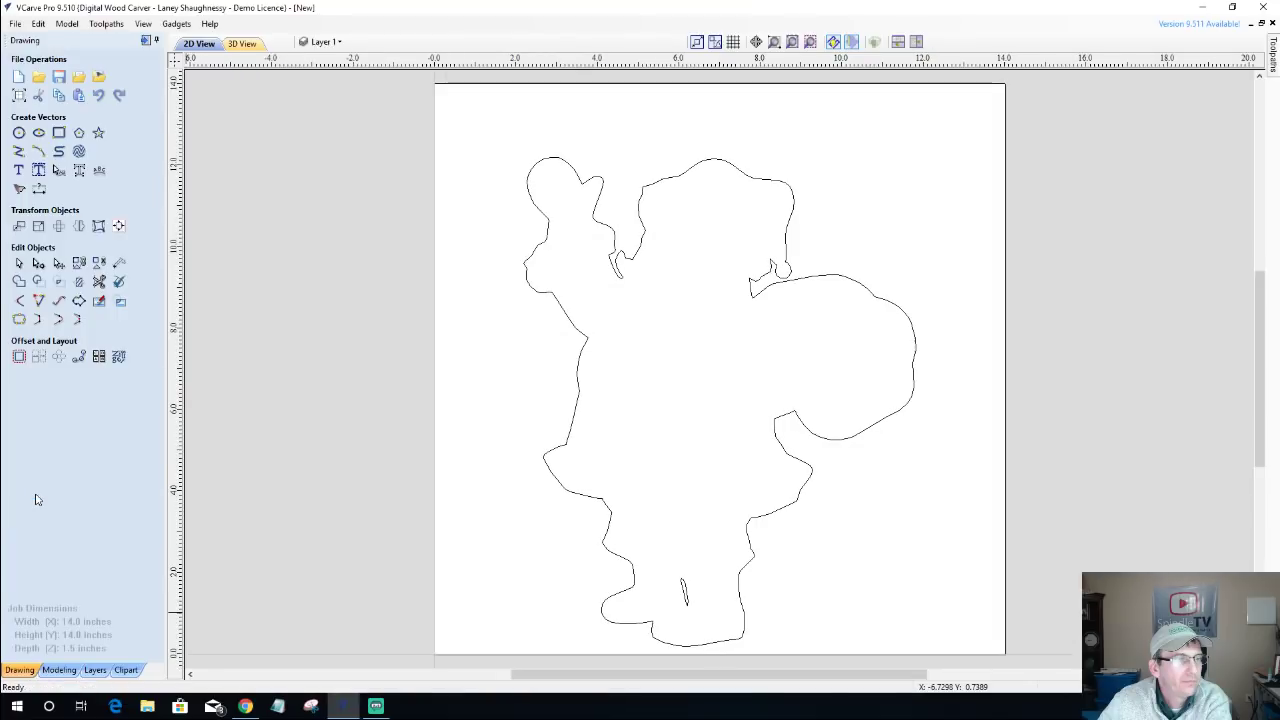
drag(435, 103, 945, 666)
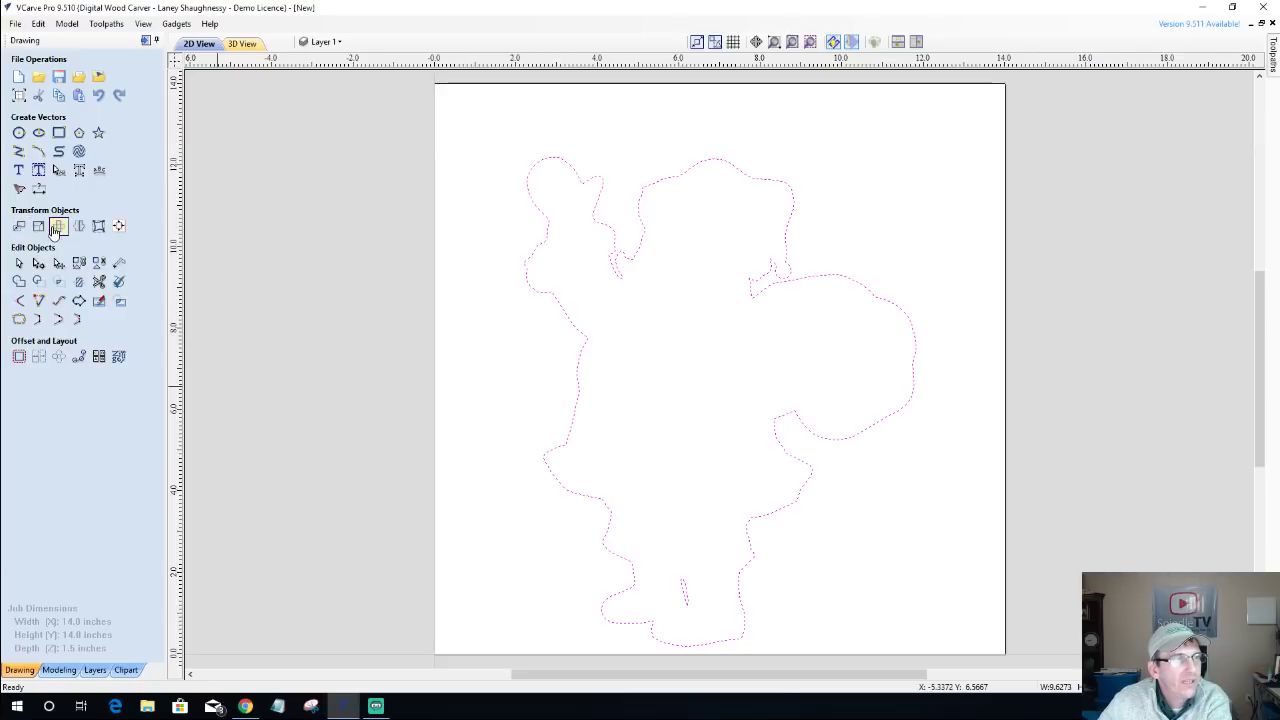
Centre the selected Santa outline on the 14 × 14 material with Align to Material.
click(120, 228)
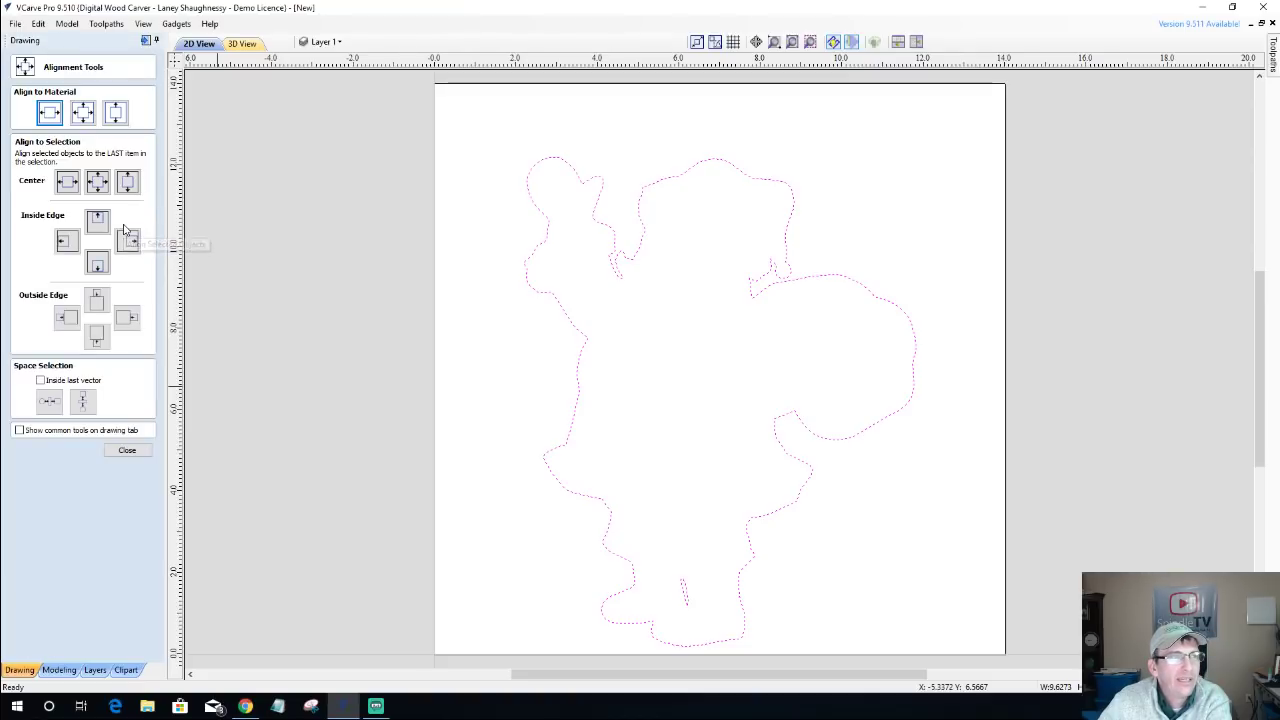
click(84, 114)
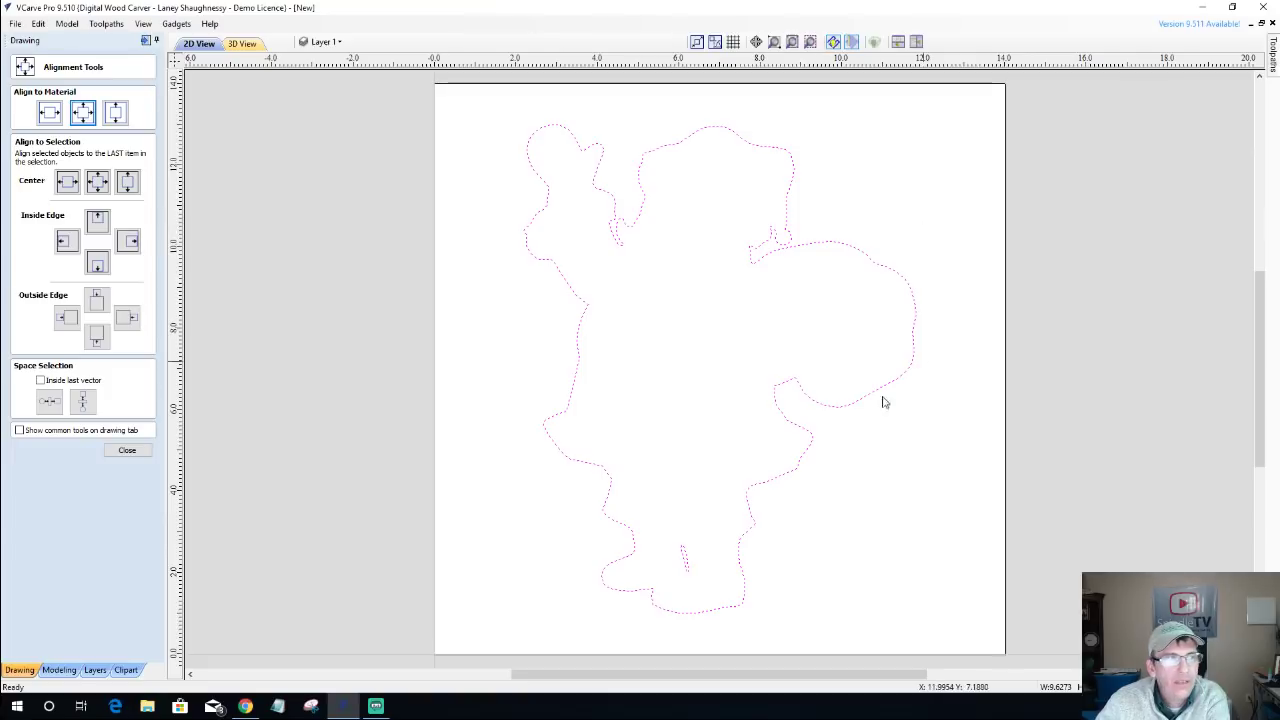
click(121, 454)
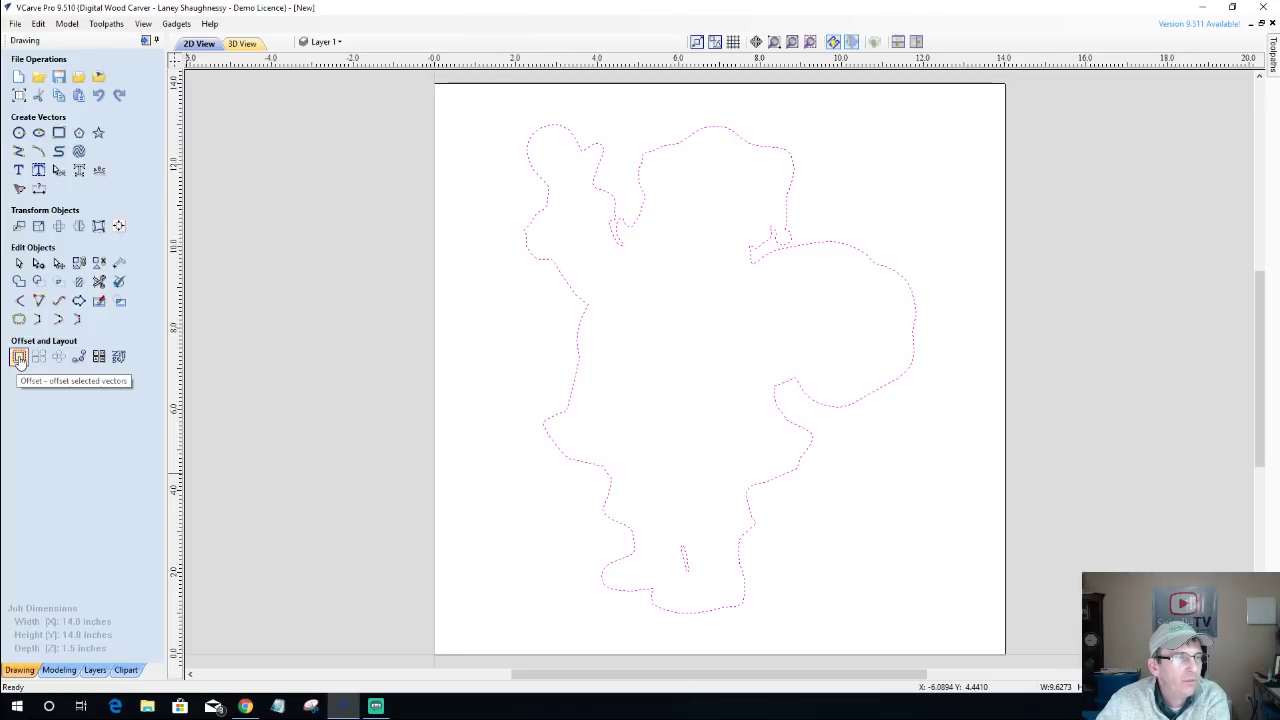
Offset the Santa outline outwards by 0.5 inches to create a contour-following border.
click(19, 358)
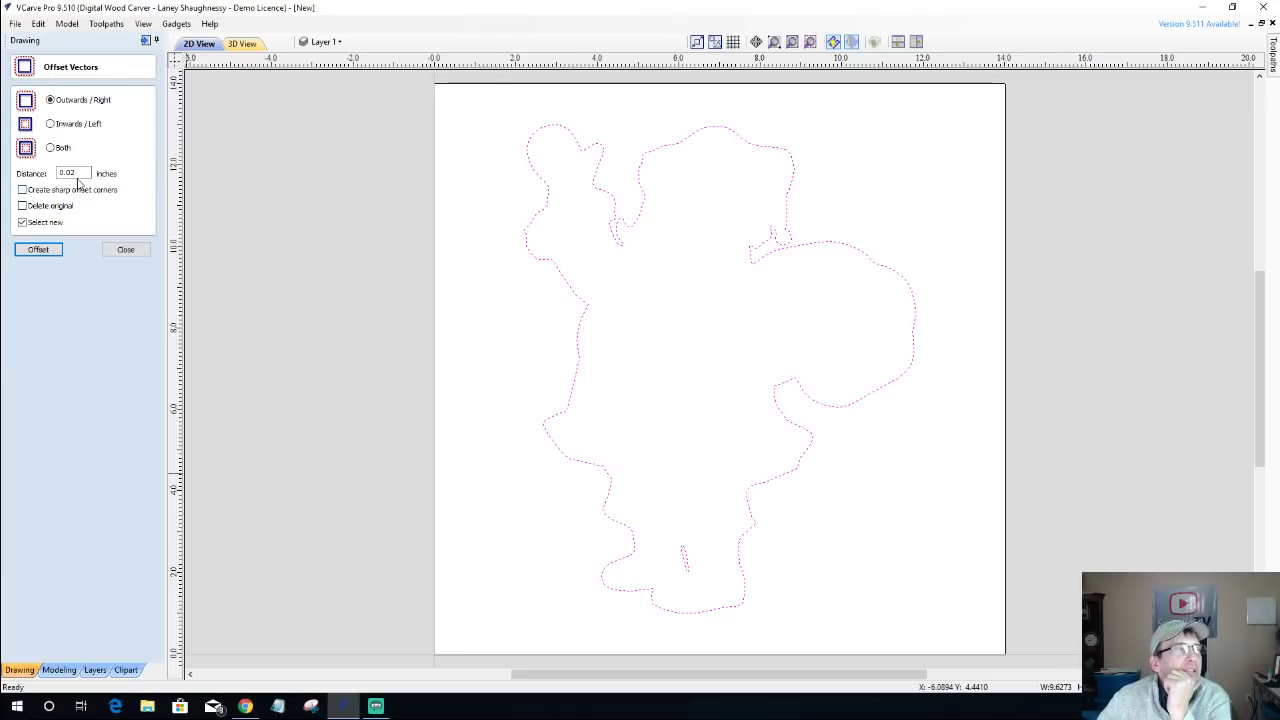
drag(80, 173, 34, 173)
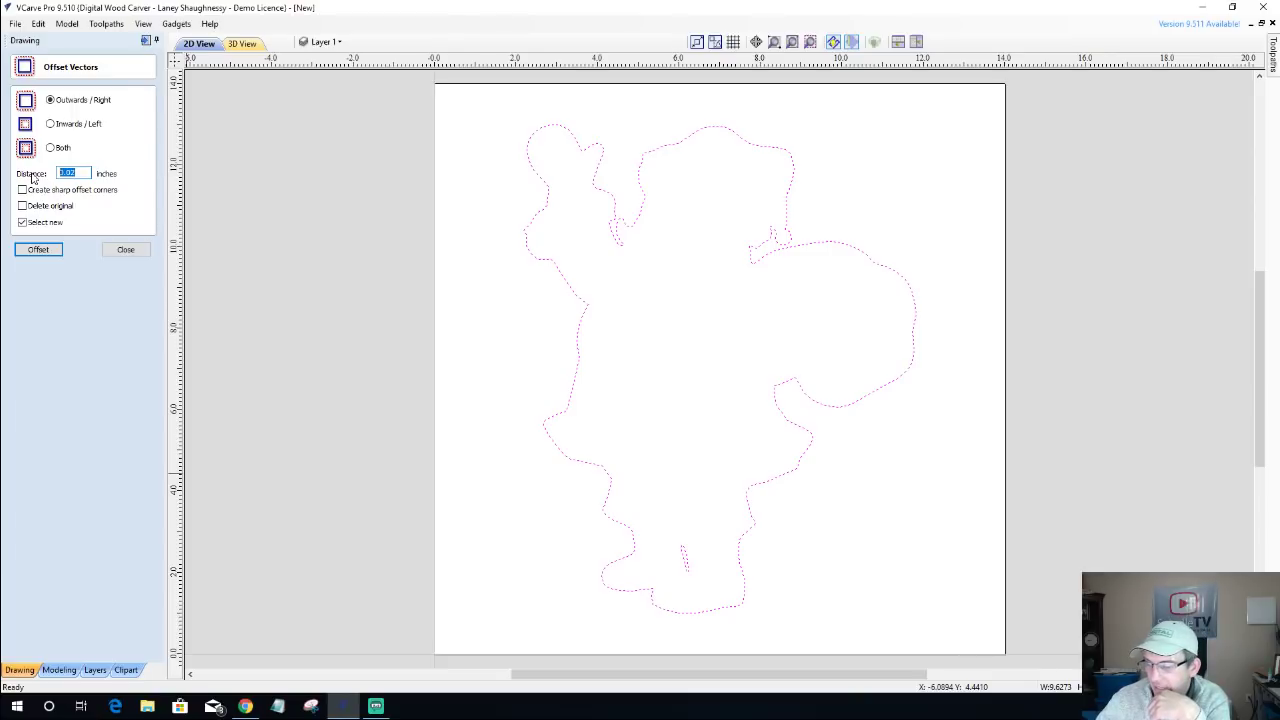
text(.5)
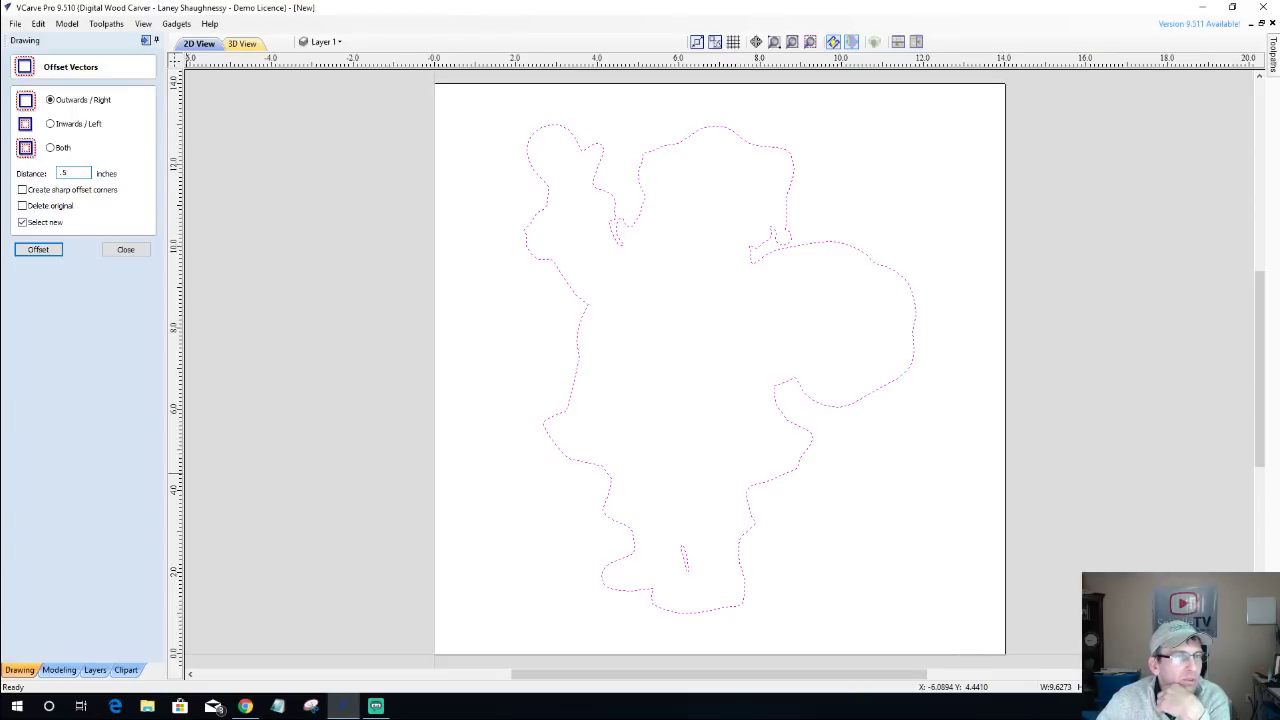
click(37, 250)
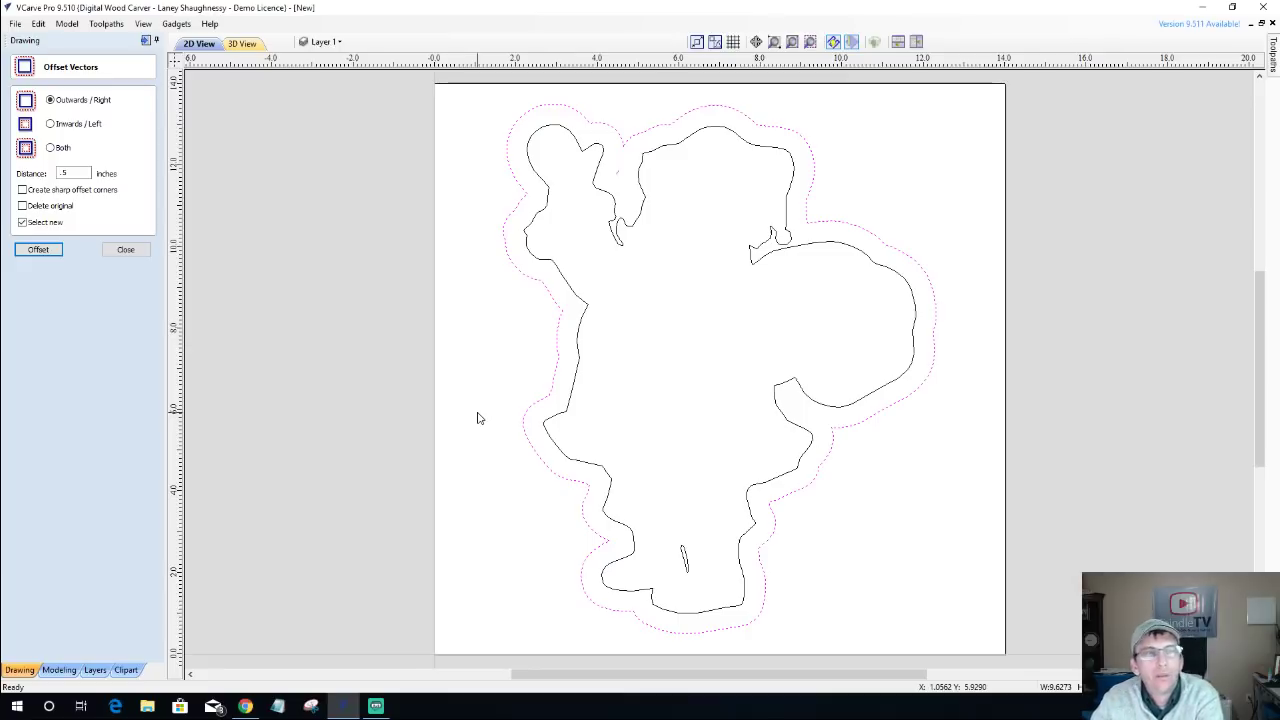
click(562, 130)
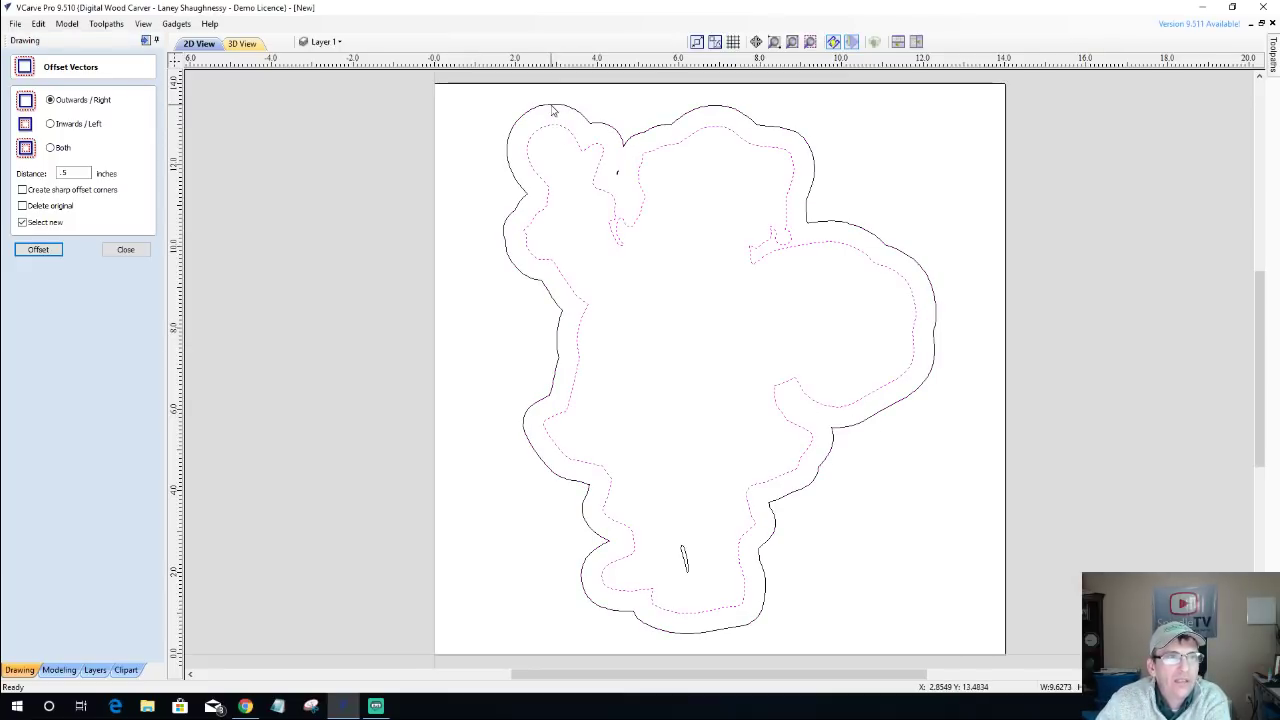
click(551, 107)
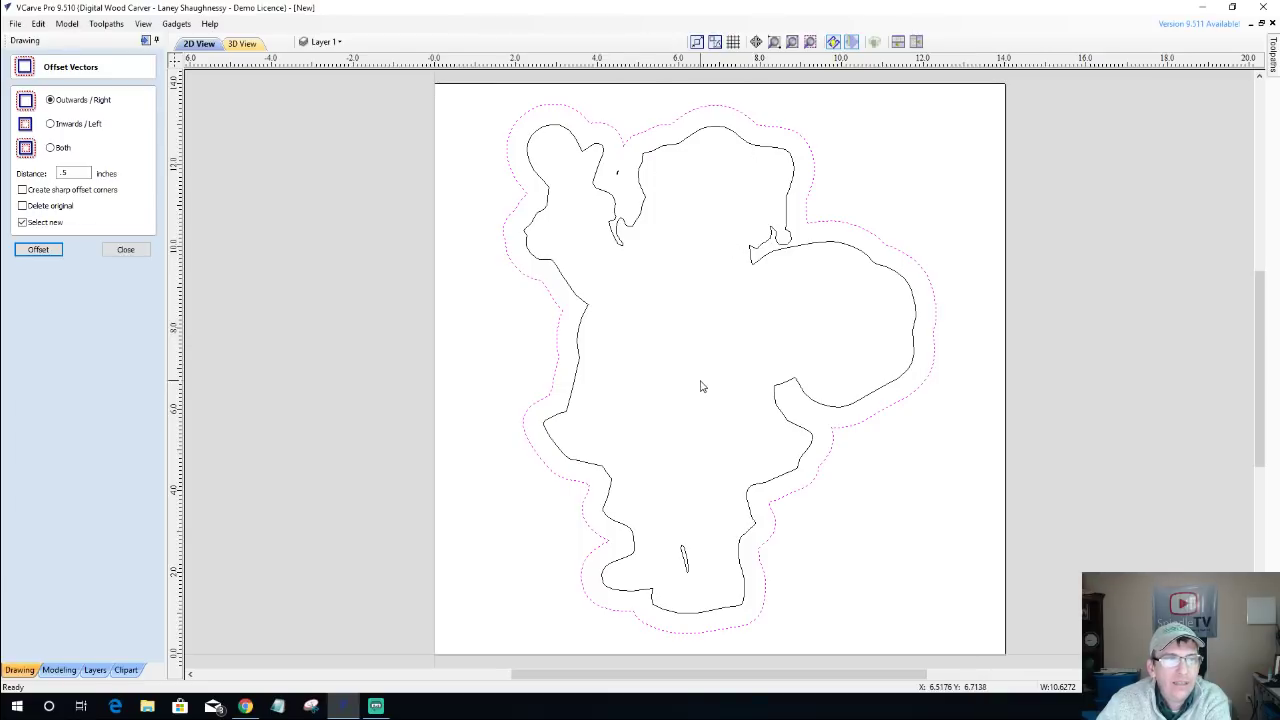
click(124, 250)
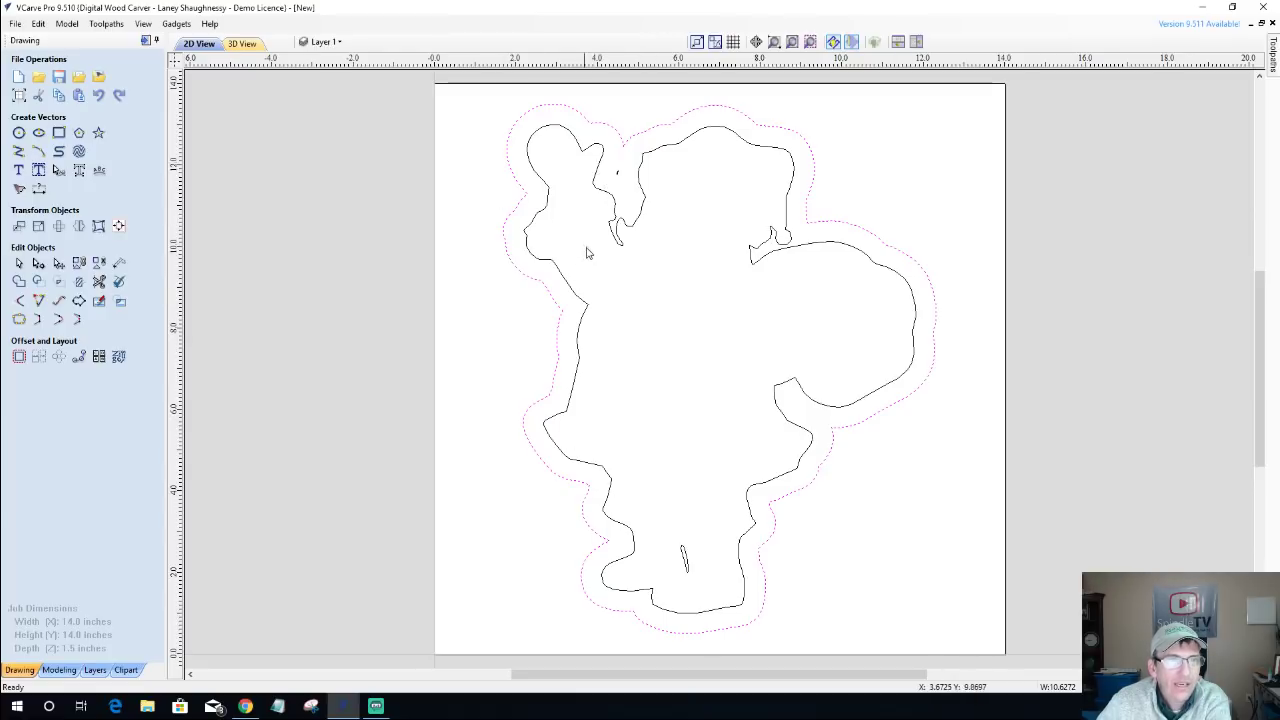
scroll(613, 178, up, 6)
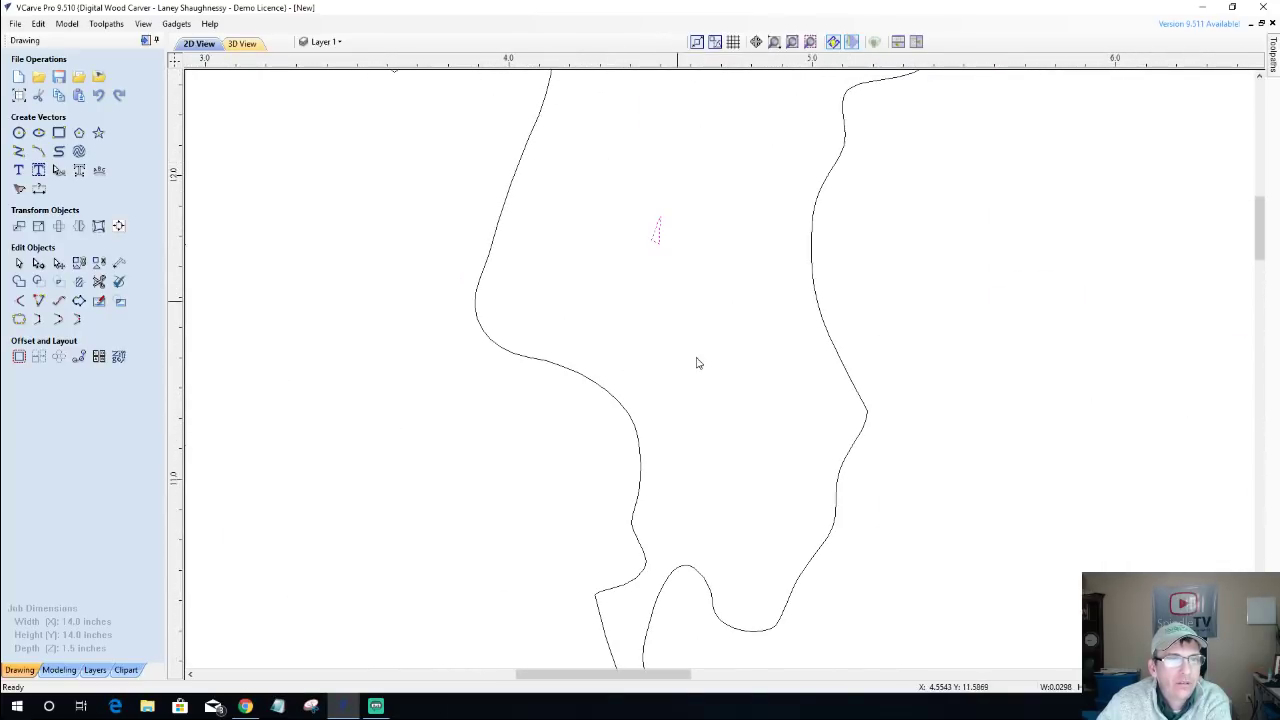
scroll(651, 276, down, 3)
scroll(651, 276, down, 2)
scroll(652, 284, up, 5)
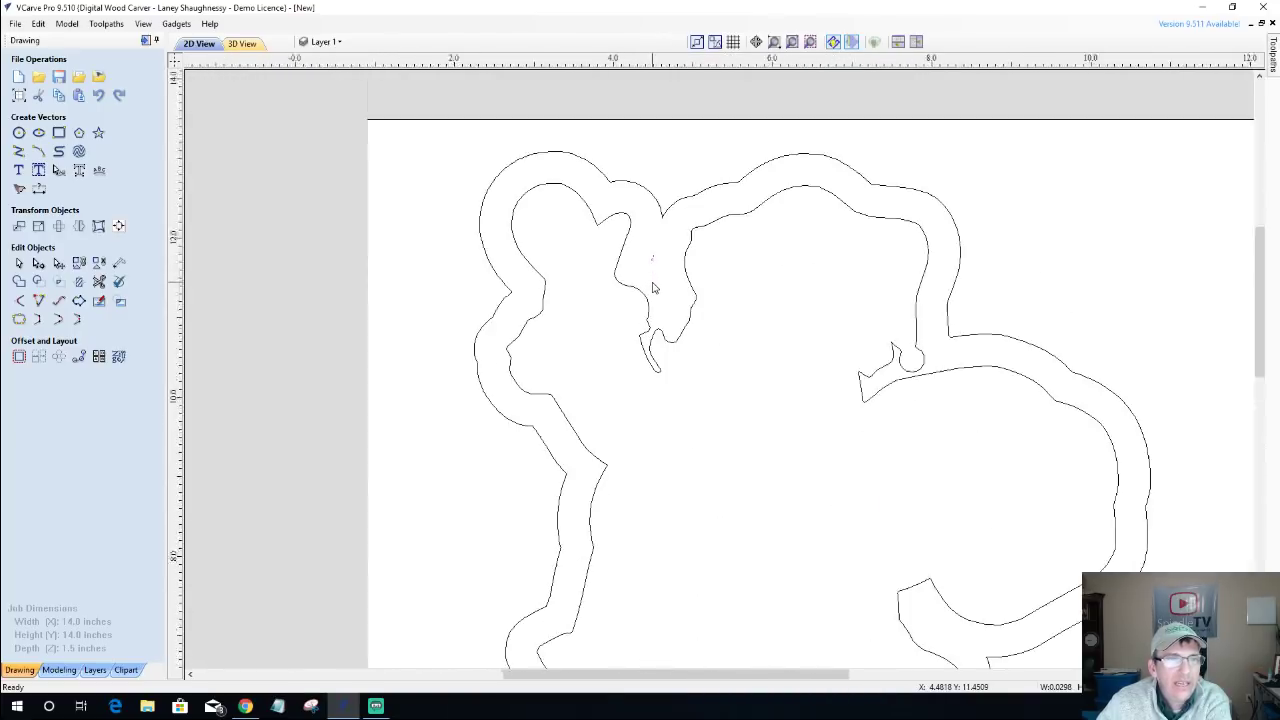
scroll(652, 287, down, 2)
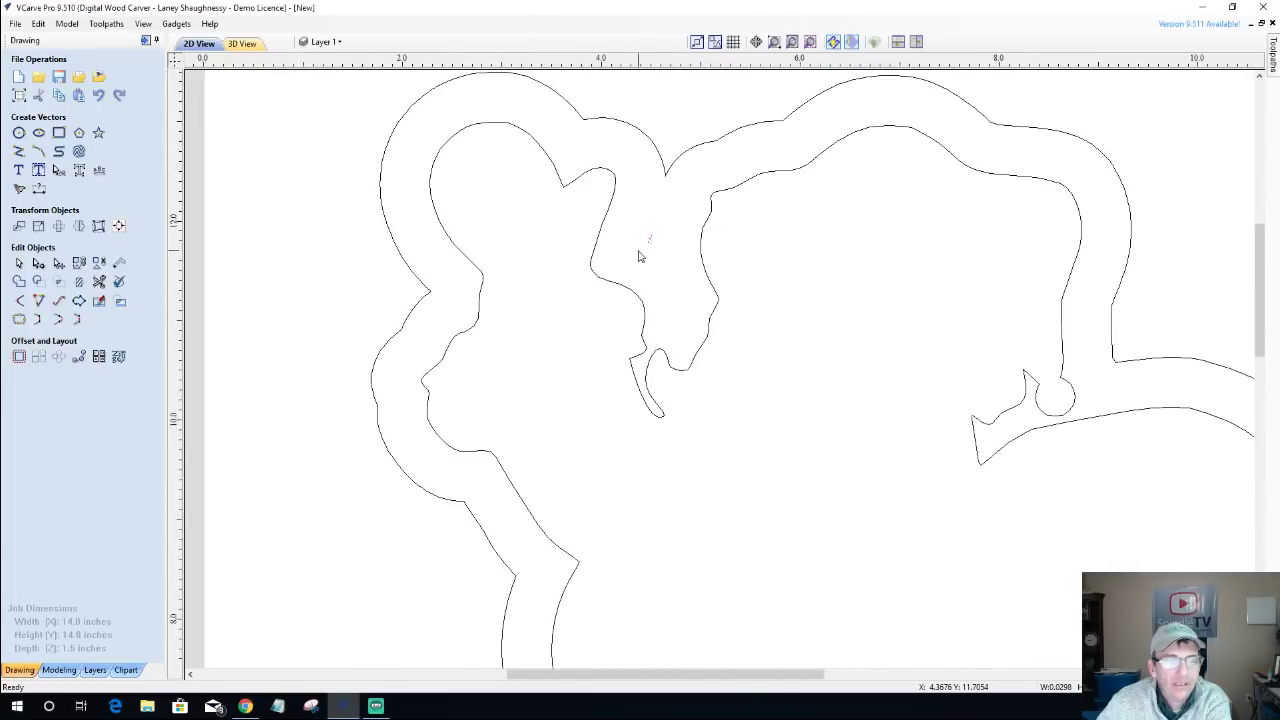
scroll(445, 232, down, 3)
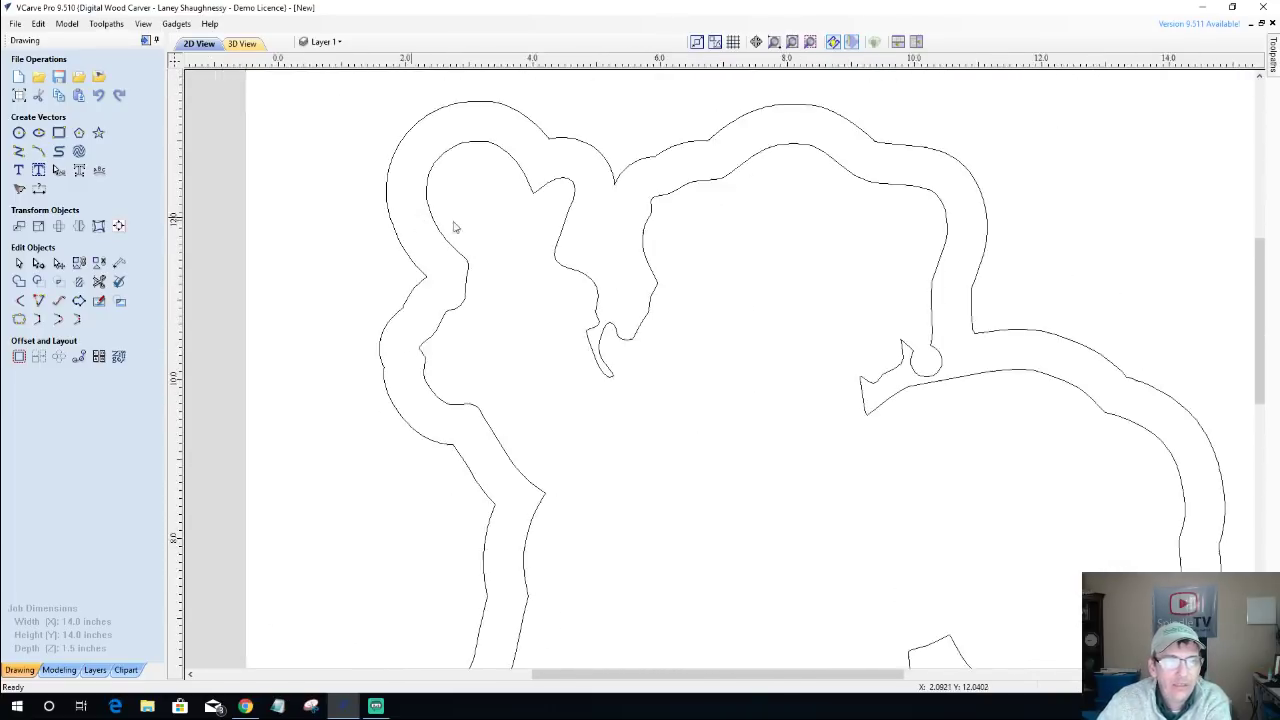
scroll(575, 576, up, 4)
scroll(571, 575, down, 3)
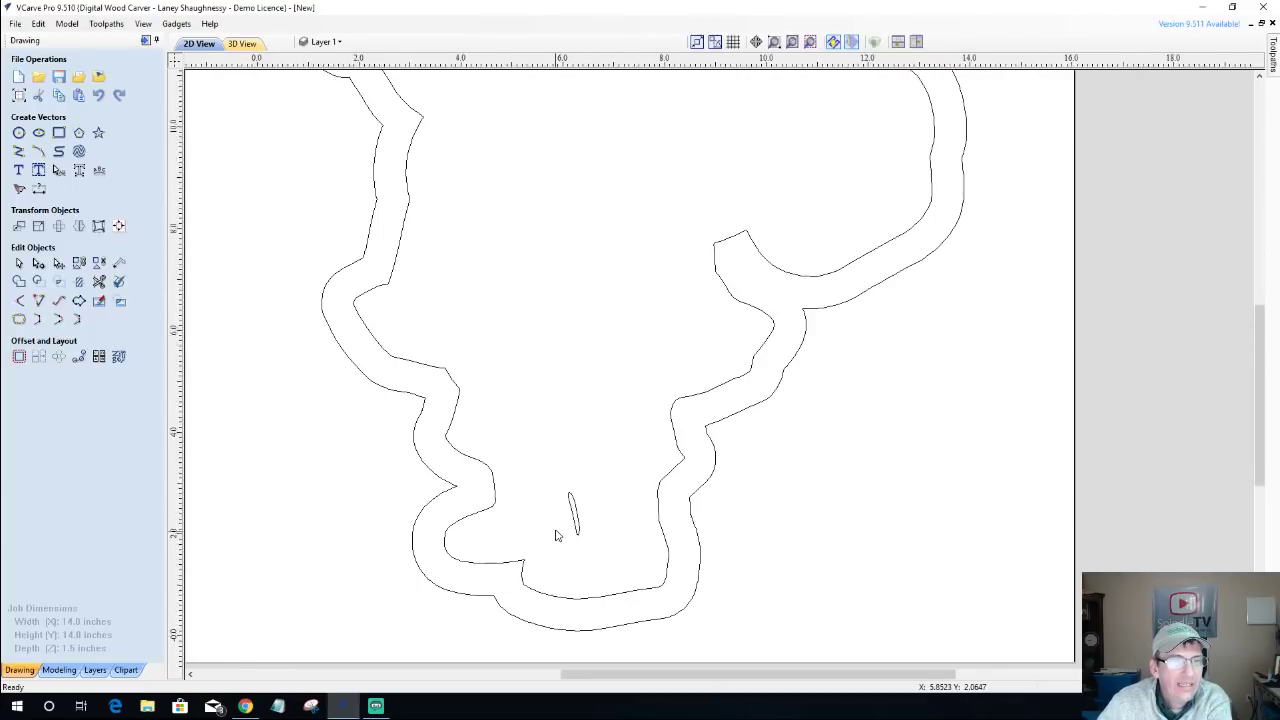
scroll(580, 545, up, 4)
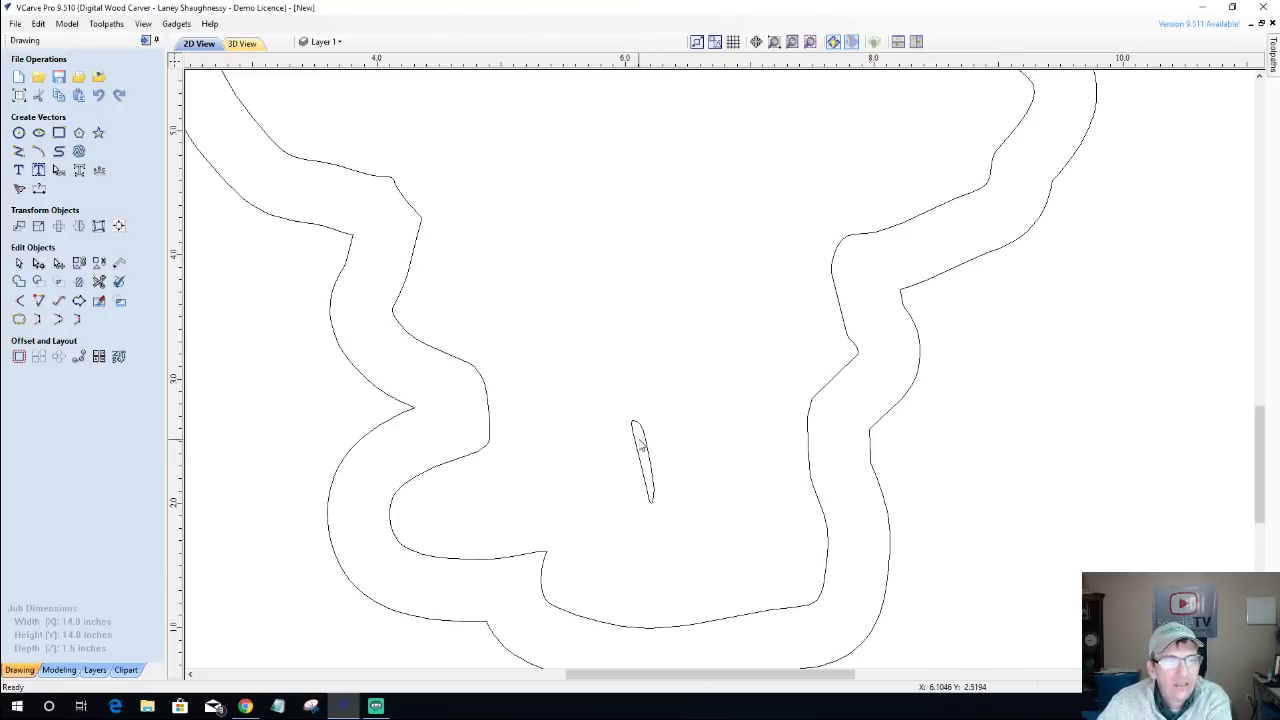
scroll(647, 473, down, 4)
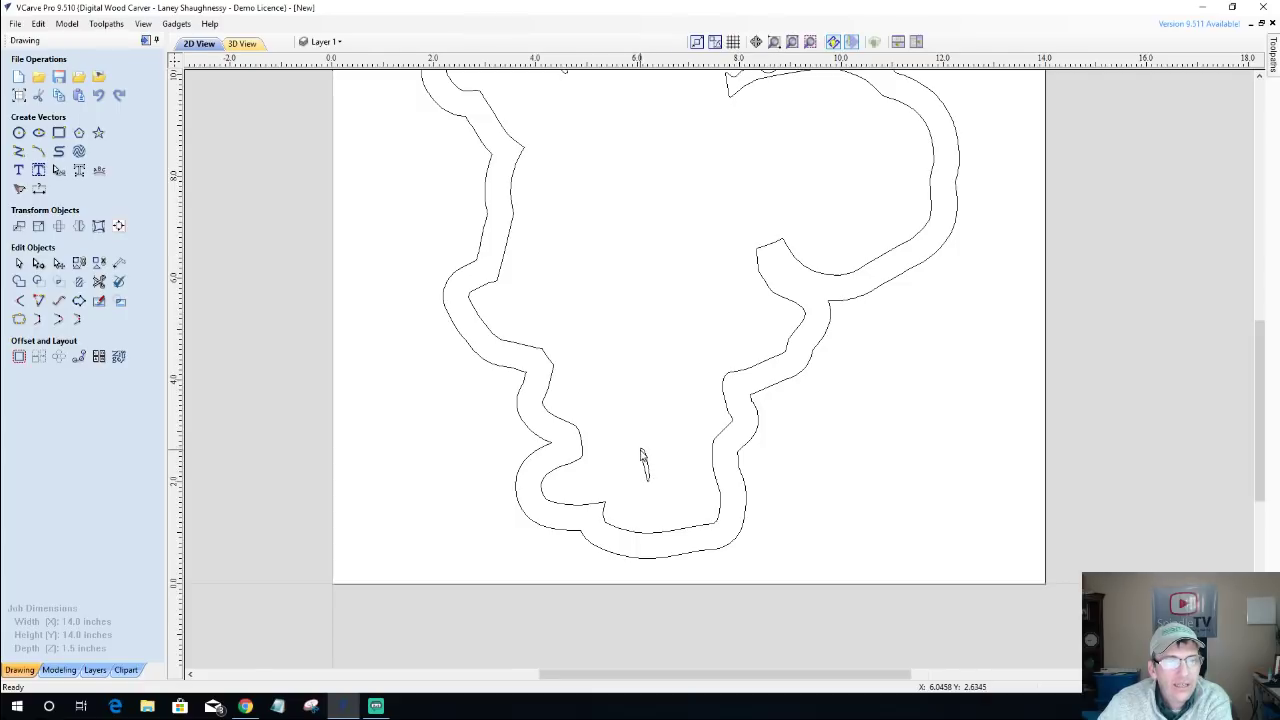
scroll(645, 458, up, 1)
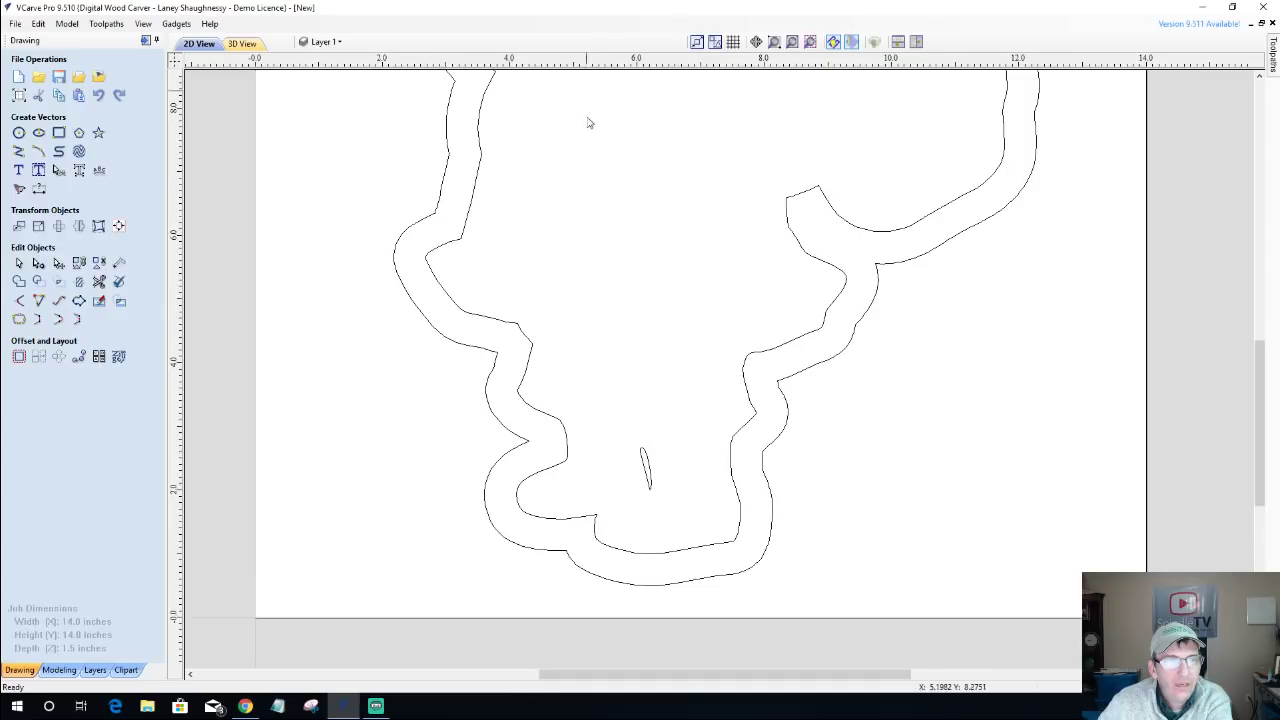
scroll(592, 506, down, 2)
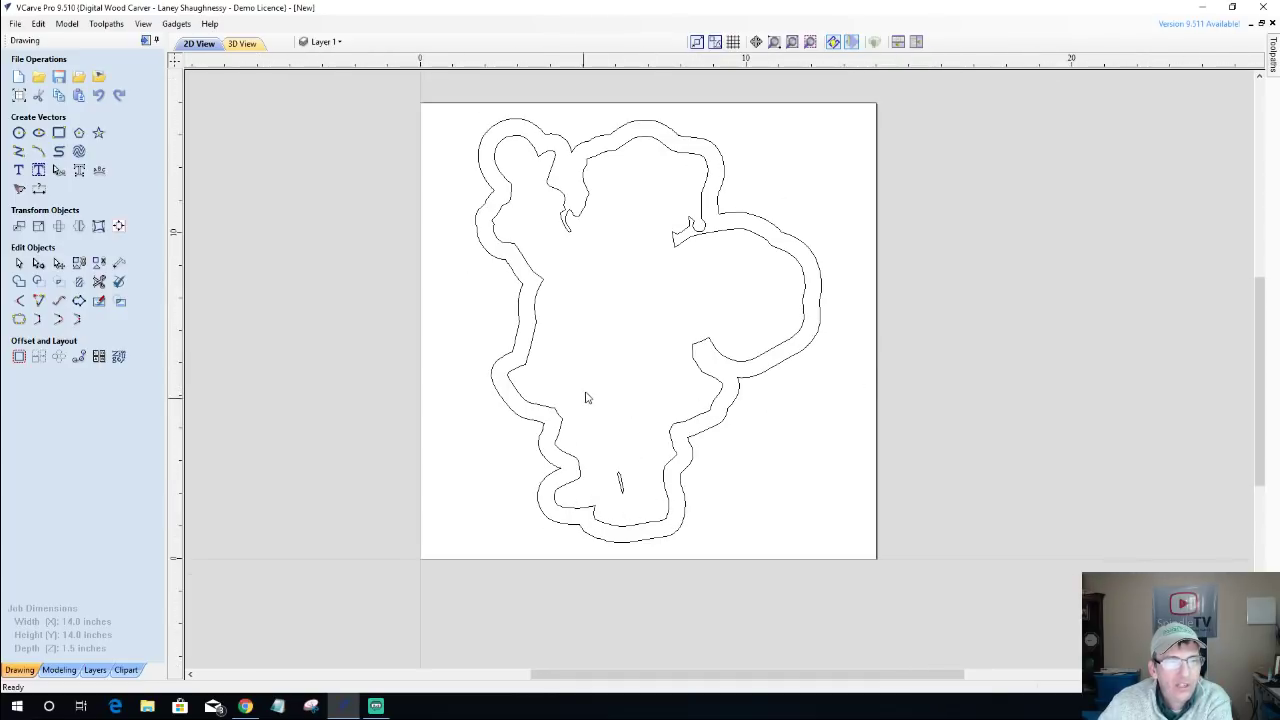
scroll(627, 503, up, 4)
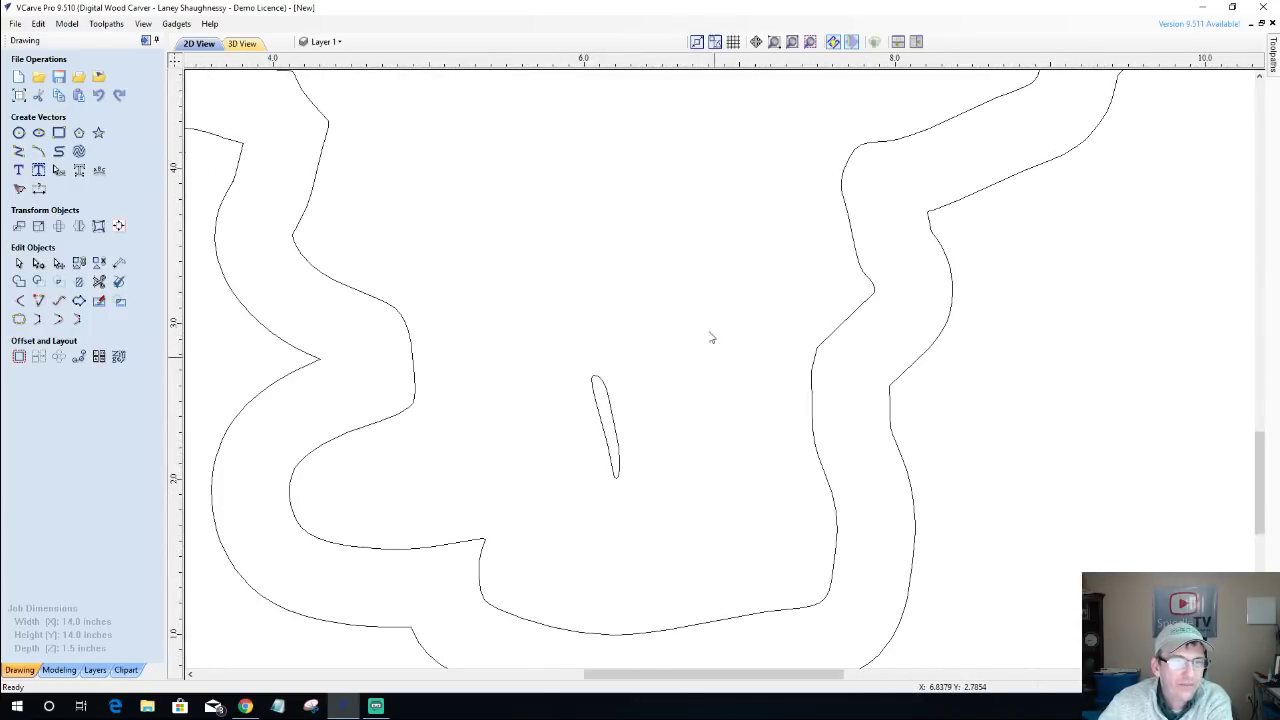
click(611, 406)
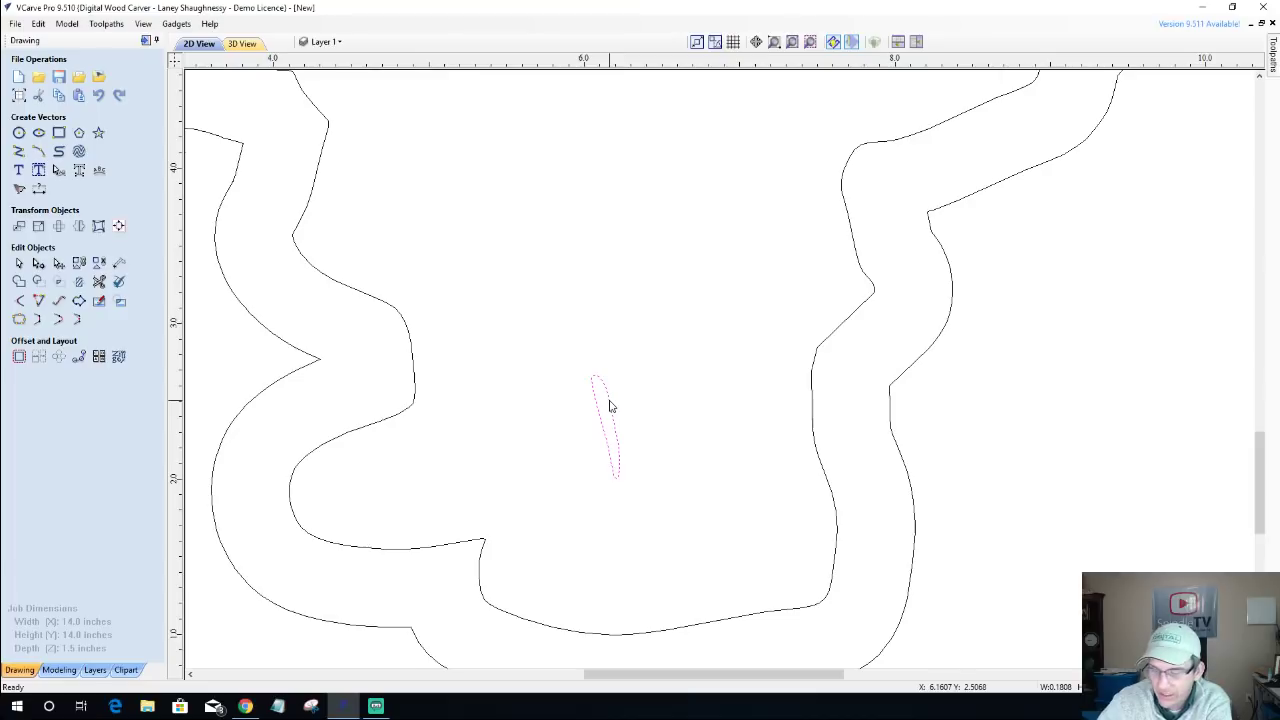
key(Delete)
scroll(611, 406, down, 5)
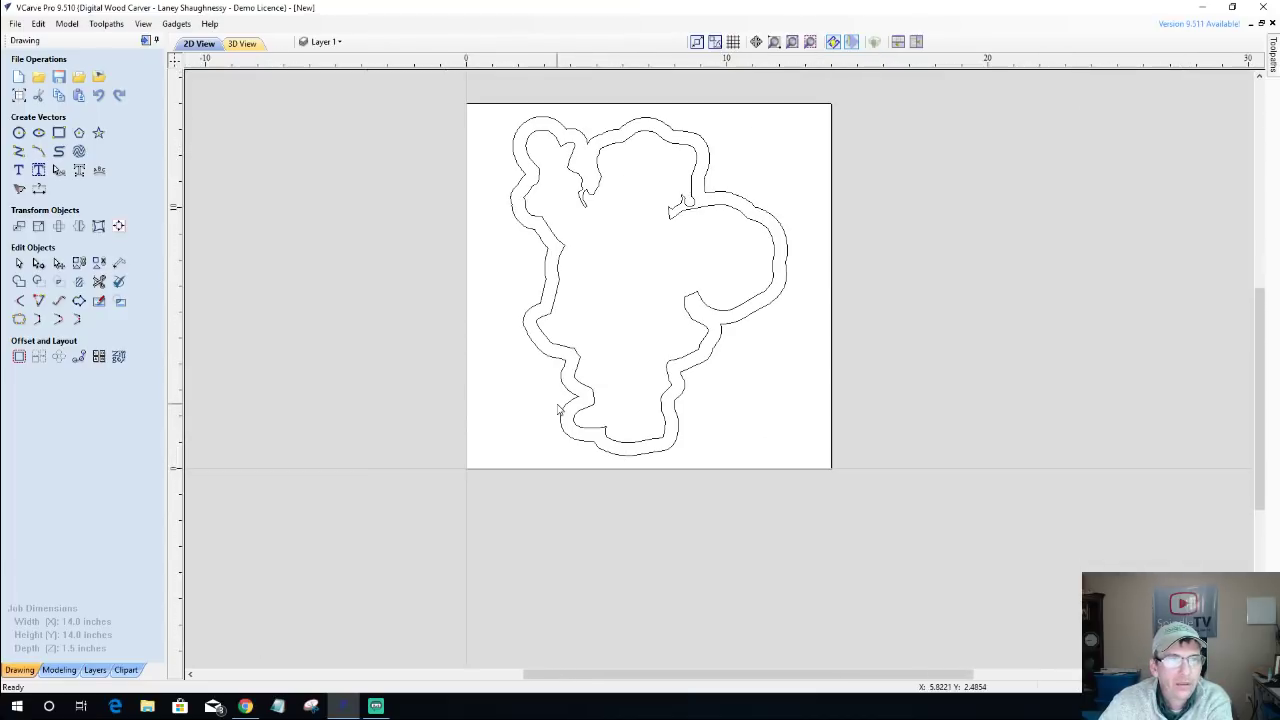
scroll(601, 258, up, 1)
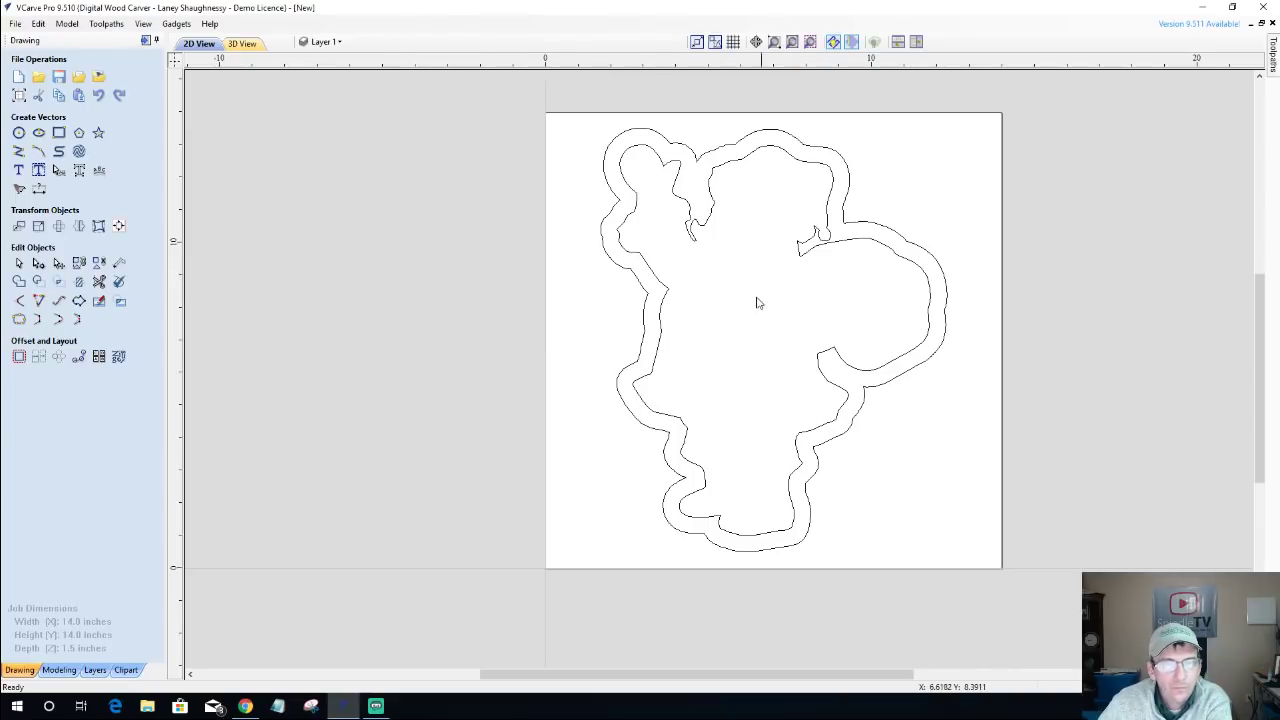
scroll(757, 303, up, 1)
scroll(757, 306, down, 1)
scroll(757, 306, up, 2)
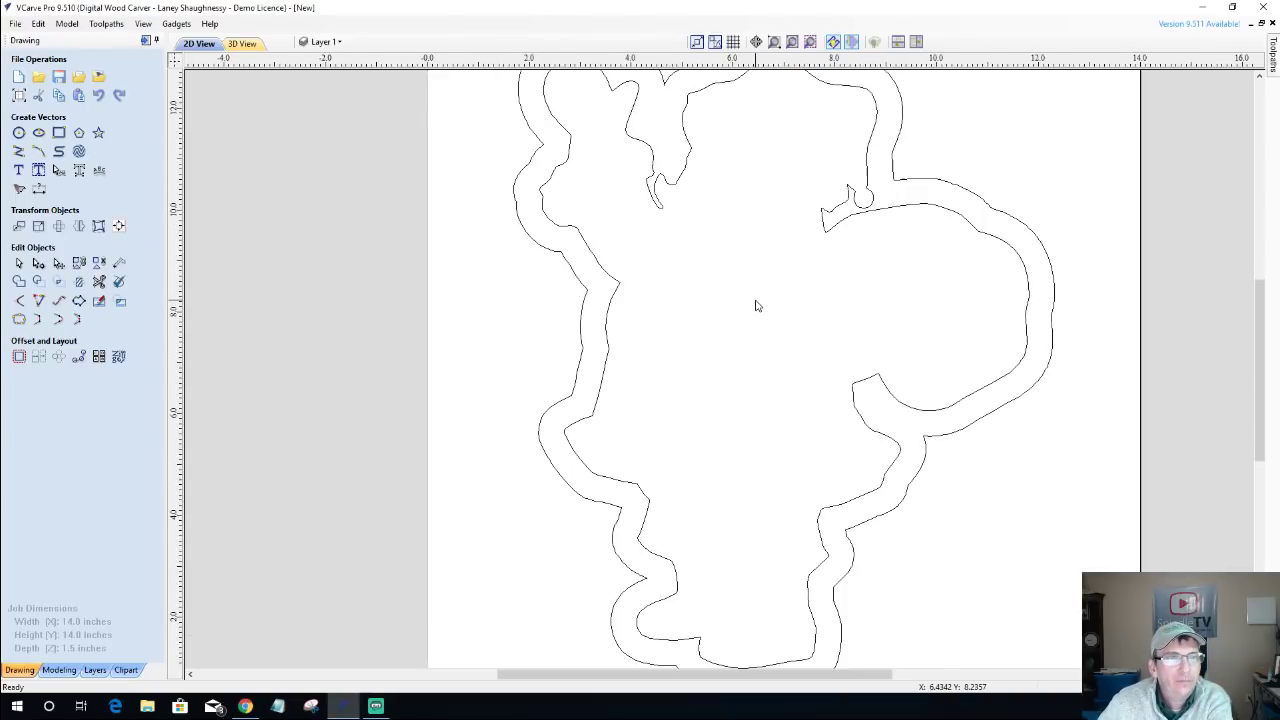
scroll(757, 306, down, 1)
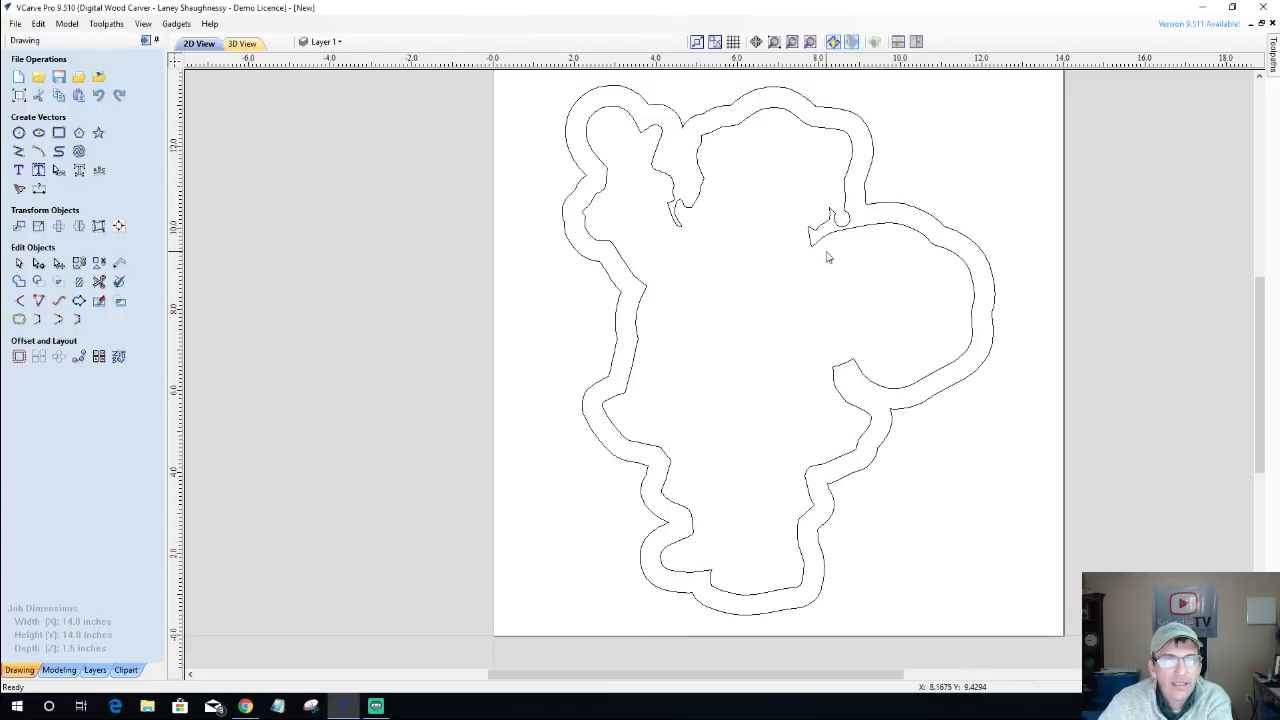
scroll(823, 257, up, 1)
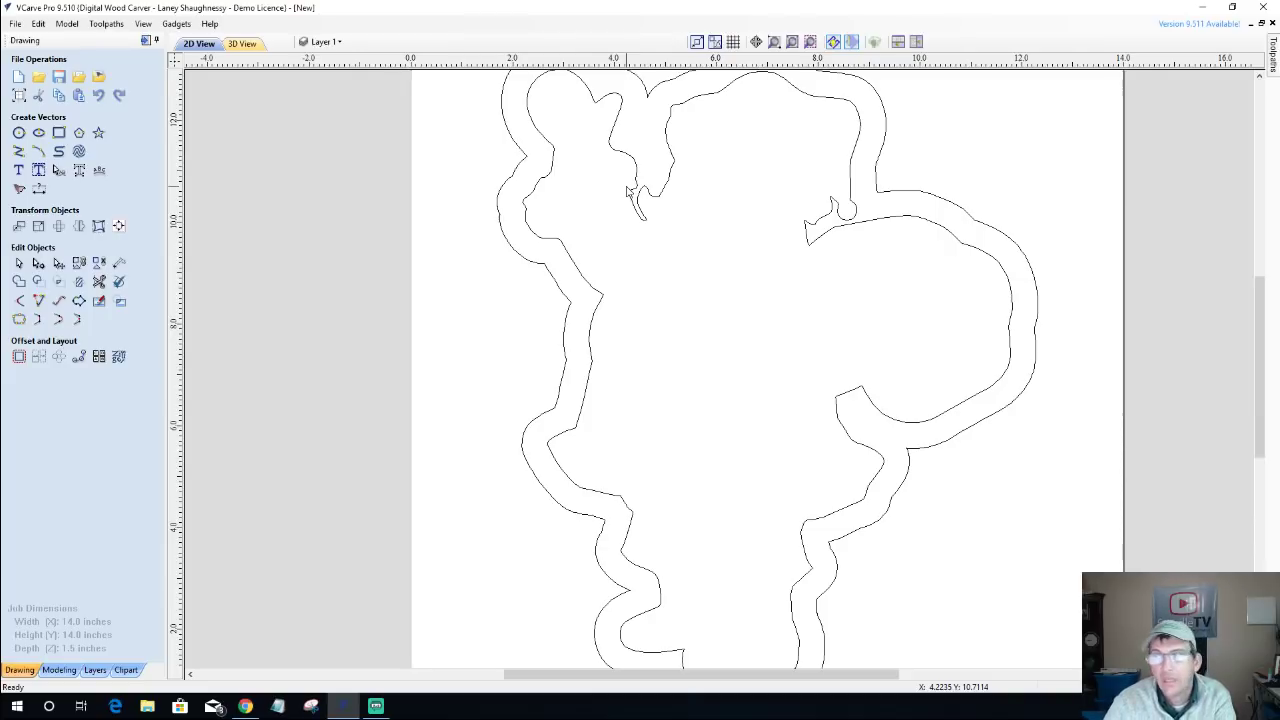
scroll(612, 240, up, 2)
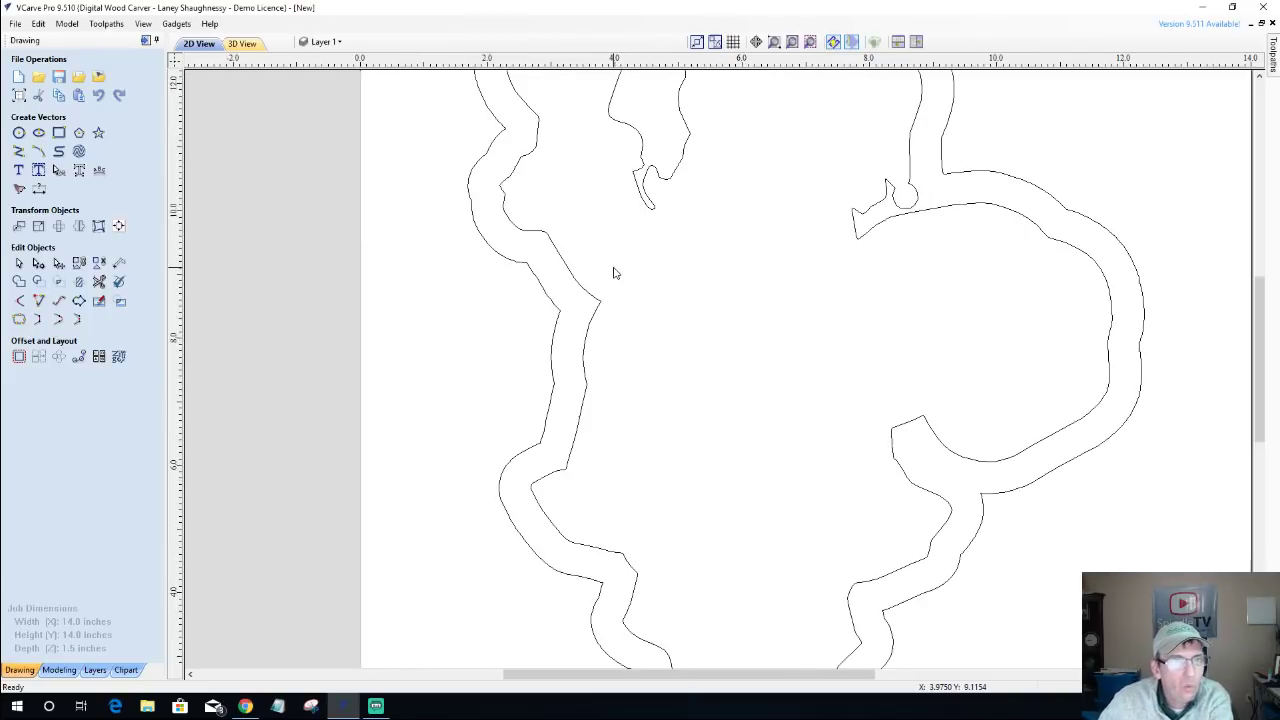
scroll(613, 225, down, 4)
scroll(612, 217, up, 3)
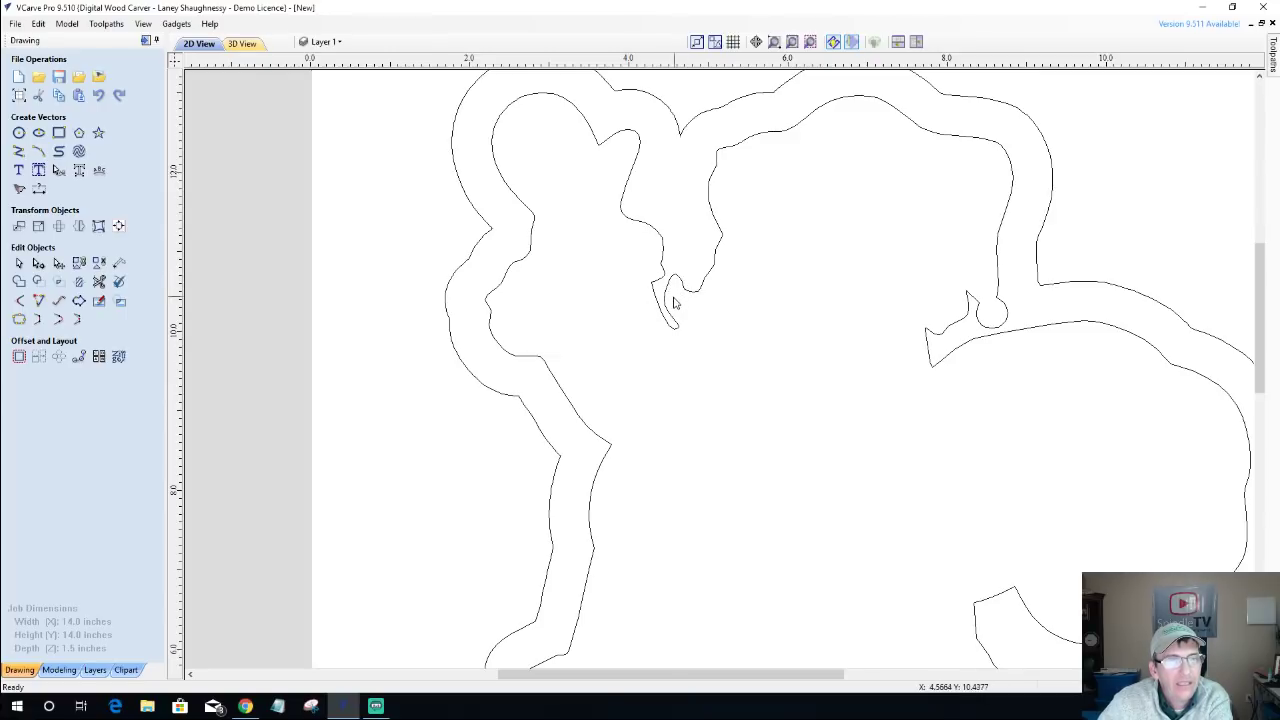
scroll(697, 348, up, 3)
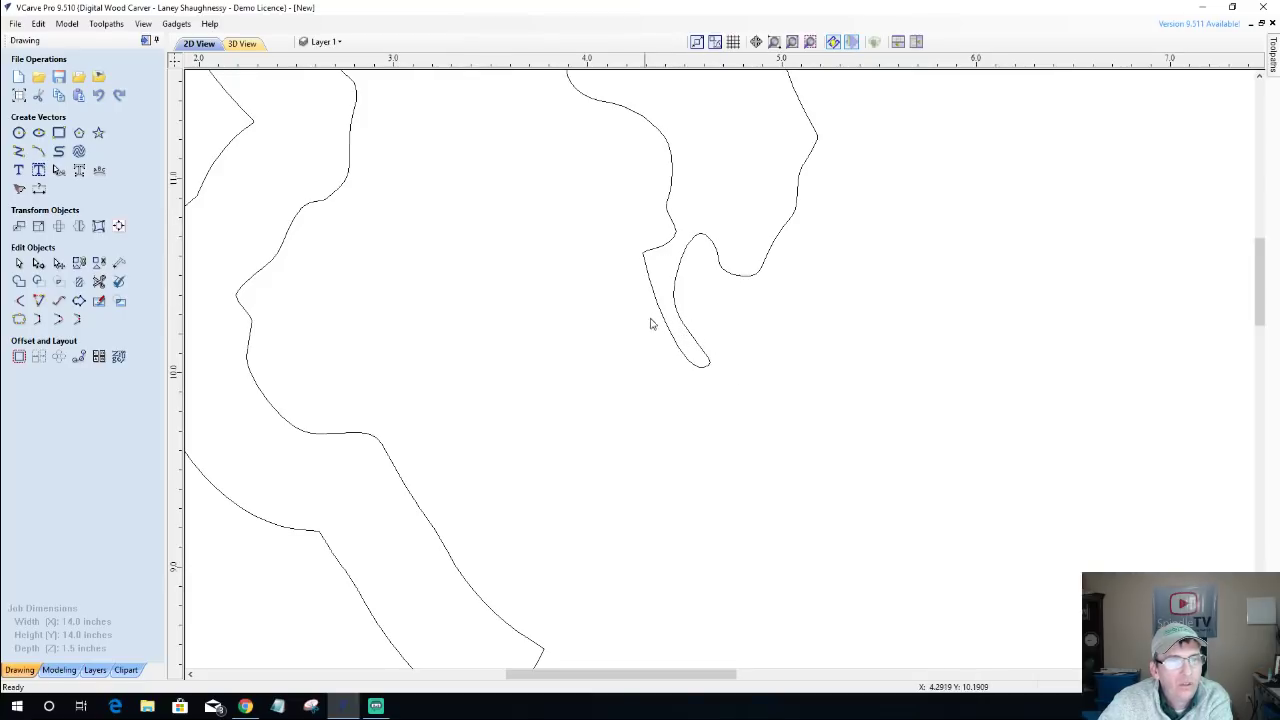
scroll(680, 320, down, 5)
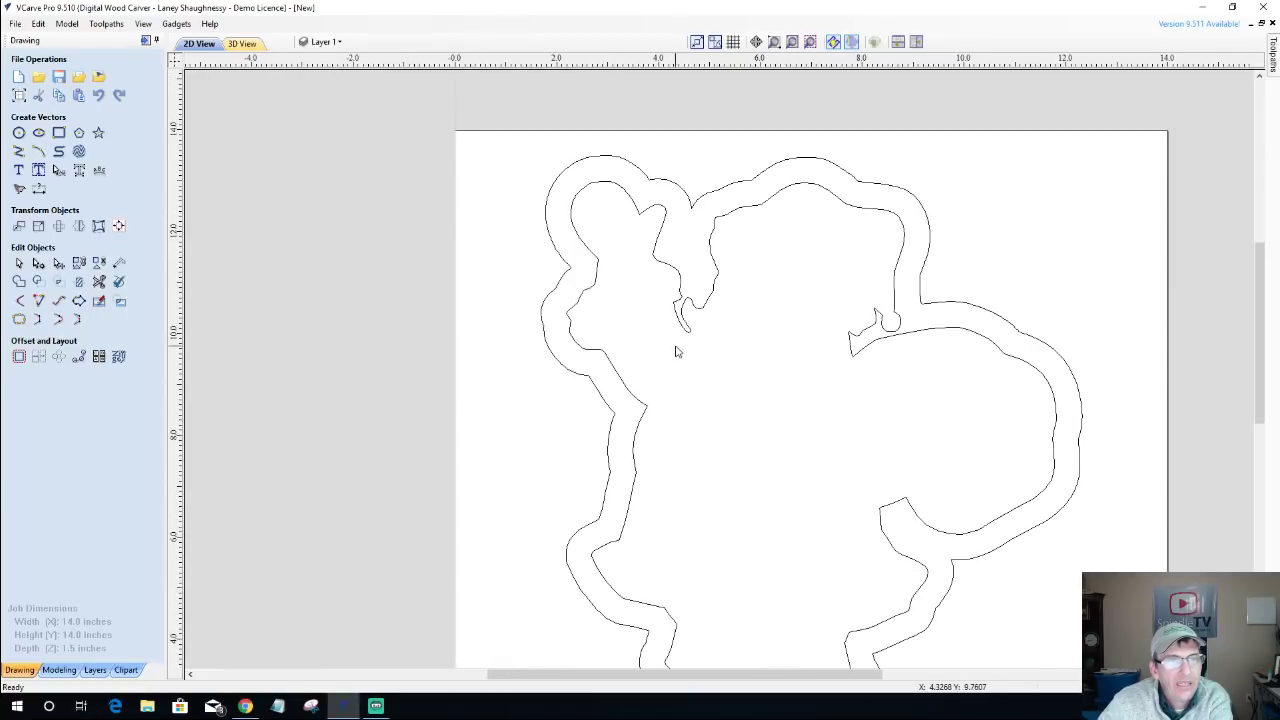
scroll(680, 345, up, 2)
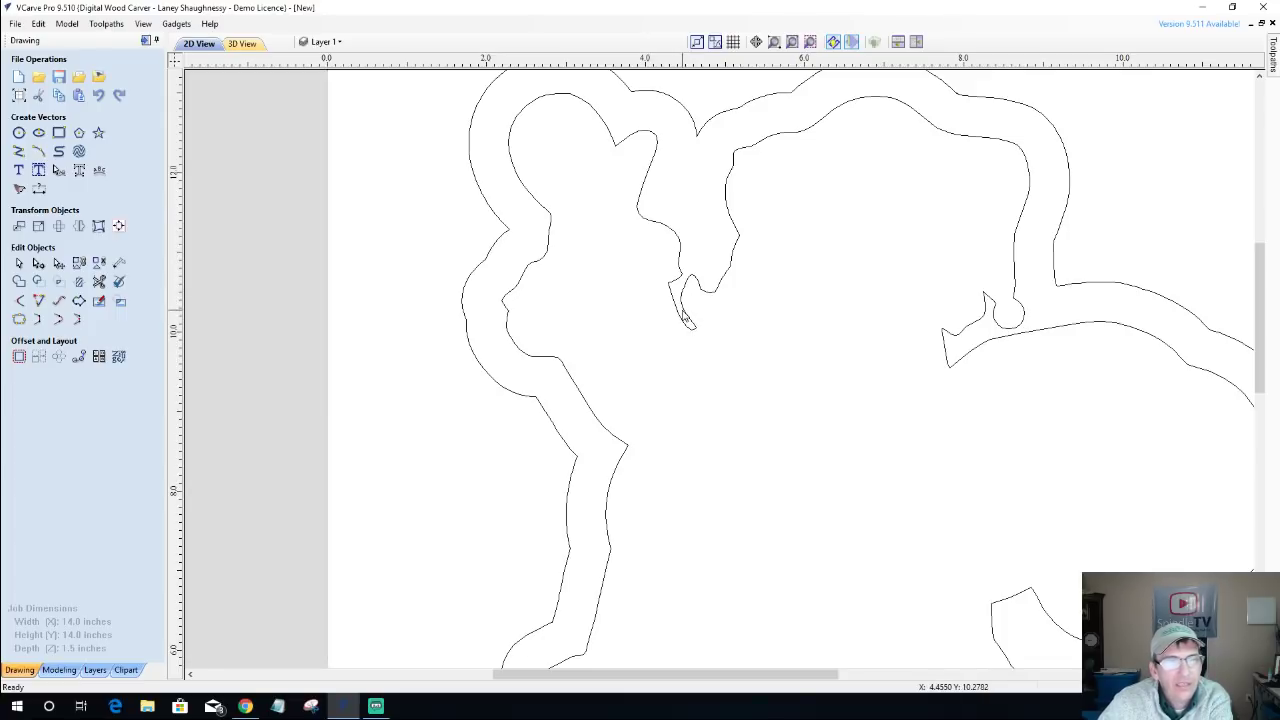
scroll(688, 318, down, 3)
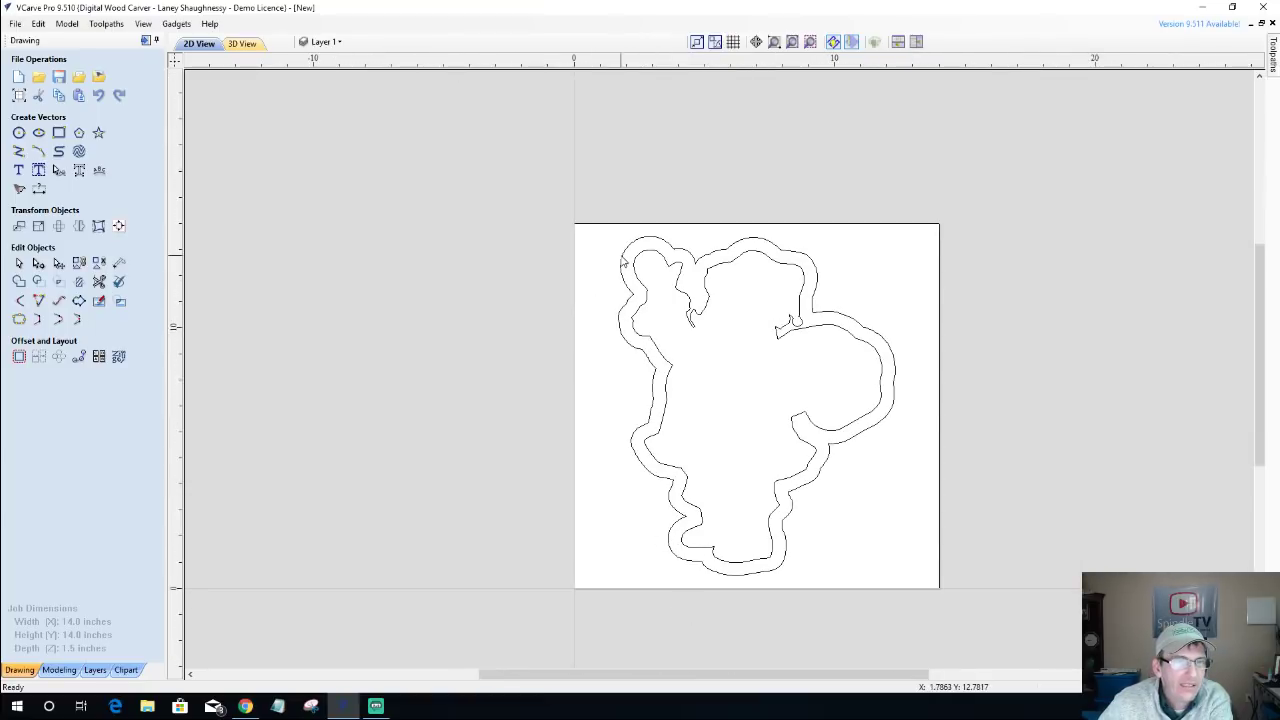
scroll(622, 265, up, 2)
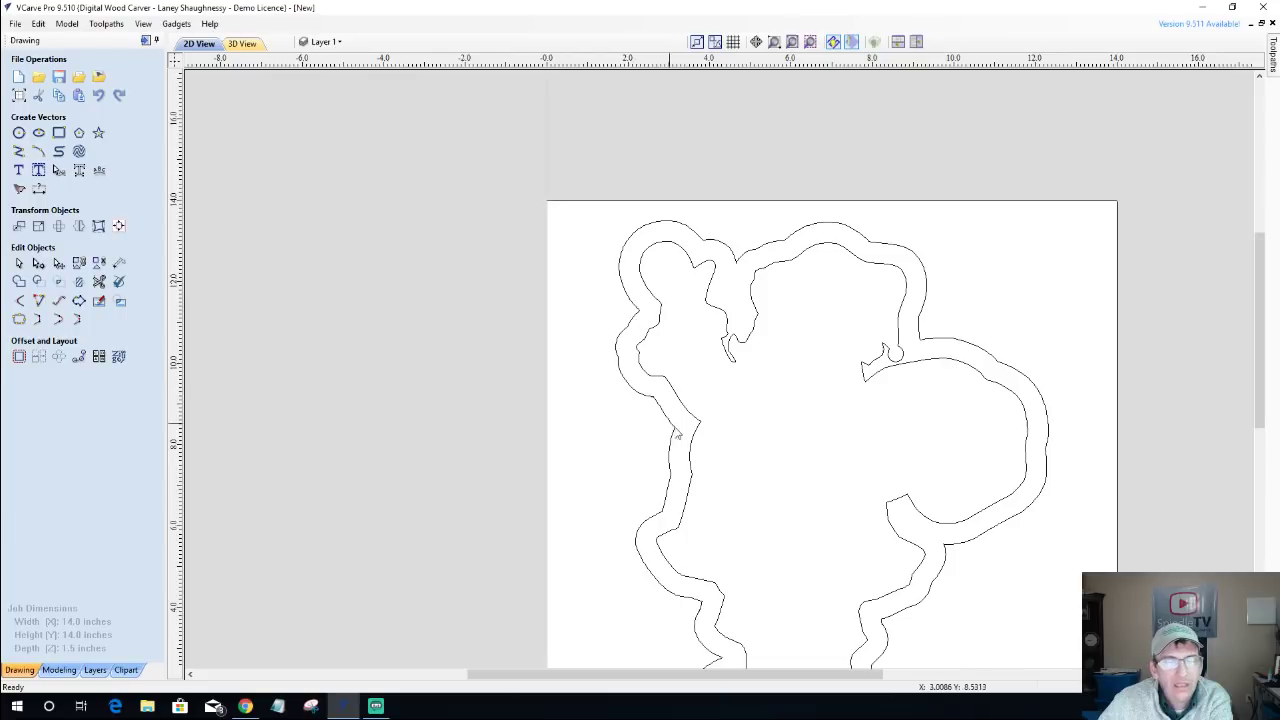
scroll(721, 362, up, 2)
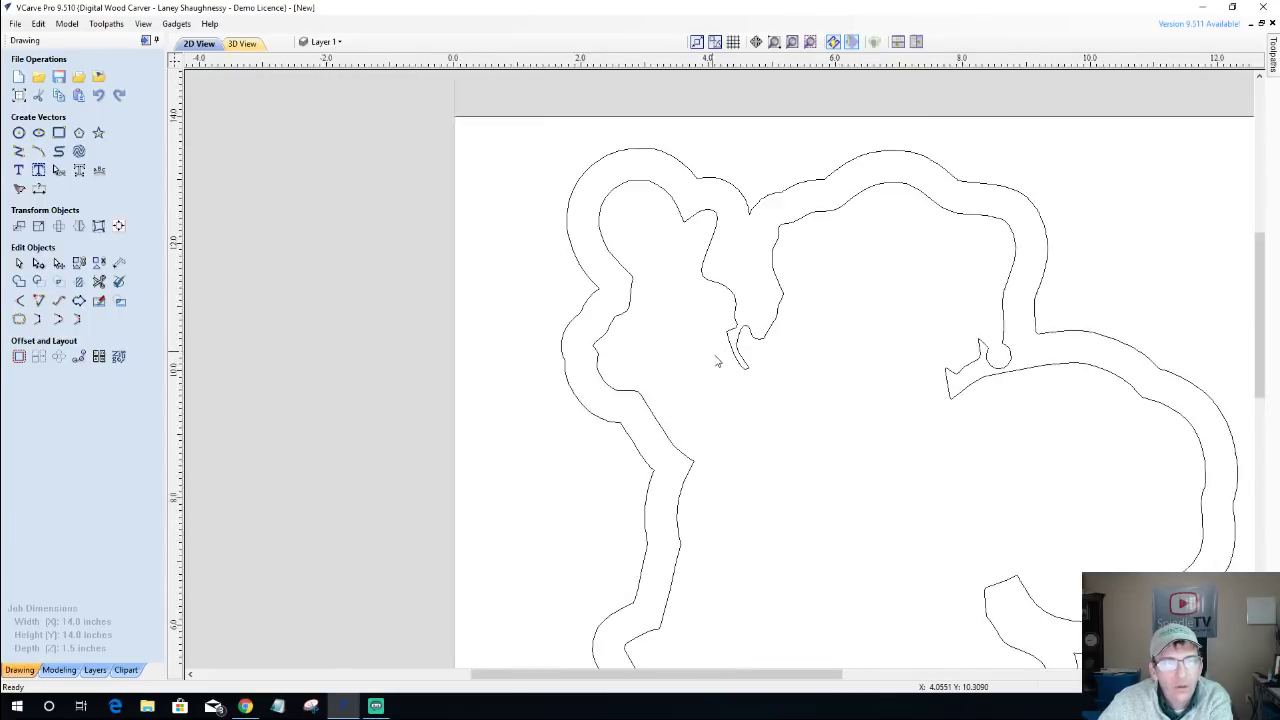
scroll(773, 385, down, 2)
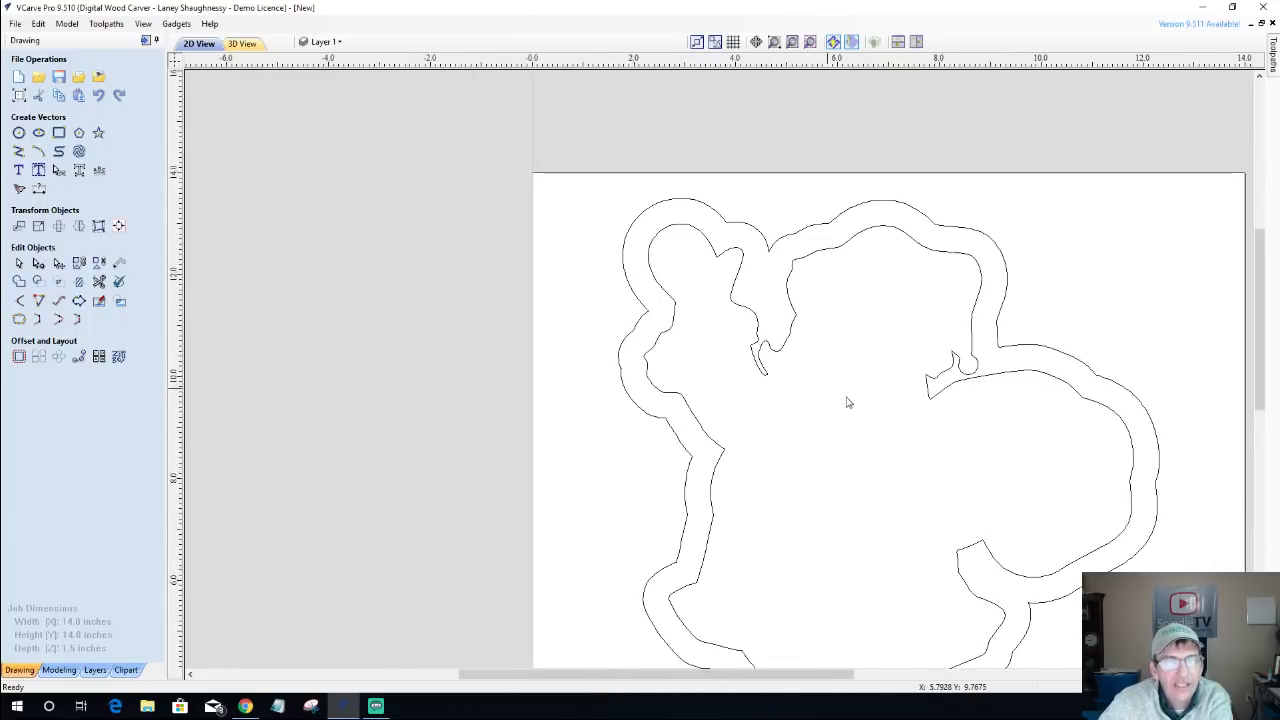
scroll(695, 440, down, 2)
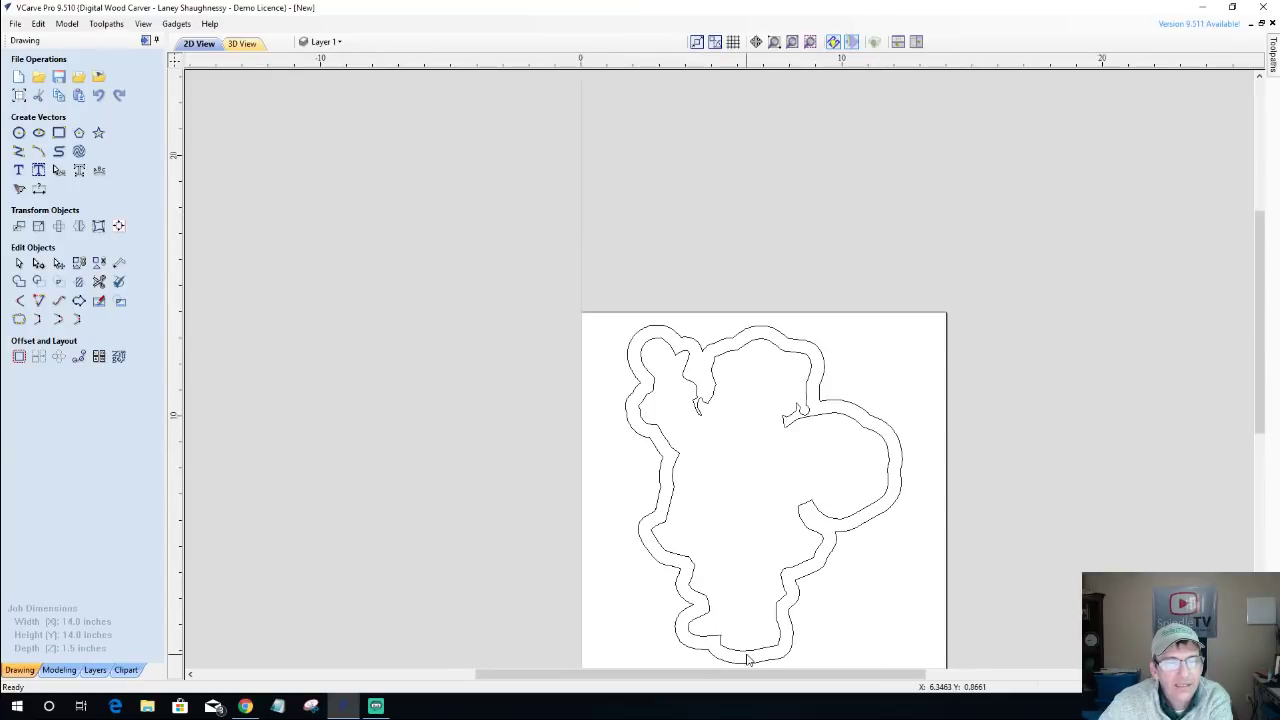
scroll(748, 658, up, 1)
scroll(752, 657, up, 1)
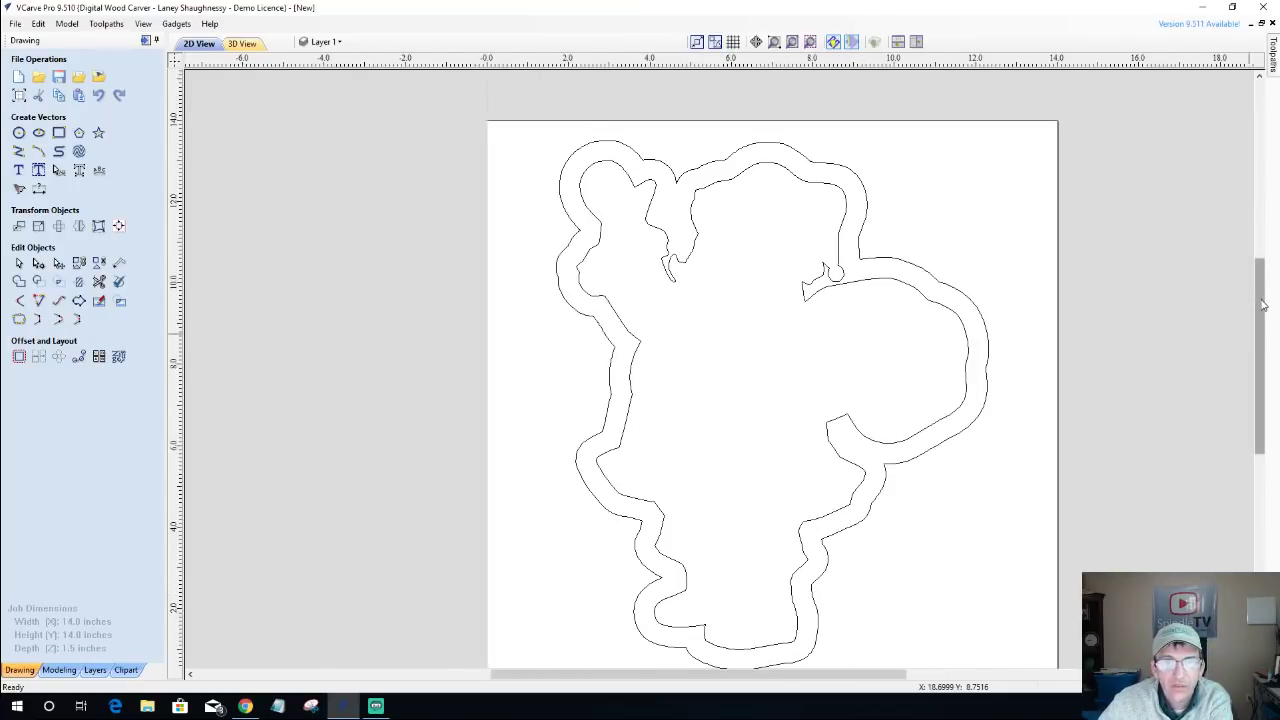
drag(1264, 305, 1266, 323)
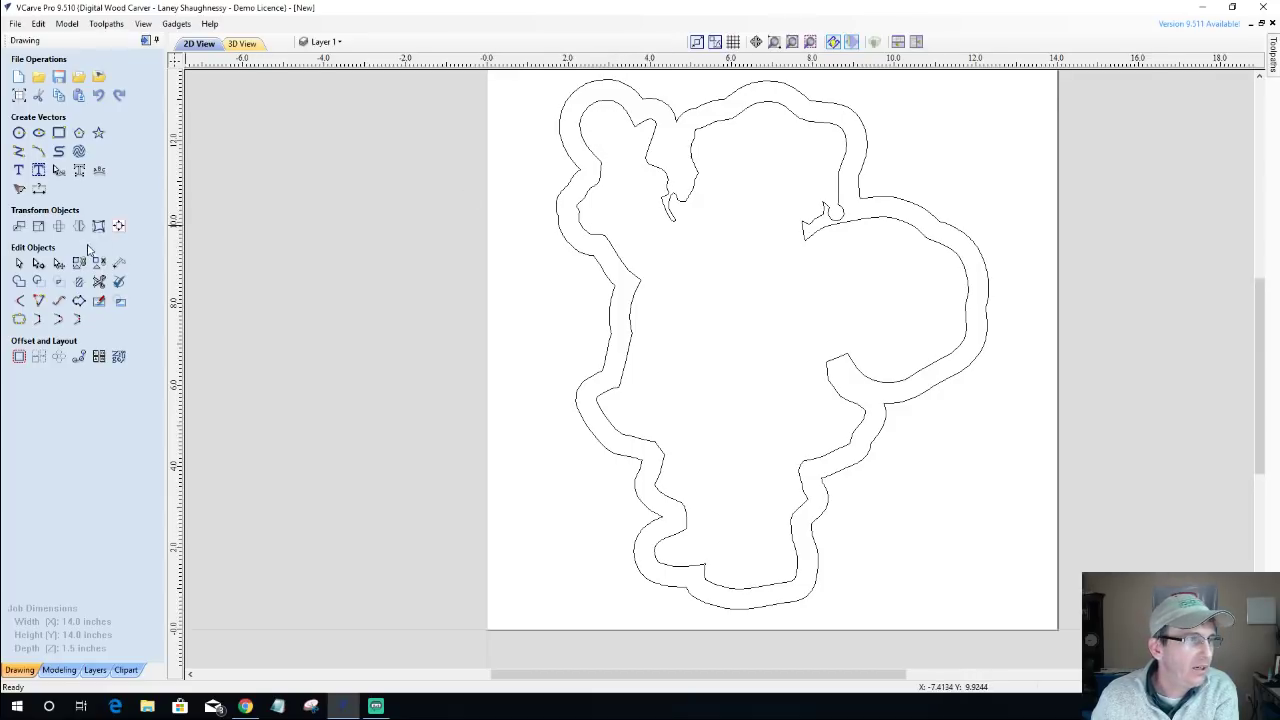
click(18, 132)
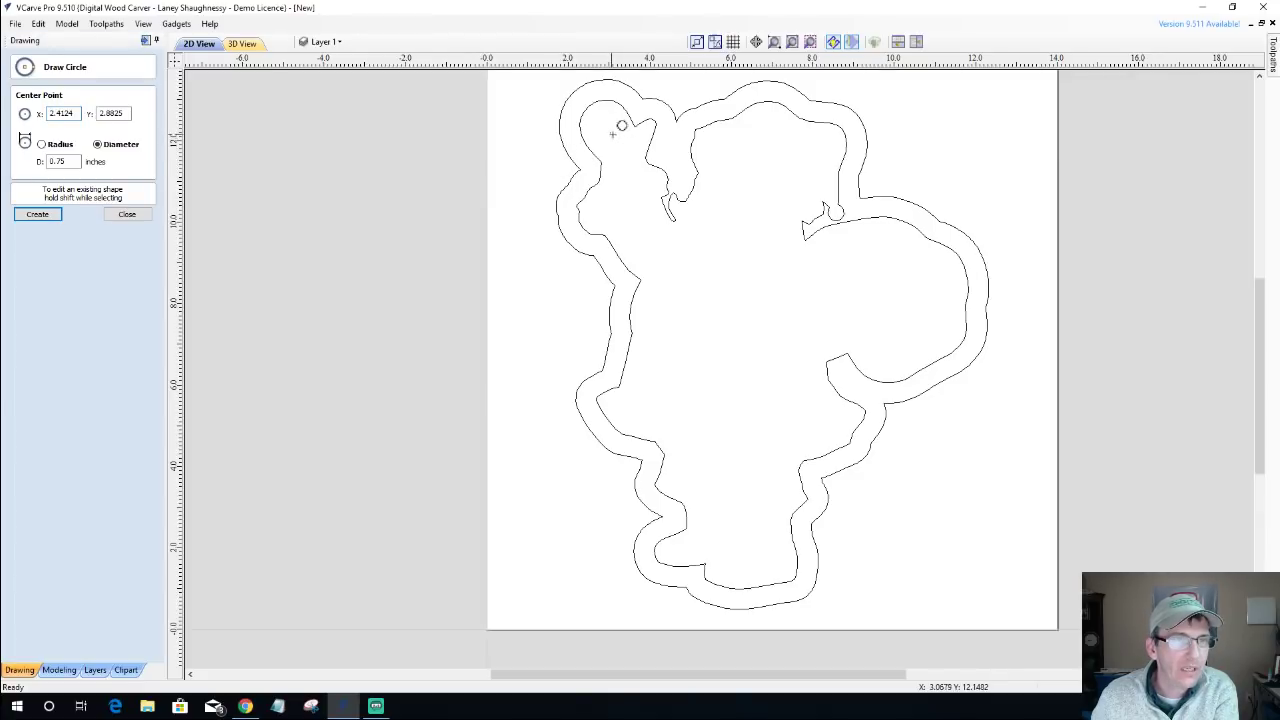
drag(612, 134, 627, 151)
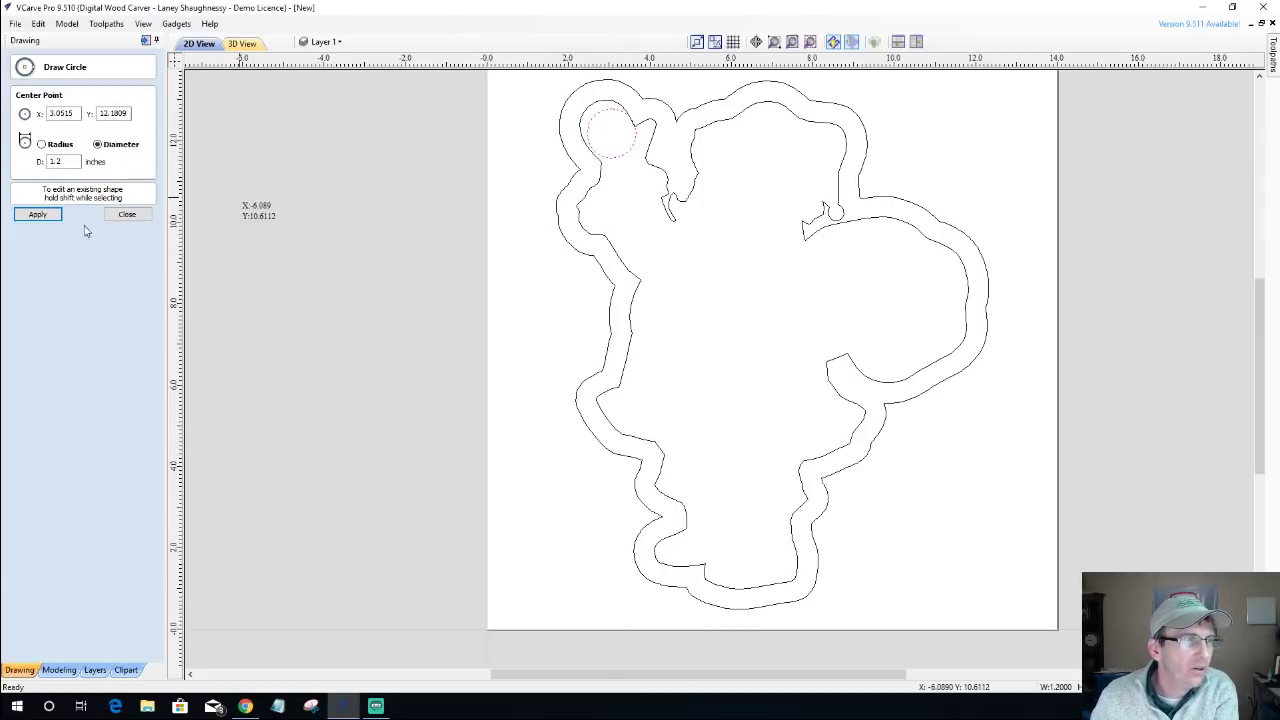
click(127, 215)
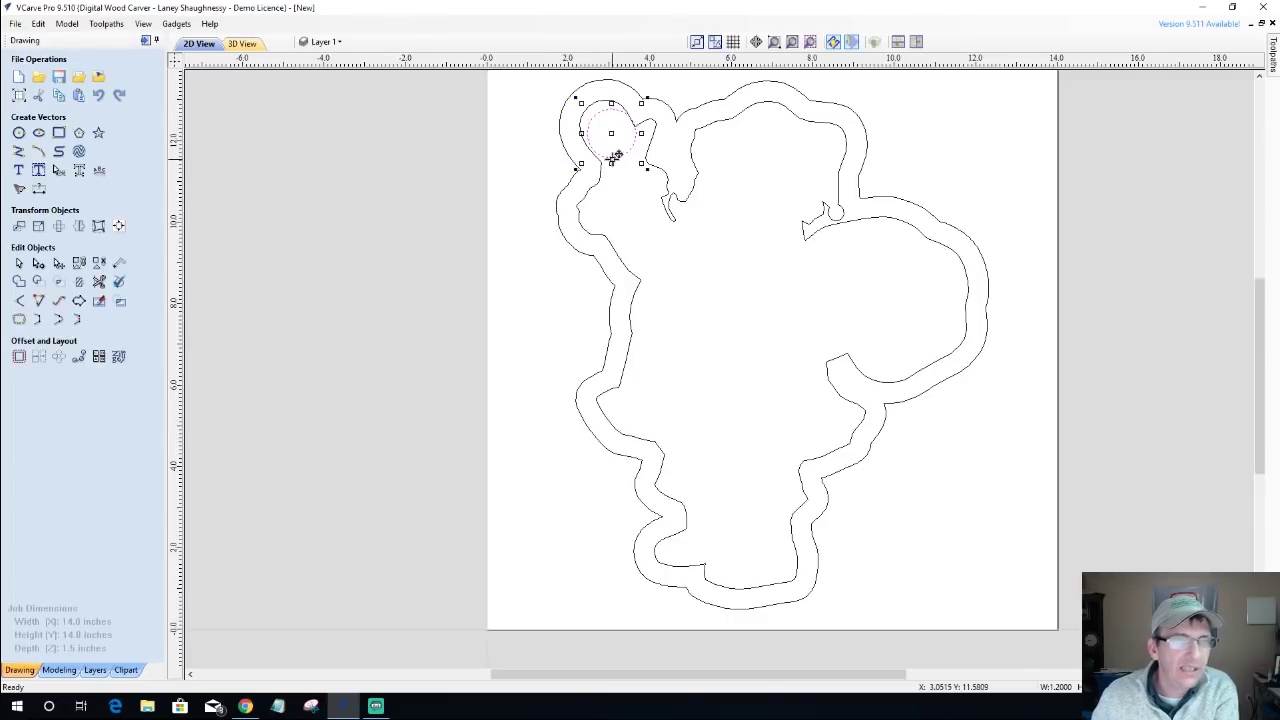
drag(615, 157, 612, 157)
key(Up)
key(Up)
key(Left)
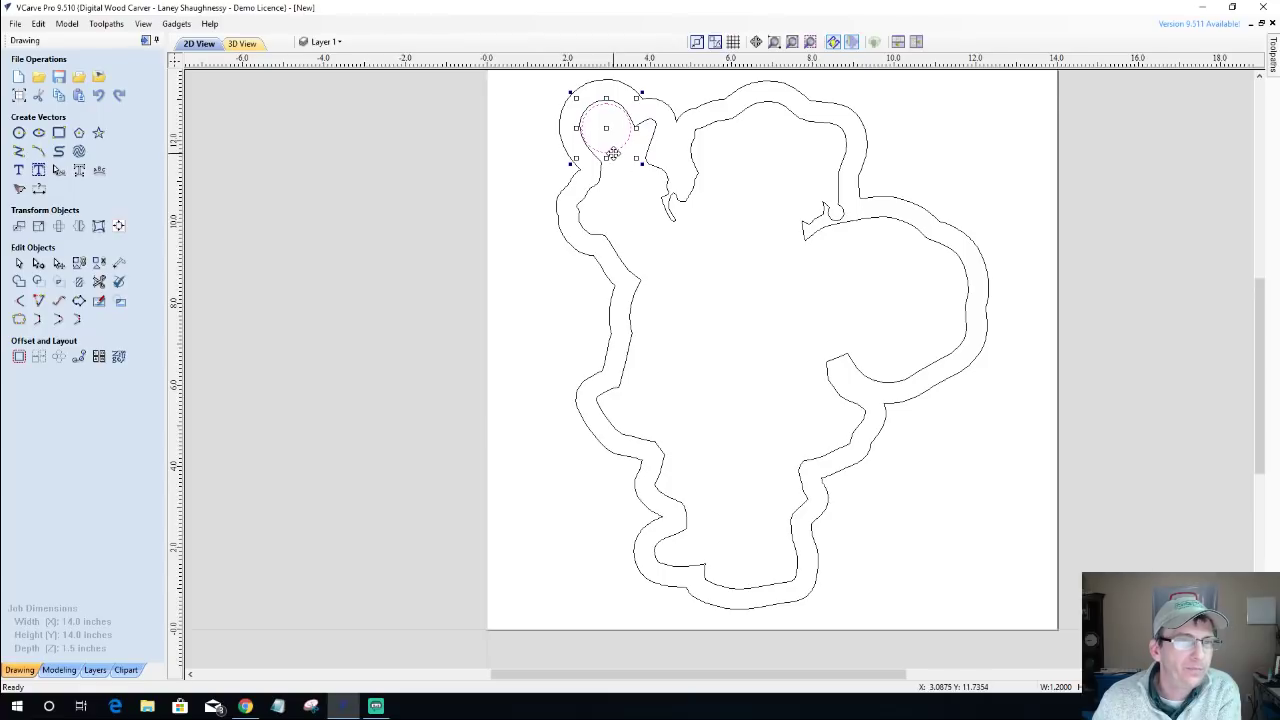
drag(614, 151, 614, 151)
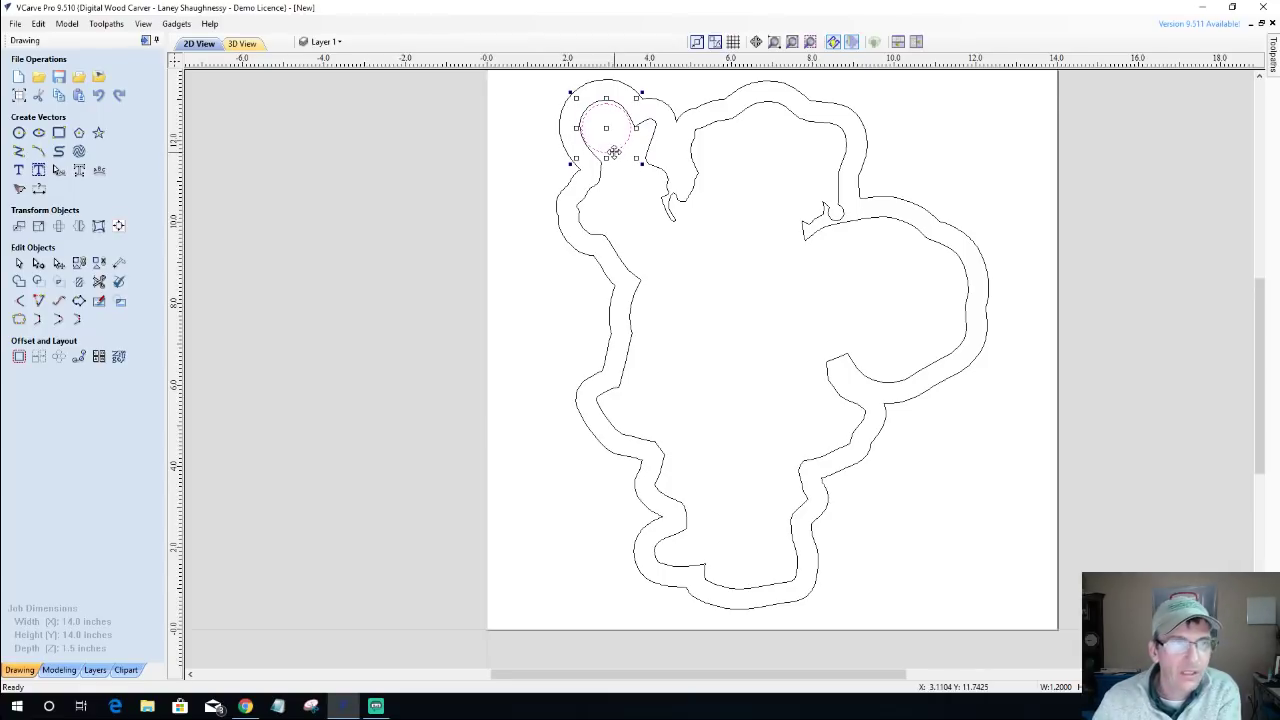
key(Delete)
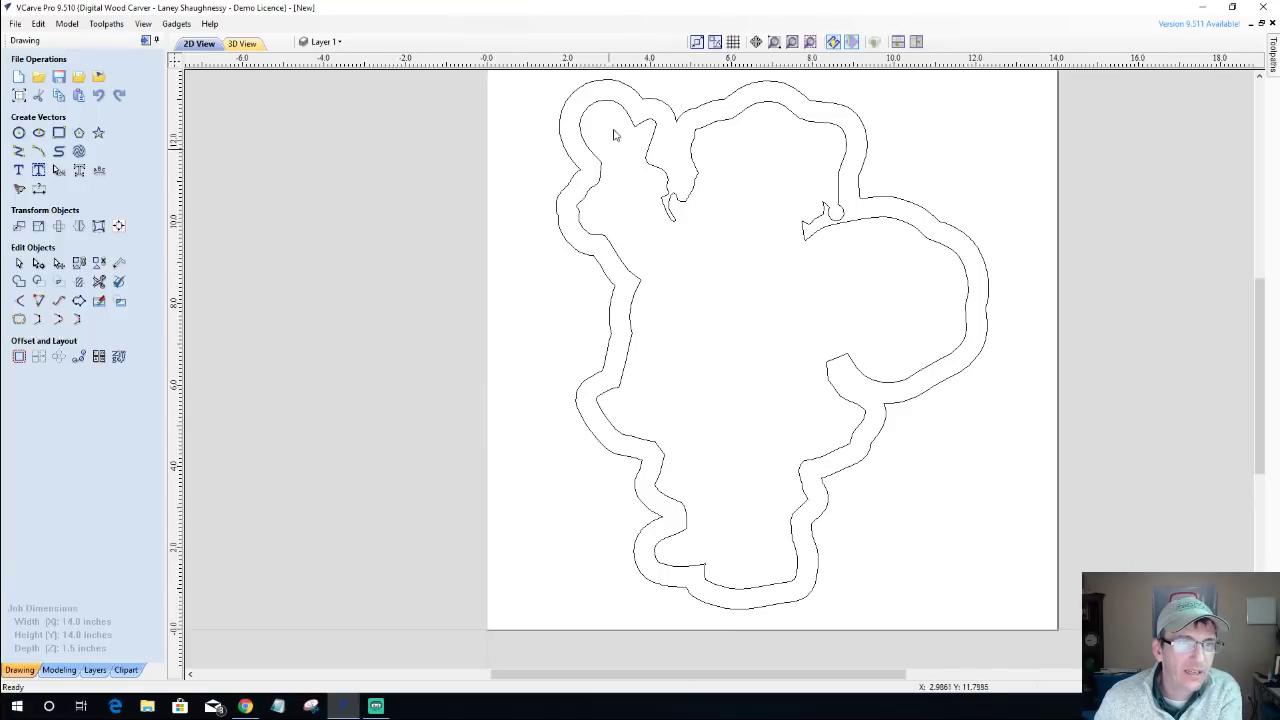
Draw a rectangle across Santa's waist spanning the gap, with its height set to 0.5 inches.
click(58, 133)
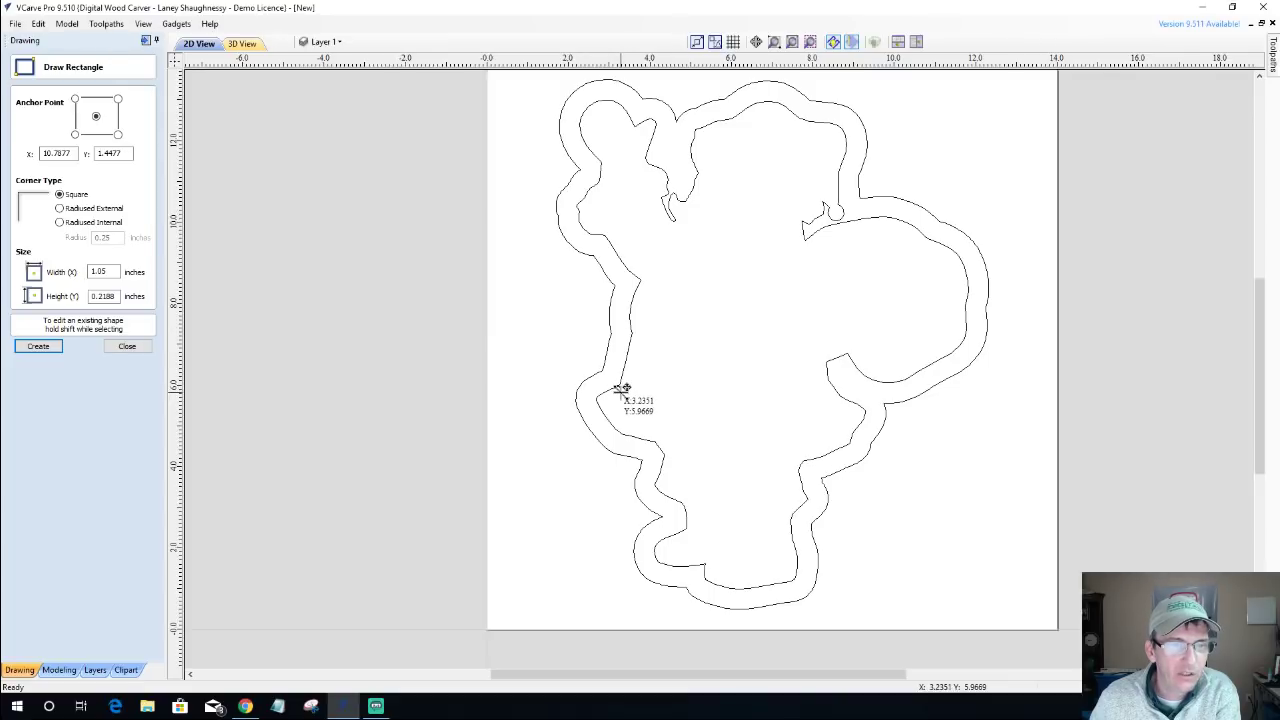
drag(620, 388, 840, 368)
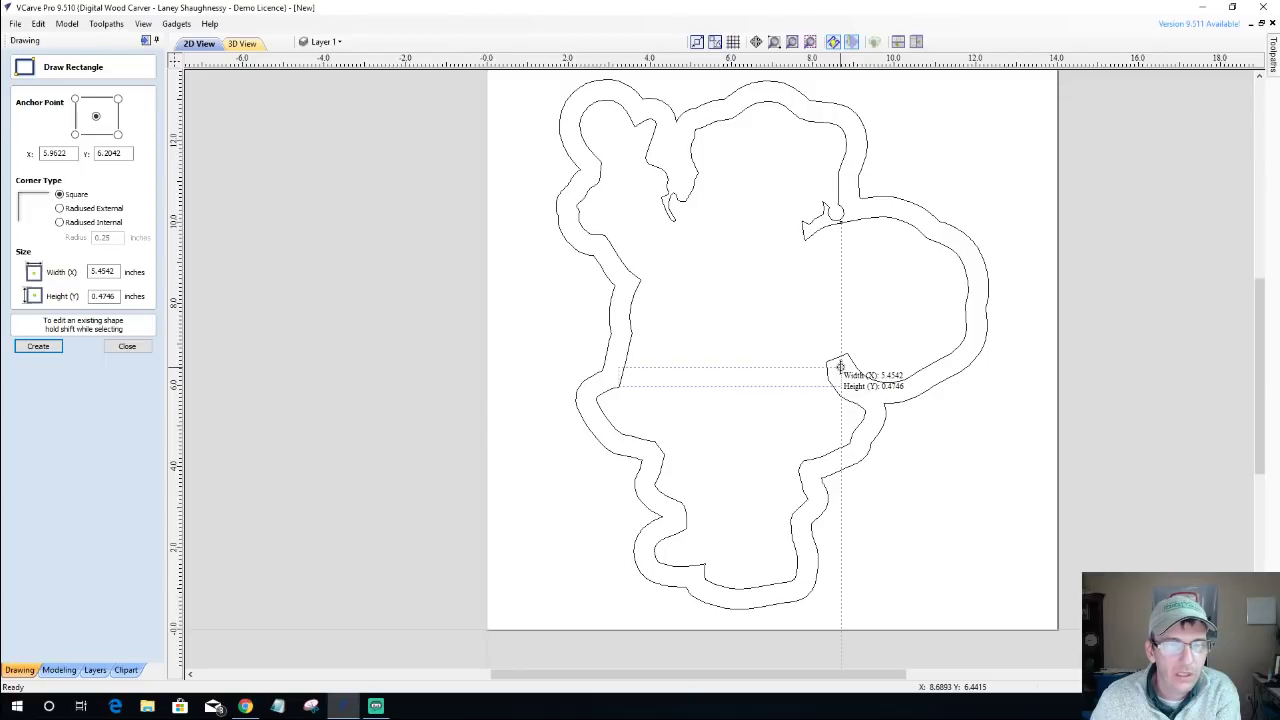
drag(840, 368, 837, 363)
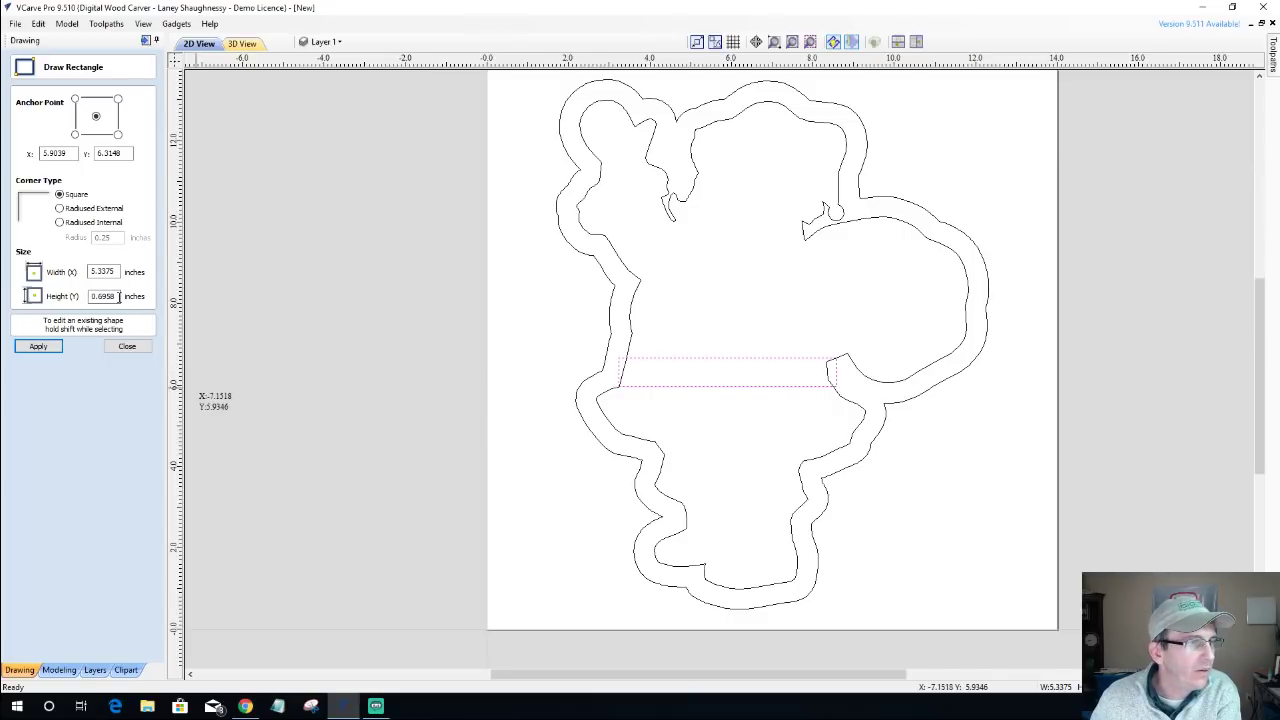
drag(119, 296, 73, 297)
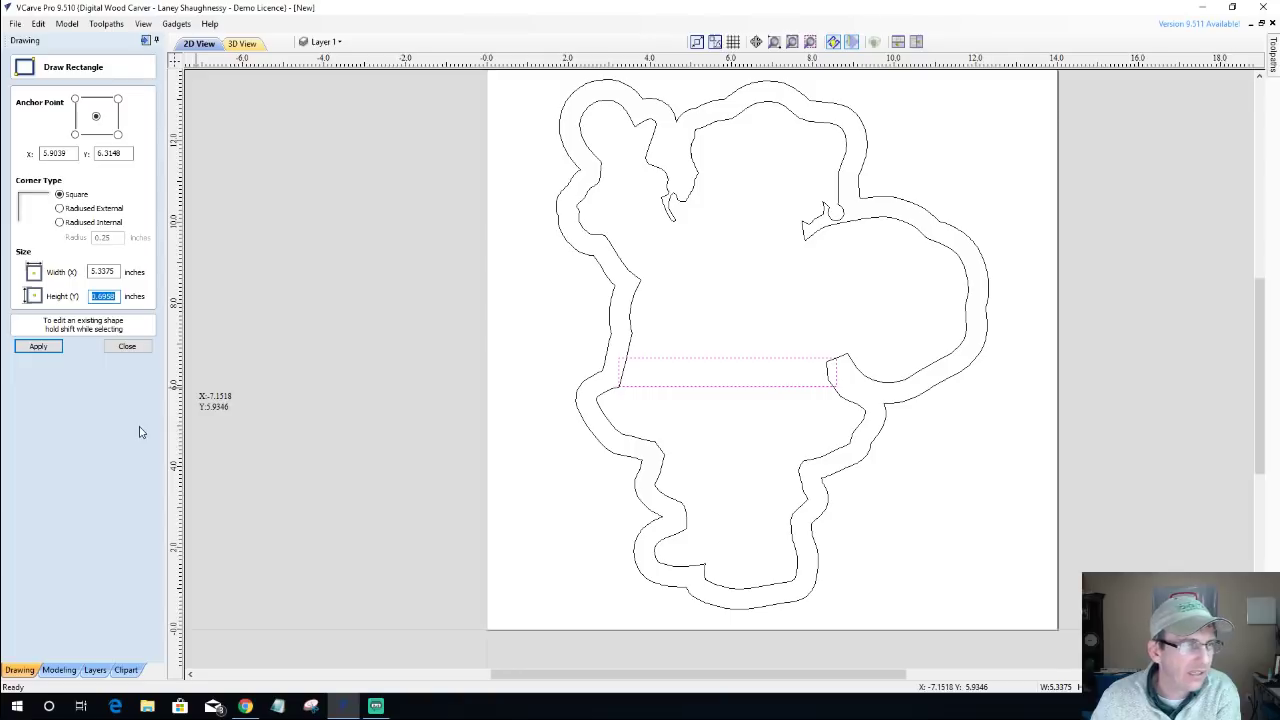
text(.5)
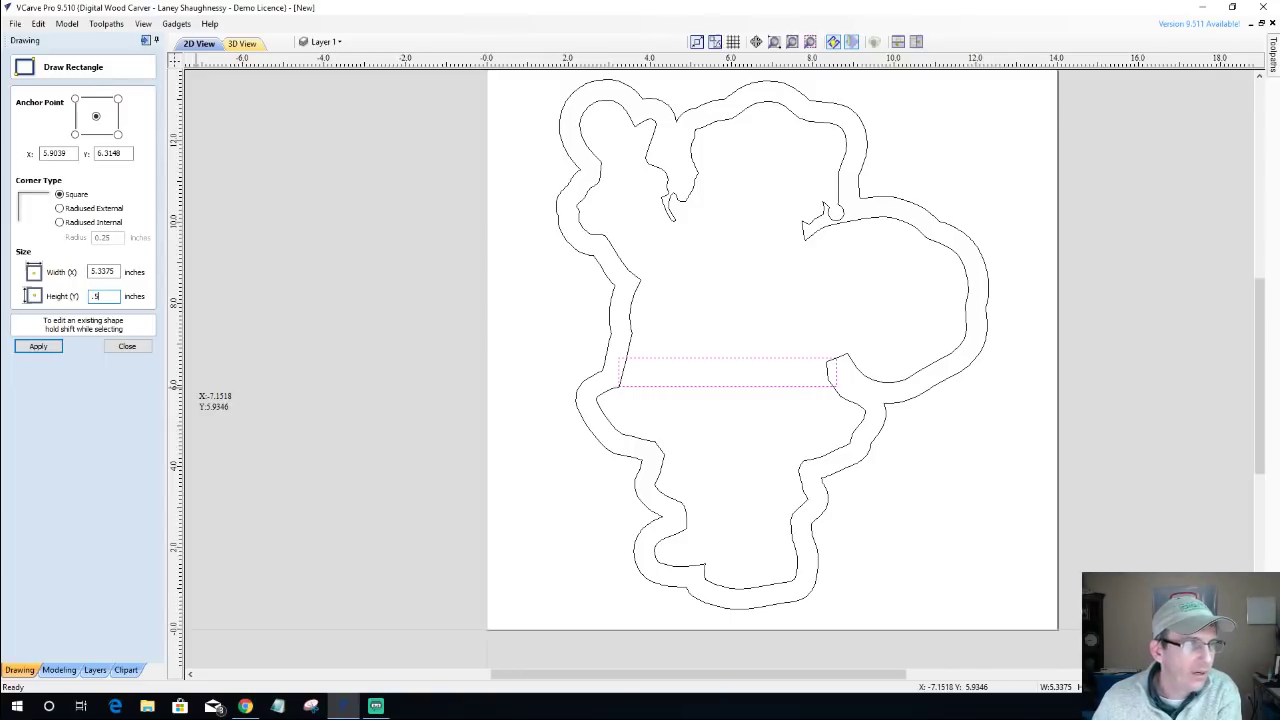
click(44, 348)
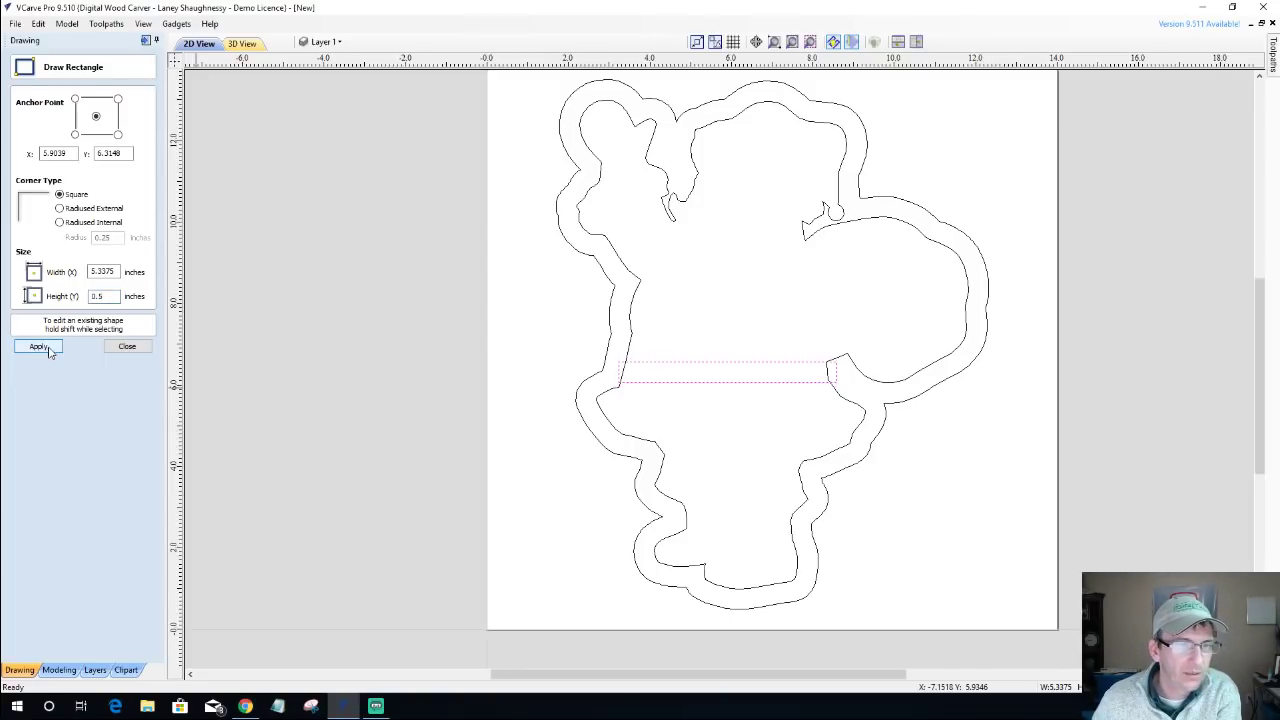
click(127, 346)
Nudge the waist rectangle down and left with the arrow keys into position.
scroll(640, 366, up, 2)
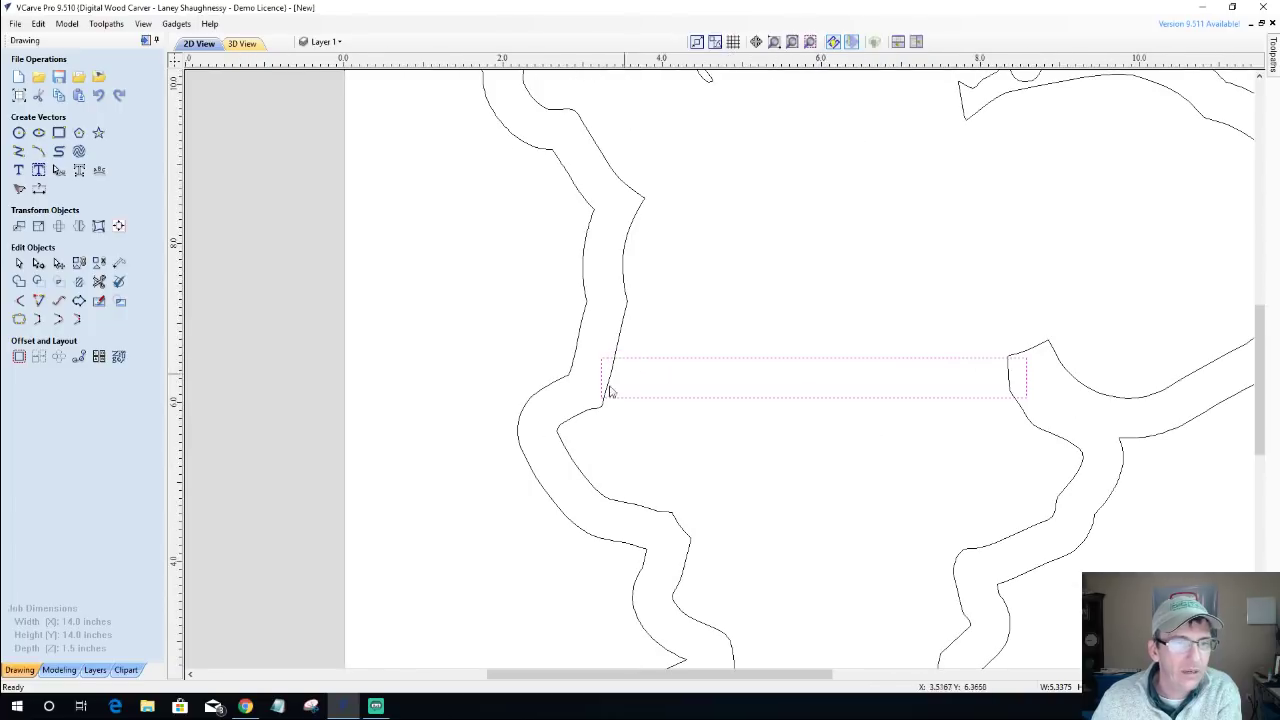
click(700, 397)
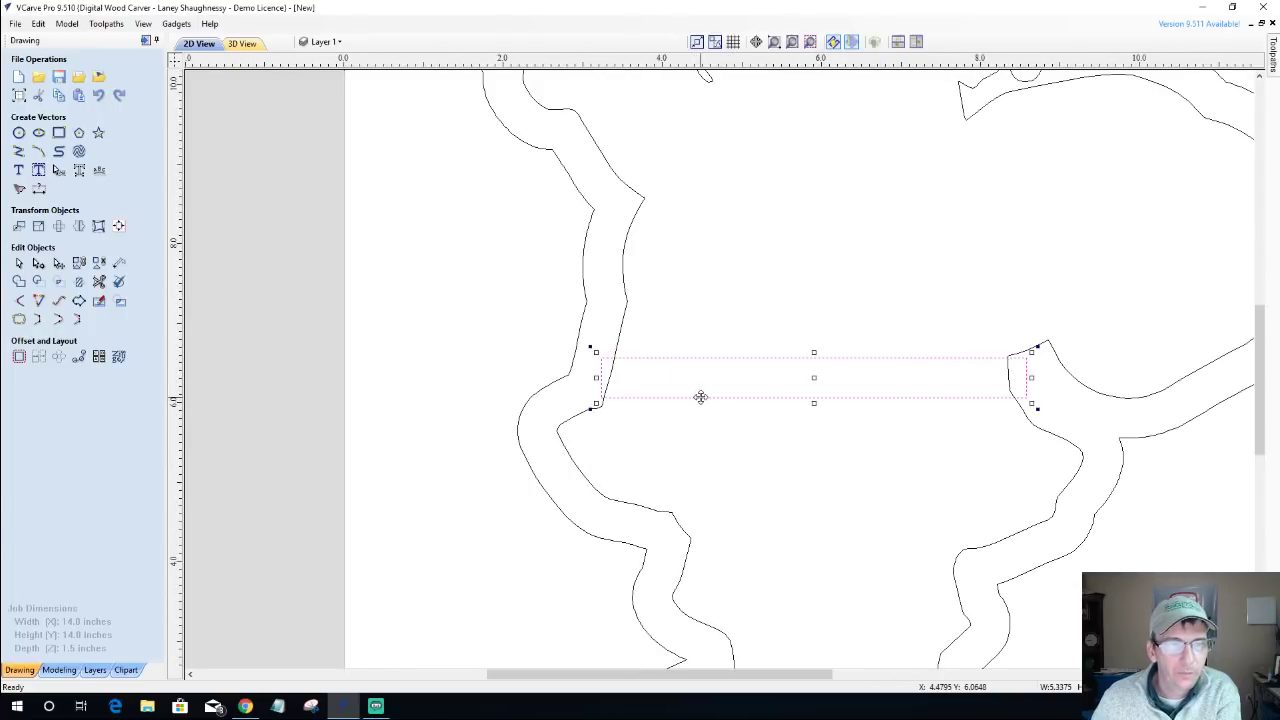
key(Down)
key(Down)
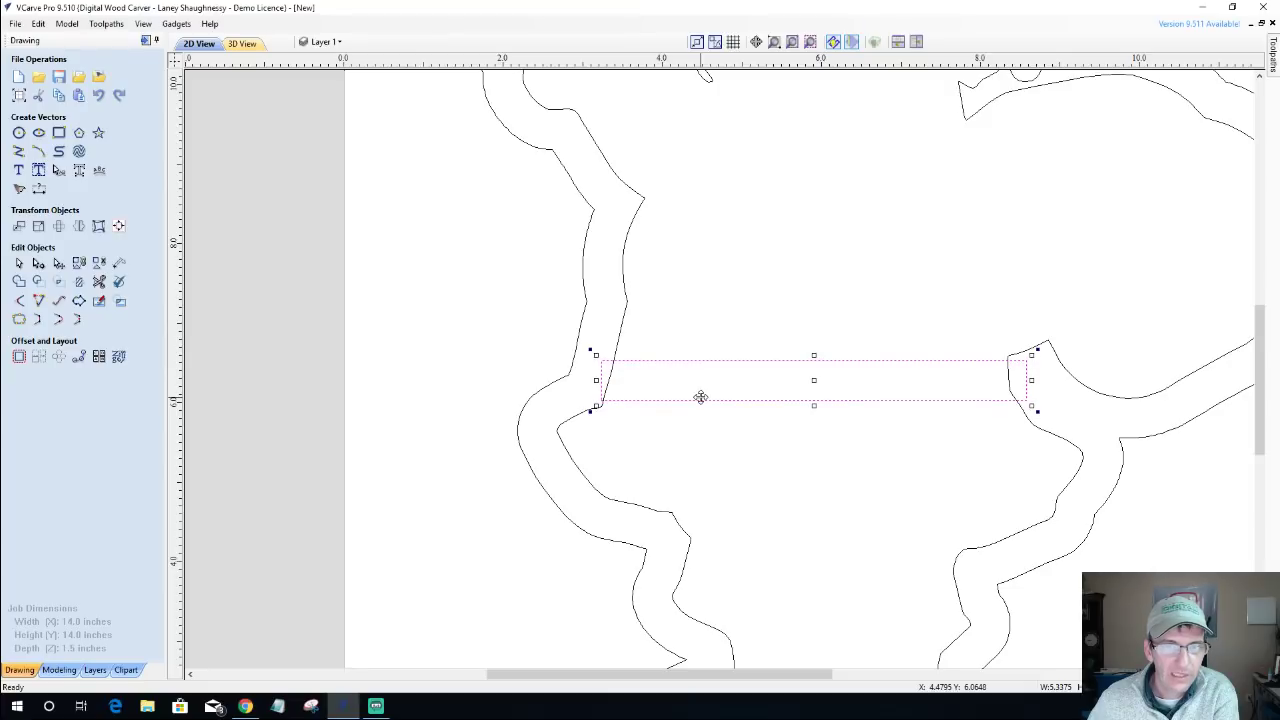
key(Left)
key(Left)
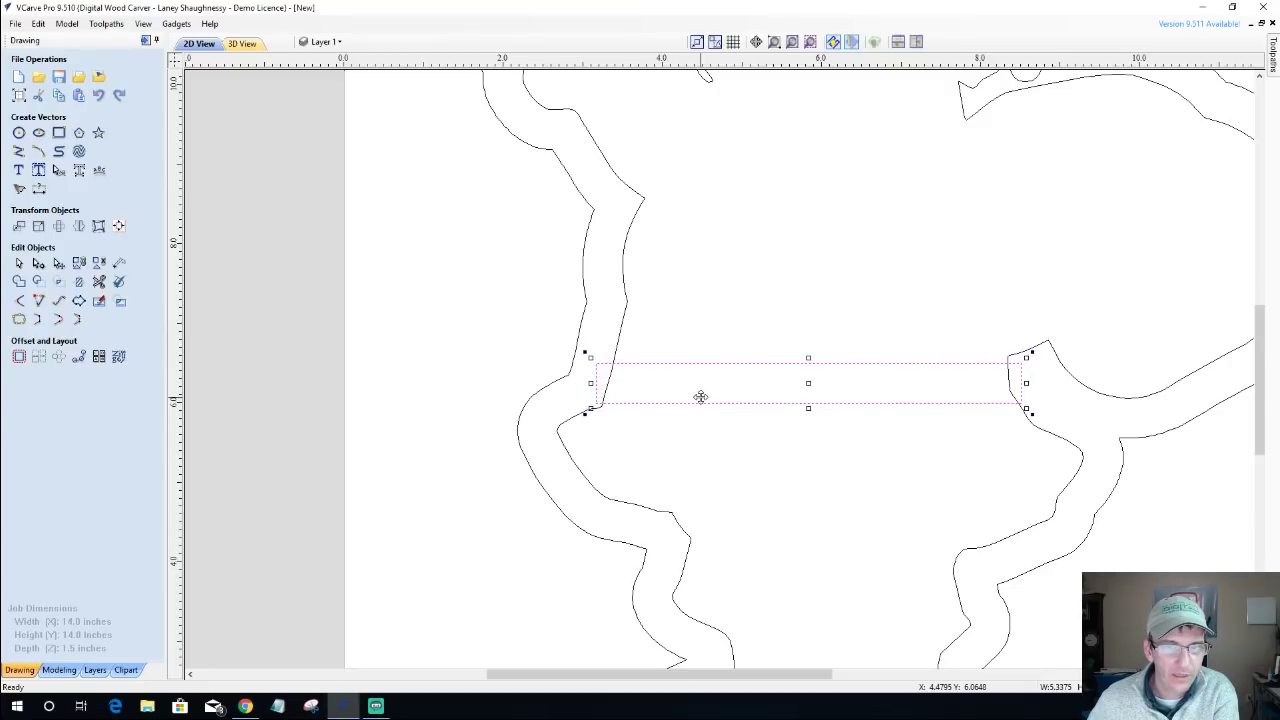
key(Down)
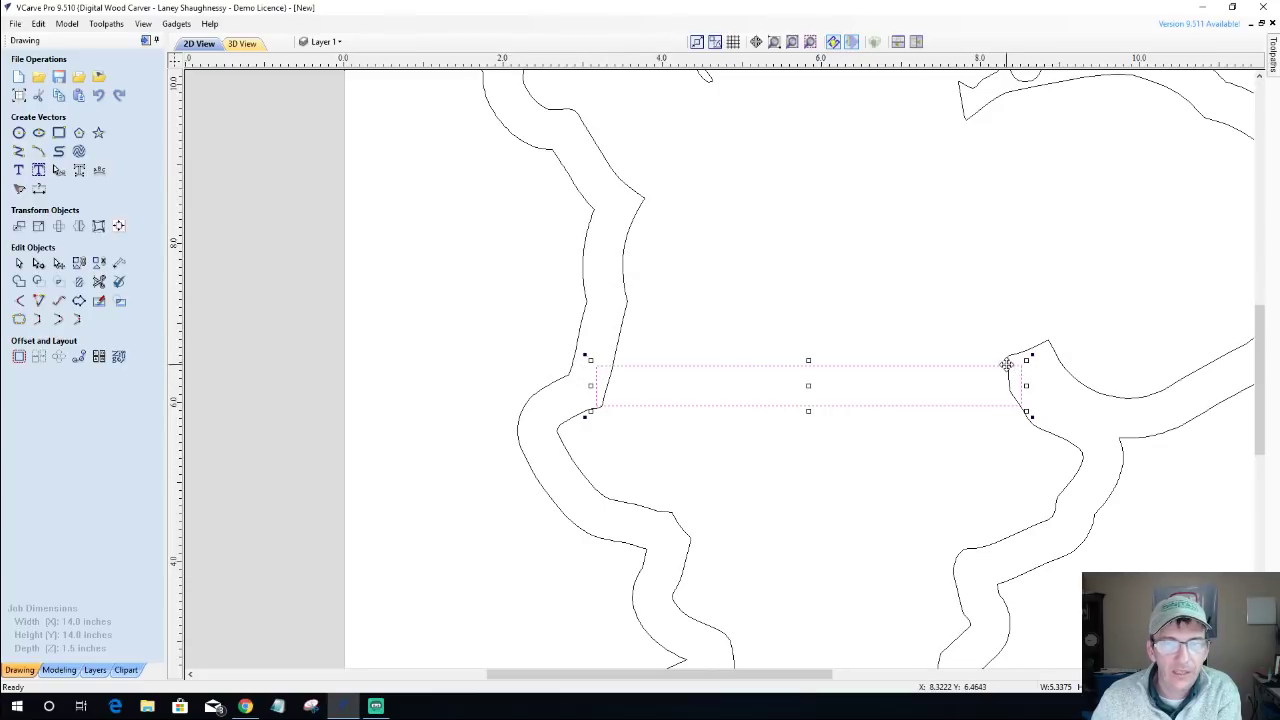
scroll(848, 397, down, 3)
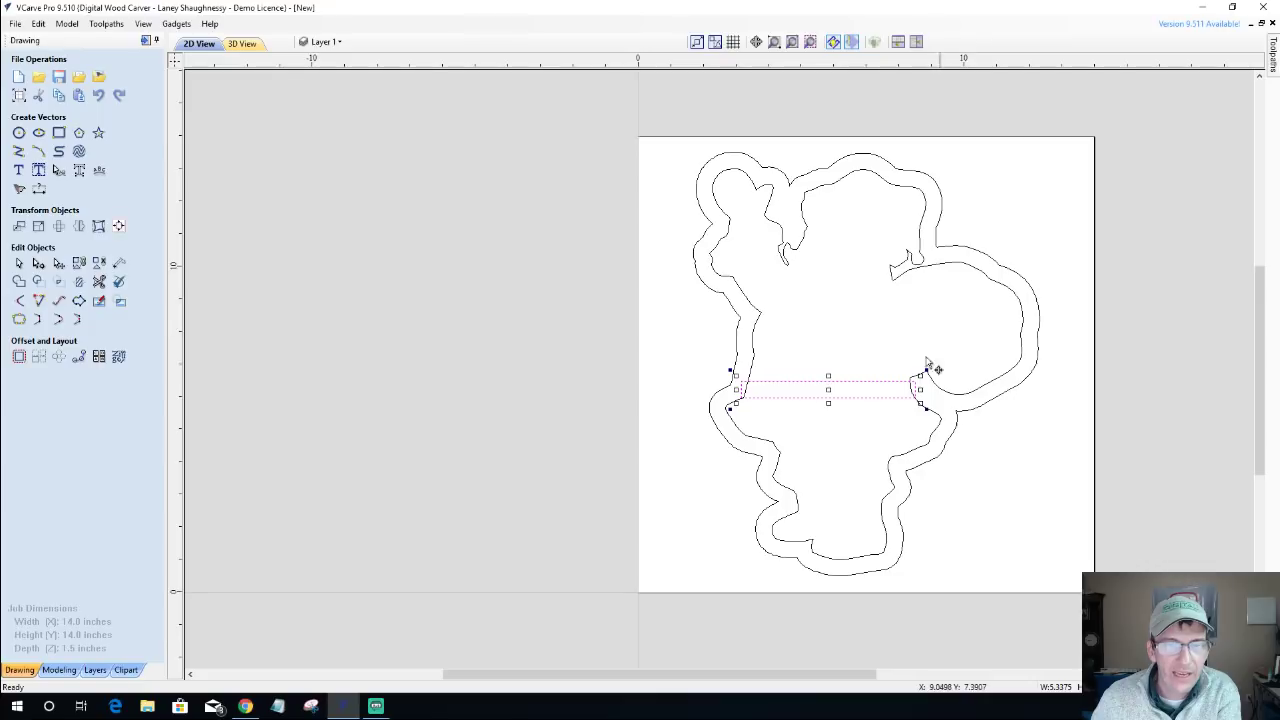
Copy the offset contour onto a new visible layer named 'Santa Undivided'.
click(786, 266)
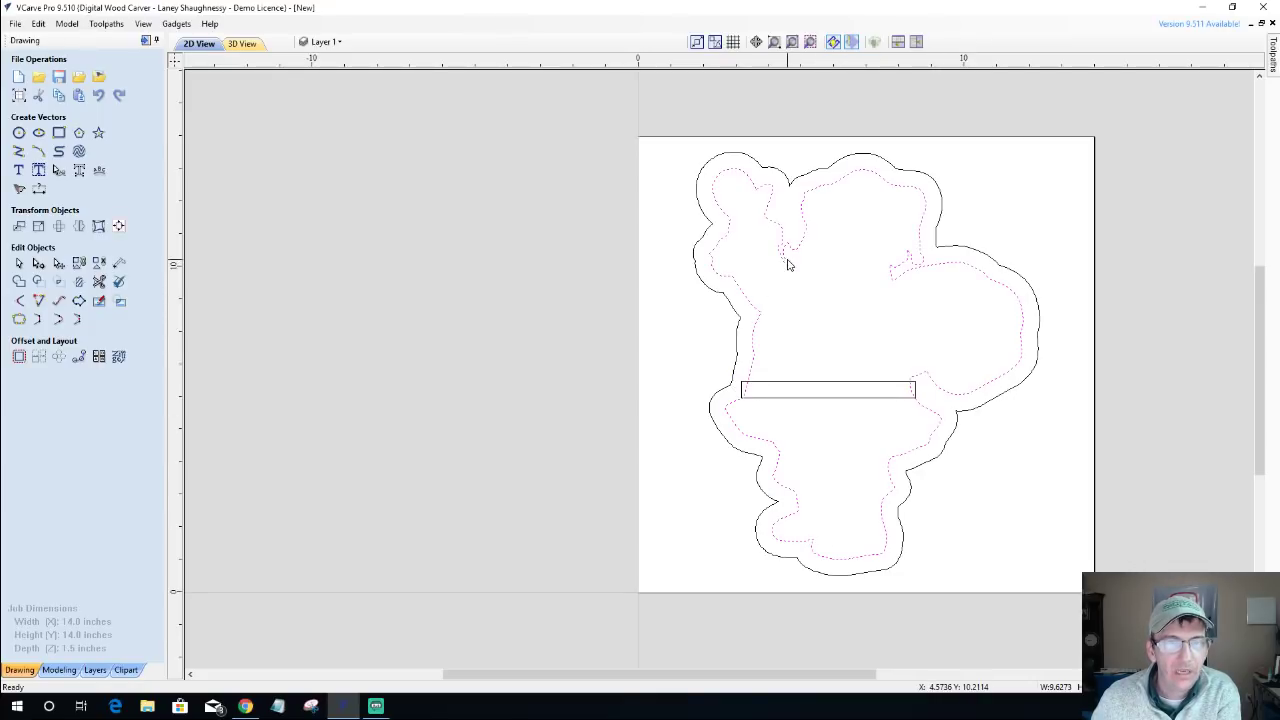
right_click(786, 268)
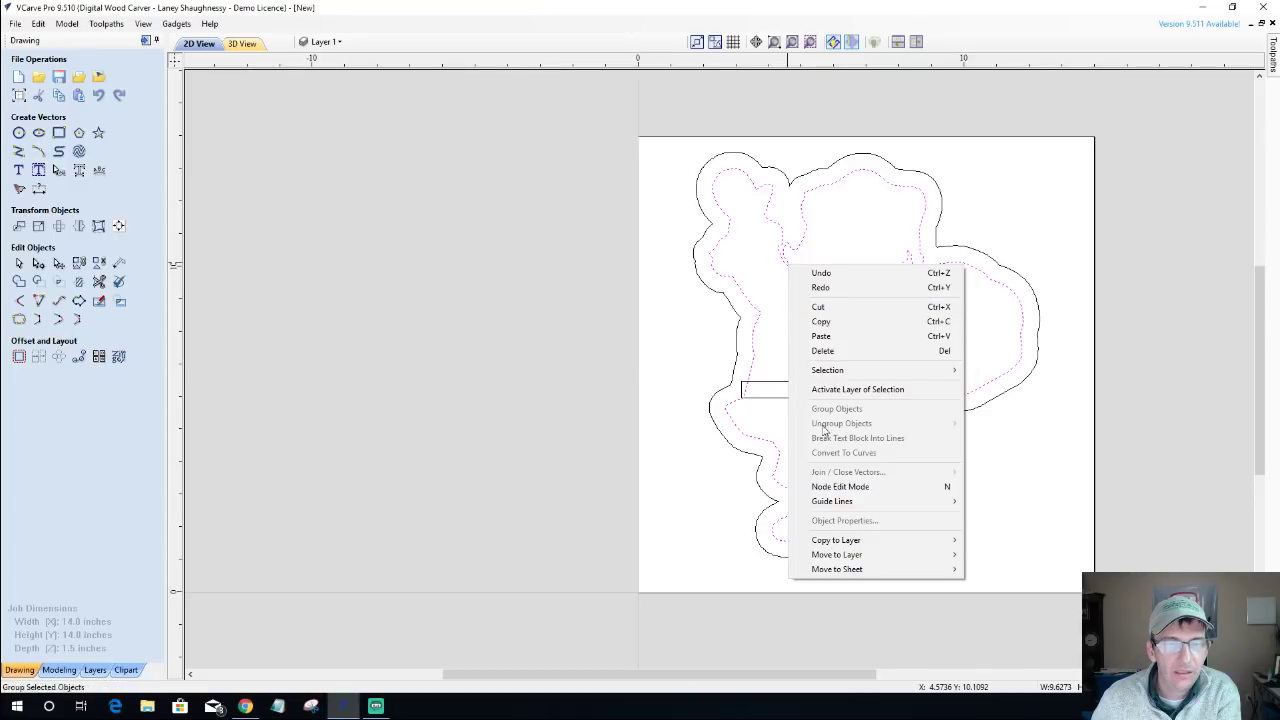
mouse_move(845, 544)
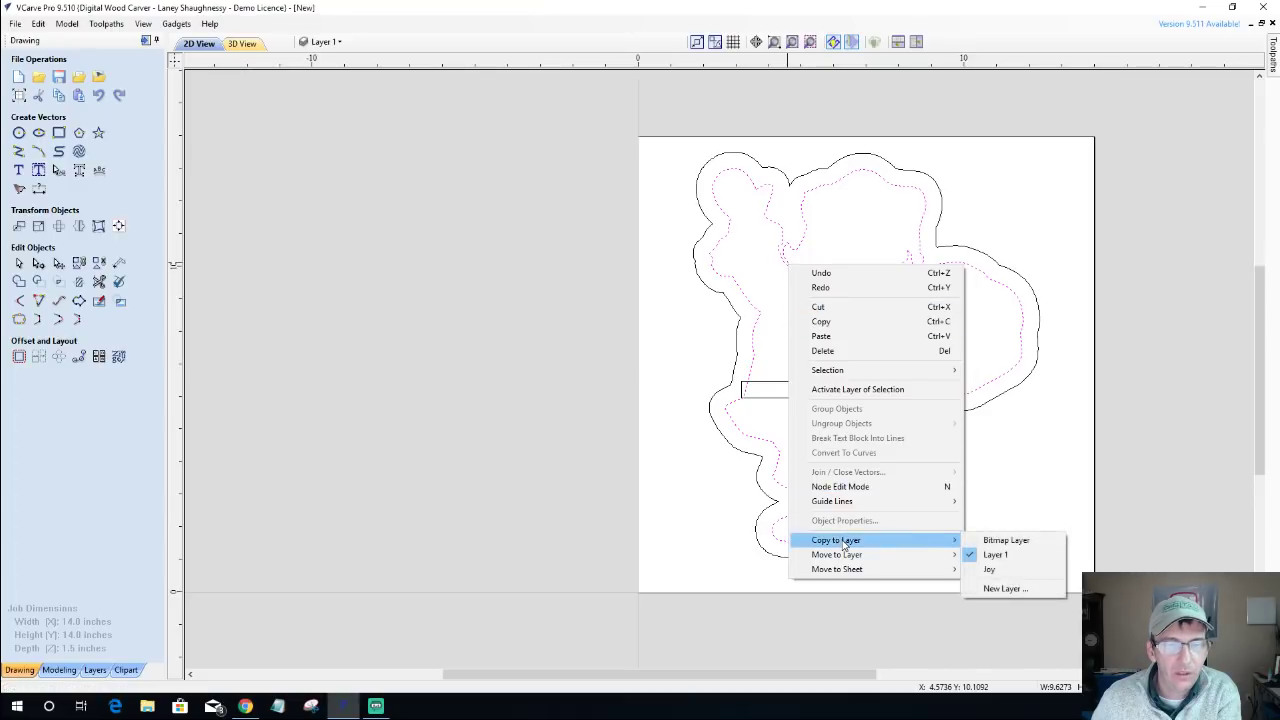
click(1005, 588)
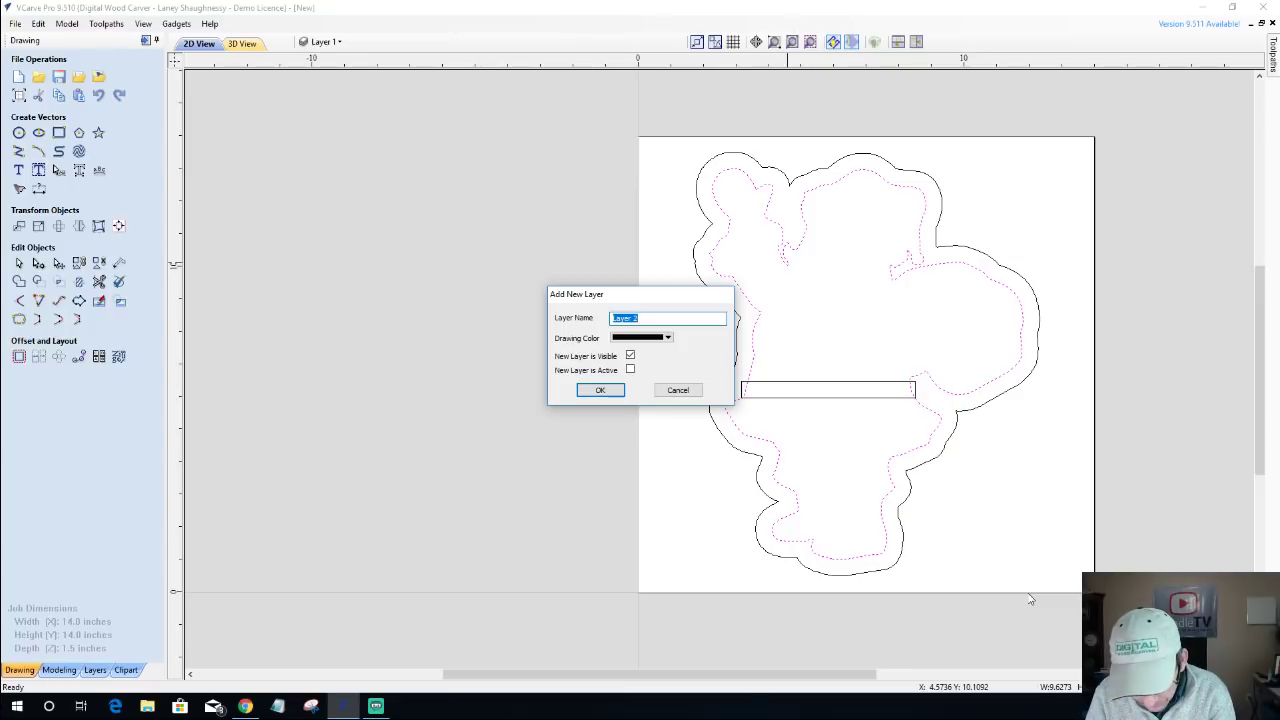
text(D)
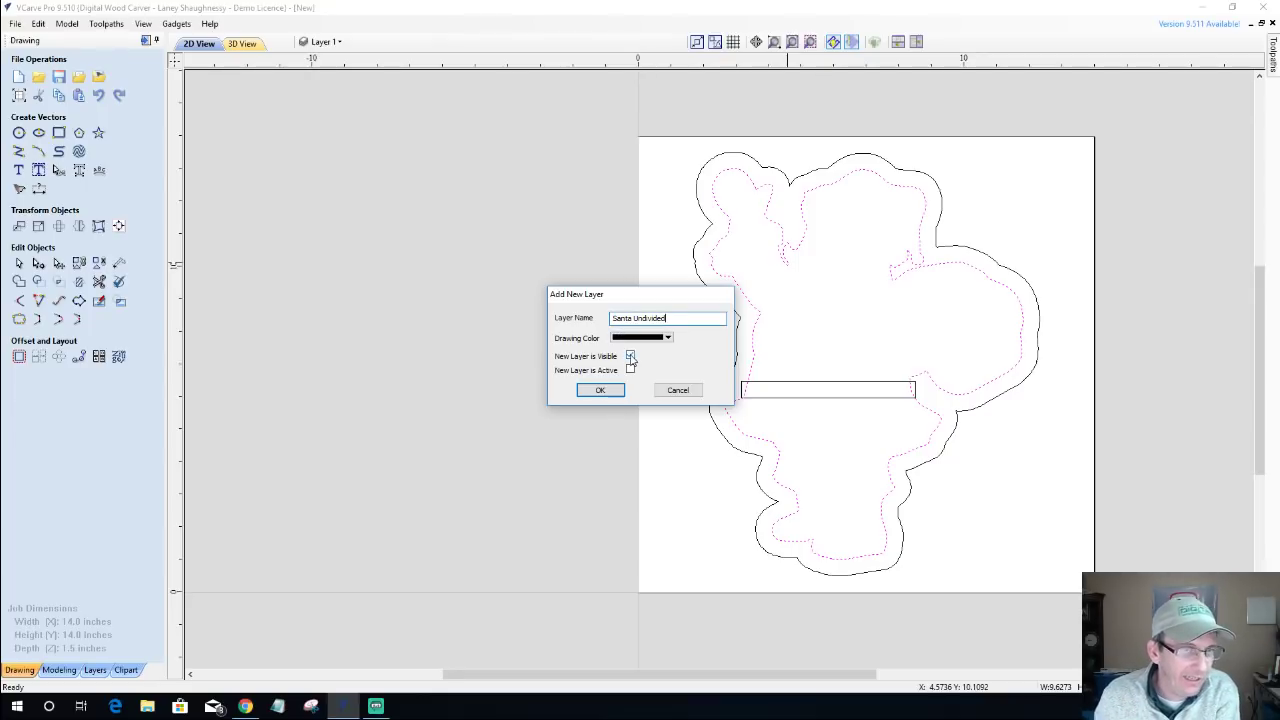
click(600, 390)
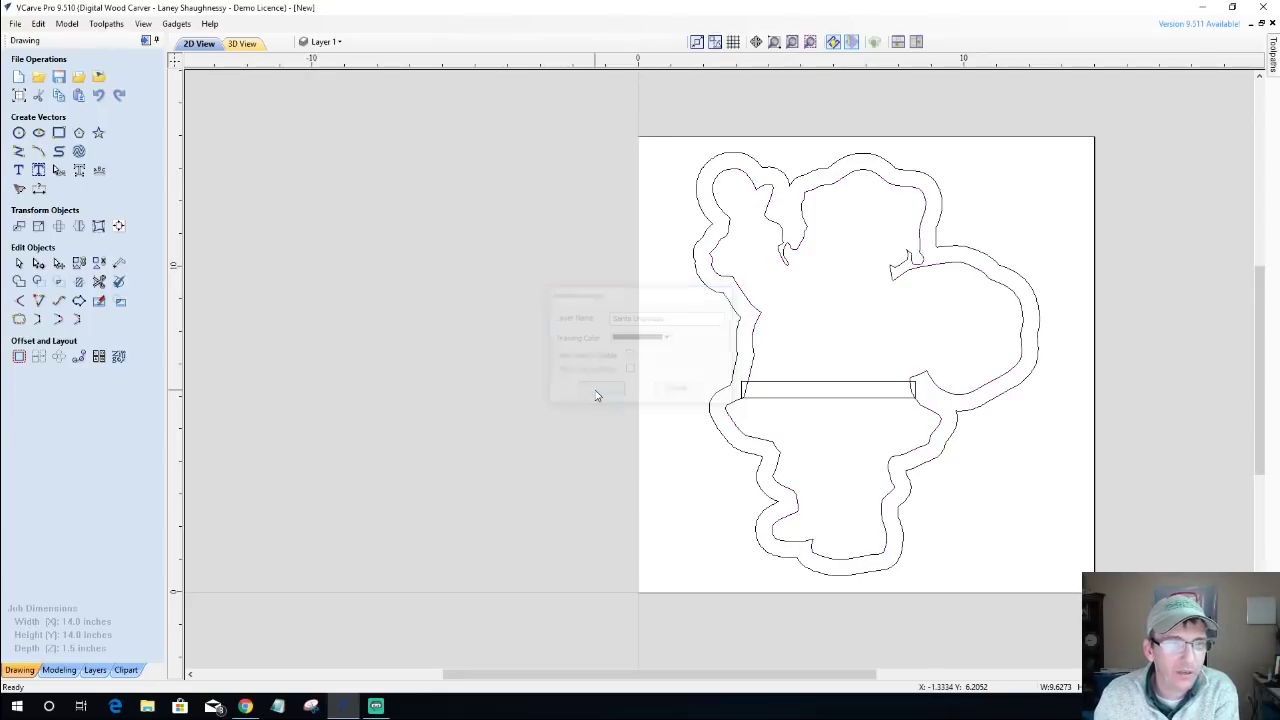
click(338, 41)
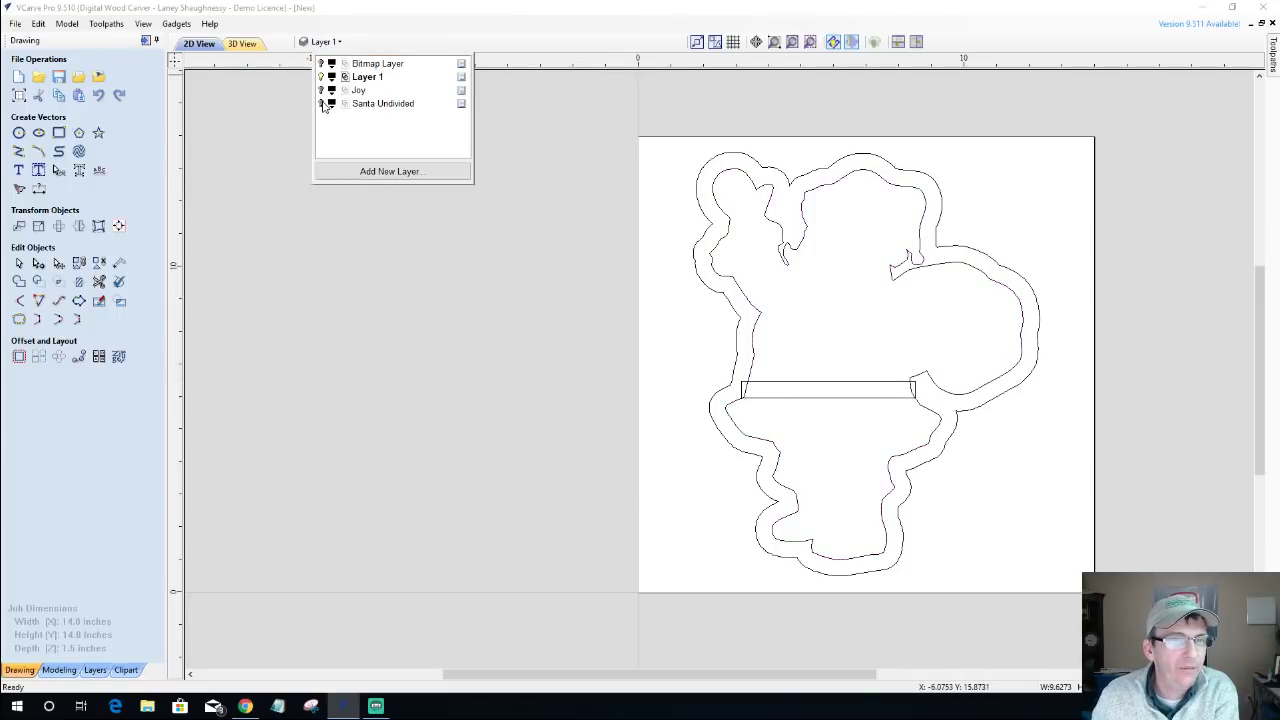
click(853, 372)
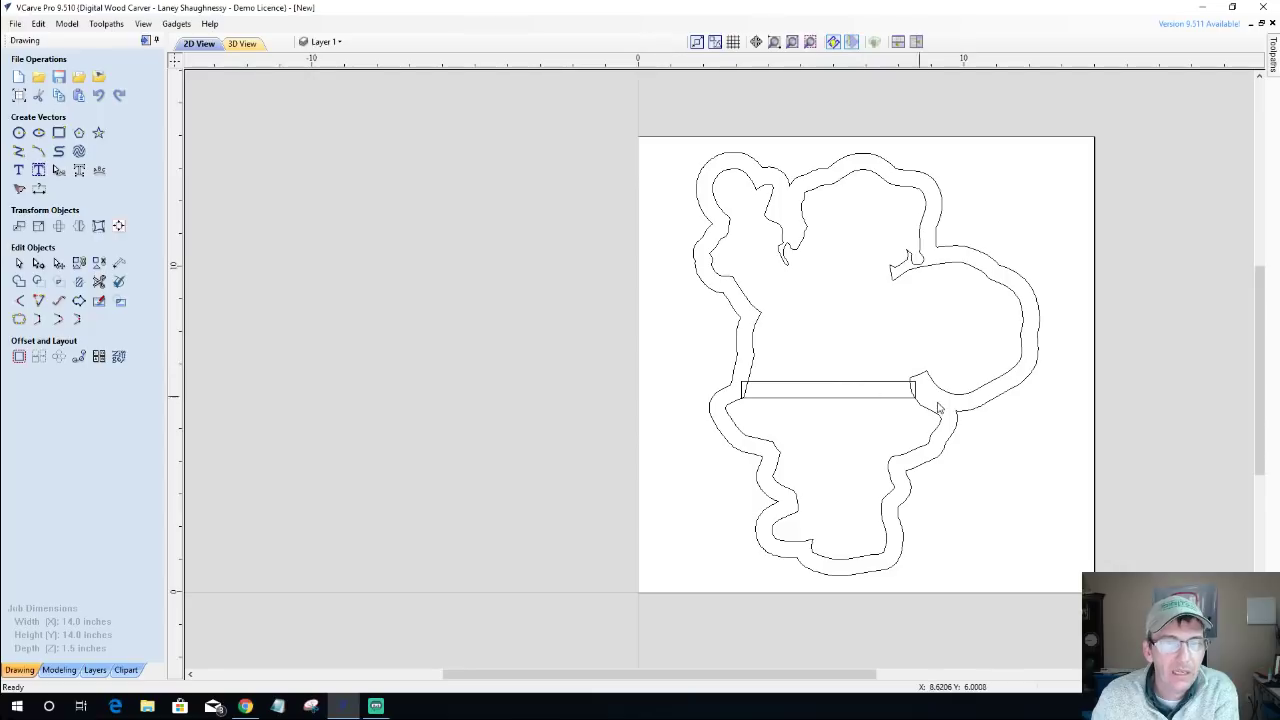
Interactively trim the rectangle's two protruding ends and the outline curve between its lines at the waist.
scroll(757, 401, up, 3)
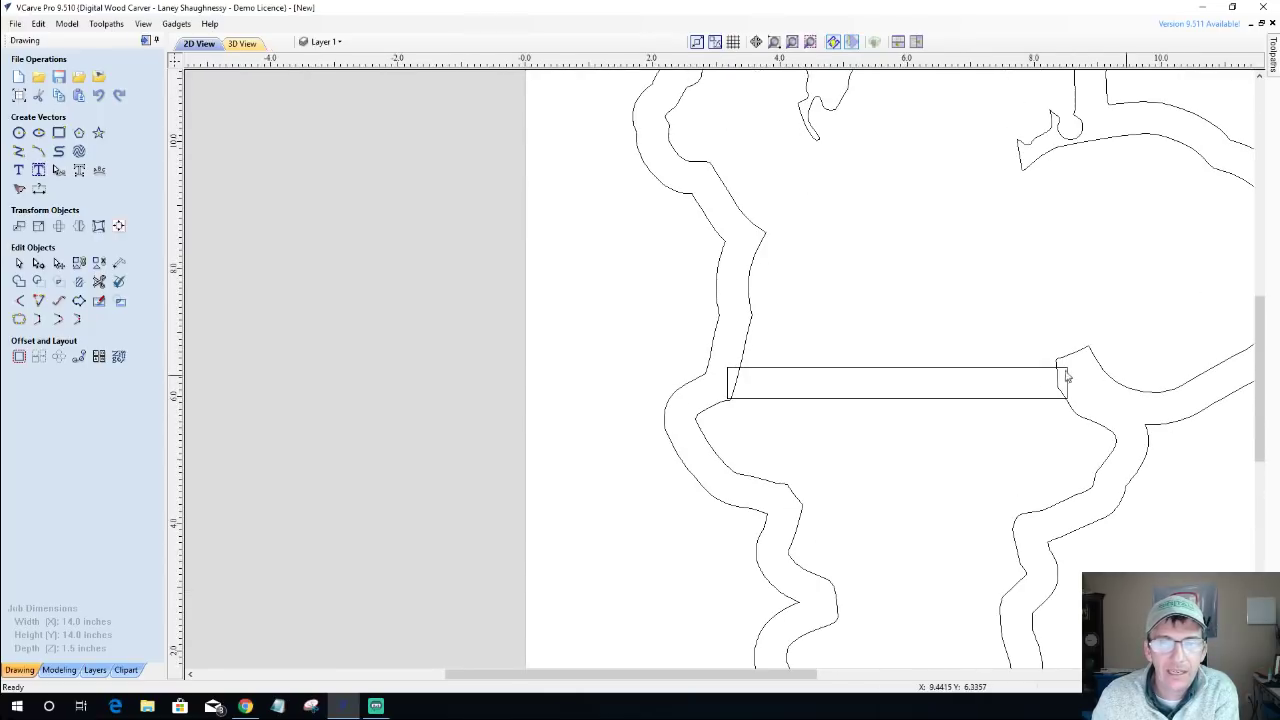
click(98, 283)
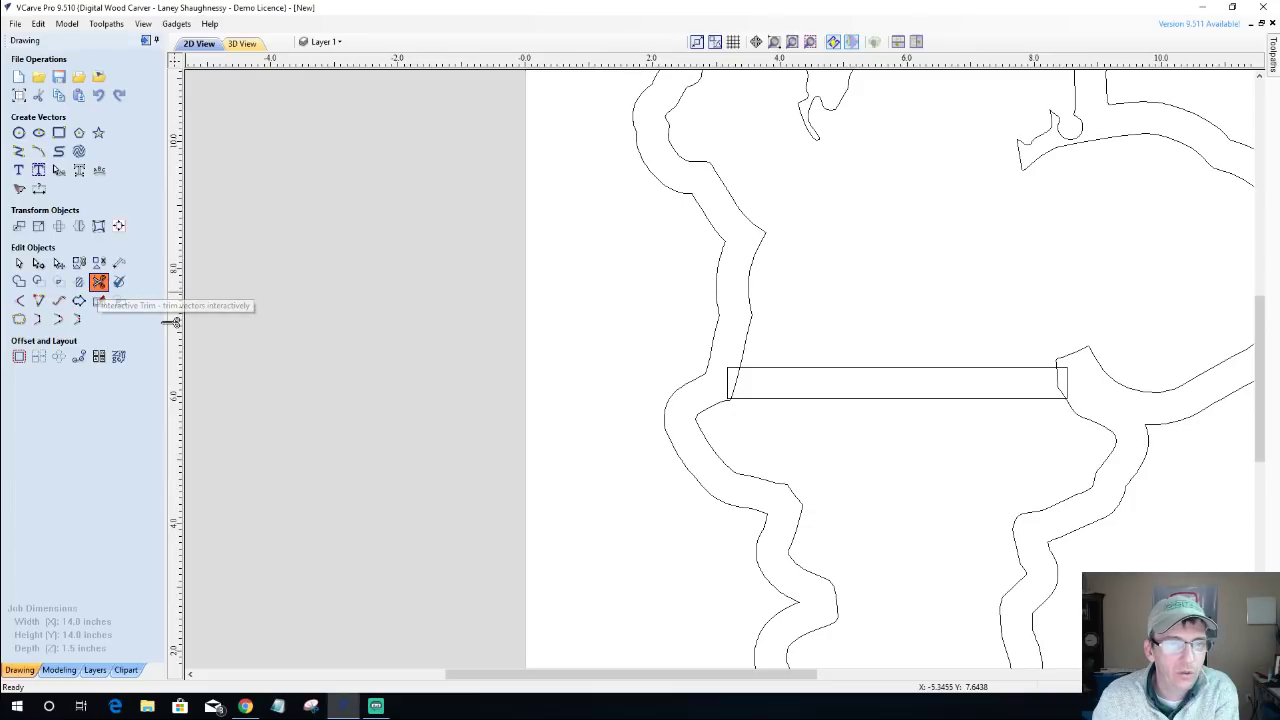
click(729, 380)
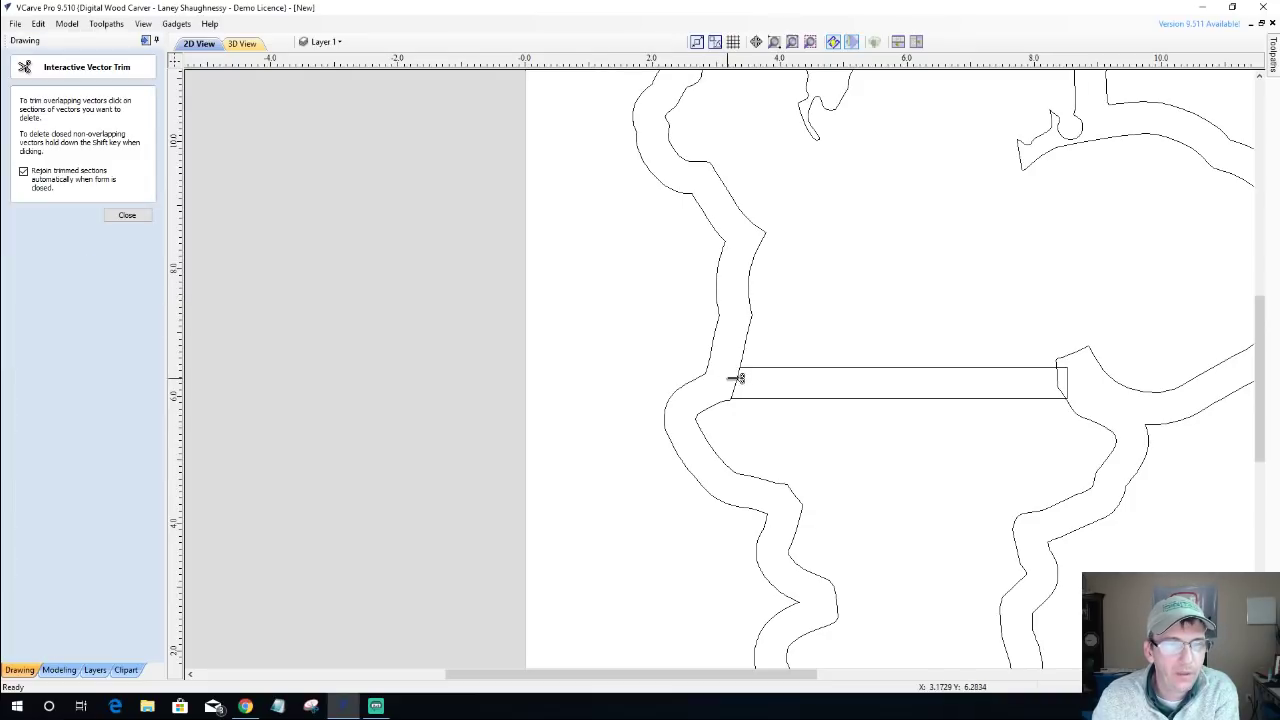
click(1067, 378)
click(1059, 382)
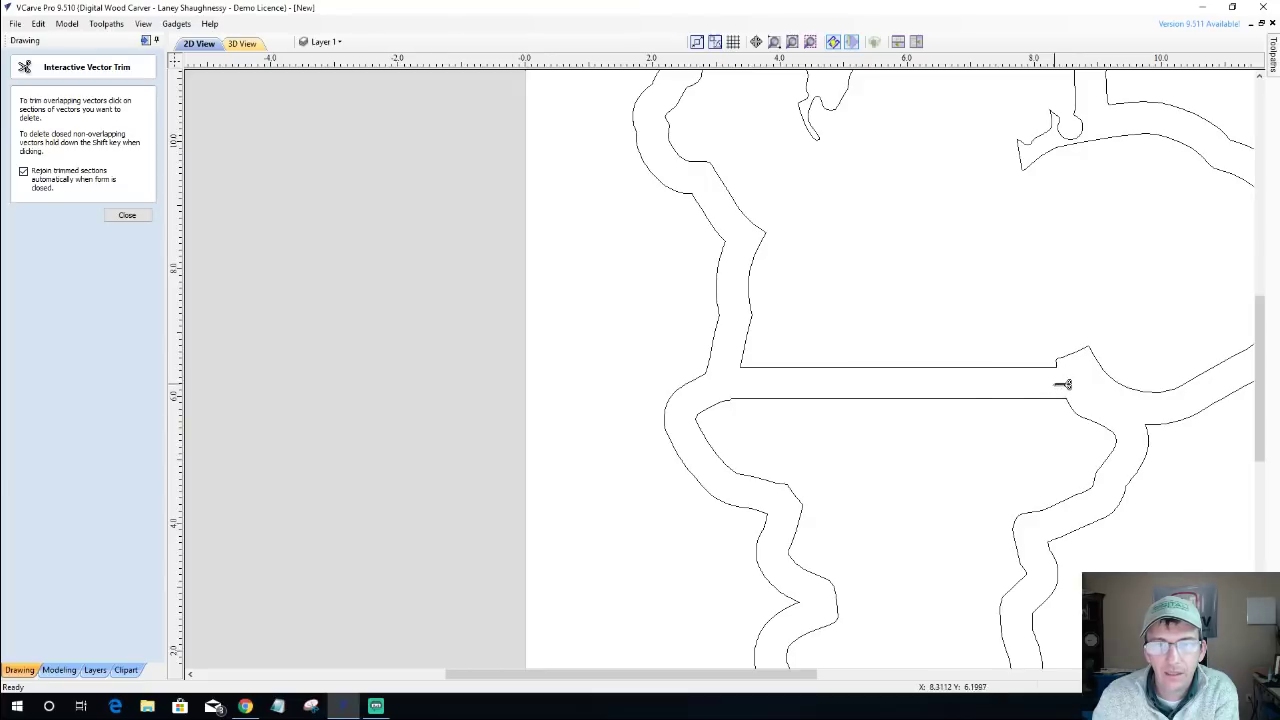
click(127, 216)
scroll(817, 366, down, 3)
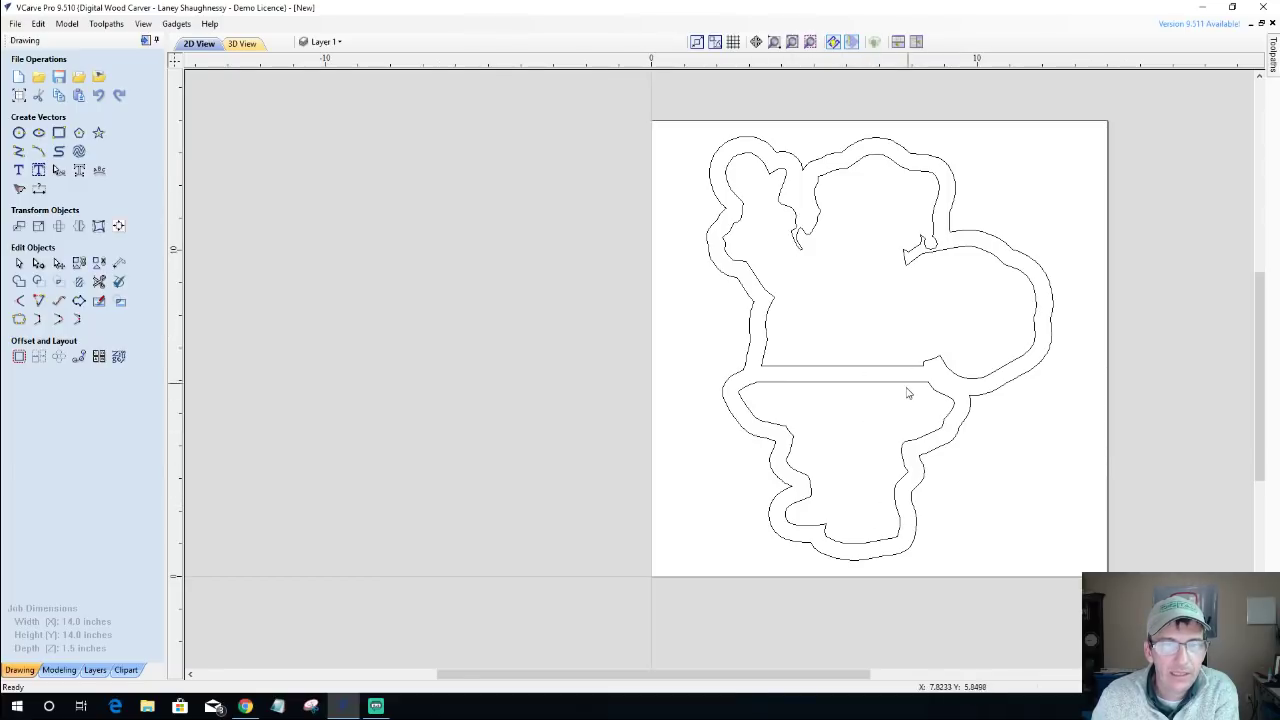
scroll(910, 392, up, 3)
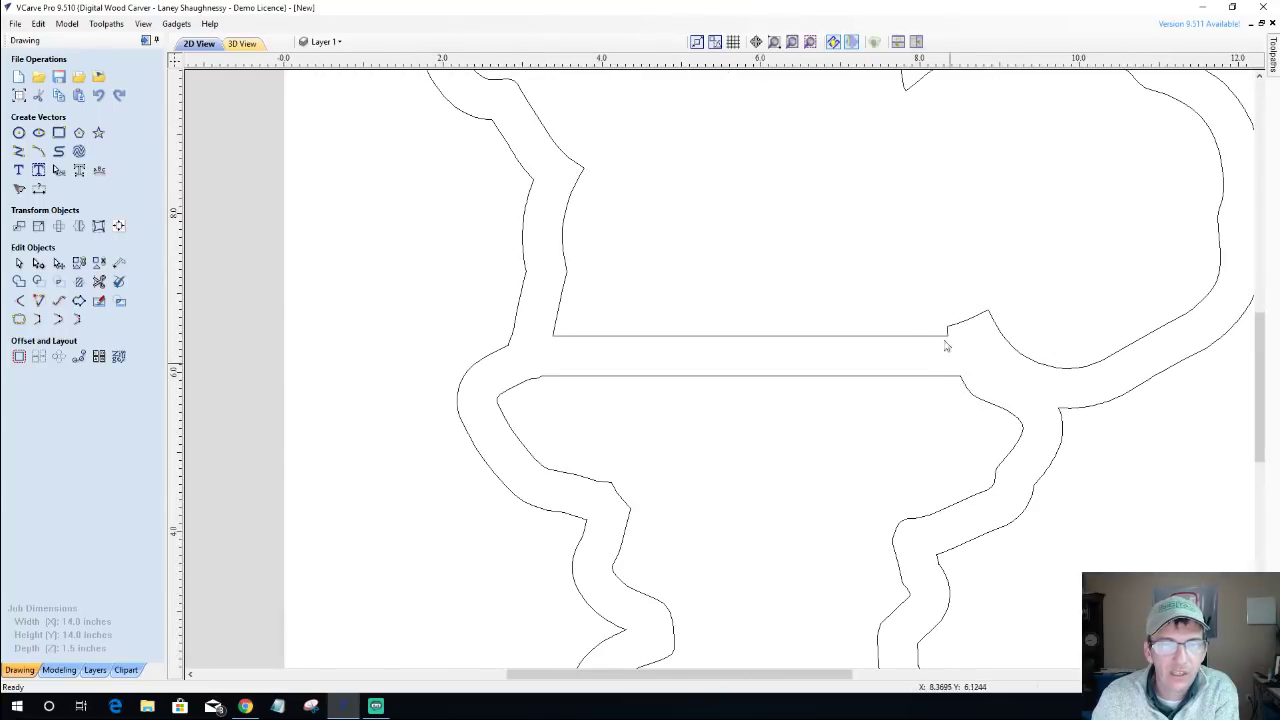
scroll(946, 338, up, 2)
scroll(920, 375, down, 3)
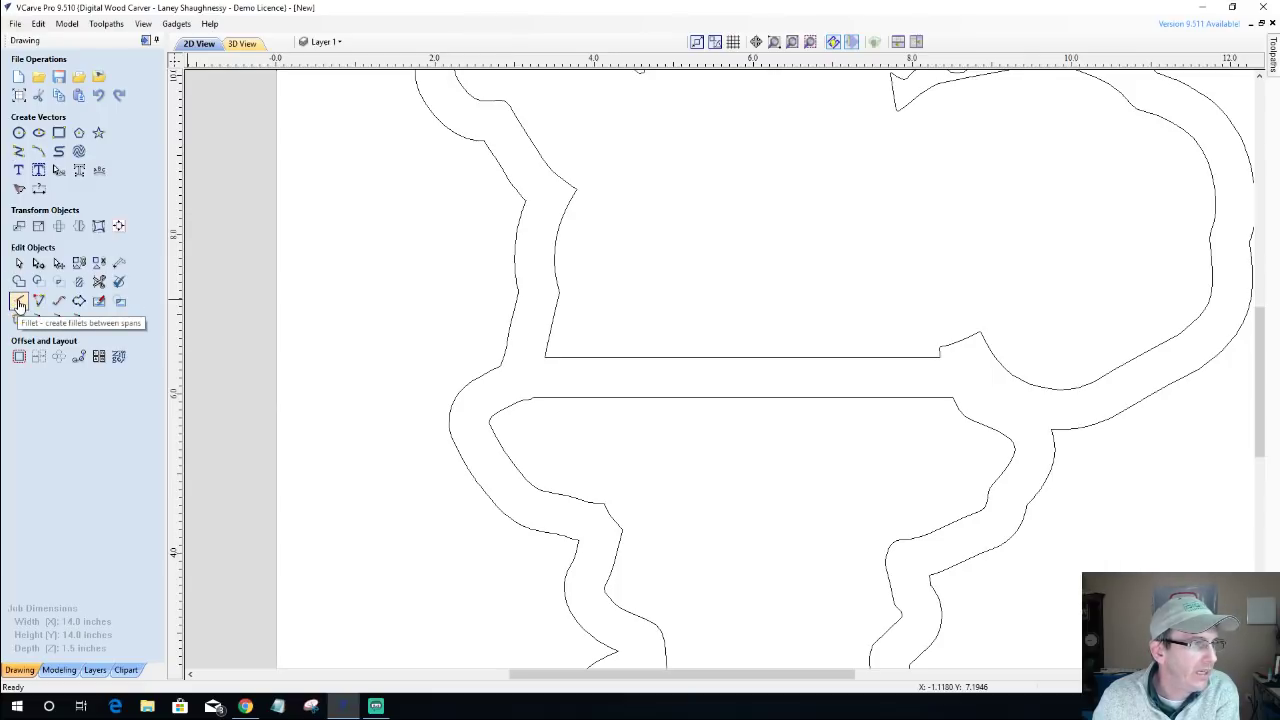
Open the Create Fillets form, then switch to Chrome to look up the bit size.
click(19, 303)
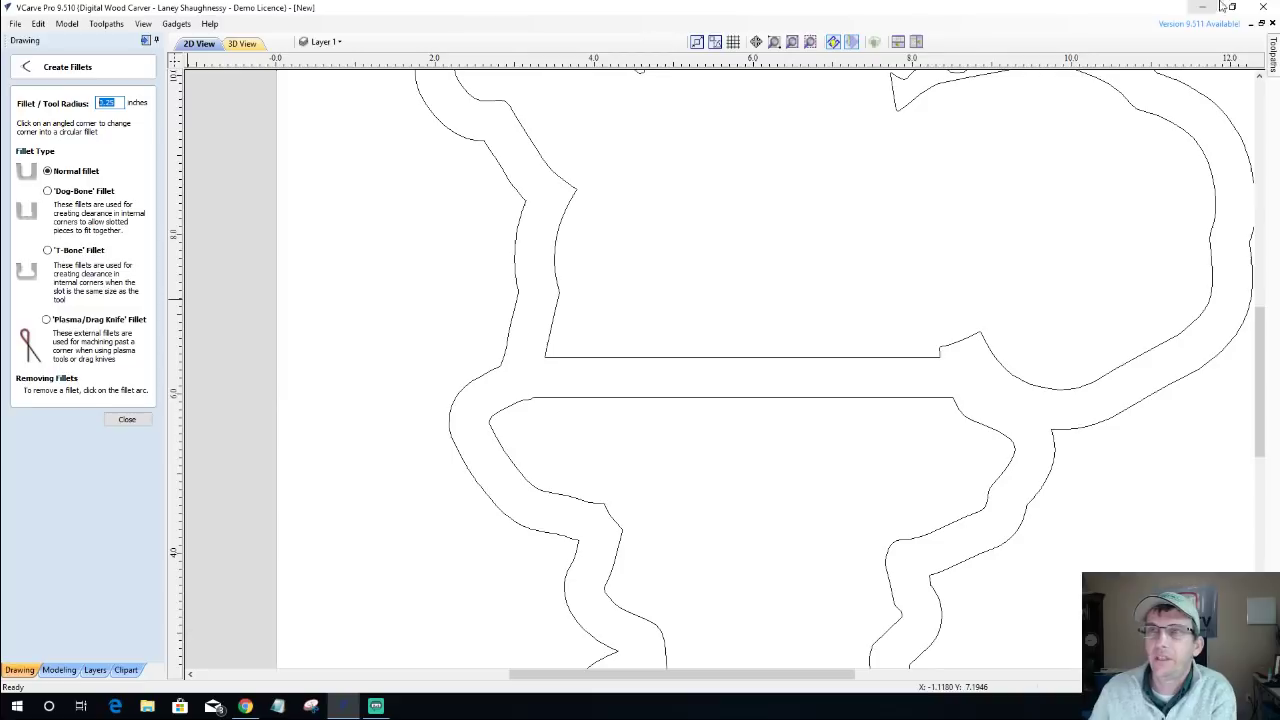
click(245, 706)
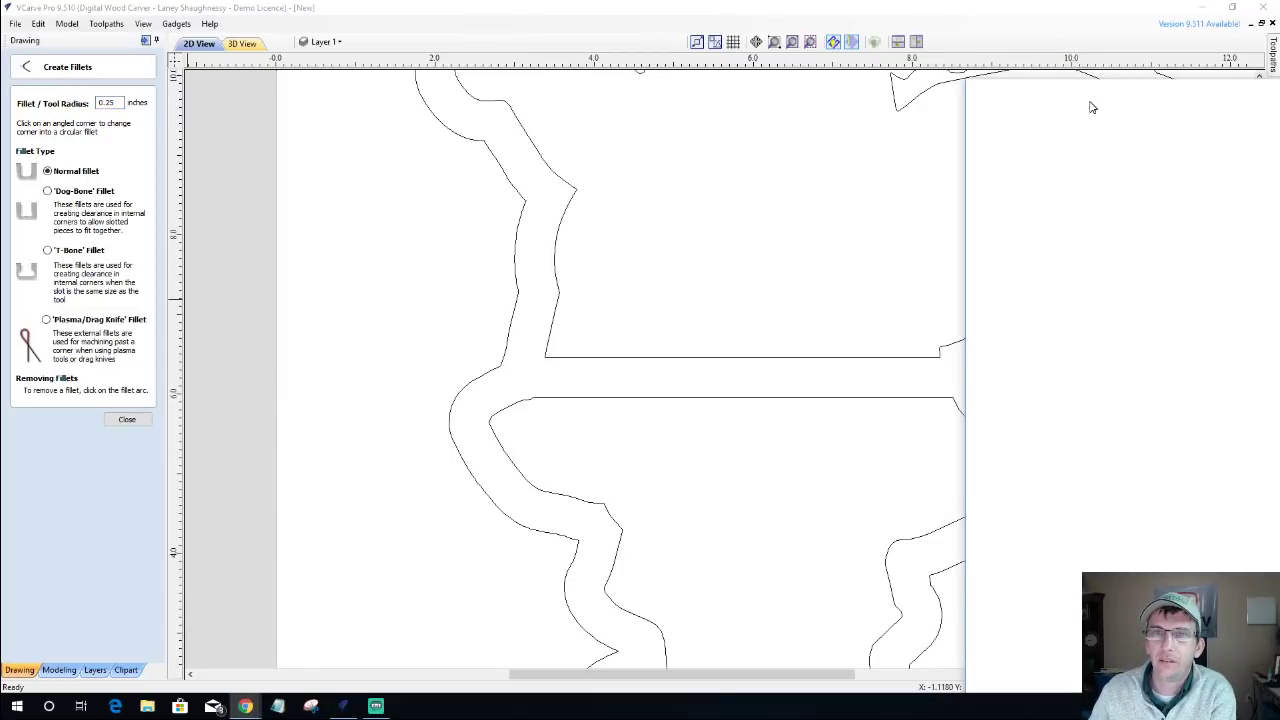
Search Google for 'whiteside 1370' and show the image results.
drag(333, 6, 206, 9)
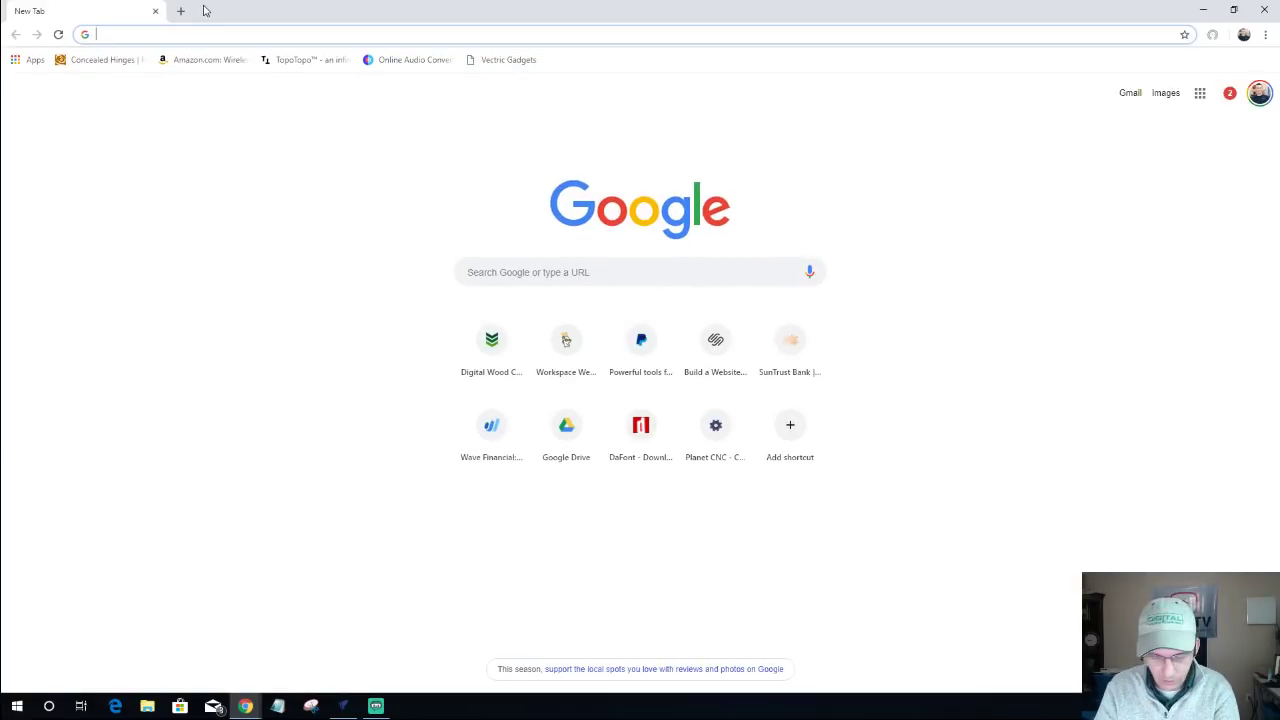
text(whites)
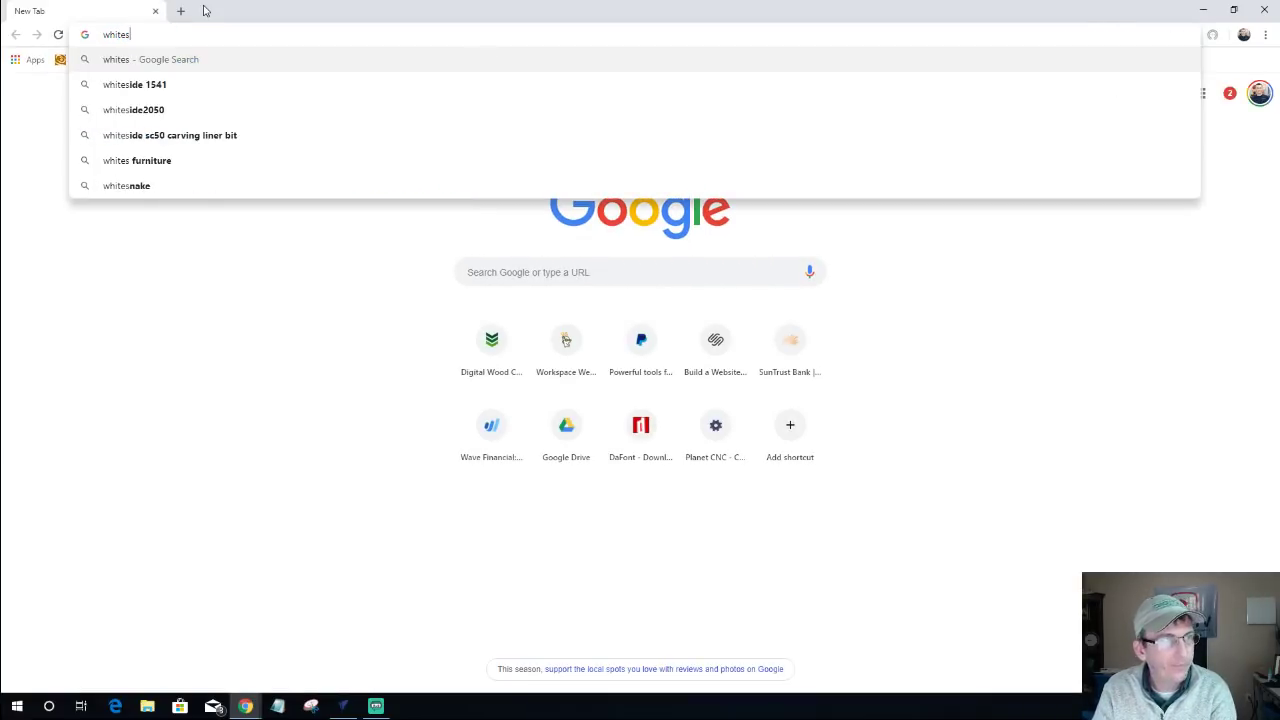
text(ide)
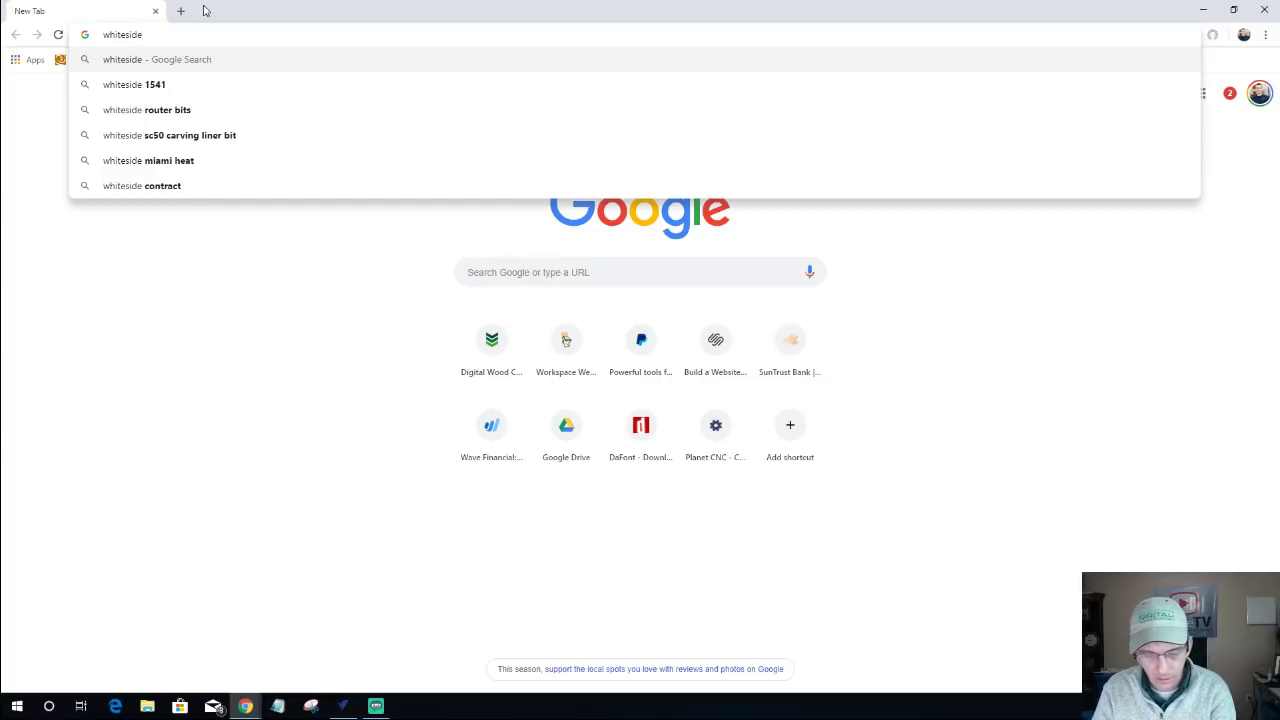
text( 1370)
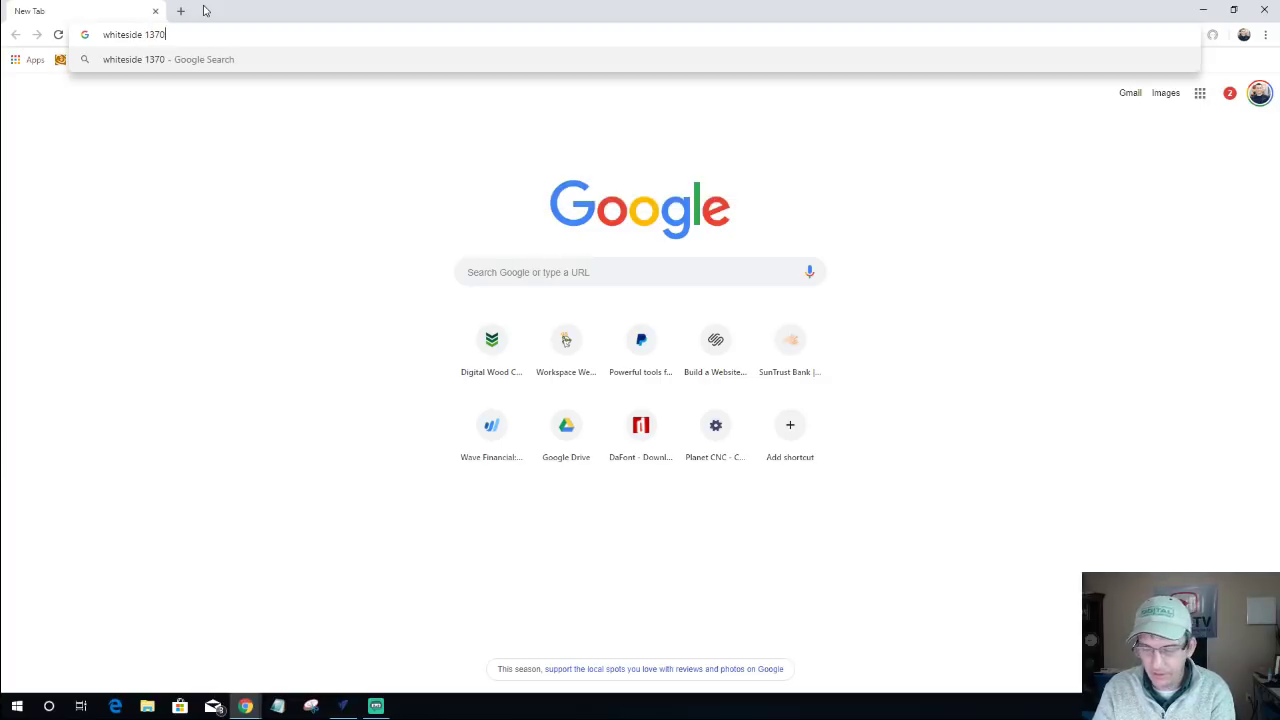
key(Return)
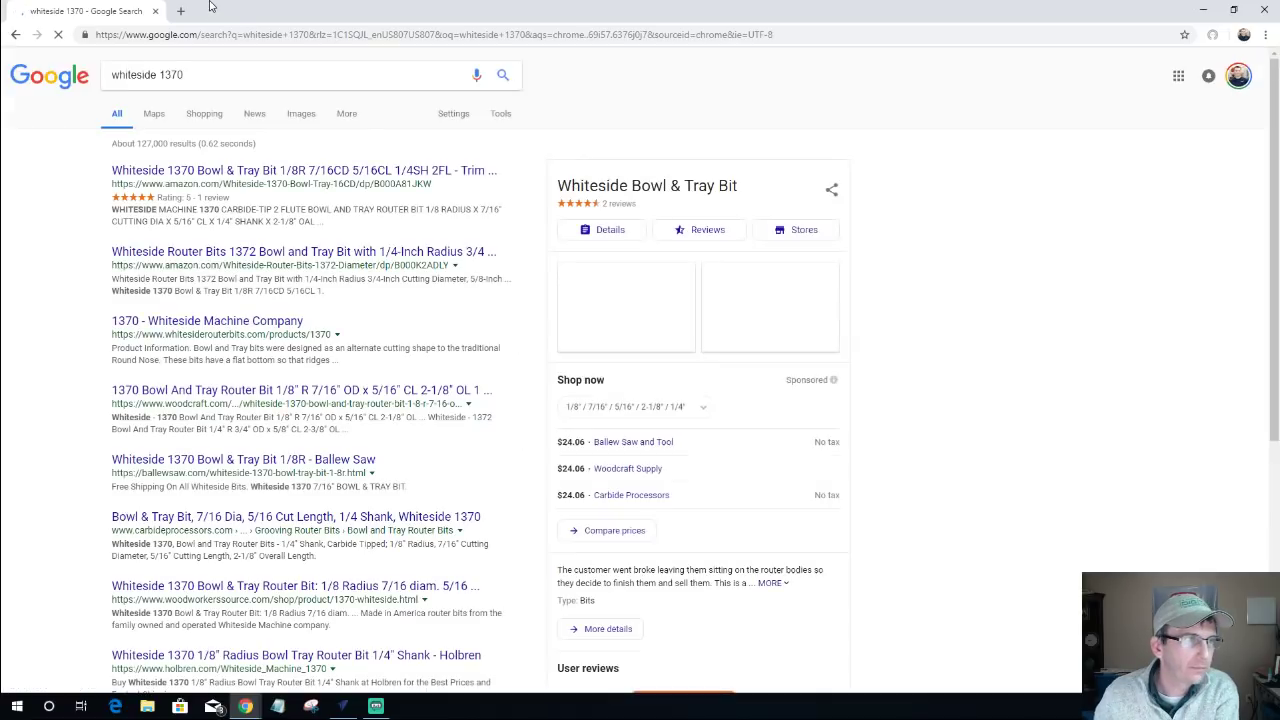
click(305, 116)
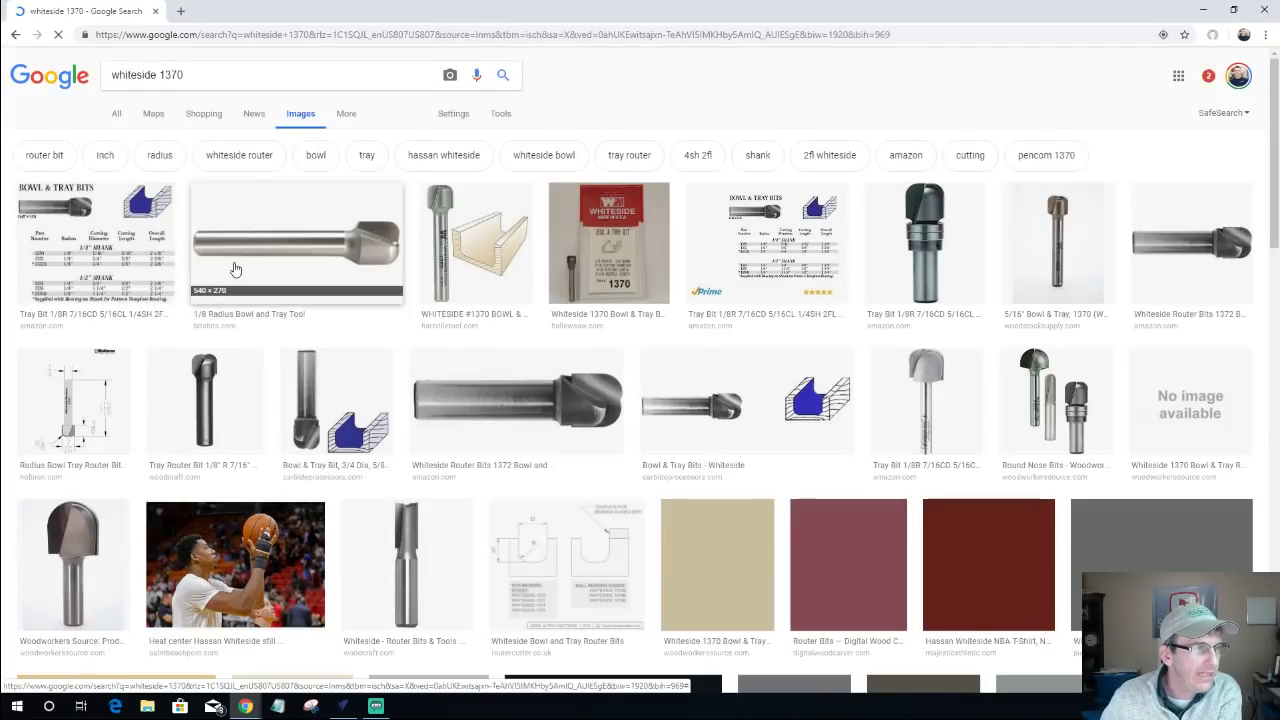
Enlarge the Holbren Whiteside 1370 diagram (7/16 diameter, 1/8 radius), then minimize Chrome.
click(66, 411)
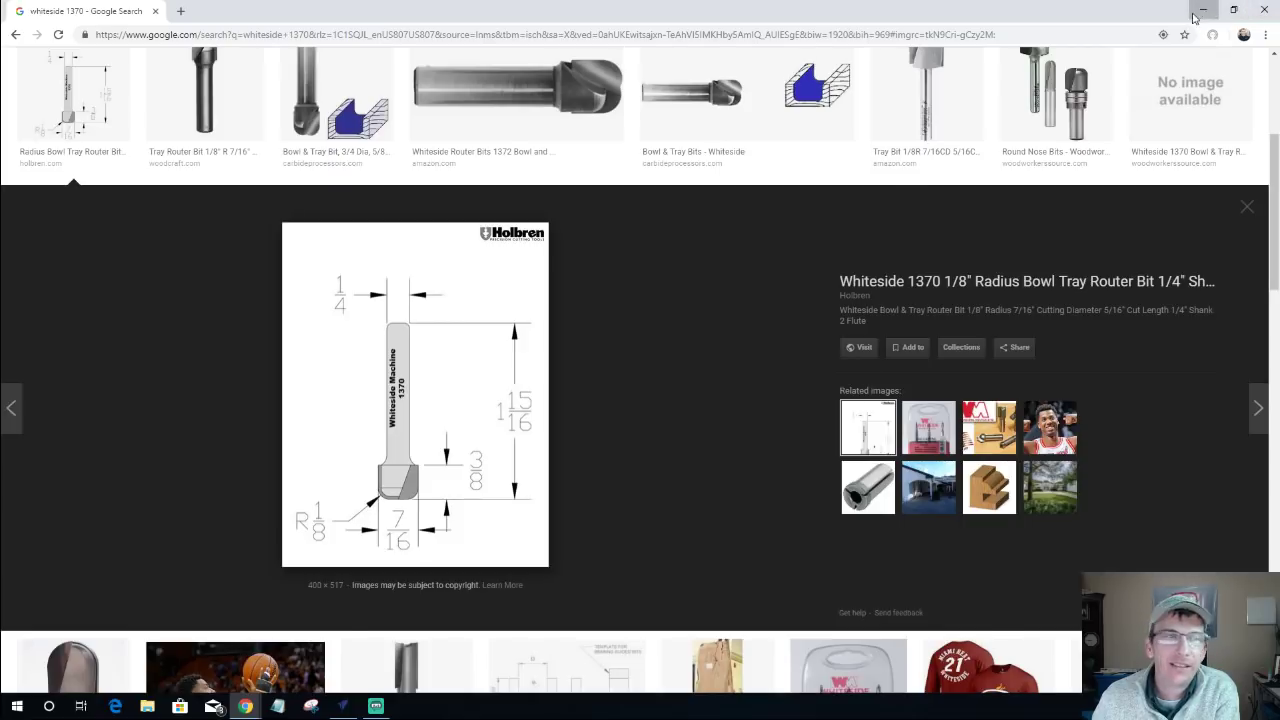
click(1203, 10)
Set the fillet radius to 7/16 ÷ 2 (0.2187 in) and fillet the two divider corners.
click(74, 108)
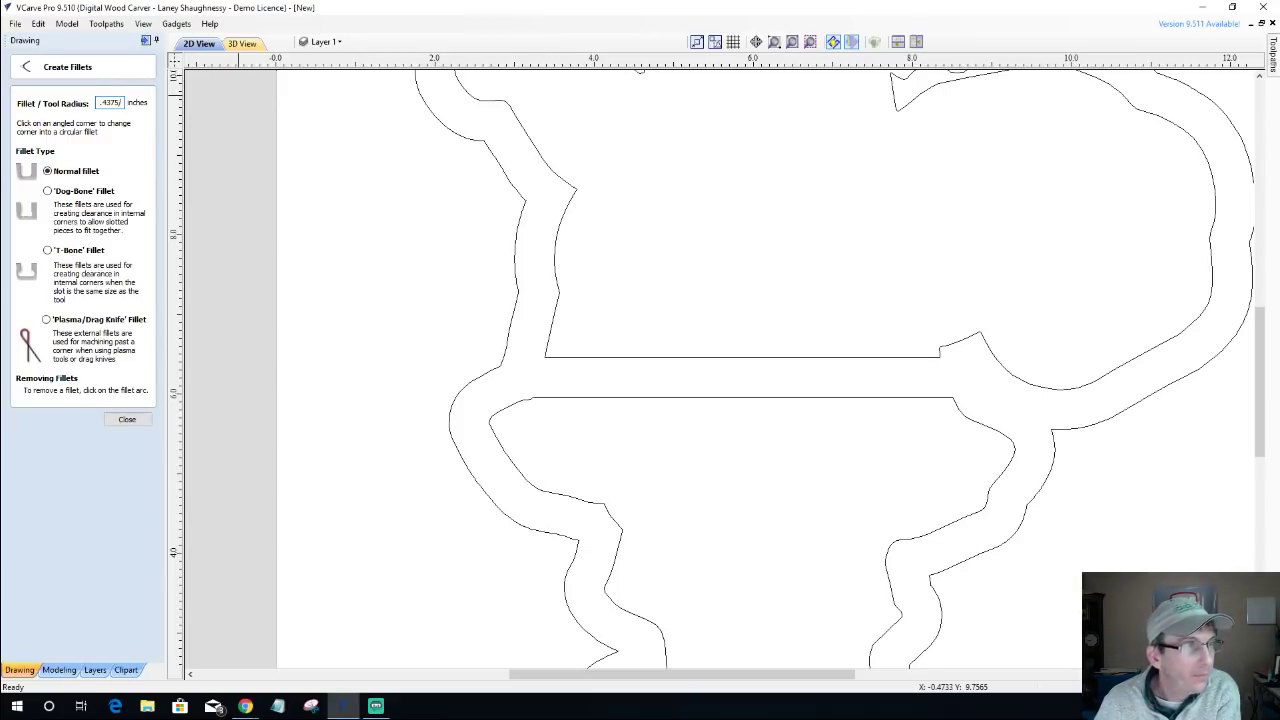
text(4)
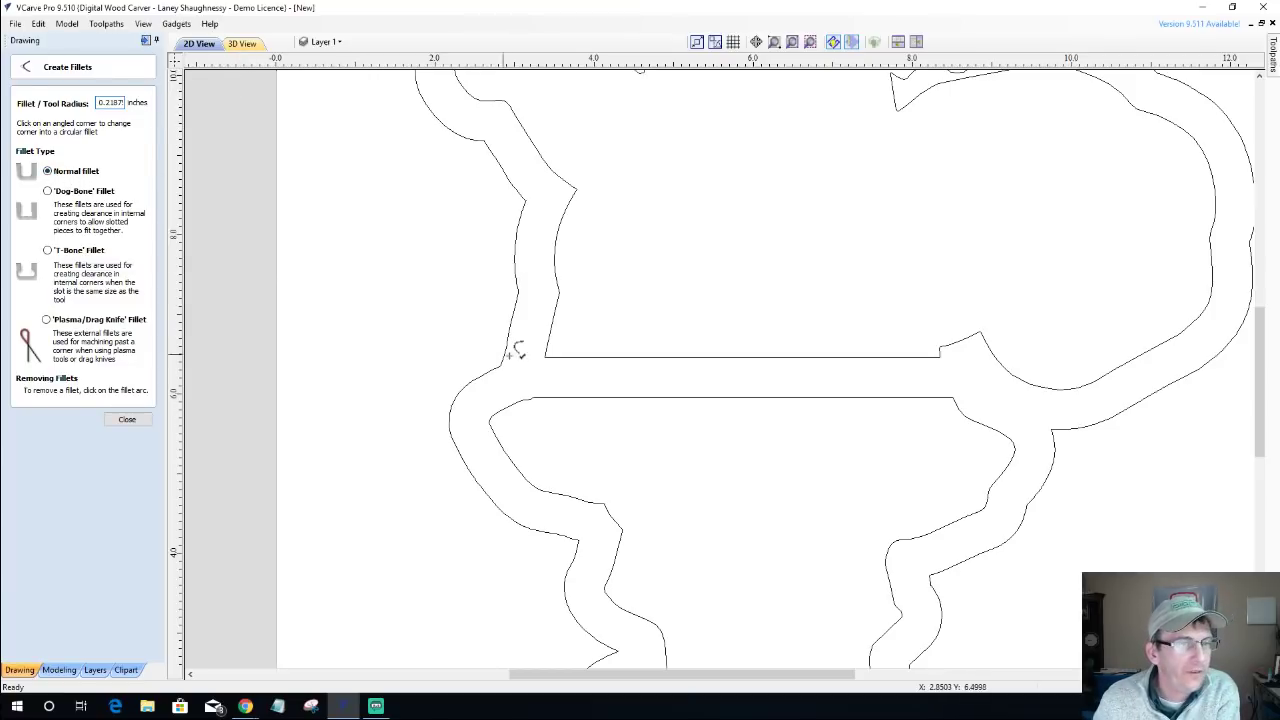
click(548, 355)
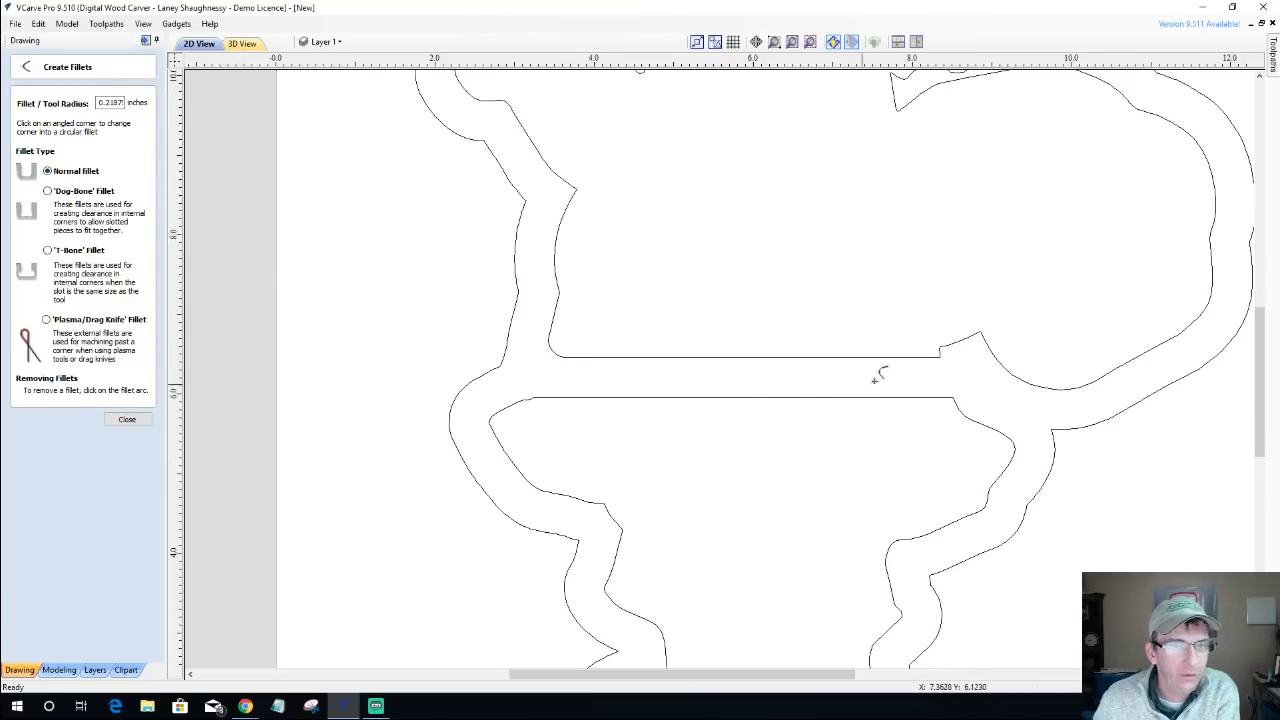
click(942, 352)
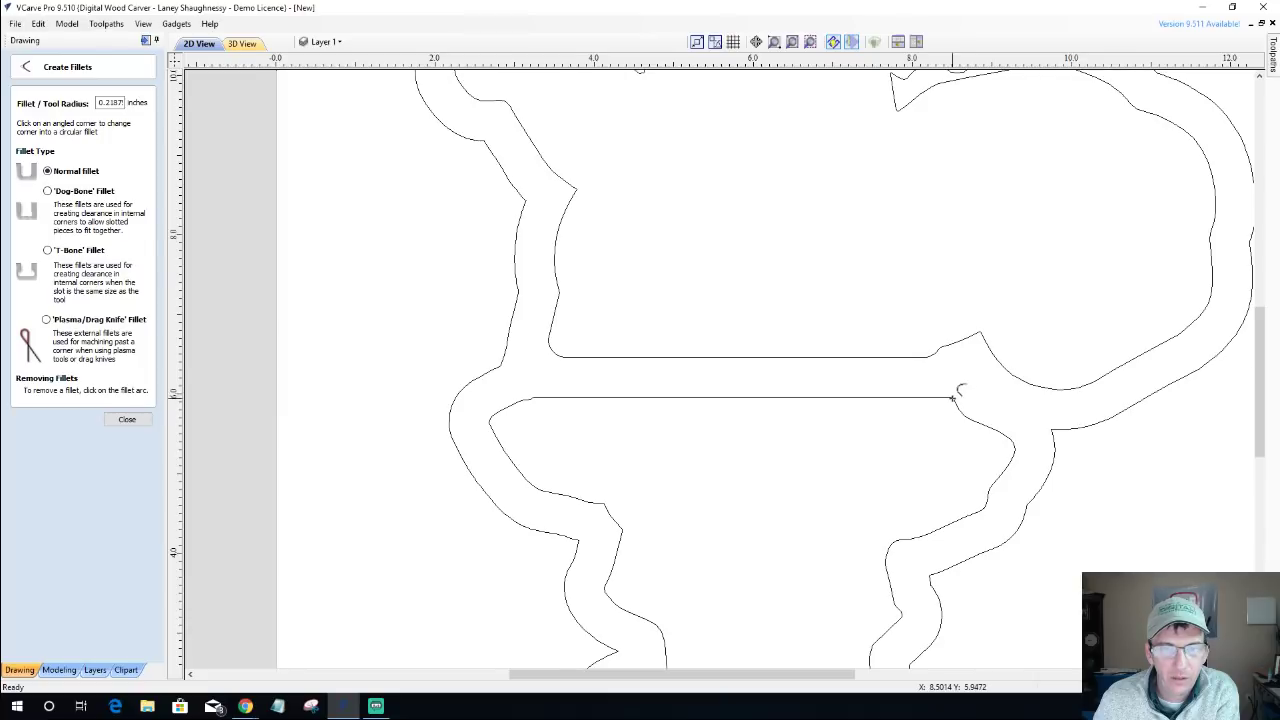
scroll(953, 397, up, 2)
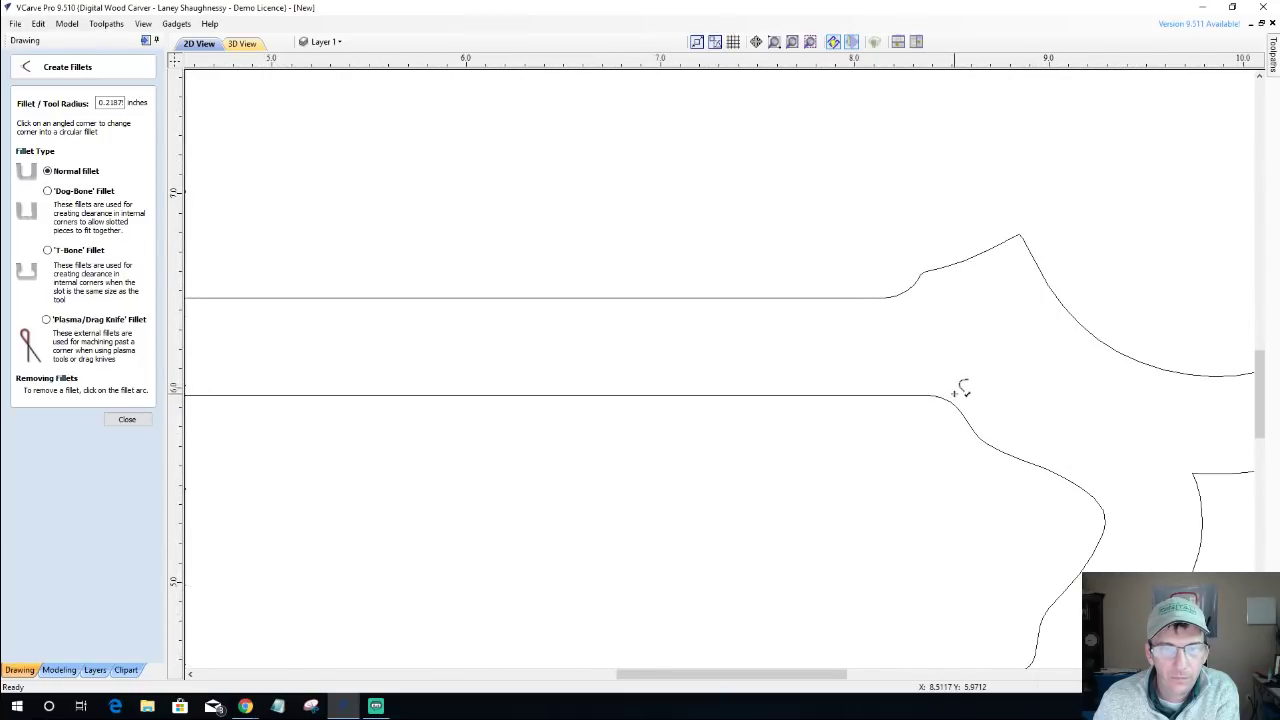
scroll(960, 393, down, 2)
scroll(534, 391, up, 7)
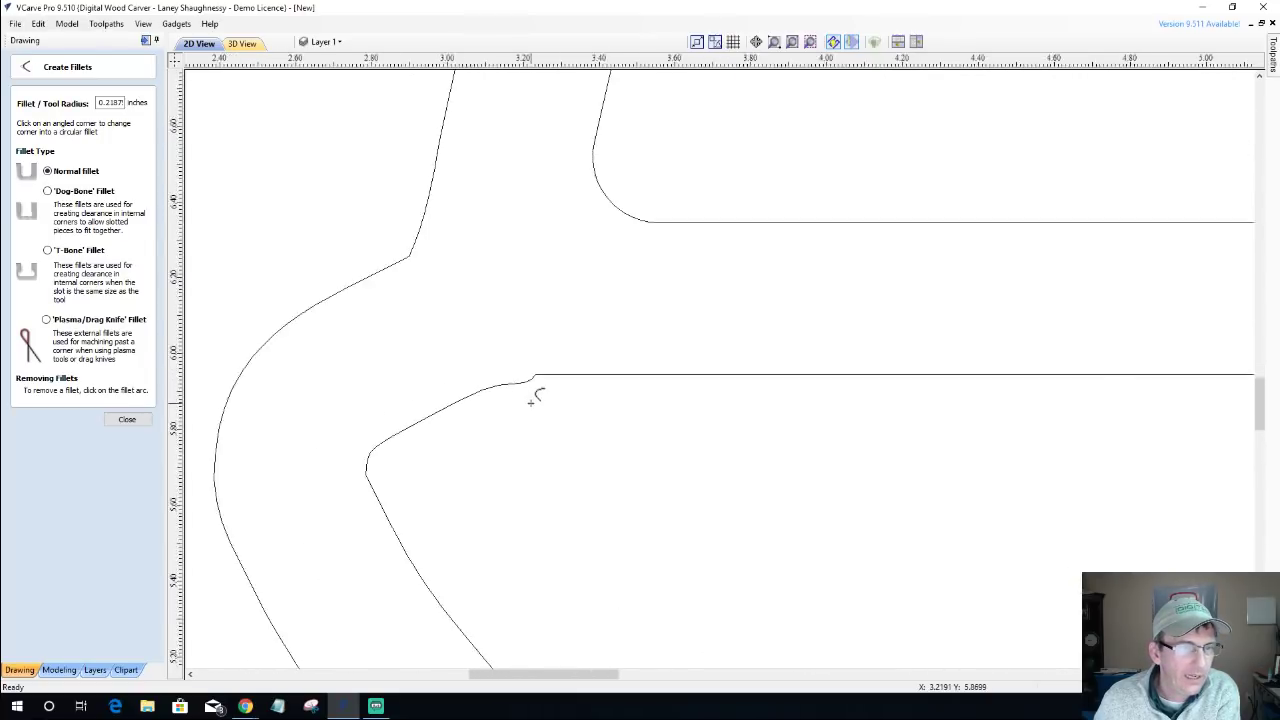
scroll(552, 316, down, 6)
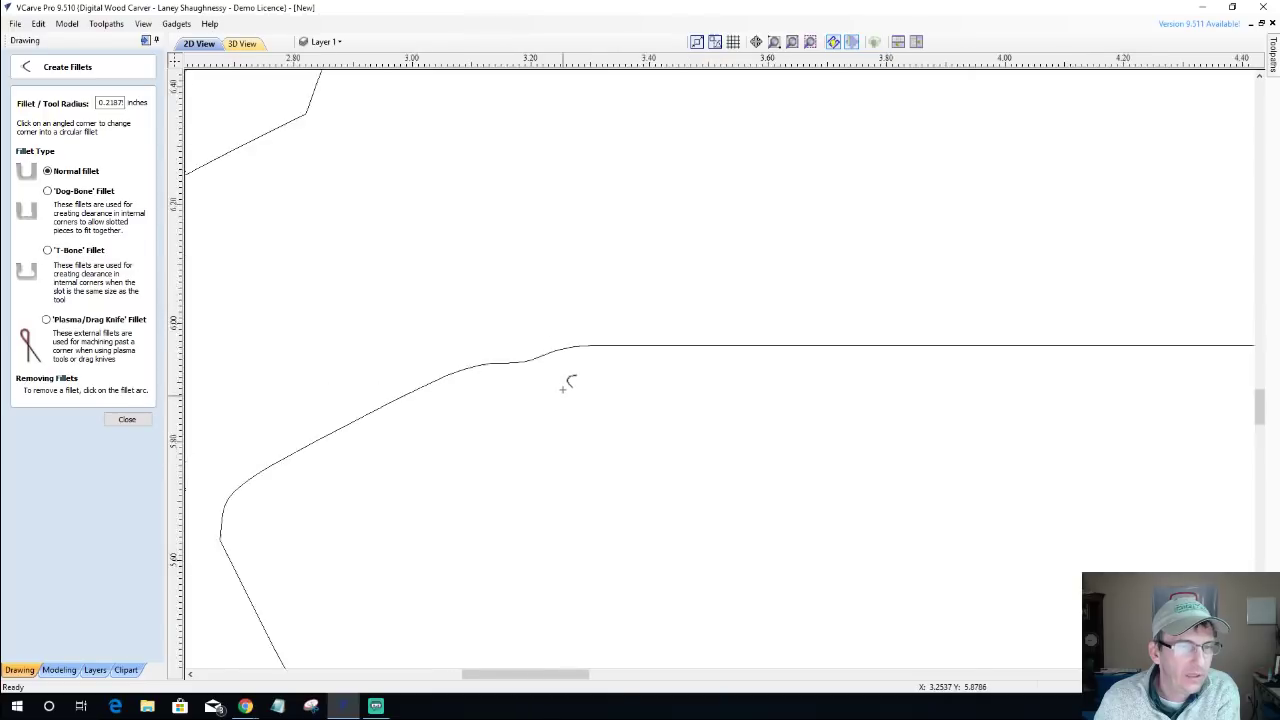
scroll(648, 463, down, 1)
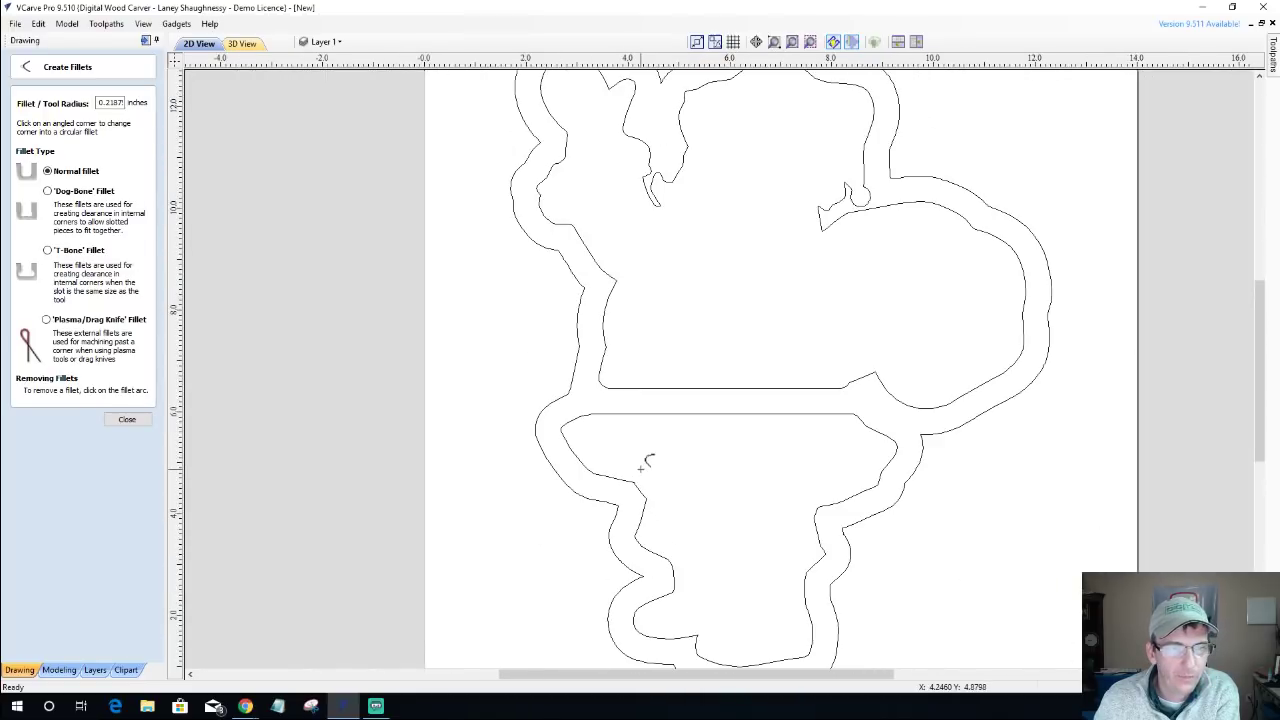
scroll(645, 463, up, 1)
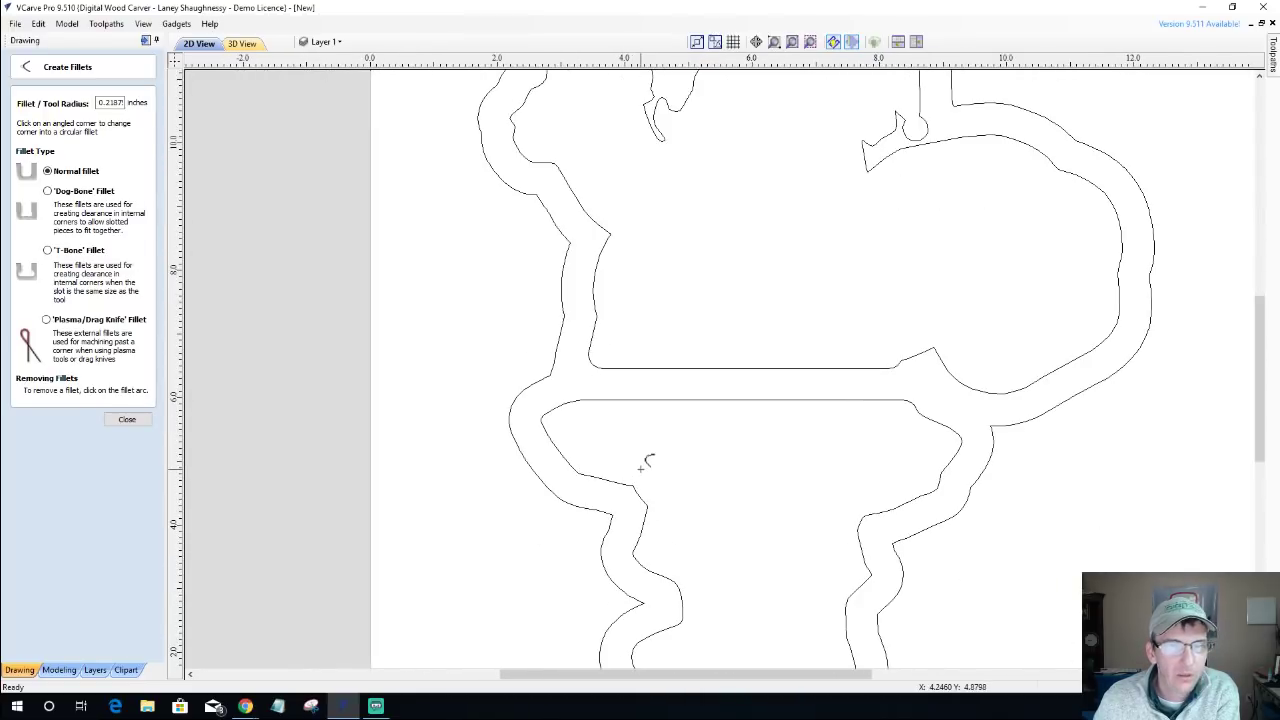
click(127, 419)
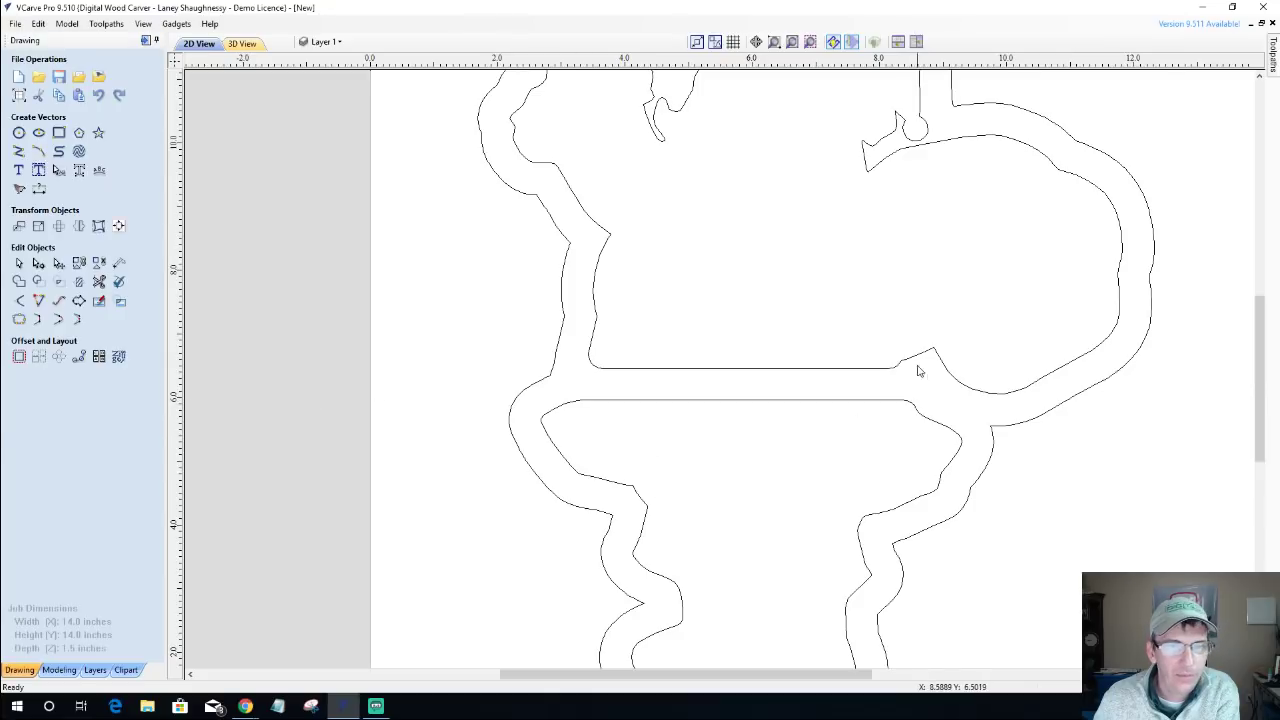
scroll(651, 257, down, 2)
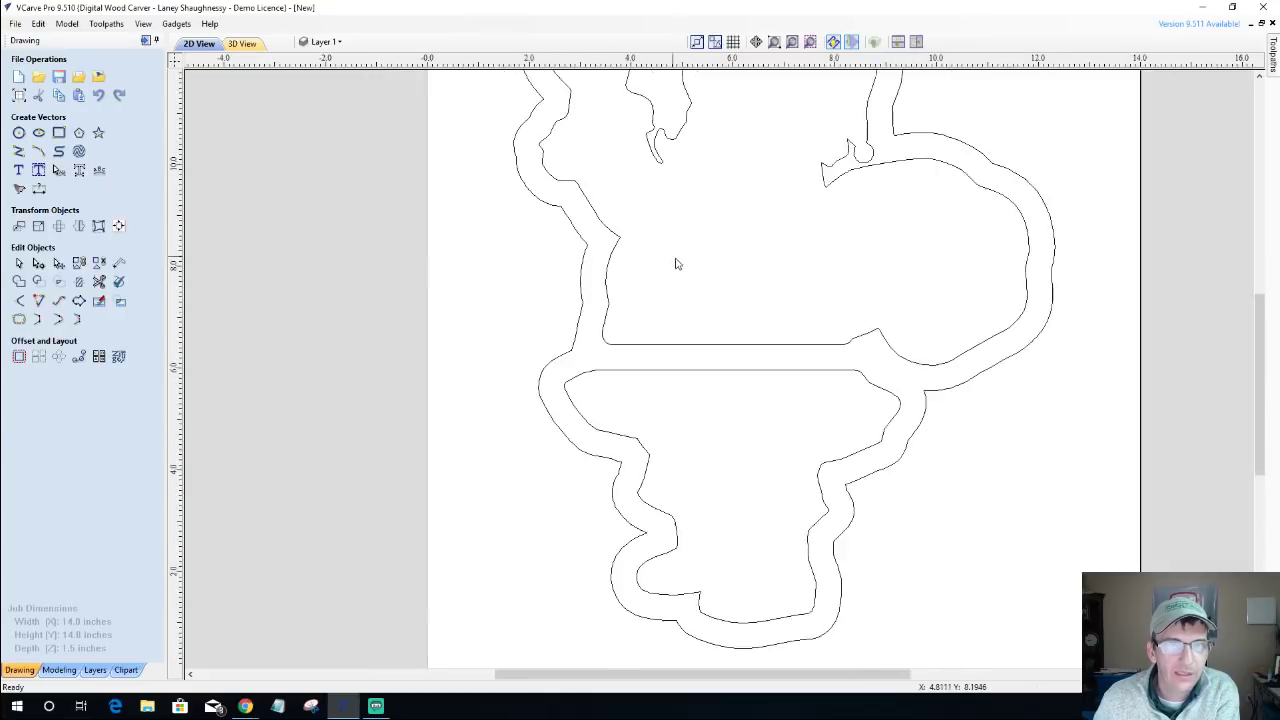
scroll(789, 191, up, 3)
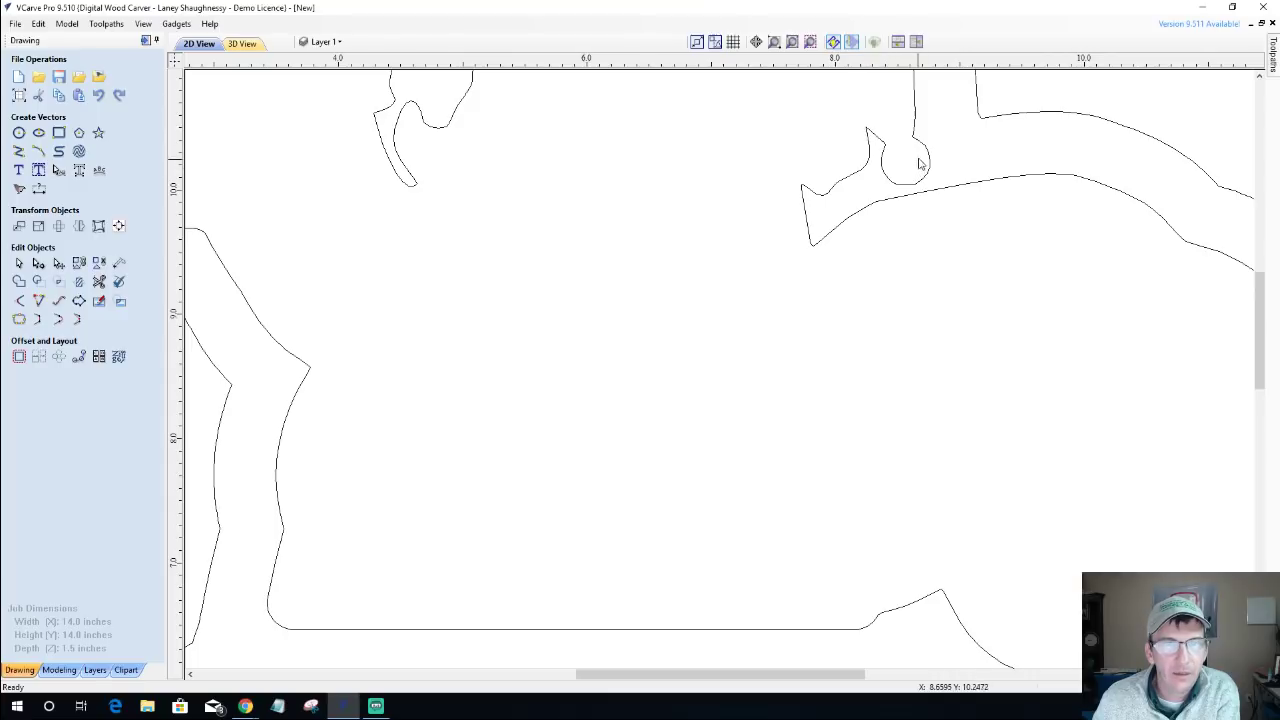
scroll(901, 152, down, 3)
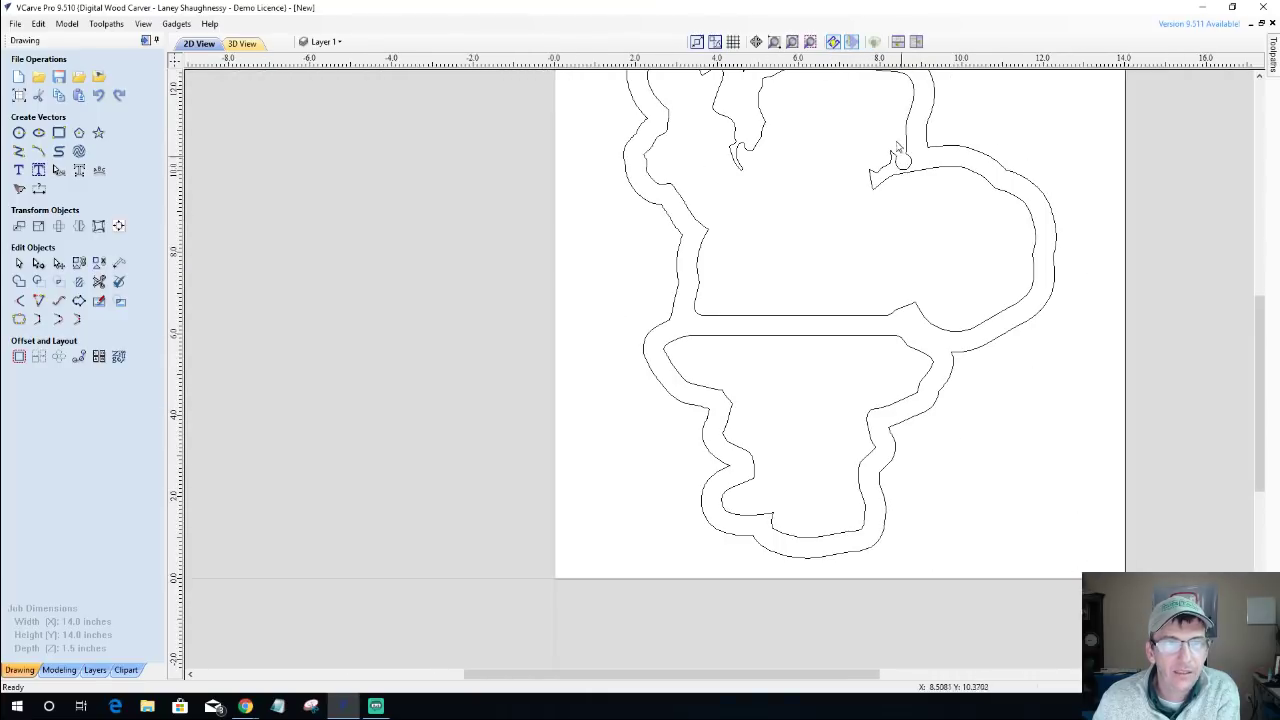
scroll(906, 158, up, 3)
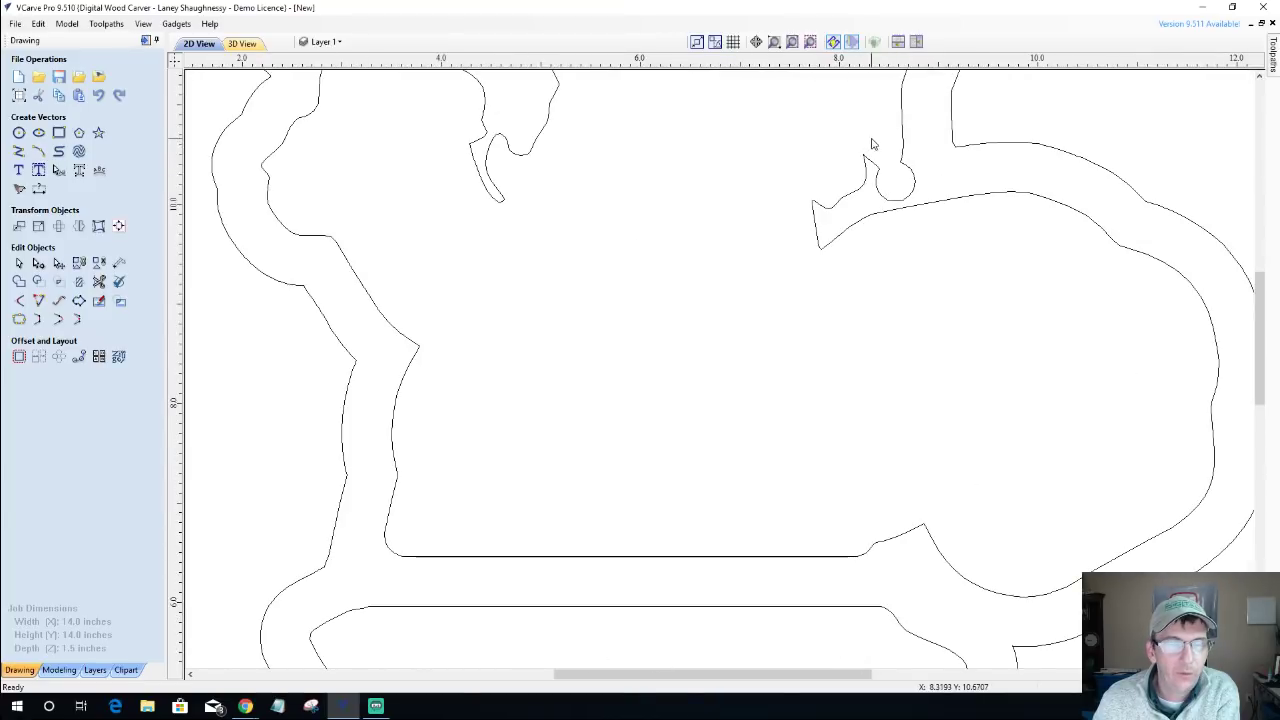
scroll(884, 185, down, 3)
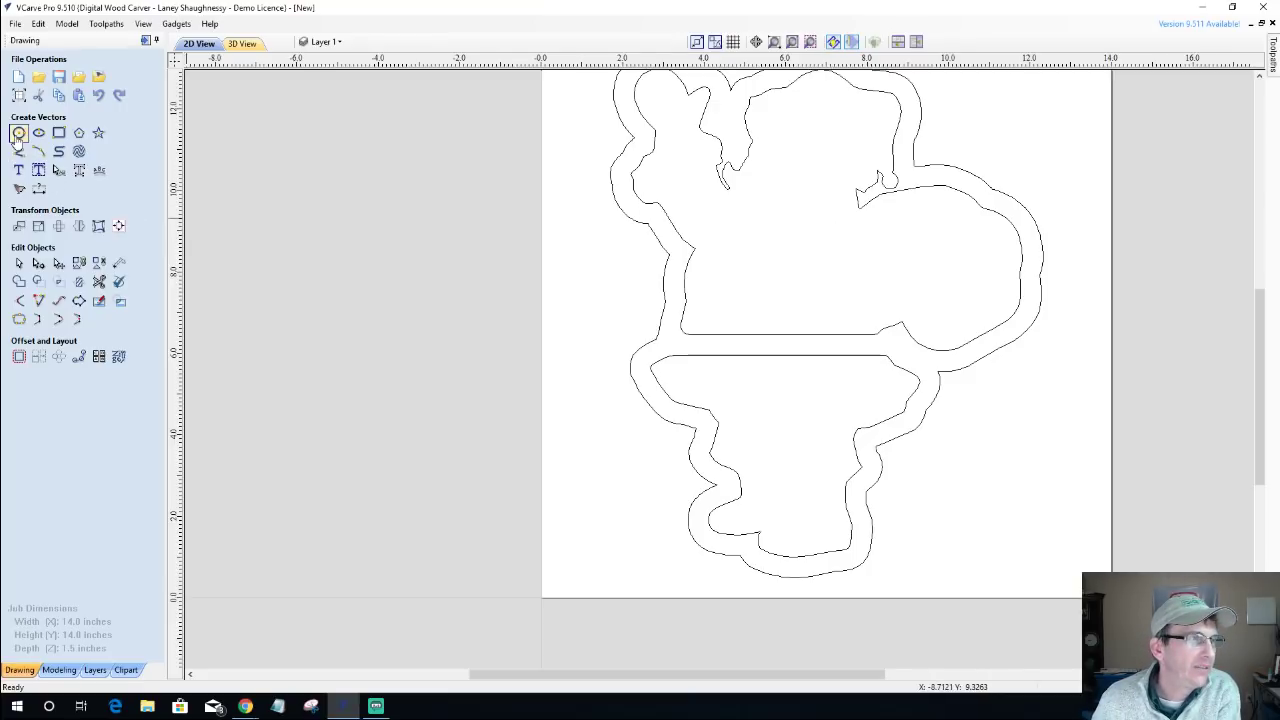
Draw a 0.375-inch diameter circle near the hand notch.
click(18, 134)
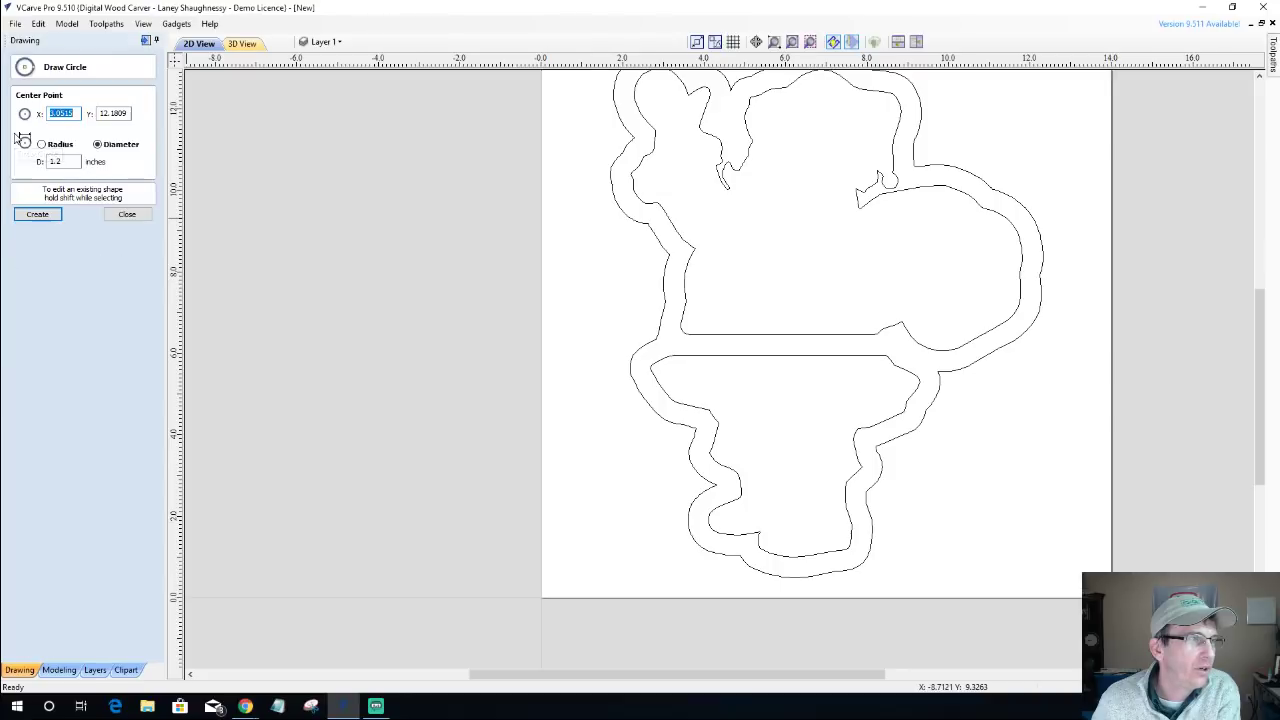
double_click(56, 161)
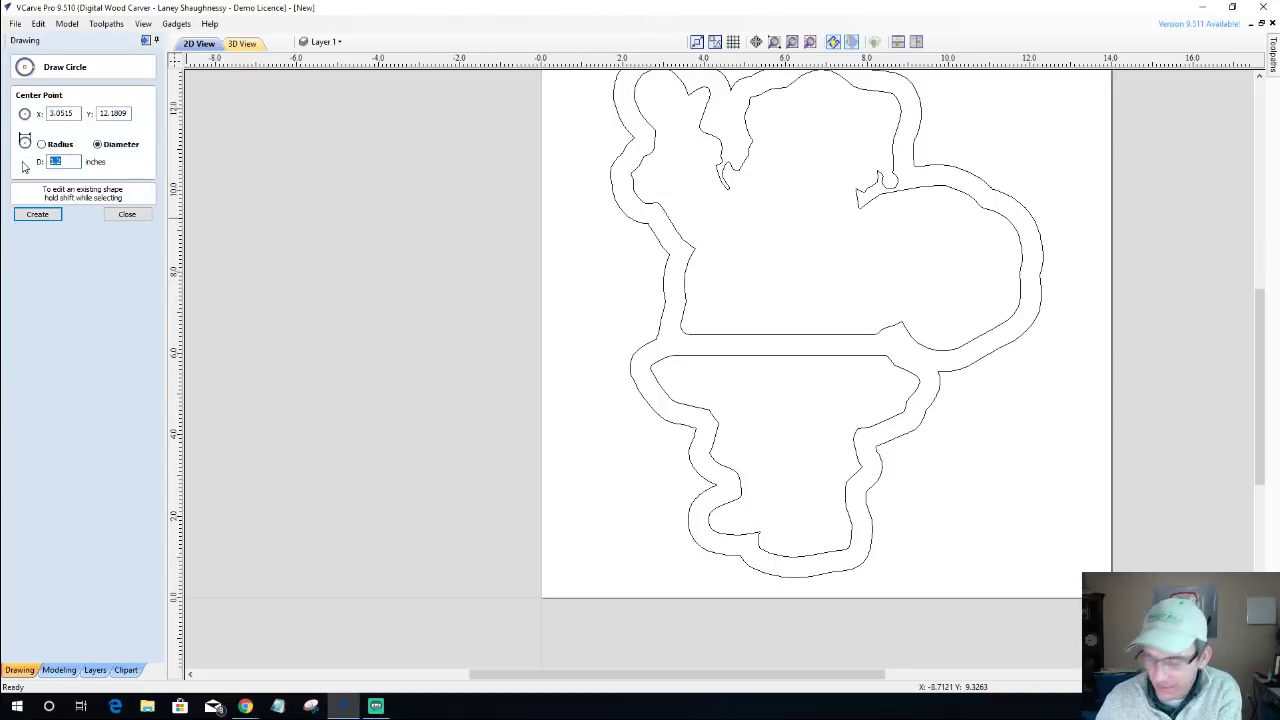
text(.375)
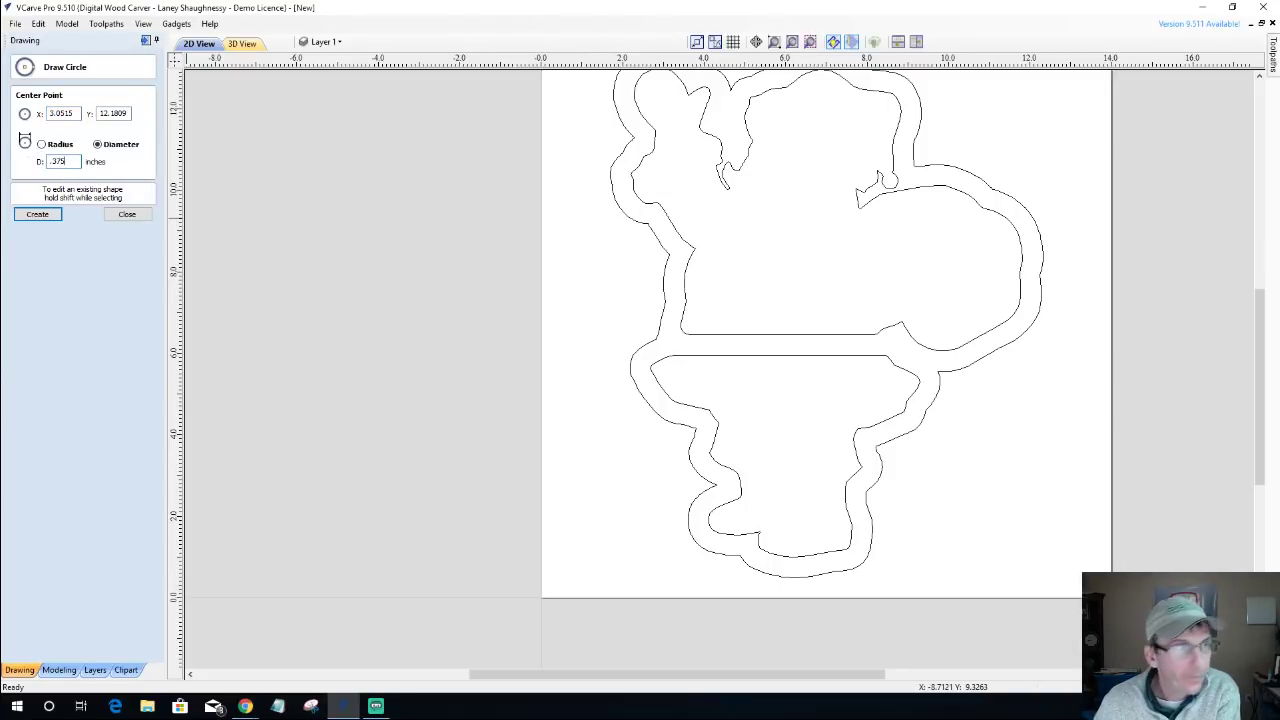
click(871, 159)
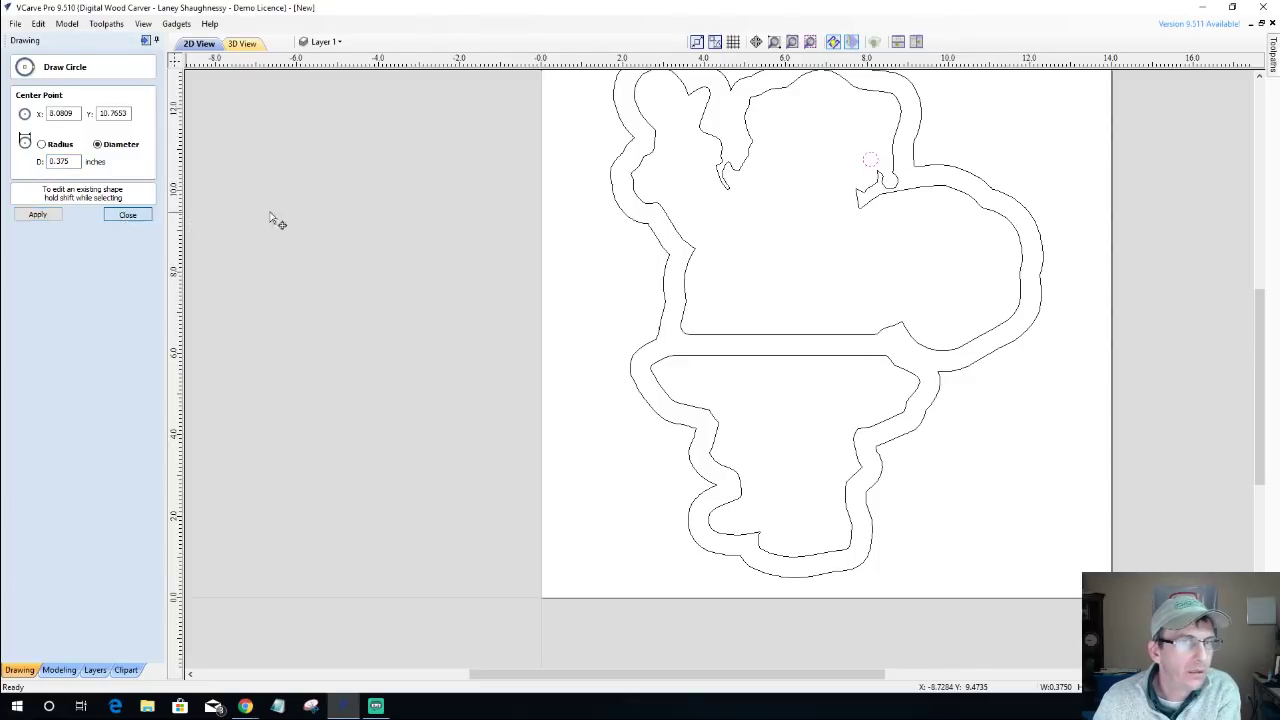
key(Escape)
scroll(910, 165, up, 5)
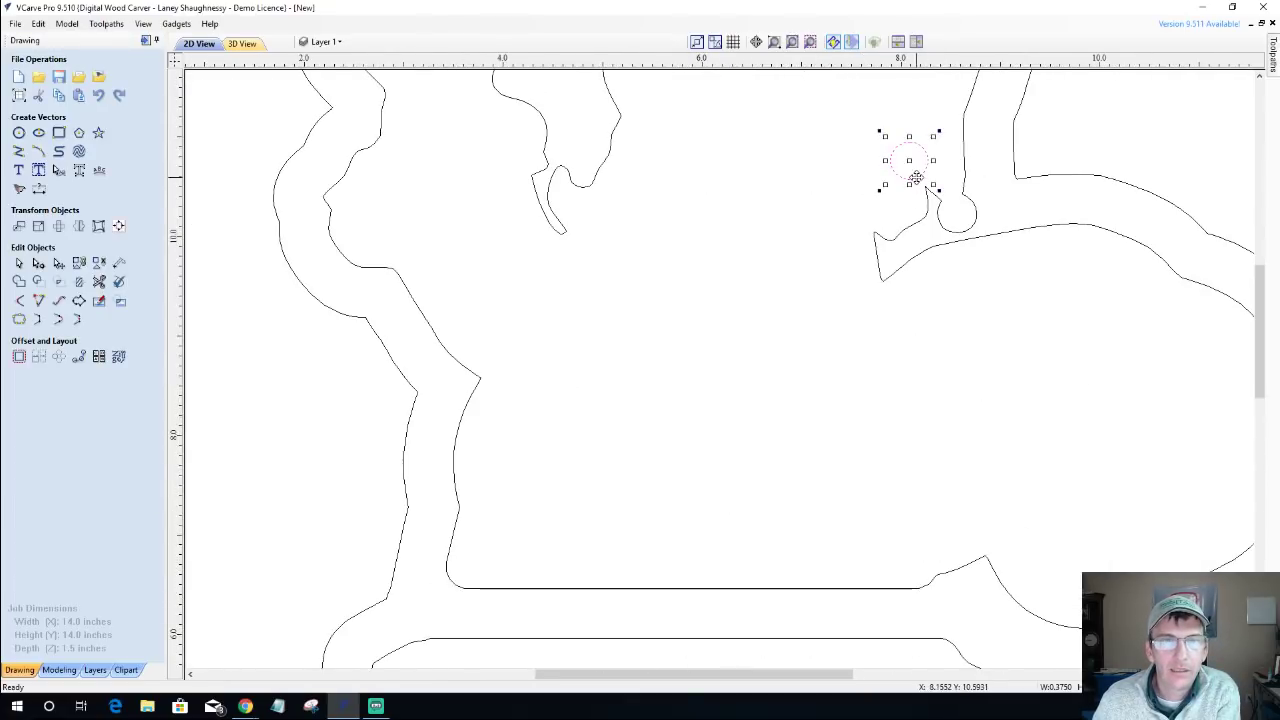
click(917, 163)
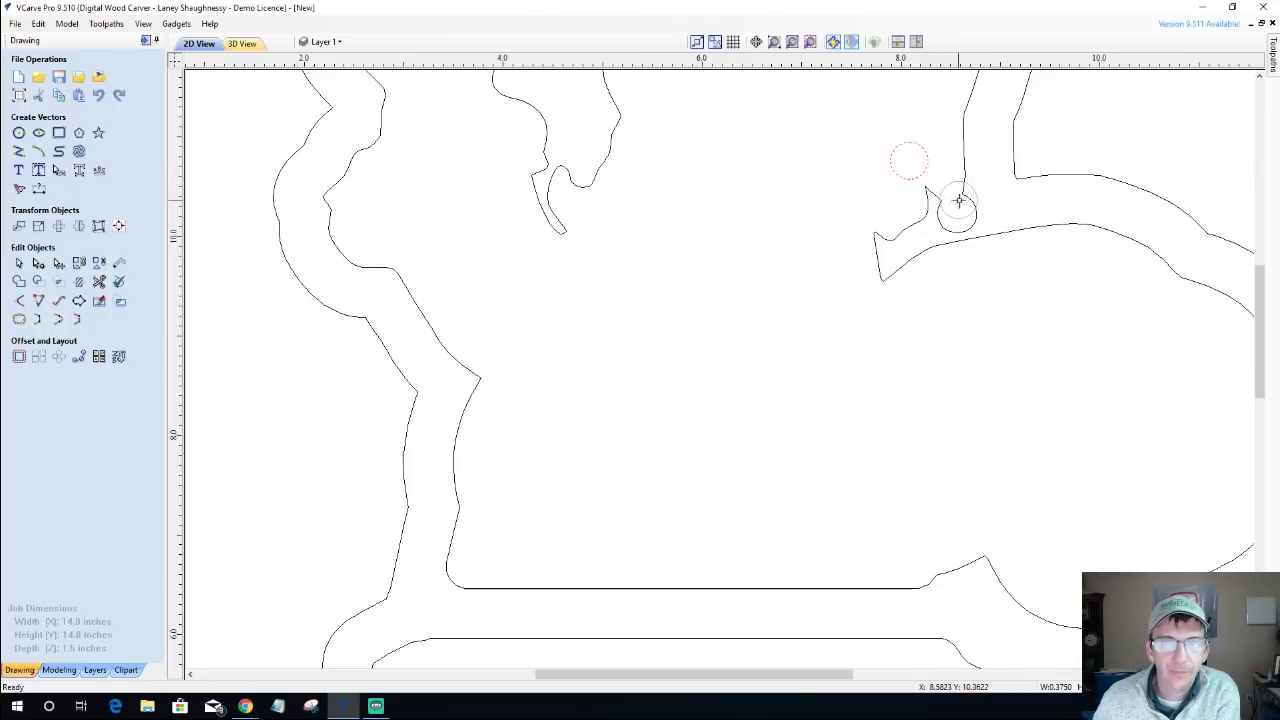
Move the small circle left into the upper body area.
click(914, 160)
scroll(815, 158, down, 3)
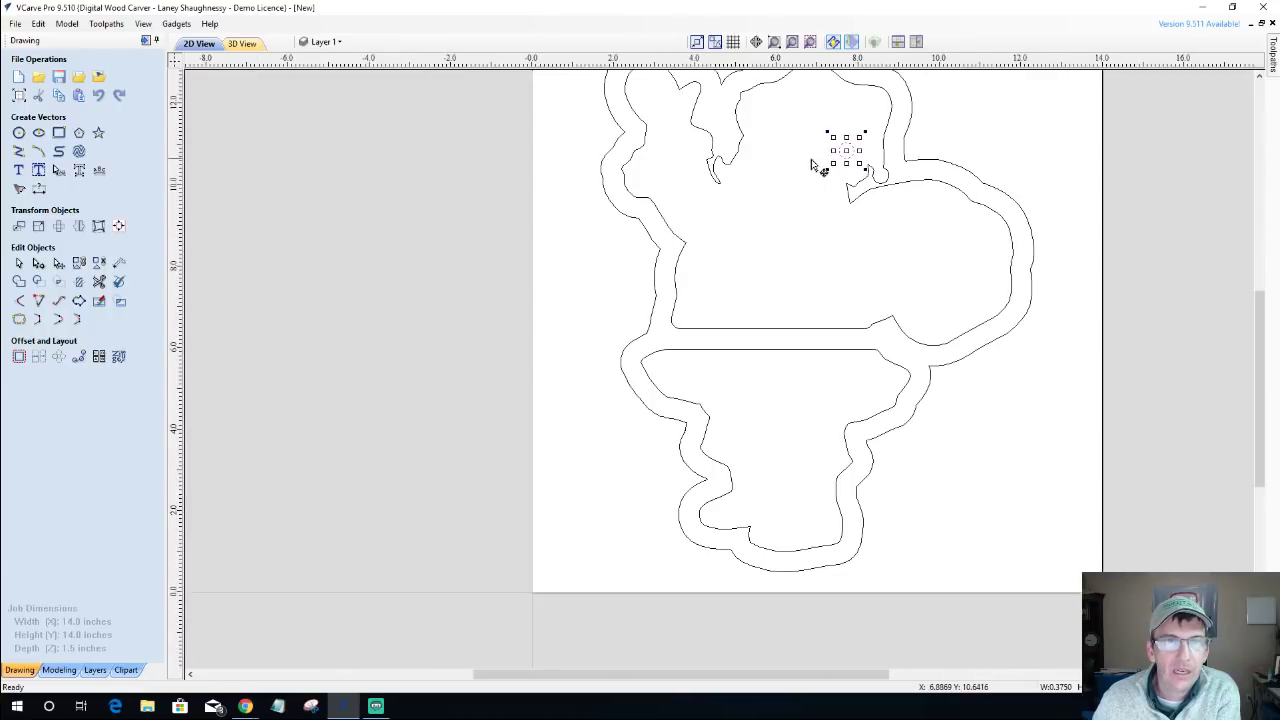
scroll(812, 165, down, 1)
scroll(810, 163, up, 3)
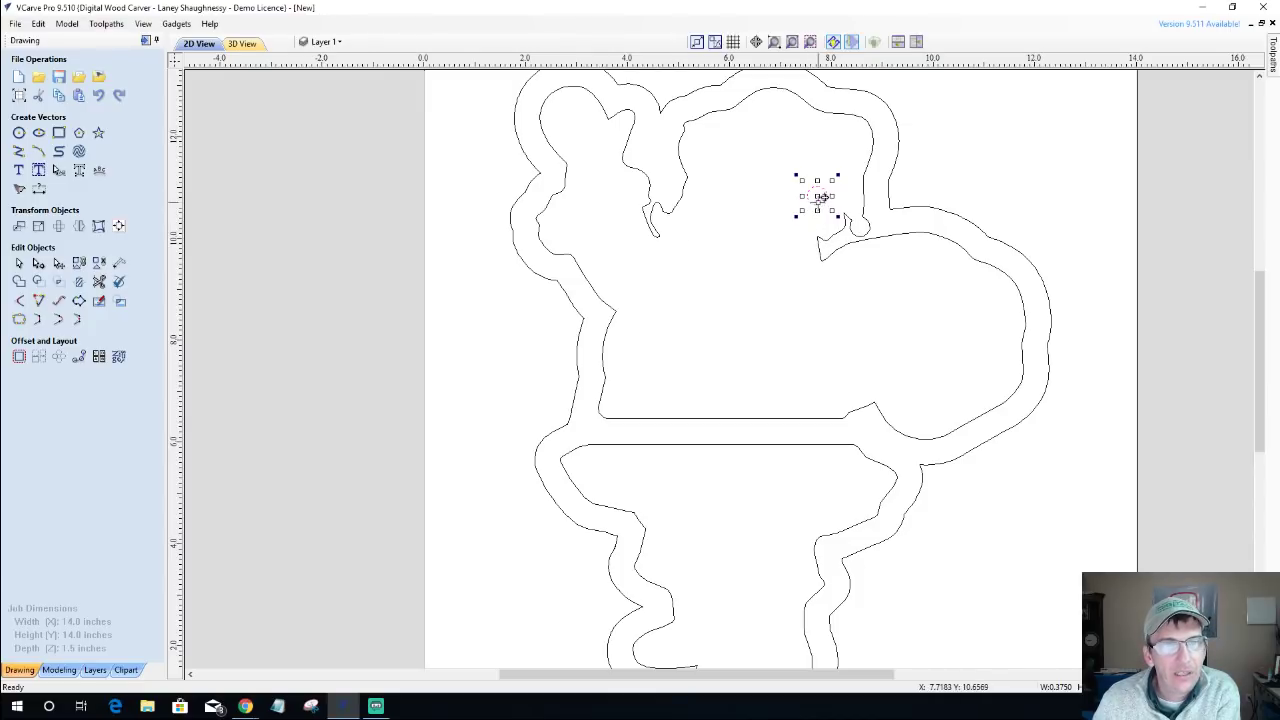
drag(818, 197, 741, 227)
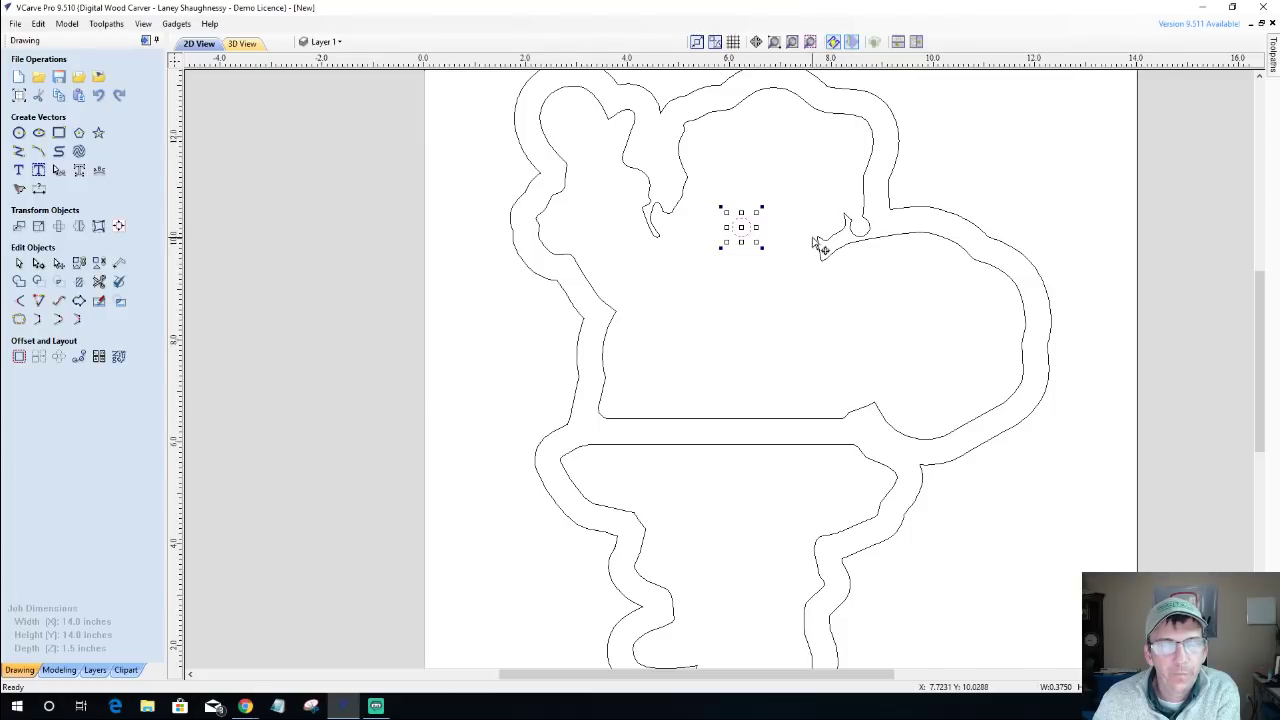
scroll(845, 232, up, 3)
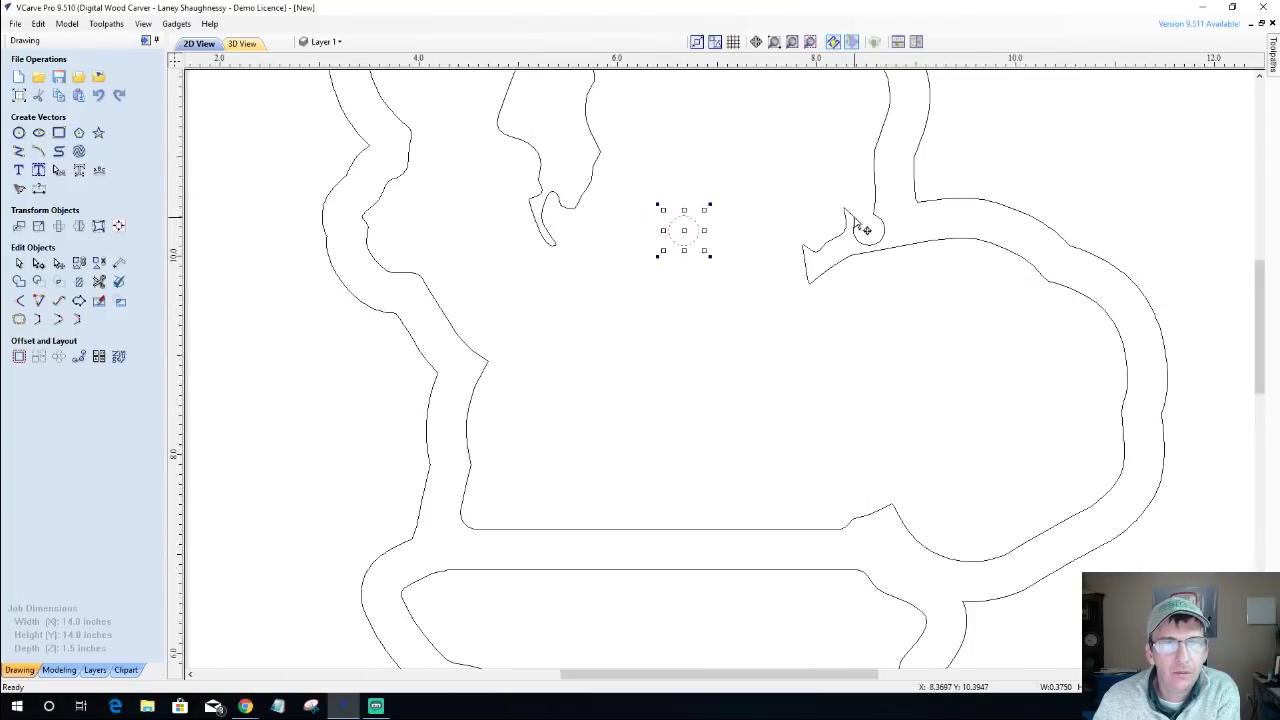
scroll(855, 226, down, 2)
scroll(865, 230, up, 1)
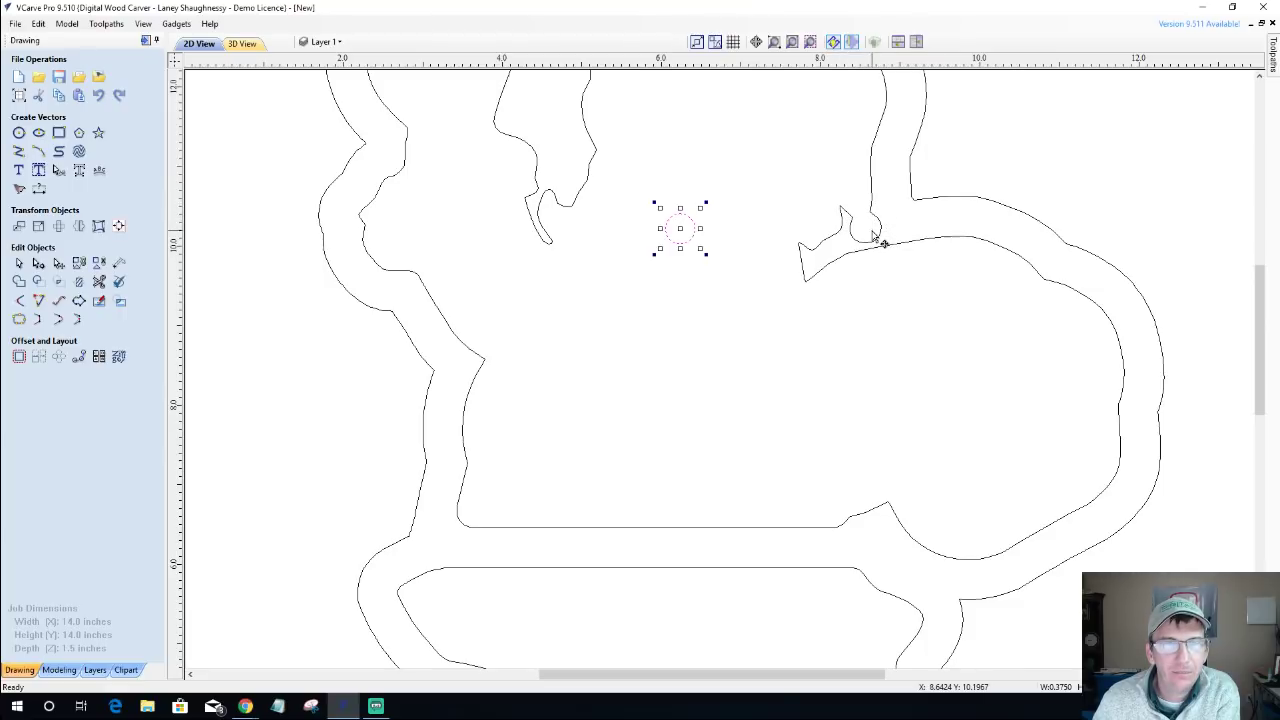
scroll(876, 238, down, 1)
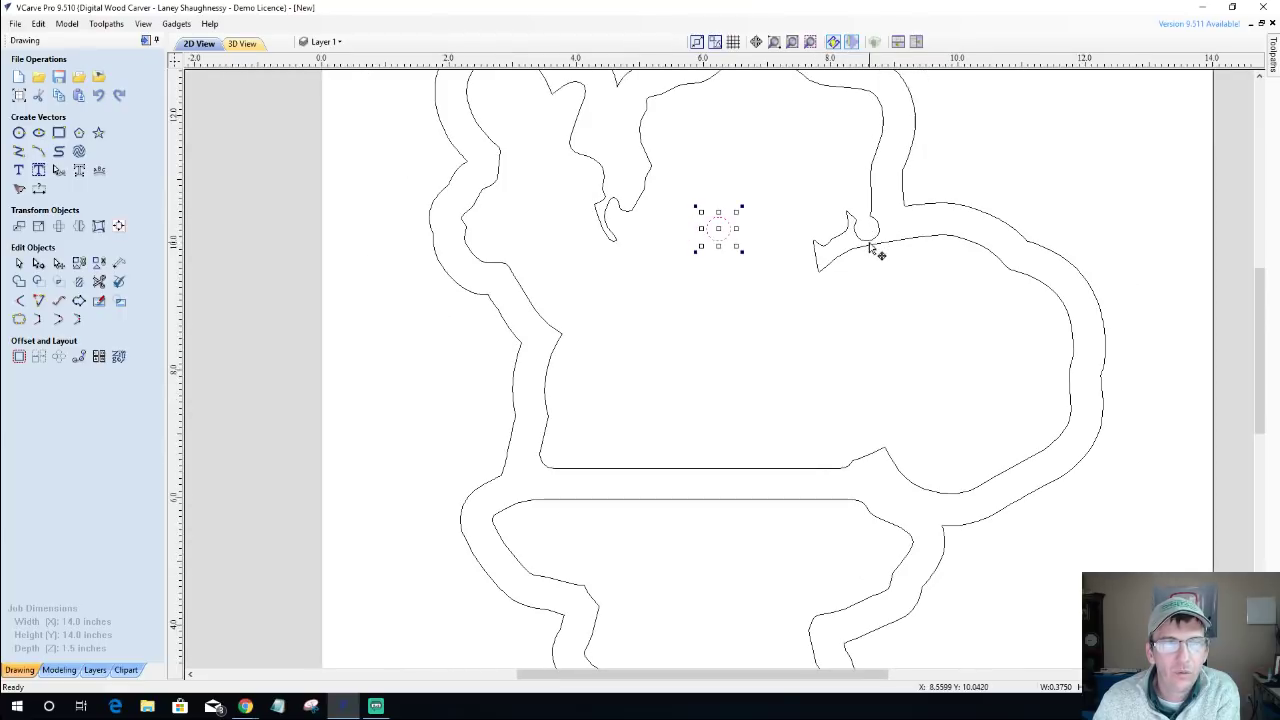
scroll(877, 250, up, 2)
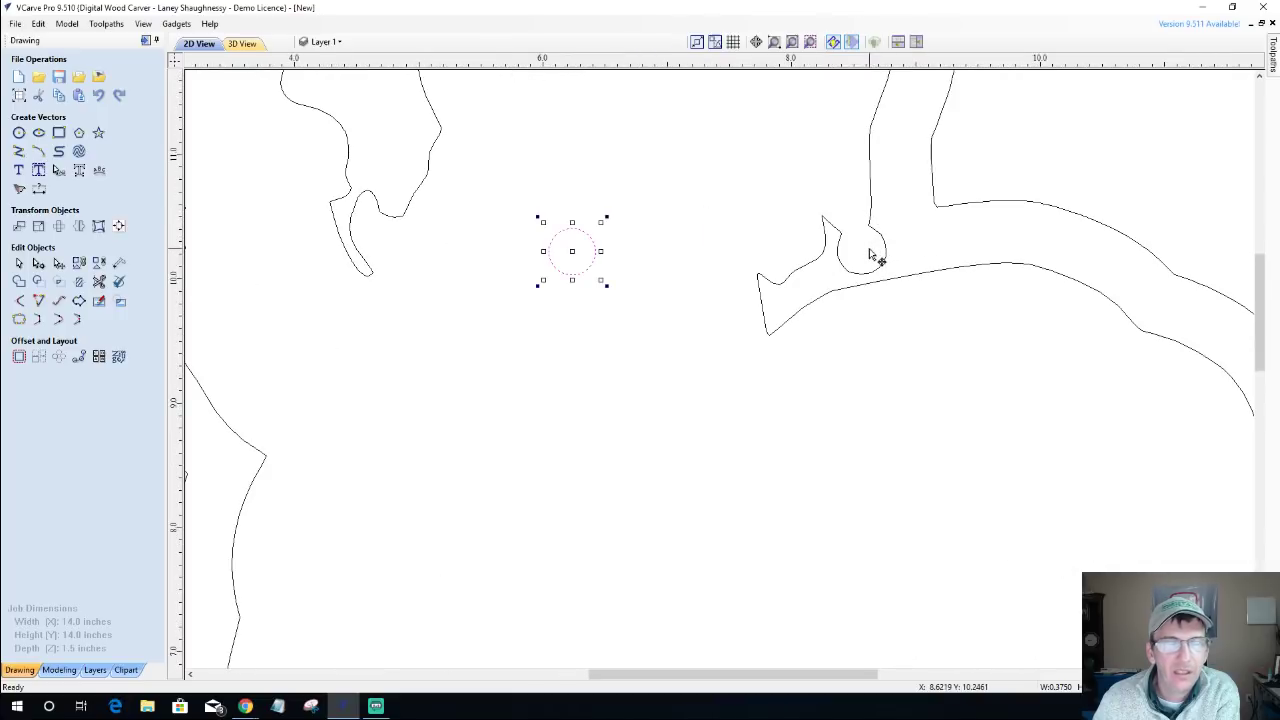
Select the nodes on the hand loop's right side and nudge them right.
click(37, 263)
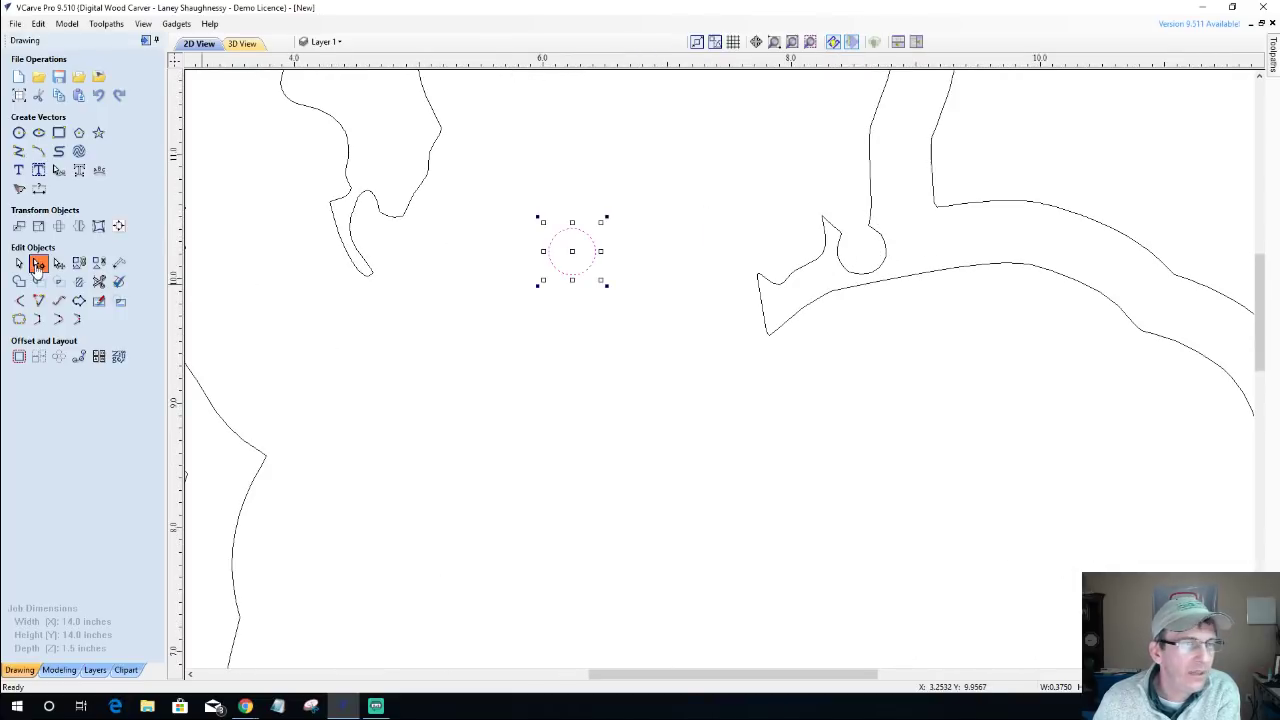
click(873, 228)
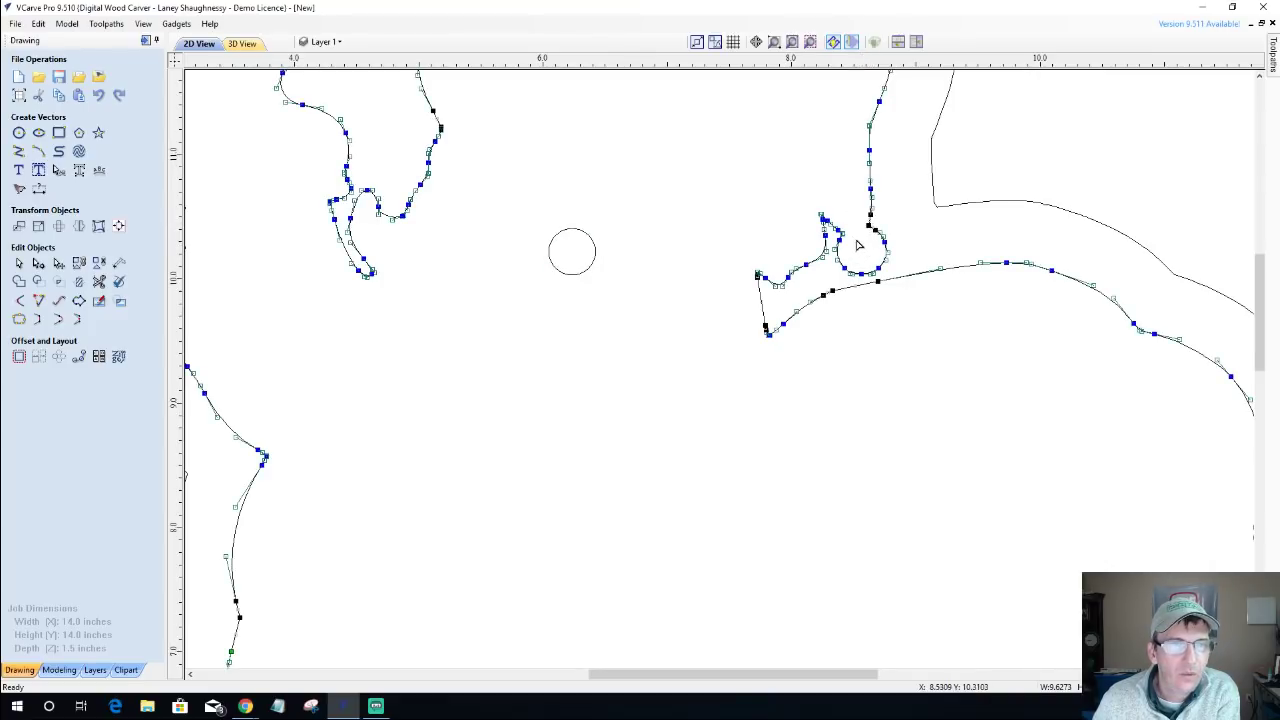
drag(785, 192, 852, 248)
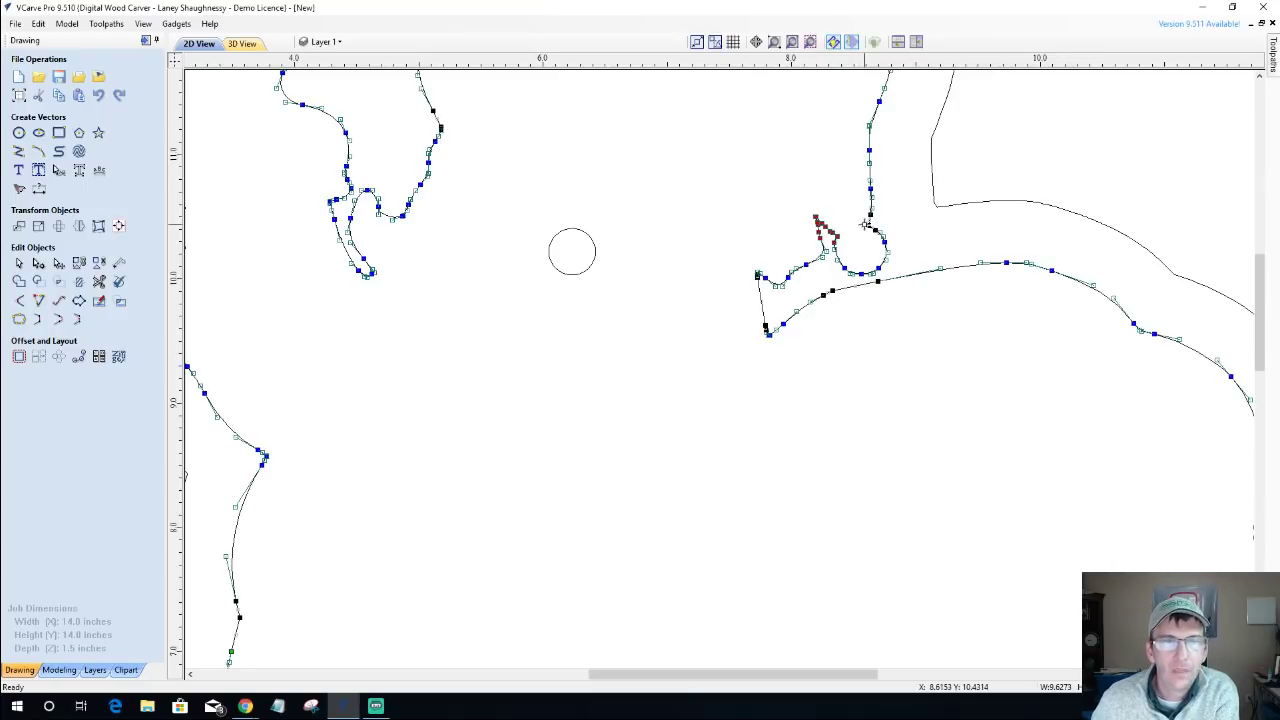
drag(868, 222, 892, 248)
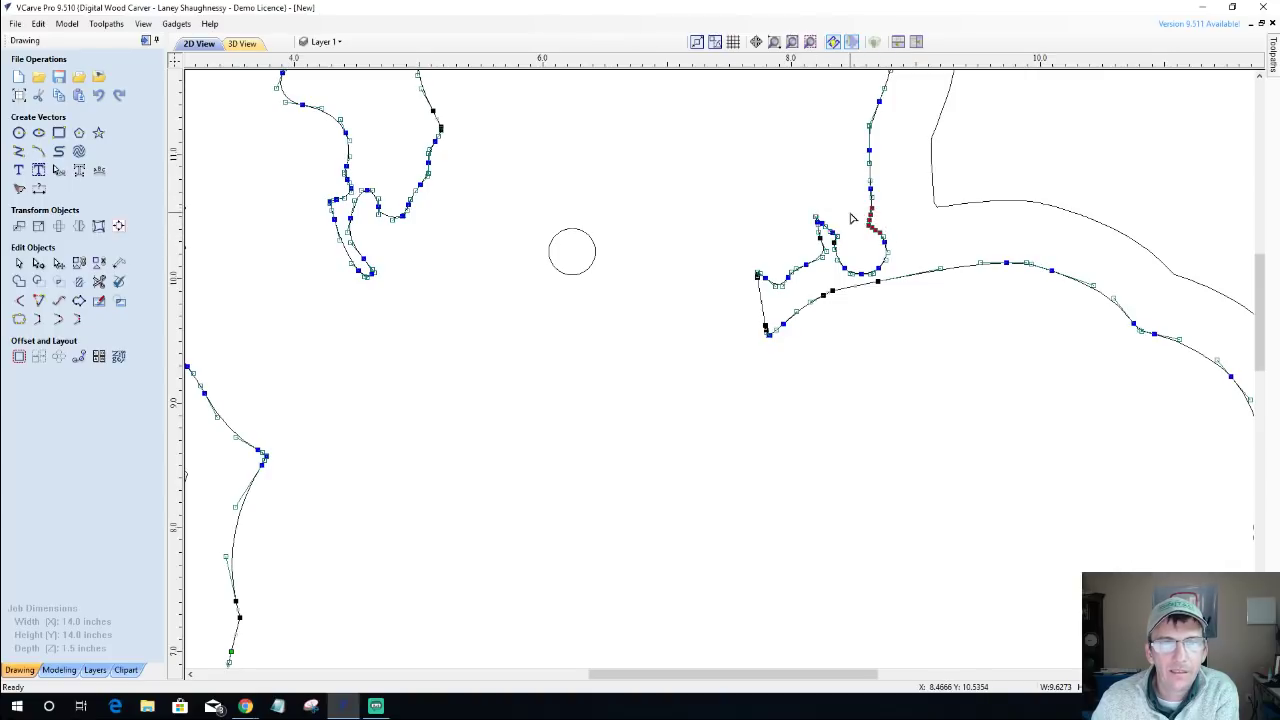
click(853, 214)
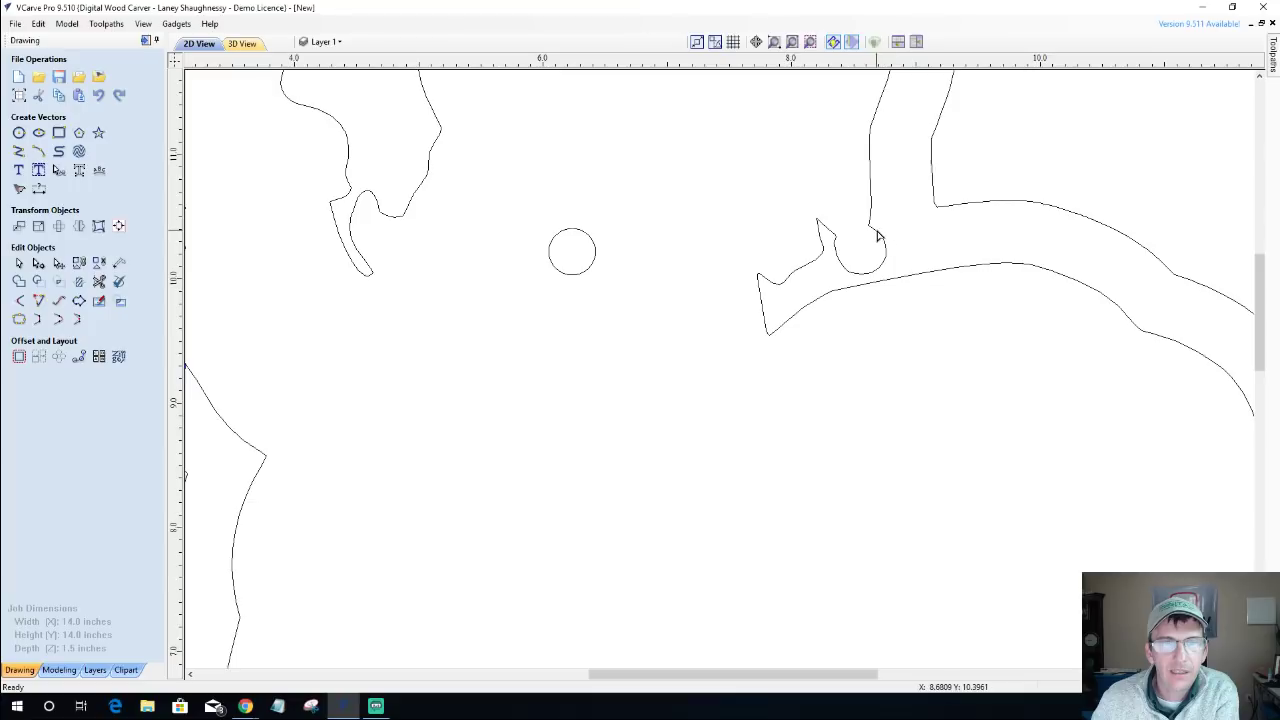
click(877, 235)
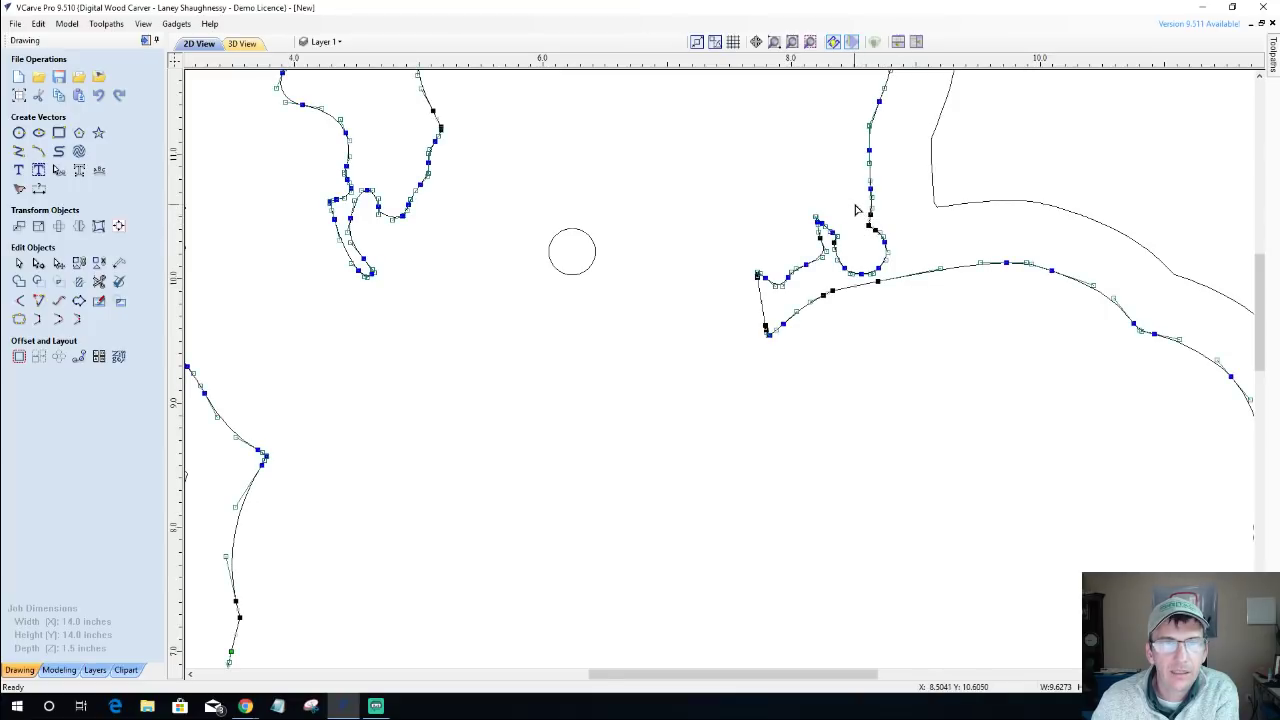
drag(856, 208, 899, 253)
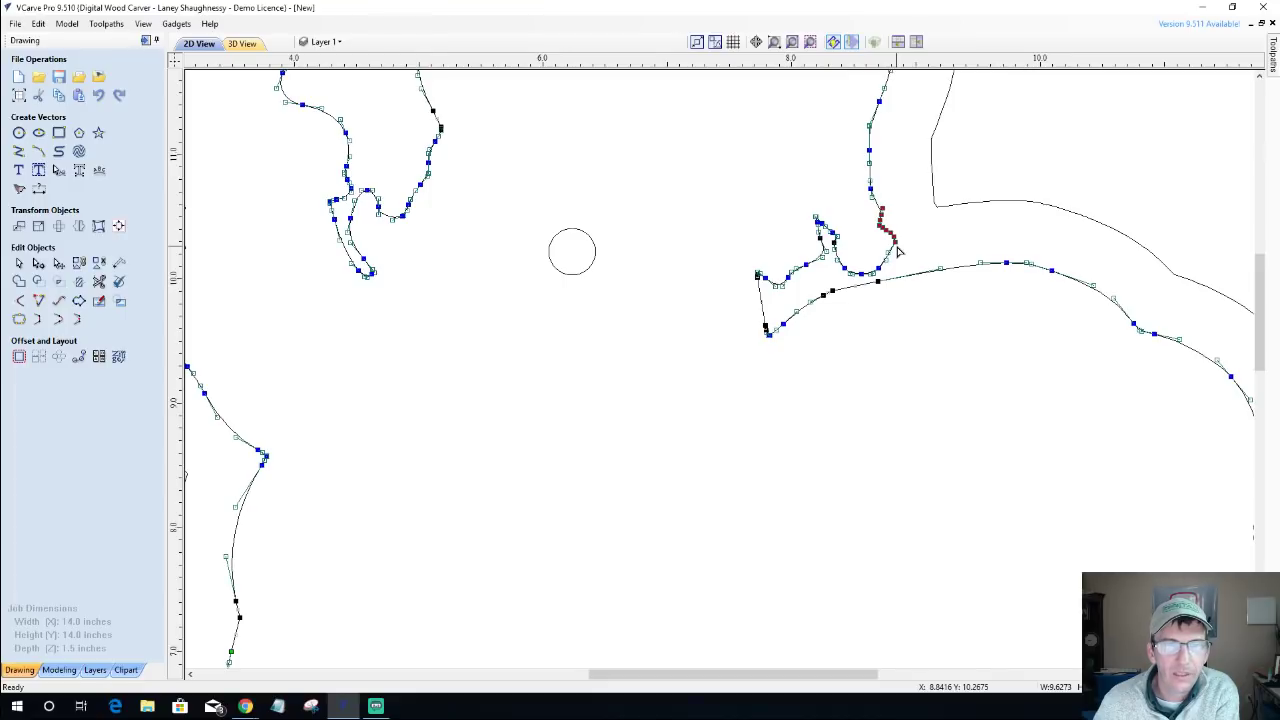
key(Right)
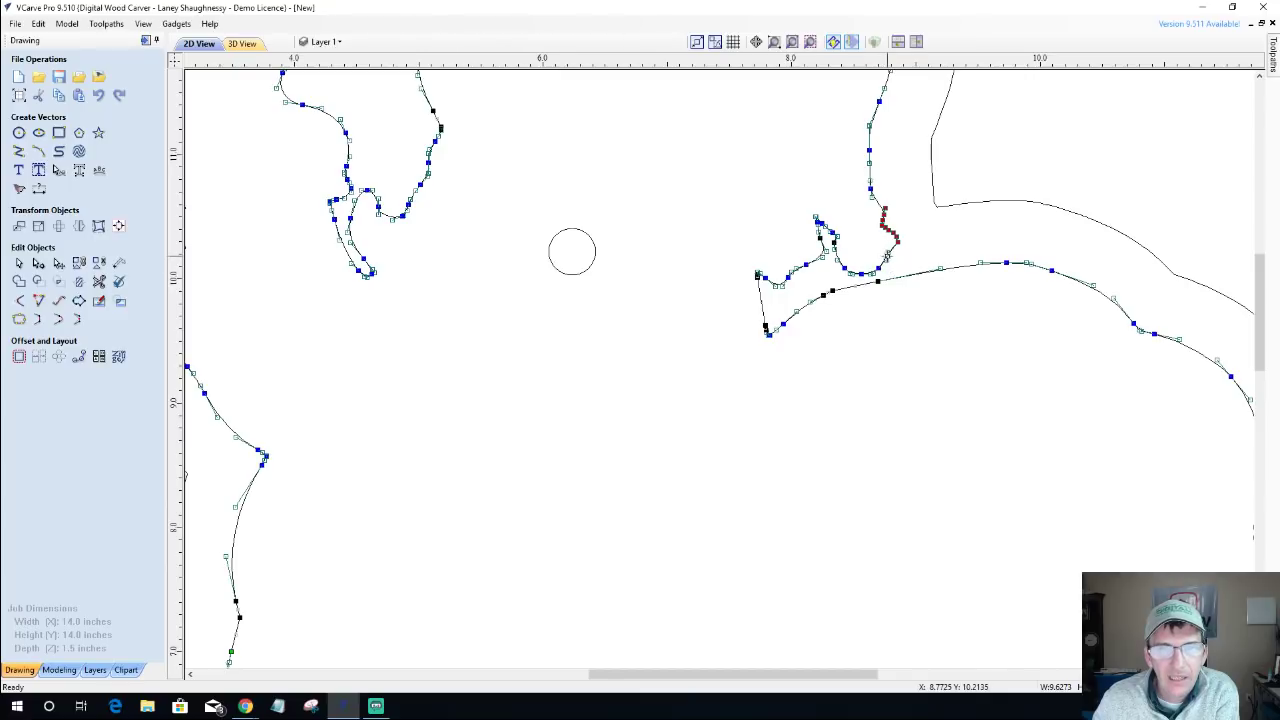
click(885, 261)
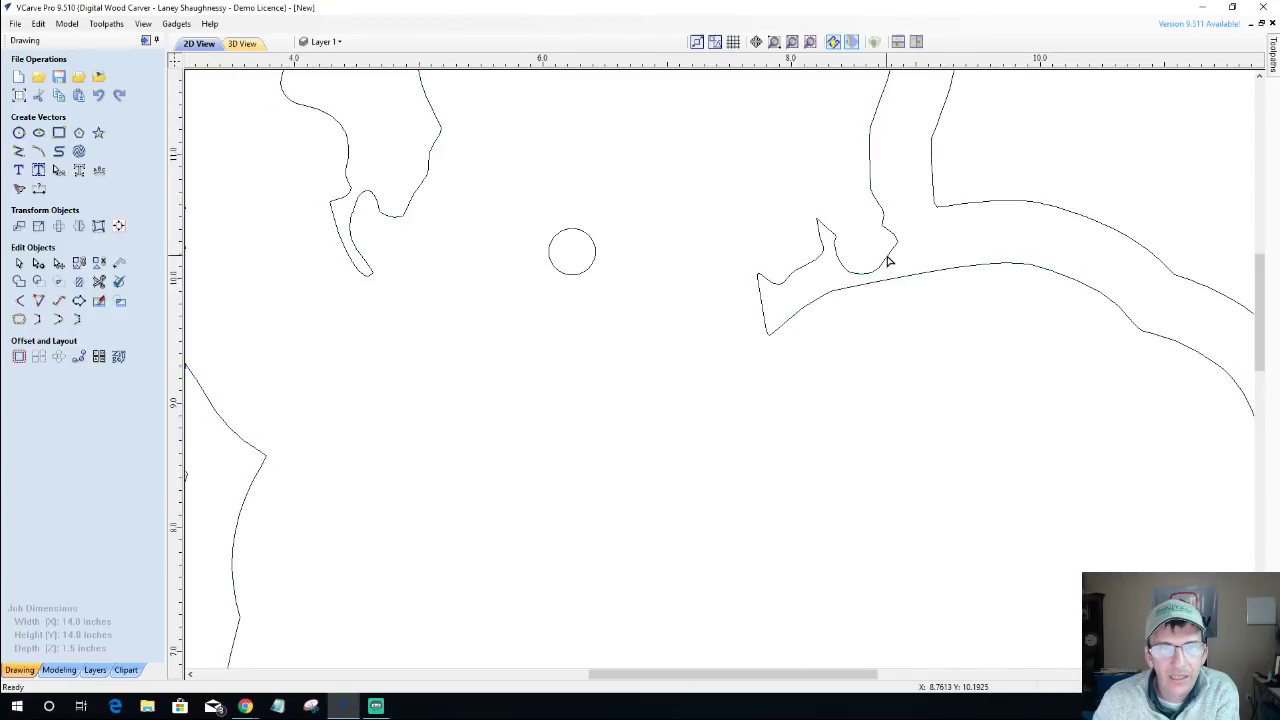
Delete a node on the loop and drag its end node so it joins the curve smoothly.
click(887, 260)
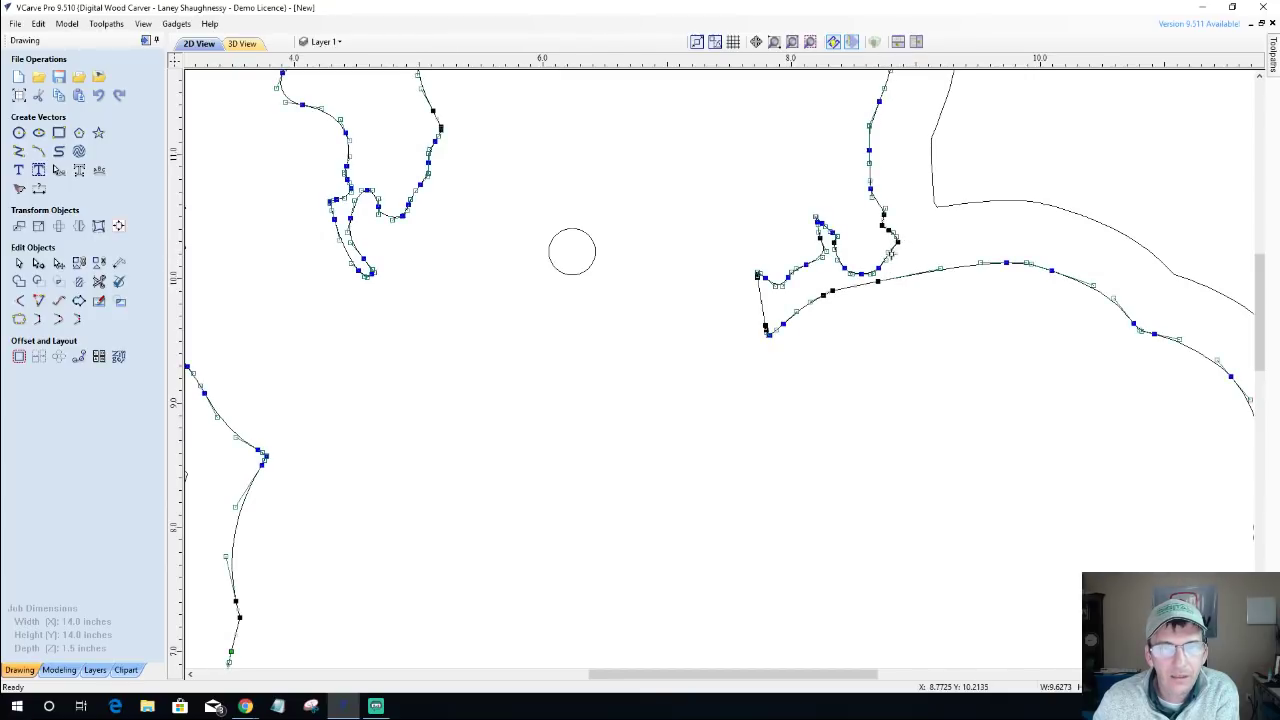
drag(888, 250, 903, 263)
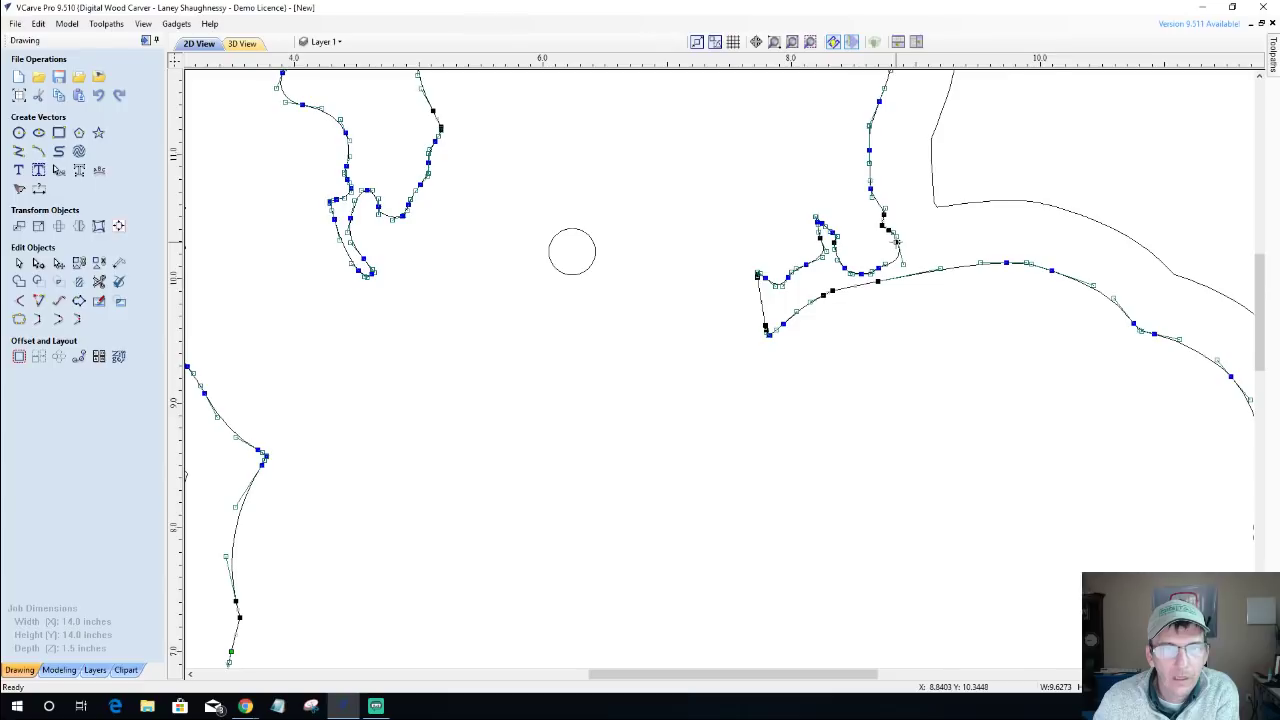
scroll(896, 241, up, 2)
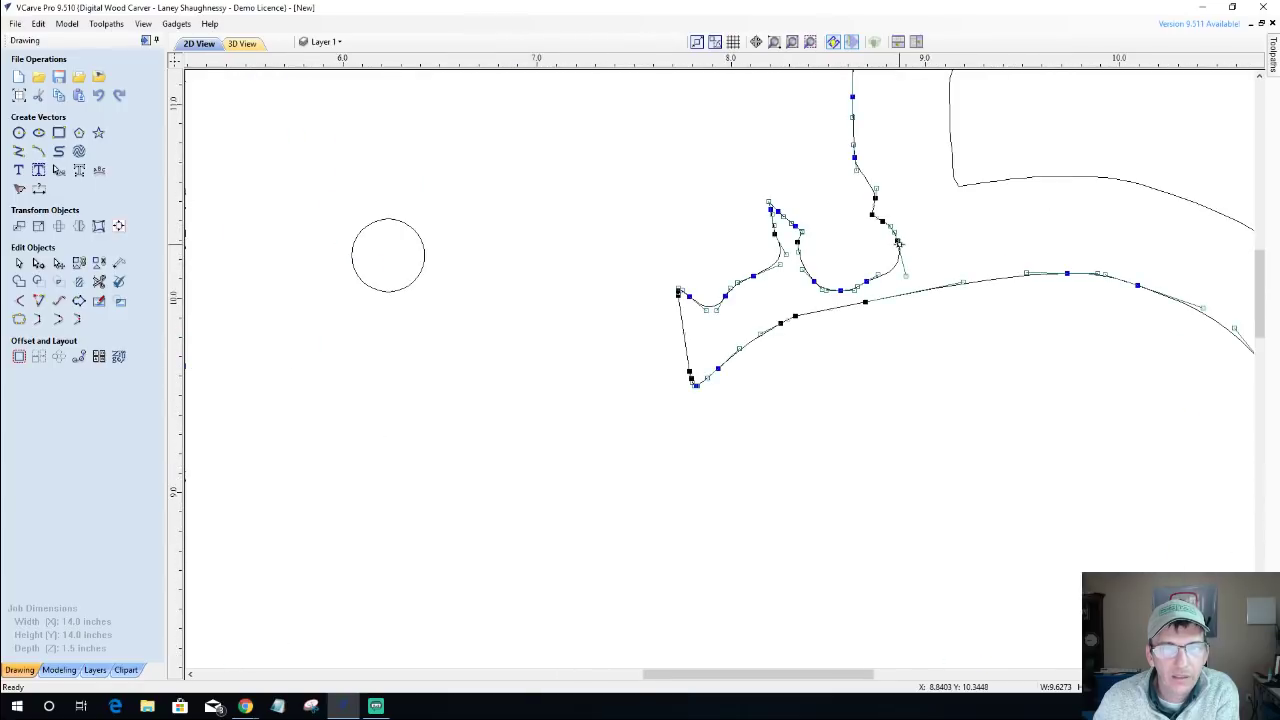
right_click(897, 242)
click(911, 250)
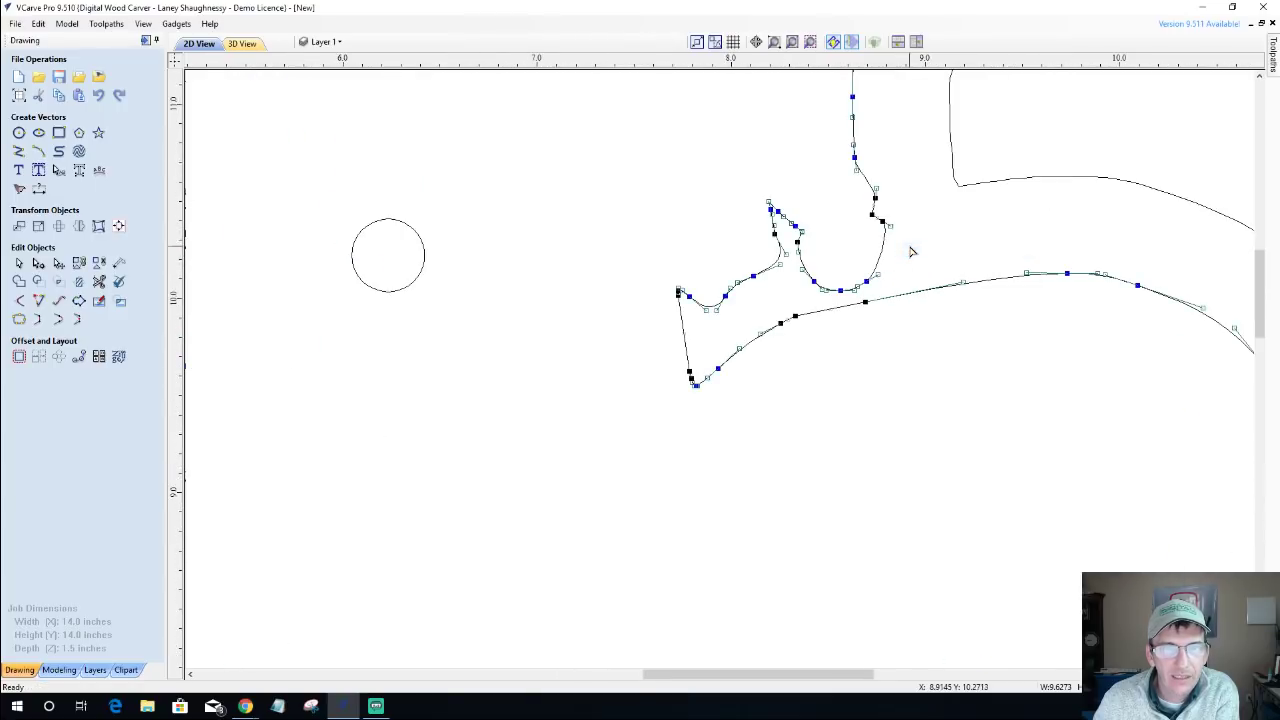
mouse_move(890, 228)
mouse_down()
mouse_move(915, 230)
mouse_move(913, 250)
mouse_up()
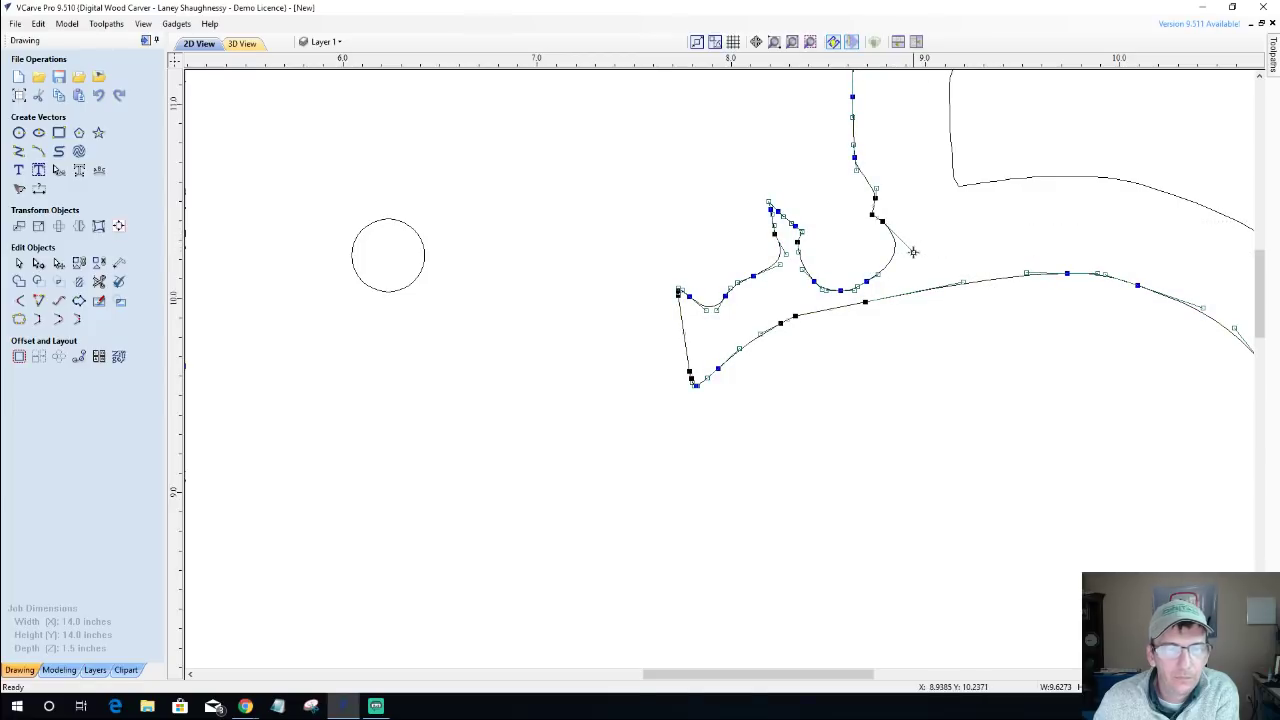
scroll(899, 270, down, 3)
scroll(897, 262, up, 4)
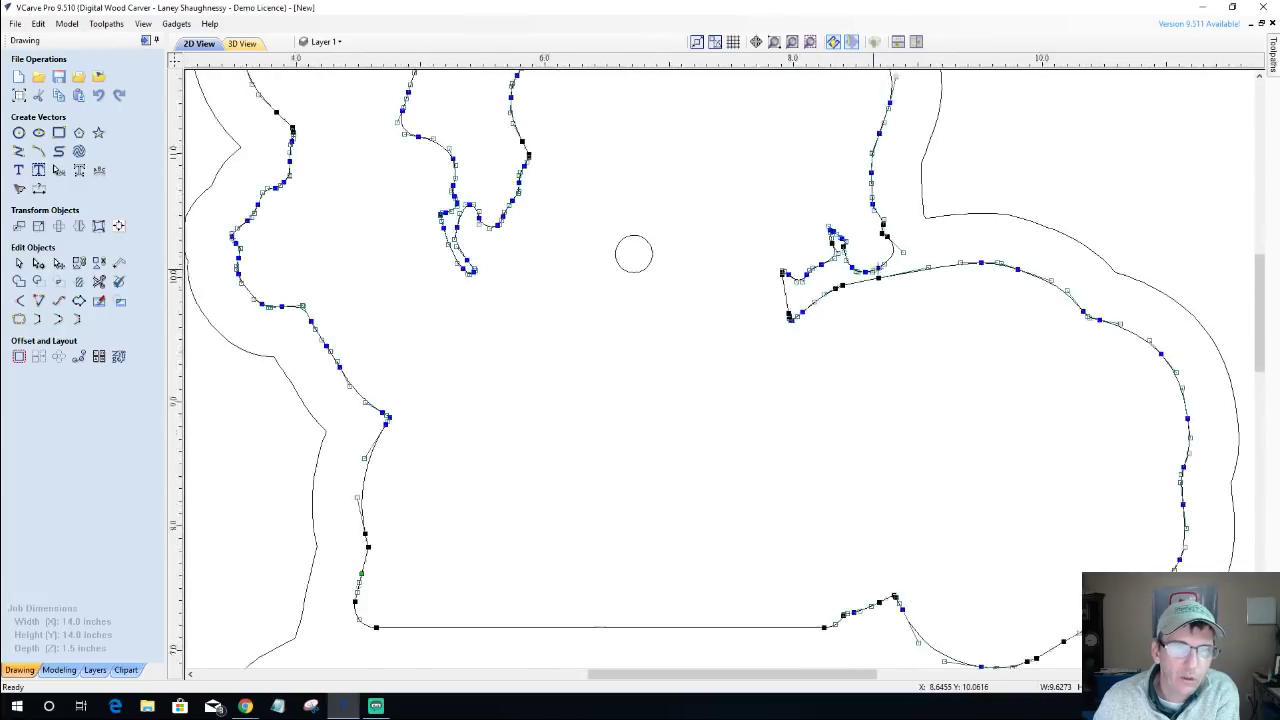
click(893, 222)
scroll(820, 264, down, 3)
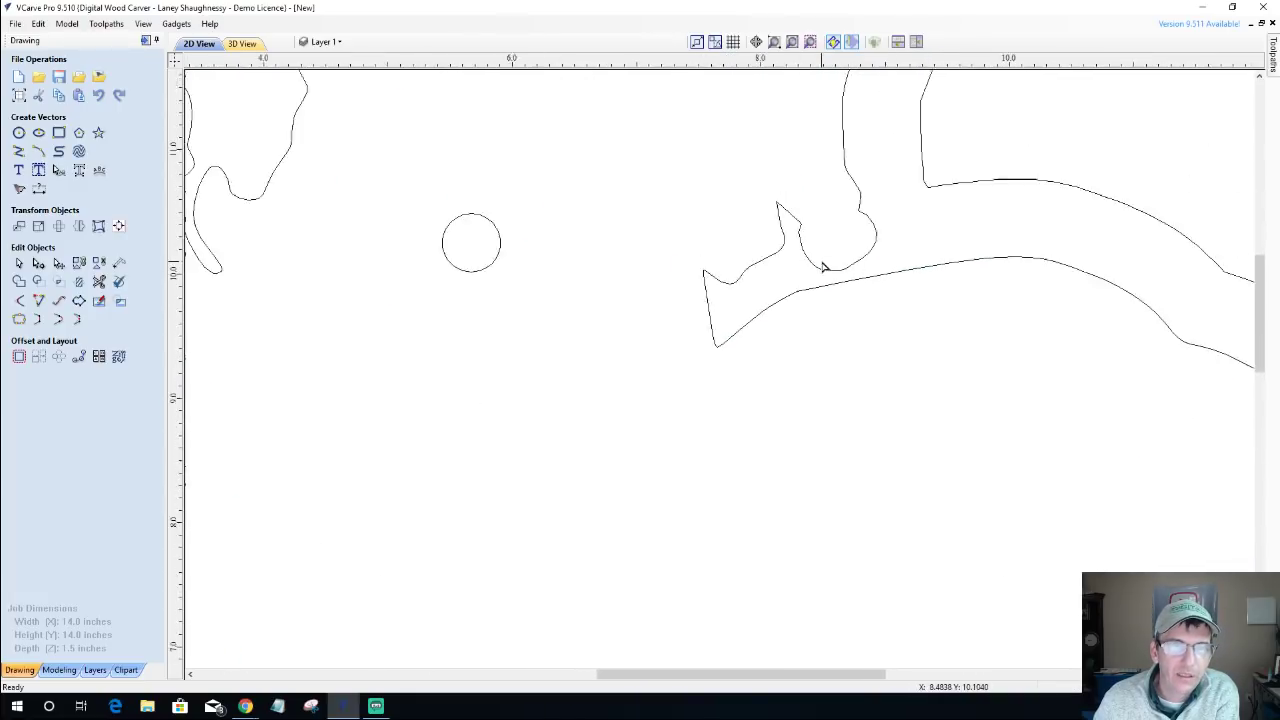
scroll(820, 268, down, 2)
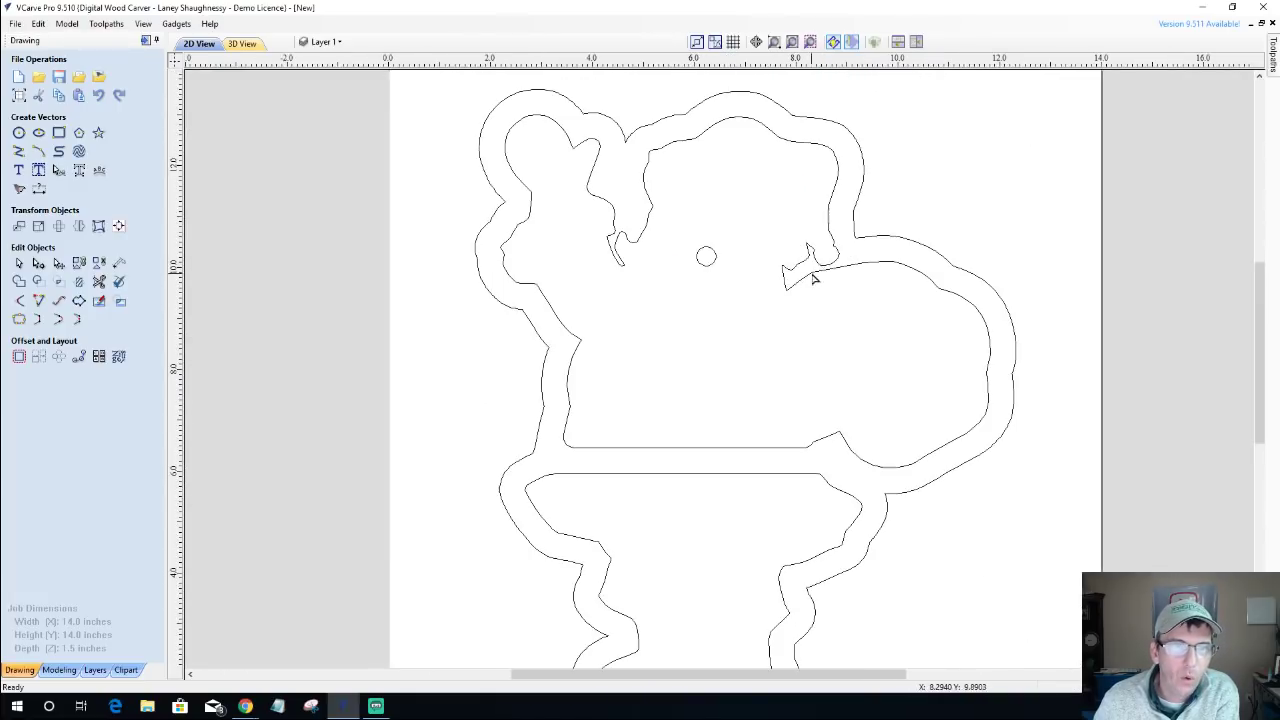
Drag the small circle up-left beside the hand's pointed tip, then select the inner outline.
click(707, 258)
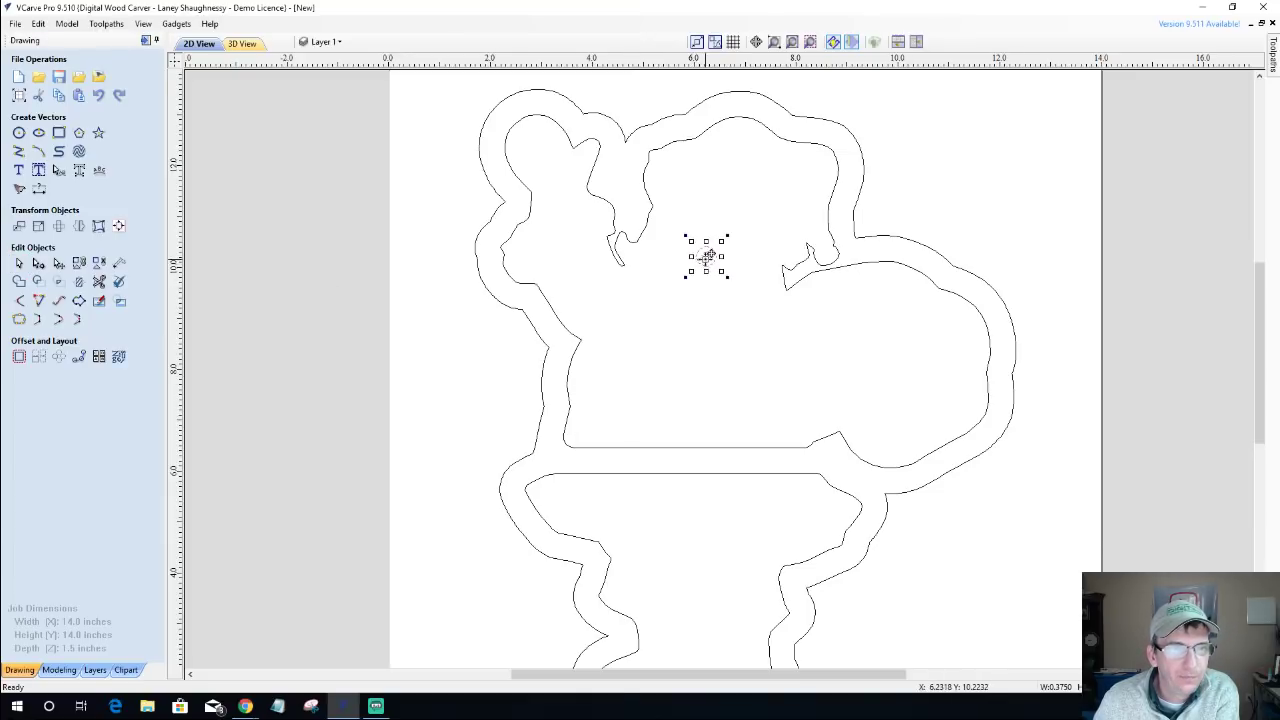
drag(708, 258, 825, 252)
scroll(825, 255, up, 5)
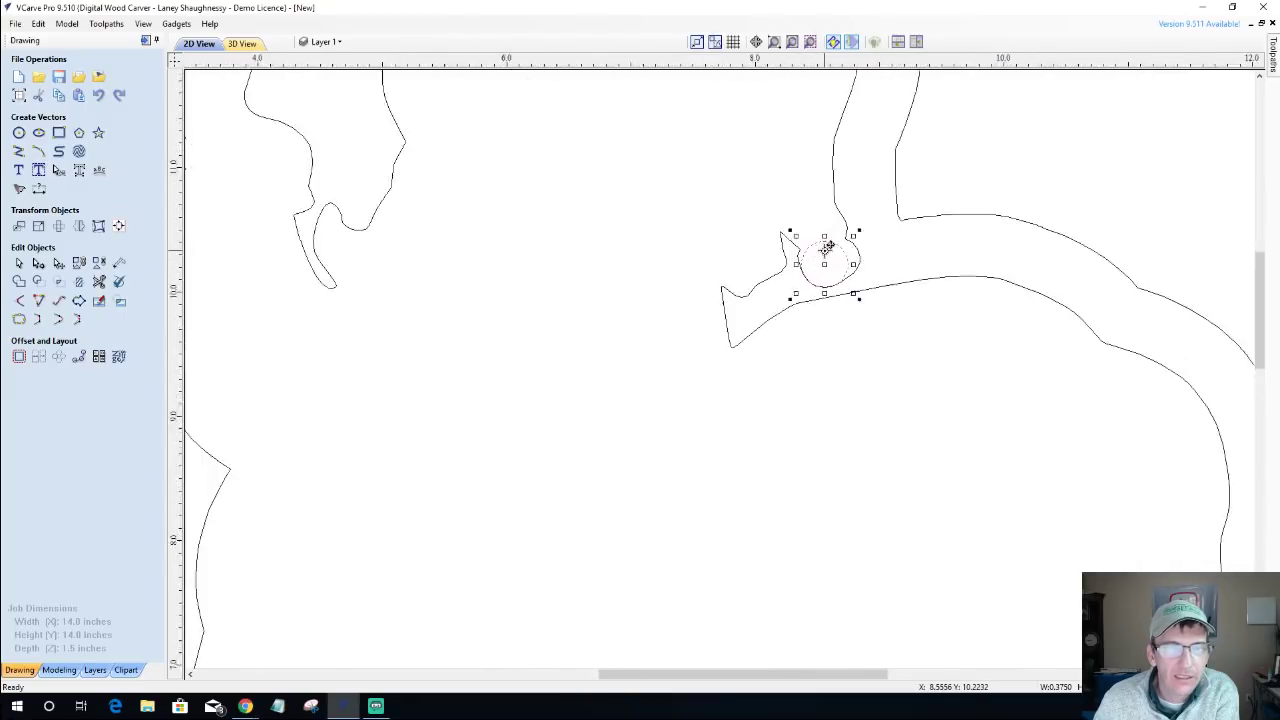
scroll(825, 255, up, 2)
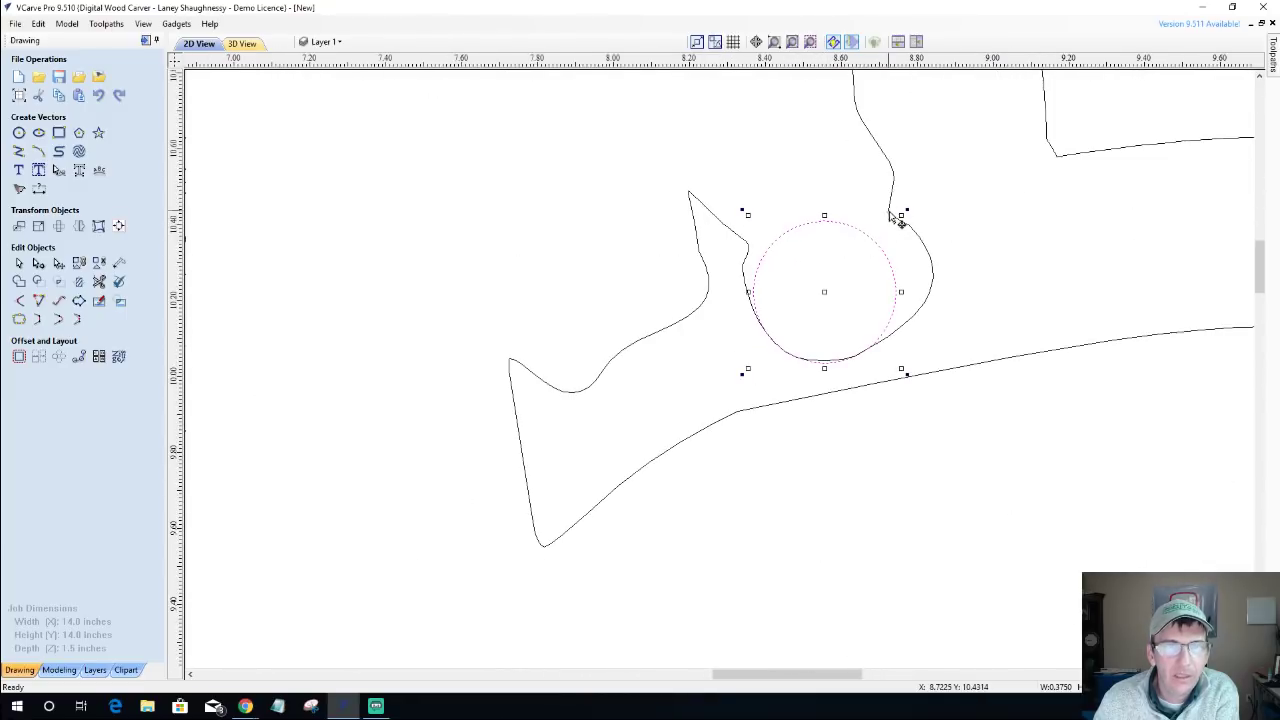
click(829, 292)
drag(829, 292, 611, 196)
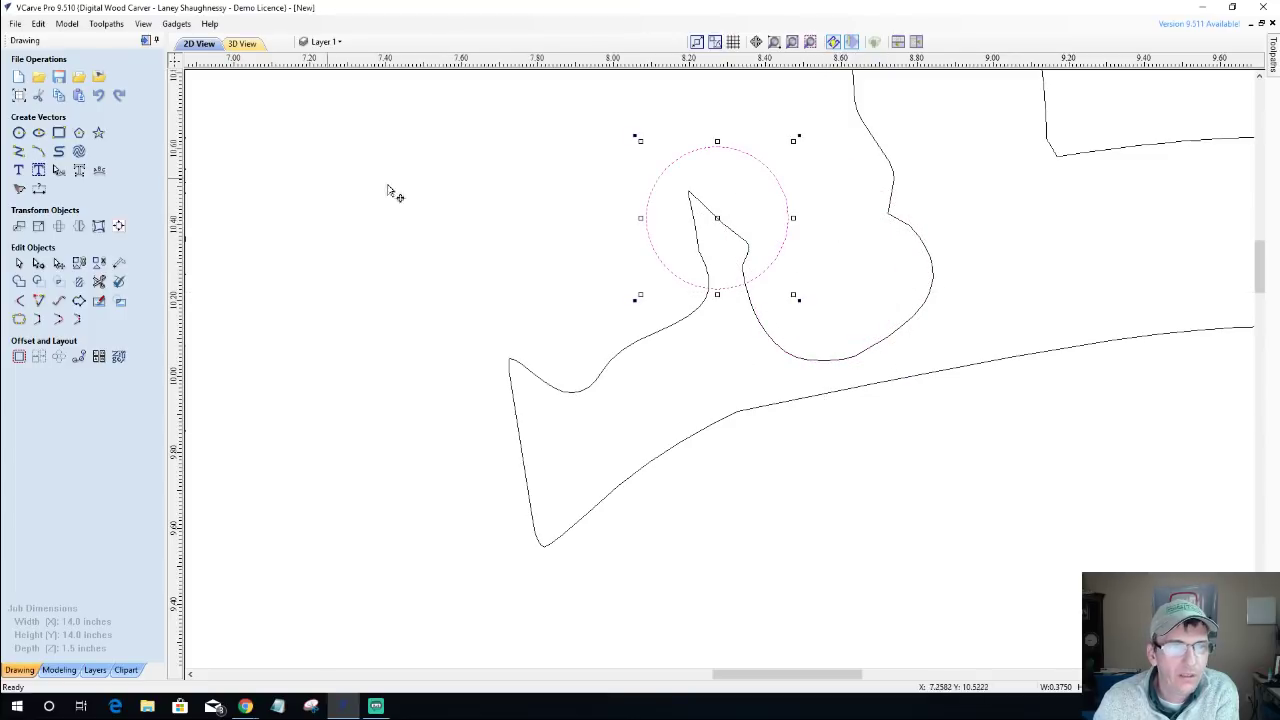
click(720, 215)
drag(720, 215, 566, 174)
scroll(629, 251, down, 2)
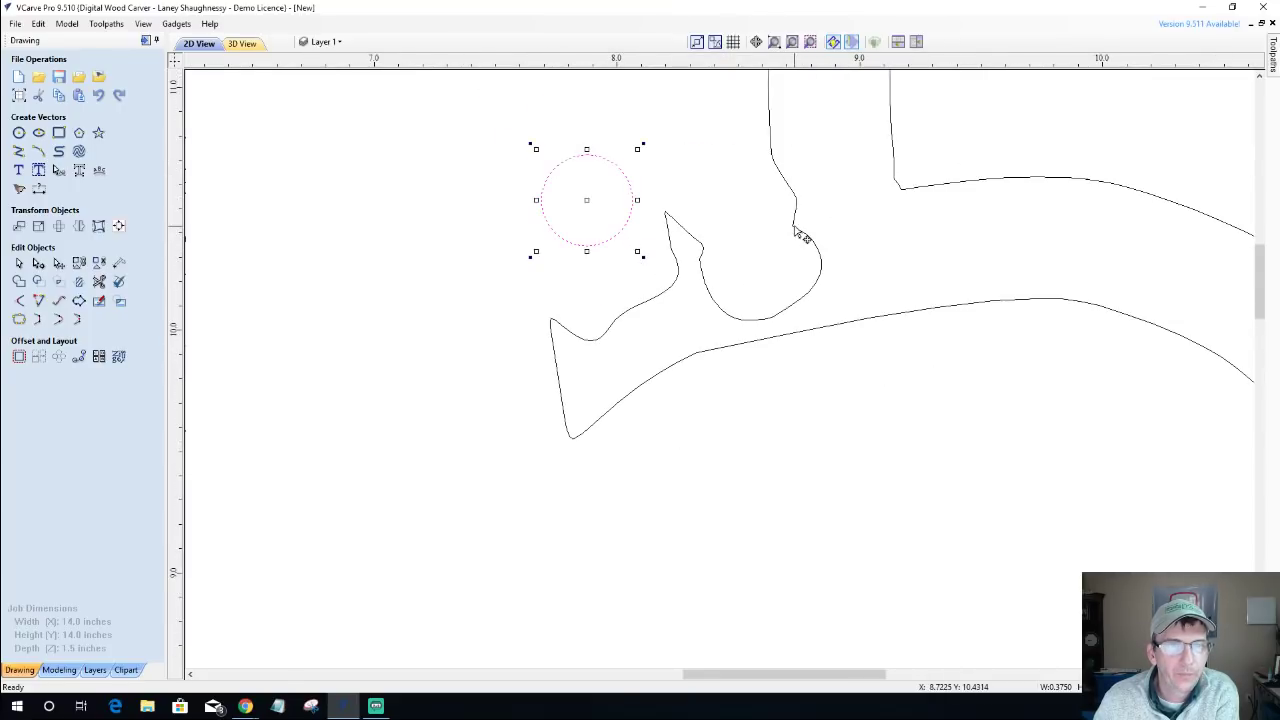
click(803, 240)
scroll(793, 237, down, 1)
scroll(793, 238, down, 3)
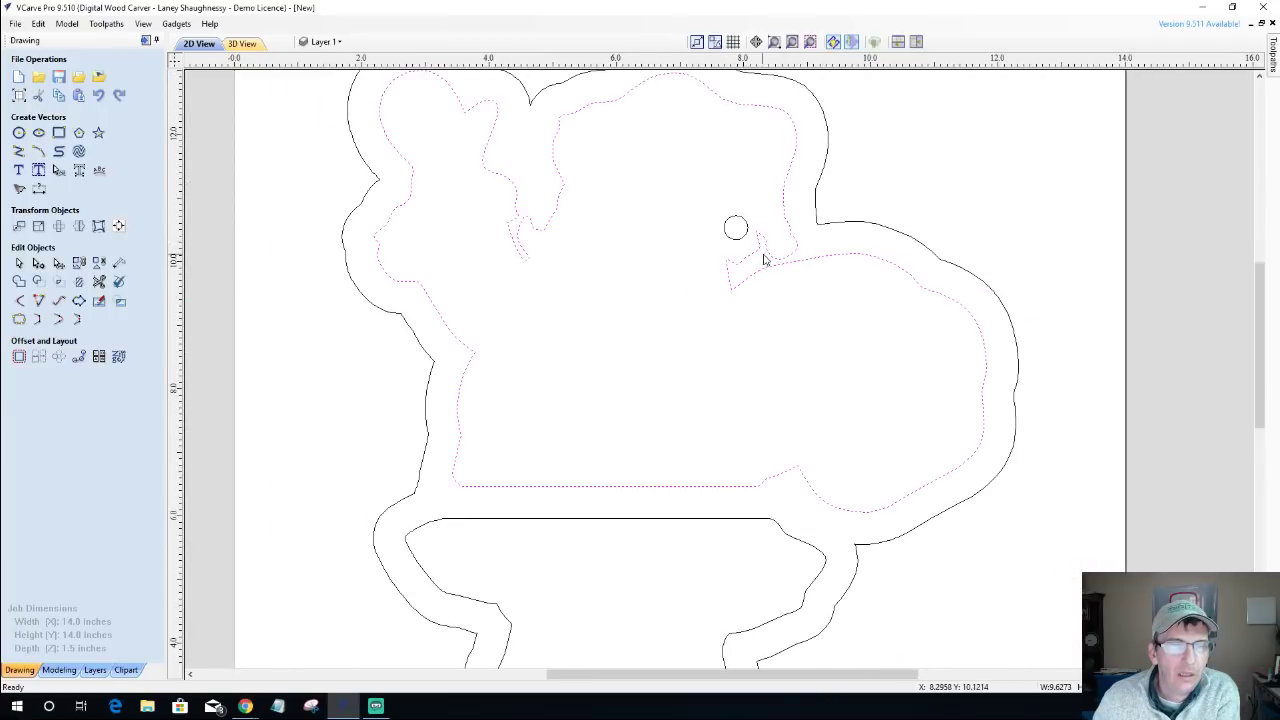
scroll(763, 259, up, 3)
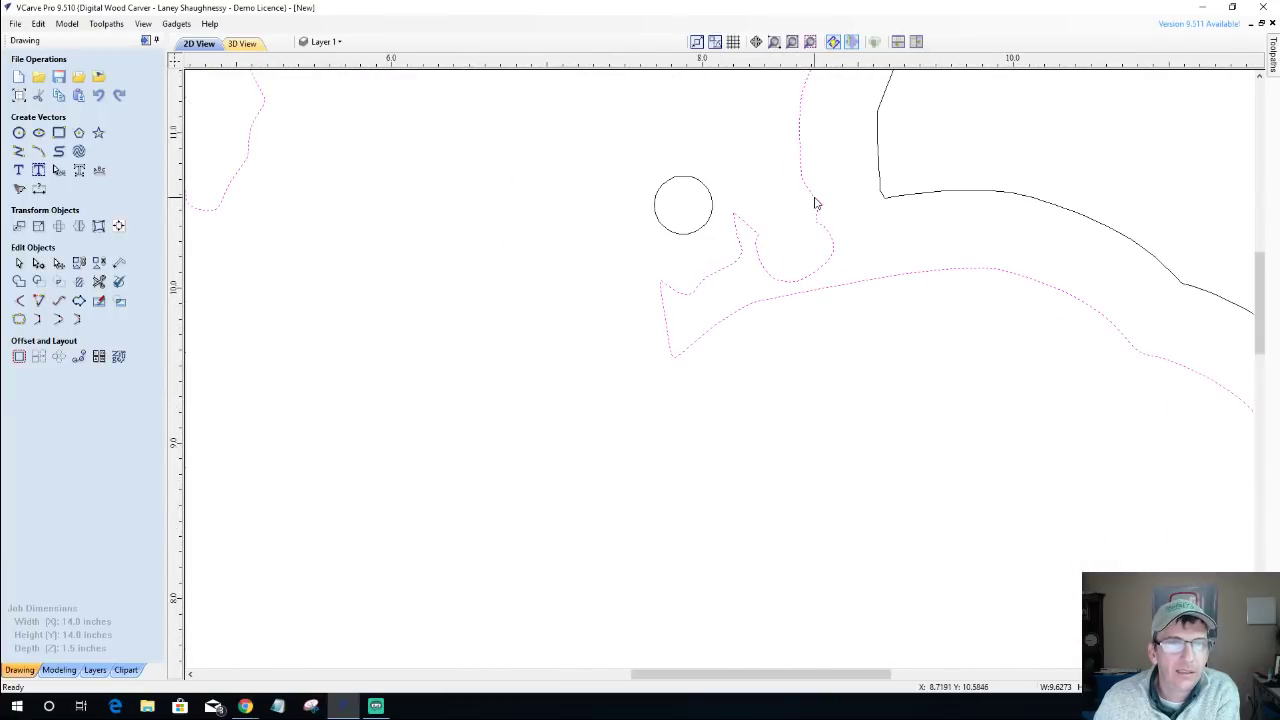
Select the hook's nodes and nudge them right twice.
click(38, 262)
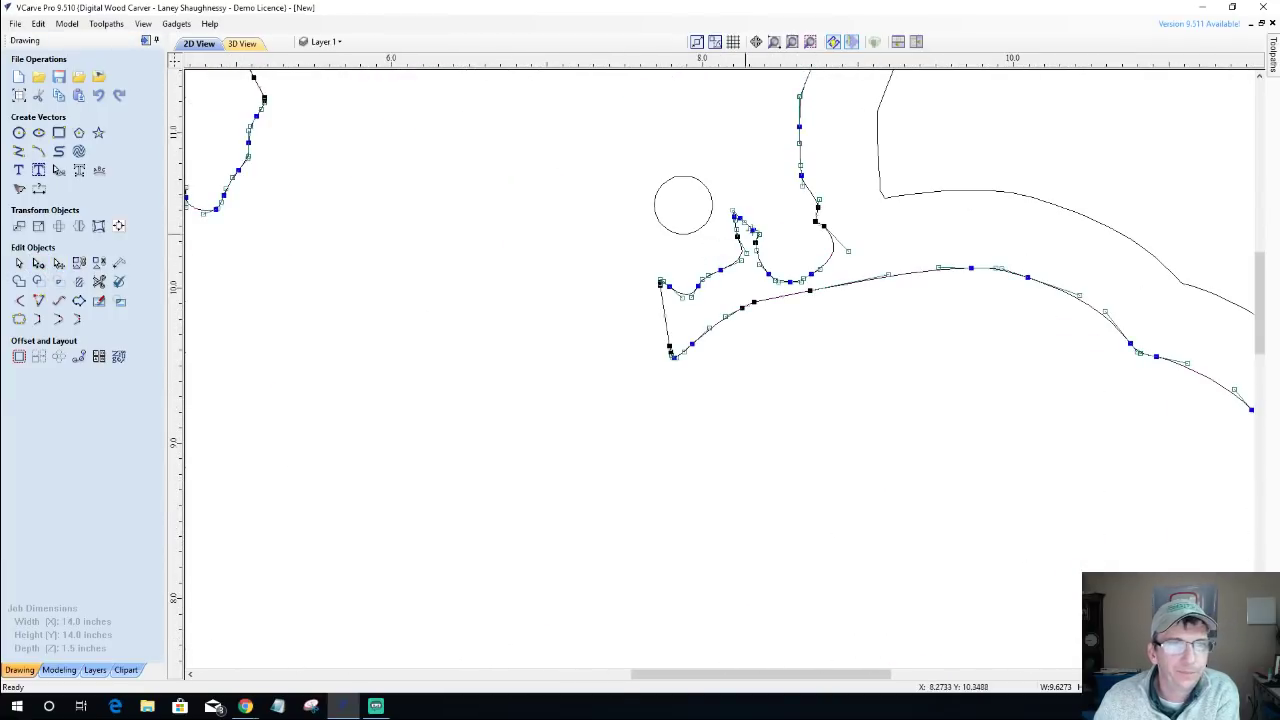
scroll(819, 207, down, 2)
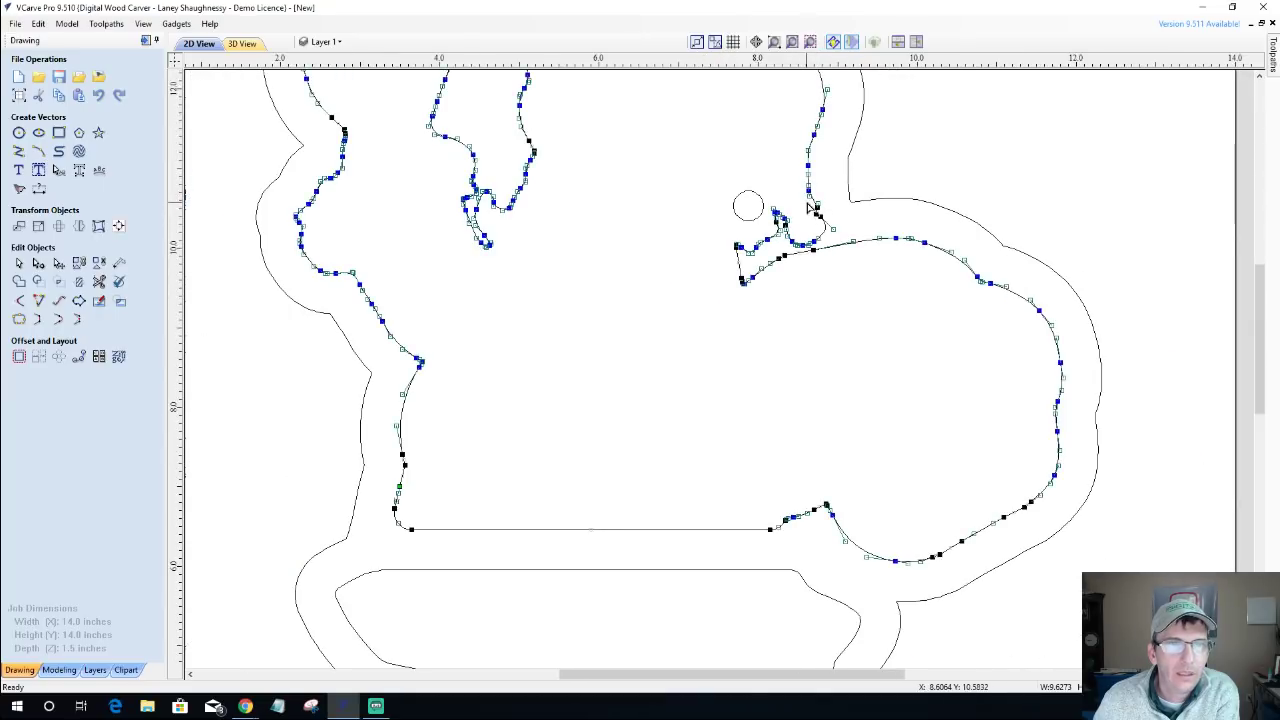
drag(786, 166, 830, 229)
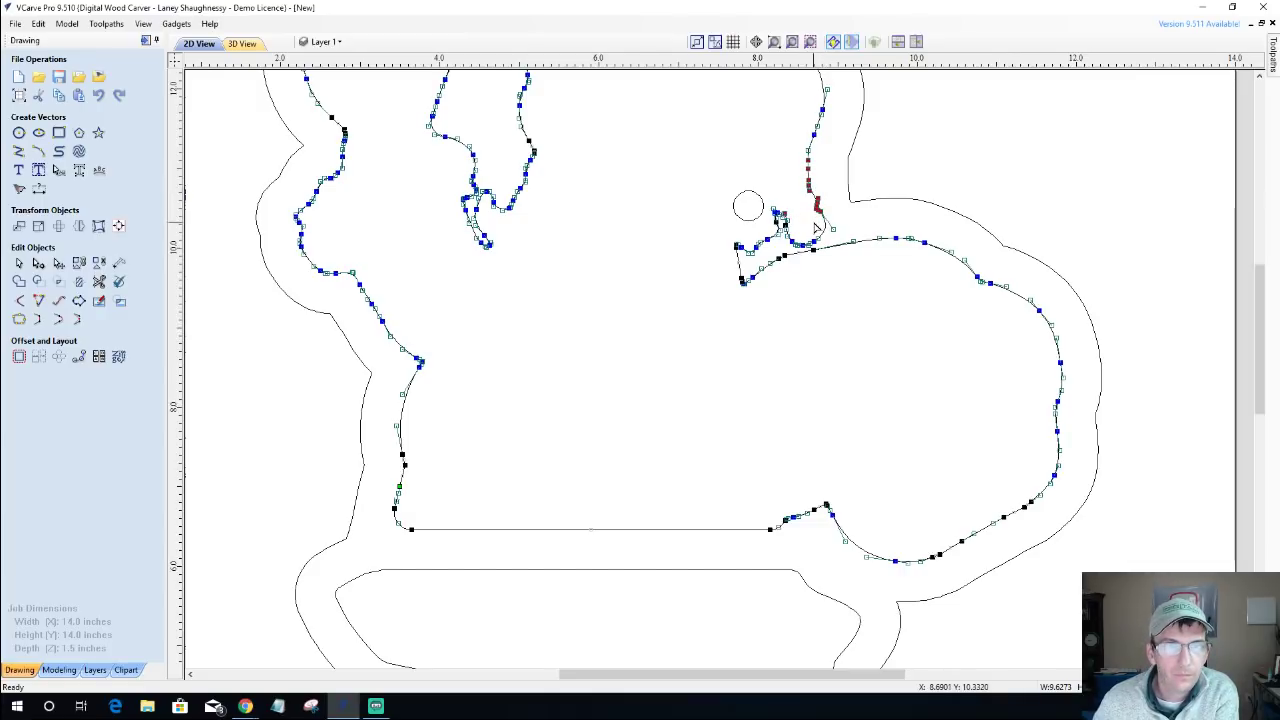
key(Right)
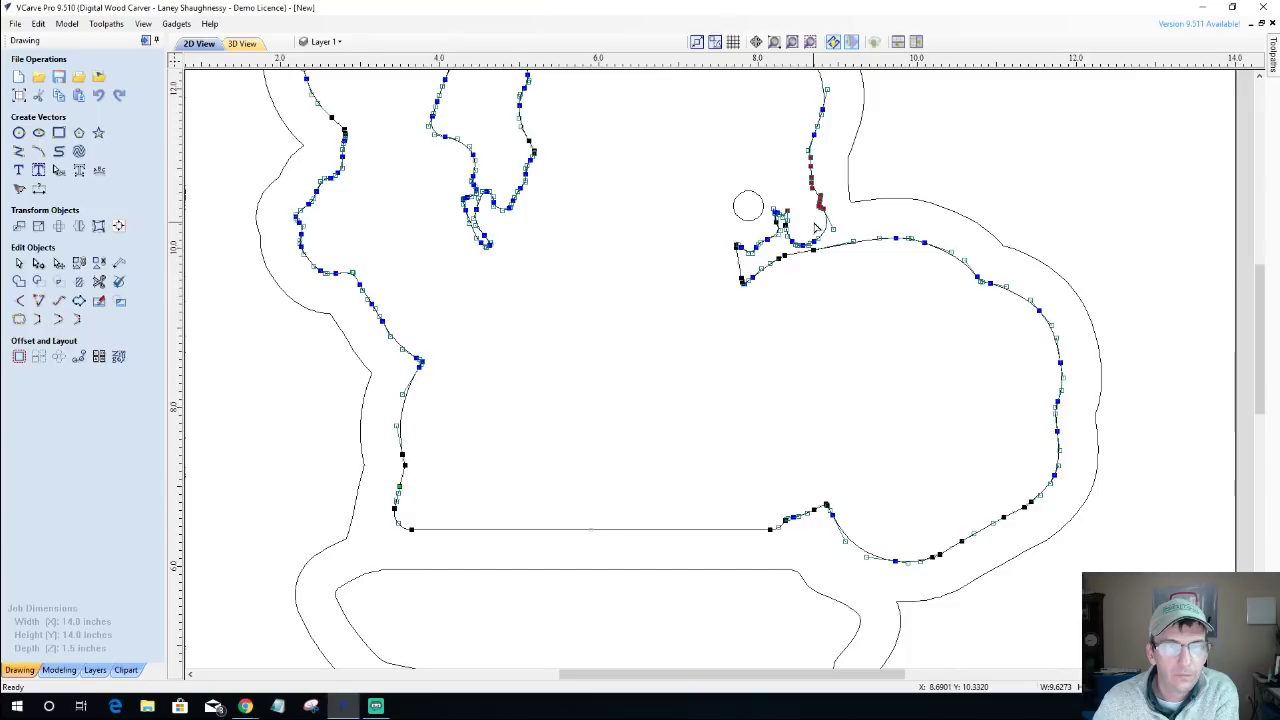
key(Right)
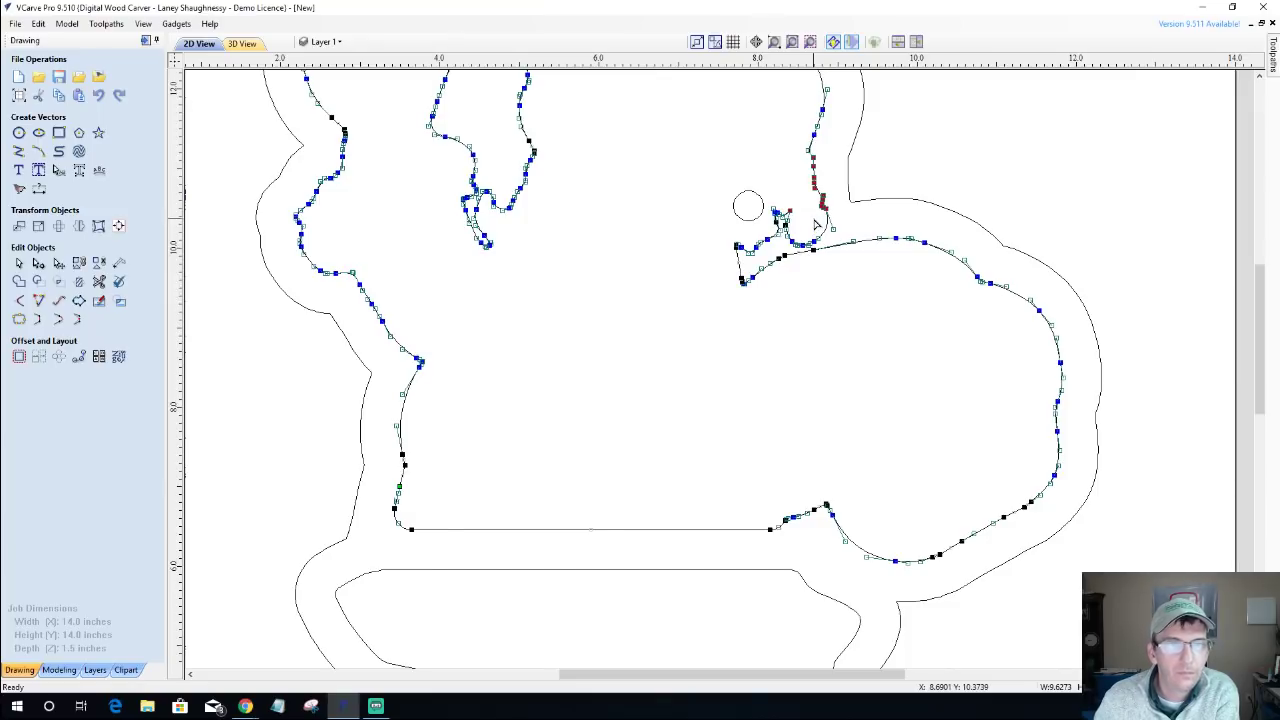
scroll(817, 223, up, 5)
key(Escape)
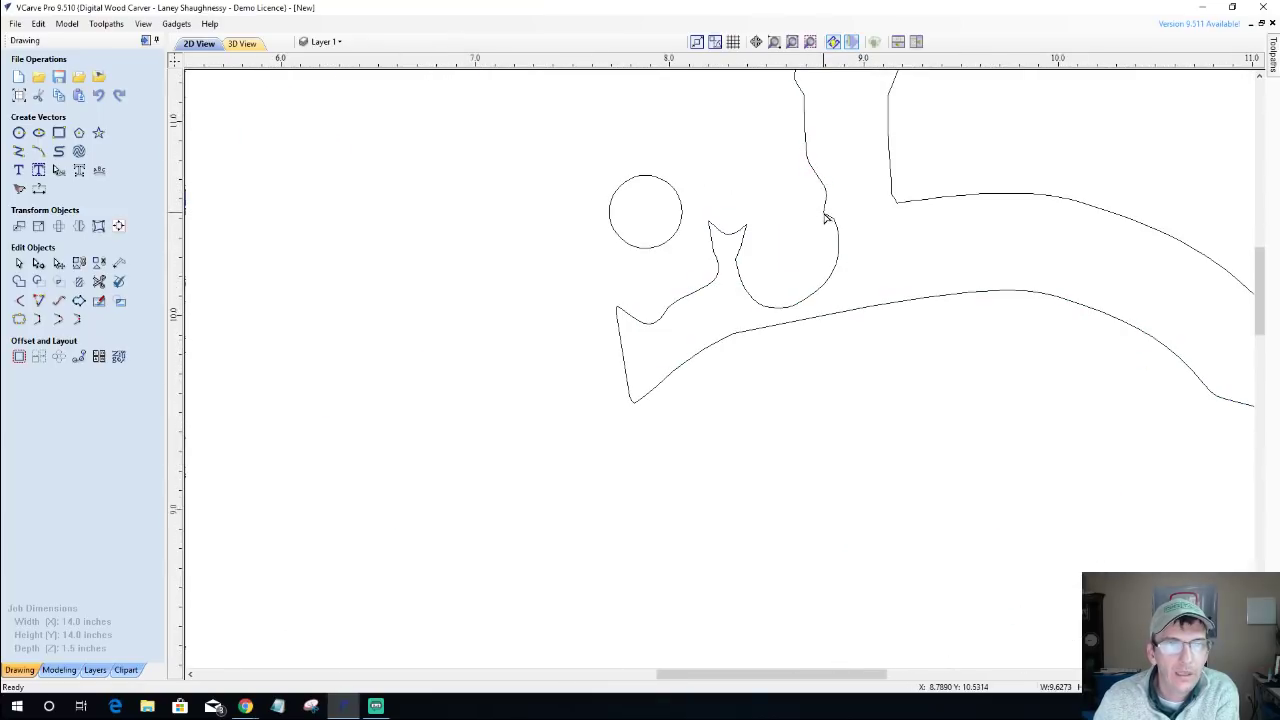
Delete two nodes from the hook so it curves smoothly, then select the small circle.
click(826, 218)
scroll(826, 218, up, 1)
right_click(827, 216)
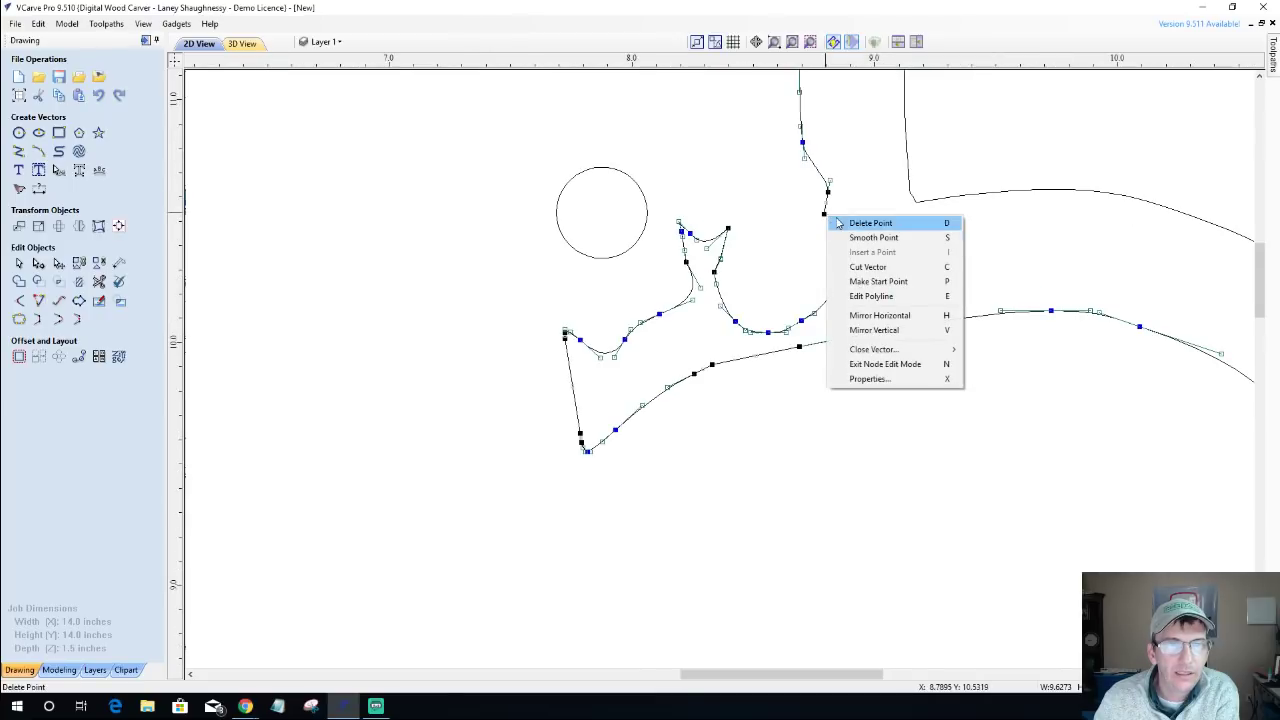
click(869, 223)
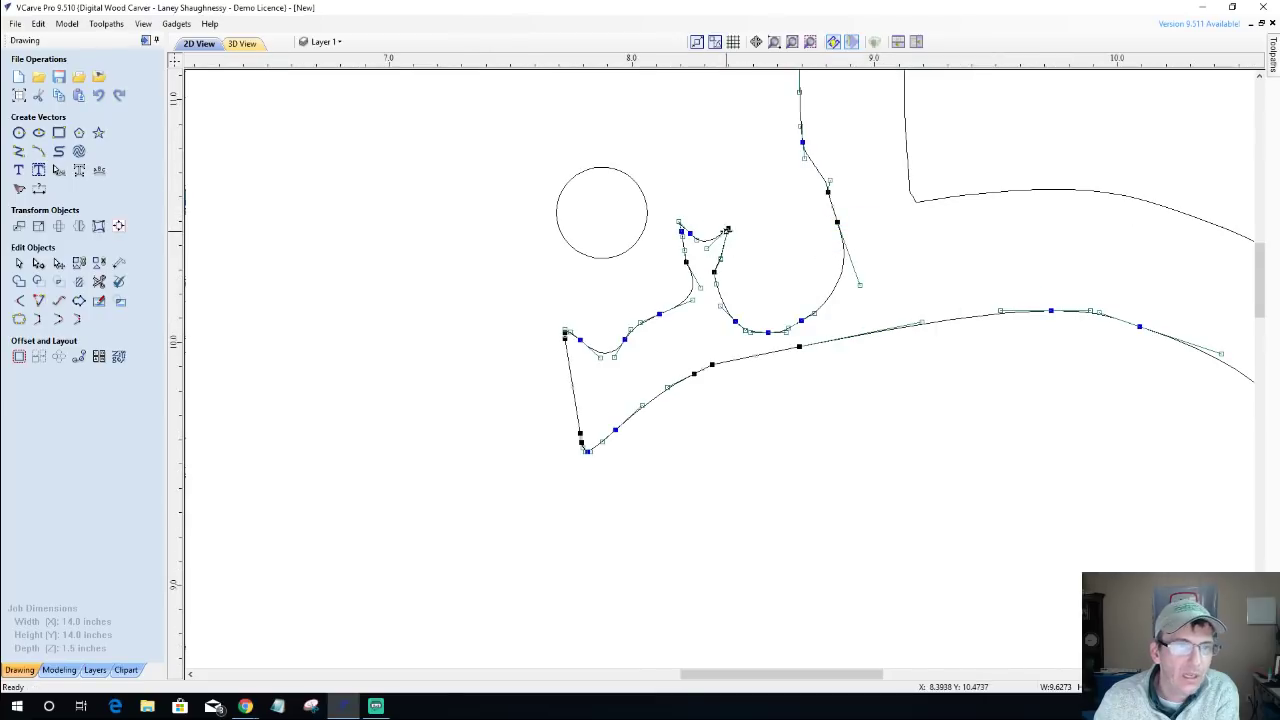
right_click(728, 228)
click(752, 238)
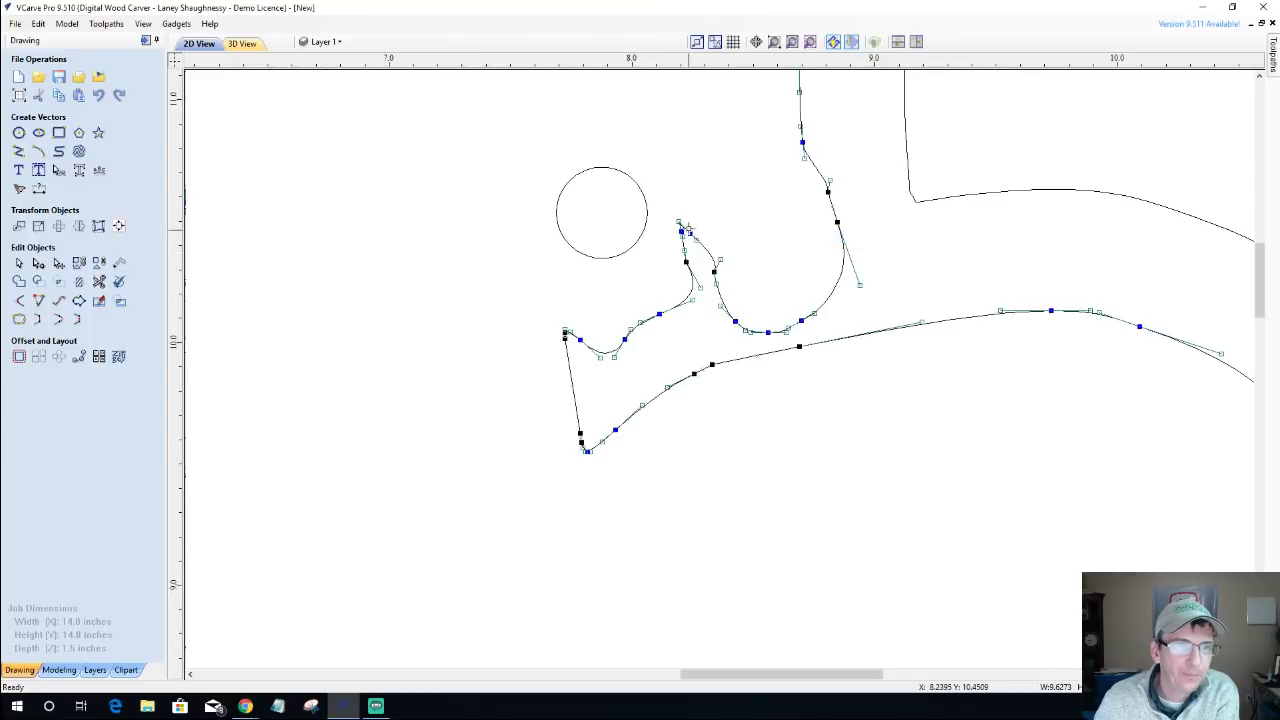
click(745, 227)
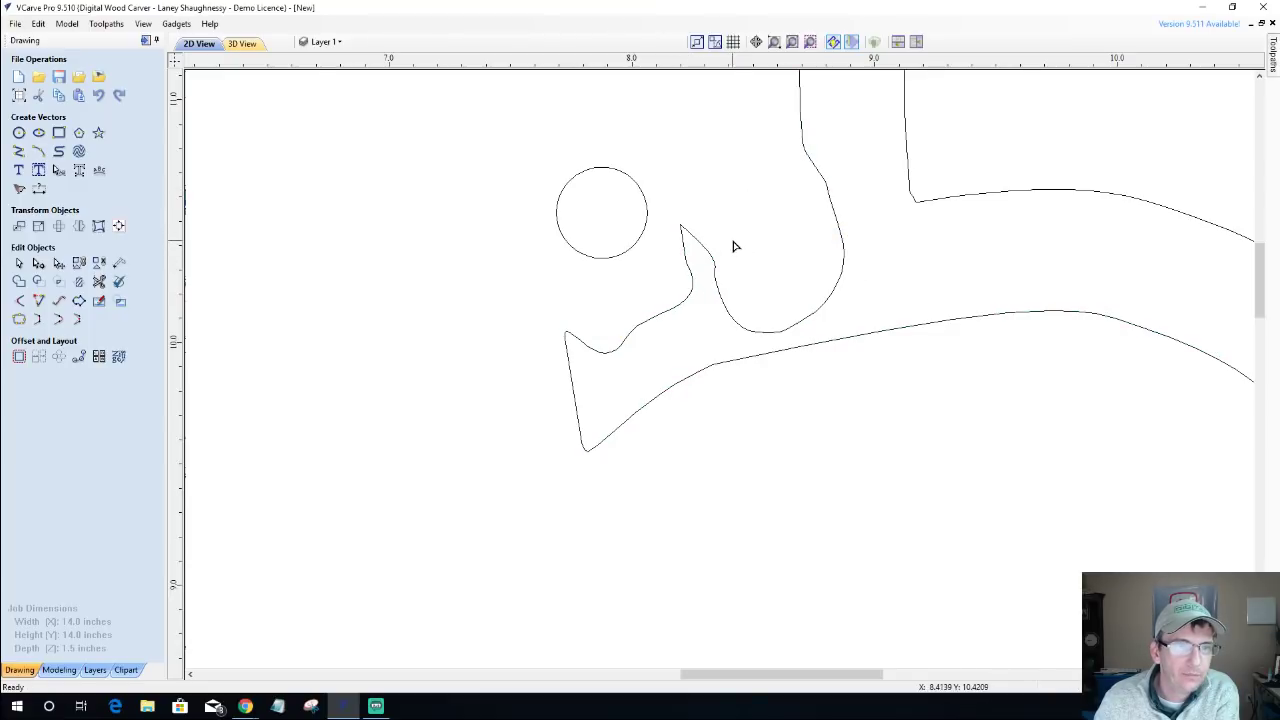
click(619, 257)
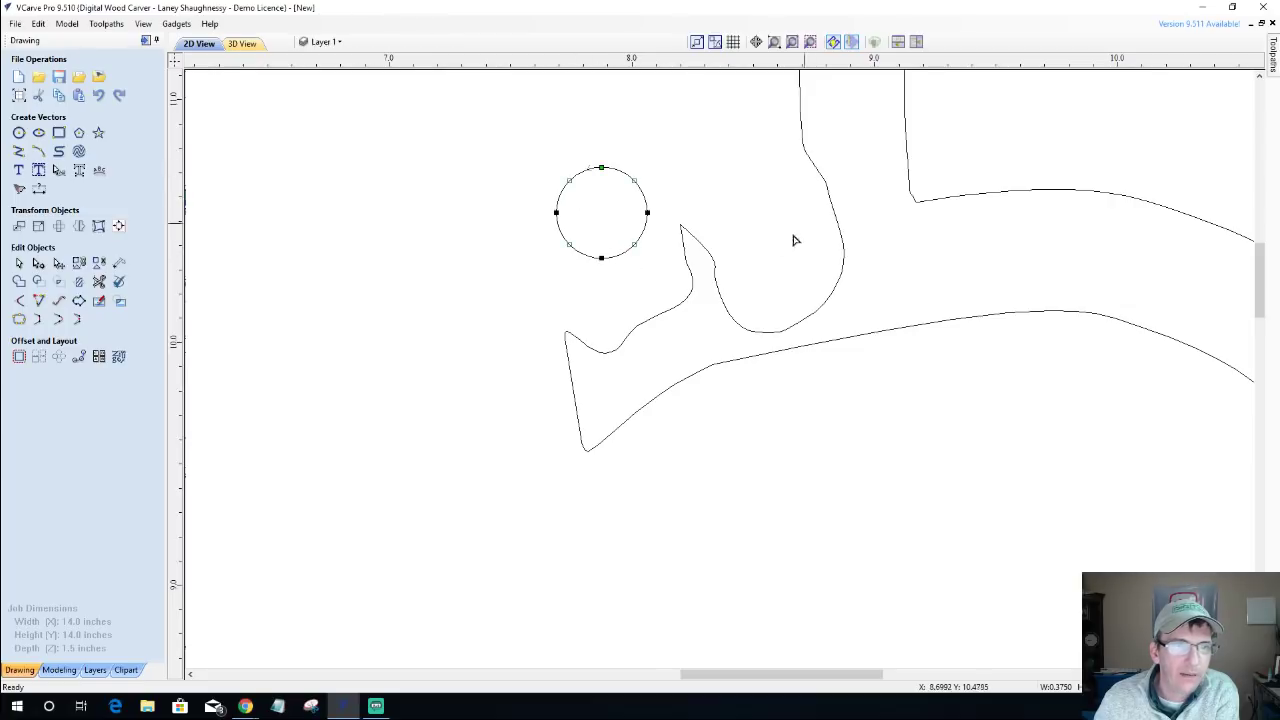
Try the small circle at several positions beside the left hand's notch.
scroll(768, 203, down, 5)
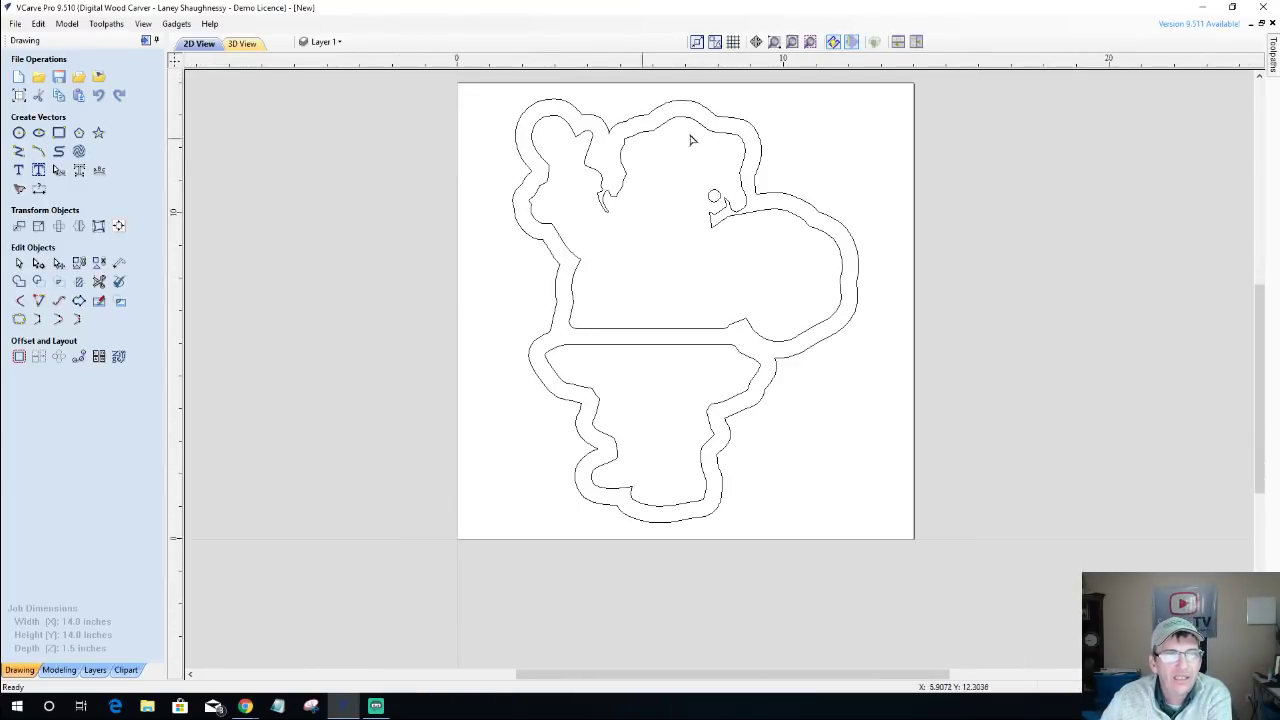
click(714, 195)
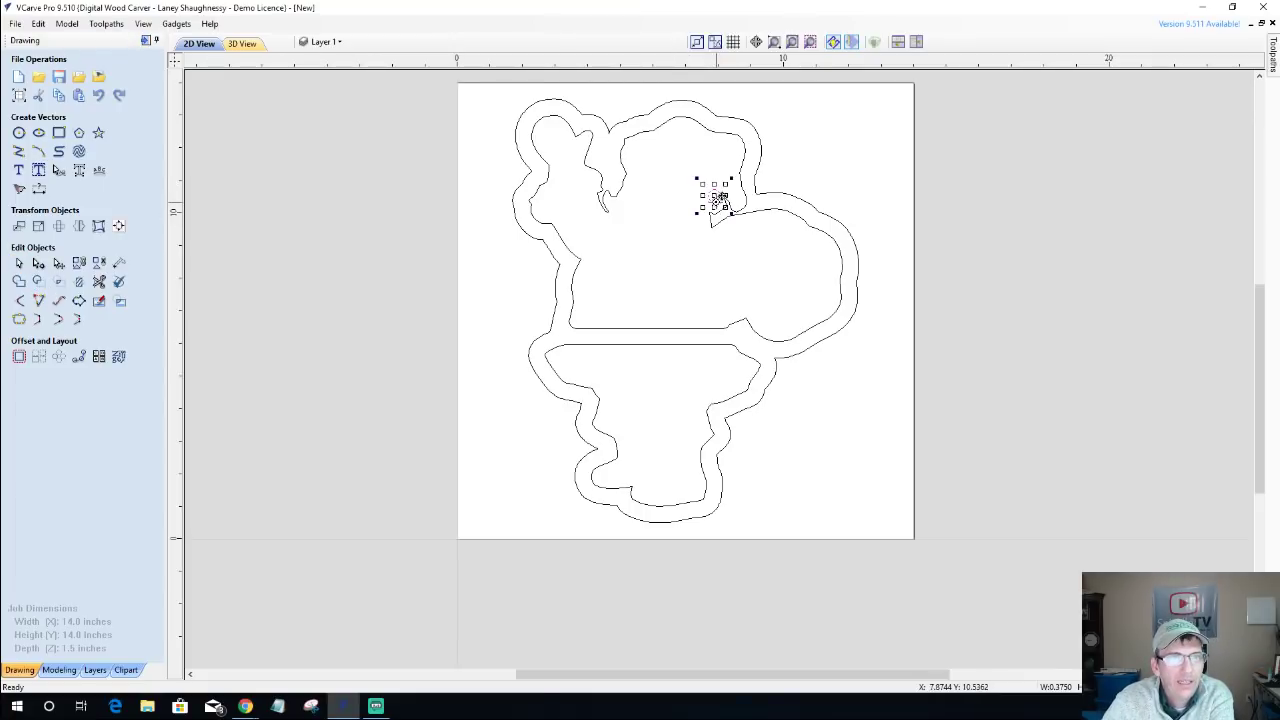
drag(709, 195, 610, 202)
scroll(607, 200, up, 5)
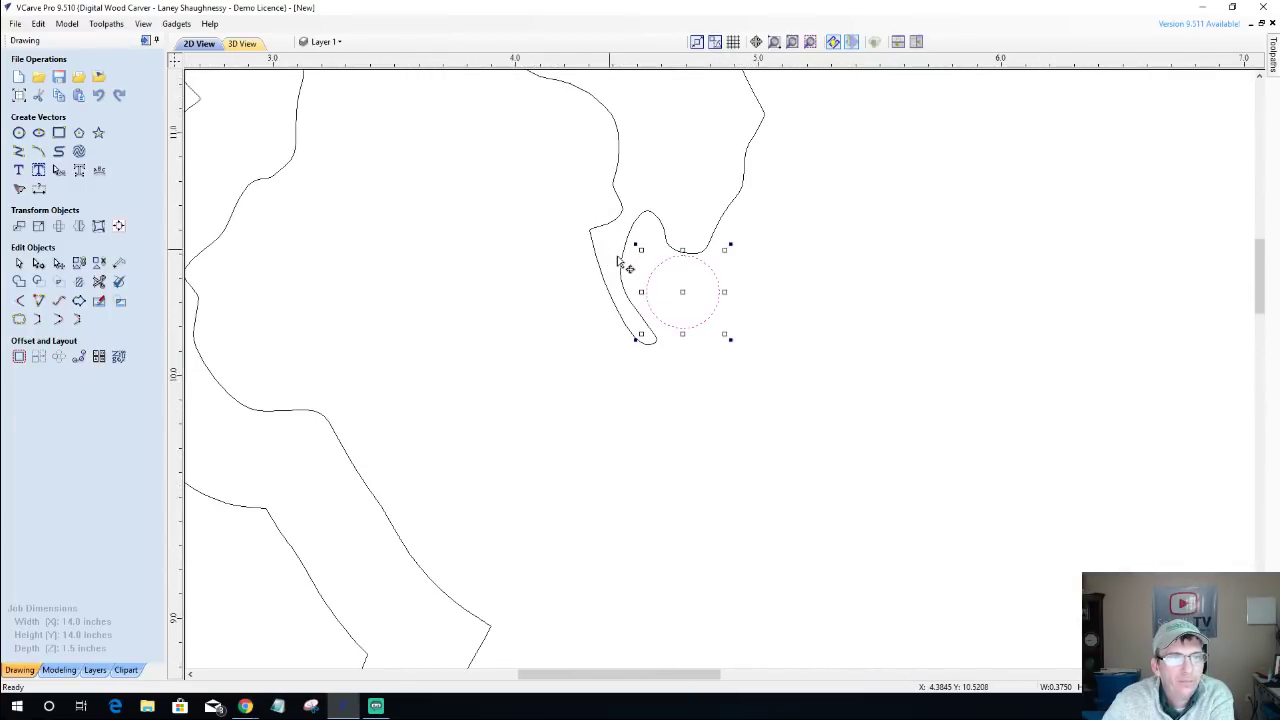
scroll(618, 258, up, 1)
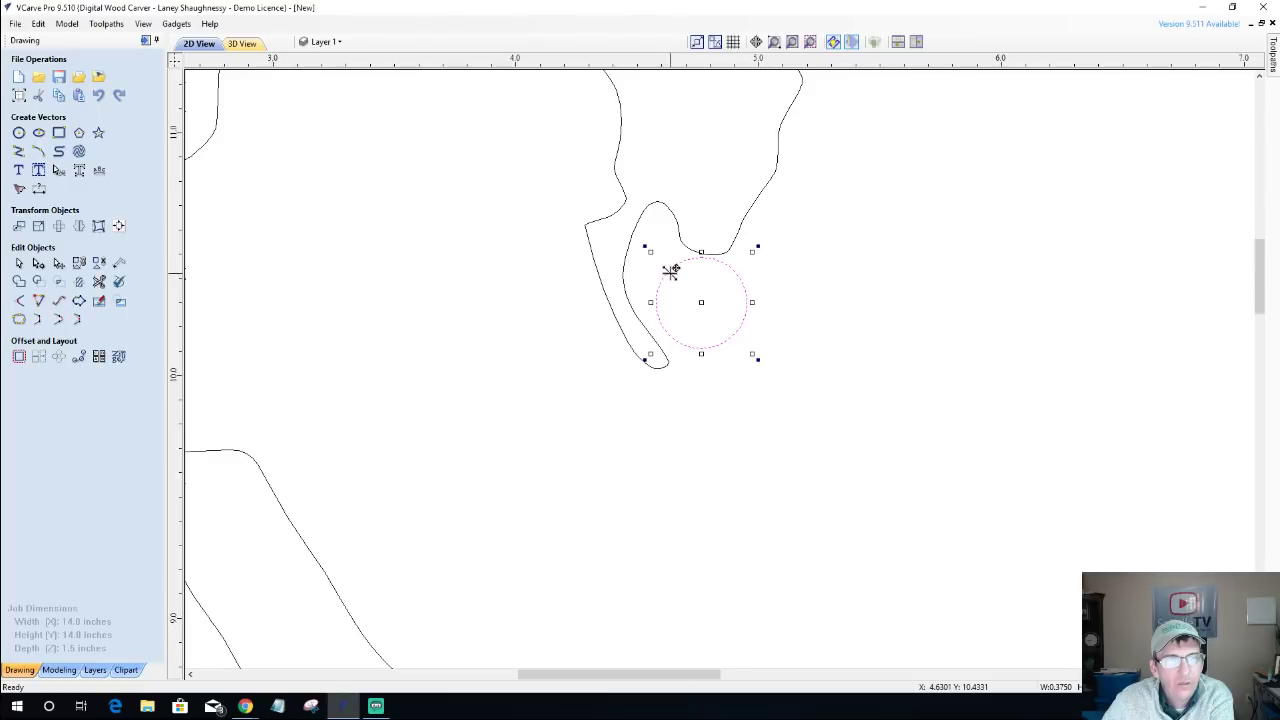
drag(669, 272, 698, 322)
scroll(703, 325, down, 2)
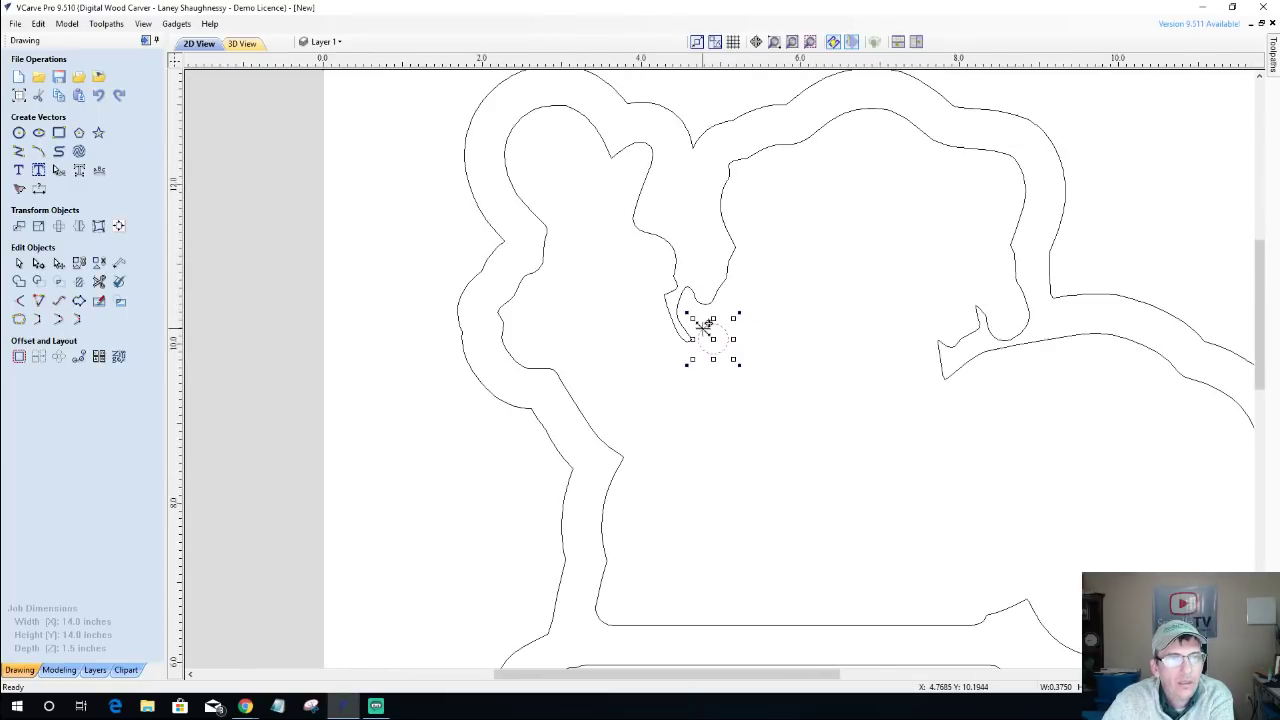
scroll(705, 325, up, 2)
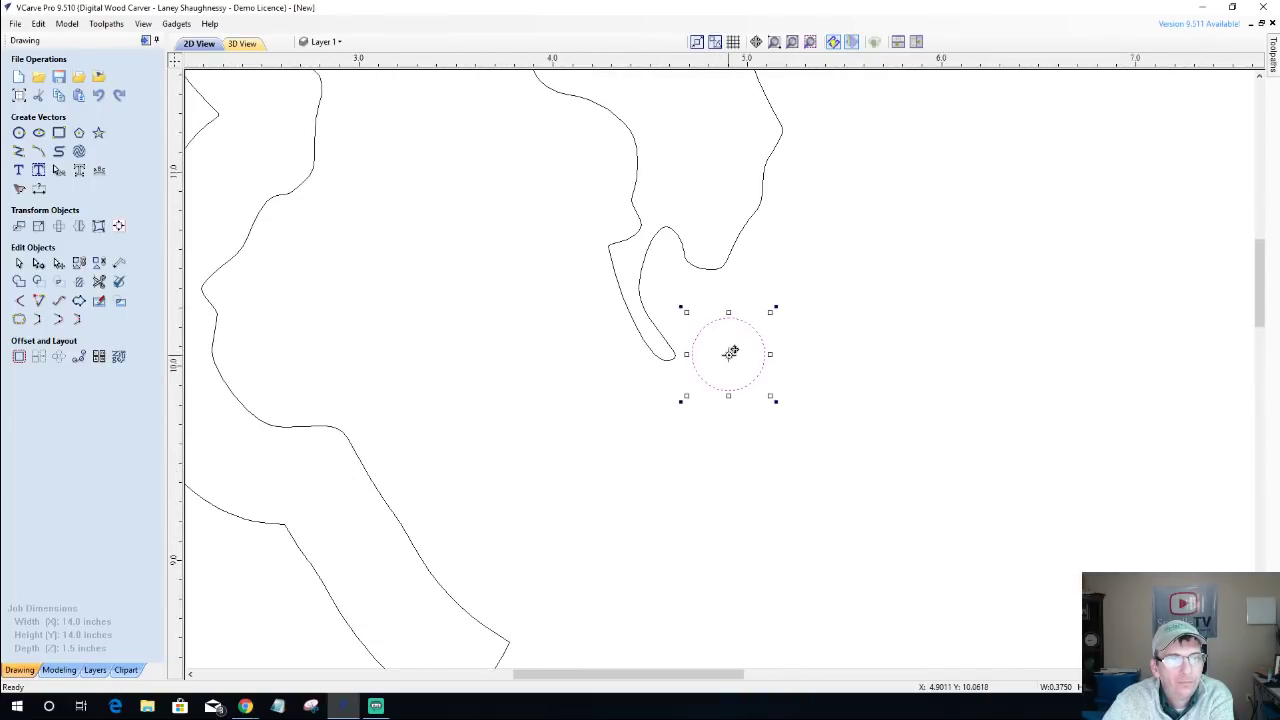
drag(722, 347, 778, 343)
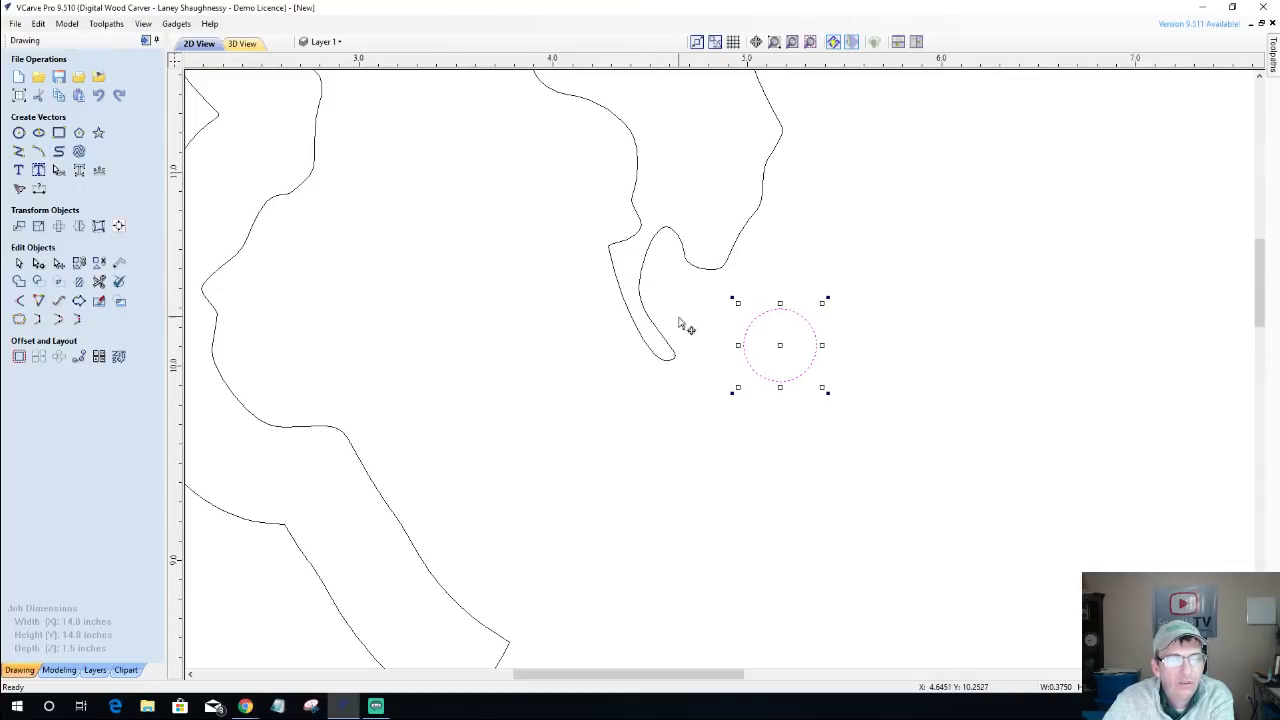
Delete the small circle.
scroll(686, 330, down, 3)
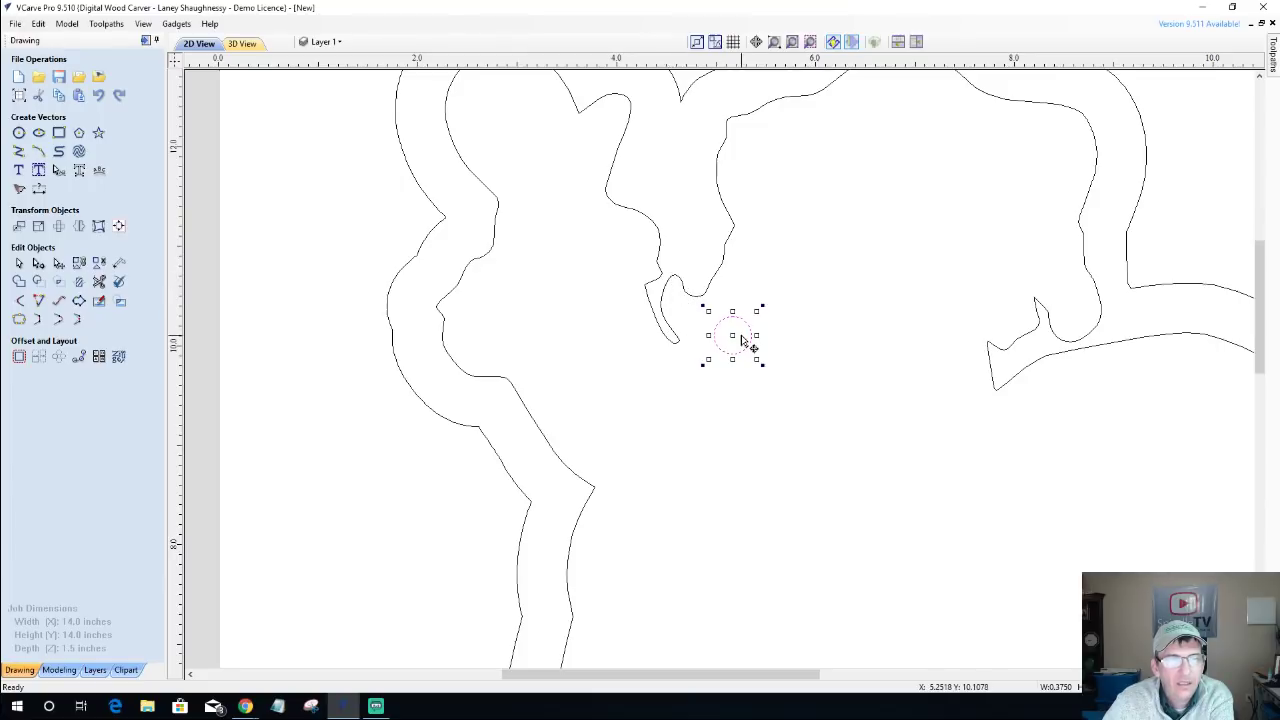
key(Delete)
scroll(652, 350, down, 5)
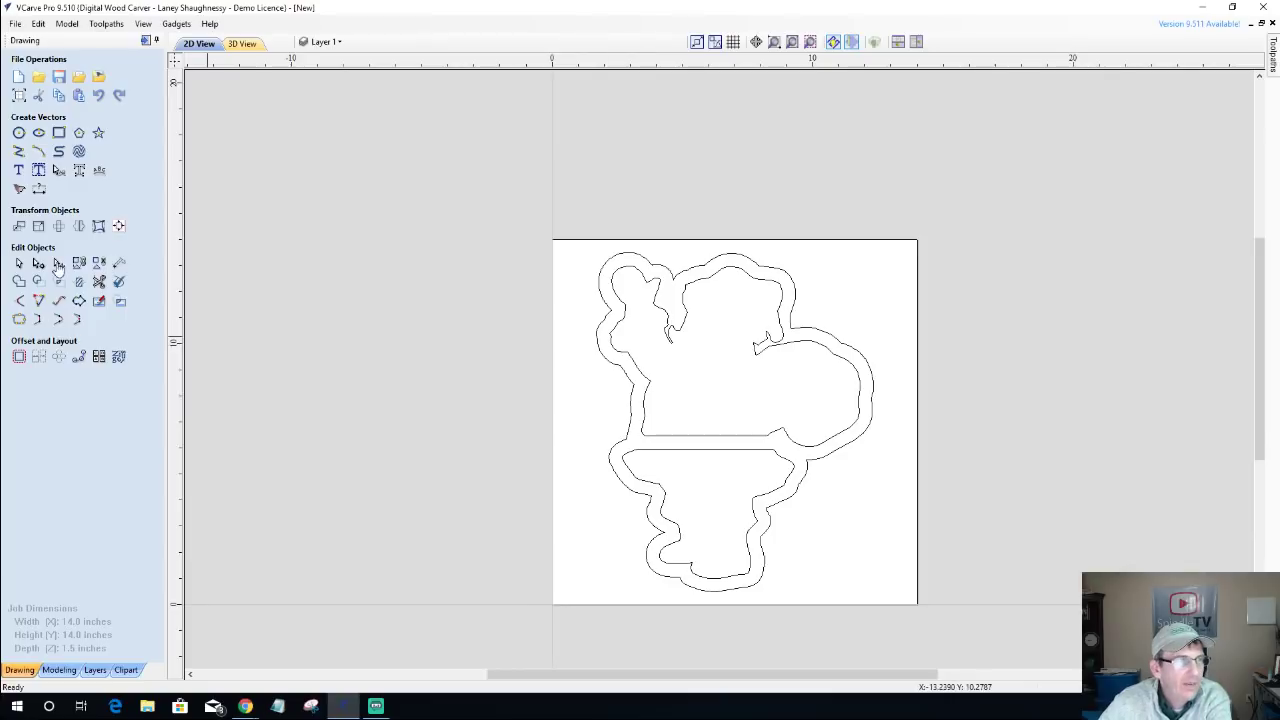
Preview all existing toolpaths, then close the toolpath preview.
click(155, 40)
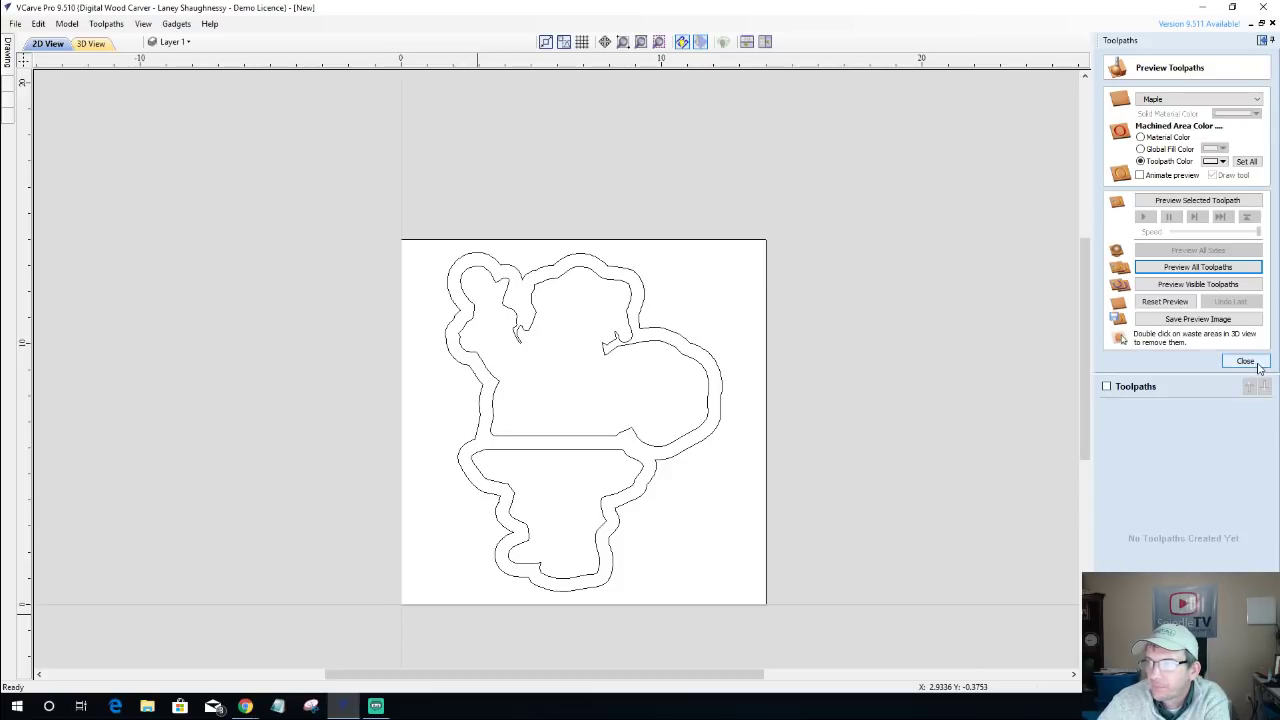
click(1183, 272)
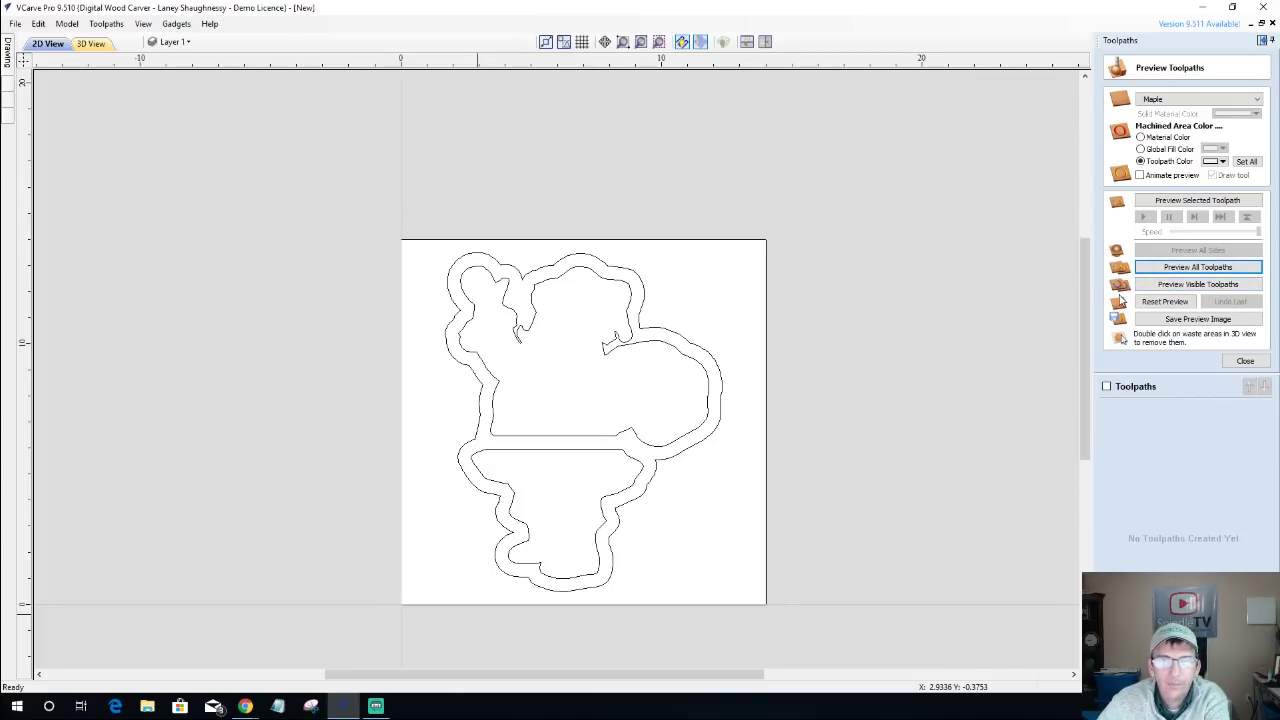
click(1238, 364)
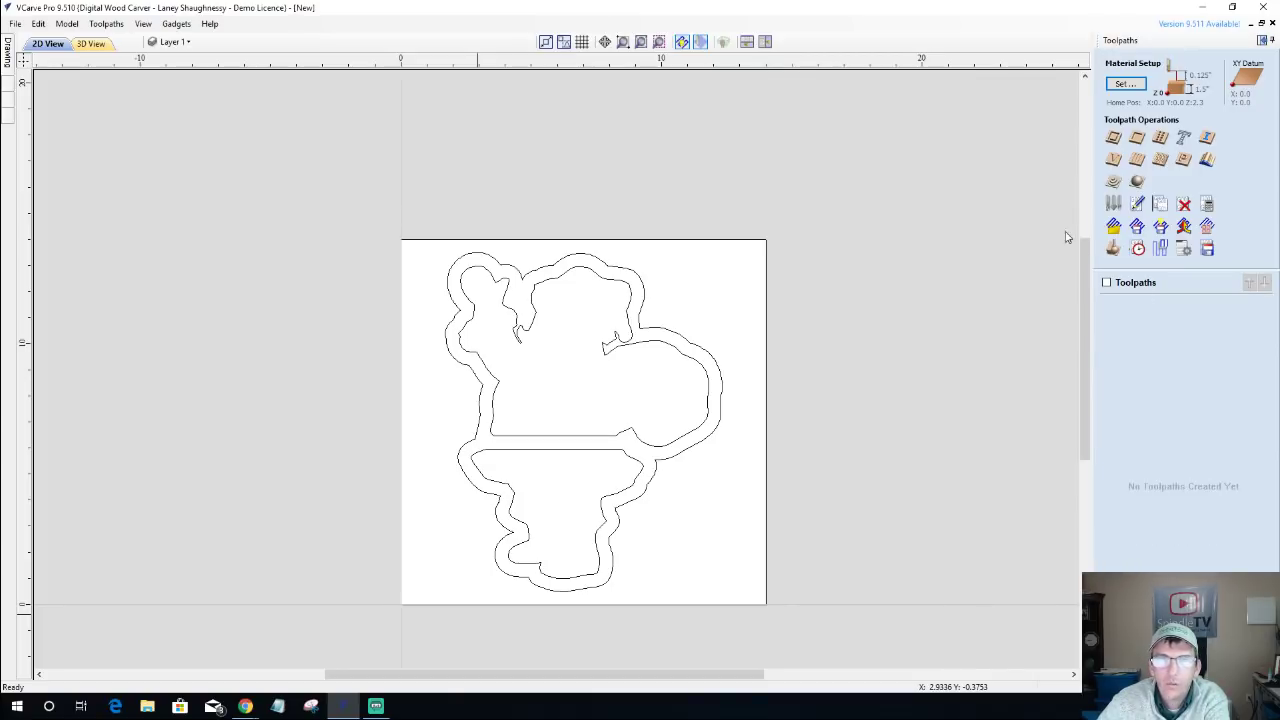
Start a Pocket toolpath on both inner Santa outlines with a 0.125-inch cut depth.
click(1138, 139)
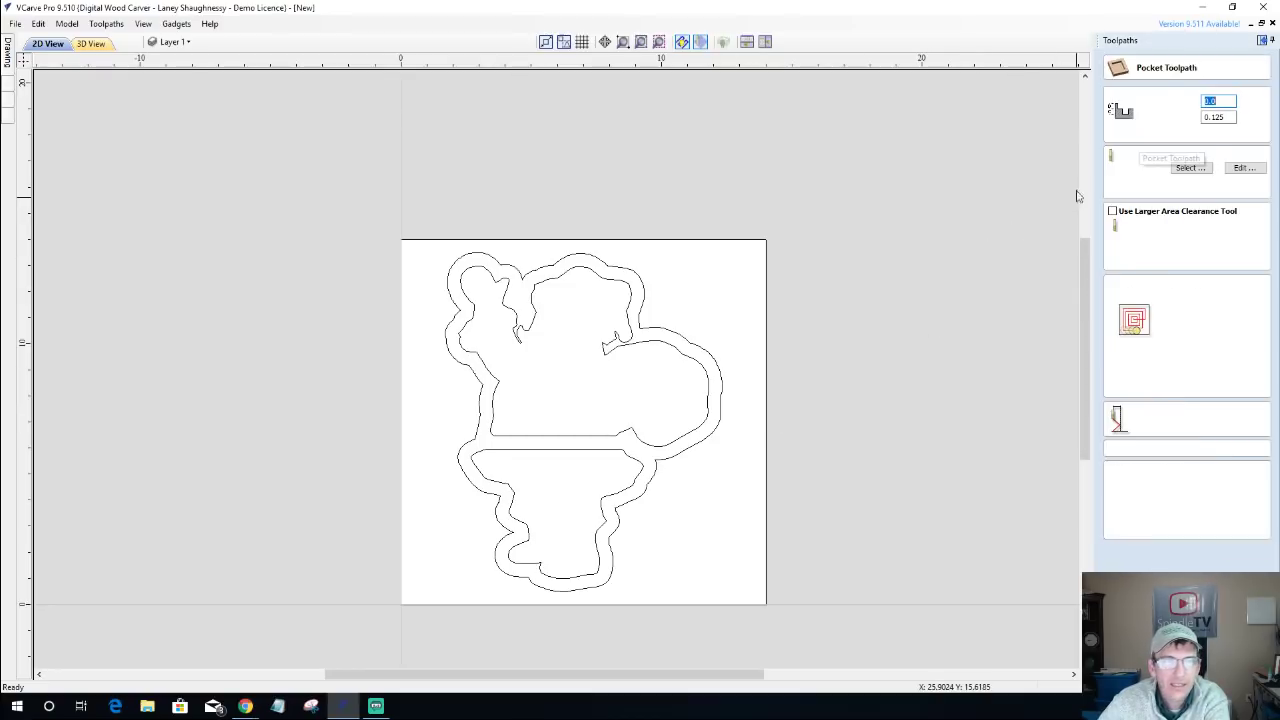
click(605, 351)
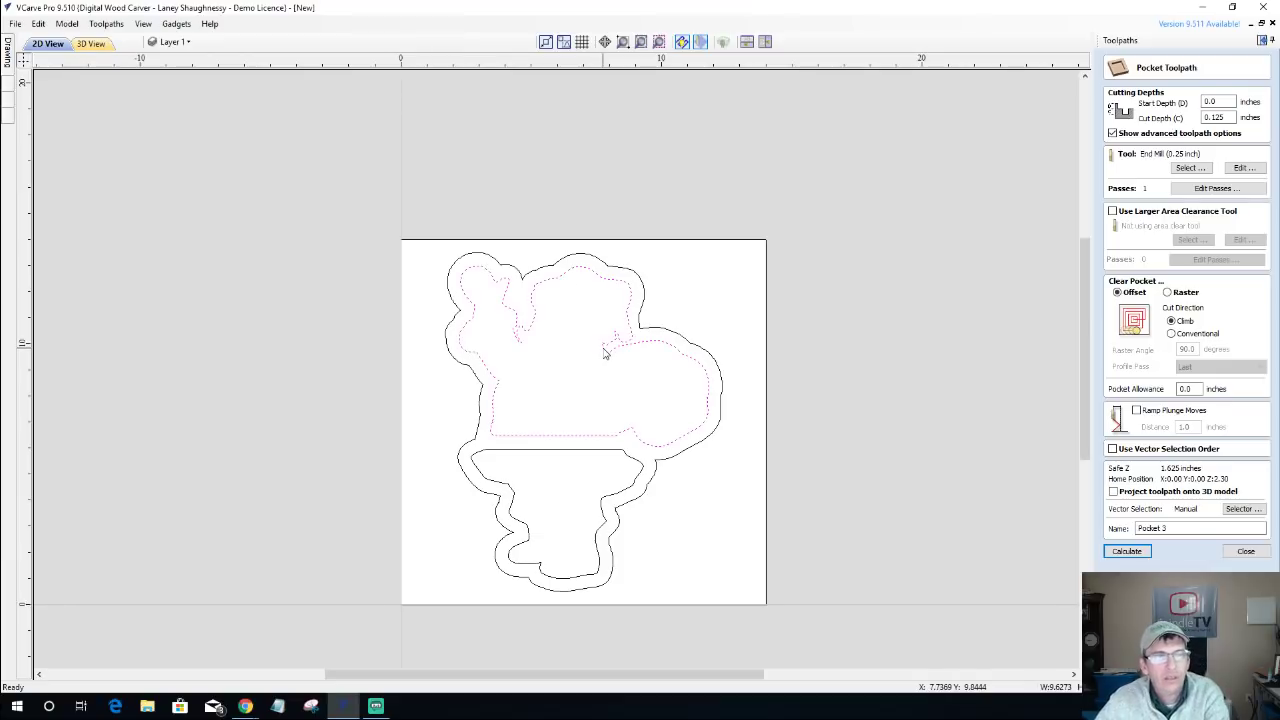
shift+click(581, 456)
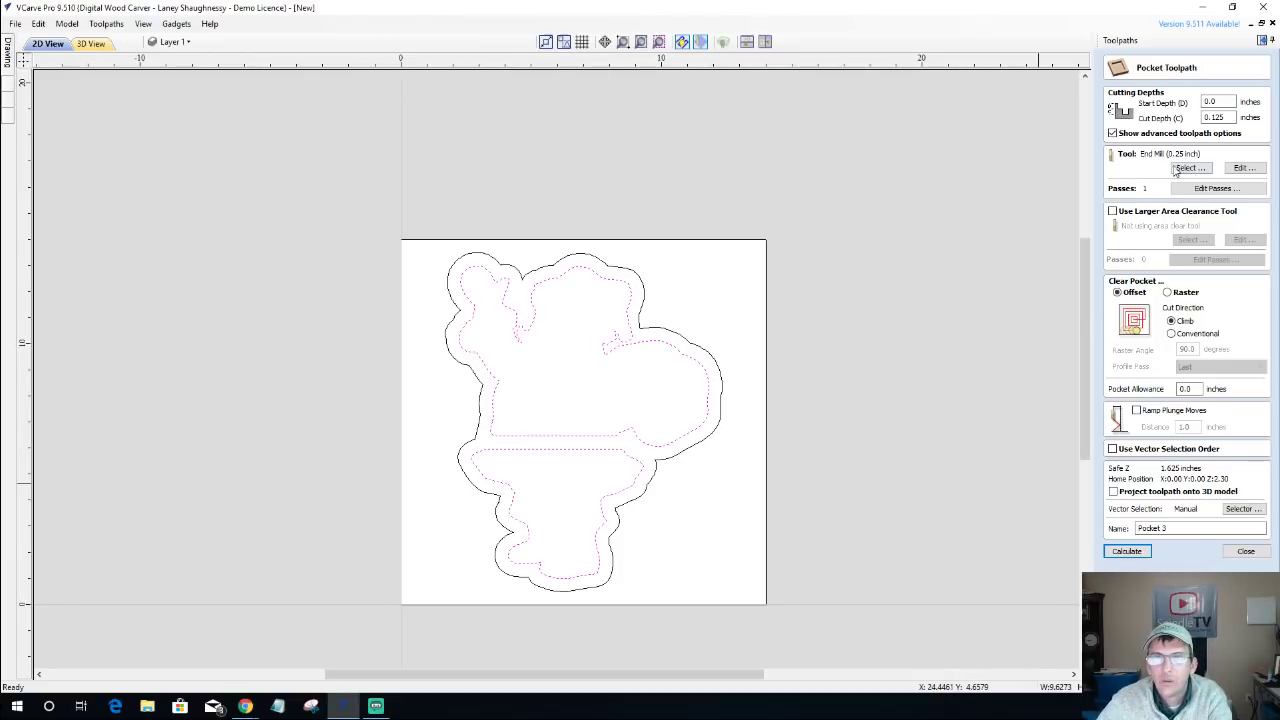
click(1221, 117)
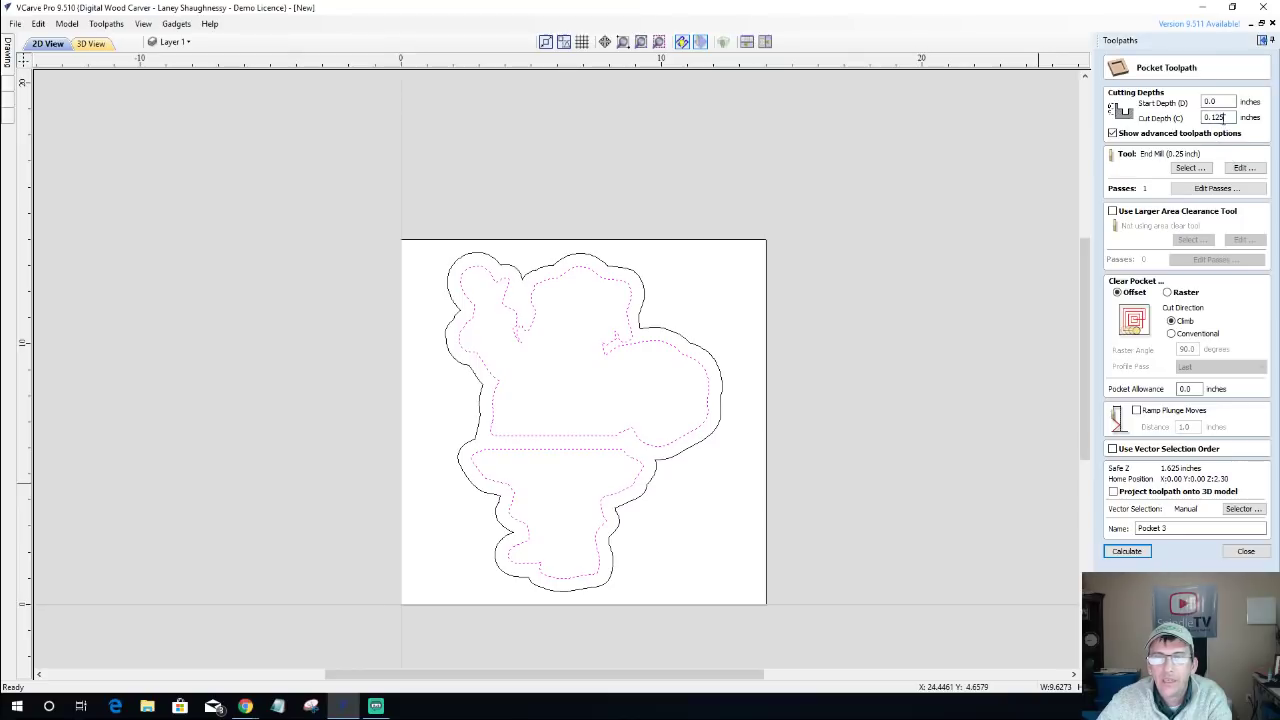
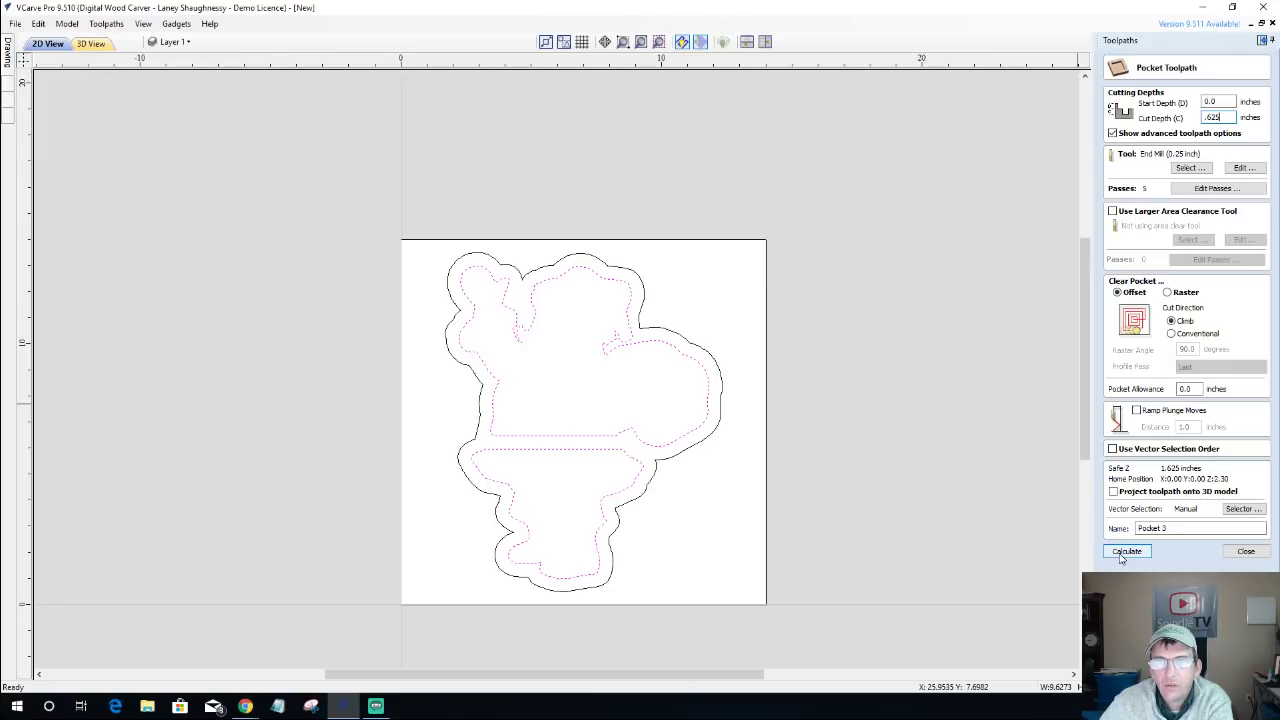
Calculate Pocket 3 and preview it pocketing the Santa outline into the maple board.
click(1124, 553)
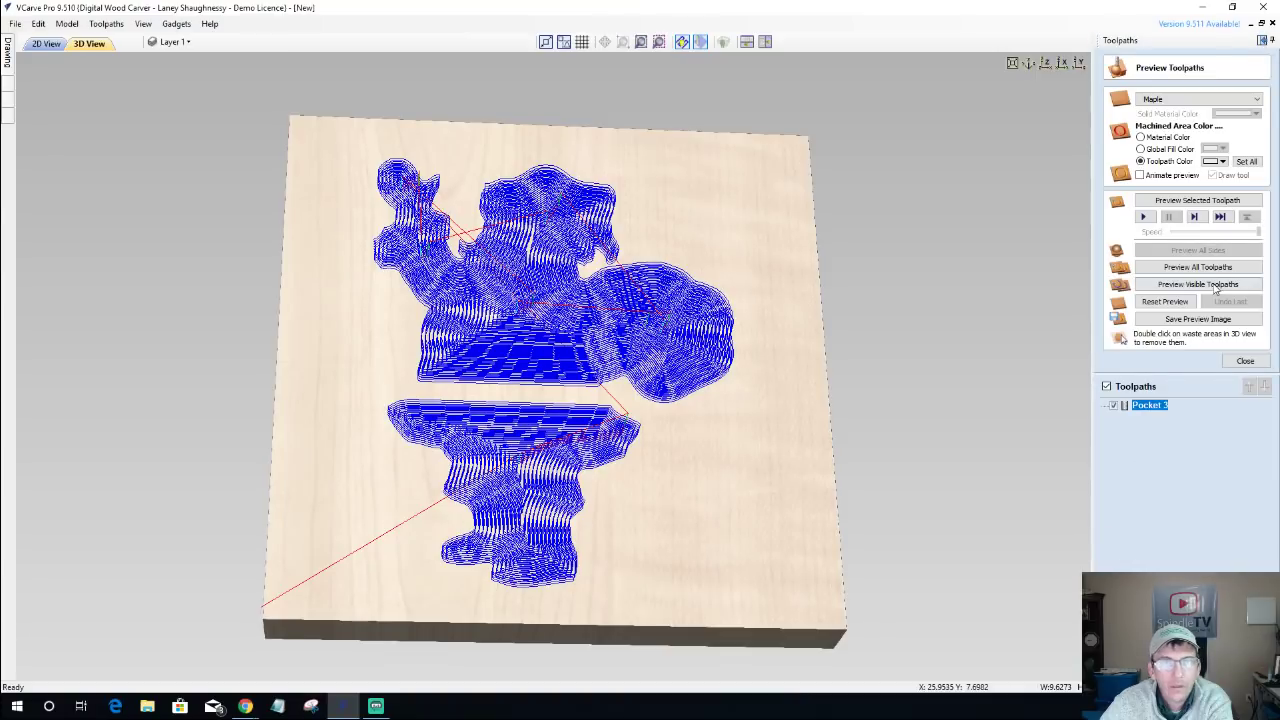
click(1188, 202)
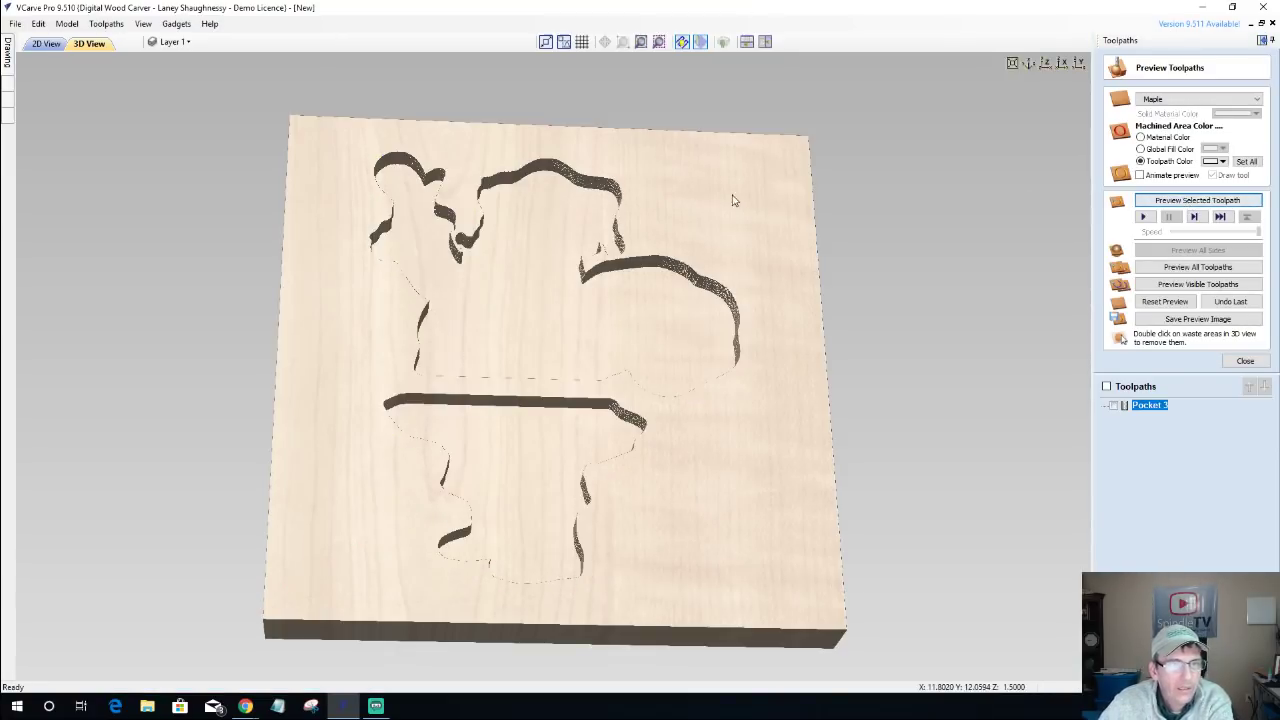
drag(737, 531, 318, 215)
drag(409, 194, 418, 201)
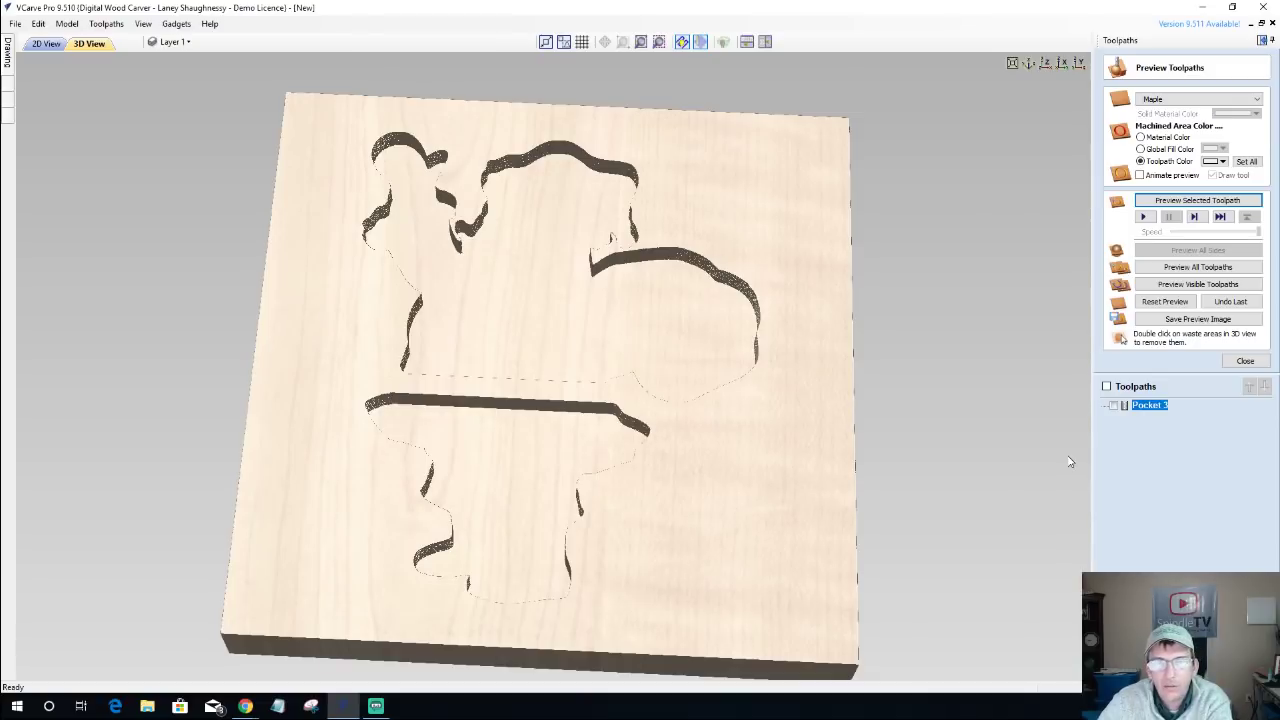
click(1245, 361)
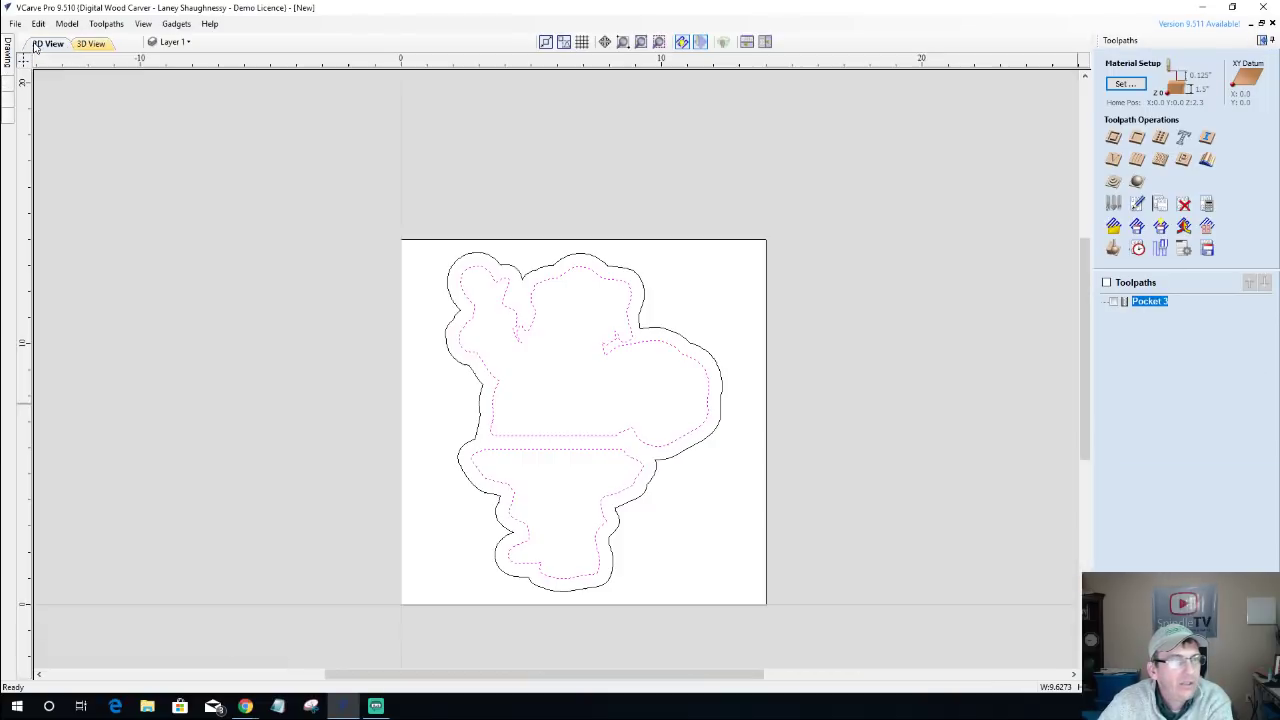
Back in 2D, start a profile toolpath at 0.625-inch depth, keeping the 90° 0.5-inch V-bit.
click(46, 43)
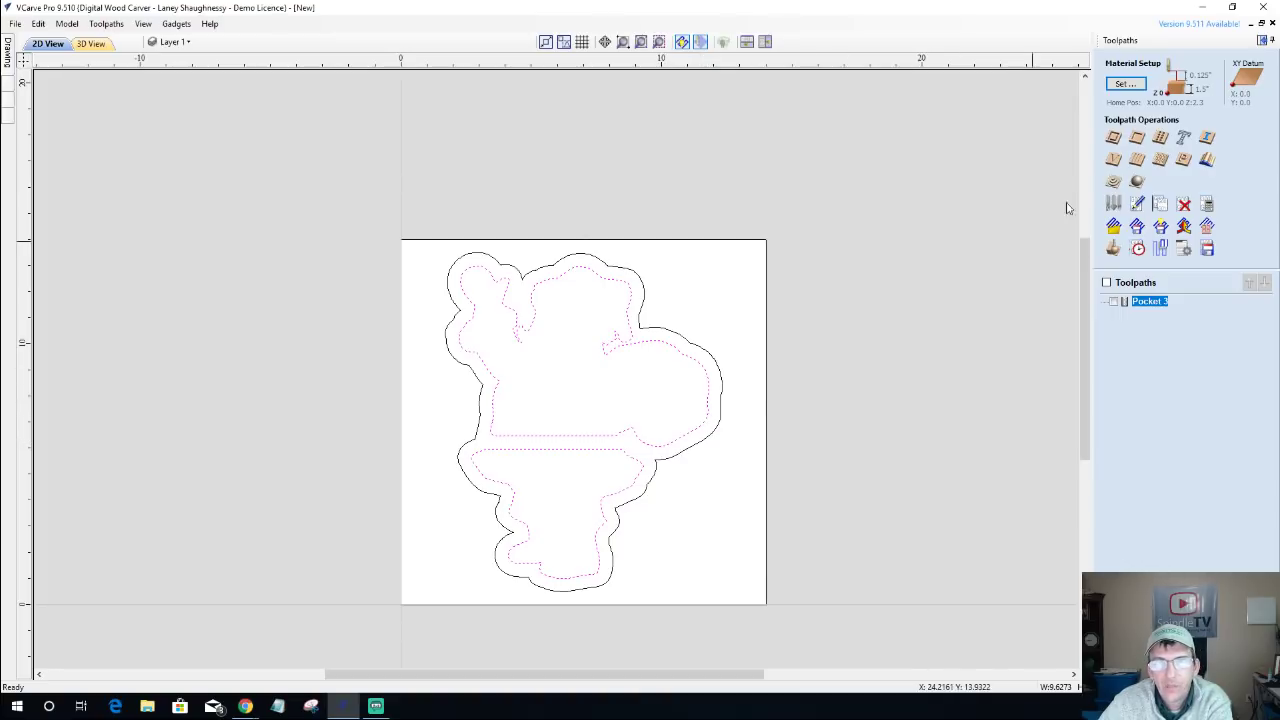
click(1113, 139)
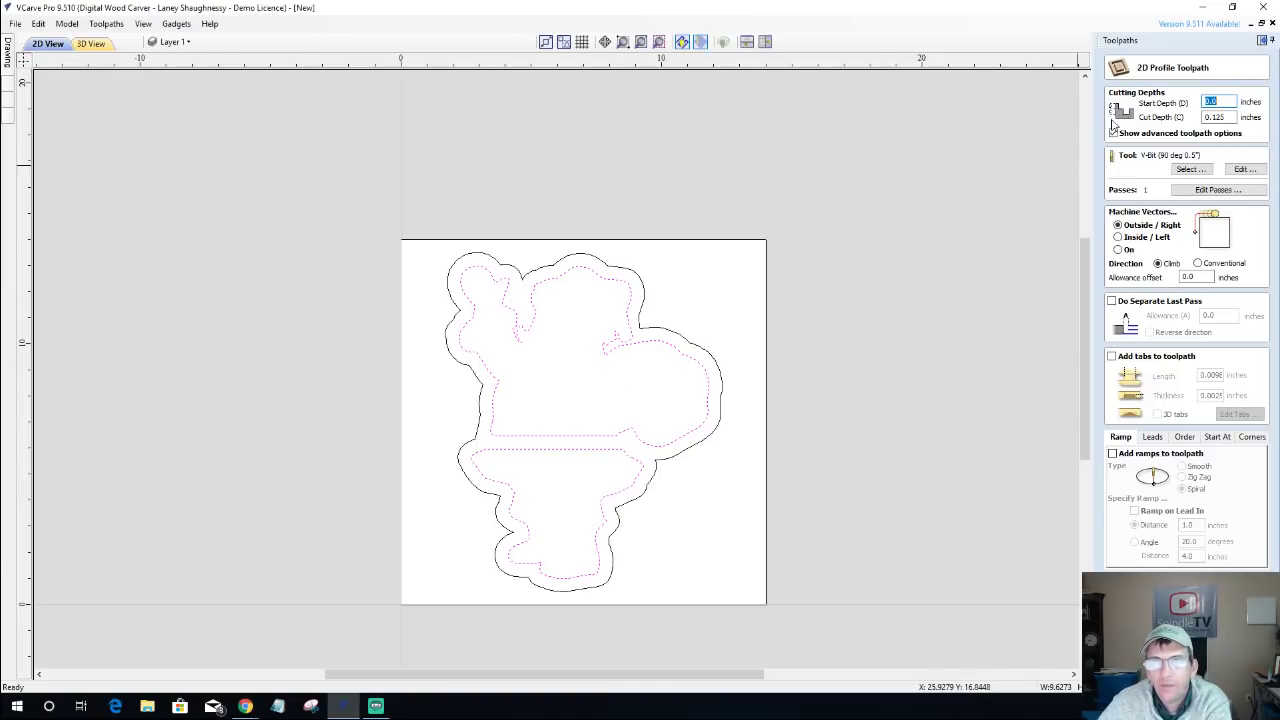
key(Tab)
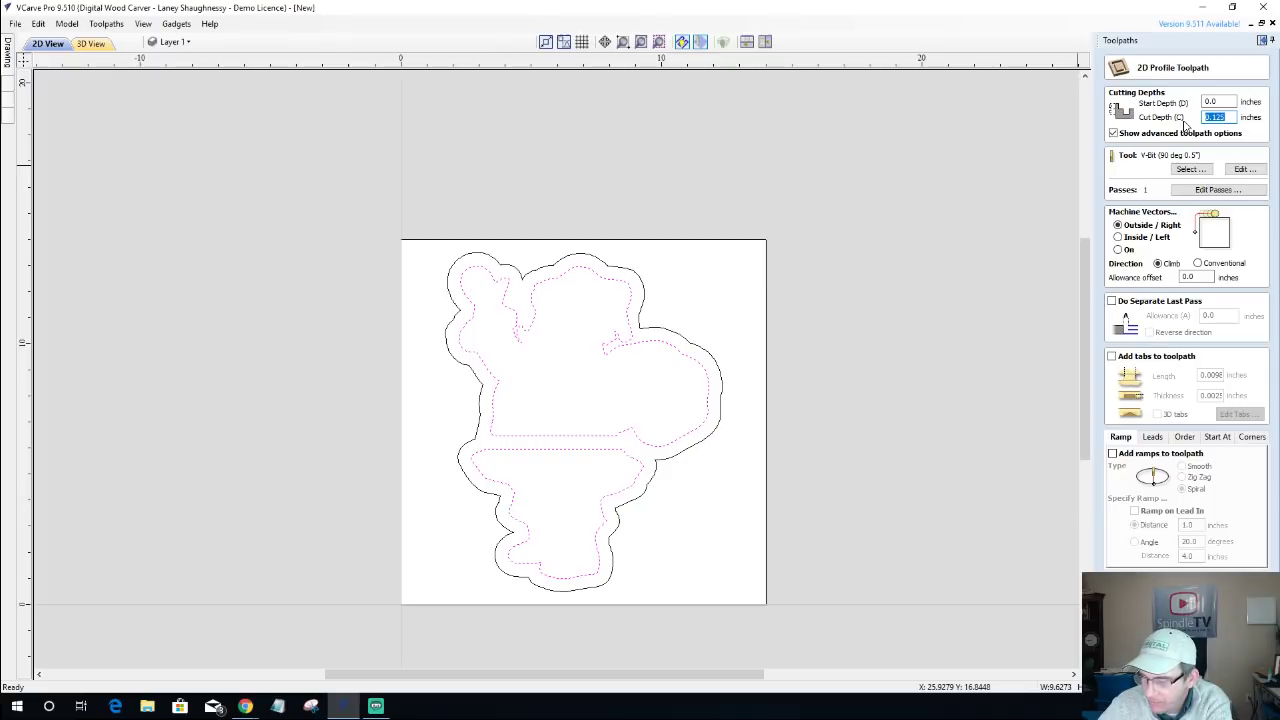
text(.)
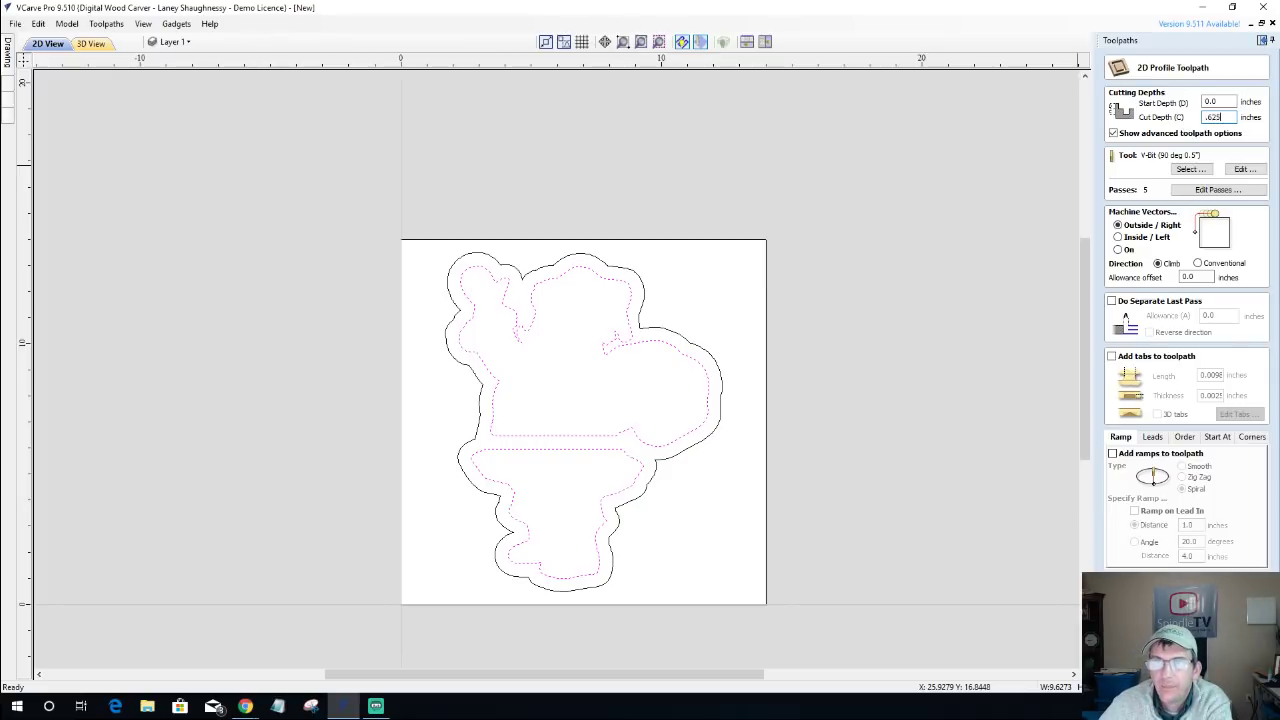
click(1189, 170)
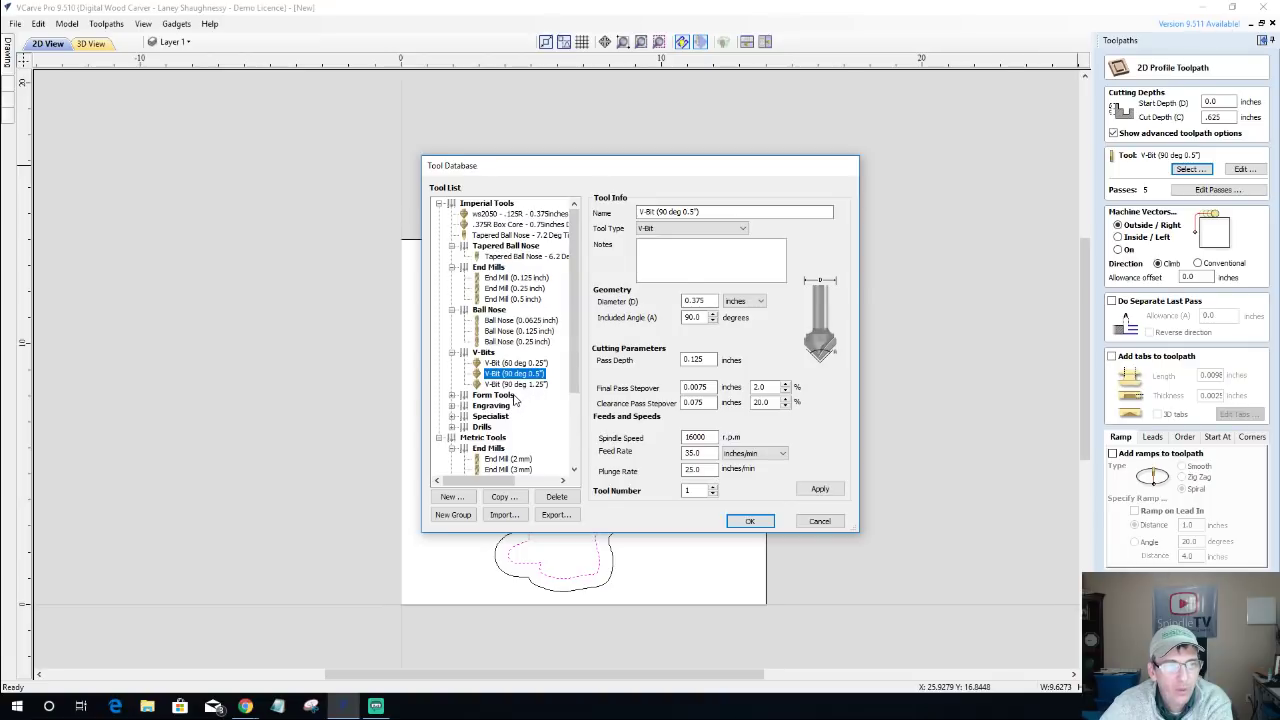
scroll(515, 400, down, 3)
scroll(515, 400, up, 3)
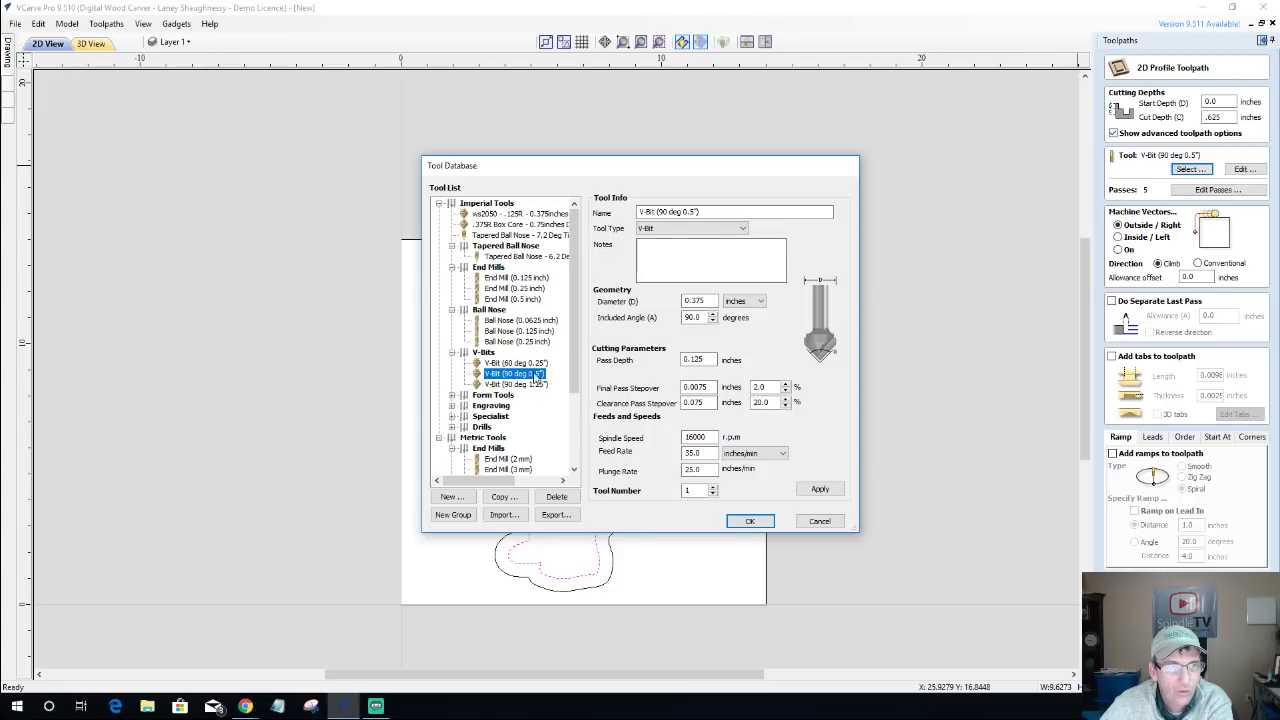
click(819, 521)
scroll(733, 258, up, 5)
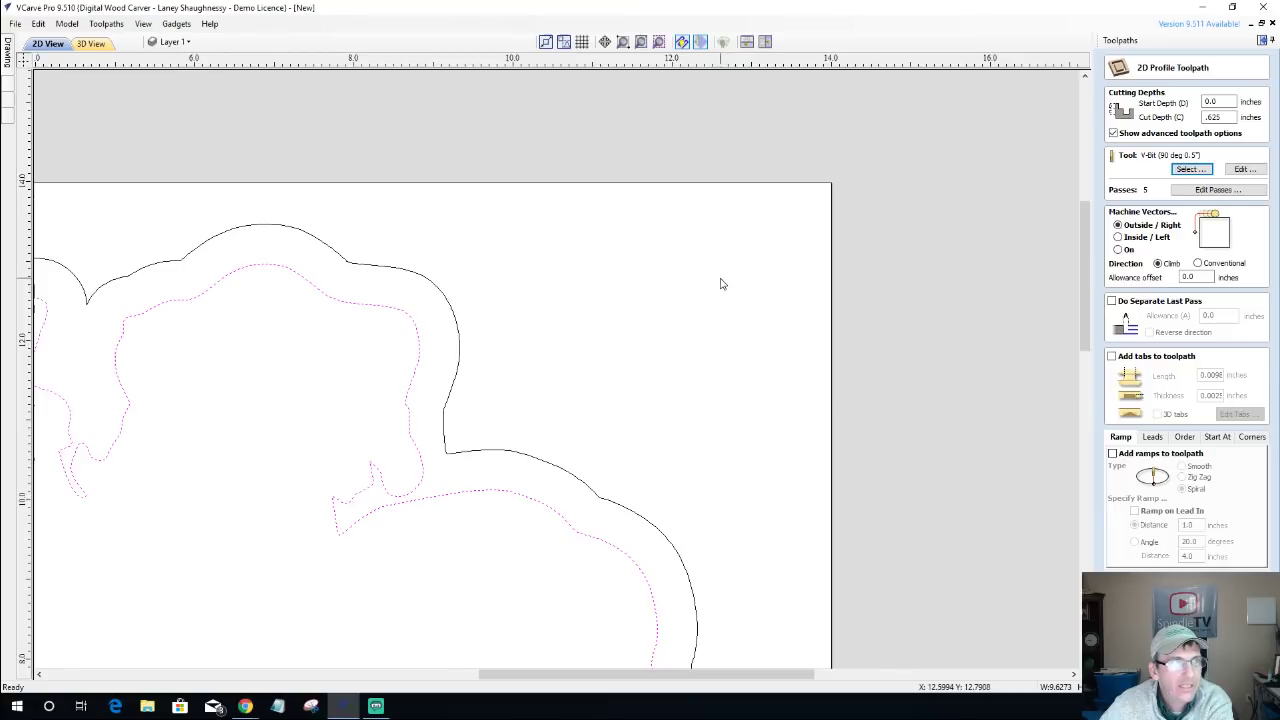
Draw a rectangle near the sheet's top right sized 7/16 (0.4375) wide by 0.375 high.
mouse_move(8, 55)
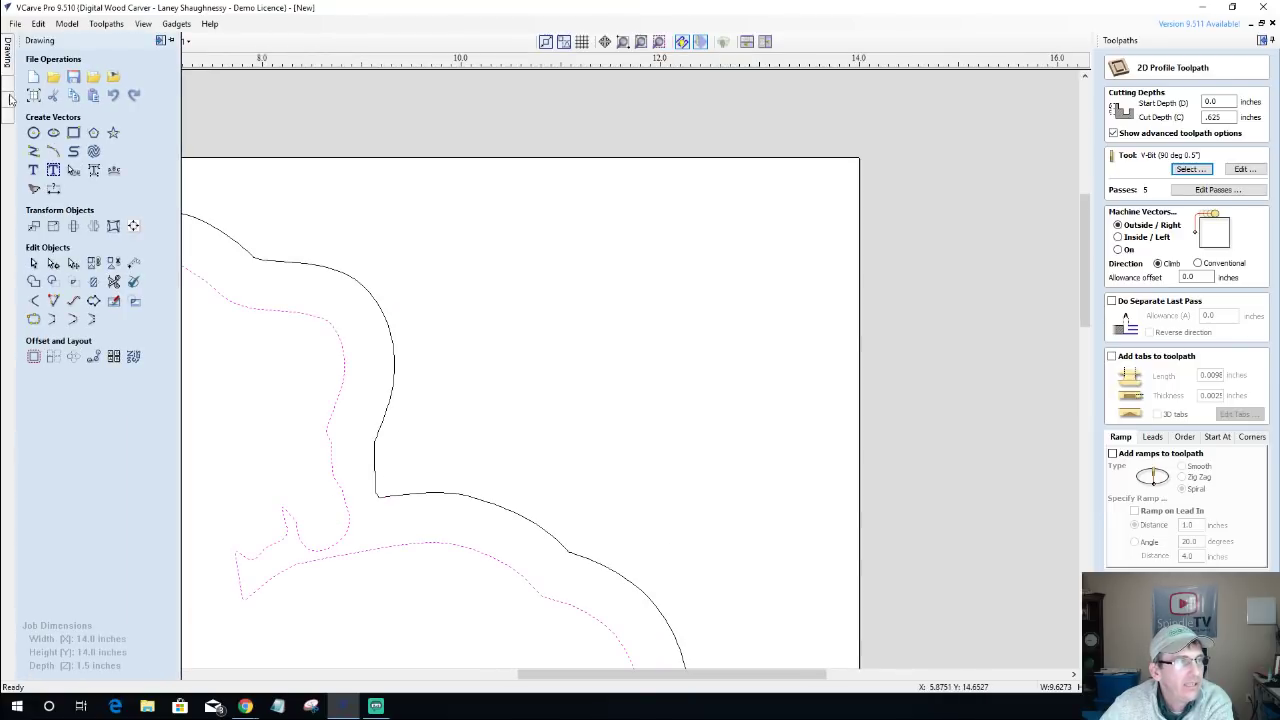
click(74, 134)
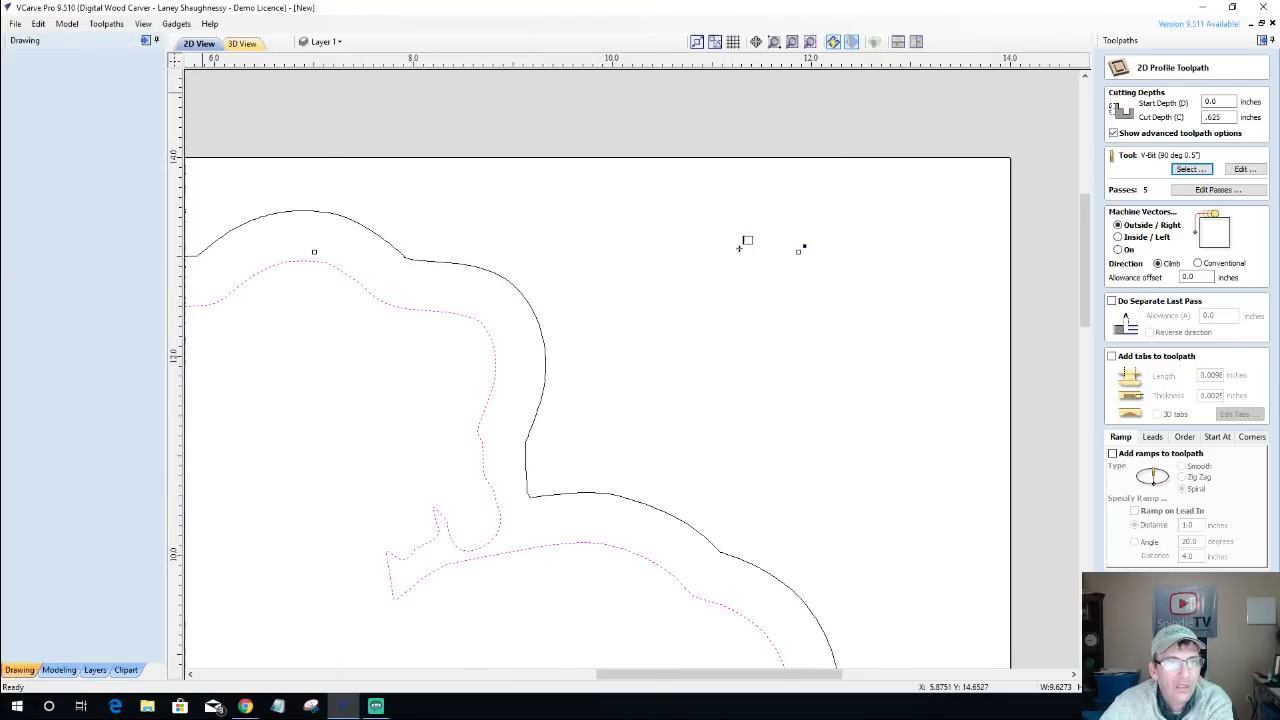
mouse_move(741, 250)
mouse_down()
mouse_move(876, 248)
mouse_move(836, 300)
mouse_up()
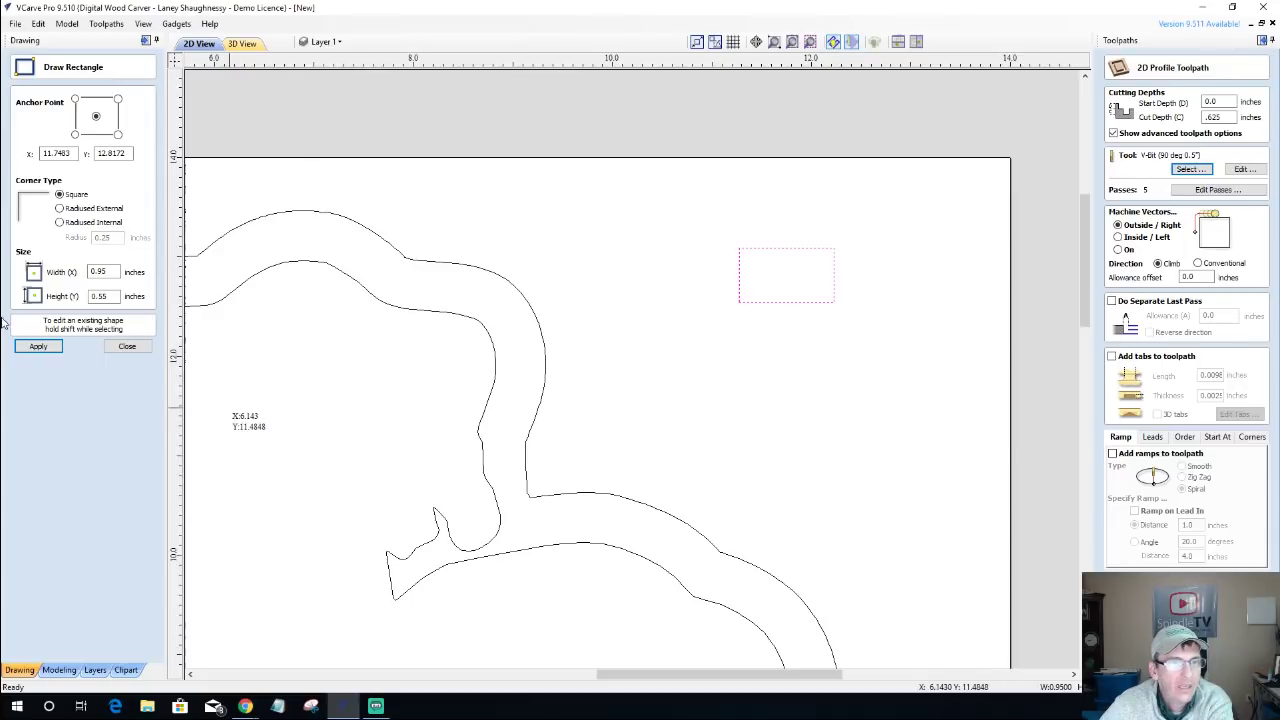
double_click(100, 271)
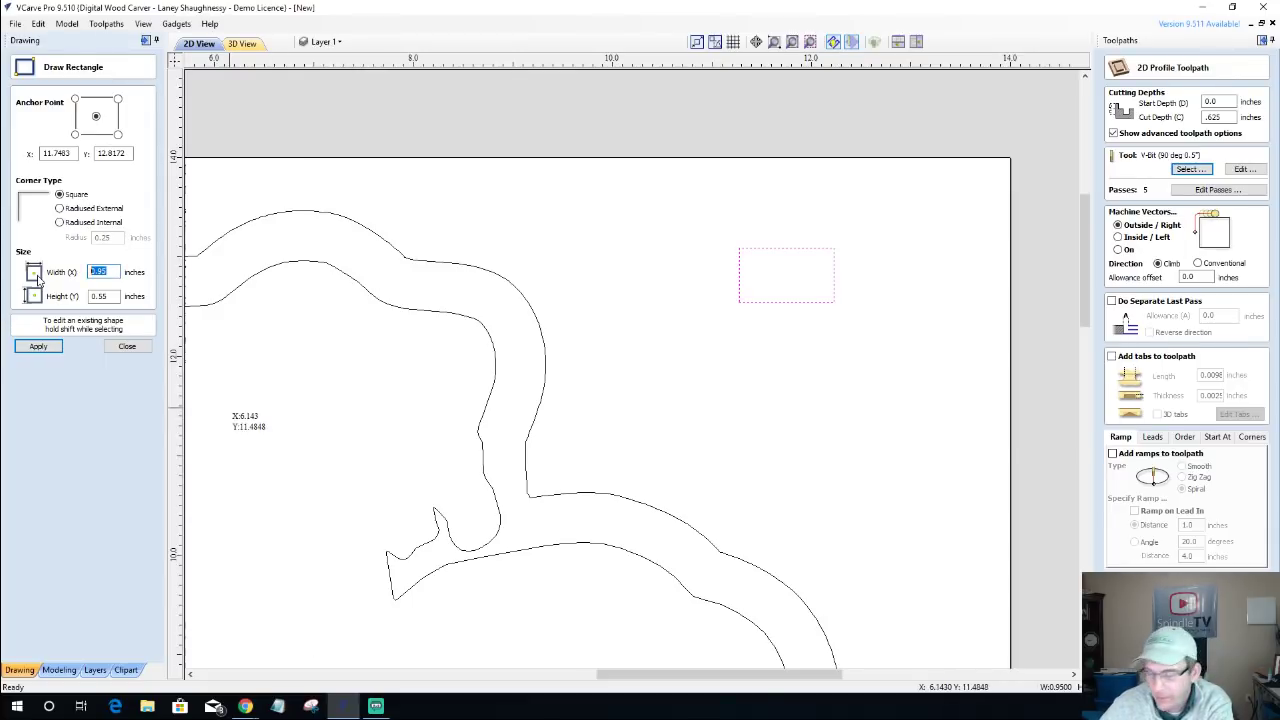
text(.37)
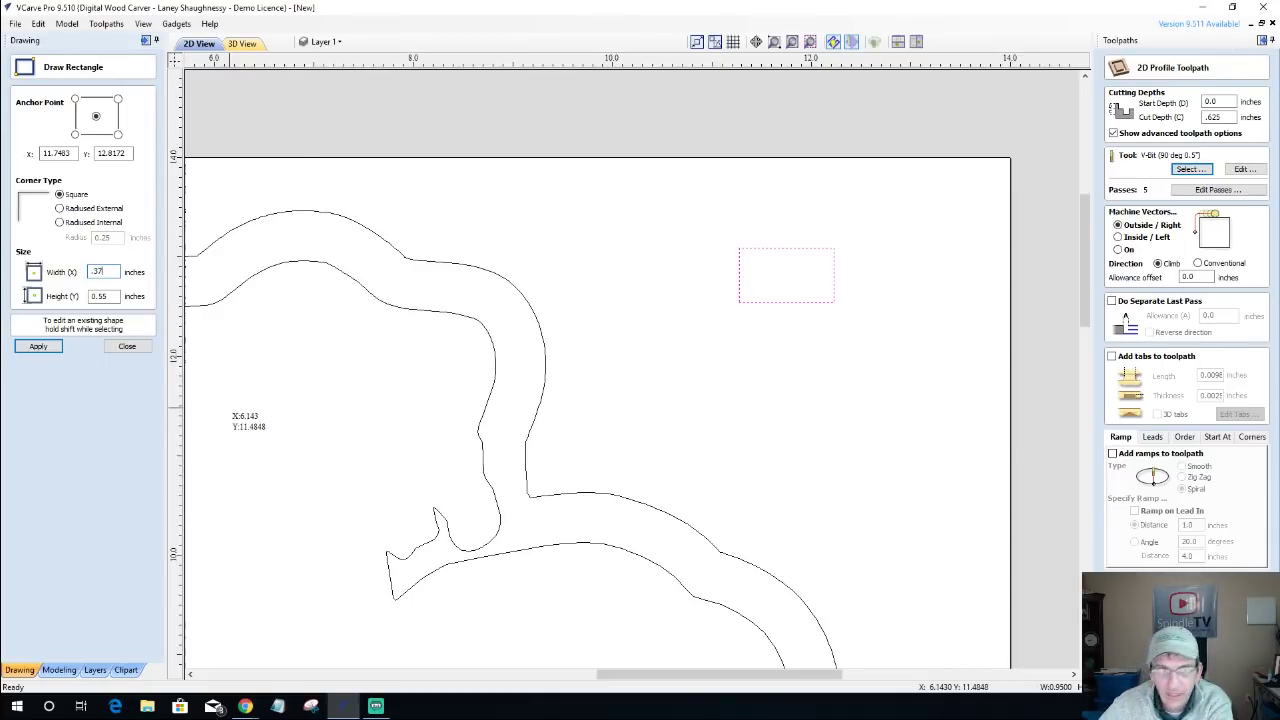
text(5)
key(Tab)
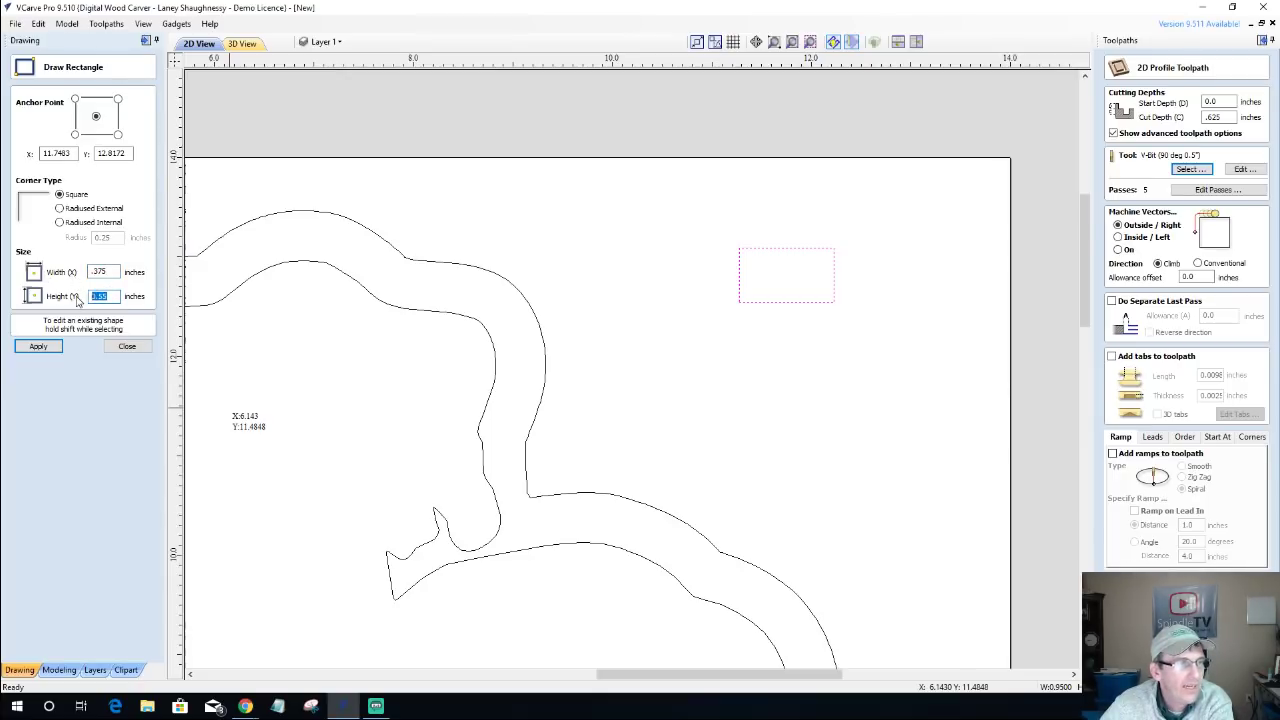
text(7)
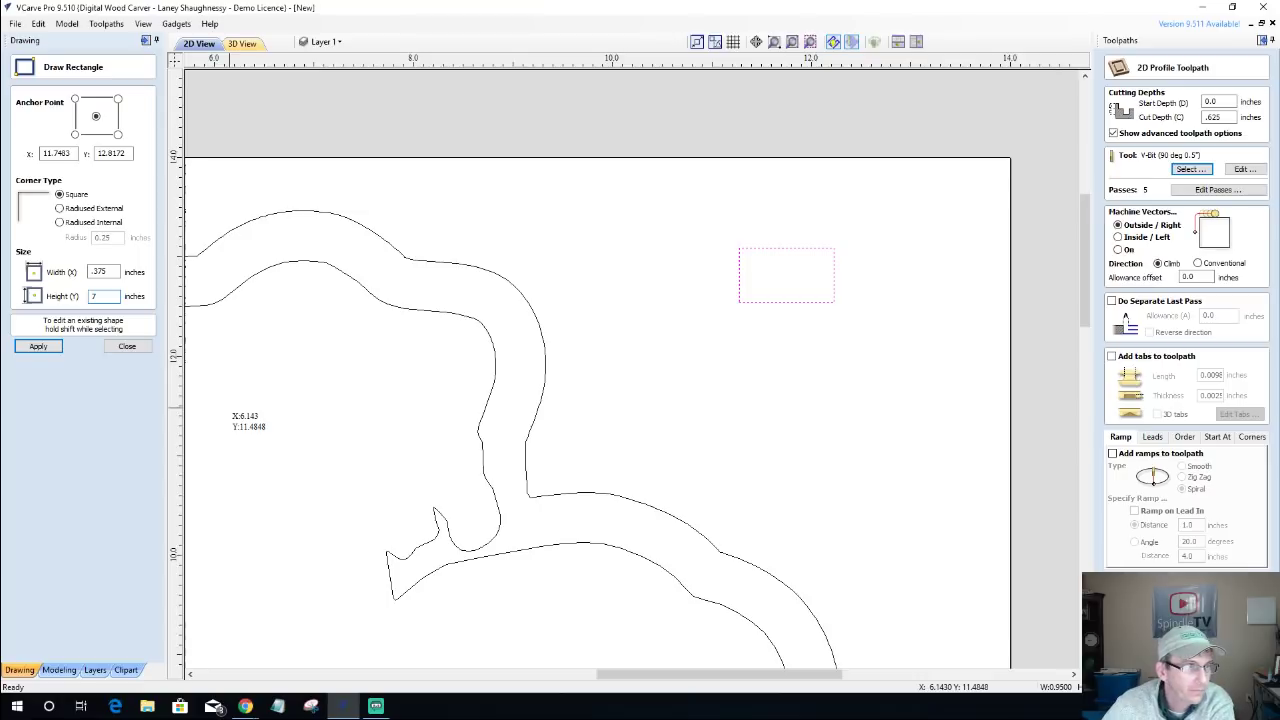
key(shift+Tab)
key(Tab)
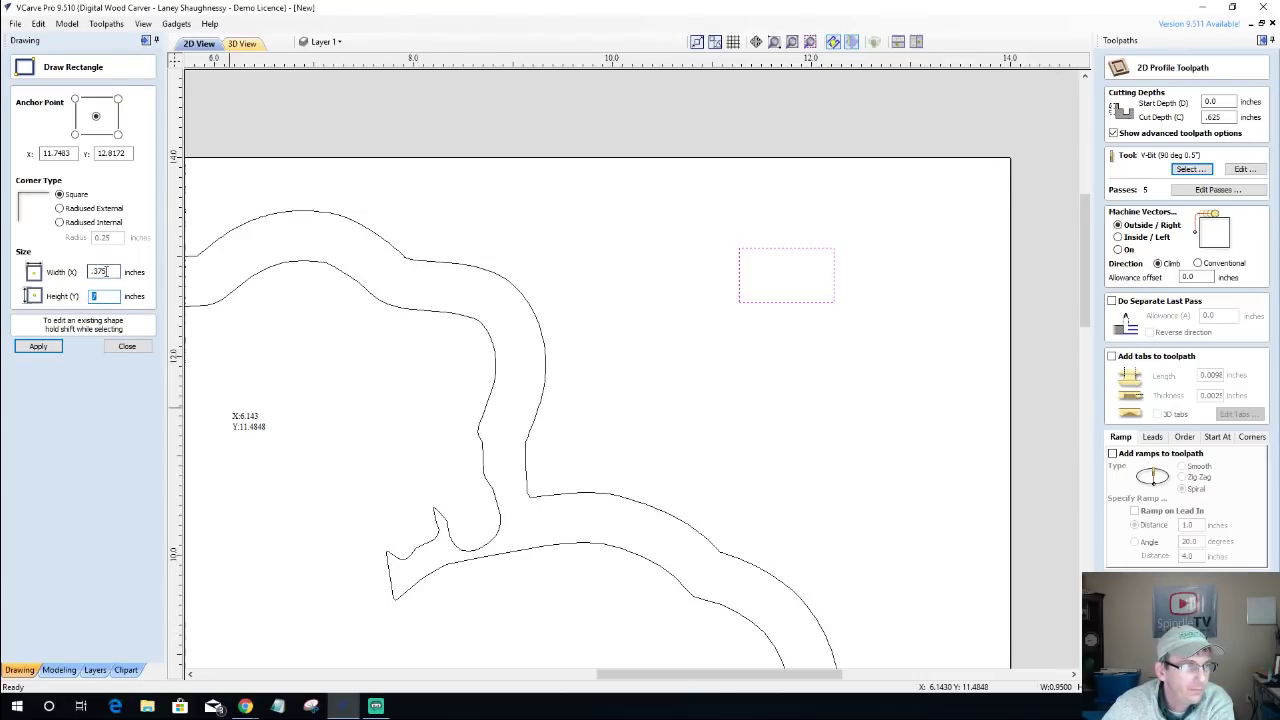
text(.375)
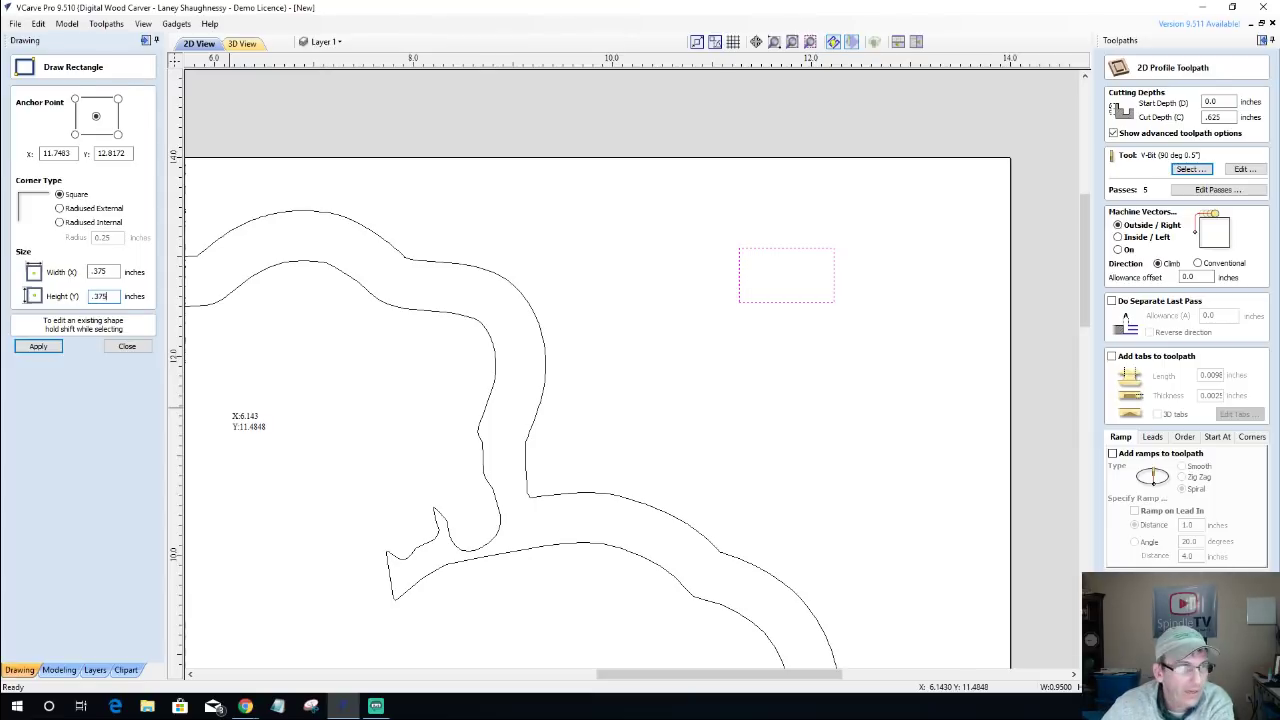
double_click(104, 272)
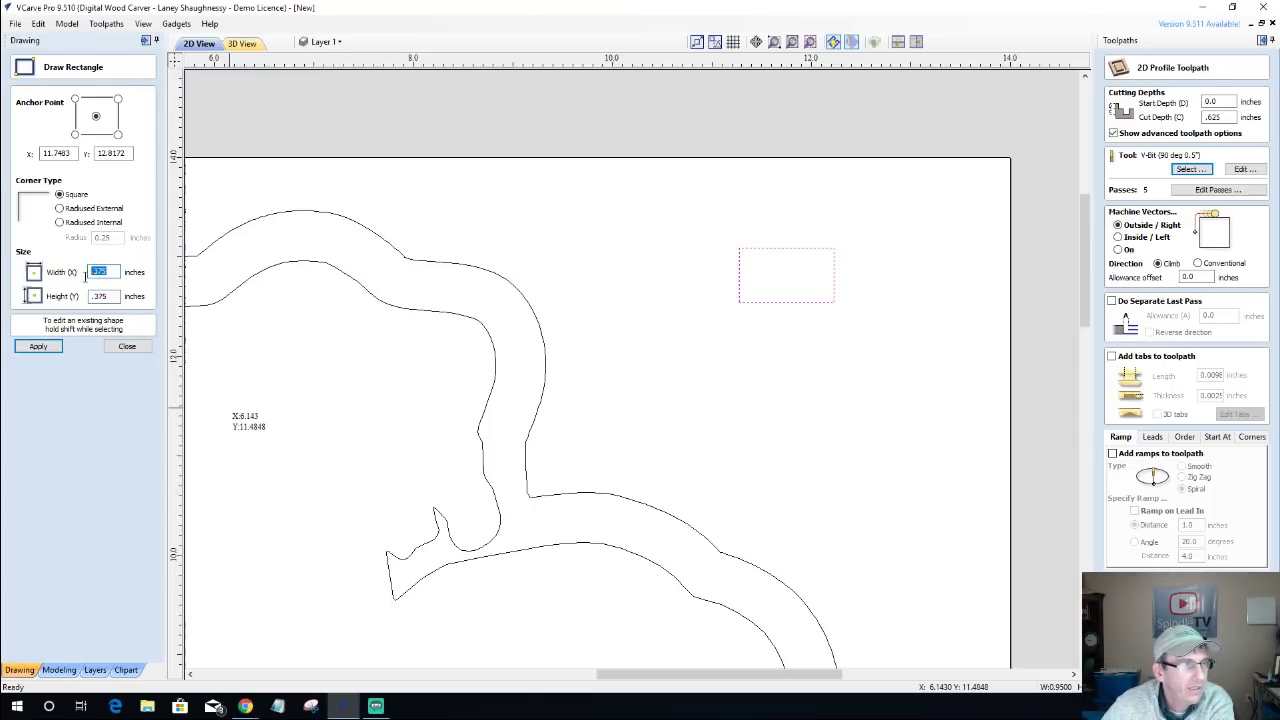
text(7/16)
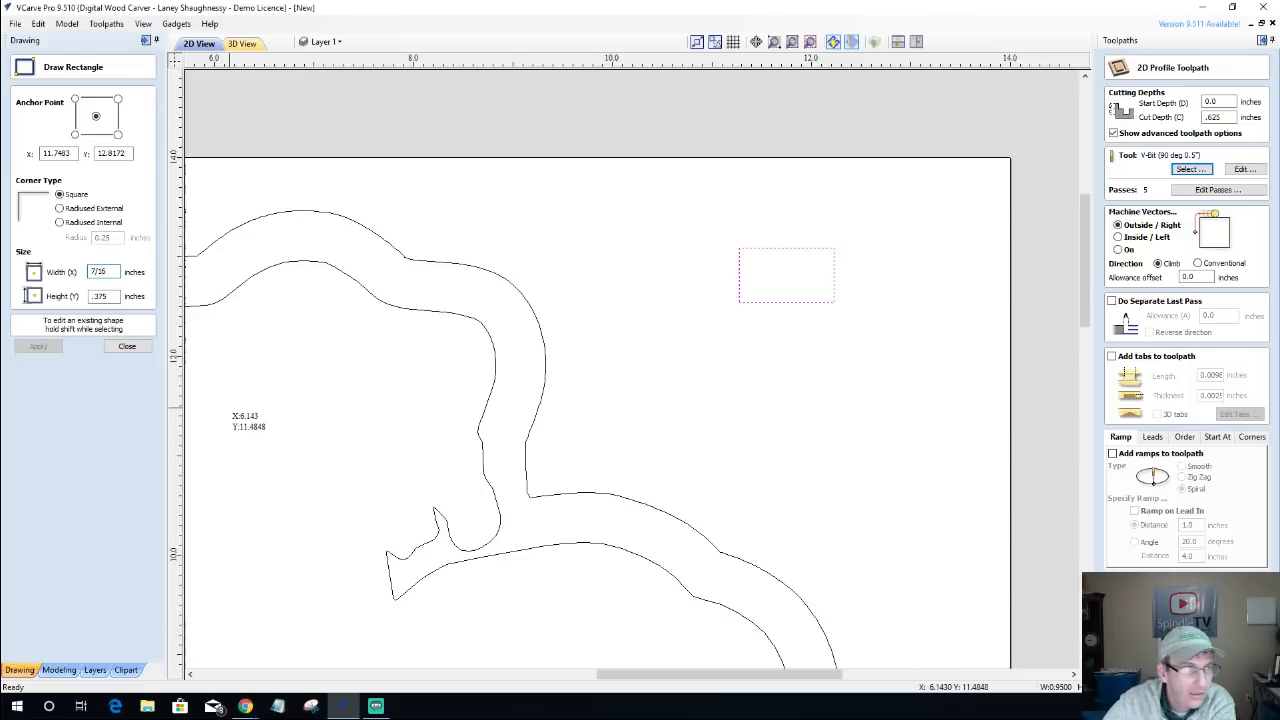
key(Tab)
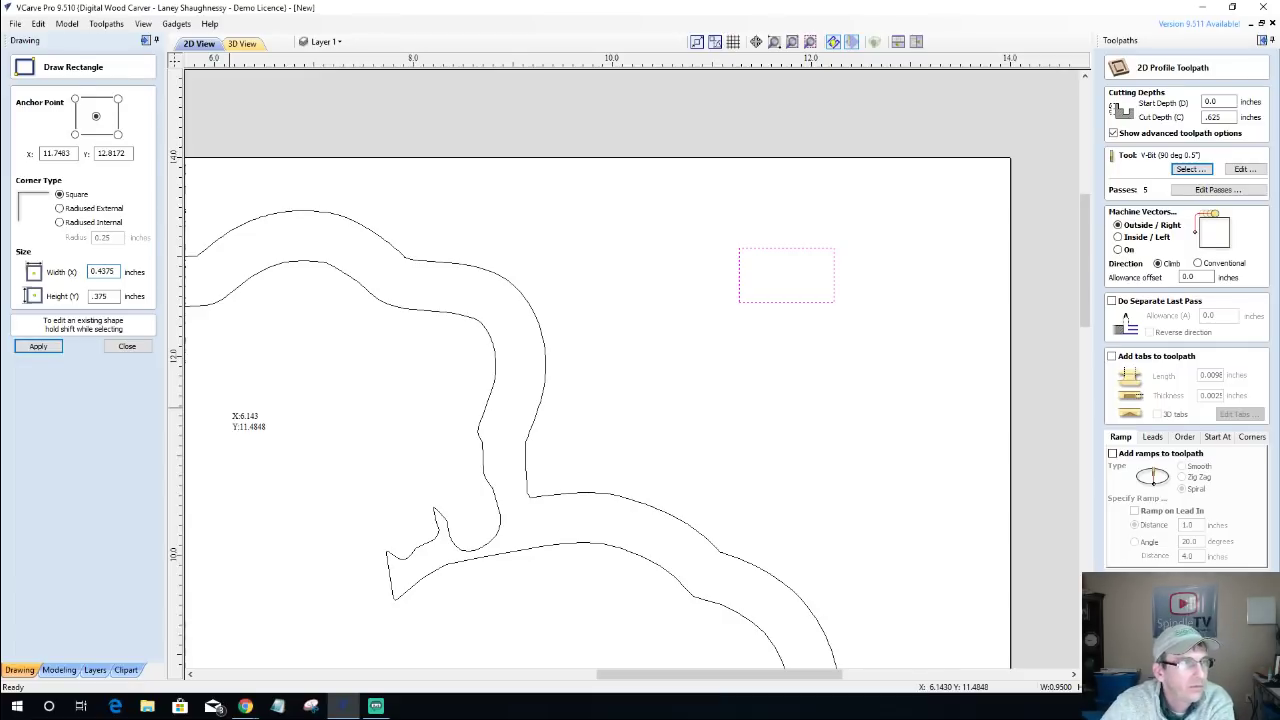
click(38, 346)
Give the rectangle radiused external corners of 0.125 inch and finish the rectangle.
scroll(800, 258, up, 4)
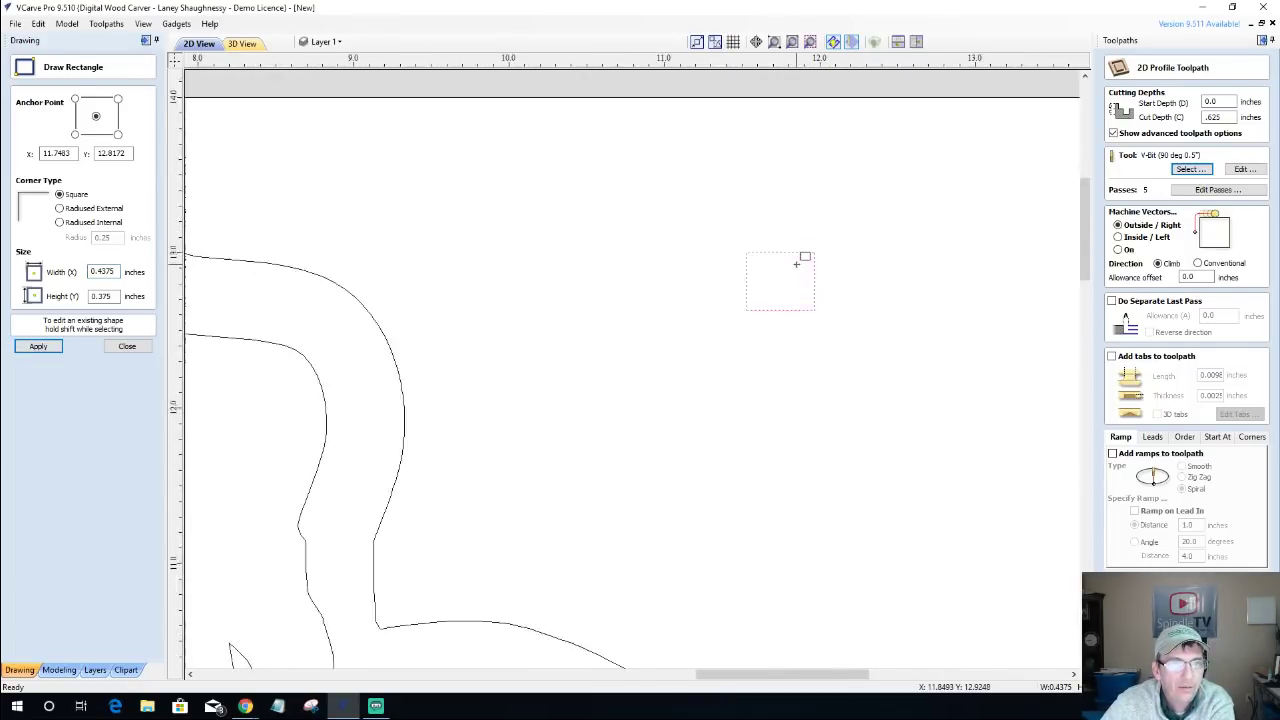
click(59, 223)
click(59, 209)
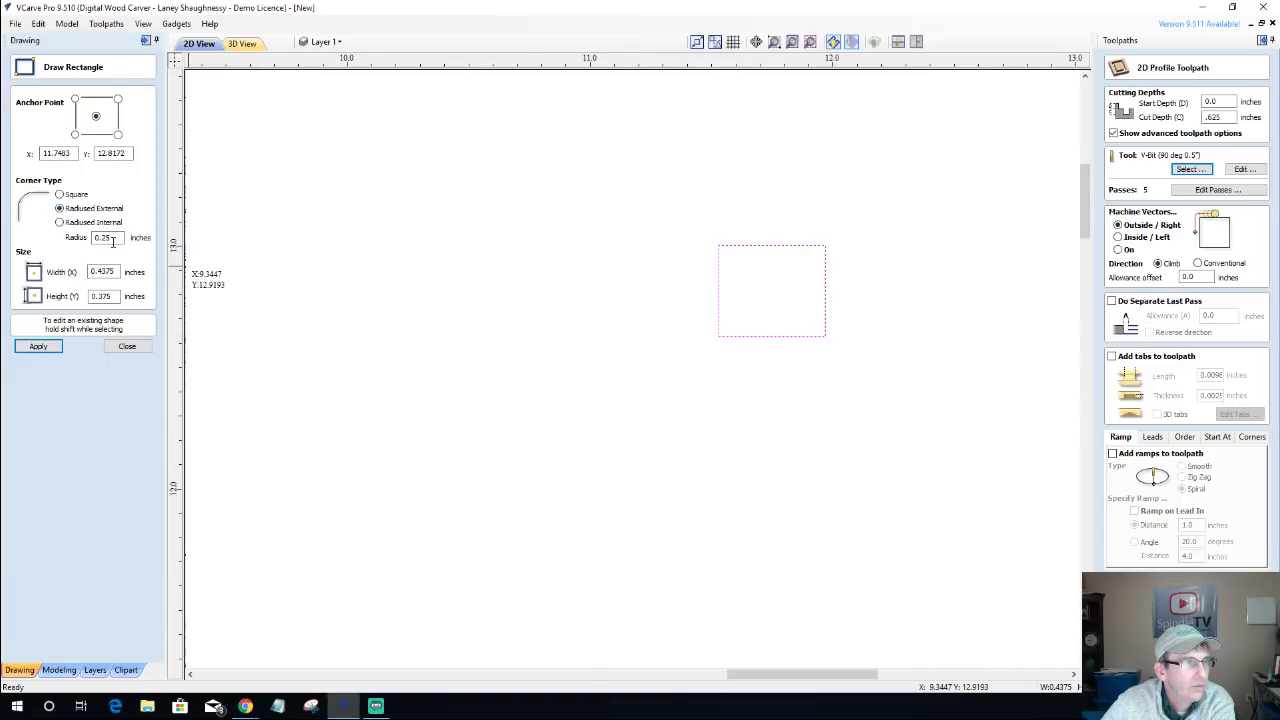
drag(113, 241, 95, 238)
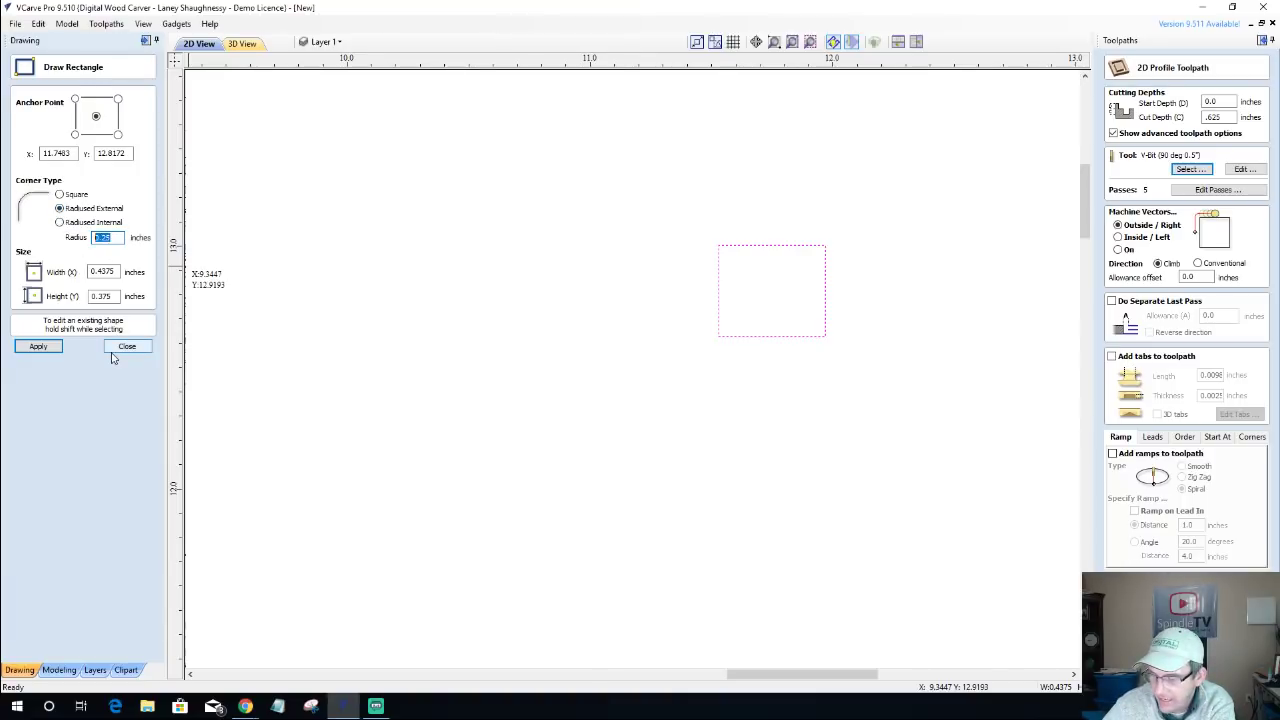
text(.125)
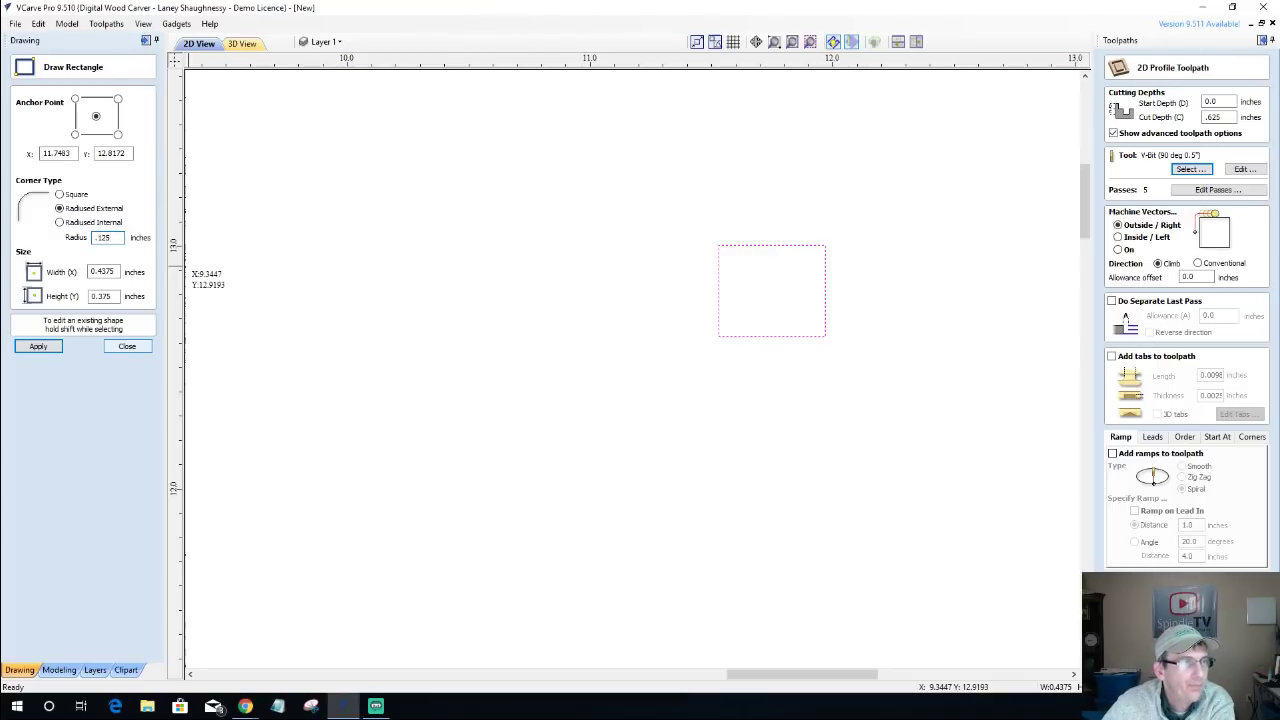
click(38, 346)
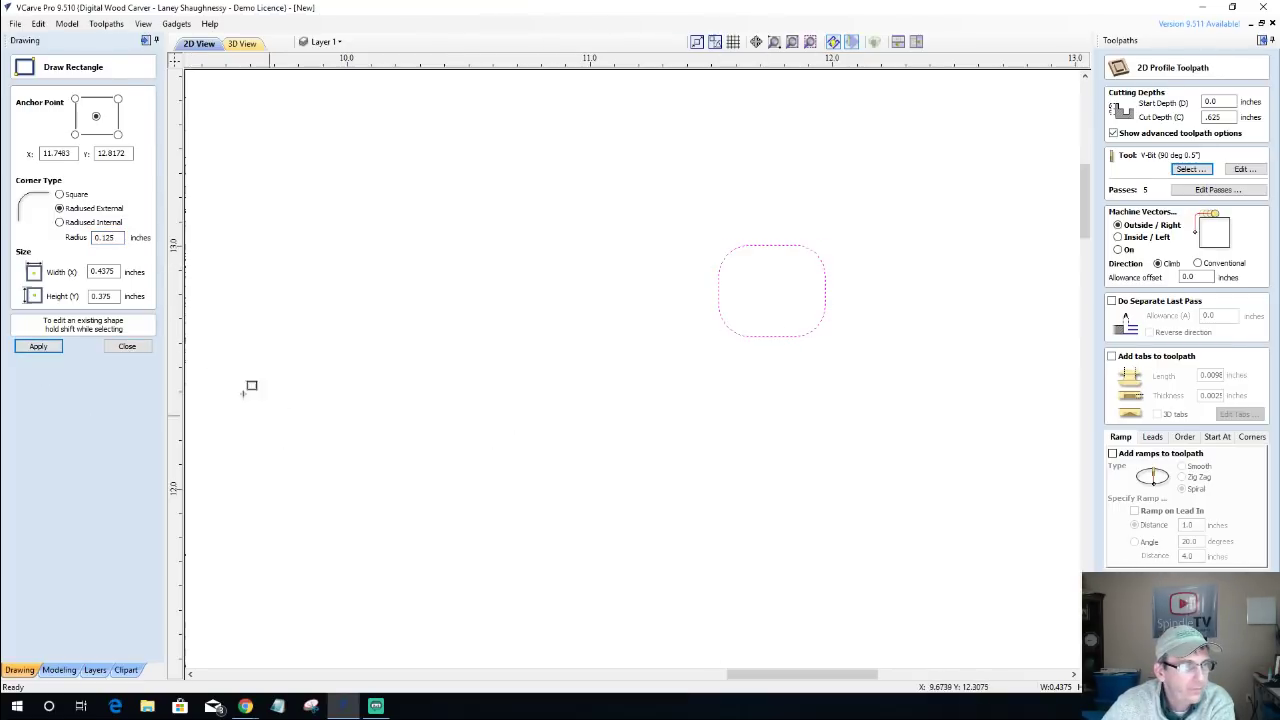
click(127, 346)
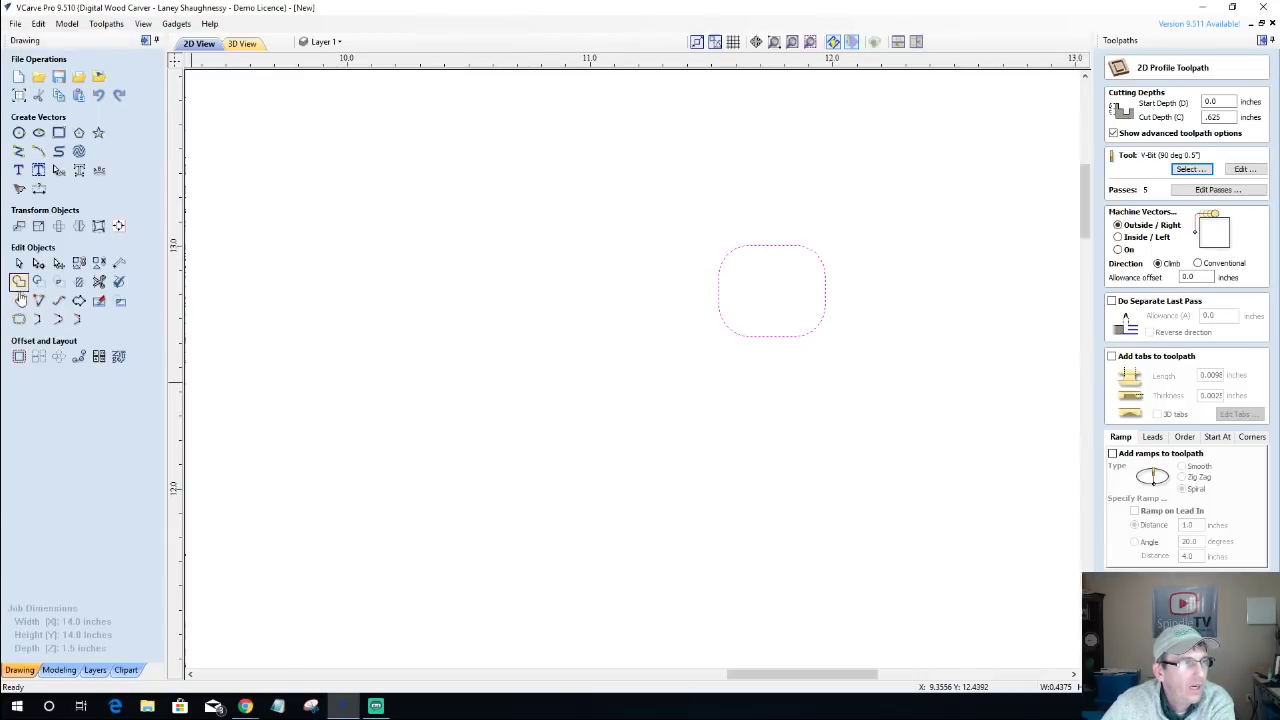
Use Create Fillets to remove the rounded fillet from the rectangle's top-right corner.
click(19, 301)
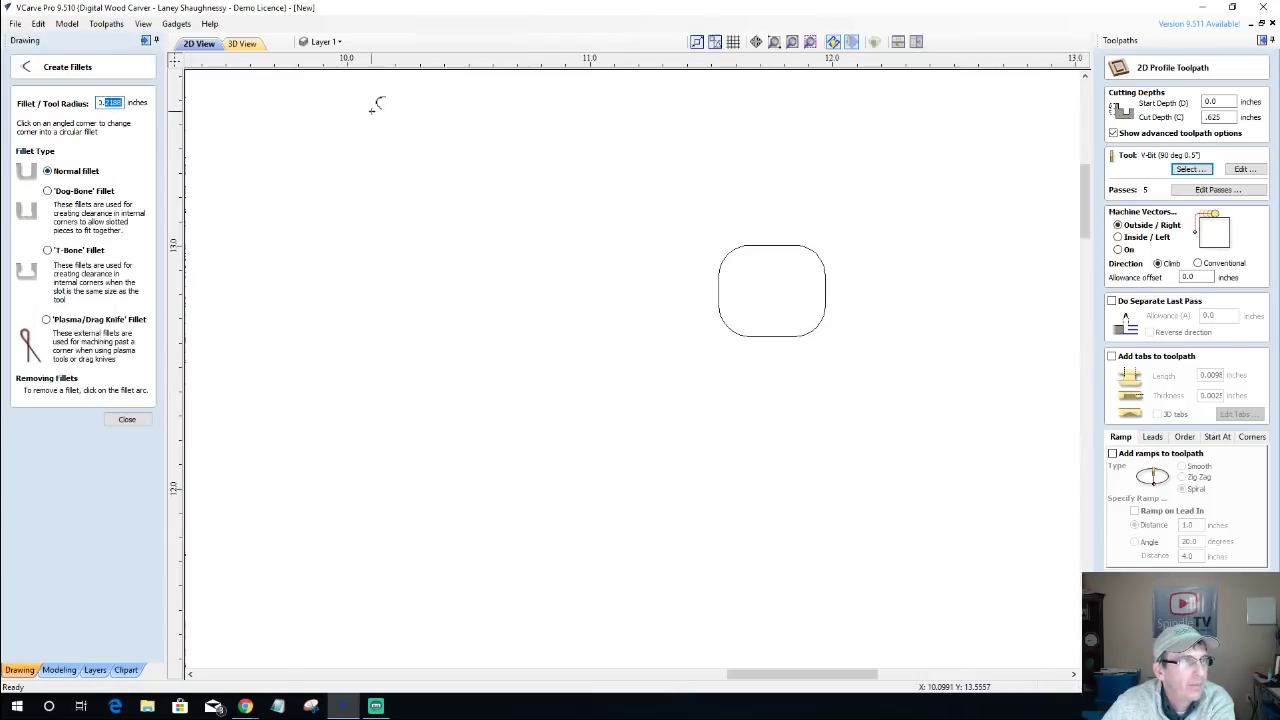
text(0.1)
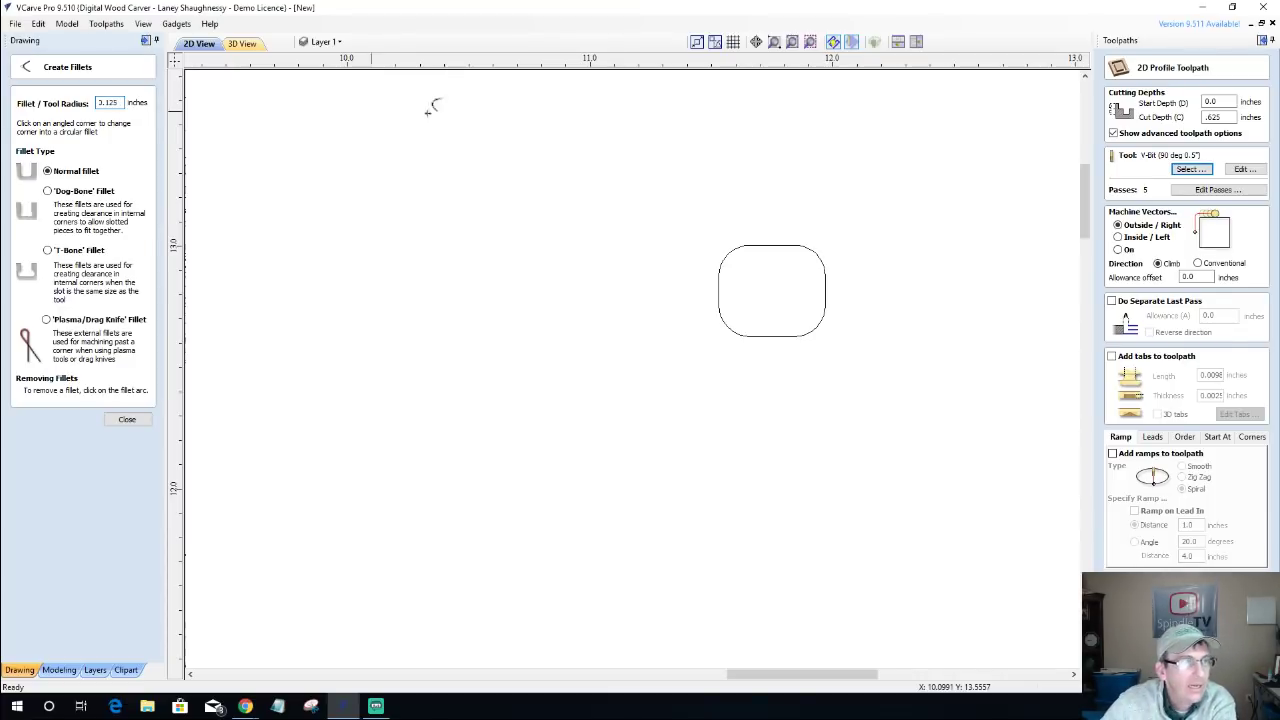
click(823, 247)
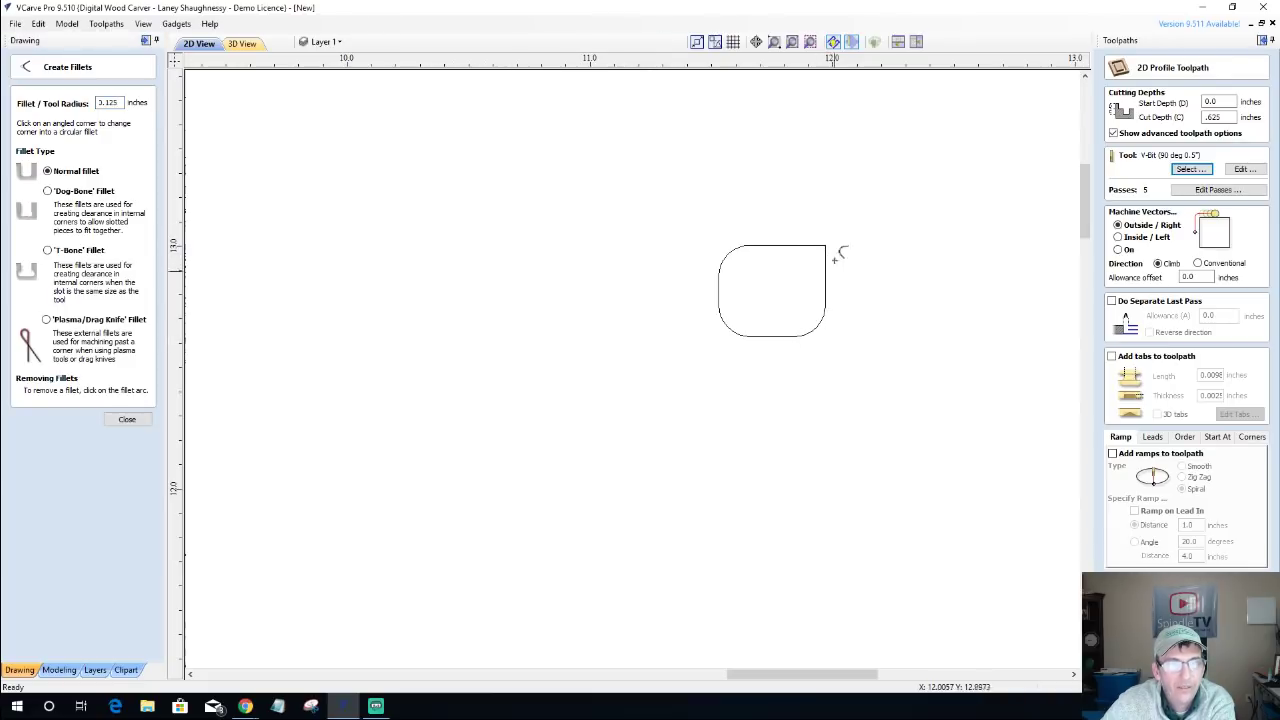
click(127, 419)
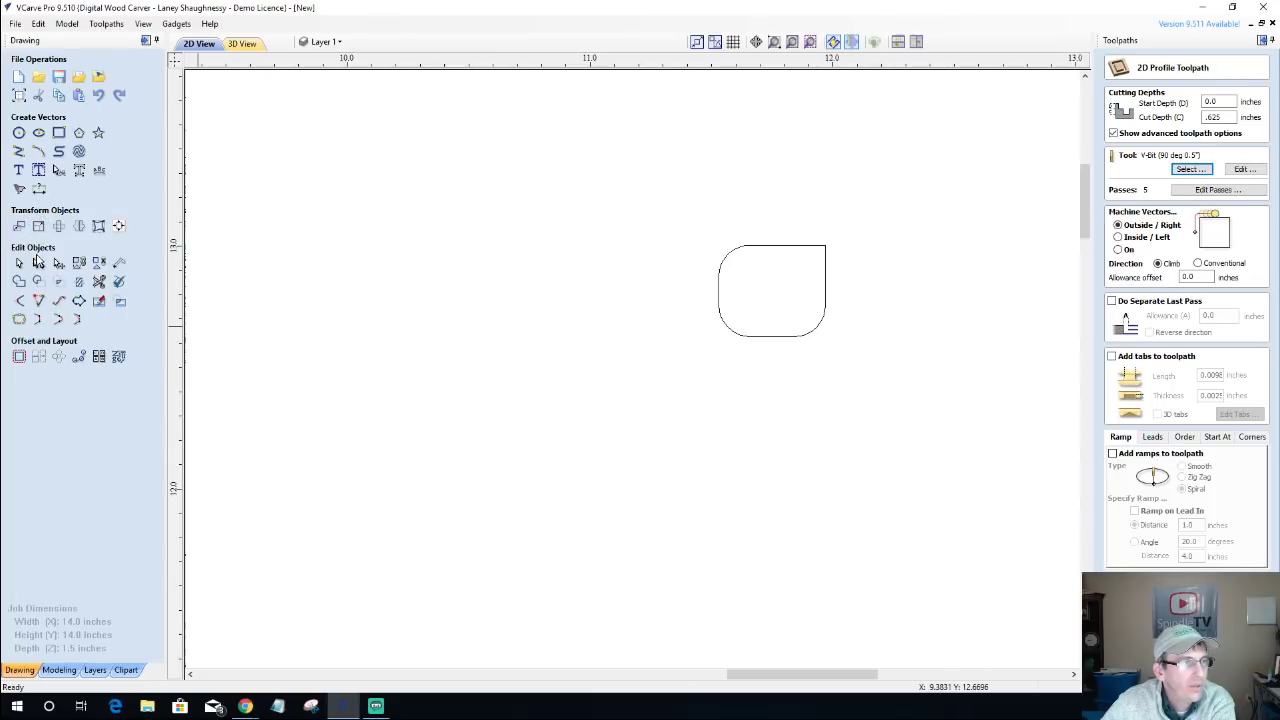
Cut the rounded shape's vector at its top-right node and on its bottom edge.
double_click(783, 249)
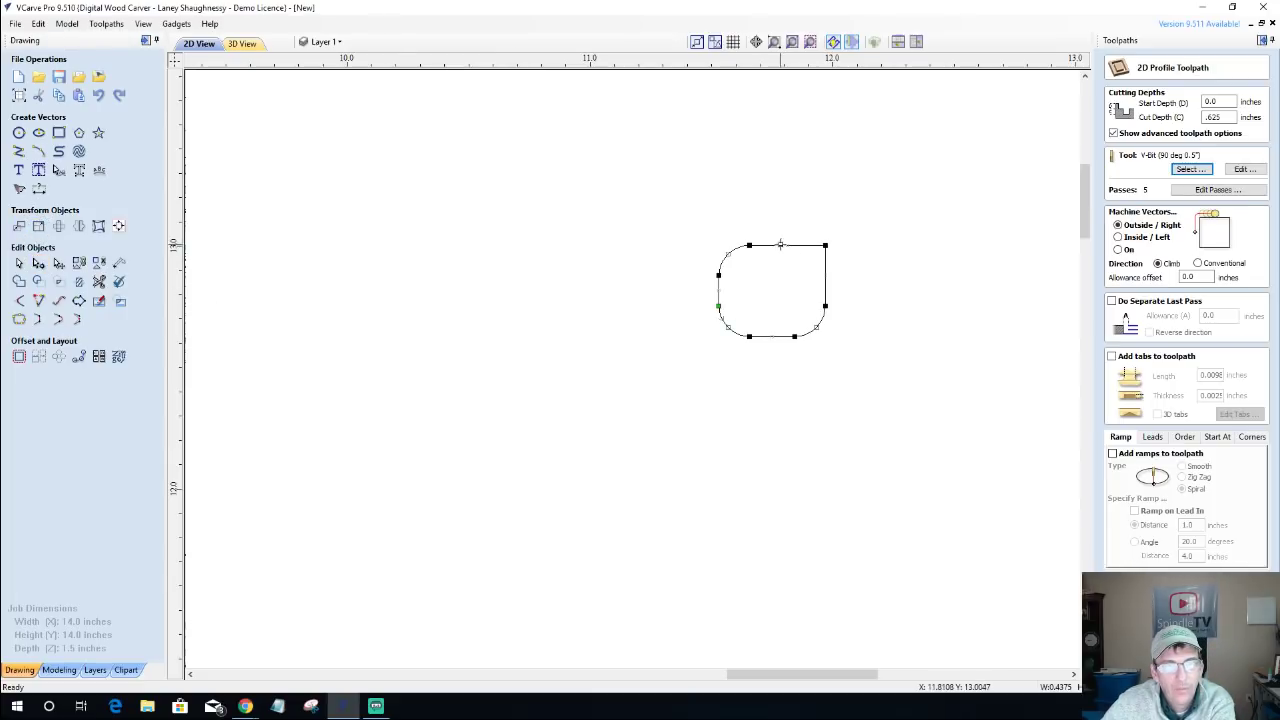
right_click(826, 250)
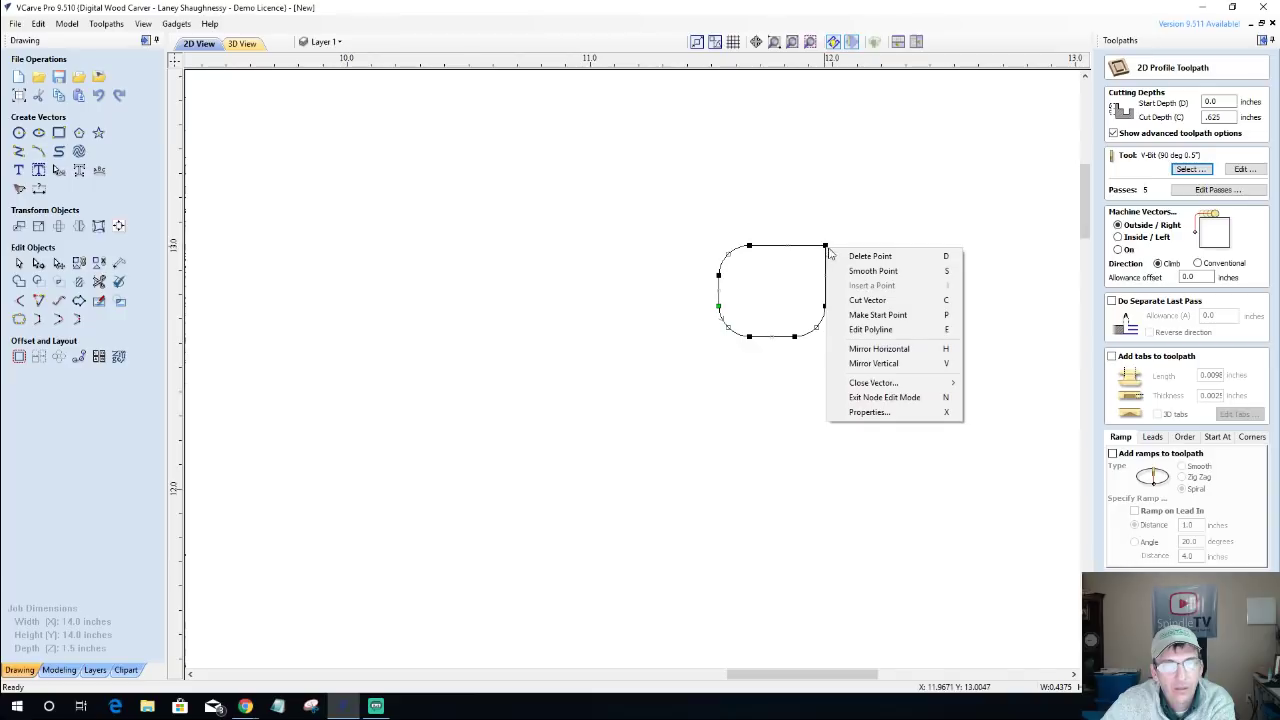
click(866, 300)
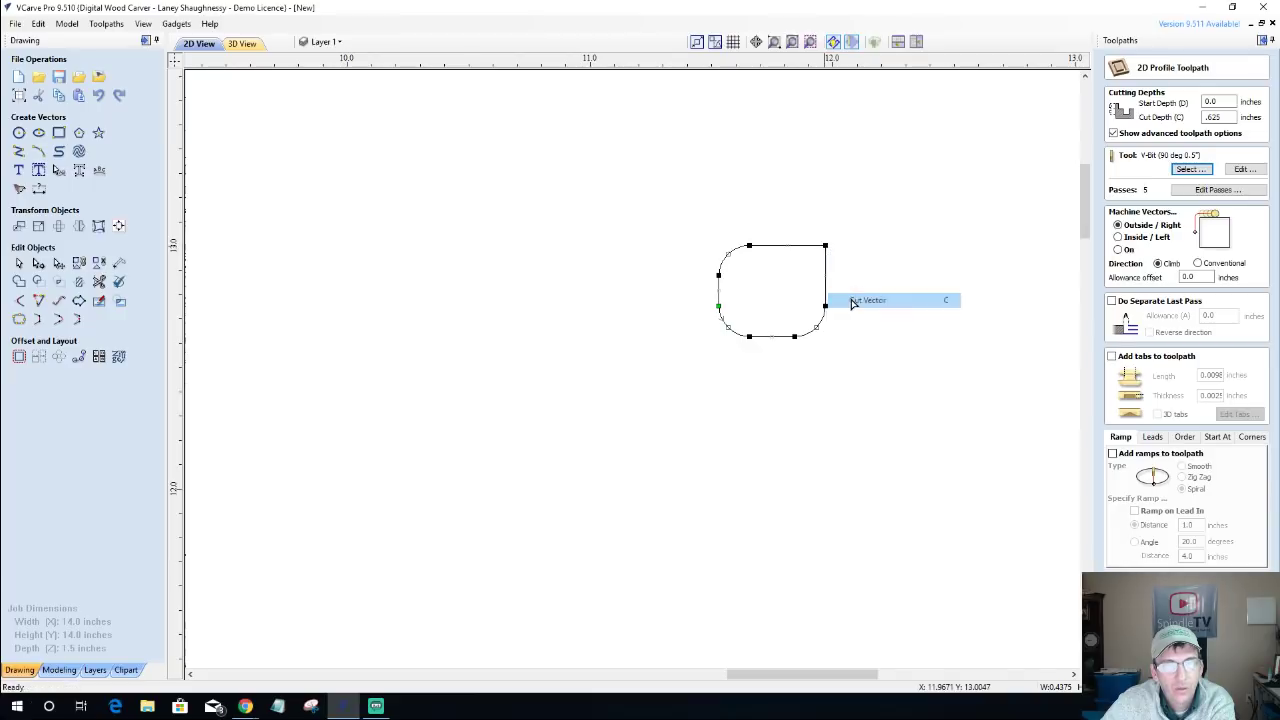
right_click(770, 337)
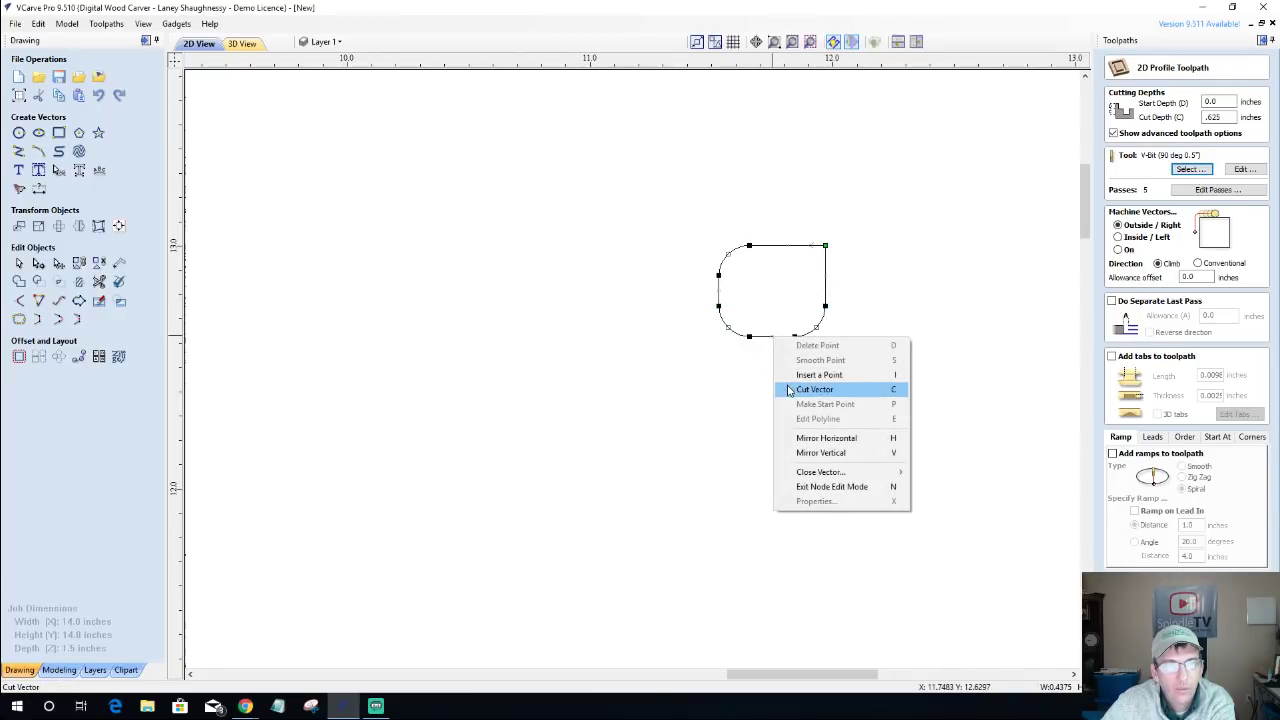
click(789, 390)
Delete the left piece, select the remaining right-hand curve, and close the profile toolpath form.
click(19, 263)
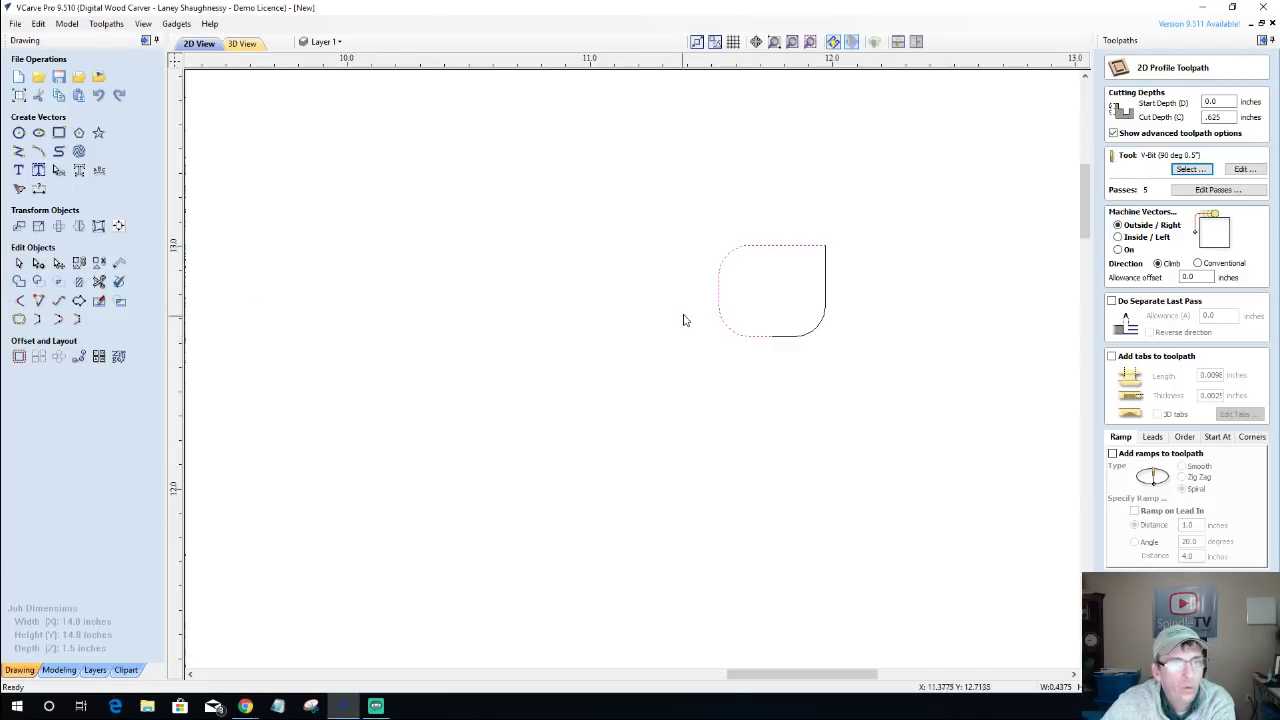
click(714, 277)
click(717, 281)
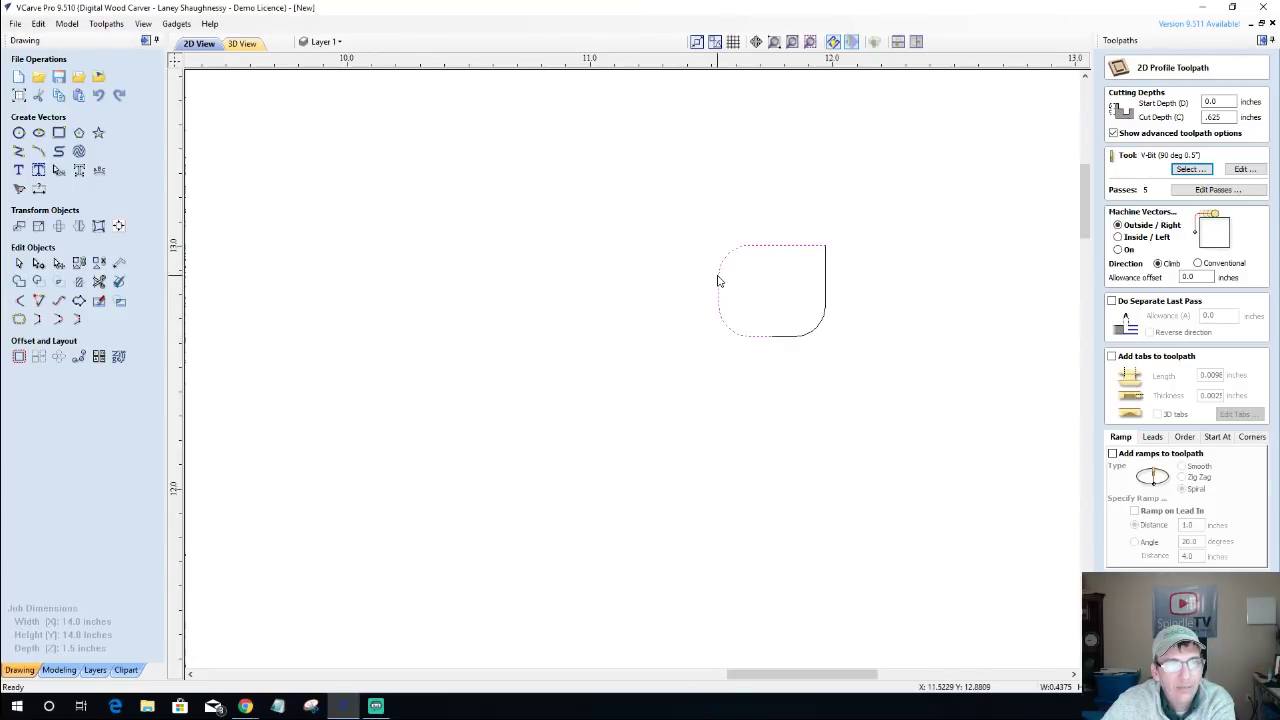
key(Delete)
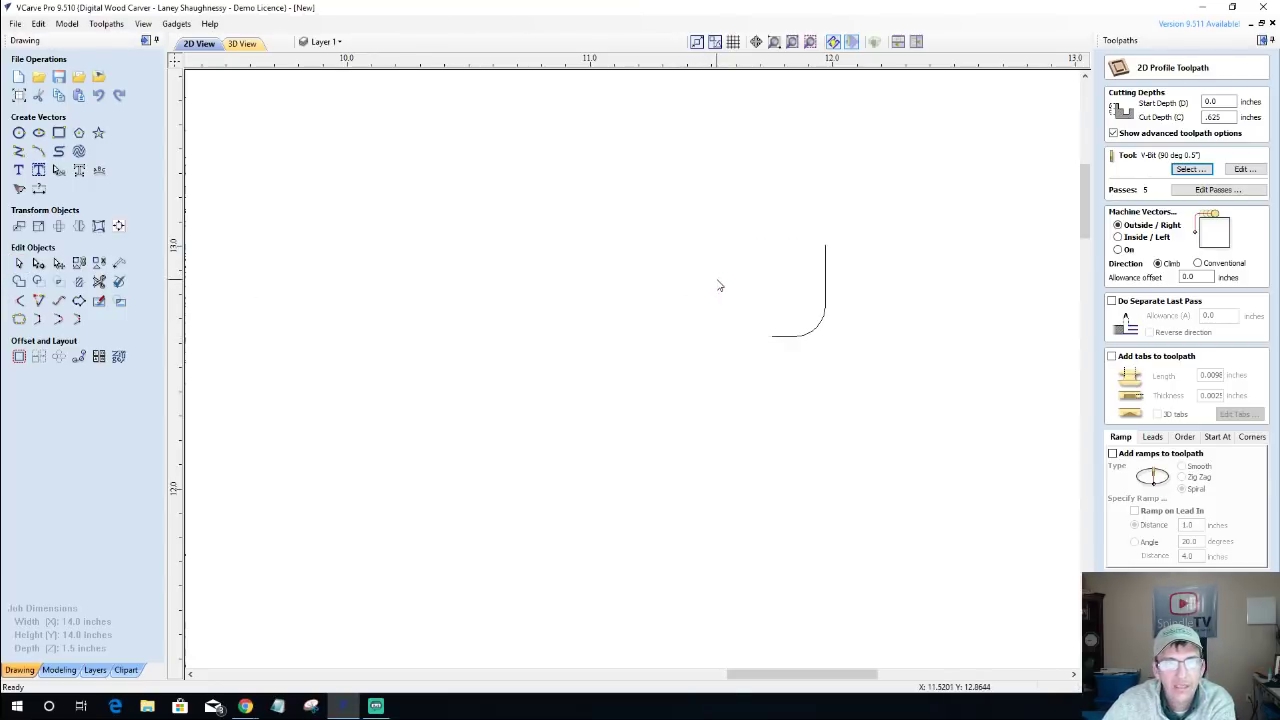
drag(730, 188, 862, 373)
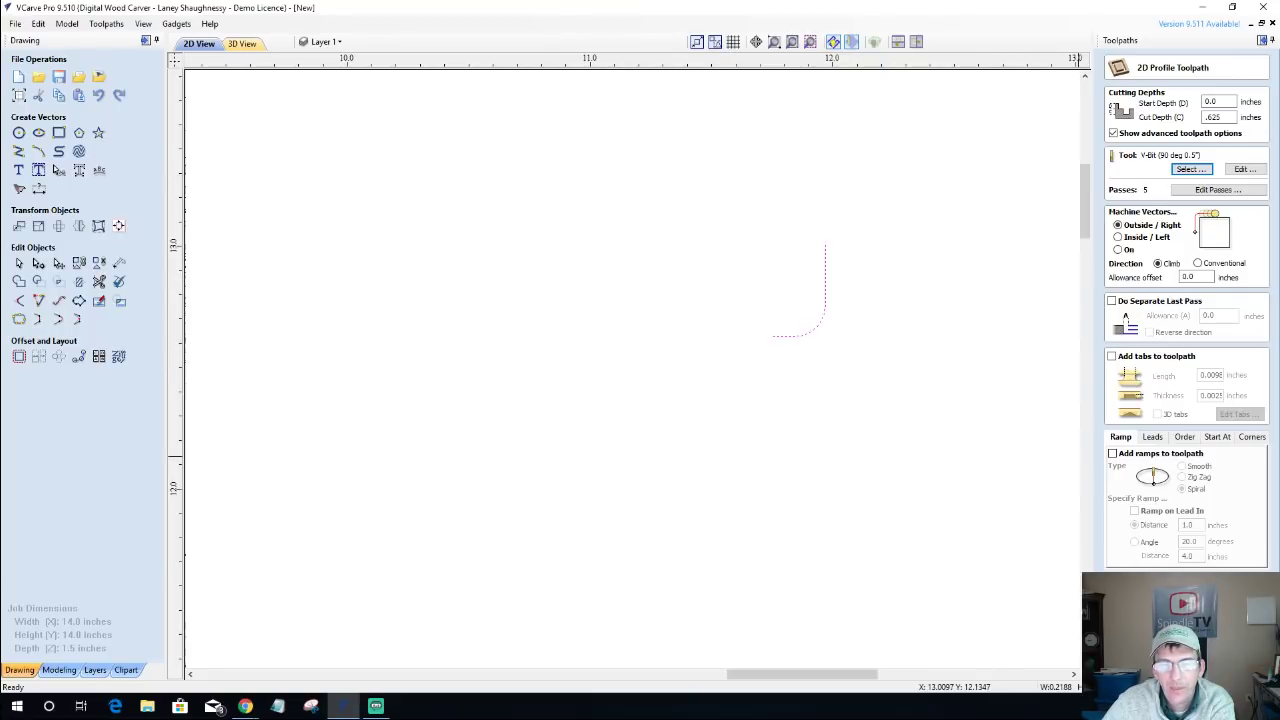
key(Escape)
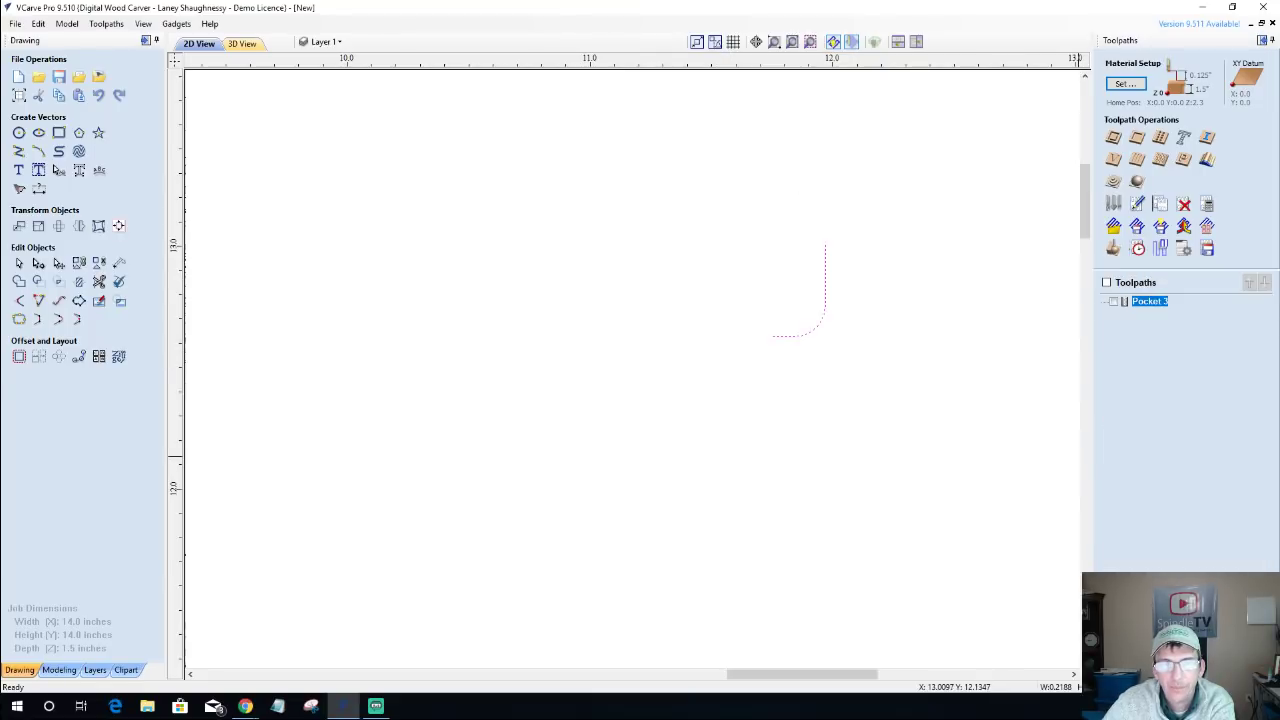
Add a 0.4375-inch Form Tool named 'WS1370 Bowl Bit' with 0.125-inch pass depth to the tool database.
click(1114, 206)
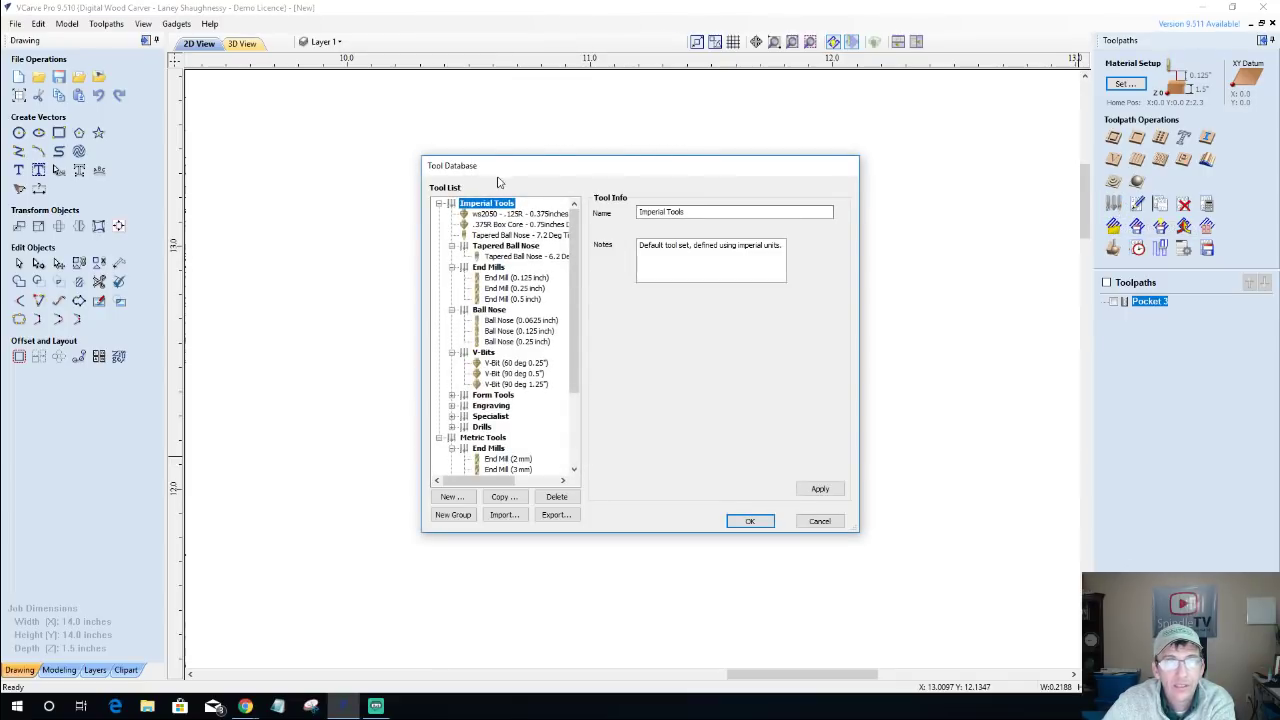
drag(676, 168, 576, 126)
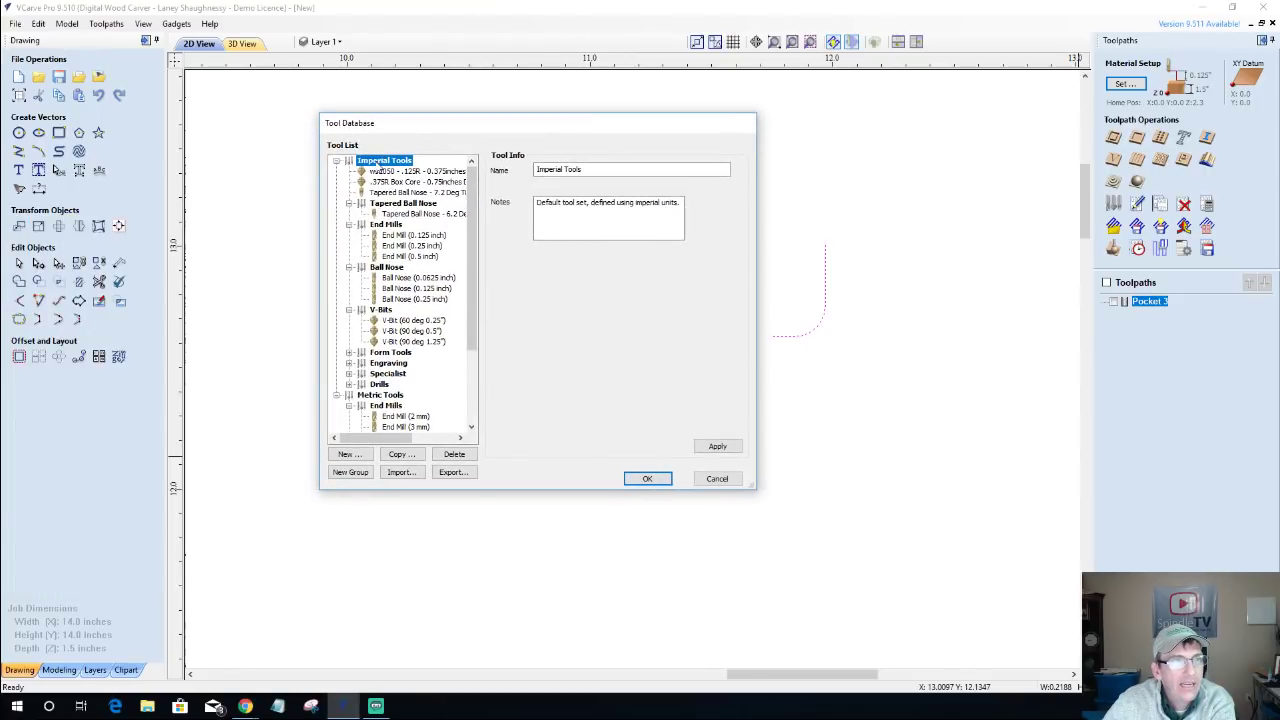
click(341, 454)
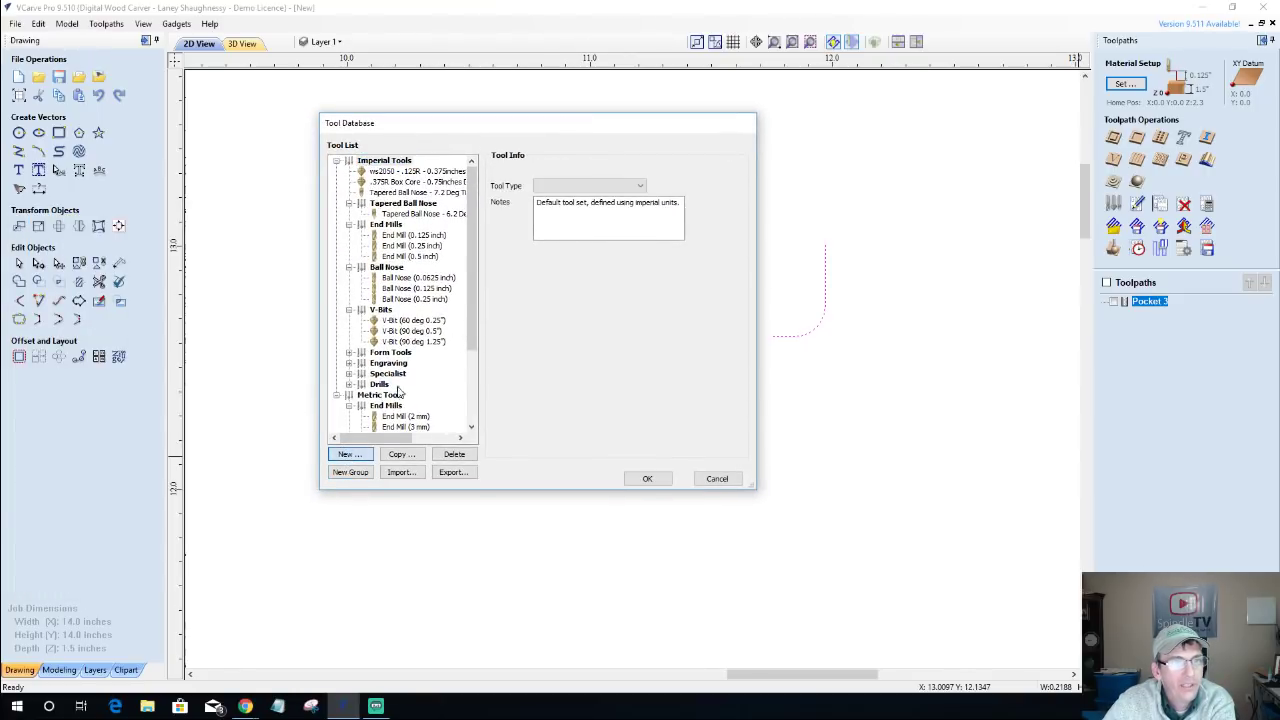
click(593, 187)
click(556, 276)
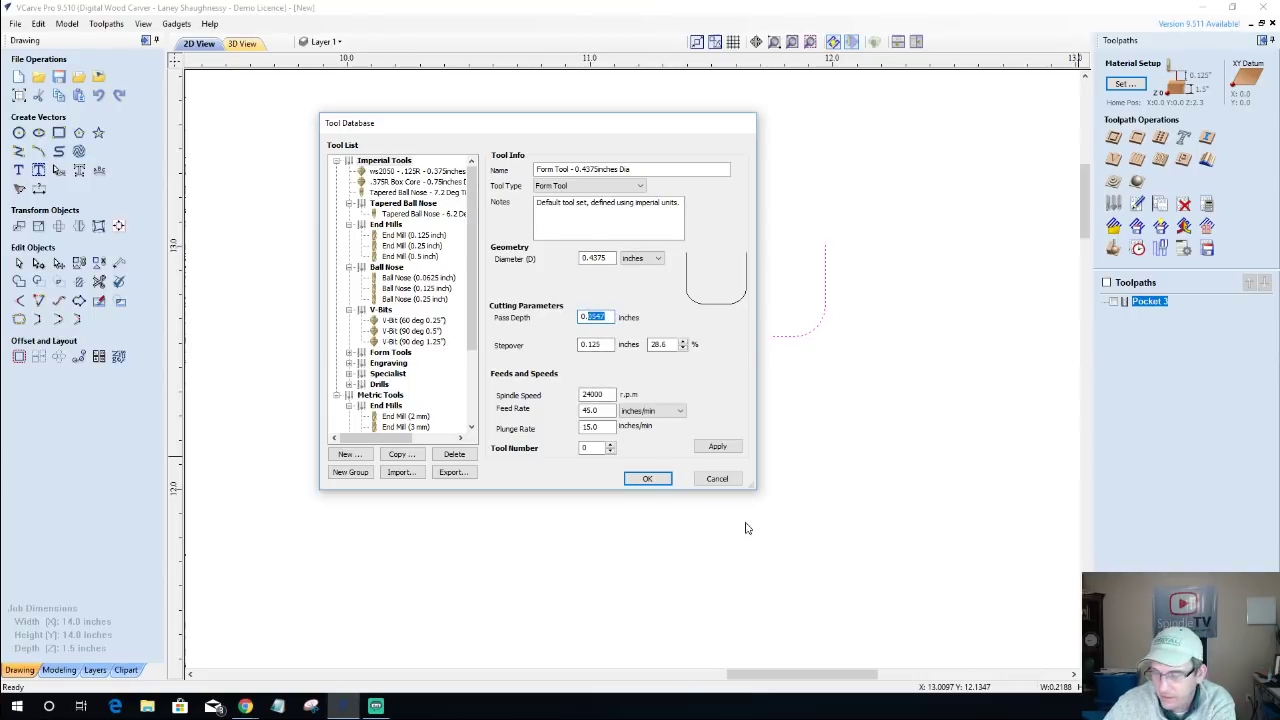
text(0.12)
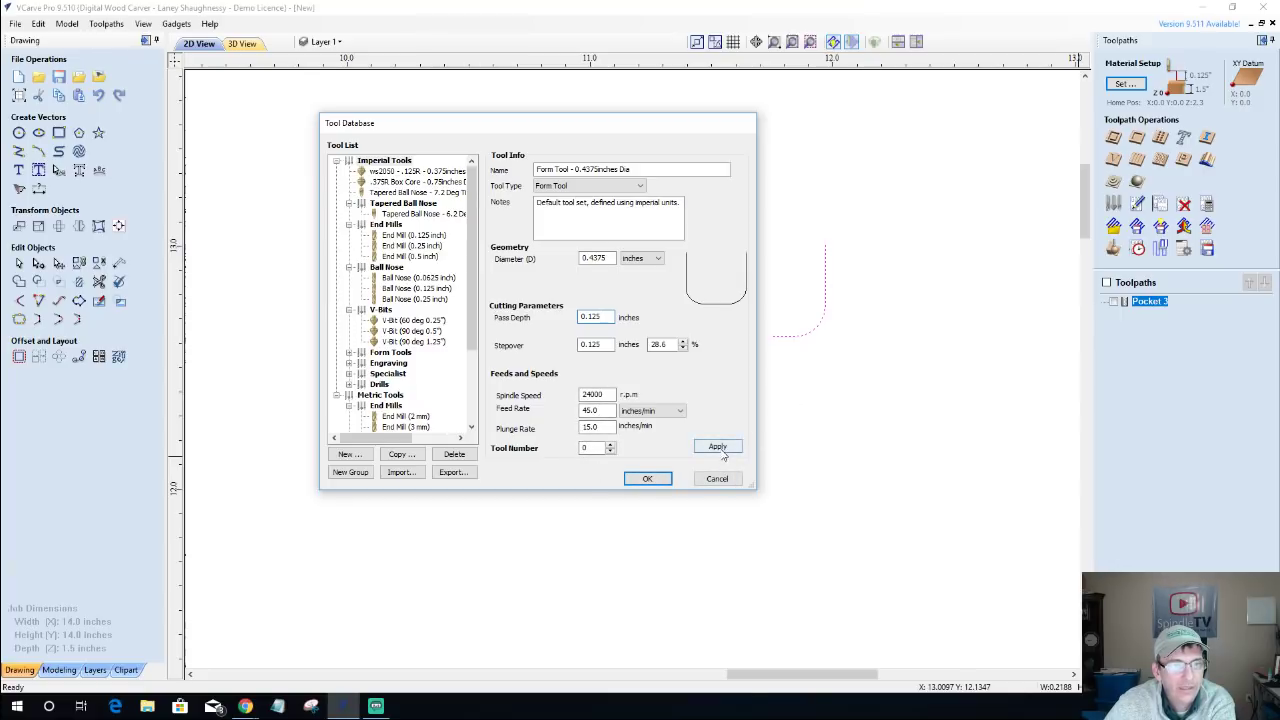
drag(570, 169, 505, 172)
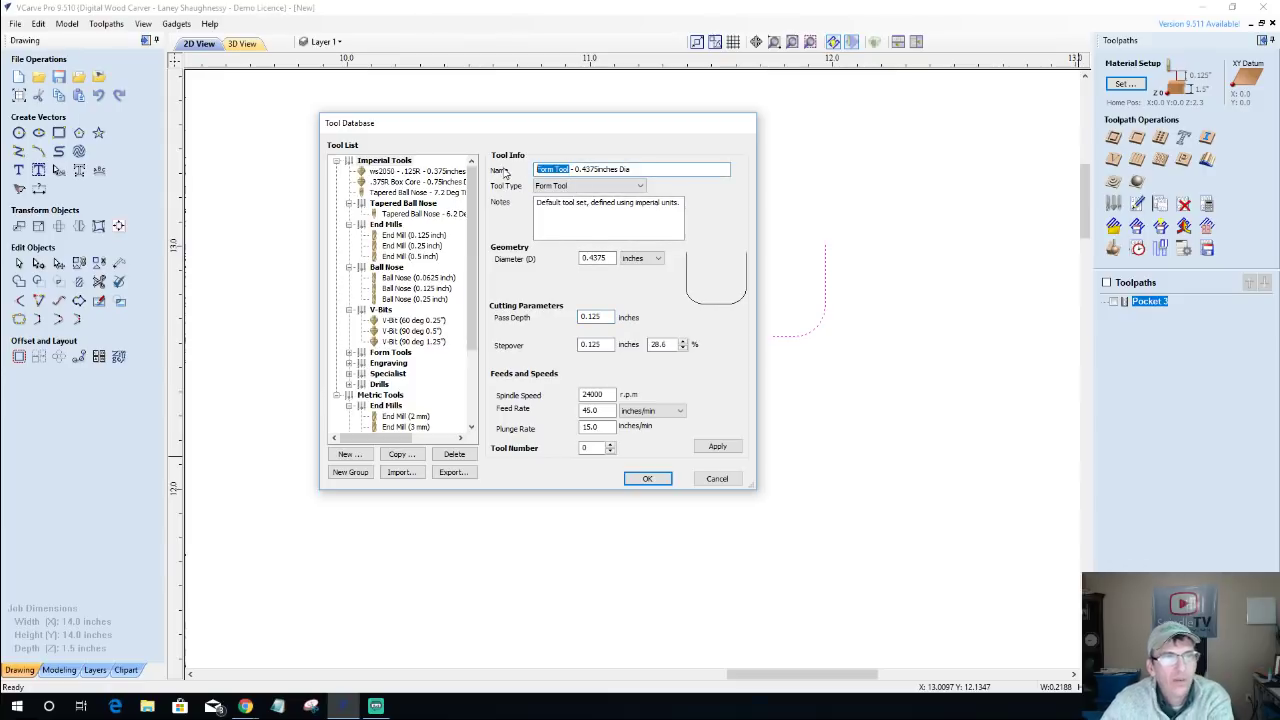
text(WS)
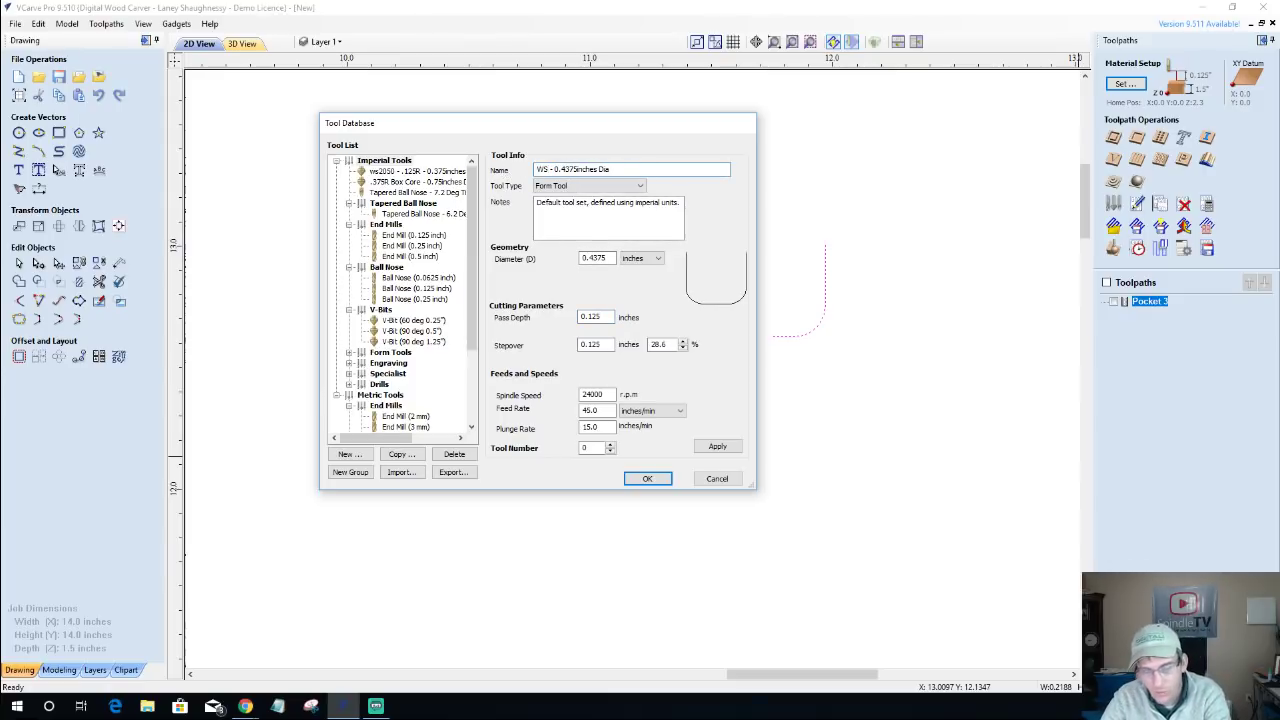
text(1370)
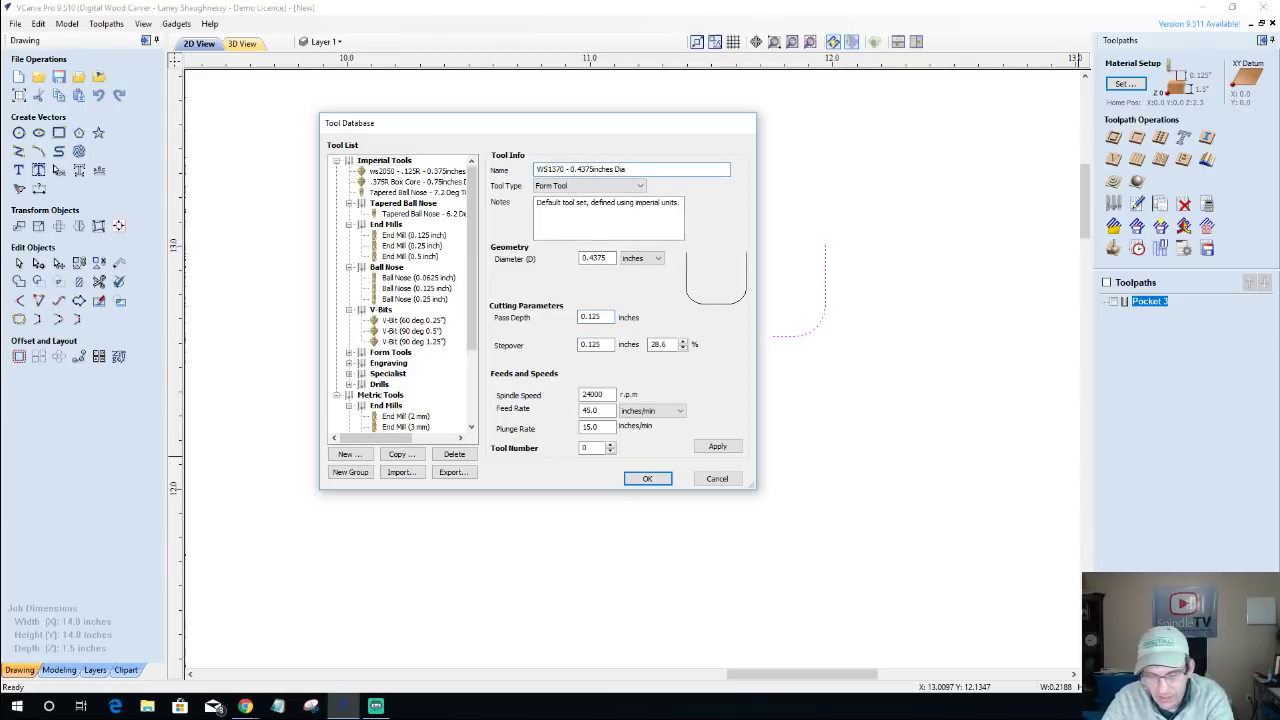
text( Bowl B)
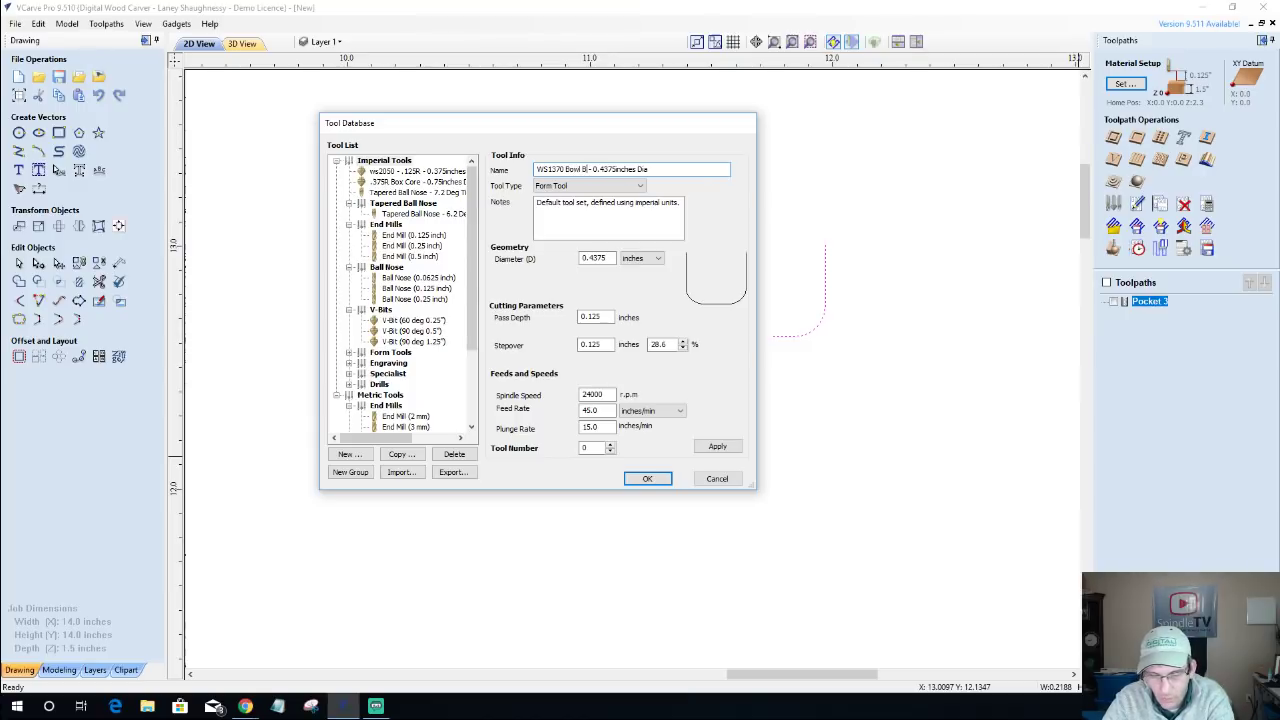
text(it)
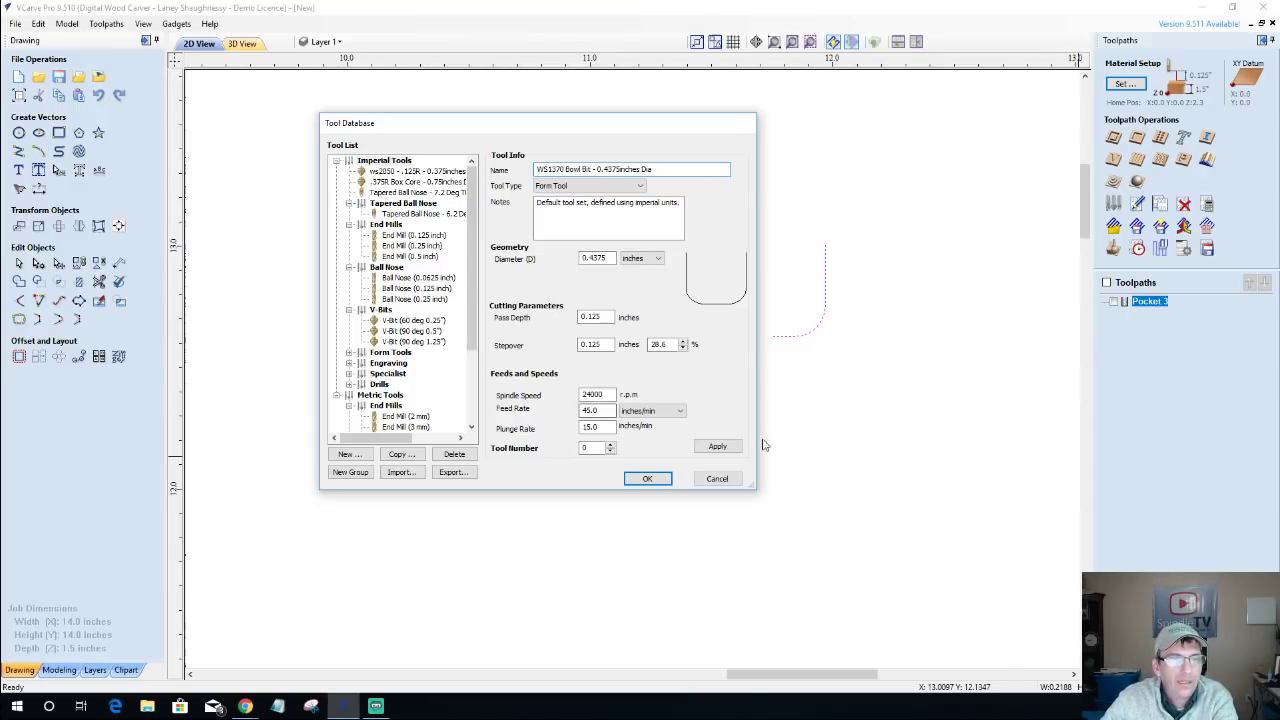
click(718, 446)
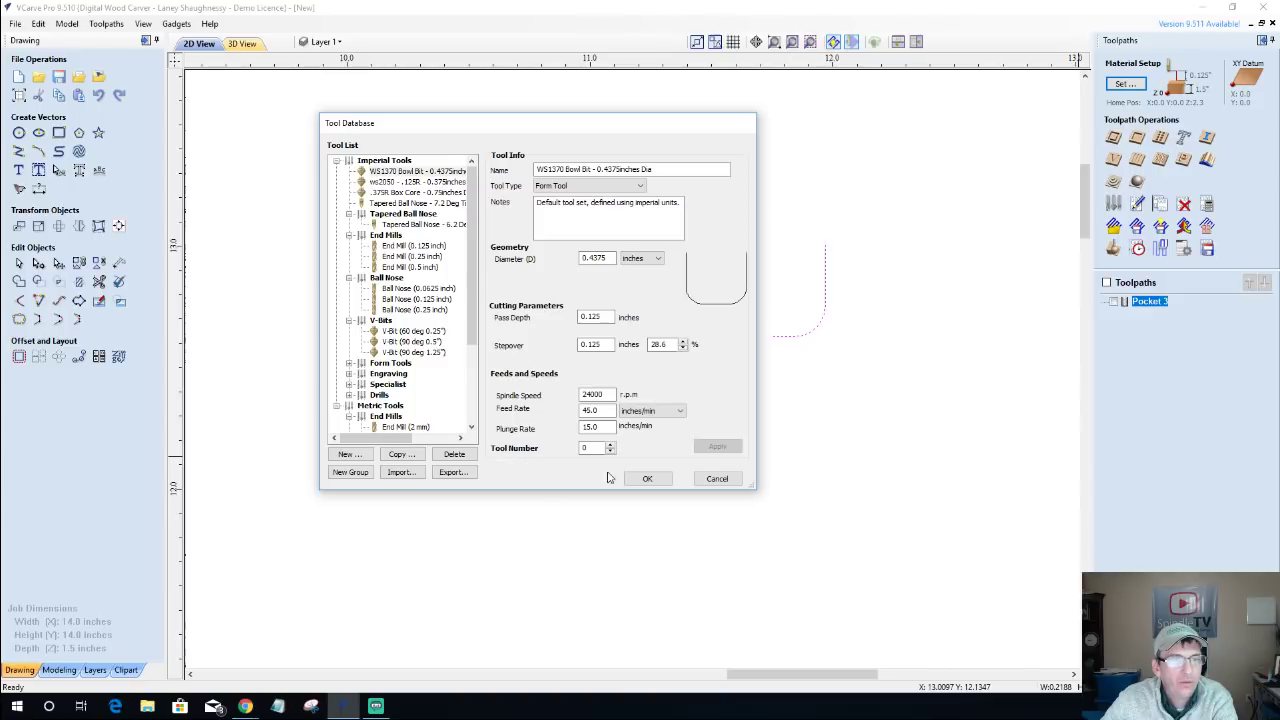
click(640, 479)
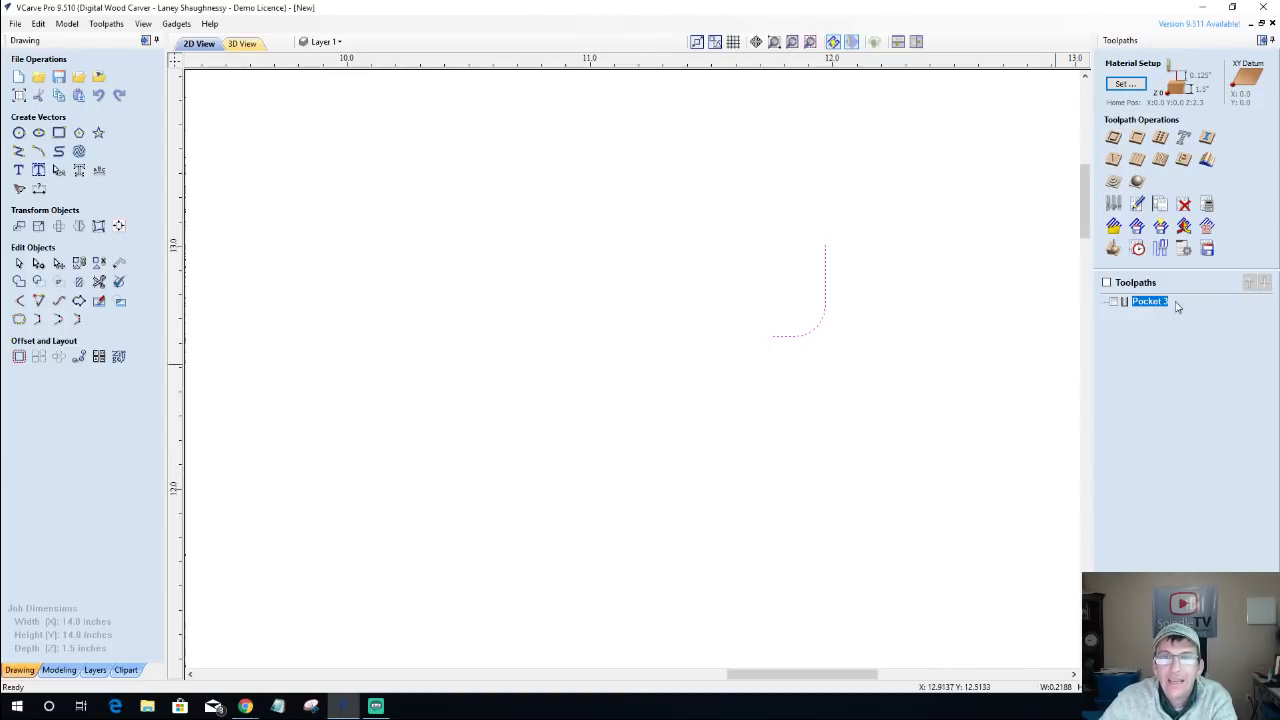
Start a new profile toolpath and select the upper and lower inner outlines of the figure.
click(1114, 137)
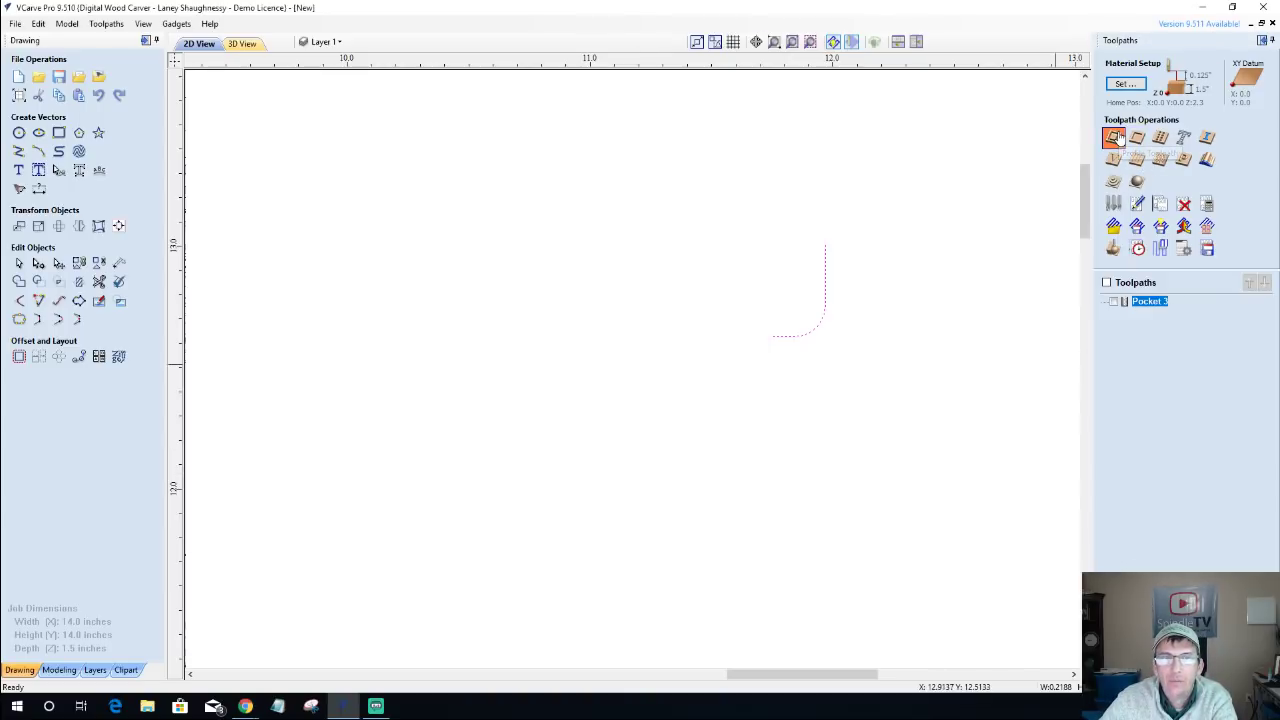
scroll(931, 374, down, 3)
drag(825, 307, 905, 372)
scroll(857, 331, down, 3)
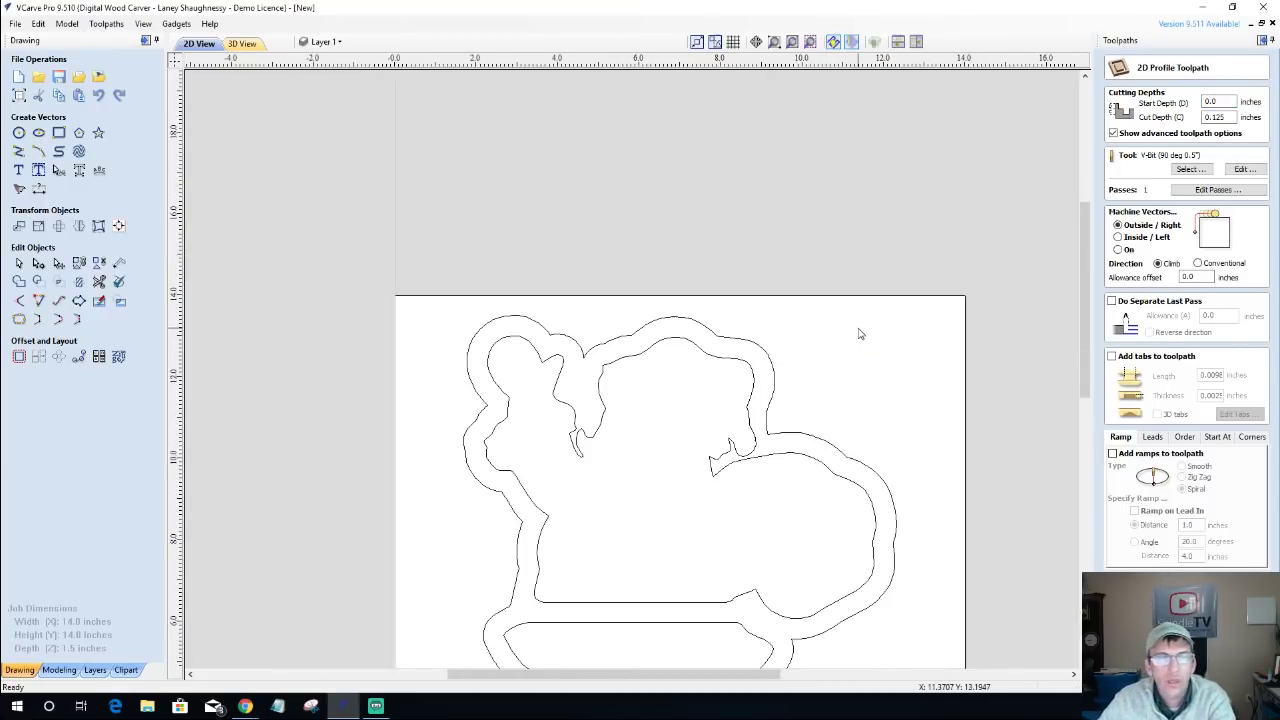
scroll(857, 331, down, 2)
click(758, 465)
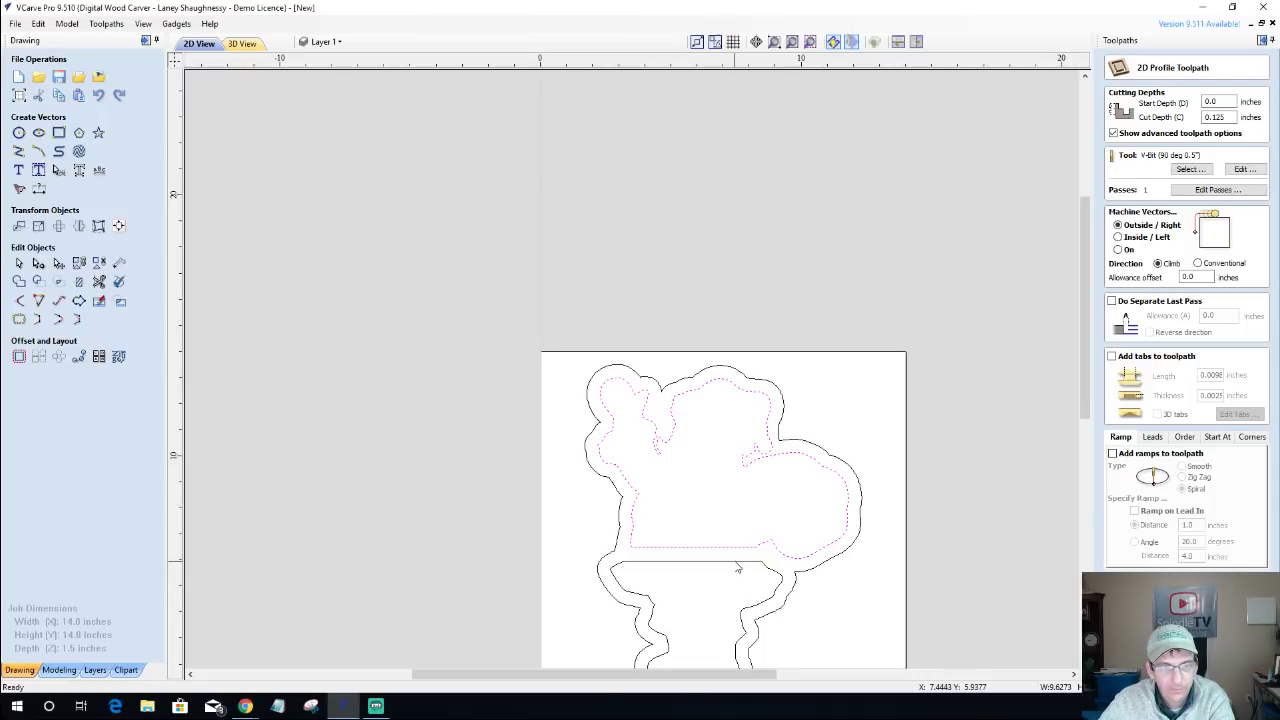
shift+click(737, 570)
drag(1086, 358, 1086, 414)
scroll(958, 392, up, 1)
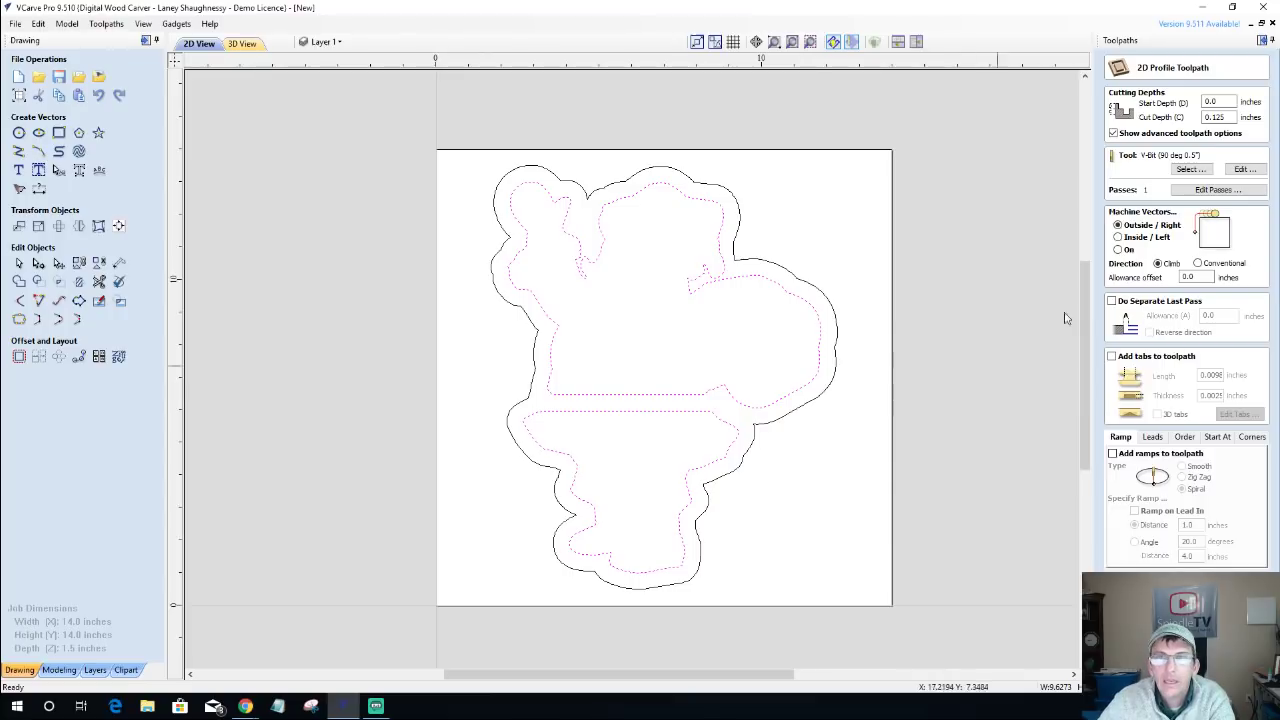
Set 0.625 cut depth, the WS1370 Bowl Bit, inside machining, then calculate BowlCut_1370.
double_click(1214, 117)
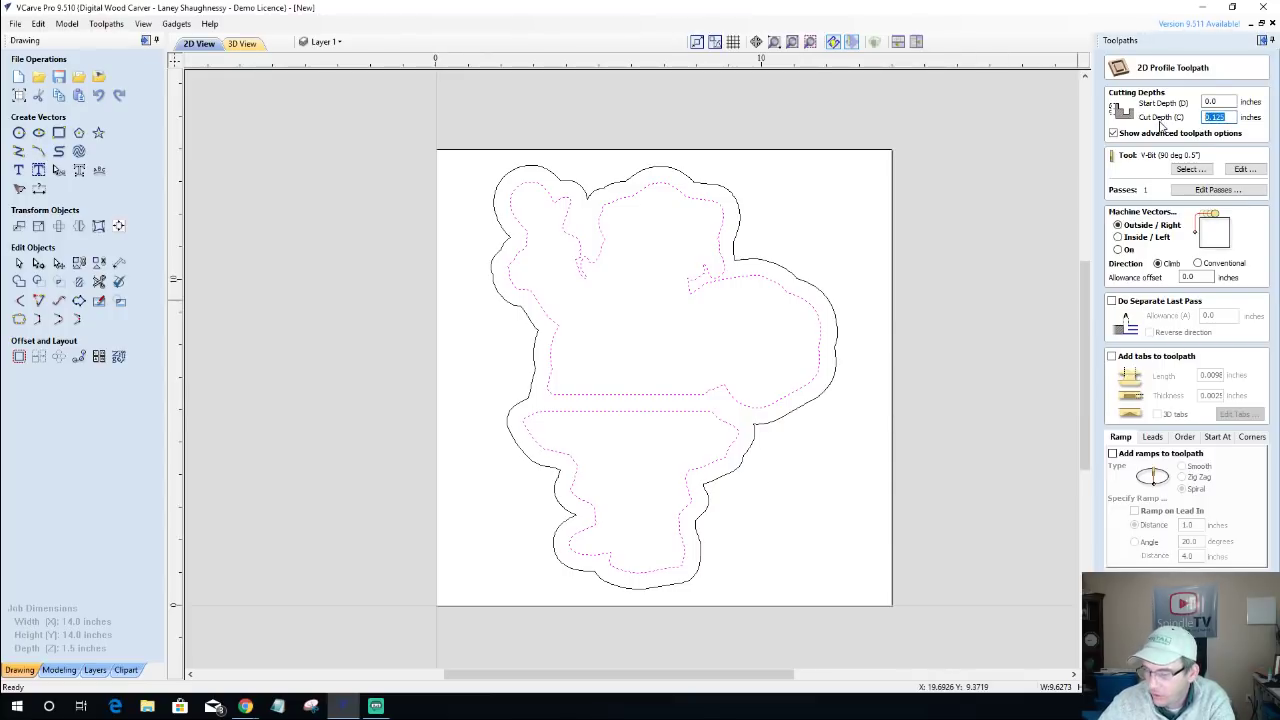
text(.625)
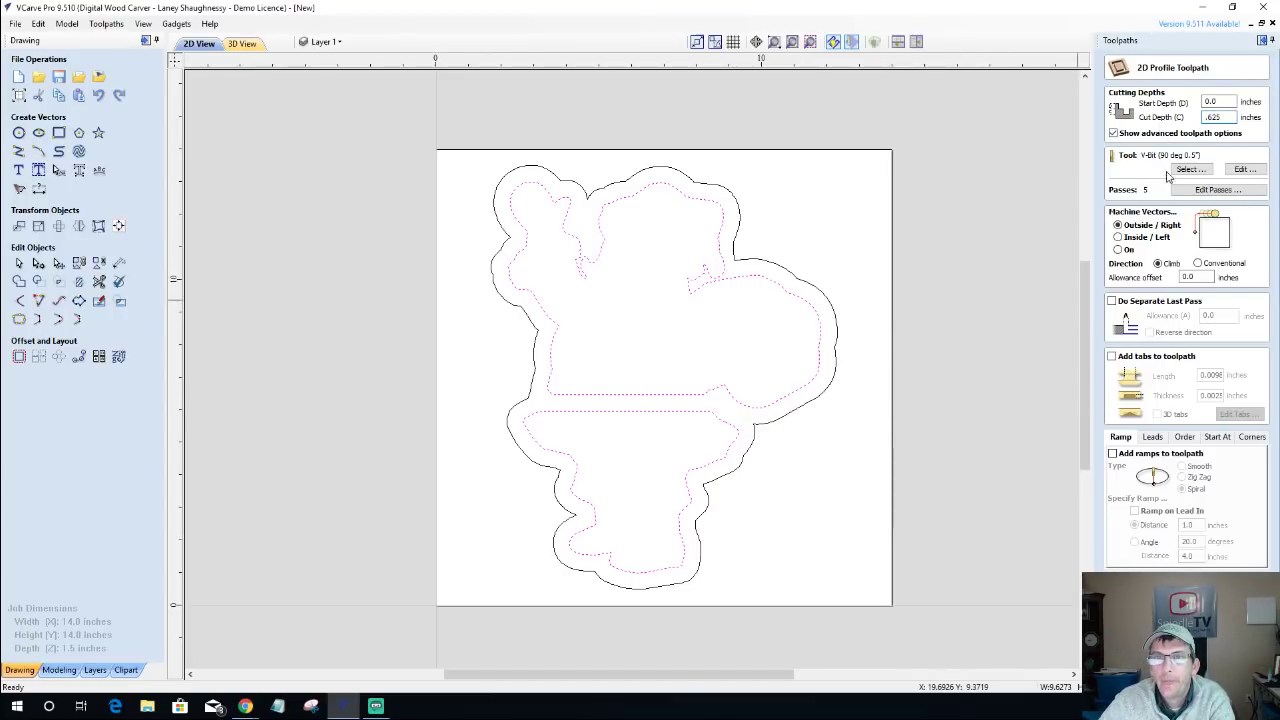
click(1190, 169)
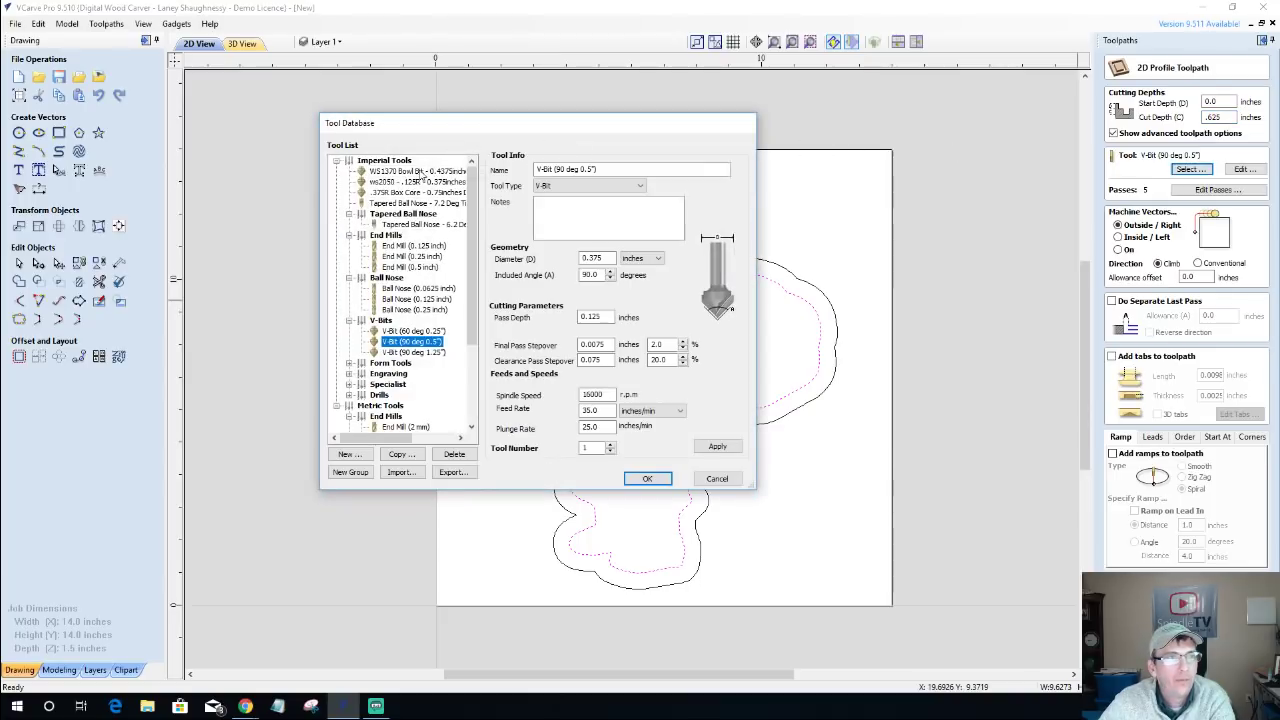
click(418, 171)
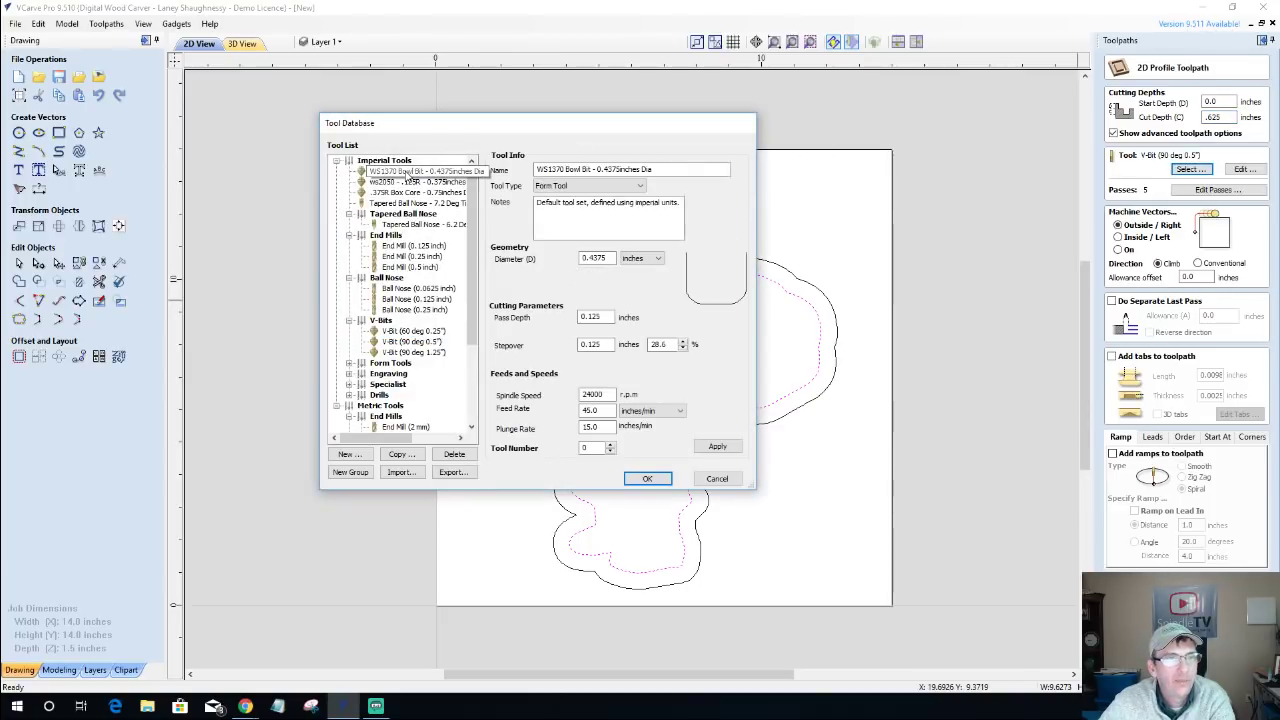
click(650, 478)
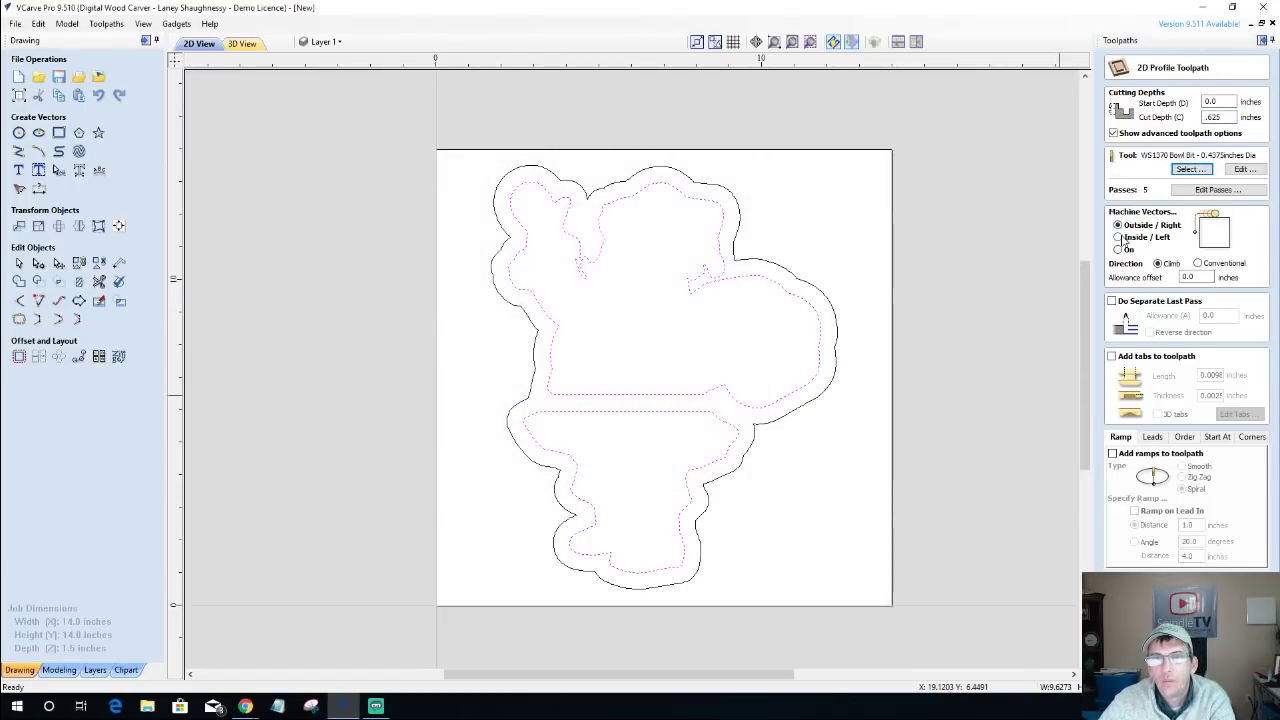
click(1119, 238)
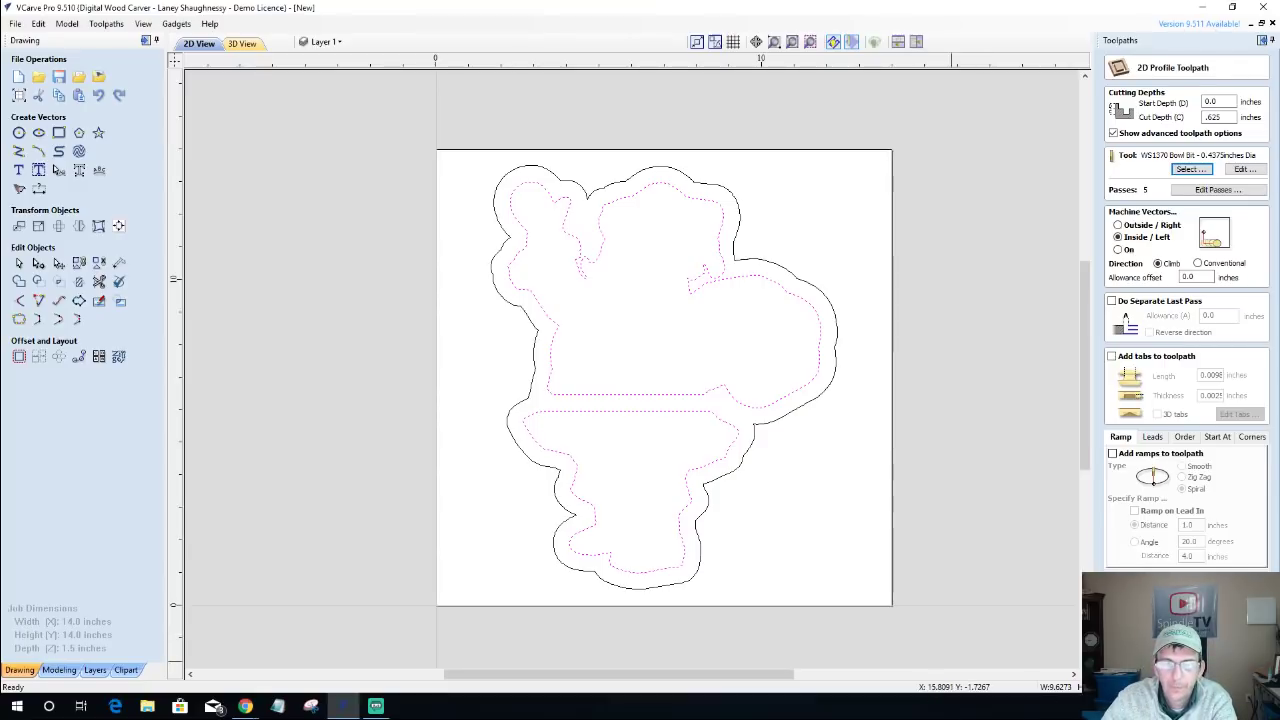
key(Return)
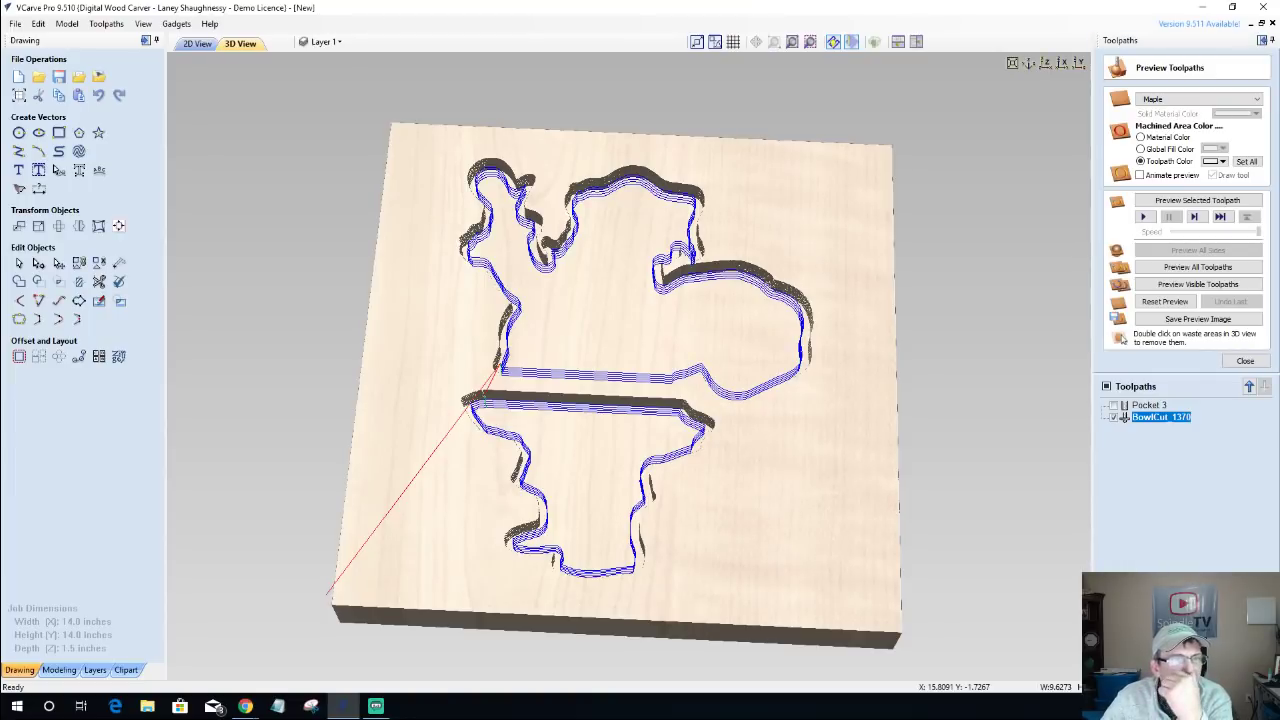
Preview BowlCut_1370, zooming and tilting to inspect the narrow grooves along the inner outlines.
click(1164, 204)
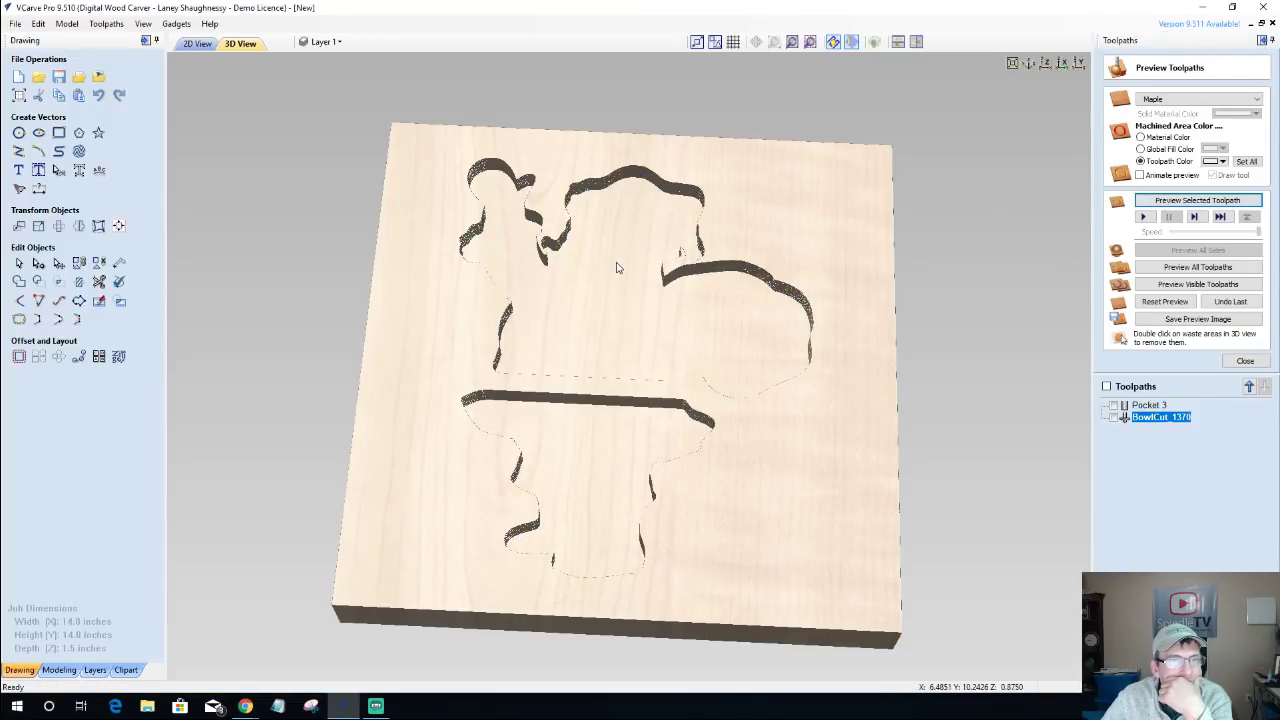
scroll(657, 274, up, 5)
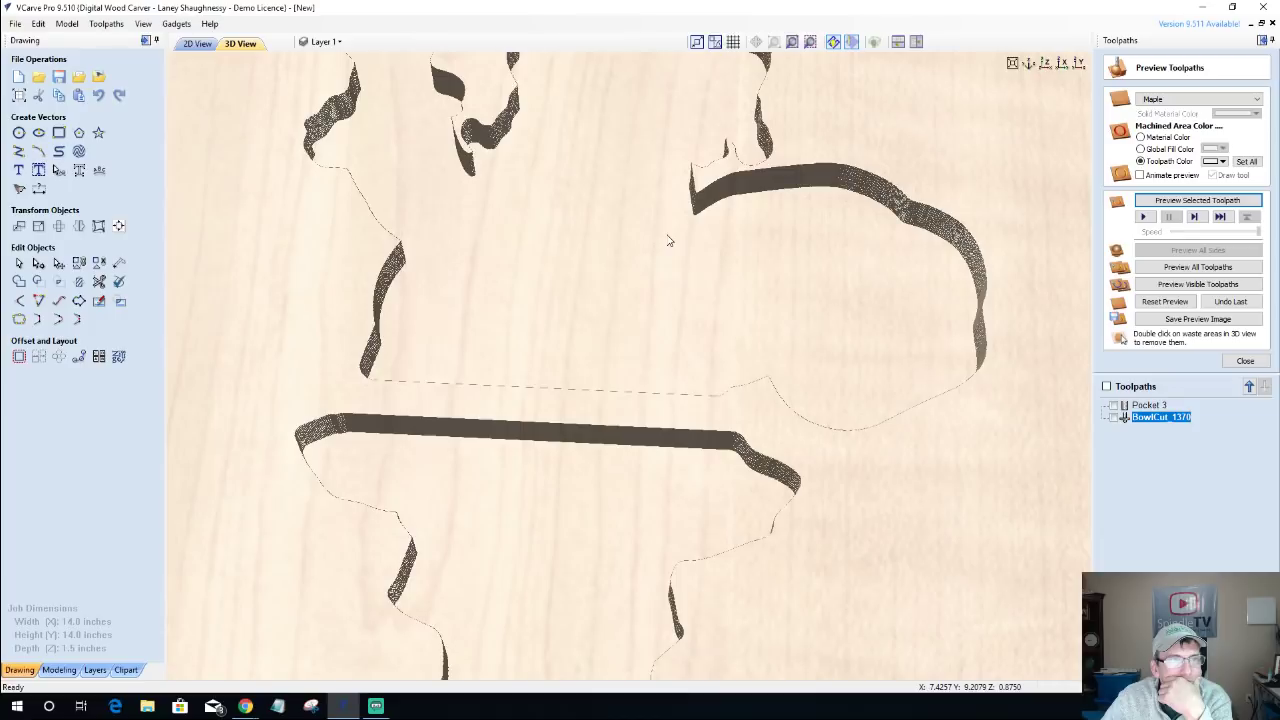
scroll(667, 252, up, 2)
drag(665, 262, 706, 184)
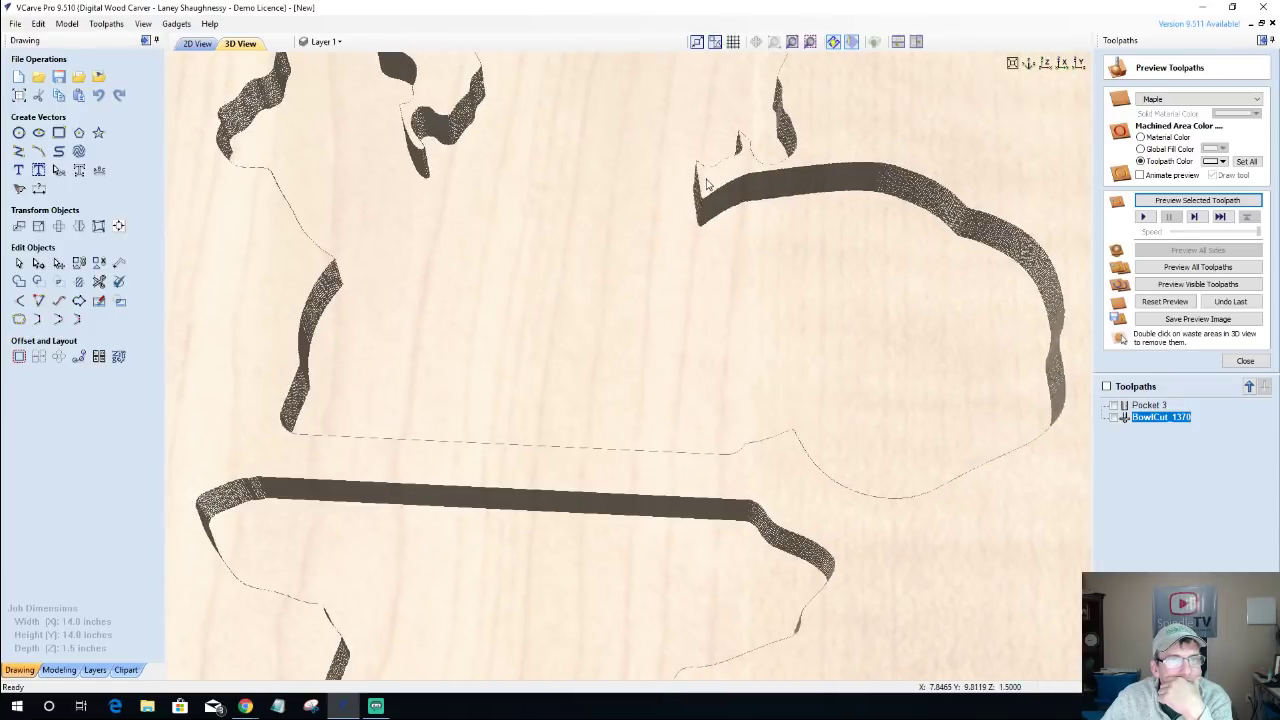
scroll(697, 290, up, 3)
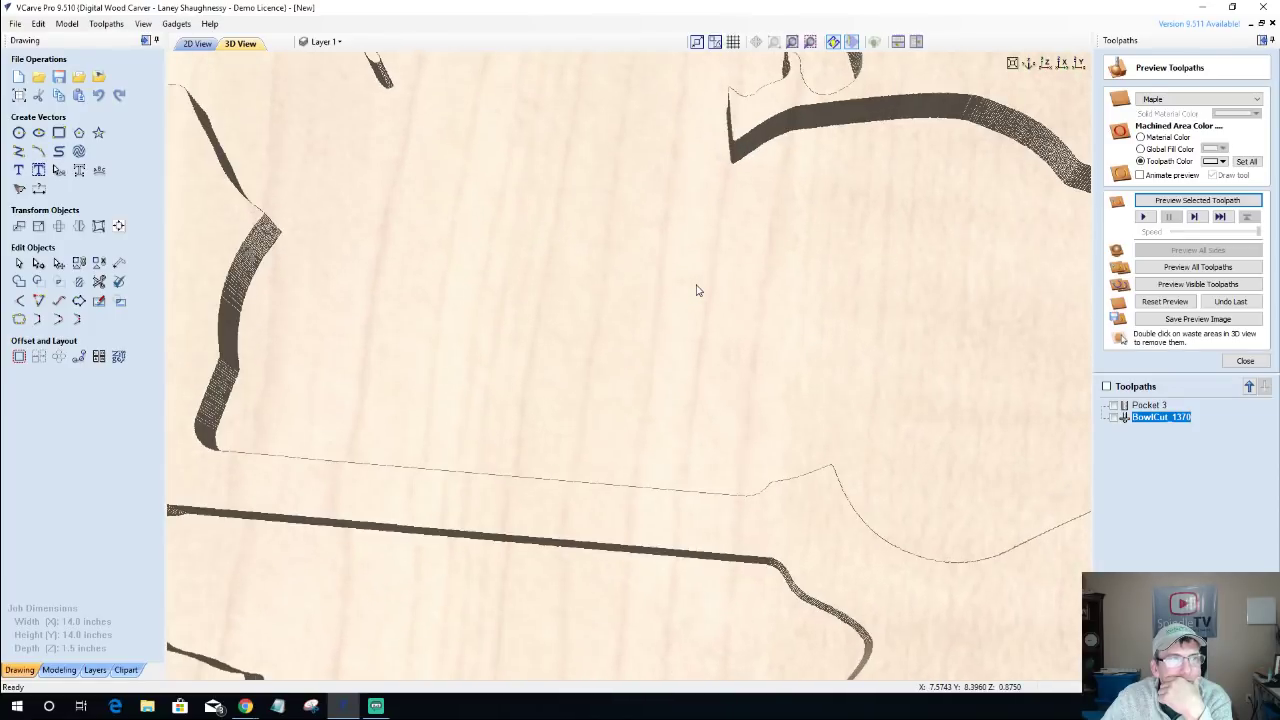
scroll(697, 290, down, 1)
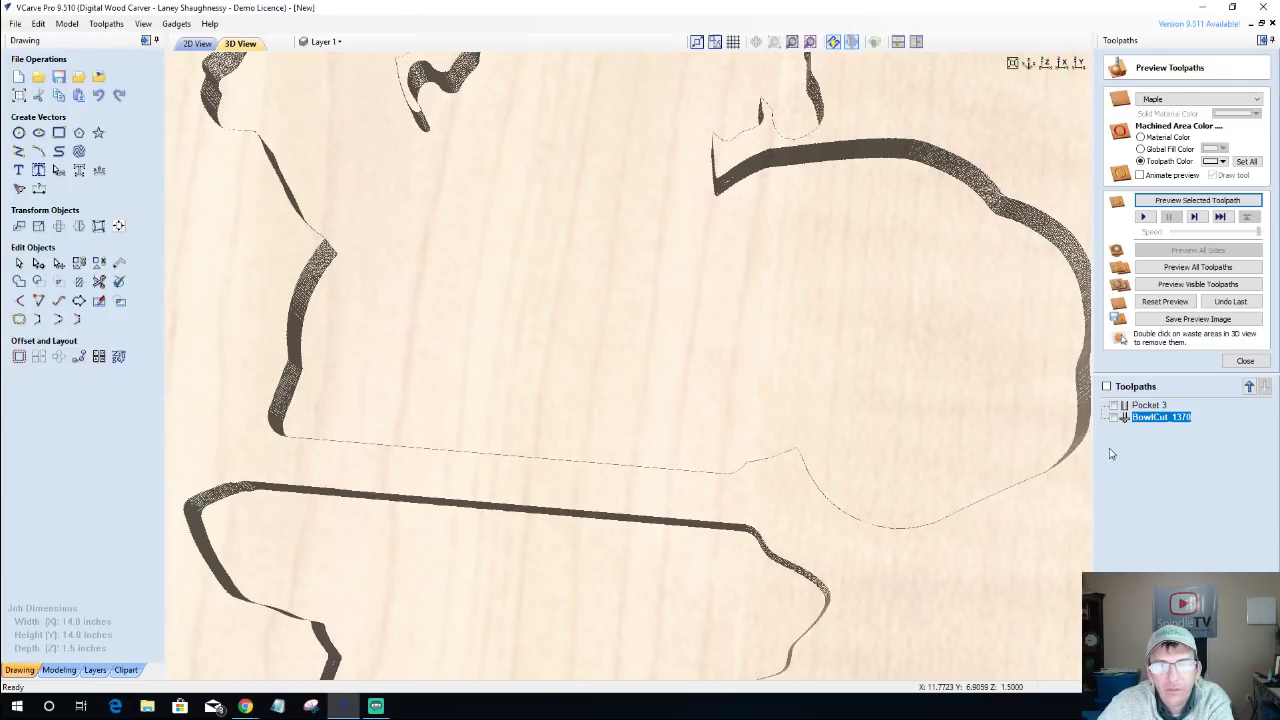
Reopen BowlCut_1370, change its allowance offset to -0.125 inches, and recalculate.
double_click(1150, 418)
double_click(1188, 276)
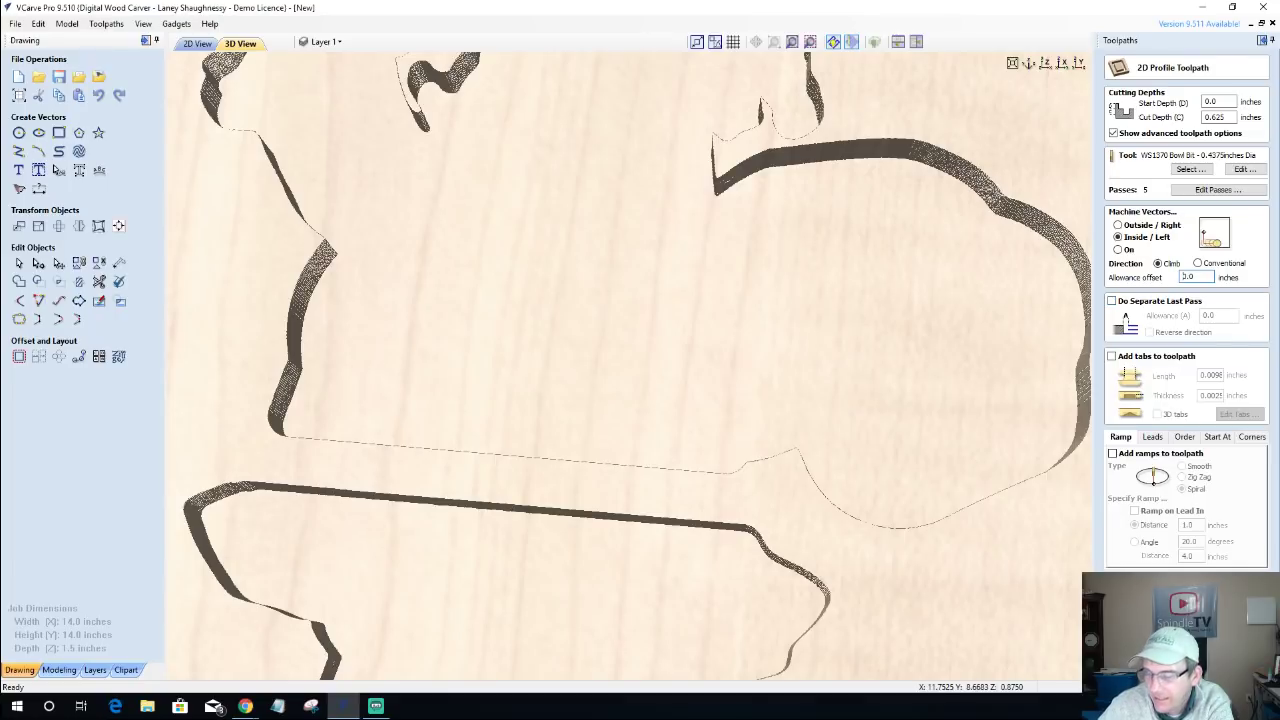
text(0.0)
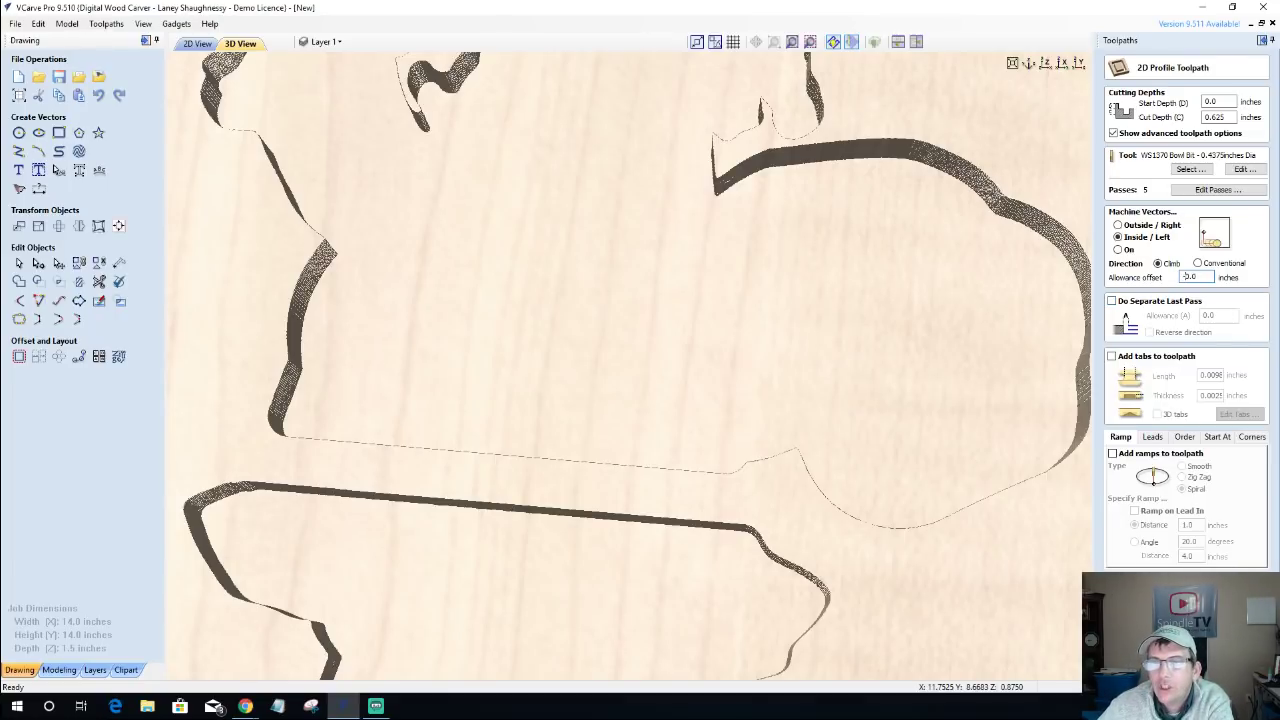
text(0)
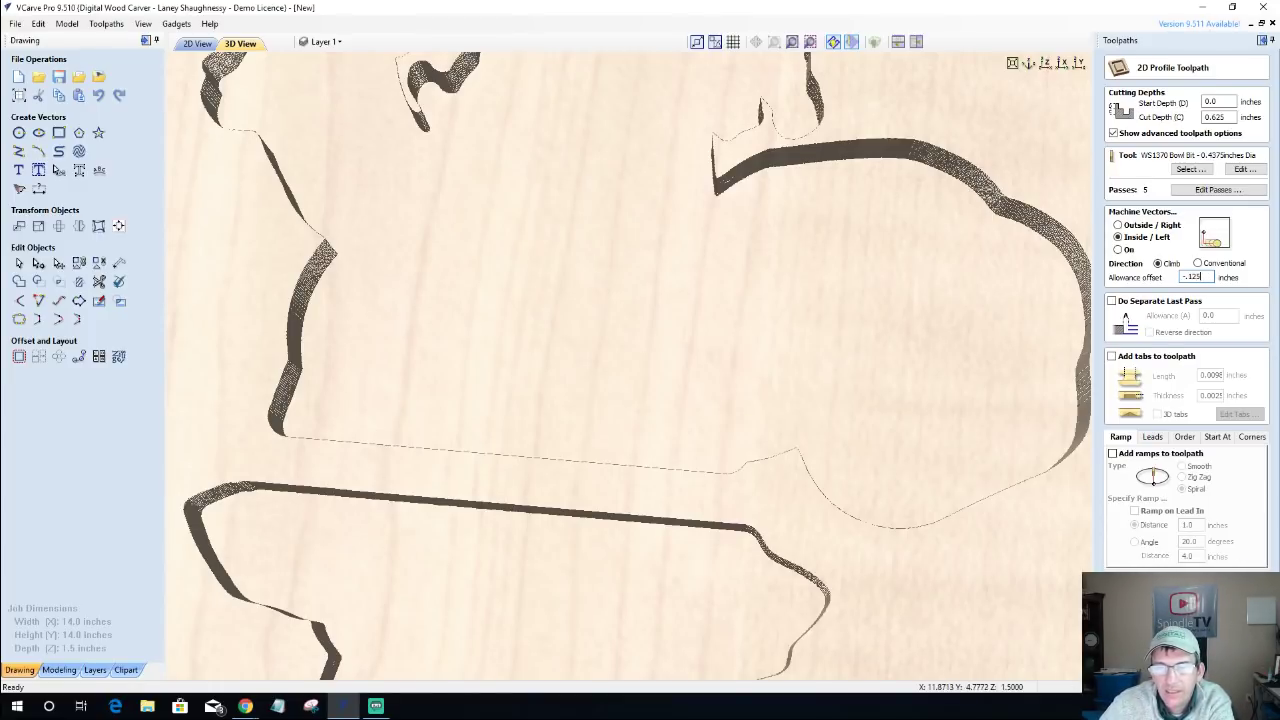
click(1160, 662)
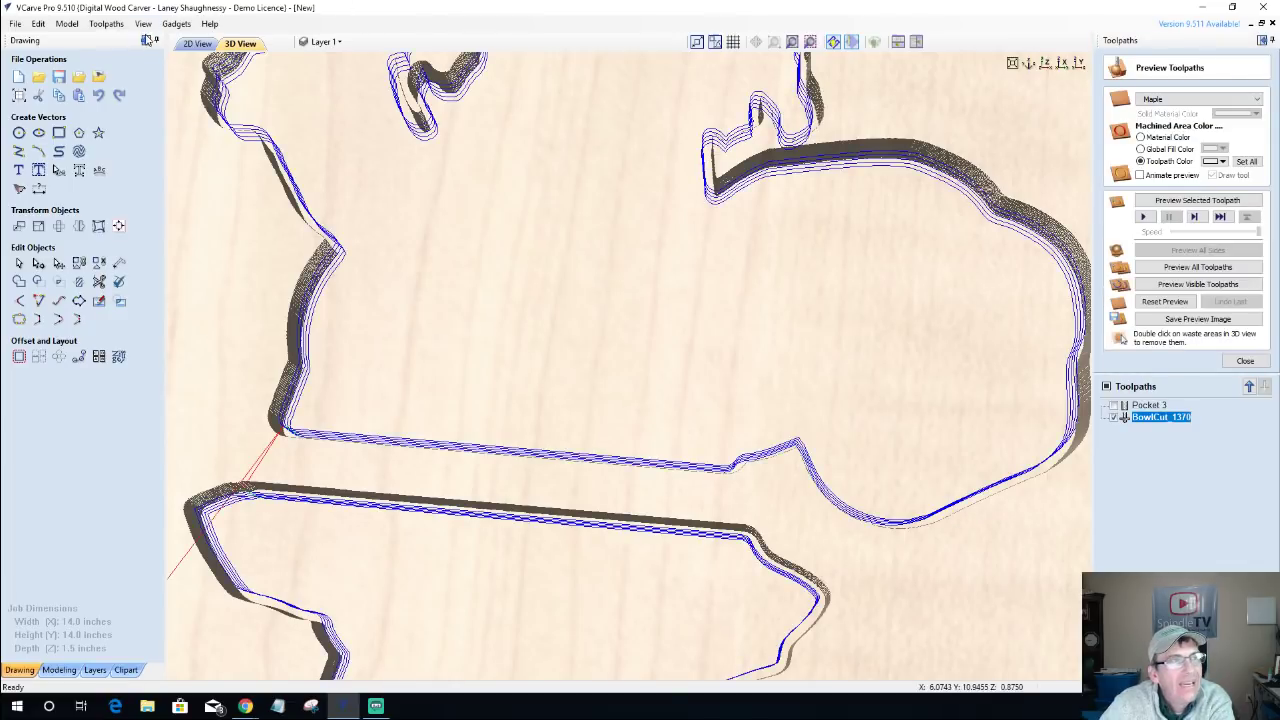
In the 2D view, zoom around the toolpath to compare cut width with the outline, then reopen BowlCut_1370.
click(197, 43)
scroll(692, 285, up, 10)
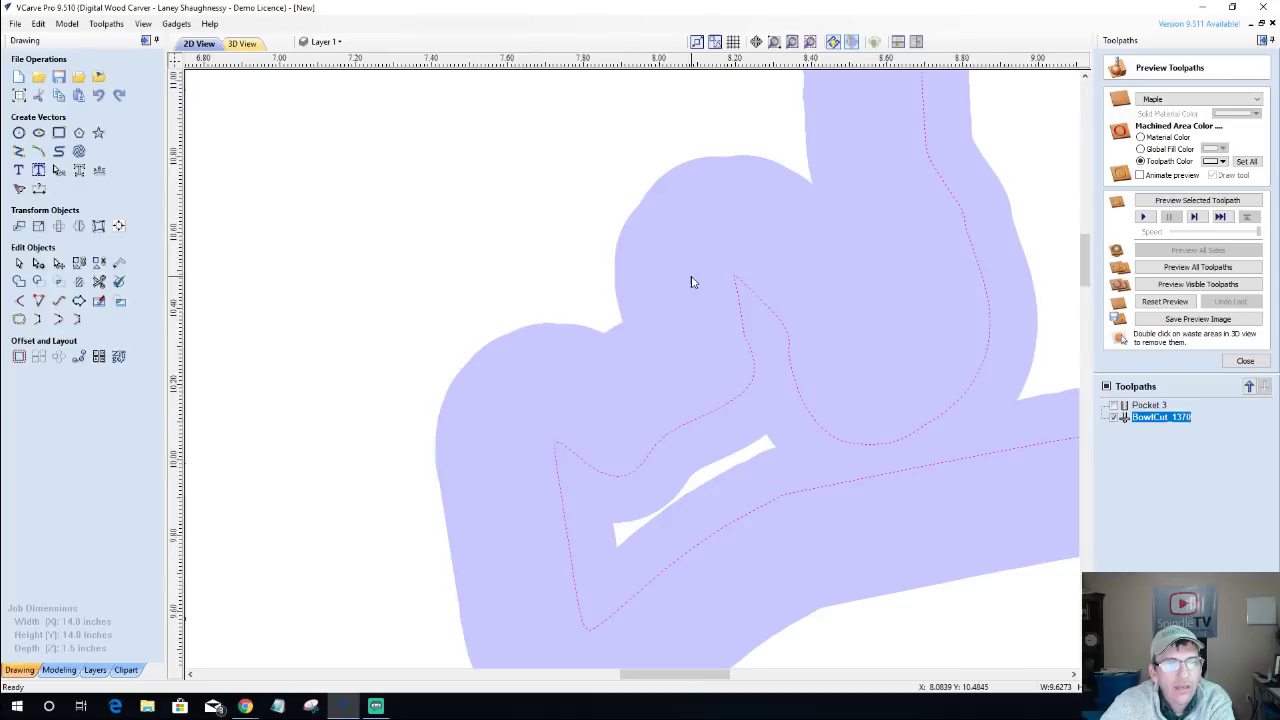
scroll(691, 282, down, 8)
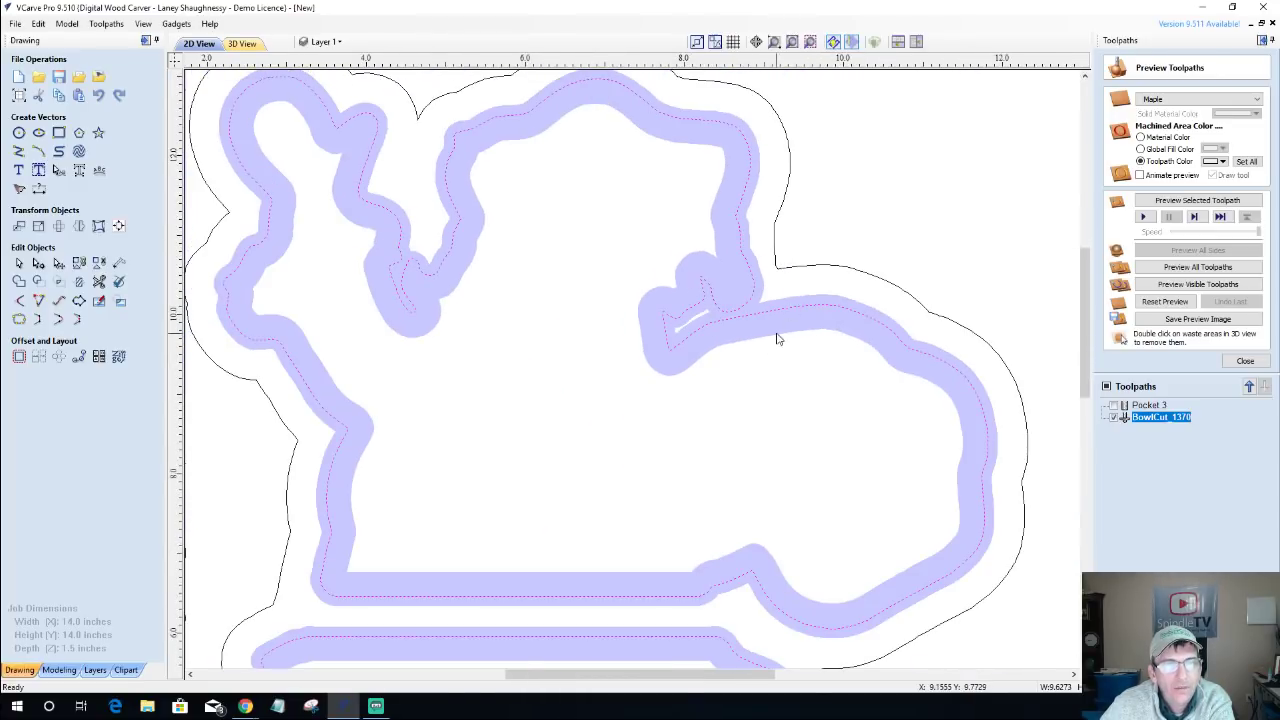
scroll(780, 330, up, 2)
scroll(783, 325, up, 2)
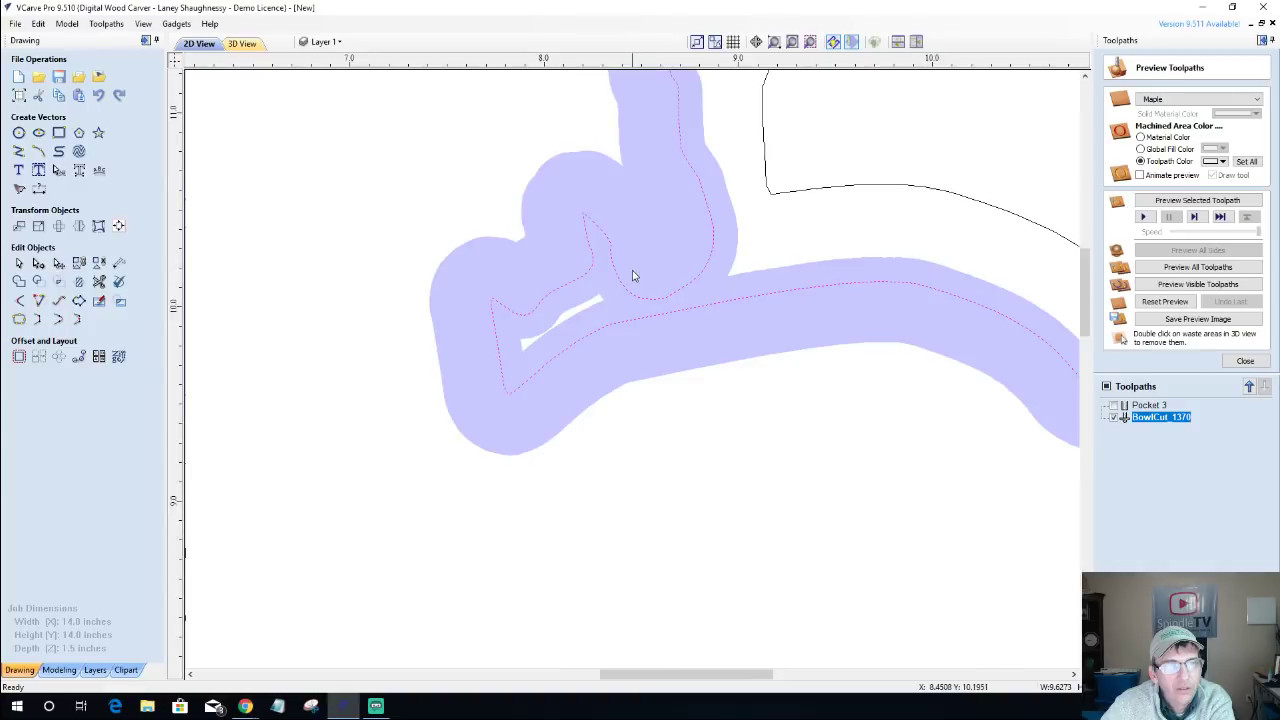
scroll(632, 276, down, 5)
scroll(288, 207, up, 3)
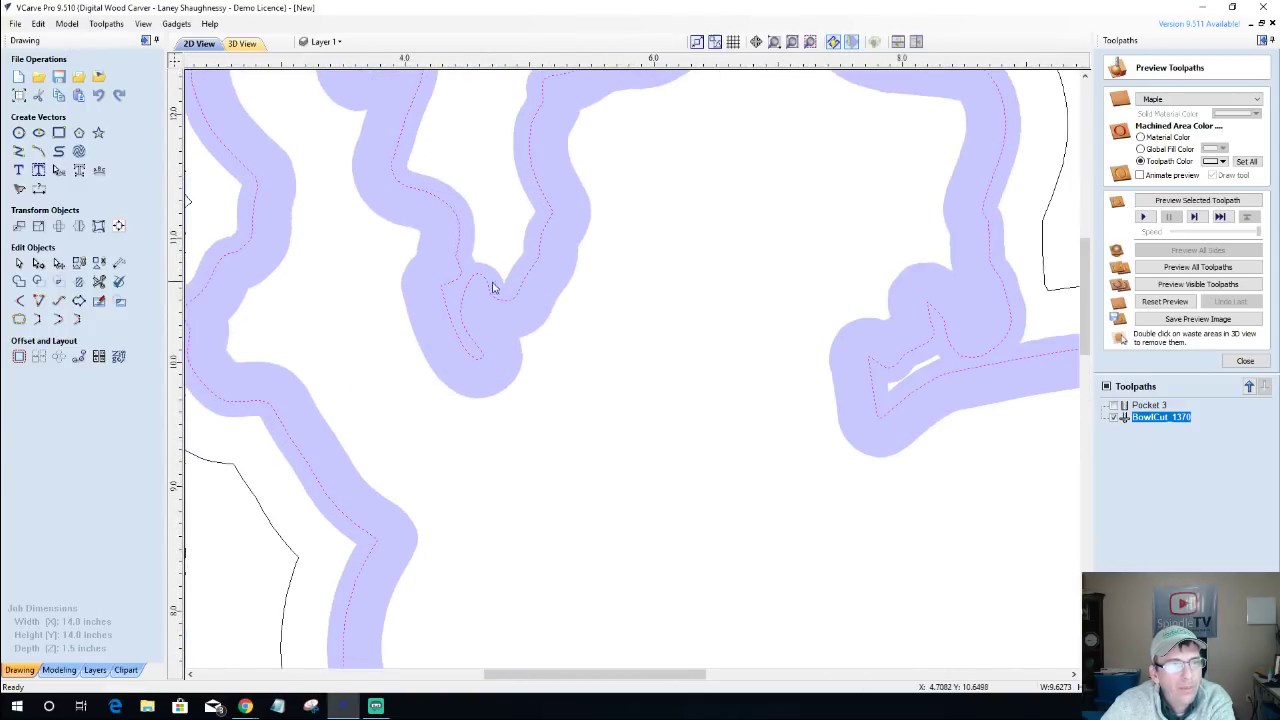
scroll(480, 312, down, 3)
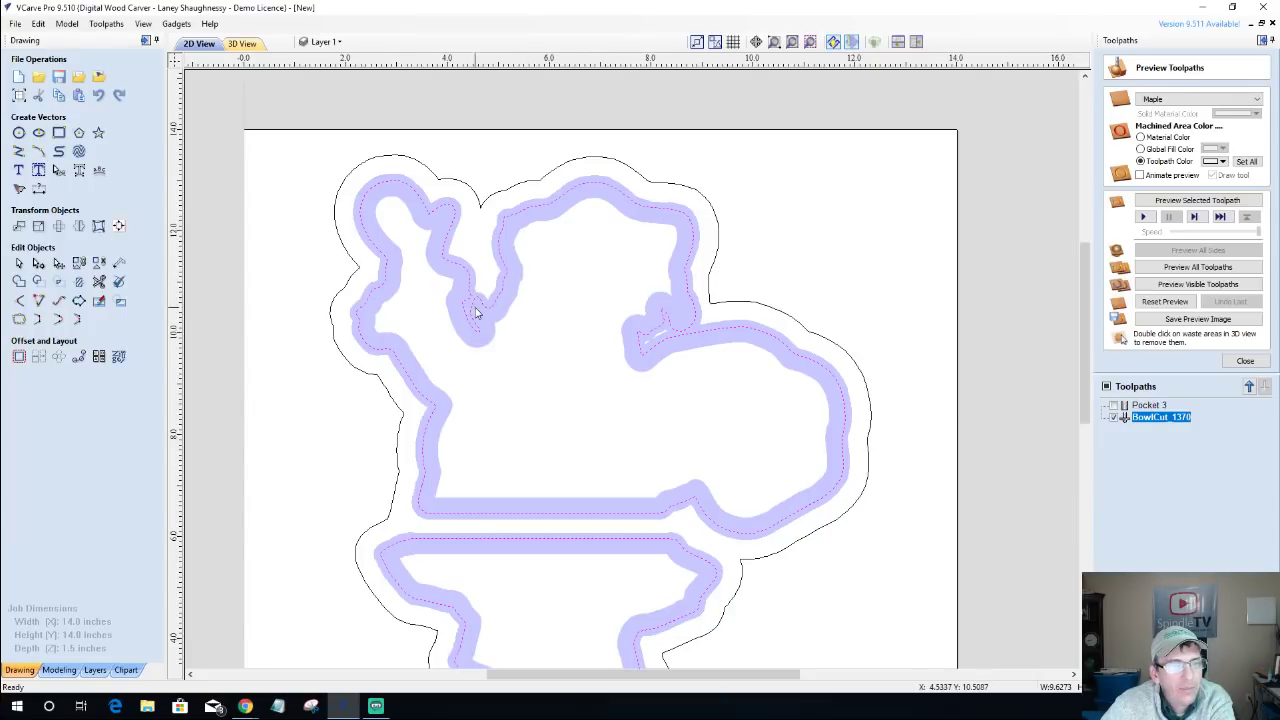
scroll(462, 300, up, 3)
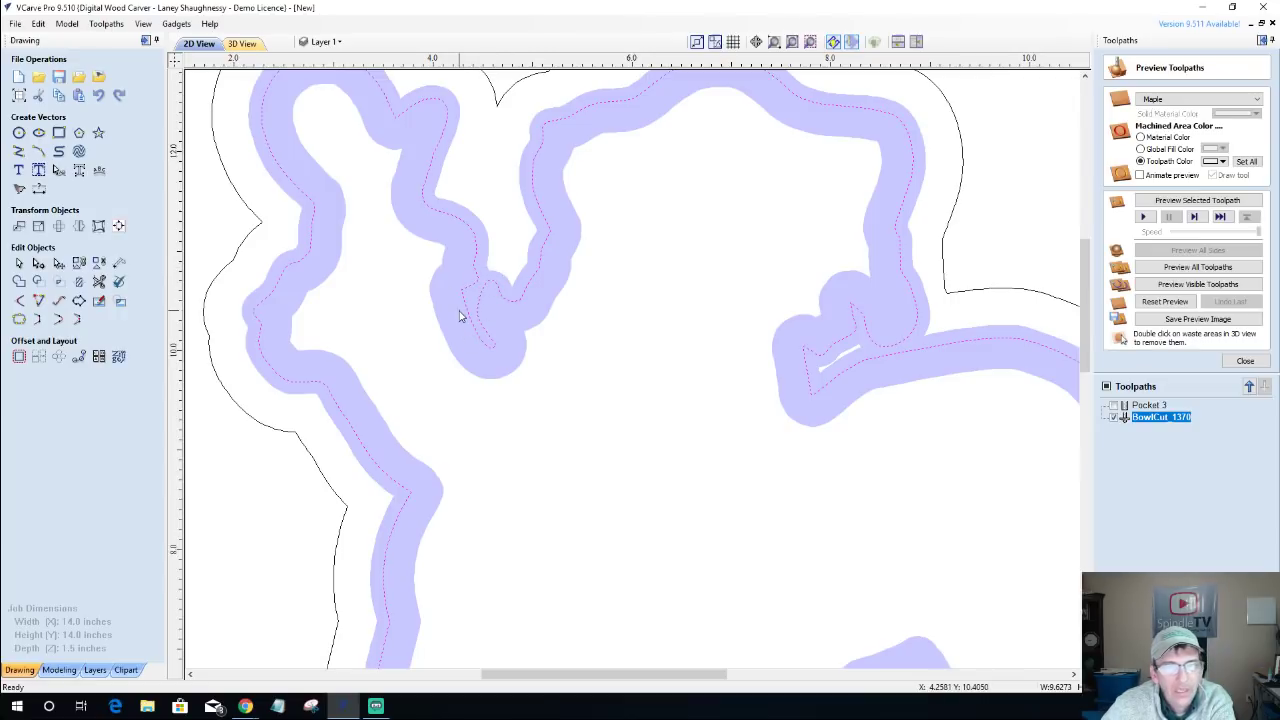
double_click(1155, 418)
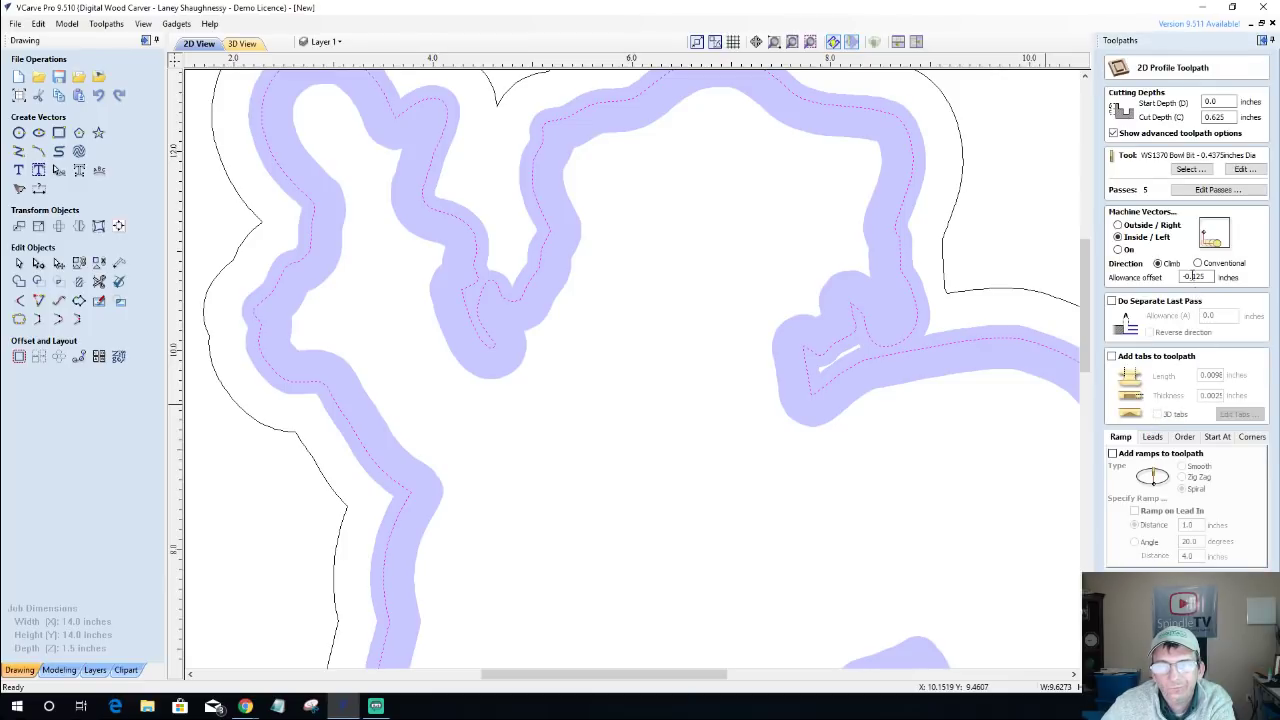
Close the BowlCut_1370 settings unchanged and open Pocket 3's pocket toolpath settings.
double_click(1193, 276)
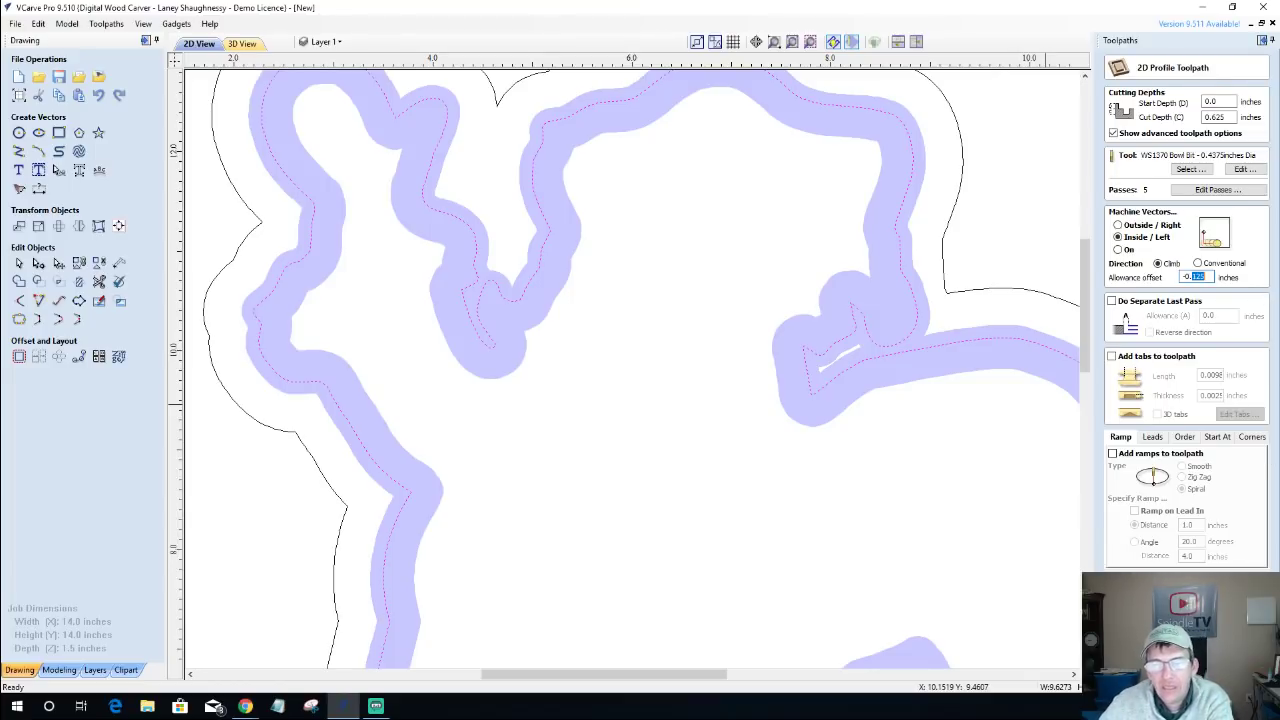
key(Return)
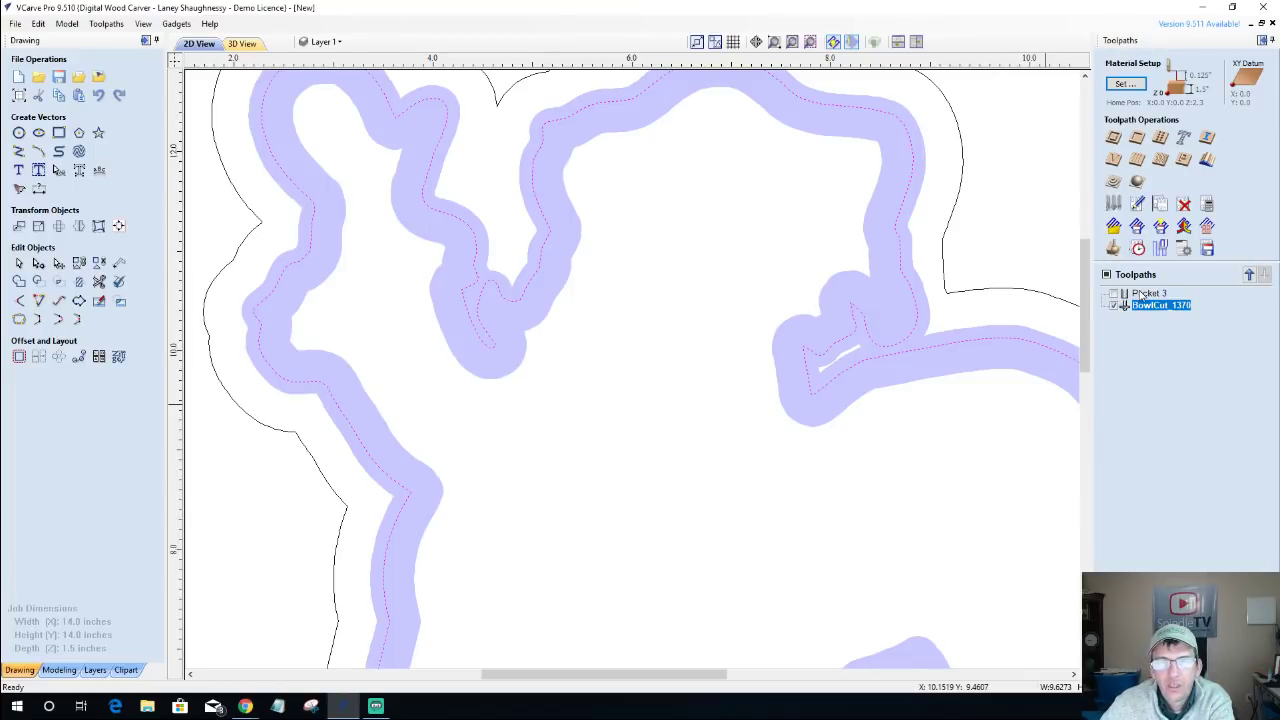
double_click(1148, 293)
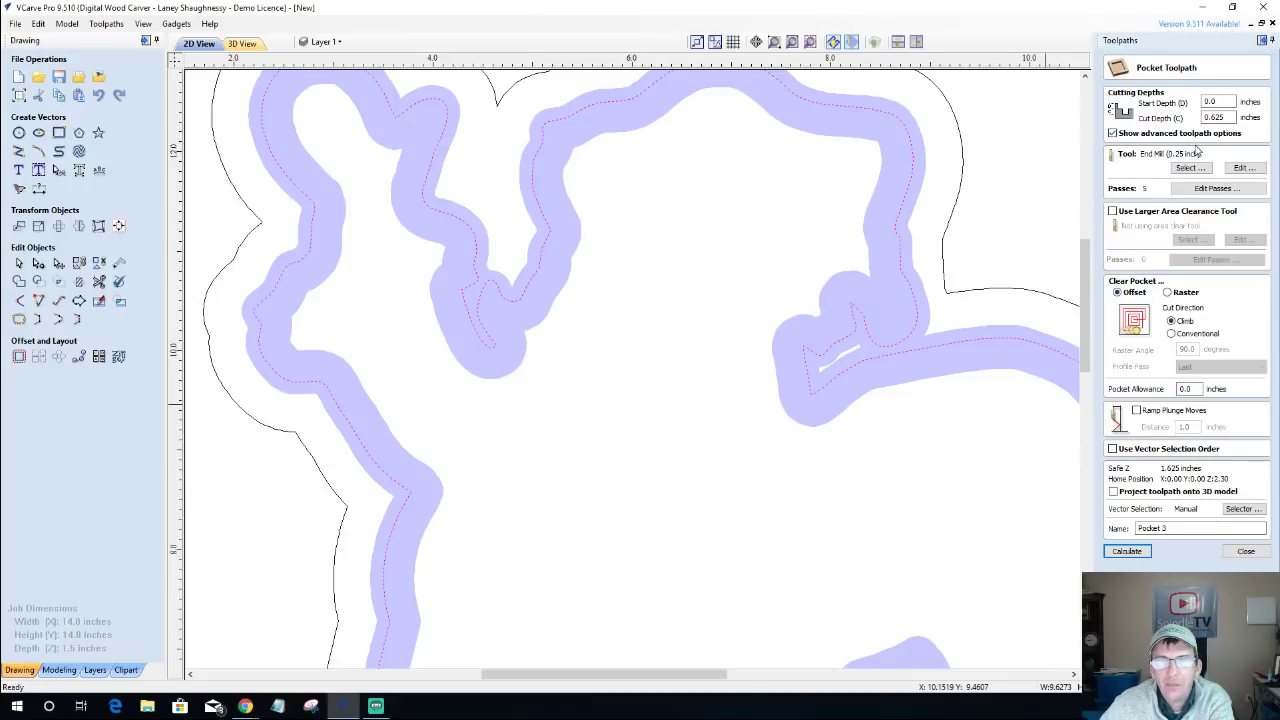
Offset the selected Santa outline Inwards/Left by 0.125 inches to create a new inner vector.
click(507, 293)
scroll(507, 293, down, 5)
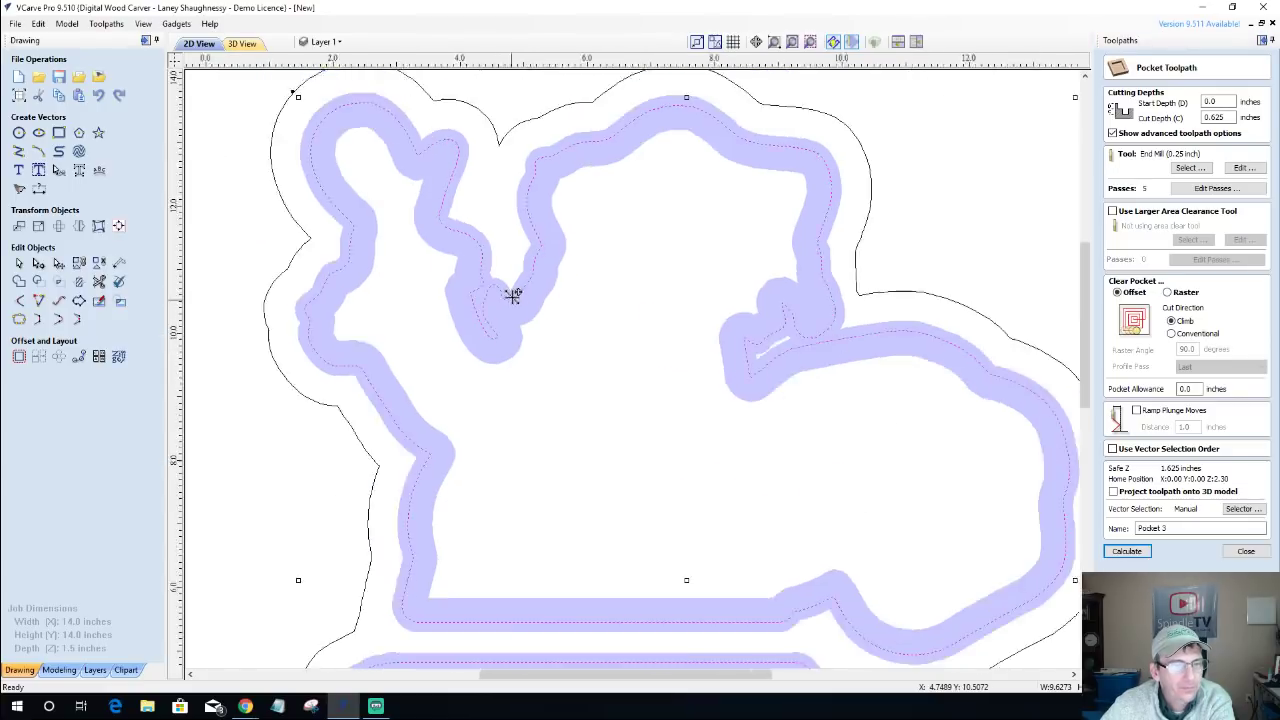
click(19, 357)
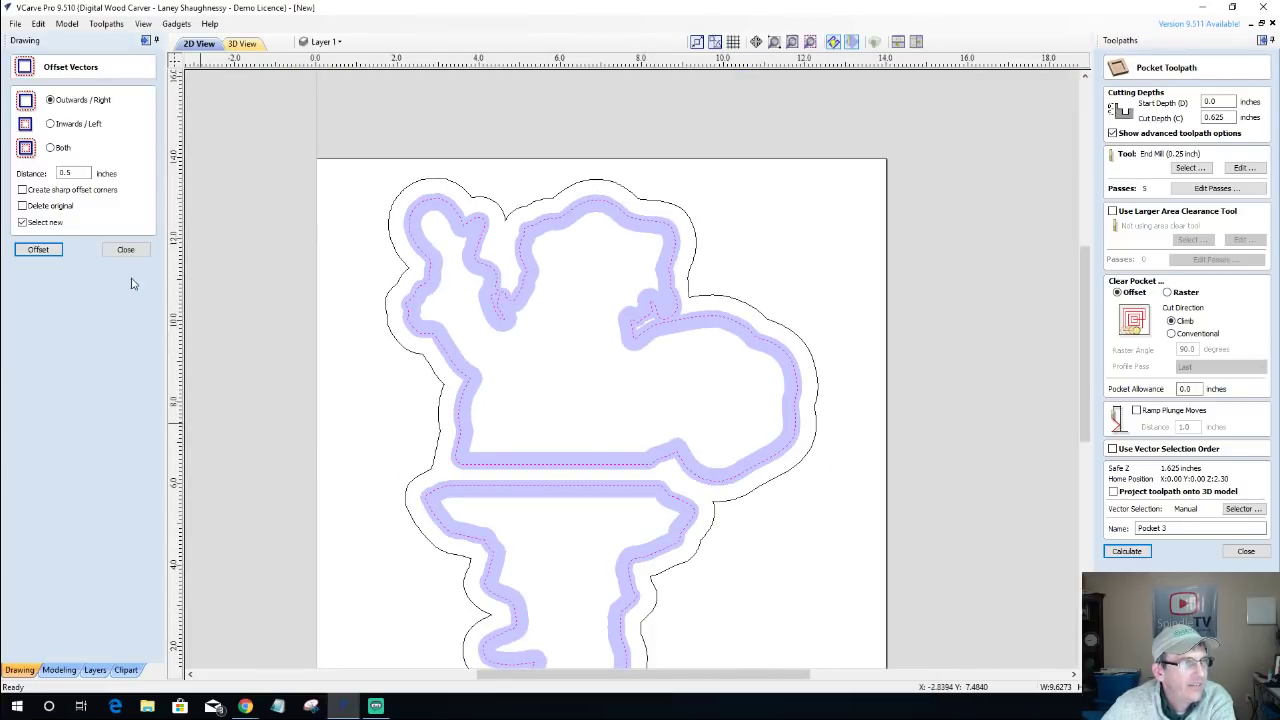
click(50, 124)
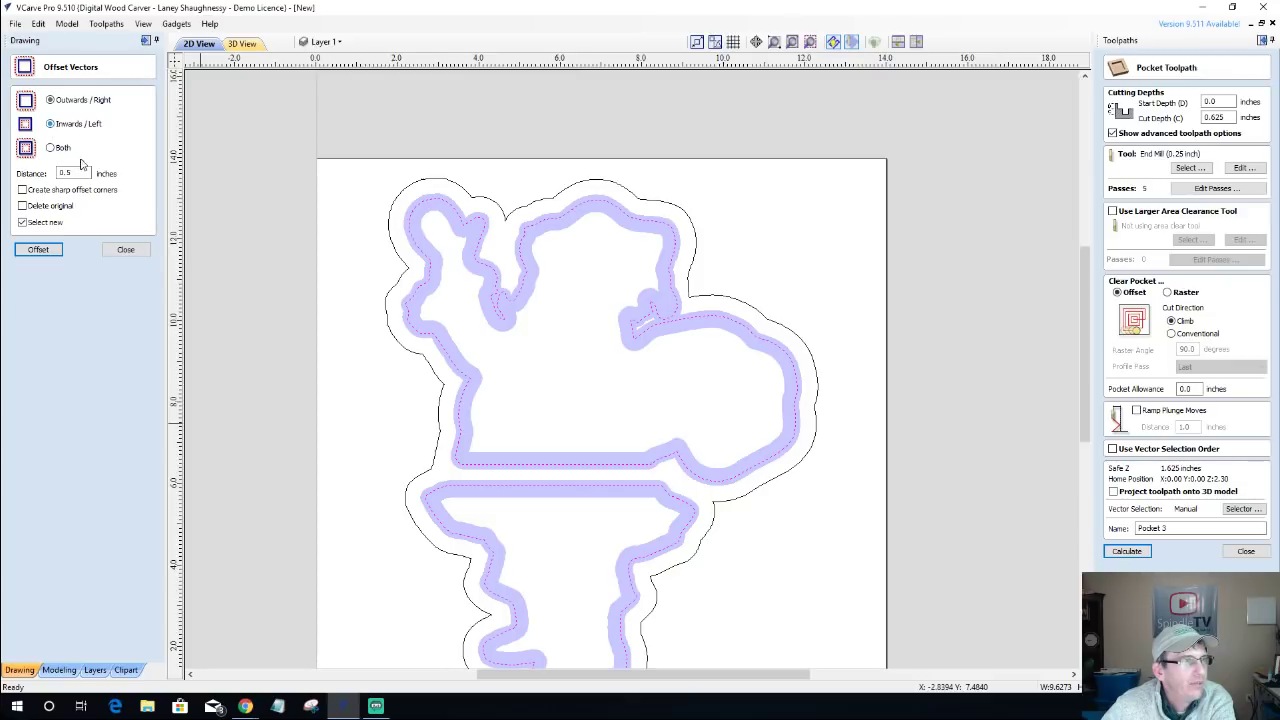
double_click(62, 173)
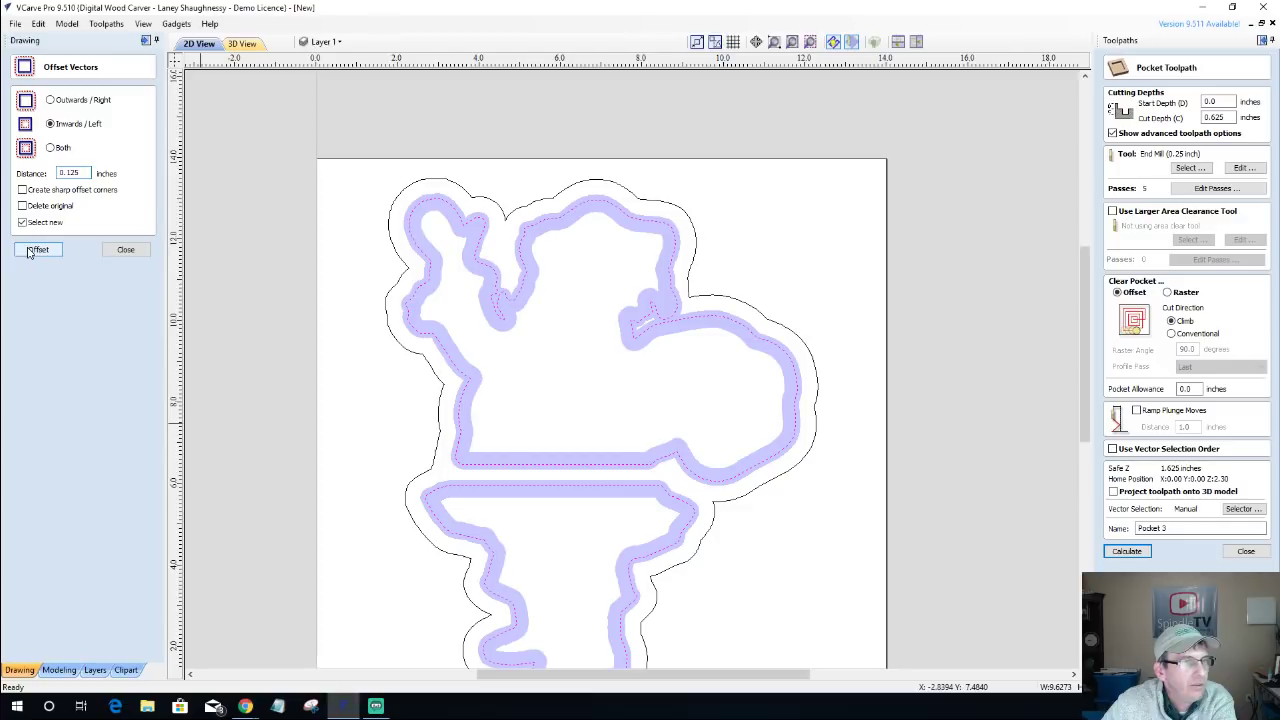
click(37, 249)
scroll(481, 291, up, 3)
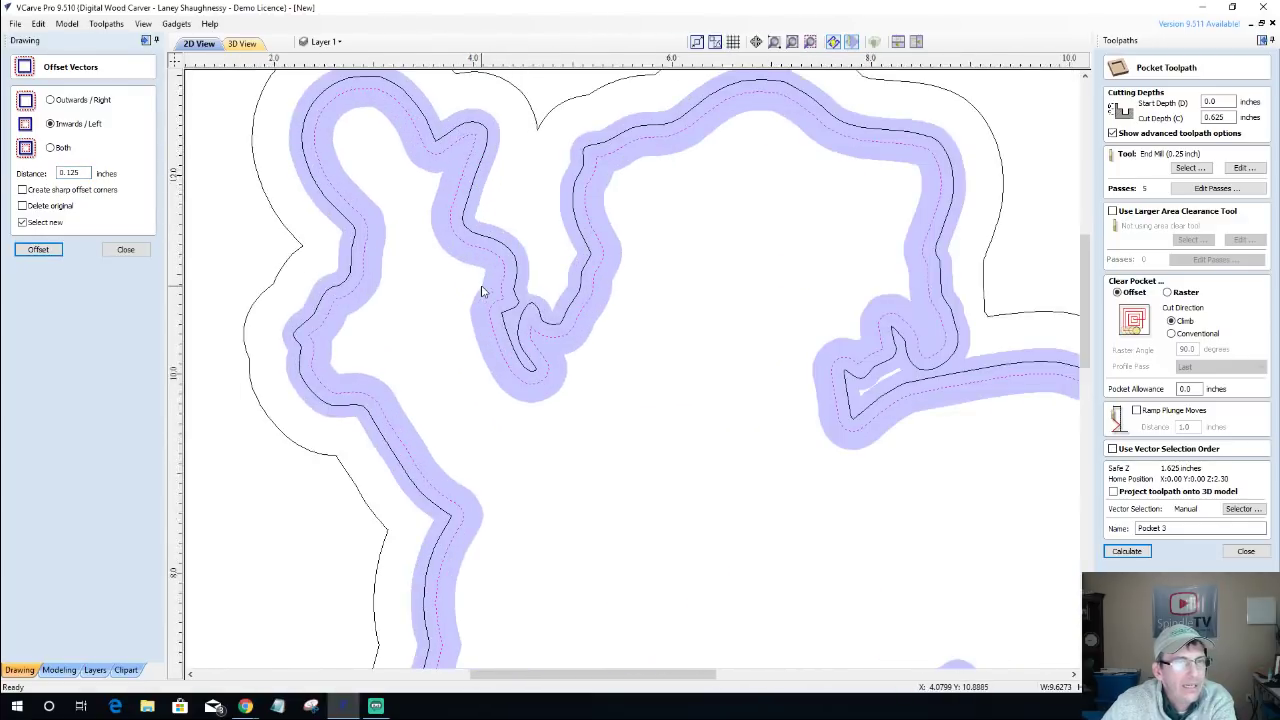
scroll(481, 291, up, 1)
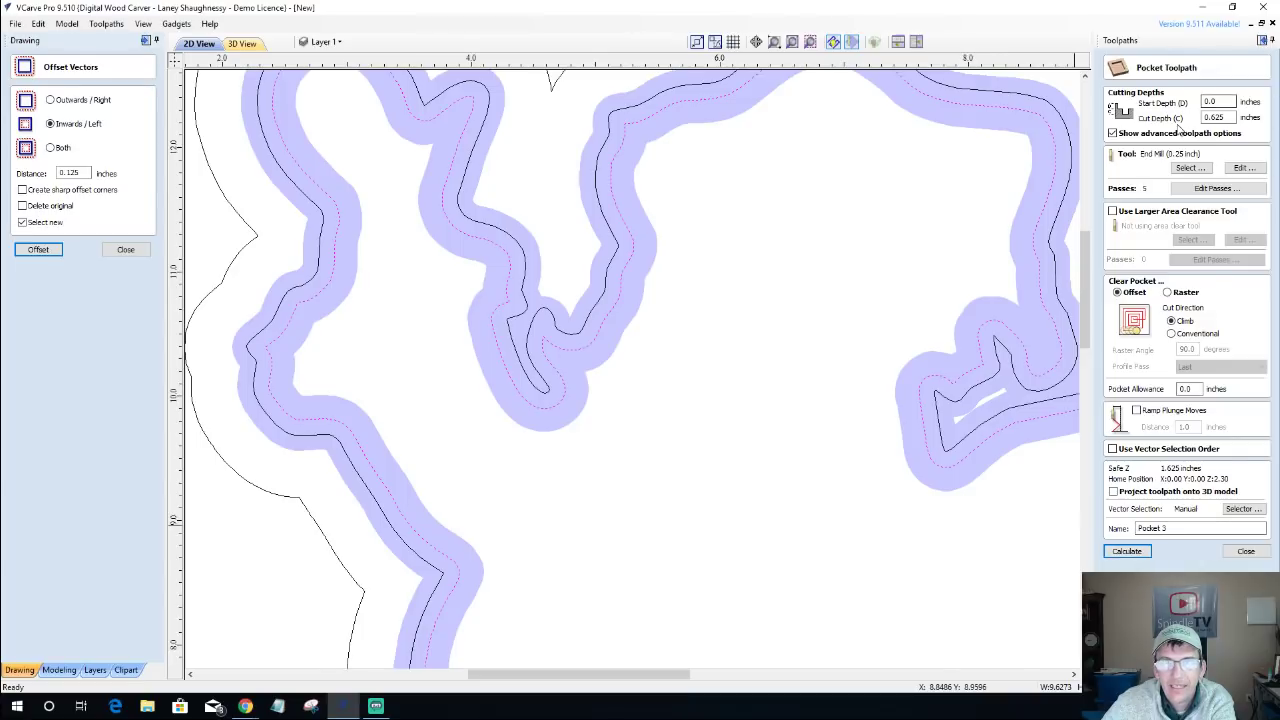
Calculate the Pocket 3 toolpath and replay its cut simulation.
click(1127, 551)
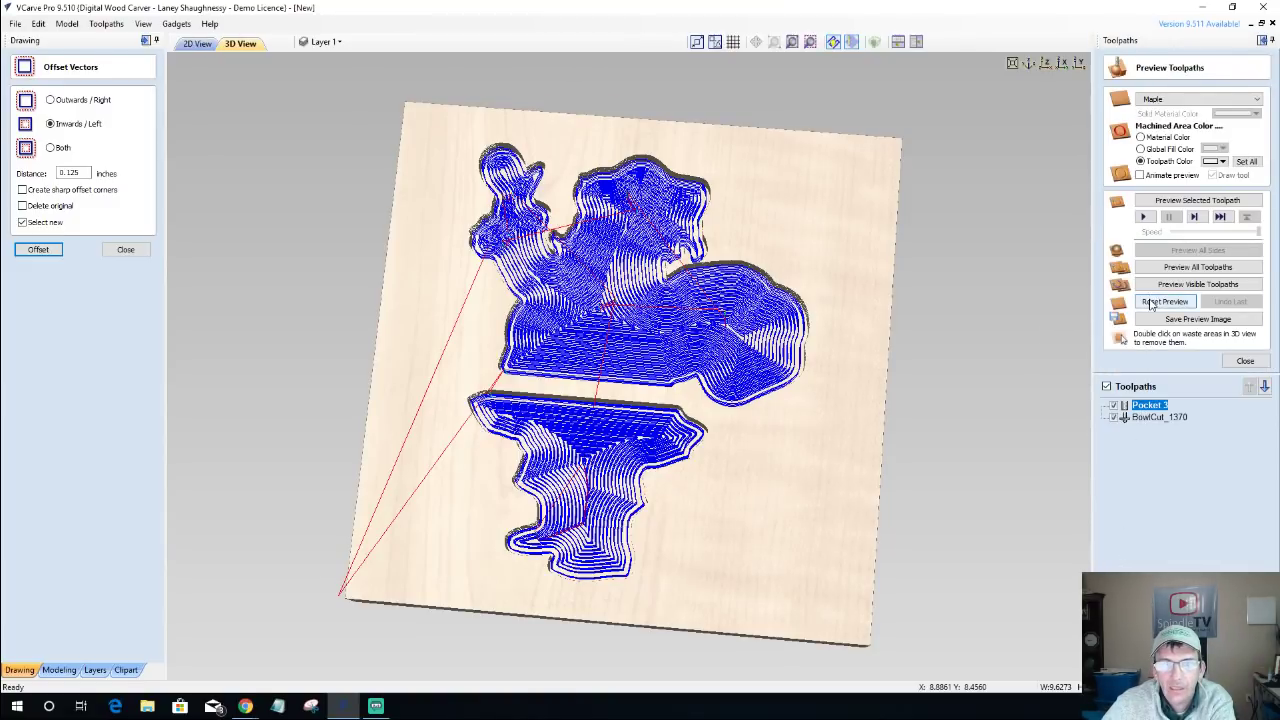
click(1151, 304)
click(1187, 204)
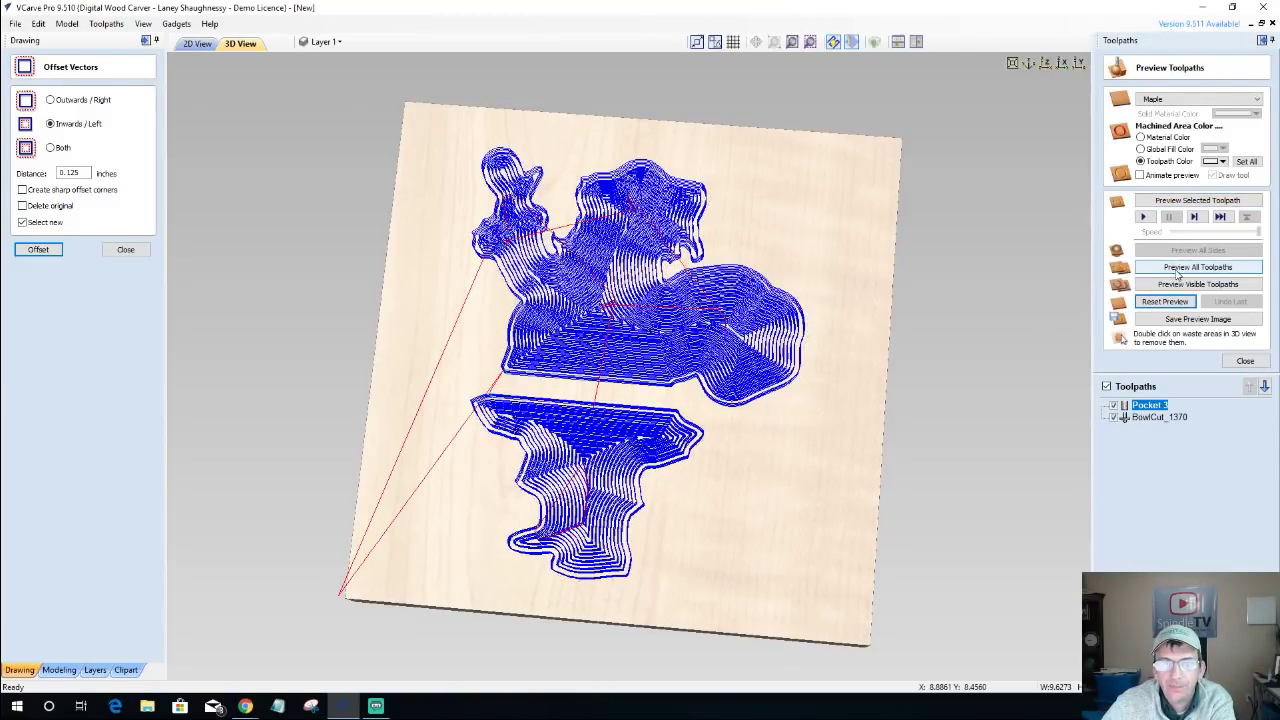
Open BowlCut_1370's profile settings and change its allowance offset to 0.
double_click(1151, 418)
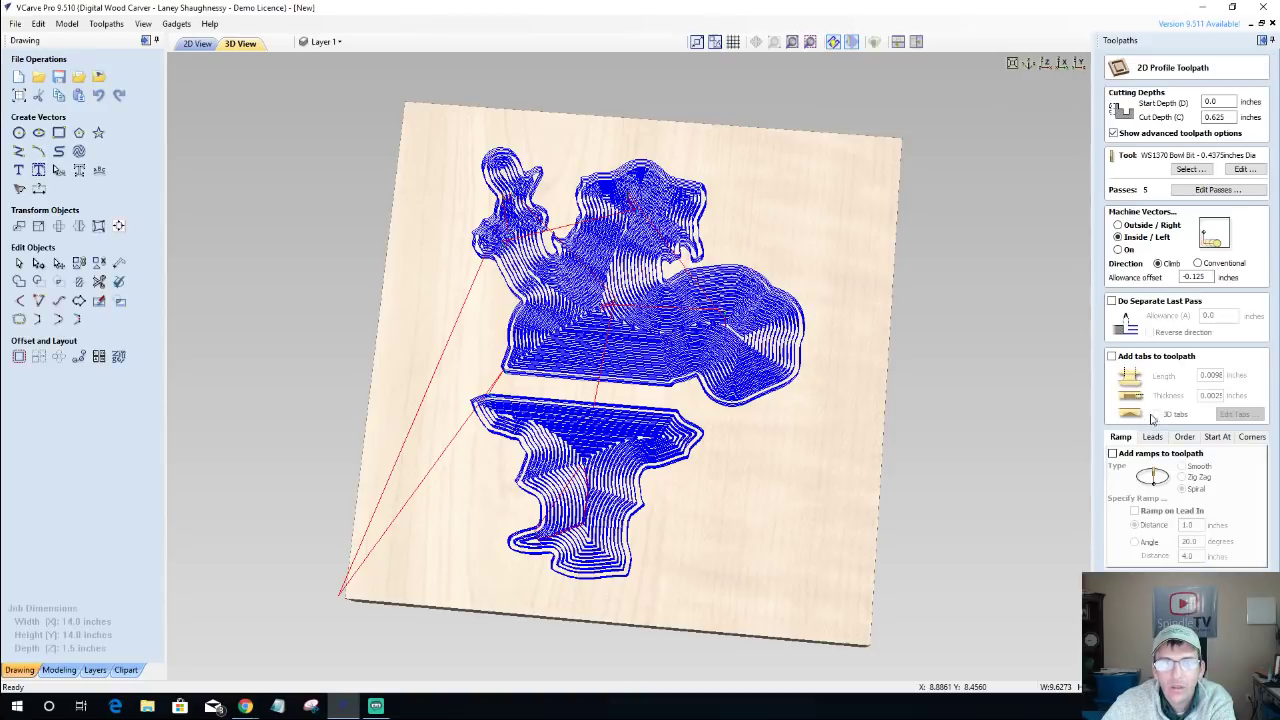
click(197, 43)
scroll(700, 449, up, 5)
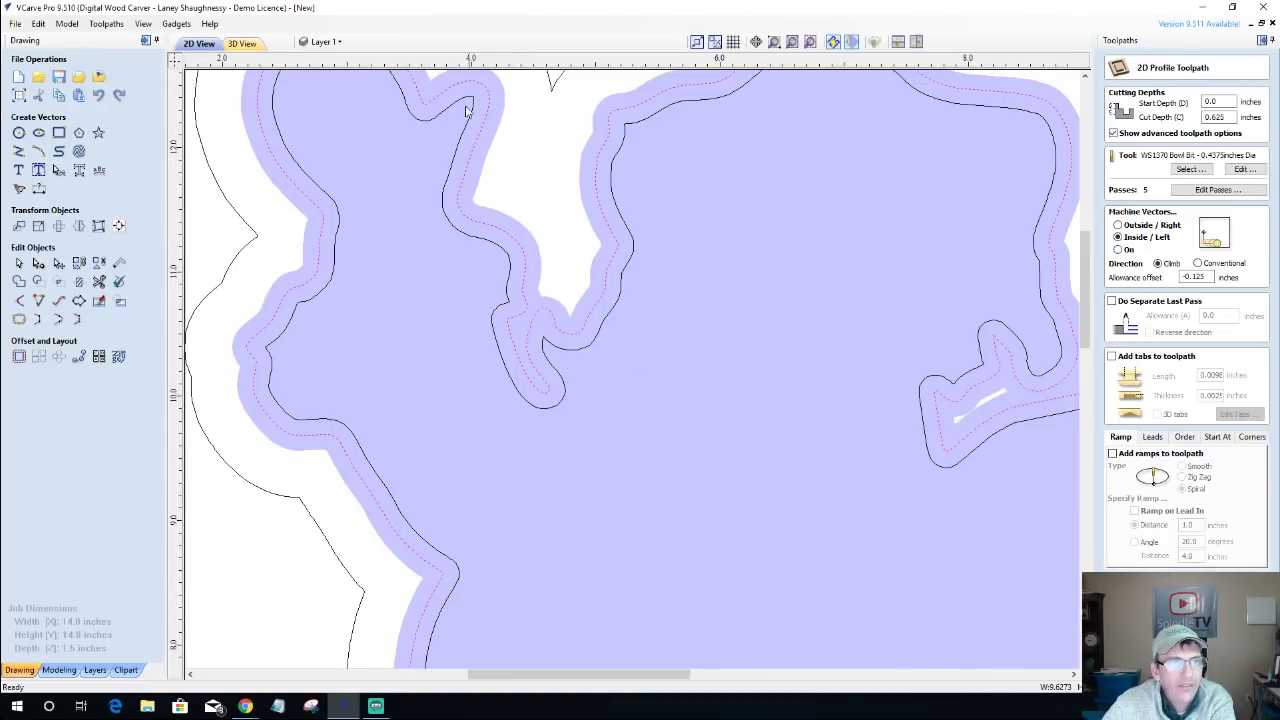
scroll(451, 200, down, 1)
scroll(451, 200, down, 1)
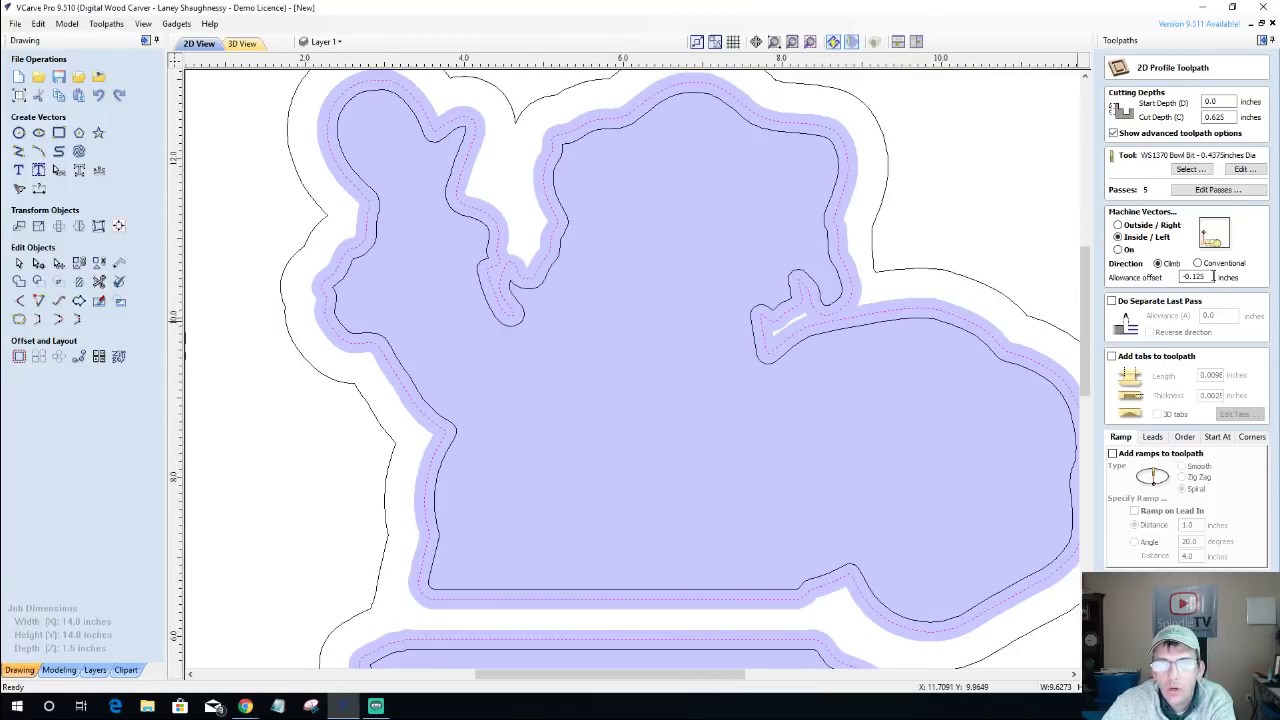
drag(1213, 276, 1118, 285)
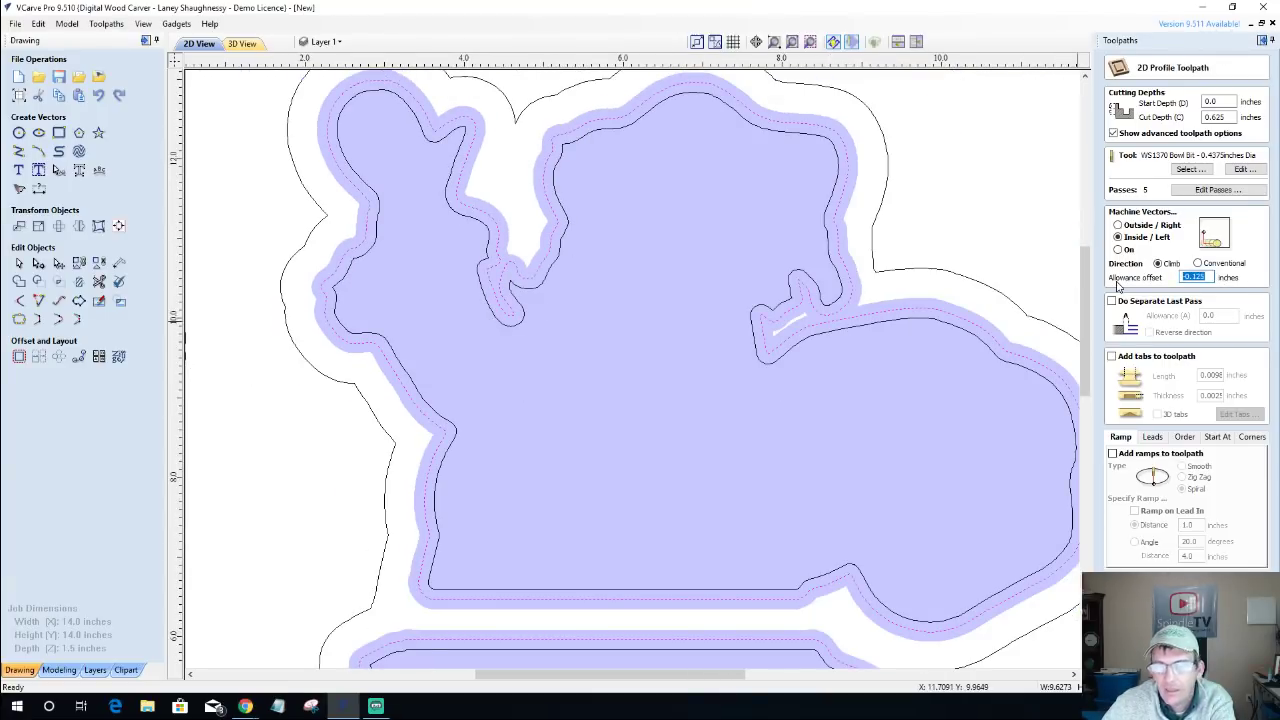
text(0)
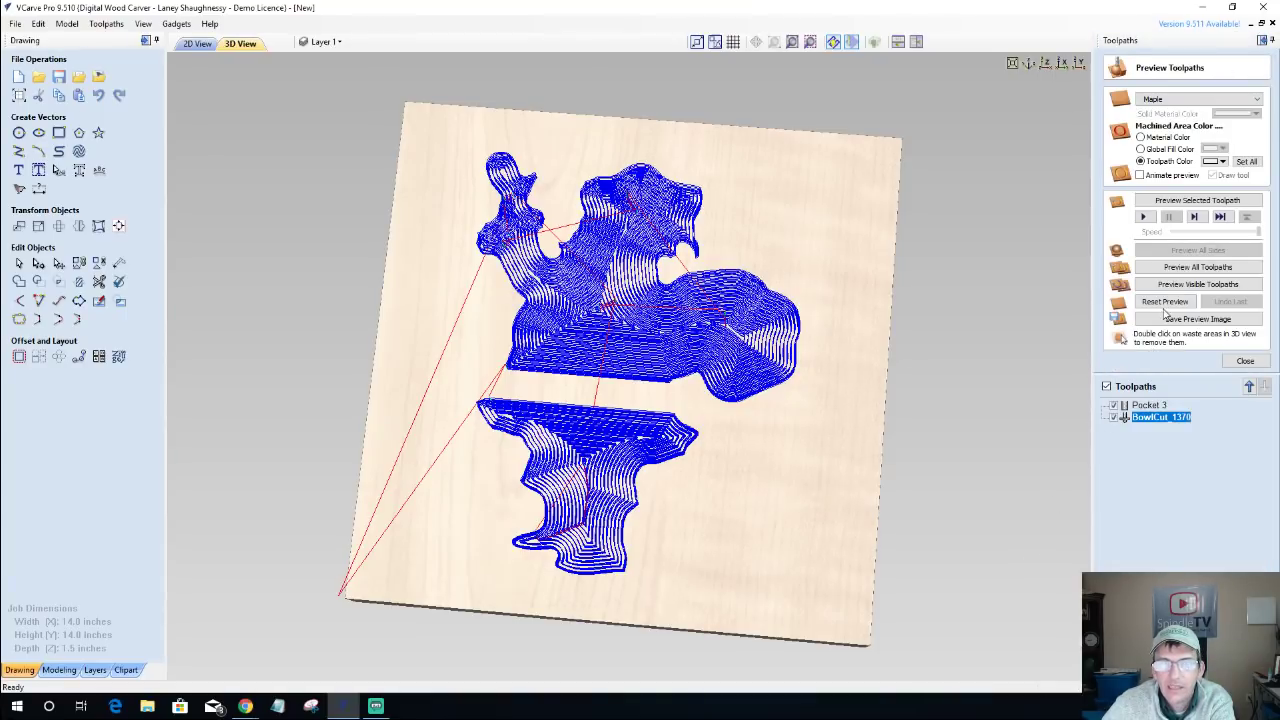
Simulate the visible toolpaths on the maple block, inspect the carved Santa from several angles, then return to 2D.
click(1175, 287)
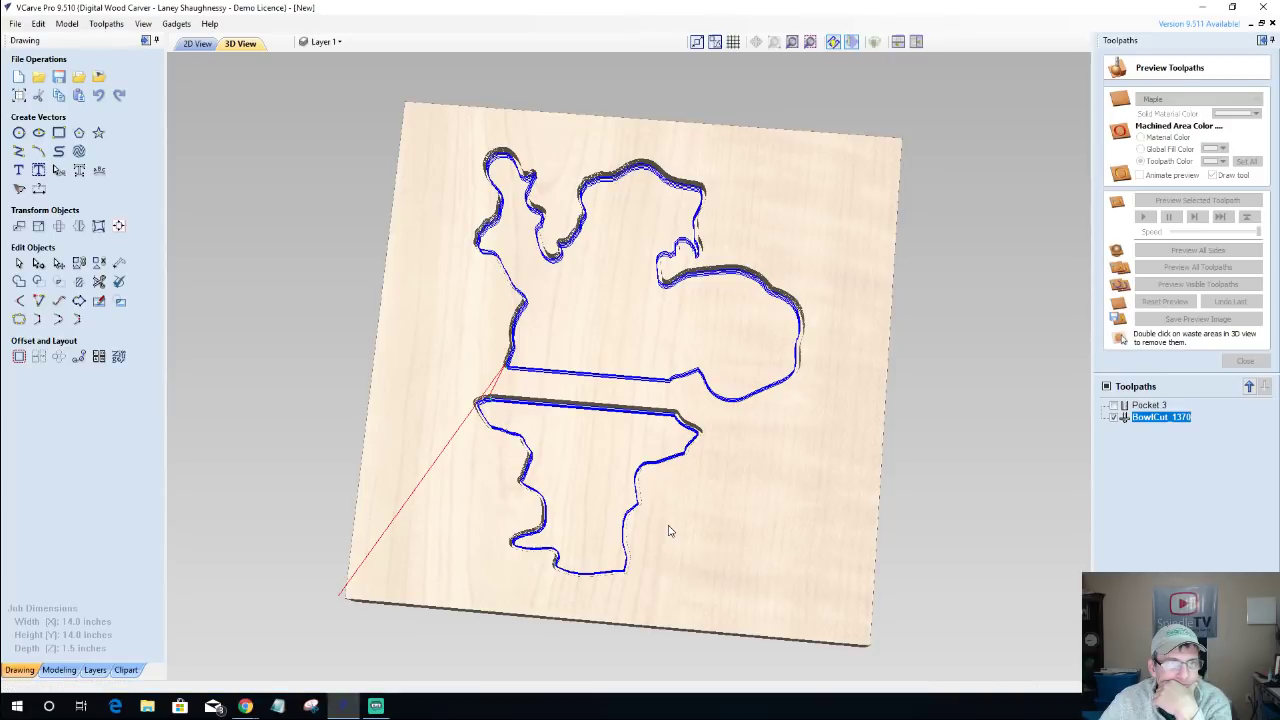
drag(705, 513, 663, 288)
scroll(684, 240, up, 5)
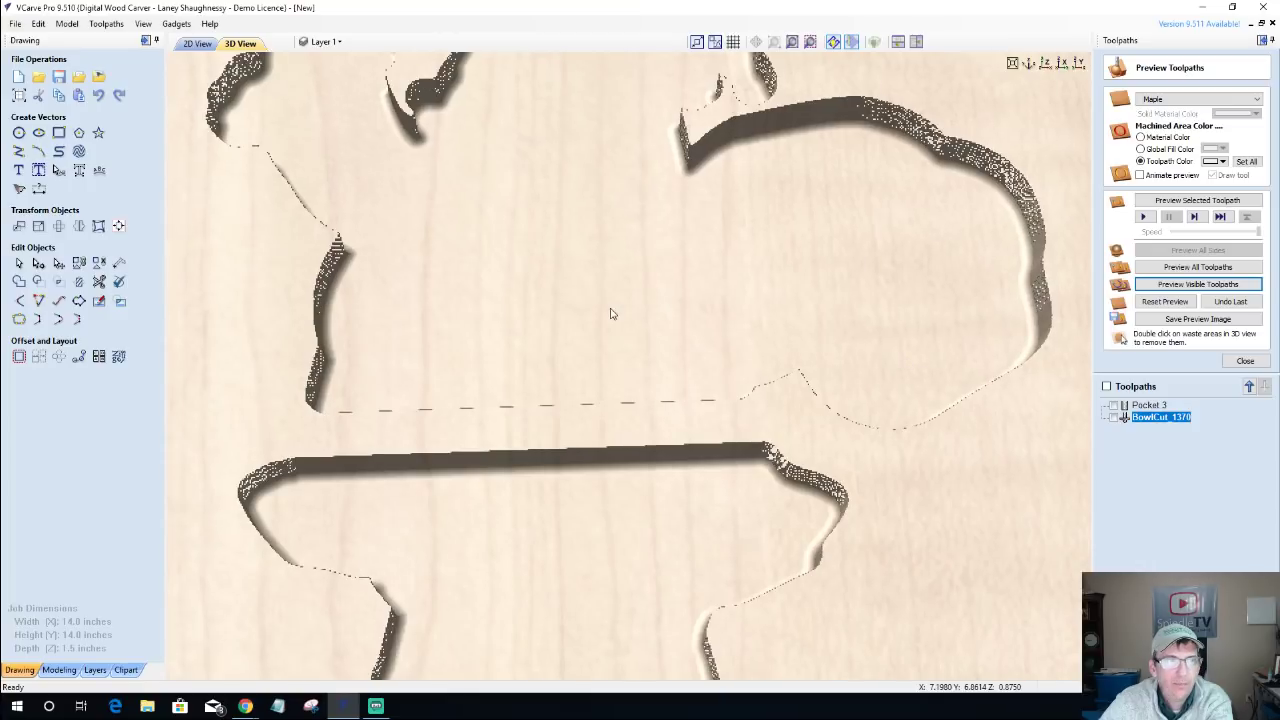
drag(608, 314, 608, 297)
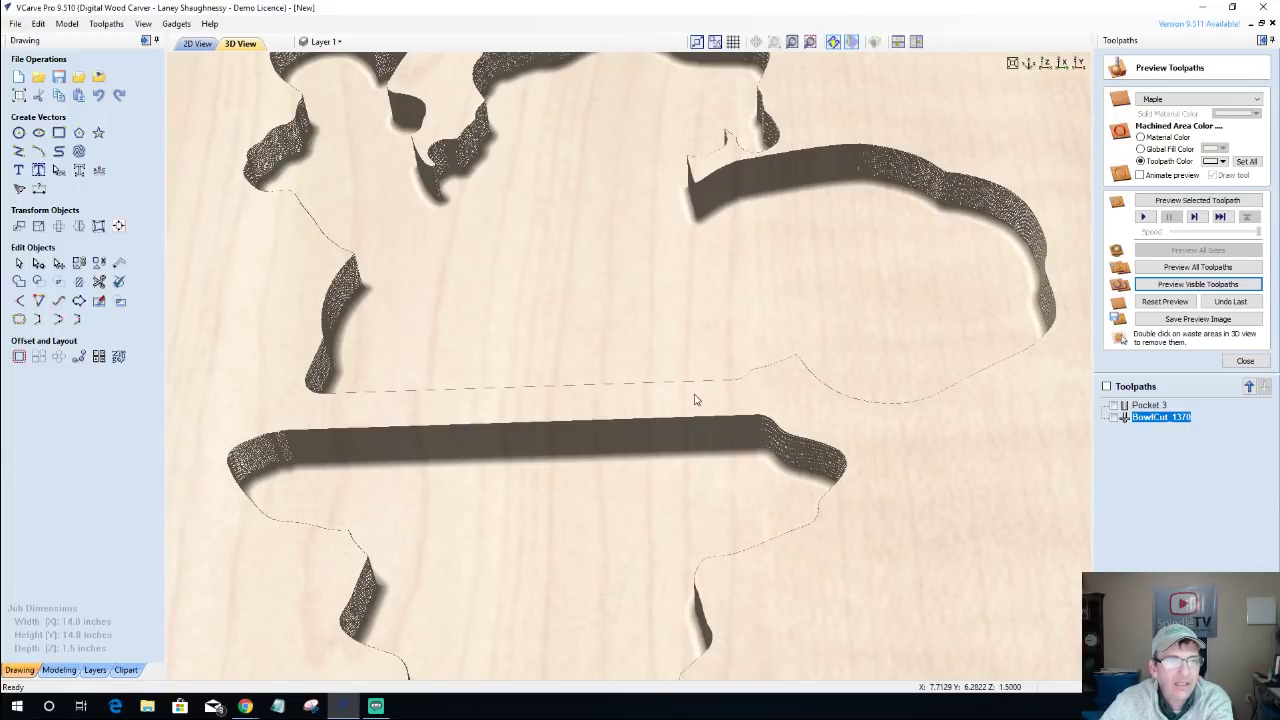
scroll(691, 394, down, 3)
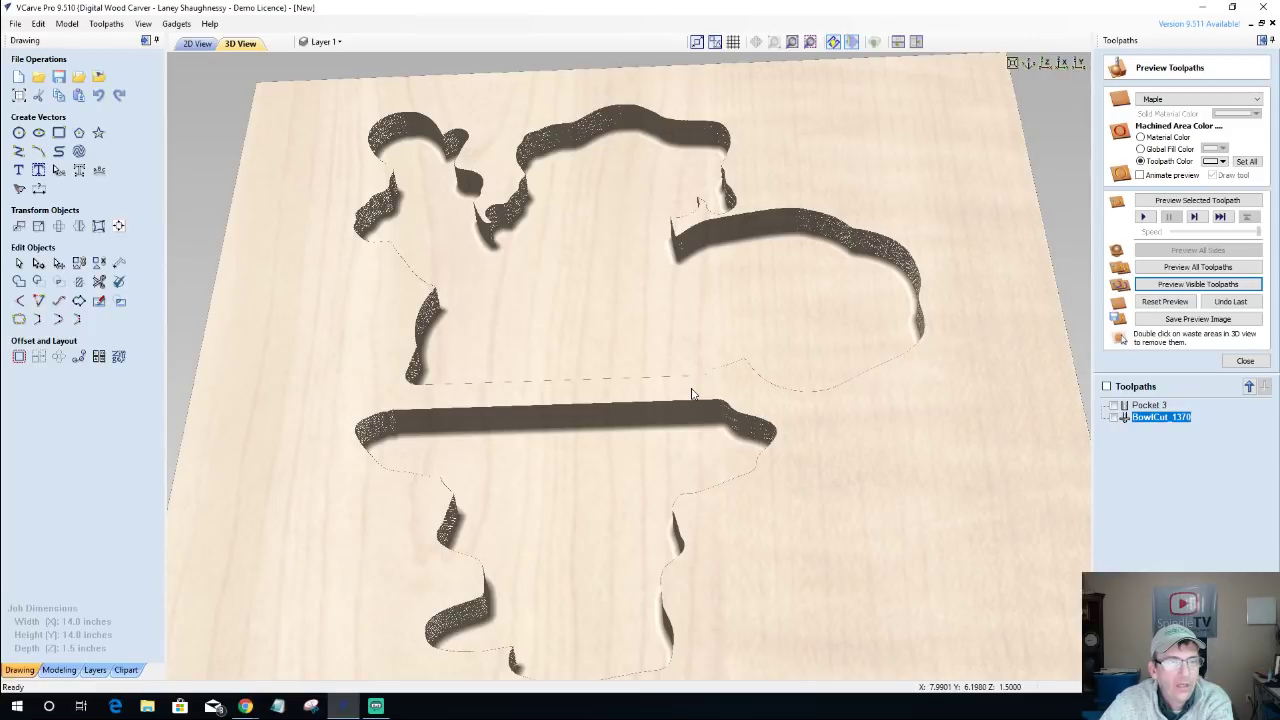
drag(691, 394, 543, 378)
scroll(543, 378, down, 4)
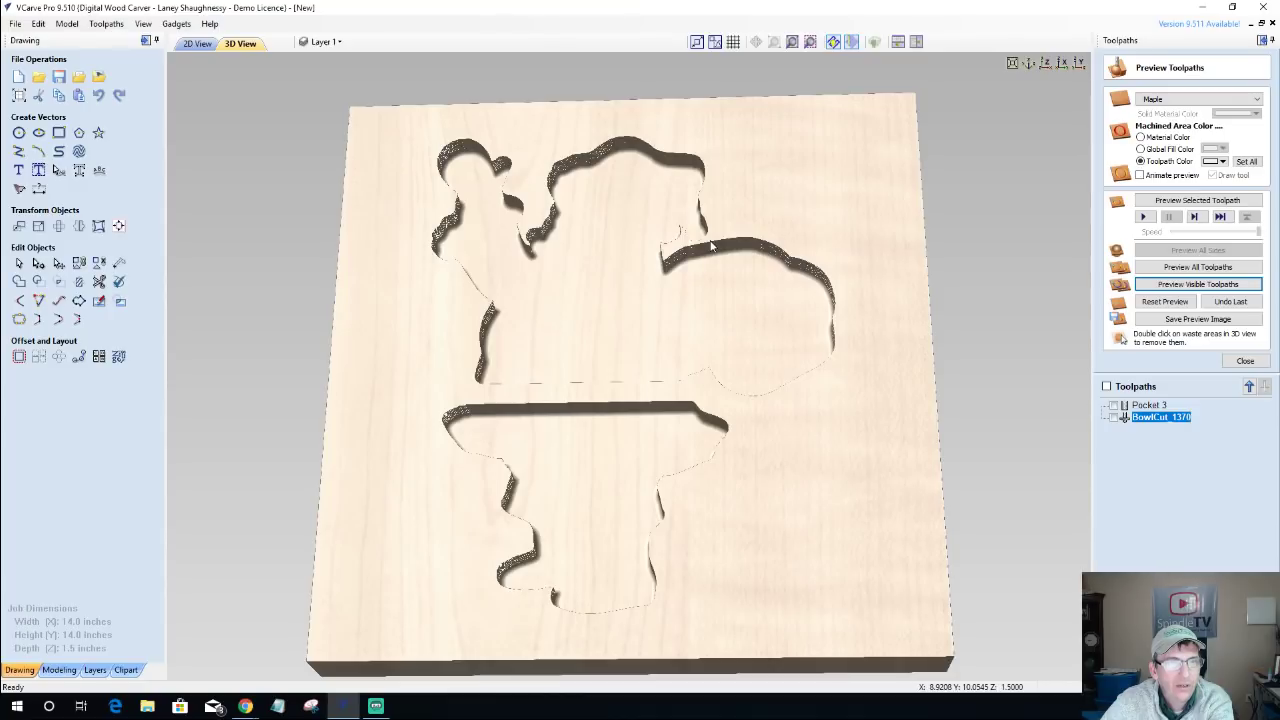
scroll(498, 214, up, 3)
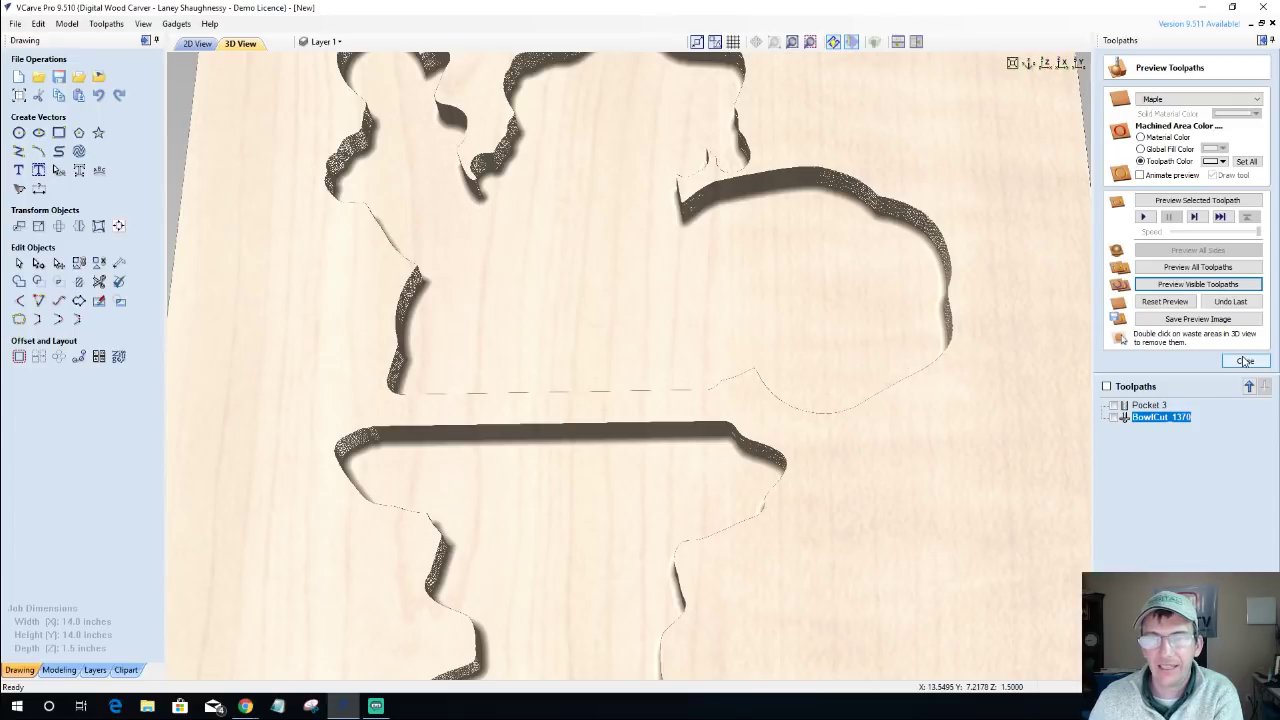
click(189, 44)
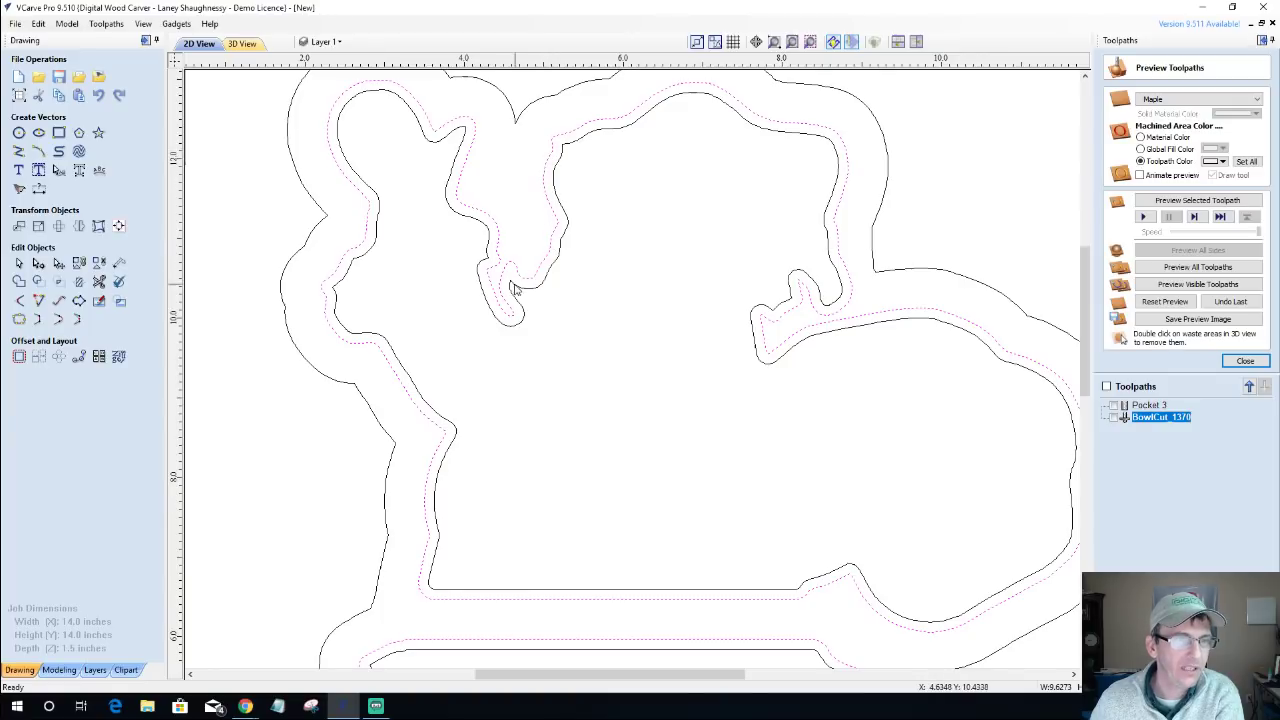
Select the Santa's inner offset contour and start a new 2D profile toolpath at Cut Depth.
scroll(497, 278, down, 1)
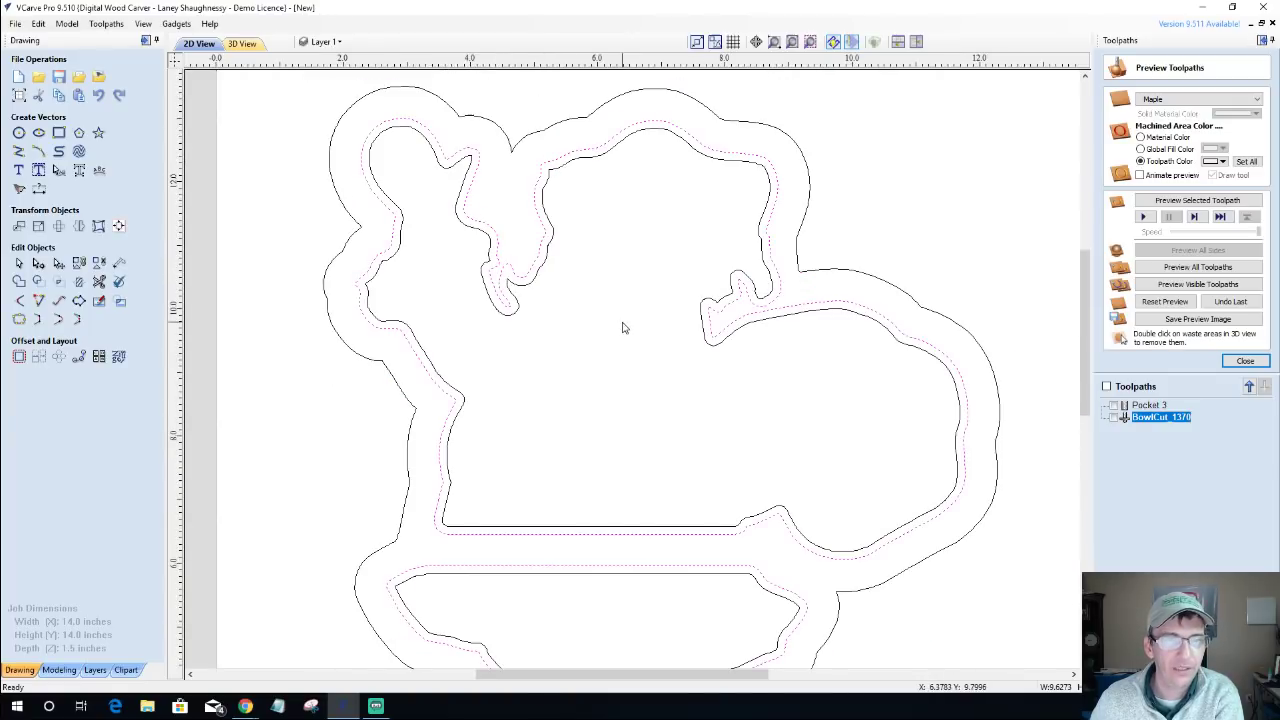
click(737, 278)
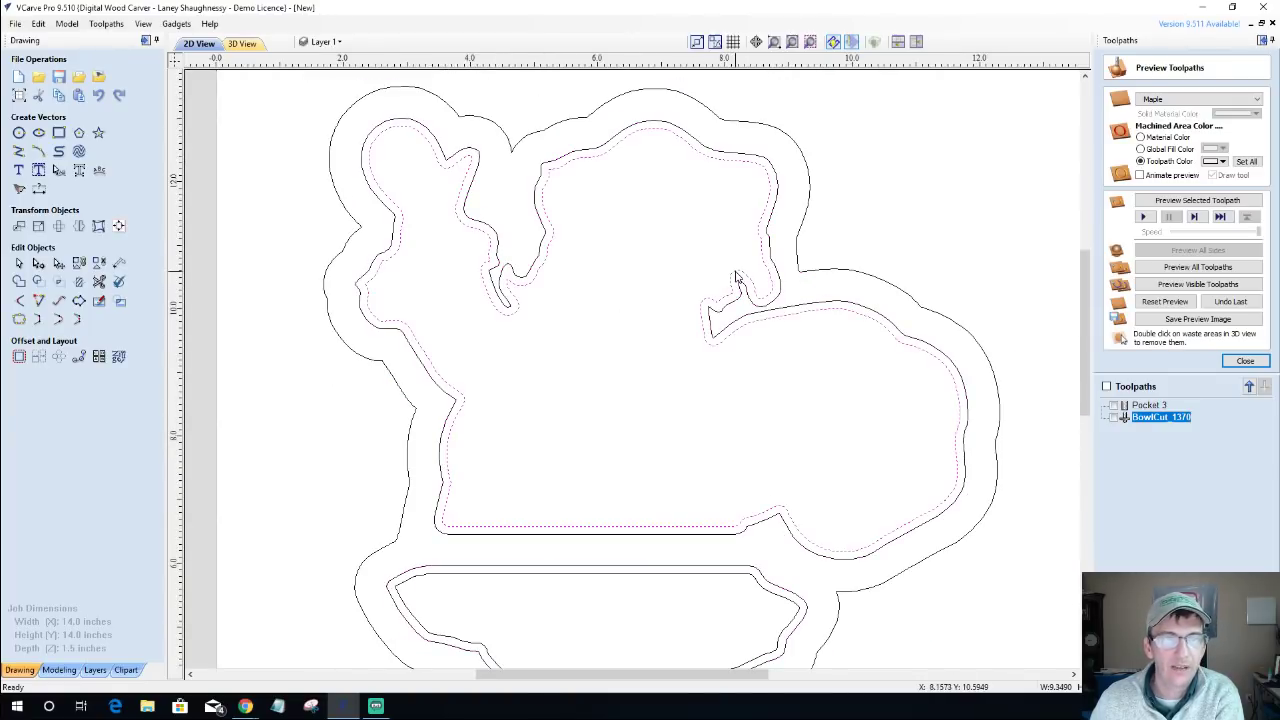
click(783, 296)
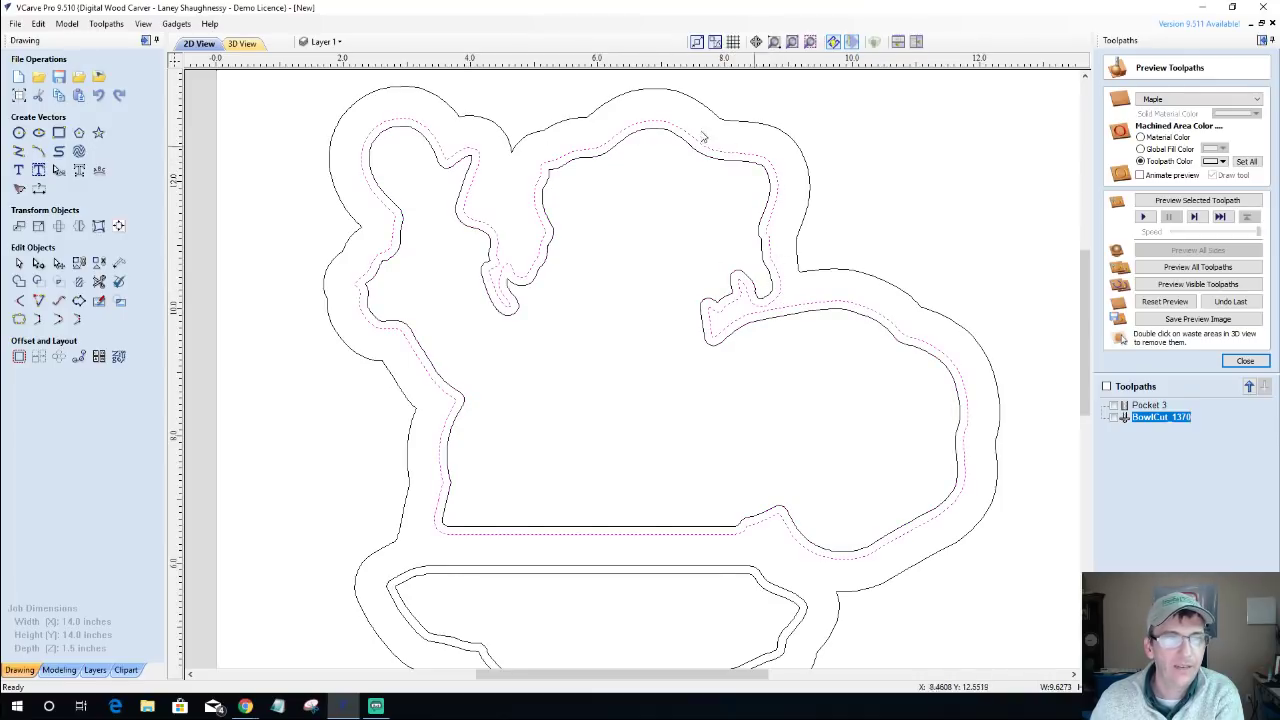
click(1245, 361)
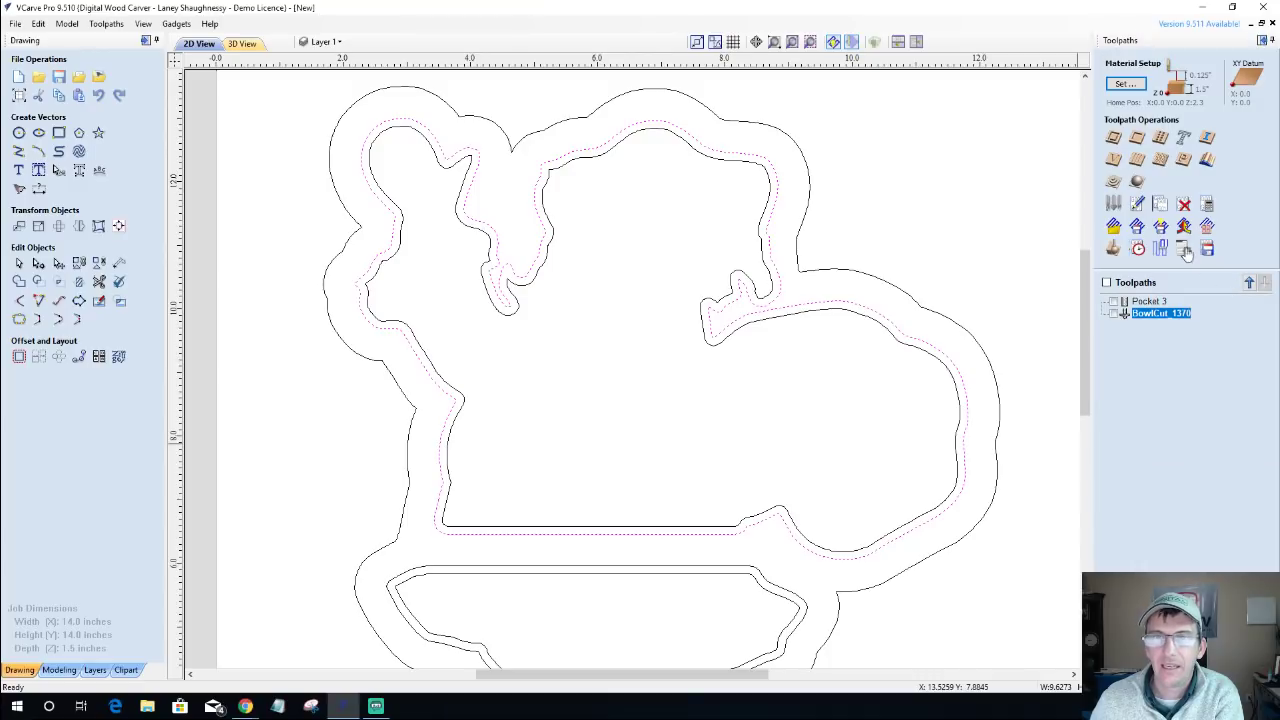
click(1115, 140)
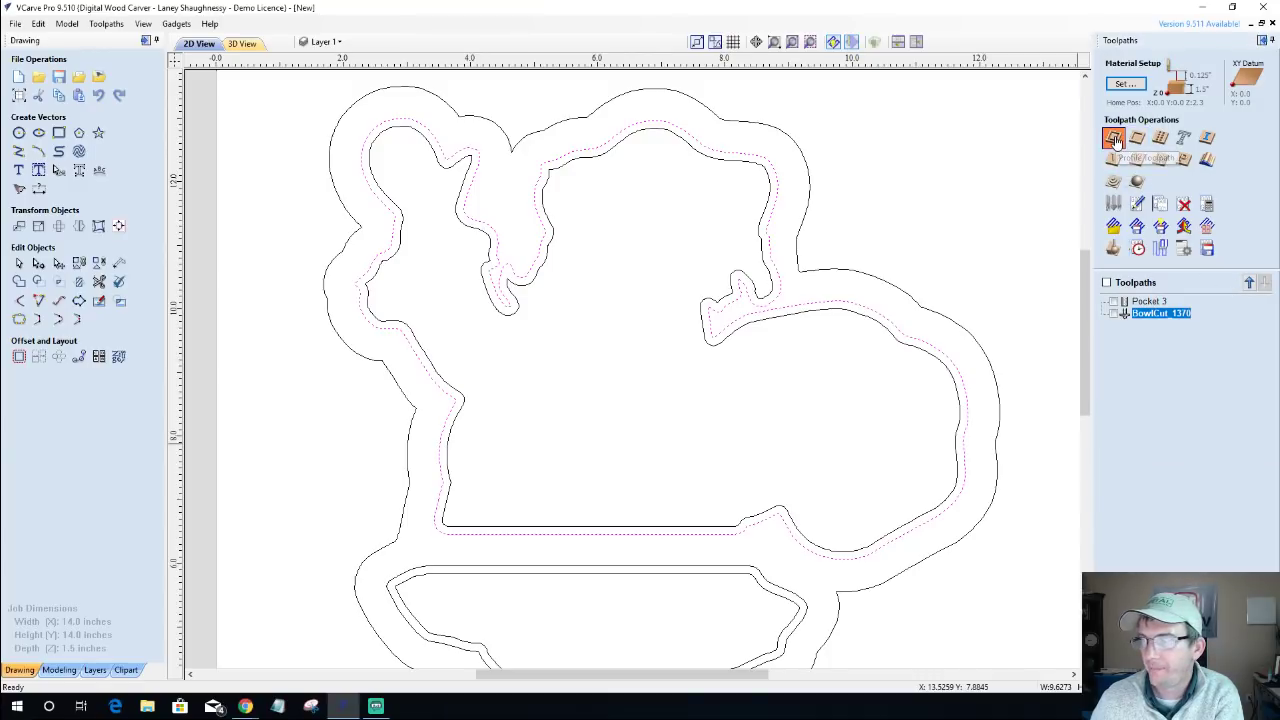
key(Tab)
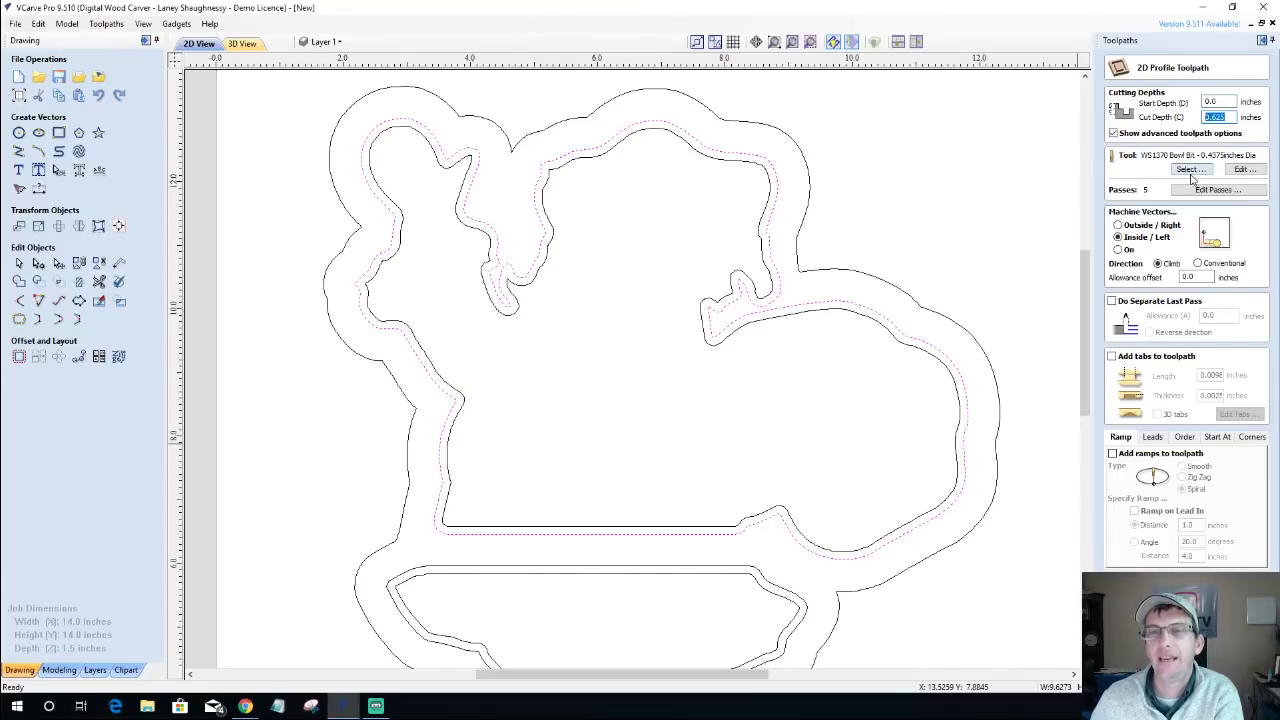
Pick the ws2050 - .125R - 0.375inches Dia bit and enter a .25-inch cut depth.
click(1190, 169)
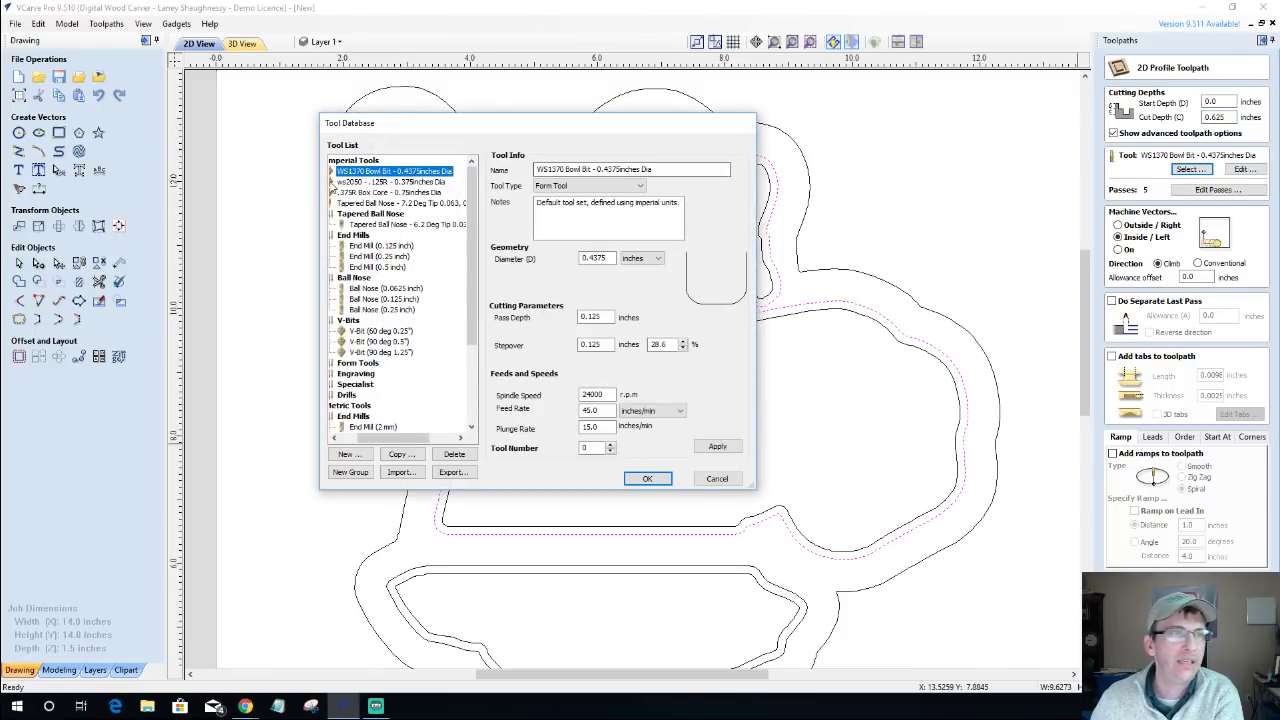
click(385, 182)
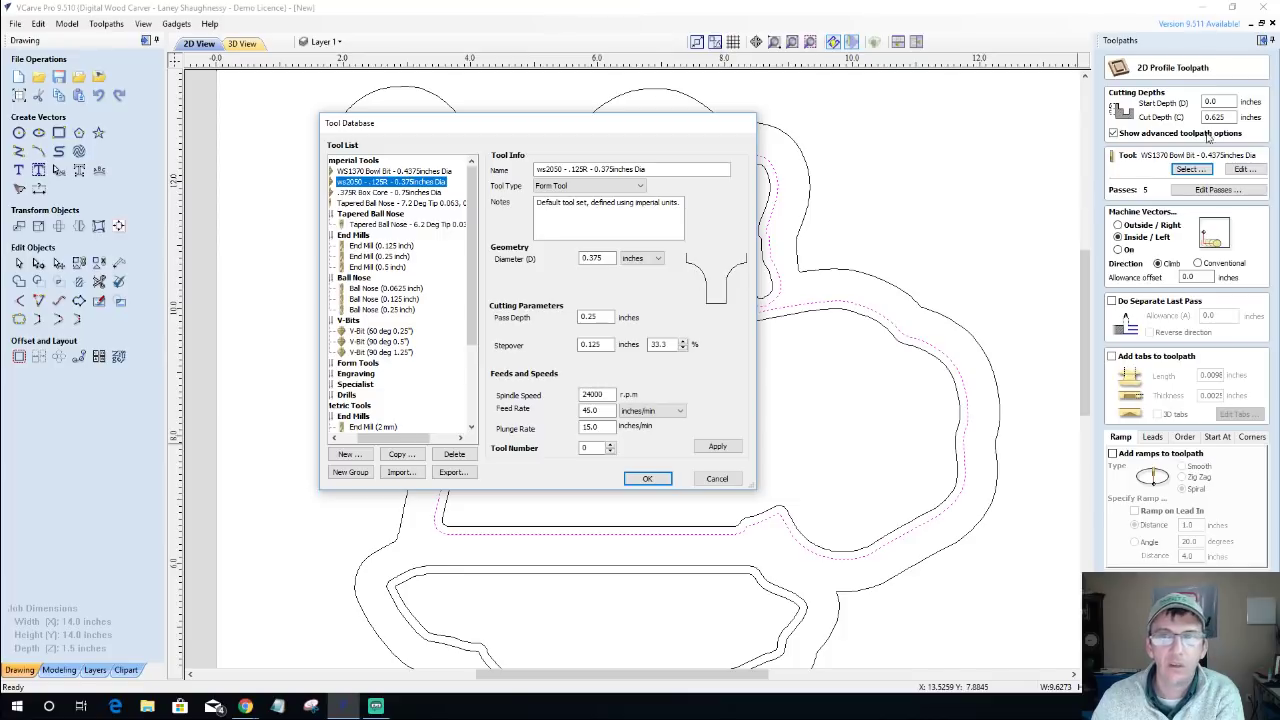
click(647, 479)
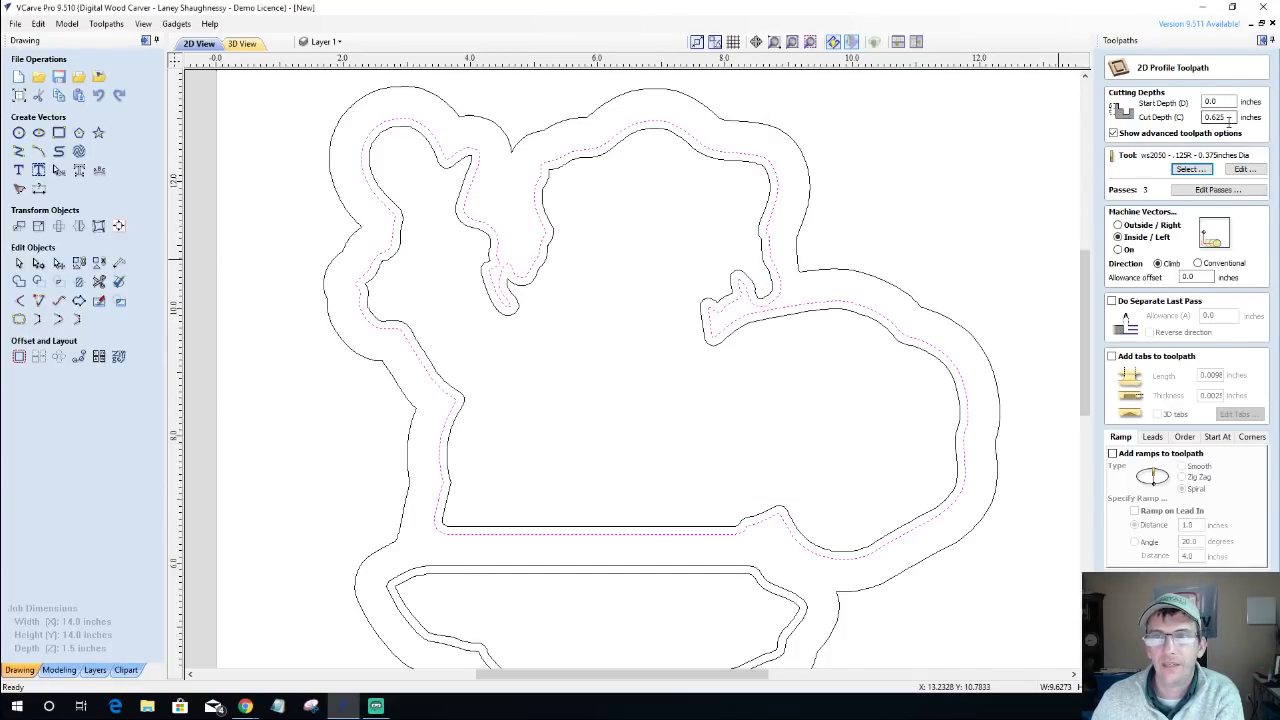
text(.2)
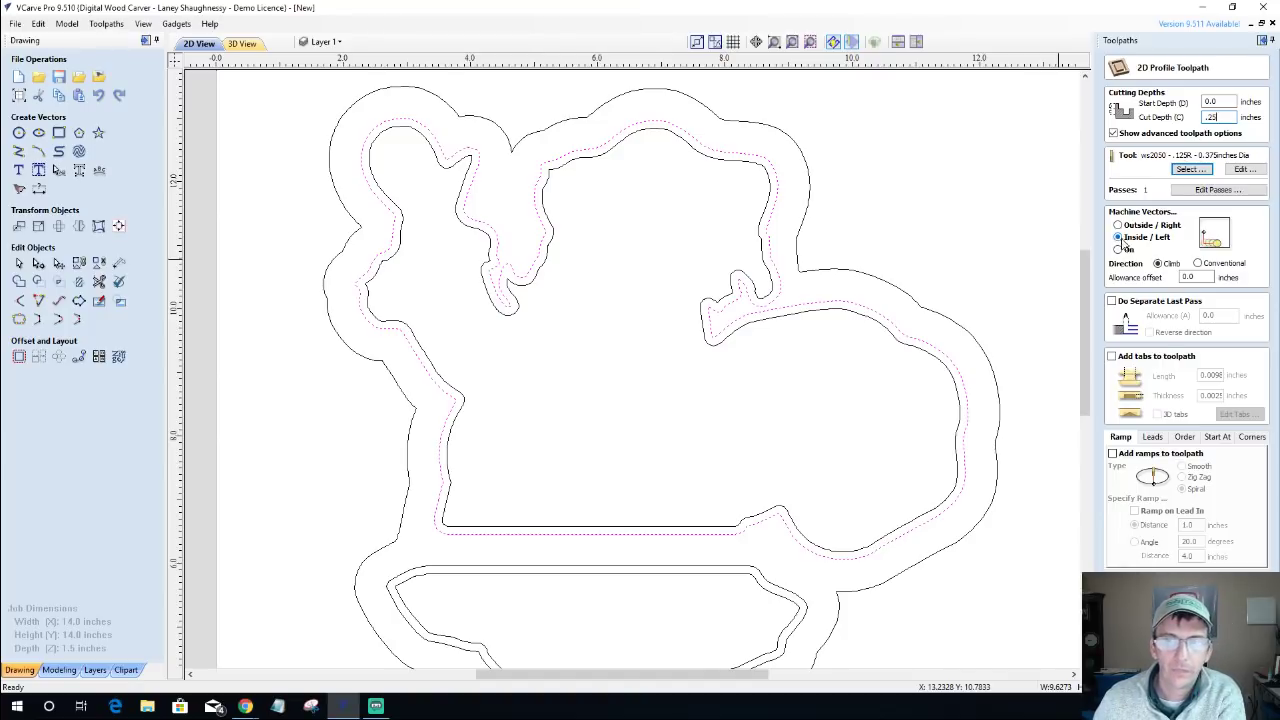
click(1195, 277)
double_click(1196, 277)
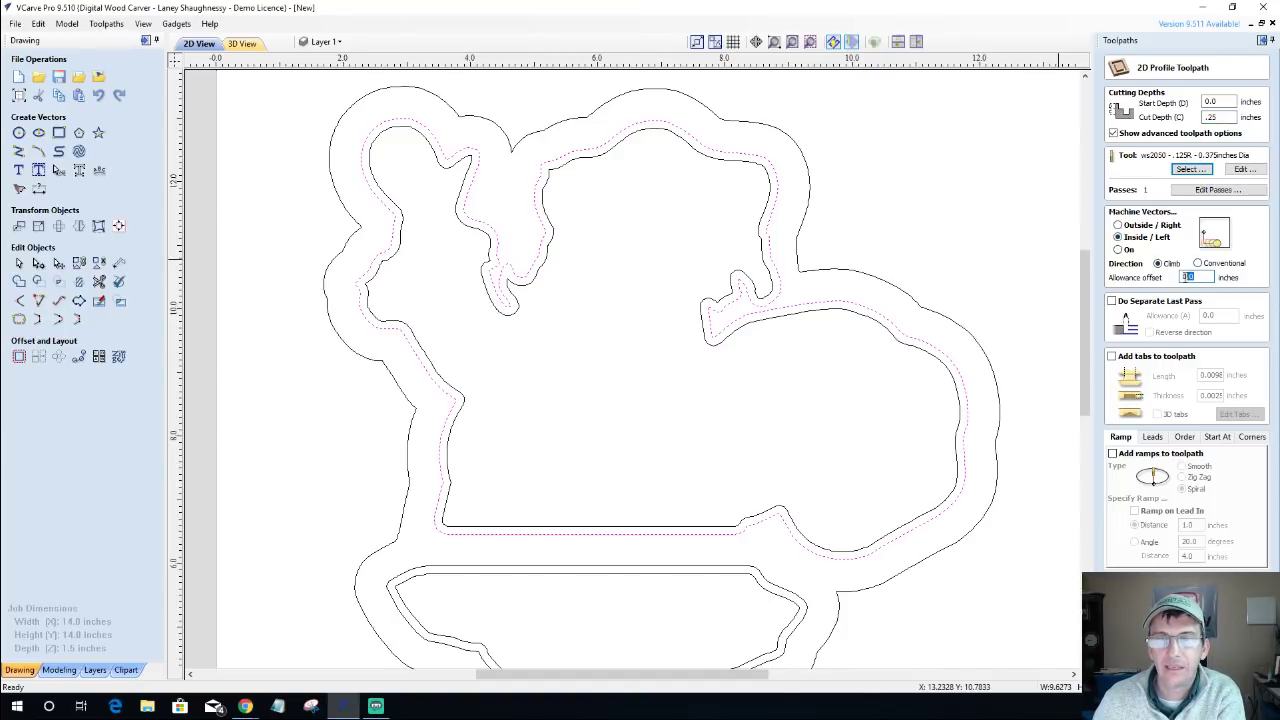
click(58, 135)
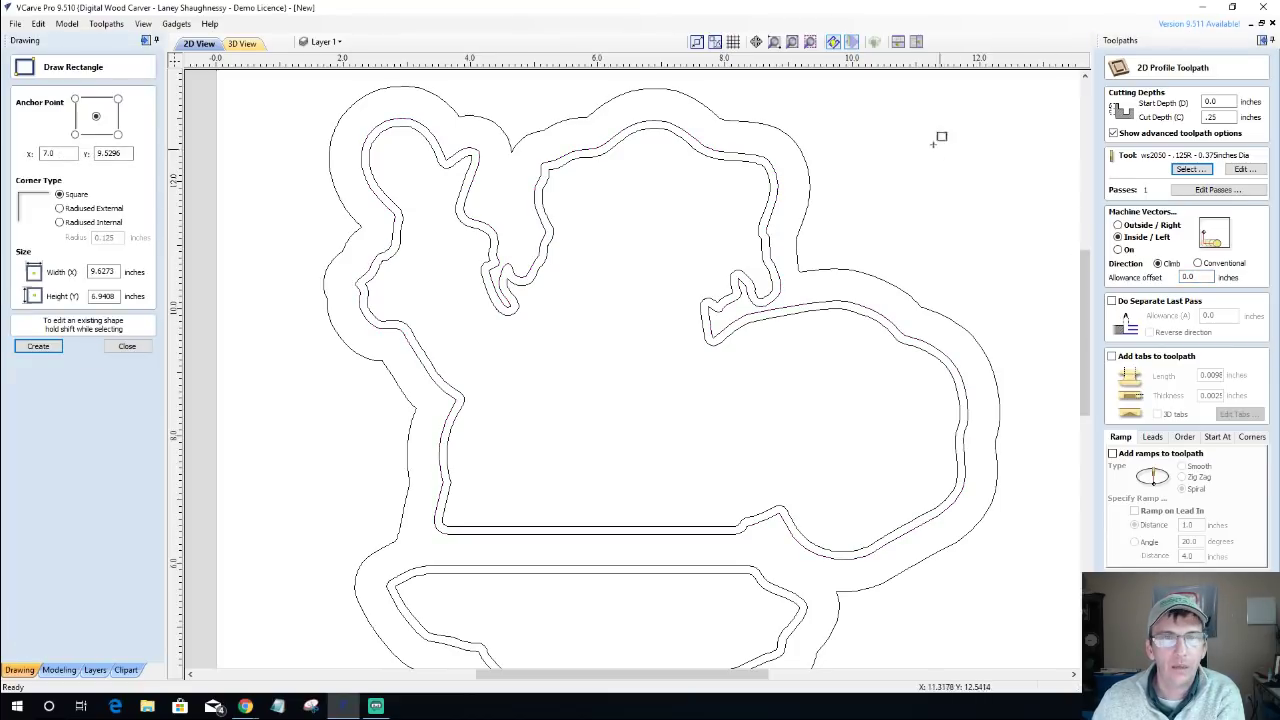
drag(936, 181, 998, 198)
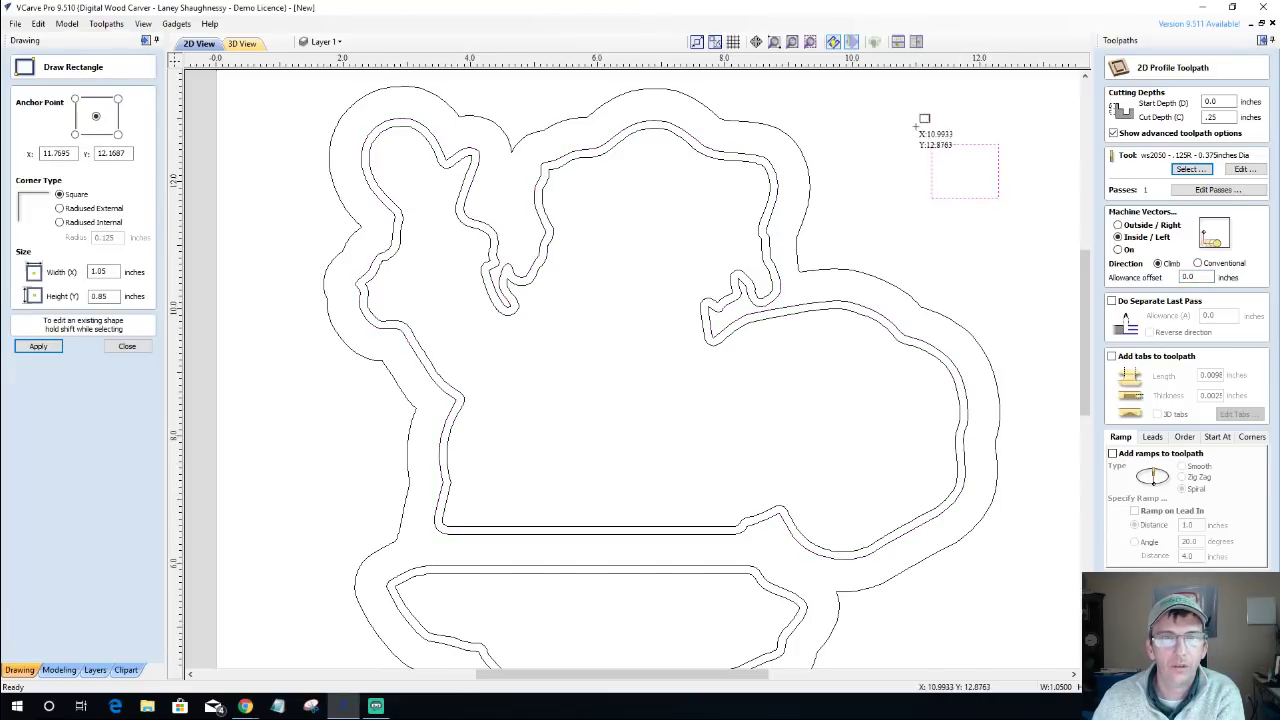
drag(913, 148, 909, 193)
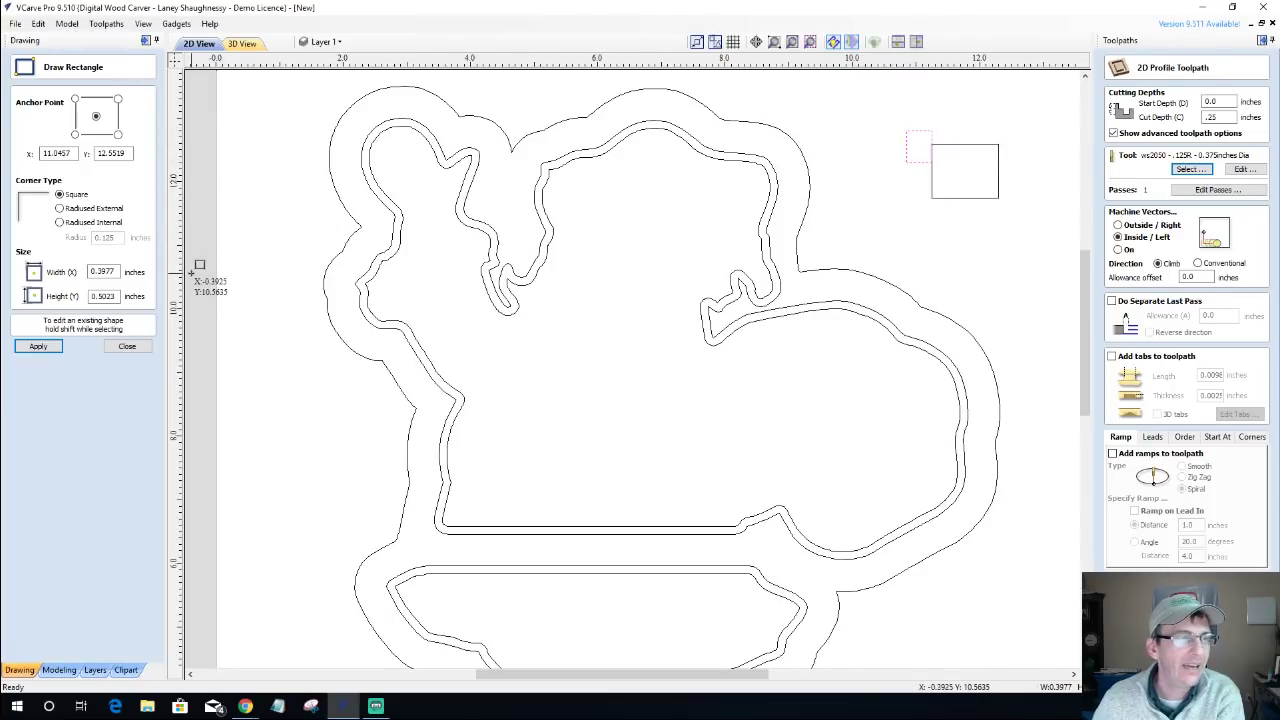
click(127, 346)
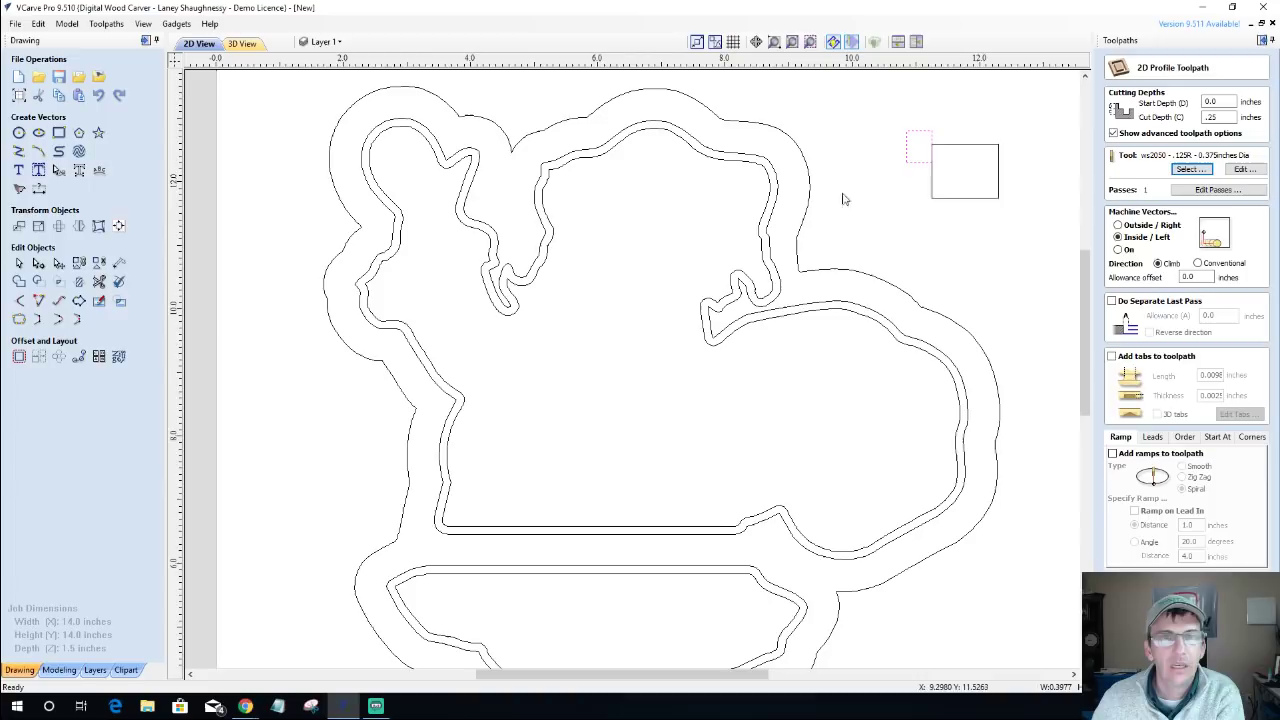
click(911, 153)
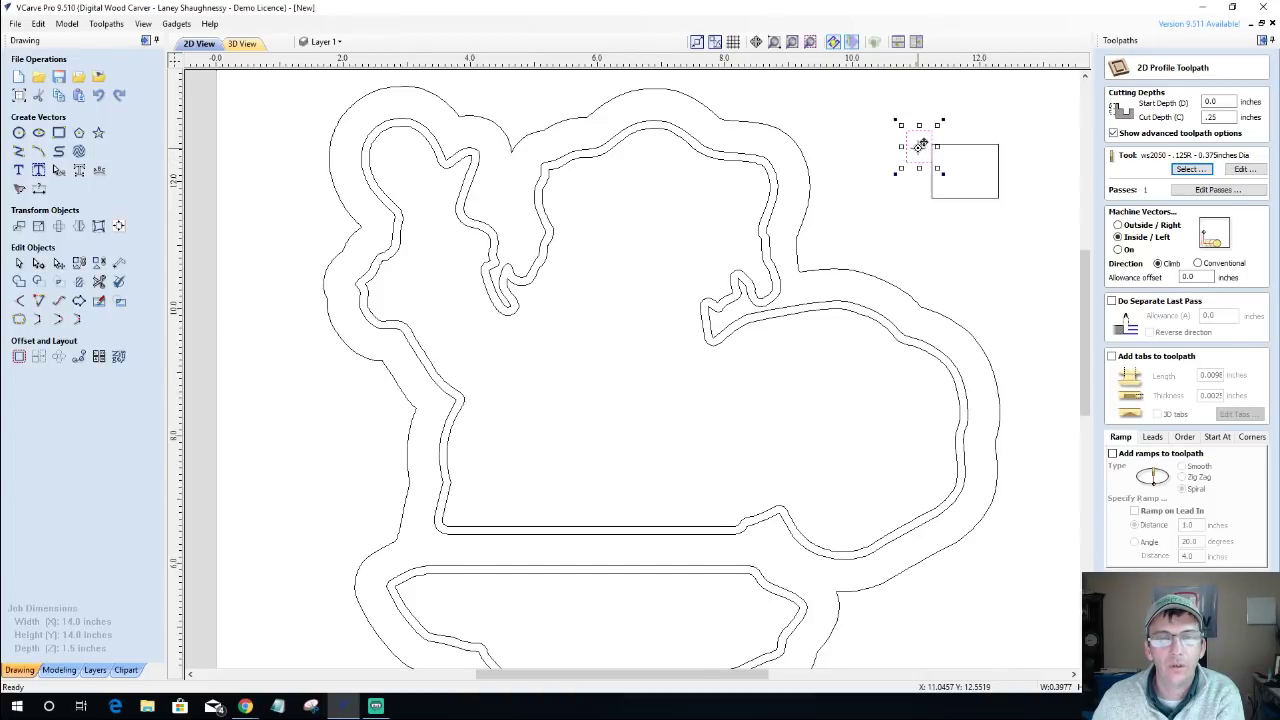
drag(920, 146, 931, 148)
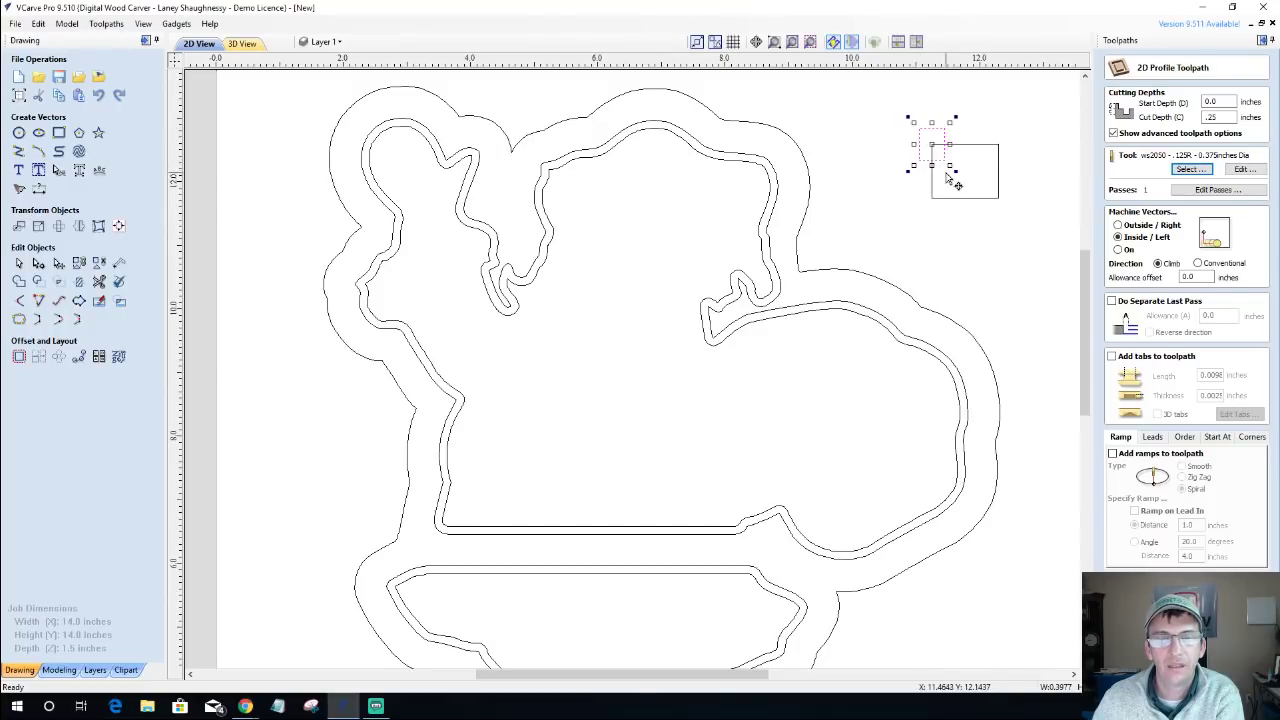
drag(888, 110, 1078, 236)
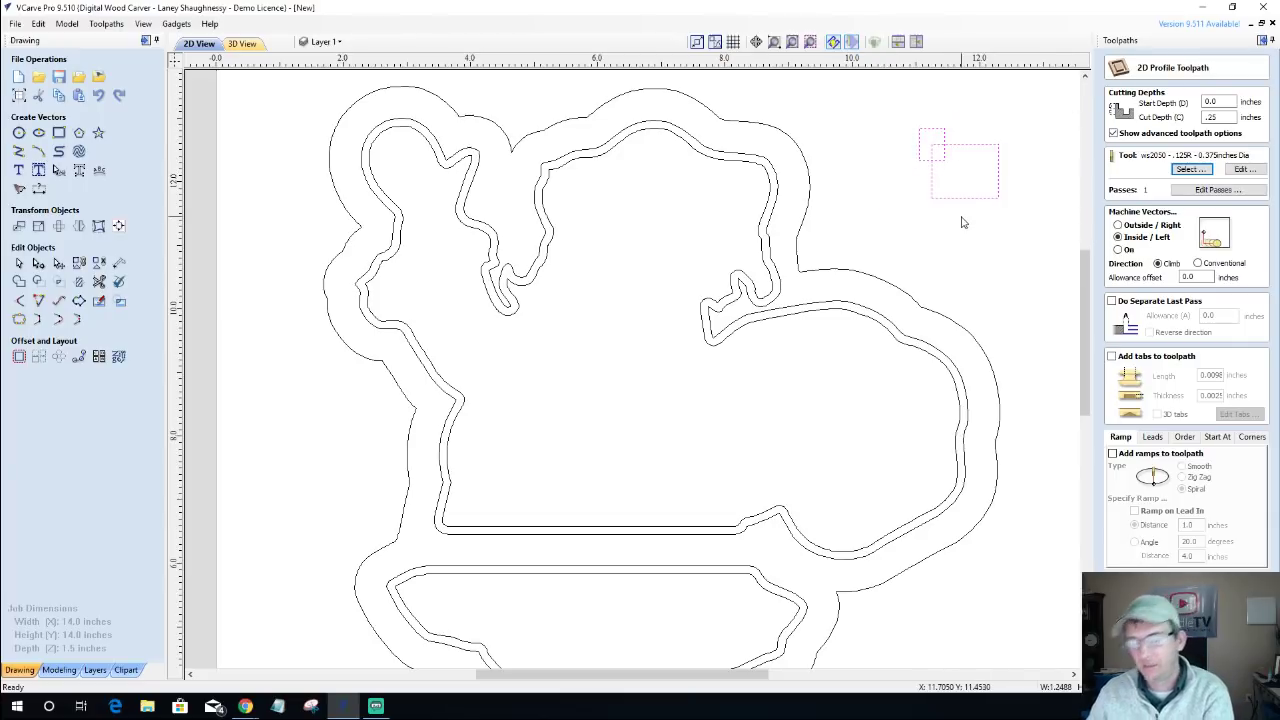
key(Delete)
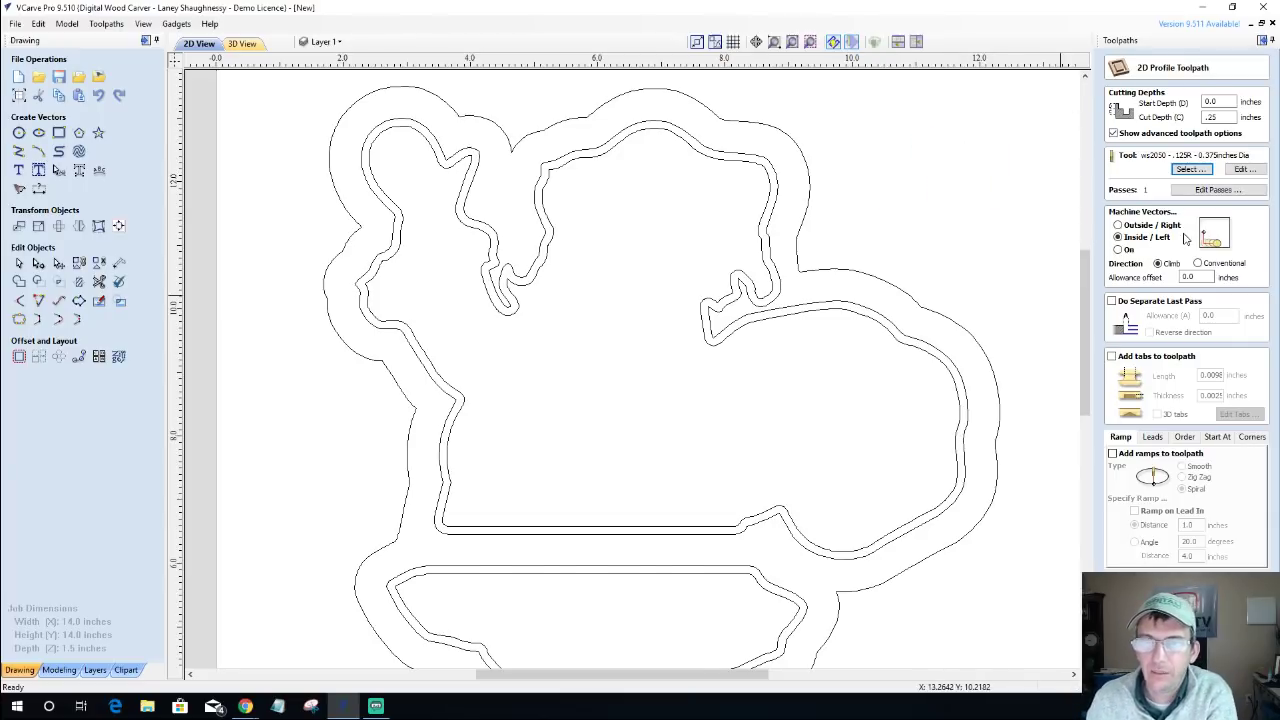
Enter a -.125 allowance offset, attempt Calculate, and dismiss the no-vectors-selected warning.
click(1192, 277)
text(-.125)
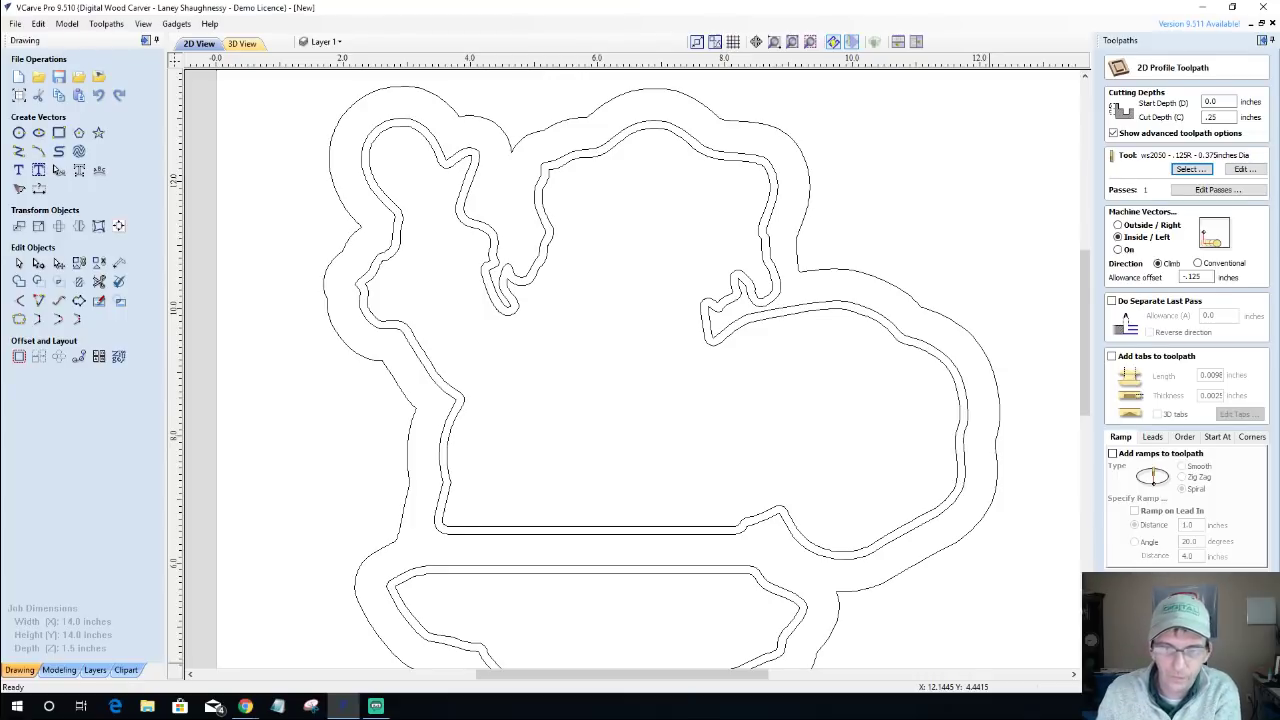
click(1135, 680)
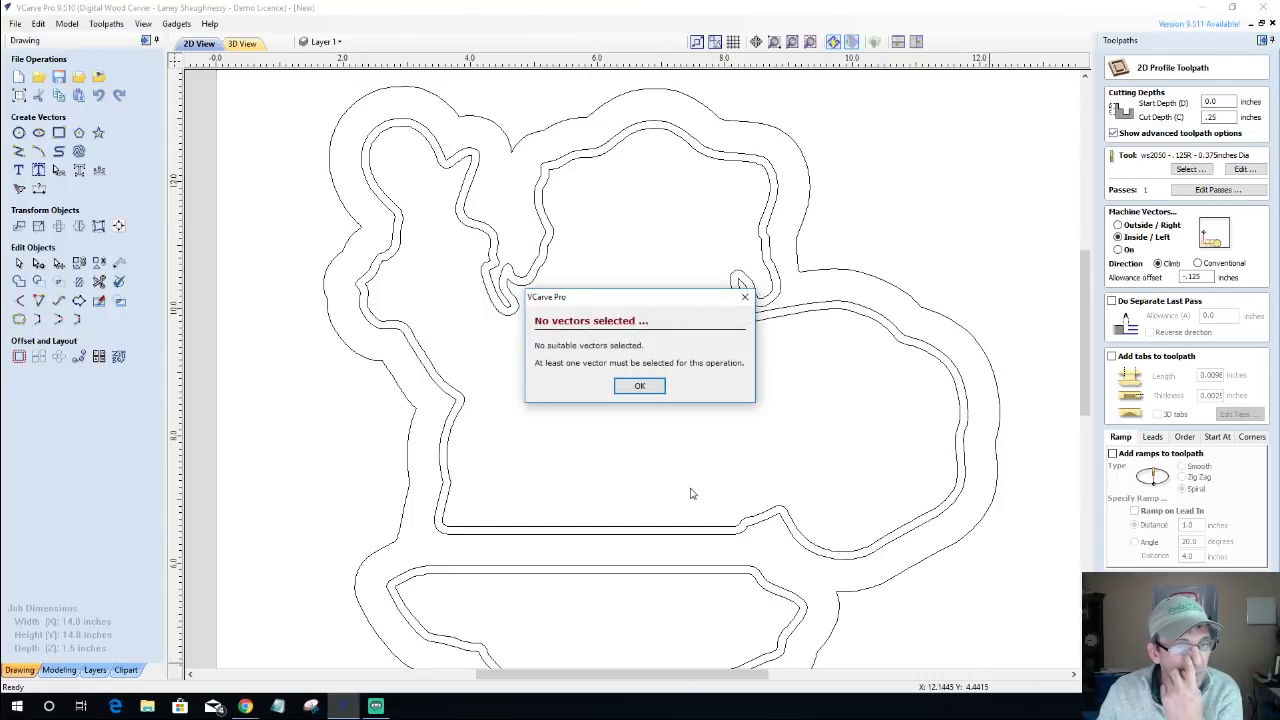
click(639, 387)
Select the upper and lower inner outlines, calculate Pocket_RO_WS2050, and review it in 2D.
click(768, 310)
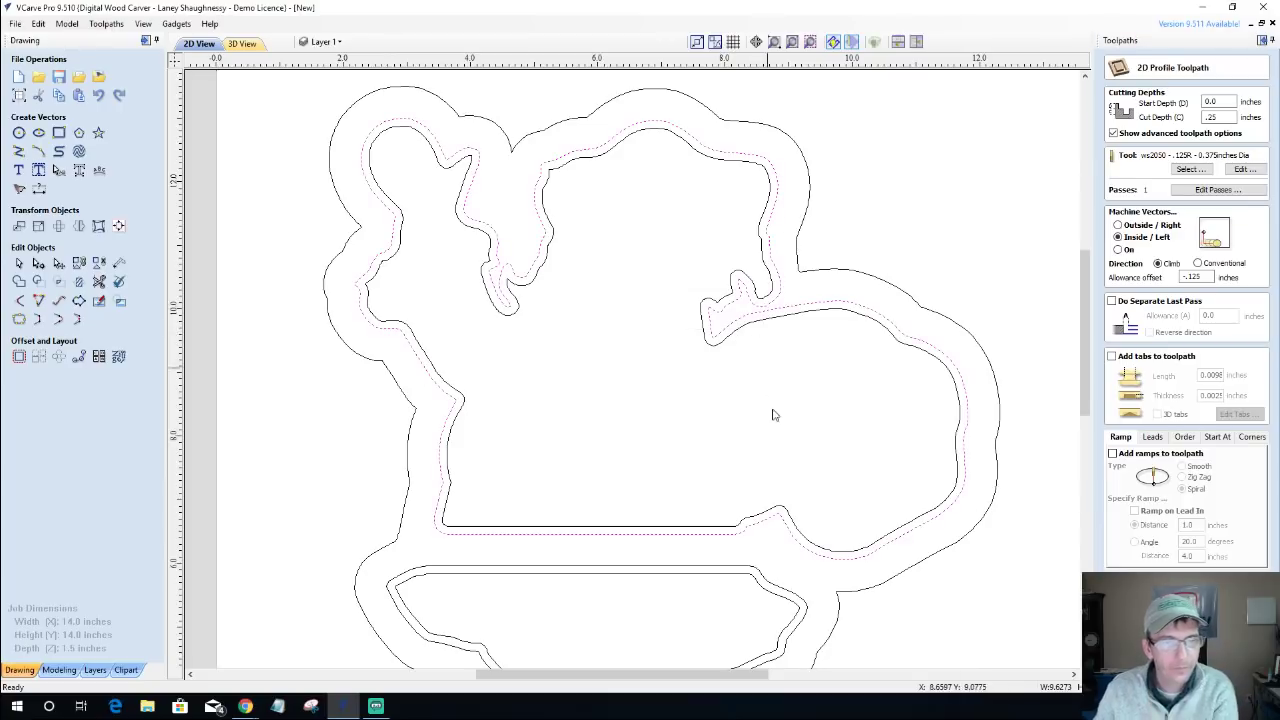
shift+click(797, 598)
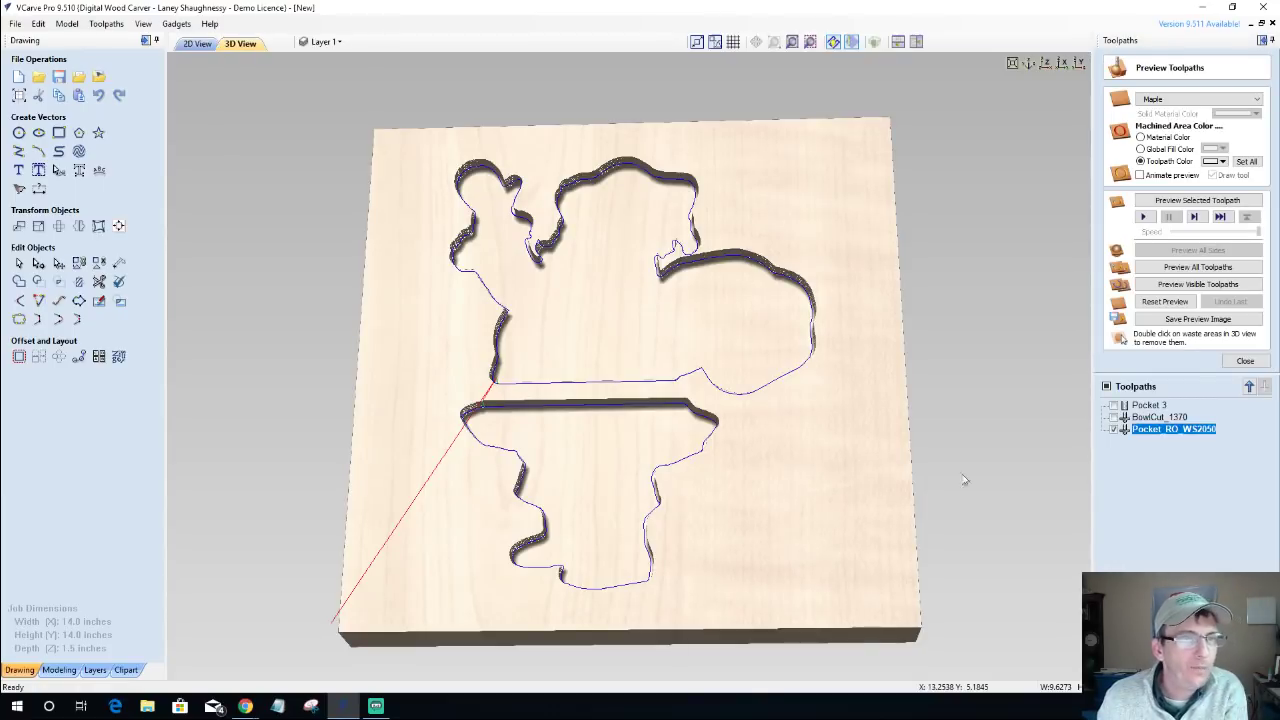
click(197, 44)
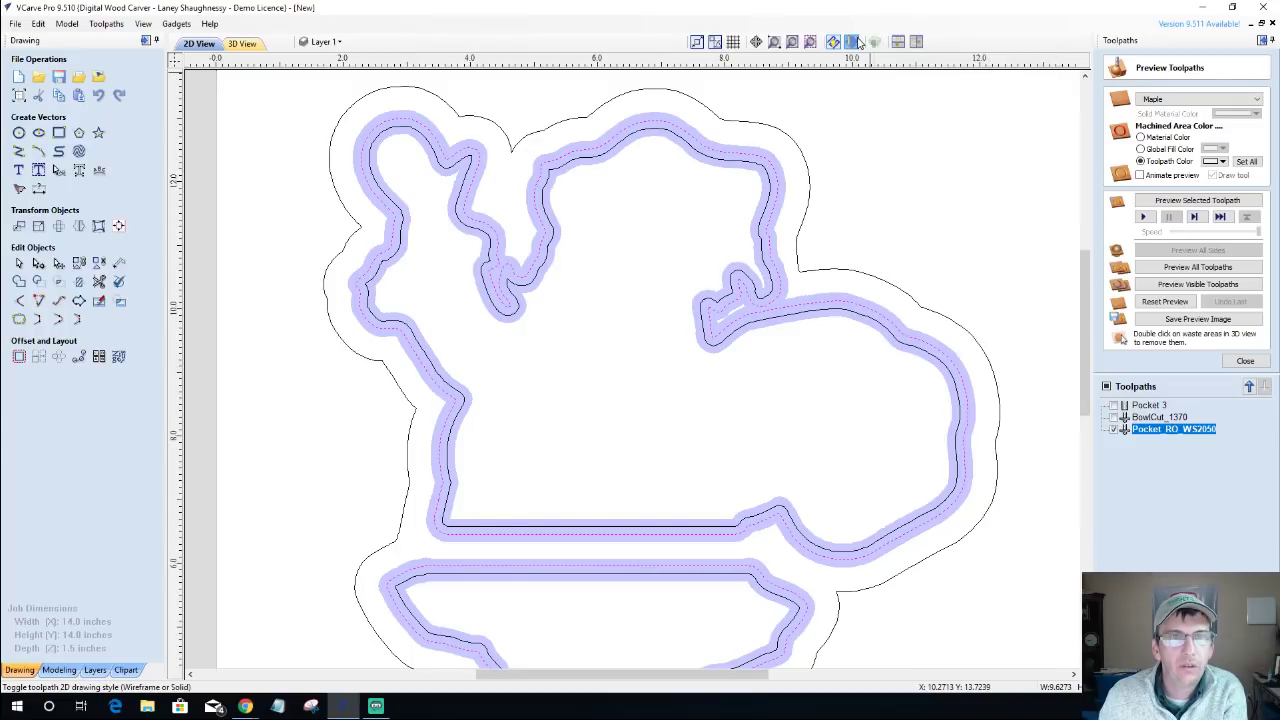
Check cut directions in wireframe toolpath display, zoom around the Santa outlines, then switch to 3D.
click(852, 42)
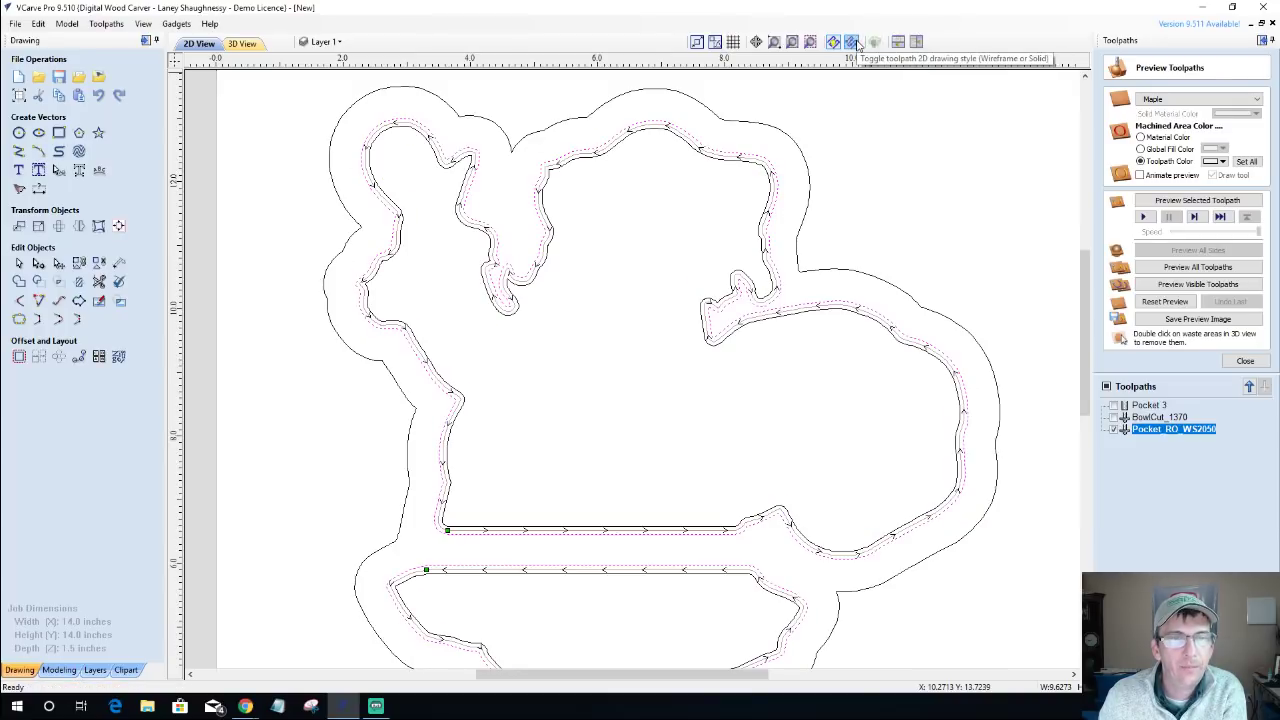
click(852, 42)
scroll(480, 278, up, 2)
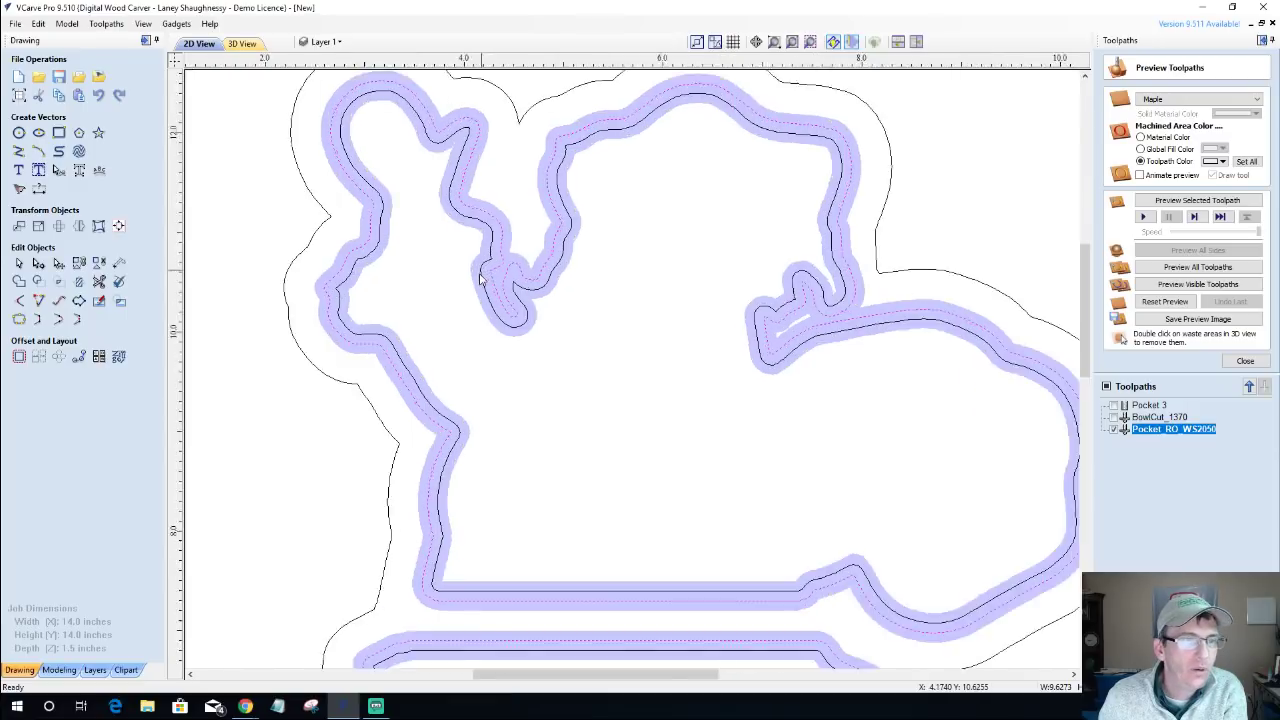
scroll(480, 278, up, 2)
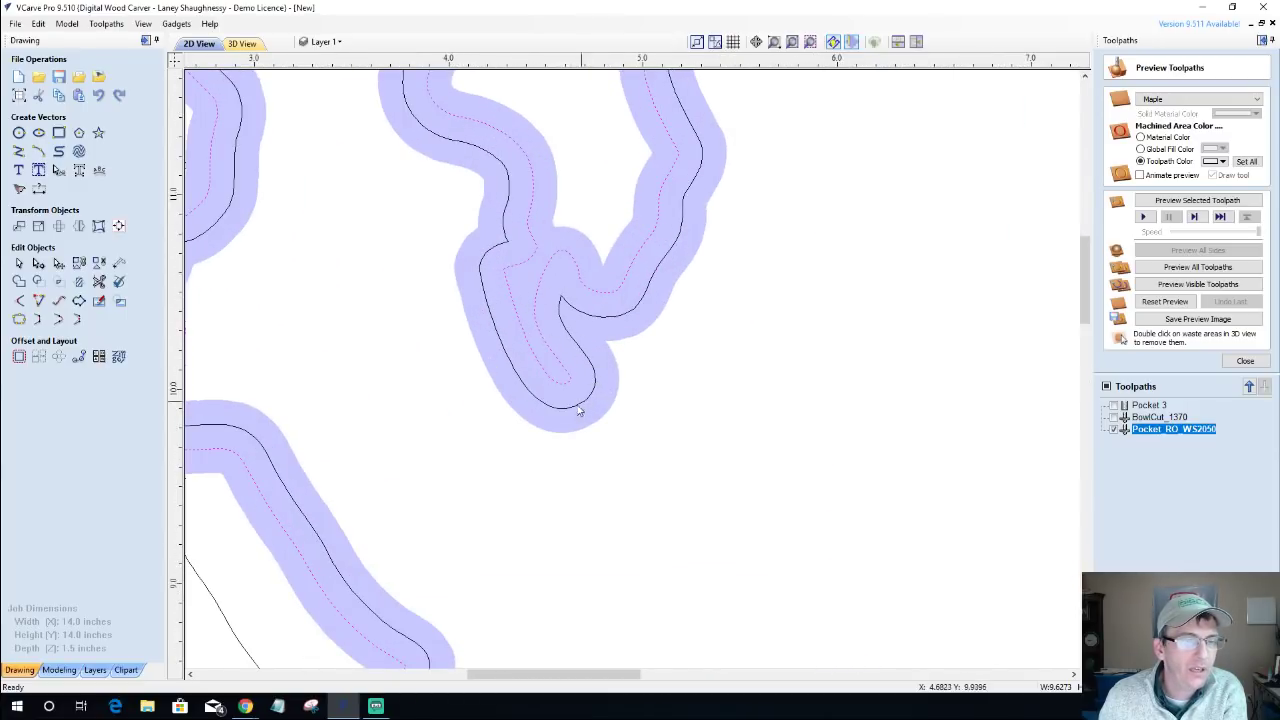
scroll(535, 405, down, 2)
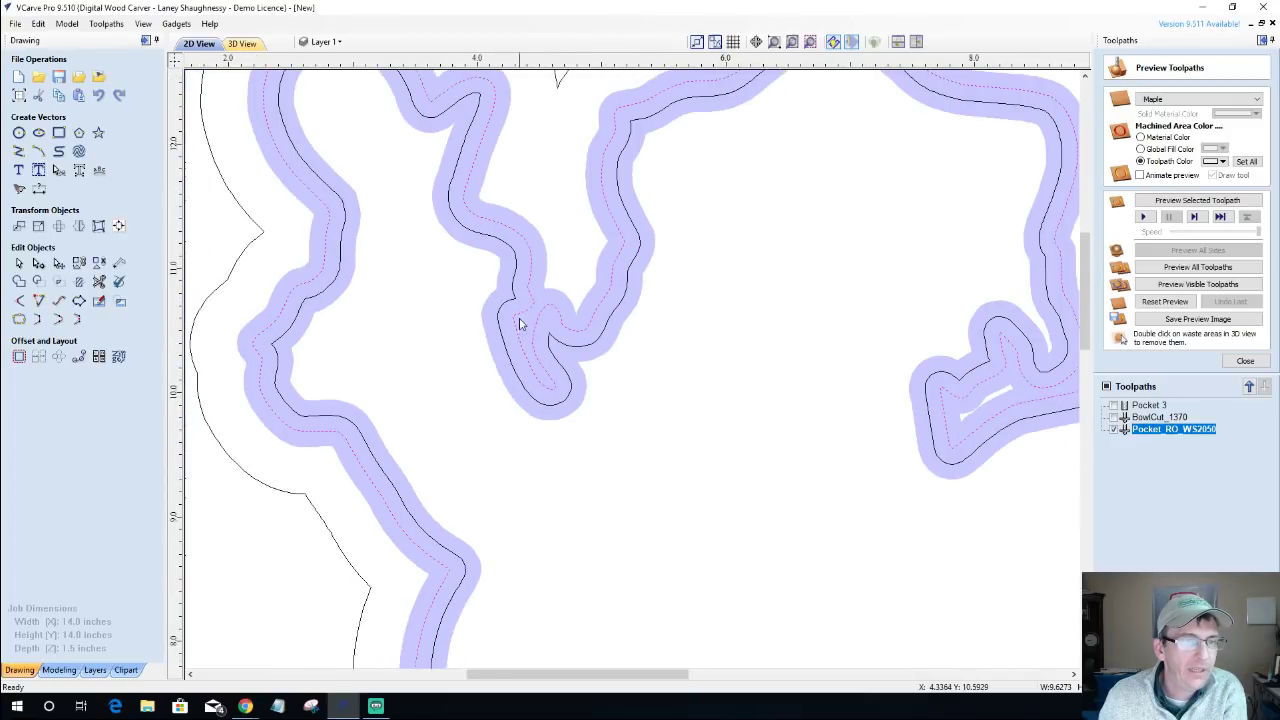
scroll(545, 343, down, 2)
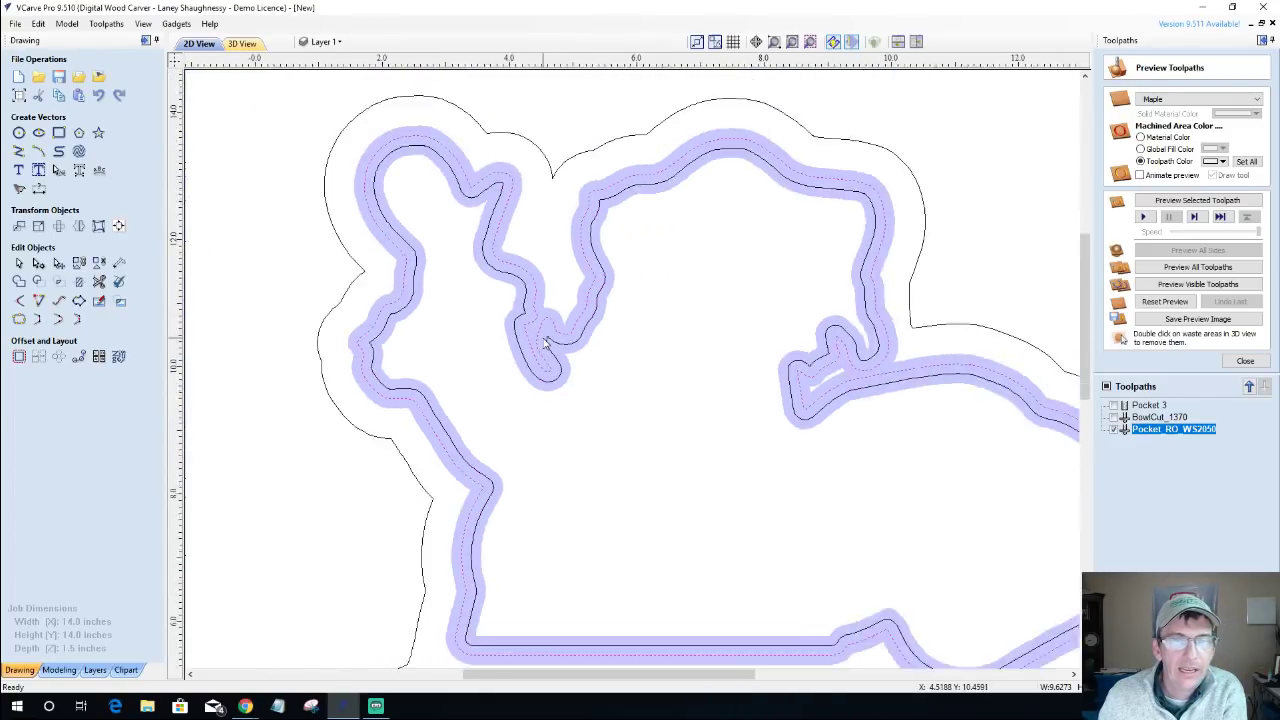
scroll(545, 343, down, 2)
scroll(808, 369, up, 3)
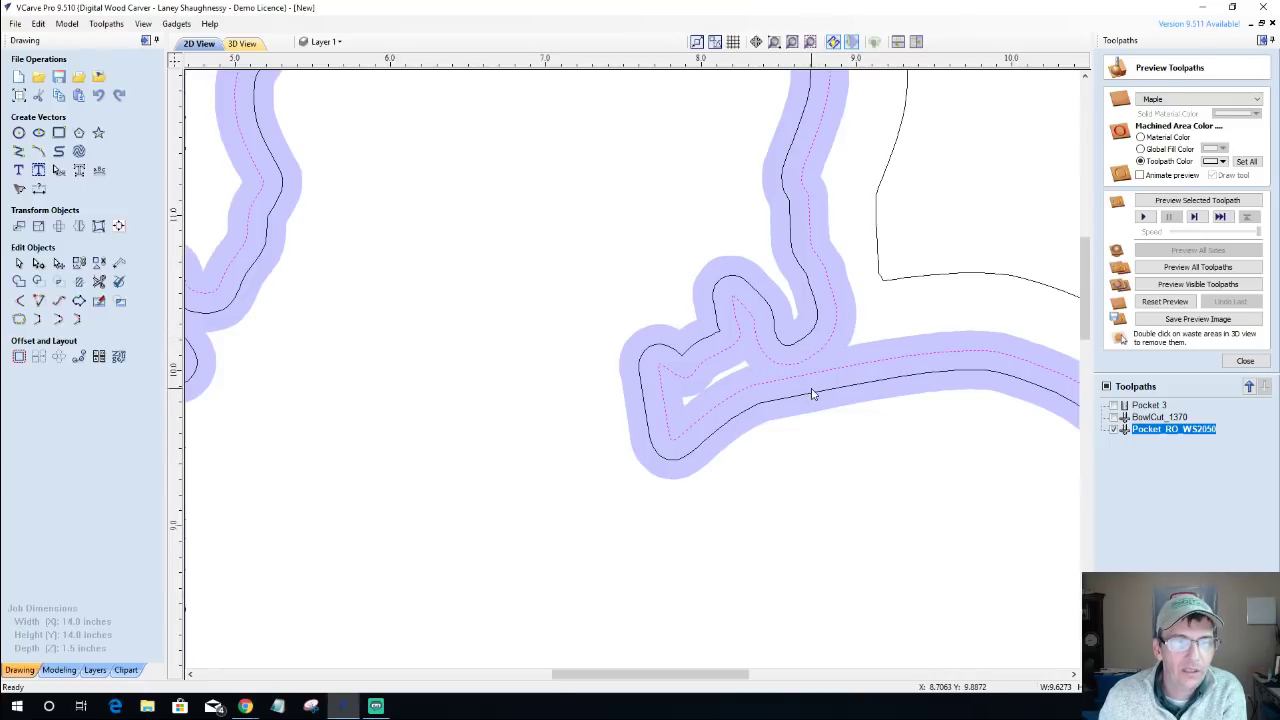
click(242, 43)
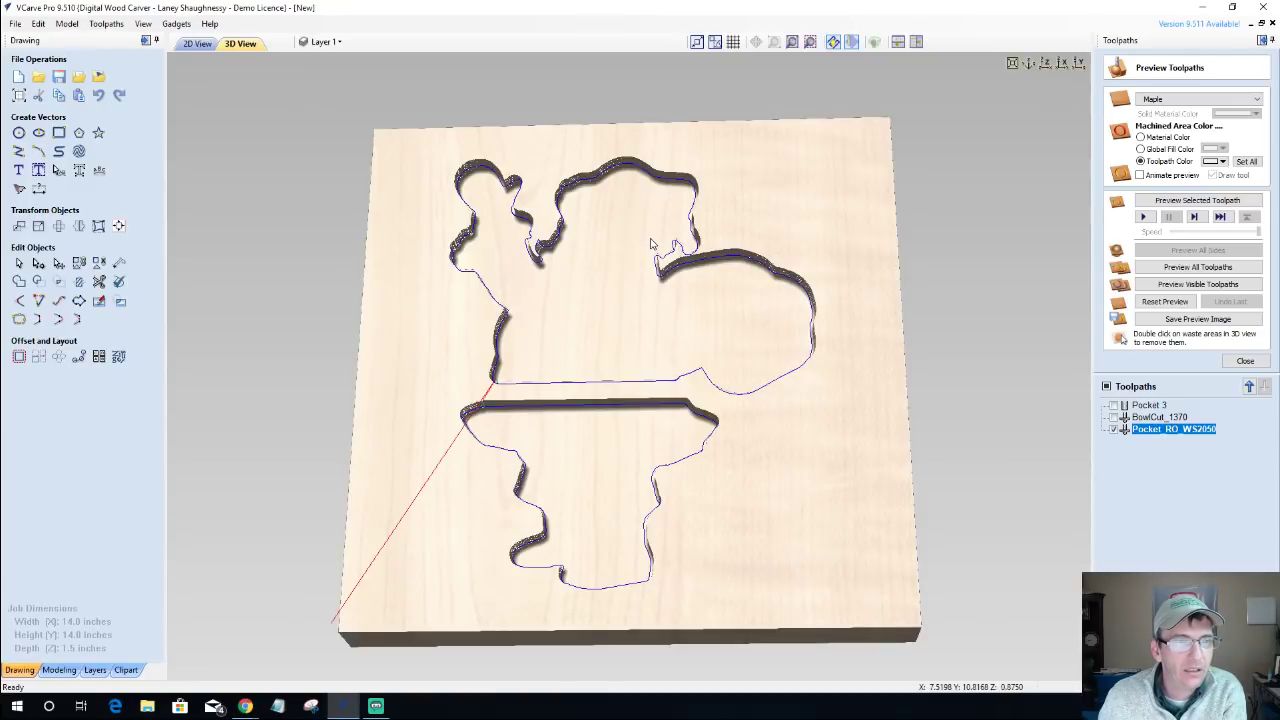
Simulate the selected profile toolpath on the maple block and zoom in on the rounded grooves.
scroll(658, 242, up, 3)
scroll(675, 290, up, 1)
scroll(688, 350, down, 3)
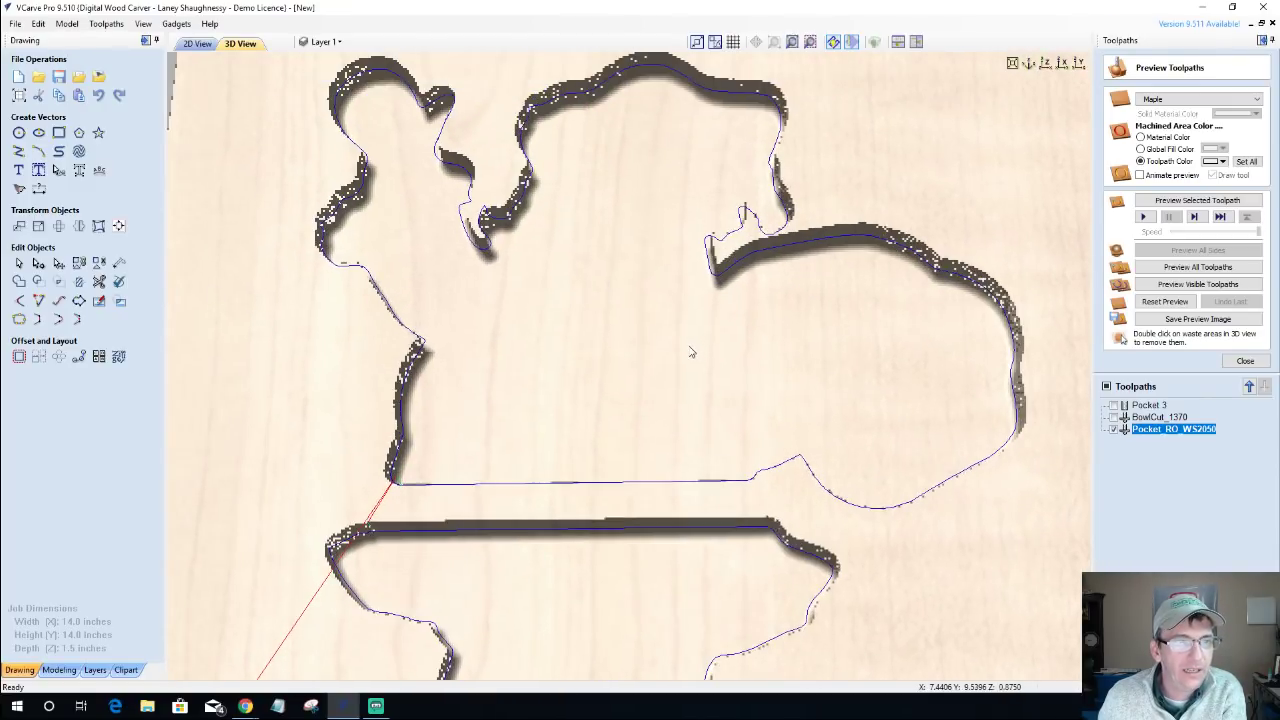
drag(645, 386, 750, 258)
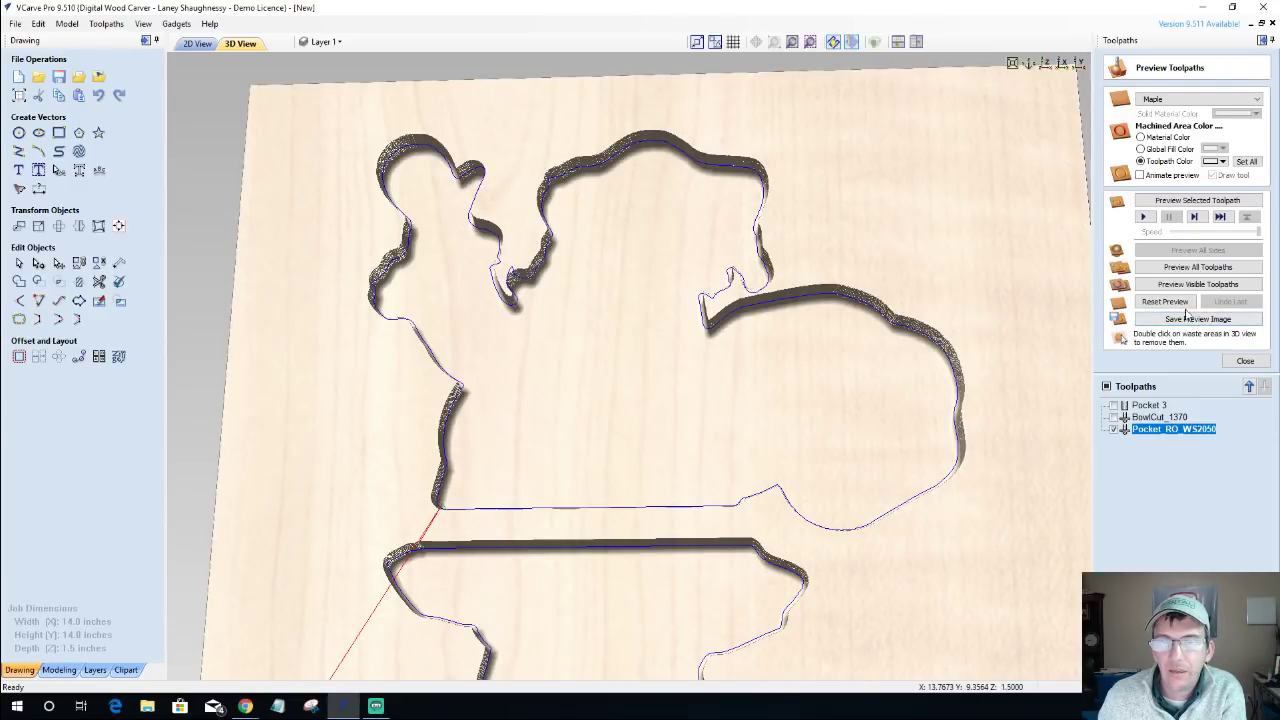
click(1190, 200)
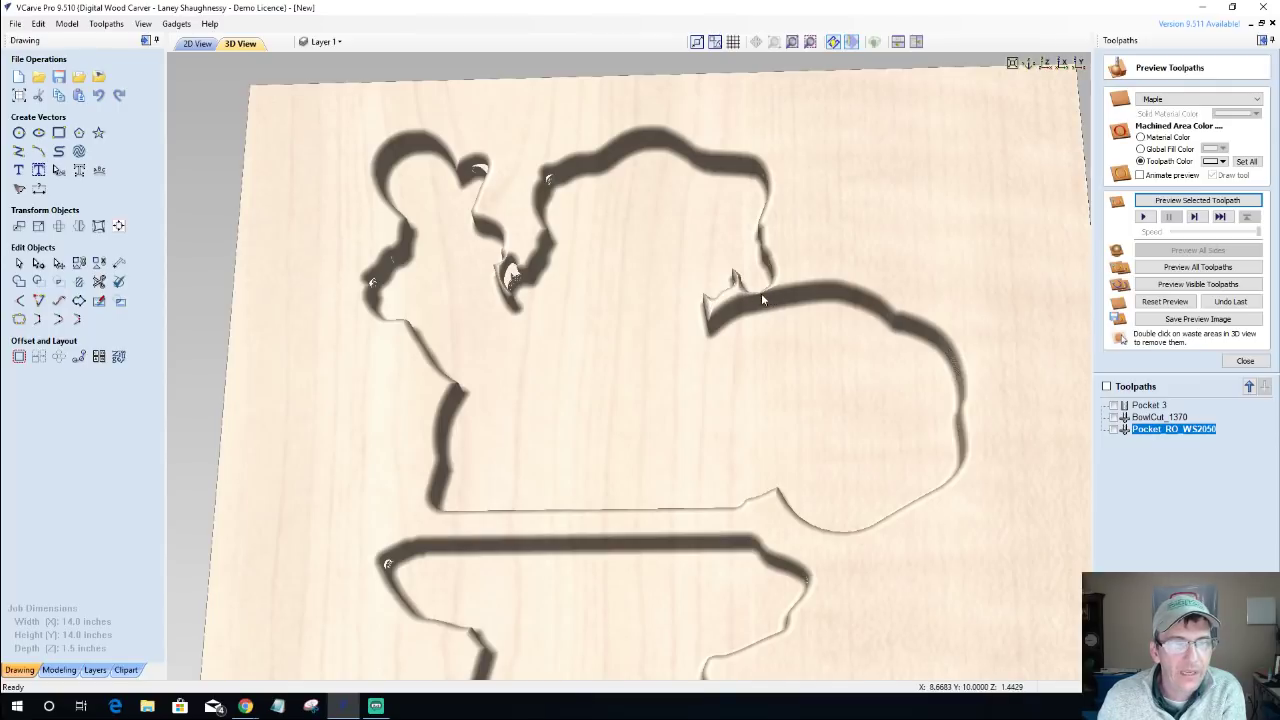
scroll(760, 319, up, 2)
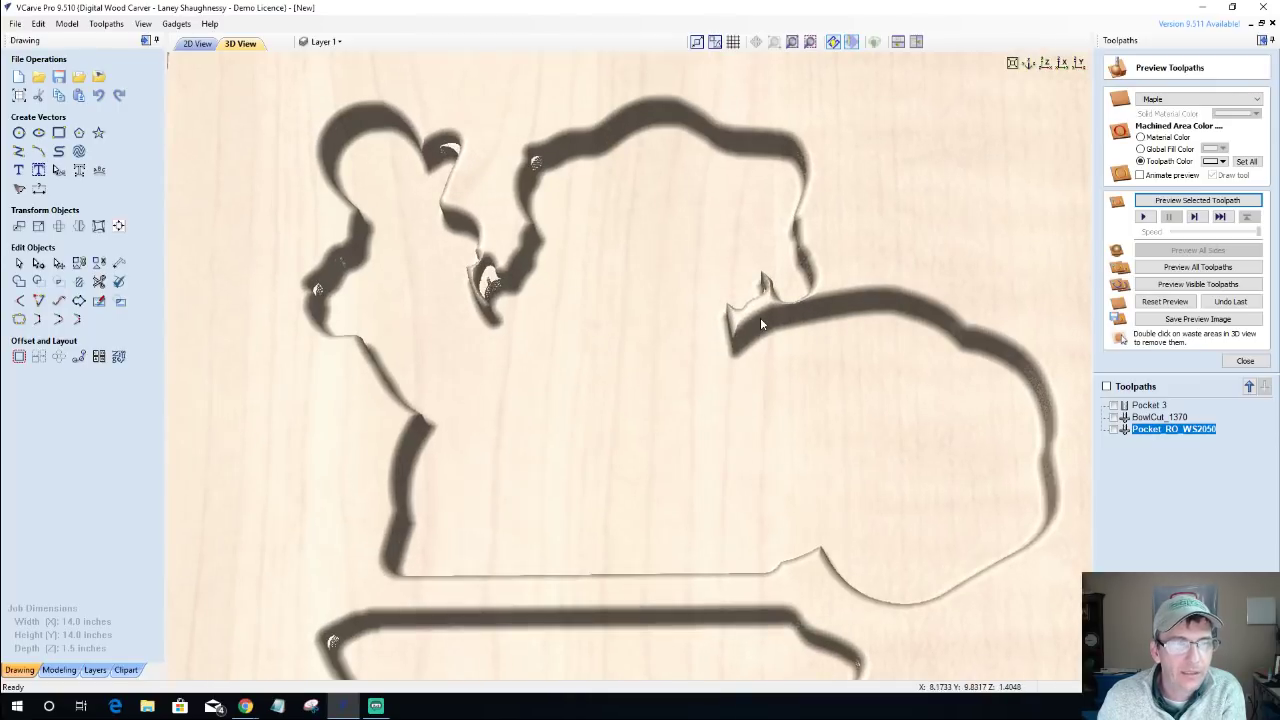
scroll(760, 323, up, 2)
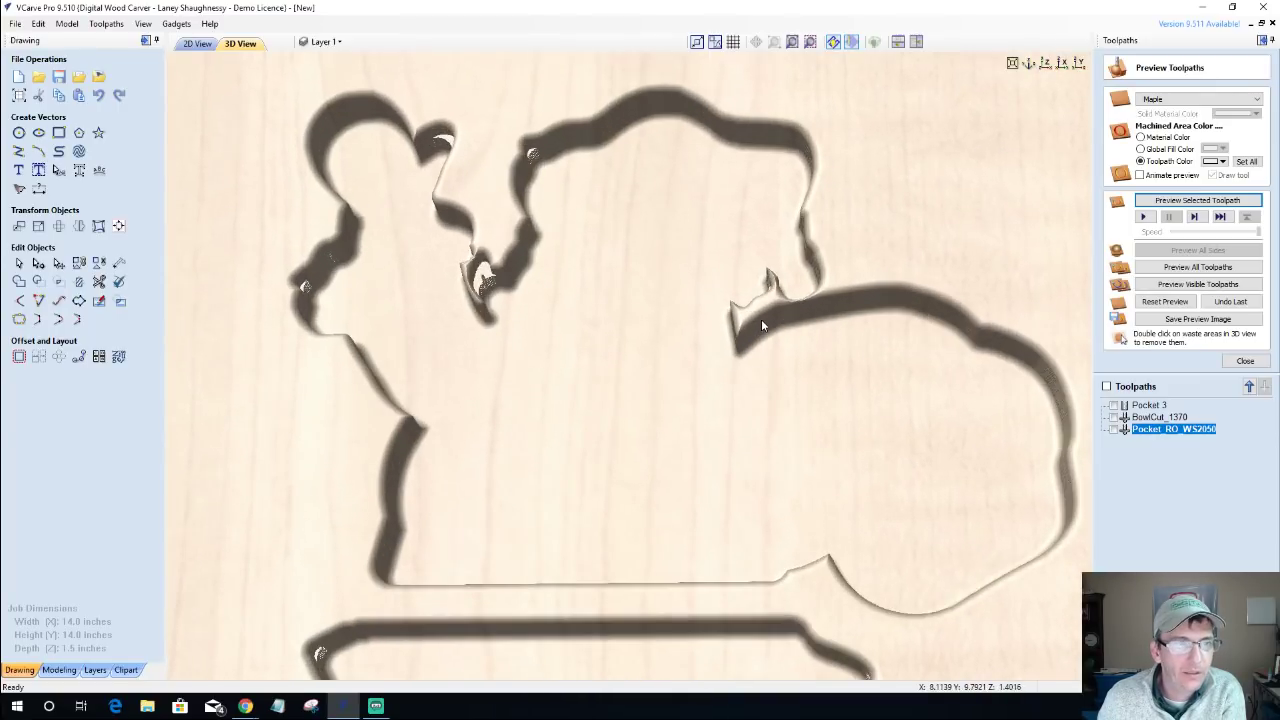
scroll(761, 324, up, 2)
scroll(761, 325, down, 2)
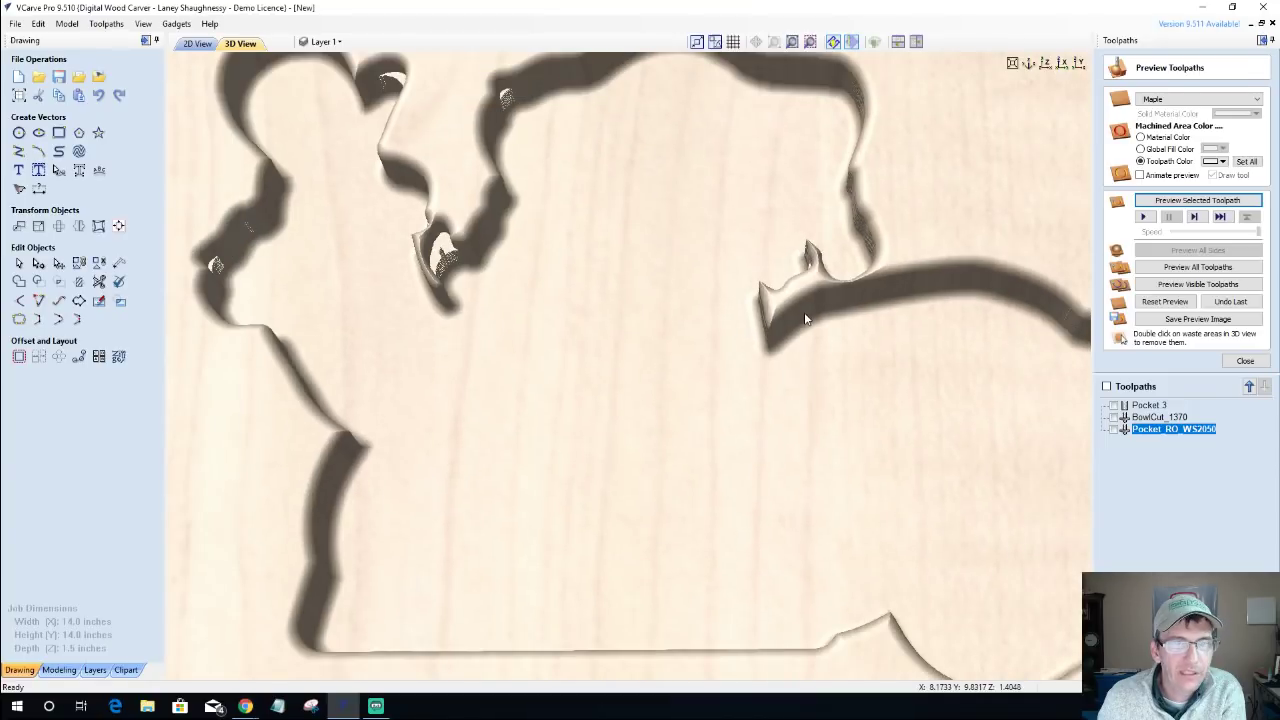
scroll(806, 316, down, 2)
scroll(776, 321, up, 2)
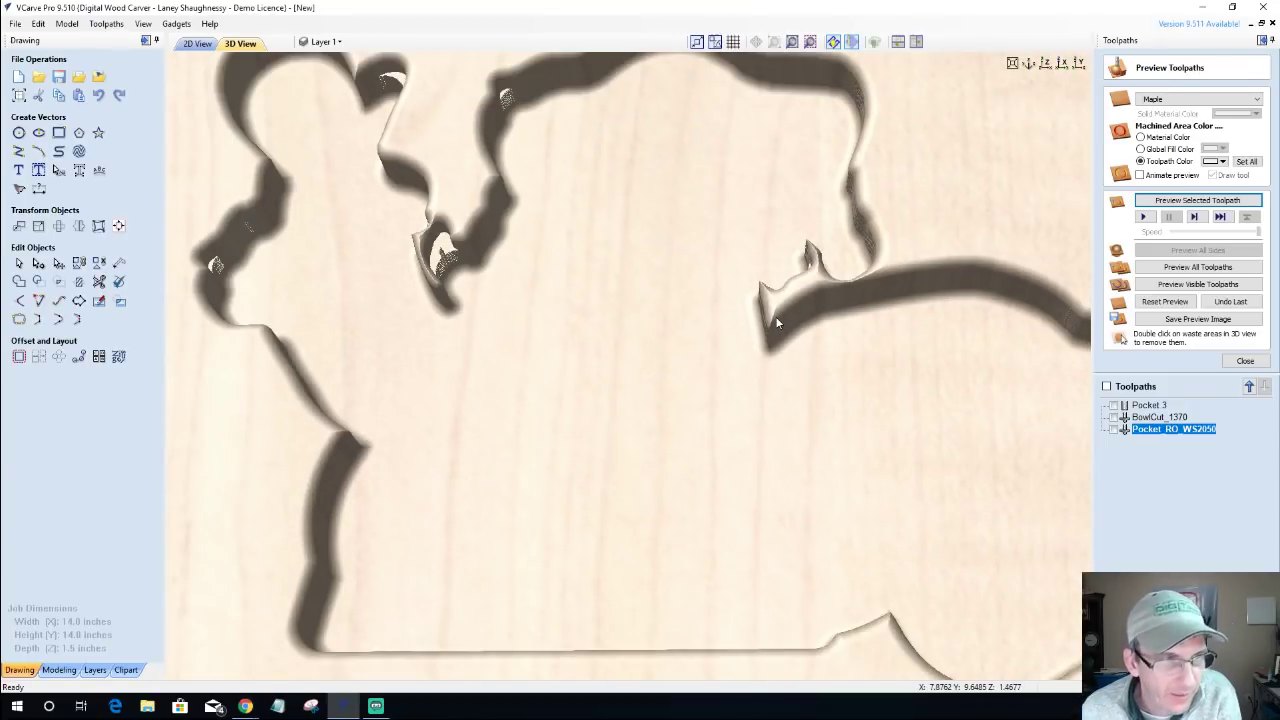
scroll(775, 319, down, 2)
scroll(768, 336, up, 2)
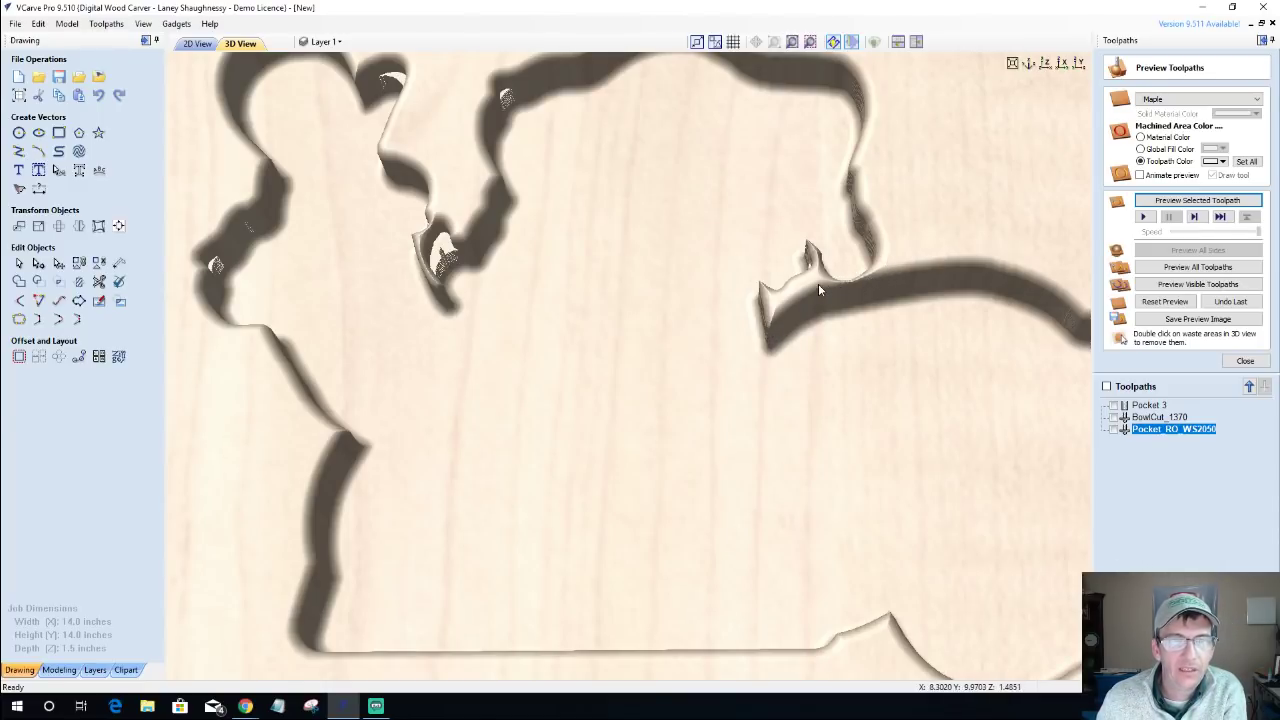
scroll(818, 284, down, 2)
scroll(868, 280, up, 2)
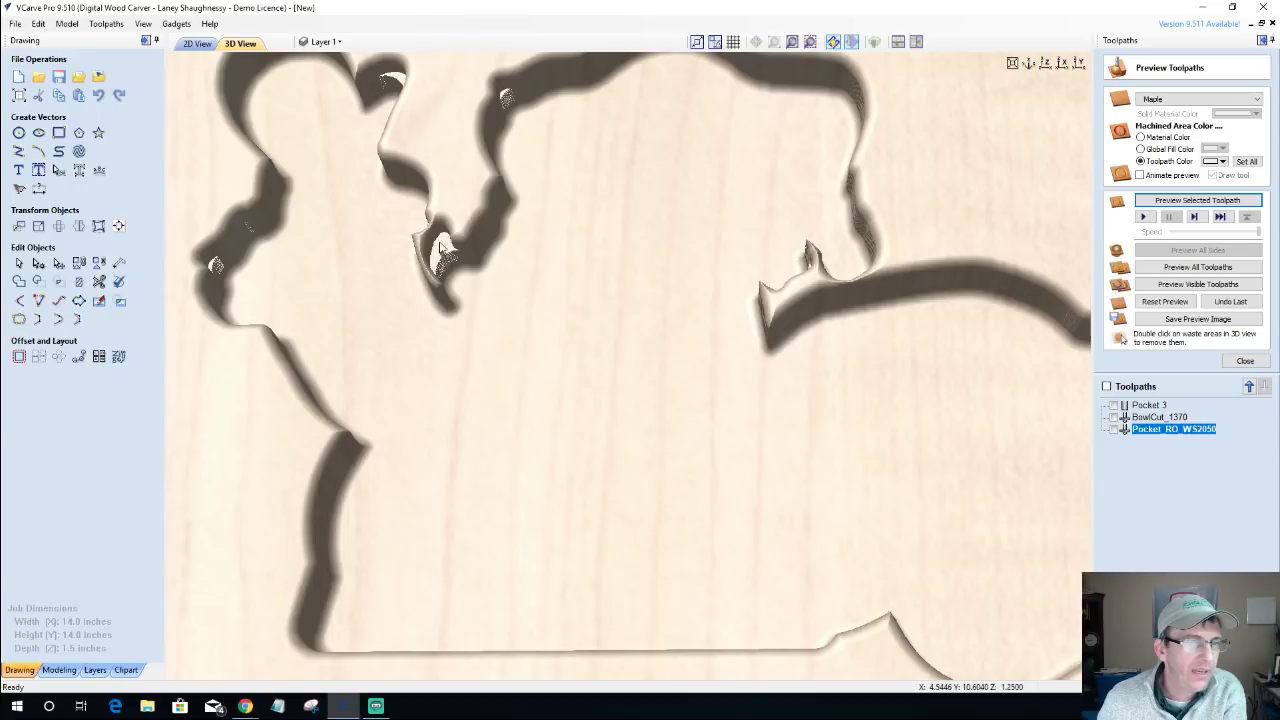
scroll(605, 290, down, 3)
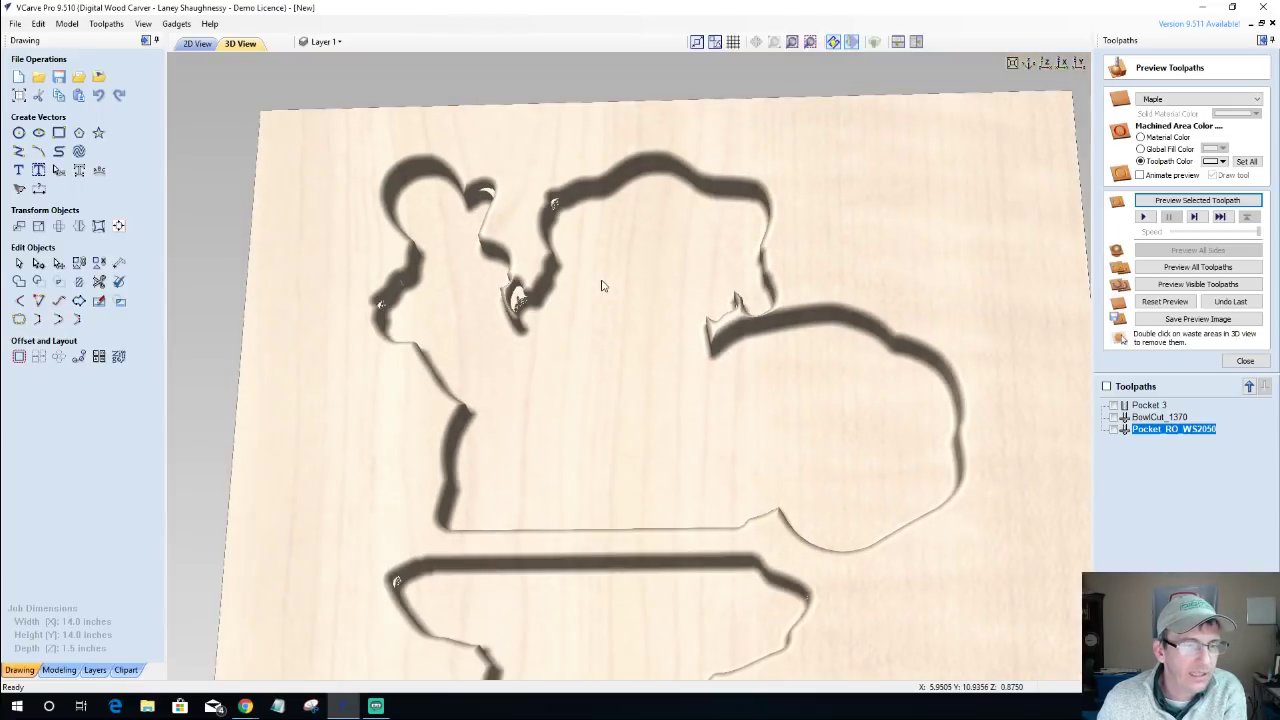
scroll(601, 286, down, 3)
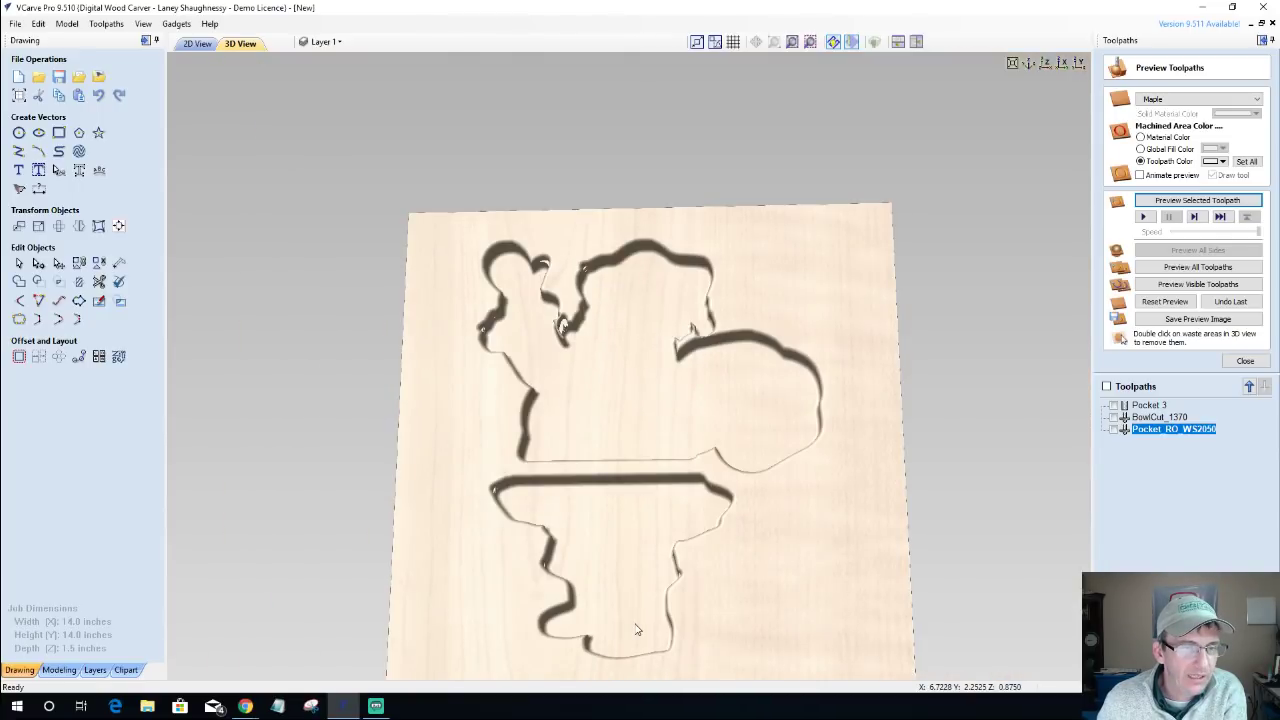
scroll(636, 628, up, 3)
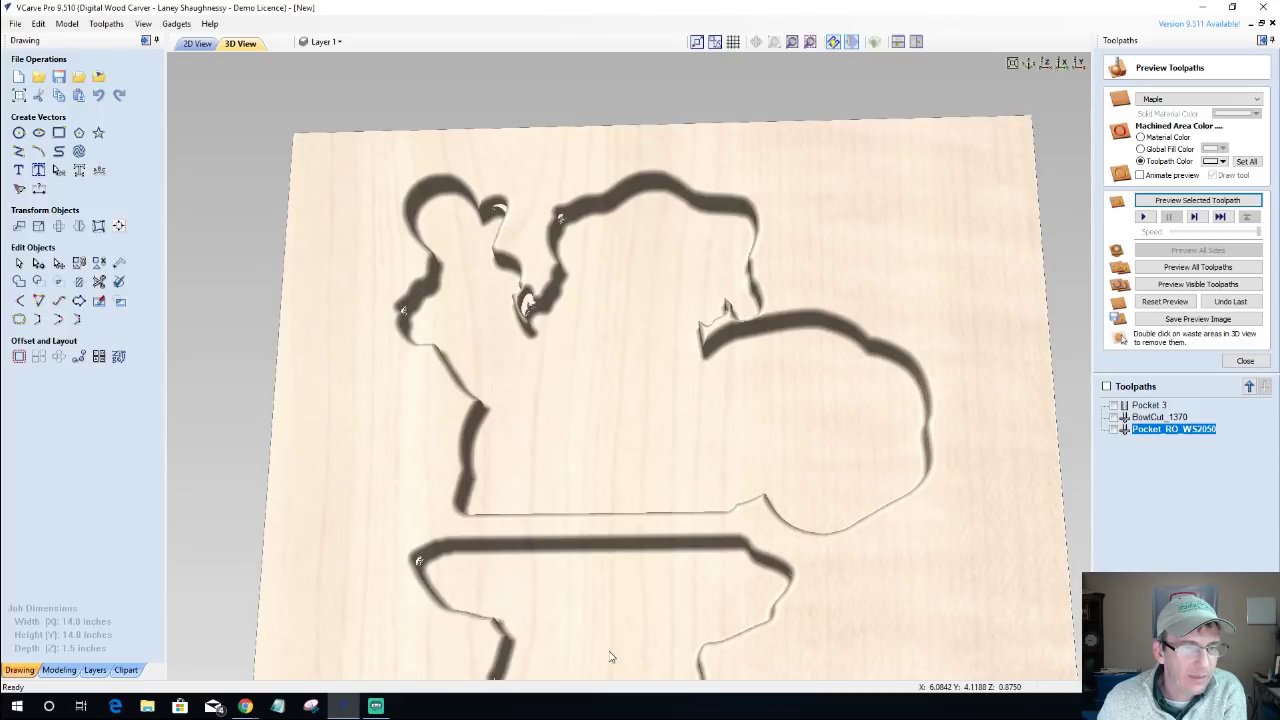
drag(610, 657, 378, 331)
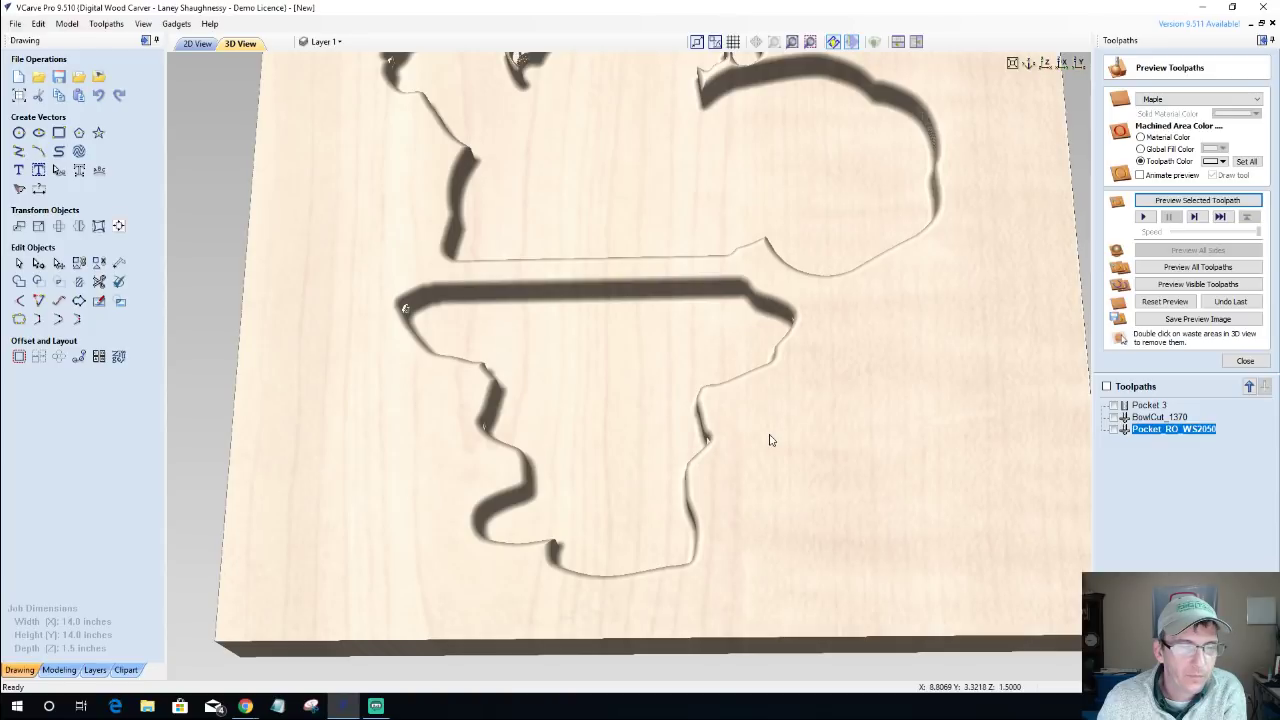
scroll(570, 260, down, 5)
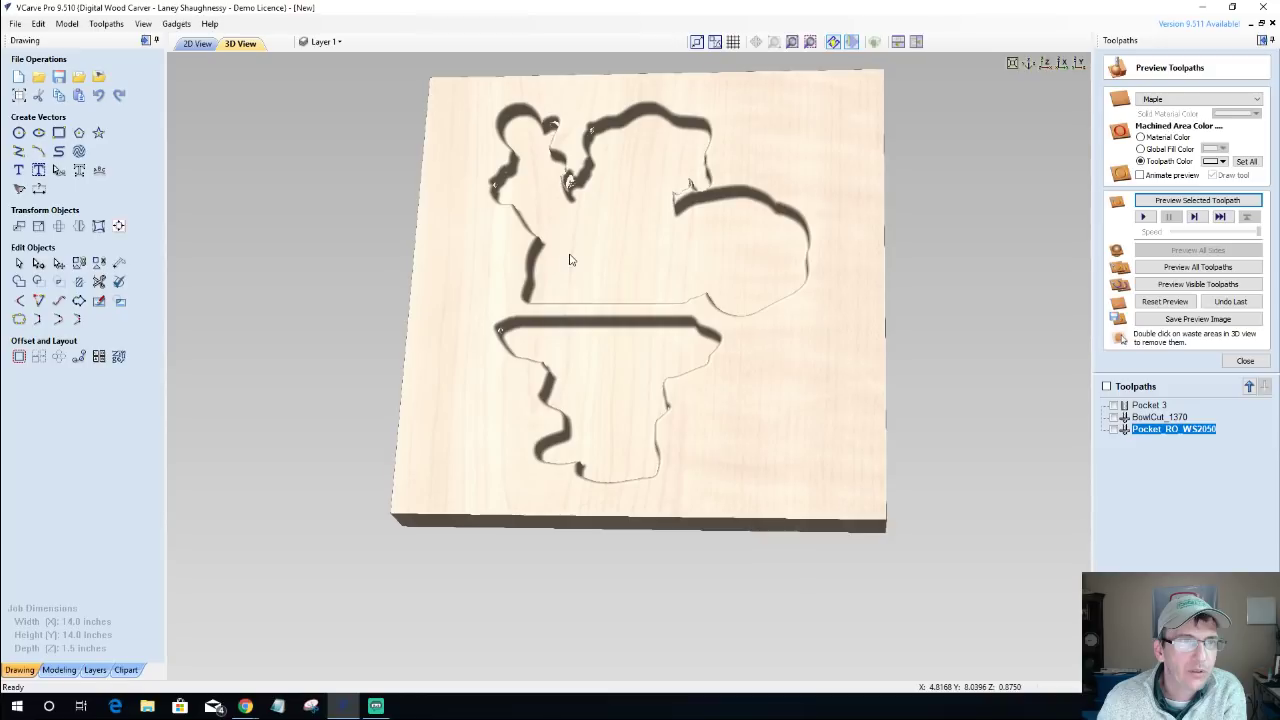
key(F2)
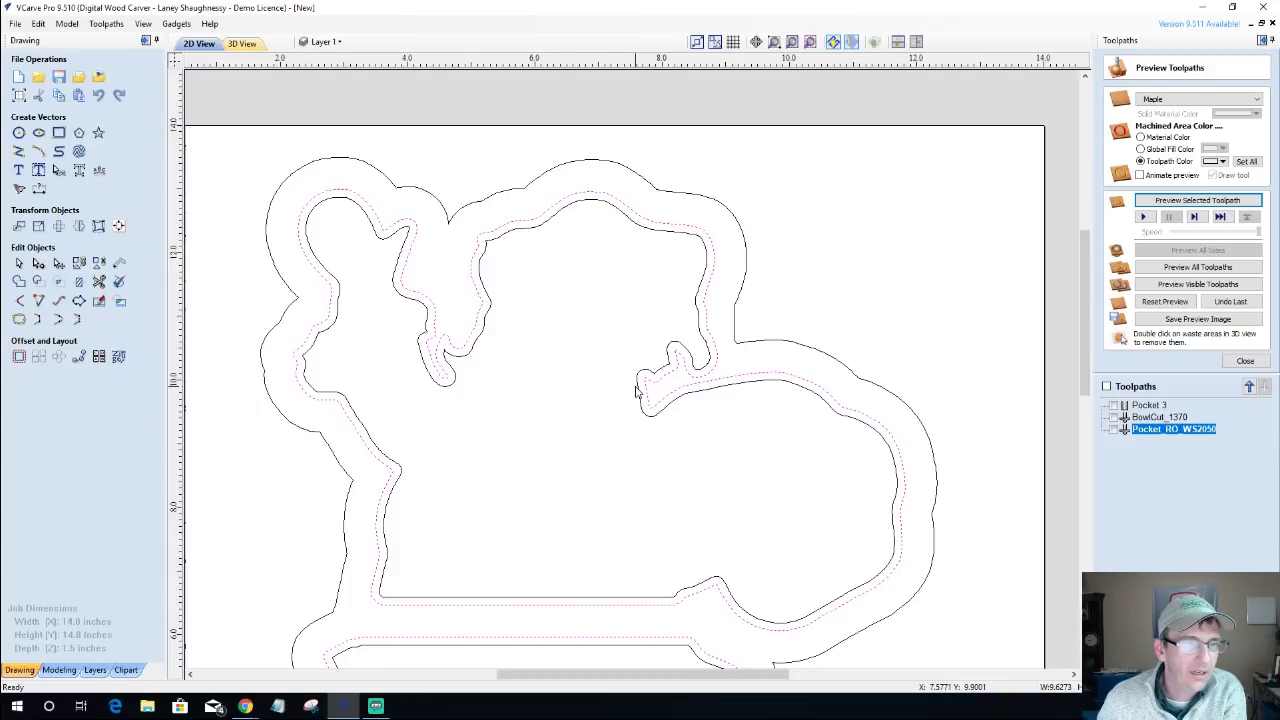
scroll(503, 458, down, 2)
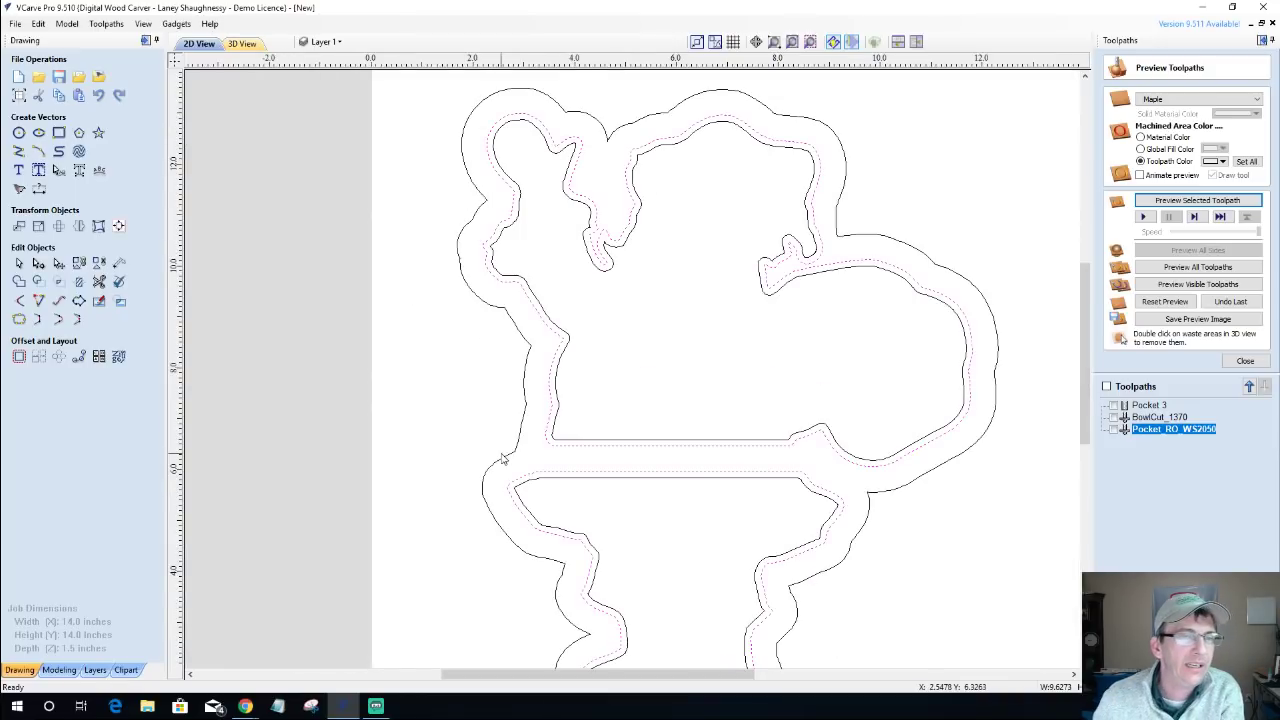
key(F3)
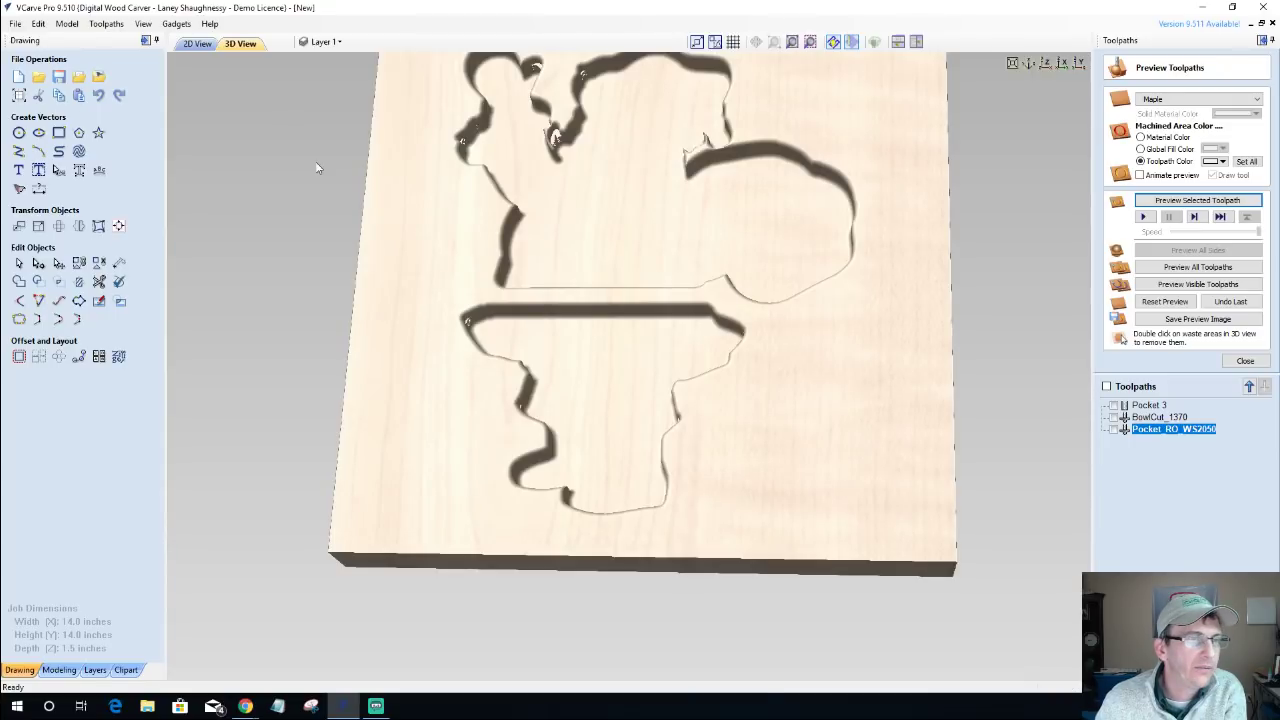
scroll(316, 168, down, 3)
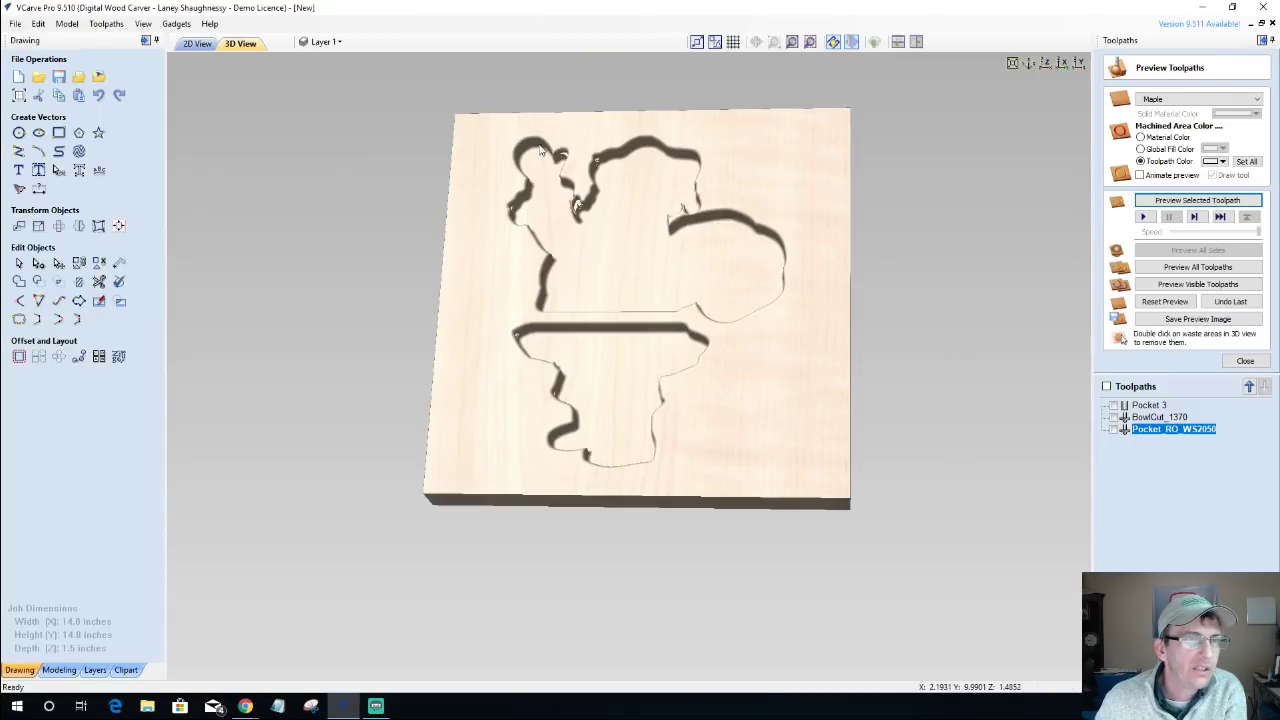
scroll(540, 150, up, 3)
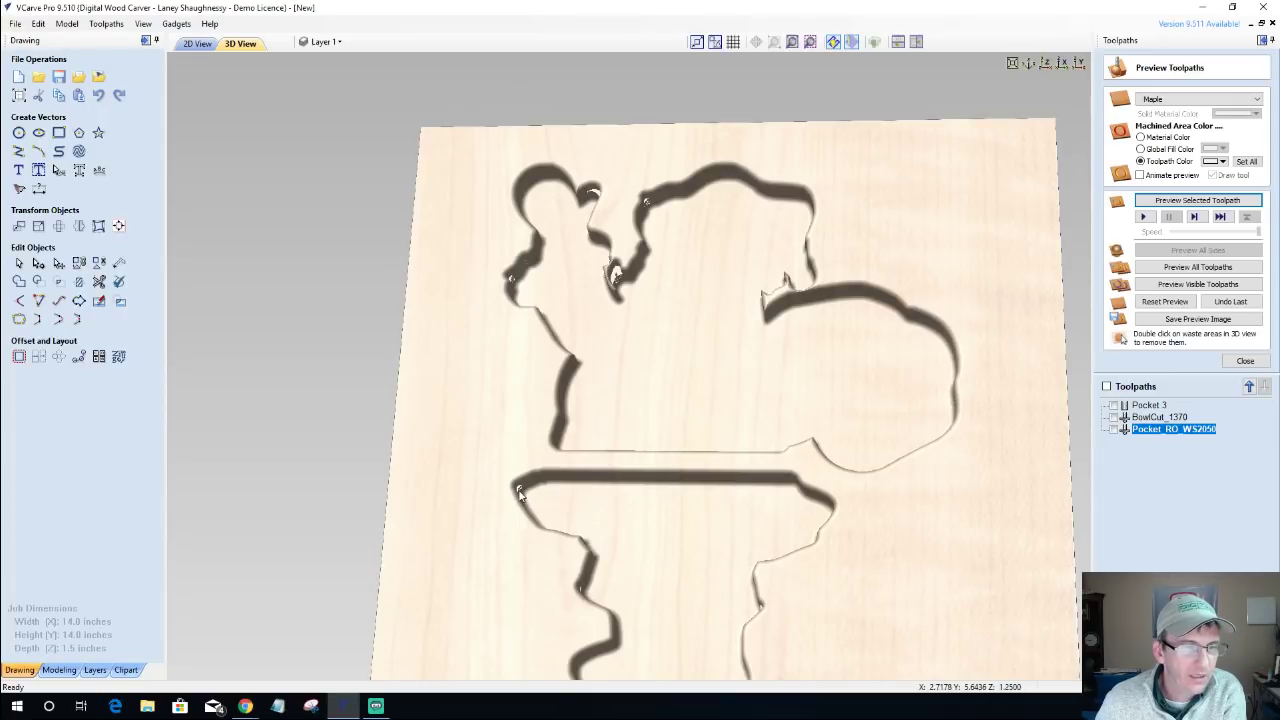
scroll(510, 481, down, 2)
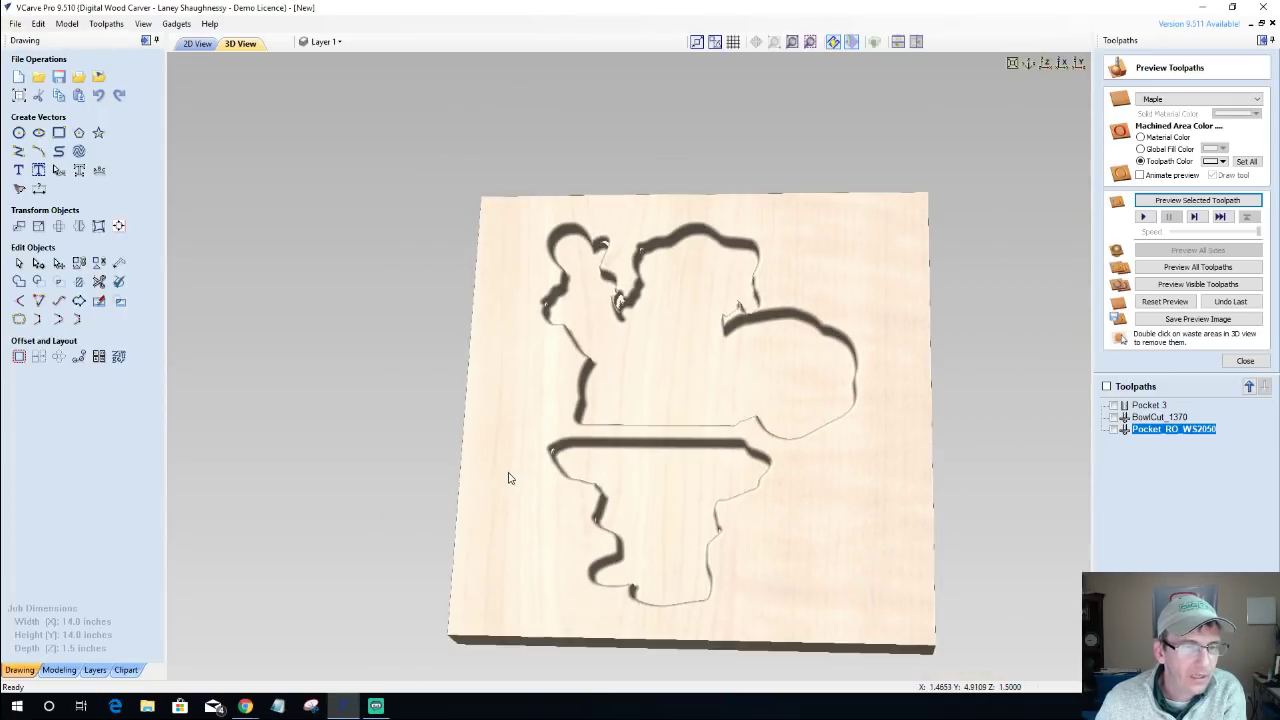
Switch back to the 2D drawing and clear the selection of both inner vectors.
click(197, 43)
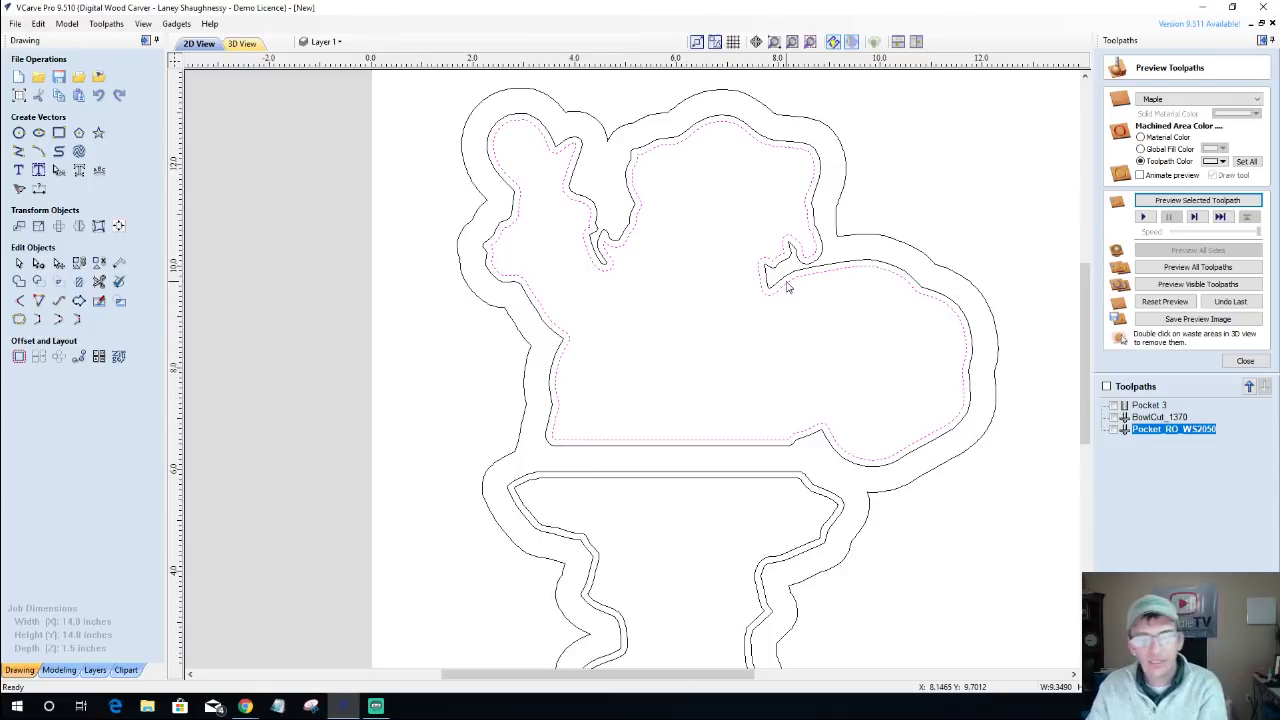
click(690, 495)
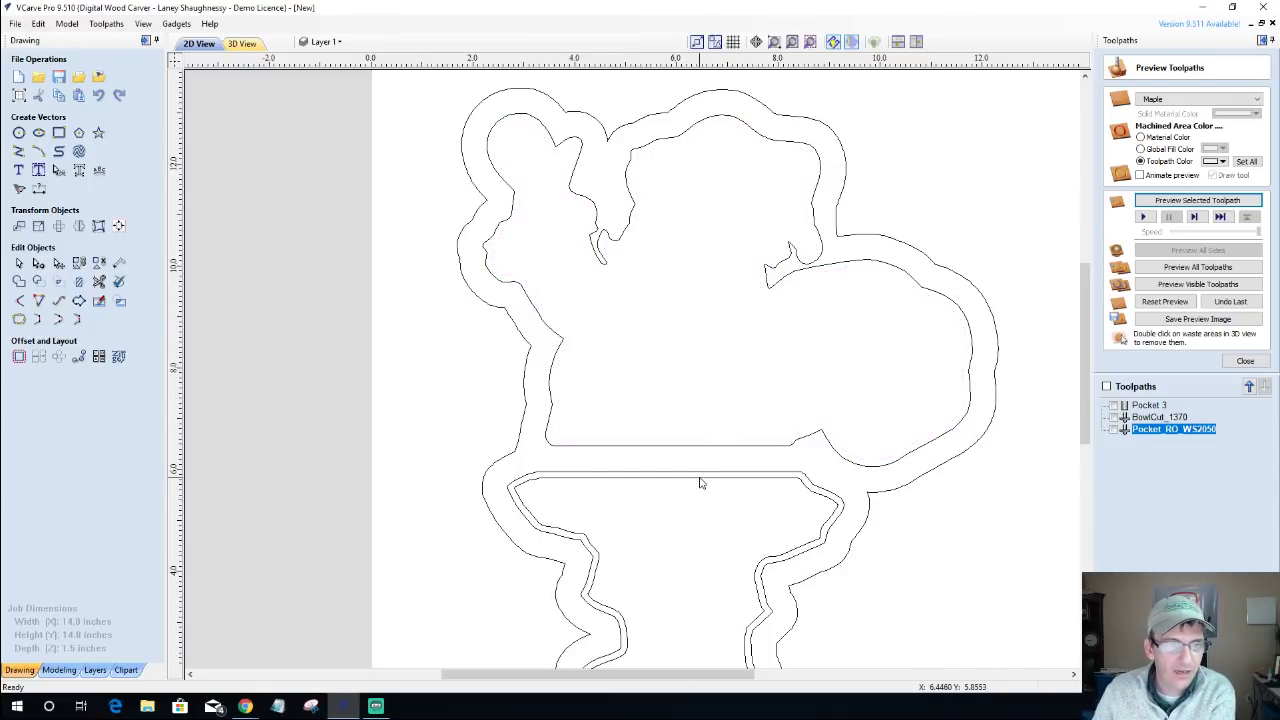
click(700, 481)
key(Delete)
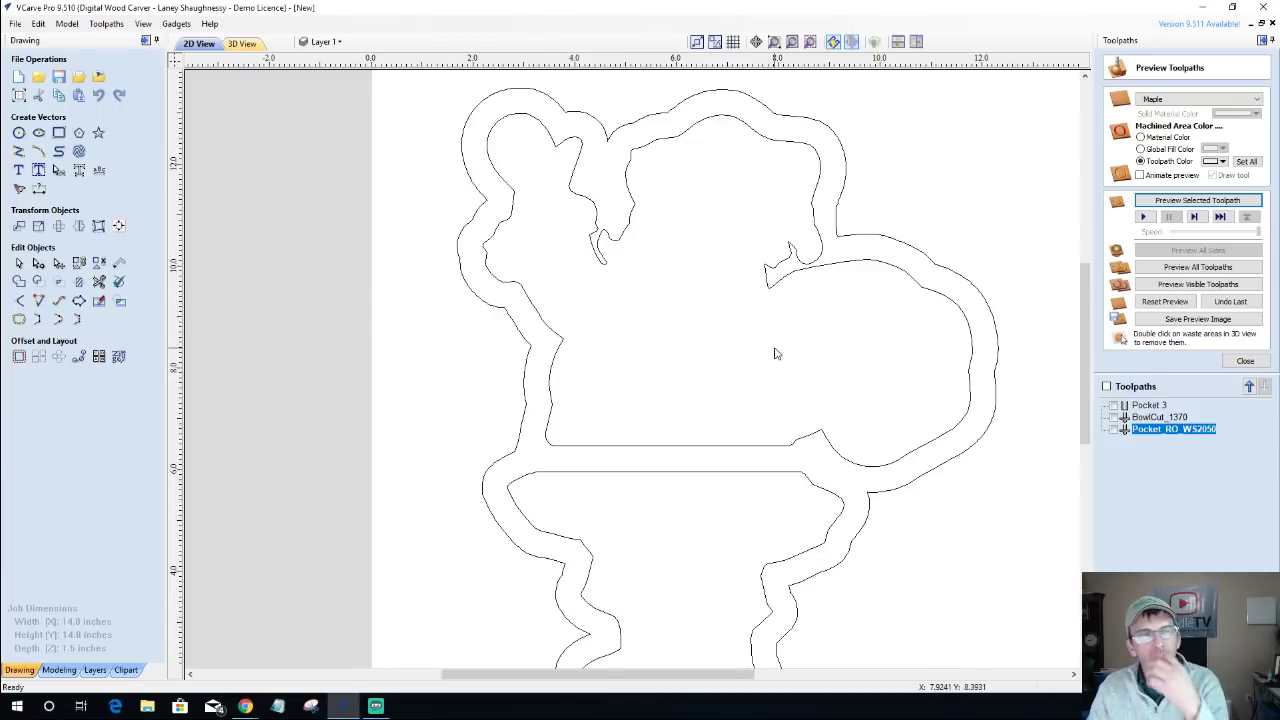
Show the upper inner vector's nodes and zoom in on its notch curve.
click(786, 278)
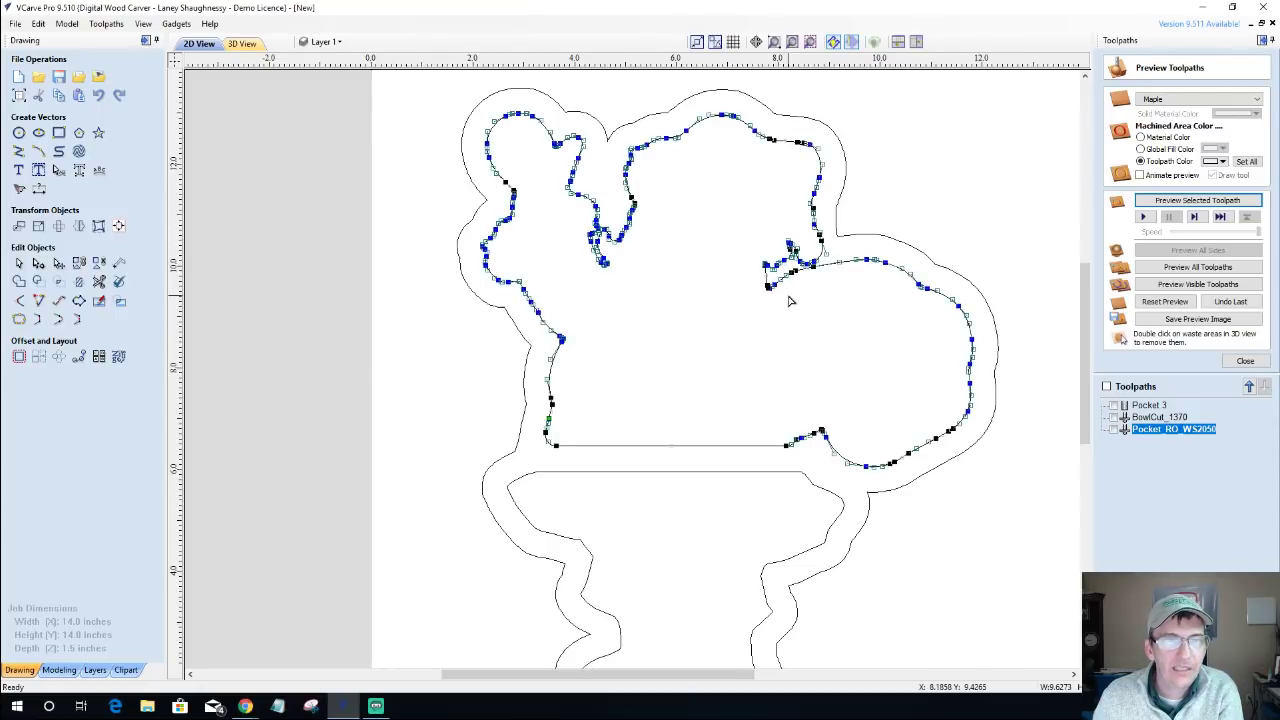
scroll(787, 279, up, 2)
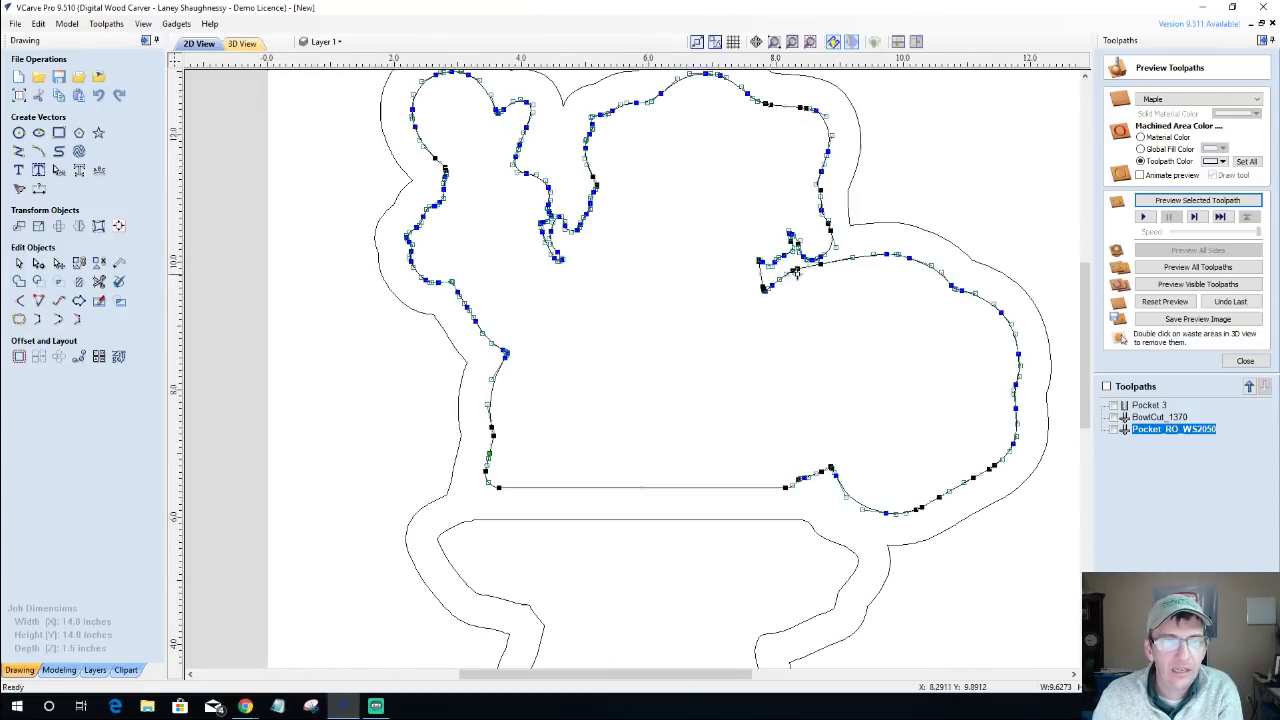
scroll(774, 273, down, 1)
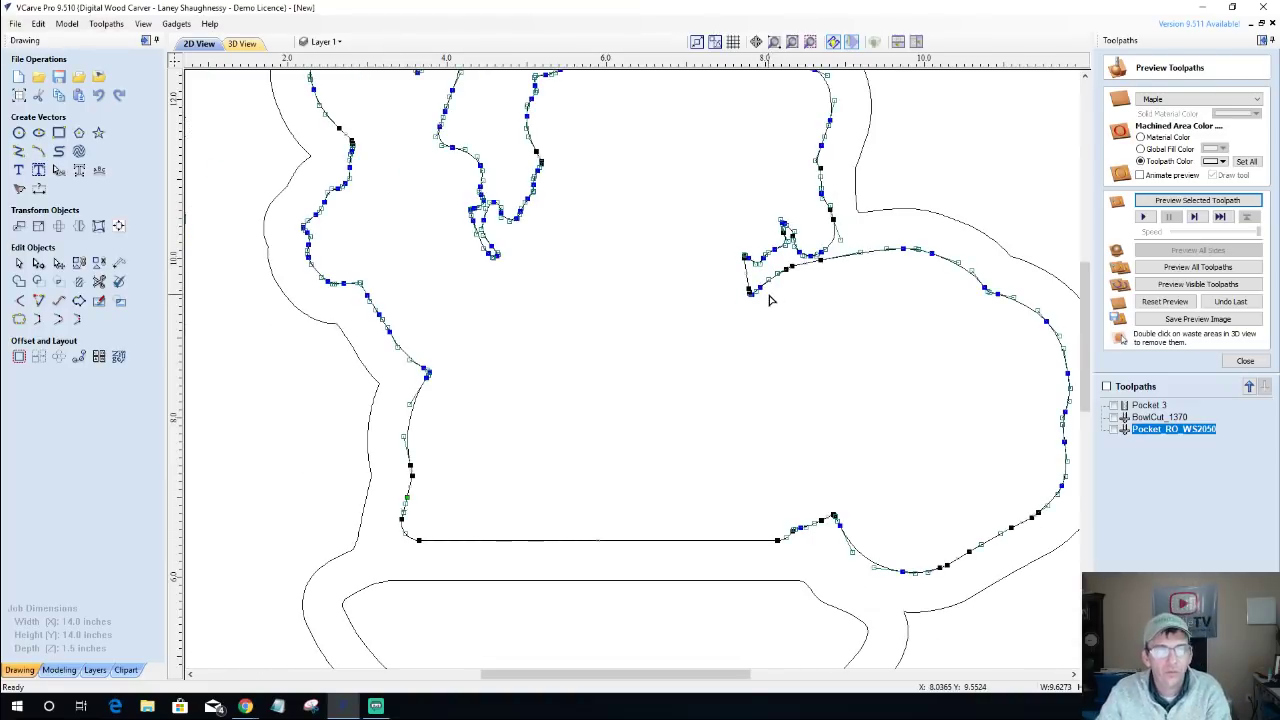
scroll(766, 289, up, 3)
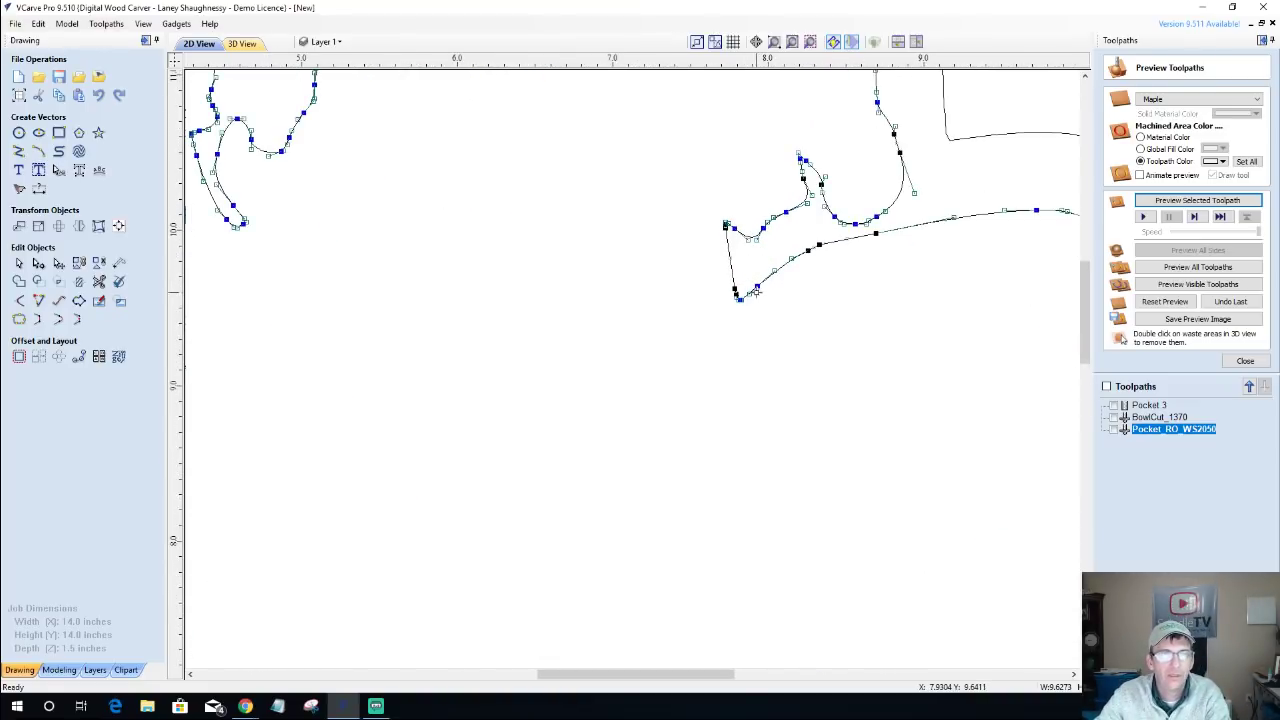
click(759, 286)
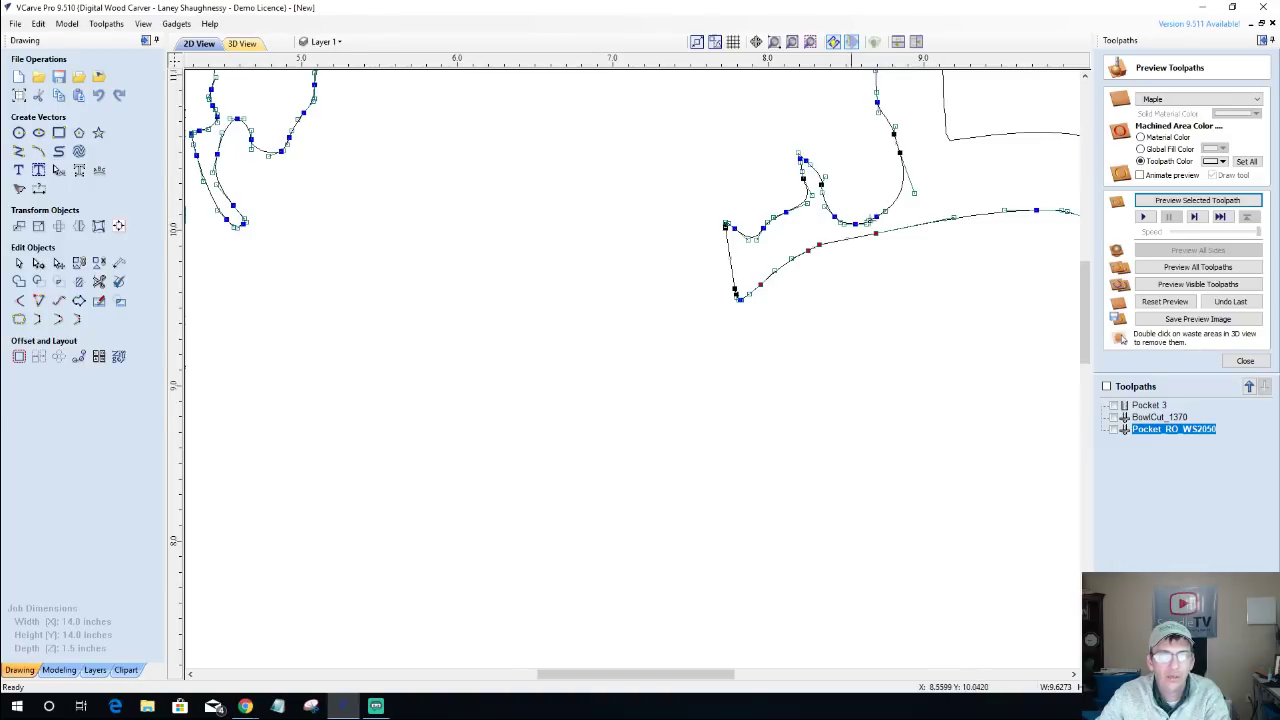
scroll(853, 331, down, 2)
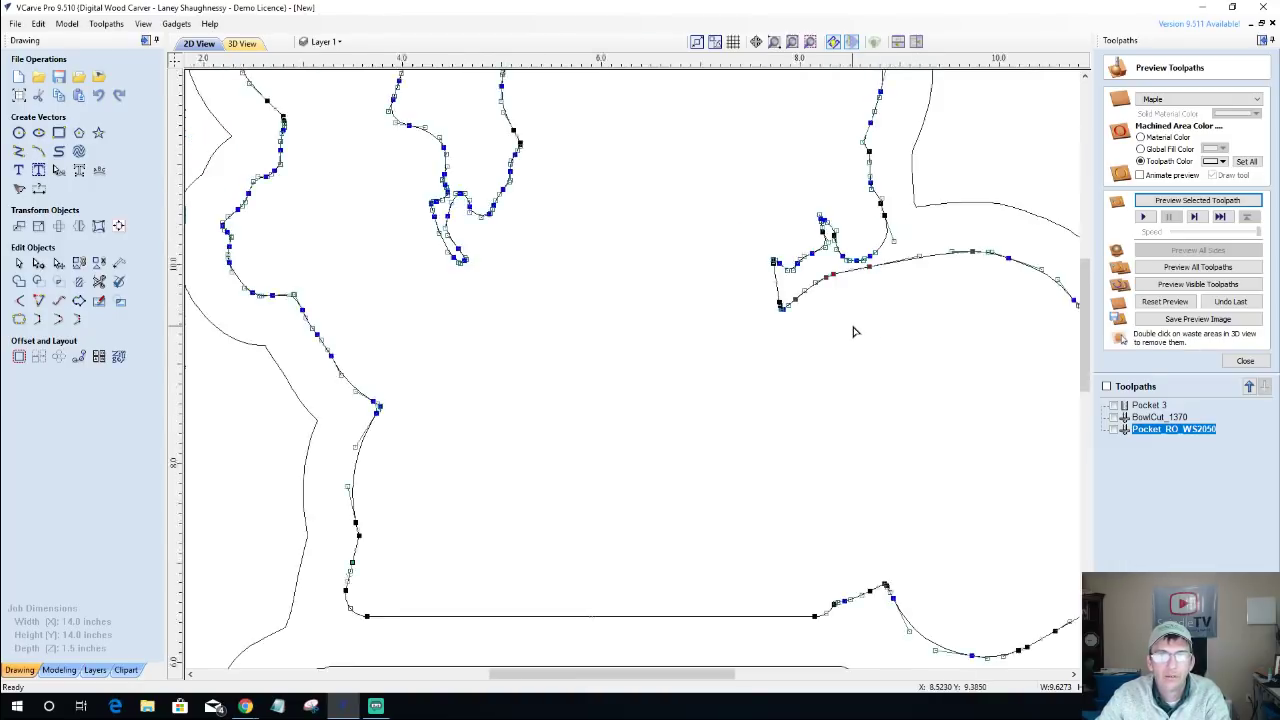
scroll(853, 331, down, 1)
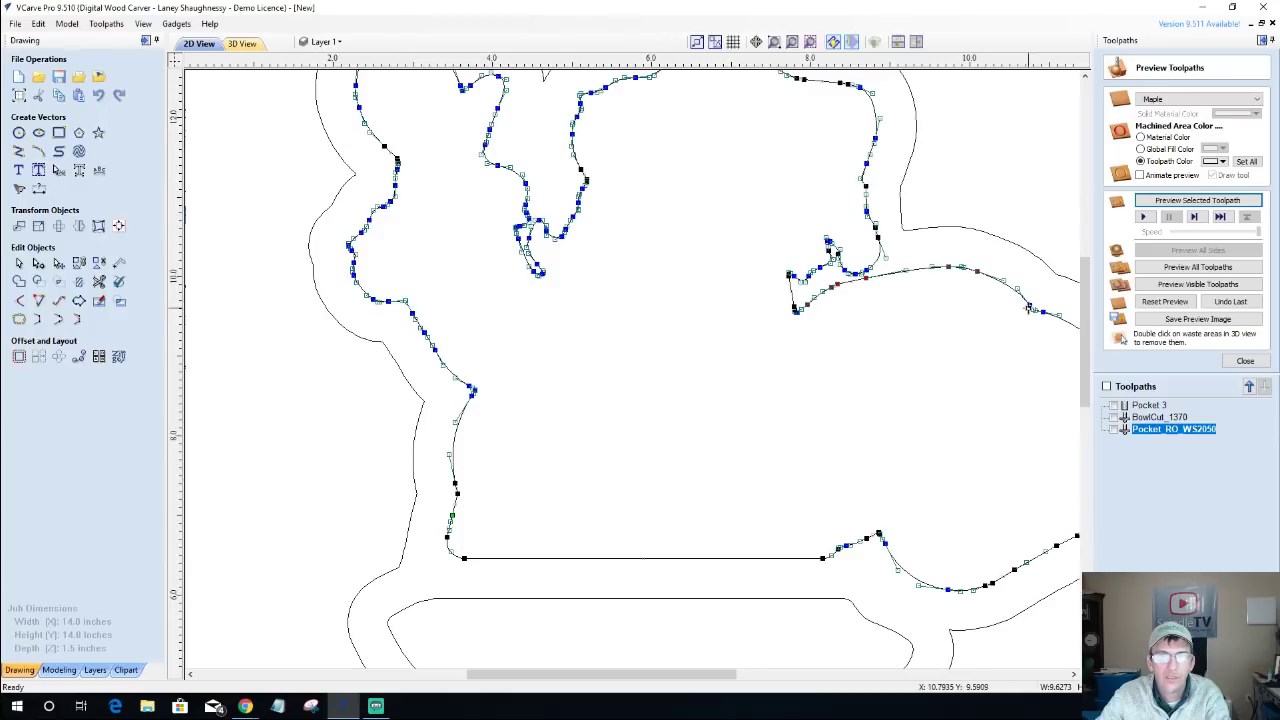
scroll(842, 363, up, 2)
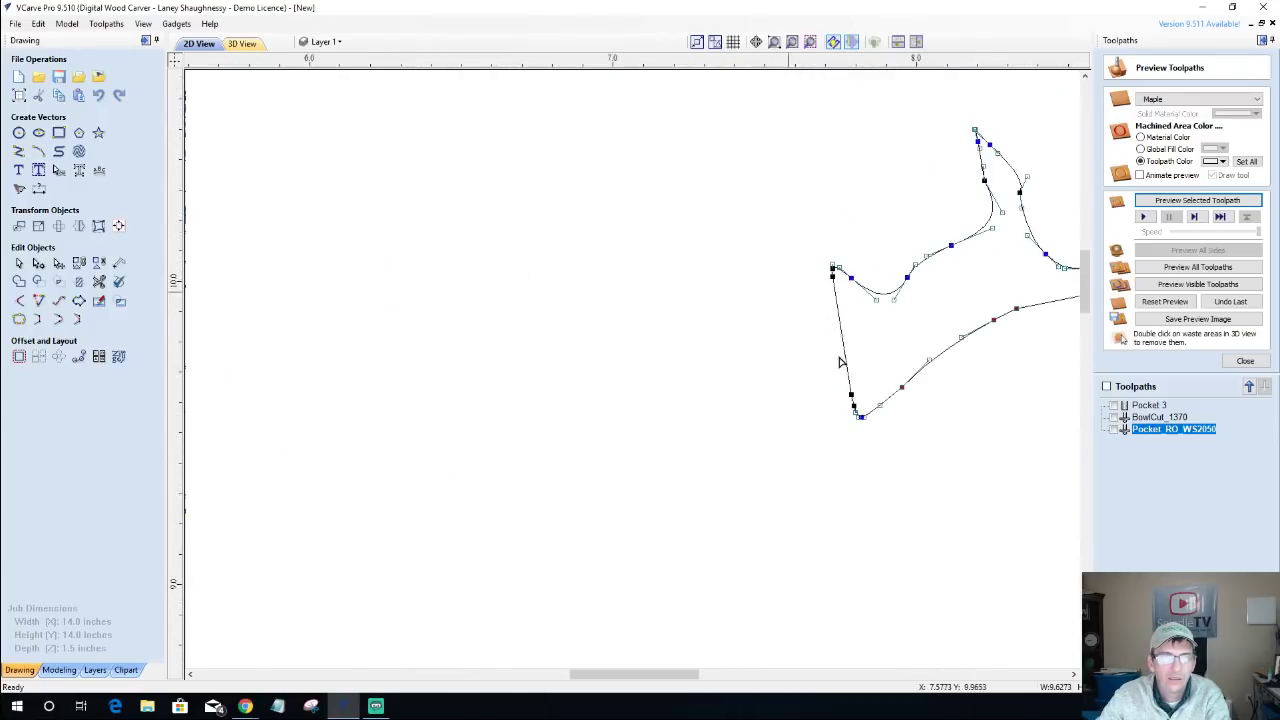
scroll(858, 415, up, 3)
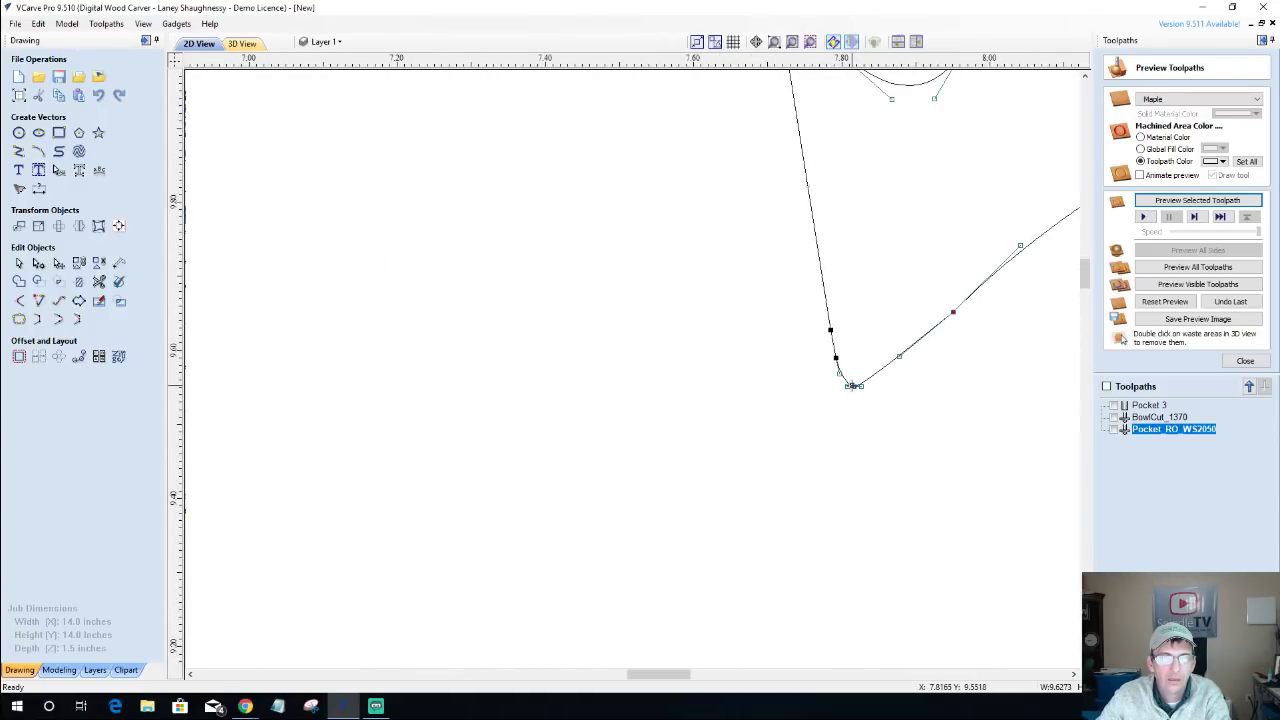
scroll(692, 323, down, 6)
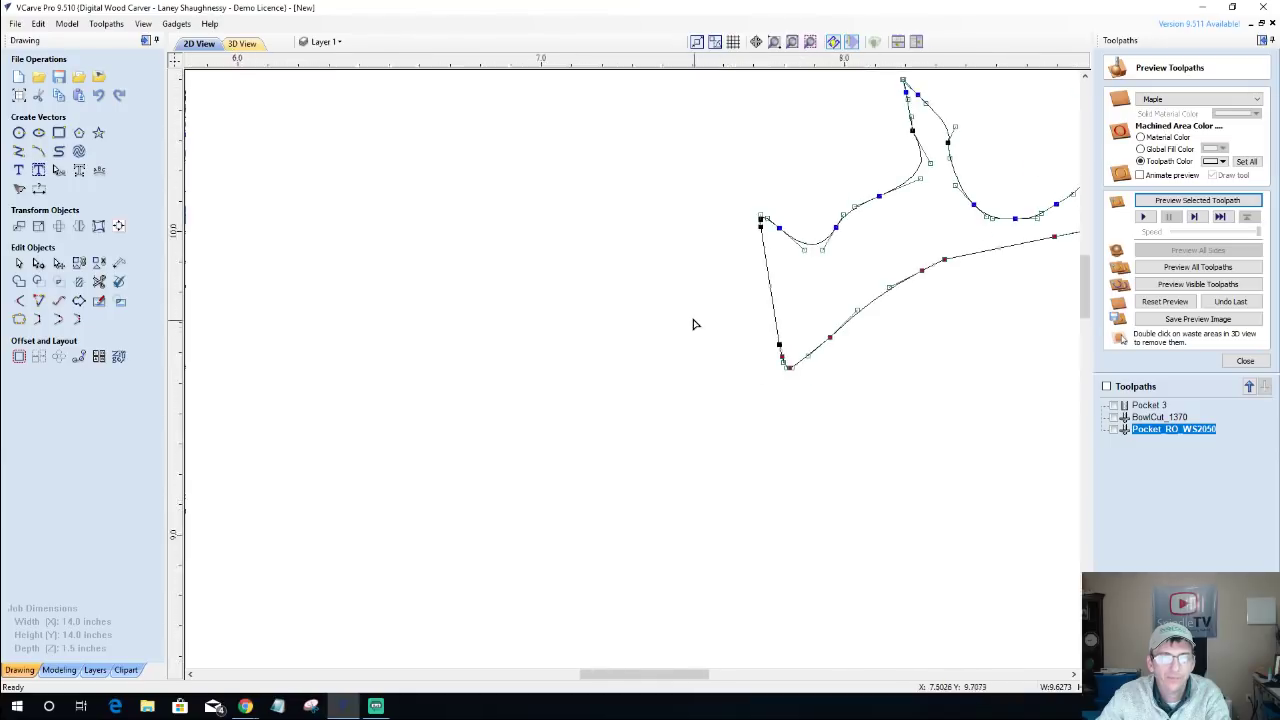
scroll(692, 323, up, 1)
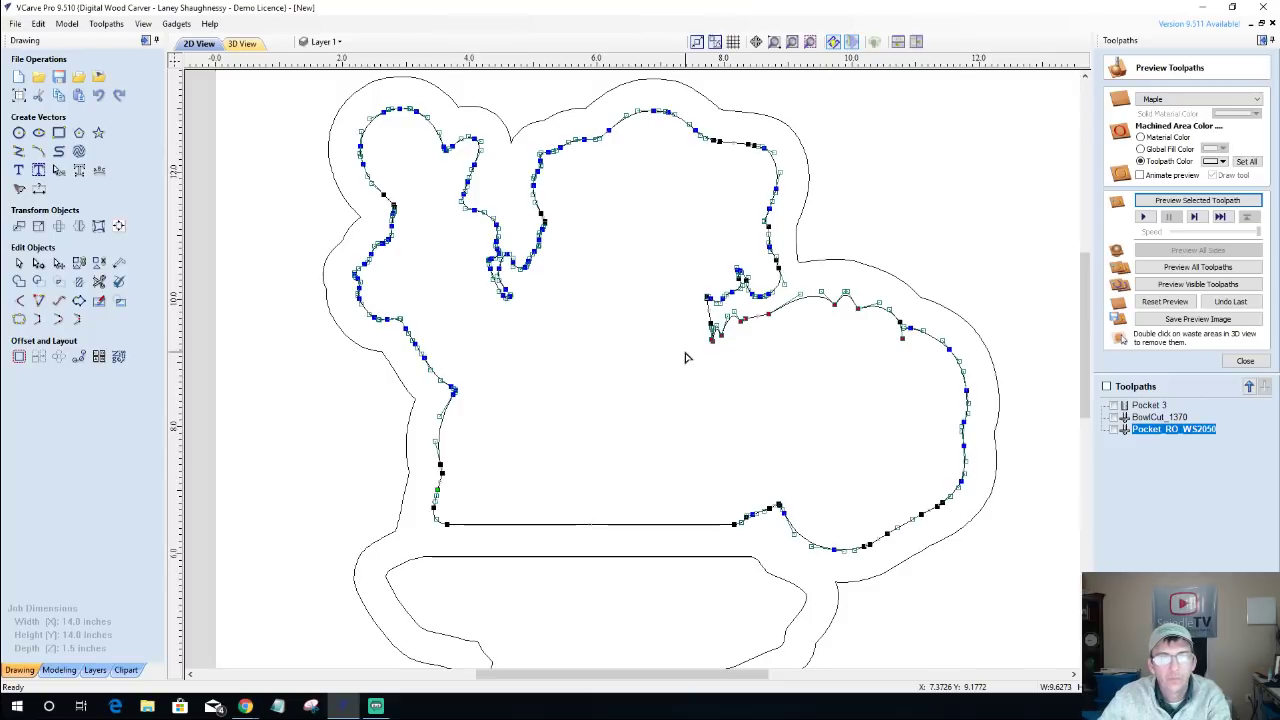
scroll(700, 350, up, 3)
scroll(722, 346, down, 3)
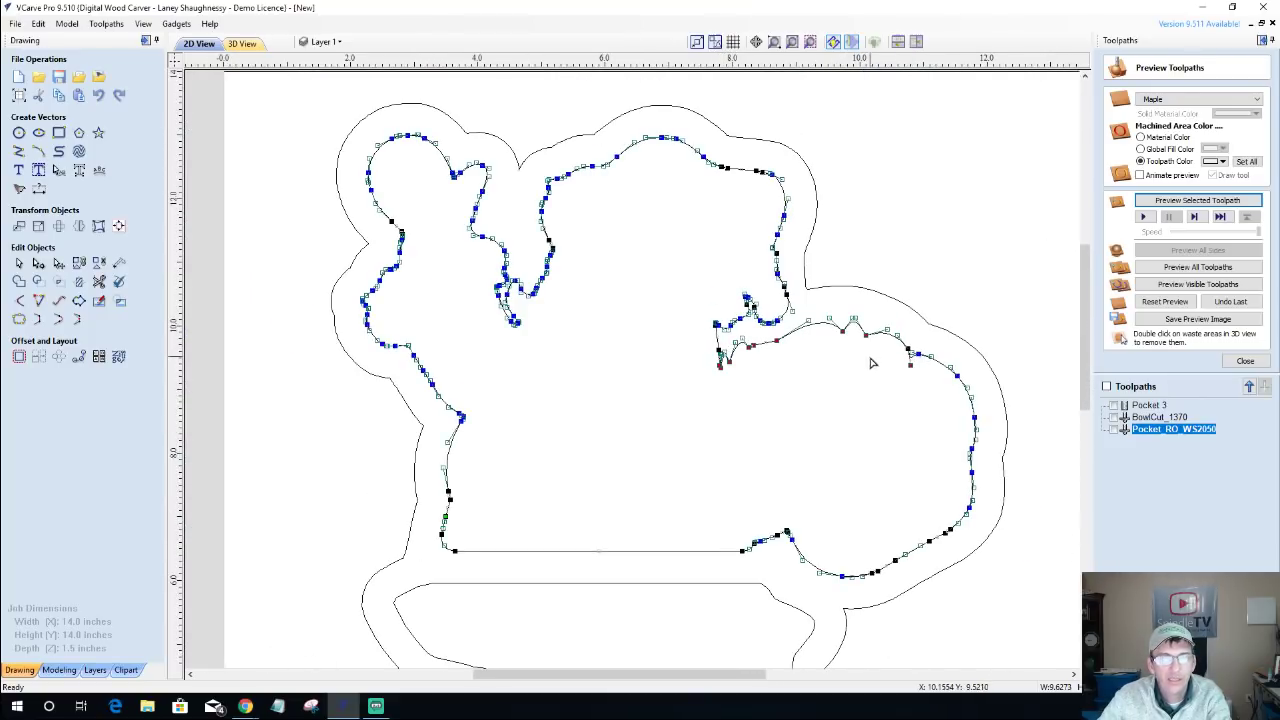
scroll(896, 350, up, 2)
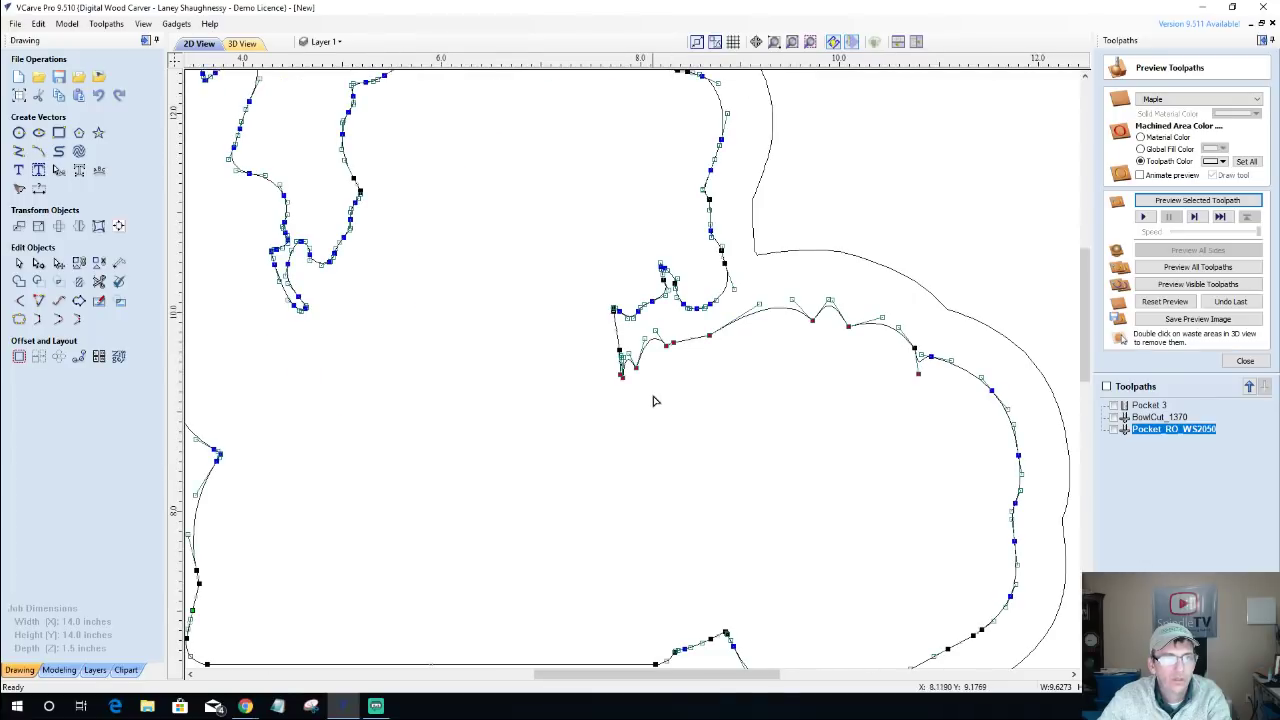
key(Escape)
scroll(624, 378, up, 3)
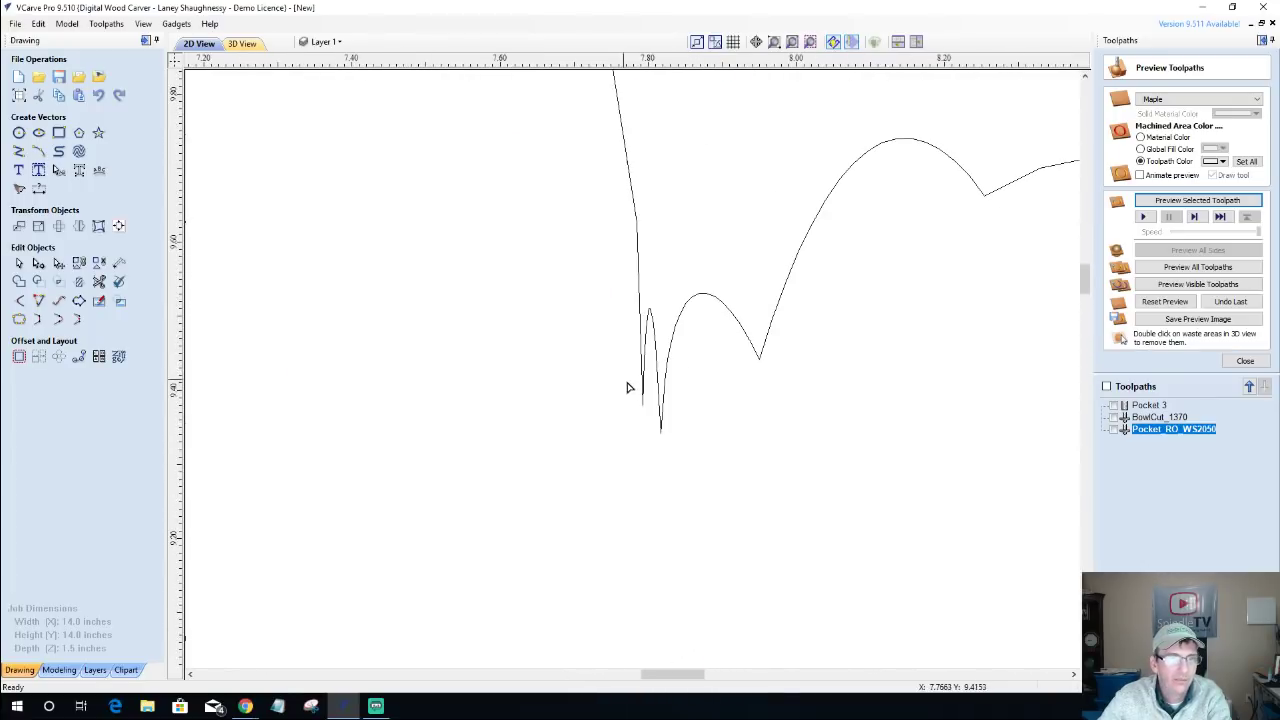
Delete the upper and bottom points of the notch's double spike.
click(643, 393)
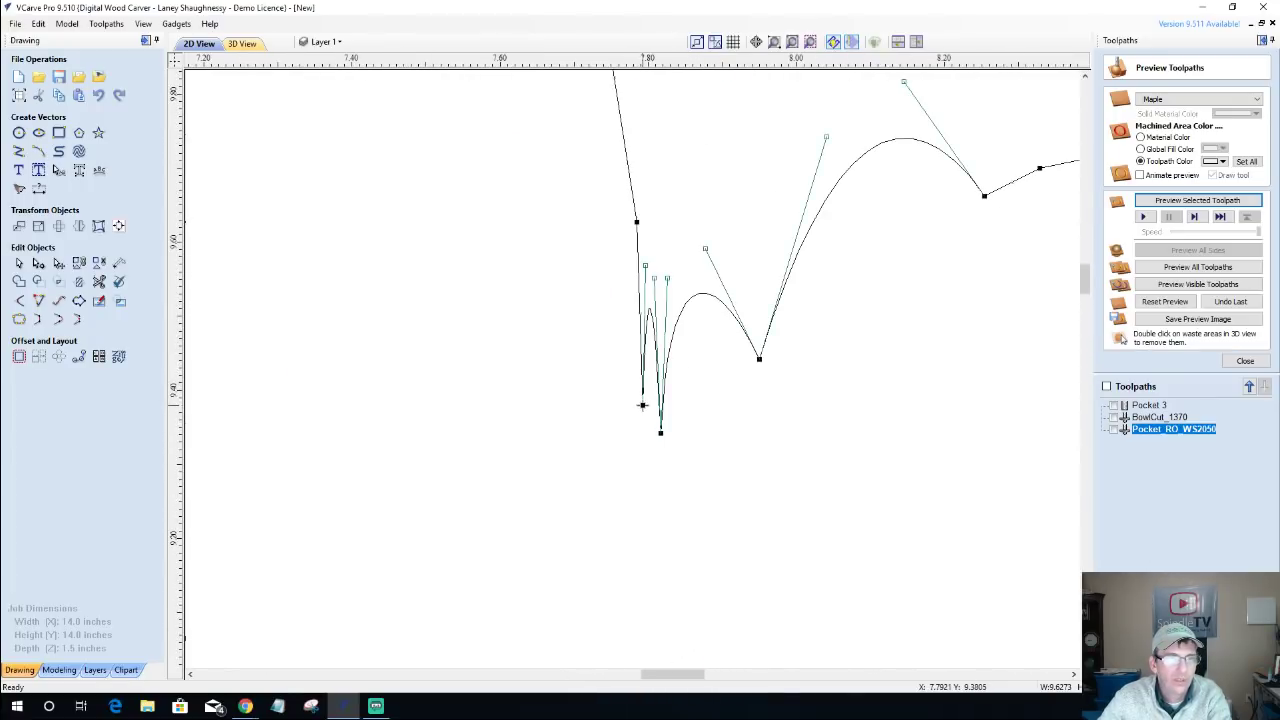
right_click(643, 405)
click(660, 416)
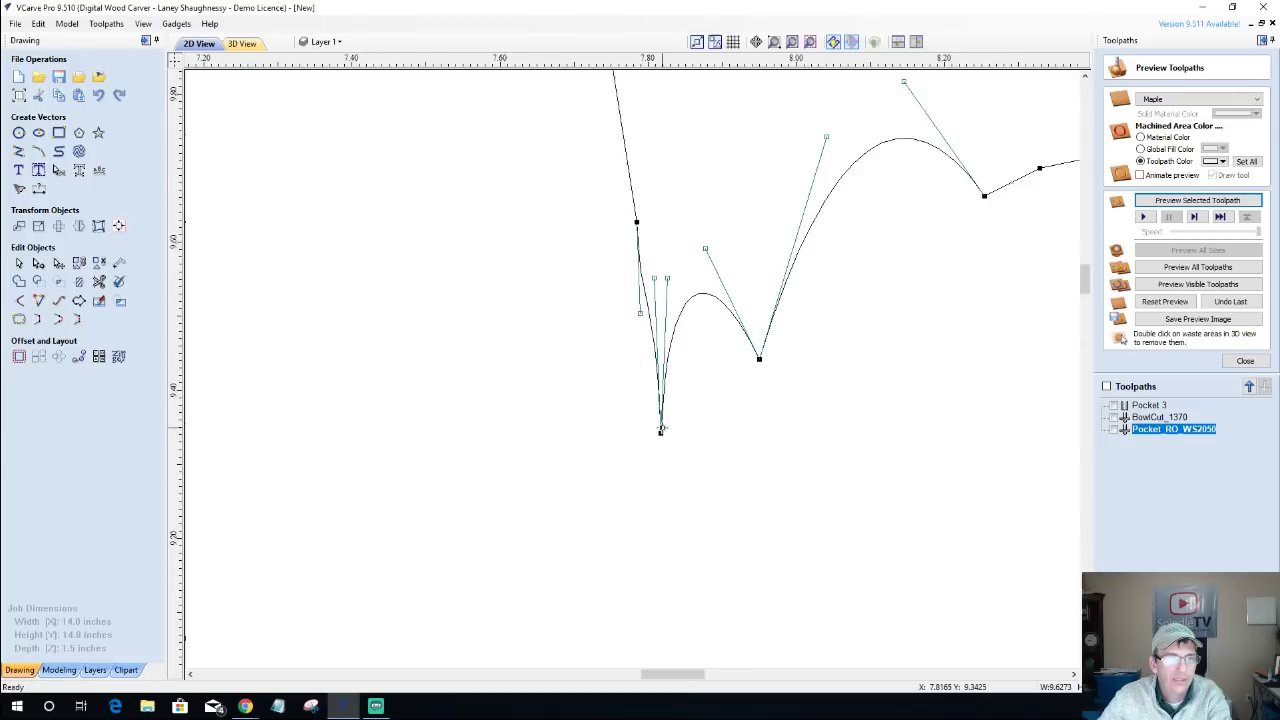
right_click(660, 428)
click(690, 444)
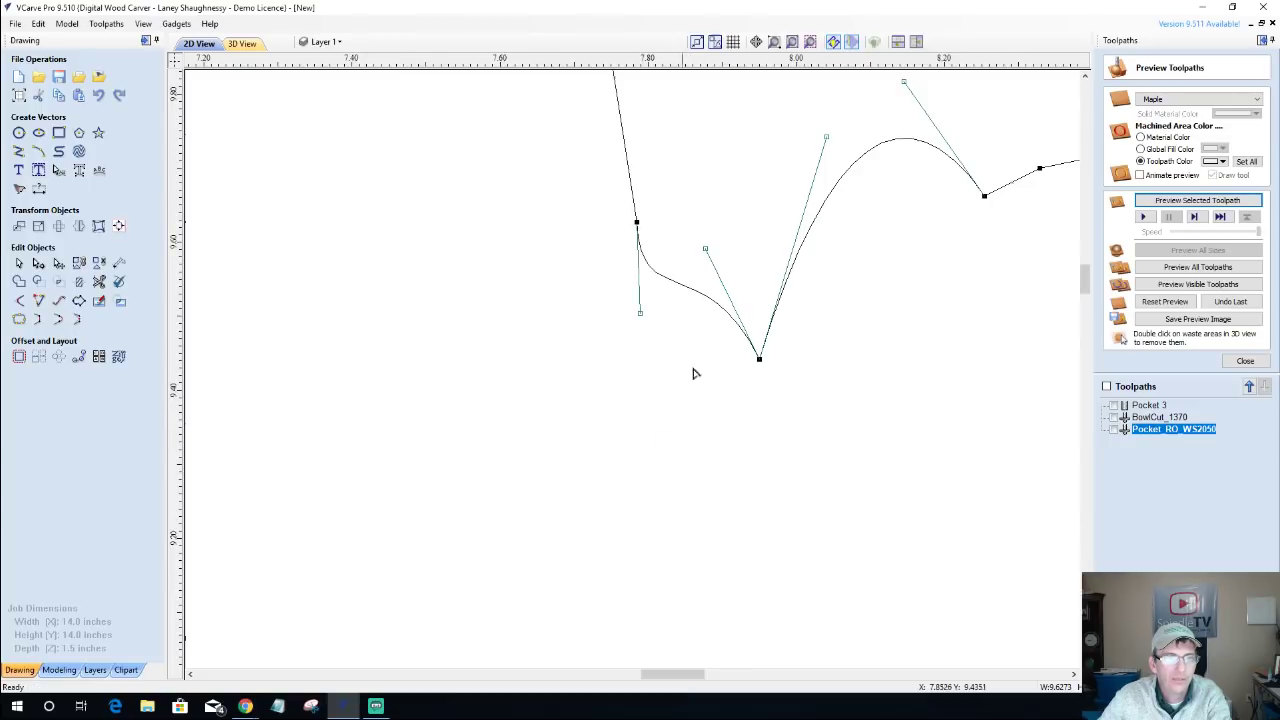
scroll(697, 371, down, 4)
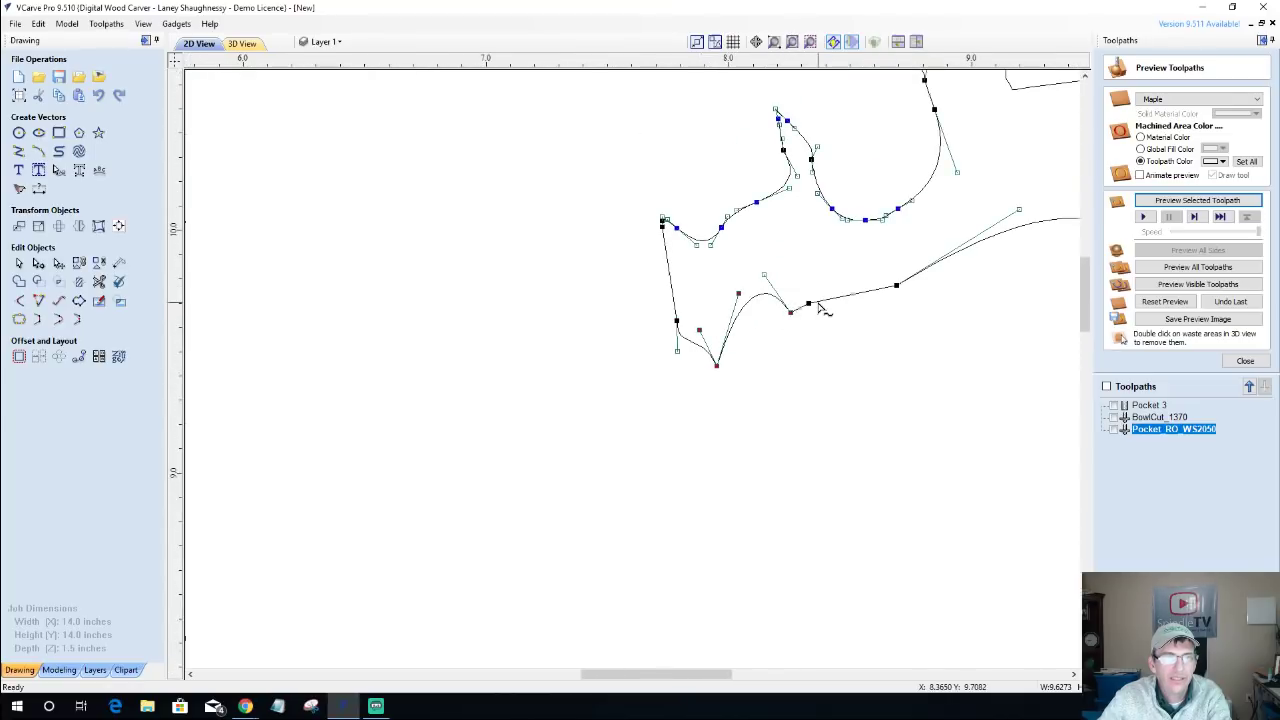
scroll(709, 362, down, 4)
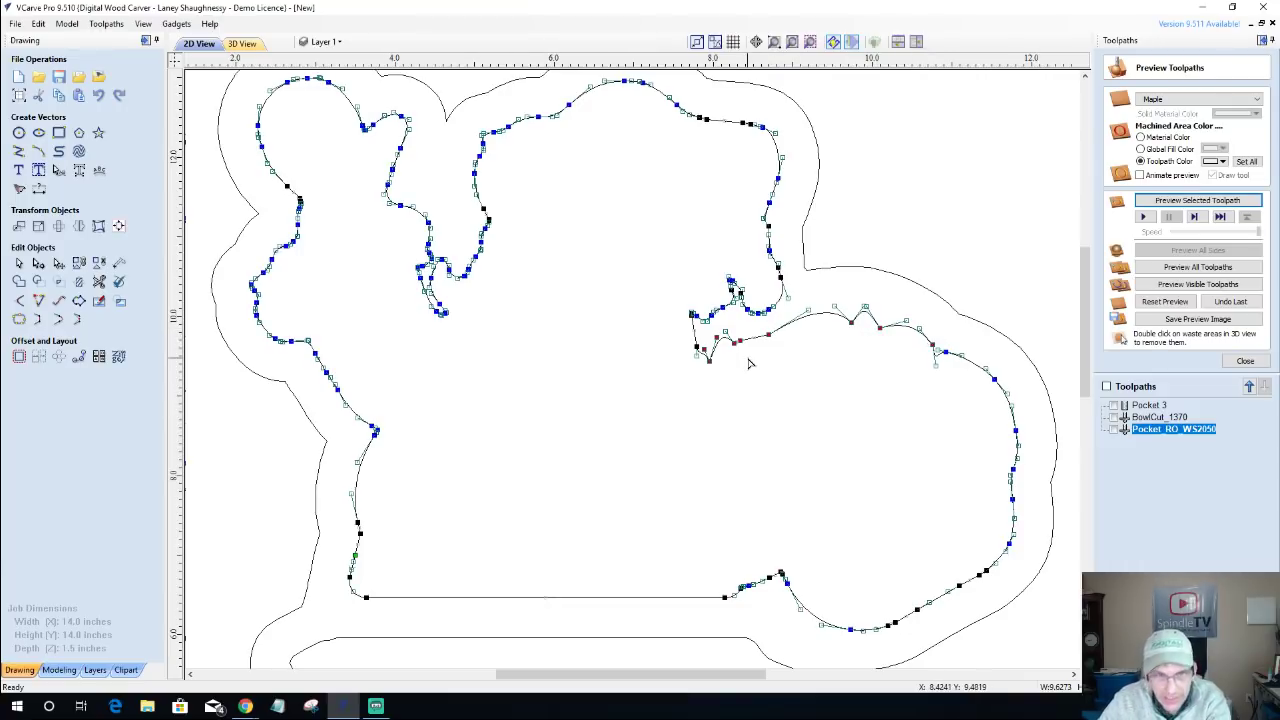
Delete the wavy sack-edge nodes, convert the span to Bezier, and bow it upward toward the right.
key(Delete)
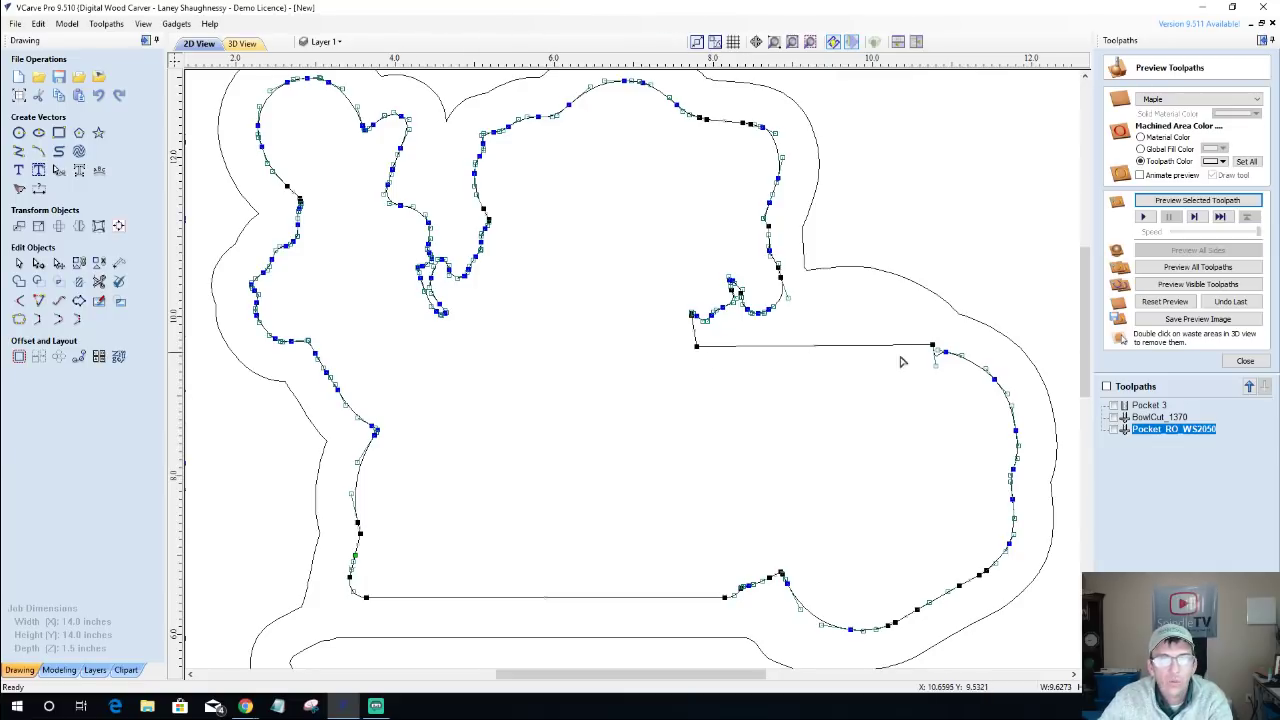
right_click(837, 350)
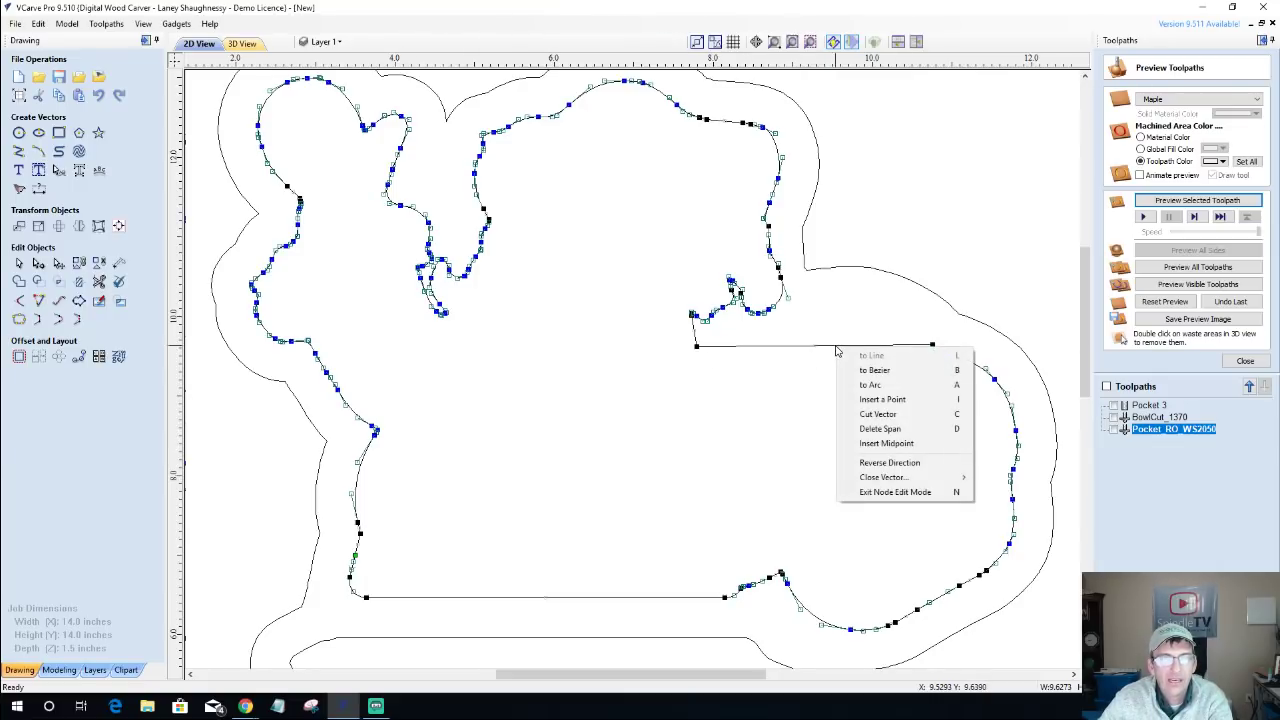
click(855, 372)
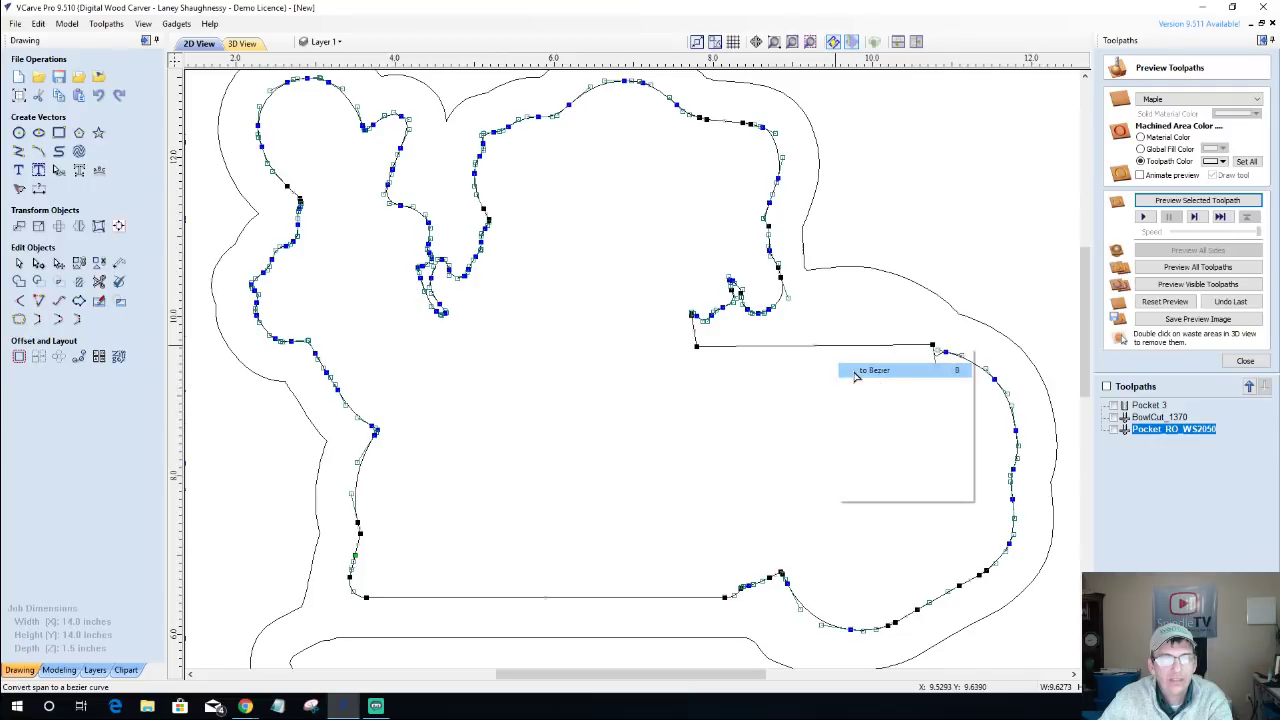
mouse_move(862, 342)
mouse_down()
mouse_move(866, 277)
mouse_move(862, 318)
mouse_up()
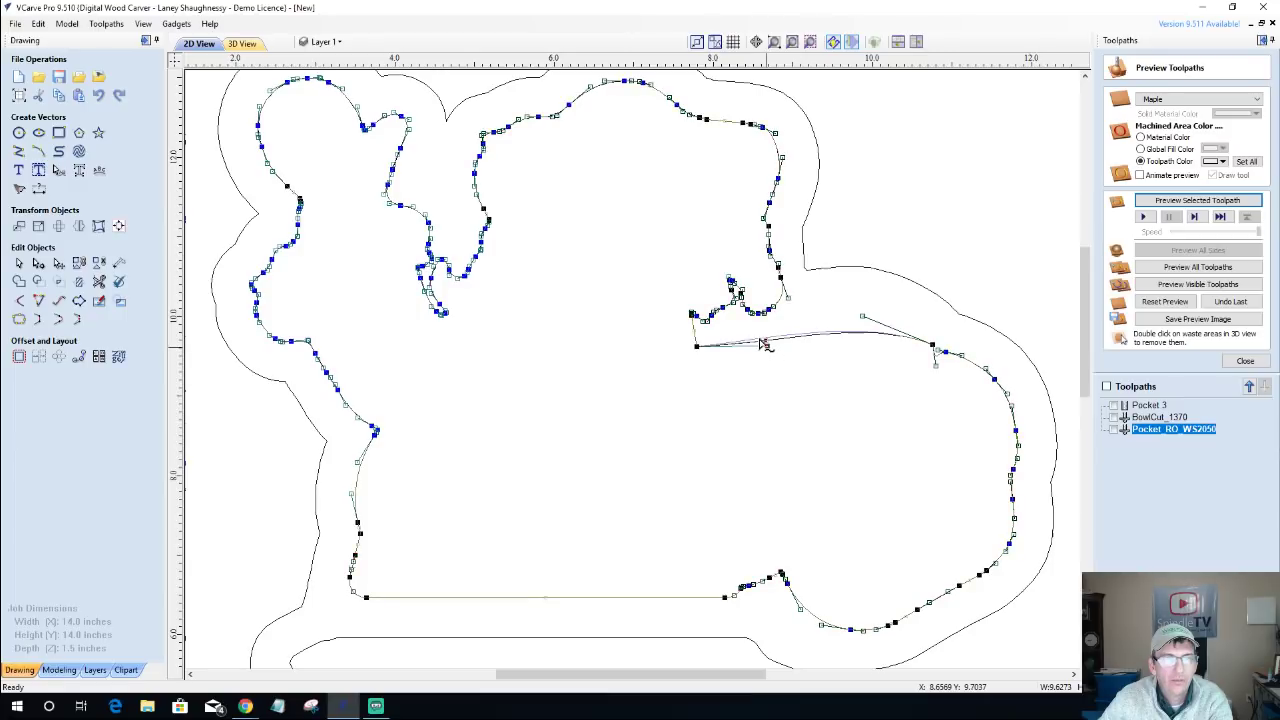
drag(767, 346, 754, 374)
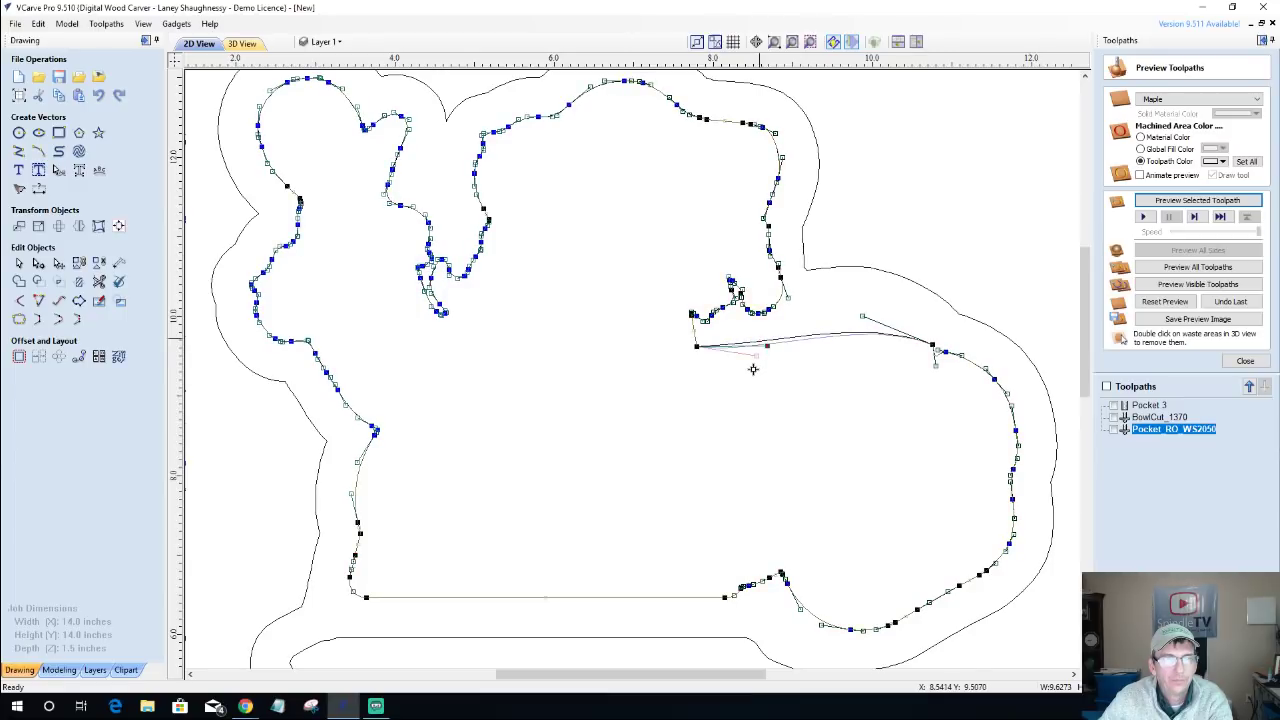
drag(862, 318, 843, 272)
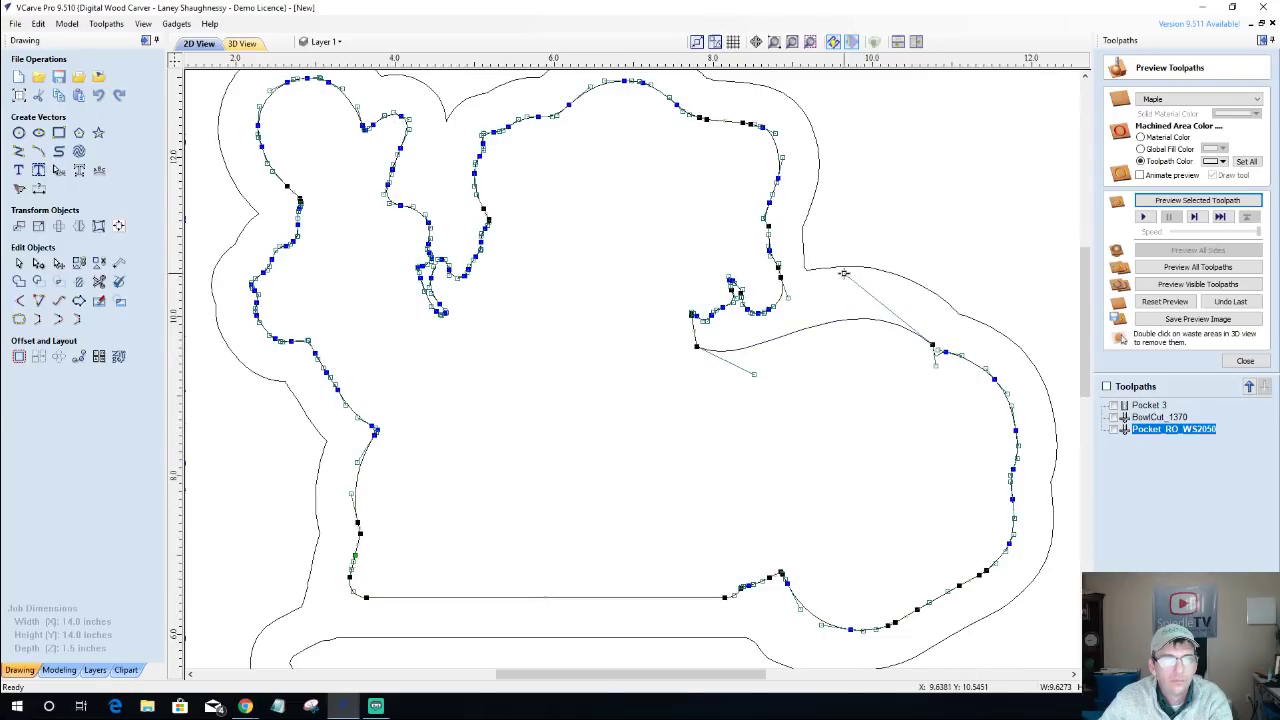
click(816, 431)
scroll(814, 429, down, 5)
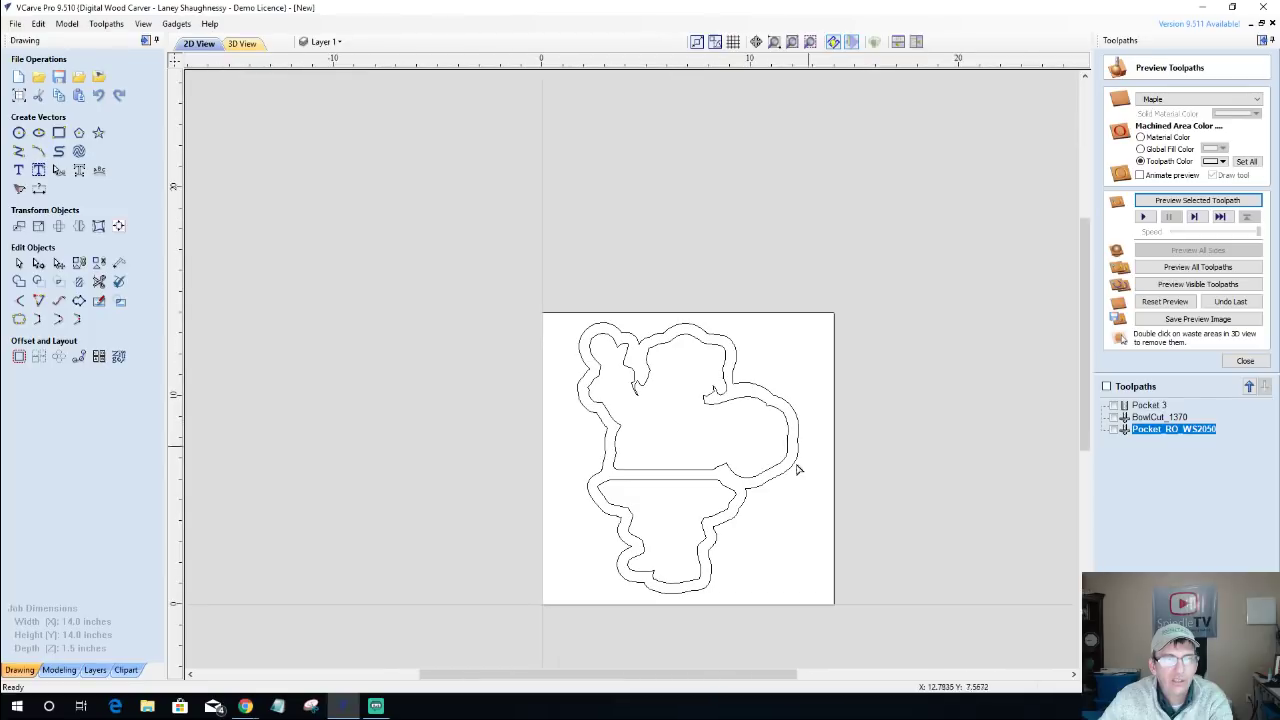
scroll(720, 458, up, 2)
scroll(720, 458, up, 1)
scroll(612, 412, up, 3)
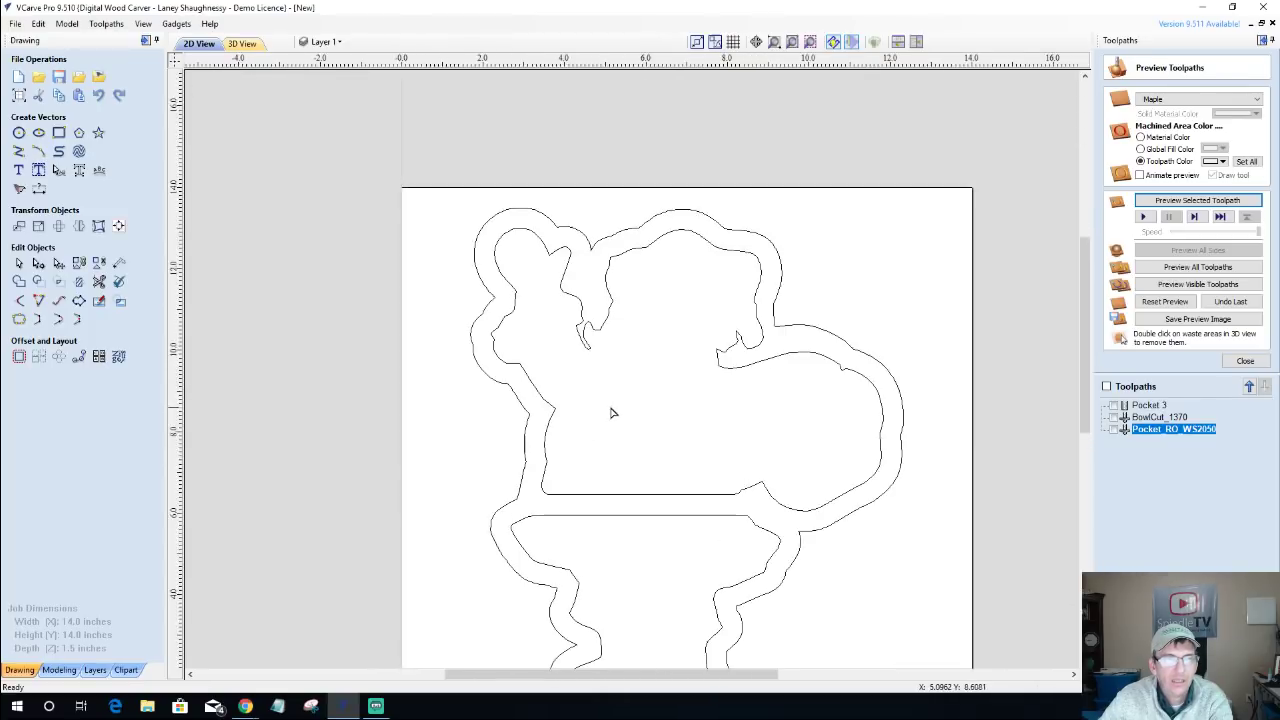
scroll(647, 411, up, 1)
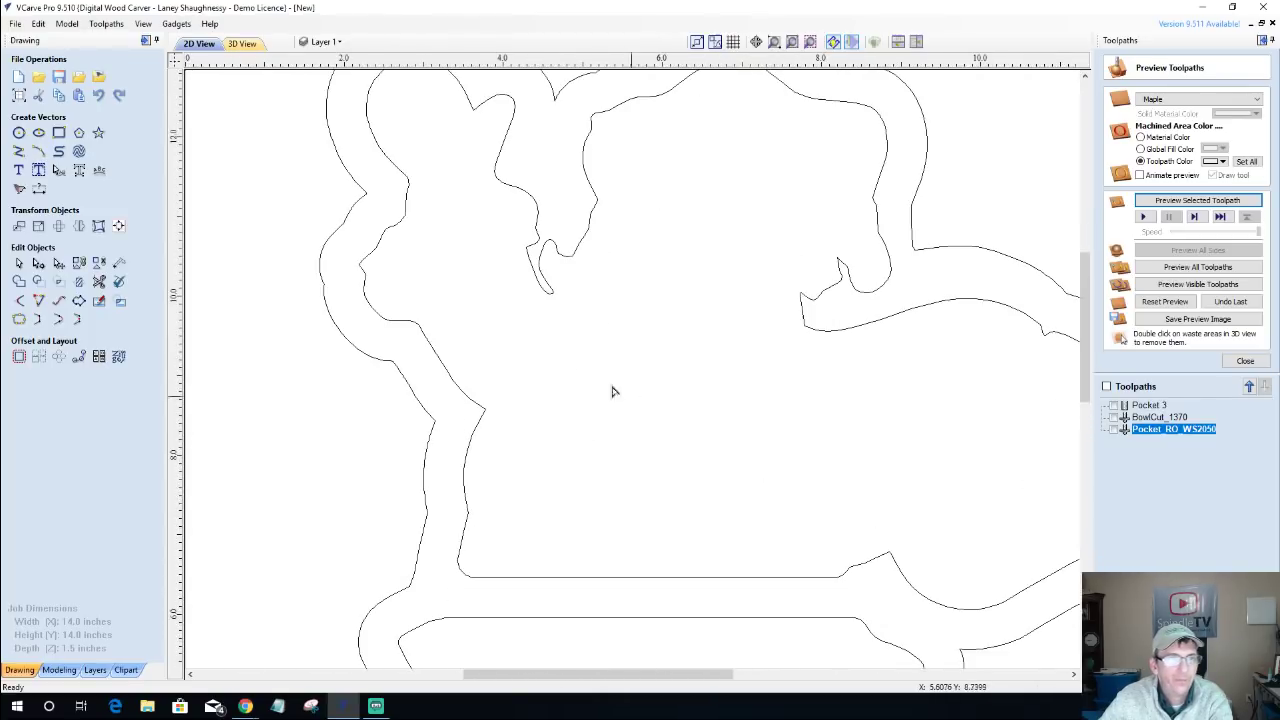
scroll(425, 174, down, 4)
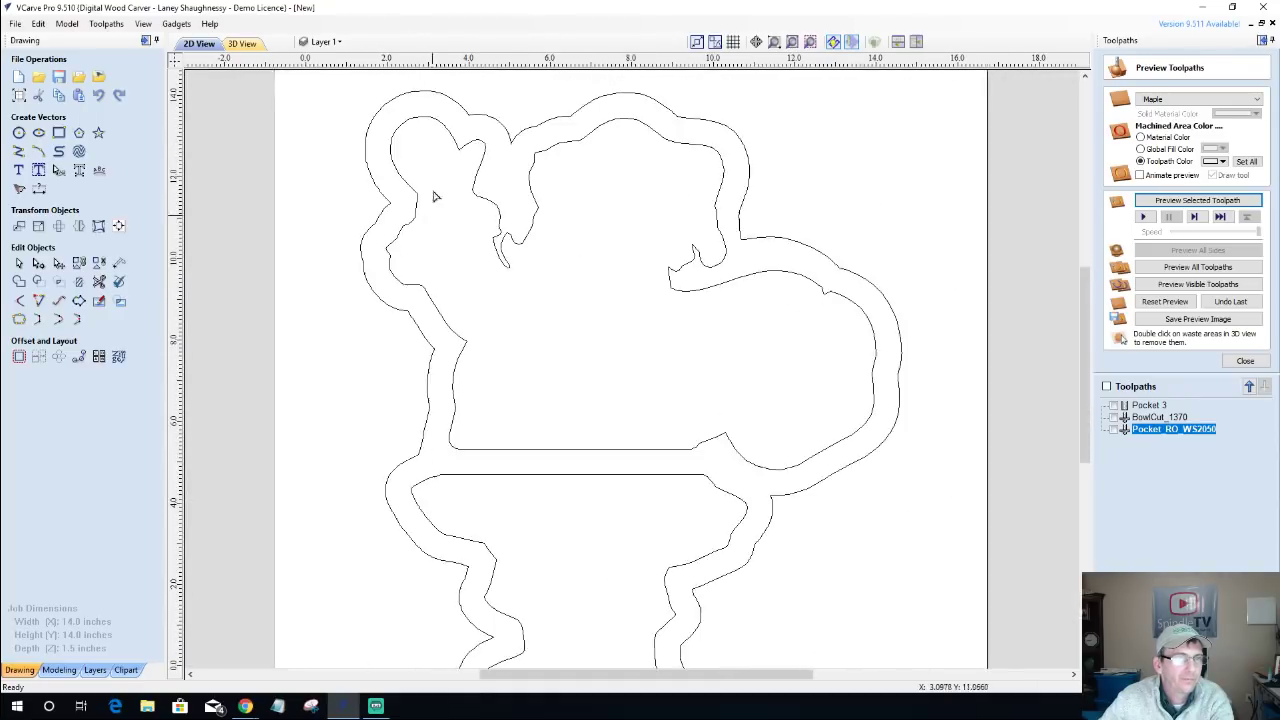
scroll(429, 123, up, 6)
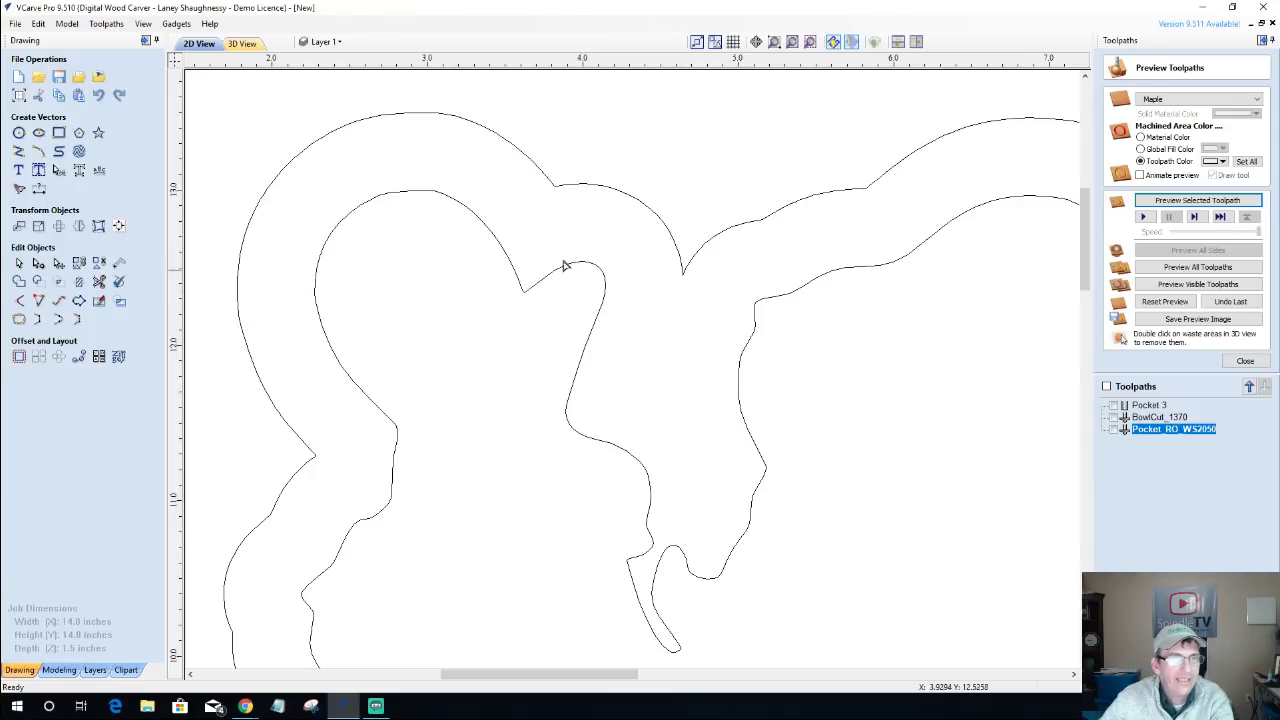
click(241, 46)
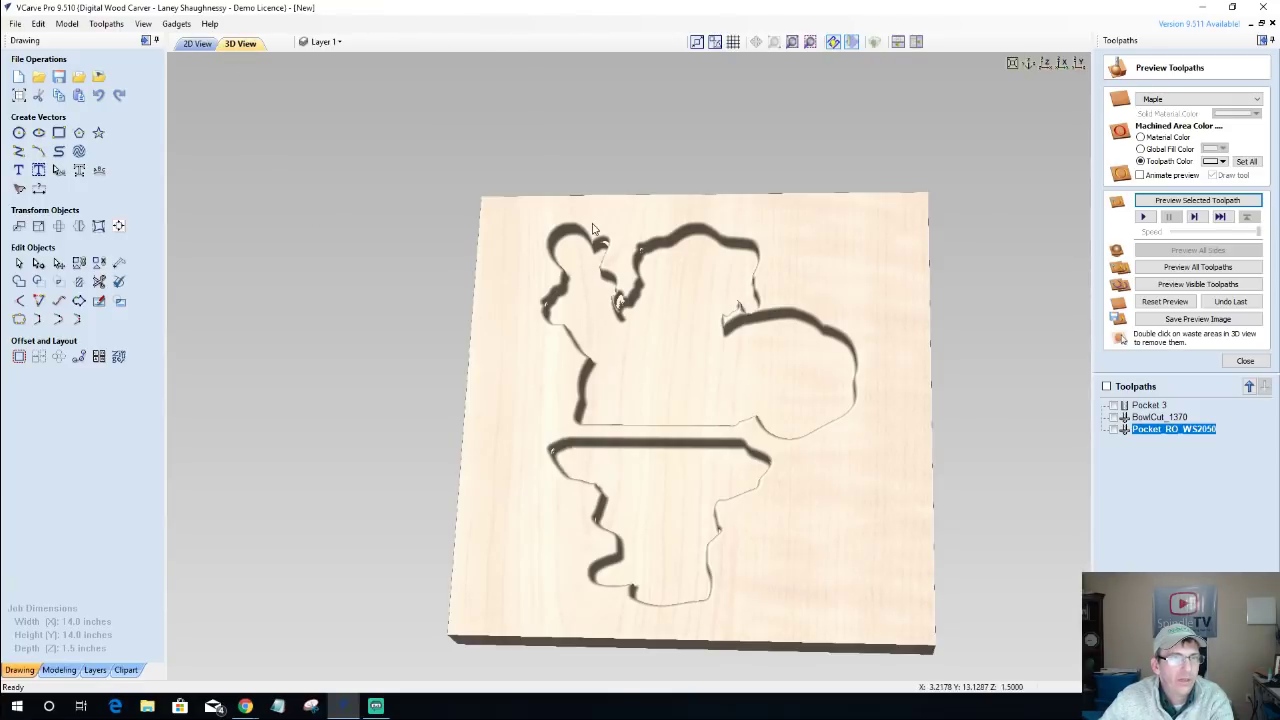
scroll(594, 226, up, 3)
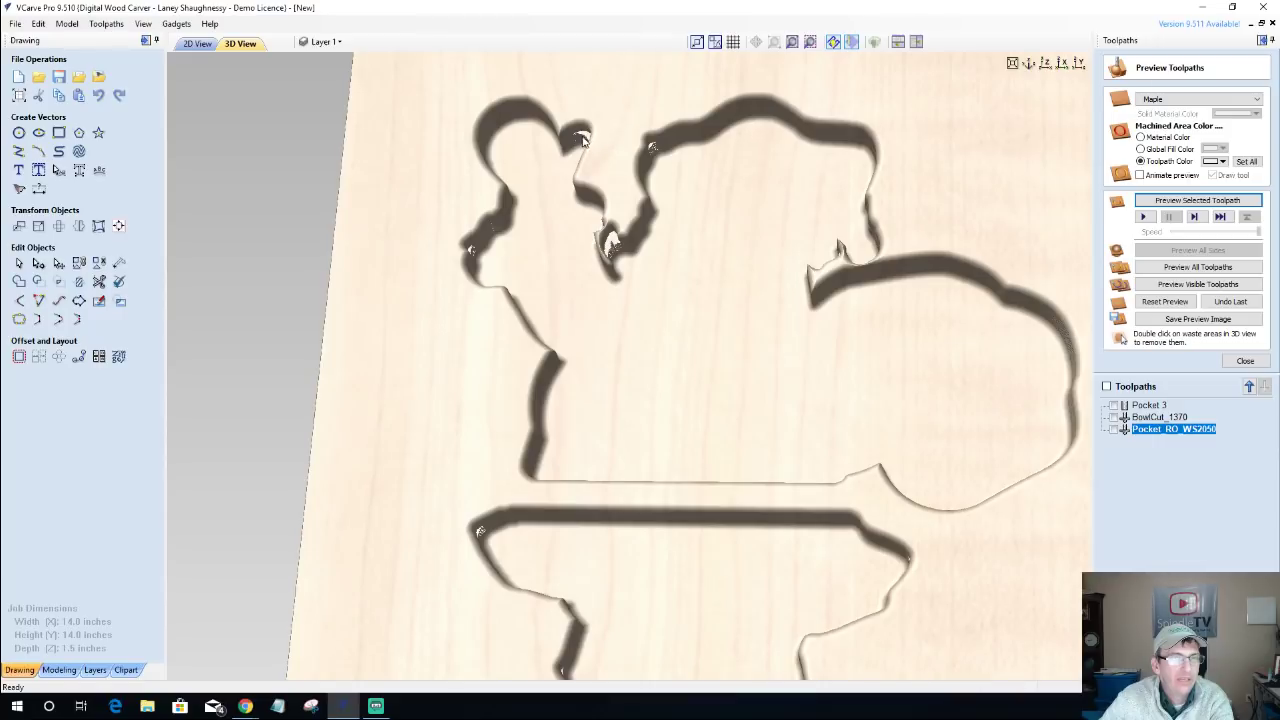
click(197, 43)
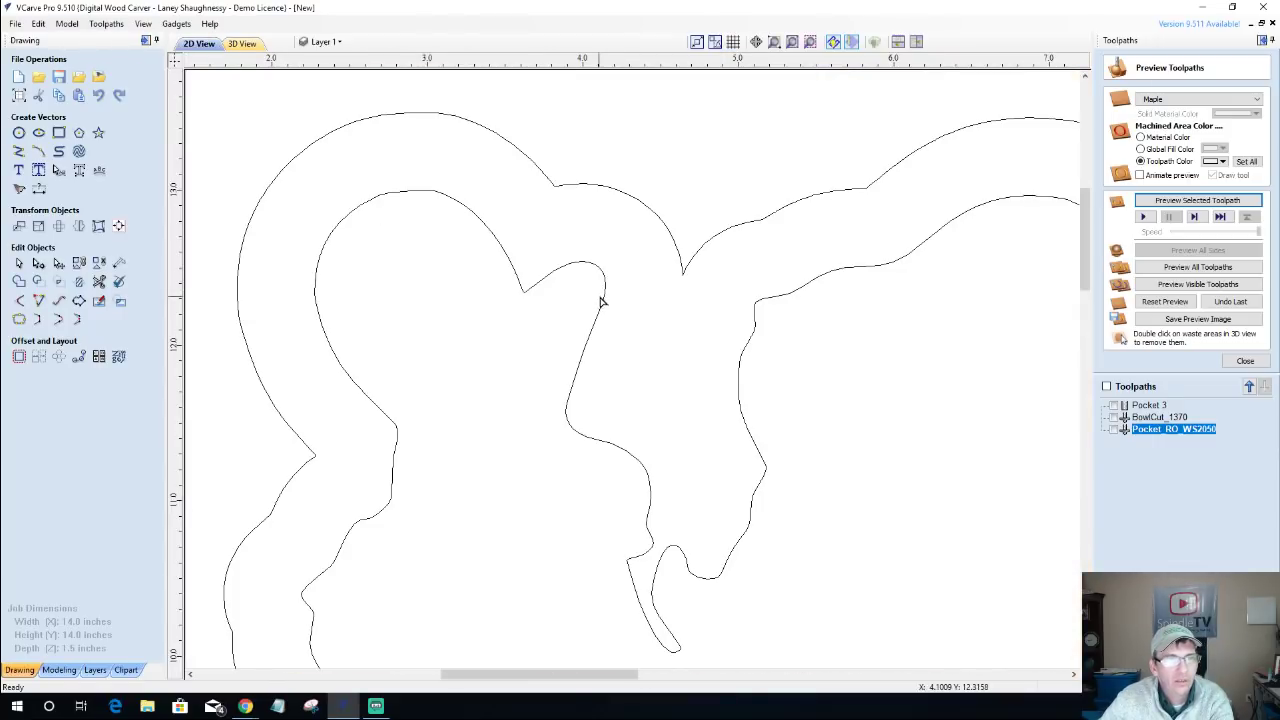
Drag the hook node near the inner outline's top down and right, then nudge it further down.
click(603, 303)
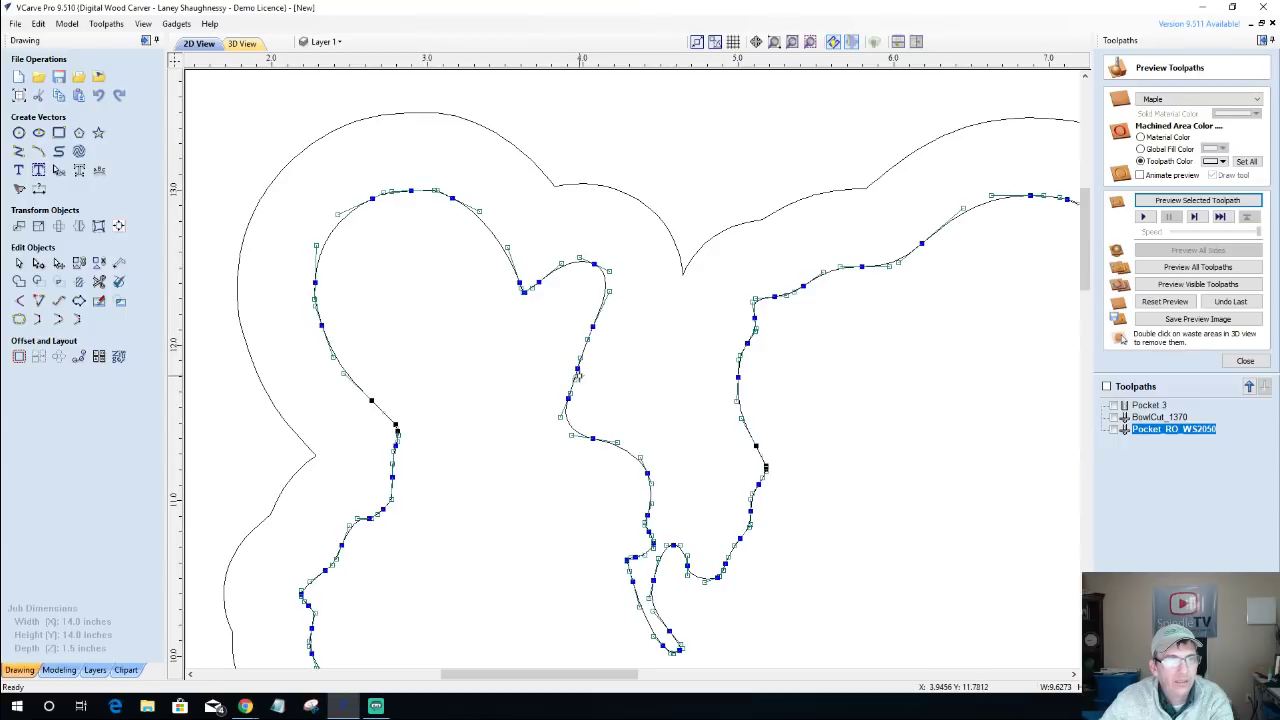
drag(610, 293, 626, 297)
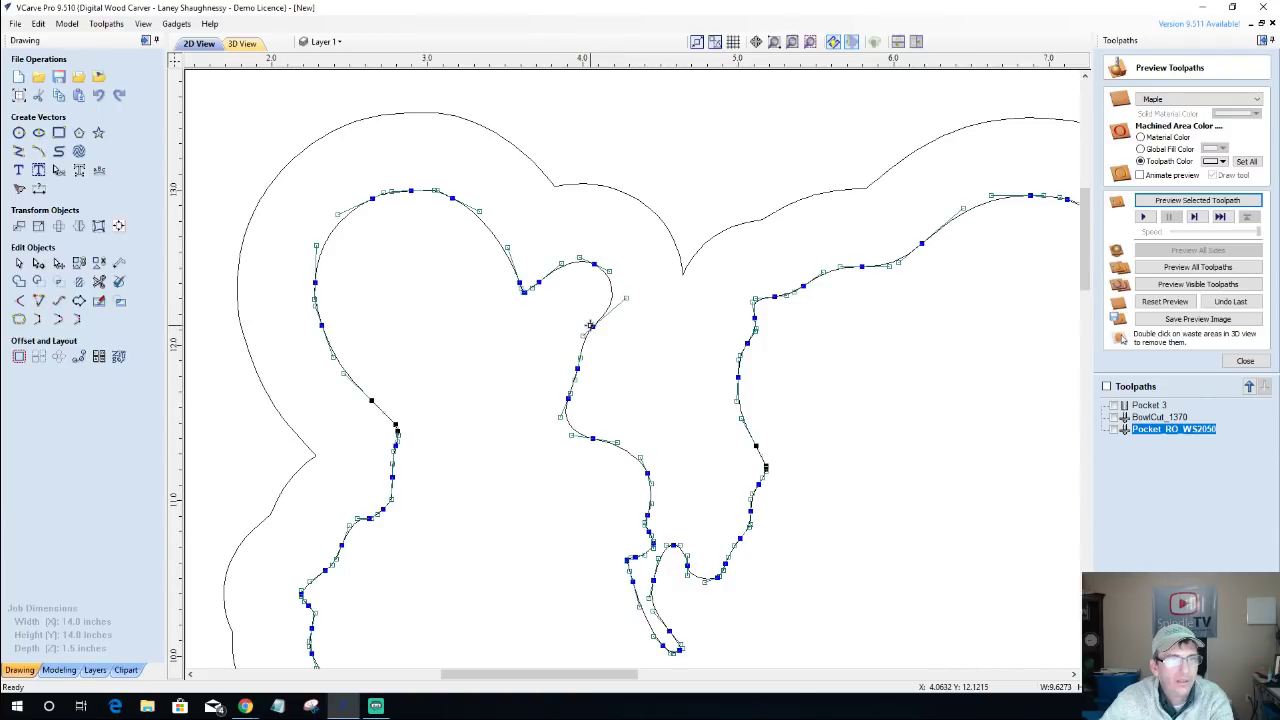
key(Down)
key(Right)
key(Down)
key(Right)
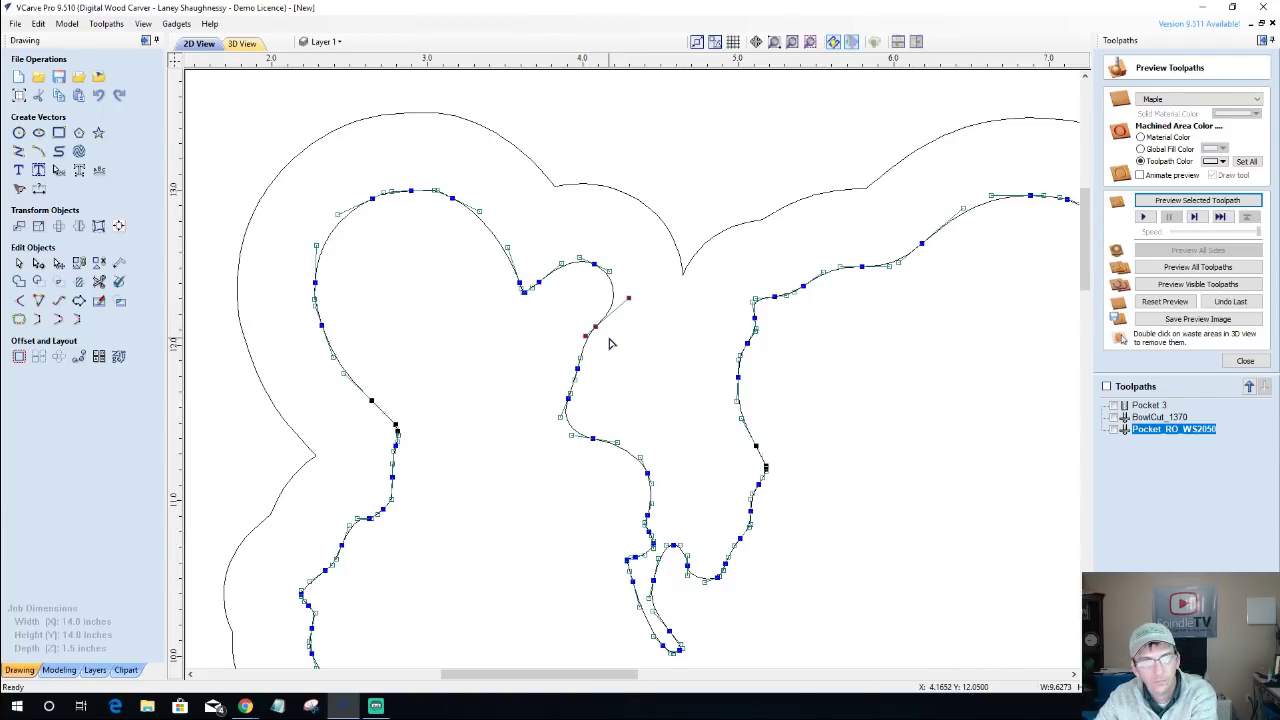
key(Down)
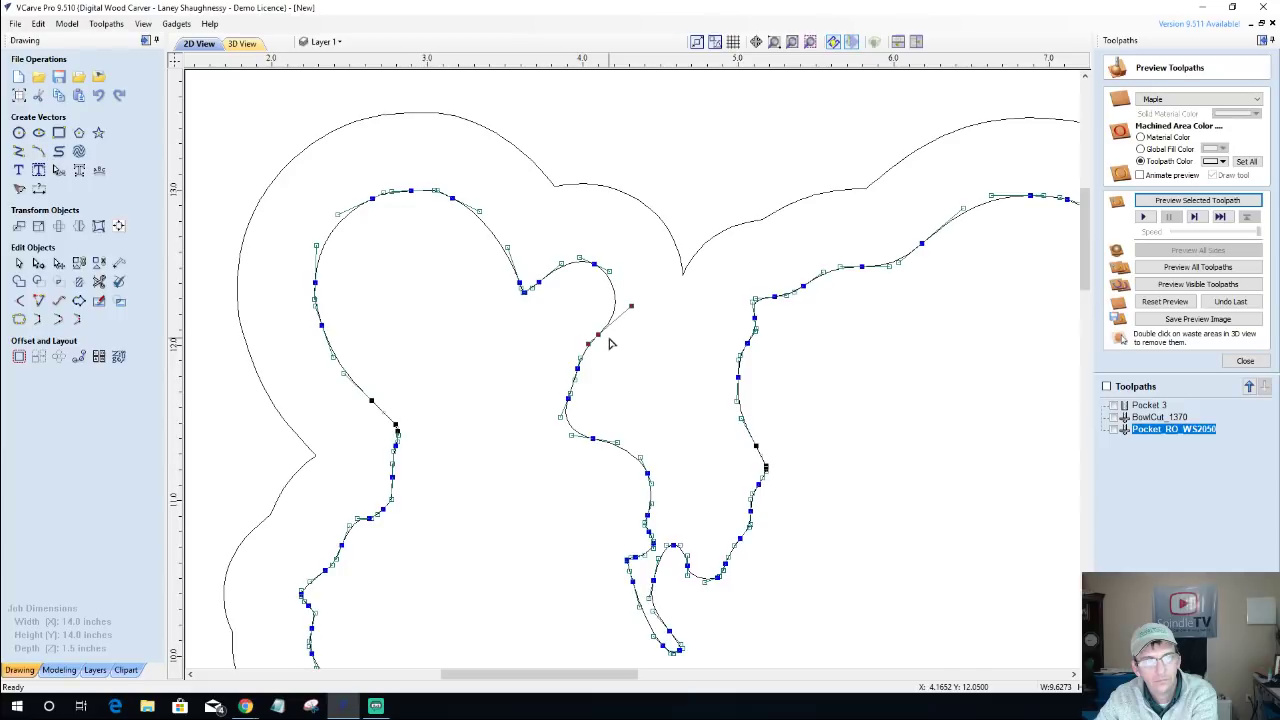
key(Down)
Check the reshaped hook, reselect the inner outline, and zoom toward the lower notch.
scroll(612, 343, down, 2)
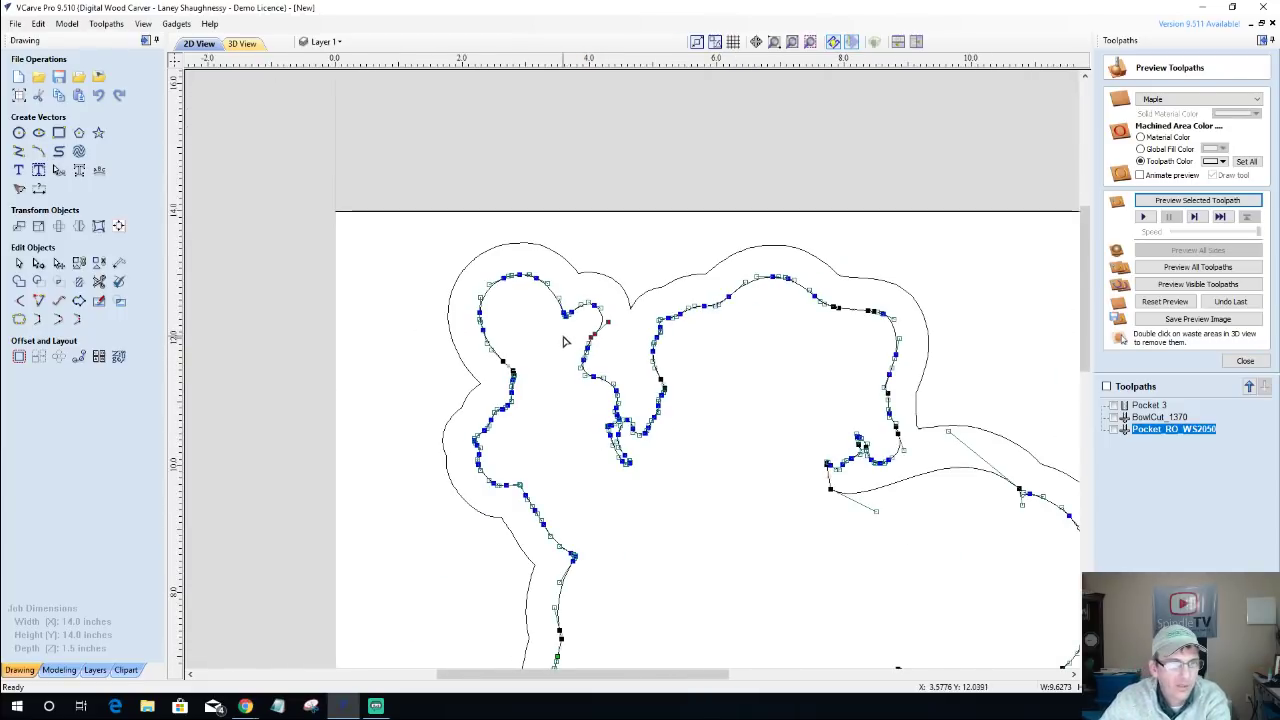
click(572, 458)
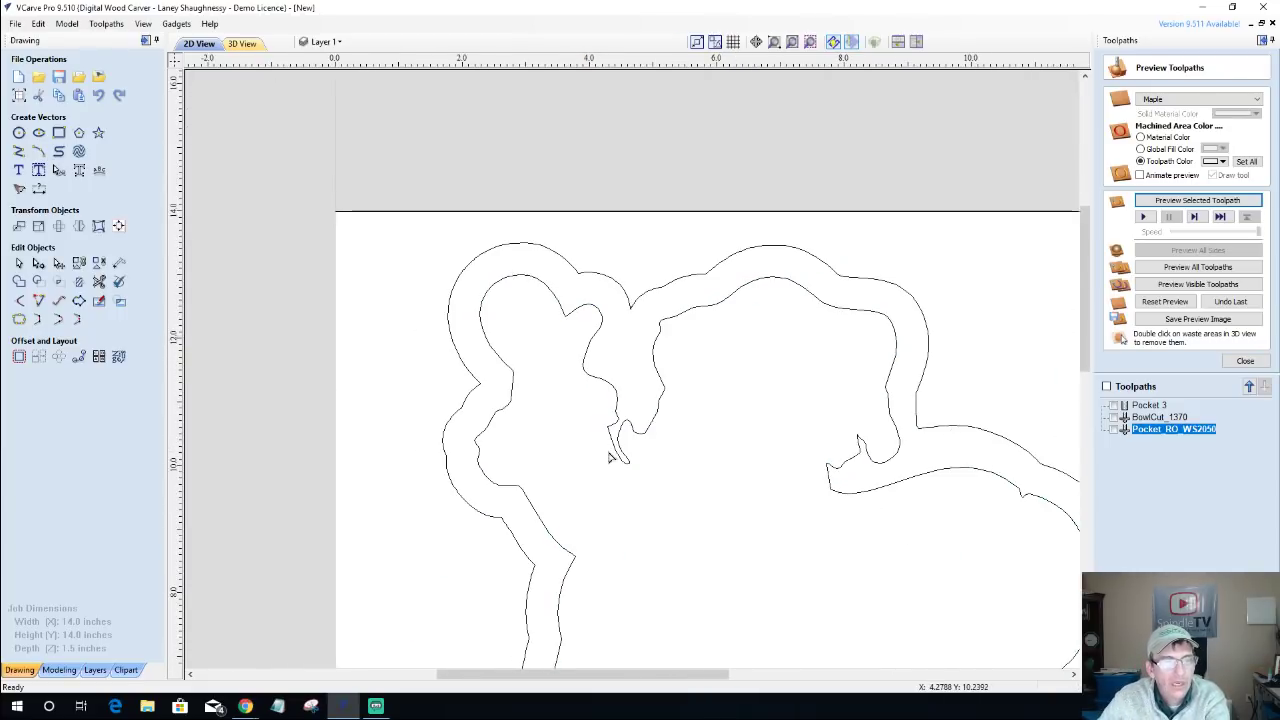
click(617, 458)
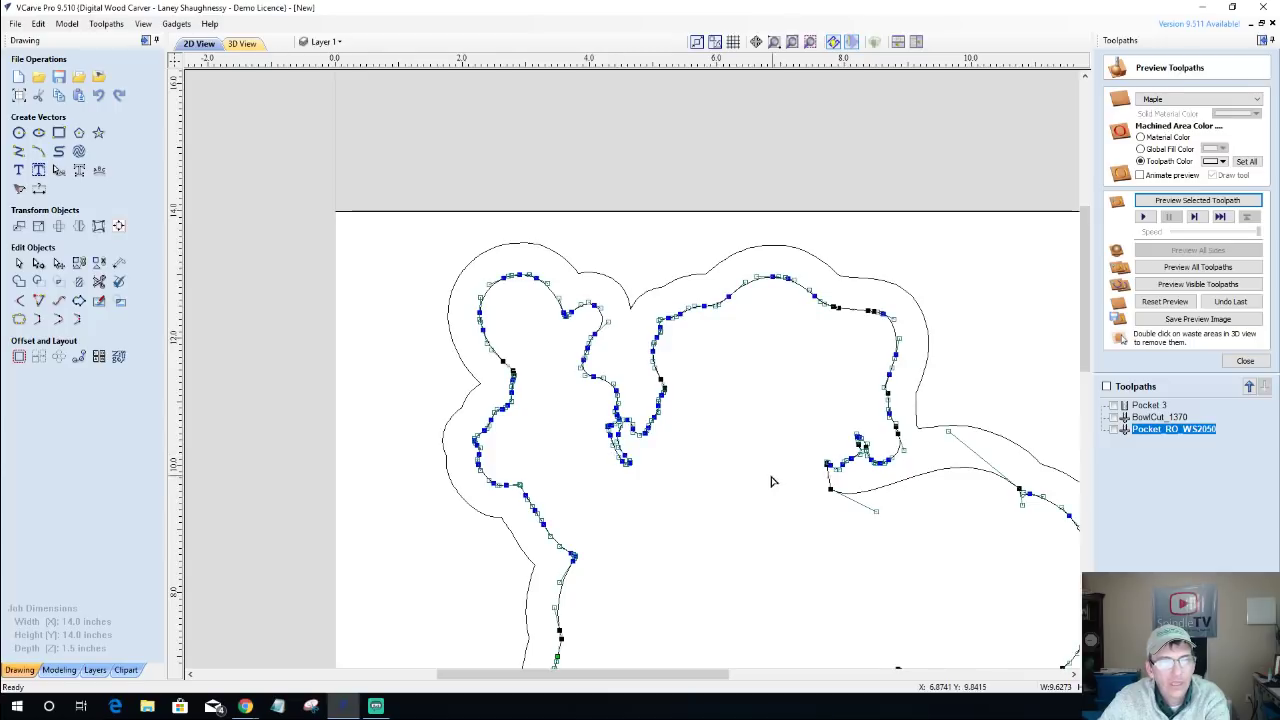
scroll(614, 455, up, 3)
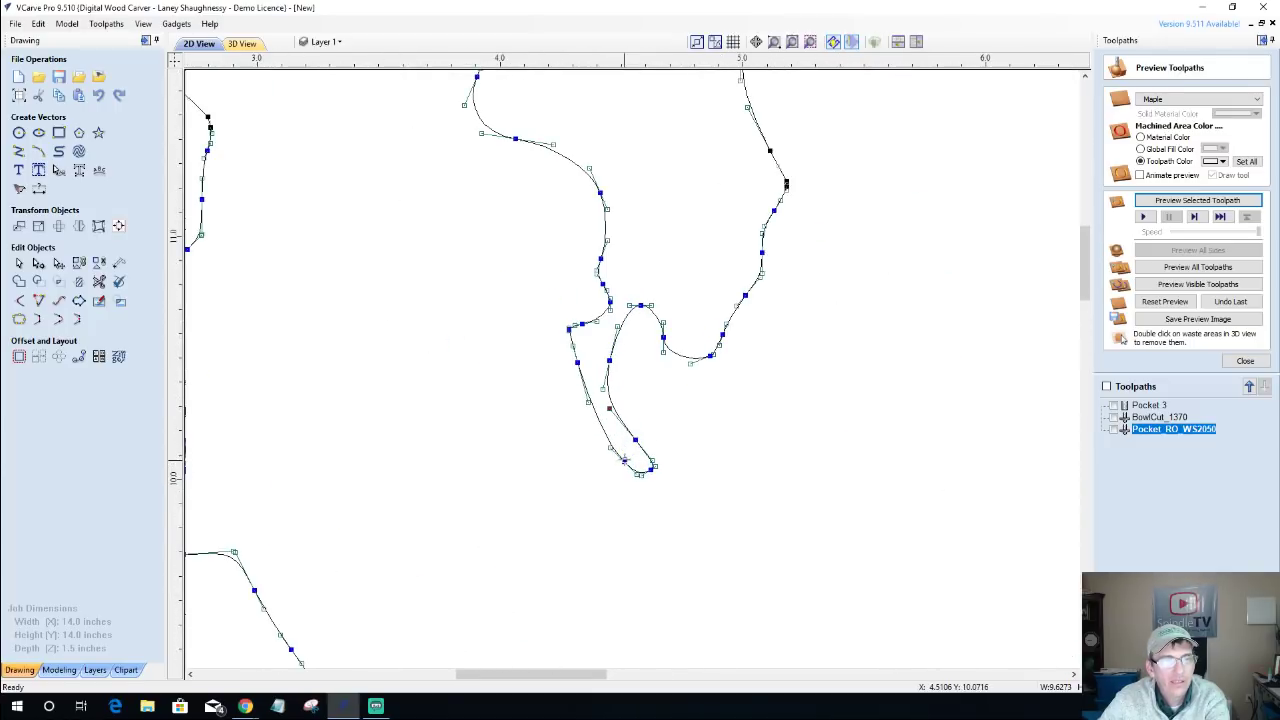
scroll(644, 366, down, 2)
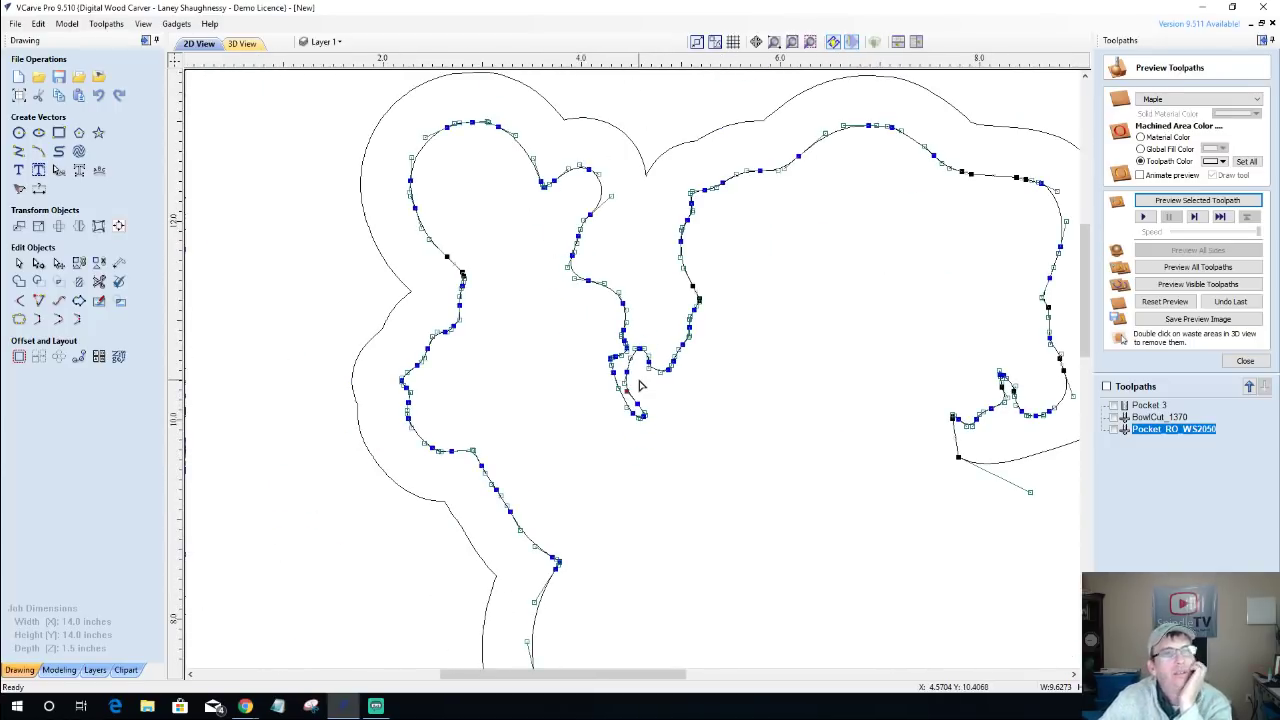
scroll(641, 385, up, 1)
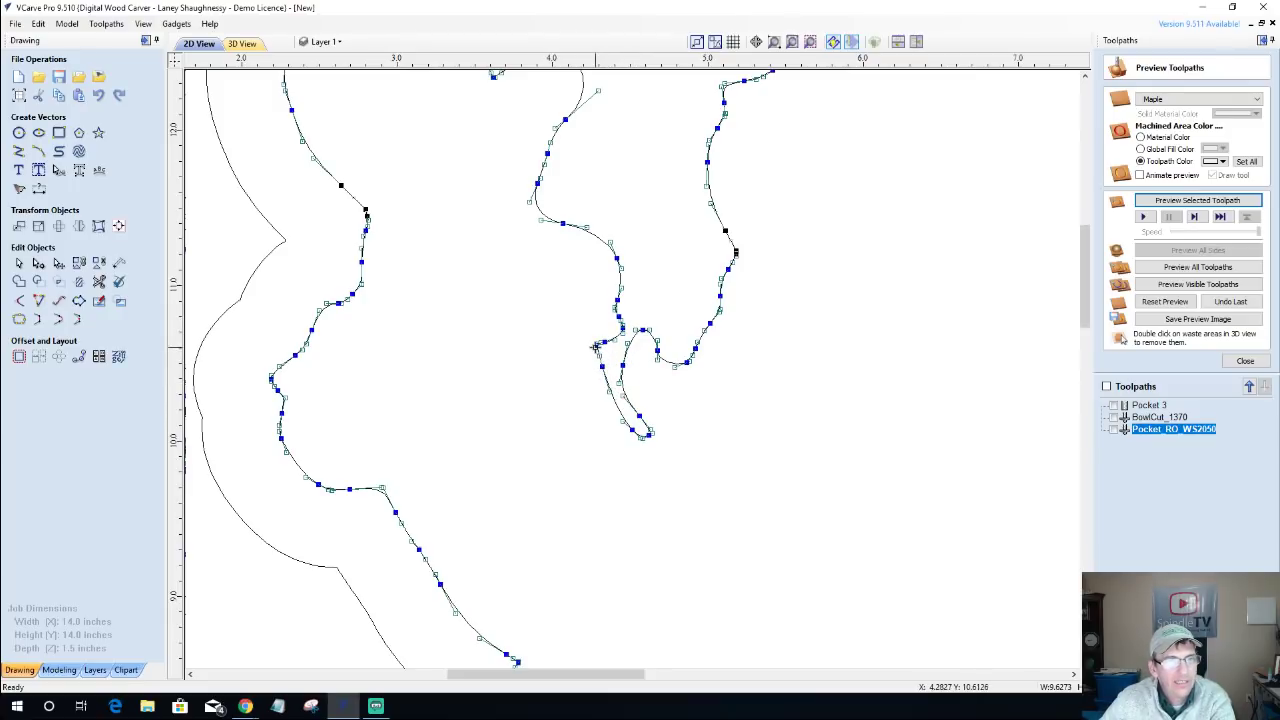
Widen the lower notch by nudging its selected nodes left and down.
scroll(594, 347, up, 6)
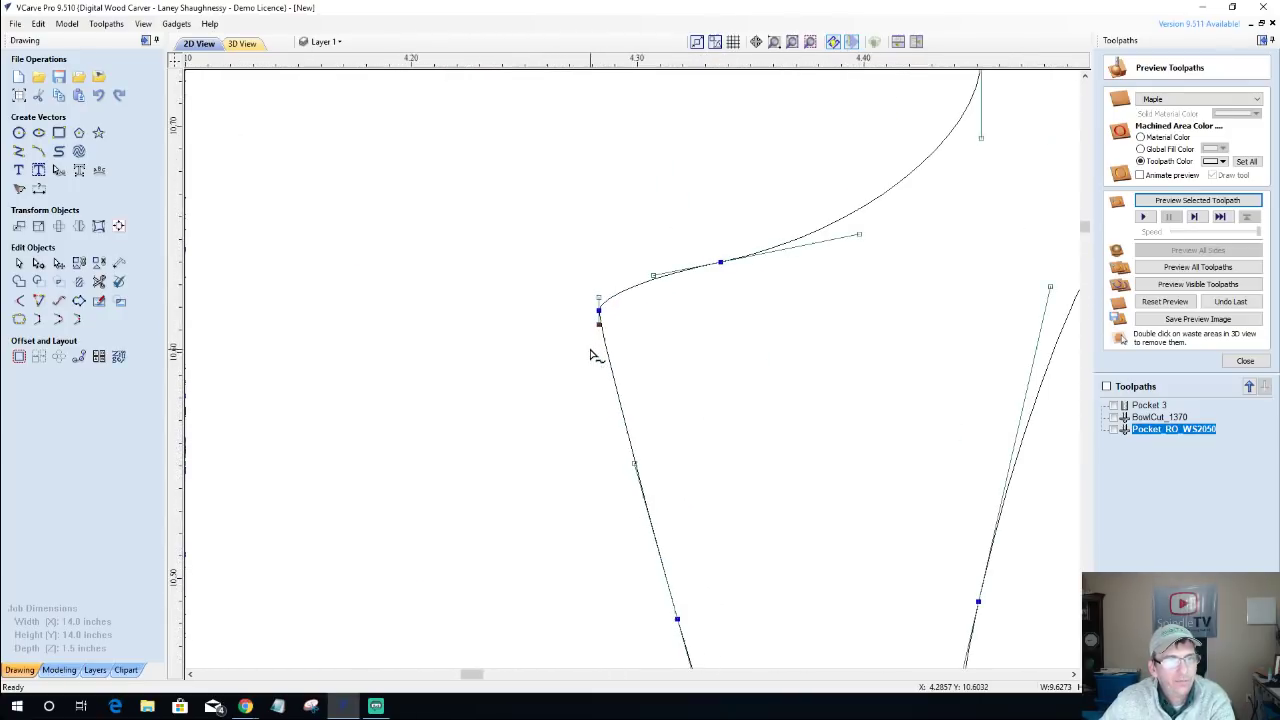
scroll(590, 358, down, 3)
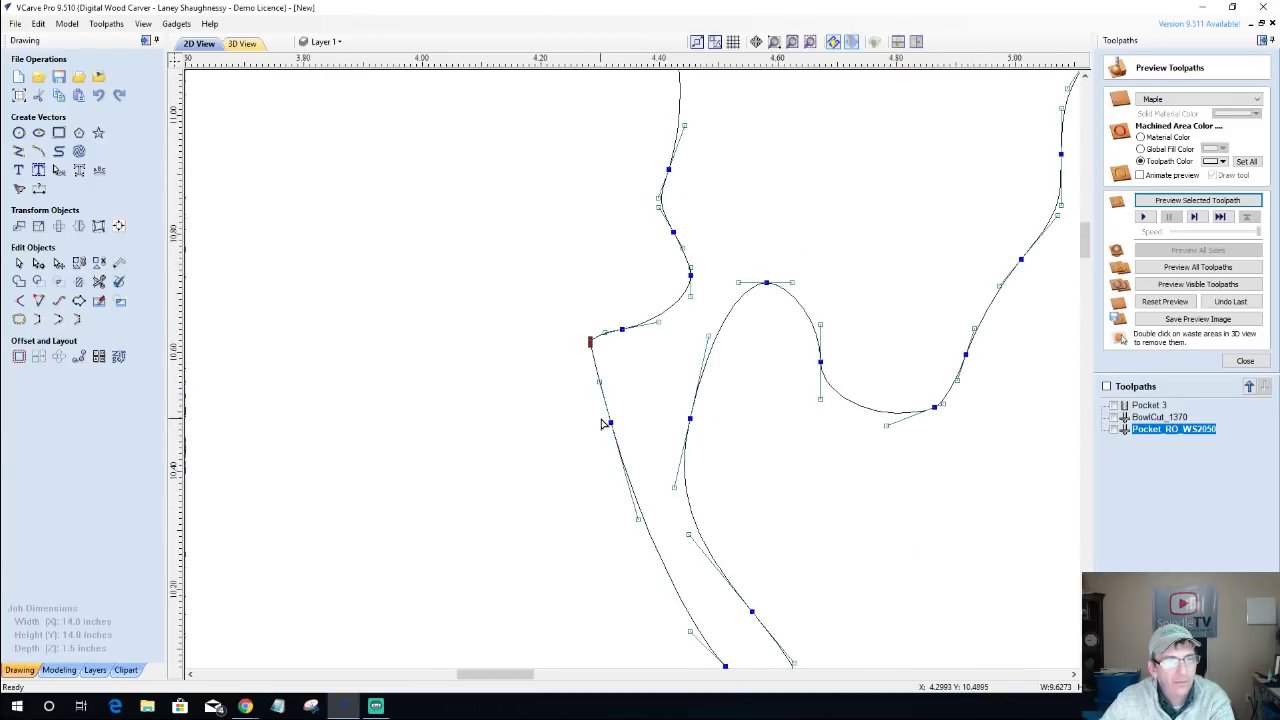
scroll(610, 422, down, 3)
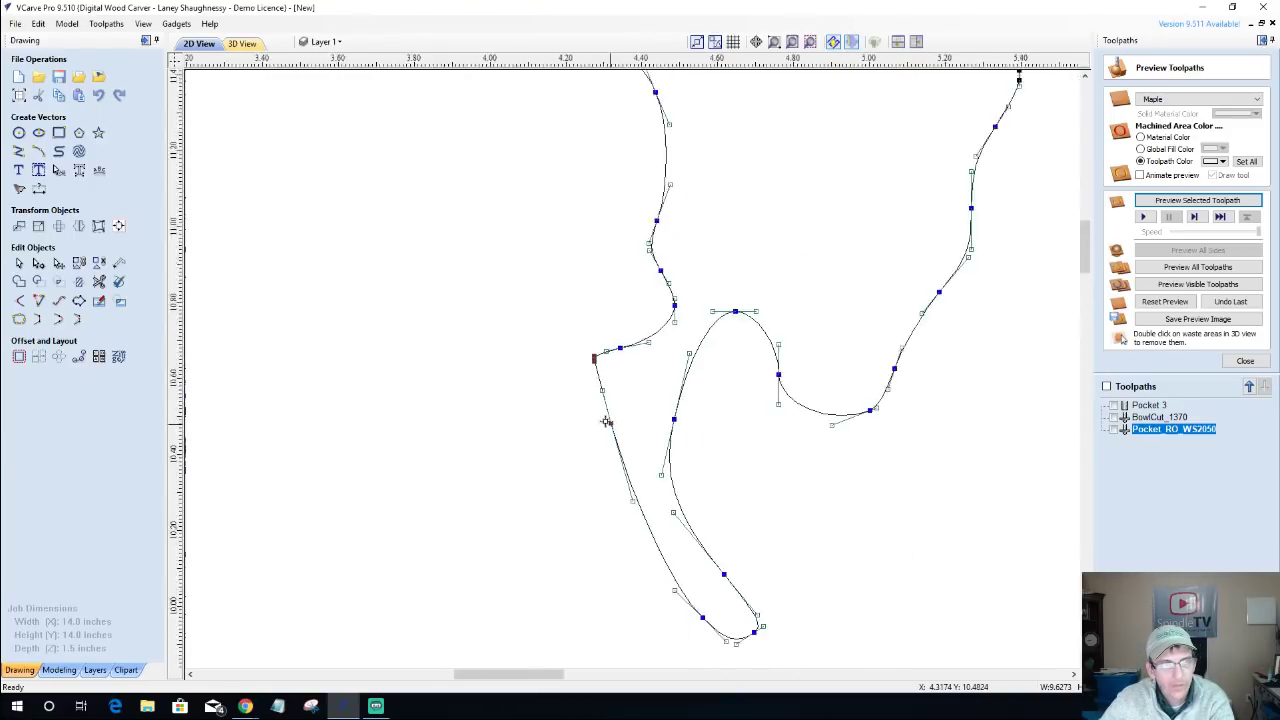
scroll(608, 517, up, 2)
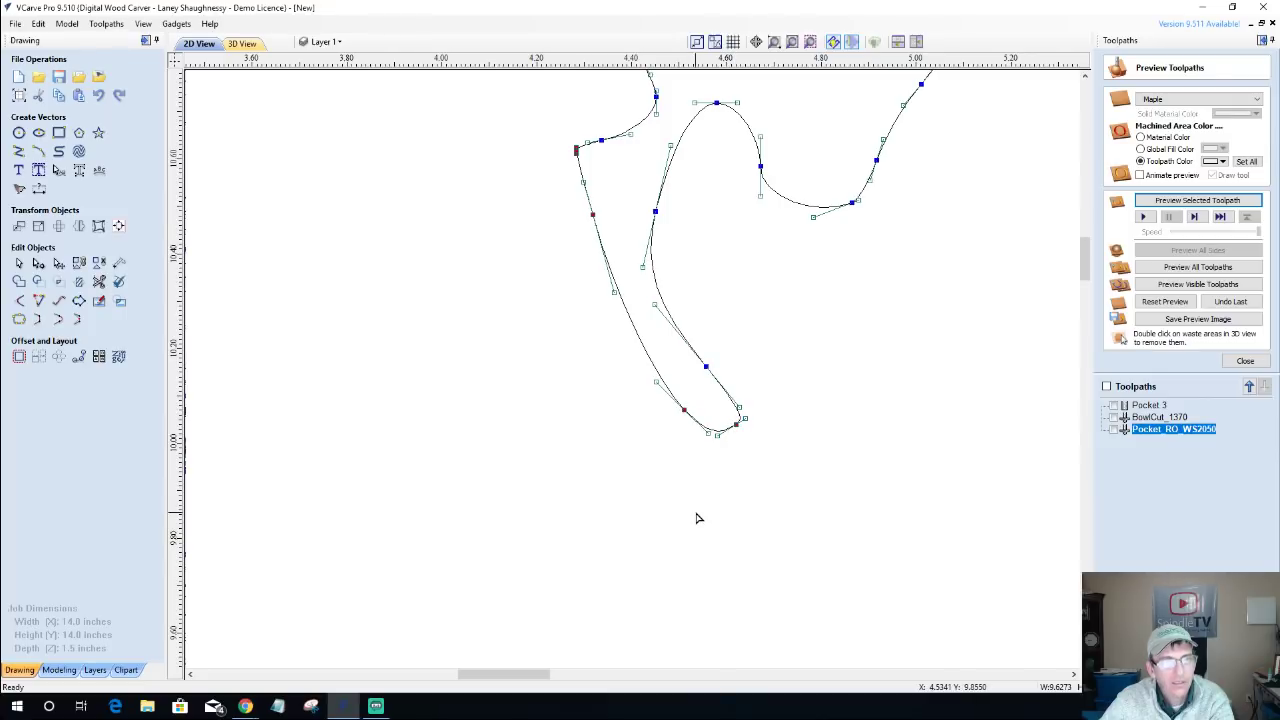
key(Left)
key(Left)
key(Left)
key(Left)
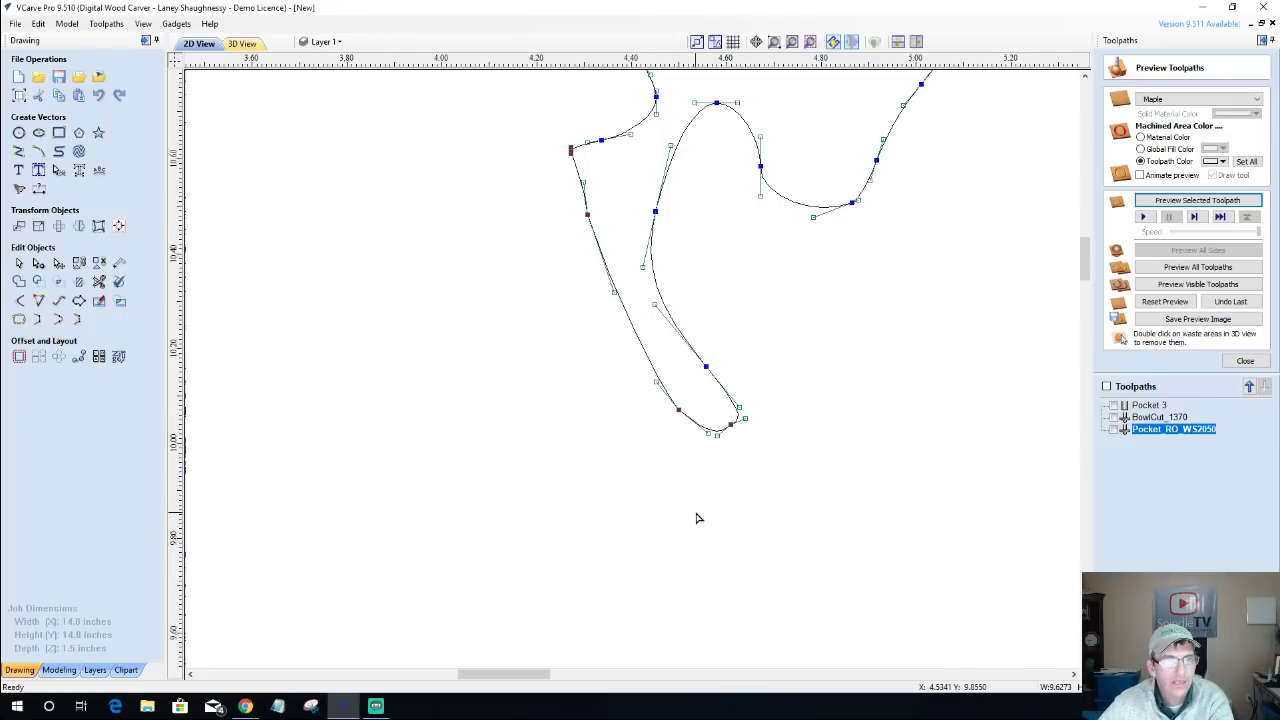
key(Down)
key(Down)
key(Down)
key(Down)
key(Down)
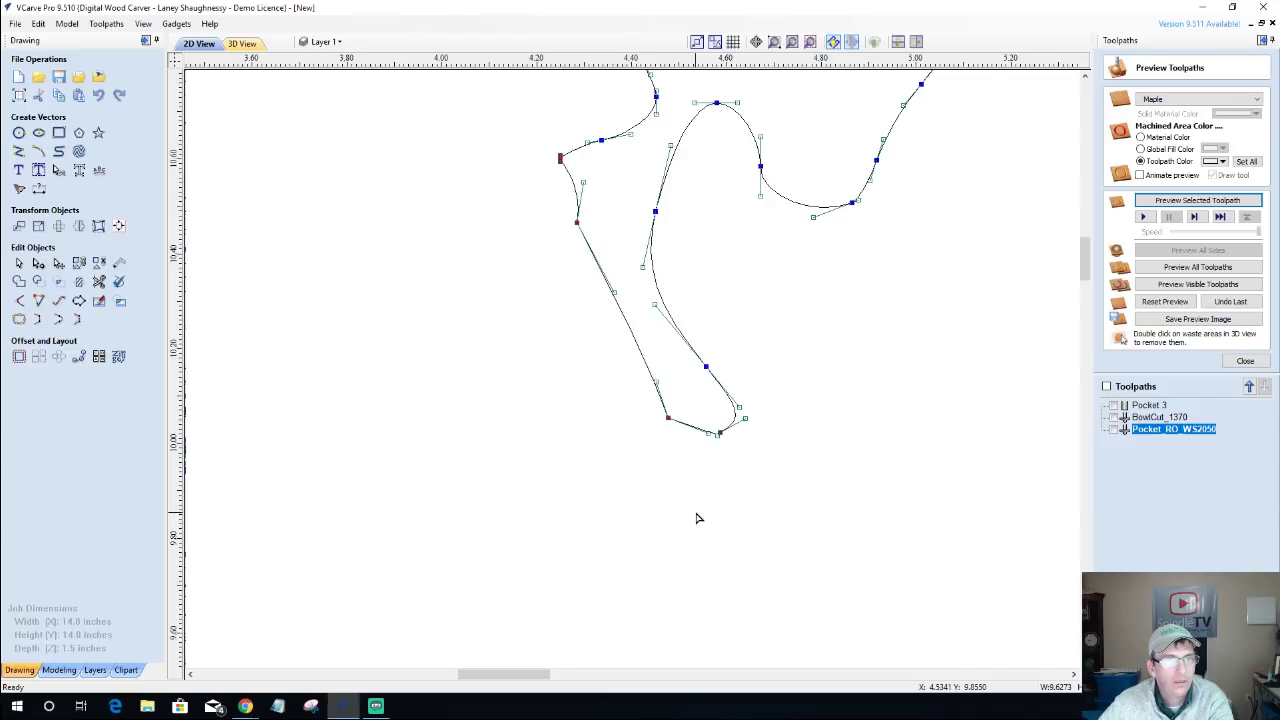
key(Left)
key(Left)
key(Left)
key(Left)
key(Left)
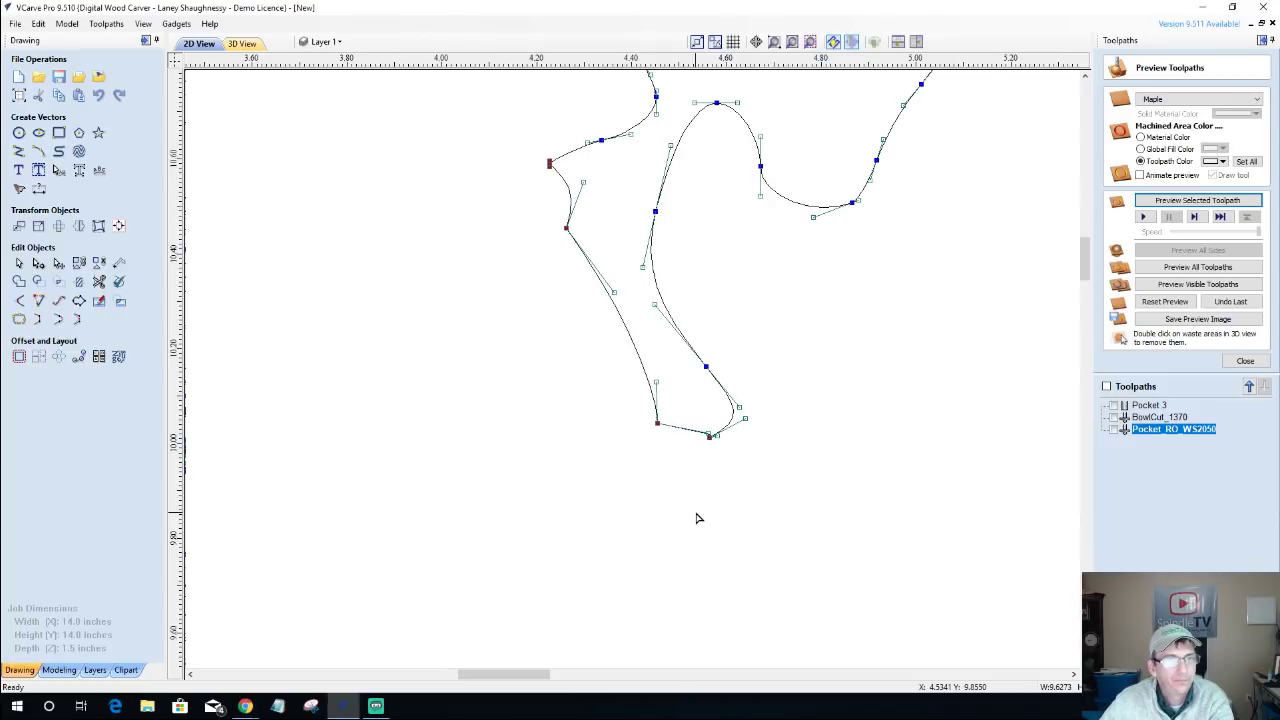
shift+click(655, 381)
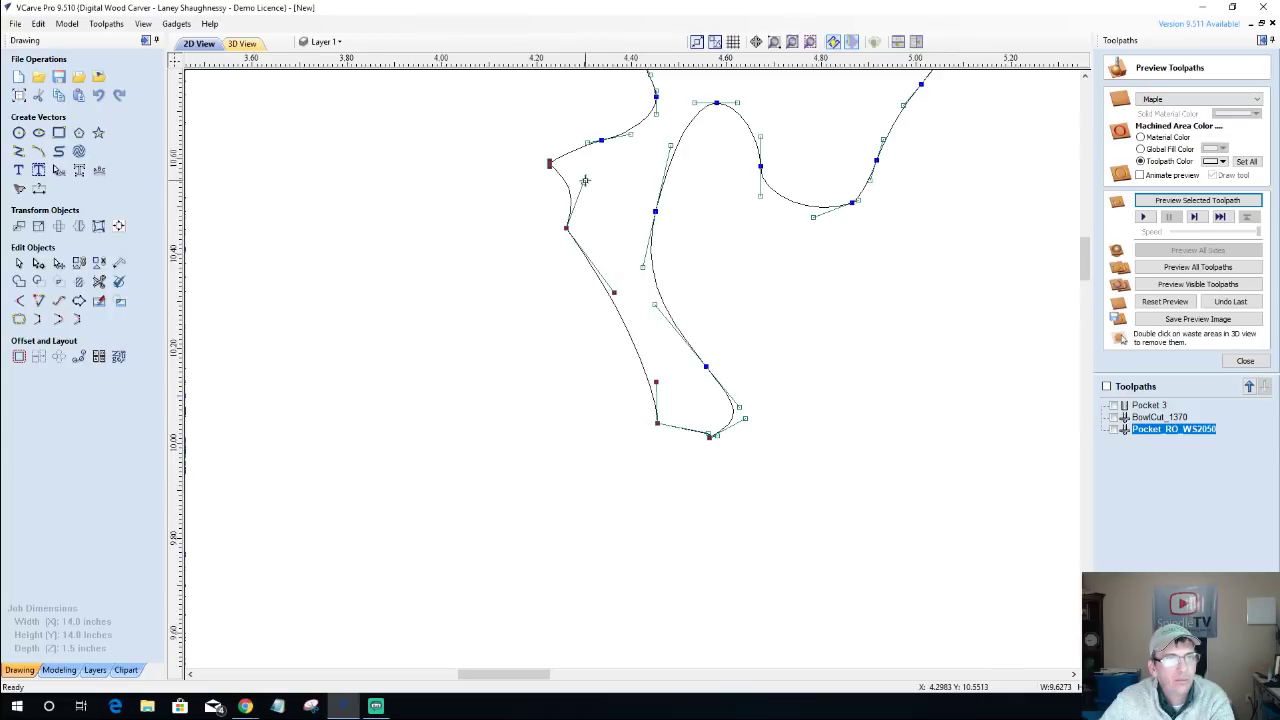
key(Left)
key(Left)
key(Left)
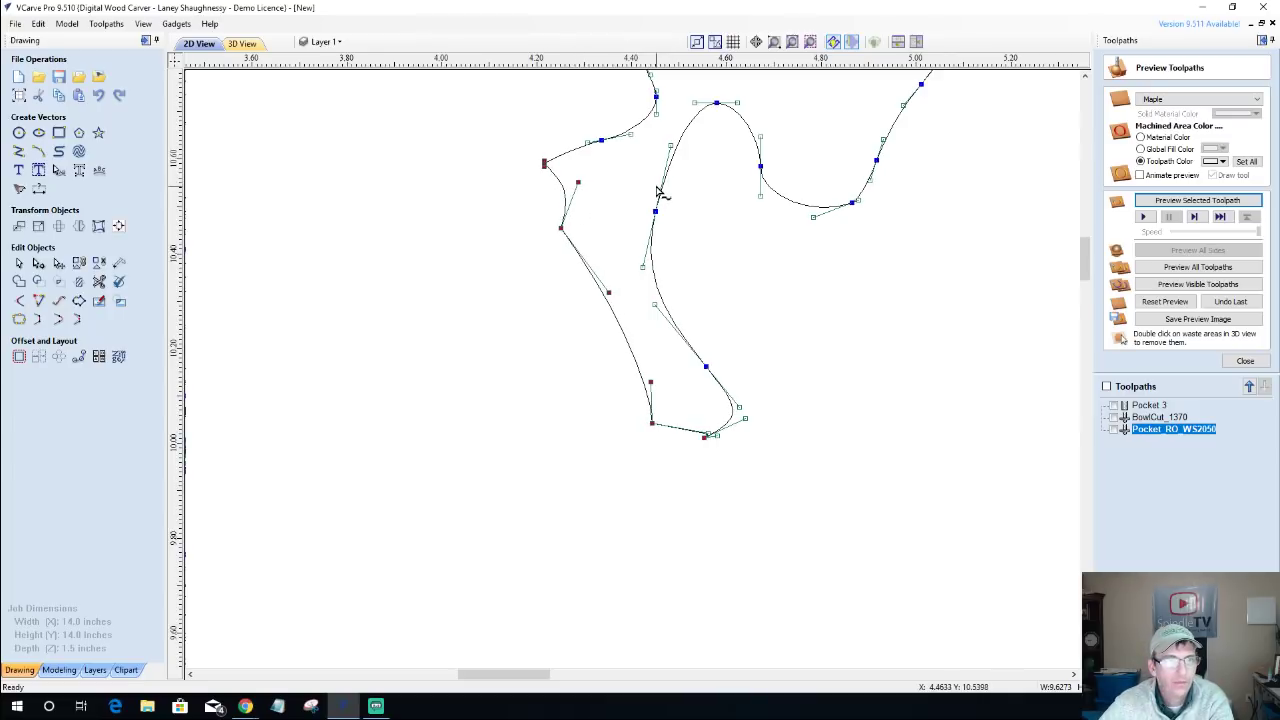
key(Left)
key(Left)
key(Down)
key(Down)
key(Down)
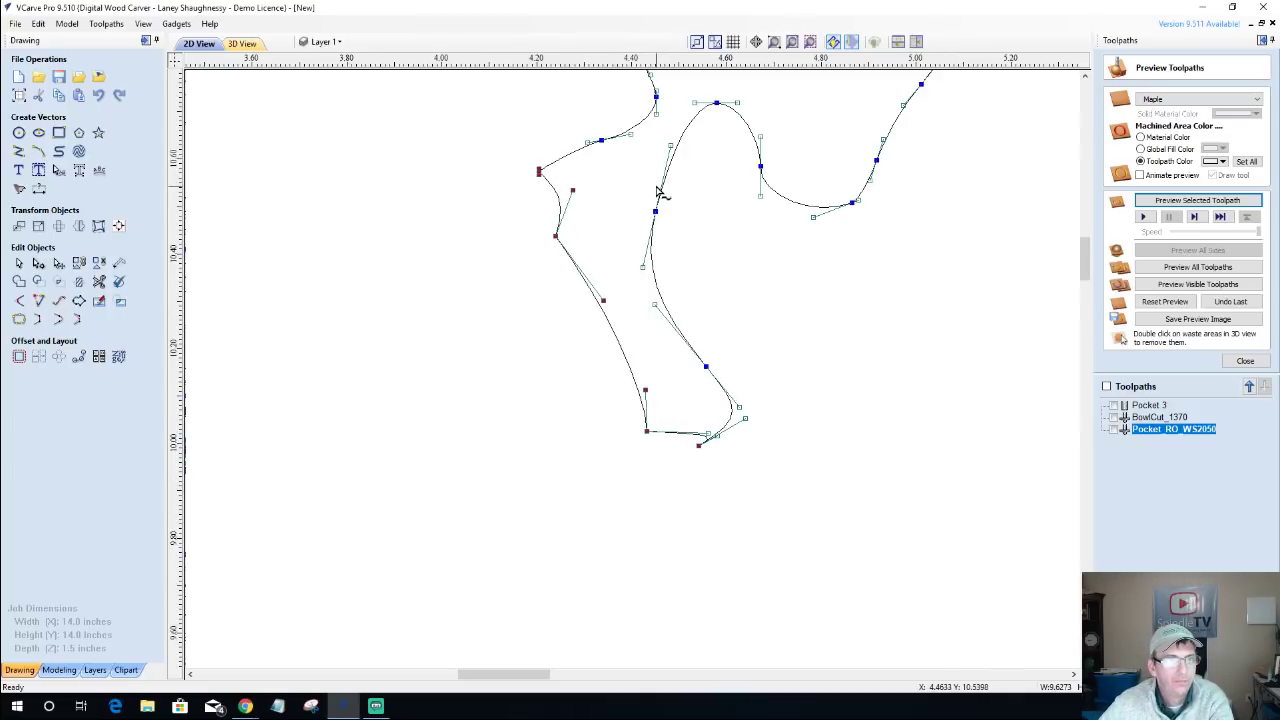
key(Down)
key(Down)
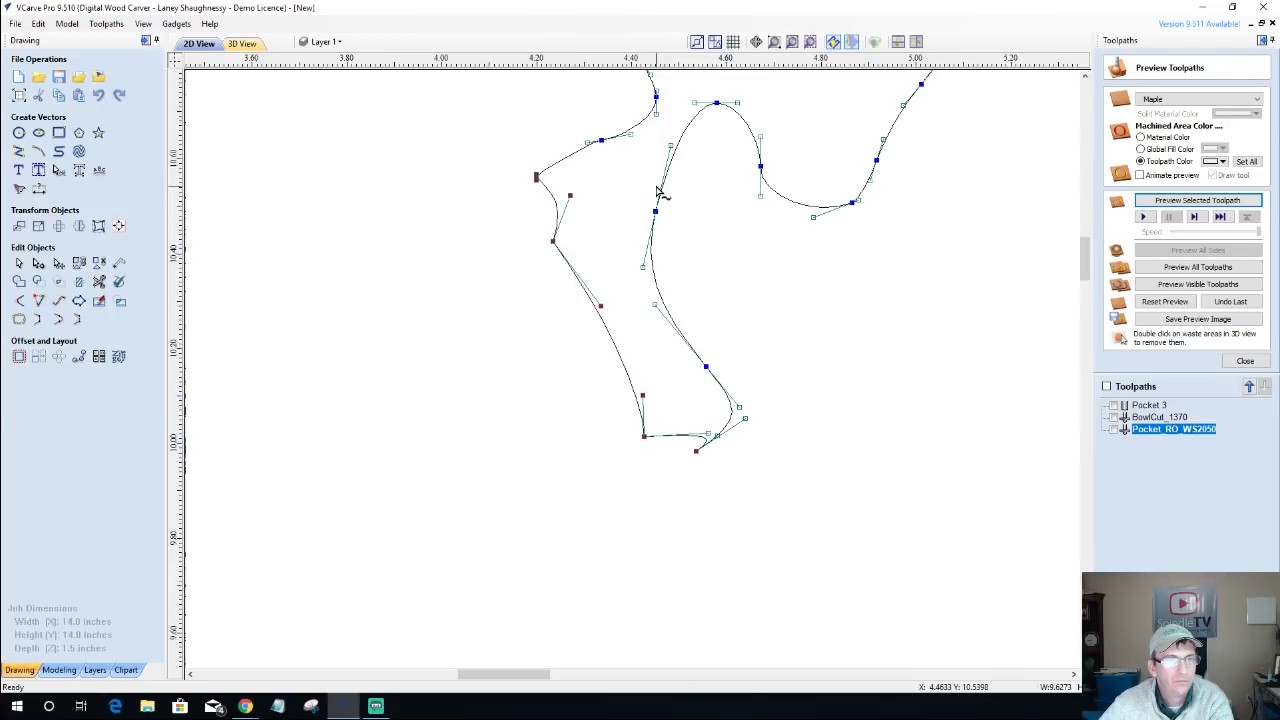
key(Down)
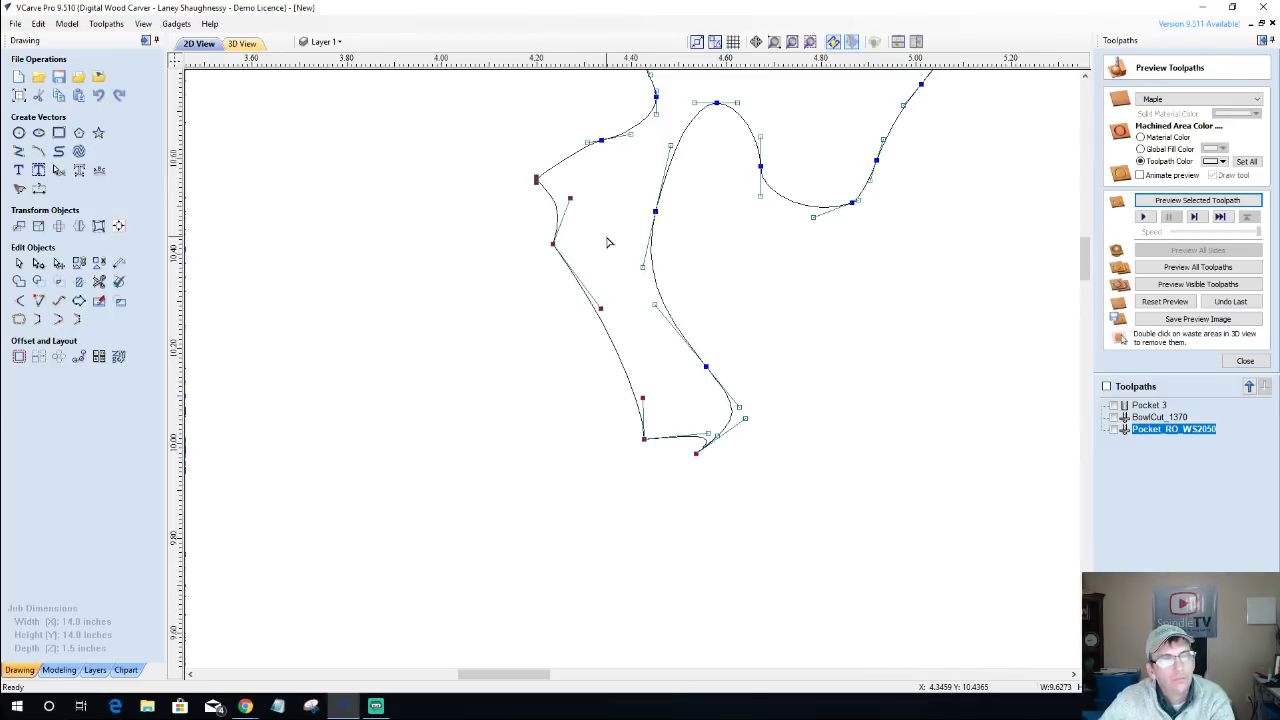
Smooth the notch's bottom corner by dragging its handle.
click(638, 321)
click(681, 443)
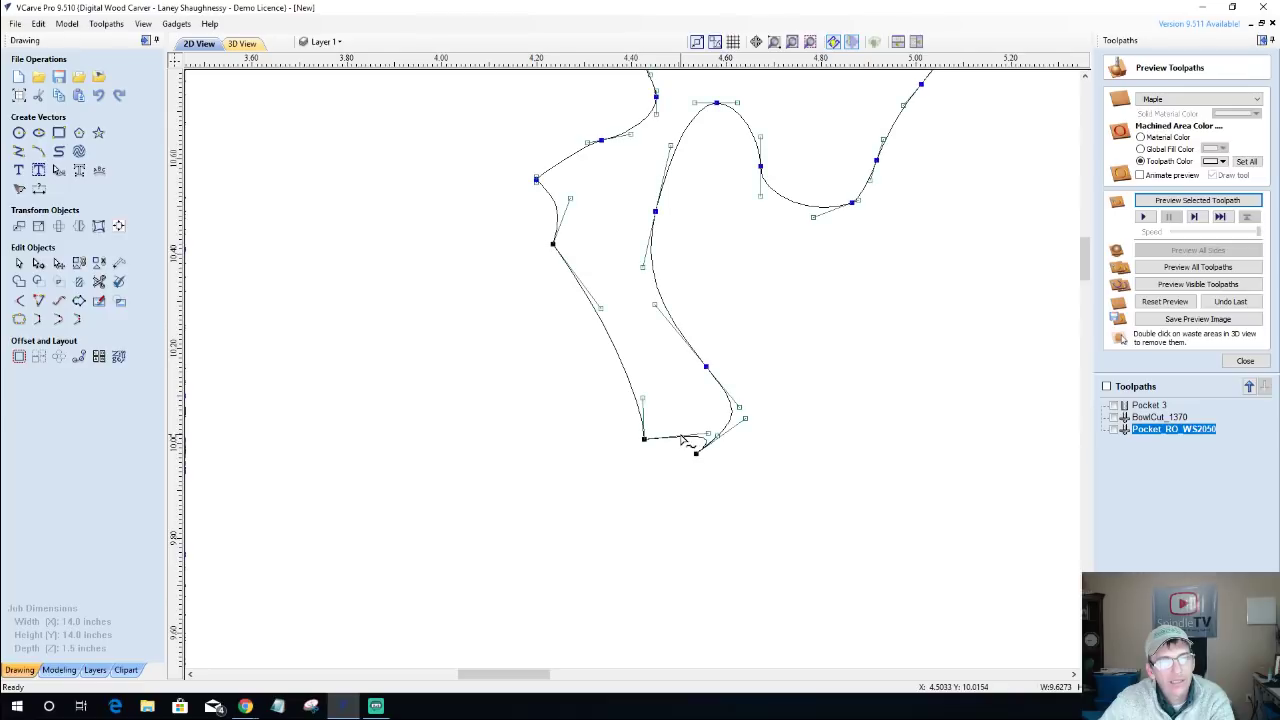
drag(708, 436, 679, 430)
click(683, 500)
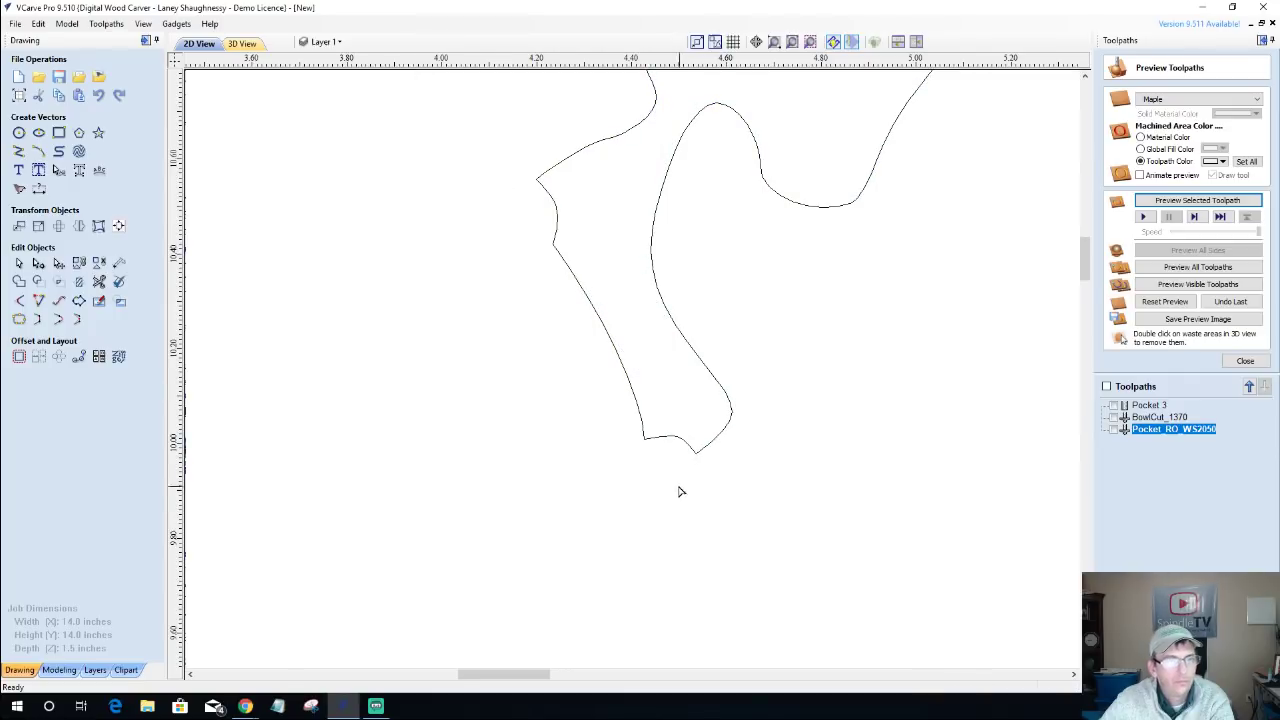
scroll(662, 490, down, 2)
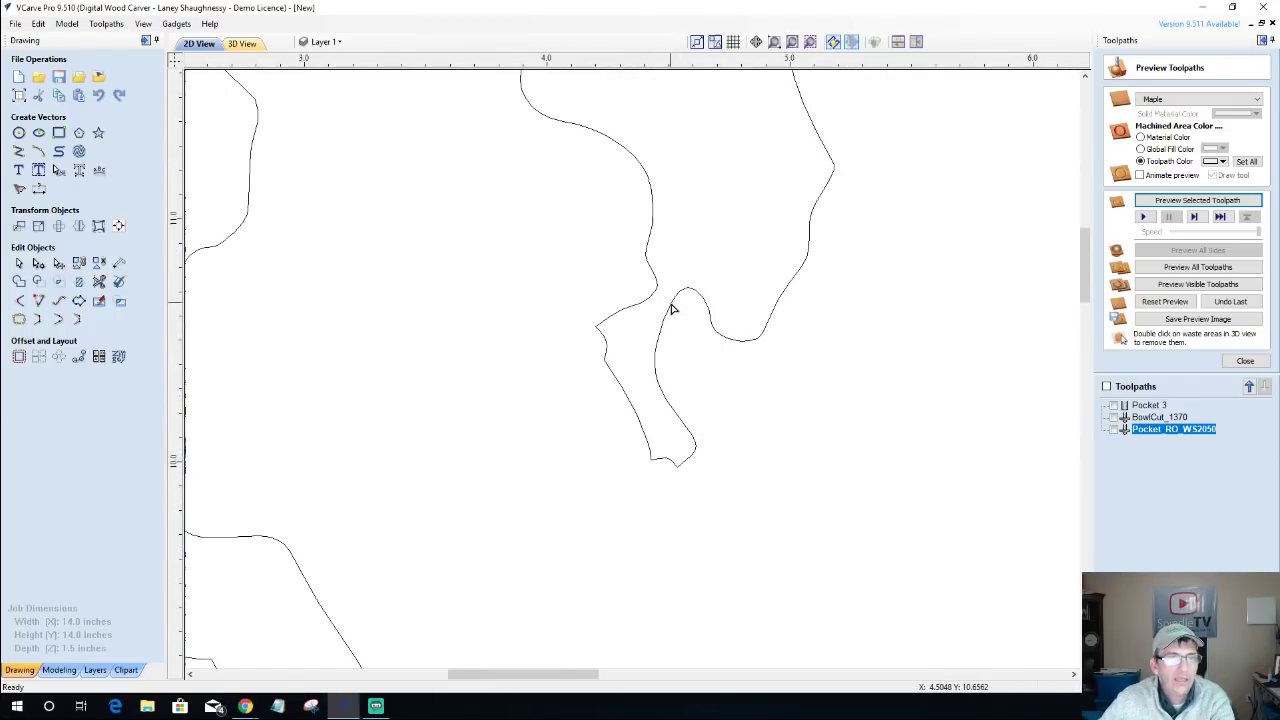
Delete the node at the top of the loop and adjust the handle to round the curl.
click(672, 311)
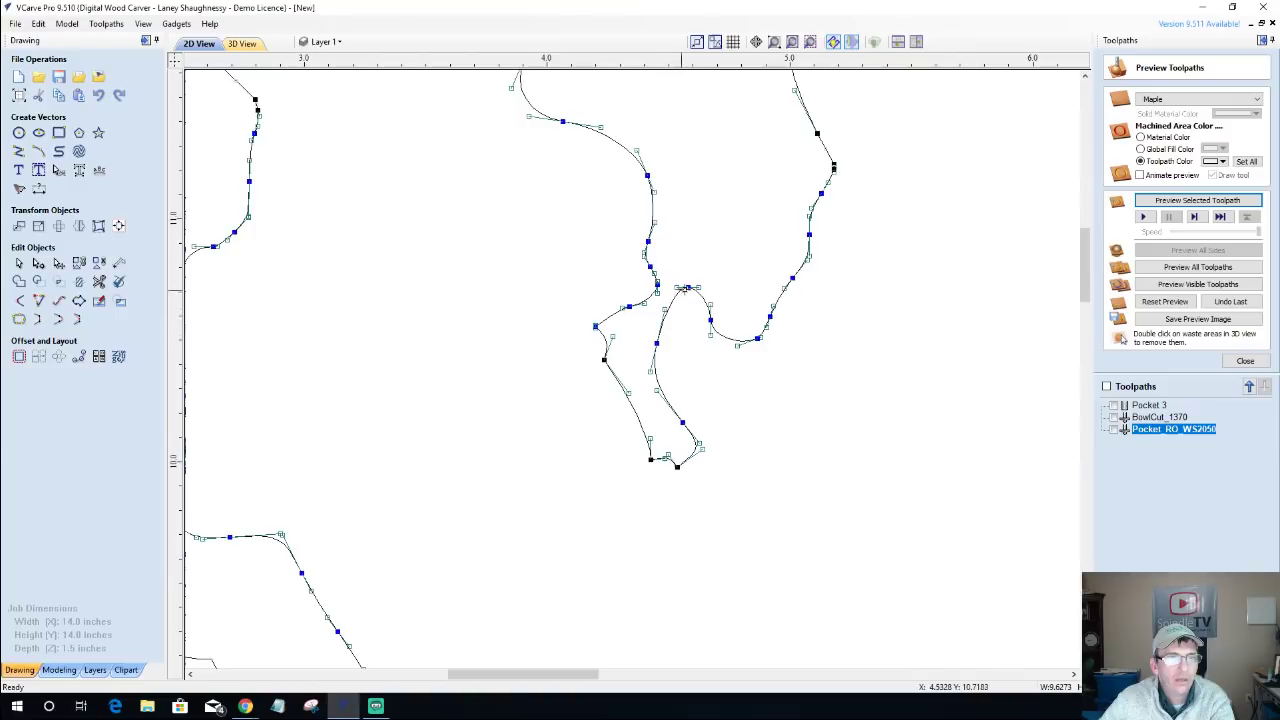
click(687, 288)
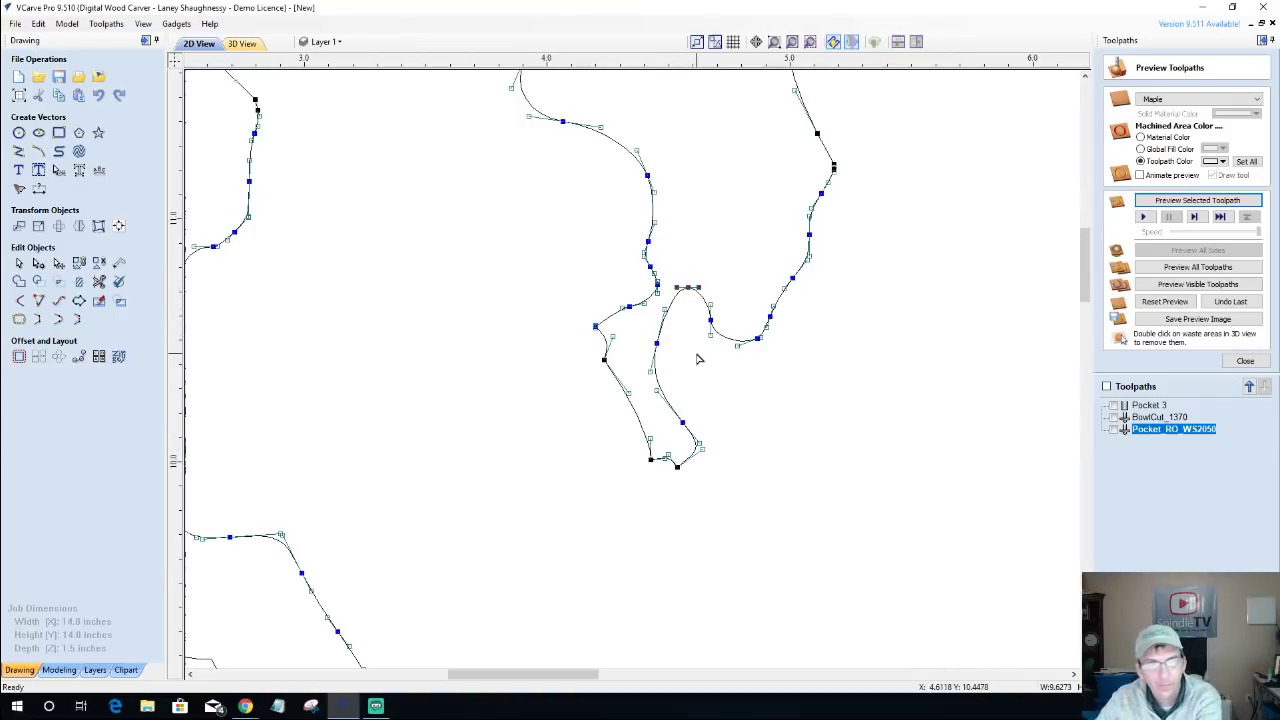
key(Down)
key(Down)
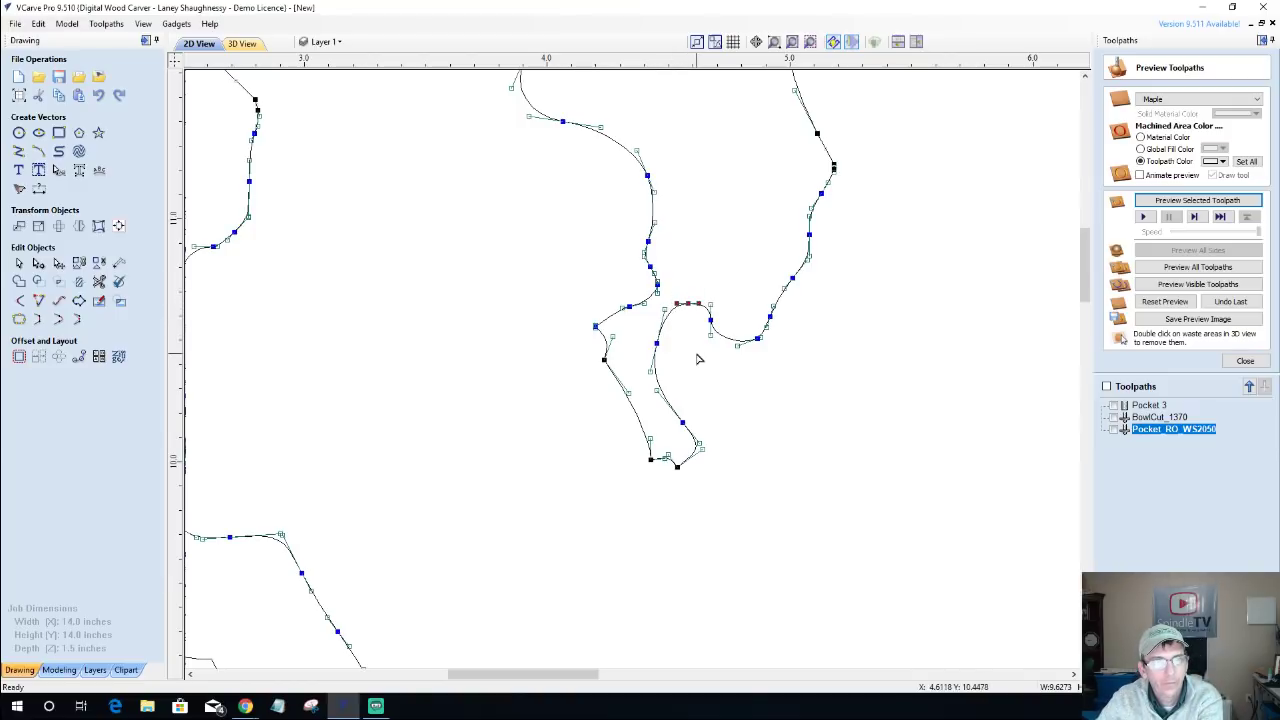
right_click(689, 303)
click(715, 309)
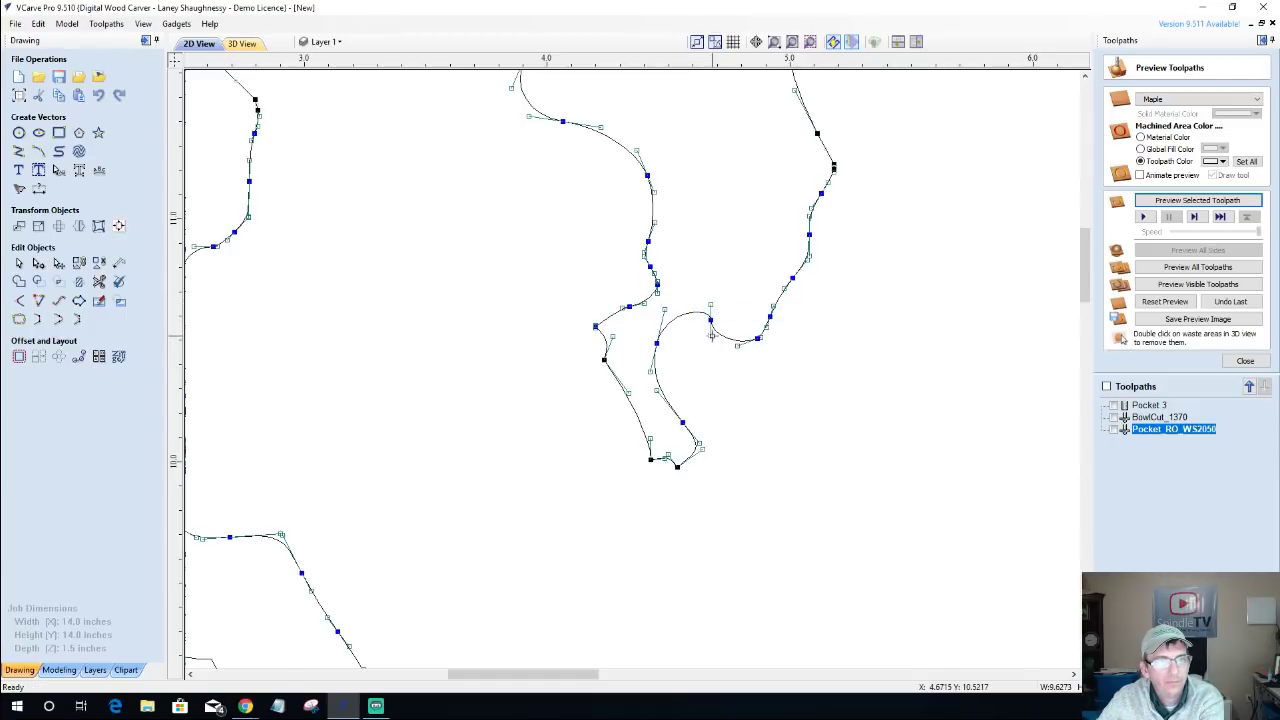
click(700, 410)
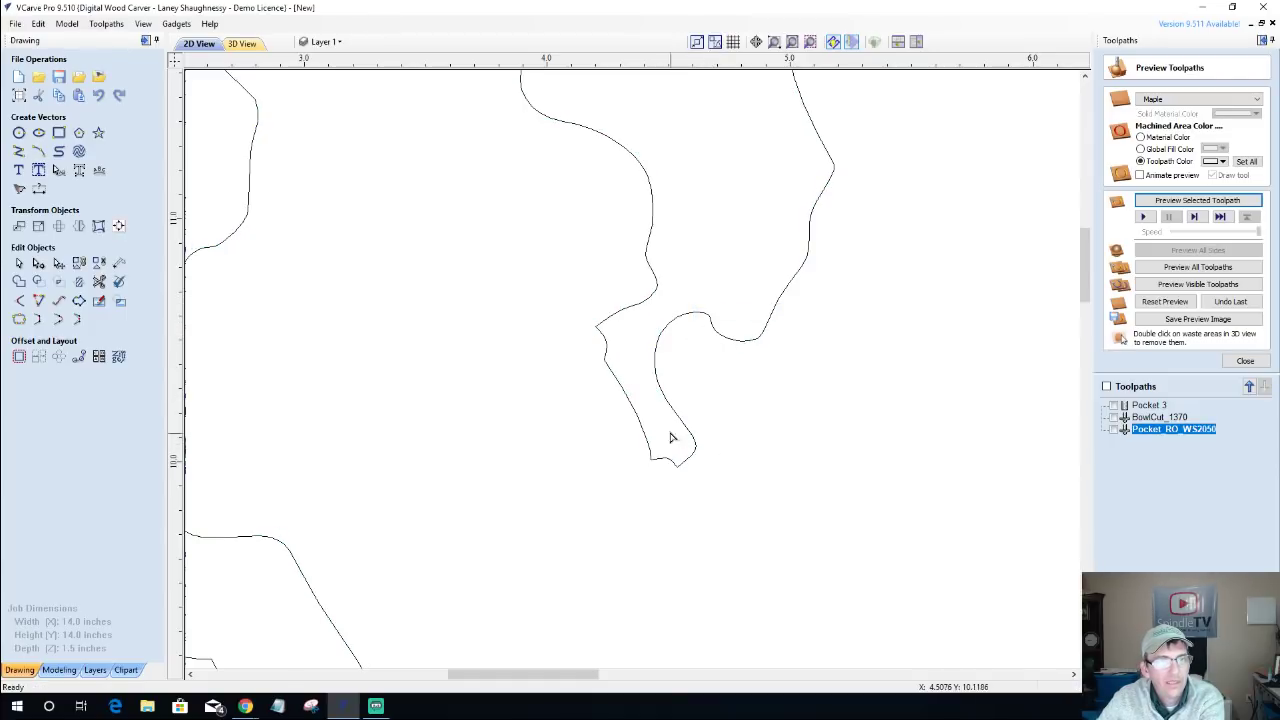
click(704, 318)
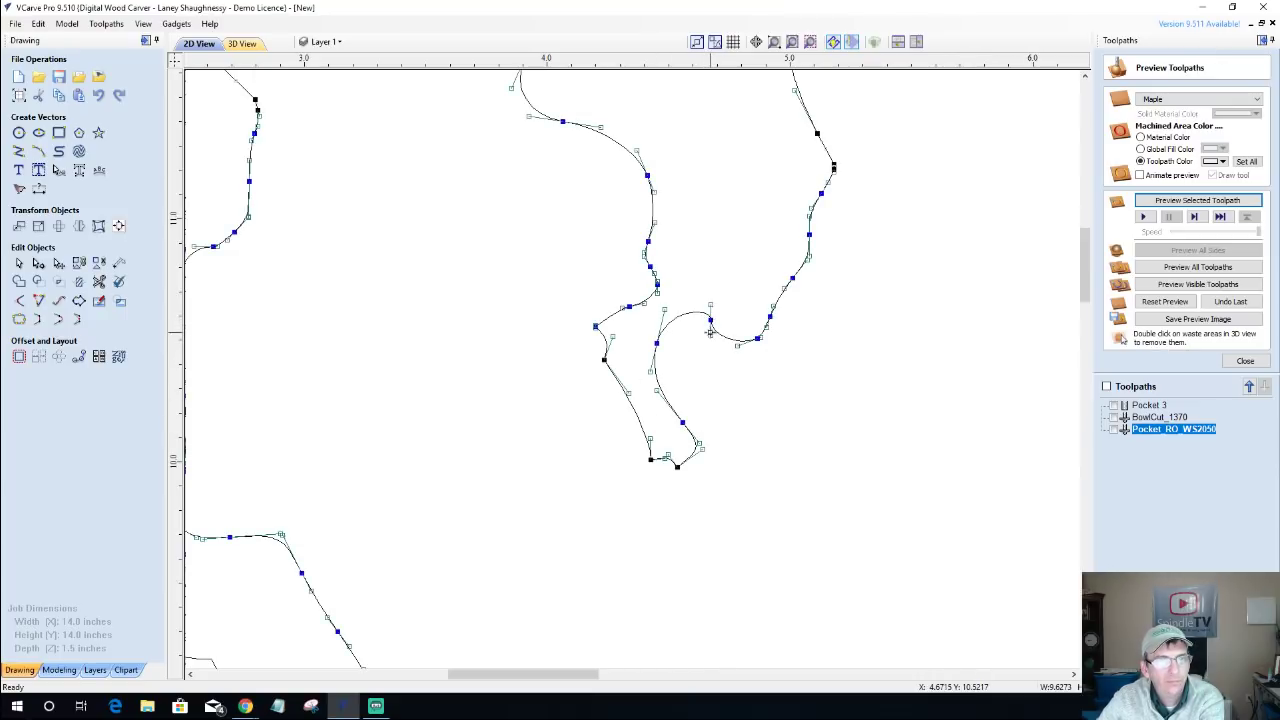
drag(710, 334, 717, 334)
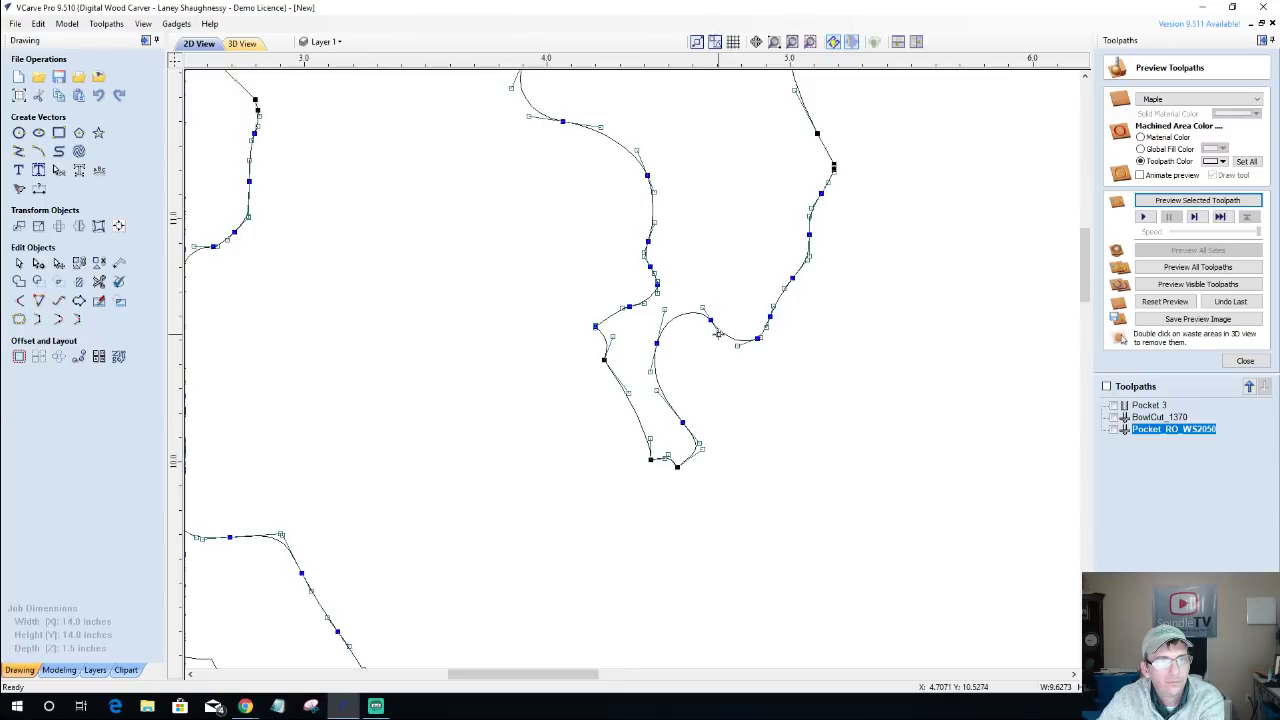
click(706, 386)
scroll(740, 420, down, 8)
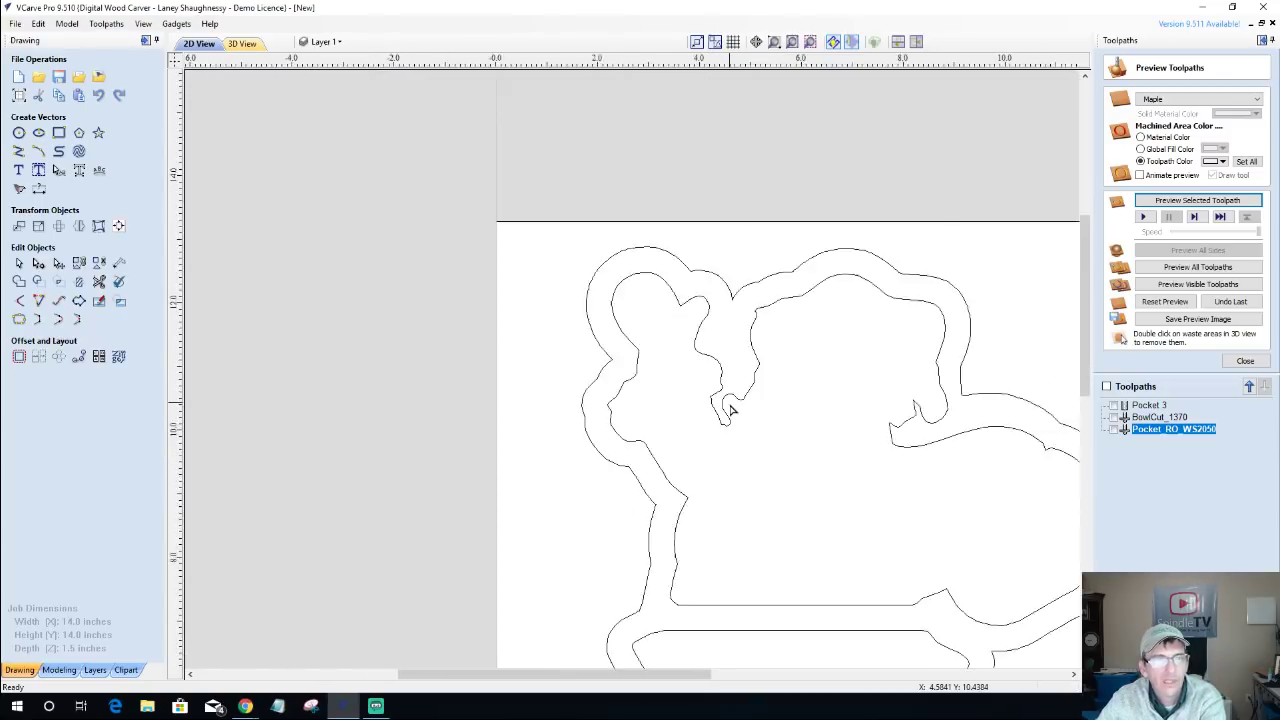
scroll(818, 526, up, 3)
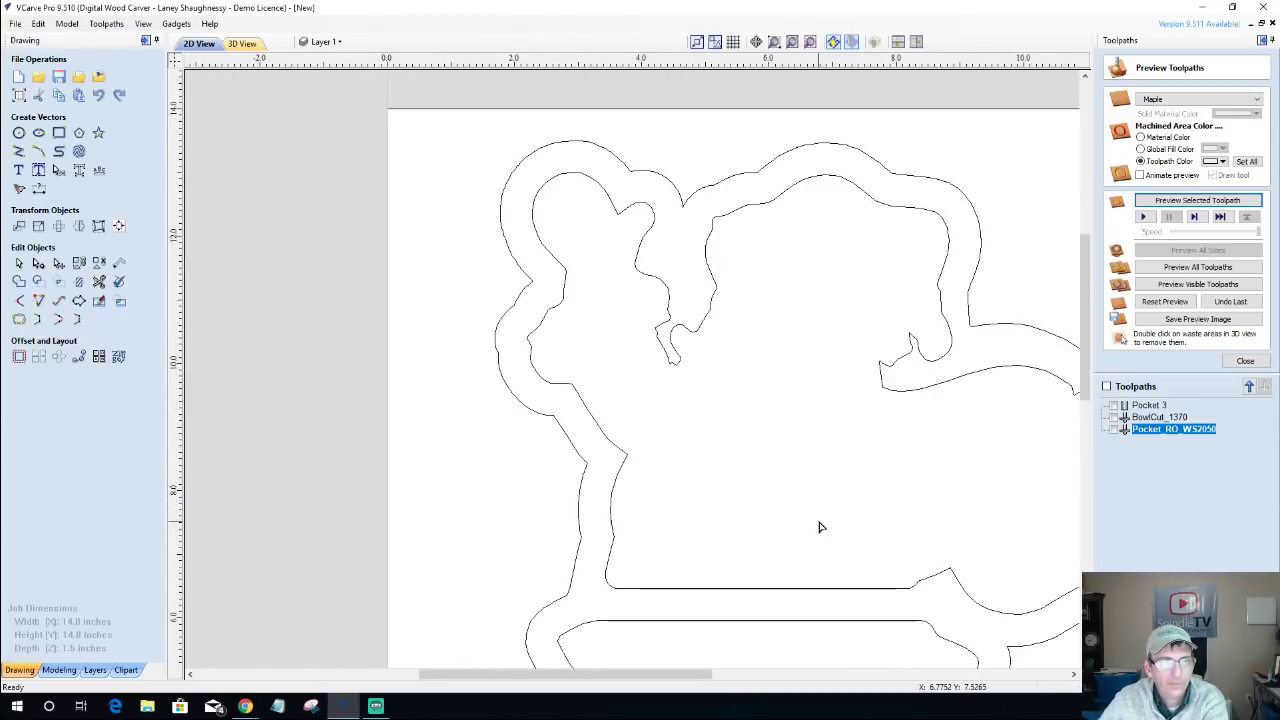
click(241, 43)
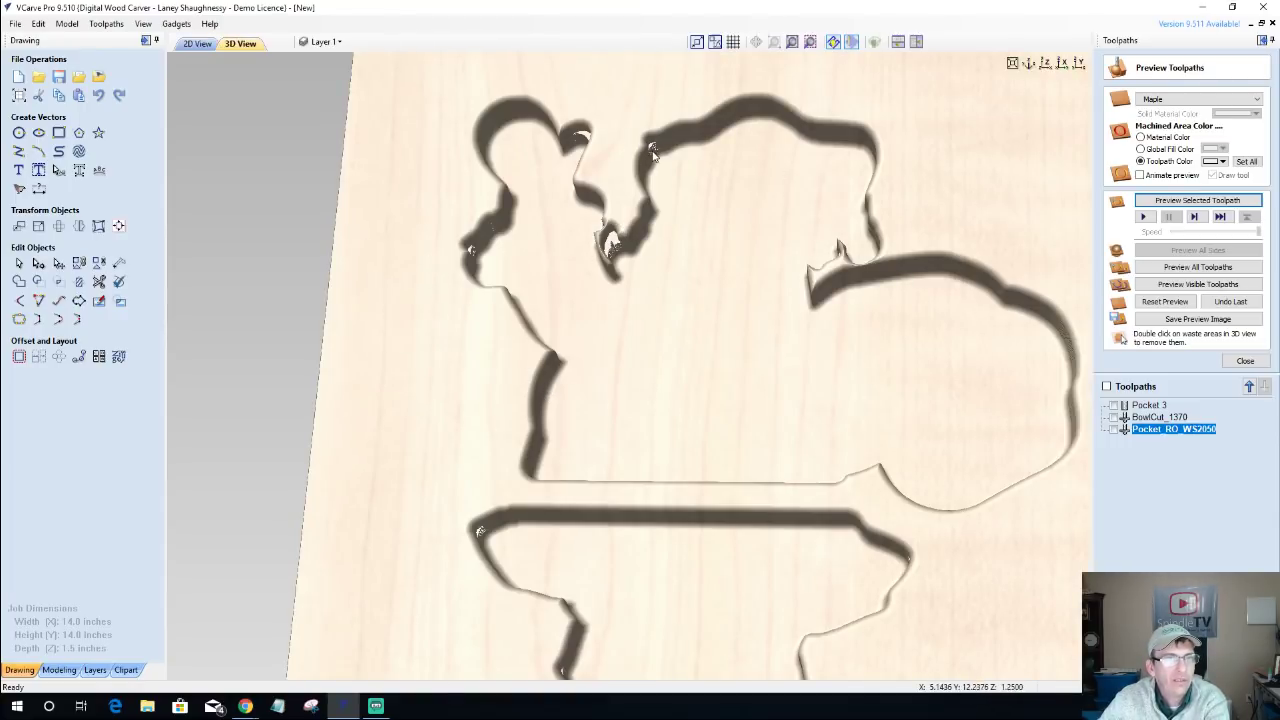
click(197, 43)
scroll(720, 275, up, 3)
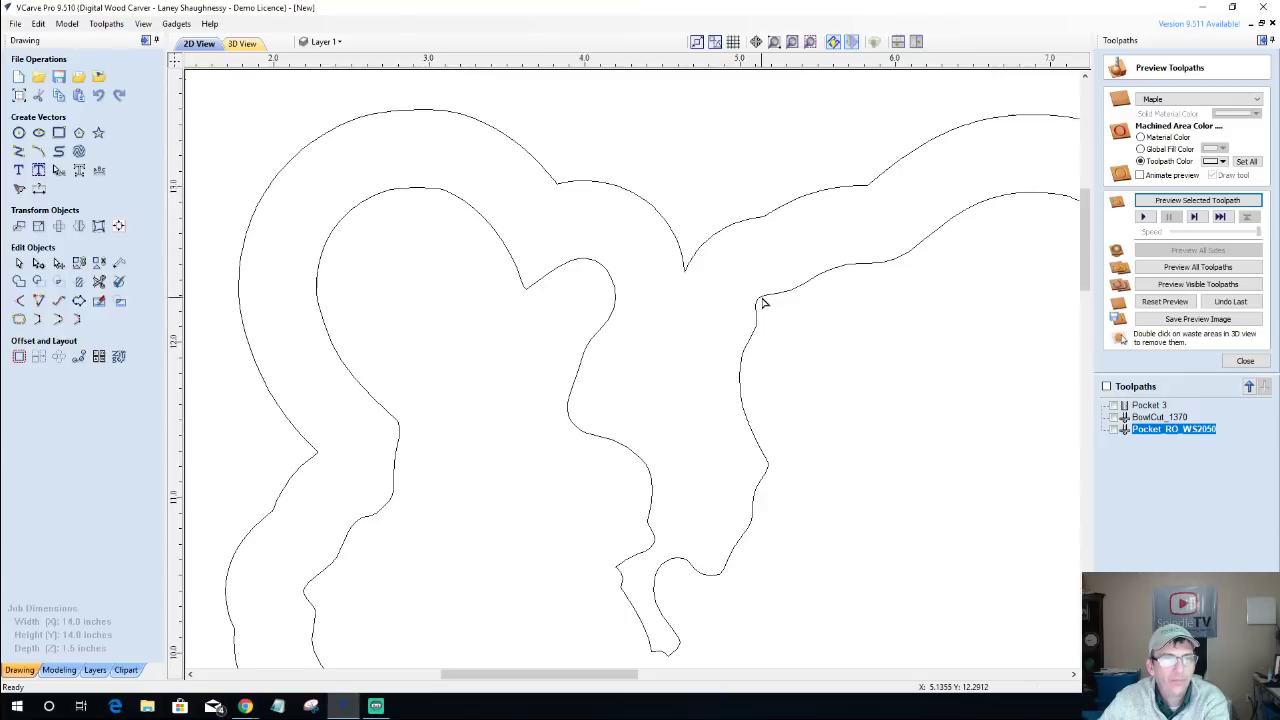
Pull the upper-edge notch node down and convert its span into a rounded arc.
double_click(767, 298)
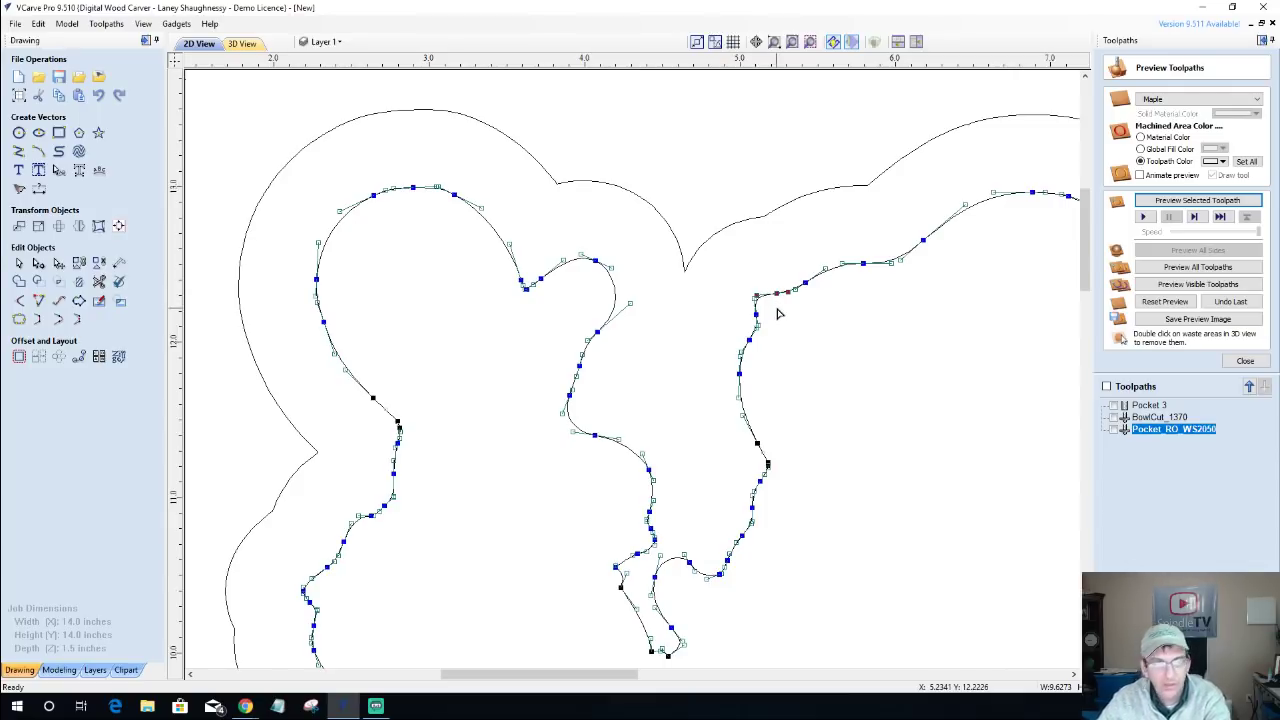
drag(756, 297, 755, 312)
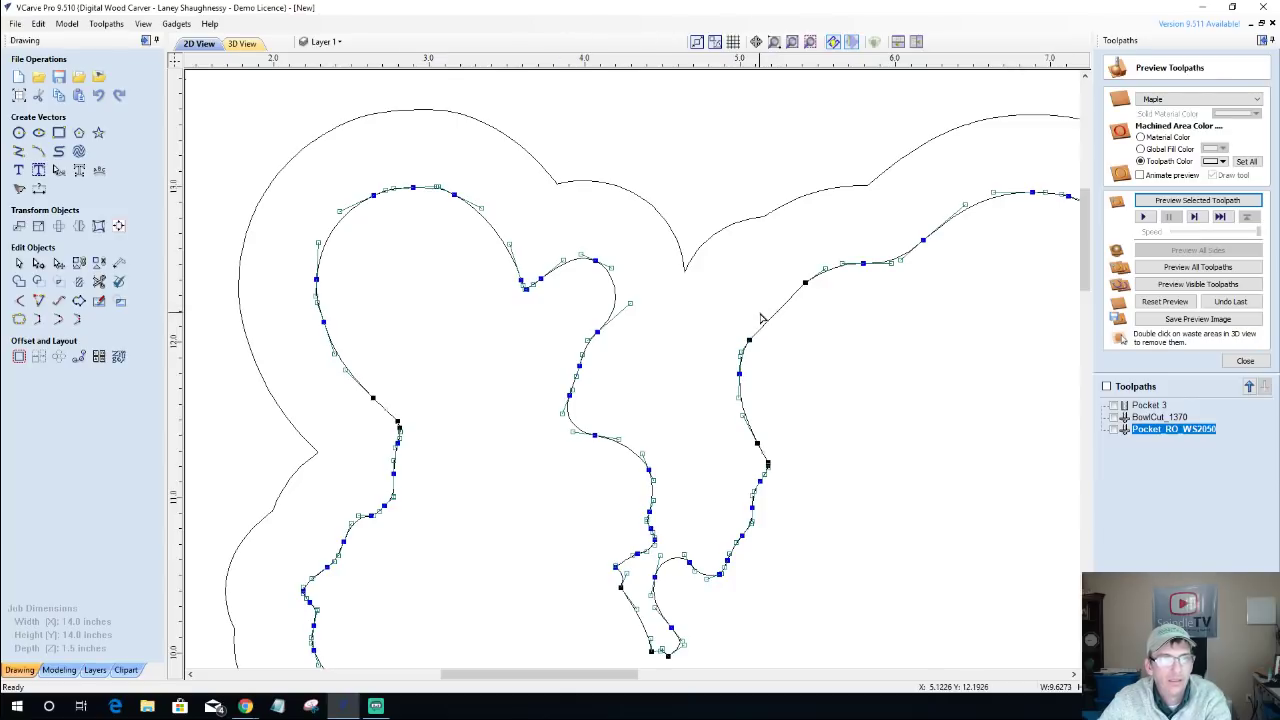
right_click(769, 323)
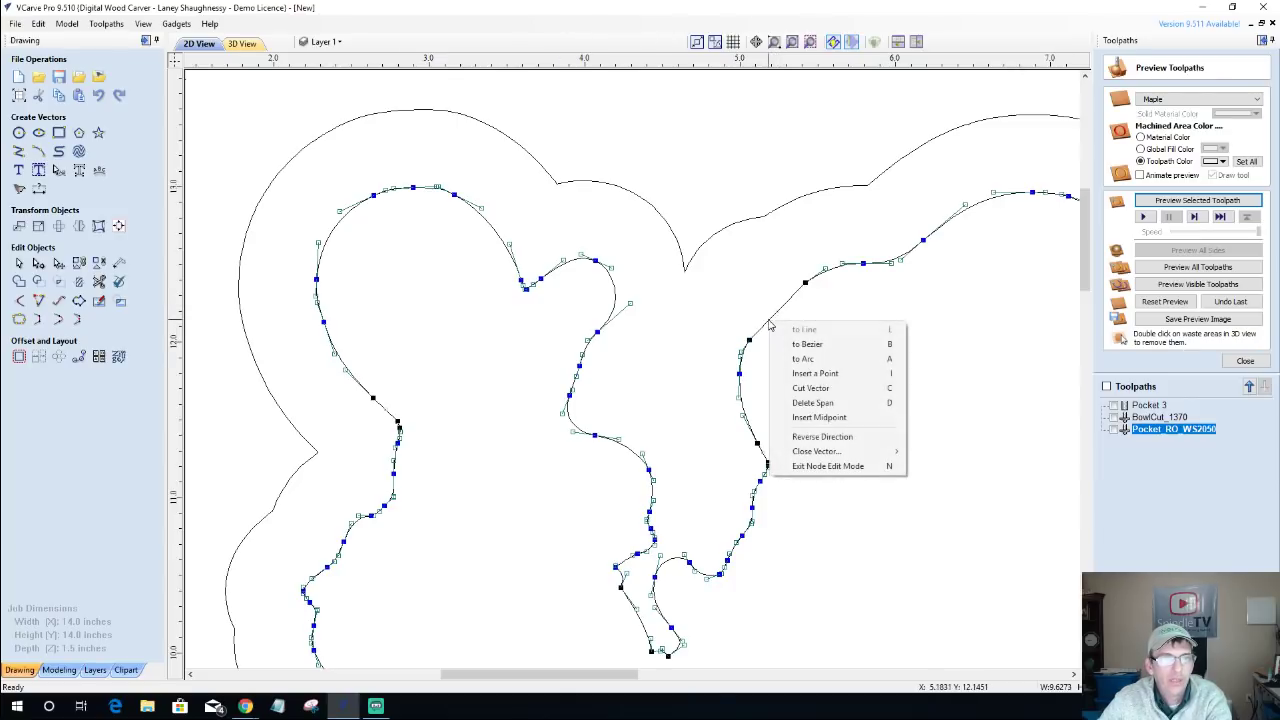
click(805, 358)
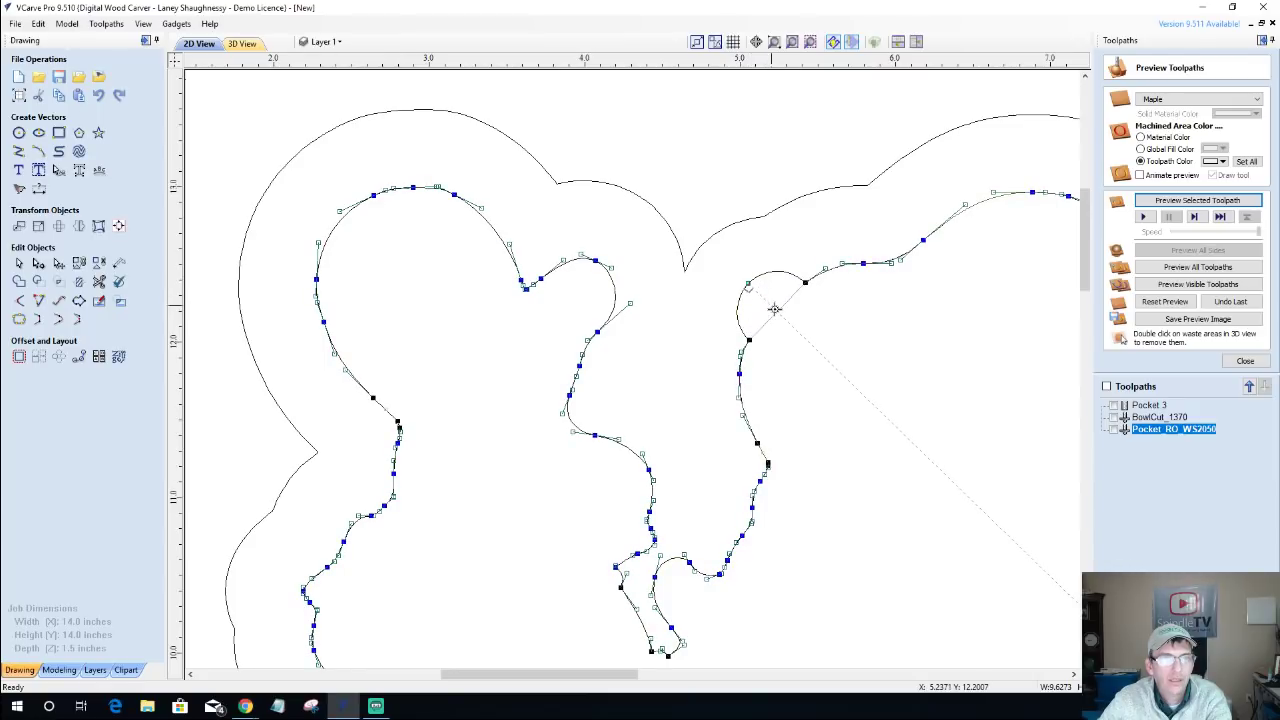
scroll(768, 300, down, 1)
click(820, 366)
scroll(800, 368, down, 1)
Delete the first notch's node and adjust the handle to round the bend.
scroll(800, 368, down, 2)
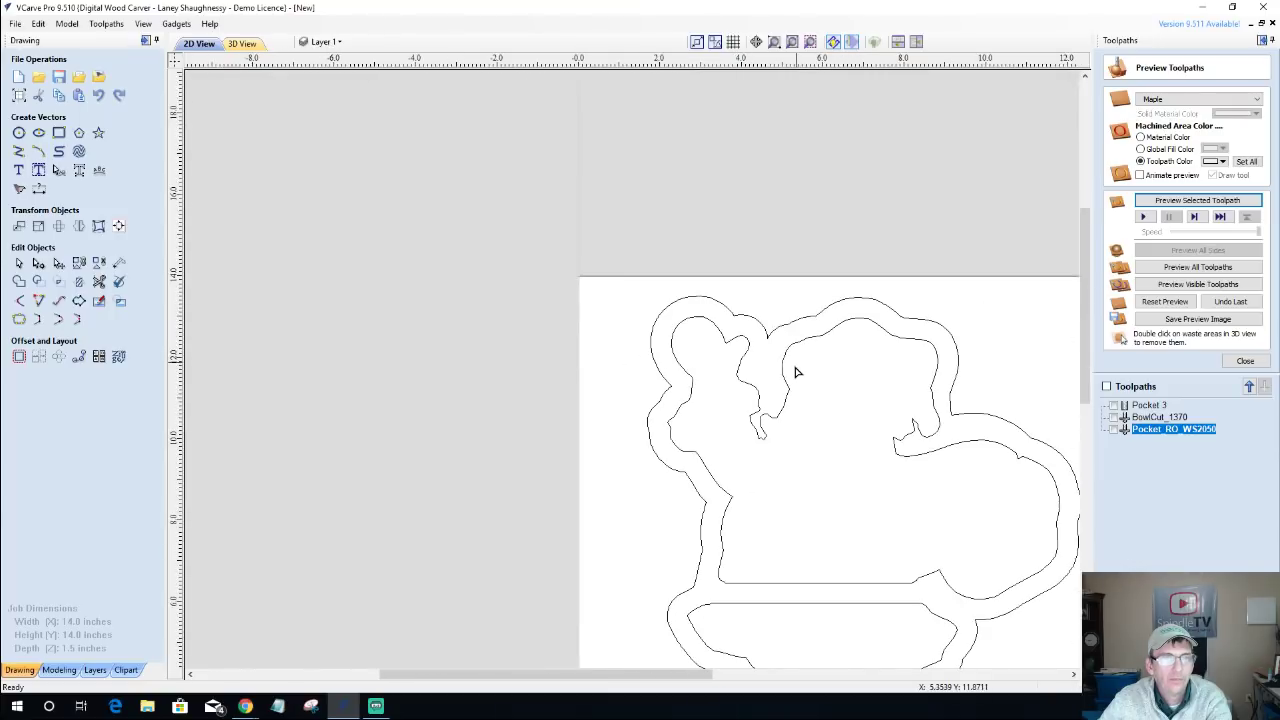
scroll(731, 525, up, 2)
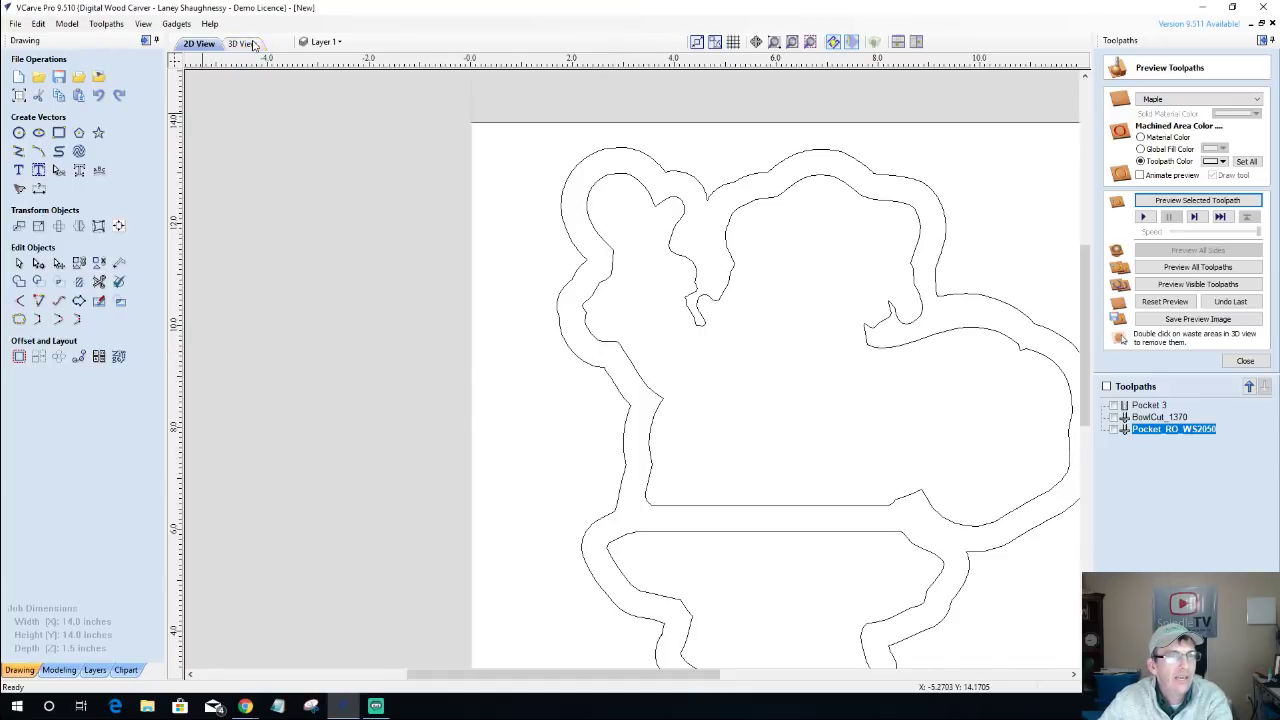
scroll(578, 300, up, 3)
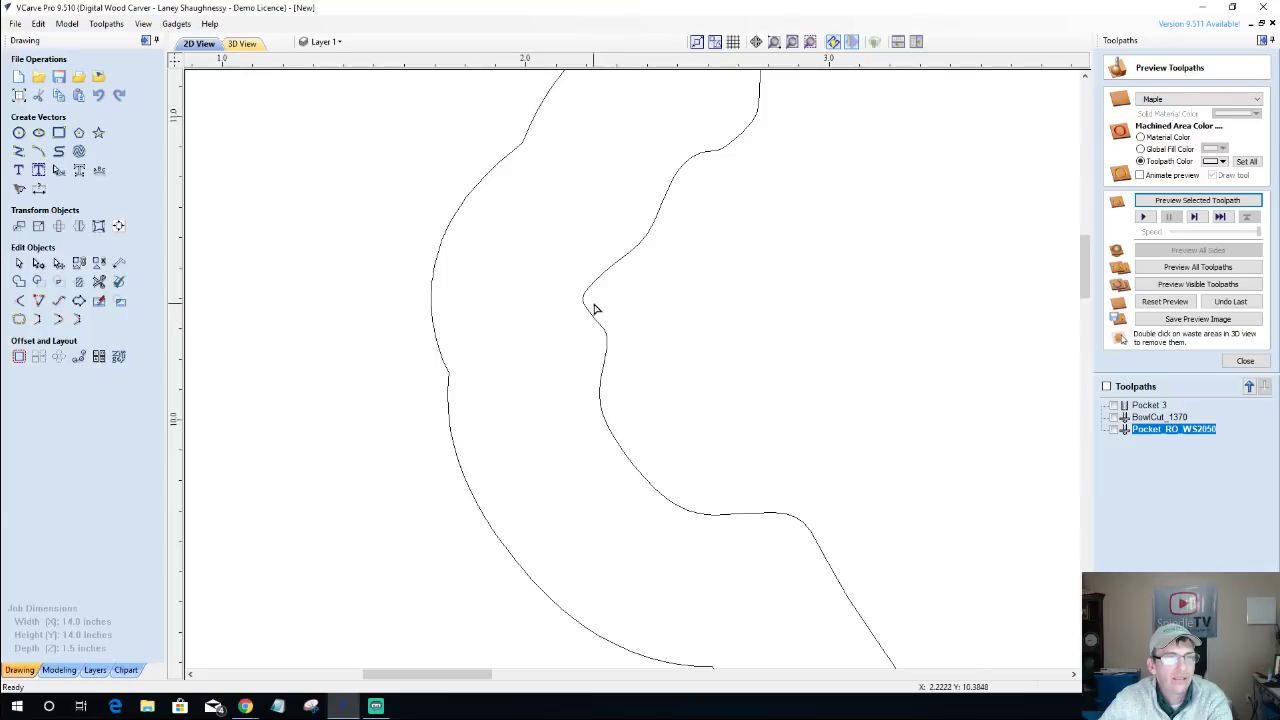
double_click(589, 312)
scroll(581, 303, up, 2)
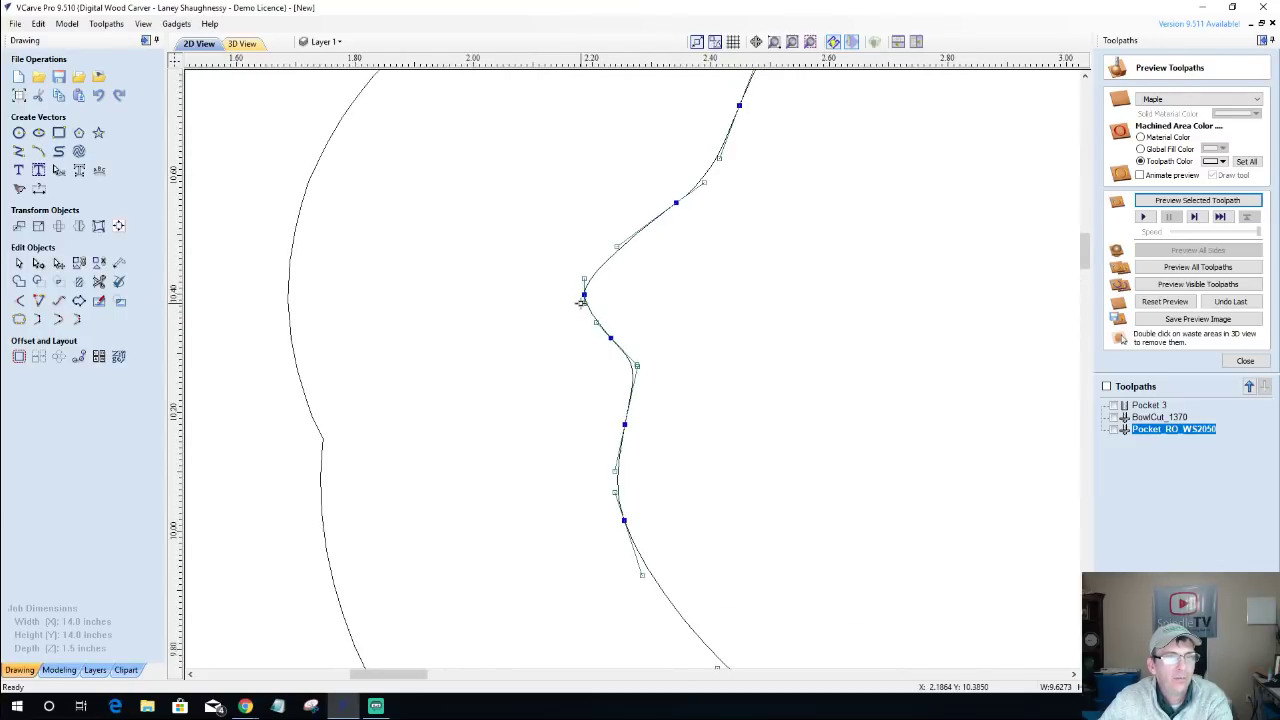
right_click(583, 297)
click(605, 303)
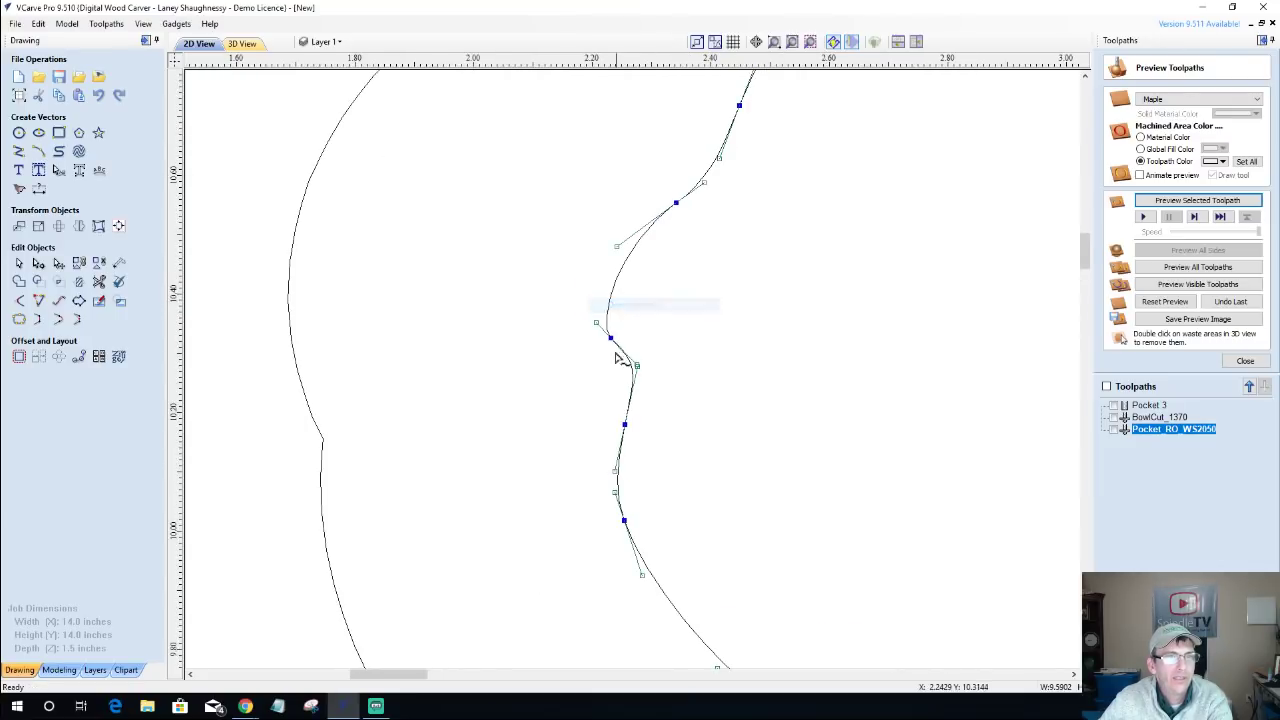
drag(616, 247, 610, 231)
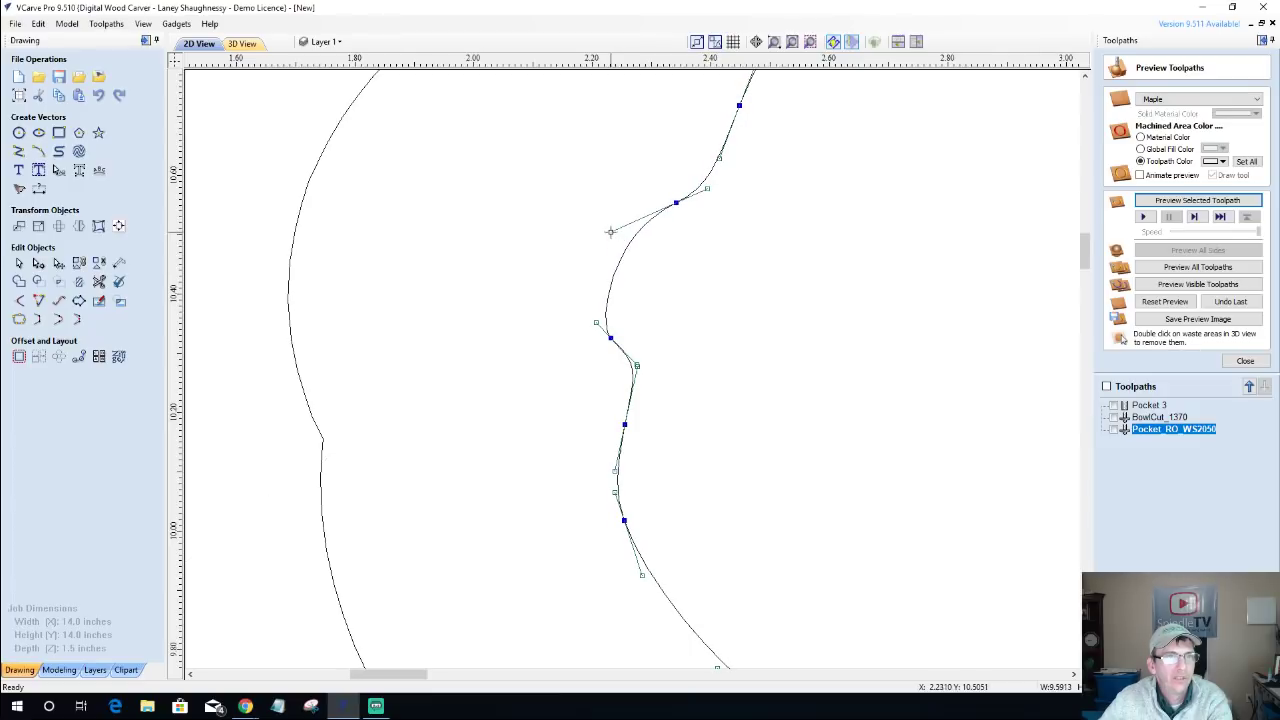
click(706, 405)
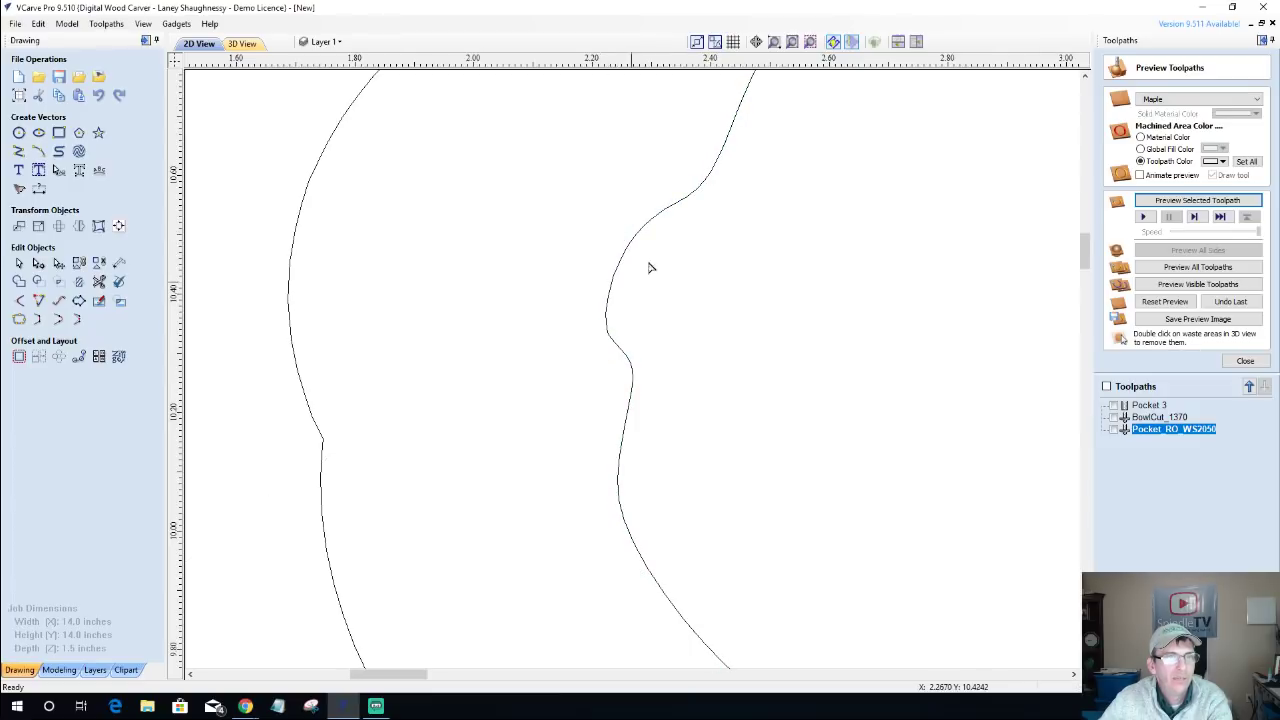
scroll(650, 268, down, 8)
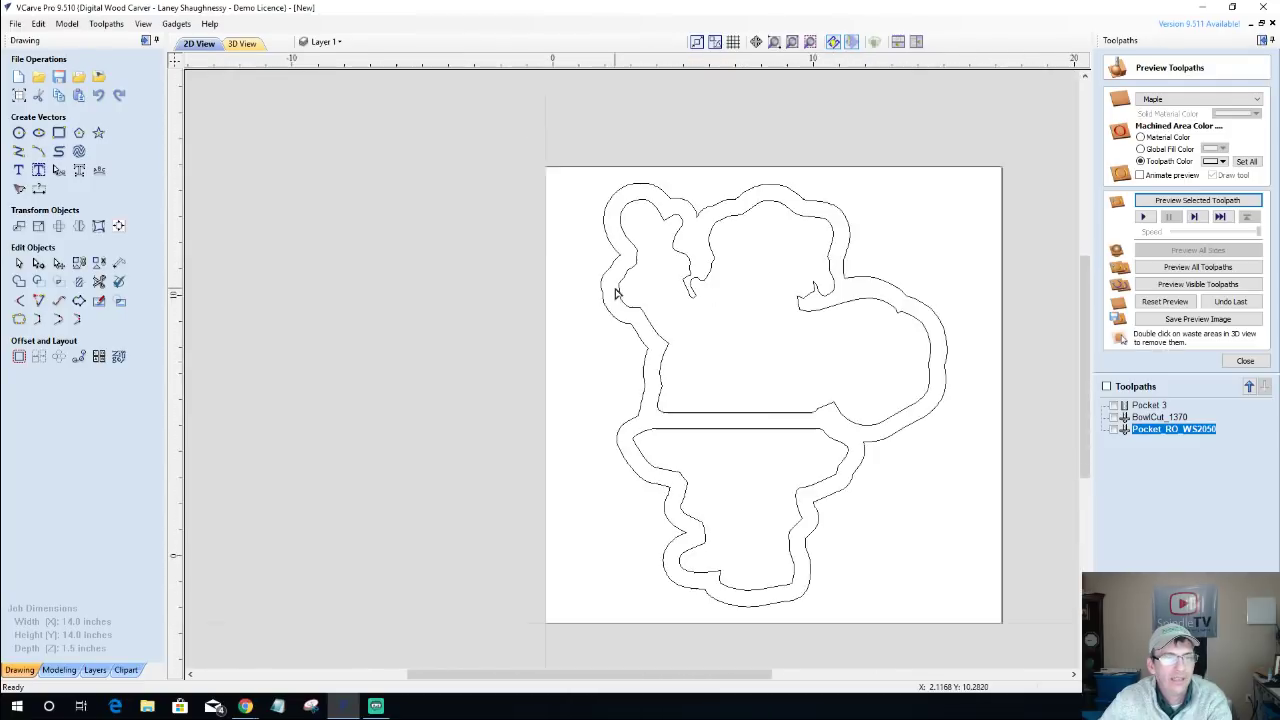
scroll(617, 400, up, 8)
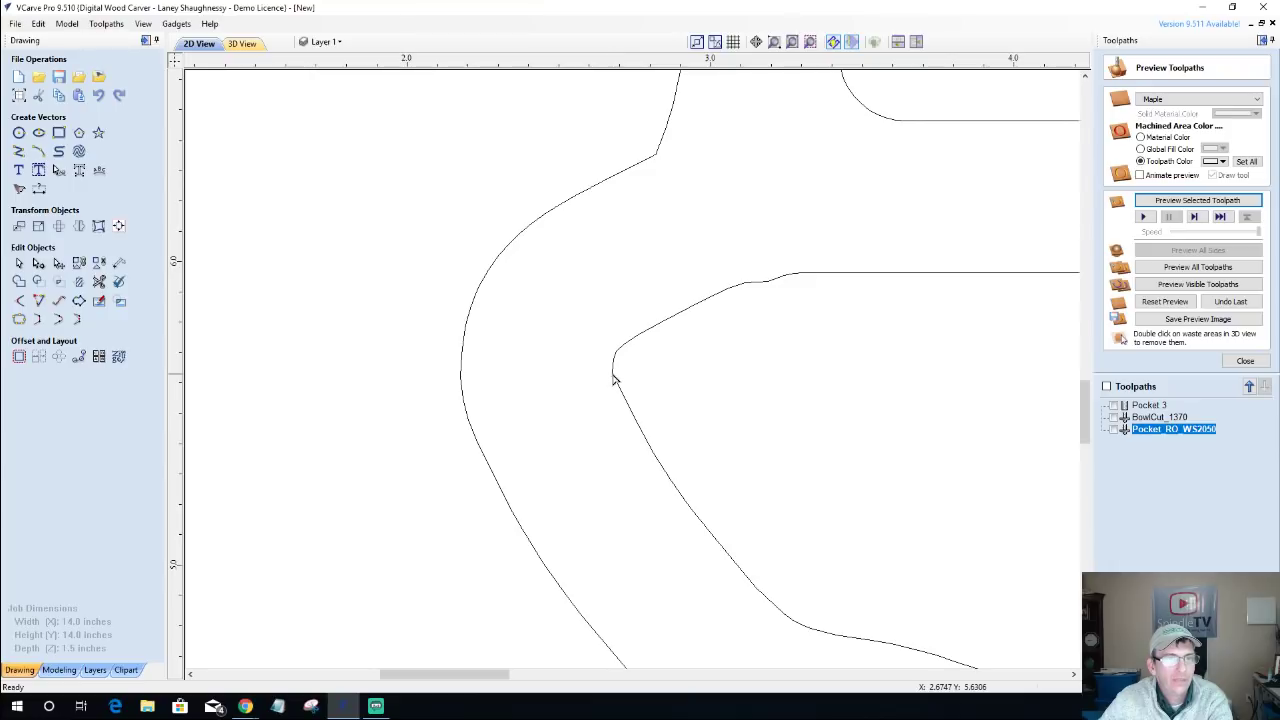
Remove the second notch's two nodes, convert the span to an arc, and bend it to match.
double_click(614, 377)
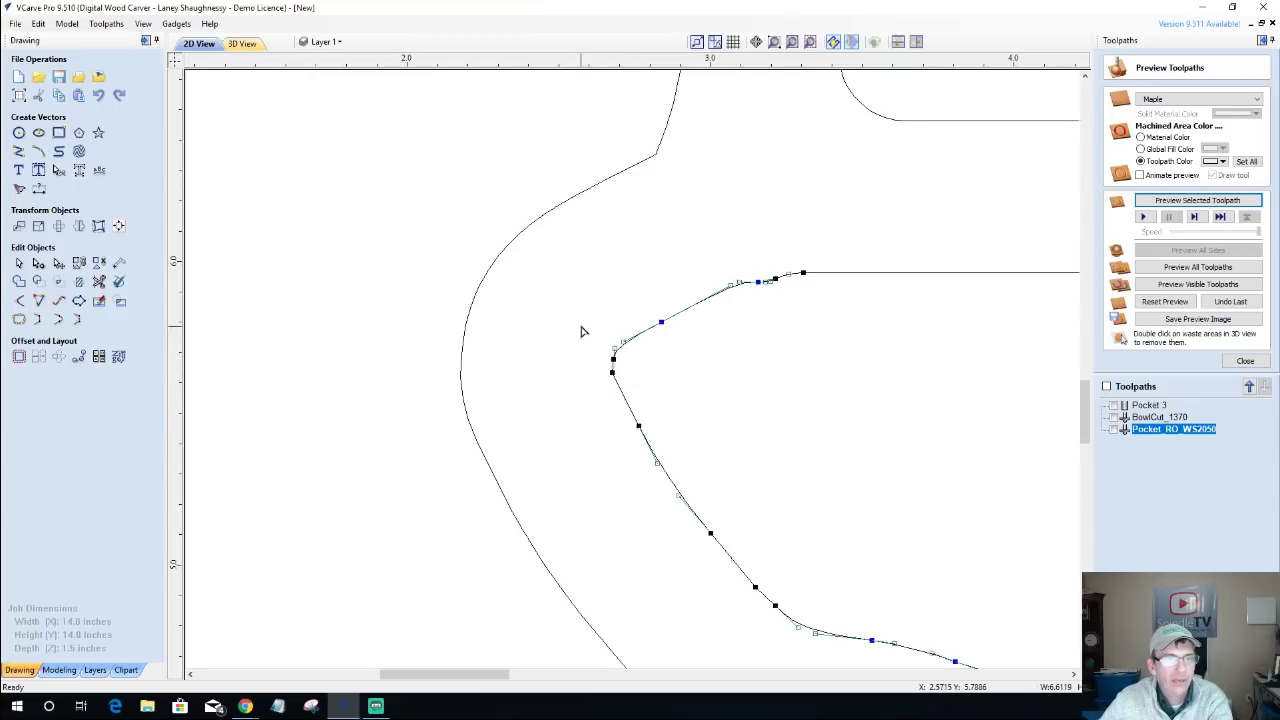
drag(581, 327, 628, 394)
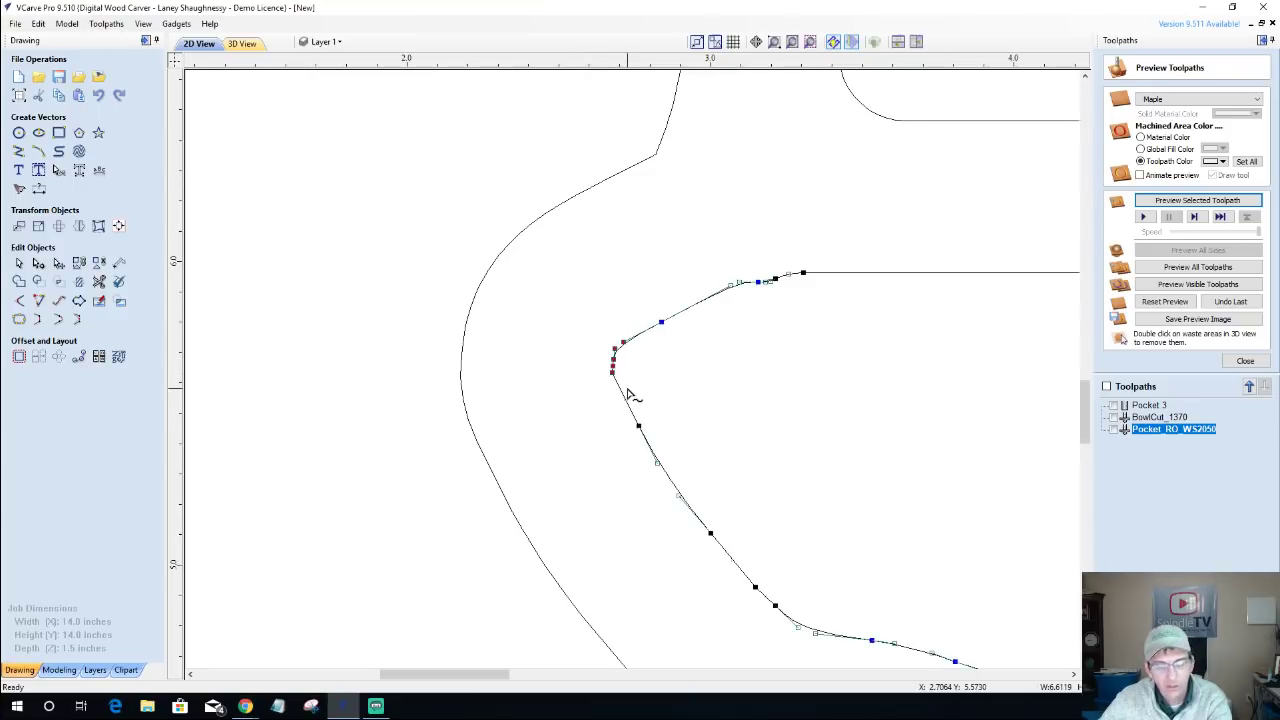
key(Delete)
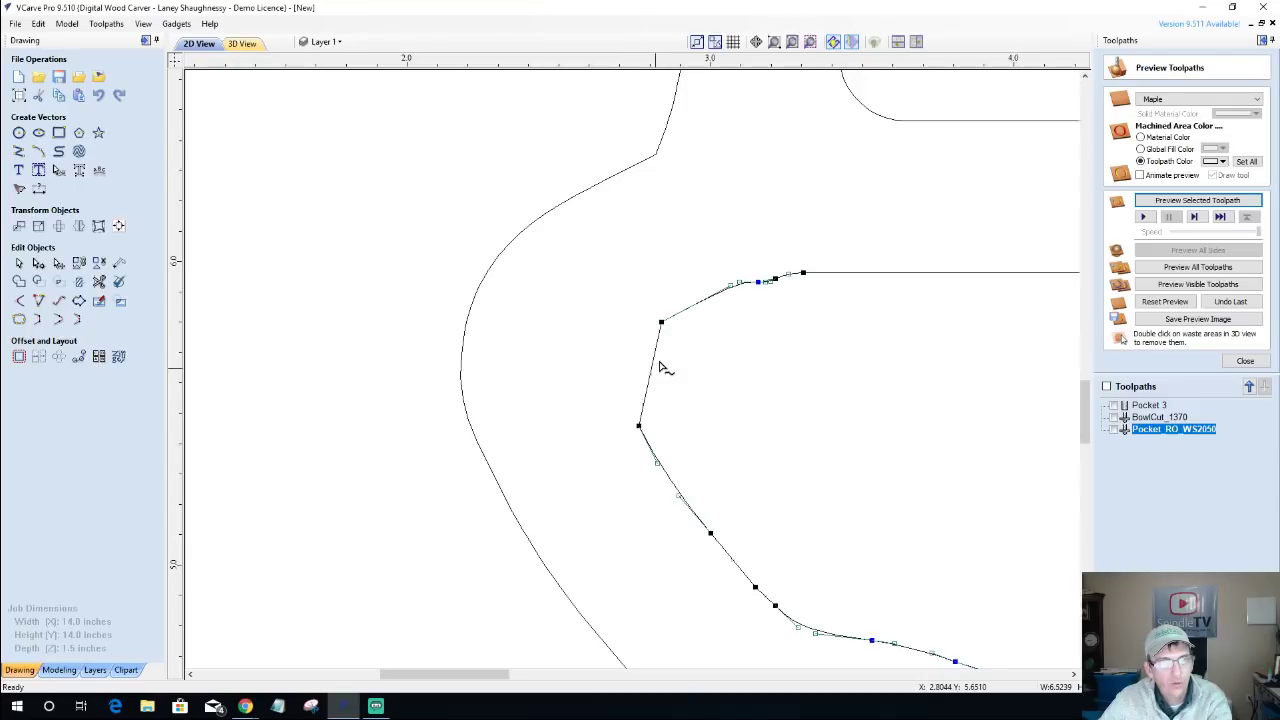
right_click(655, 352)
click(669, 390)
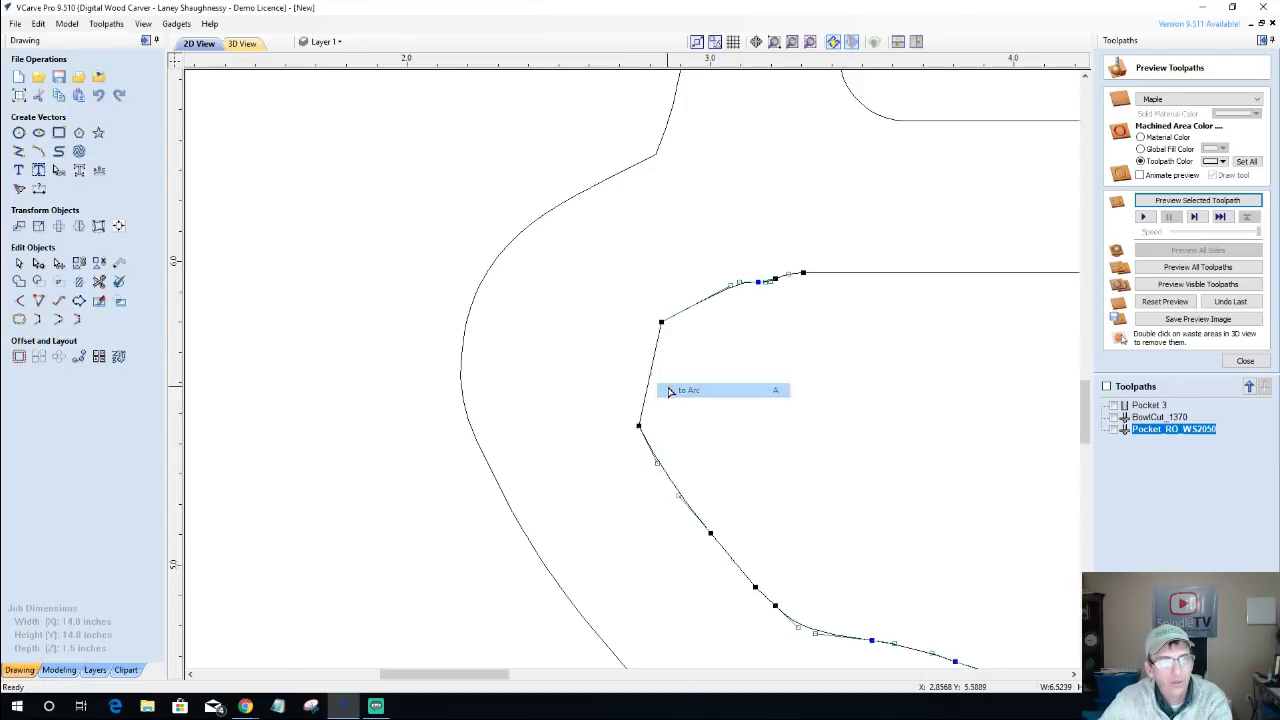
drag(596, 361, 621, 367)
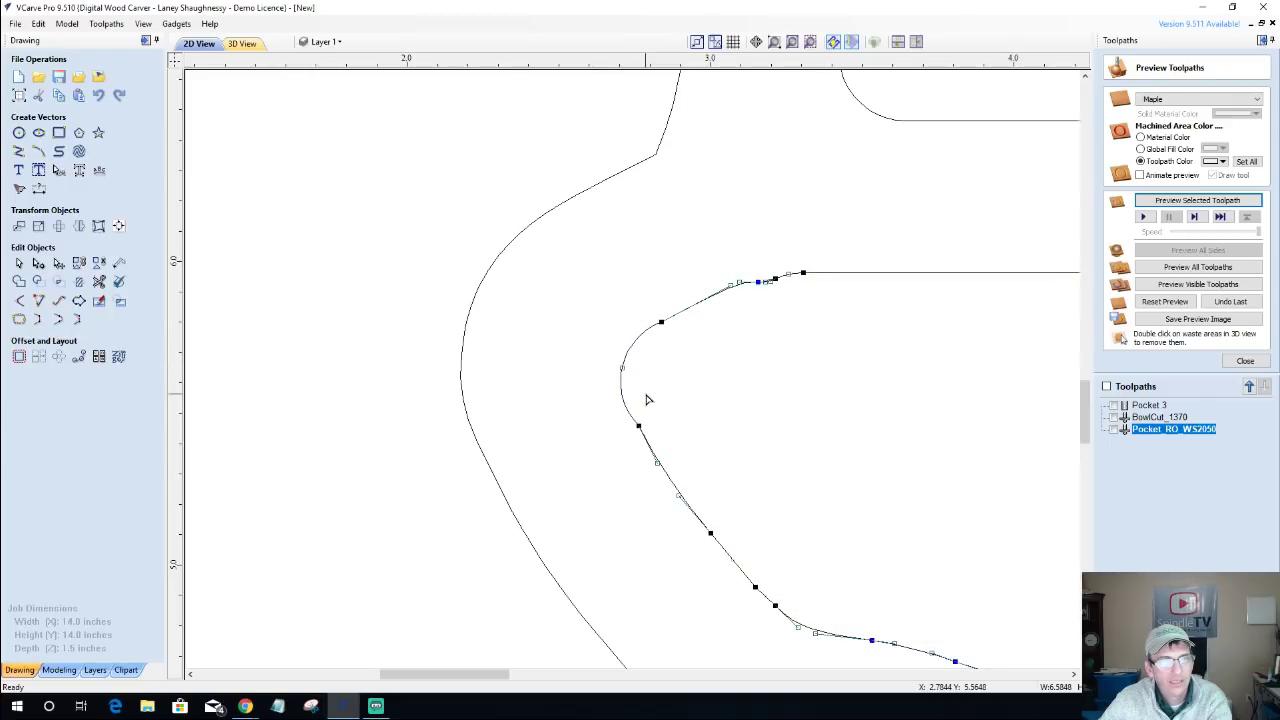
scroll(657, 403, down, 8)
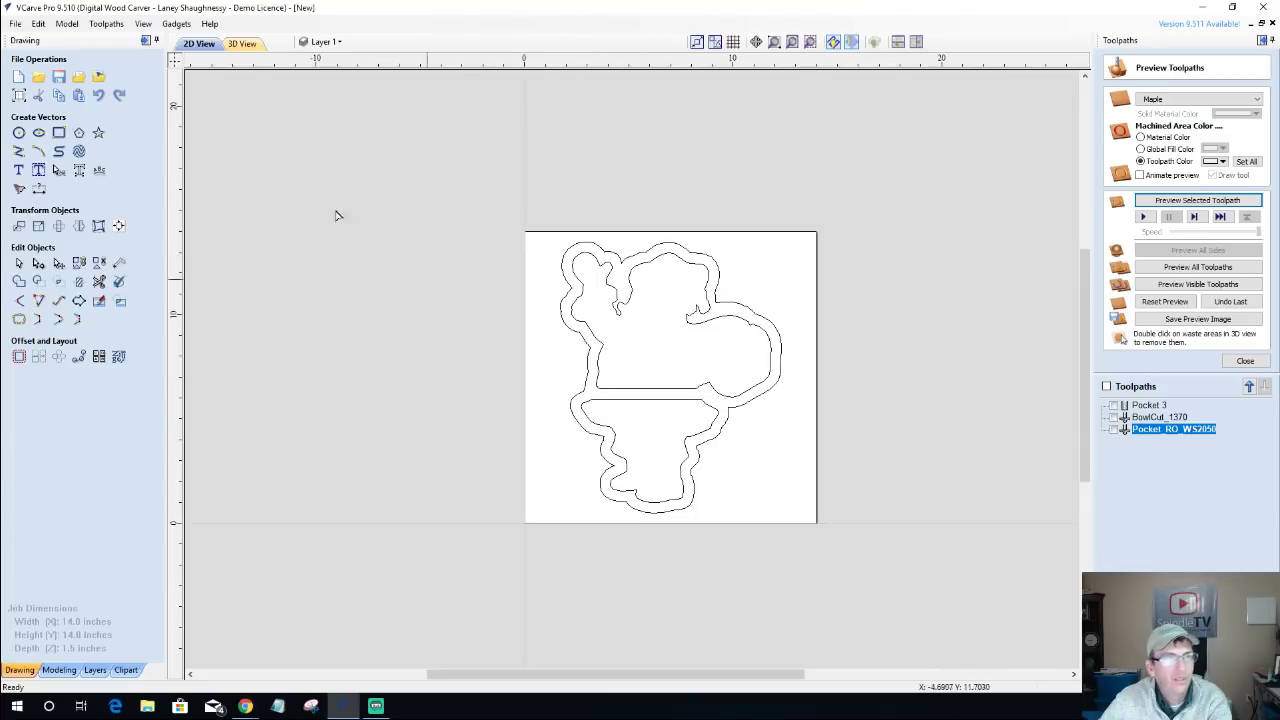
Switch to the 3D view and zoom, tilt and pan over the carved maple block's inner outlines.
click(242, 43)
scroll(740, 497, down, 3)
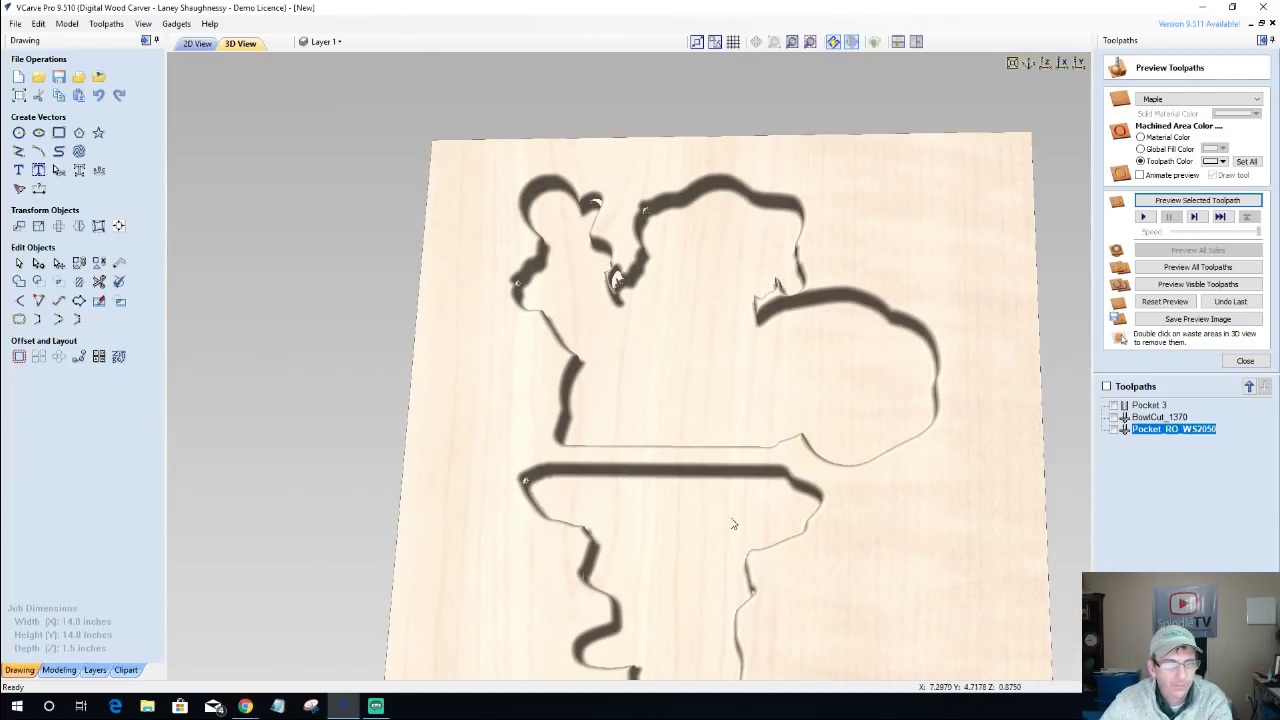
drag(739, 503, 575, 606)
scroll(575, 606, up, 3)
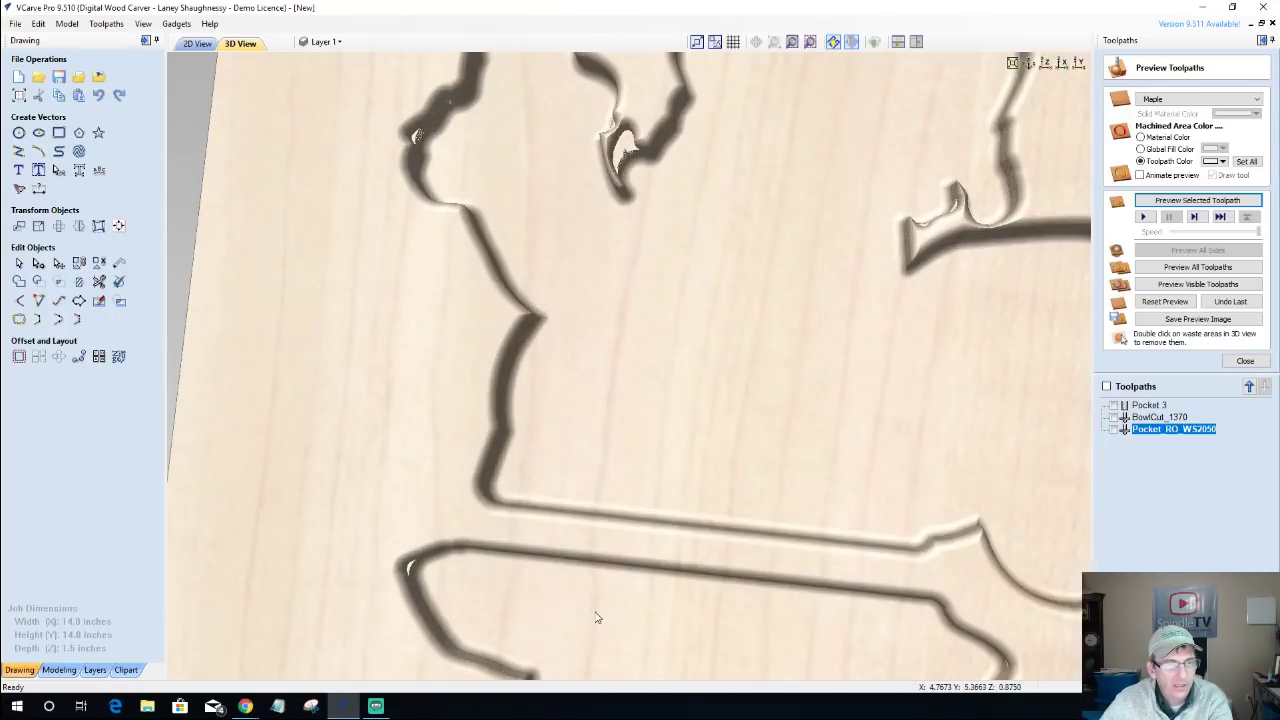
drag(595, 618, 535, 430)
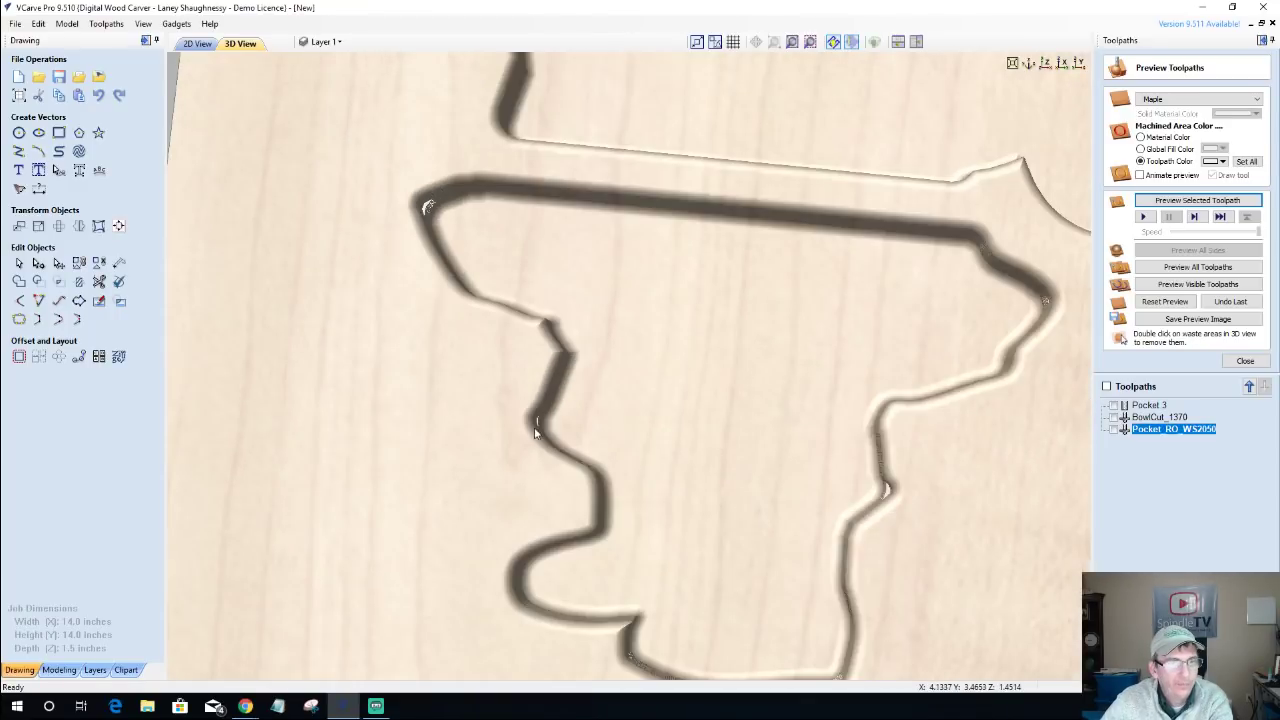
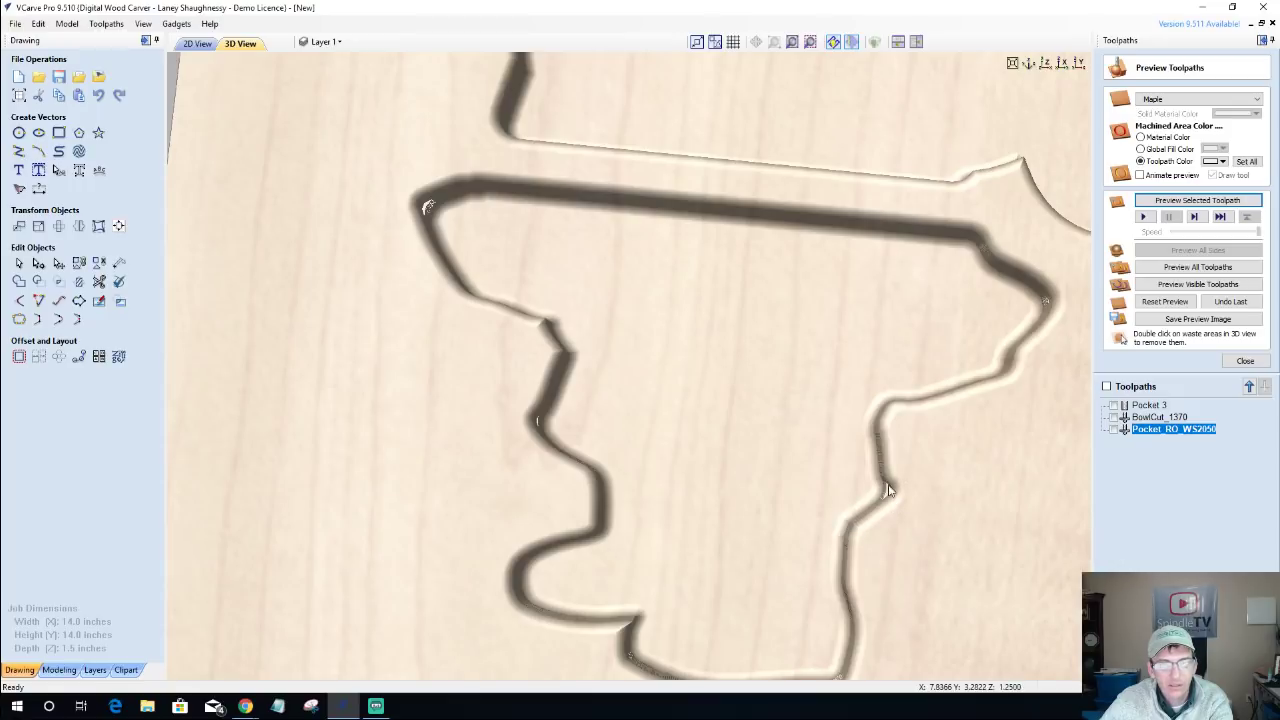
In the 2D view, select the offset boundary outline and delete the extra notch-corner nodes.
click(190, 43)
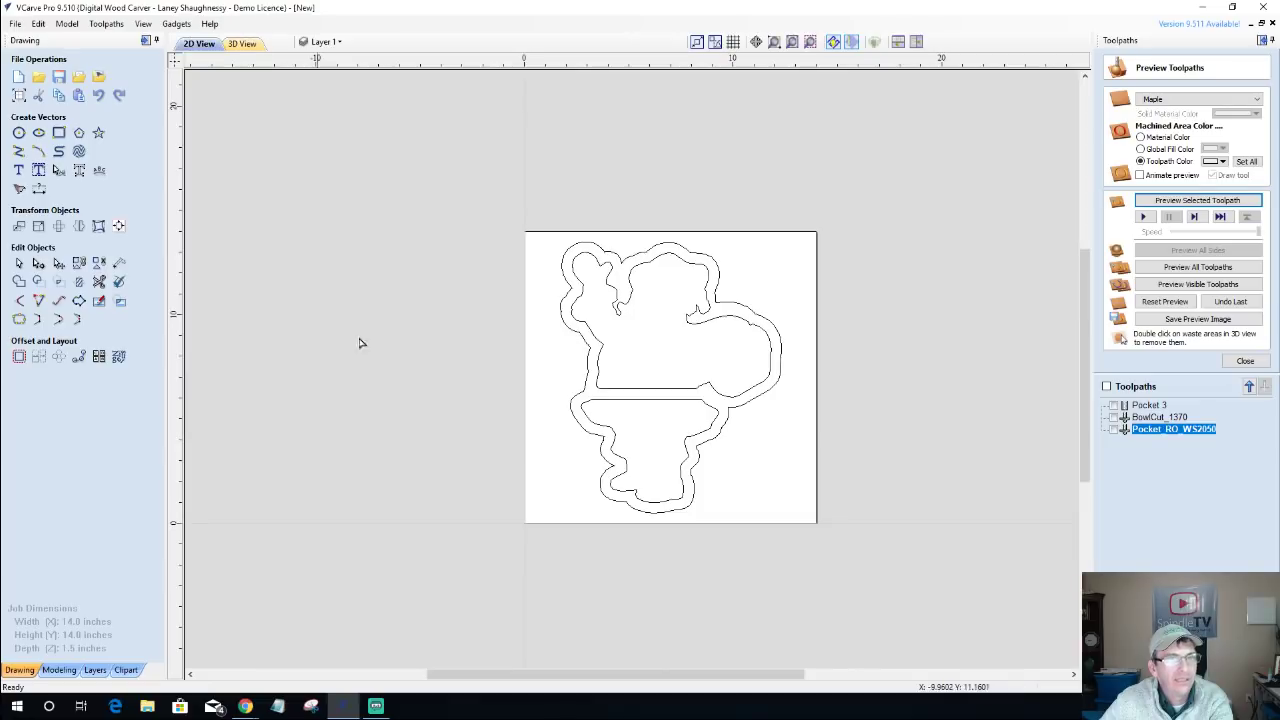
scroll(703, 464, up, 8)
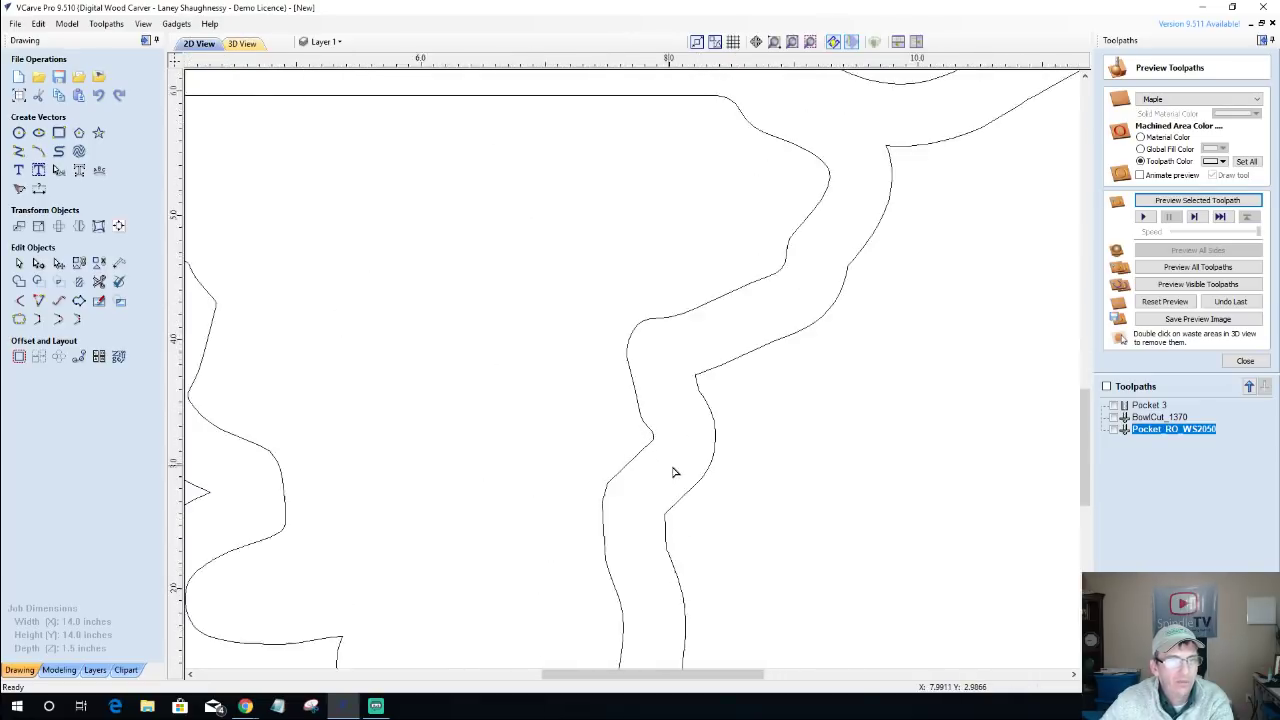
click(630, 428)
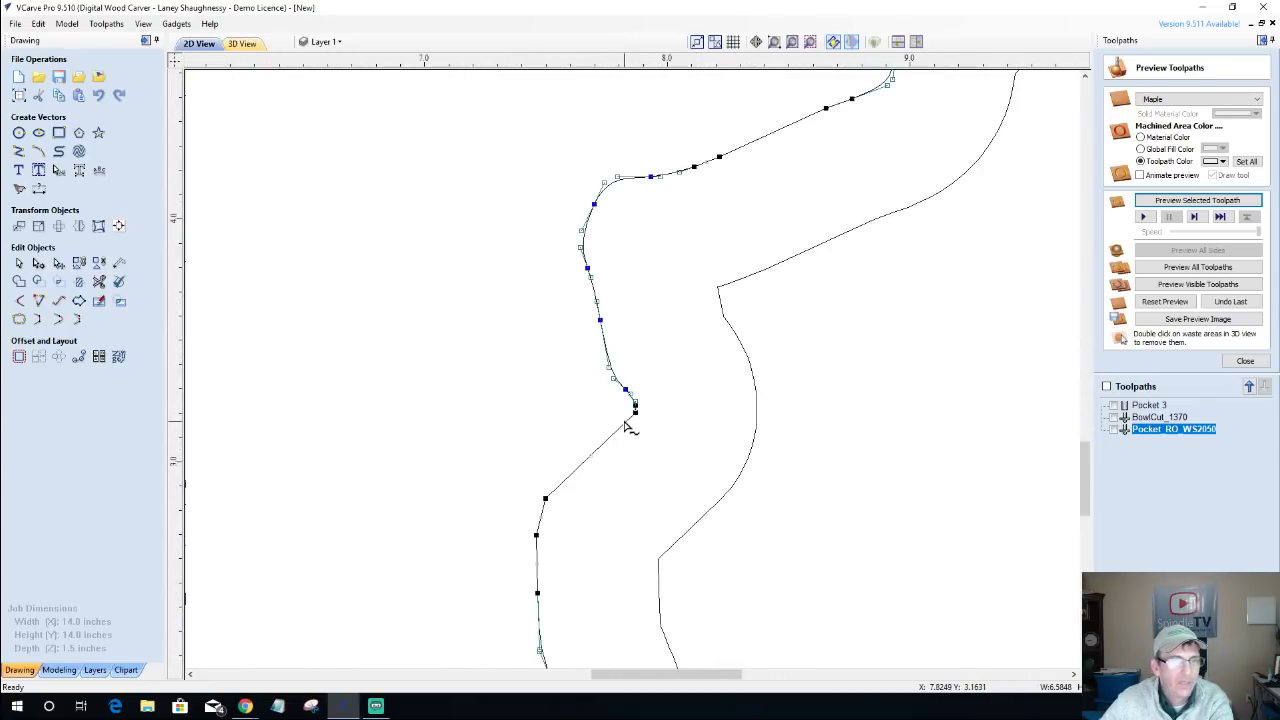
scroll(622, 426, up, 4)
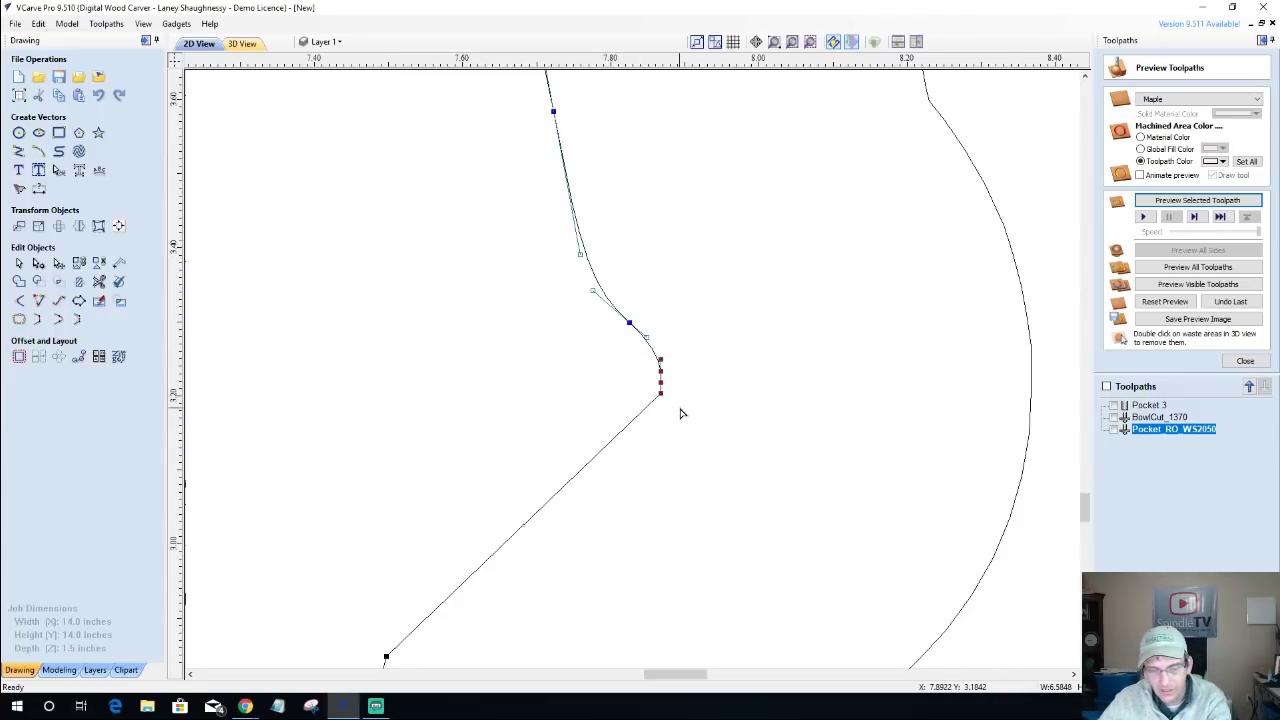
key(Delete)
scroll(680, 410, down, 4)
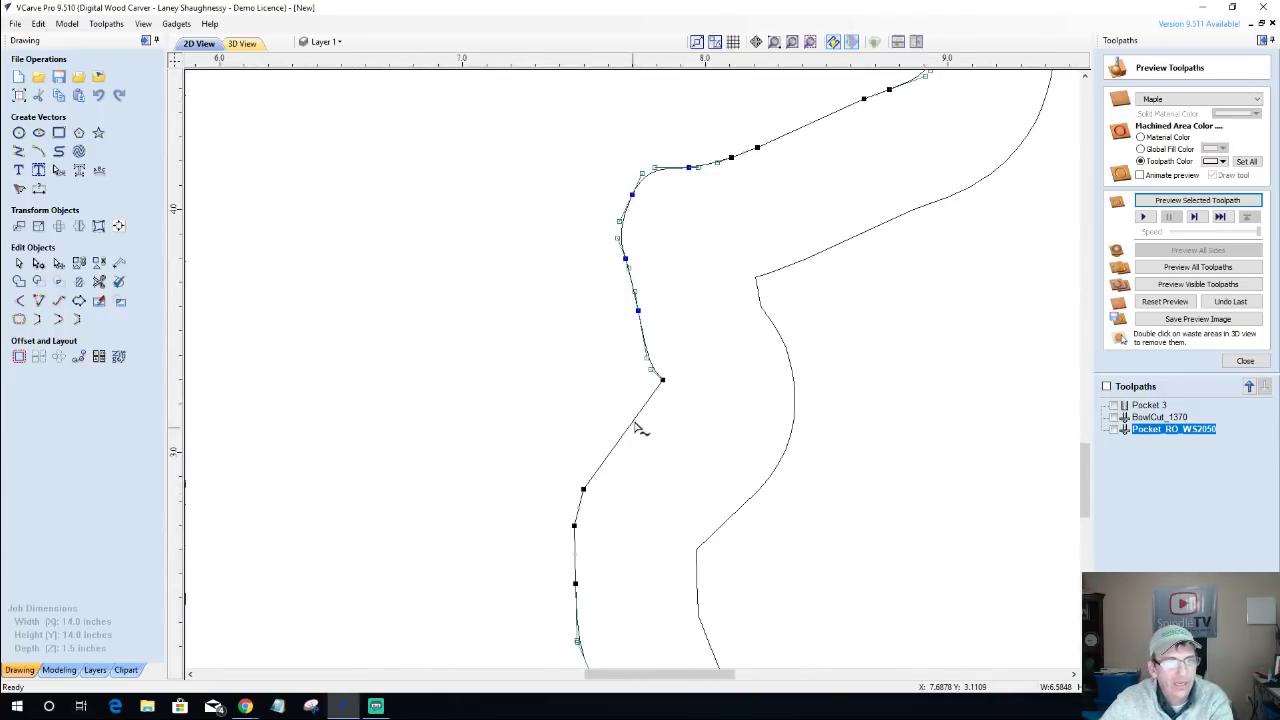
Convert the straight segment to a Bezier curve and drag its handle into a smooth bend.
right_click(634, 424)
click(652, 442)
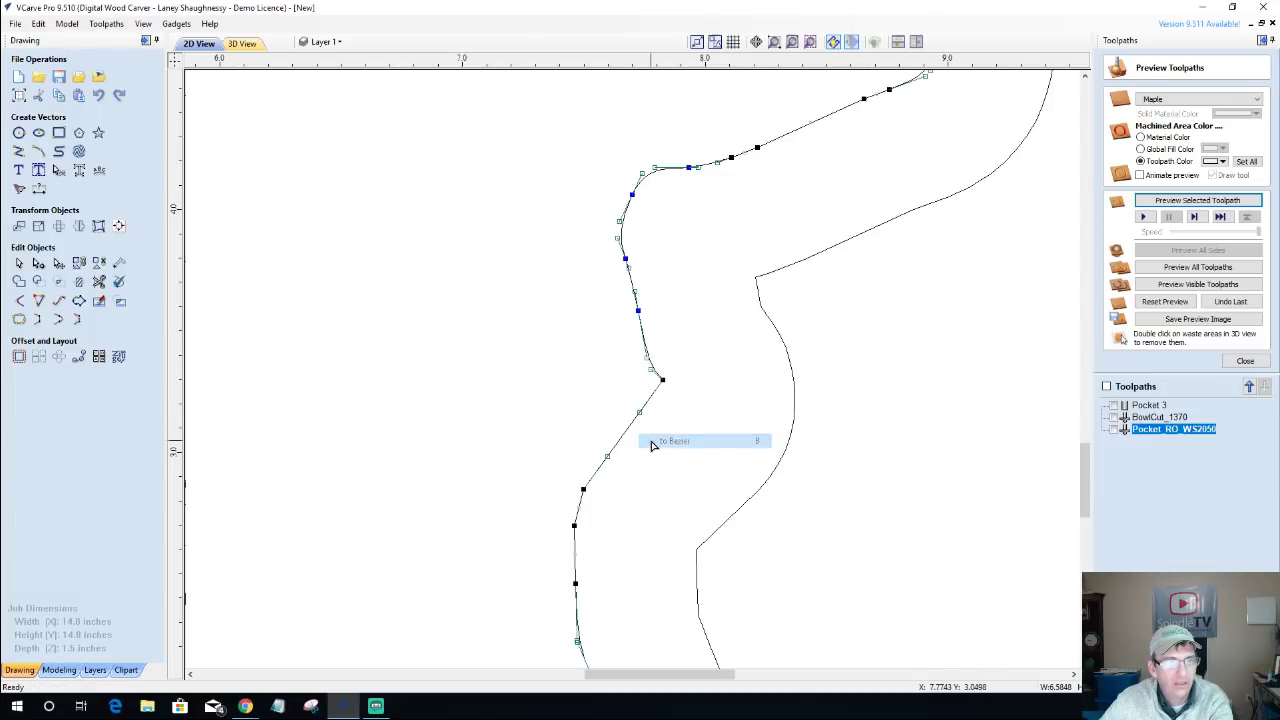
click(639, 412)
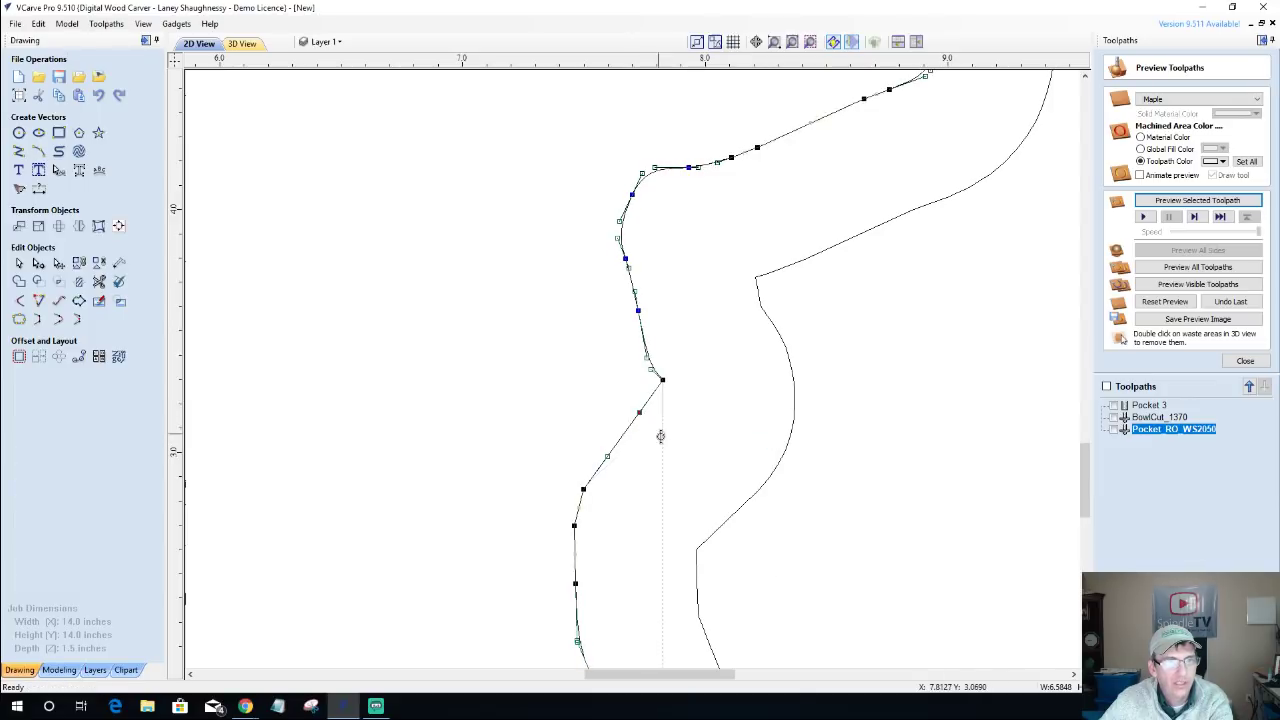
drag(660, 436, 677, 440)
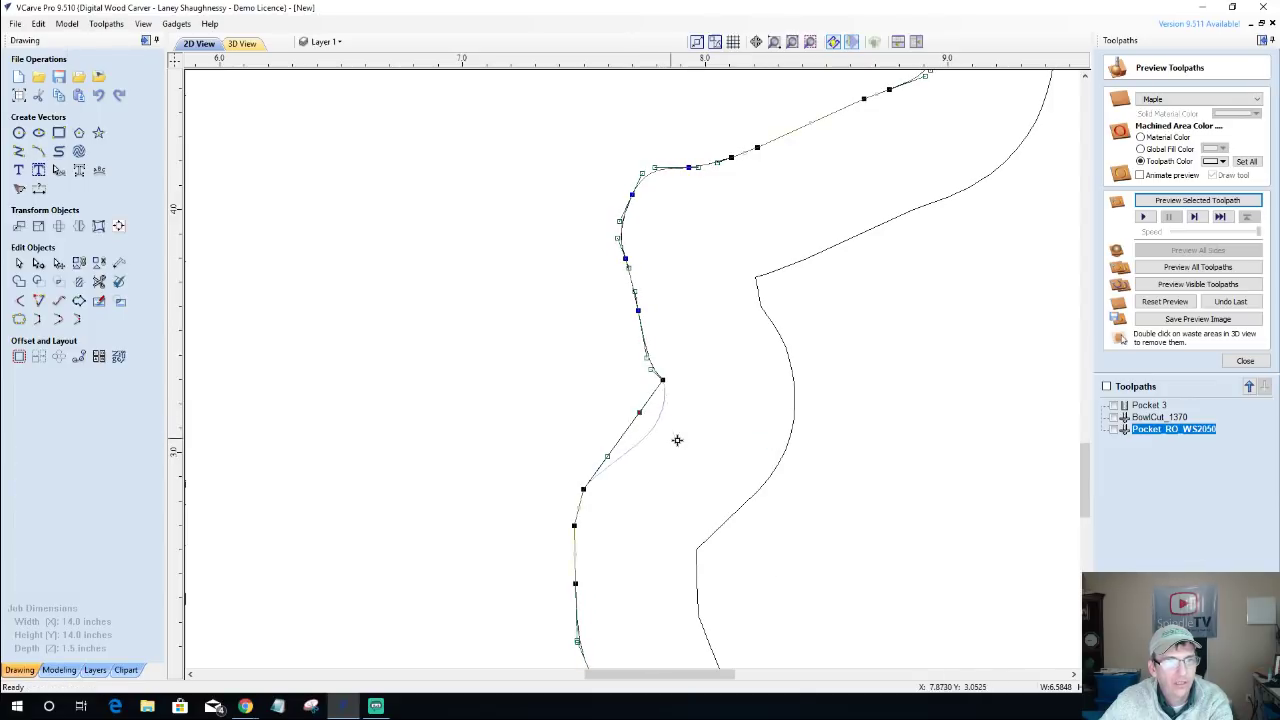
click(669, 522)
scroll(671, 497, down, 5)
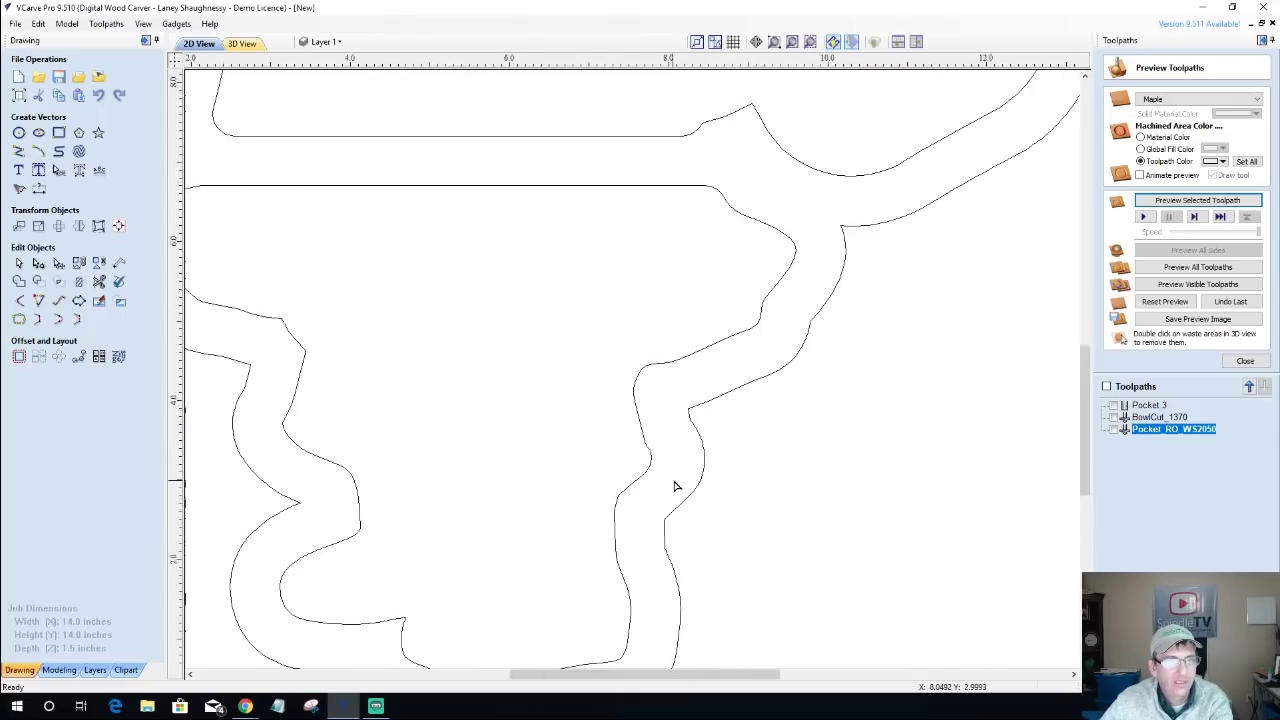
Select the upper outline's hook-tip node and nudge it left twice with the arrow key.
scroll(477, 577, down, 2)
scroll(446, 588, up, 5)
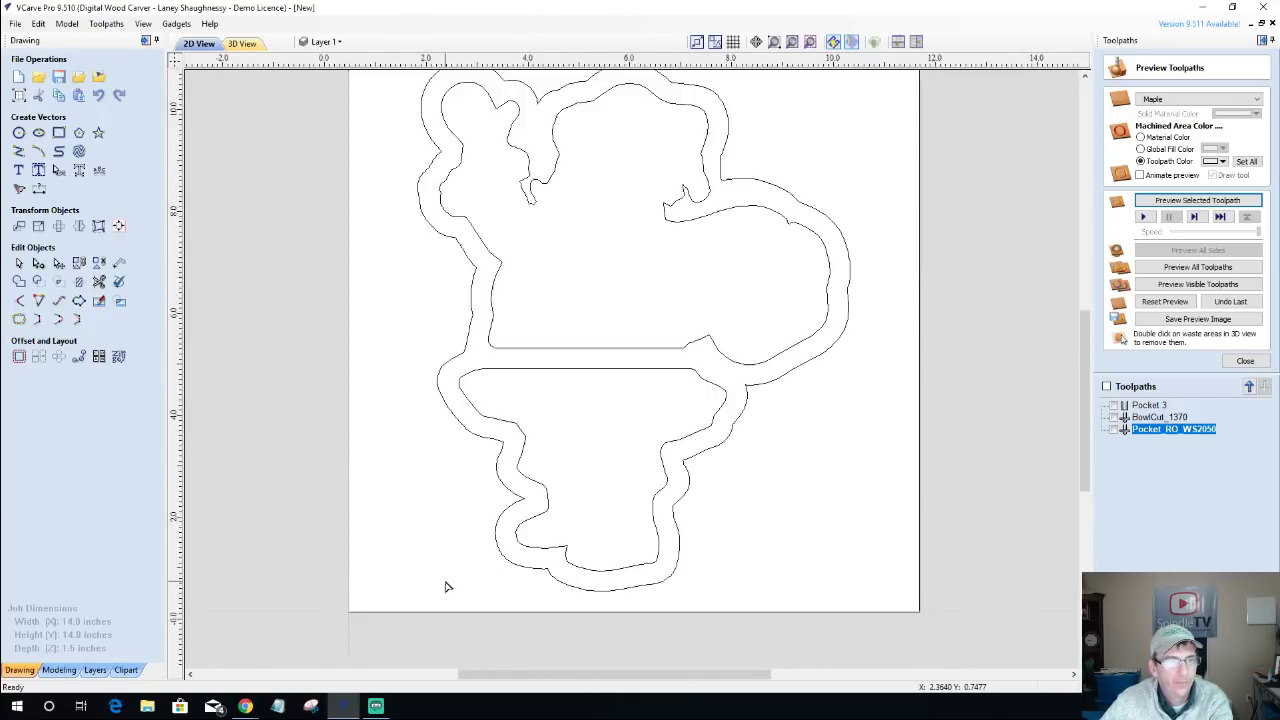
scroll(730, 564, up, 4)
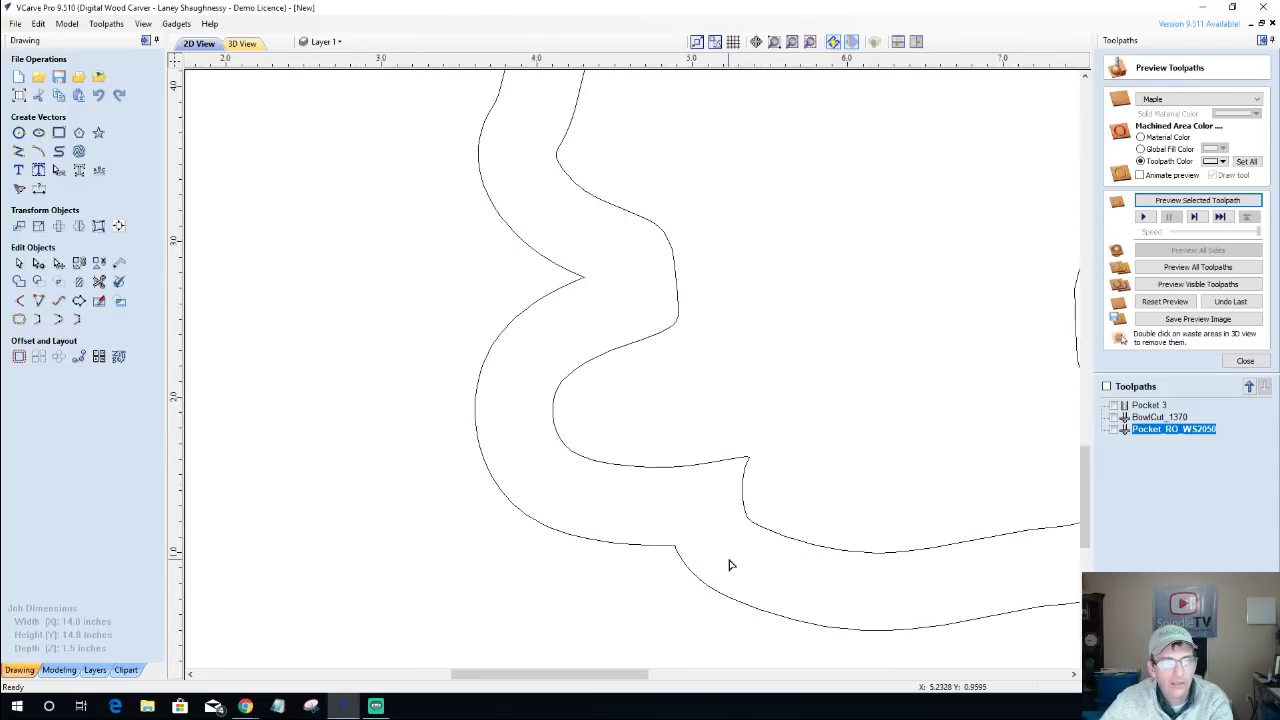
scroll(730, 564, down, 2)
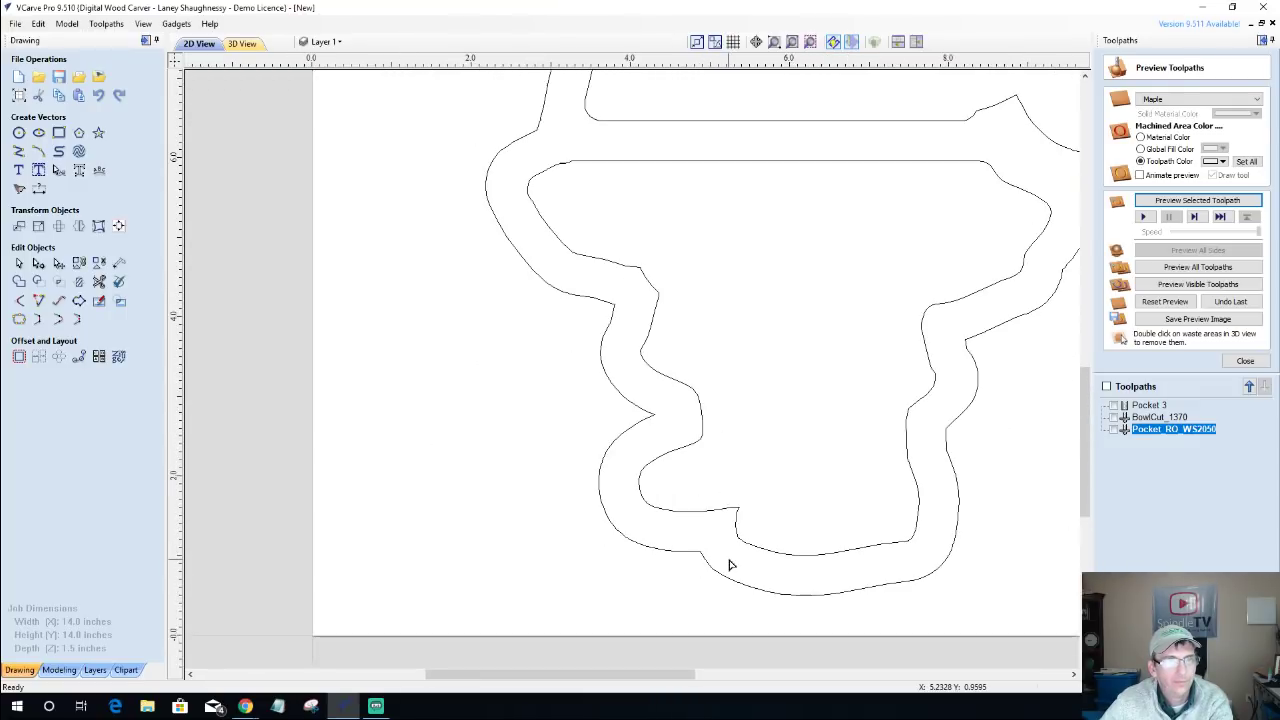
scroll(690, 320, up, 10)
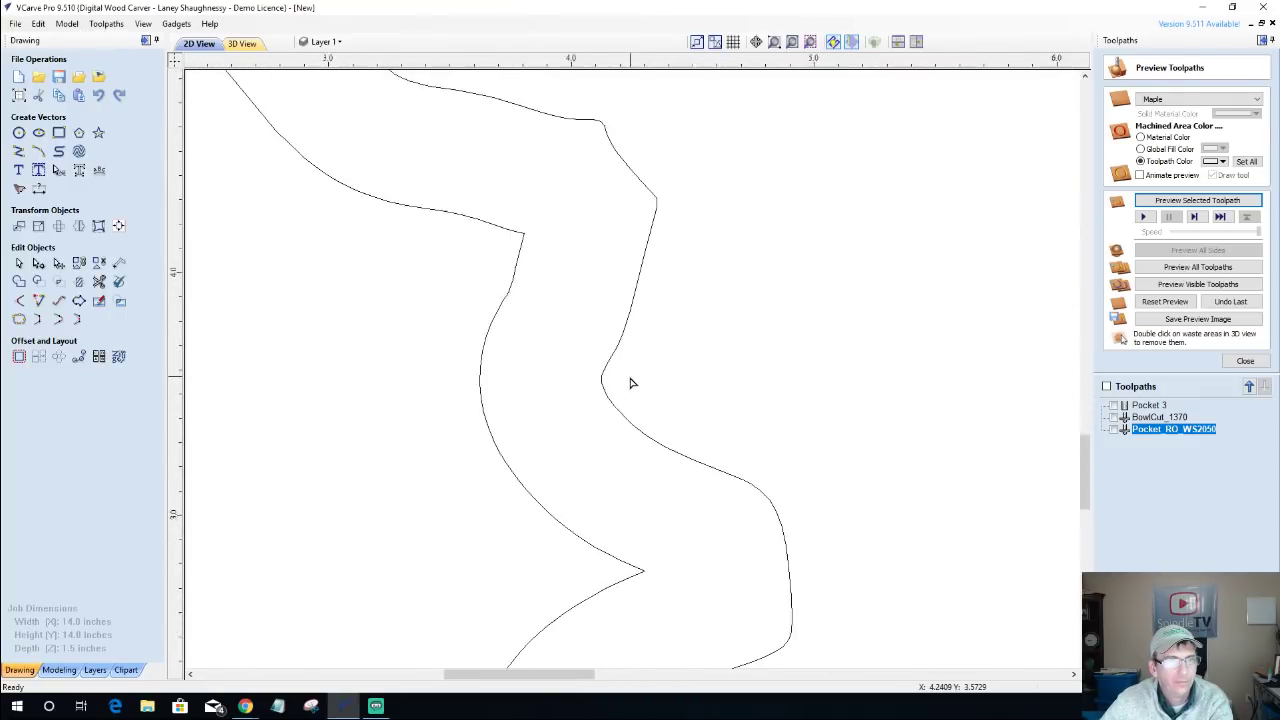
scroll(630, 386, up, 2)
scroll(600, 375, down, 10)
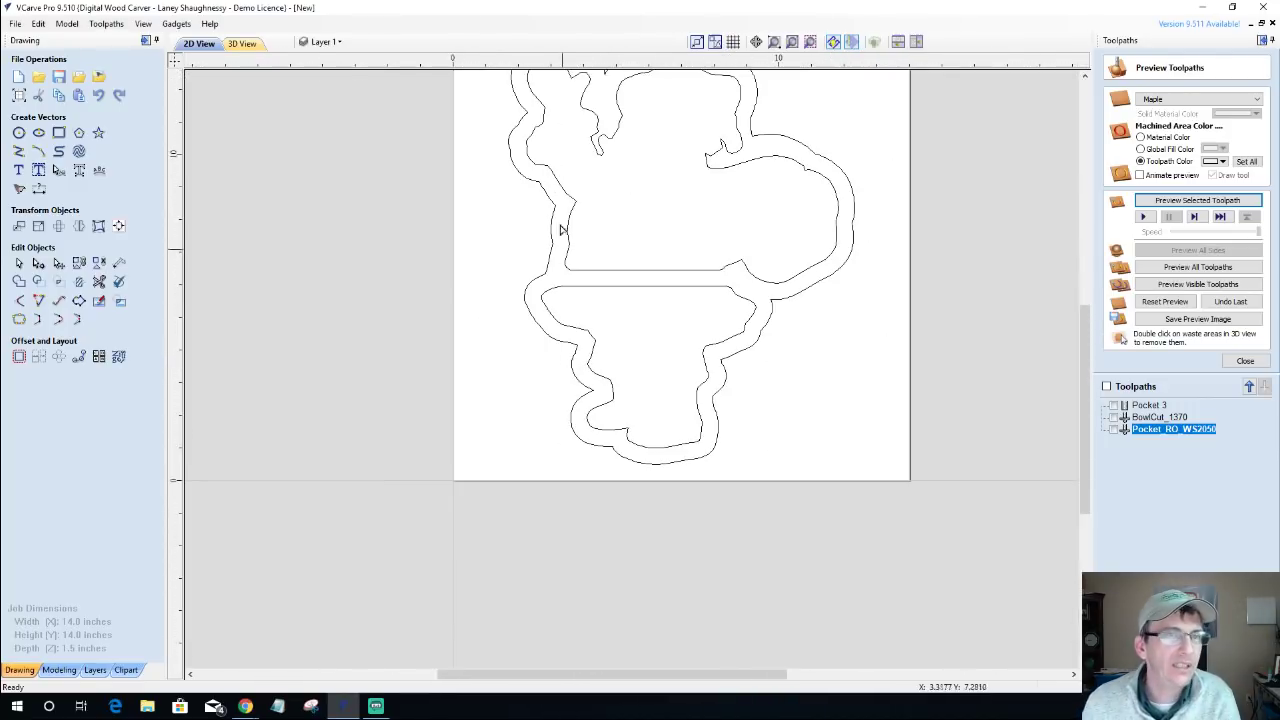
scroll(575, 145, up, 5)
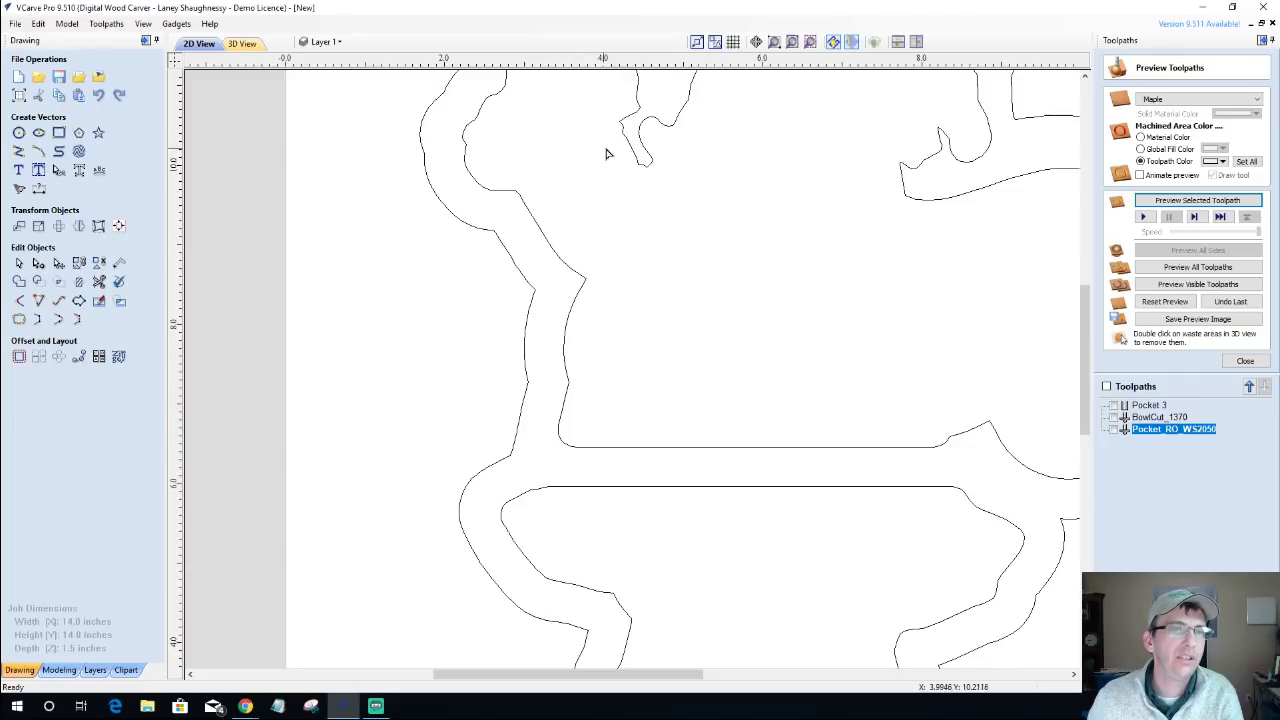
scroll(627, 146, up, 4)
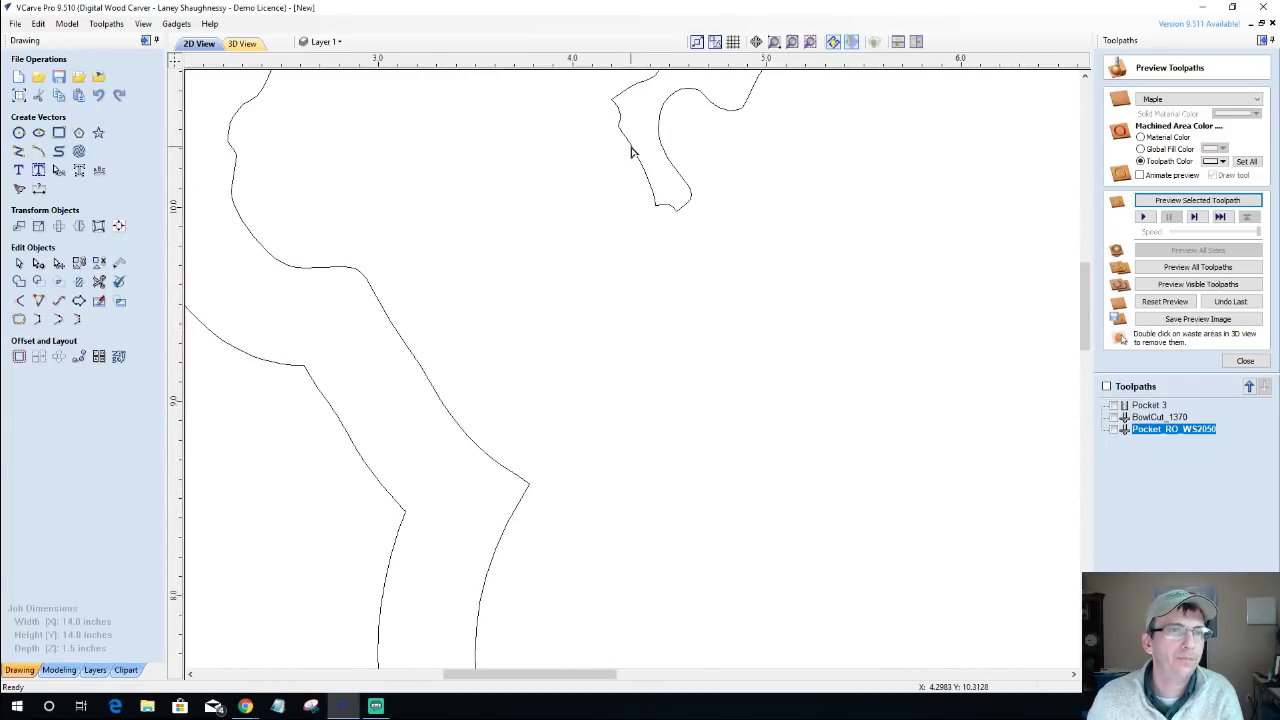
click(632, 156)
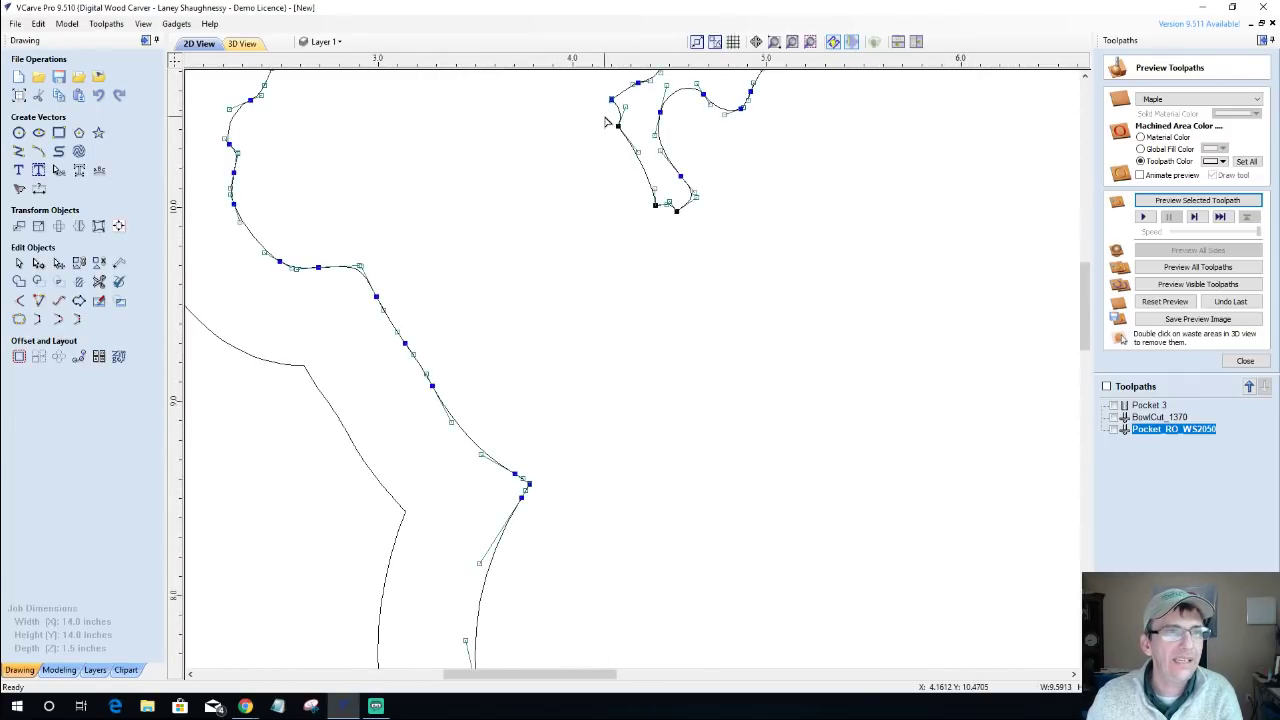
click(636, 120)
click(621, 132)
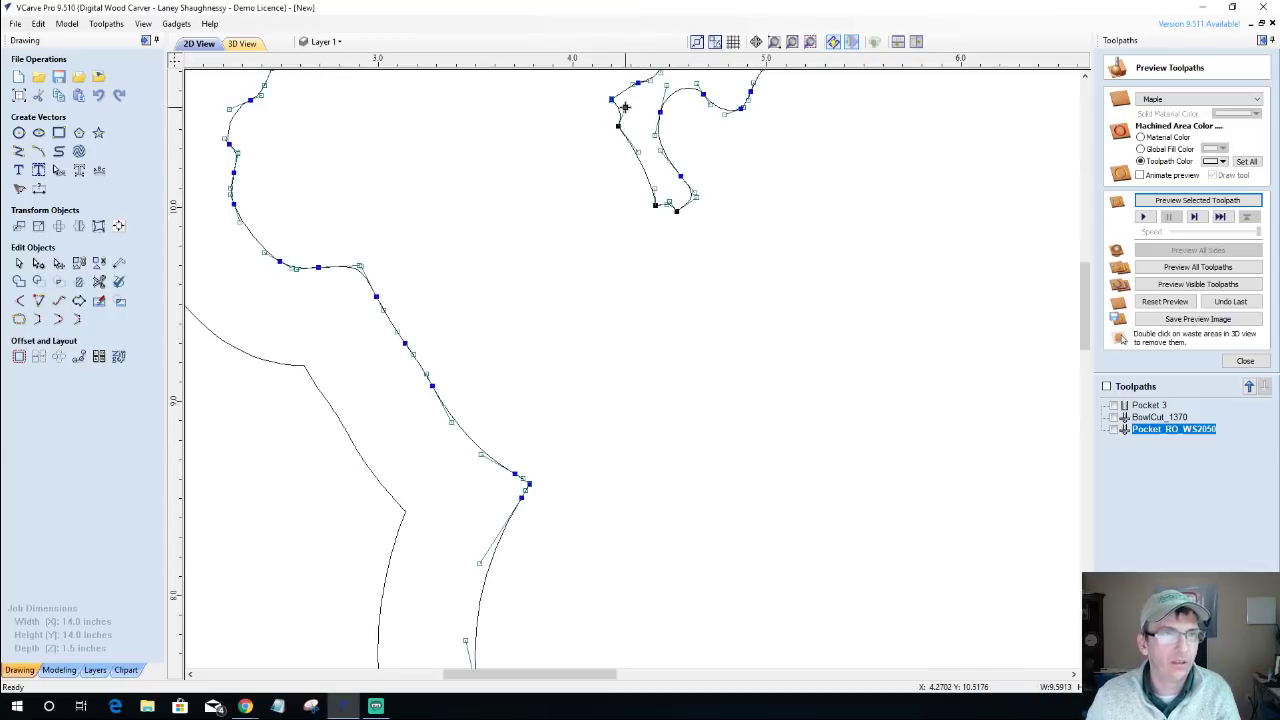
click(621, 127)
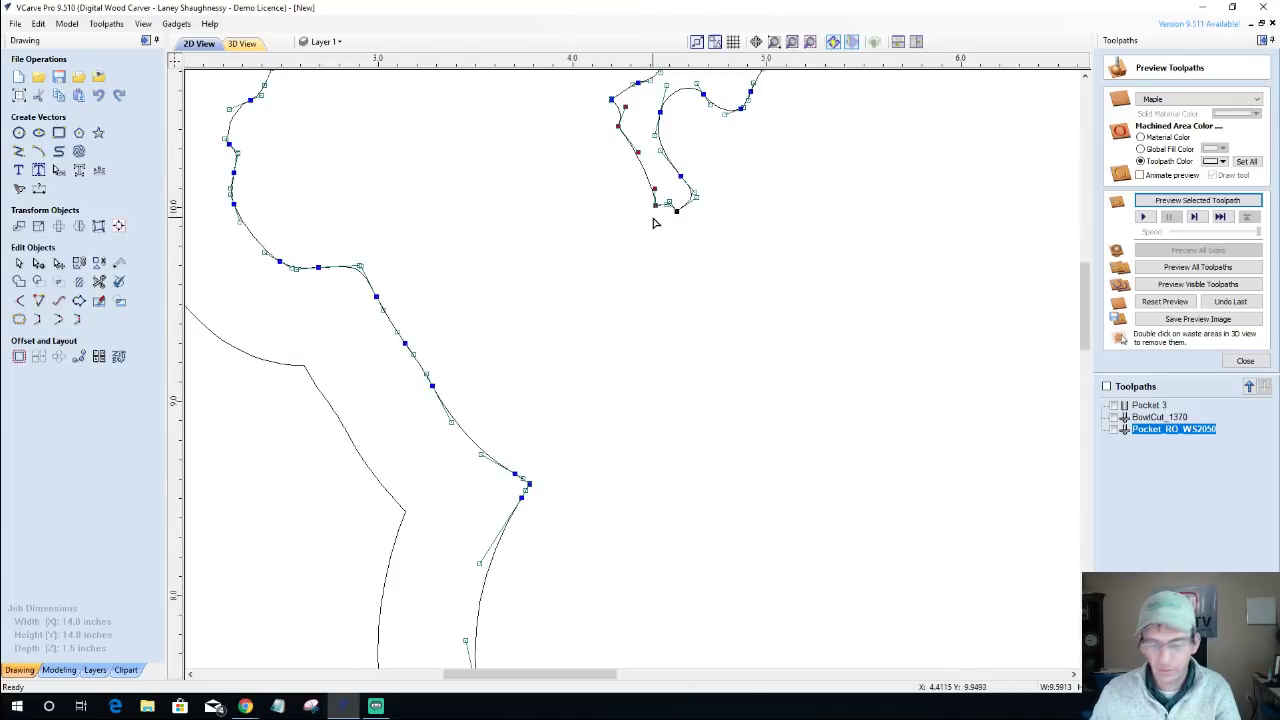
key(Left)
key(Left)
key(Left)
key(Left)
key(Left)
key(Left)
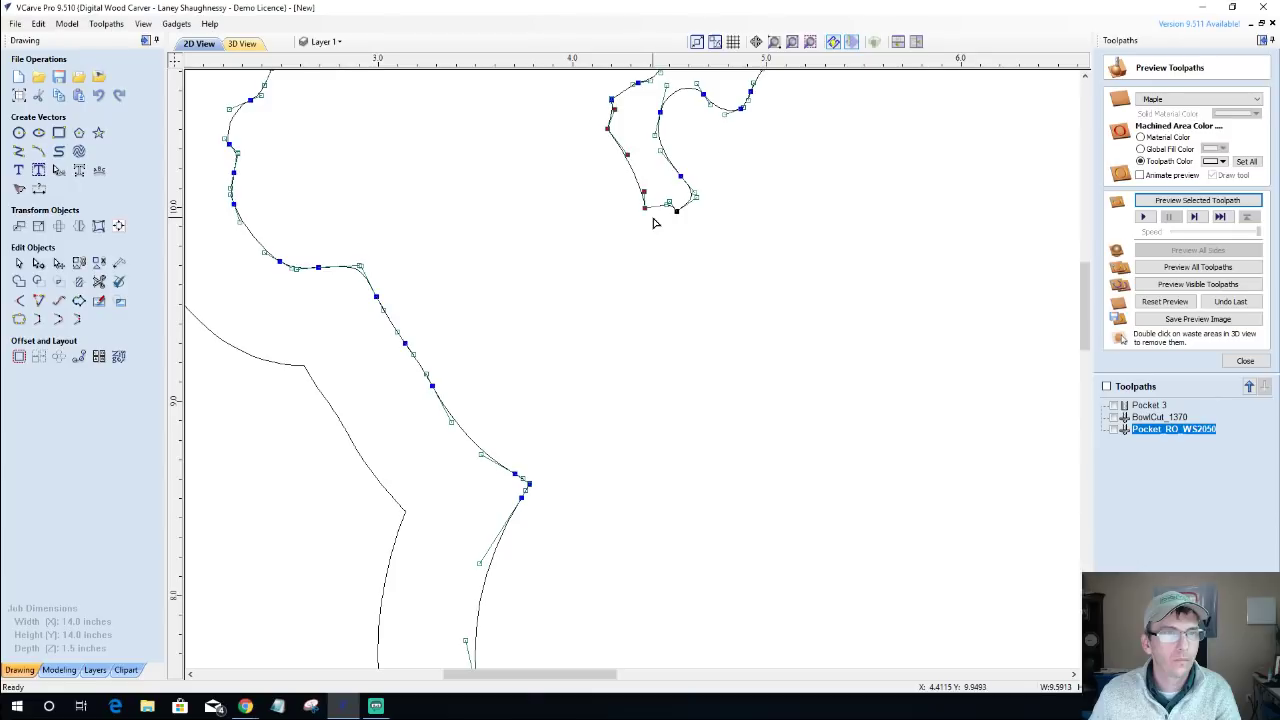
key(Left)
key(Left)
Delete the hook's node and drag the curve handle to round off the hook.
click(671, 283)
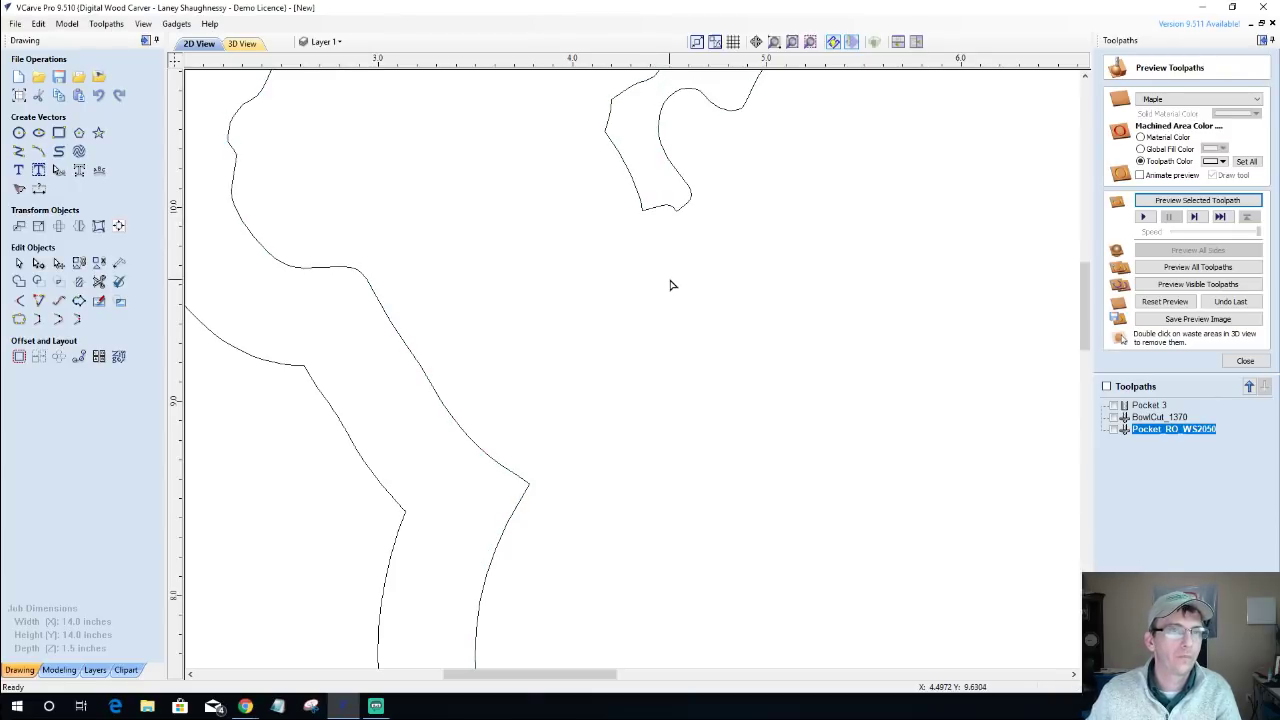
click(669, 206)
scroll(670, 210, up, 3)
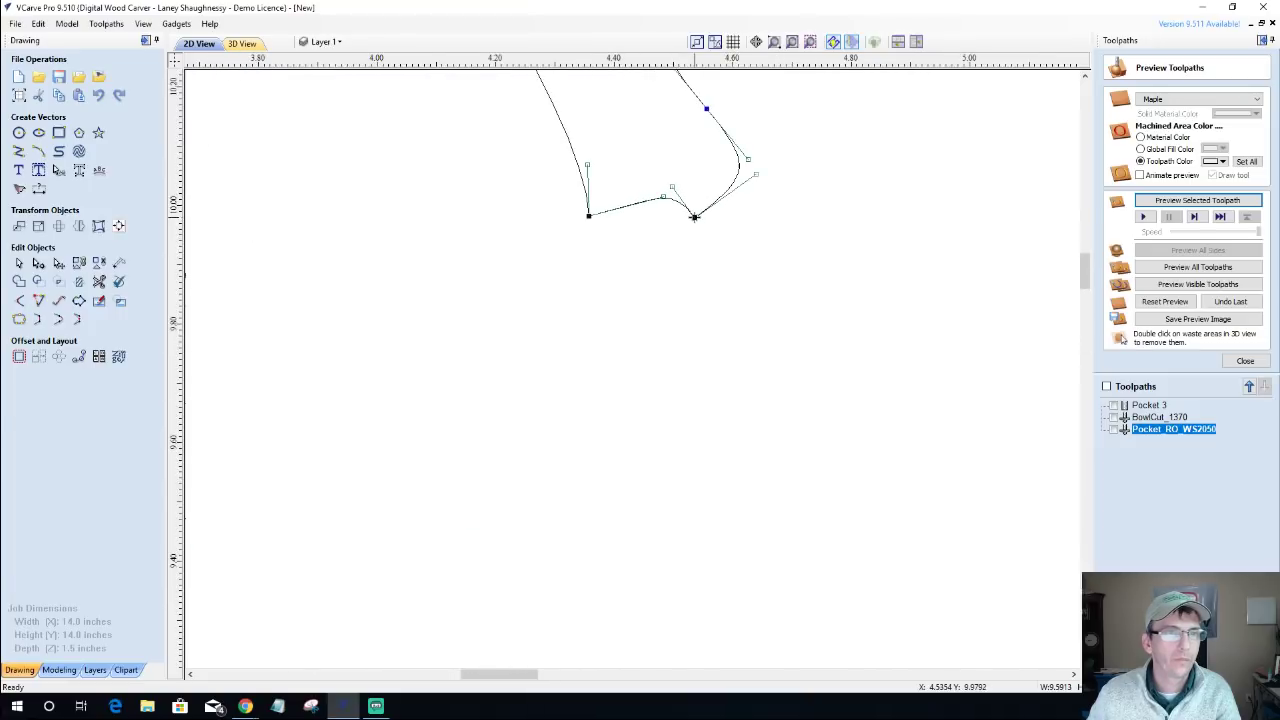
right_click(694, 216)
click(712, 223)
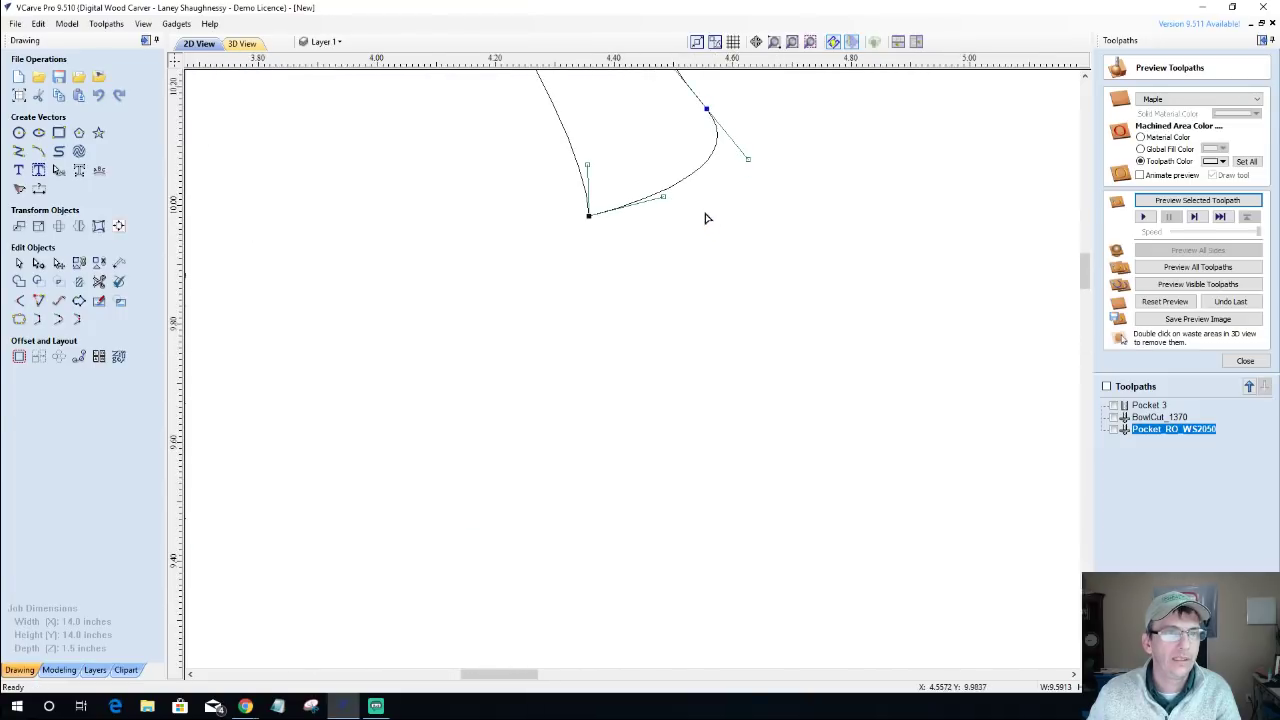
drag(663, 196, 684, 291)
click(766, 397)
scroll(751, 295, down, 6)
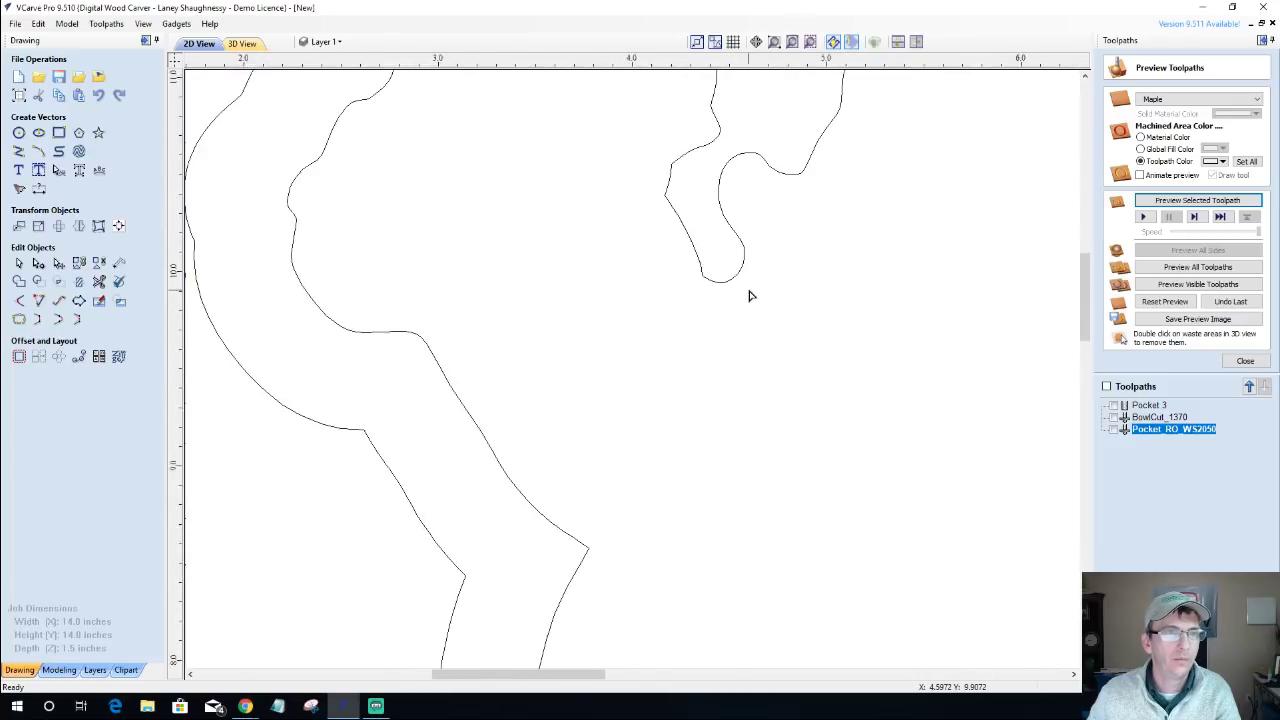
scroll(747, 300, down, 2)
scroll(757, 306, down, 2)
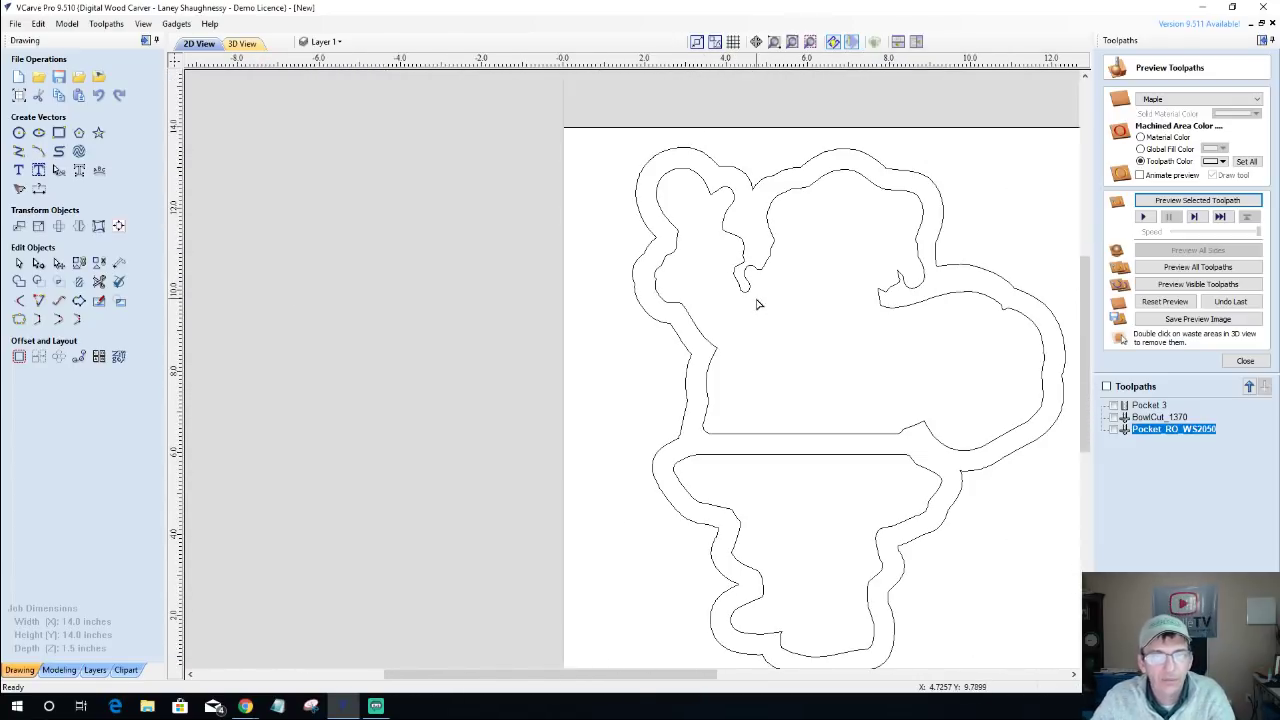
scroll(757, 306, down, 2)
scroll(631, 384, up, 5)
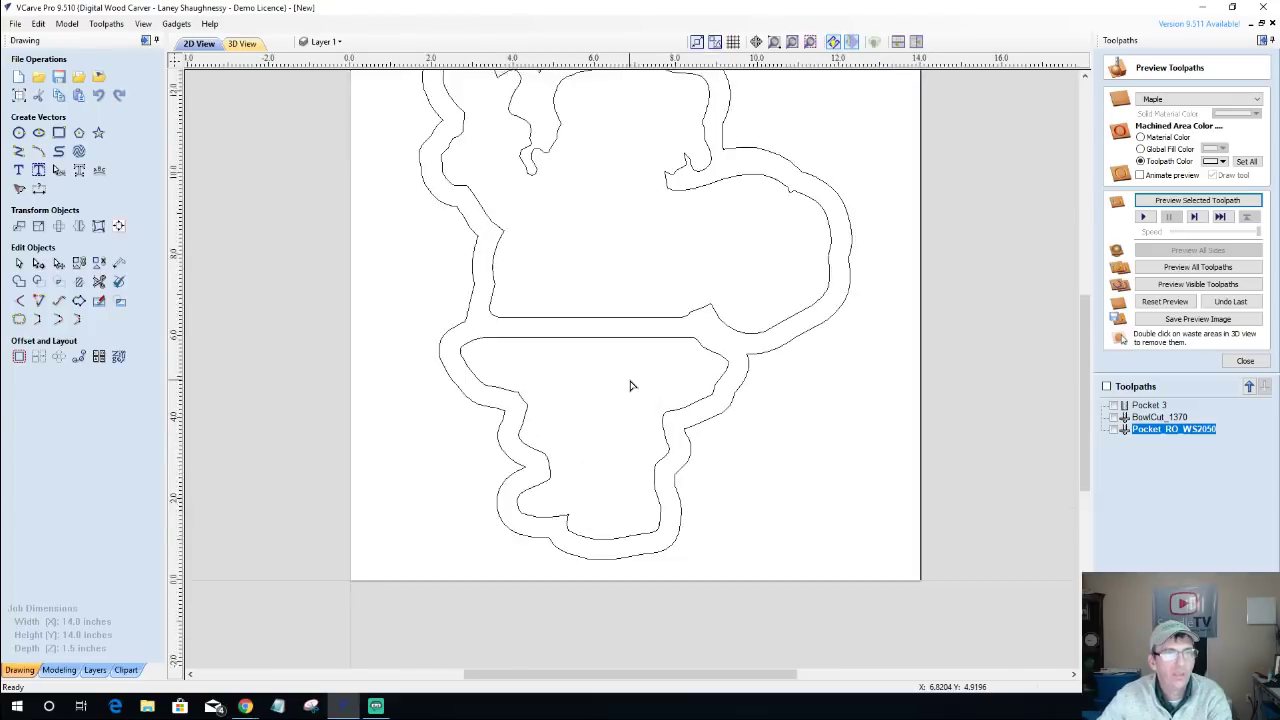
scroll(789, 191, up, 6)
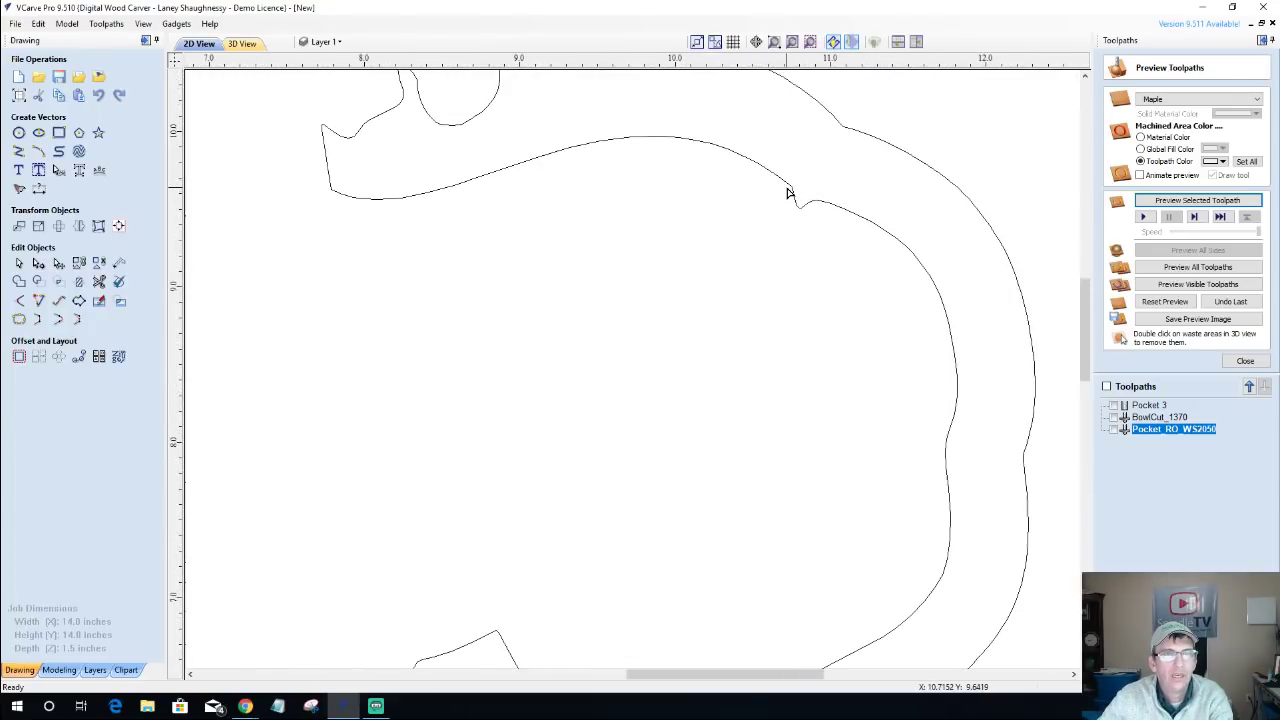
scroll(787, 192, down, 6)
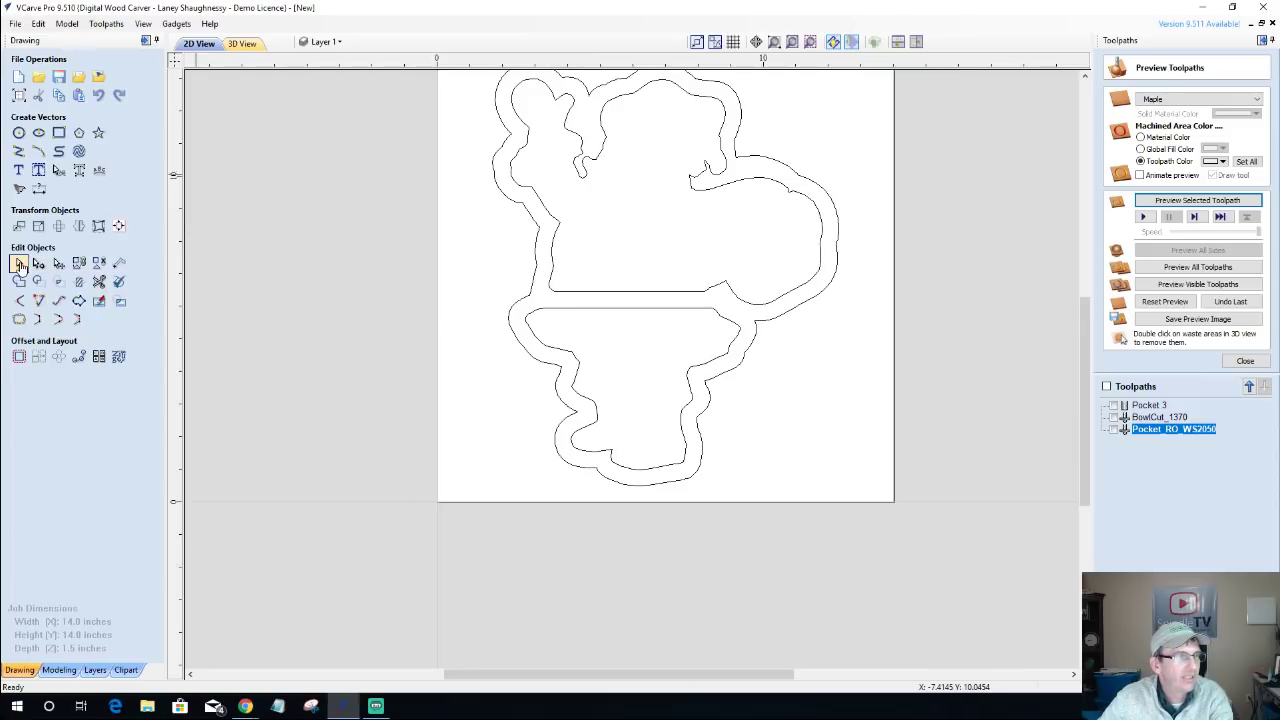
Offset the upper and lower inner outlines 0.125 inches inward, then open Pocket 3.
click(547, 215)
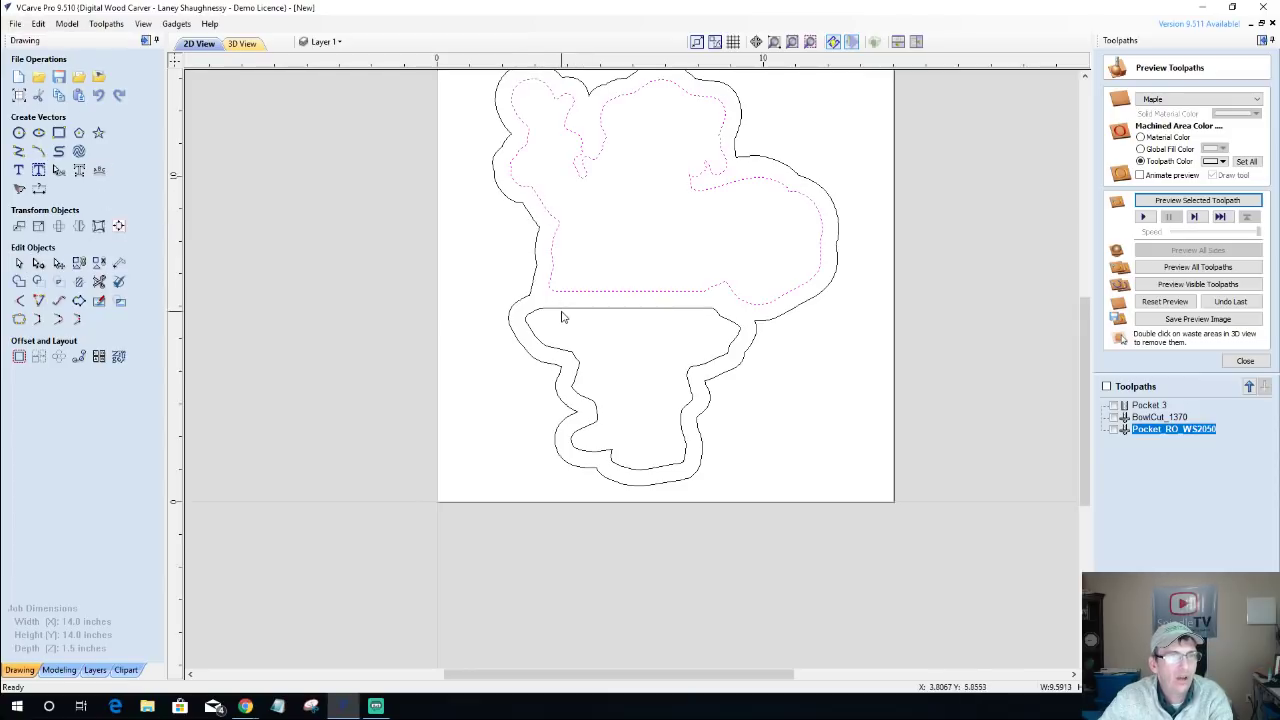
shift+click(562, 312)
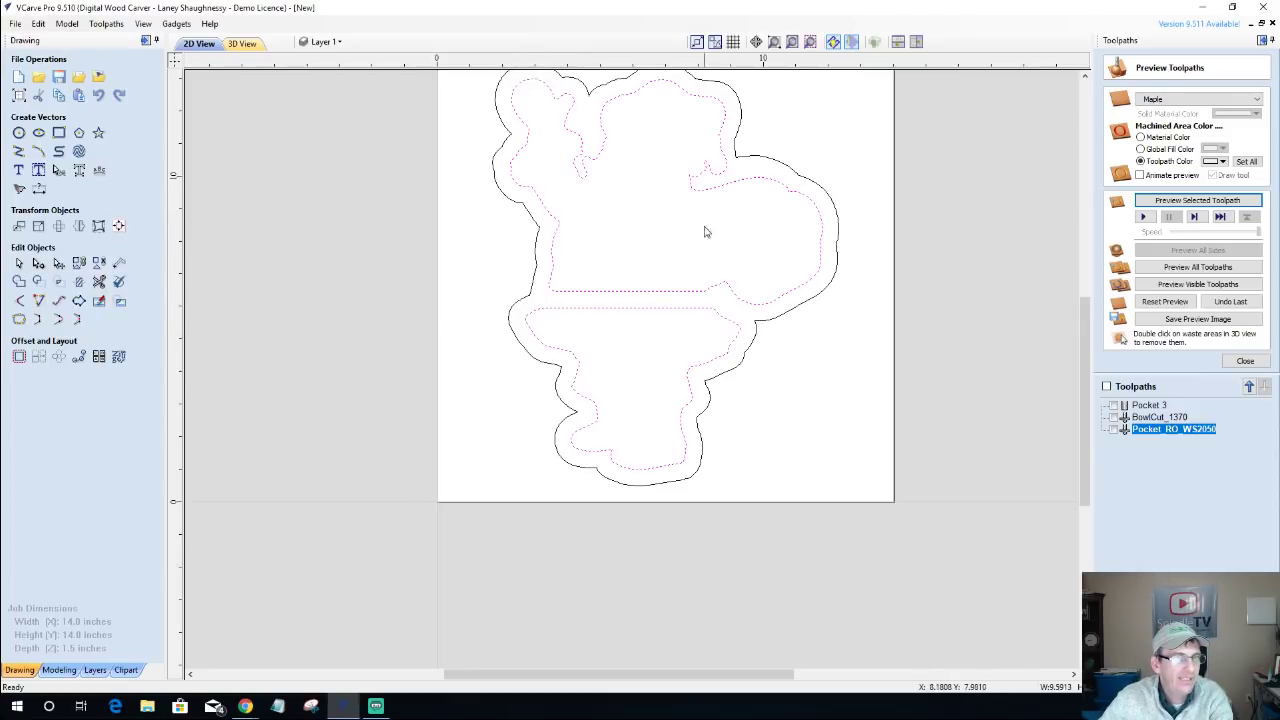
click(18, 356)
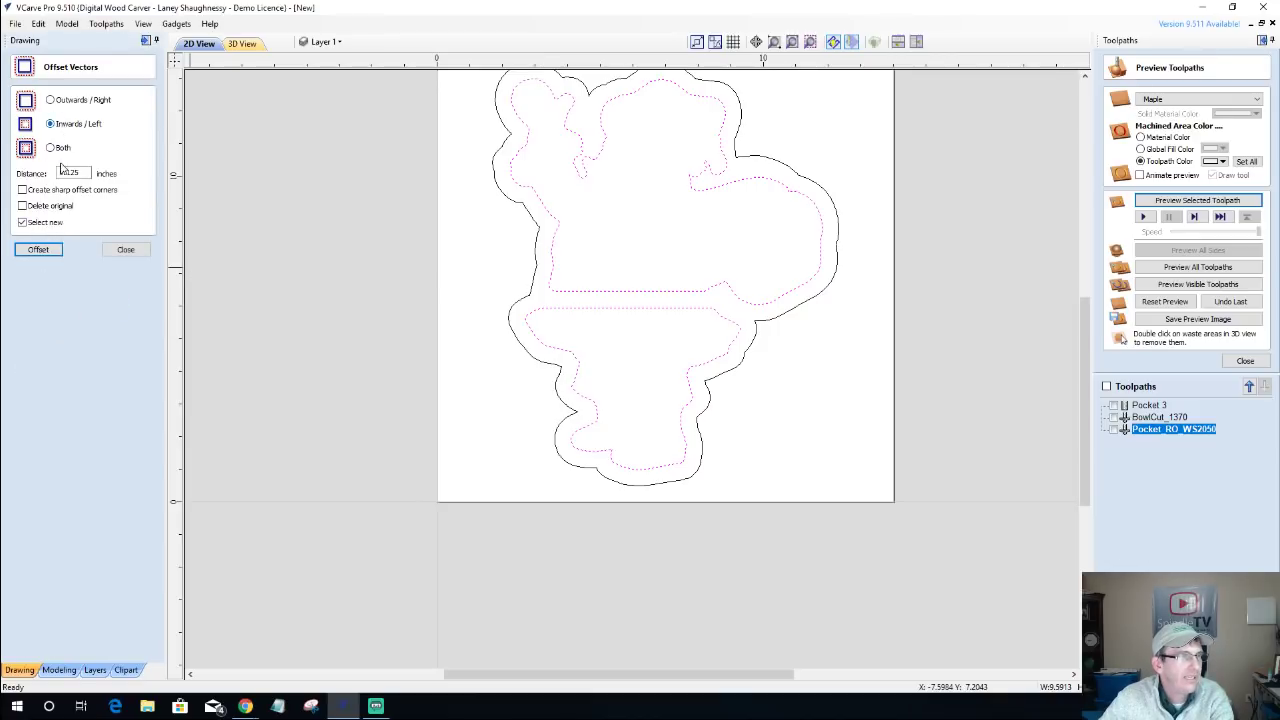
click(40, 250)
click(125, 249)
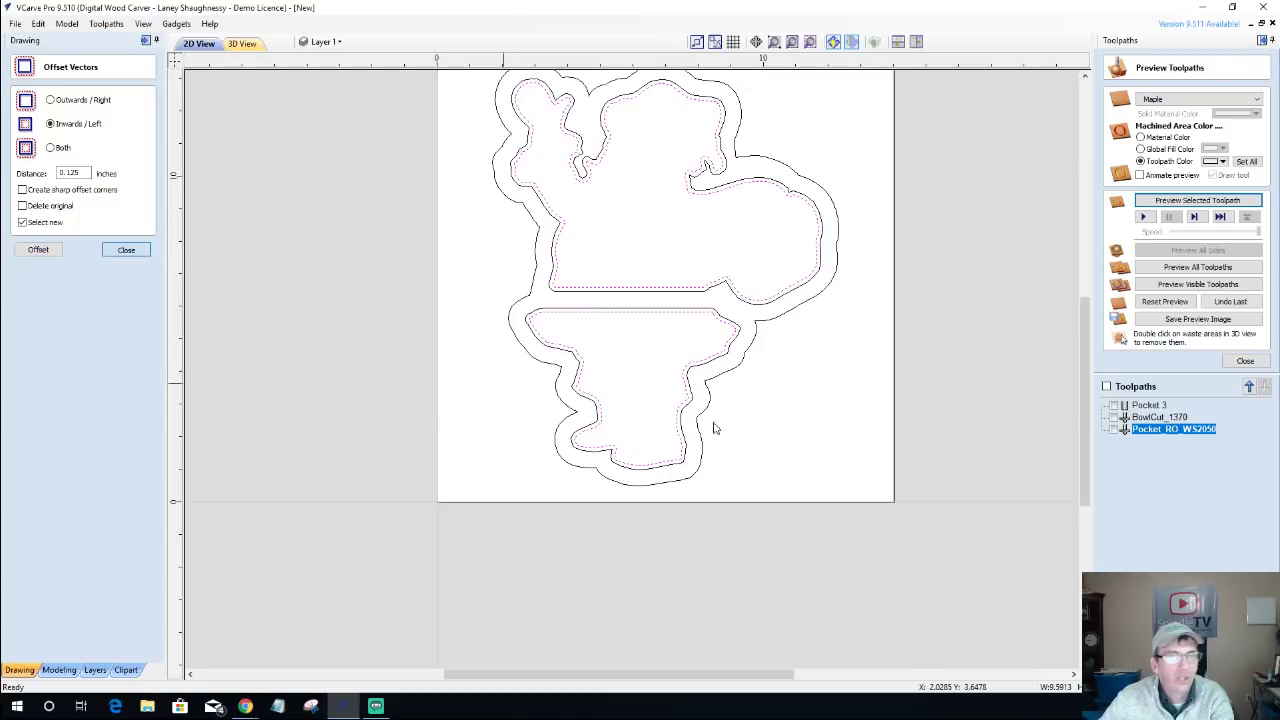
double_click(1152, 406)
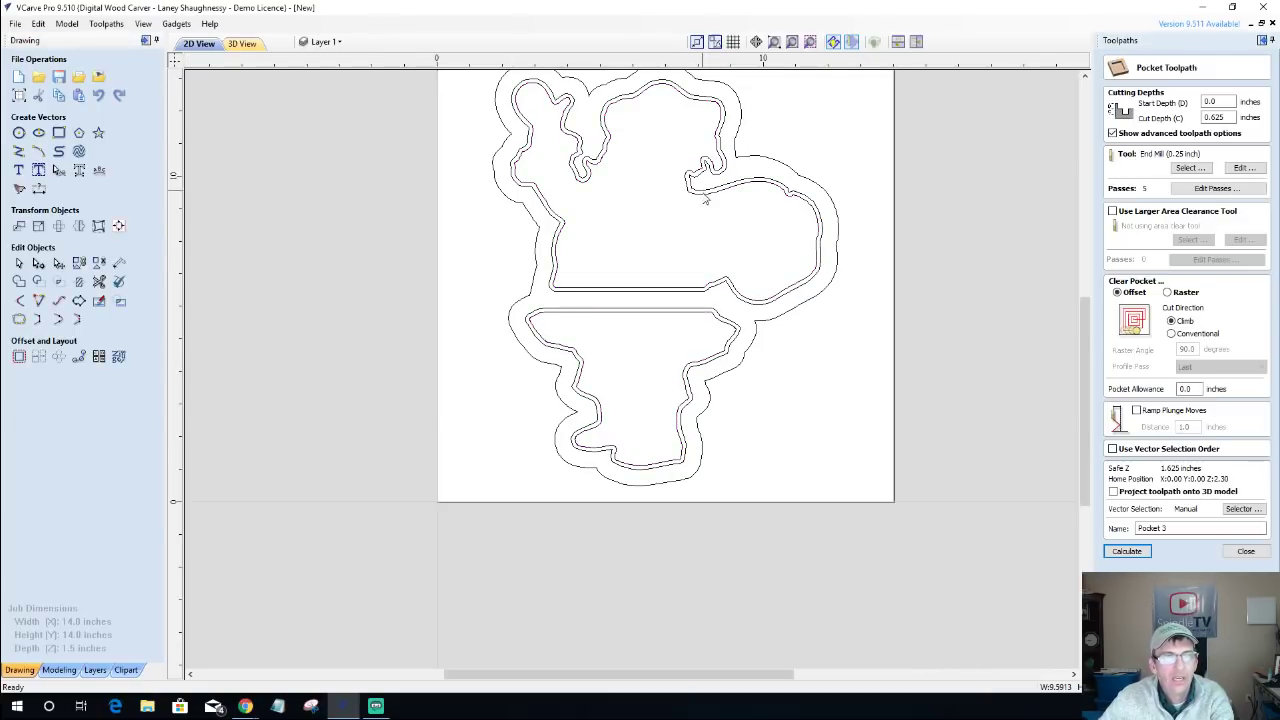
Recalculate Pocket 3 on both offset boundaries and reset the preview.
shift+click(657, 318)
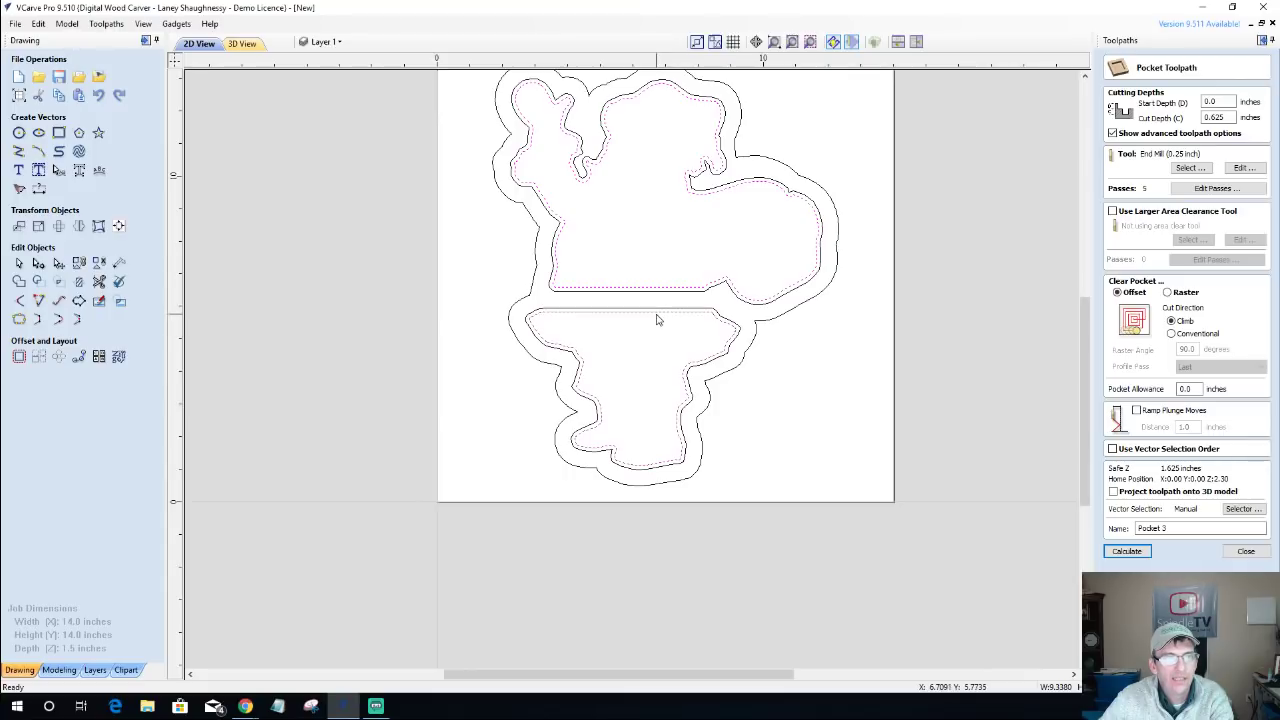
click(1127, 551)
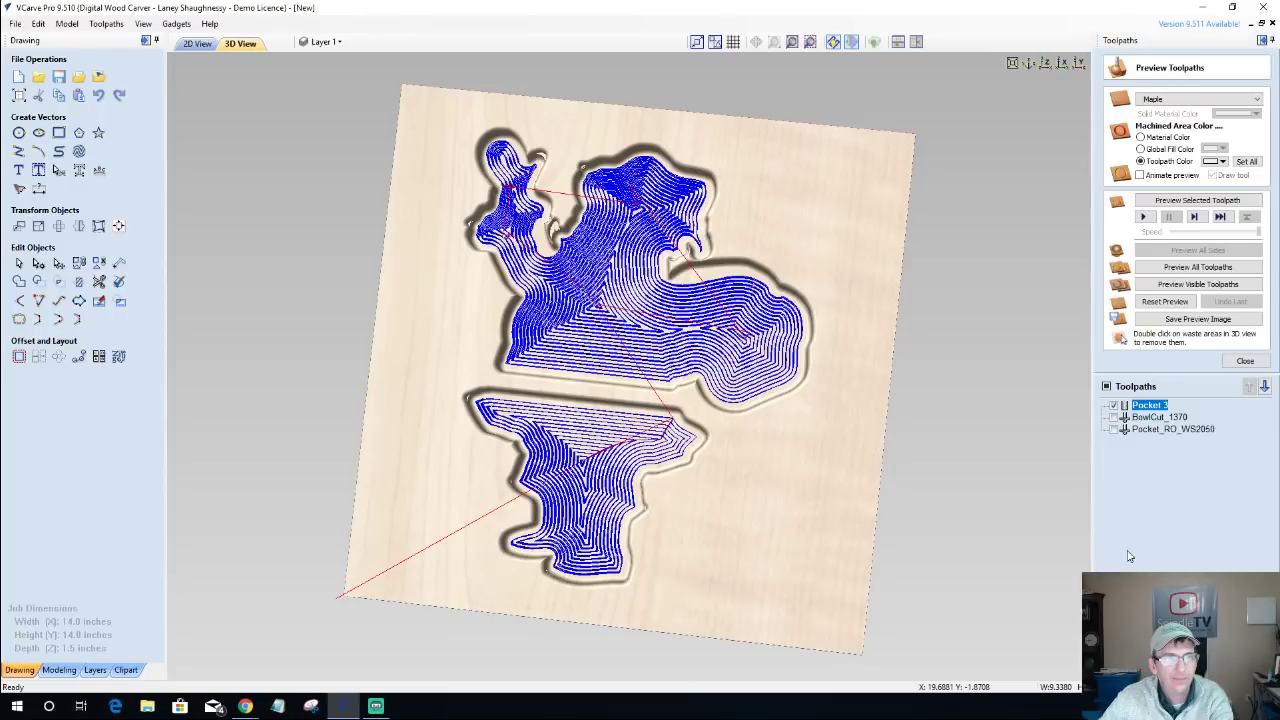
click(1160, 302)
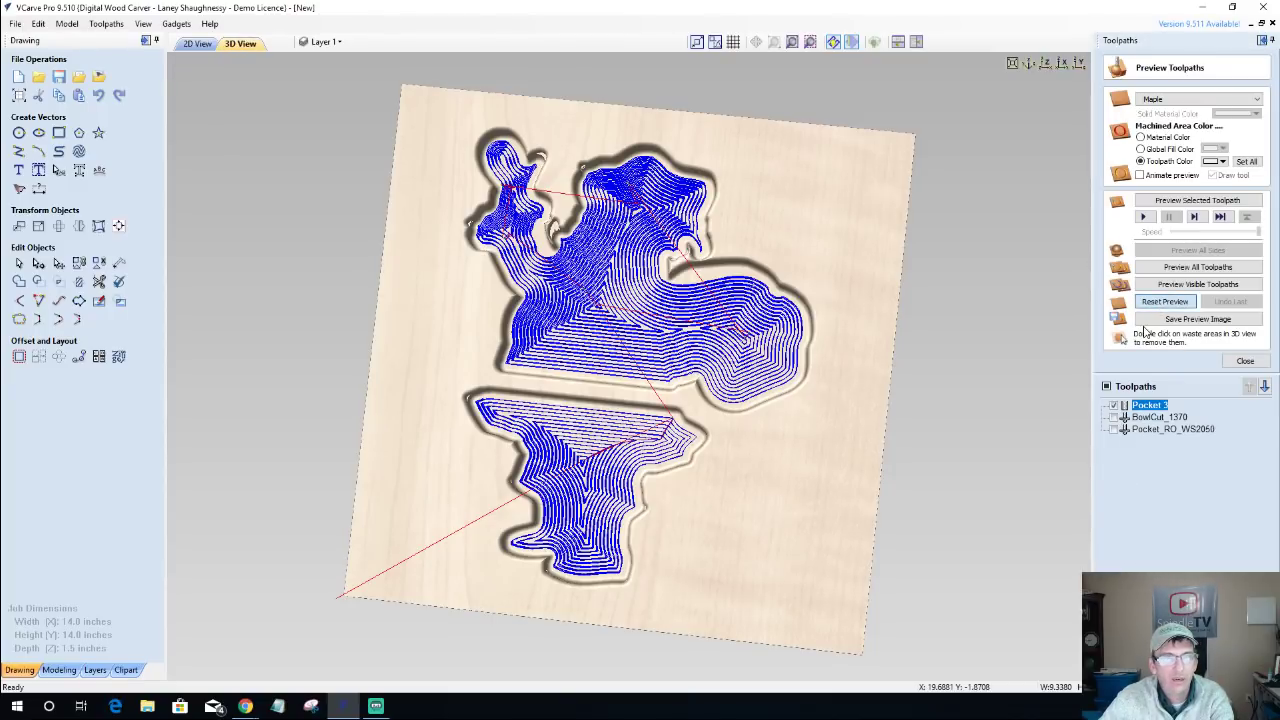
Select both parts' offset boundaries in 2D and open the BowlCut_1370 profile toolpath.
click(189, 46)
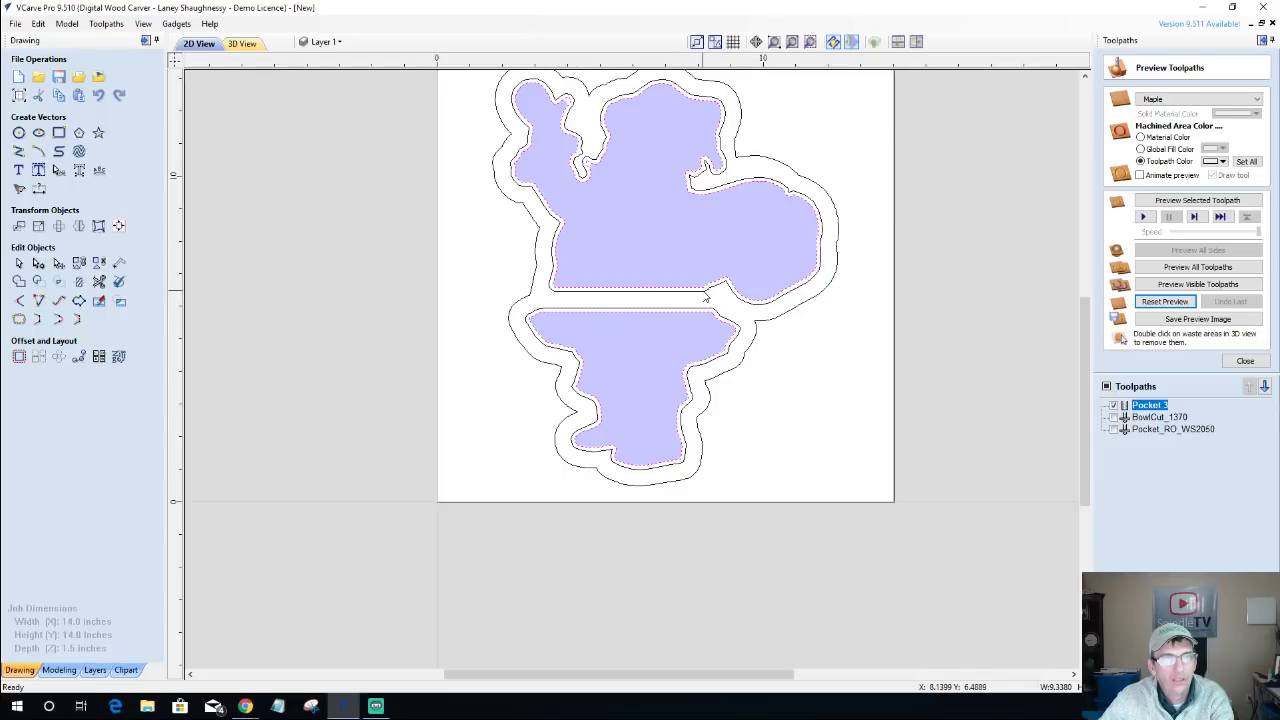
click(706, 305)
shift+click(722, 318)
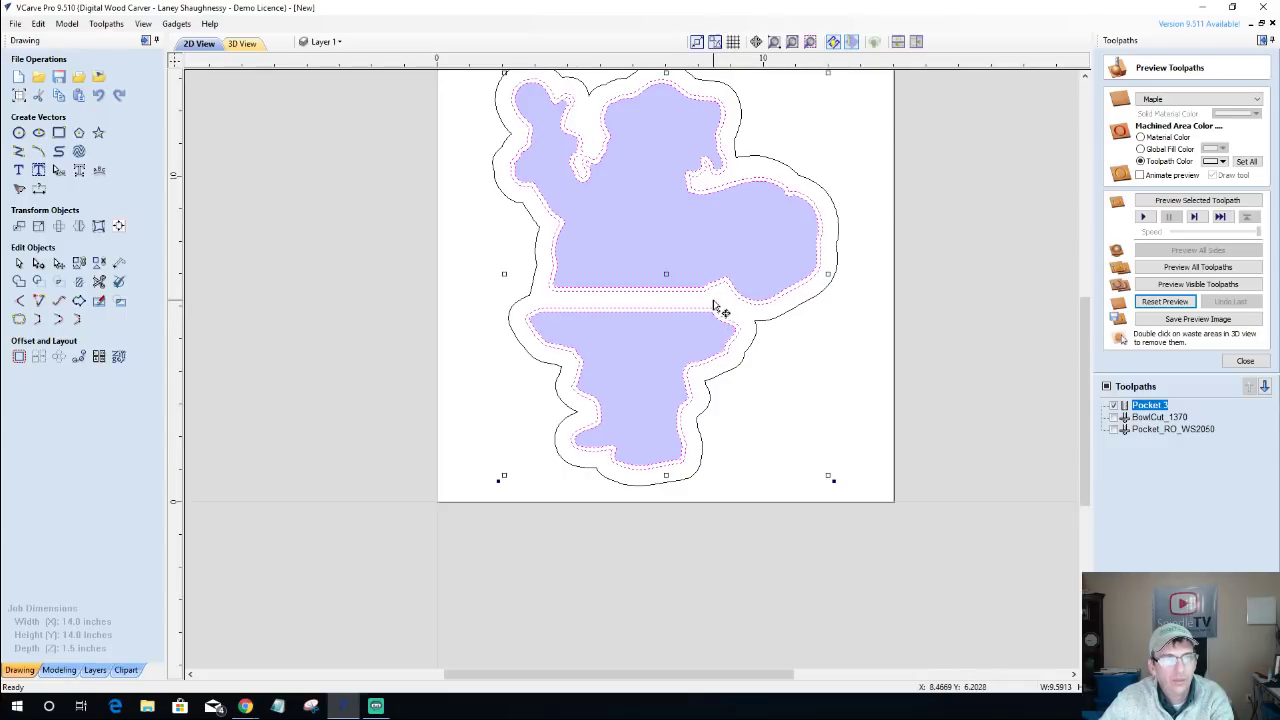
click(713, 300)
click(713, 295)
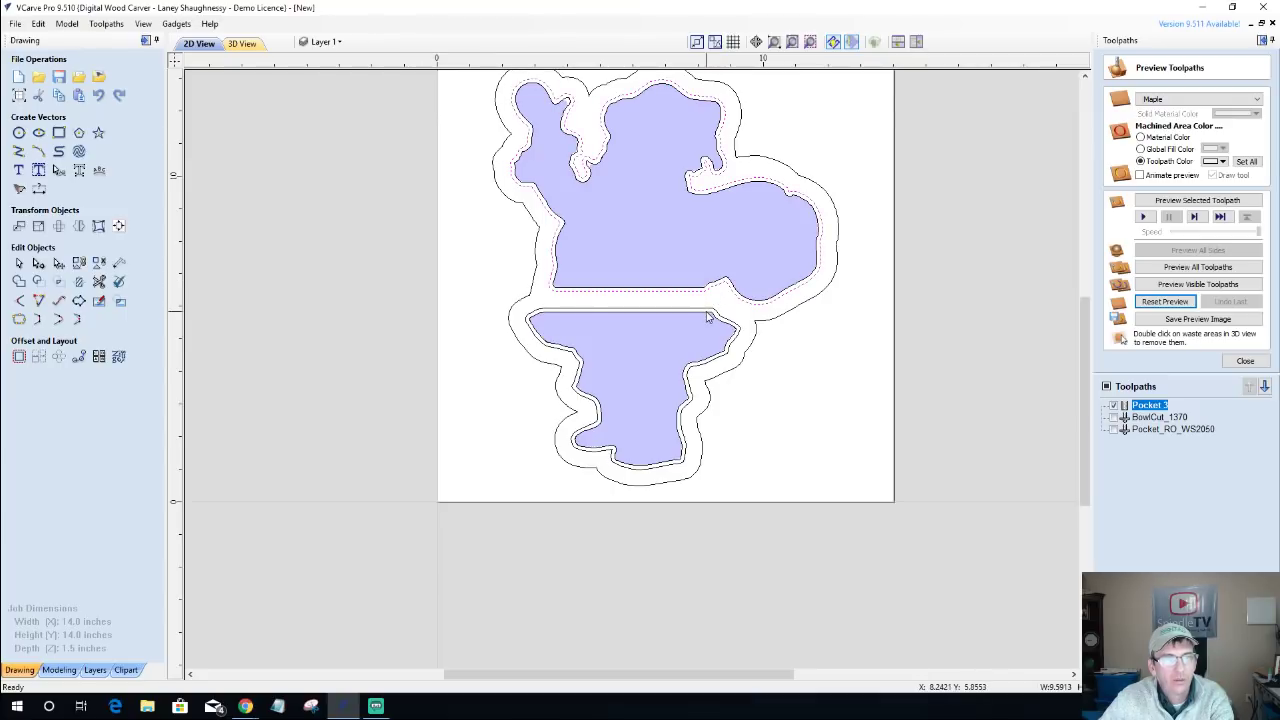
click(709, 316)
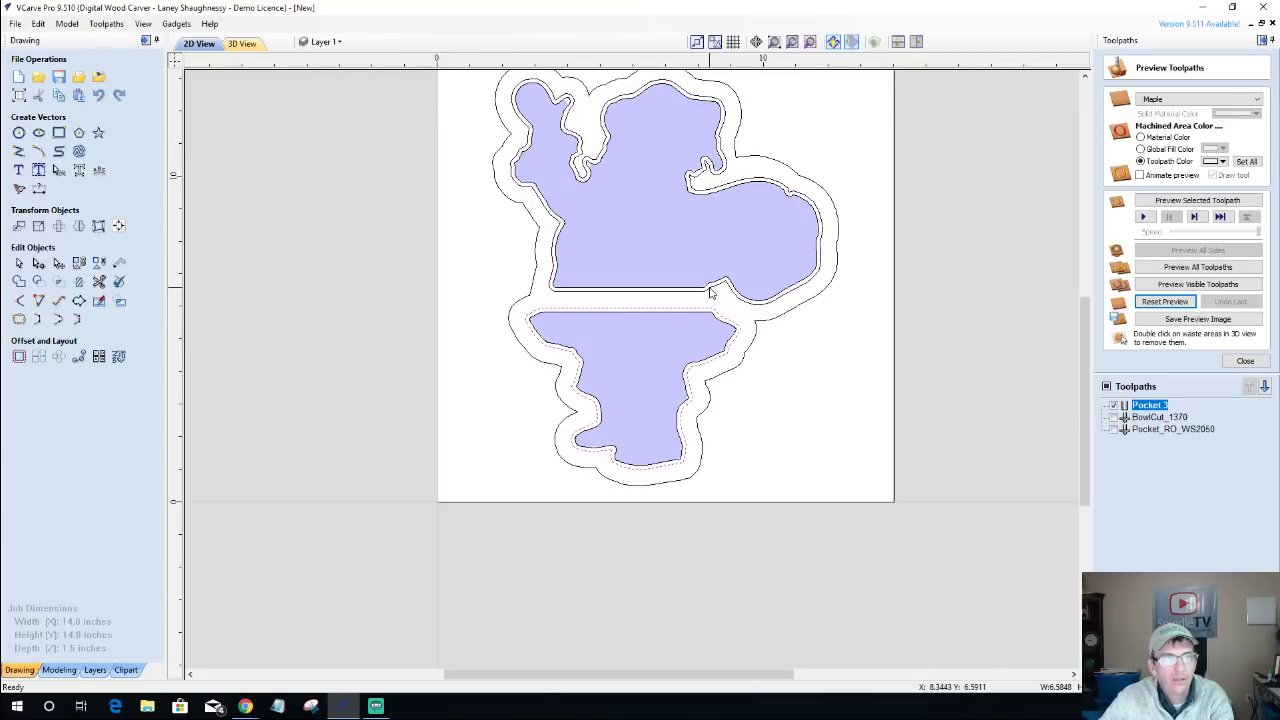
shift+click(711, 292)
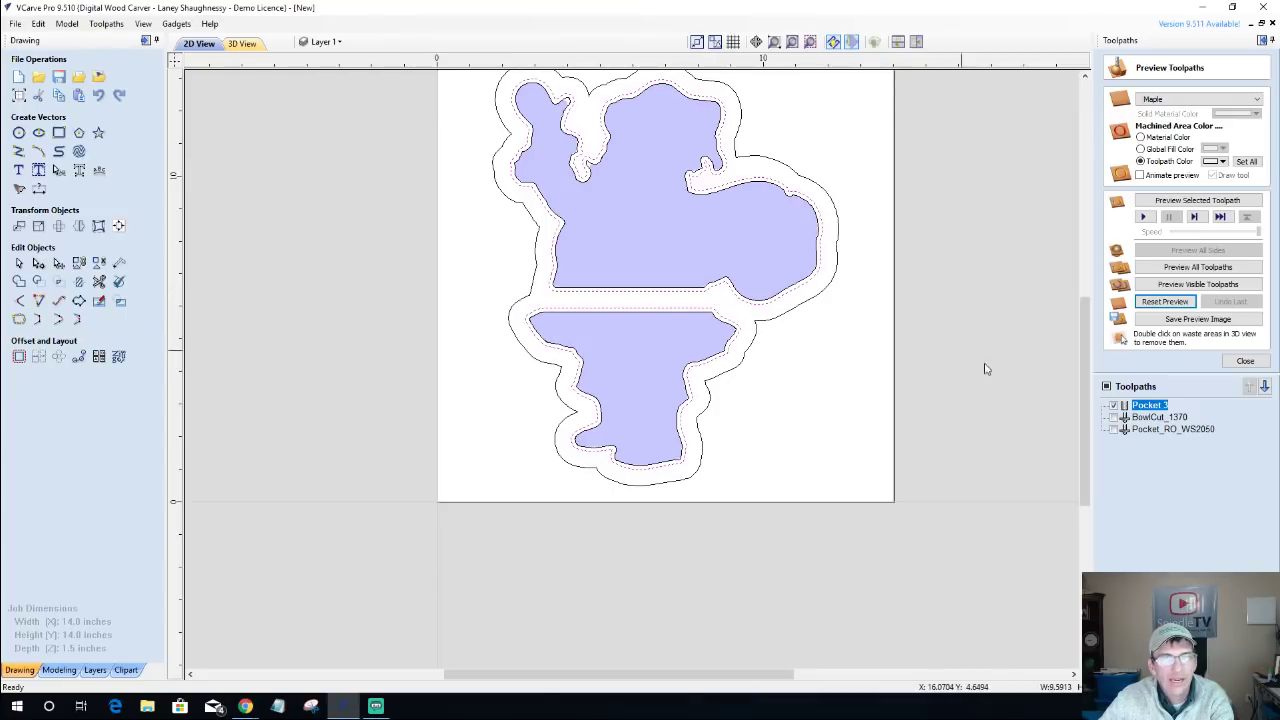
double_click(1172, 417)
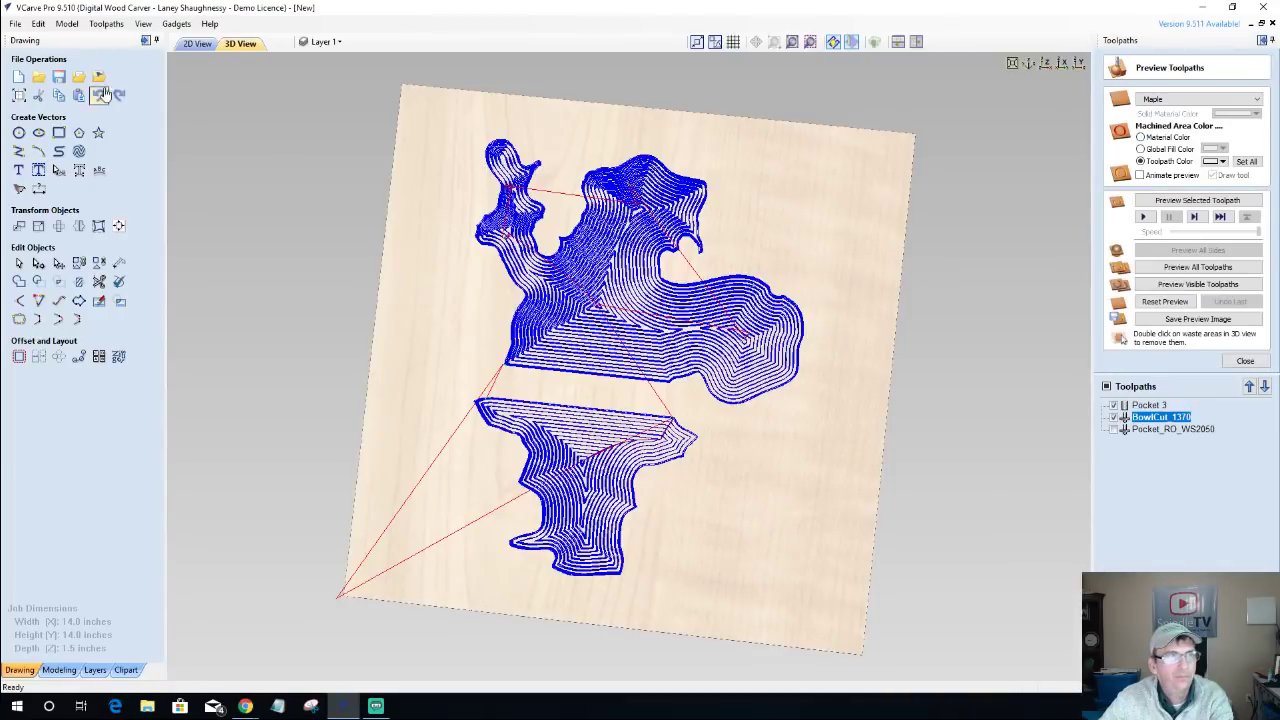
Open the Pocket_RO_WS2050 profile toolpath and recalculate it over the maple stock.
click(196, 44)
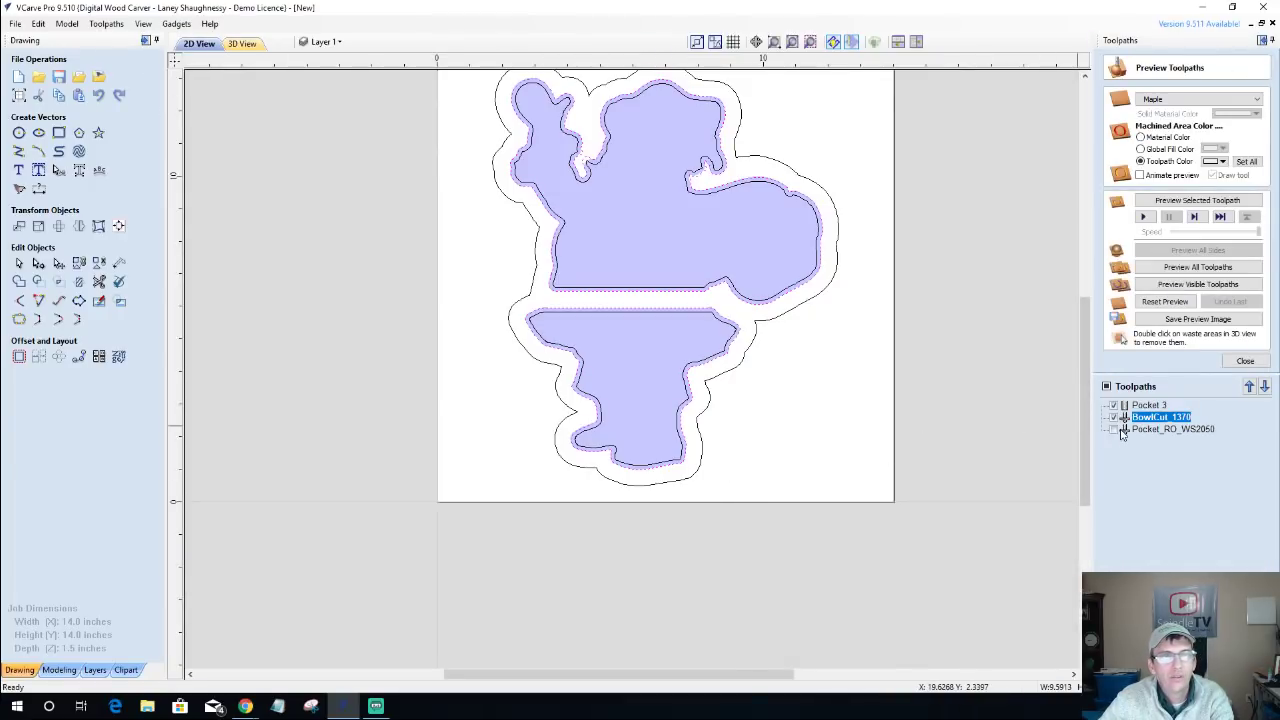
mouse_move(1123, 432)
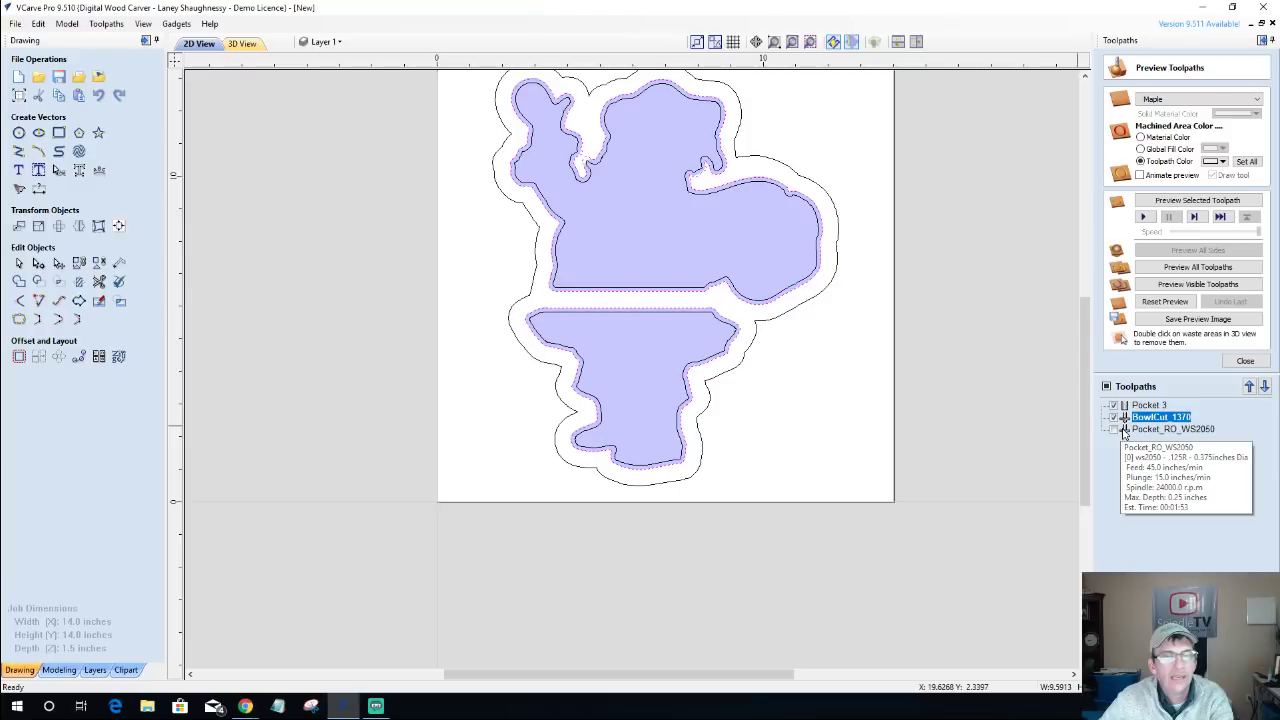
double_click(1150, 430)
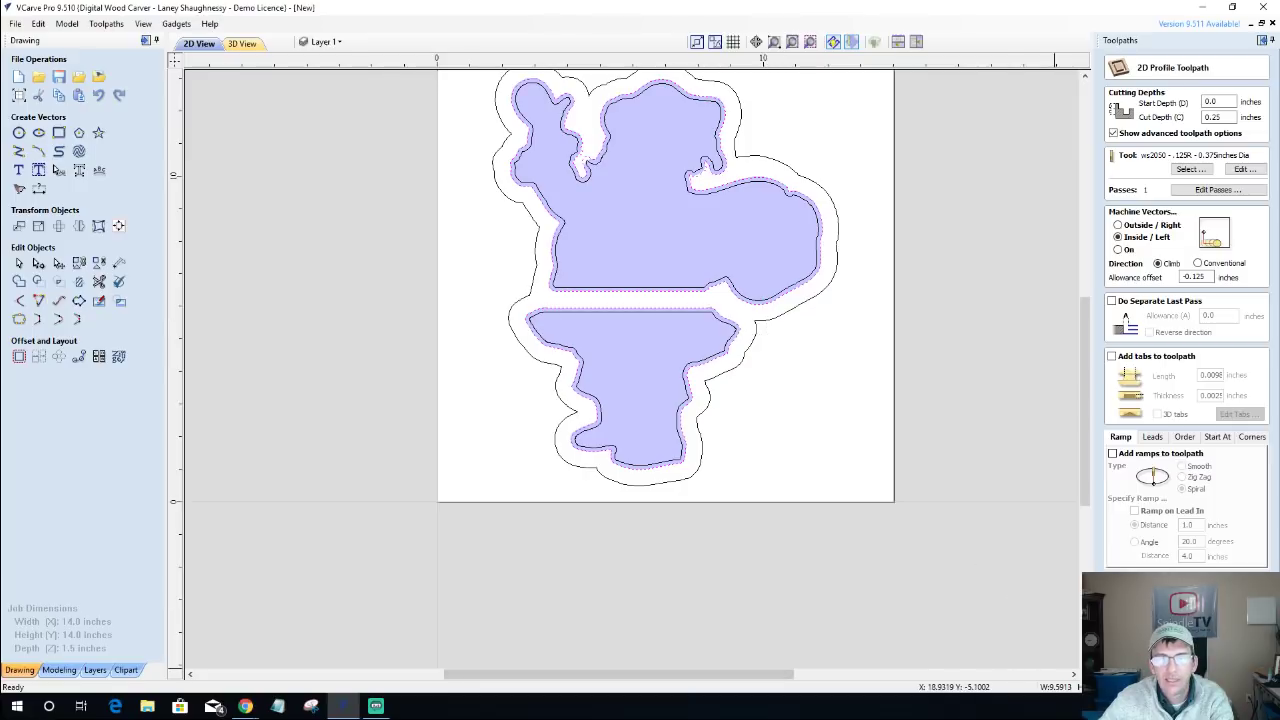
click(1145, 662)
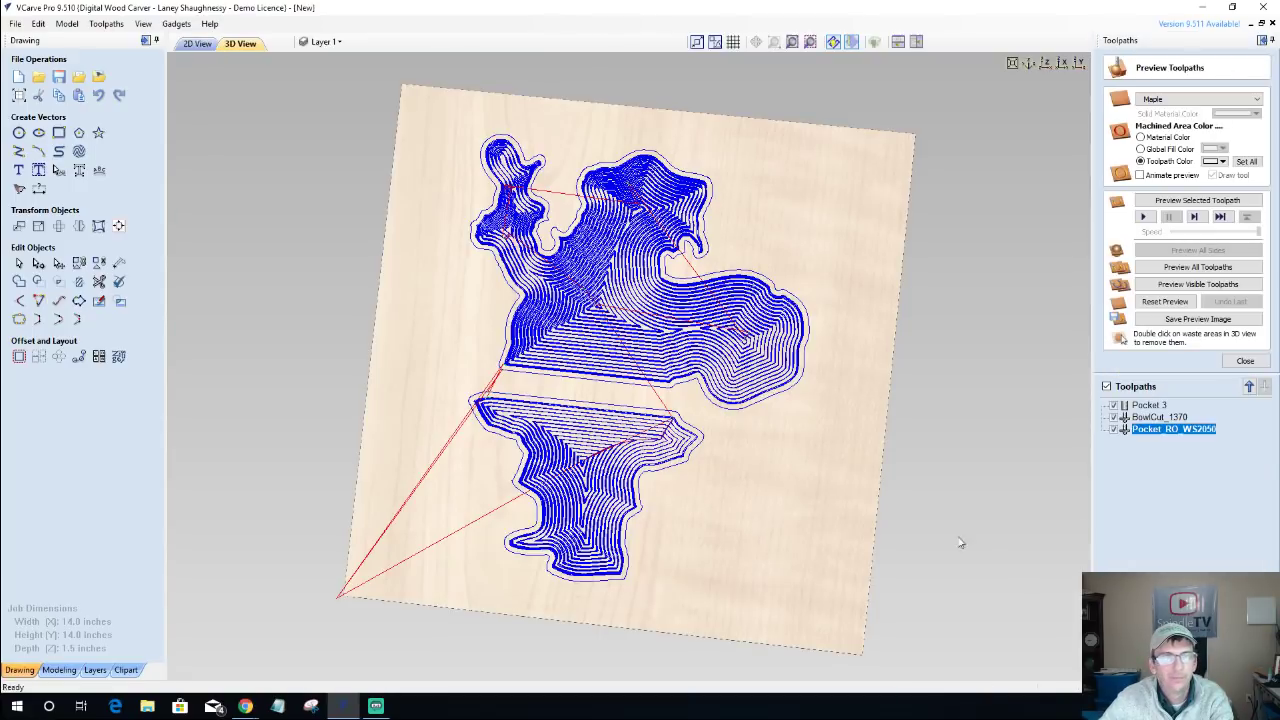
Simulate all visible toolpaths on the maple board, orbit to inspect the notch, then return to 2D.
click(1184, 286)
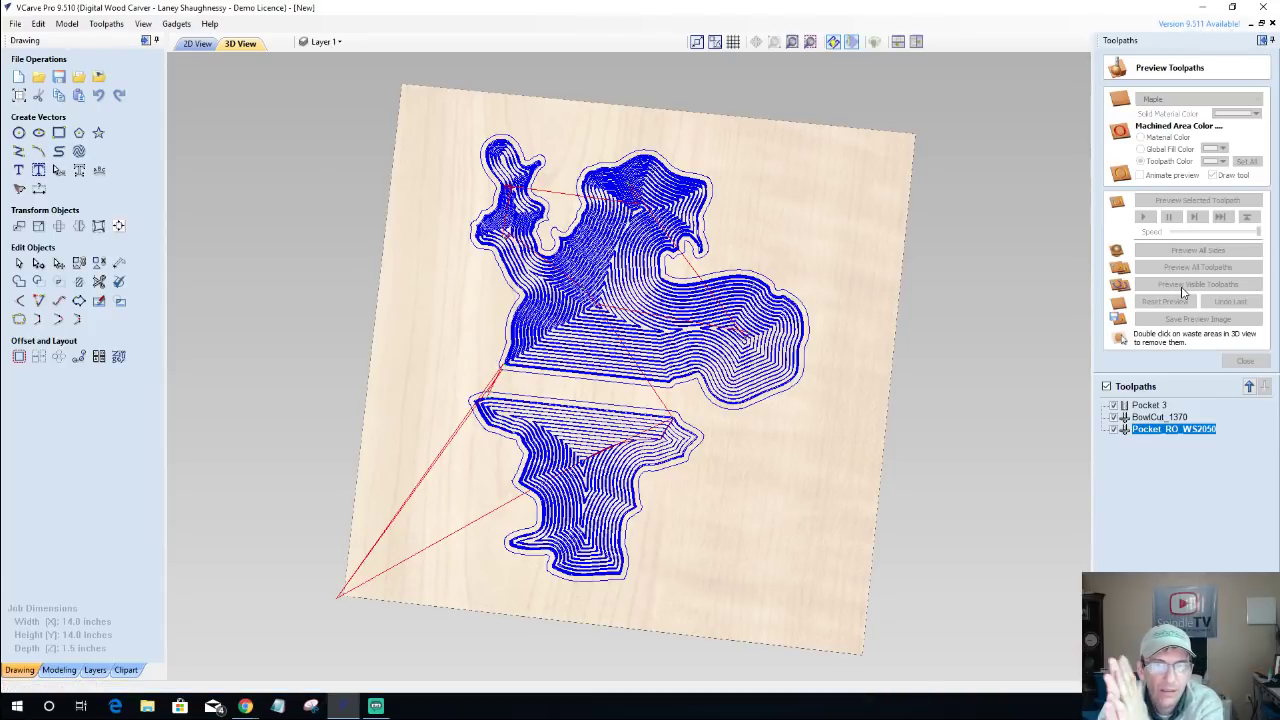
click(1183, 287)
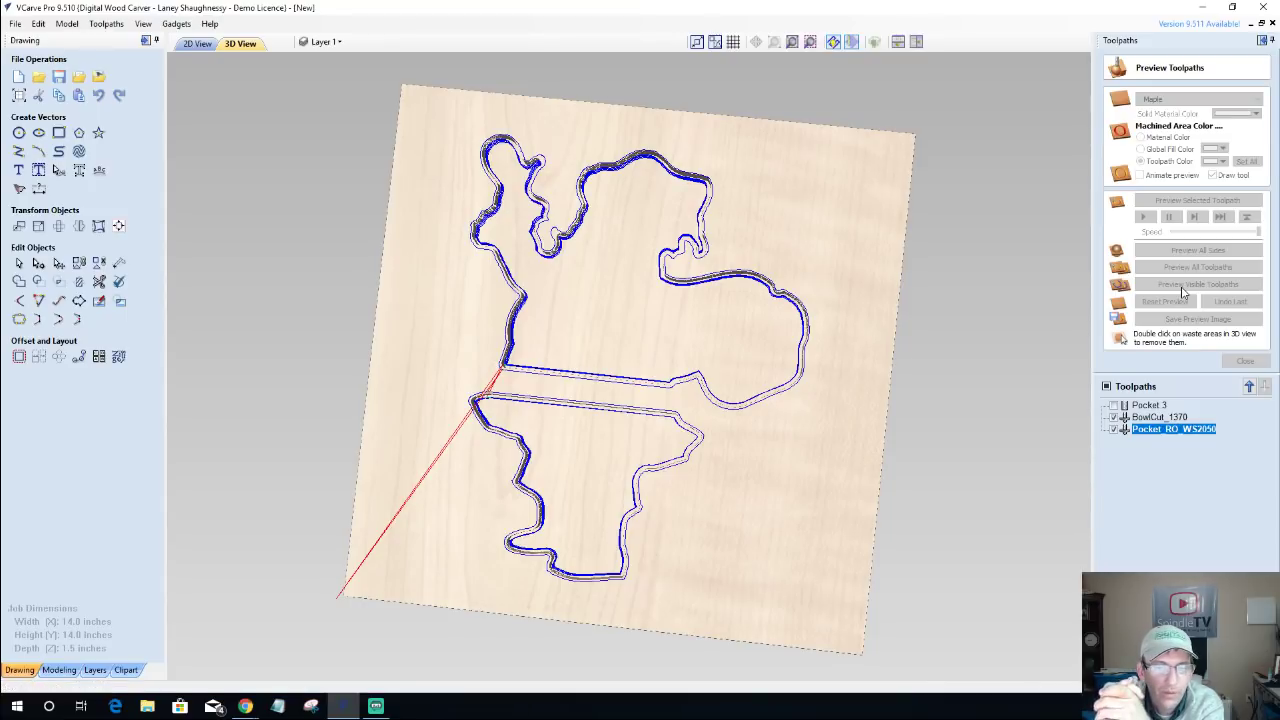
click(1183, 287)
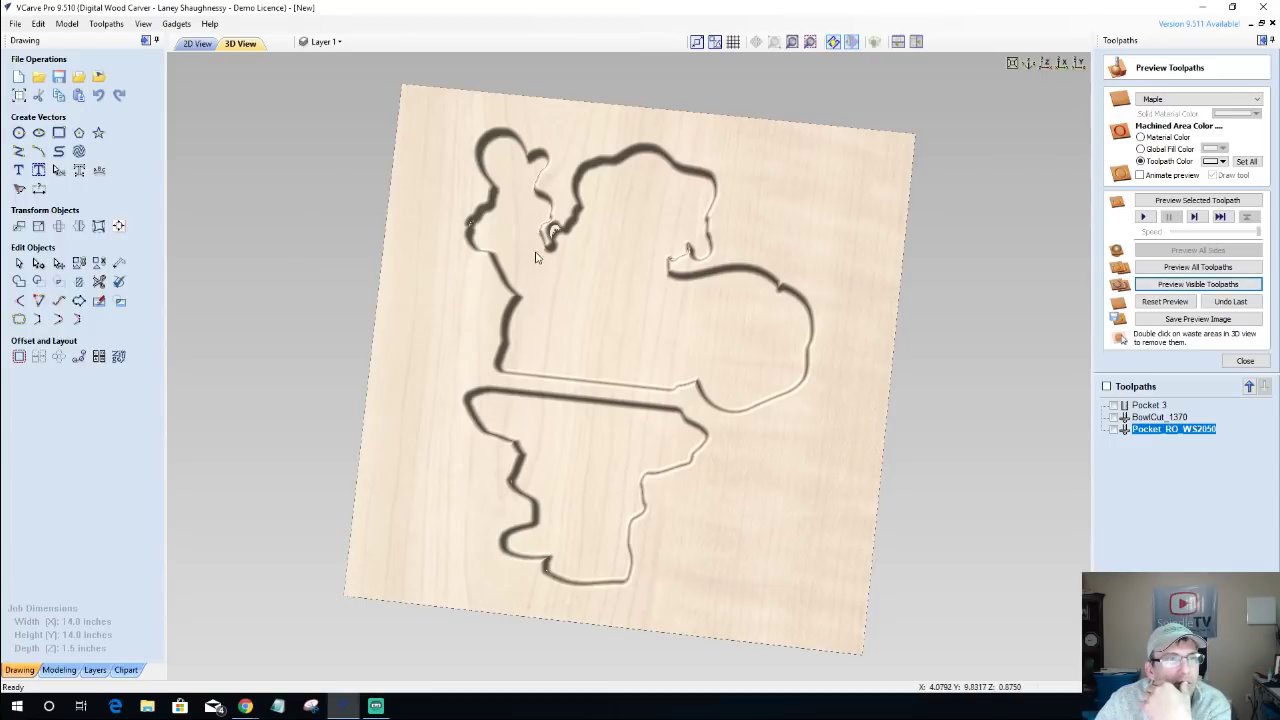
scroll(540, 255, up, 3)
drag(560, 222, 511, 182)
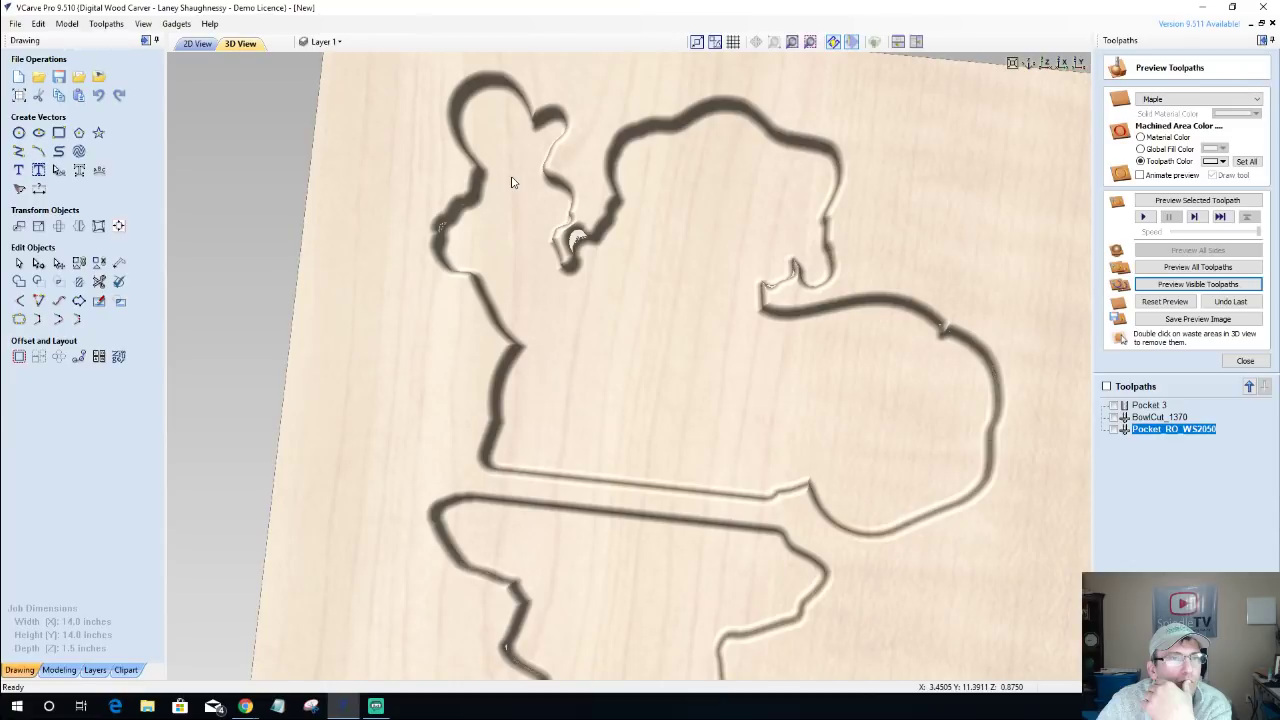
scroll(609, 351, up, 3)
scroll(612, 349, down, 1)
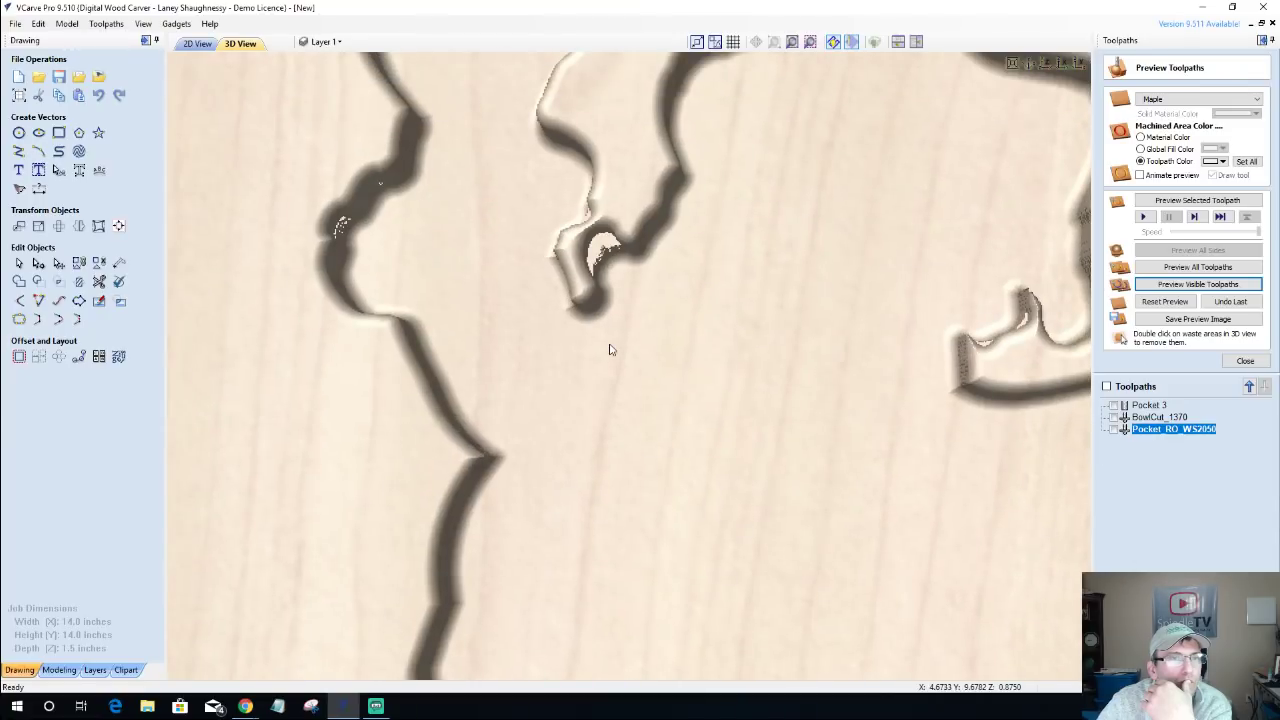
scroll(610, 350, down, 1)
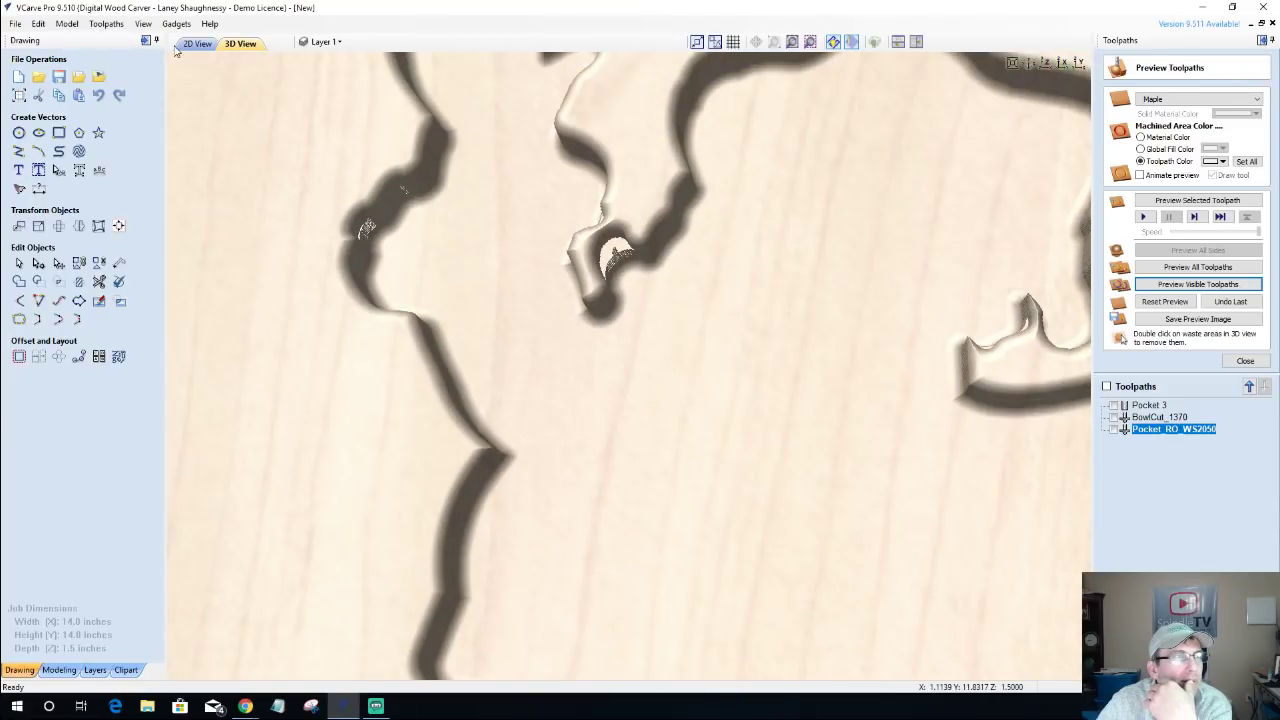
click(188, 45)
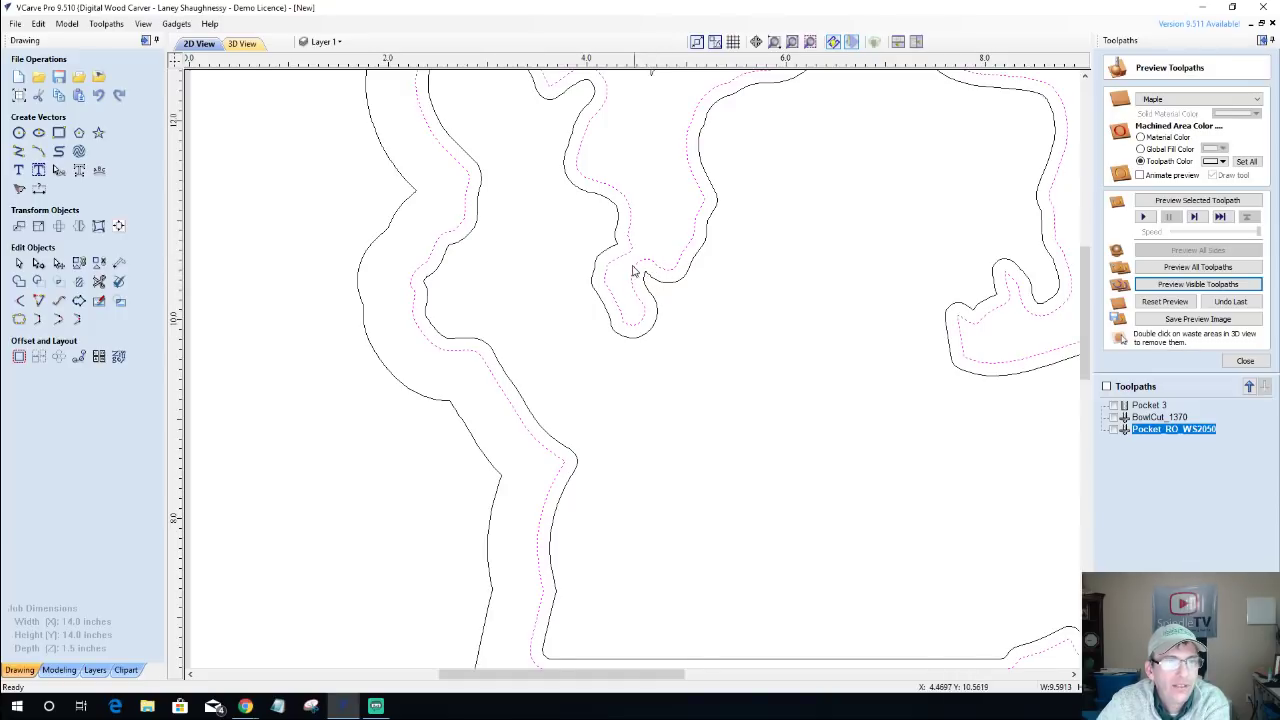
In node edit mode, make the two boundary nodes beside the notch smooth points.
click(247, 46)
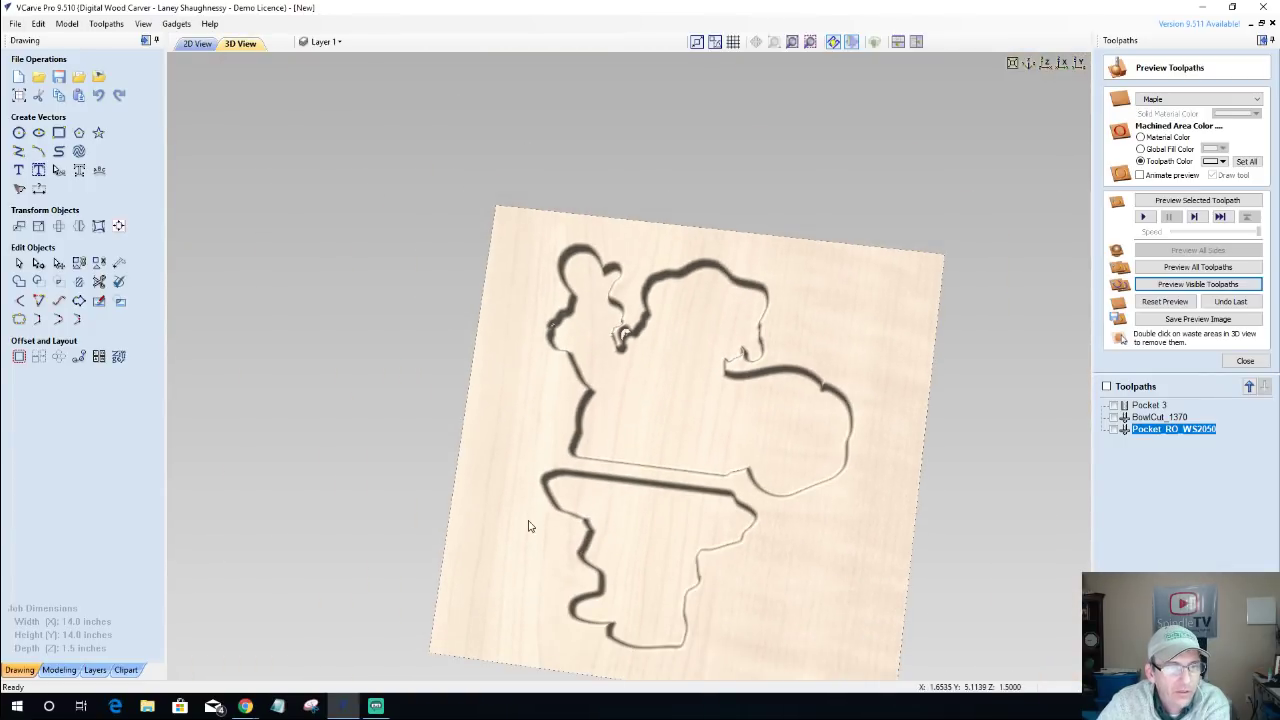
scroll(530, 526, up, 3)
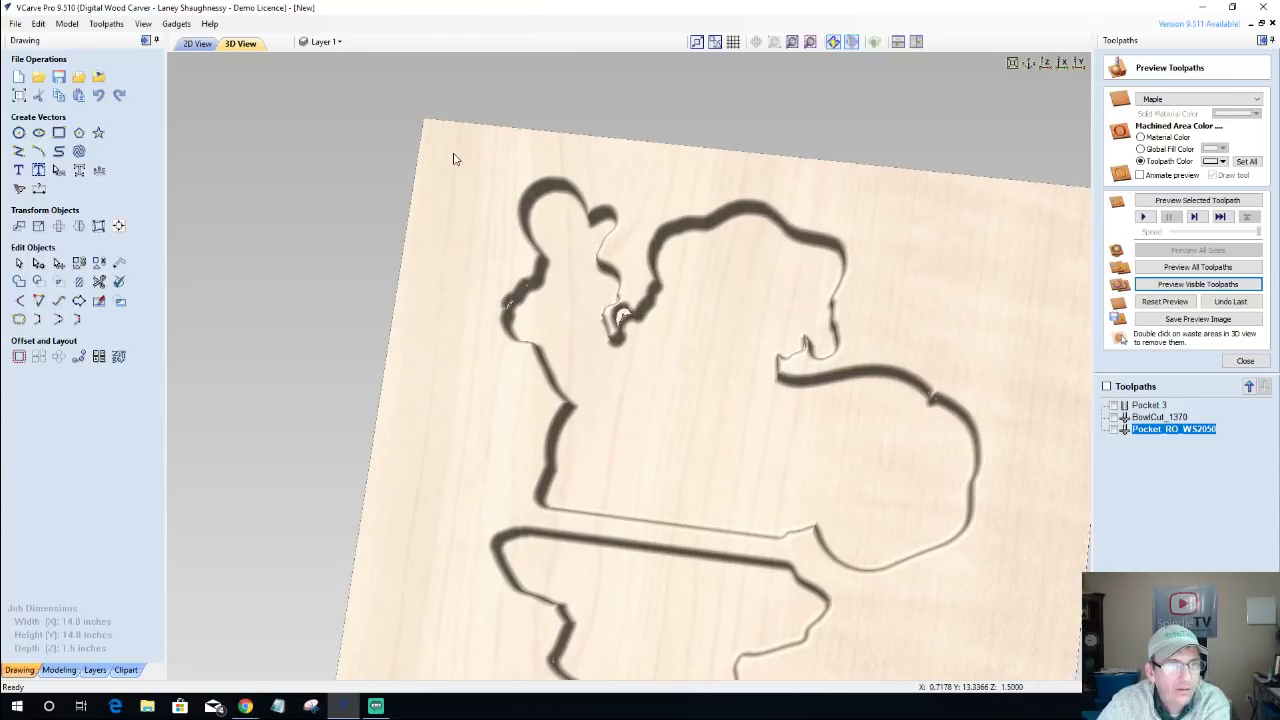
scroll(363, 231, up, 5)
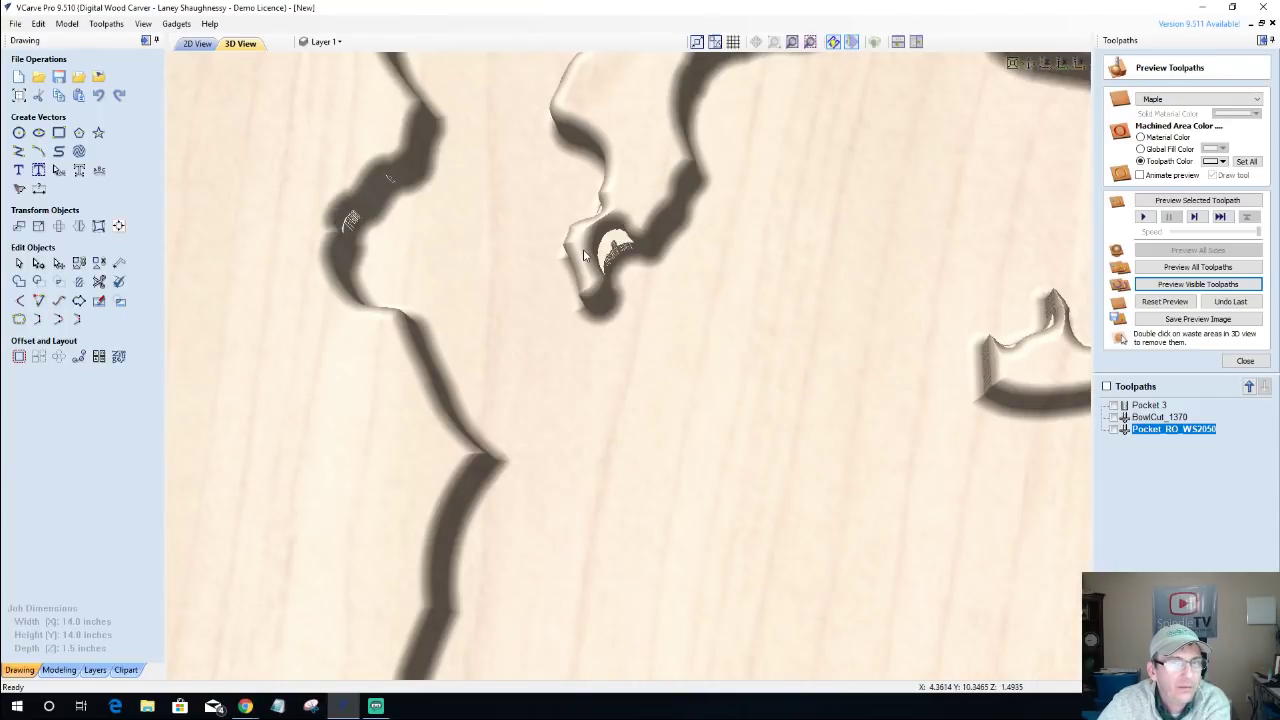
click(197, 43)
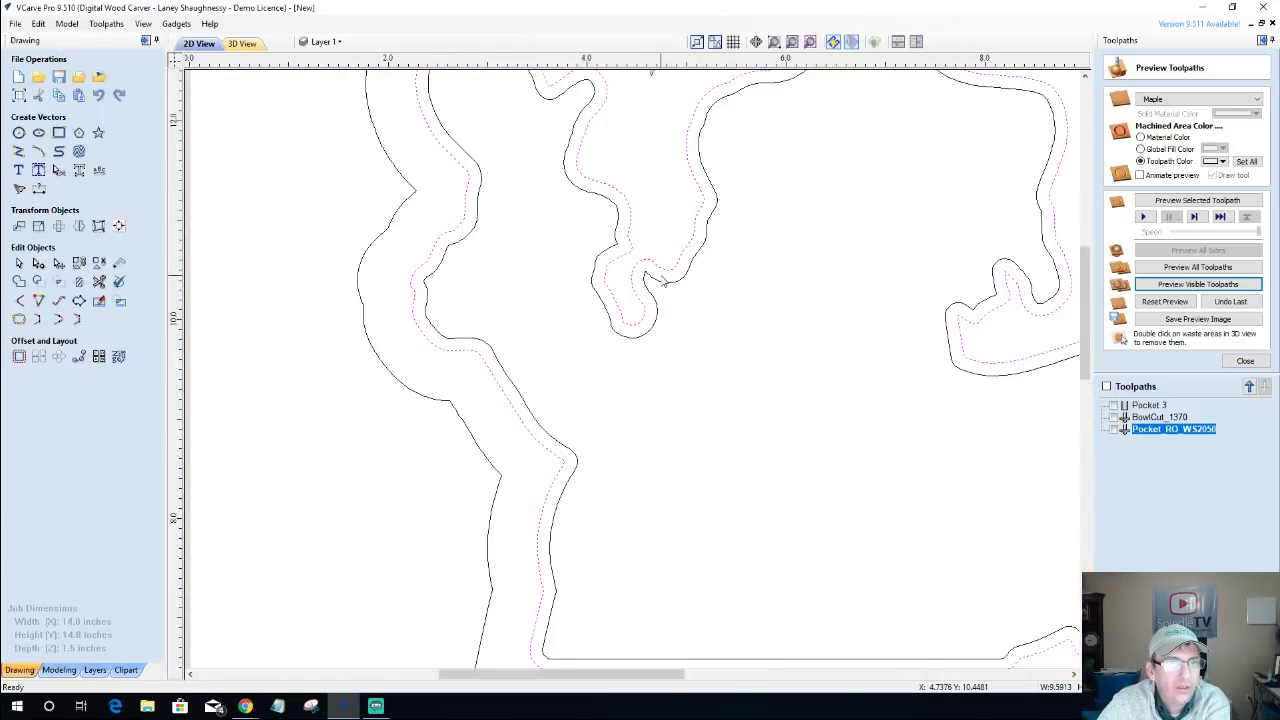
scroll(656, 280, up, 6)
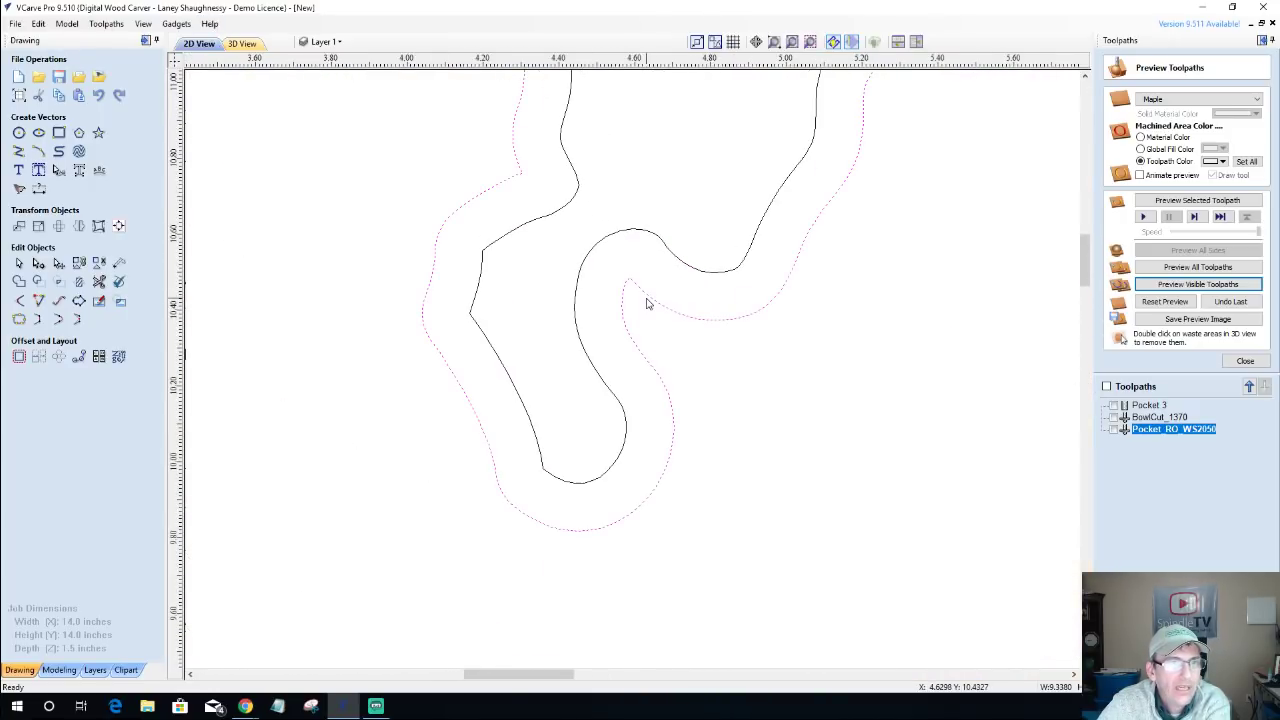
click(38, 262)
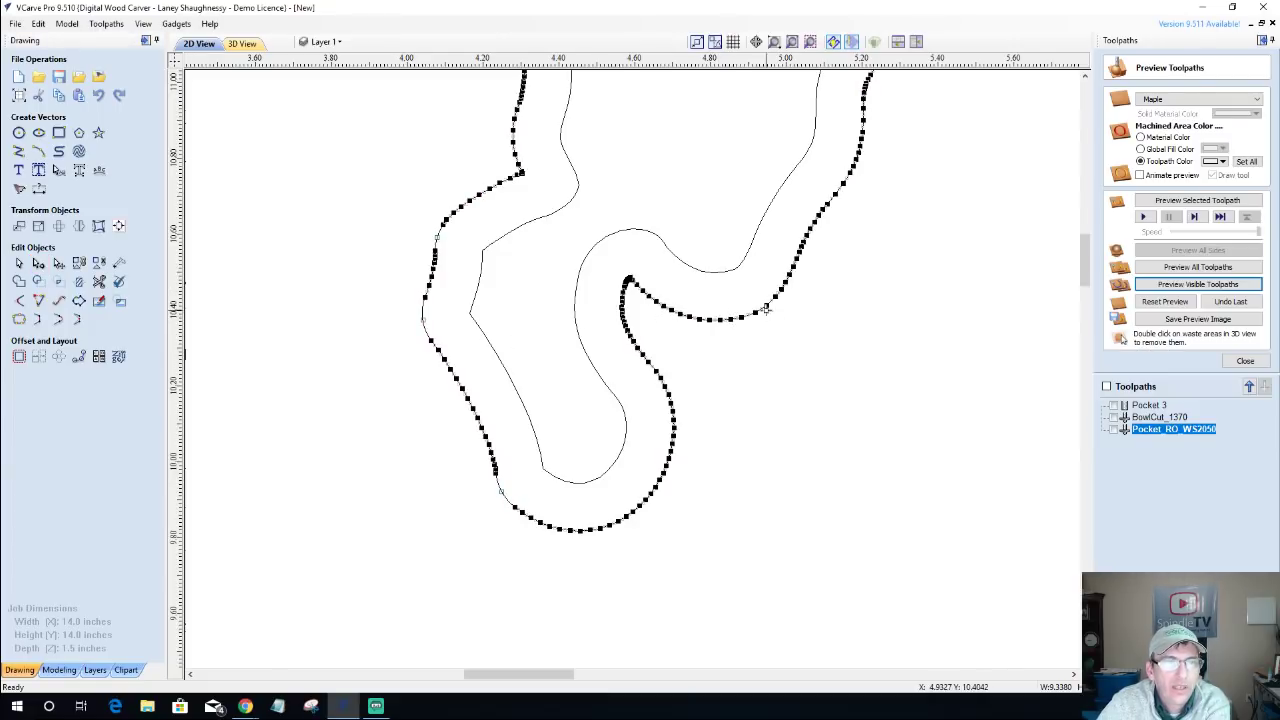
right_click(699, 320)
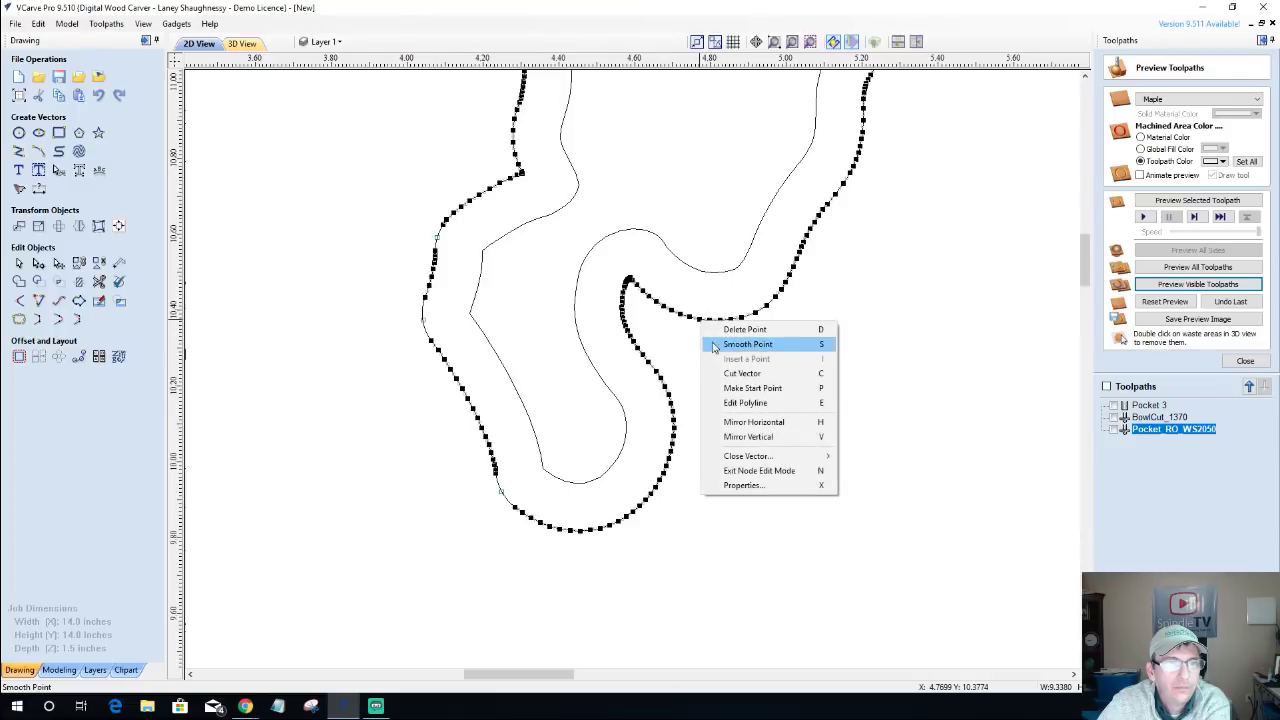
click(760, 371)
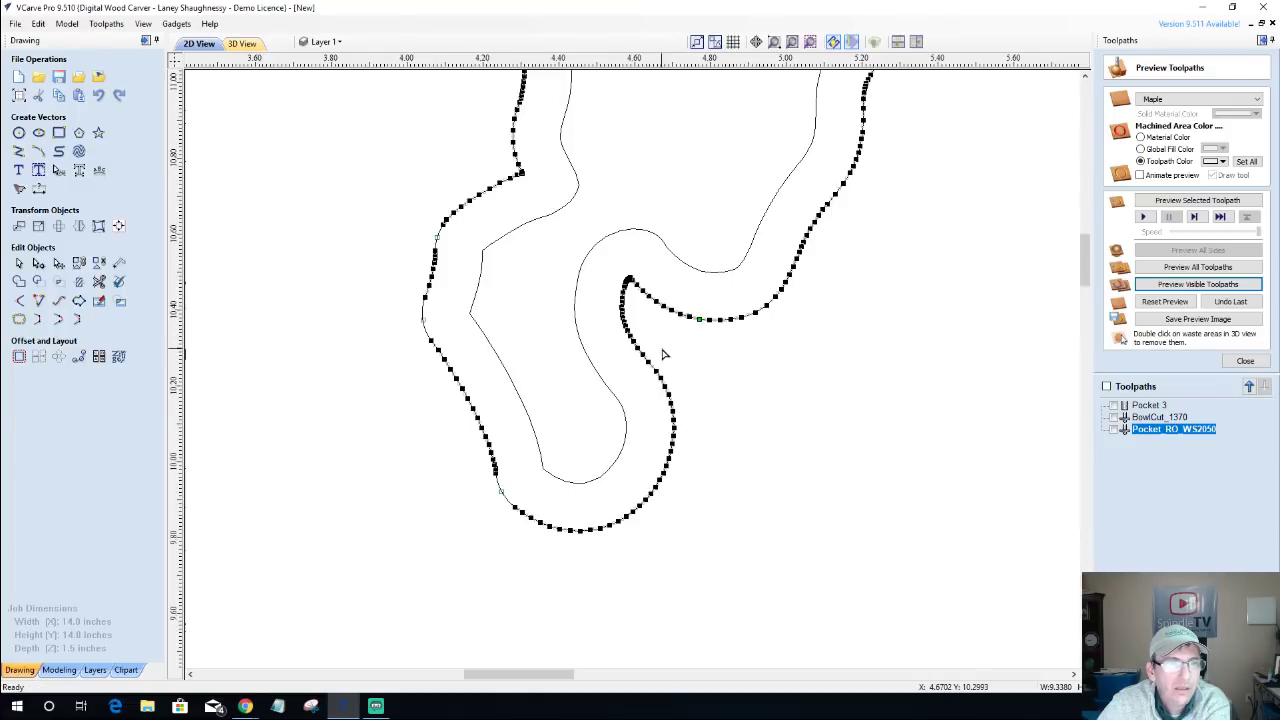
right_click(669, 403)
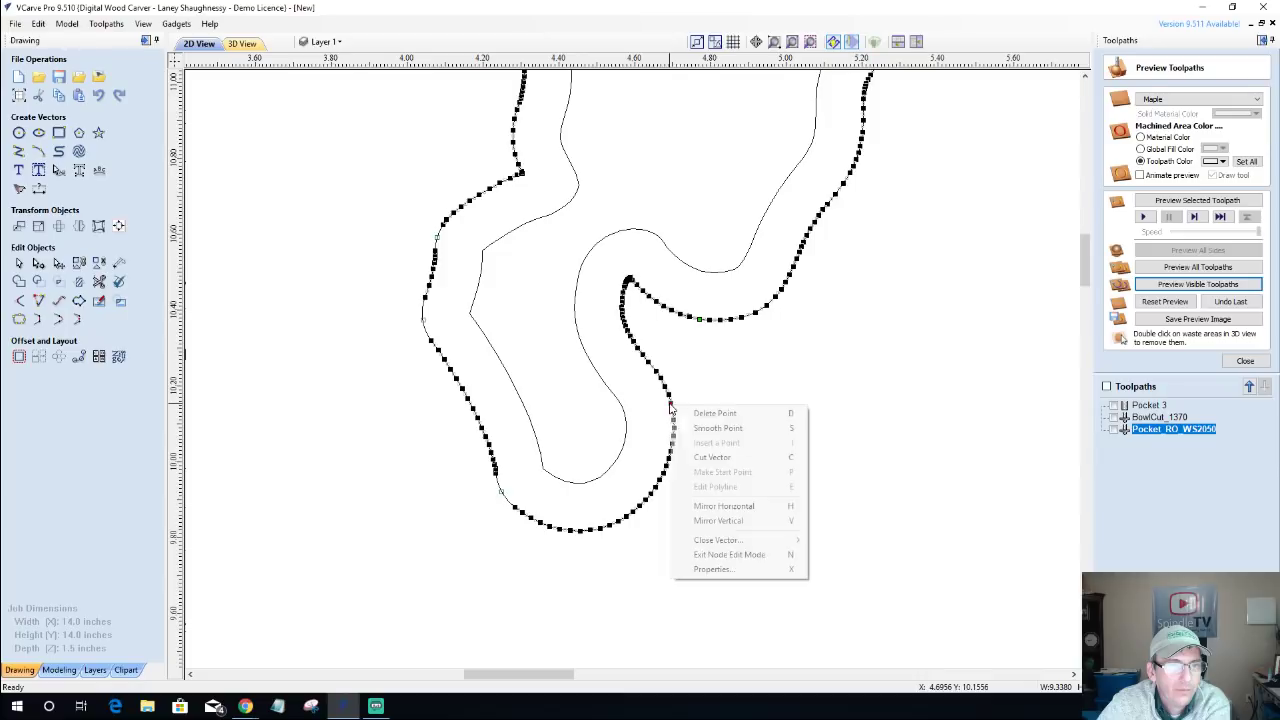
click(716, 428)
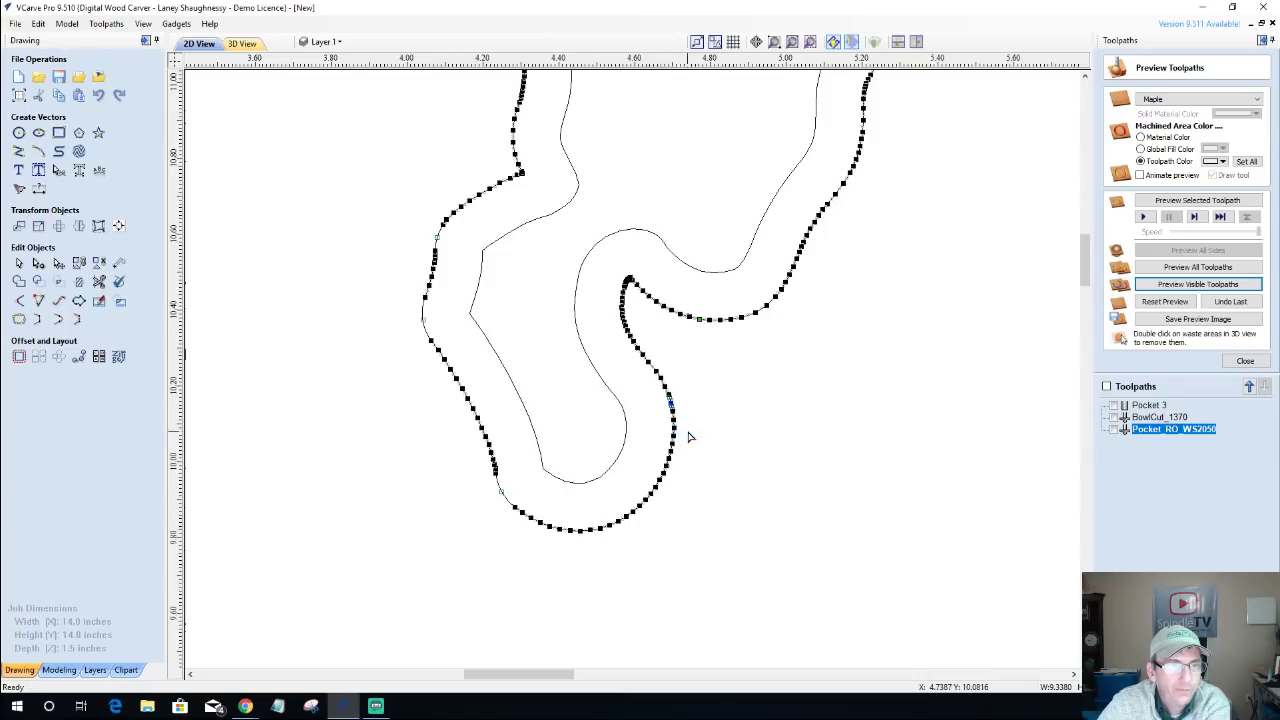
Cut the boundary at the notch node, delete the short piece, and join the gap.
right_click(662, 386)
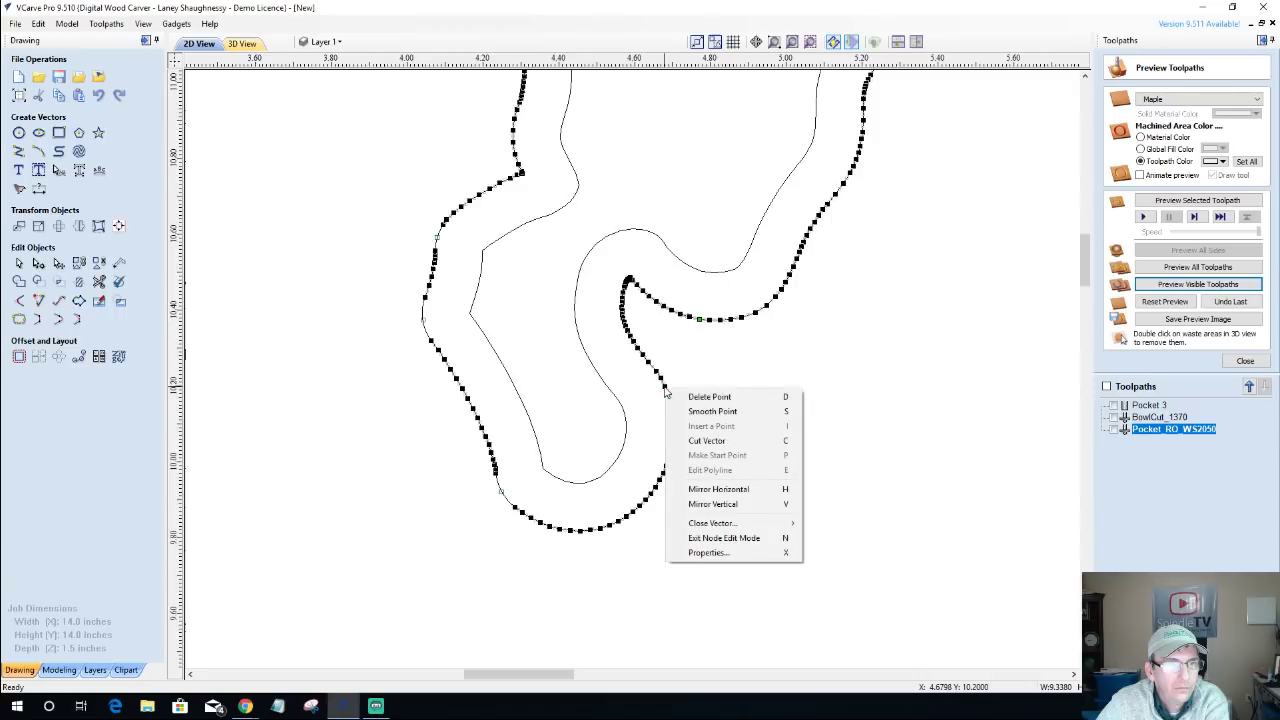
click(700, 440)
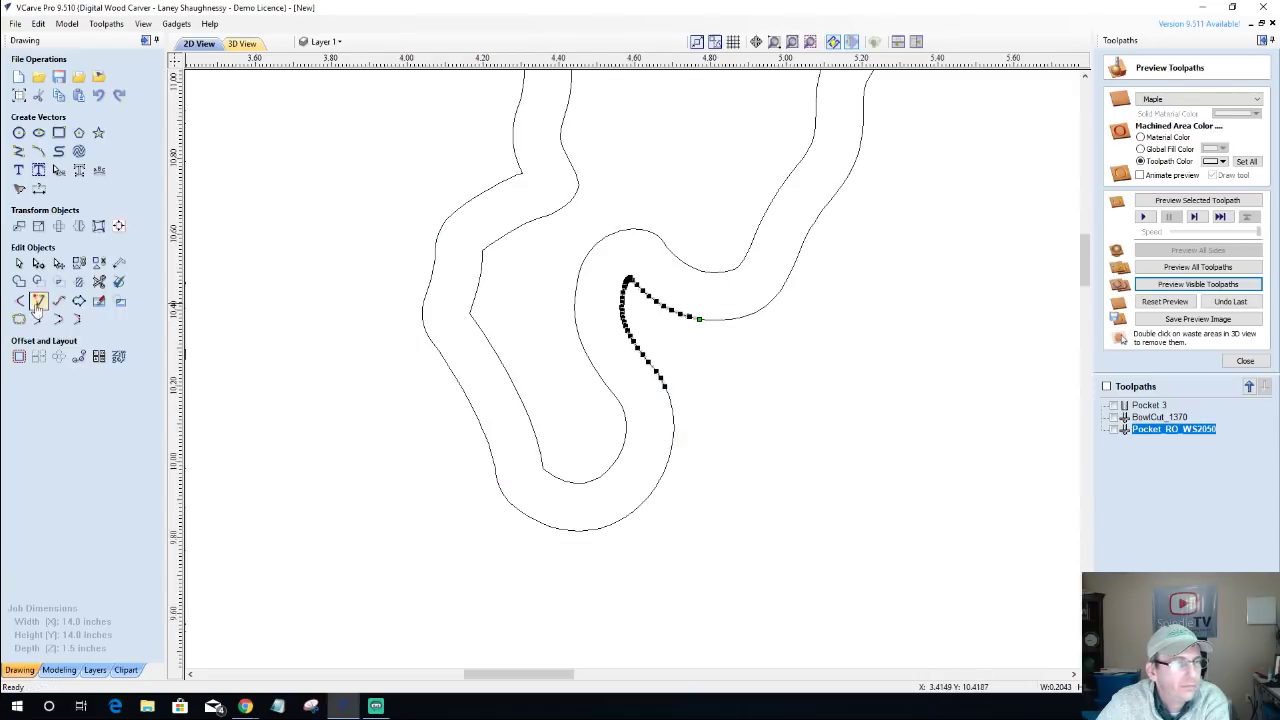
click(18, 264)
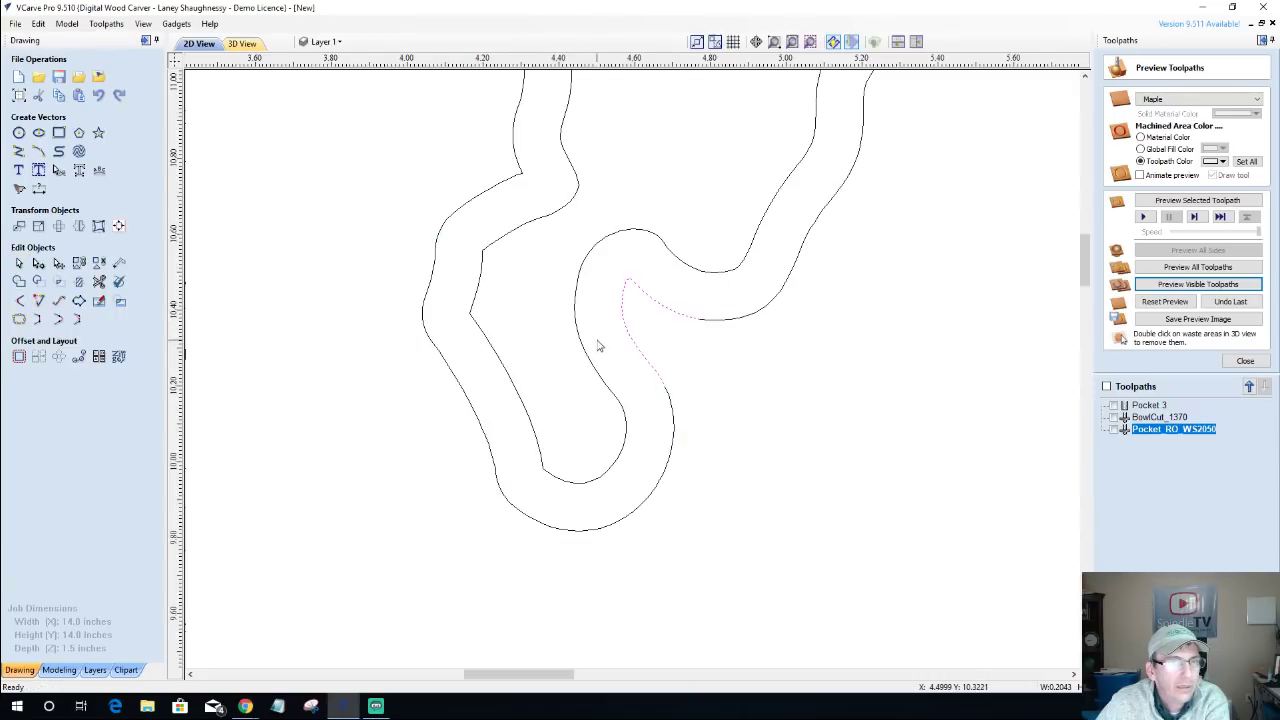
click(628, 337)
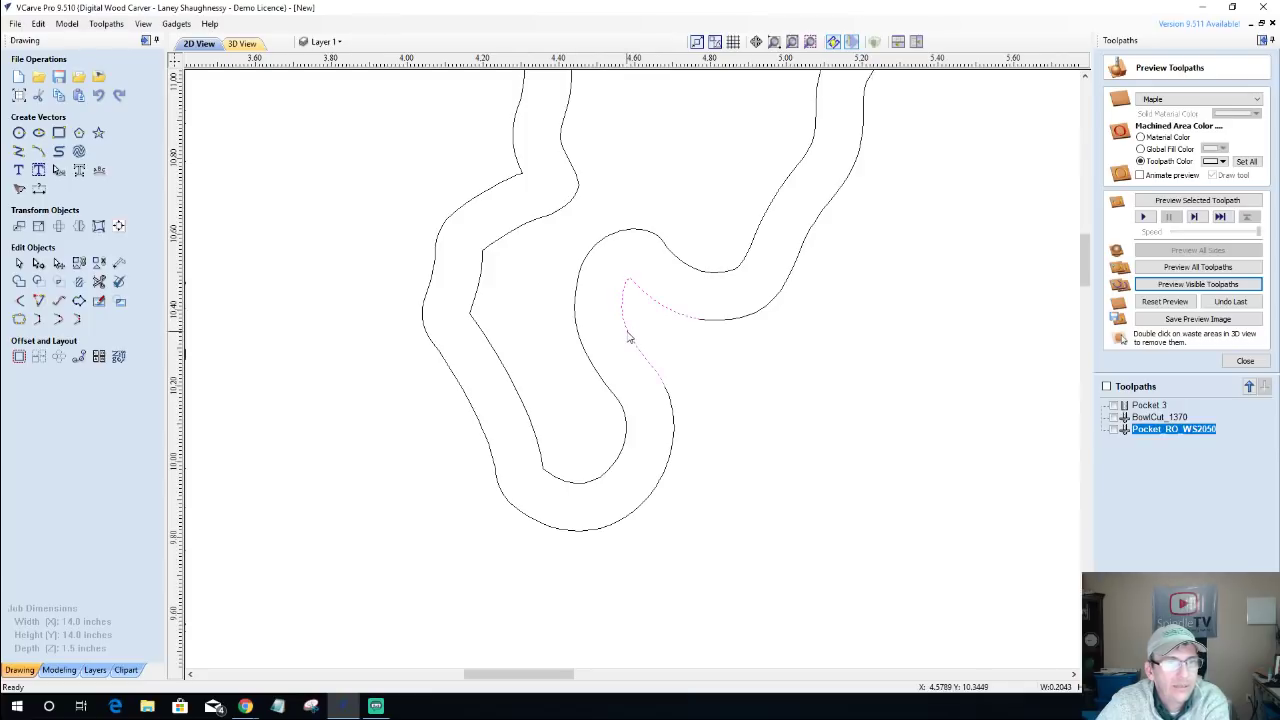
key(Delete)
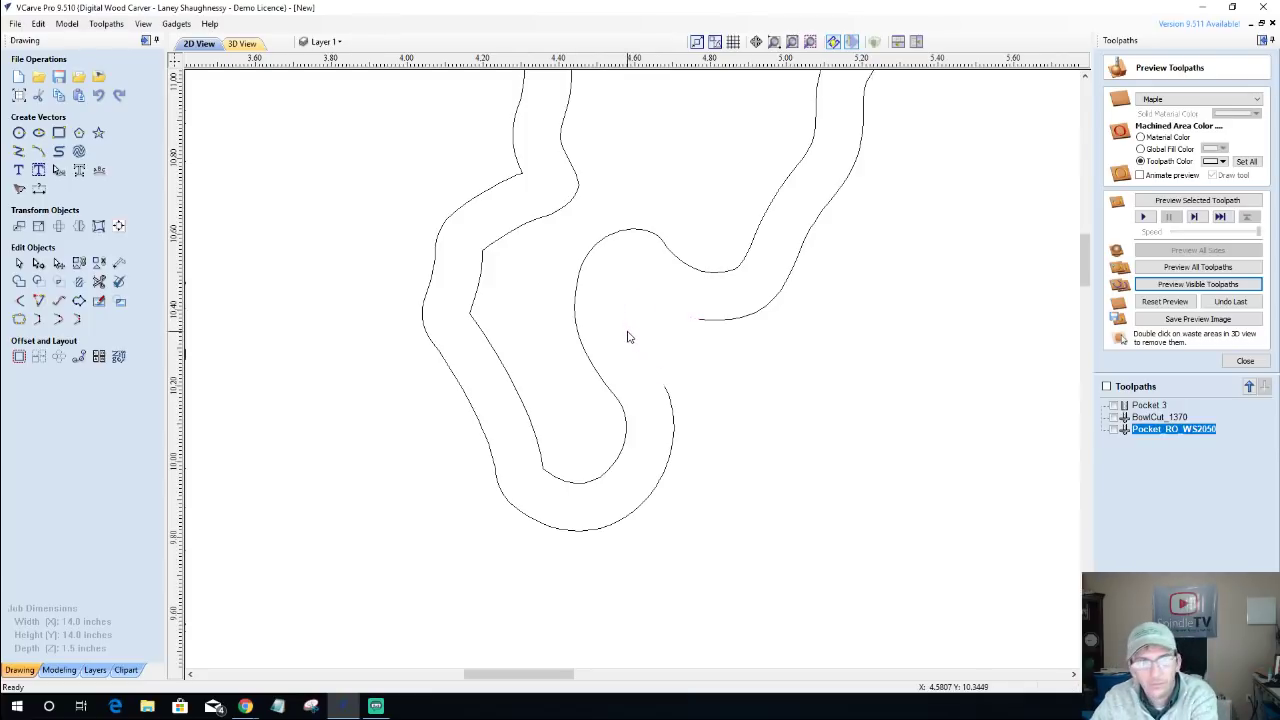
click(667, 400)
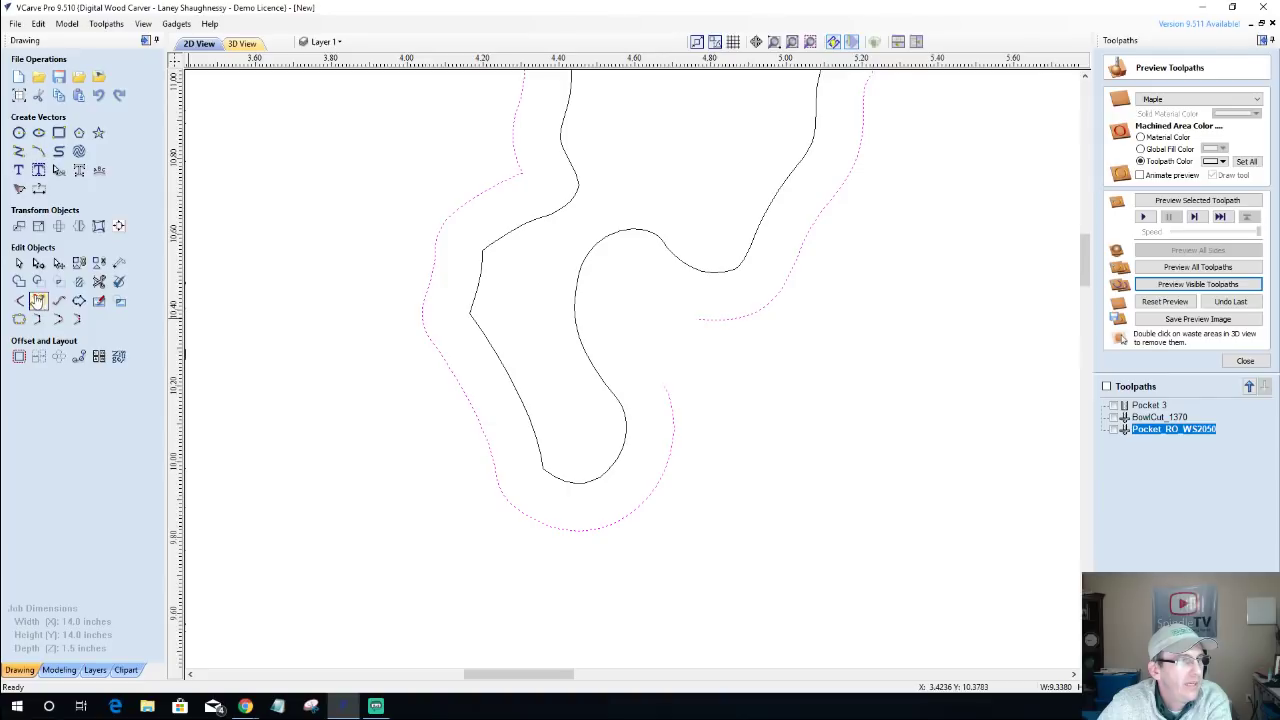
click(58, 319)
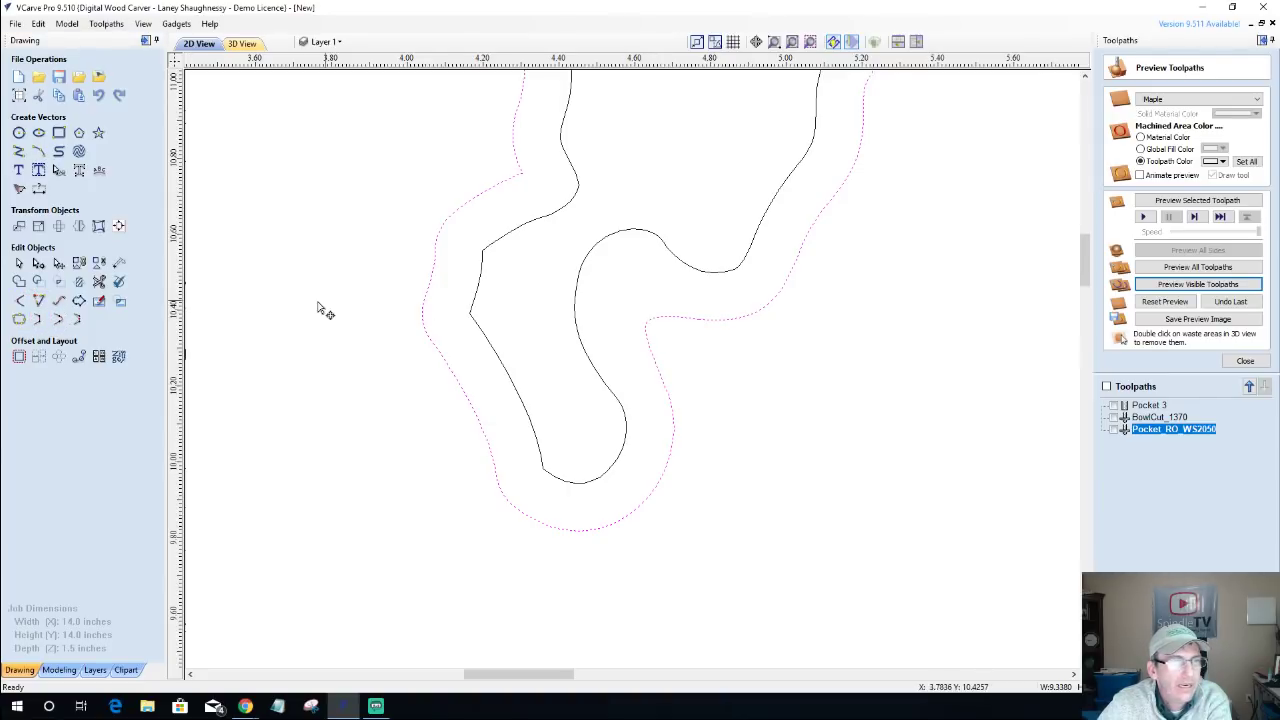
Drag the new curve's handles so it follows the inner shape's notch.
click(38, 262)
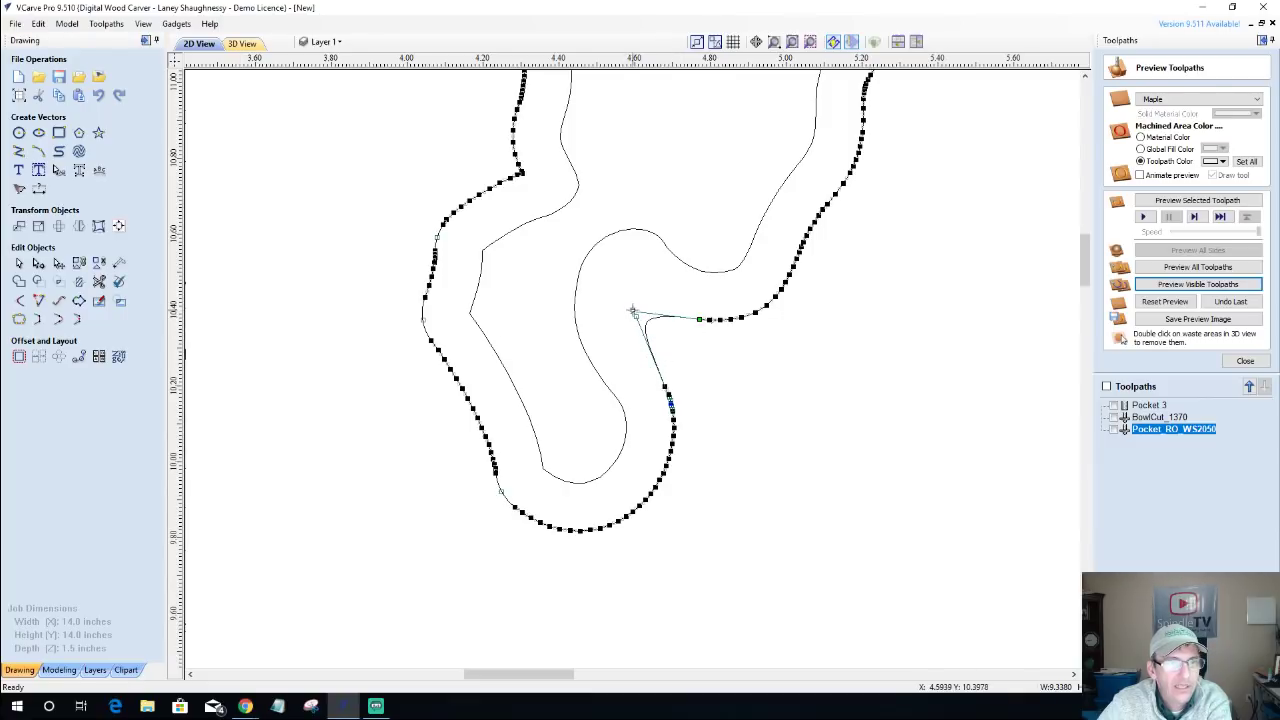
drag(632, 311, 603, 173)
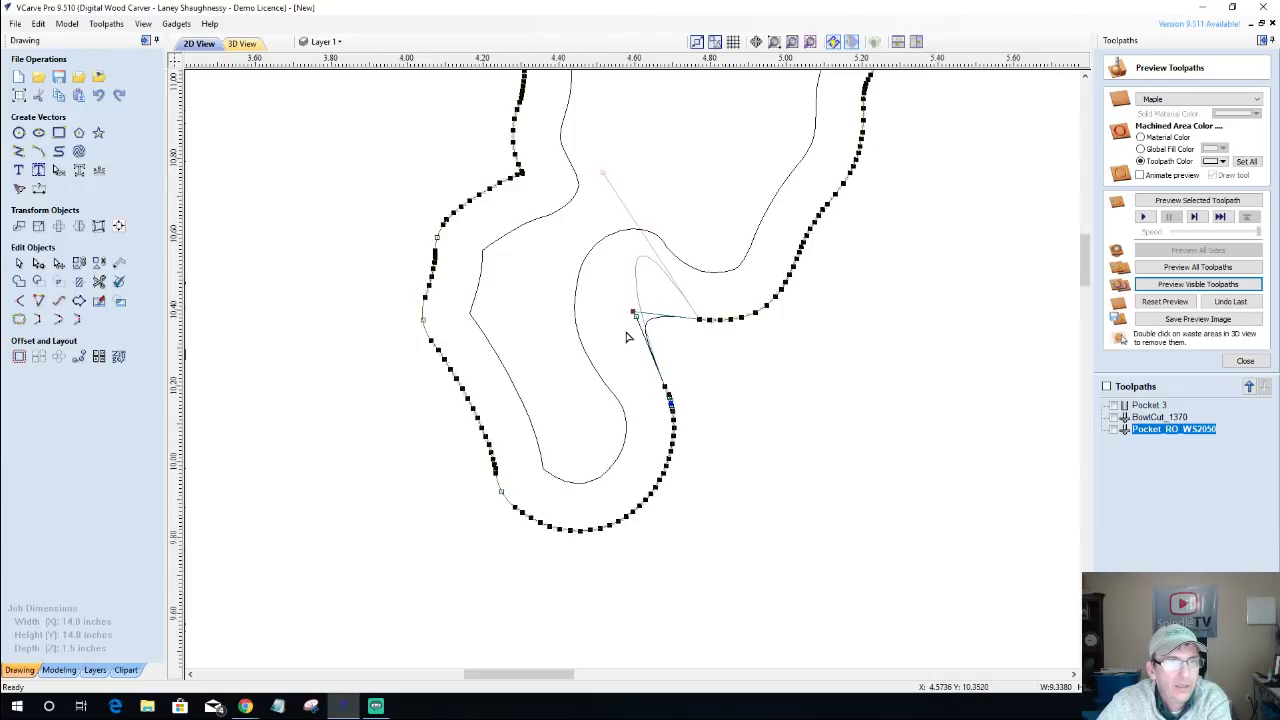
drag(627, 337, 522, 316)
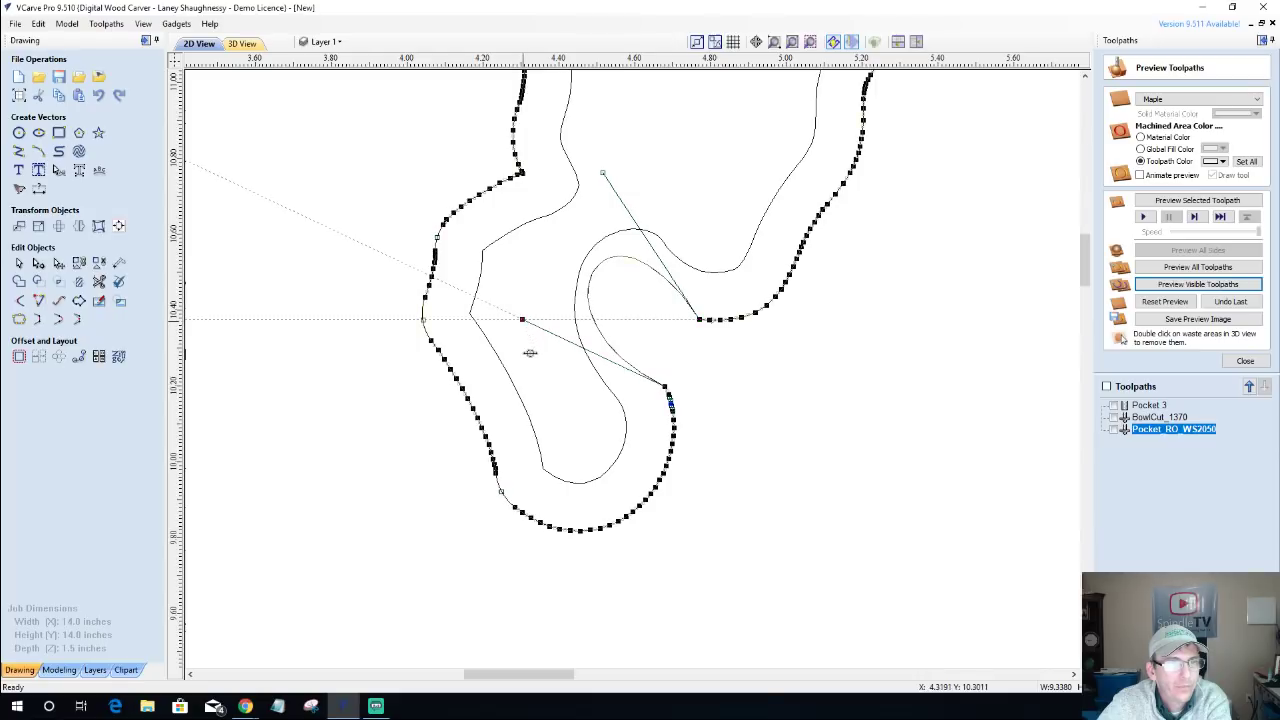
drag(530, 362, 526, 366)
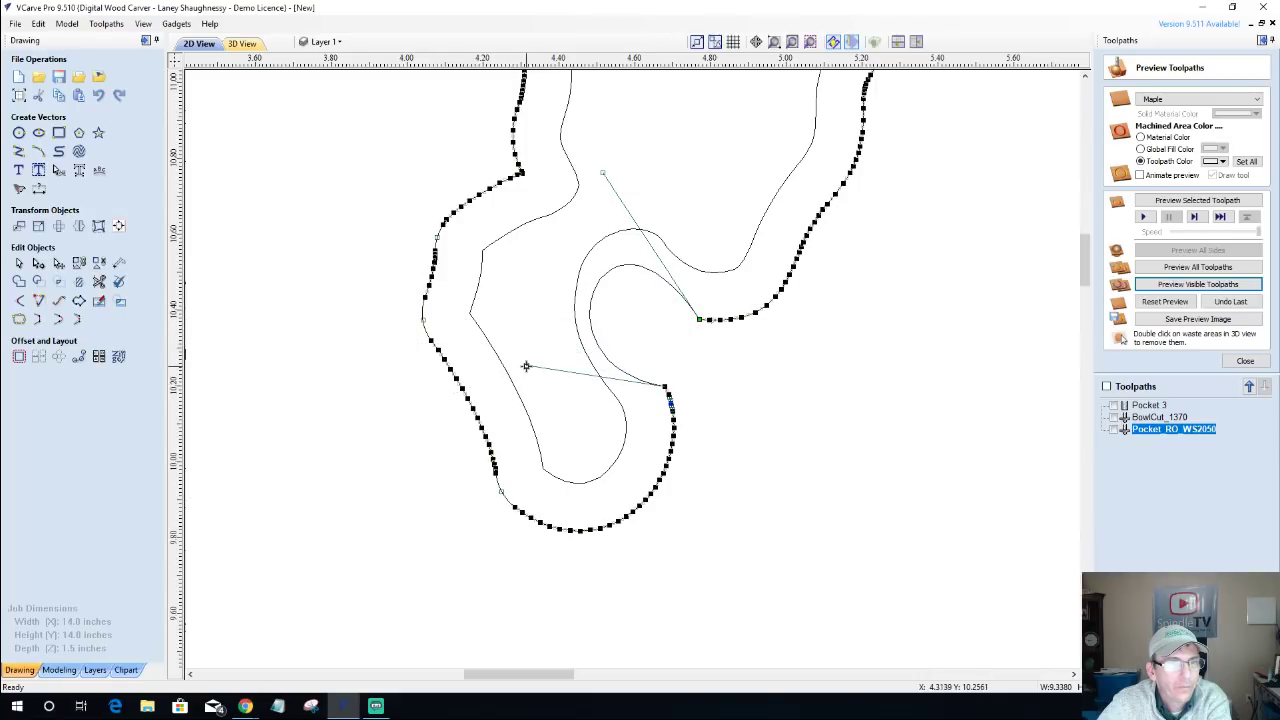
click(605, 172)
drag(611, 128, 611, 128)
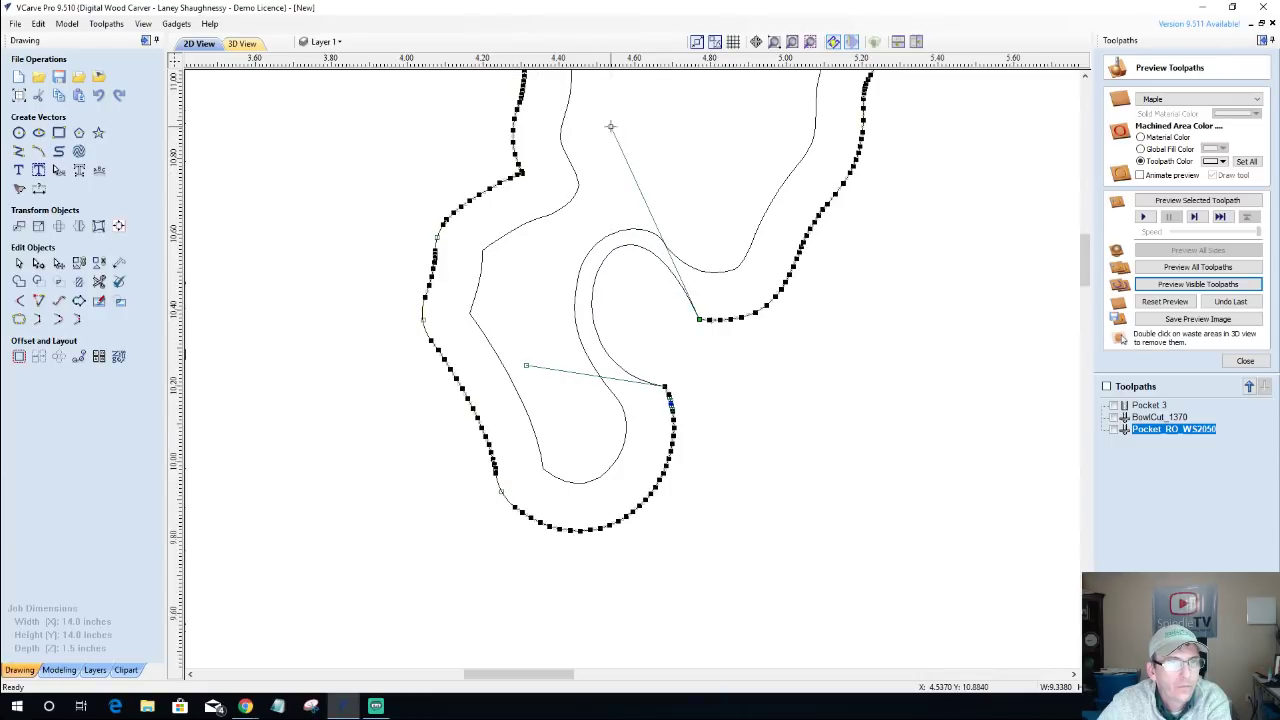
click(505, 284)
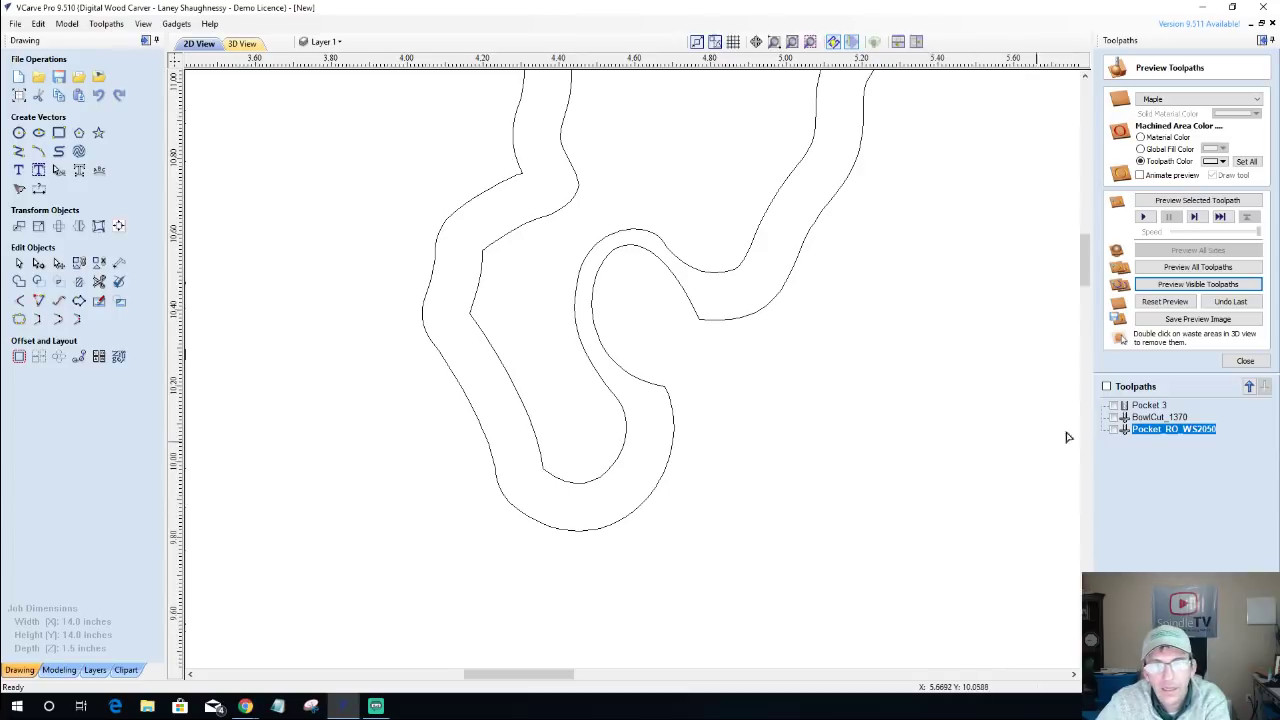
Recalculate Pocket 3 on the reshaped boundary and the lower shape.
double_click(1146, 405)
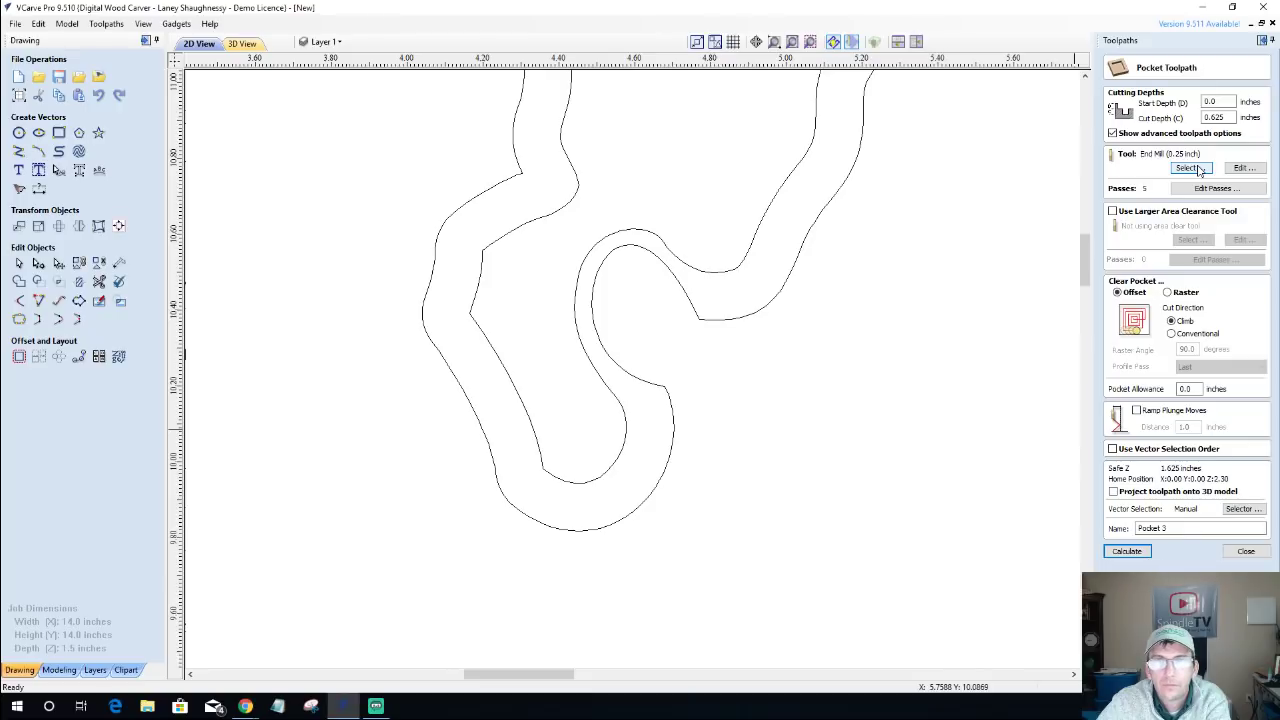
click(741, 320)
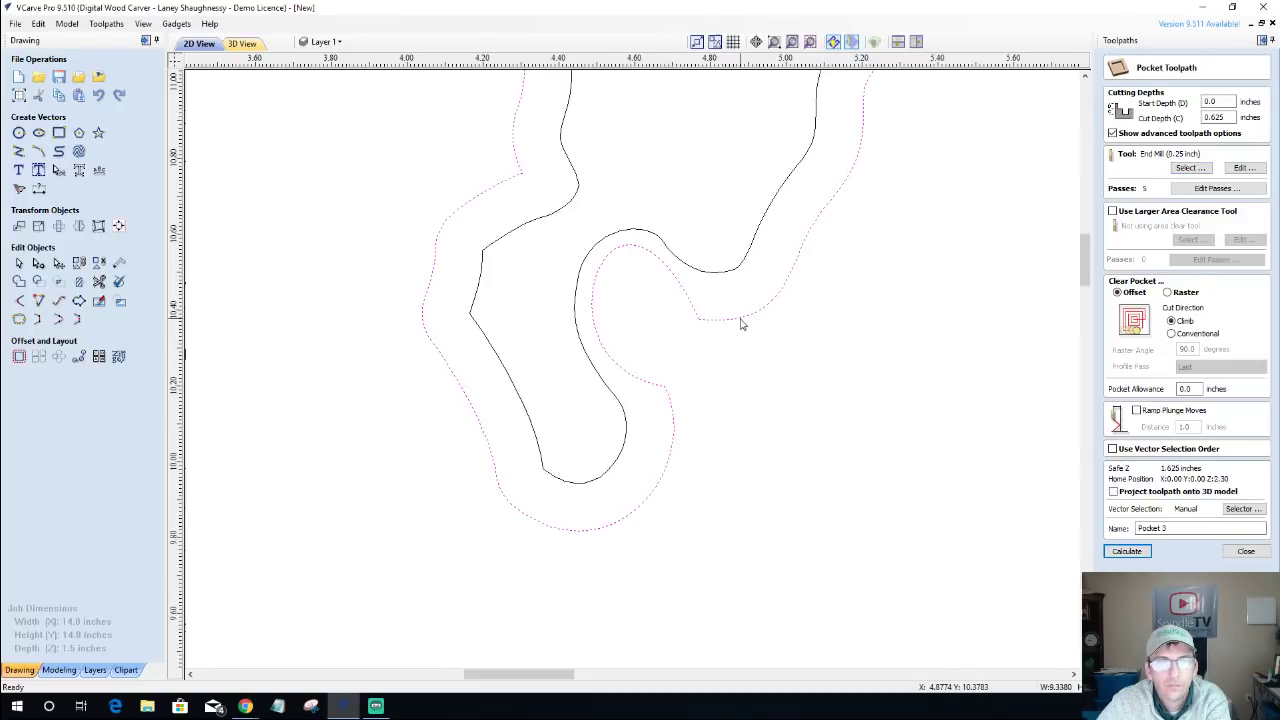
click(1127, 551)
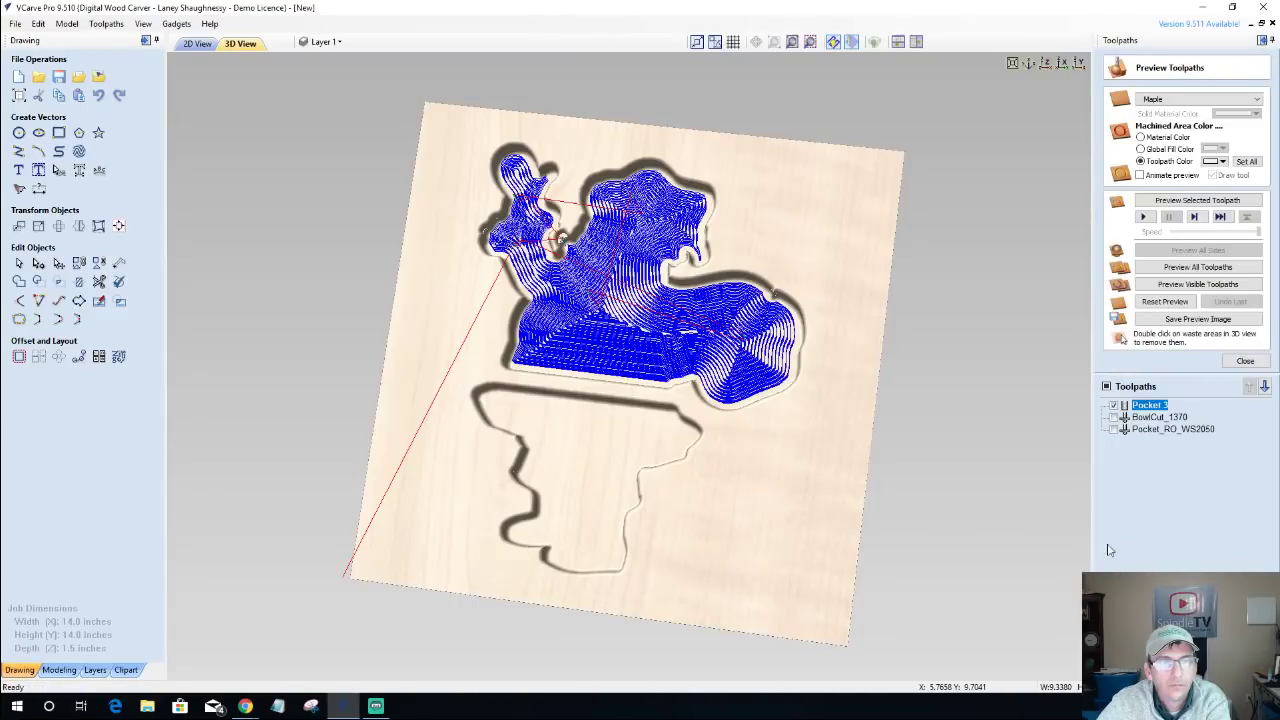
click(196, 44)
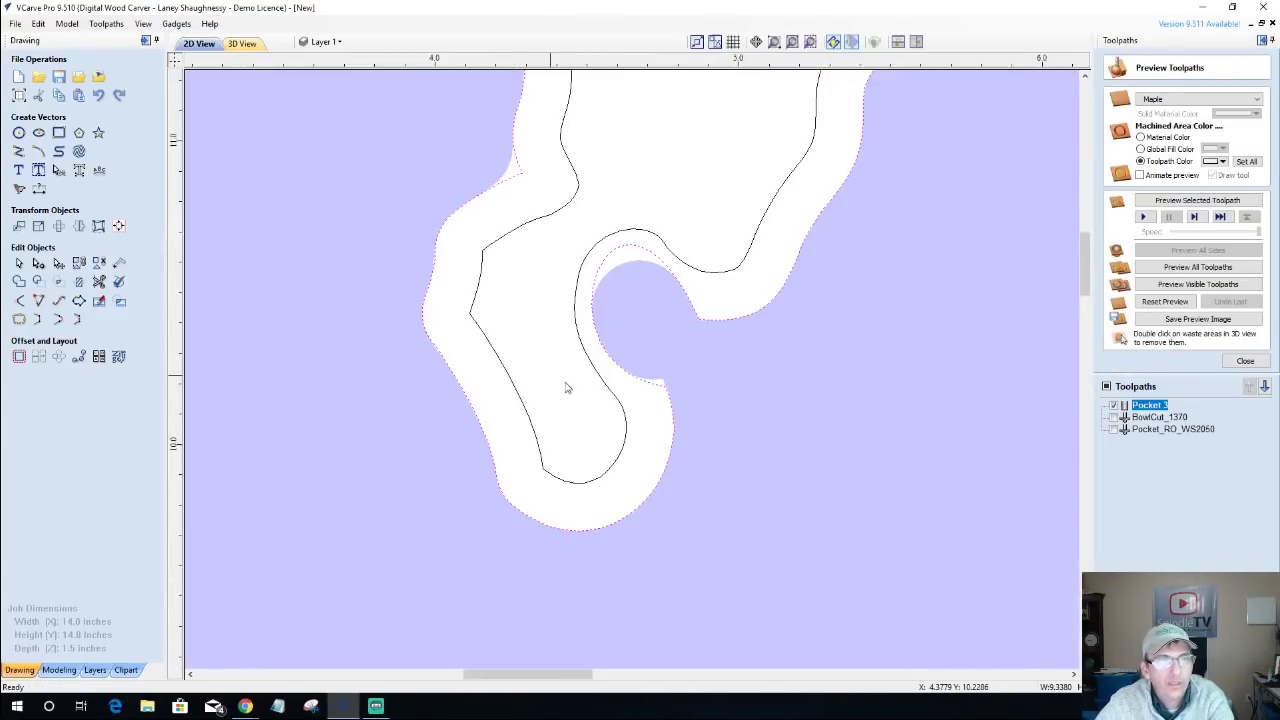
scroll(575, 388, up, 4)
scroll(582, 391, down, 4)
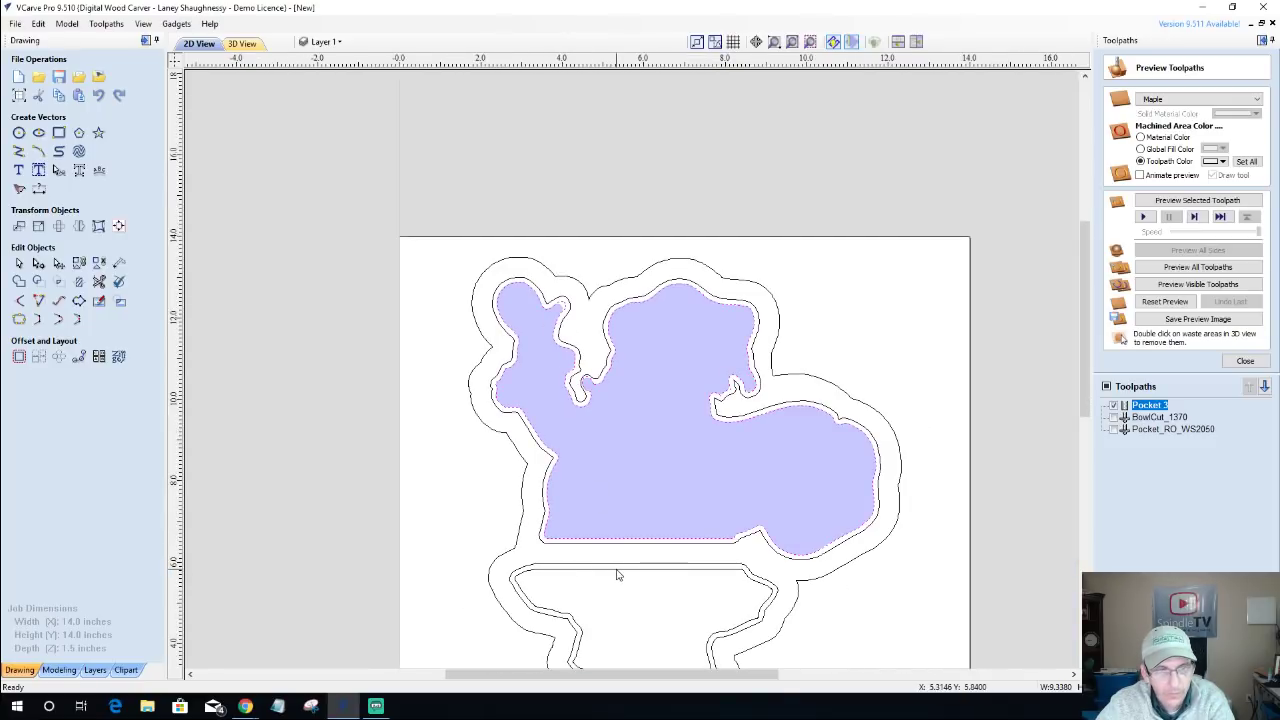
key(Escape)
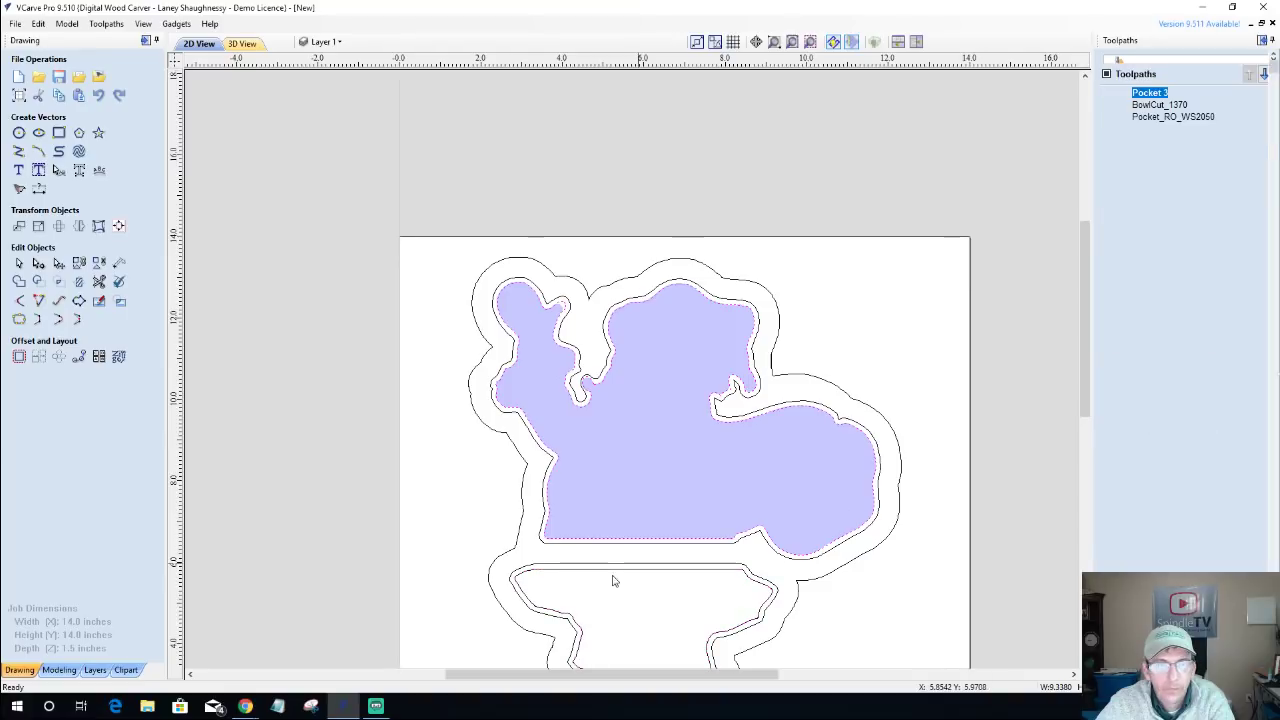
shift+click(658, 568)
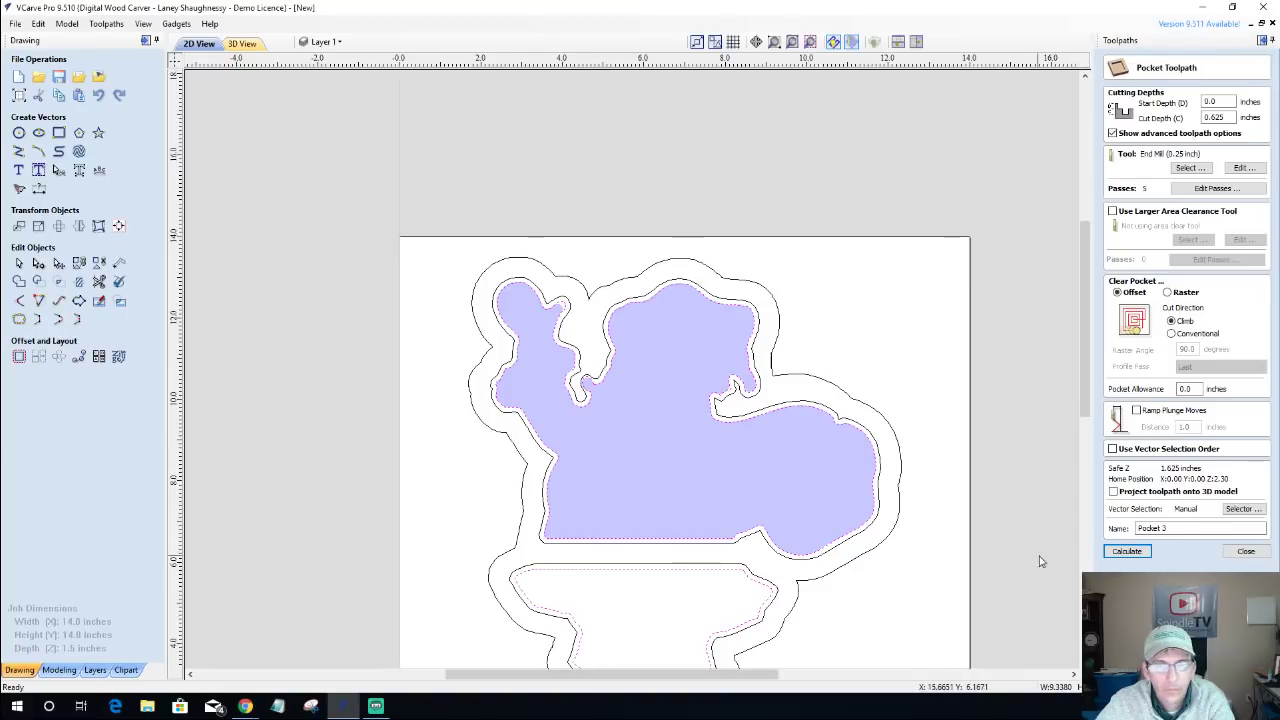
click(1128, 552)
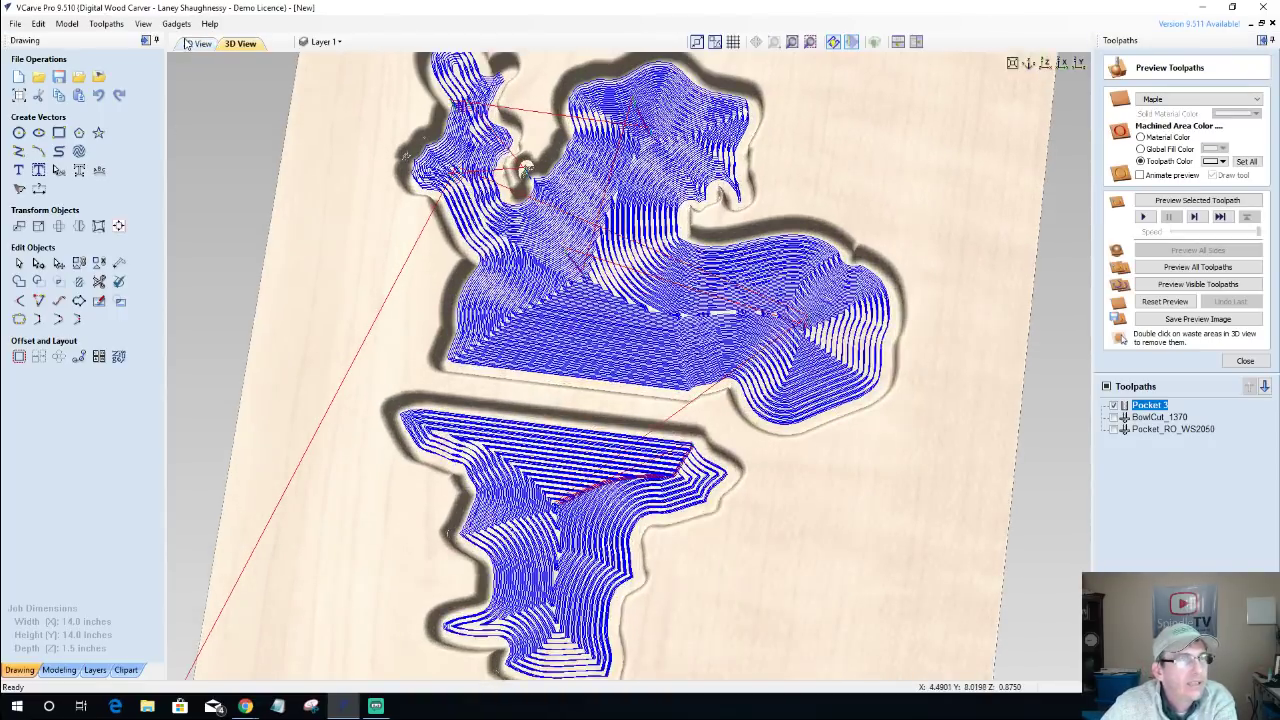
click(197, 43)
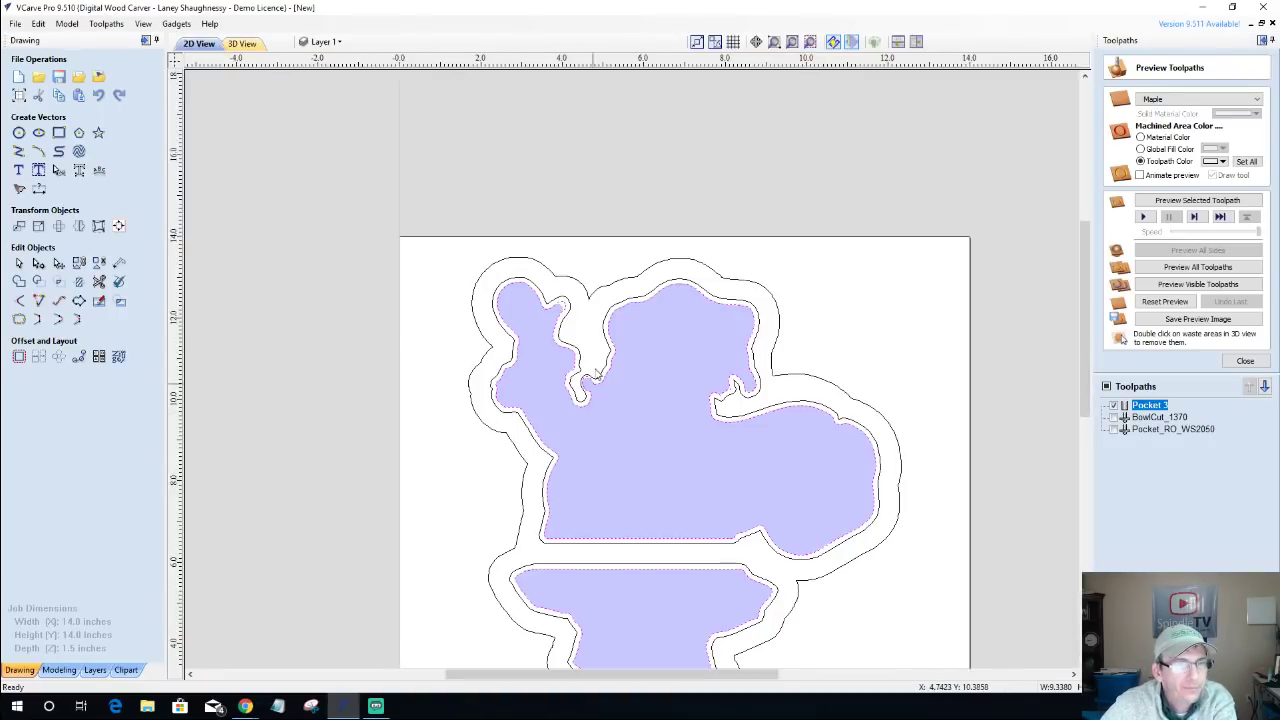
In the 3D view, orbit toward the notch and simulate the Pocket 3 cut.
scroll(582, 421, up, 6)
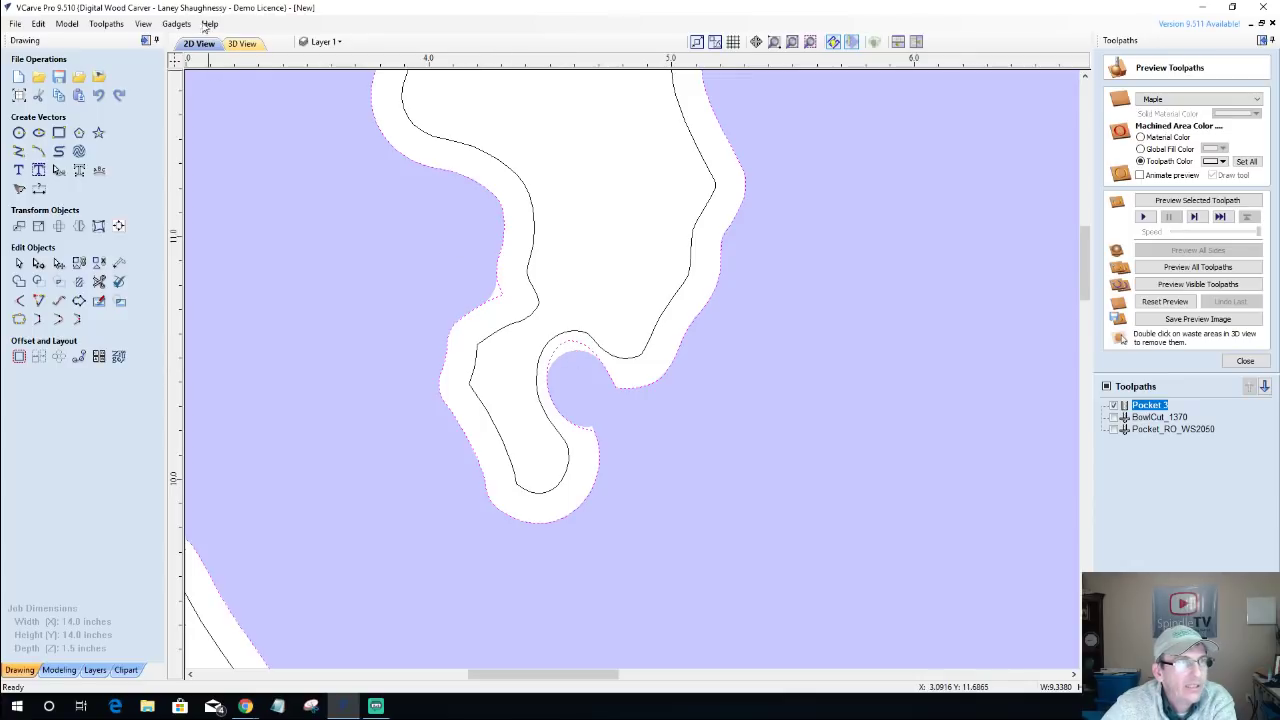
click(241, 43)
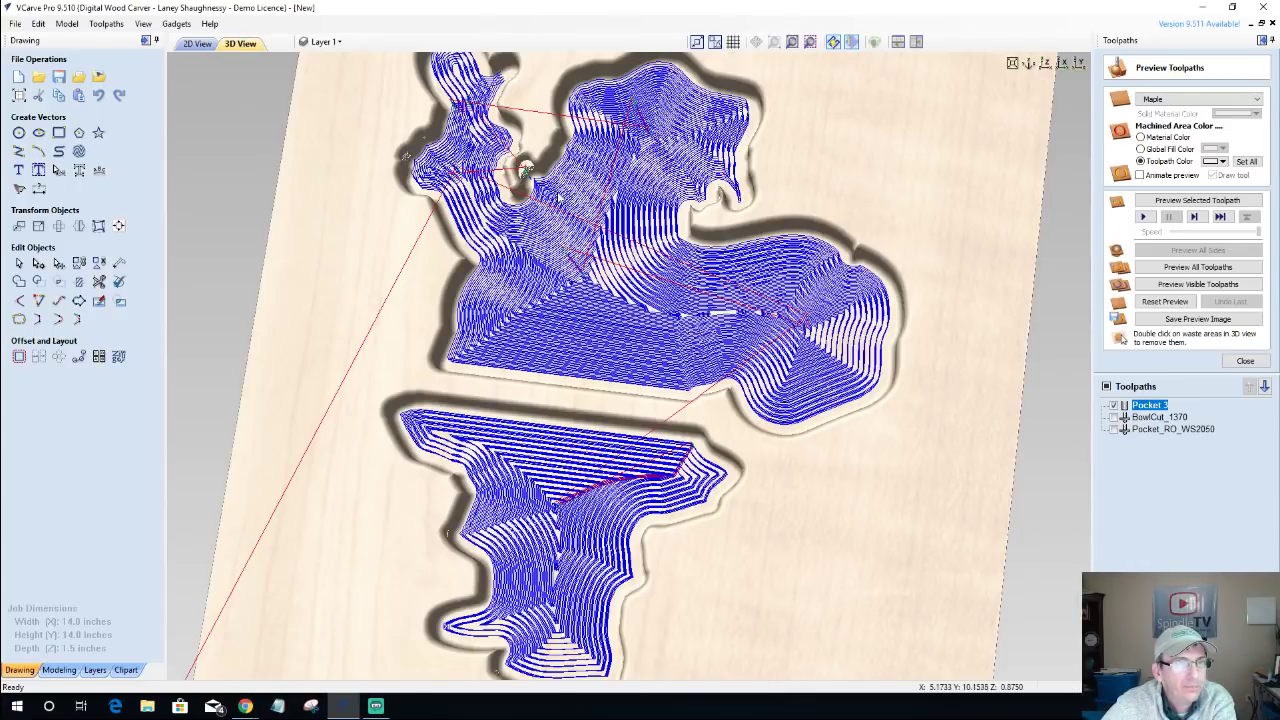
drag(652, 301, 660, 305)
scroll(660, 305, up, 3)
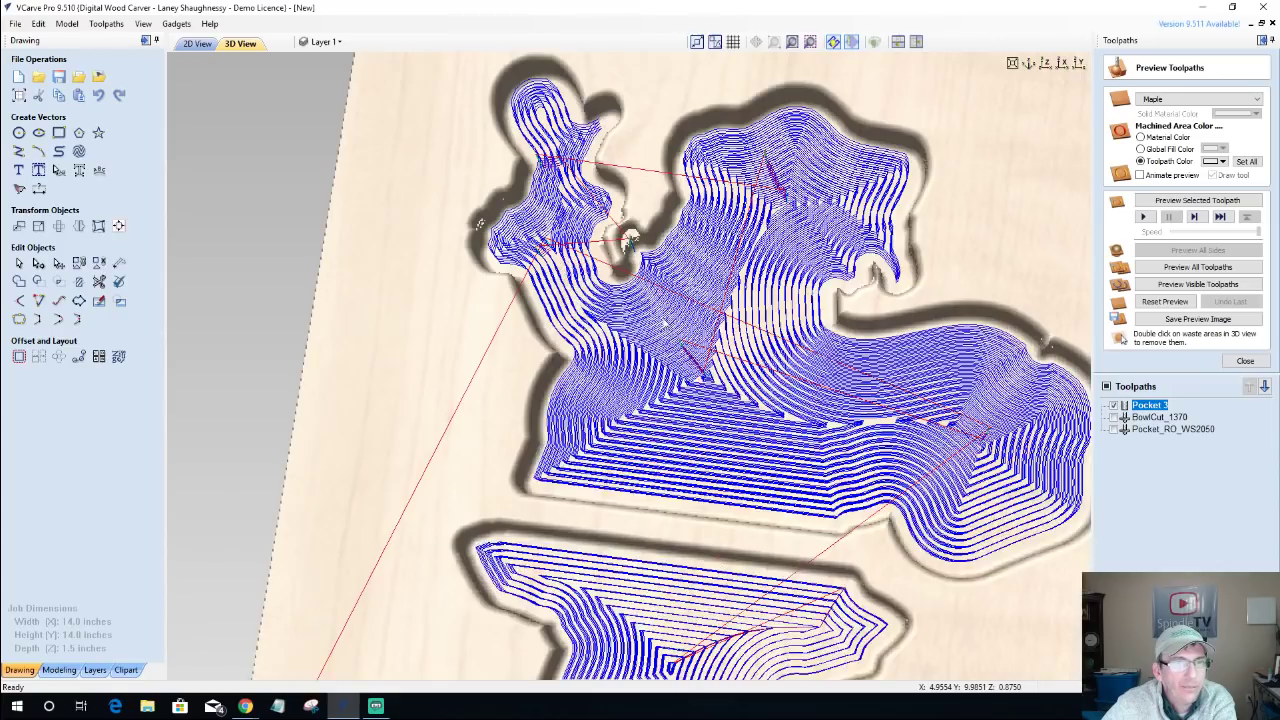
drag(695, 372, 651, 264)
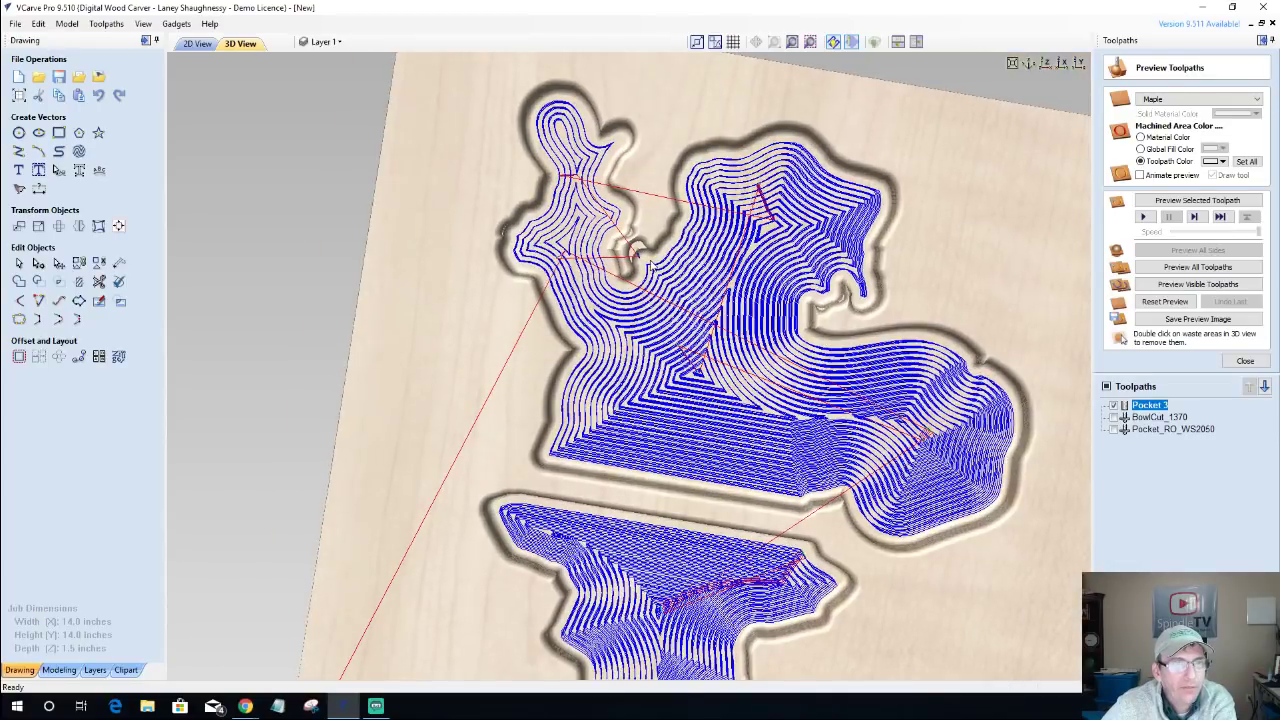
scroll(651, 264, up, 5)
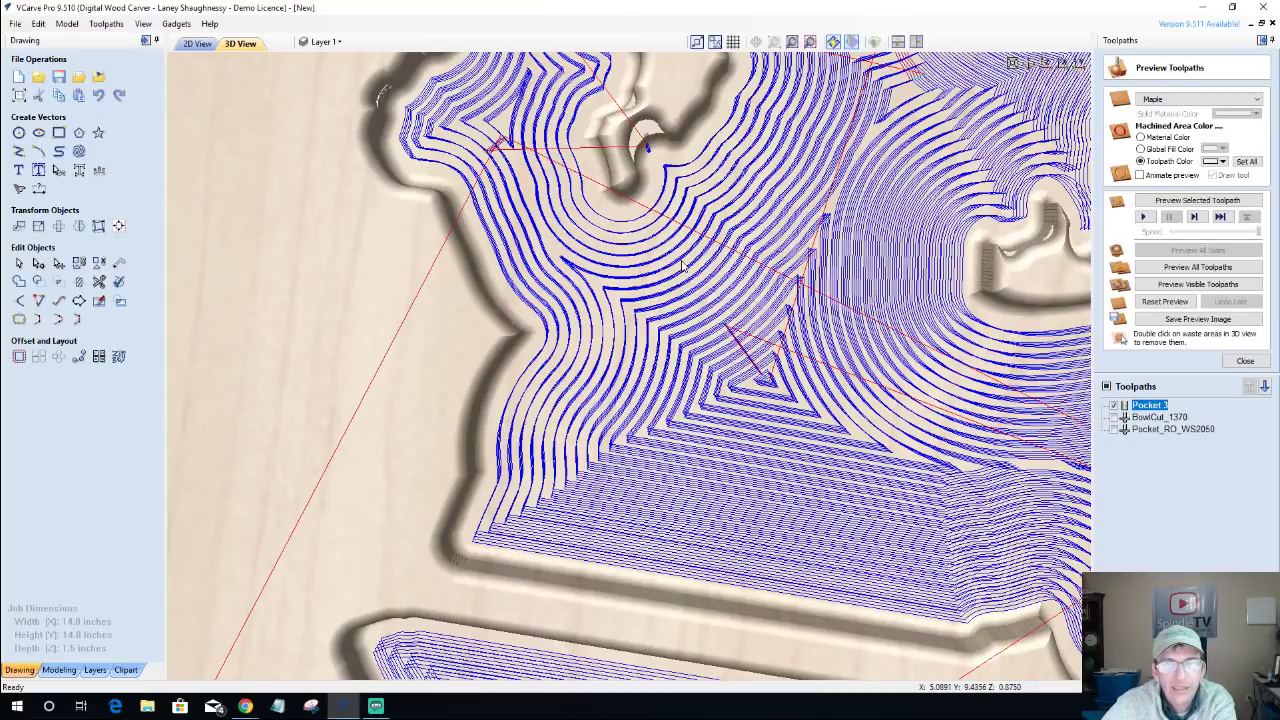
click(1195, 201)
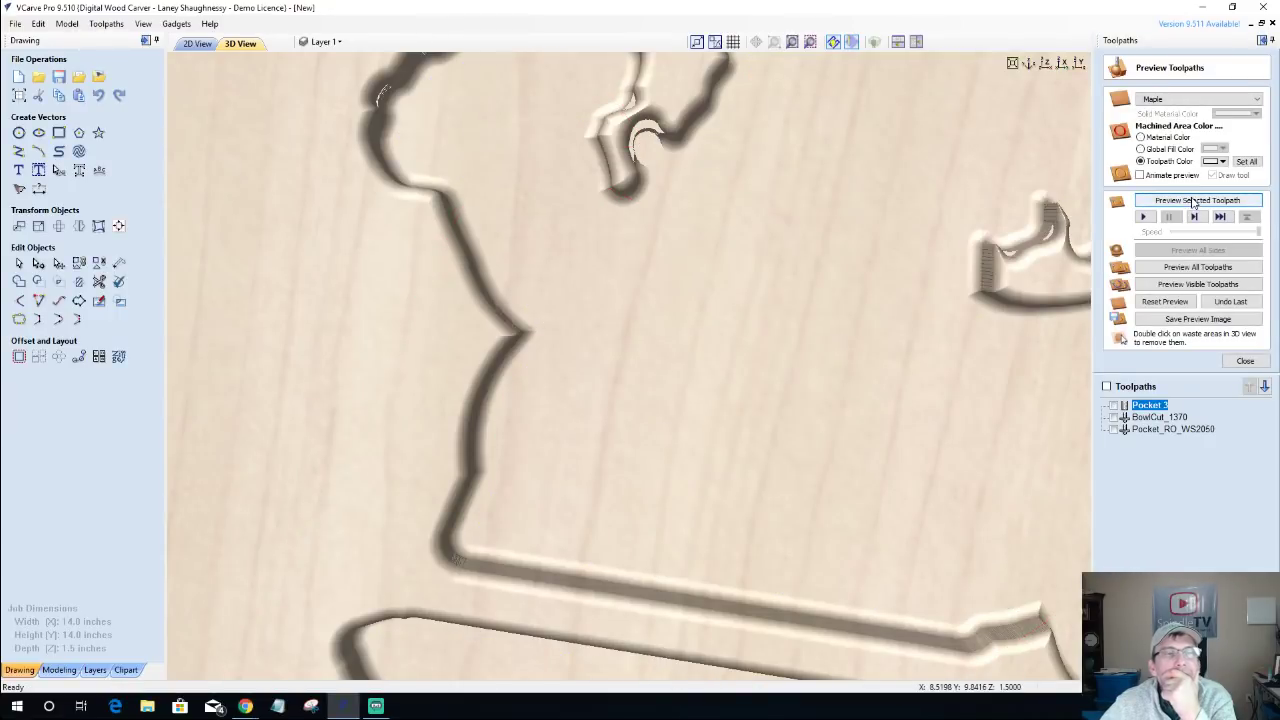
Inspect the smoothed notch in the 2D drawing and tilt the carved board in 3D.
click(198, 43)
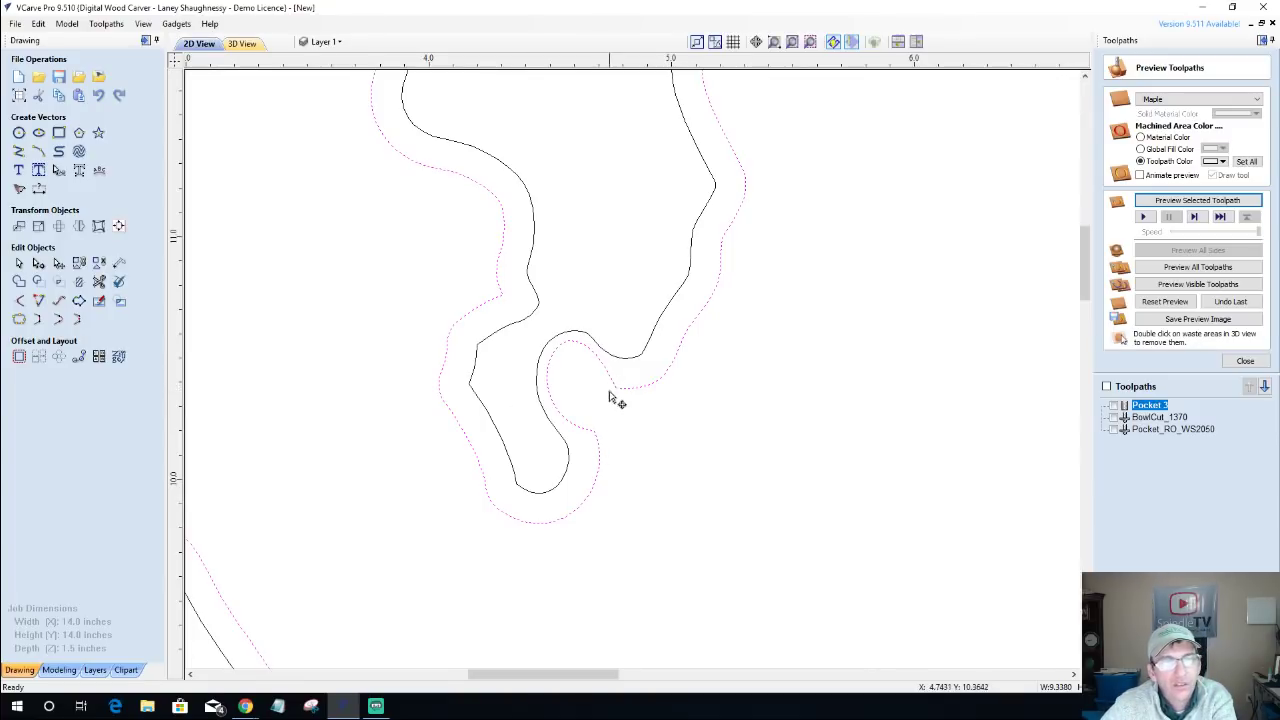
scroll(610, 397, up, 2)
scroll(610, 397, down, 5)
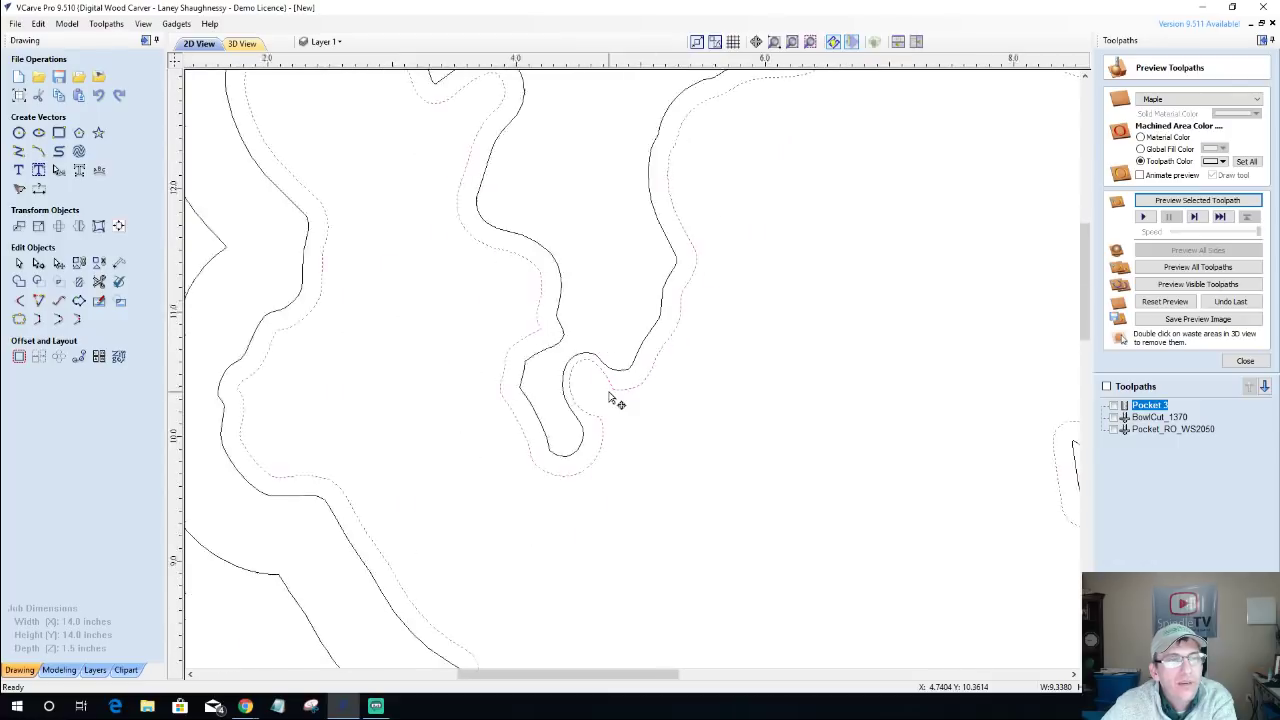
scroll(612, 398, up, 3)
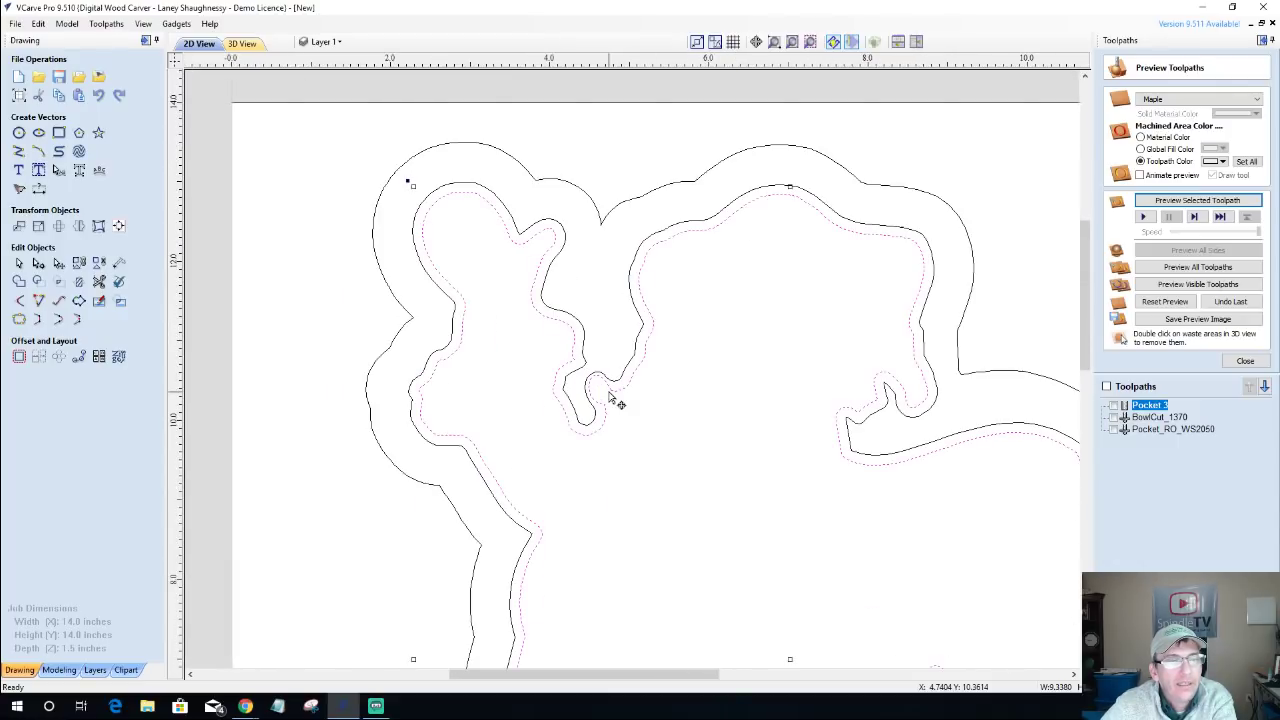
click(242, 44)
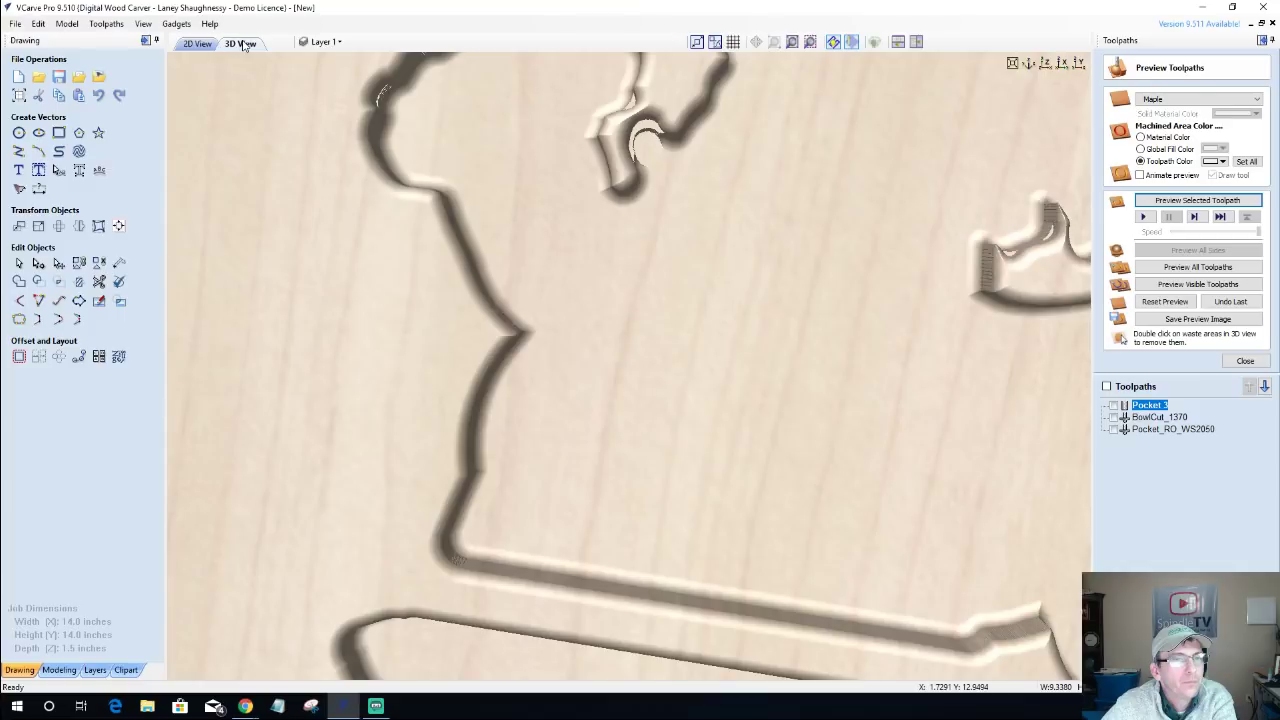
mouse_move(664, 118)
mouse_down()
mouse_move(672, 162)
mouse_move(586, 357)
mouse_up()
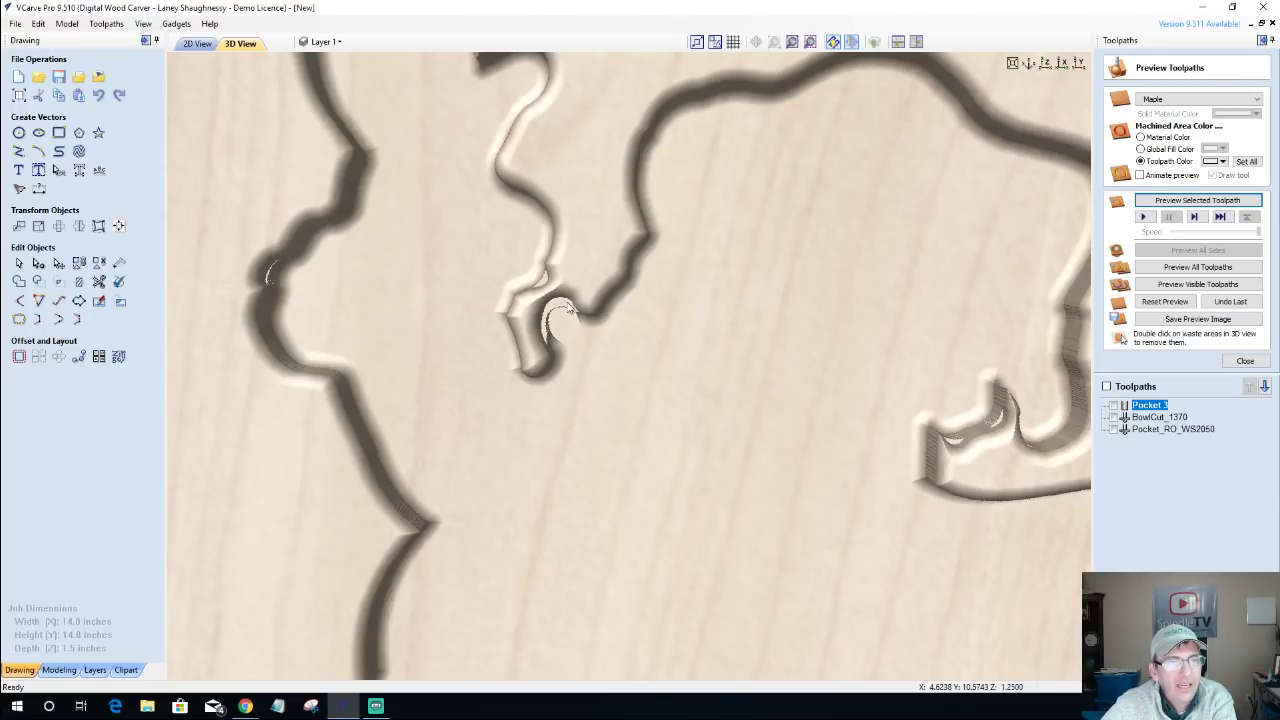
drag(608, 403, 604, 377)
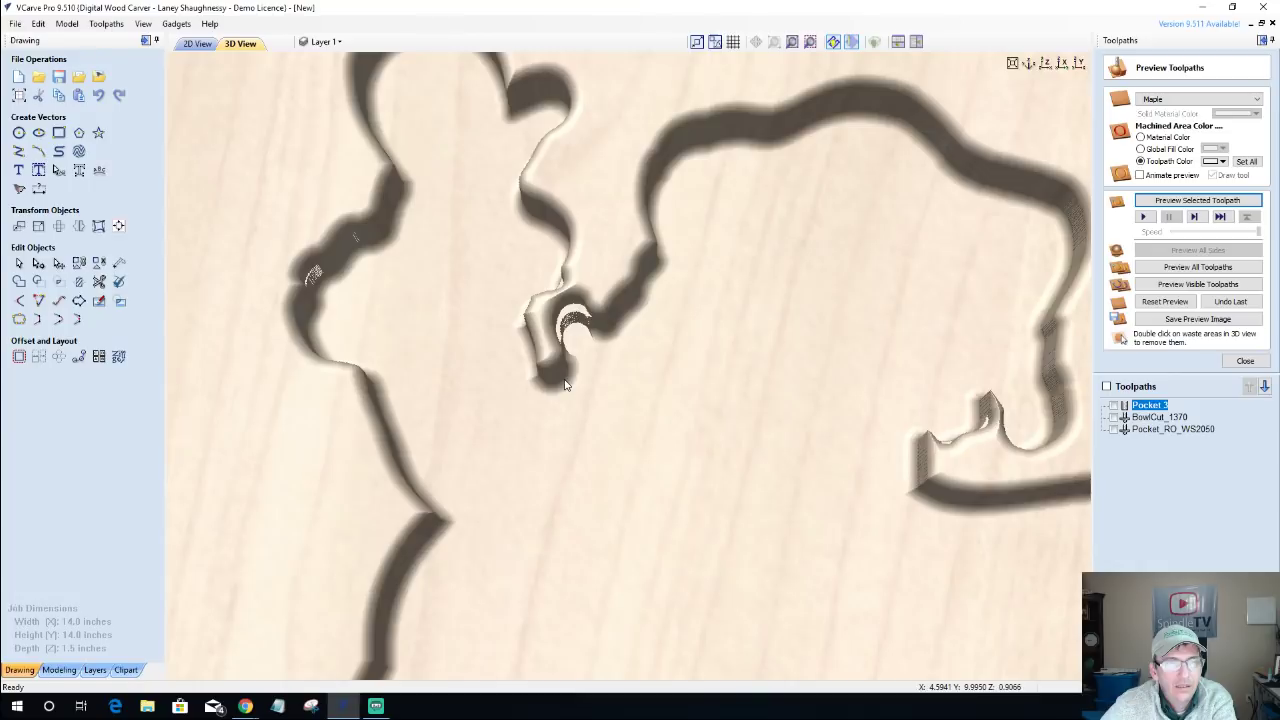
scroll(565, 385, down, 5)
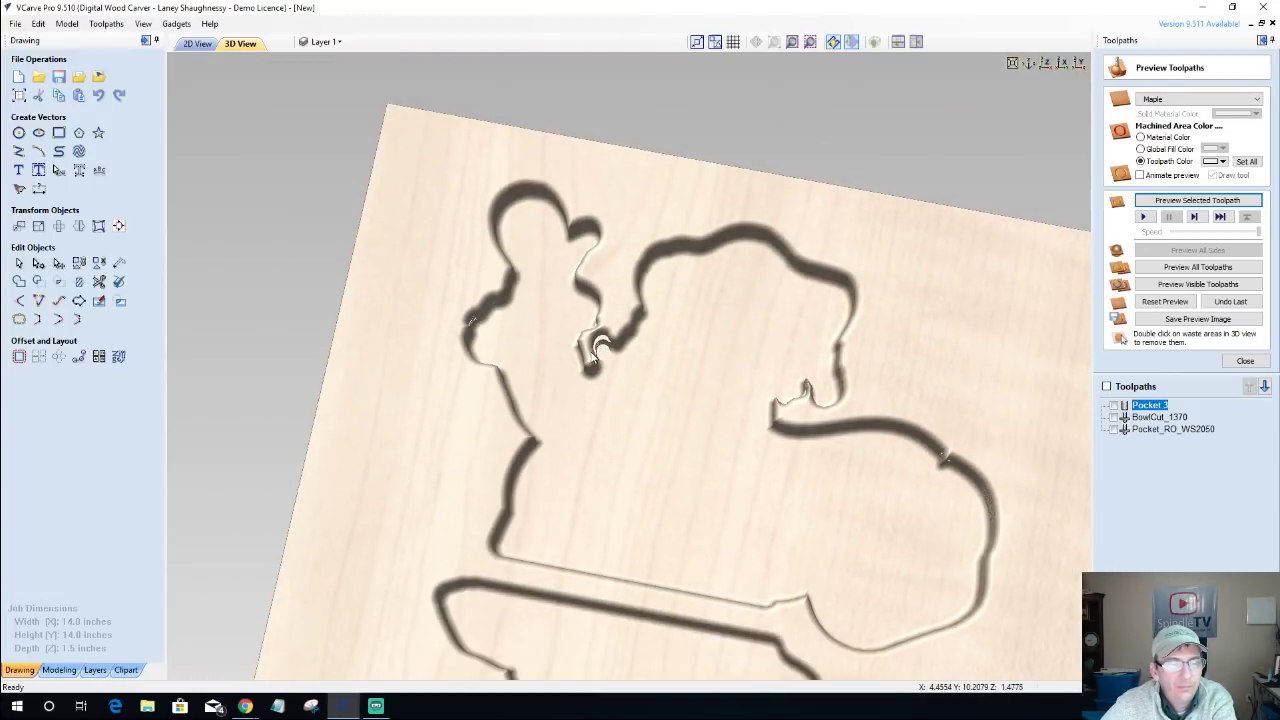
scroll(596, 350, up, 5)
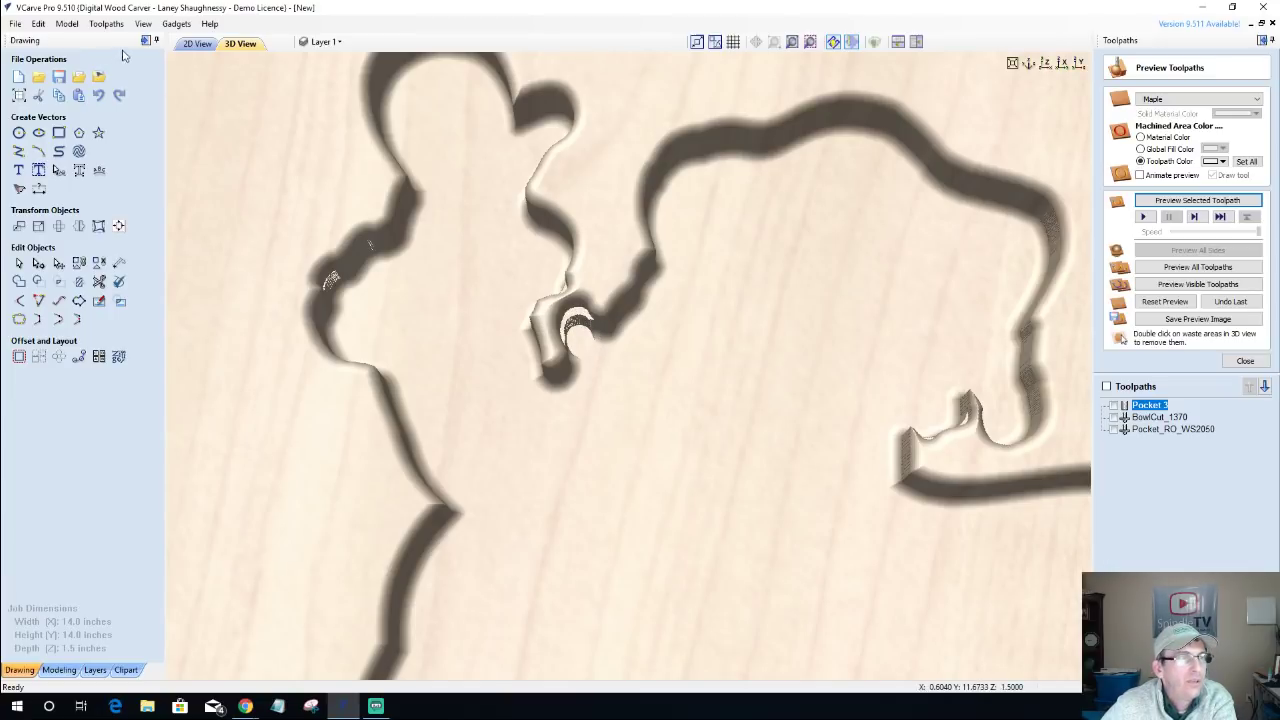
Pick the outer offset boundary vector in 2D and compare against the 3D carving.
click(197, 43)
scroll(537, 394, up, 4)
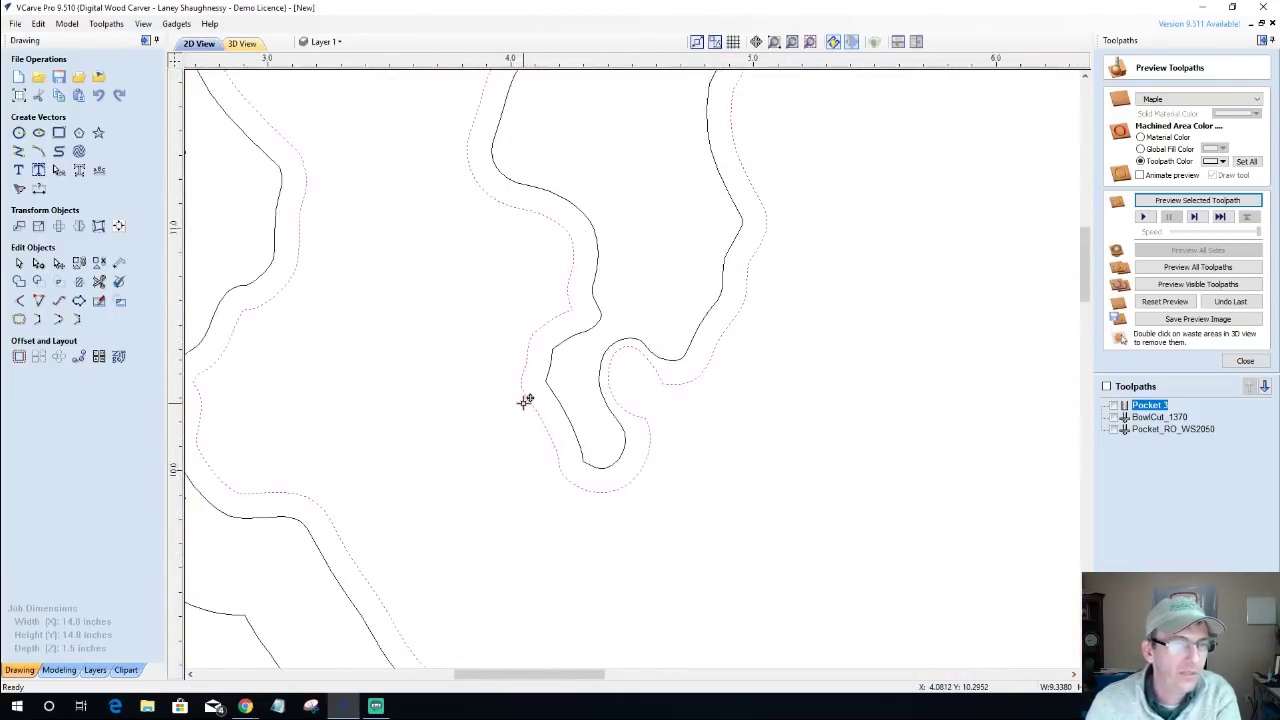
scroll(525, 400, down, 5)
scroll(525, 400, down, 1)
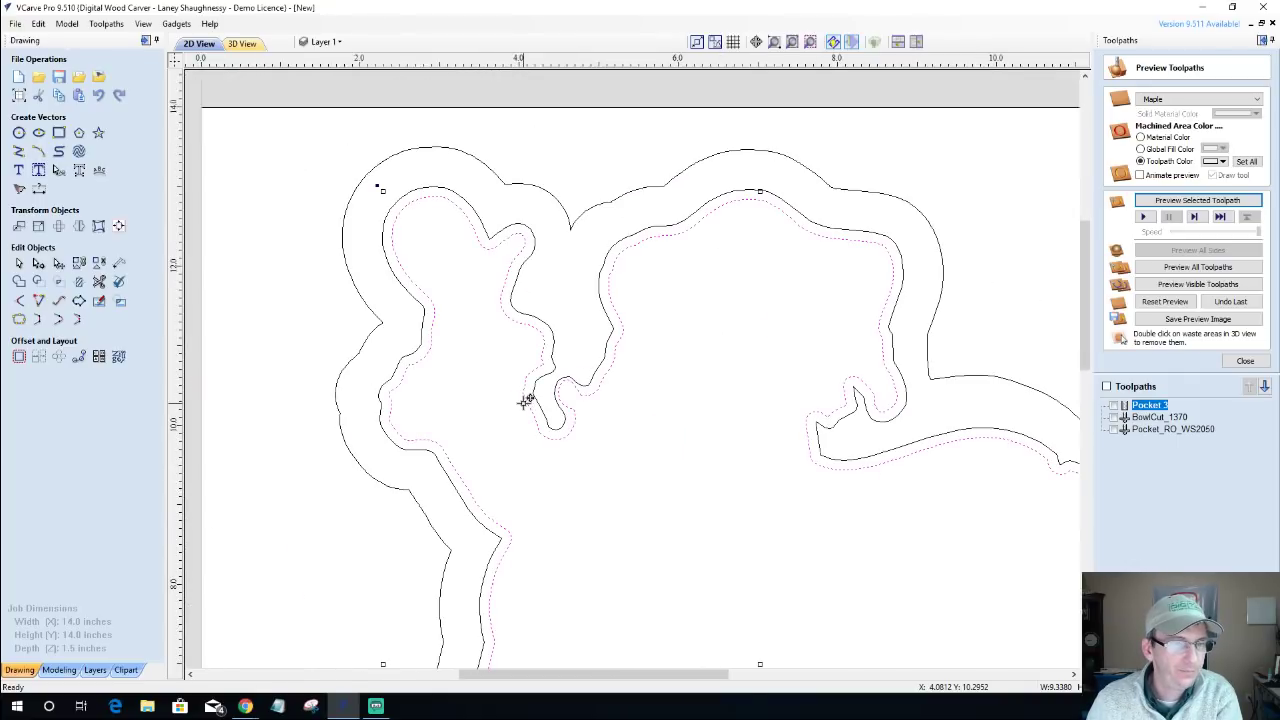
scroll(524, 401, down, 3)
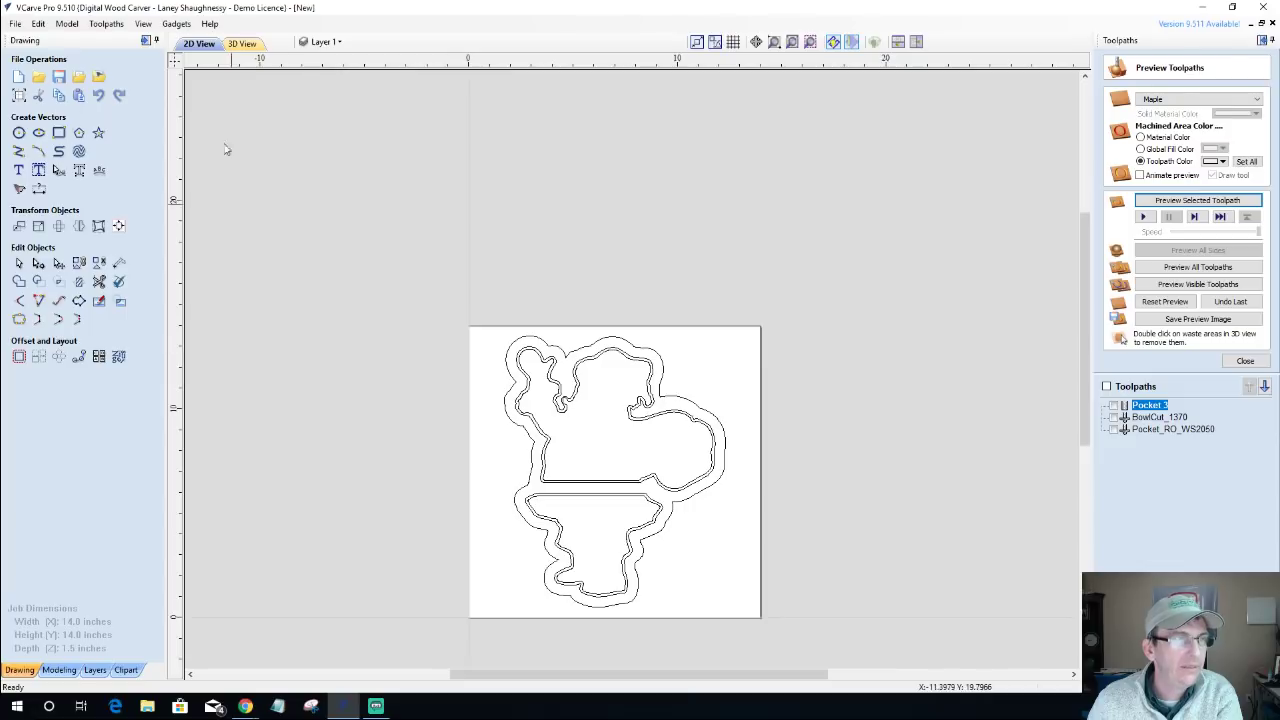
click(551, 352)
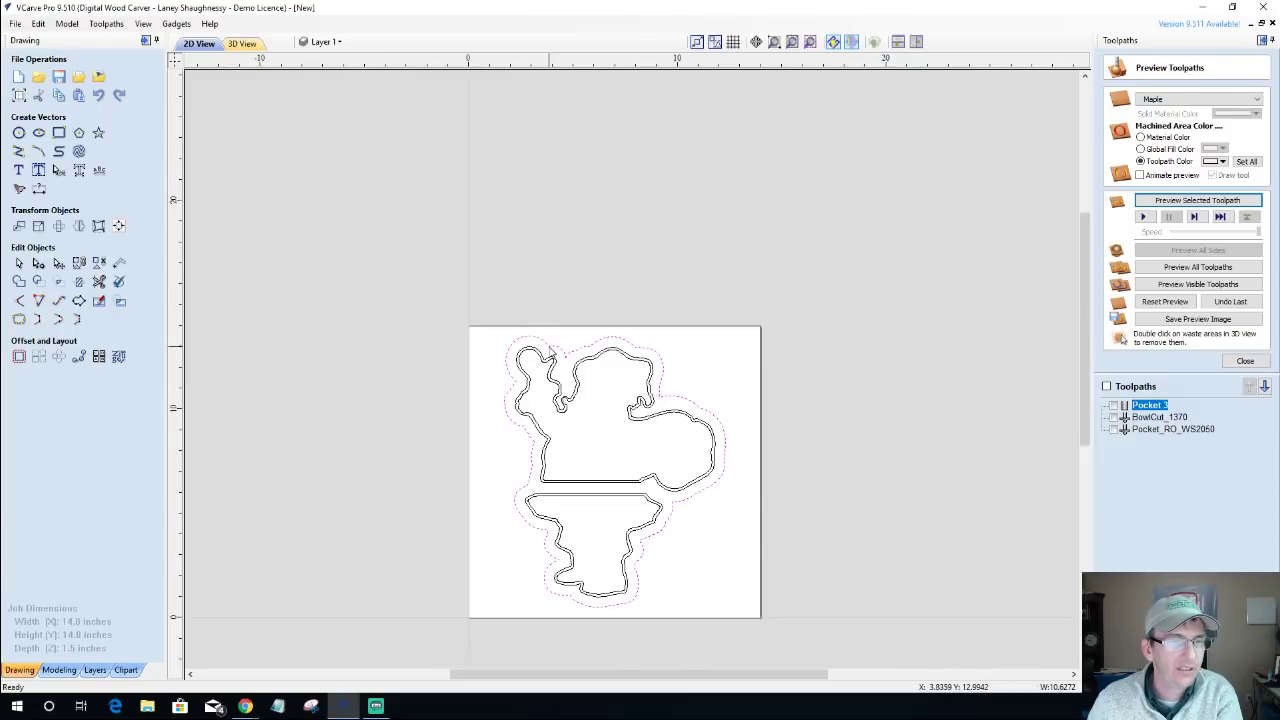
click(250, 45)
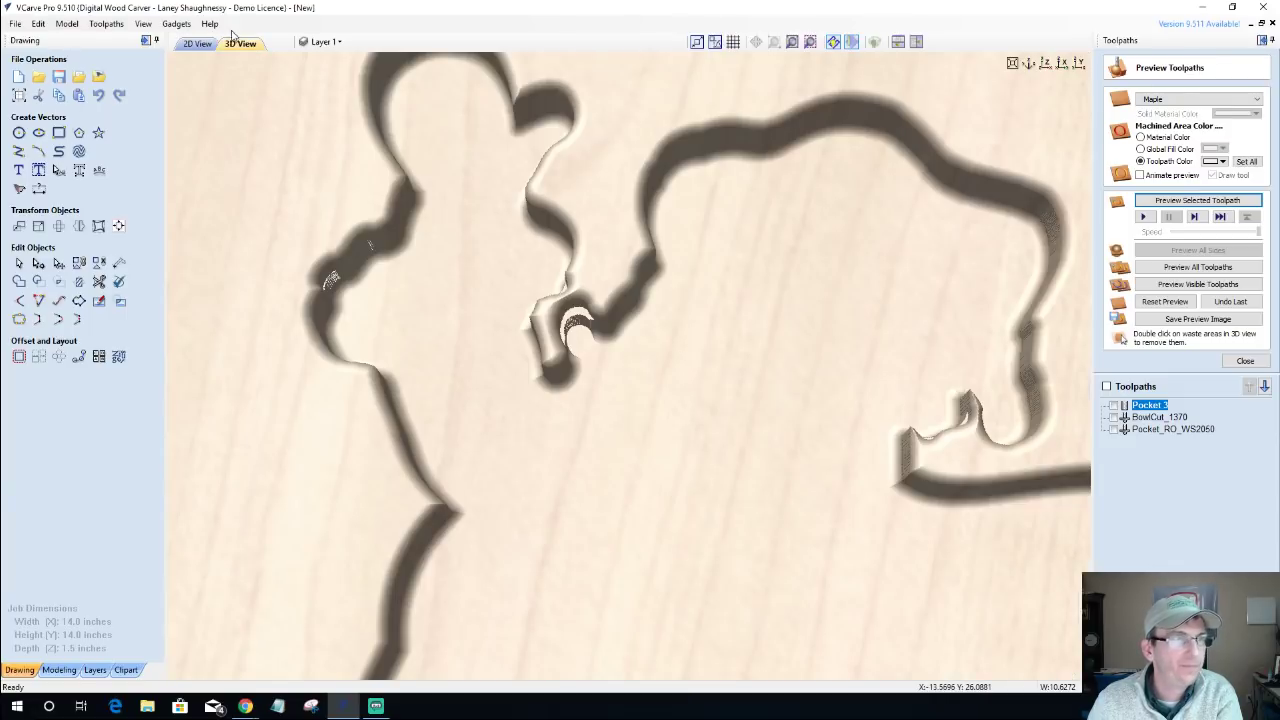
click(199, 44)
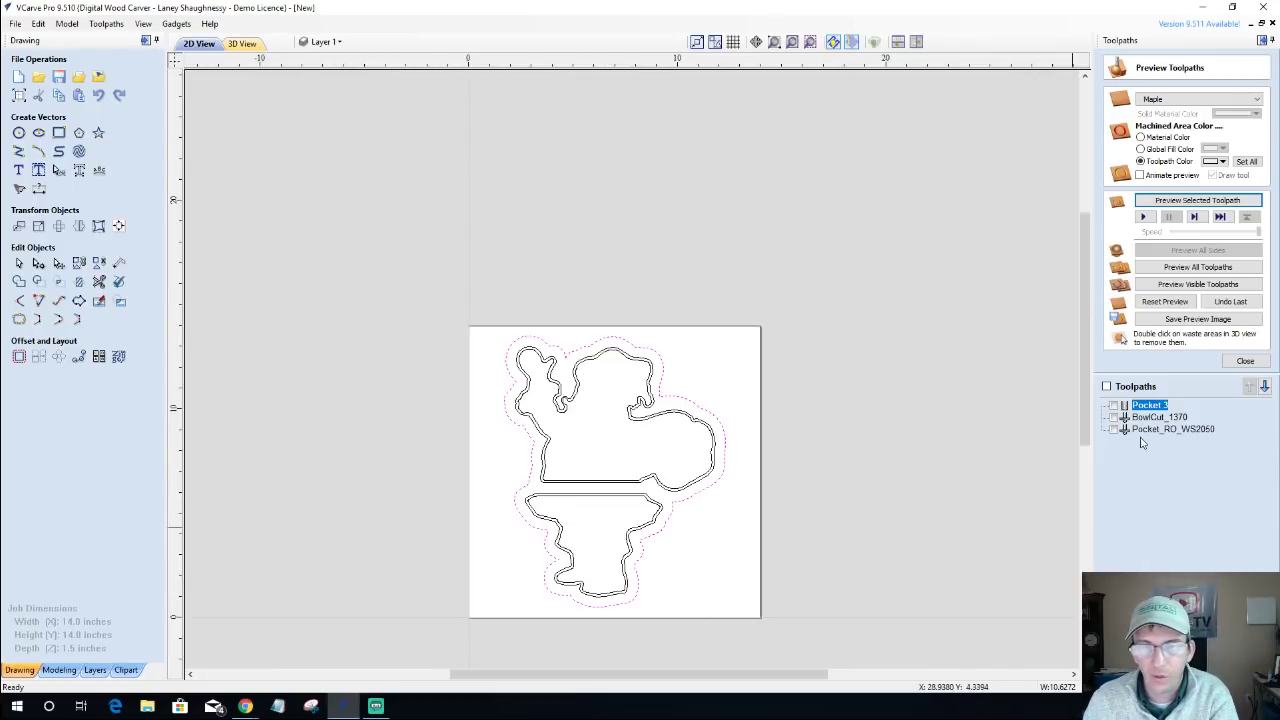
Create Profile 5, a 0.25-inch-deep Outside/Right profile on the outer boundary, and simulate it.
click(1240, 361)
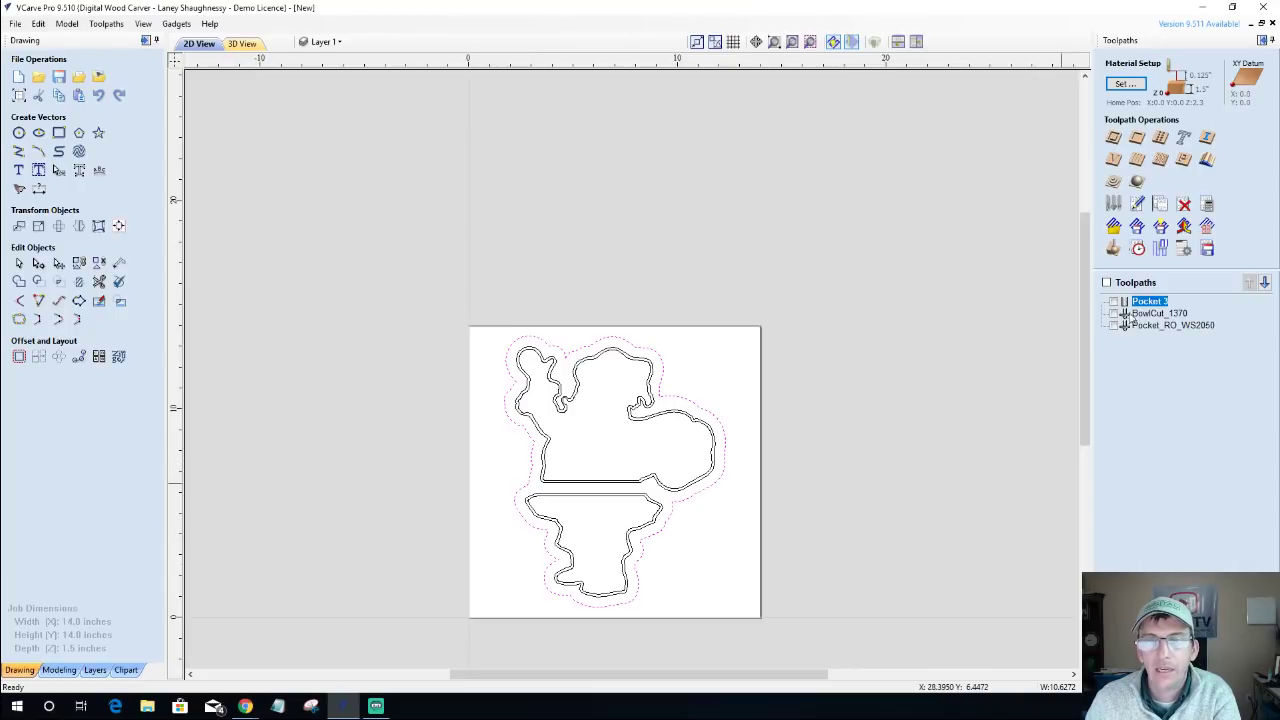
mouse_move(1156, 305)
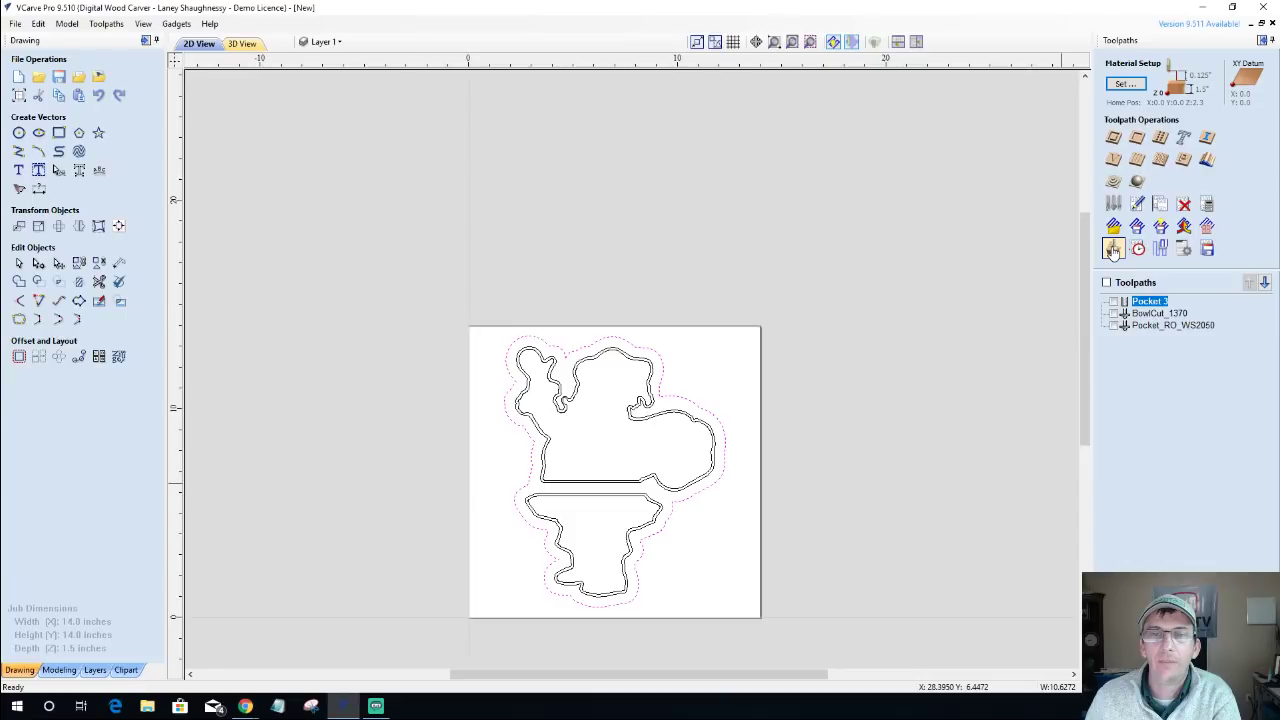
click(1115, 137)
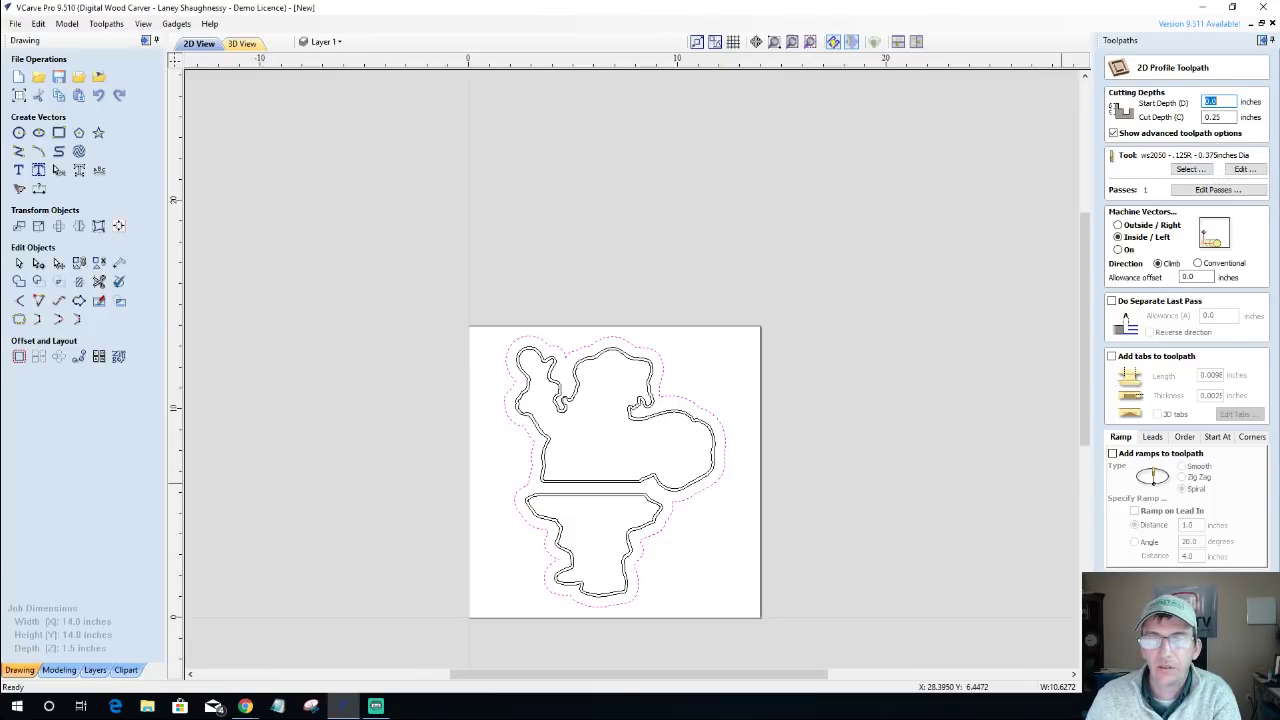
click(1119, 225)
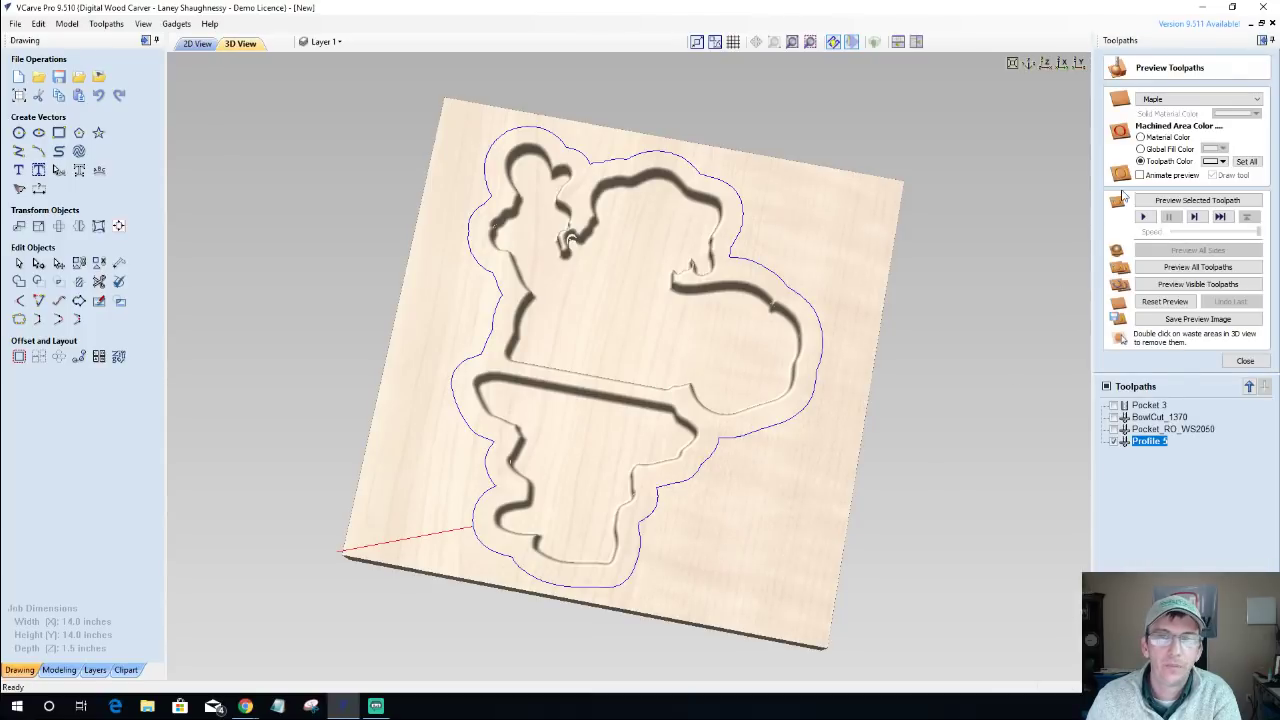
click(1156, 202)
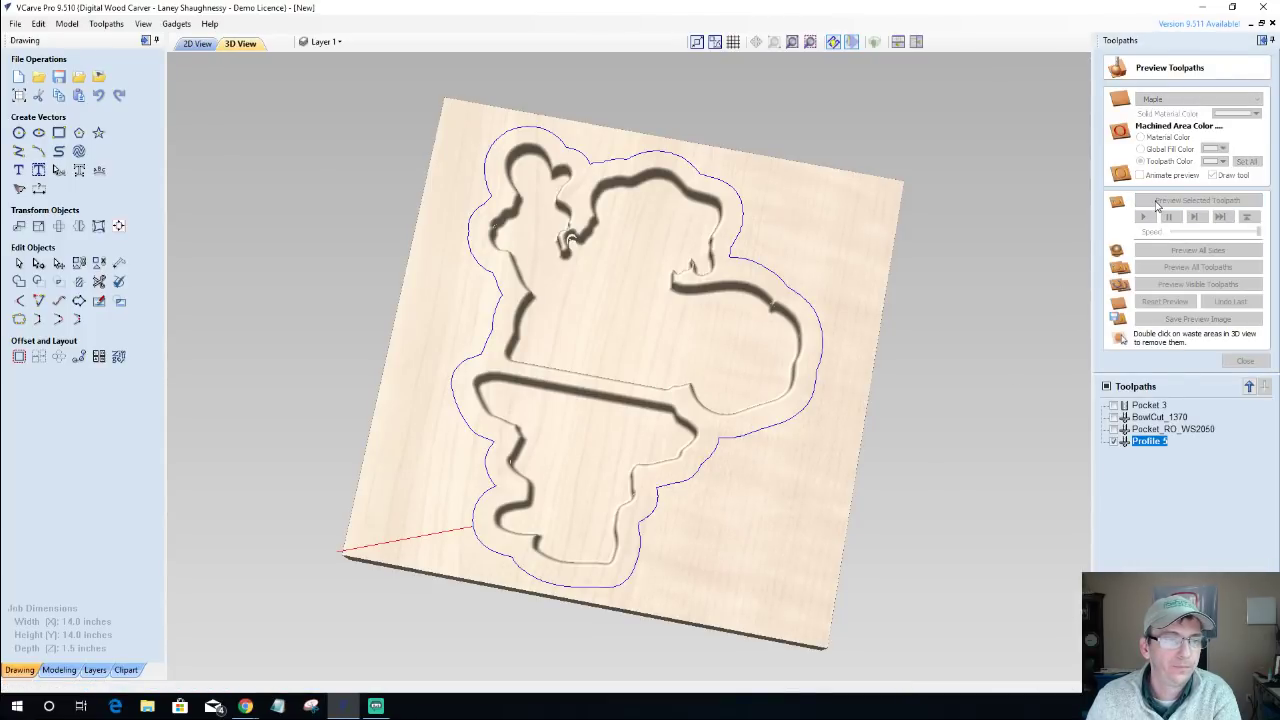
Orbit the 3D board to inspect Profile 5's groove, then return to the 2D drawing.
drag(749, 537, 806, 512)
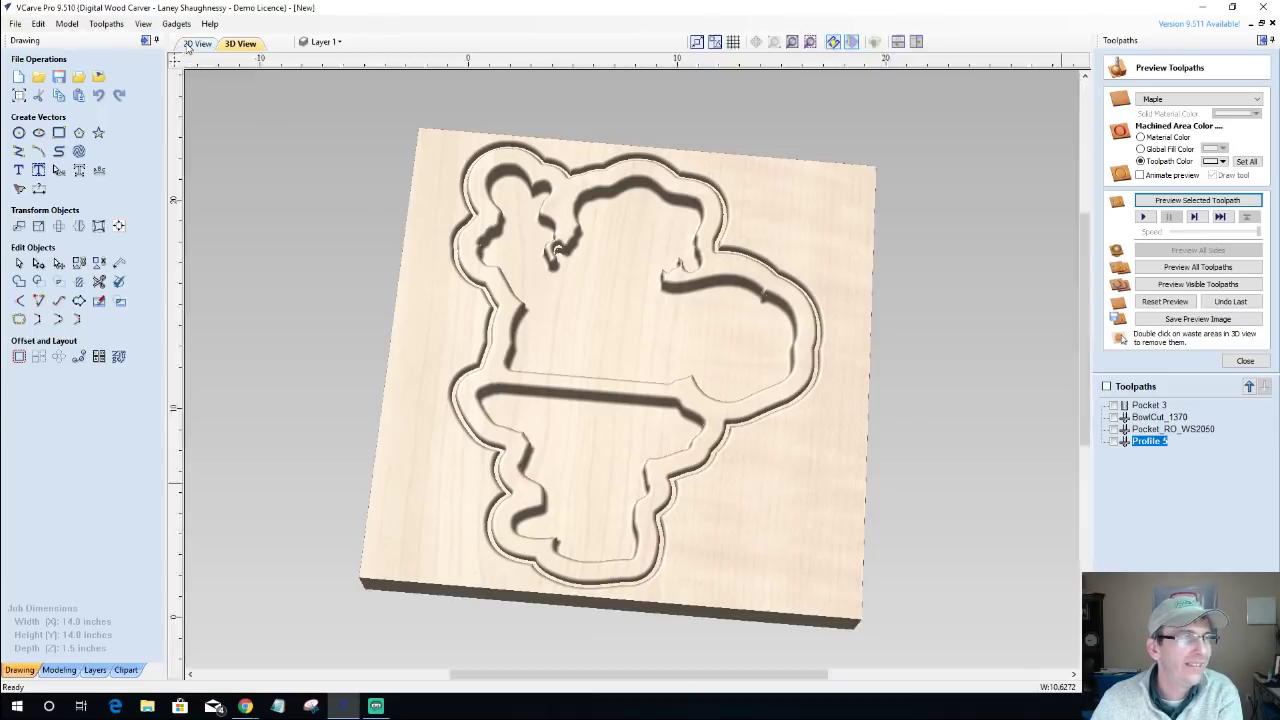
click(196, 44)
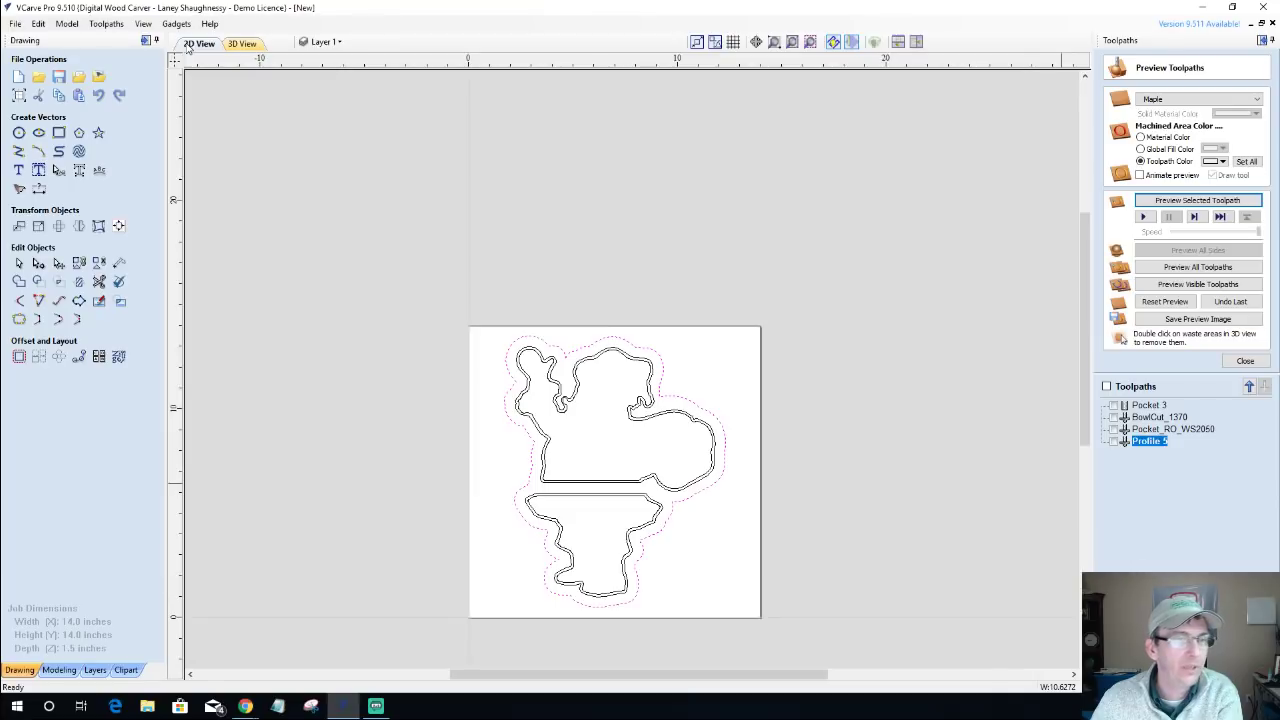
Create Profile 6, an outside profile cutting 1.5 inches deep with the 0.25 inch End Mill.
click(1245, 361)
click(1112, 139)
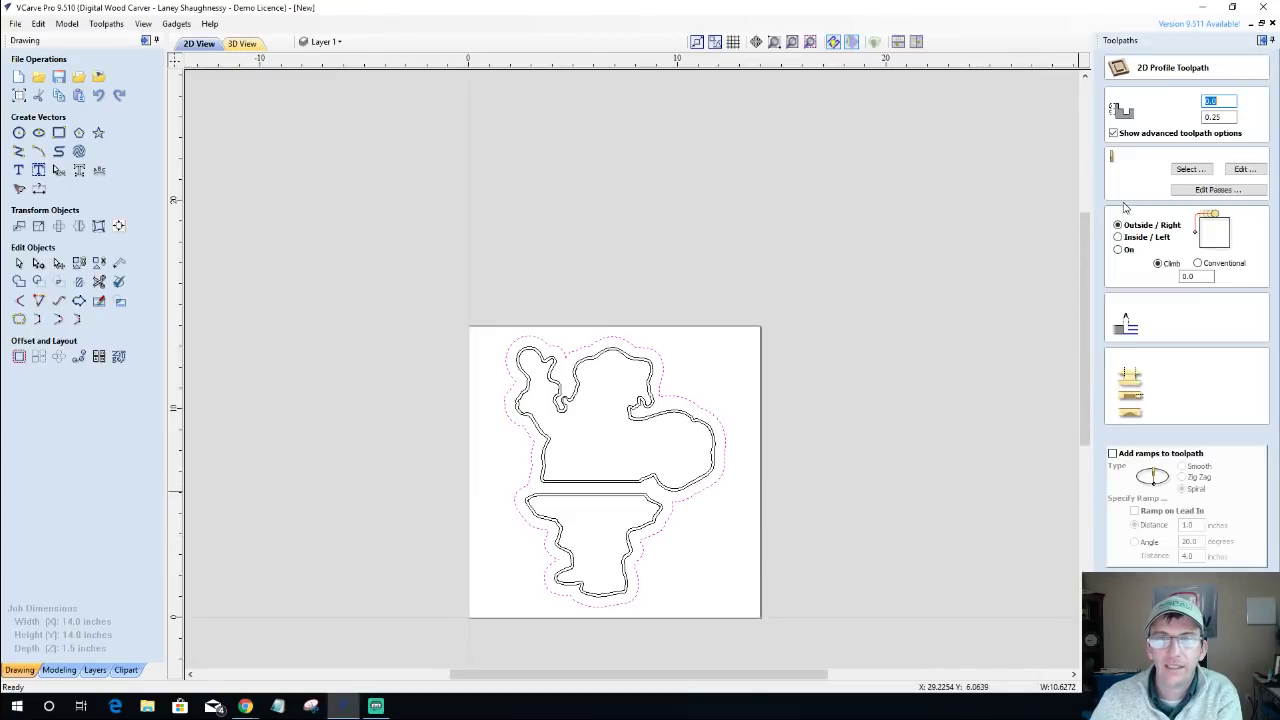
key(Tab)
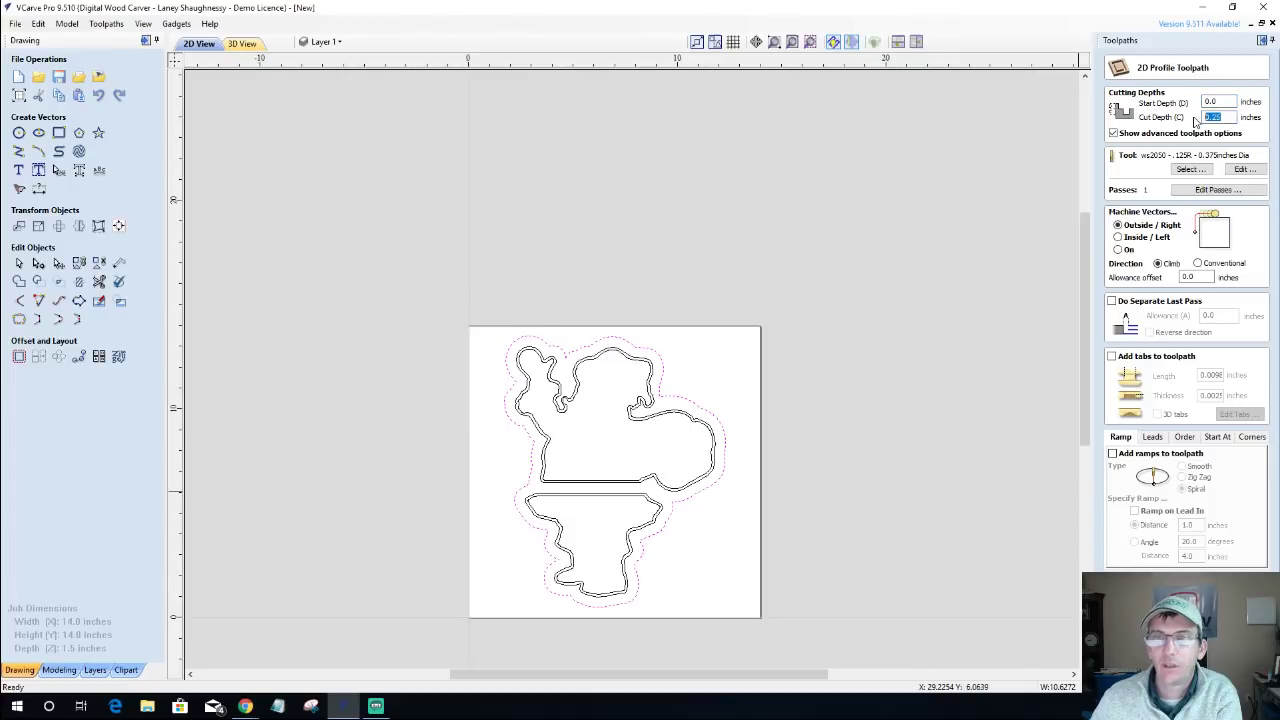
text(1.)
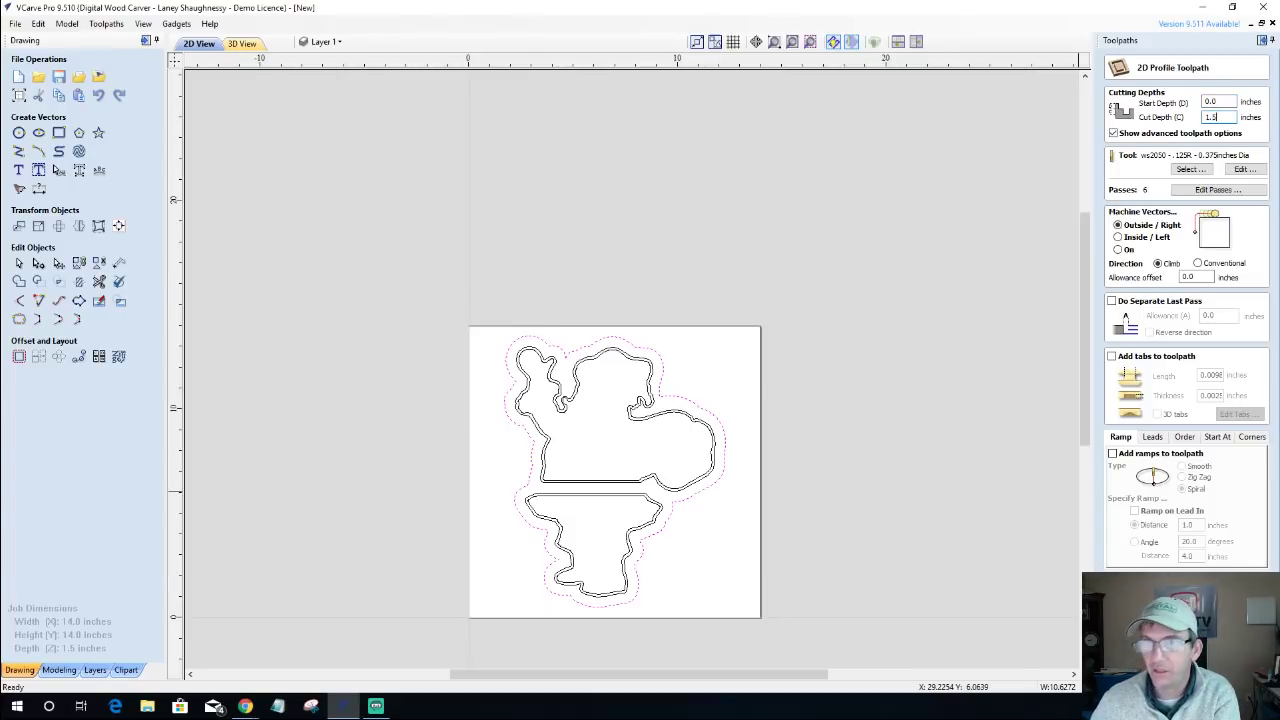
click(1187, 170)
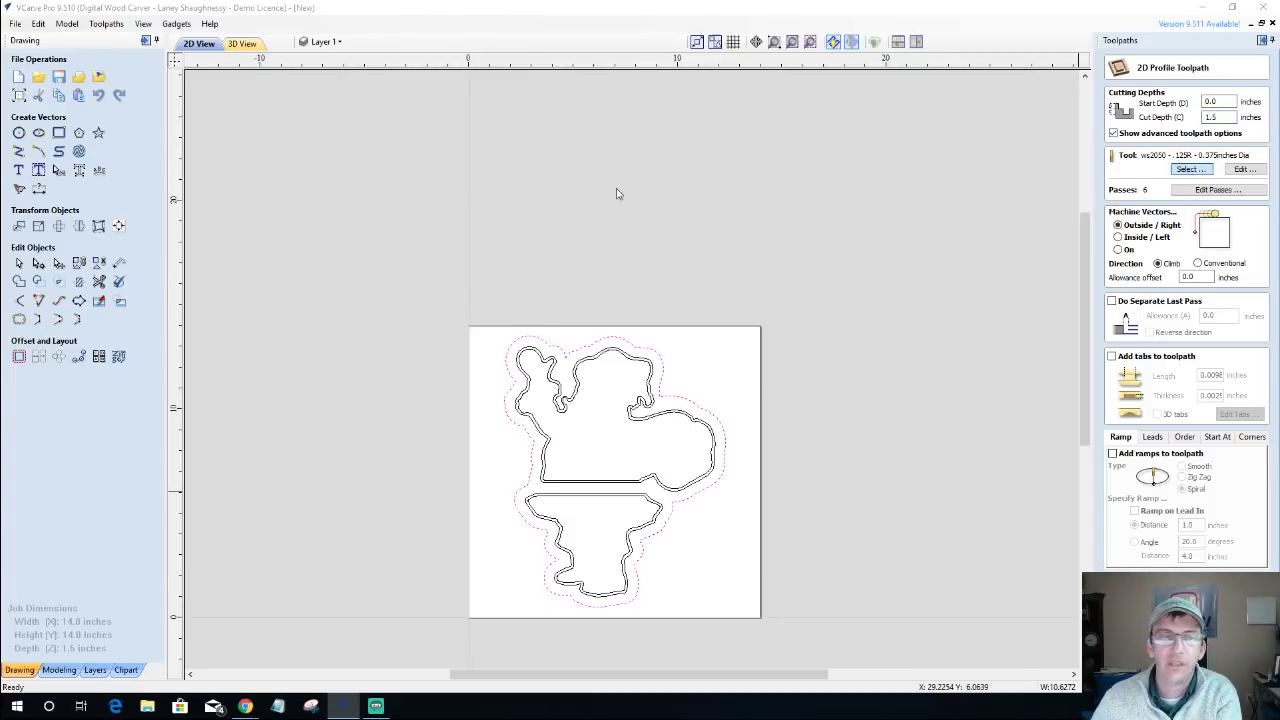
click(386, 257)
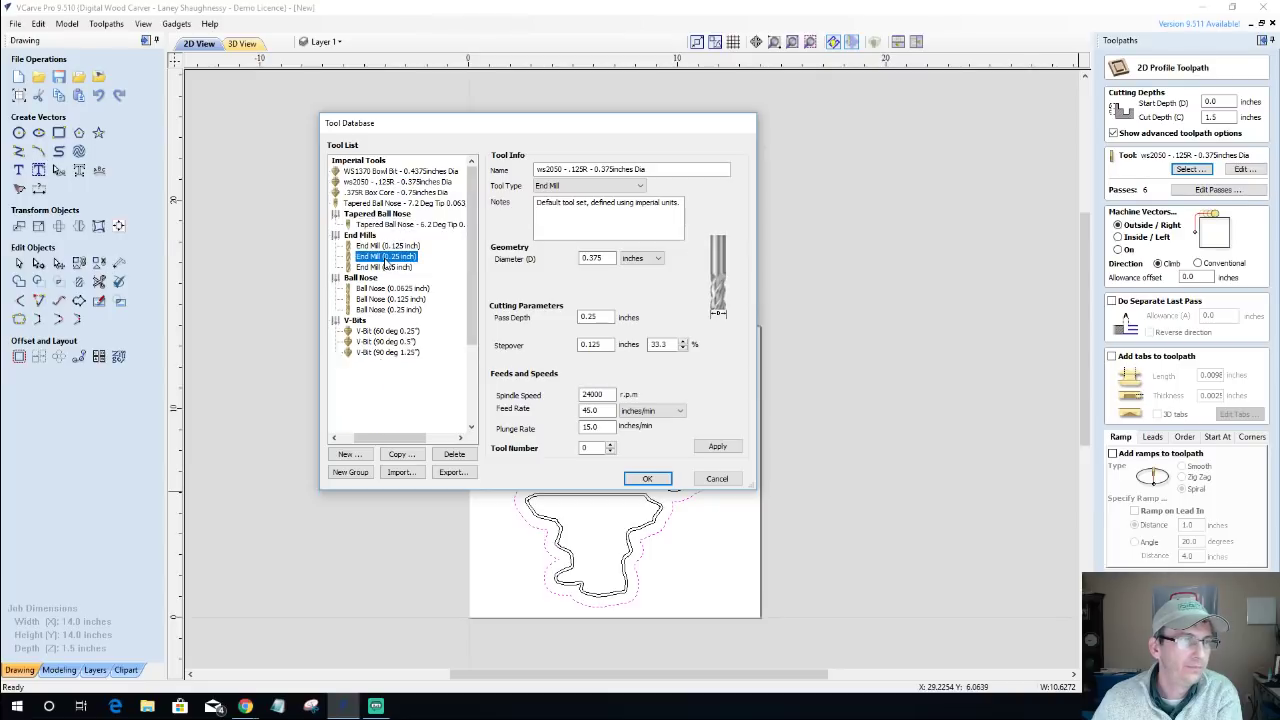
click(646, 480)
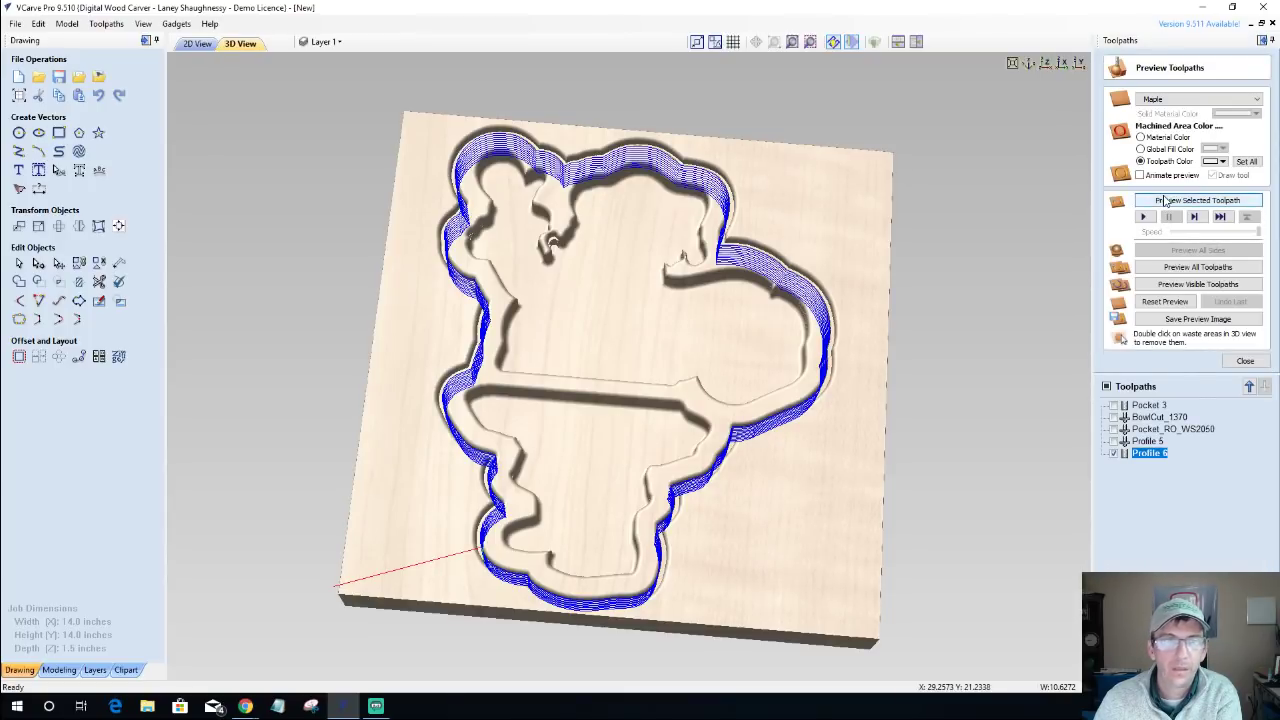
Preview Profile 6's deep cut on the board, then return to the 2D view.
click(1164, 200)
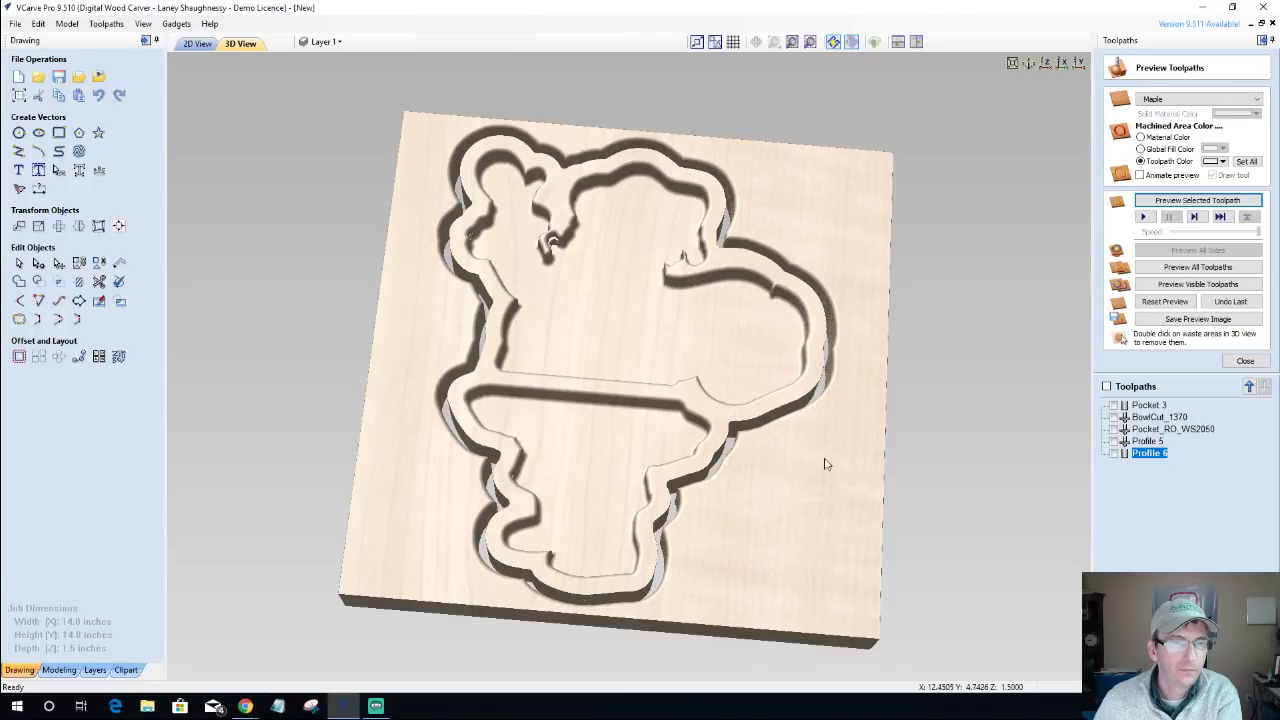
drag(742, 411, 733, 408)
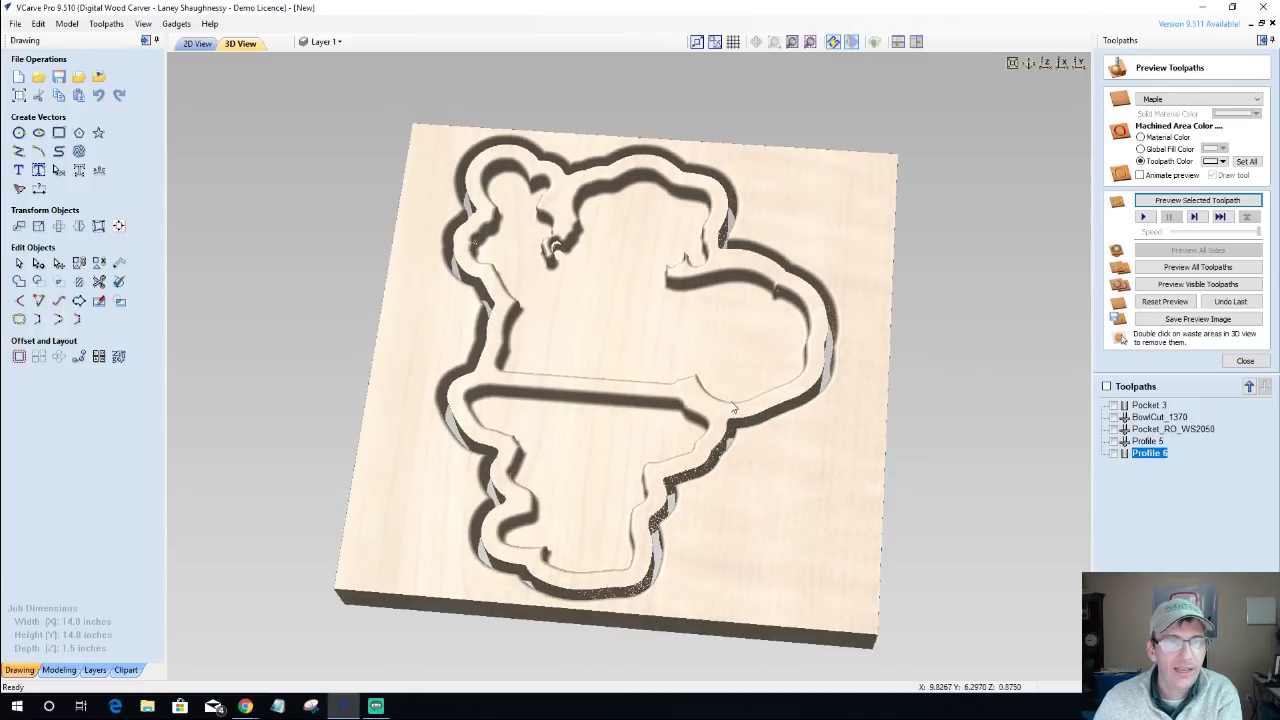
double_click(1152, 455)
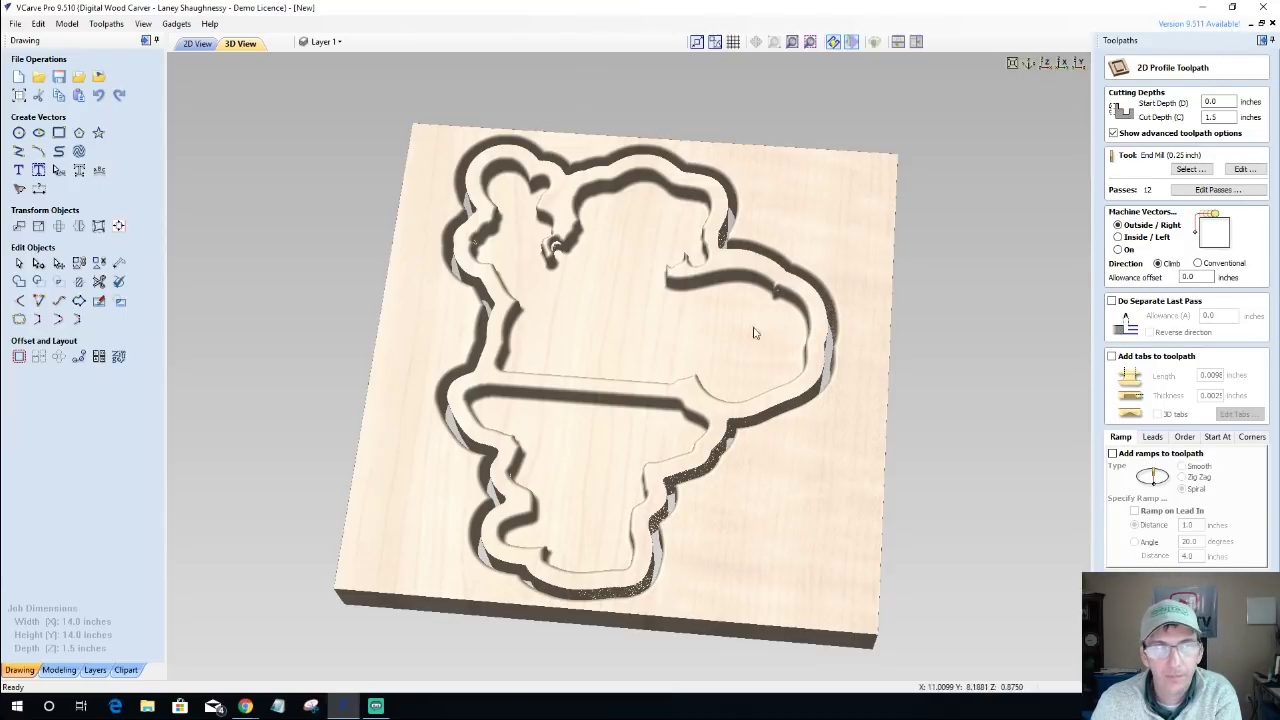
click(205, 45)
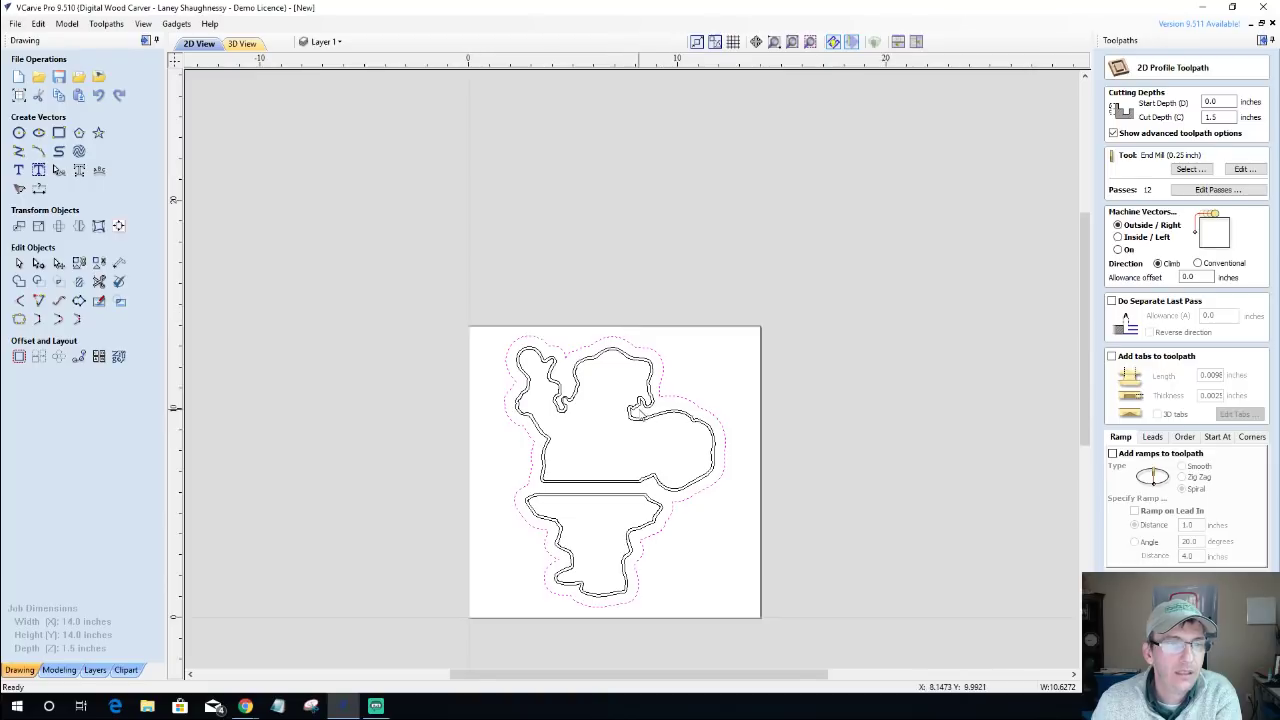
scroll(640, 410, up, 3)
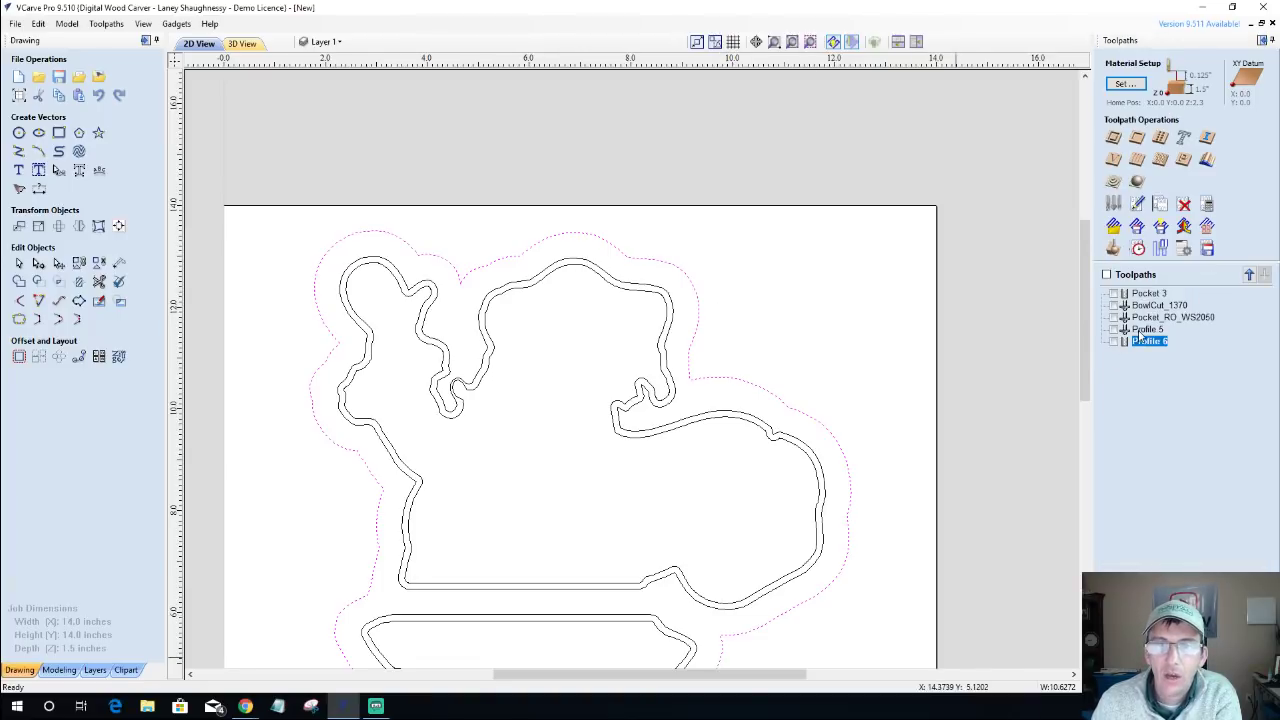
Change Profile 5's allowance offset to -.125 and recalculate it.
double_click(1157, 330)
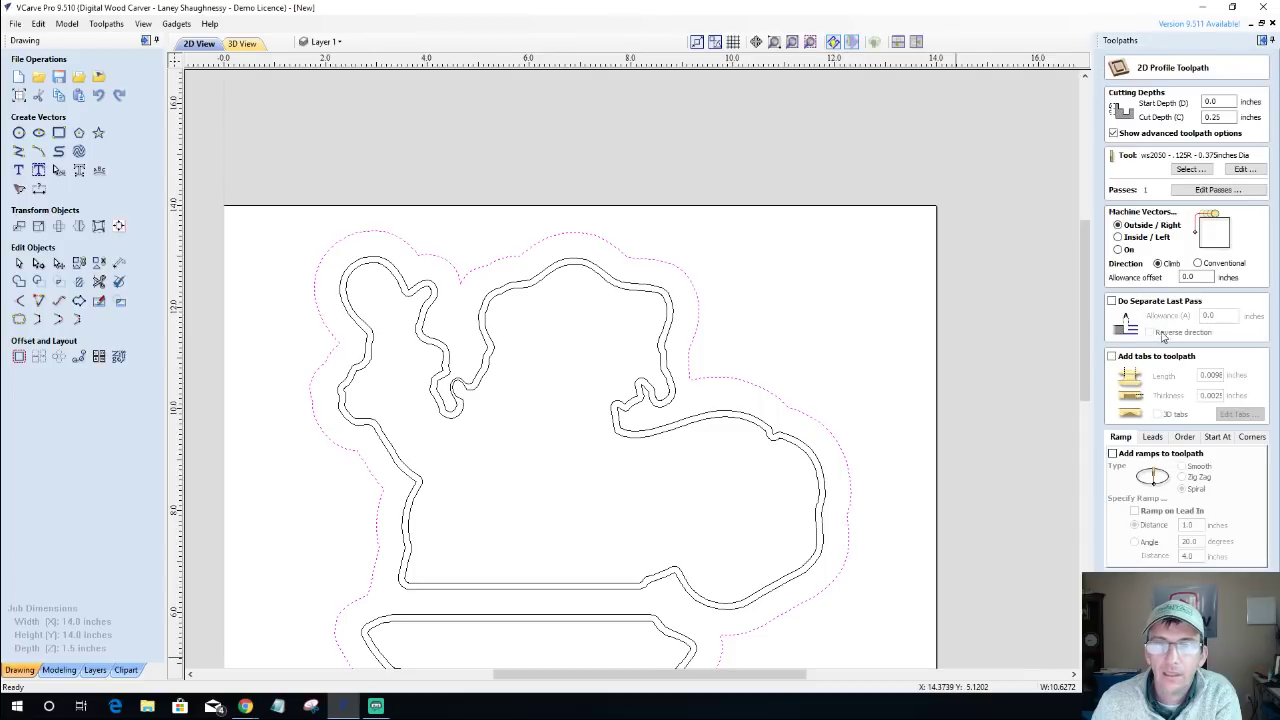
double_click(1200, 277)
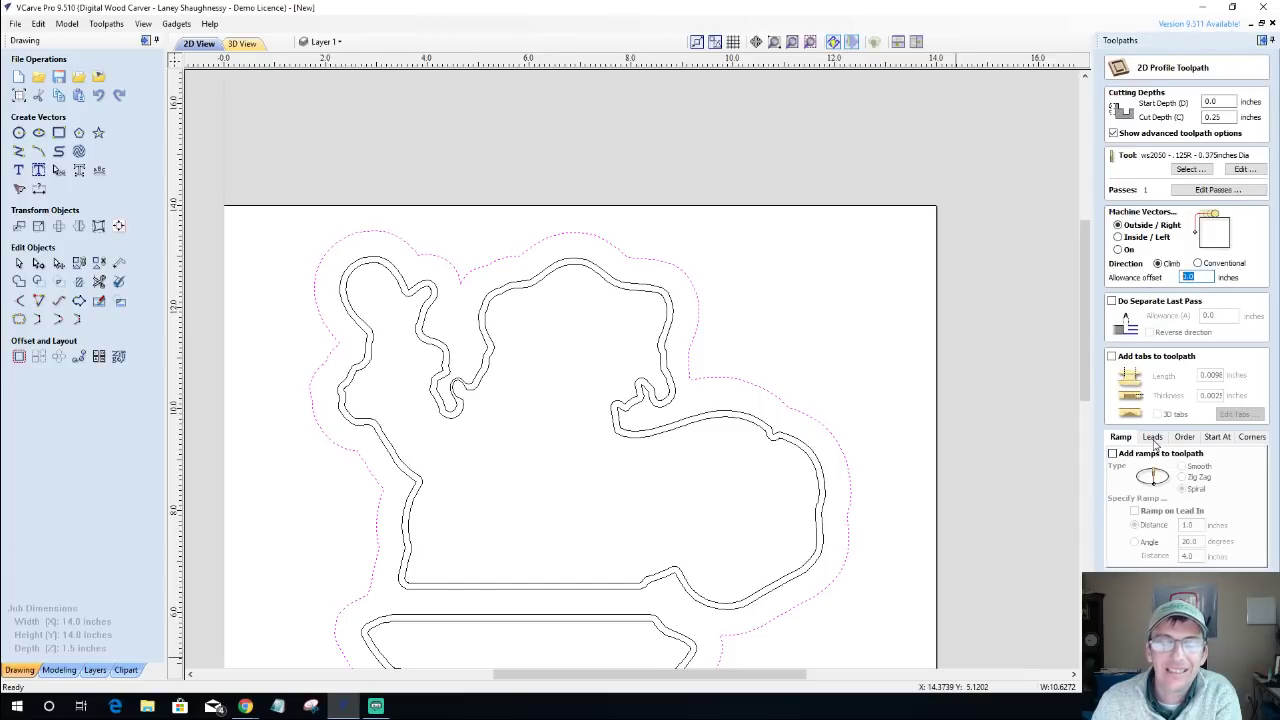
text(-)
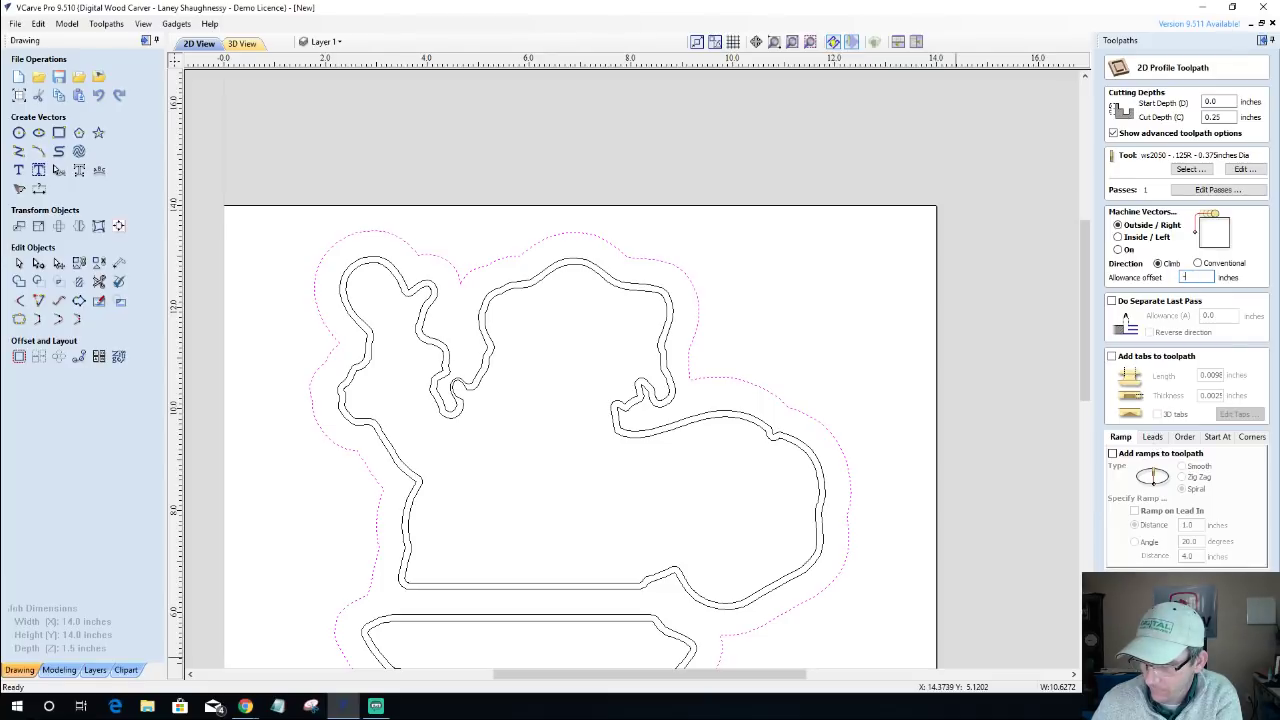
text(.125)
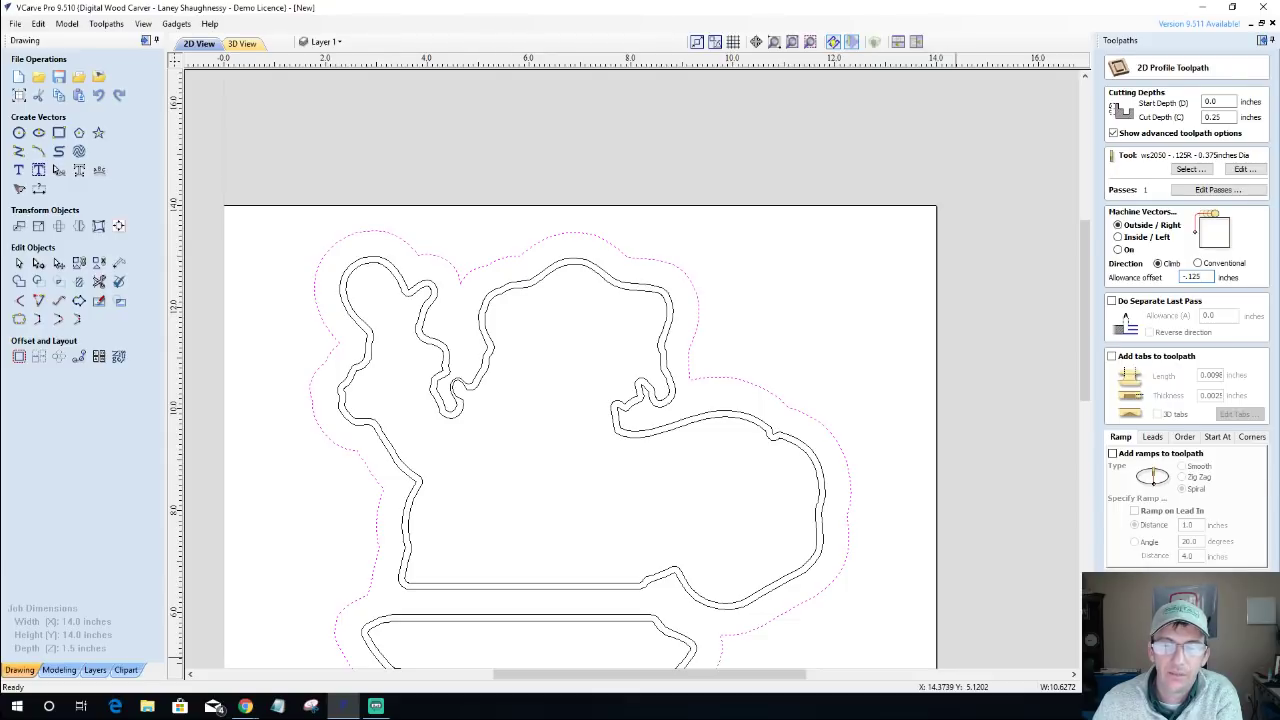
key(Return)
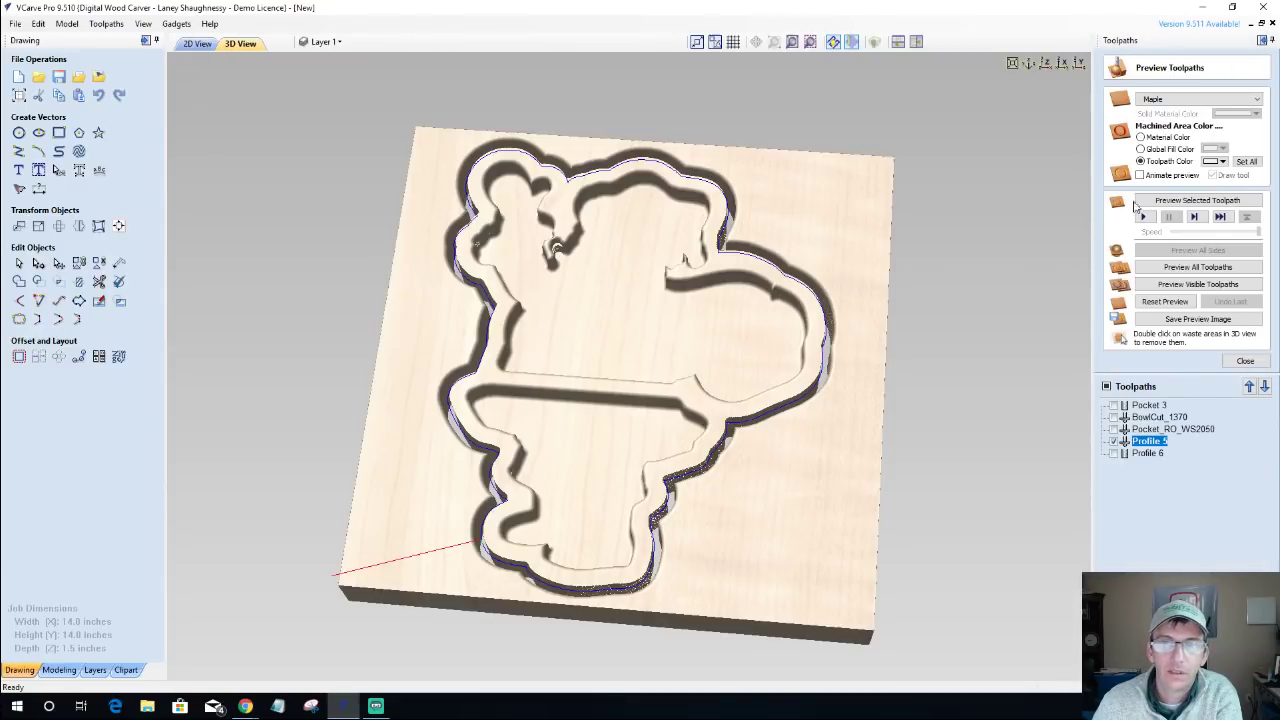
Preview Profile 5 in maple, remove the waste, and orbit around the freed two-part piece.
click(1140, 202)
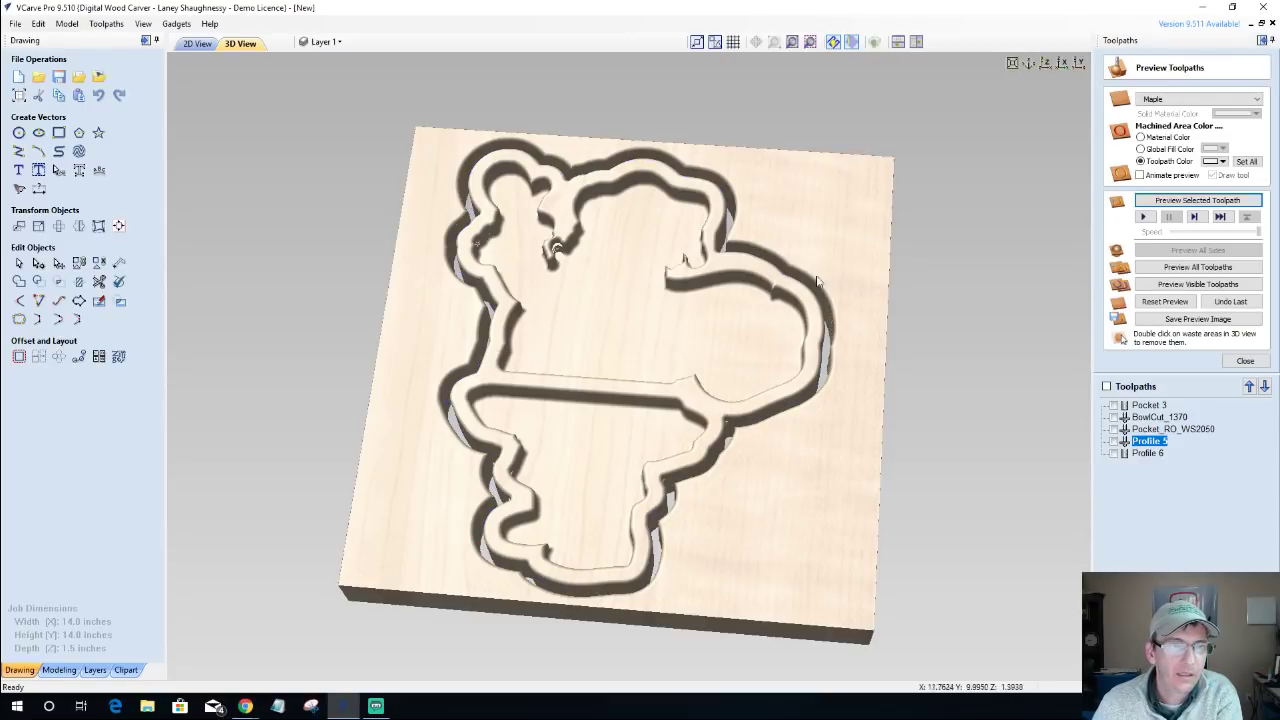
double_click(595, 506)
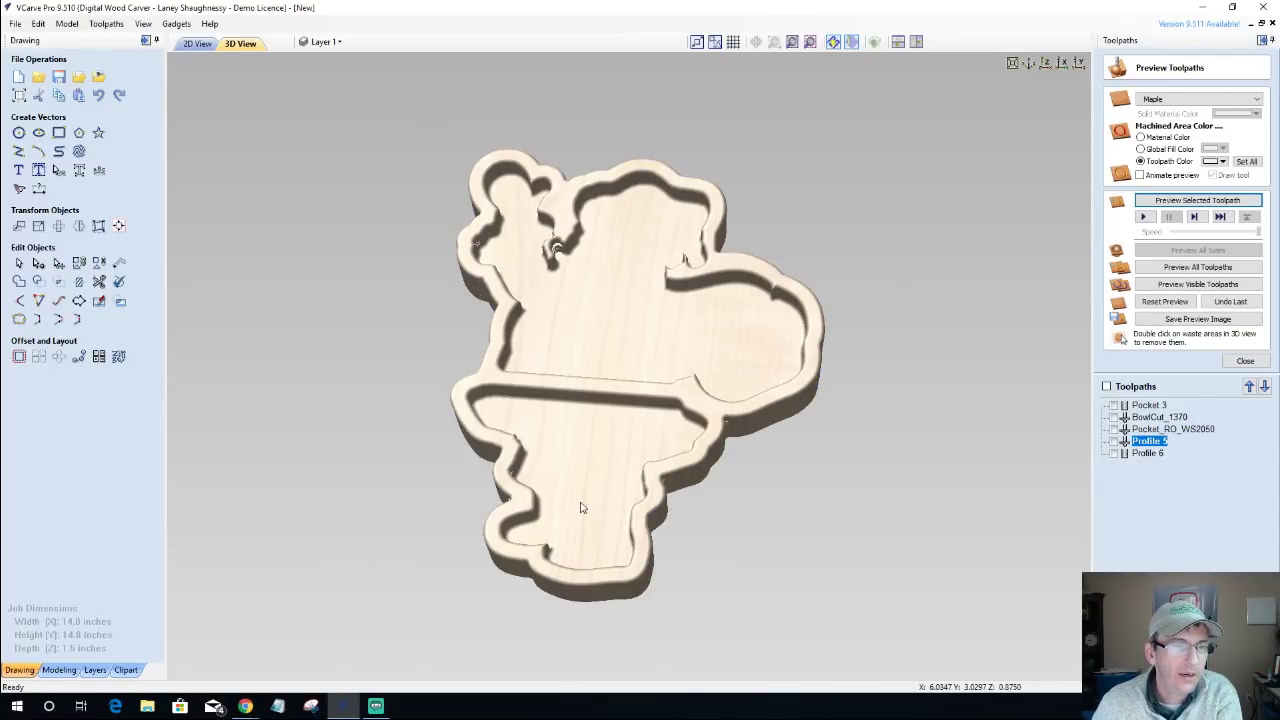
drag(563, 483, 557, 377)
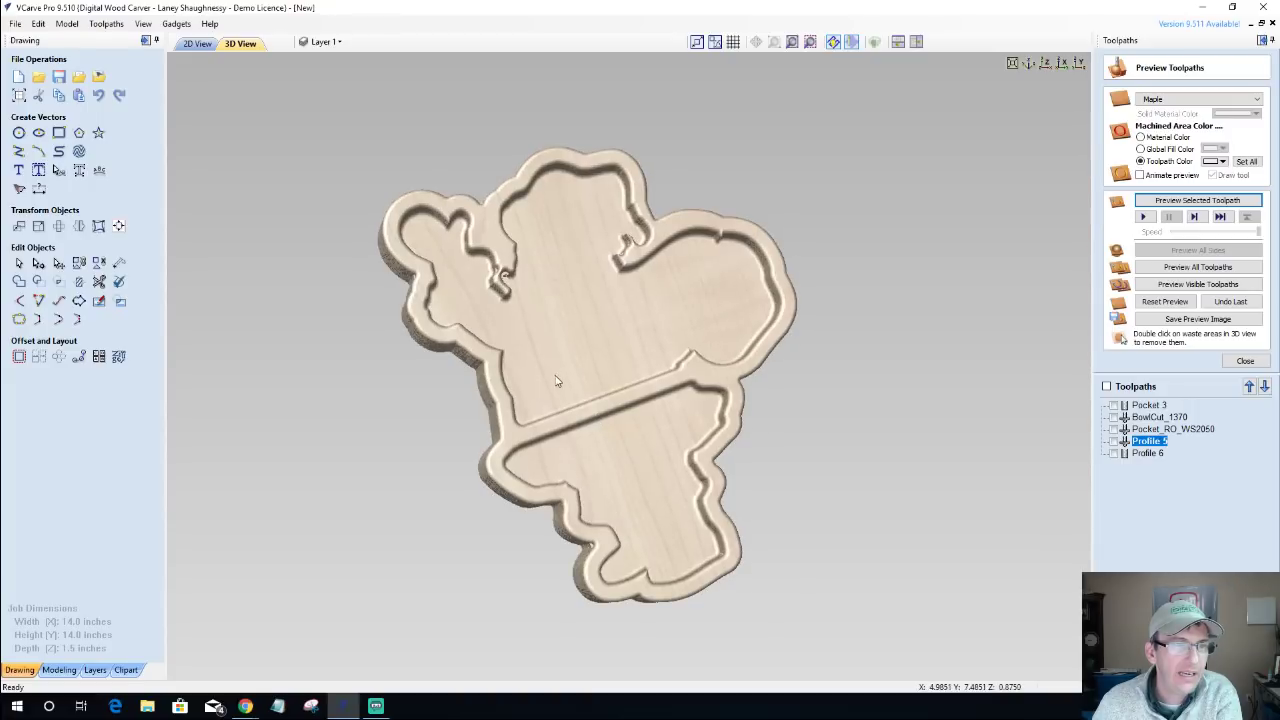
drag(483, 265, 563, 334)
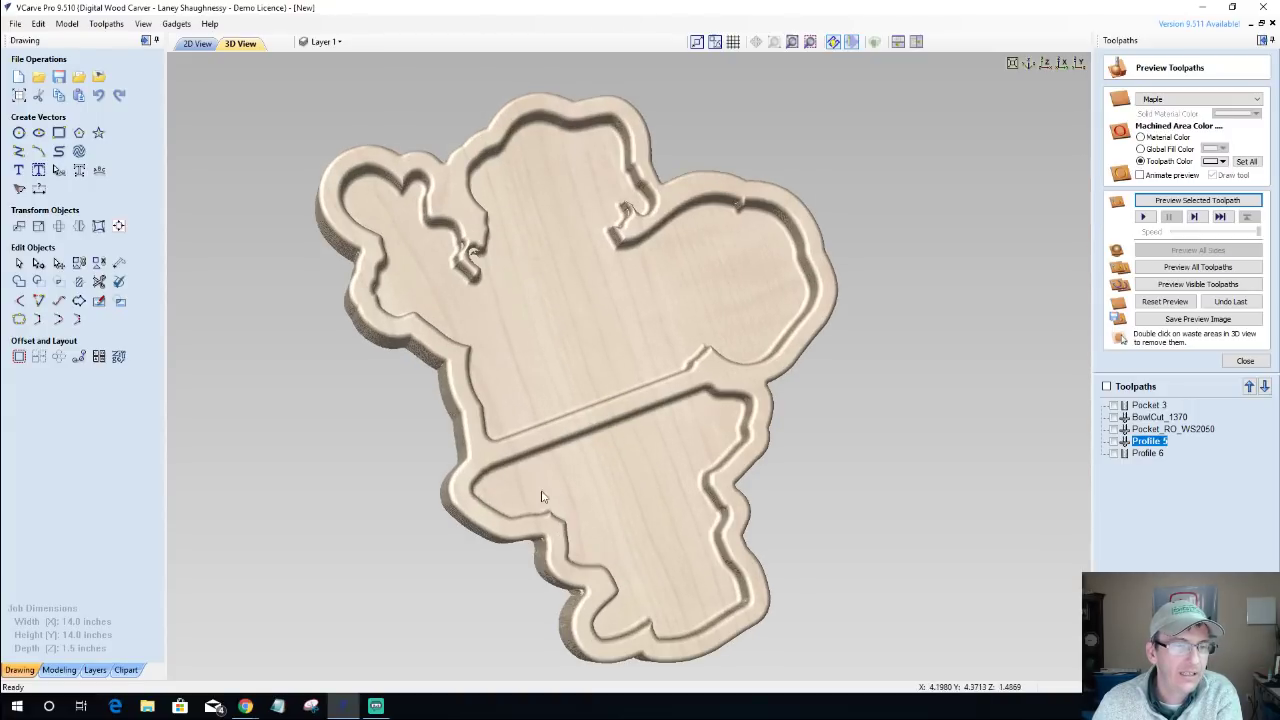
drag(529, 459, 494, 491)
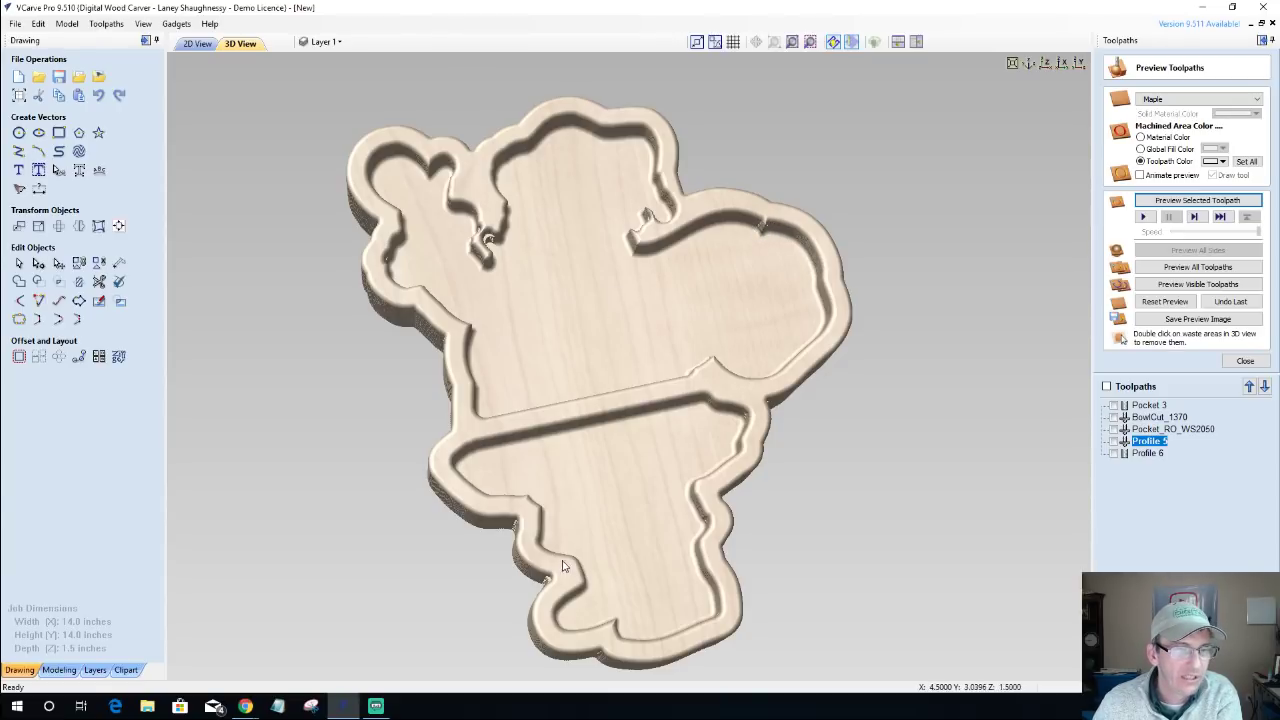
drag(560, 546, 676, 421)
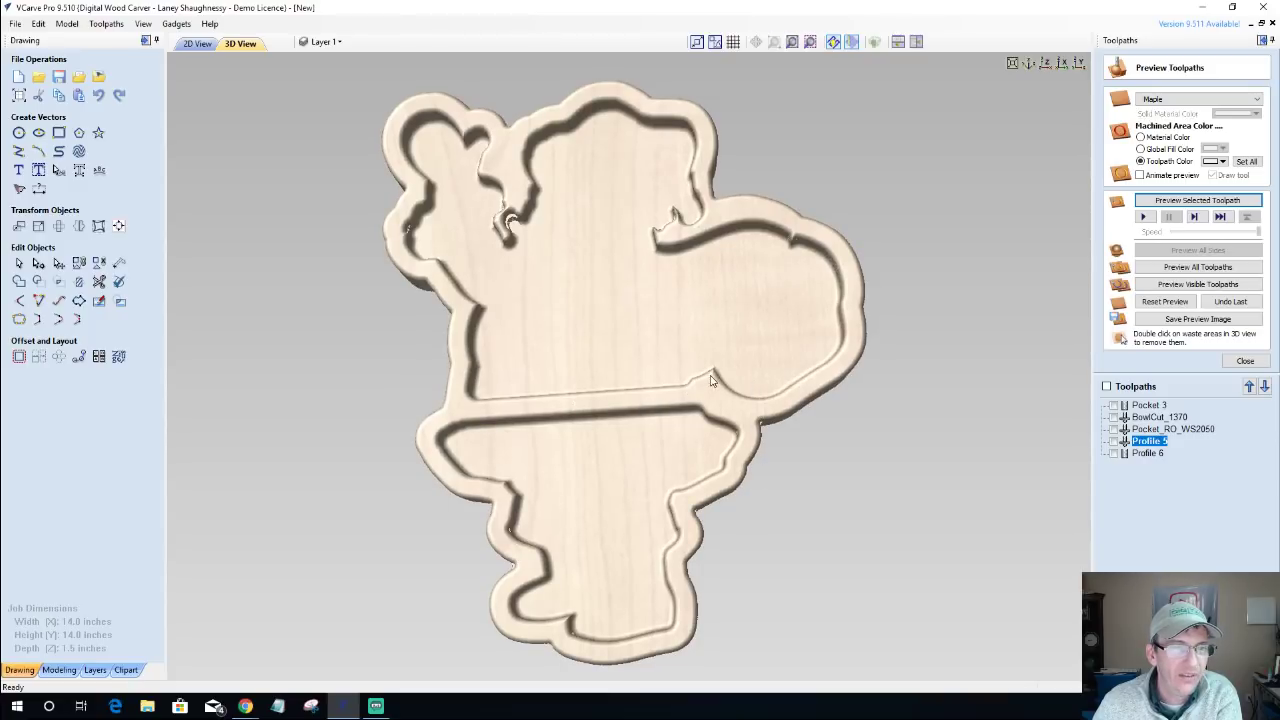
scroll(713, 377, up, 3)
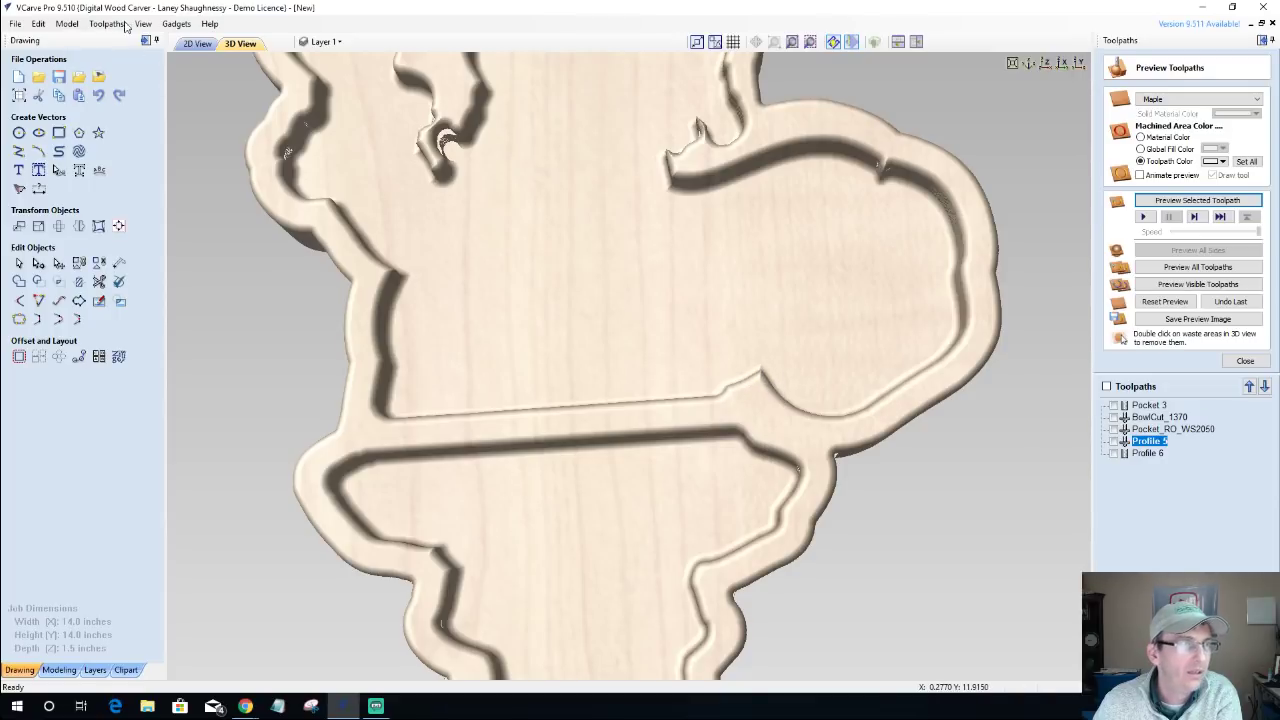
In the 2D view, select the inner outline around the upper part's notch.
click(197, 46)
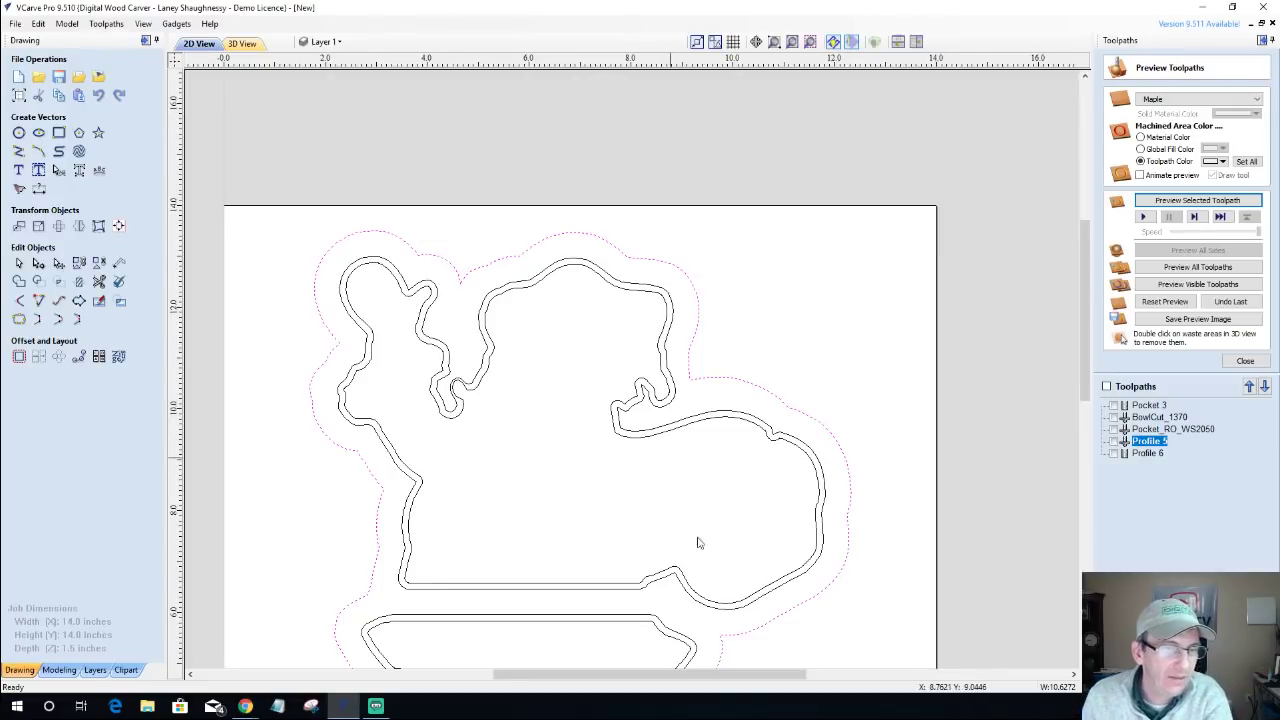
scroll(665, 610, up, 5)
scroll(613, 481, down, 5)
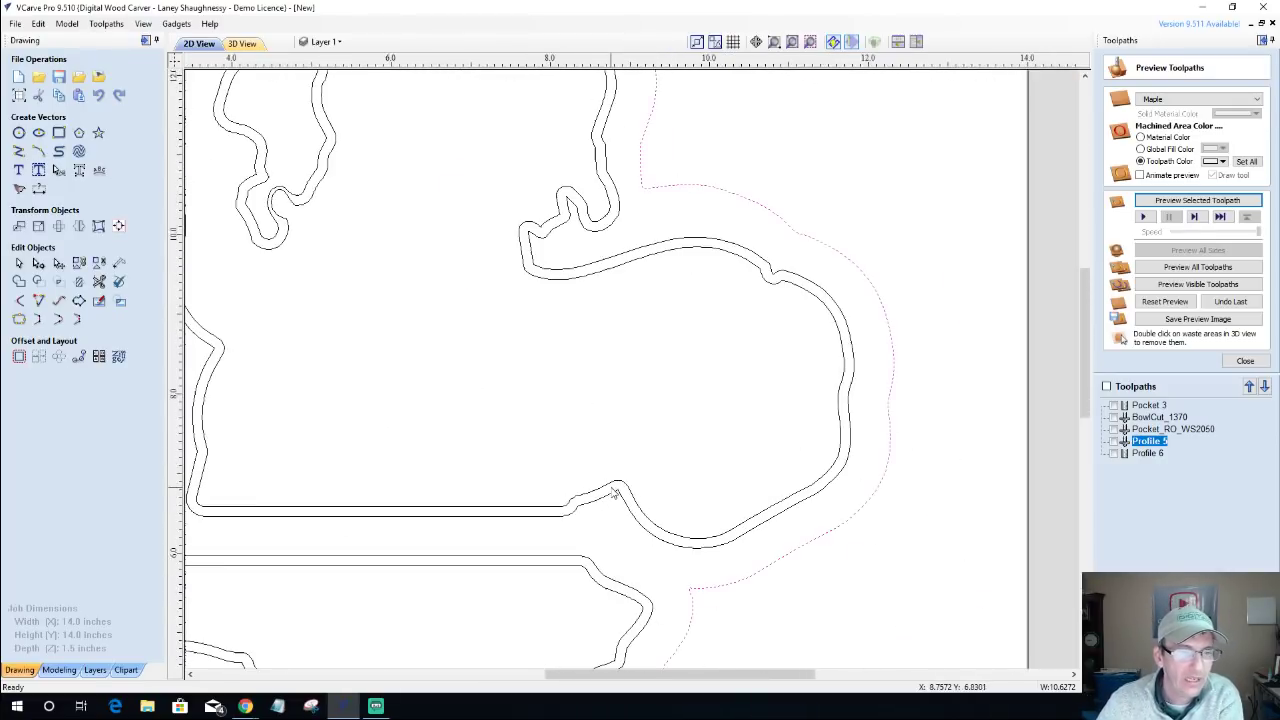
scroll(590, 545, up, 4)
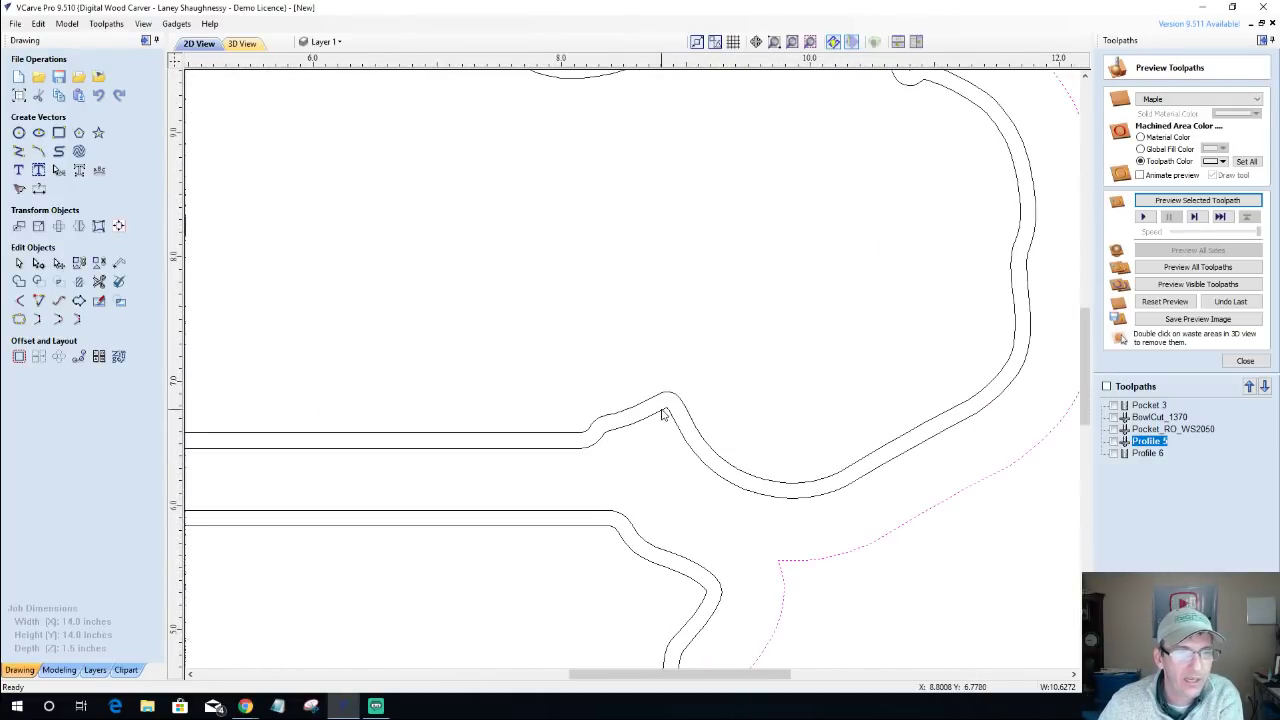
click(663, 411)
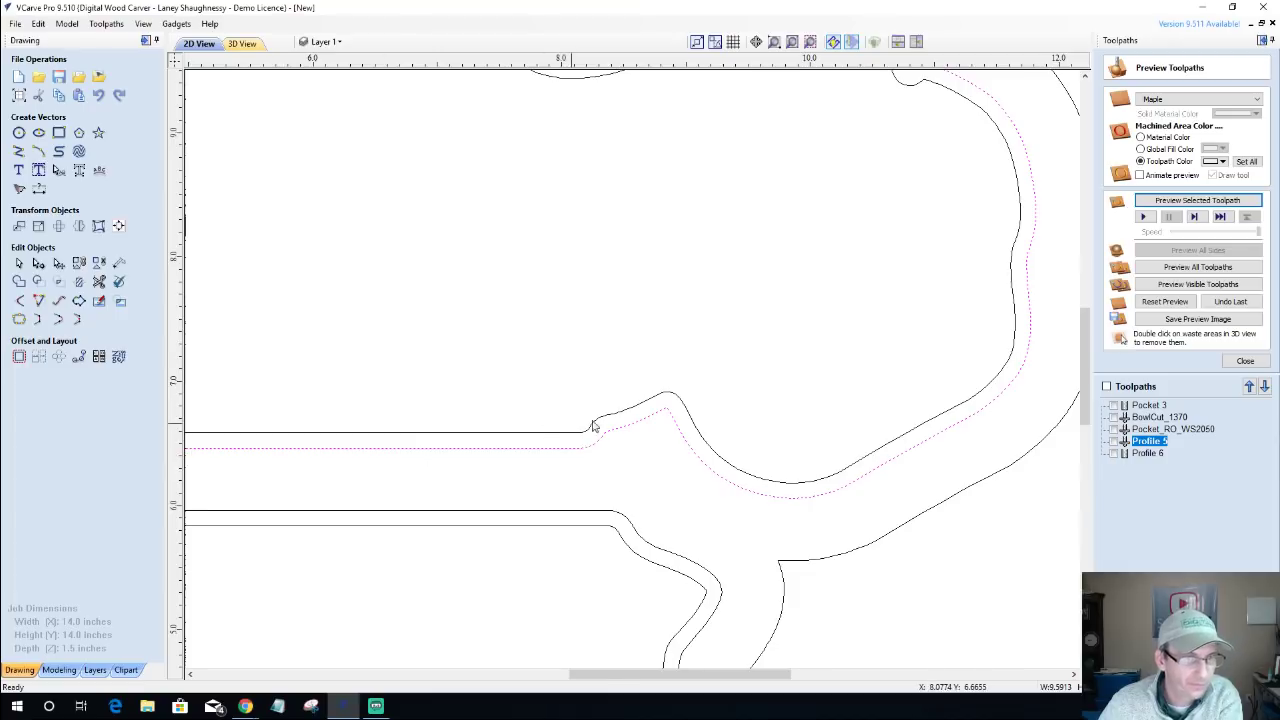
scroll(593, 425, up, 5)
scroll(704, 378, up, 2)
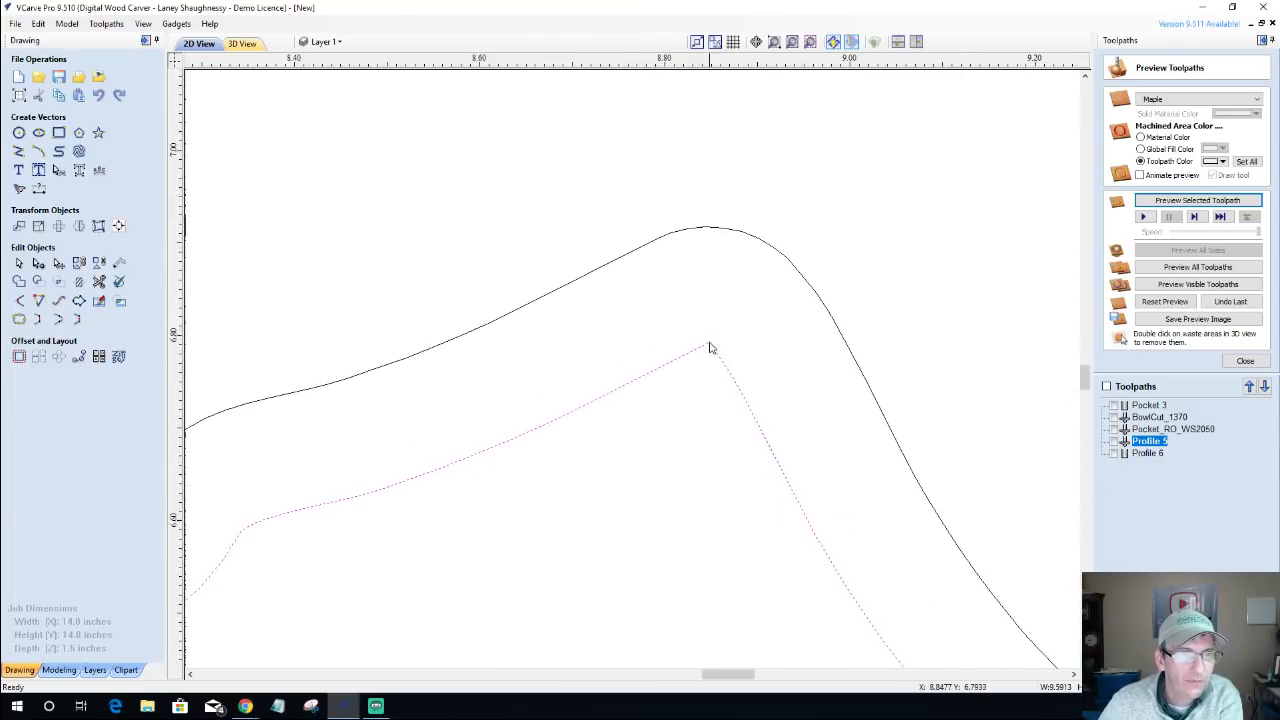
scroll(612, 399, down, 1)
scroll(613, 401, down, 3)
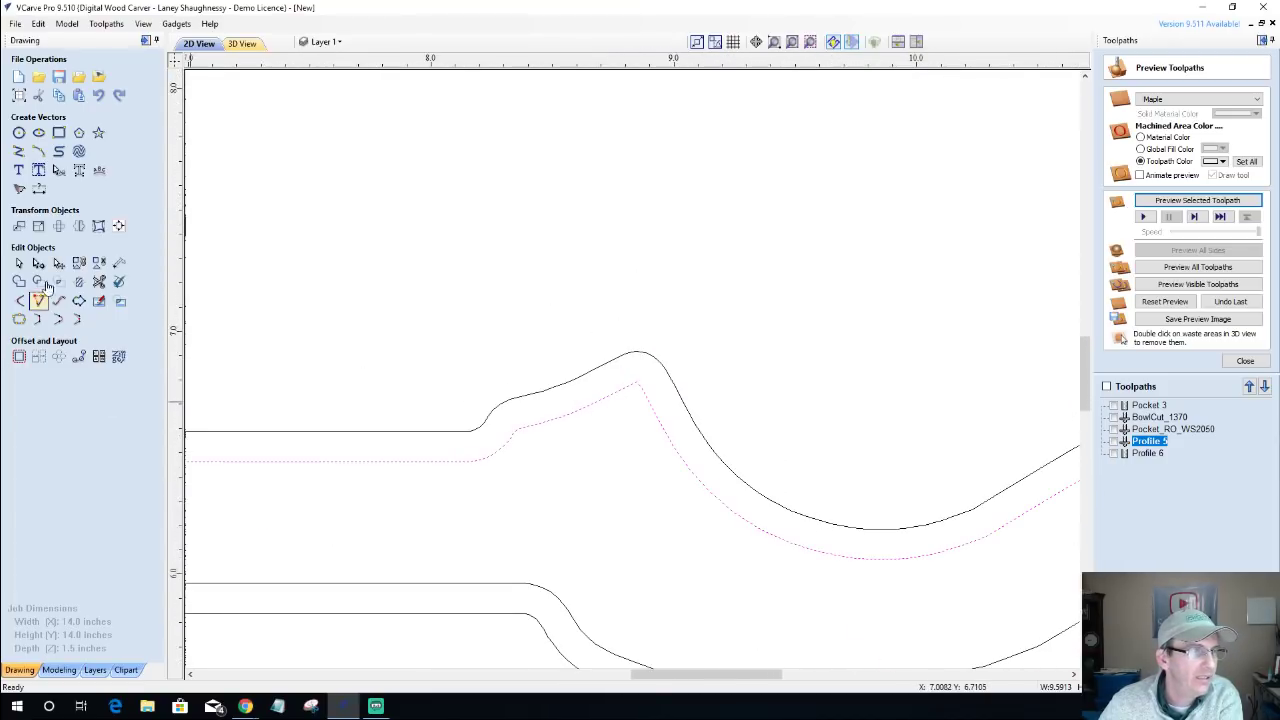
Delete the sharp peak nodes and convert the span into a smoothly bulging arc.
click(38, 262)
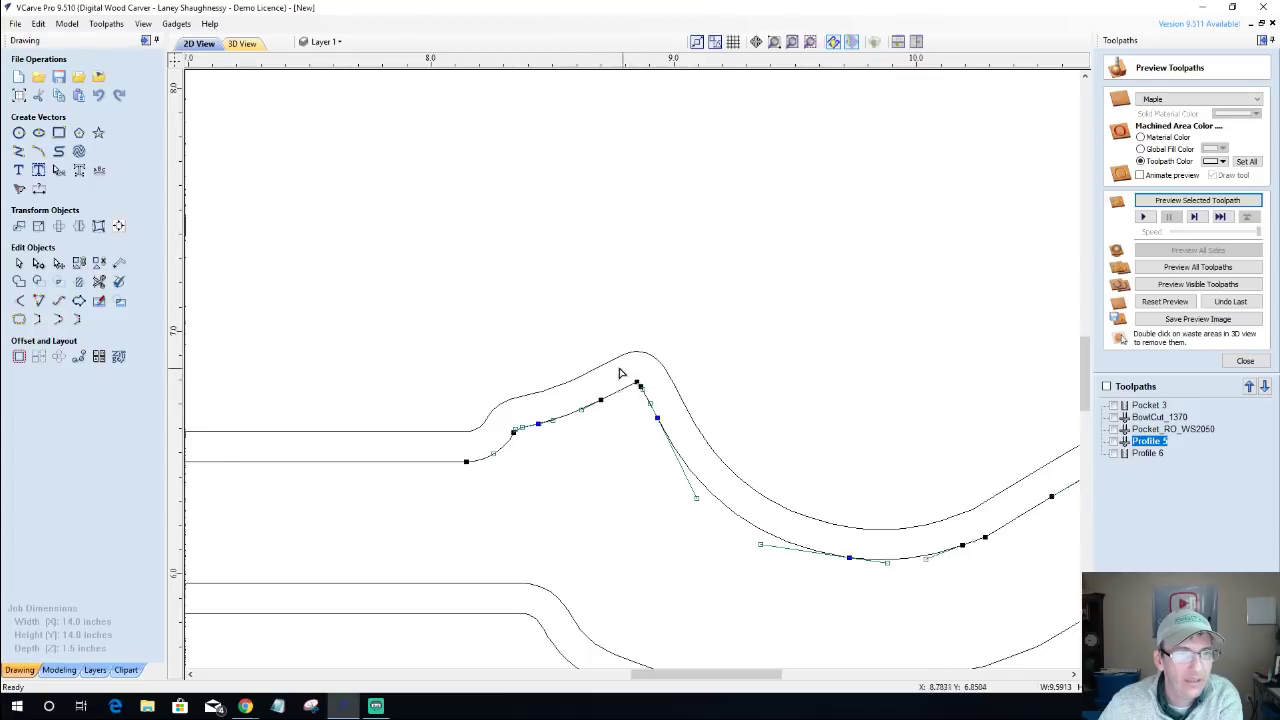
drag(619, 369, 654, 400)
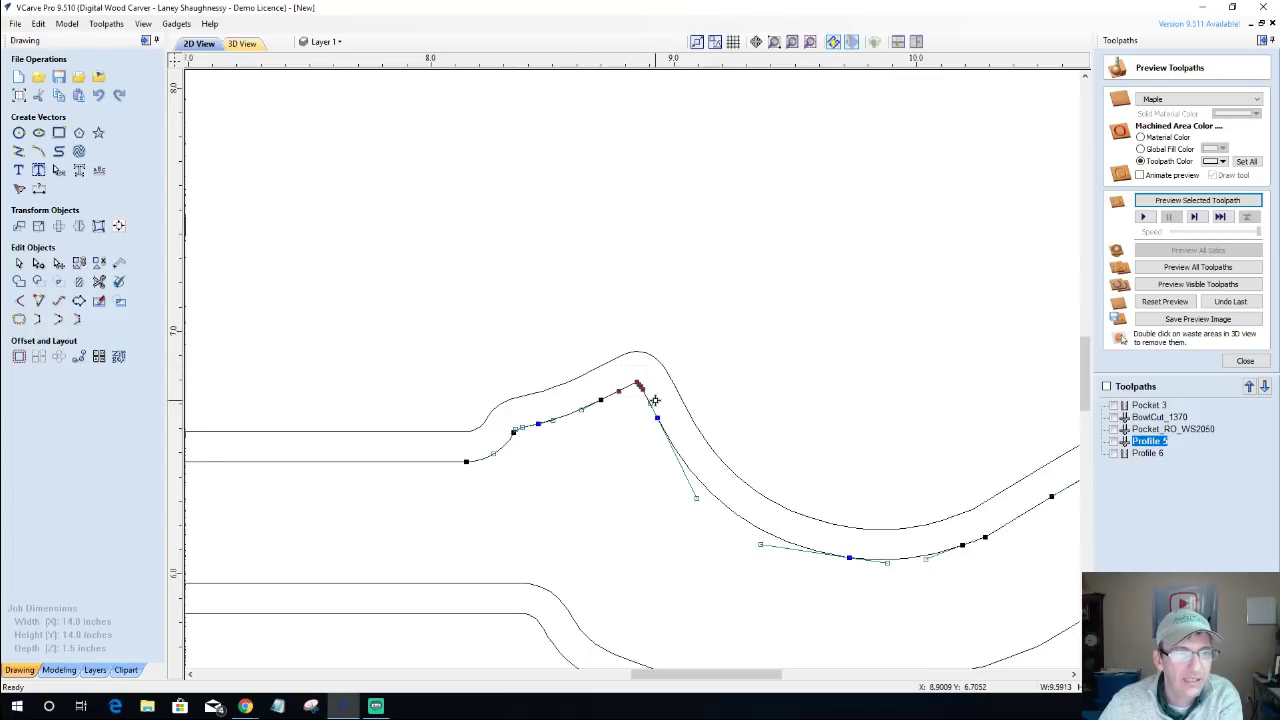
key(Delete)
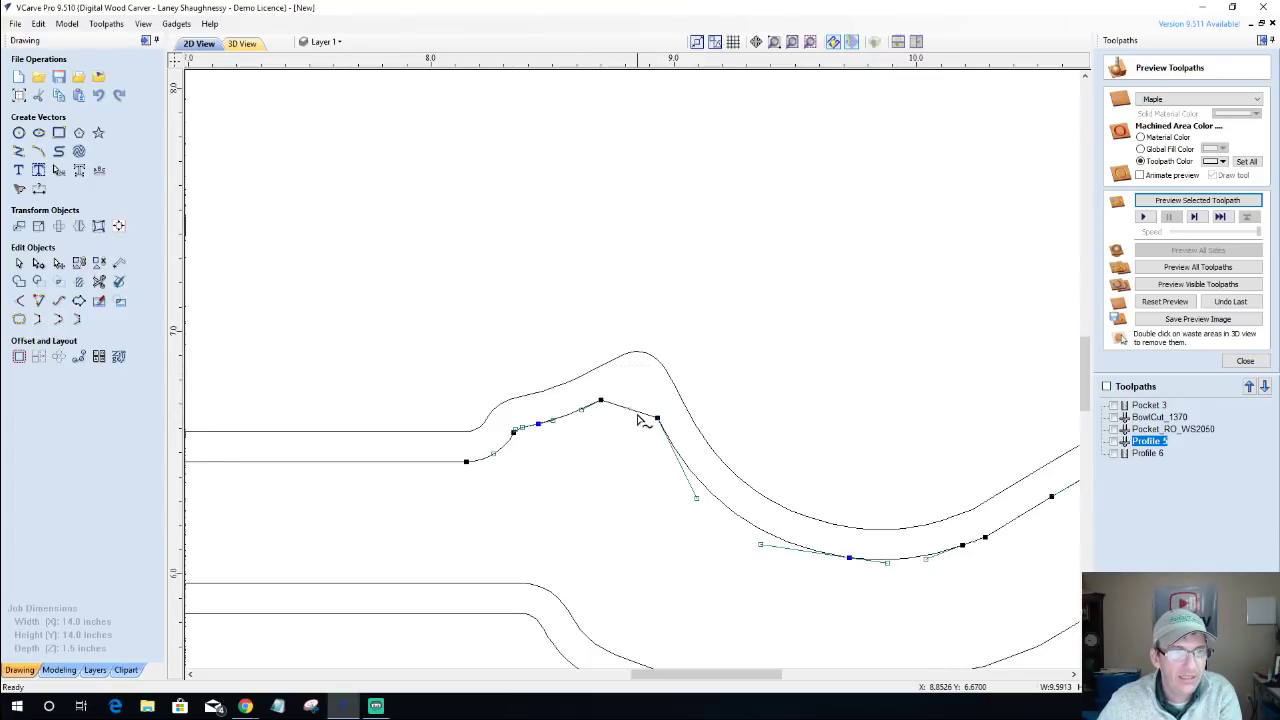
right_click(638, 412)
click(672, 449)
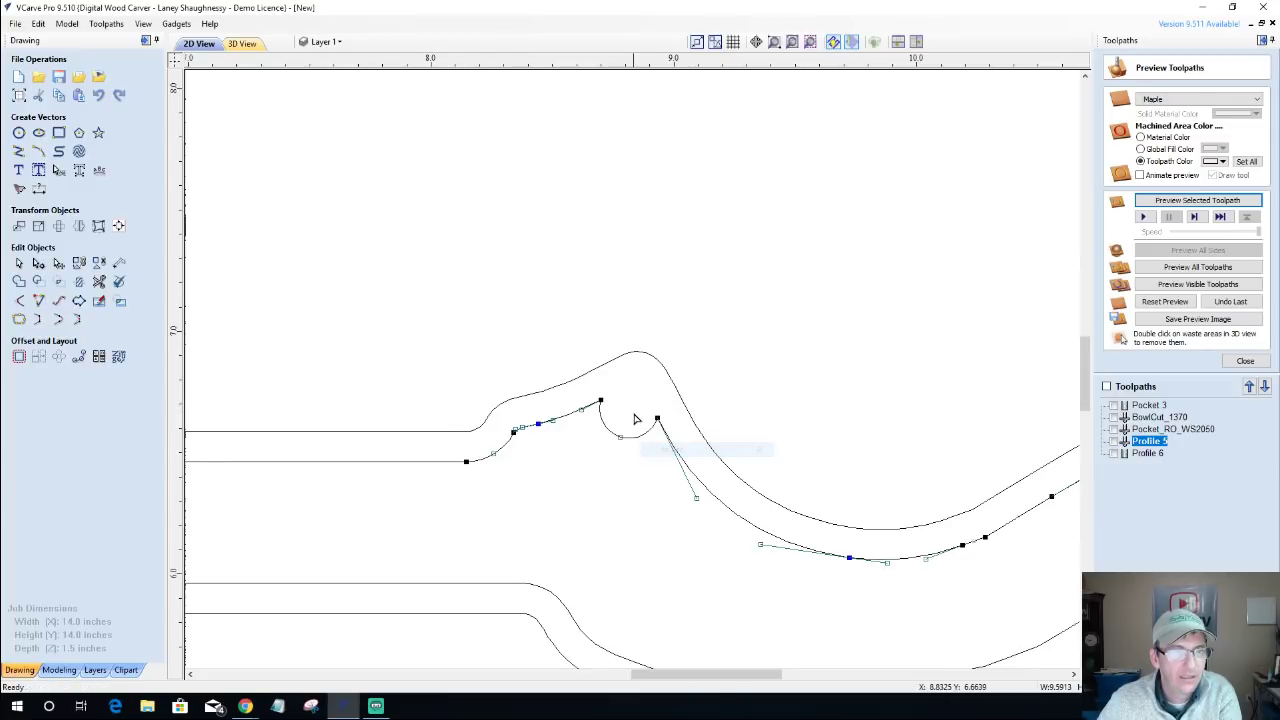
mouse_move(621, 438)
mouse_down()
mouse_move(634, 377)
mouse_move(623, 391)
mouse_move(634, 390)
mouse_up()
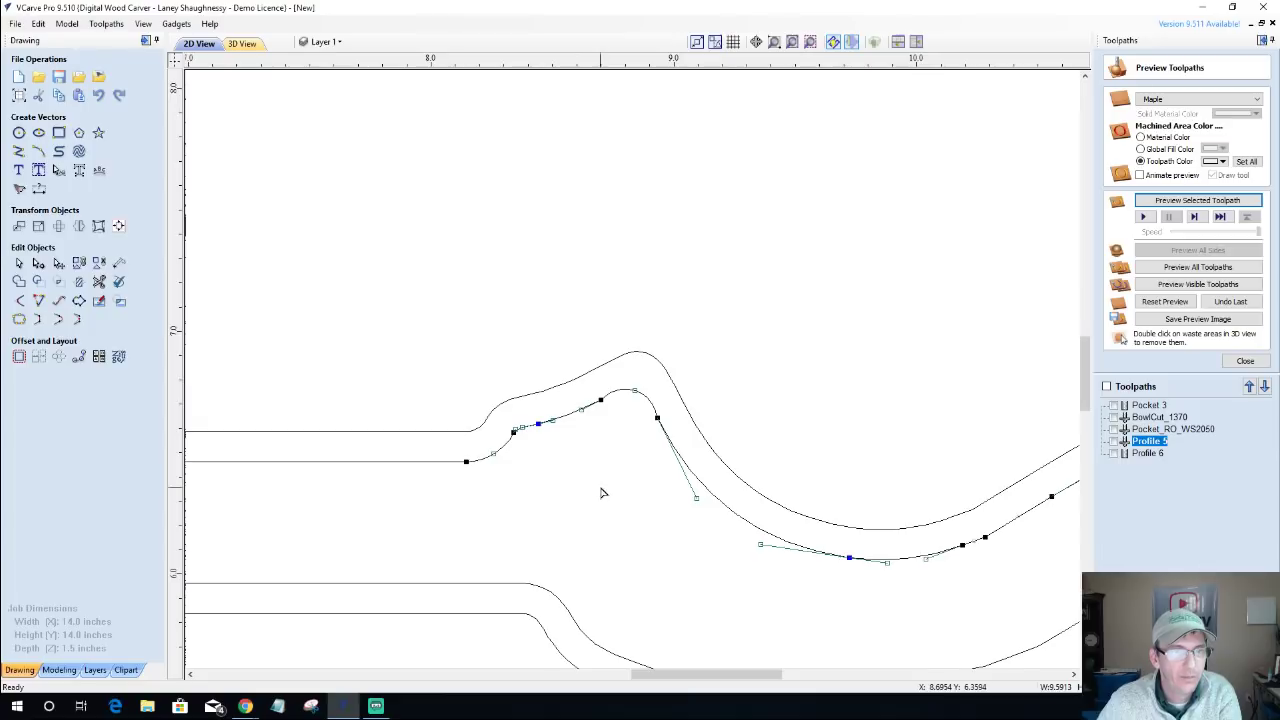
click(601, 492)
scroll(627, 491, down, 5)
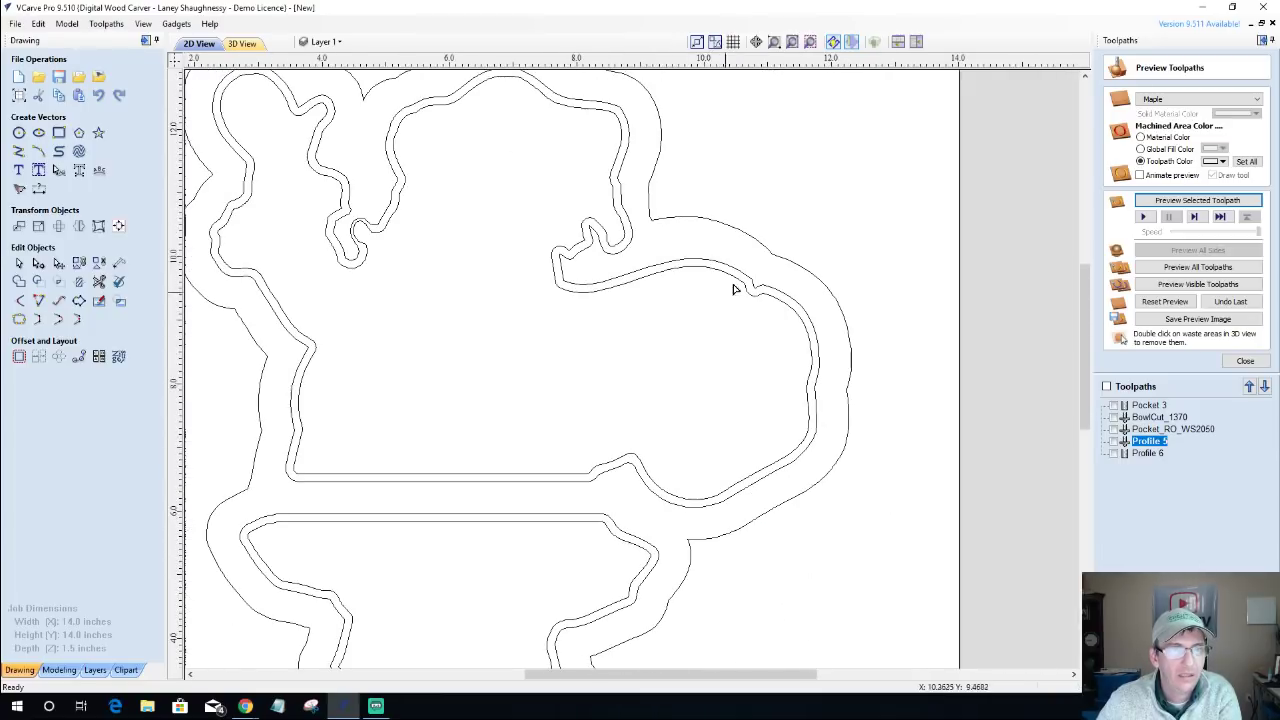
Reshape the curve at the next notch by pulling its lower control handle upward.
scroll(733, 289, up, 5)
click(766, 320)
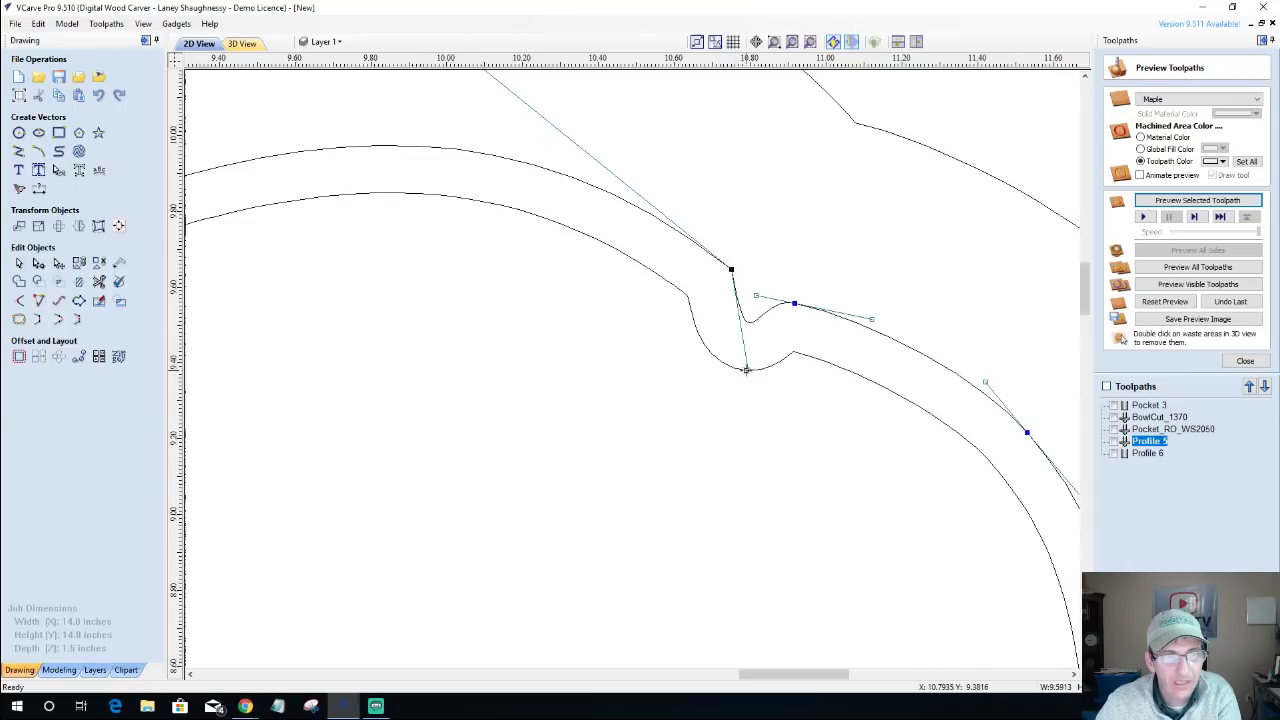
drag(748, 369, 737, 280)
scroll(679, 358, down, 4)
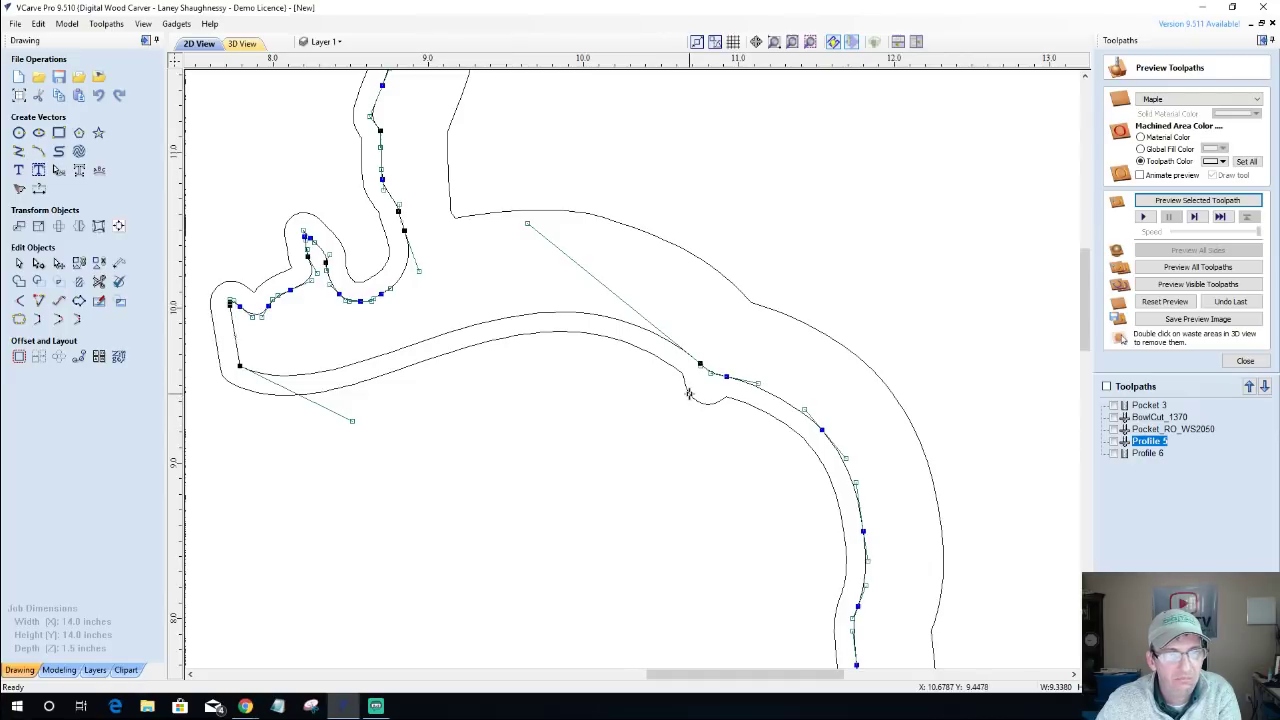
key(n)
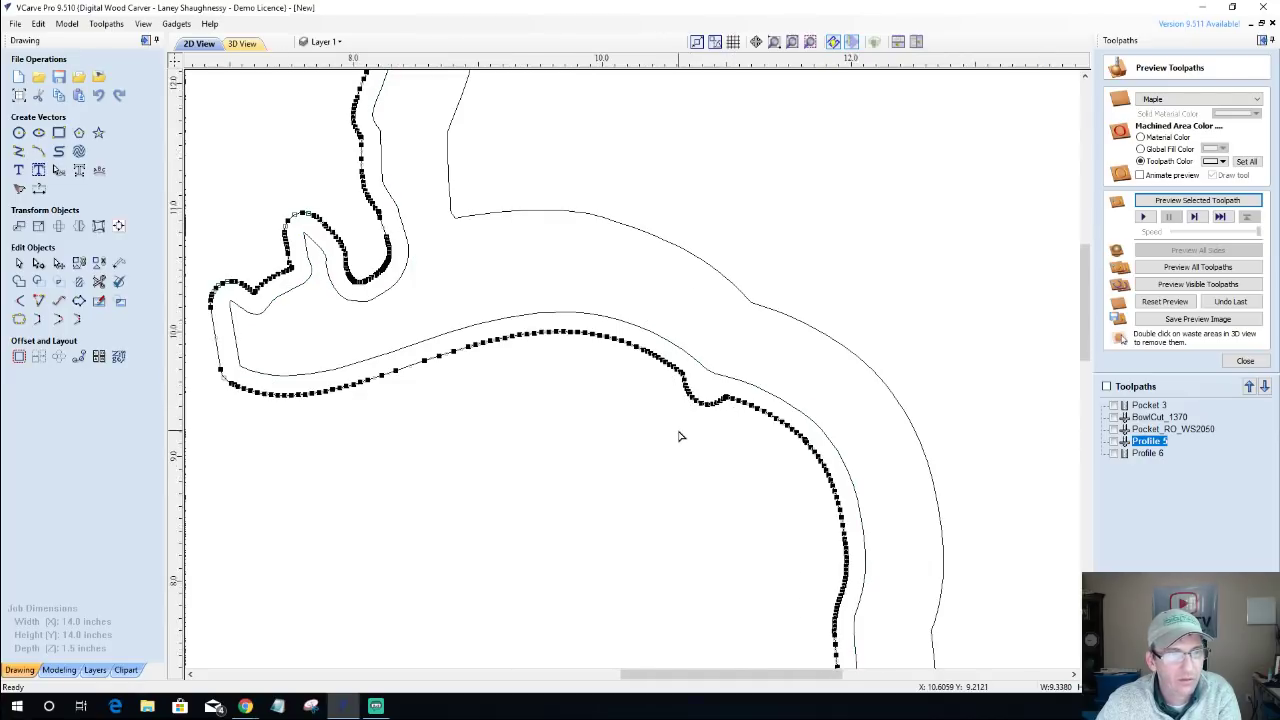
scroll(680, 434, down, 2)
scroll(680, 434, up, 4)
scroll(679, 437, up, 1)
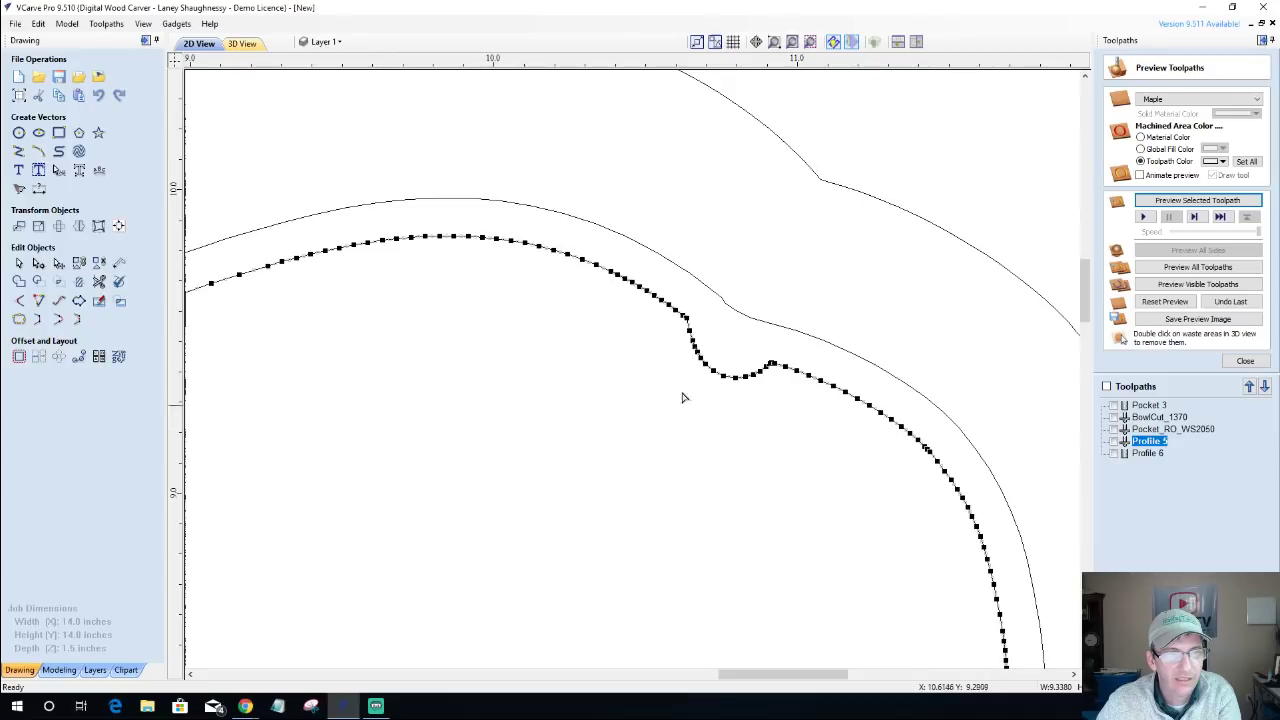
Cut the inner offset curve at the notch peak and upper corner, deleting the notched piece.
click(653, 318)
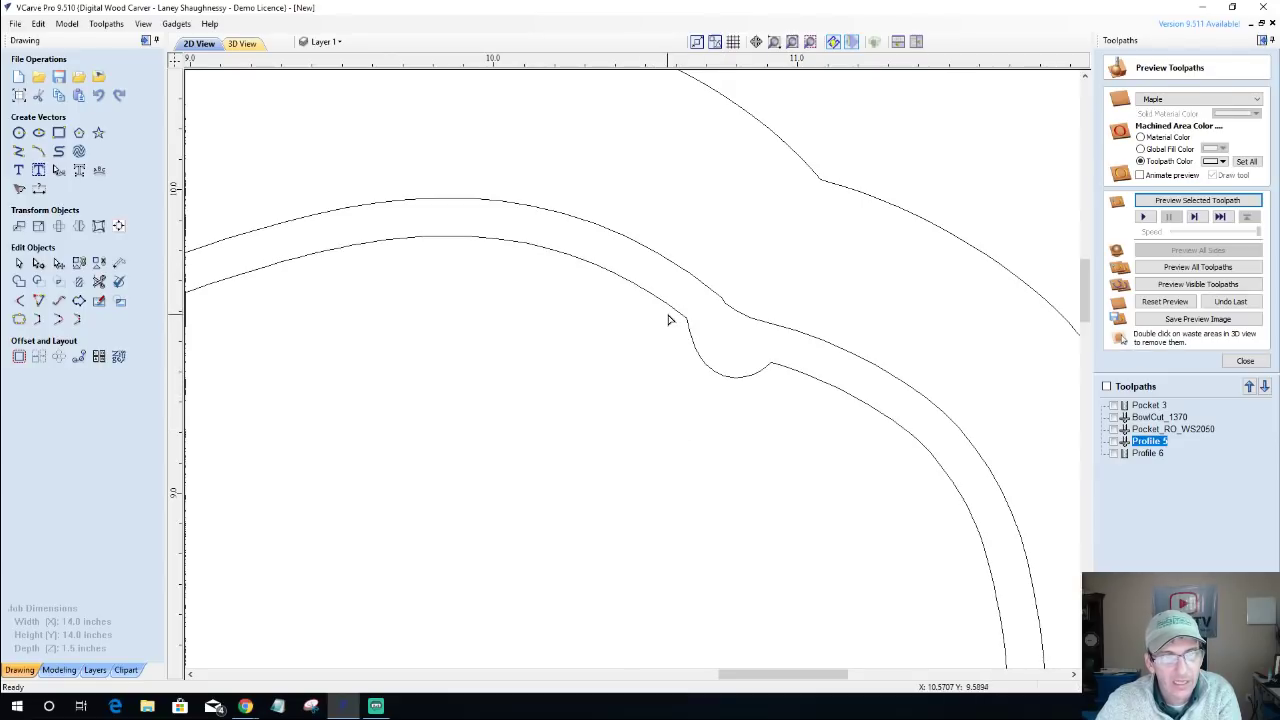
click(670, 306)
scroll(679, 350, up, 2)
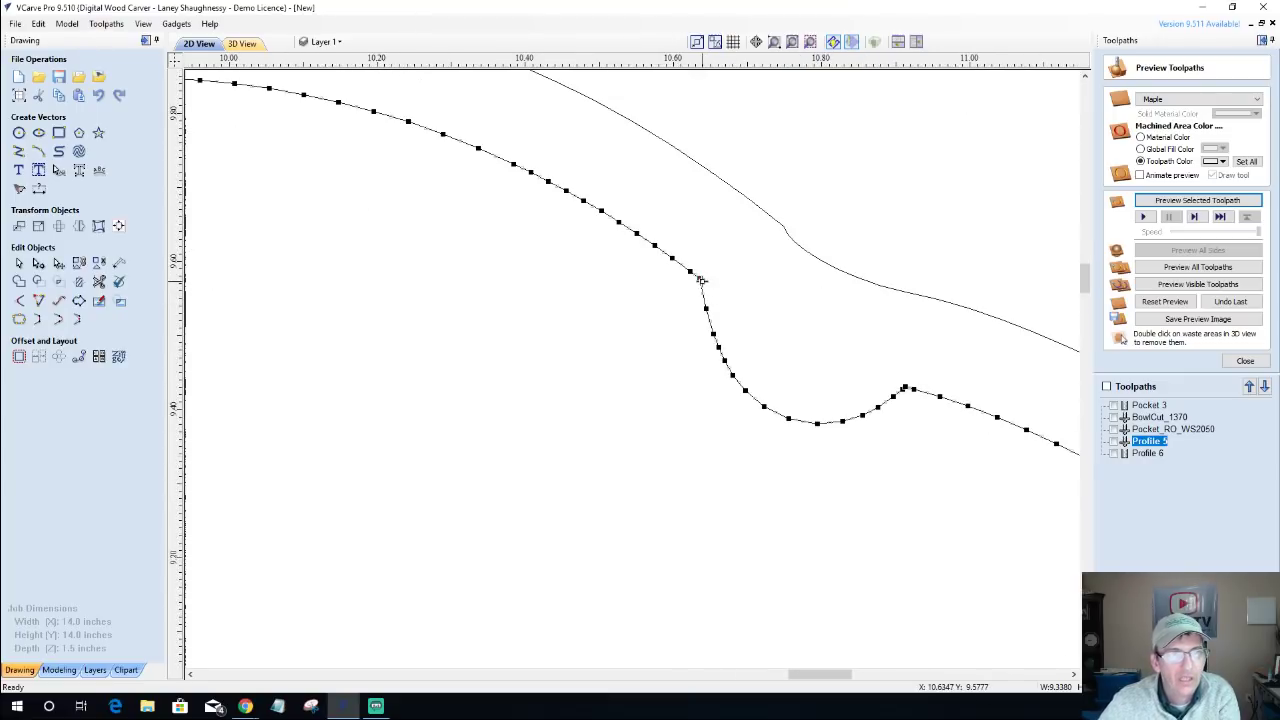
scroll(893, 393, up, 1)
scroll(895, 393, up, 1)
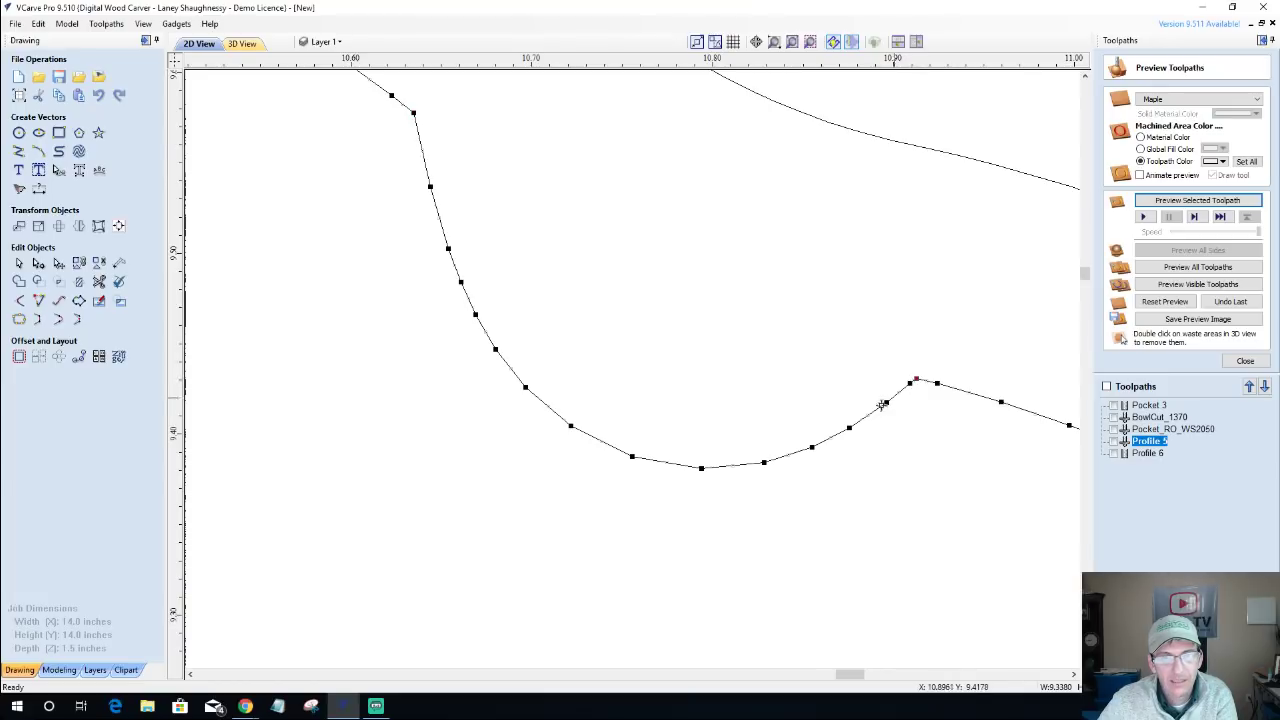
scroll(872, 410, down, 1)
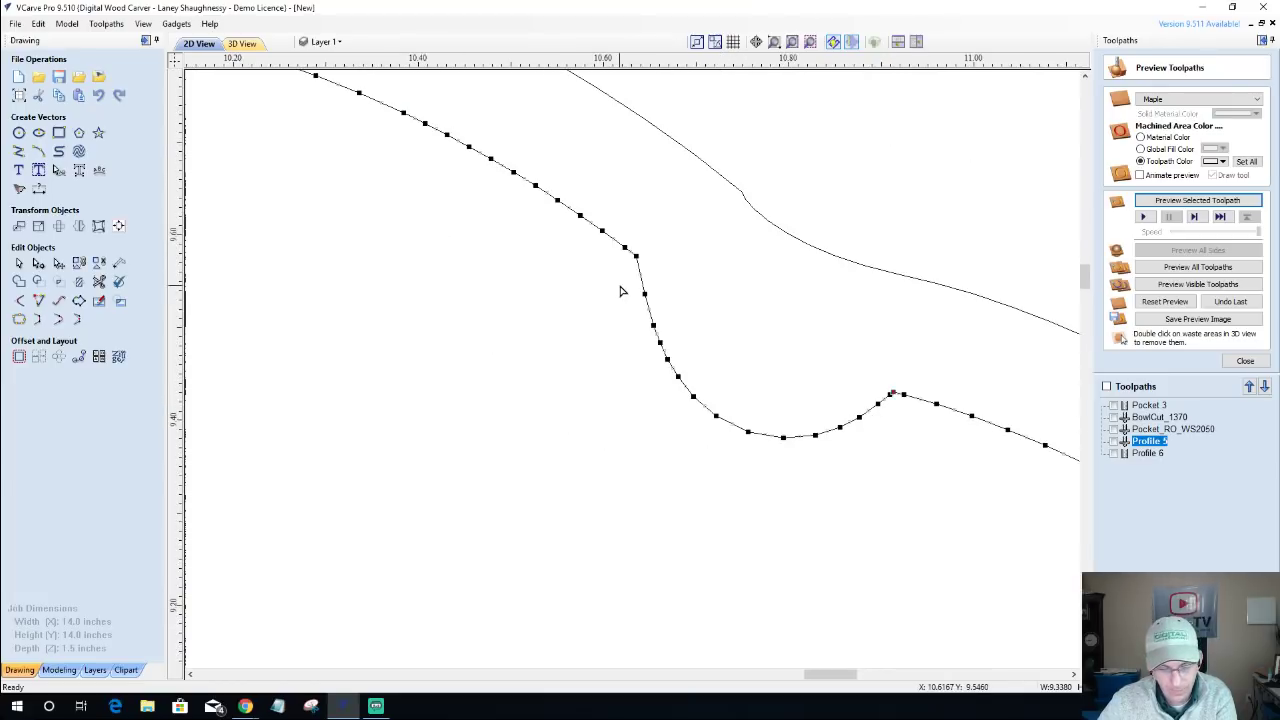
right_click(892, 393)
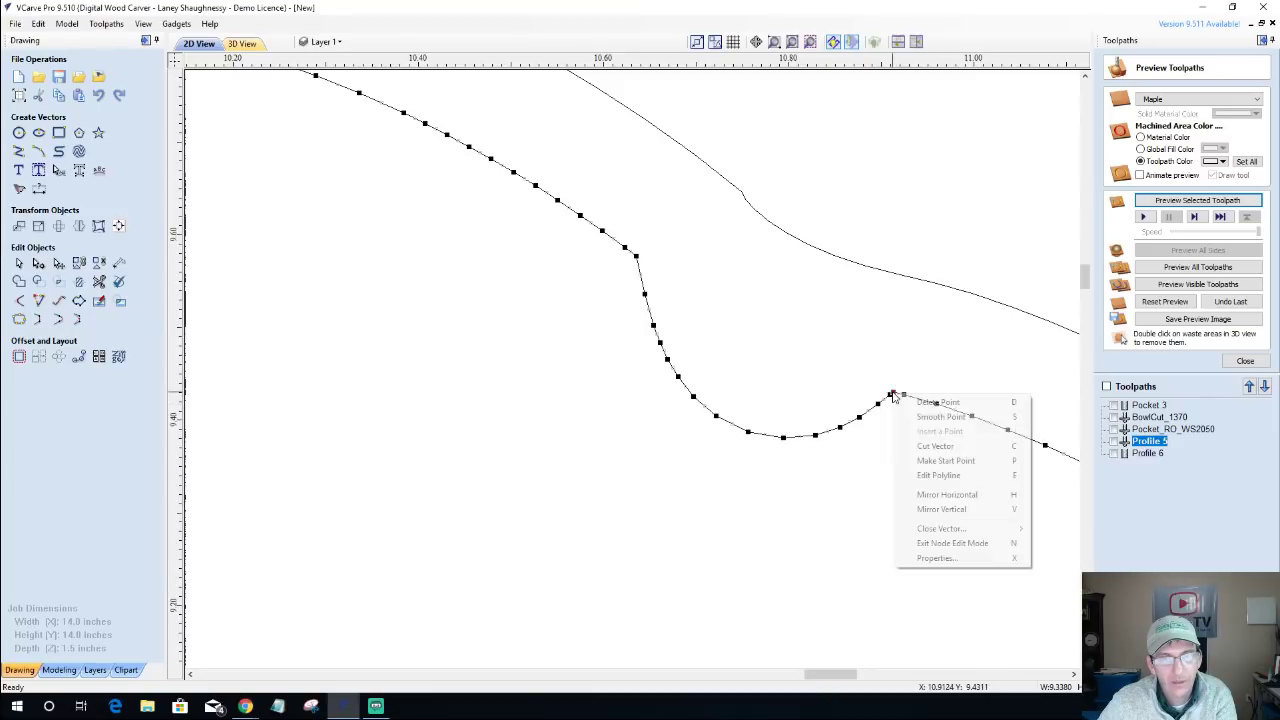
click(916, 451)
right_click(638, 257)
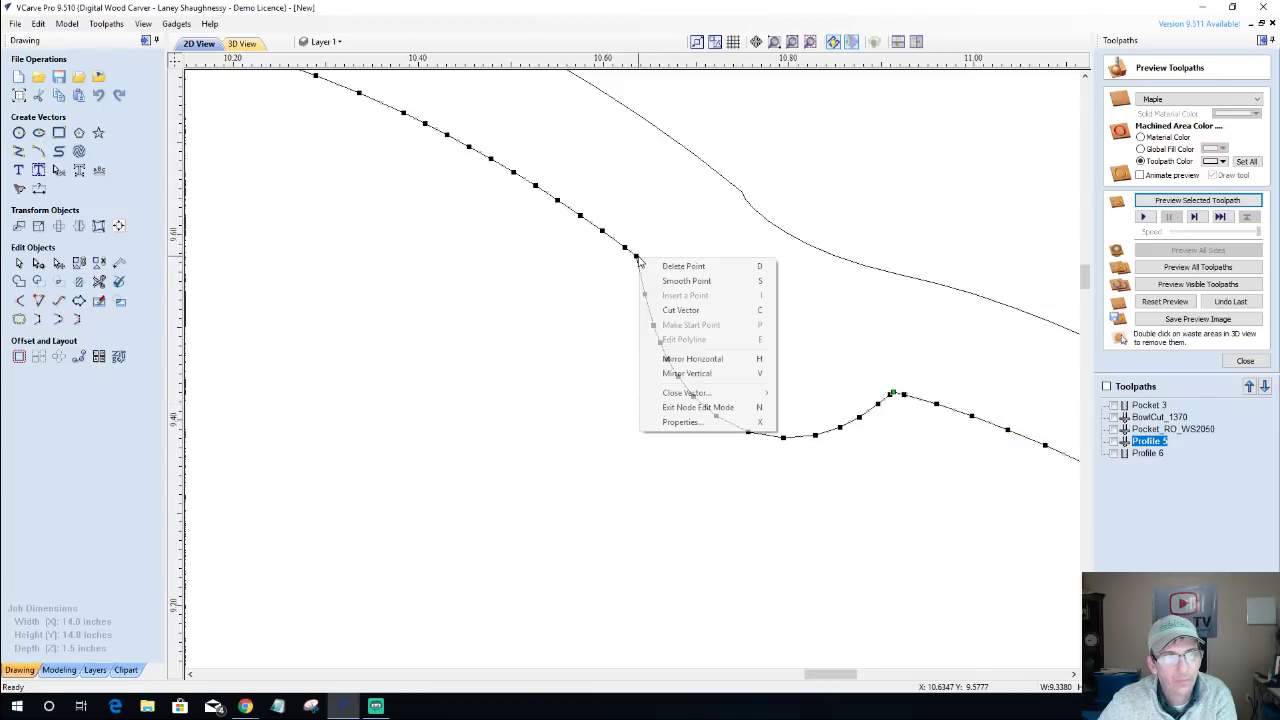
click(652, 309)
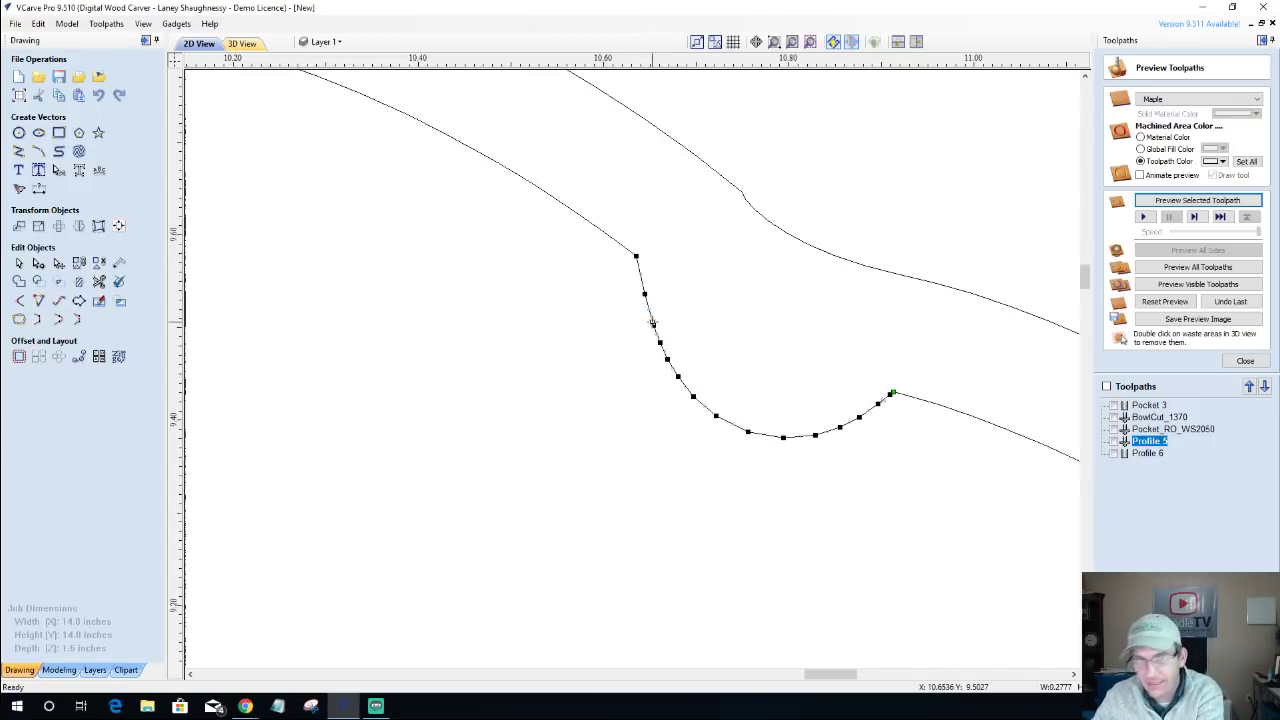
key(Delete)
Join the two open ends with a curve and bend it to follow the boundary.
click(626, 249)
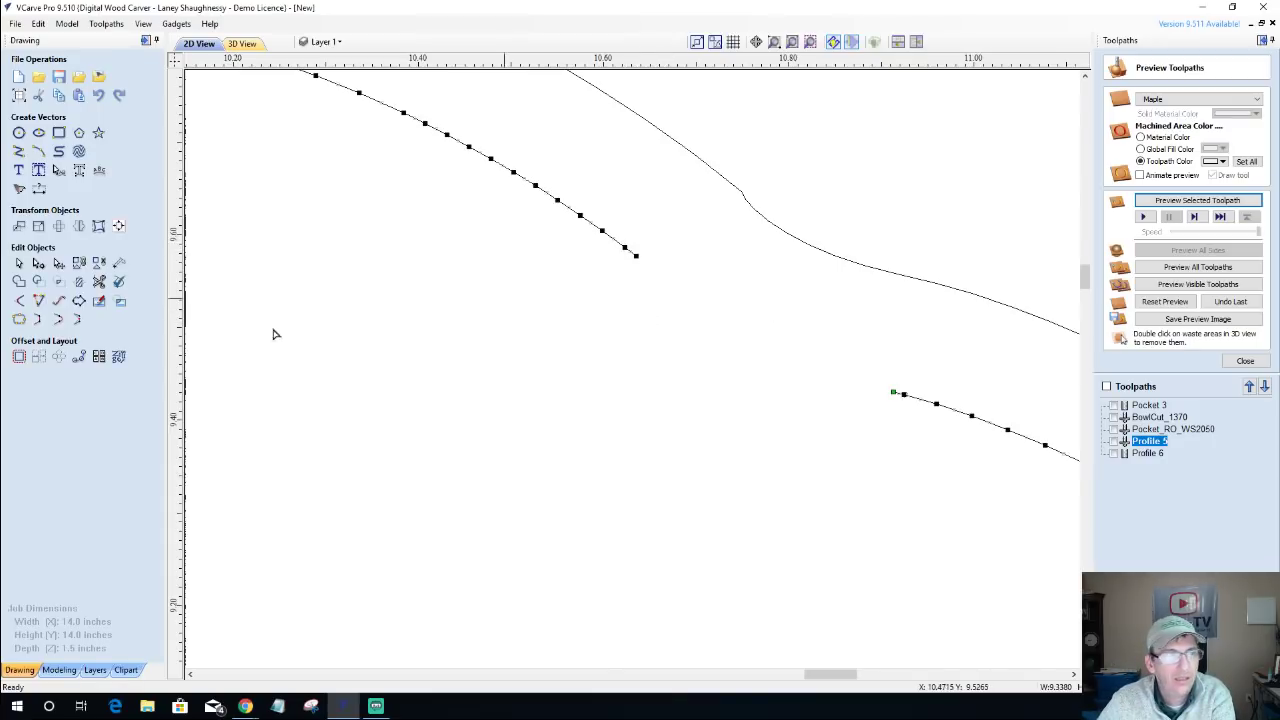
click(58, 320)
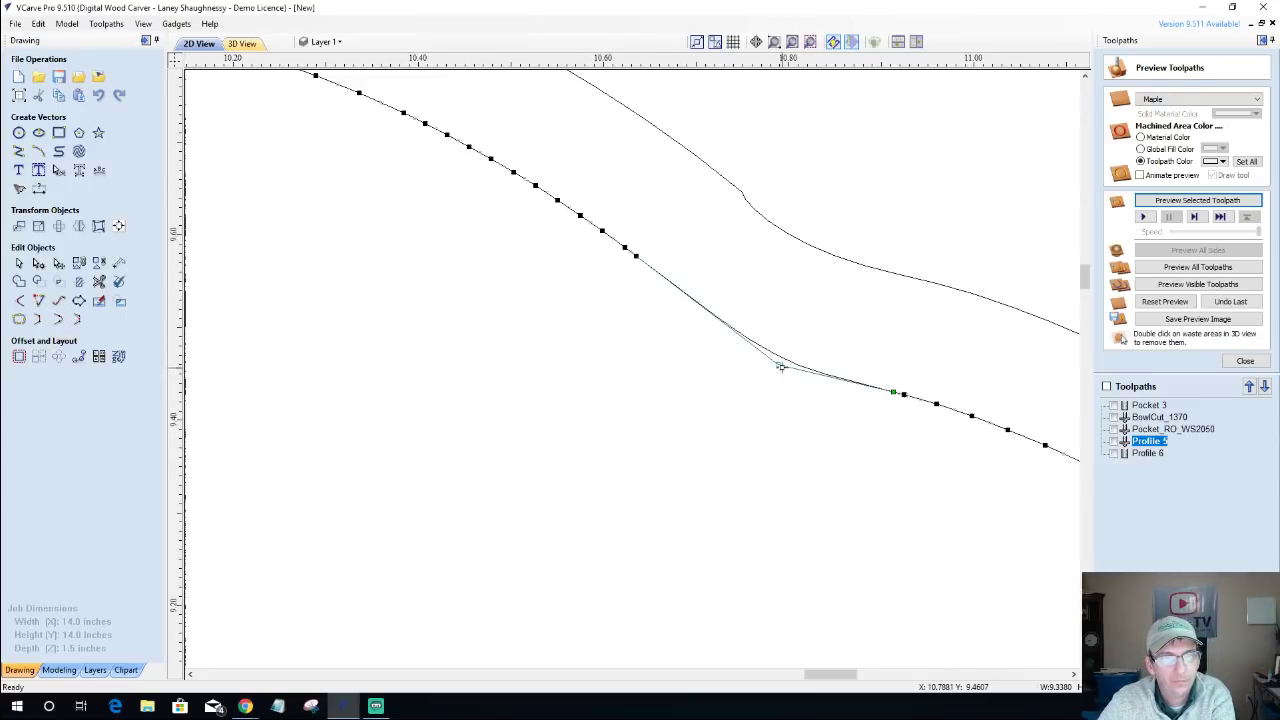
drag(778, 364, 776, 345)
click(692, 463)
scroll(697, 450, down, 5)
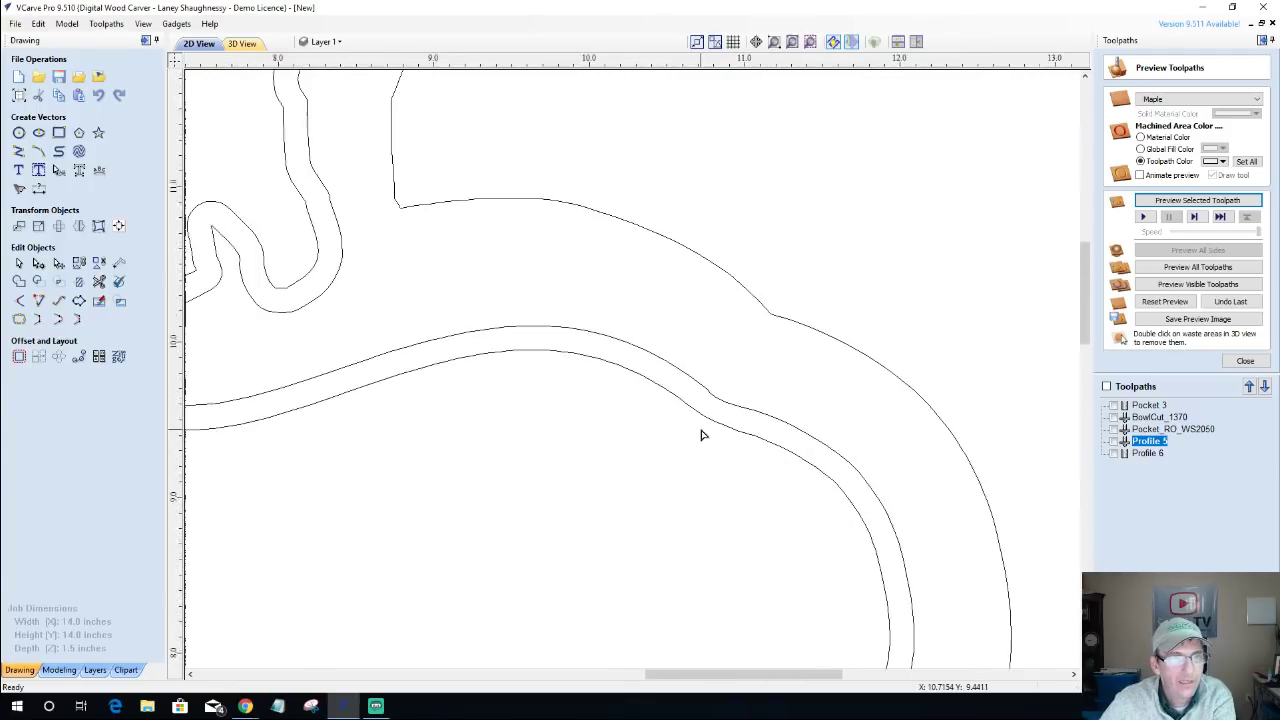
Select the inner outline and delete the nodes along the notch's upper section.
scroll(702, 435, down, 4)
scroll(491, 400, up, 5)
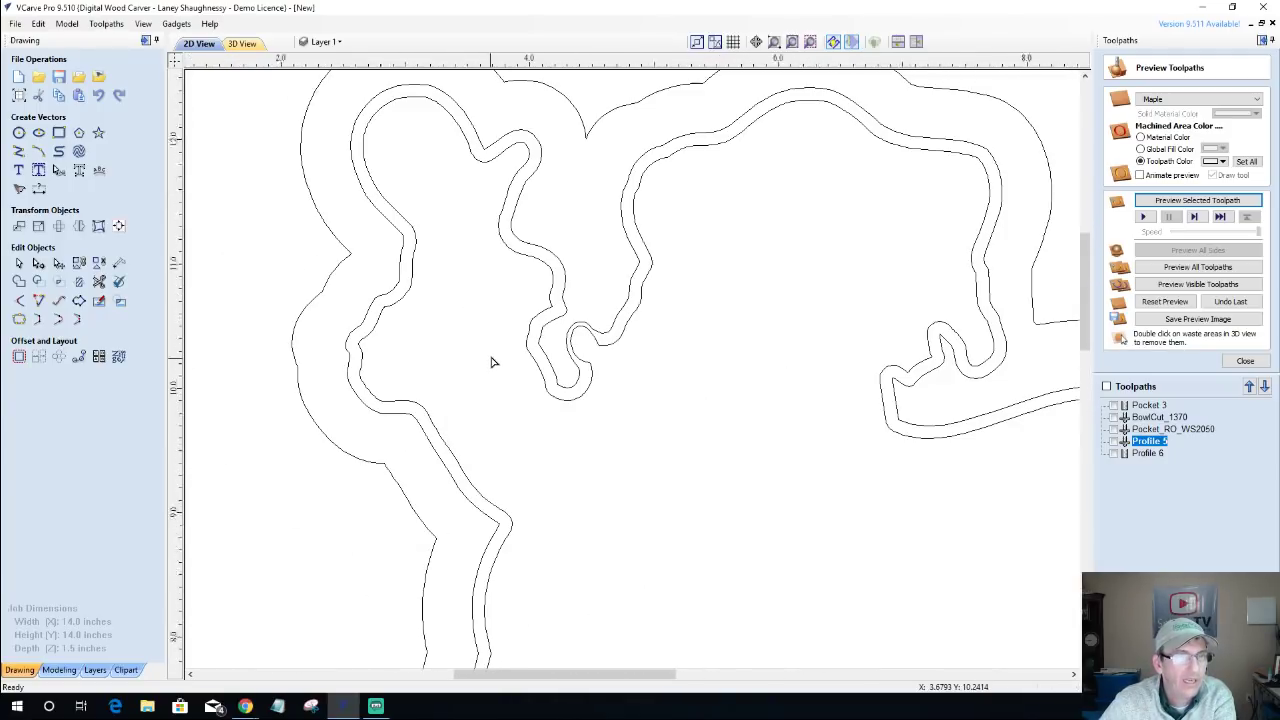
scroll(491, 362, down, 3)
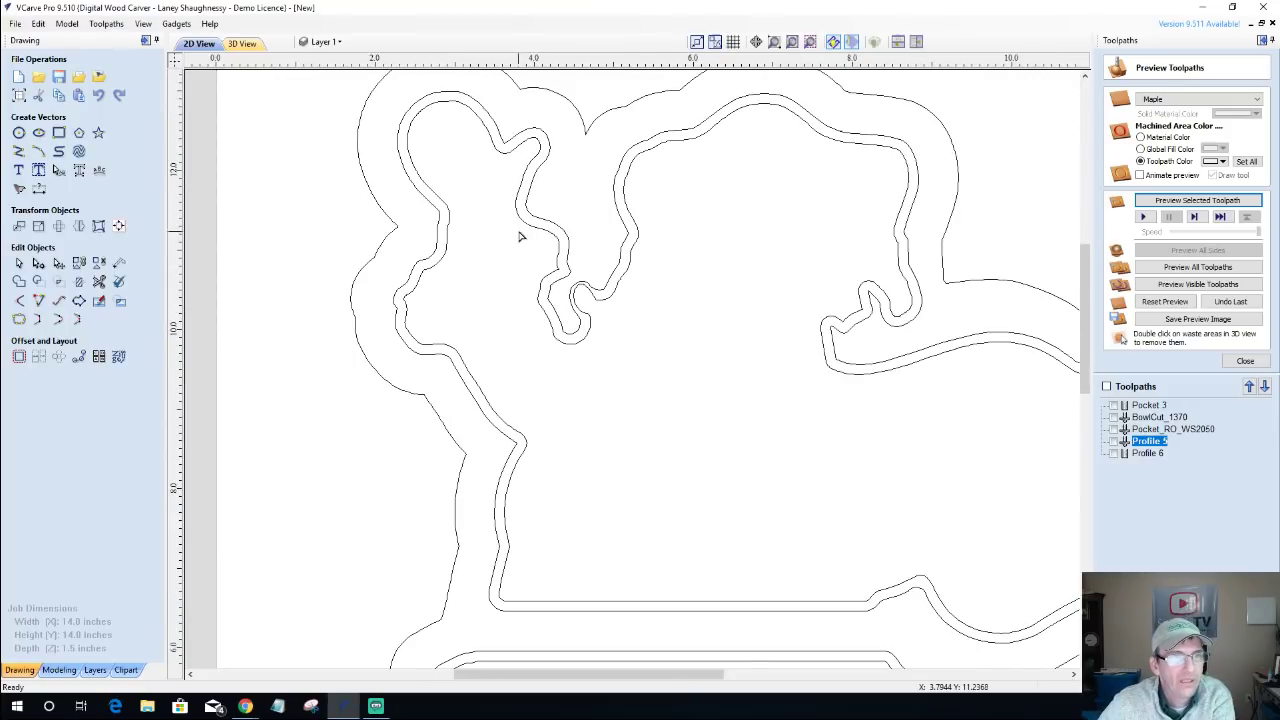
click(535, 232)
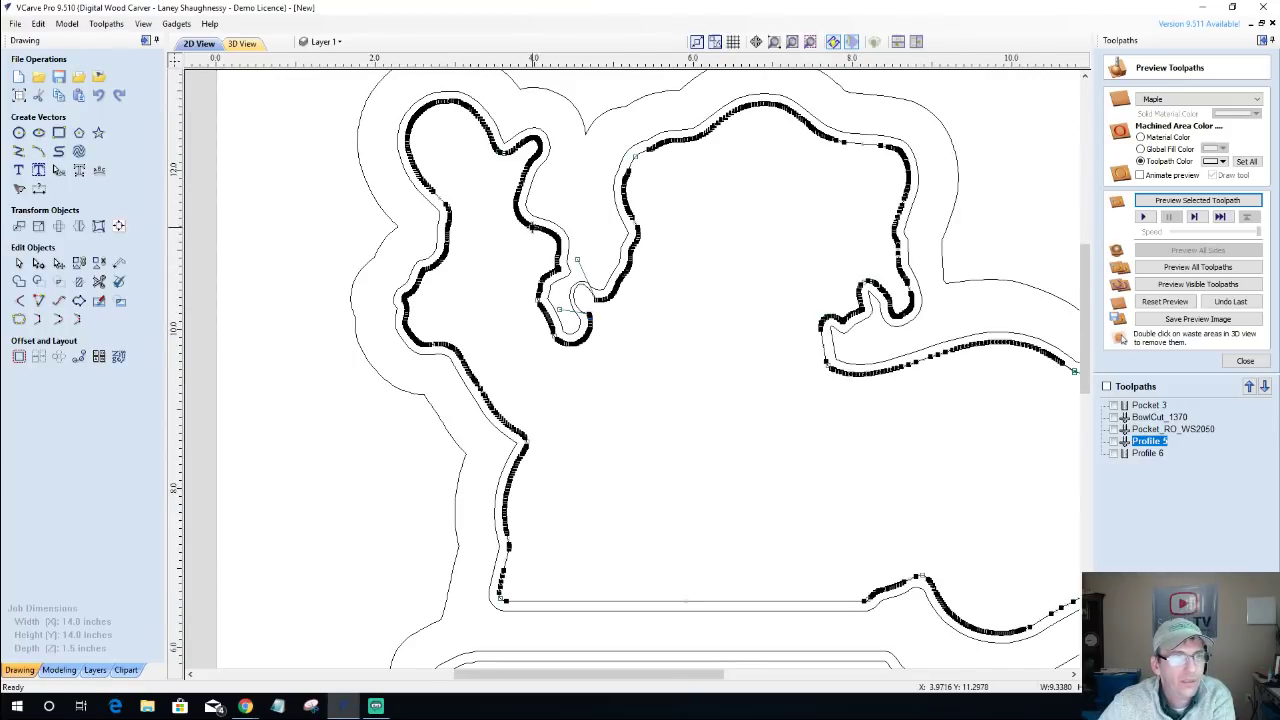
click(550, 250)
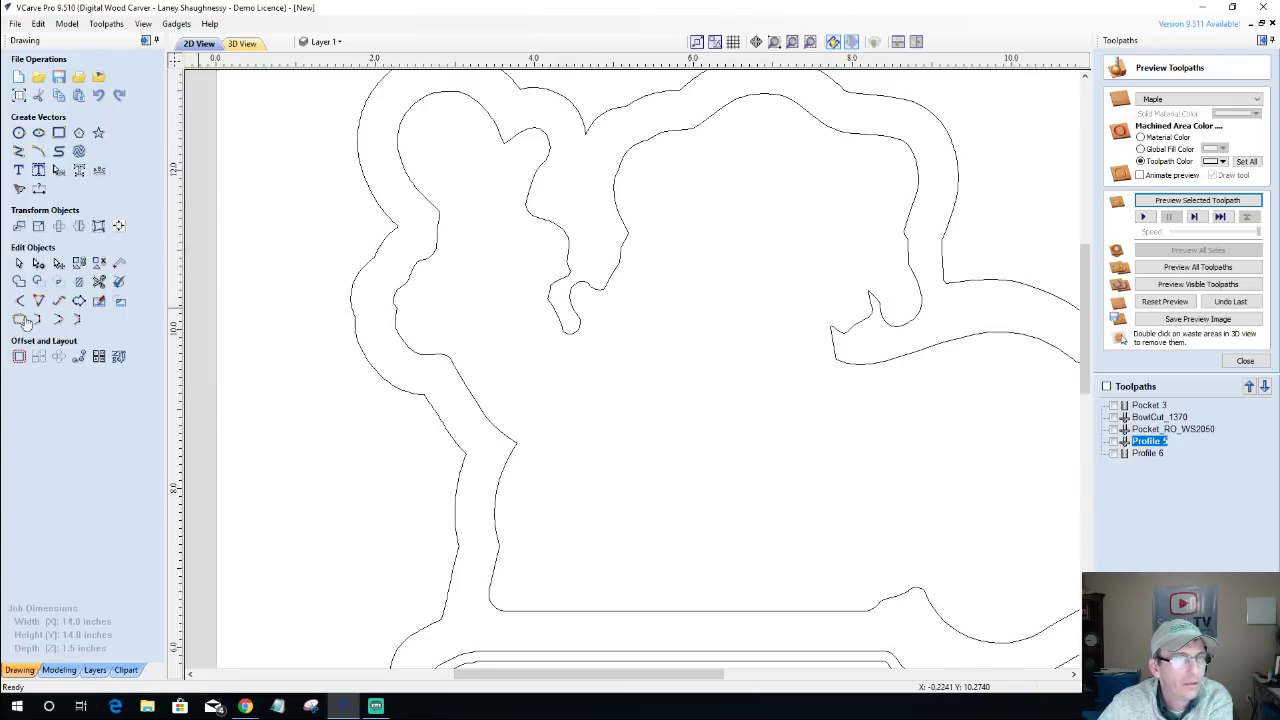
click(562, 280)
scroll(562, 277, up, 3)
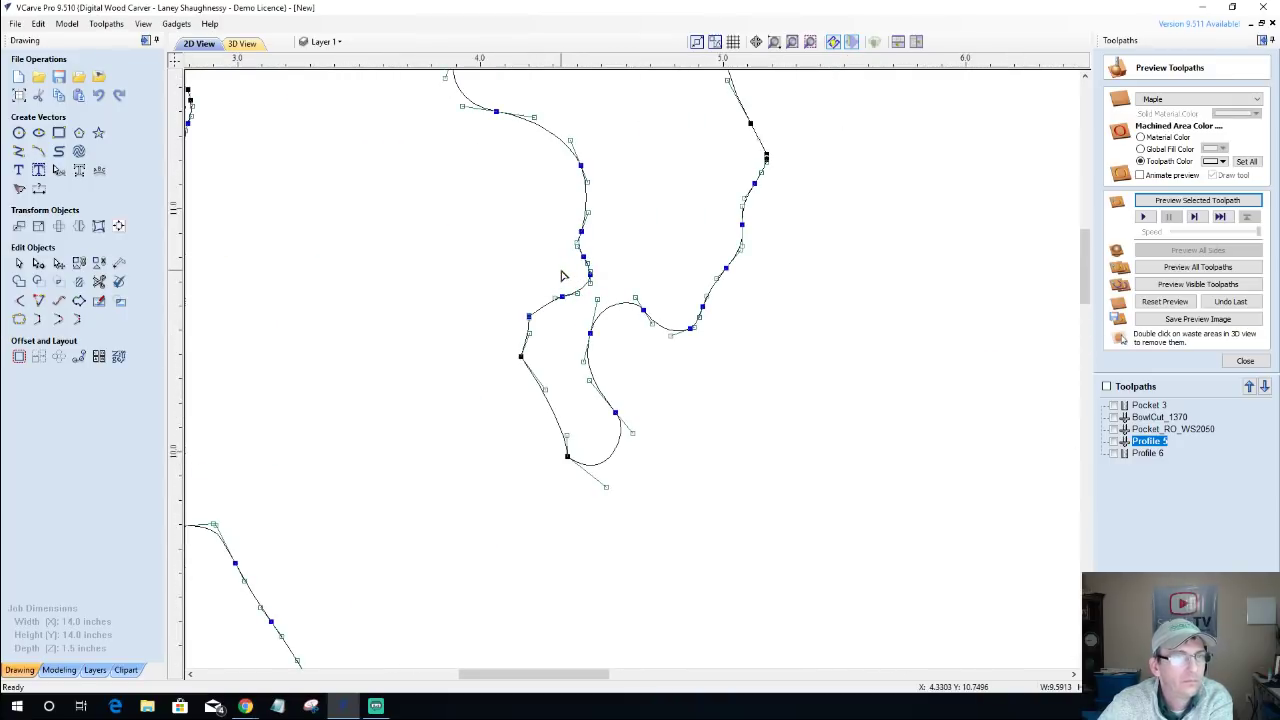
drag(534, 114, 622, 310)
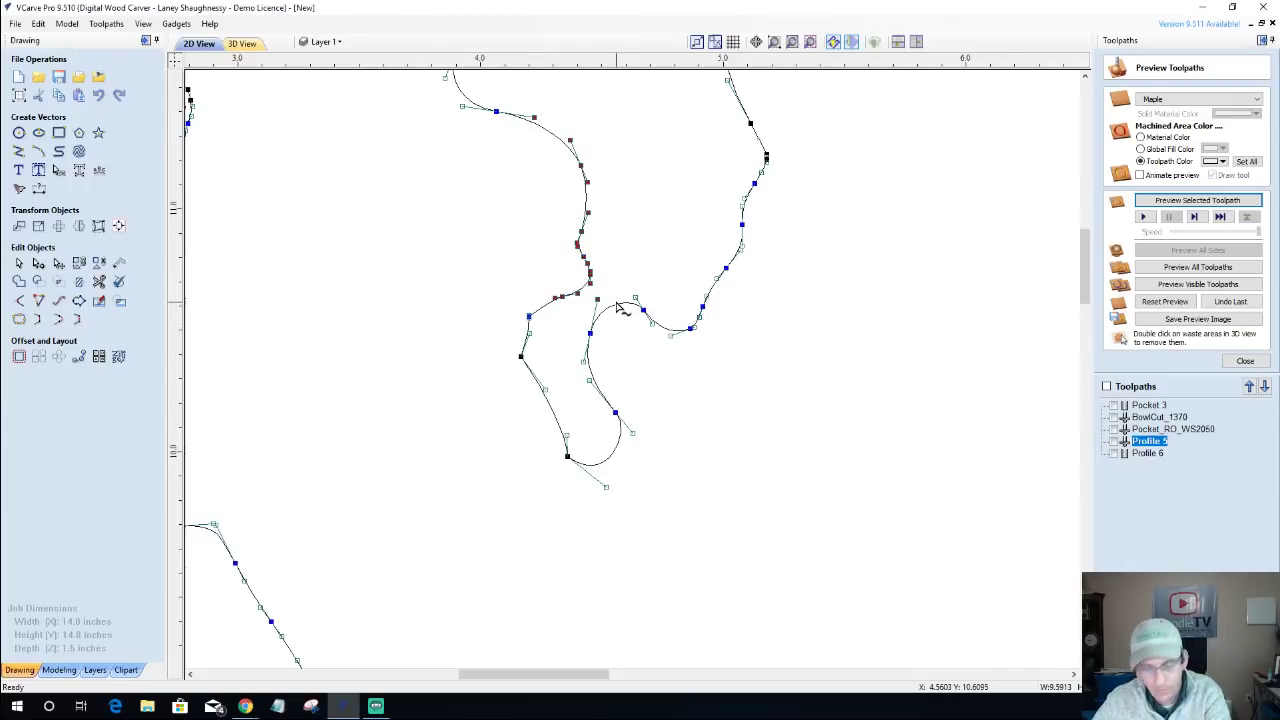
key(Delete)
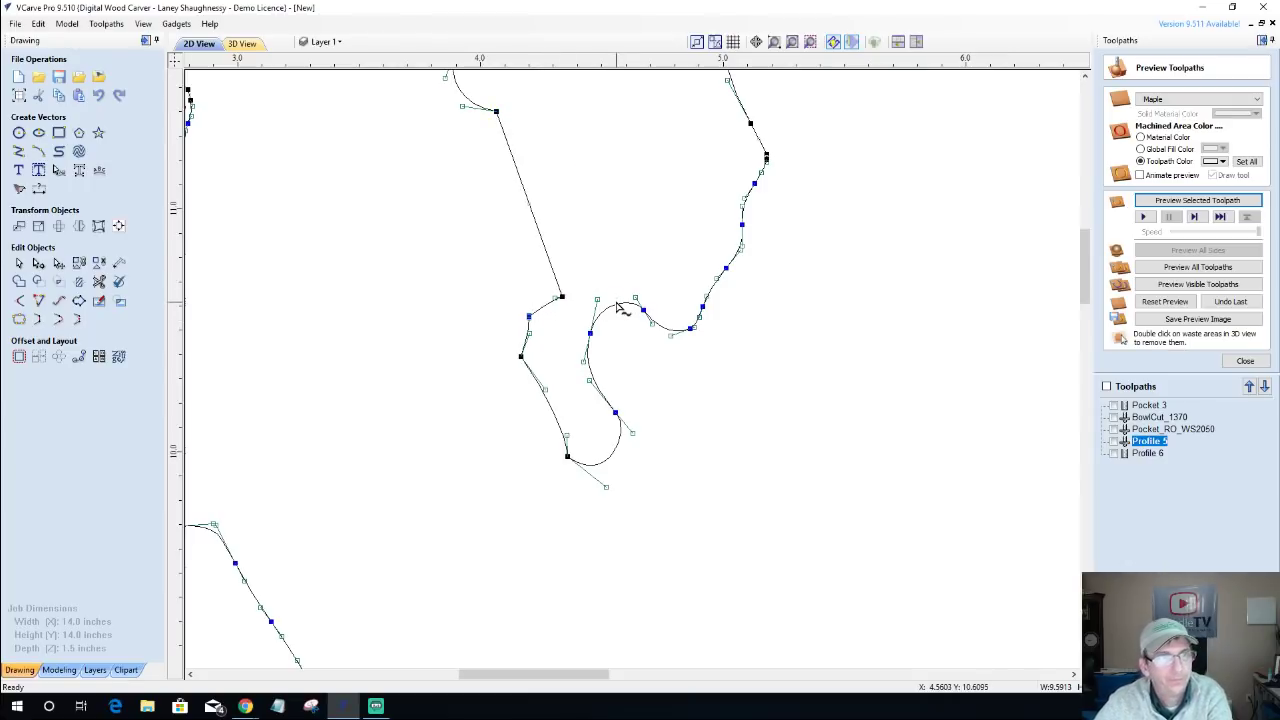
Delete the leftover node and make the corner node smooth, adjusting the curve below it.
right_click(562, 297)
click(575, 306)
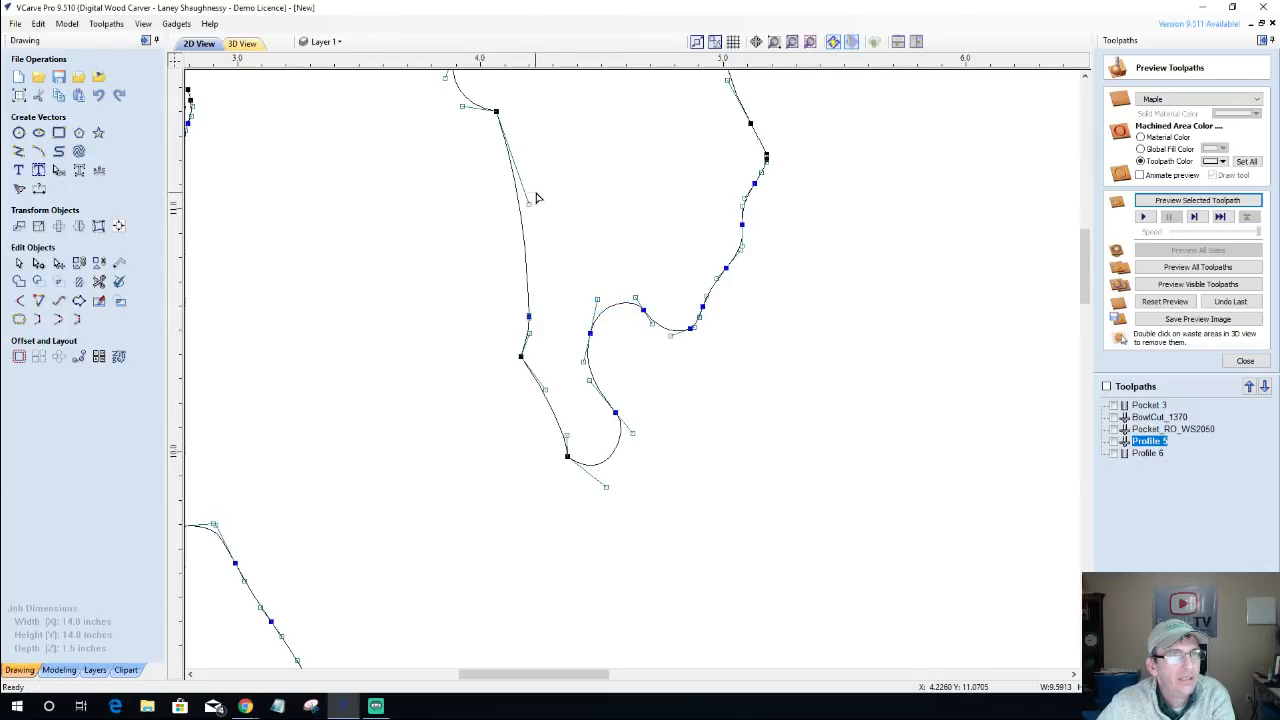
scroll(535, 197, down, 3)
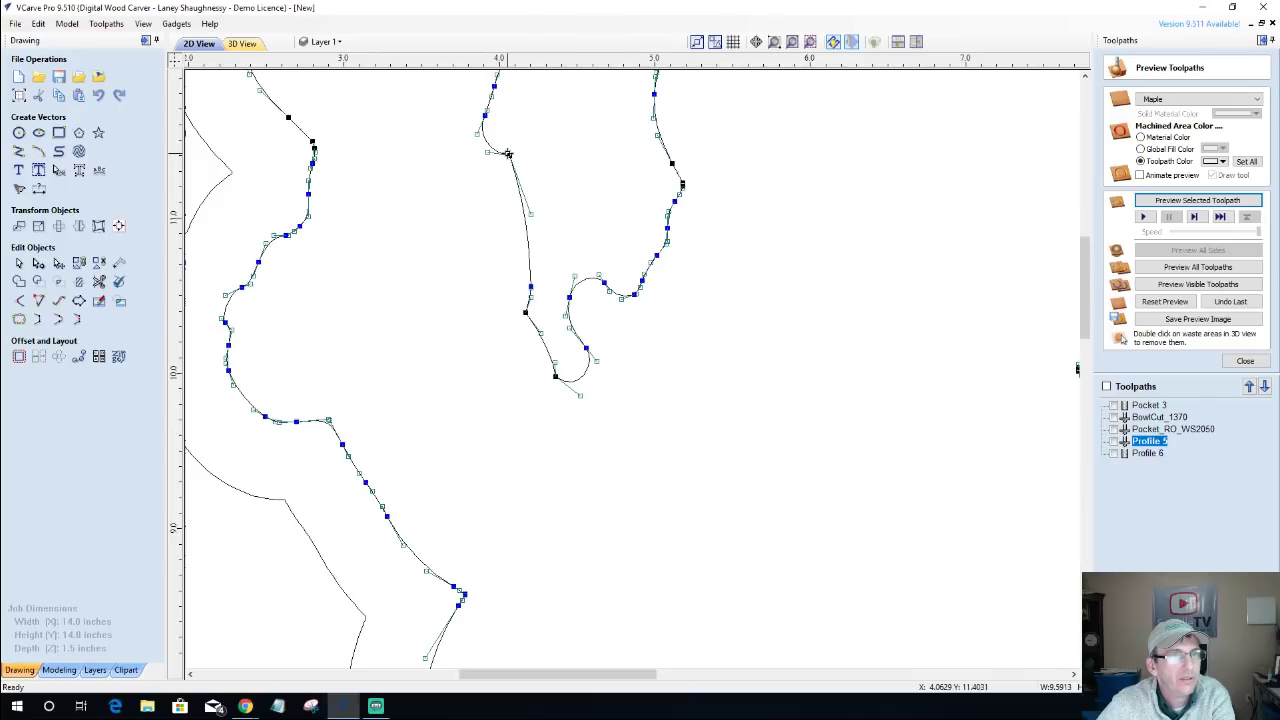
right_click(508, 154)
click(527, 180)
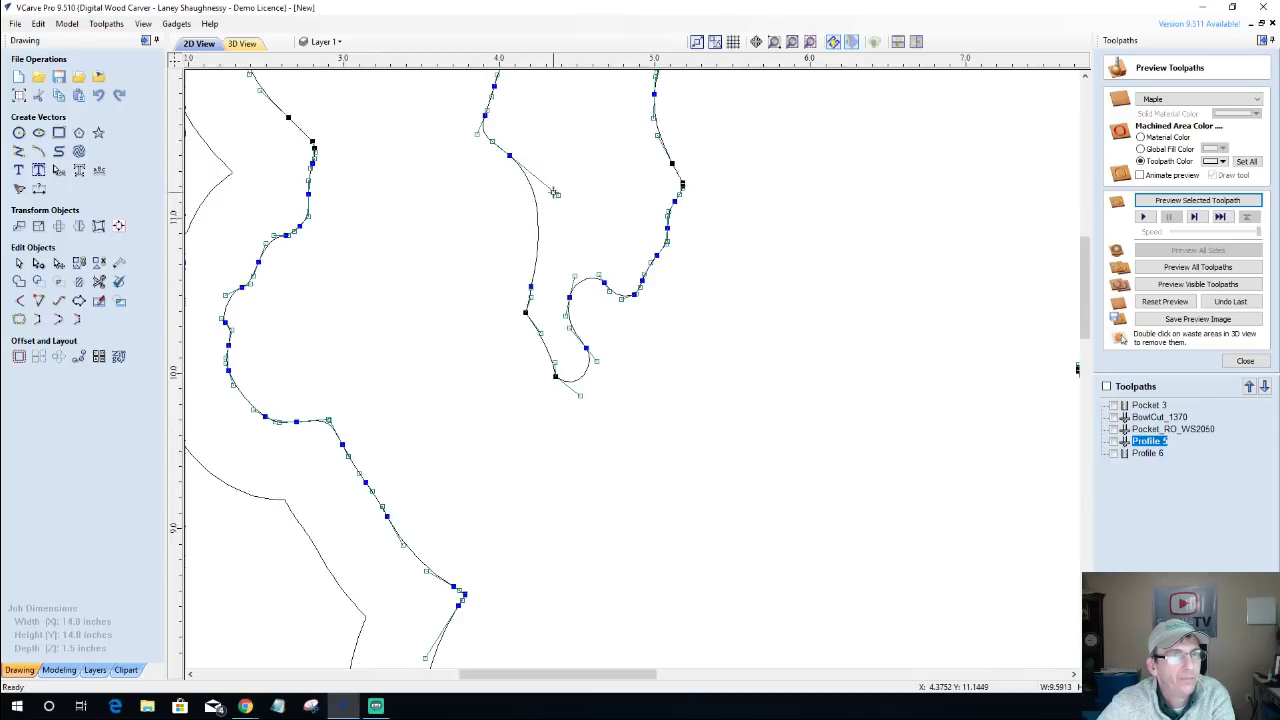
mouse_move(558, 191)
mouse_down()
mouse_move(1086, 557)
mouse_move(558, 195)
mouse_up()
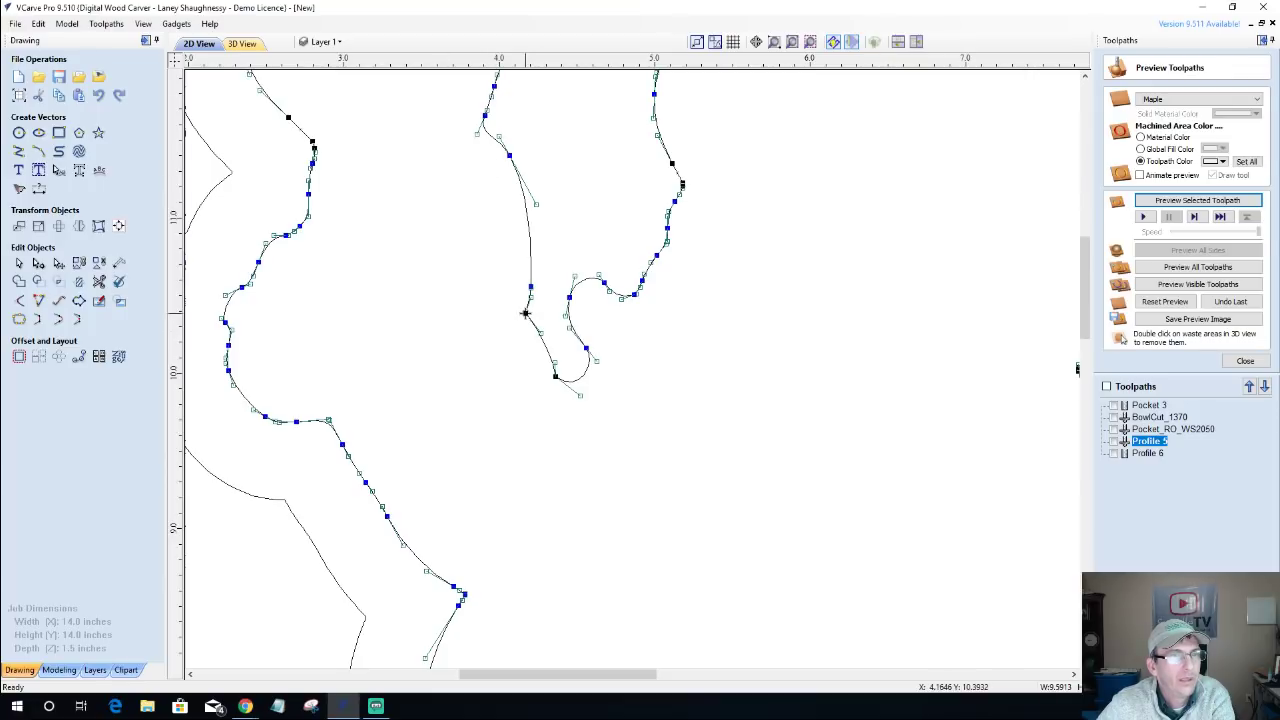
Remove two extra loop nodes and drag the handles to round the narrow loop.
right_click(558, 386)
click(572, 389)
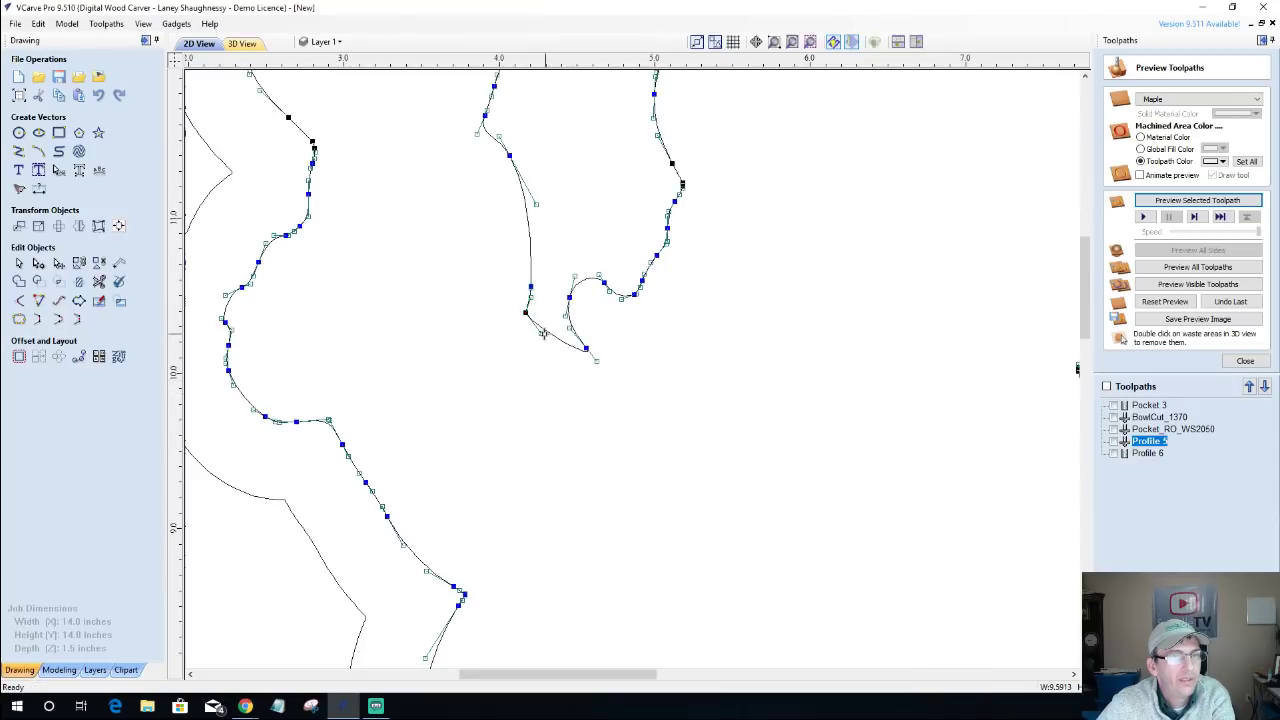
drag(538, 333, 491, 440)
right_click(587, 350)
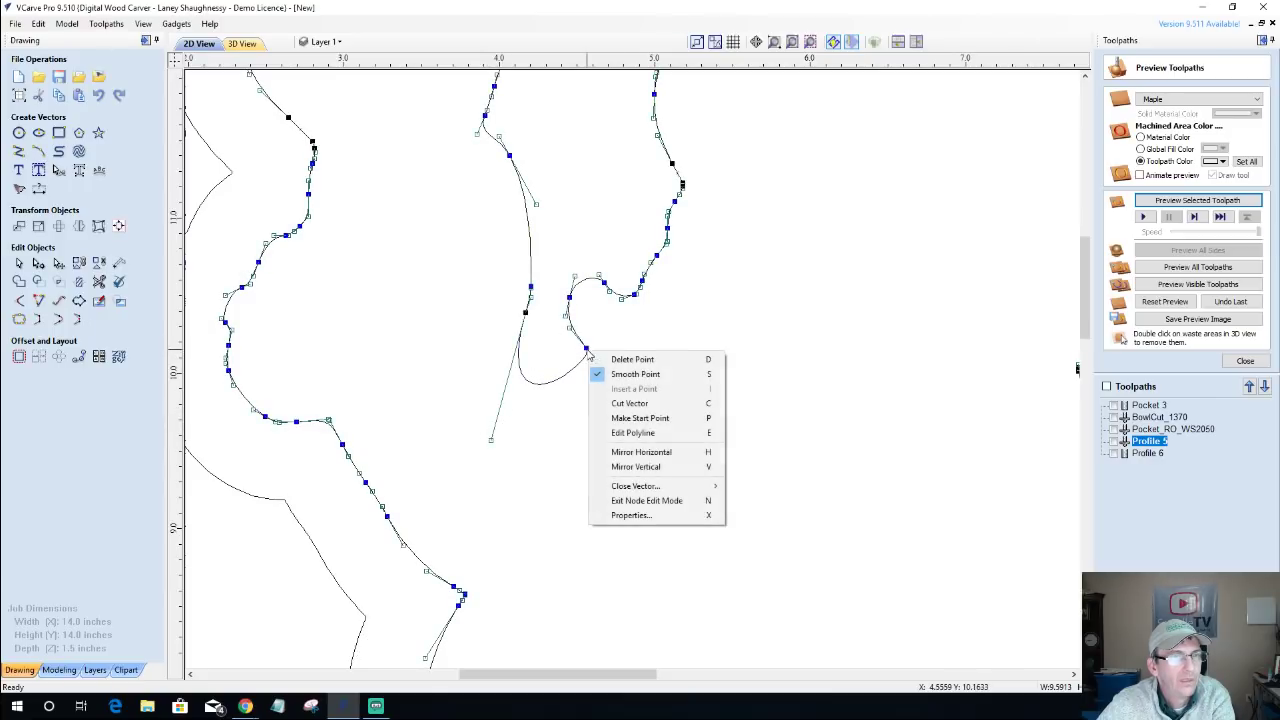
click(607, 362)
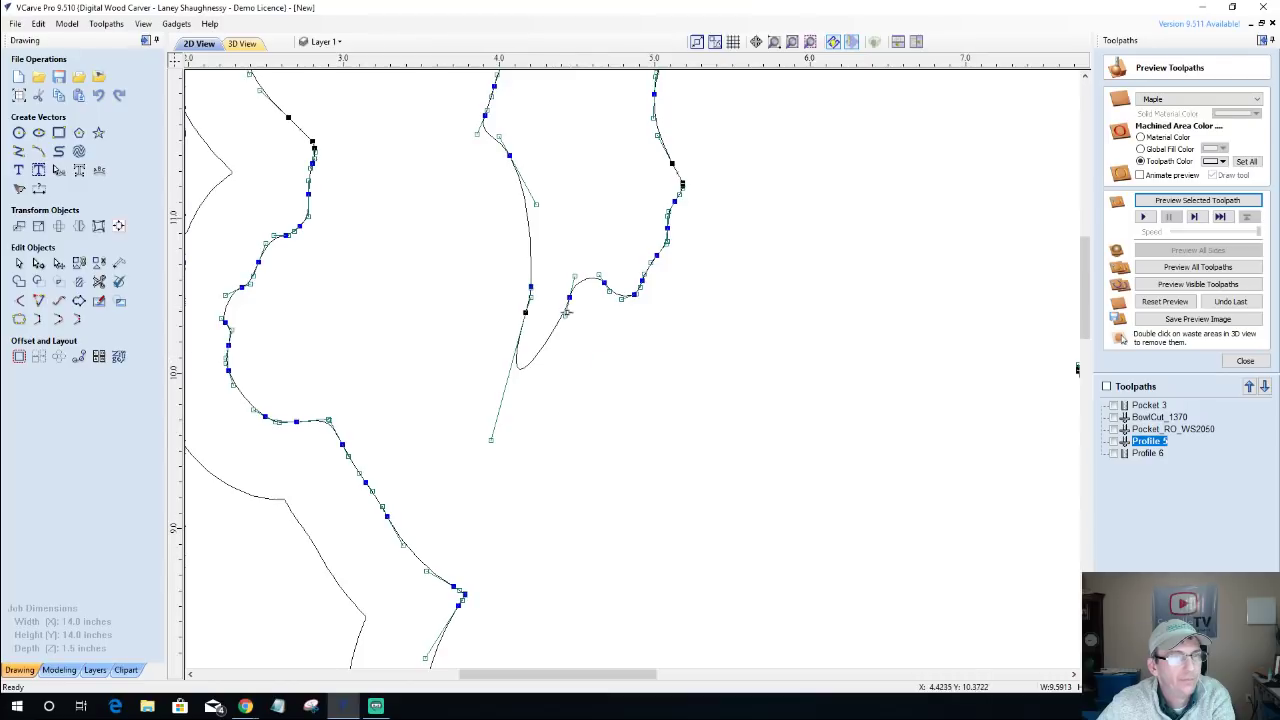
drag(566, 312, 554, 409)
scroll(615, 395, down, 2)
scroll(615, 395, down, 3)
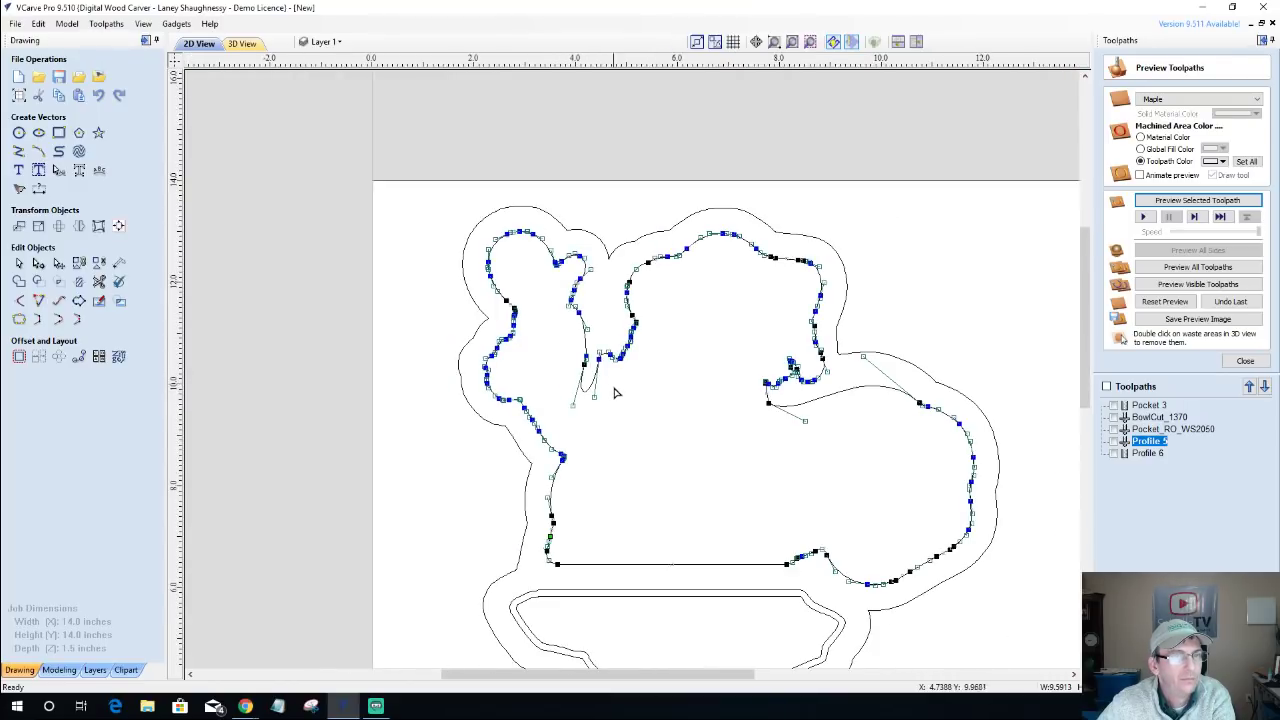
scroll(614, 394, up, 5)
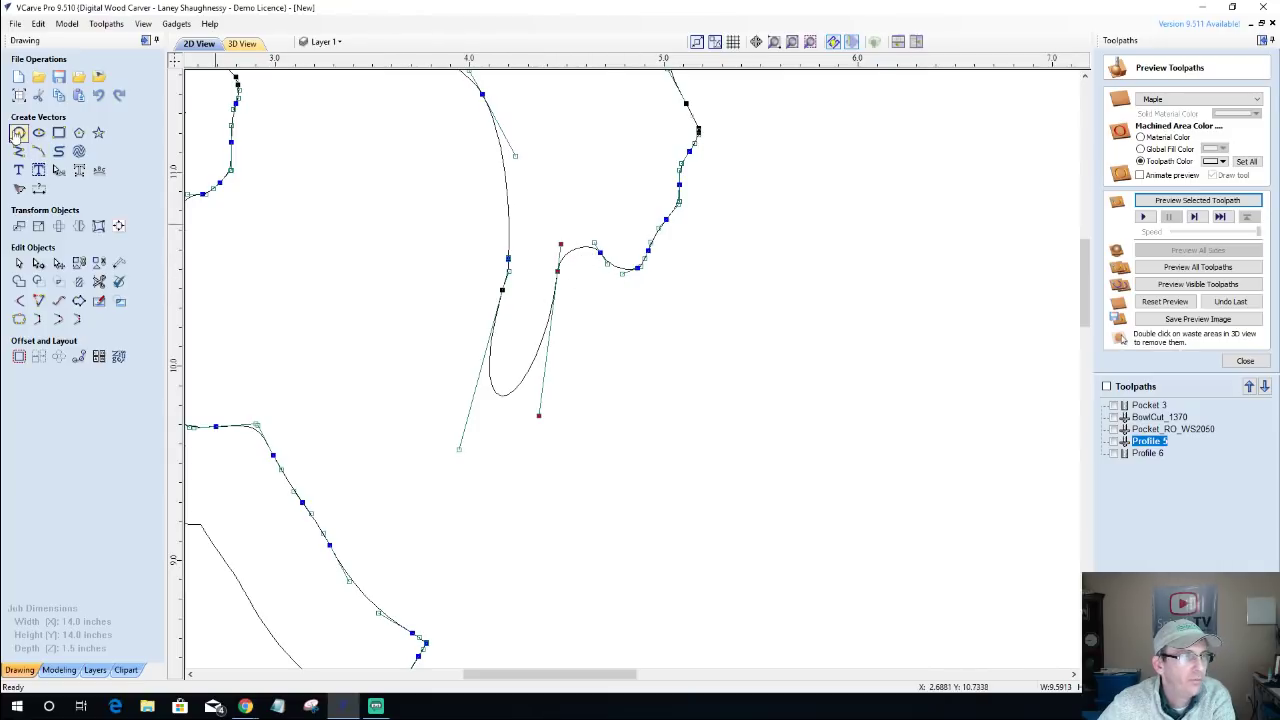
Draw a 0.375-inch circle and move it onto the notch in the outline.
click(18, 132)
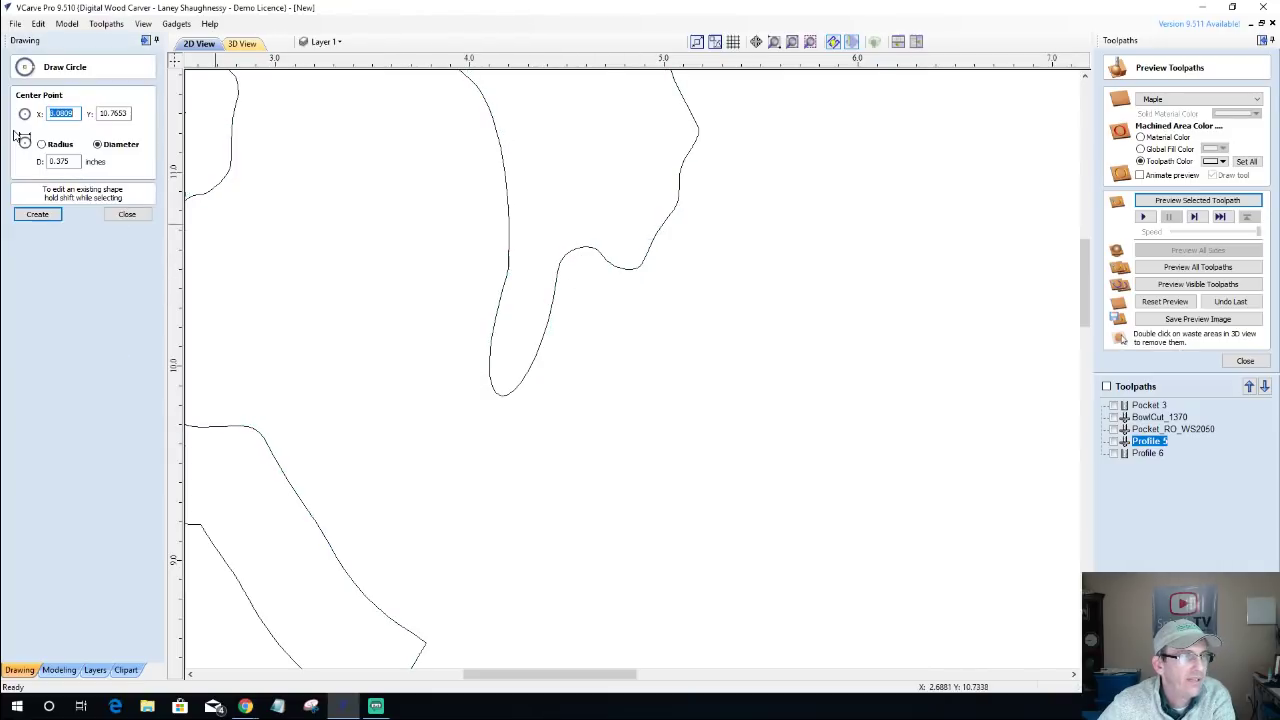
click(586, 278)
click(127, 215)
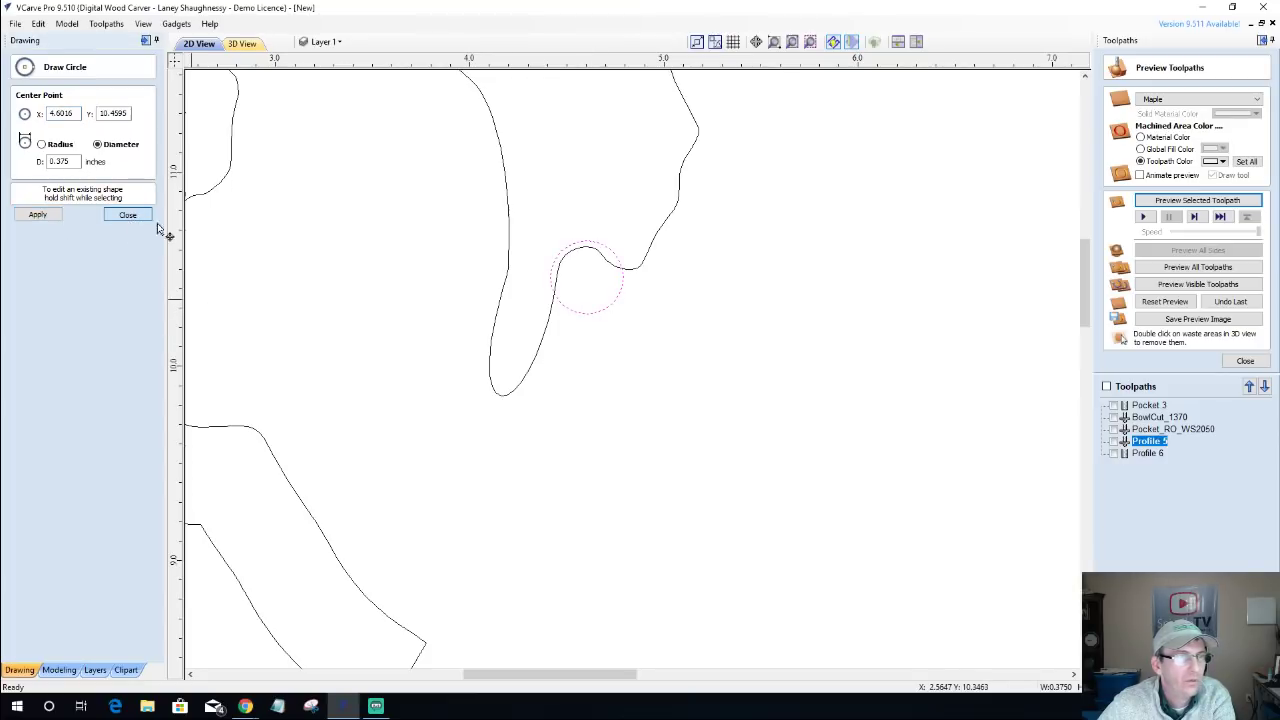
click(586, 315)
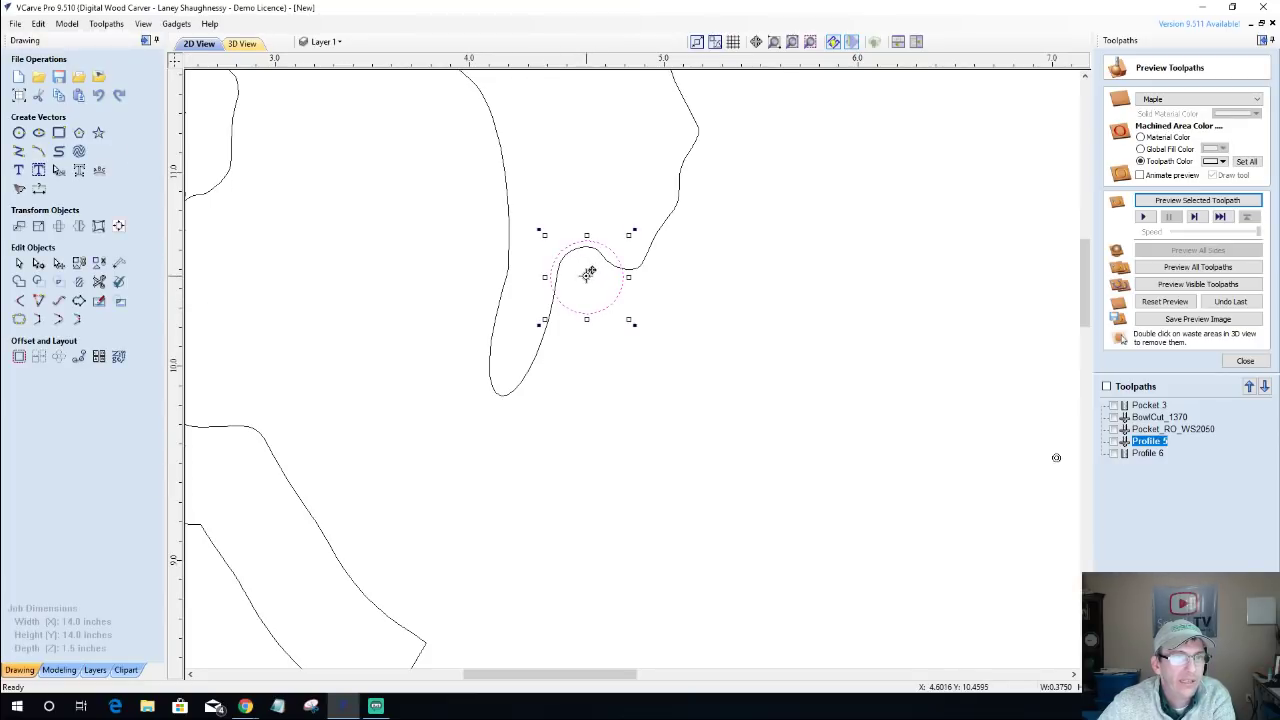
drag(586, 268, 587, 285)
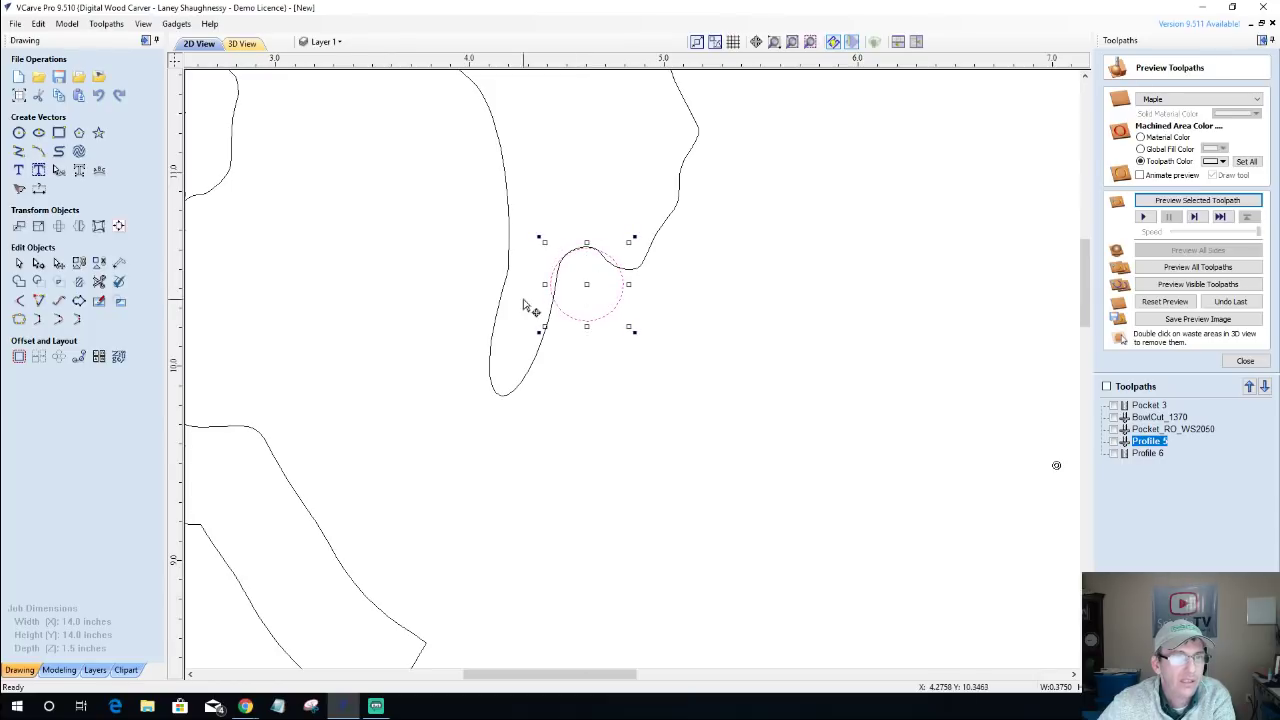
Node-edit the part outline so the notch fits the circle's top arc.
click(549, 322)
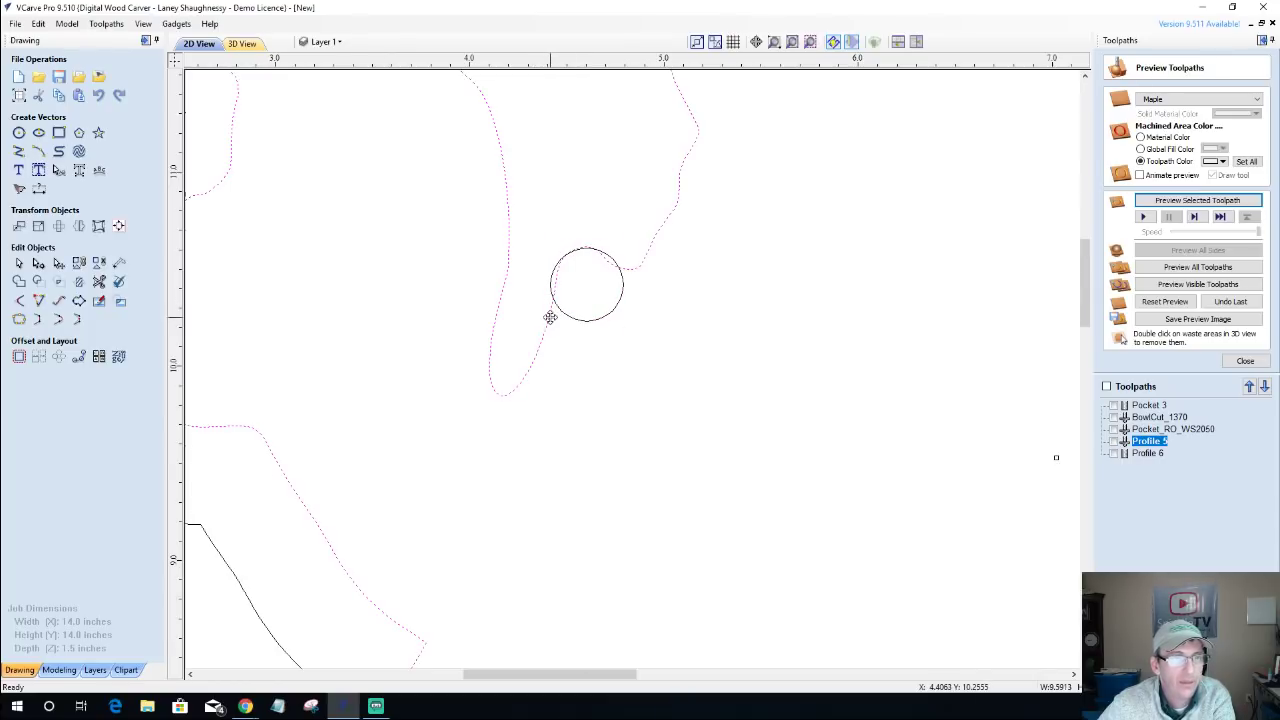
click(38, 262)
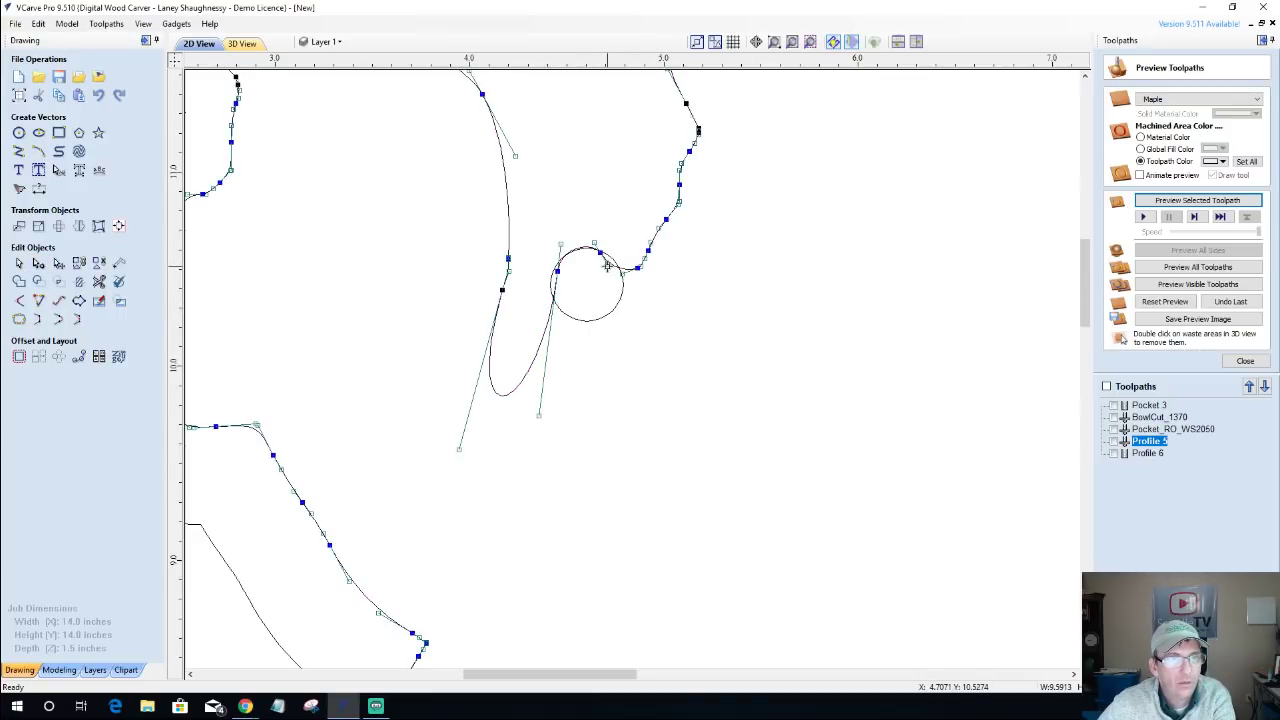
mouse_move(600, 253)
mouse_down()
mouse_move(621, 250)
mouse_move(593, 235)
mouse_up()
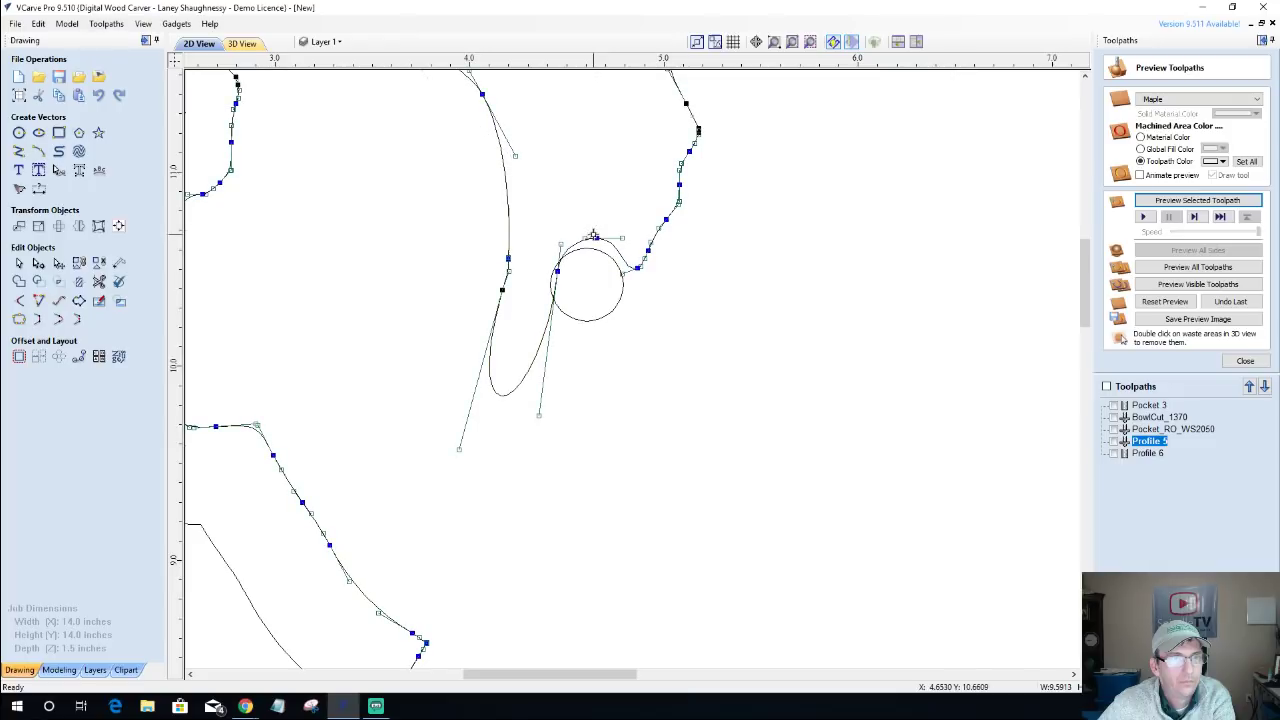
click(554, 271)
drag(554, 271, 552, 271)
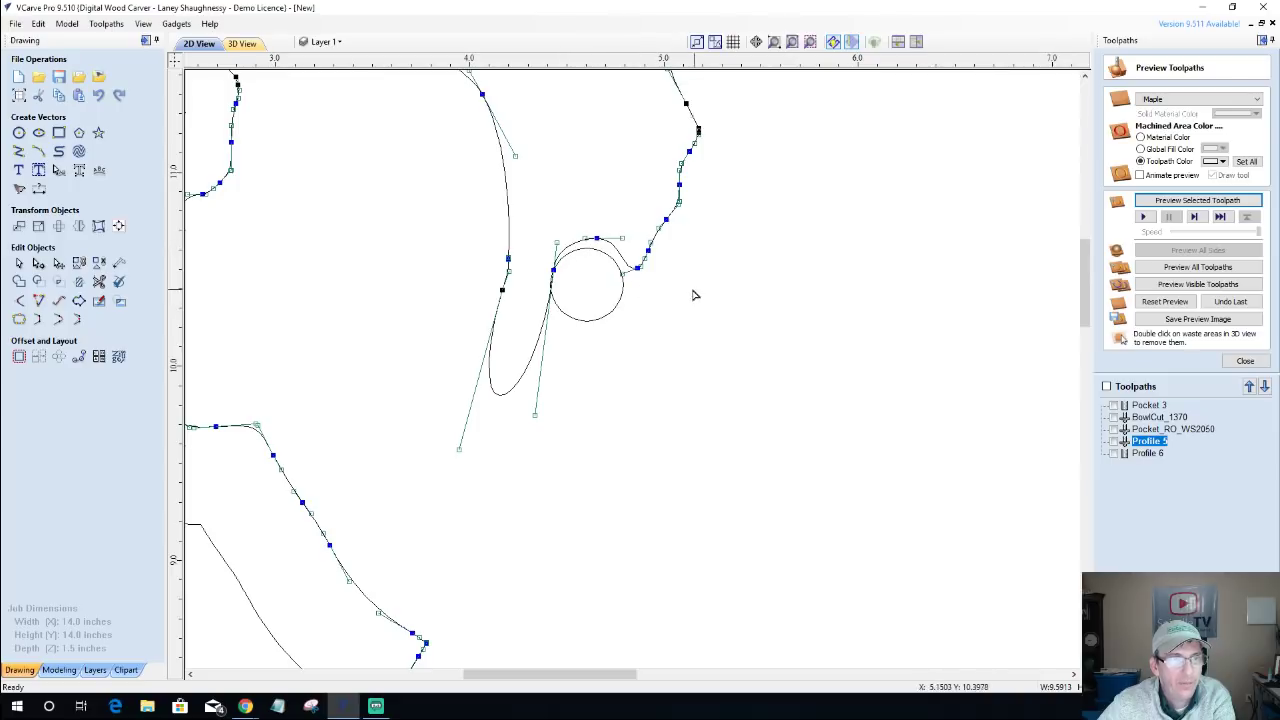
click(605, 318)
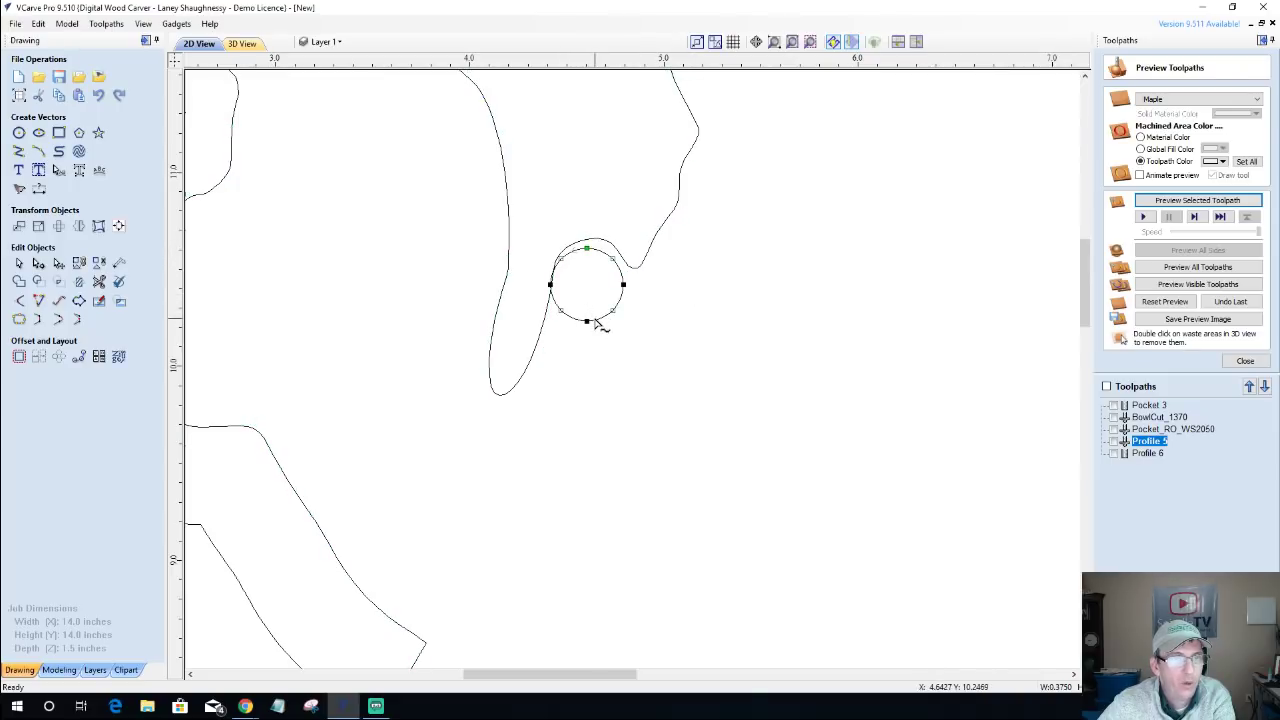
Move the circle off to the right and reopen the outline for node editing.
click(19, 281)
click(566, 312)
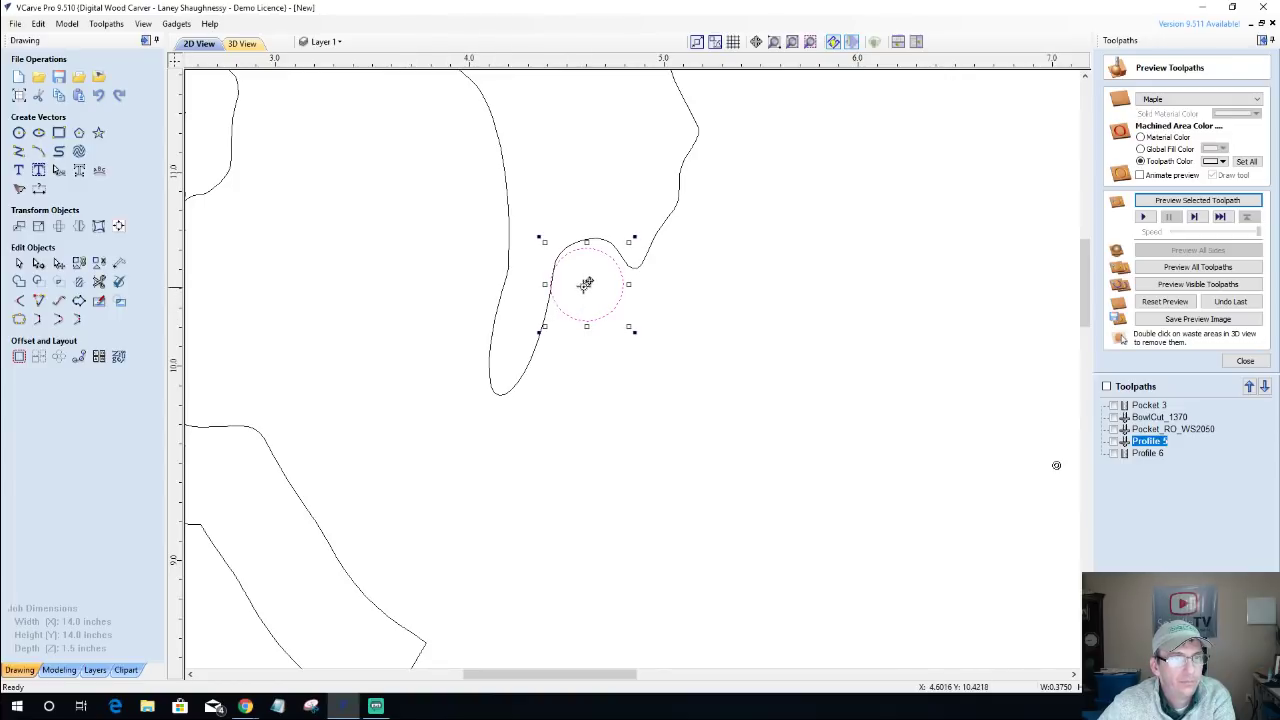
mouse_move(586, 283)
mouse_down()
mouse_move(585, 272)
mouse_move(750, 312)
mouse_up()
click(541, 341)
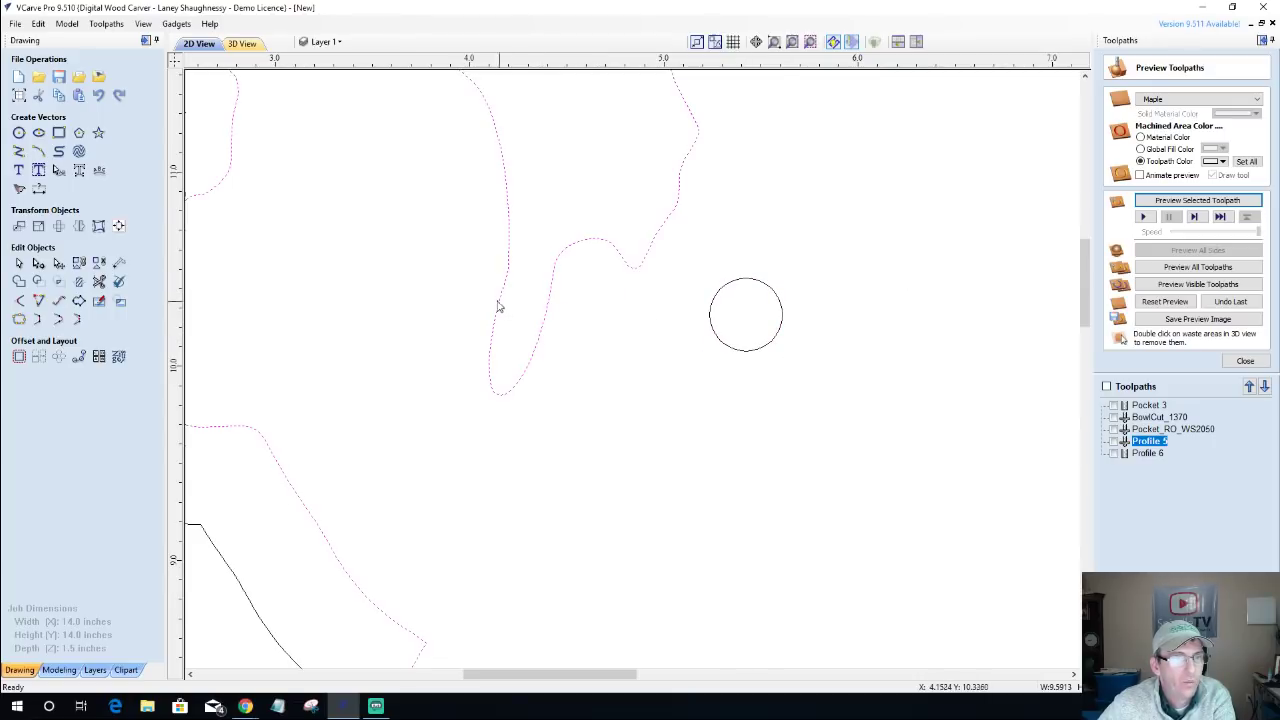
click(499, 309)
click(499, 311)
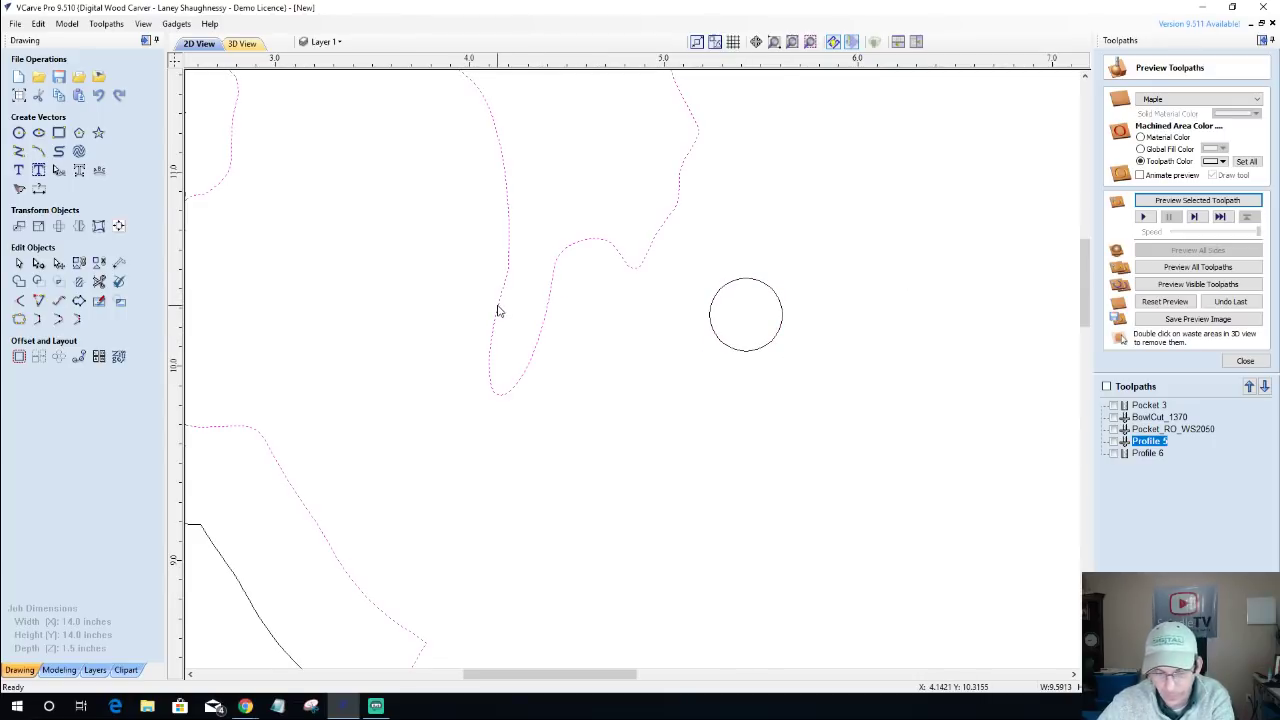
double_click(499, 311)
scroll(496, 308, down, 2)
Nudge the nodes of the notch's lower curve left to refine its shape.
drag(475, 243, 517, 311)
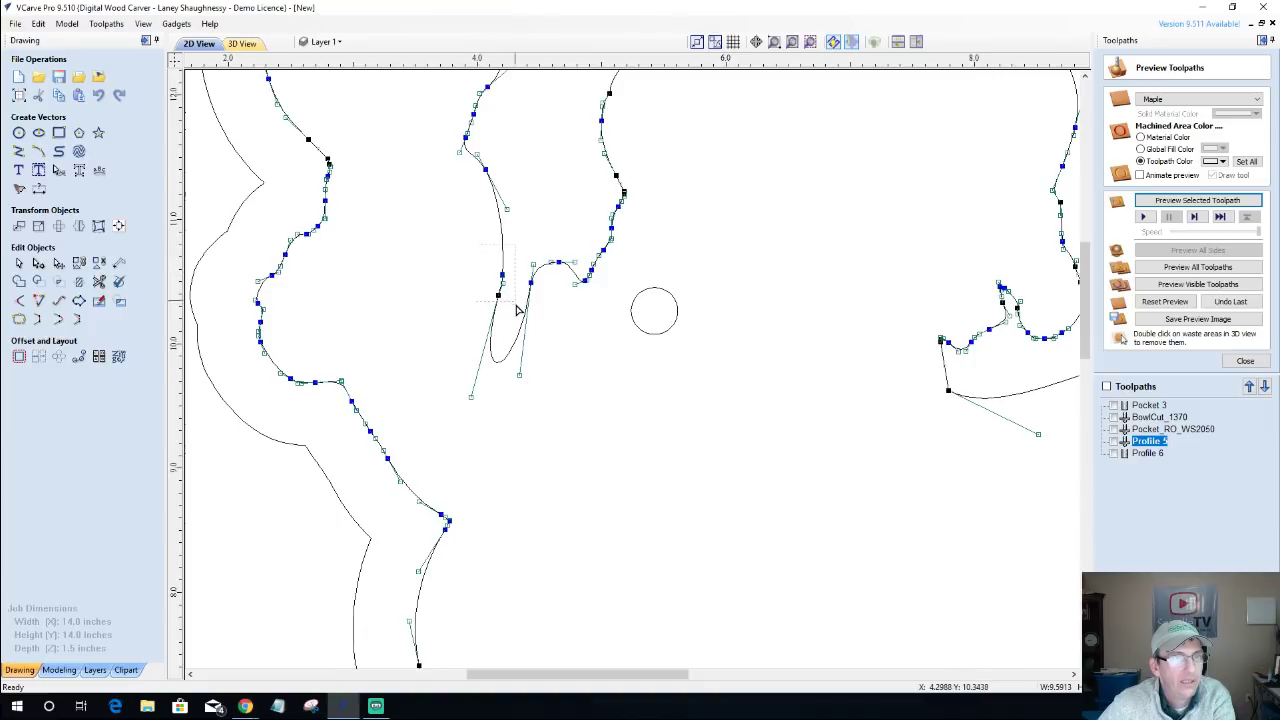
key(Left)
key(Left)
key(Left)
key(Left)
key(Left)
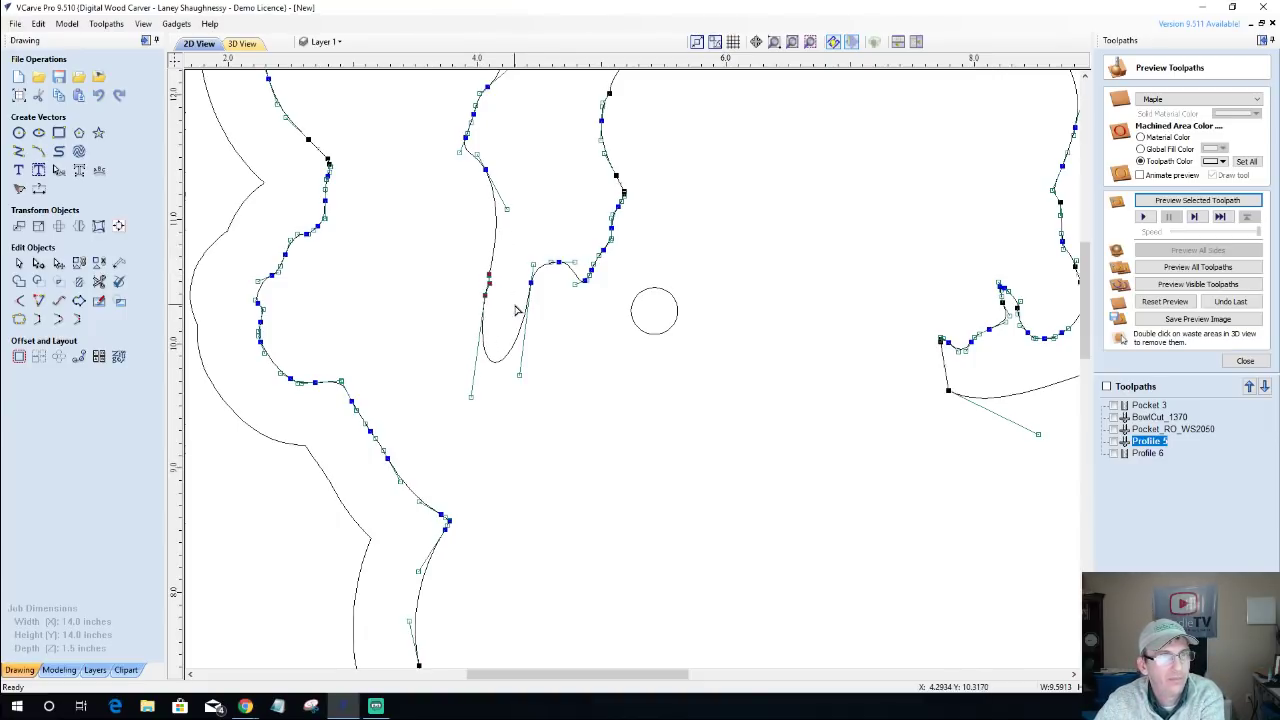
click(505, 206)
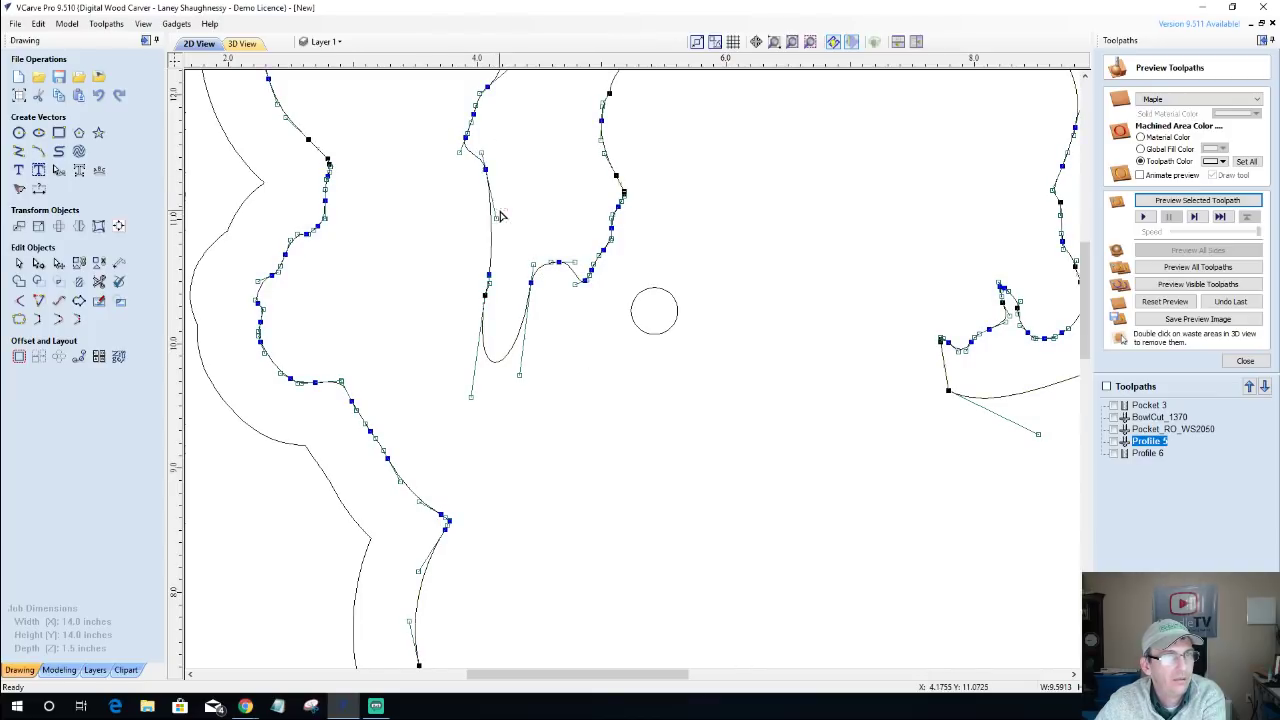
click(424, 265)
scroll(424, 265, down, 2)
scroll(424, 265, down, 2)
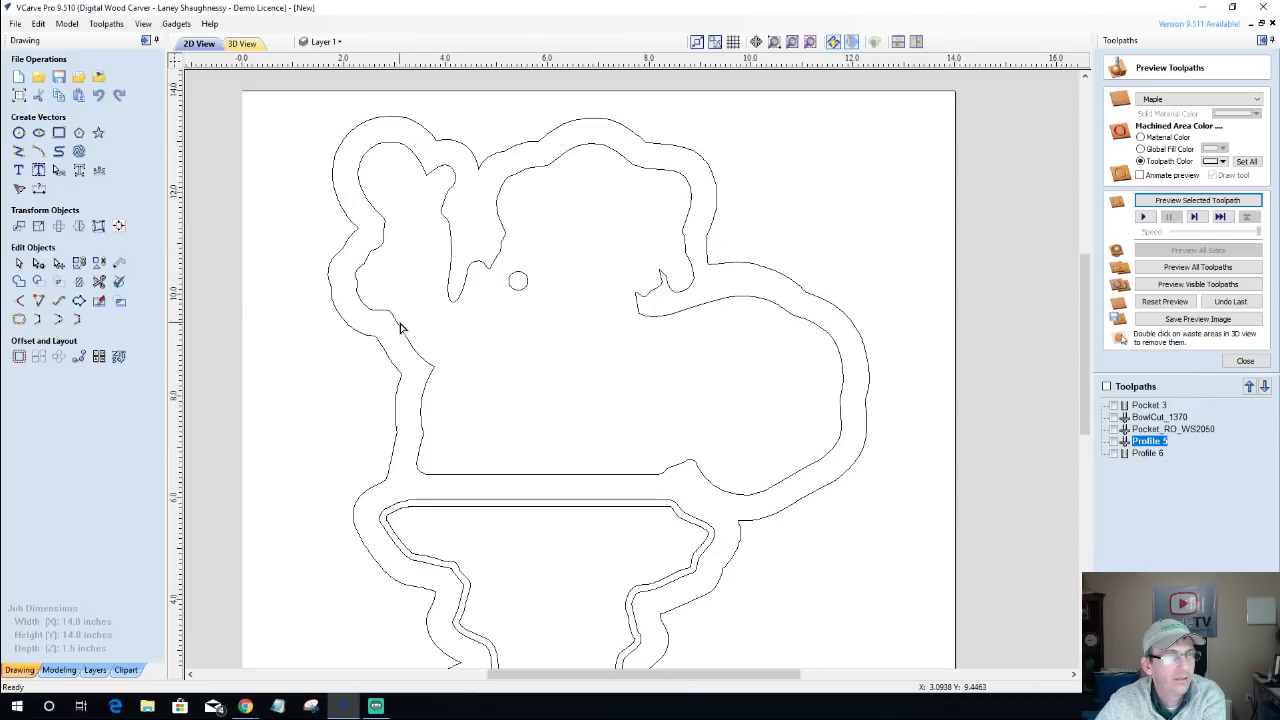
scroll(374, 286, up, 2)
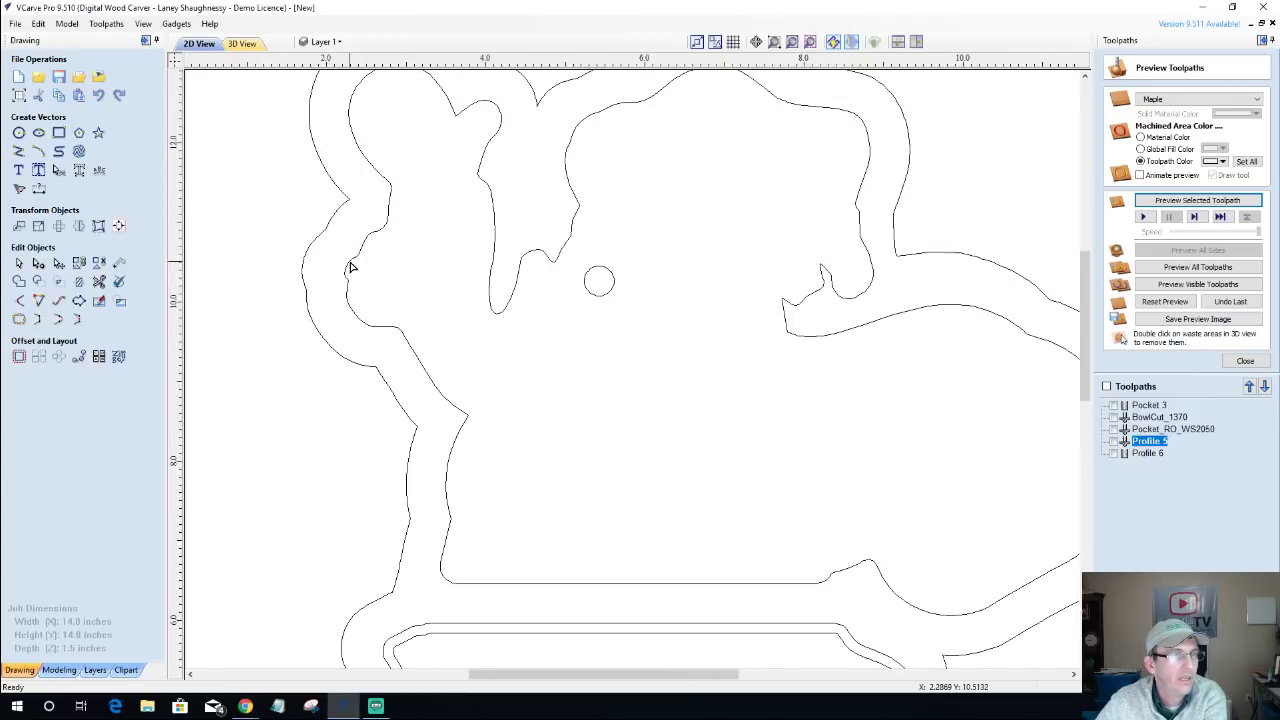
Delete the extra nodes along the inner outline's left side, leaving a smooth edge.
click(348, 262)
drag(326, 246, 381, 344)
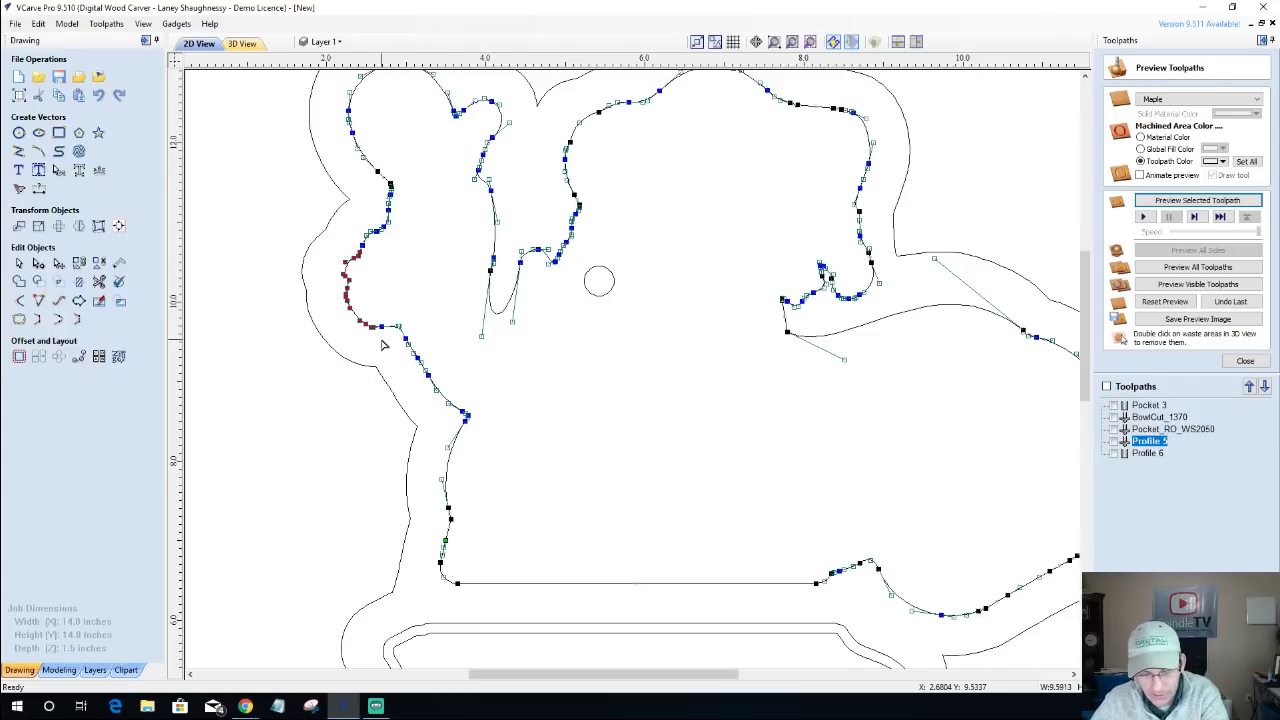
key(Delete)
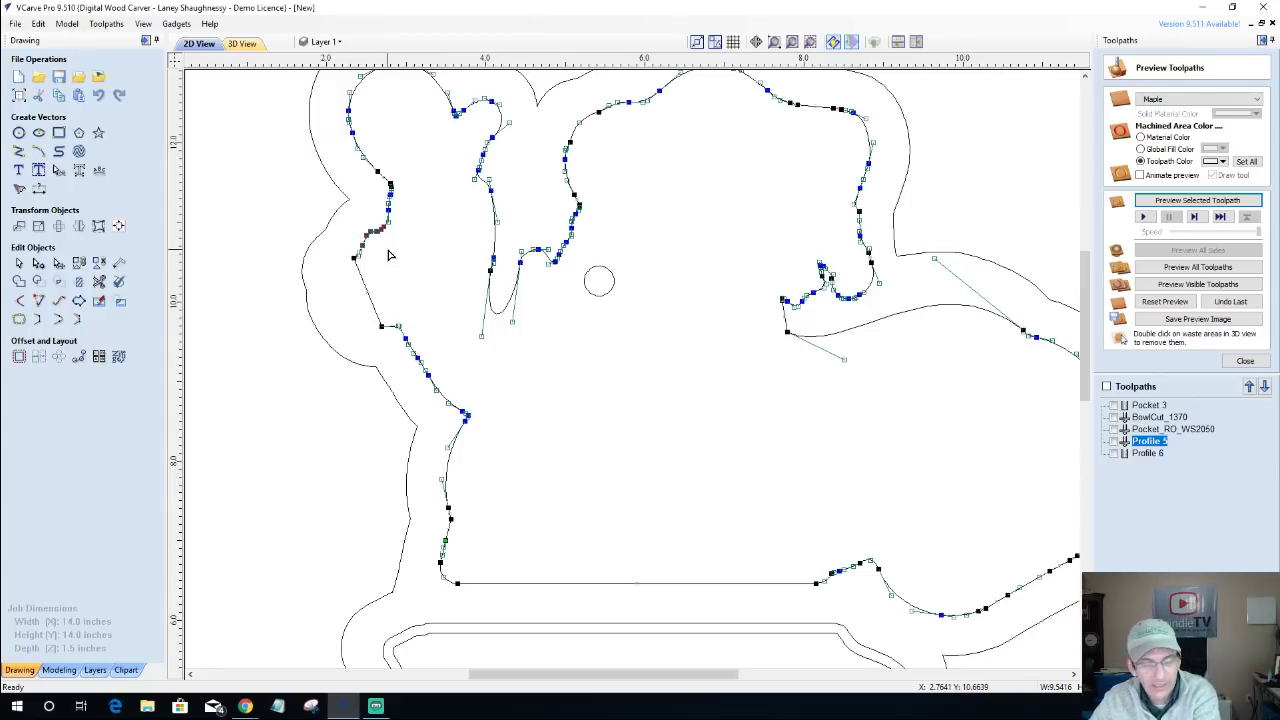
key(Delete)
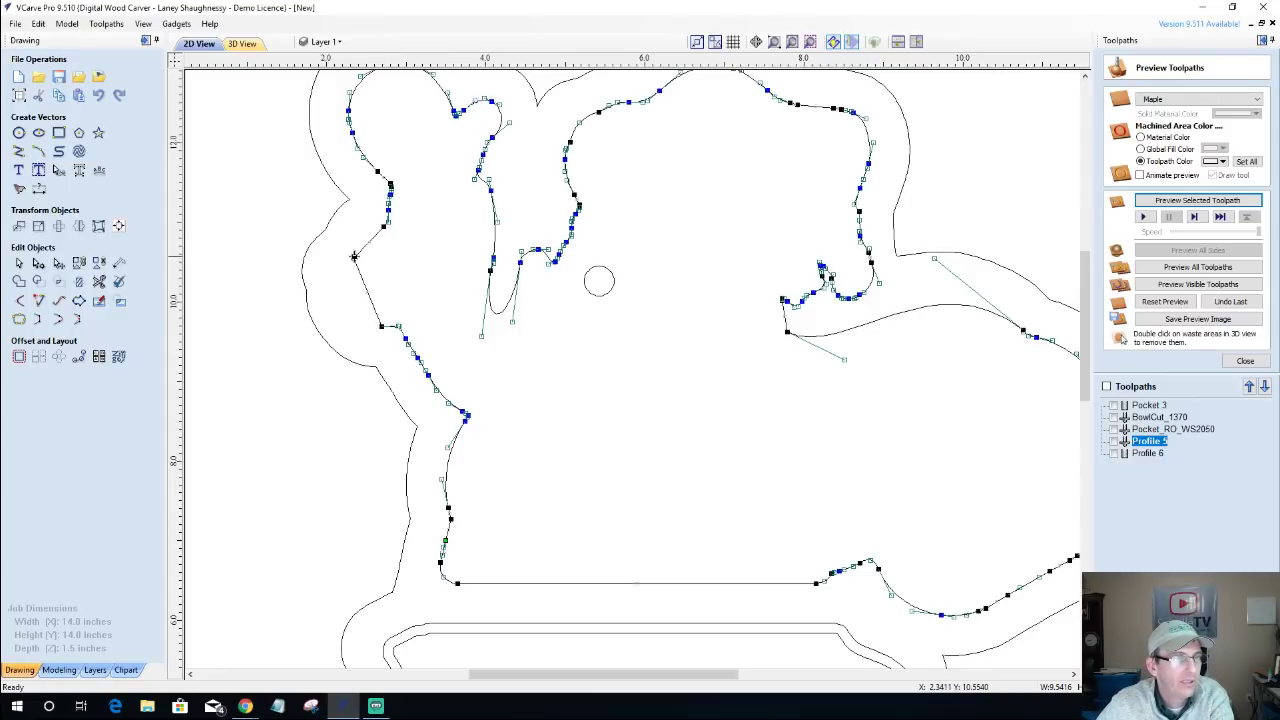
right_click(354, 257)
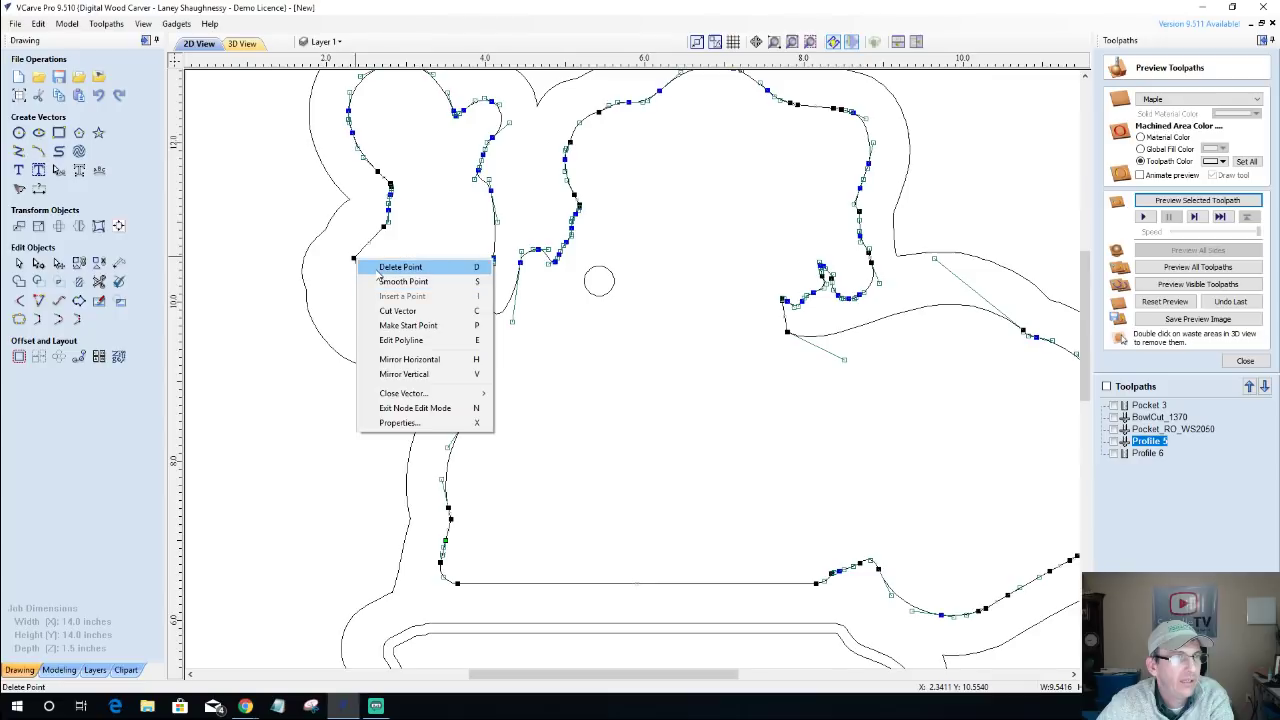
click(380, 273)
right_click(386, 330)
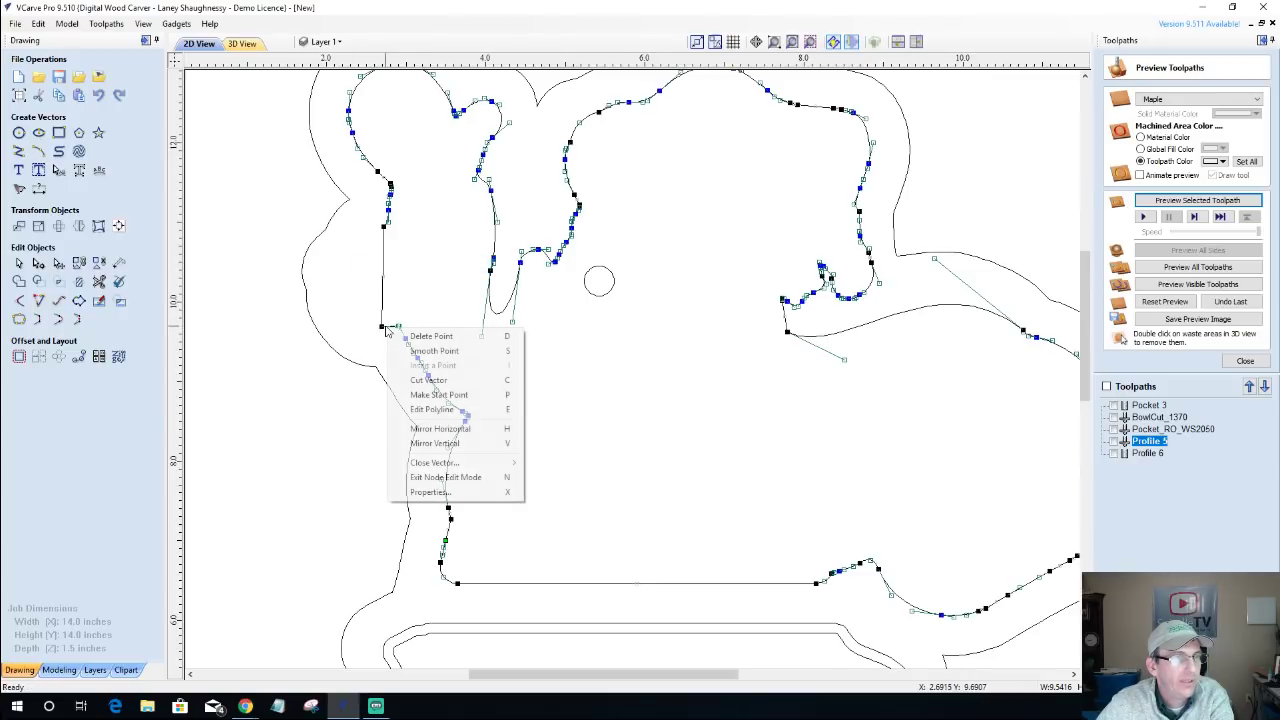
click(397, 337)
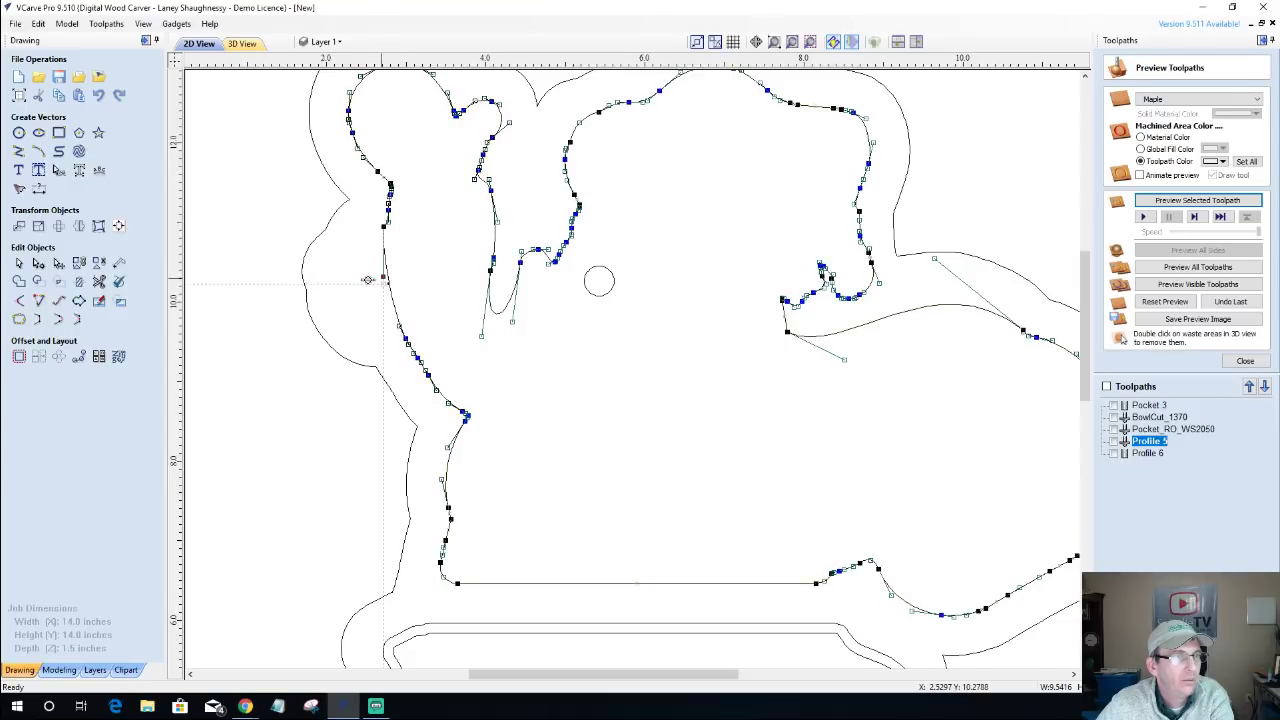
click(421, 300)
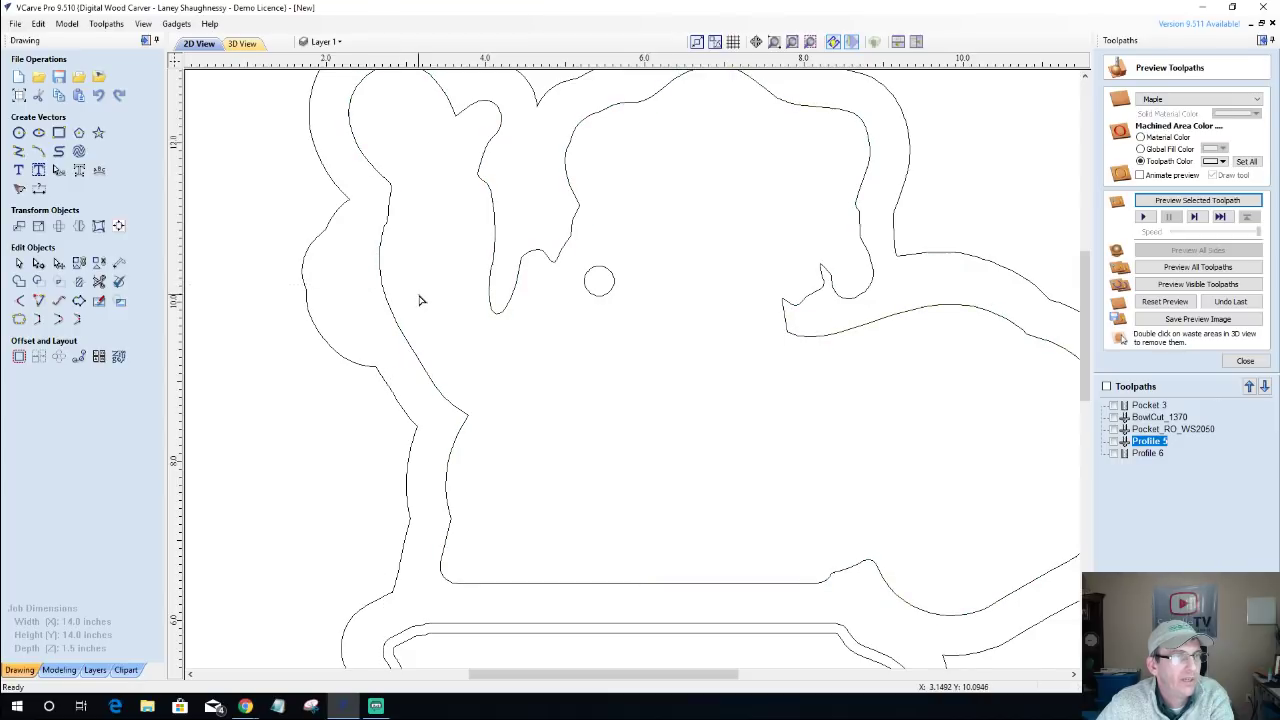
Delete the old outer offset outline and the left curve of the lower outline.
scroll(443, 409, down, 3)
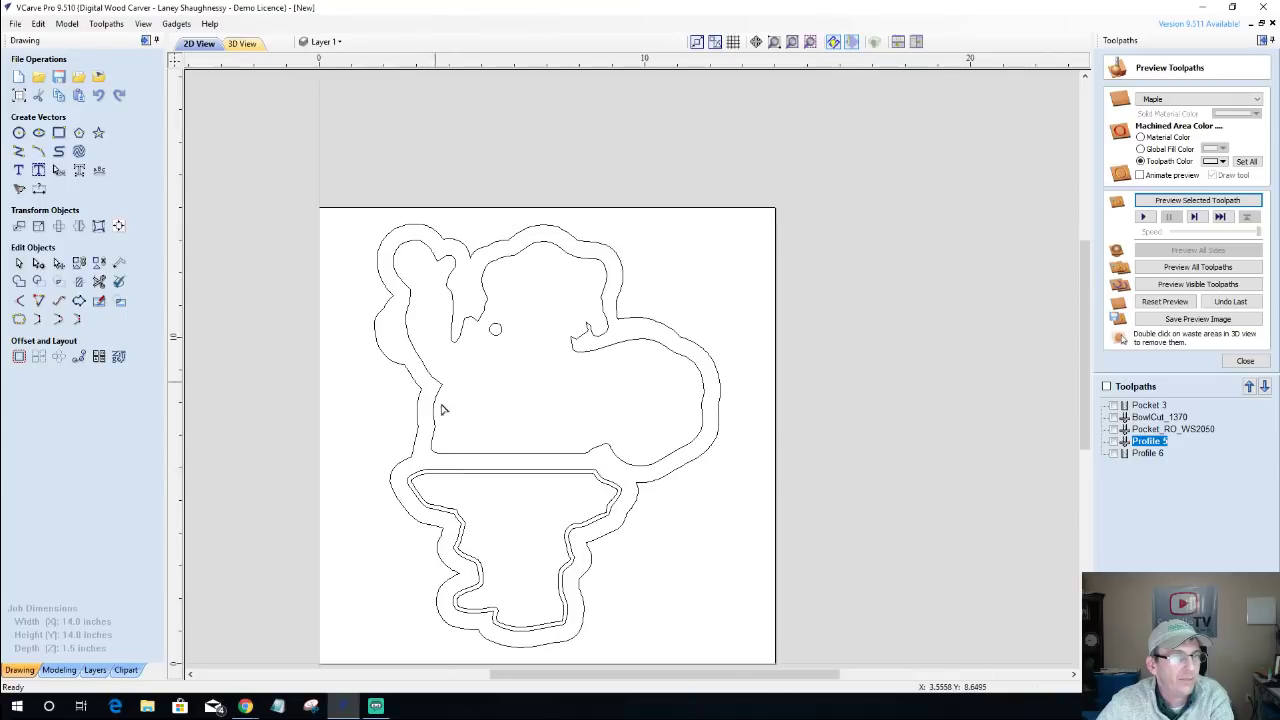
scroll(460, 386, up, 1)
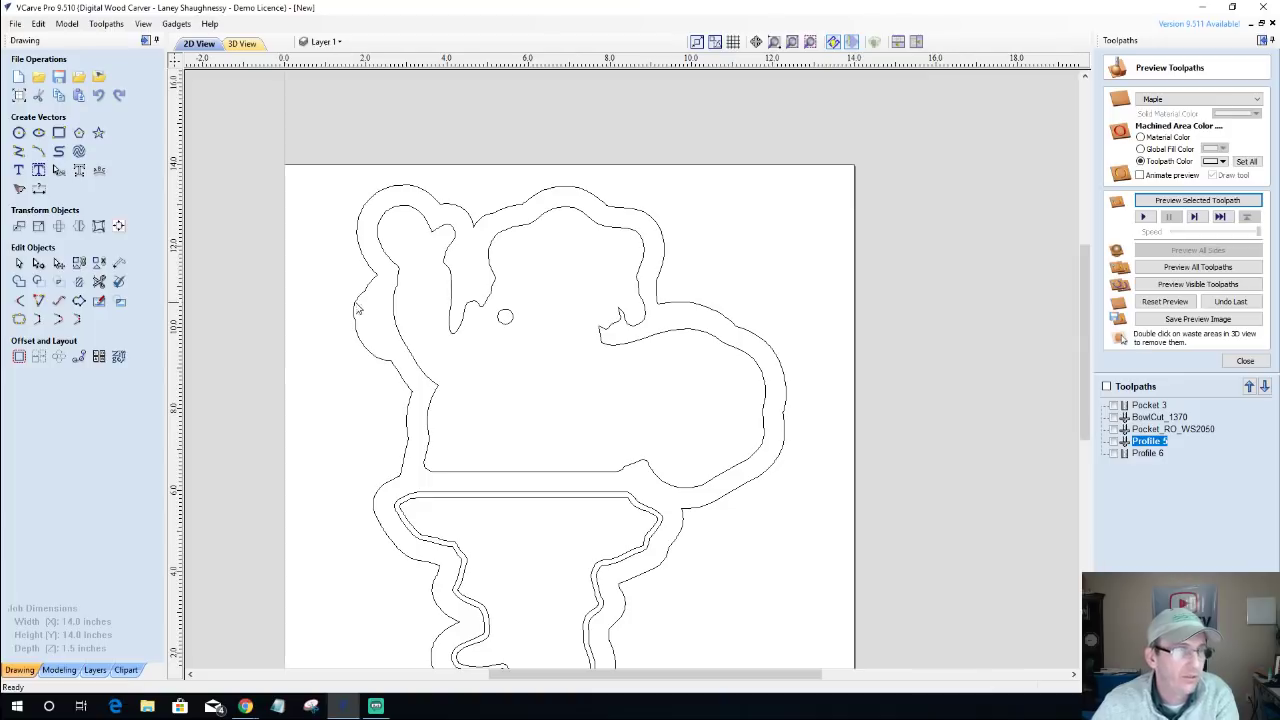
click(357, 305)
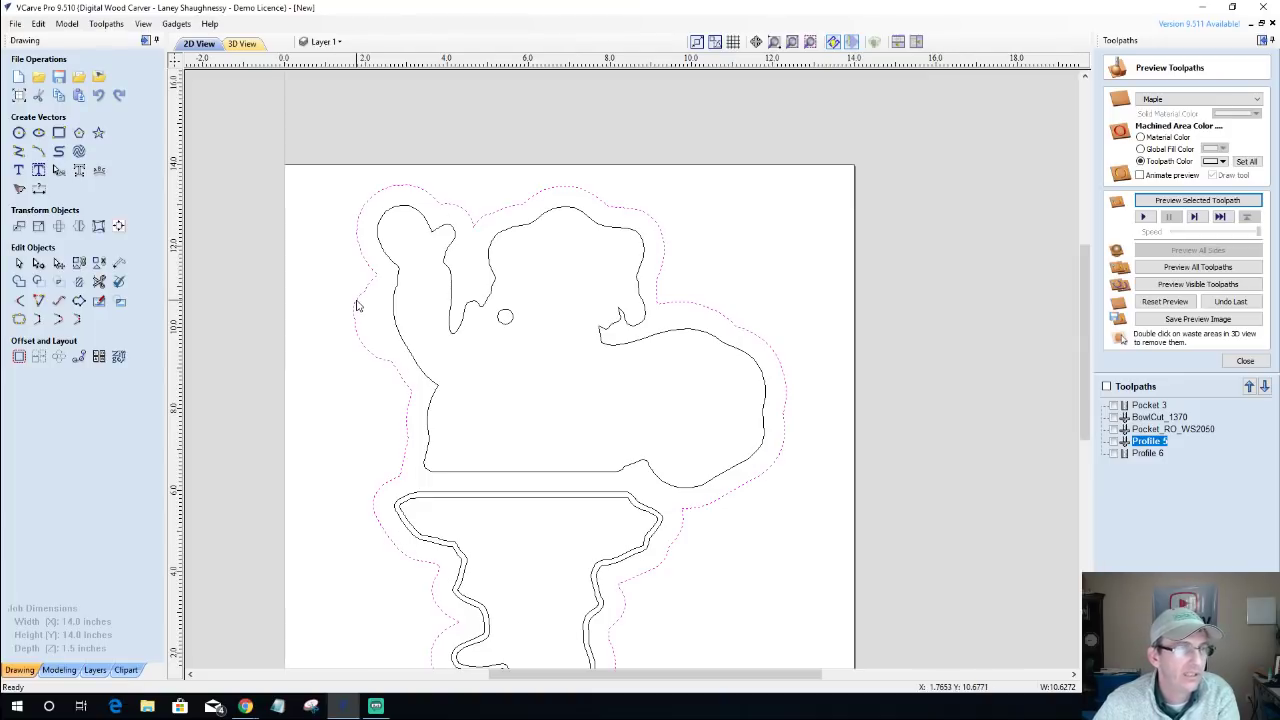
key(Delete)
click(505, 326)
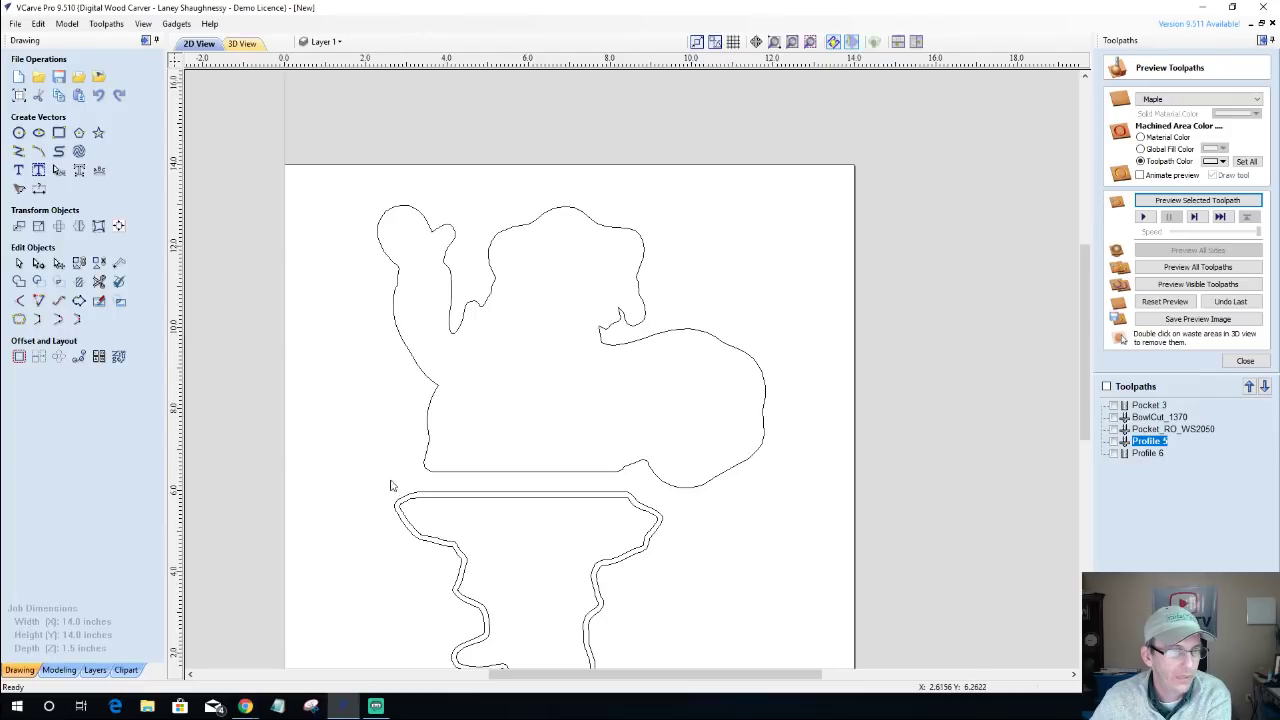
scroll(423, 557, down, 2)
scroll(423, 557, up, 5)
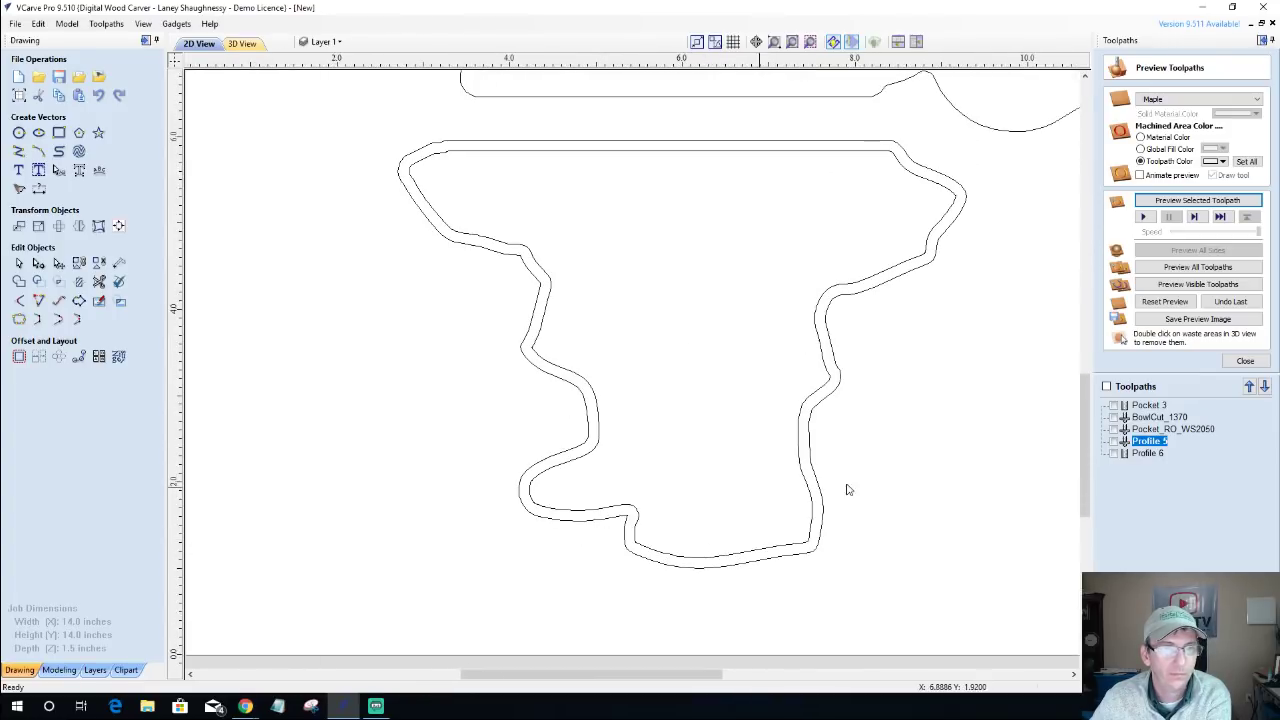
scroll(530, 362, up, 3)
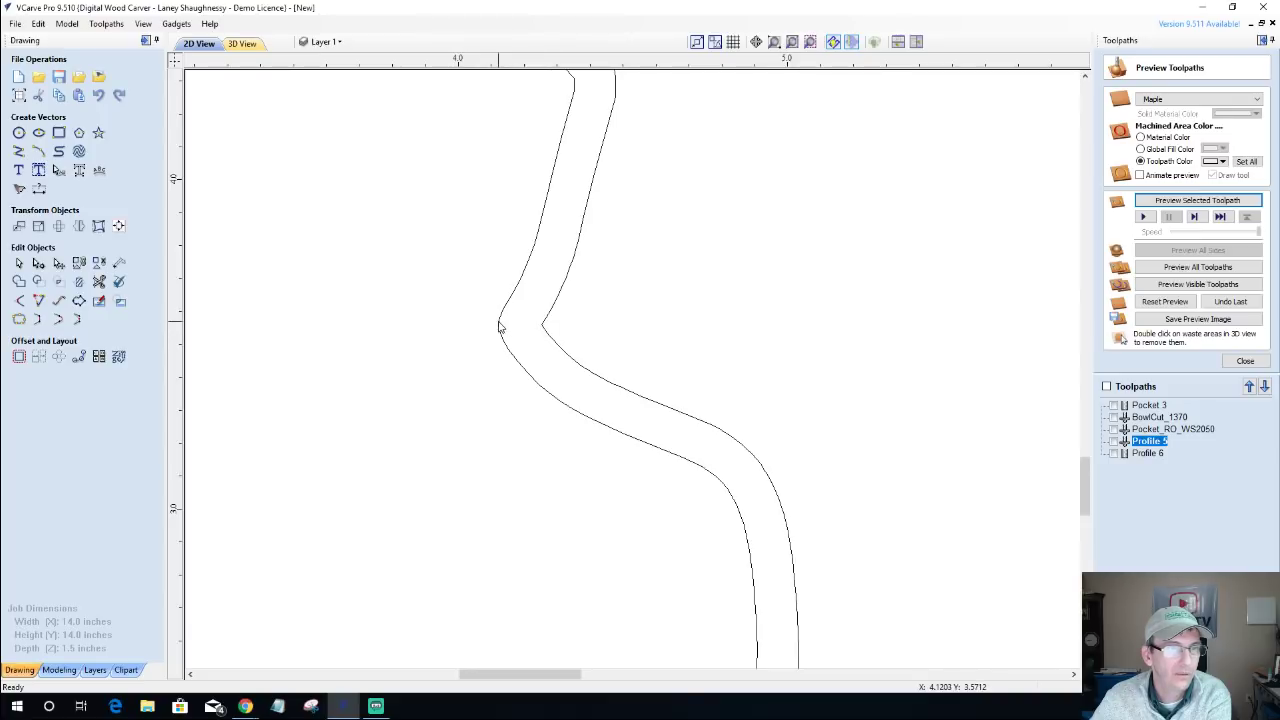
click(499, 327)
key(Delete)
Replace the first notch's sharp corner nodes with an arc bent outward into a rounded curve.
click(542, 330)
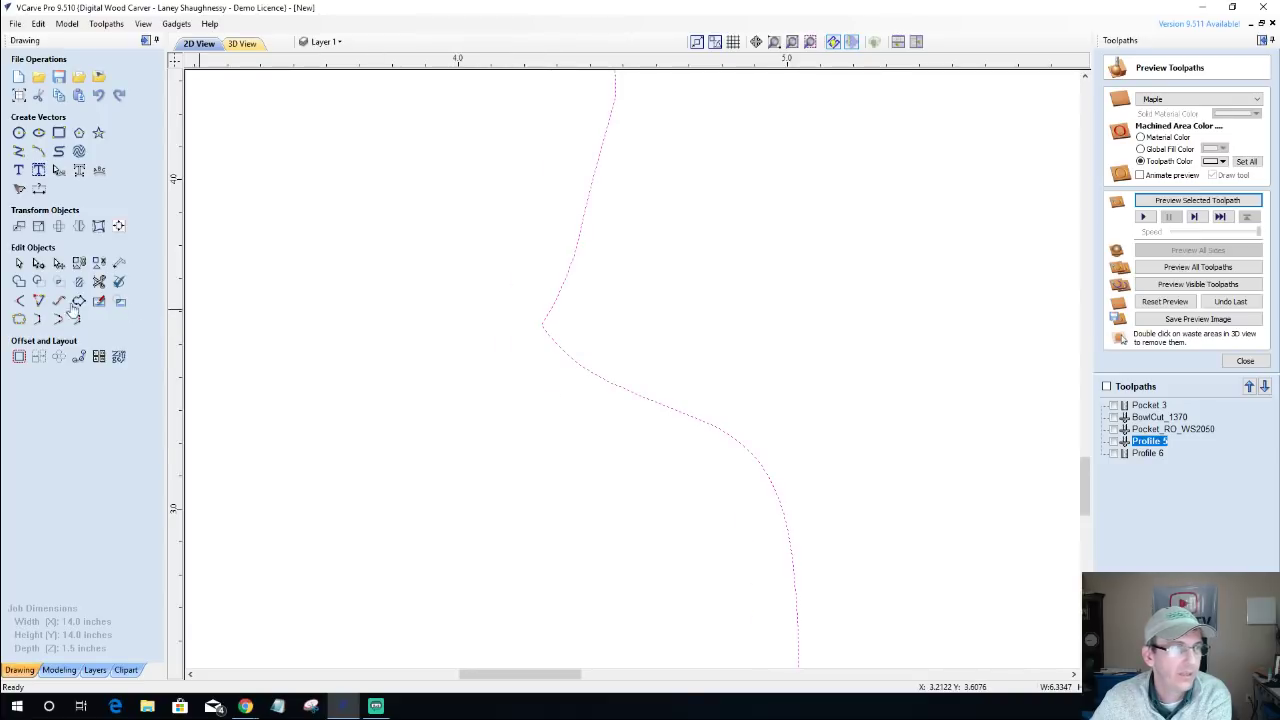
click(58, 262)
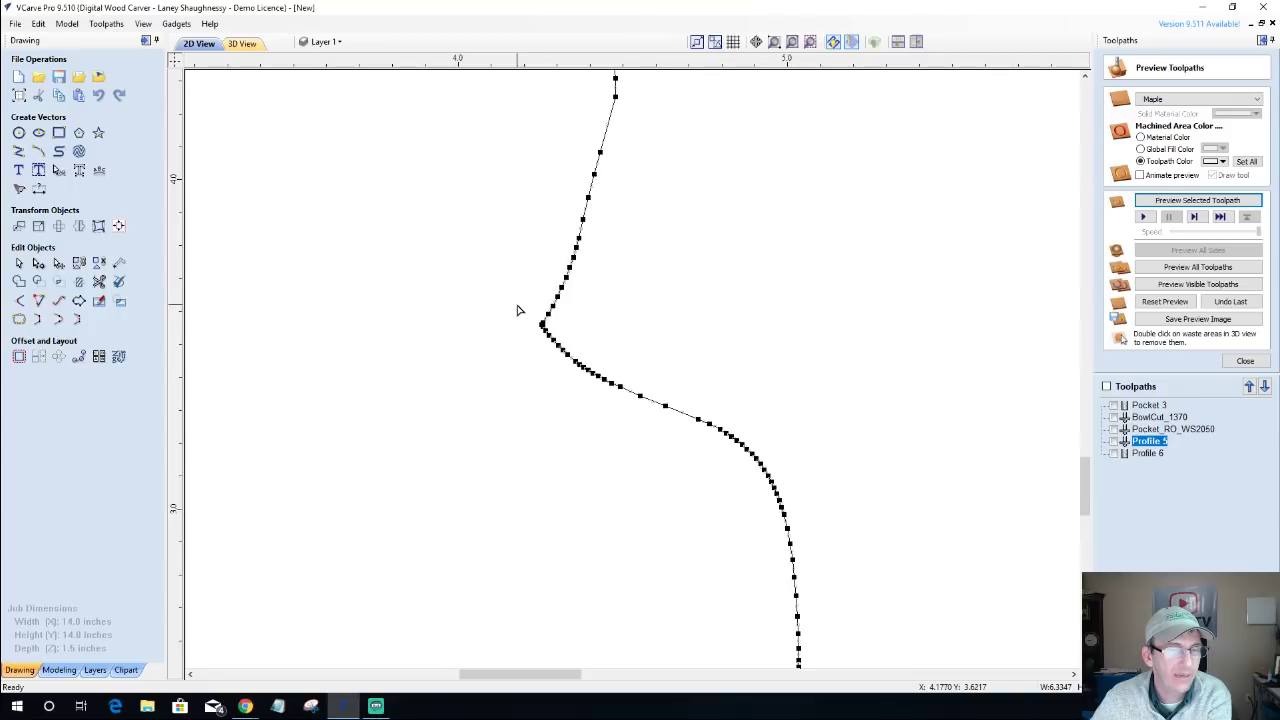
drag(515, 289, 577, 381)
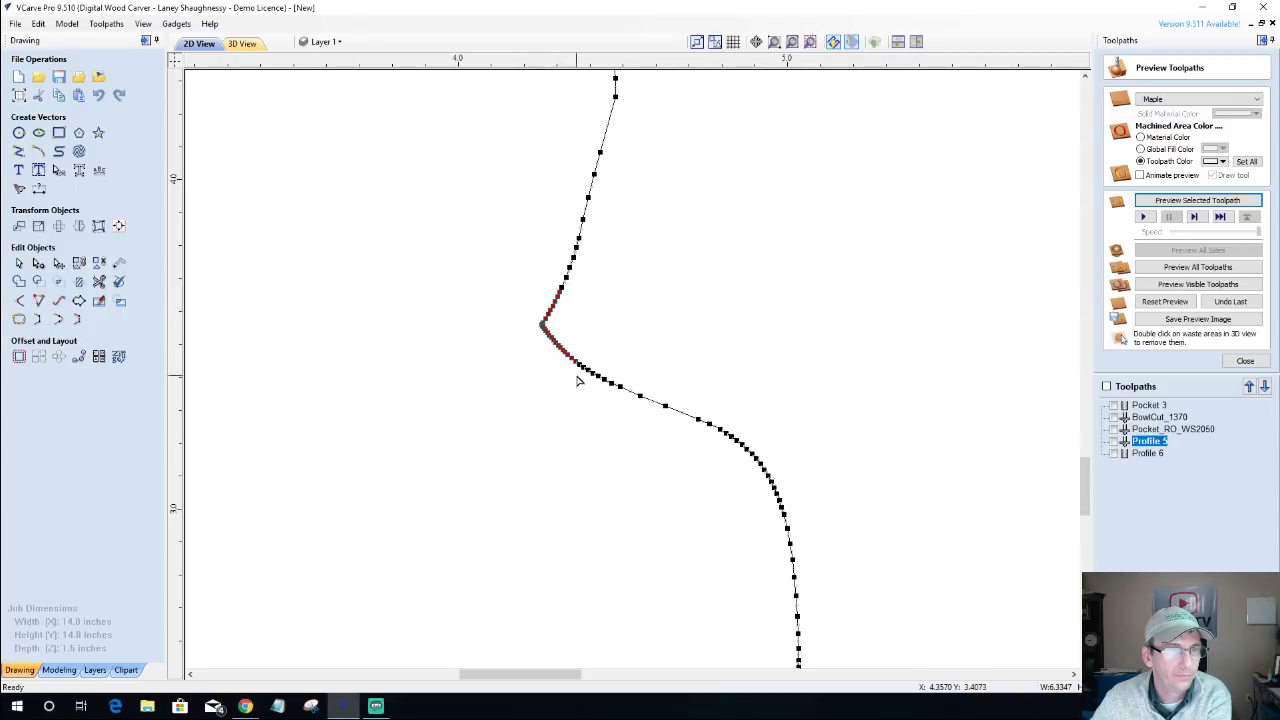
key(Delete)
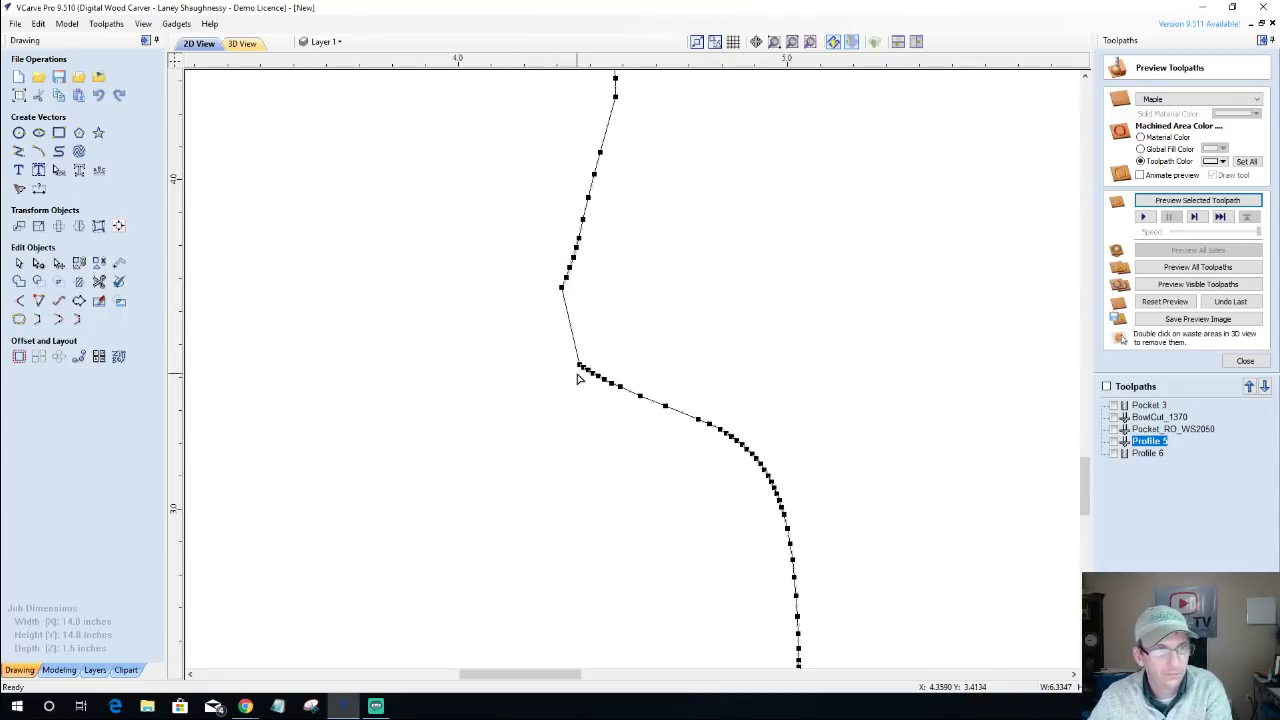
right_click(567, 308)
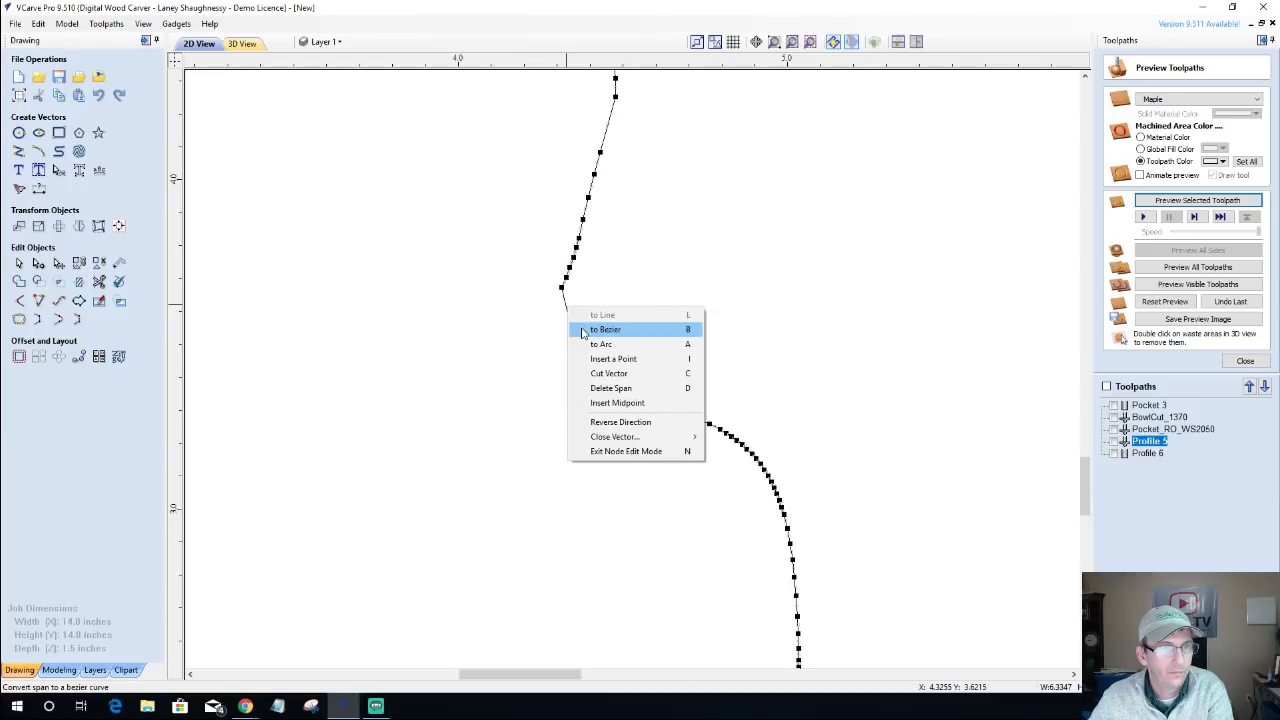
click(585, 344)
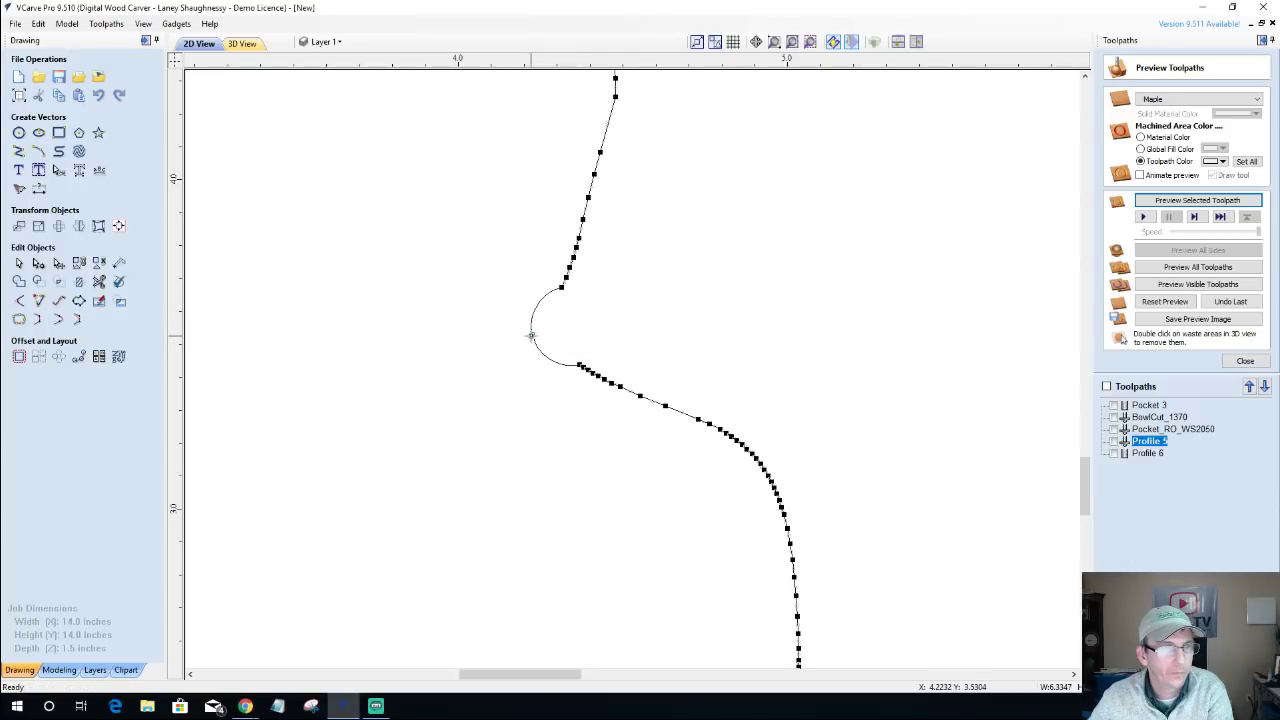
drag(531, 335, 563, 331)
click(663, 314)
Replace the second sharp bump on the lower outline with a smooth, flattened arc.
scroll(623, 306, down, 6)
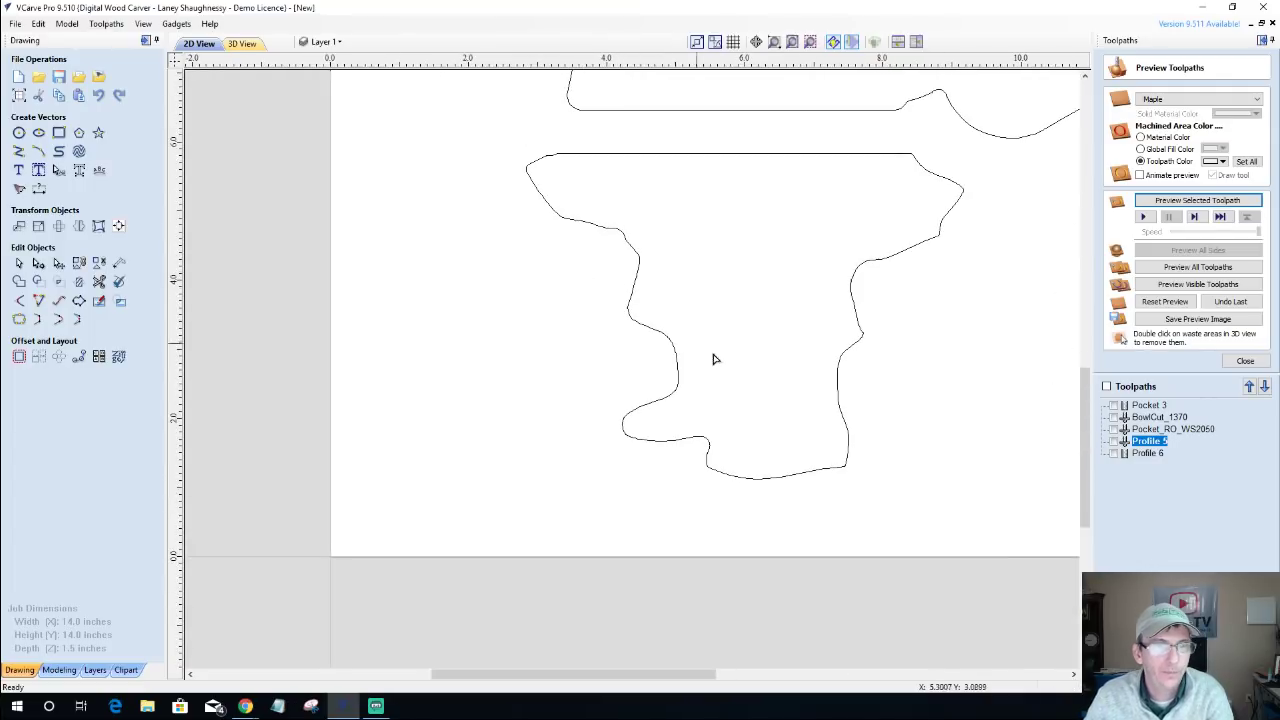
scroll(894, 317, up, 5)
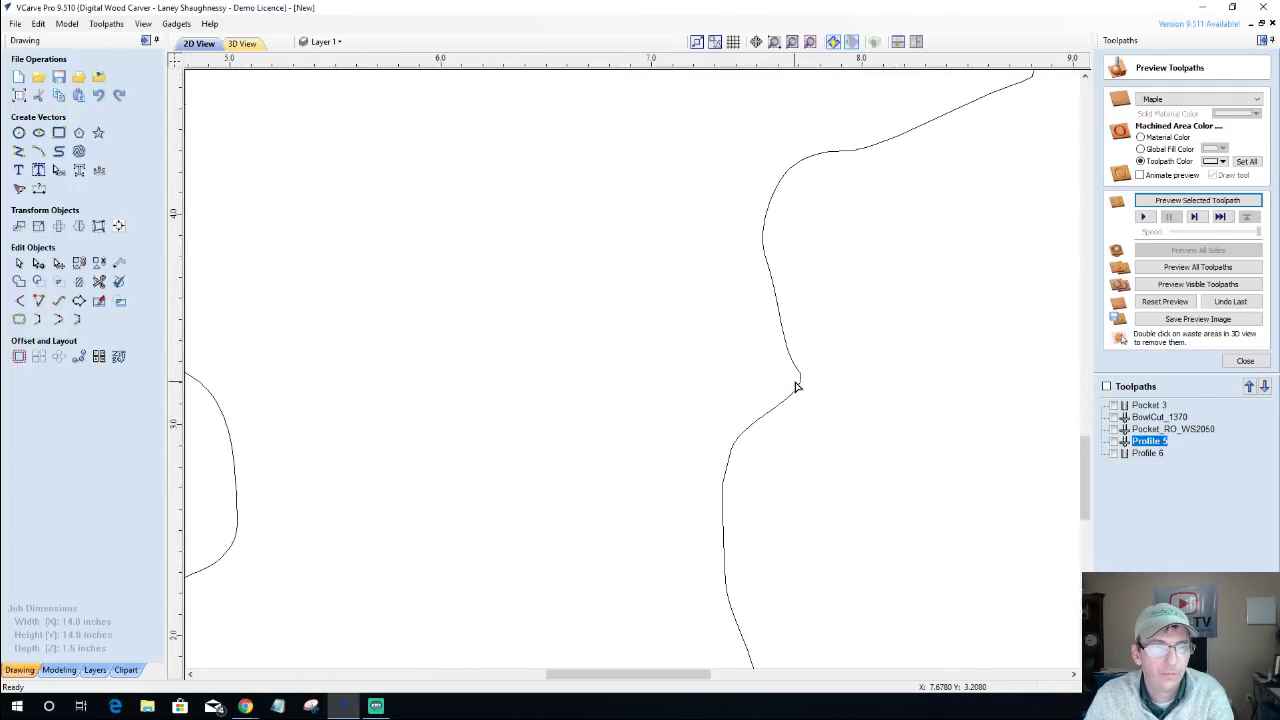
scroll(797, 386, down, 2)
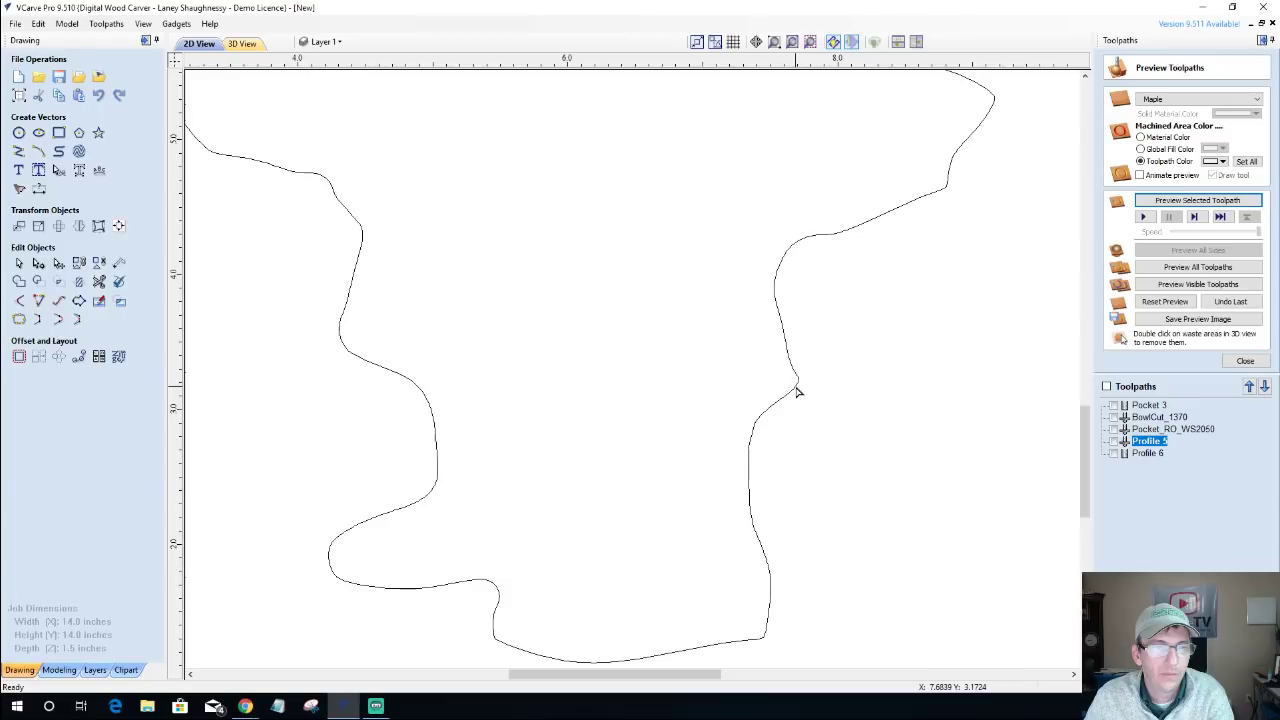
click(794, 392)
scroll(791, 393, up, 7)
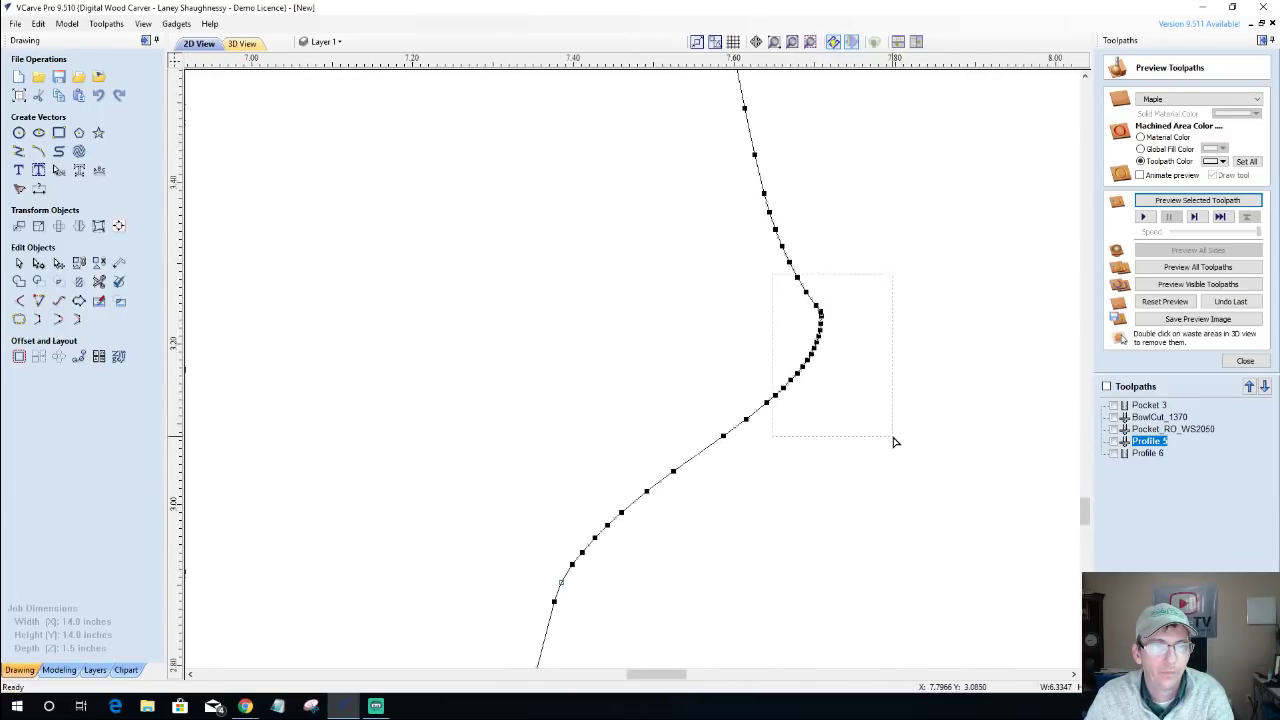
drag(895, 442, 895, 442)
key(Delete)
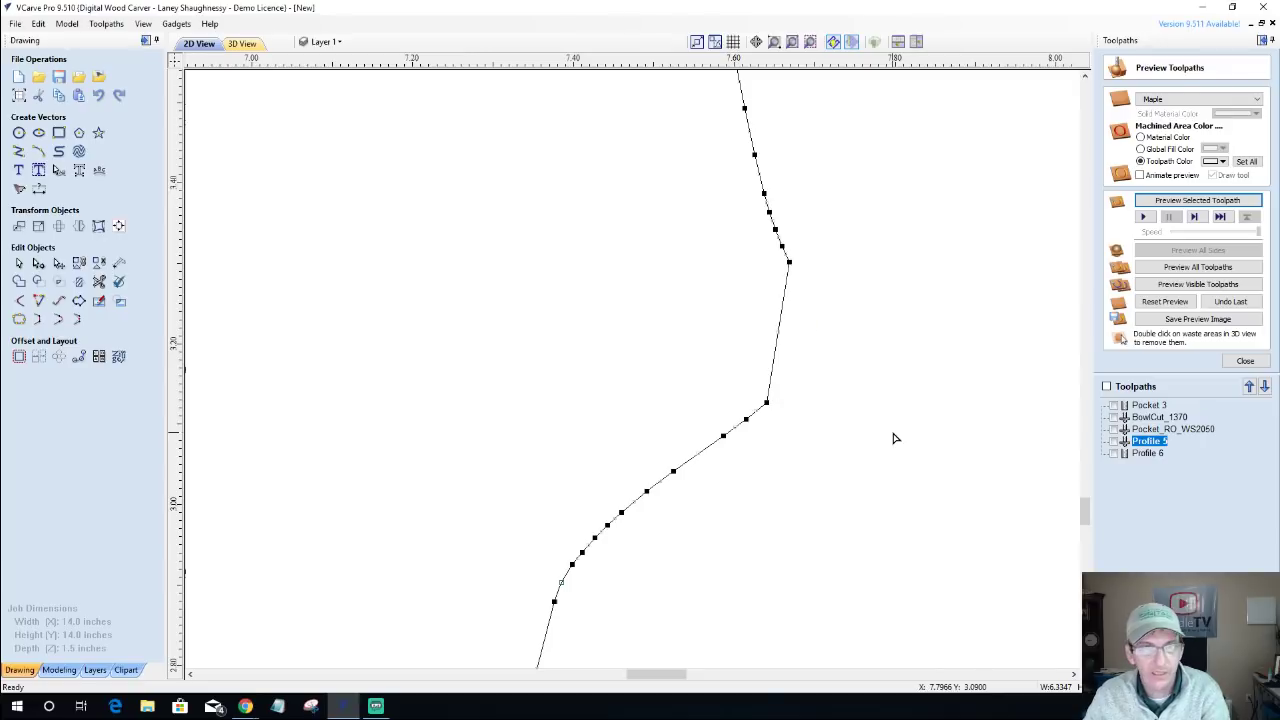
right_click(786, 318)
click(803, 352)
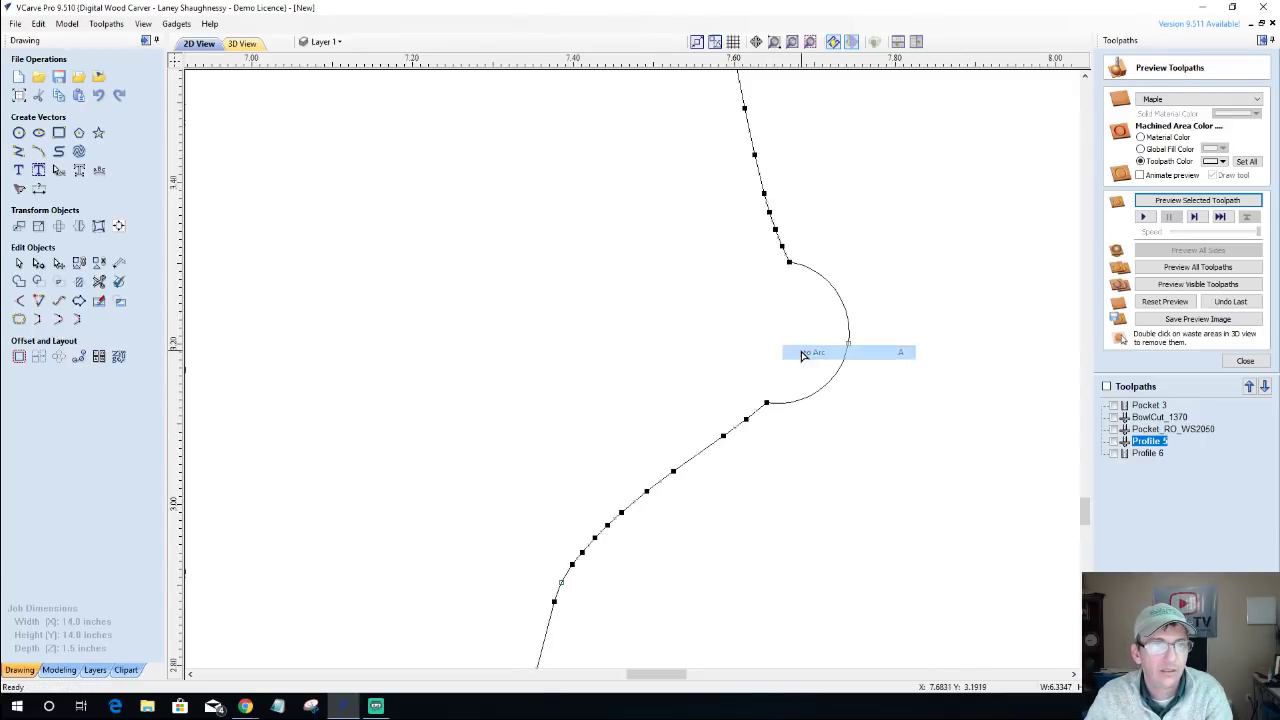
drag(846, 343, 805, 360)
scroll(809, 430, down, 2)
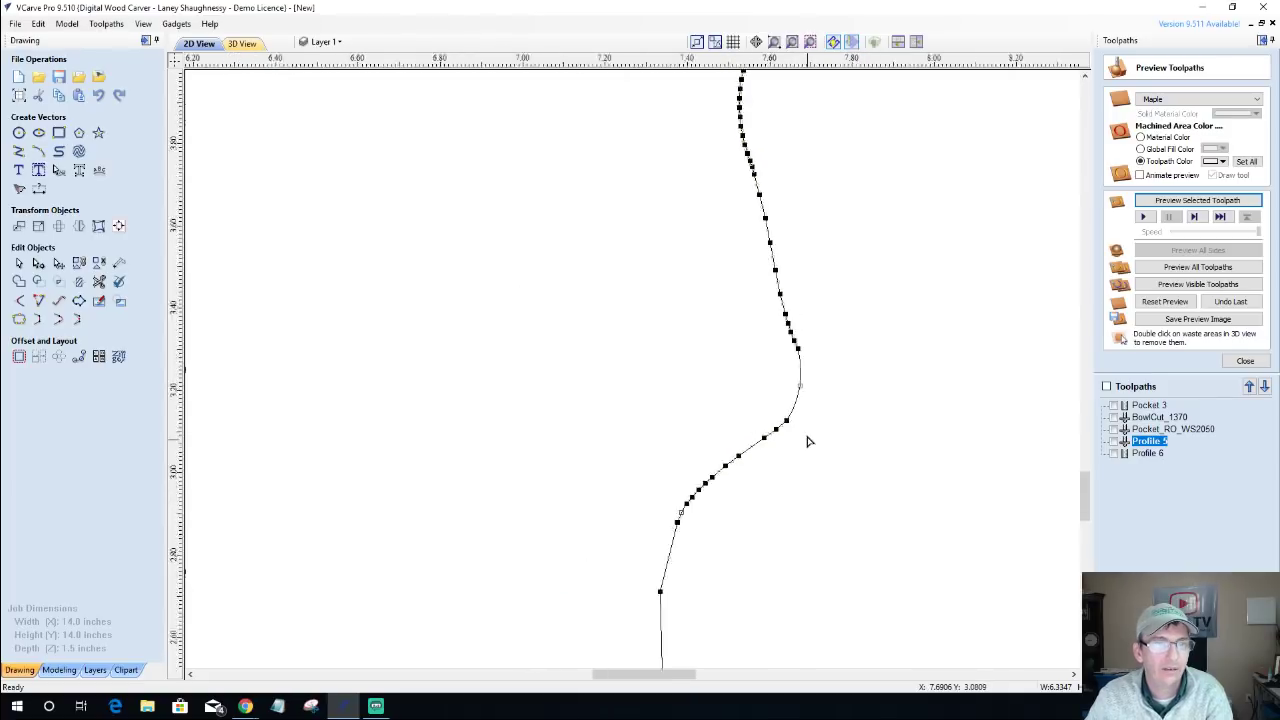
scroll(809, 441, down, 8)
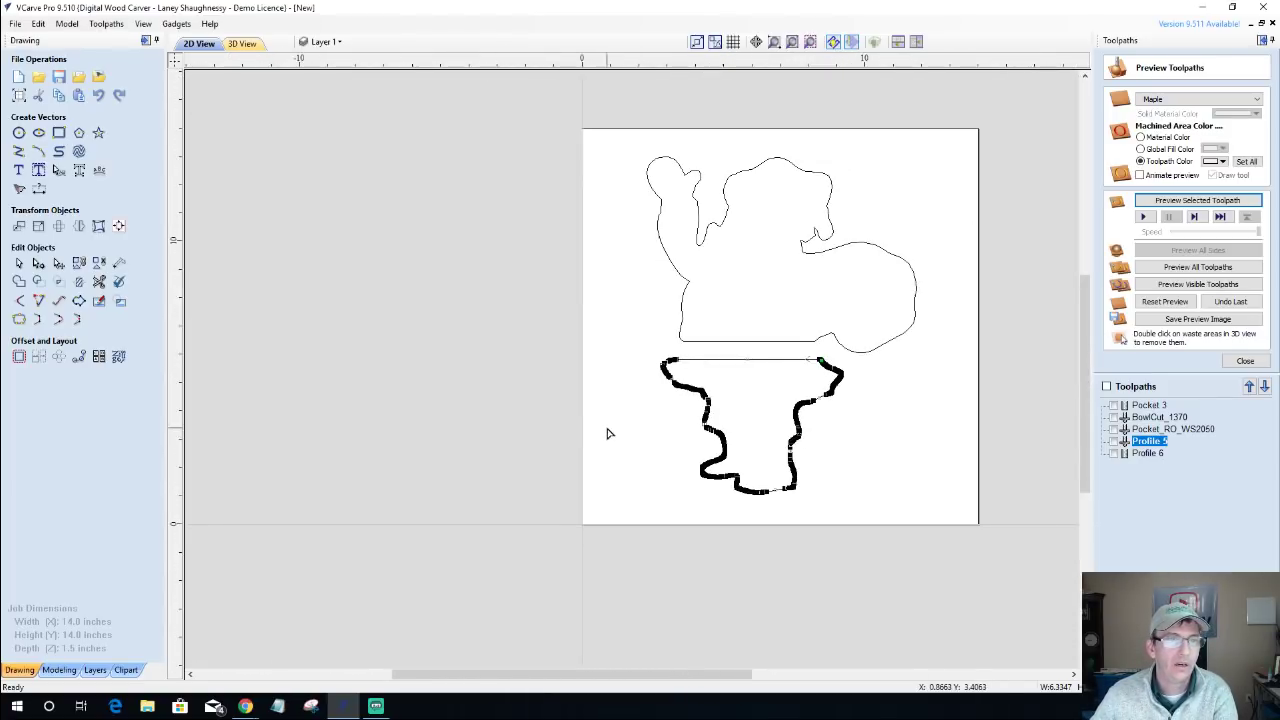
Offset both part outlines outwards by 0.5 inch.
click(607, 433)
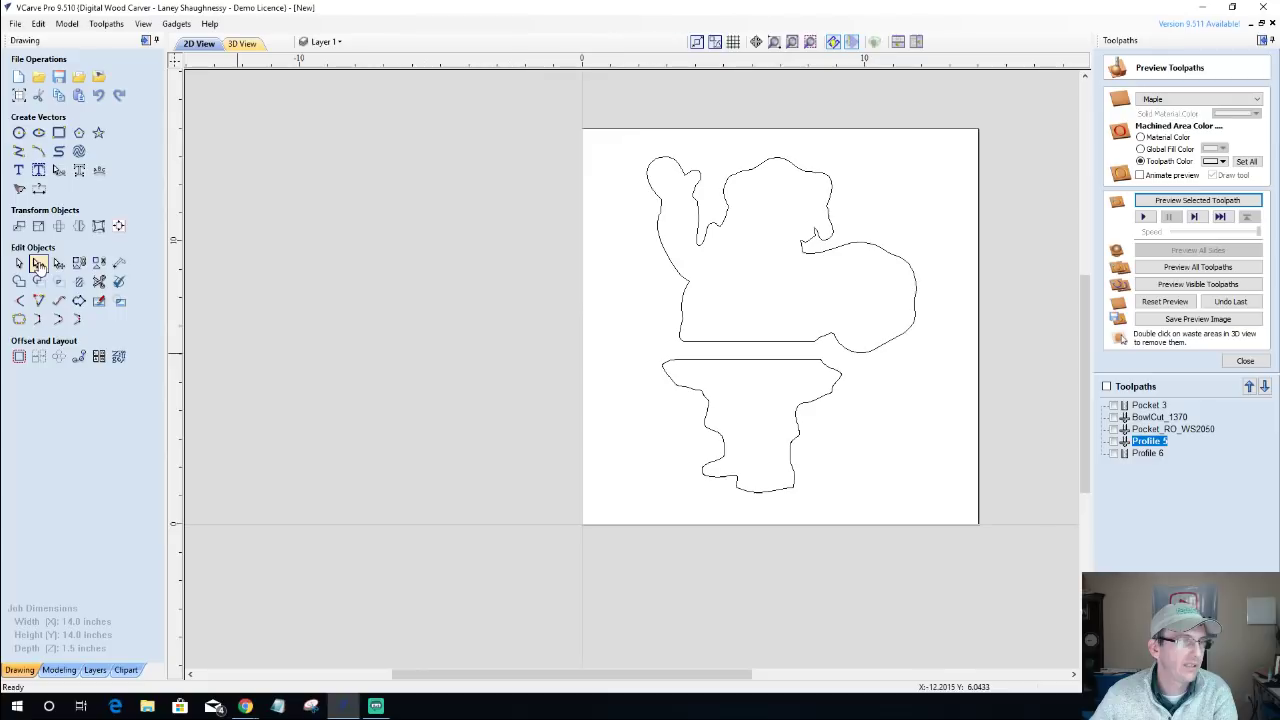
drag(514, 183, 1006, 606)
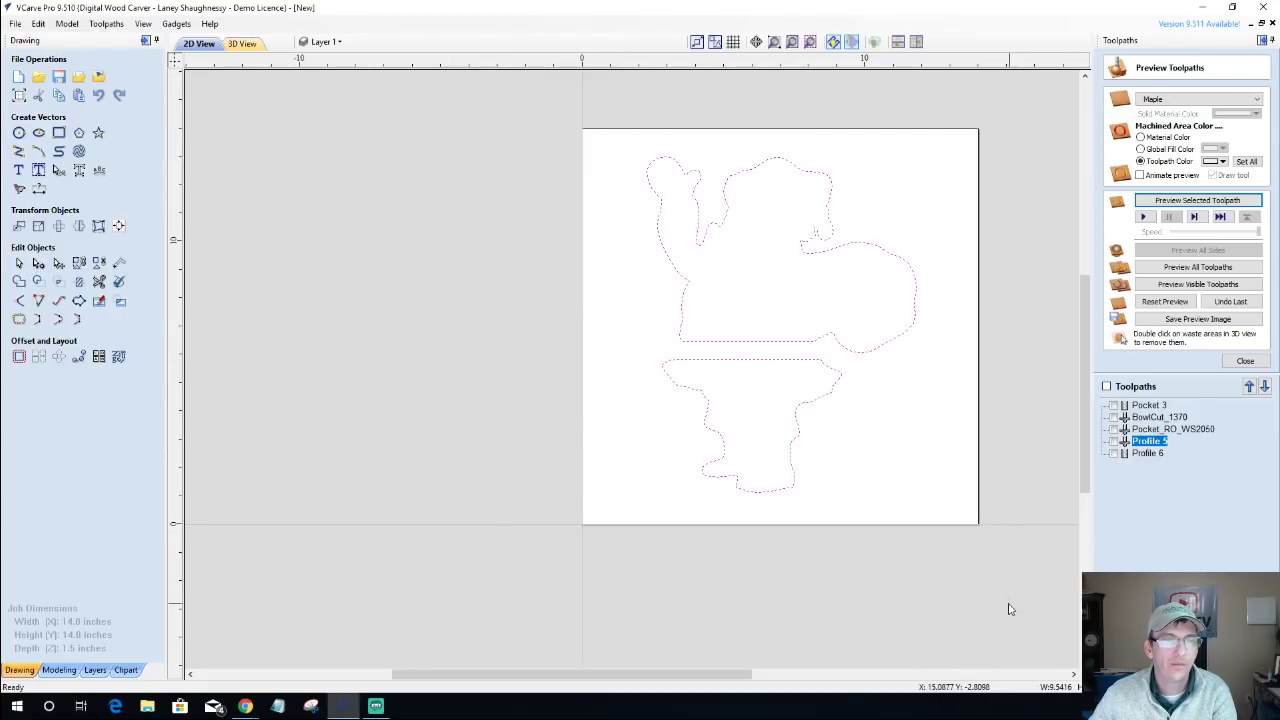
click(19, 356)
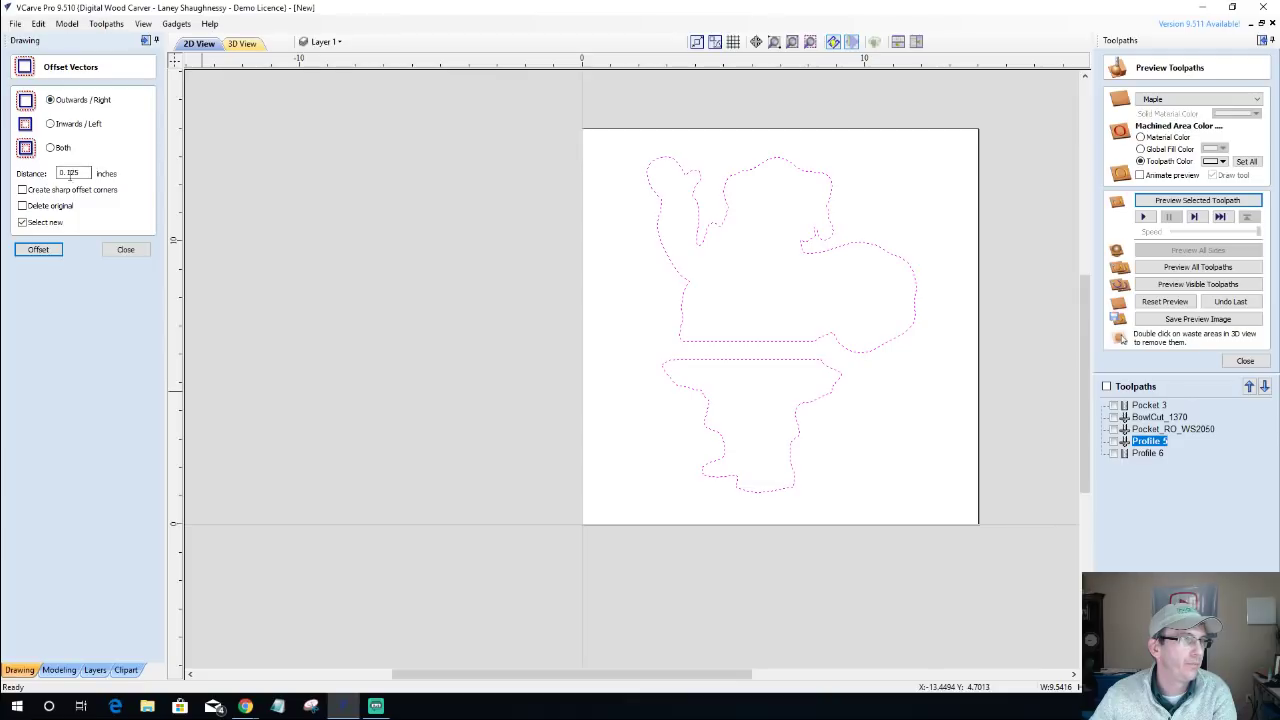
drag(88, 173, 41, 177)
text(.5)
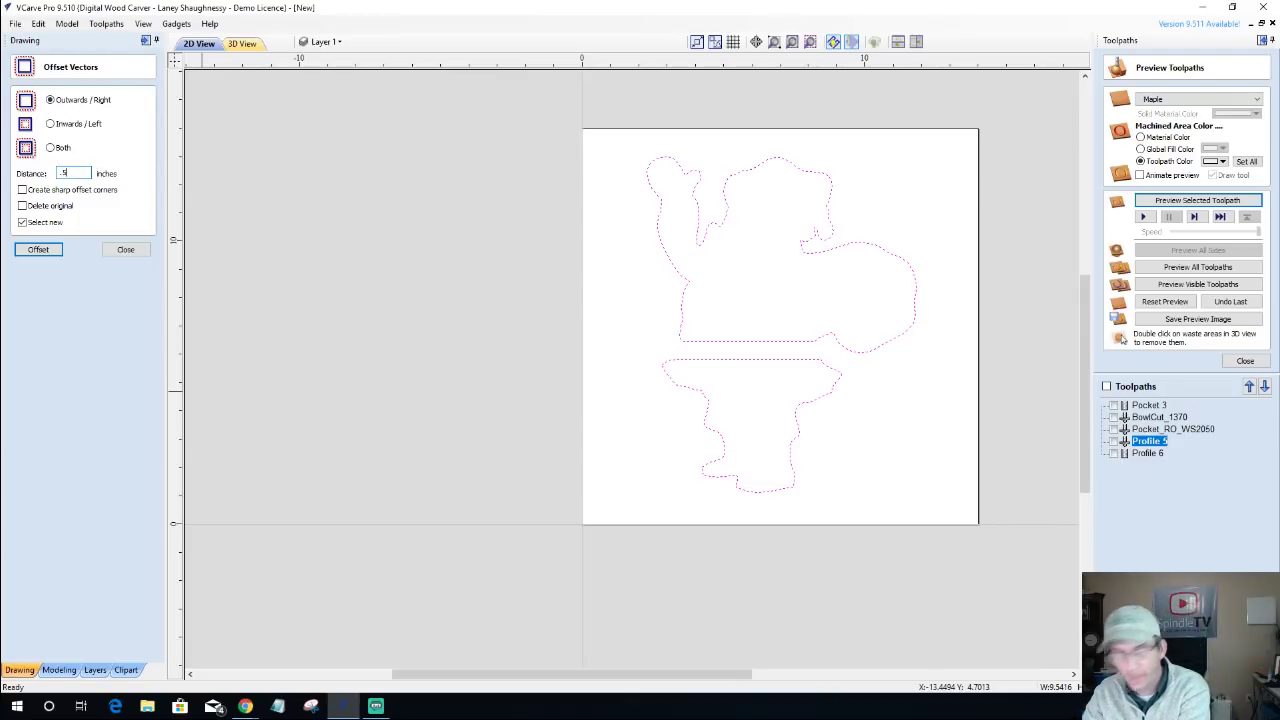
click(40, 250)
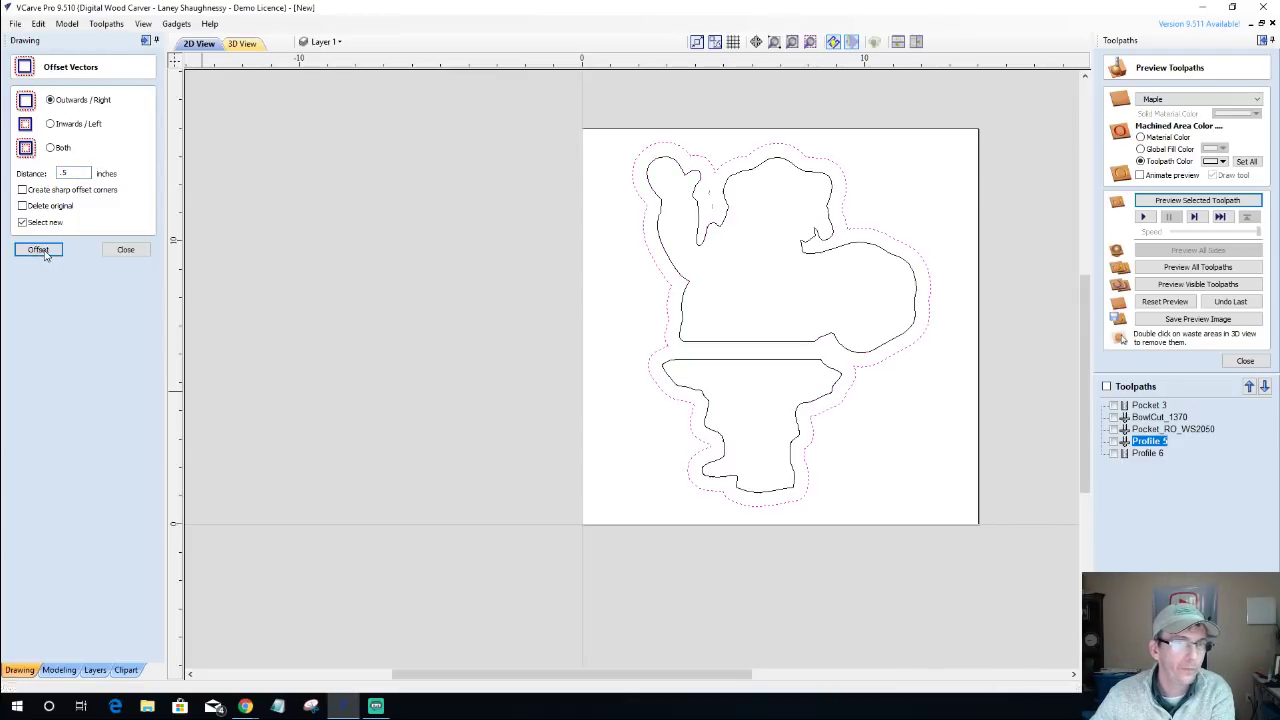
Add 0.125-inch inward offsets inside both original outlines, then open Pocket 3.
scroll(684, 238, up, 2)
scroll(684, 238, up, 1)
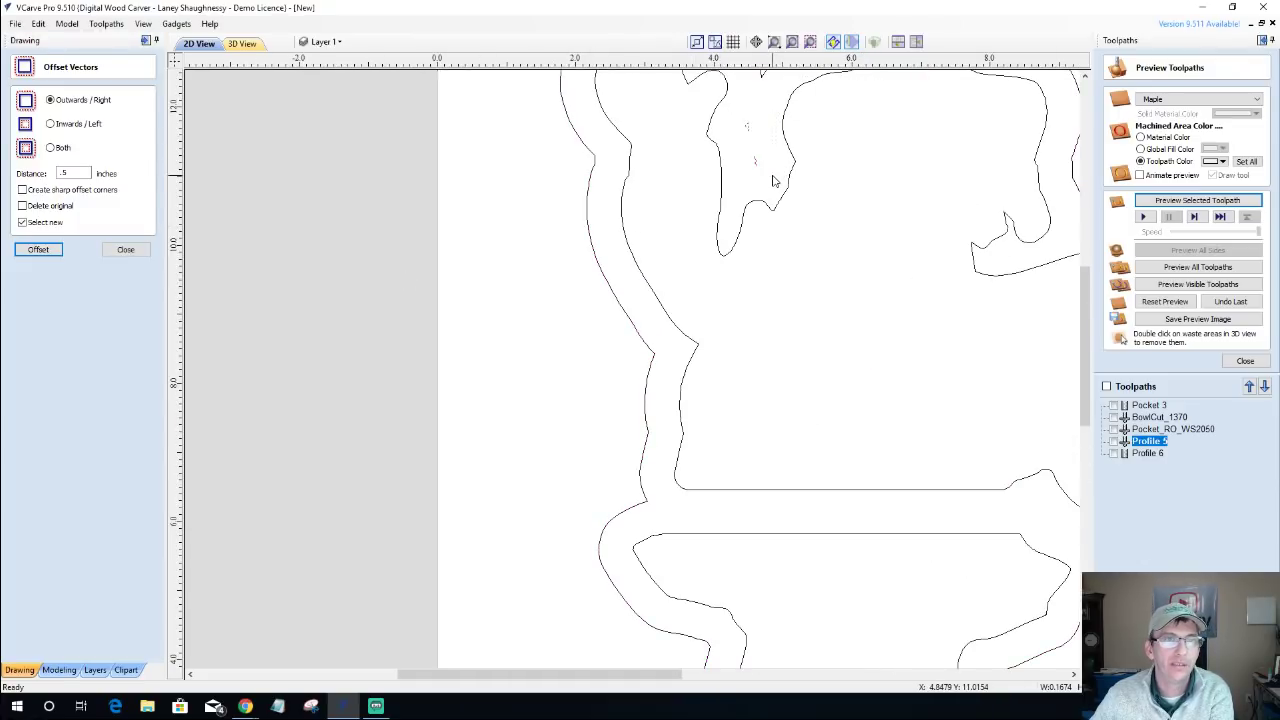
scroll(772, 181, down, 4)
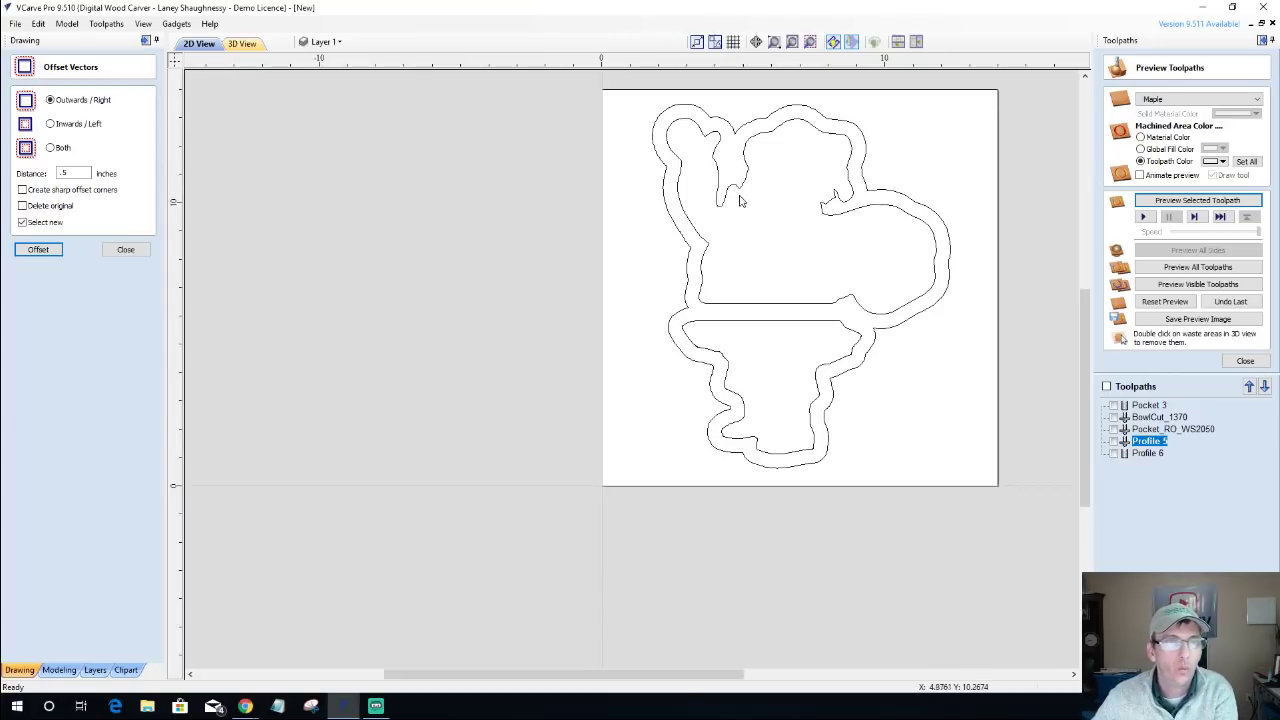
click(736, 191)
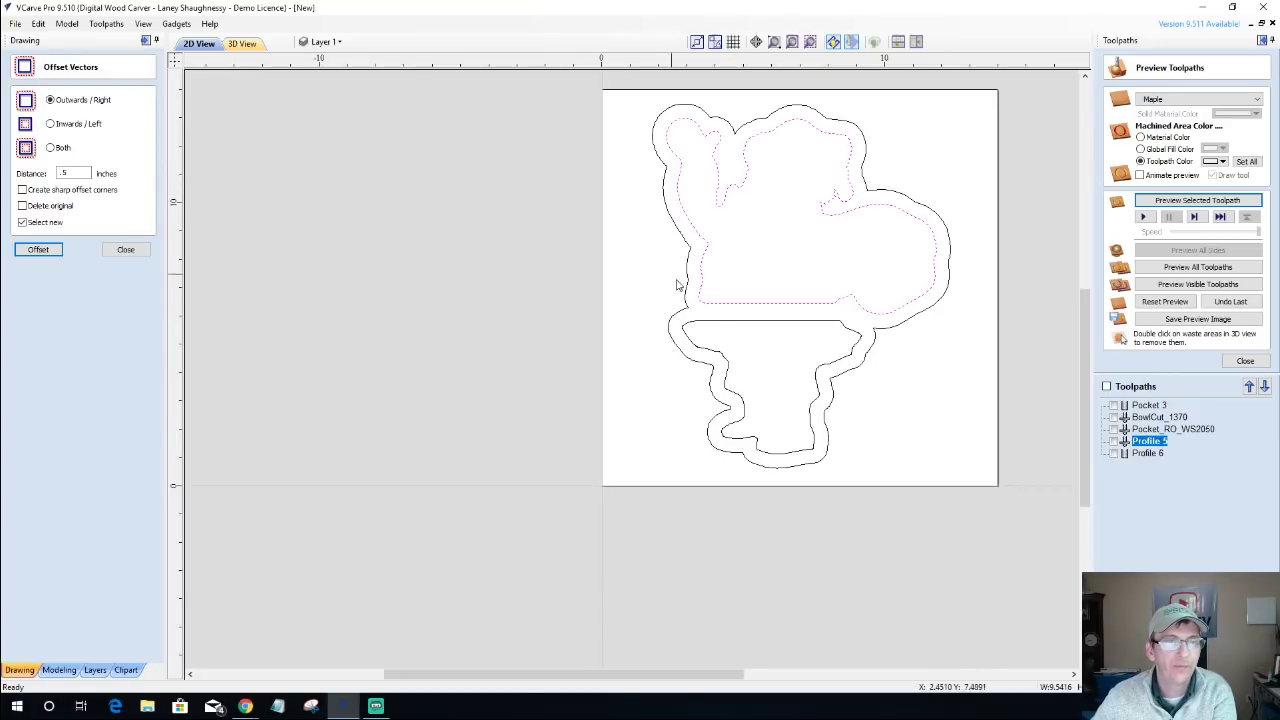
shift+click(714, 321)
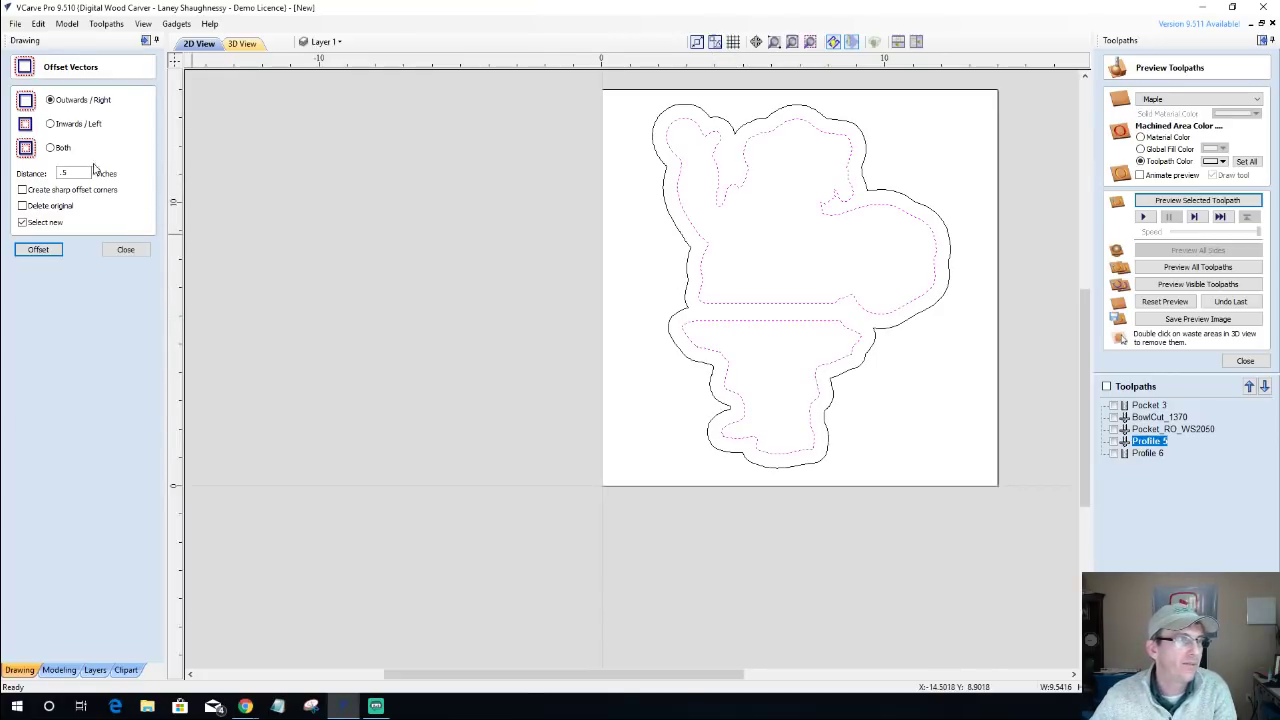
click(52, 125)
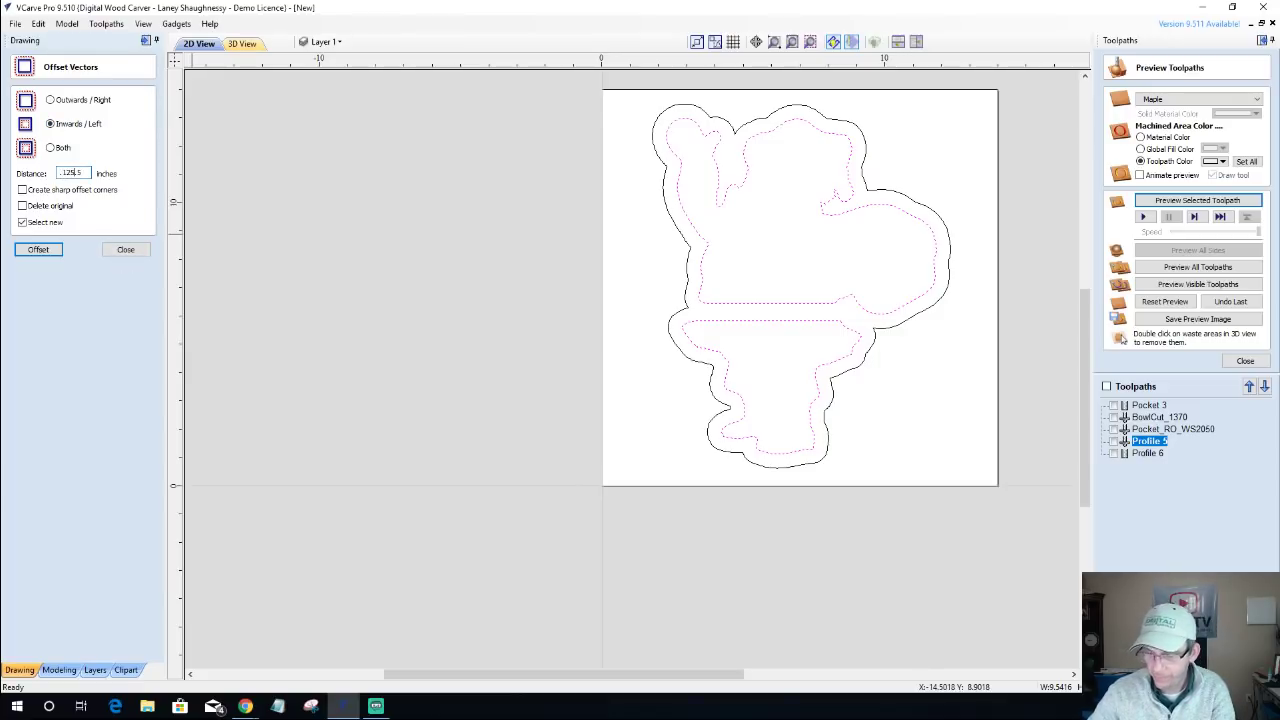
click(40, 251)
click(126, 250)
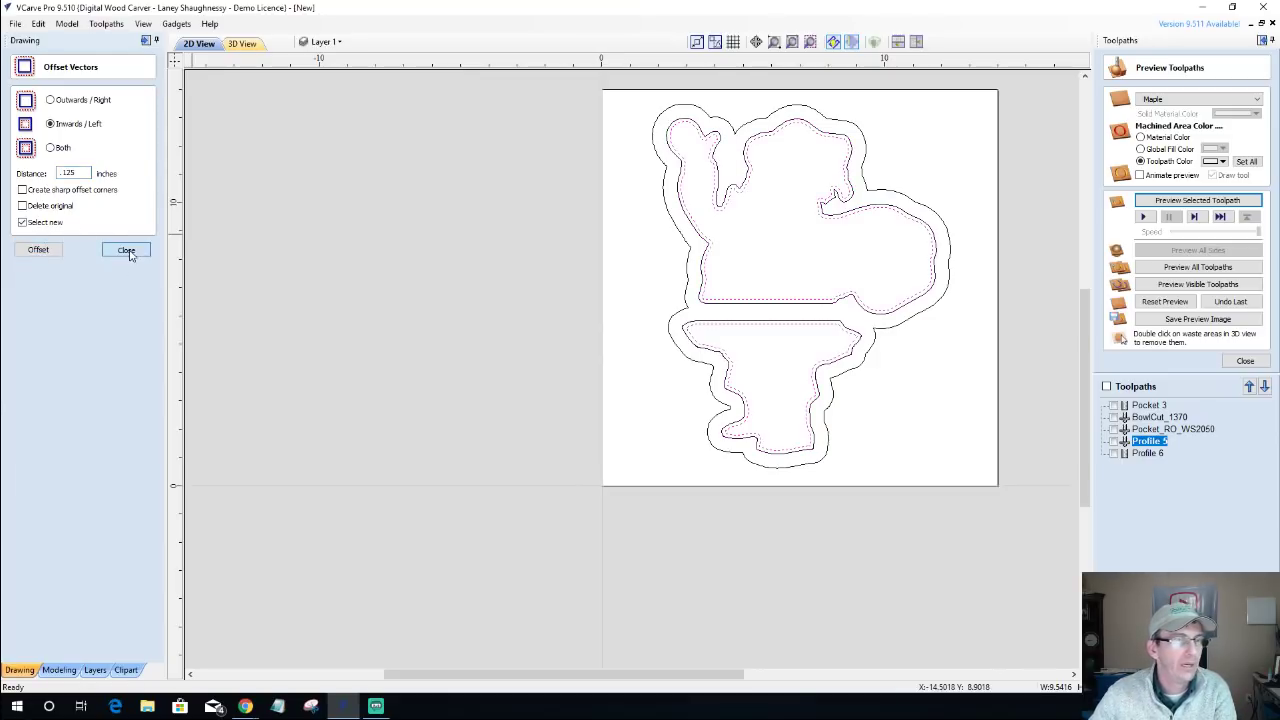
double_click(1152, 405)
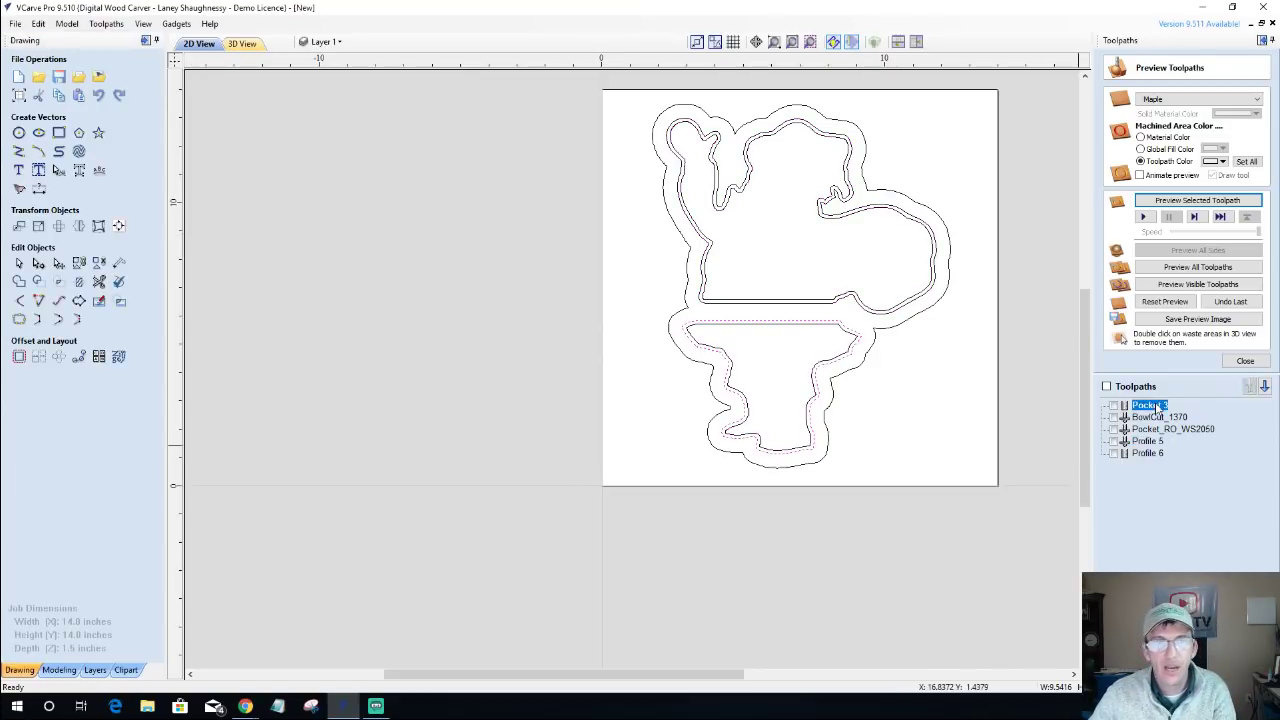
Recalculate Pocket 3 using the upper and lower inner offset outlines.
click(718, 213)
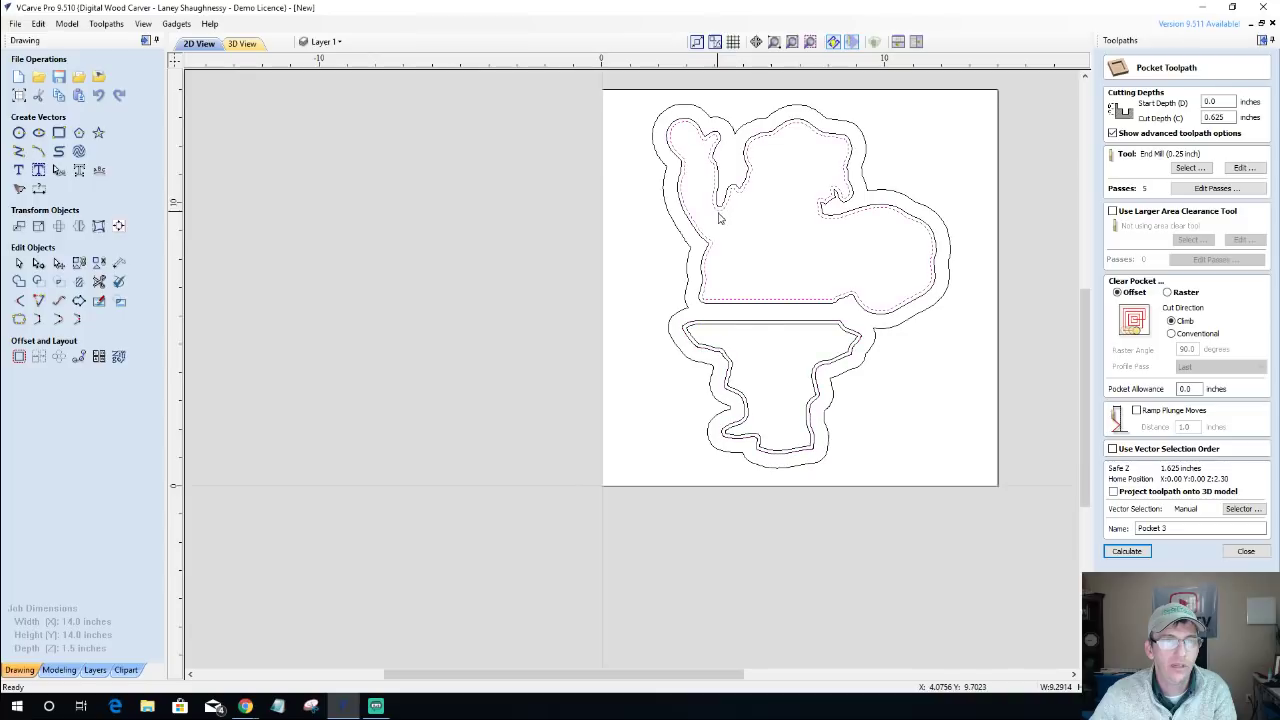
shift+click(742, 325)
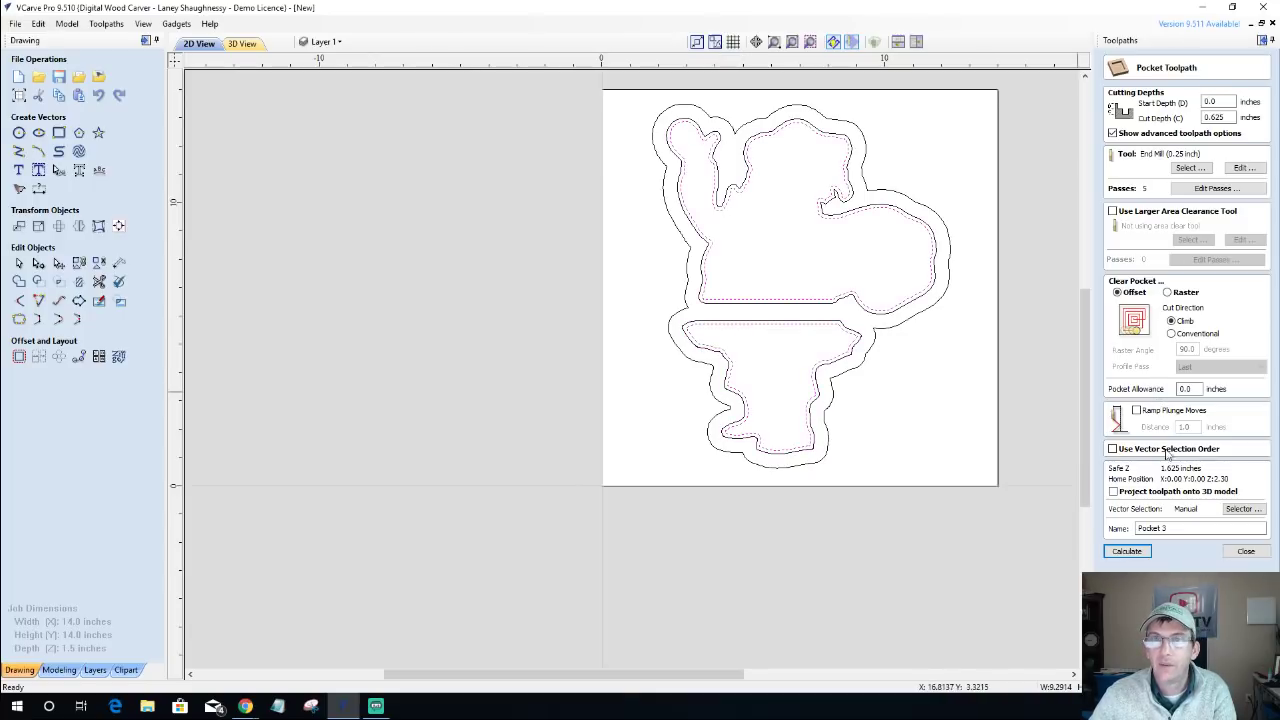
click(1126, 551)
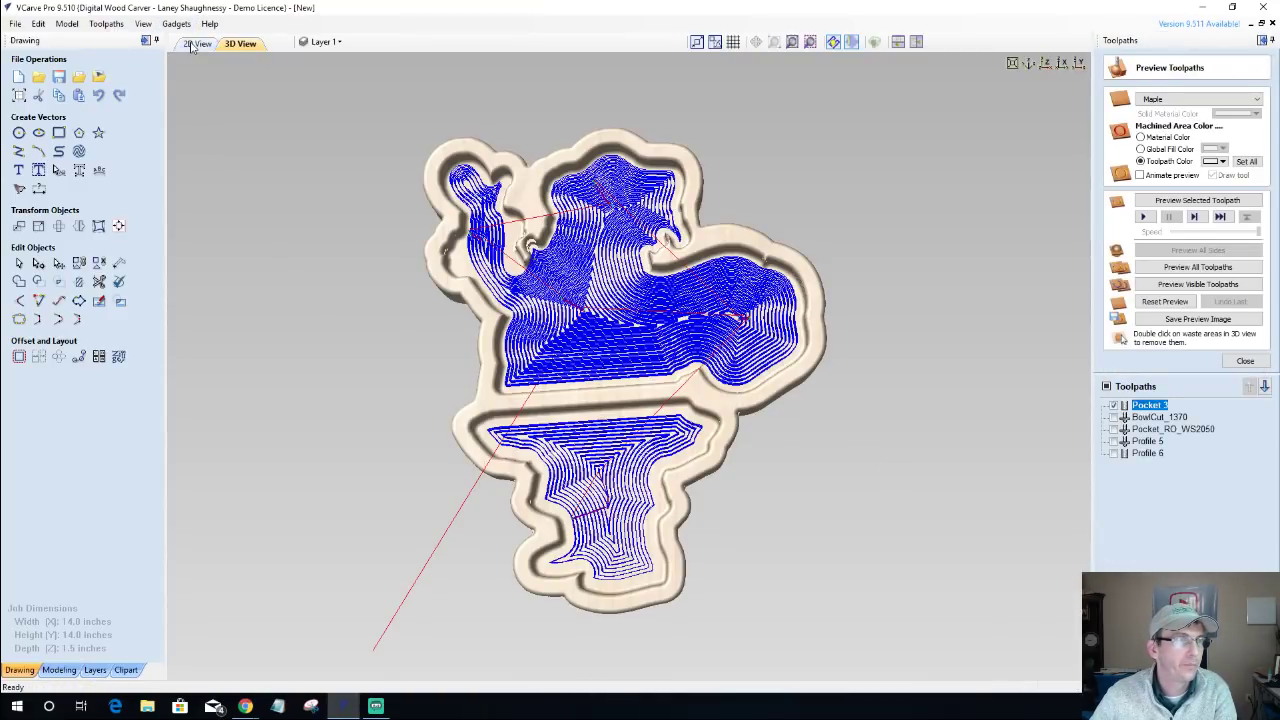
click(194, 44)
Recalculate the BowlCut_1370 profile toolpath and return to the 2D drawing.
double_click(1157, 418)
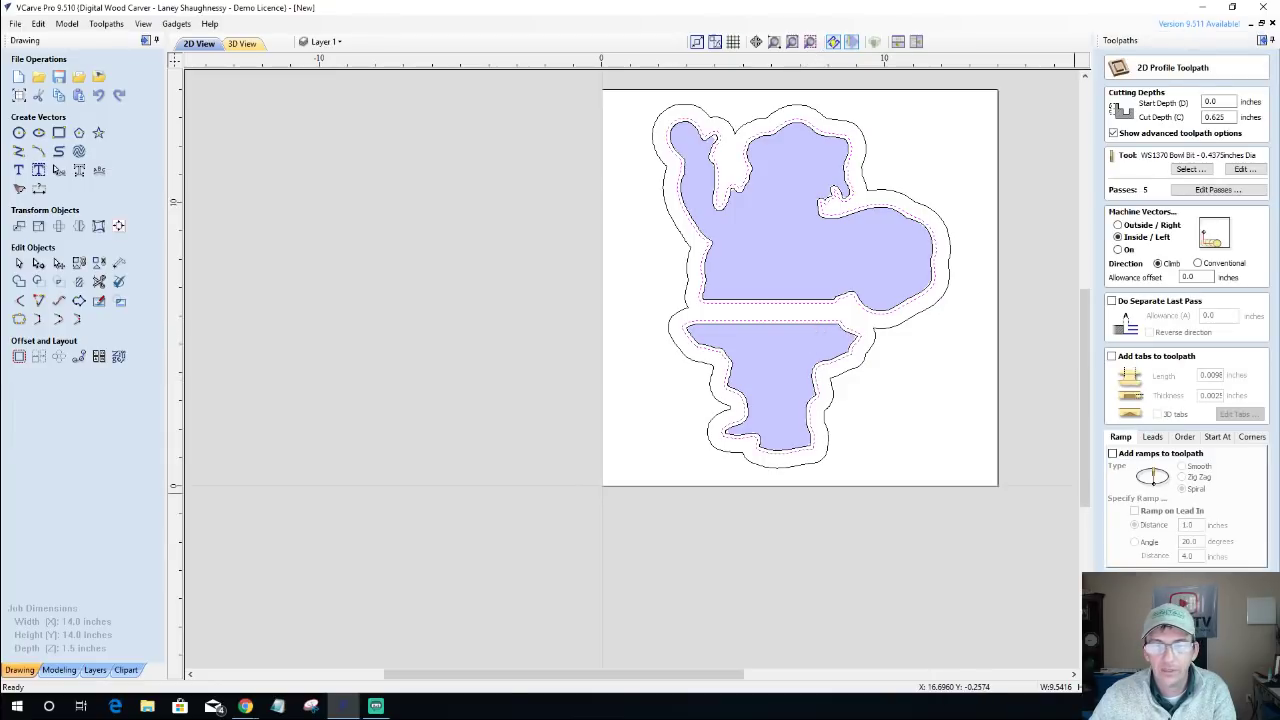
click(1150, 695)
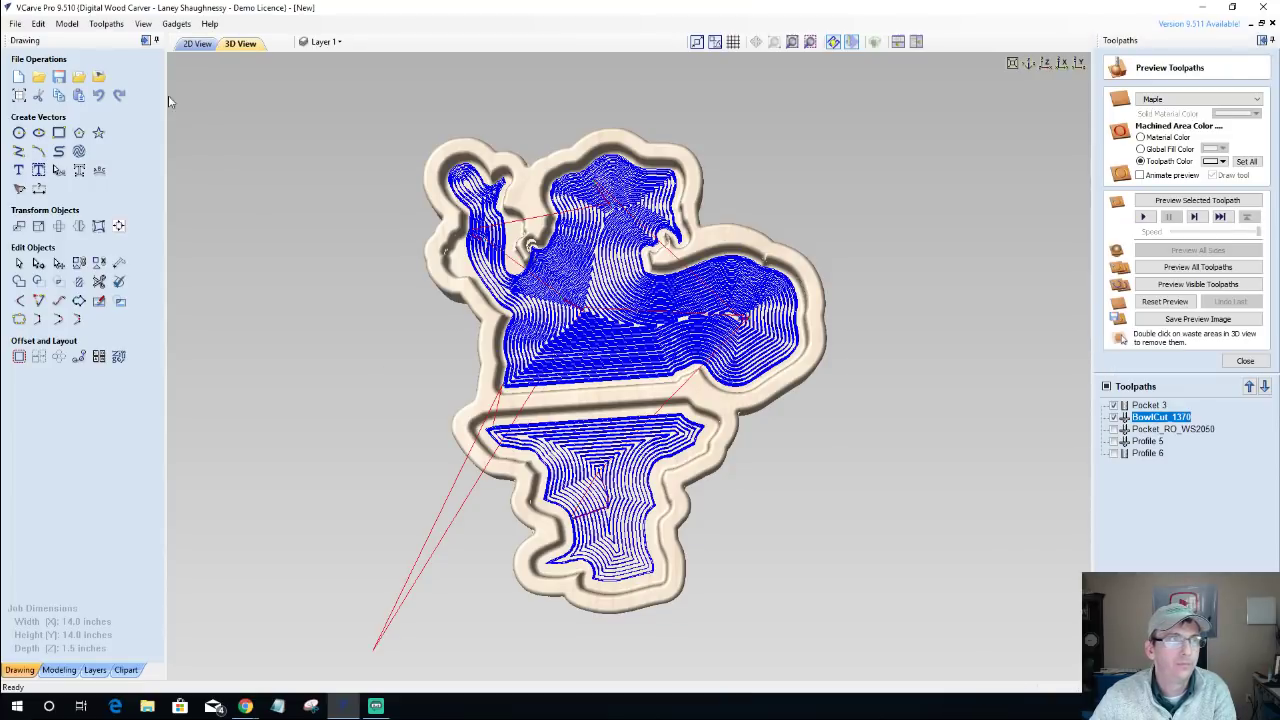
click(199, 43)
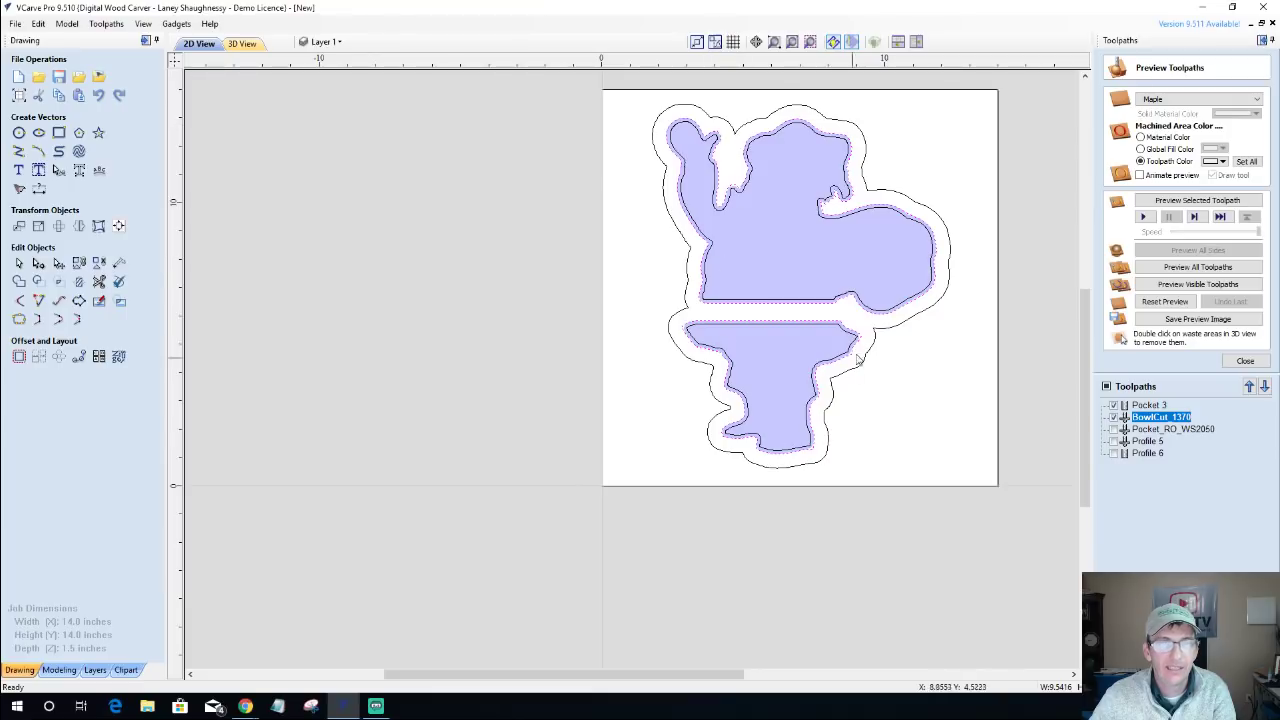
Recalculate the Profile 5 toolpath for the new outer boundary.
double_click(1167, 440)
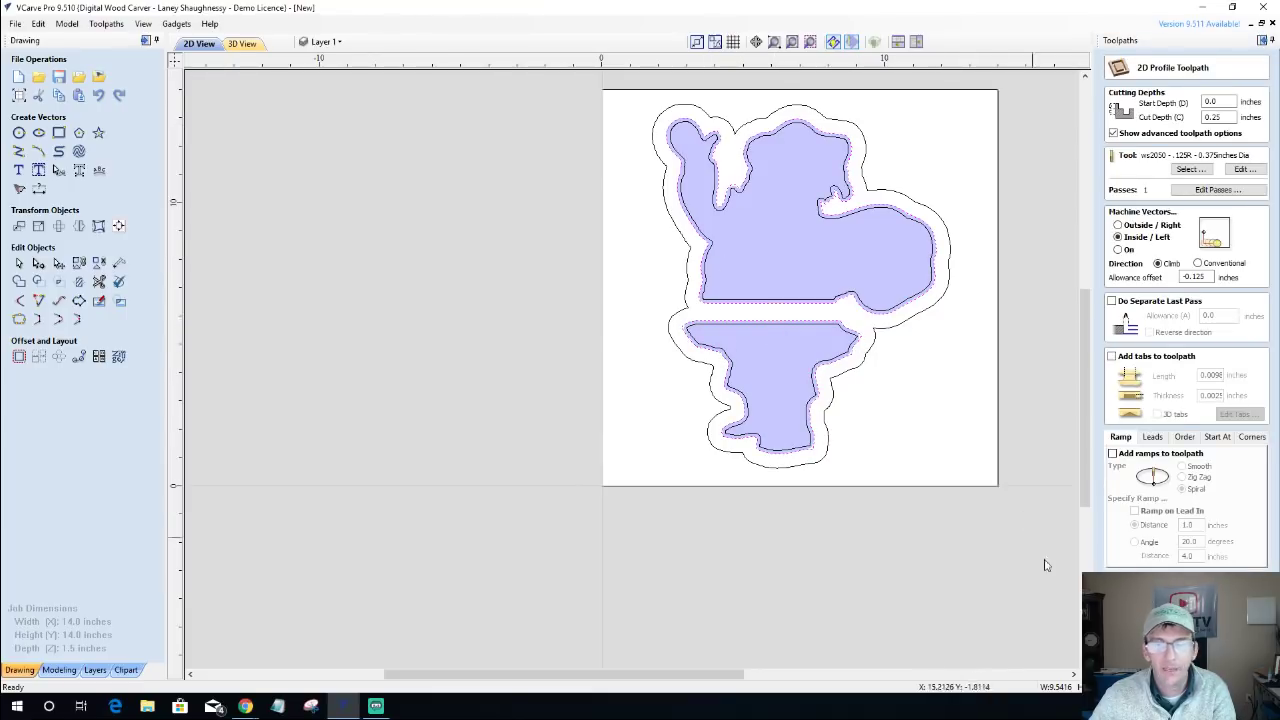
key(Return)
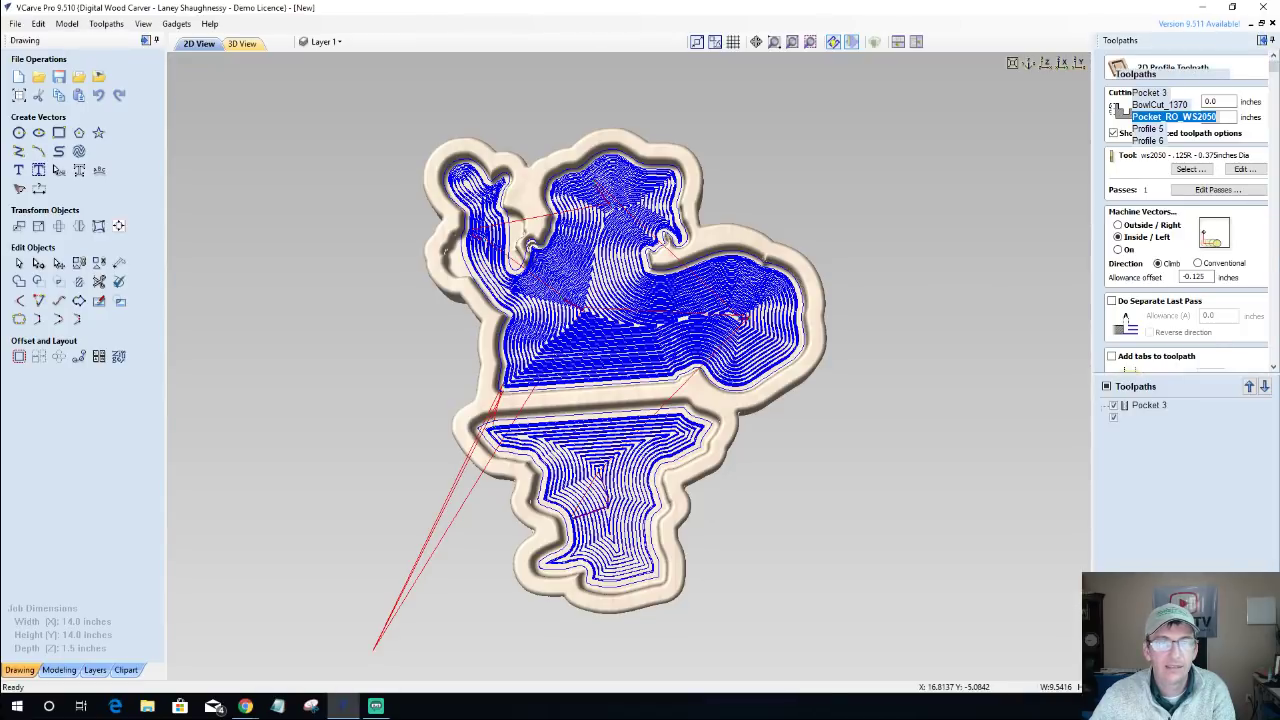
click(197, 43)
double_click(1140, 441)
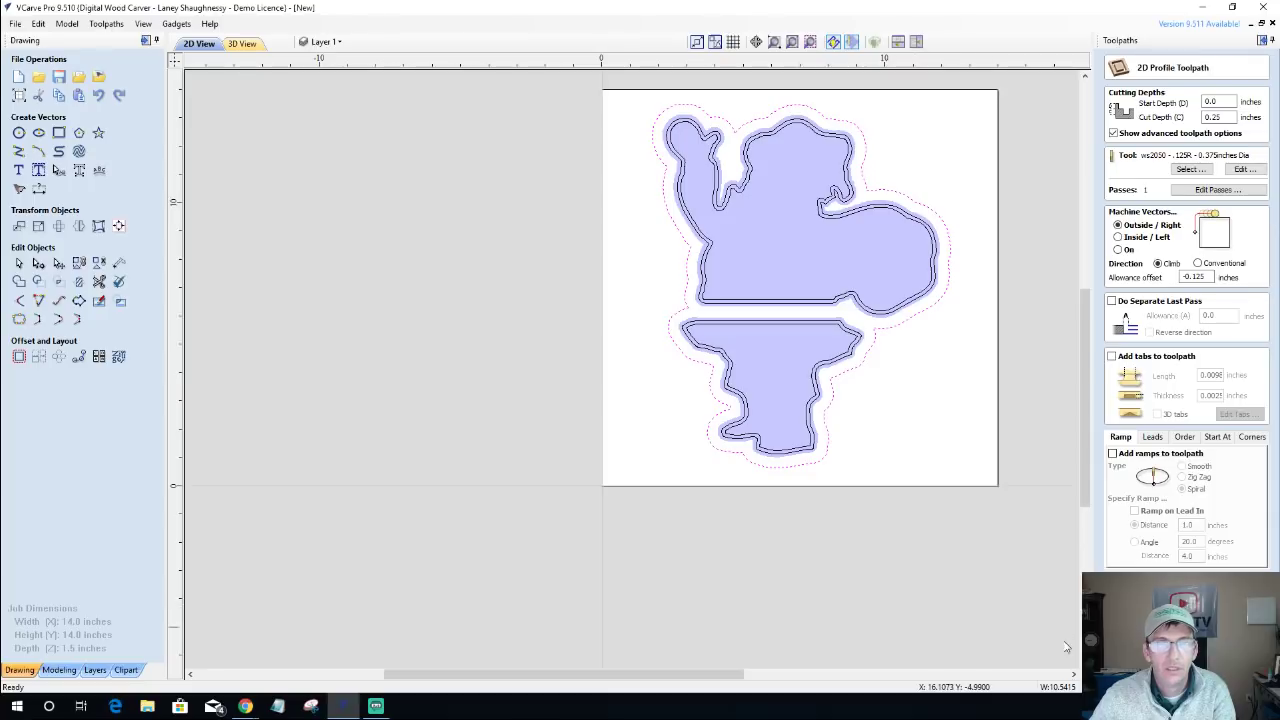
click(1145, 660)
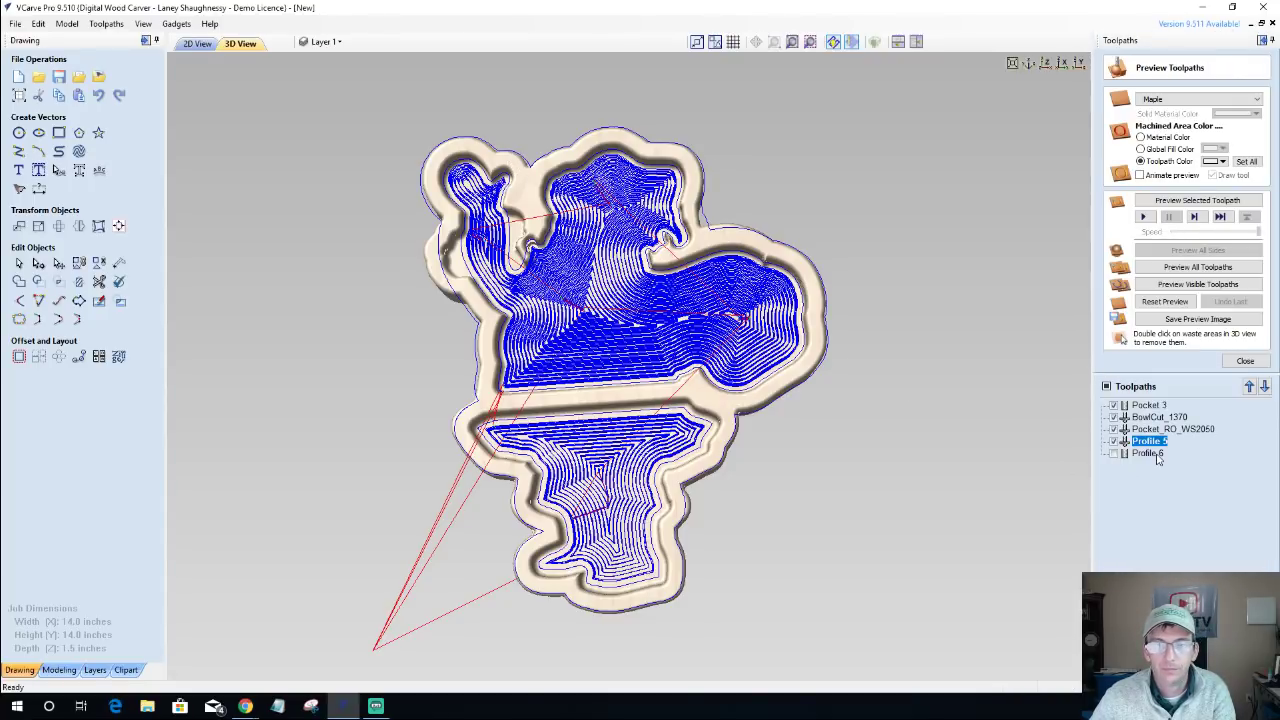
Recalculate Profile 6 and reset the maple preview to uncut wood.
double_click(1150, 455)
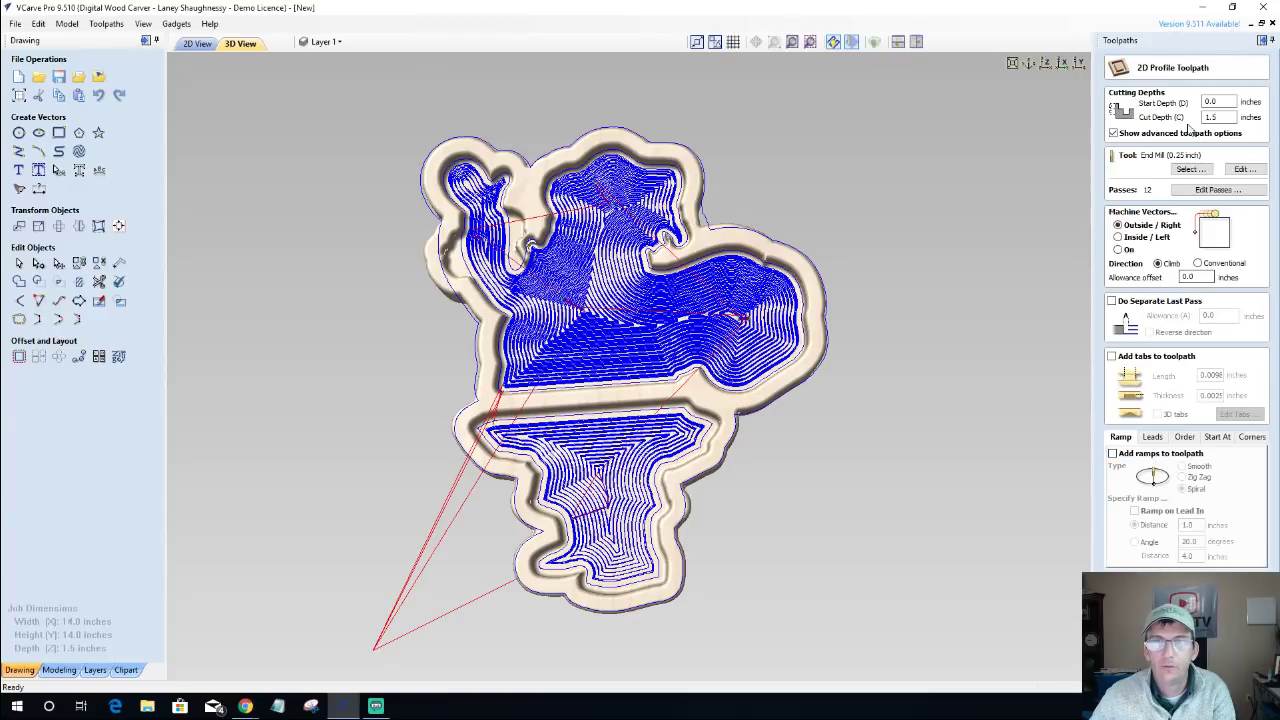
click(196, 43)
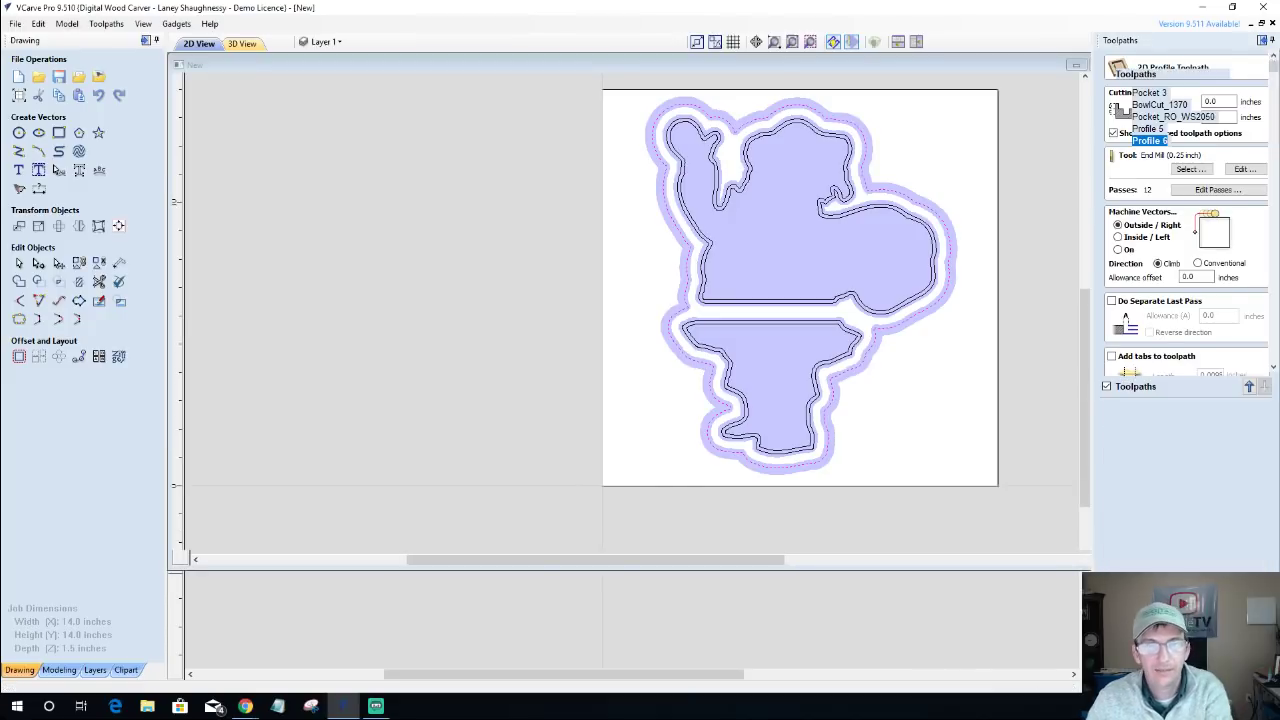
click(1107, 337)
click(1145, 302)
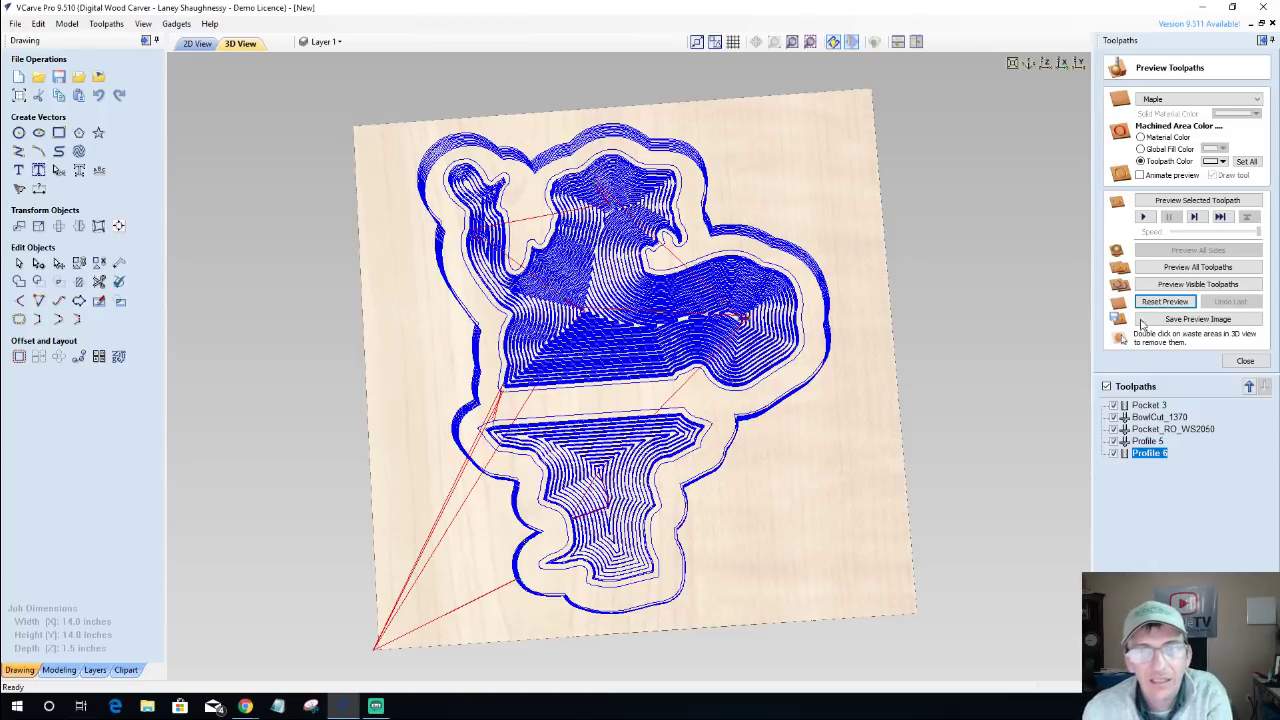
Simulate all toolpaths on the maple block and remove the surrounding waste material.
click(1177, 271)
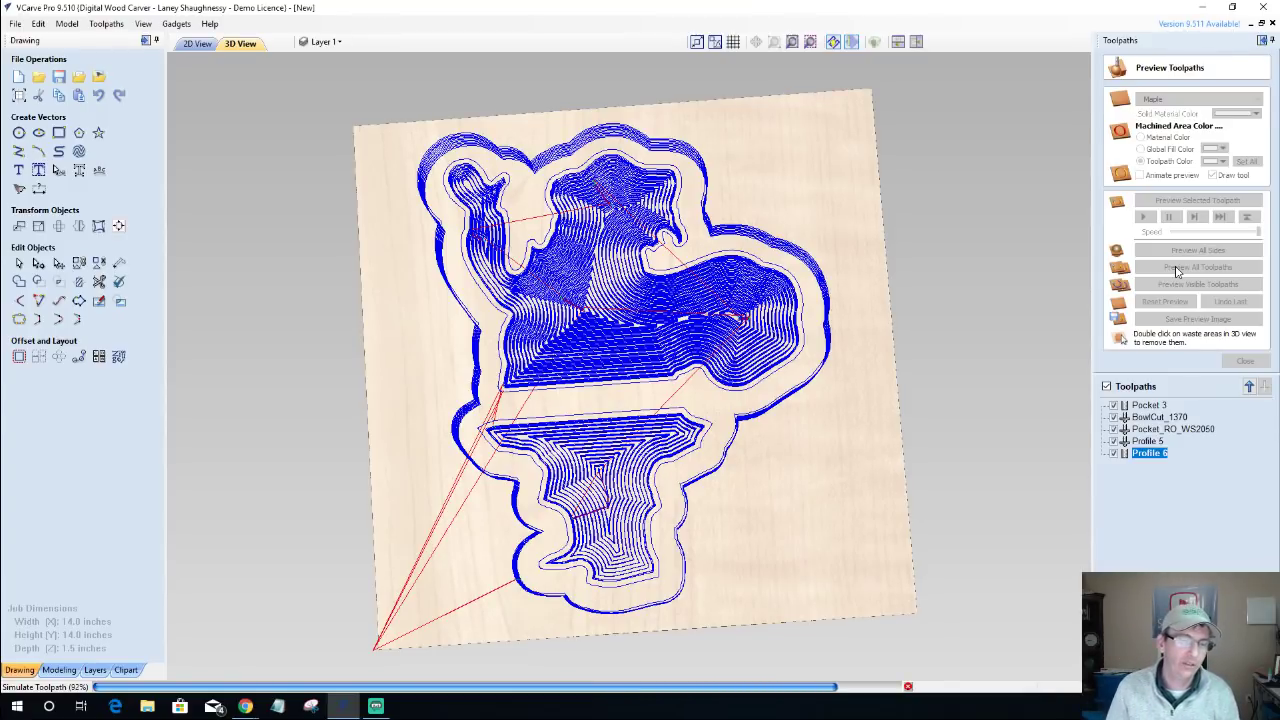
click(1177, 268)
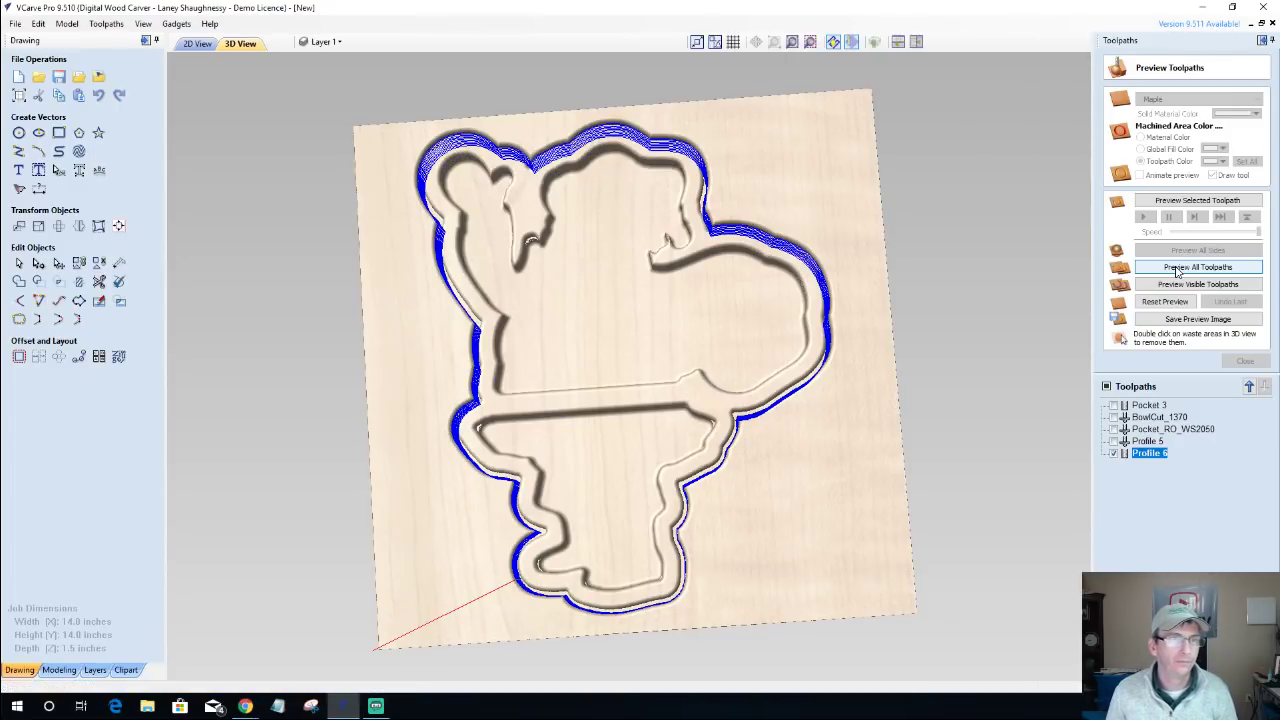
double_click(793, 488)
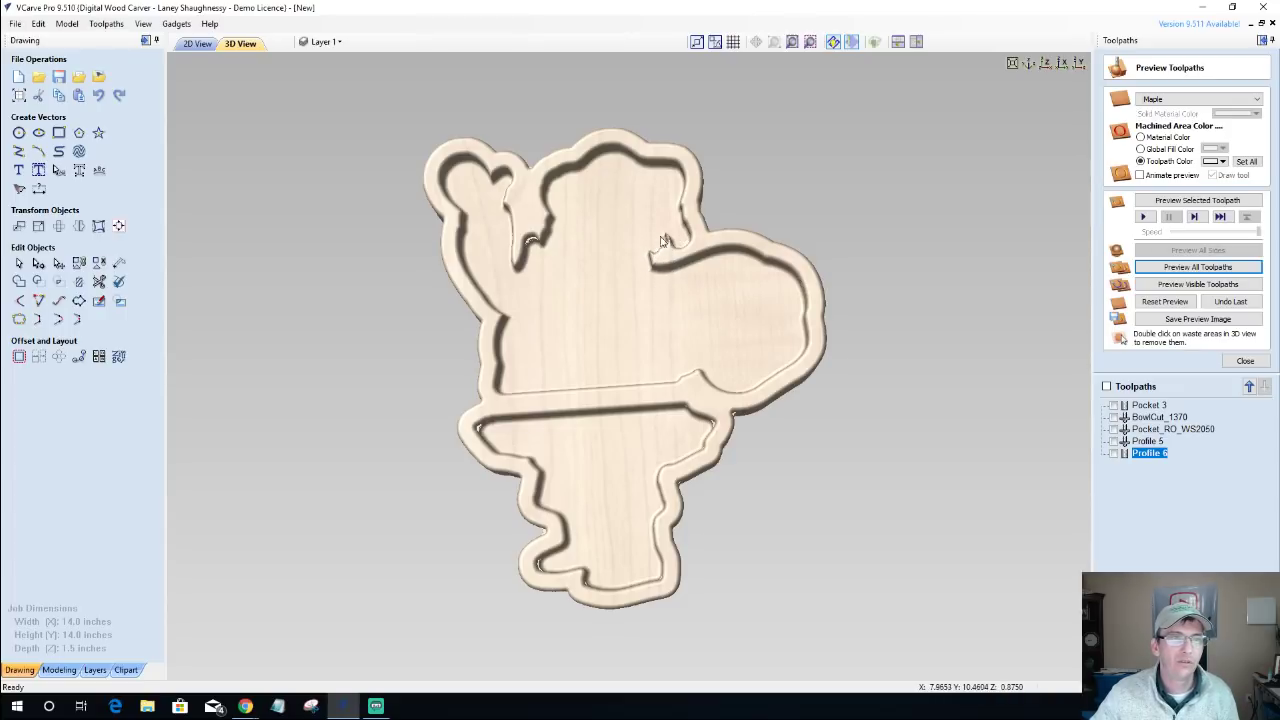
Delete the nodes at the notch tip of the right-hand part outline.
click(198, 44)
scroll(842, 153, up, 5)
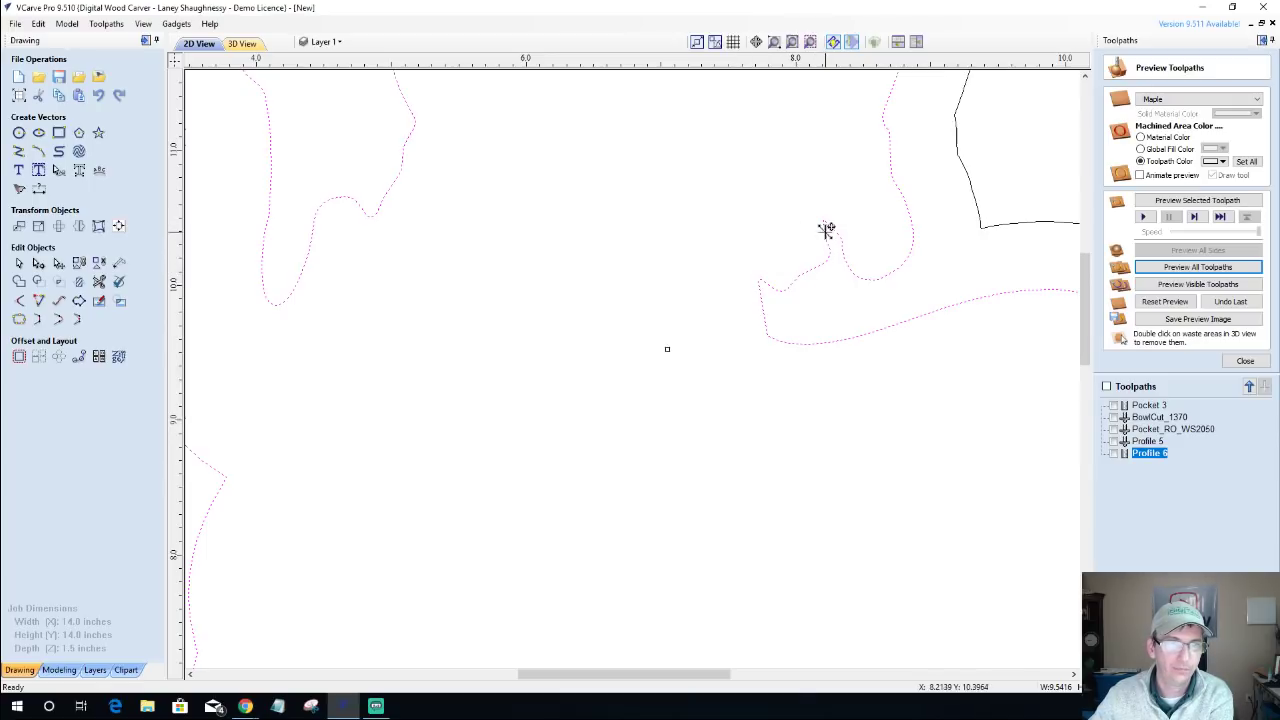
key(n)
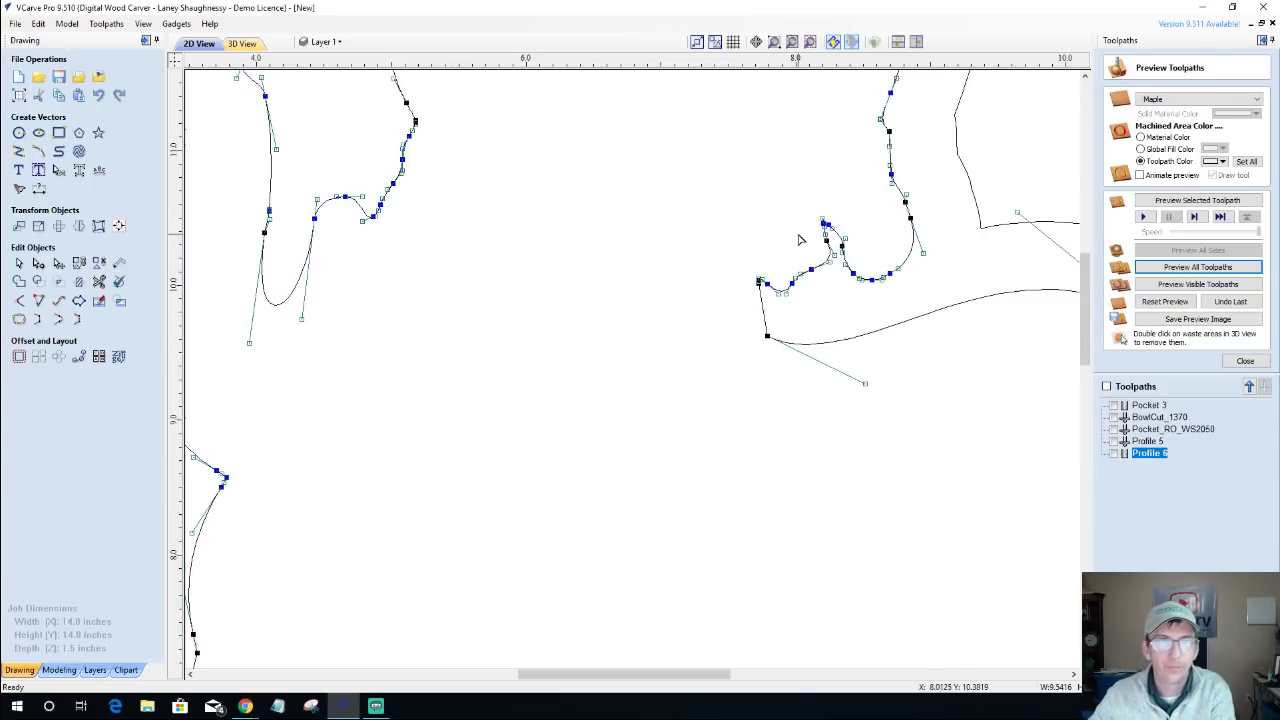
drag(797, 207, 862, 256)
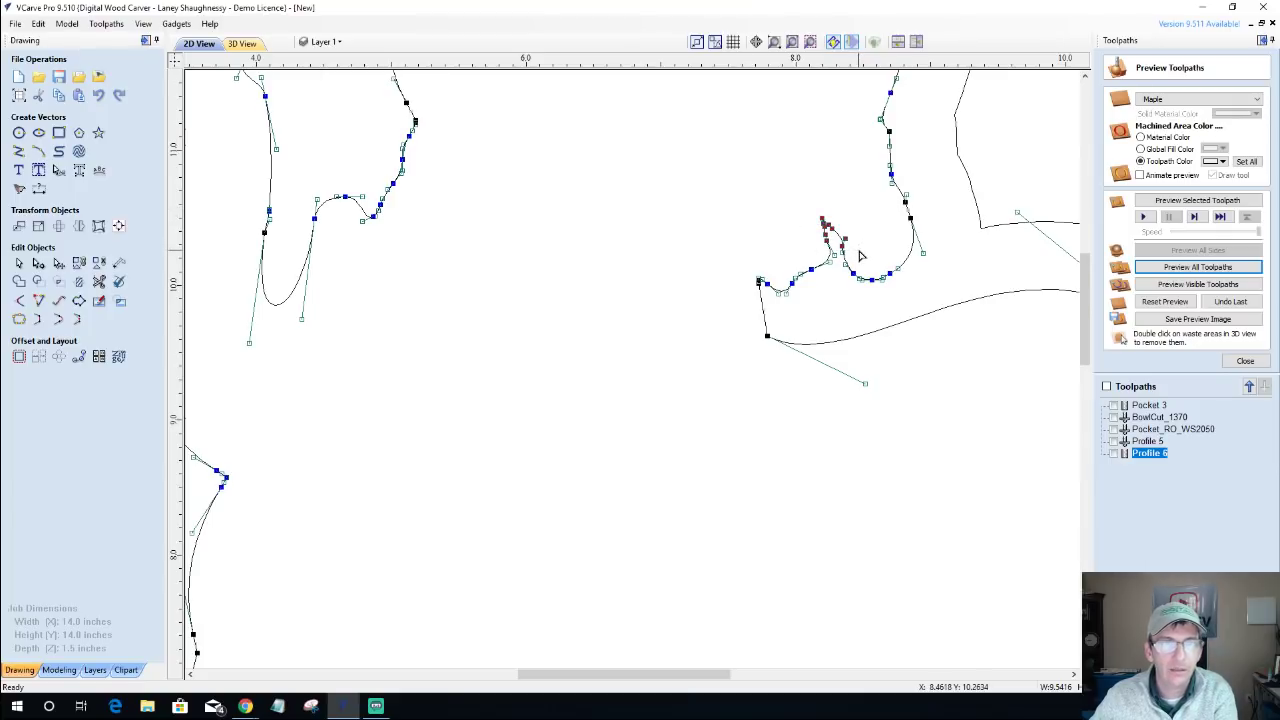
key(Delete)
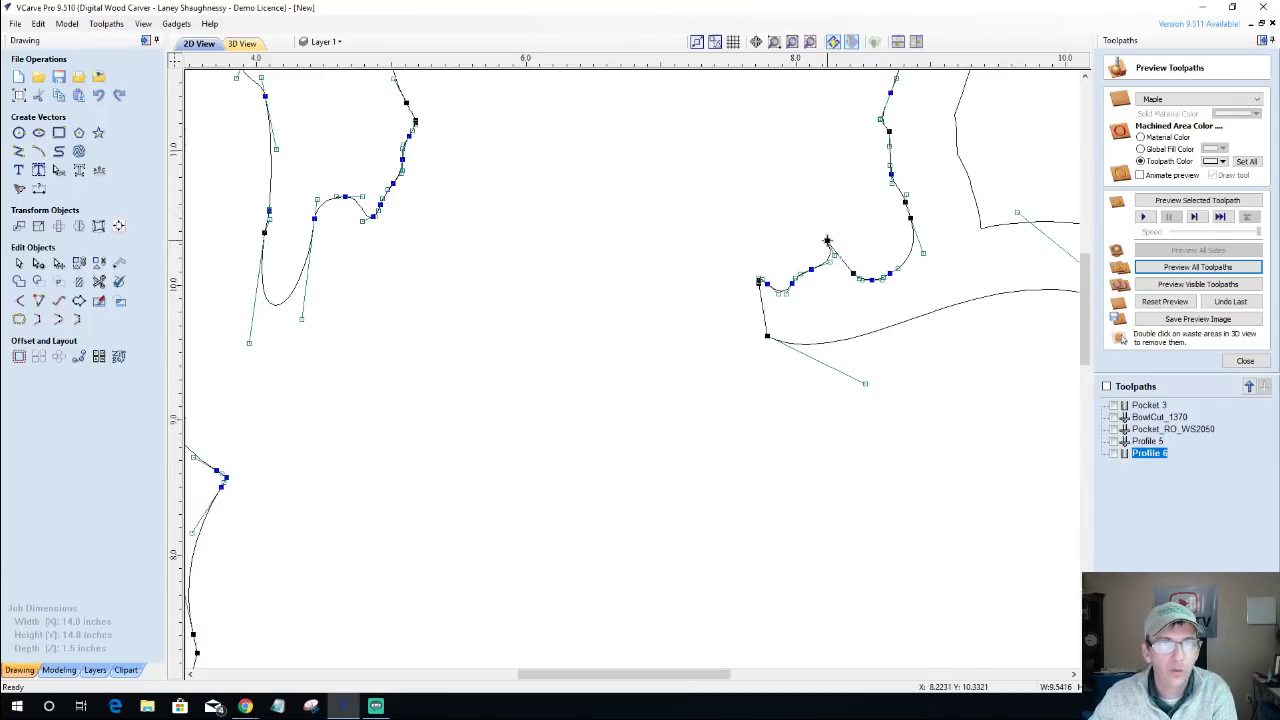
drag(826, 241, 826, 243)
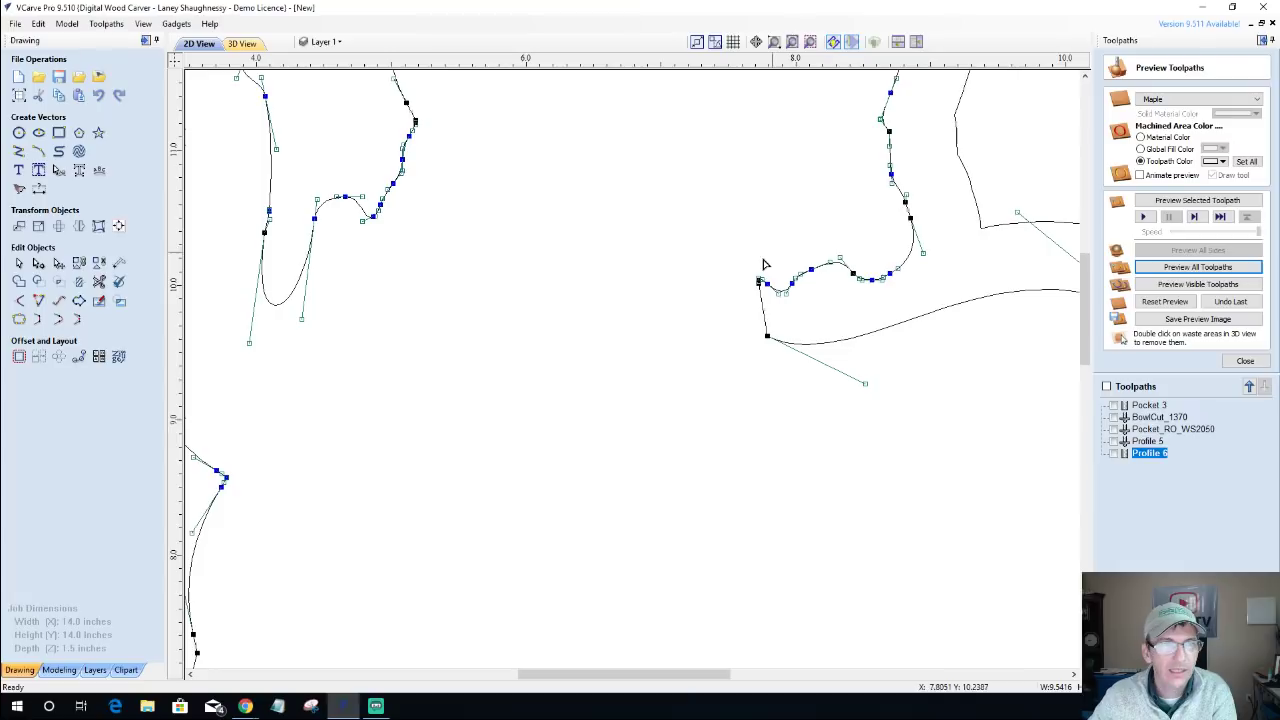
scroll(737, 274, up, 2)
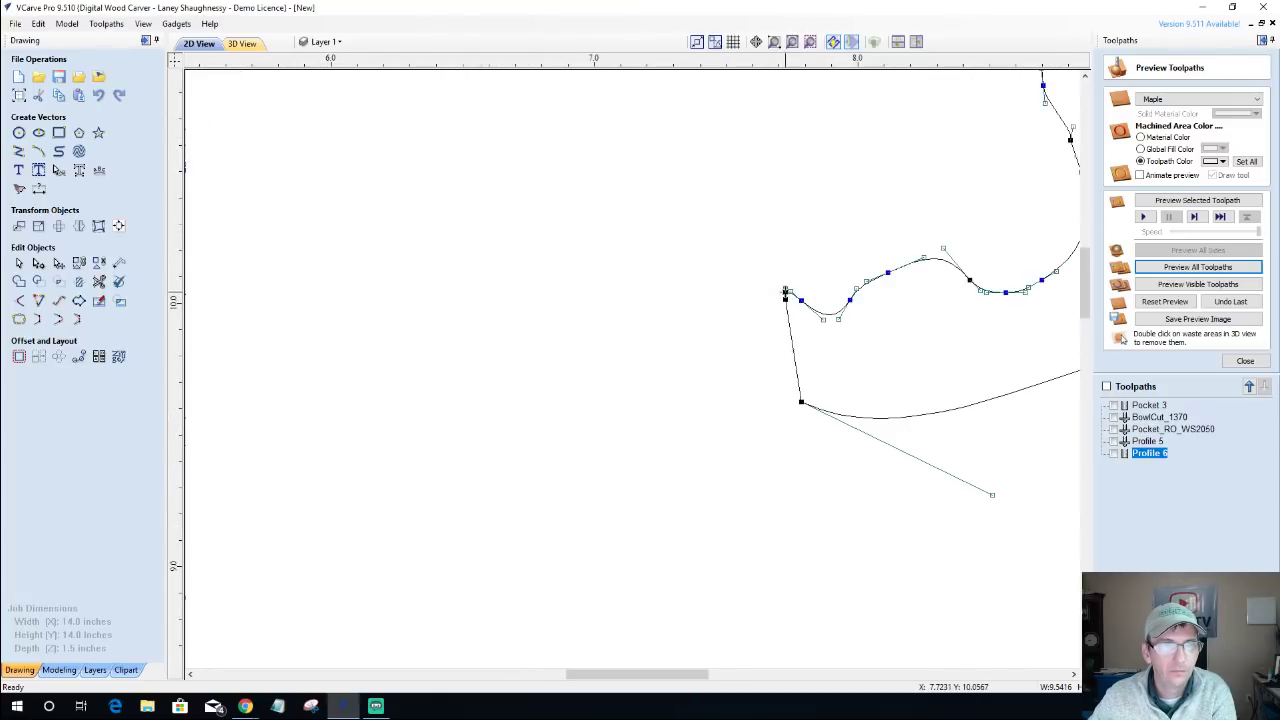
scroll(785, 292, up, 4)
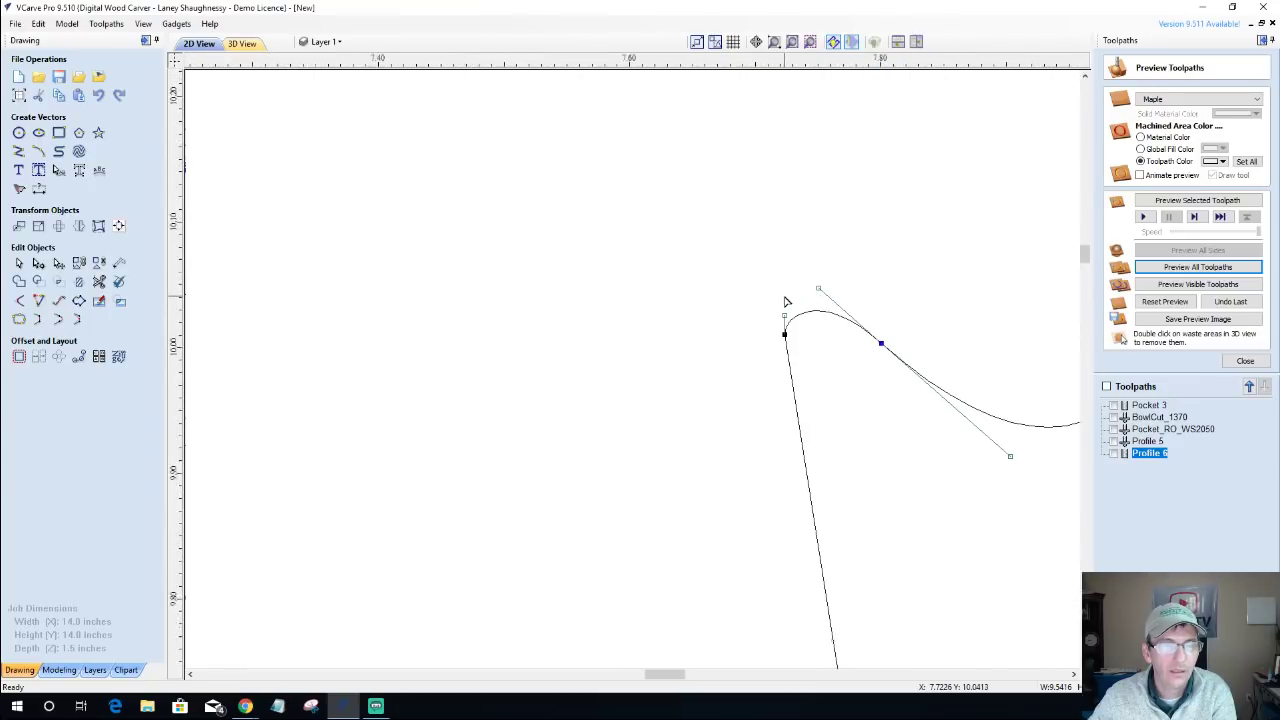
scroll(785, 302, down, 5)
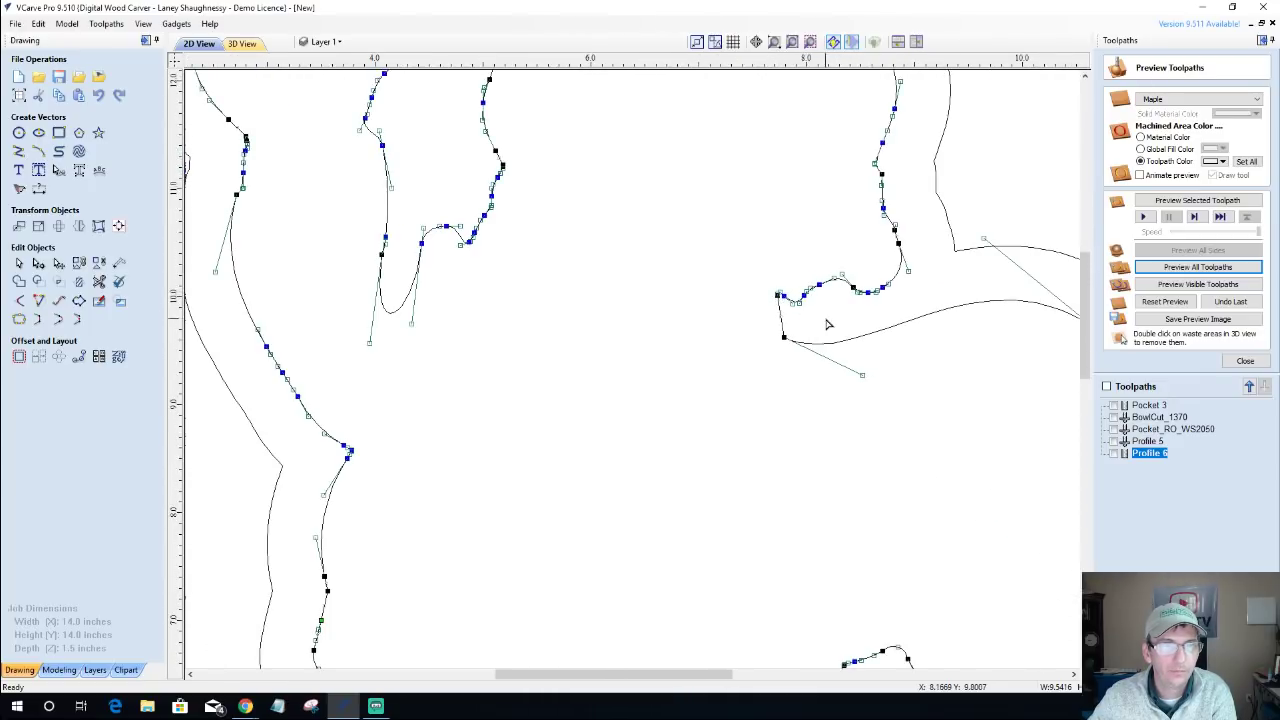
scroll(827, 323, down, 1)
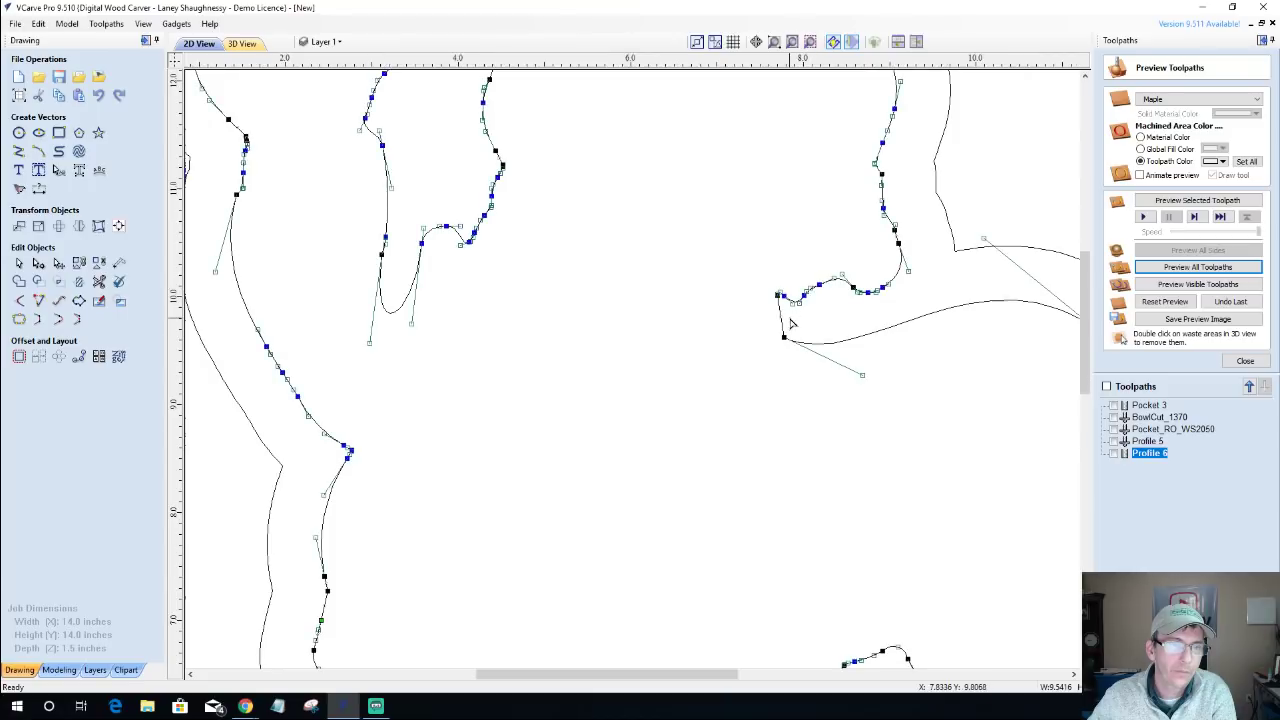
click(812, 323)
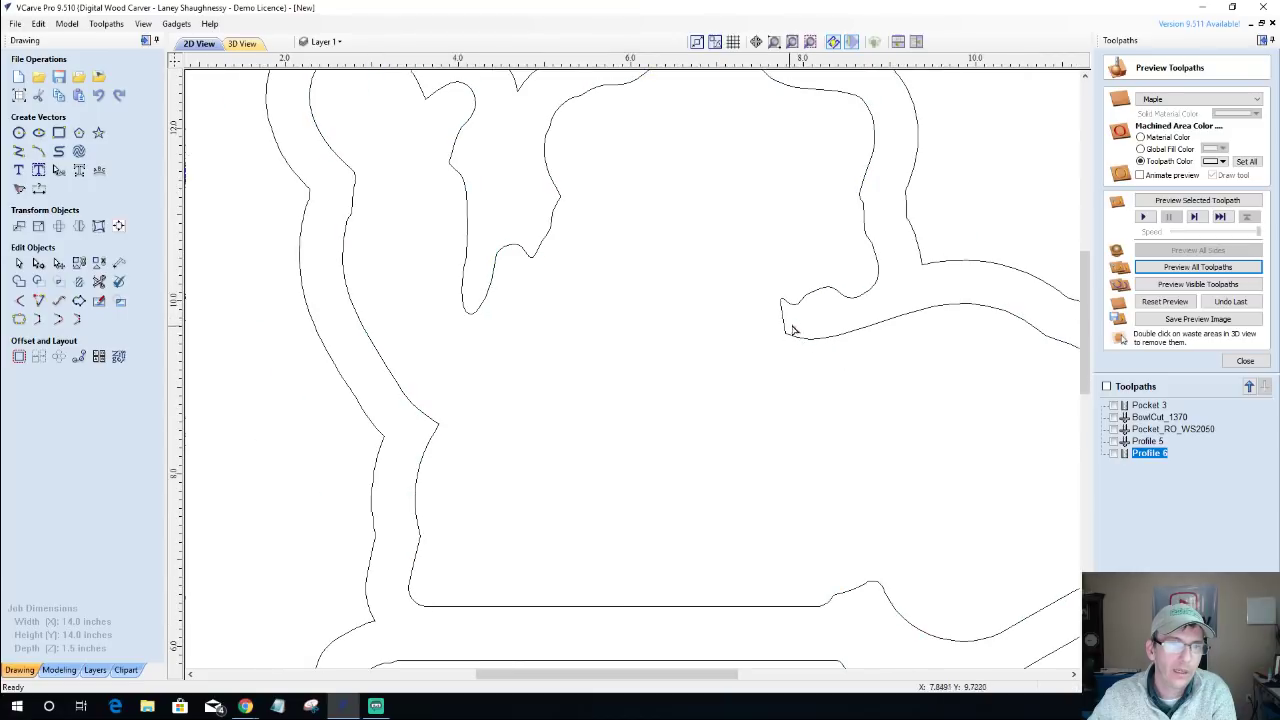
Remove the notch's corner nodes and pull the span into a smooth rounded curve.
scroll(838, 308, down, 3)
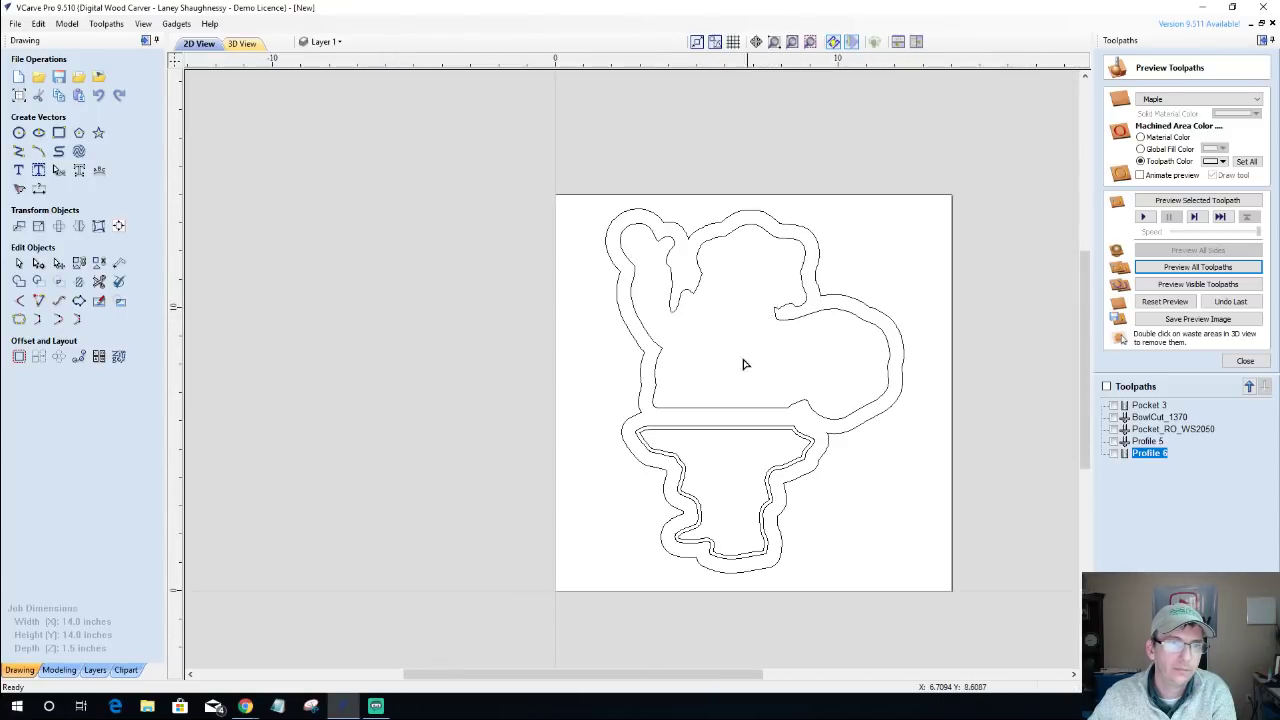
scroll(760, 347, up, 4)
click(783, 282)
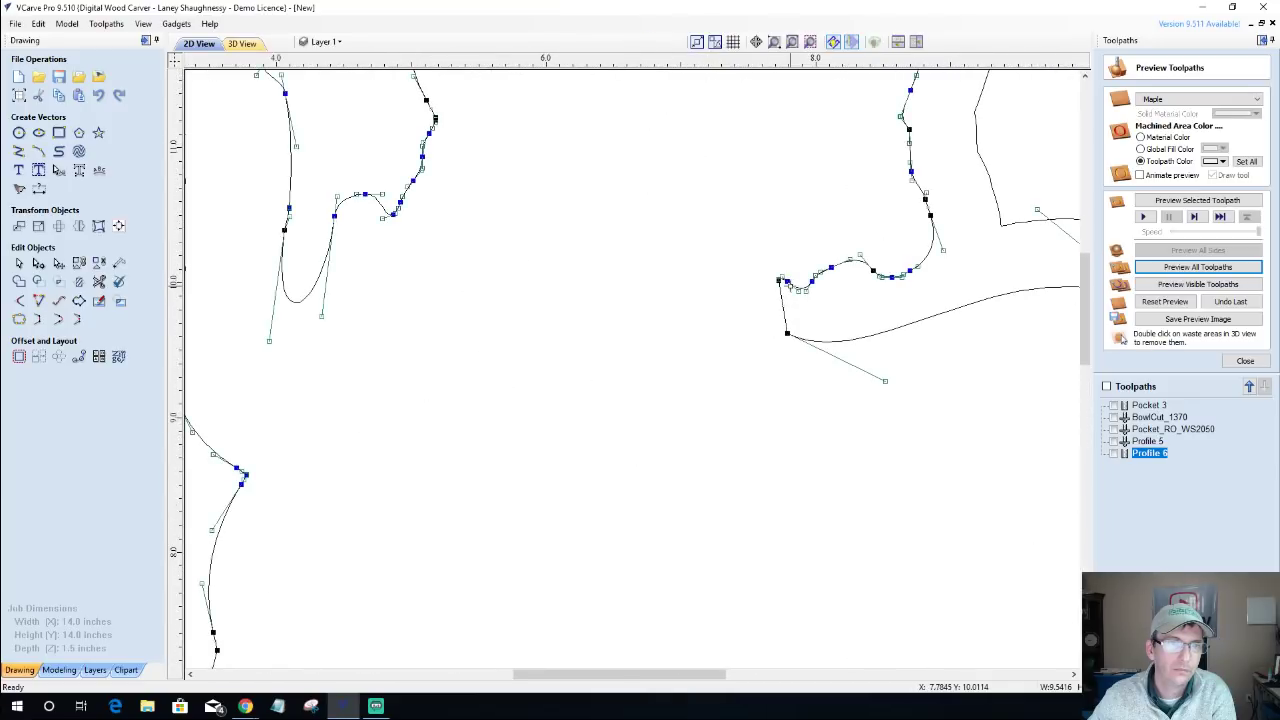
drag(742, 260, 793, 297)
key(Delete)
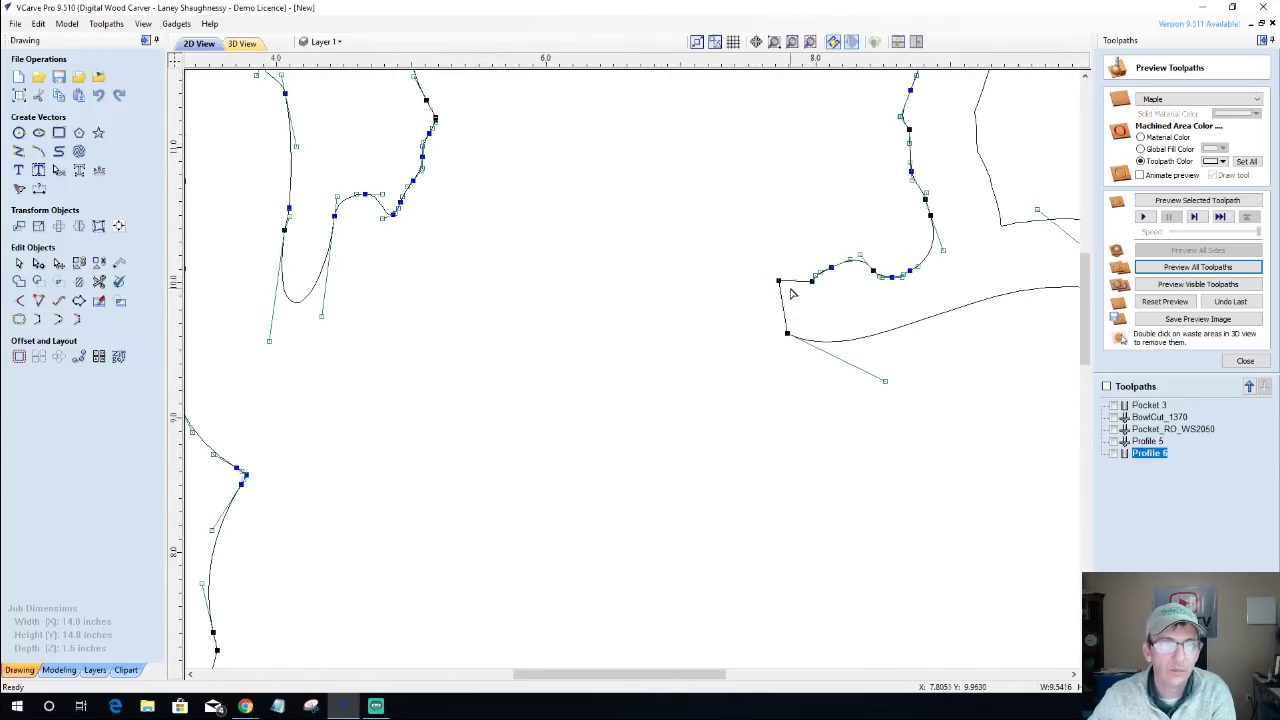
click(778, 281)
key(Delete)
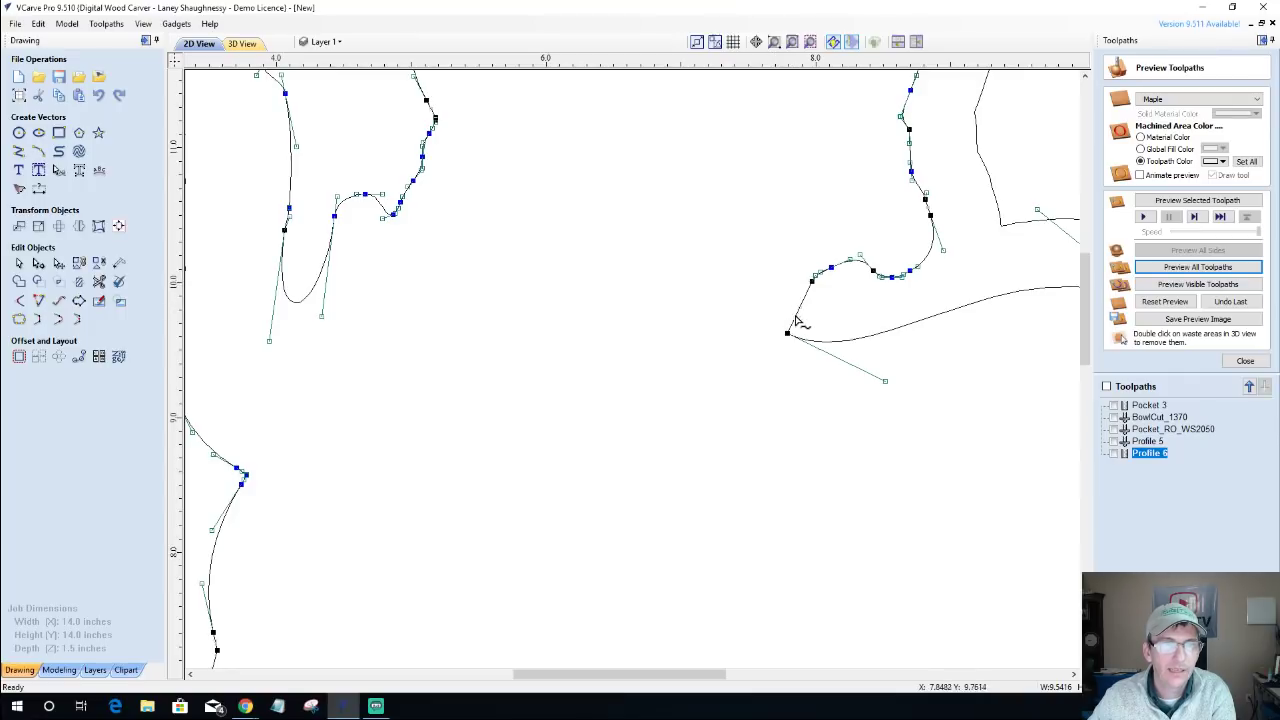
right_click(796, 320)
click(830, 341)
drag(802, 296, 764, 281)
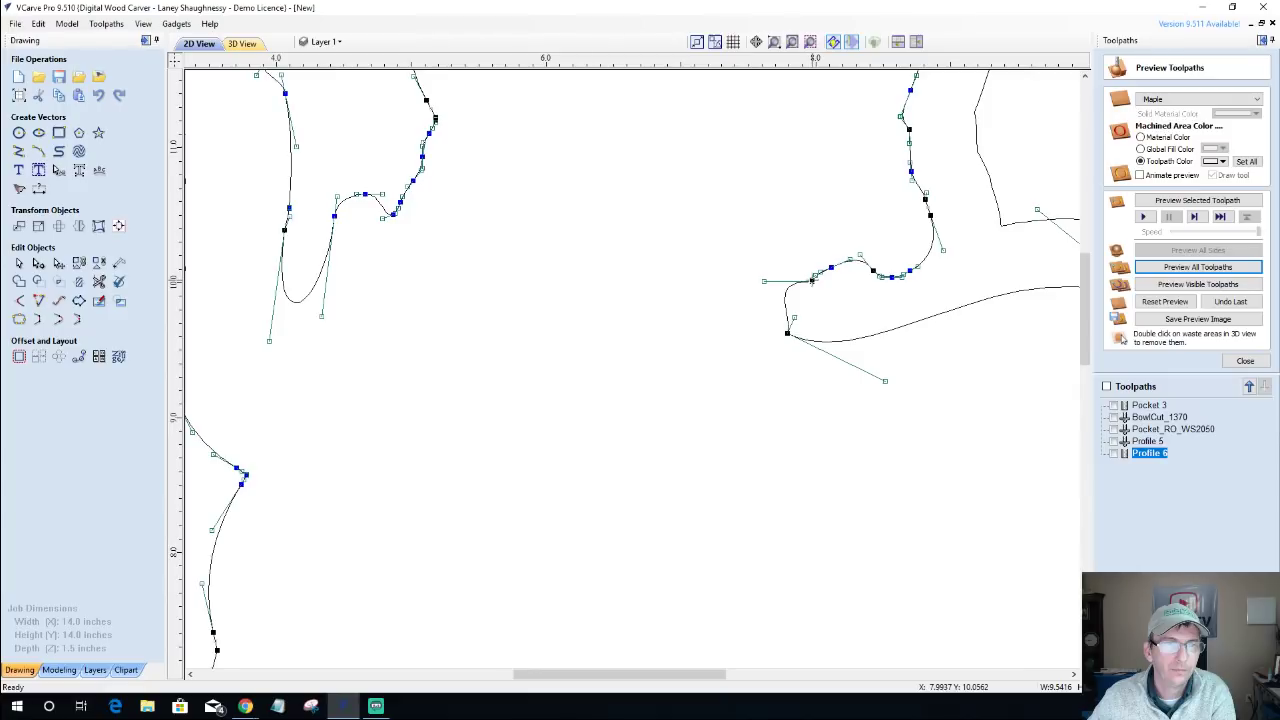
Check the smoothed notch shape and reselect the outline vectors.
click(809, 287)
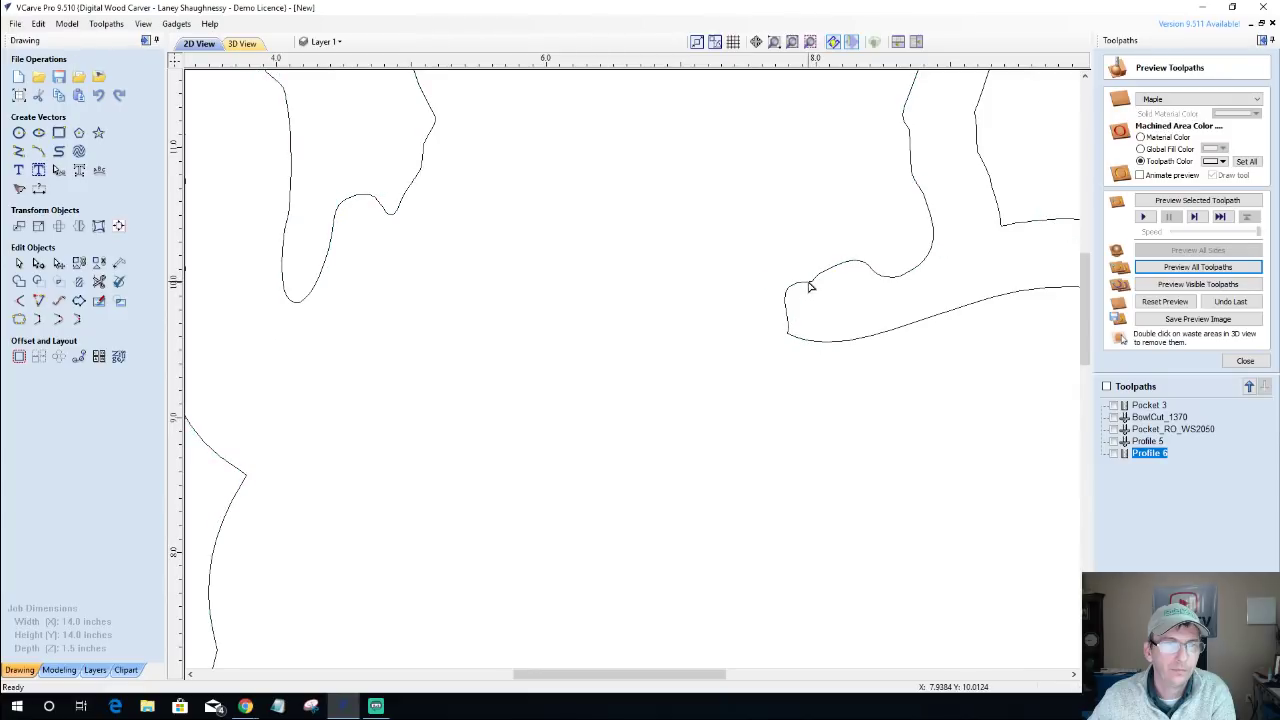
click(810, 287)
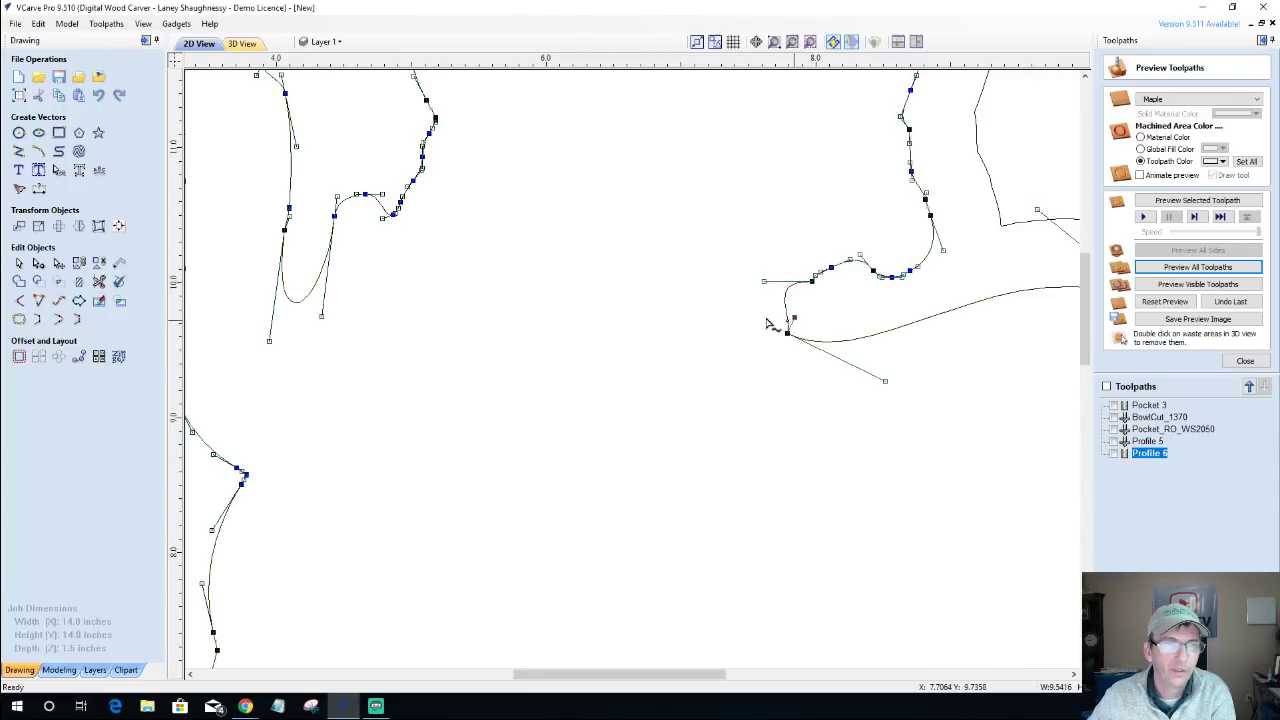
click(751, 368)
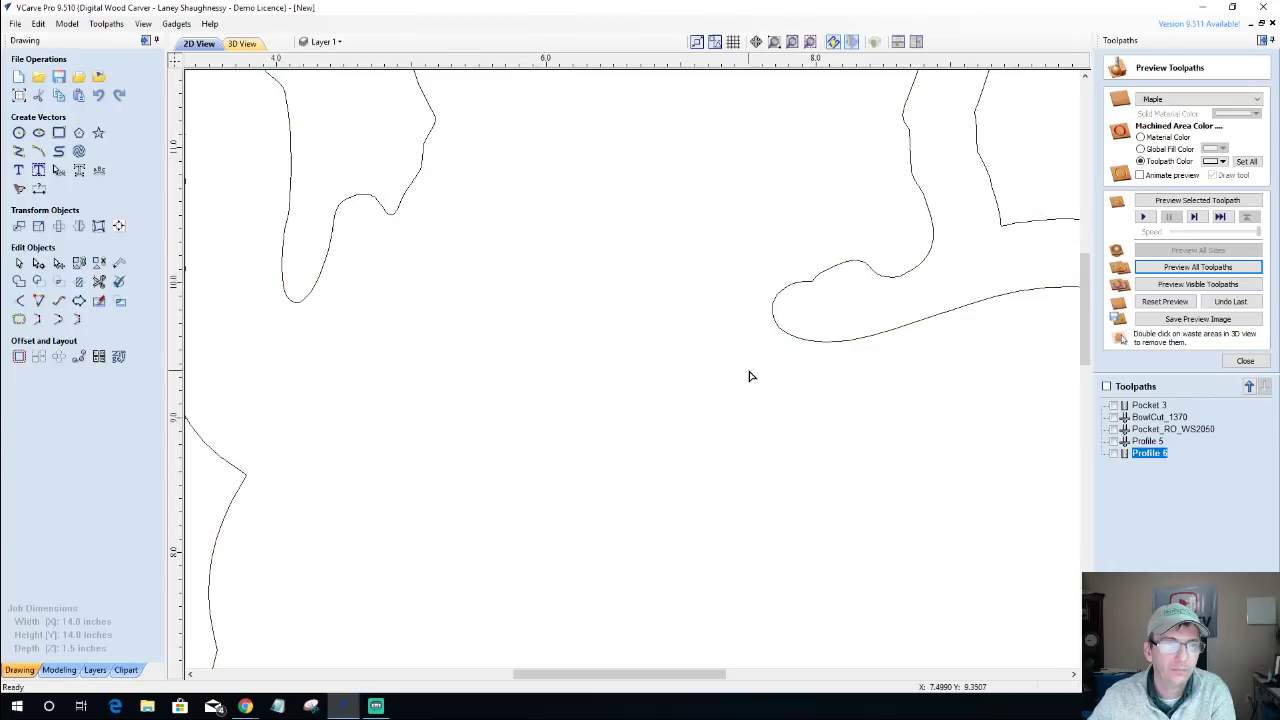
click(792, 341)
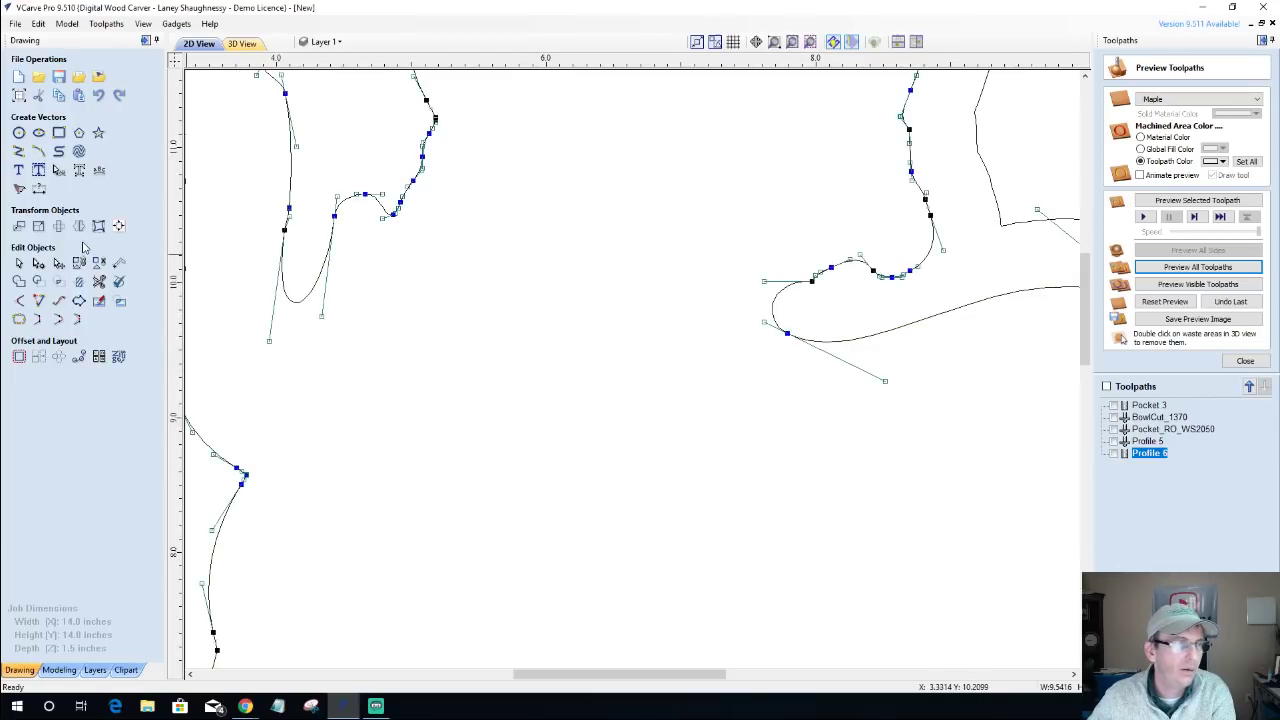
Create 0.125-inch inward offsets of both outlines and reopen Pocket 3's settings.
click(19, 356)
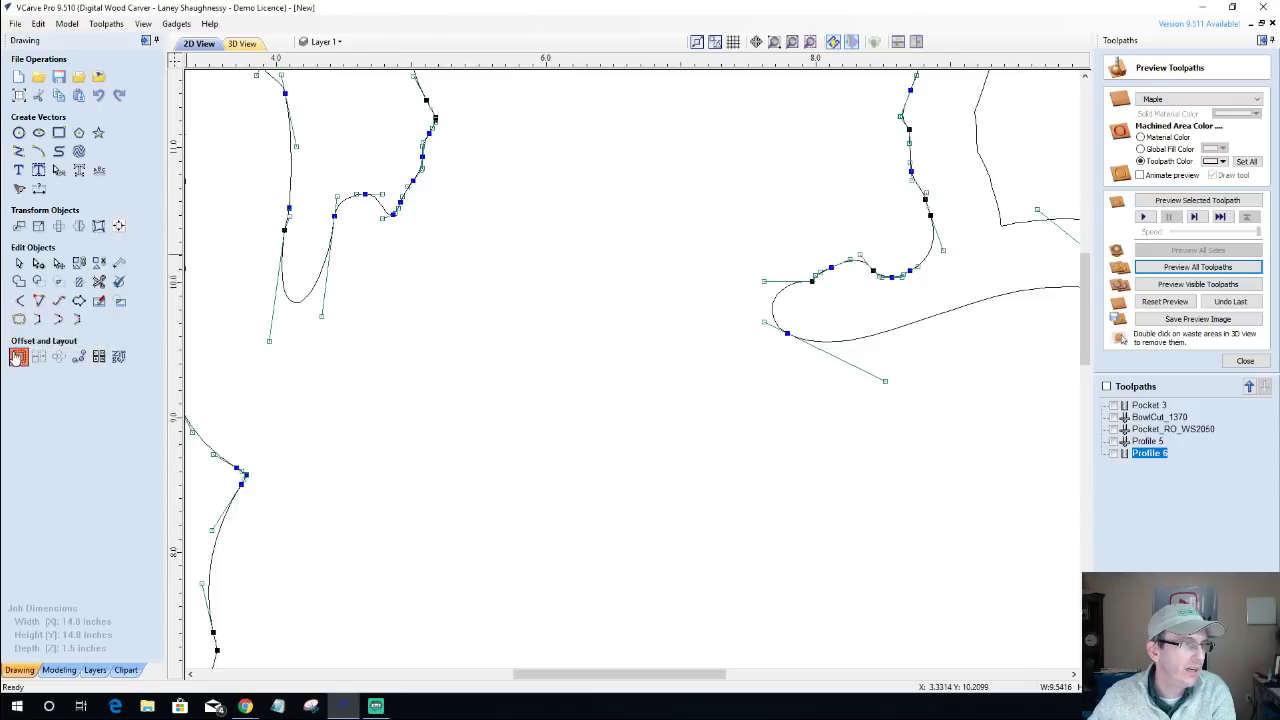
click(38, 249)
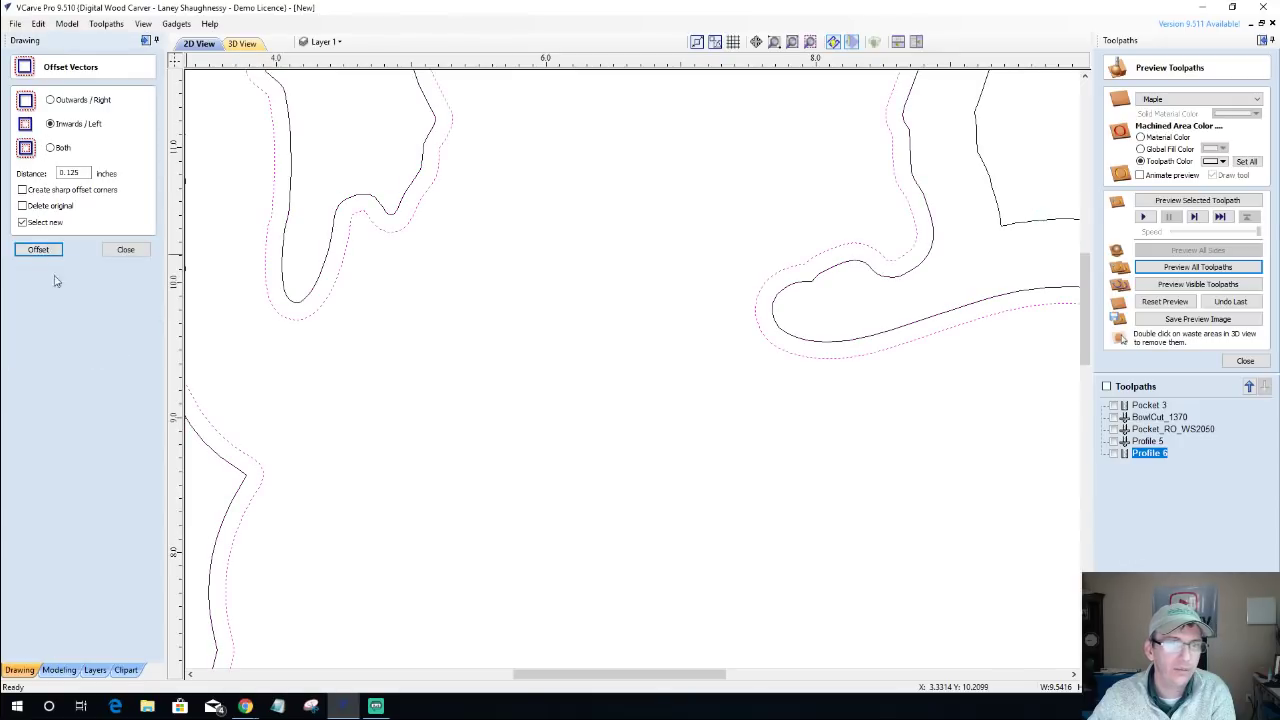
double_click(1140, 405)
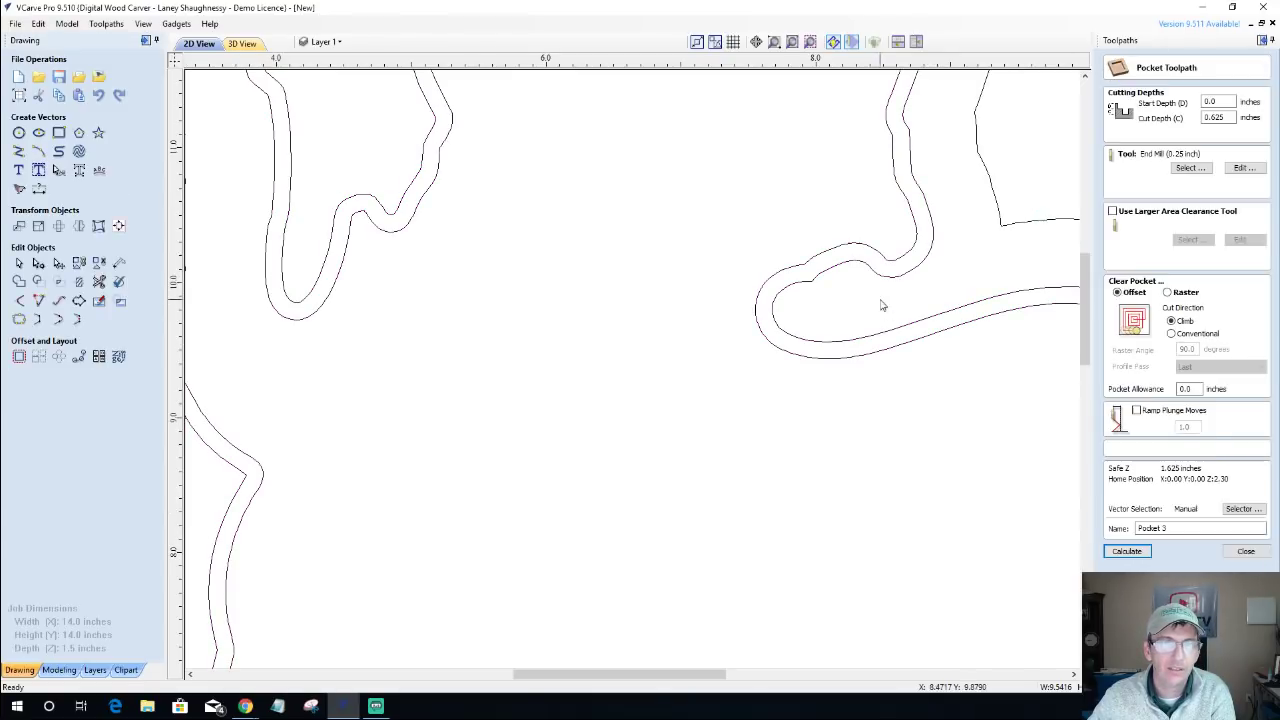
scroll(878, 358, down, 5)
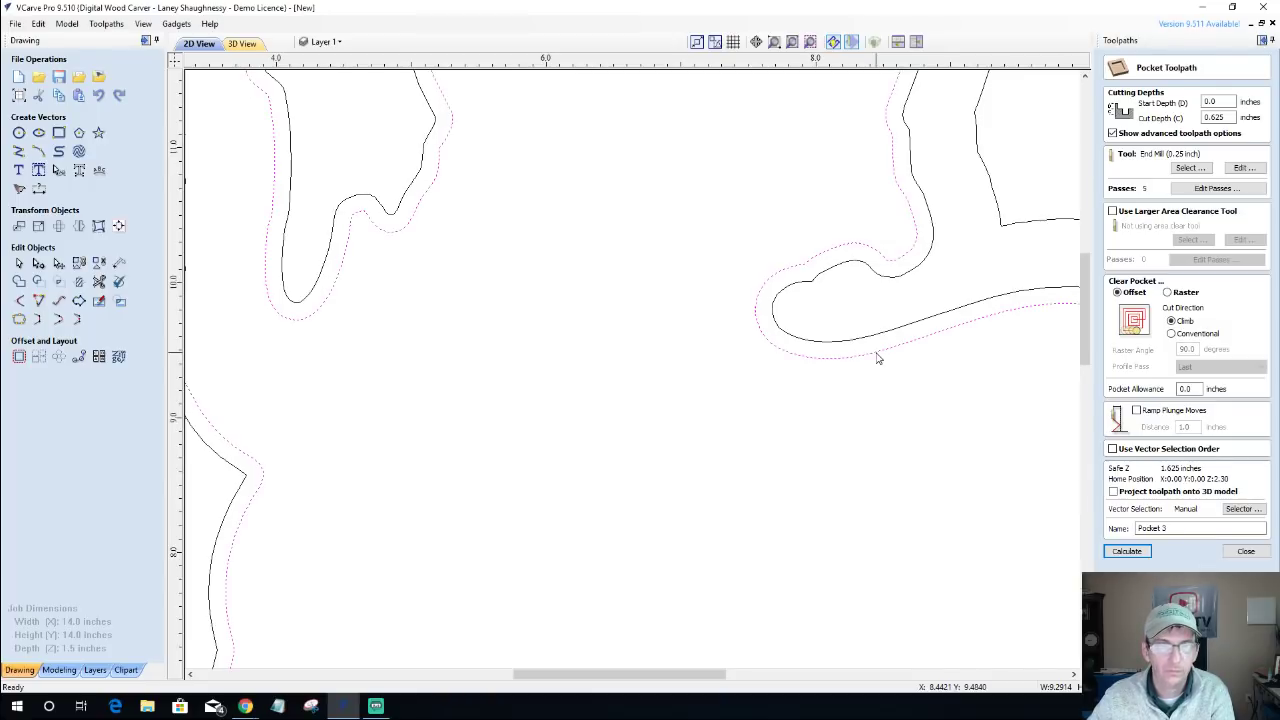
Recalculate Pocket 3, review the BowlCut_1370 profile settings, and open the 3D preview.
click(1127, 552)
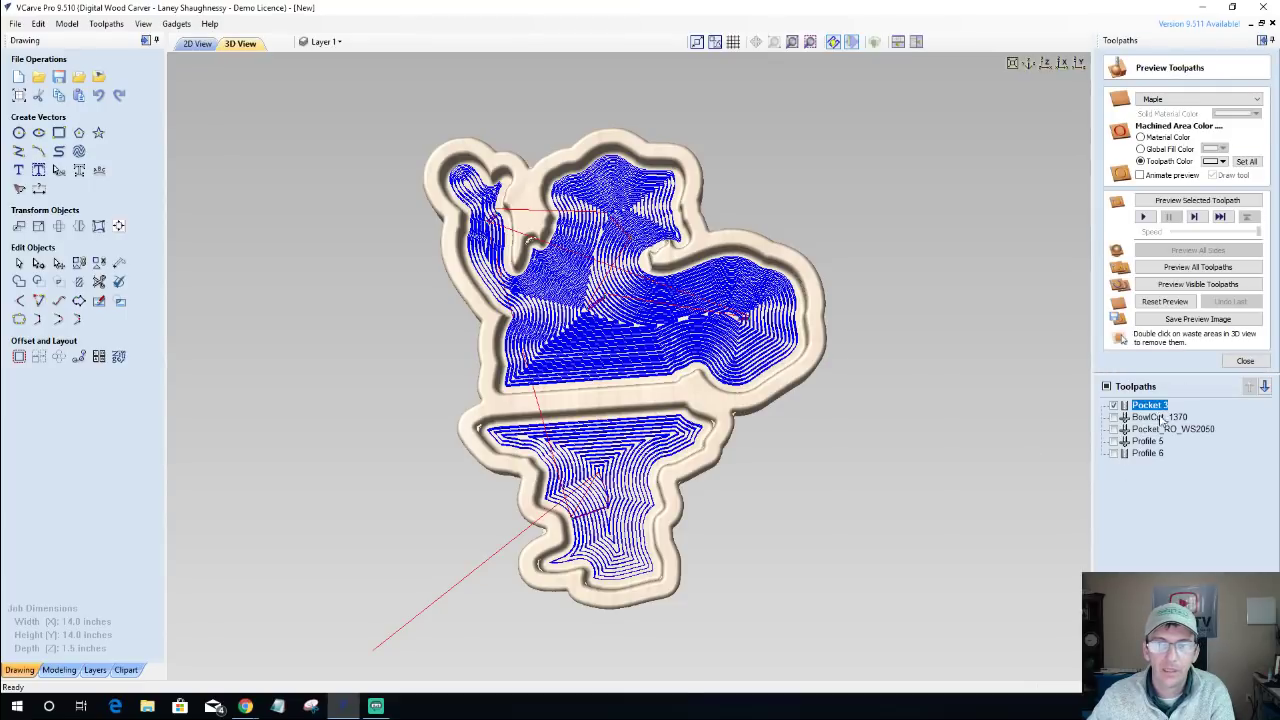
double_click(1158, 418)
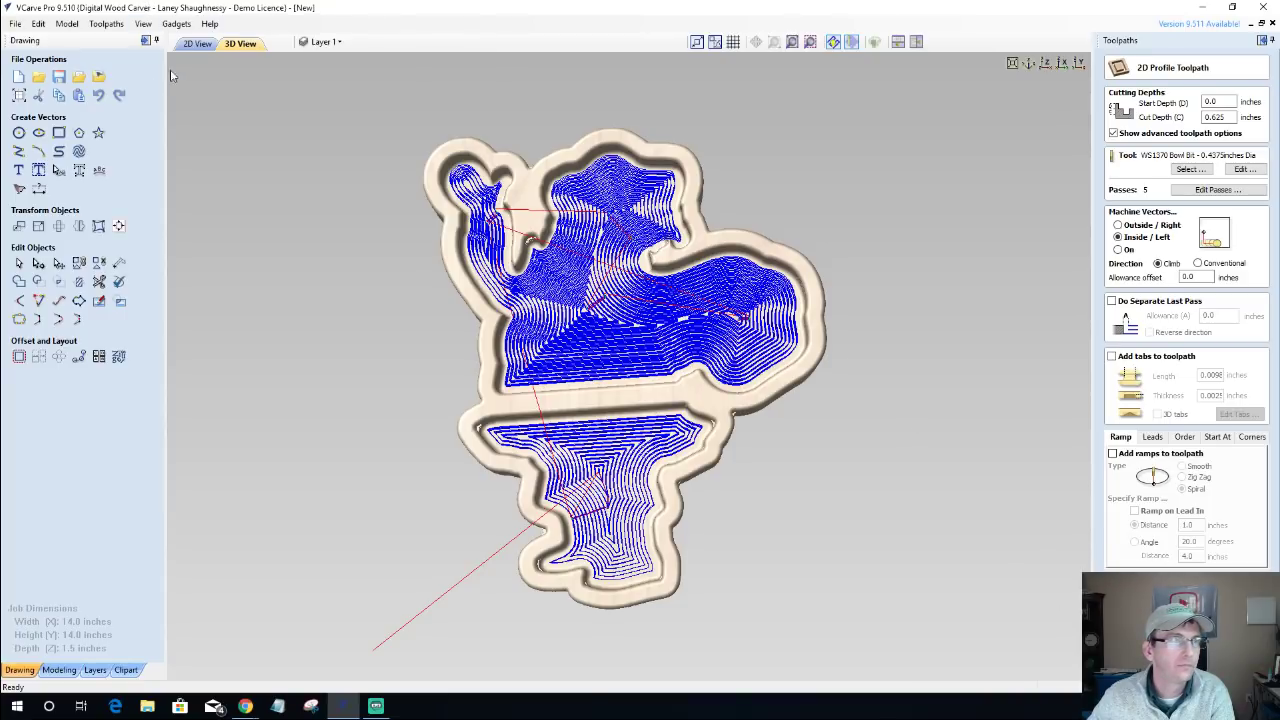
click(196, 44)
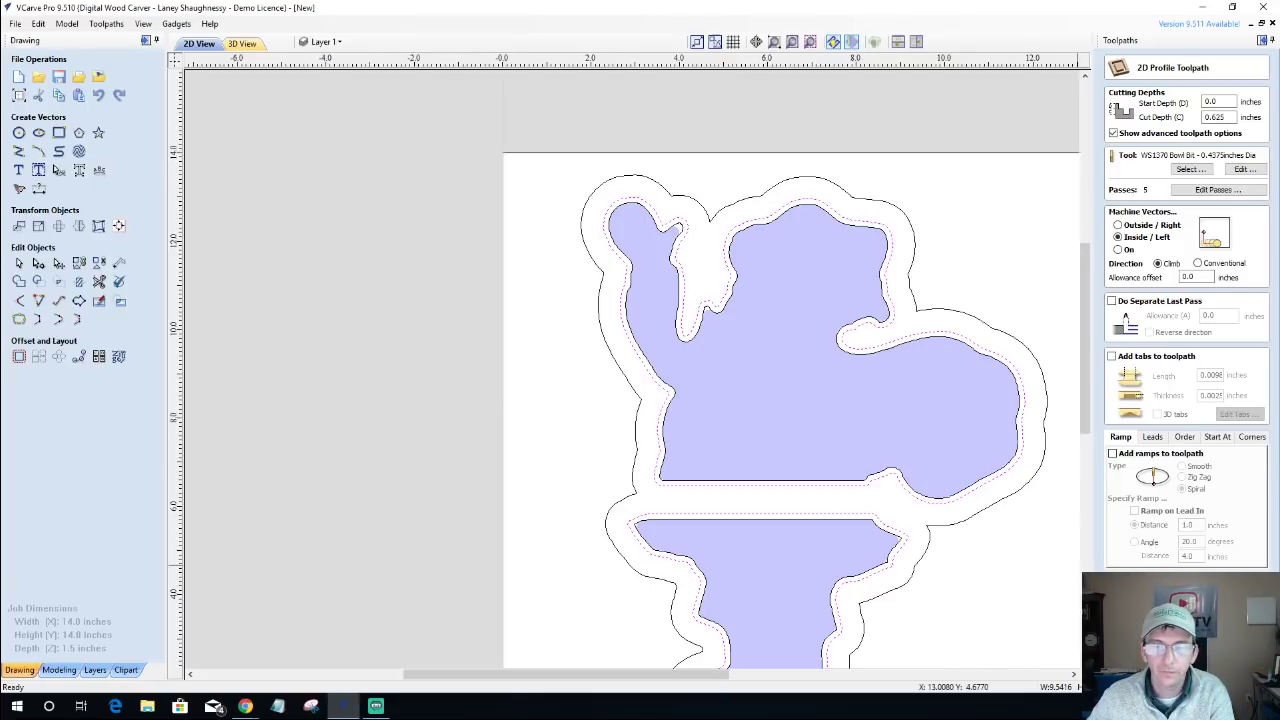
click(1230, 660)
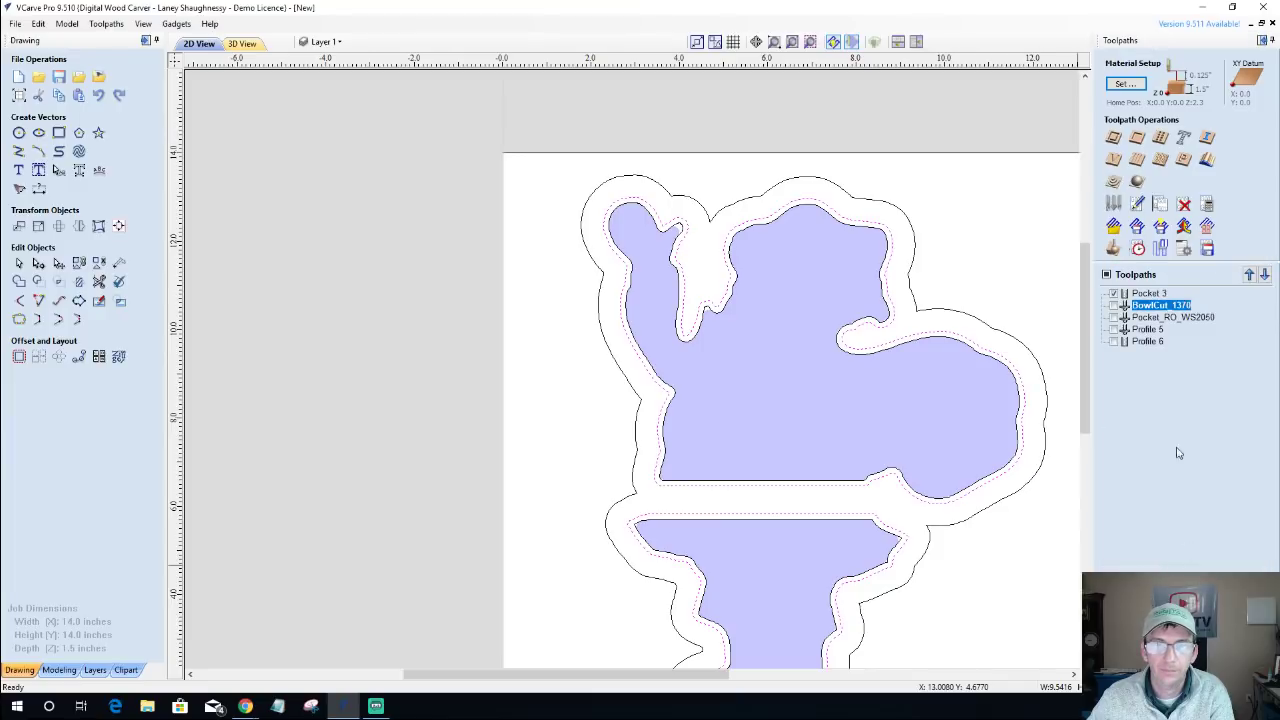
click(1114, 248)
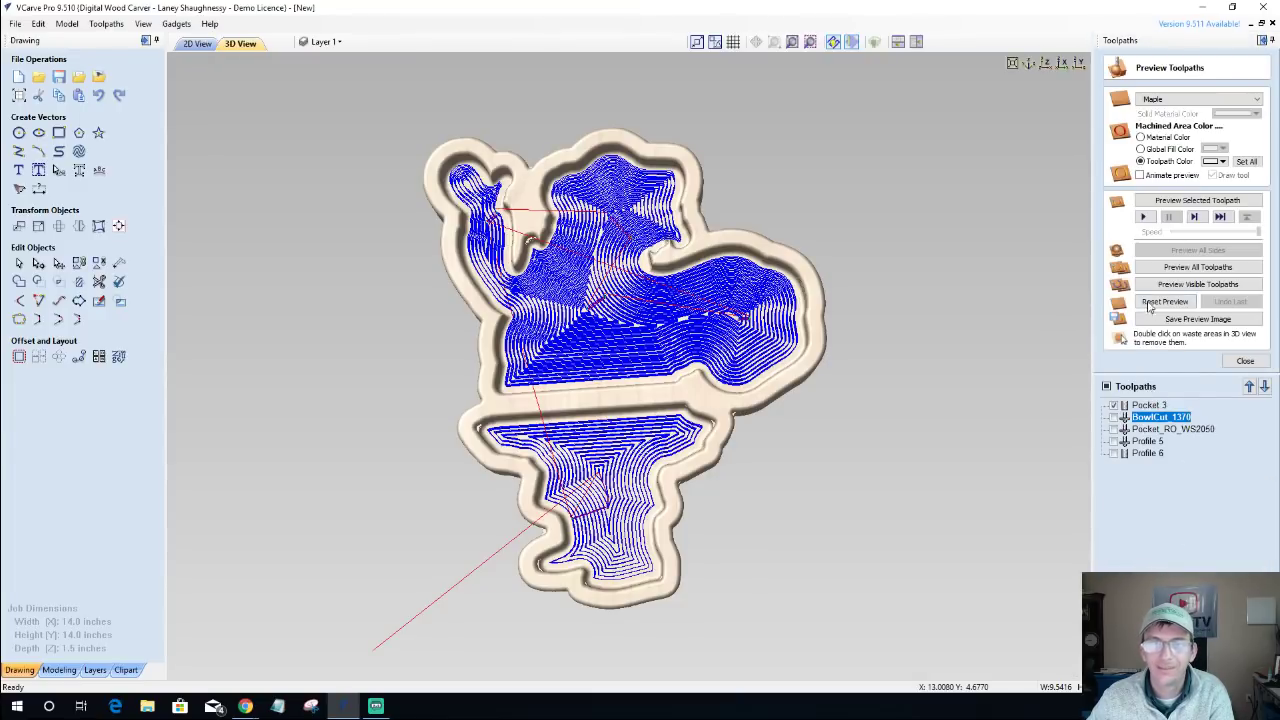
Reset the preview and simulate all toolpaths carving into the maple block.
click(1160, 302)
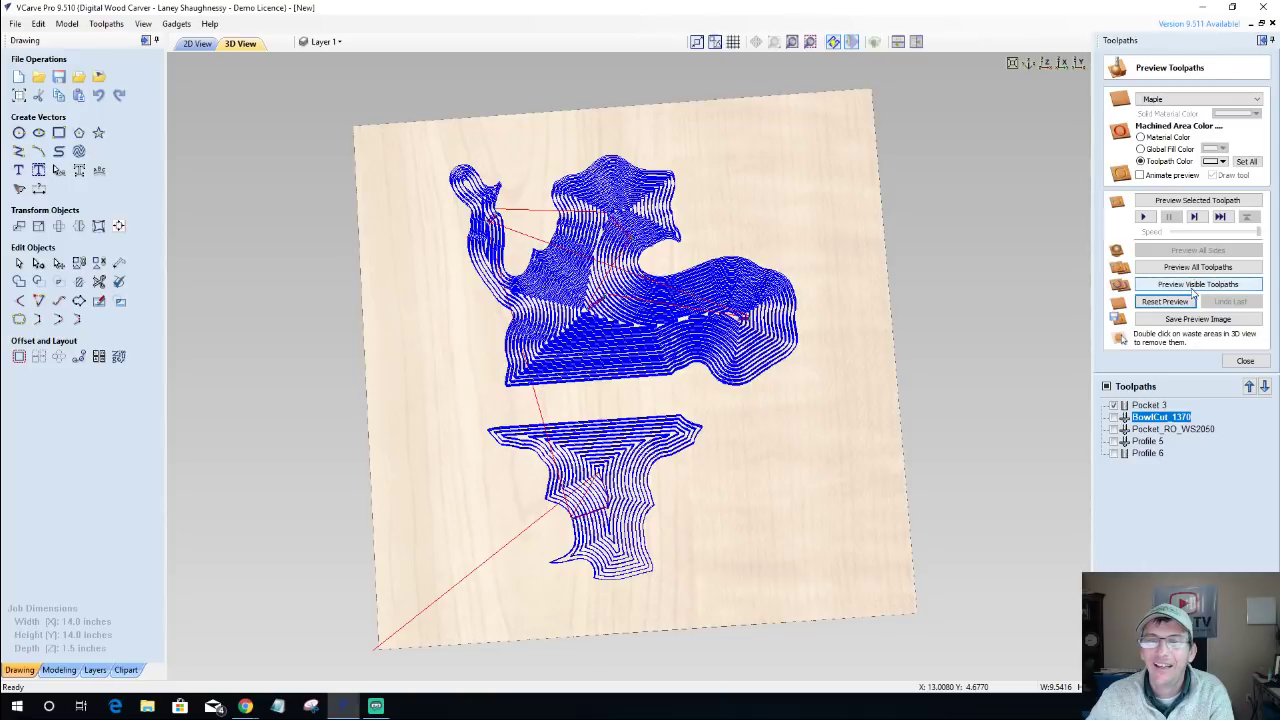
click(1191, 270)
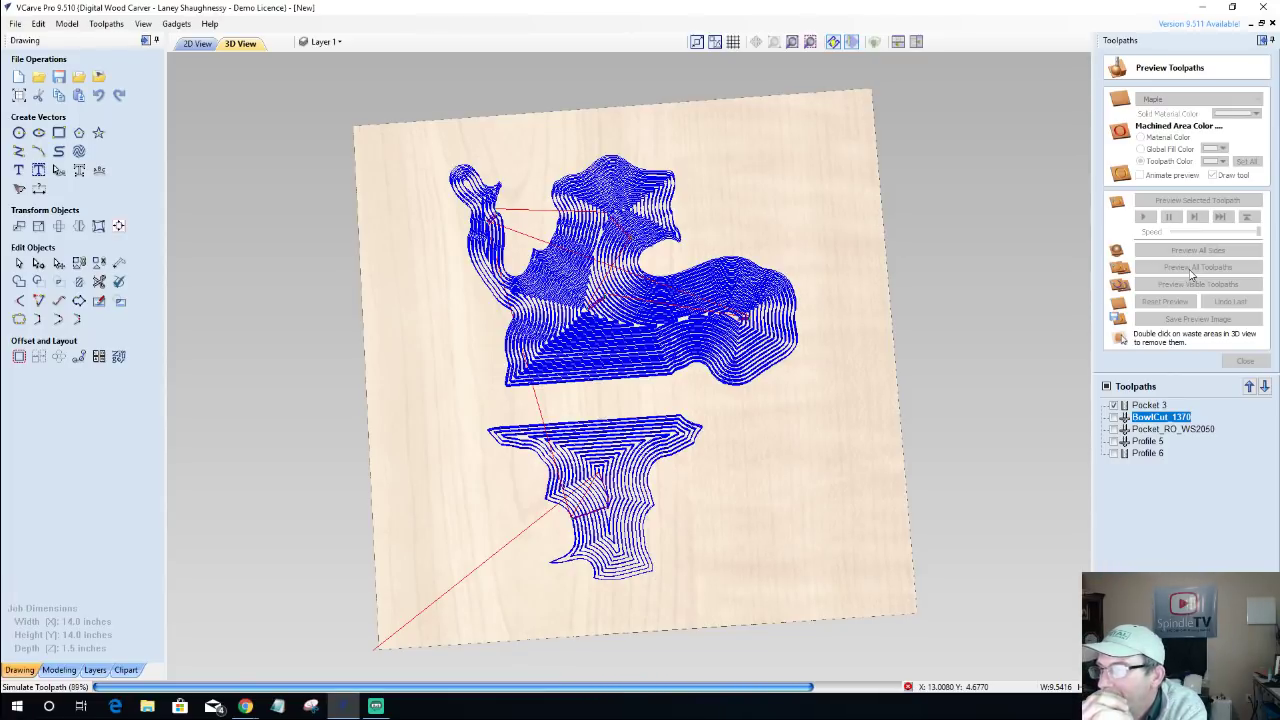
click(1191, 270)
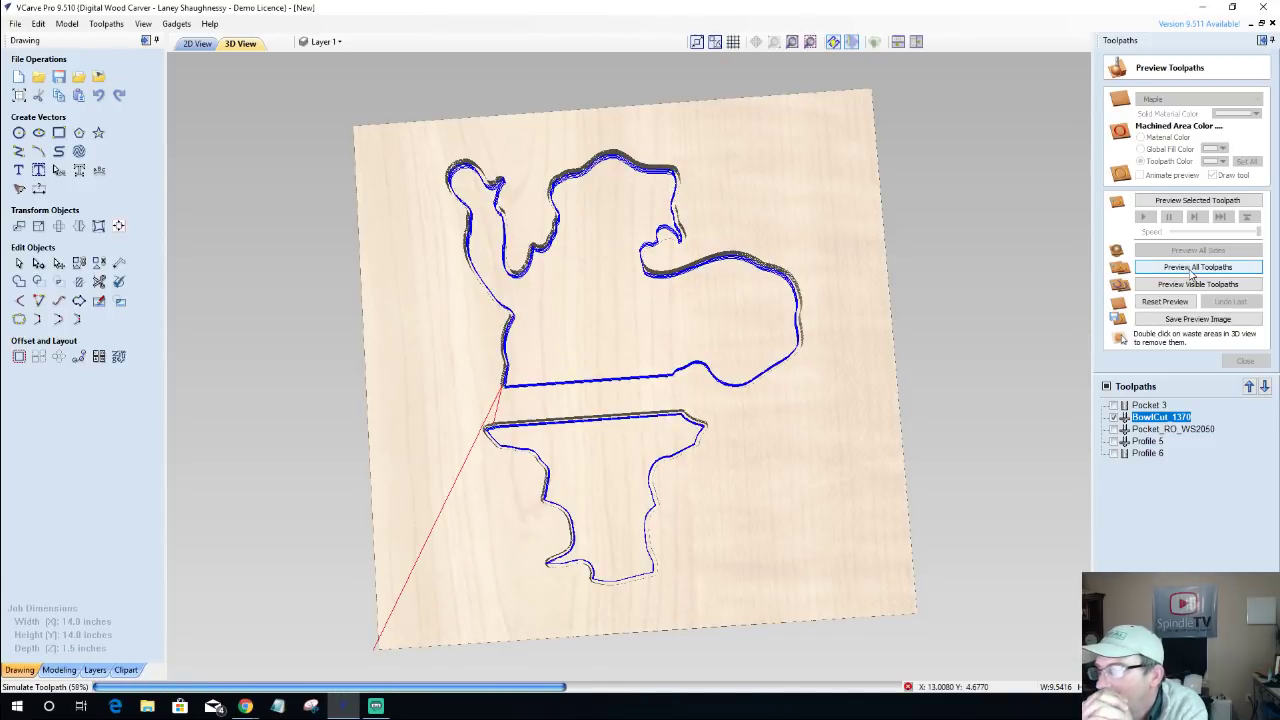
click(1192, 270)
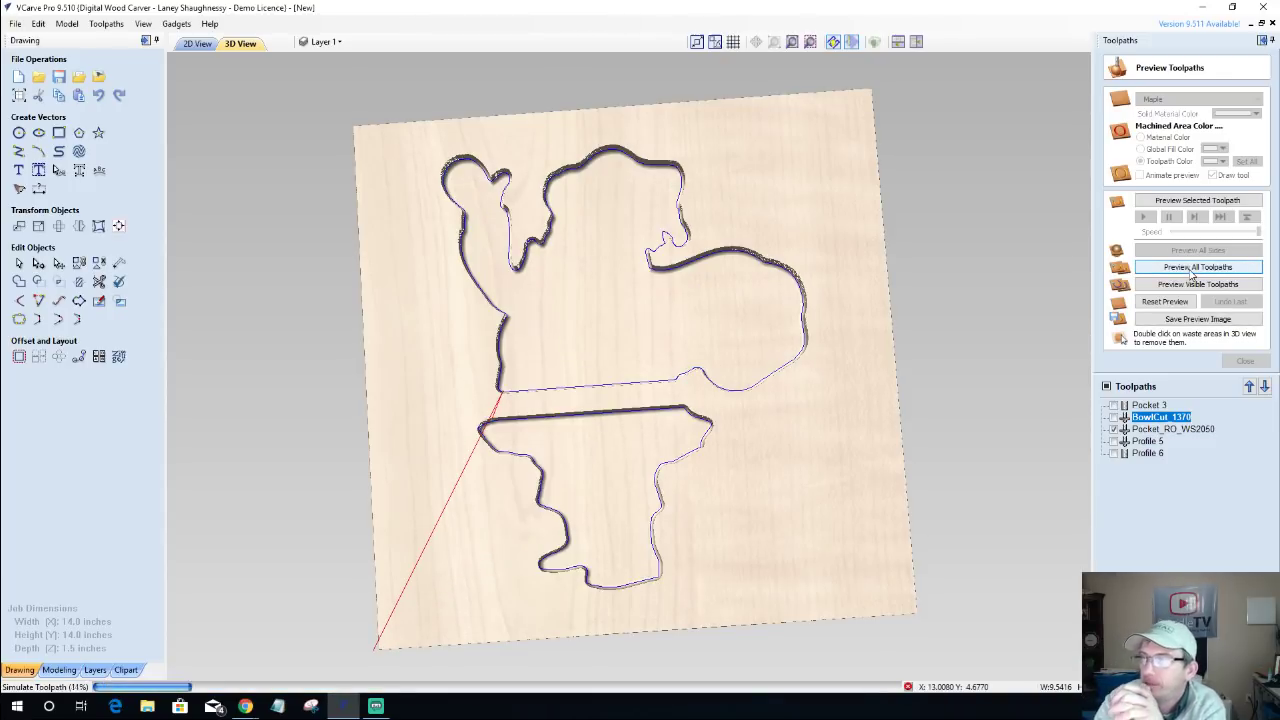
click(1192, 270)
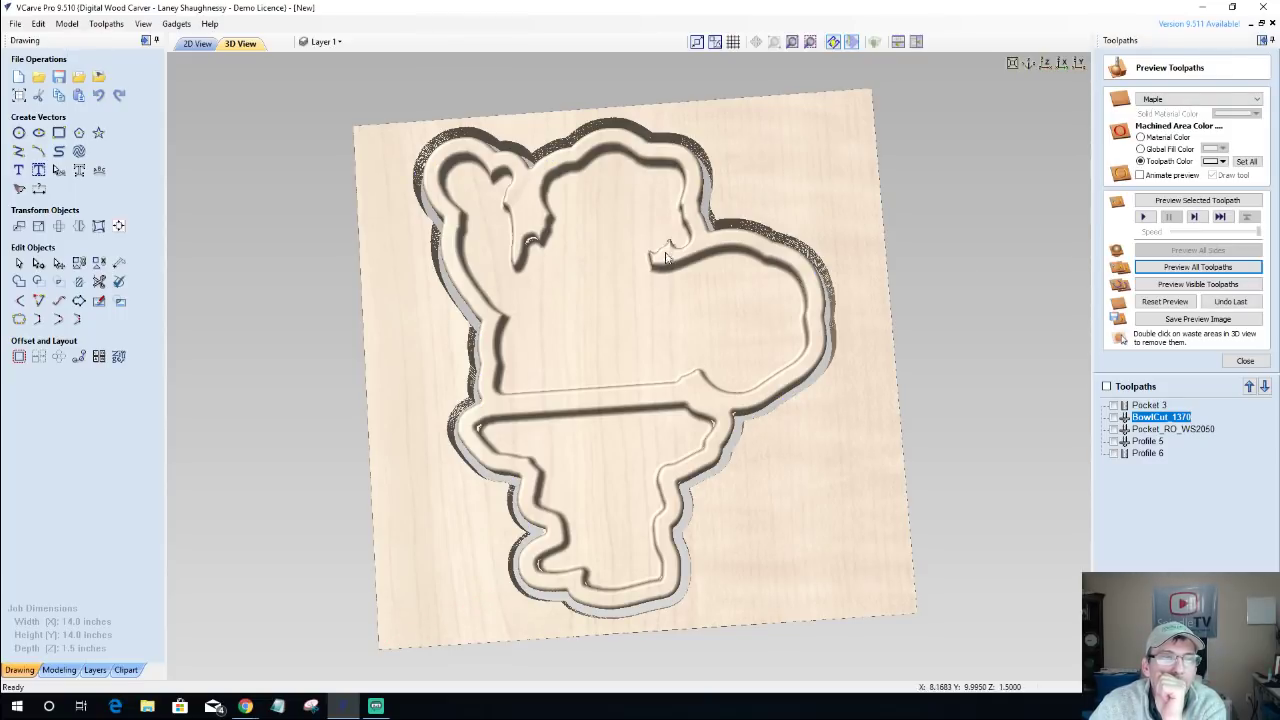
View the carving from straight above, then zoom and tilt it to inspect the walls.
key(1)
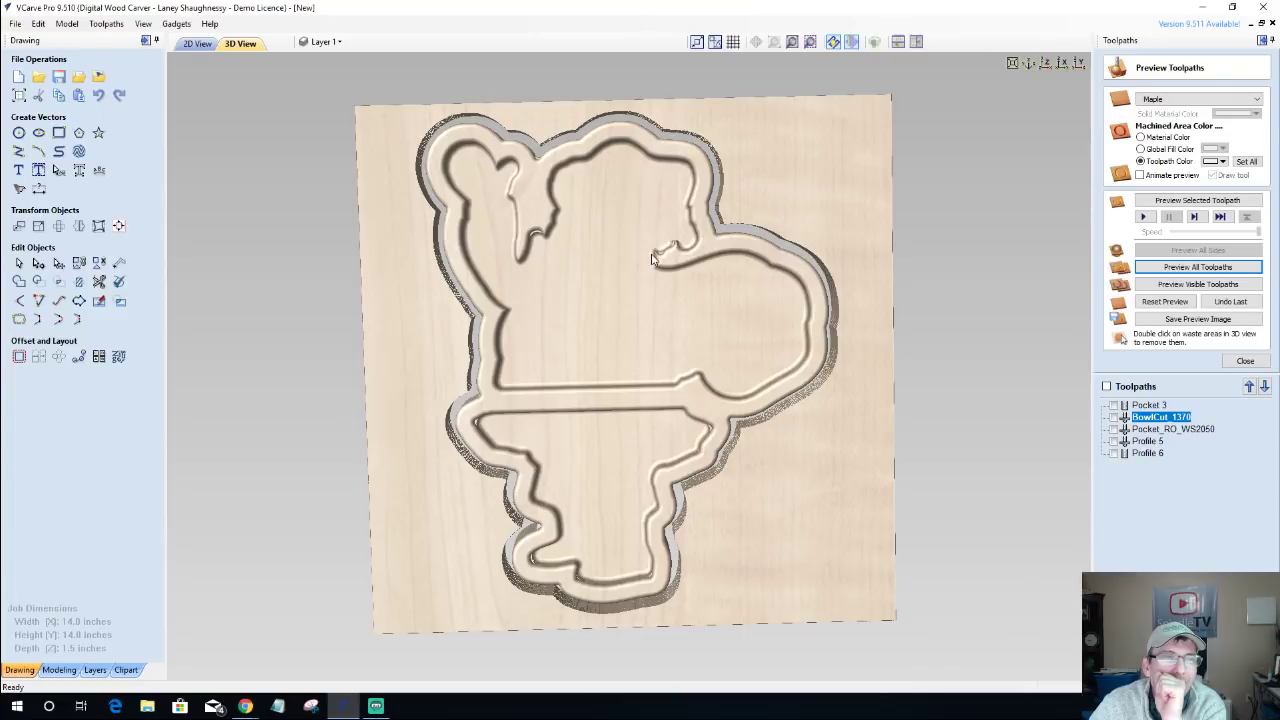
scroll(651, 258, up, 3)
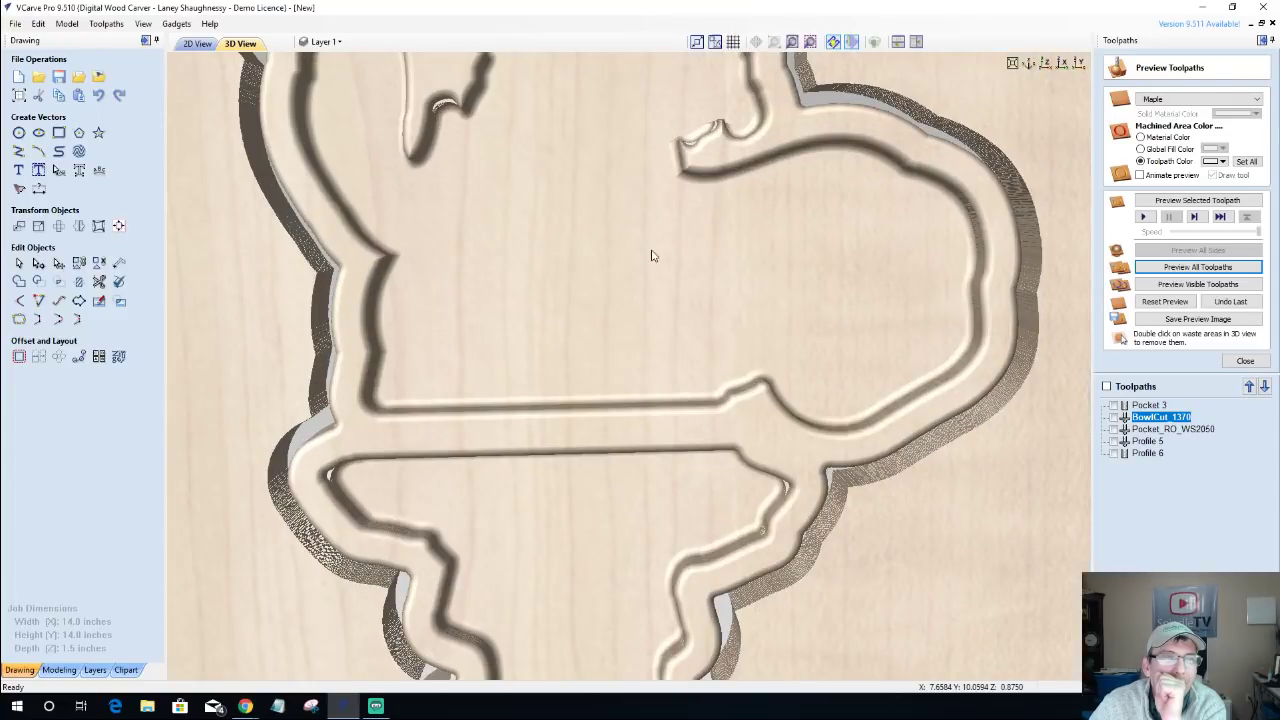
mouse_move(651, 256)
mouse_down()
mouse_move(728, 260)
mouse_move(172, 52)
mouse_up()
click(195, 44)
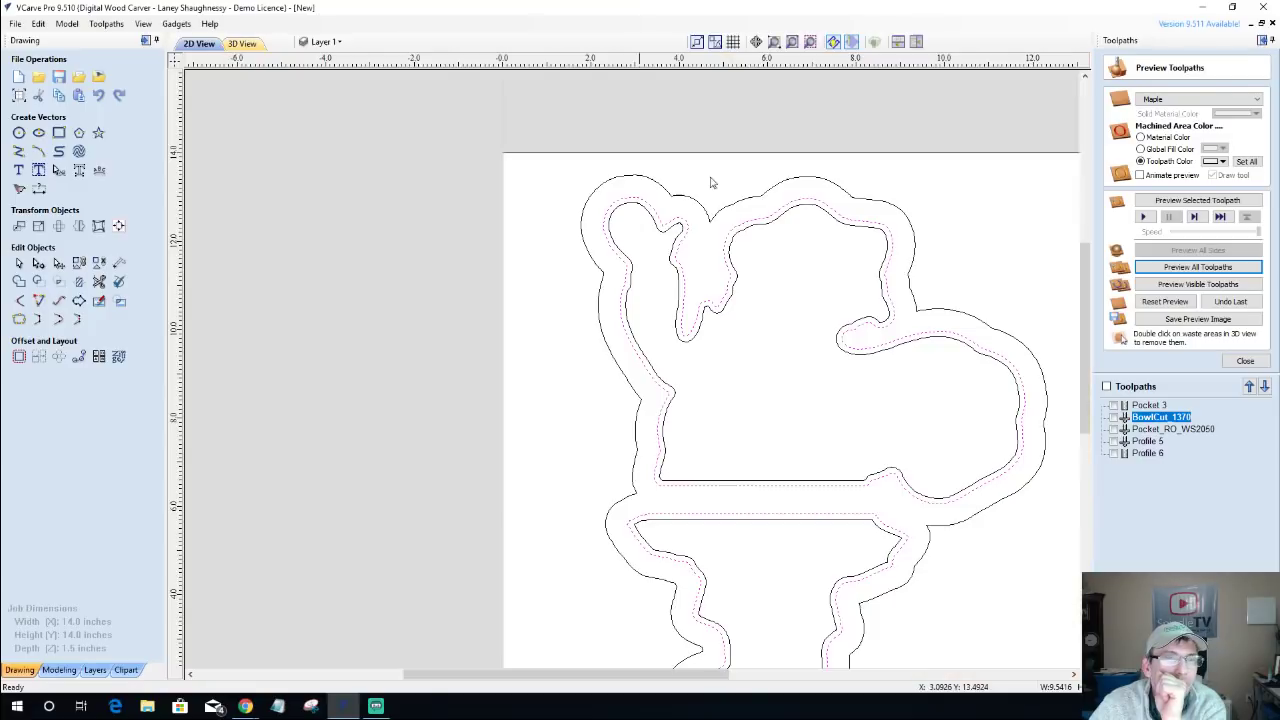
scroll(737, 371, up, 5)
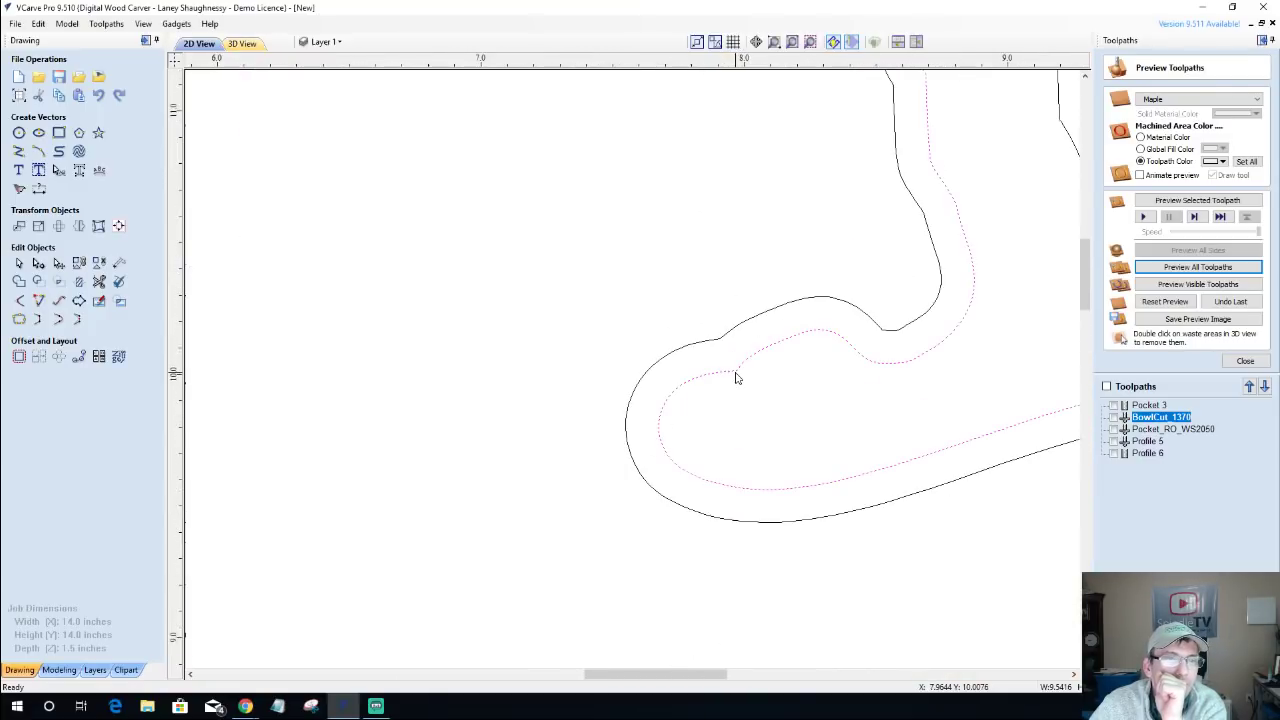
scroll(762, 369, down, 4)
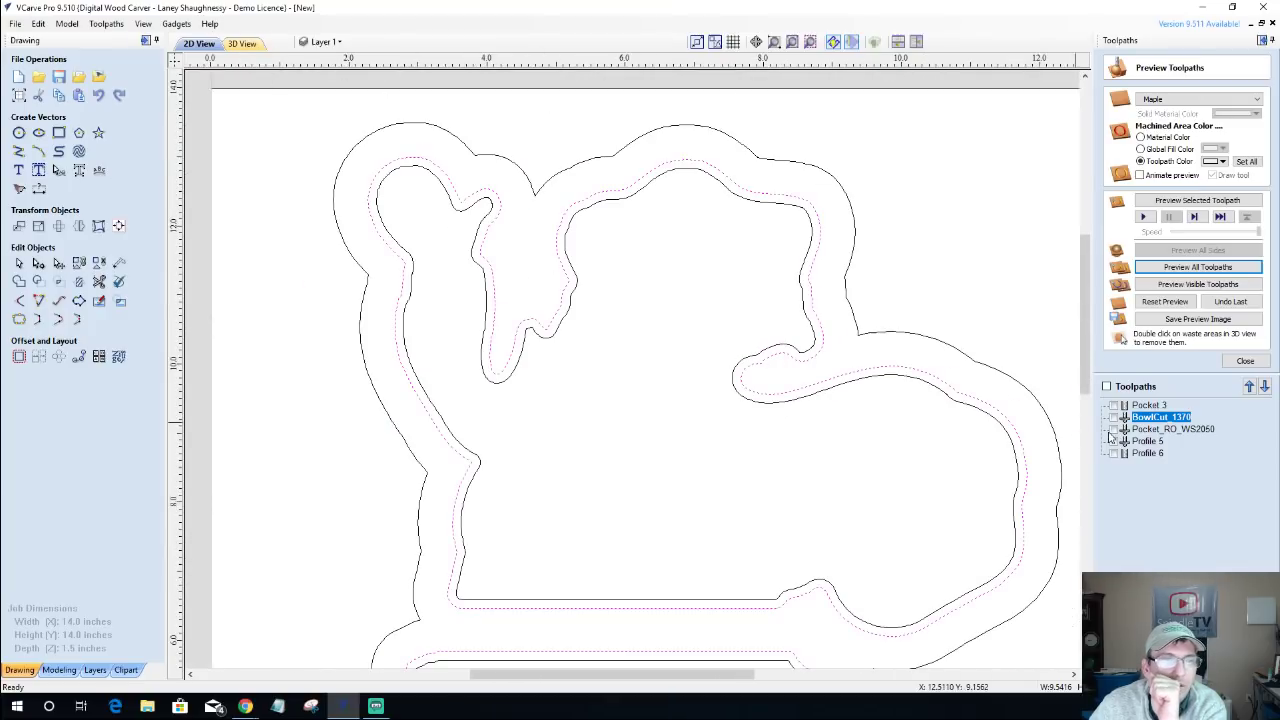
click(1168, 430)
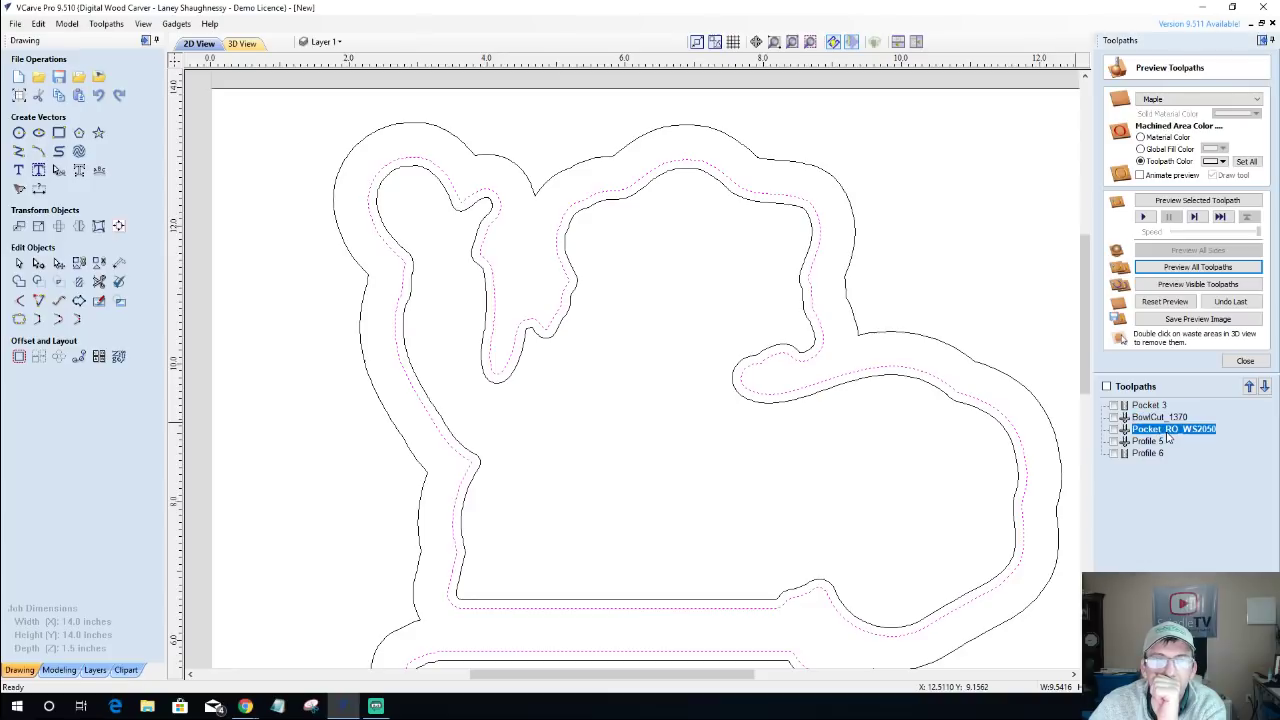
scroll(880, 375, down, 4)
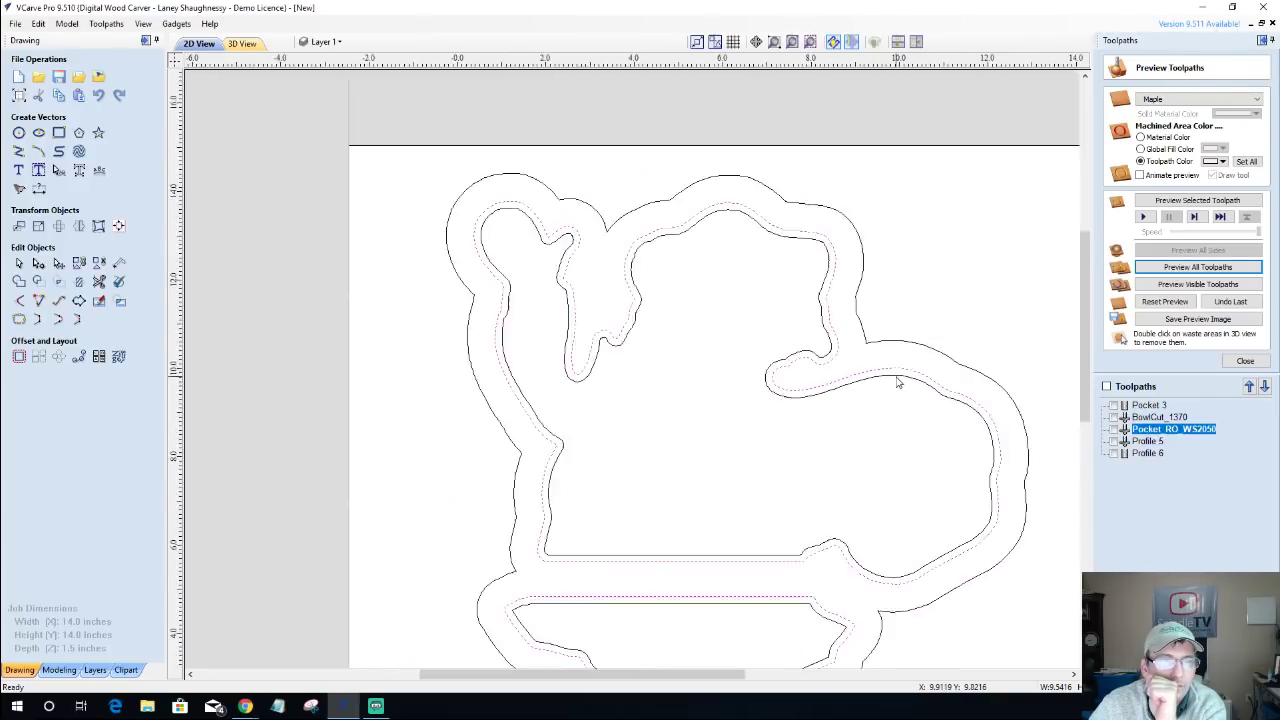
click(1149, 441)
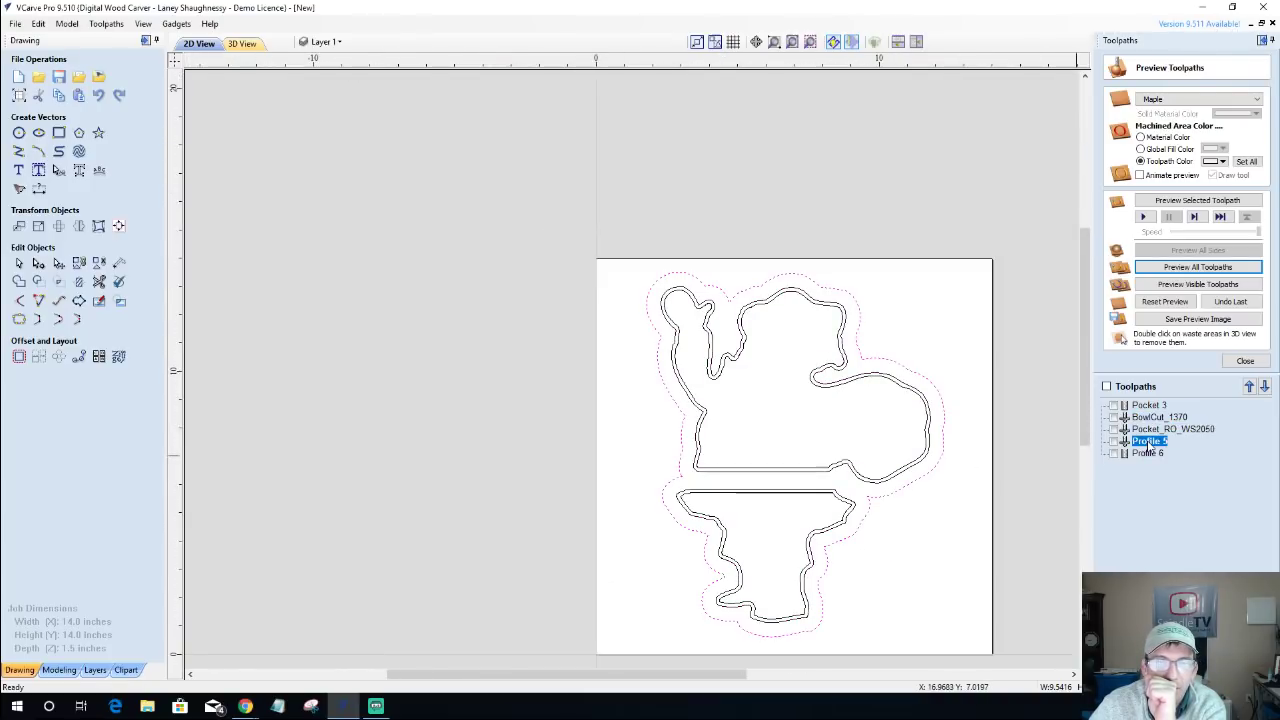
click(1148, 454)
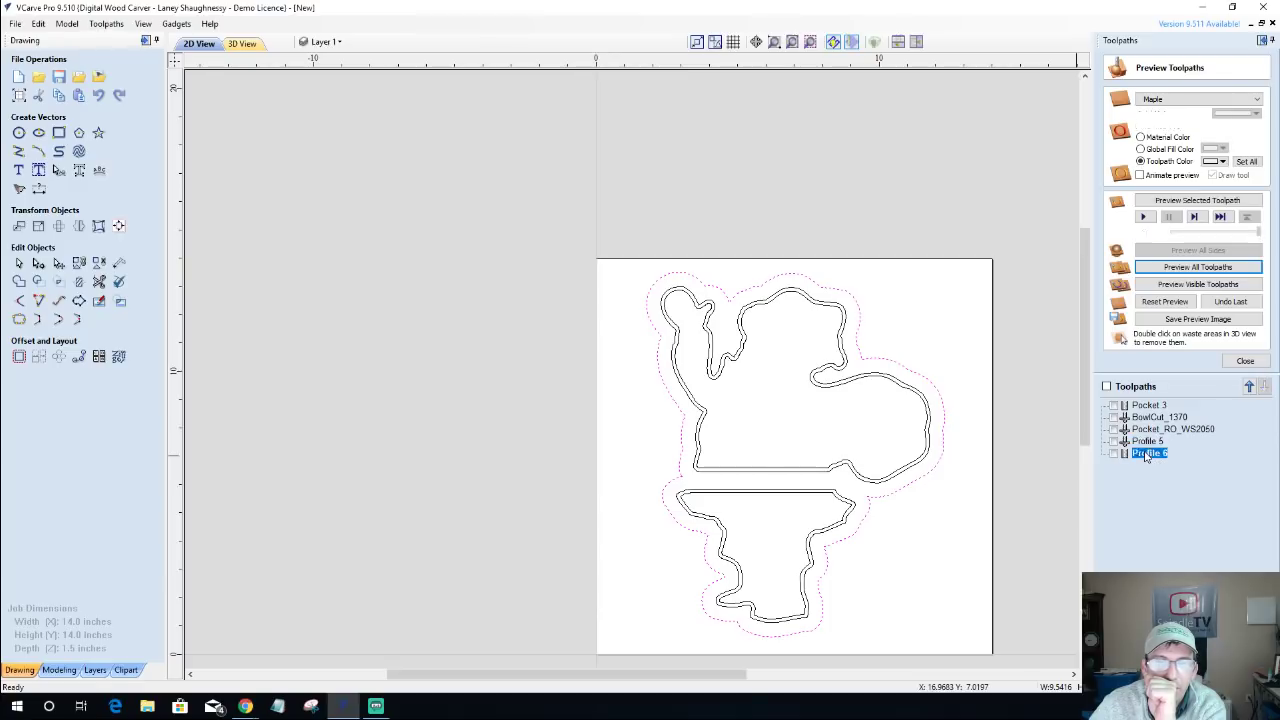
click(1141, 418)
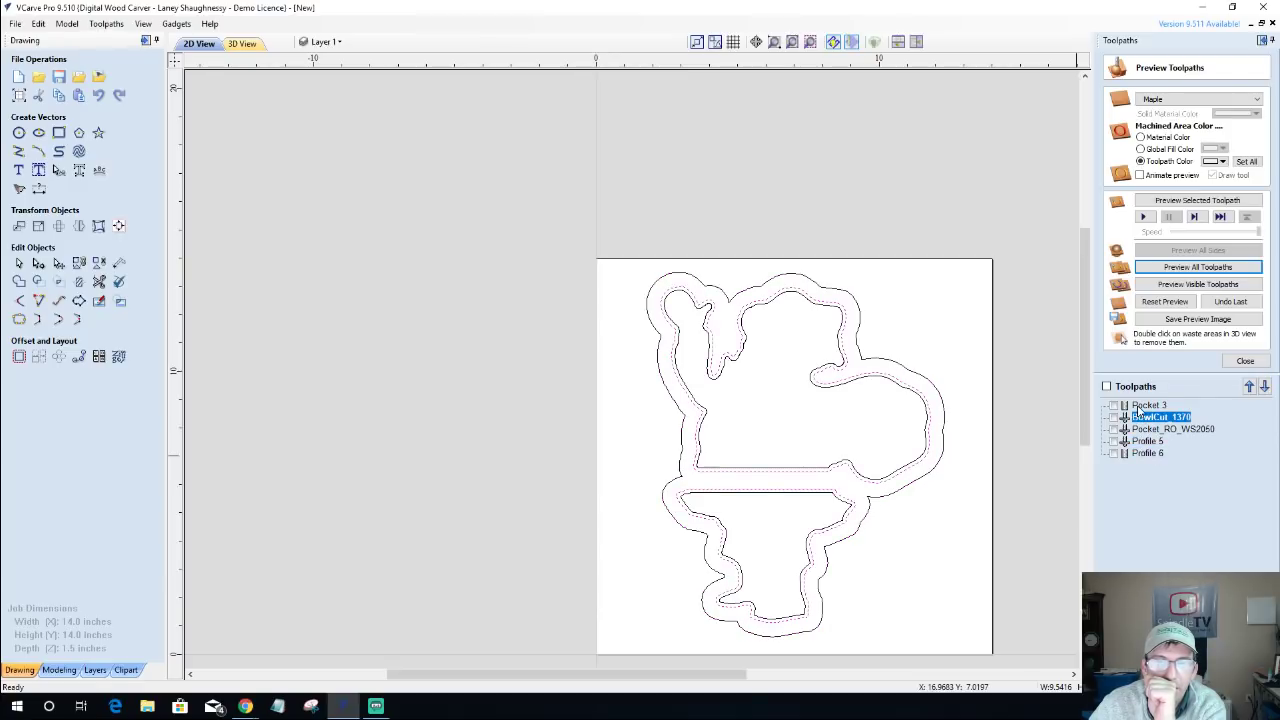
click(1140, 406)
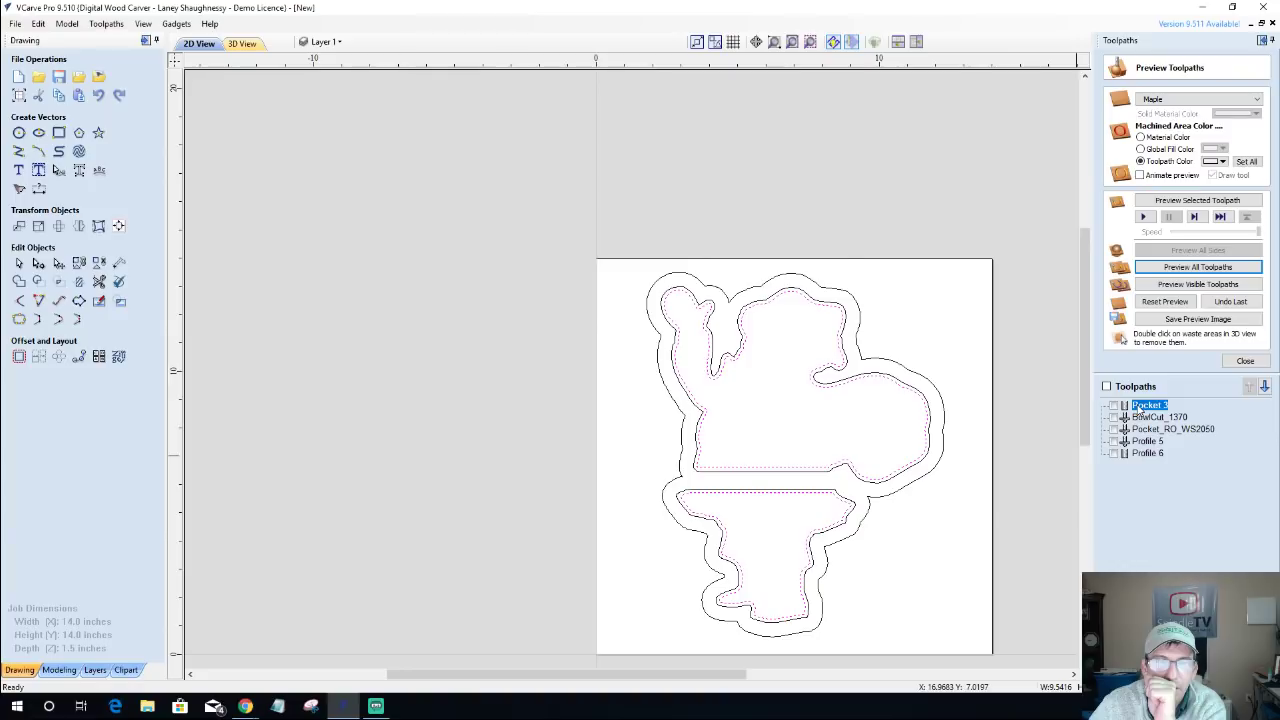
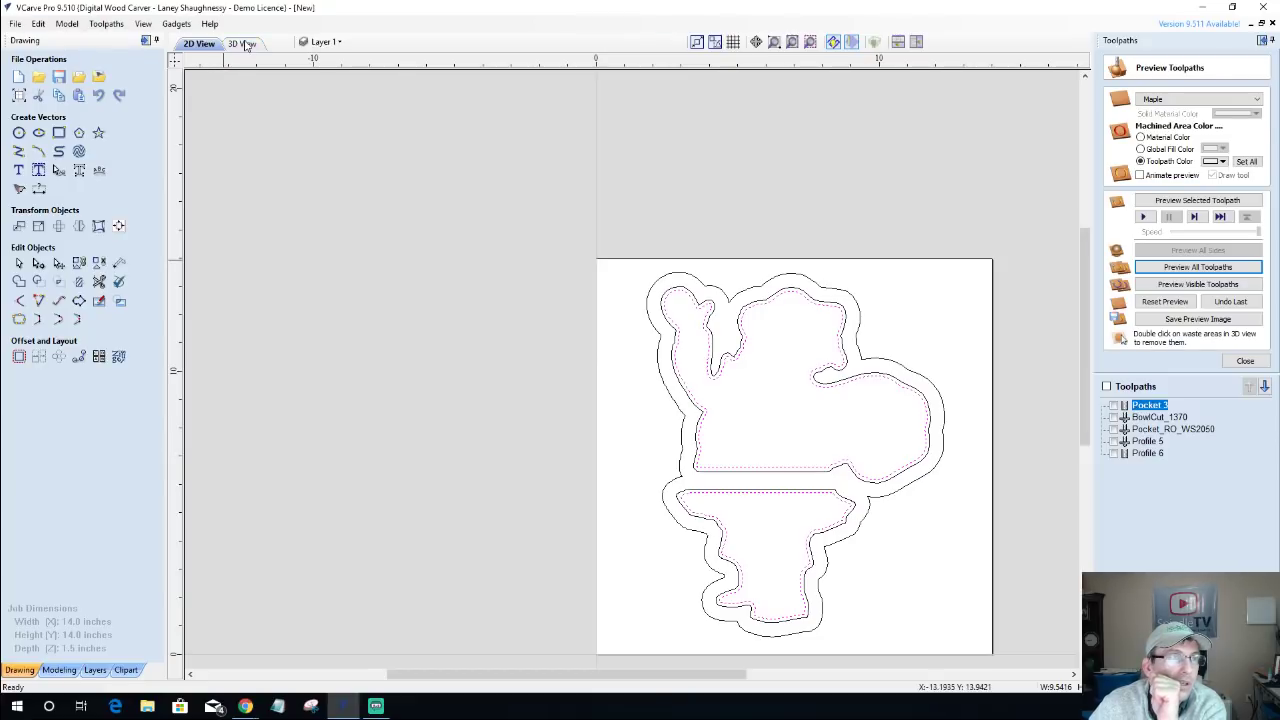
Inspect the carved part in the 3D preview with the uncut waste removed, from tilted angles.
scroll(856, 379, up, 3)
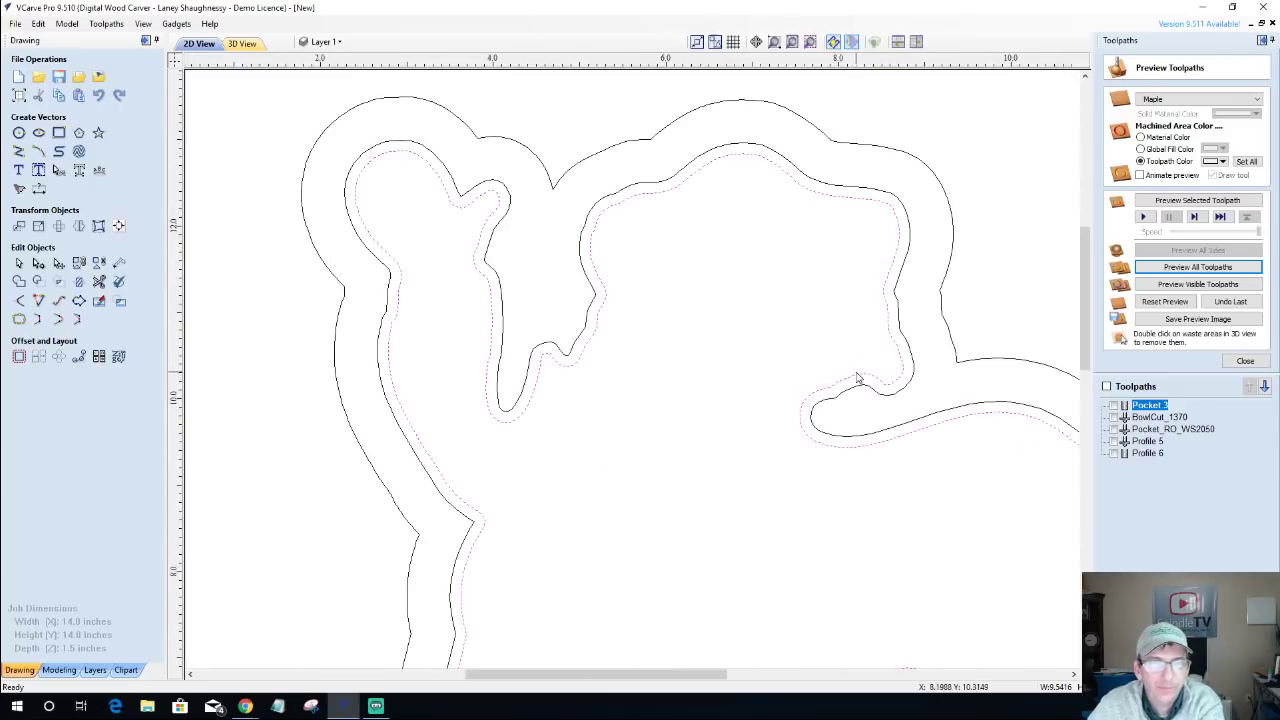
scroll(856, 379, down, 1)
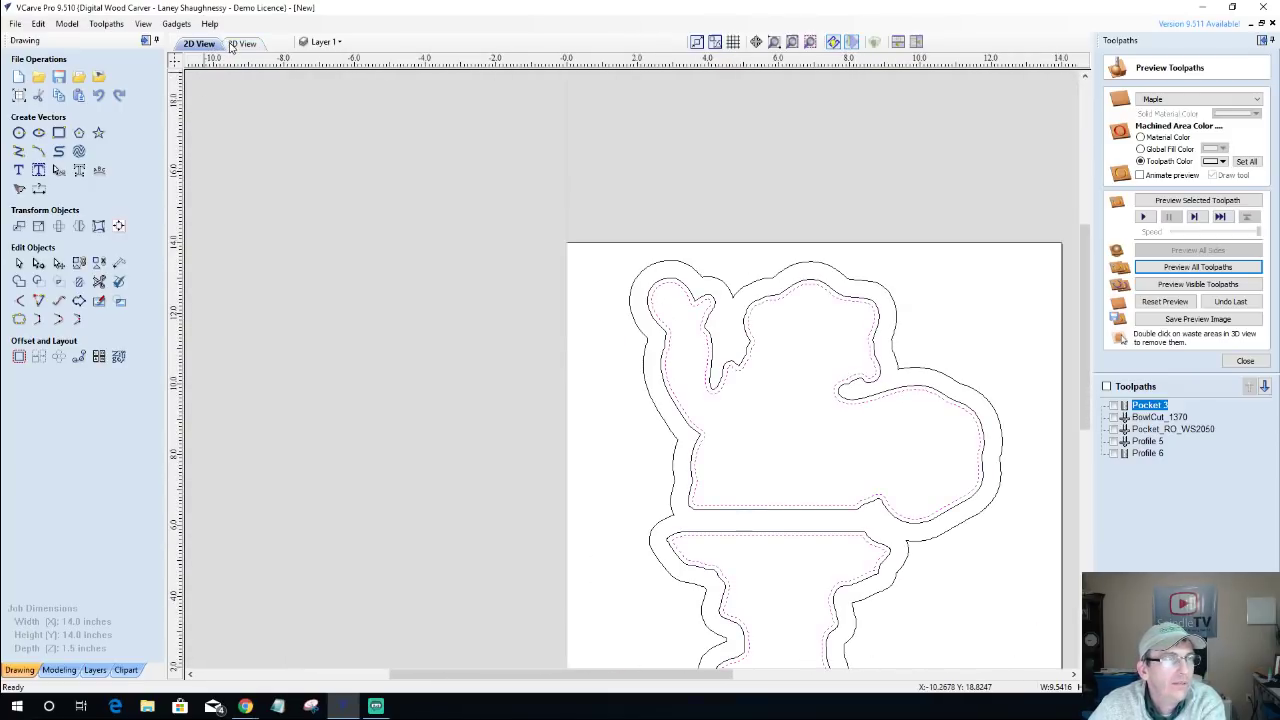
key(F3)
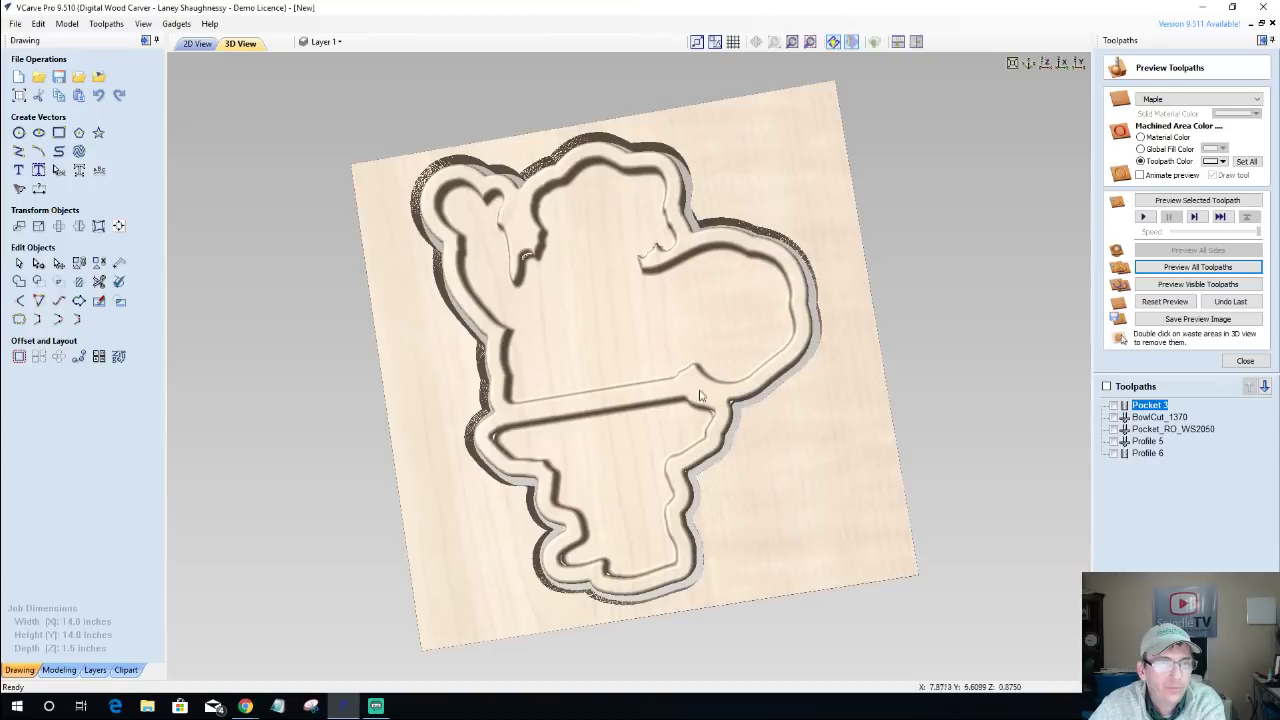
double_click(806, 427)
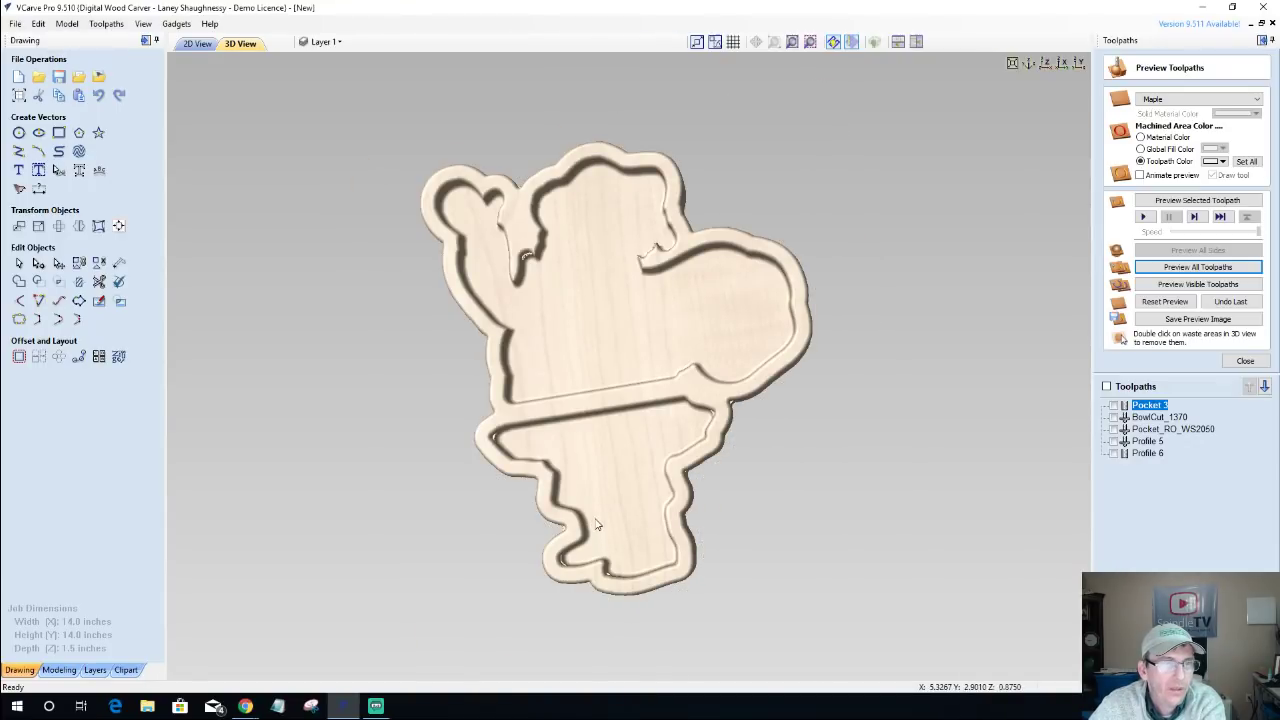
drag(593, 416, 599, 396)
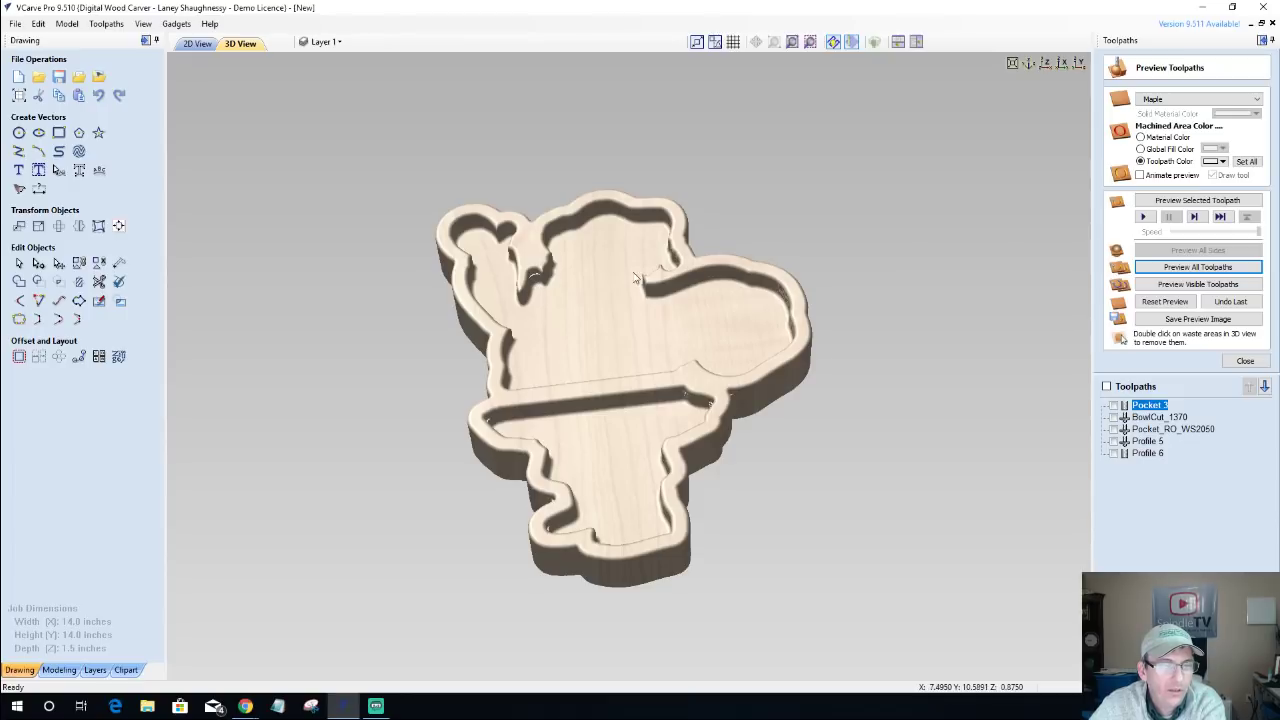
drag(660, 315, 732, 437)
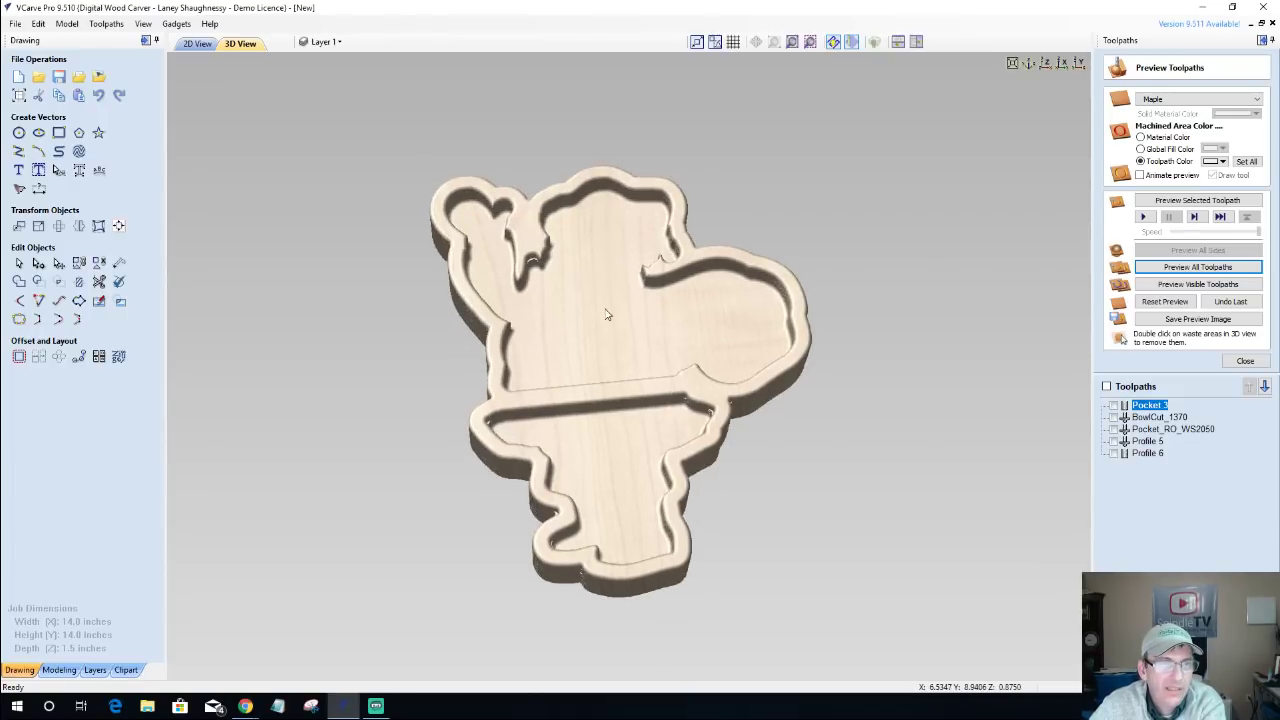
drag(606, 315, 630, 413)
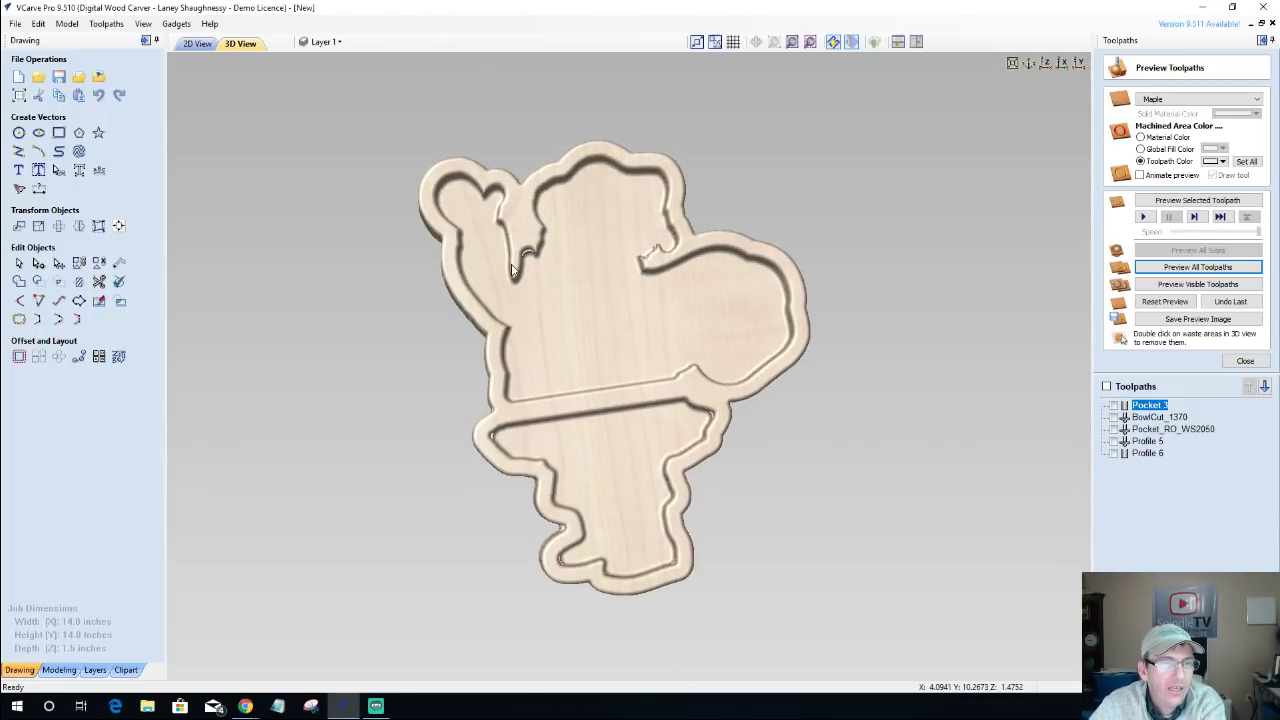
click(196, 44)
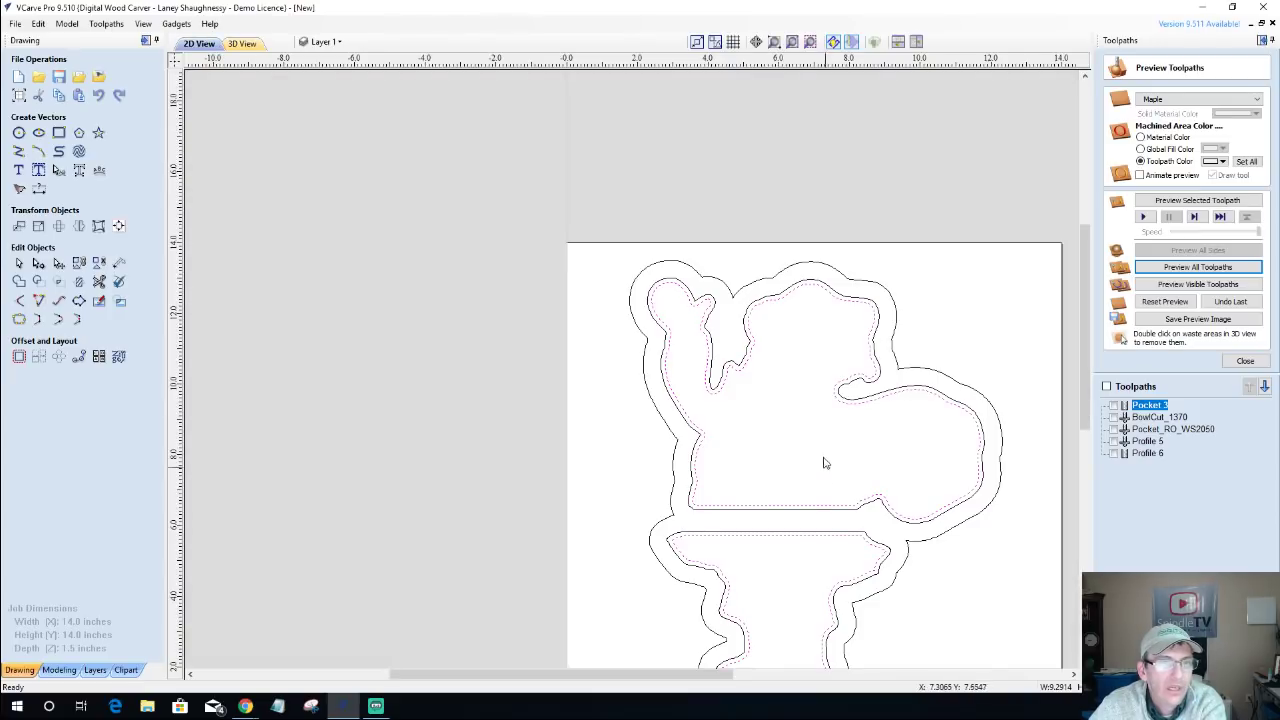
Re-check the carved part's side walls and near top-down view in the 3D preview.
scroll(788, 519, up, 3)
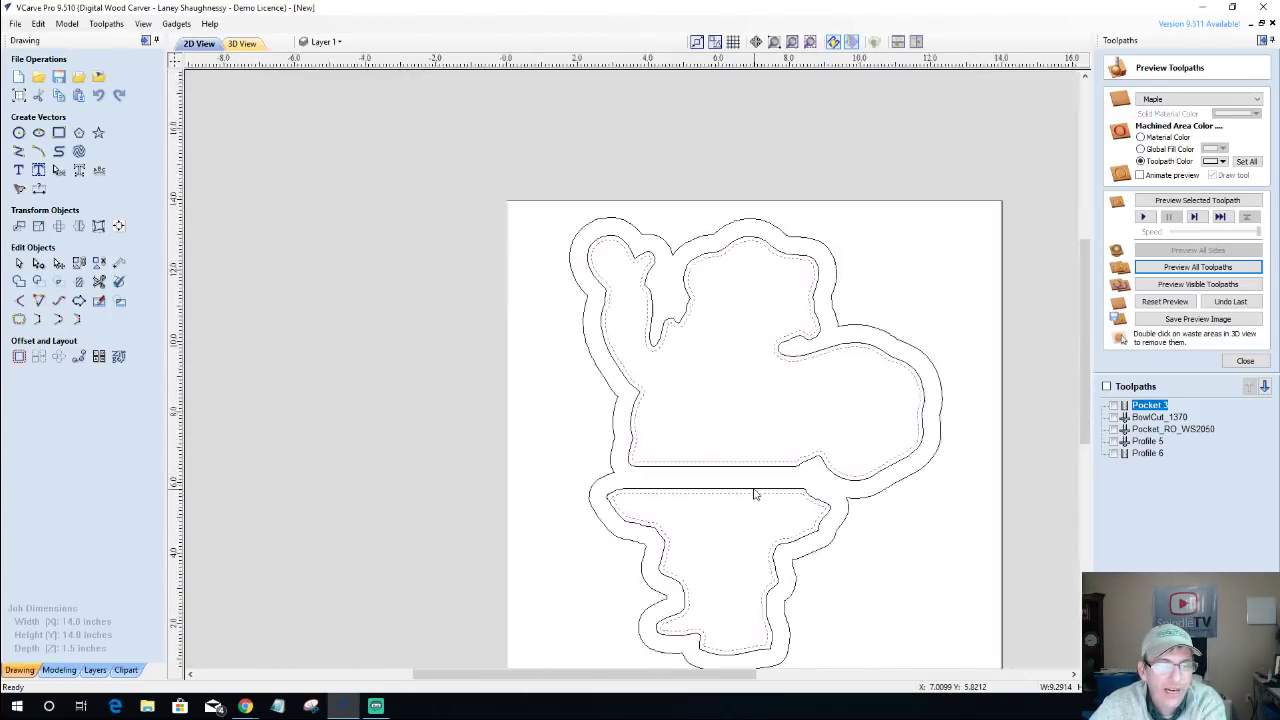
scroll(756, 492, down, 4)
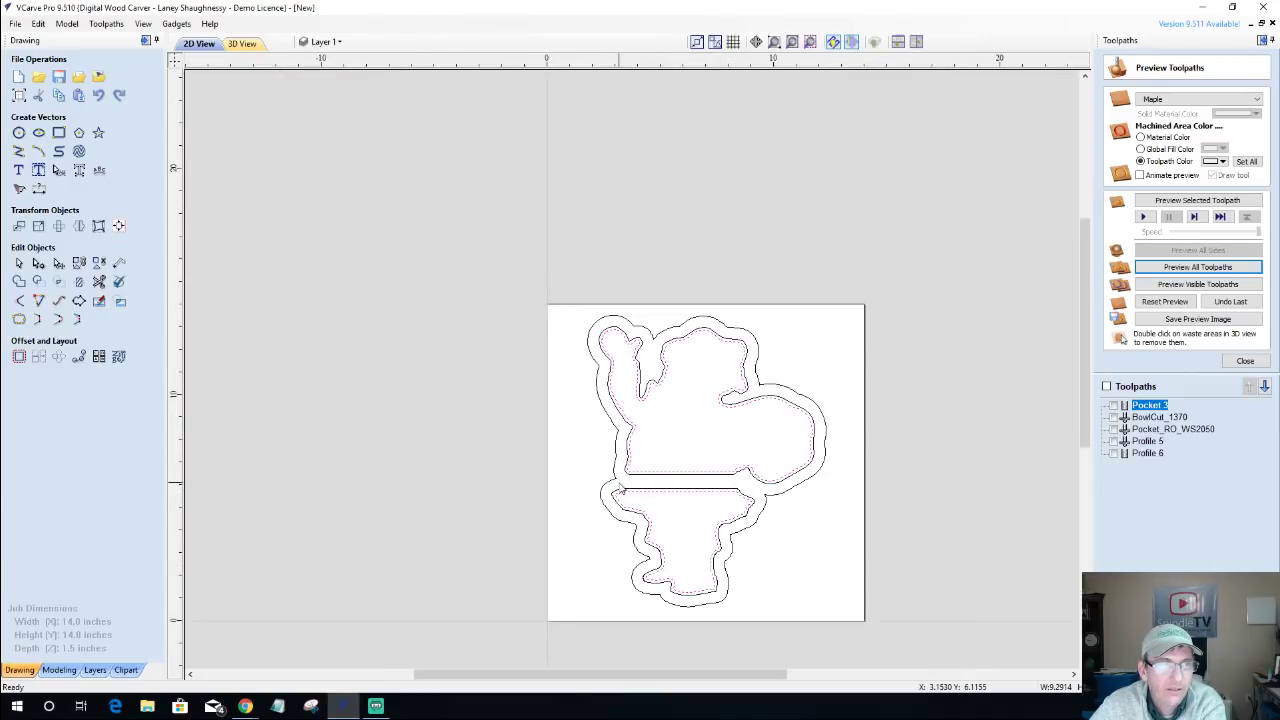
click(242, 44)
drag(650, 383, 657, 359)
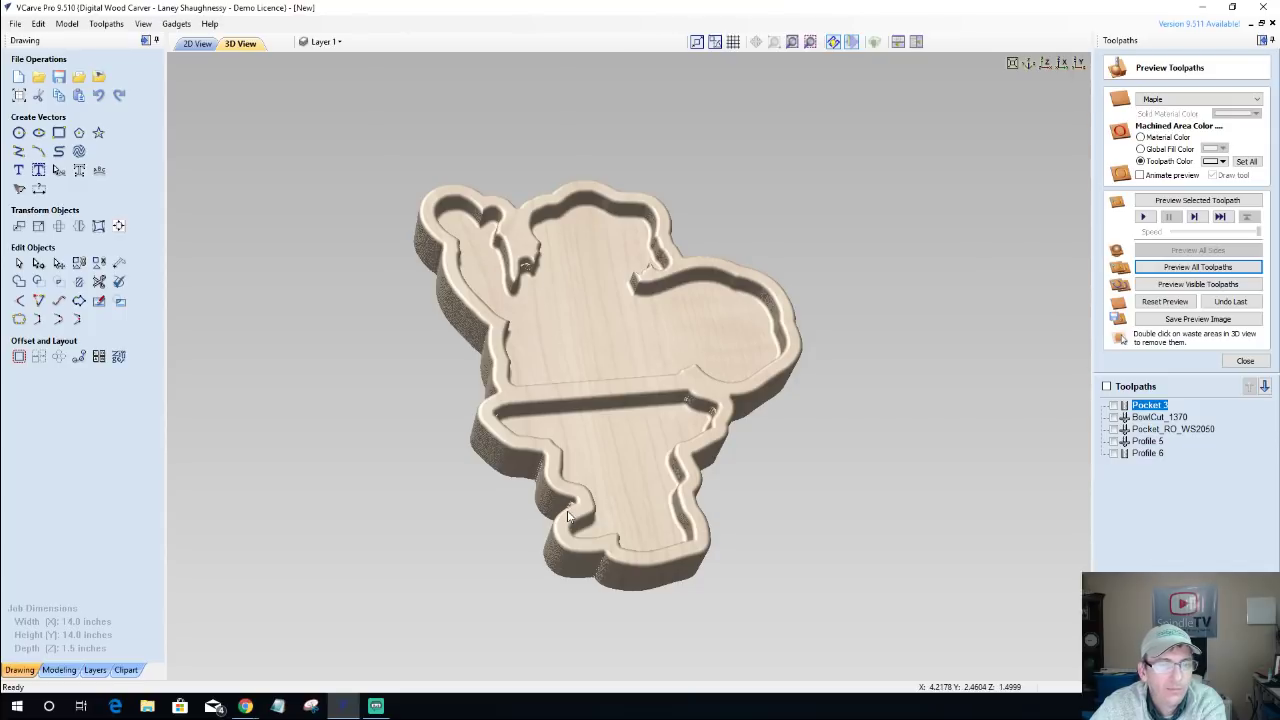
drag(604, 498, 583, 526)
drag(592, 443, 321, 395)
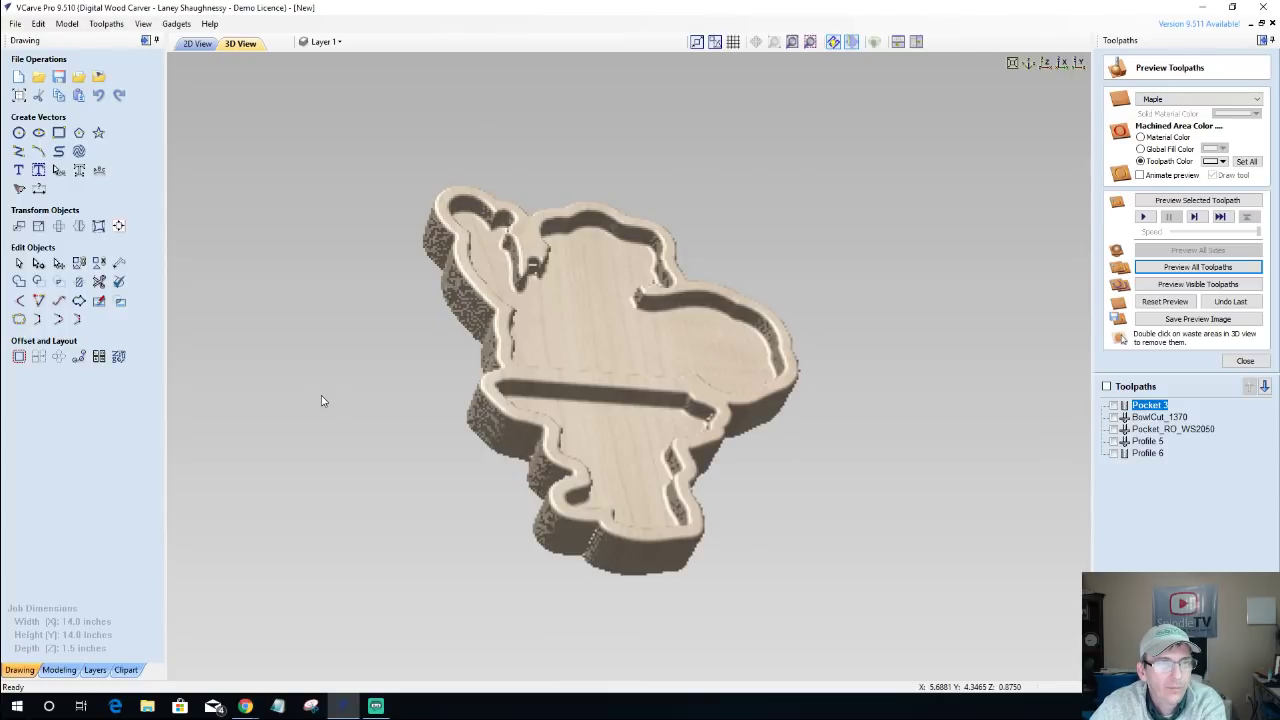
drag(500, 550, 496, 602)
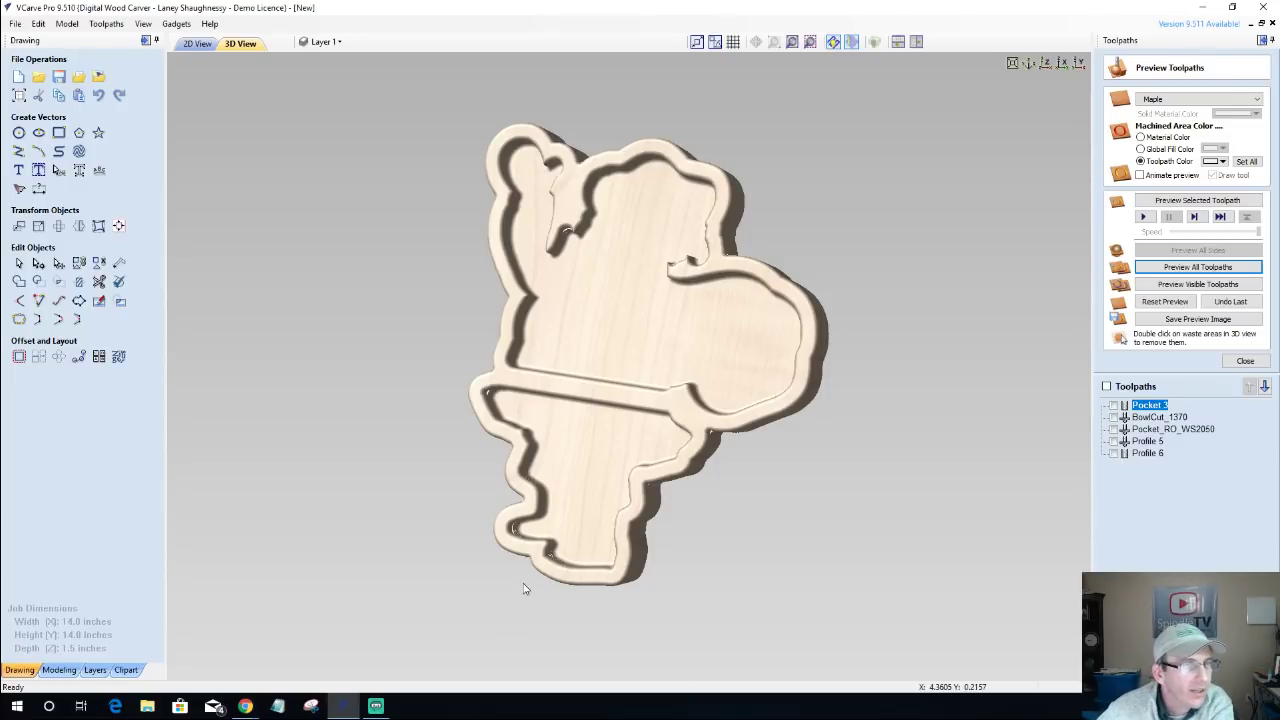
click(193, 44)
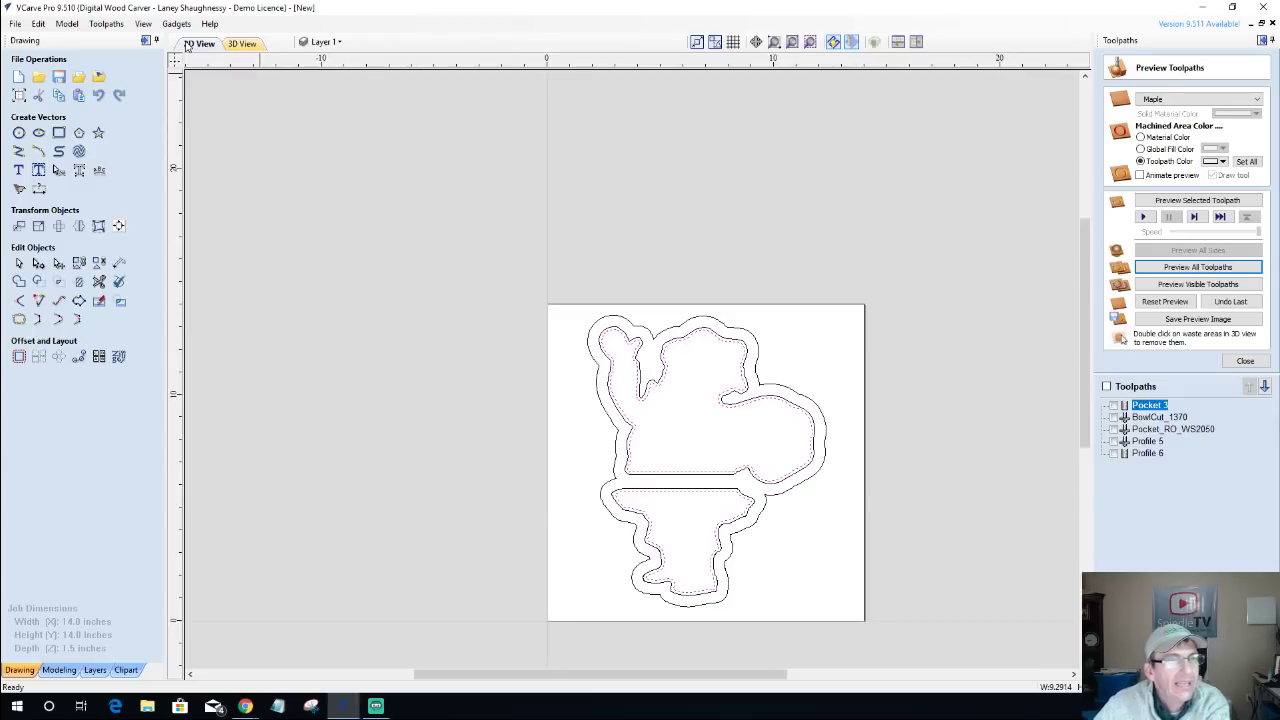
Add a new Layer 2 and hide the existing Santa vectors.
click(323, 42)
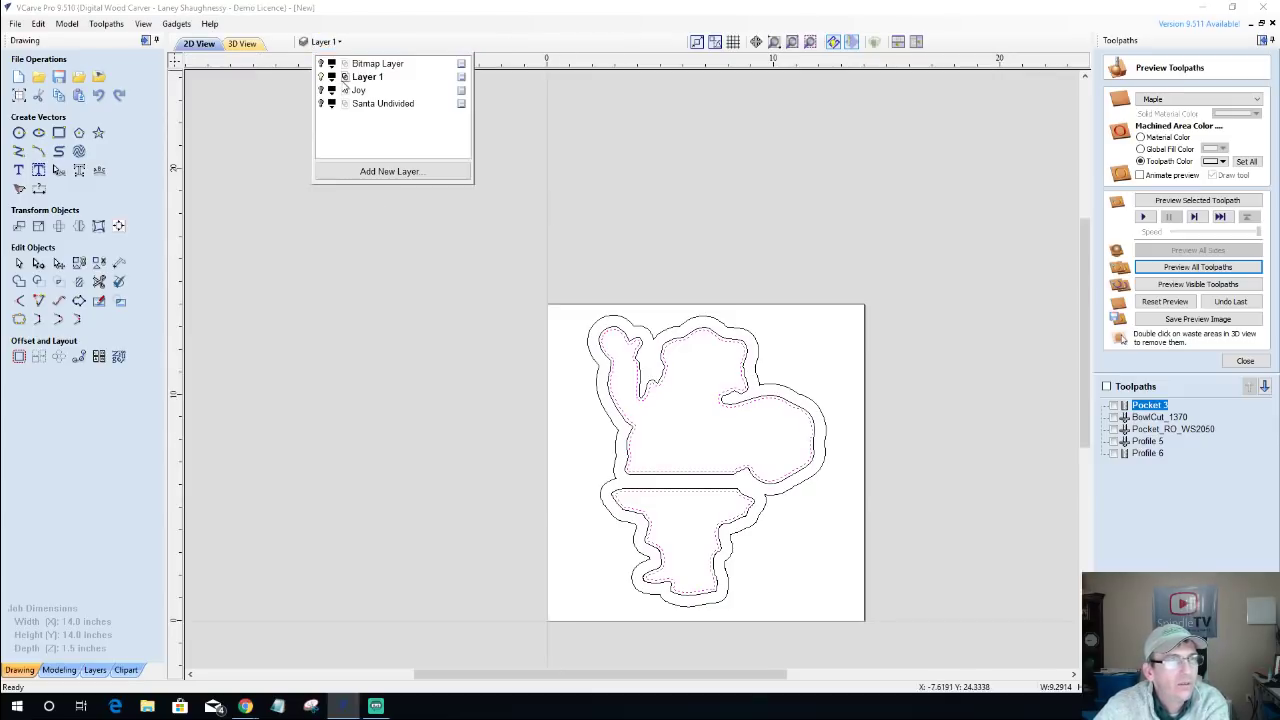
click(355, 171)
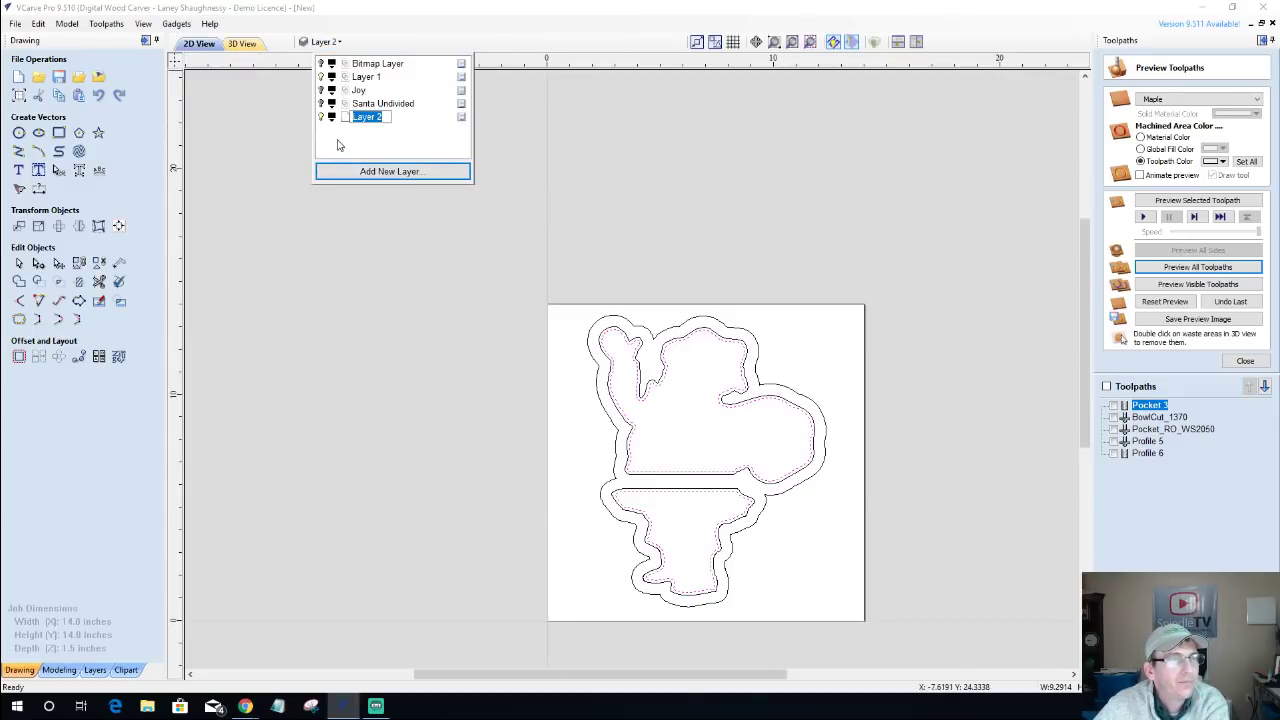
click(321, 90)
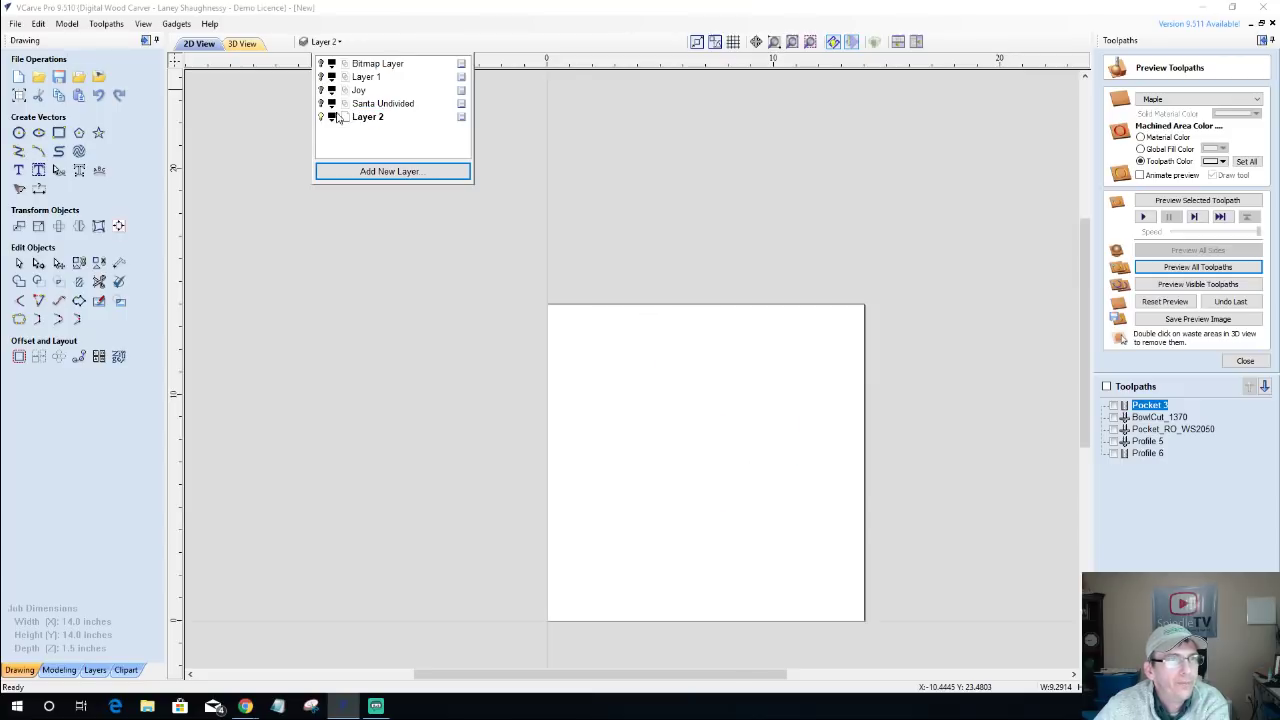
double_click(367, 117)
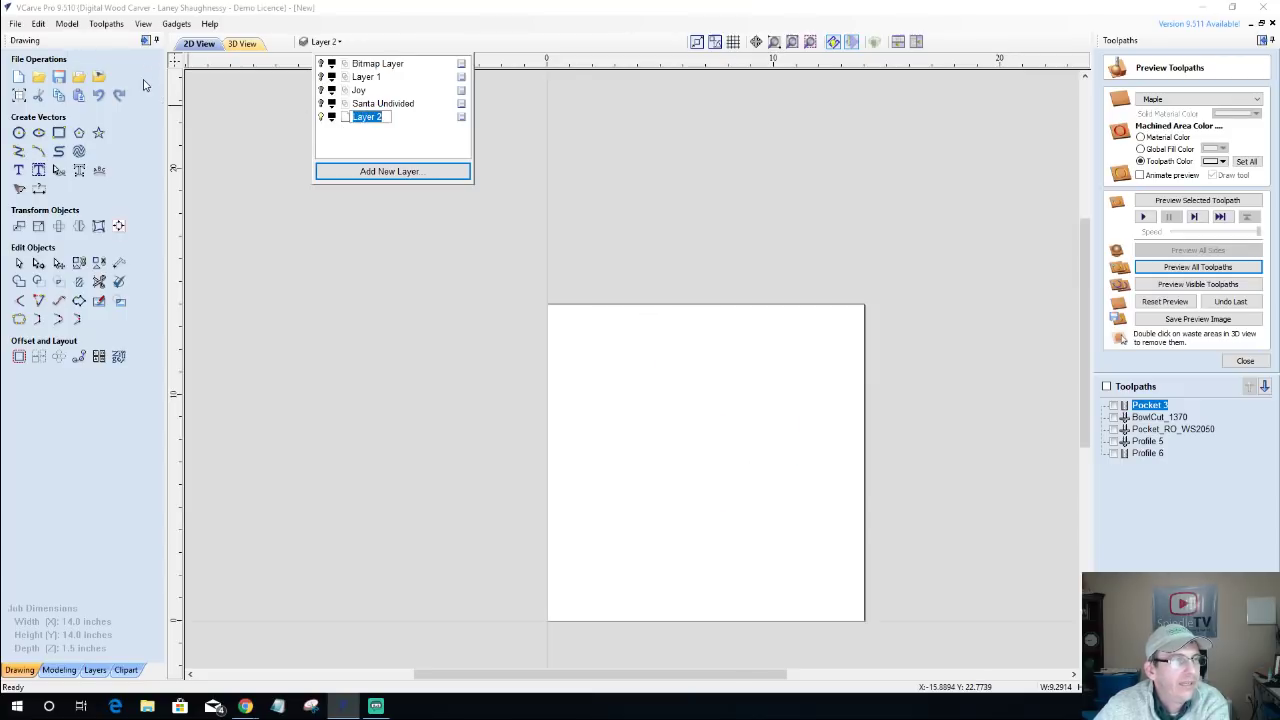
Import the deer silhouette image and delete the old Santa bitmap.
click(100, 79)
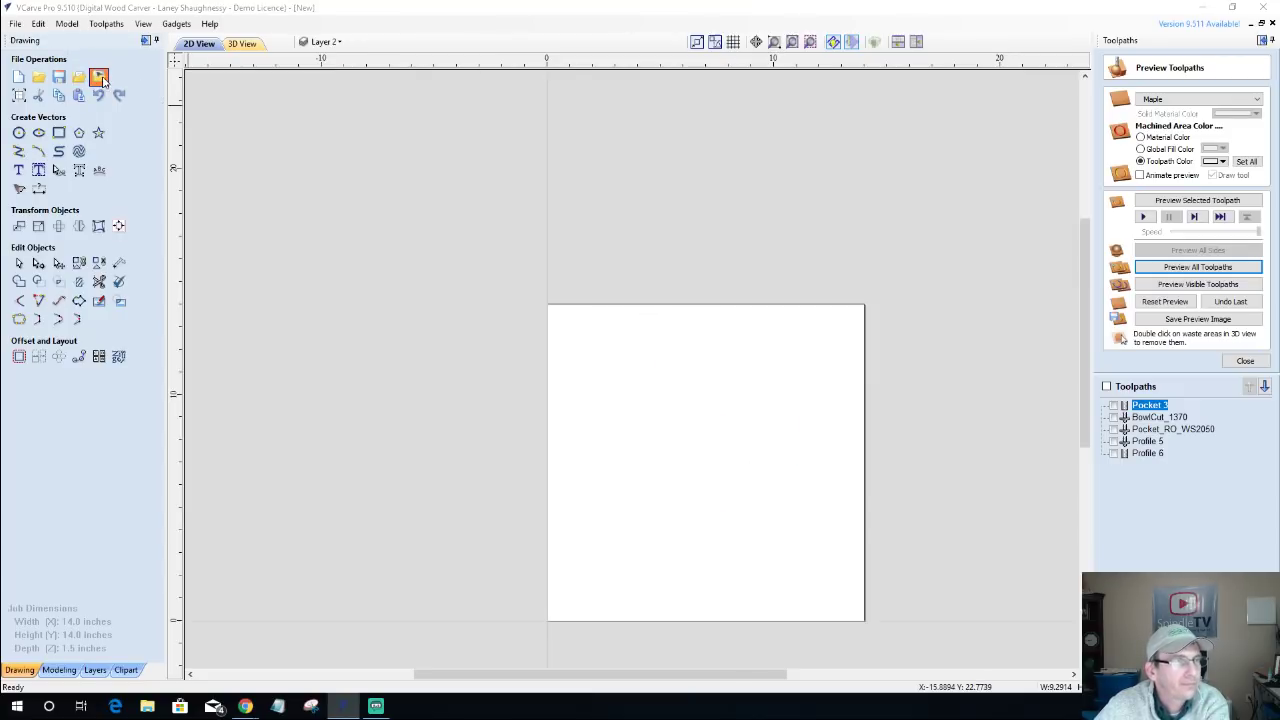
double_click(232, 124)
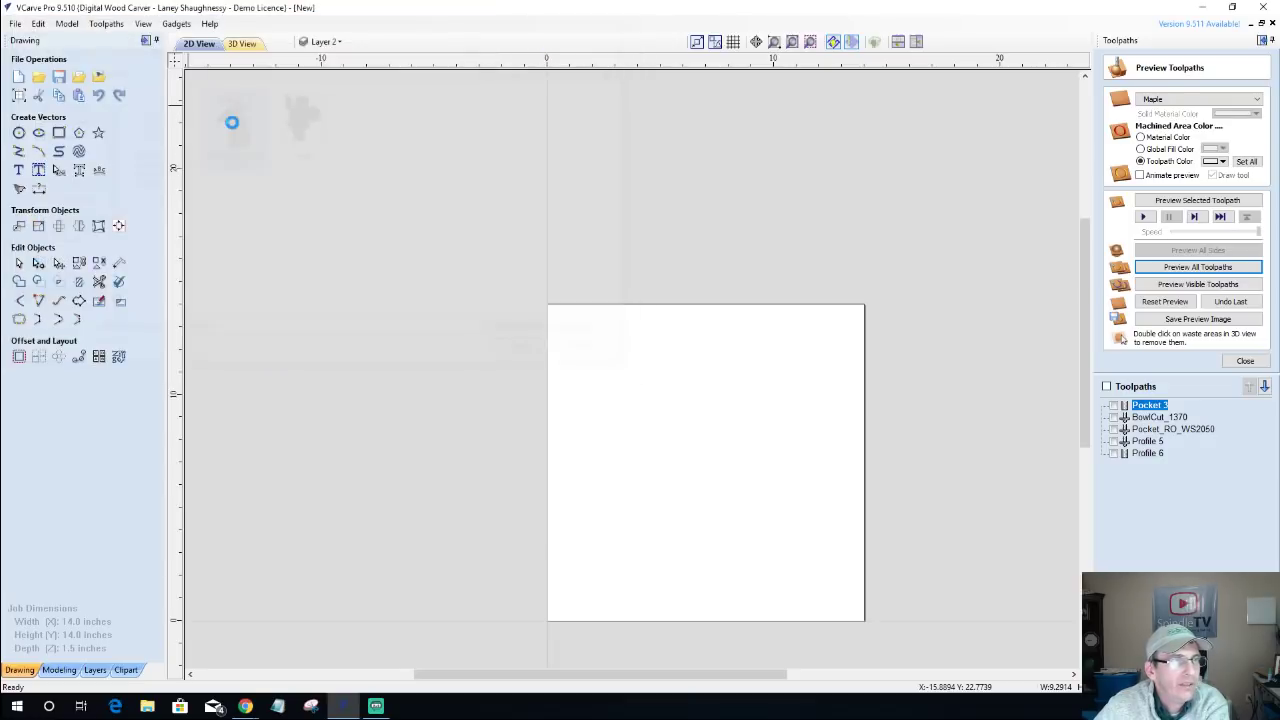
key(ctrl+z)
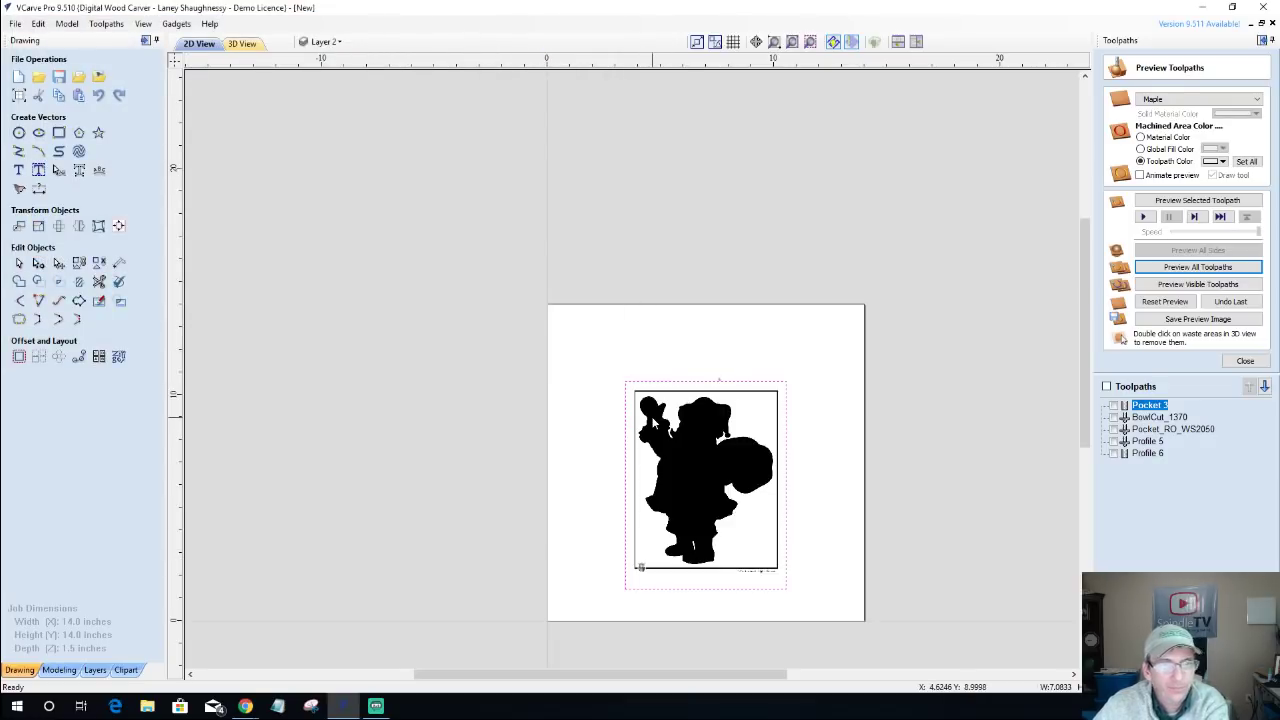
key(Delete)
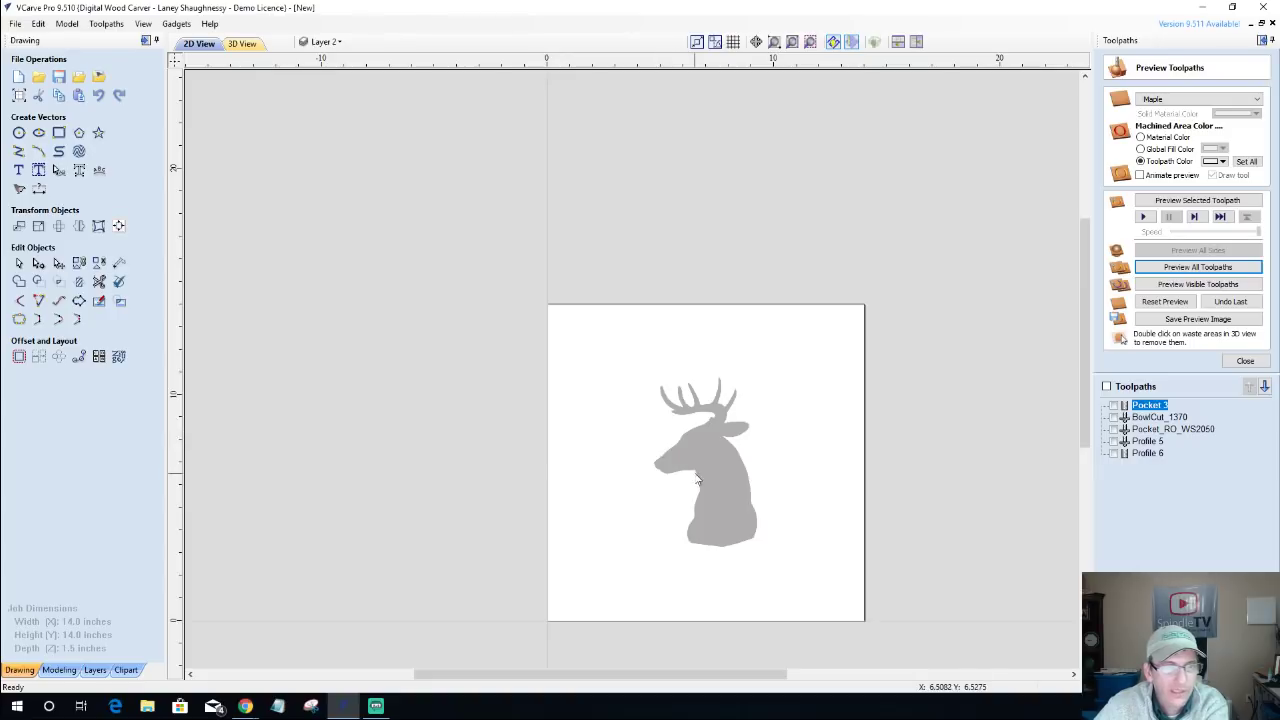
Select the imported deer image on the drawing.
scroll(738, 499, up, 4)
scroll(735, 497, up, 1)
scroll(728, 494, down, 2)
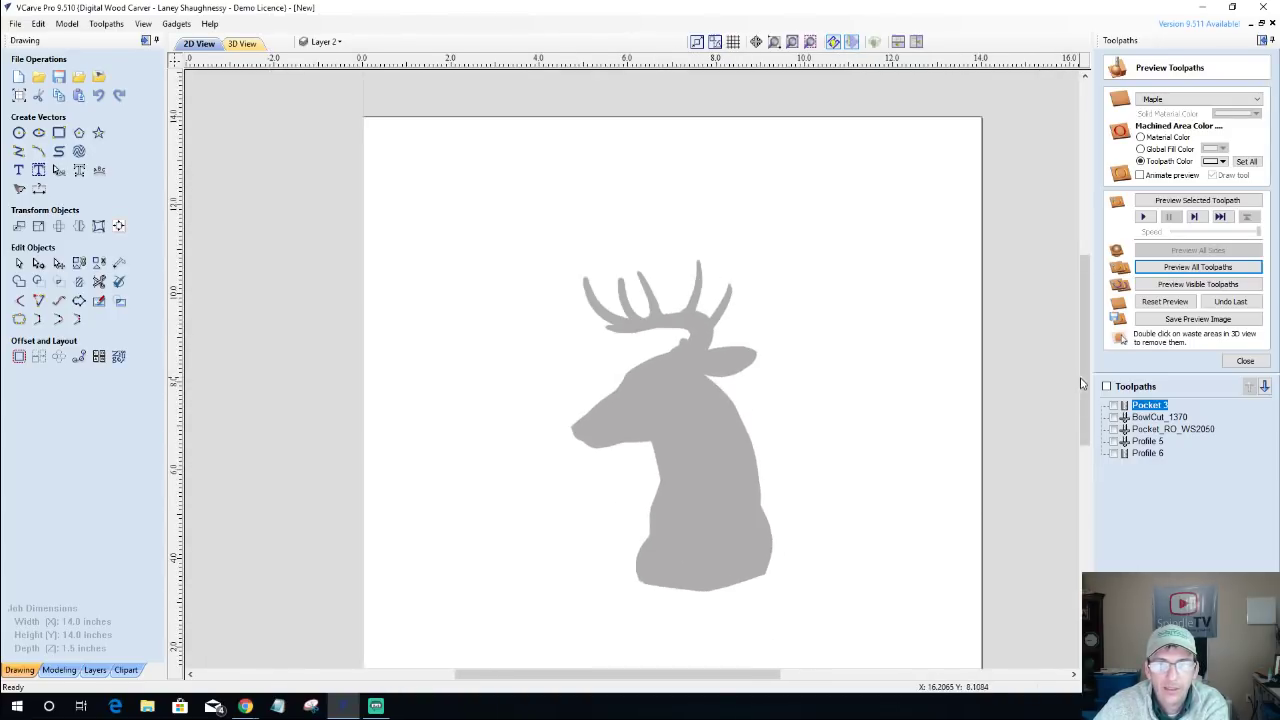
drag(1084, 386, 1086, 411)
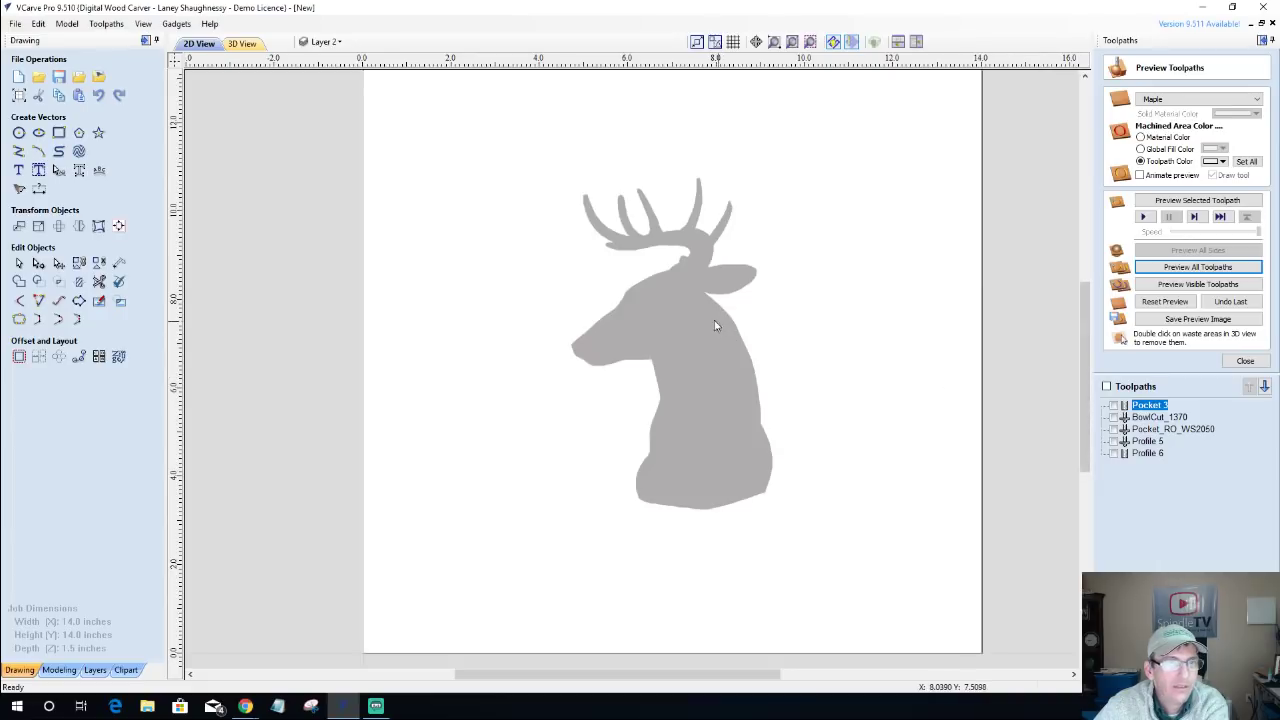
click(706, 356)
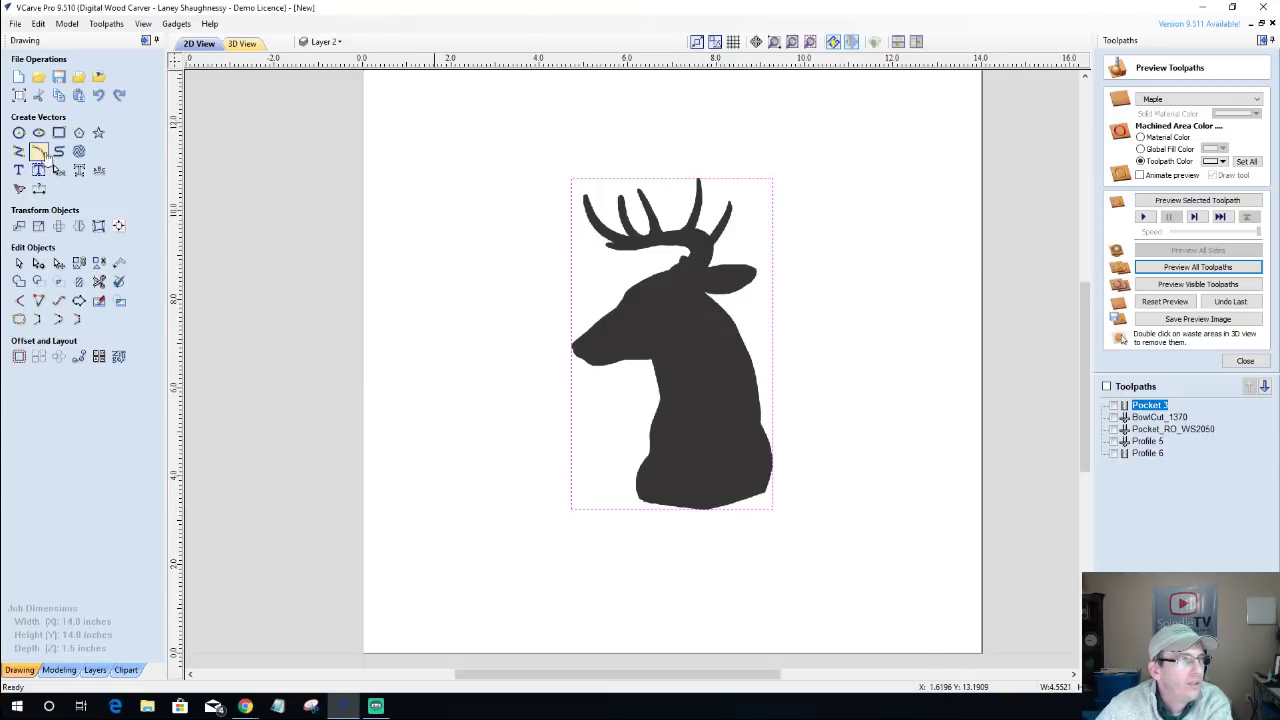
Preview a trace of the deer bitmap with no fading, threshold 0.99 and more noise filtering.
click(18, 191)
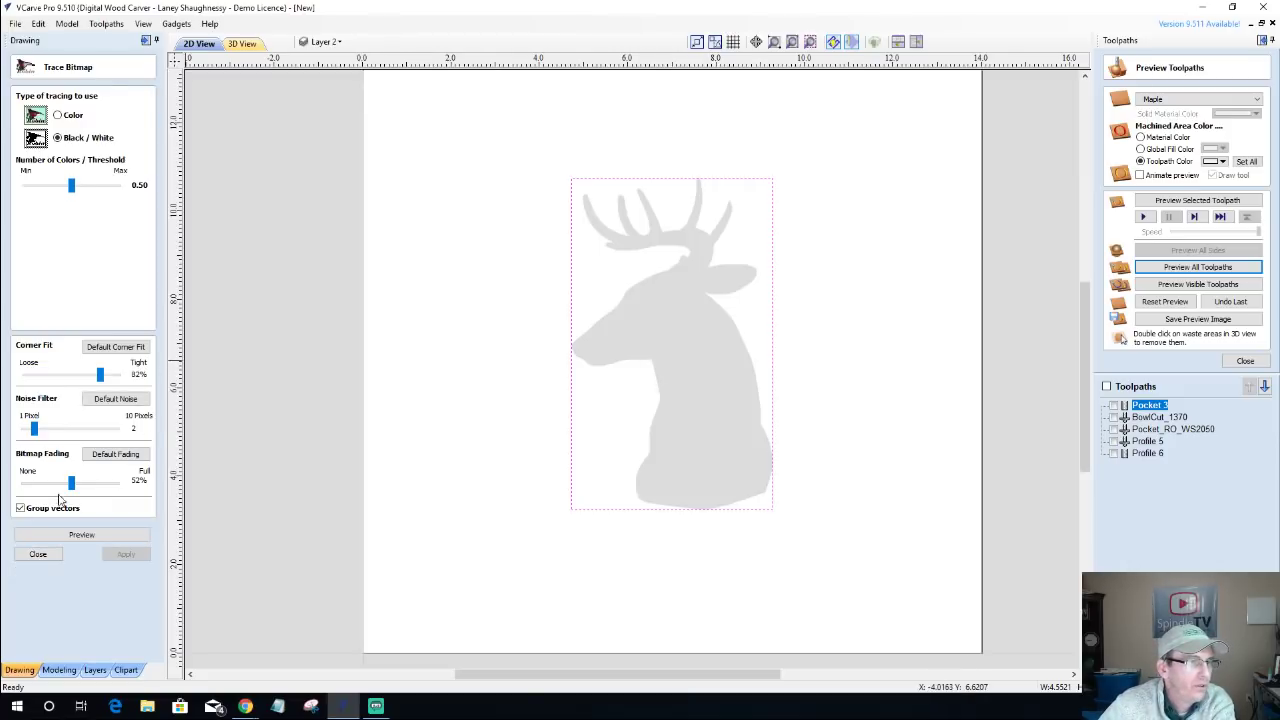
drag(71, 483, 24, 483)
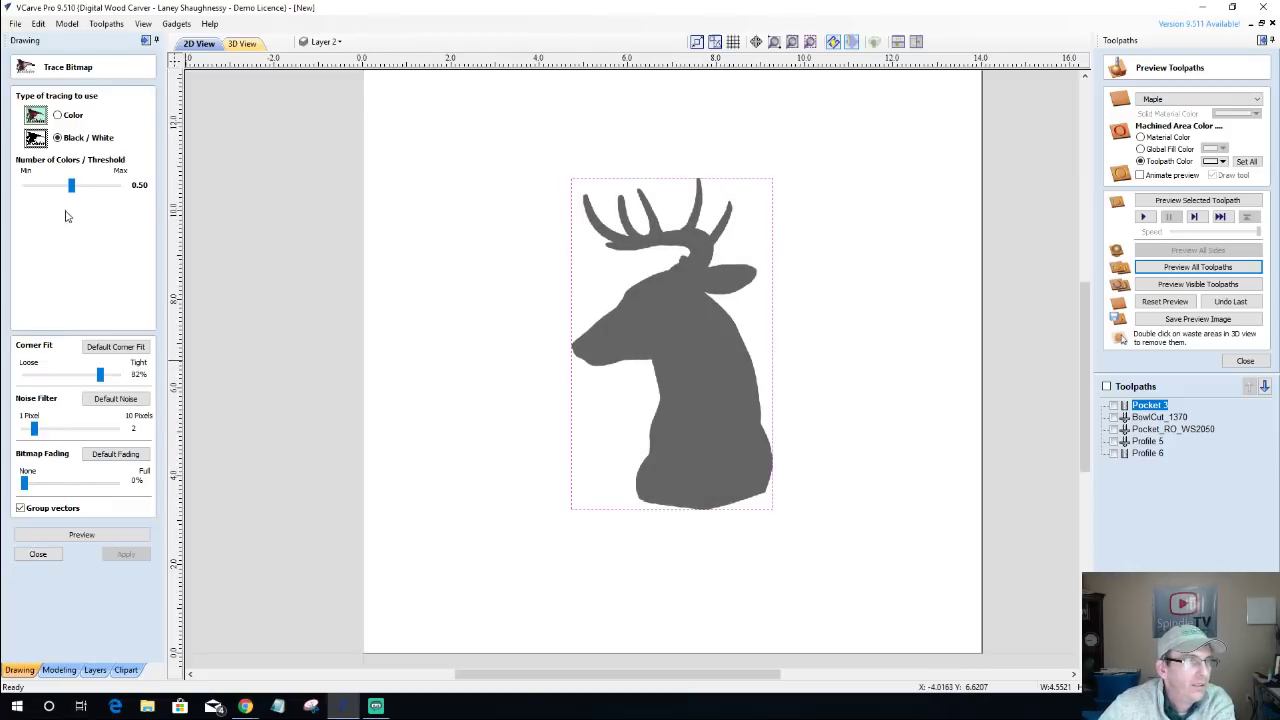
drag(71, 185, 117, 186)
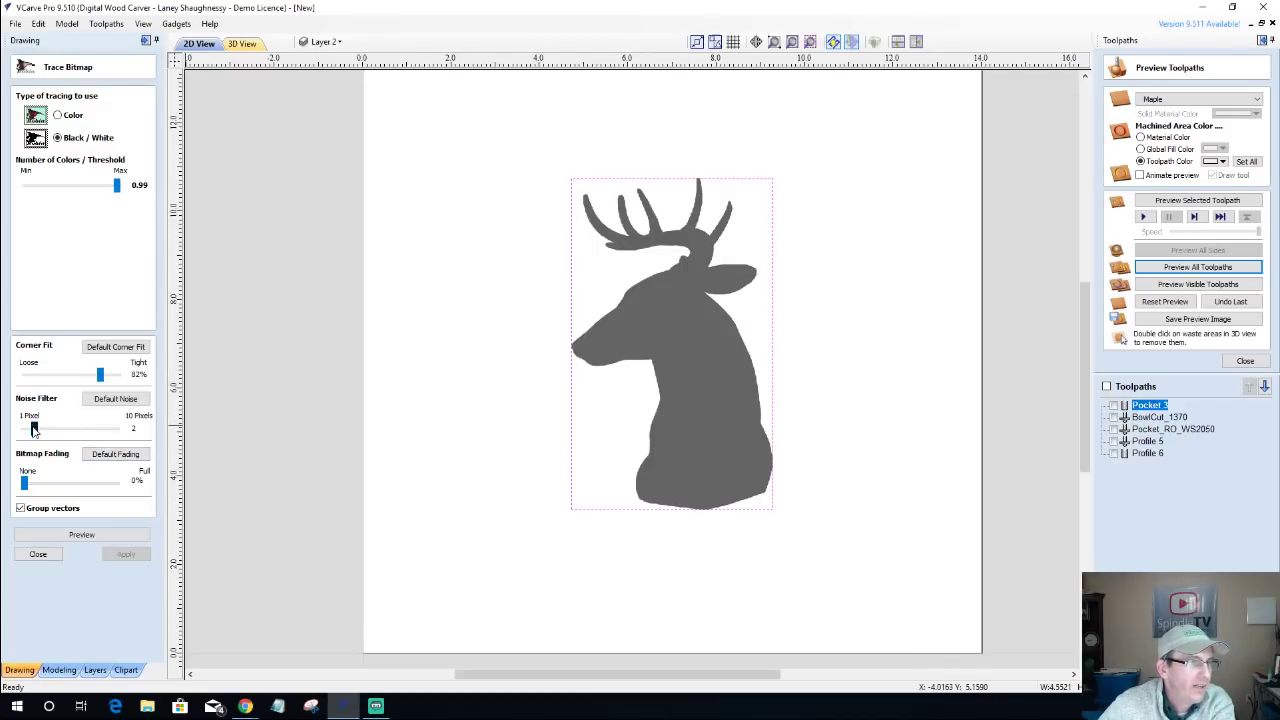
drag(35, 429, 77, 432)
click(108, 536)
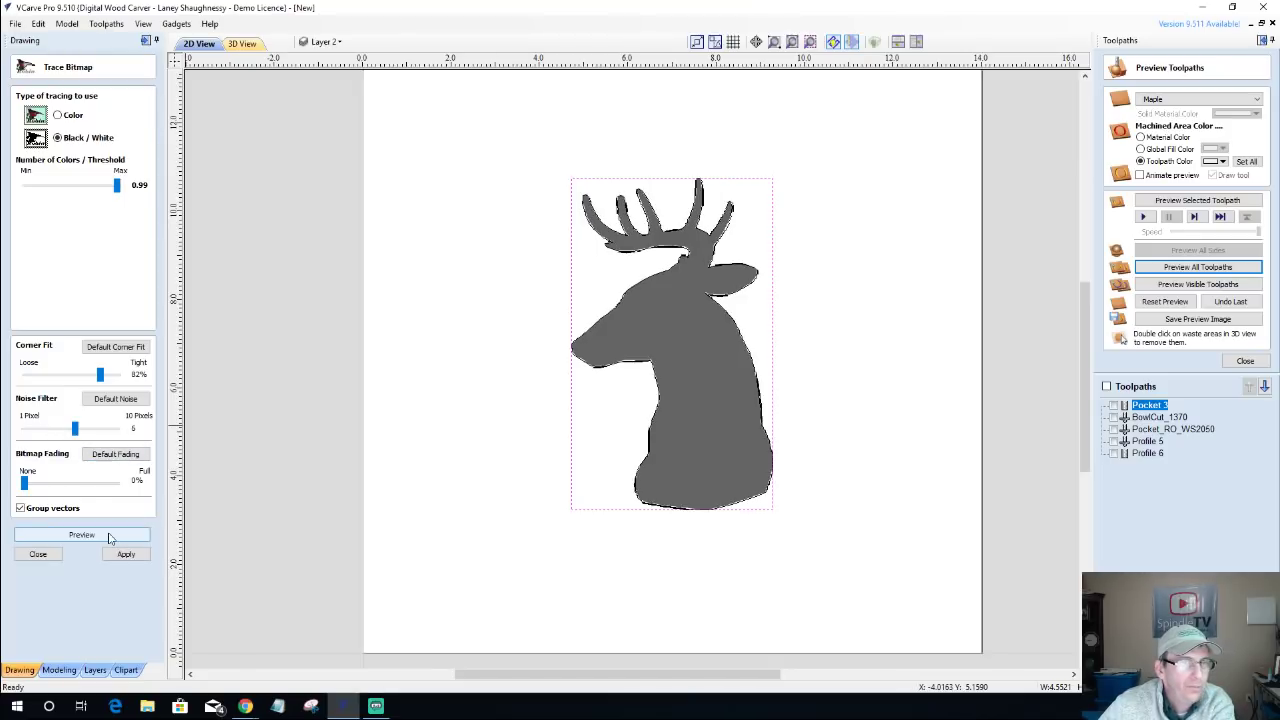
Raise the noise filter to 9, then 10, previewing the trace each time.
scroll(614, 386, up, 4)
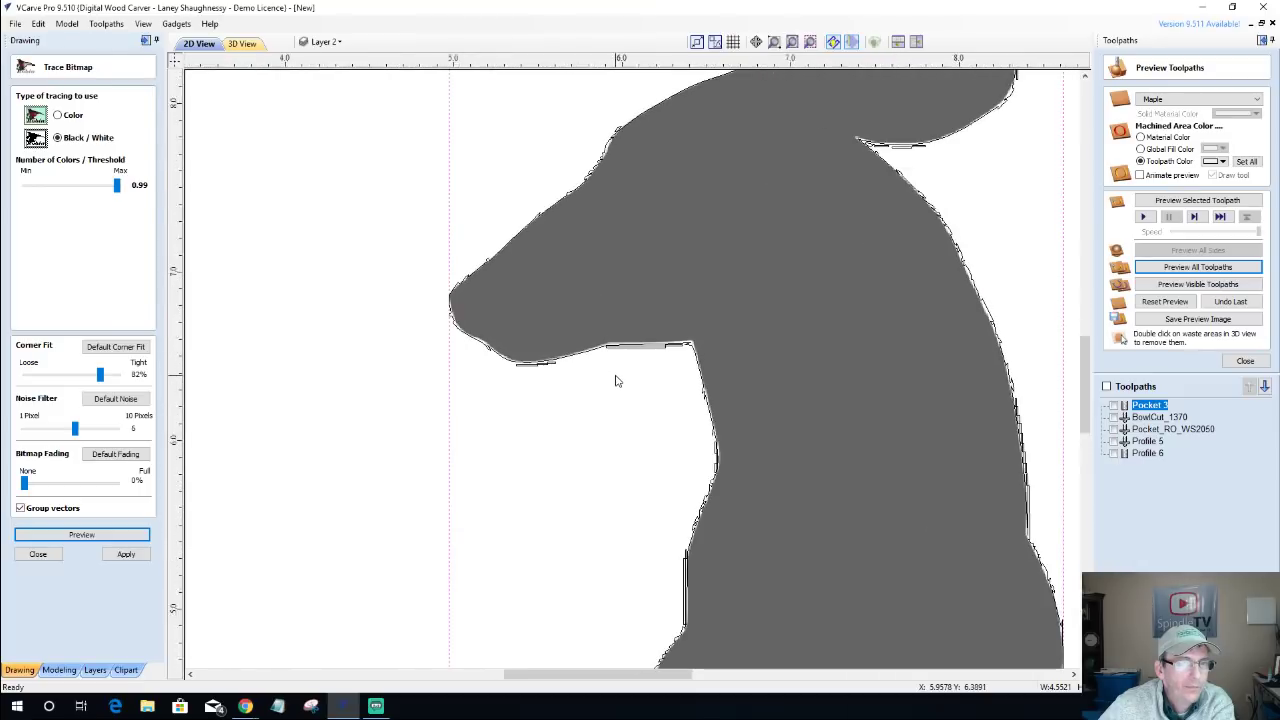
scroll(616, 381, up, 2)
scroll(616, 381, down, 4)
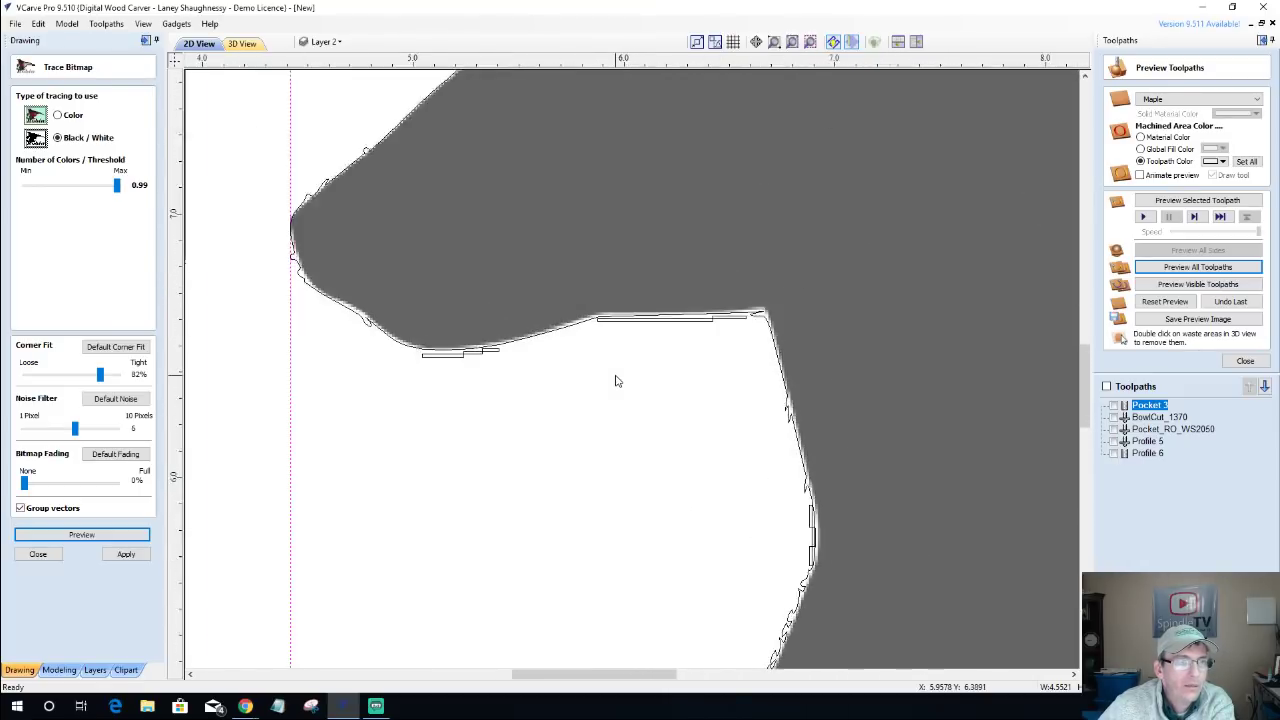
scroll(616, 381, down, 3)
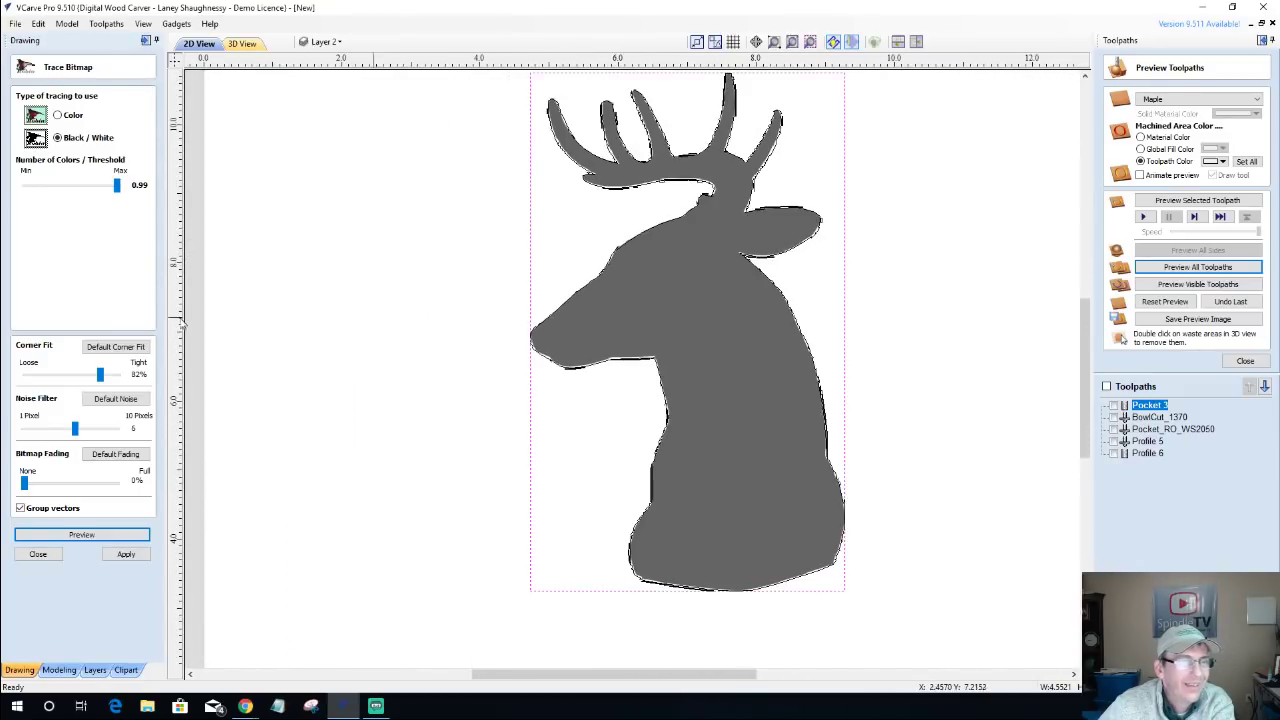
drag(79, 432, 94, 432)
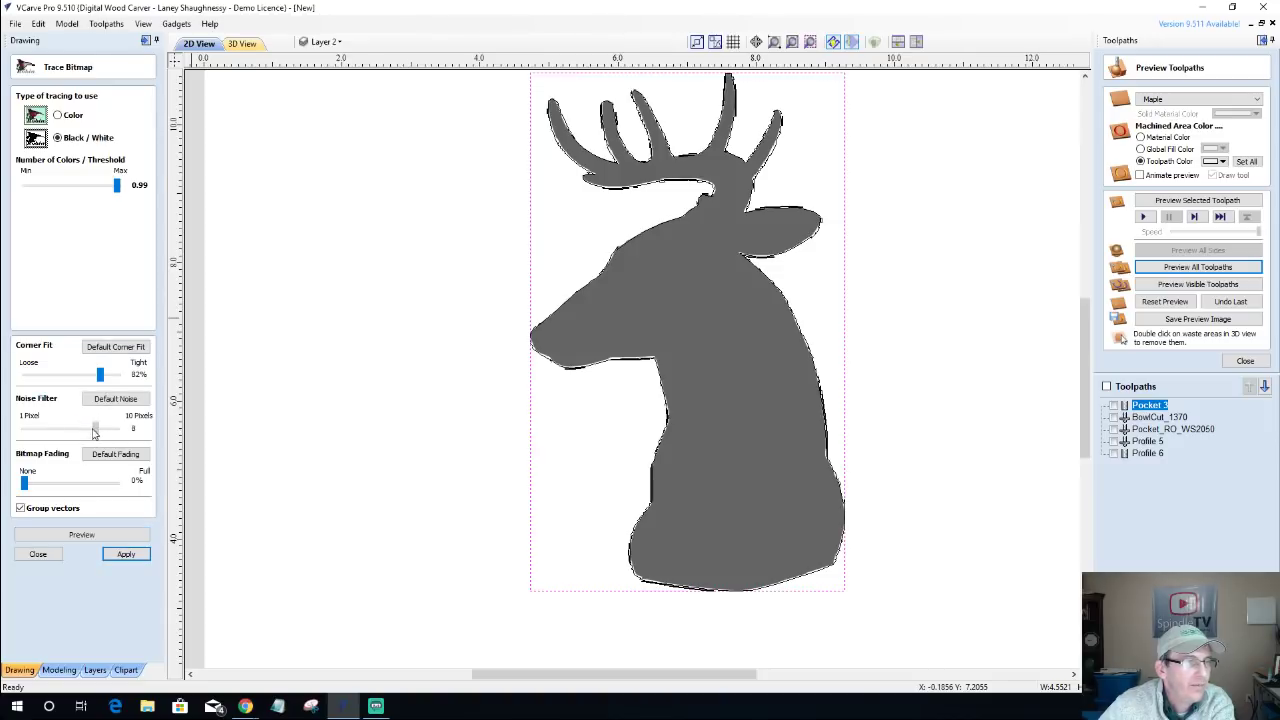
click(100, 432)
click(100, 533)
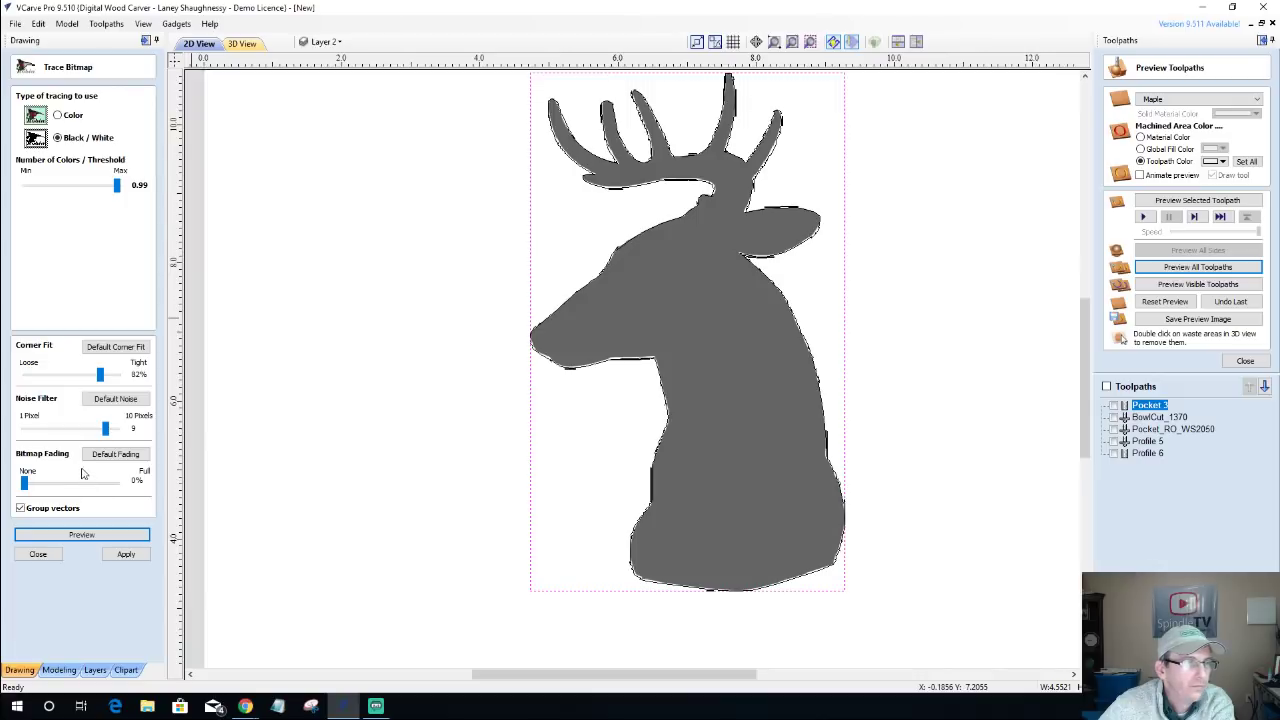
click(110, 430)
click(82, 533)
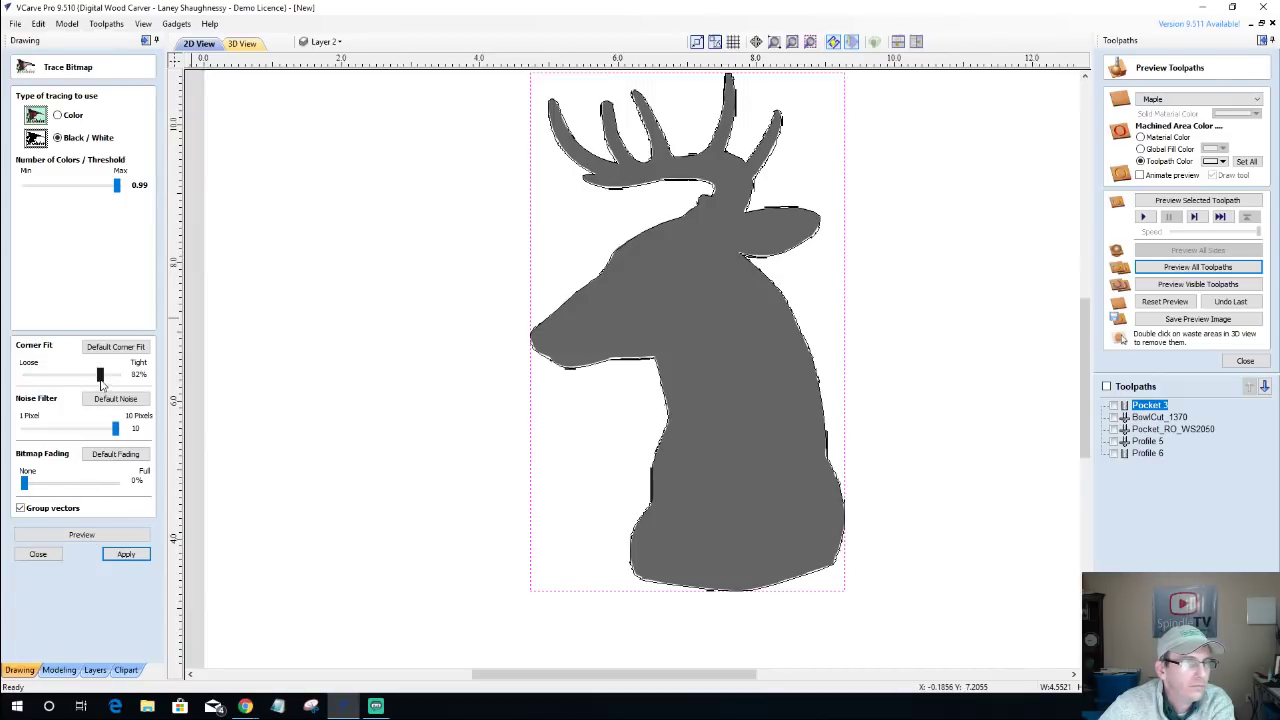
Apply the trace to create the deer vectors and finish tracing.
scroll(642, 250, up, 4)
scroll(643, 259, up, 2)
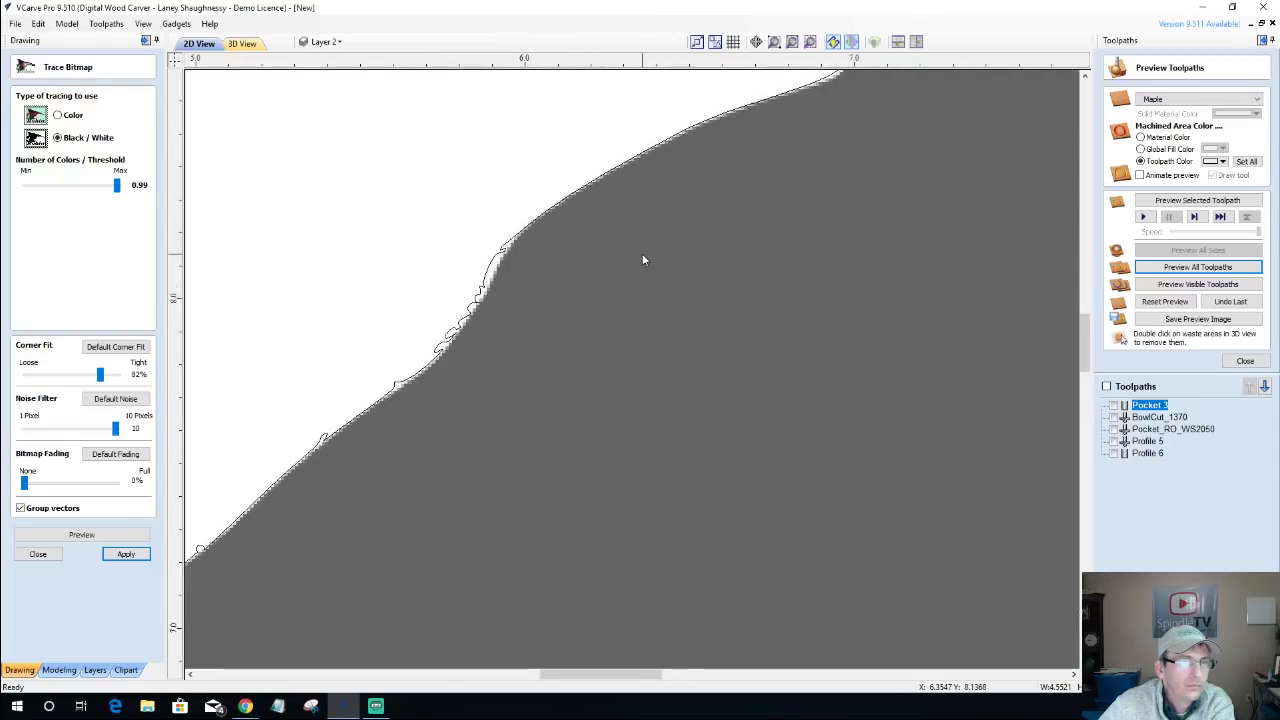
scroll(643, 257, down, 5)
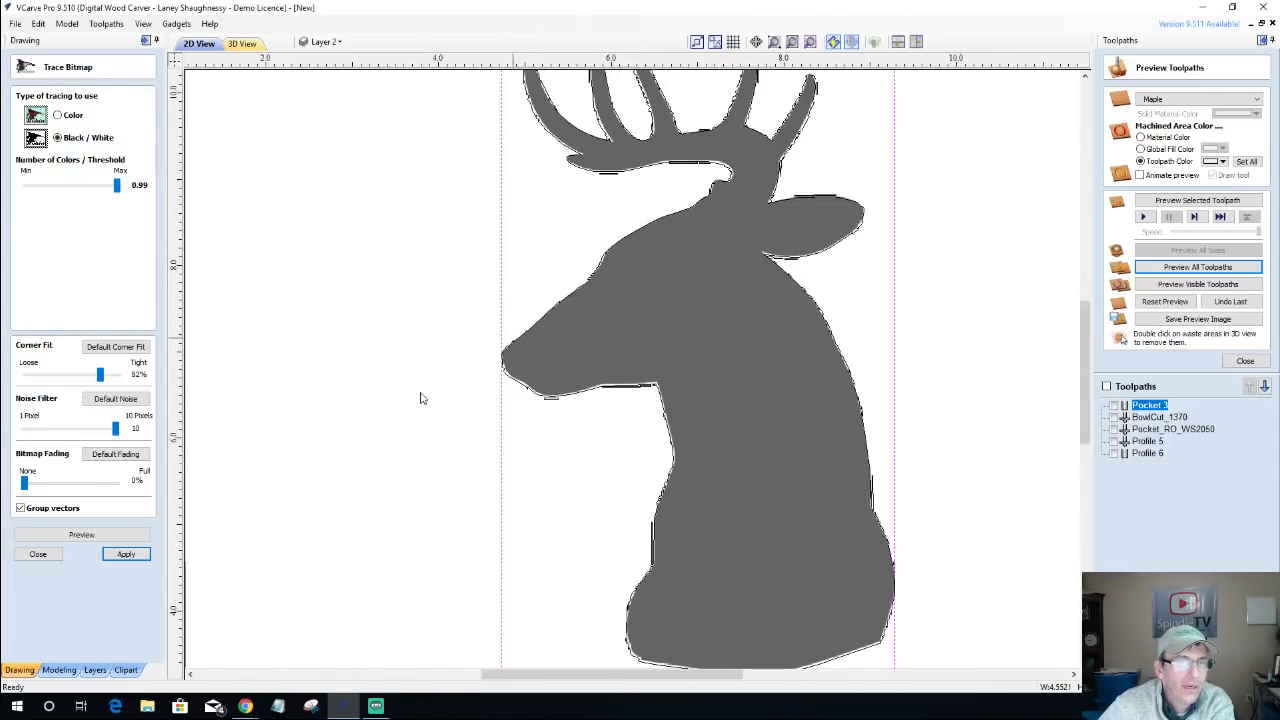
click(125, 553)
click(38, 554)
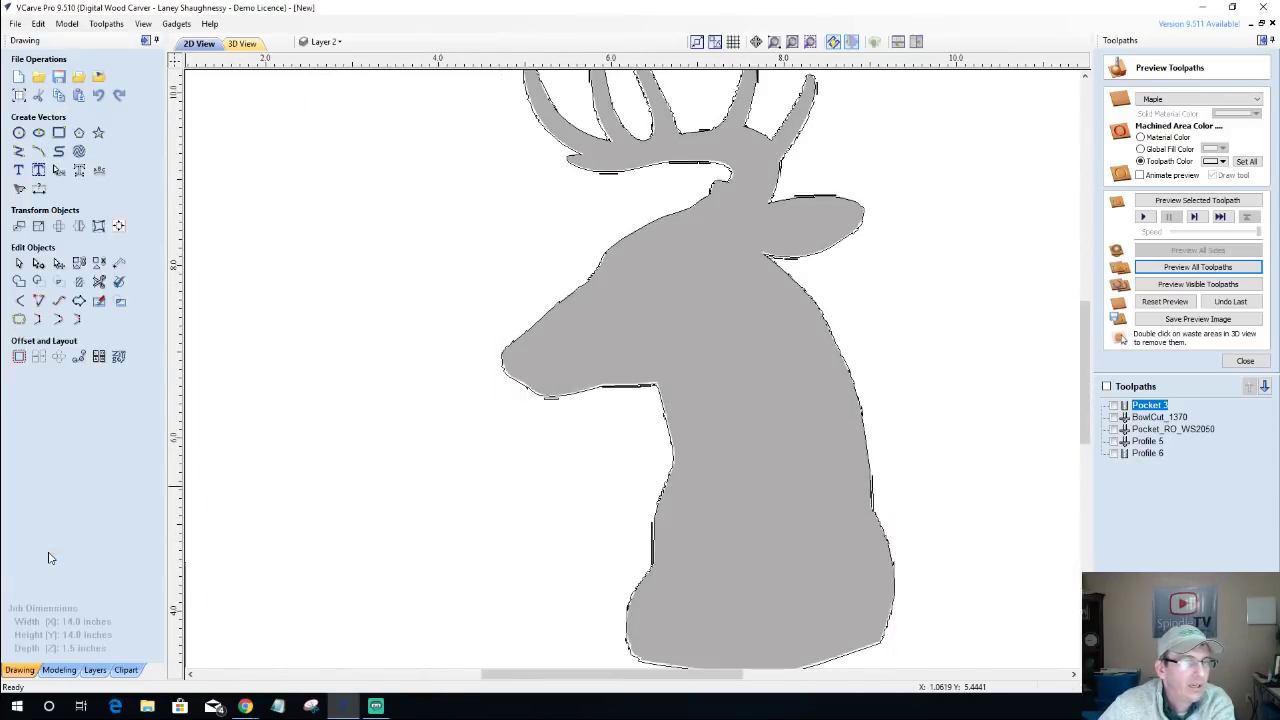
Hide the Bitmap Layer, then select and deselect the whole deer outline.
click(323, 42)
click(322, 64)
scroll(605, 233, down, 1)
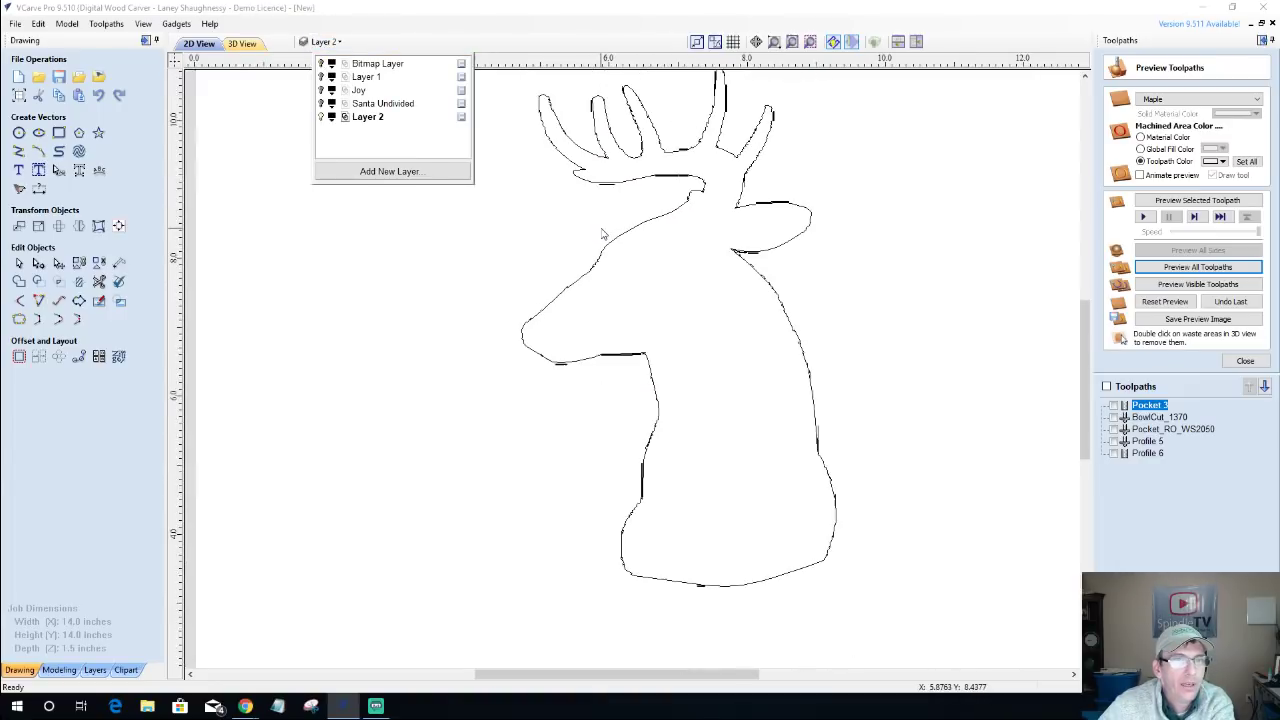
click(525, 350)
click(524, 350)
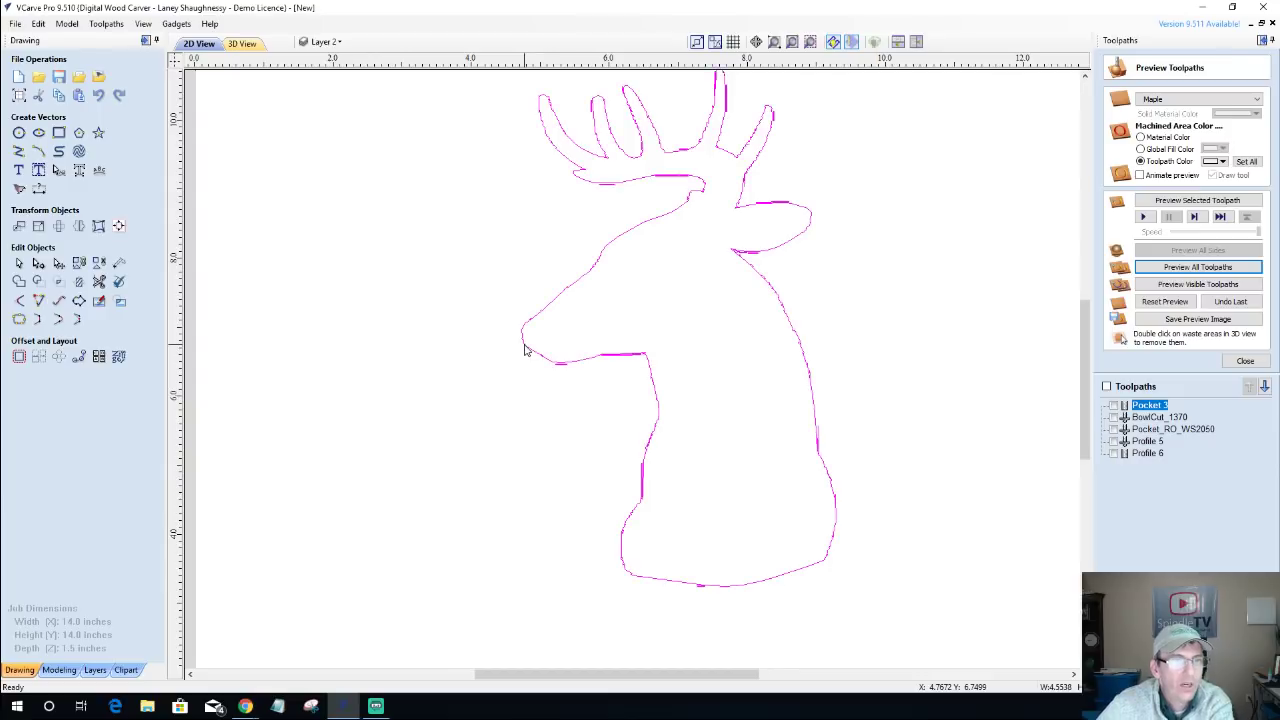
click(440, 318)
Marquee-select outline pieces at the jaw, neck, base and ear to check for separate segments.
drag(434, 261, 677, 447)
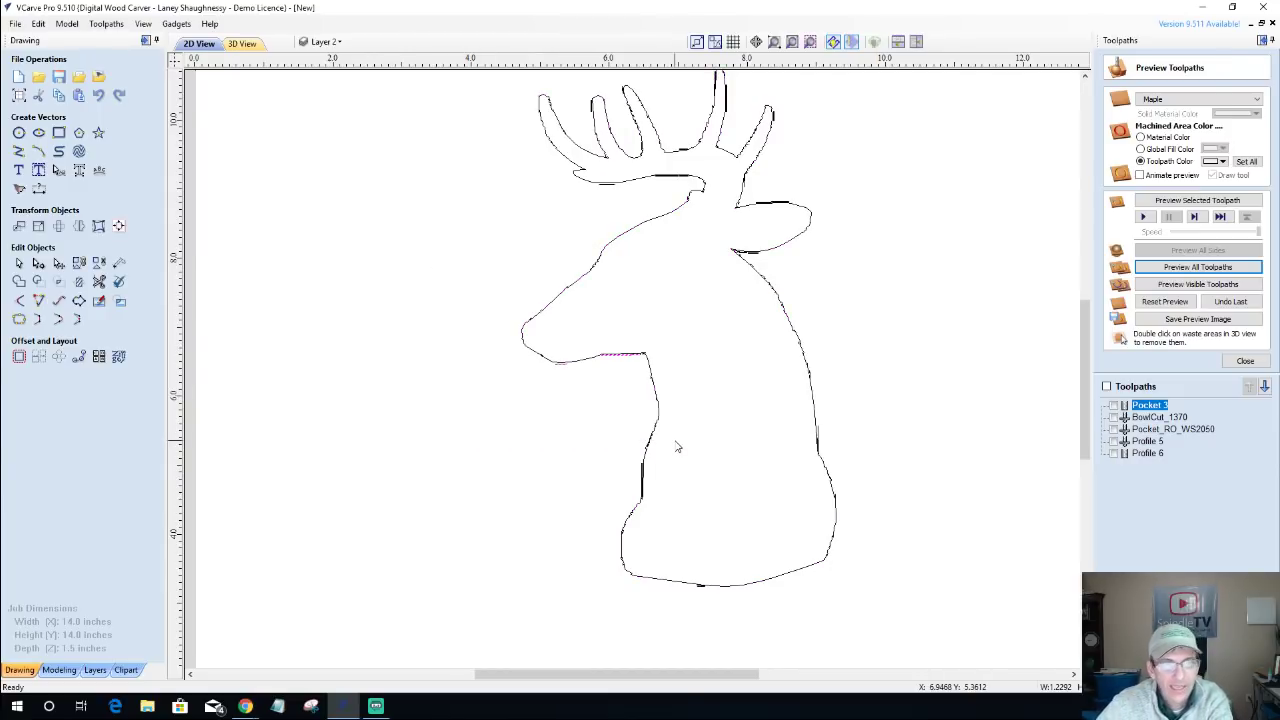
drag(572, 394, 700, 555)
click(526, 551)
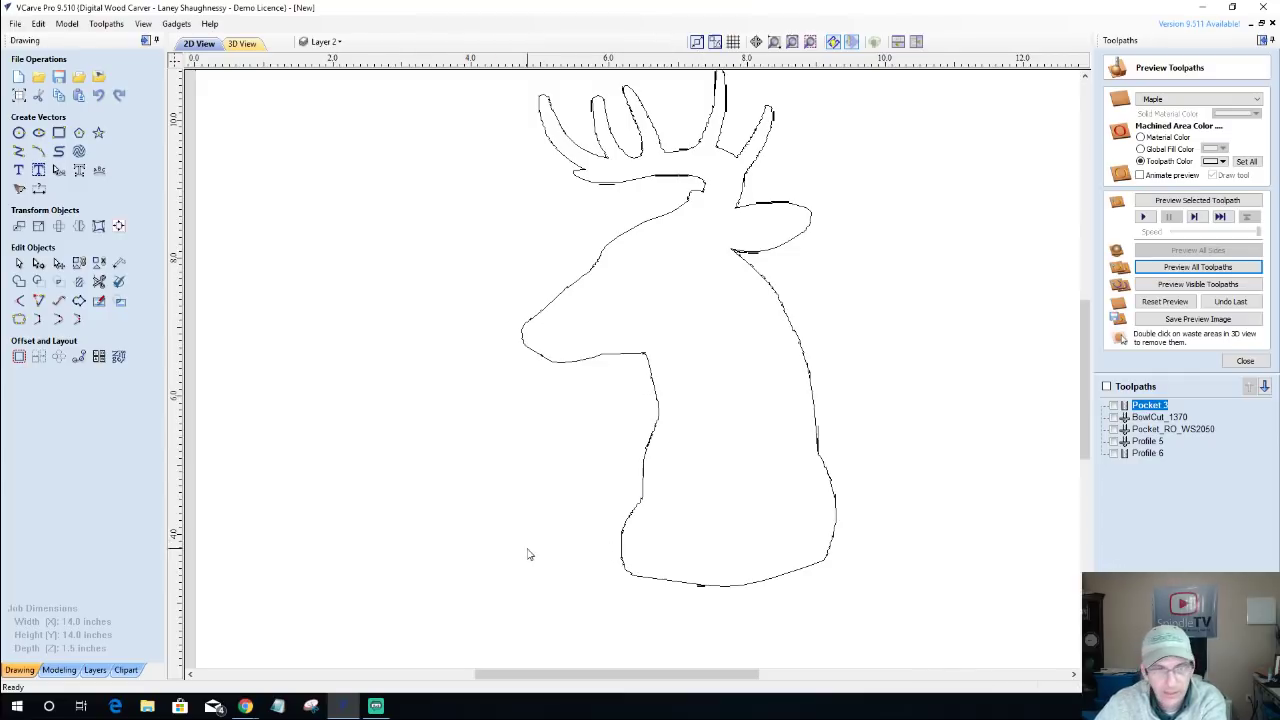
drag(526, 551, 908, 606)
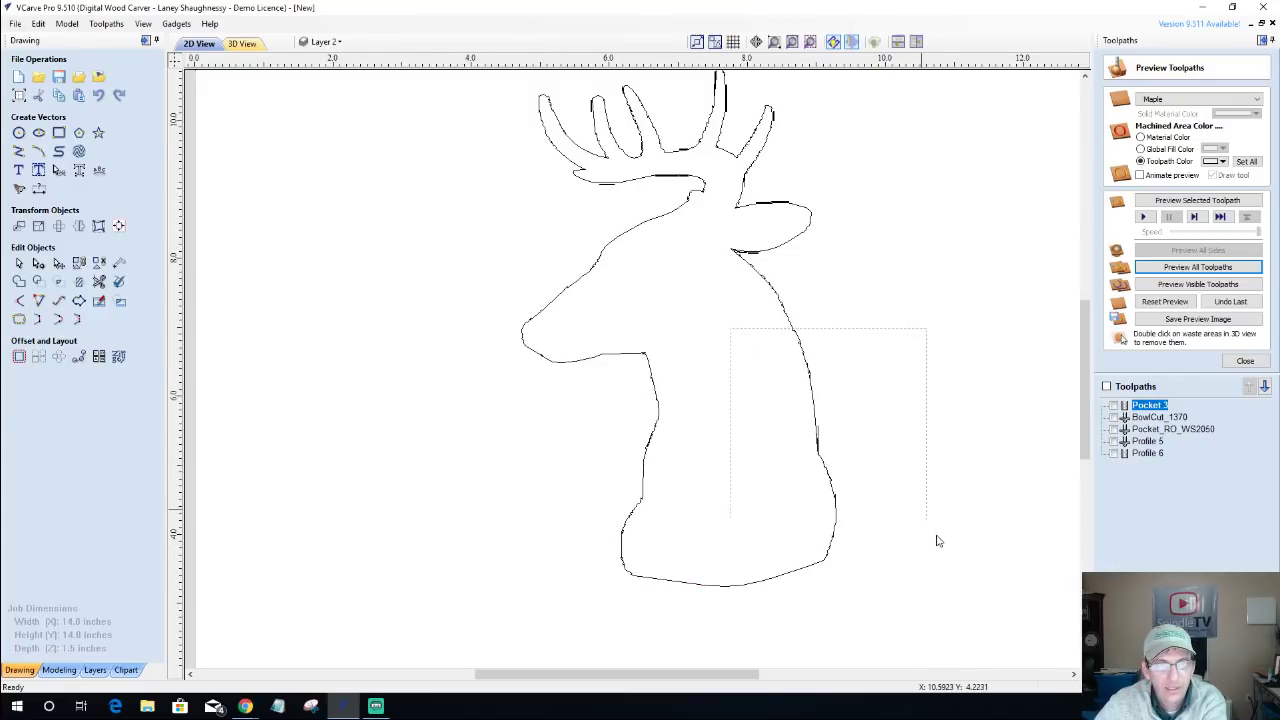
drag(670, 199, 914, 283)
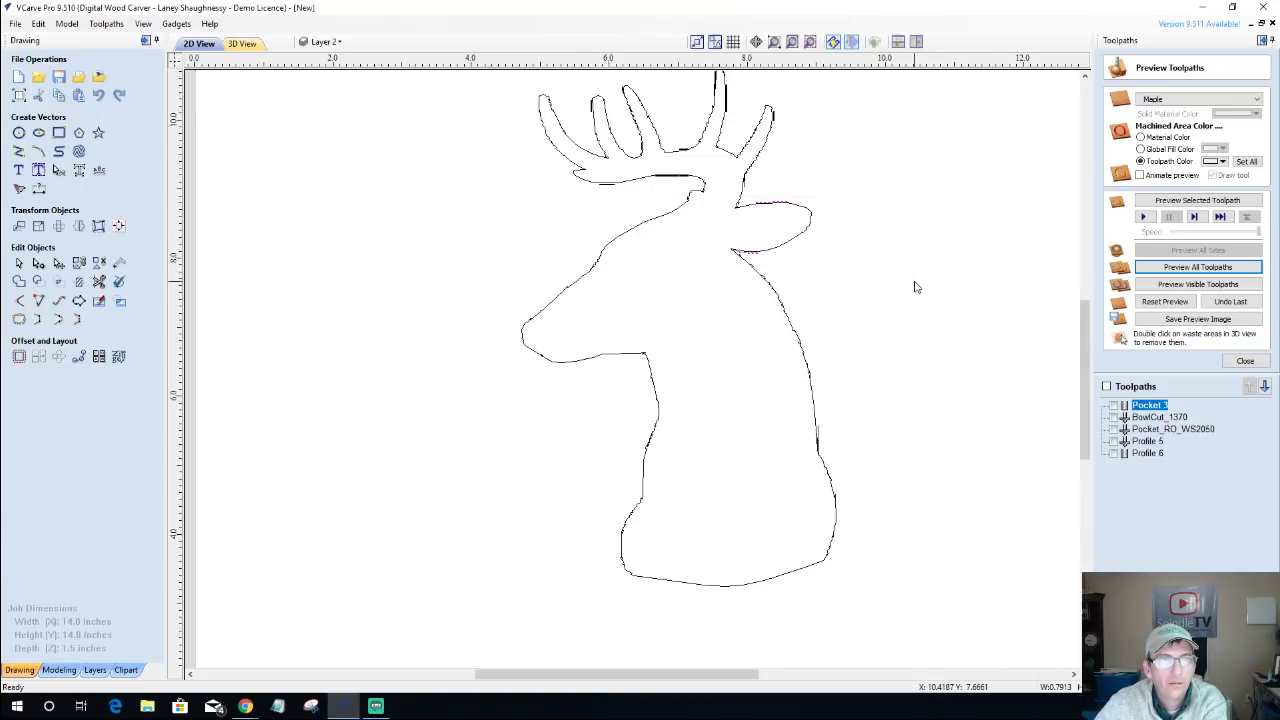
click(888, 270)
Zoom in and out to inspect the jagged bumps along the outline edges.
scroll(548, 120, down, 1)
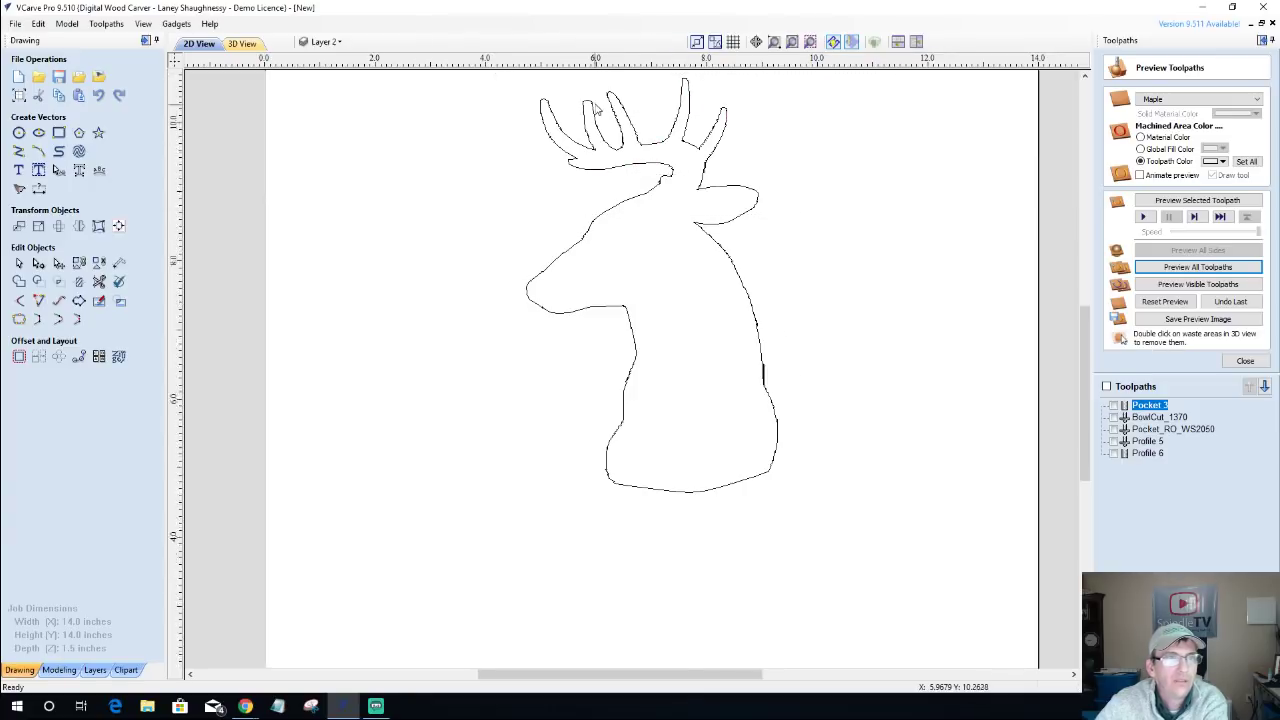
scroll(595, 110, up, 6)
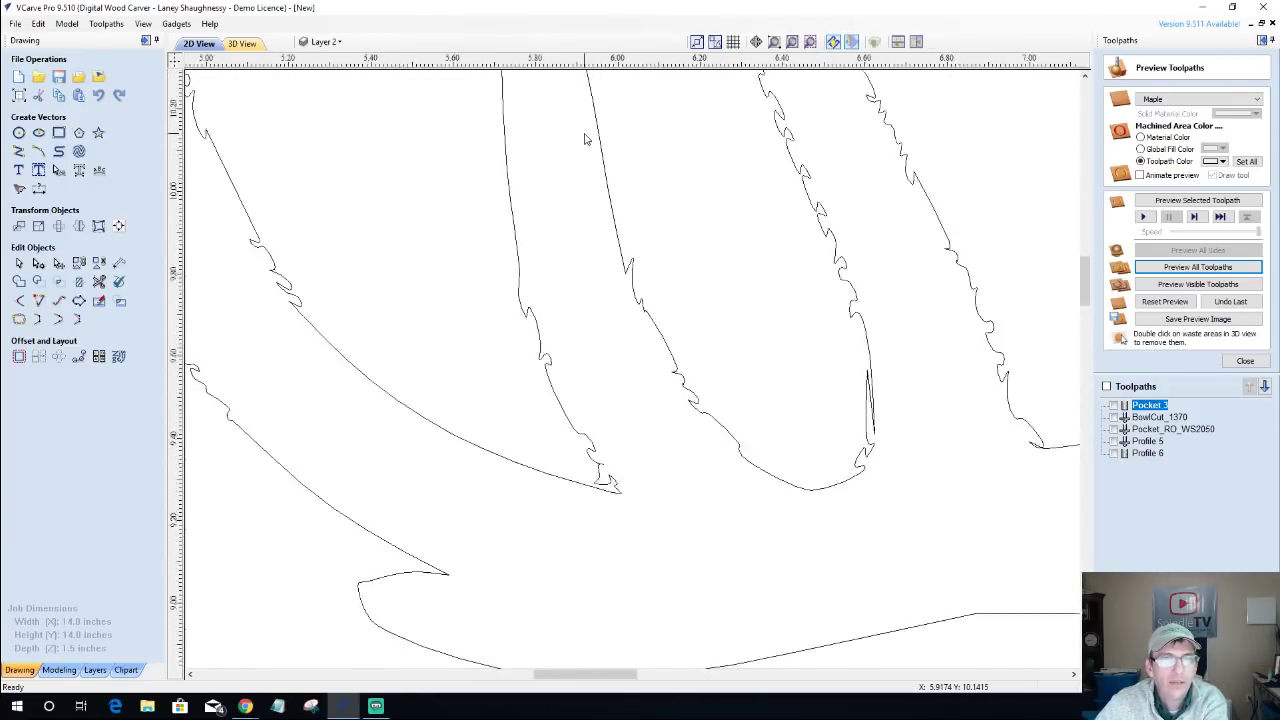
scroll(585, 138, down, 8)
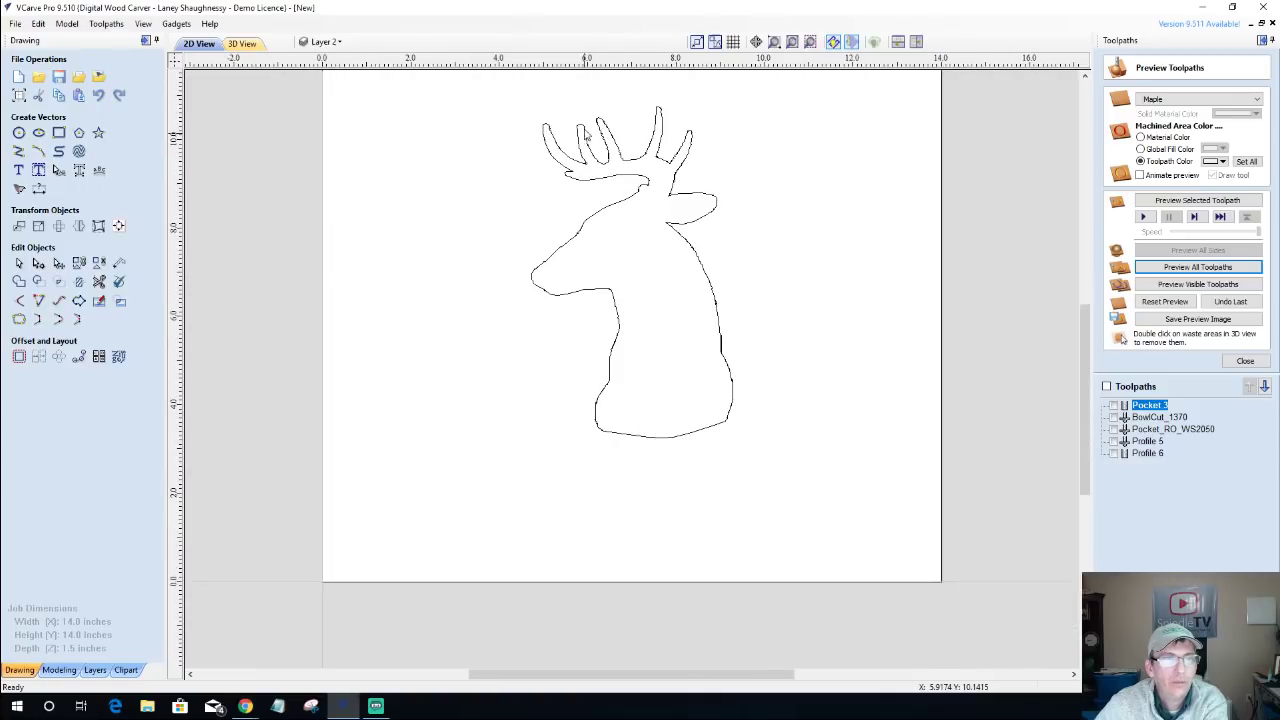
scroll(600, 86, up, 5)
scroll(698, 481, up, 2)
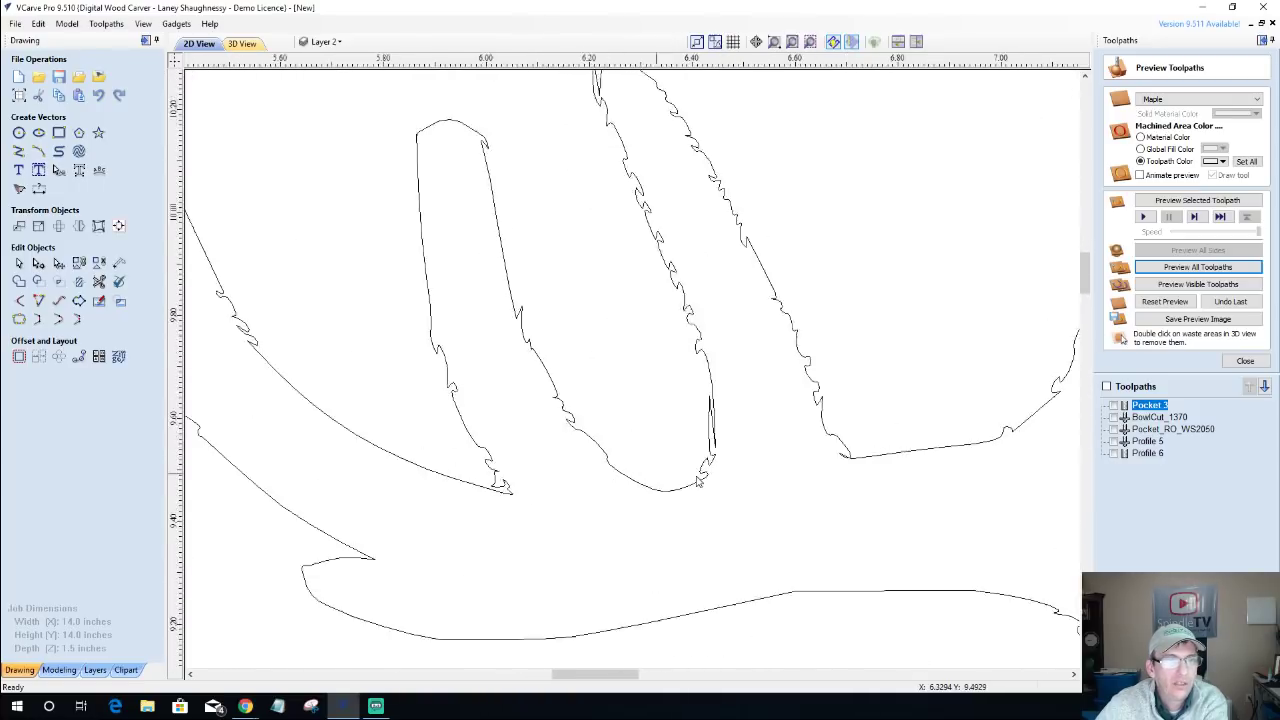
scroll(698, 481, down, 2)
scroll(630, 213, down, 5)
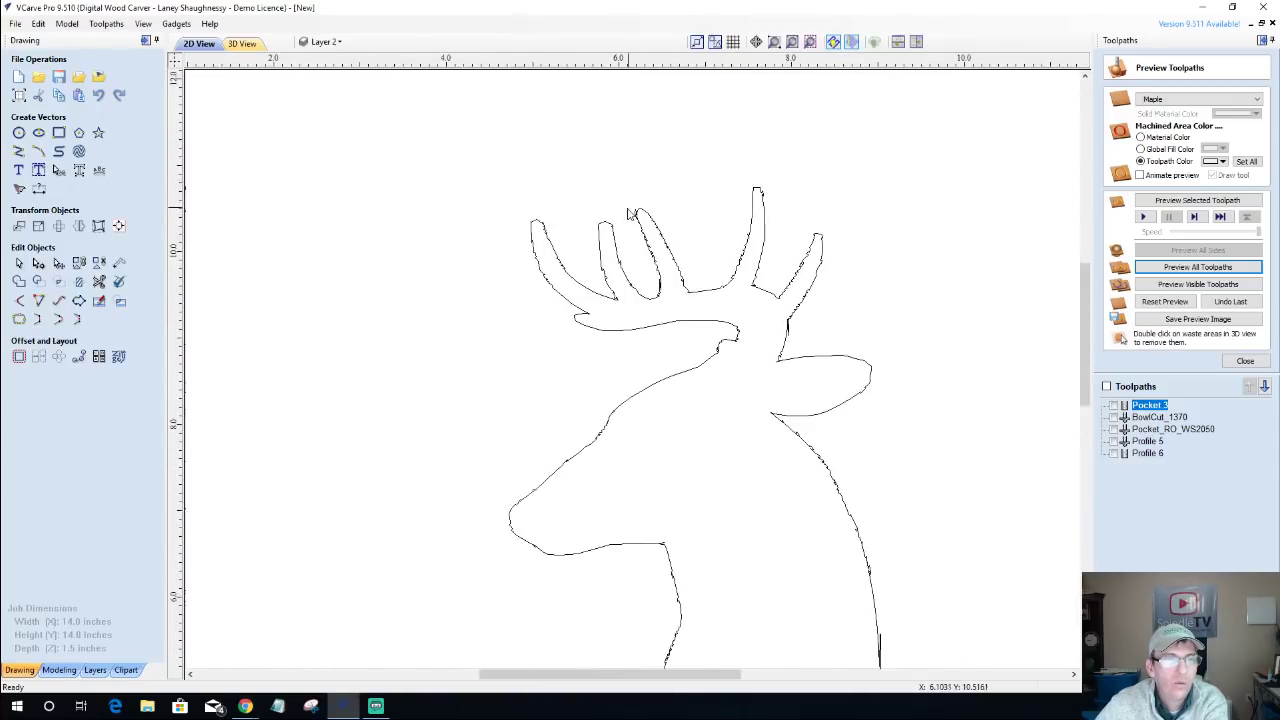
scroll(630, 213, down, 4)
scroll(650, 288, up, 6)
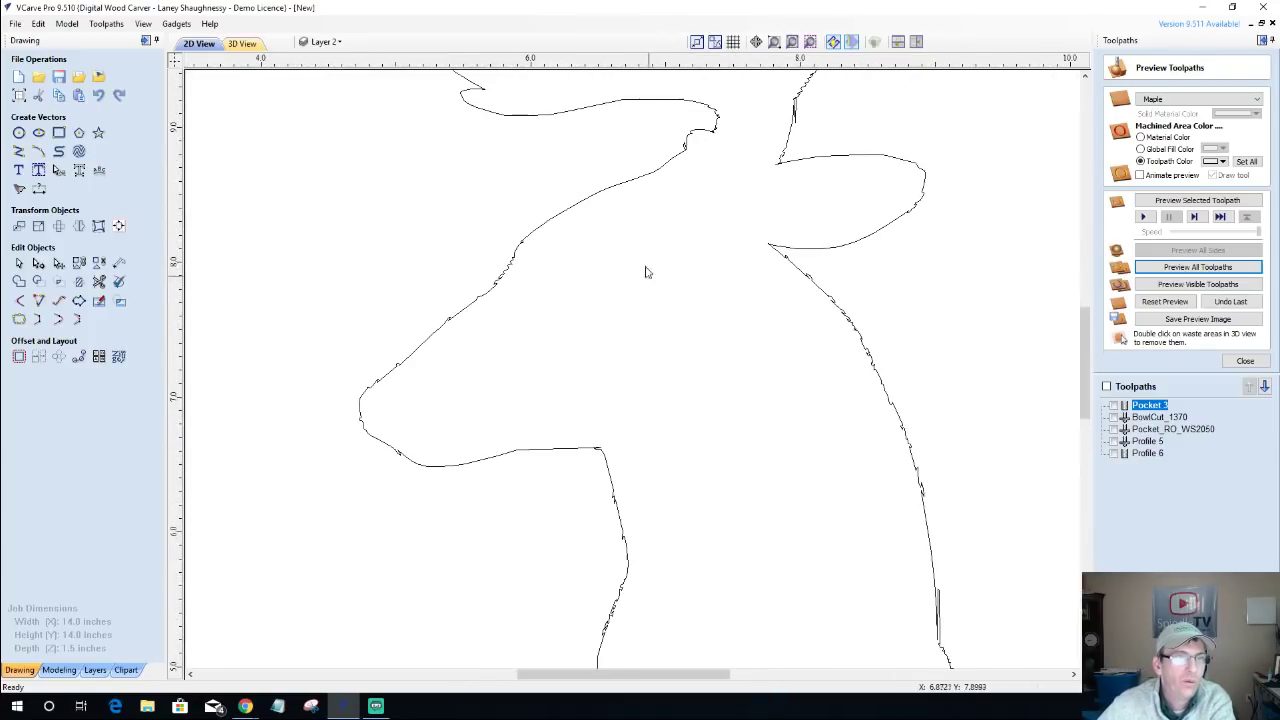
scroll(645, 272, up, 6)
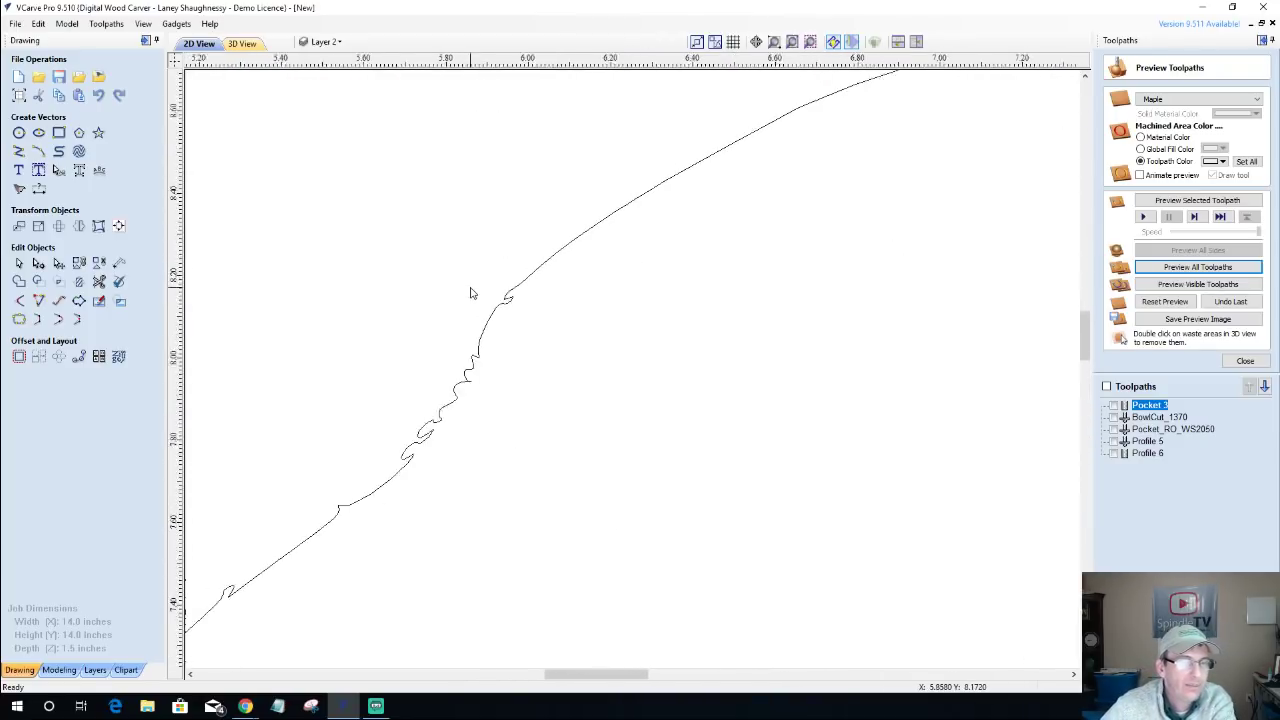
scroll(472, 293, down, 7)
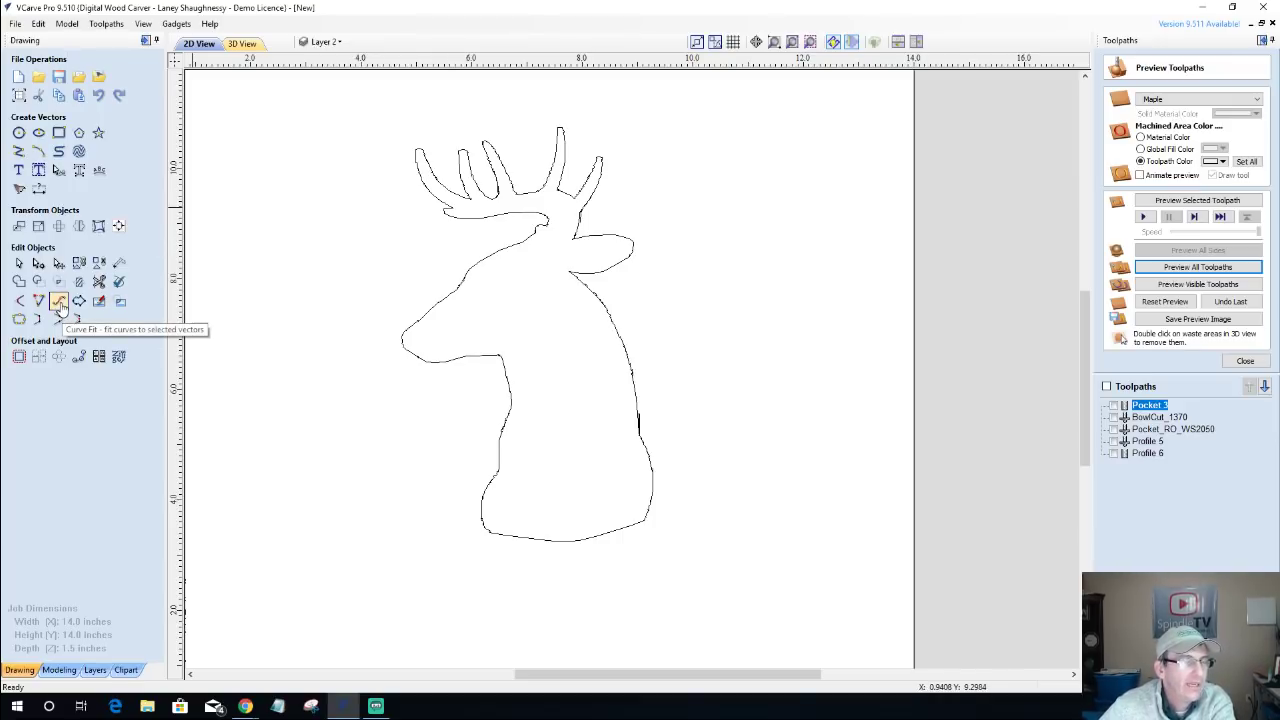
Select the deer outline and set Fit Curves to Bezier Curves with 0.1 inch tolerance.
click(471, 222)
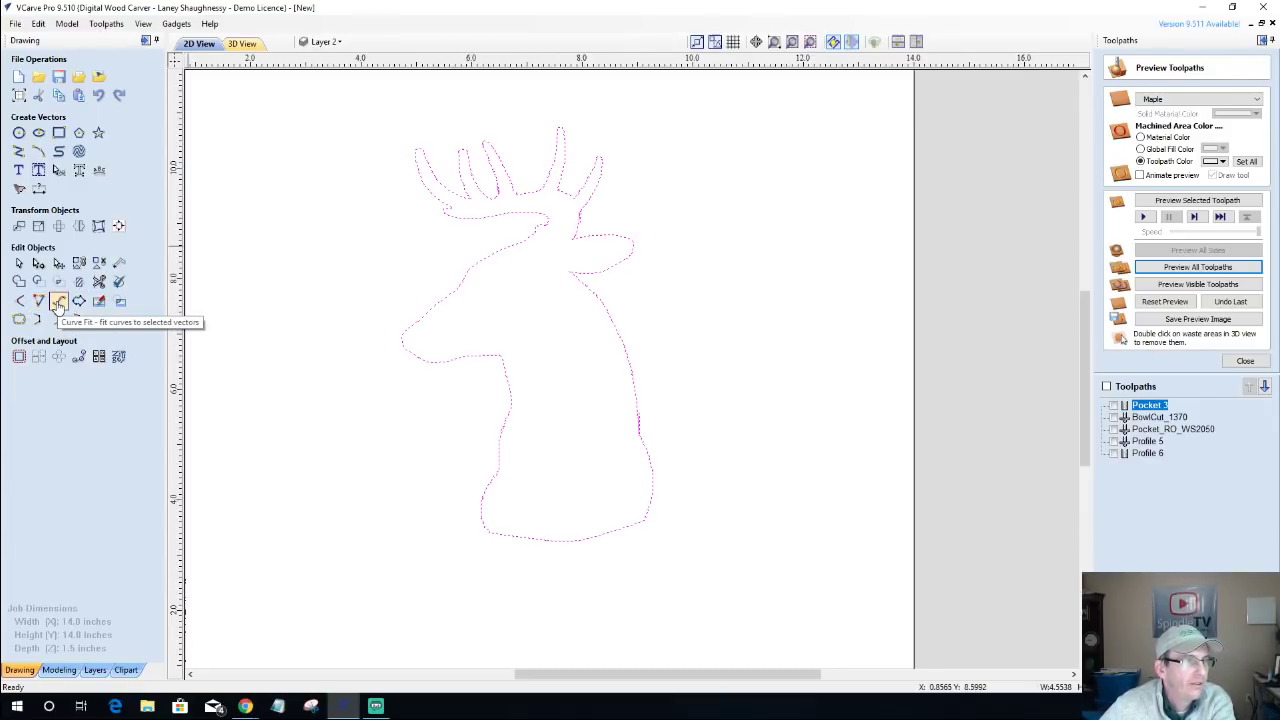
click(57, 303)
scroll(410, 166, up, 5)
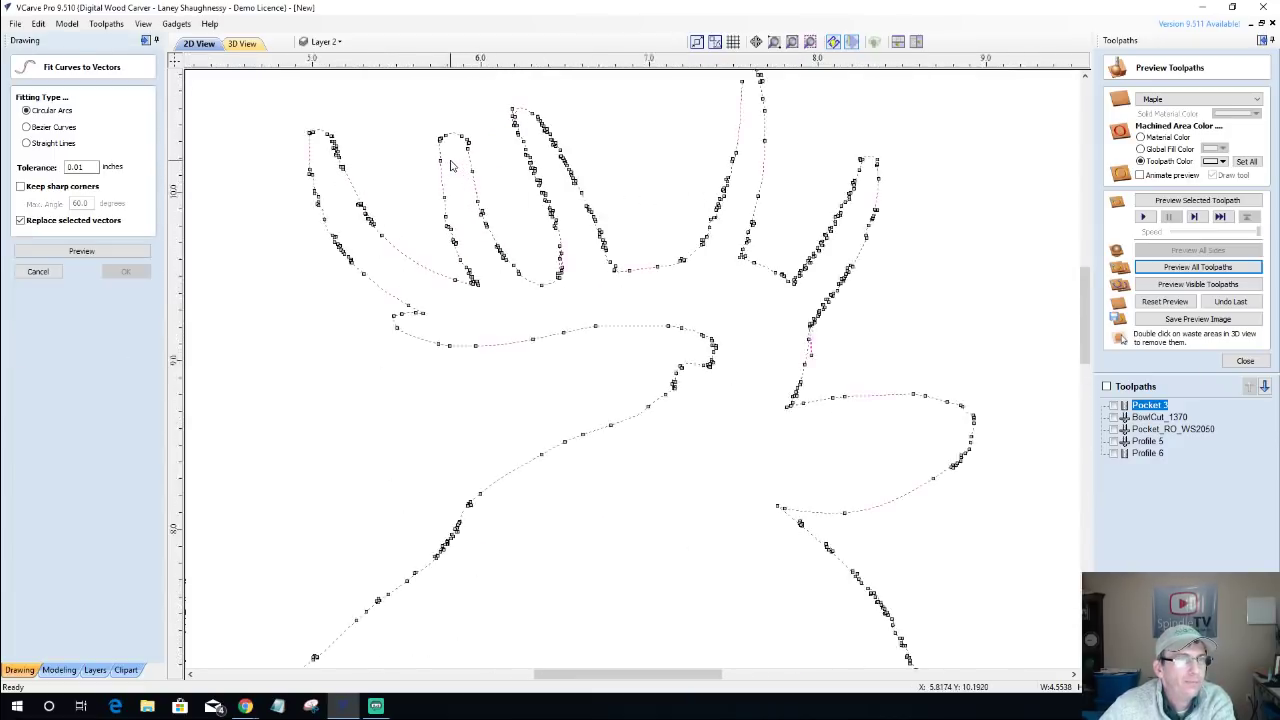
scroll(410, 166, up, 1)
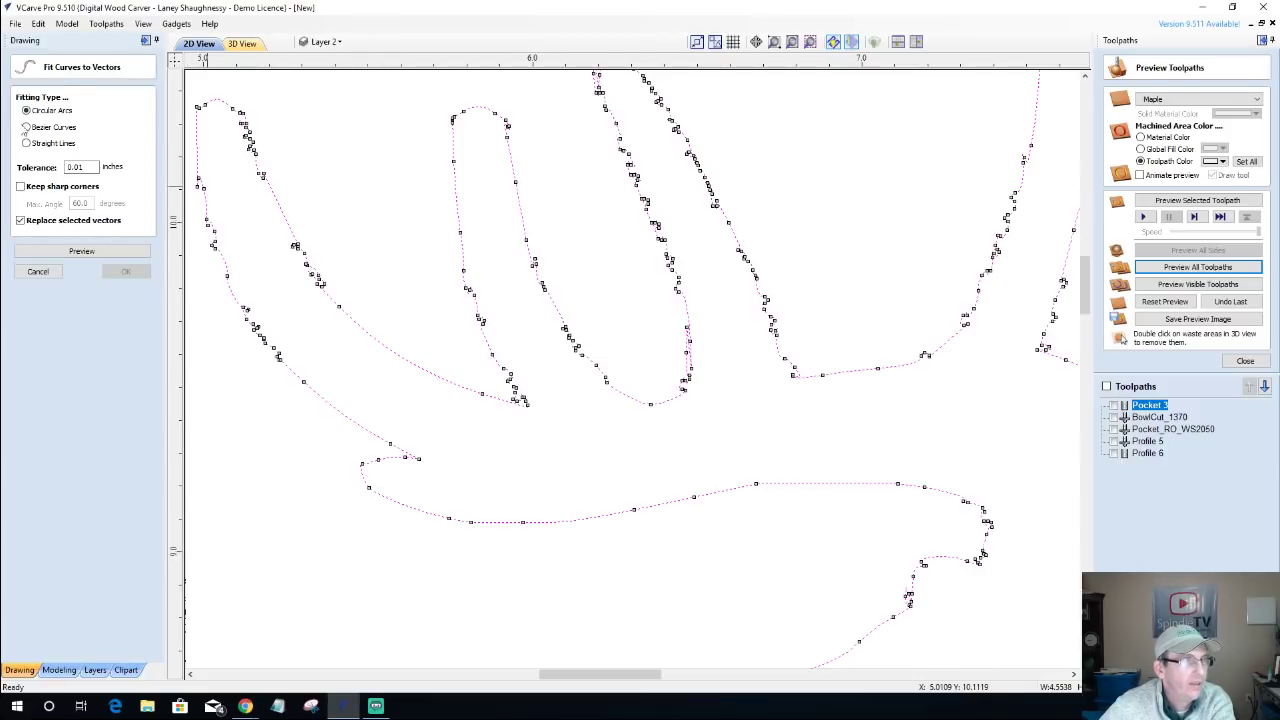
click(91, 167)
key(BackSpace)
text(1)
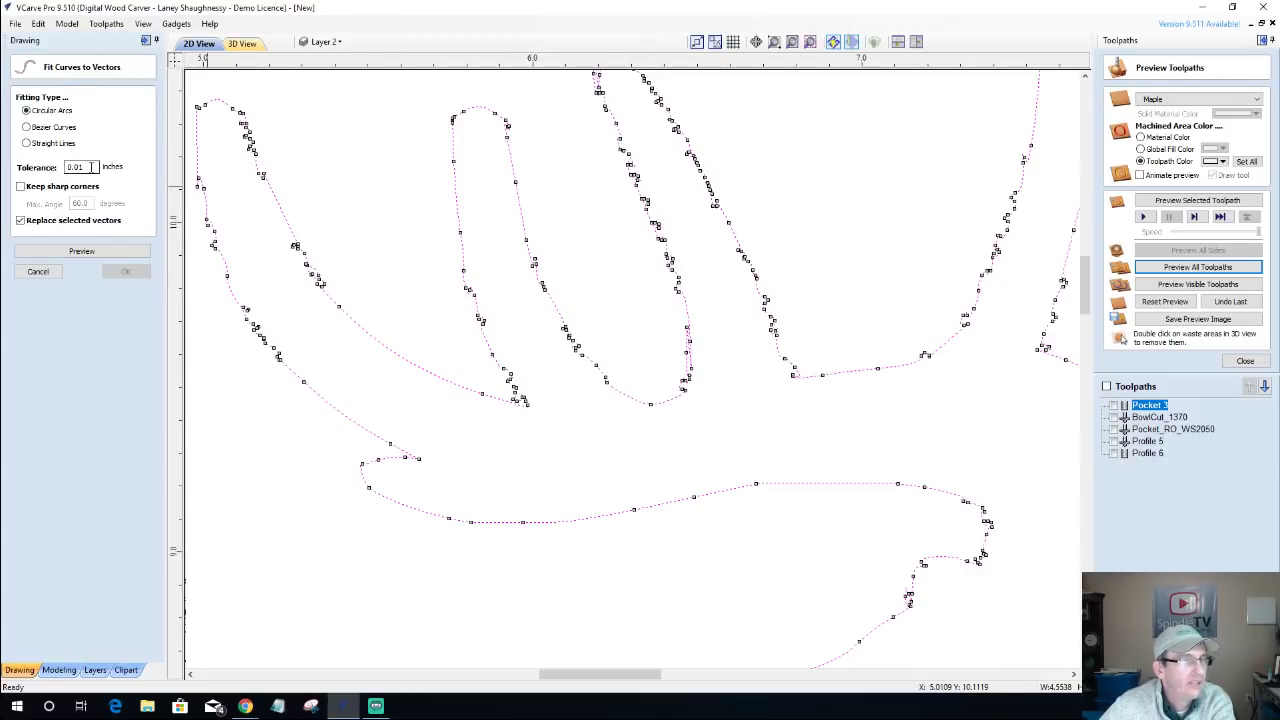
drag(86, 167, 66, 167)
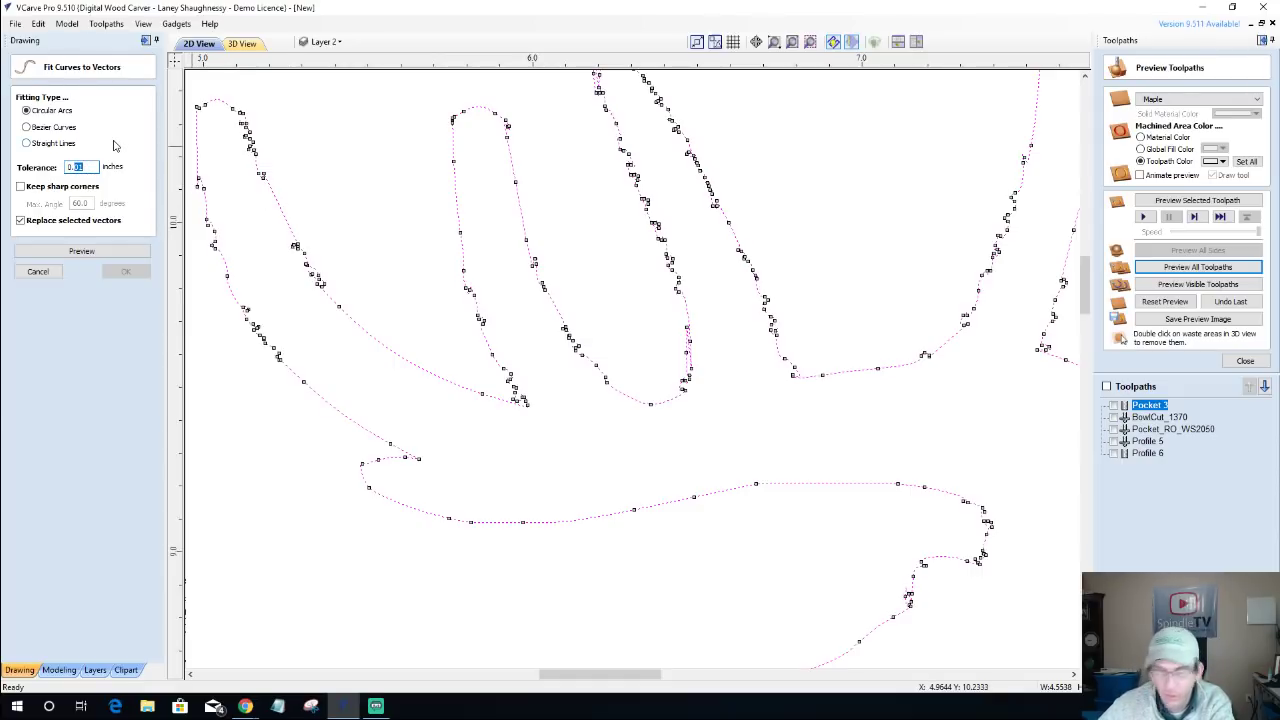
text(0.1)
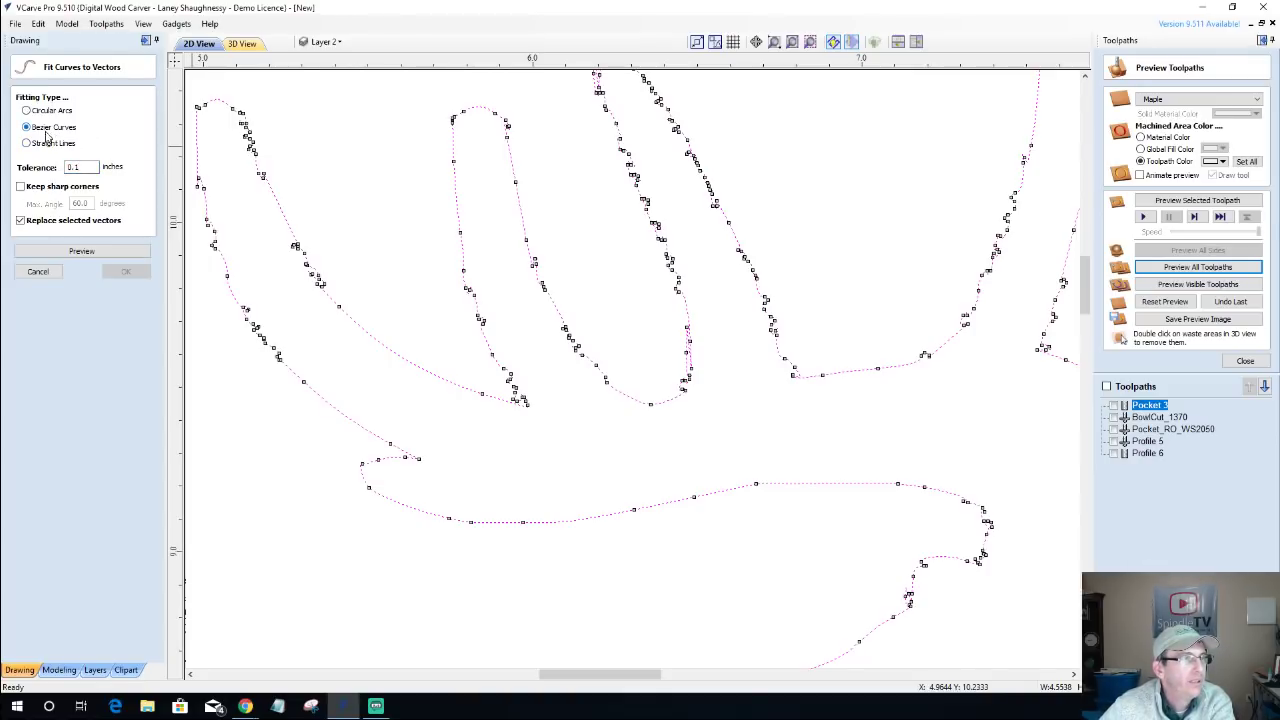
Preview the deer outline refitted as Bezier curves.
click(61, 250)
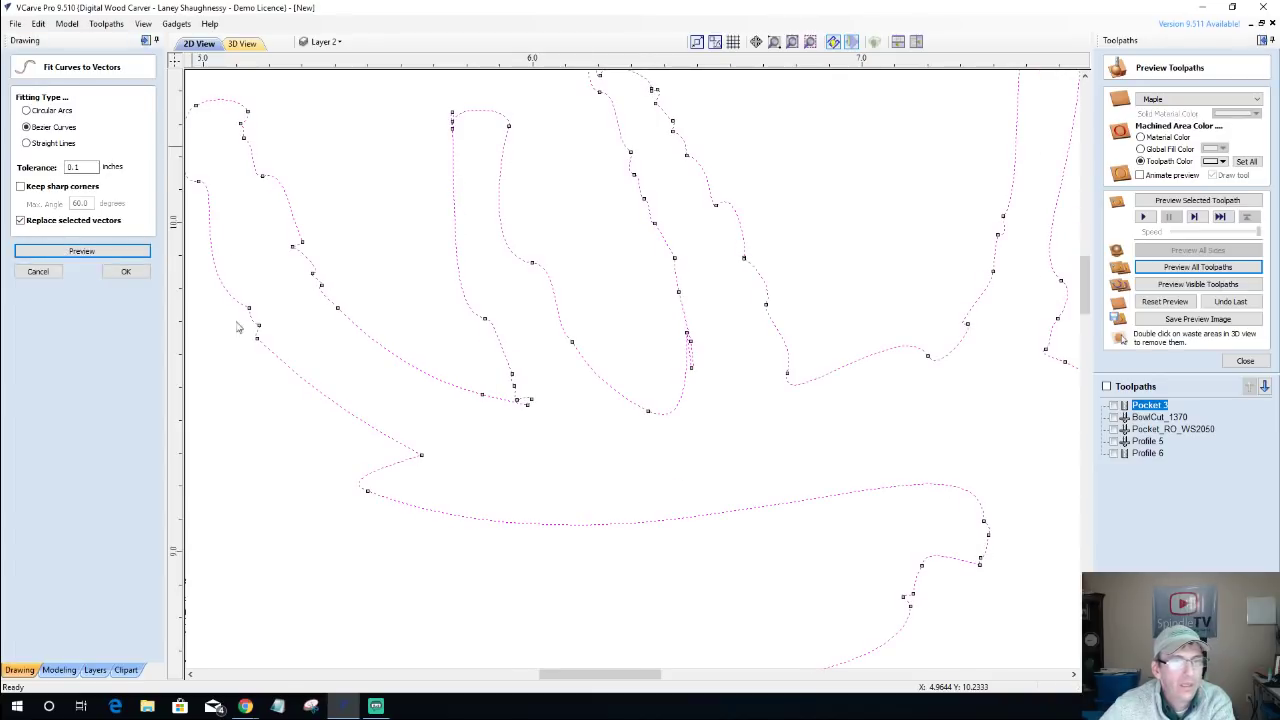
scroll(635, 378, down, 5)
scroll(635, 378, up, 4)
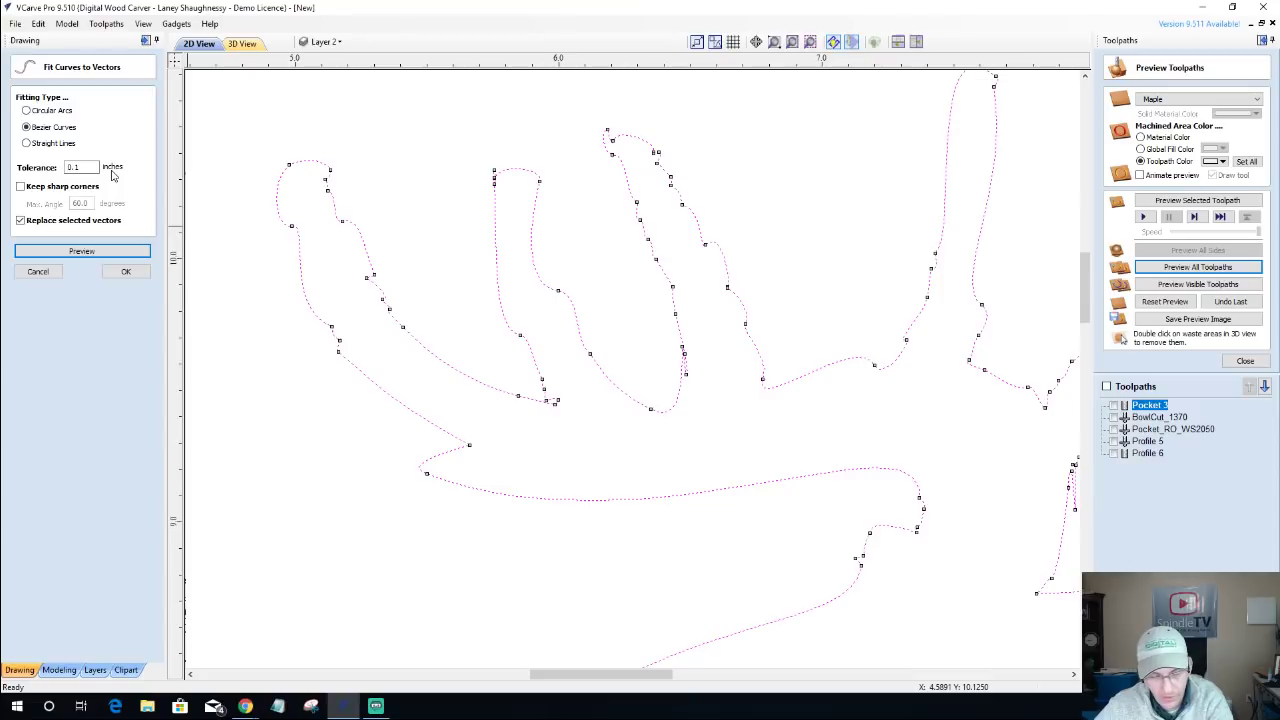
Preview Circular Arcs fits at 0.0625 and then 0.01 inch tolerance.
click(74, 167)
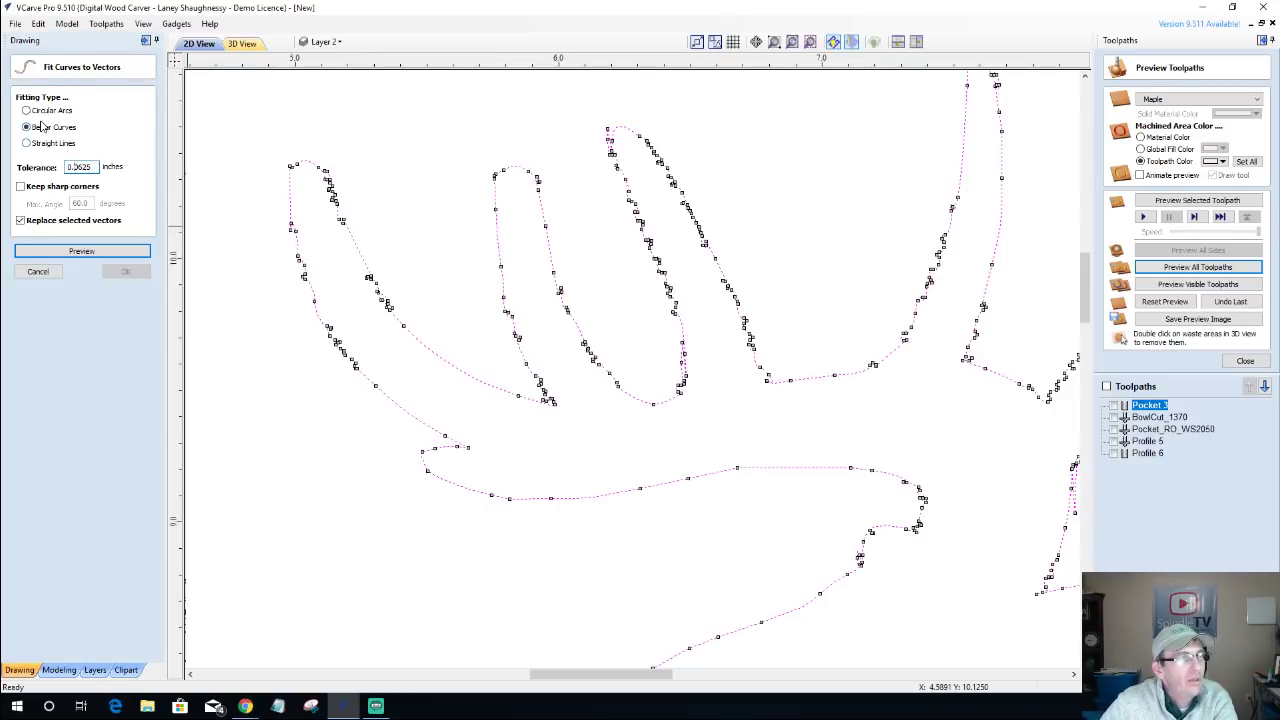
click(67, 254)
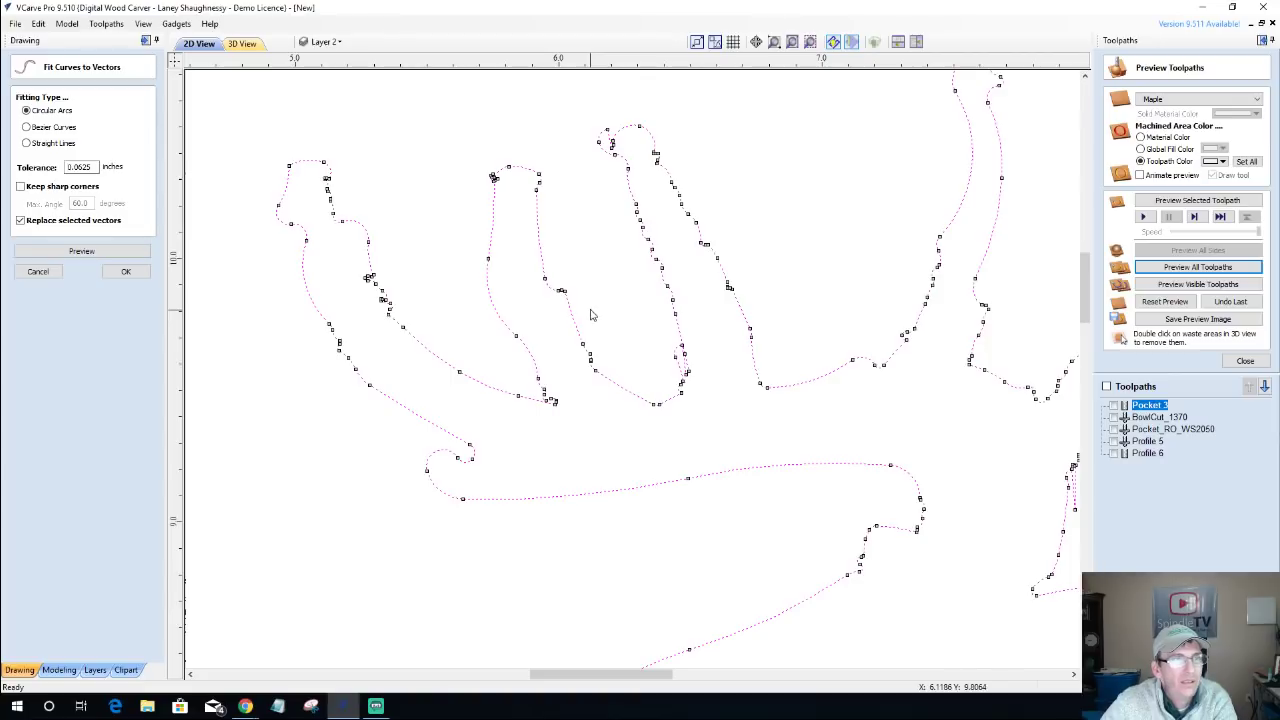
scroll(590, 315, down, 3)
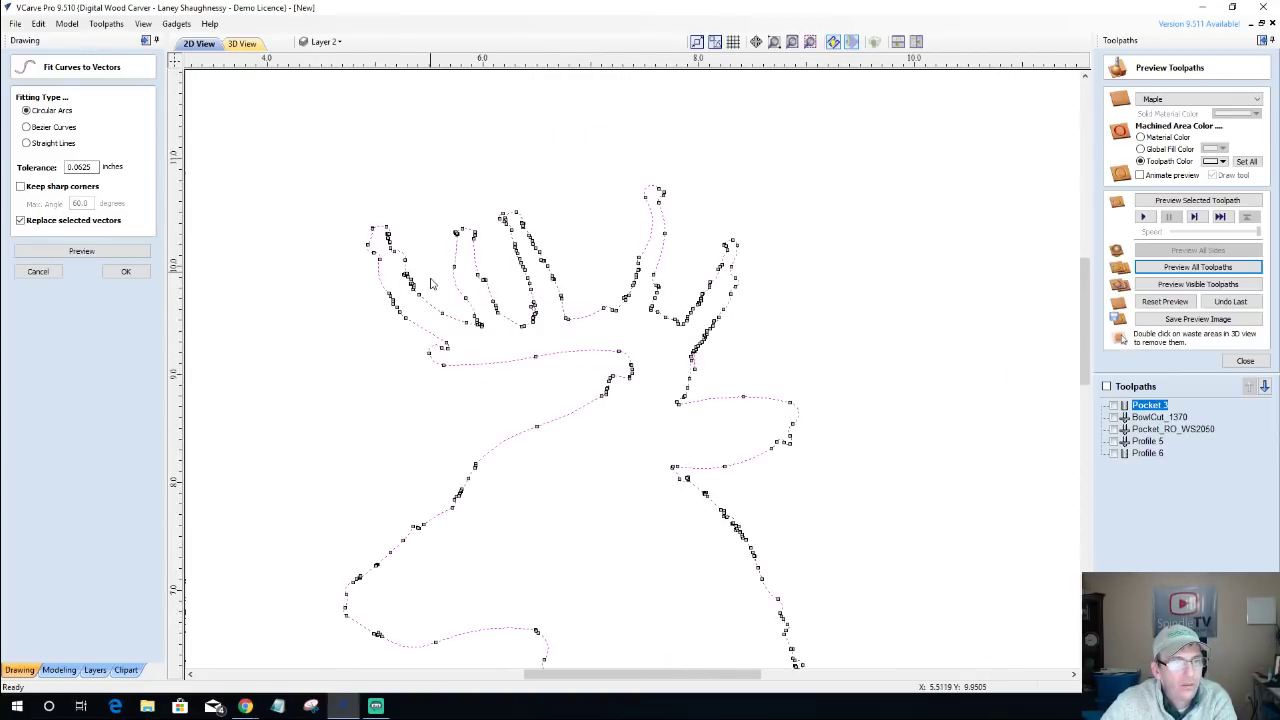
scroll(405, 550, up, 4)
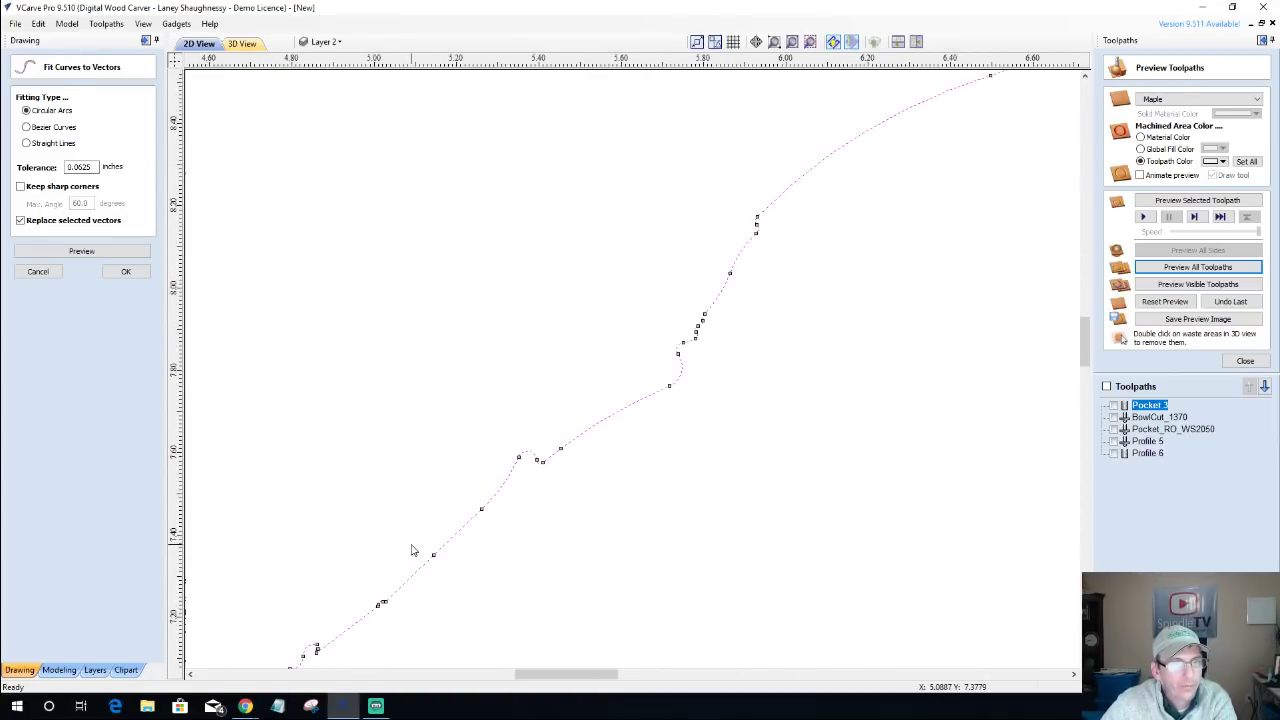
scroll(410, 550, down, 4)
scroll(585, 277, up, 3)
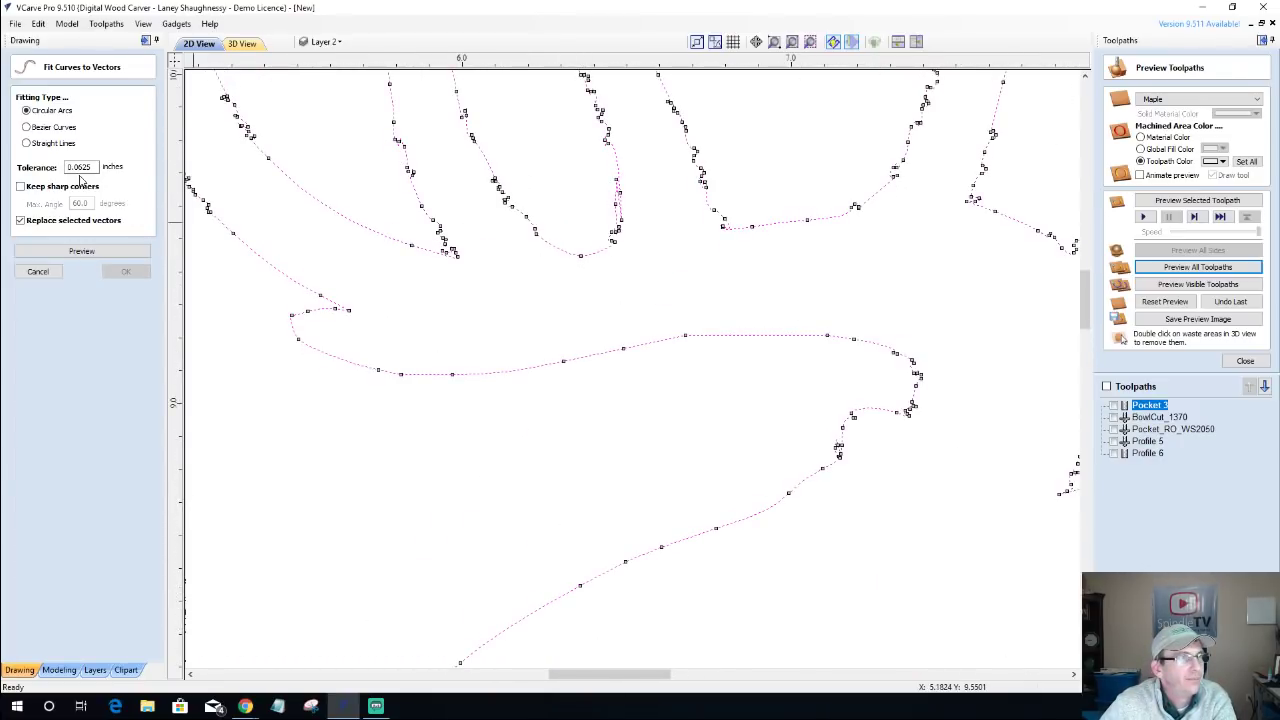
drag(92, 167, 77, 167)
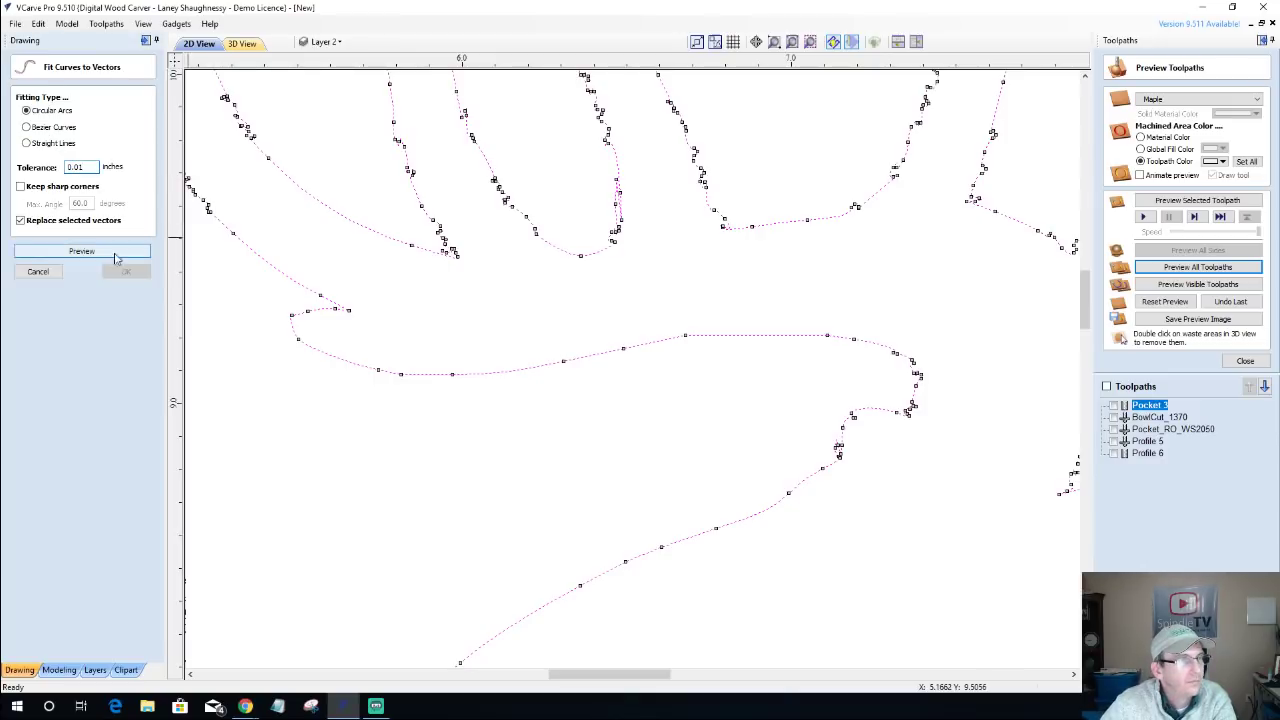
click(53, 251)
Box-select the whole traced deer outline and delete it.
scroll(614, 325, down, 5)
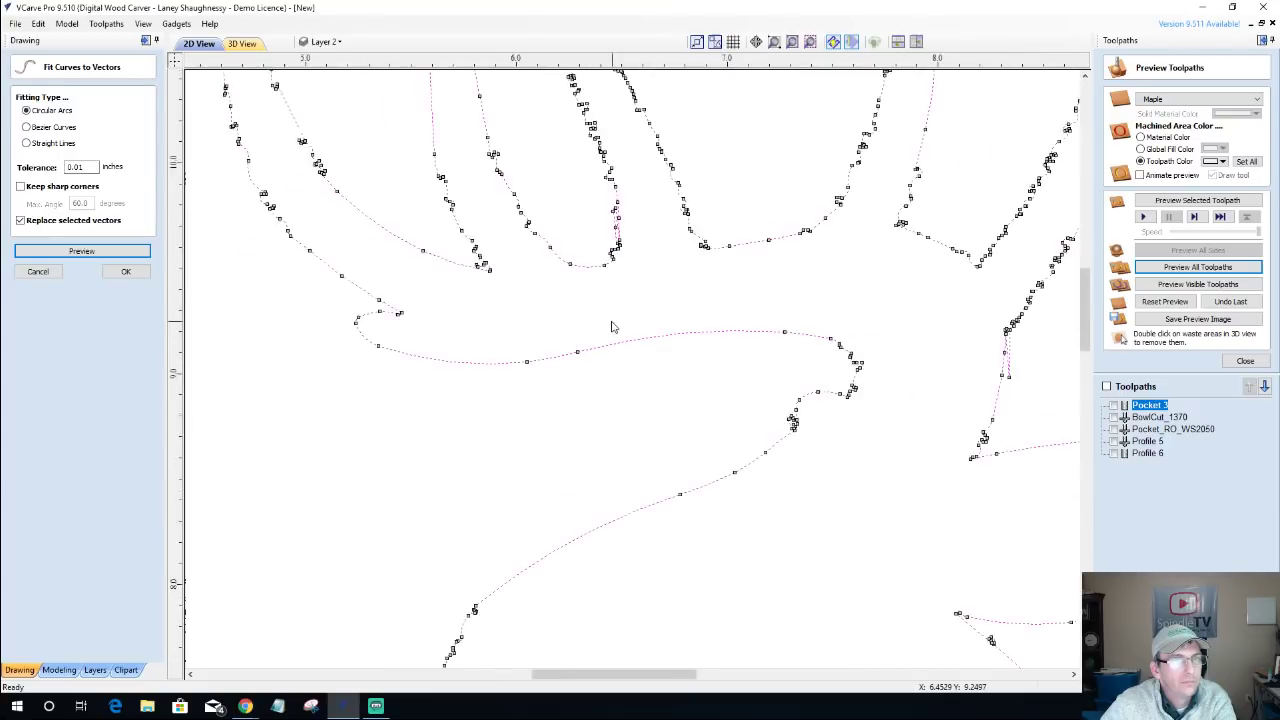
click(497, 377)
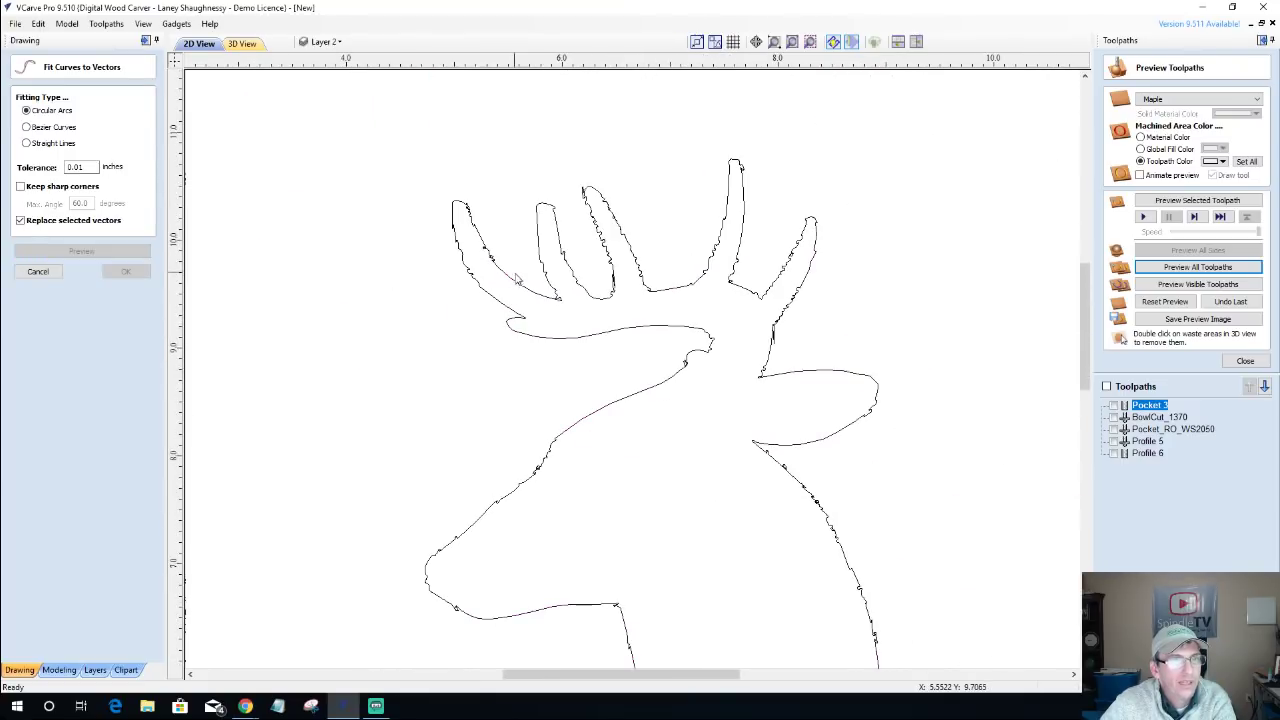
scroll(529, 293, up, 4)
scroll(529, 293, down, 6)
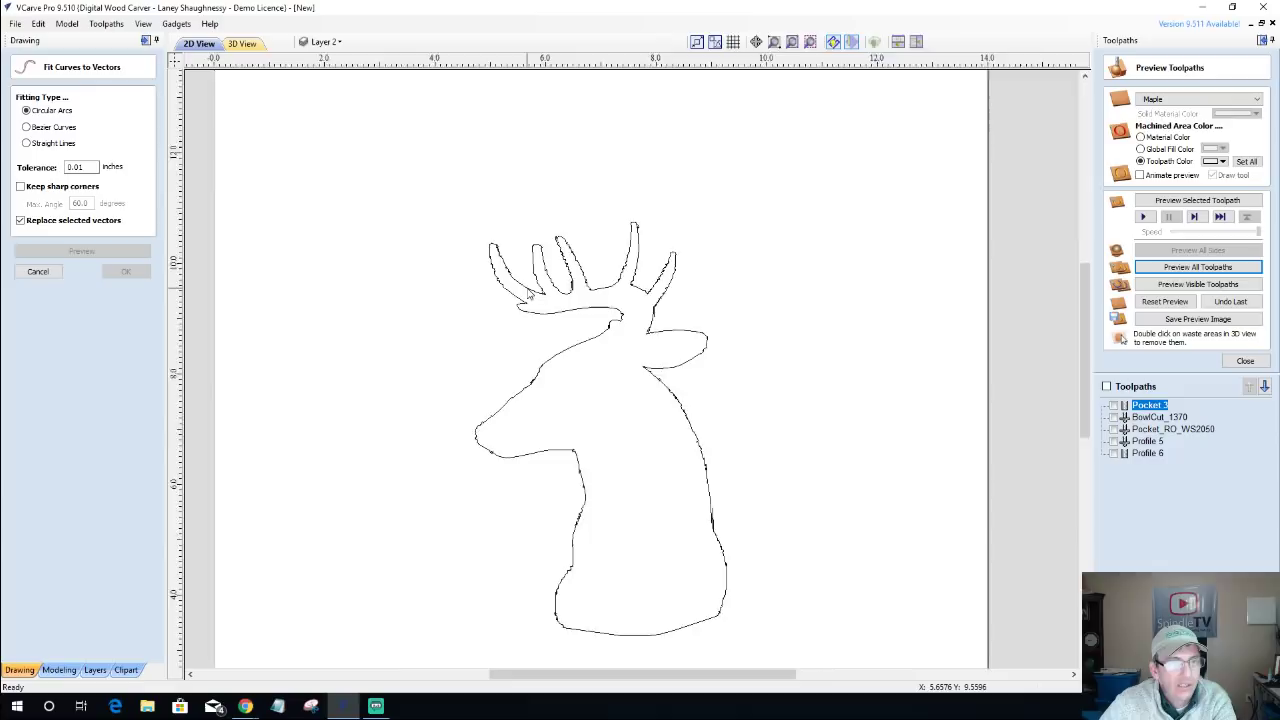
drag(405, 200, 741, 639)
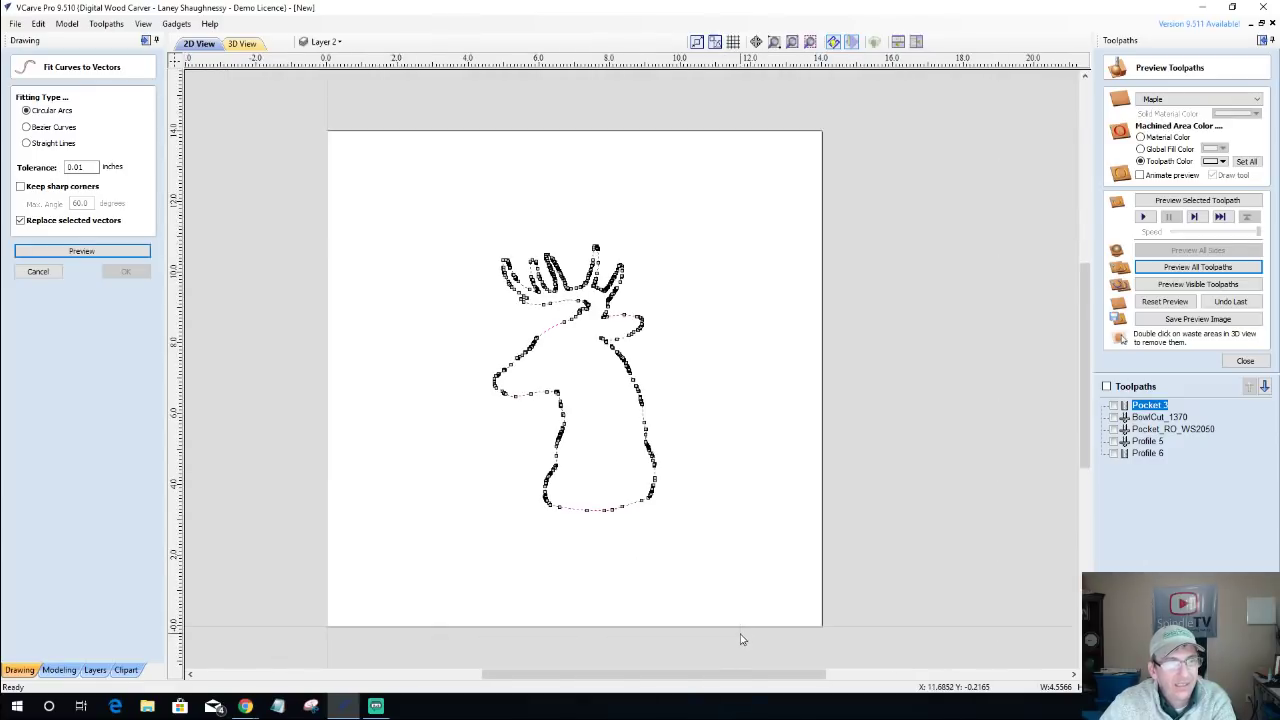
key(Delete)
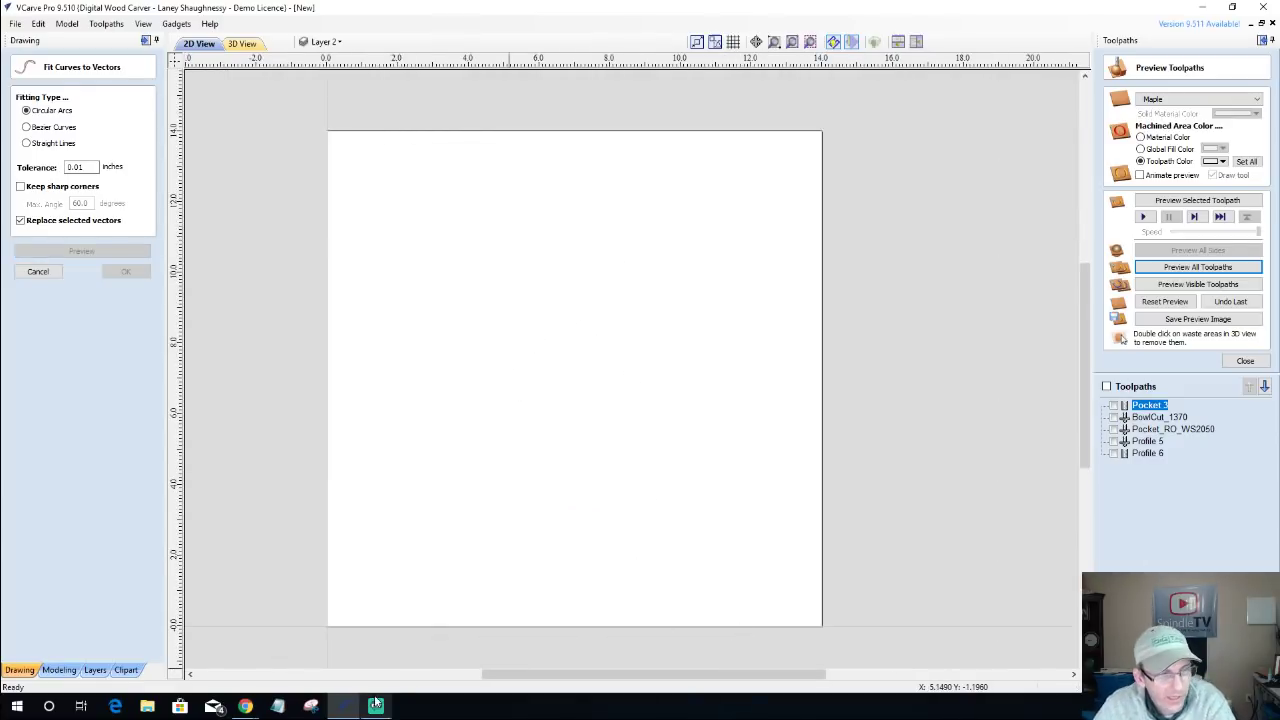
mouse_move(245, 707)
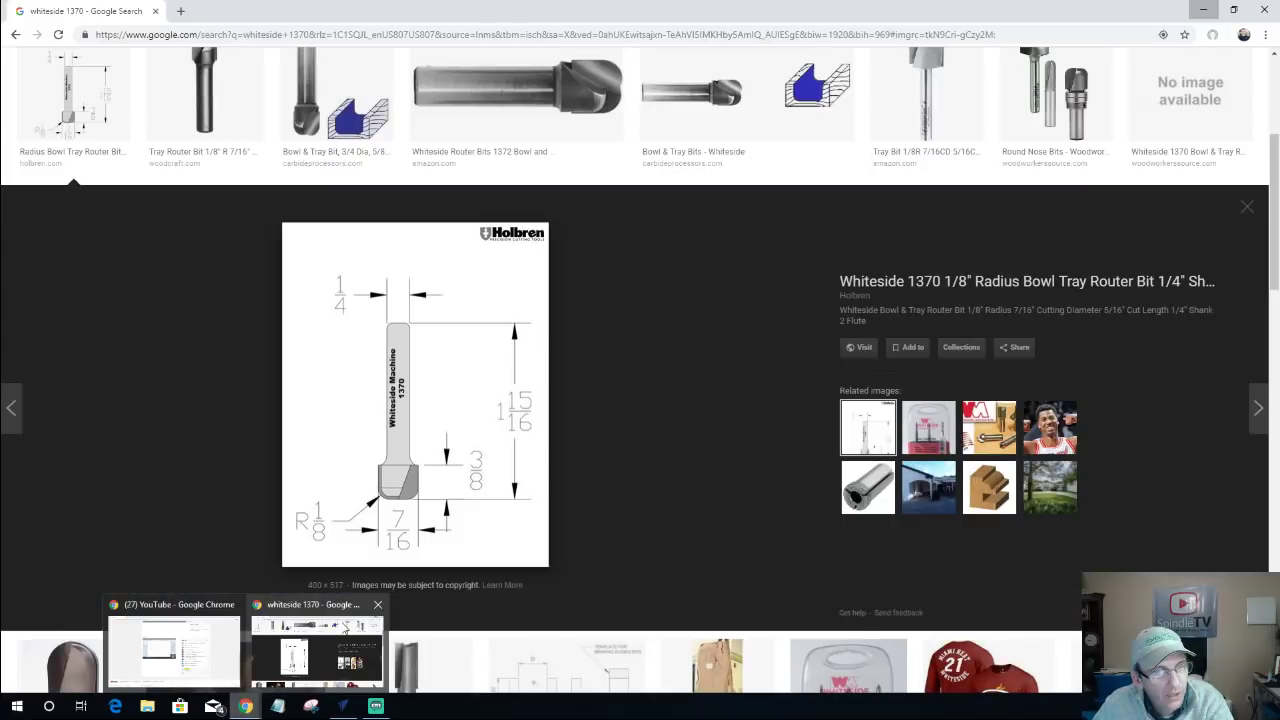
Search Google Images for 'deer silhouette' in a new Chrome tab and show the Tools filters.
click(345, 628)
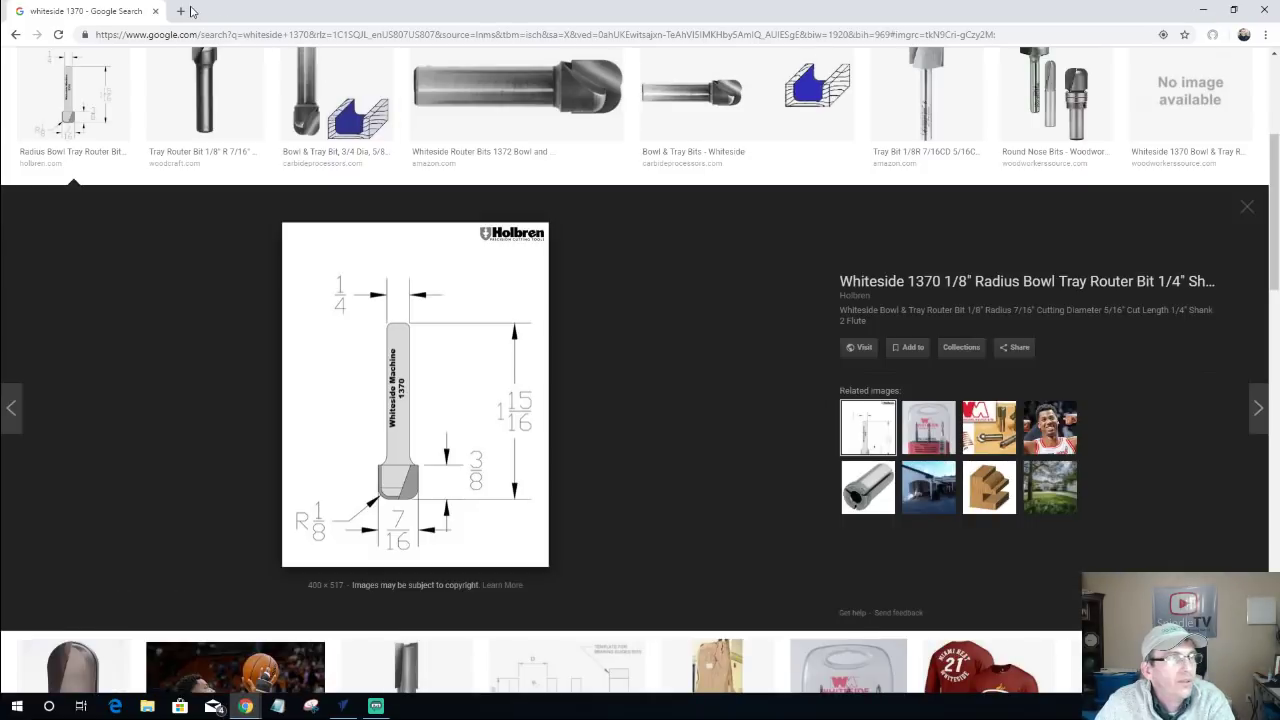
click(179, 13)
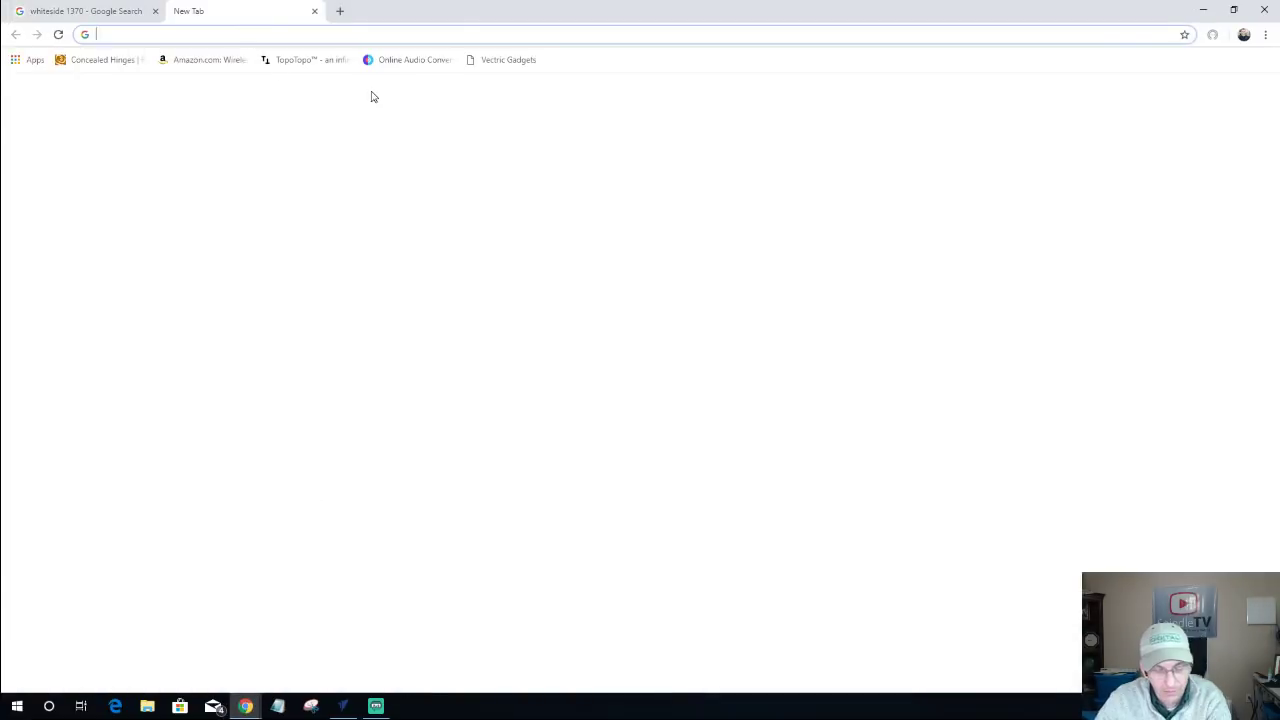
text(Deer)
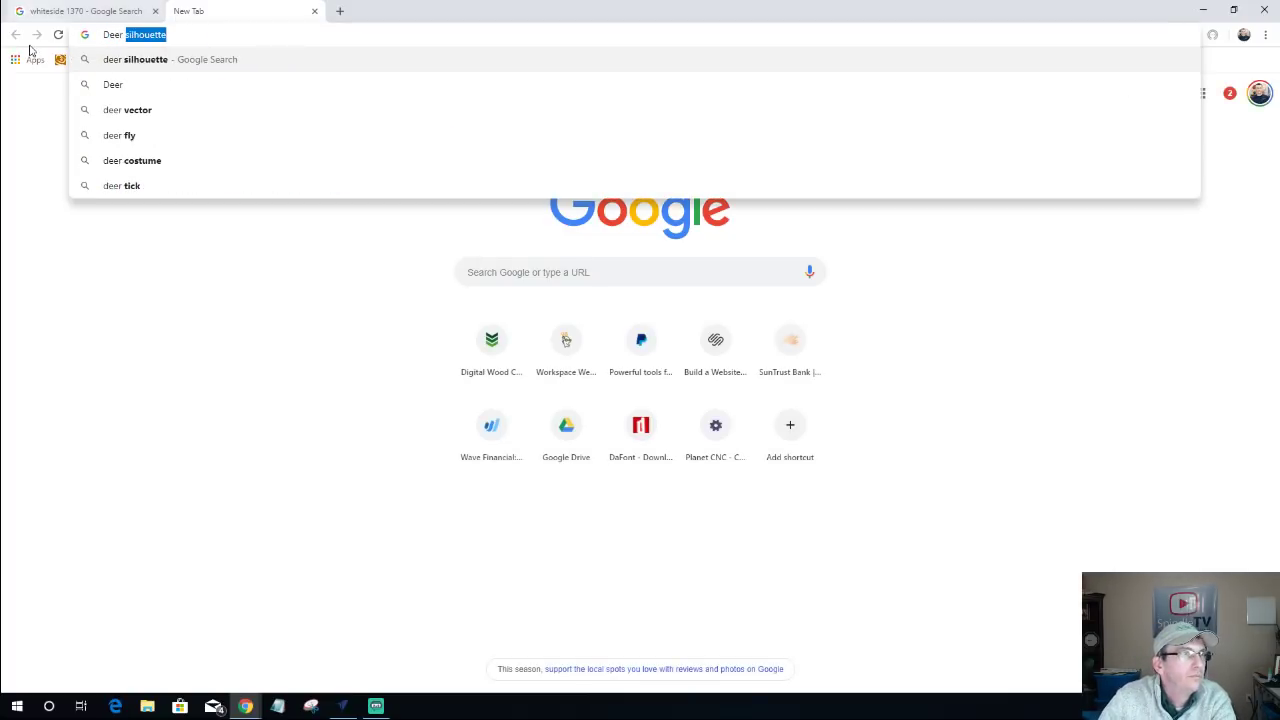
click(130, 60)
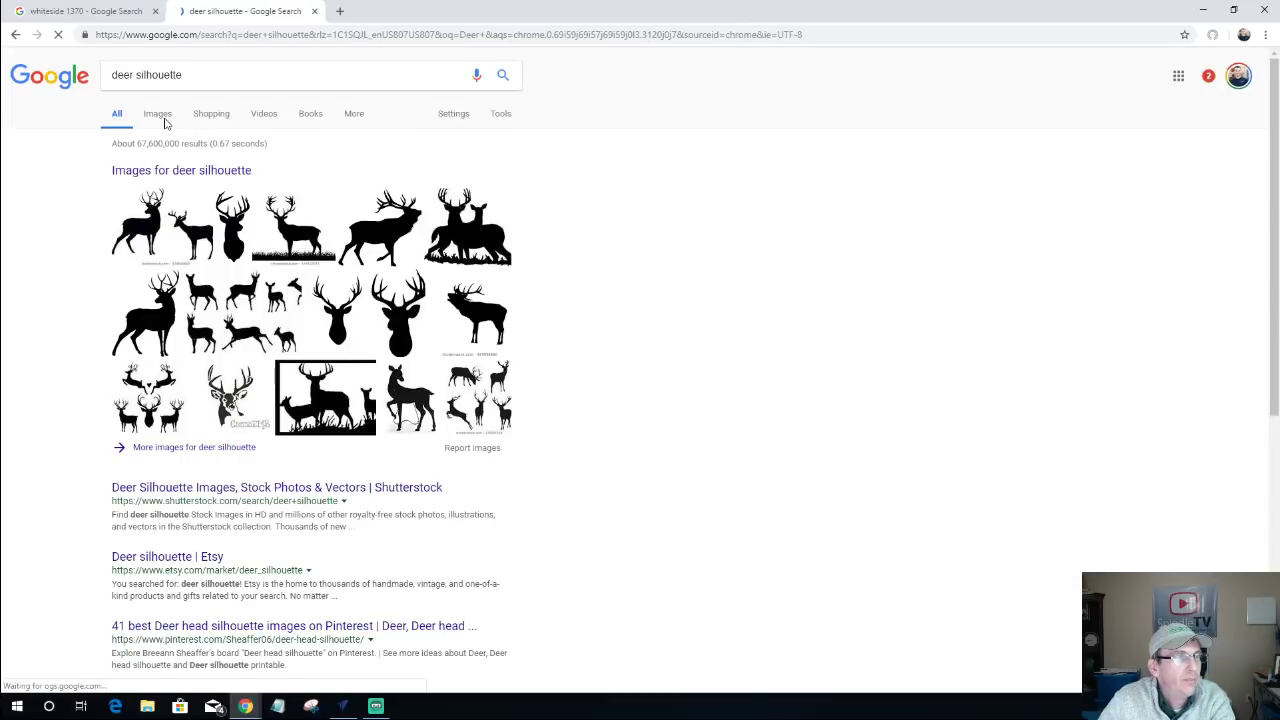
click(157, 118)
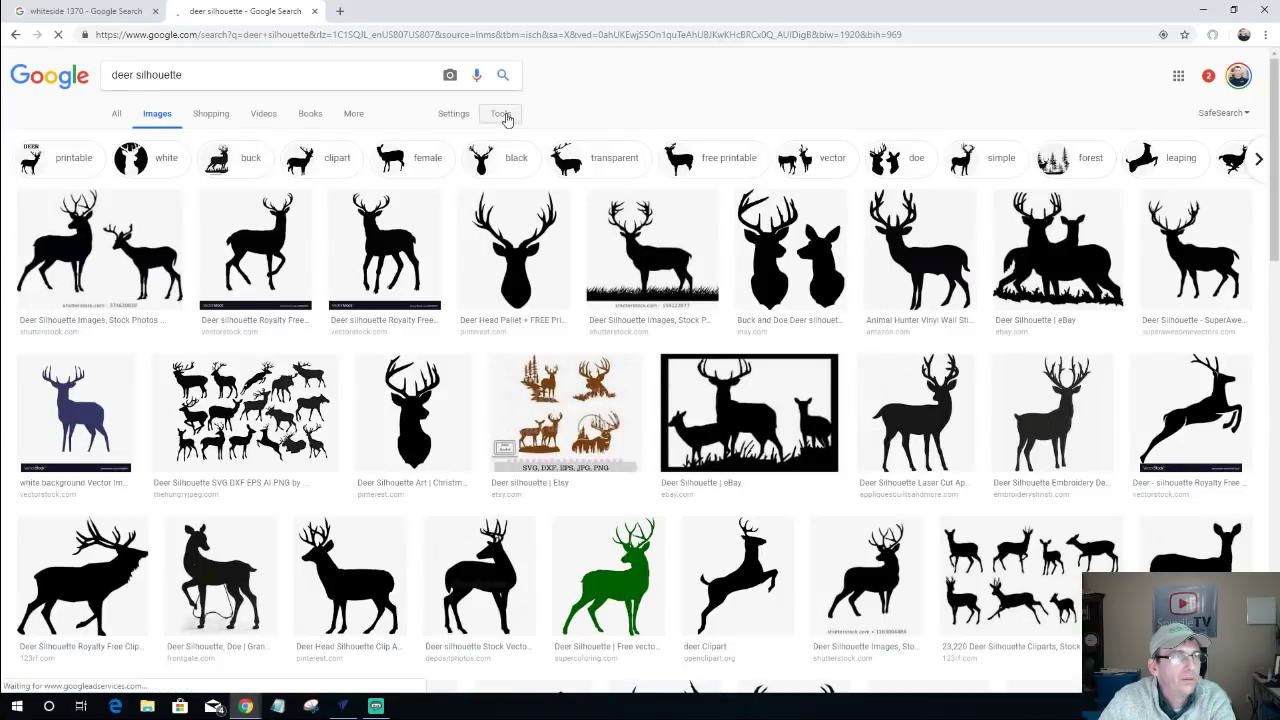
click(505, 118)
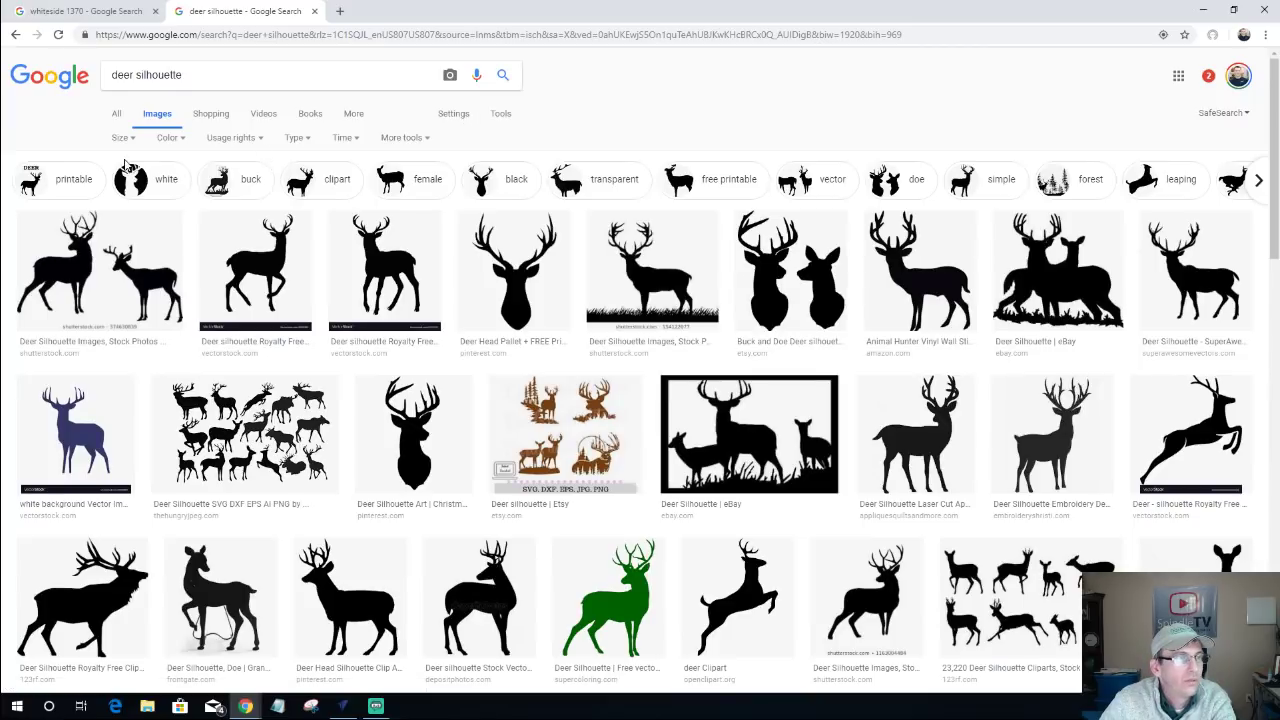
click(501, 114)
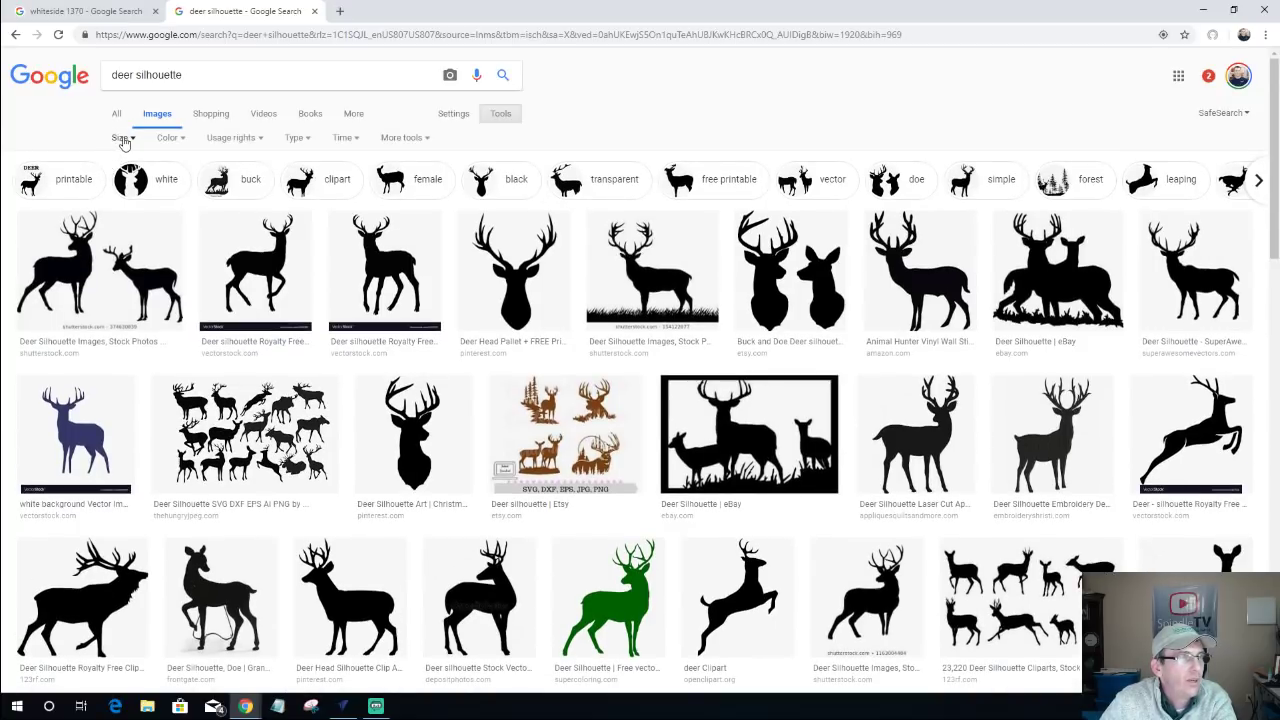
click(122, 138)
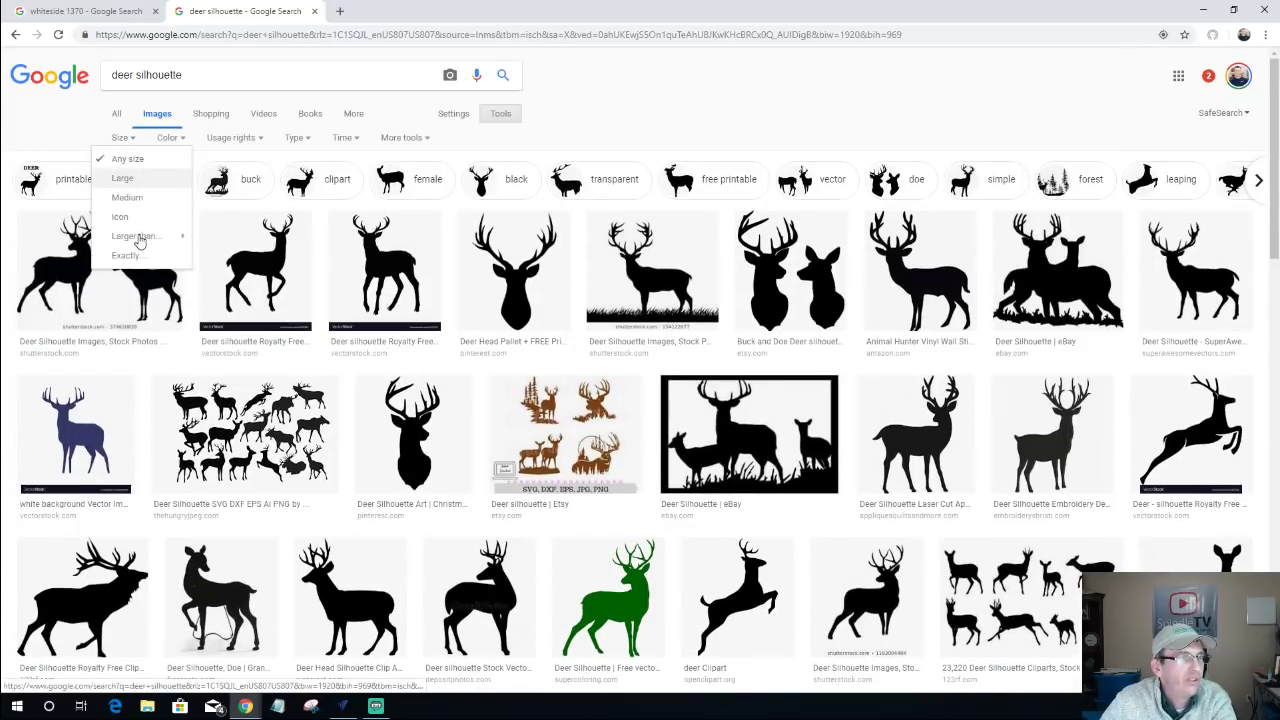
mouse_move(141, 241)
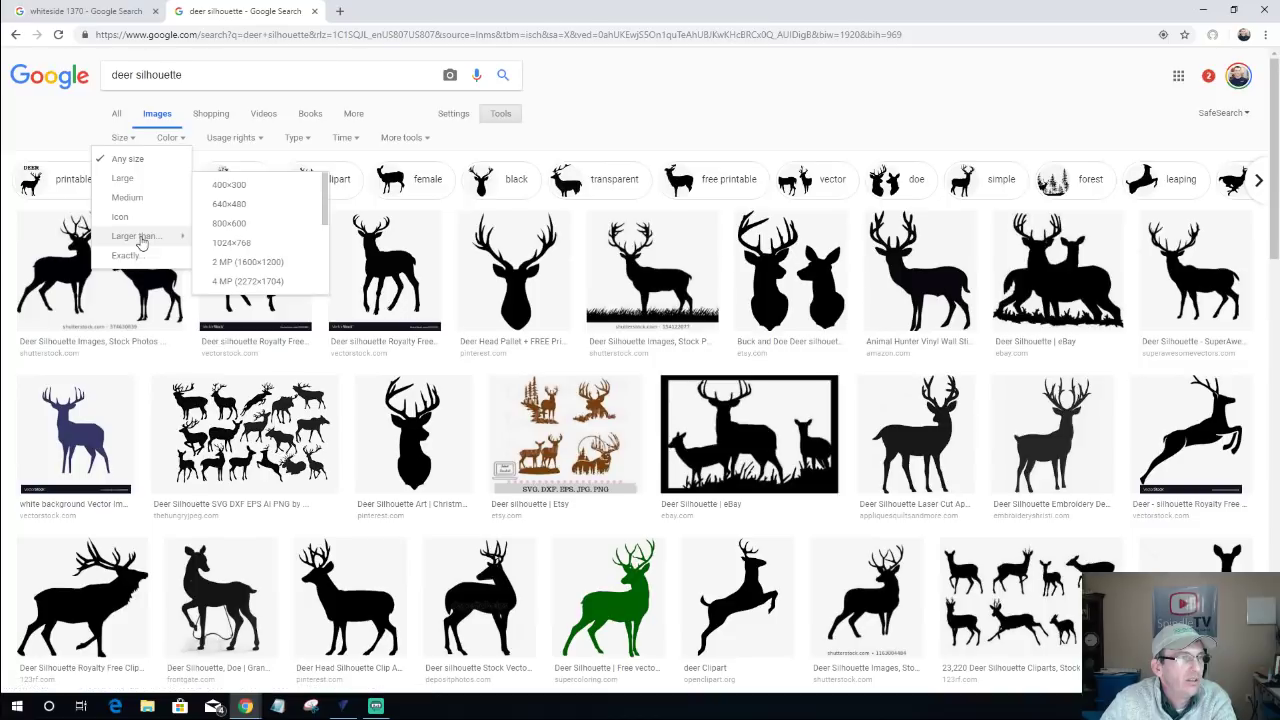
click(220, 226)
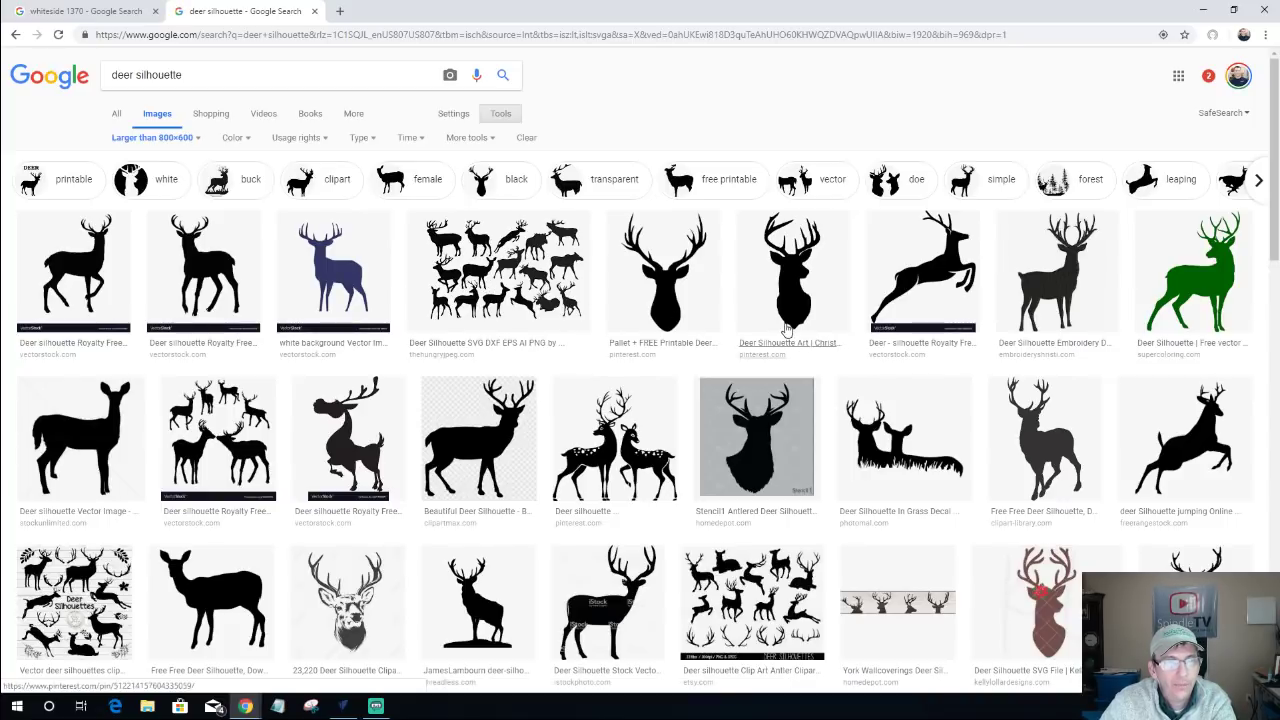
scroll(787, 330, down, 4)
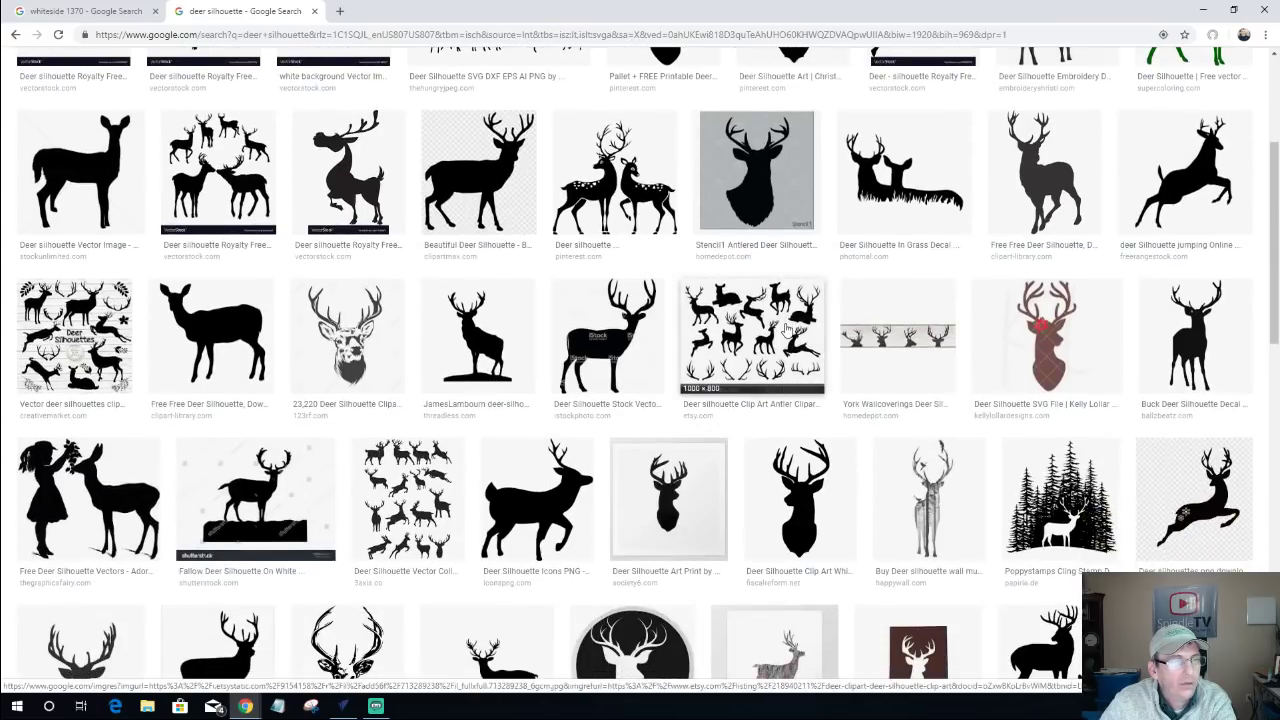
scroll(787, 330, down, 4)
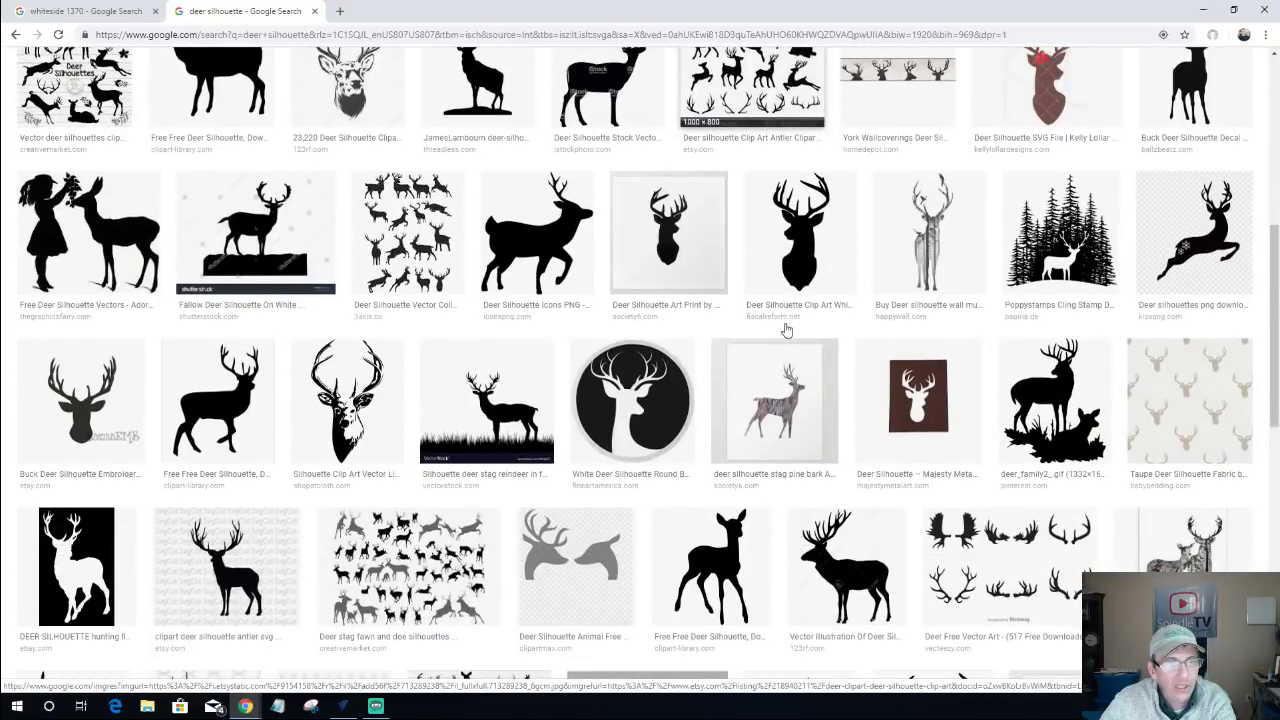
click(787, 330)
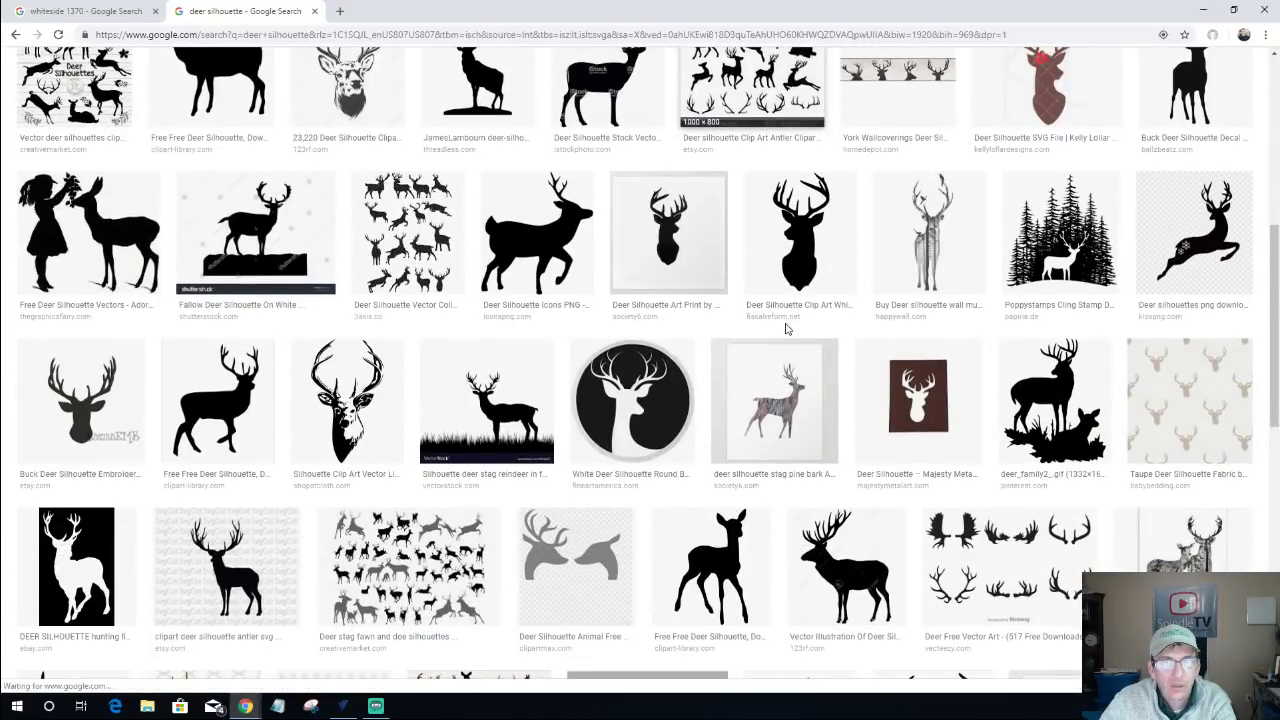
scroll(787, 328, down, 1)
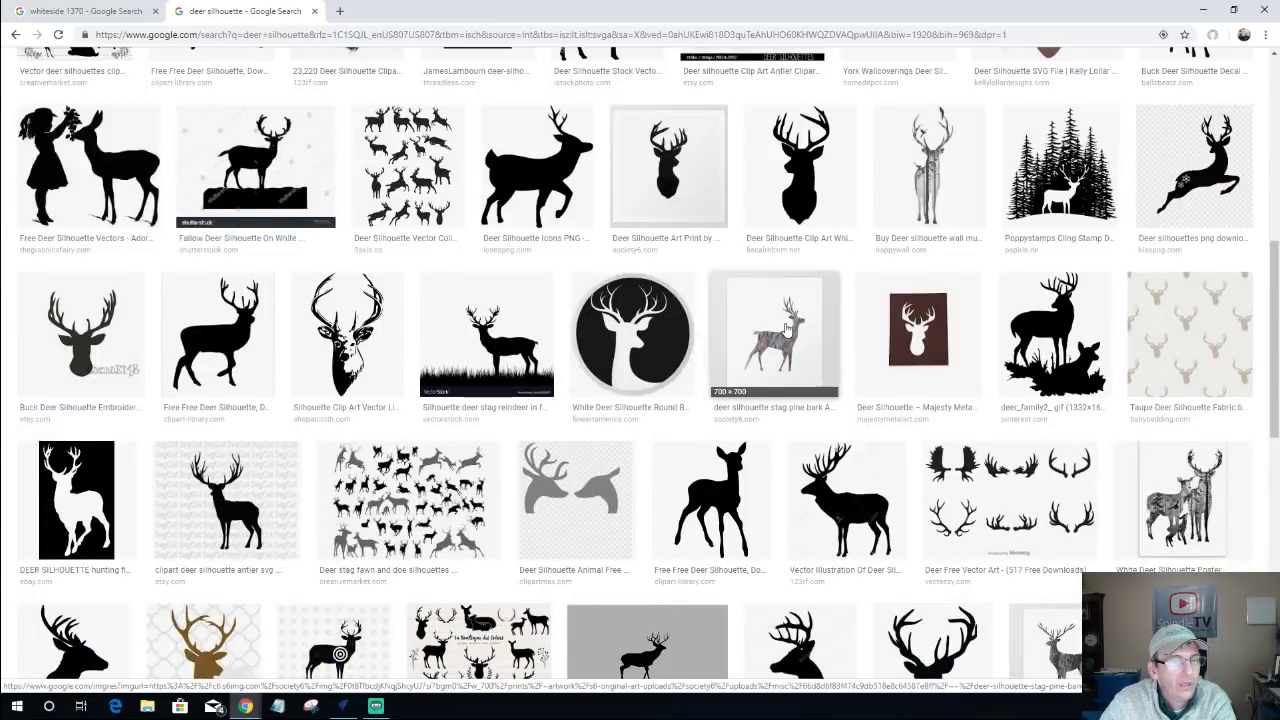
scroll(787, 328, down, 5)
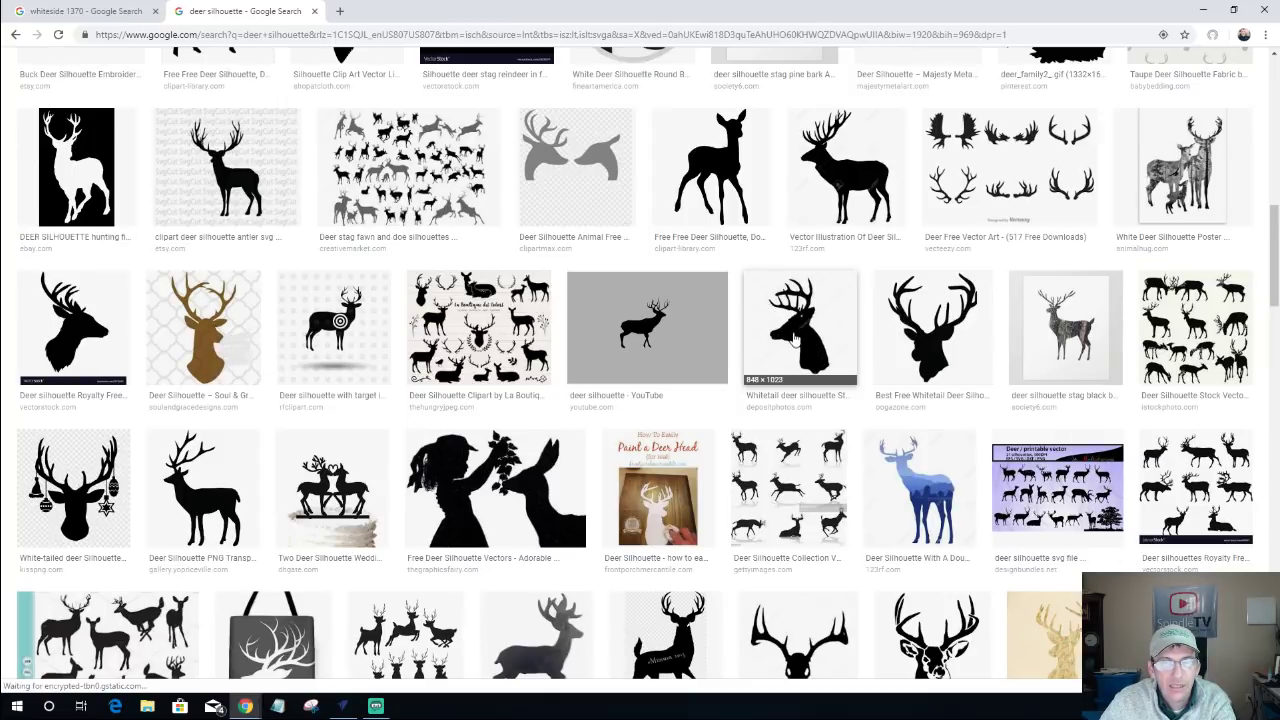
scroll(780, 322, down, 5)
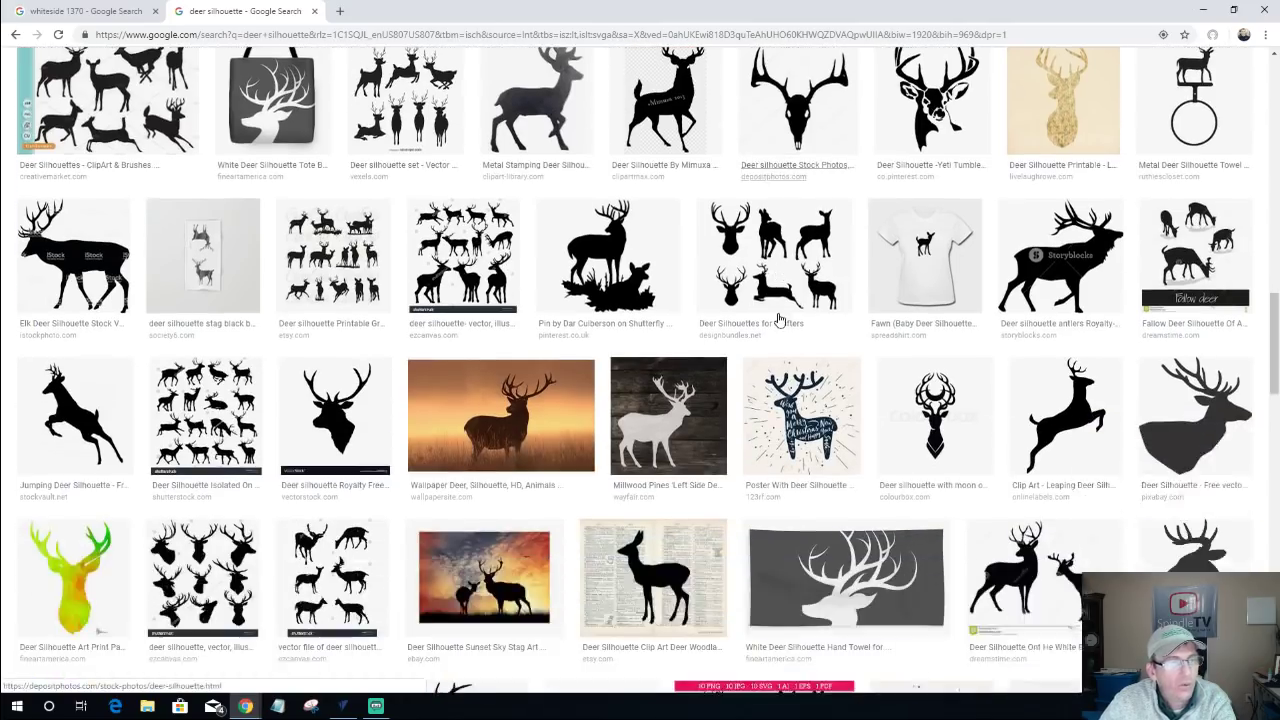
scroll(780, 320, down, 1)
scroll(779, 318, down, 3)
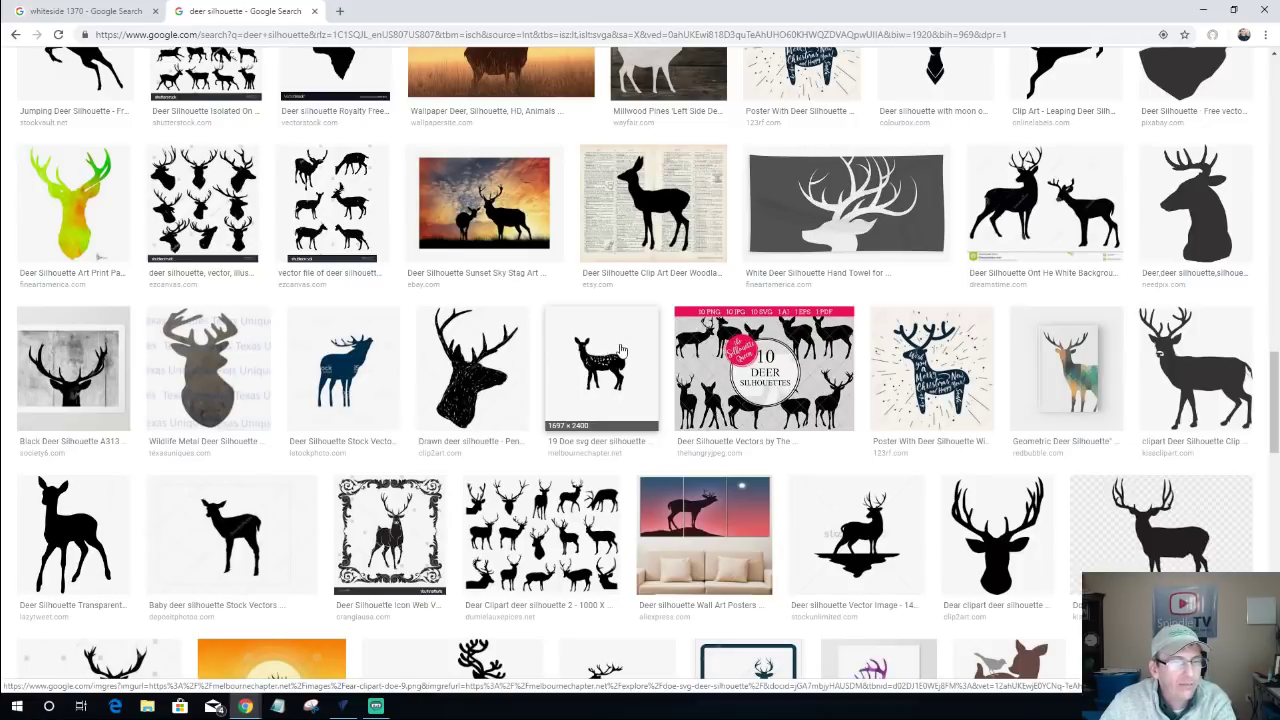
scroll(620, 348, down, 3)
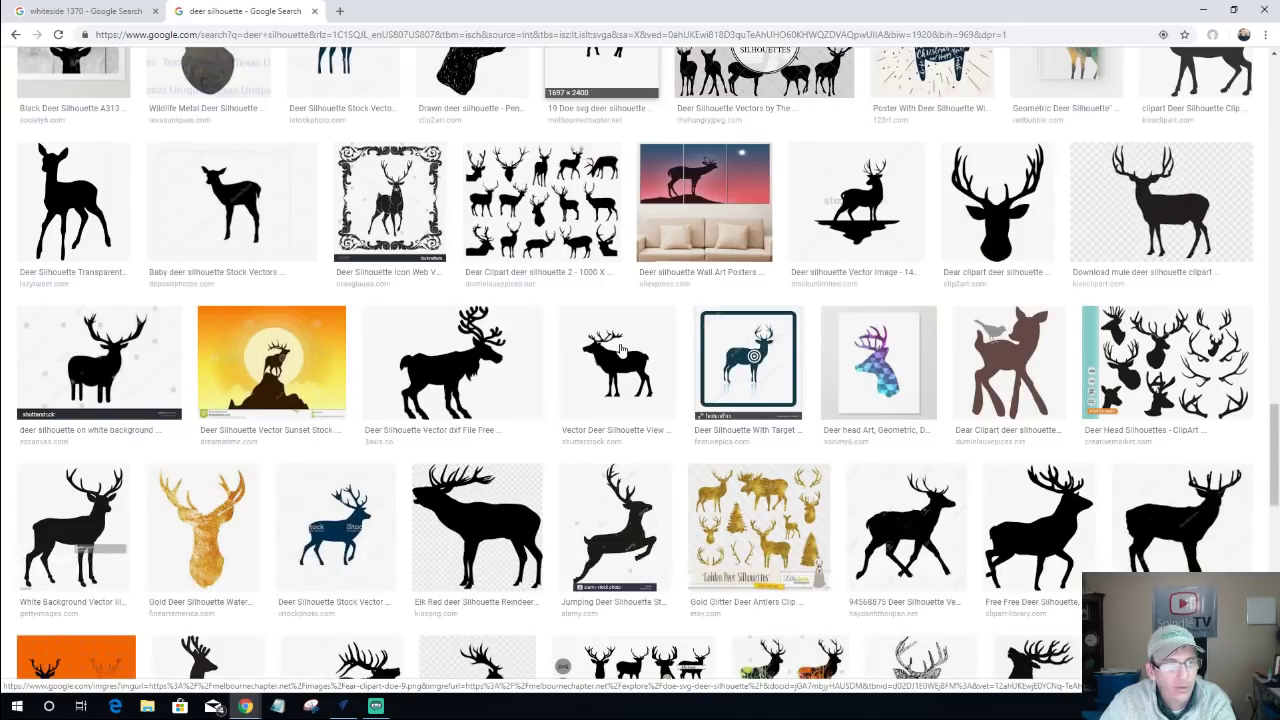
scroll(620, 348, down, 1)
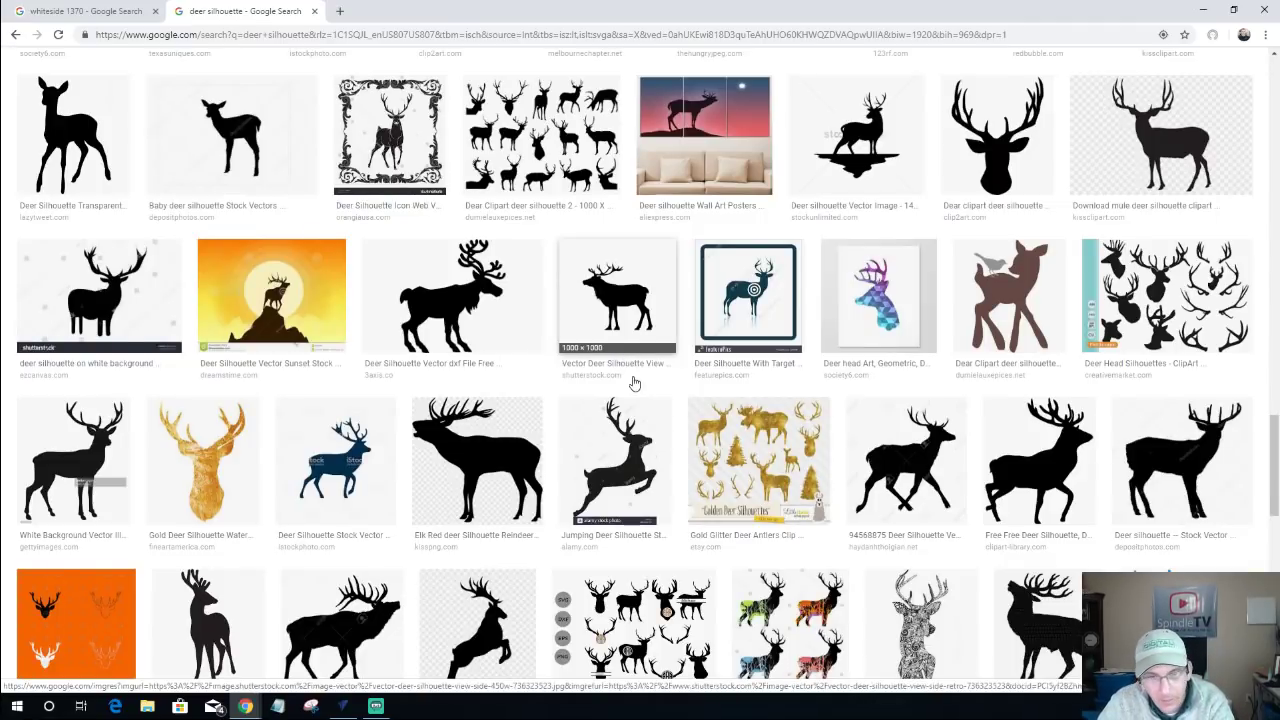
scroll(625, 370, down, 3)
scroll(634, 383, down, 1)
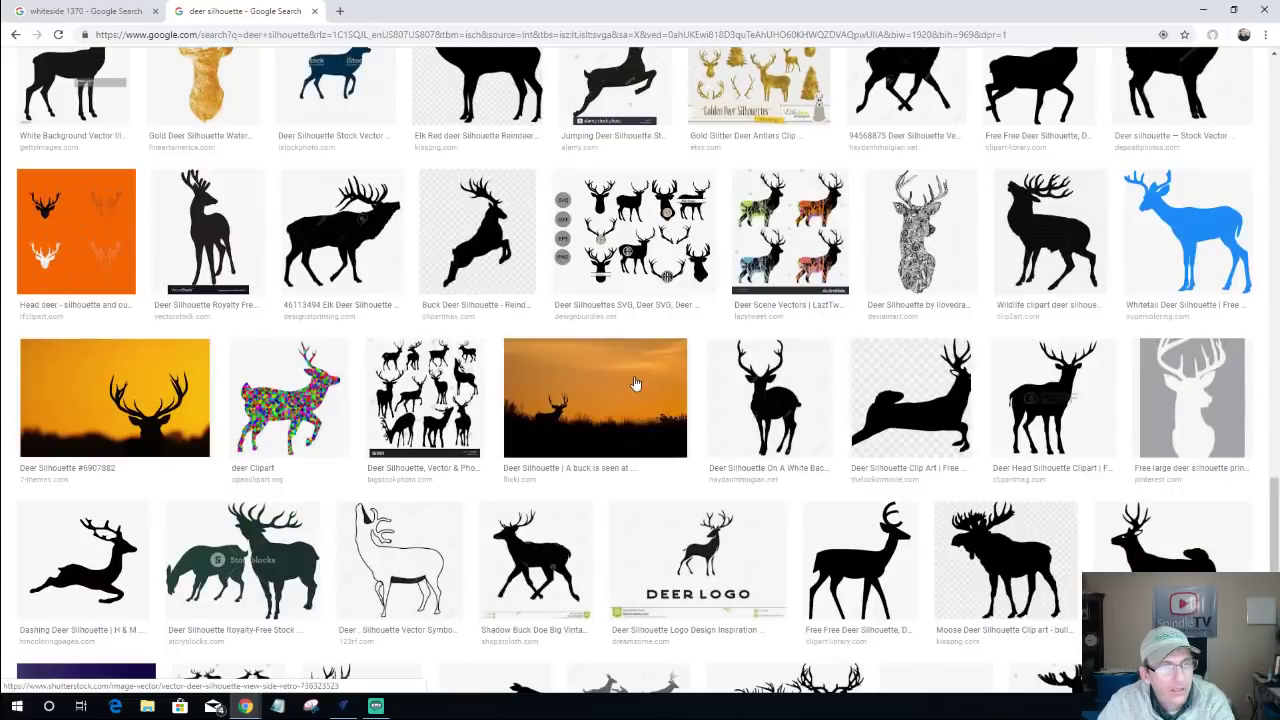
scroll(634, 383, down, 3)
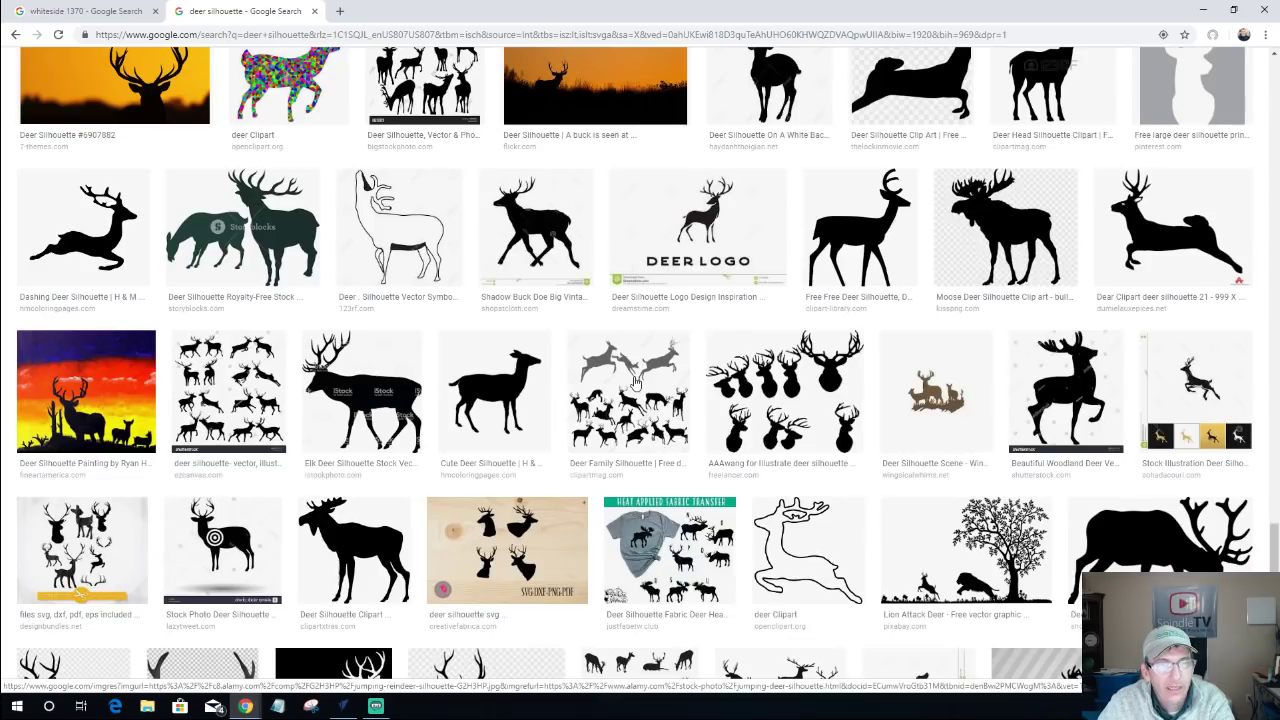
scroll(634, 383, down, 3)
scroll(634, 383, down, 1)
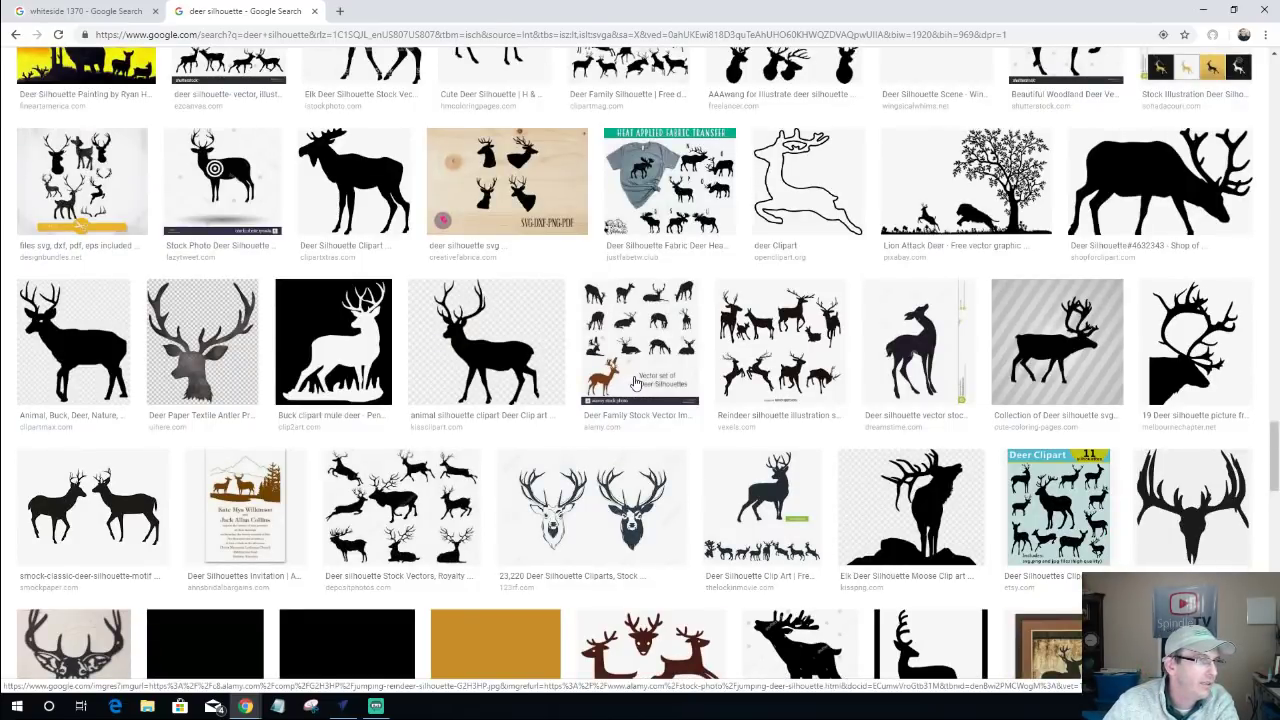
scroll(634, 383, up, 10)
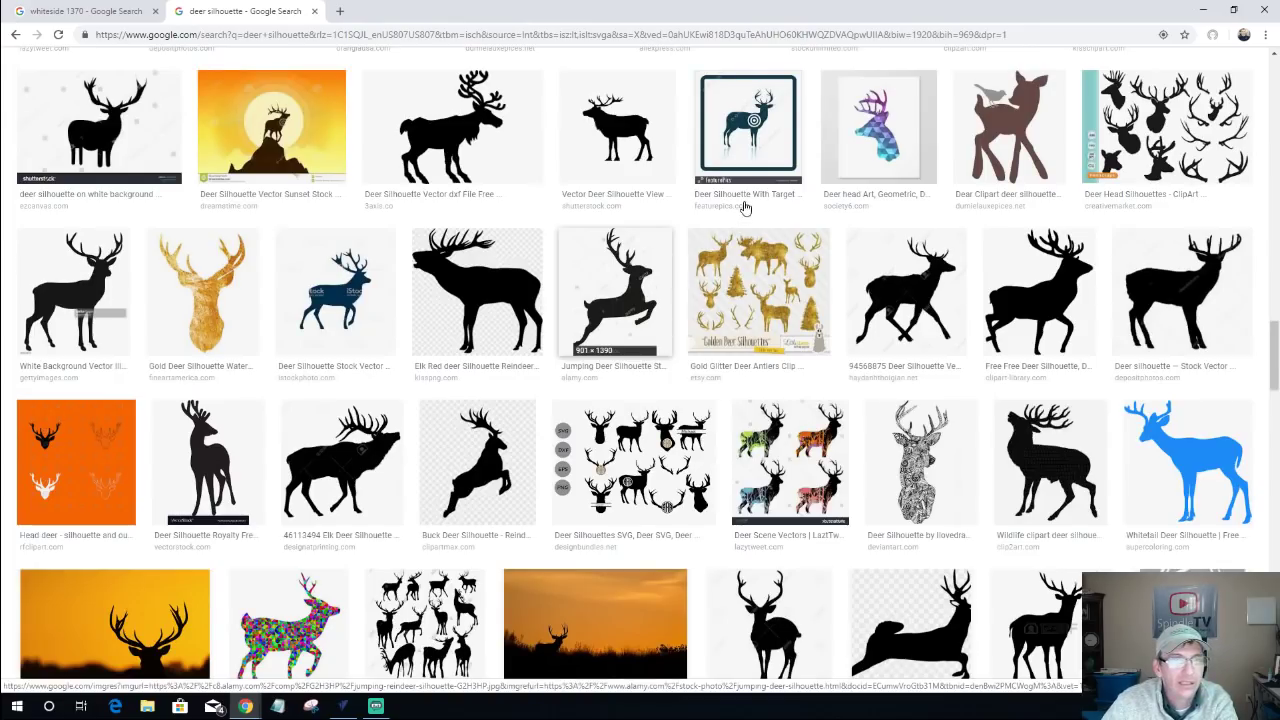
scroll(742, 210, up, 7)
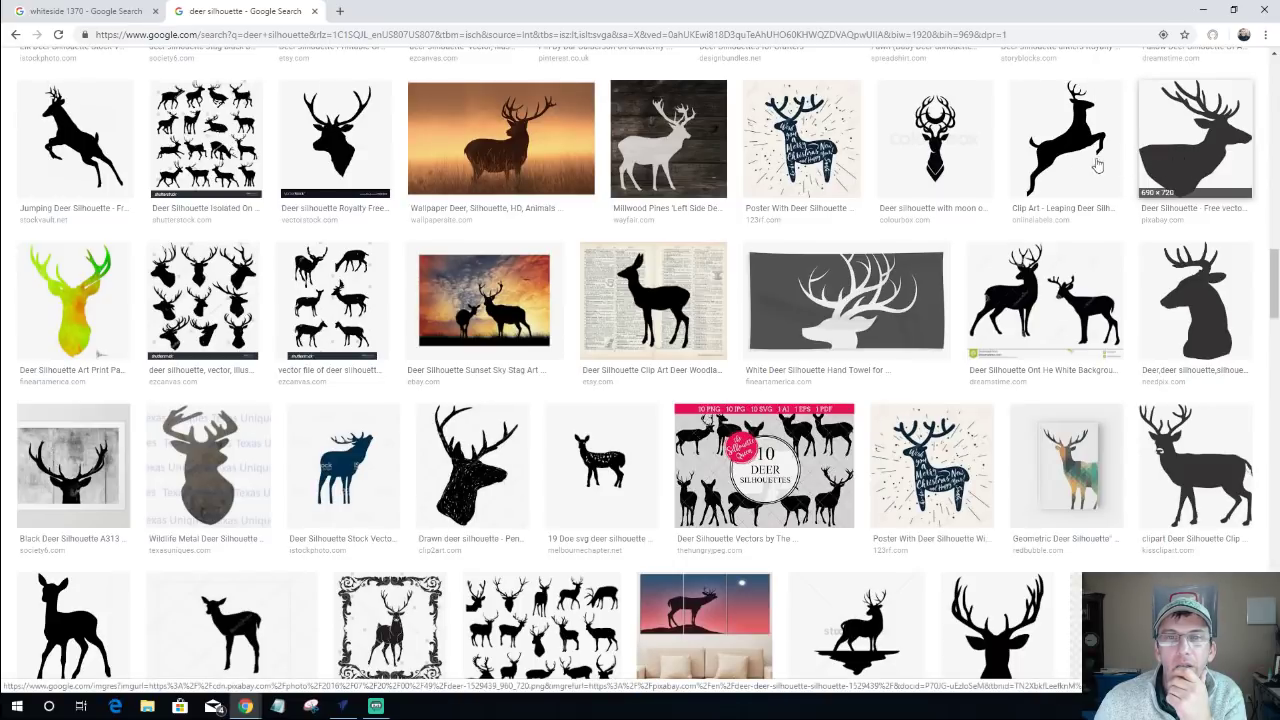
scroll(1026, 174, up, 6)
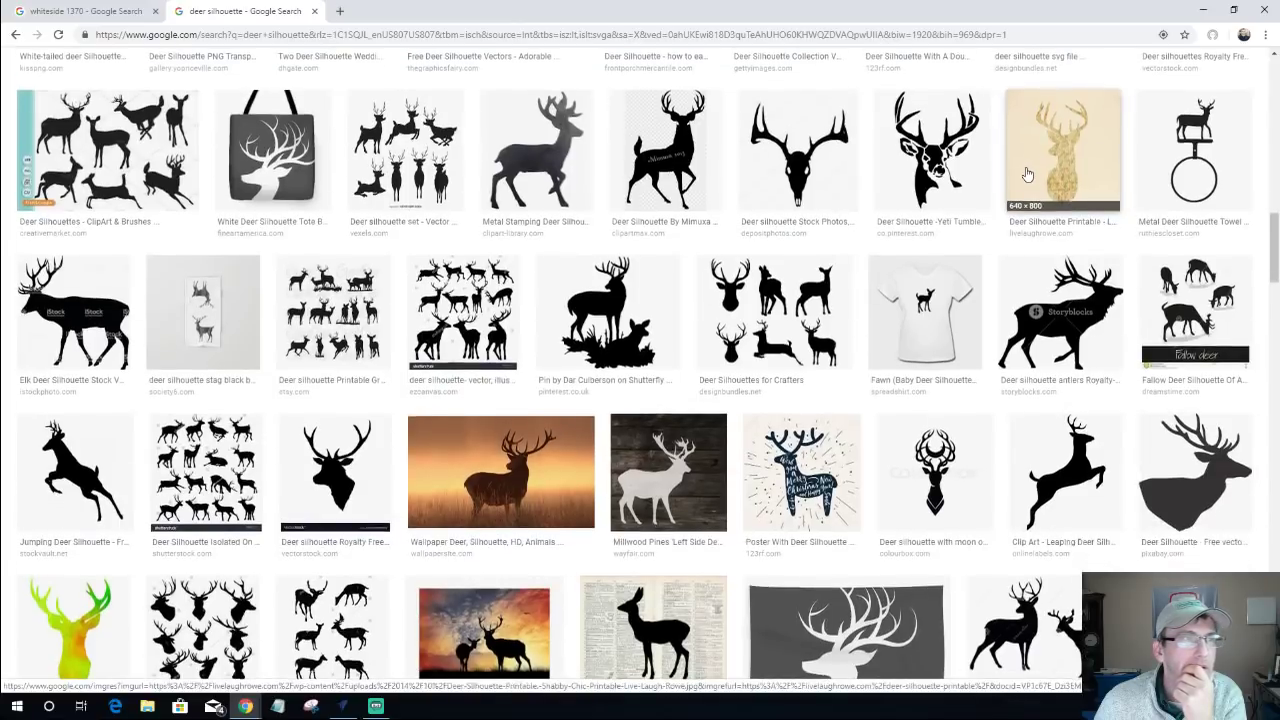
scroll(1020, 165, up, 2)
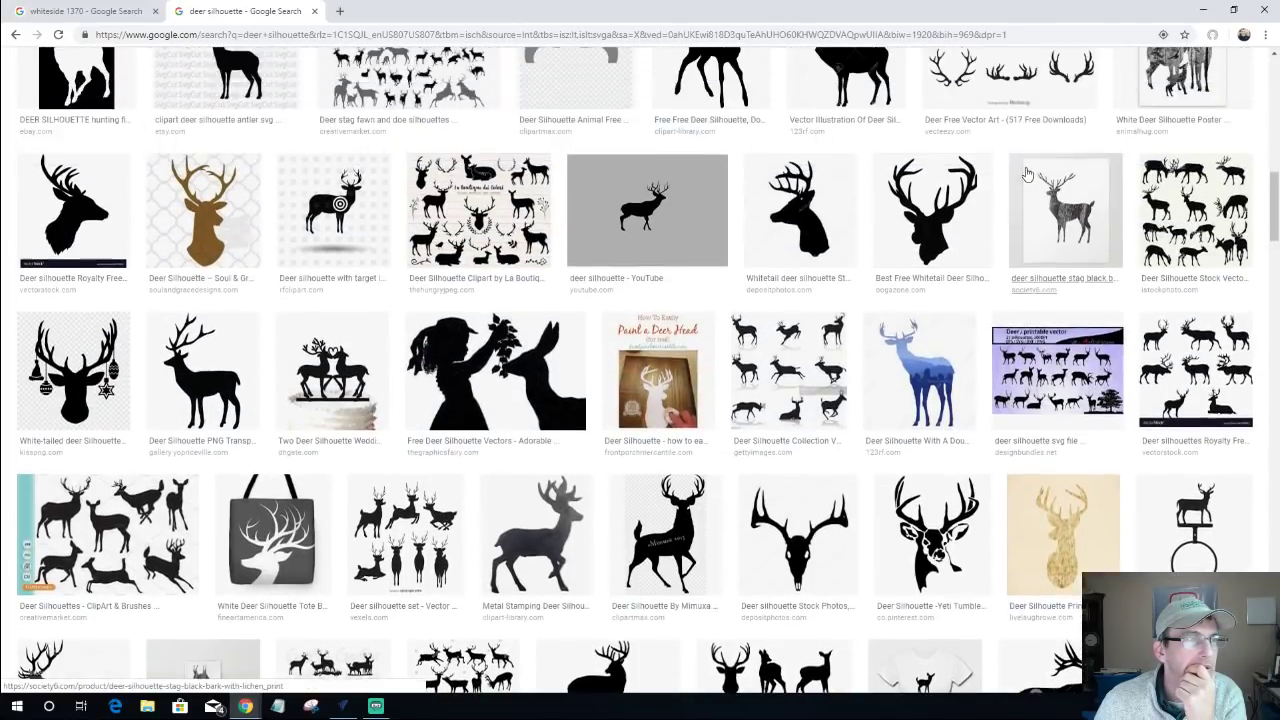
Preview deer-head results, moving from the whitetail head to the related head with full antlers.
click(64, 245)
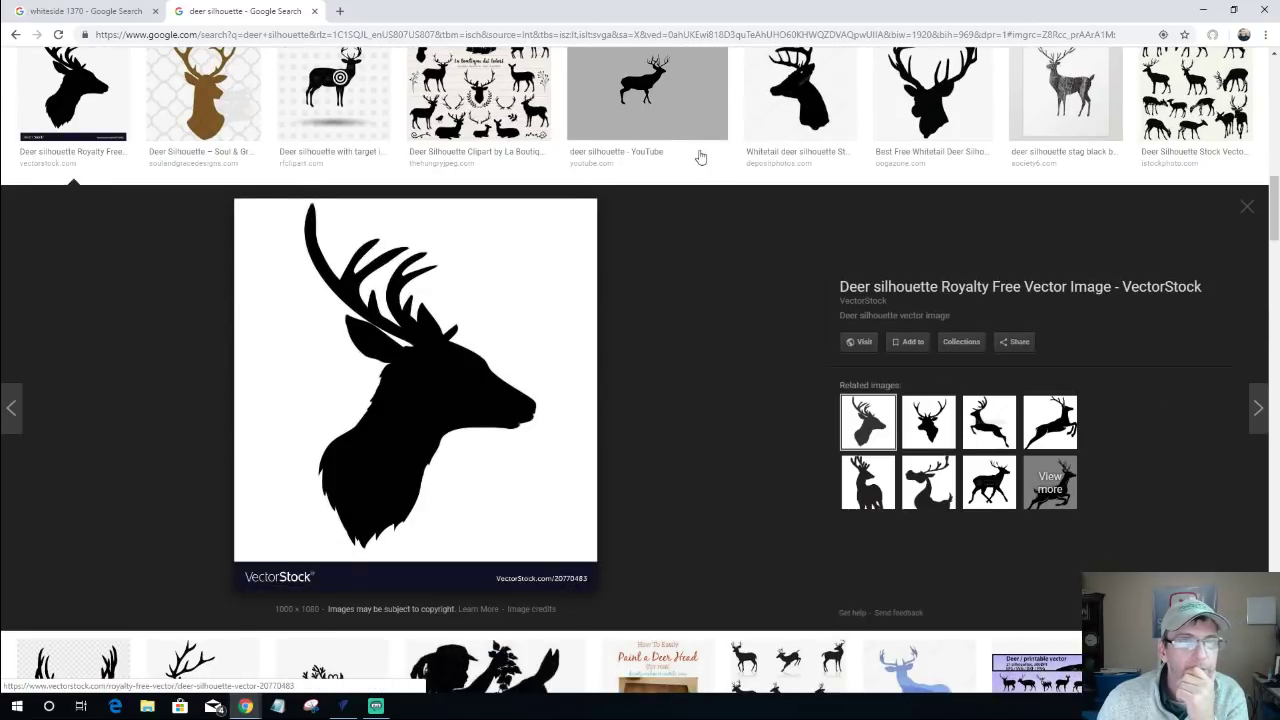
click(815, 105)
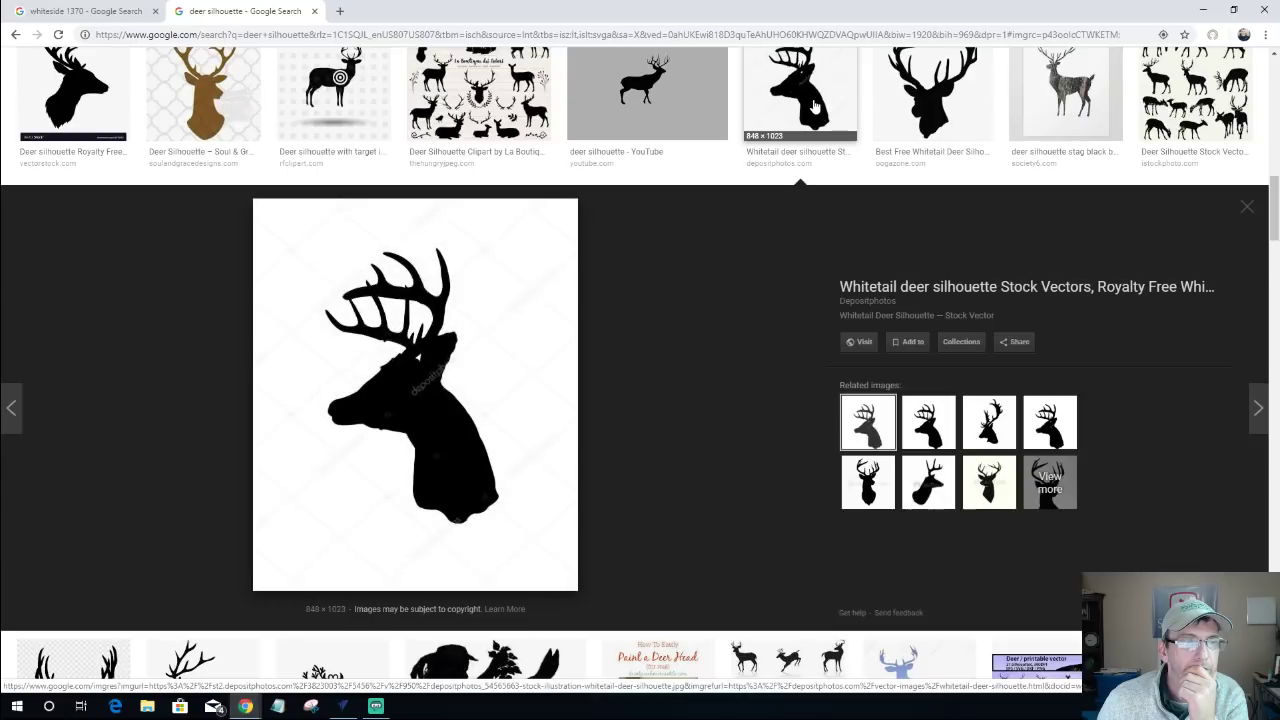
right_click(463, 462)
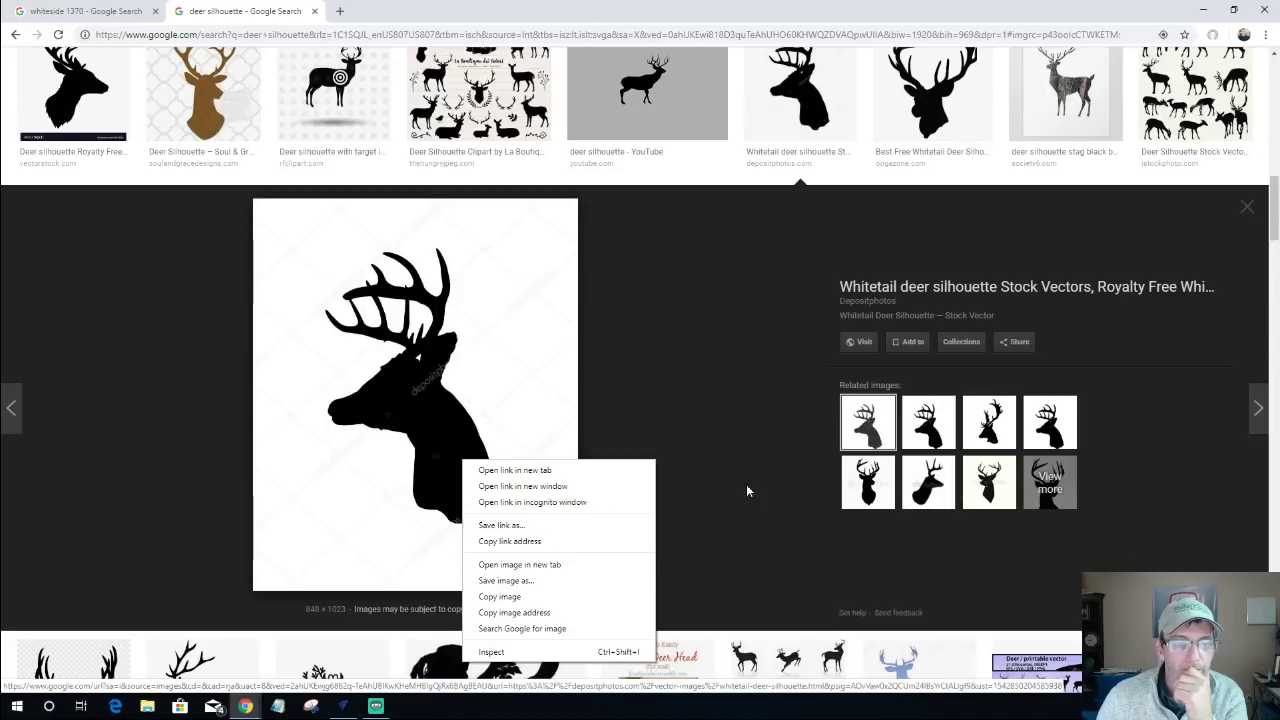
click(866, 484)
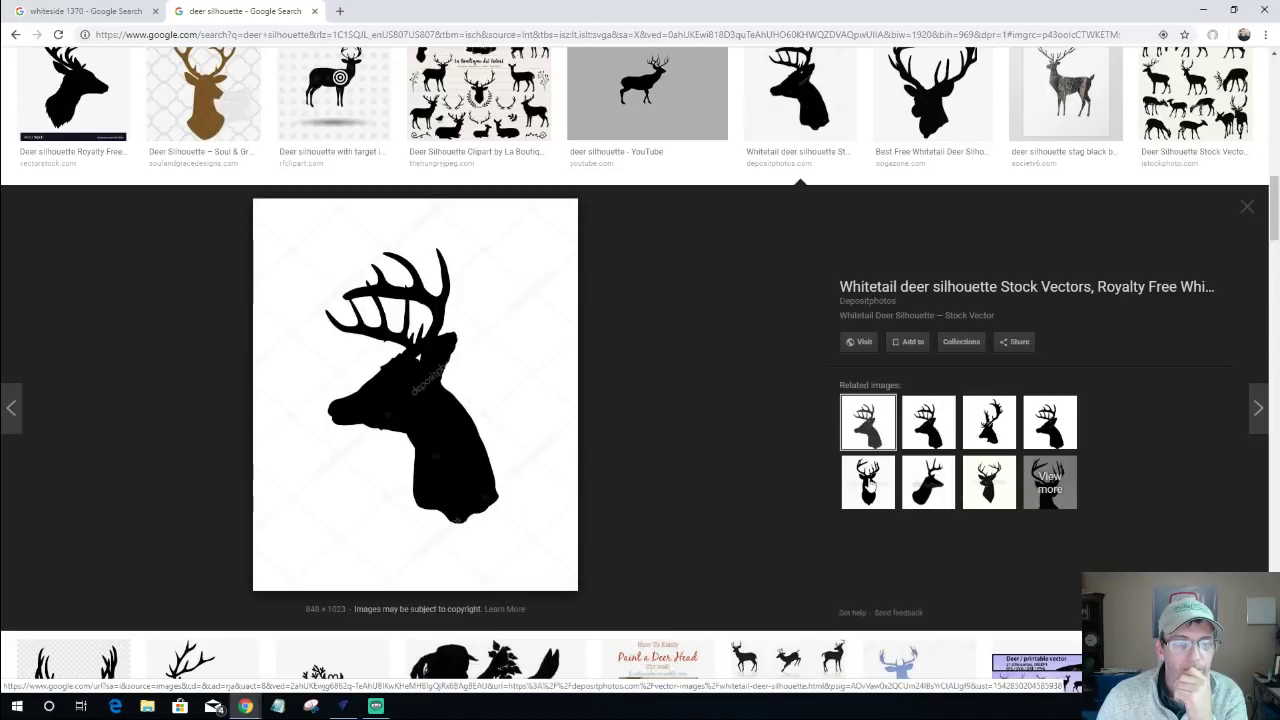
click(868, 484)
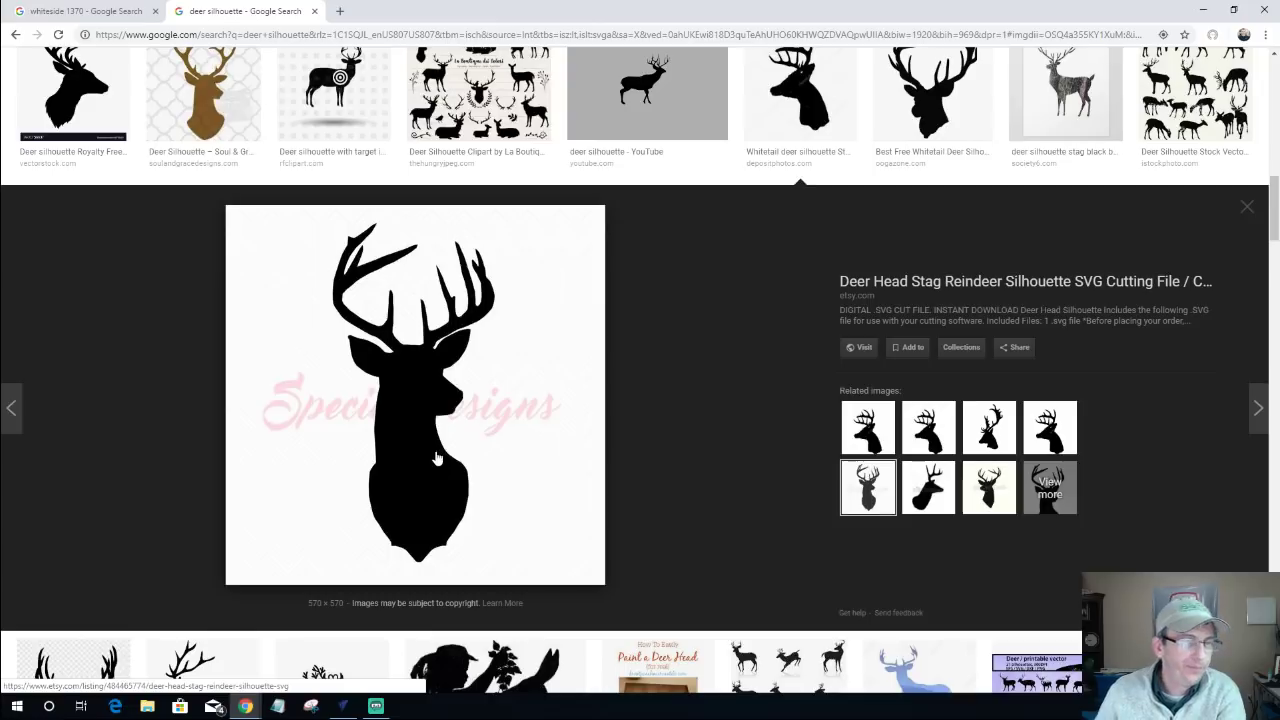
Save the antlered deer-head image into the Class File folder and return to VCarve Pro.
right_click(436, 457)
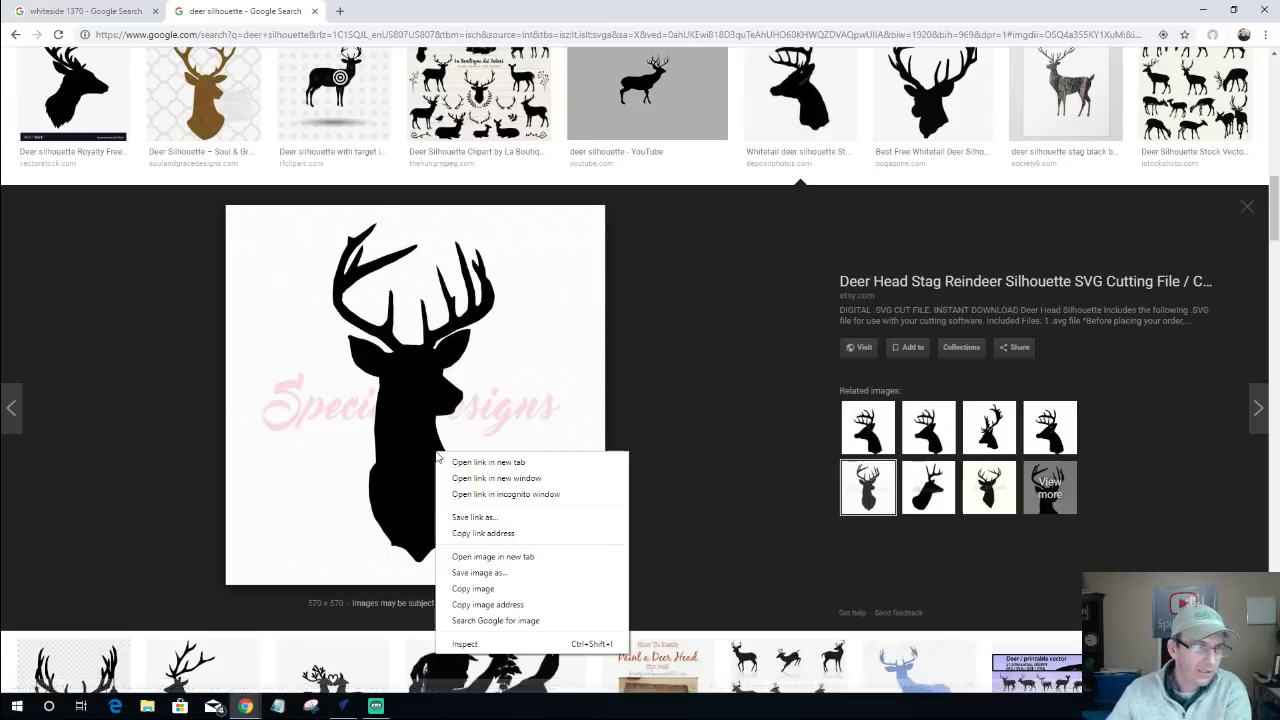
click(497, 573)
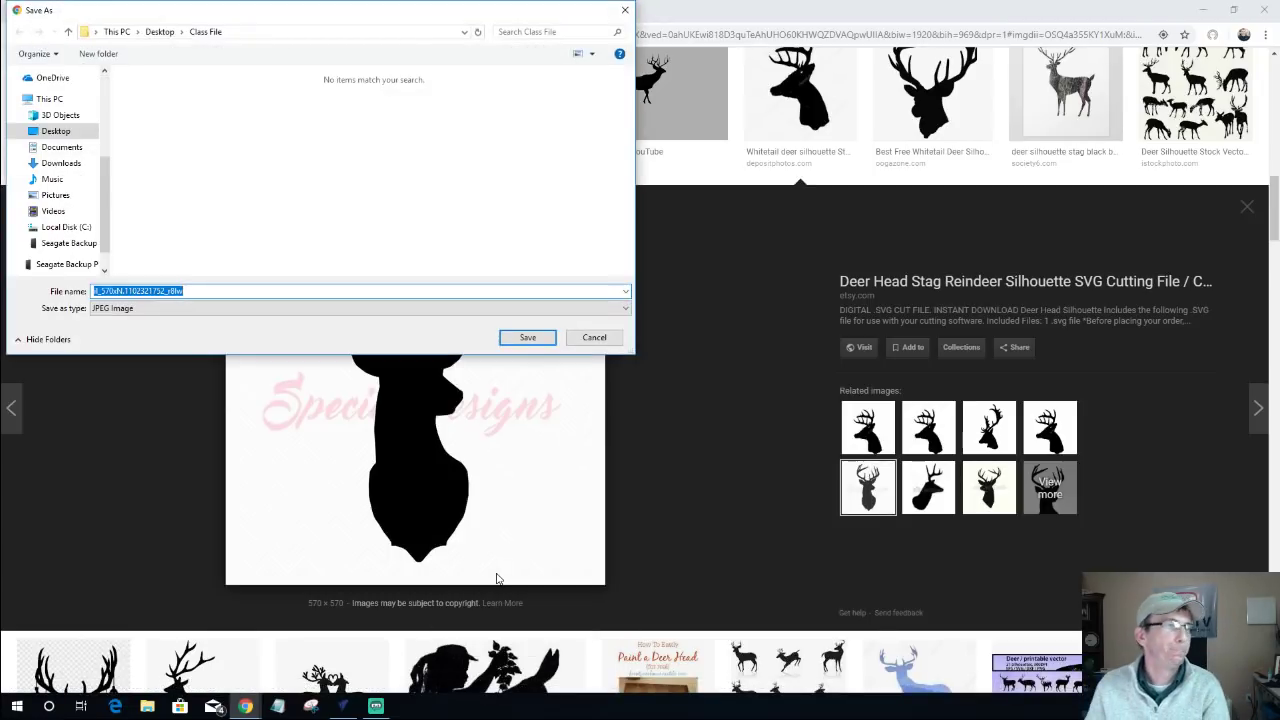
click(527, 337)
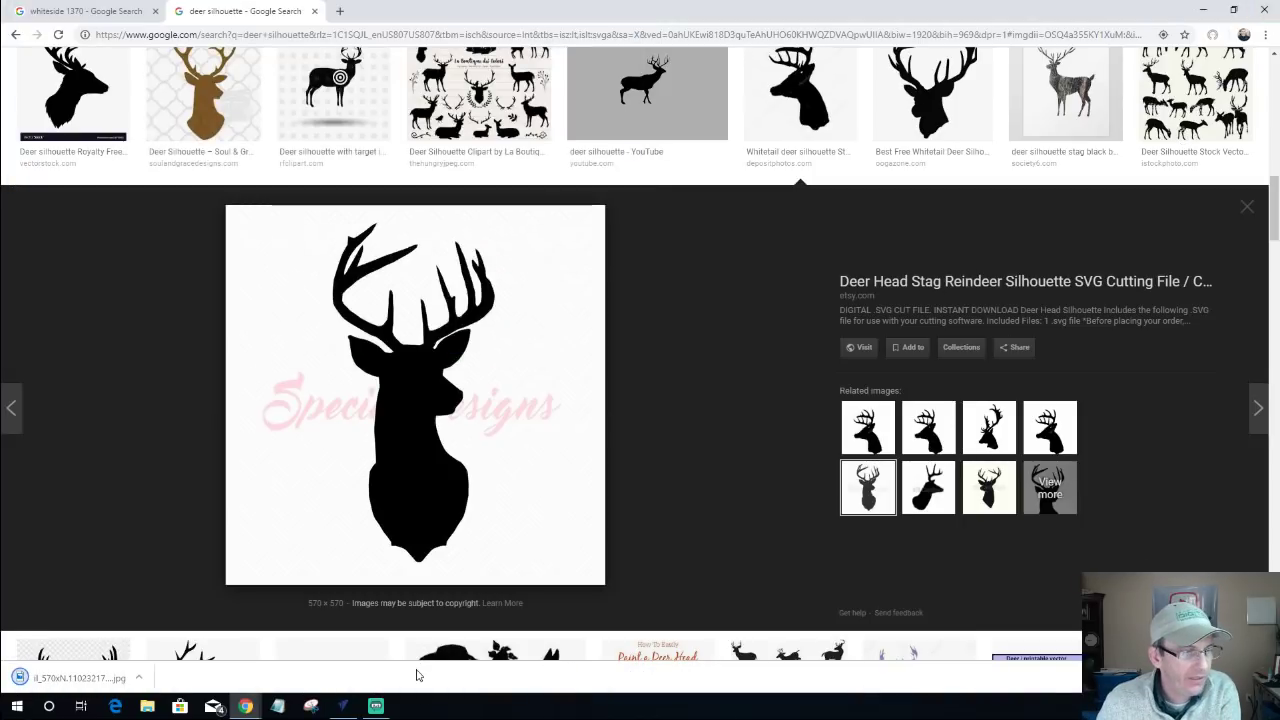
click(345, 708)
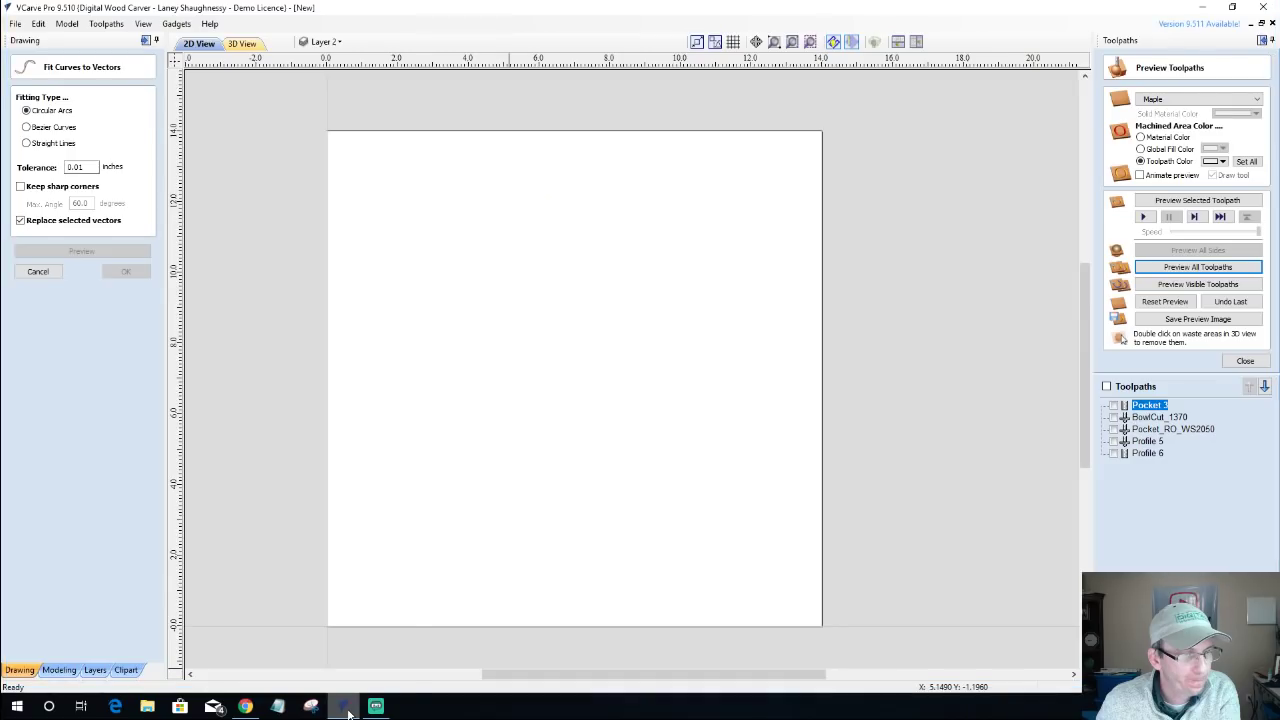
Import the saved deer-head image and delete the old grey deer-bust bitmap.
click(37, 272)
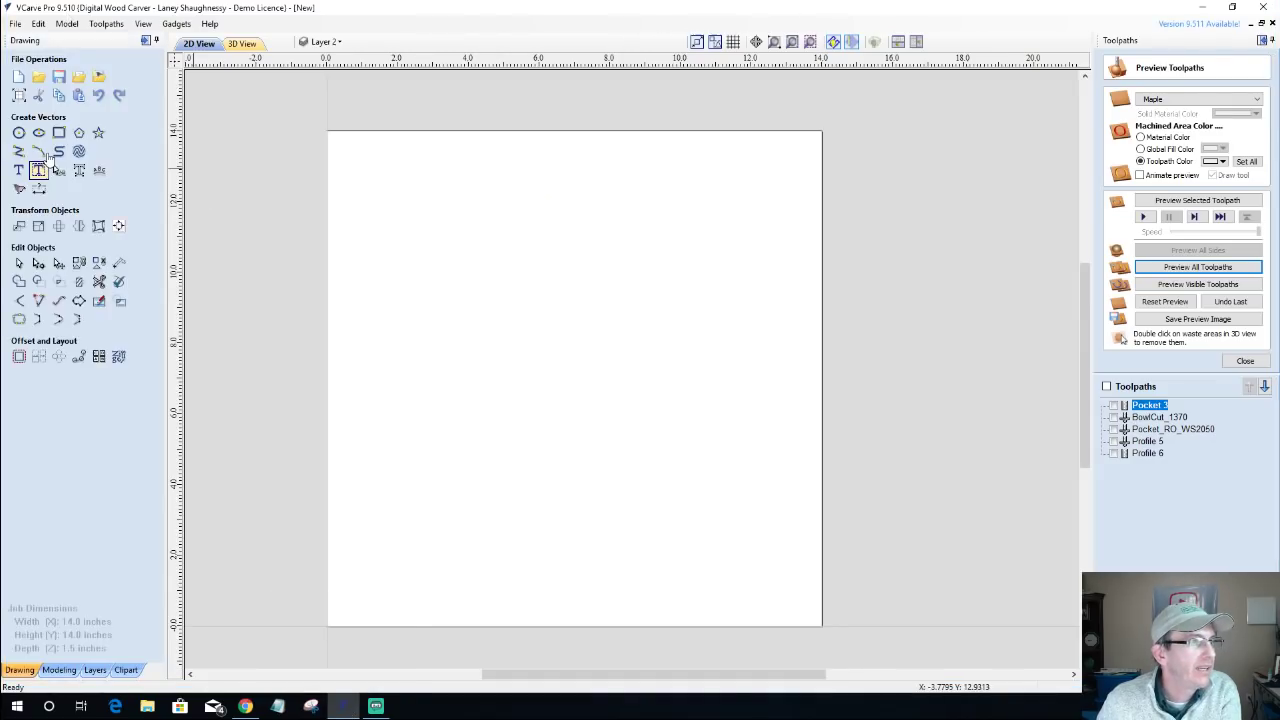
click(100, 77)
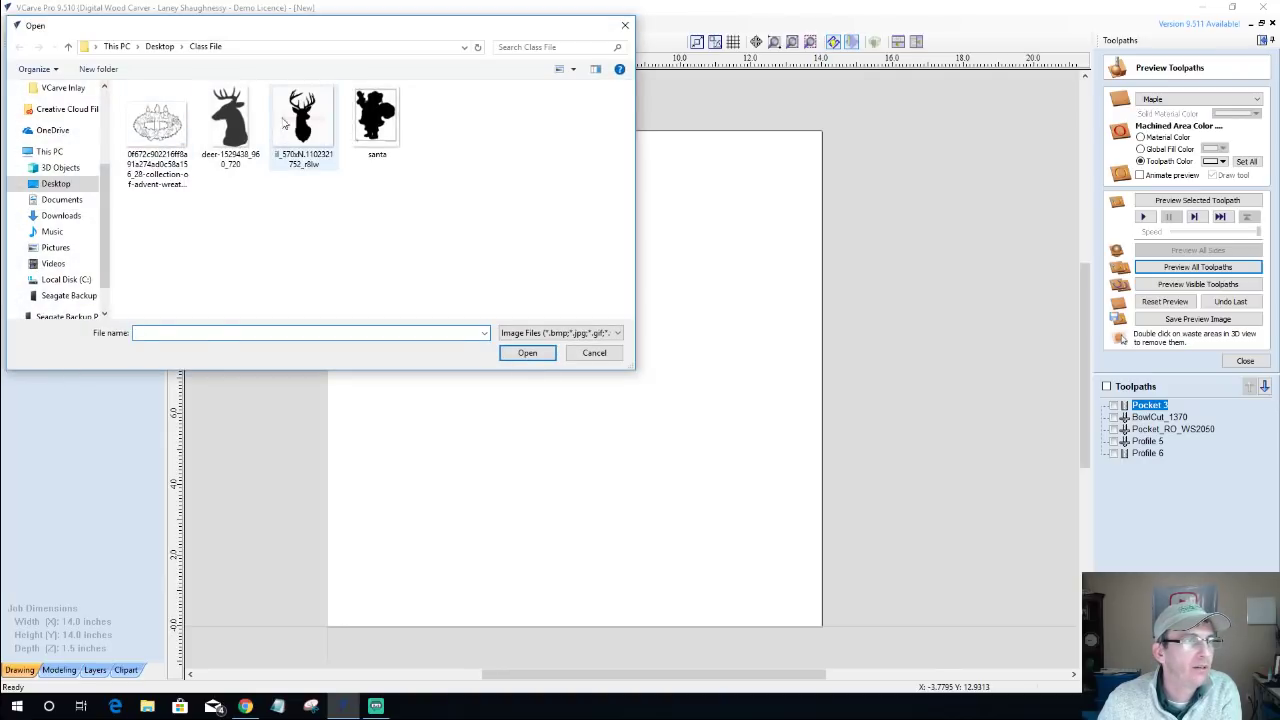
double_click(297, 125)
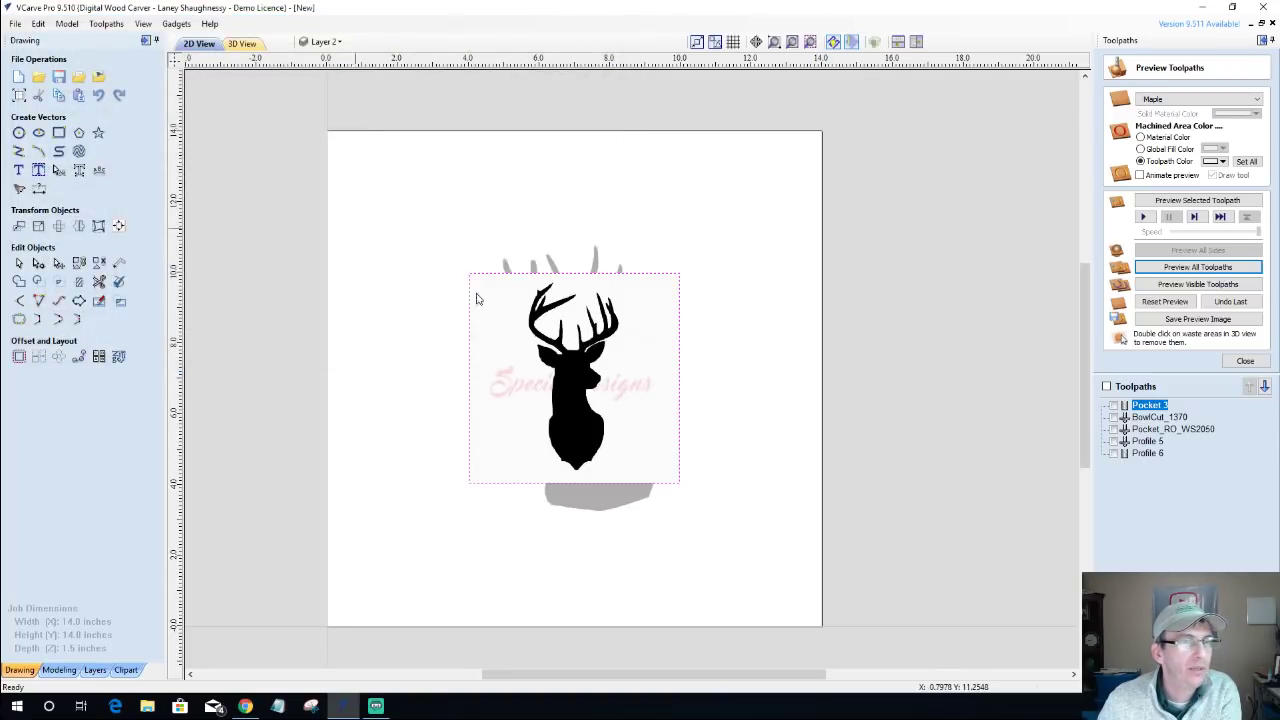
click(551, 265)
key(Delete)
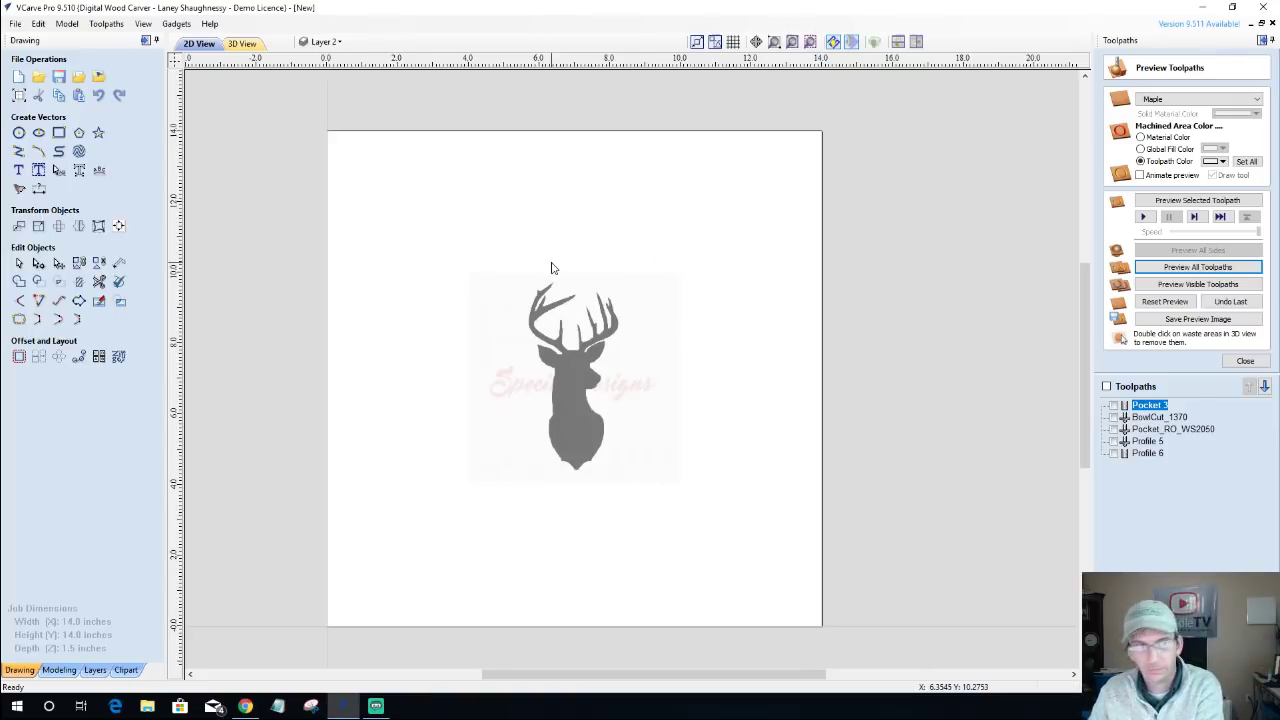
Trace the deer-head image with raised threshold, 0% fading and noise filter 7, then hide the bitmap layer.
click(560, 405)
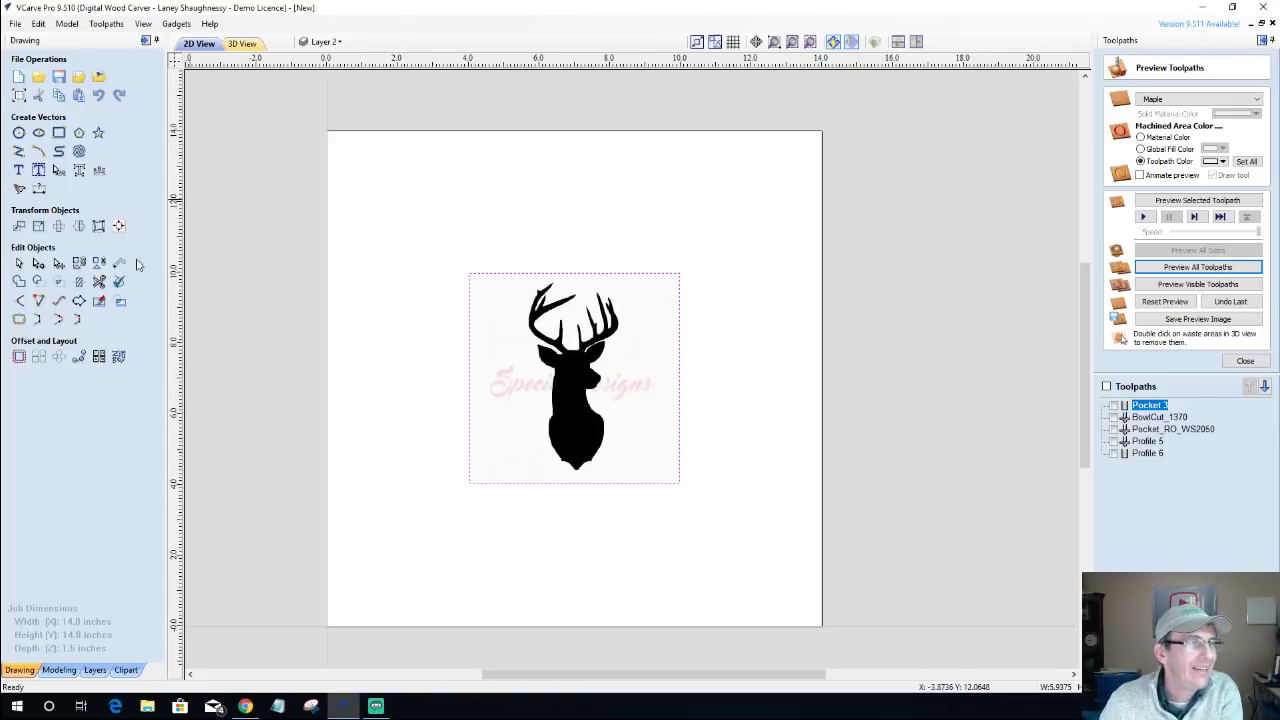
click(19, 190)
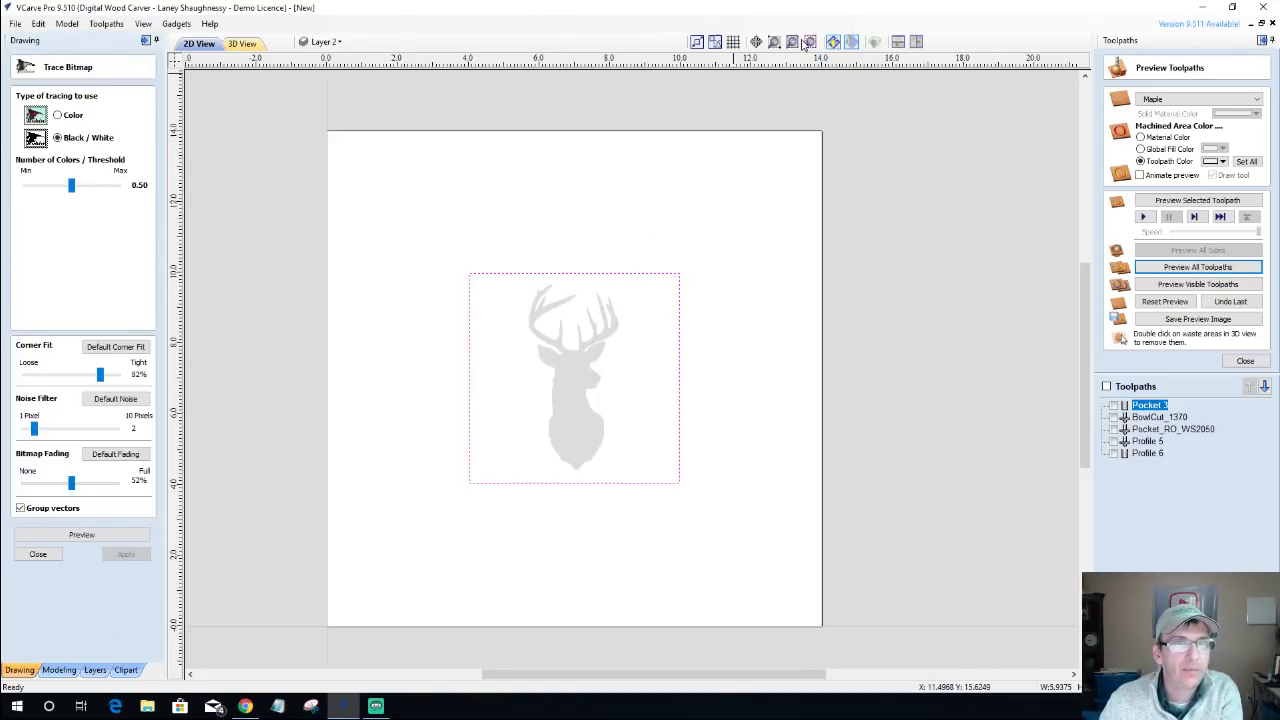
click(805, 43)
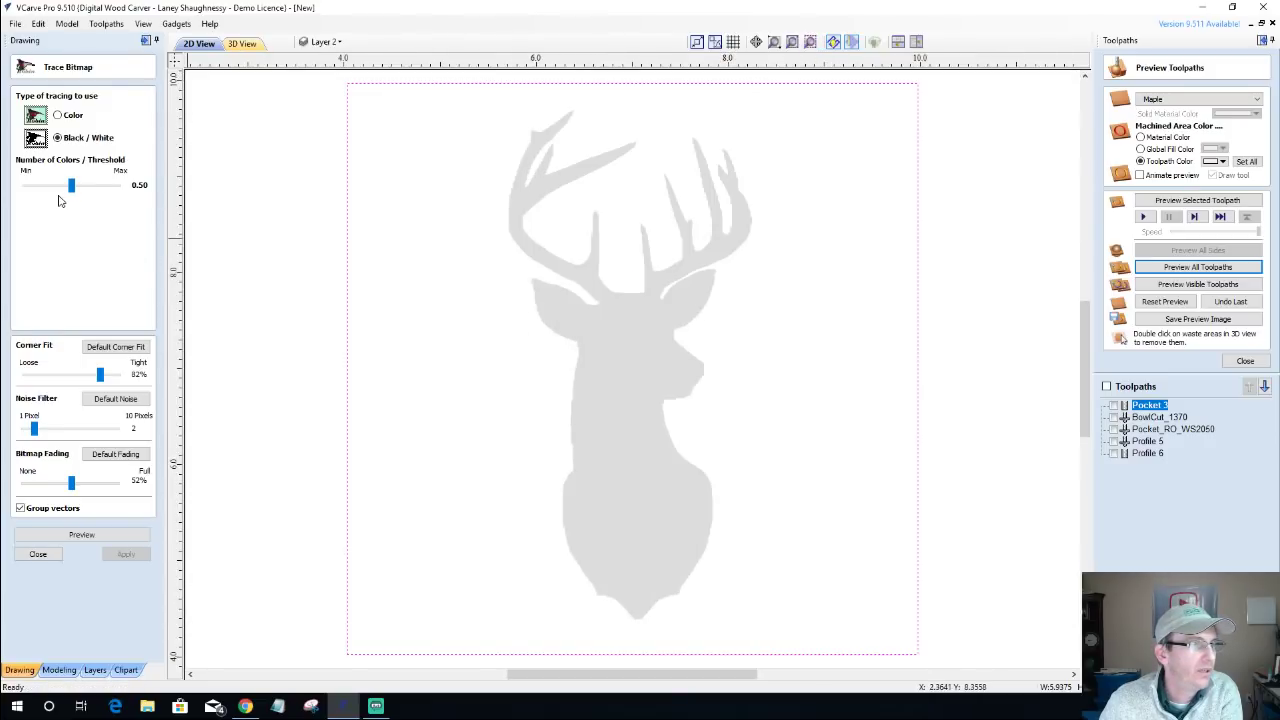
mouse_move(71, 188)
mouse_down()
mouse_move(108, 193)
mouse_move(100, 202)
mouse_up()
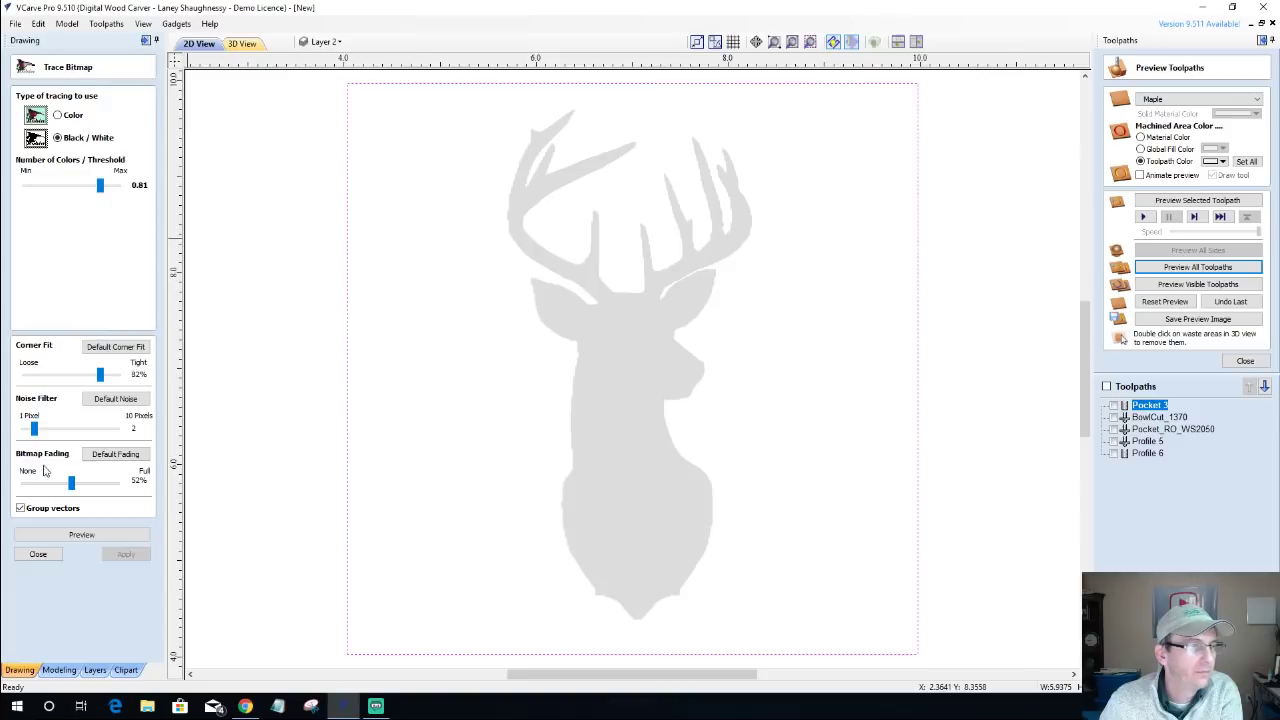
drag(71, 483, 3, 484)
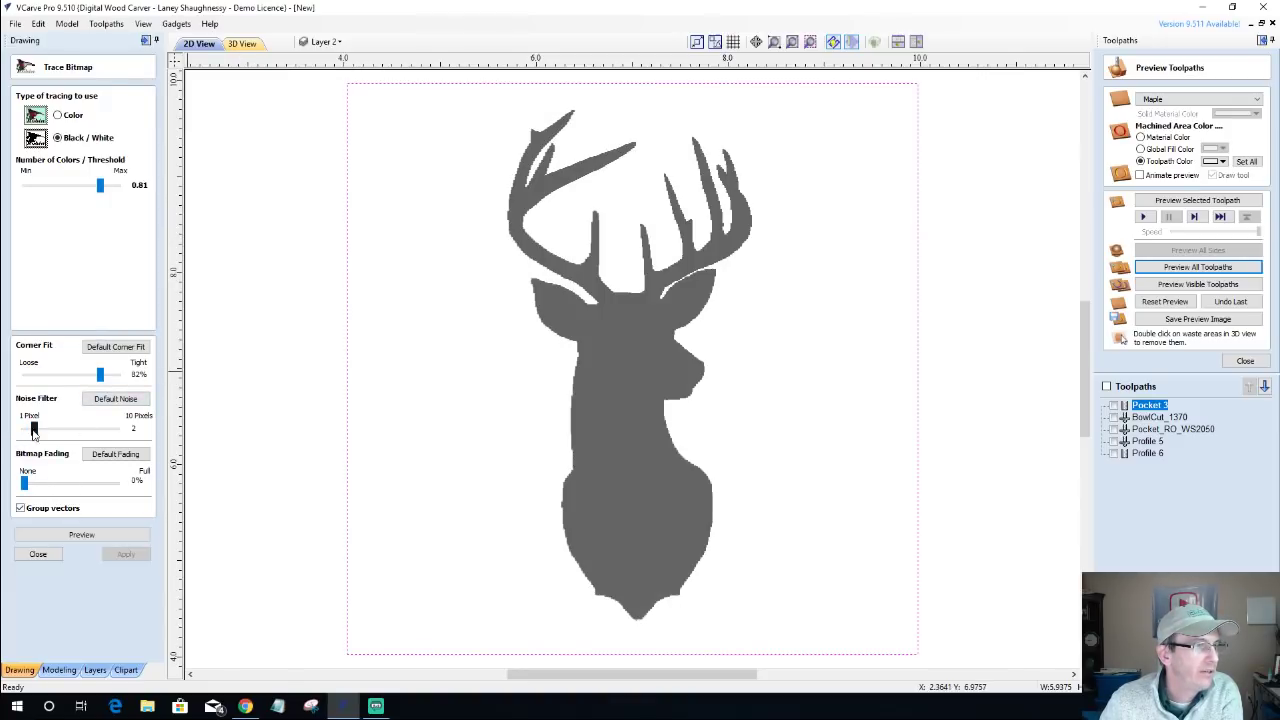
mouse_move(33, 428)
mouse_down()
mouse_move(96, 430)
mouse_move(84, 429)
mouse_up()
click(82, 535)
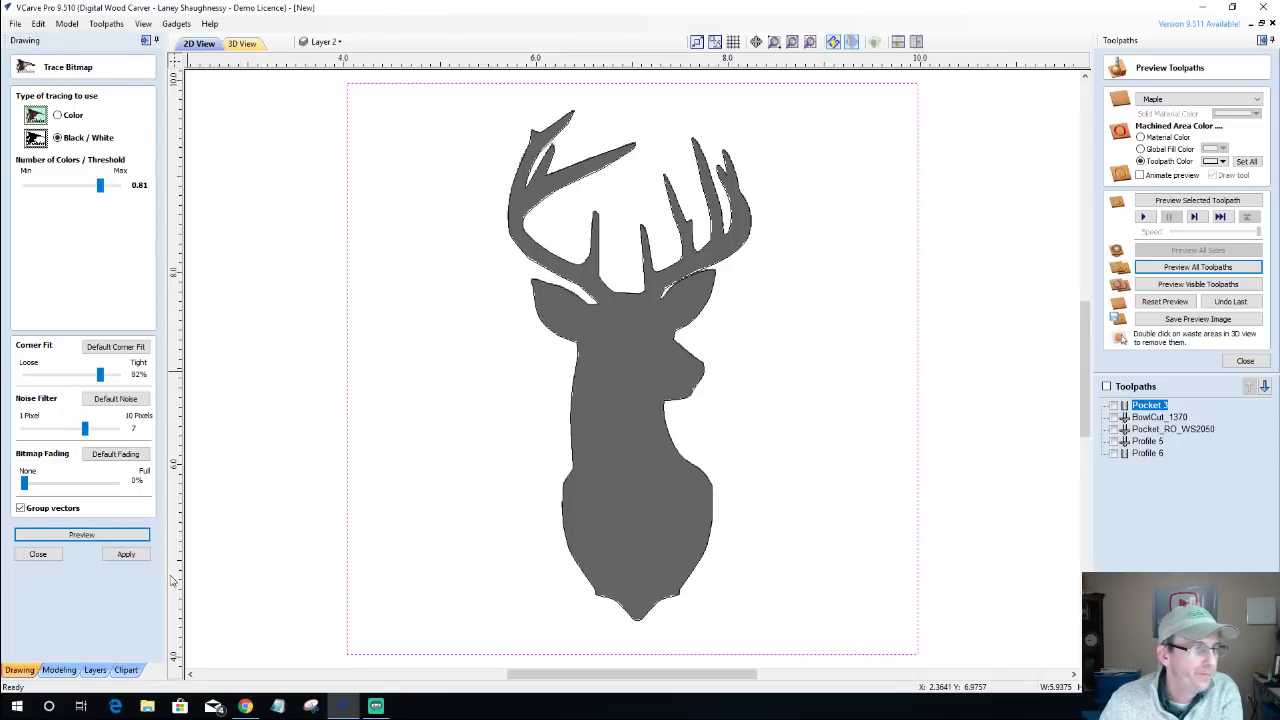
click(125, 554)
click(38, 555)
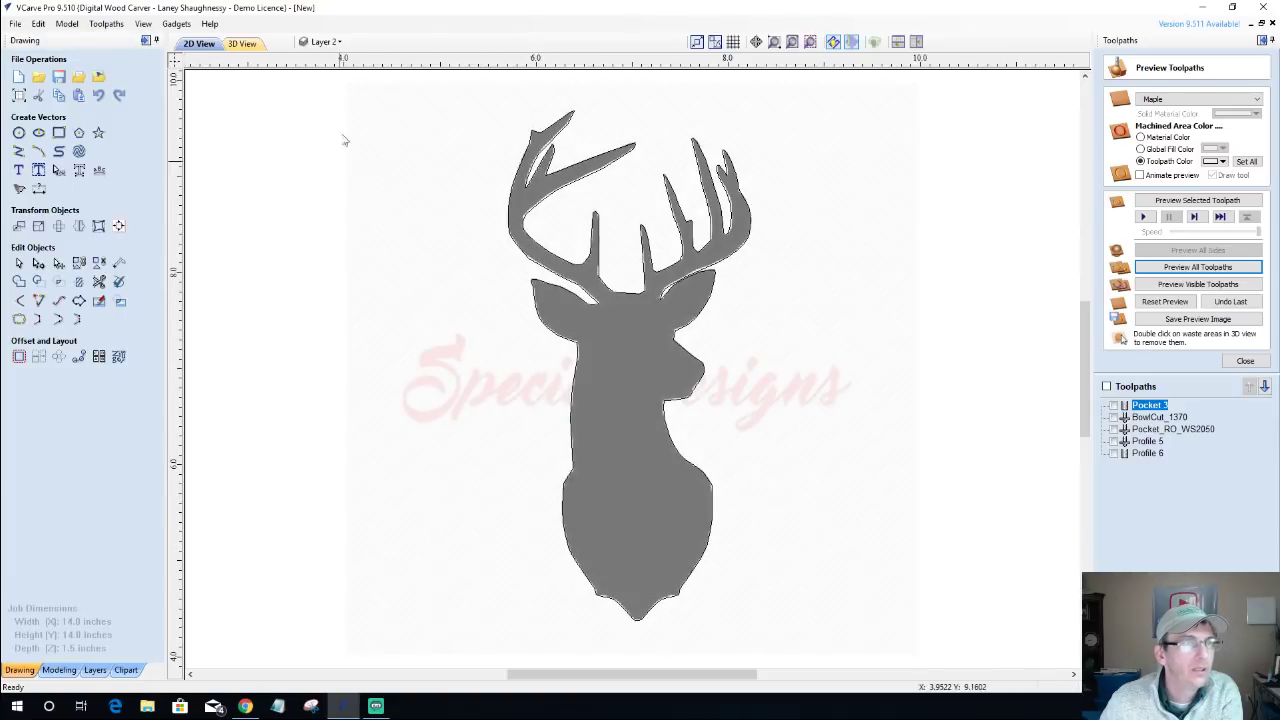
click(320, 41)
click(322, 63)
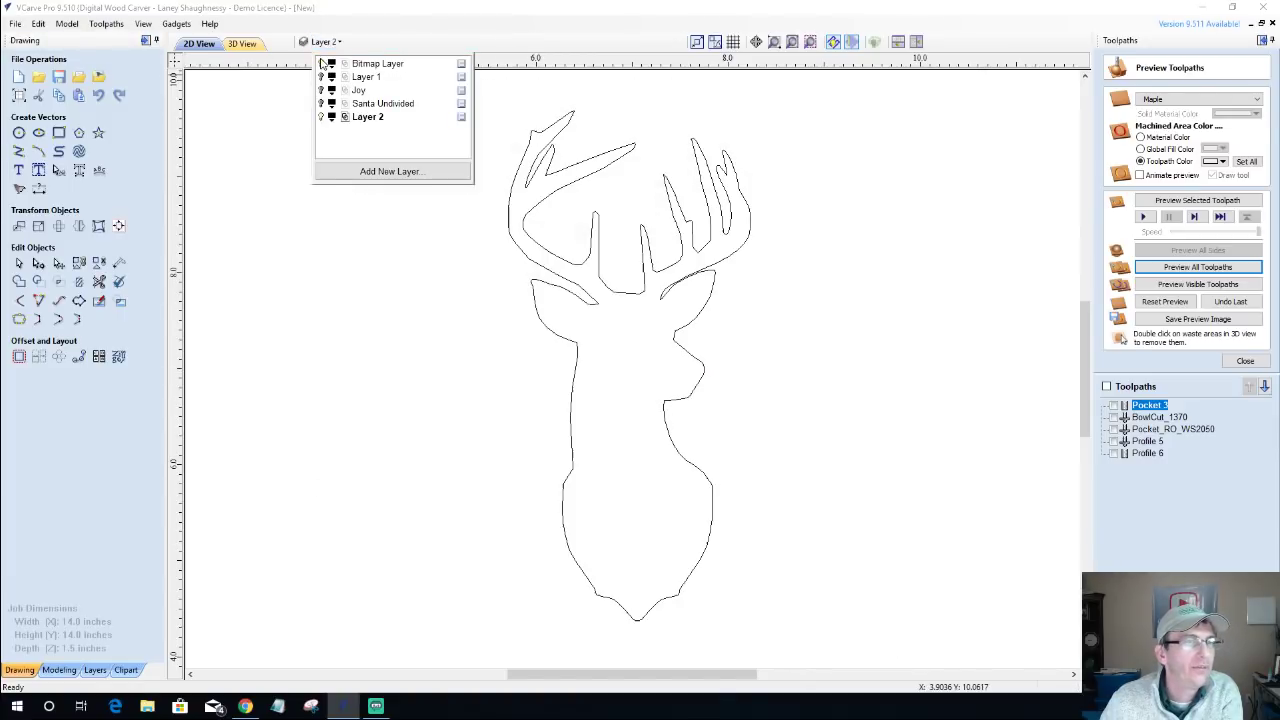
Select the traced antlered deer outline and drag a corner handle to scale it up across the sheet.
click(514, 445)
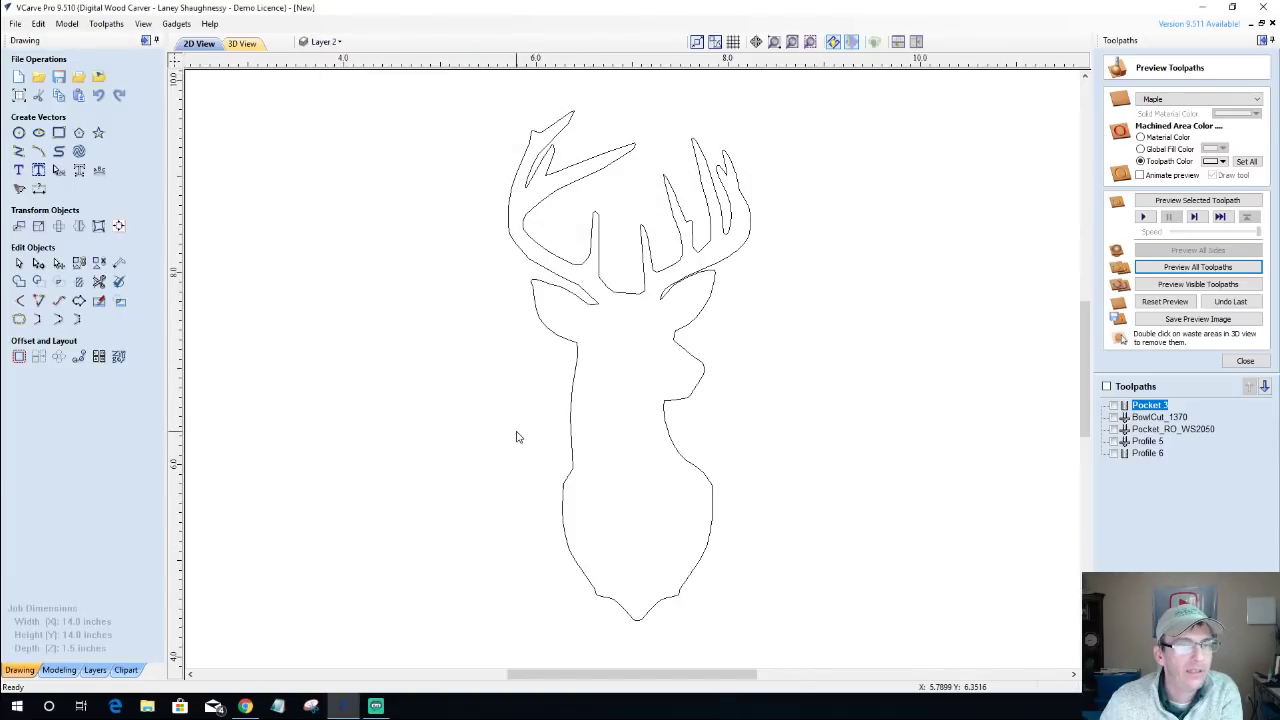
click(510, 205)
scroll(505, 230, down, 5)
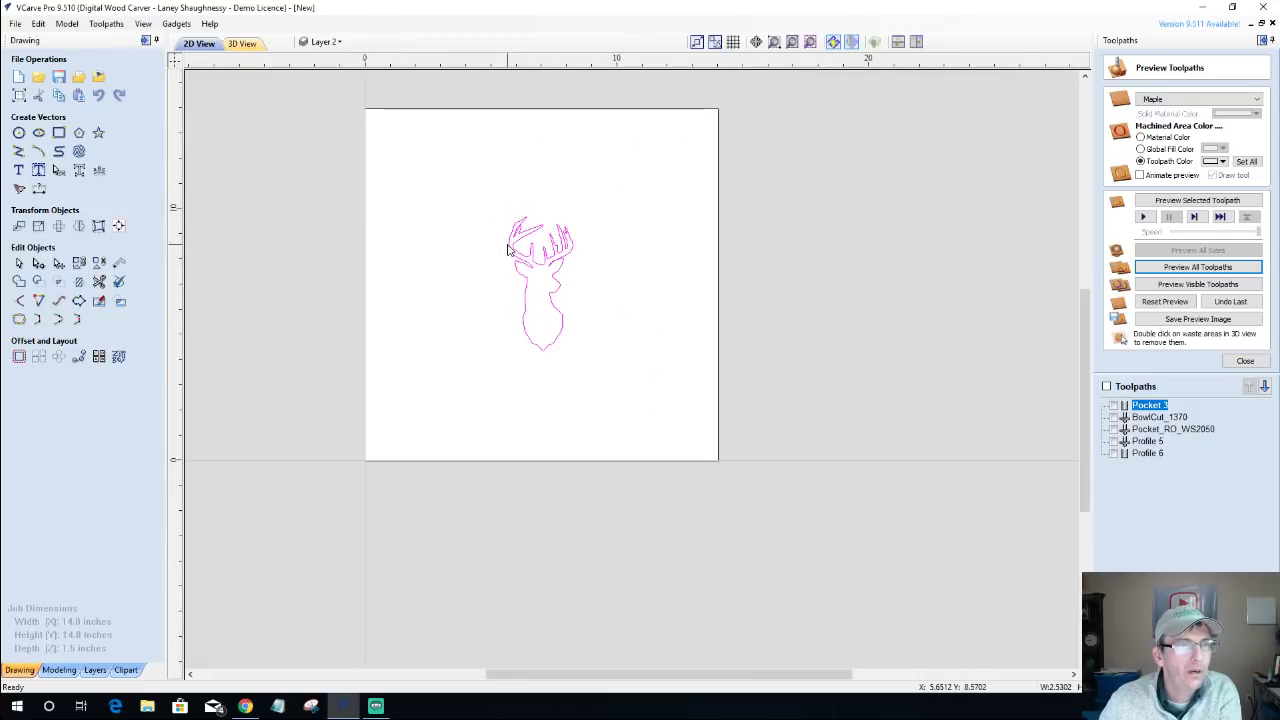
click(508, 250)
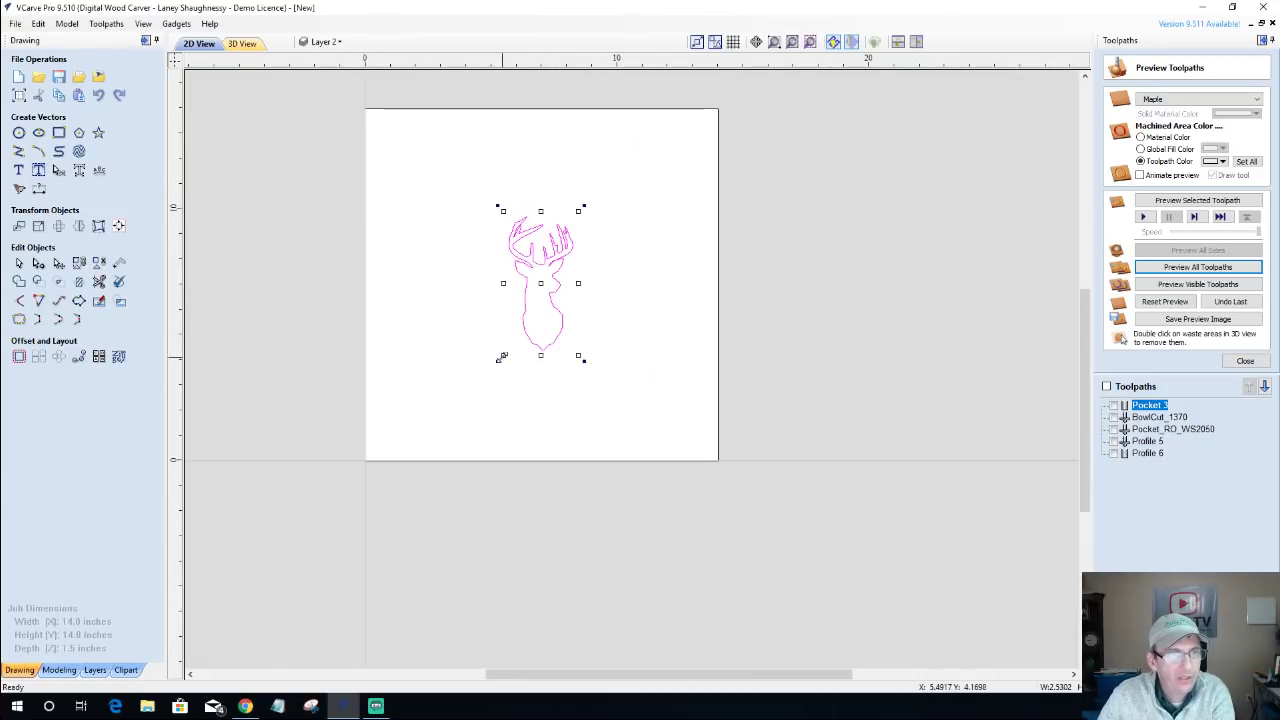
drag(502, 358, 474, 368)
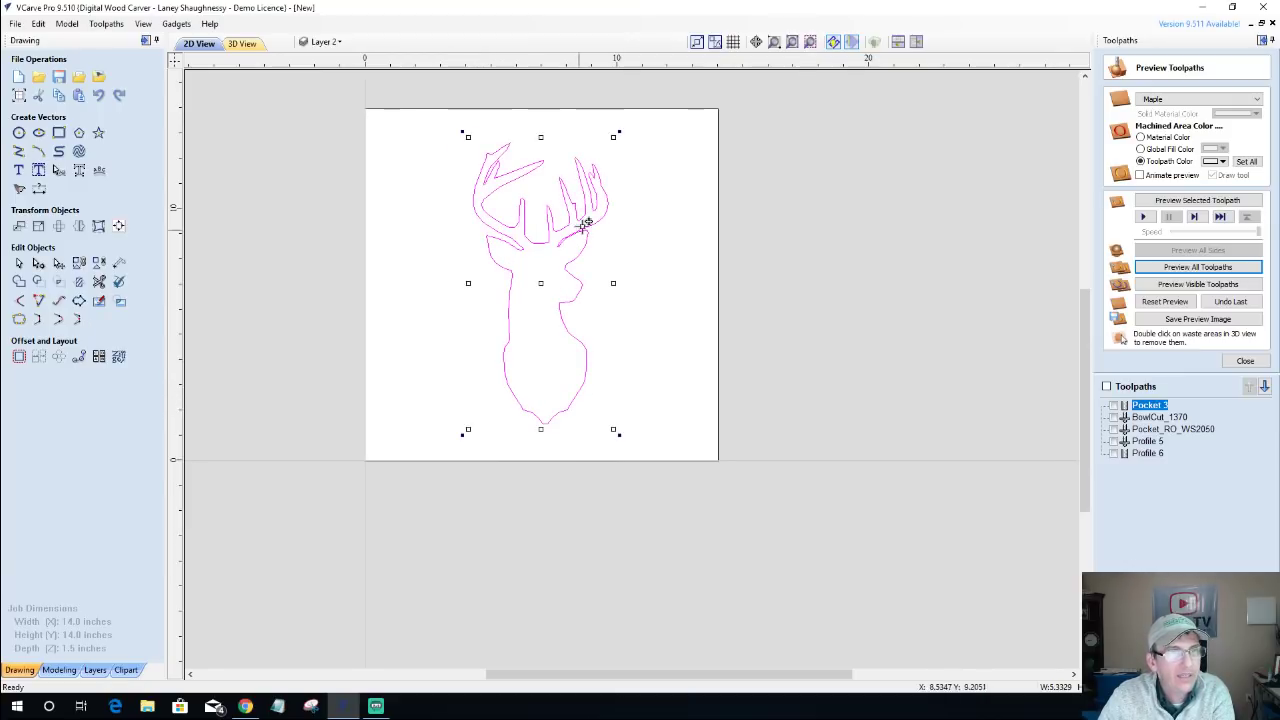
scroll(471, 213, up, 5)
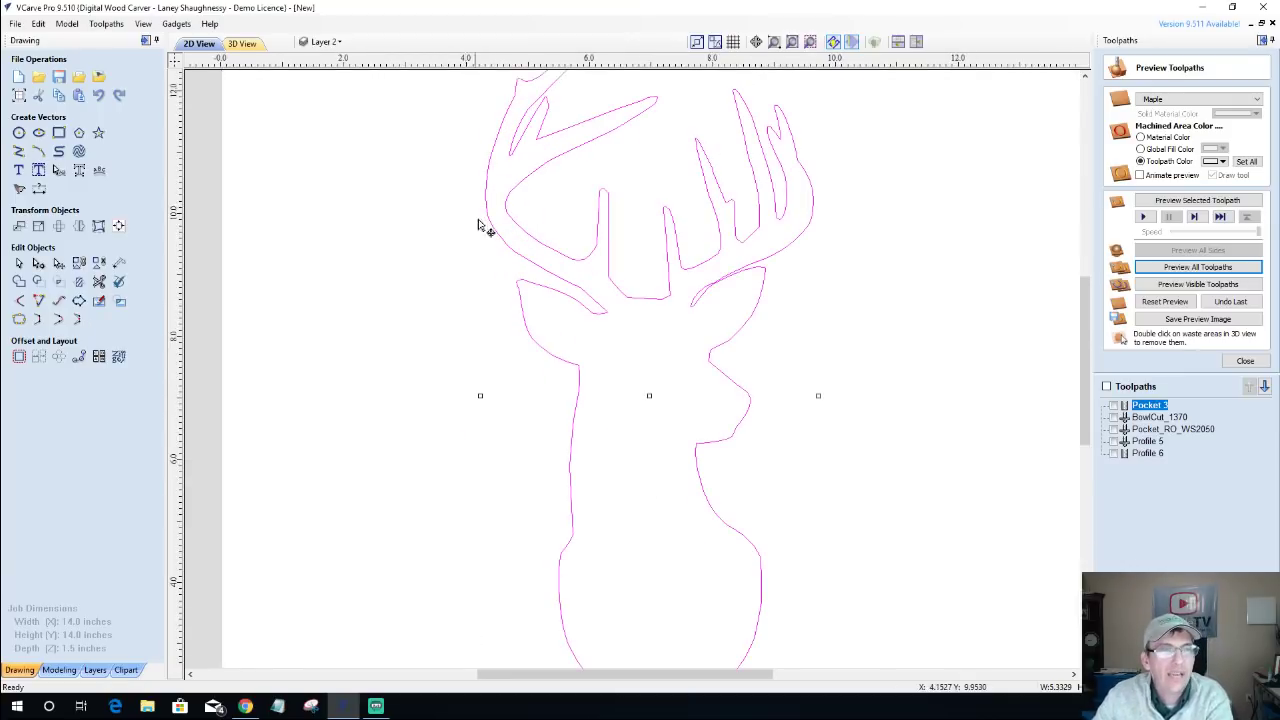
scroll(480, 223, down, 3)
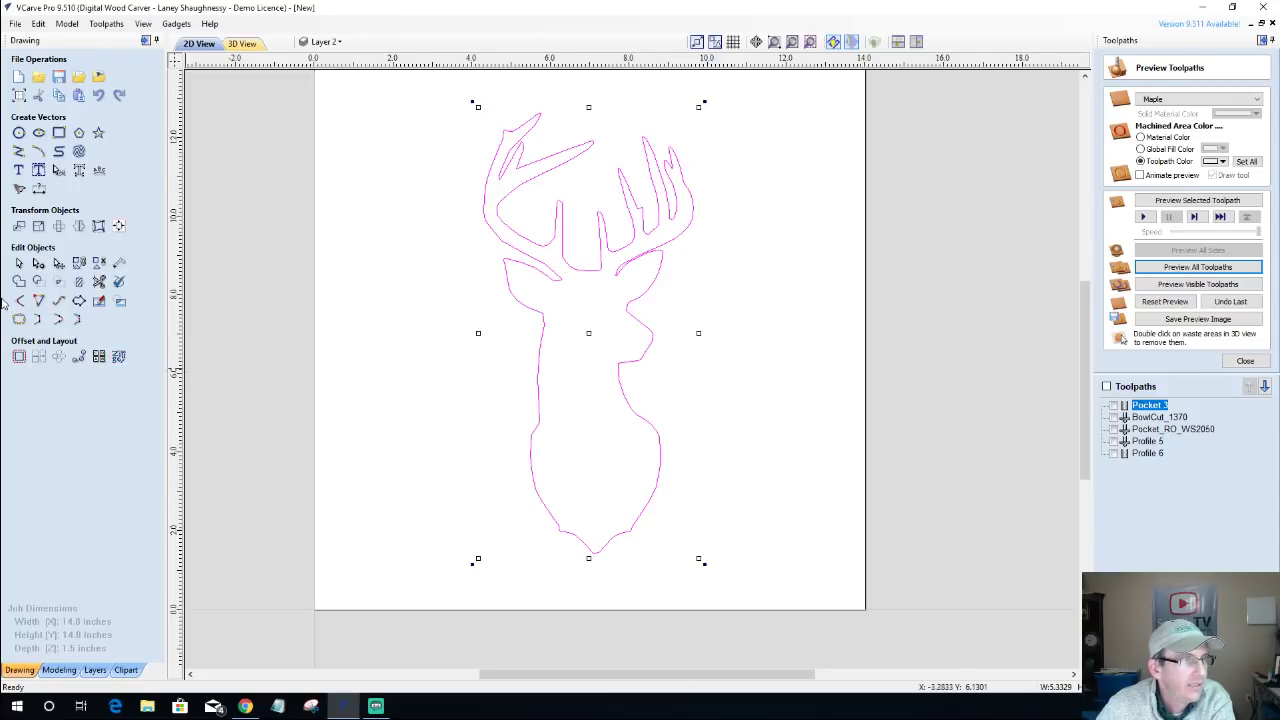
Create a 0.25-inch boundary around the deer that follows its shape, replacing the loose wrap-around one.
click(80, 302)
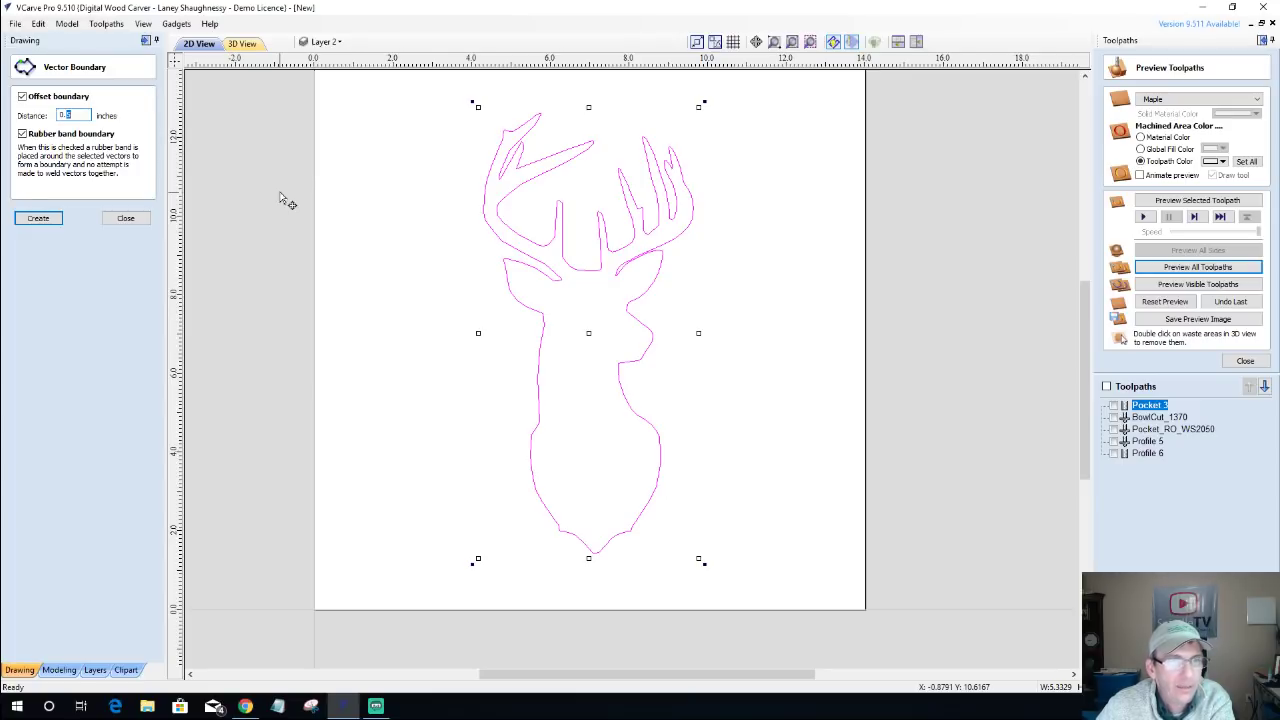
text(0.)
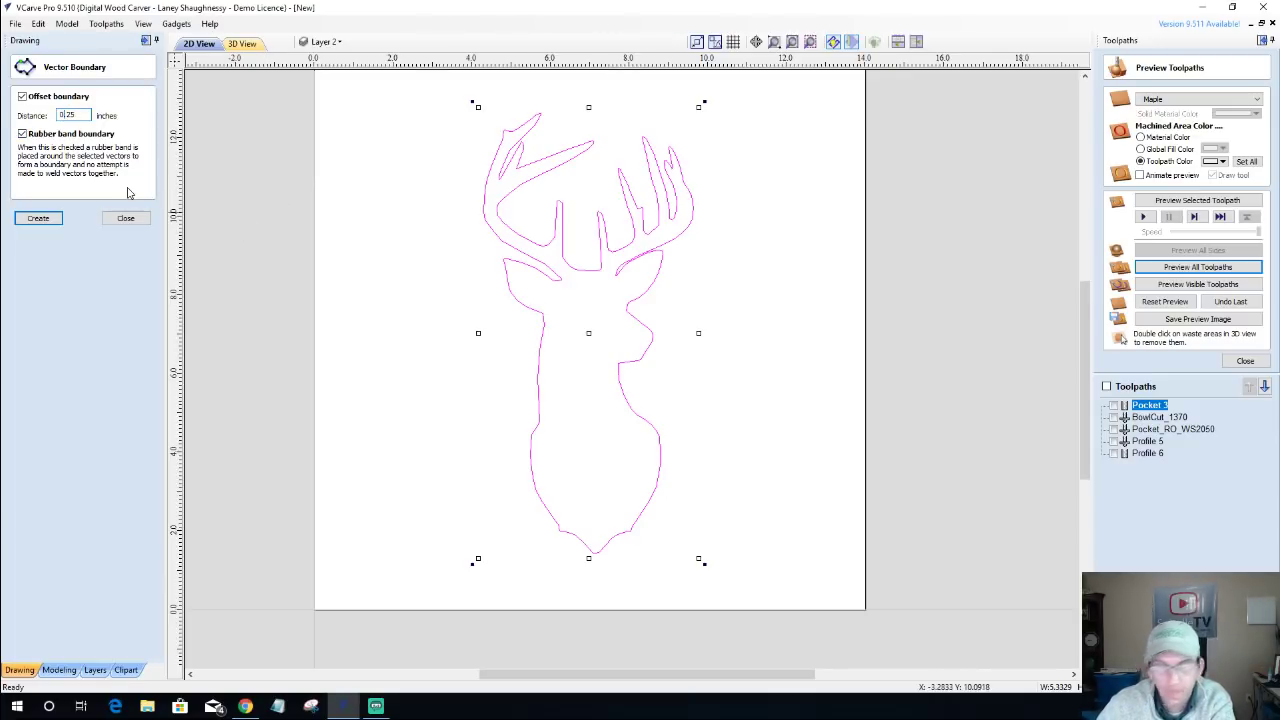
click(22, 221)
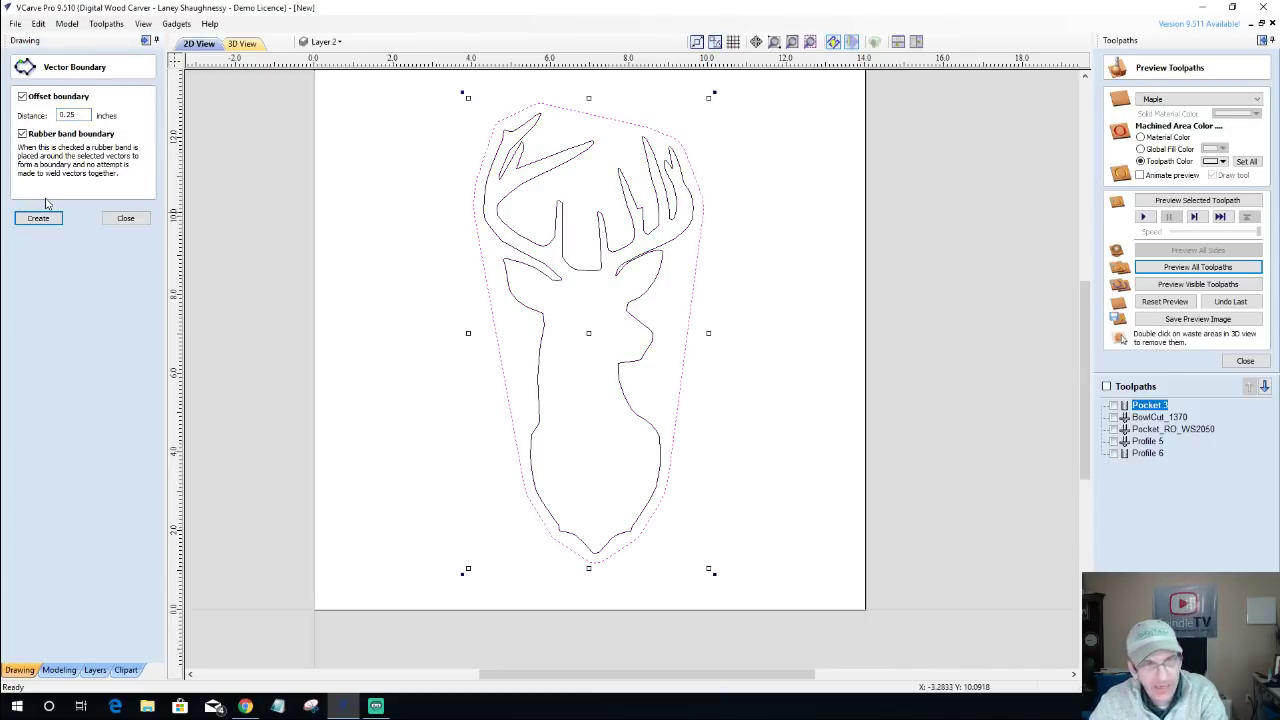
key(ctrl+z)
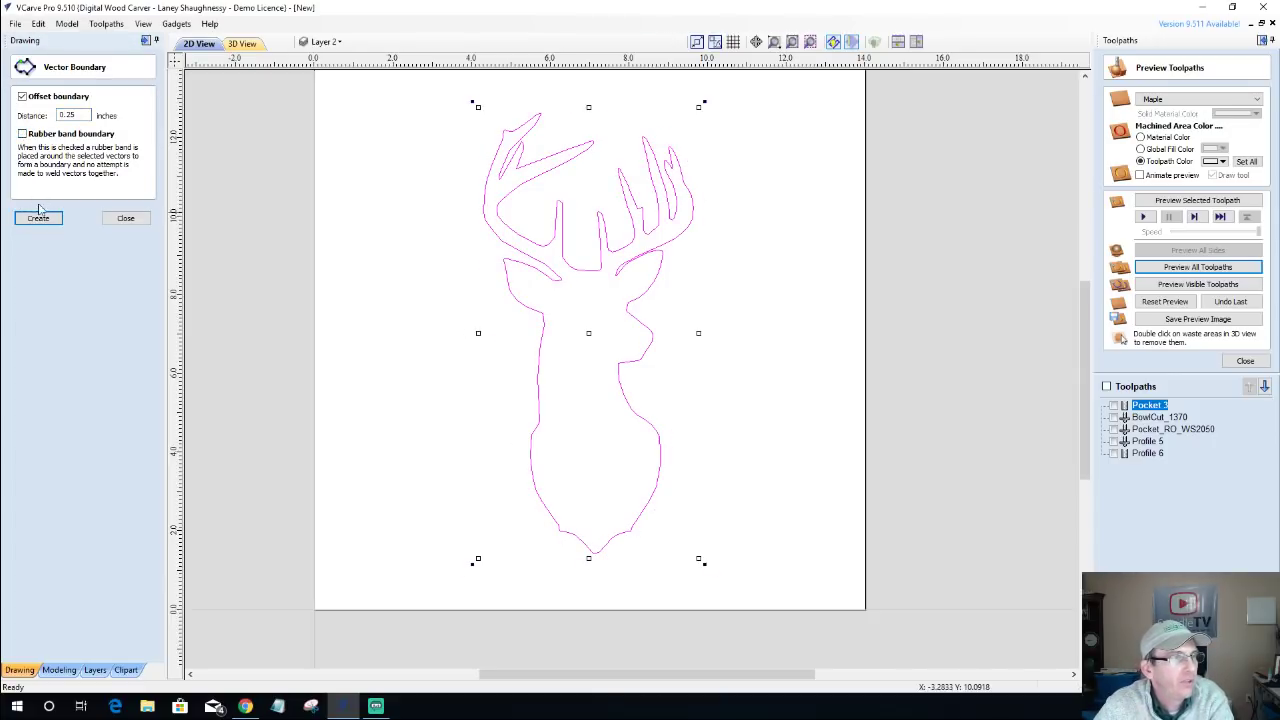
click(40, 218)
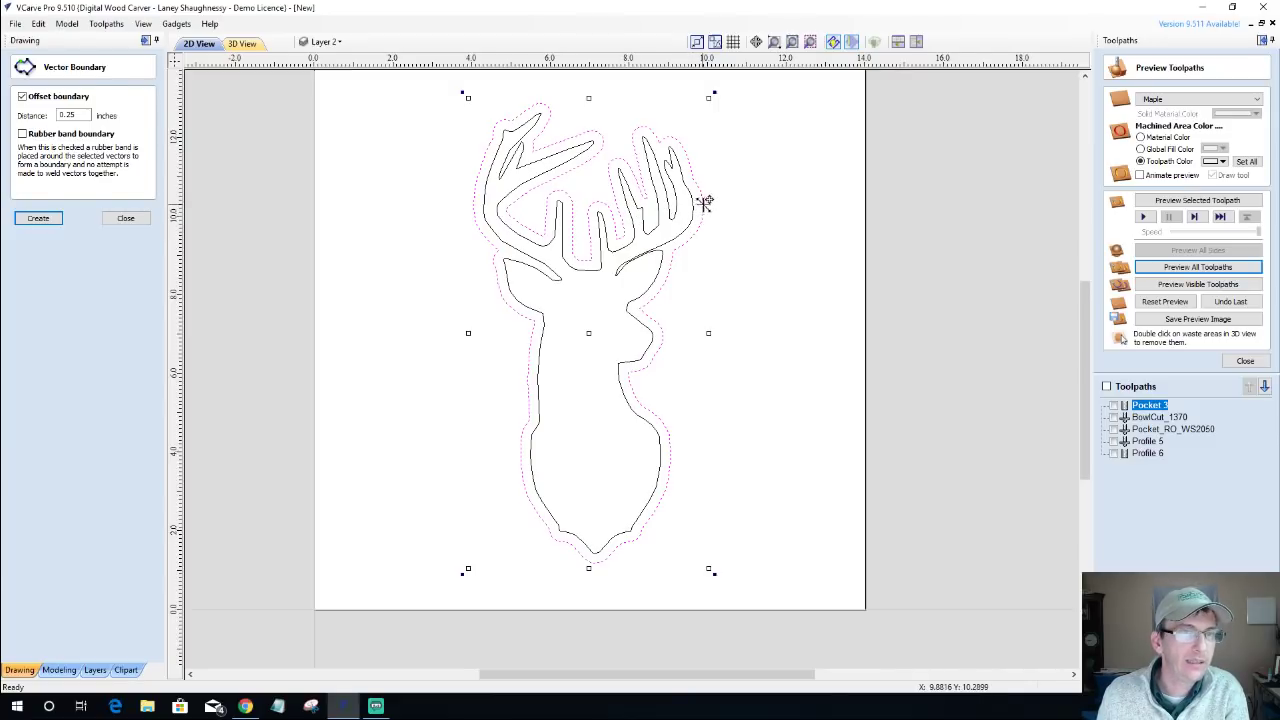
click(107, 224)
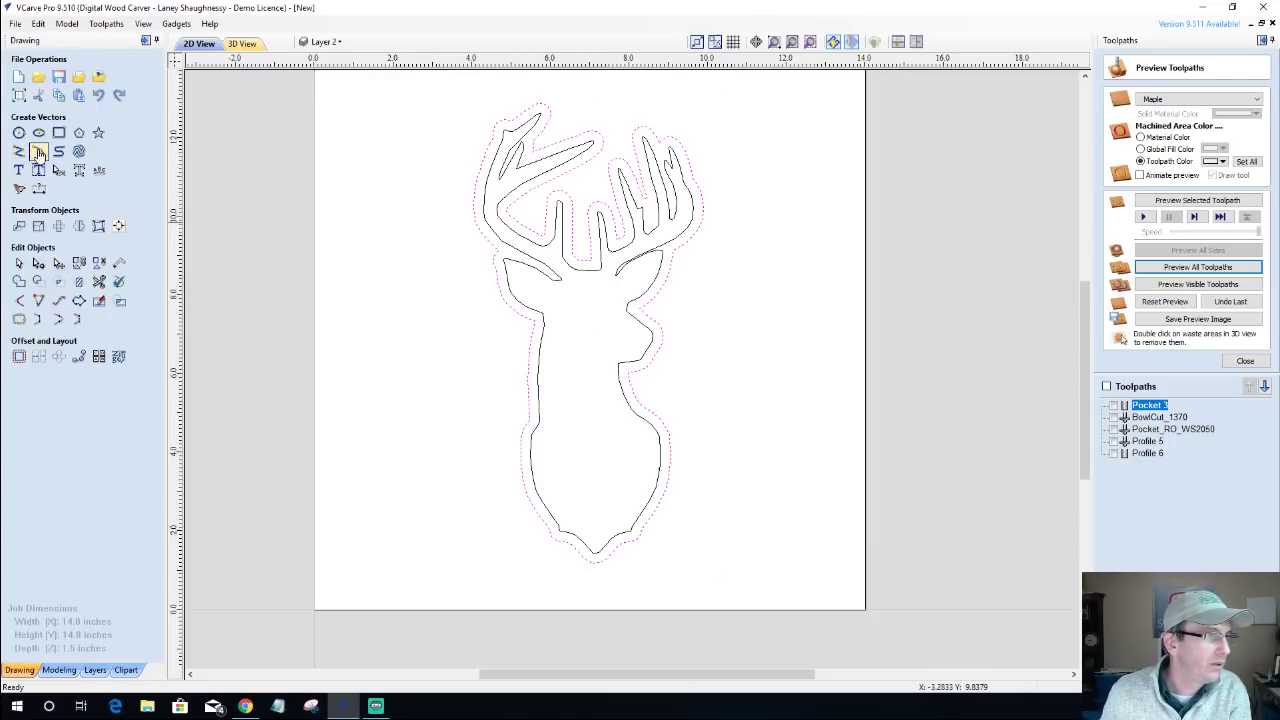
Try an arc beside the antlers, then draw a horizontal line near the deer's neck.
click(39, 152)
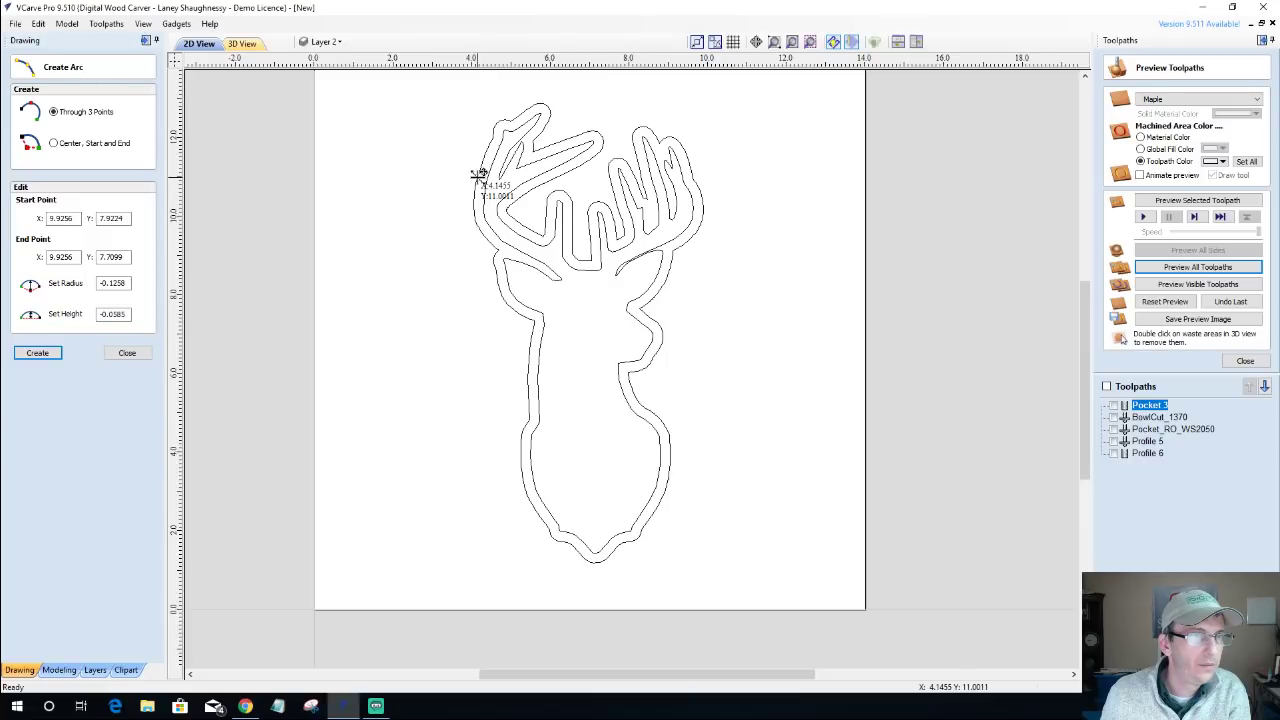
click(479, 177)
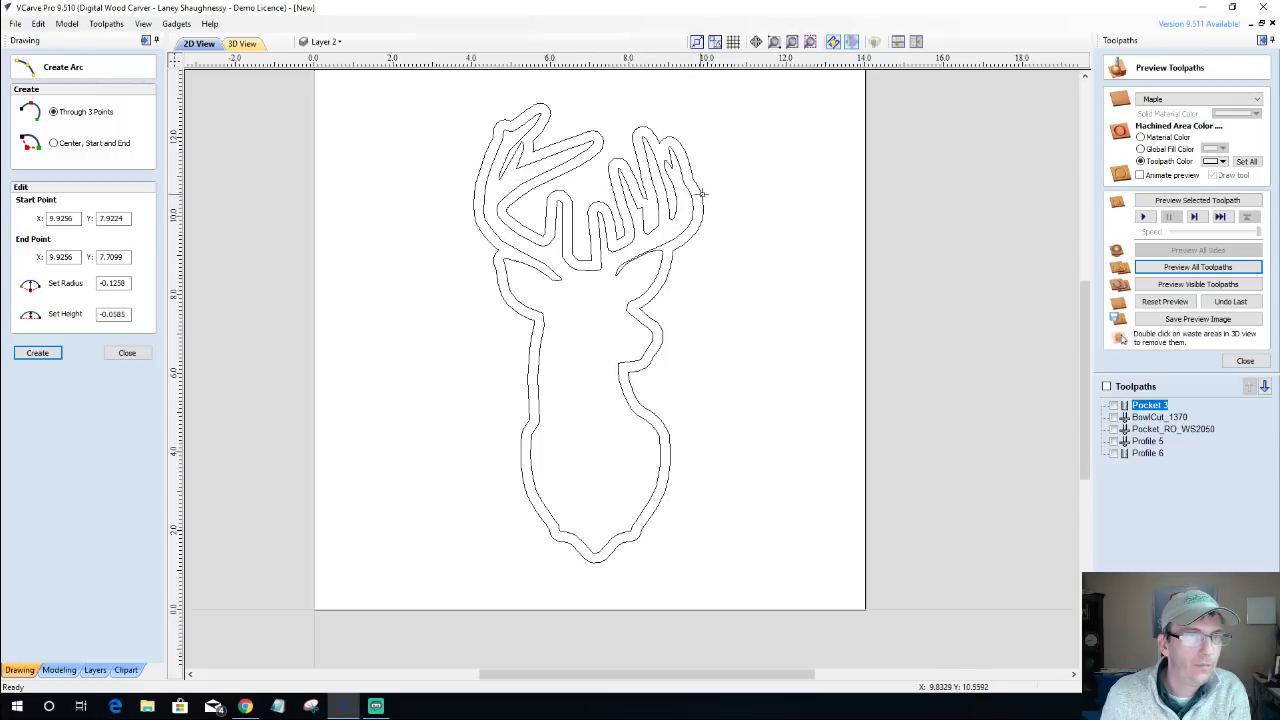
click(705, 208)
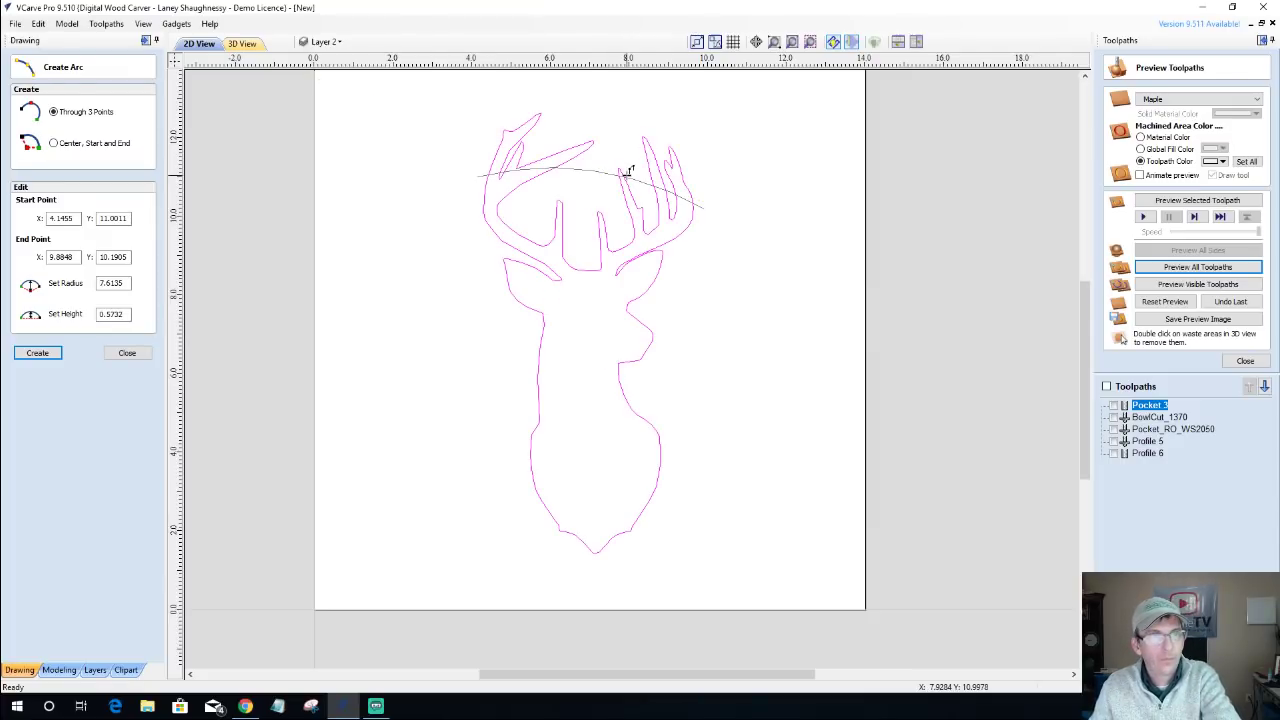
click(127, 352)
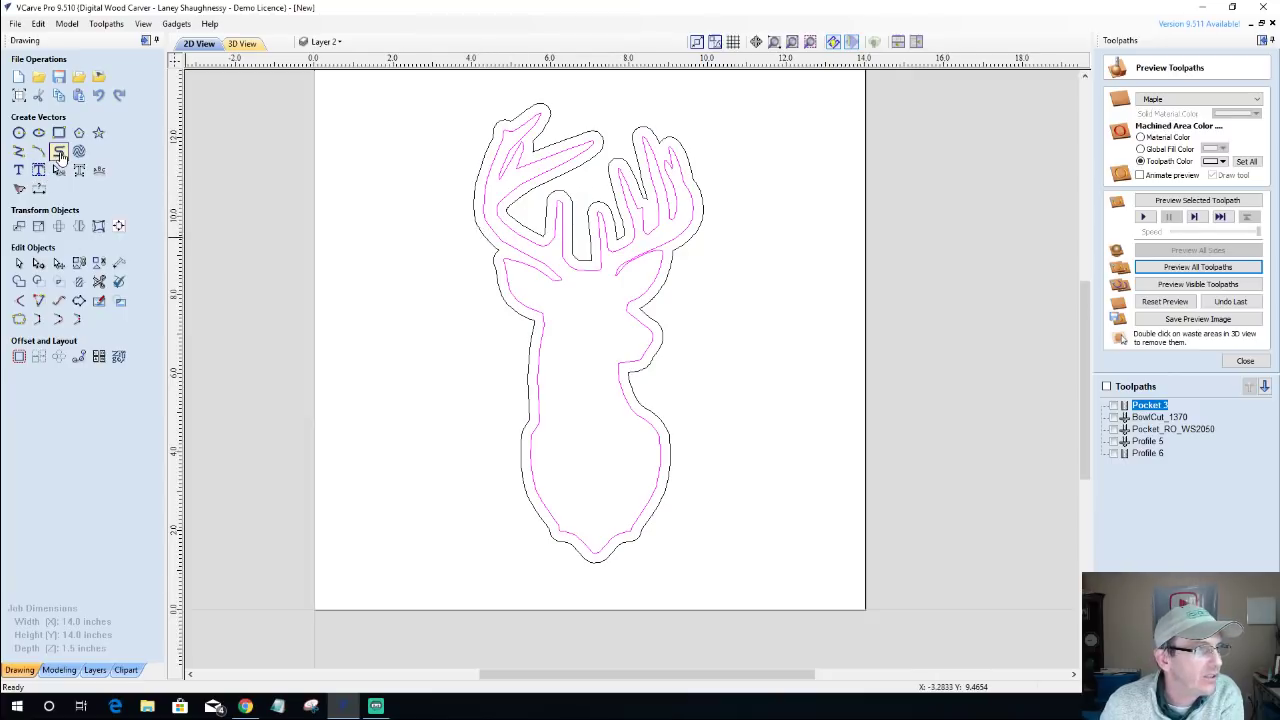
click(500, 250)
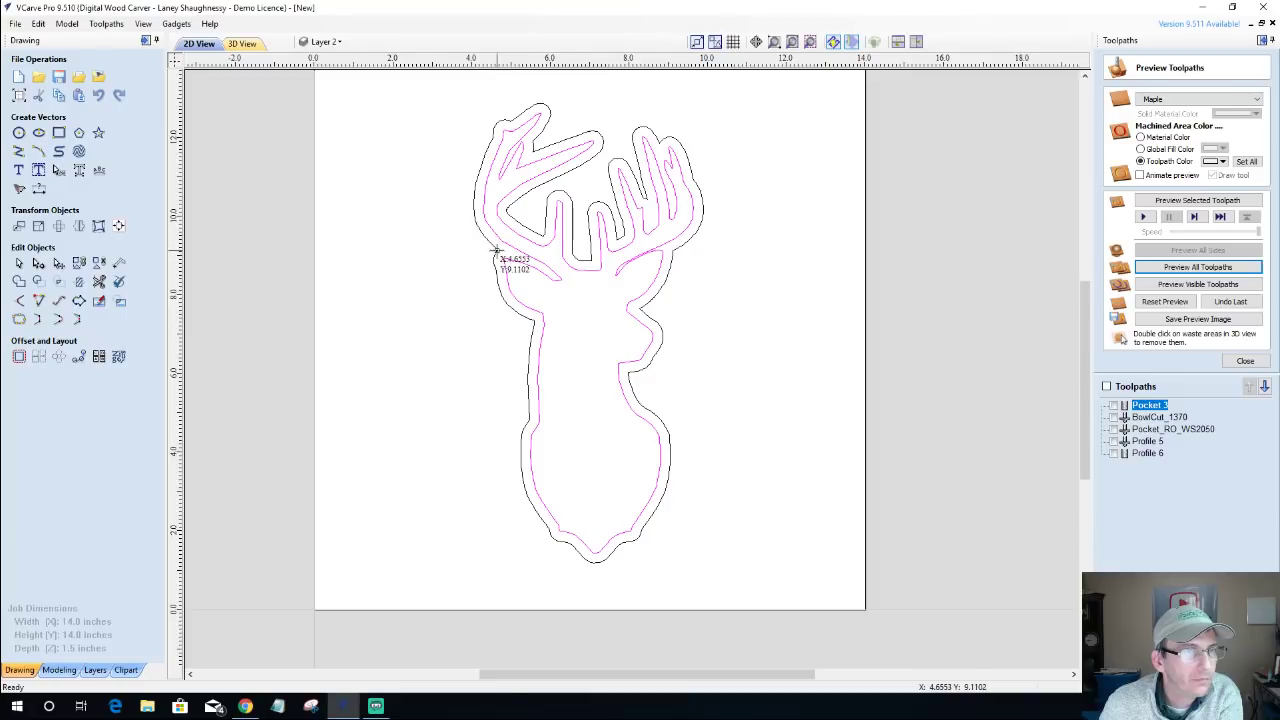
click(673, 250)
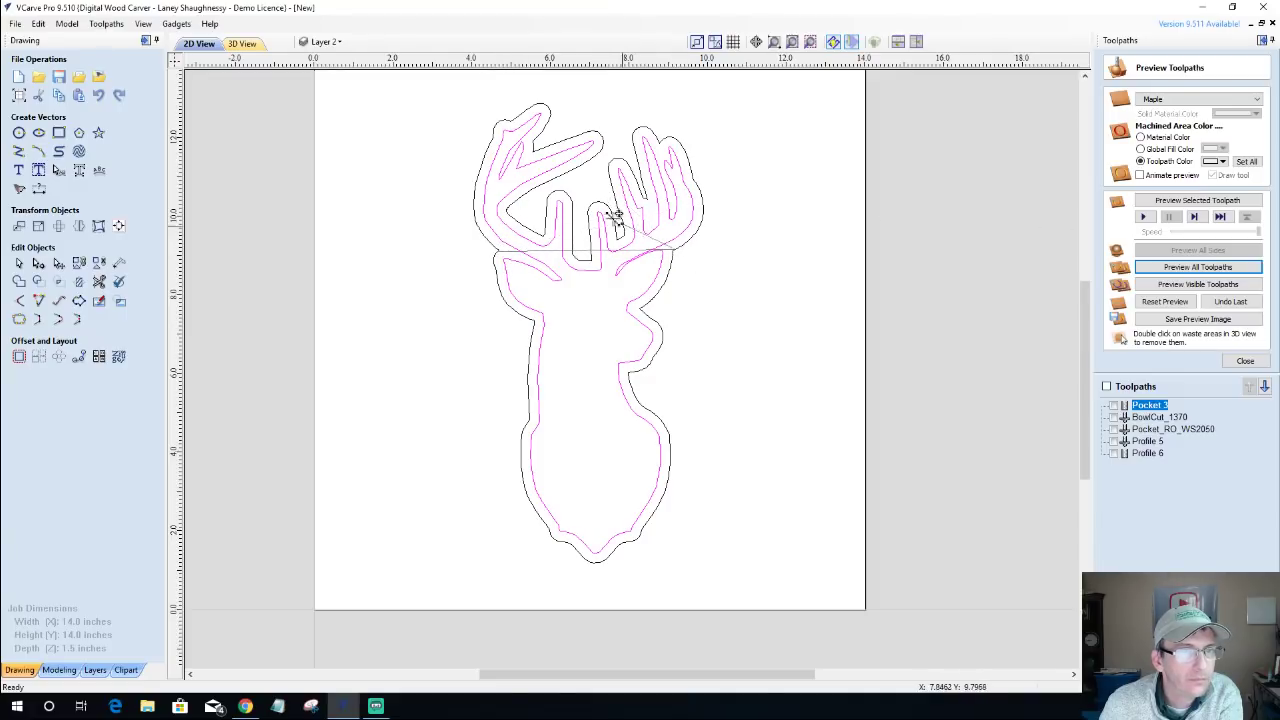
key(Escape)
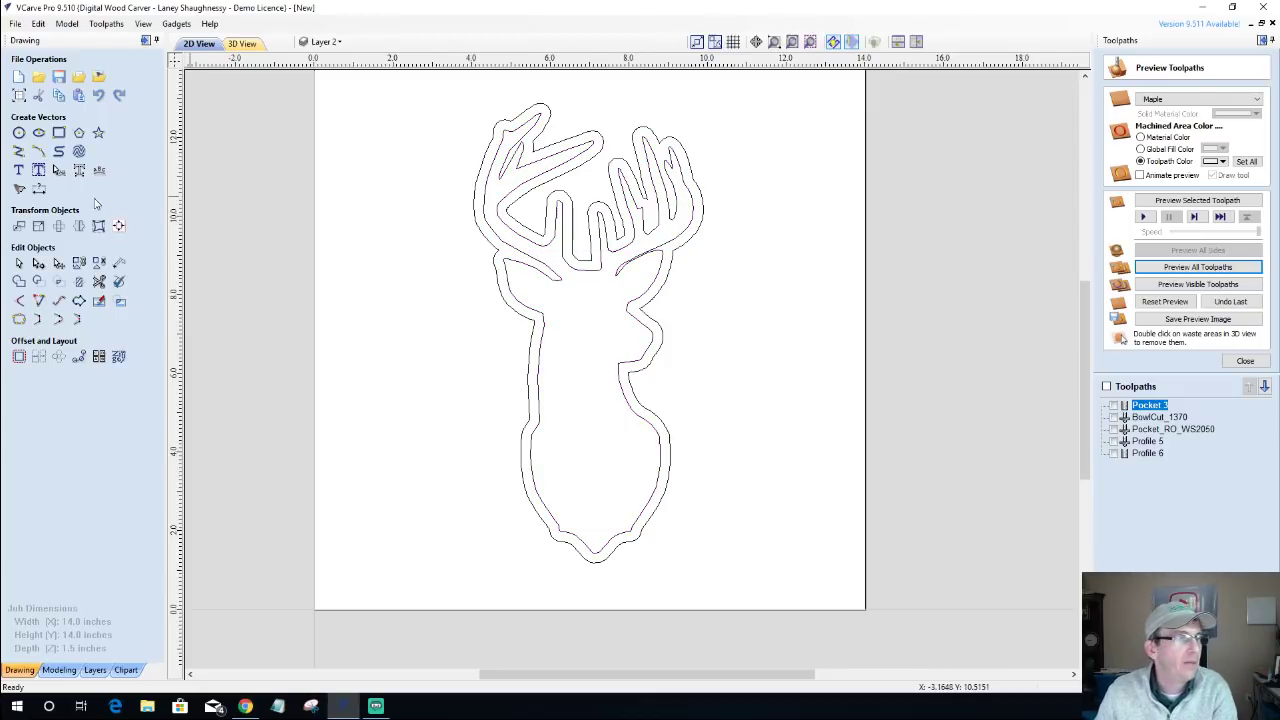
Create the three-point arc across the antlers joining both sides of the boundary.
click(38, 150)
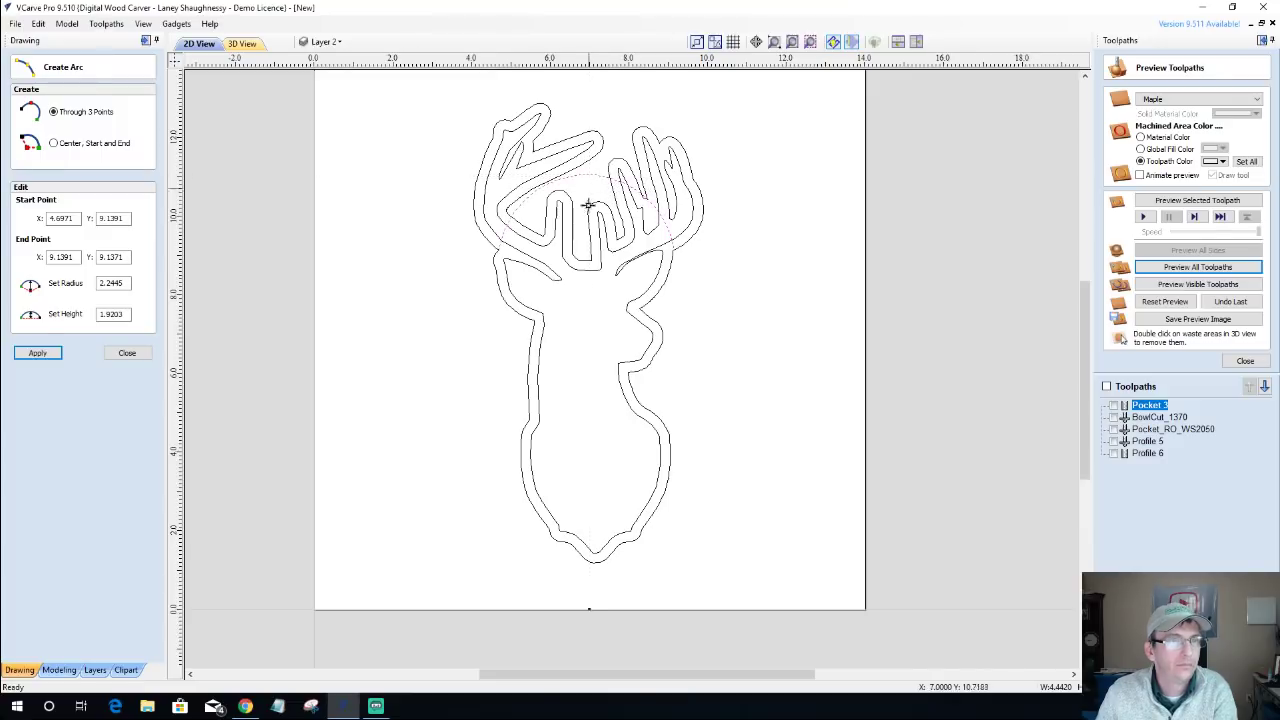
click(37, 352)
click(127, 353)
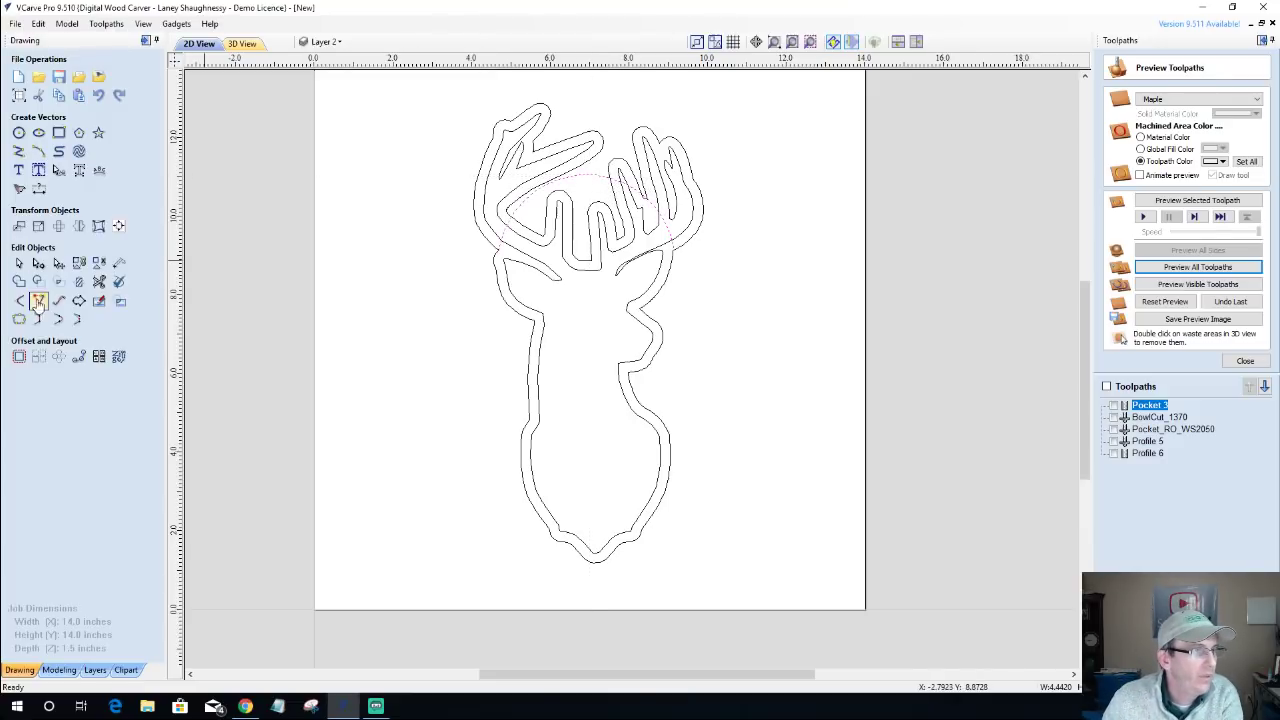
click(38, 263)
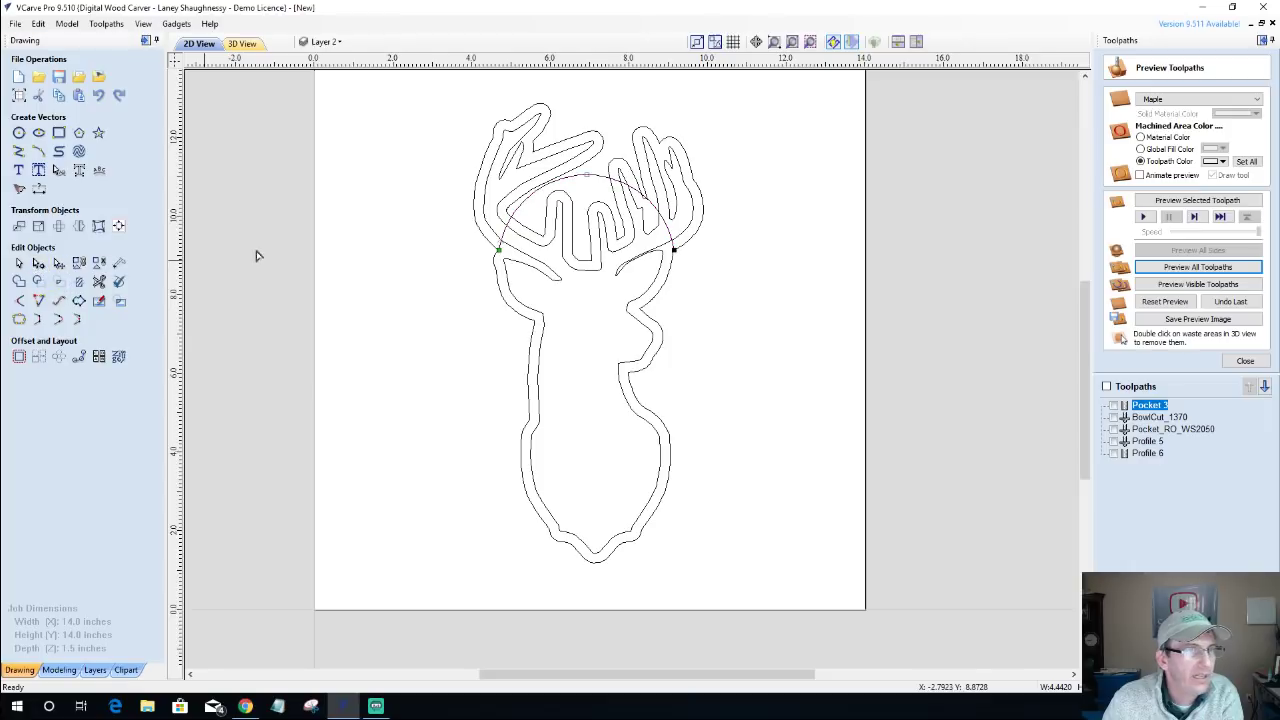
Convert the arc span to a Bezier and drag both end handles so it sweeps lower across the antler tips.
right_click(567, 183)
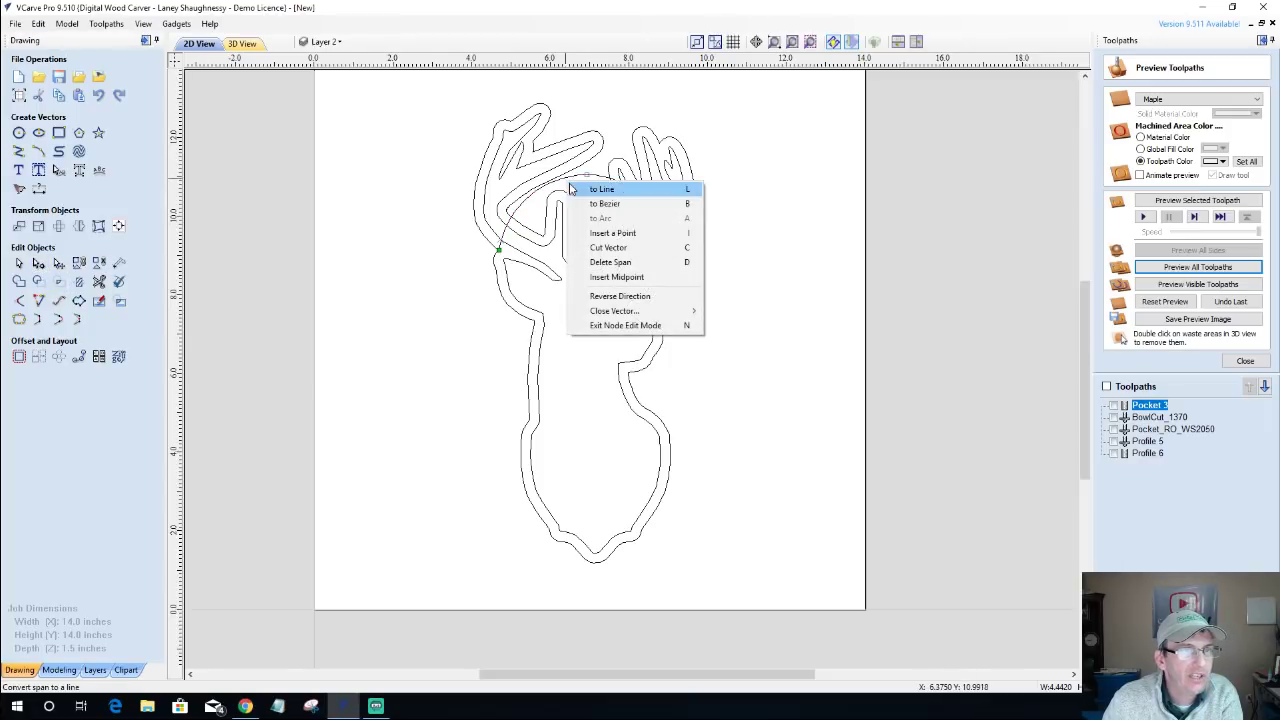
click(606, 208)
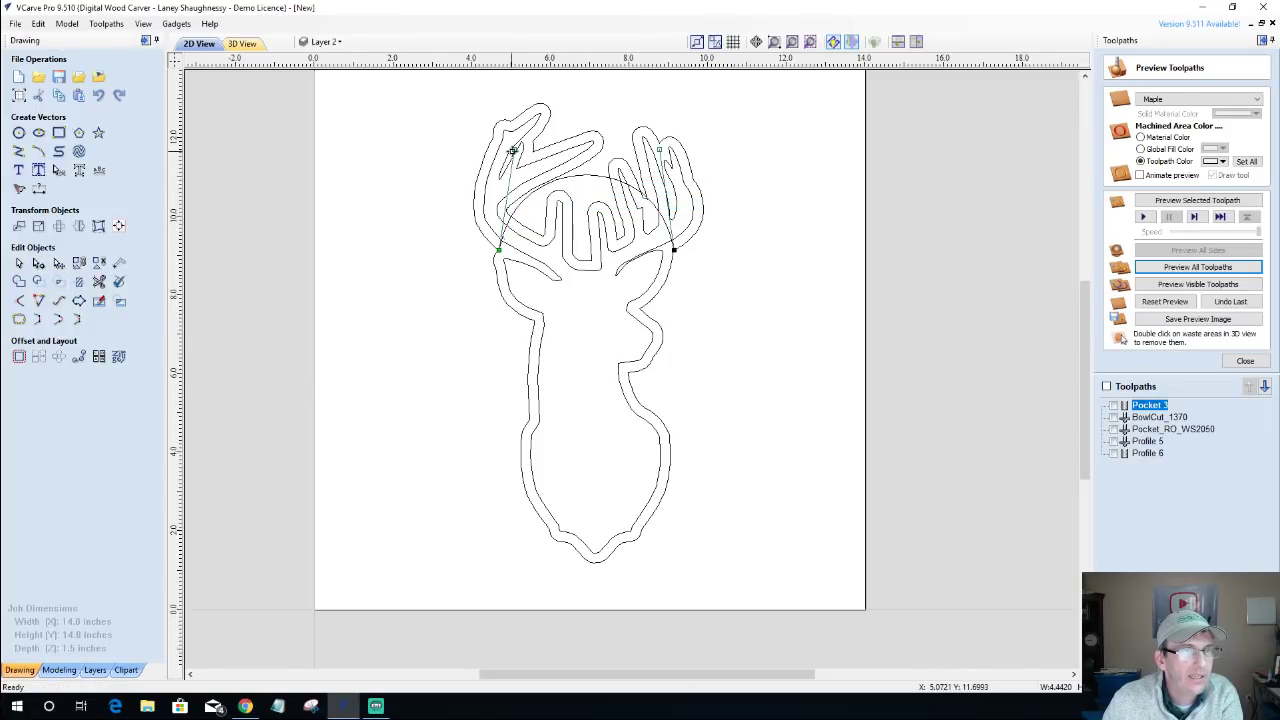
drag(456, 142, 393, 134)
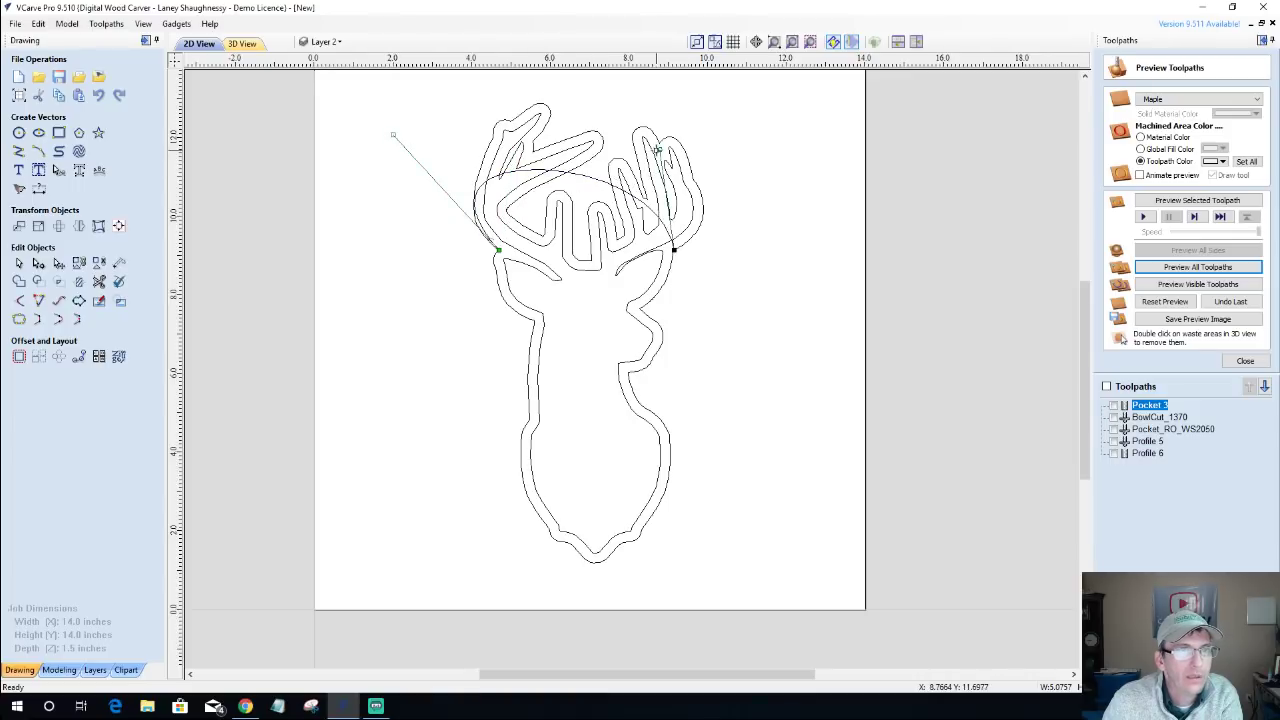
drag(662, 150, 813, 134)
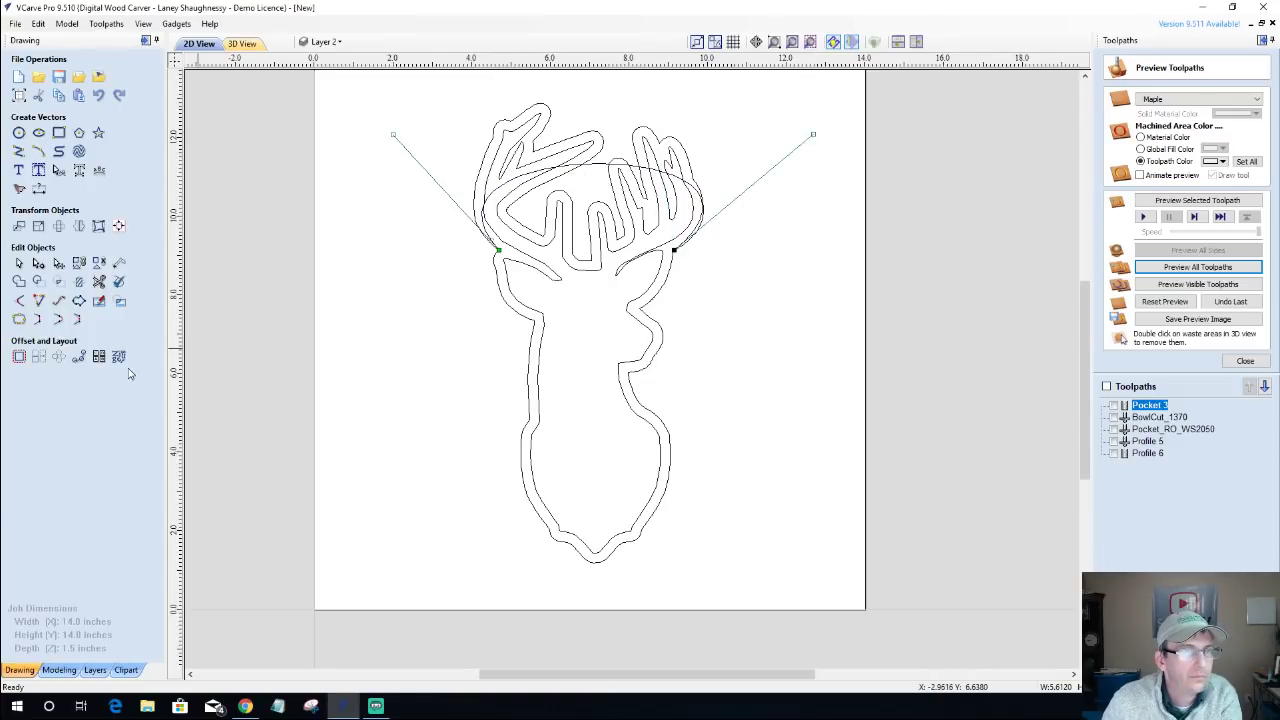
click(19, 263)
scroll(633, 258, up, 3)
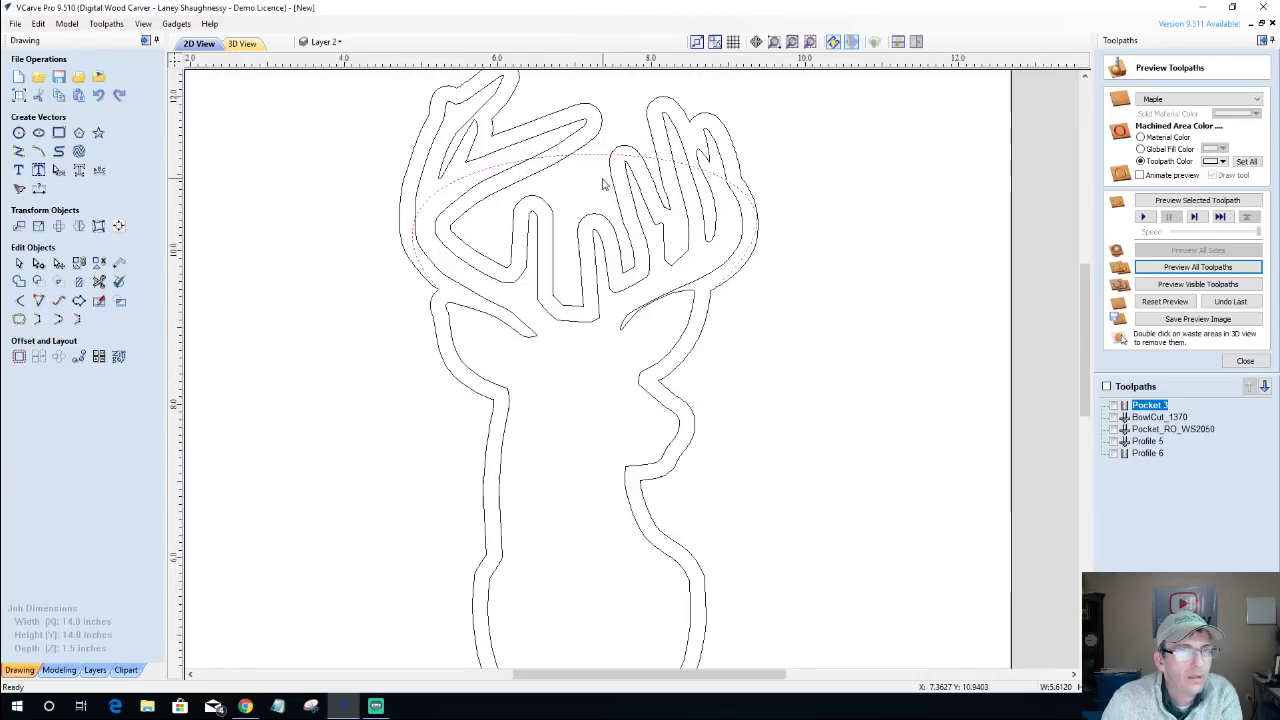
scroll(603, 183, down, 2)
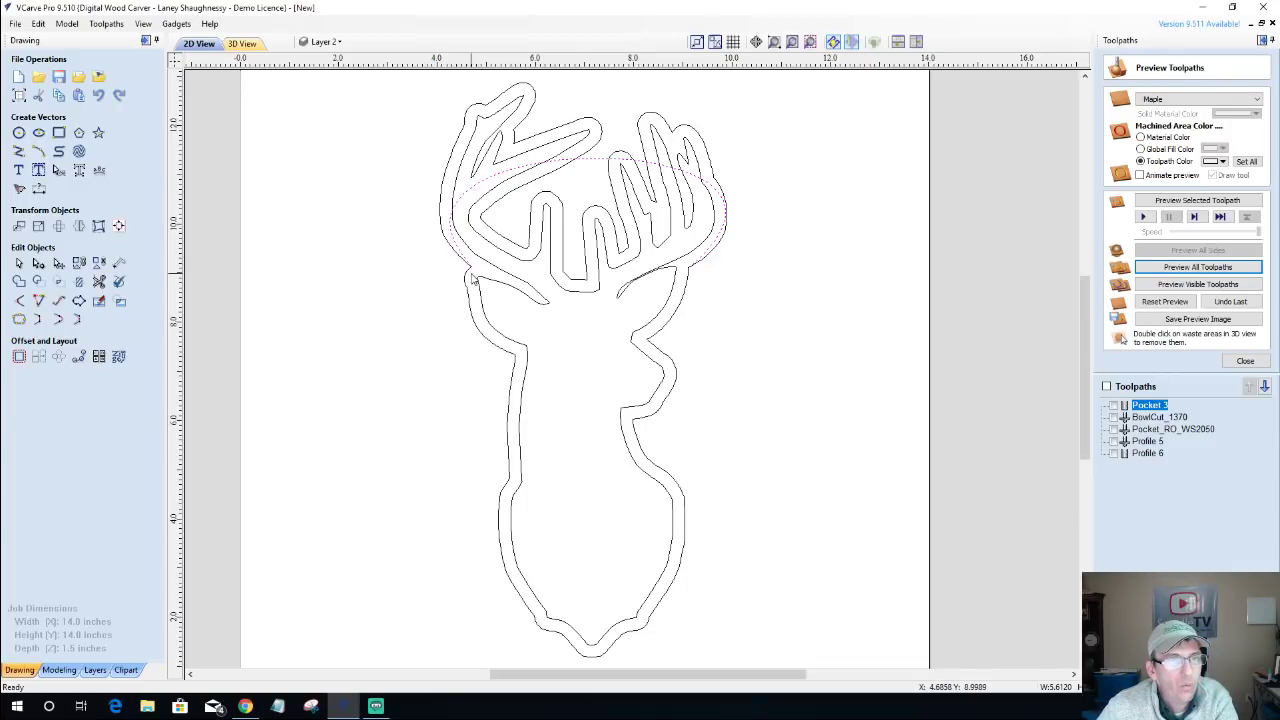
scroll(465, 270, up, 5)
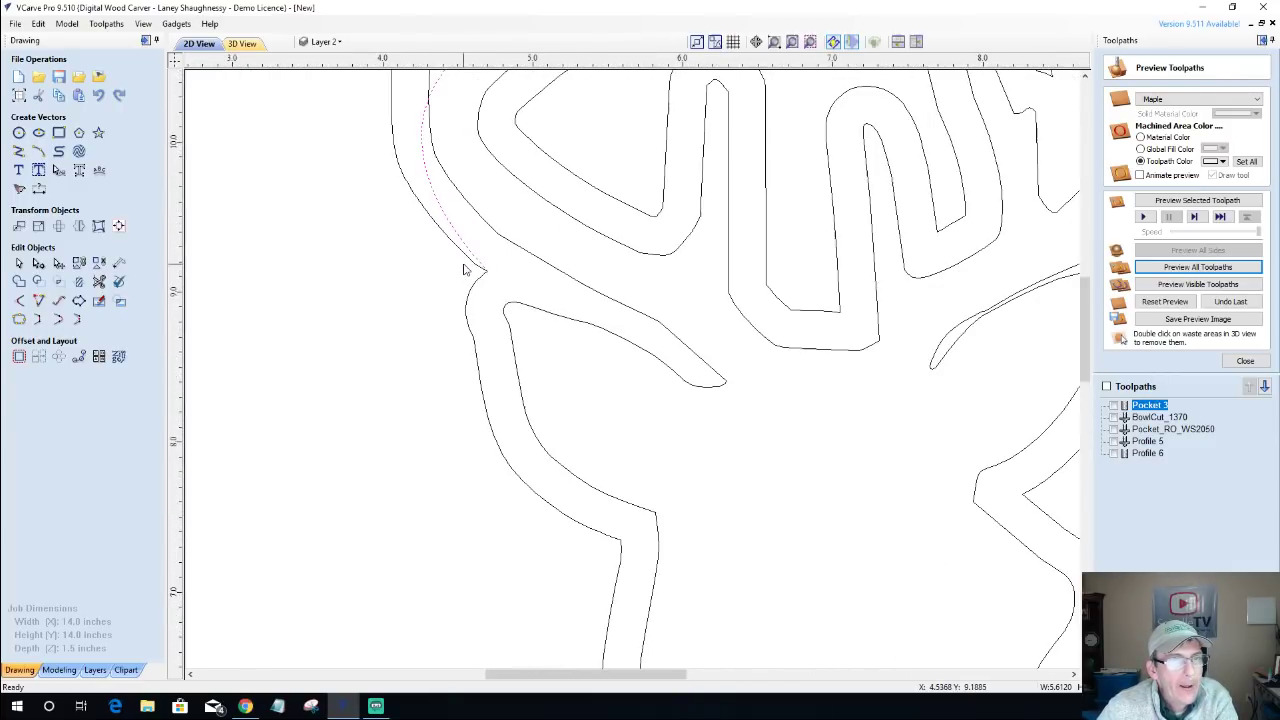
scroll(465, 270, down, 4)
scroll(465, 270, down, 1)
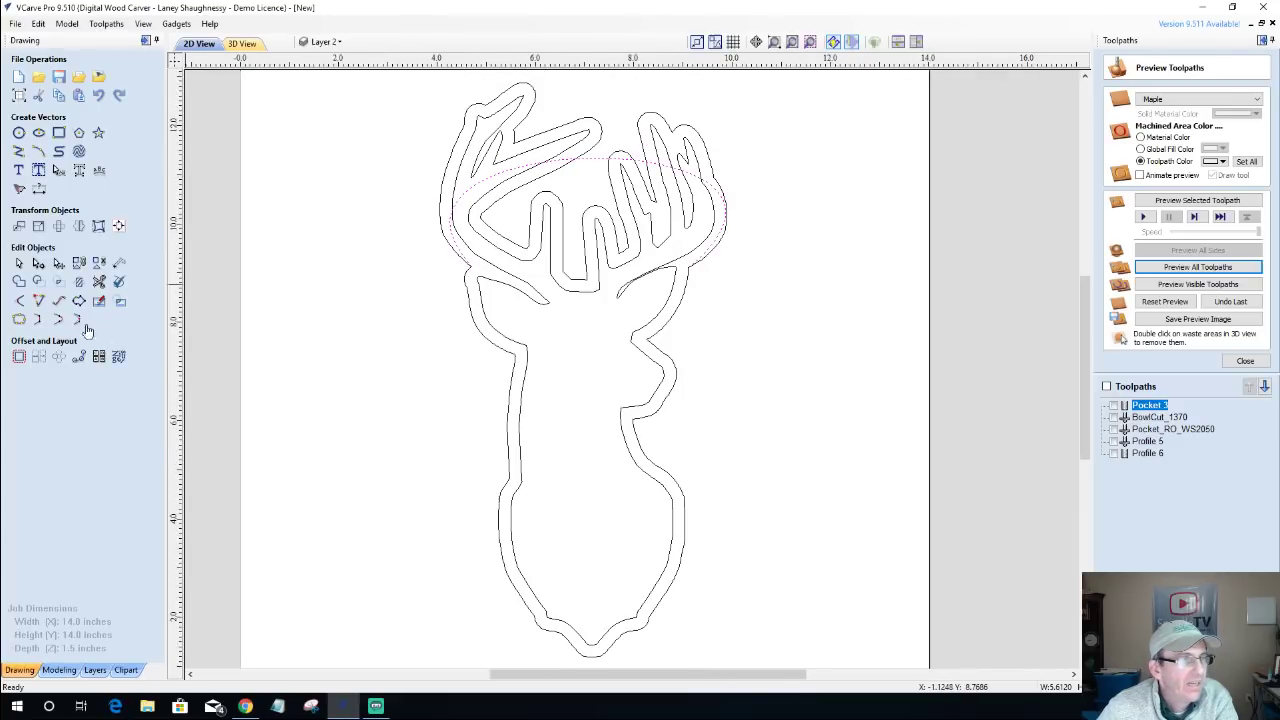
Trim the left and right outer antler outlines and the inner zigzag, then select the outer boundary.
click(98, 283)
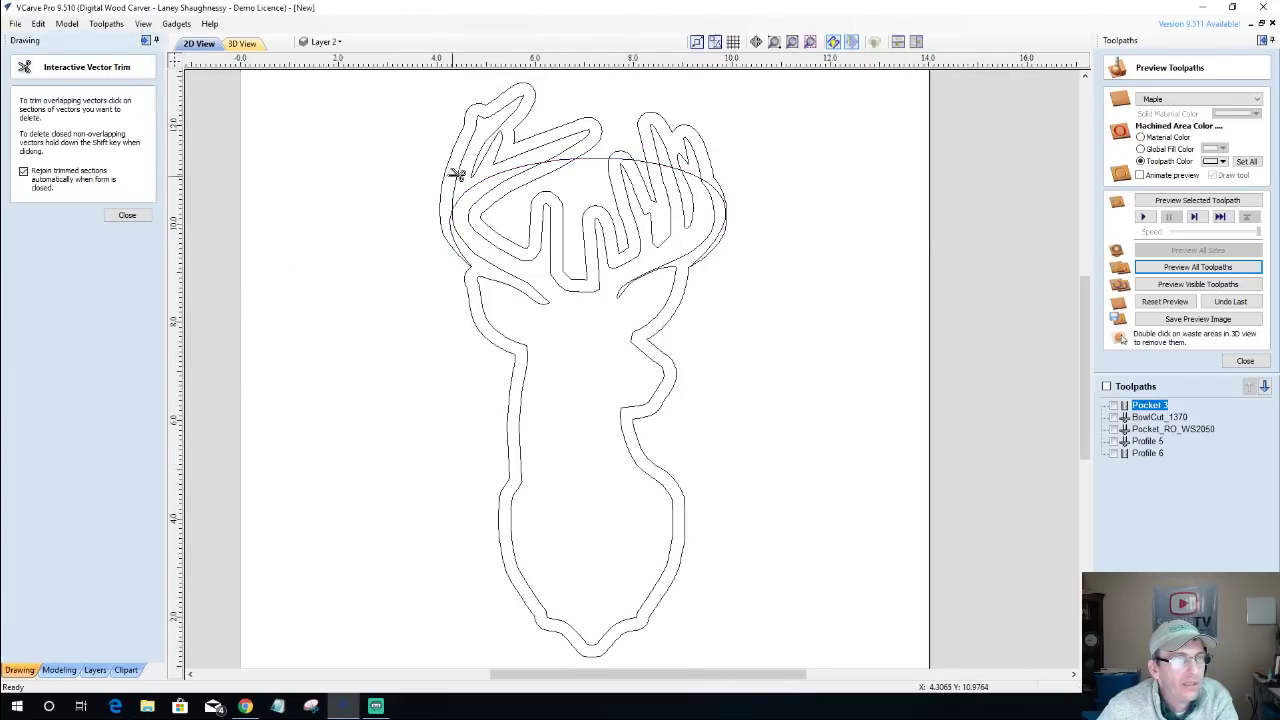
click(449, 173)
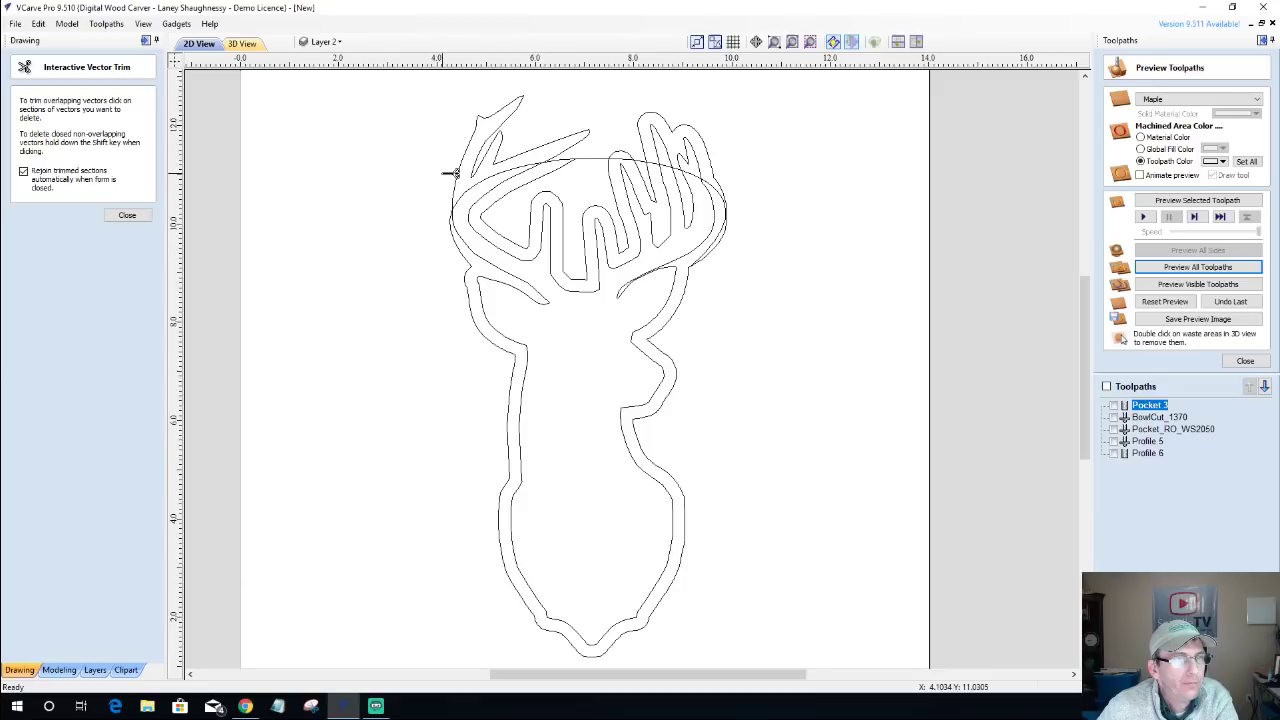
scroll(417, 170, up, 1)
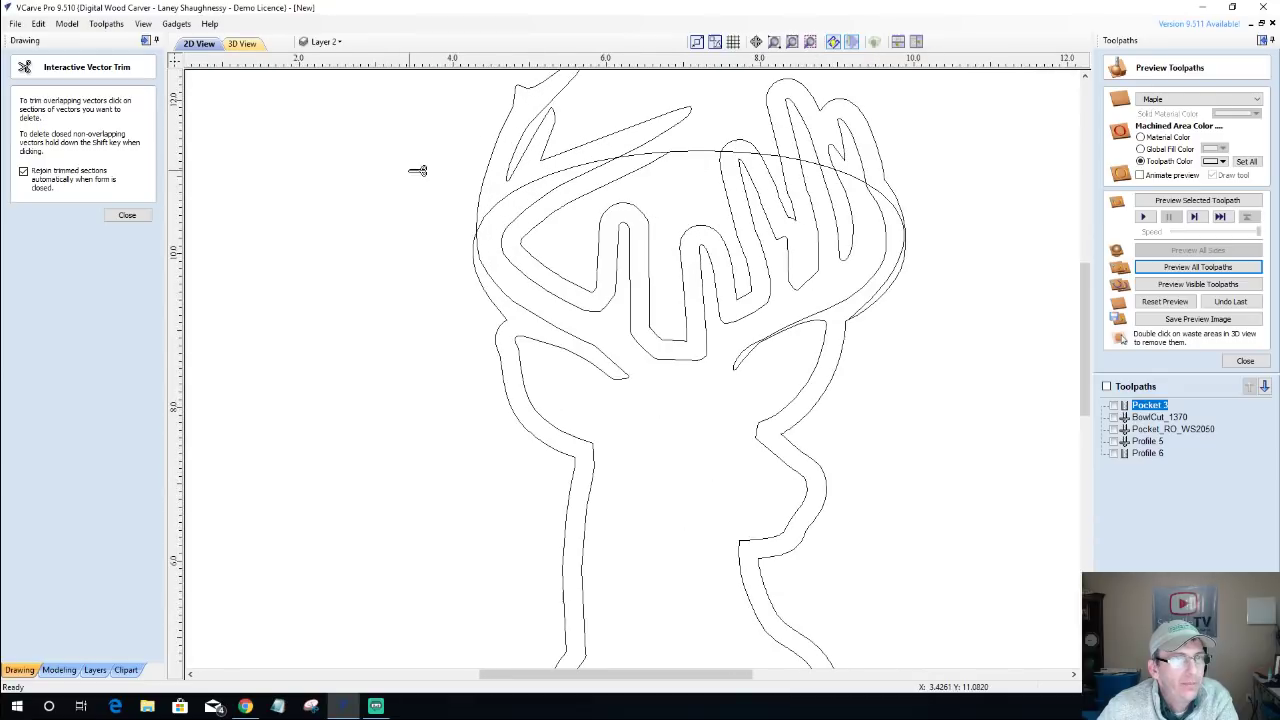
scroll(418, 172, down, 1)
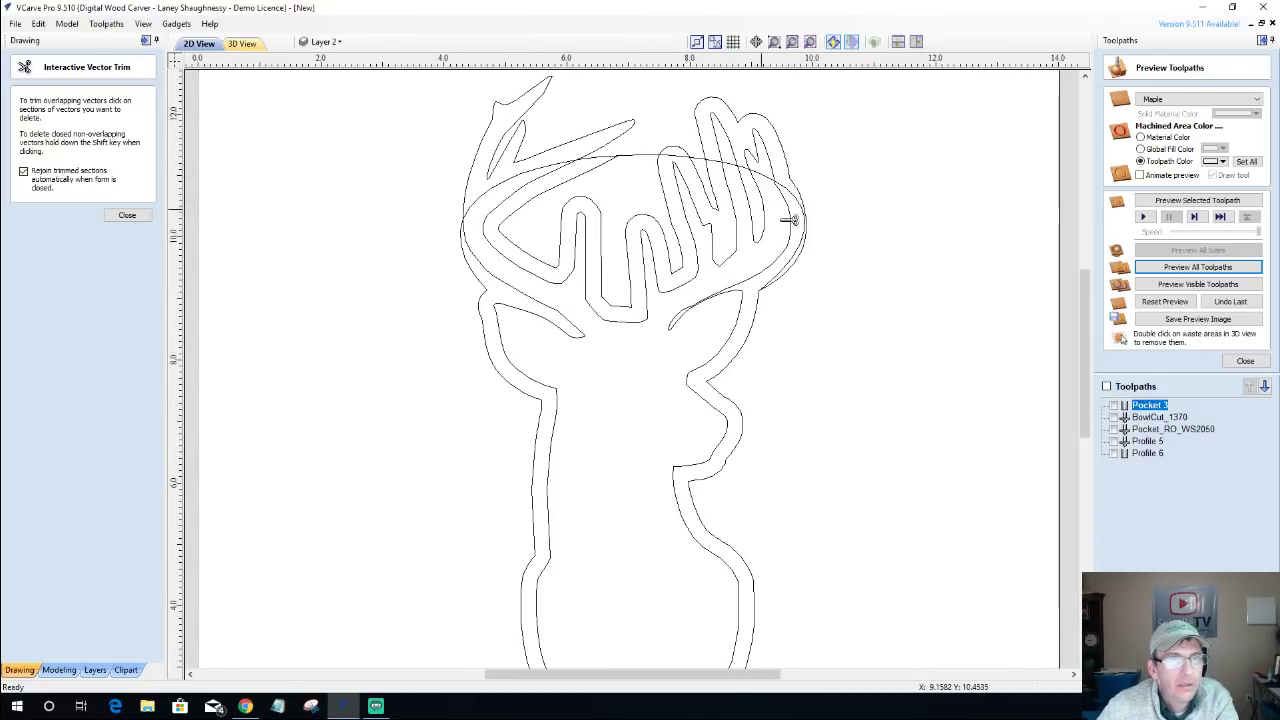
click(791, 152)
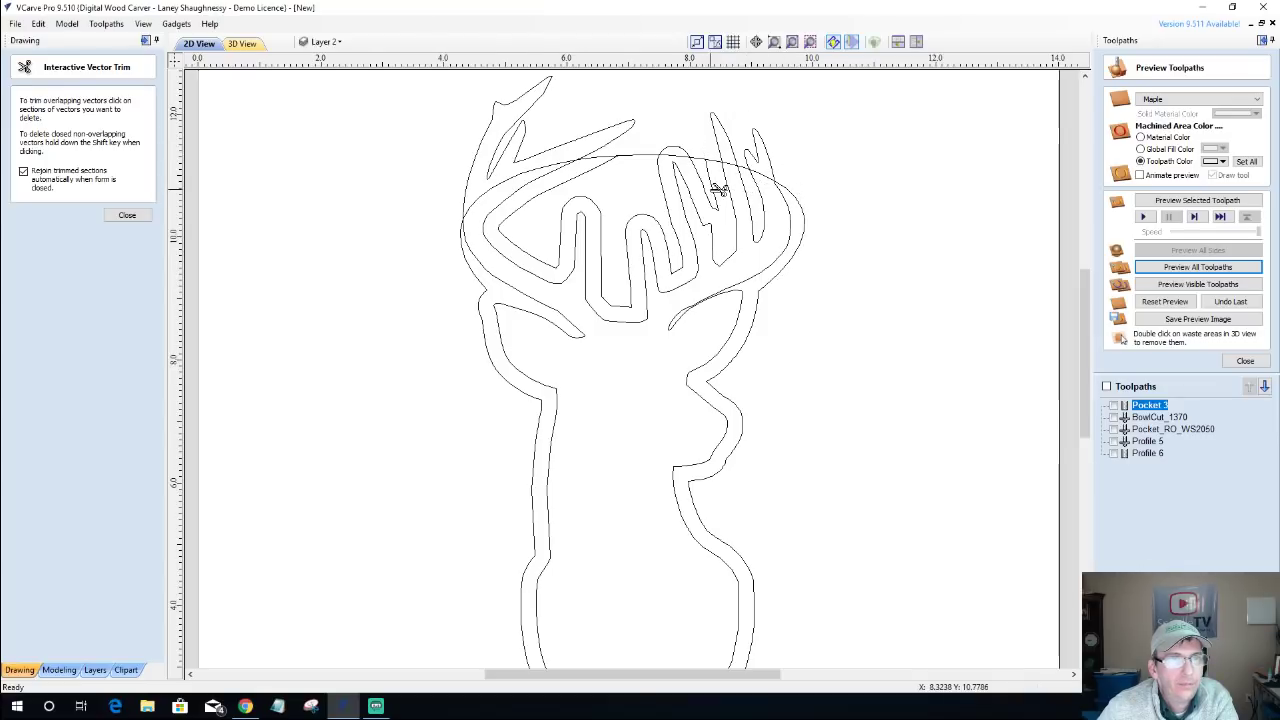
click(664, 170)
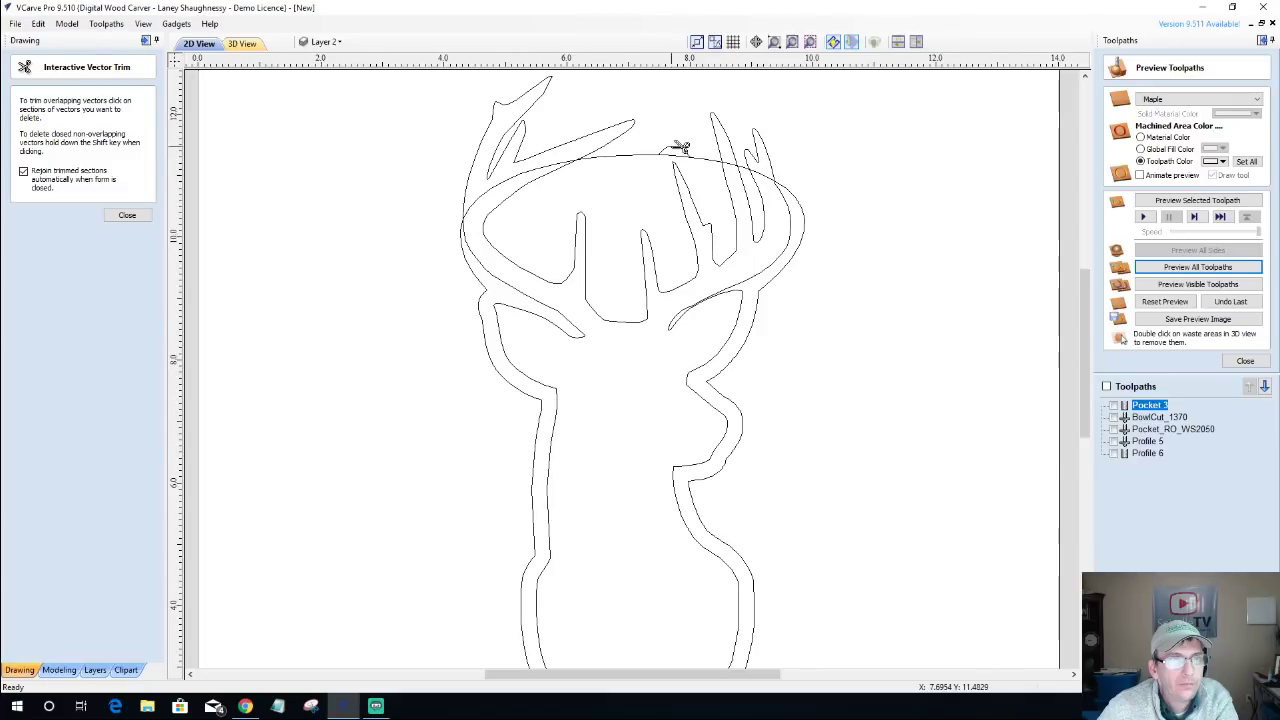
click(127, 215)
click(631, 160)
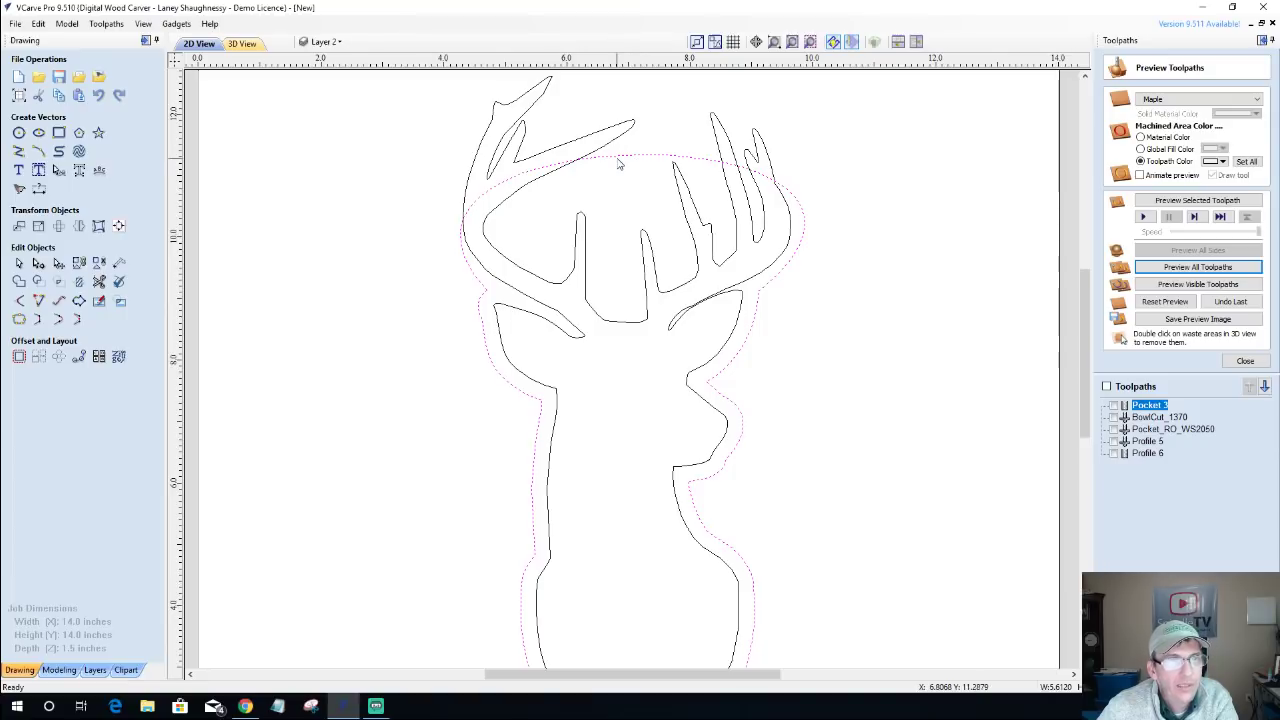
Insert a node on the top arc, pull it down to the antler bases, and adjust its handles.
click(38, 262)
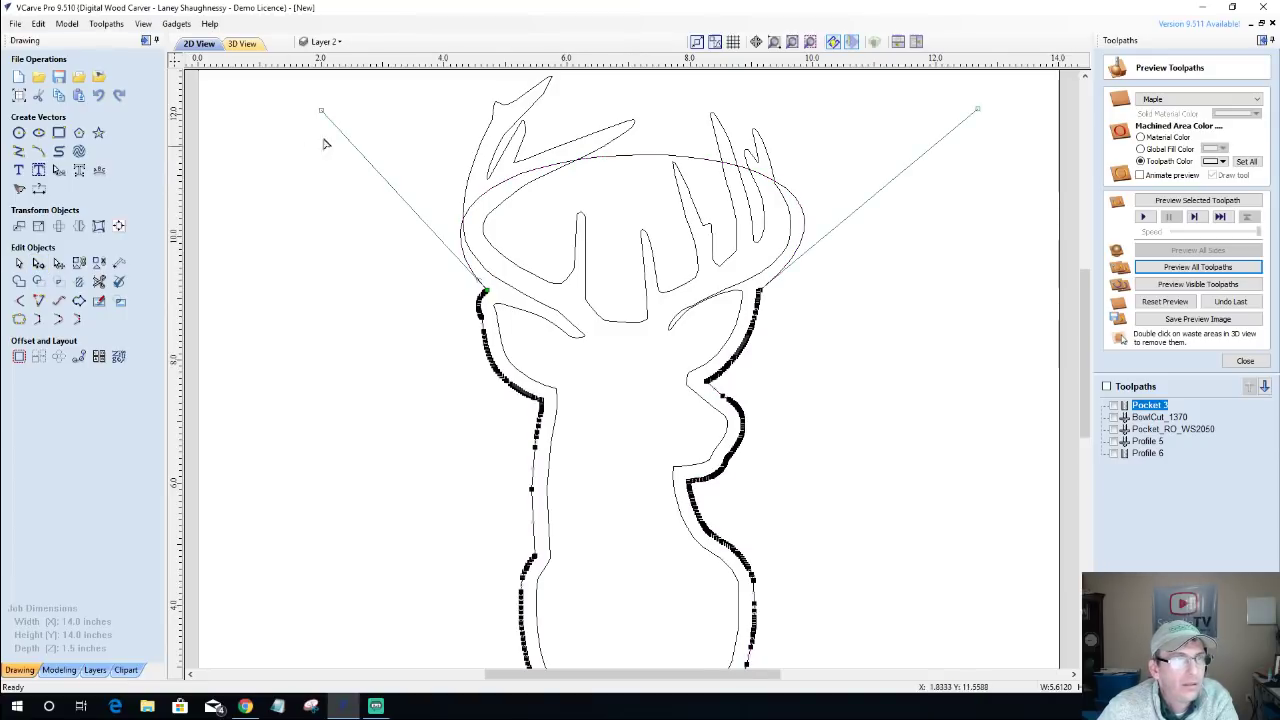
right_click(618, 163)
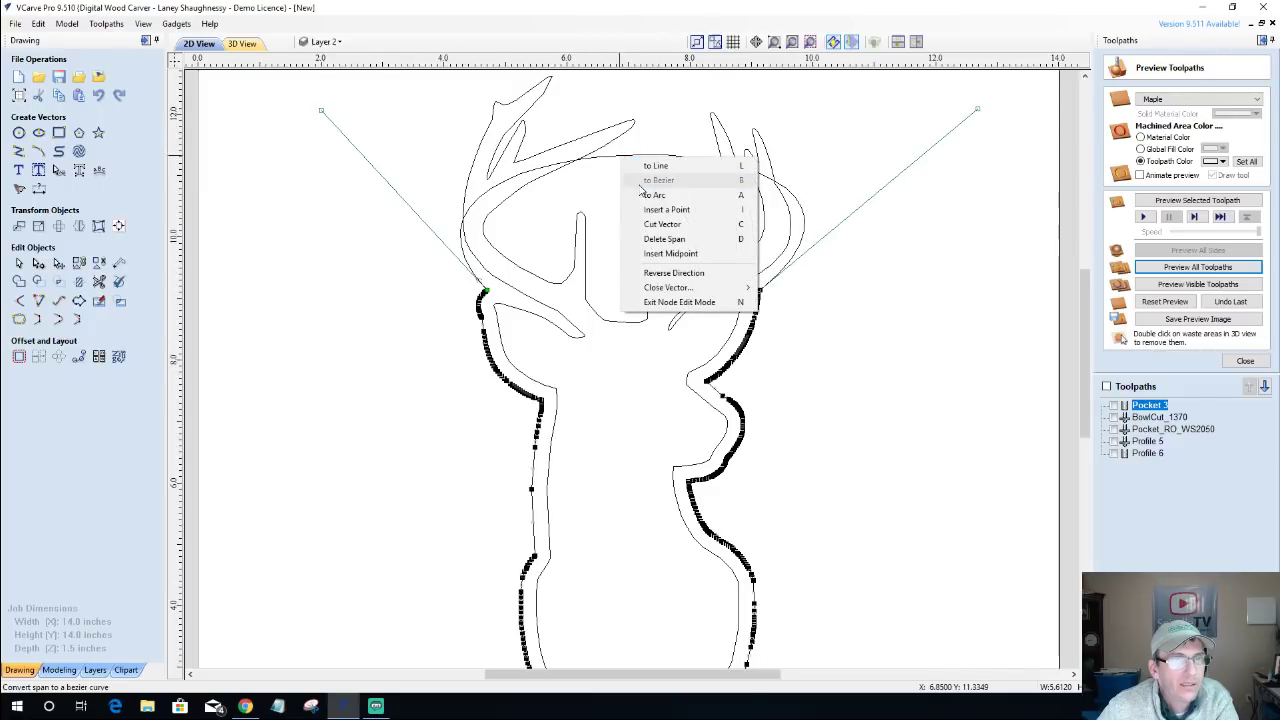
click(660, 210)
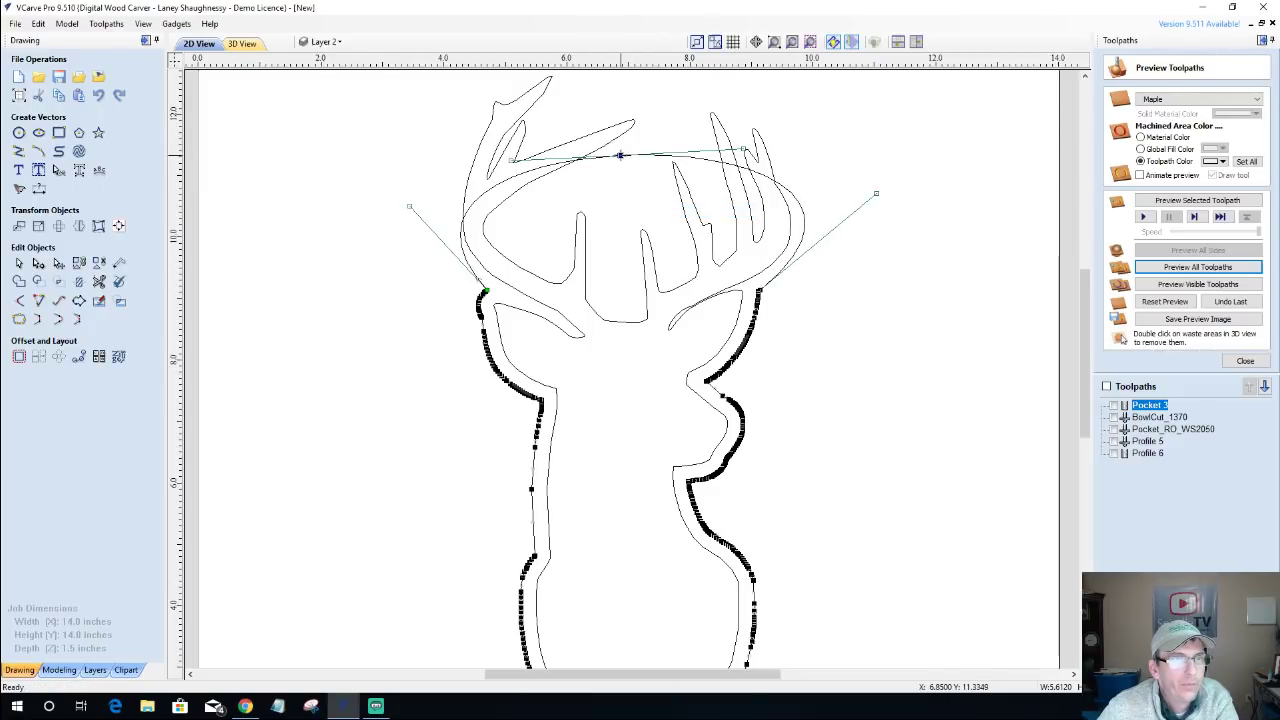
drag(620, 155, 620, 256)
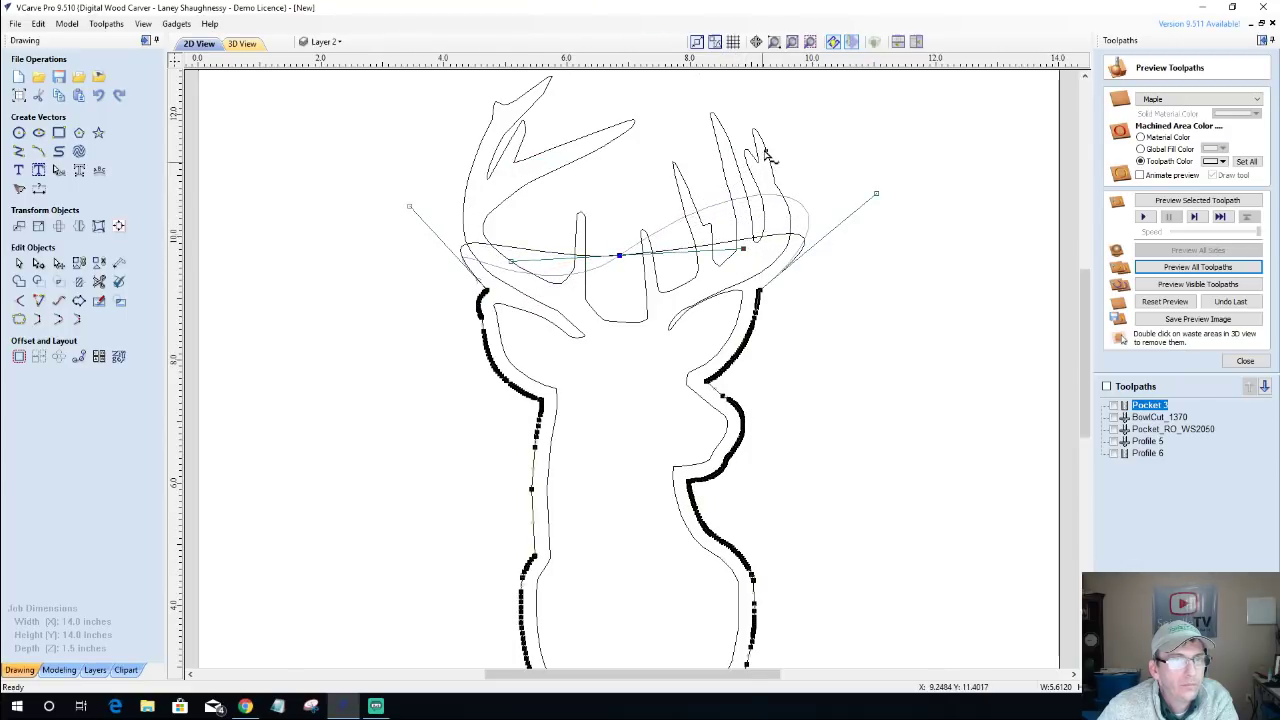
drag(765, 155, 765, 148)
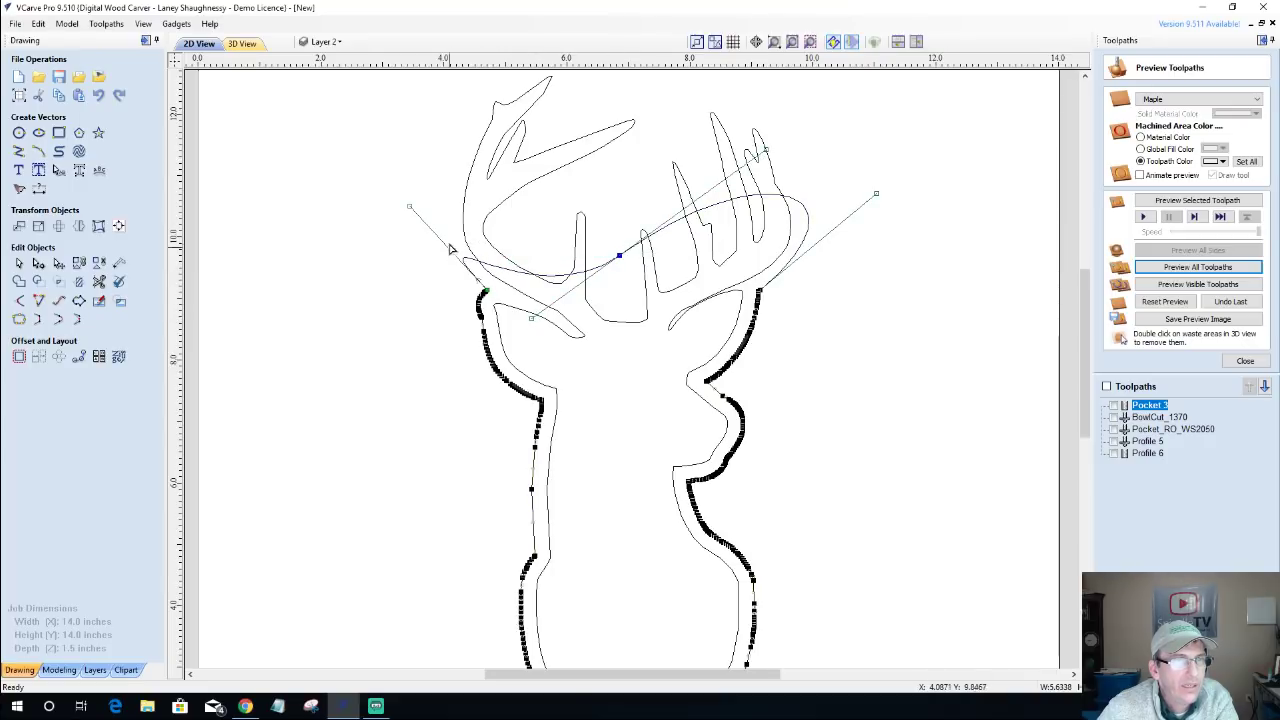
drag(411, 206, 370, 68)
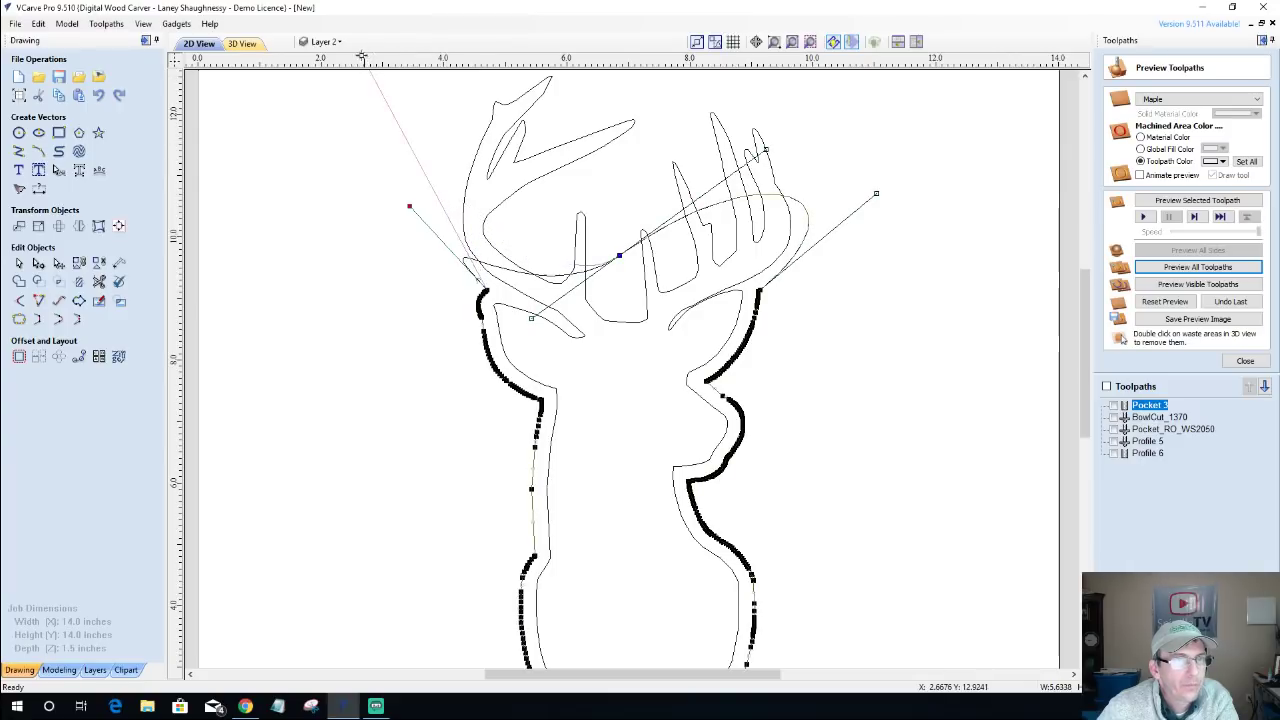
Insert another node on the left span and bend it up toward the left antler.
right_click(545, 258)
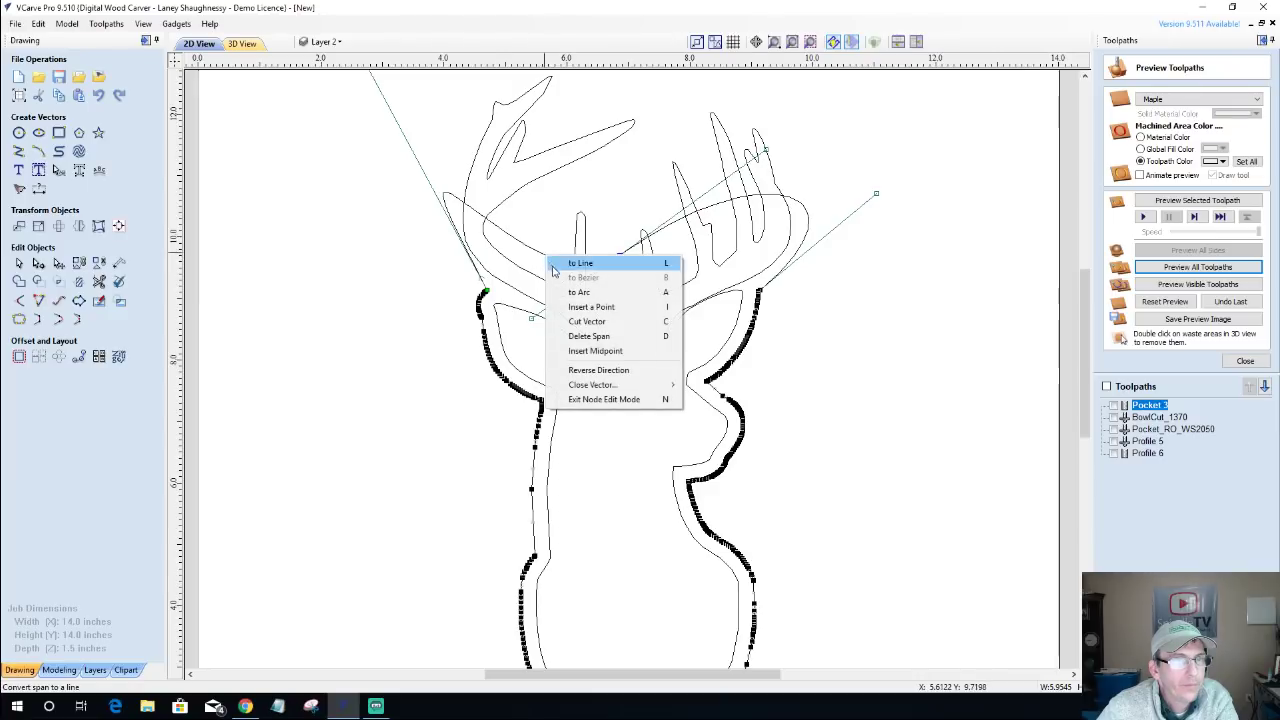
click(580, 304)
drag(465, 218, 519, 100)
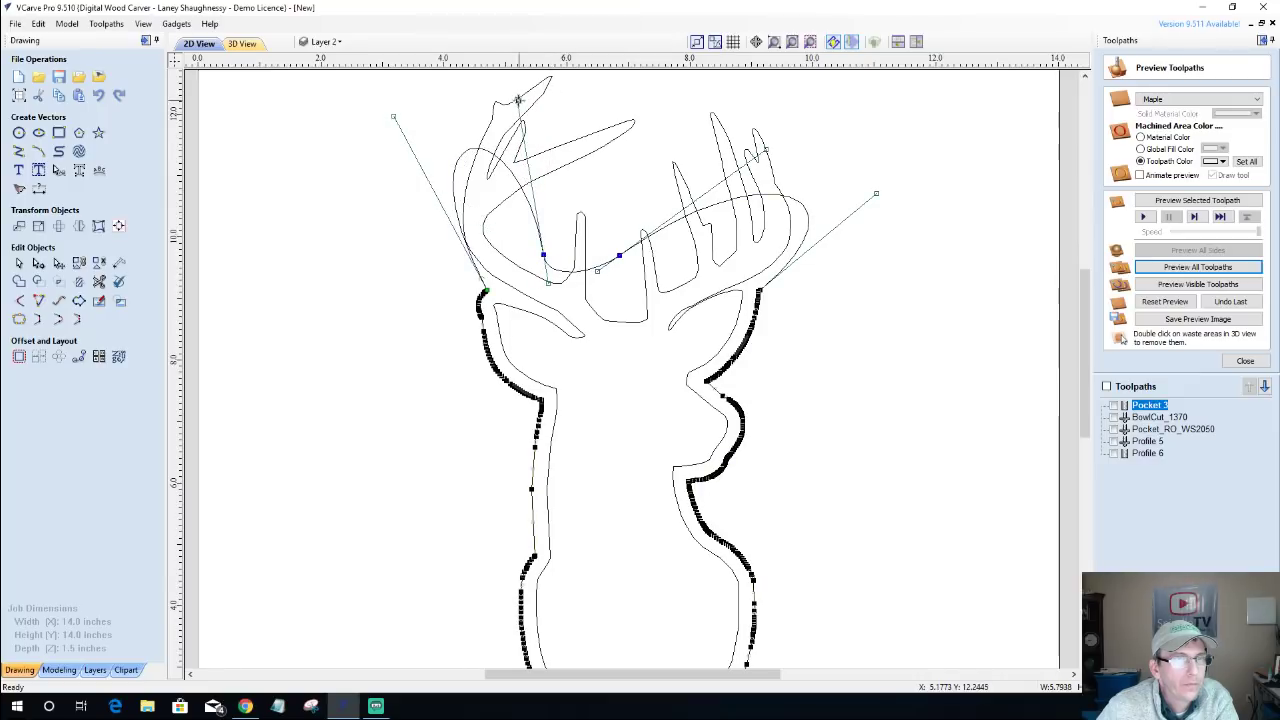
scroll(445, 273, down, 1)
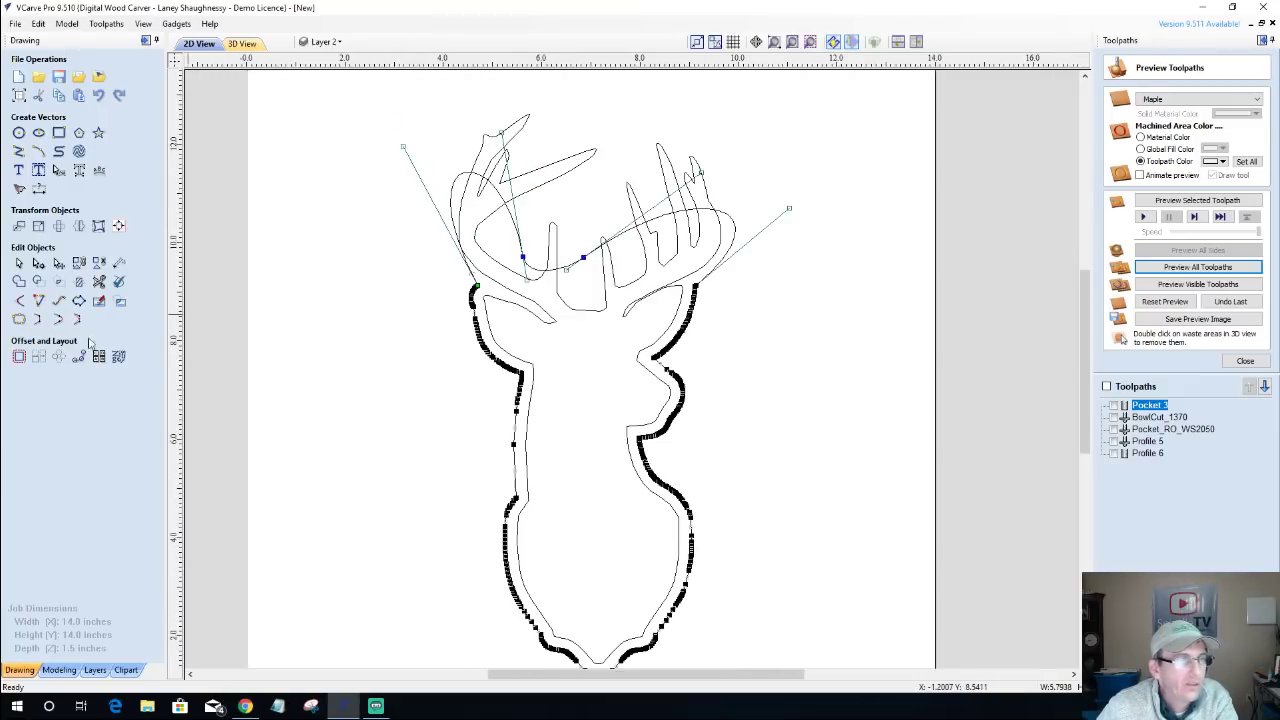
click(19, 262)
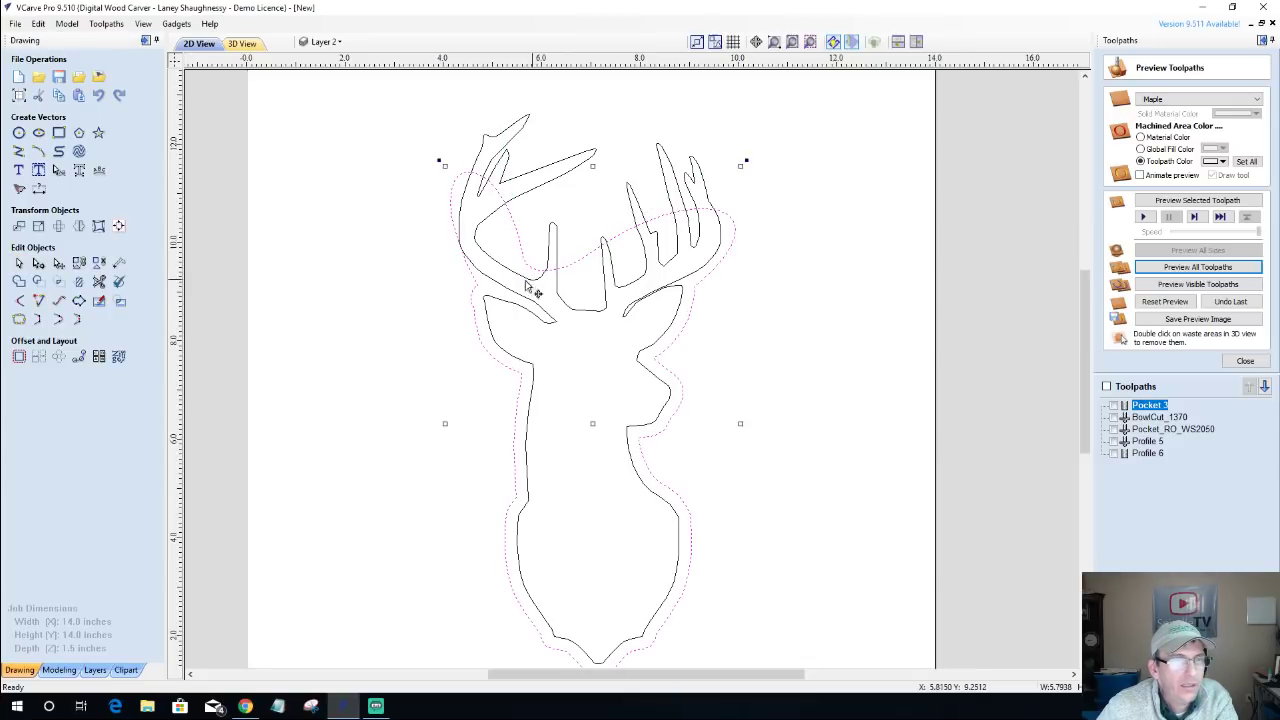
Move the antler node right and adjust its control handle to smooth the boundary curve.
click(38, 262)
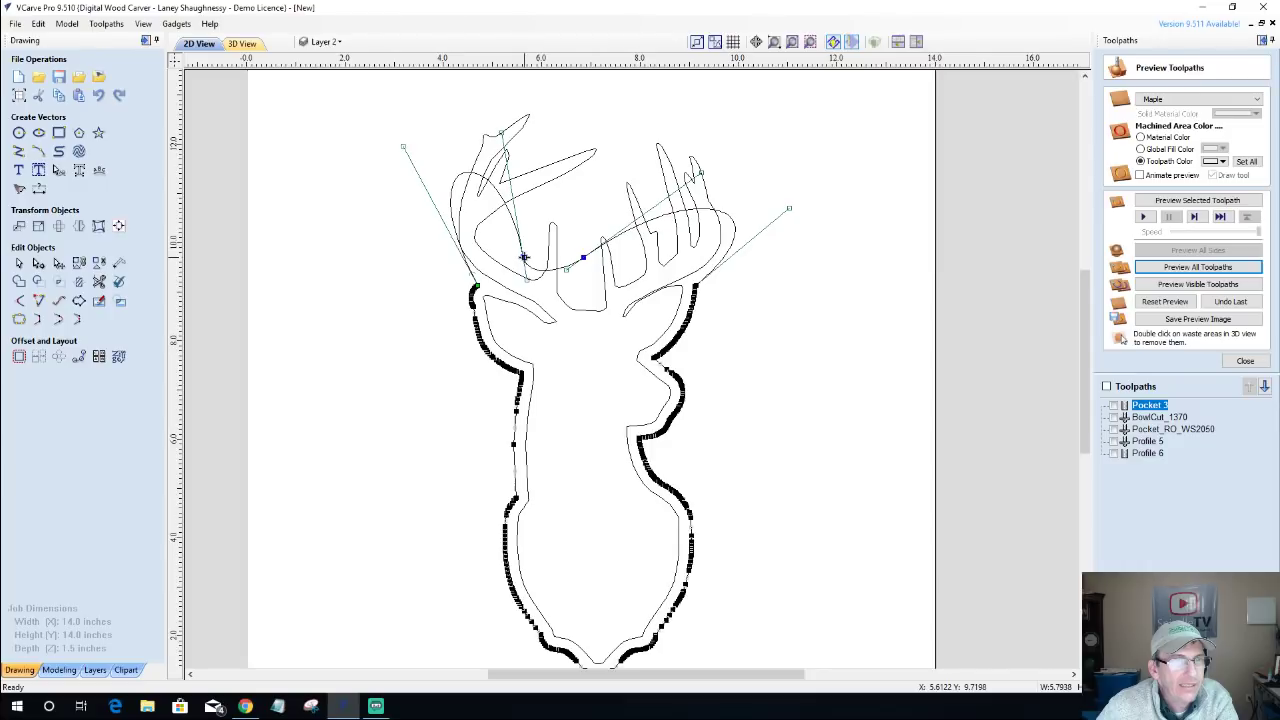
click(524, 257)
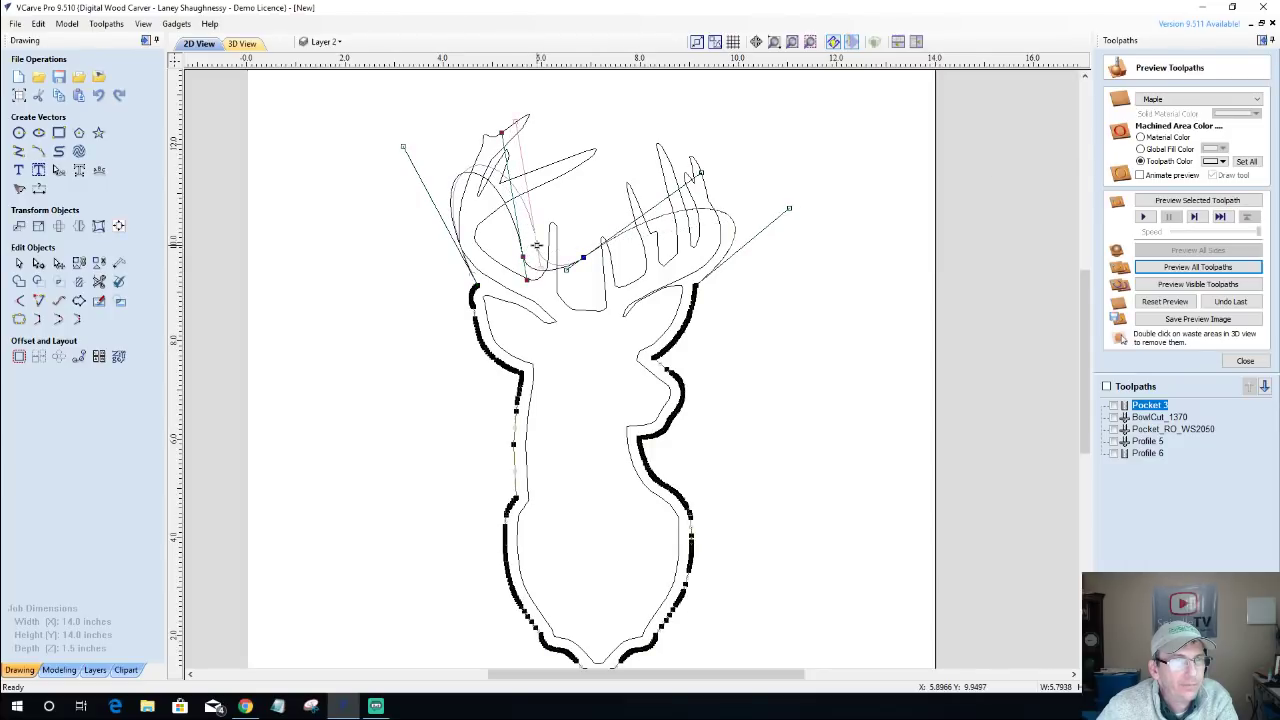
drag(536, 244, 582, 256)
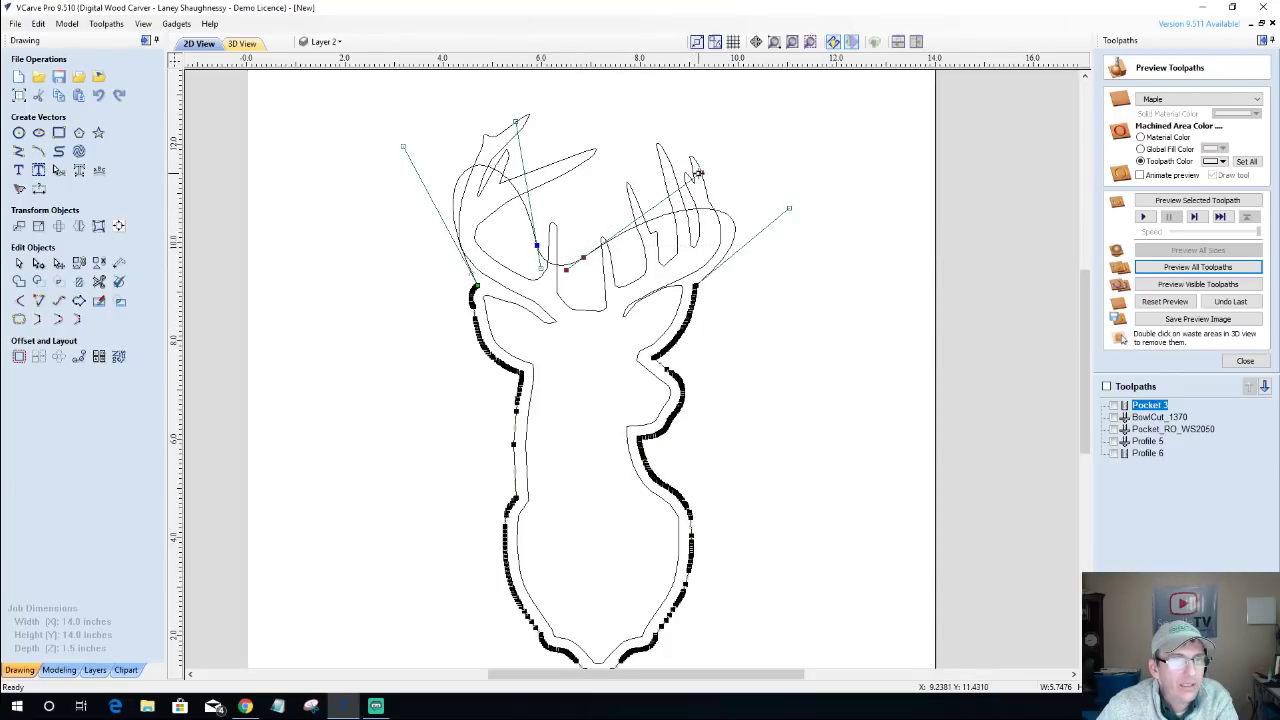
drag(698, 174, 692, 160)
drag(692, 160, 690, 160)
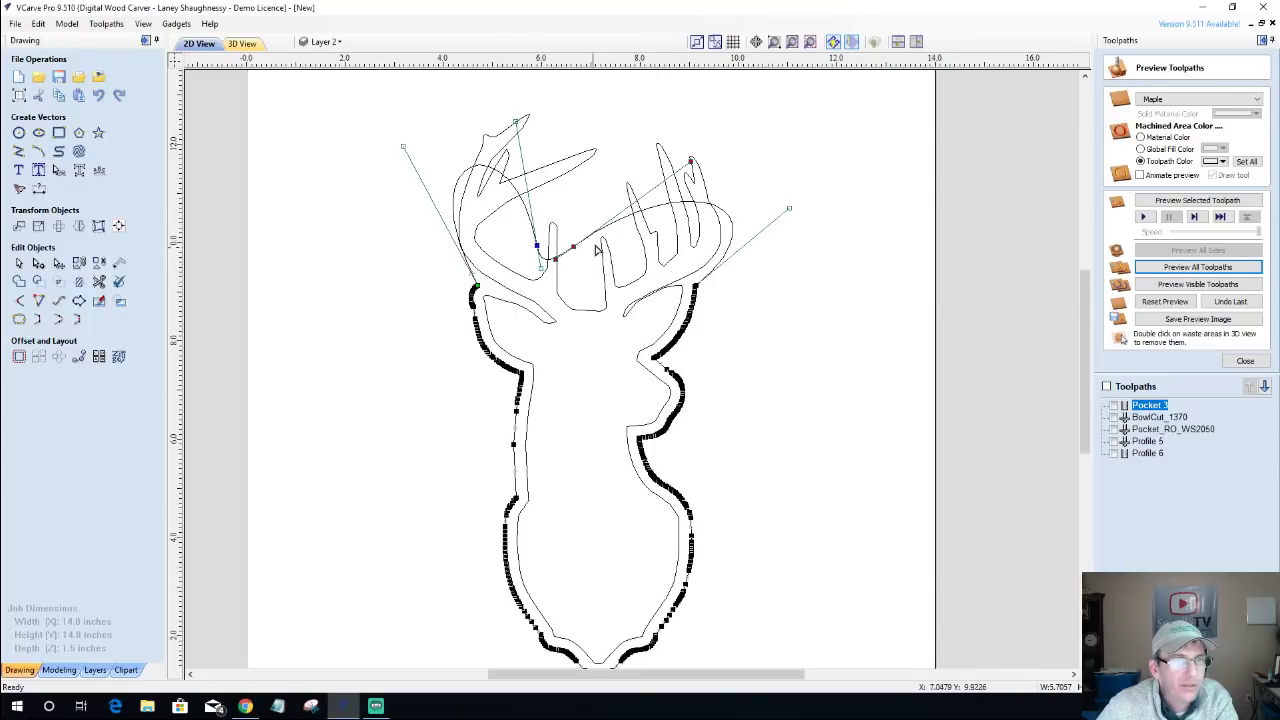
drag(573, 246, 610, 251)
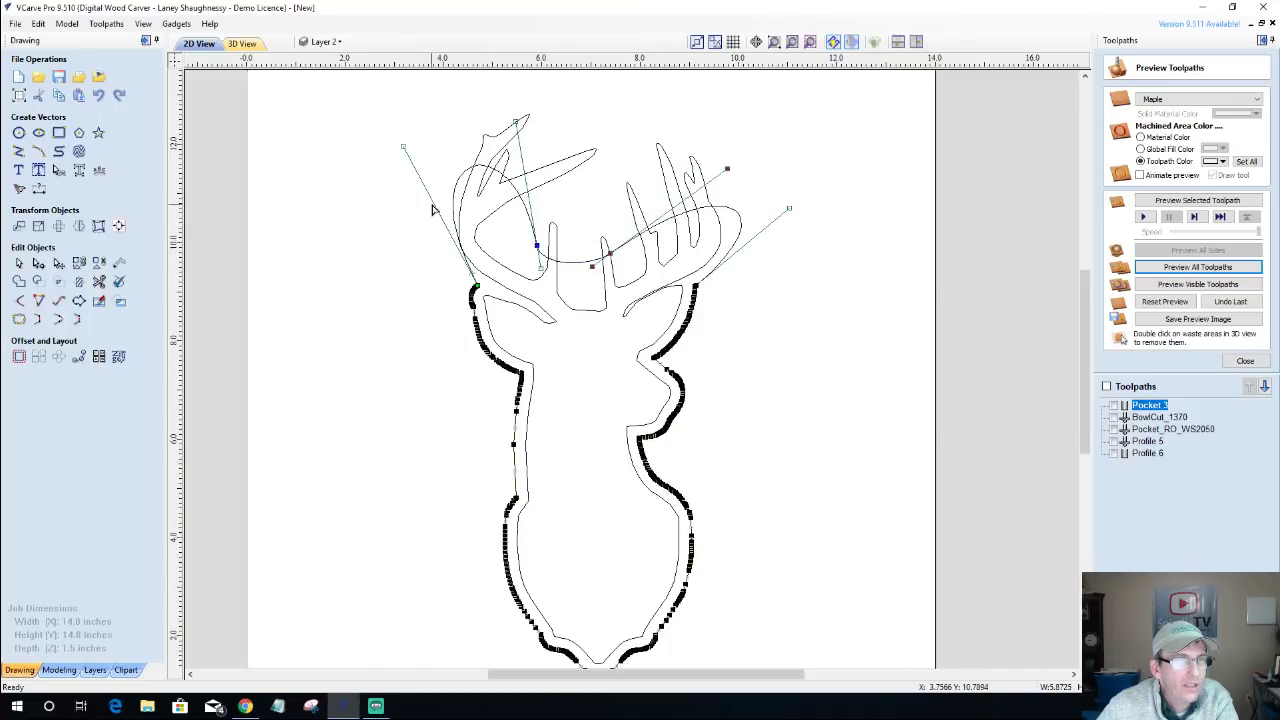
click(18, 262)
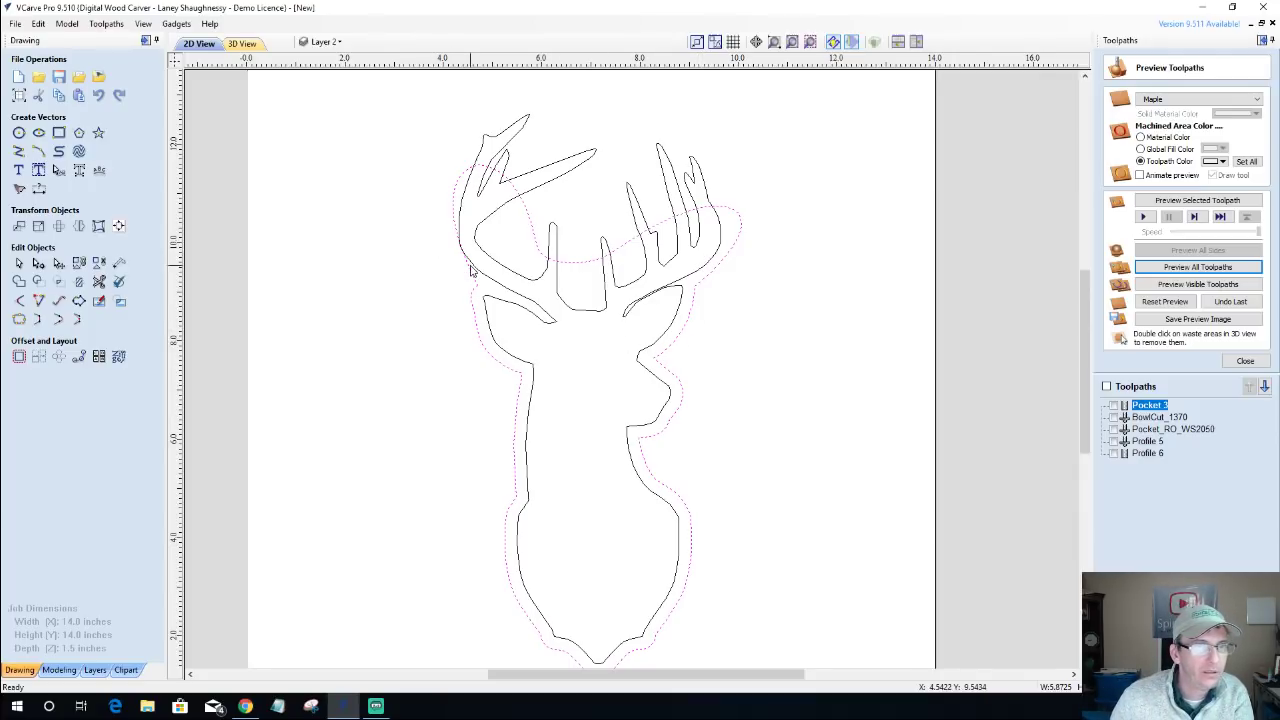
Close the vector trim tool, select the outer deer outline, and enter node editing.
click(99, 281)
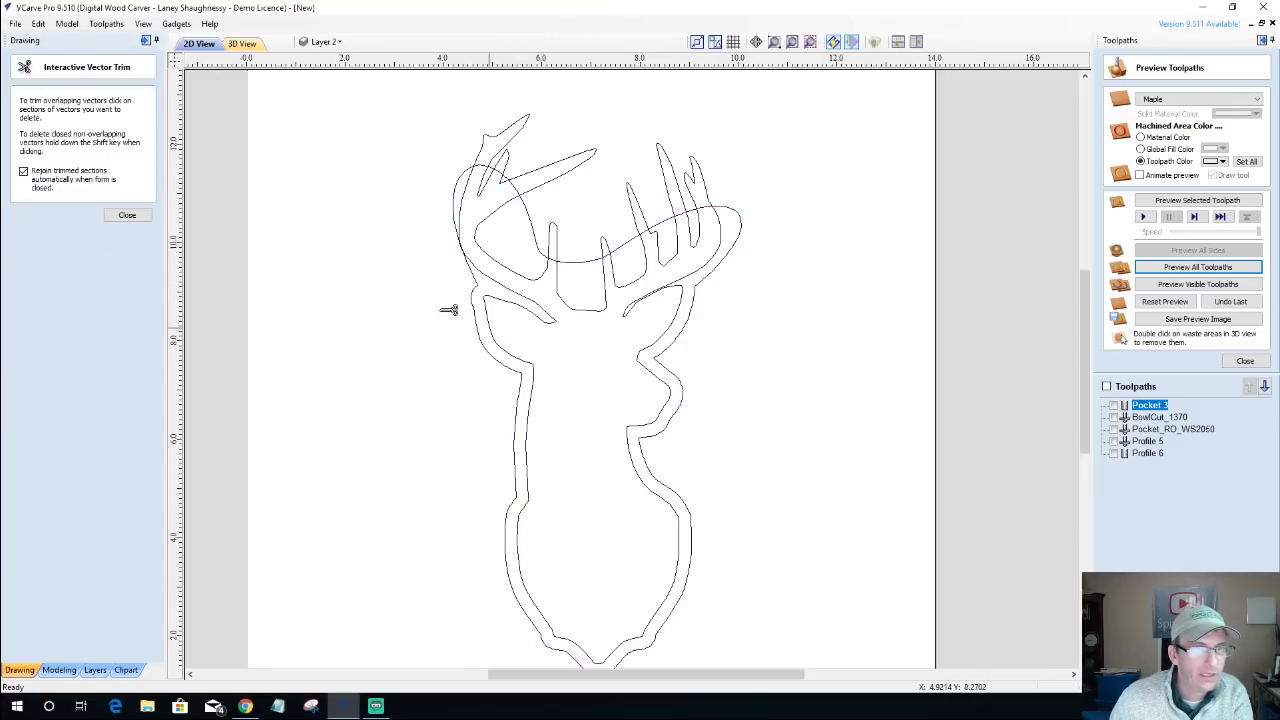
click(126, 216)
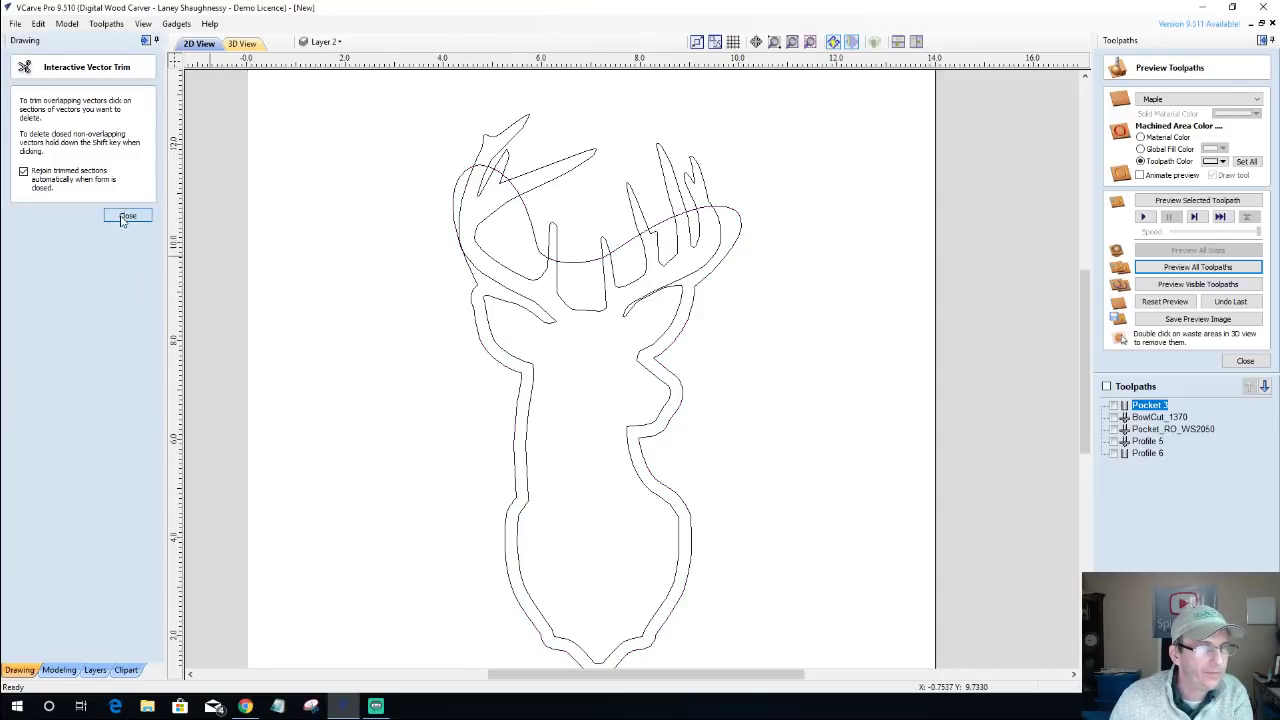
click(473, 292)
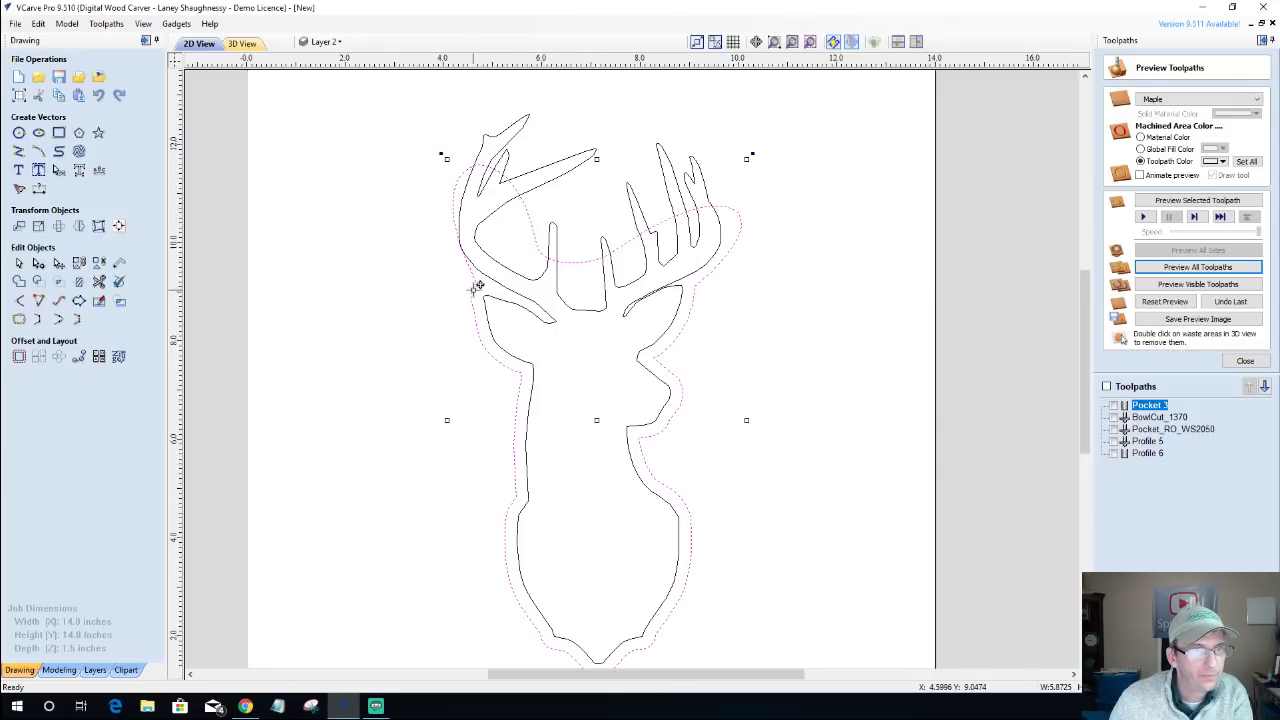
click(38, 263)
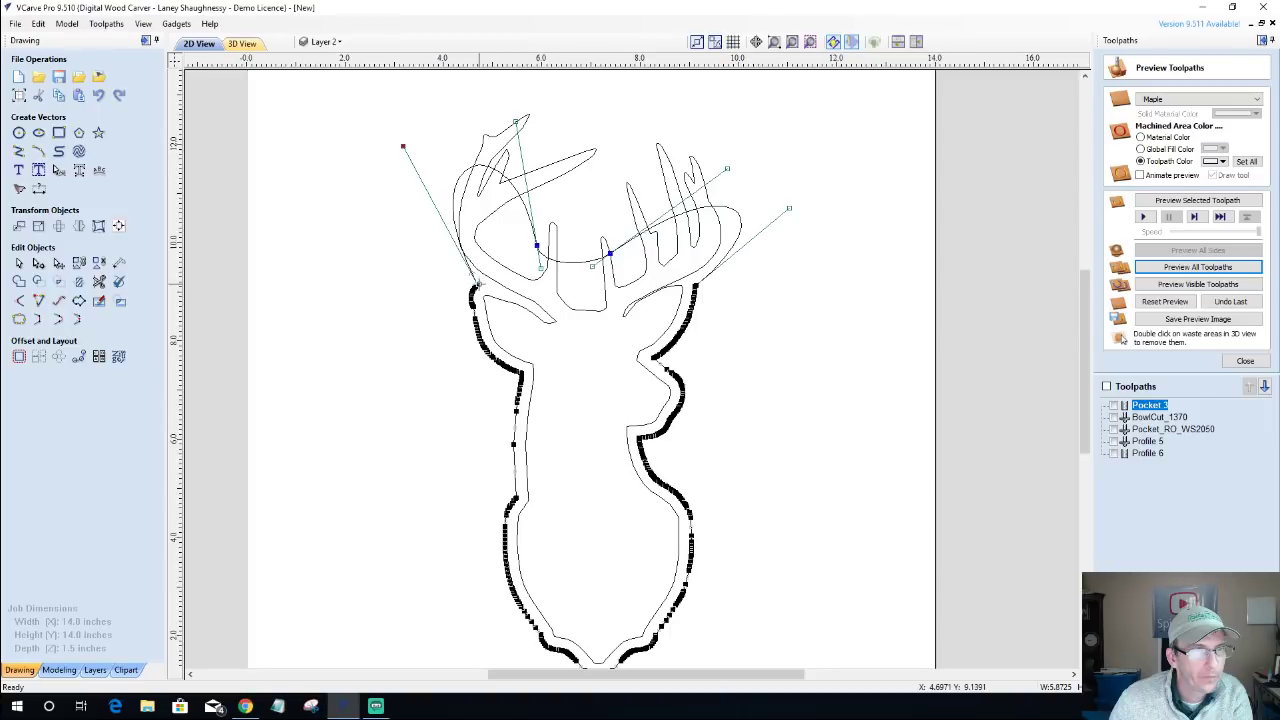
Move an outline node and drag its control handles to reshape the antler curve.
drag(476, 286, 507, 294)
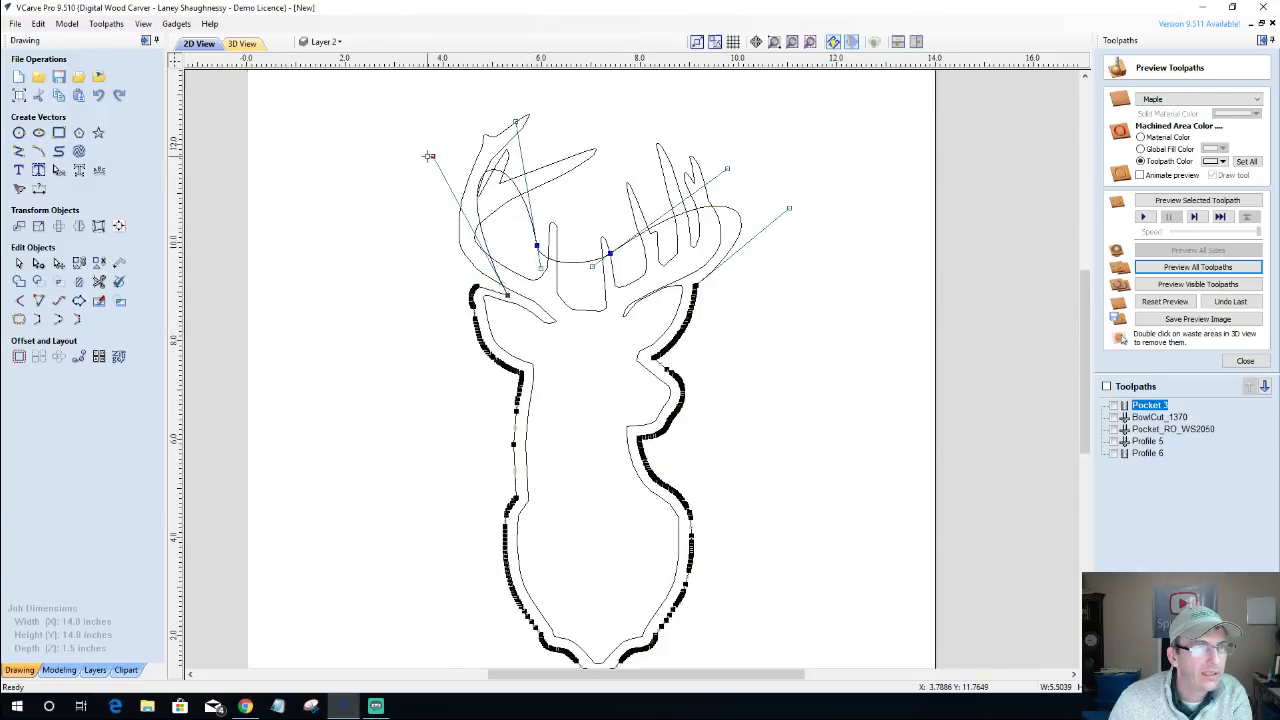
drag(434, 157, 385, 171)
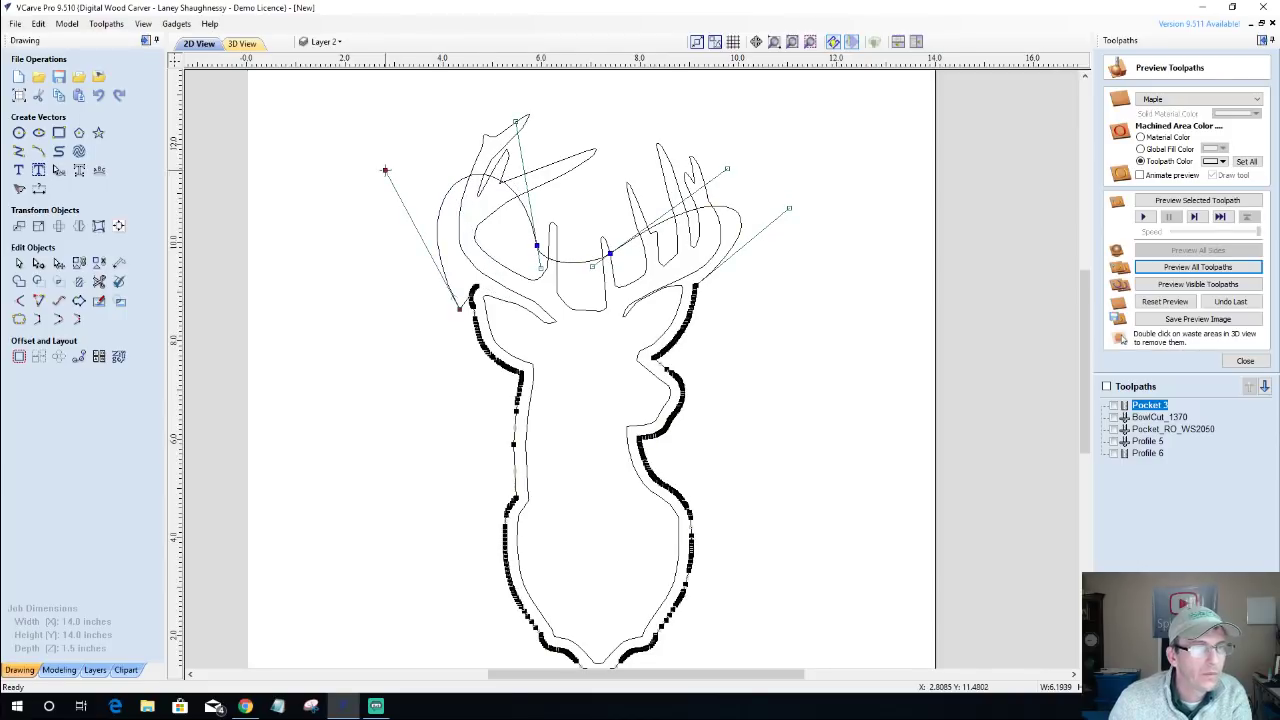
key(ctrl+z)
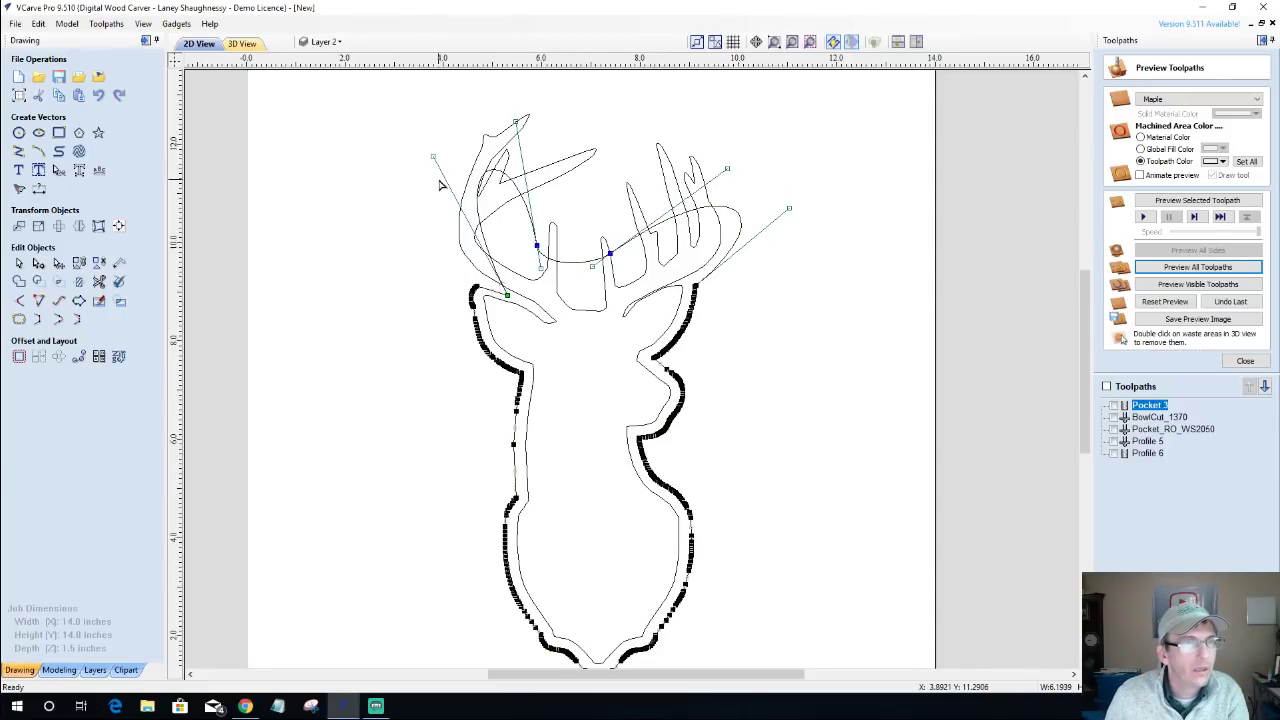
drag(430, 155, 375, 192)
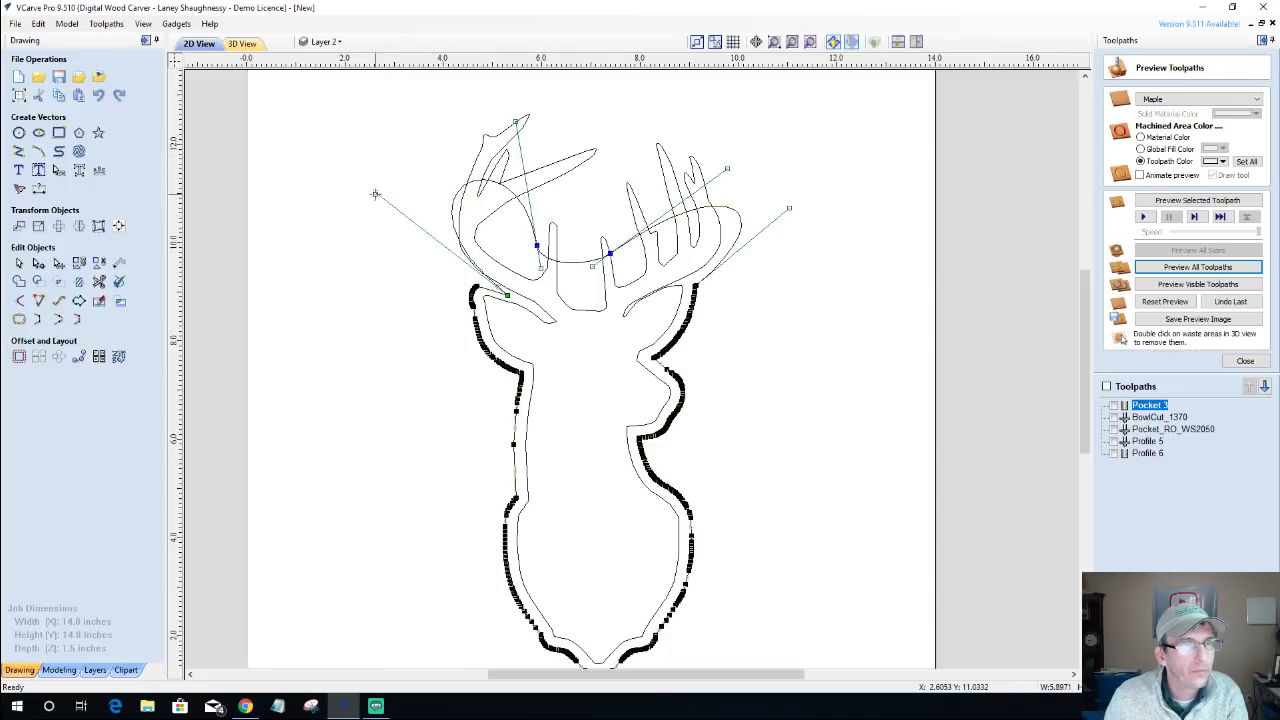
drag(376, 194, 362, 205)
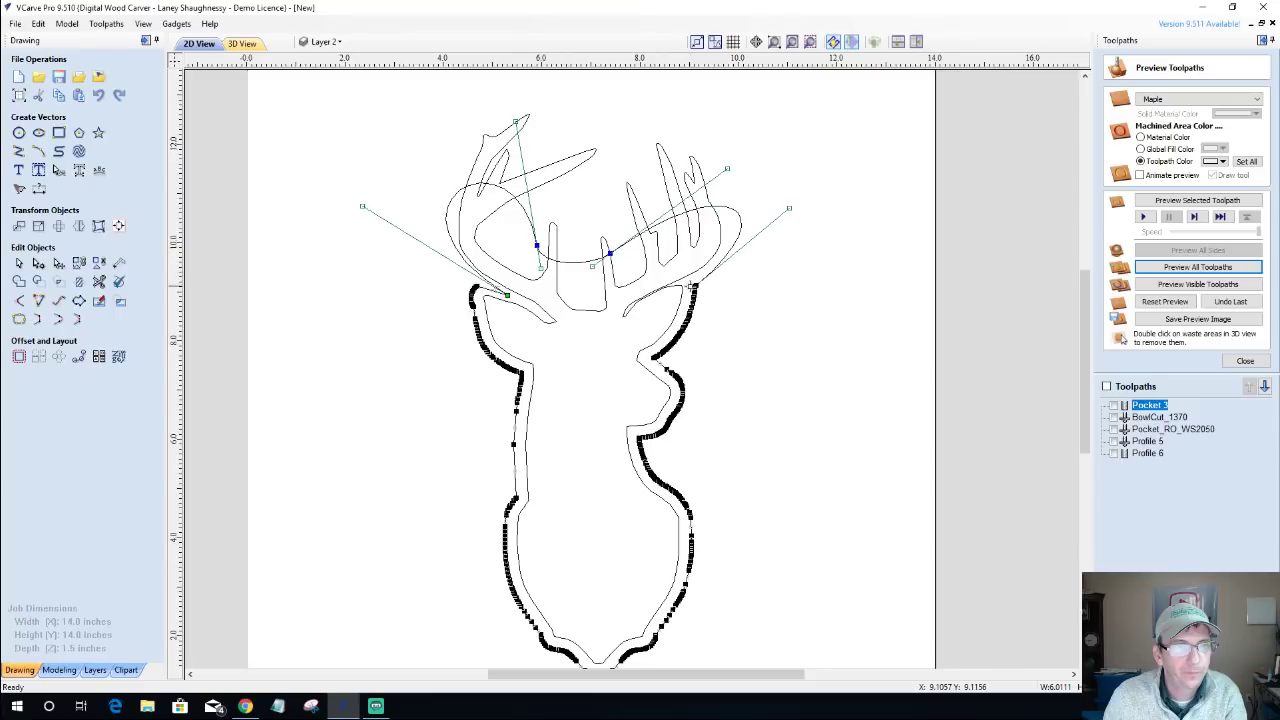
scroll(695, 284, up, 6)
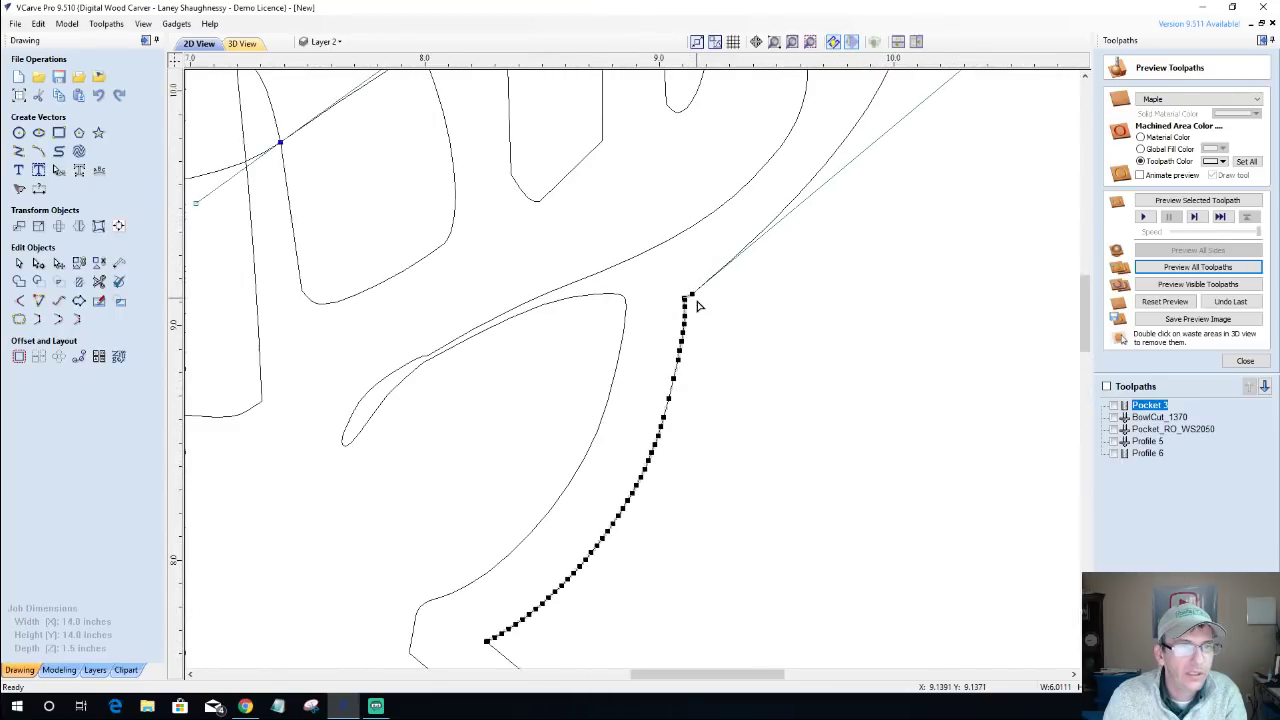
scroll(686, 299, up, 2)
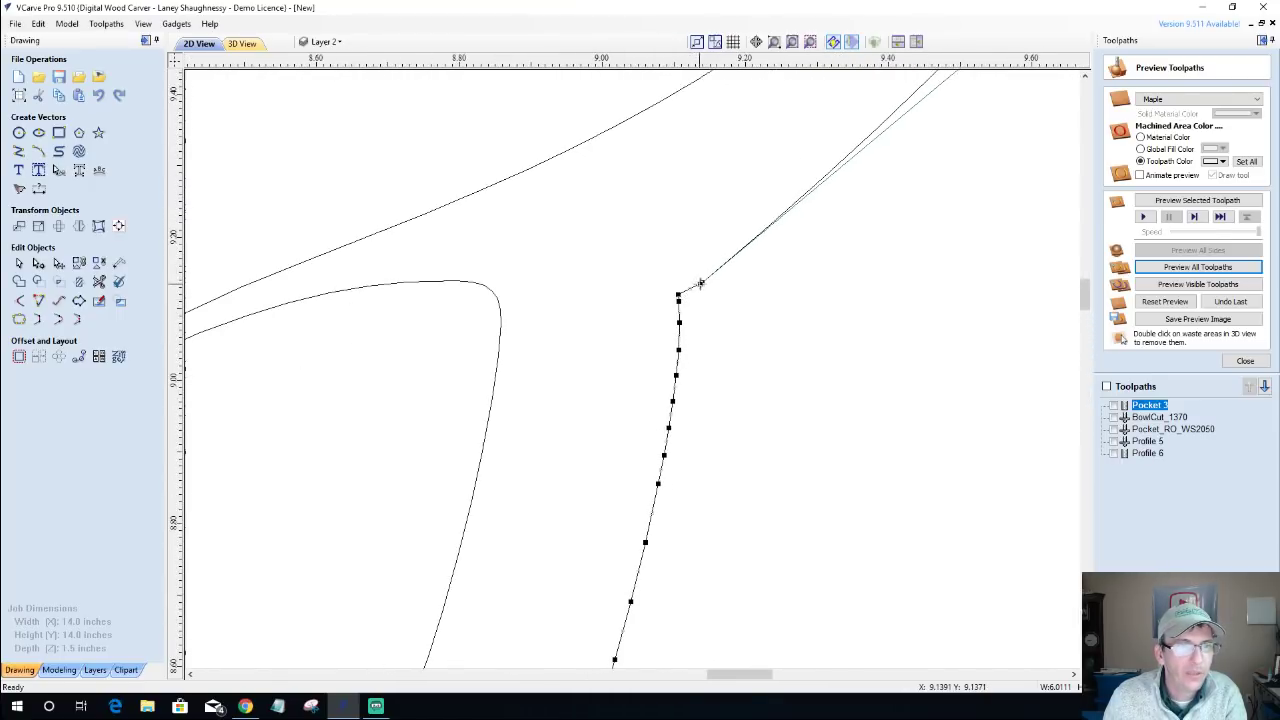
Pull the outline's end node toward the antler and turn the straight span into an upward-bulging arc.
drag(702, 283, 375, 261)
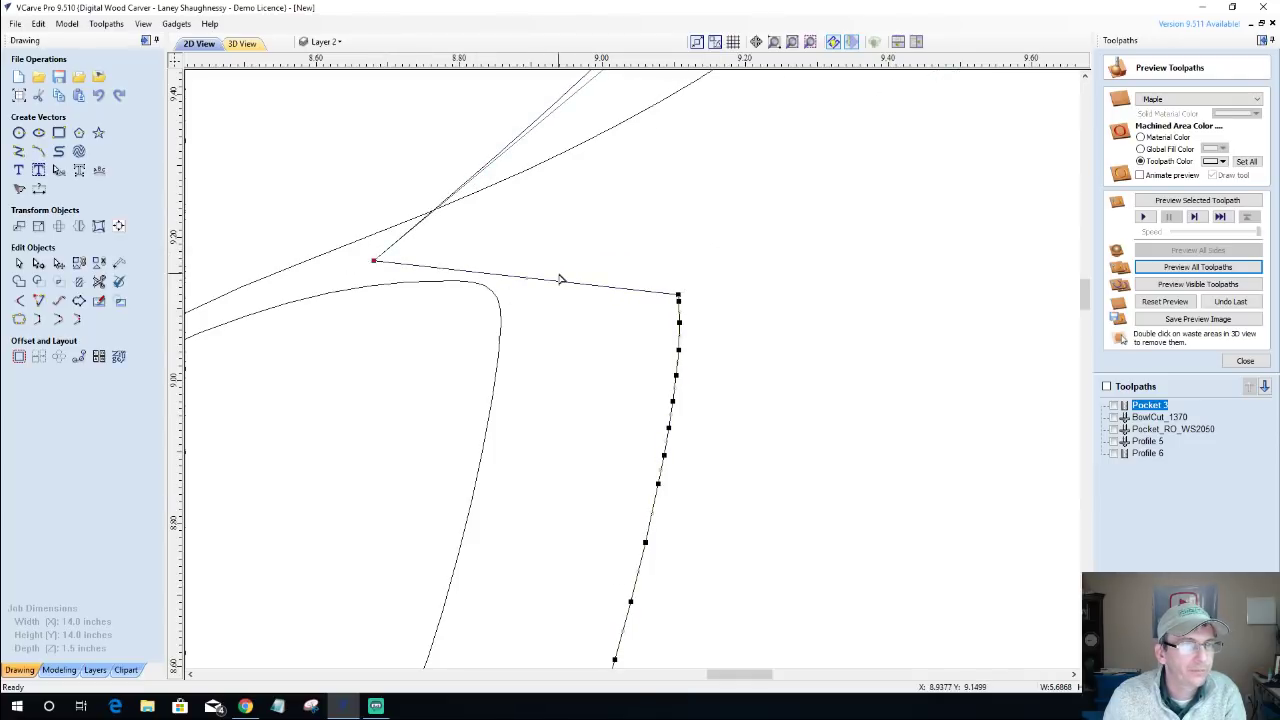
right_click(559, 284)
click(575, 315)
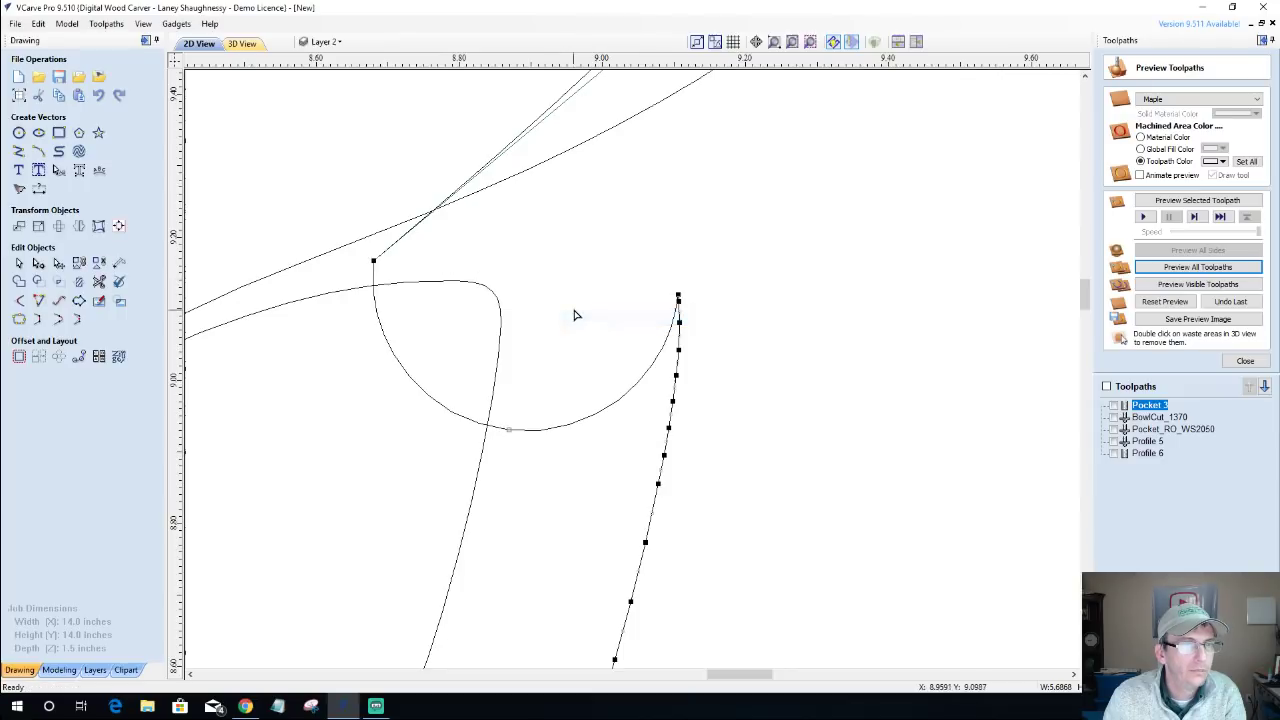
drag(509, 402, 551, 226)
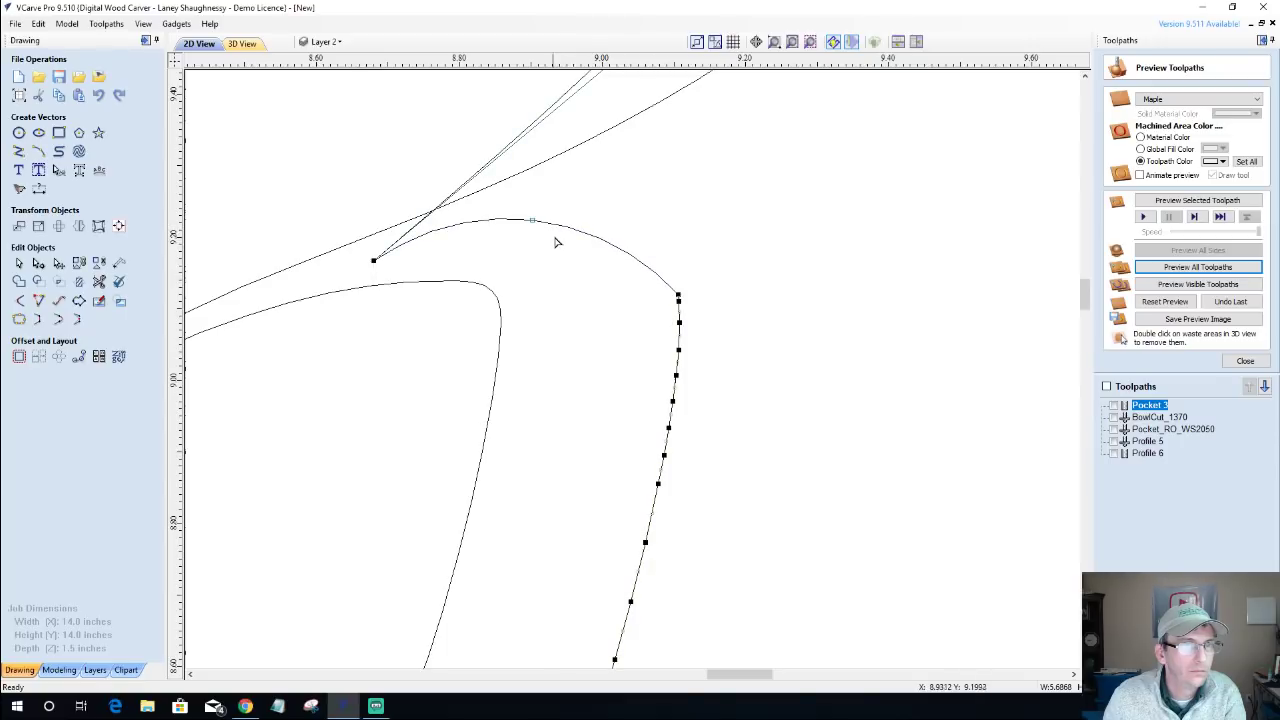
Convert the arc span to a Bezier and refine its control handles near the right antler.
right_click(552, 233)
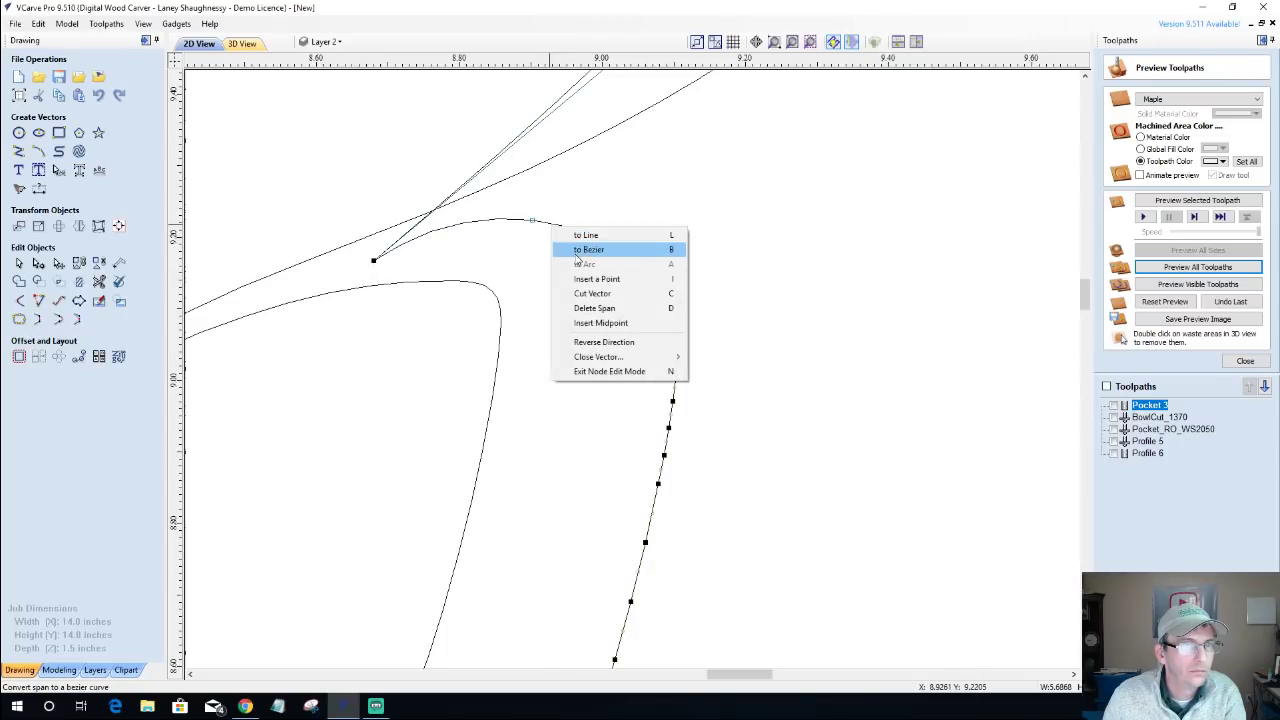
click(576, 251)
drag(600, 208, 701, 215)
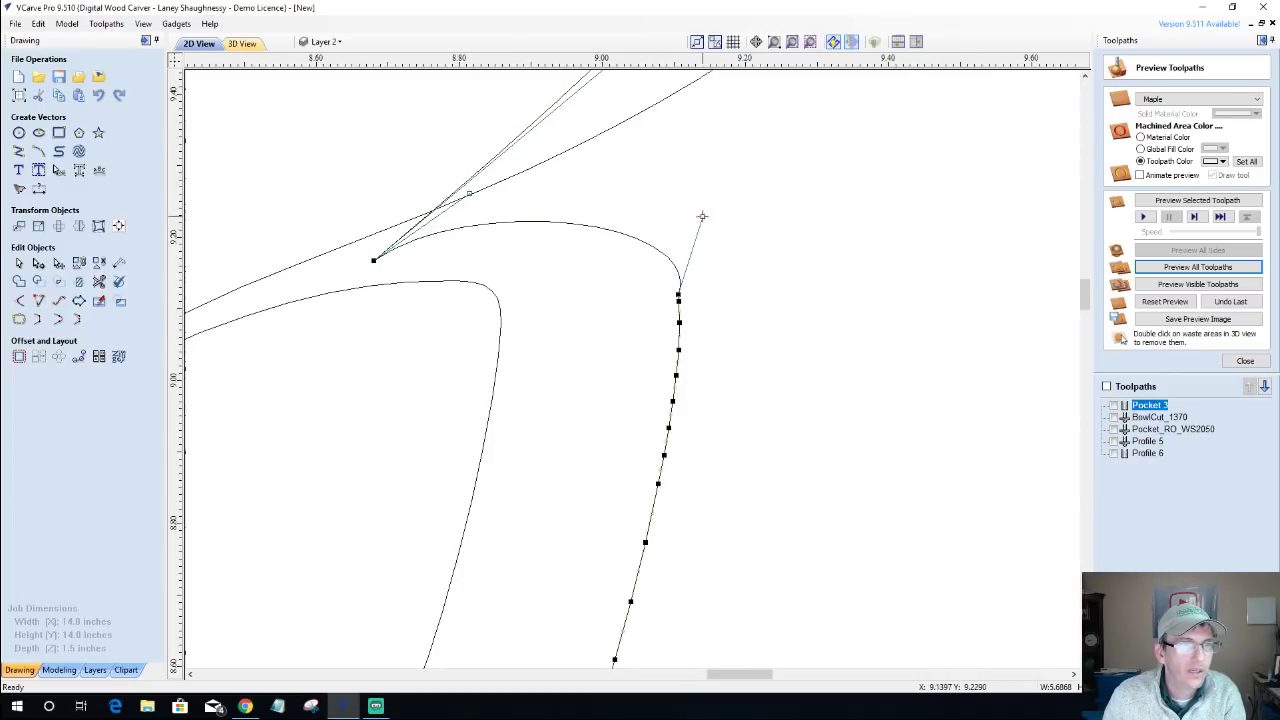
scroll(450, 272, down, 5)
scroll(450, 275, down, 2)
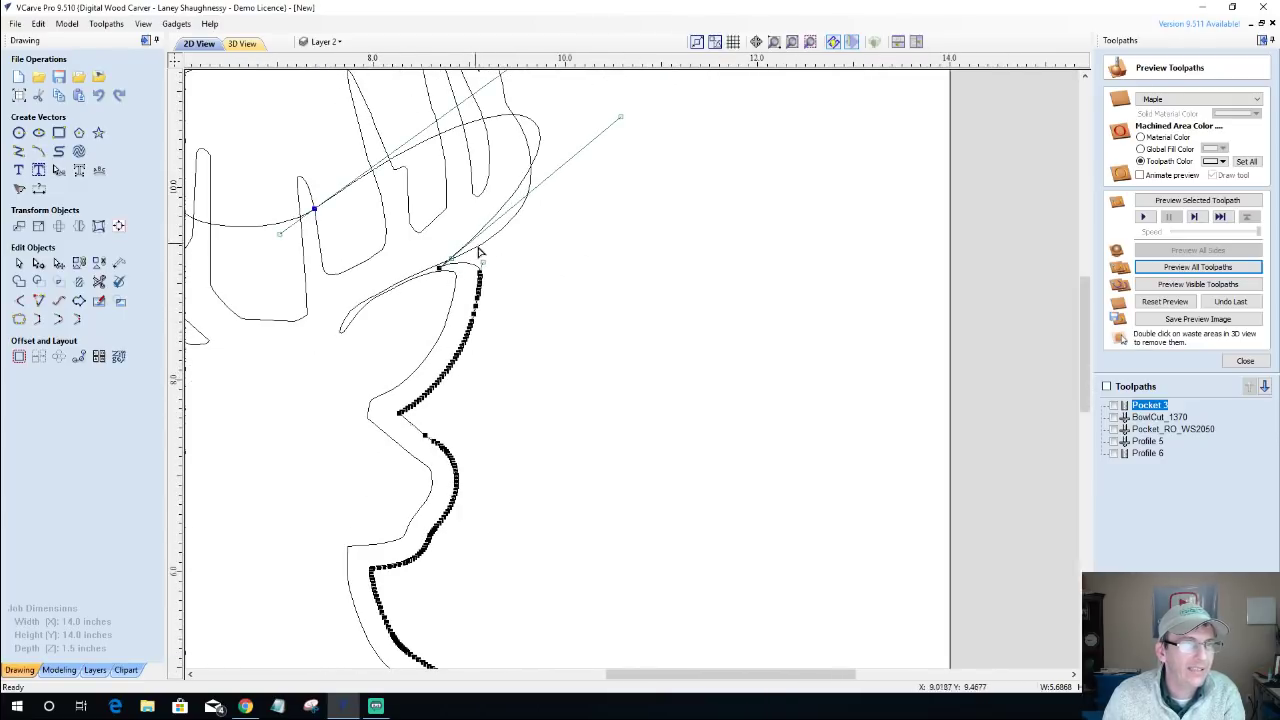
scroll(386, 252, up, 2)
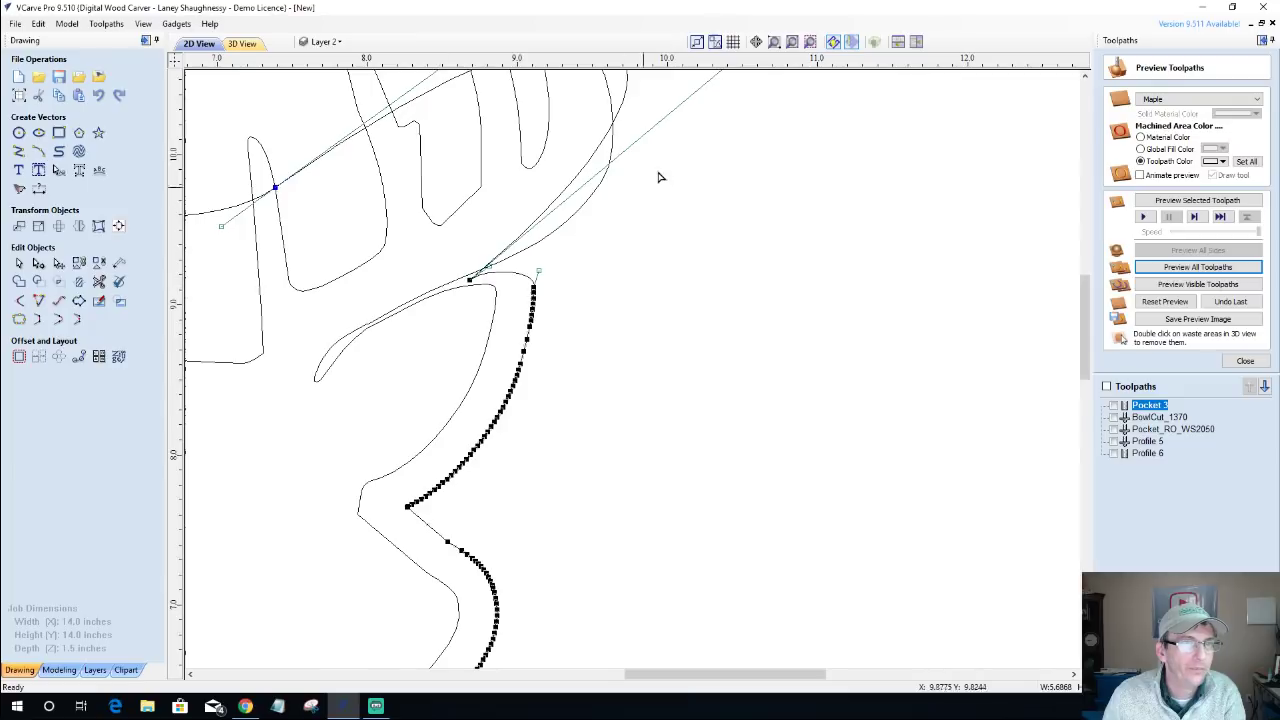
scroll(620, 202, down, 2)
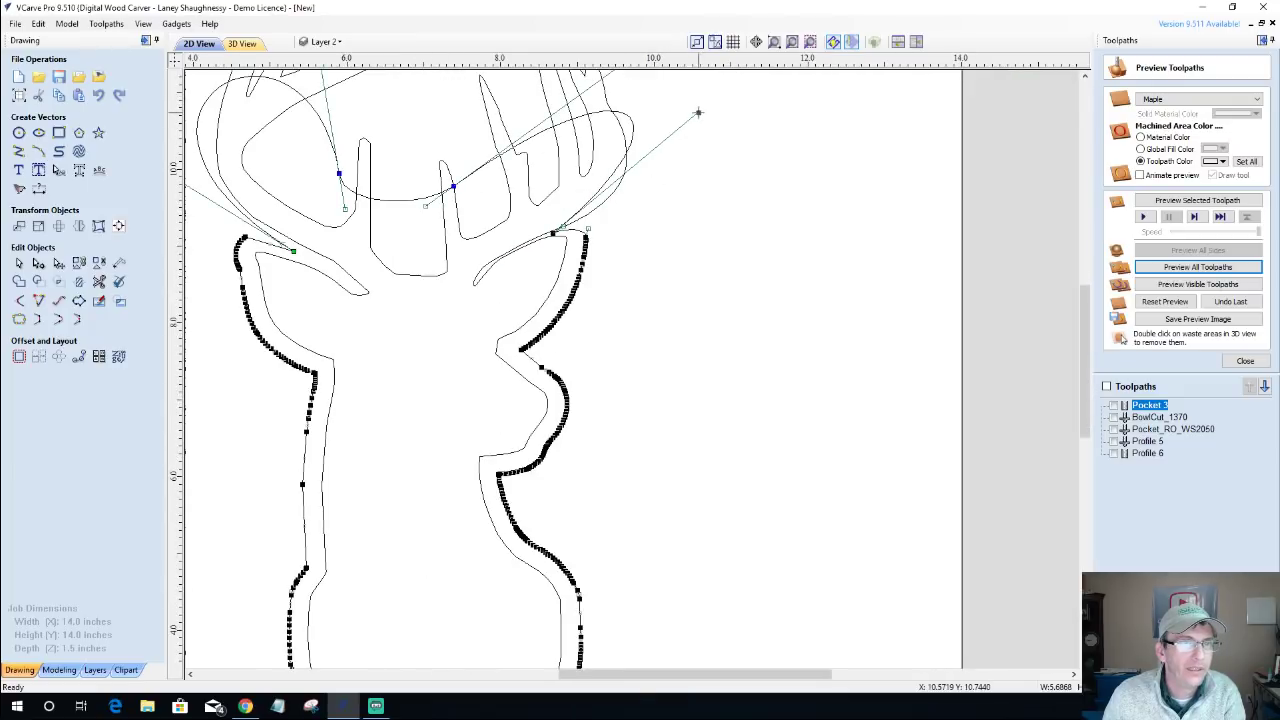
drag(698, 113, 715, 160)
scroll(660, 188, down, 1)
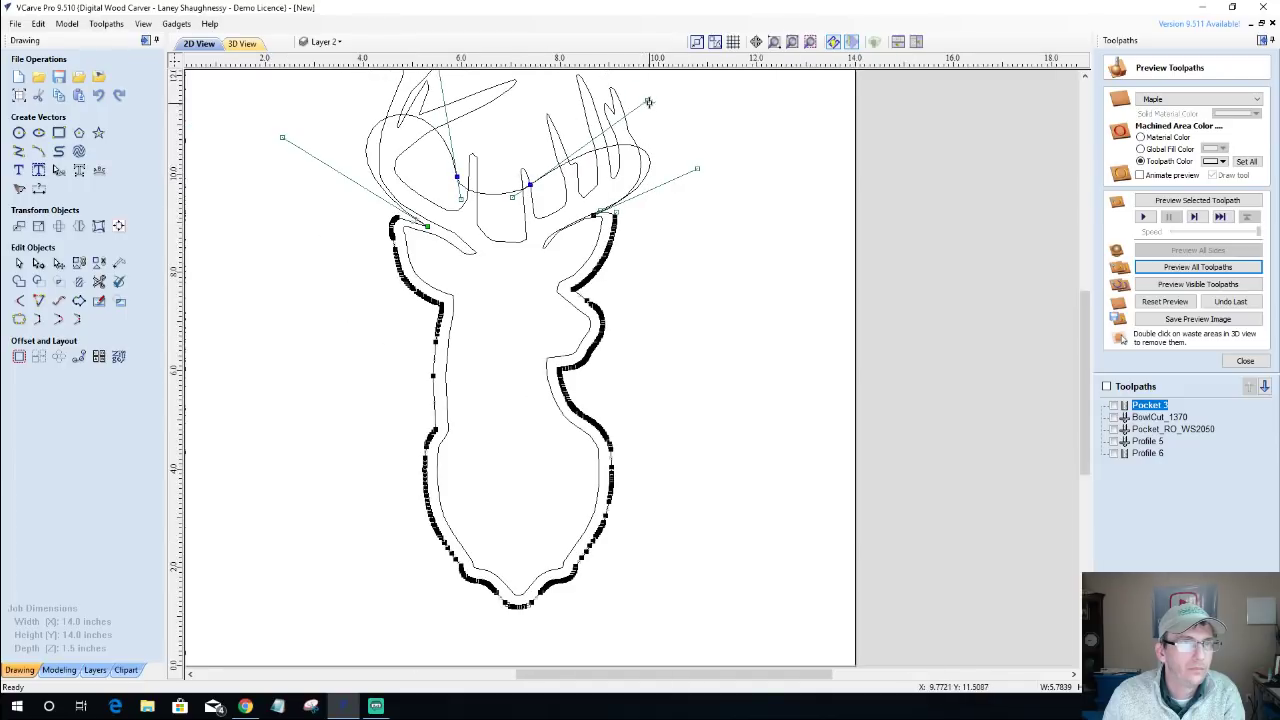
drag(648, 102, 640, 86)
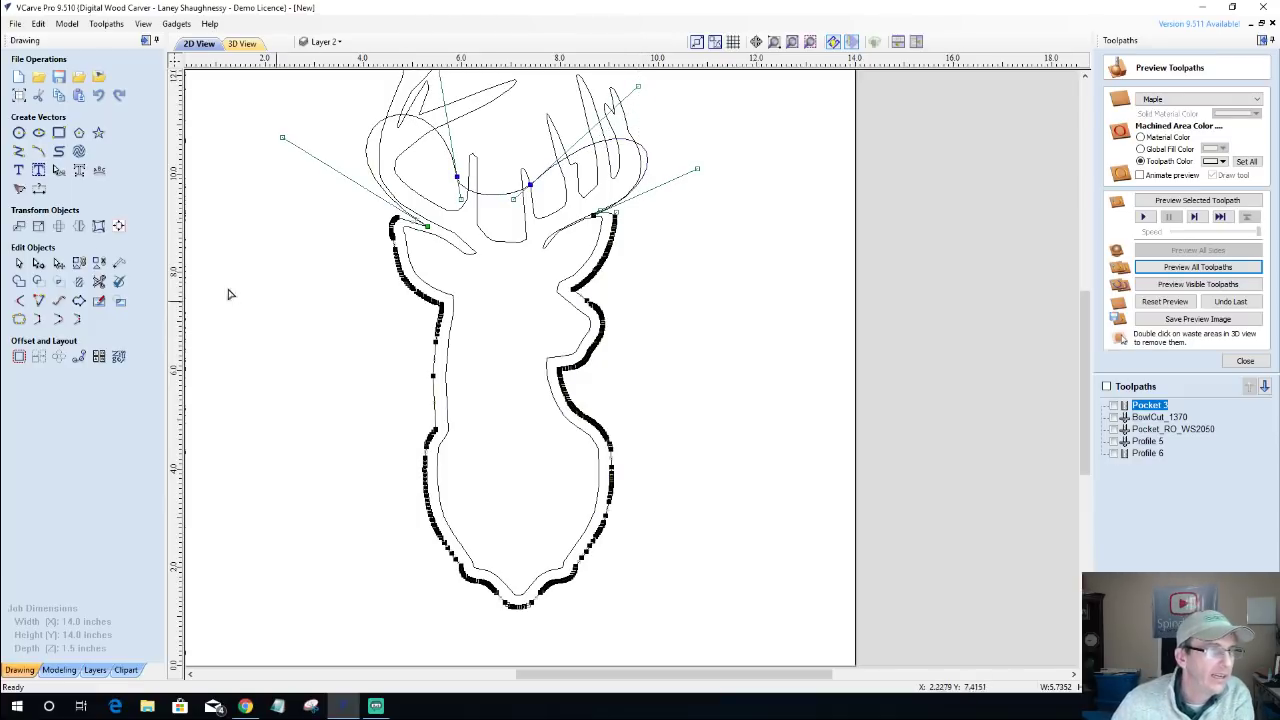
Trim the inner offset outline and the crossing segments inside the left antler loop and below the antlers.
click(18, 267)
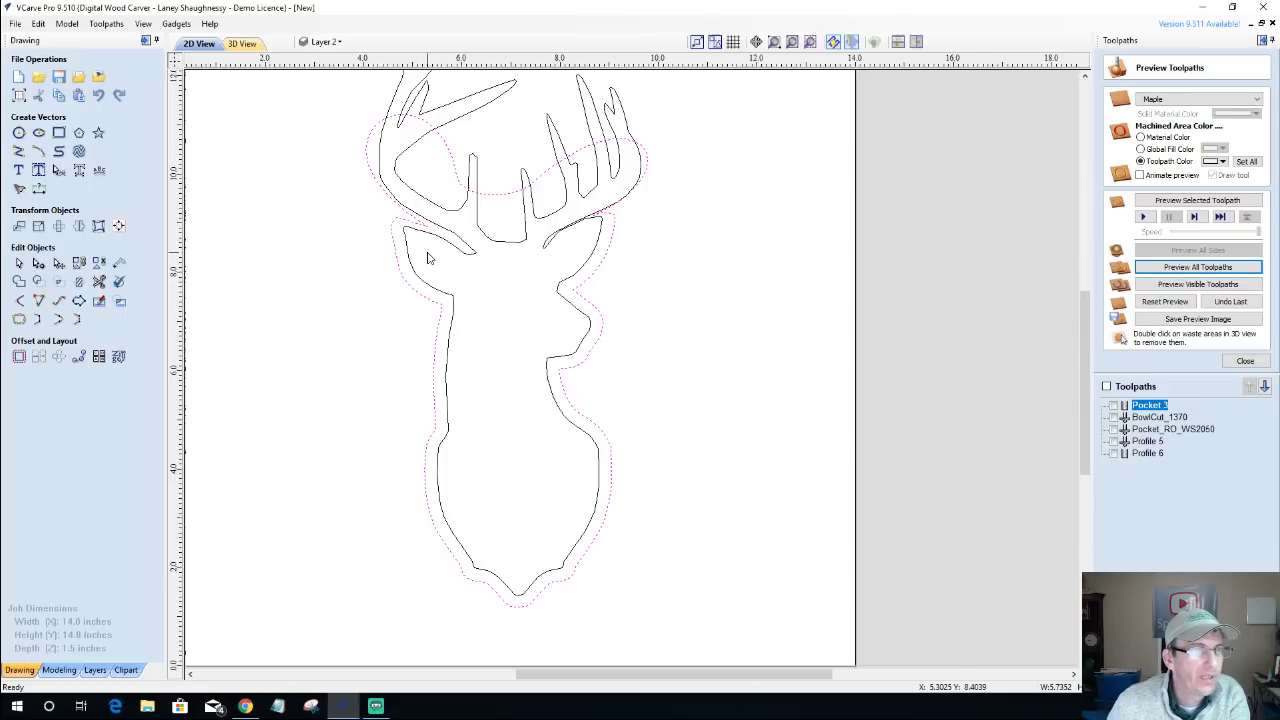
click(99, 281)
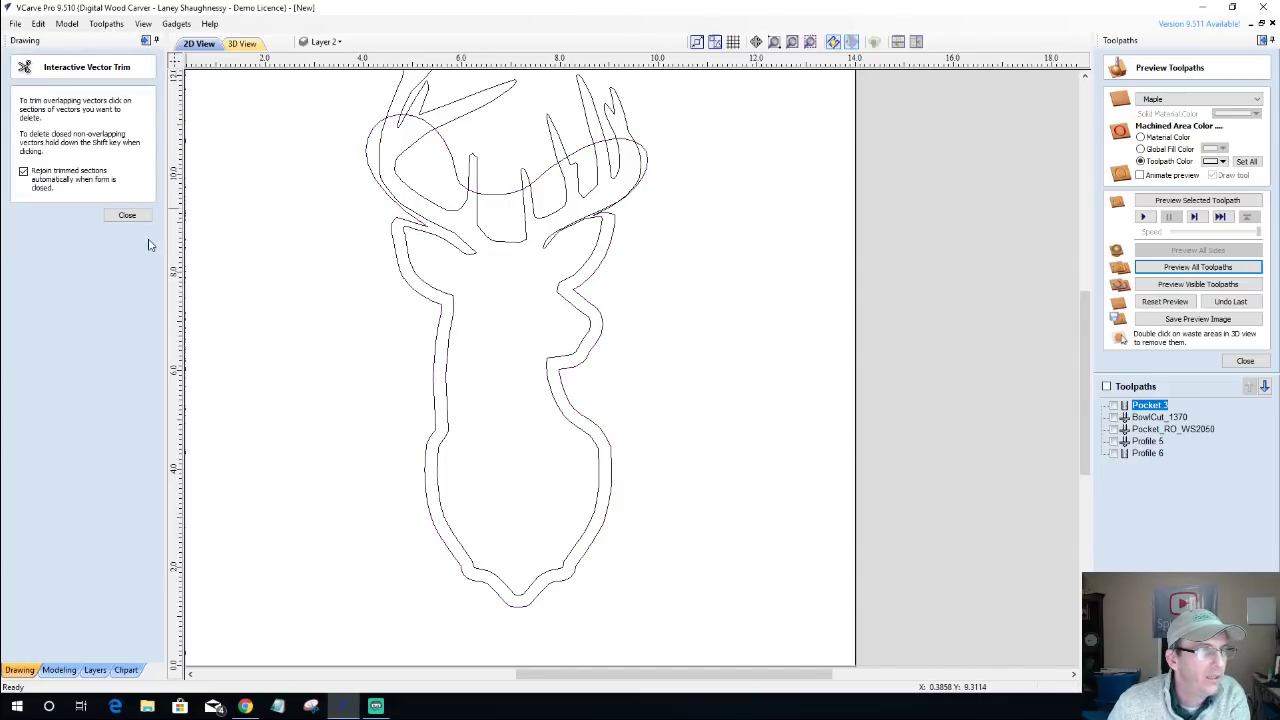
click(127, 217)
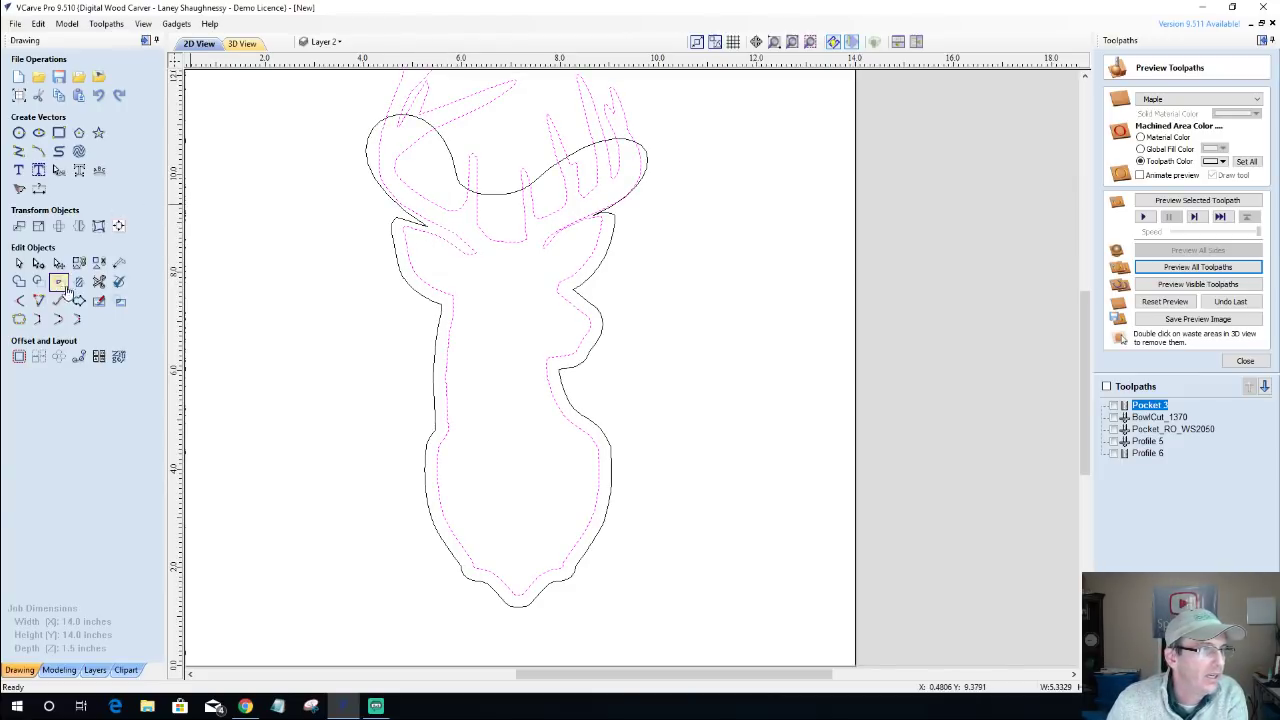
click(99, 281)
click(424, 282)
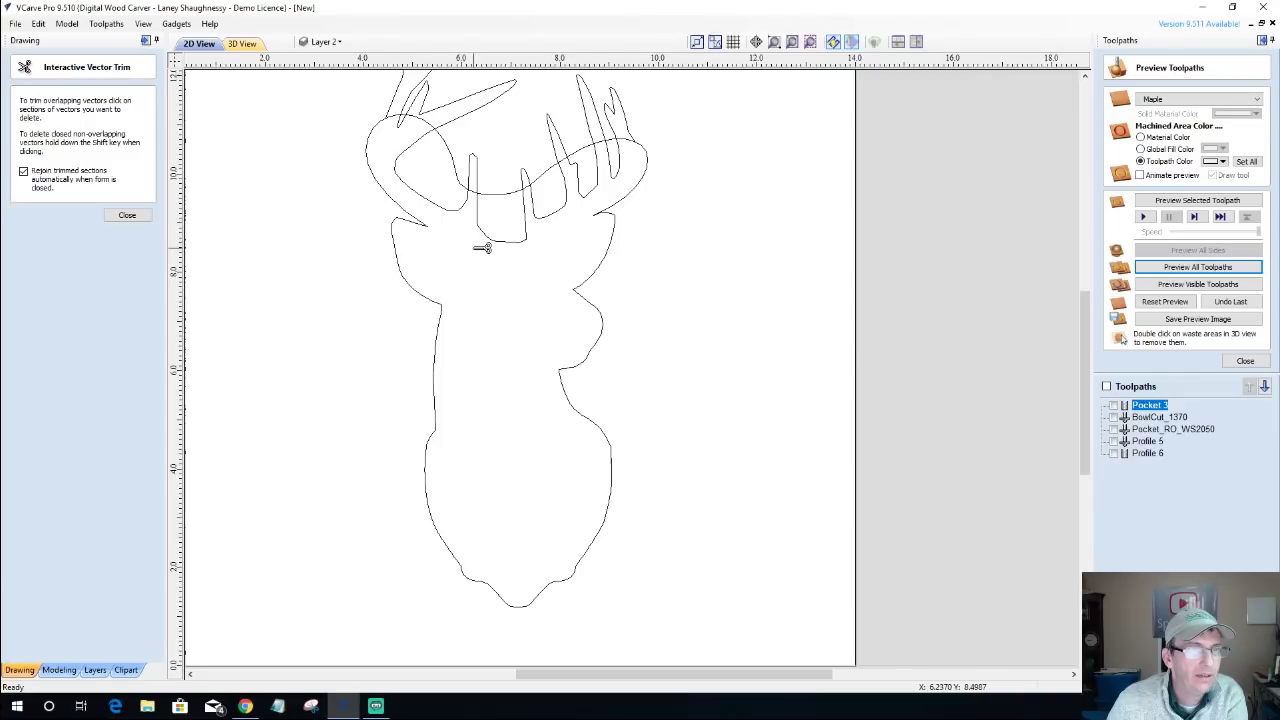
click(402, 165)
click(484, 221)
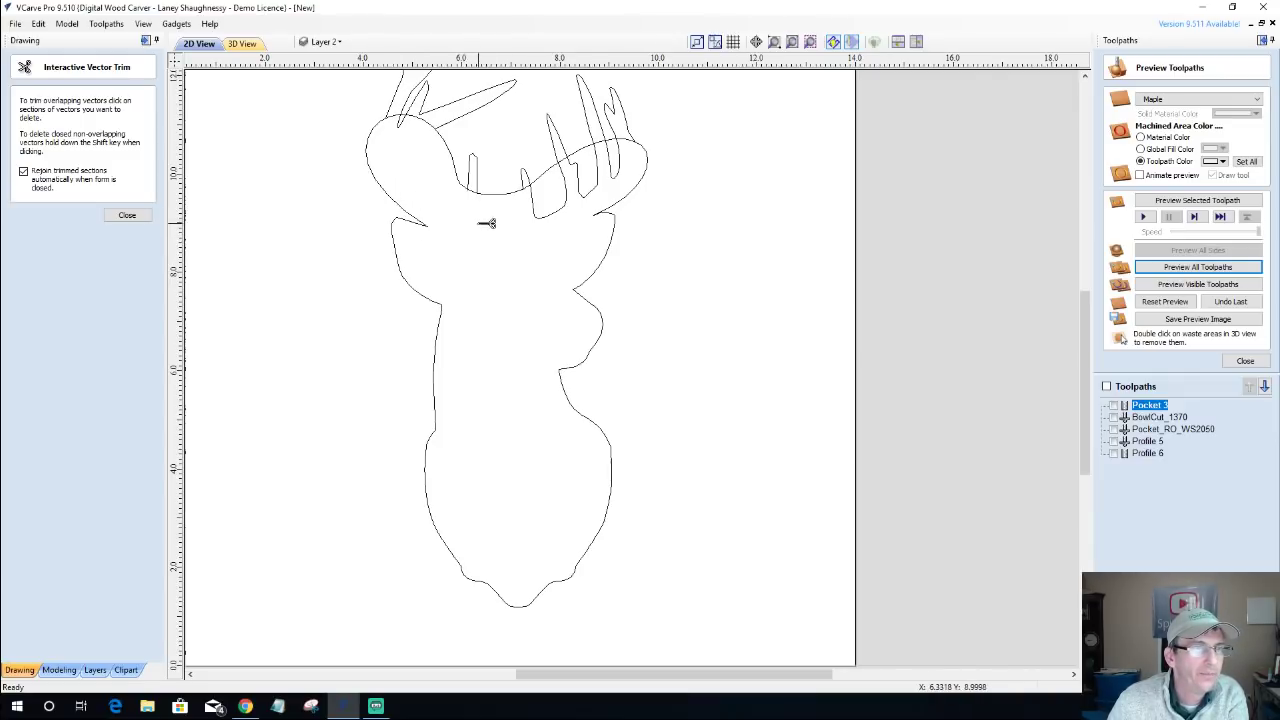
click(546, 217)
click(588, 192)
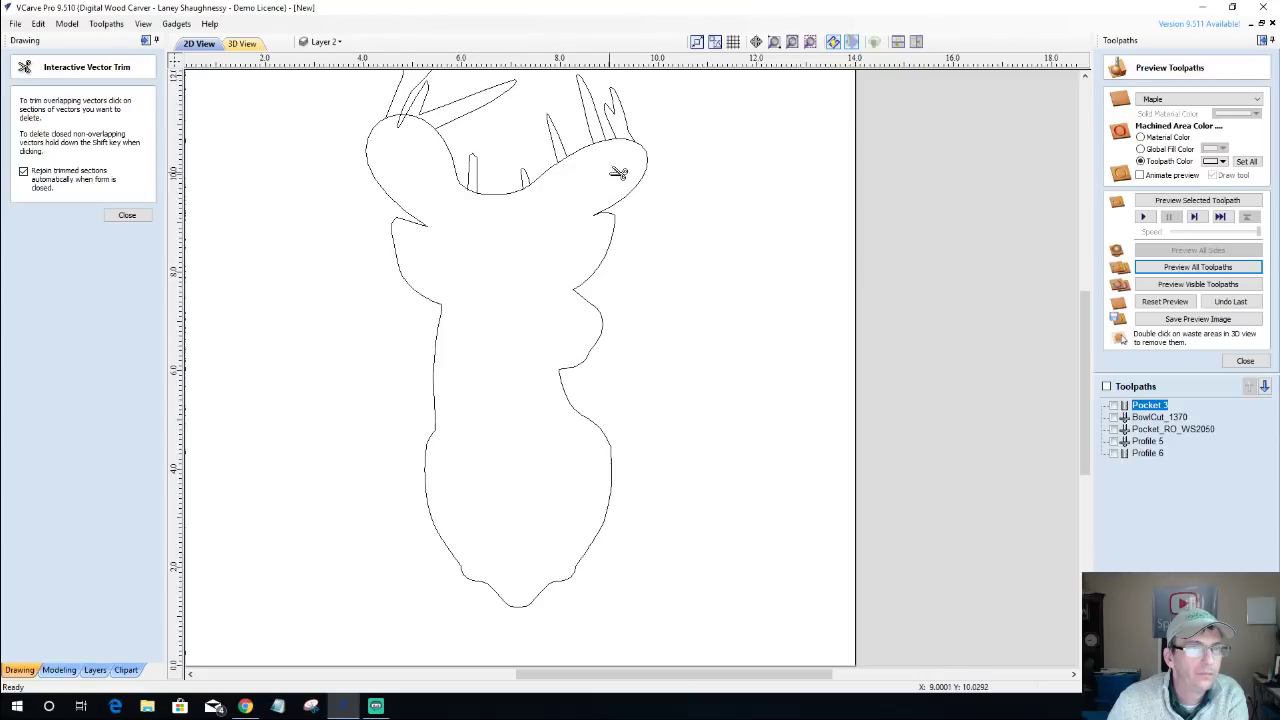
Remove the remaining head-outline pieces around the antler base, leaving one clean outline.
scroll(620, 168, up, 3)
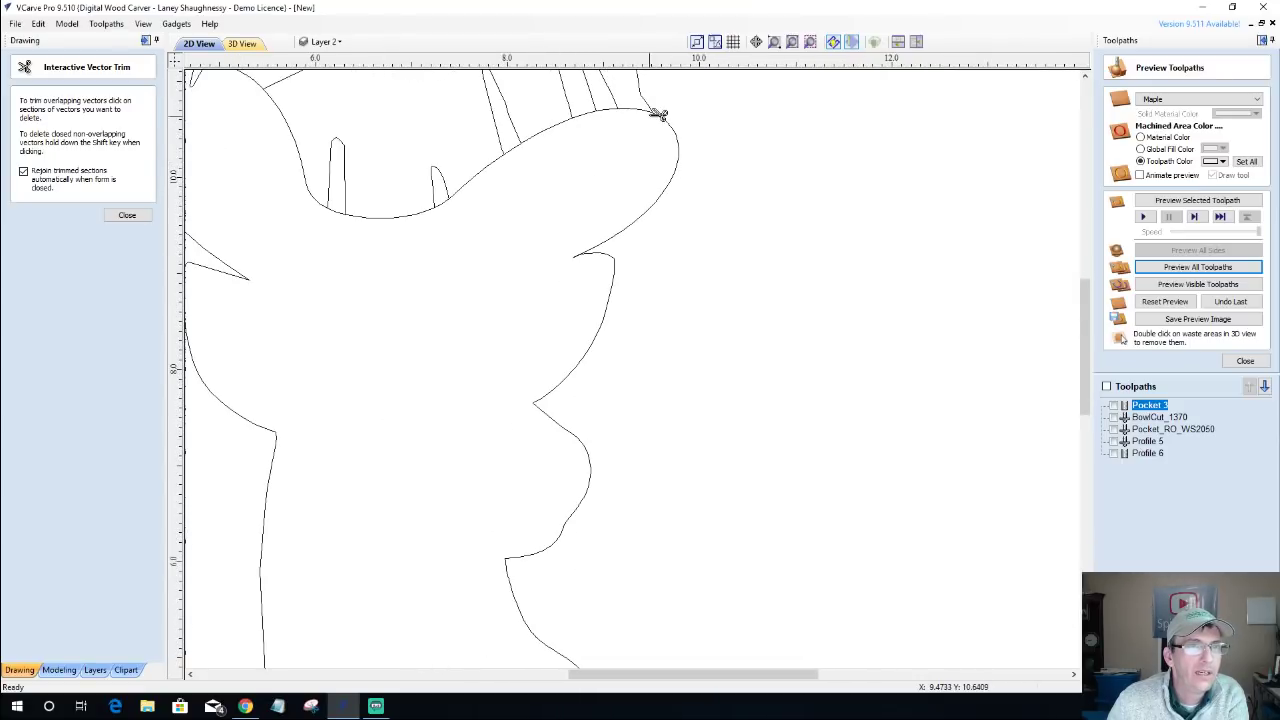
click(647, 108)
click(590, 118)
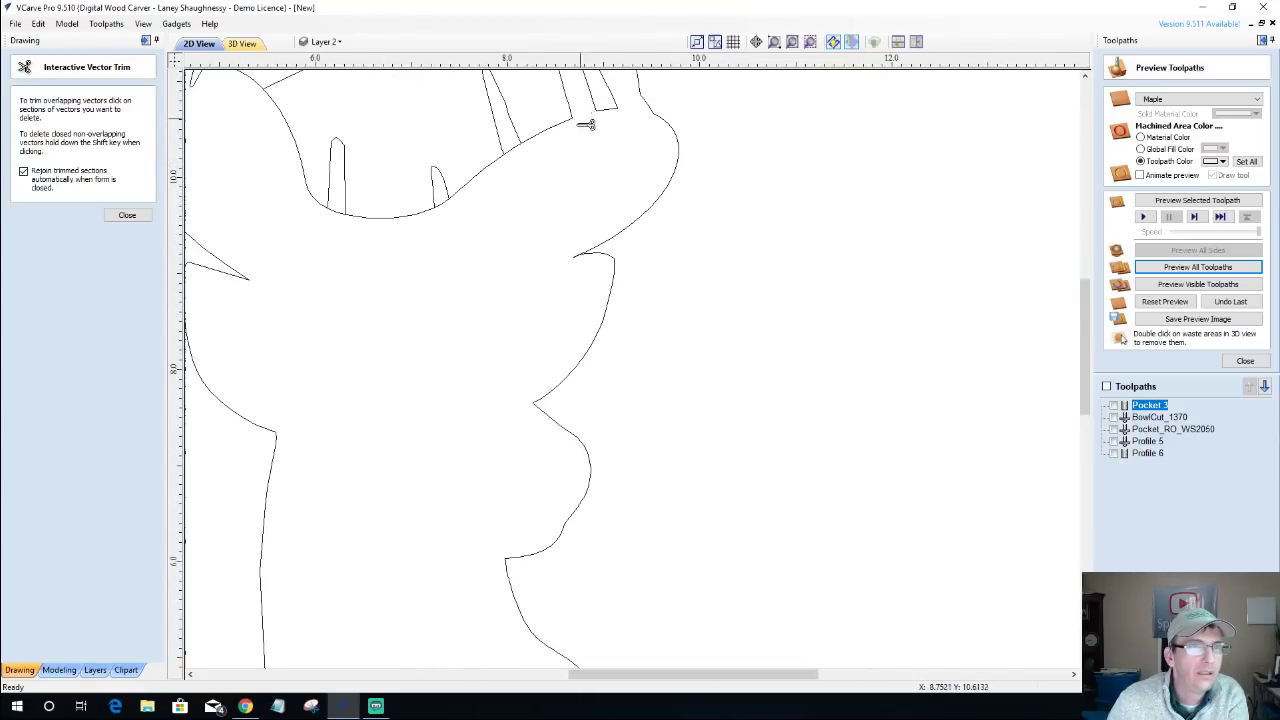
click(513, 151)
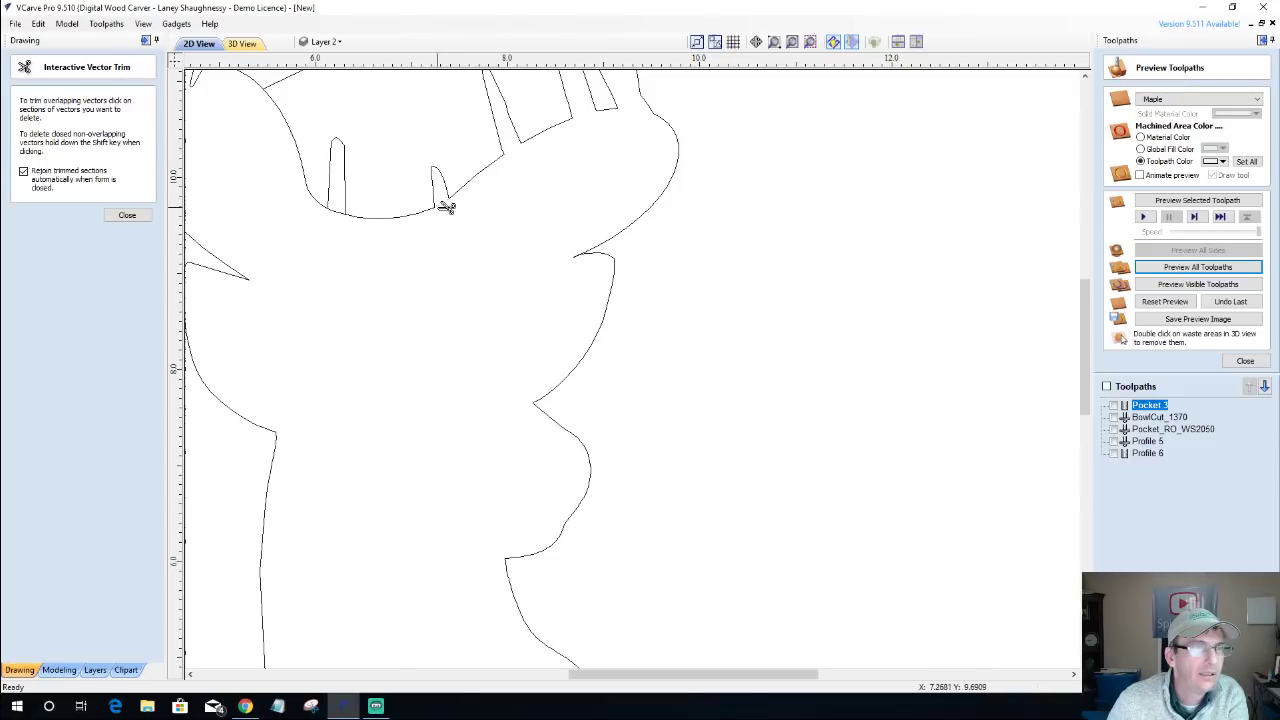
scroll(350, 290, down, 3)
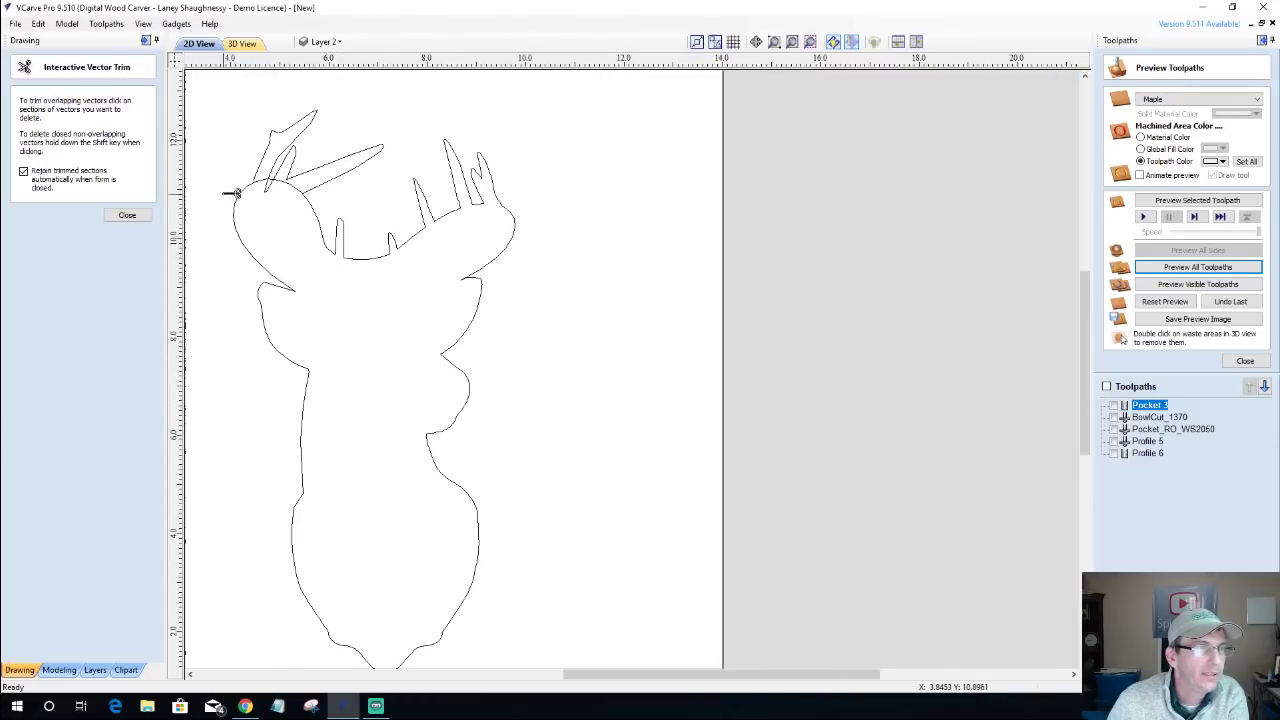
scroll(232, 194, up, 3)
scroll(236, 193, up, 1)
click(388, 175)
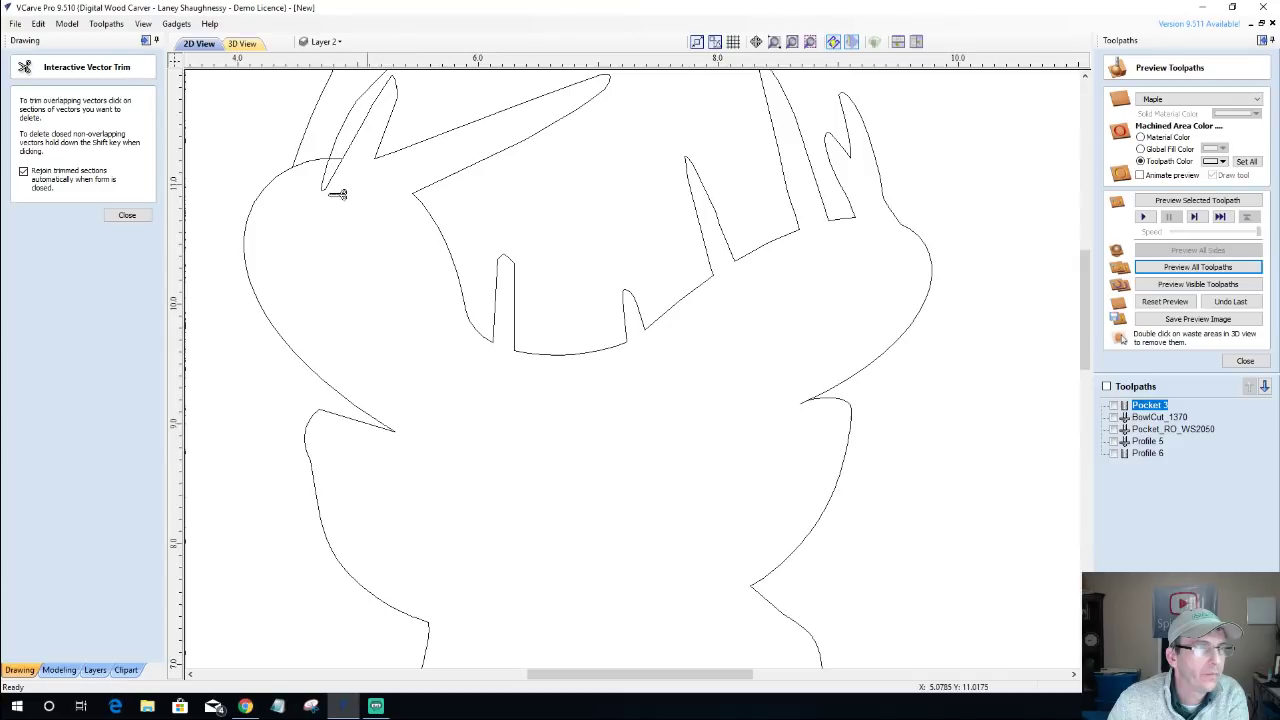
click(312, 162)
scroll(312, 162, up, 2)
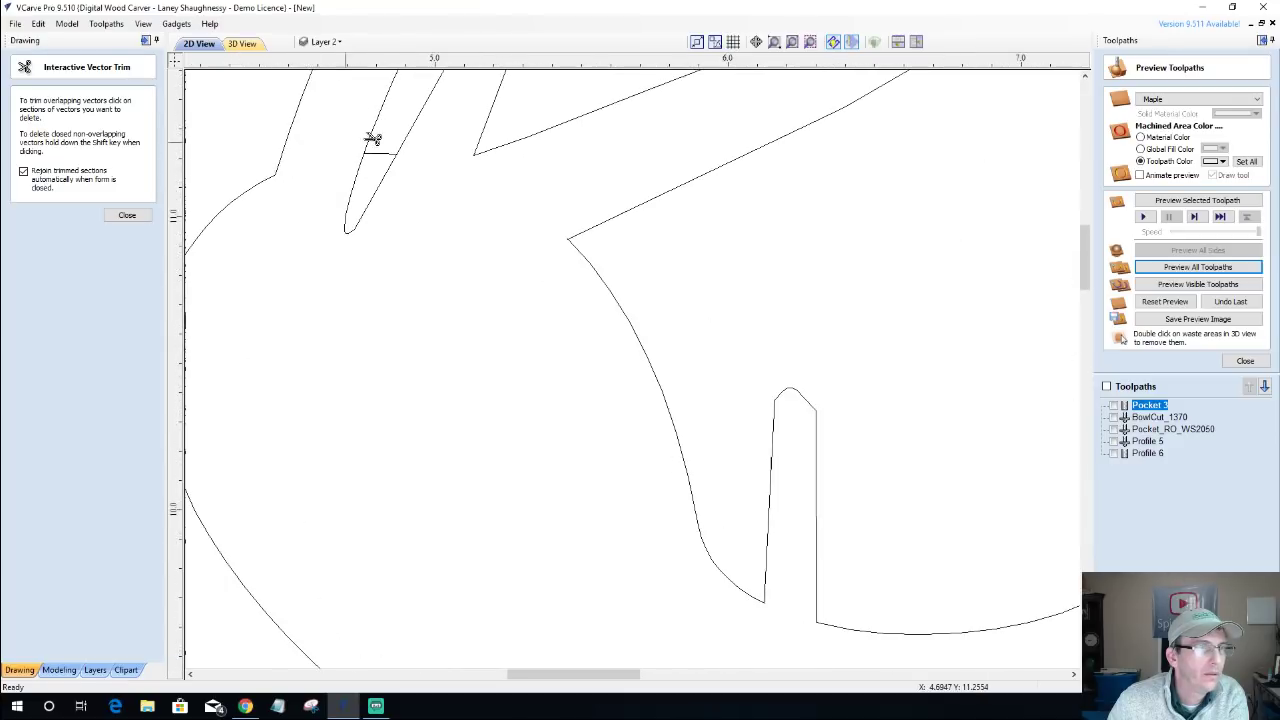
scroll(388, 155, down, 5)
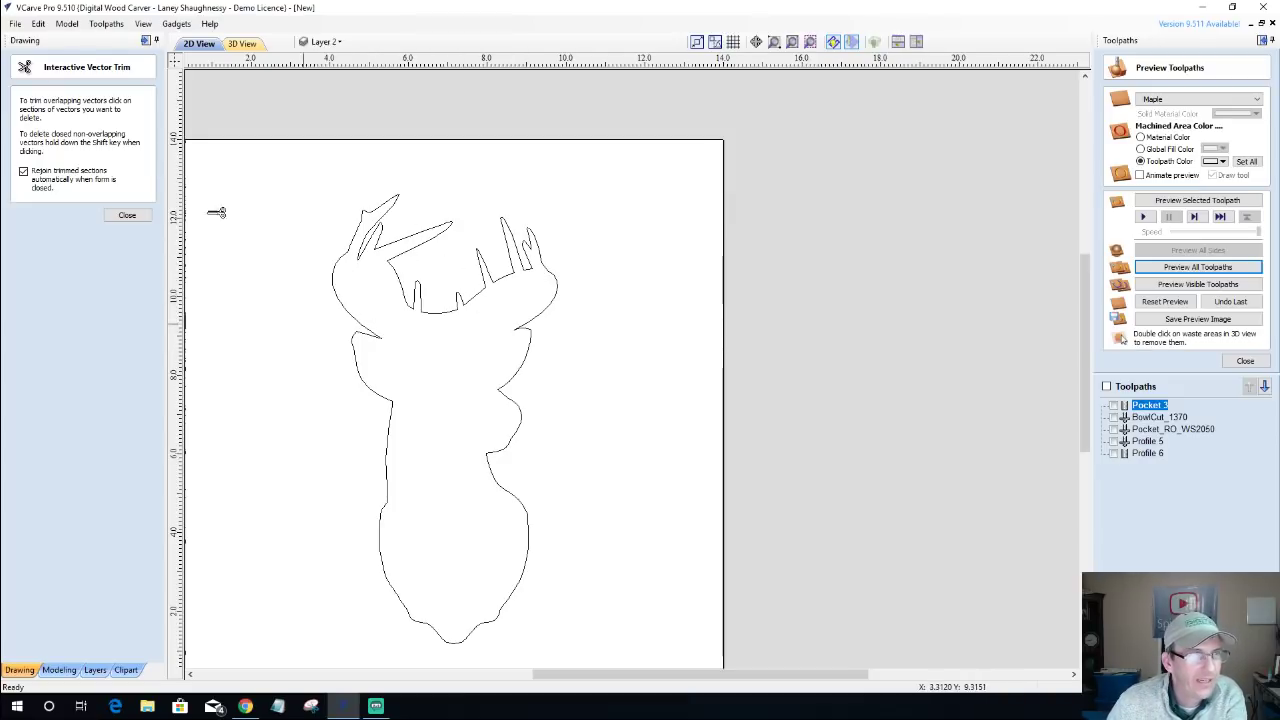
click(112, 215)
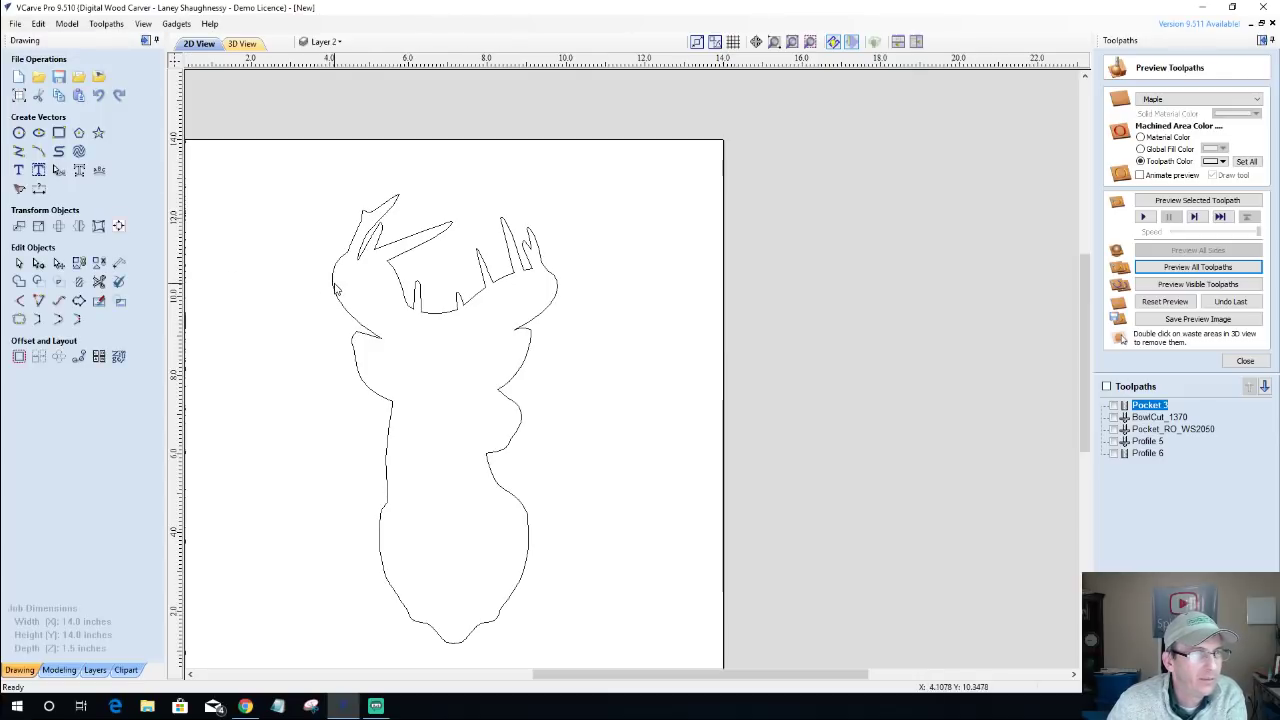
Offset the deer outline 0.375 inches inwards, after undoing a first 0.5-inch offset.
click(335, 289)
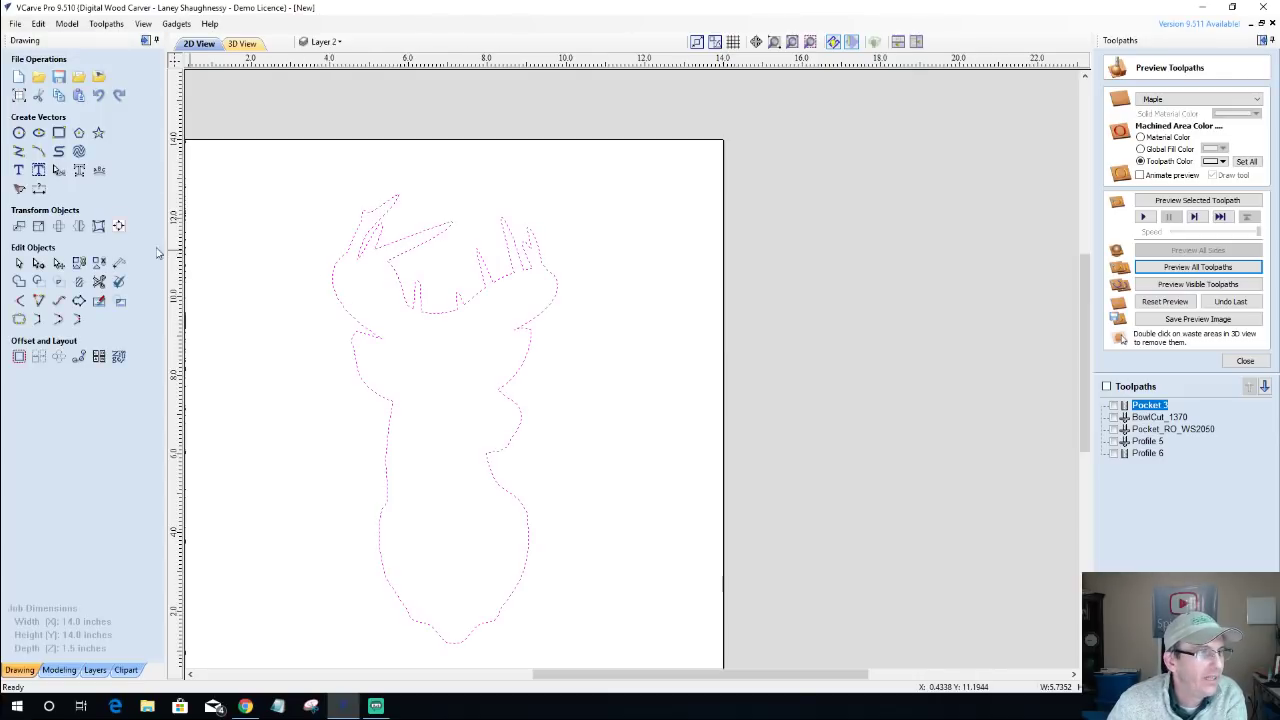
click(19, 356)
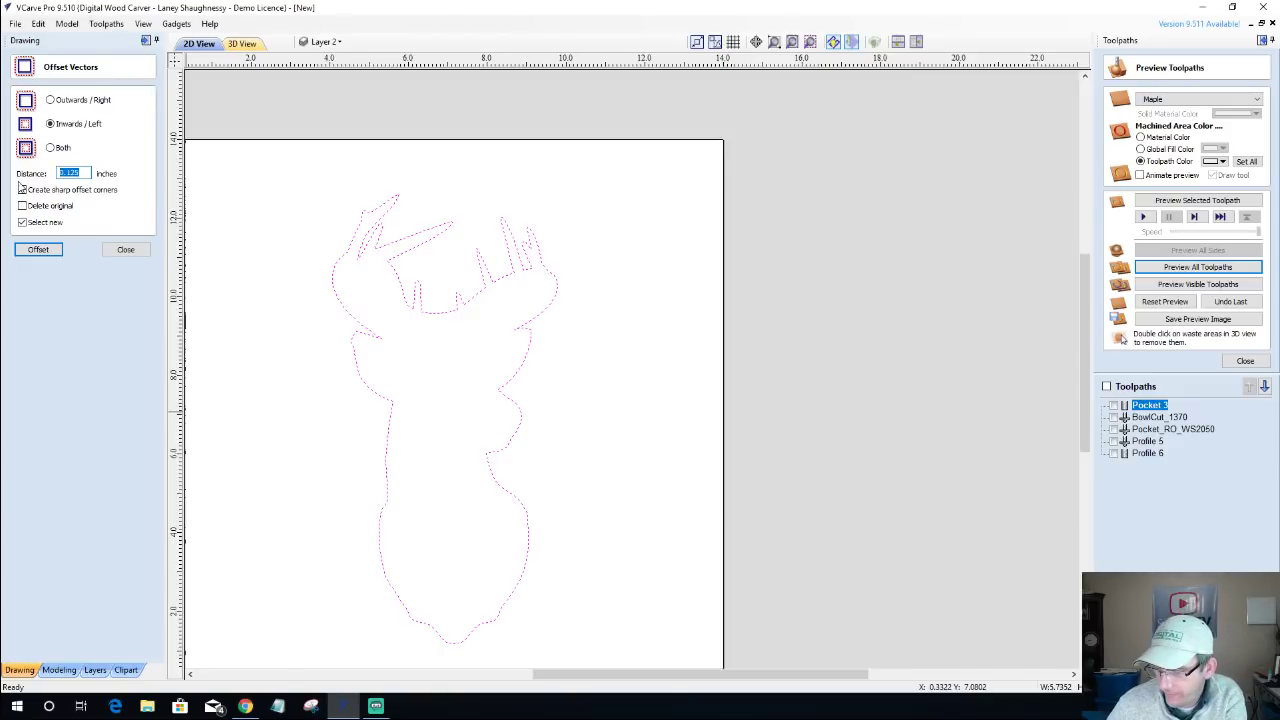
text(.5)
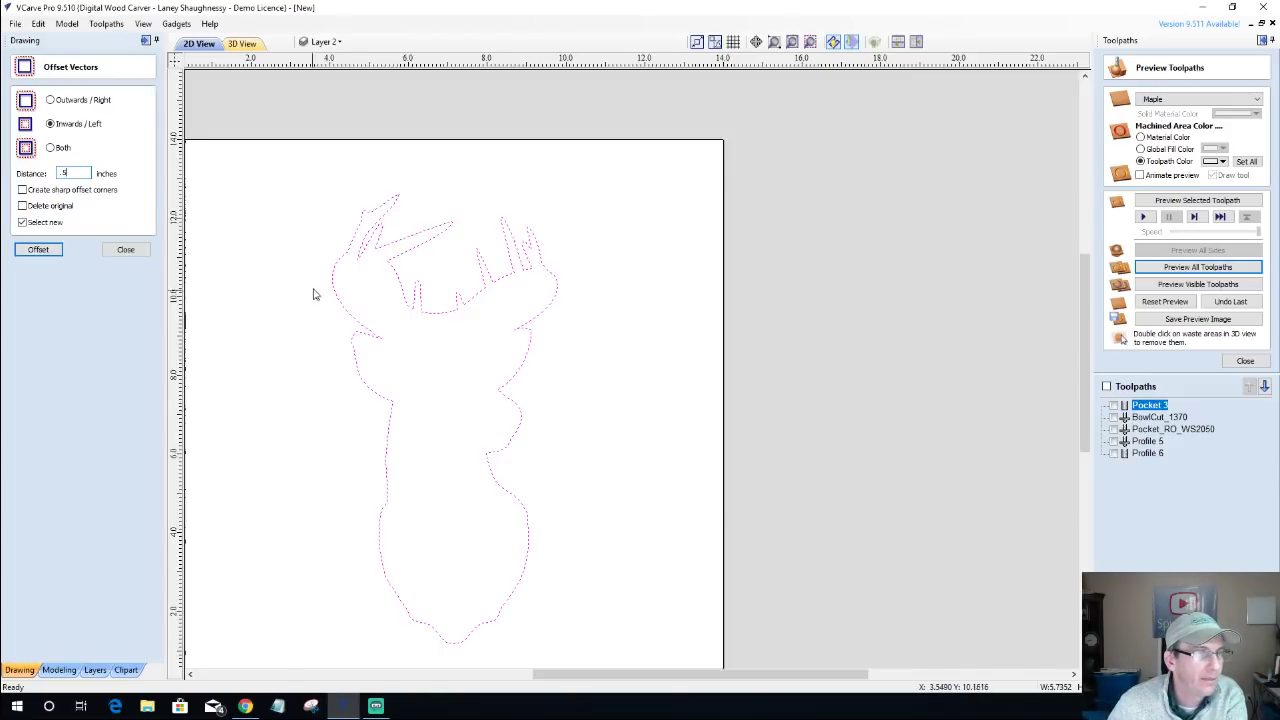
click(37, 250)
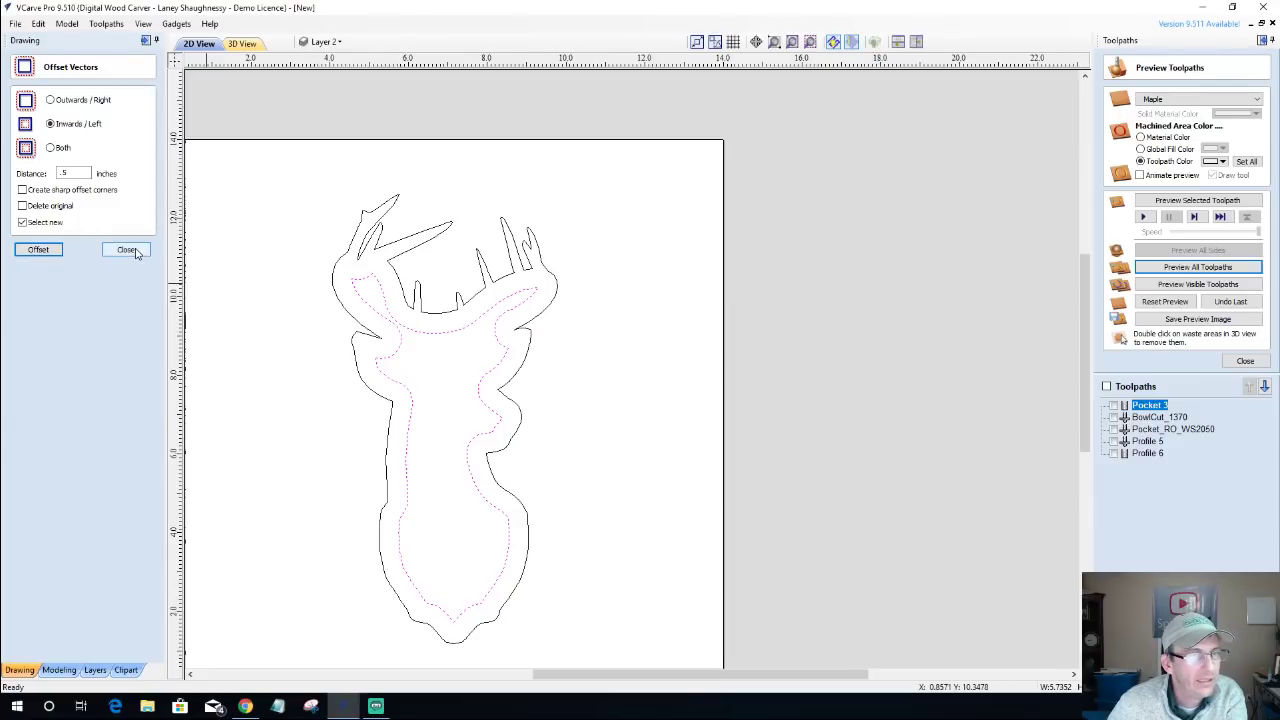
key(ctrl+z)
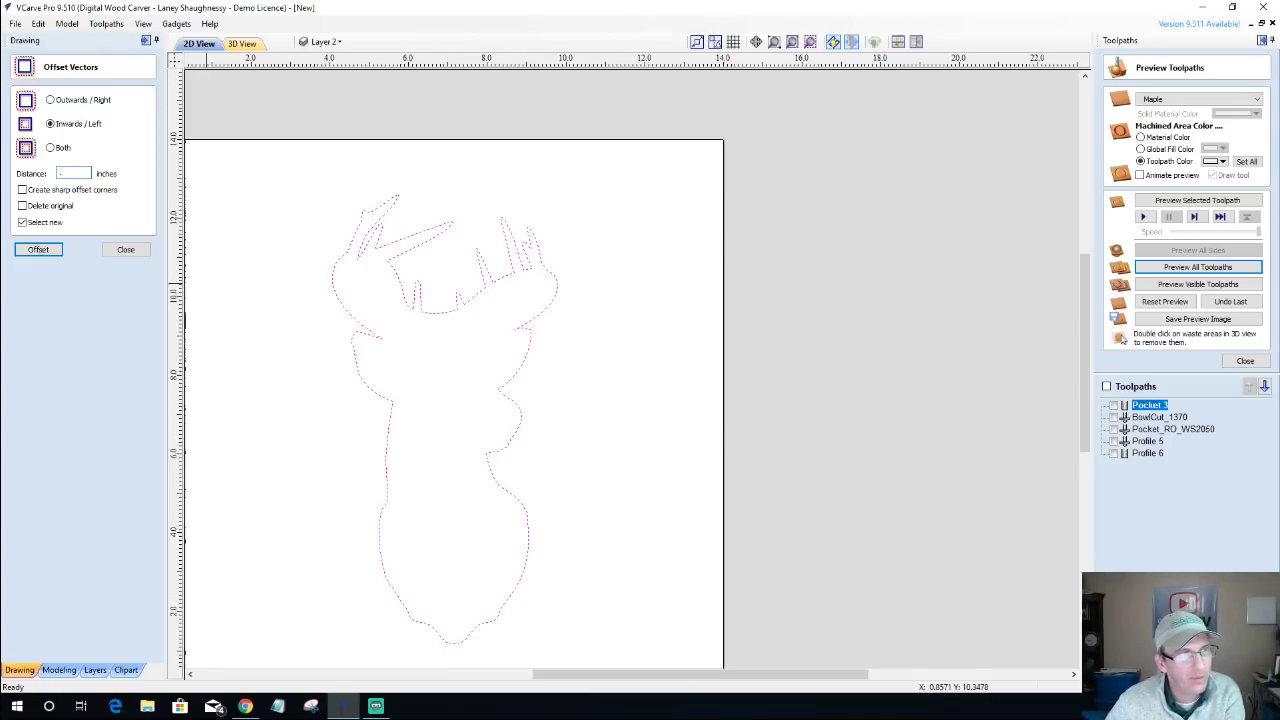
text(3)
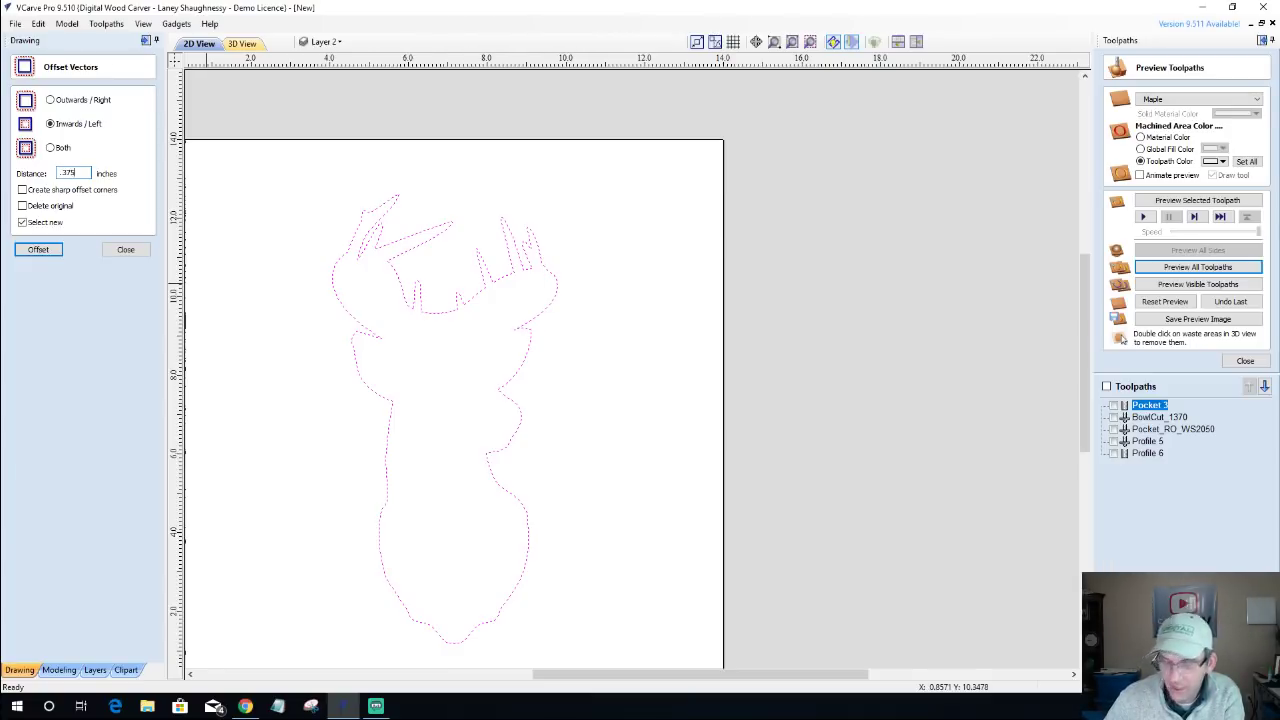
text(75)
click(48, 250)
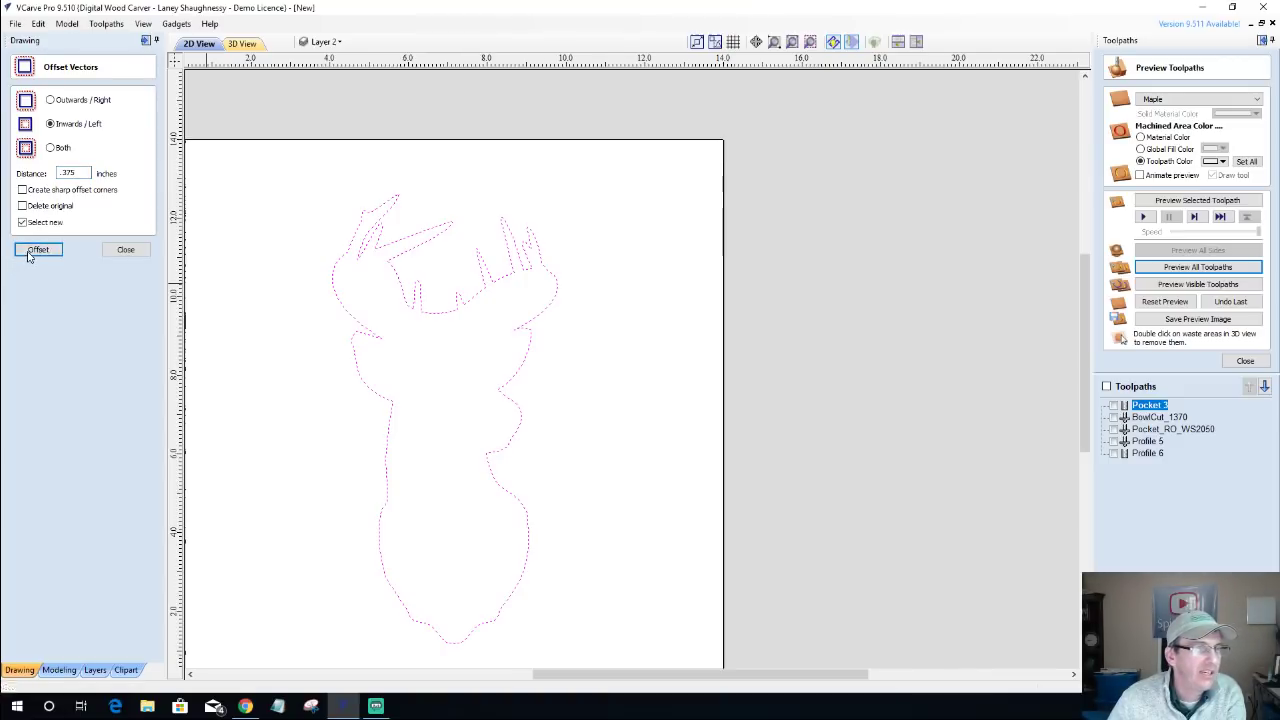
click(125, 249)
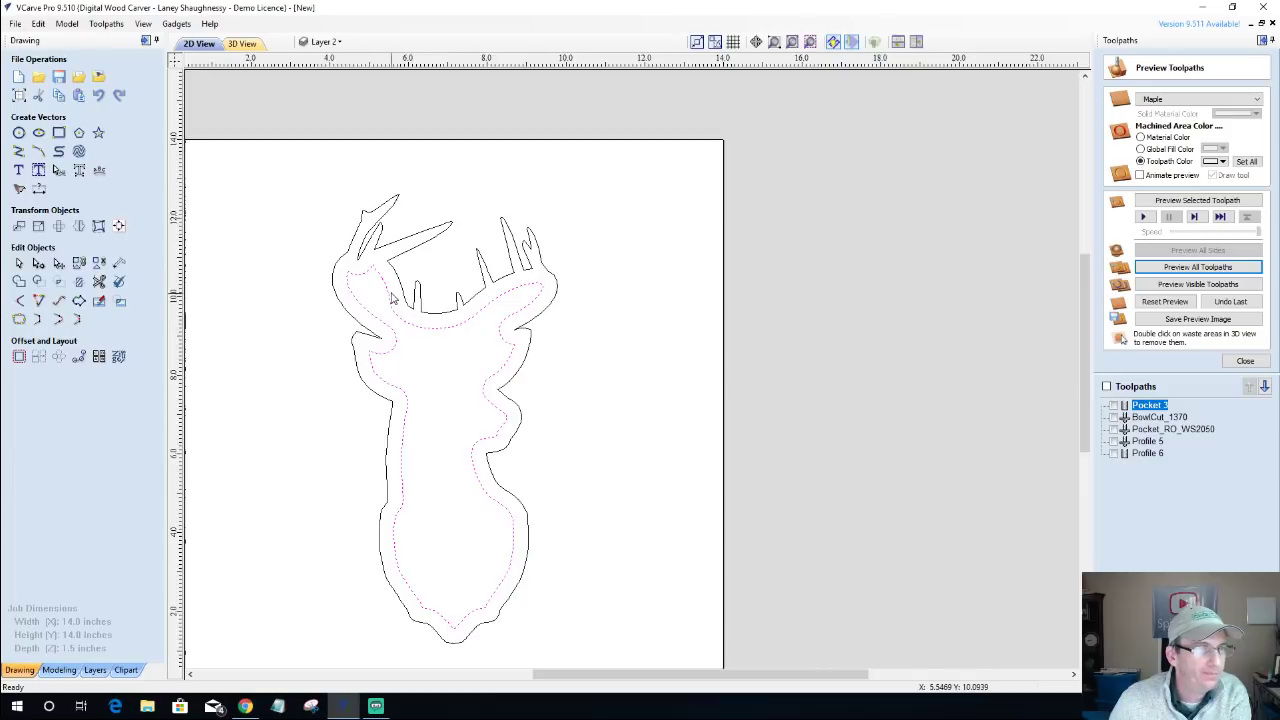
Select the inner offset outline near the left antler and enter node editing.
scroll(392, 298, up, 3)
scroll(330, 265, up, 1)
scroll(331, 265, up, 1)
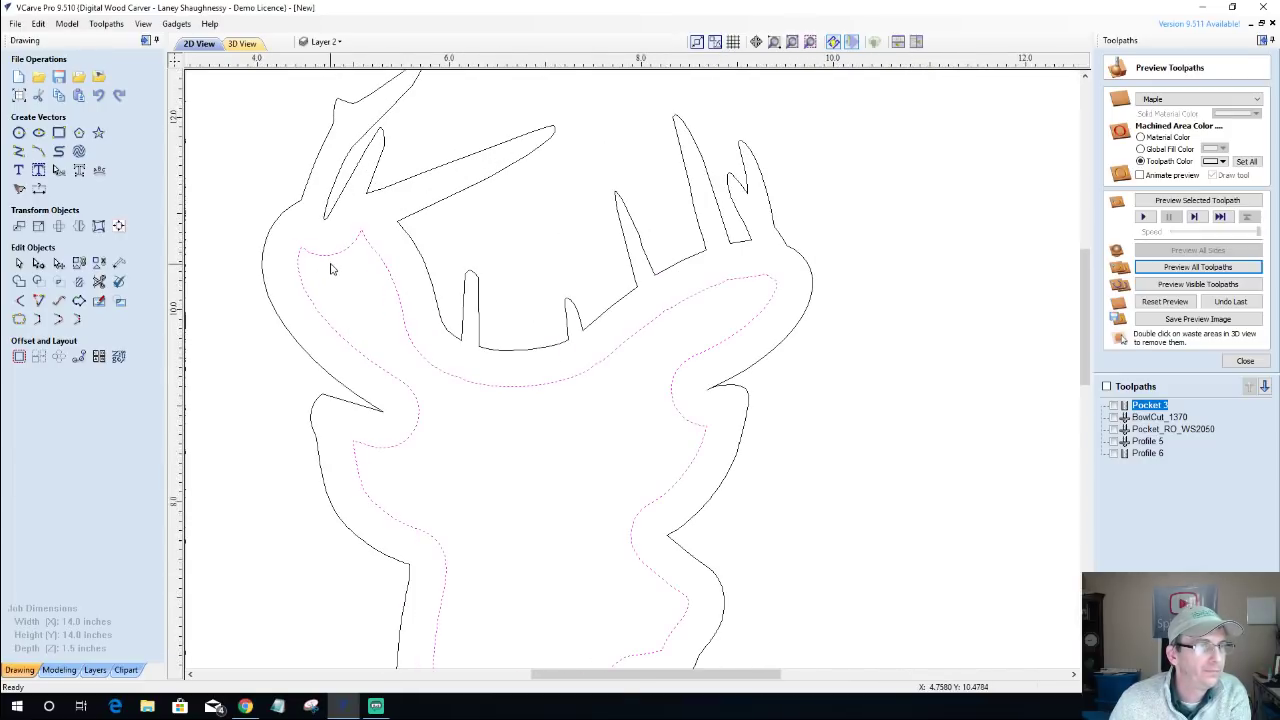
click(331, 252)
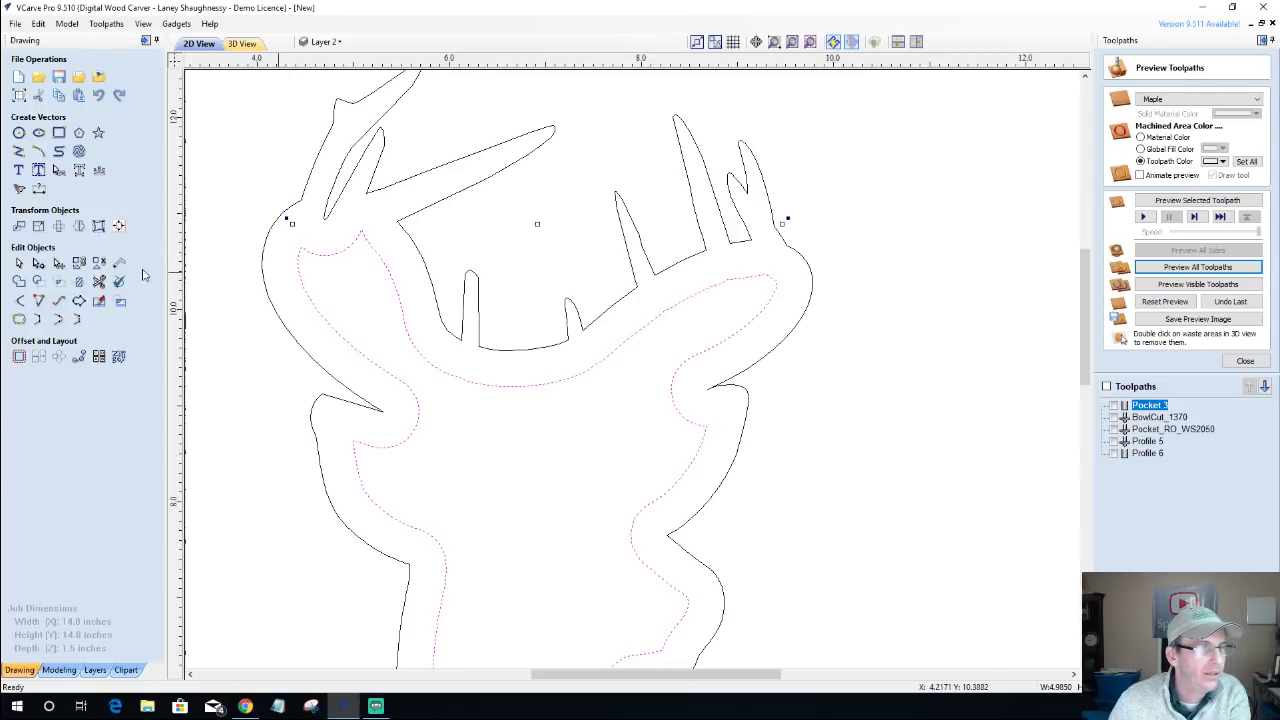
click(37, 265)
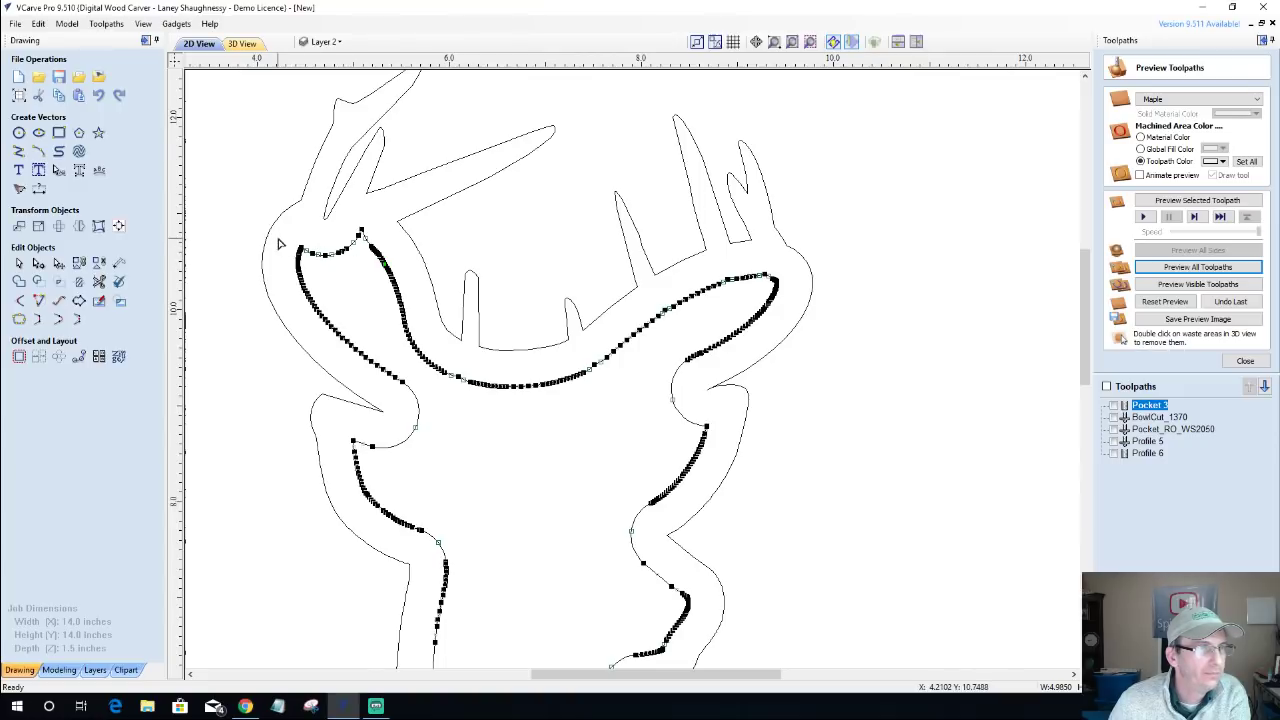
scroll(338, 273, up, 3)
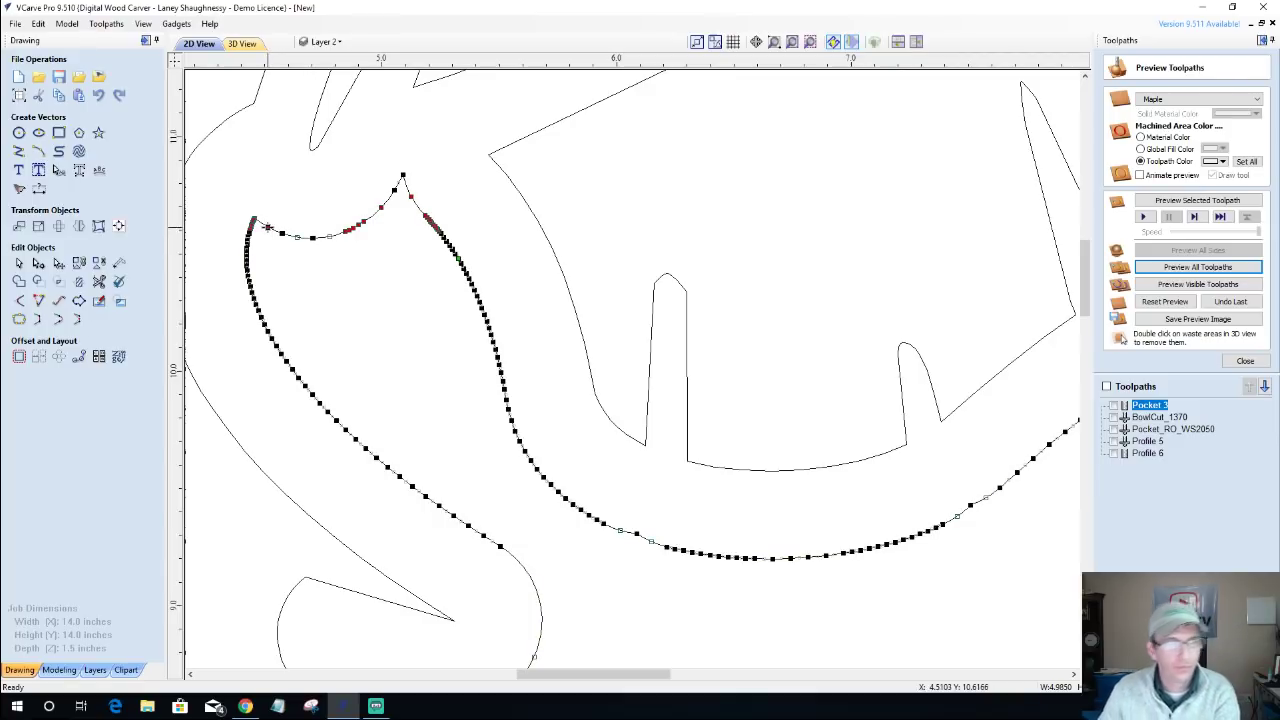
Delete the extra nodes on the upper-left span and bend it into a gentle curve.
key(Delete)
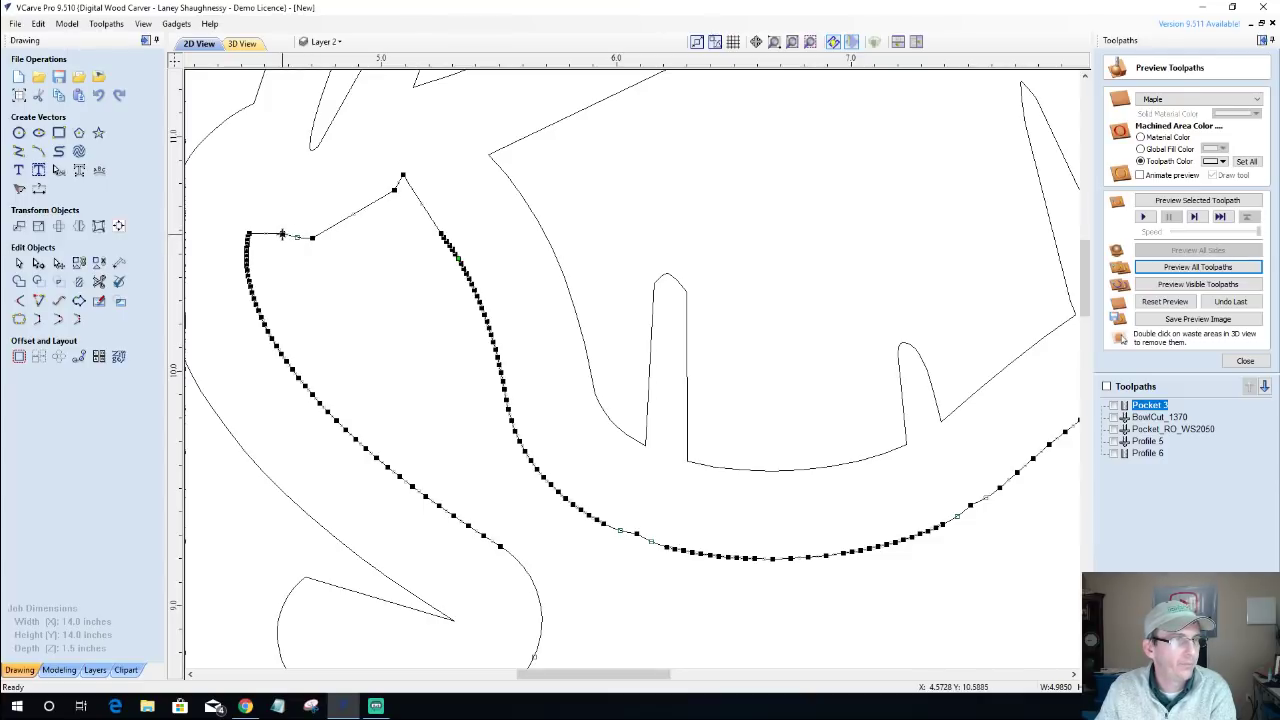
key(d)
key(d)
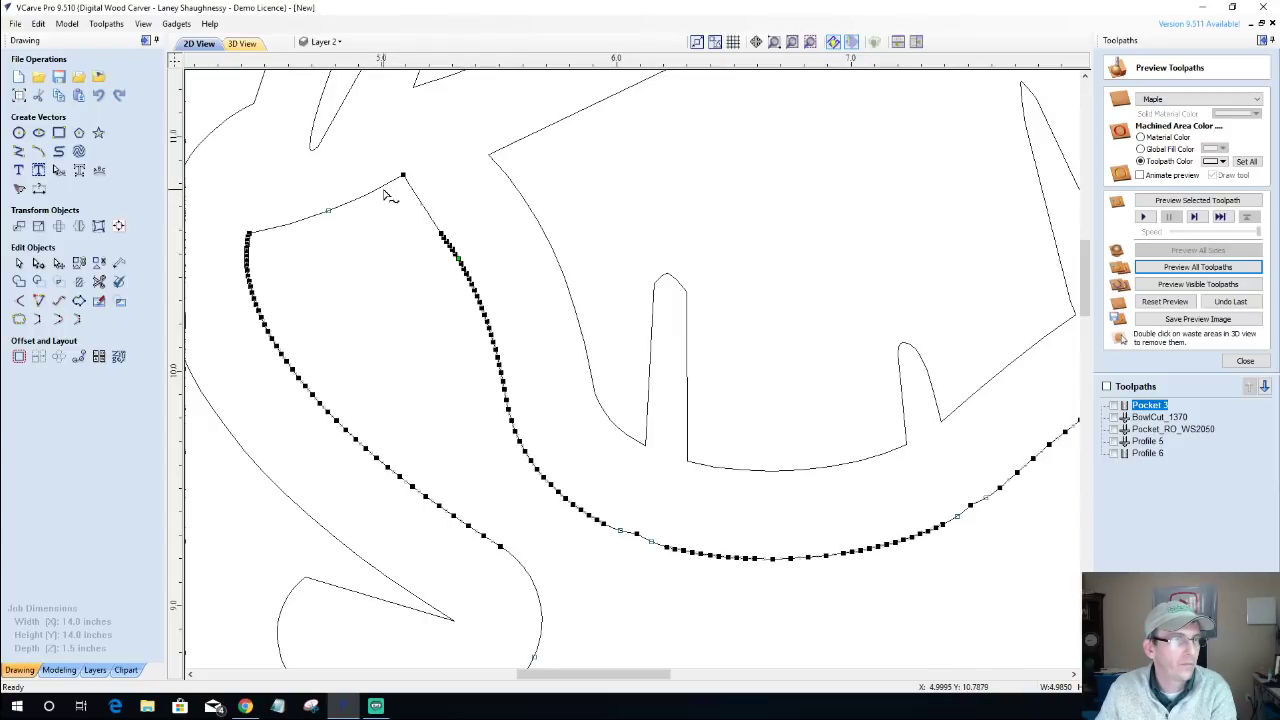
mouse_move(328, 207)
mouse_down()
mouse_move(312, 165)
mouse_move(322, 204)
mouse_move(296, 181)
mouse_up()
scroll(296, 181, down, 4)
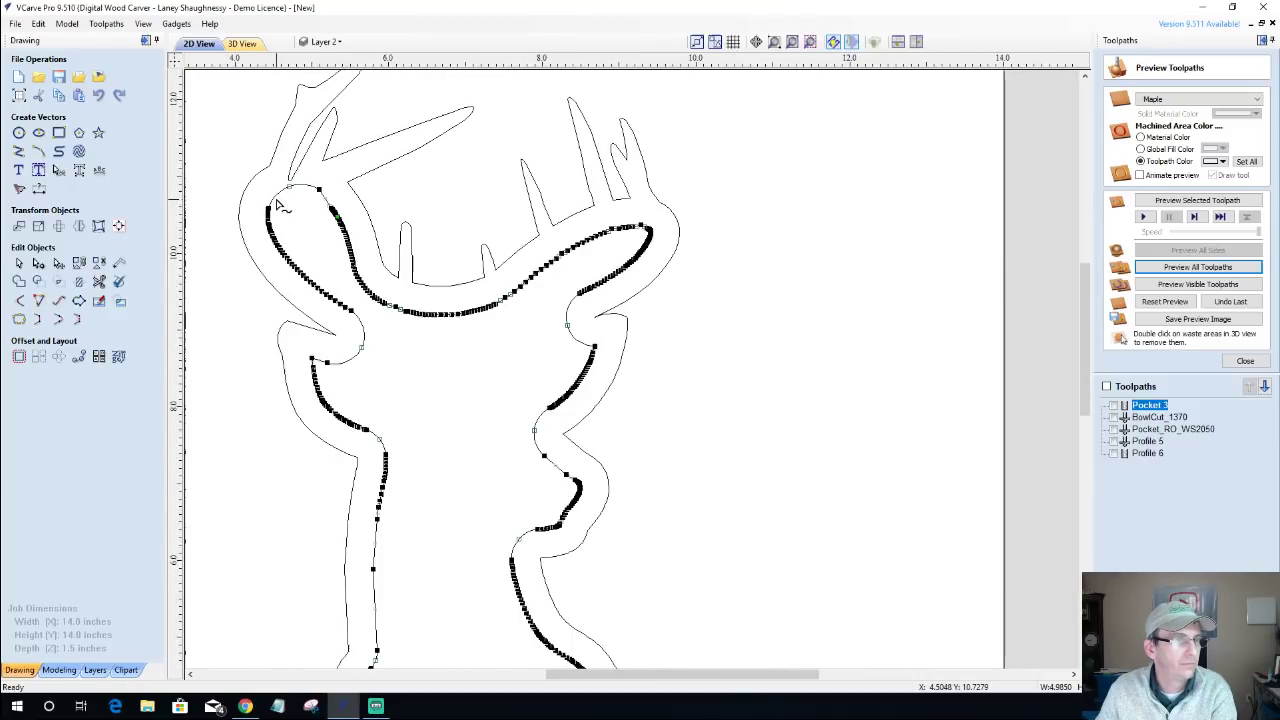
scroll(365, 307, down, 1)
Deselect, then reselect the offset outline to check its remaining nodes.
click(365, 332)
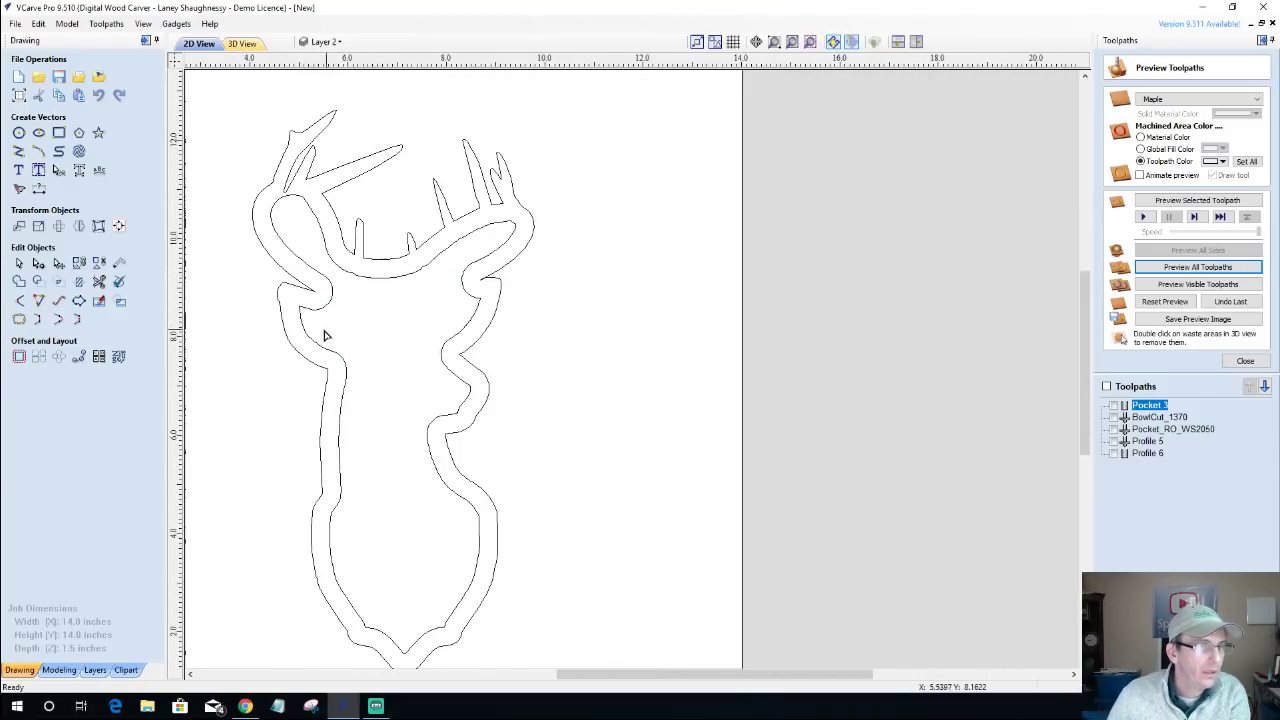
scroll(323, 337, up, 1)
scroll(323, 337, down, 1)
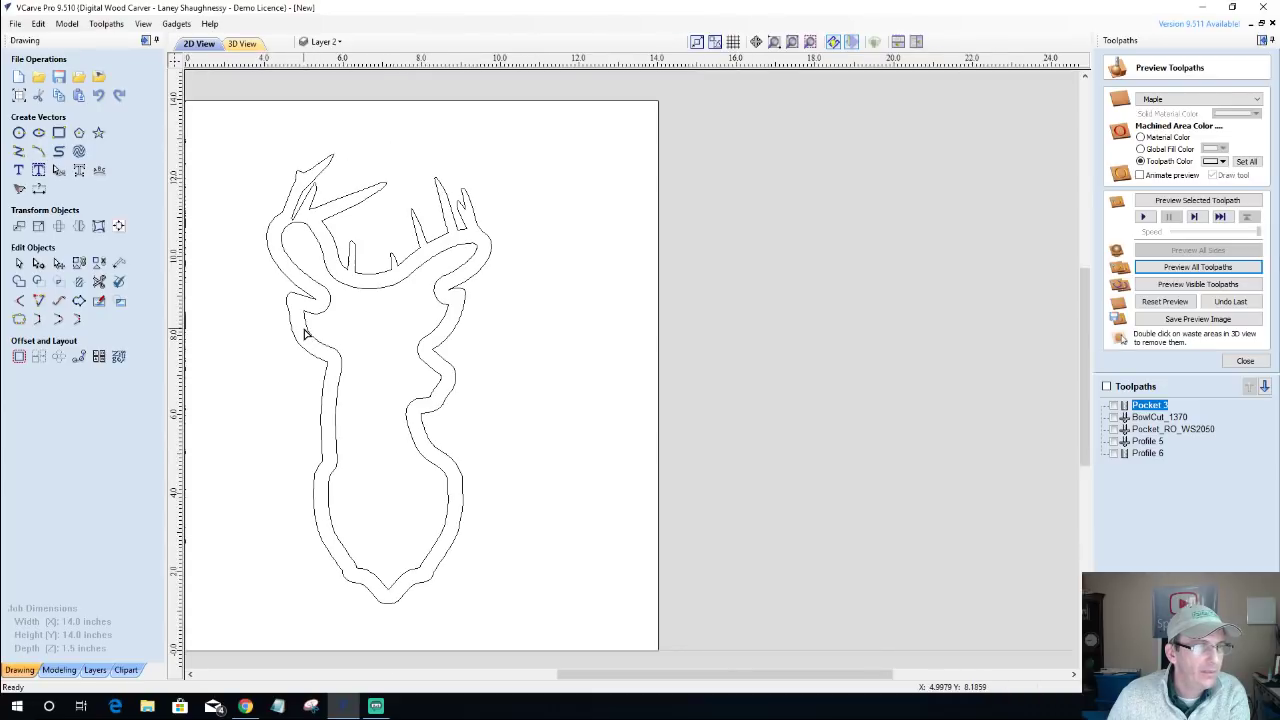
click(309, 334)
scroll(307, 300, up, 3)
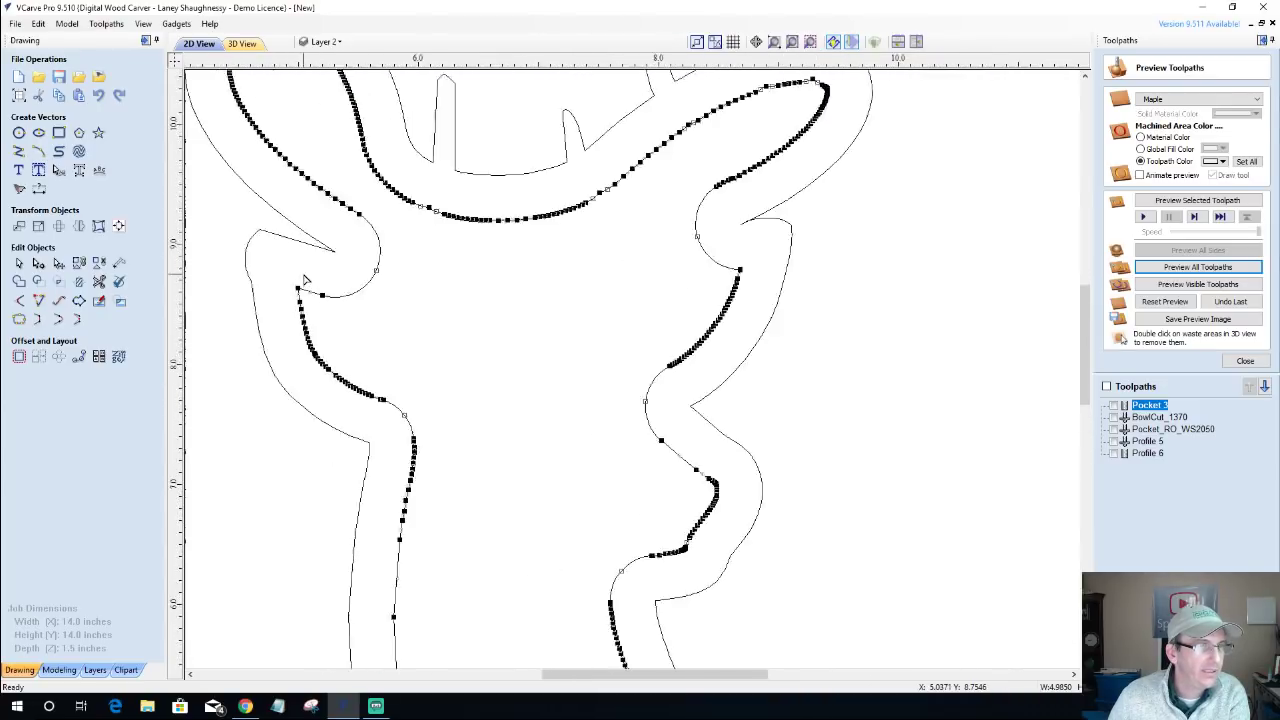
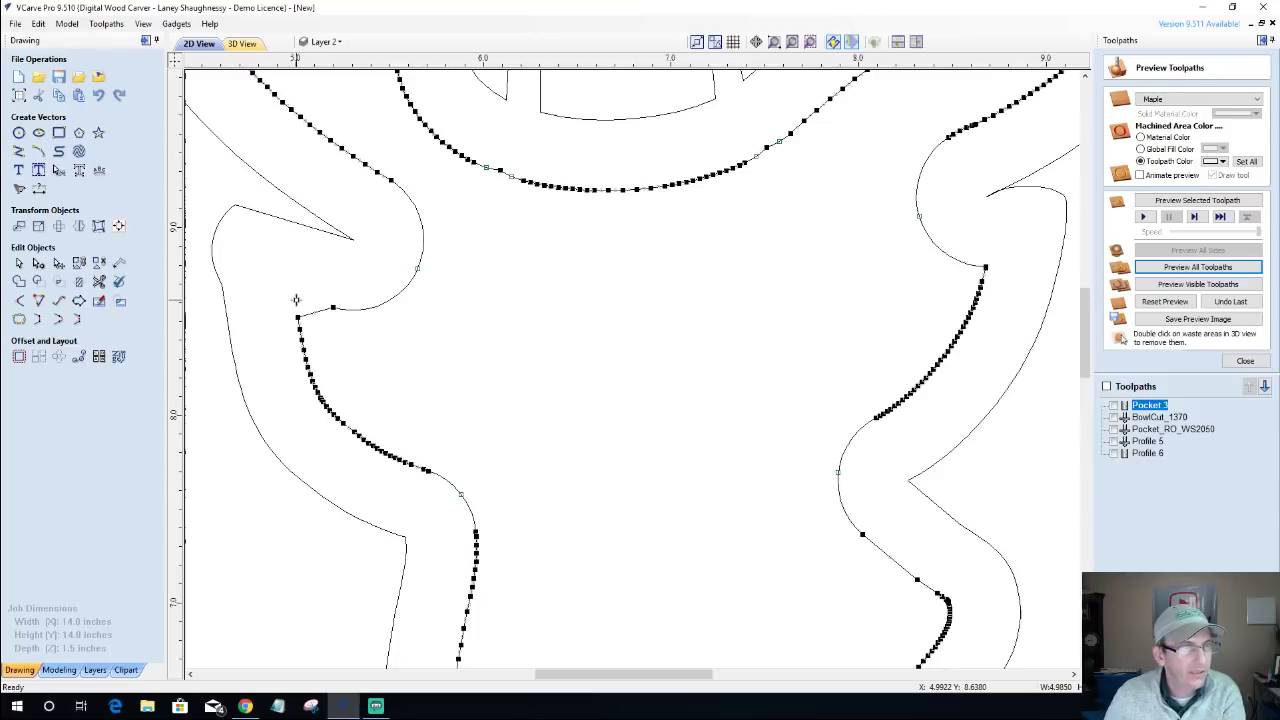
Pull the left antler-join node down, convert its span to a Bezier, and bend it upward.
drag(295, 298, 314, 317)
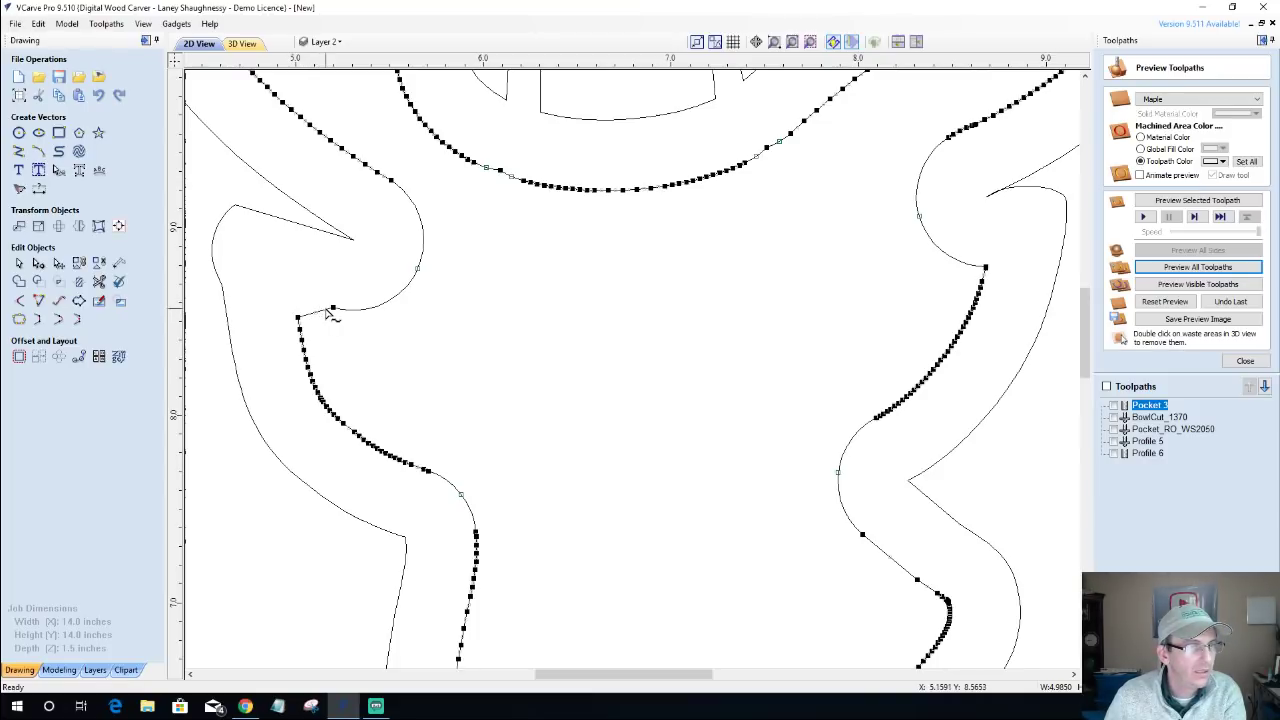
right_click(330, 311)
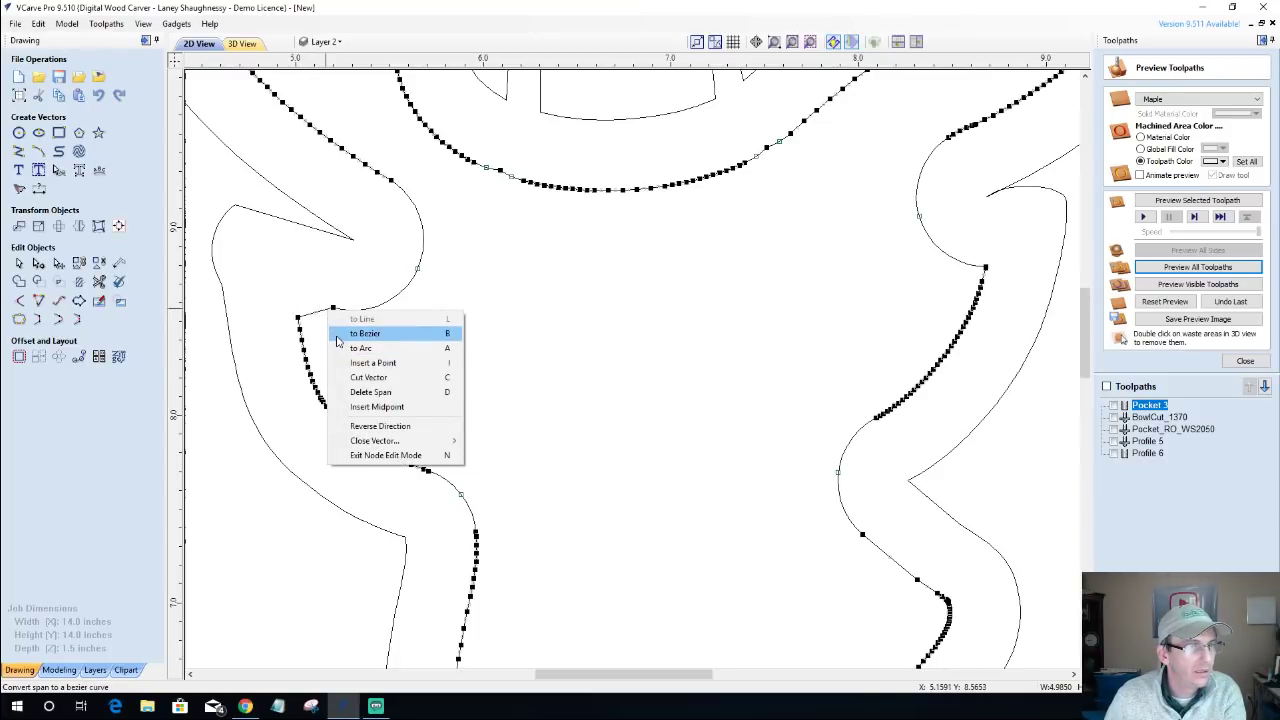
click(337, 335)
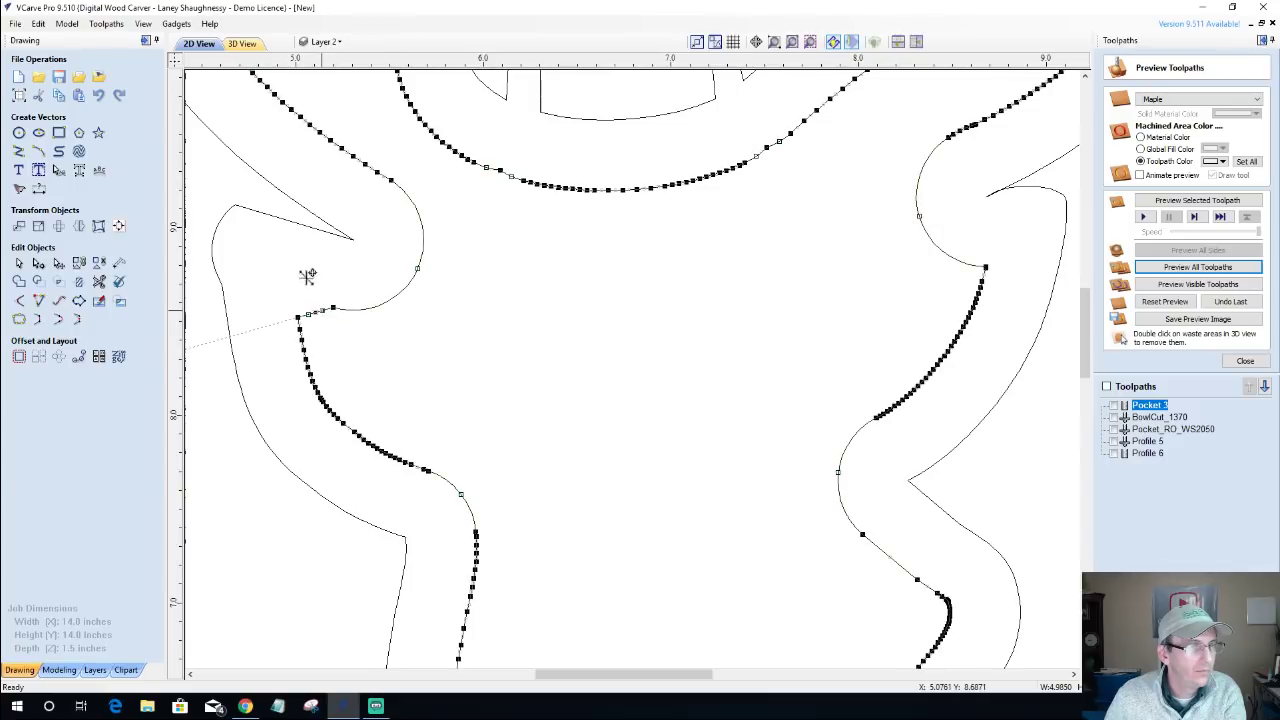
mouse_move(306, 288)
mouse_down()
mouse_move(309, 314)
mouse_move(287, 278)
mouse_up()
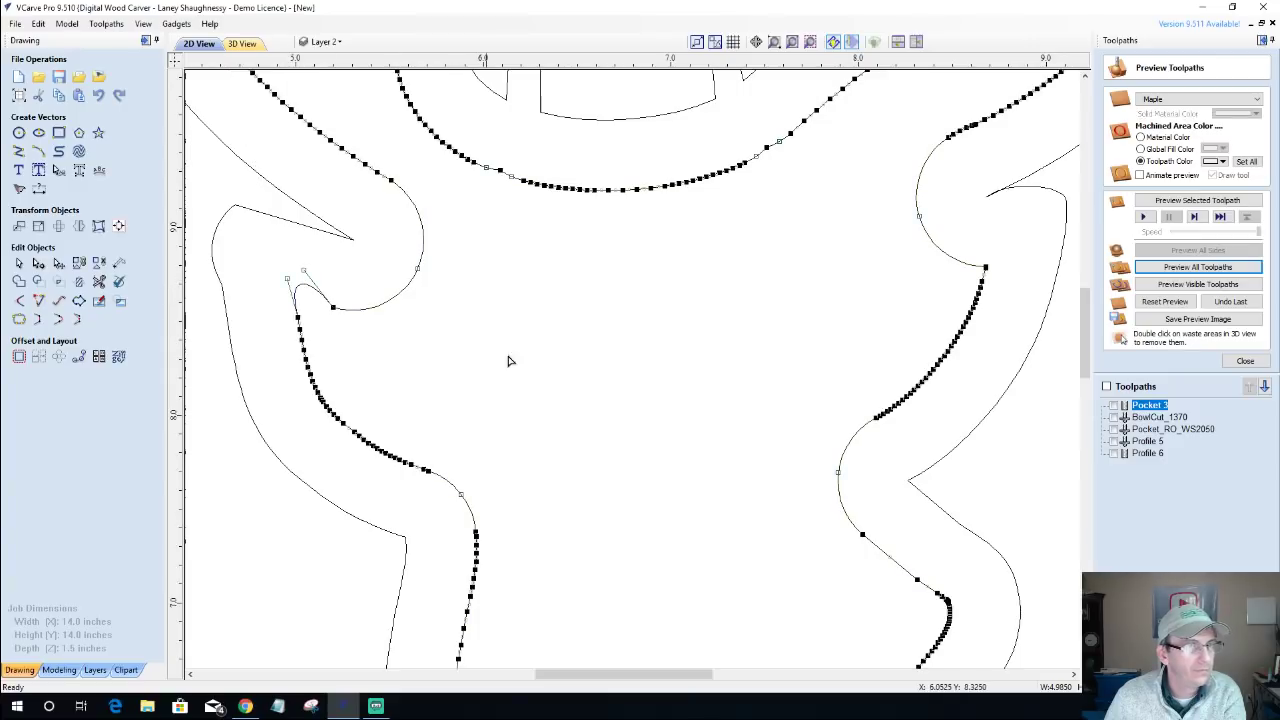
Delete the end node of the right antler-join curve and insert a new point on the line.
scroll(993, 270, up, 4)
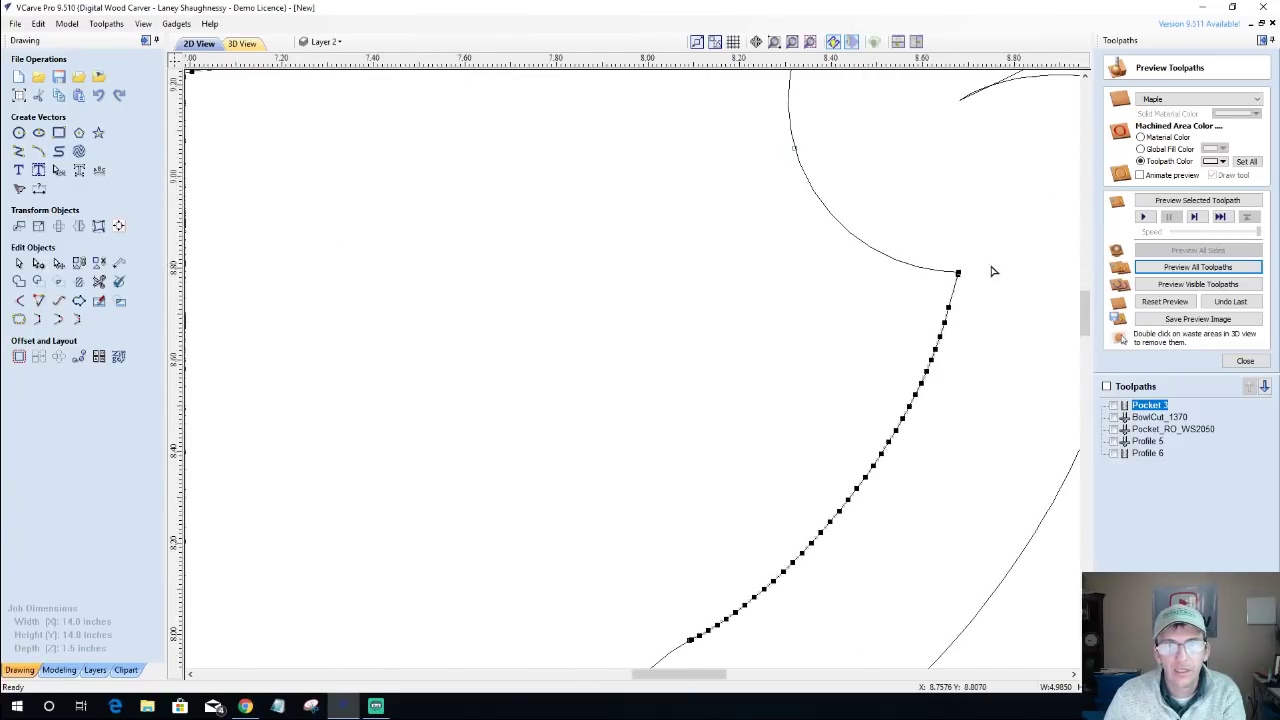
drag(946, 257, 972, 283)
key(Delete)
right_click(938, 272)
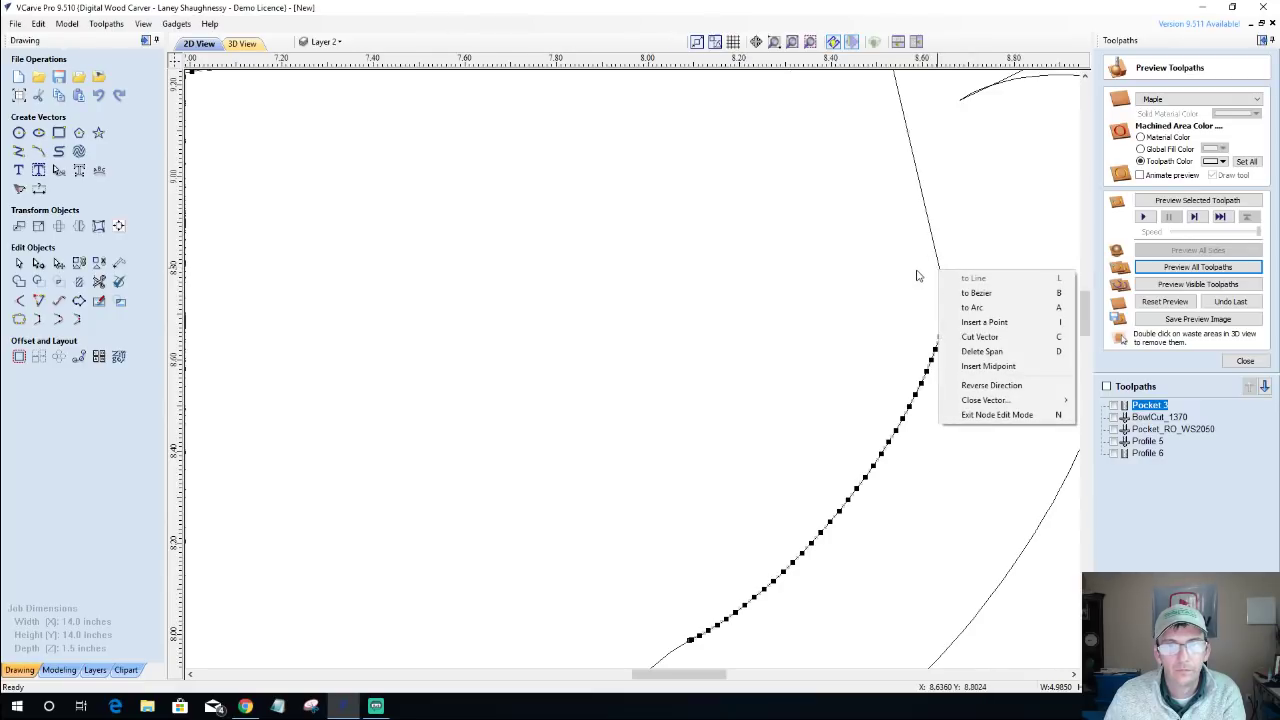
key(Escape)
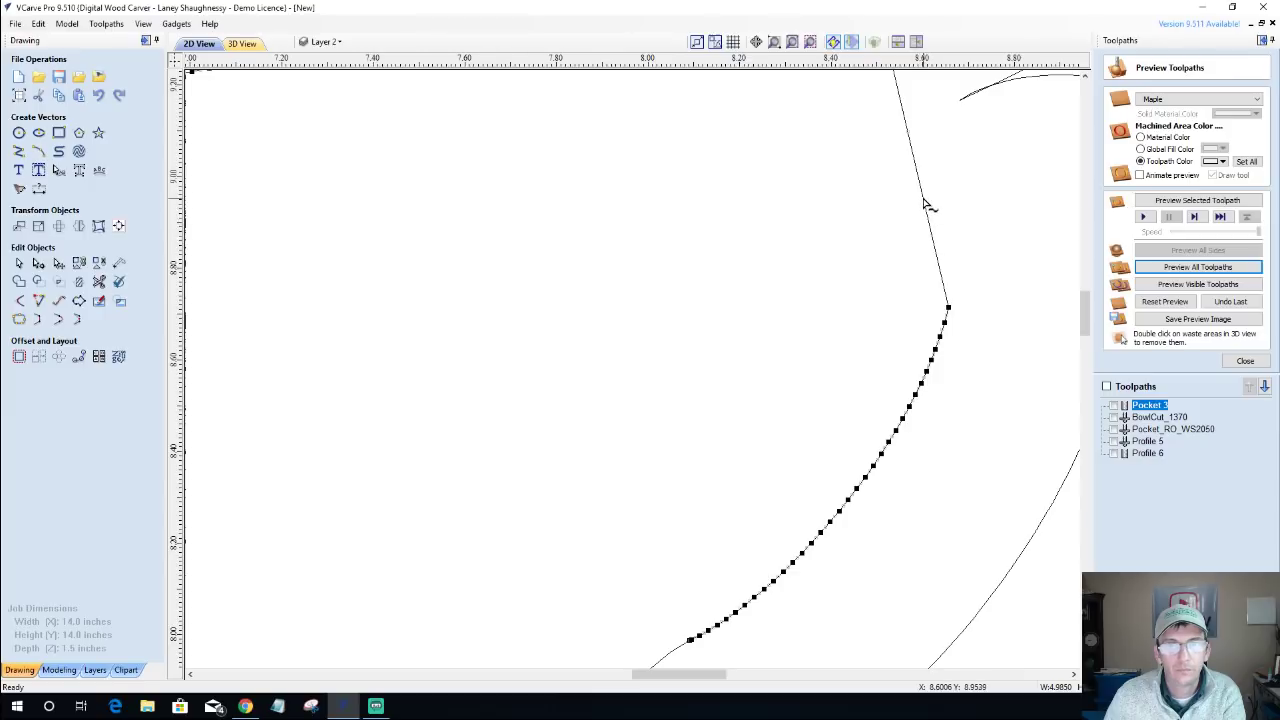
right_click(924, 203)
click(968, 252)
Delete the span between the two nodes, then restore it with undo.
scroll(933, 258, down, 5)
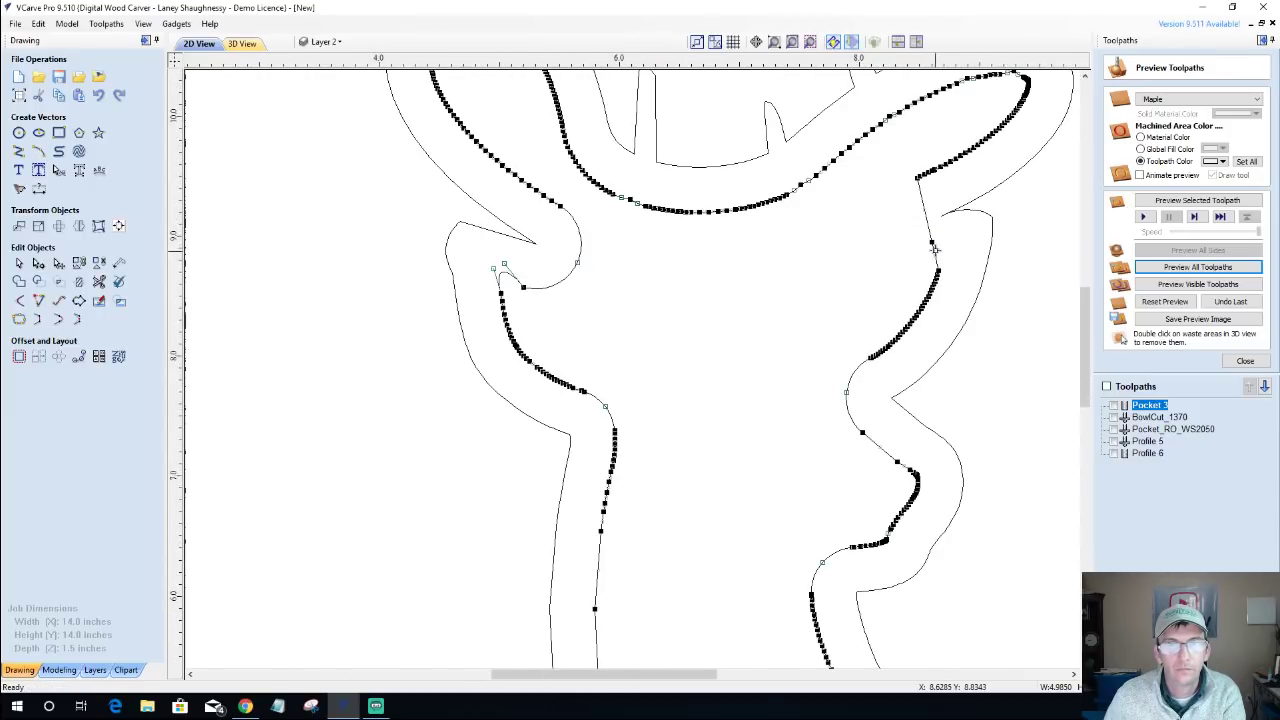
right_click(934, 251)
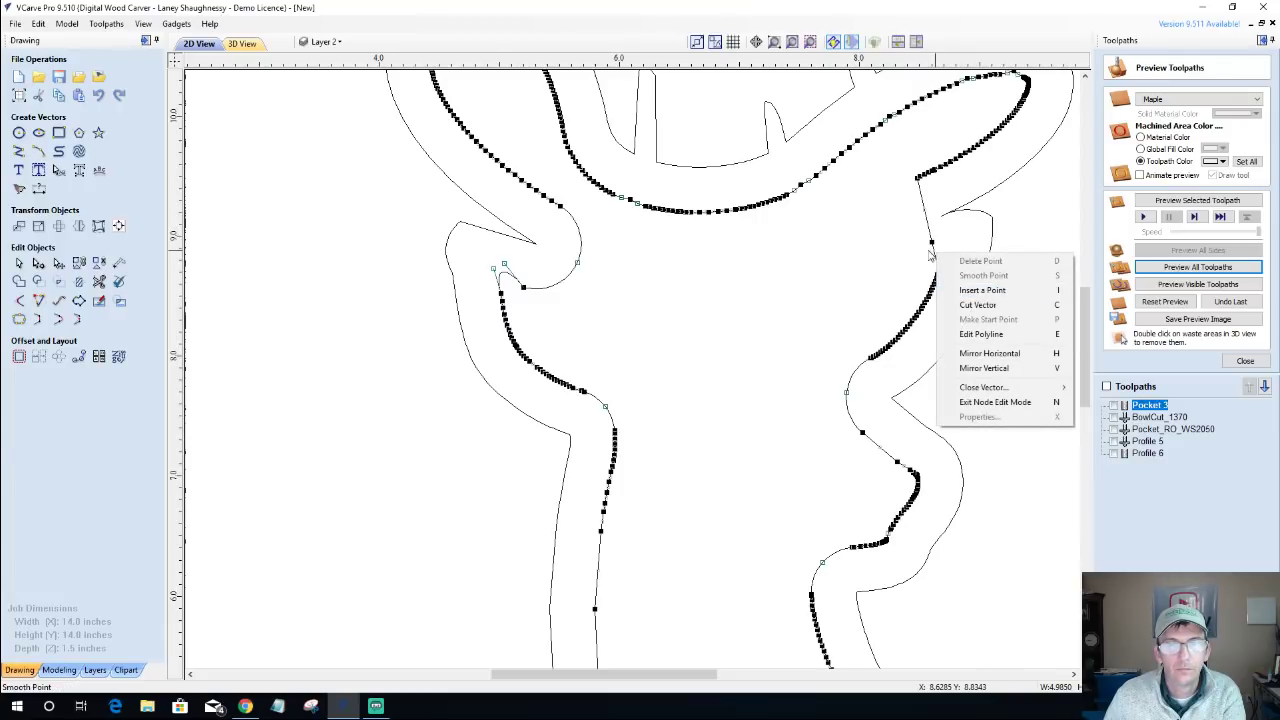
key(Escape)
scroll(930, 250, up, 8)
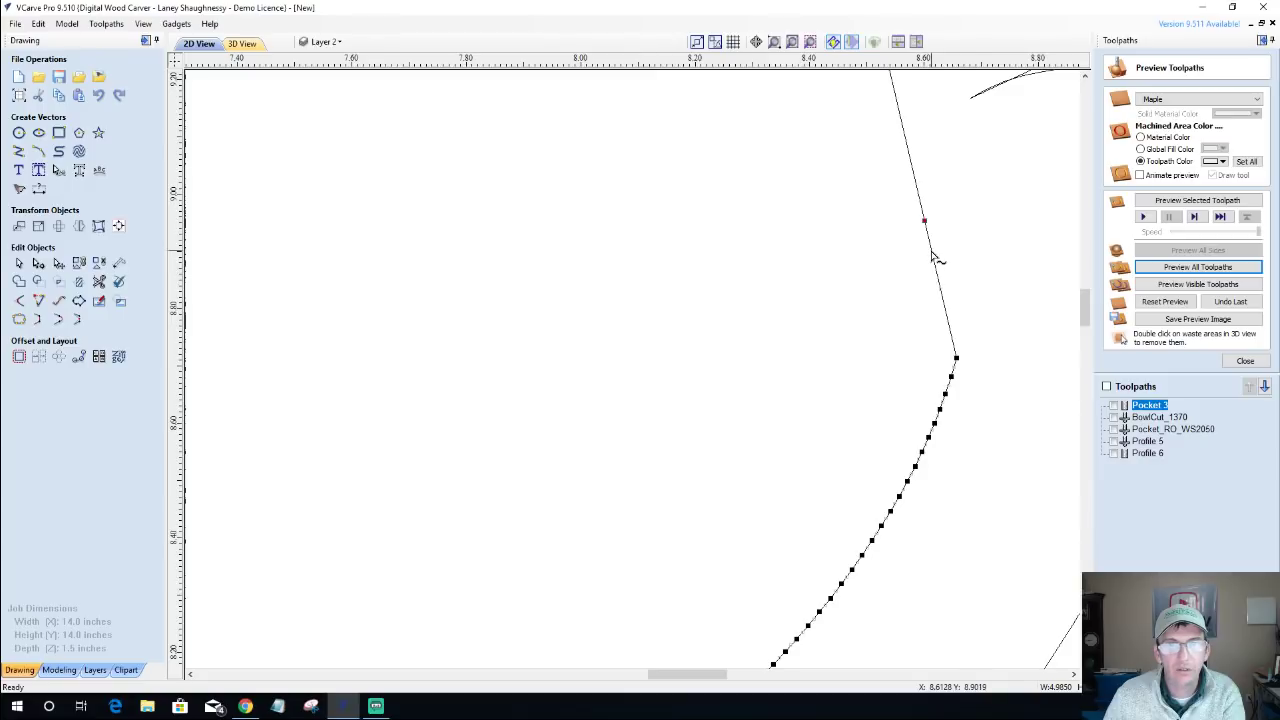
right_click(931, 252)
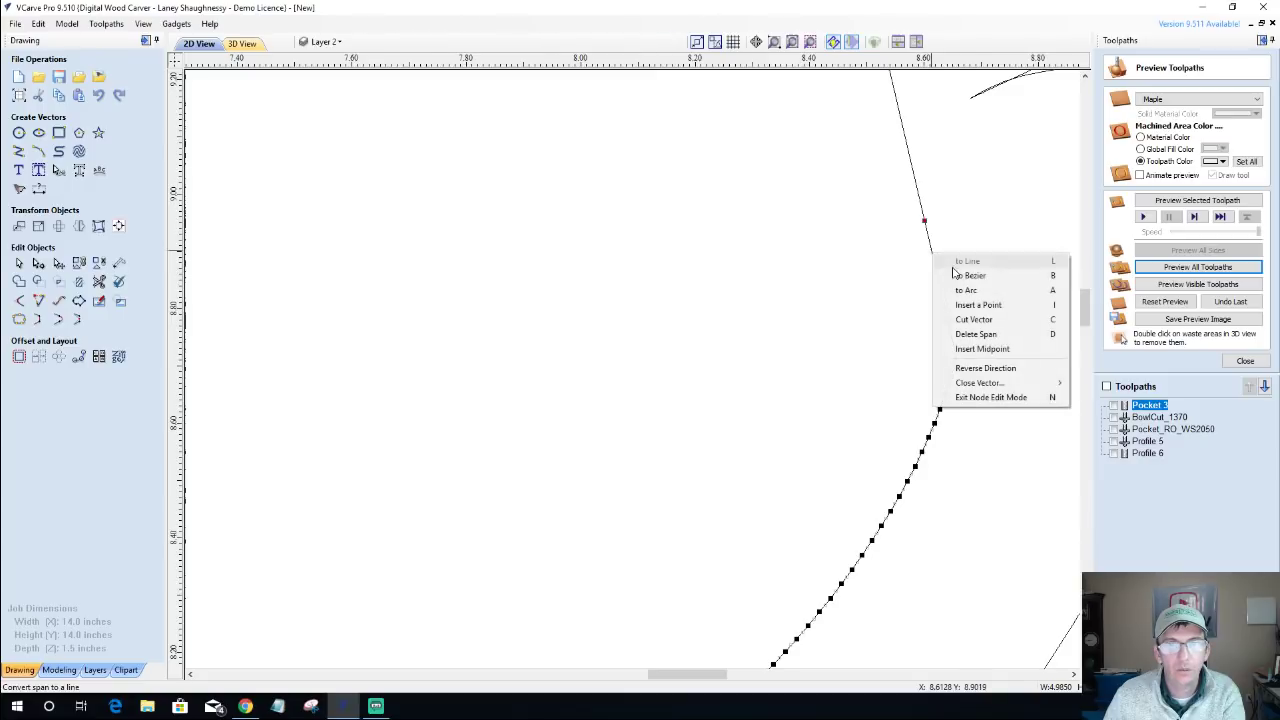
click(965, 334)
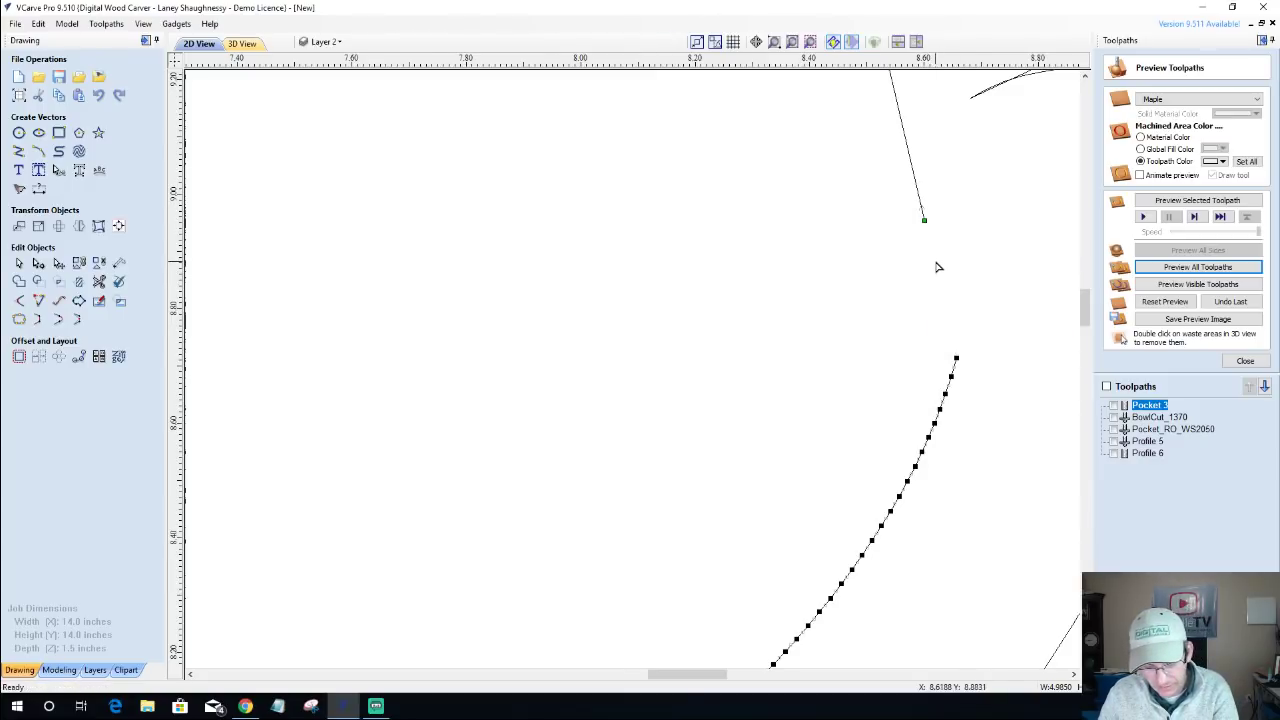
key(ctrl+z)
Convert the span to a Bezier, drag its handles and corner node into a smooth hook.
right_click(938, 258)
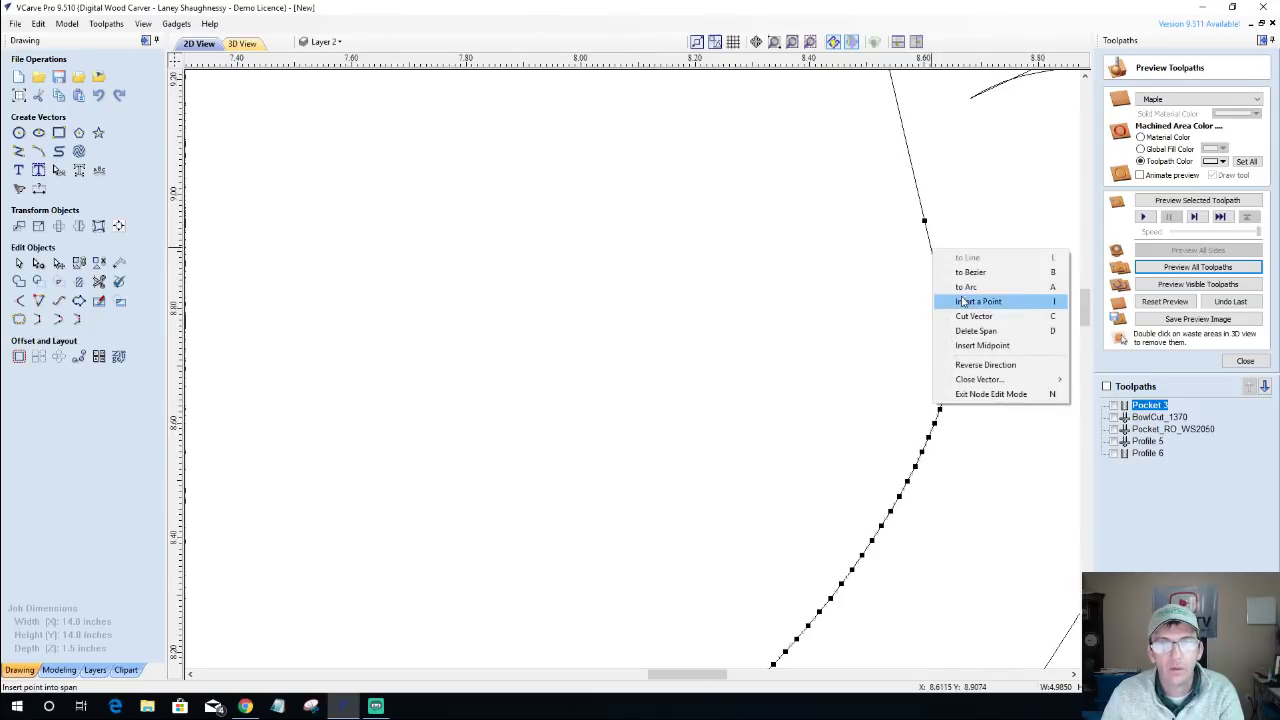
click(975, 271)
drag(941, 319, 1071, 109)
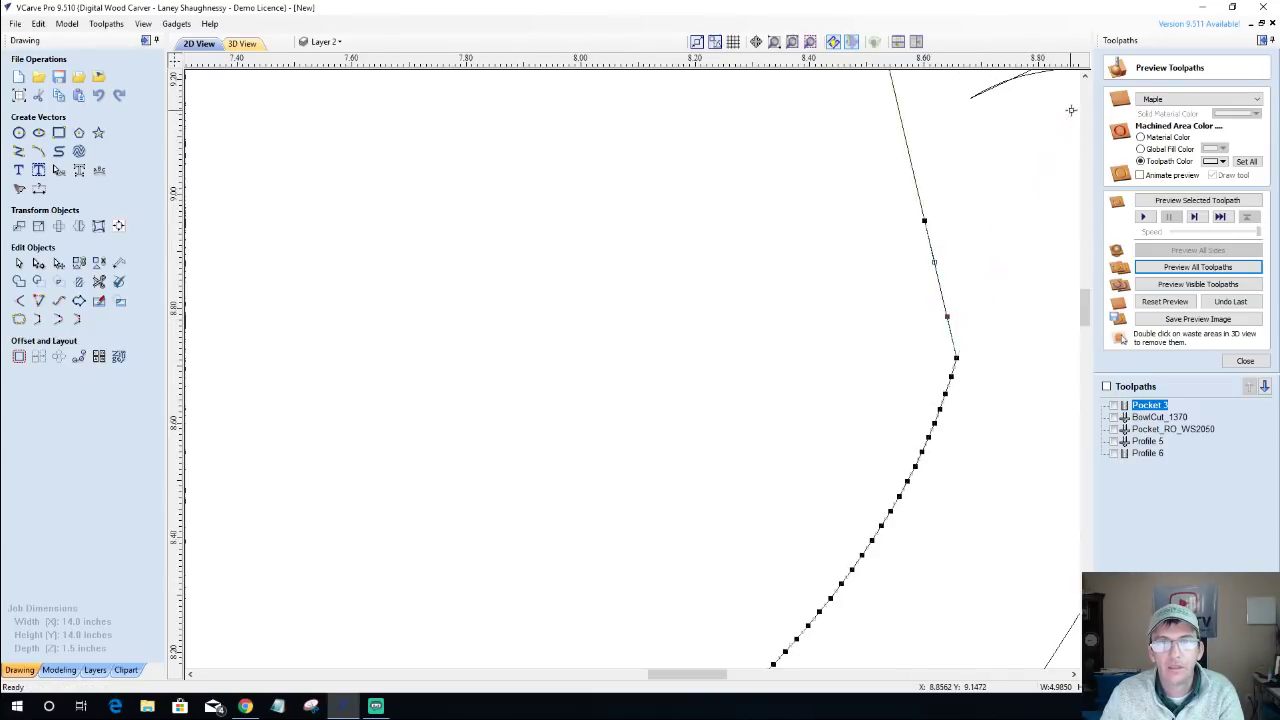
scroll(968, 228, down, 5)
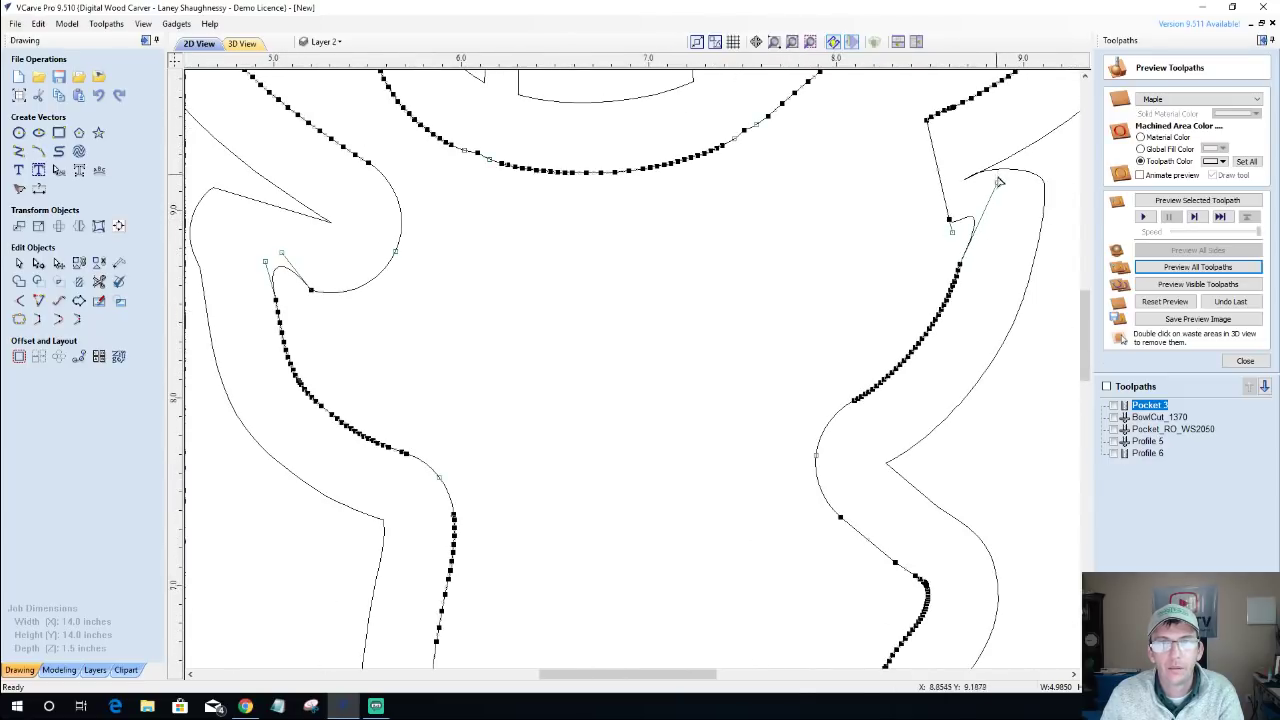
drag(997, 181, 1045, 157)
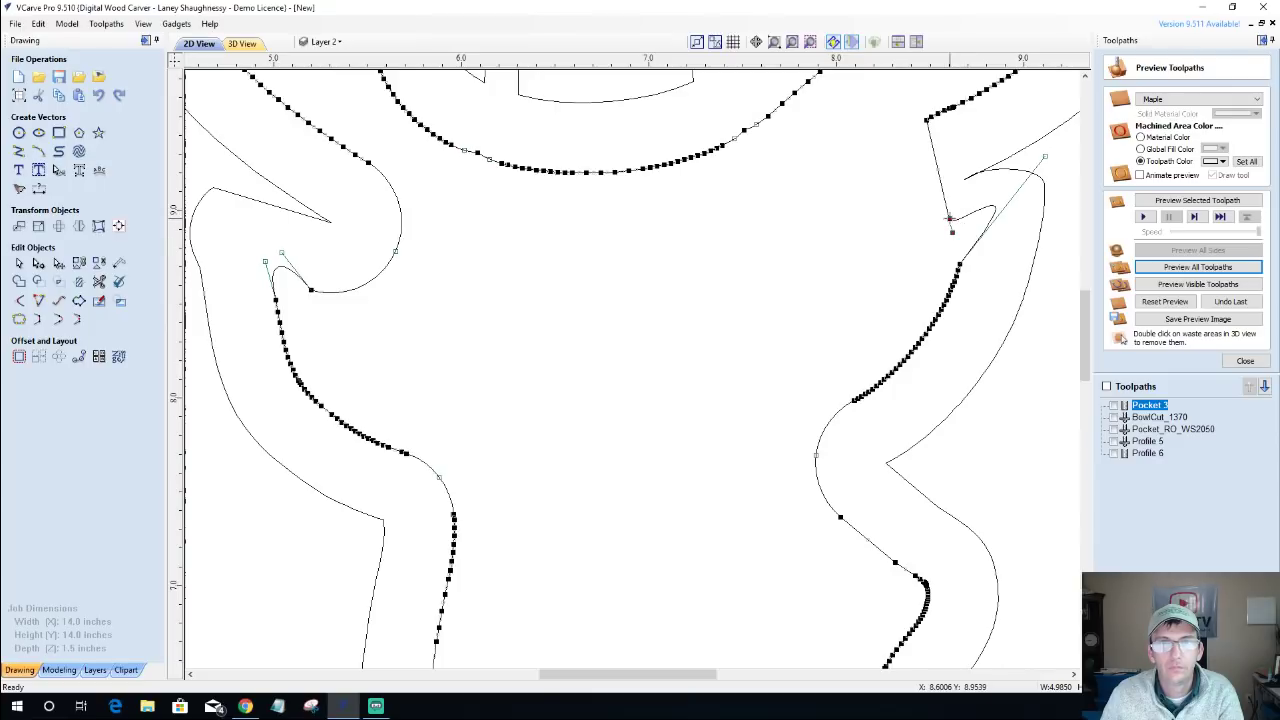
mouse_move(952, 231)
mouse_down()
mouse_move(971, 194)
mouse_move(936, 204)
mouse_up()
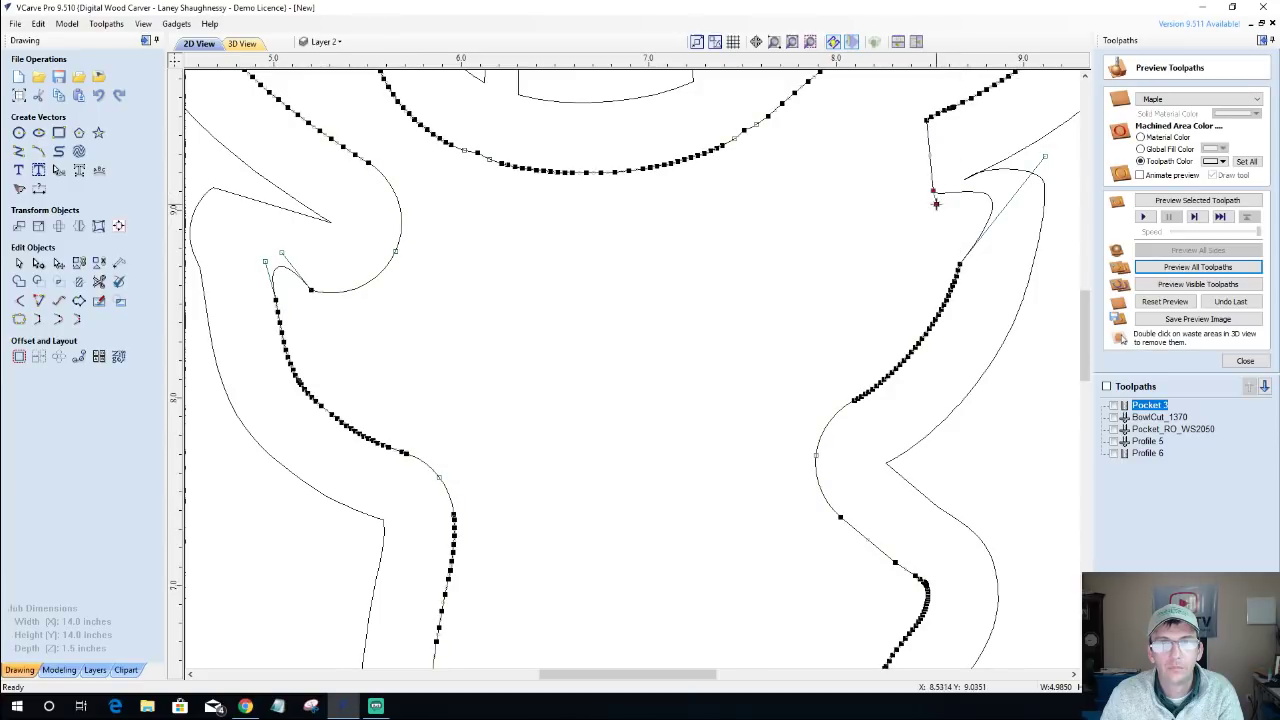
click(931, 211)
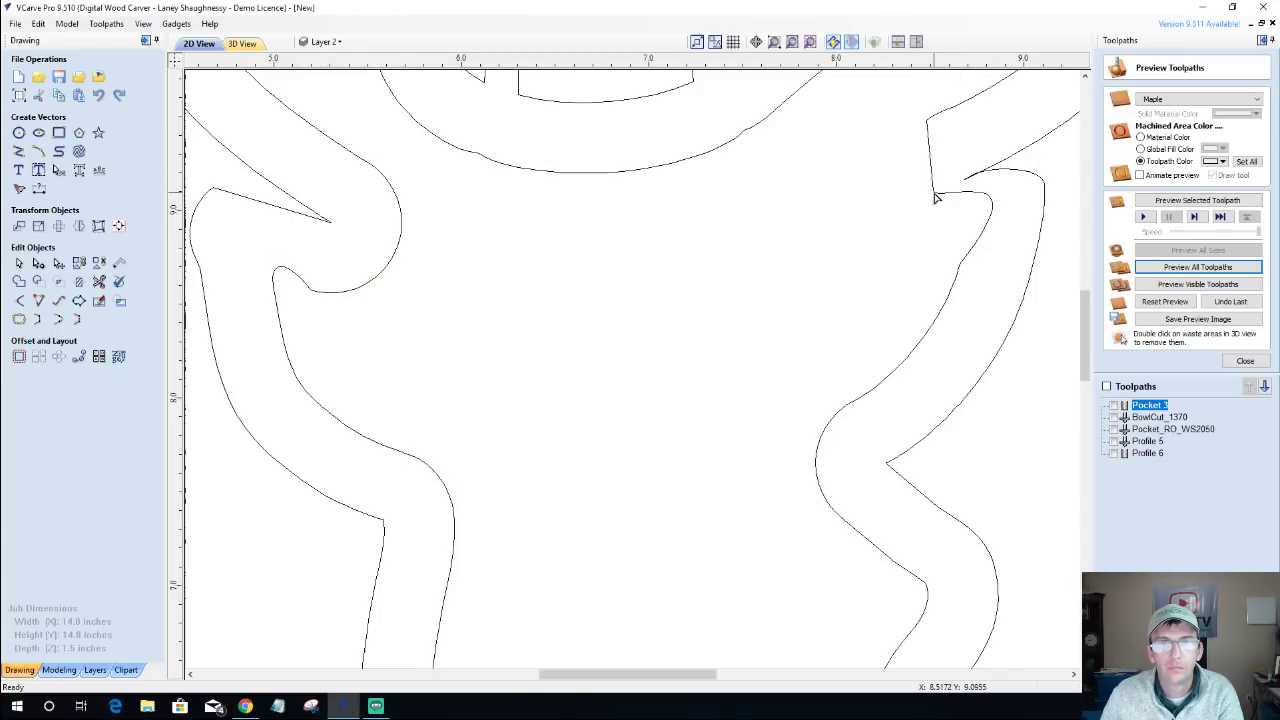
Cut the small overhanging piece at the right antler-neck junction with Interactive Vector Trim.
scroll(734, 351, down, 5)
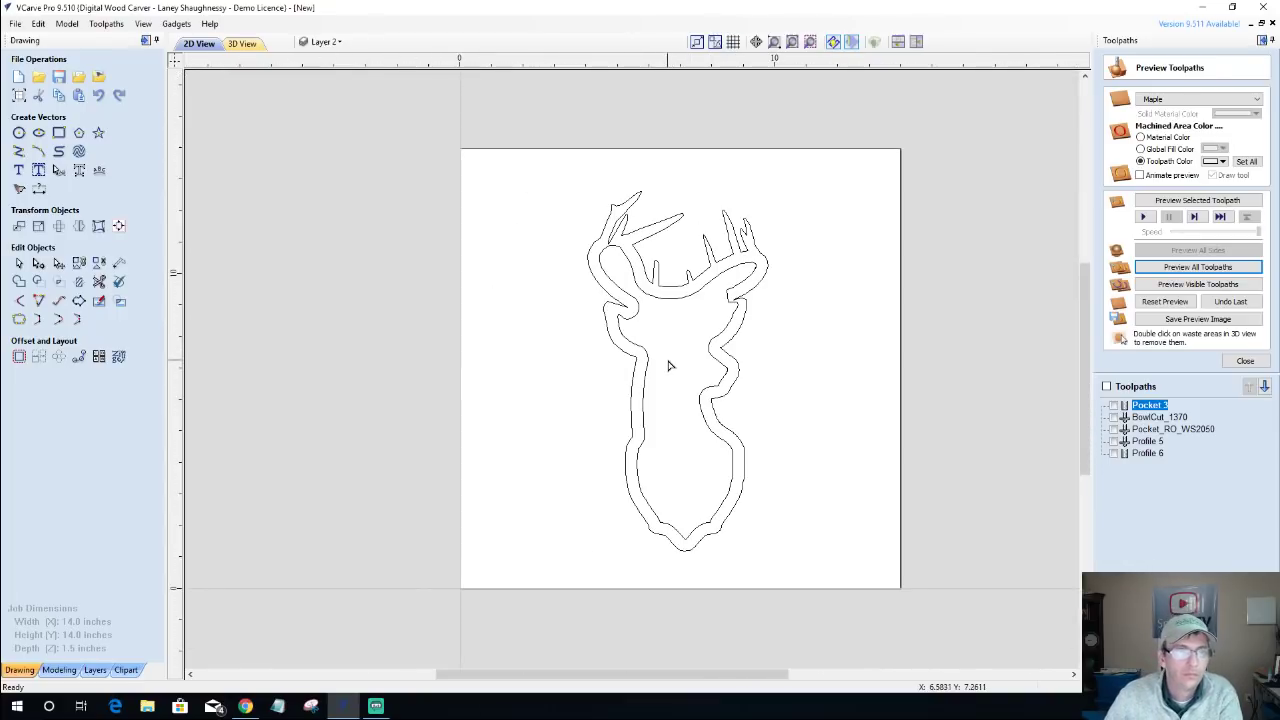
scroll(667, 370, up, 1)
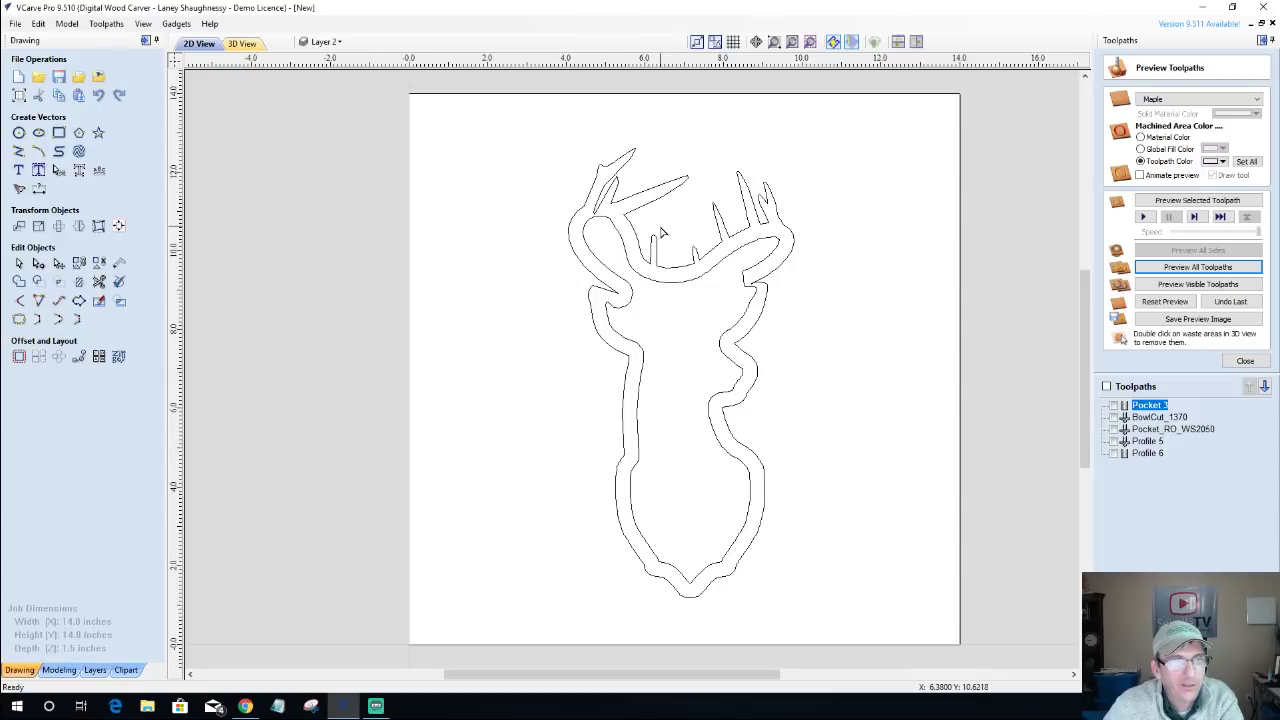
scroll(660, 233, up, 1)
scroll(660, 237, down, 2)
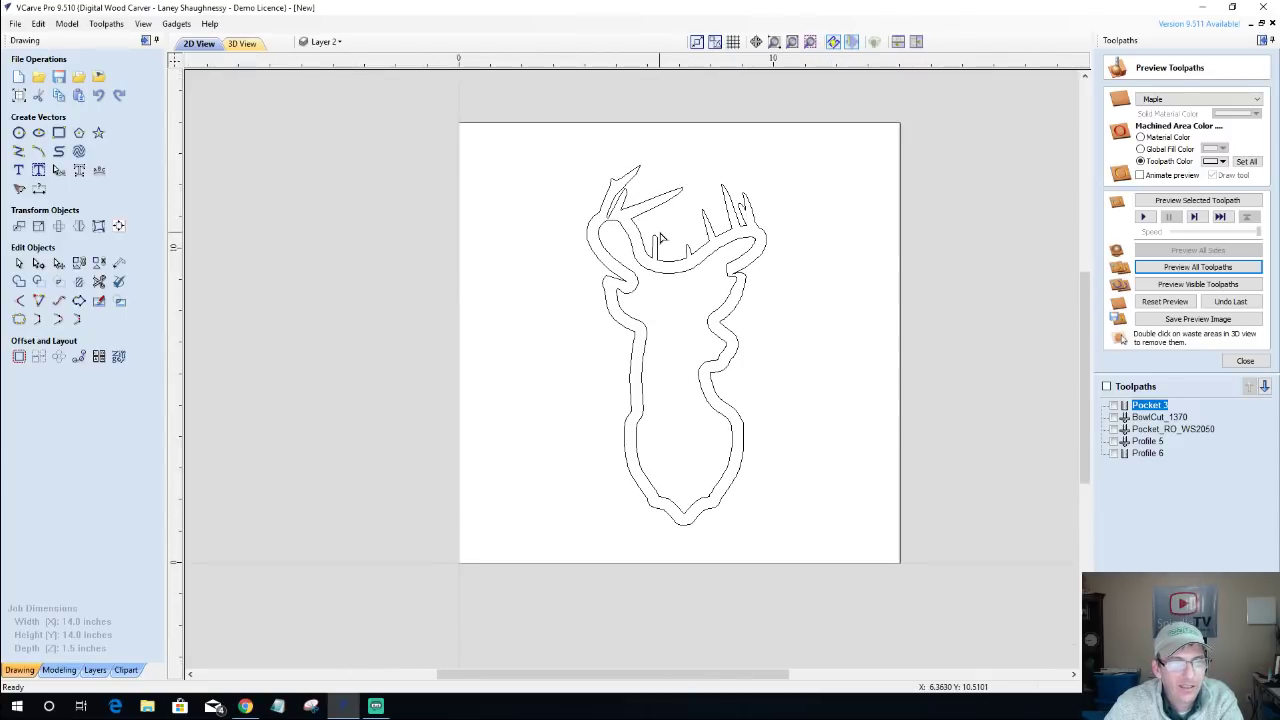
scroll(660, 237, up, 1)
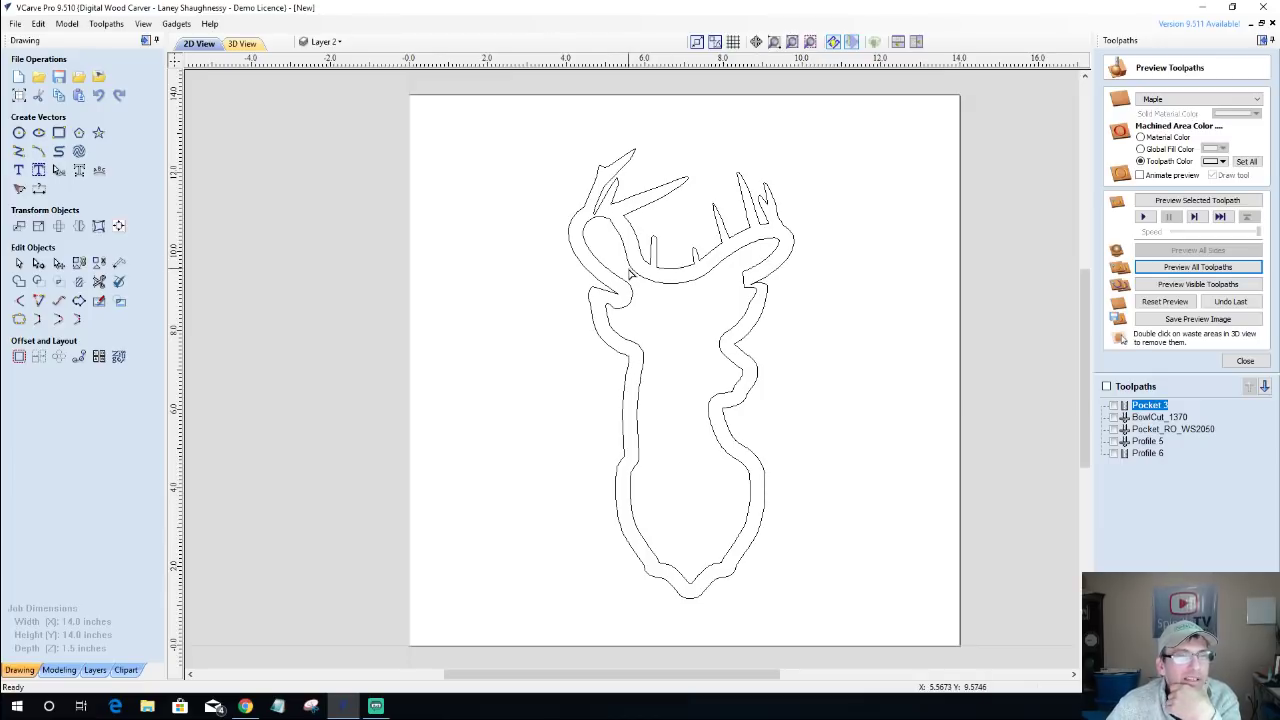
scroll(800, 271, up, 5)
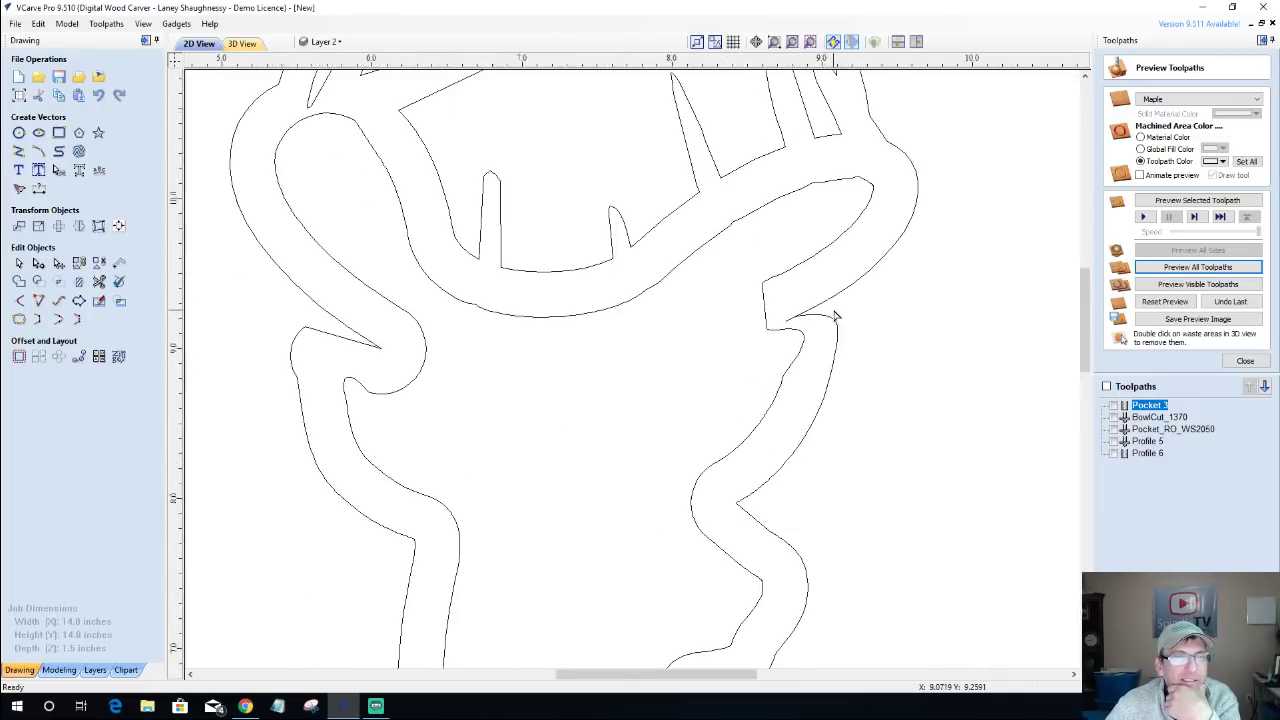
scroll(680, 348, up, 3)
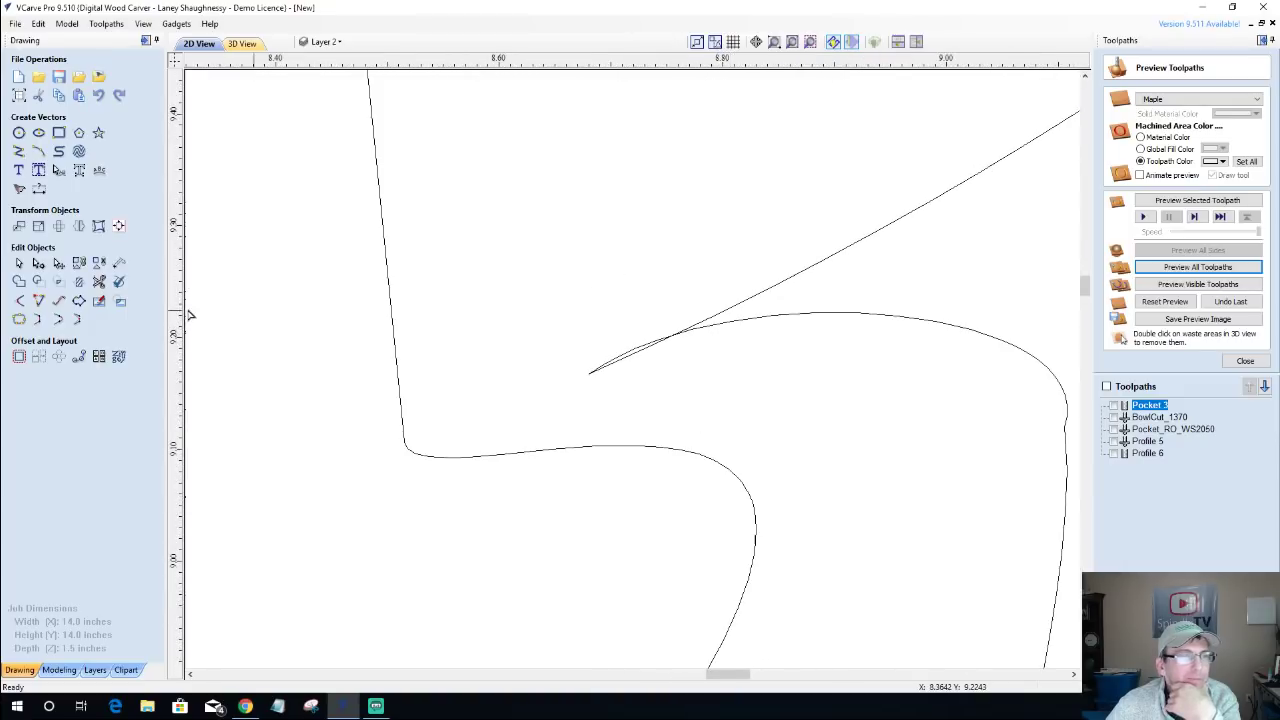
click(98, 281)
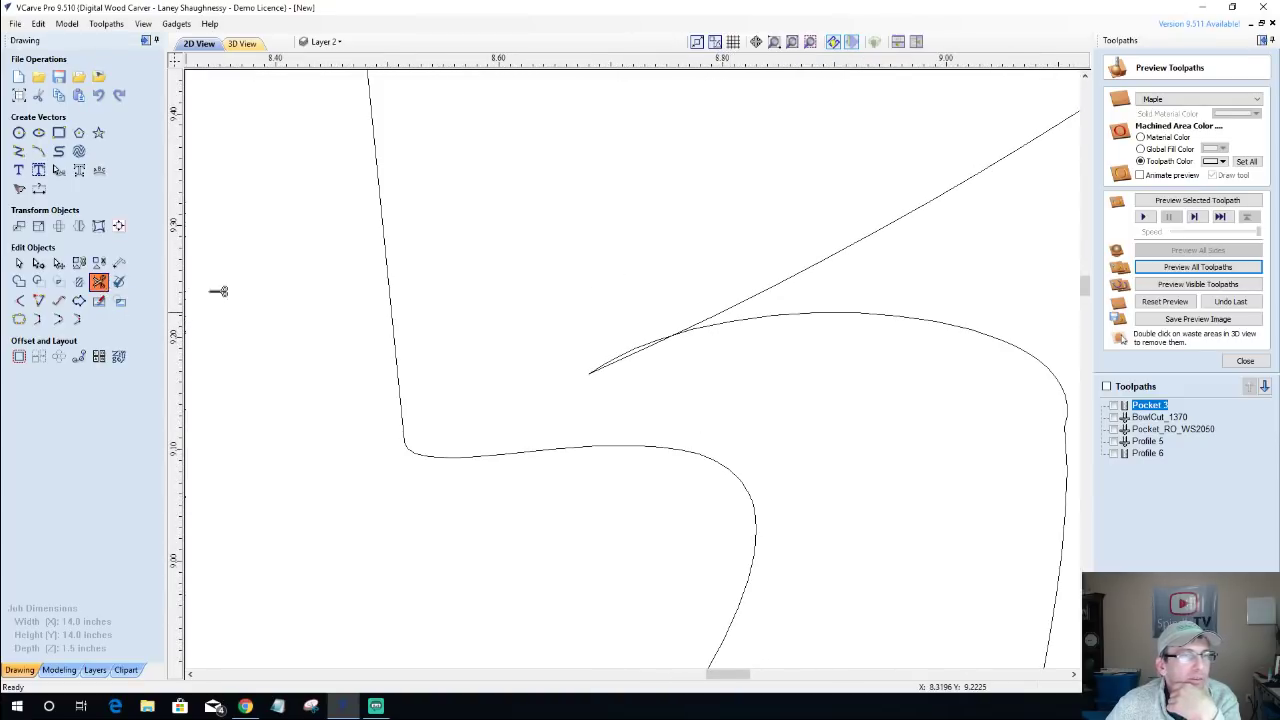
click(640, 357)
scroll(392, 336, down, 1)
click(127, 215)
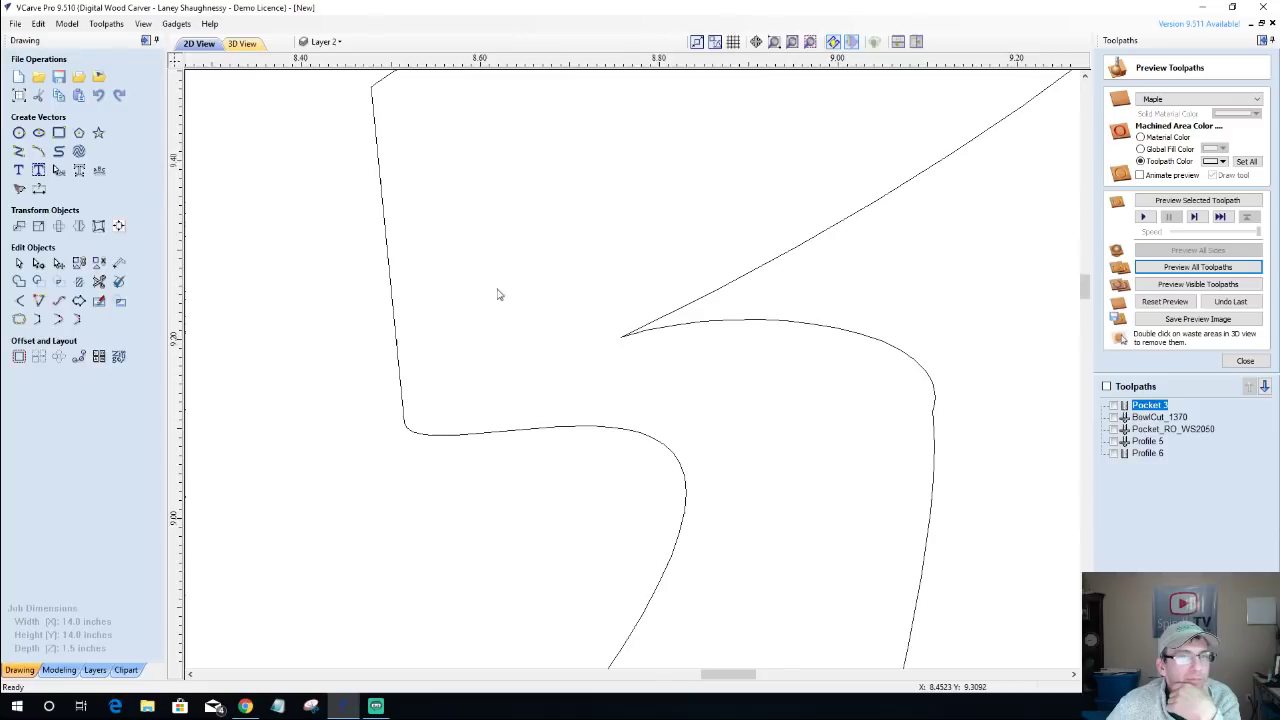
scroll(497, 294, down, 6)
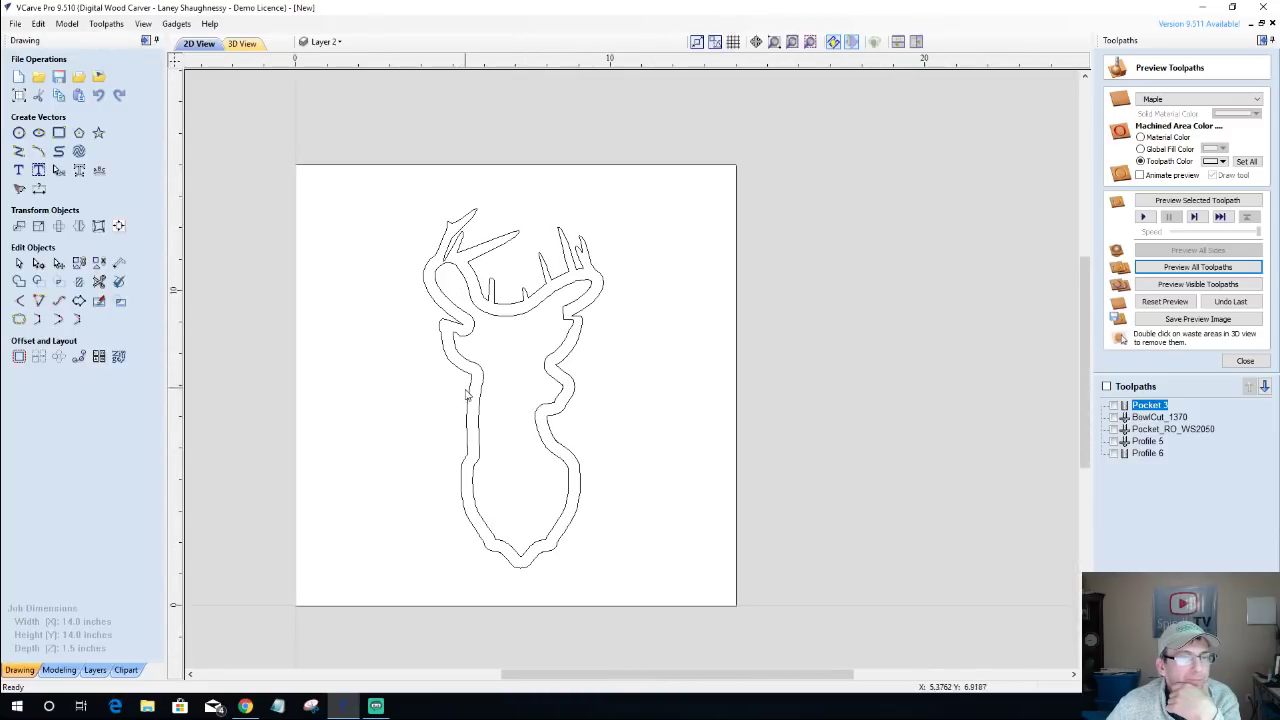
scroll(466, 395, up, 3)
scroll(455, 376, down, 1)
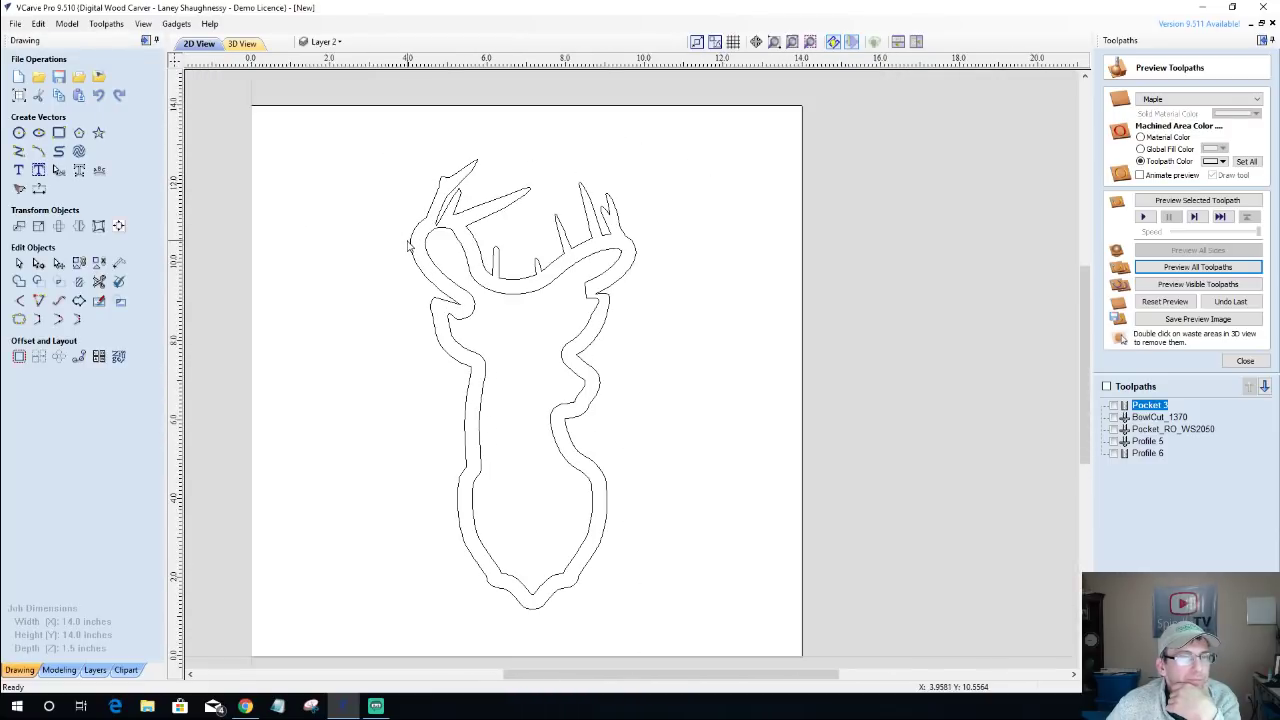
scroll(410, 246, up, 1)
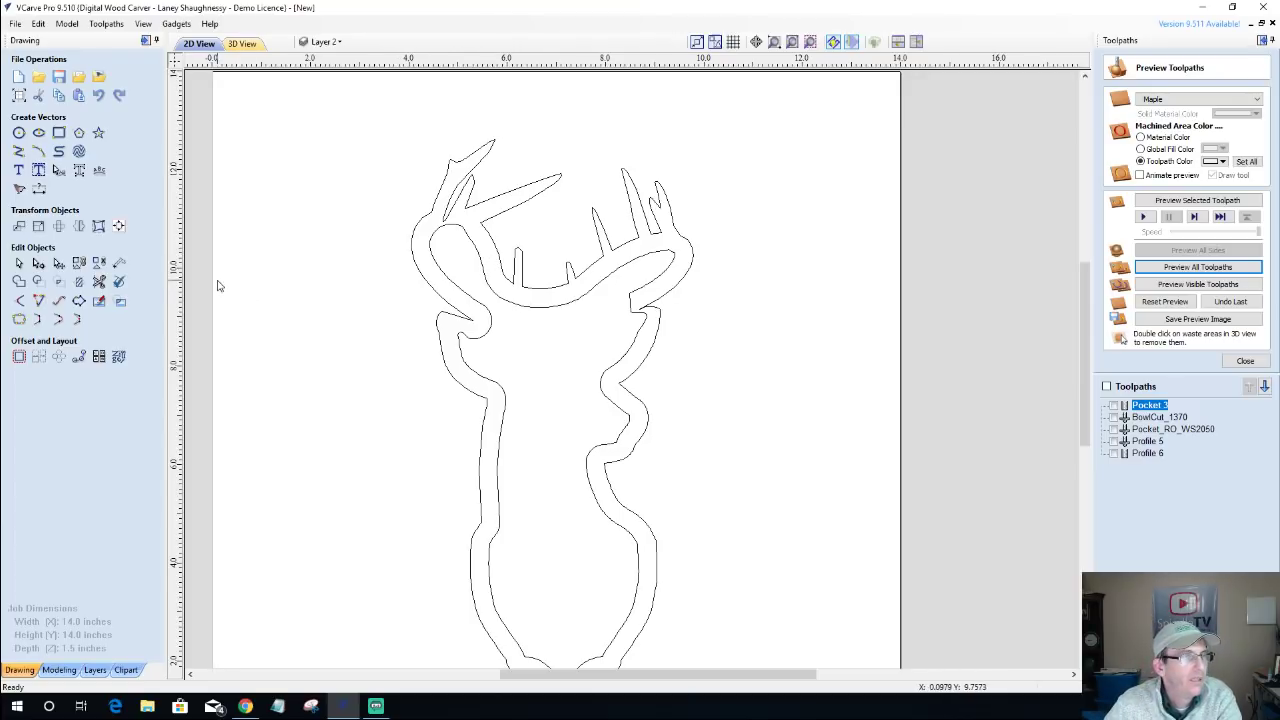
Undo six edits, removing the double offset and antler changes back to the bare head outline.
click(100, 100)
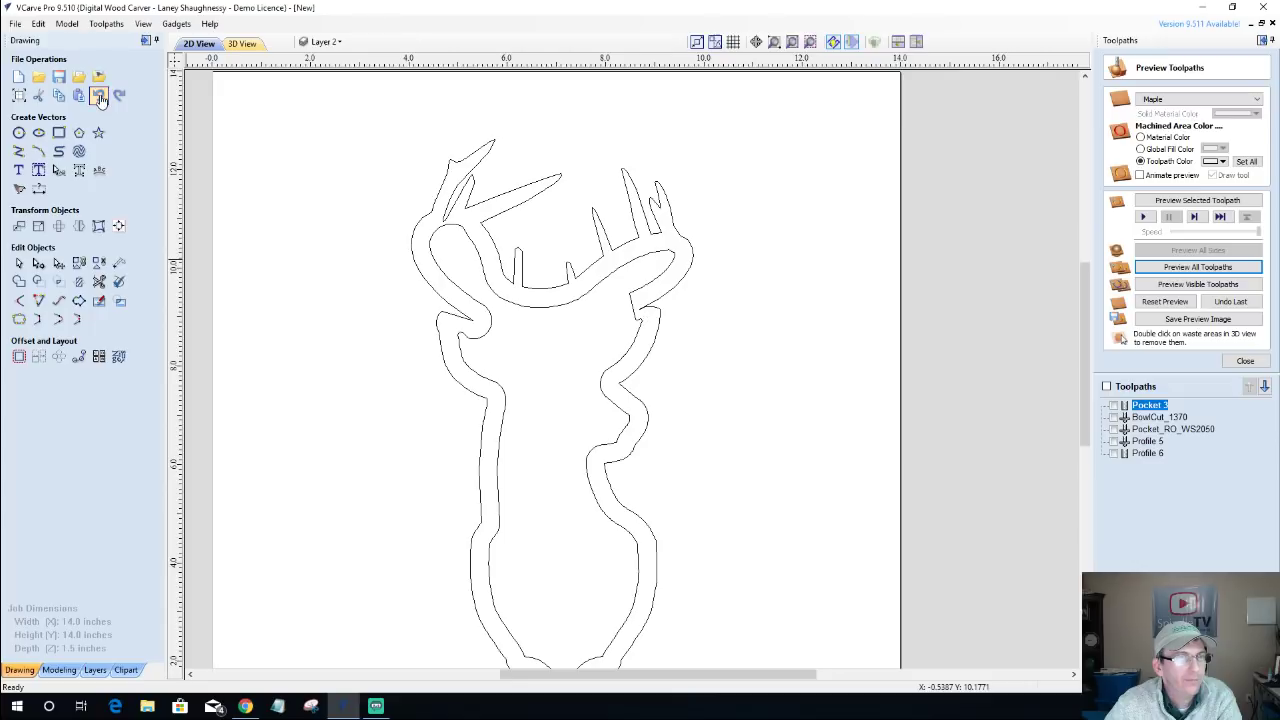
click(100, 100)
click(100, 96)
click(100, 98)
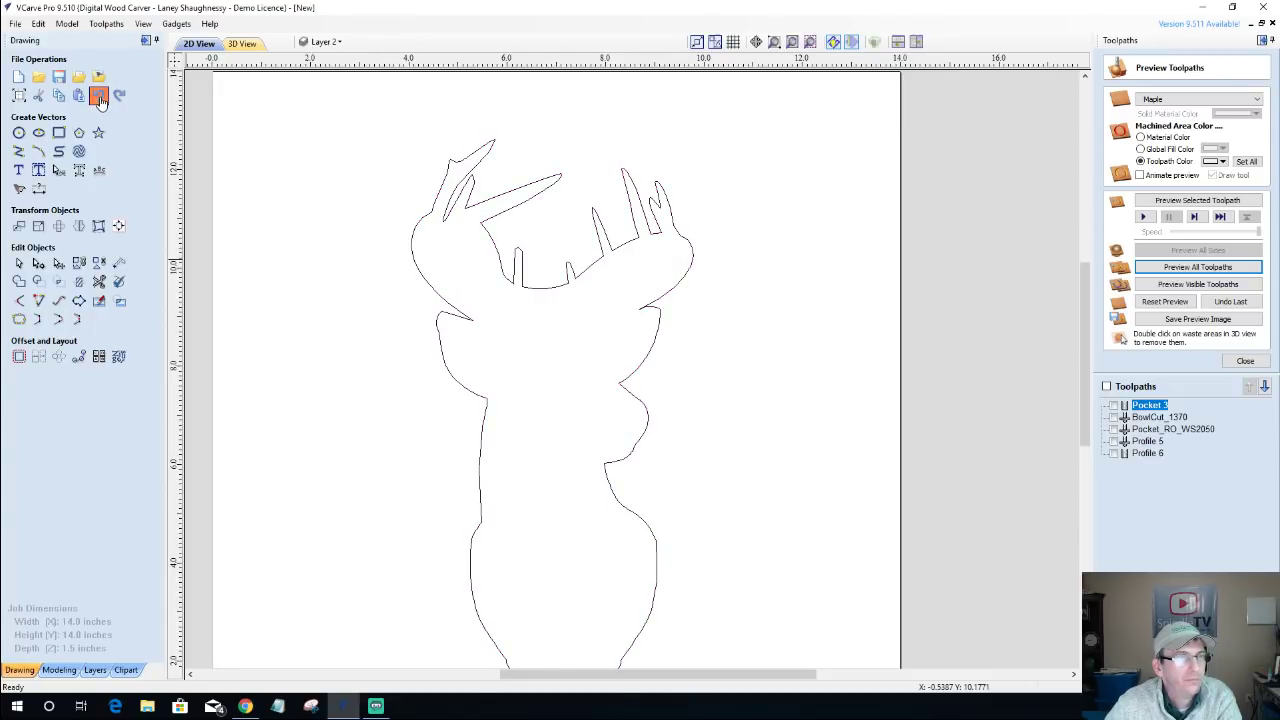
click(100, 96)
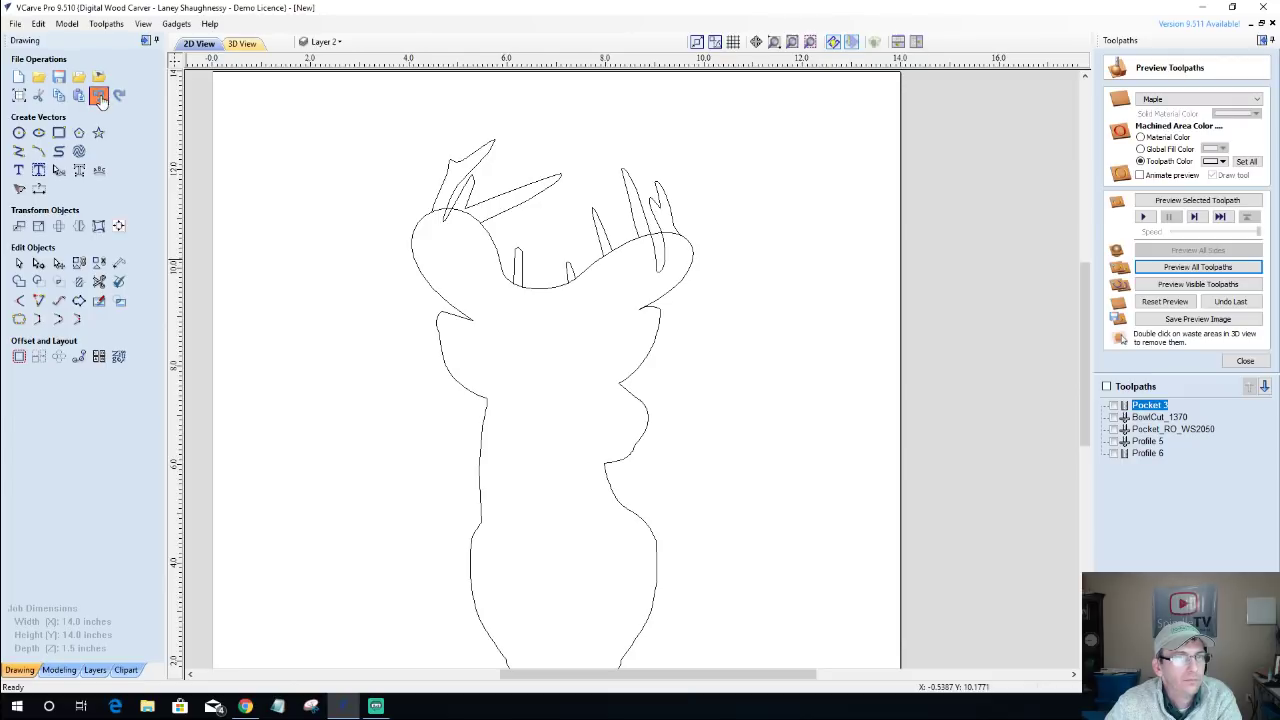
click(100, 96)
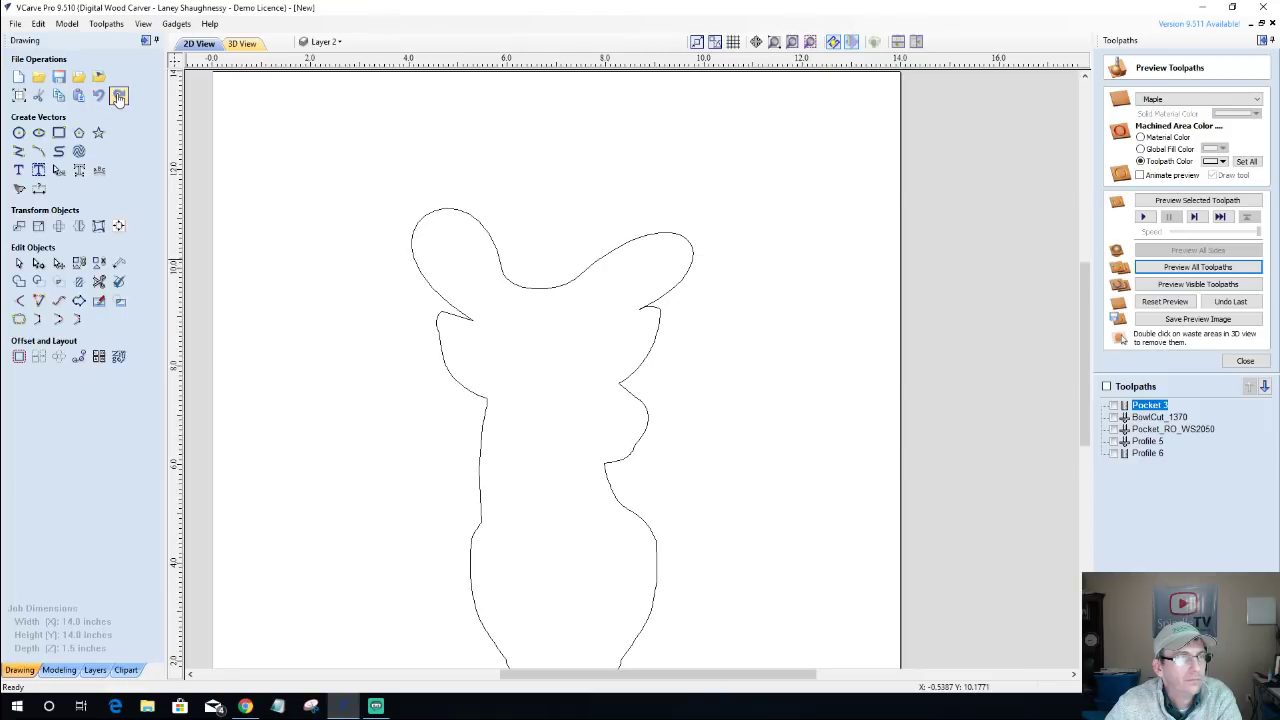
Select the leftover head outline and delete it.
click(323, 41)
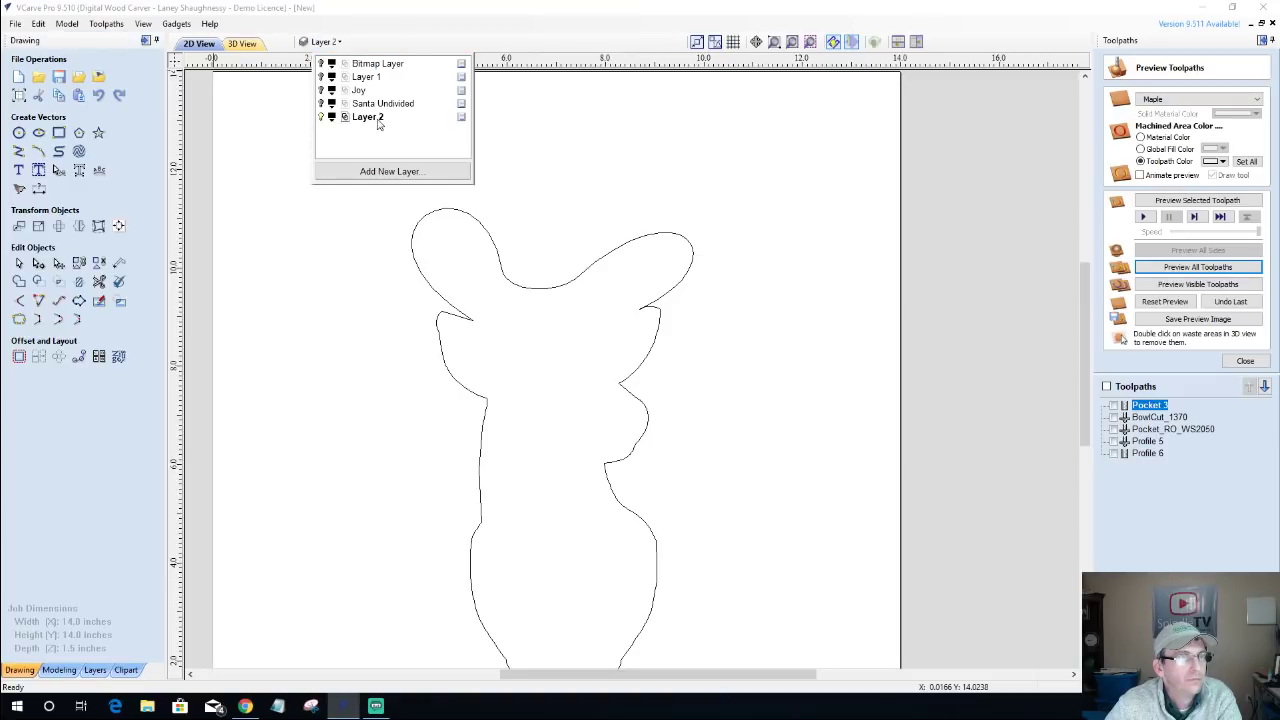
click(437, 318)
click(437, 318)
scroll(420, 325, down, 3)
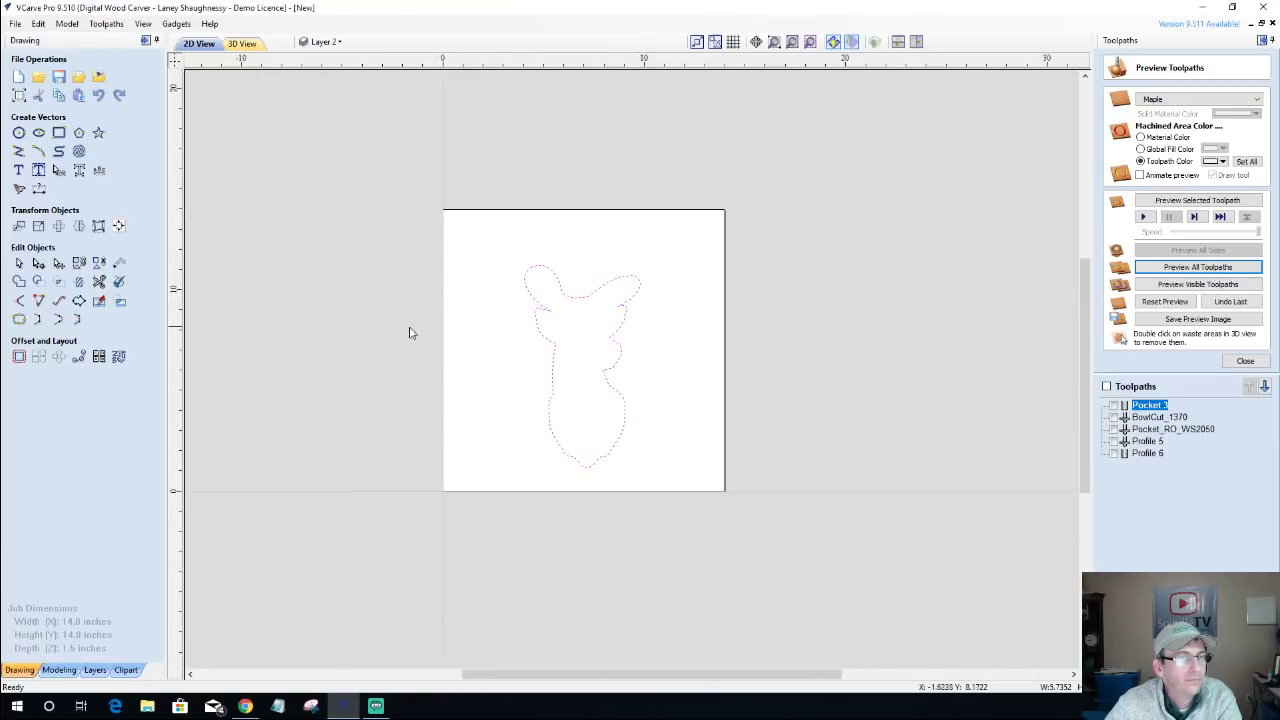
scroll(415, 330, up, 2)
scroll(760, 249, up, 3)
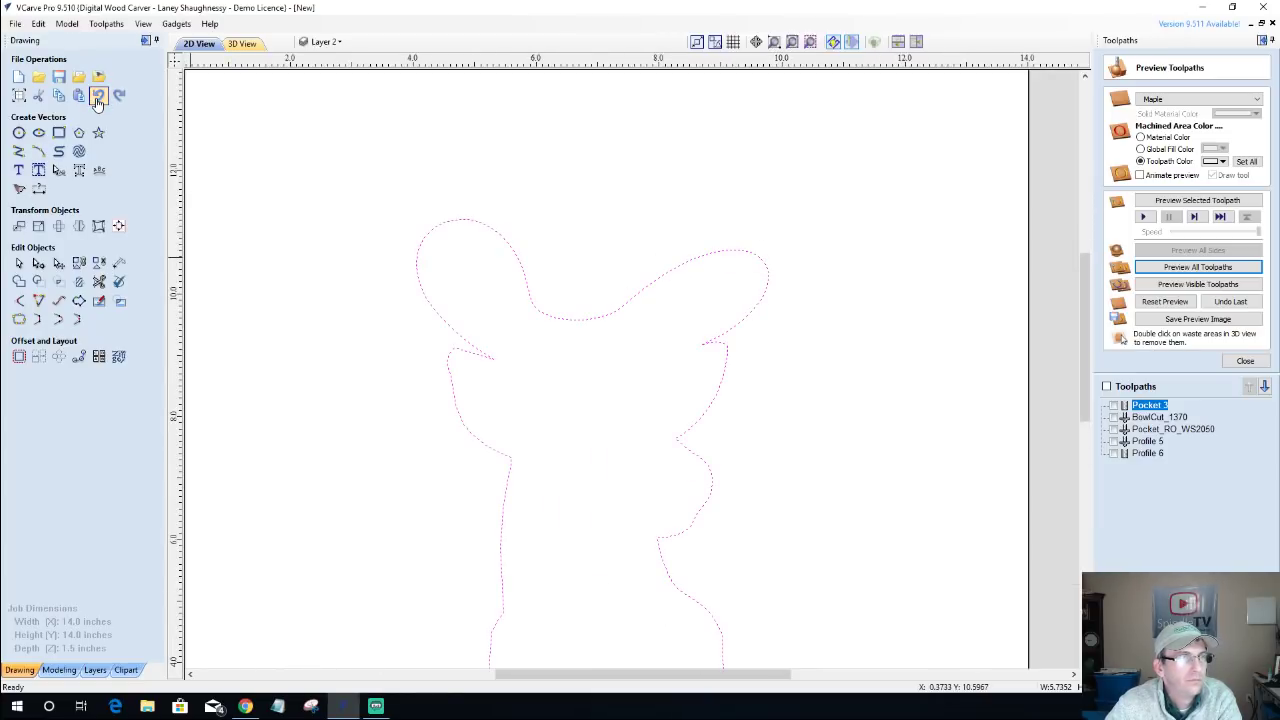
click(39, 24)
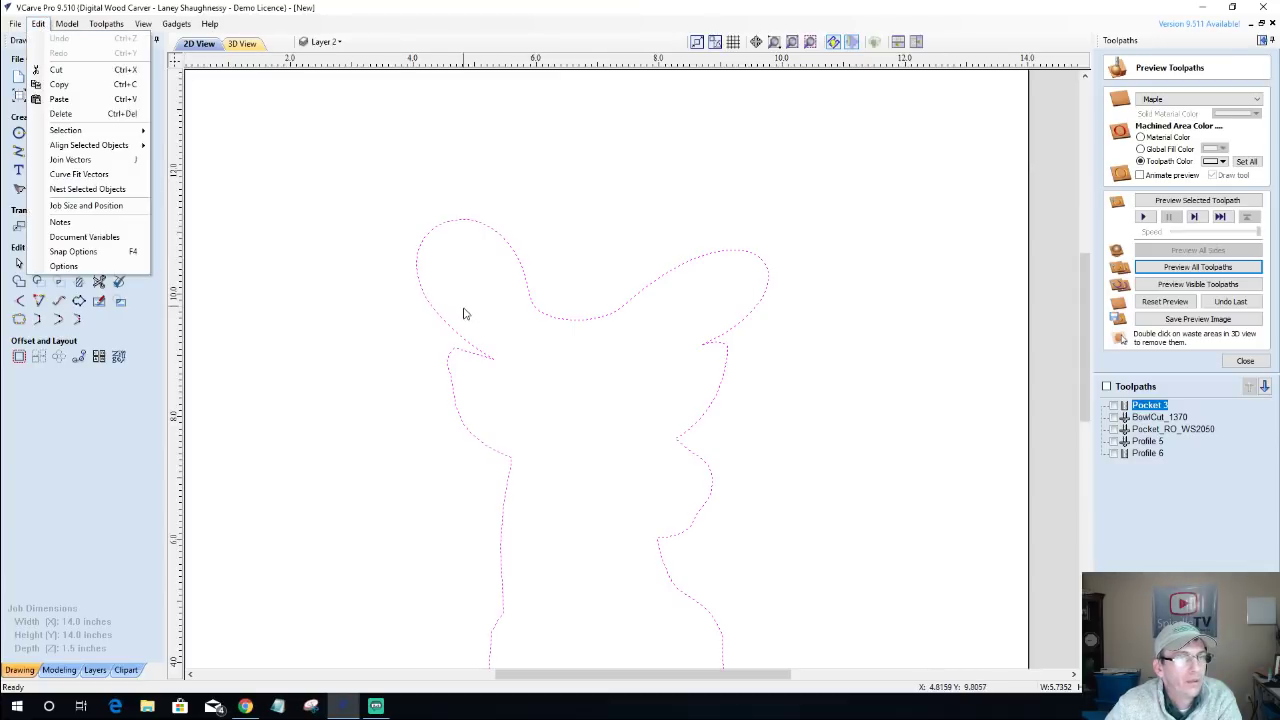
click(464, 254)
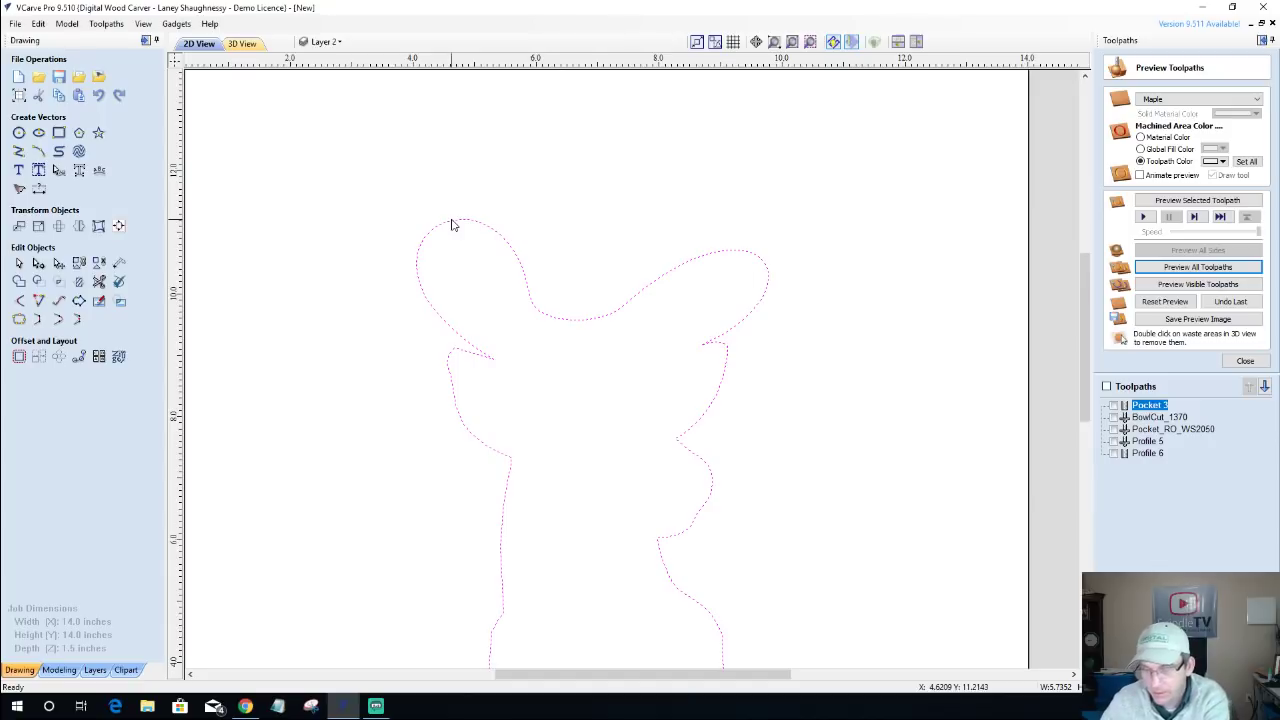
key(Delete)
Switch the Bitmap Layer back on and select the deer head bitmap.
click(322, 41)
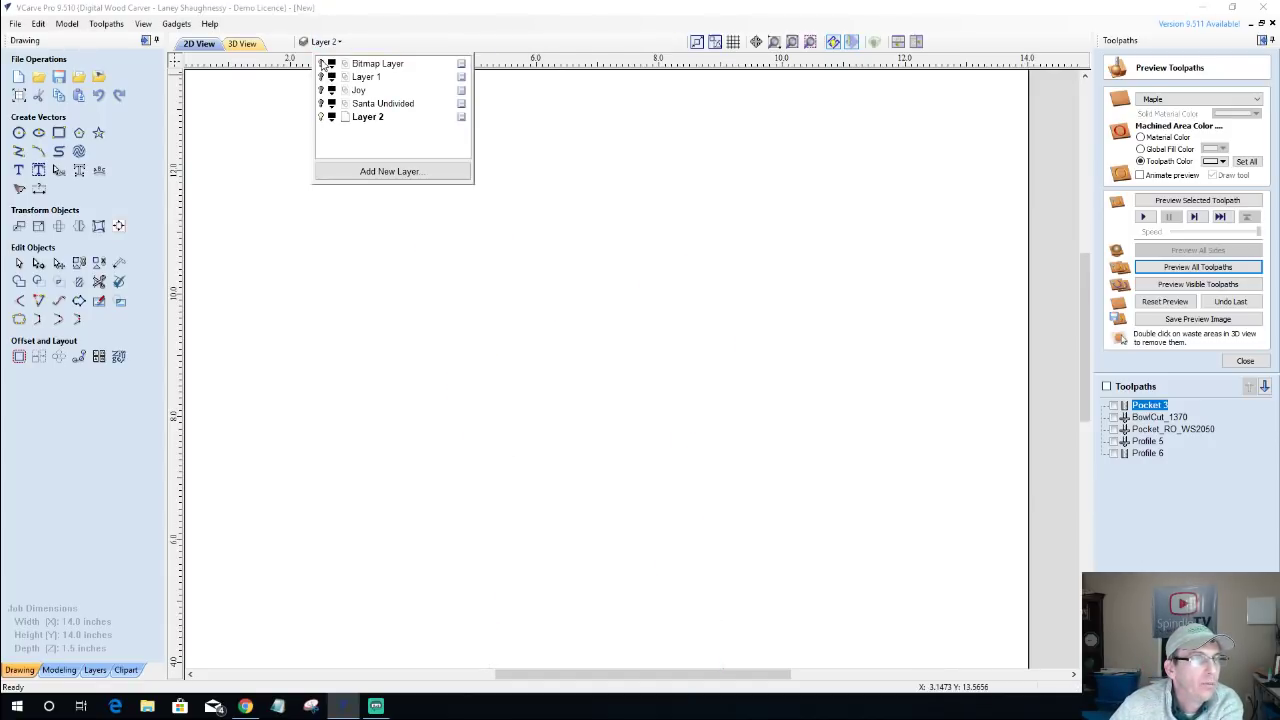
click(321, 63)
click(471, 449)
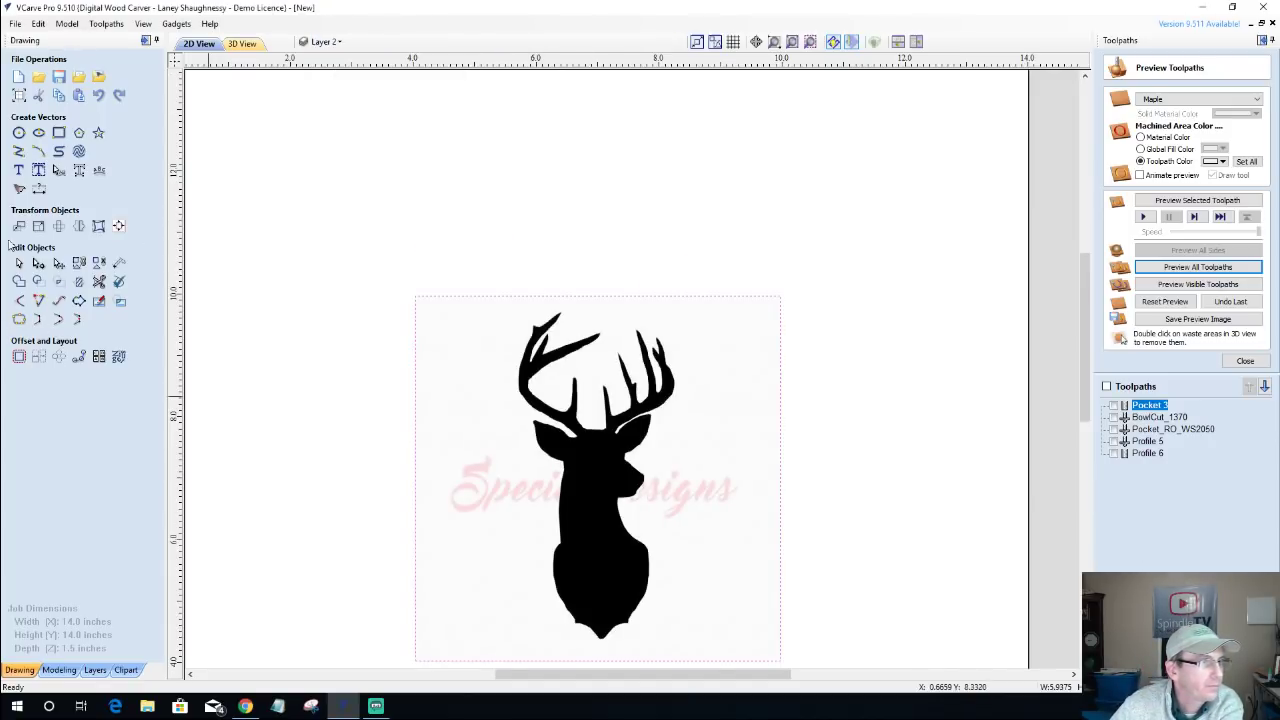
Trace the deer bitmap with 0% fading and a 0.78 threshold into vectors.
click(19, 188)
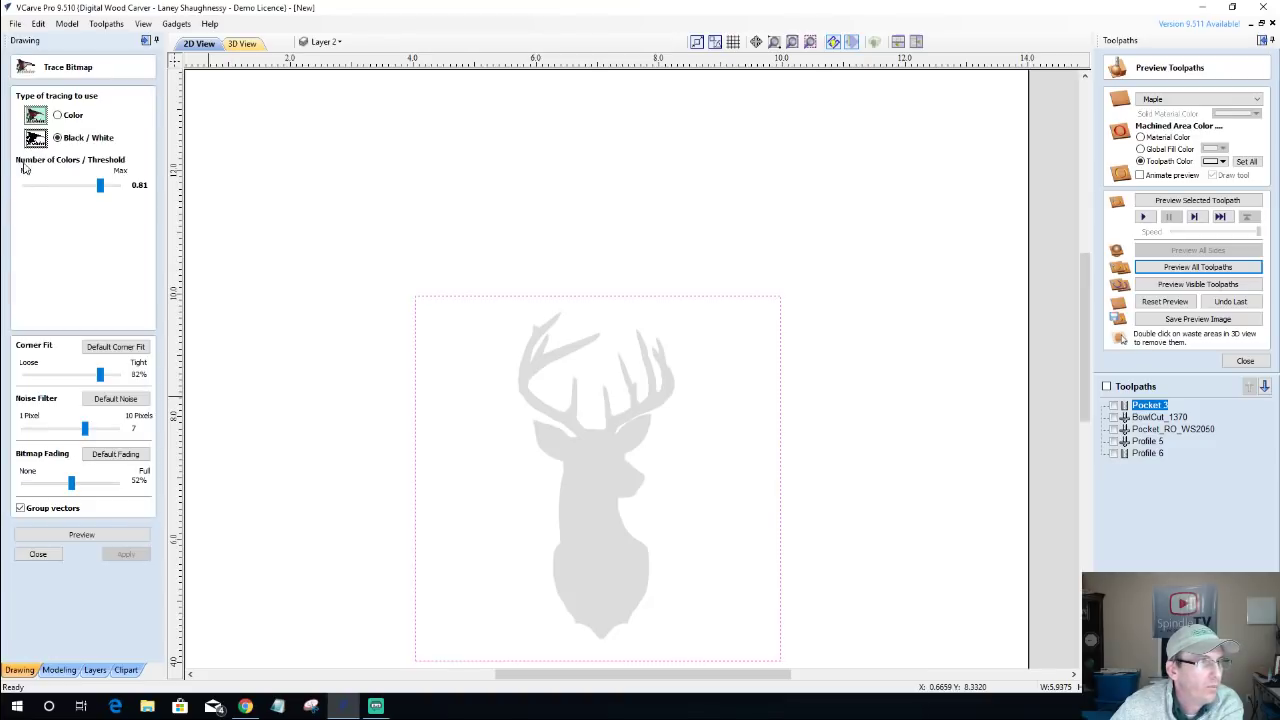
drag(73, 484, 24, 484)
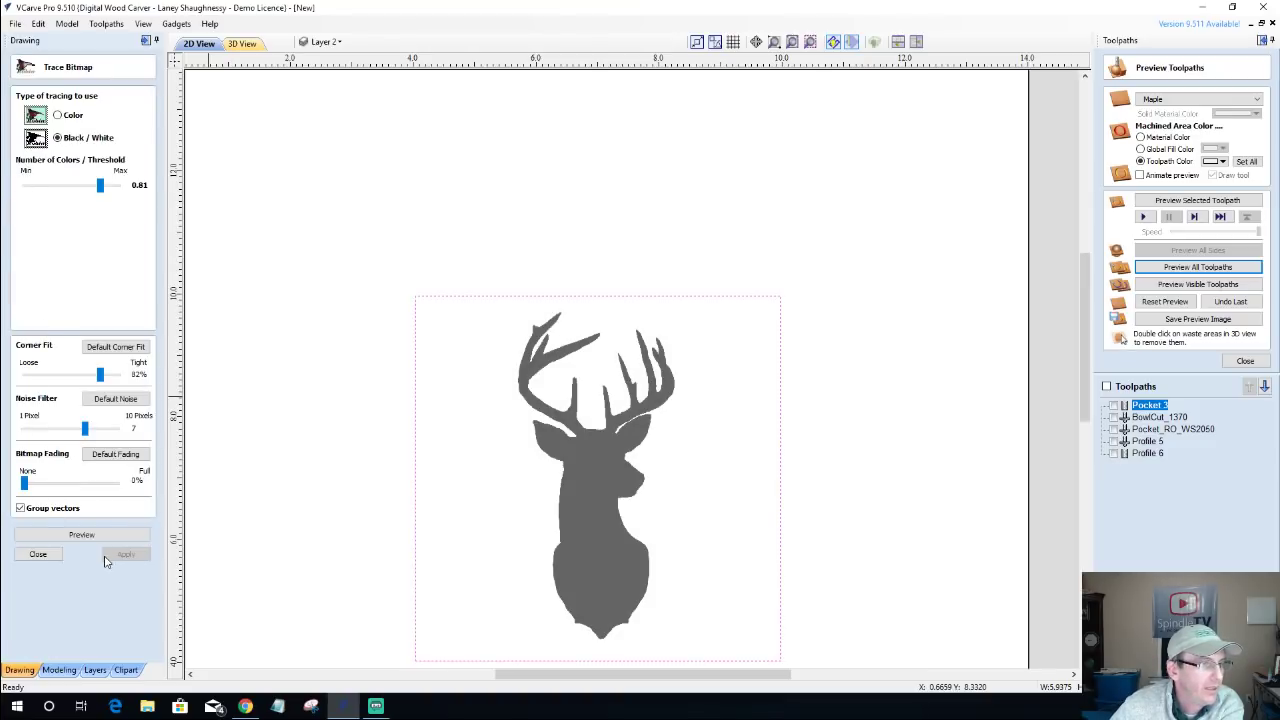
drag(102, 195, 97, 201)
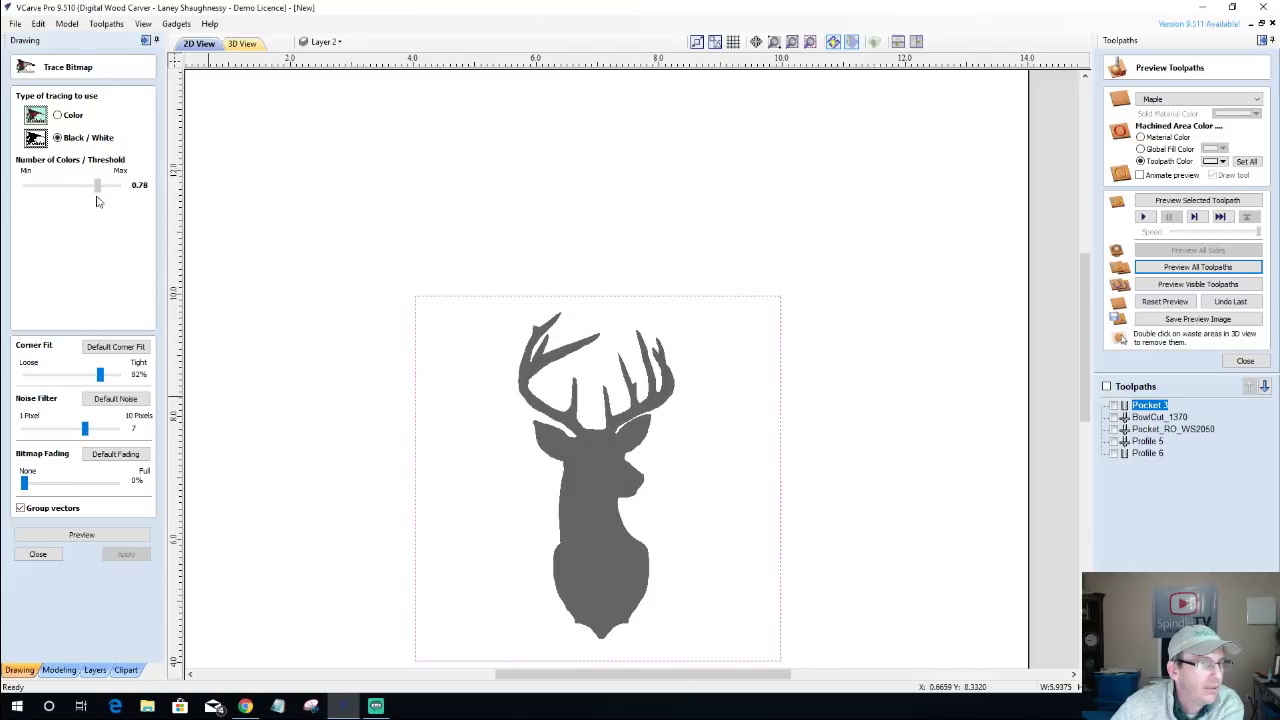
click(36, 534)
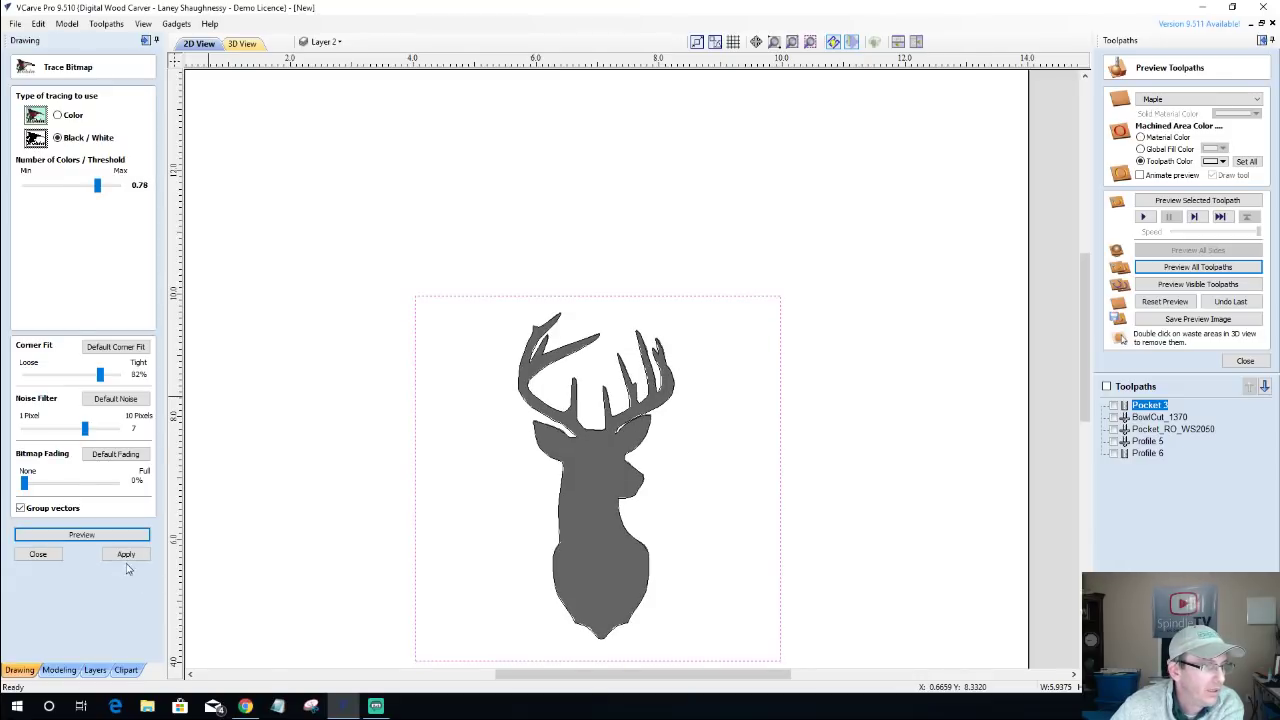
click(126, 554)
click(36, 554)
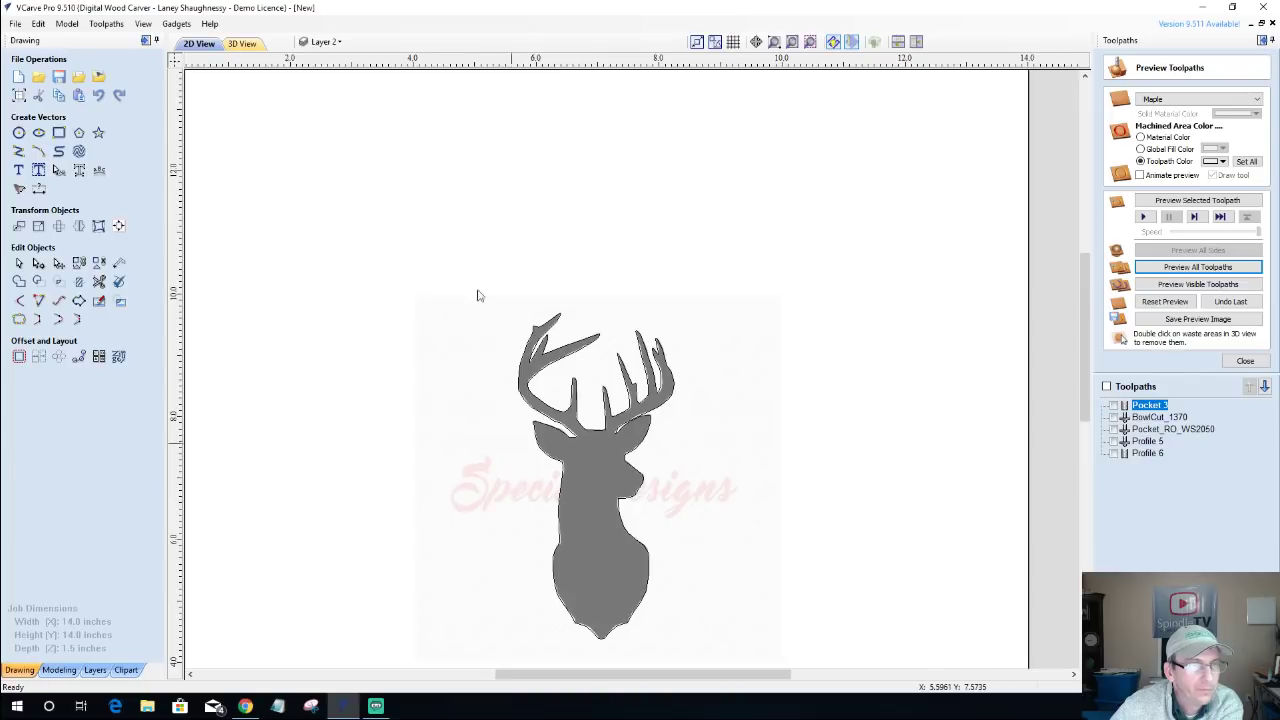
Hide the Bitmap Layer so only the traced outline shows.
click(325, 41)
click(320, 64)
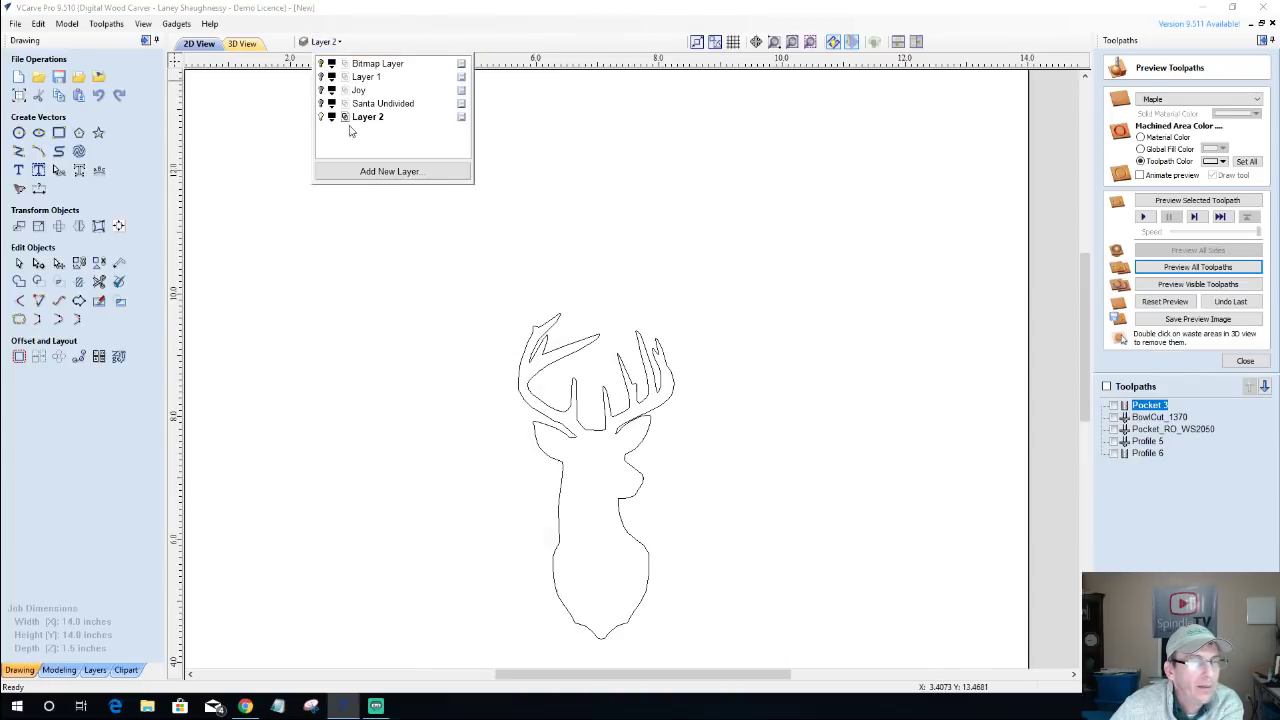
scroll(500, 417, down, 2)
Select the traced deer outline and drag a corner handle to scale it to nearly the board's 14-inch height.
scroll(449, 374, down, 3)
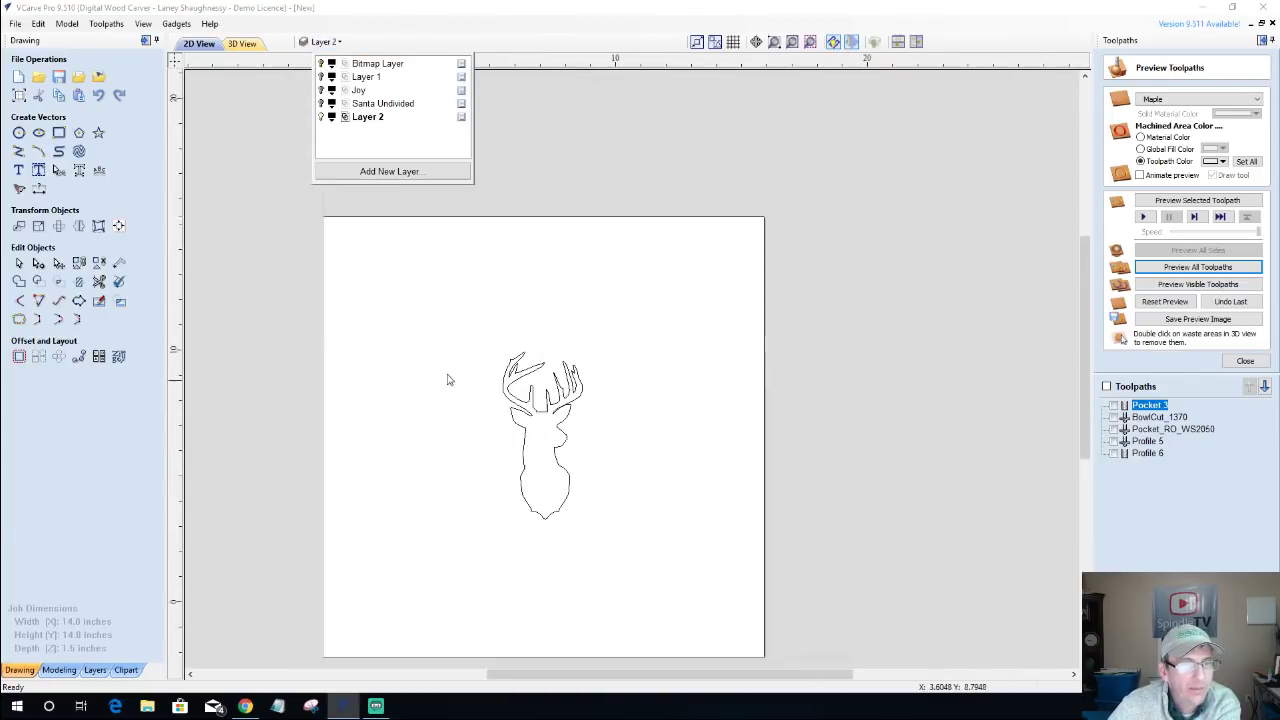
drag(441, 329, 646, 514)
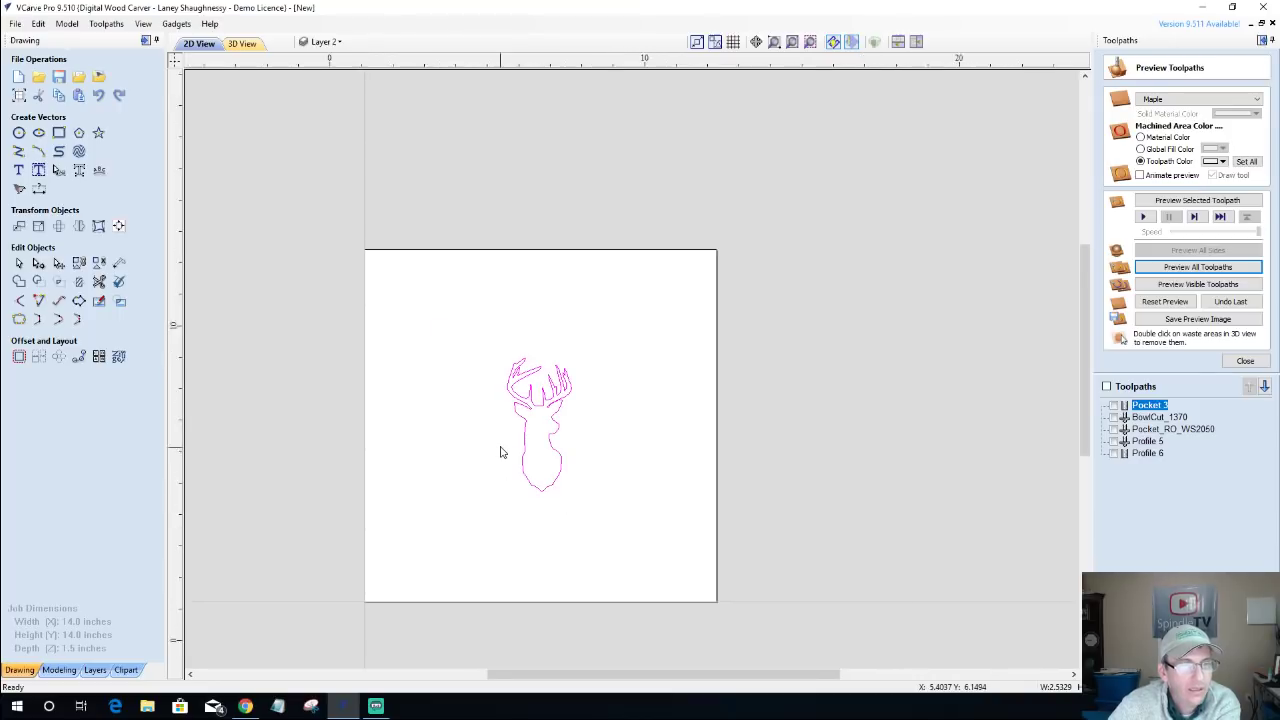
scroll(500, 449, up, 3)
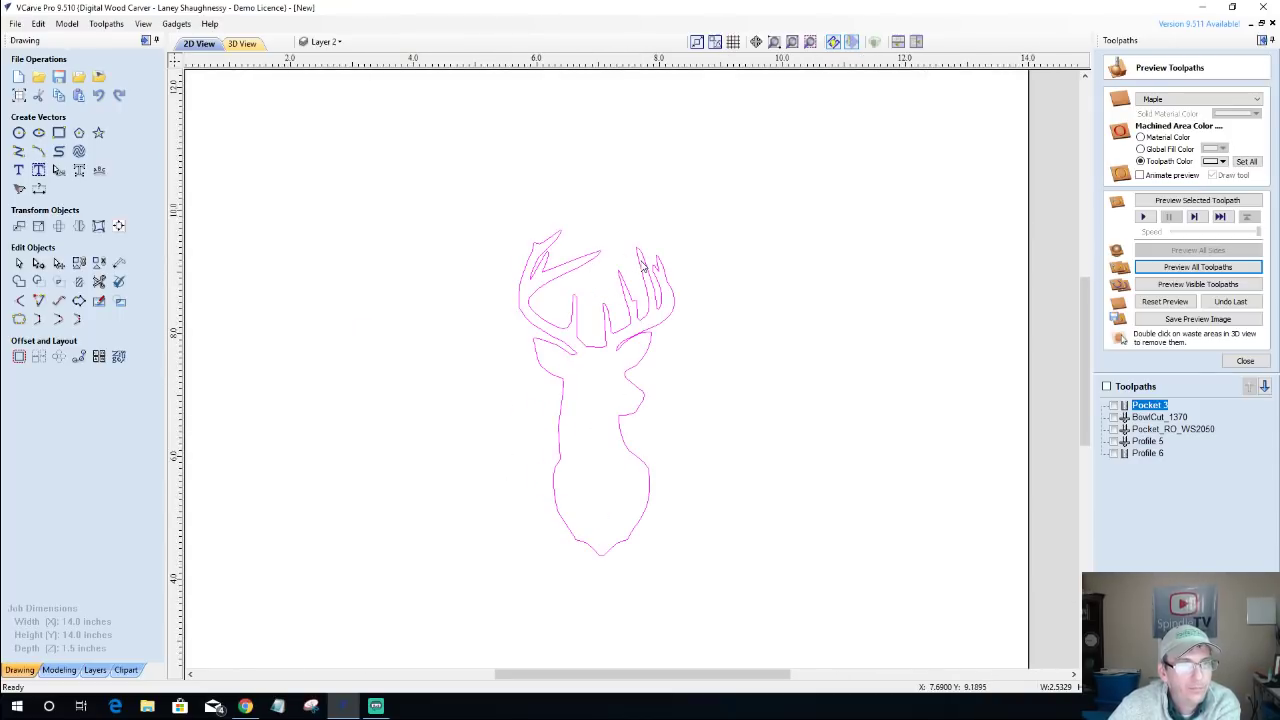
click(637, 470)
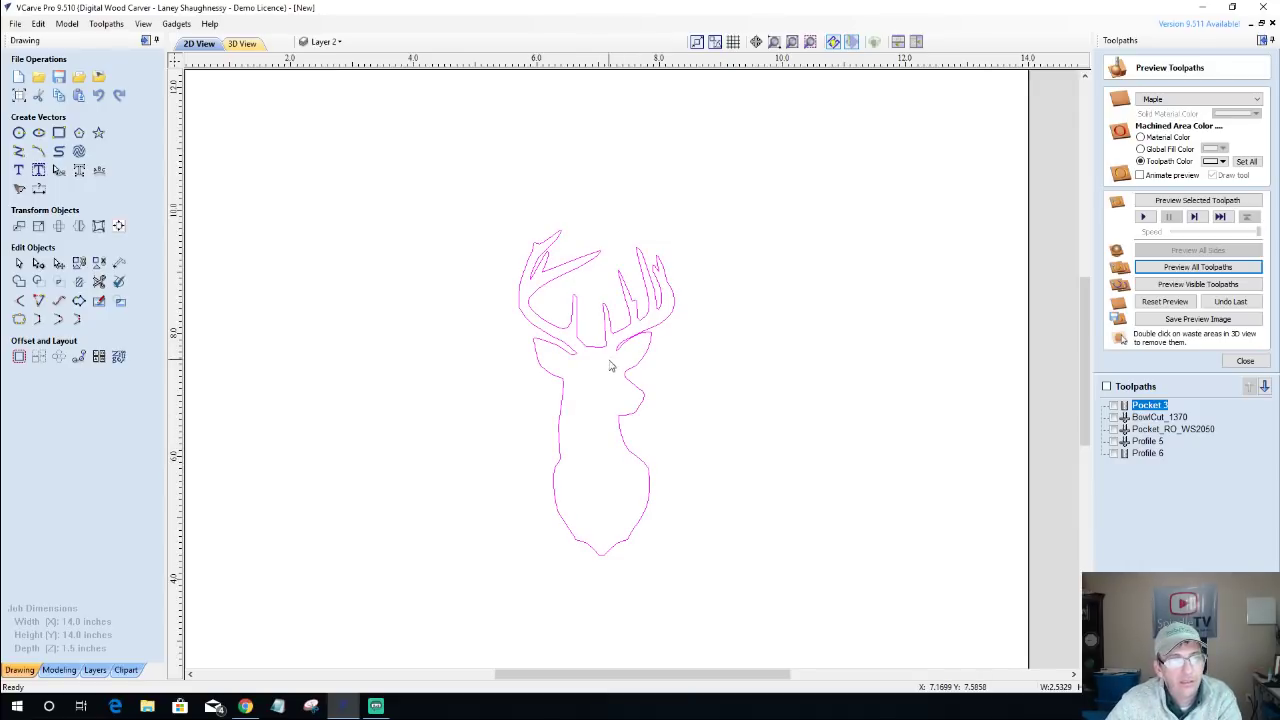
scroll(588, 515, down, 3)
click(583, 520)
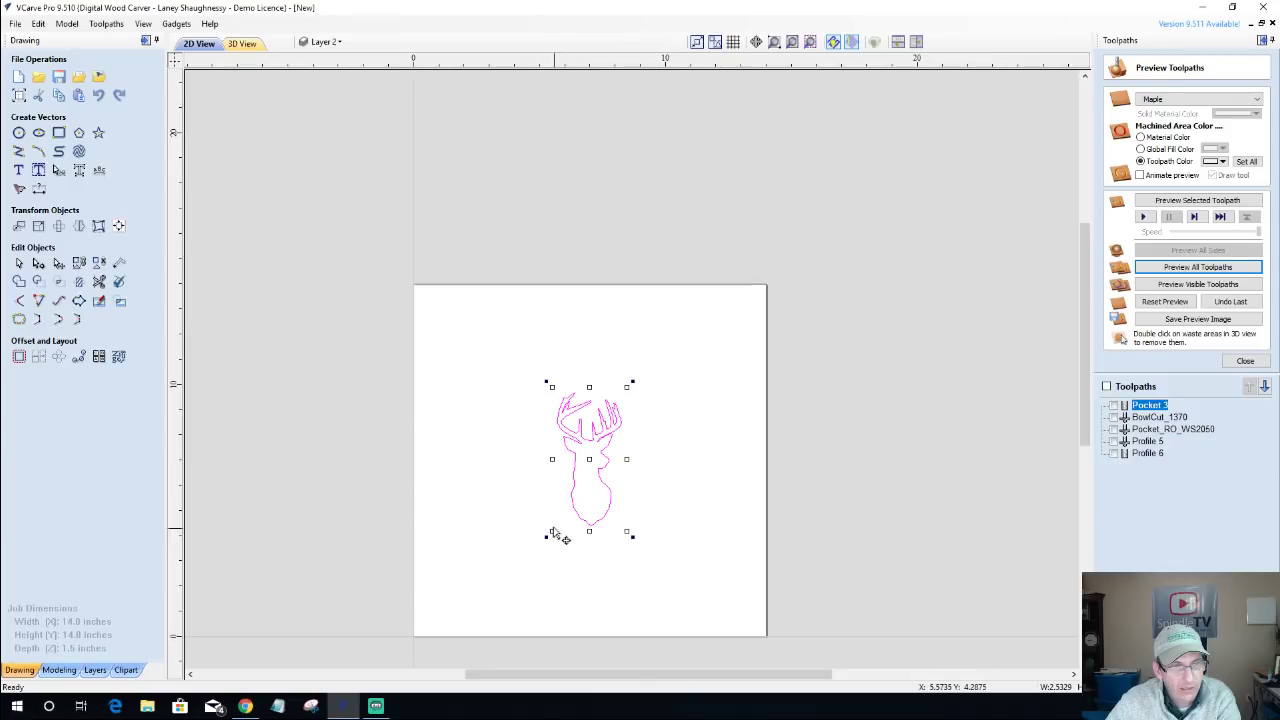
drag(551, 533, 517, 583)
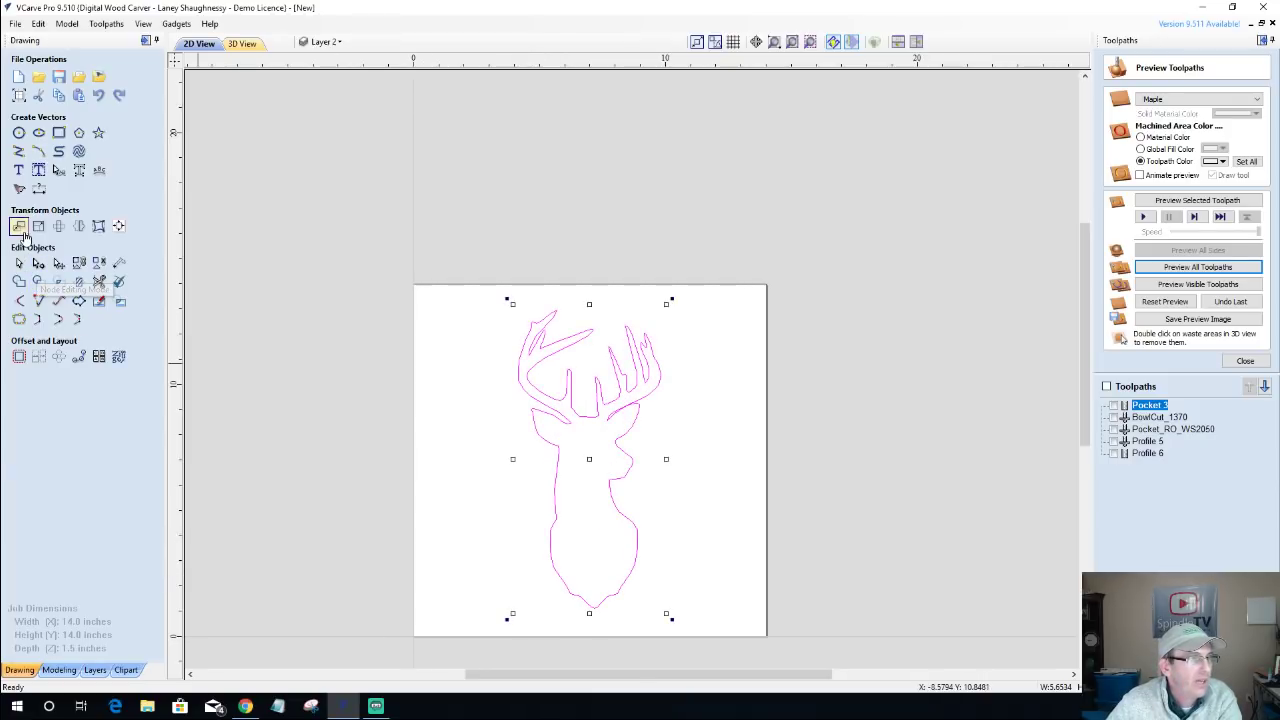
Offset the deer outline 0.5 outward.
click(18, 357)
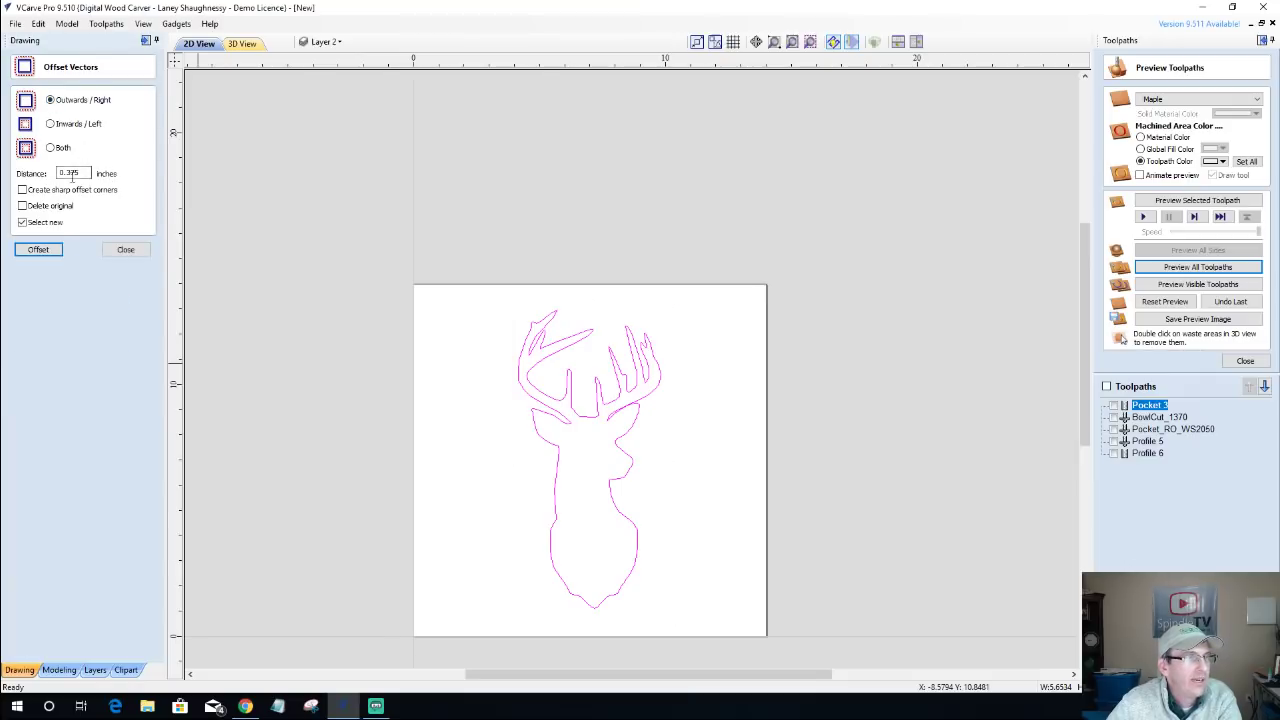
drag(72, 176, 39, 180)
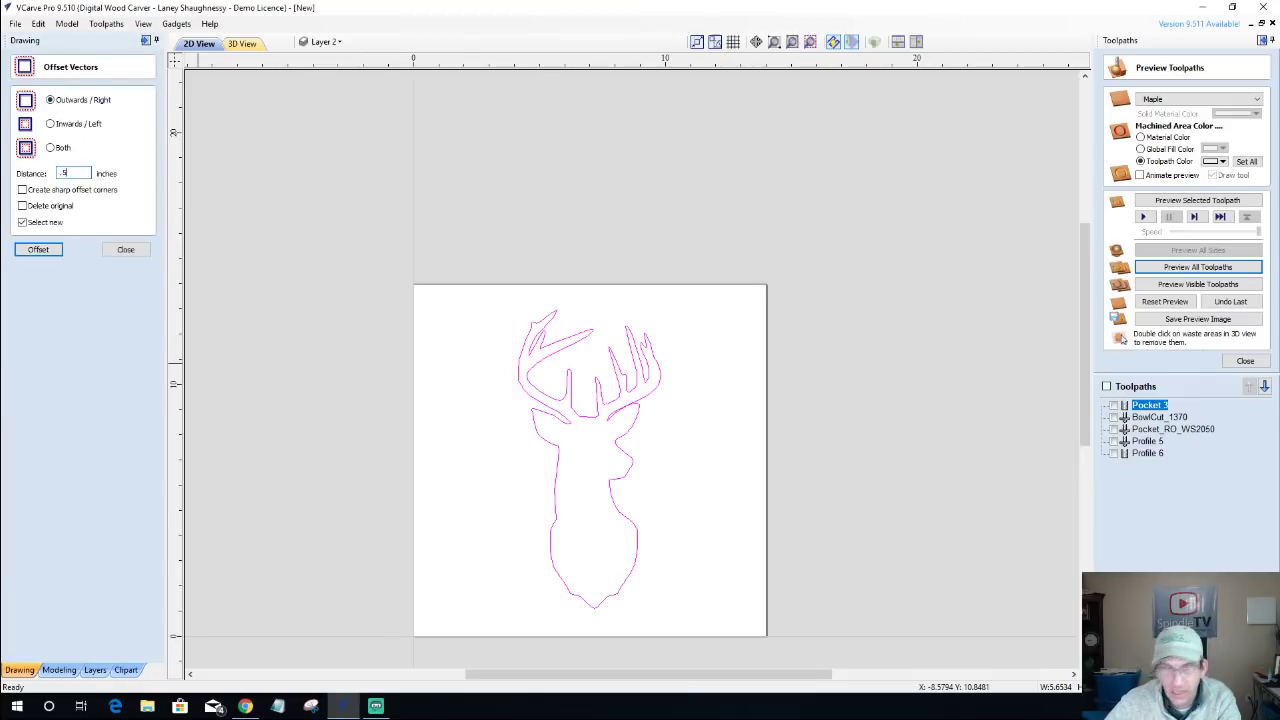
text(.5)
click(30, 250)
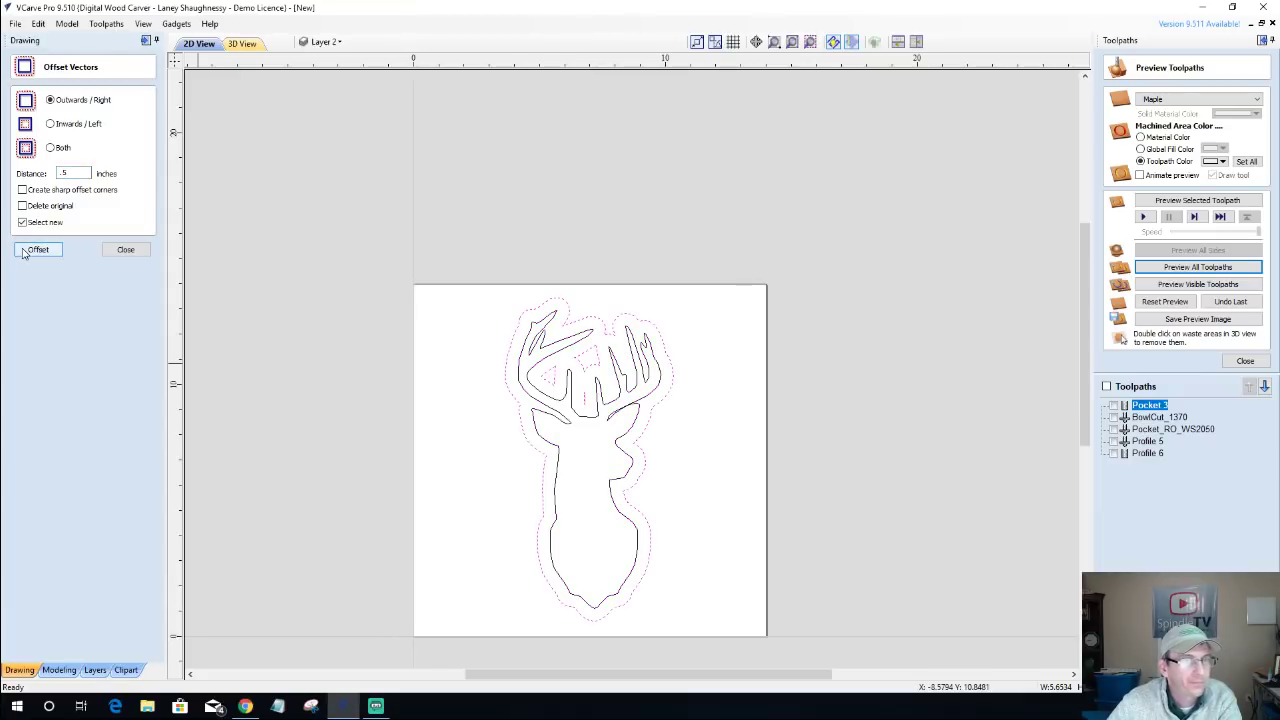
click(125, 249)
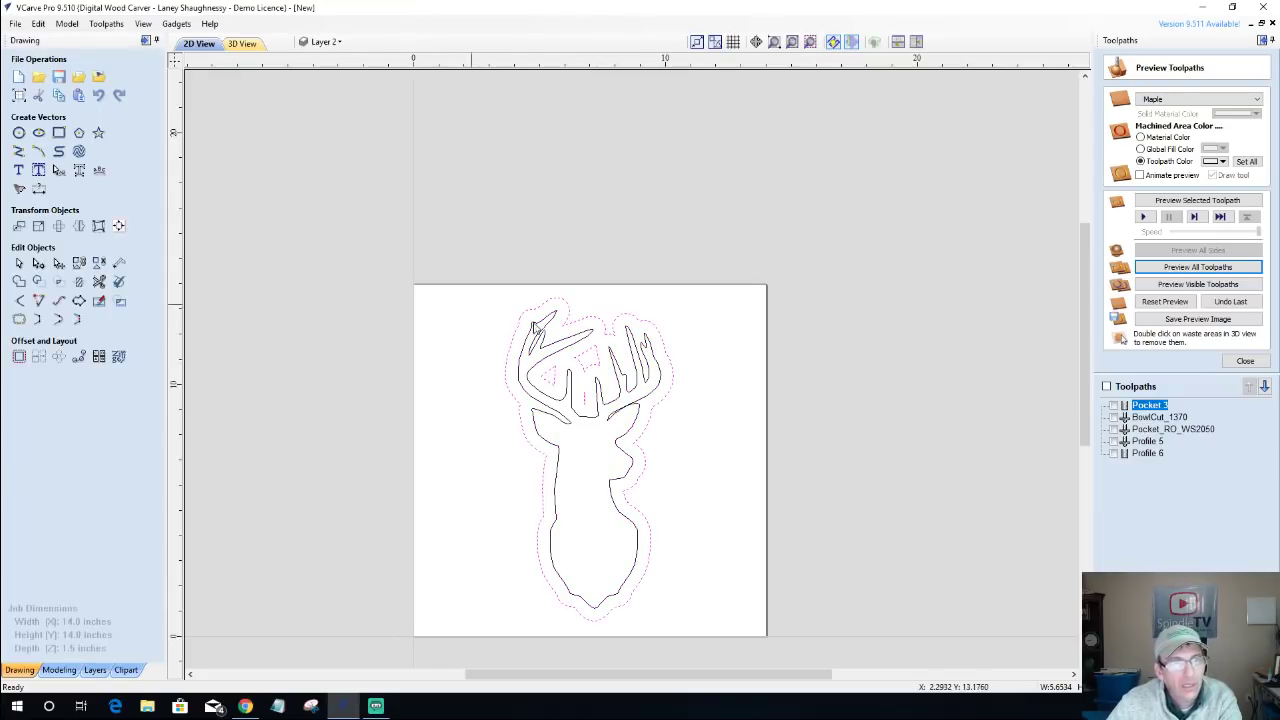
scroll(540, 330, up, 3)
scroll(555, 345, down, 1)
scroll(538, 318, down, 1)
scroll(590, 423, up, 3)
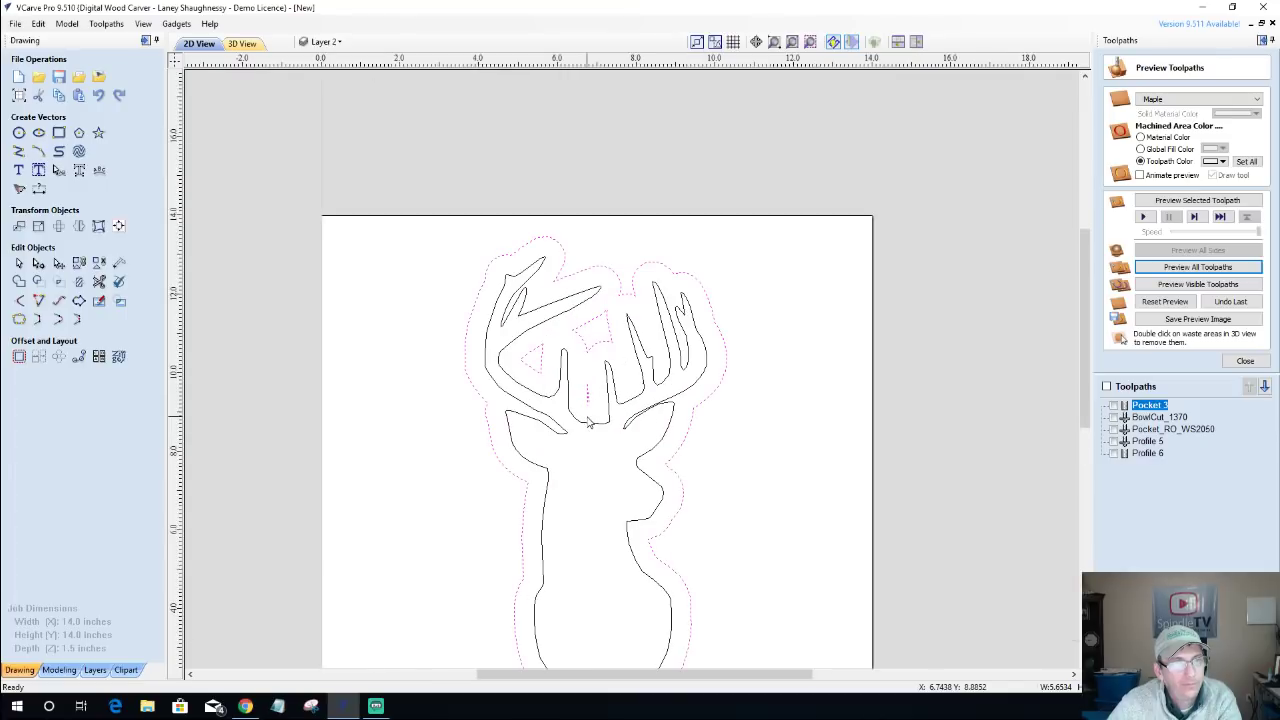
Click through the small antler vectors, then select the inner deer-head outline.
click(394, 380)
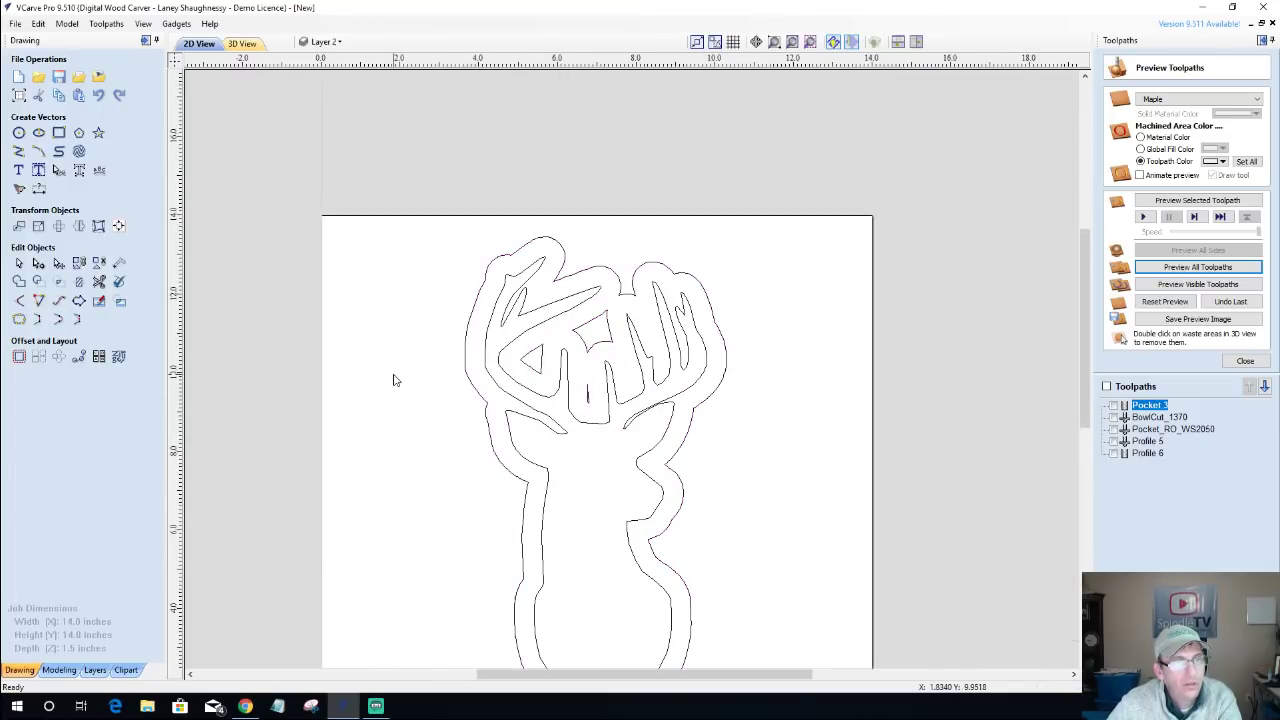
scroll(607, 380, up, 1)
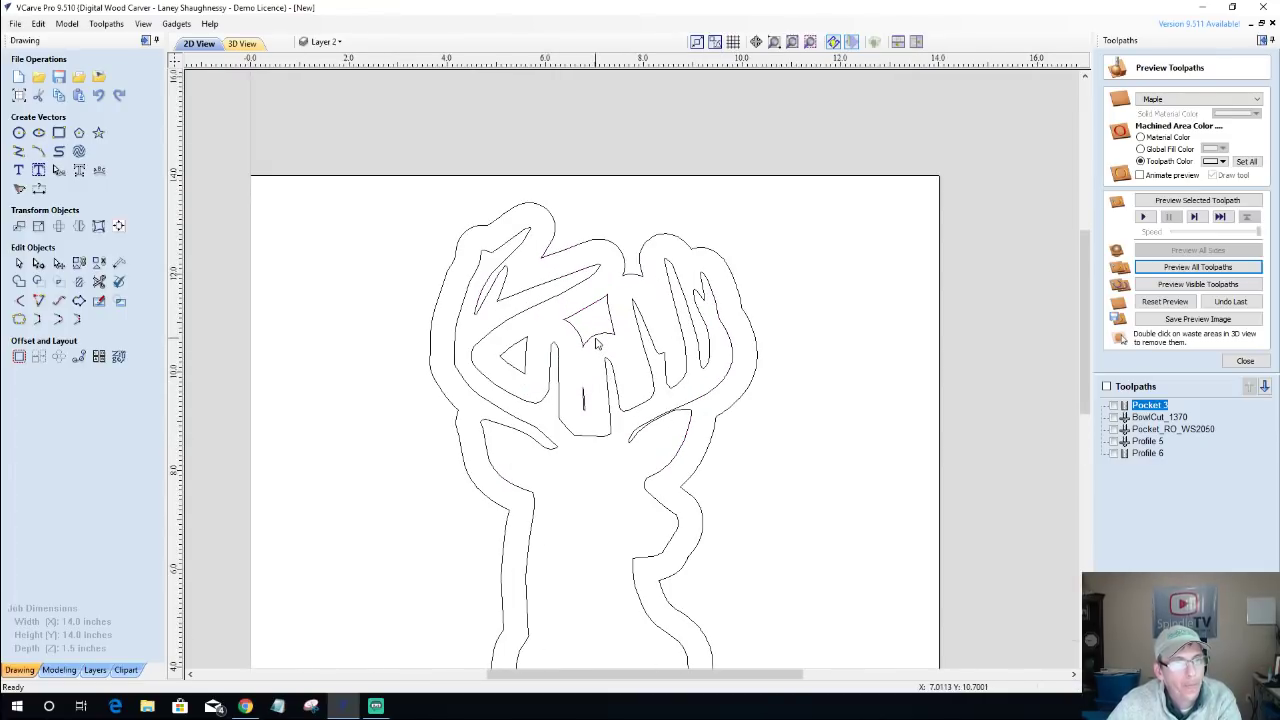
click(597, 341)
scroll(597, 341, up, 2)
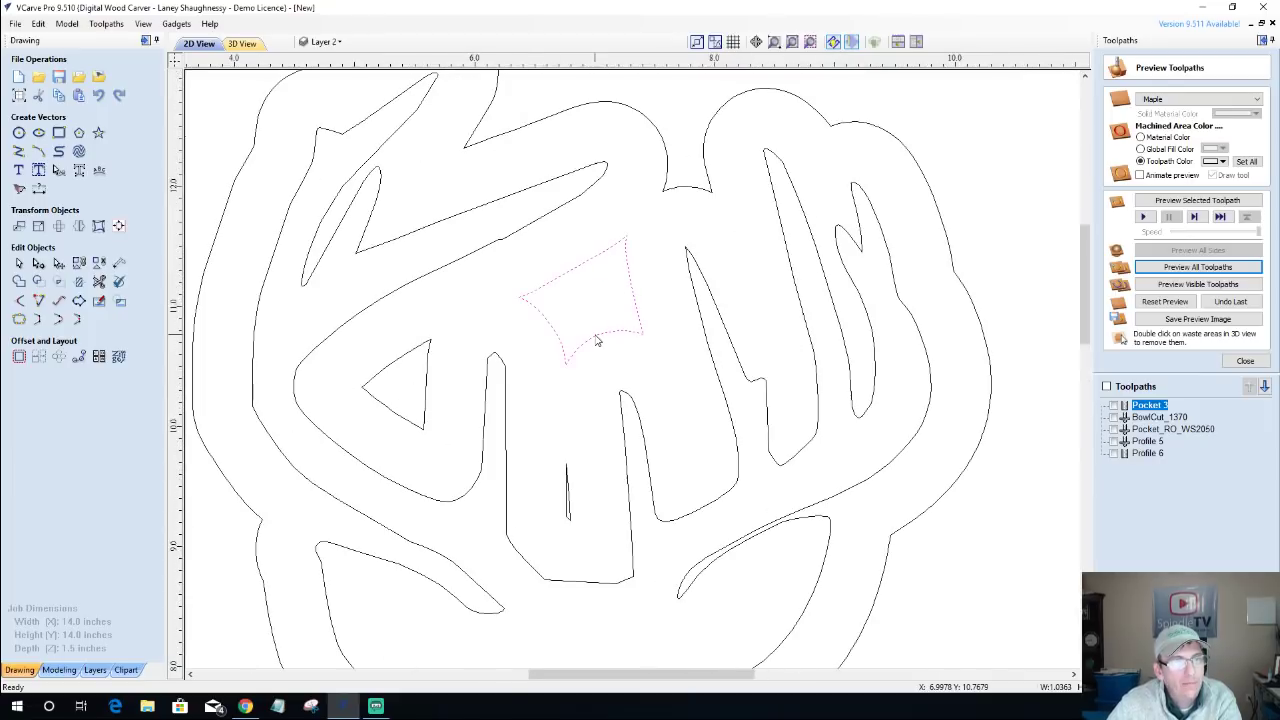
scroll(597, 341, down, 2)
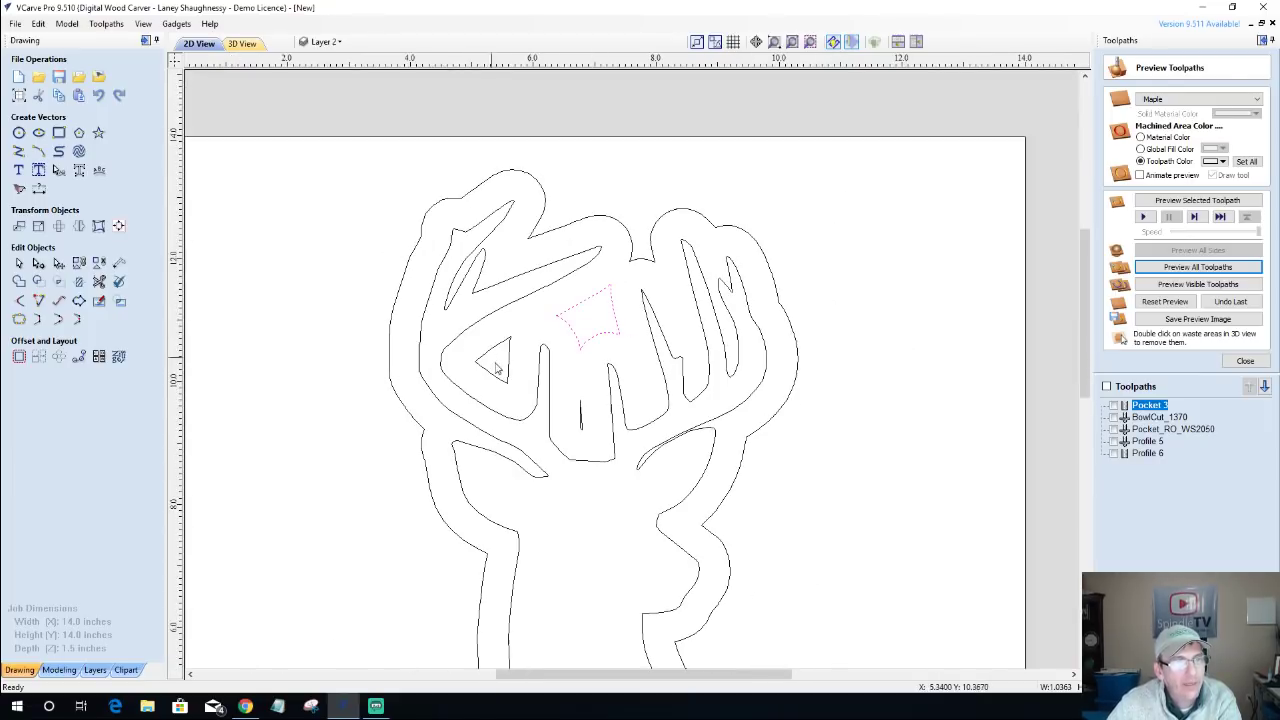
scroll(560, 323, up, 1)
scroll(562, 321, up, 2)
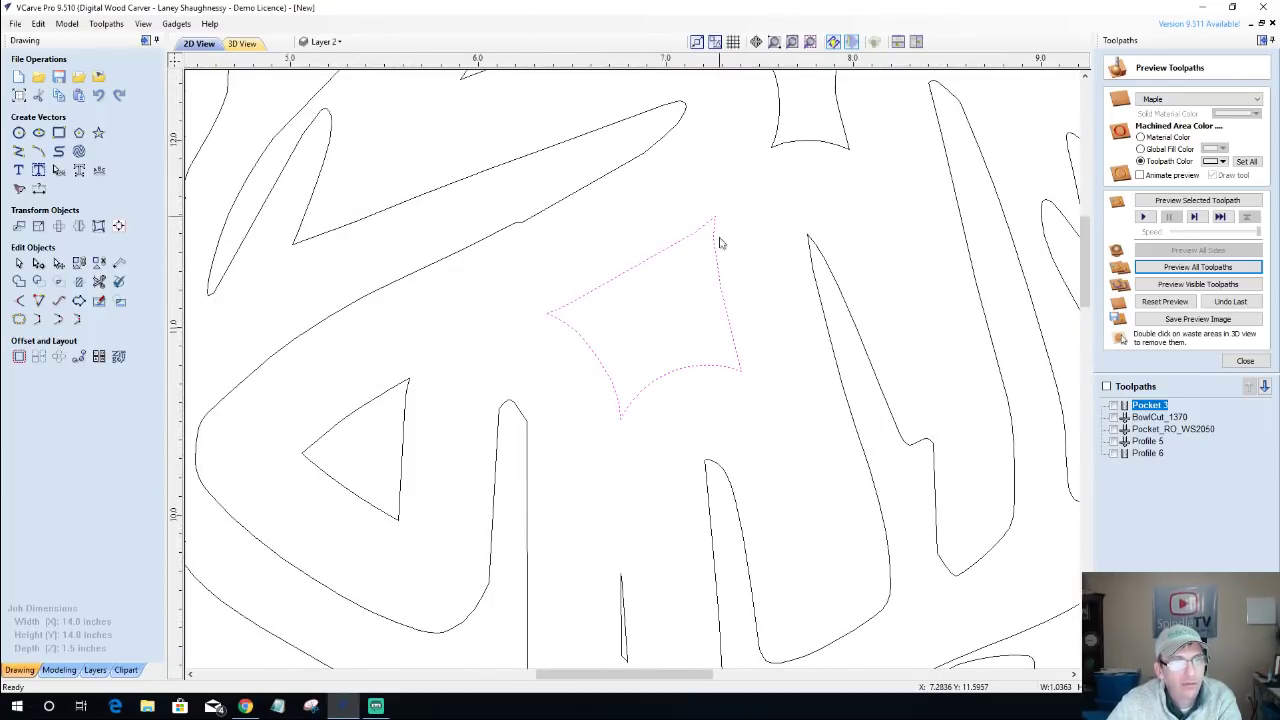
scroll(329, 423, down, 2)
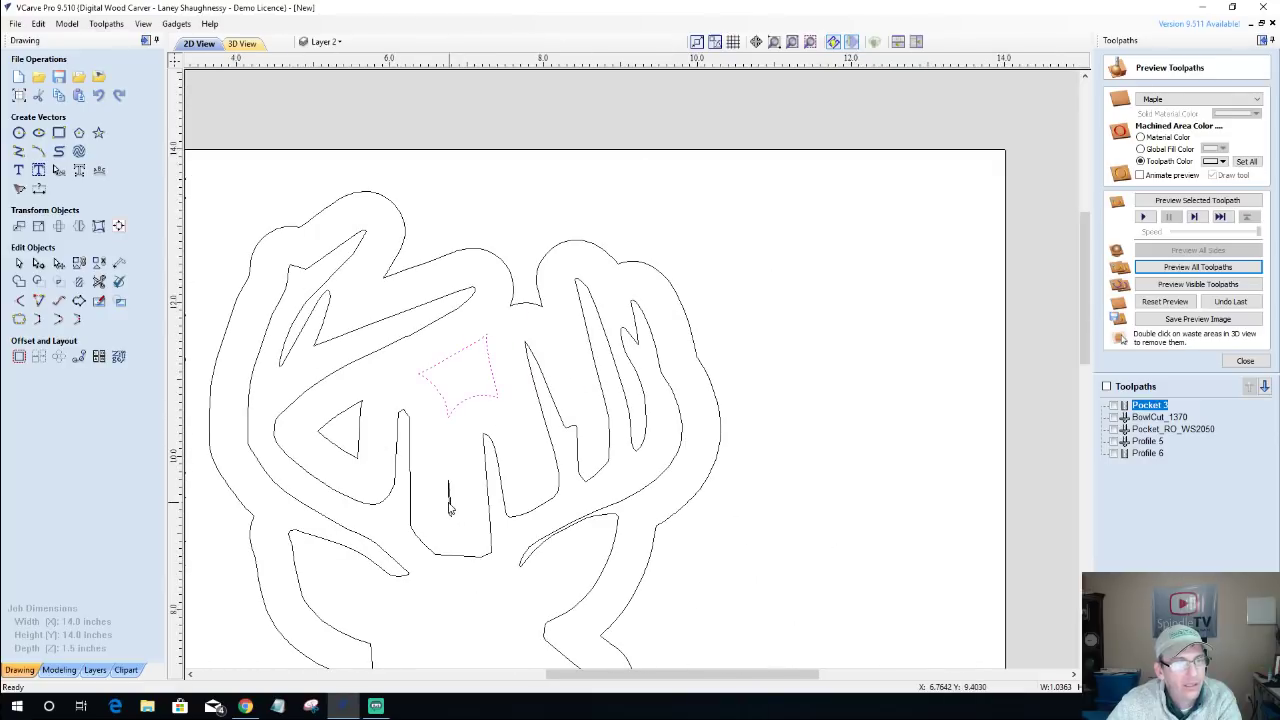
click(449, 508)
scroll(449, 513, down, 4)
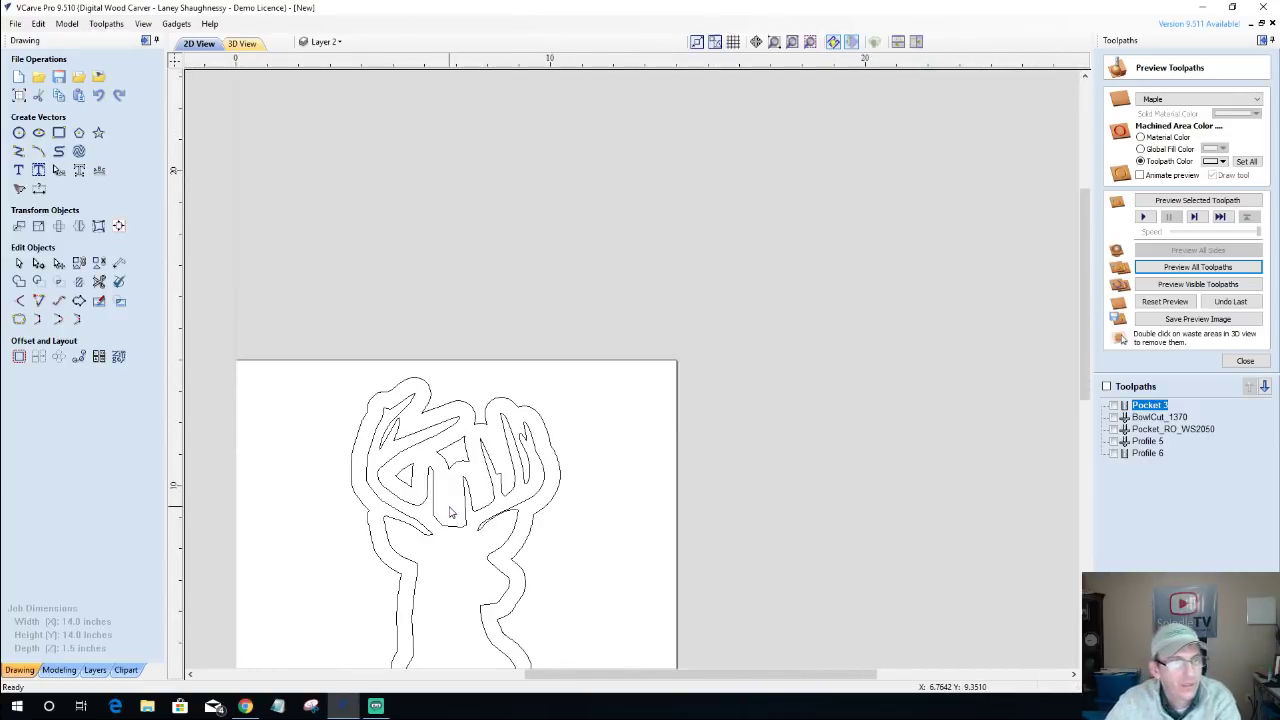
scroll(683, 559, up, 1)
scroll(683, 559, up, 3)
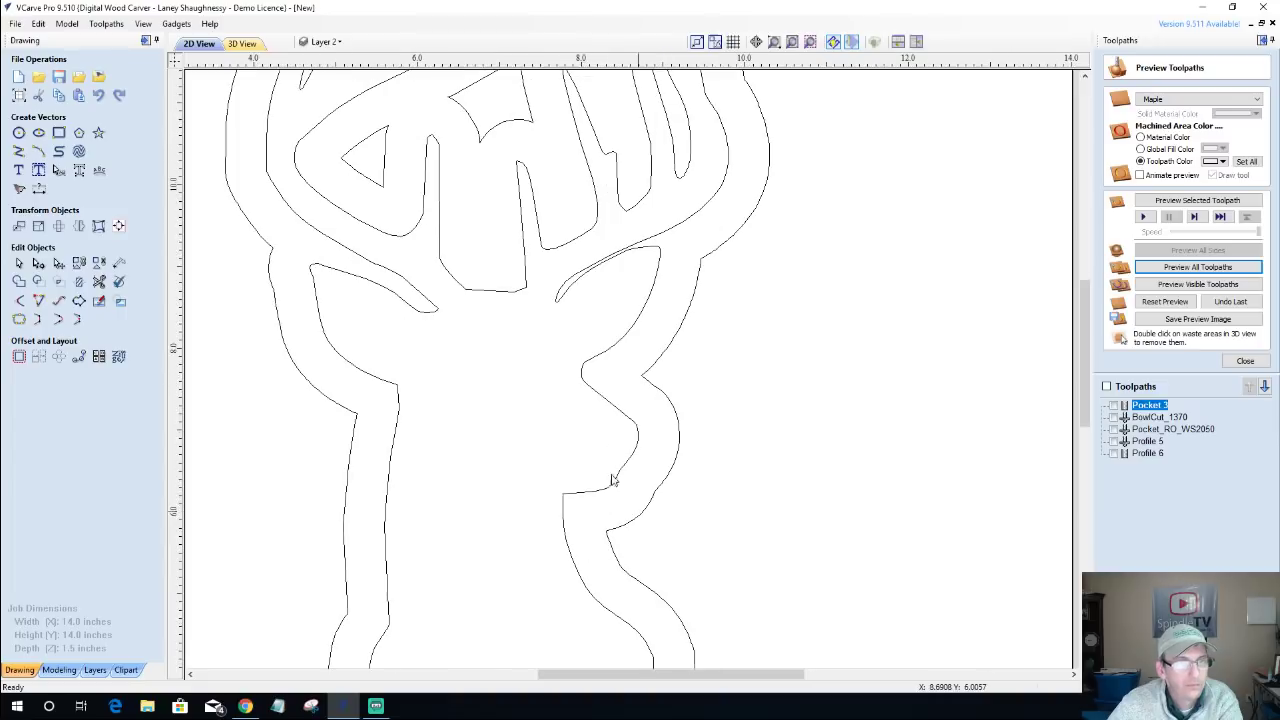
scroll(575, 292, down, 3)
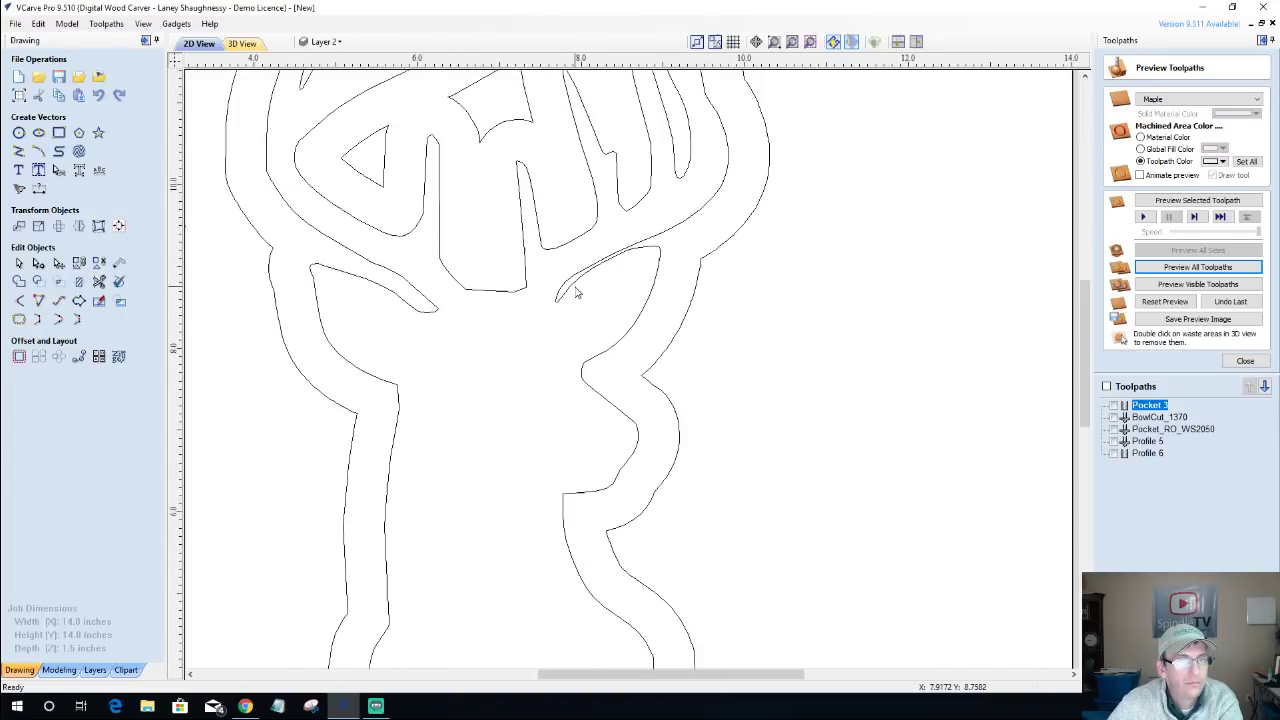
scroll(575, 292, down, 2)
scroll(535, 300, up, 1)
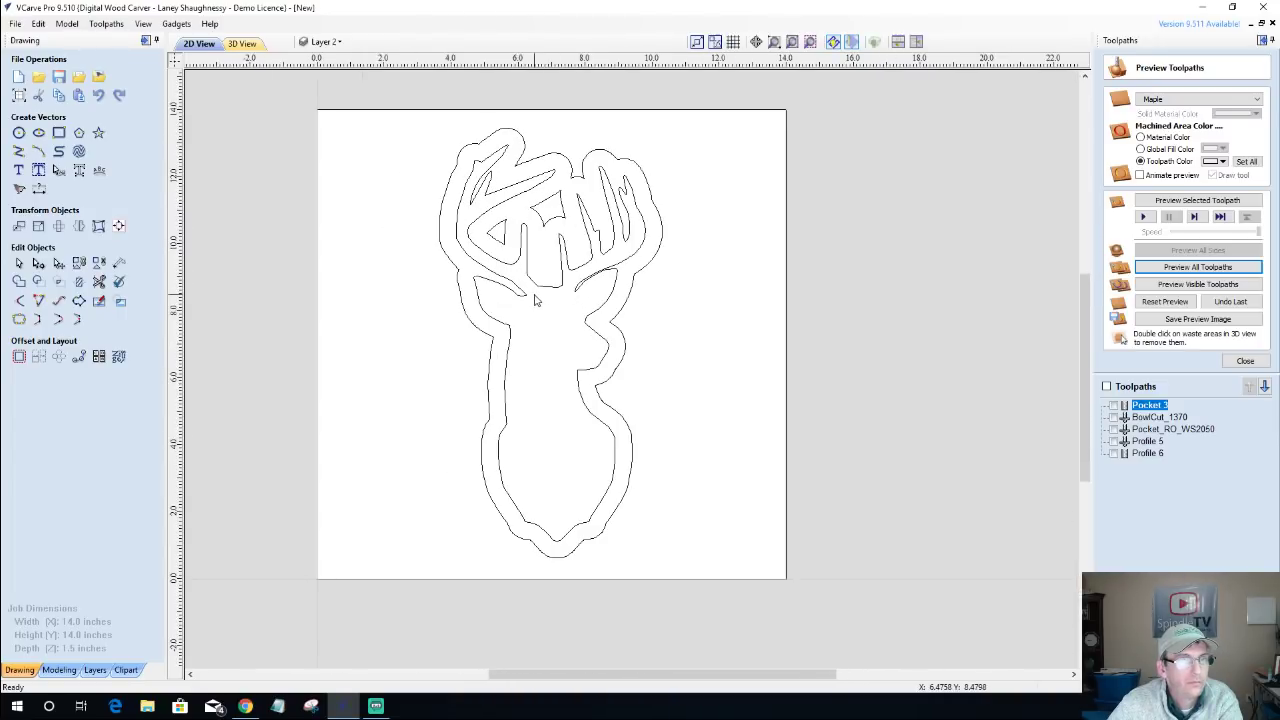
scroll(535, 300, up, 1)
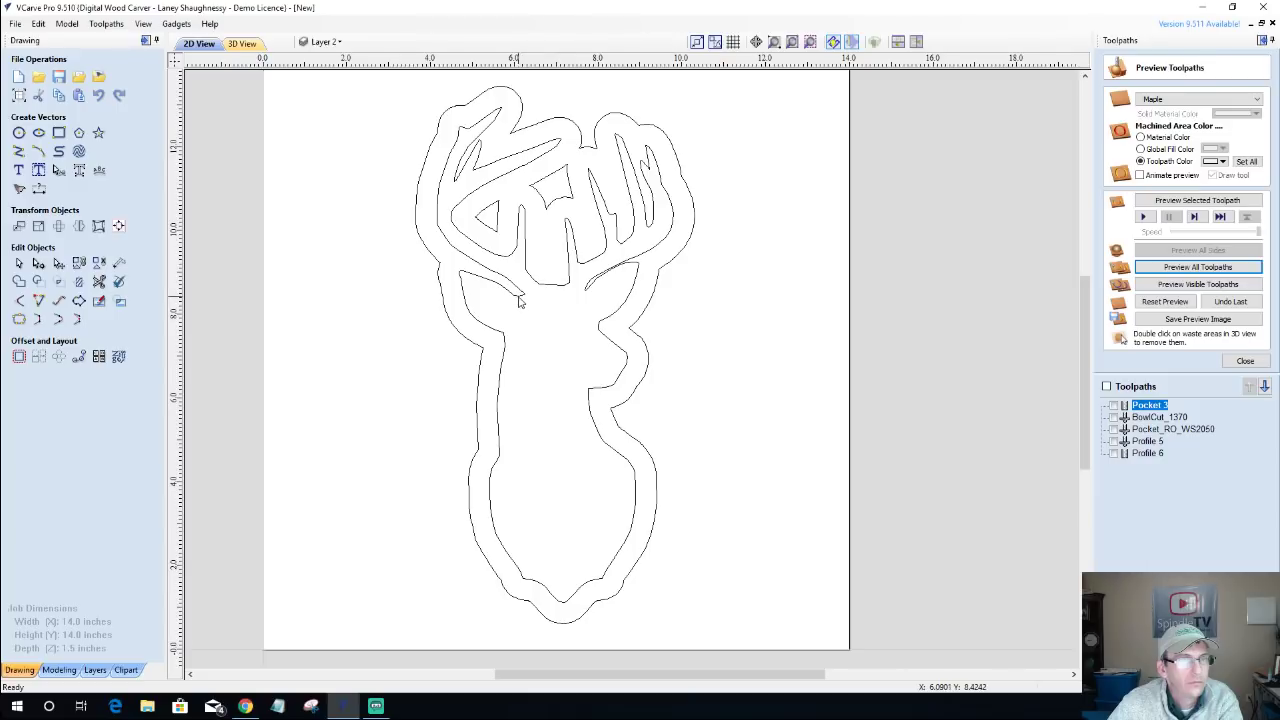
click(519, 302)
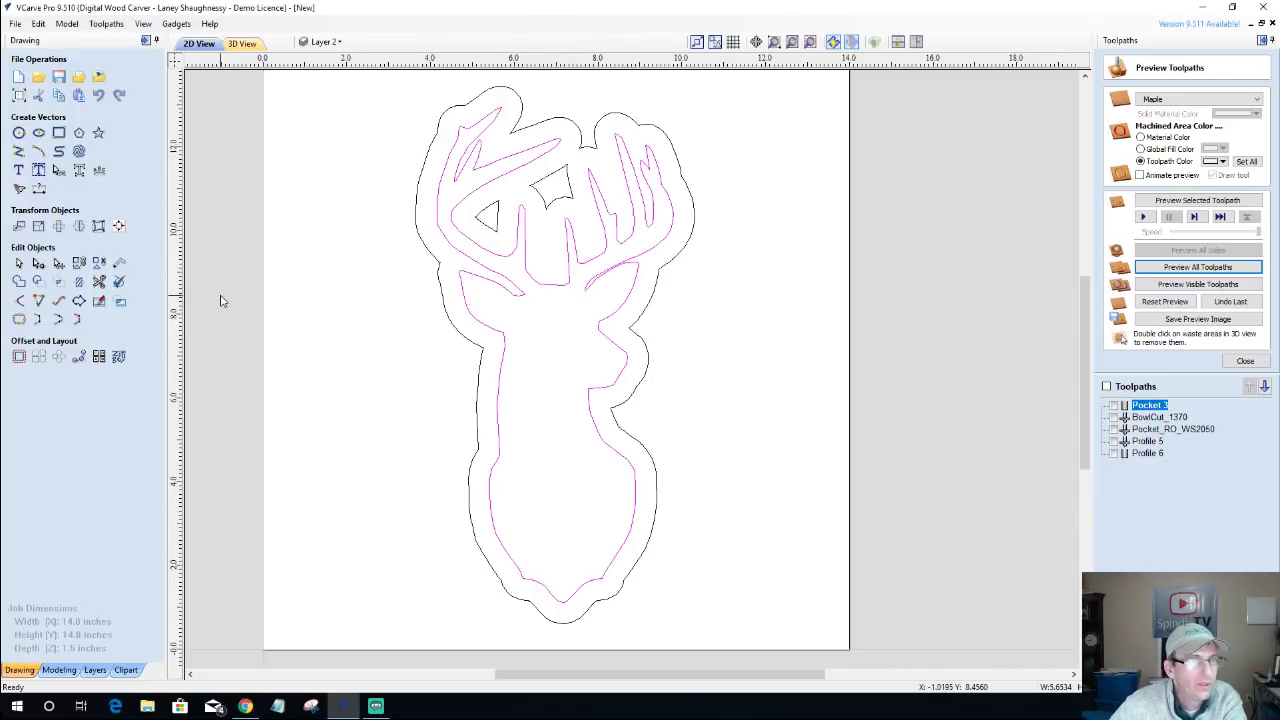
click(482, 326)
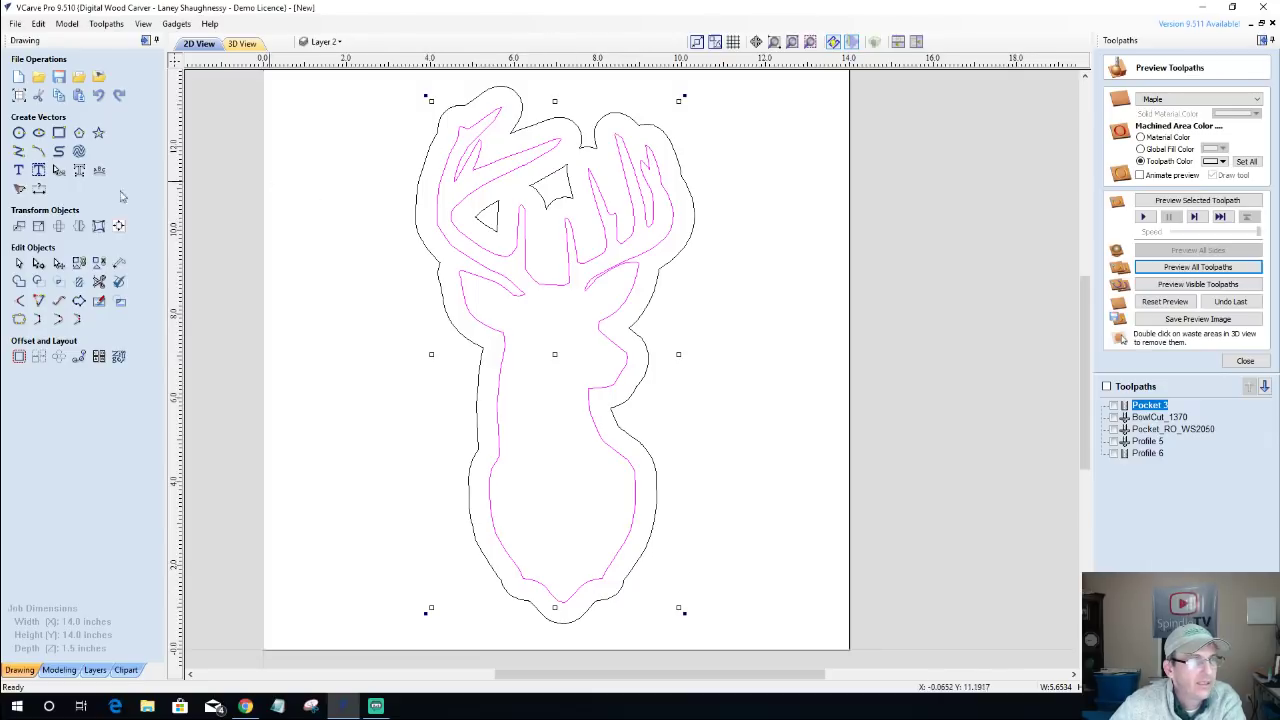
Offset the inner deer-head outline 0.125 inches inward with Offset Vectors.
click(21, 358)
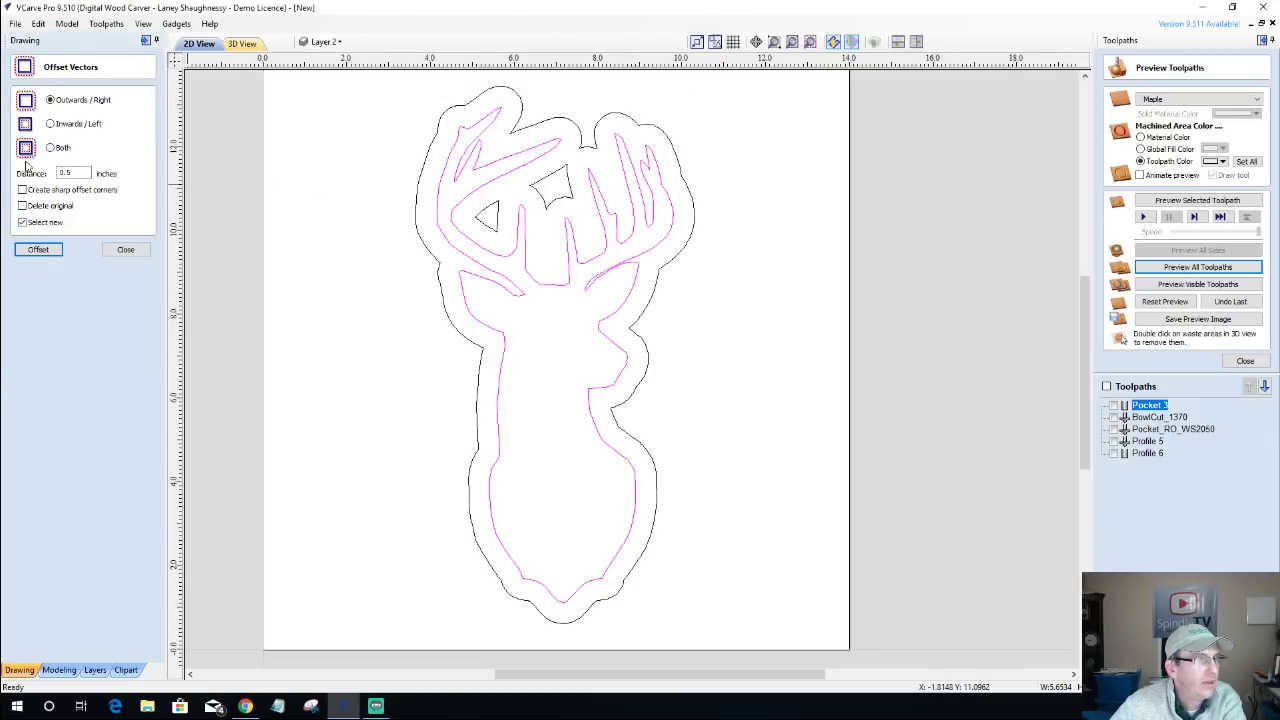
click(83, 171)
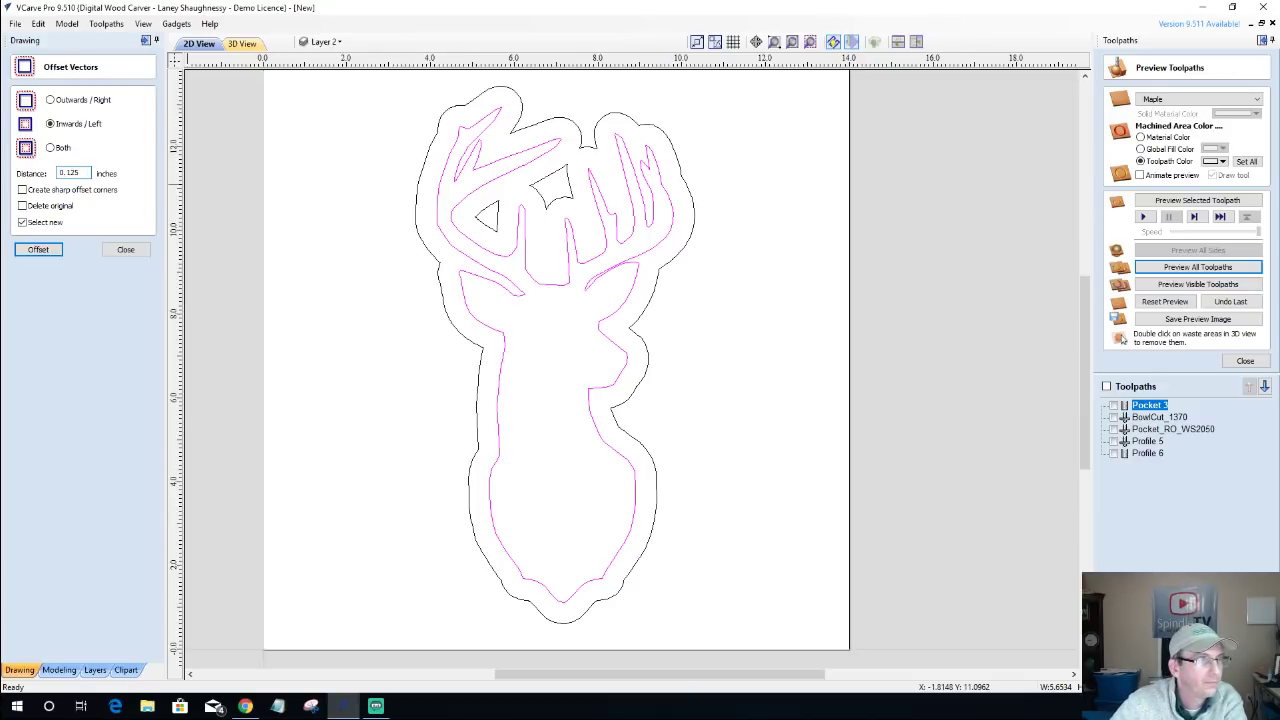
click(31, 250)
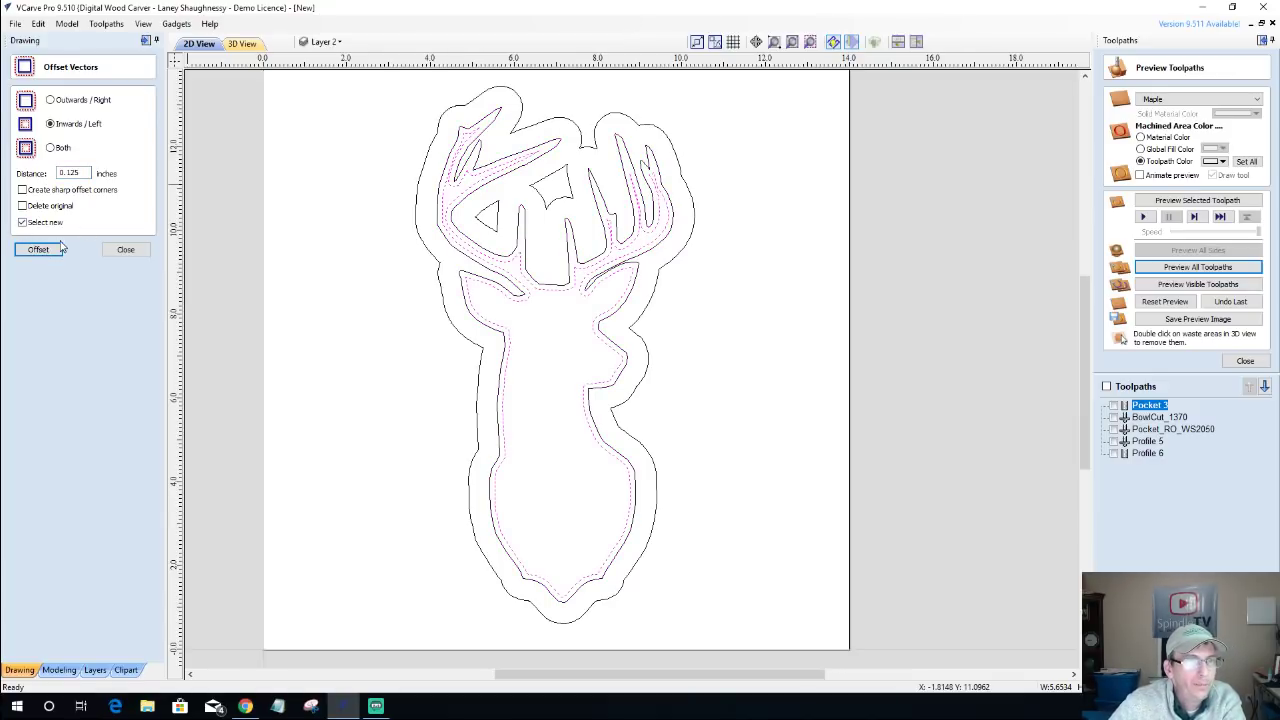
click(127, 251)
scroll(510, 283, up, 2)
scroll(505, 290, up, 1)
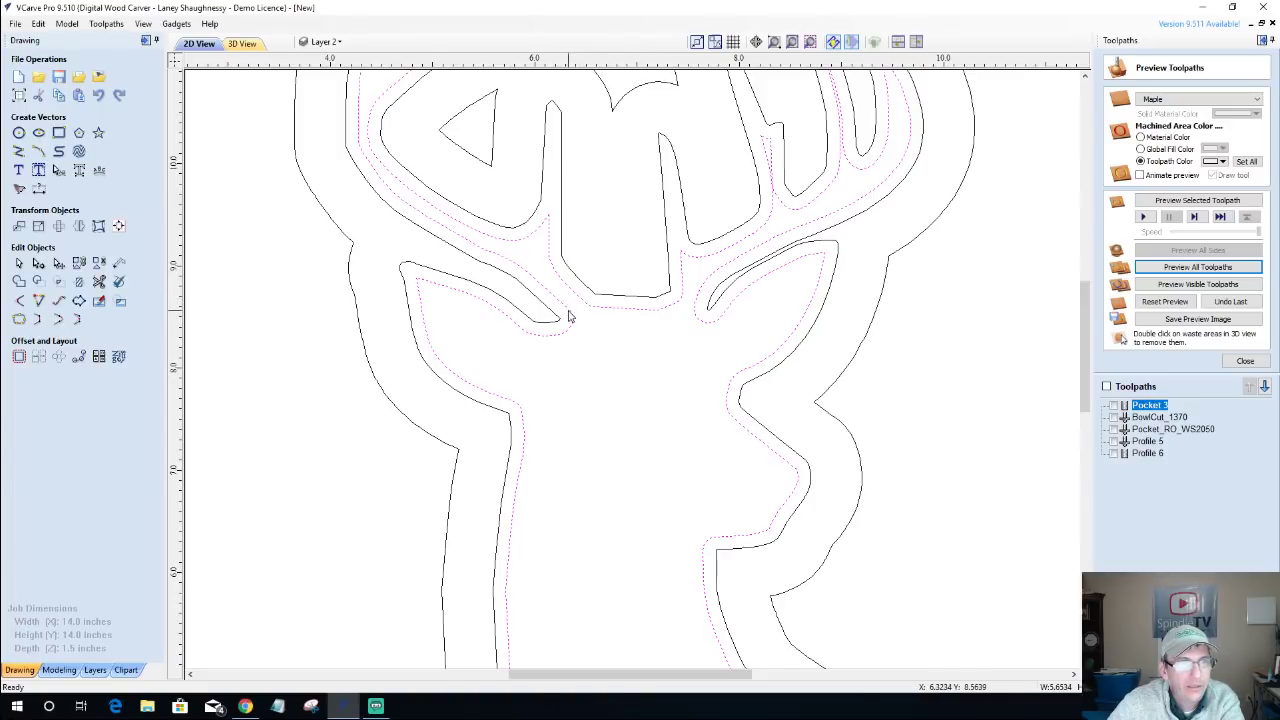
Cut the inner offset outline at four nodes around the left and right ear and antler bases.
click(574, 312)
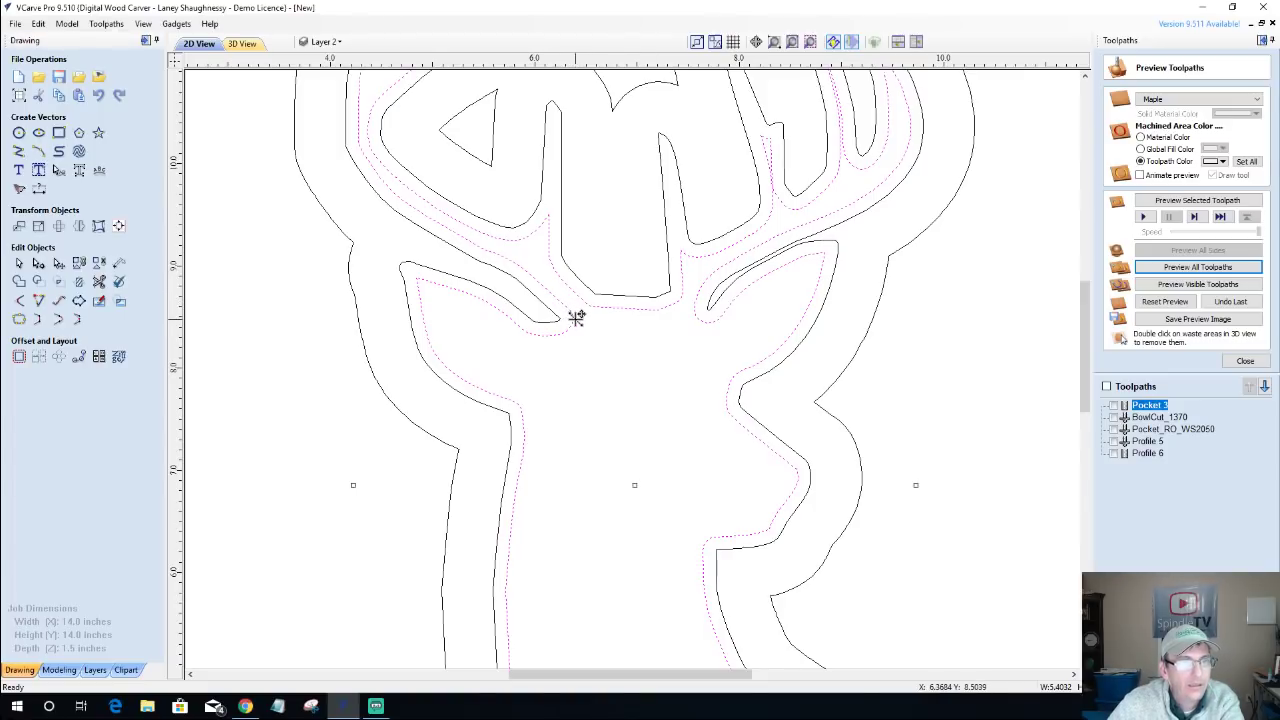
double_click(576, 317)
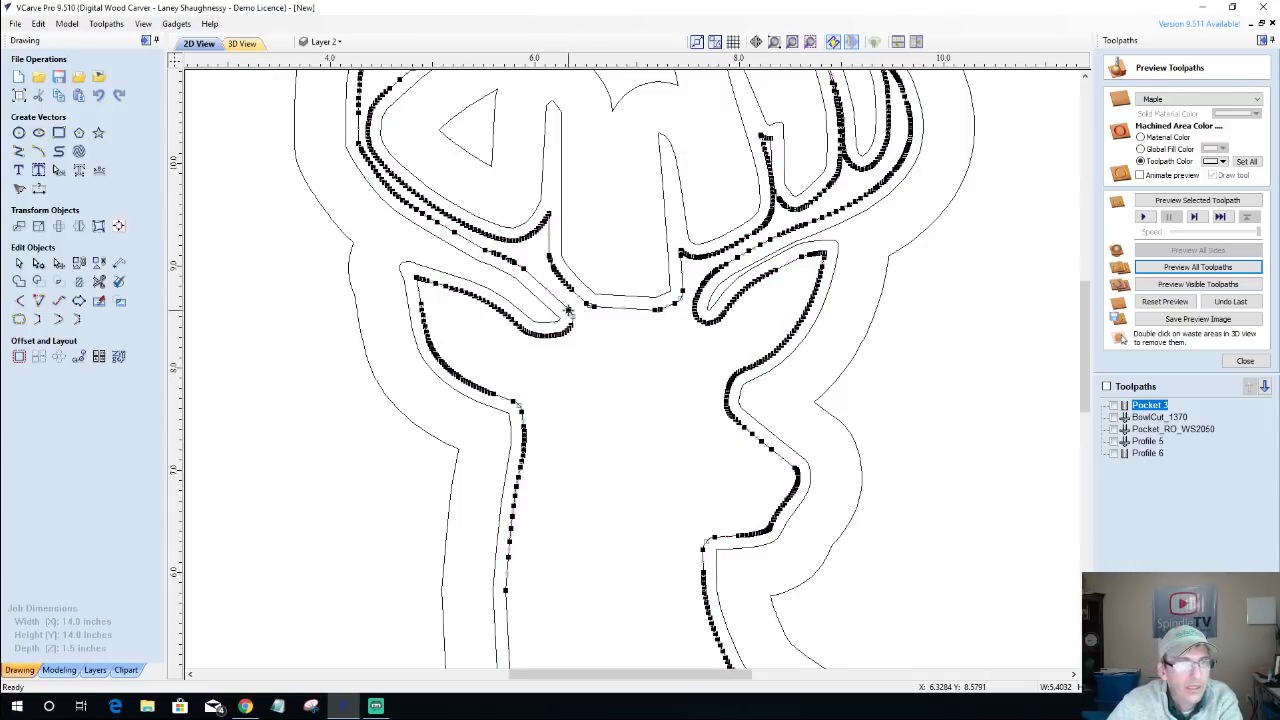
right_click(568, 311)
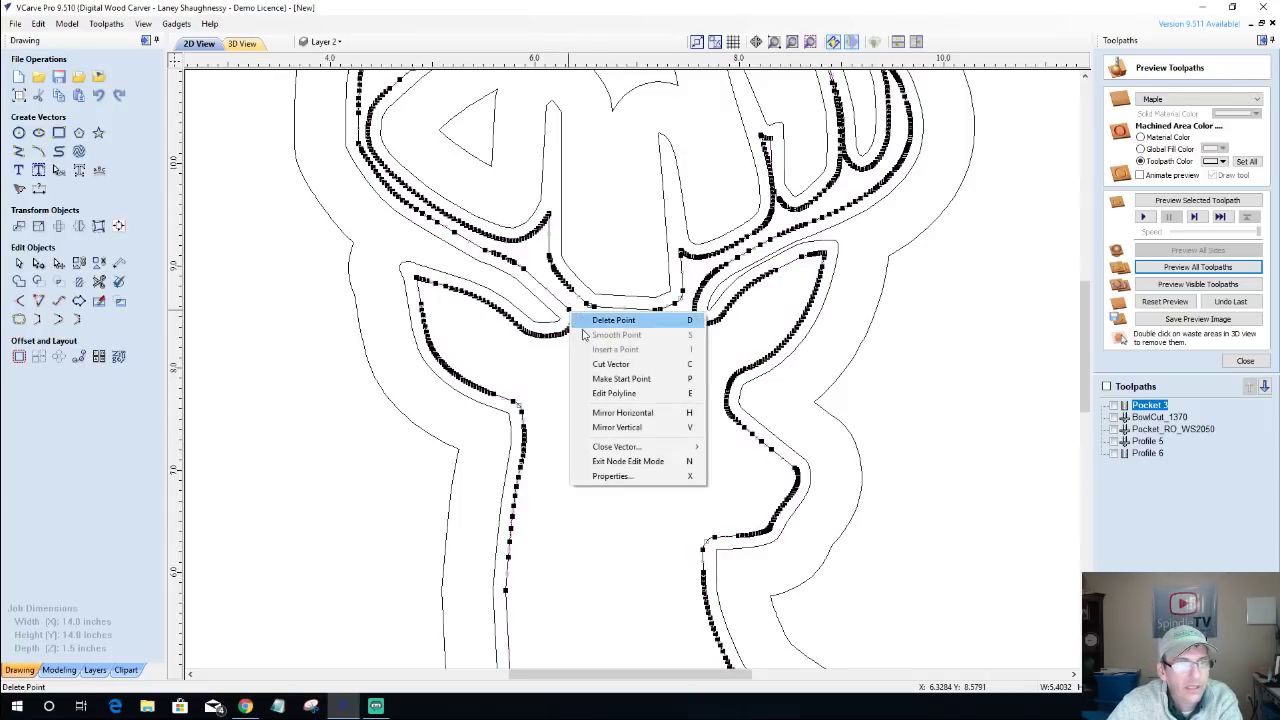
click(525, 366)
right_click(590, 318)
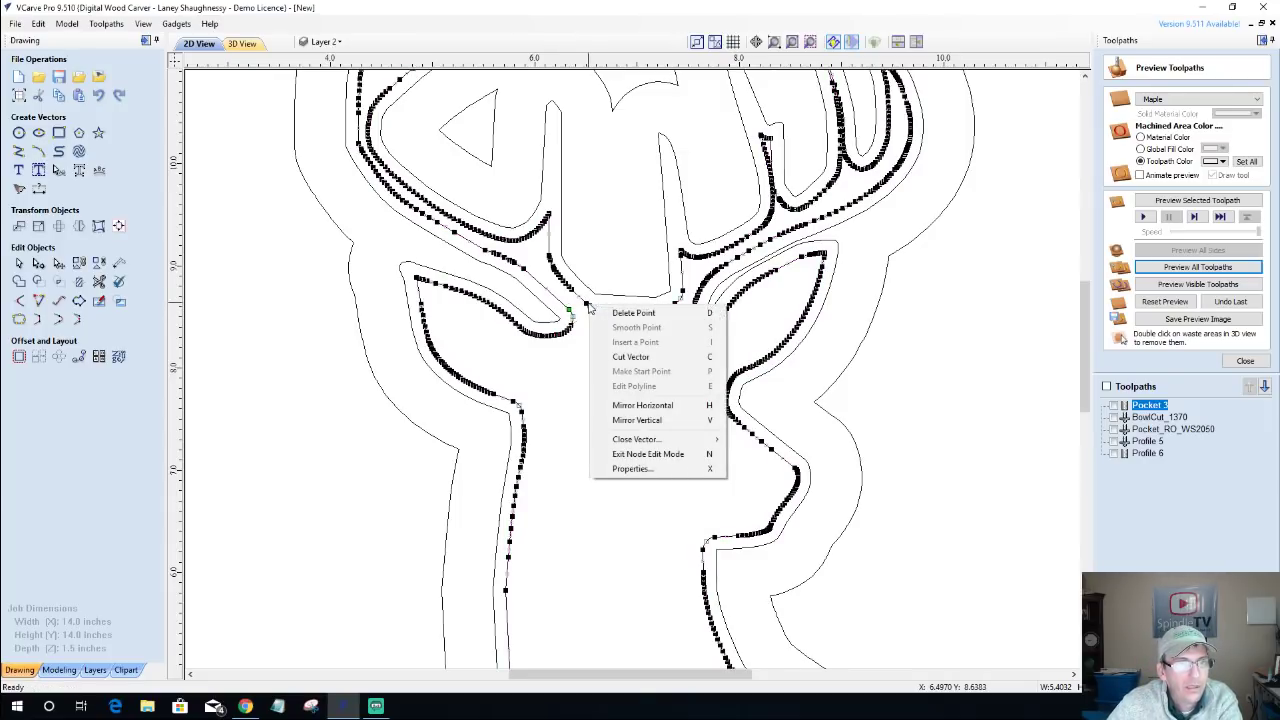
click(605, 357)
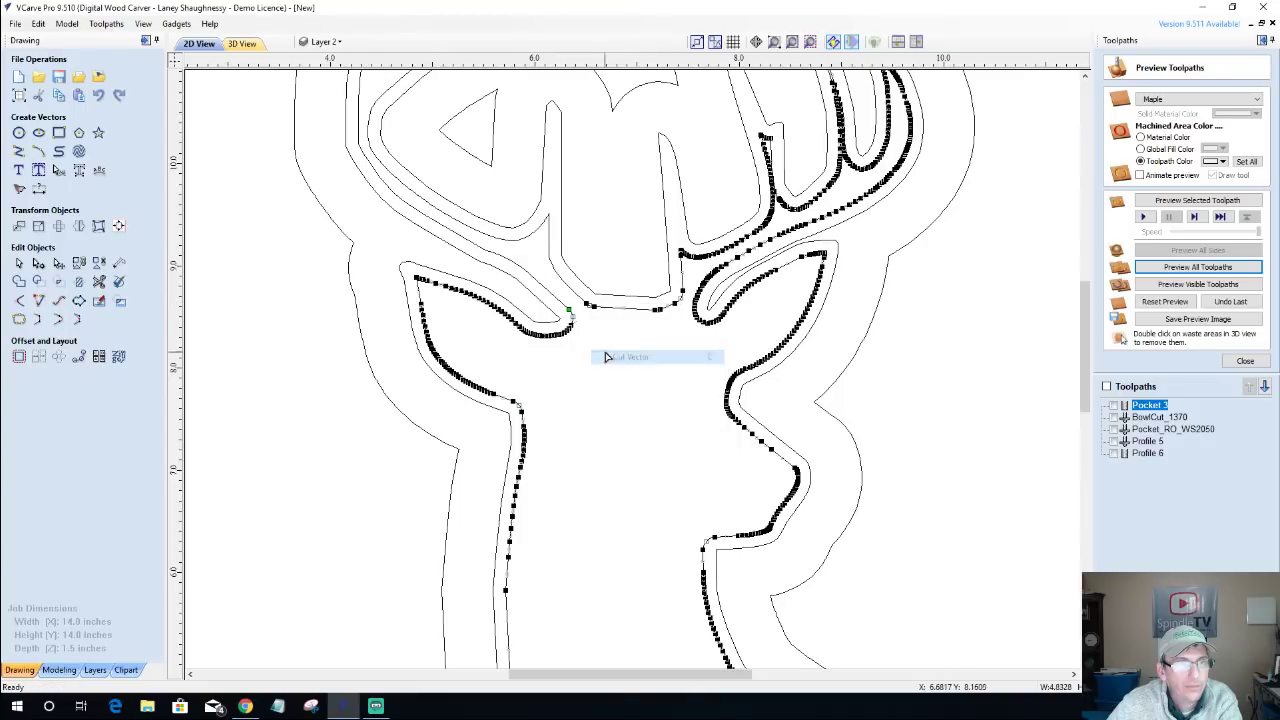
right_click(677, 302)
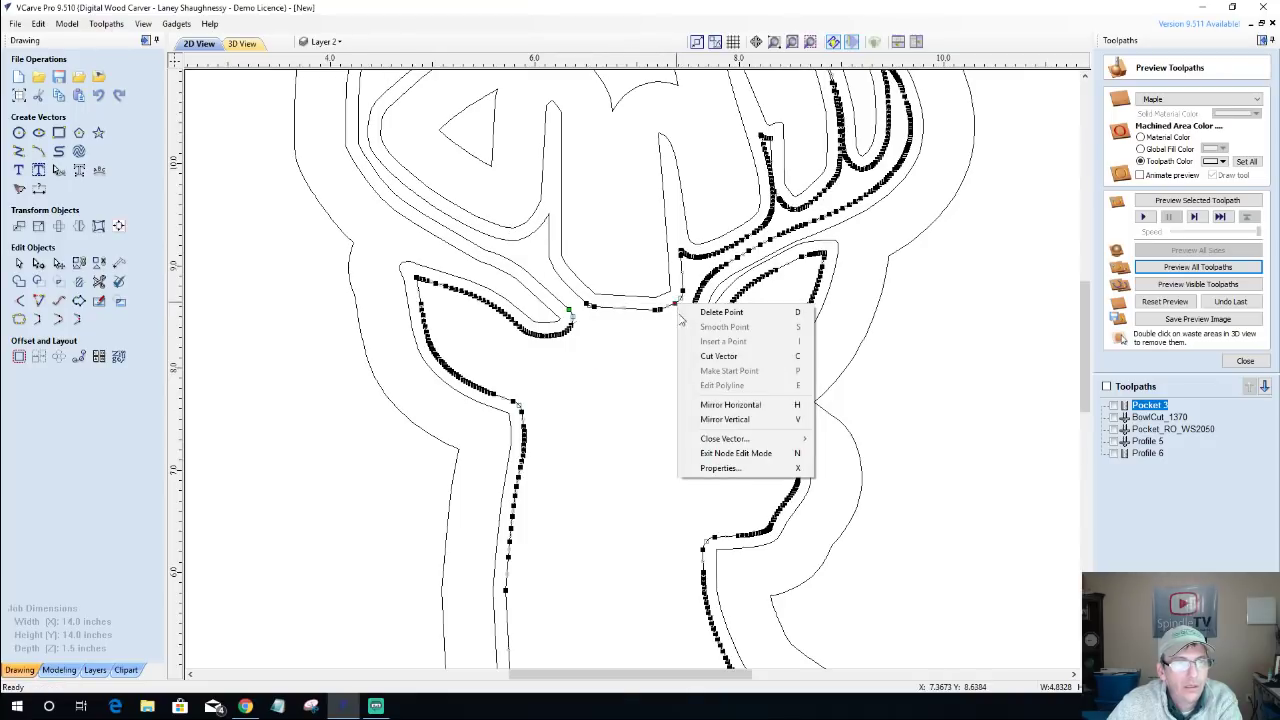
click(705, 357)
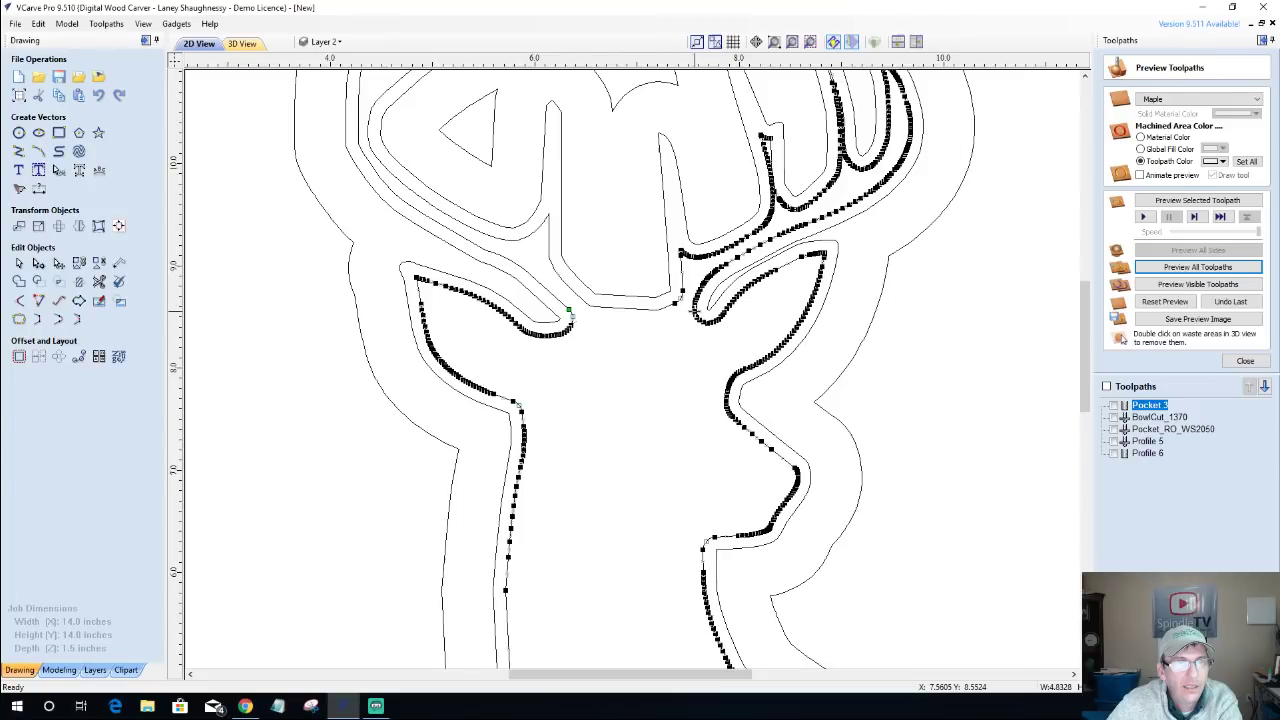
right_click(693, 311)
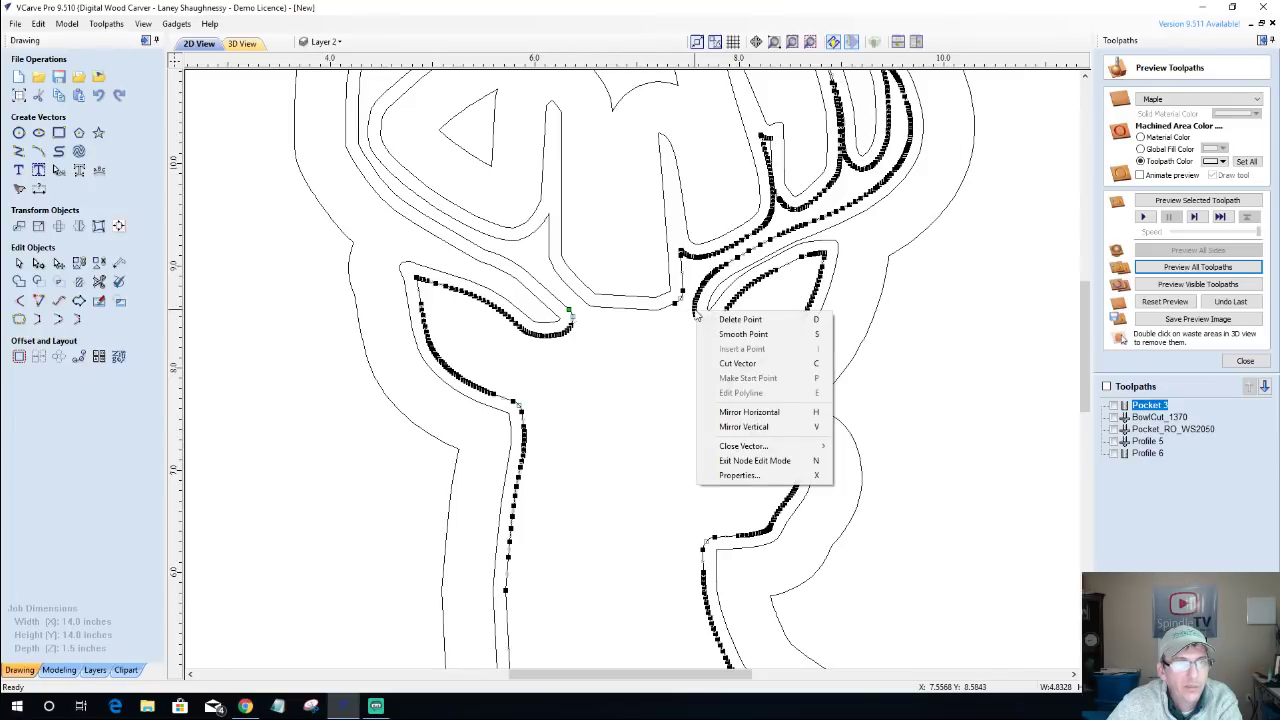
click(711, 363)
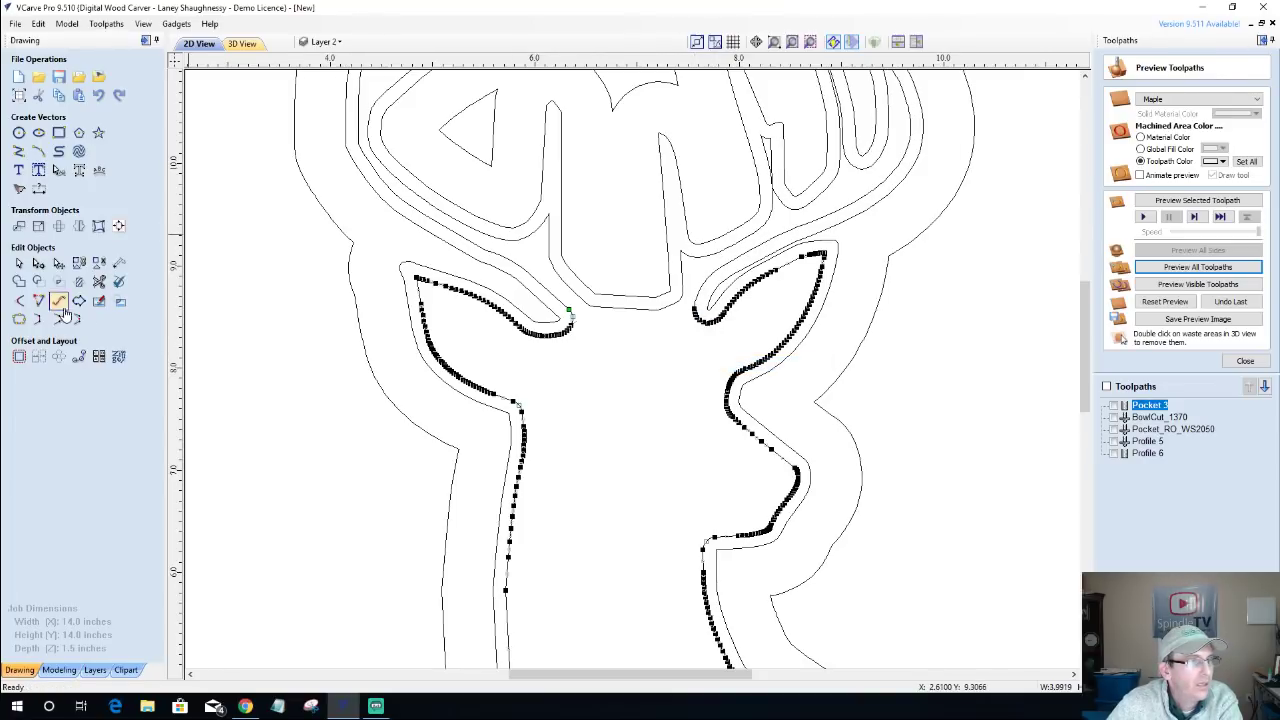
click(18, 262)
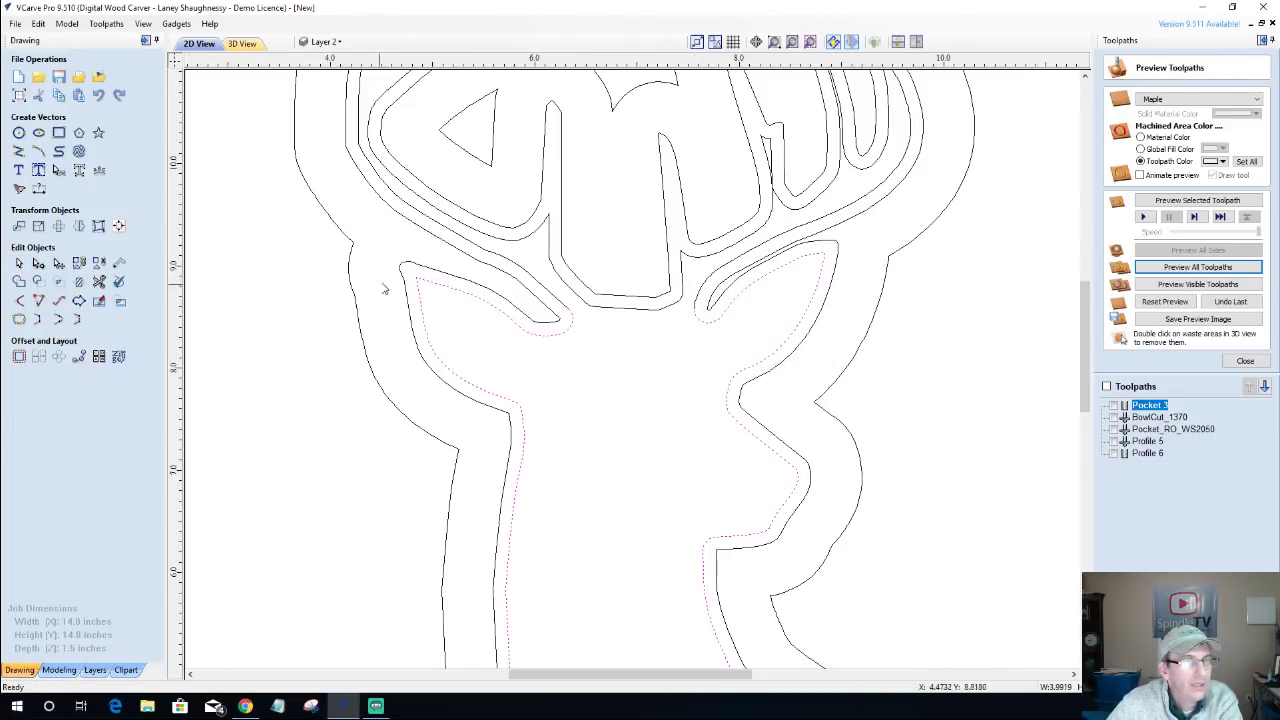
Delete the cut-off left and right antler portions and the short piece between the ears.
click(513, 268)
key(Delete)
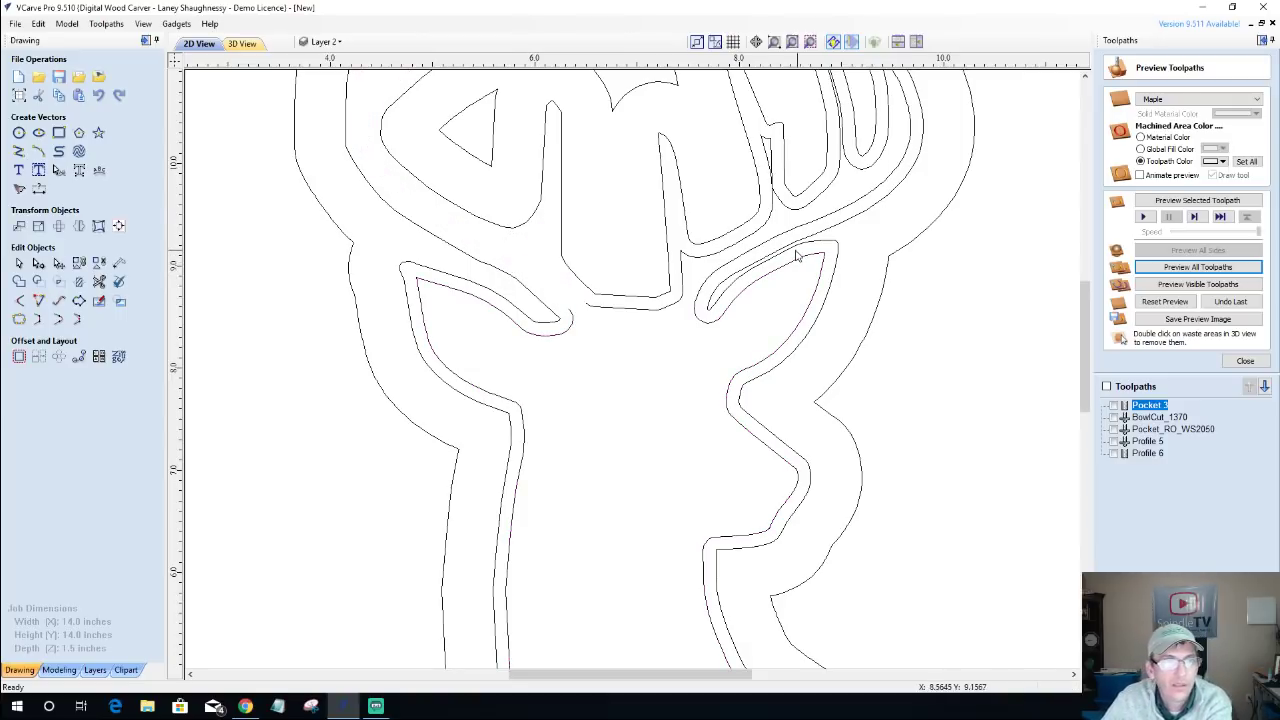
click(726, 254)
key(Delete)
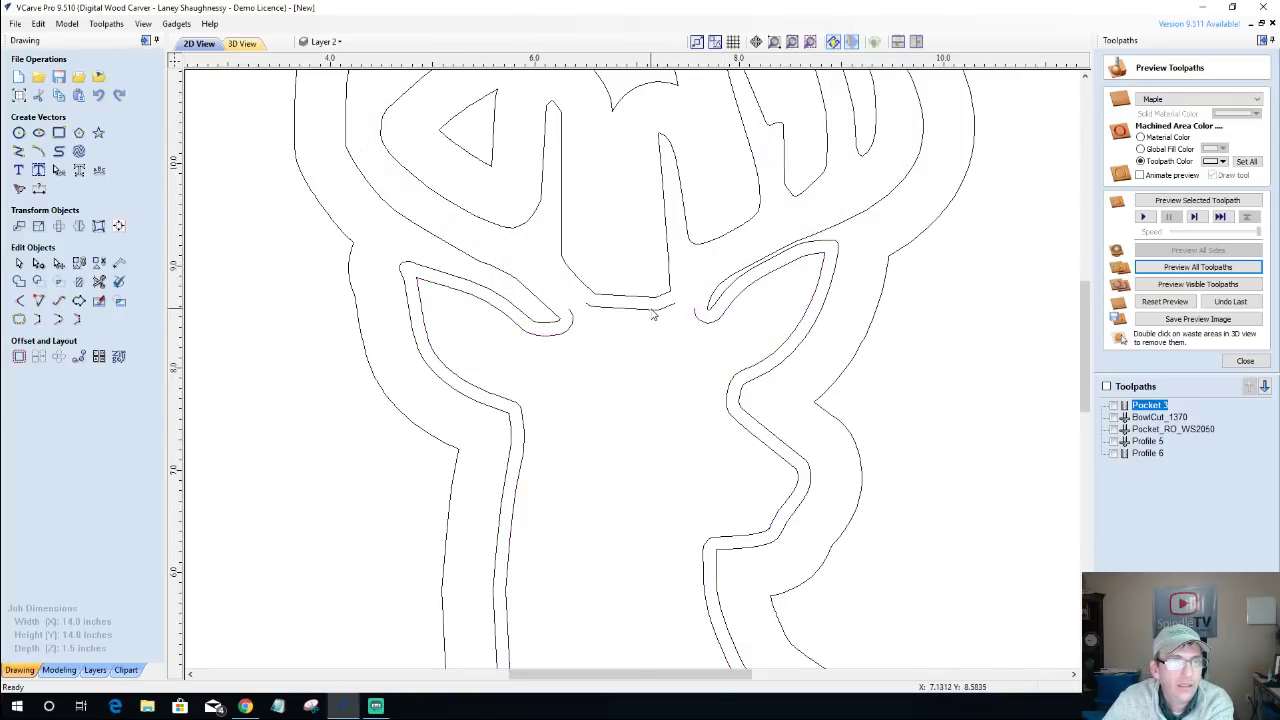
click(653, 313)
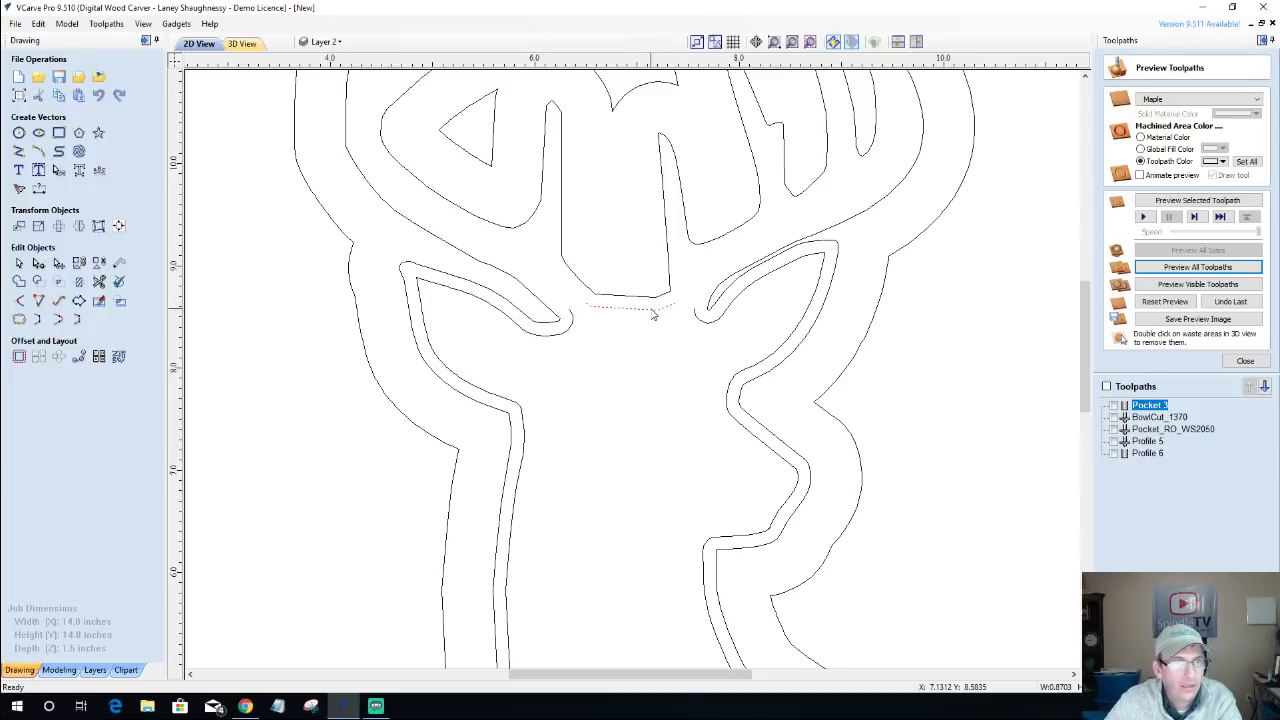
key(Delete)
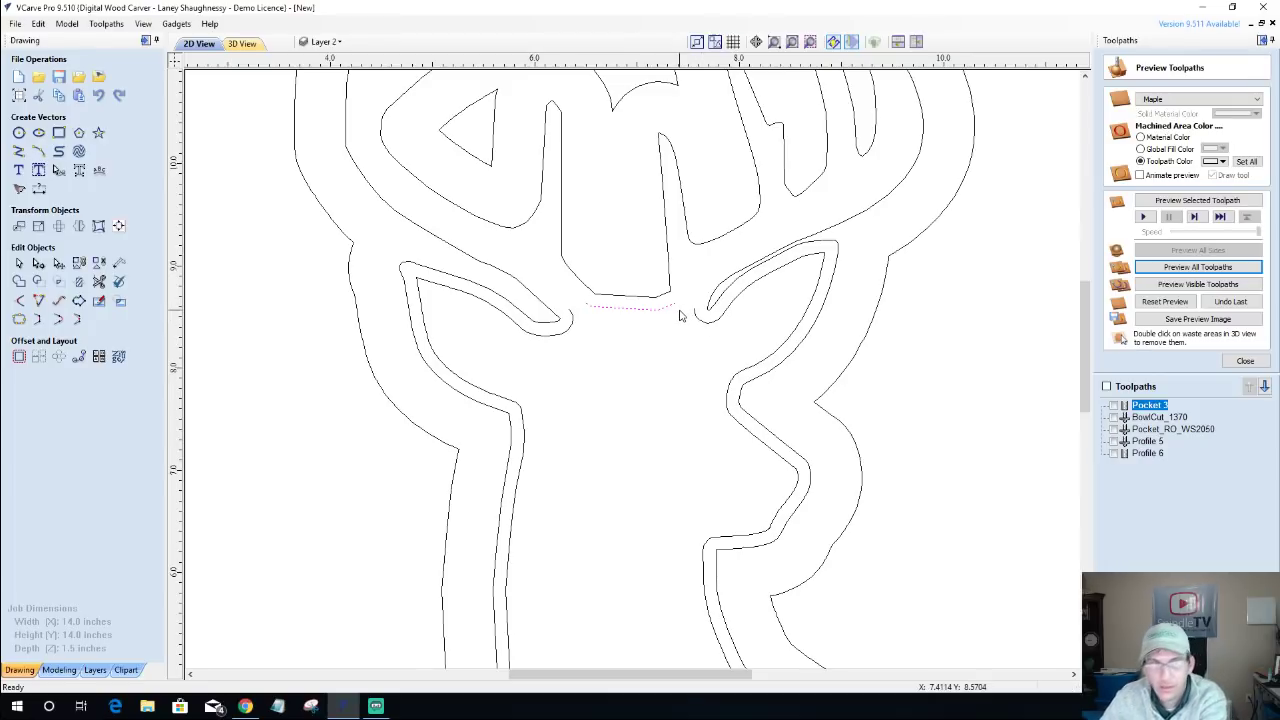
Cut the inner head contour on its left and right curves and delete the short leftover pieces.
click(573, 319)
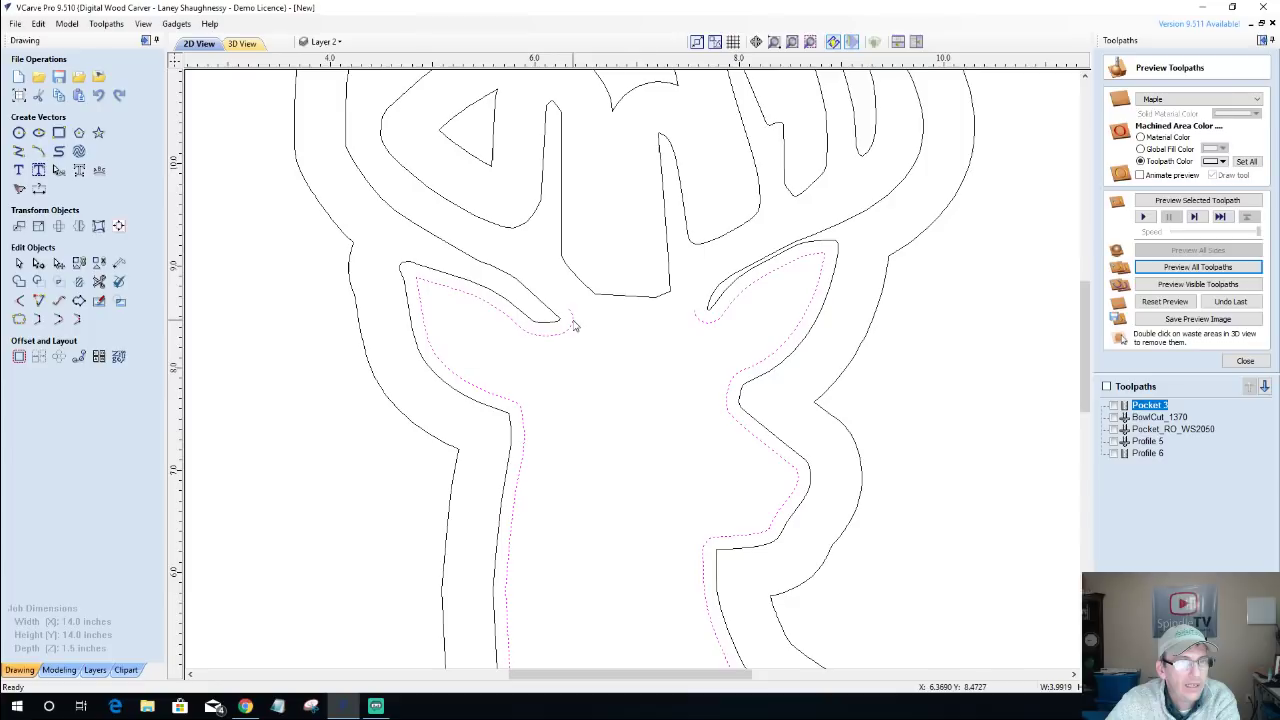
key(n)
scroll(574, 330, up, 4)
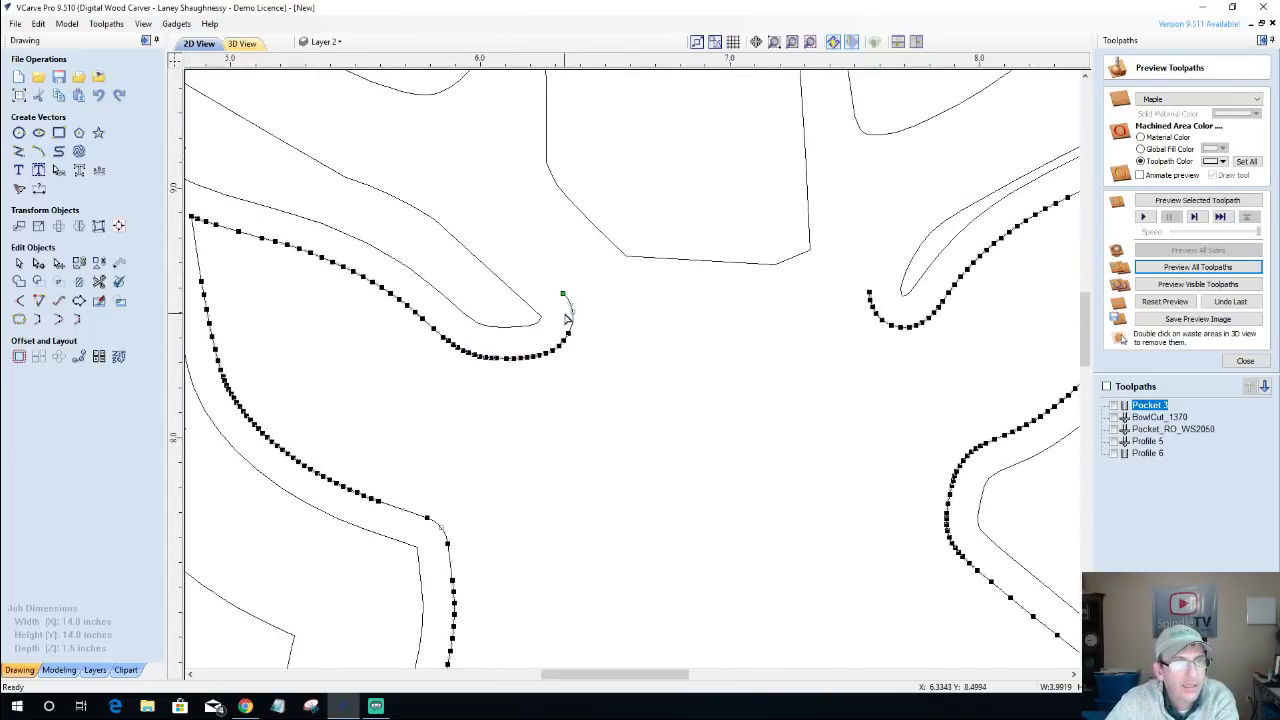
right_click(569, 332)
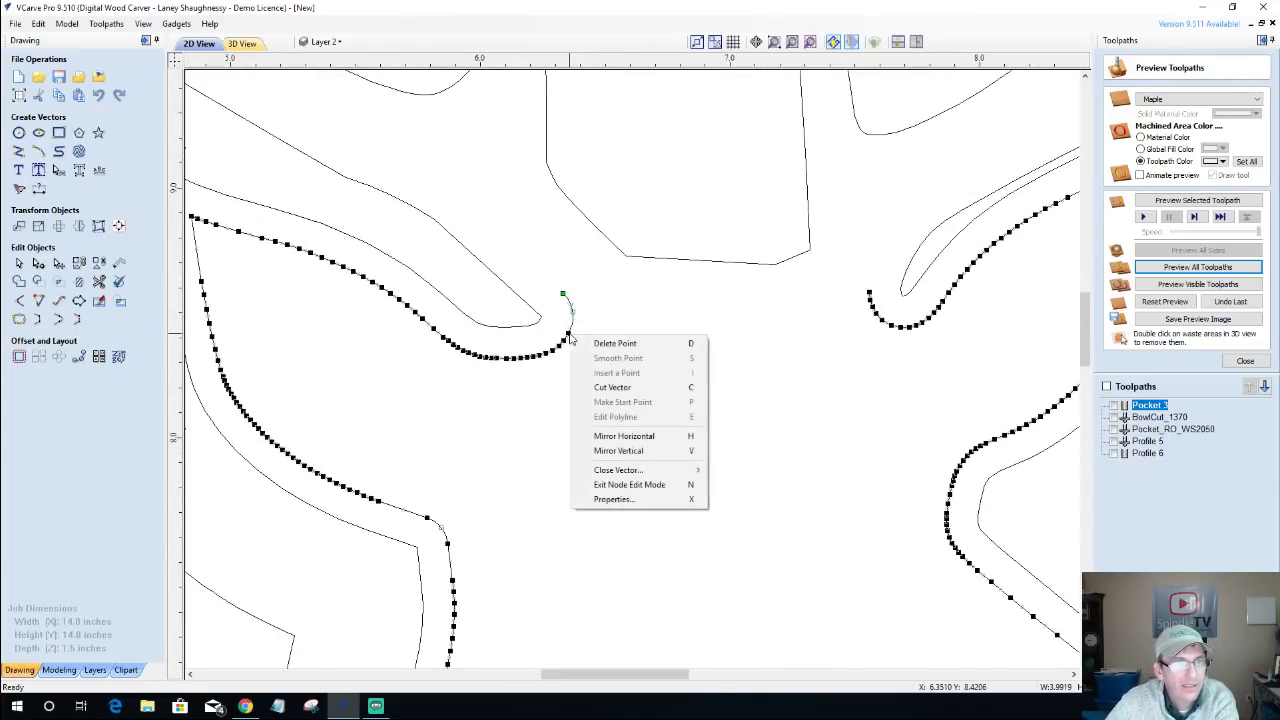
click(592, 387)
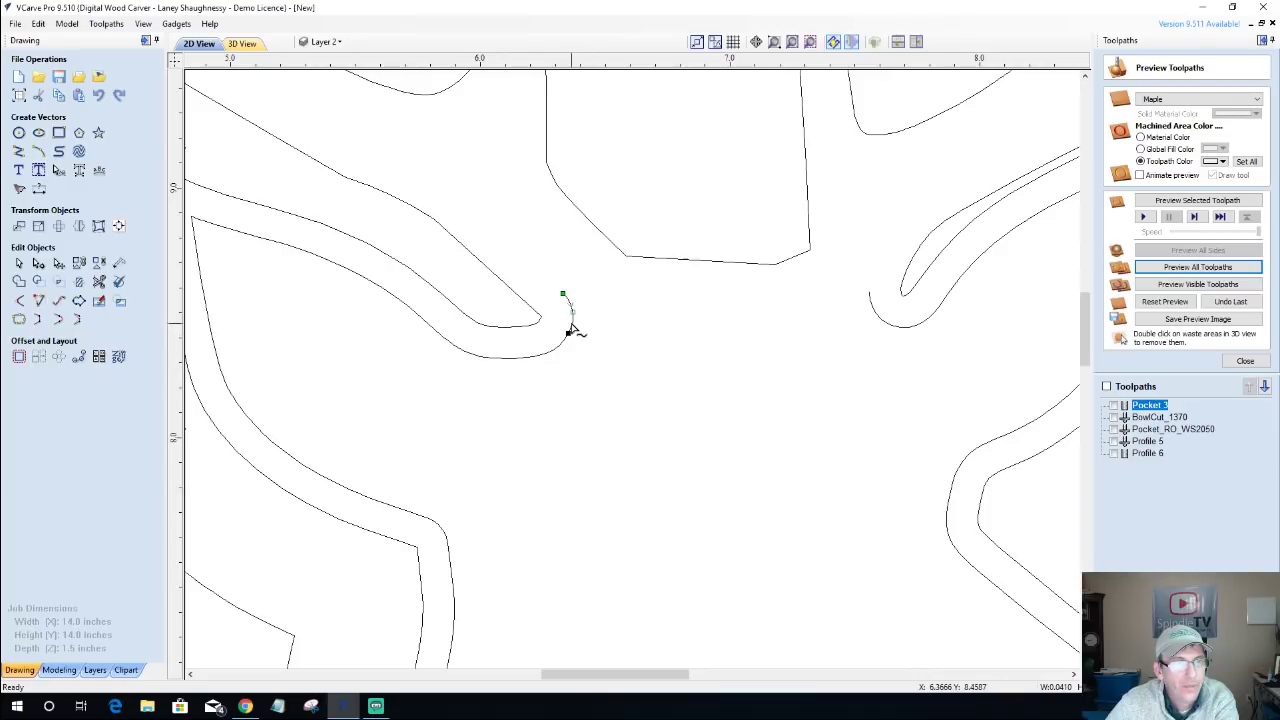
click(891, 327)
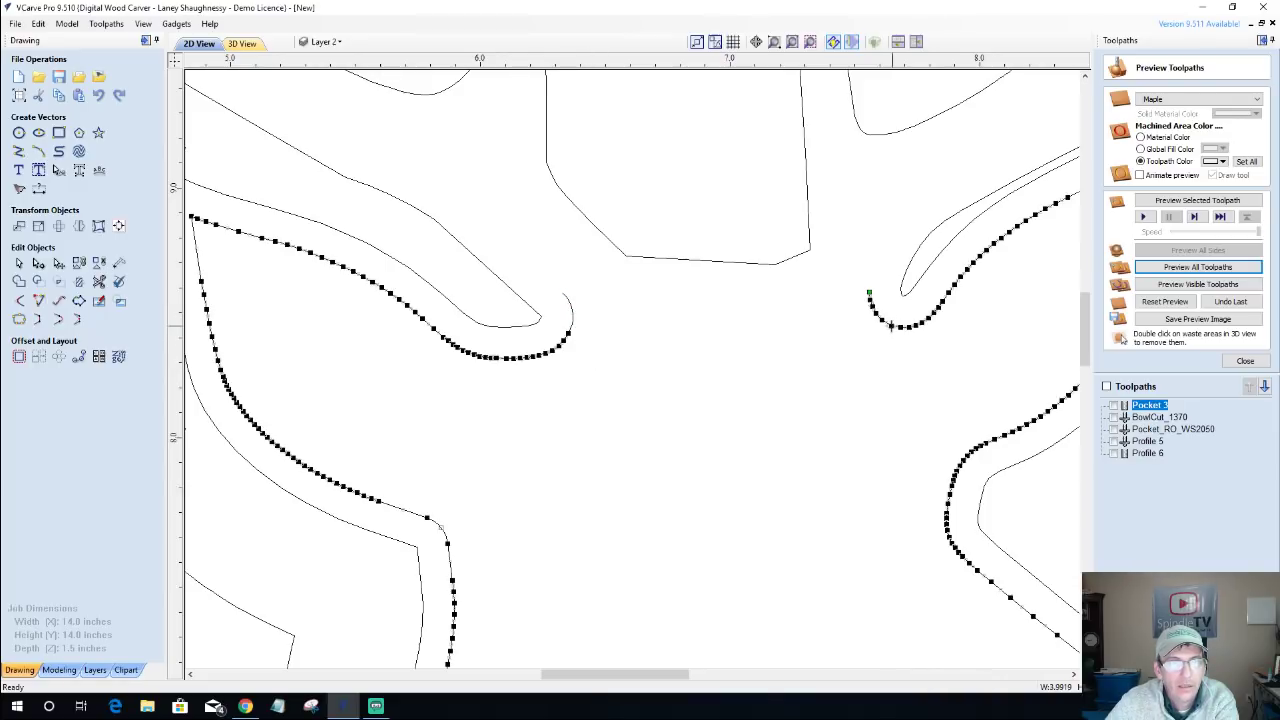
right_click(880, 318)
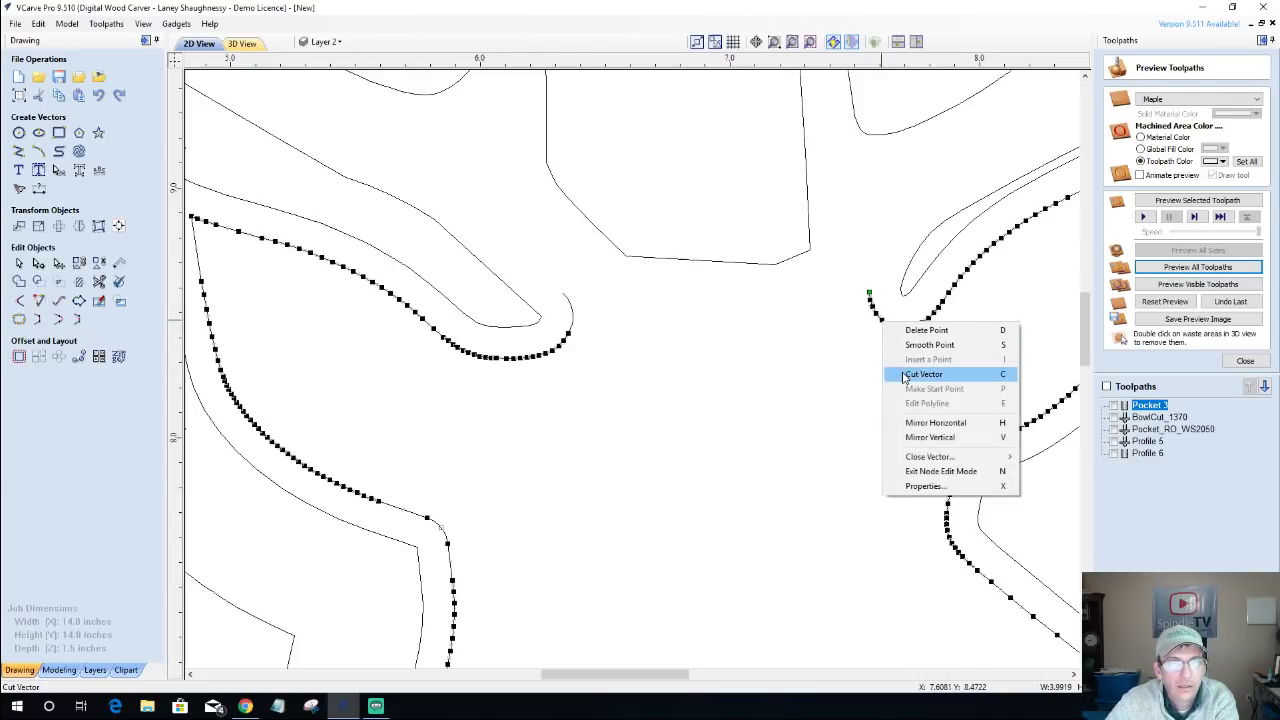
click(907, 376)
click(18, 262)
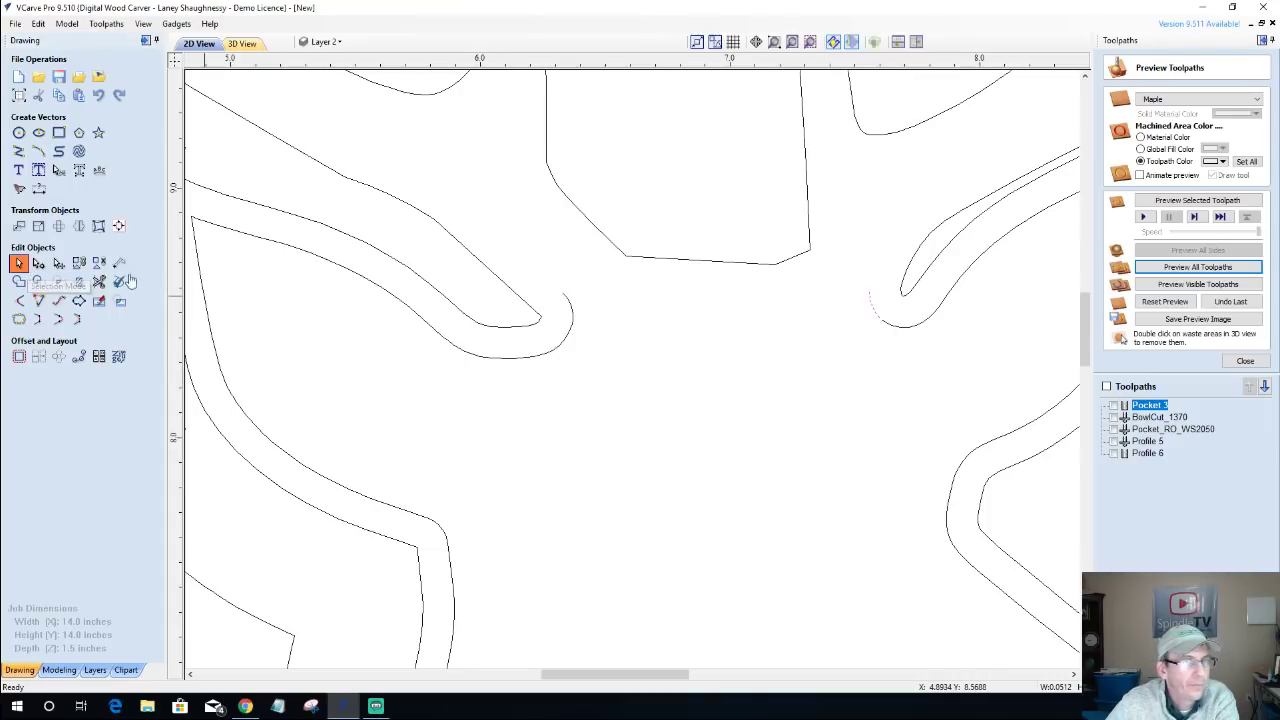
click(858, 294)
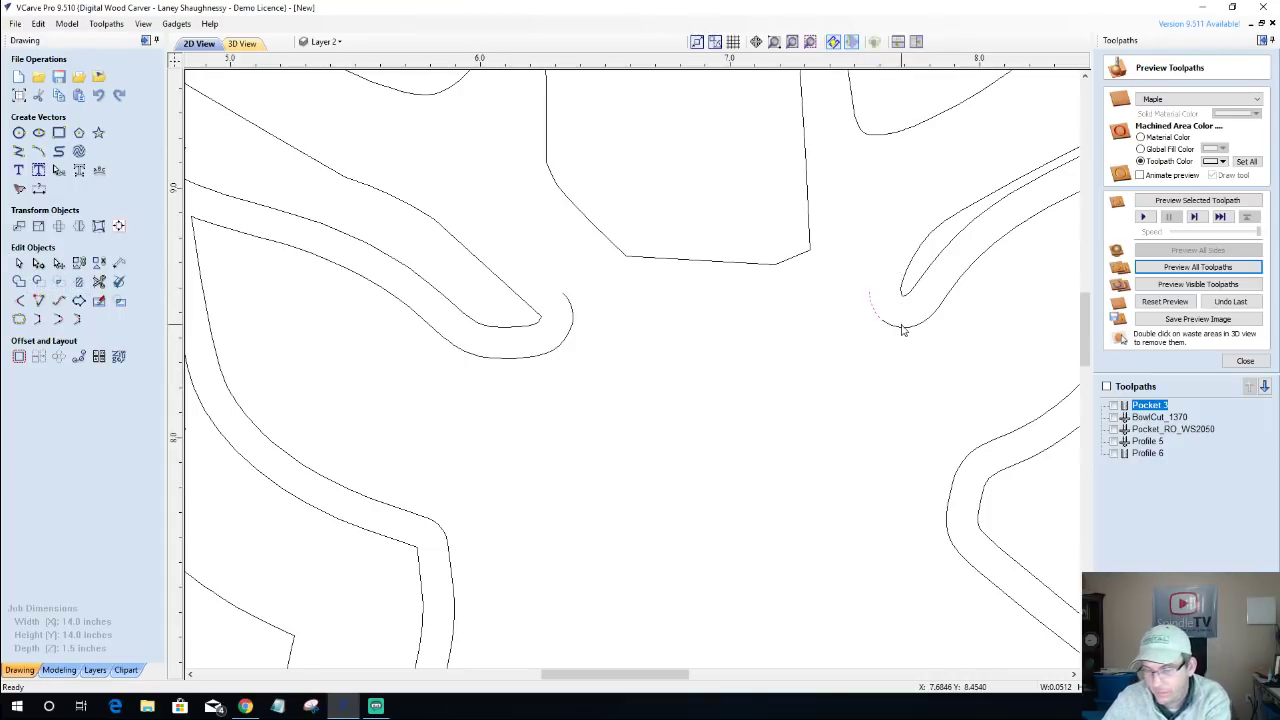
key(Delete)
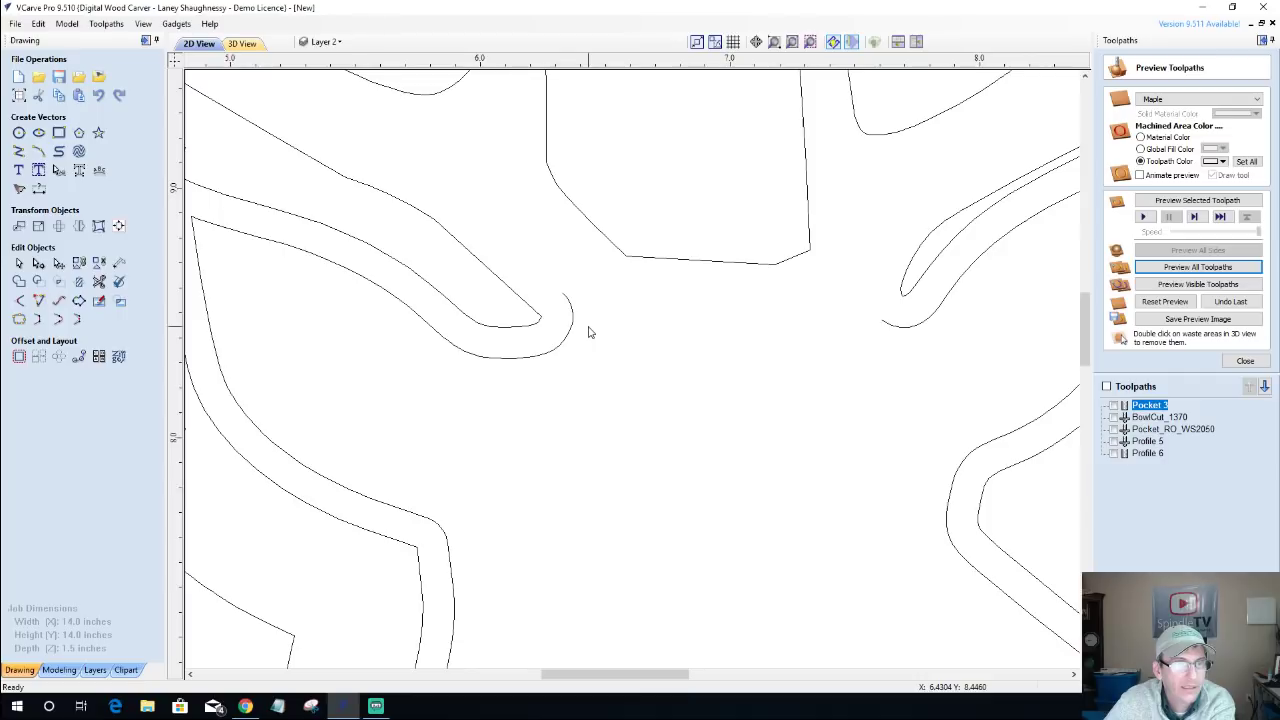
key(Delete)
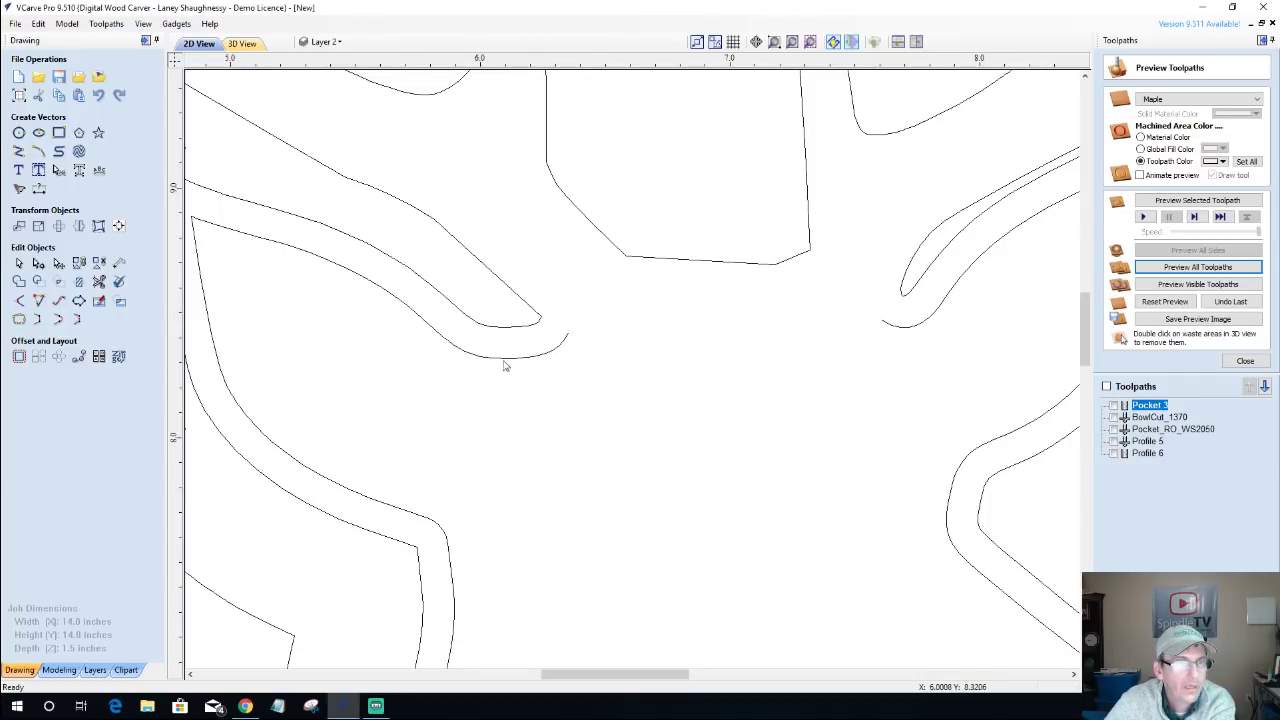
Join the two loose ends with a bridging curve and drag its handles to smooth it across the head.
click(524, 358)
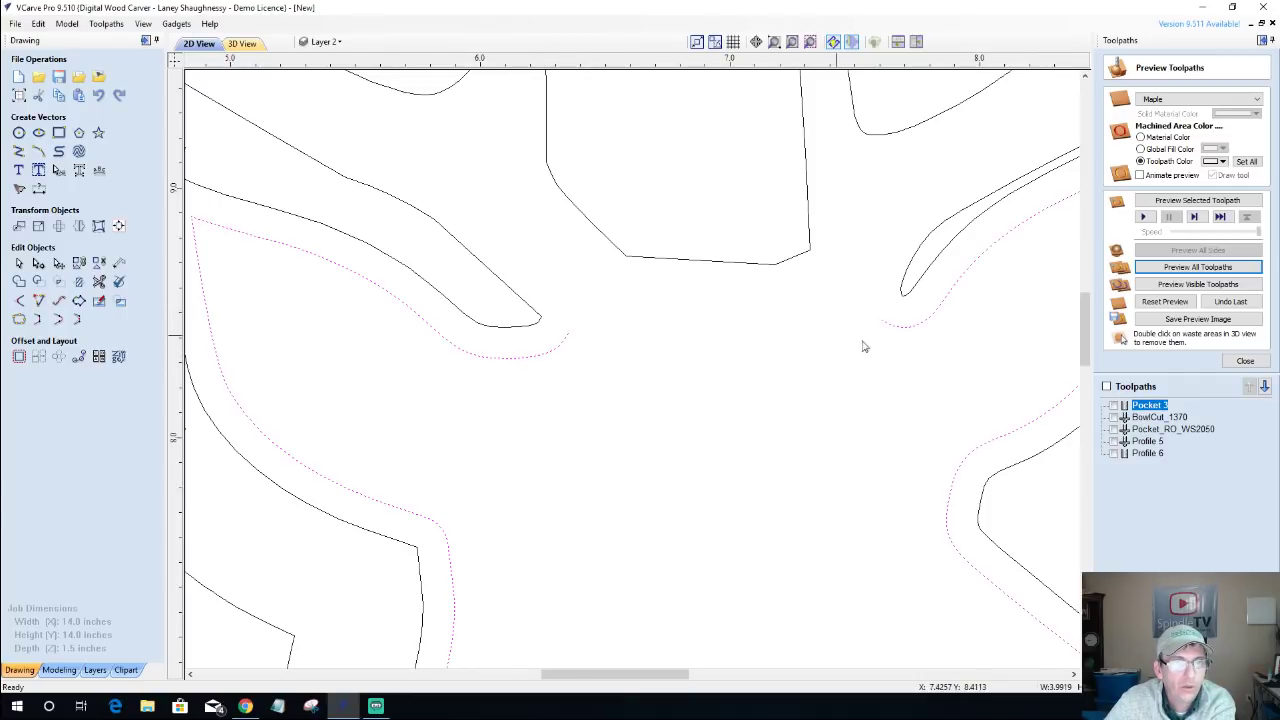
click(58, 319)
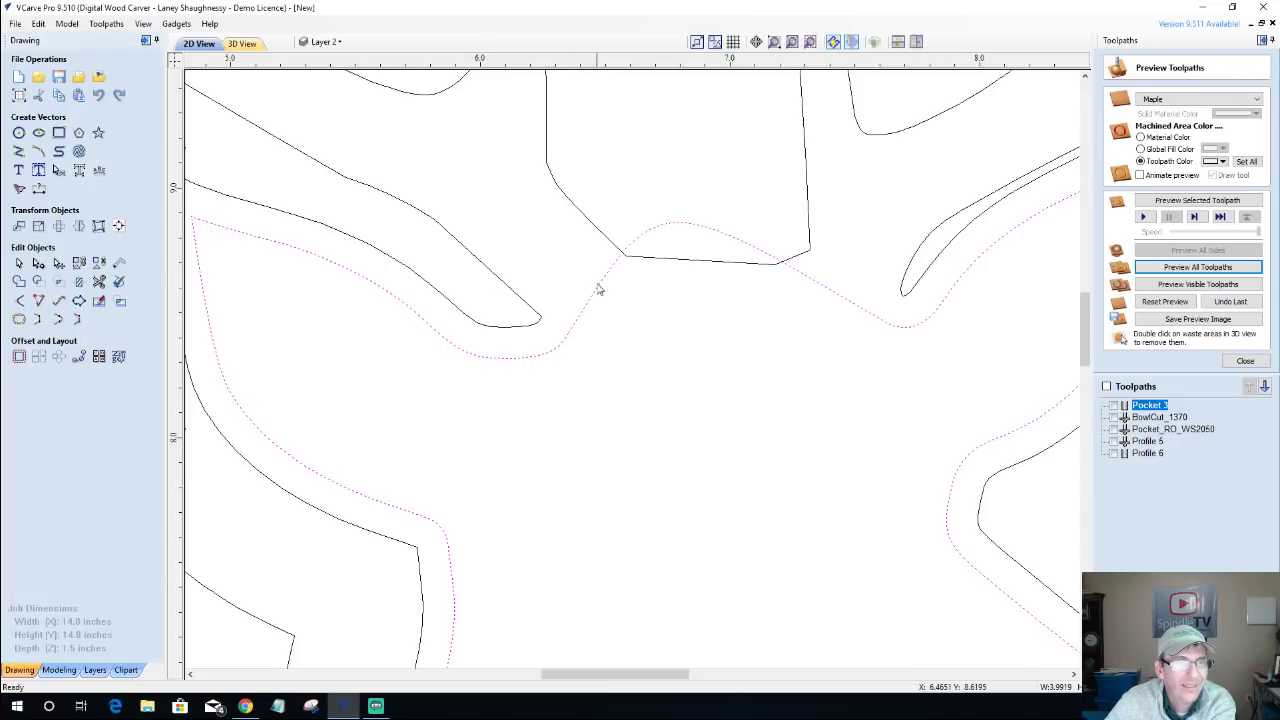
click(38, 262)
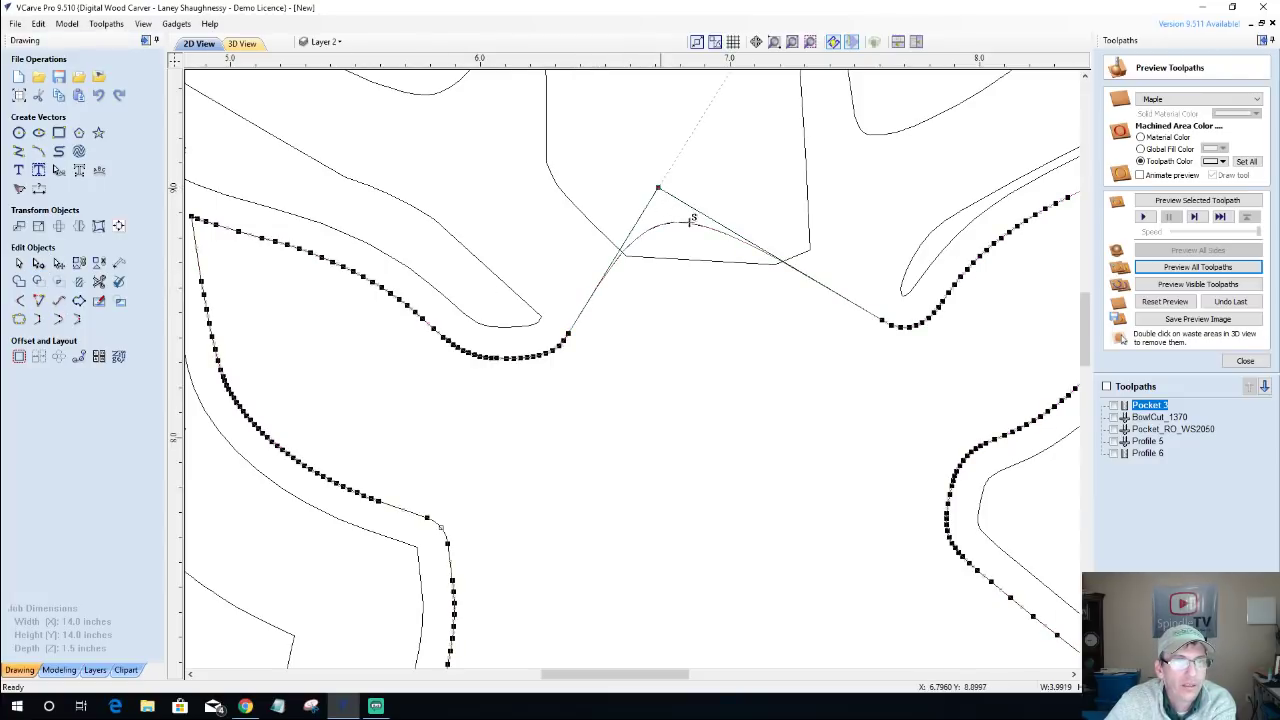
drag(709, 257, 637, 278)
drag(731, 288, 731, 282)
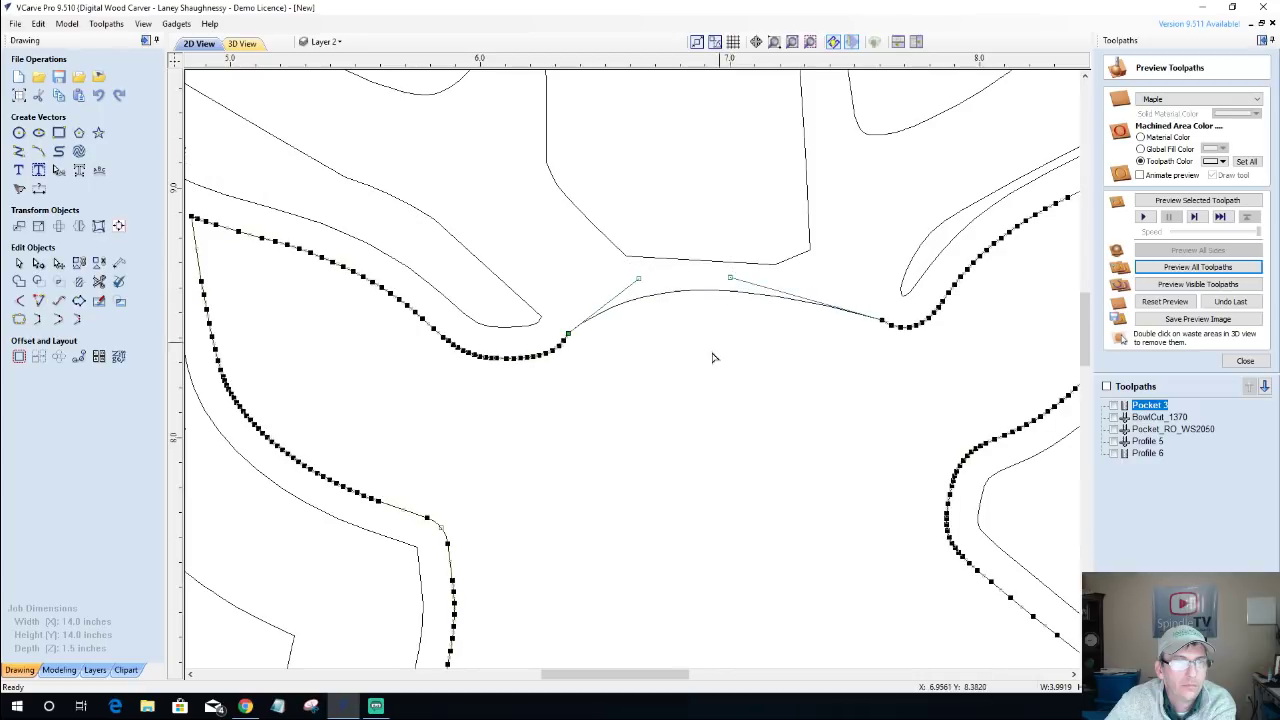
click(706, 377)
scroll(713, 389, down, 3)
scroll(713, 389, down, 2)
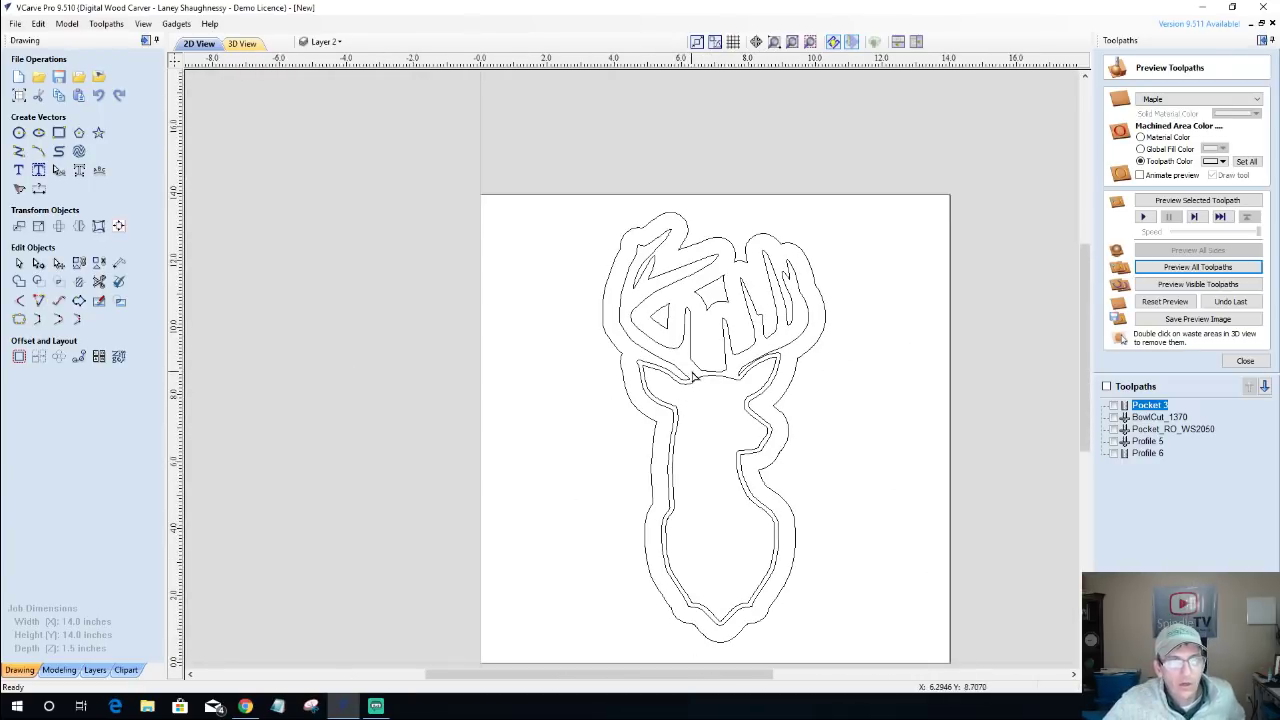
Select the outer offset outline plus the antler shapes, then close the toolpath preview.
click(697, 376)
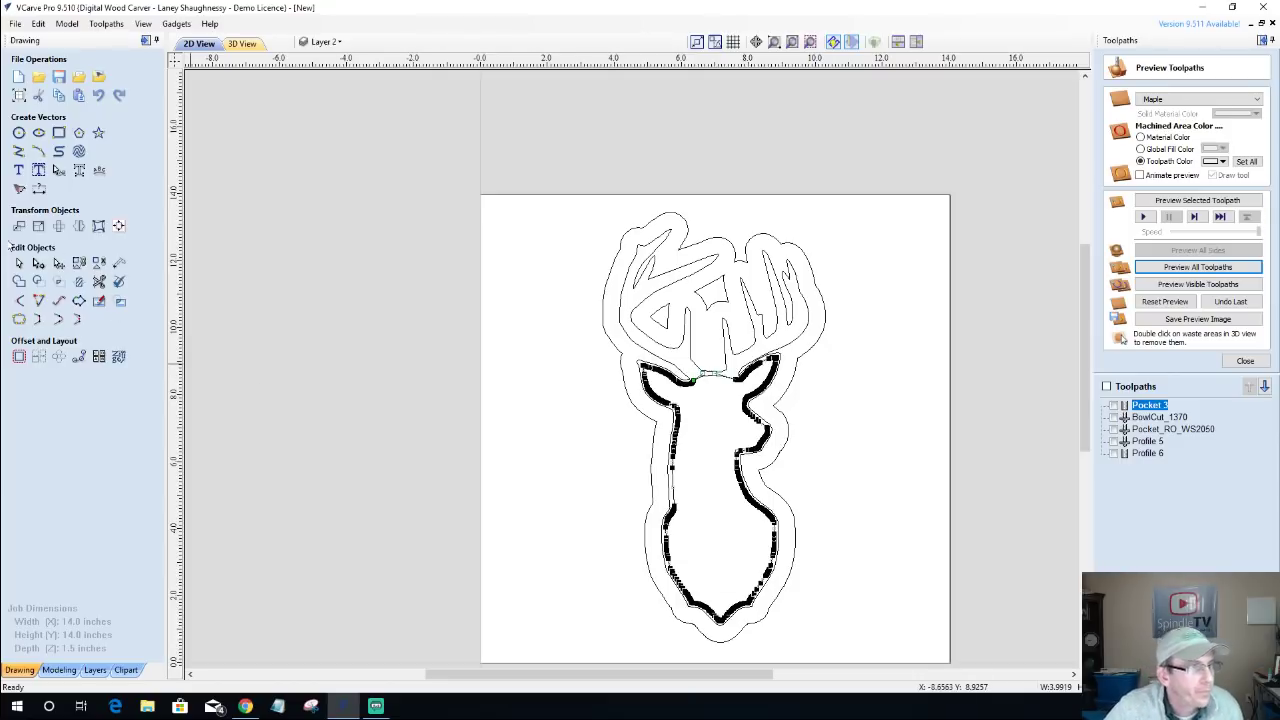
click(455, 345)
scroll(694, 409, up, 4)
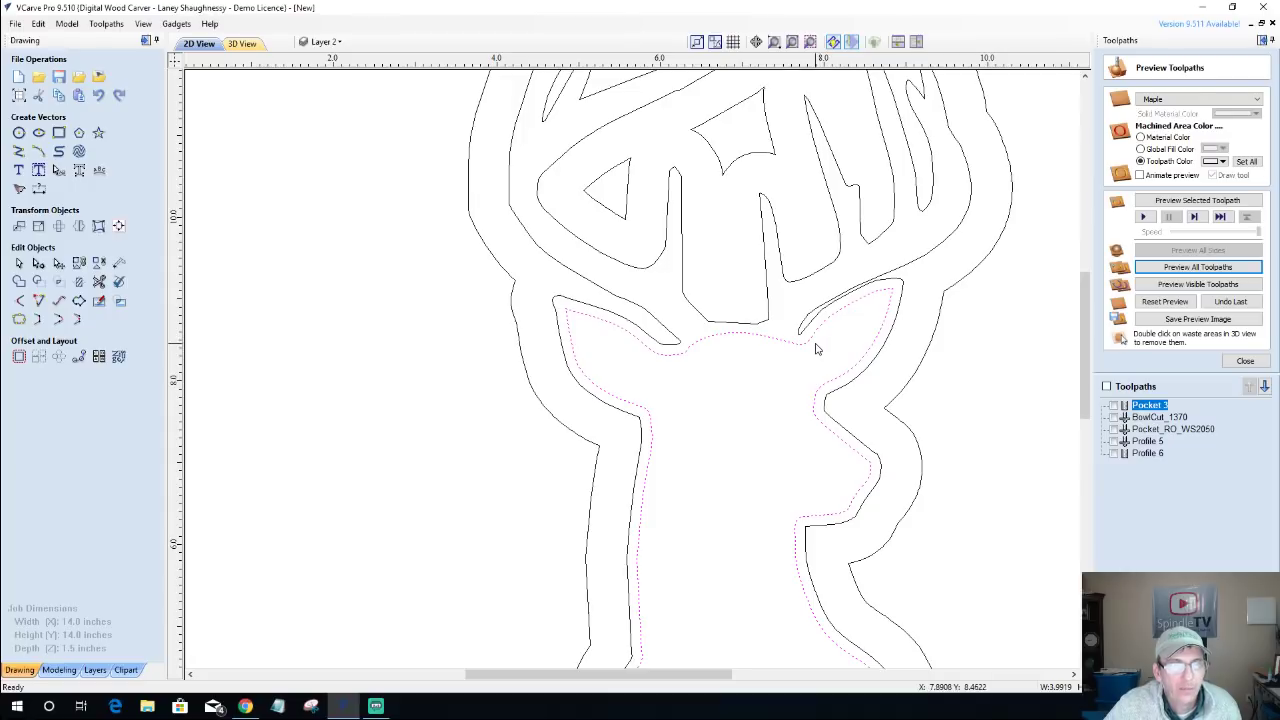
scroll(815, 348, down, 1)
scroll(815, 348, down, 1)
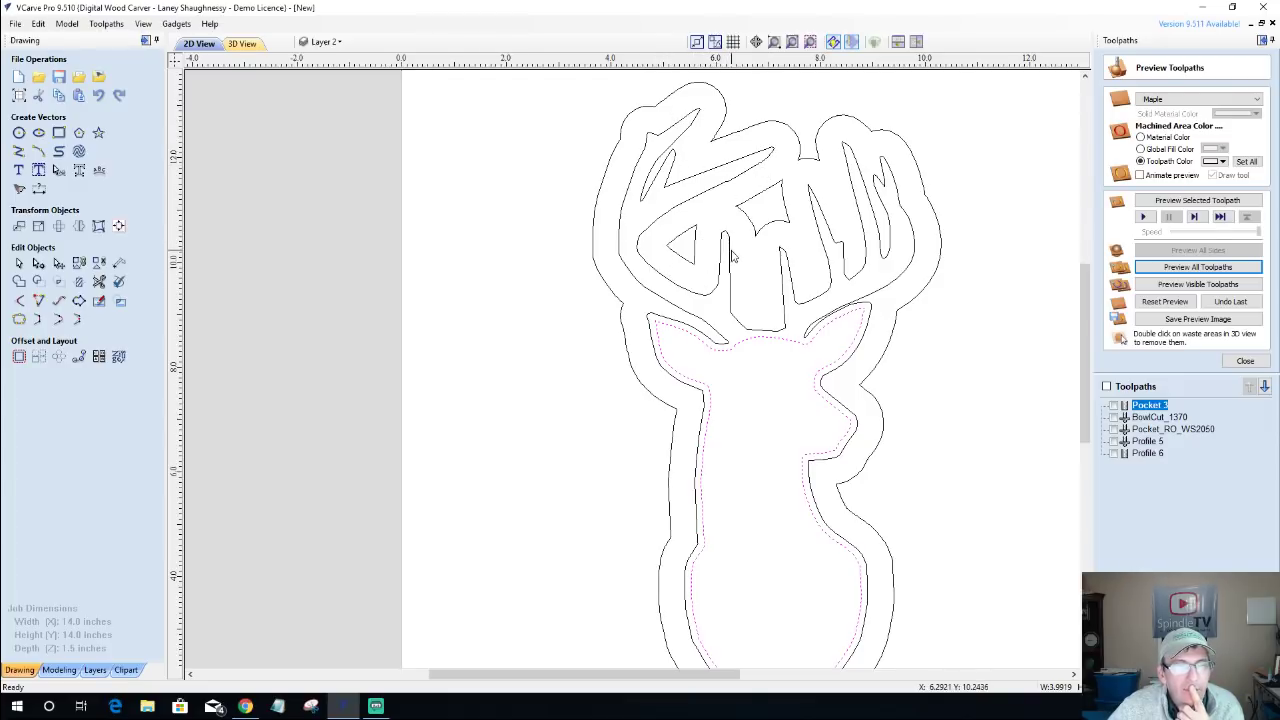
scroll(540, 407, down, 2)
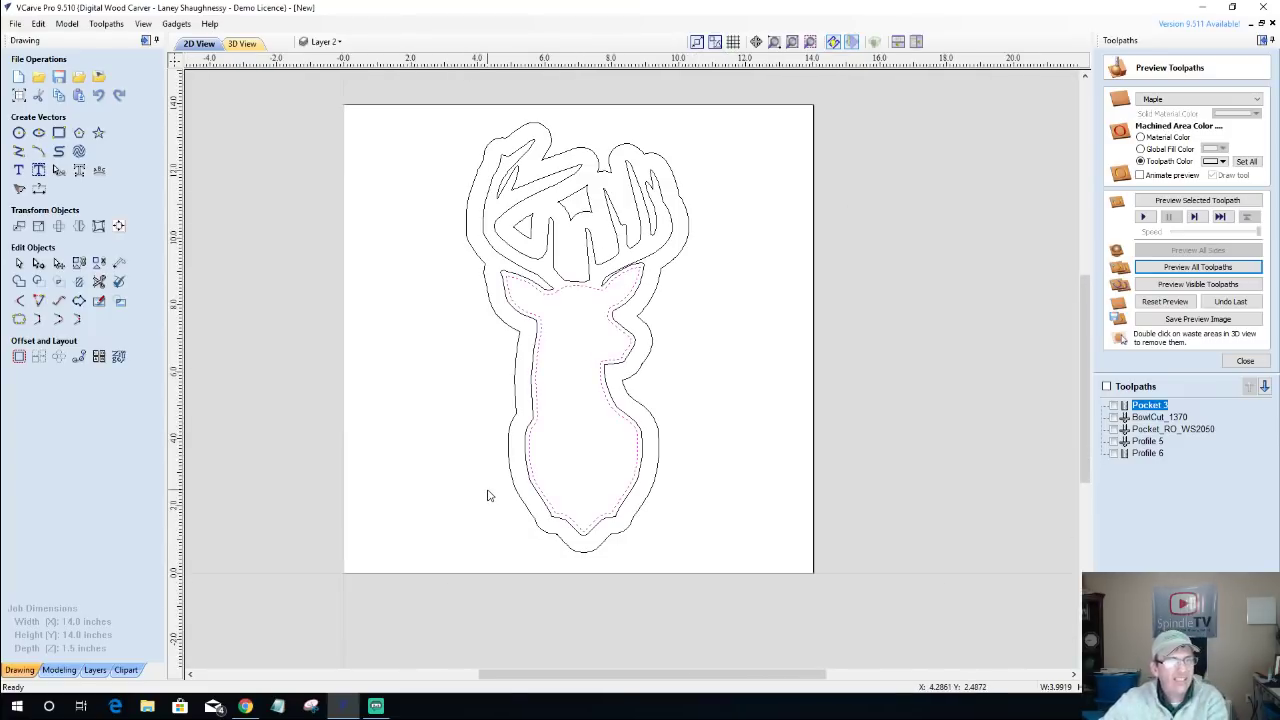
scroll(574, 453, up, 1)
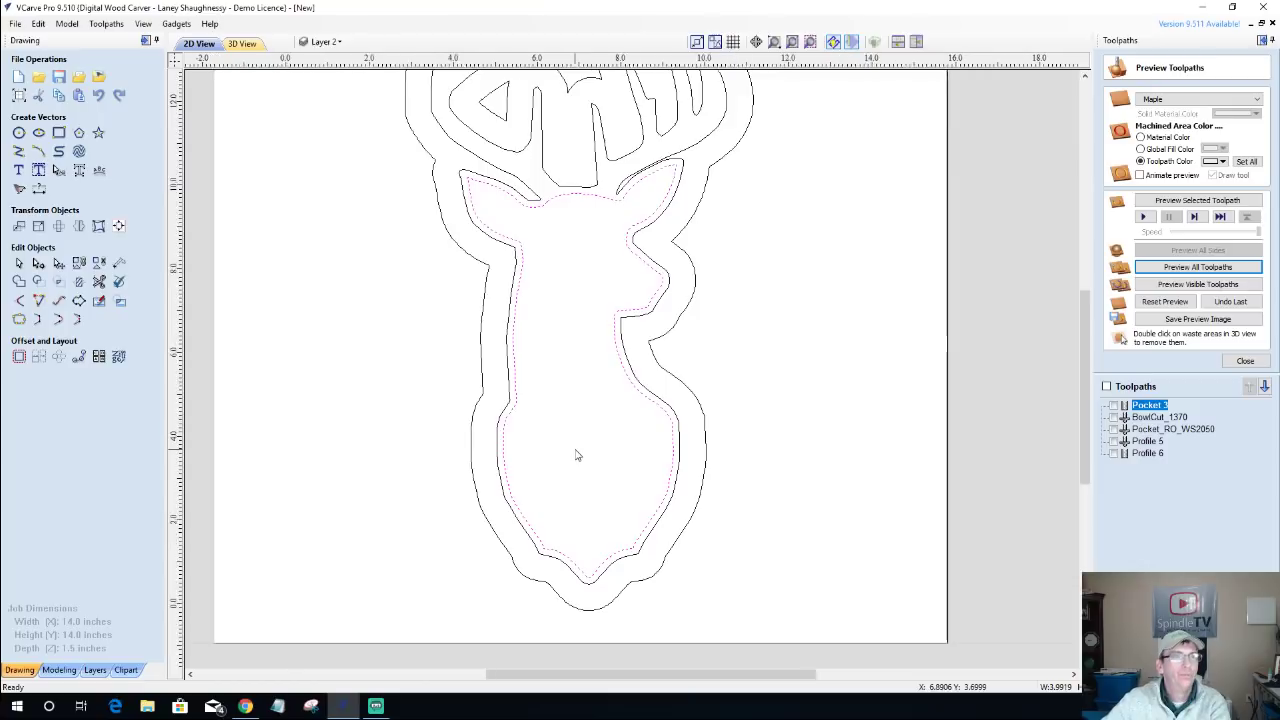
scroll(576, 455, down, 1)
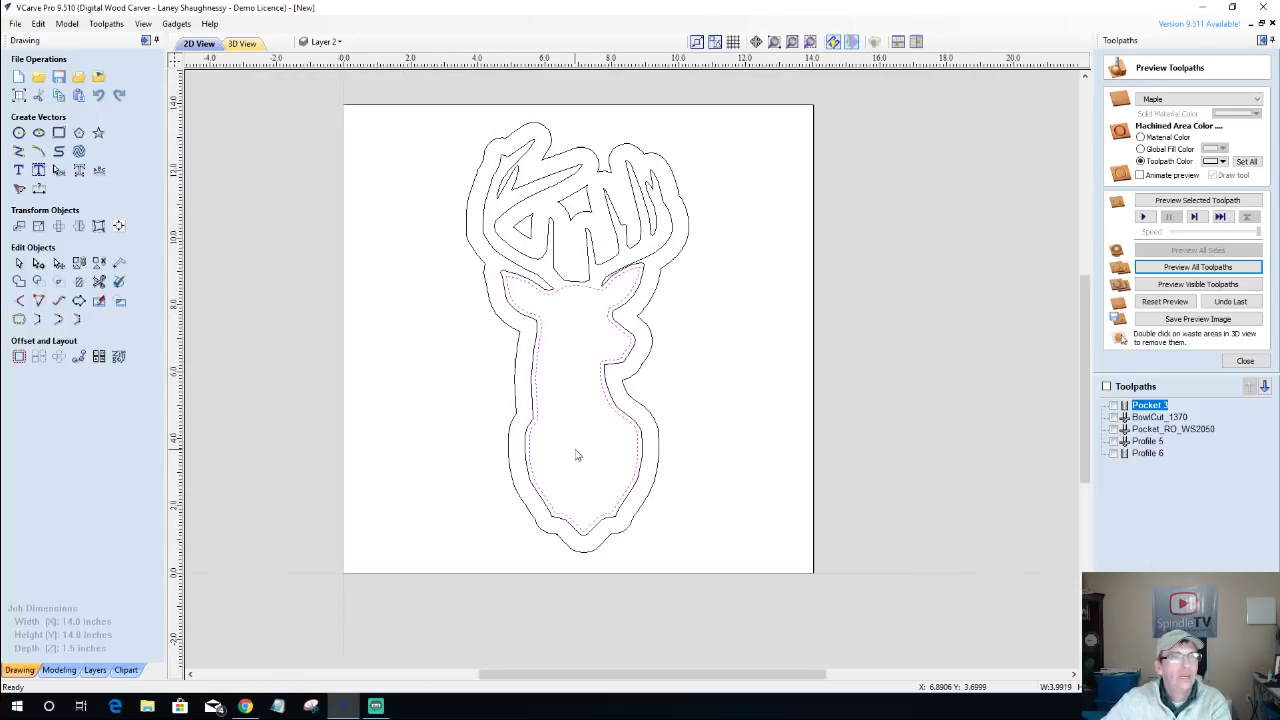
click(473, 193)
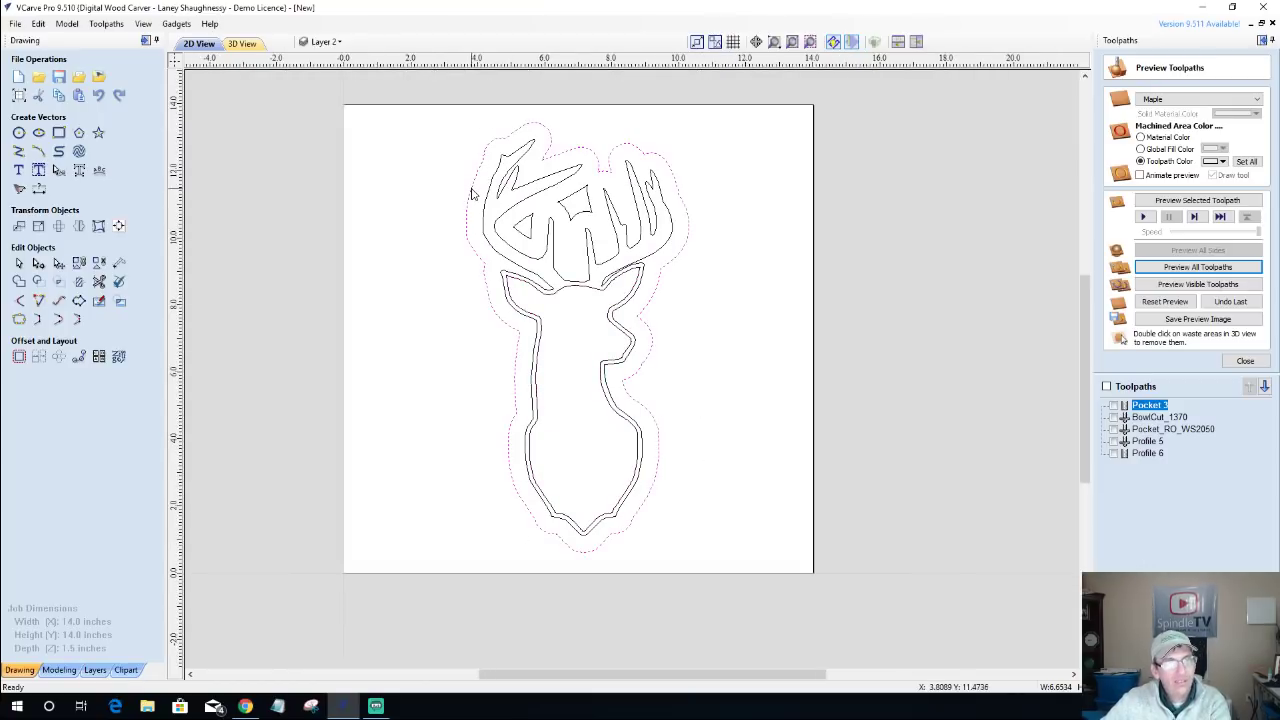
shift+click(490, 197)
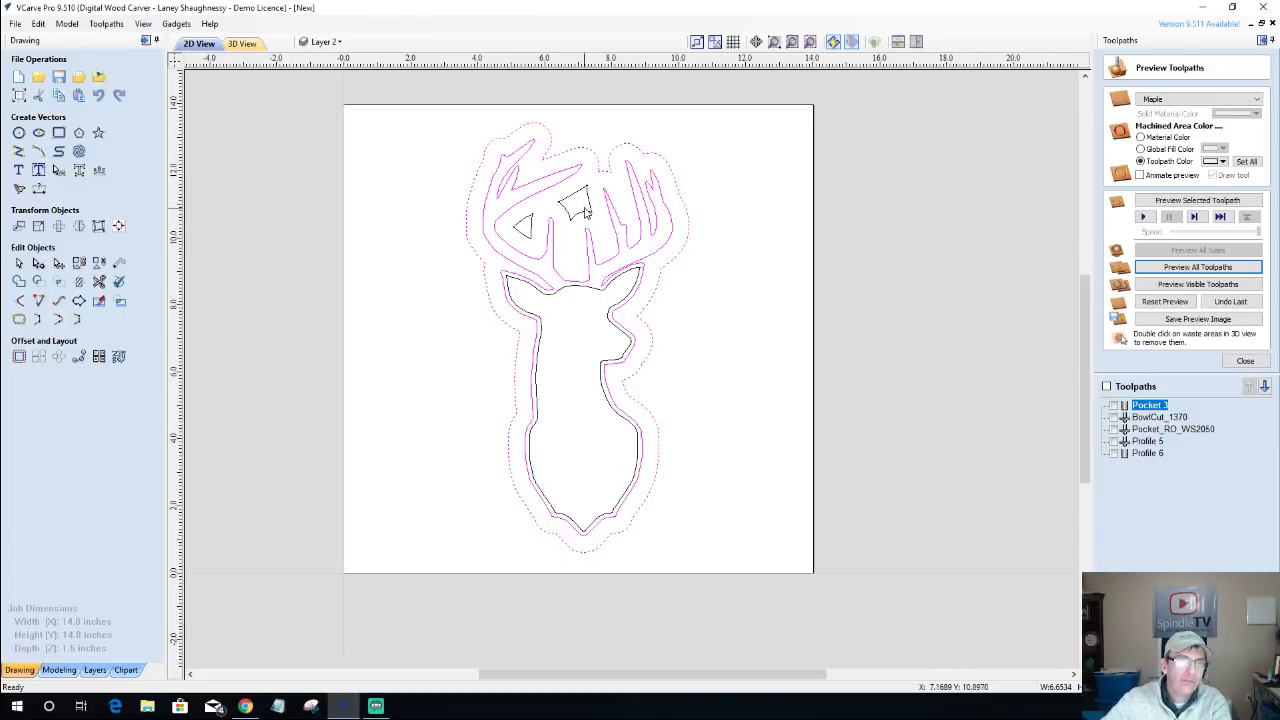
click(1246, 361)
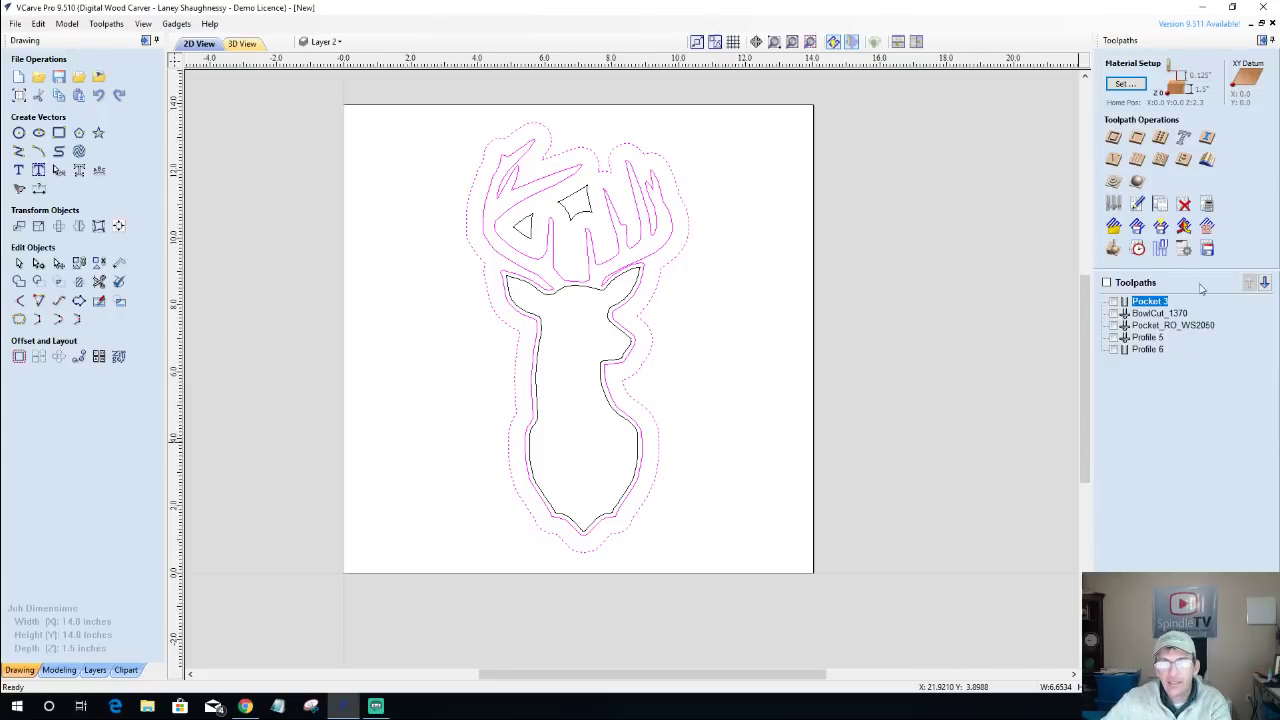
Calculate a 0.125 in deep pocket toolpath named Deer_Pocket1 using the 0.25 inch end mill.
click(1138, 138)
key(Tab)
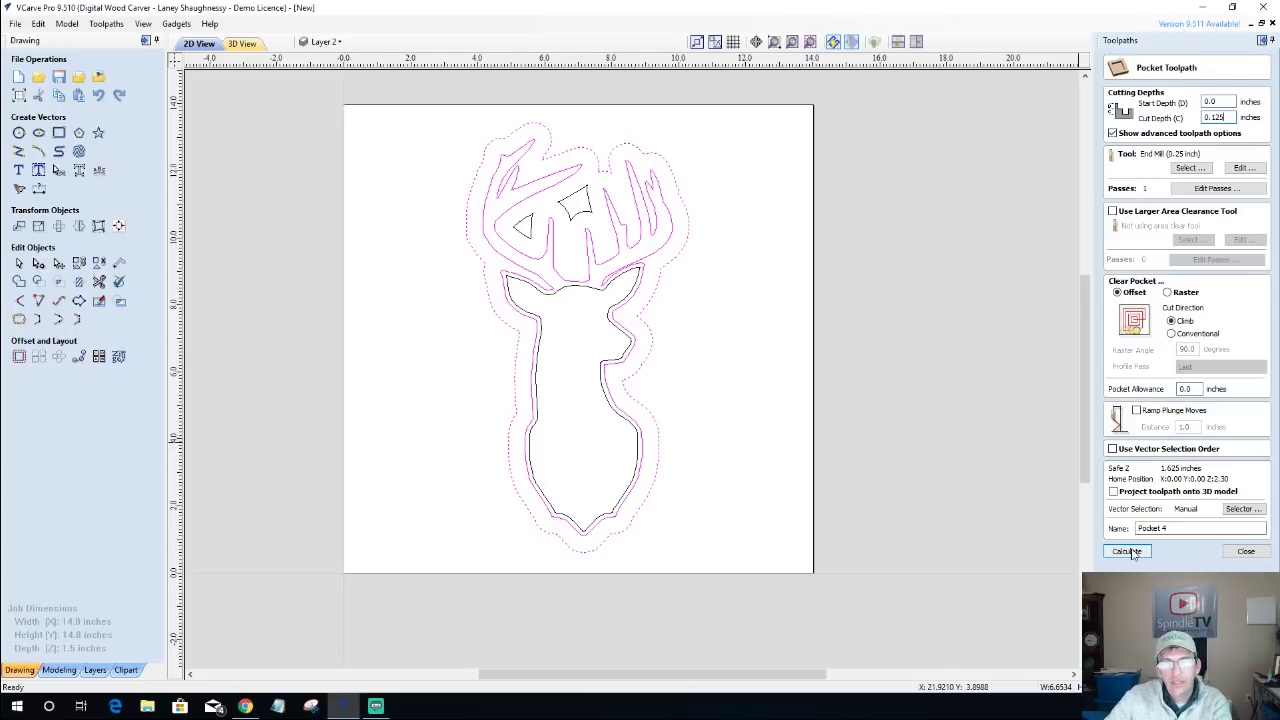
drag(1172, 528, 1118, 533)
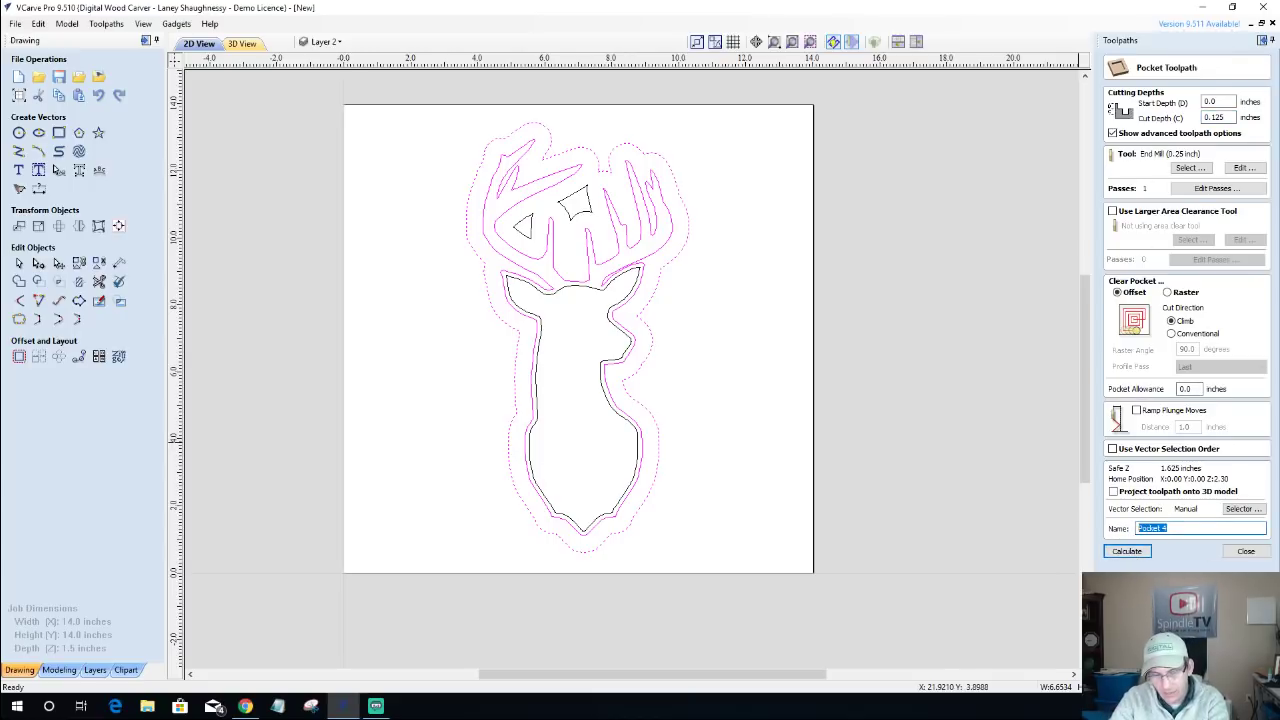
text(Deer_)
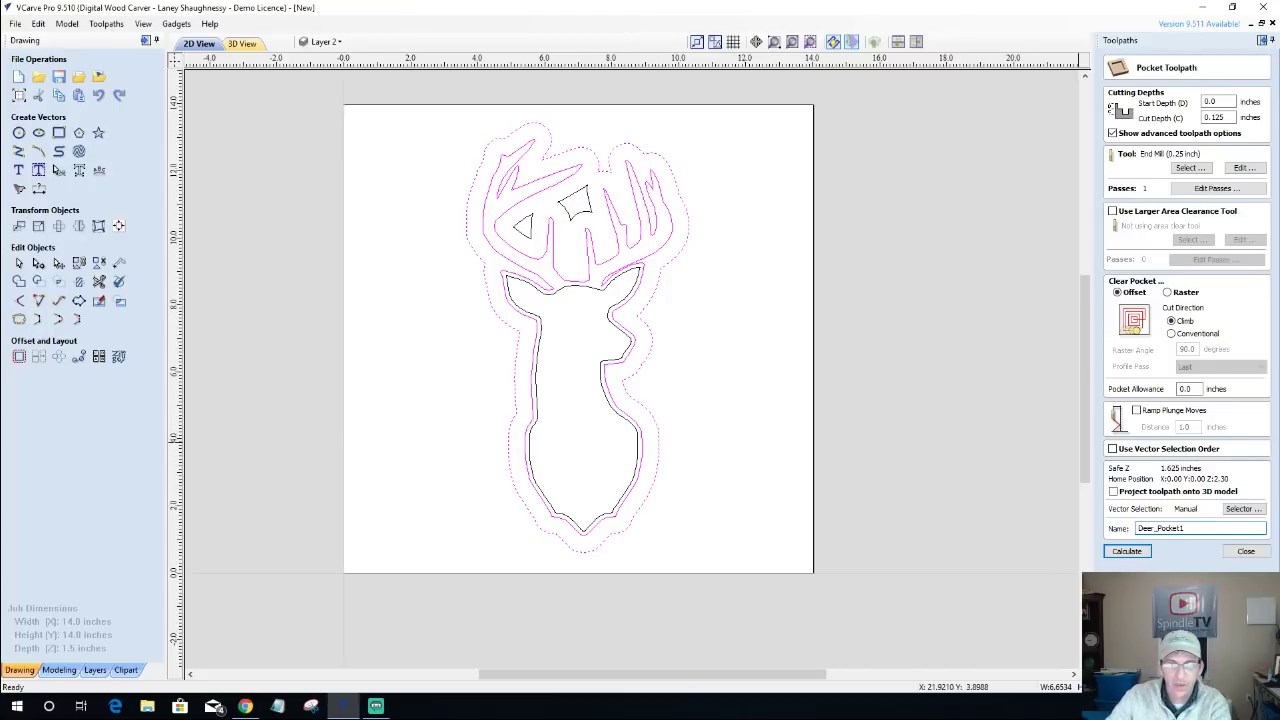
click(1126, 552)
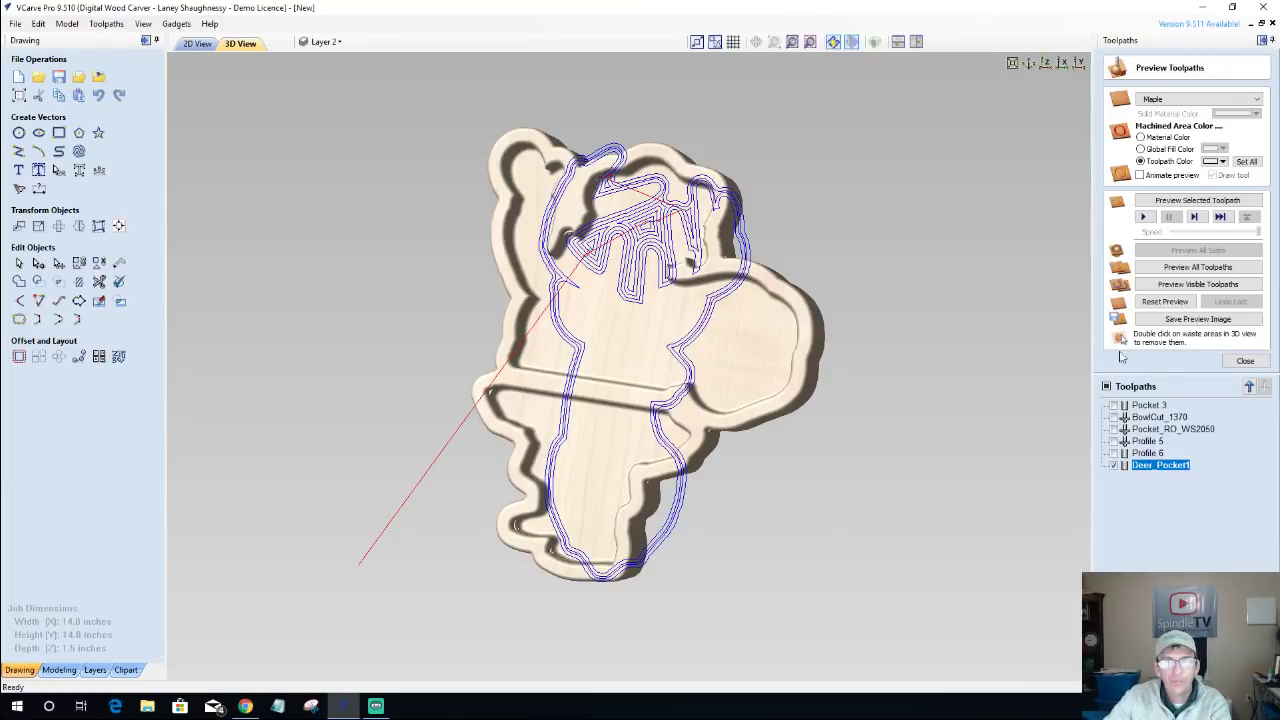
Reset the 3D board, simulate Deer_Pocket1, tilt to inspect the cut, and return to 2D.
click(1160, 301)
click(1167, 201)
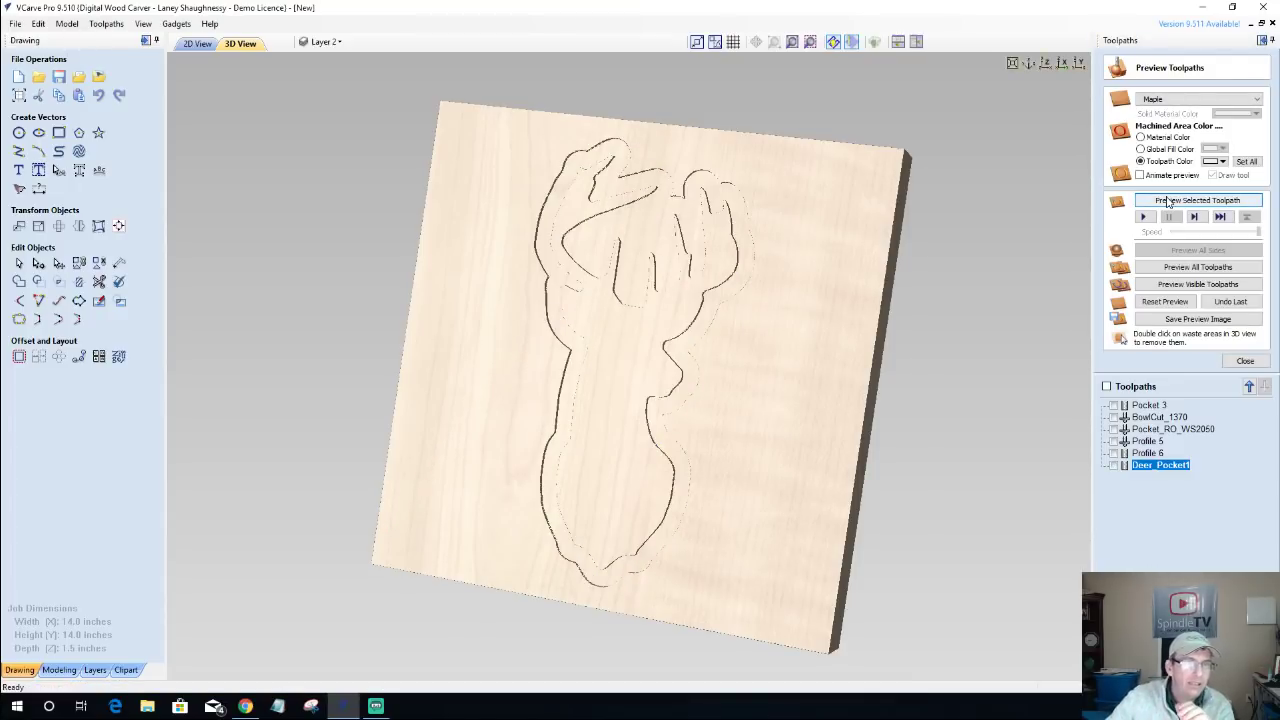
drag(668, 338, 665, 212)
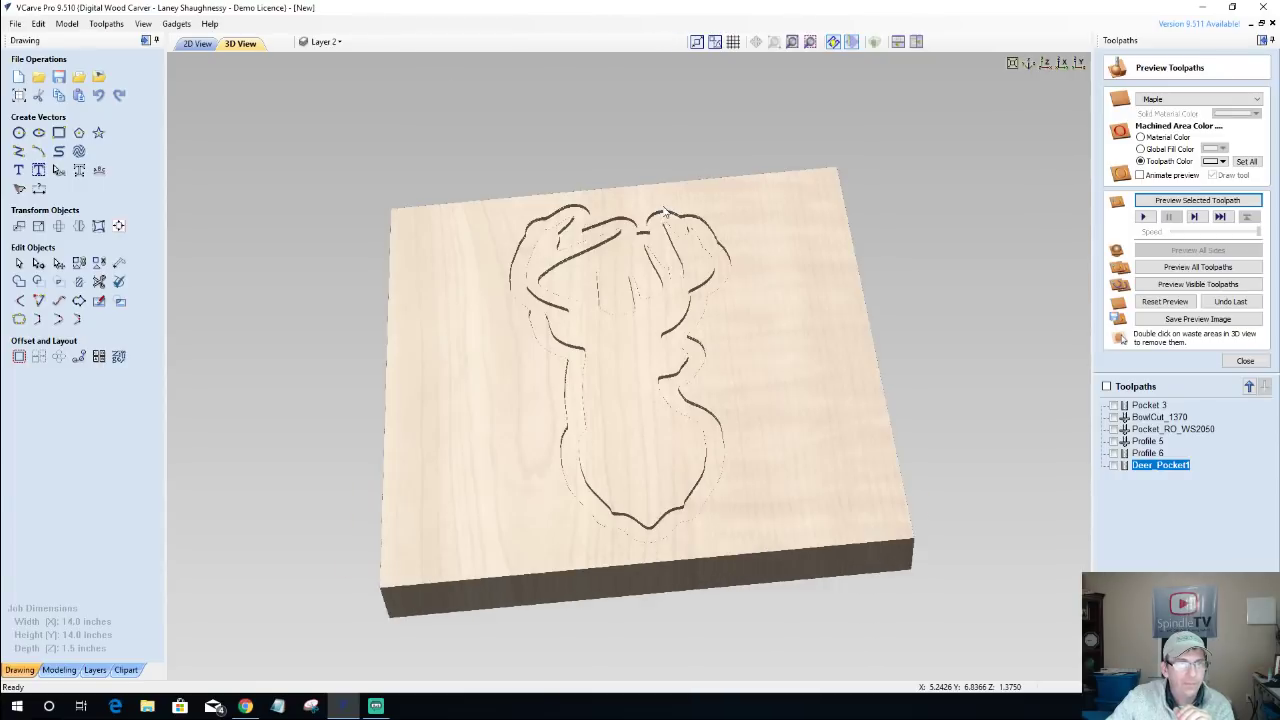
click(197, 43)
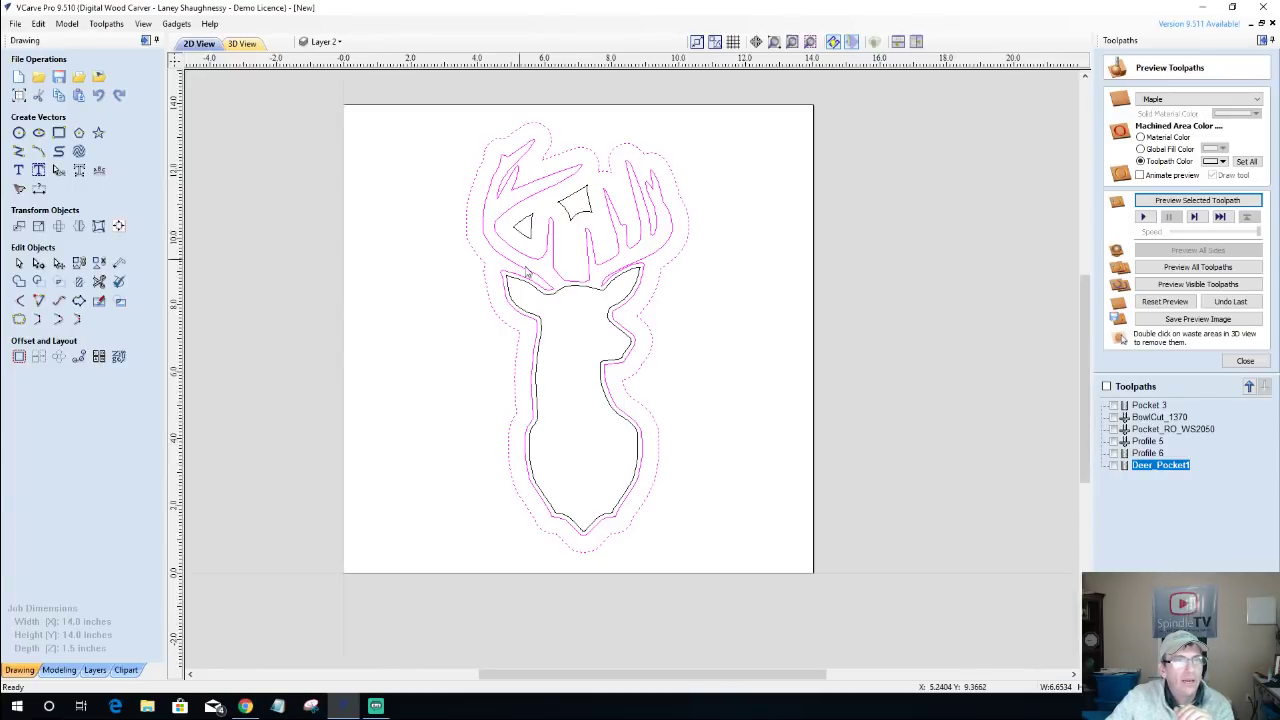
Select the deer's eye outlines and check the carving on the maple block in 3D.
click(576, 198)
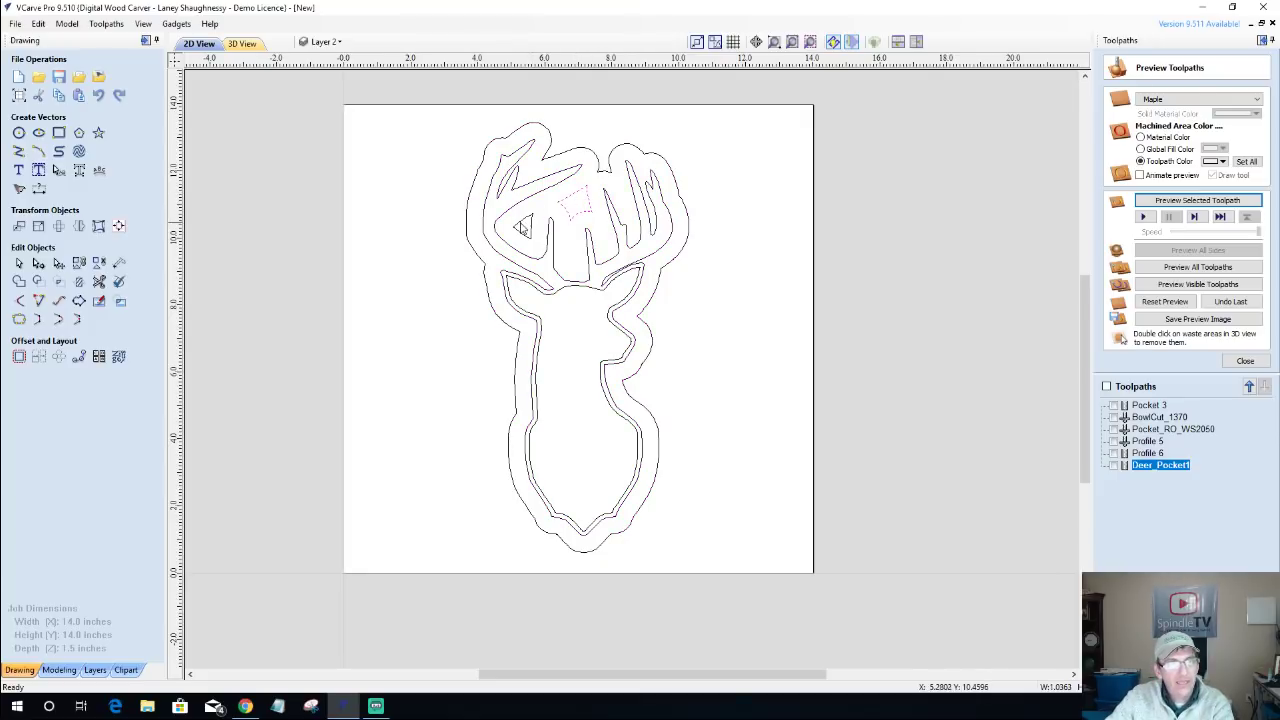
shift+click(522, 224)
scroll(522, 224, up, 3)
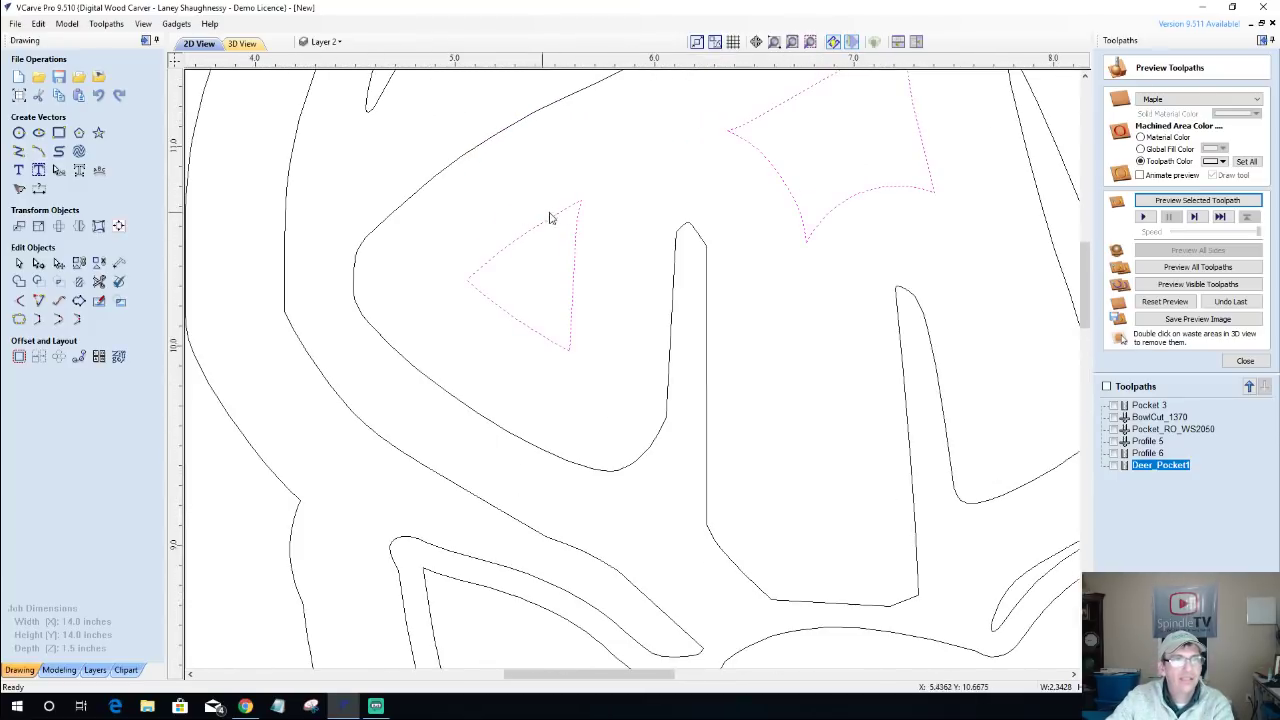
scroll(814, 237, up, 1)
scroll(814, 237, down, 1)
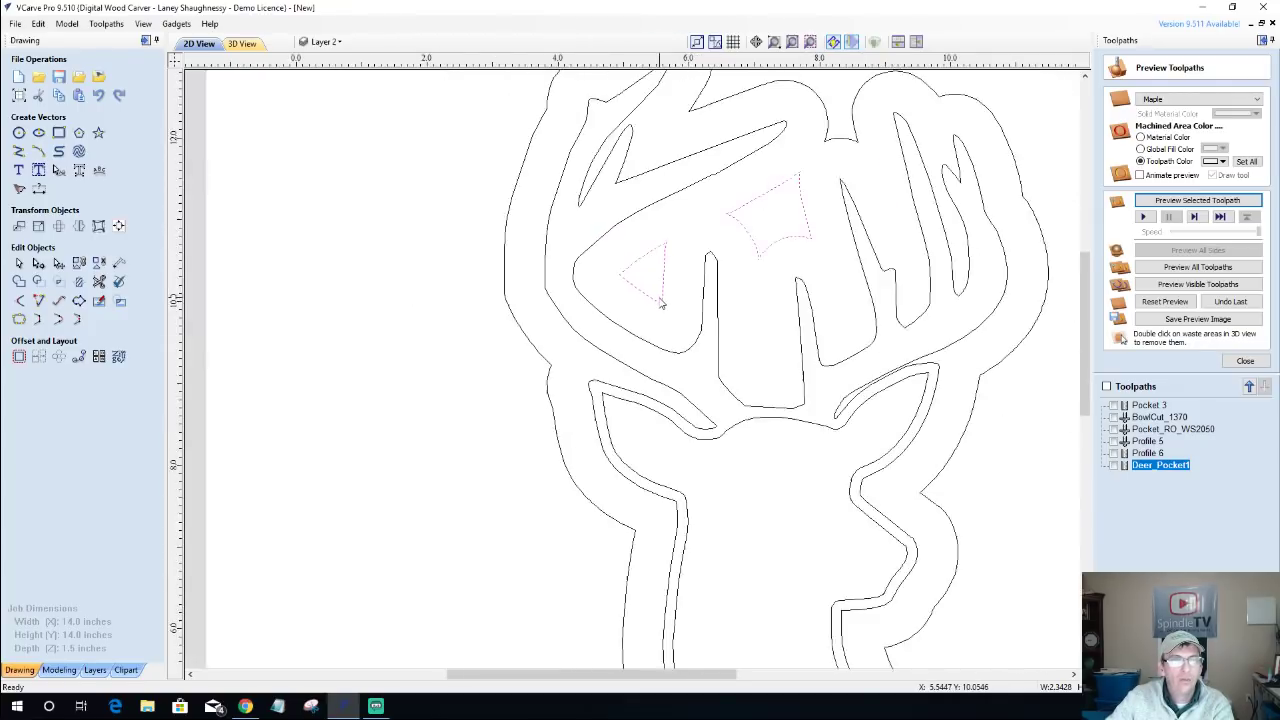
scroll(670, 300, down, 3)
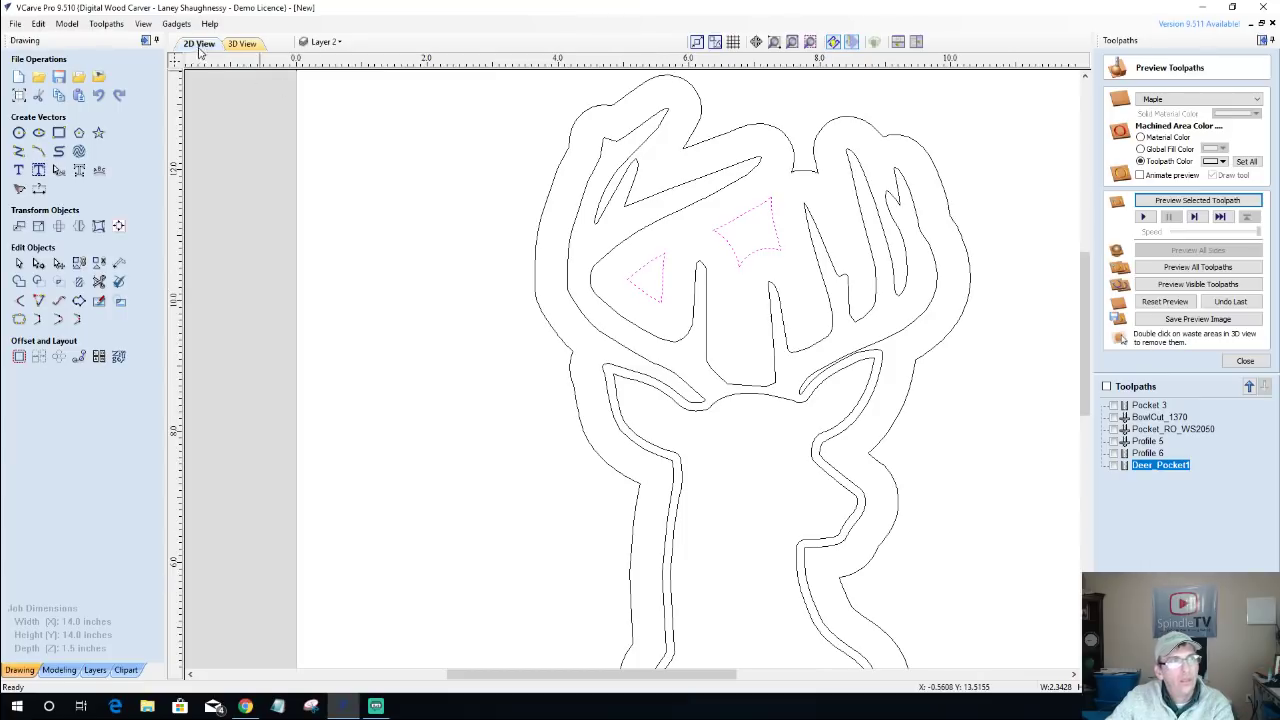
click(240, 44)
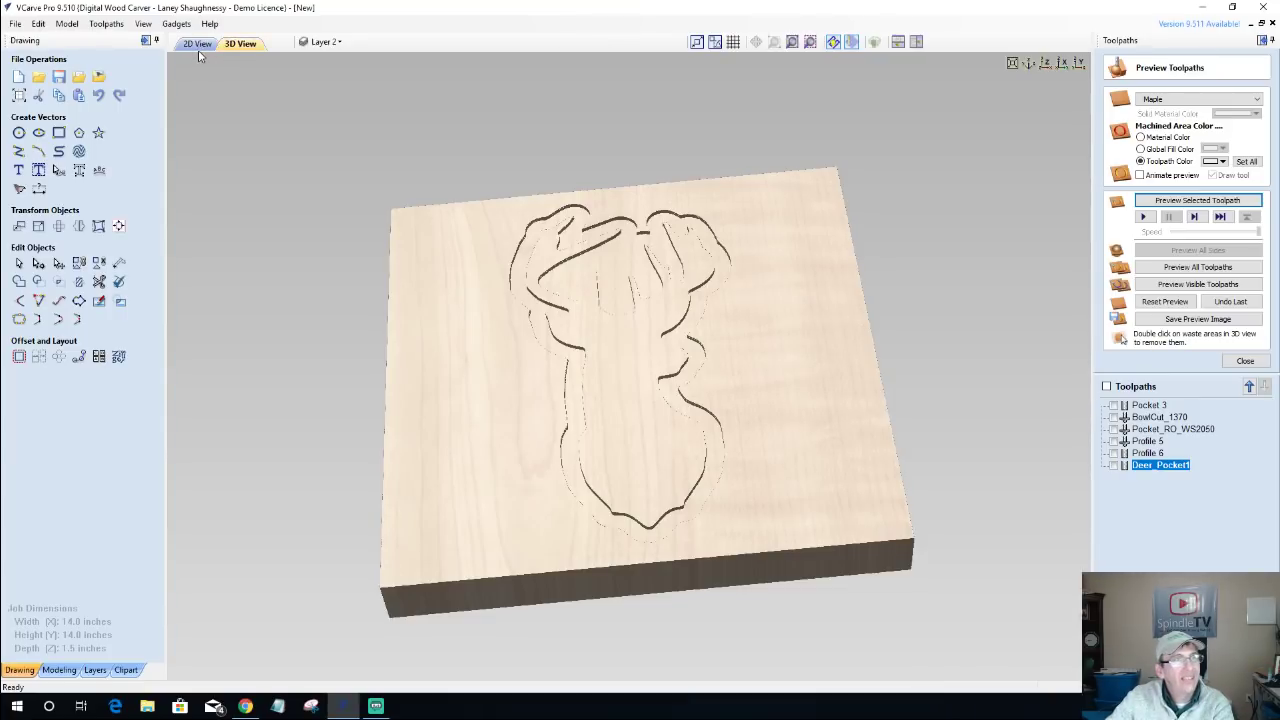
click(197, 44)
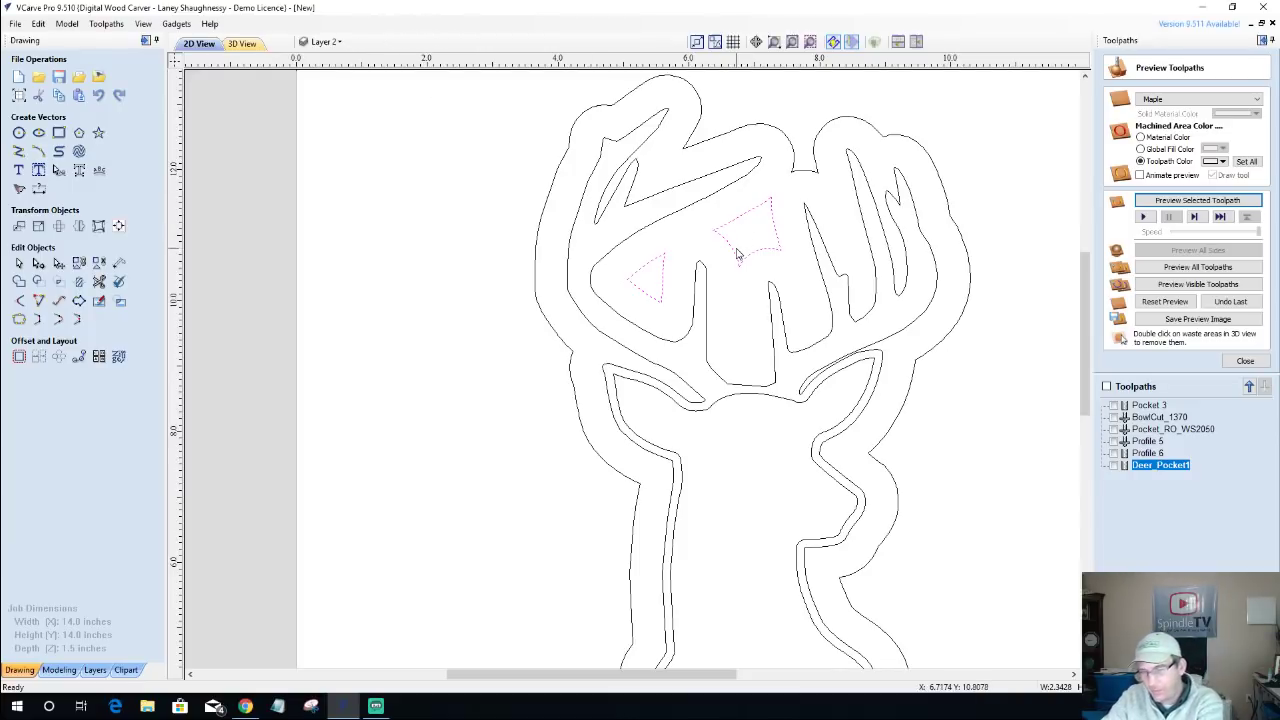
Select the inner deer-head outline and close the toolpath preview.
scroll(737, 254, down, 3)
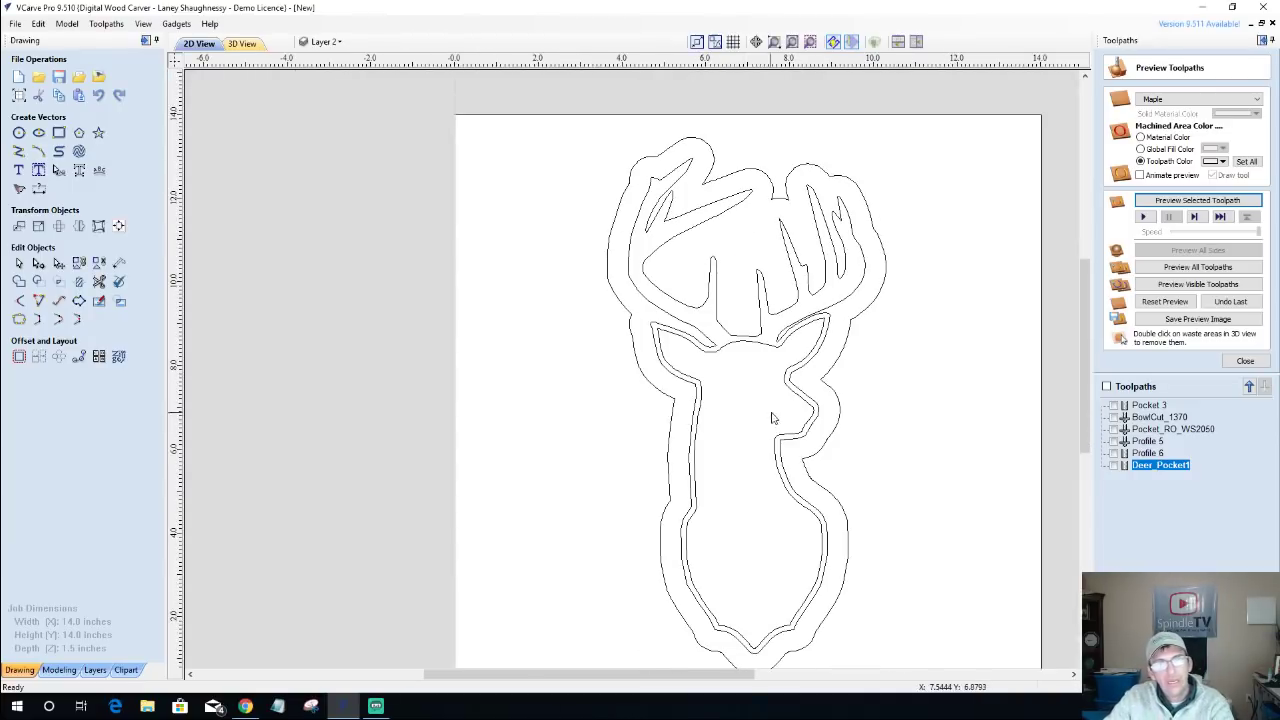
click(764, 344)
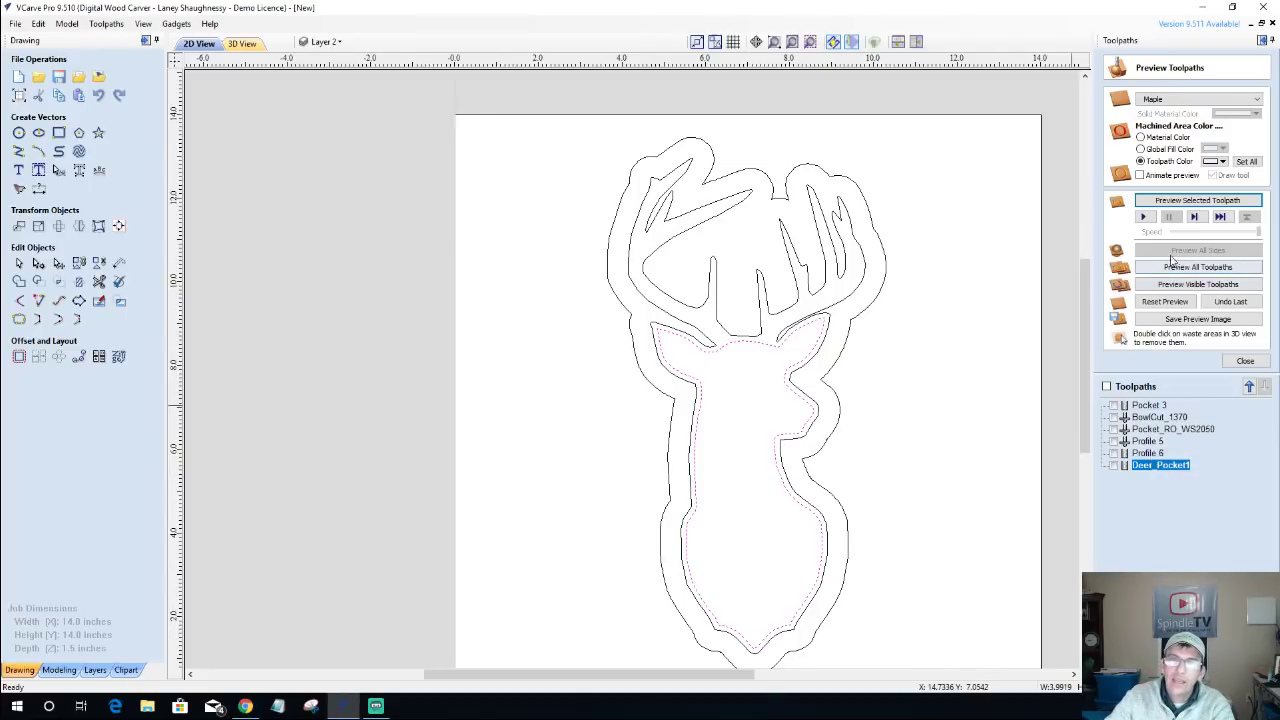
click(1241, 361)
Calculate a new pocket toolpath with a 0.625 in cut depth.
click(1137, 137)
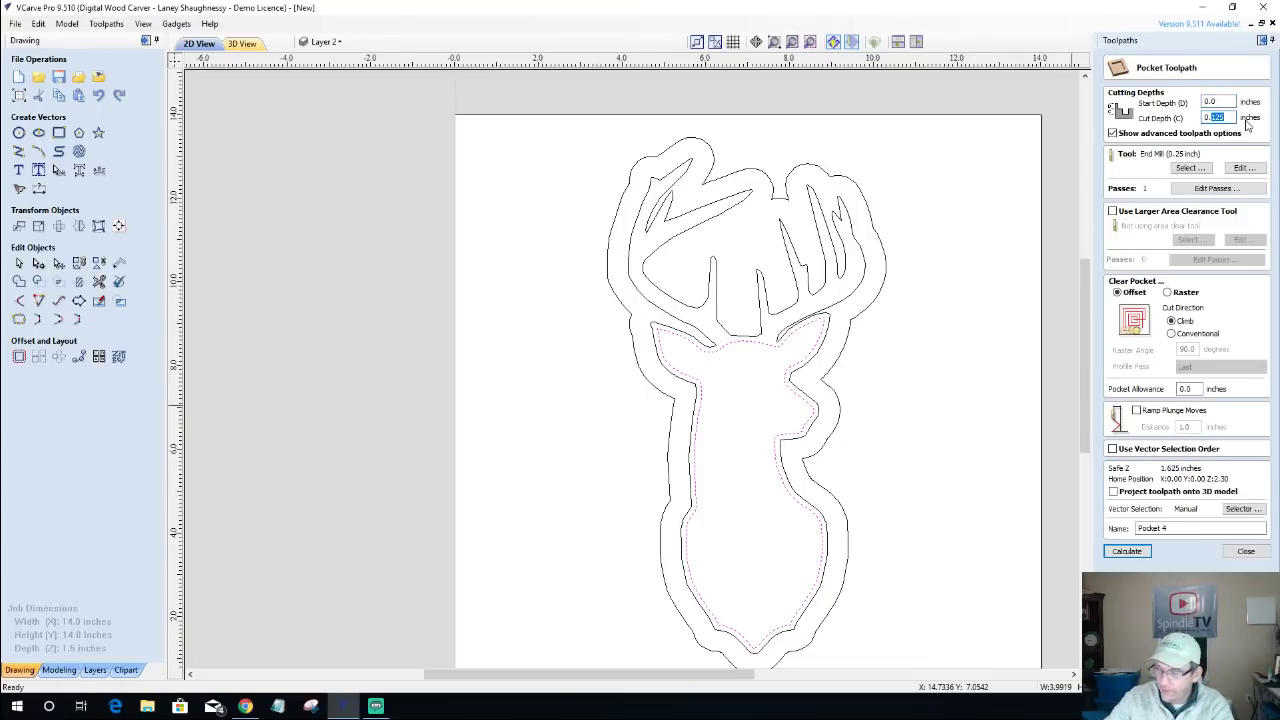
text(0.6)
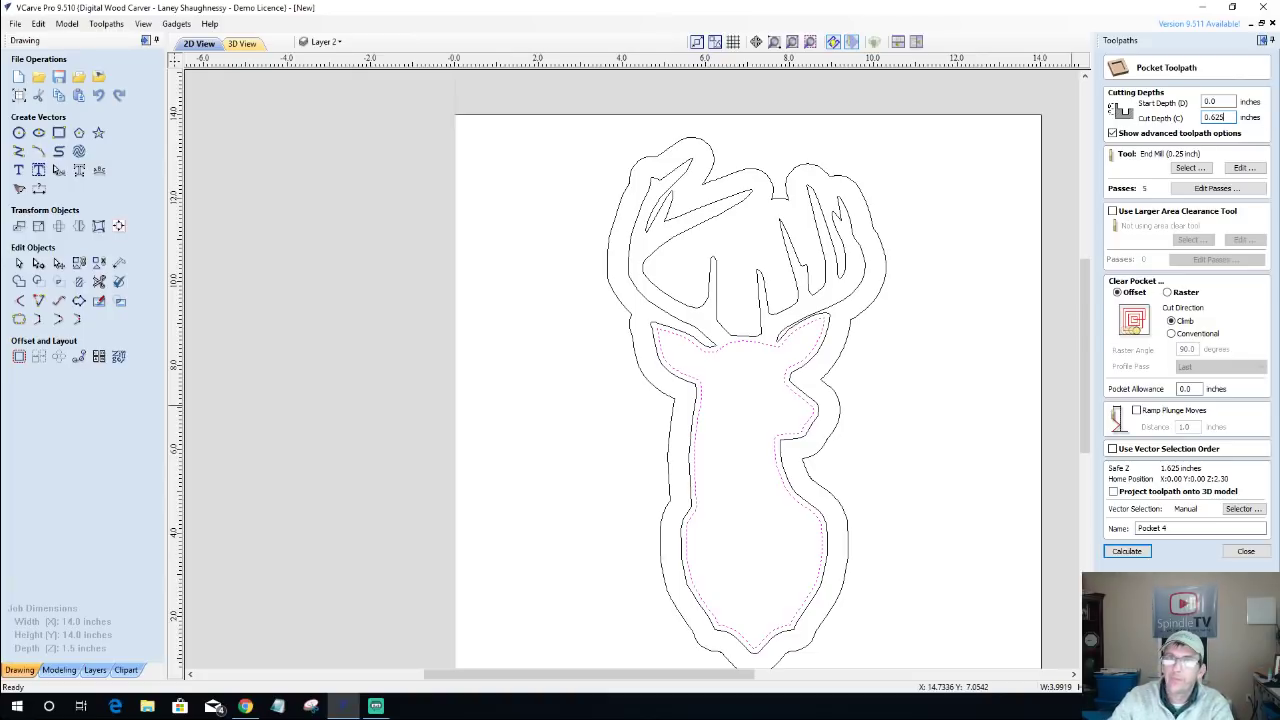
click(1129, 552)
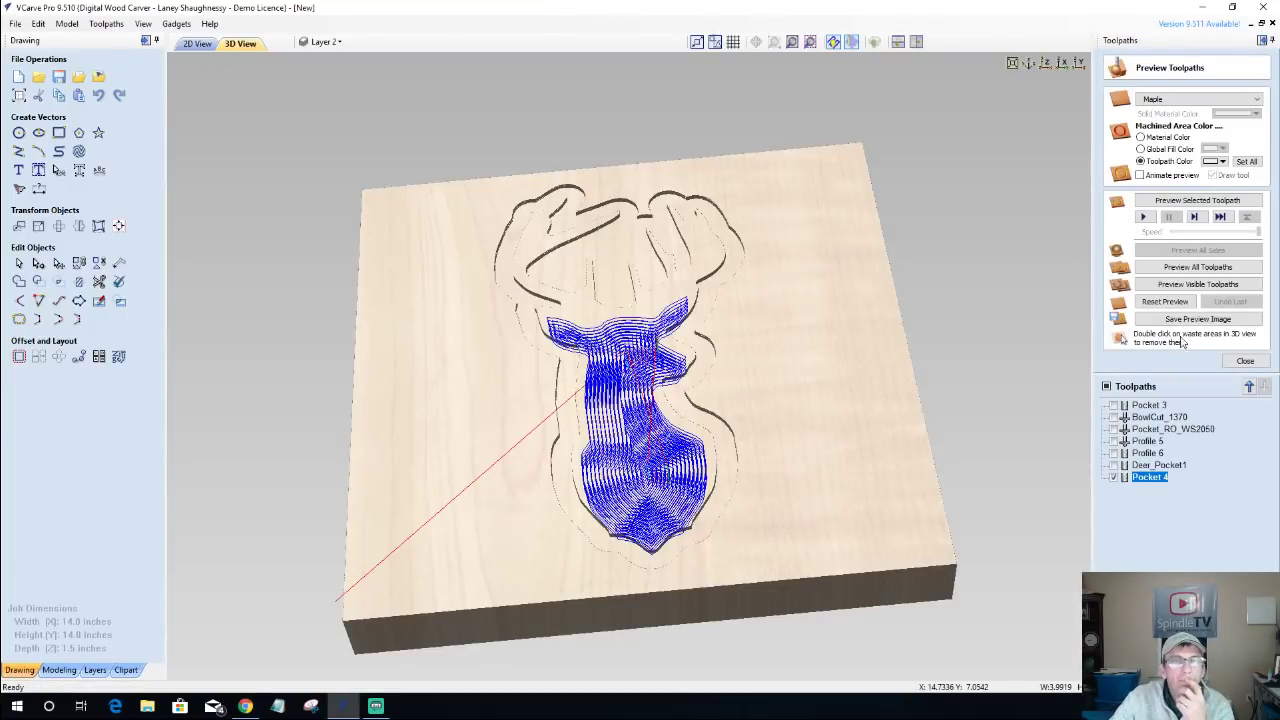
Simulate Pocket 4 on the maple block, tilt to inspect it, then return to 2D.
click(1178, 201)
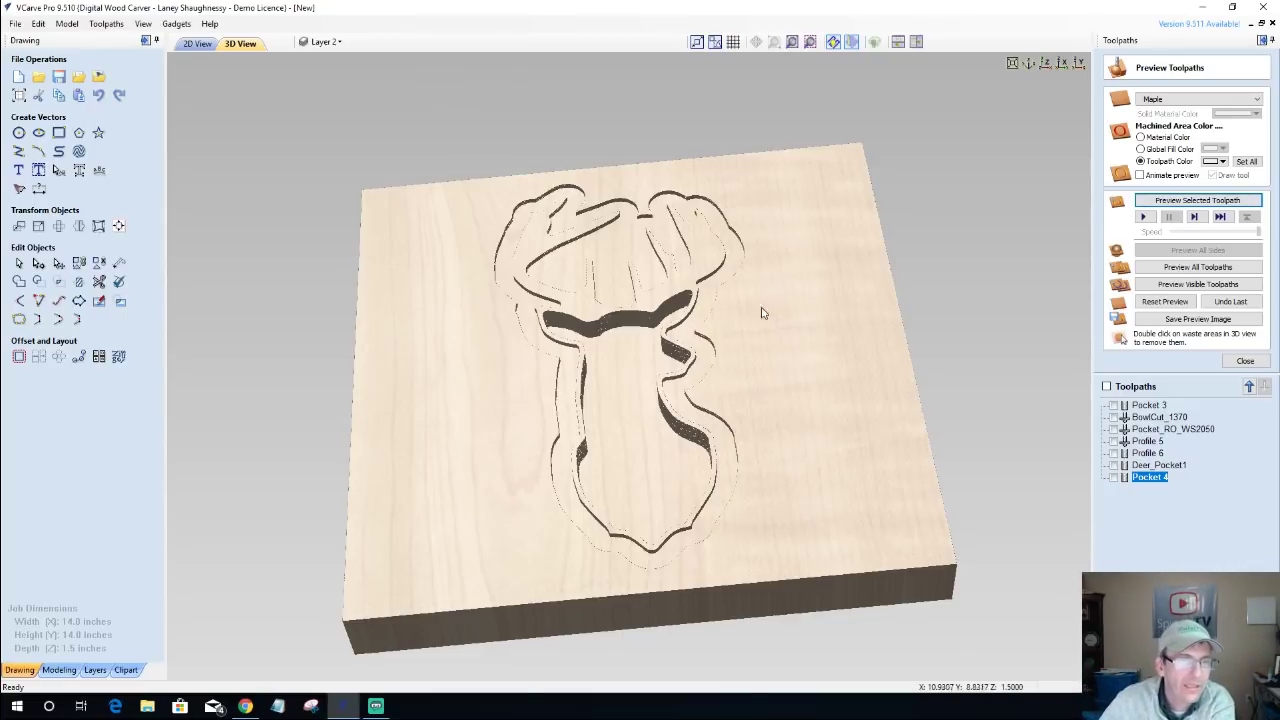
scroll(641, 347, up, 3)
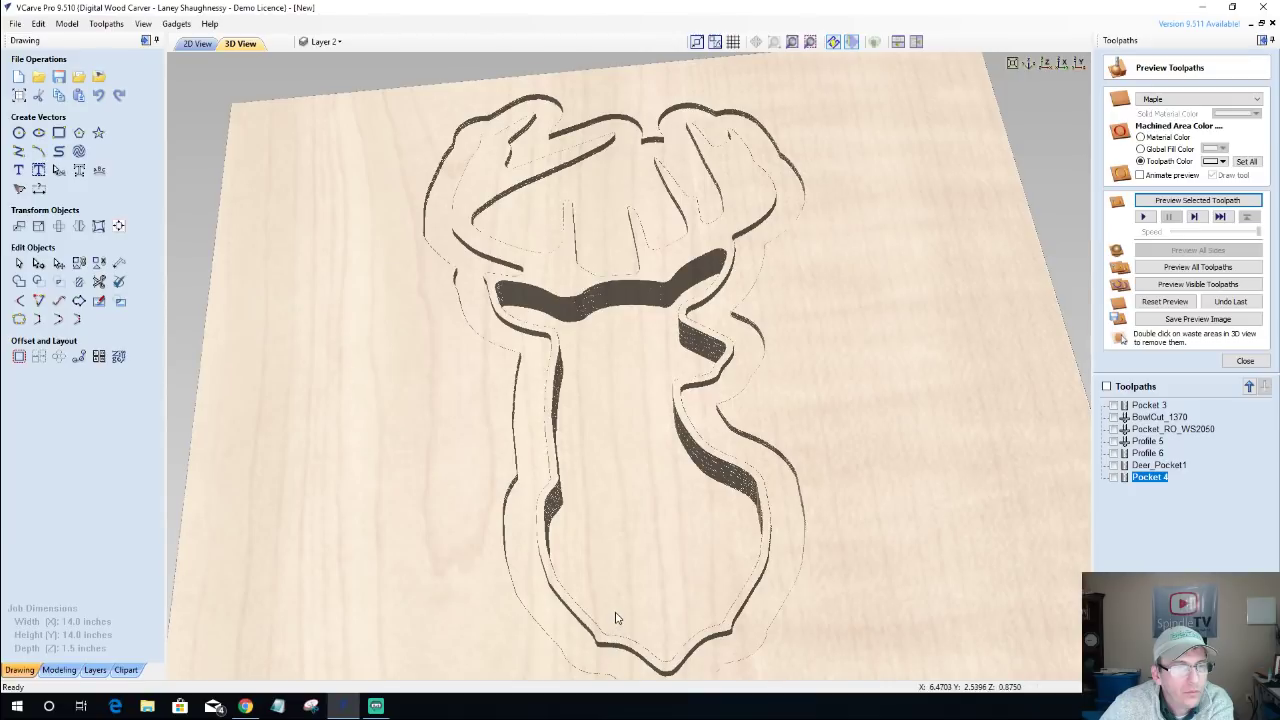
drag(495, 612, 505, 578)
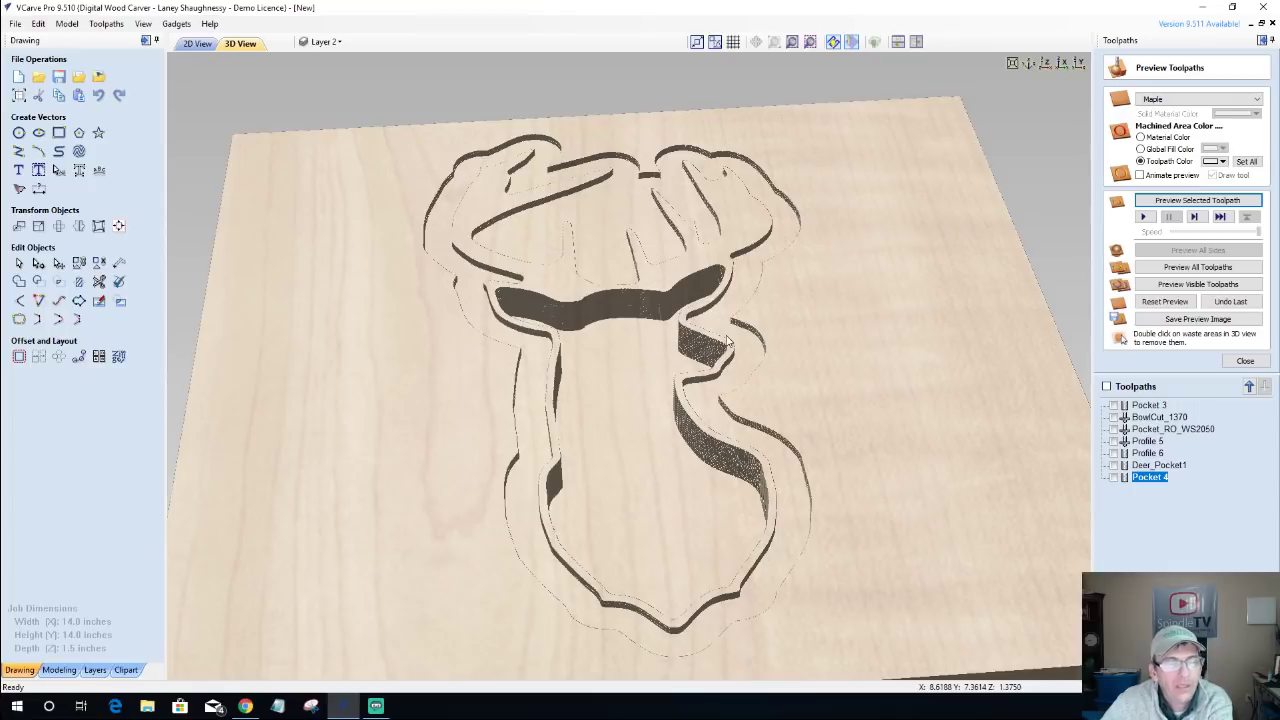
click(192, 44)
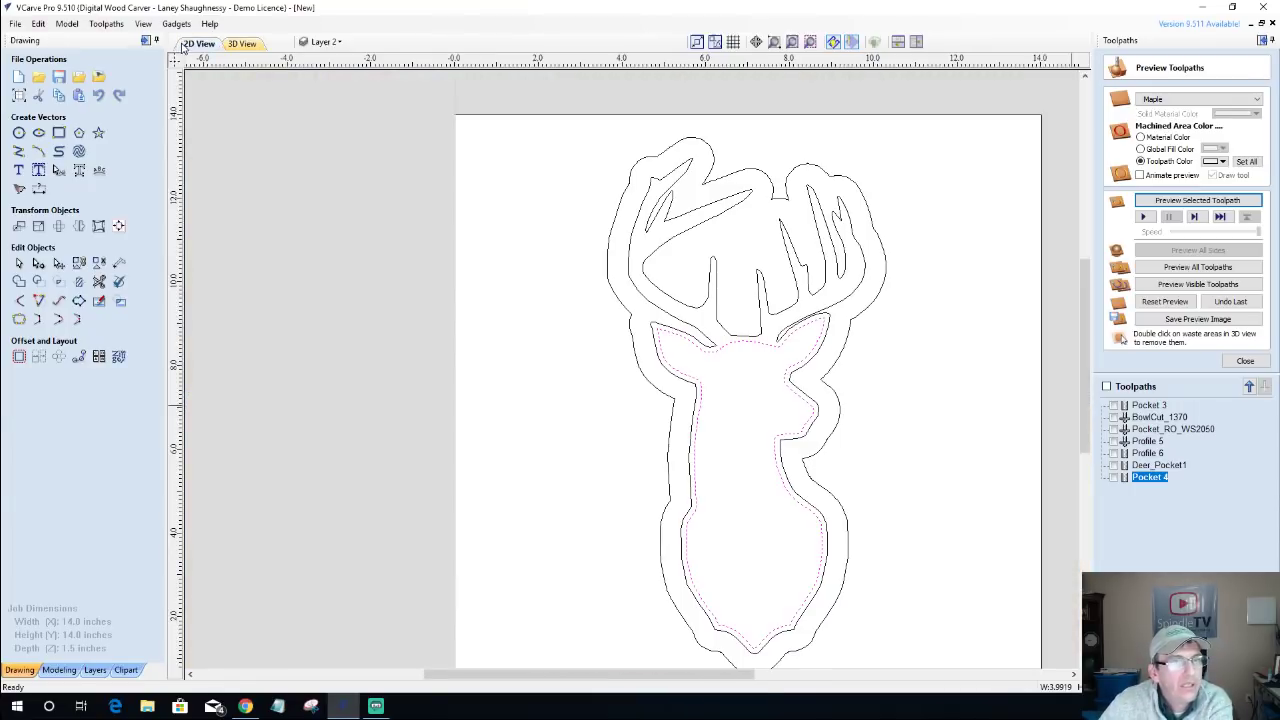
Deselect the outline, review the carving in 3D, return to 2D and close the preview.
click(676, 382)
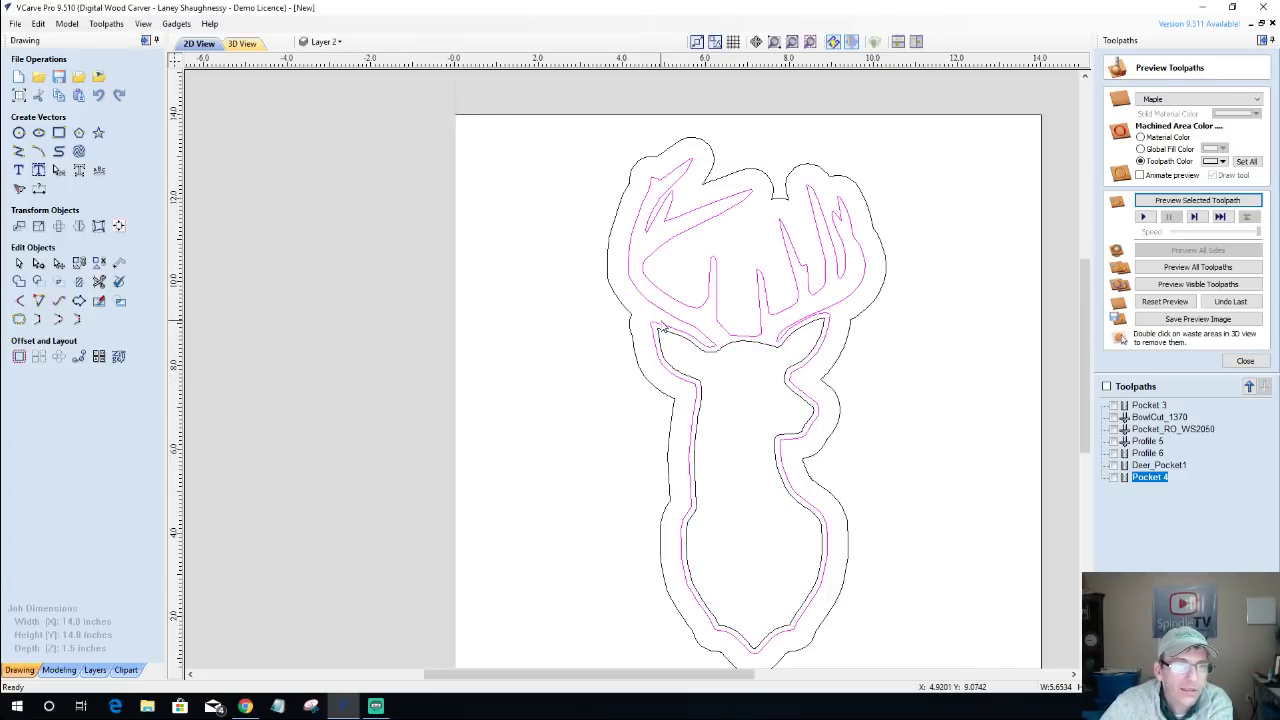
click(242, 48)
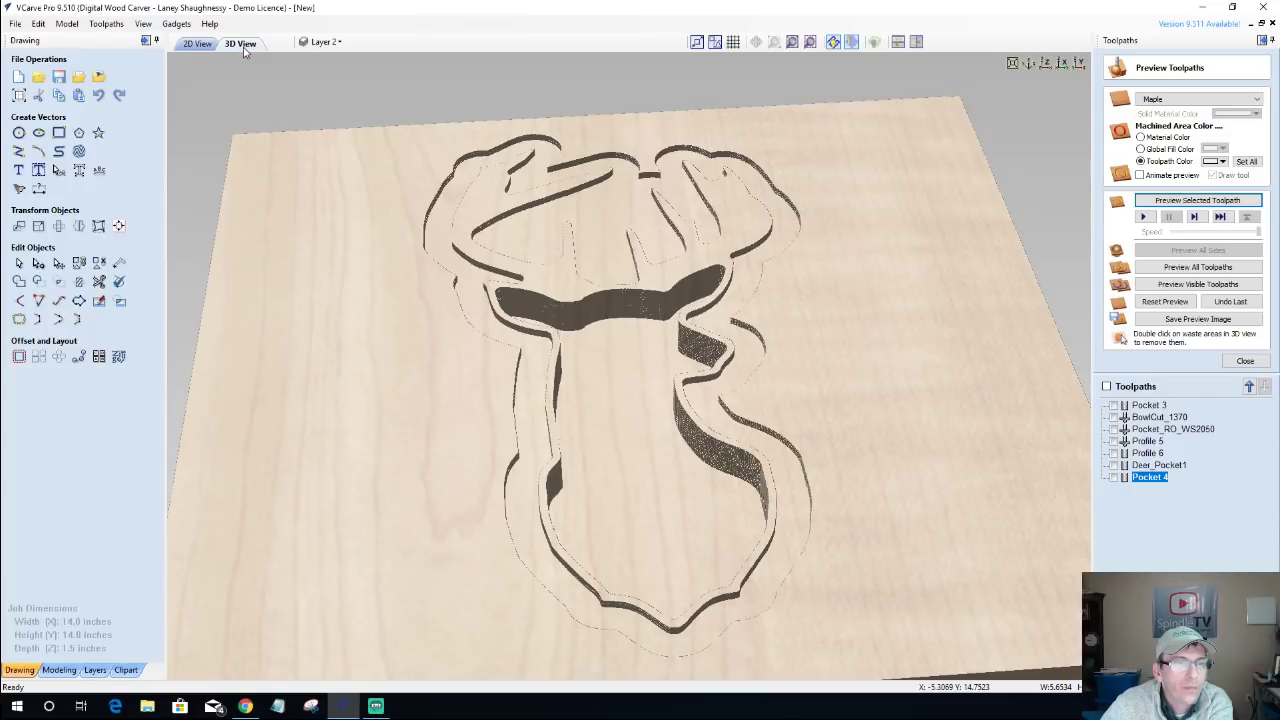
click(197, 44)
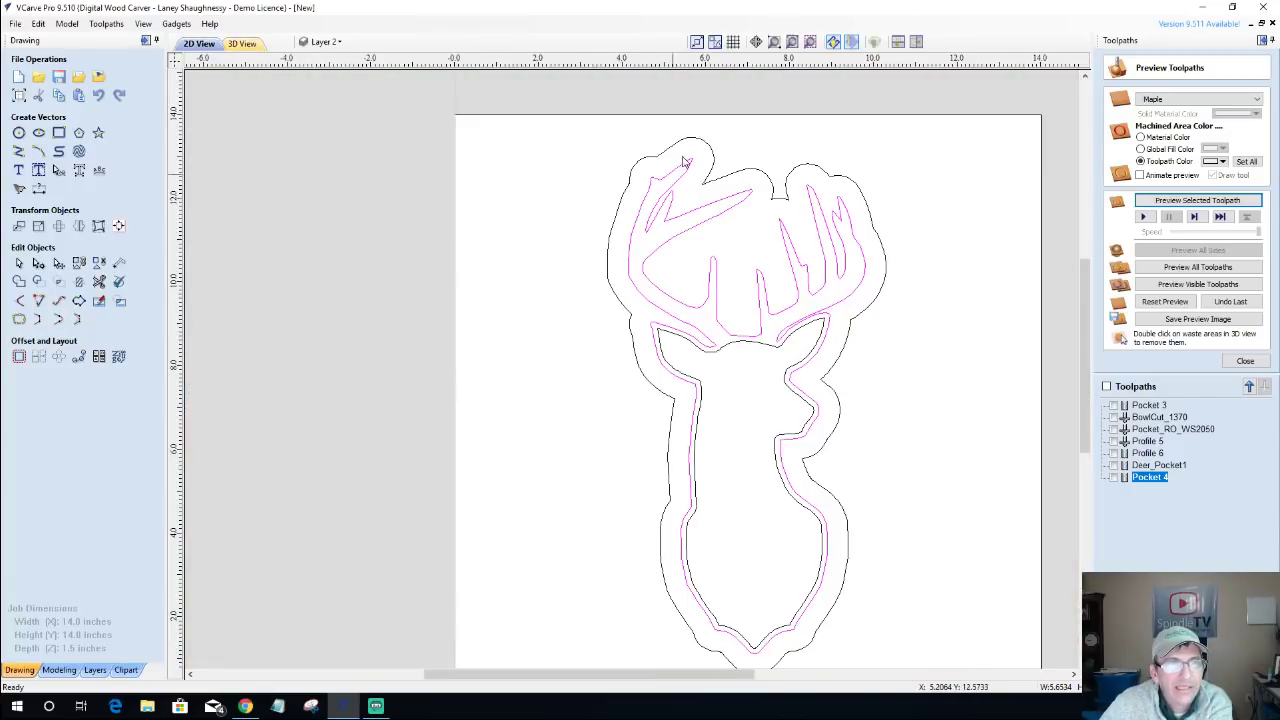
click(1245, 361)
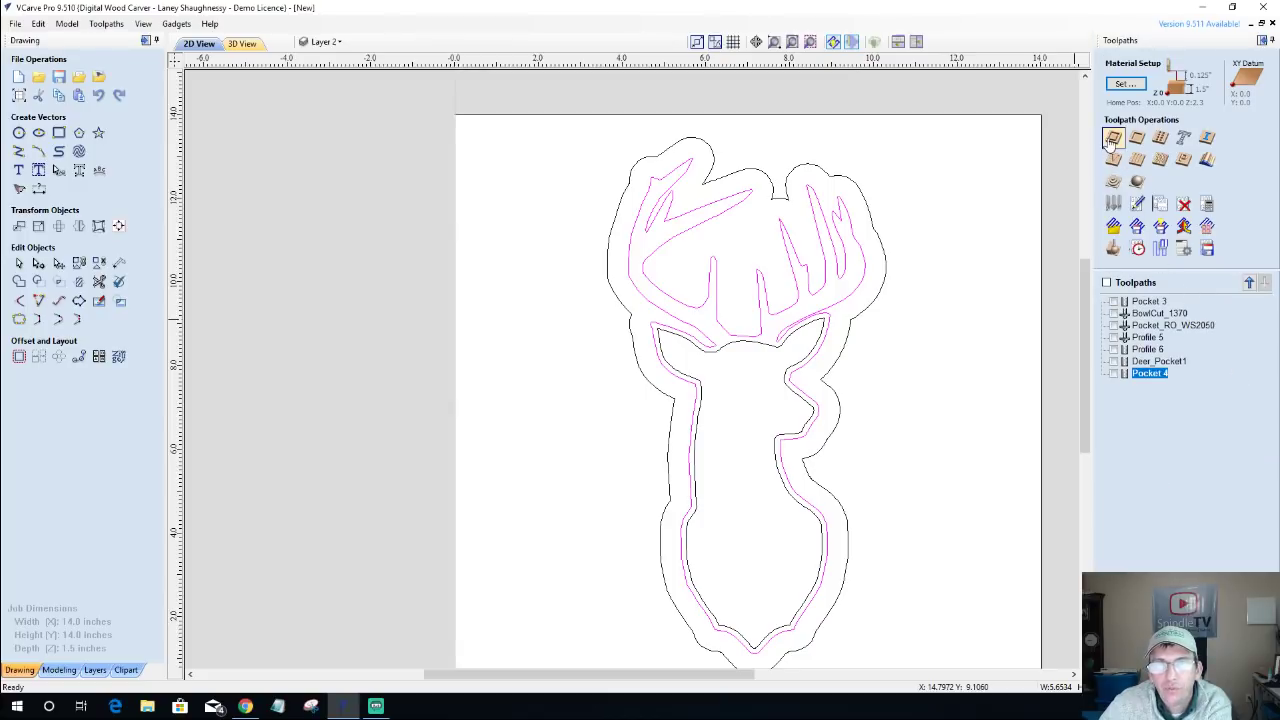
Calculate a 0.125 in deep outside profile with the V-Bit (90 deg 0.5") and -0.06 allowance.
click(1108, 152)
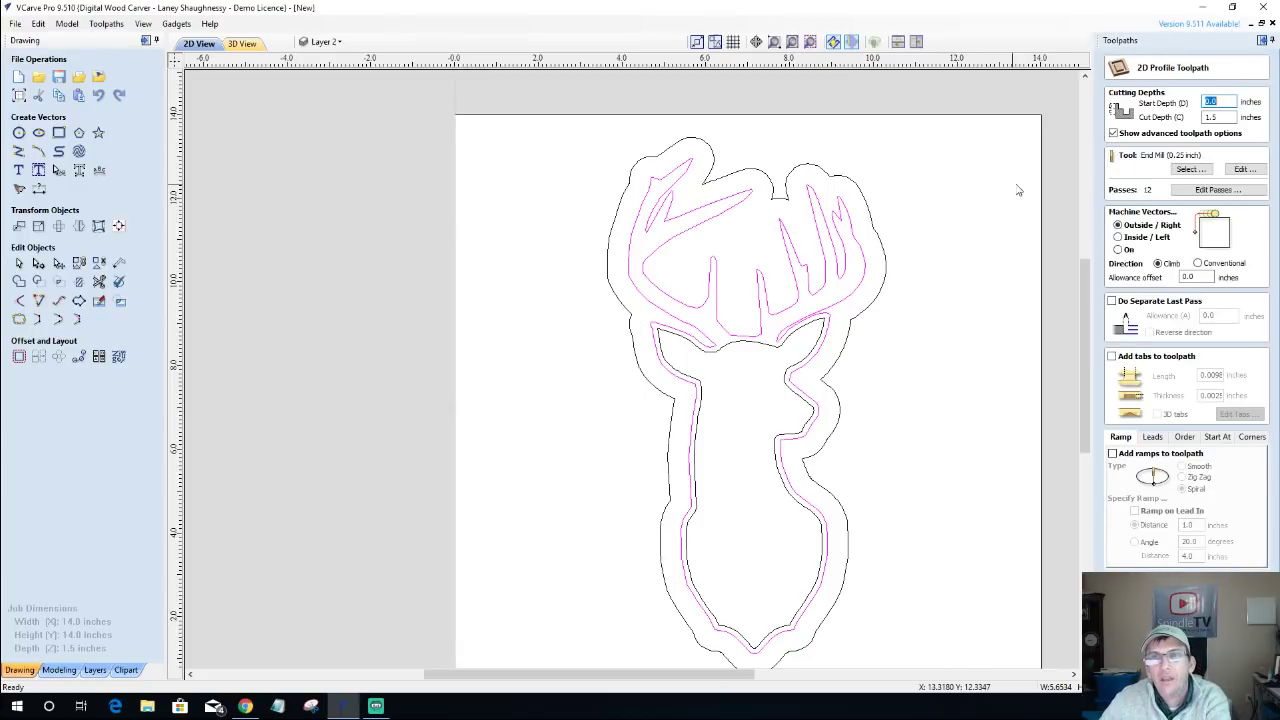
key(Tab)
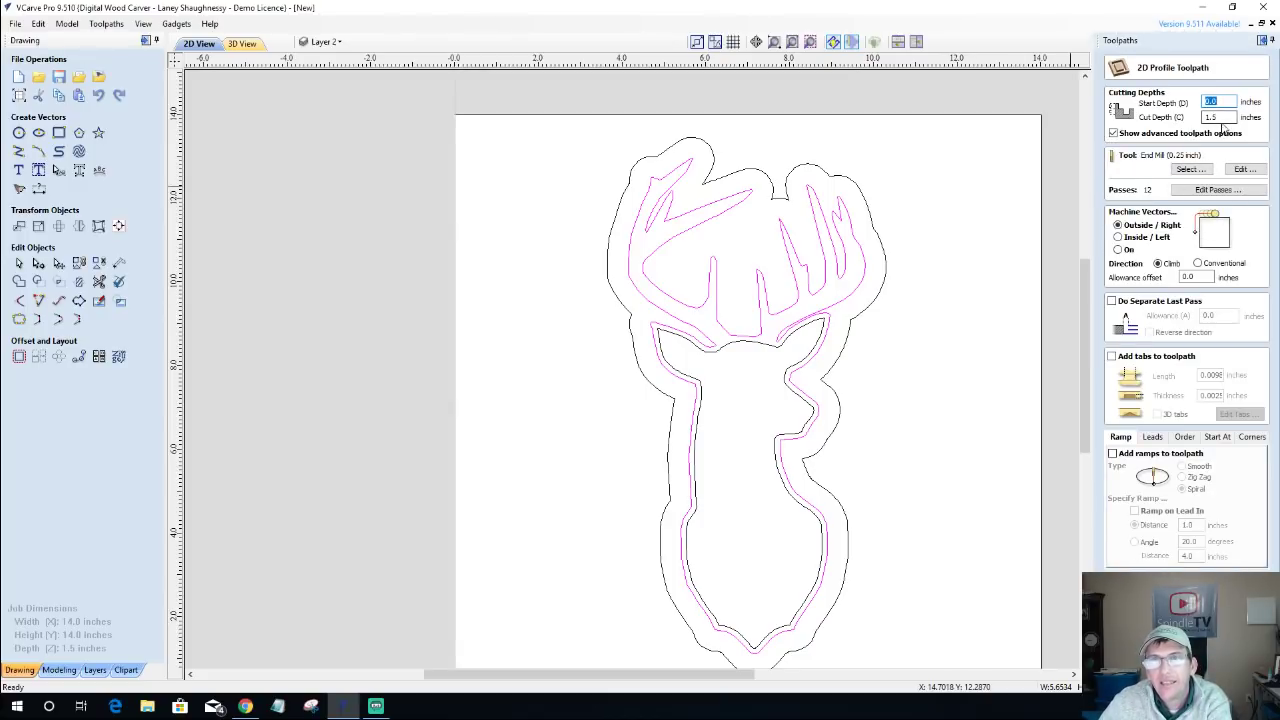
text(.12)
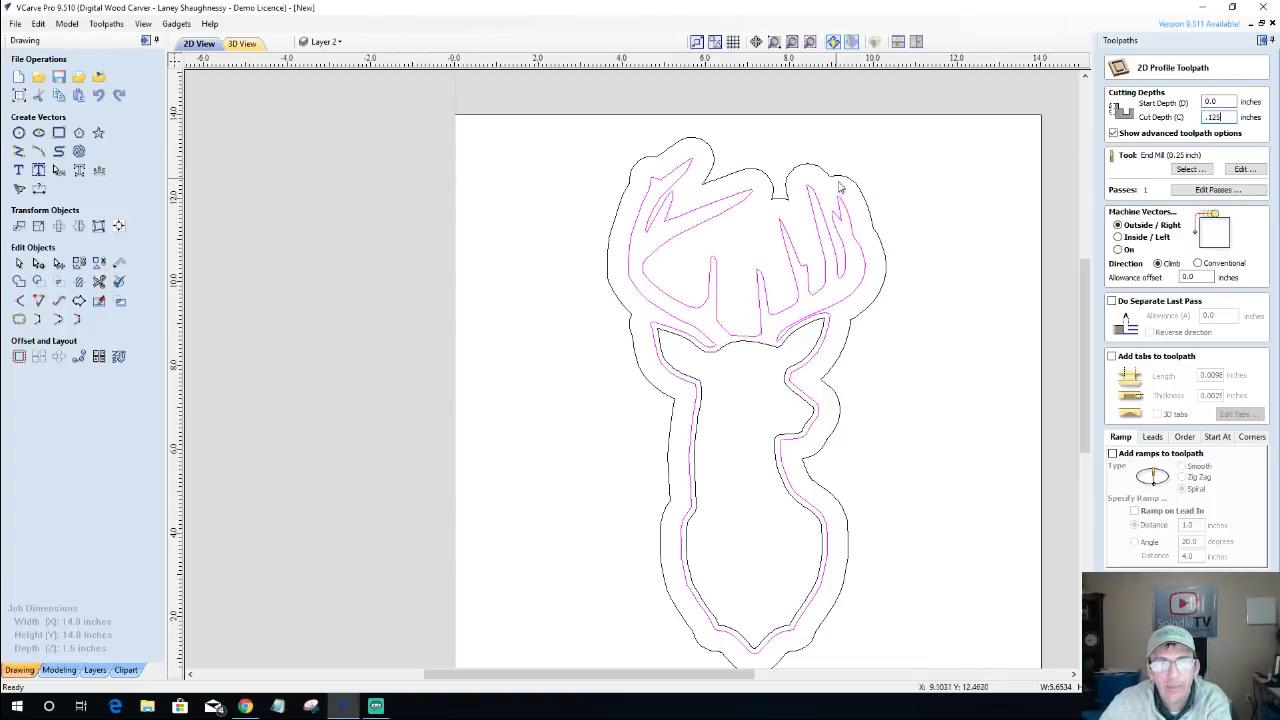
click(1189, 169)
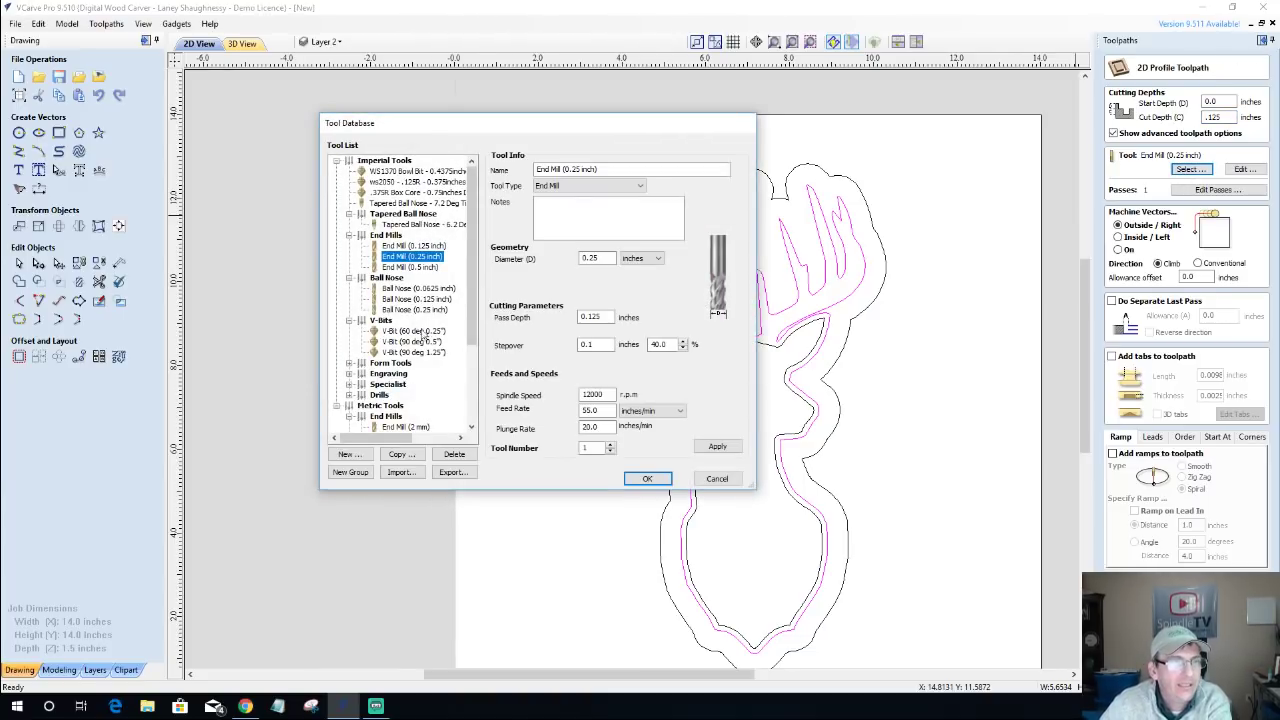
click(419, 342)
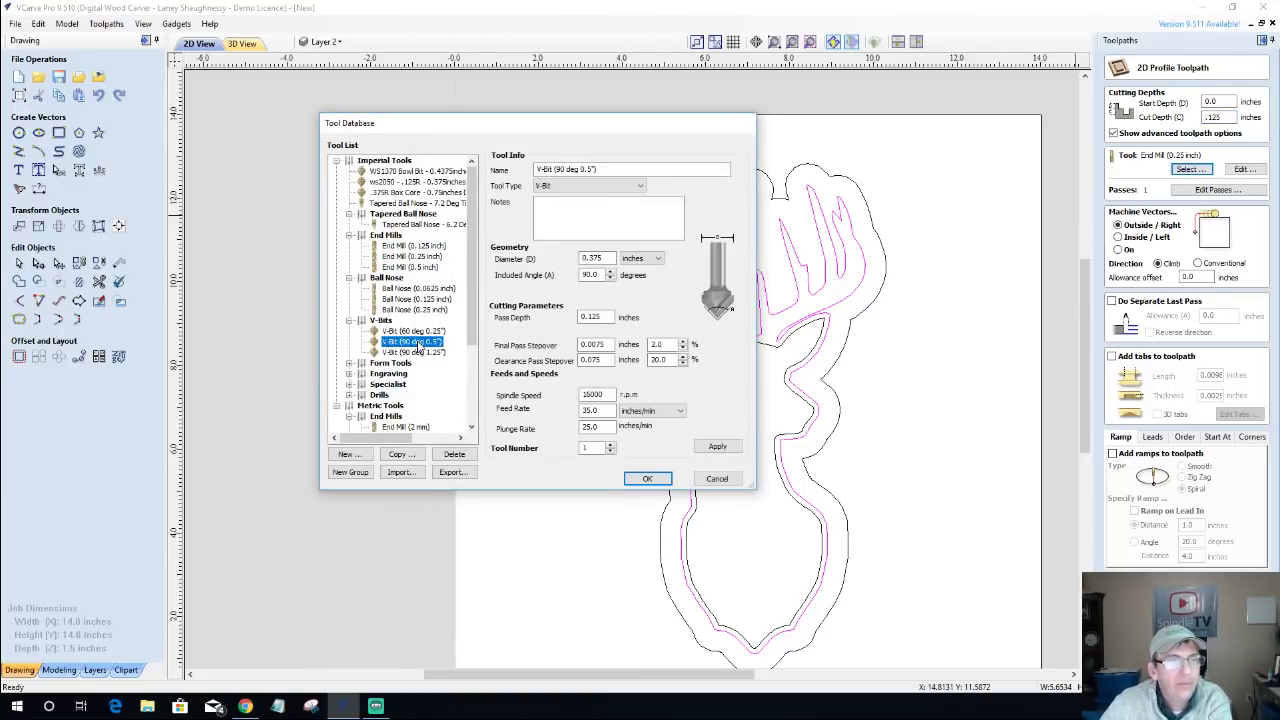
click(646, 479)
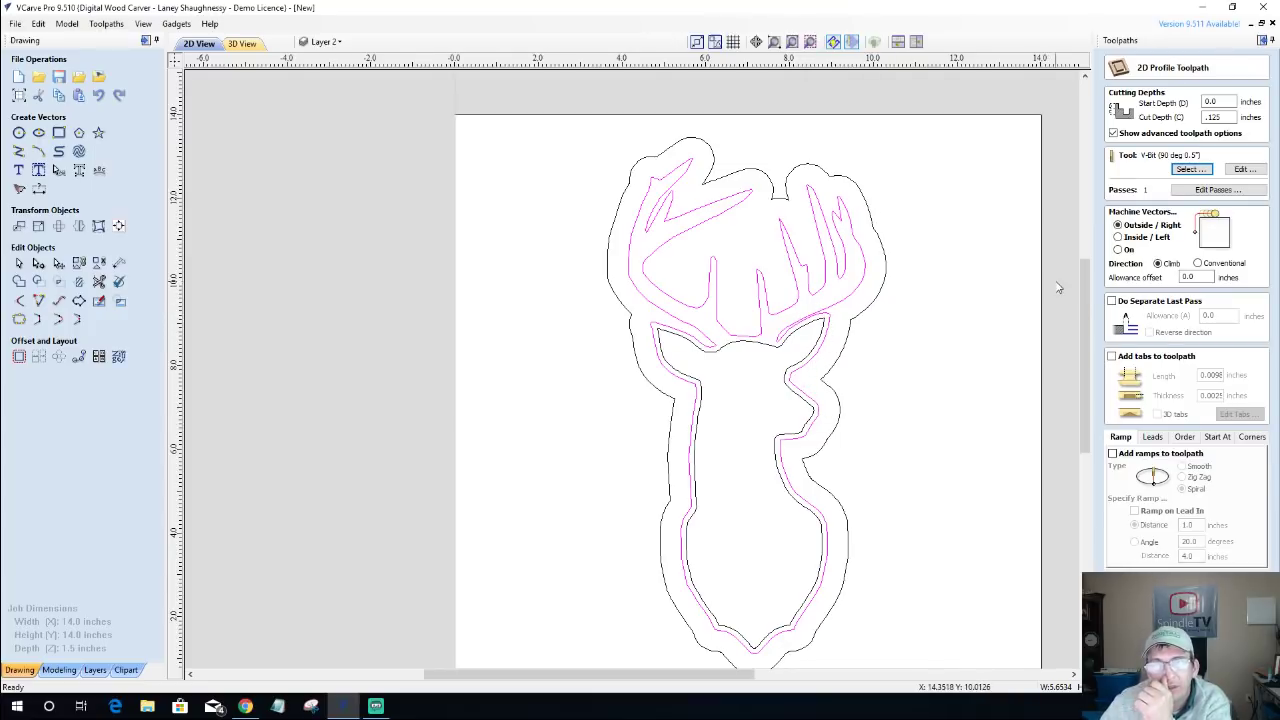
click(1188, 277)
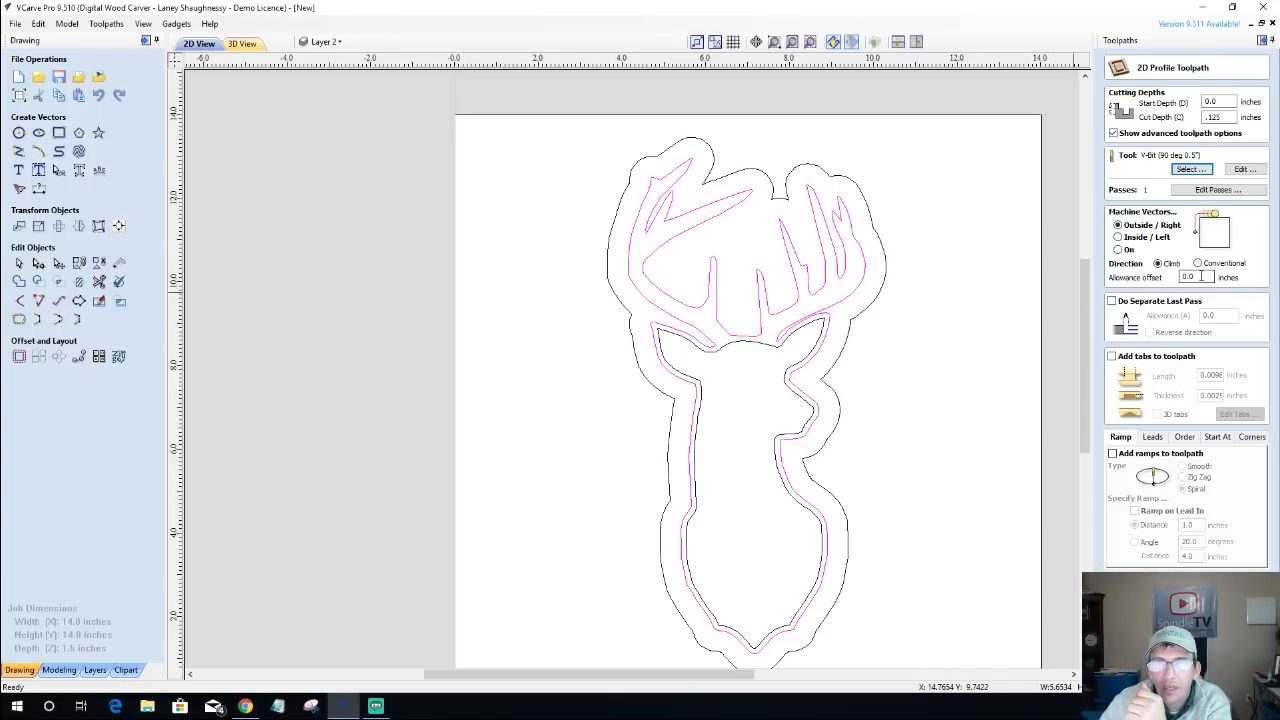
text(-)
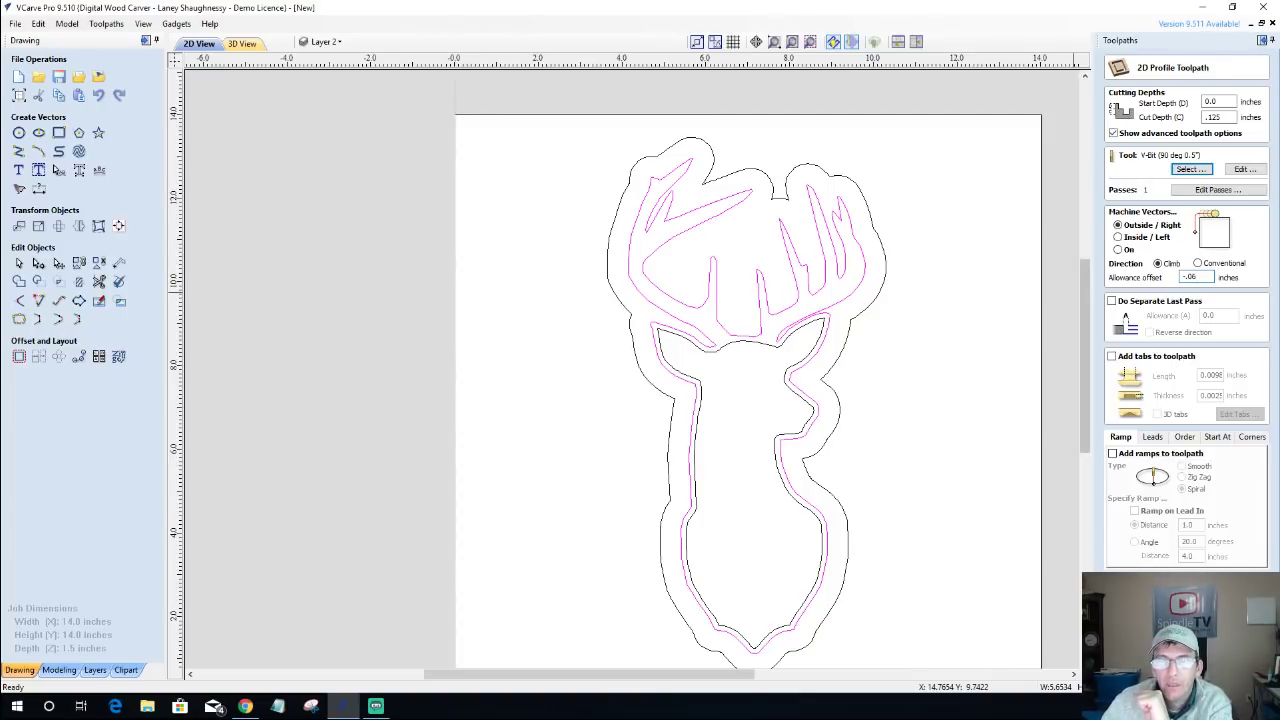
click(1140, 650)
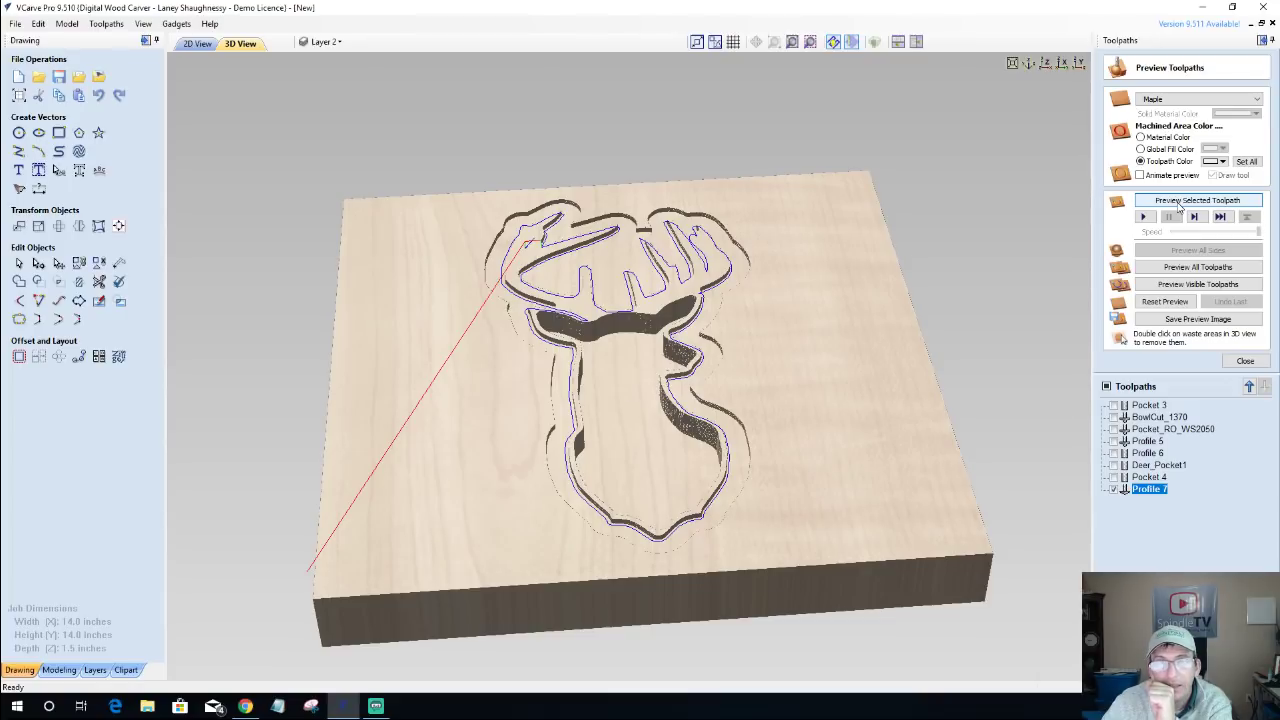
Simulate Profile 7, zoom and tilt the view to inspect the carved deer overhead, then return to 2D.
click(1180, 201)
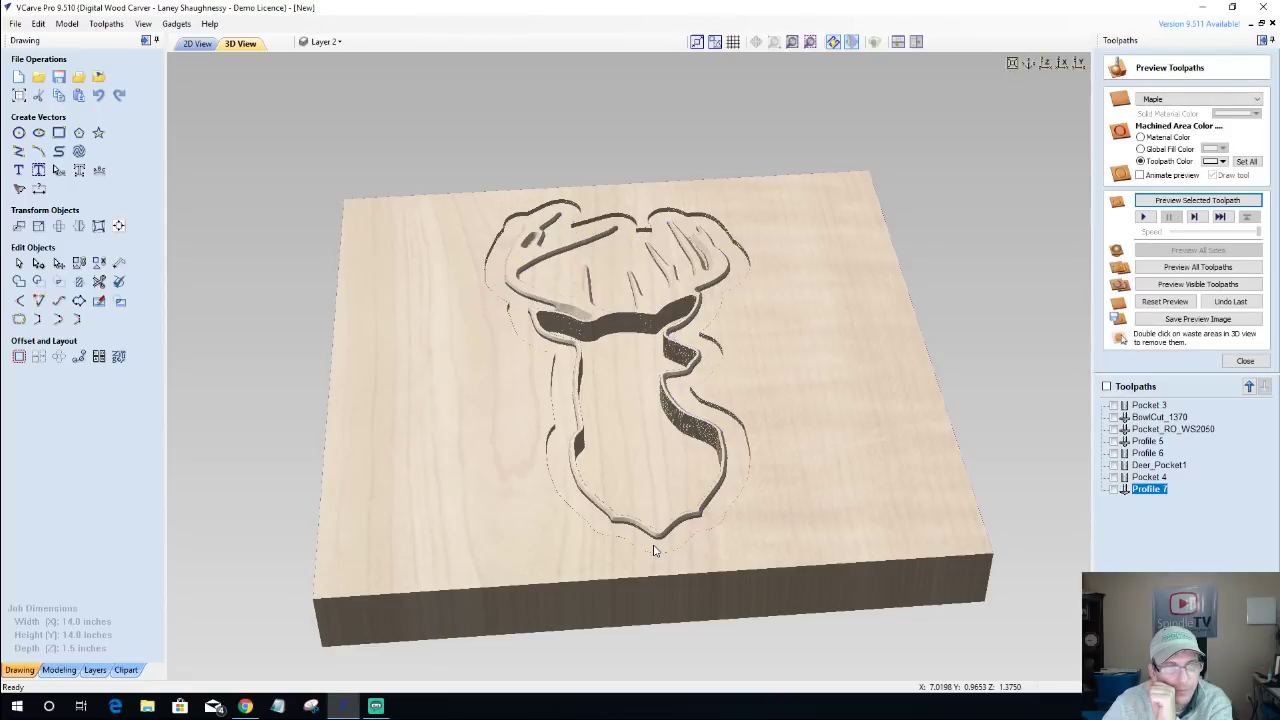
scroll(590, 490, up, 2)
scroll(727, 673, up, 1)
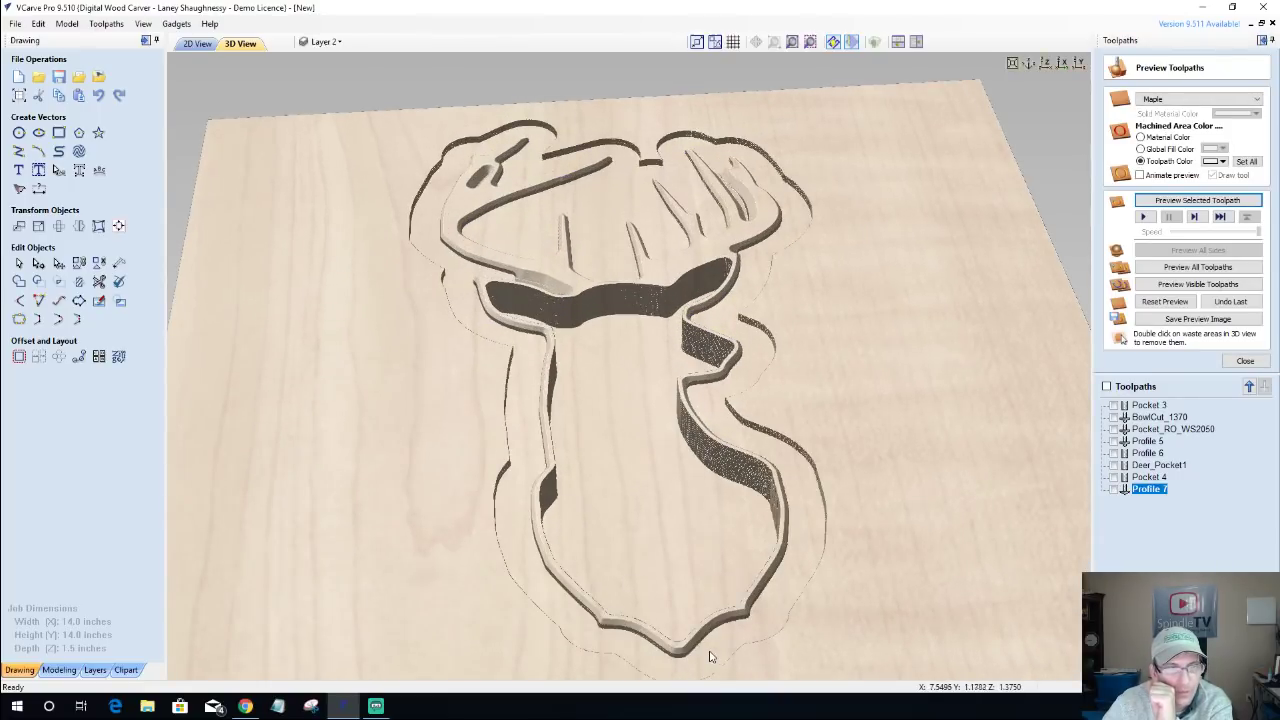
scroll(708, 655, up, 2)
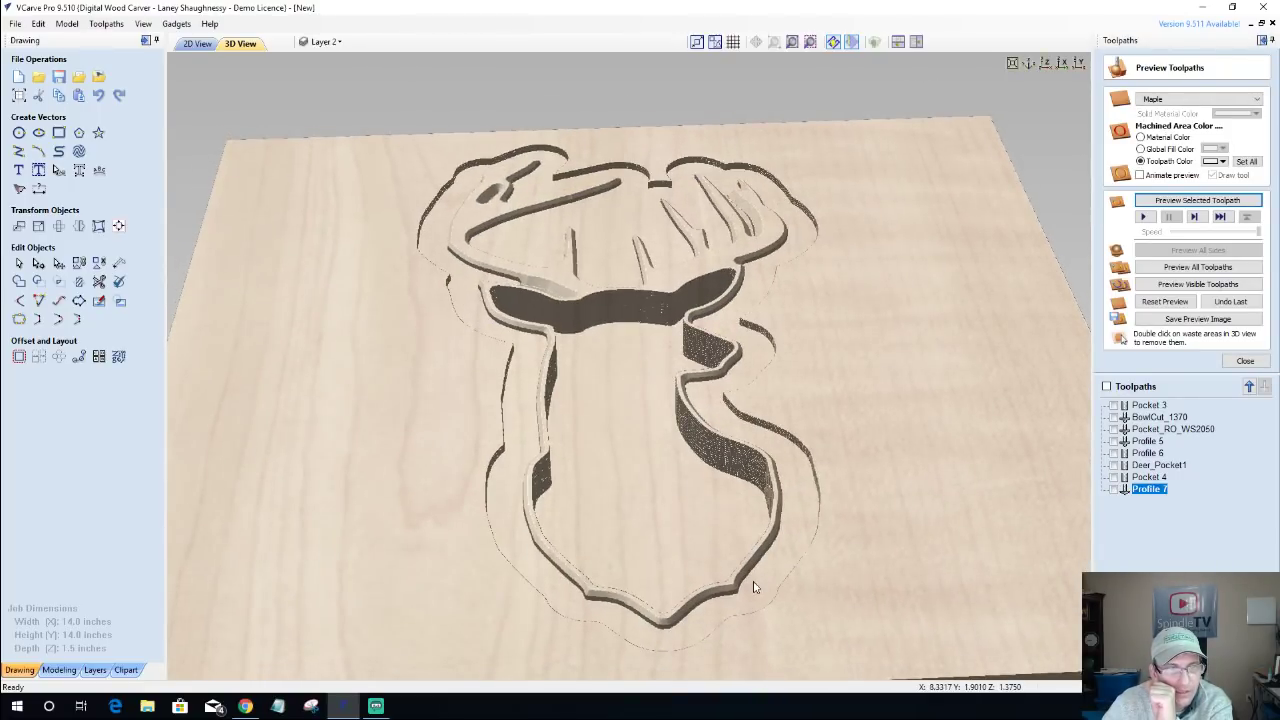
drag(565, 575, 750, 180)
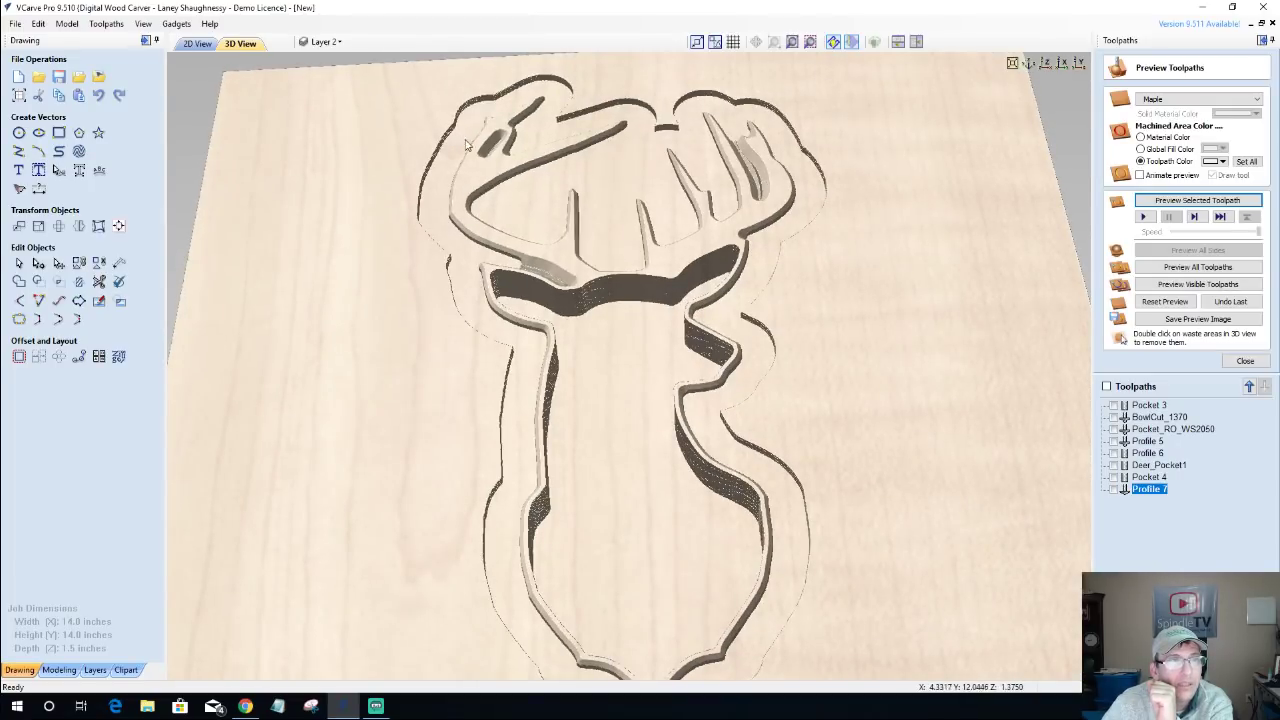
scroll(540, 240, up, 2)
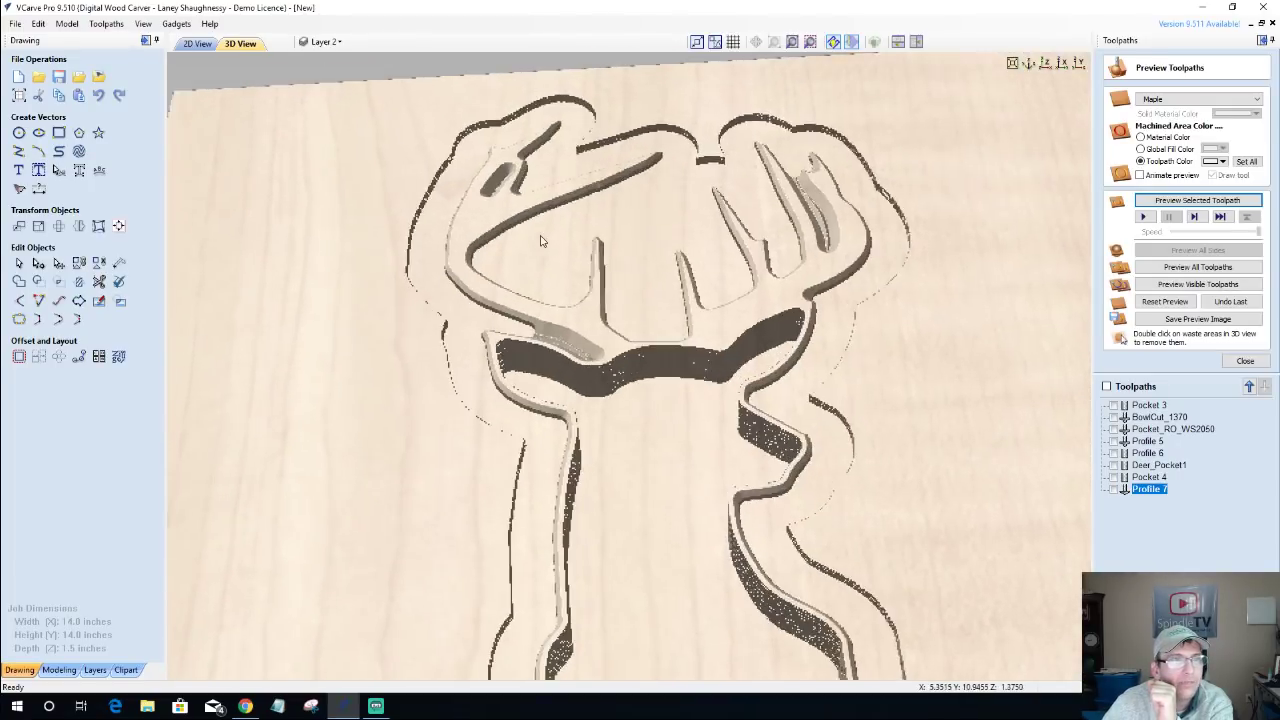
drag(542, 257, 630, 412)
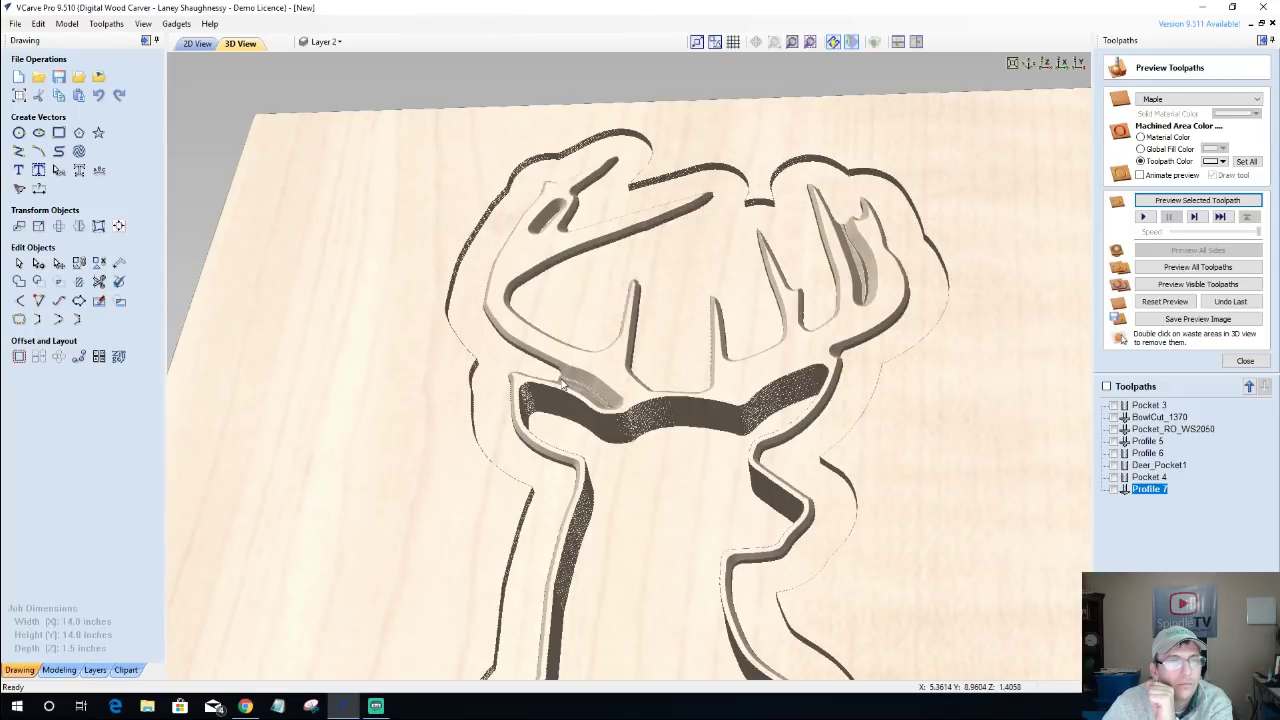
scroll(562, 385, down, 3)
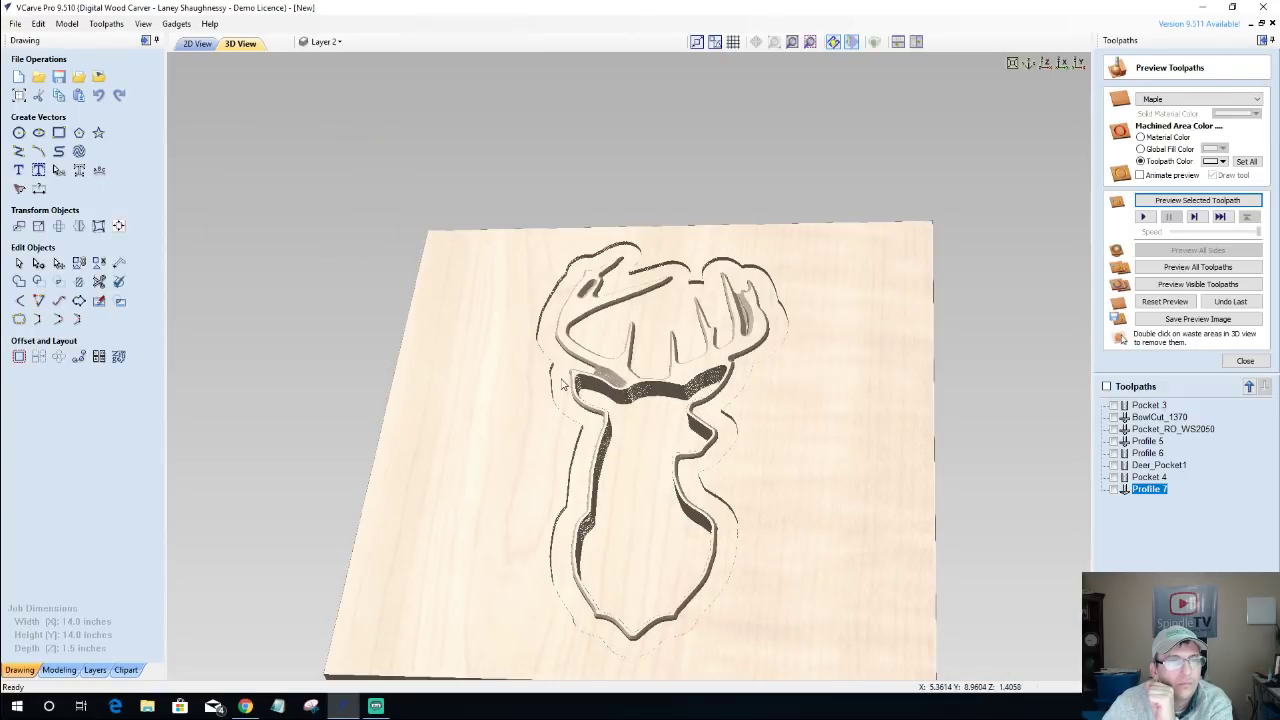
click(183, 45)
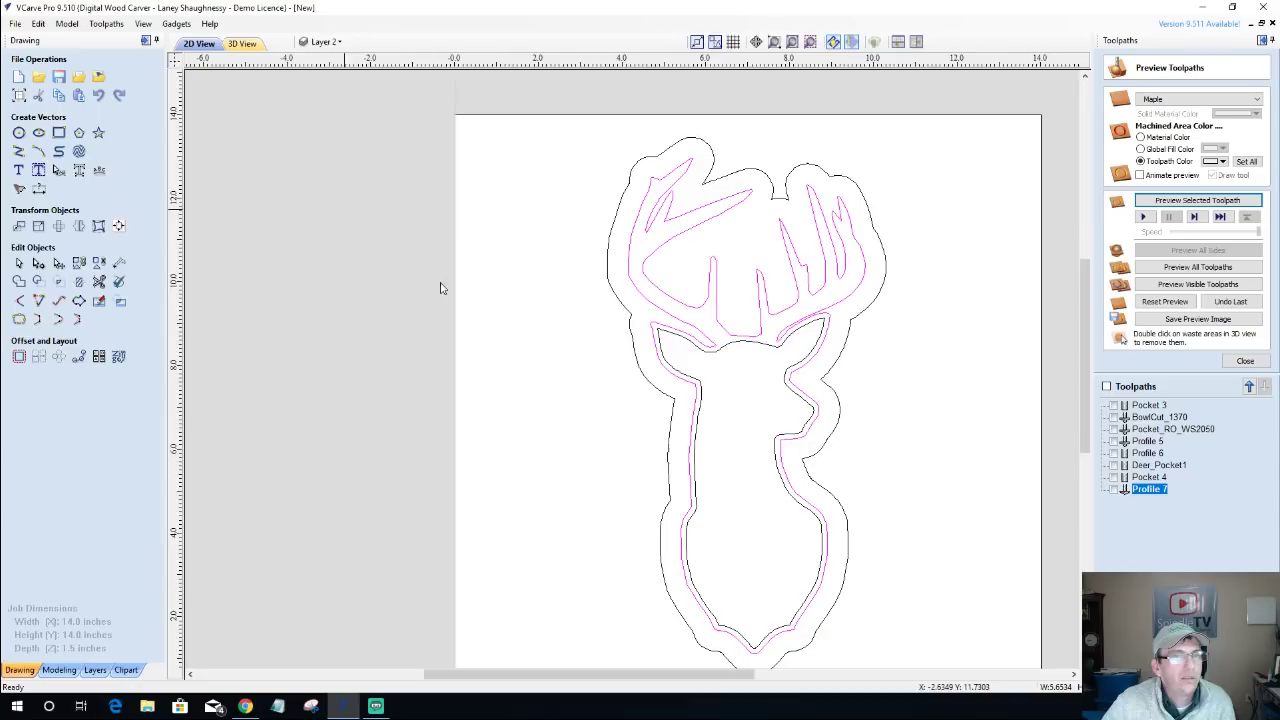
In 3D, reset the maple board, simulate only Deer_Pocket1, then go back to the 2D drawing.
click(655, 340)
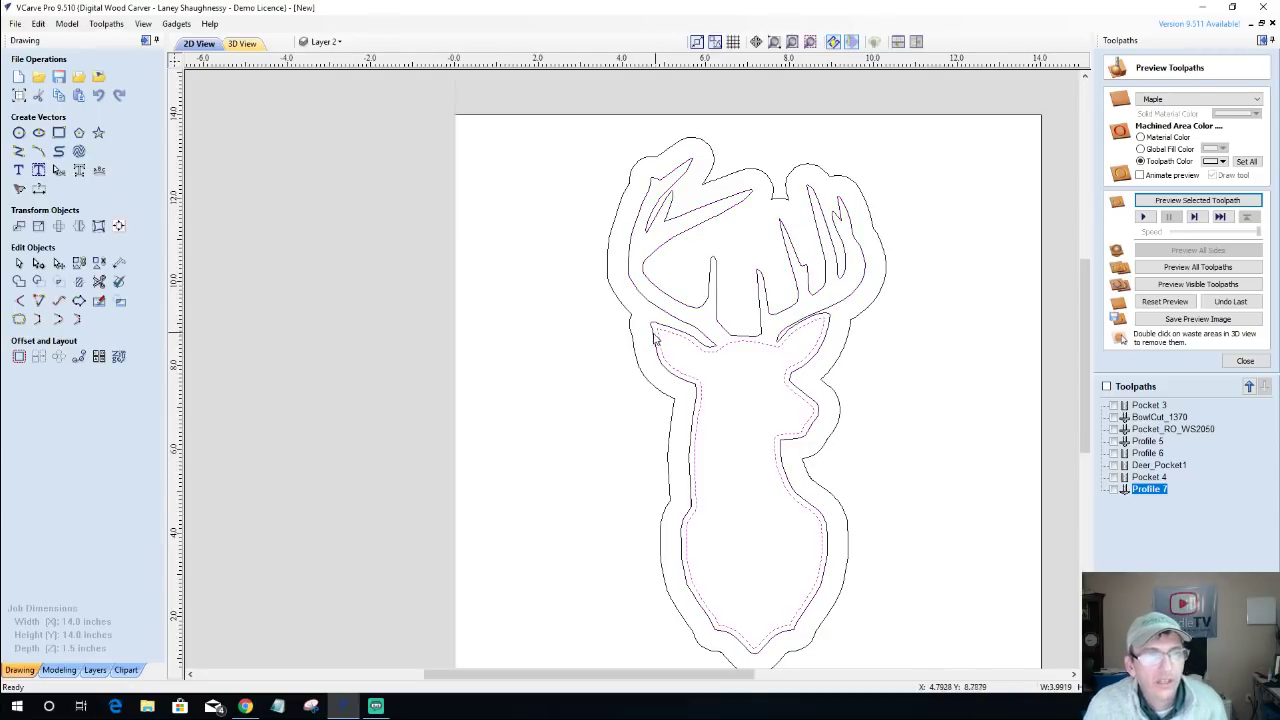
click(655, 342)
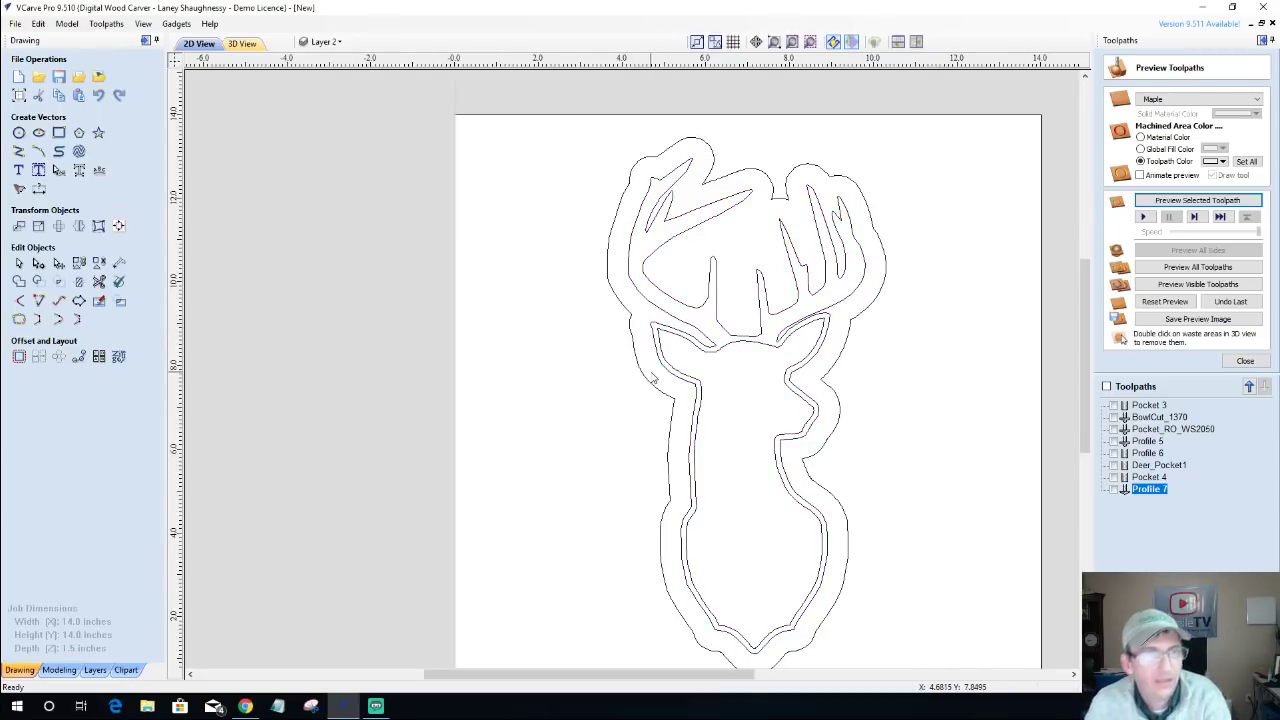
click(242, 44)
scroll(563, 381, up, 3)
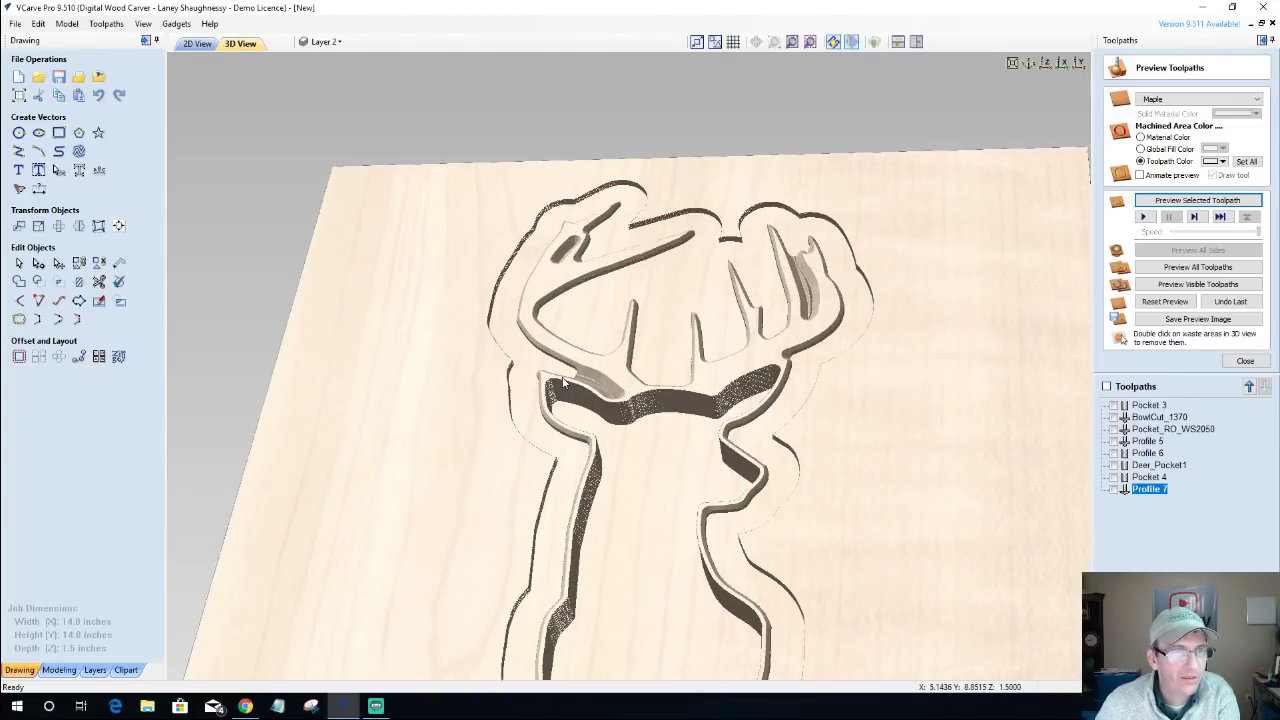
click(1148, 308)
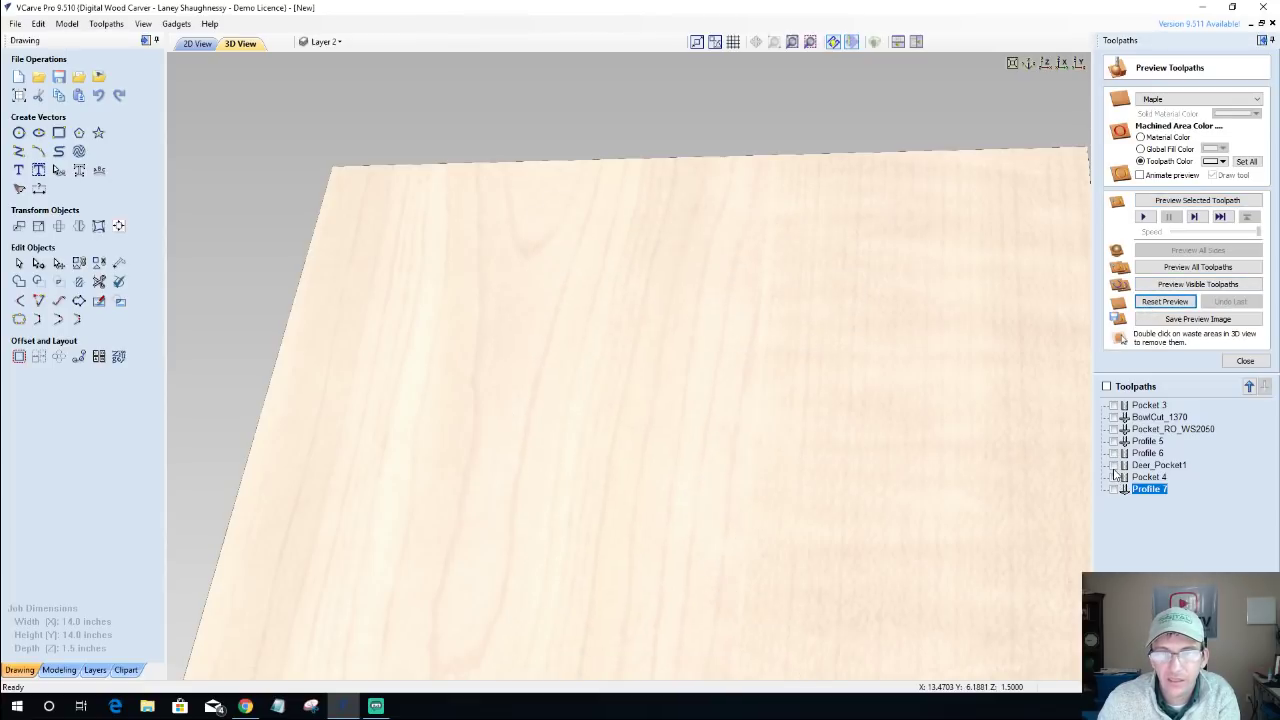
click(1114, 466)
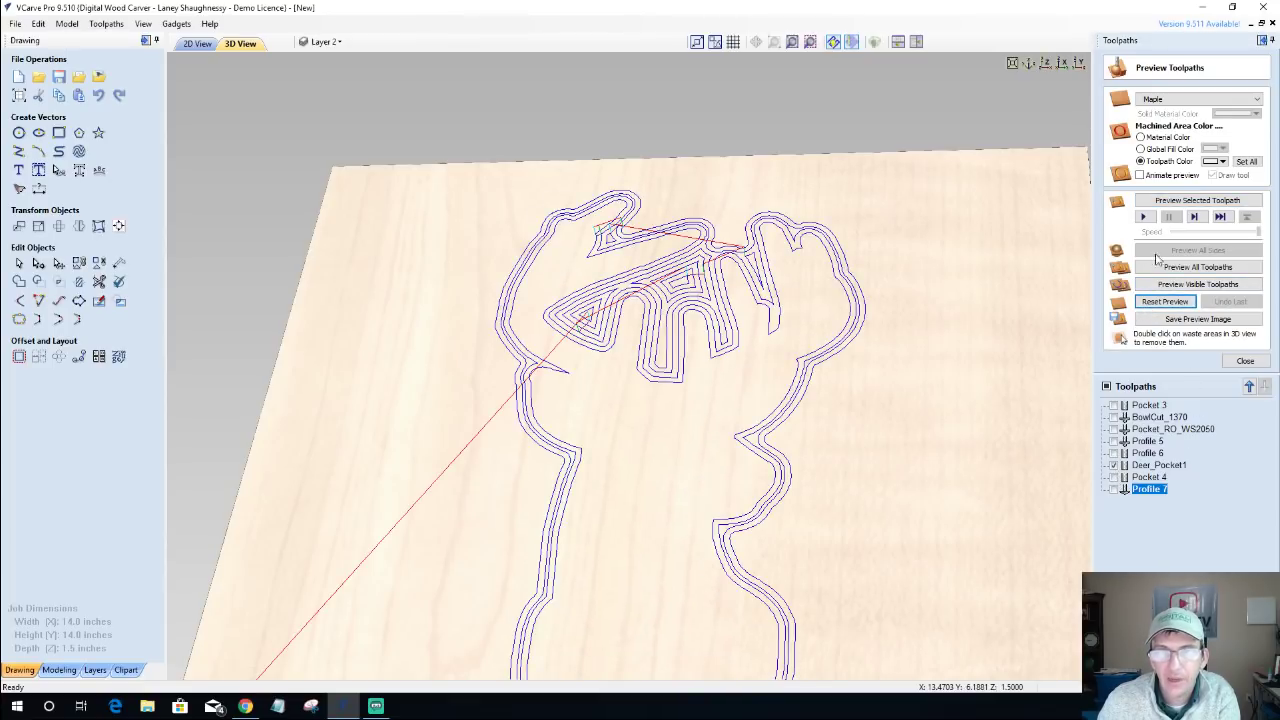
click(1172, 203)
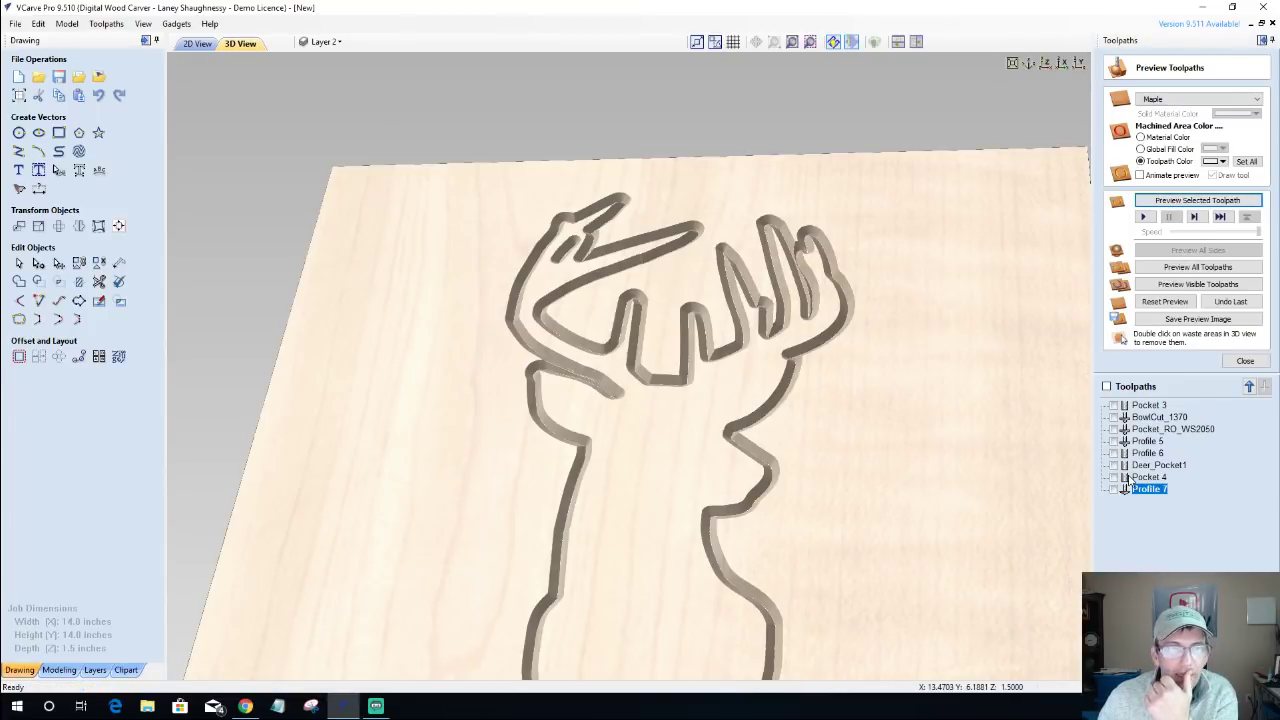
mouse_move(1130, 480)
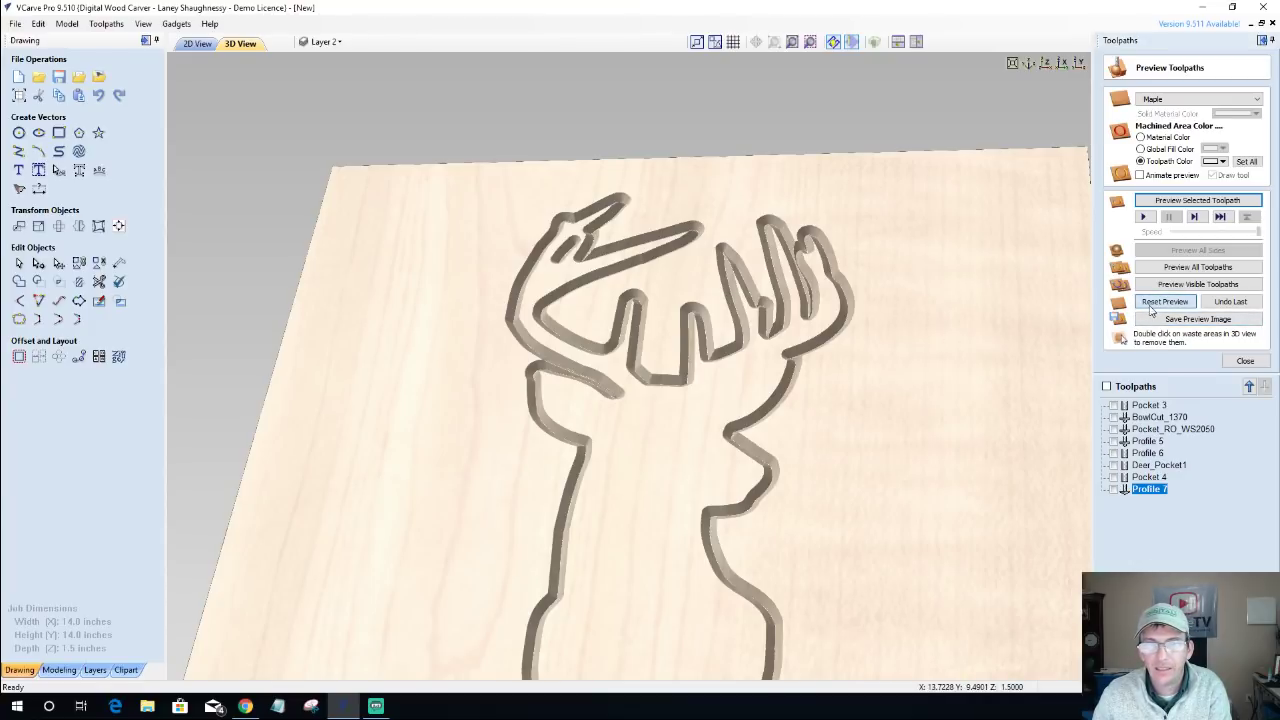
click(1160, 465)
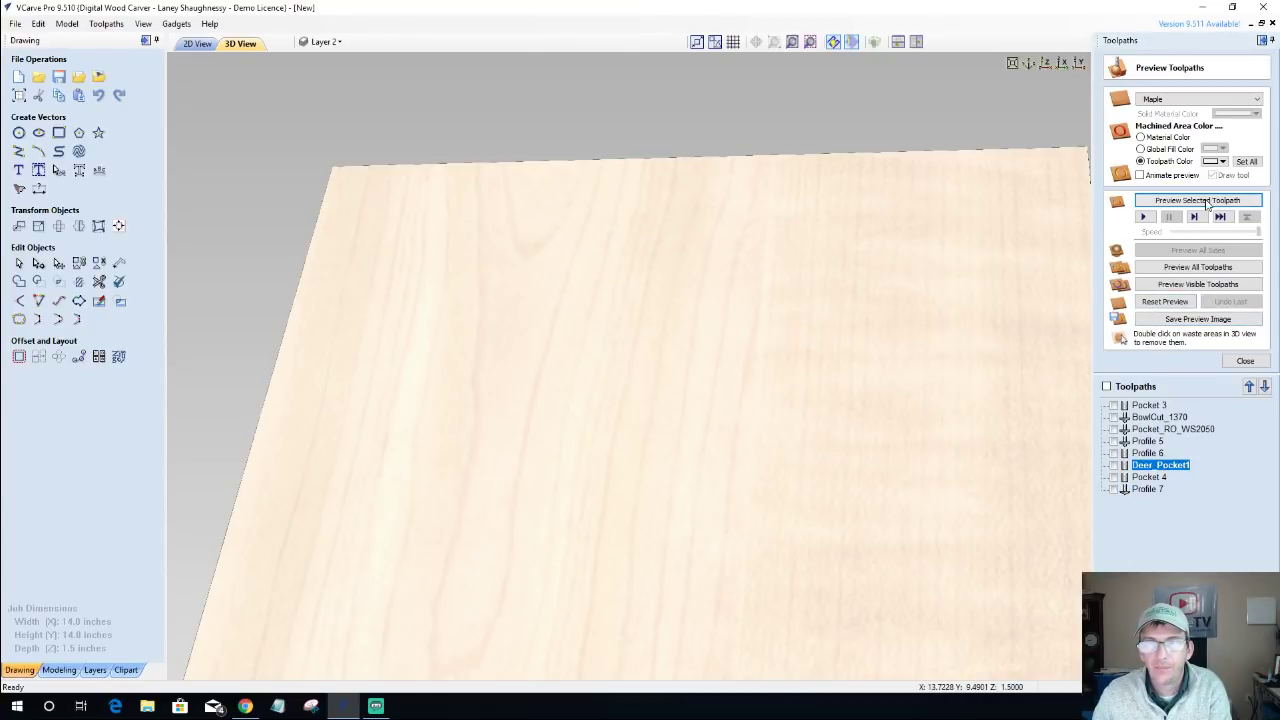
click(1210, 200)
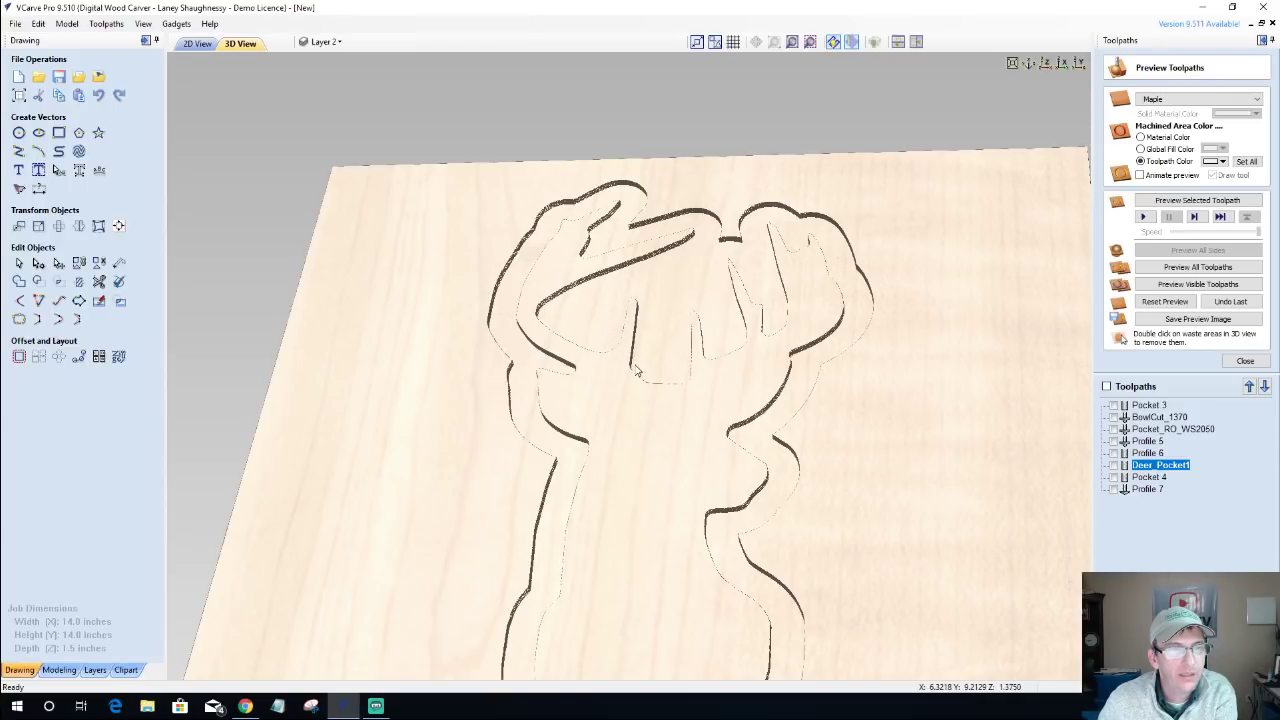
click(197, 44)
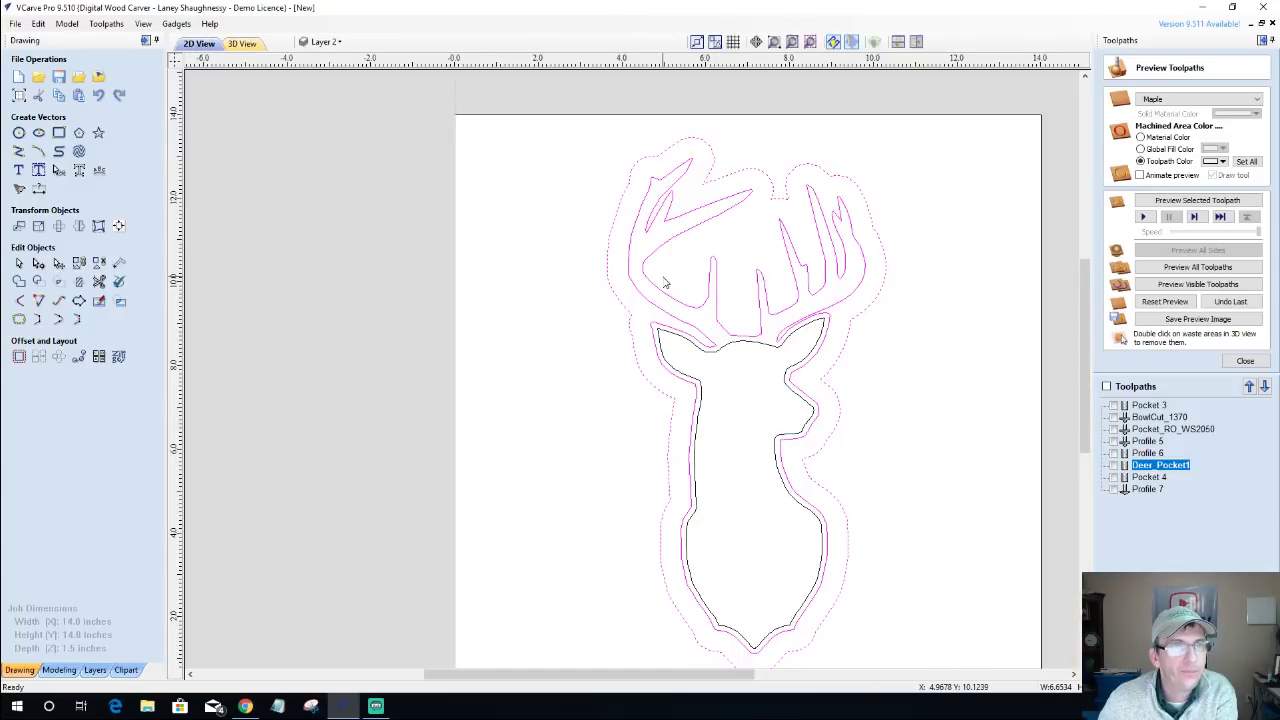
mouse_move(1141, 474)
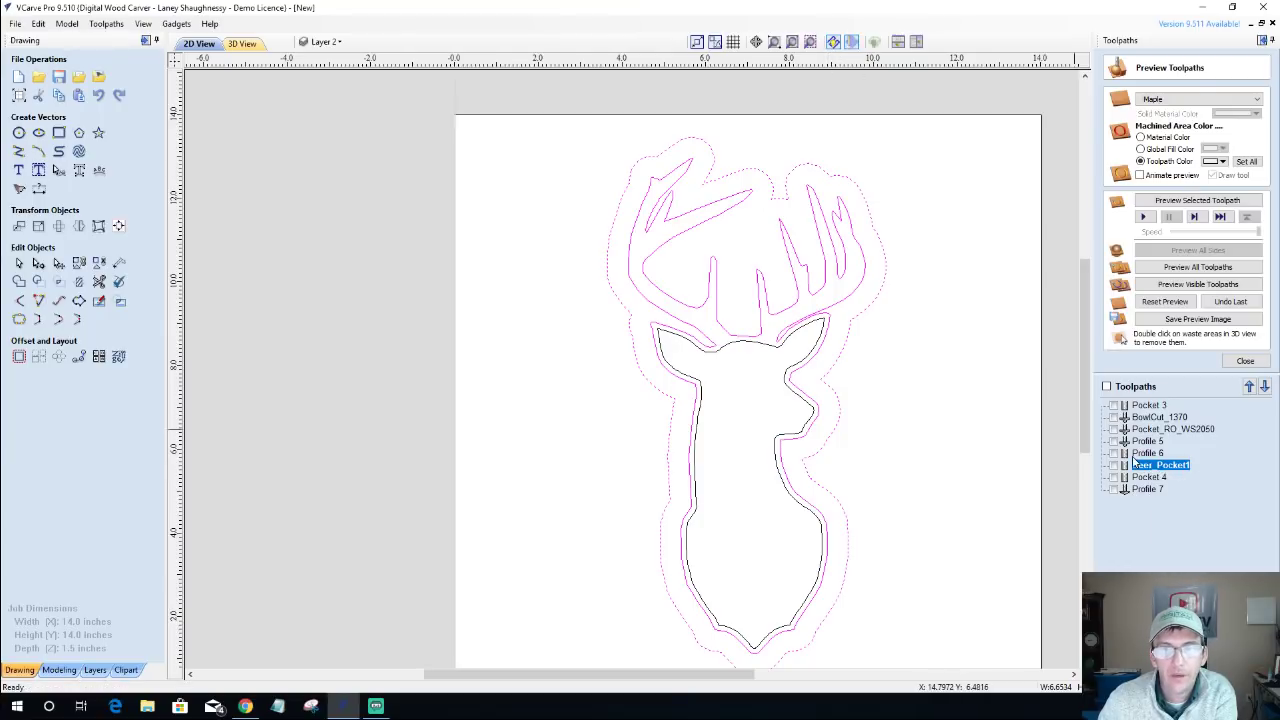
click(1113, 465)
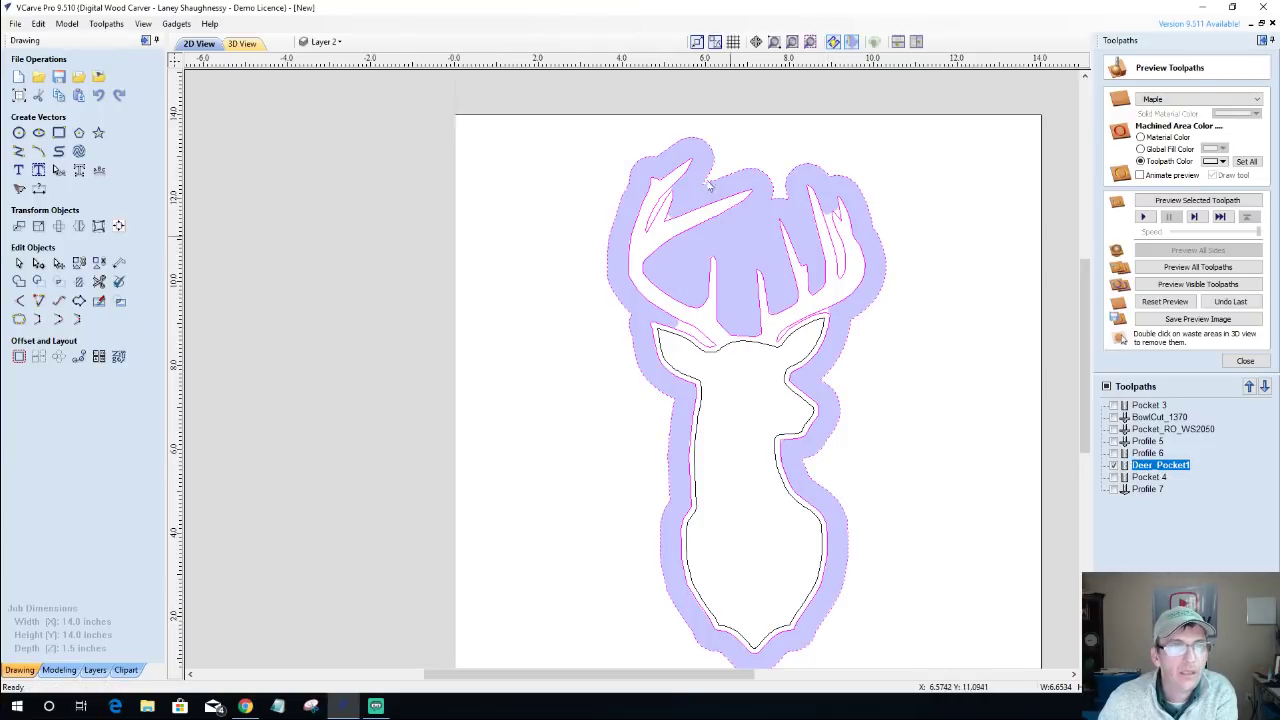
scroll(696, 145, up, 1)
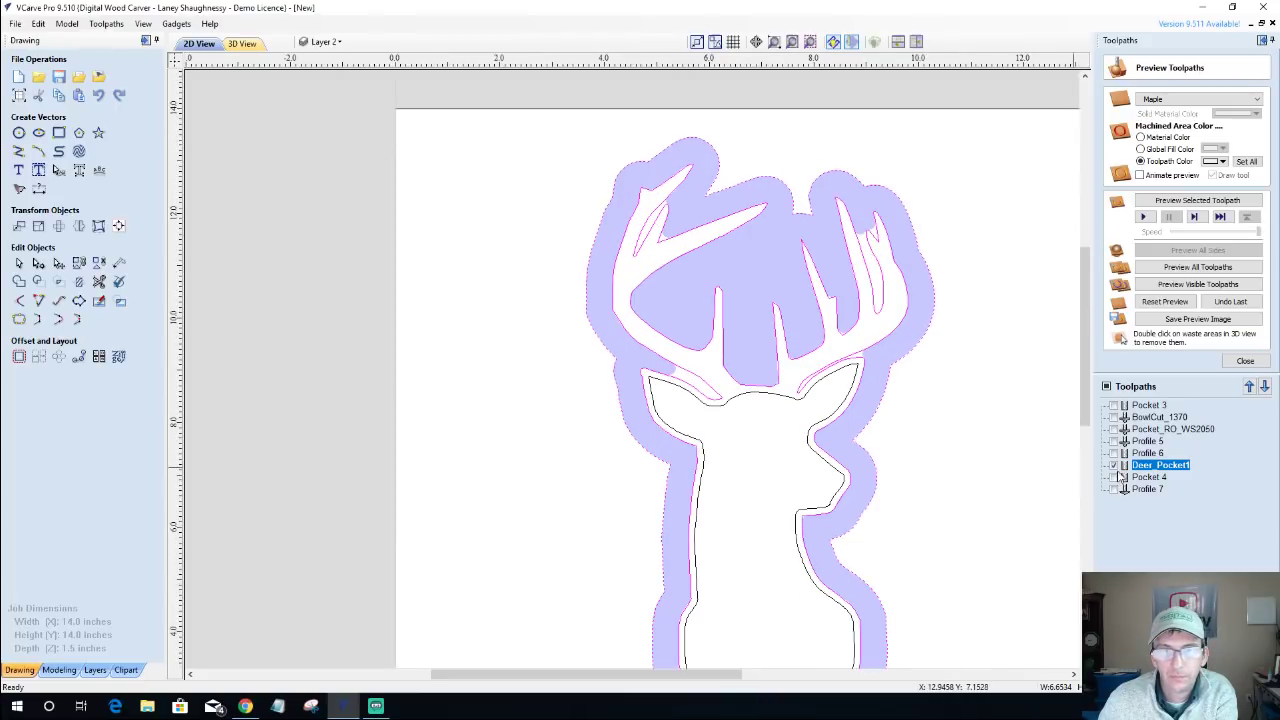
scroll(743, 205, up, 1)
scroll(624, 197, up, 1)
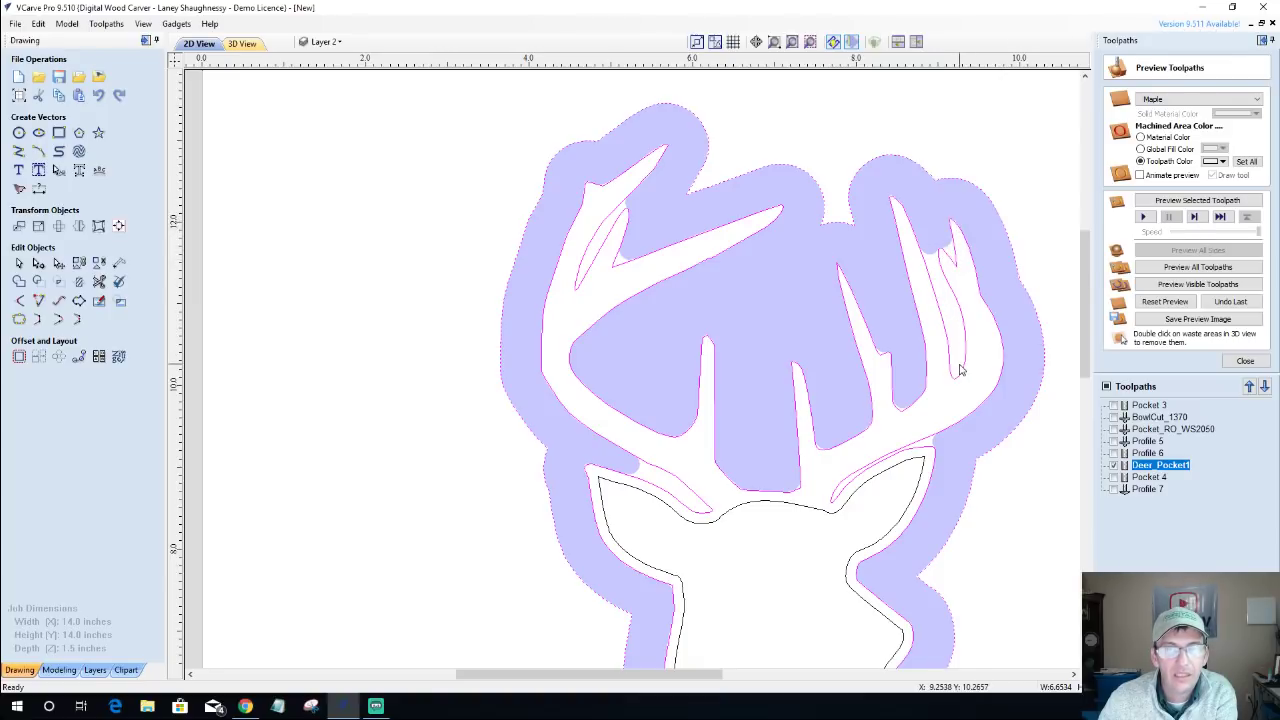
click(1115, 465)
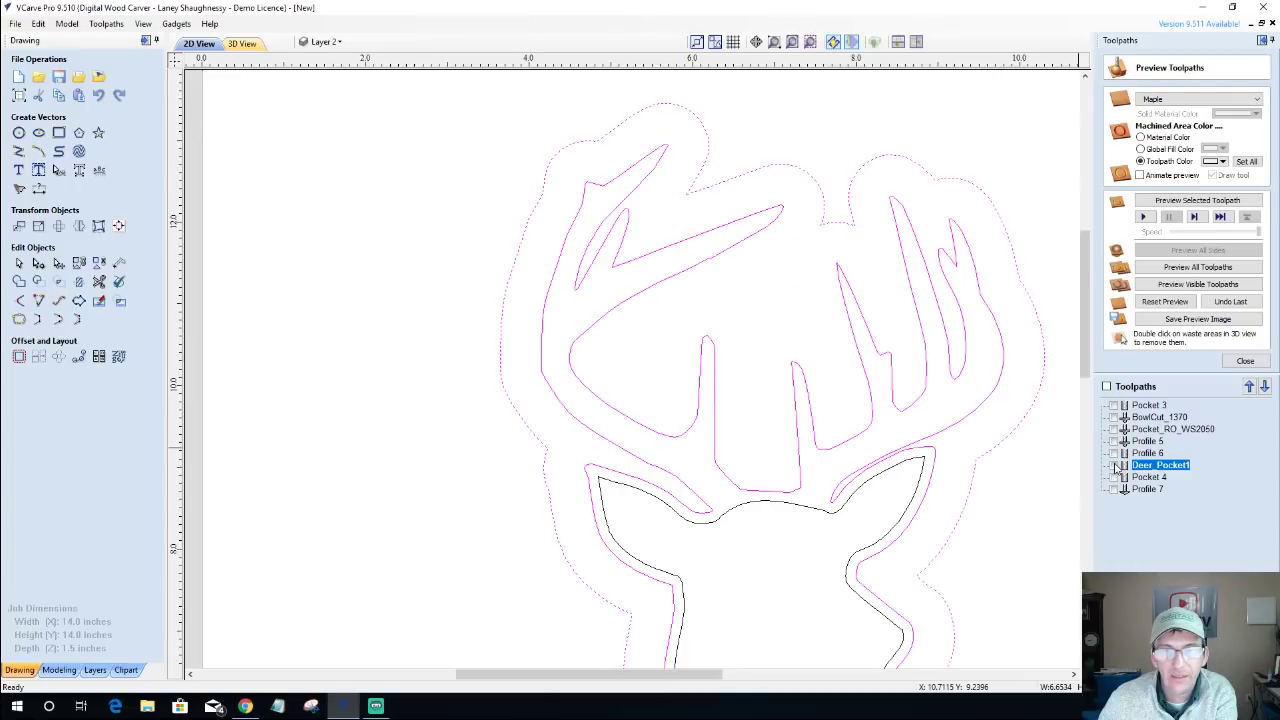
click(1114, 490)
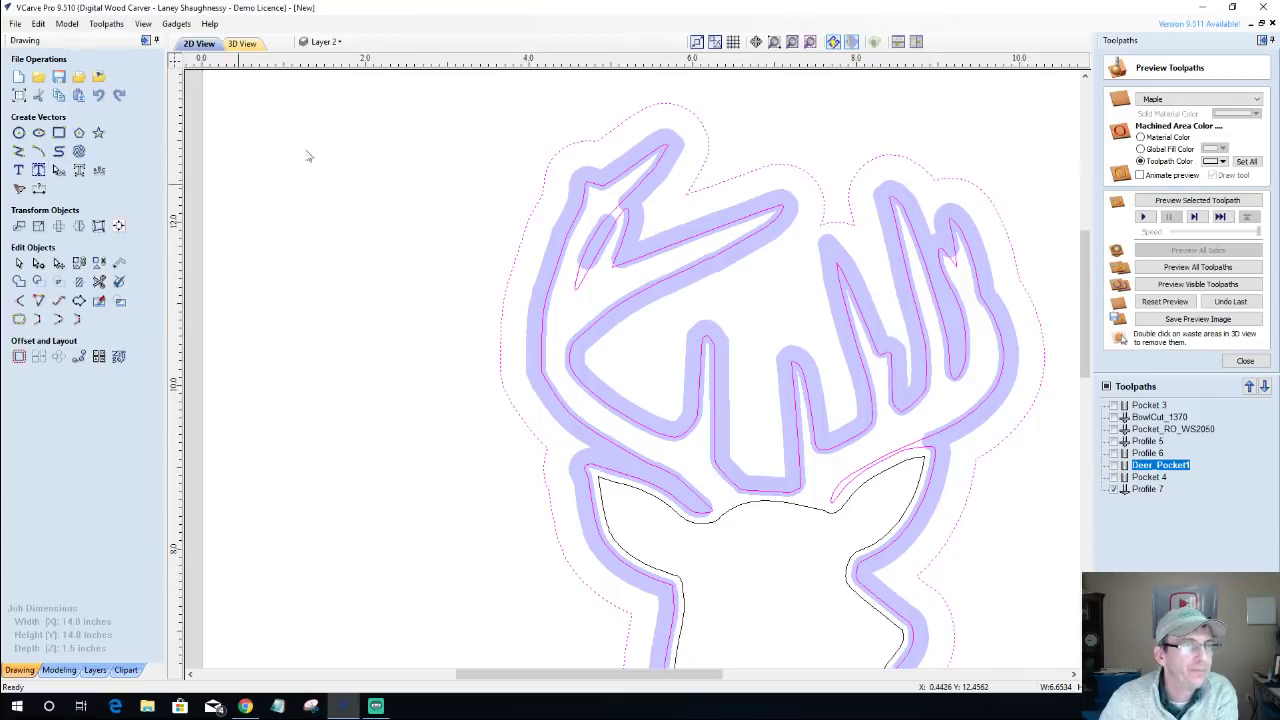
click(1113, 490)
click(593, 262)
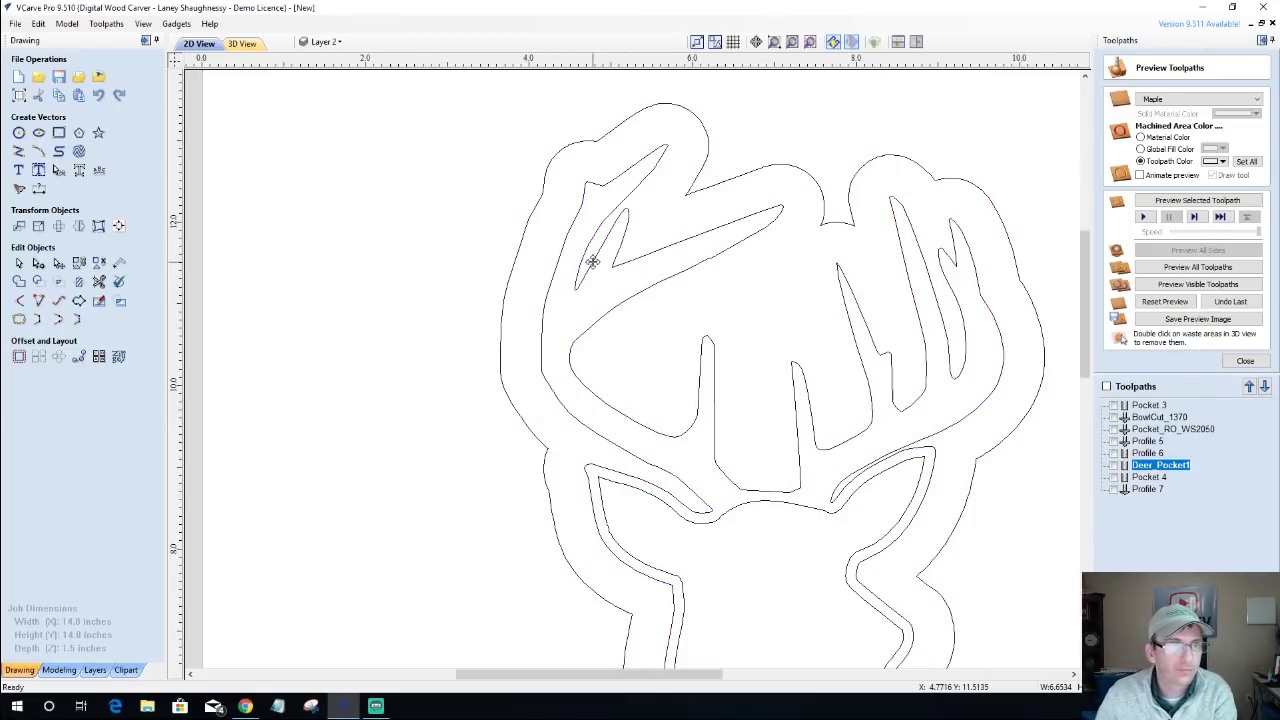
Cut the antler outline at two nodes and delete the small cut-off antler piece.
double_click(593, 262)
click(609, 386)
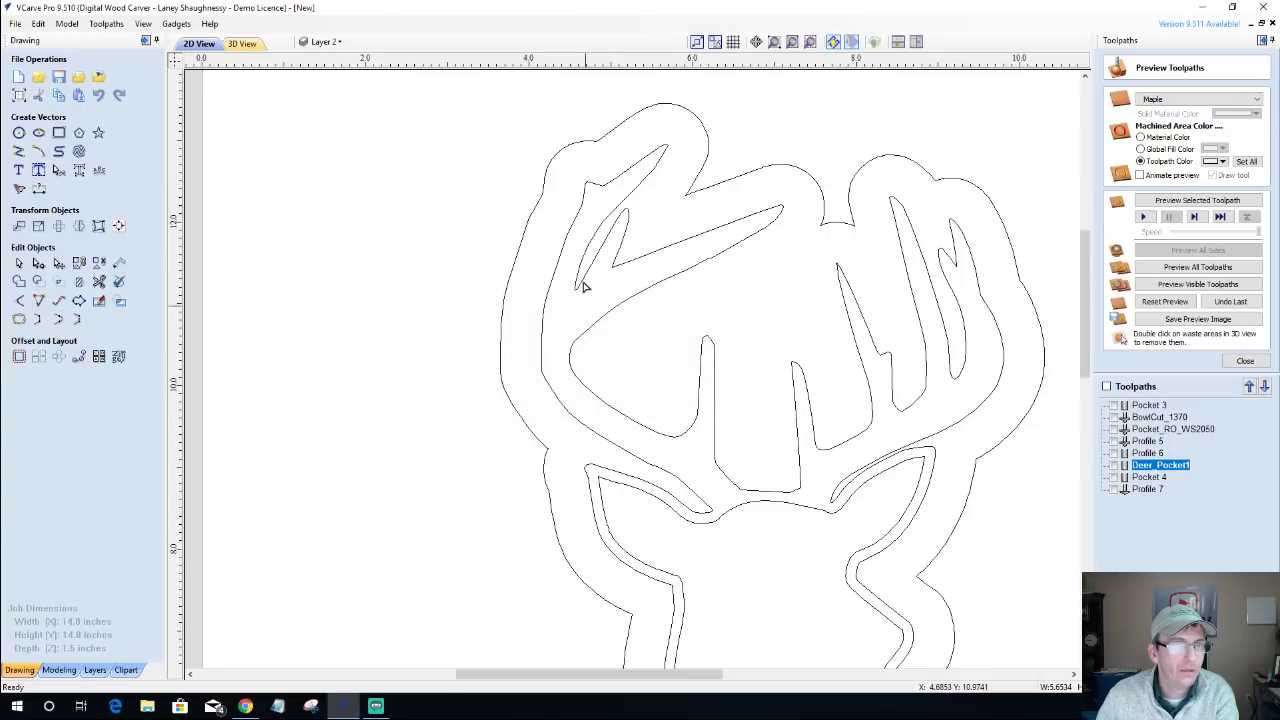
scroll(576, 312, up, 5)
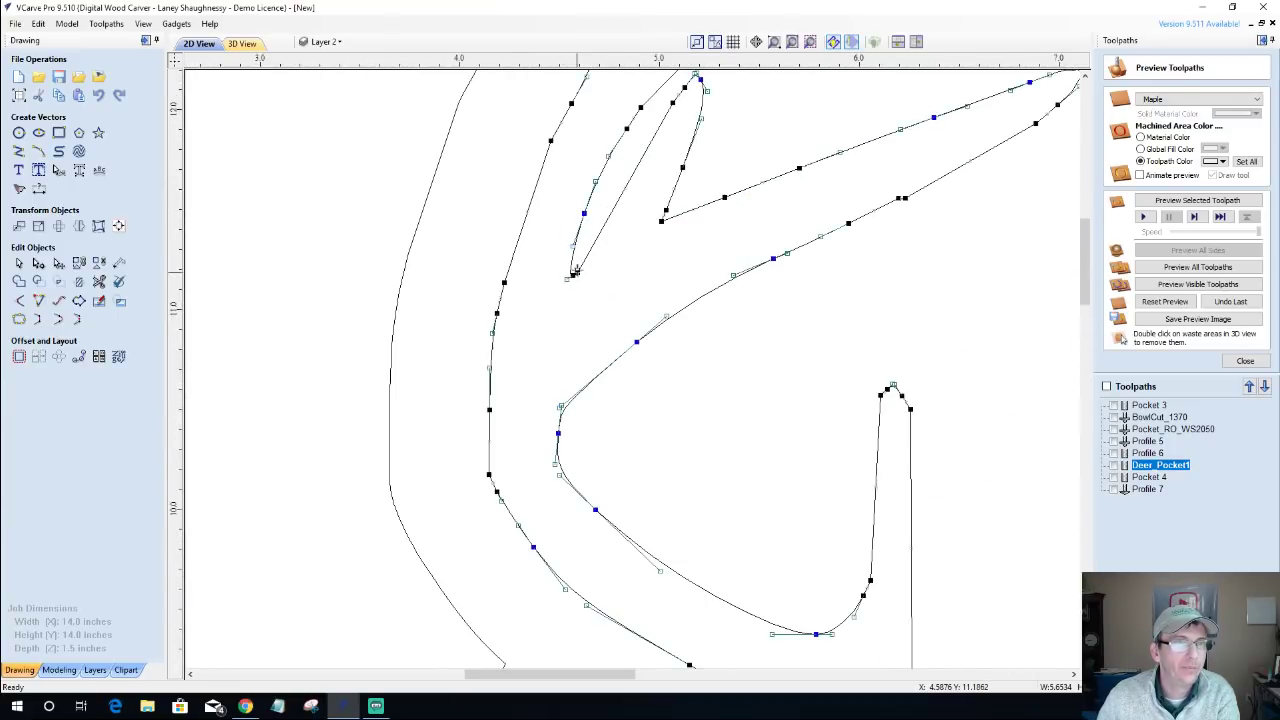
scroll(570, 276, up, 3)
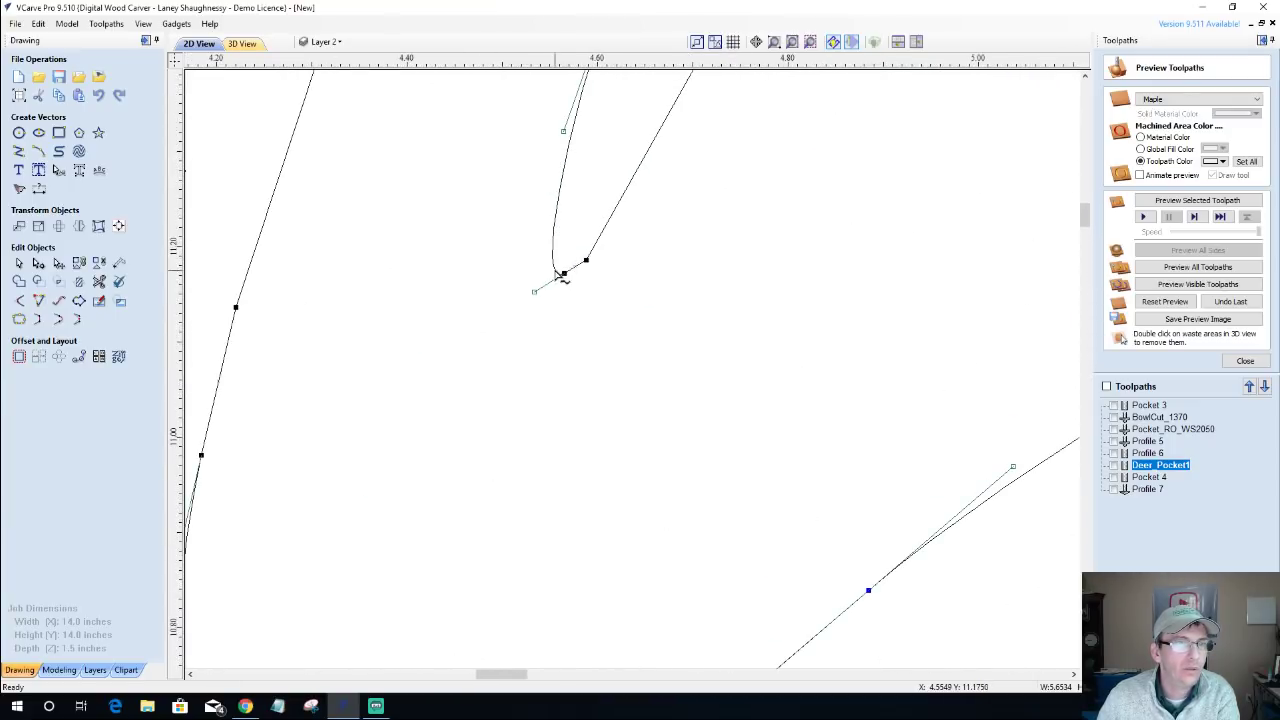
right_click(564, 277)
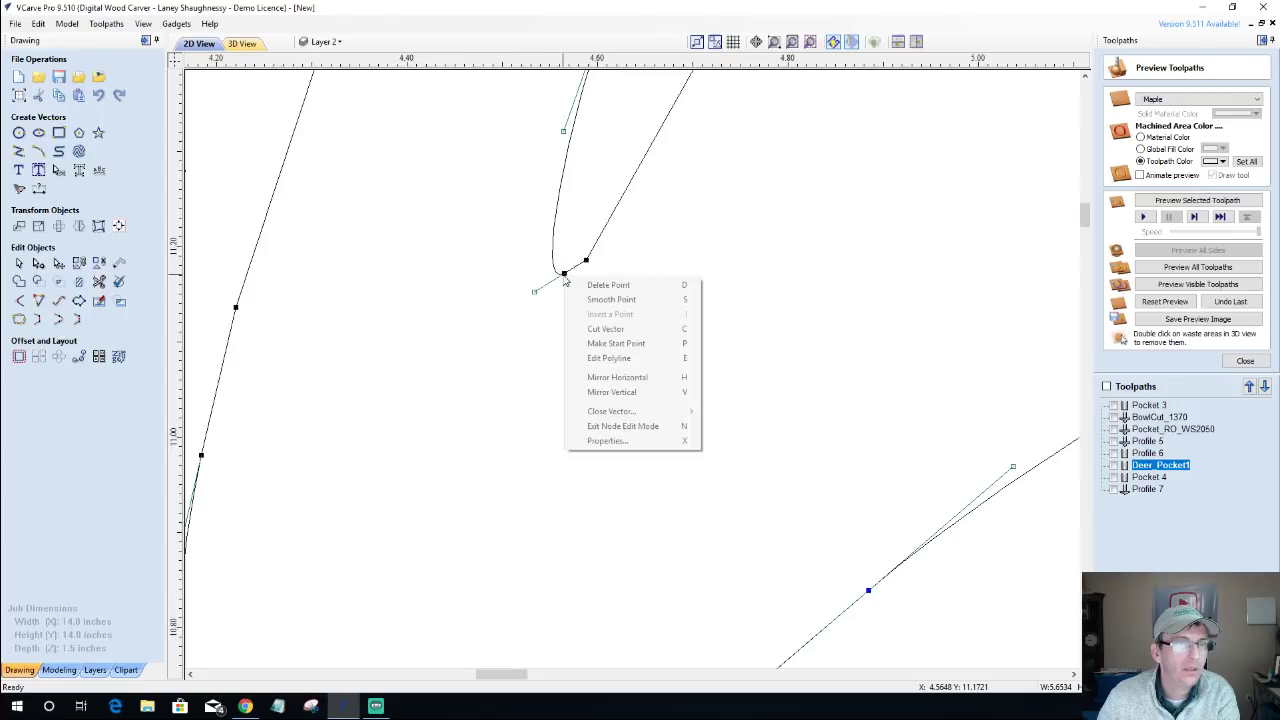
click(615, 343)
scroll(622, 255, down, 2)
right_click(733, 186)
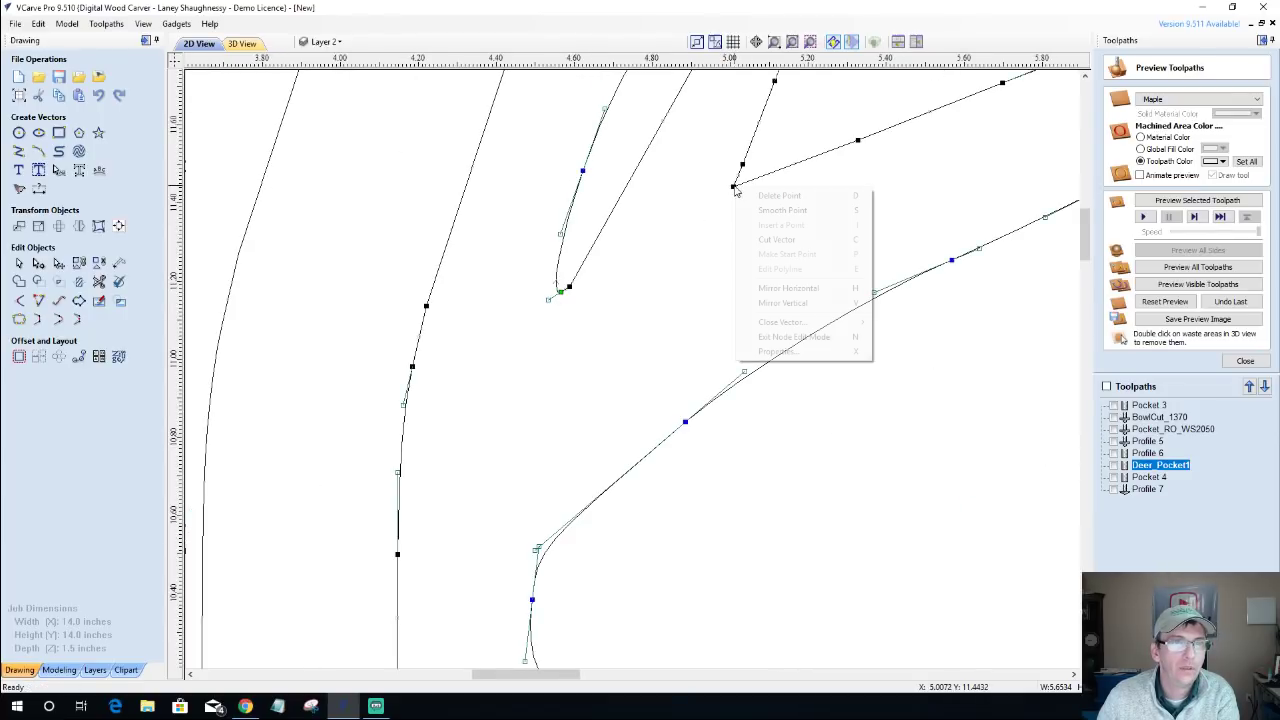
click(755, 247)
scroll(628, 205, down, 2)
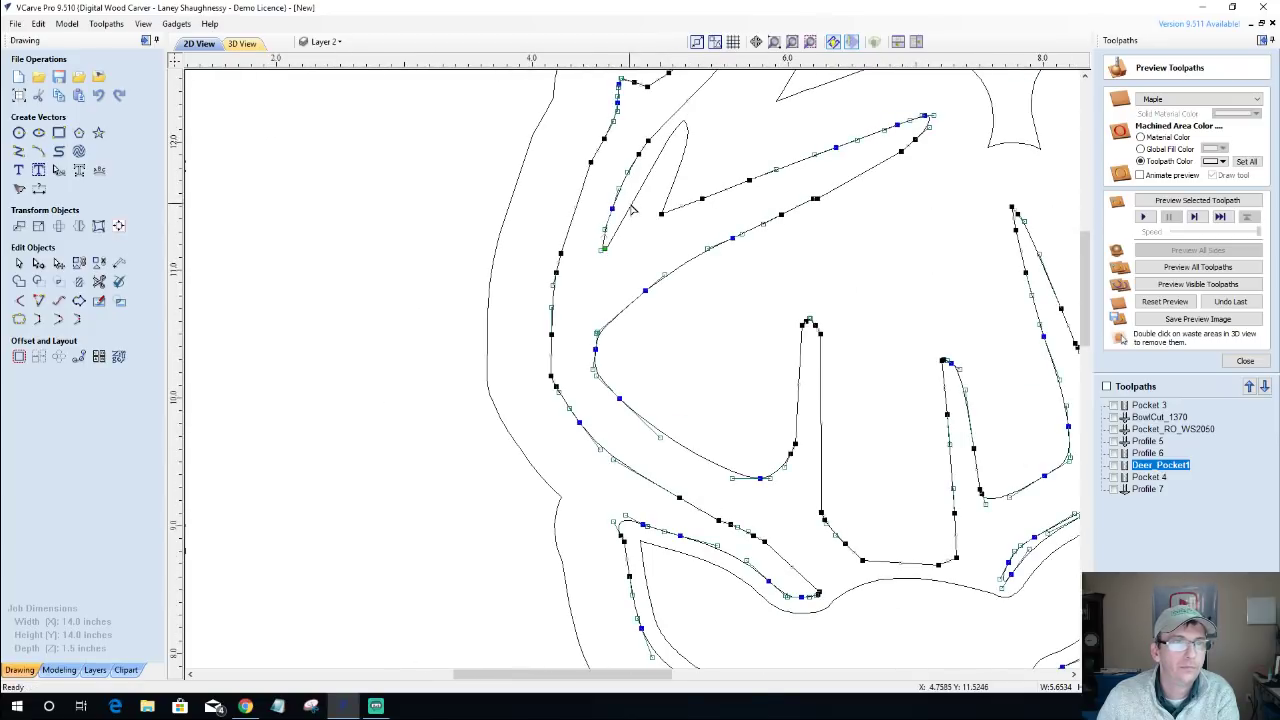
click(632, 209)
key(Delete)
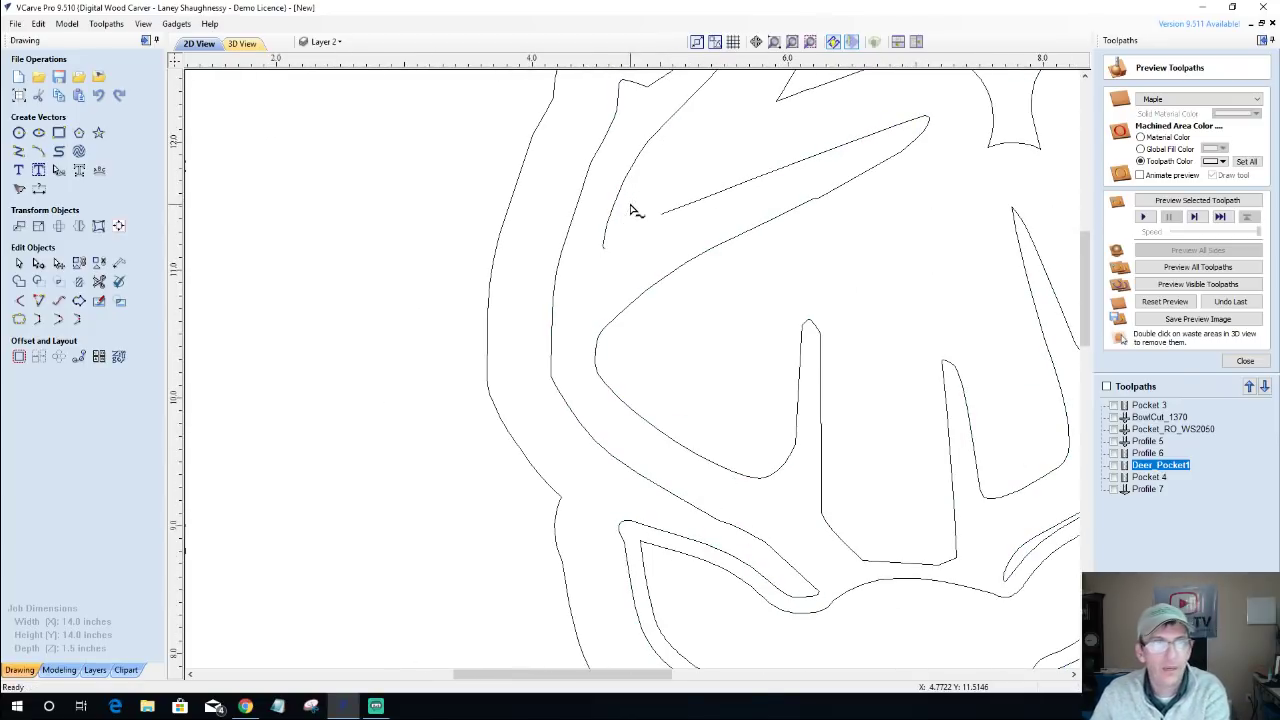
Join the open ends of all deer vectors and close the remaining outline gap.
key(ctrl+a)
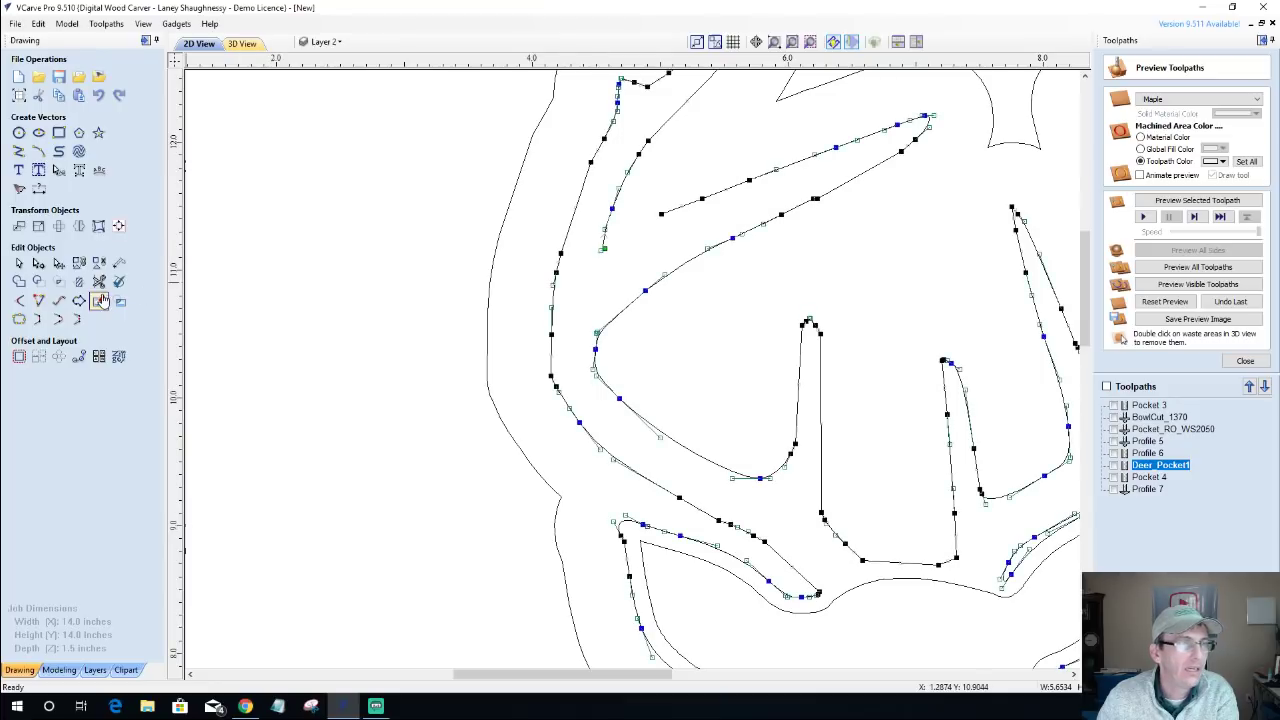
click(57, 320)
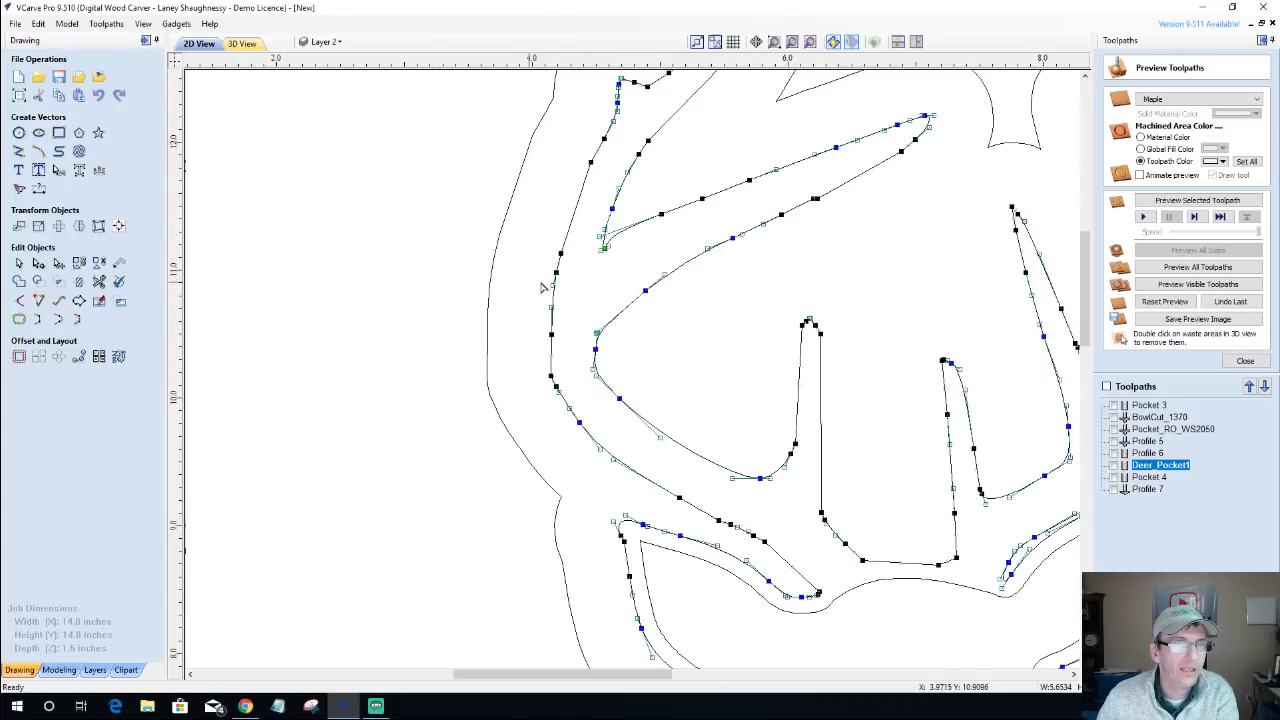
click(642, 266)
click(612, 243)
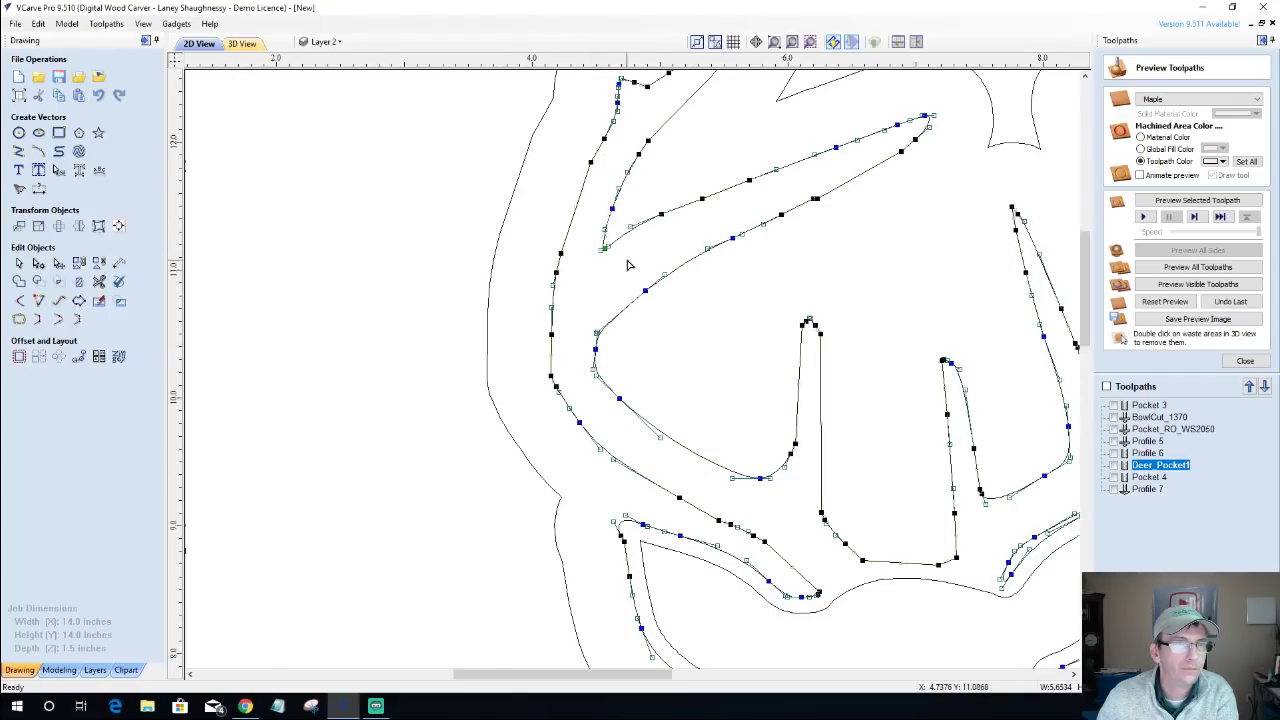
click(630, 270)
scroll(629, 286, down, 3)
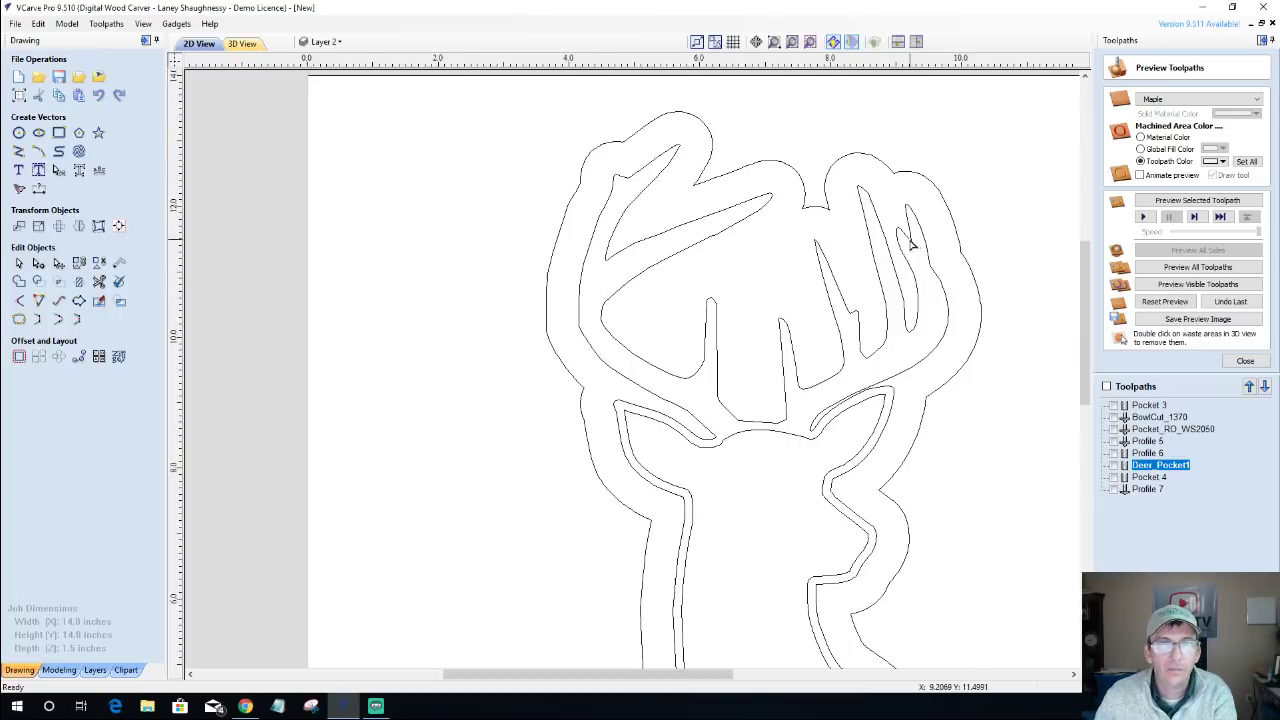
scroll(908, 240, up, 4)
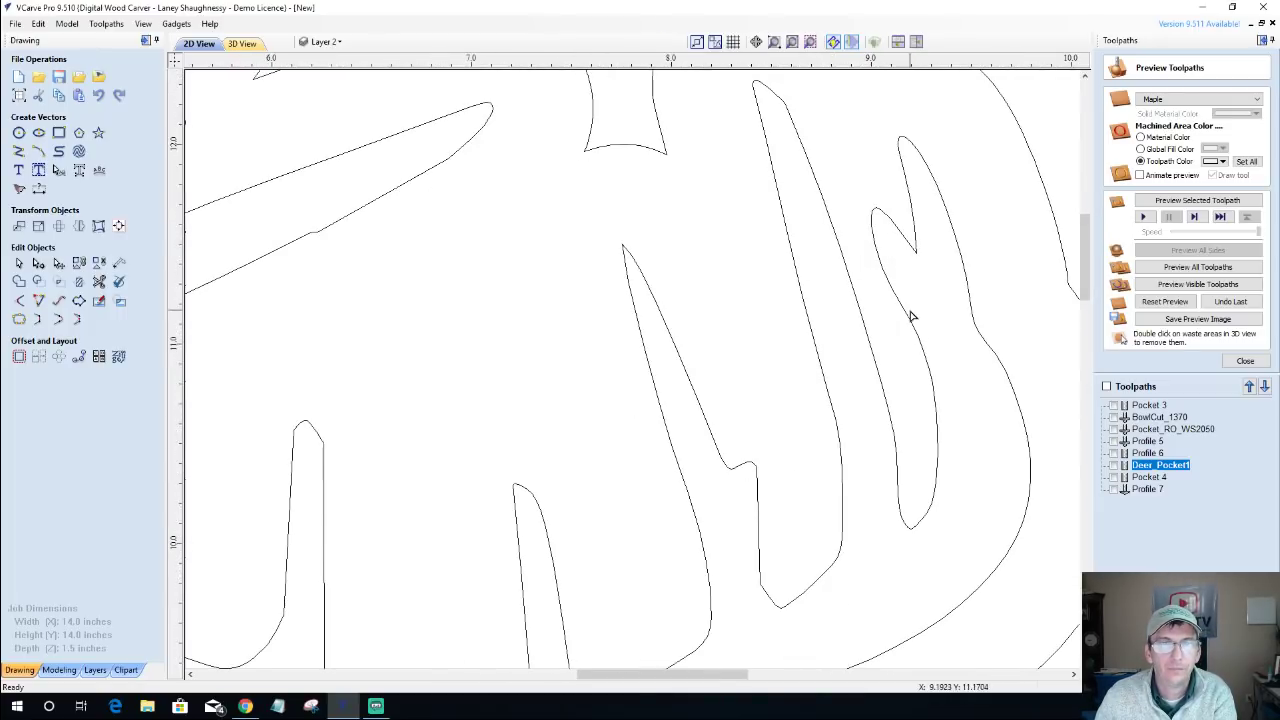
Cut the right antler vector at two points and delete the spur between them.
click(906, 316)
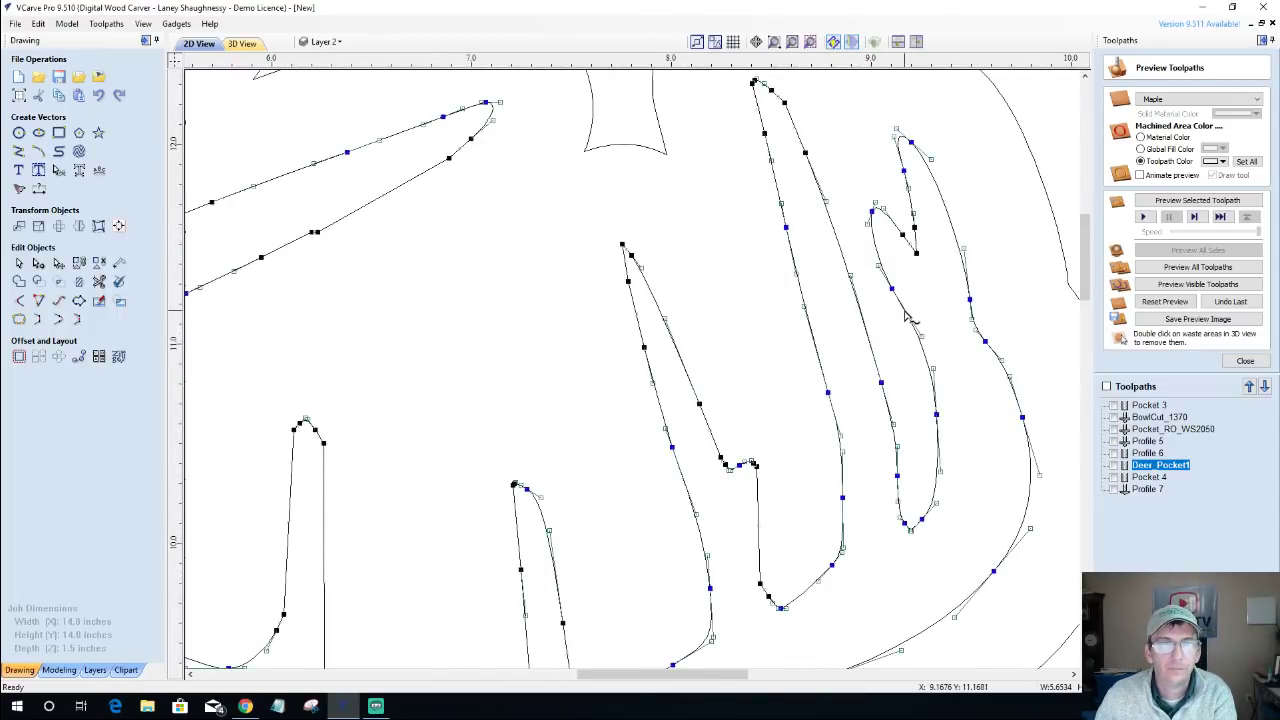
right_click(917, 257)
click(930, 307)
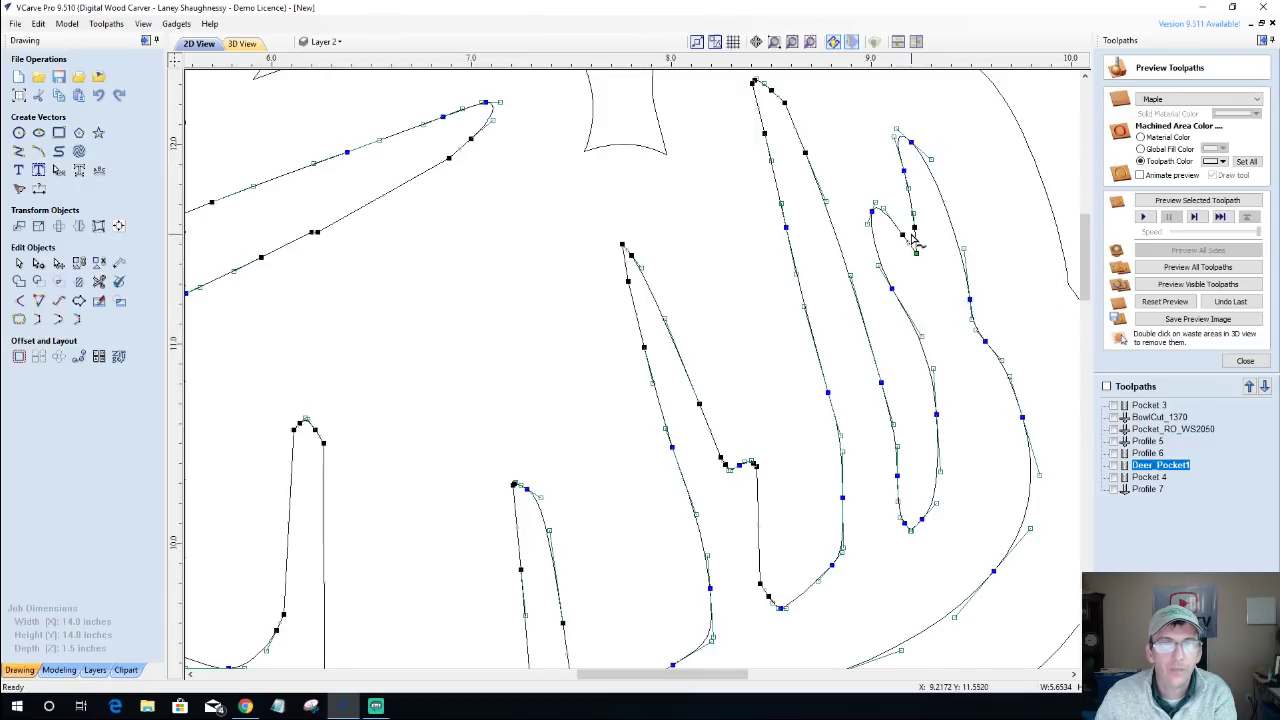
right_click(937, 413)
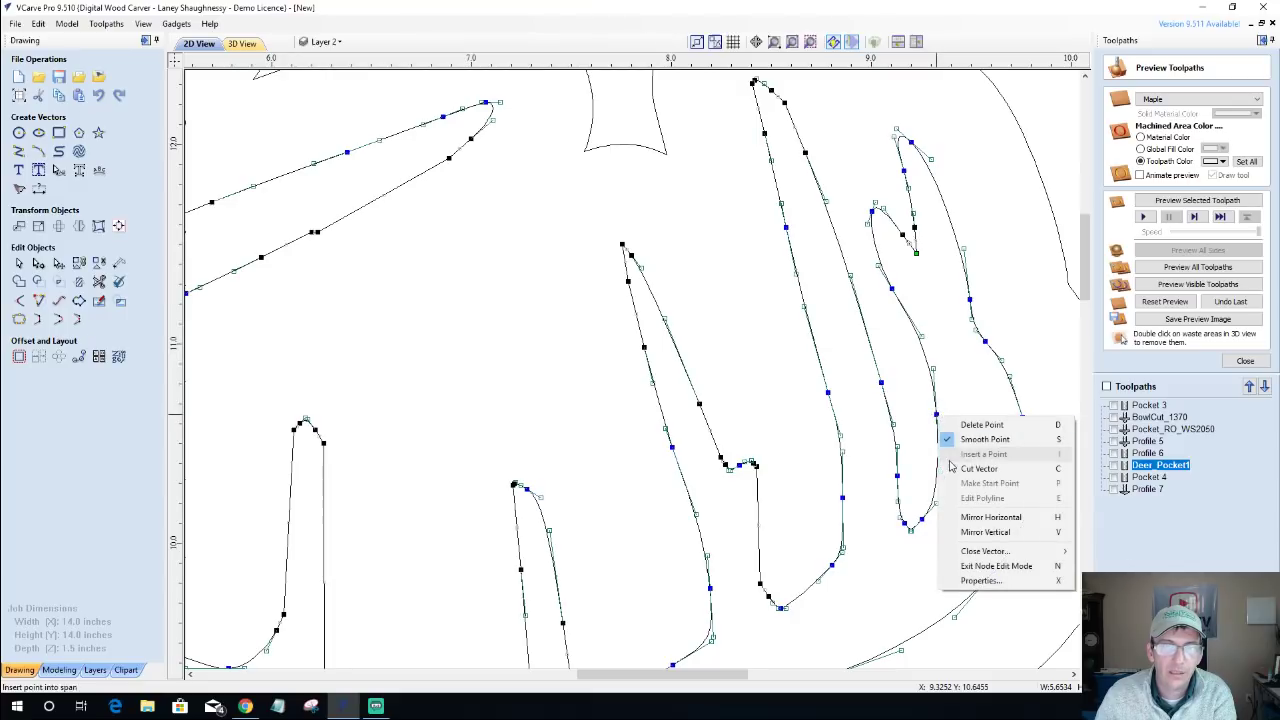
click(955, 469)
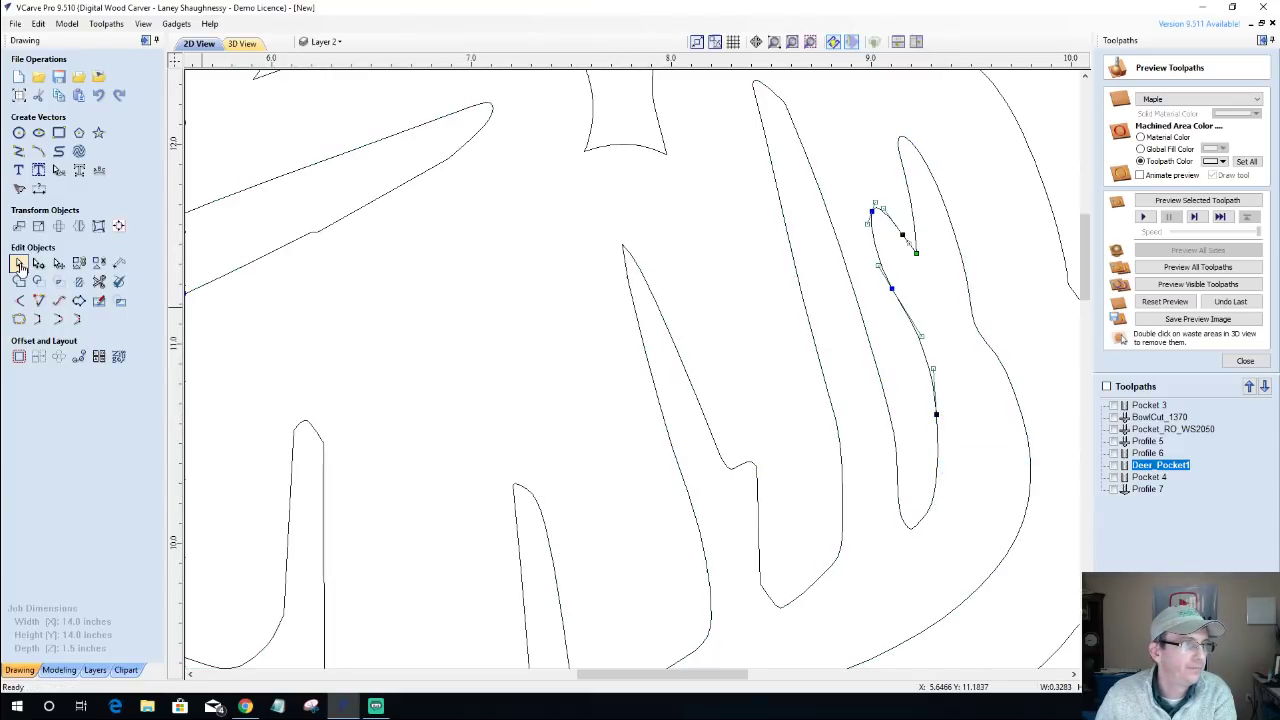
click(20, 263)
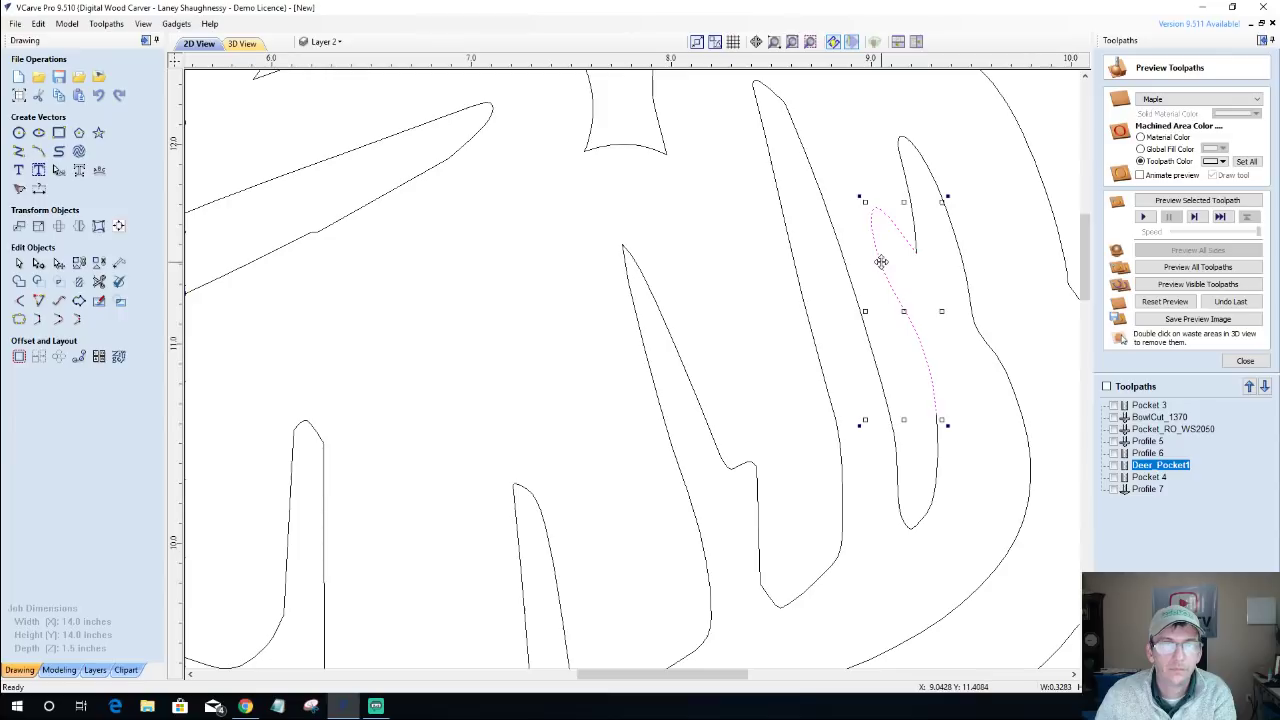
key(Delete)
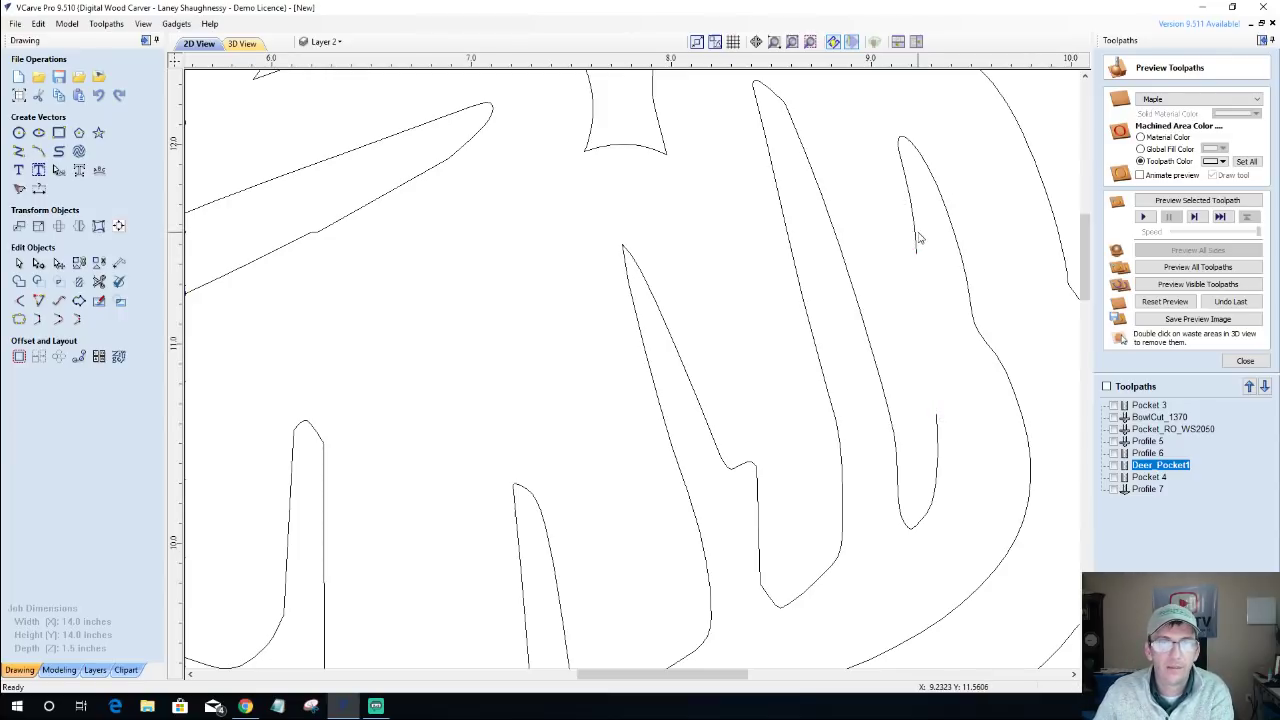
Hide the pocket toolpath shading and switch to the 3D carving preview.
click(916, 240)
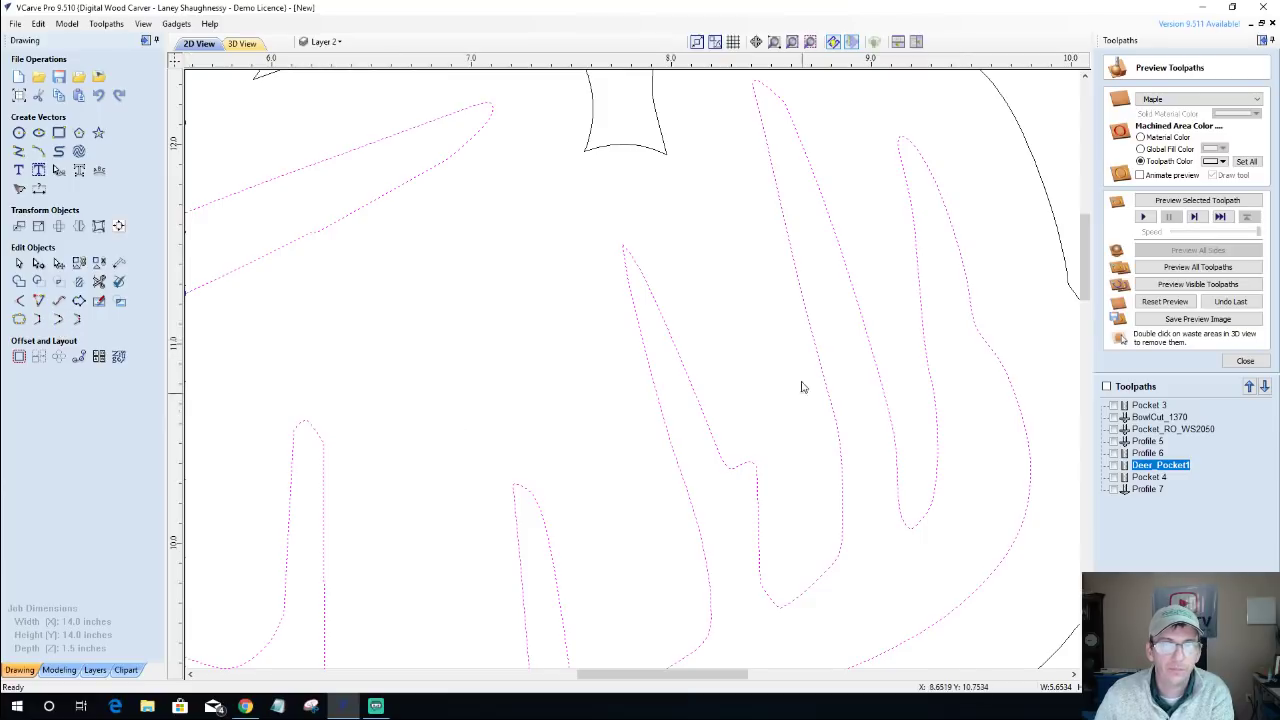
scroll(786, 290, down, 3)
scroll(763, 363, up, 3)
click(758, 432)
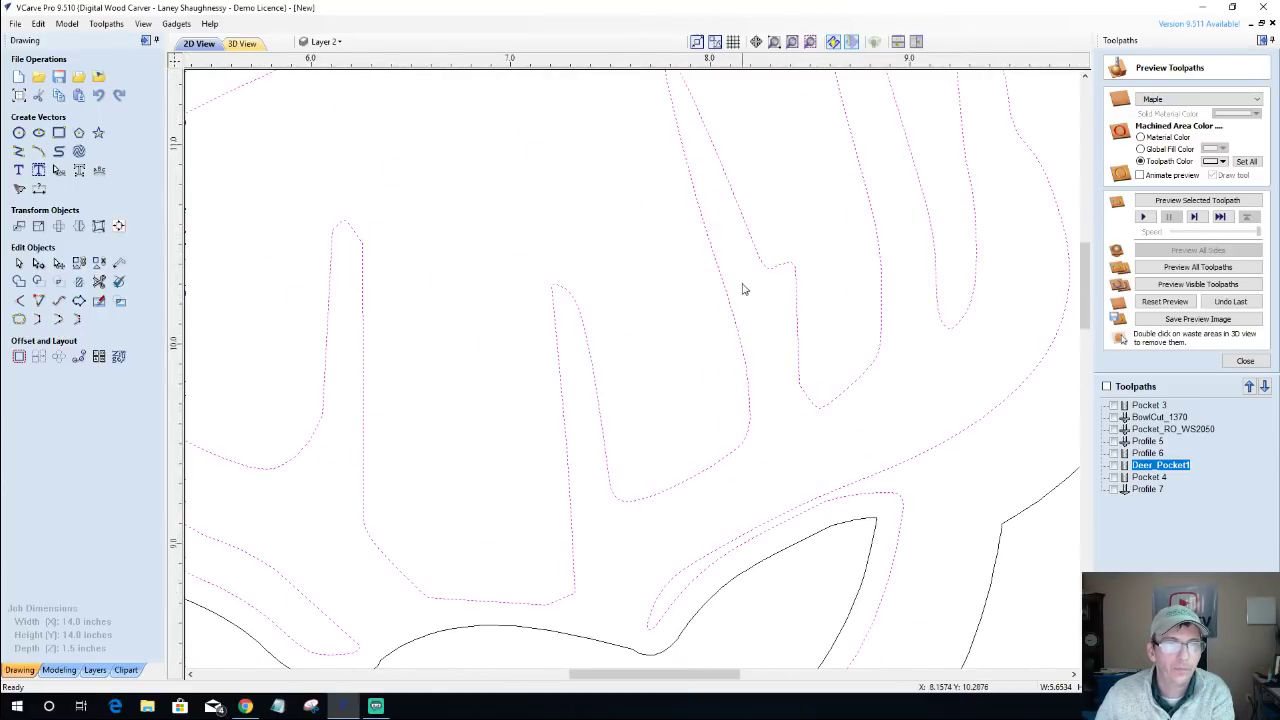
scroll(754, 265, down, 3)
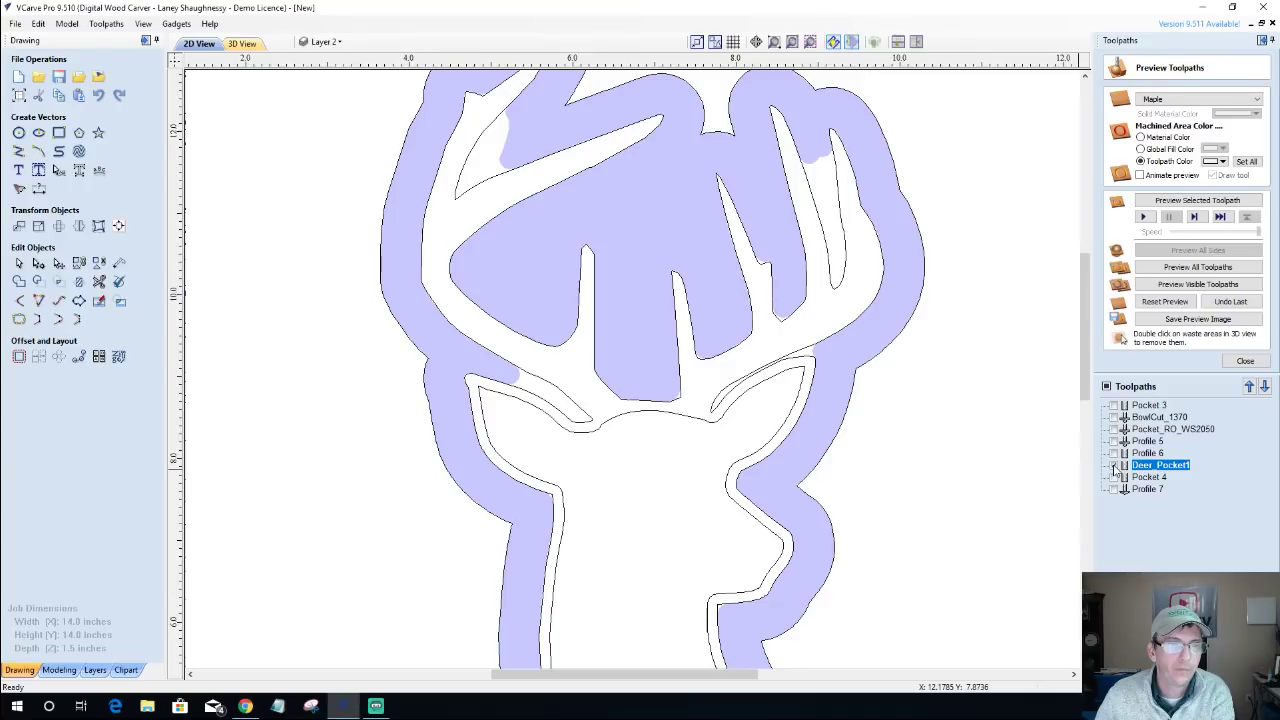
click(1117, 466)
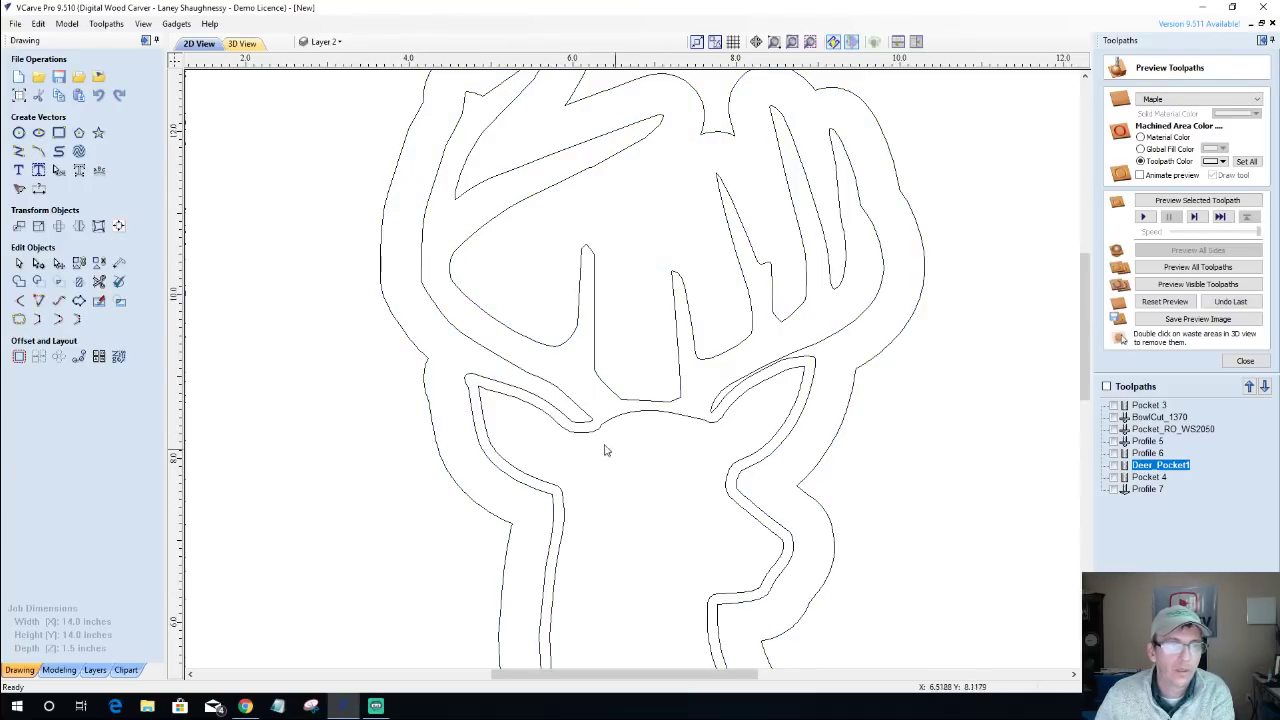
scroll(534, 337, up, 3)
click(428, 319)
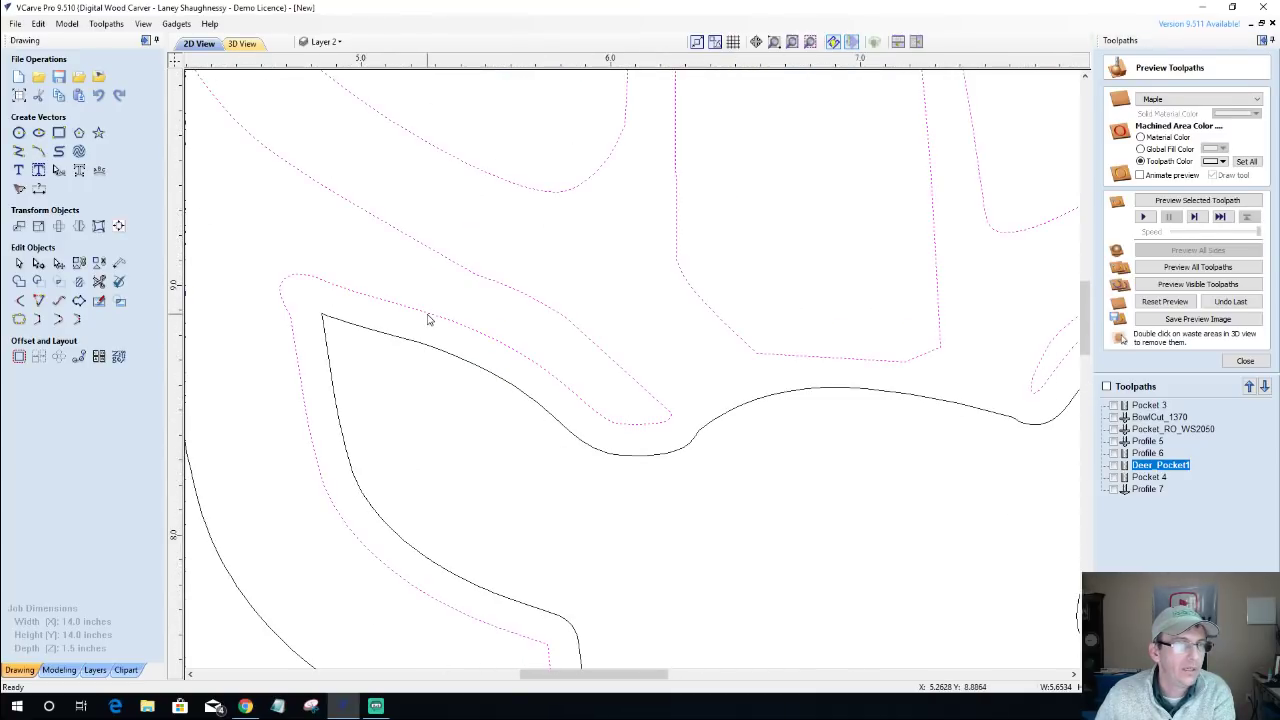
click(38, 263)
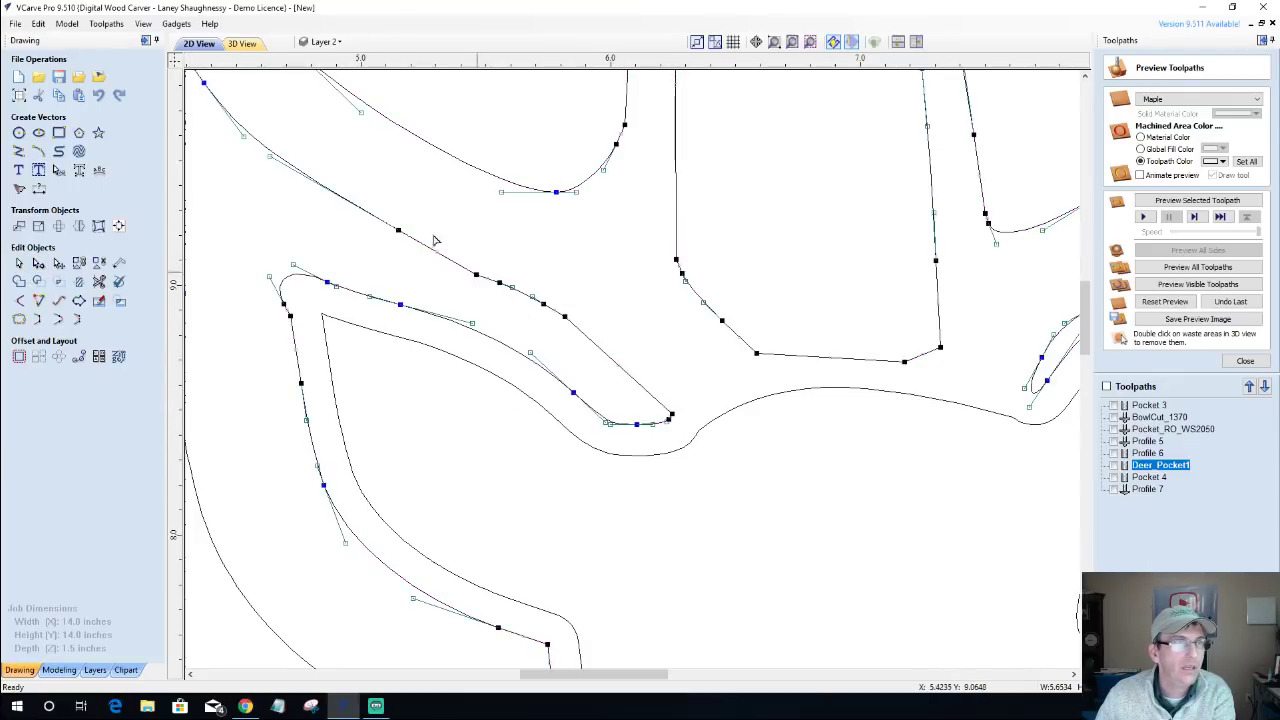
click(243, 44)
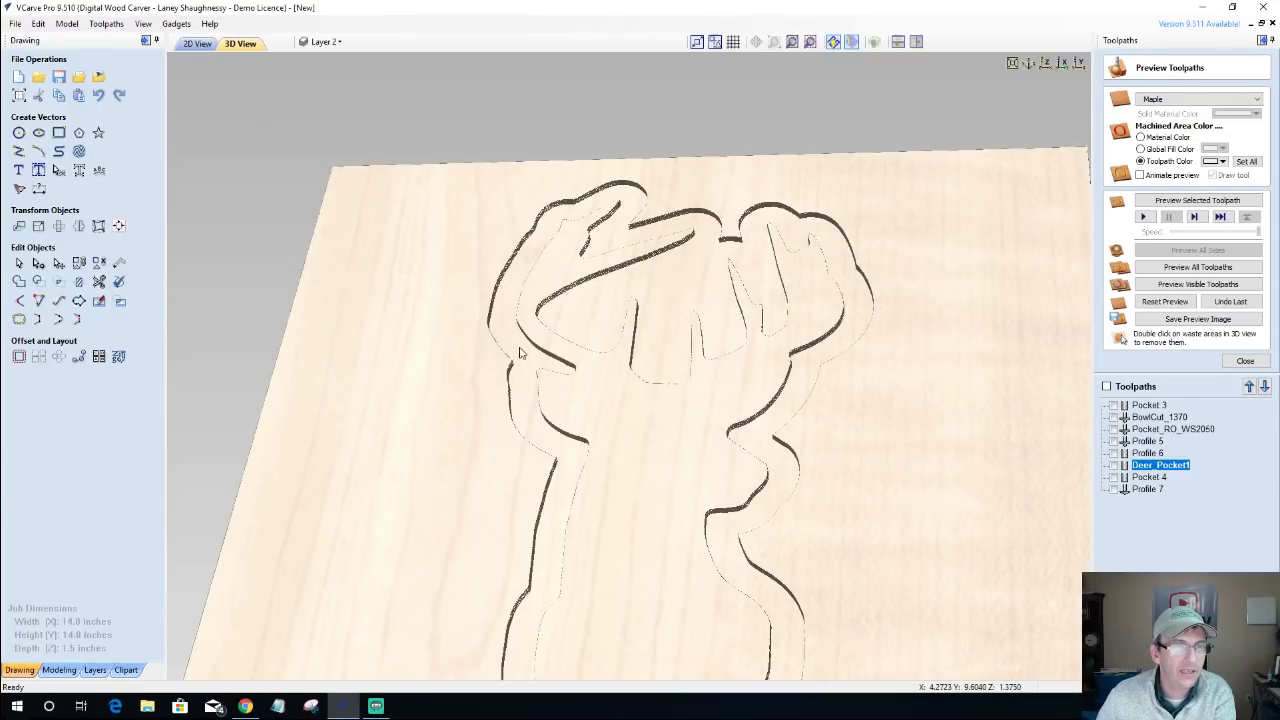
Preview the Profile 7 toolpath carving into maple and zoom around to inspect the grooves.
click(1146, 489)
click(1180, 202)
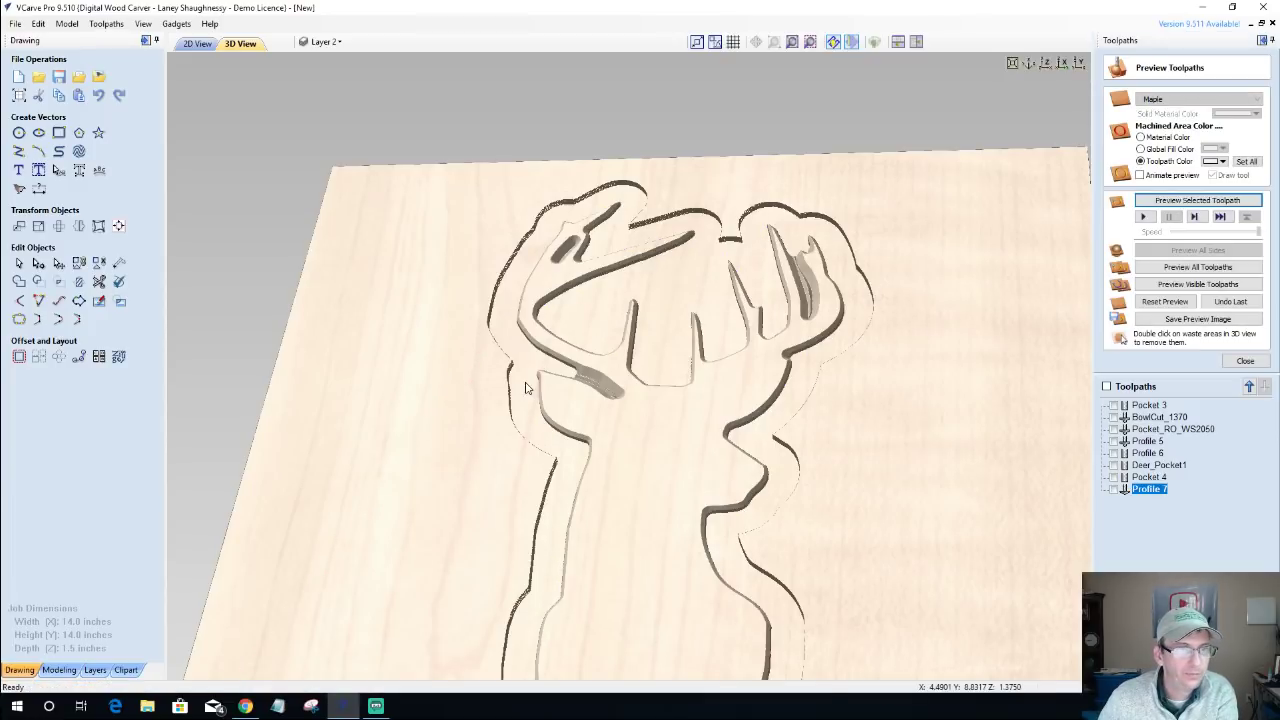
scroll(600, 440, up, 2)
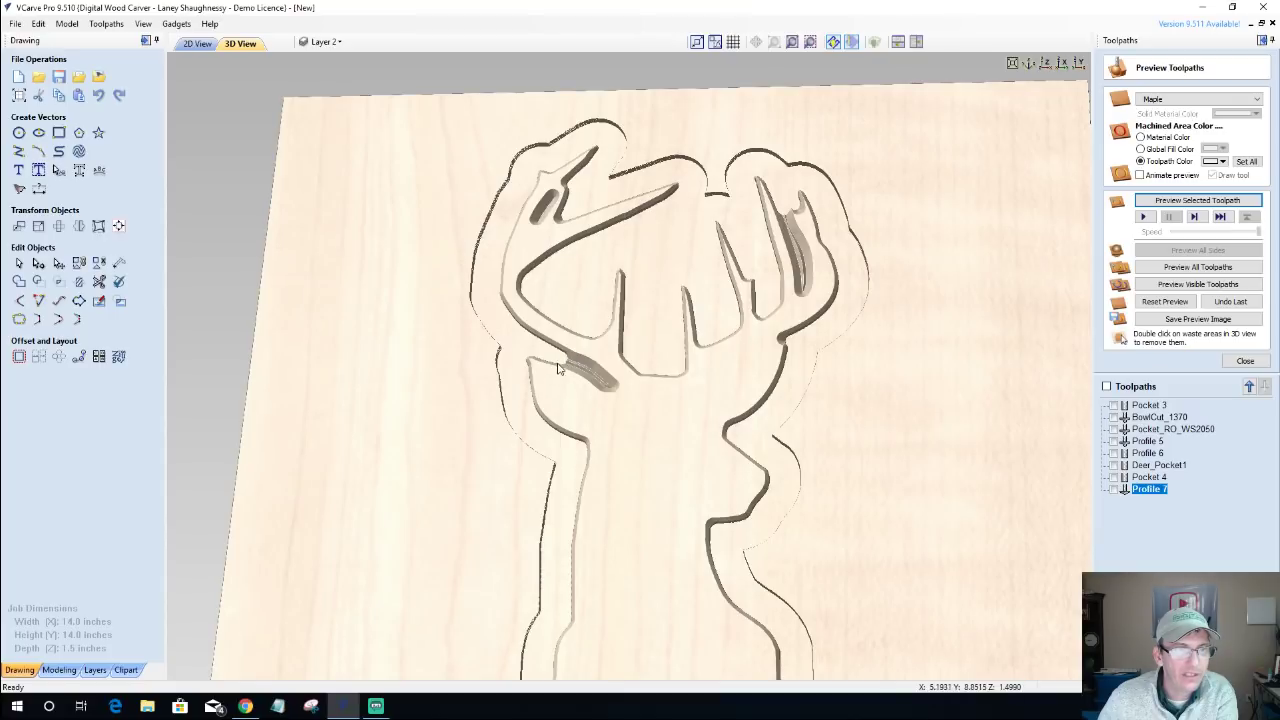
scroll(590, 344, up, 2)
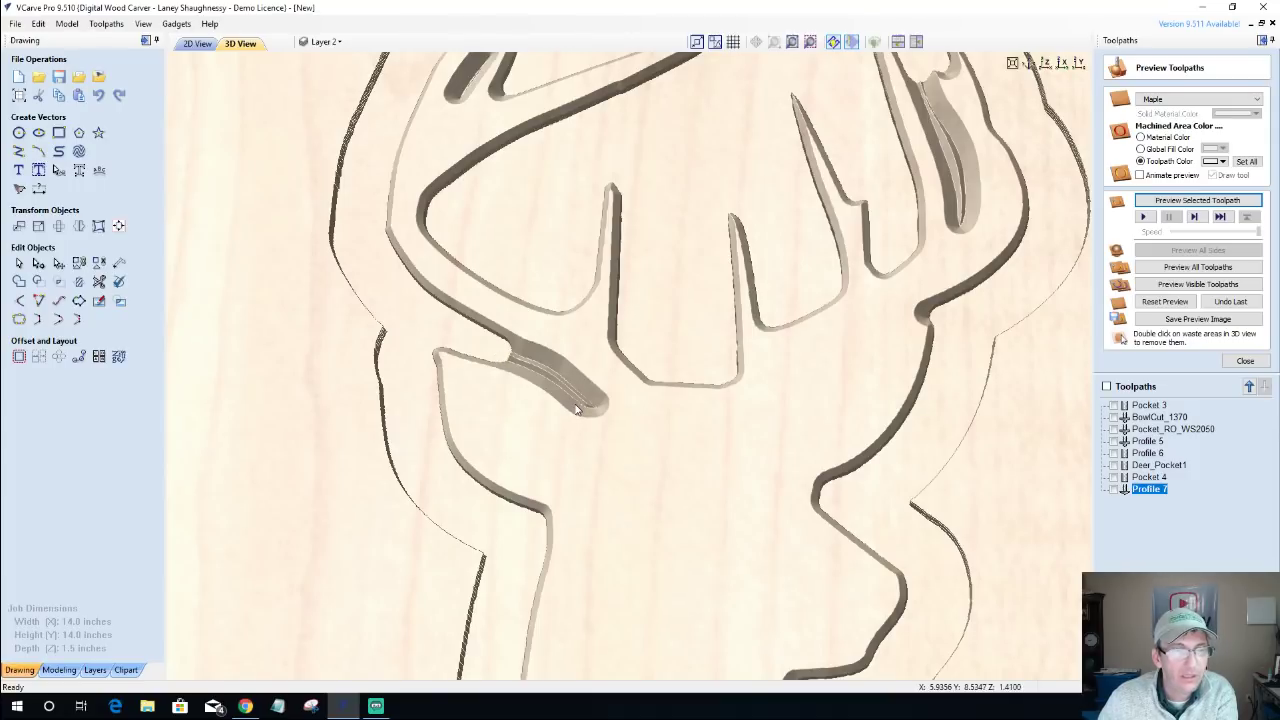
scroll(576, 408, down, 2)
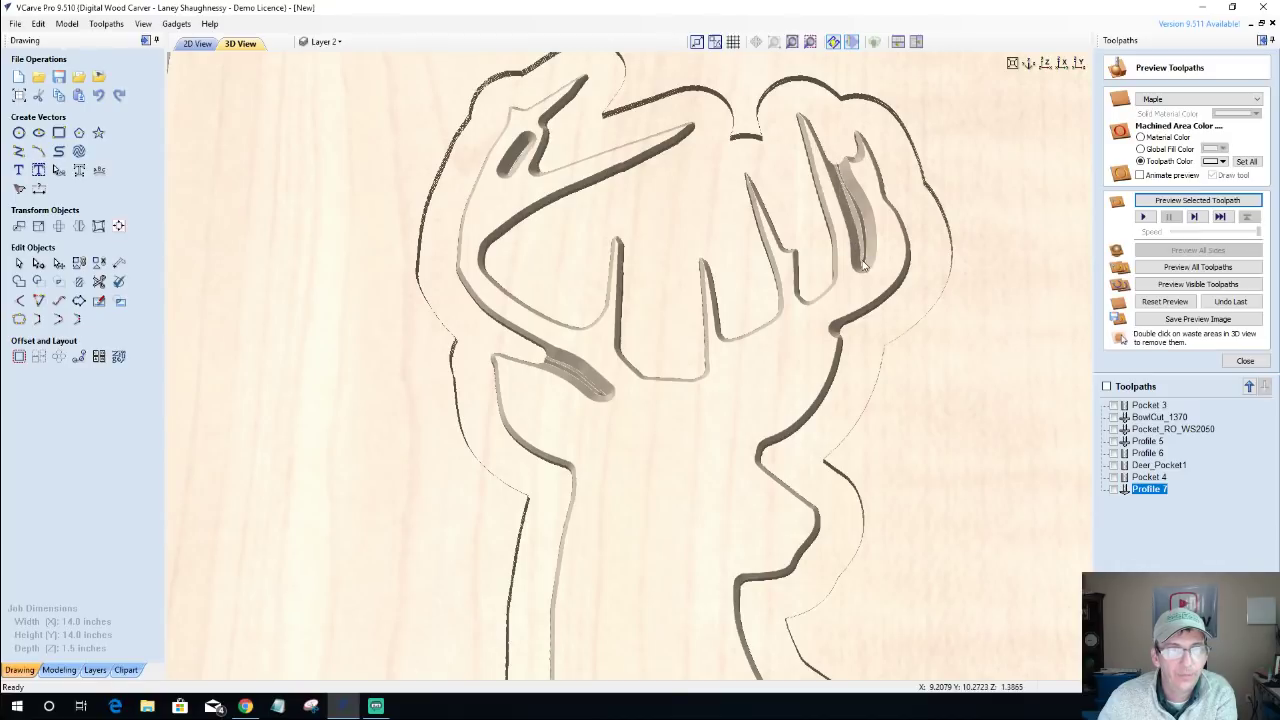
scroll(685, 418, down, 4)
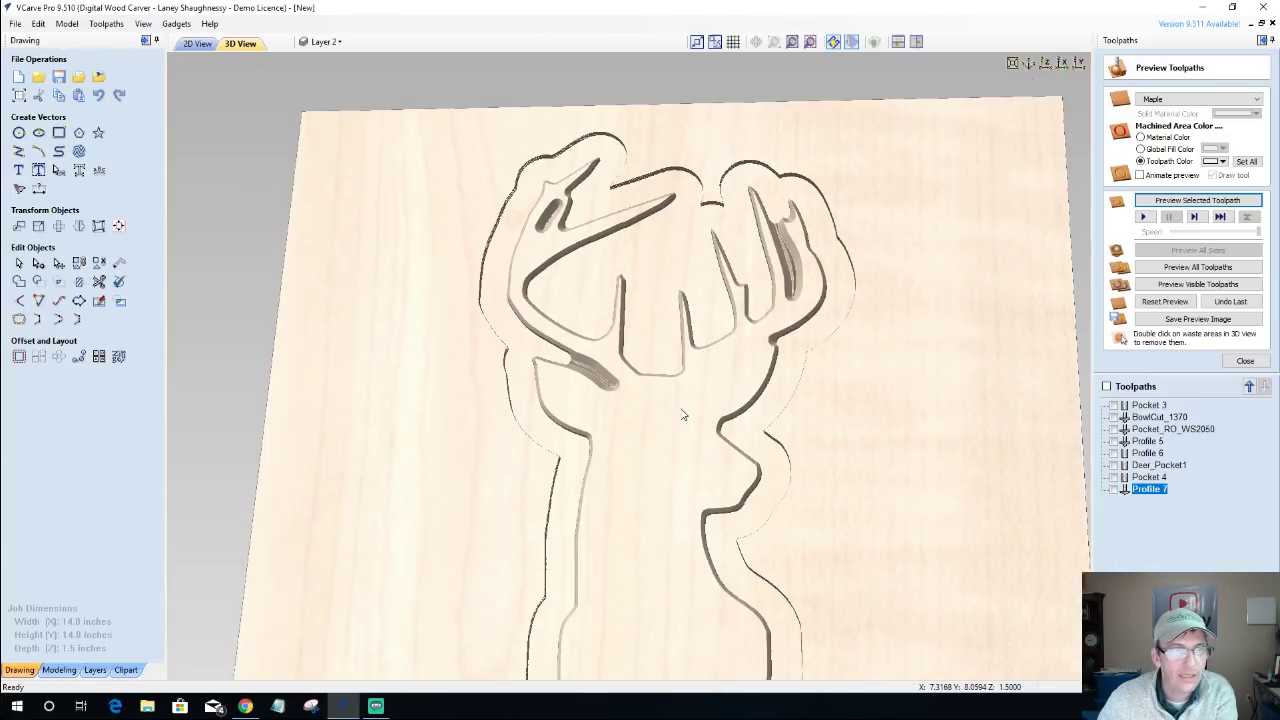
scroll(684, 415, down, 2)
scroll(603, 436, up, 4)
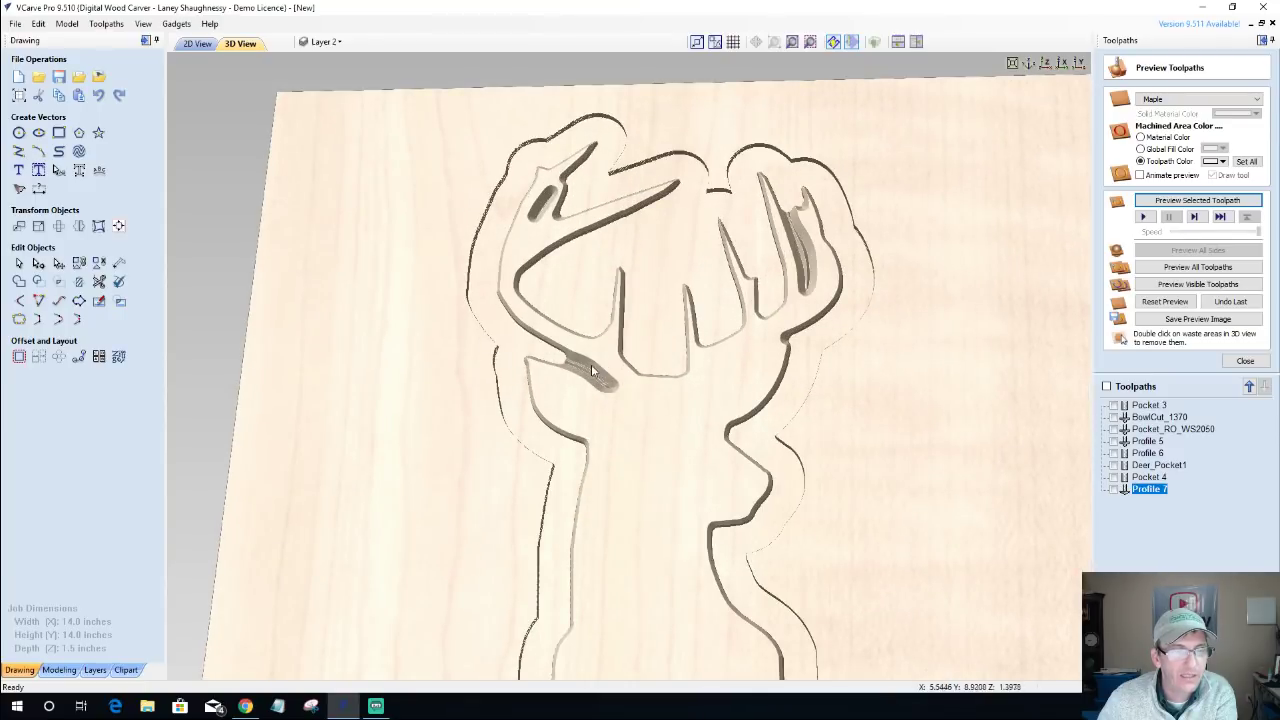
scroll(652, 408, down, 3)
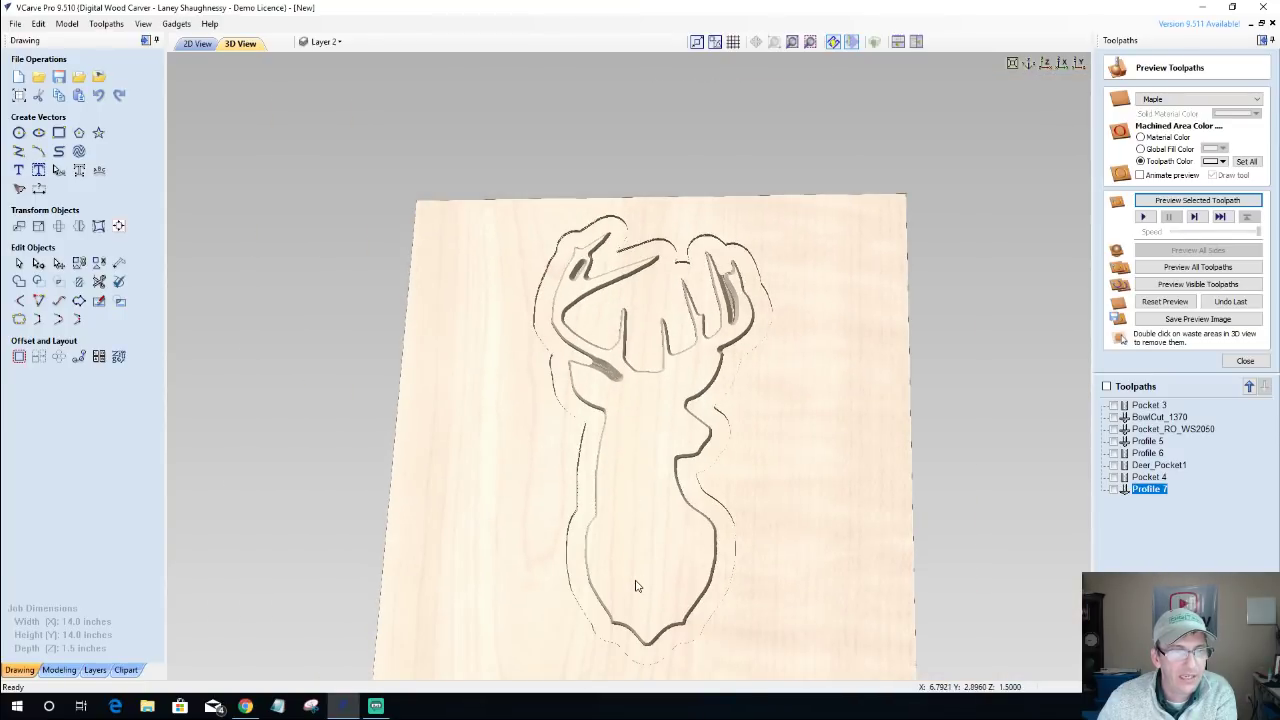
scroll(637, 586, up, 1)
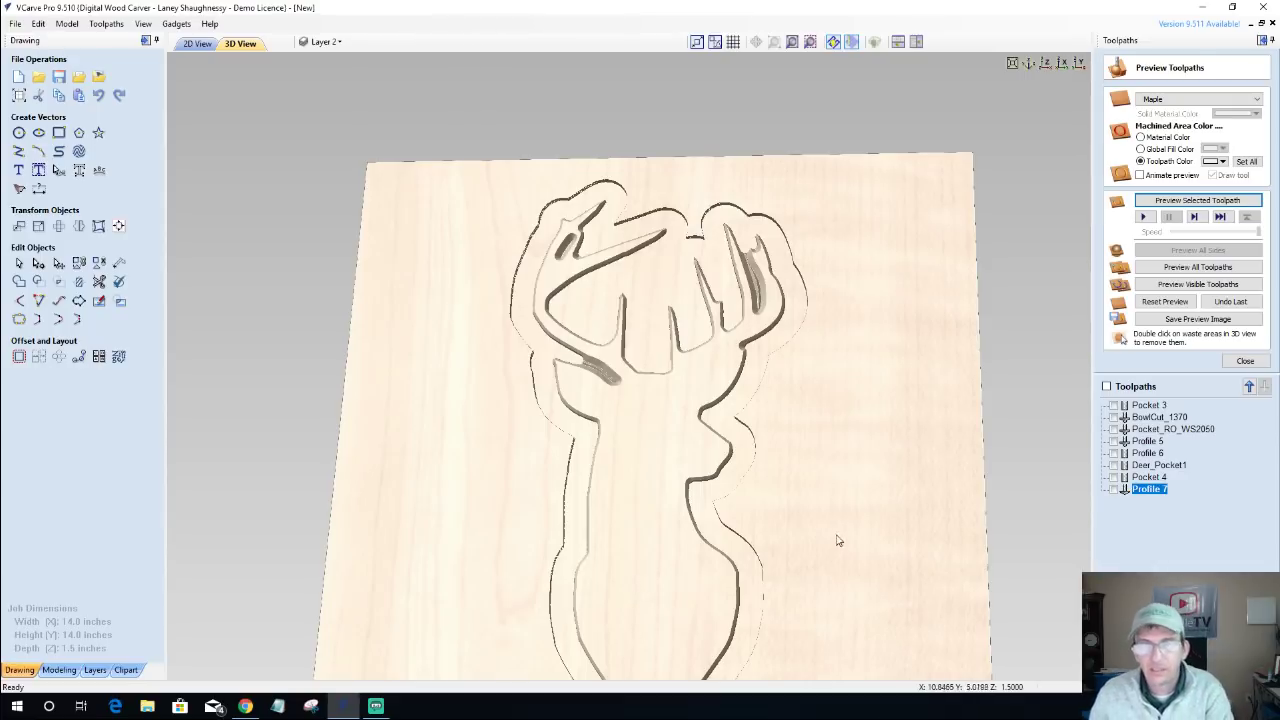
Return to the 2D drawing and zoom in on the antler and right ear junction.
click(197, 43)
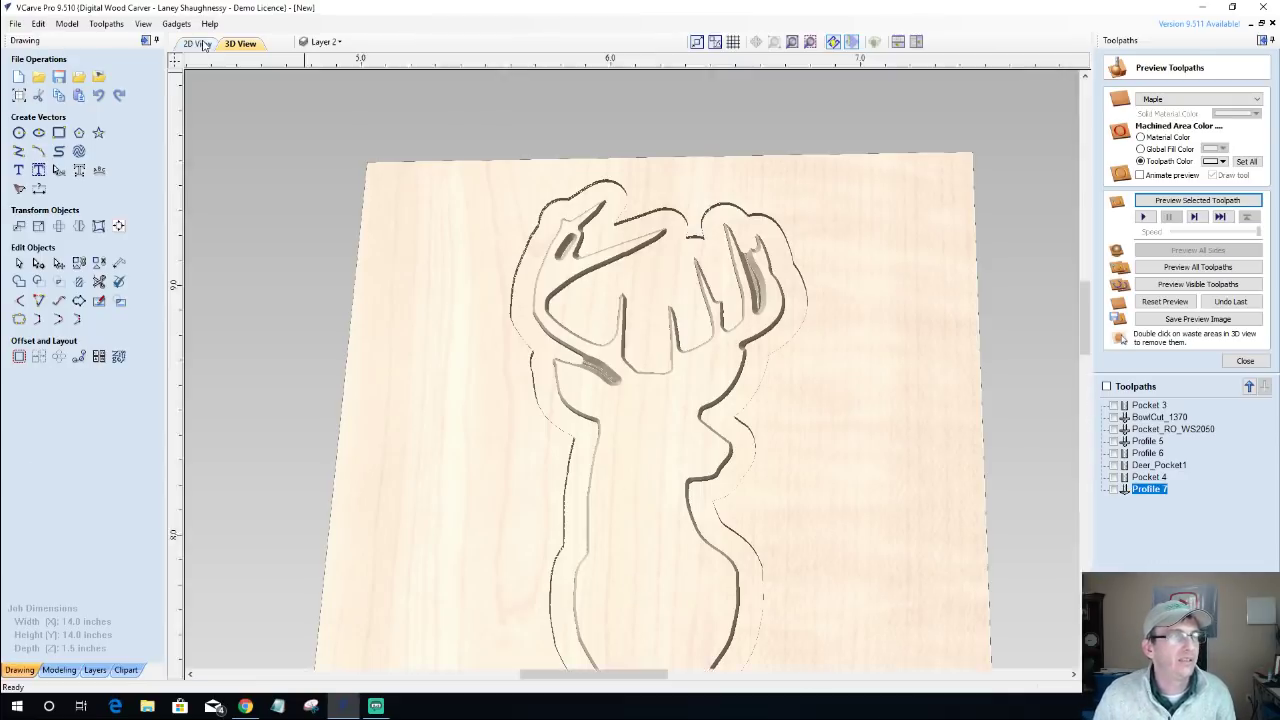
scroll(289, 471, down, 3)
scroll(289, 471, up, 4)
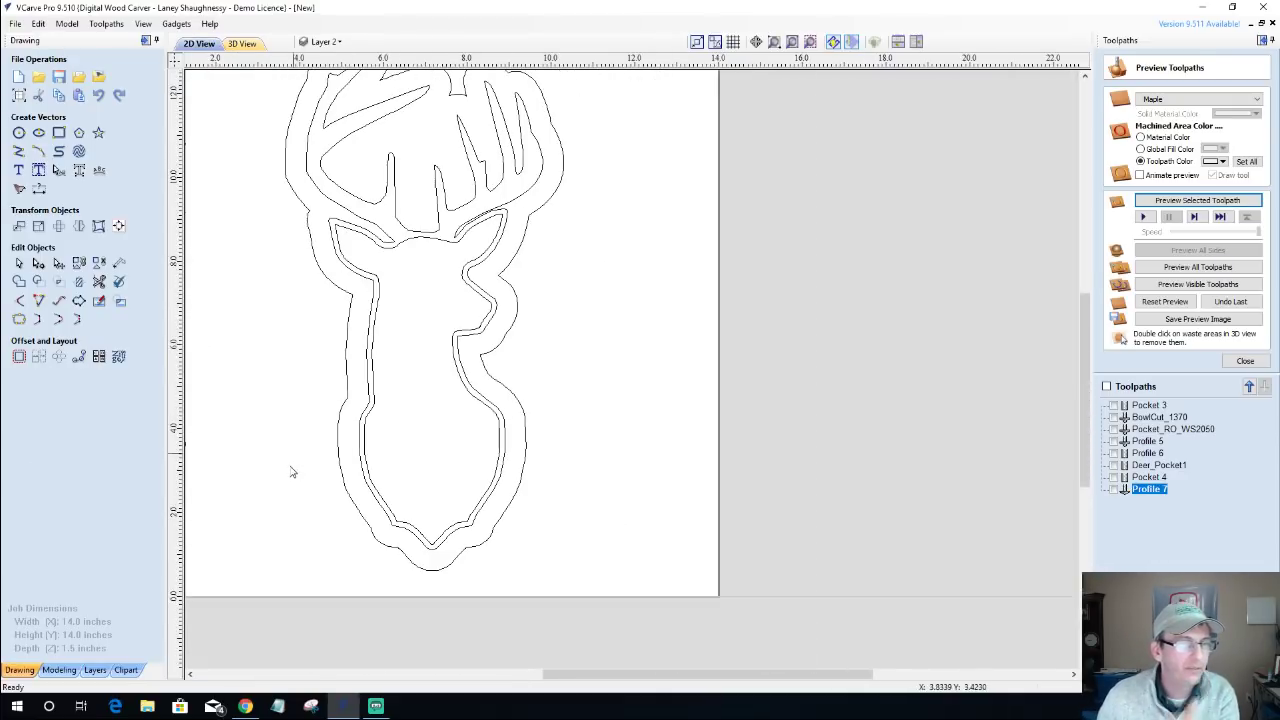
scroll(297, 194, down, 1)
scroll(297, 194, up, 1)
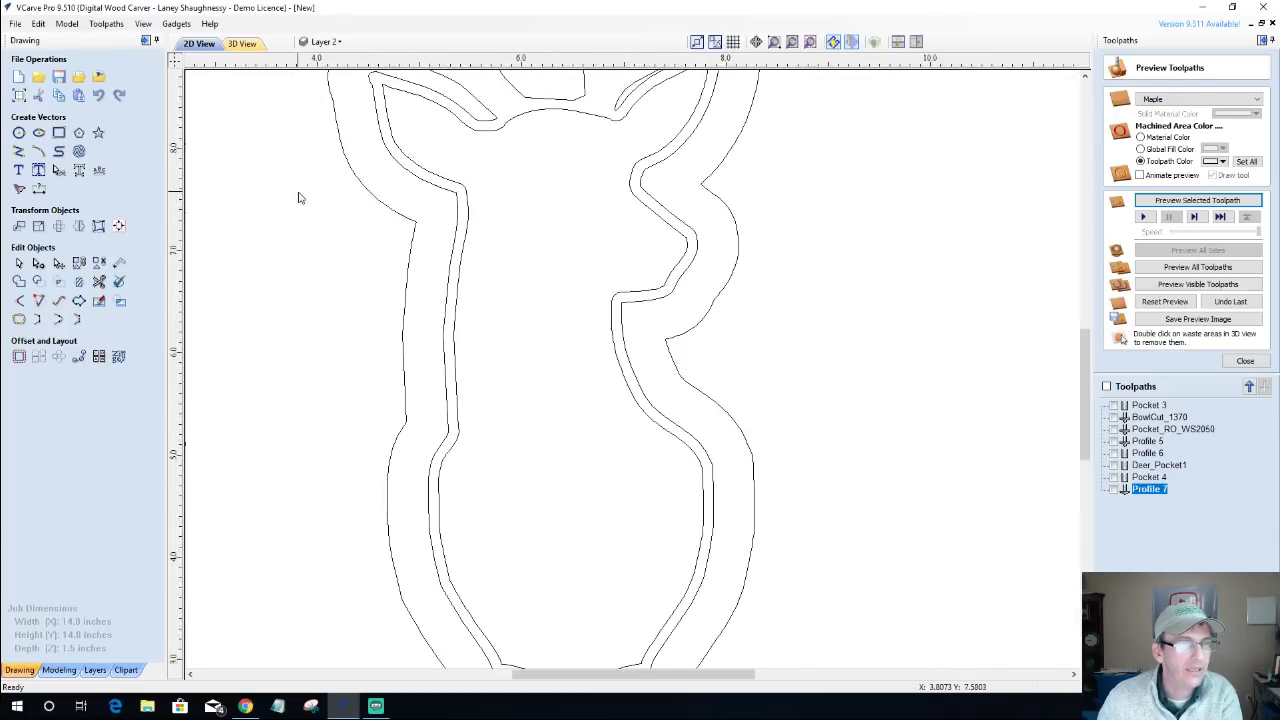
scroll(297, 194, down, 1)
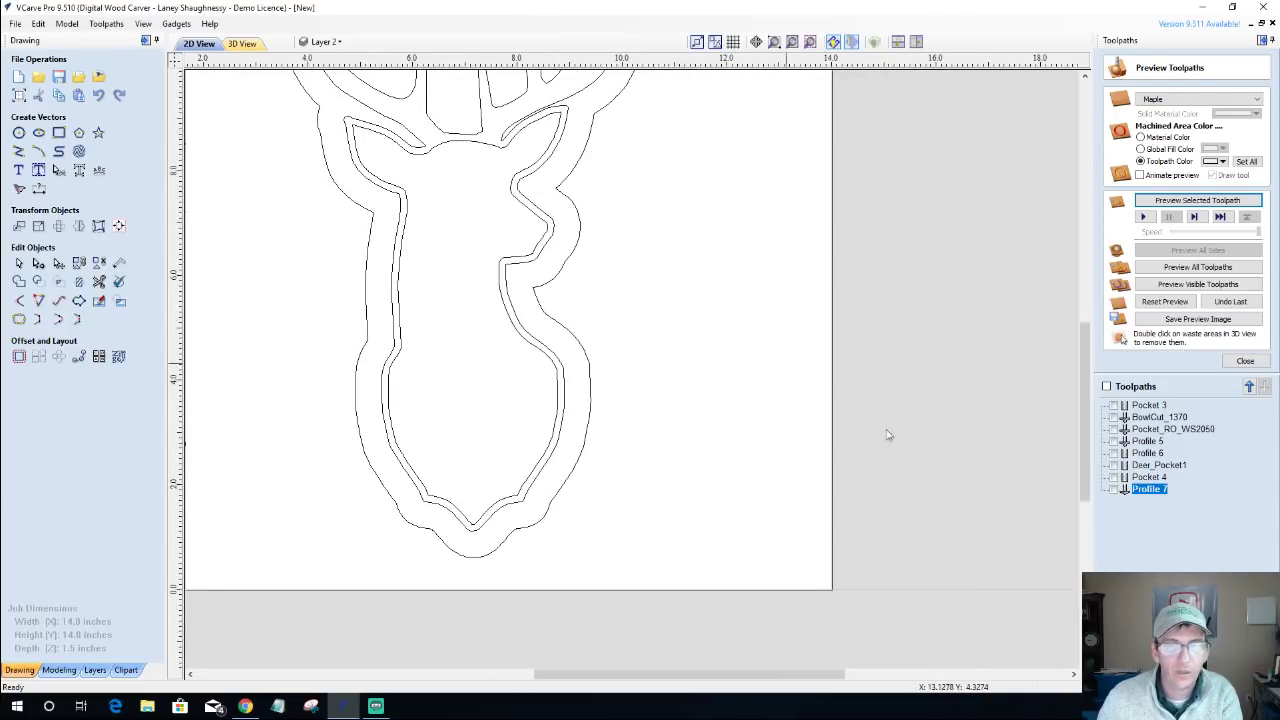
drag(717, 674, 663, 674)
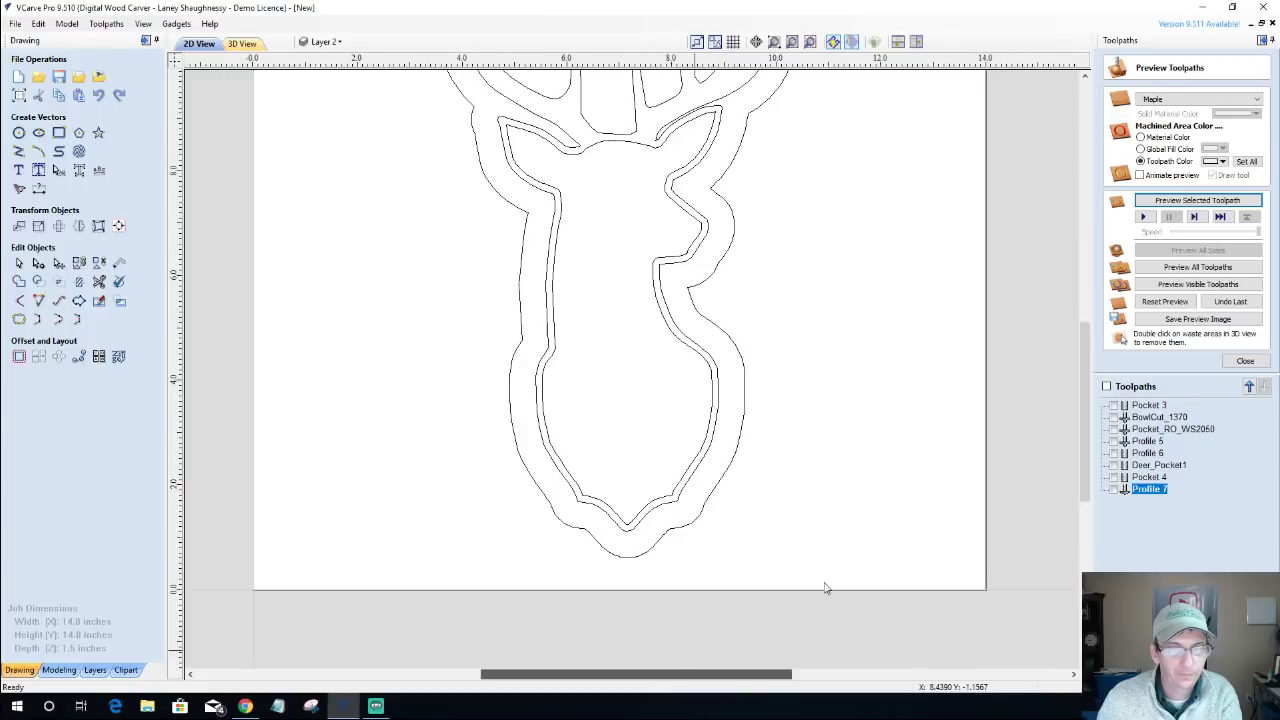
drag(1085, 430, 1081, 380)
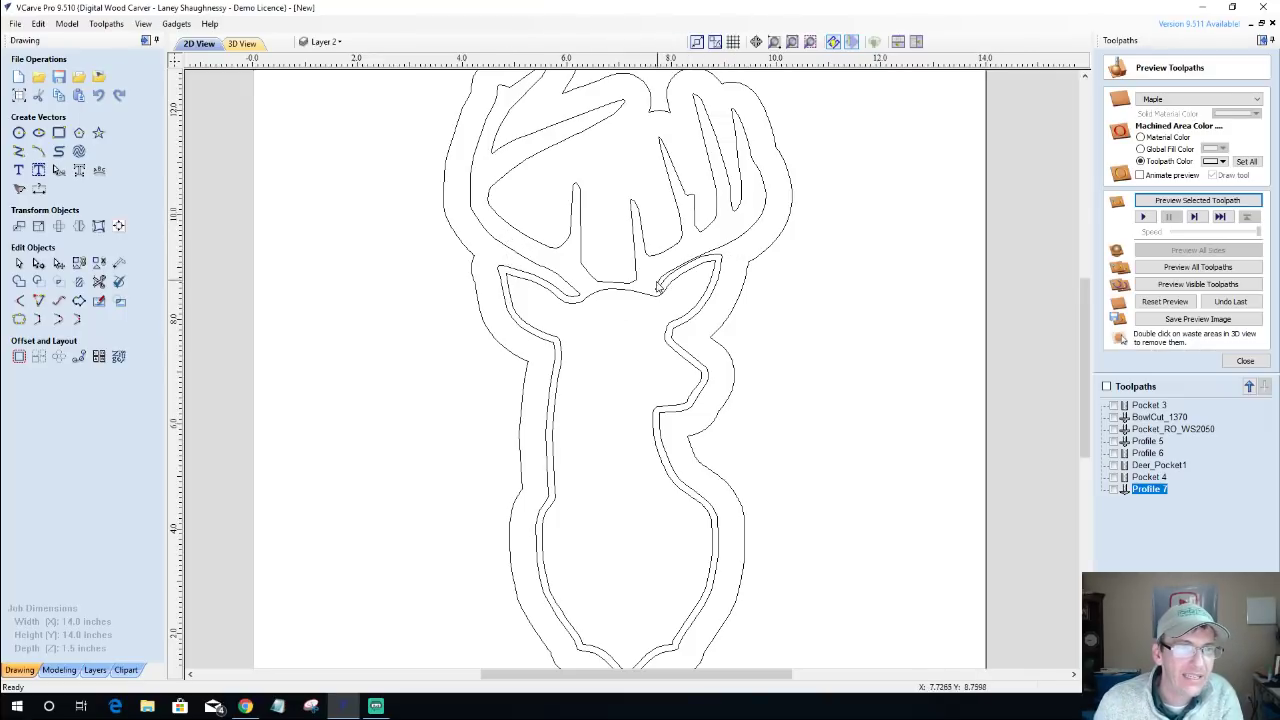
scroll(667, 268, up, 3)
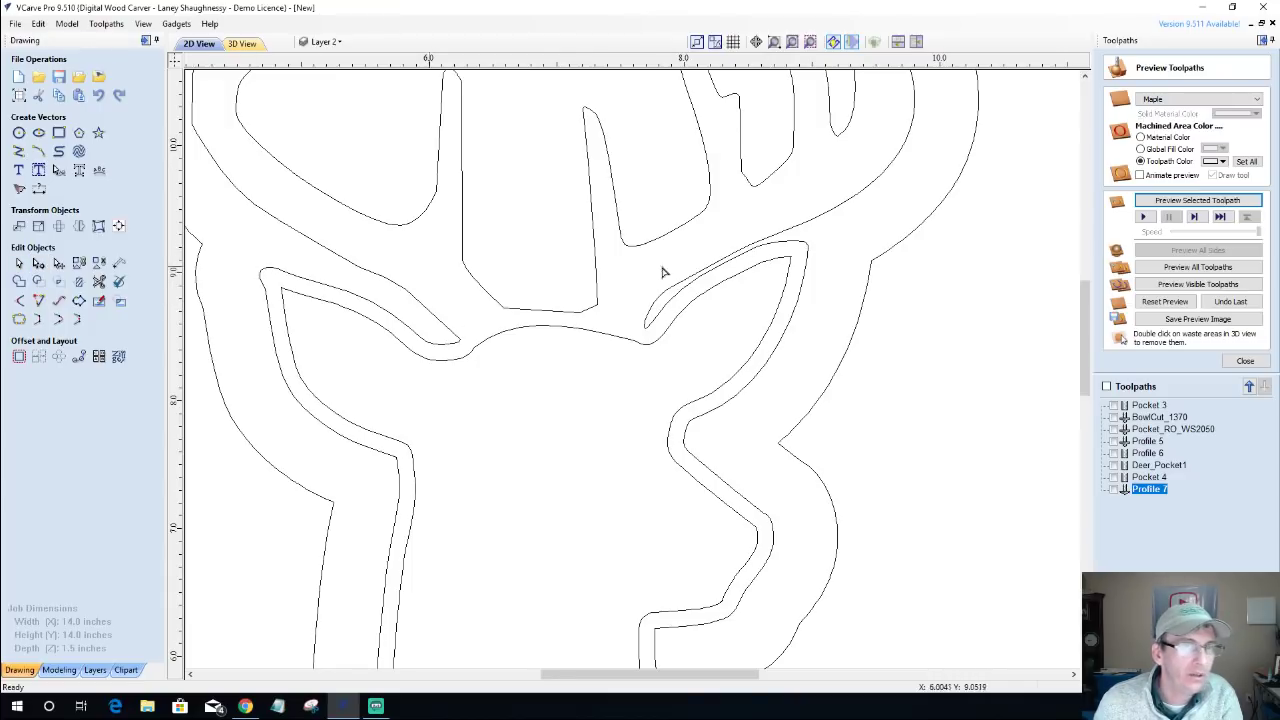
Cut the inner antler outline at the node near the ear tip and delete the loose piece.
click(771, 242)
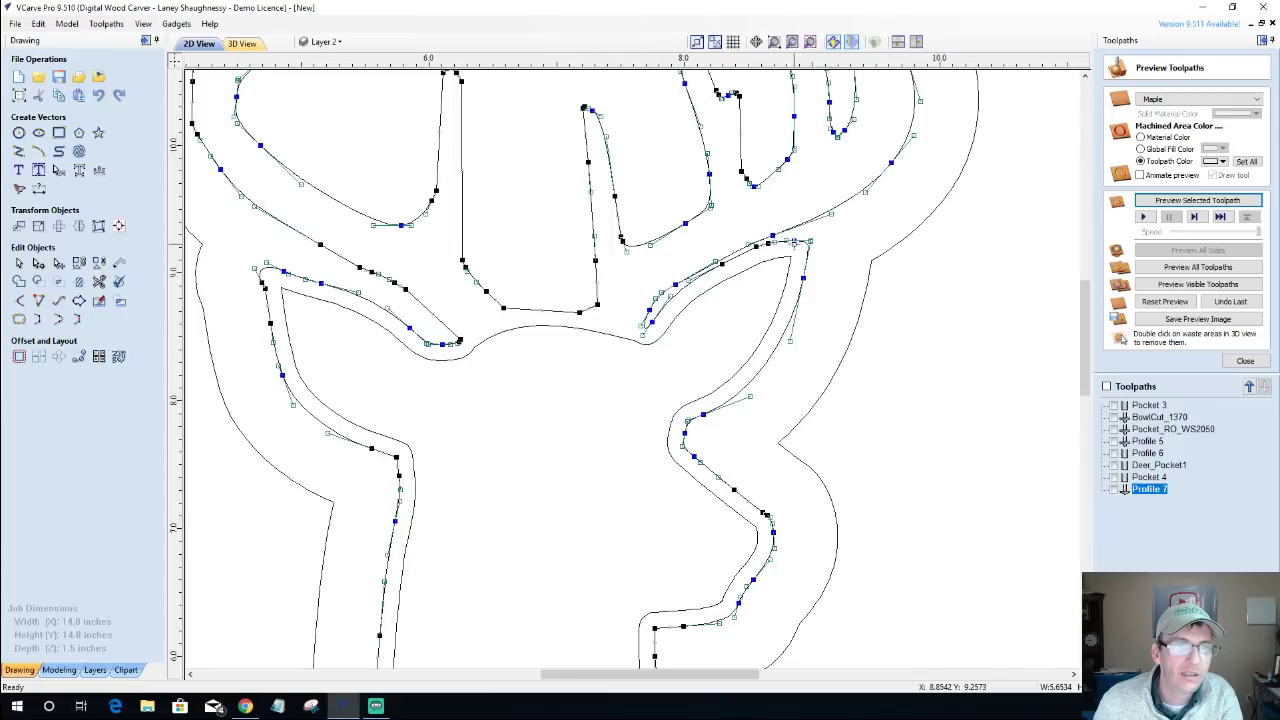
right_click(793, 241)
click(830, 296)
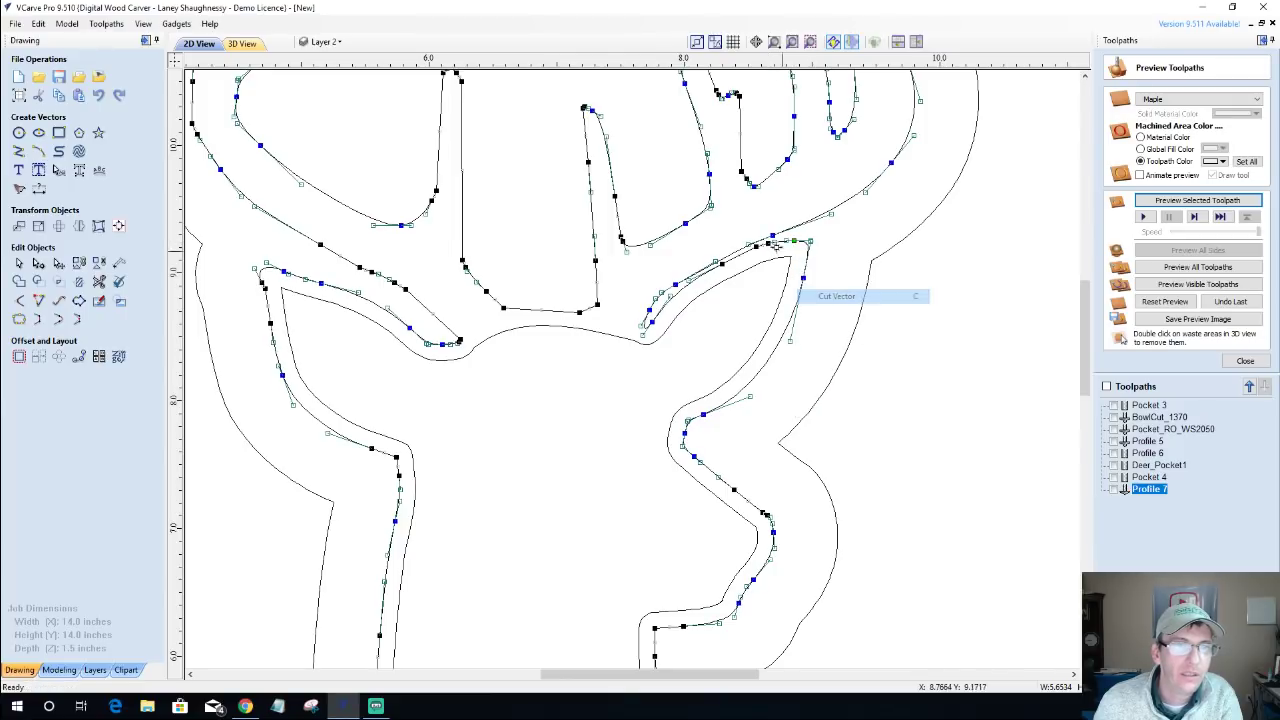
right_click(772, 236)
click(829, 257)
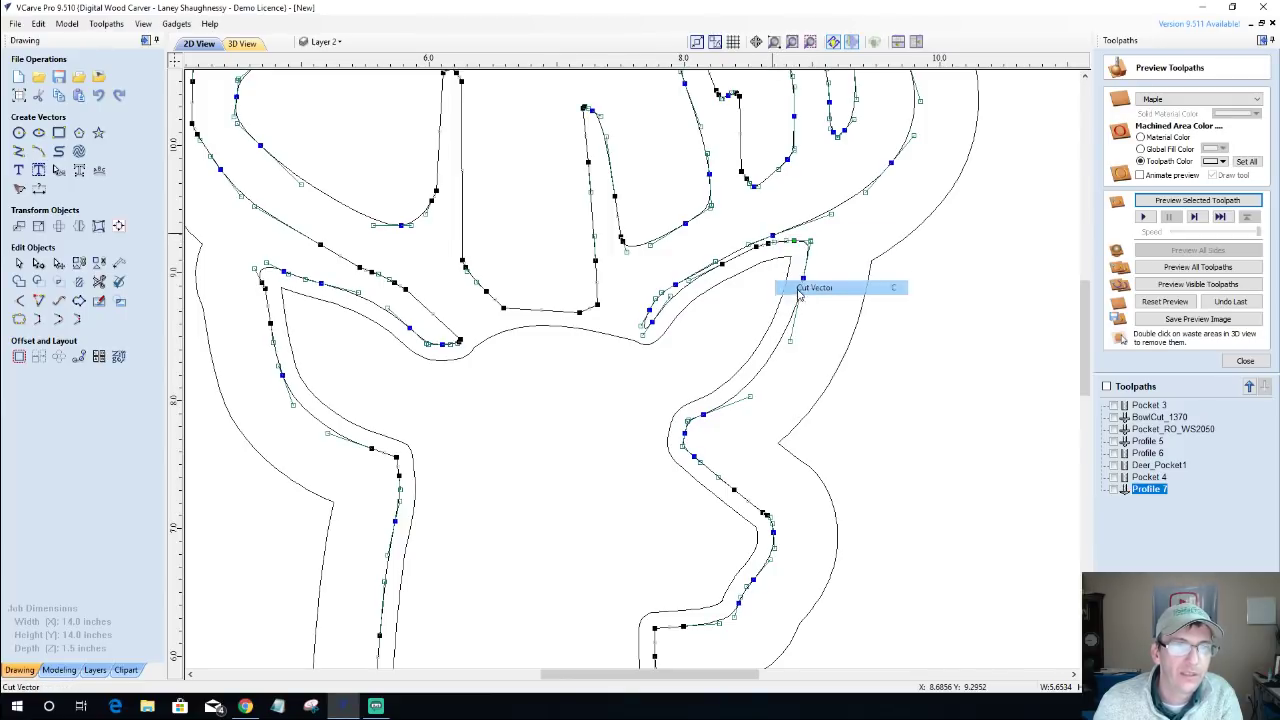
click(19, 262)
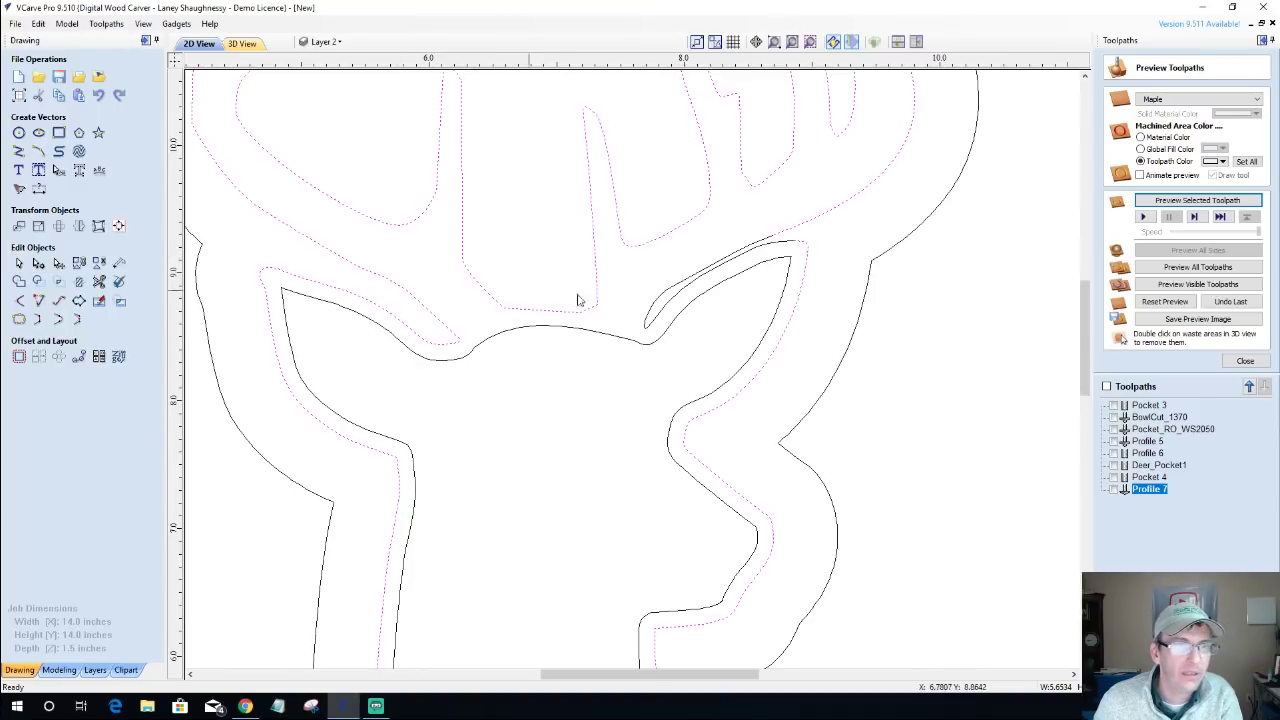
click(676, 289)
key(Delete)
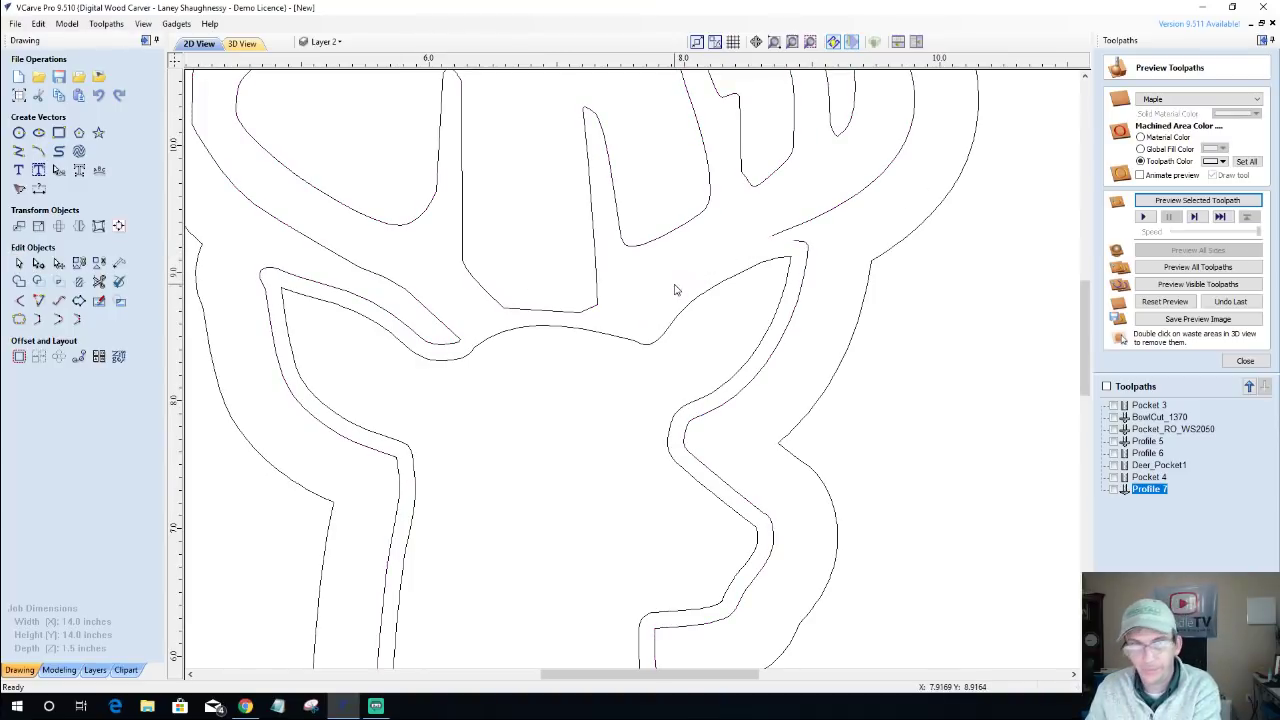
Drag the outline's cut end control handle to bend it into a rounded hook.
click(795, 245)
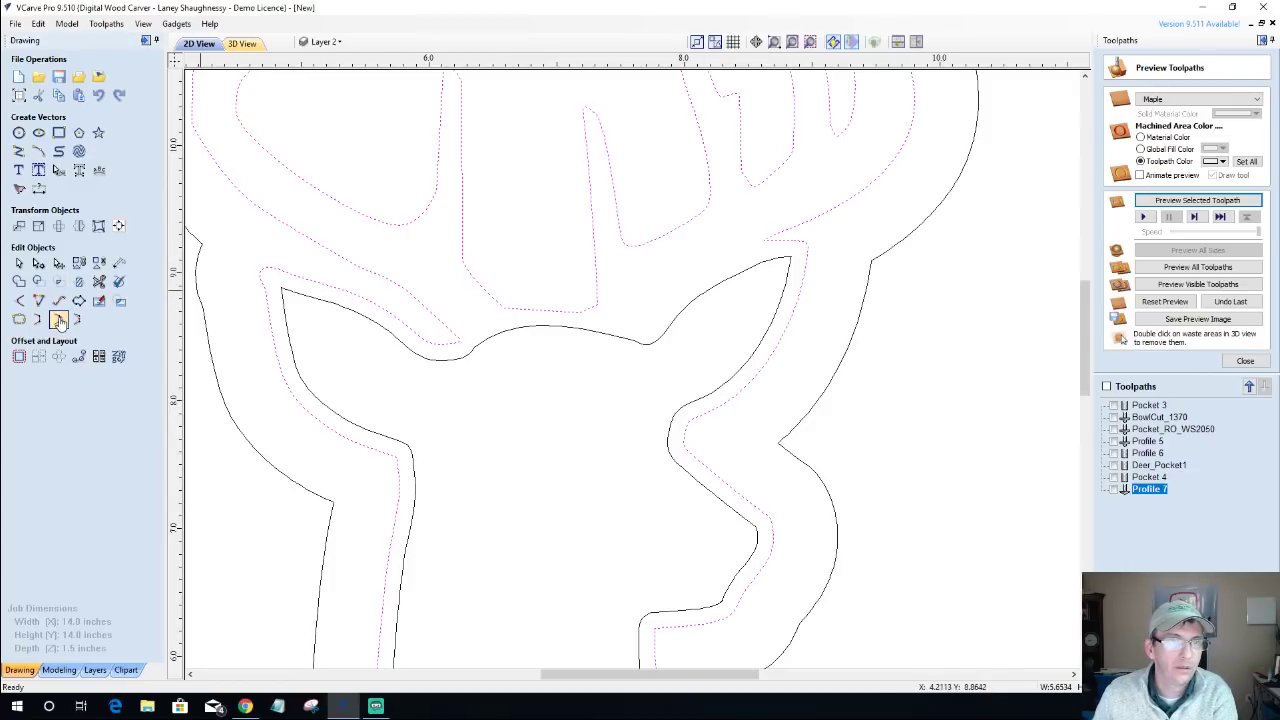
click(736, 258)
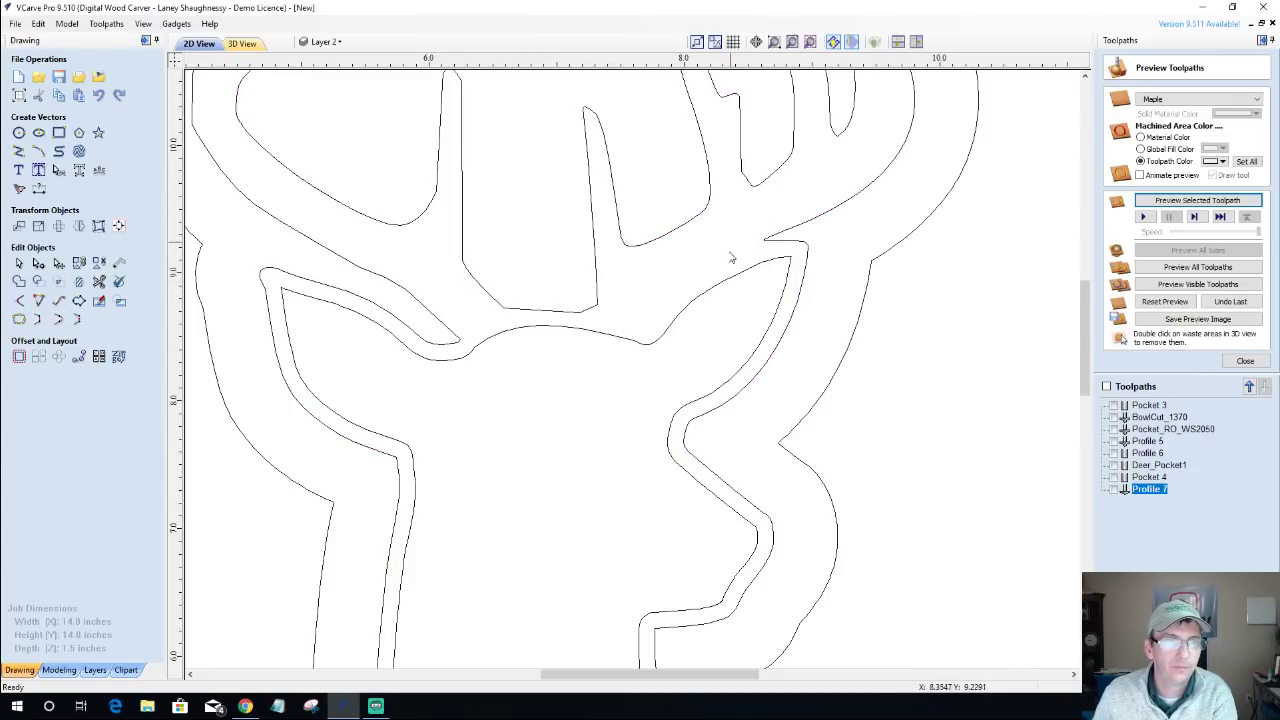
click(785, 245)
scroll(771, 247, up, 4)
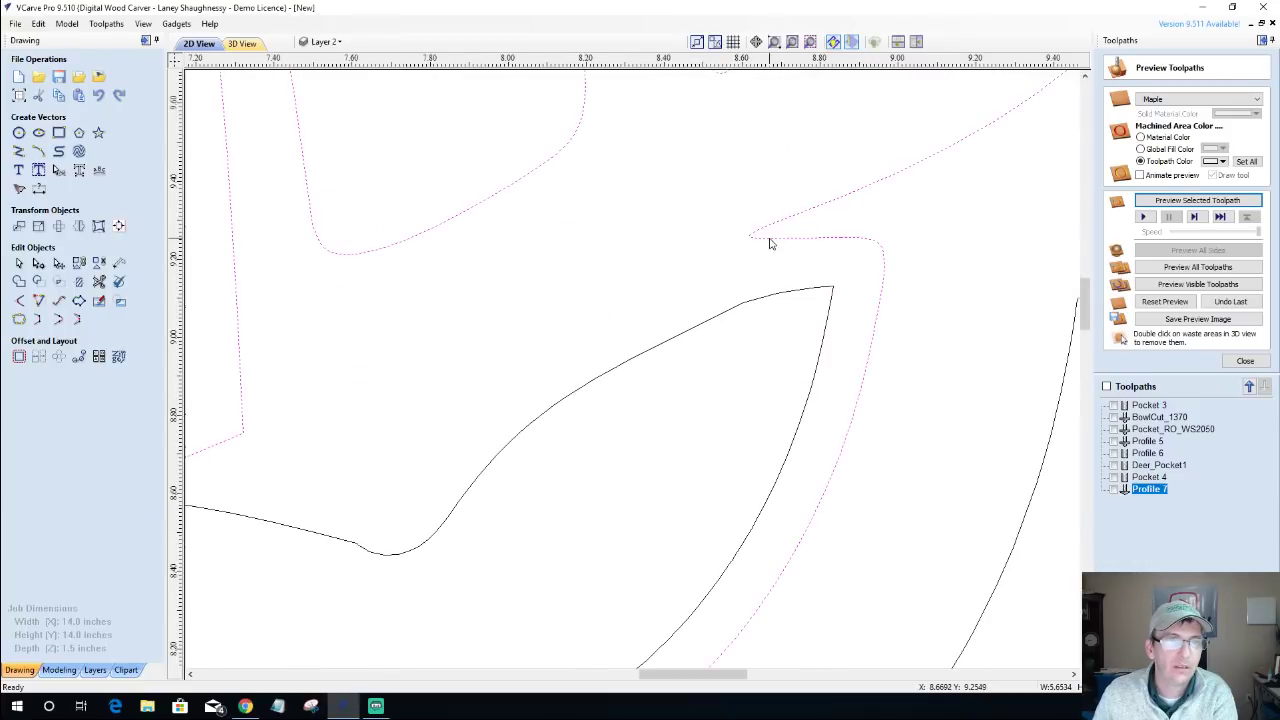
click(38, 263)
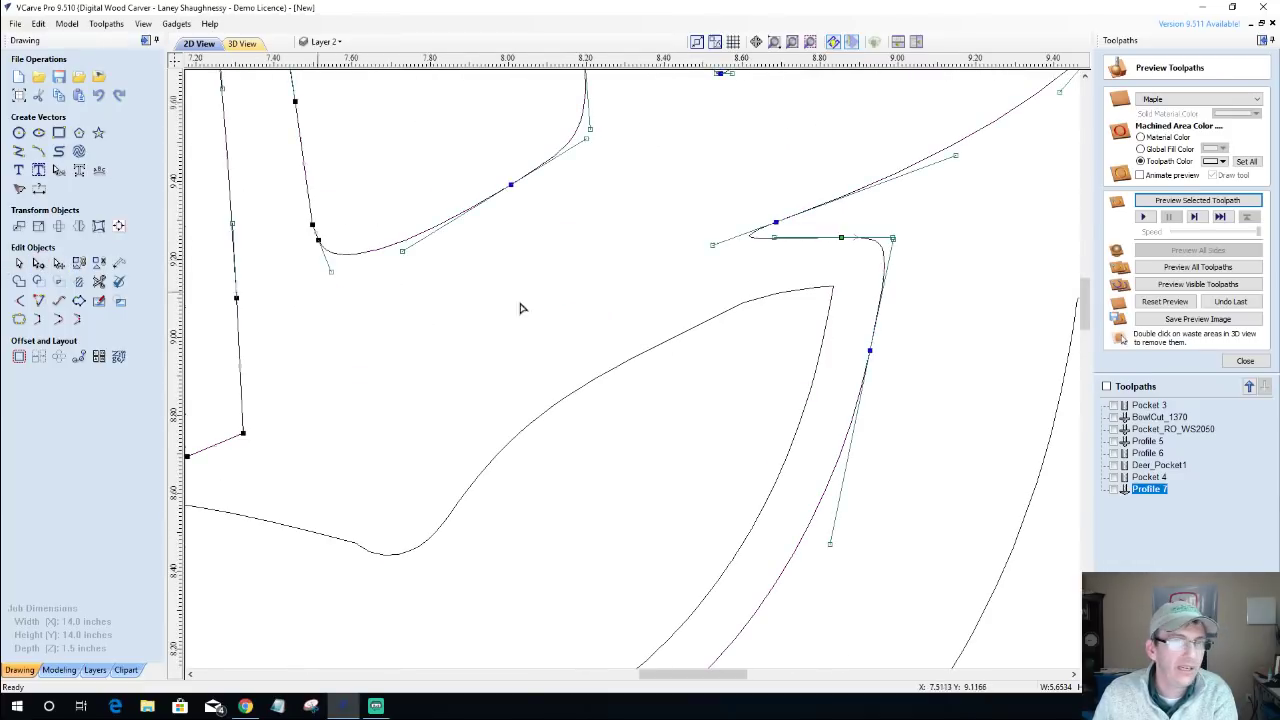
drag(772, 239, 763, 263)
click(607, 303)
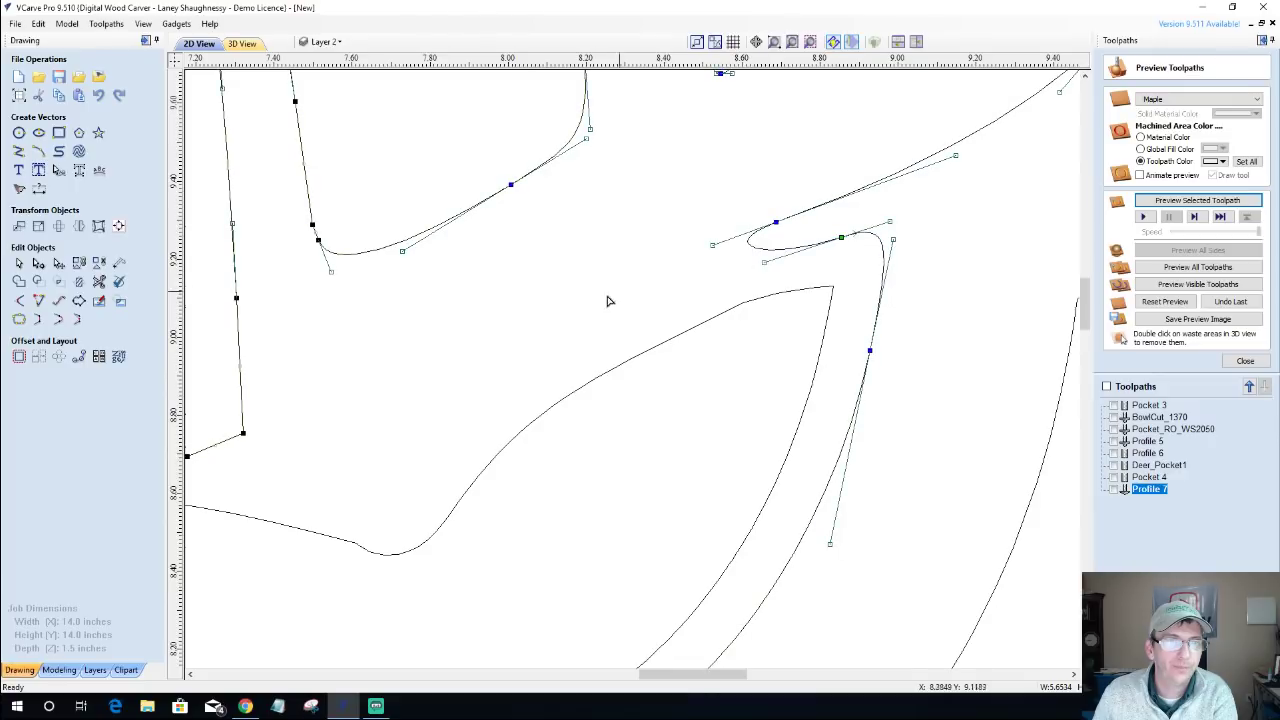
scroll(563, 251, down, 5)
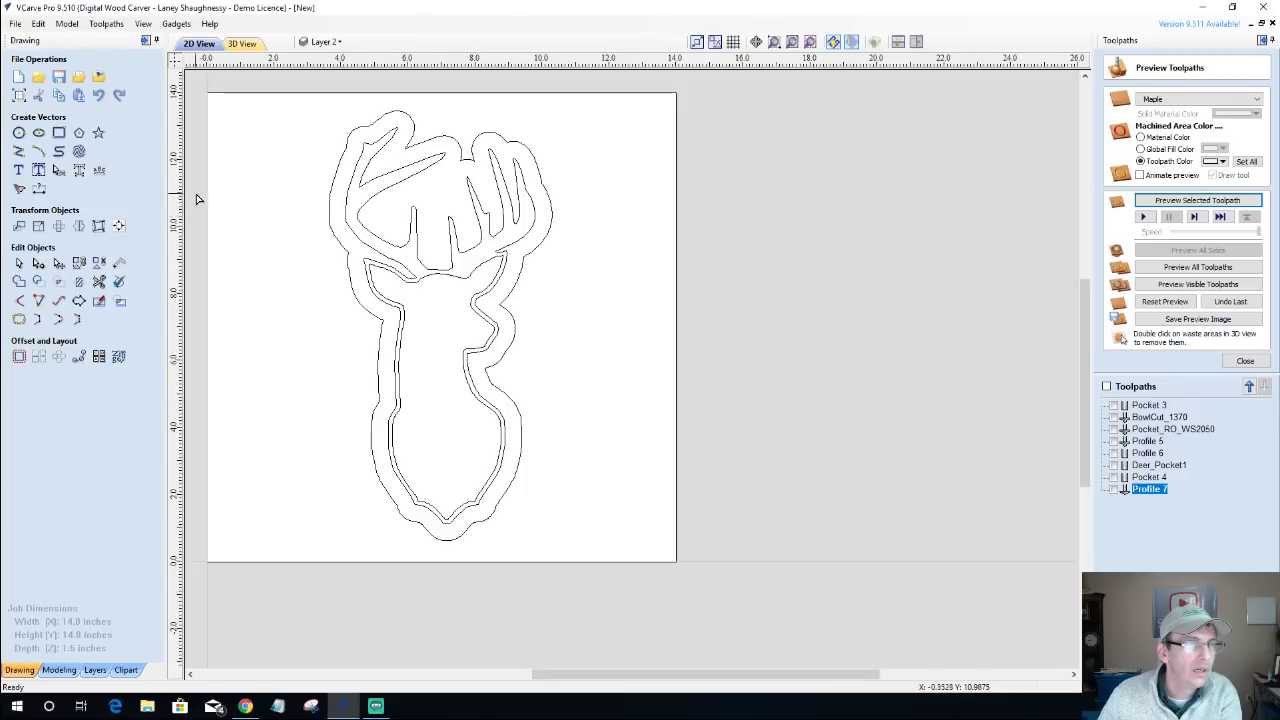
Offset the selected outer deer outline inwards by 0.375 inches.
scroll(194, 197, up, 1)
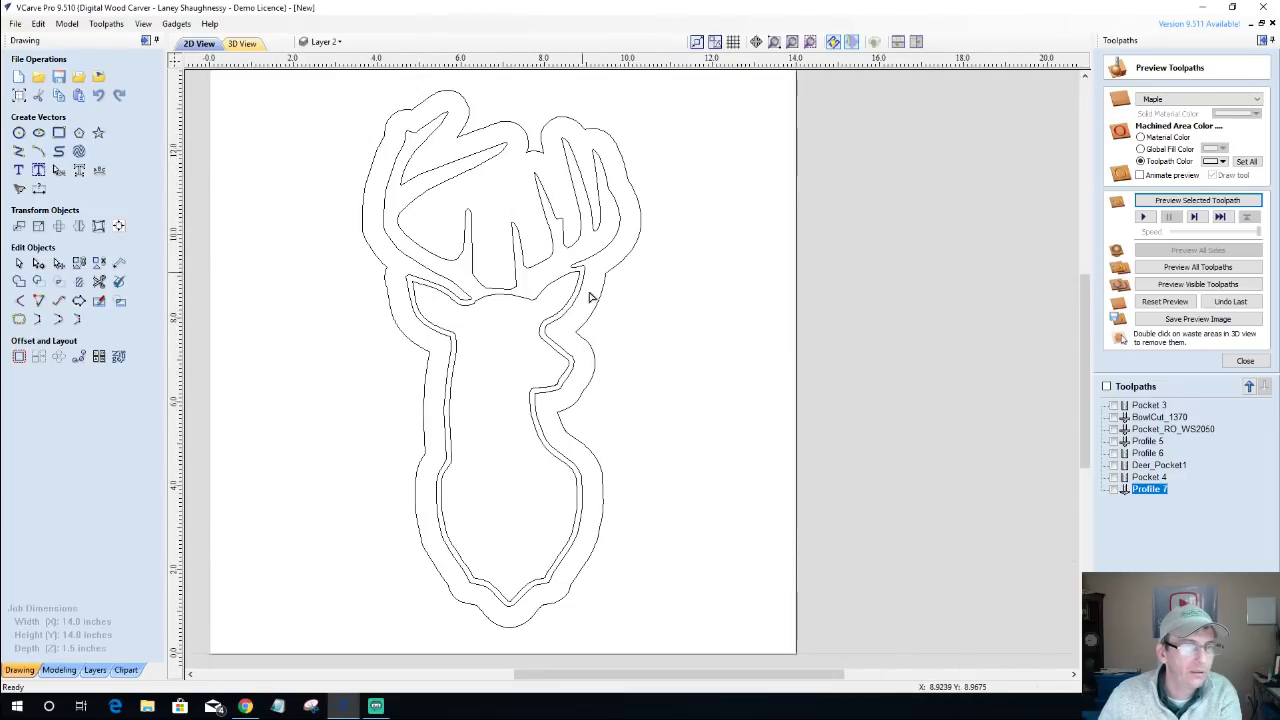
click(388, 303)
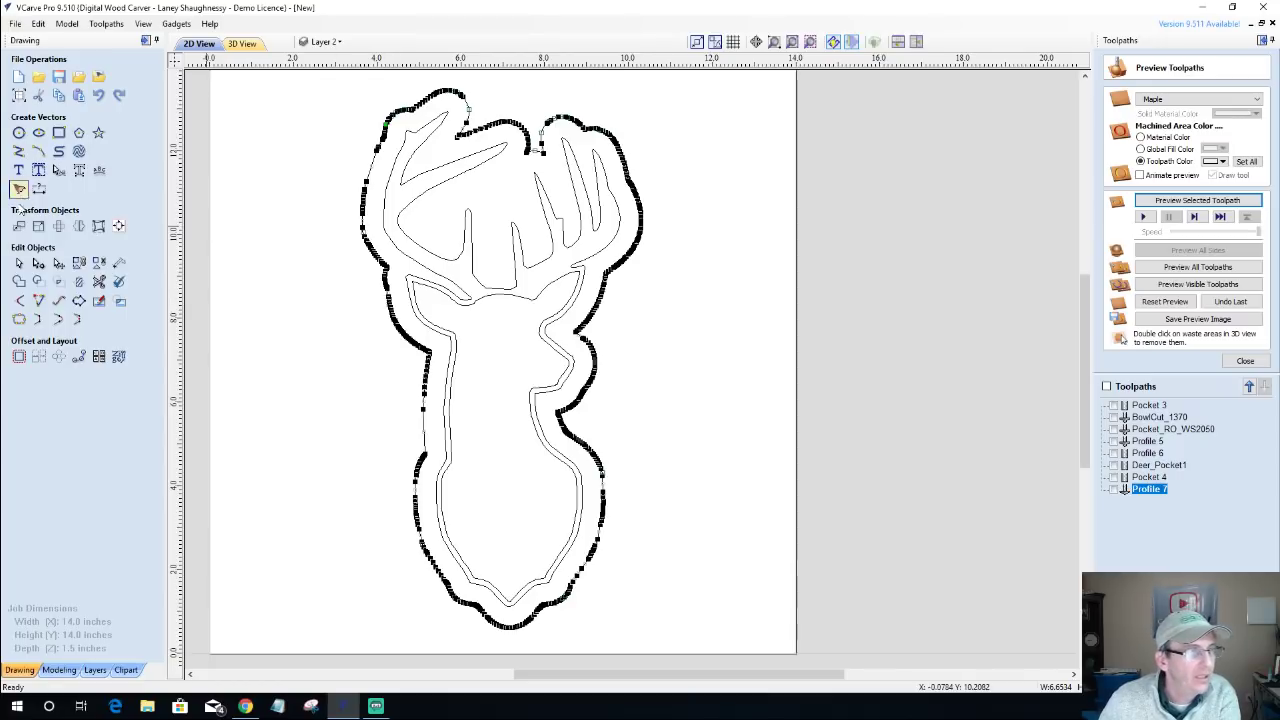
click(19, 264)
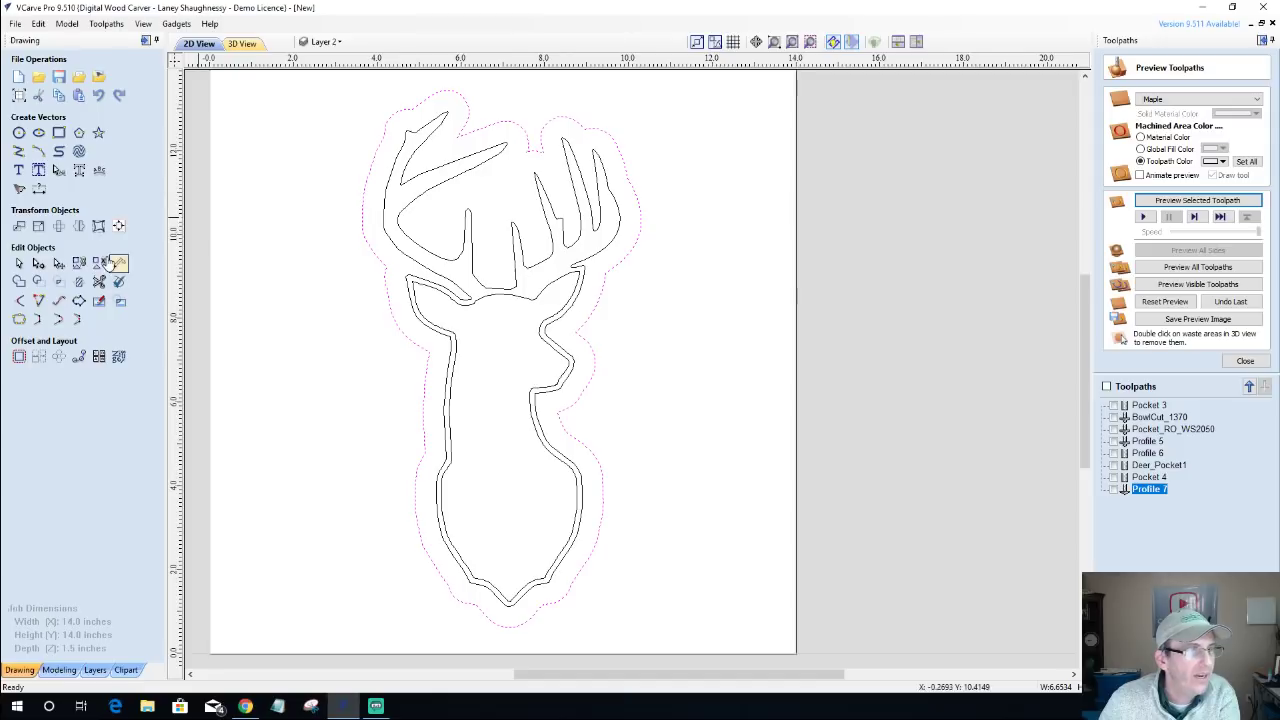
click(20, 357)
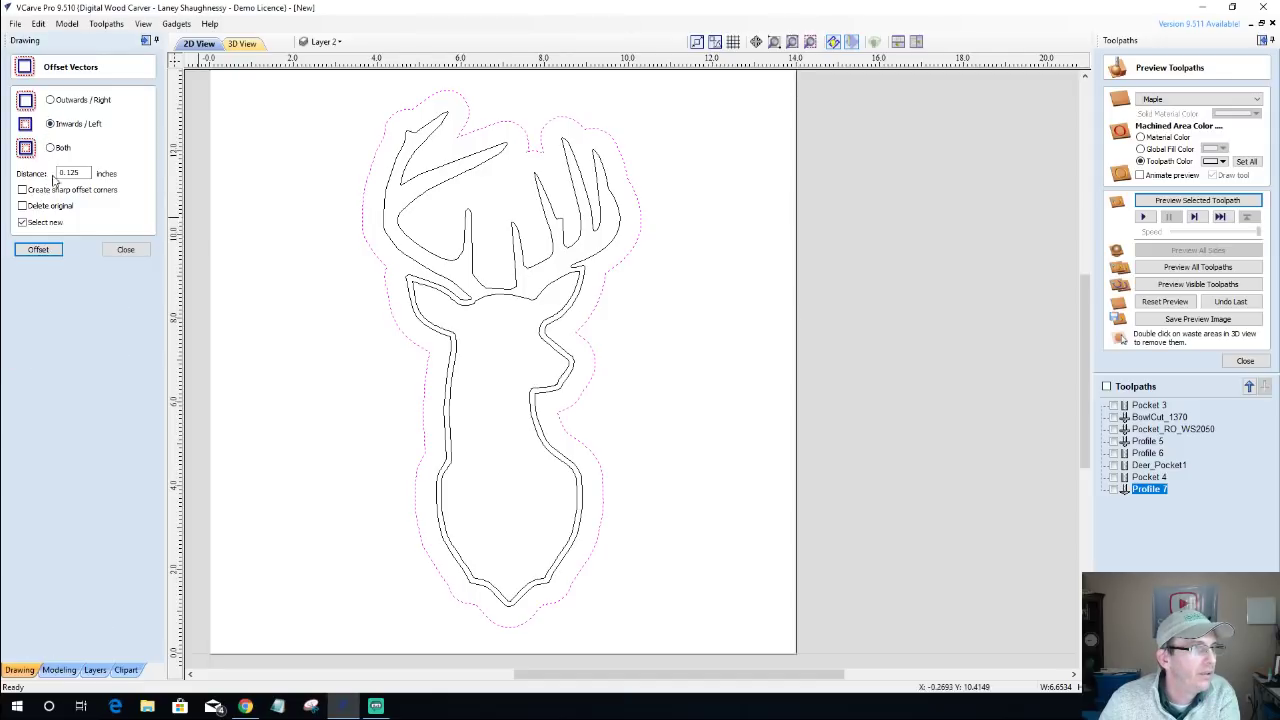
click(76, 172)
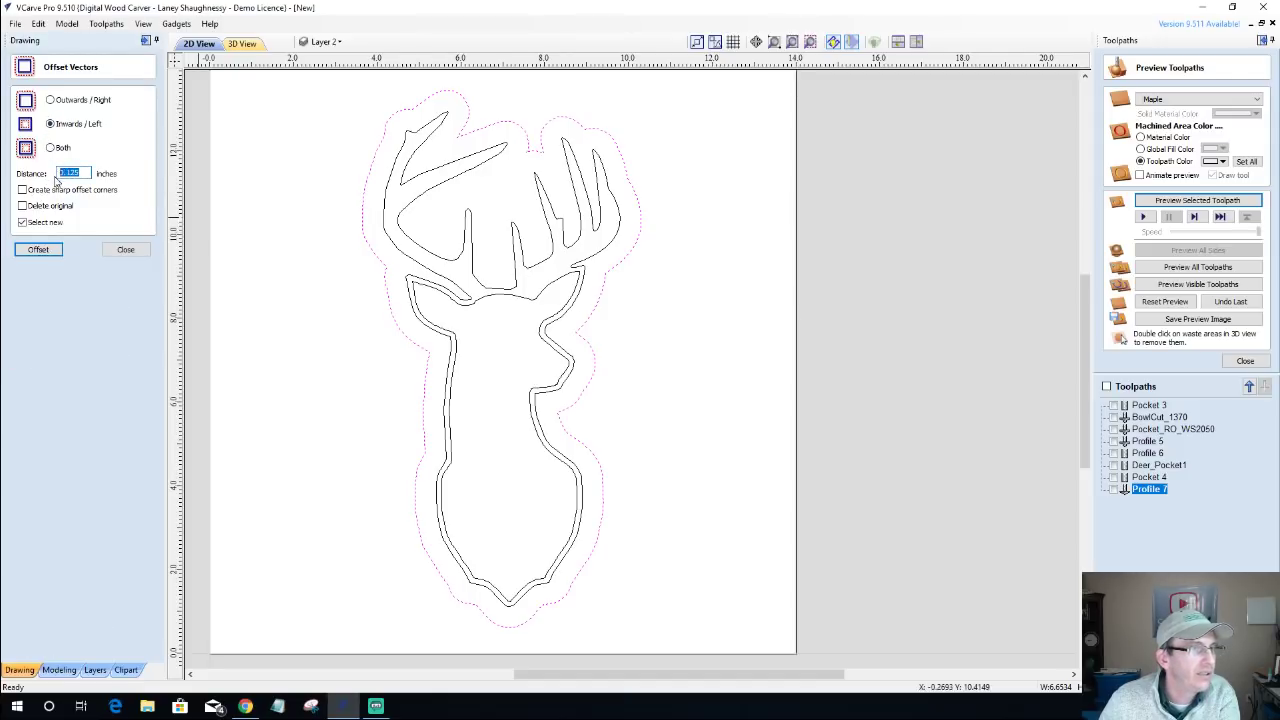
text(1)
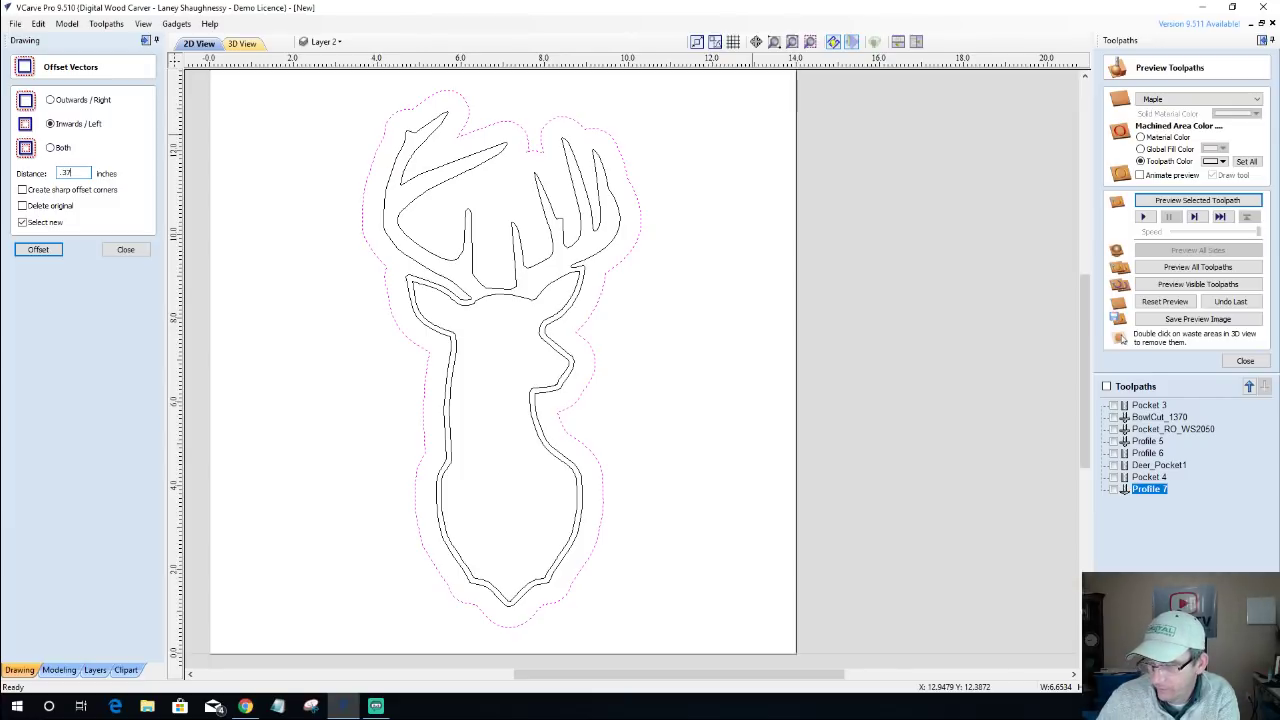
text(375)
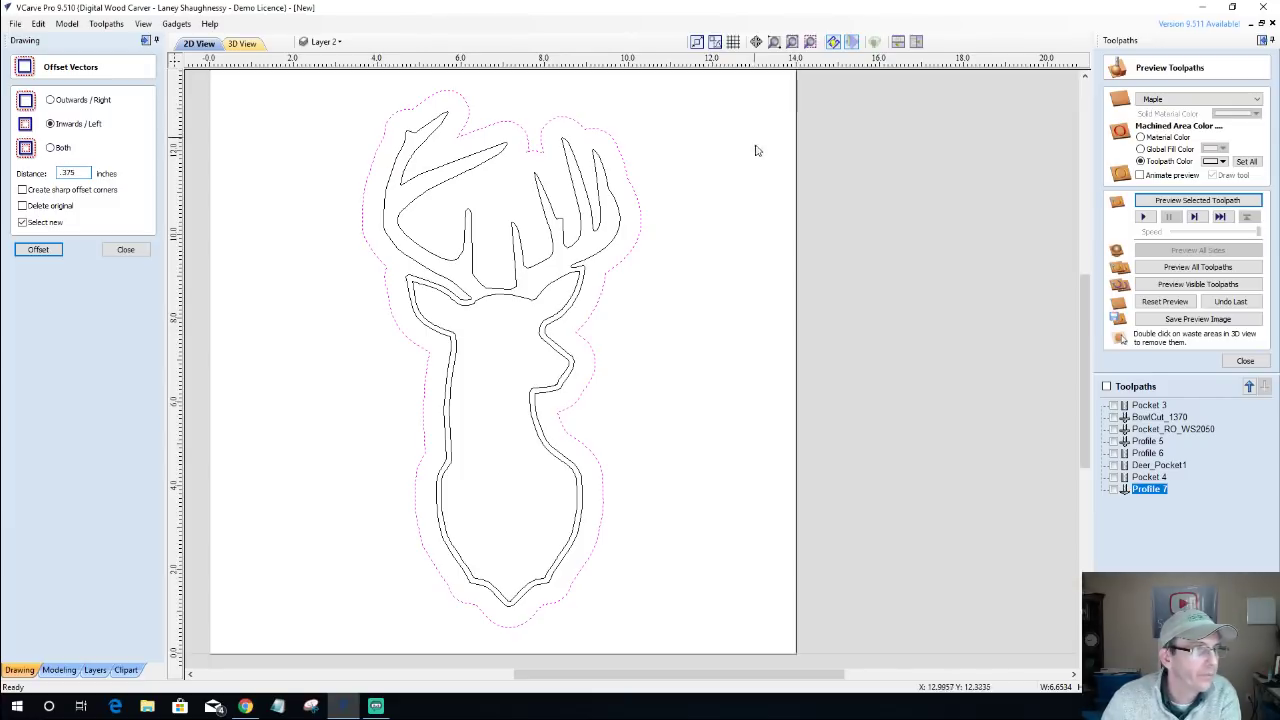
click(38, 250)
scroll(325, 190, up, 2)
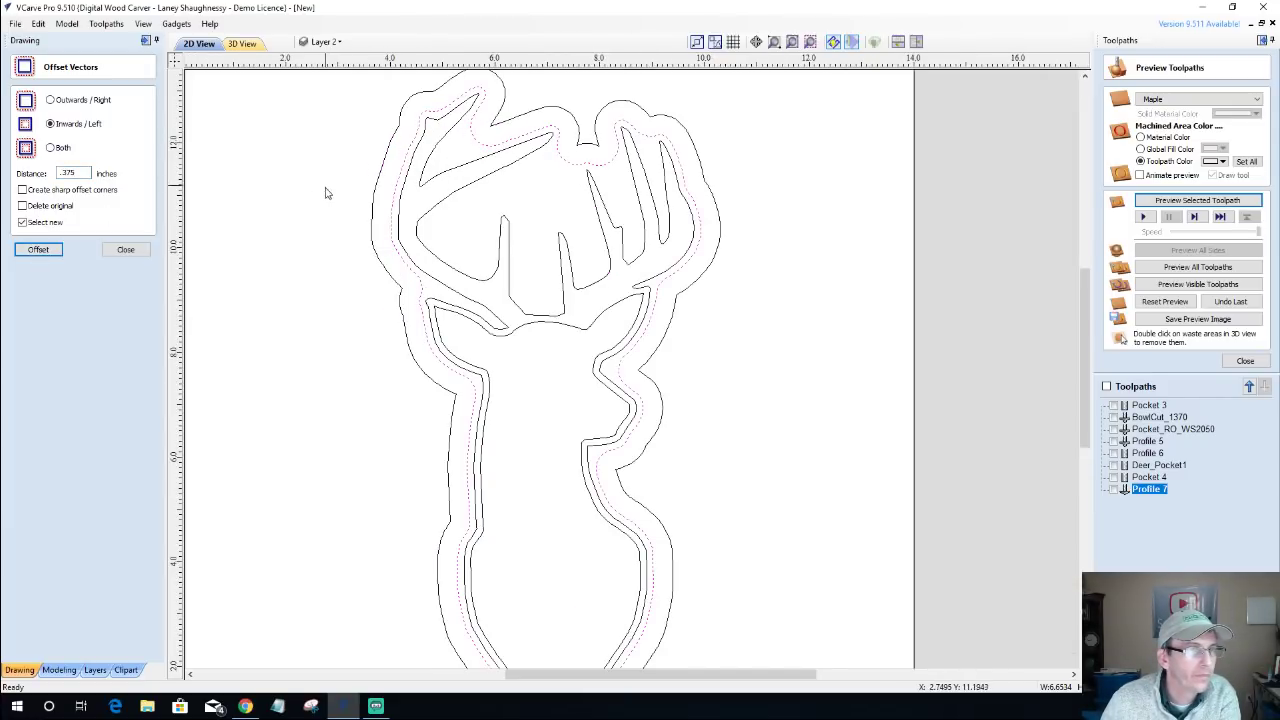
scroll(330, 197, up, 1)
scroll(405, 210, down, 2)
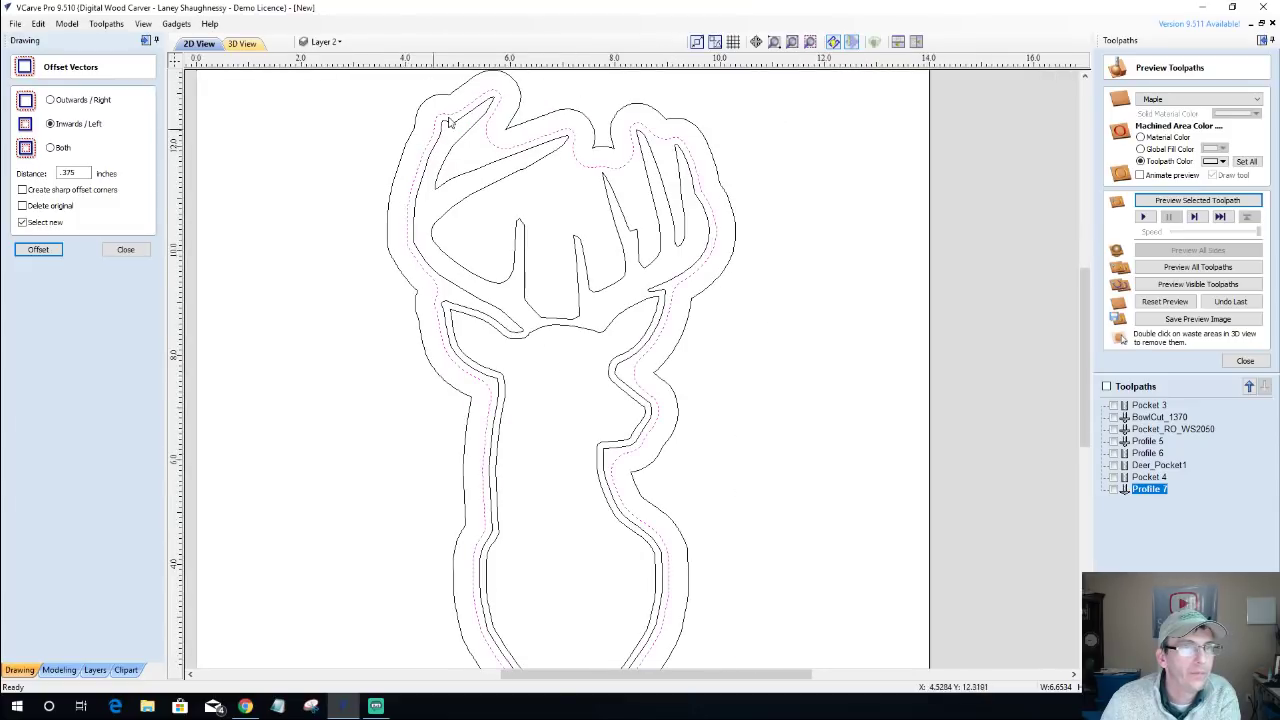
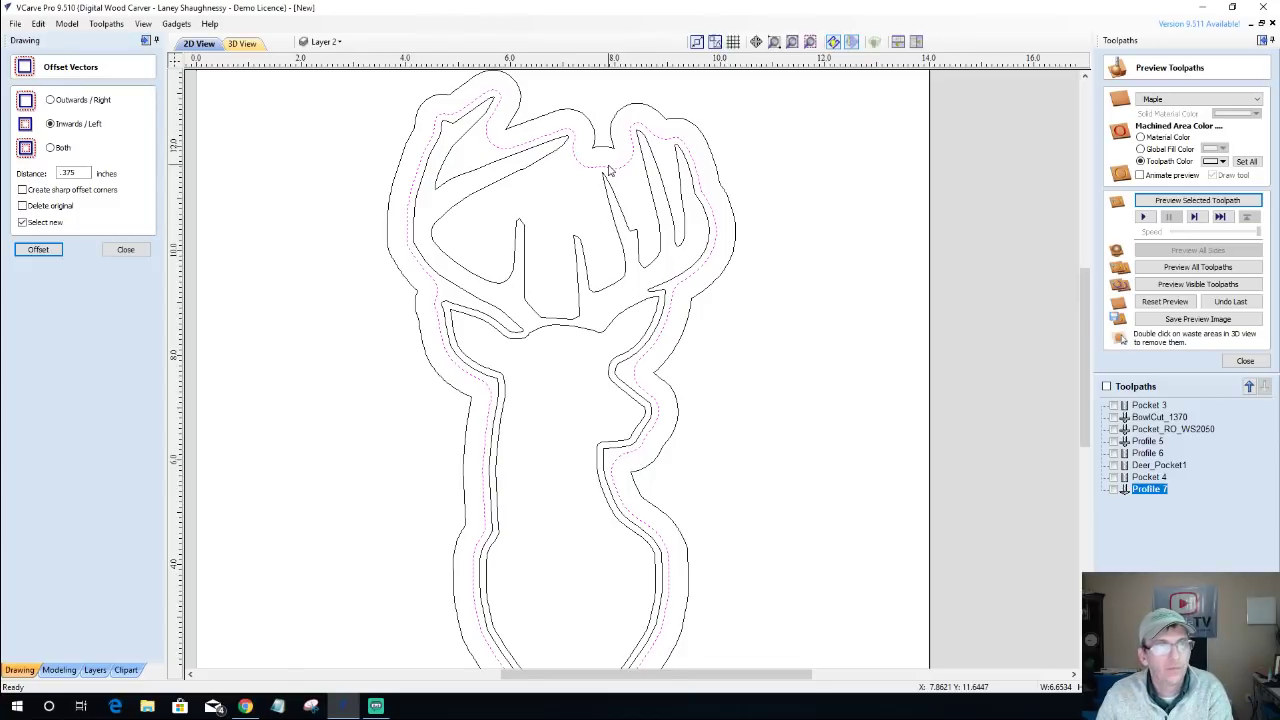
Give Deer_Pocket1 the outer offset and antler outlines and the 0.125 inch End Mill, then calculate.
click(608, 172)
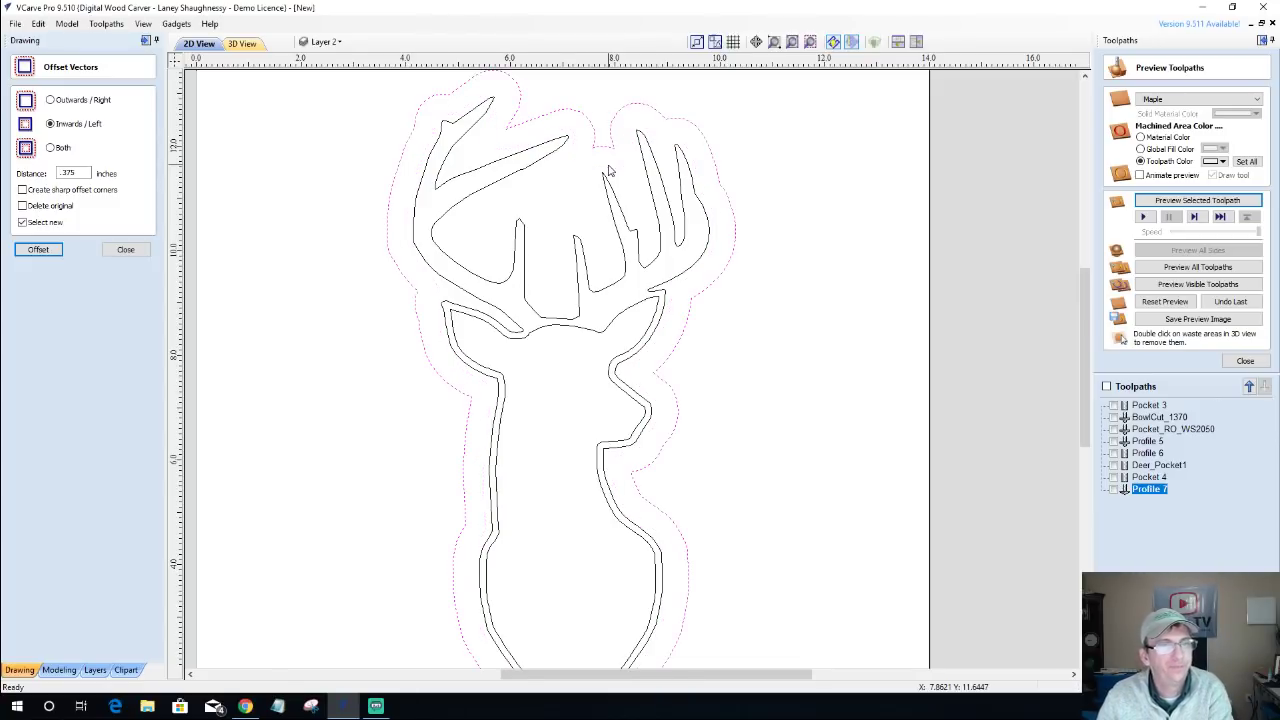
double_click(1152, 466)
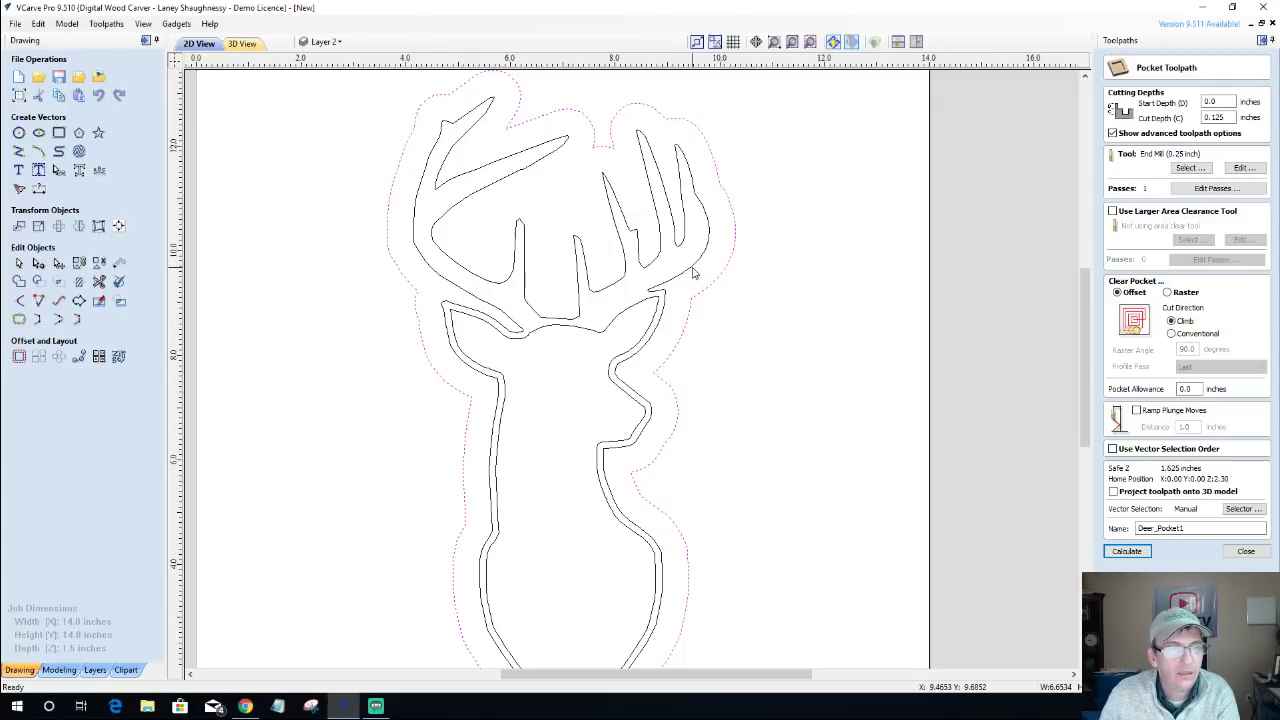
shift+click(691, 270)
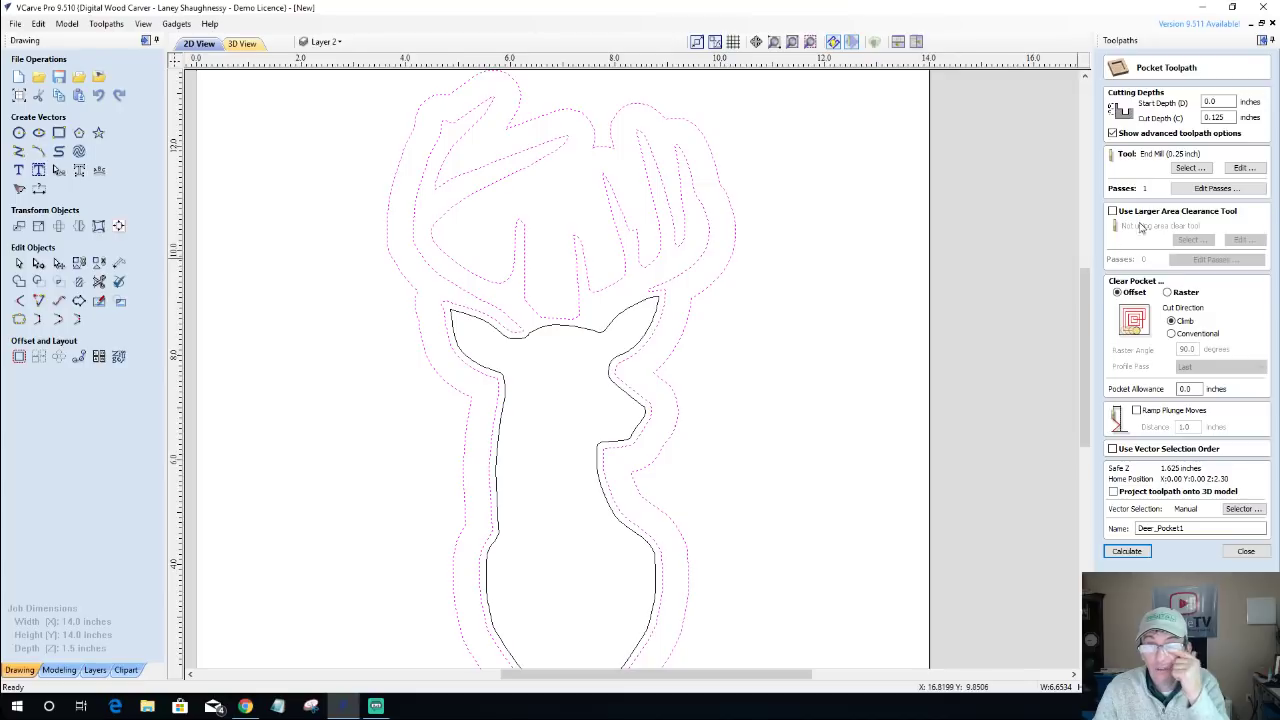
click(1187, 168)
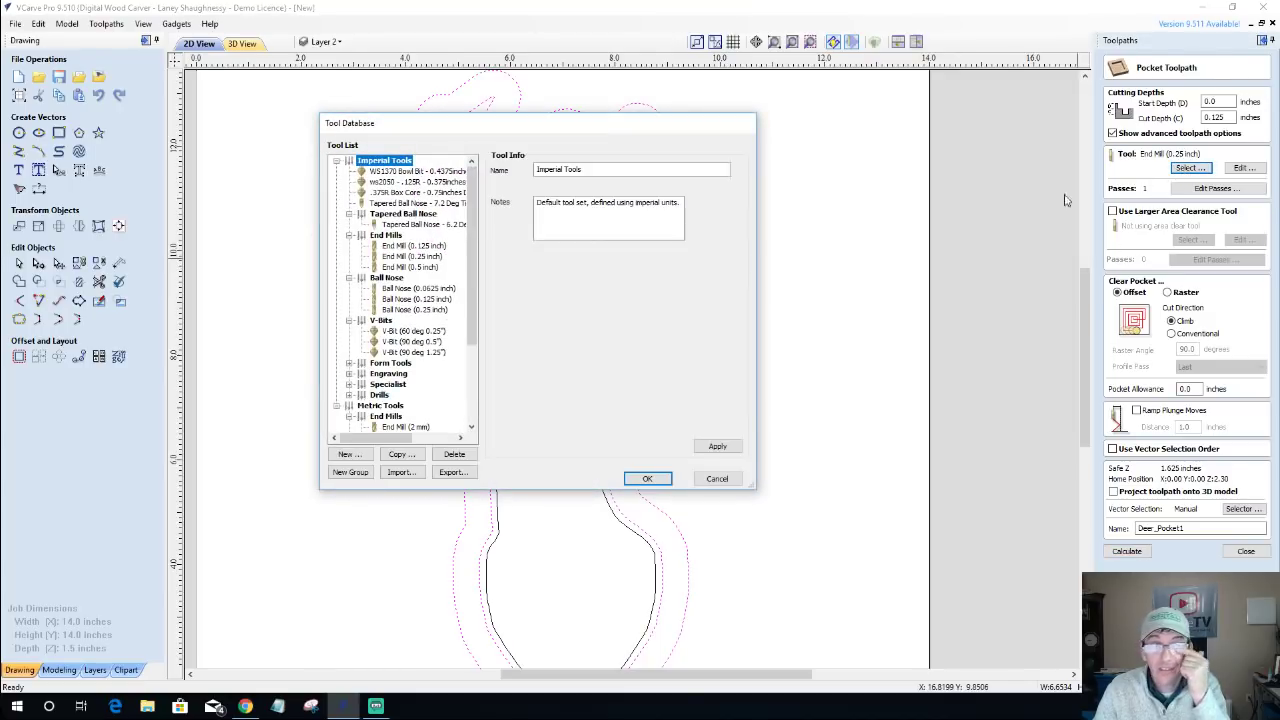
click(410, 246)
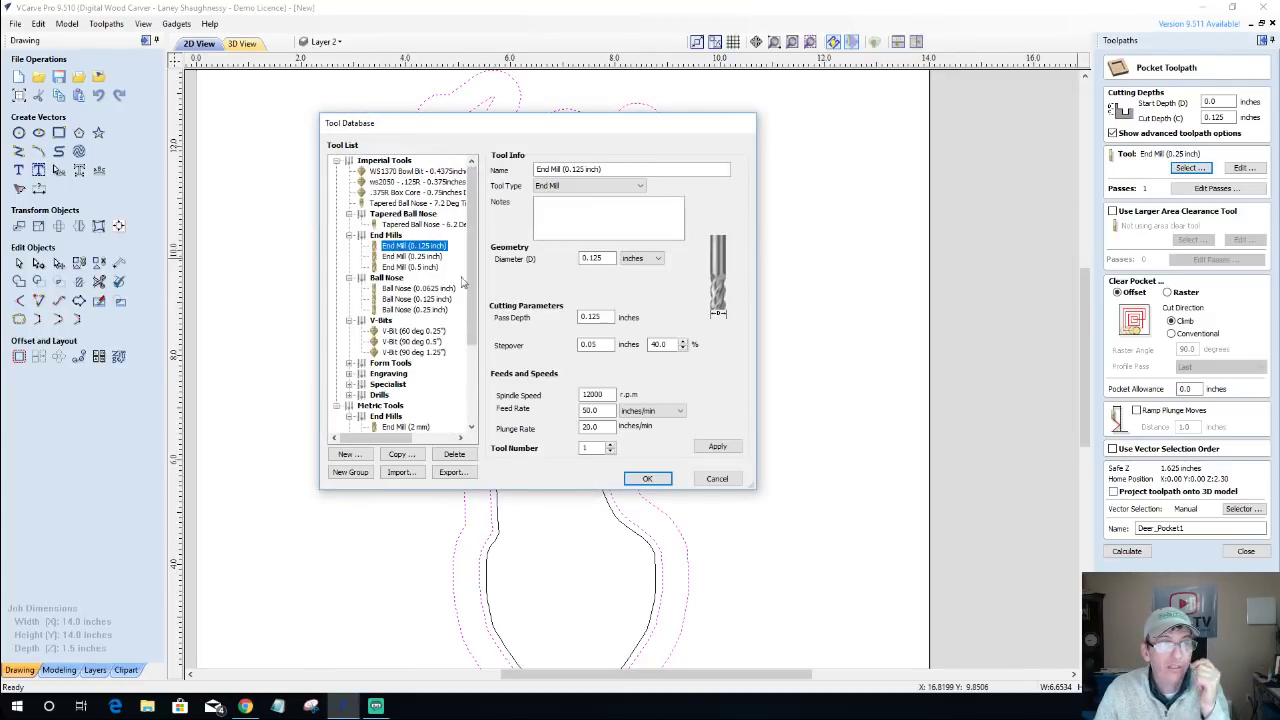
click(647, 478)
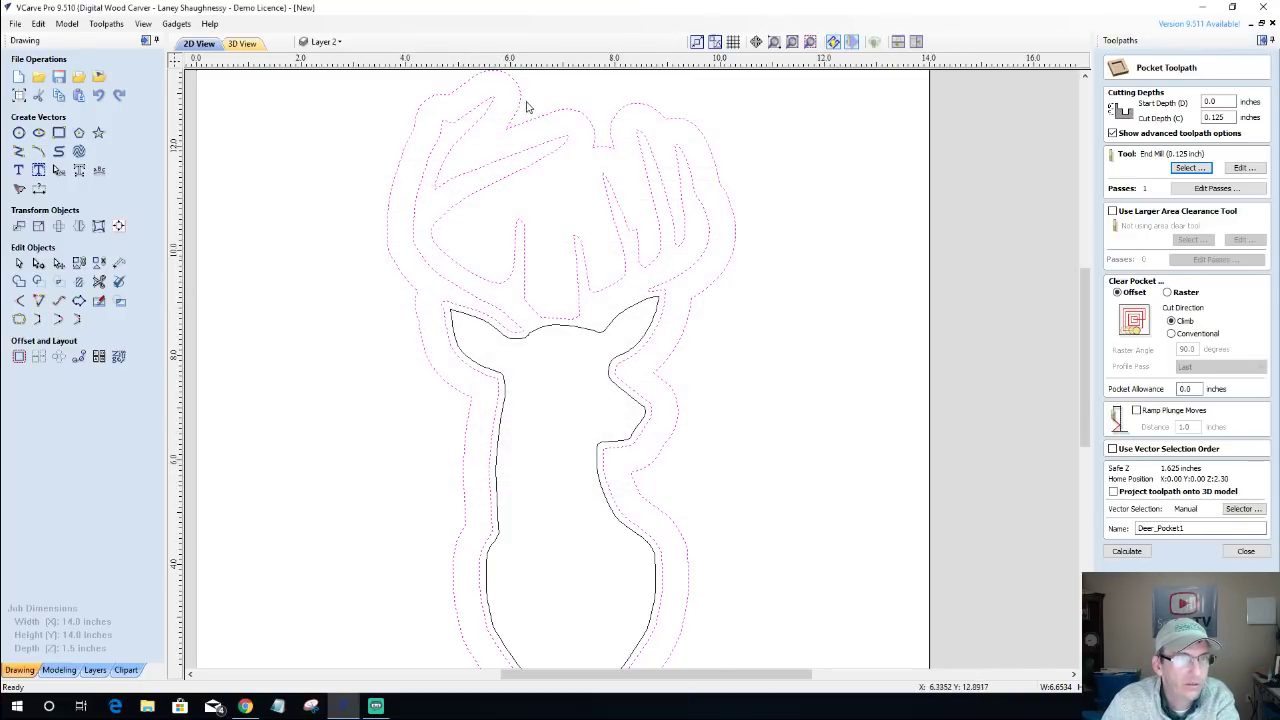
click(1130, 553)
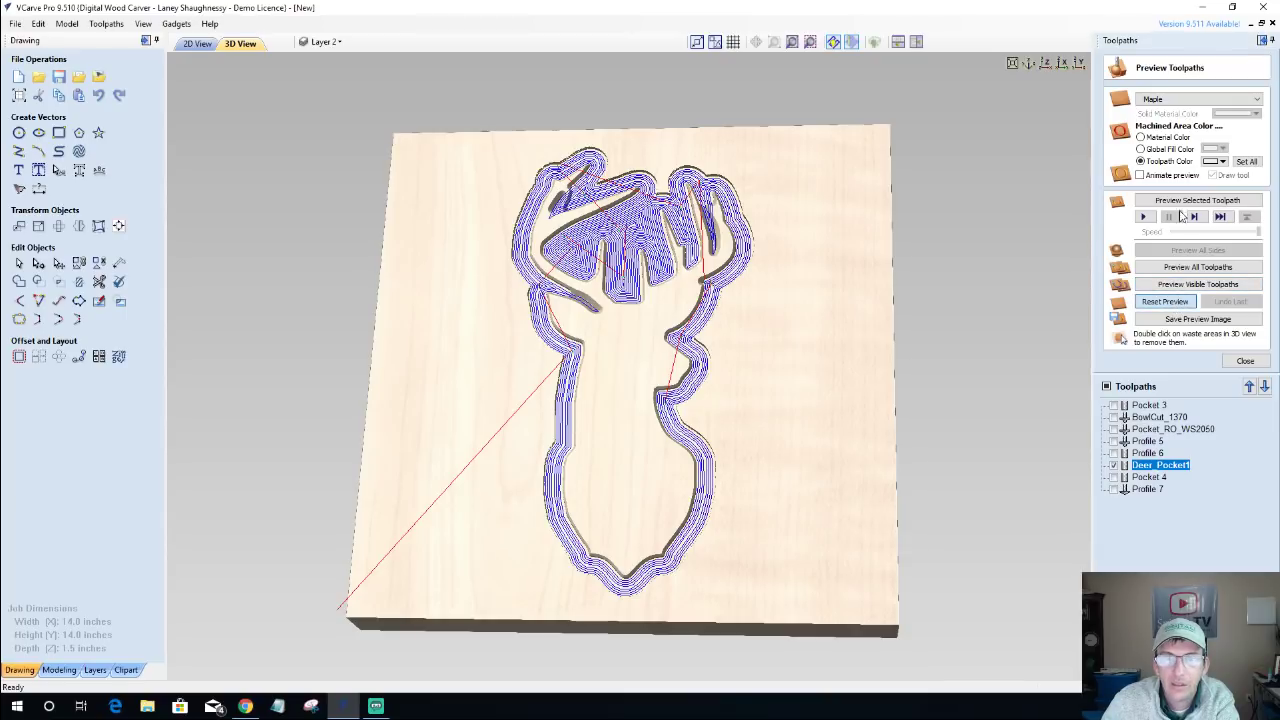
Preview the Deer_Pocket1 toolpath and zoom in on the pocket around the deer head.
click(1181, 201)
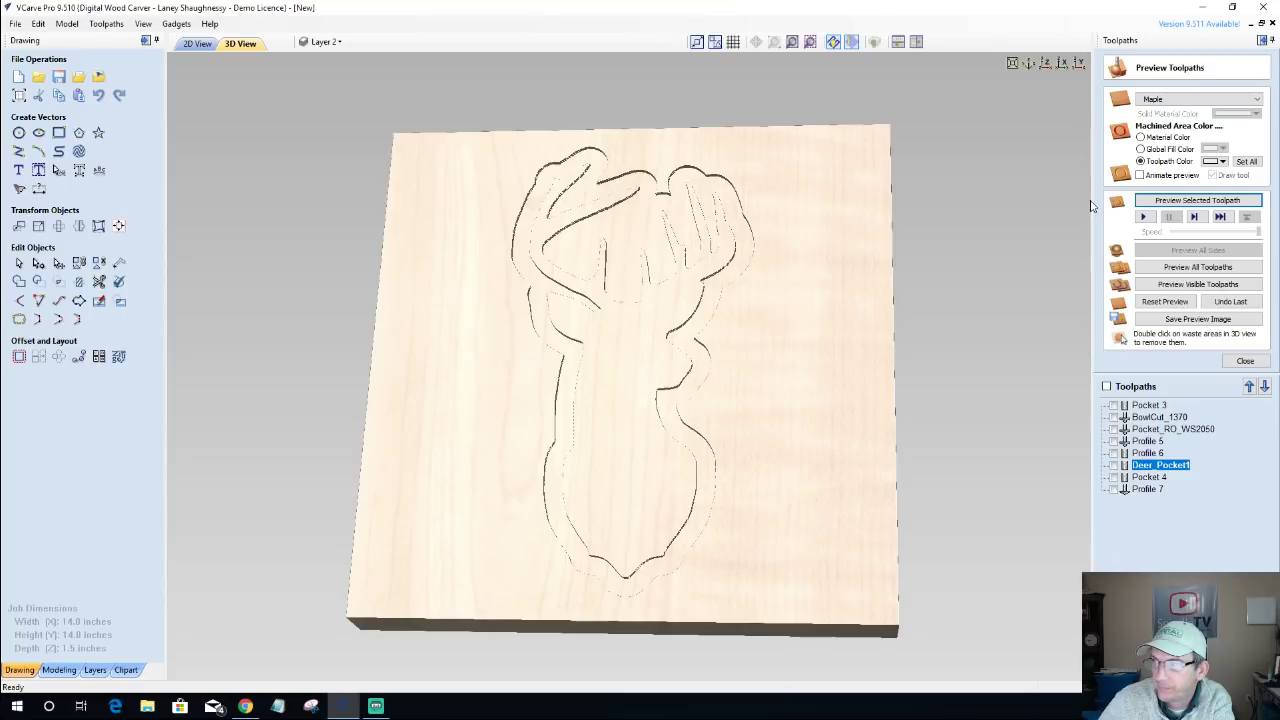
scroll(537, 208, up, 2)
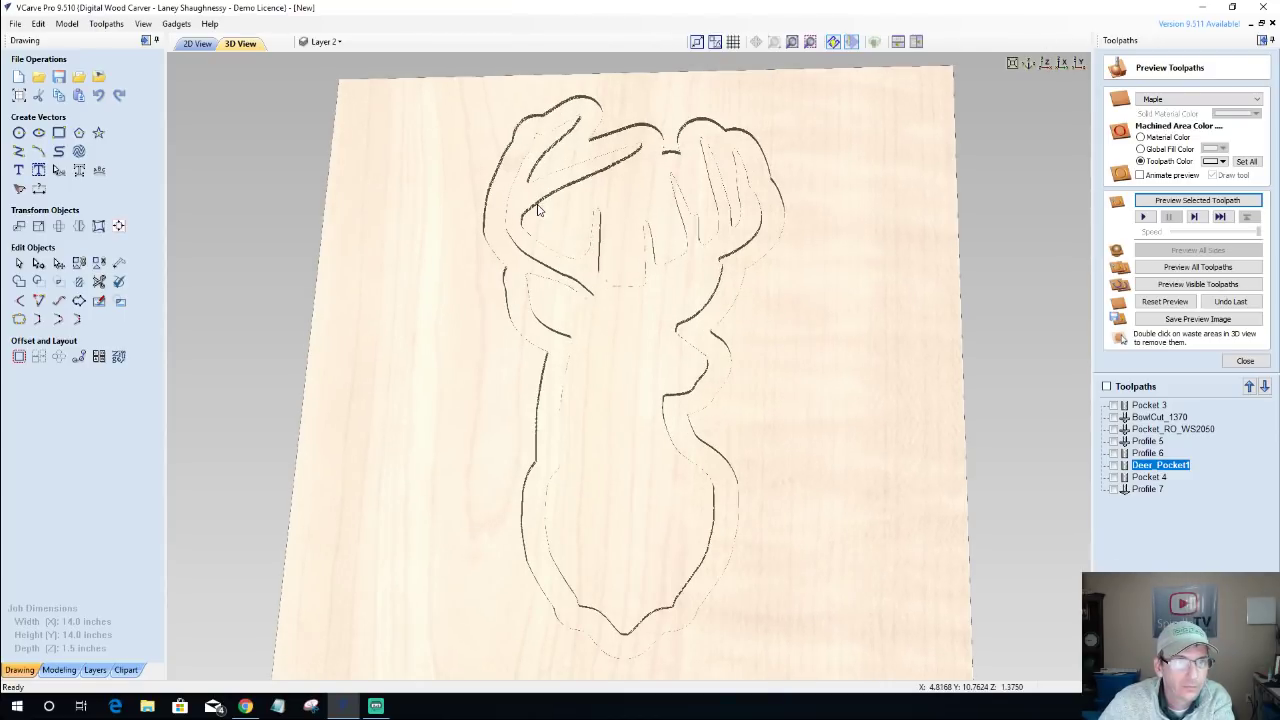
scroll(545, 207, up, 2)
scroll(625, 187, down, 3)
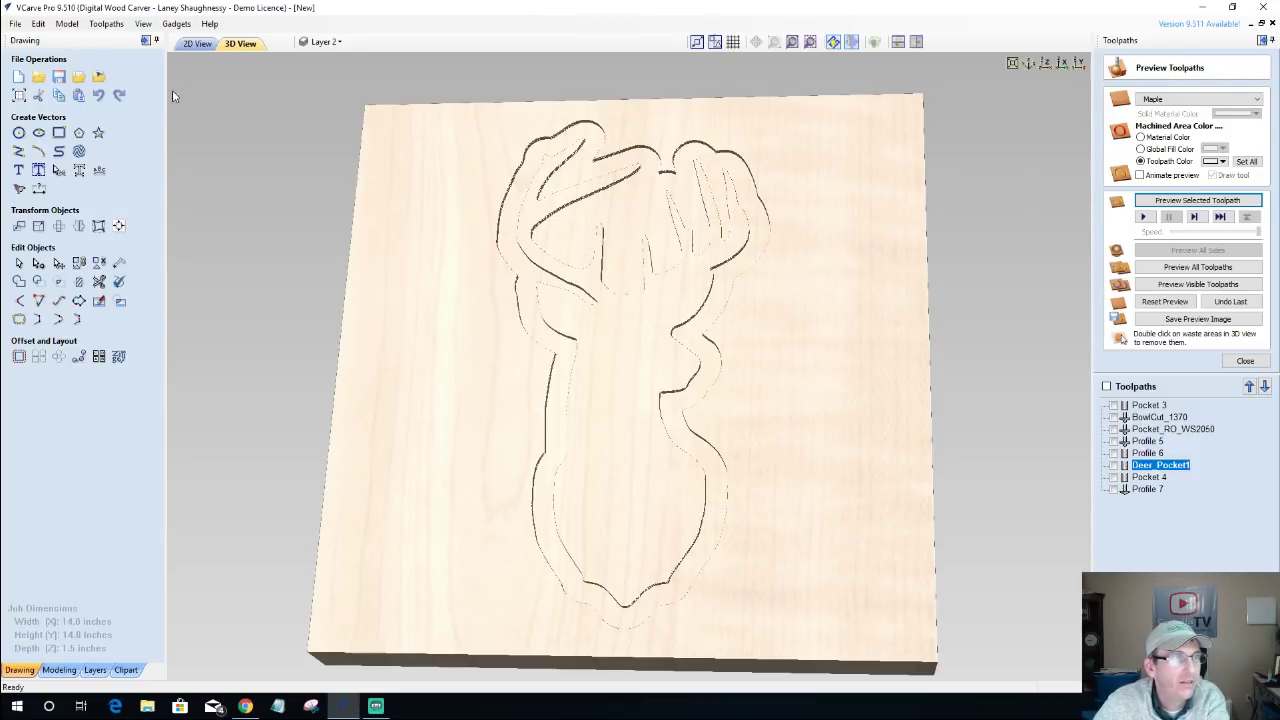
Back in 2D view, set Profile 7's allowance offset to -0.03 inches and recalculate.
click(191, 44)
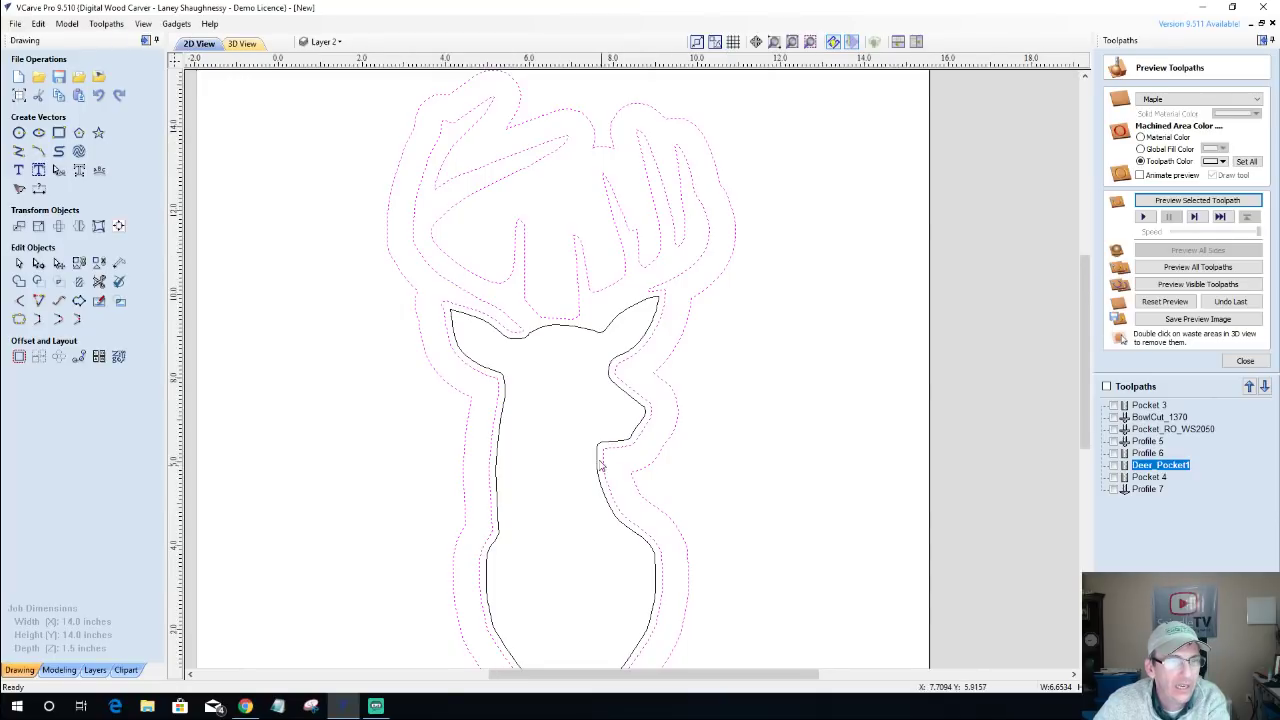
scroll(602, 530, down, 1)
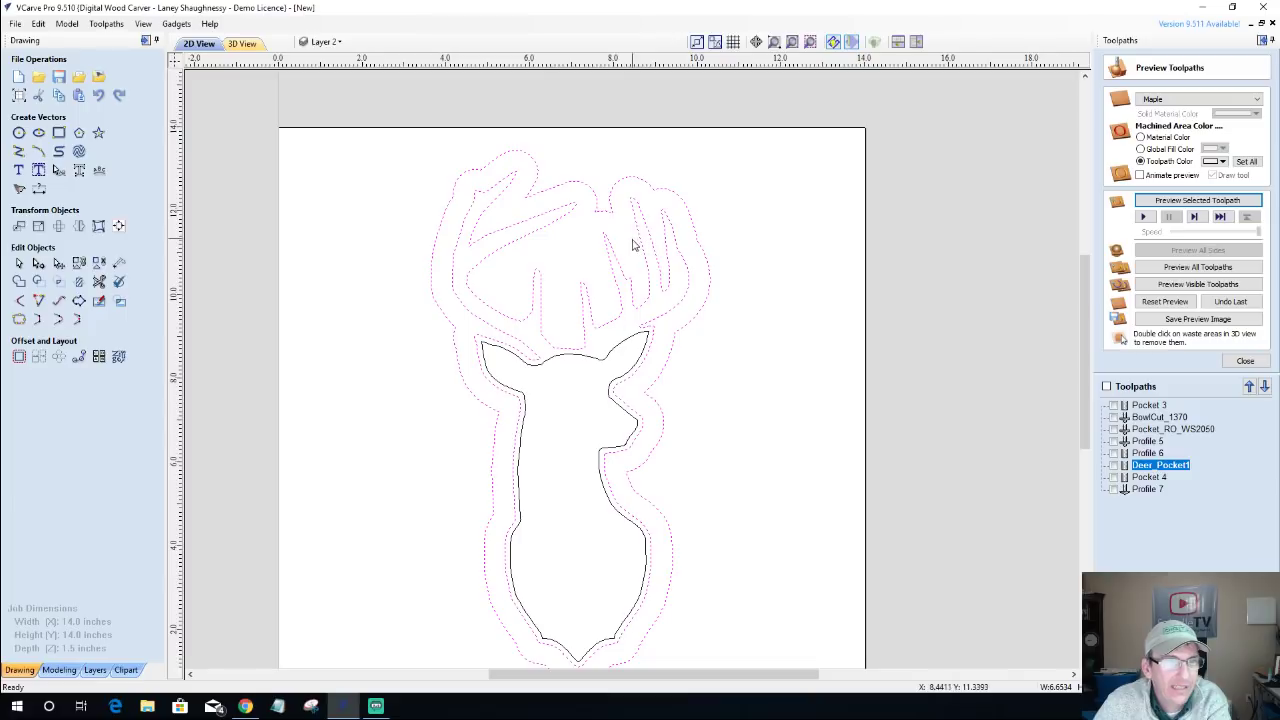
click(1147, 489)
double_click(1145, 489)
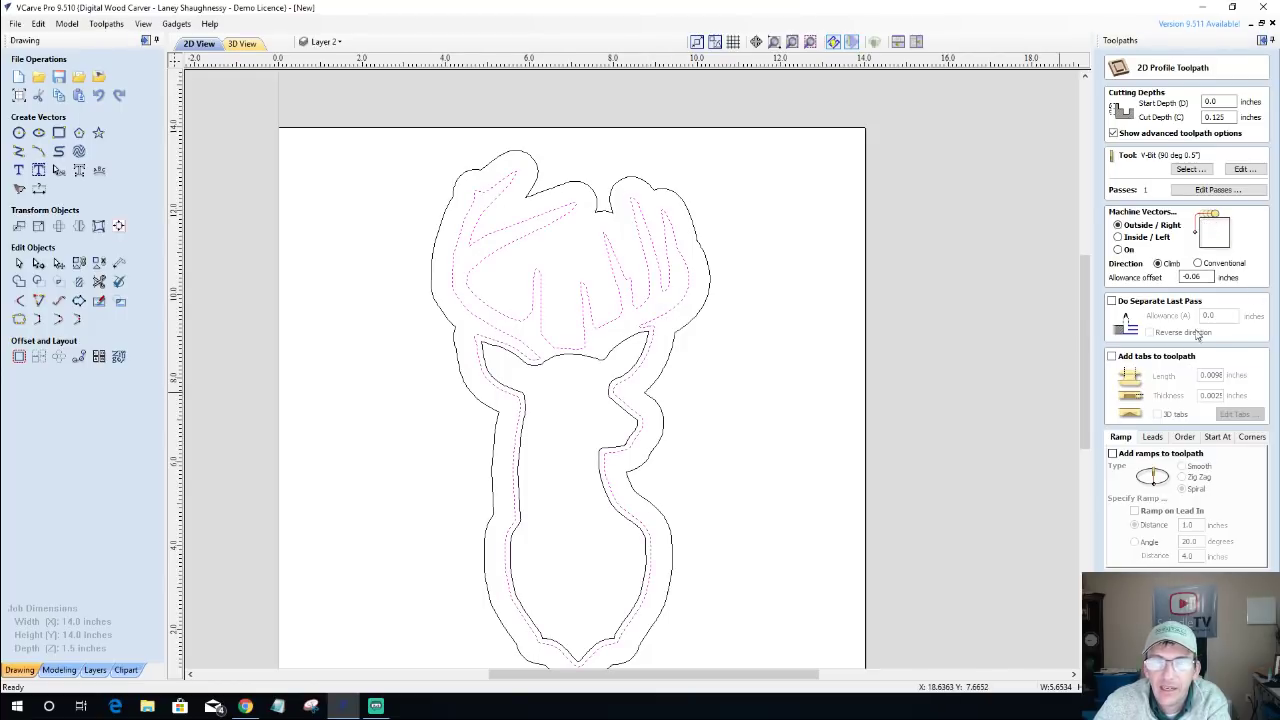
double_click(1204, 276)
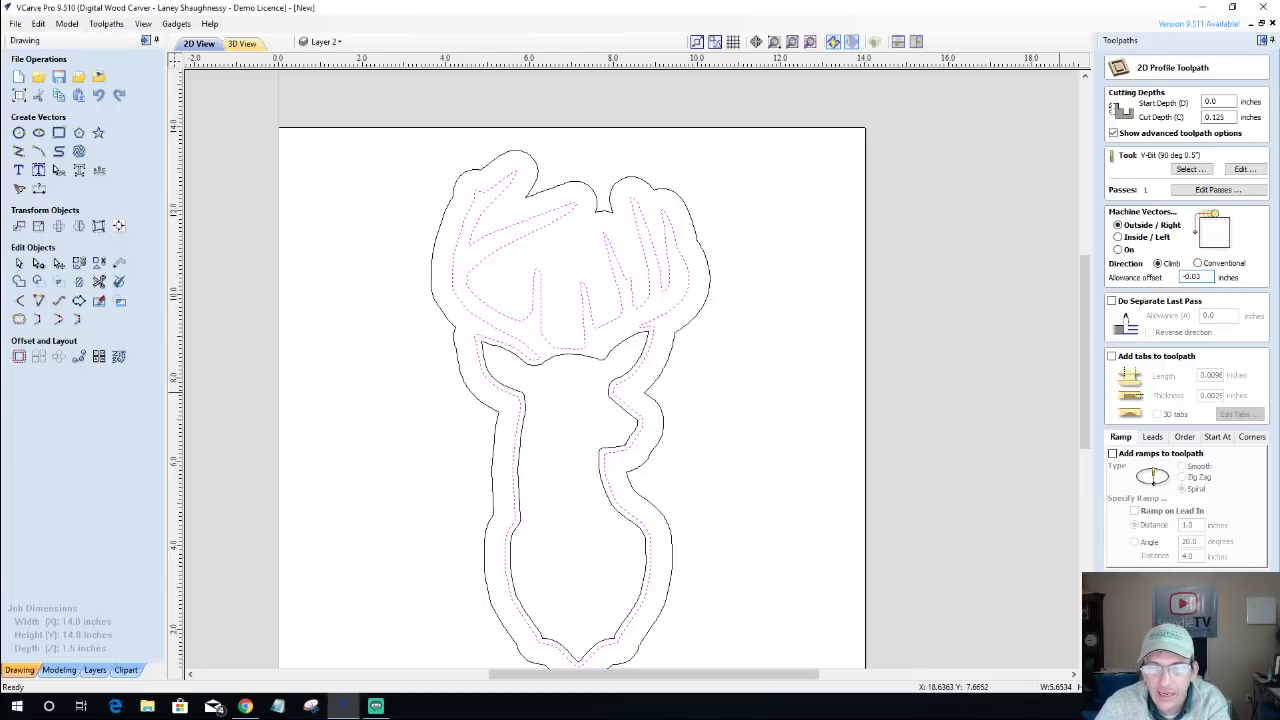
key(Return)
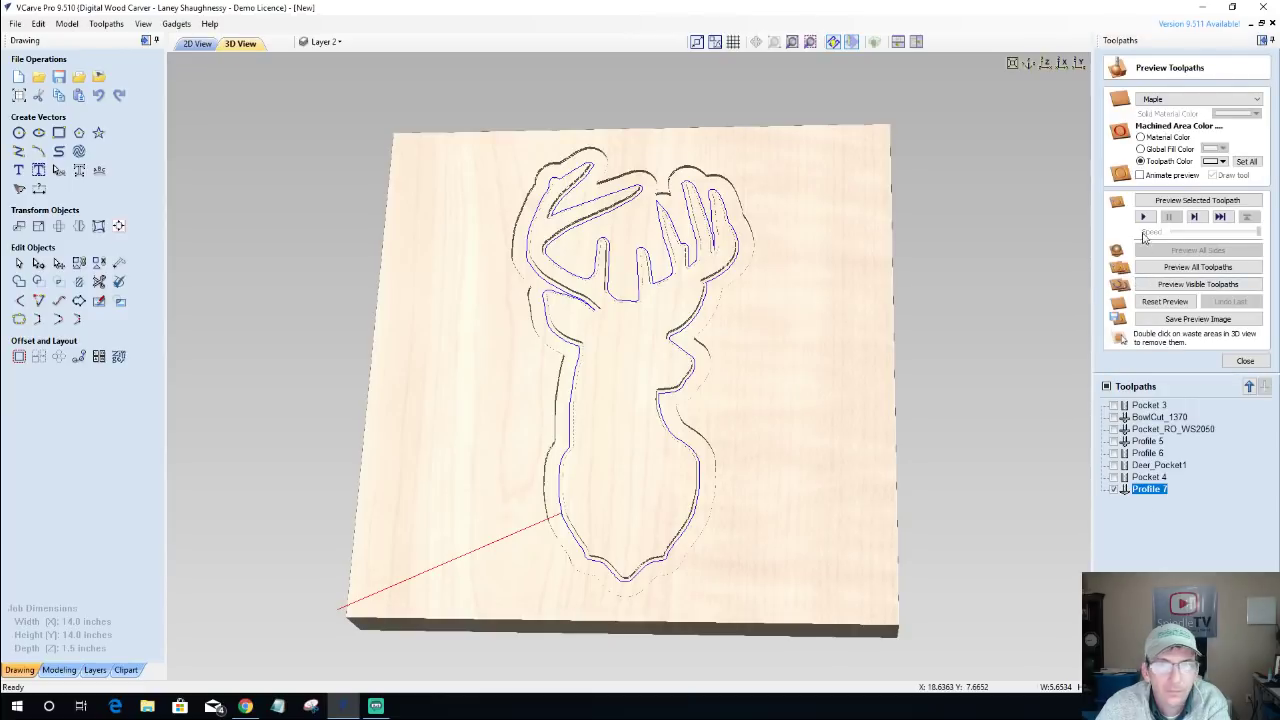
Preview Profile 7 in 3D and tilt and zoom the board to inspect the carving.
click(1143, 216)
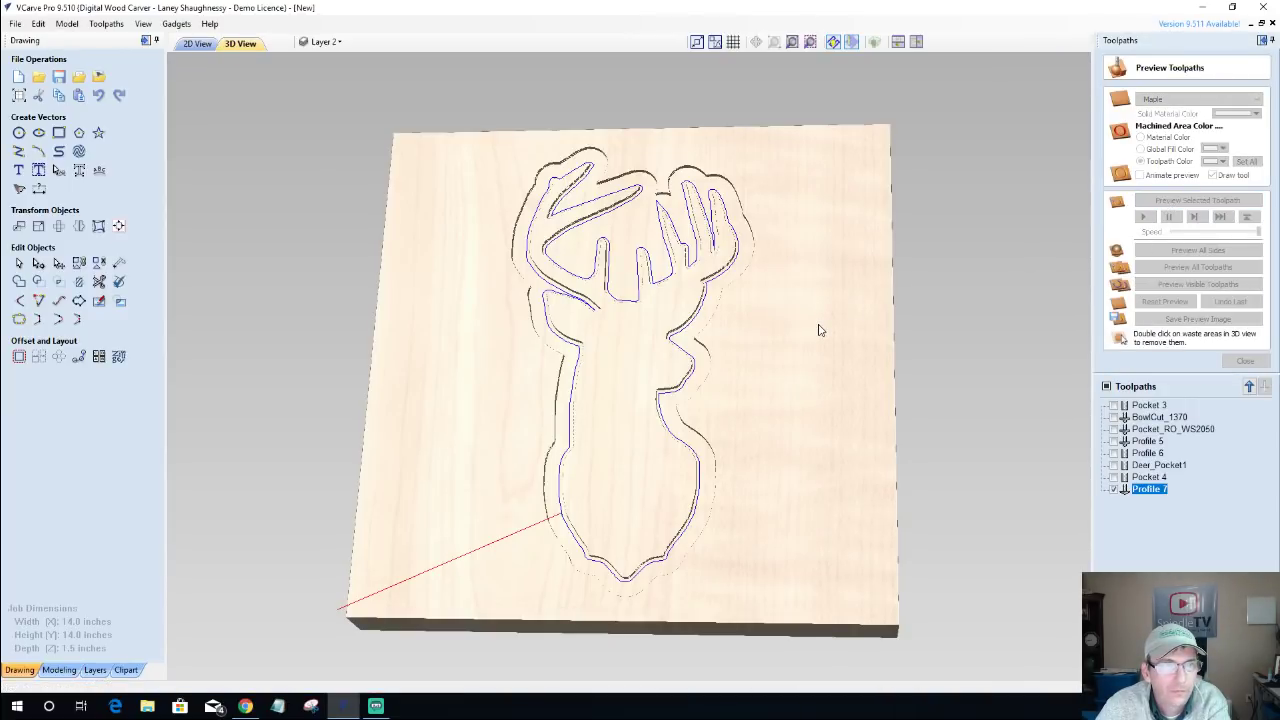
drag(618, 443, 571, 414)
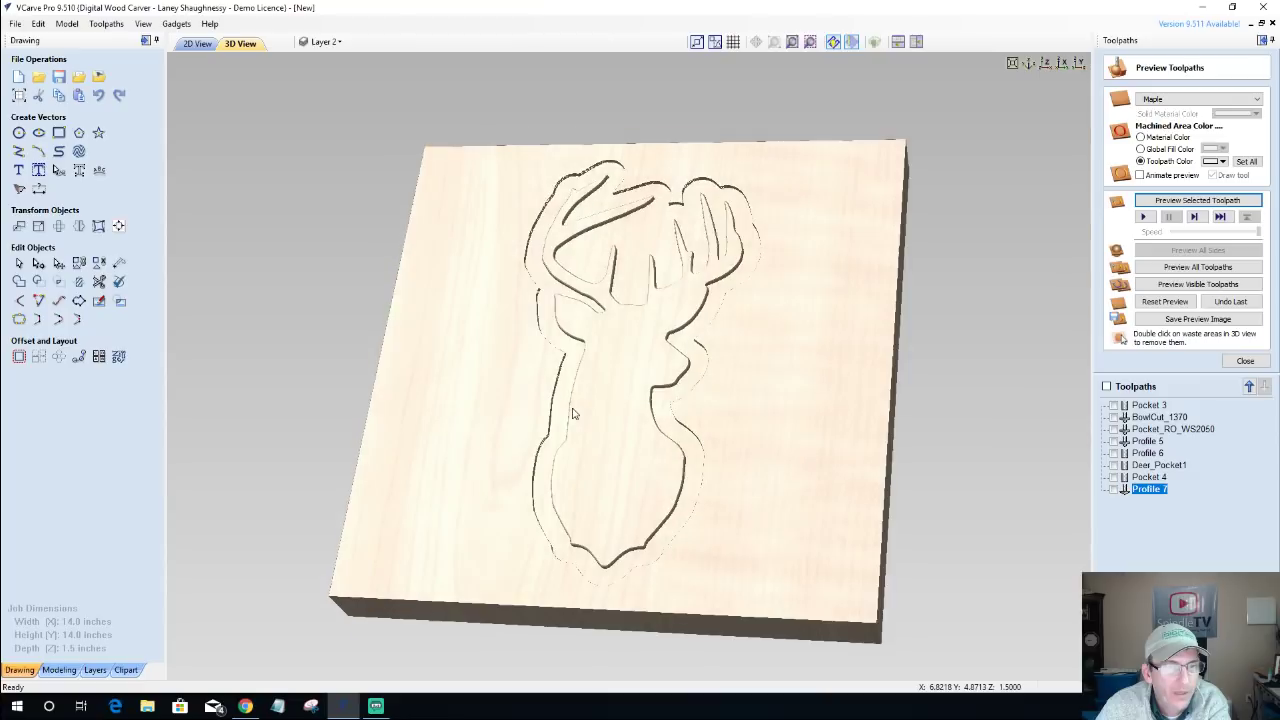
scroll(591, 311, up, 4)
scroll(593, 325, down, 4)
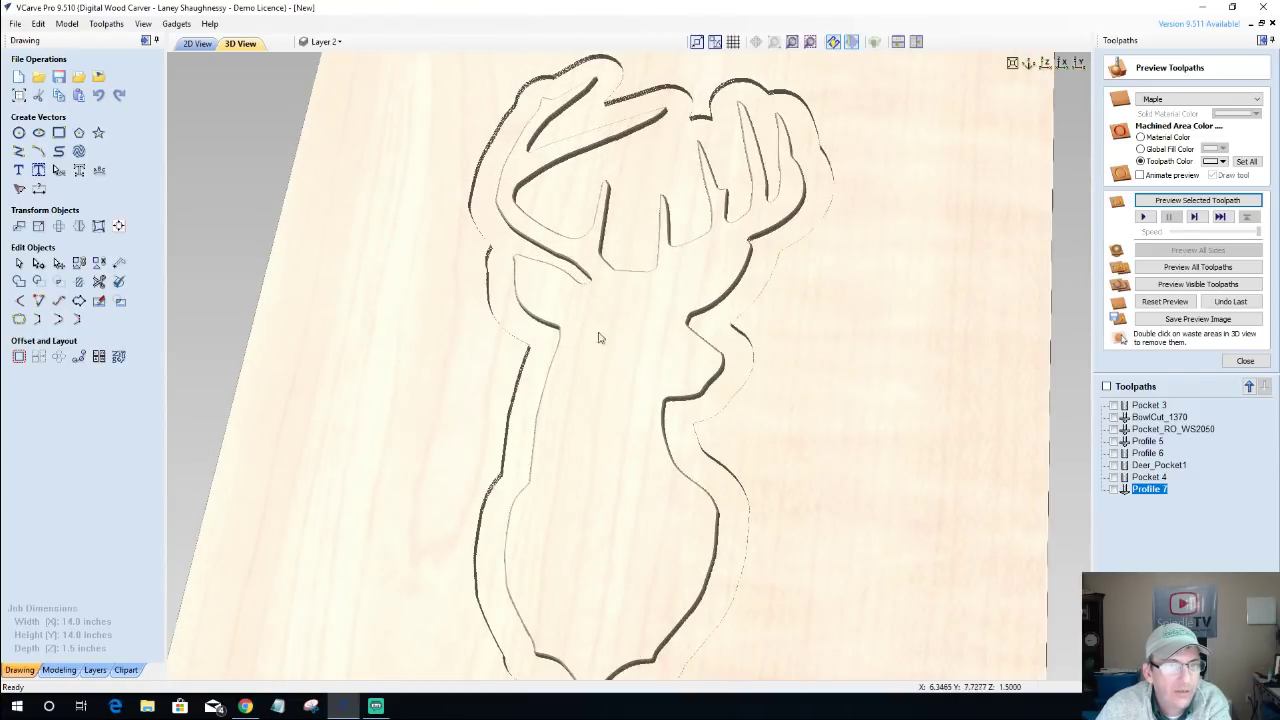
scroll(594, 357, up, 4)
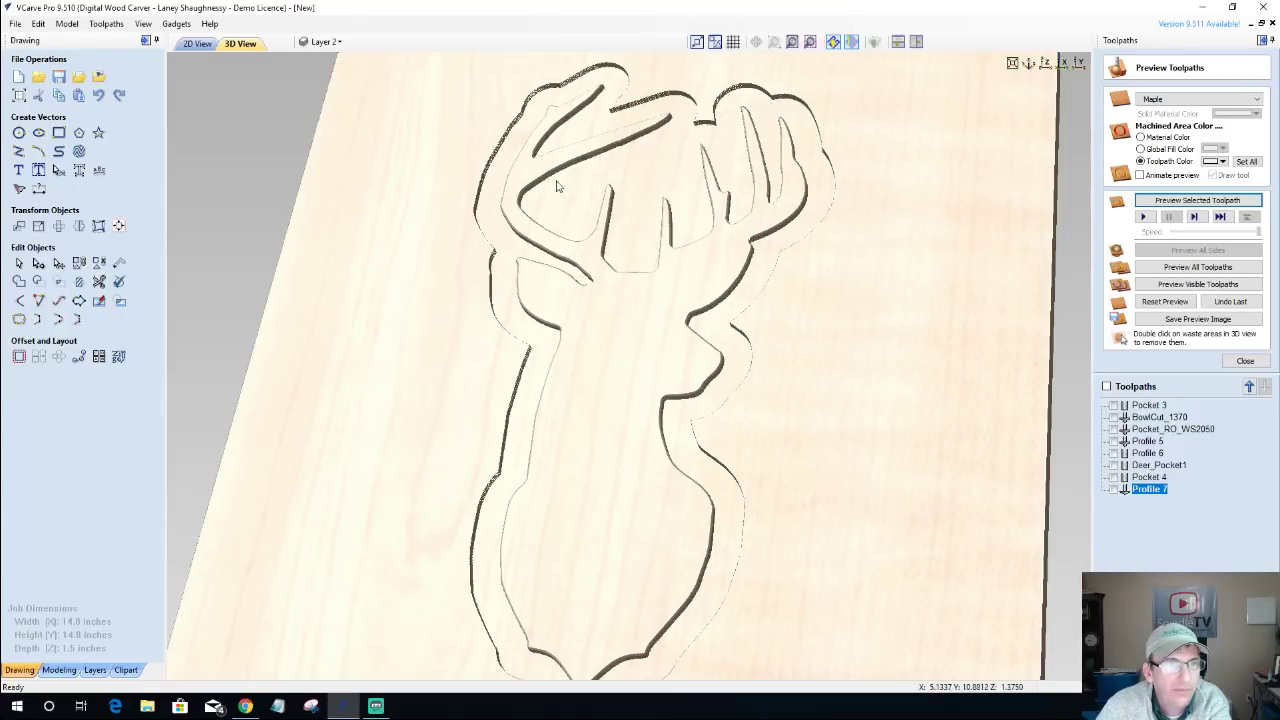
scroll(628, 352, down, 4)
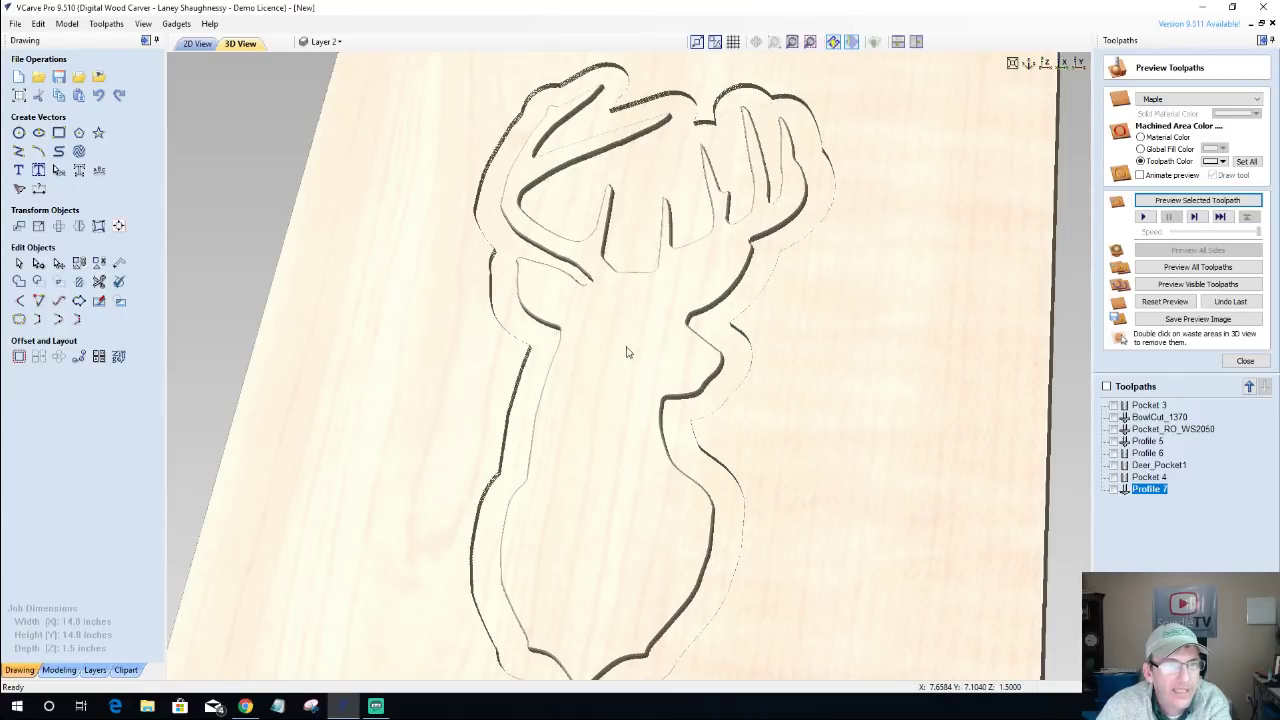
scroll(606, 350, up, 4)
scroll(606, 350, down, 3)
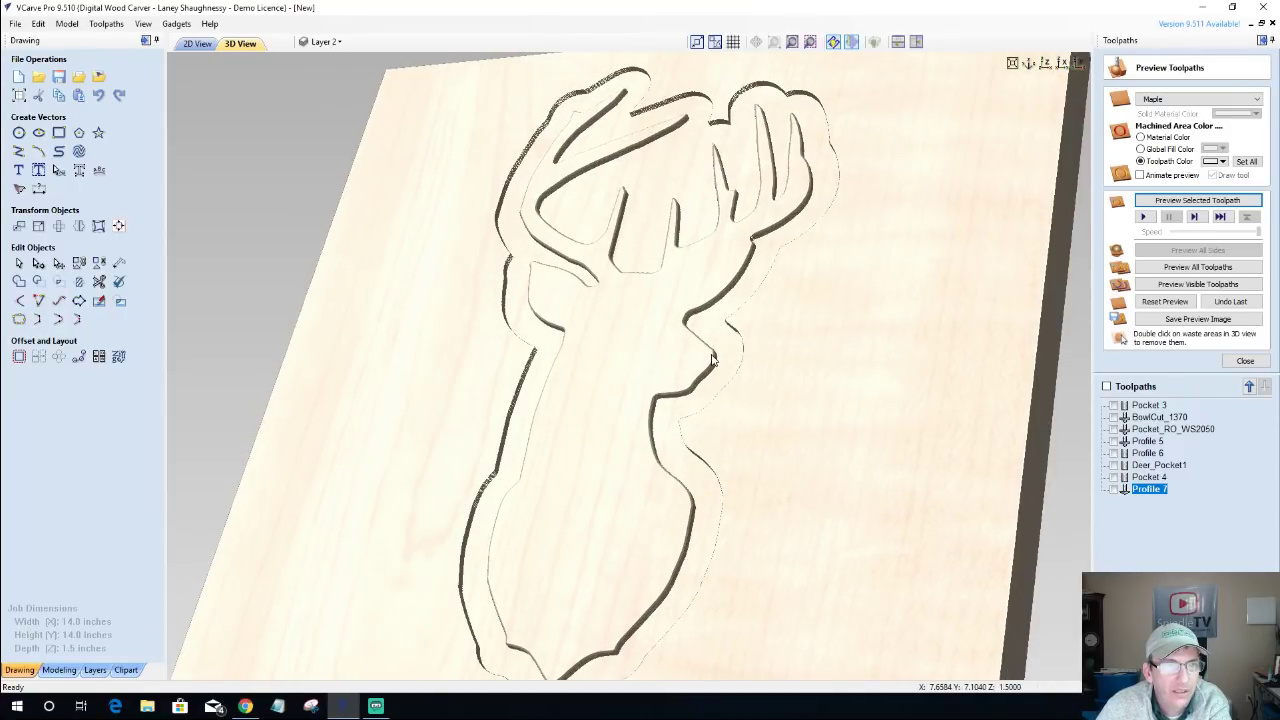
scroll(706, 351, up, 3)
Change Profile 7's allowance offset to -0.05 inches, recalculate, and re-inspect the simulated cut.
double_click(1148, 489)
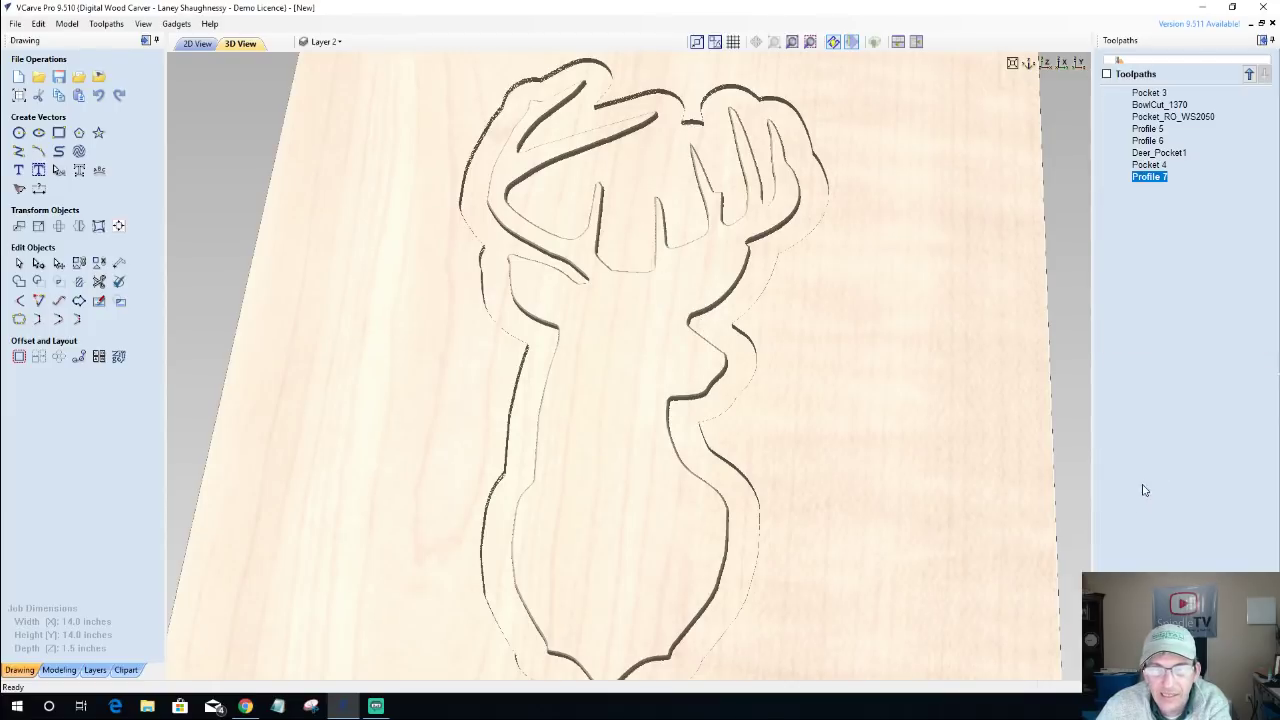
double_click(1196, 276)
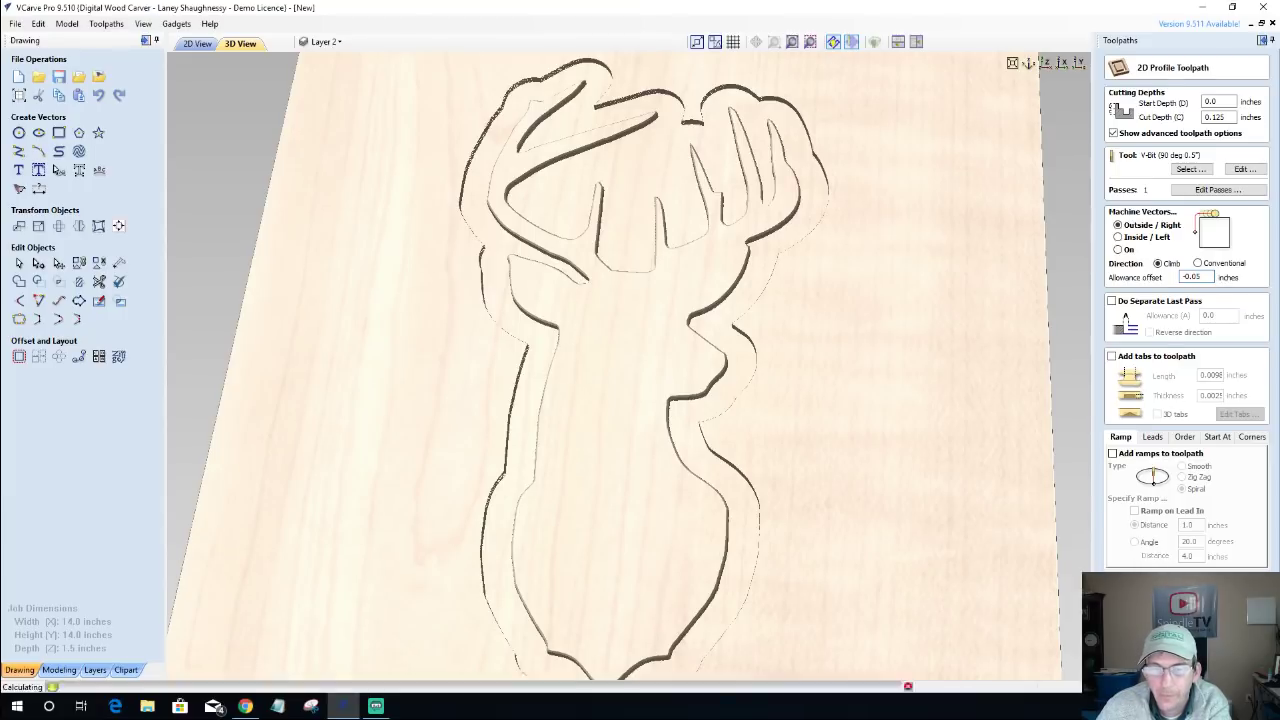
key(Return)
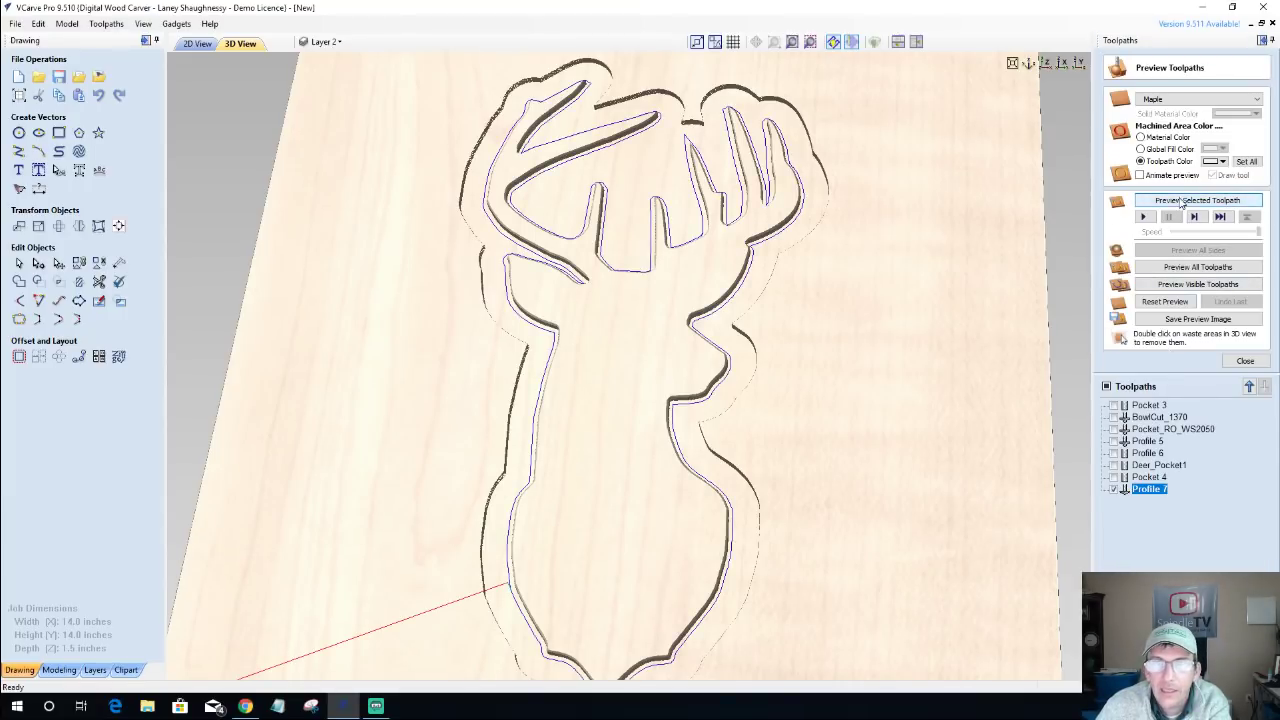
click(1183, 201)
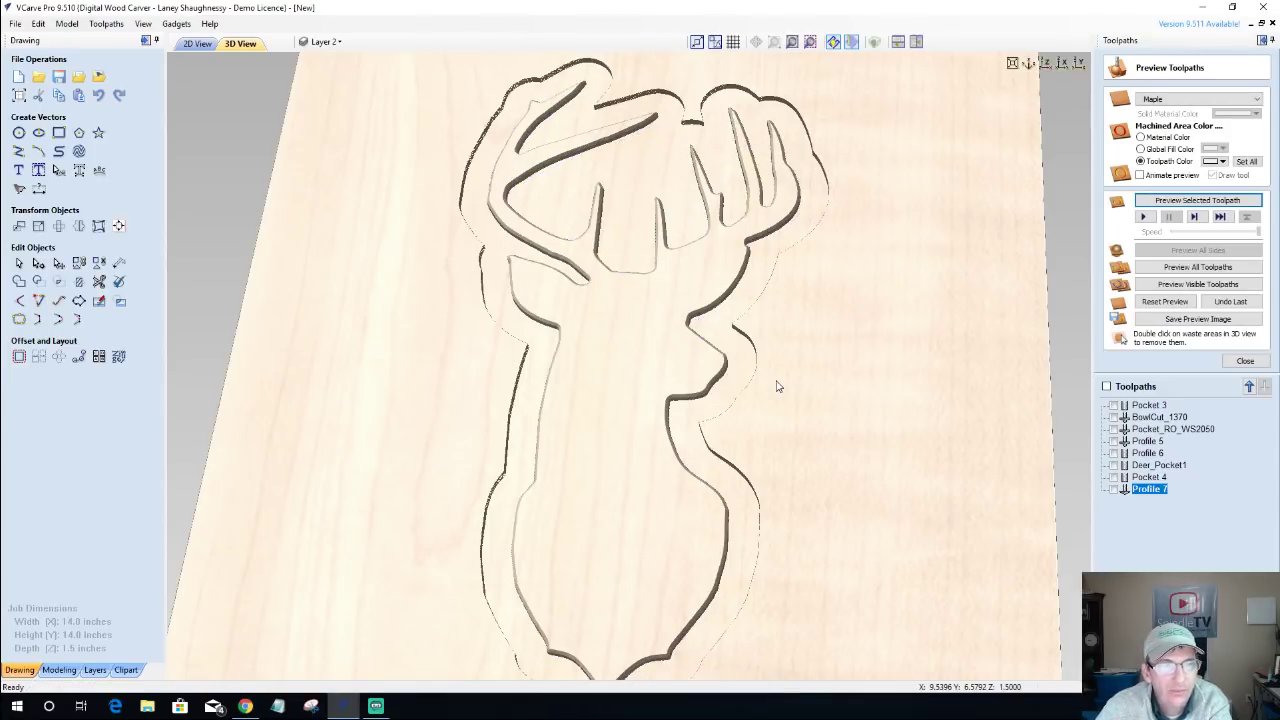
drag(604, 457, 606, 500)
drag(609, 369, 586, 537)
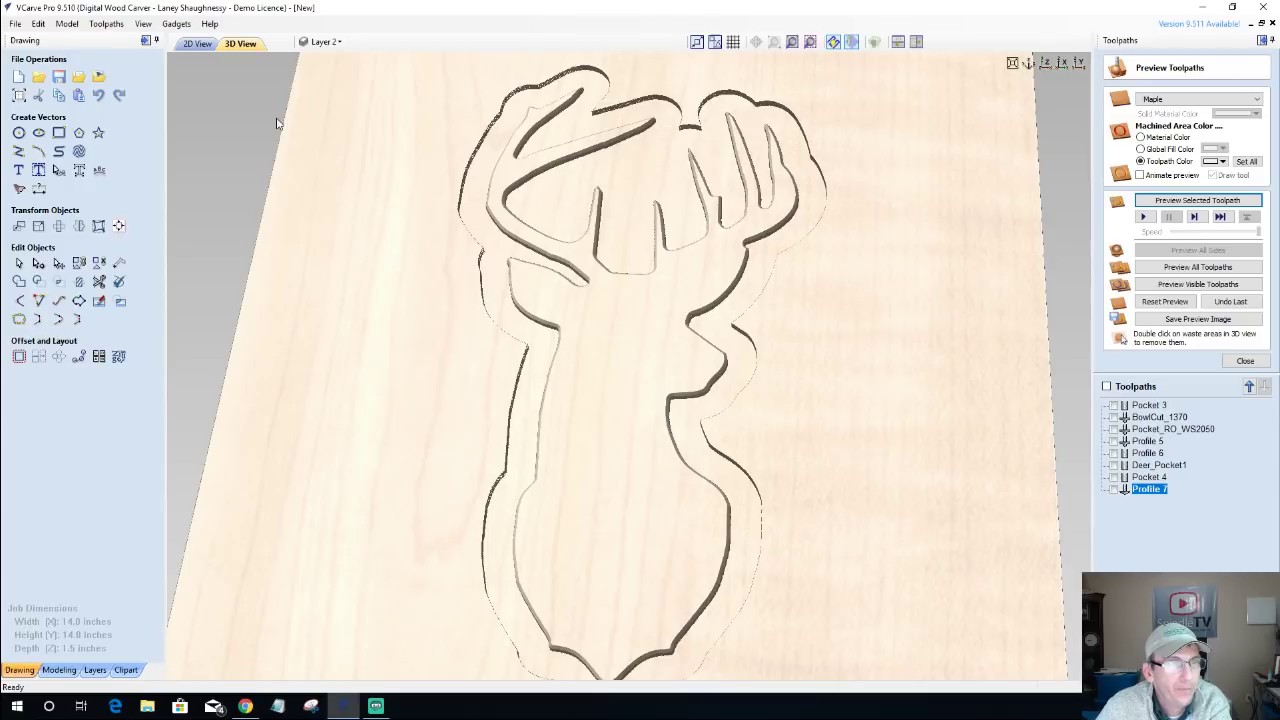
In the 2D view, select the deer's inner antler outline.
click(197, 43)
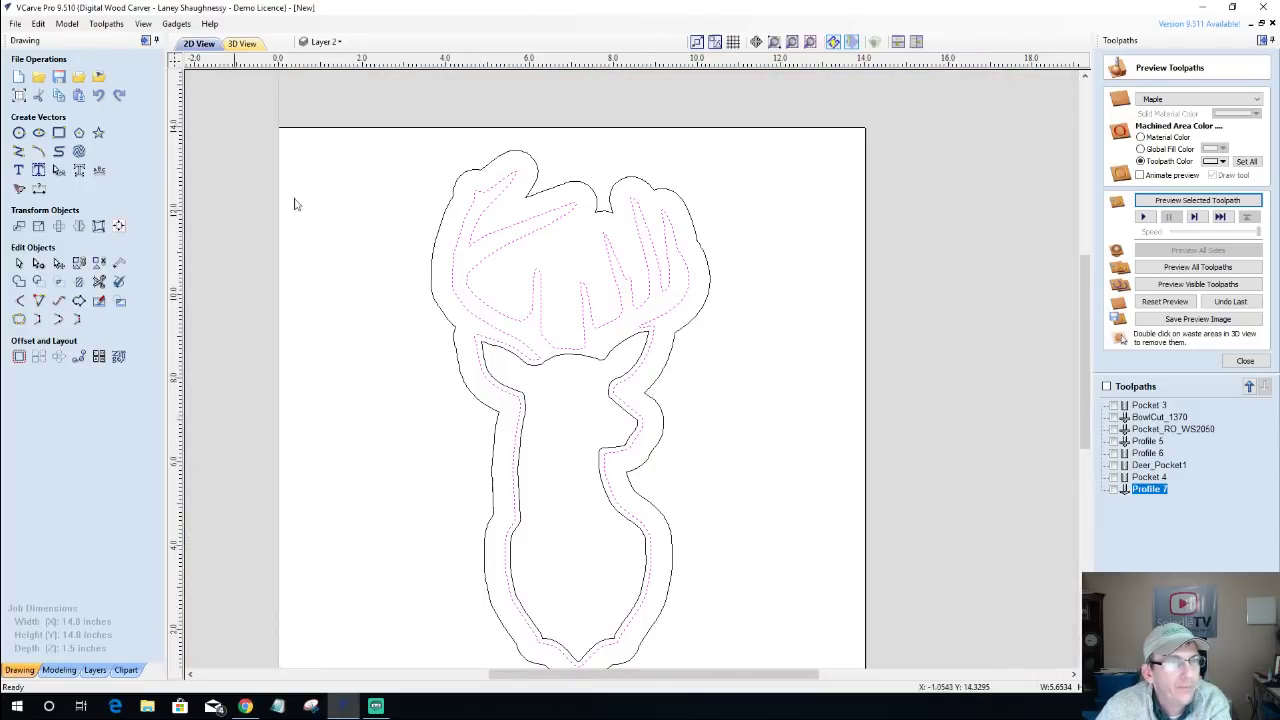
click(522, 400)
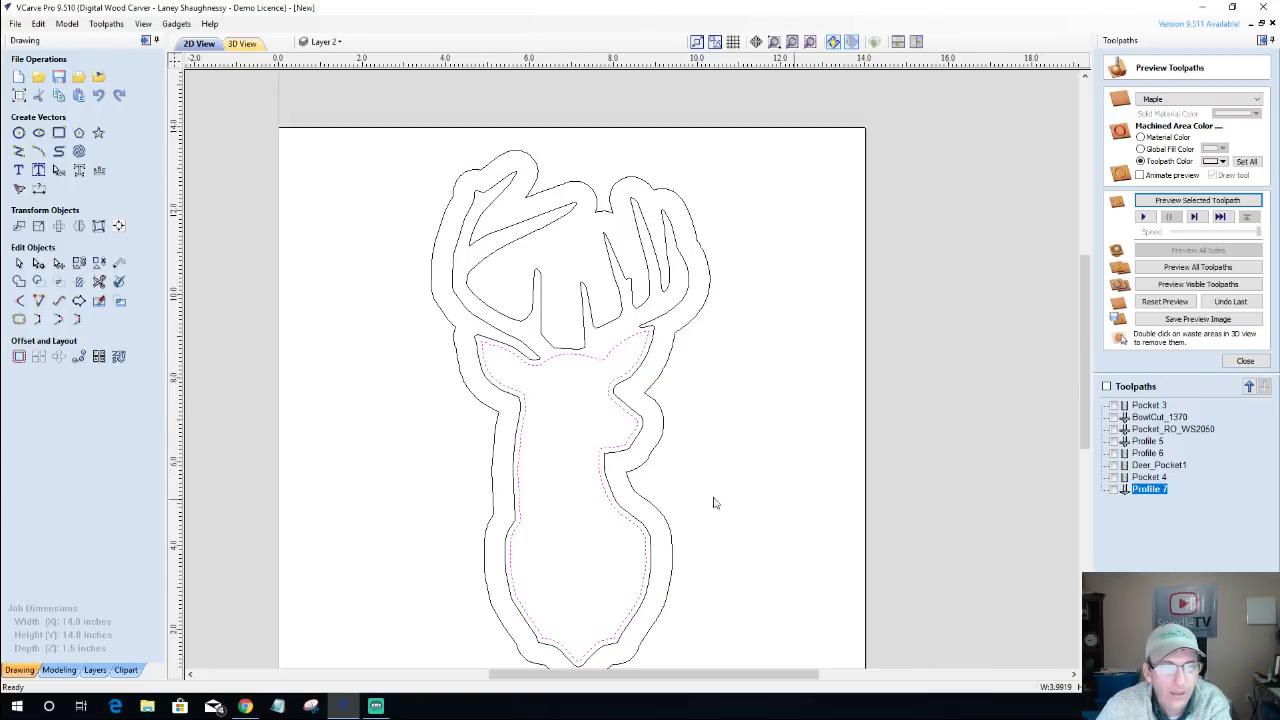
scroll(560, 455, up, 1)
scroll(562, 453, down, 4)
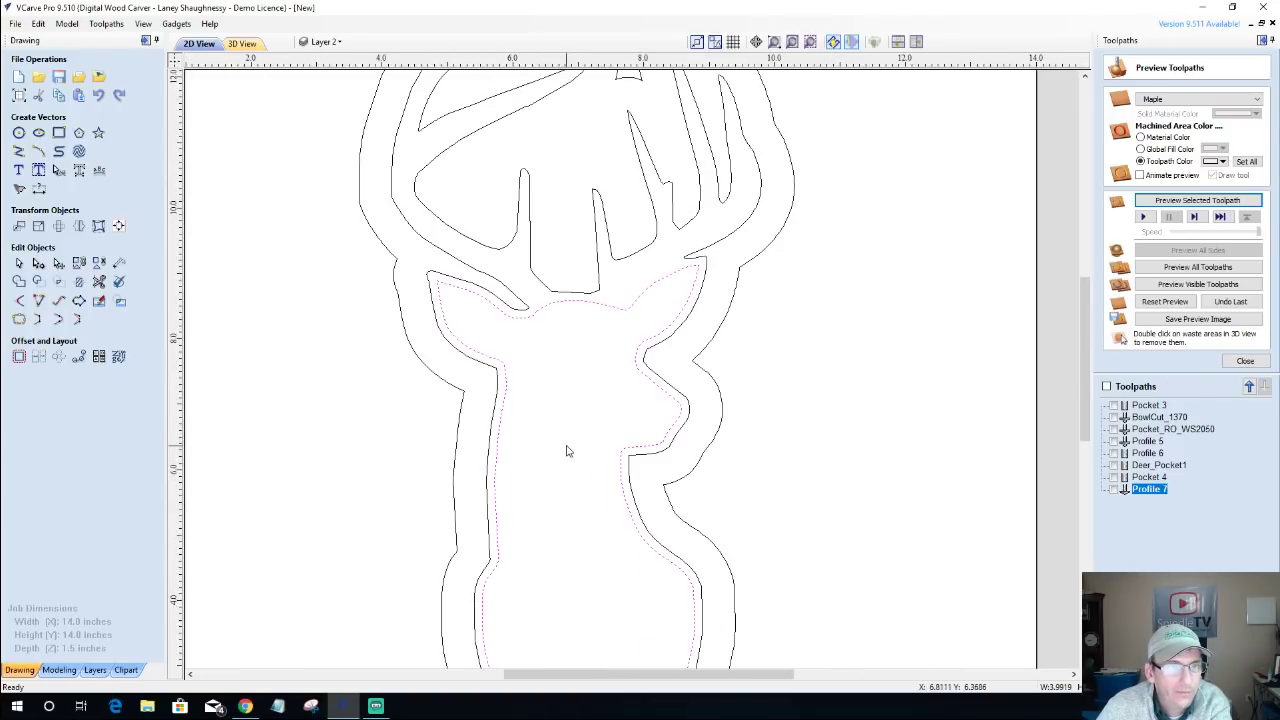
scroll(610, 508, up, 2)
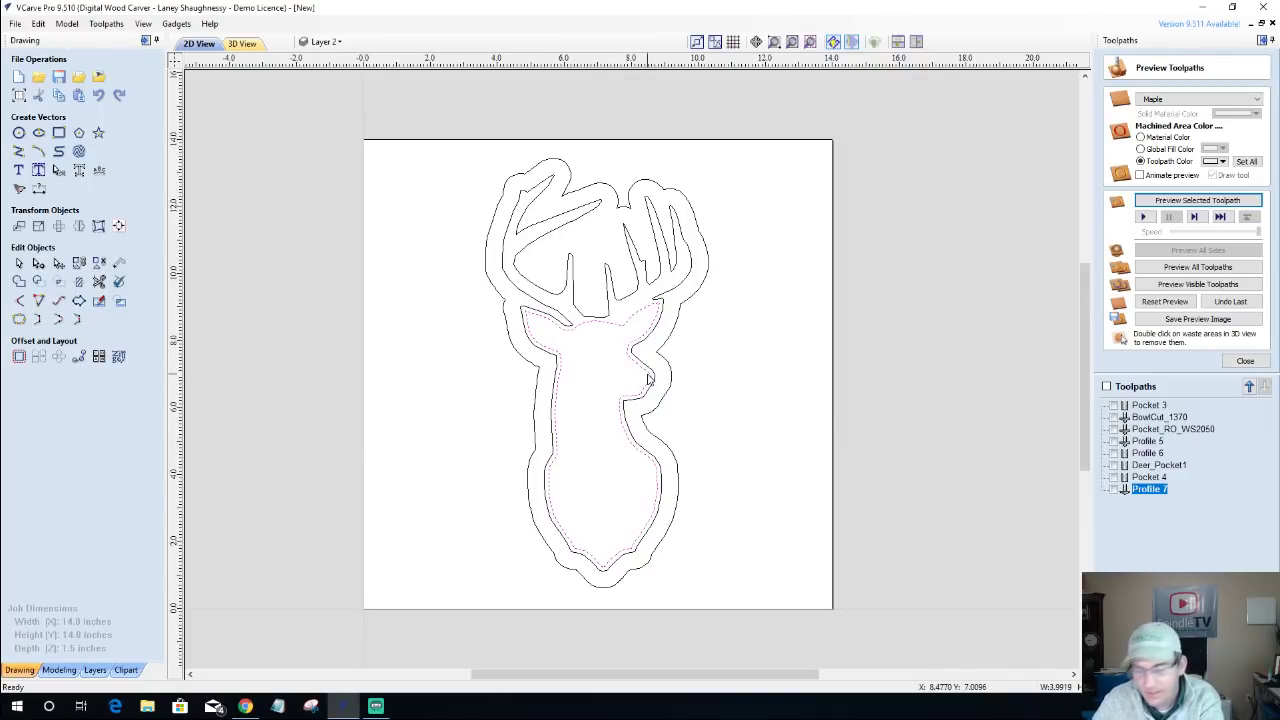
key(Delete)
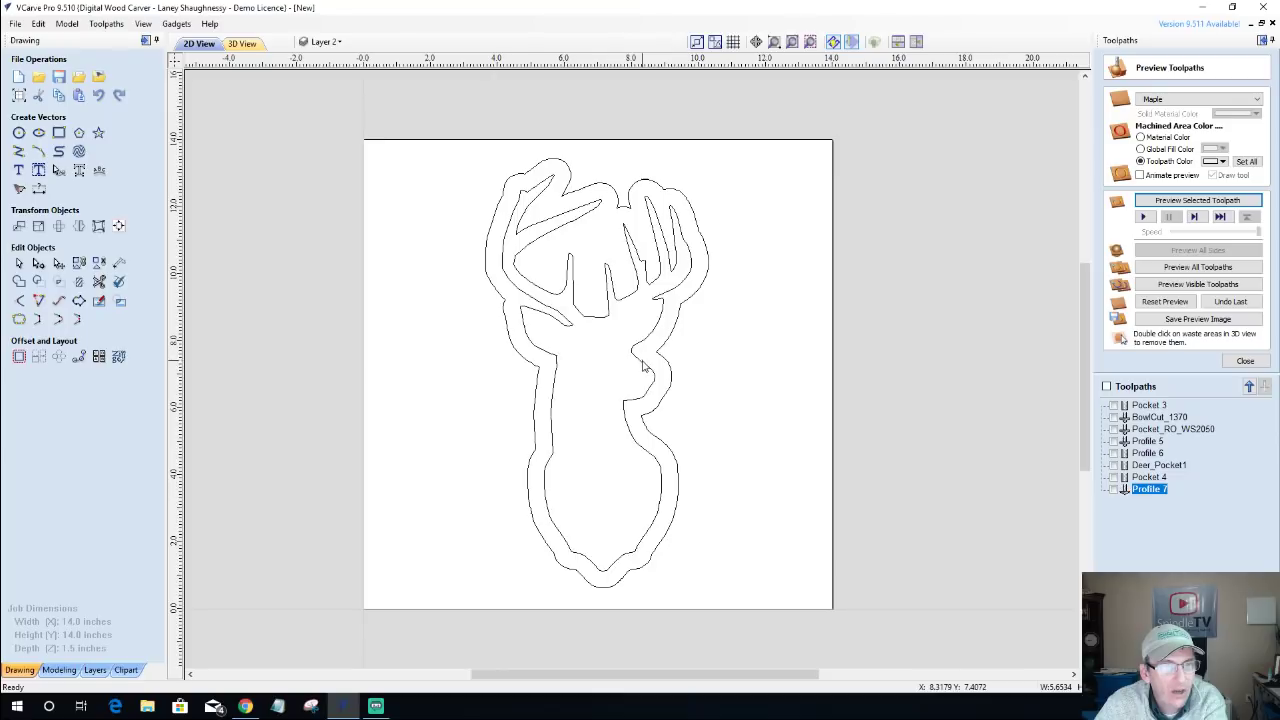
click(646, 367)
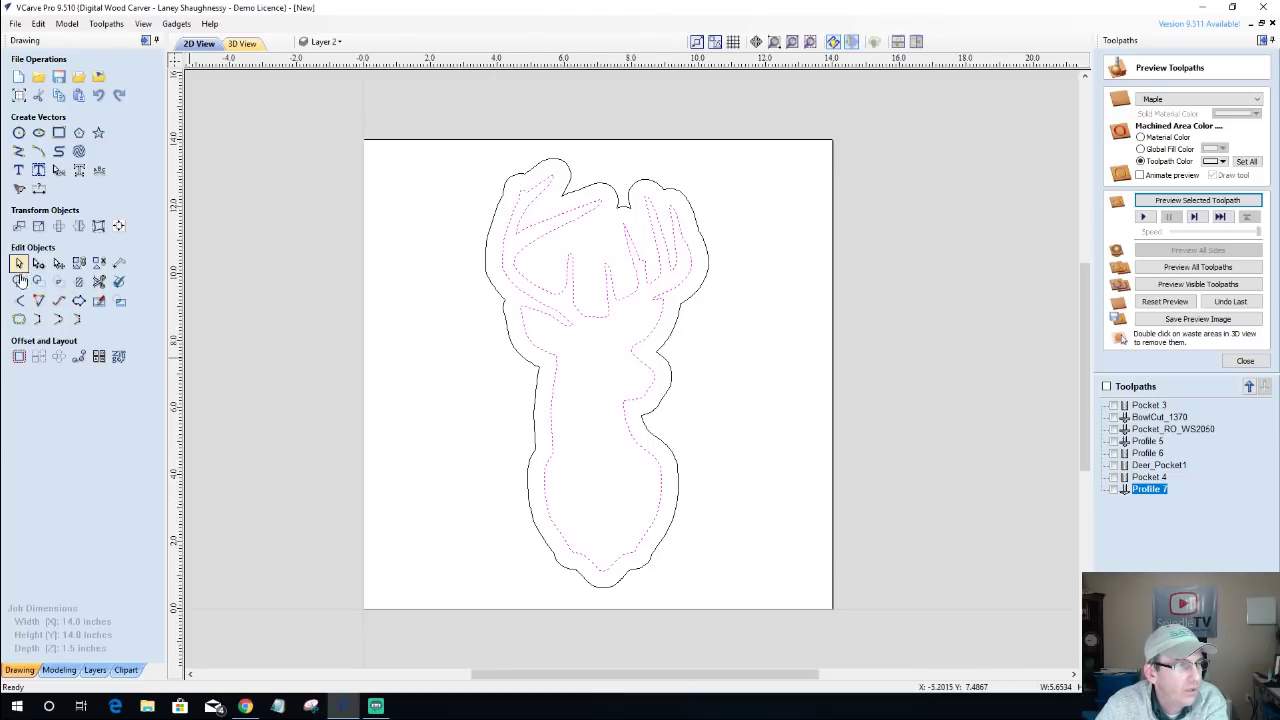
Offset the outline 0.27 inches inward, discarding the earlier trial offsets including 0.2 inches.
click(19, 359)
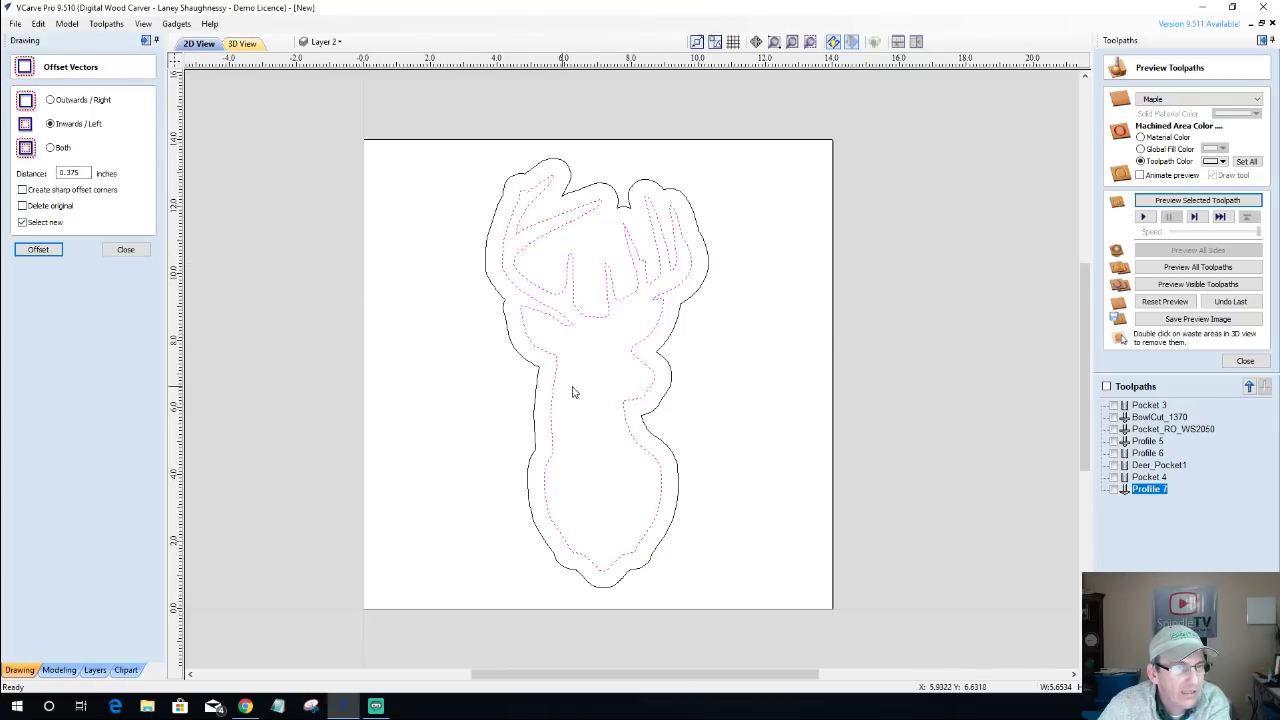
click(38, 250)
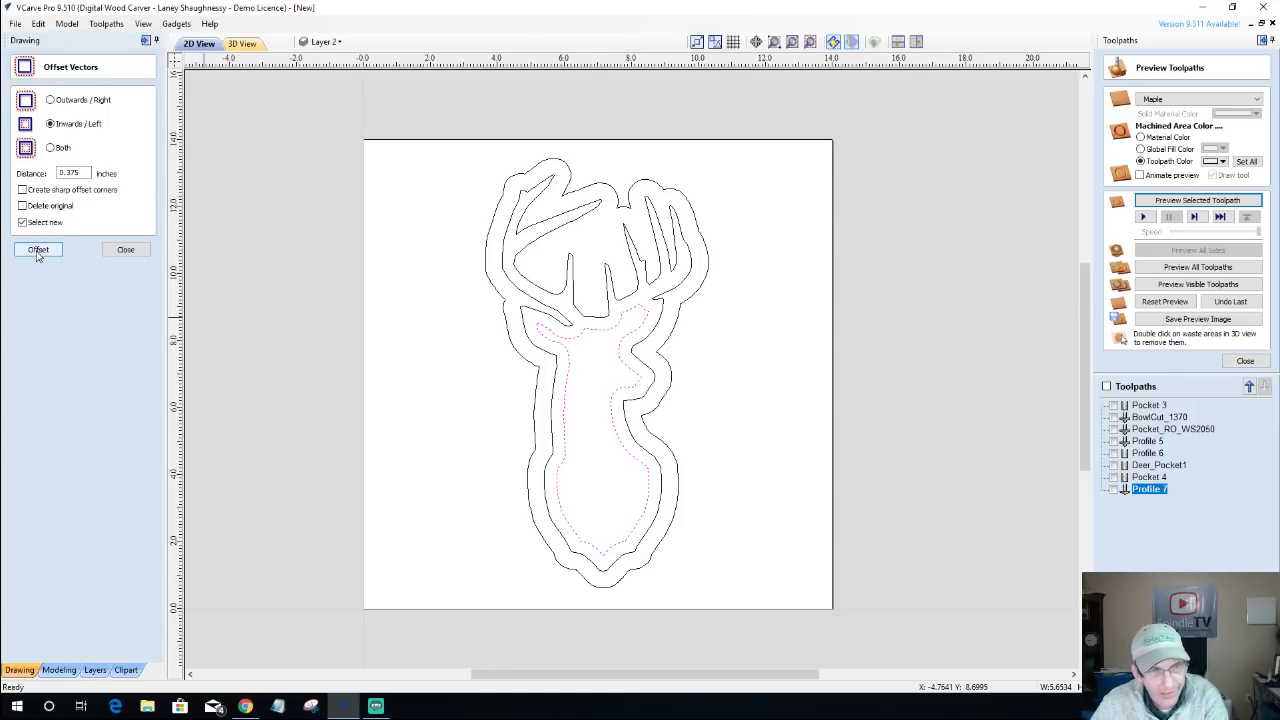
key(ctrl+z)
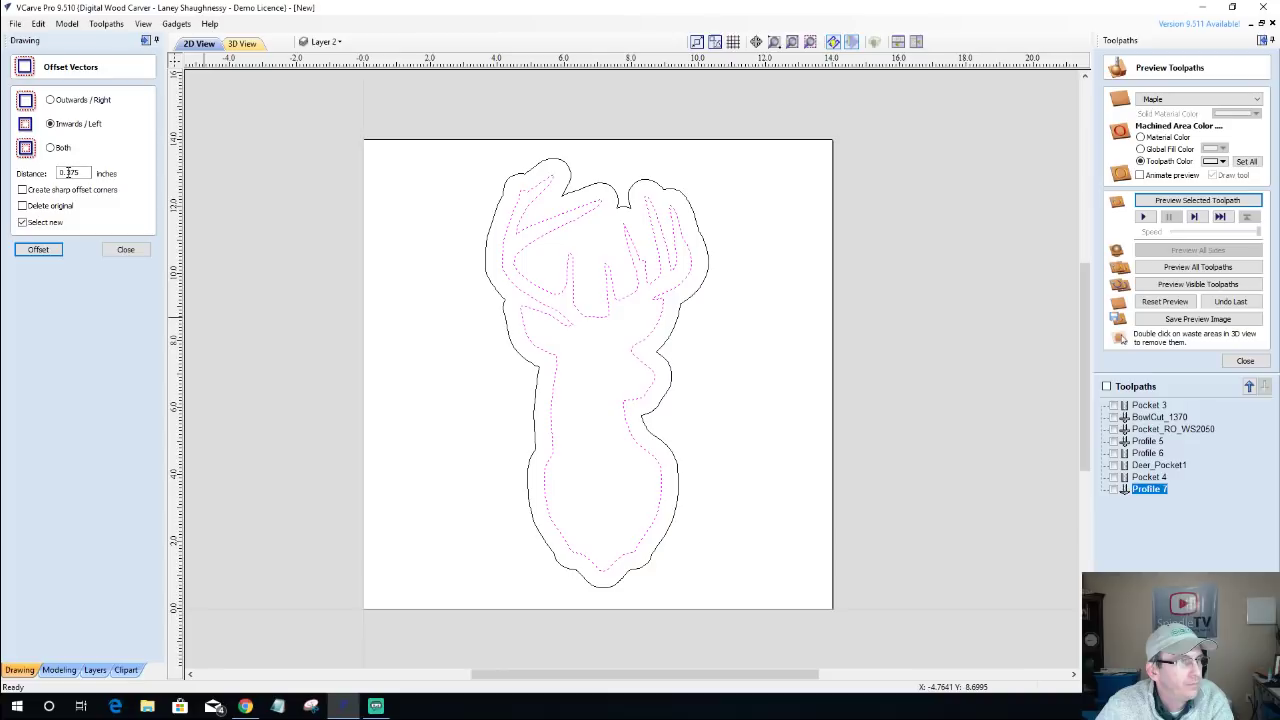
double_click(68, 173)
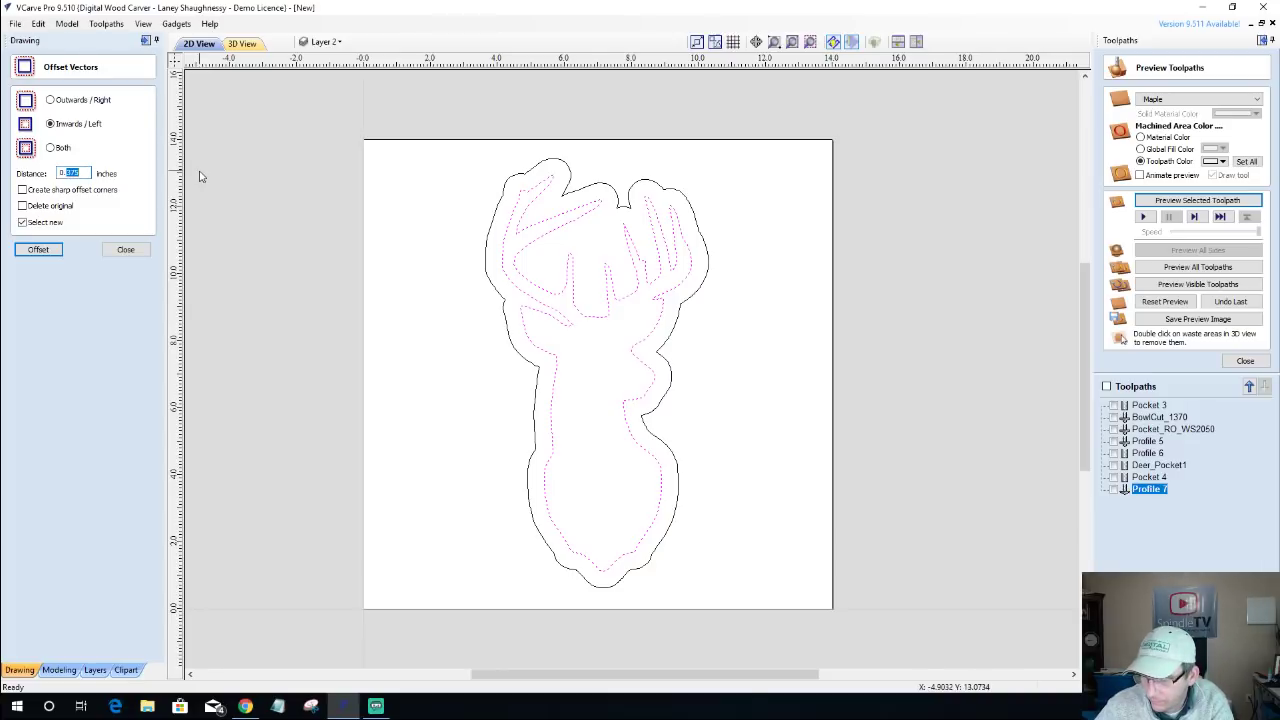
click(38, 250)
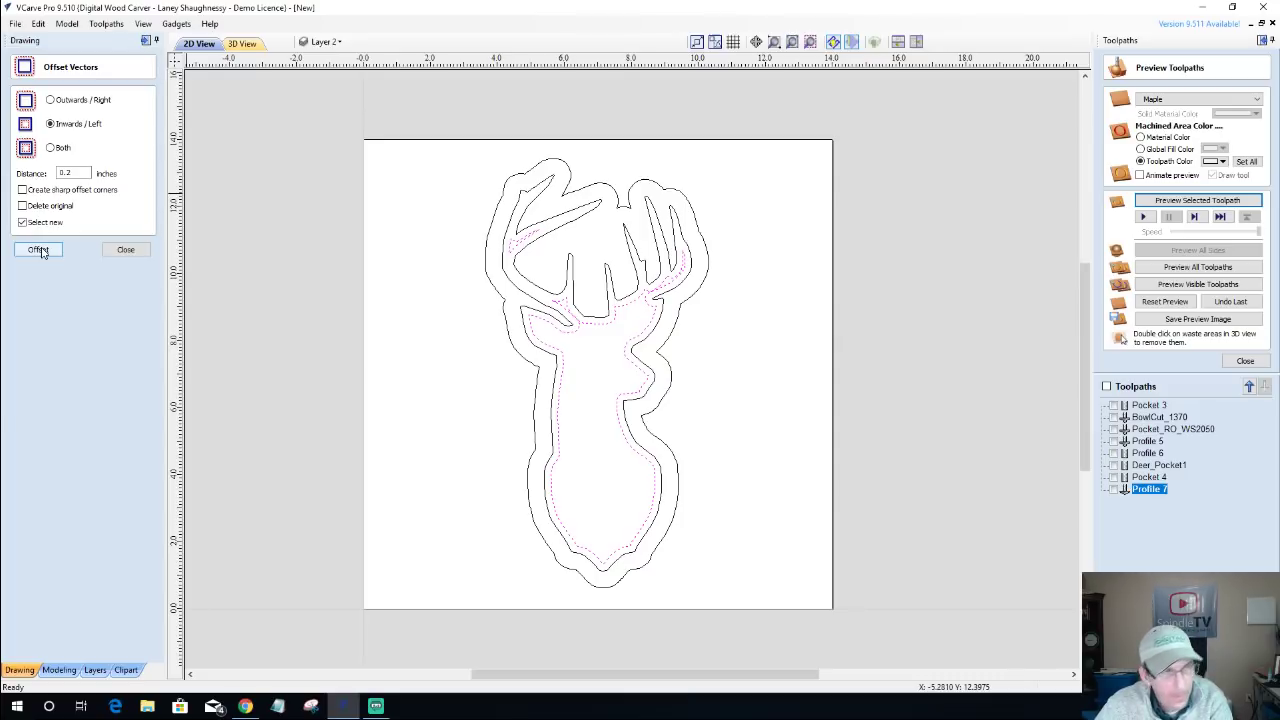
key(ctrl+z)
click(76, 173)
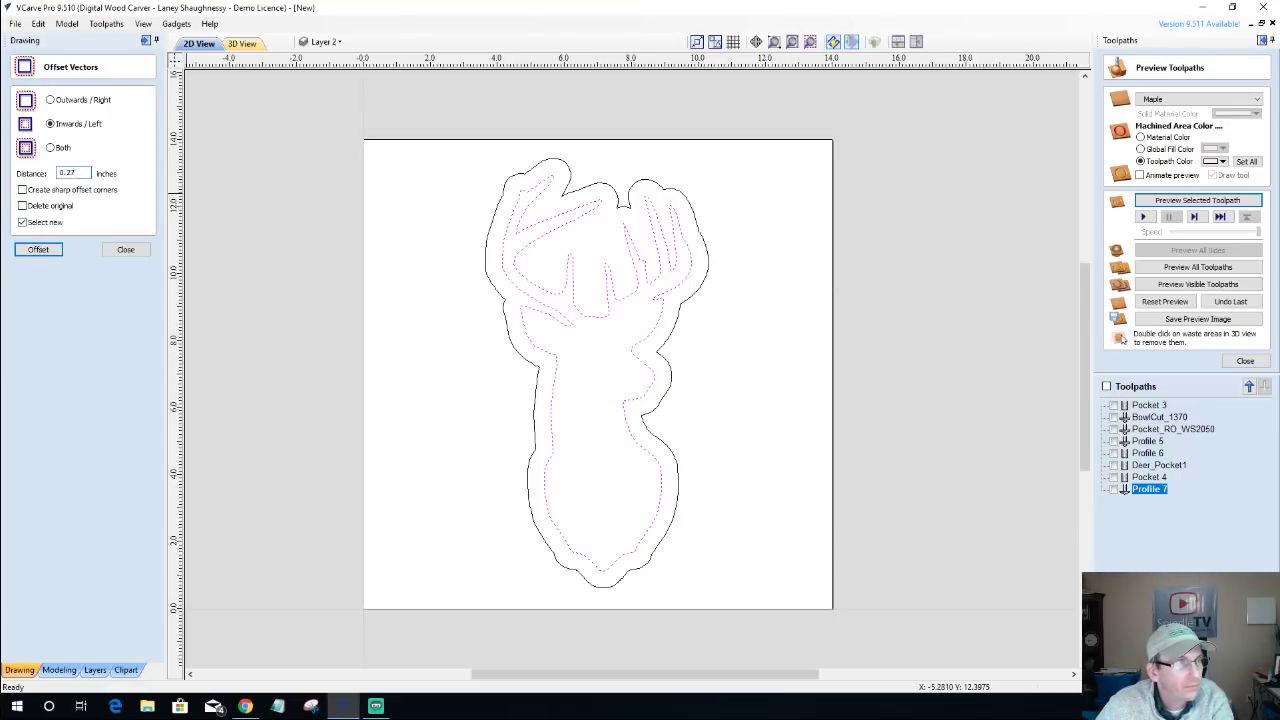
click(37, 250)
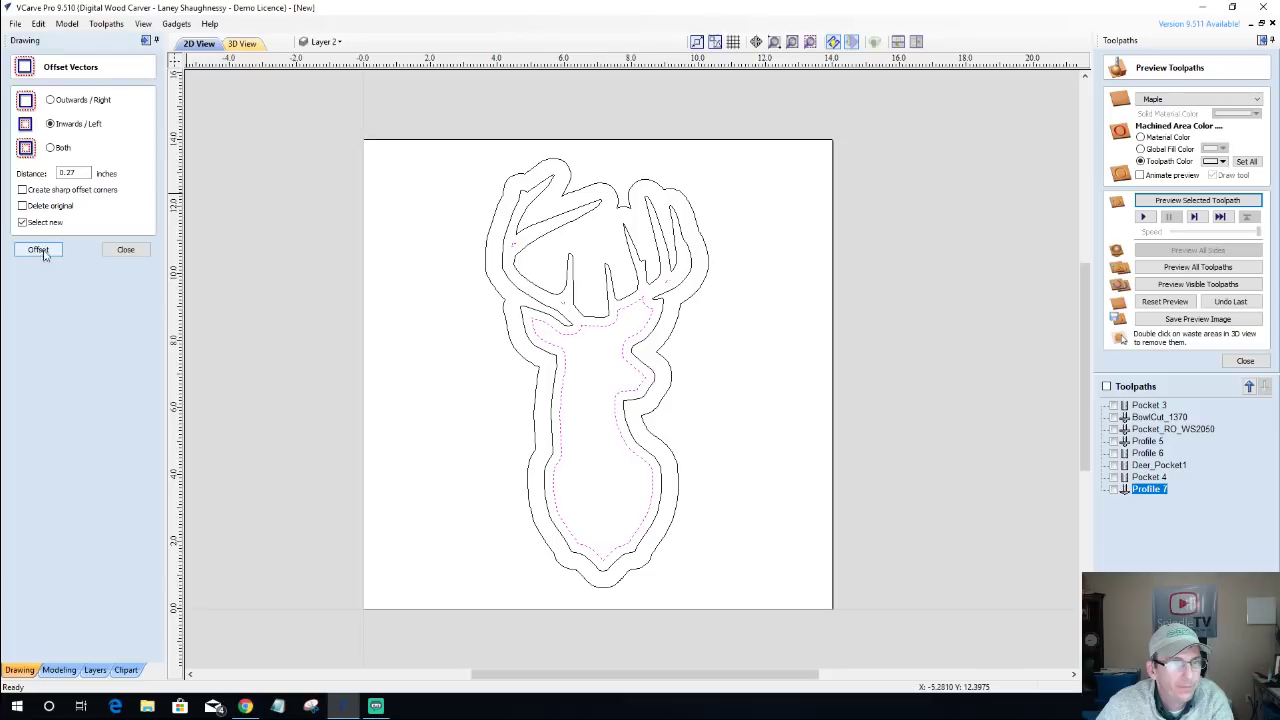
click(125, 250)
Test-delete the inner offset outline, then restore it with undo.
click(487, 284)
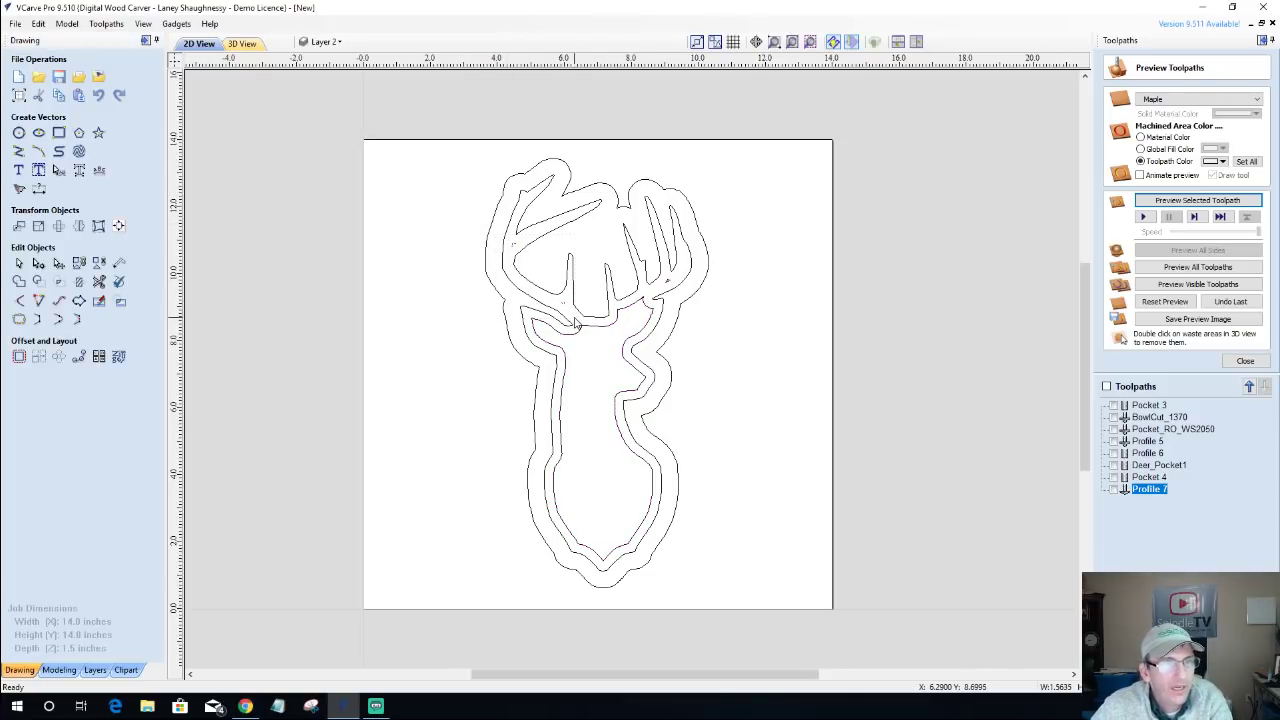
click(660, 296)
key(Delete)
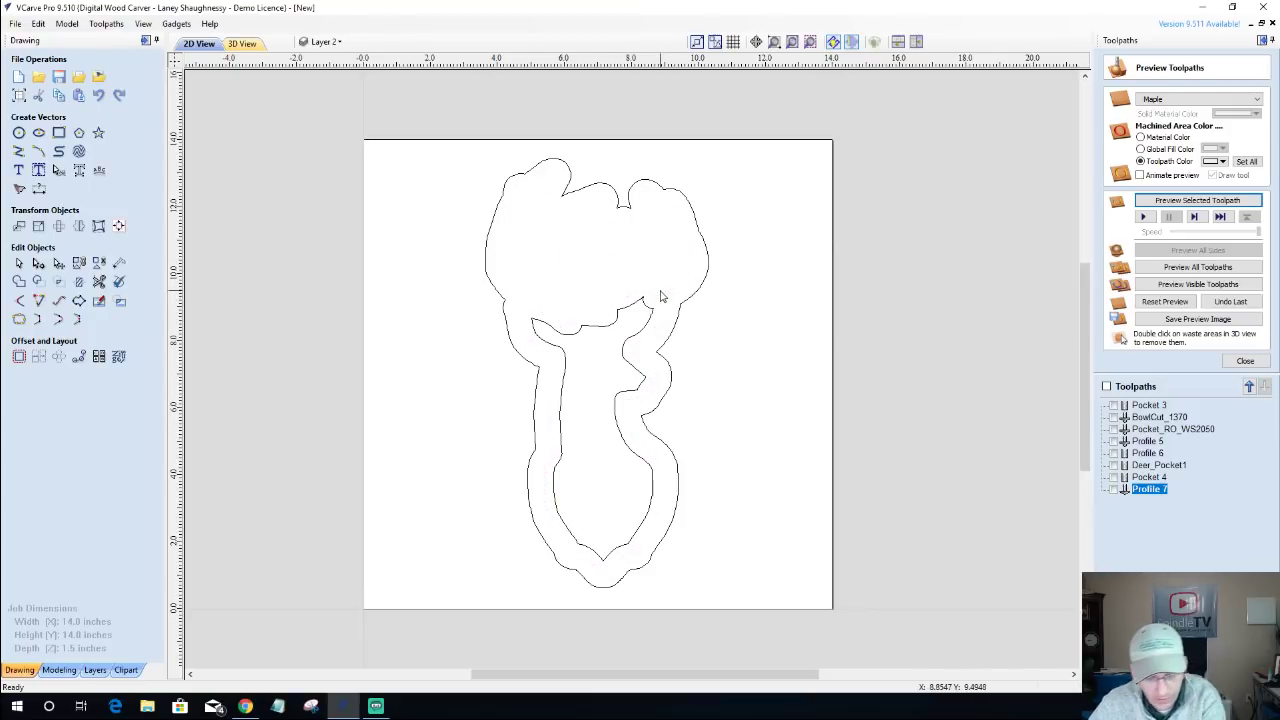
key(ctrl+z)
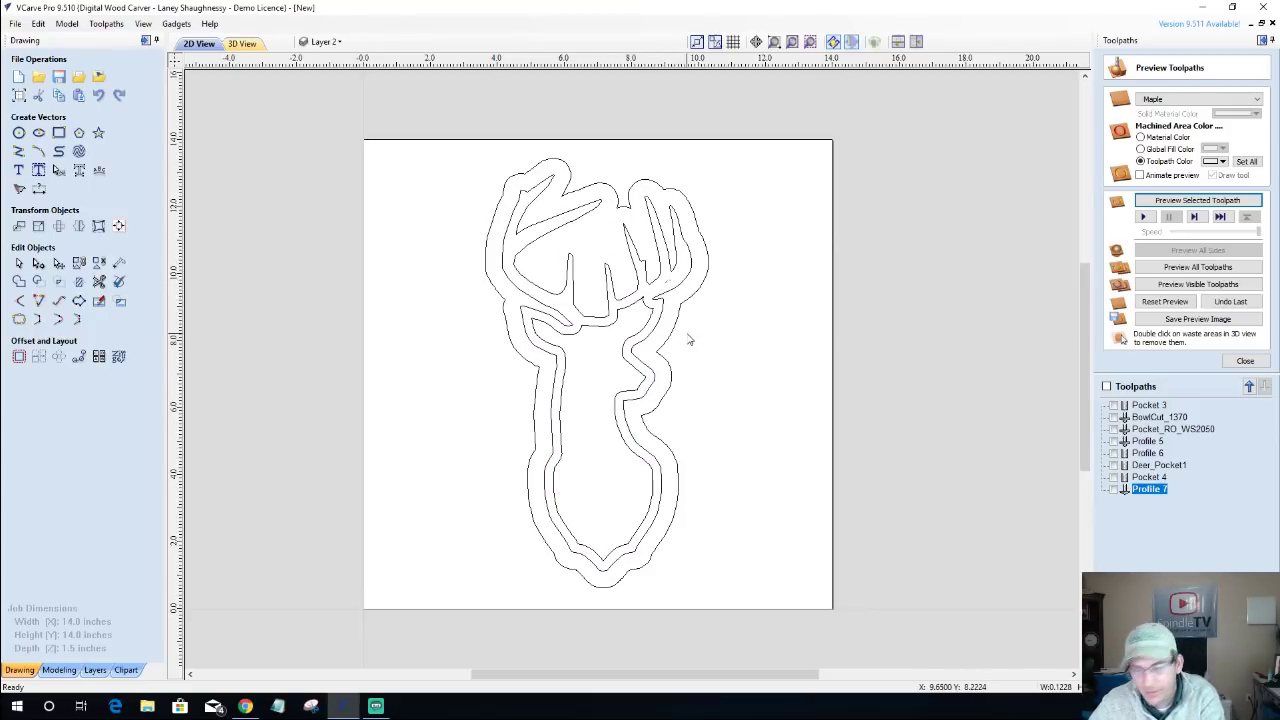
scroll(742, 250, up, 5)
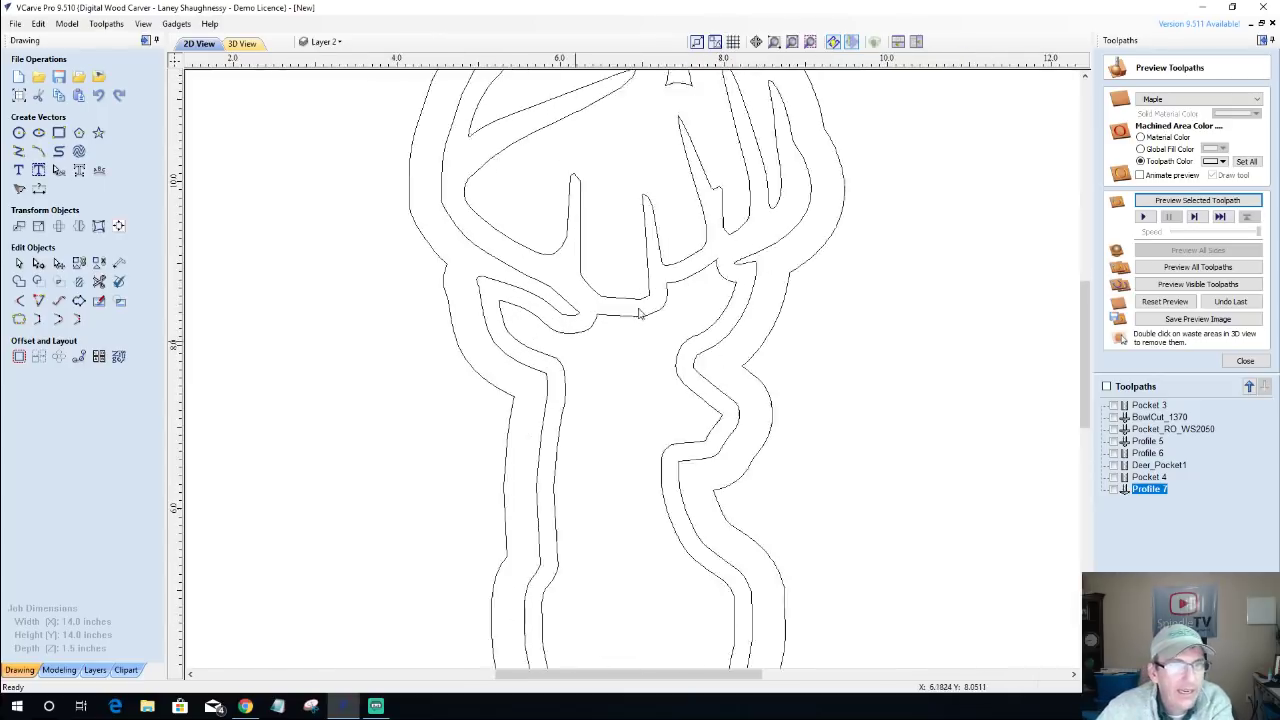
Cut the inner offset outline at the two corners of the antler-base notch.
scroll(742, 250, down, 2)
click(742, 251)
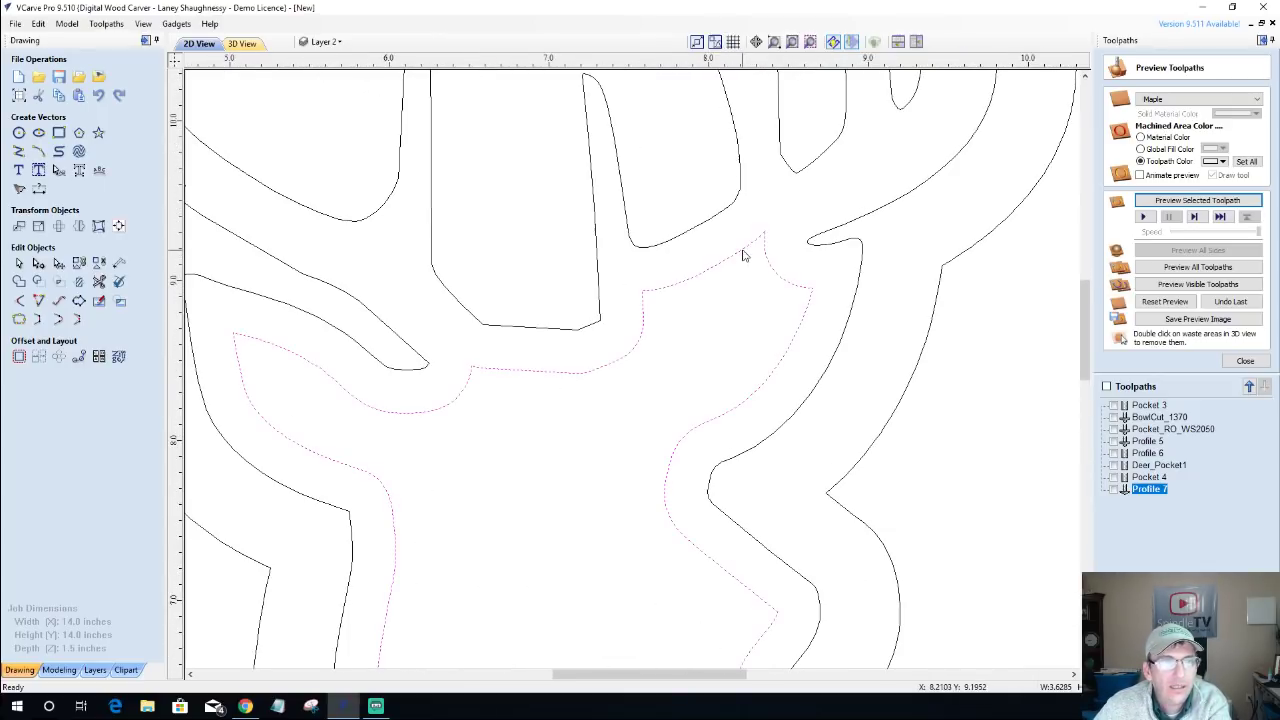
scroll(731, 257, down, 1)
scroll(731, 259, up, 4)
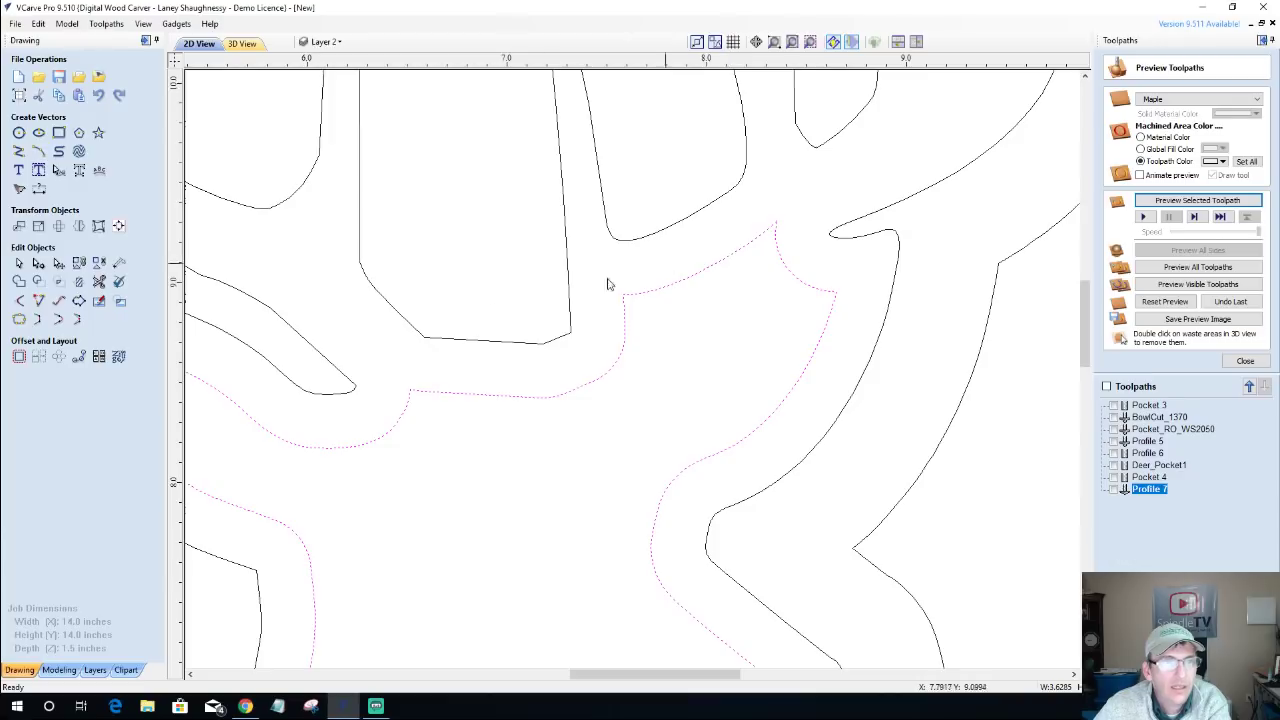
click(38, 263)
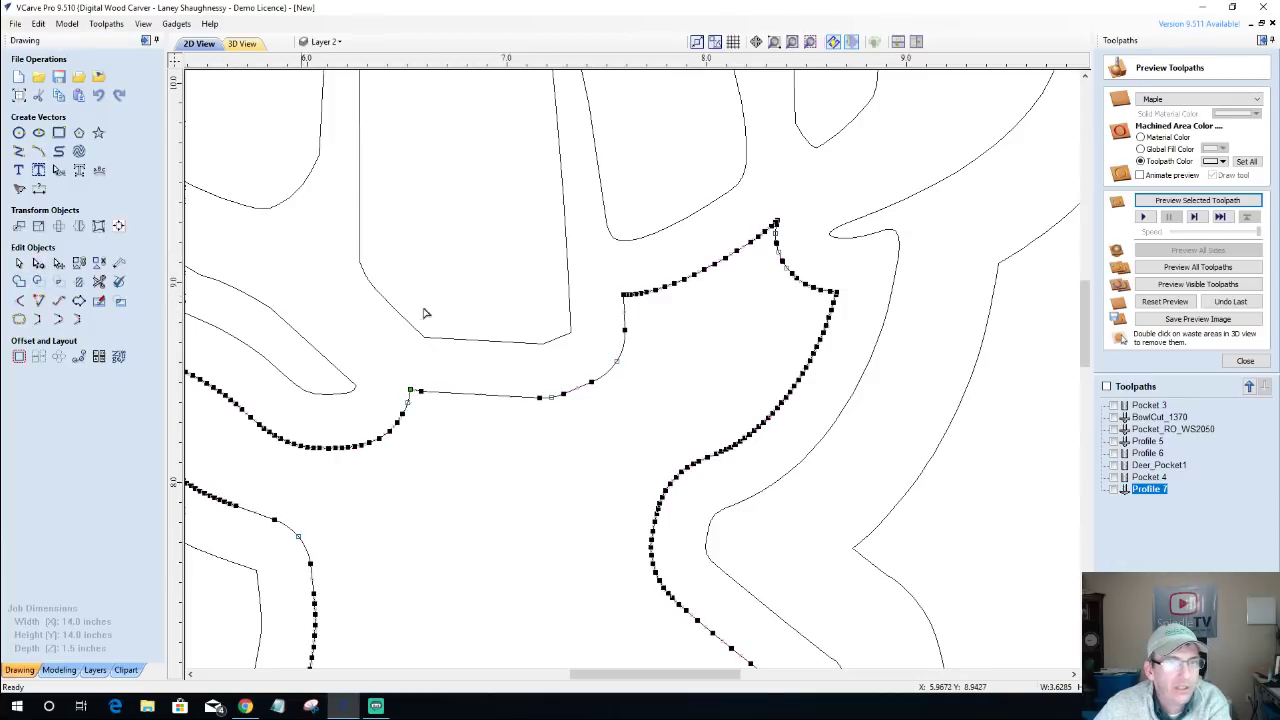
right_click(736, 256)
click(780, 304)
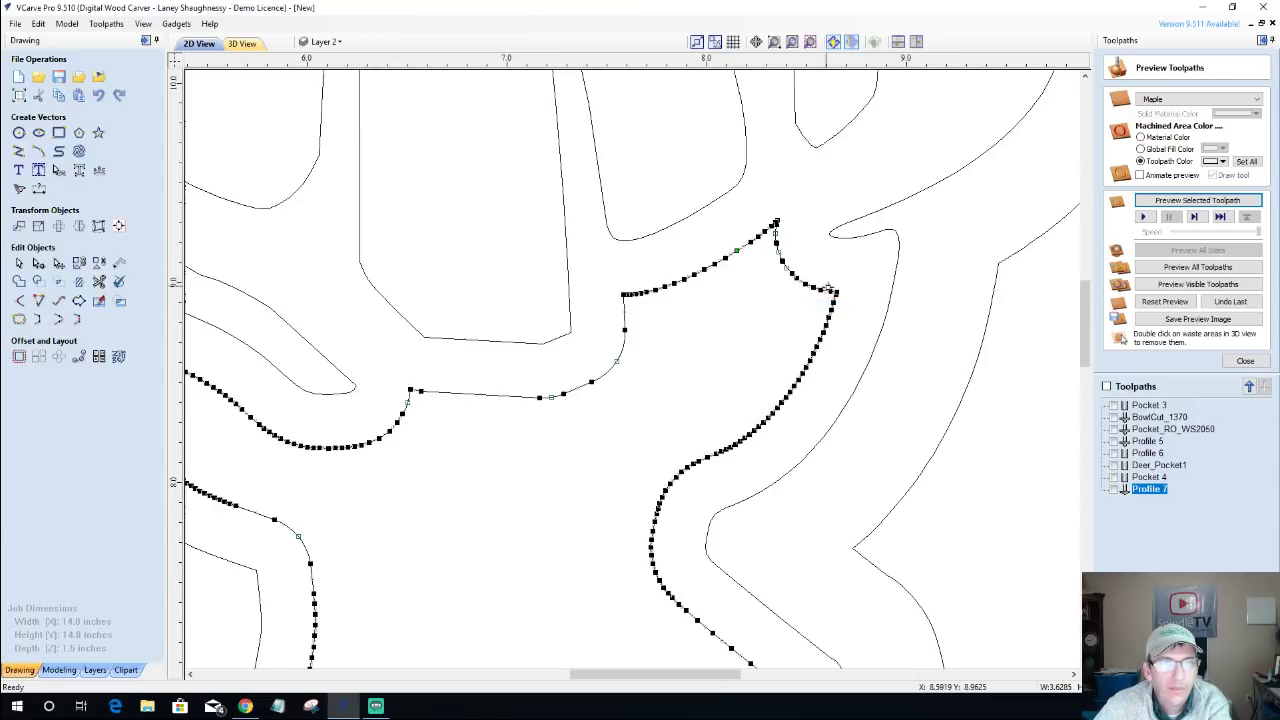
right_click(833, 290)
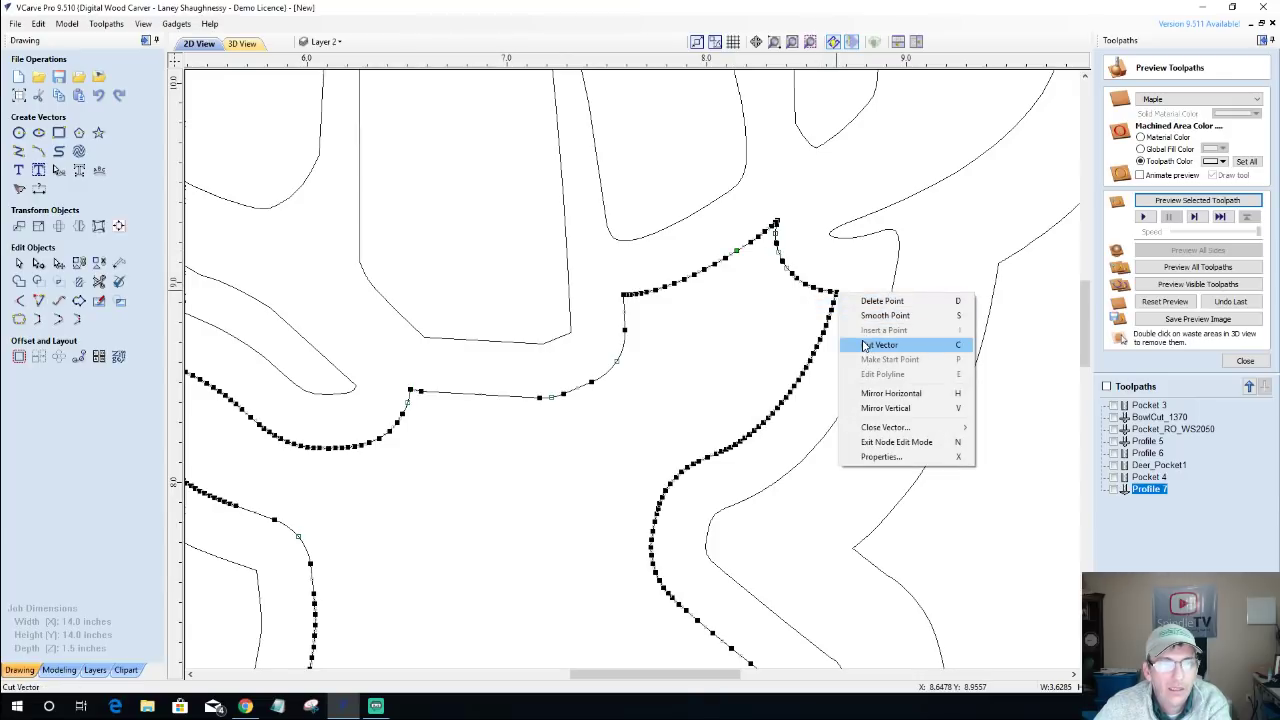
click(866, 346)
Delete the cut-off notch segment and join the remaining open curve.
click(19, 262)
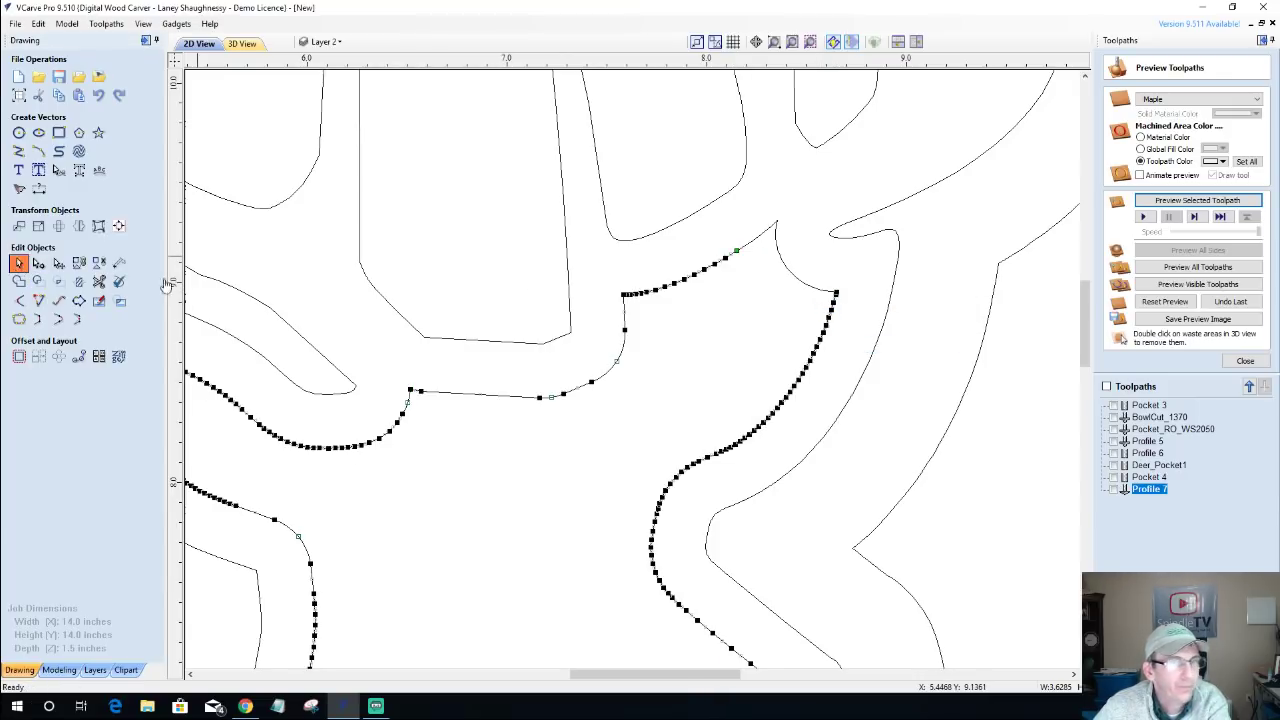
click(792, 279)
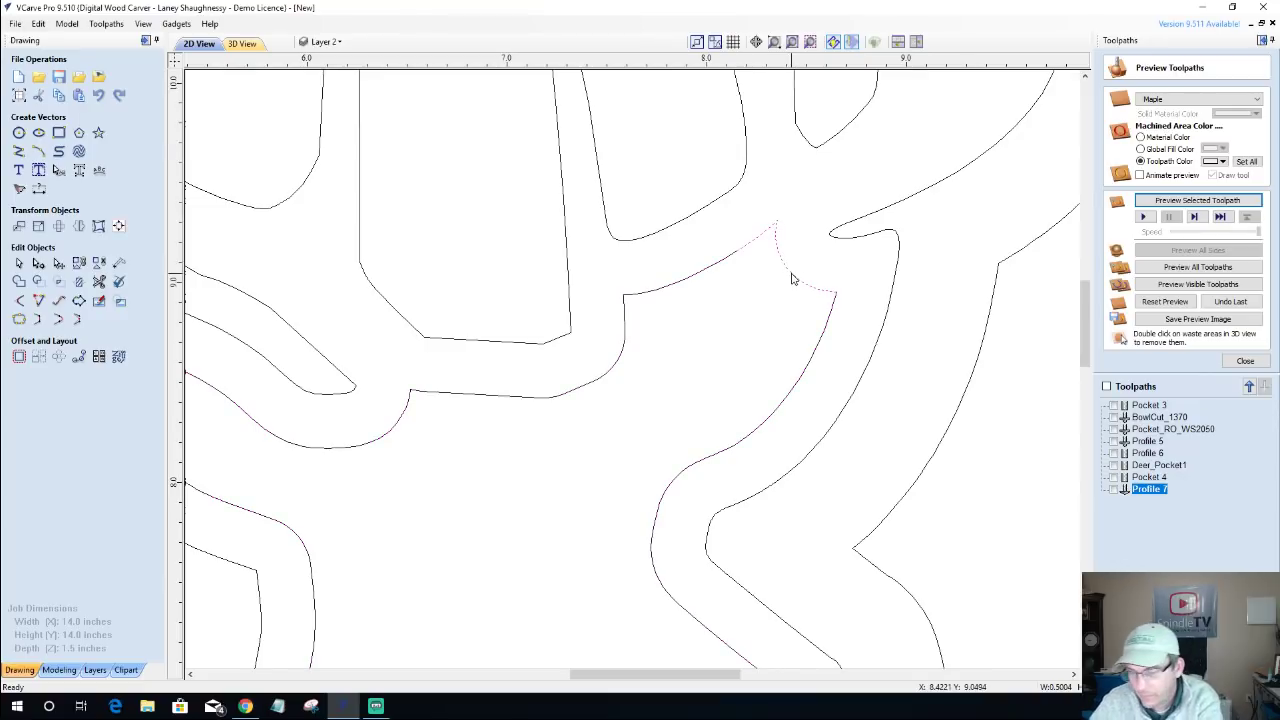
key(Delete)
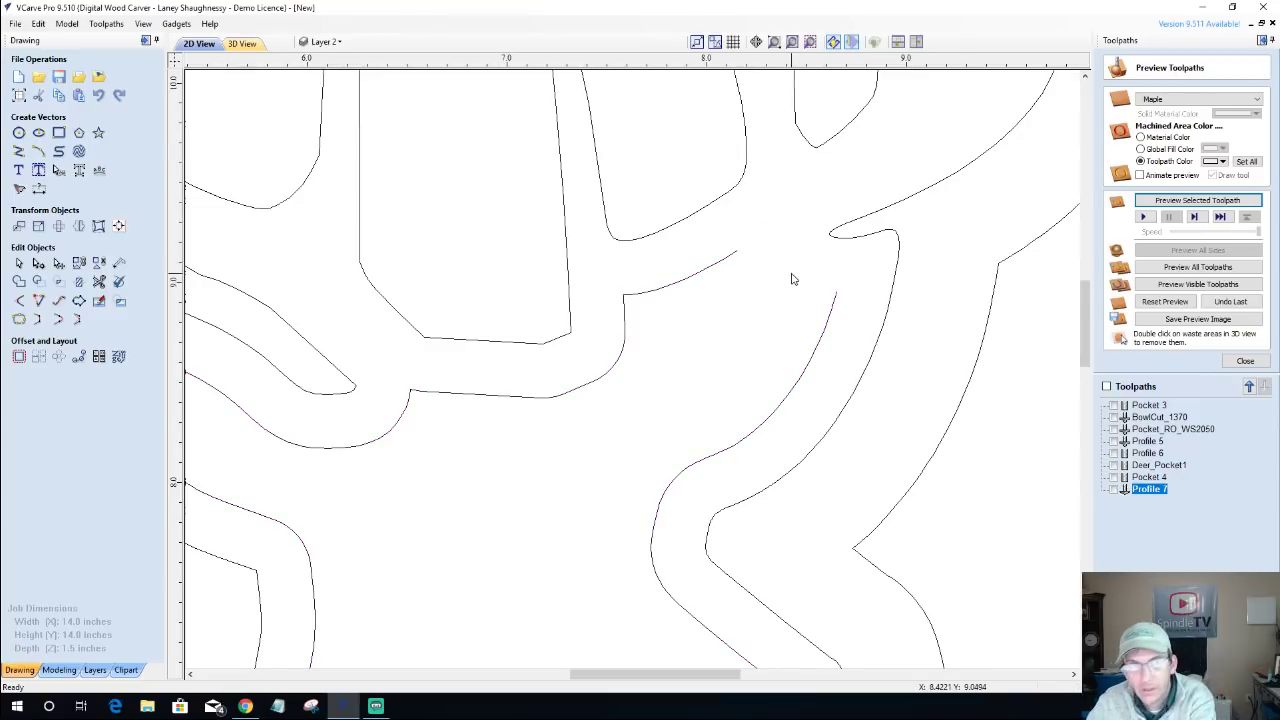
click(724, 263)
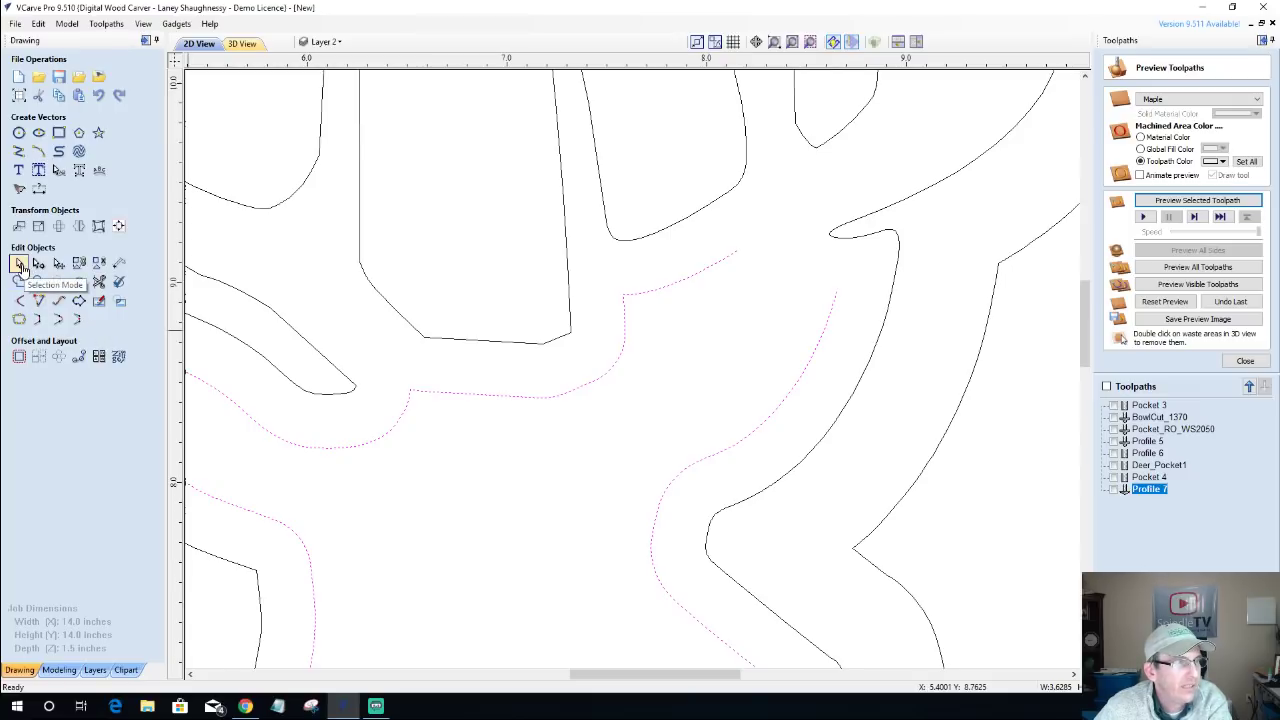
click(60, 320)
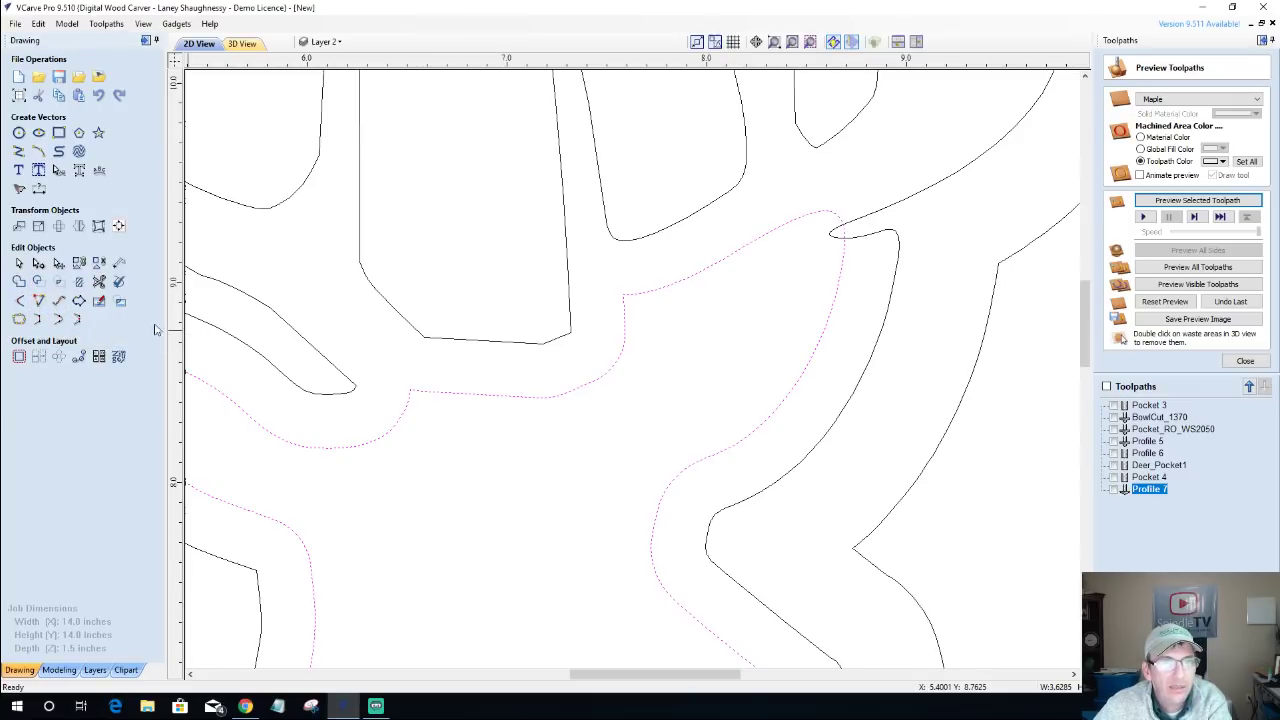
Drag the new joining segment's handle to bend it into a smooth curve.
click(715, 264)
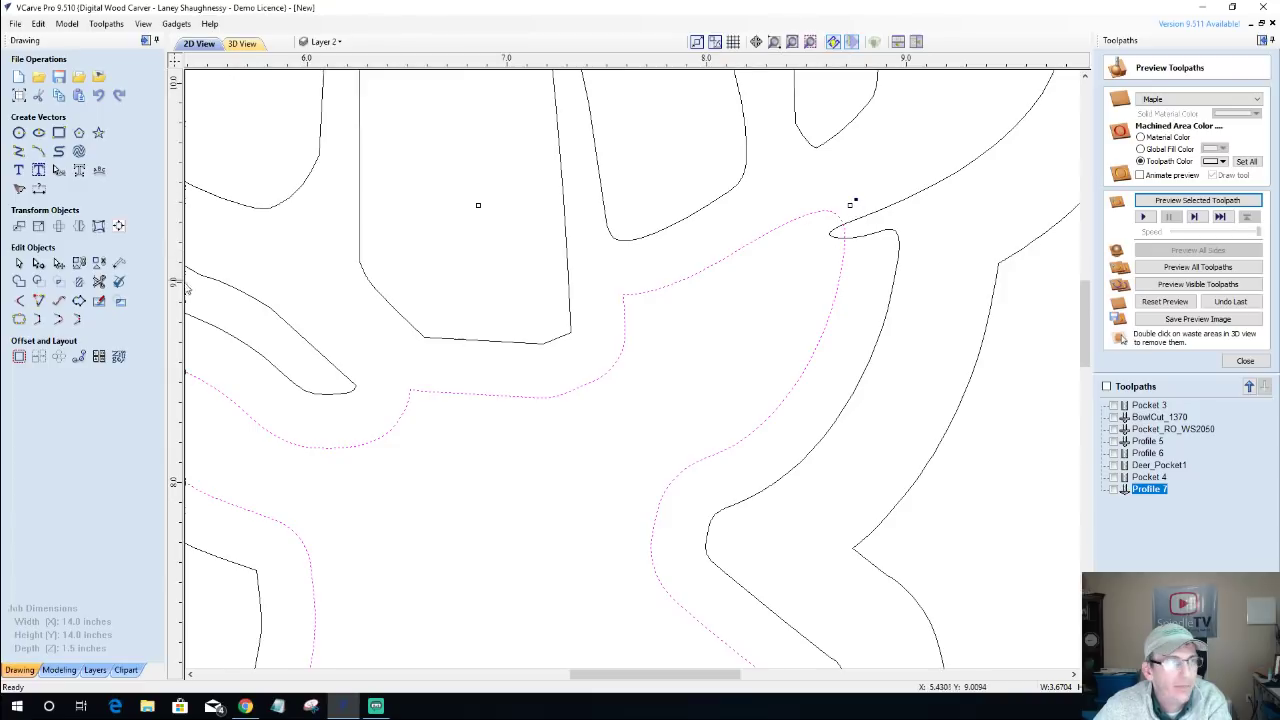
click(38, 263)
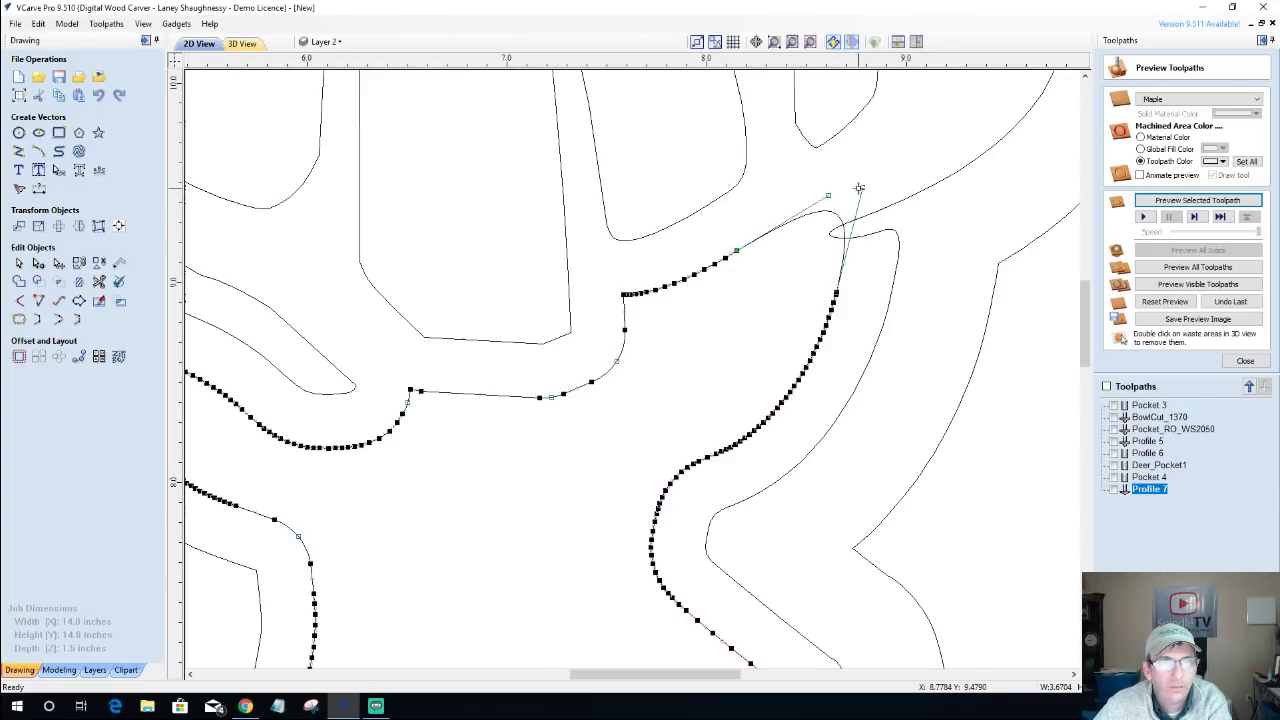
drag(865, 186, 816, 240)
drag(819, 236, 816, 235)
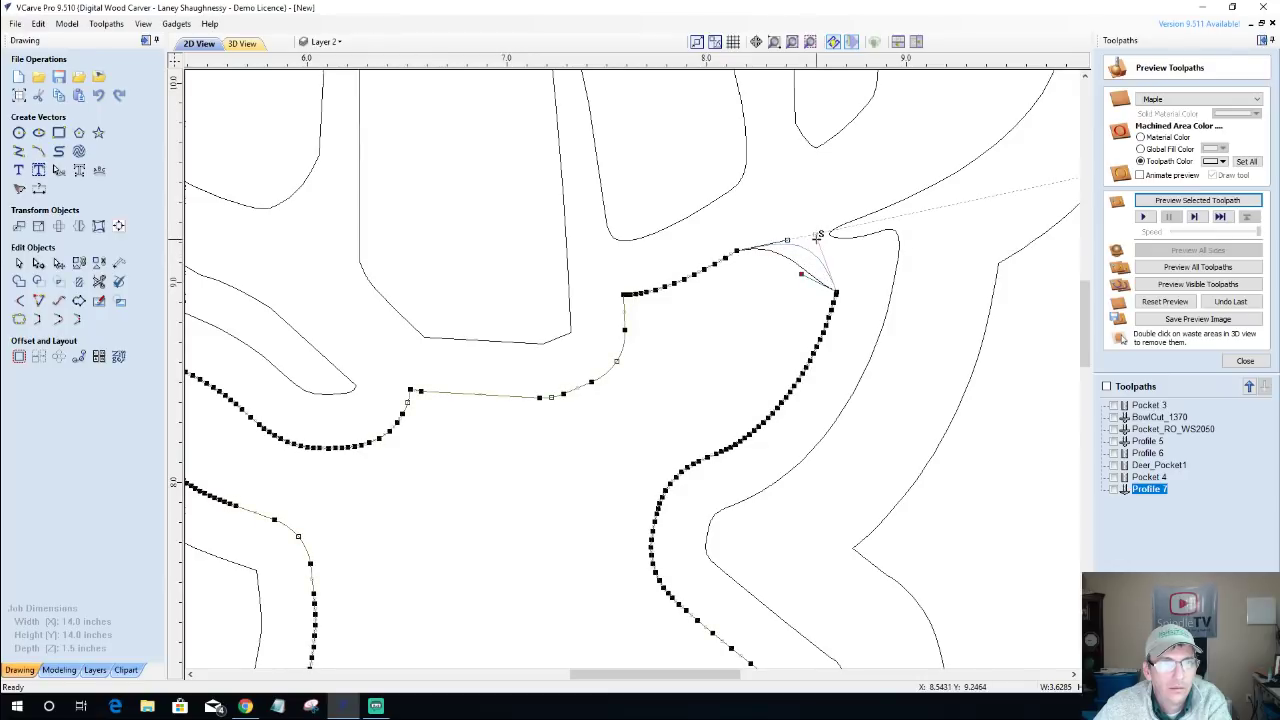
click(735, 302)
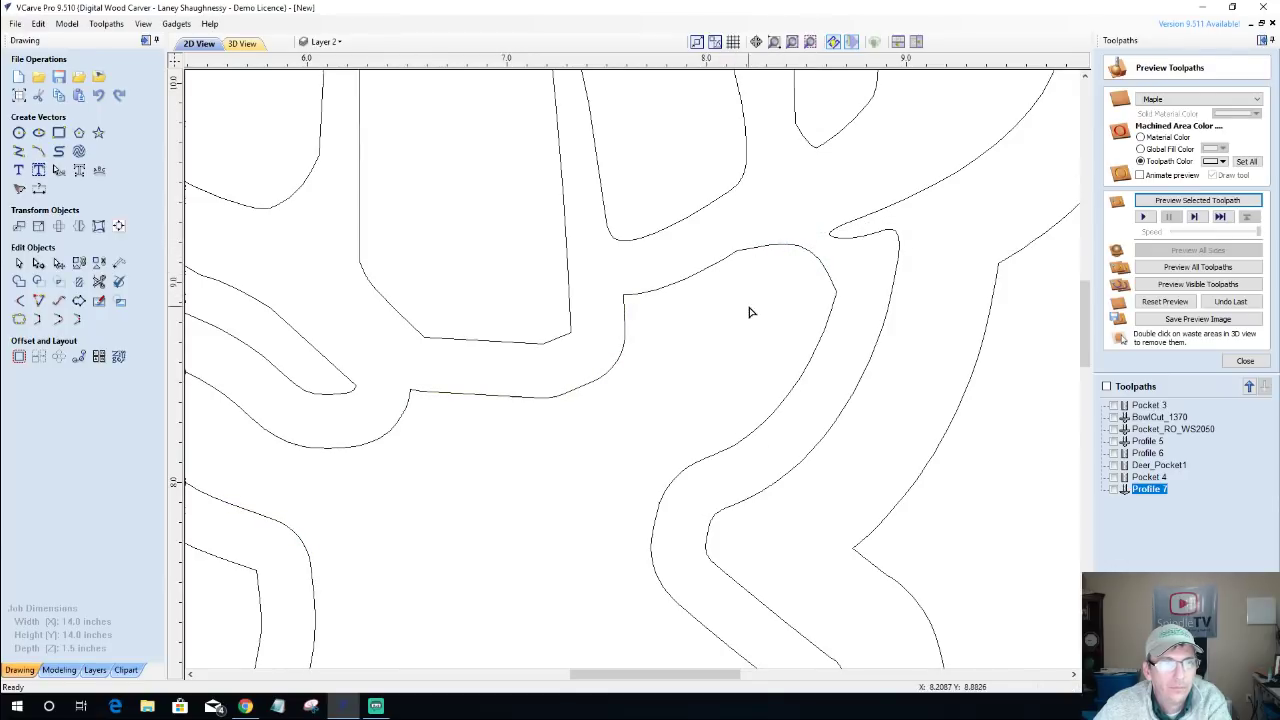
Reselect the inner deer outline and show its nodes to check the rounded joint.
scroll(751, 312, down, 3)
scroll(600, 390, up, 2)
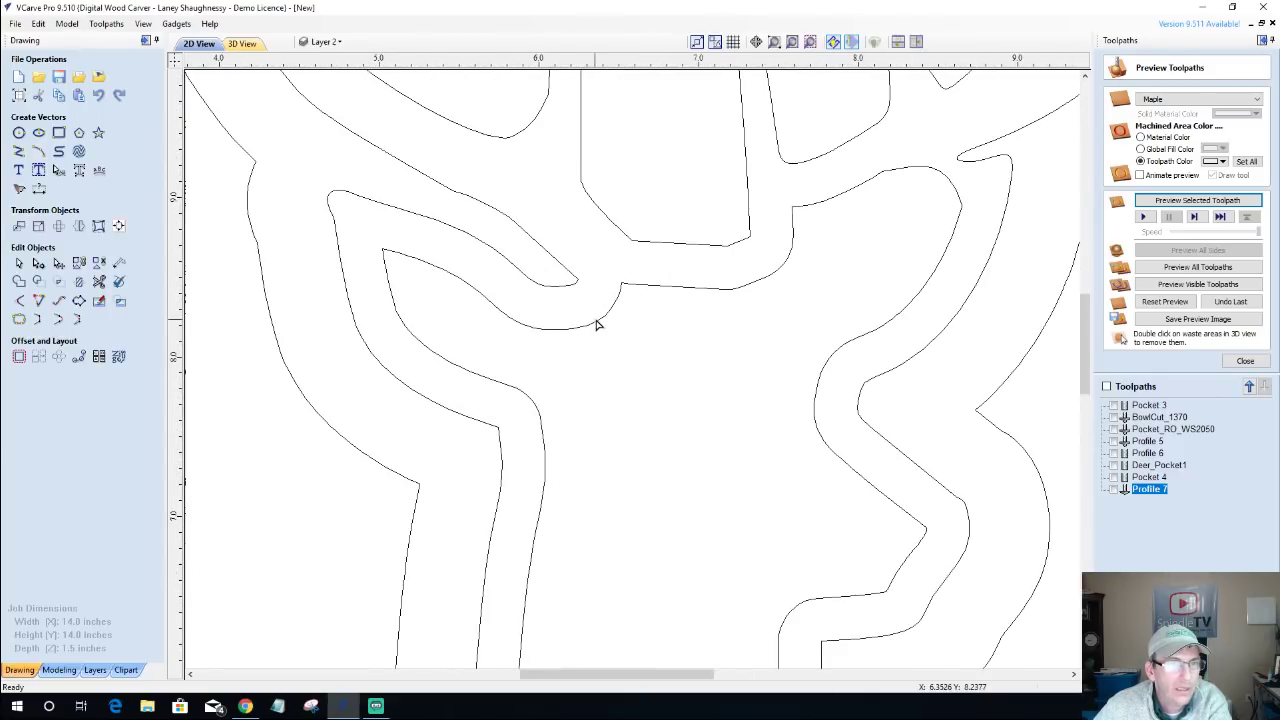
click(795, 211)
key(n)
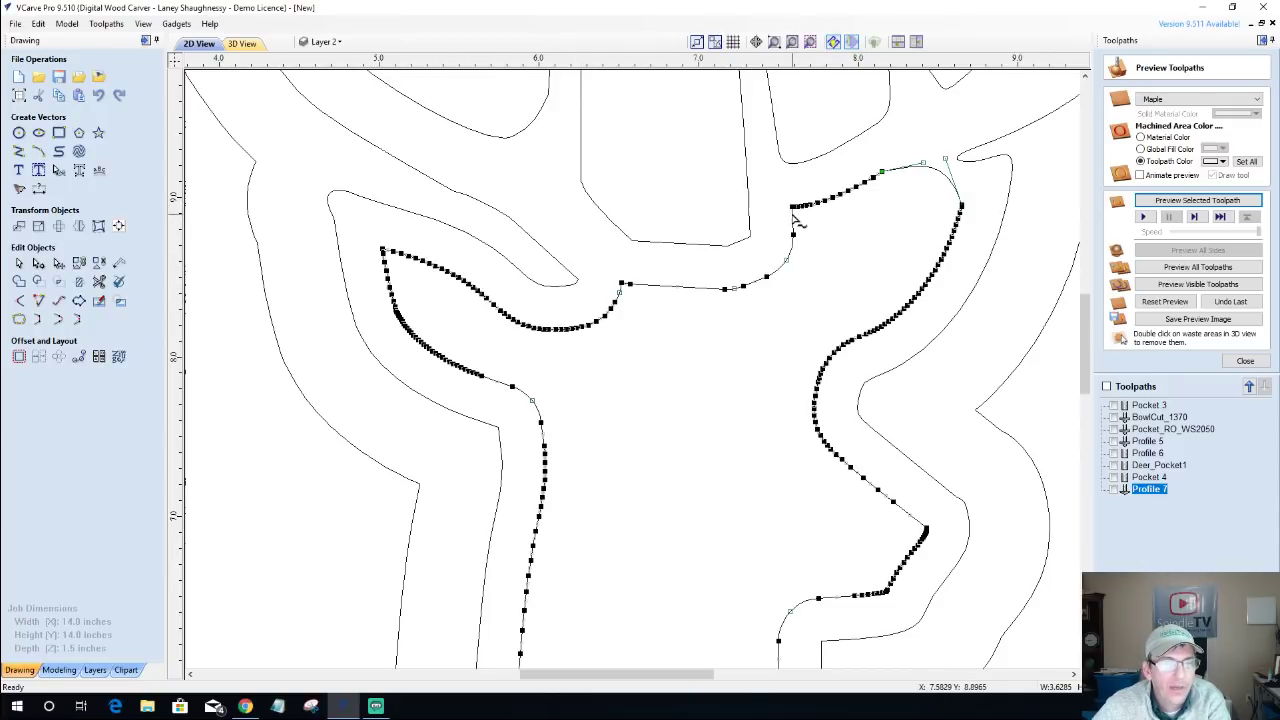
scroll(778, 296, down, 3)
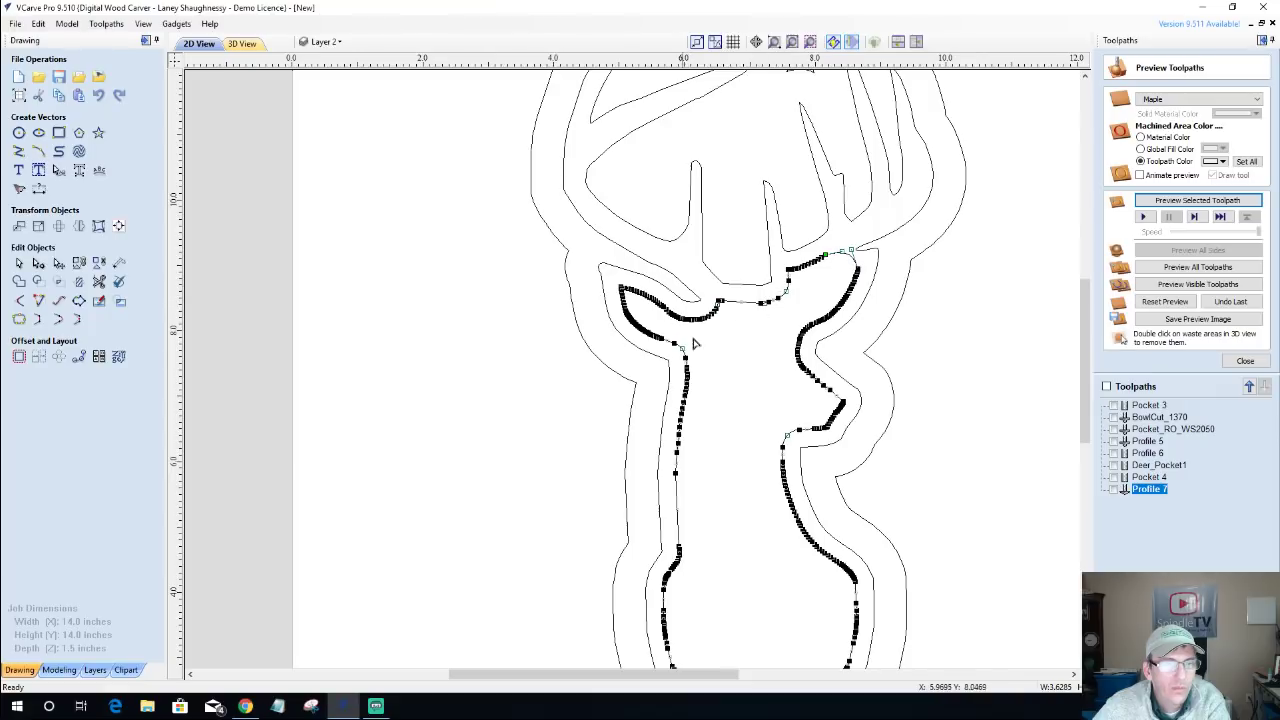
Delete the inner deer-head outline.
click(714, 369)
scroll(714, 369, down, 2)
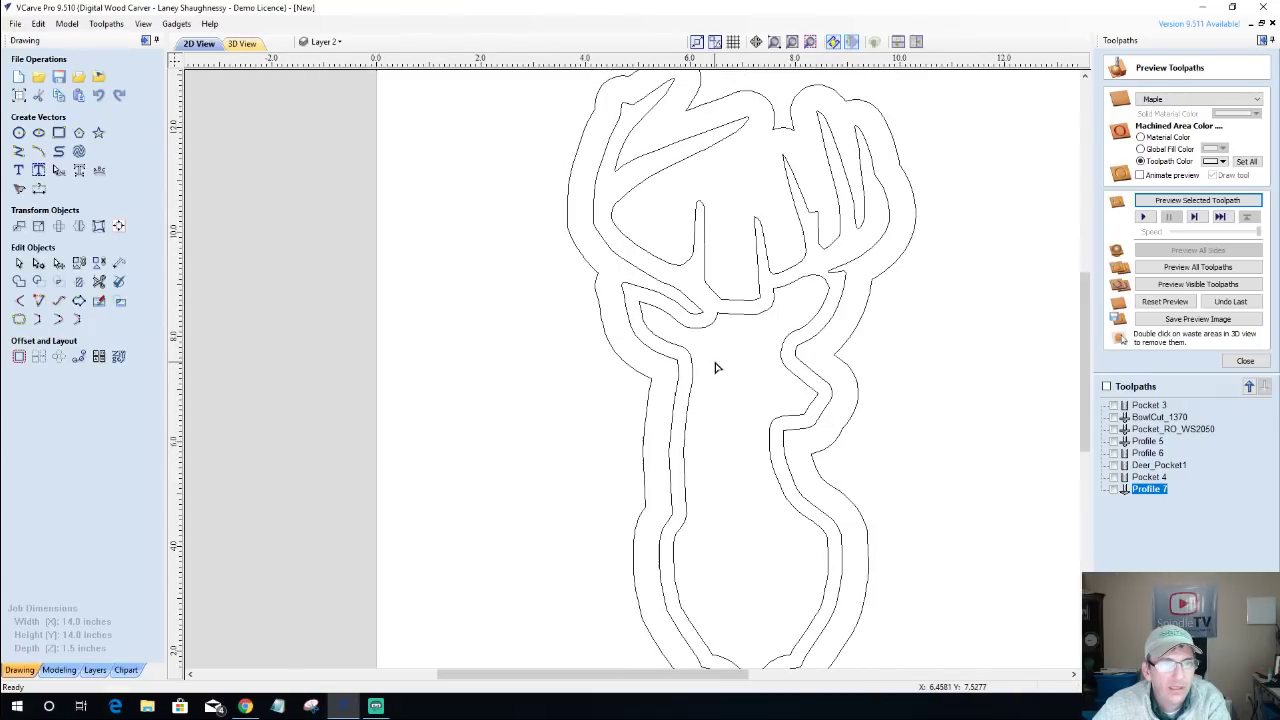
click(714, 335)
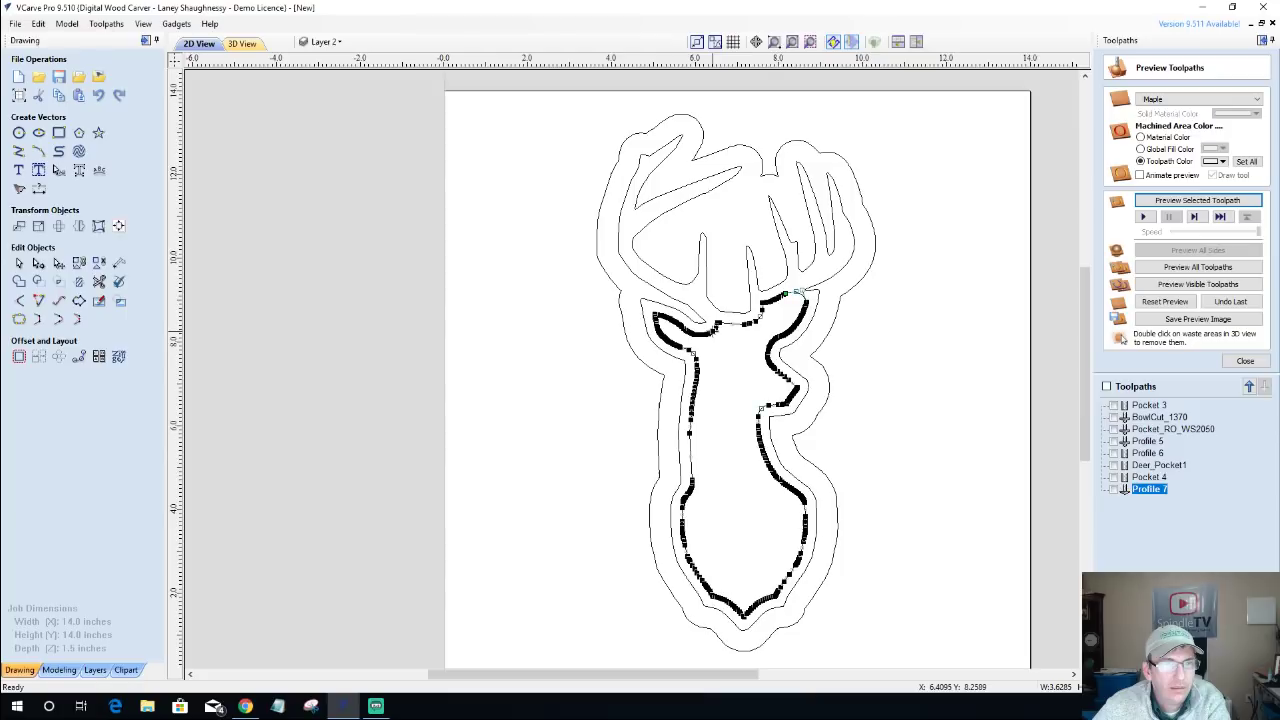
key(Delete)
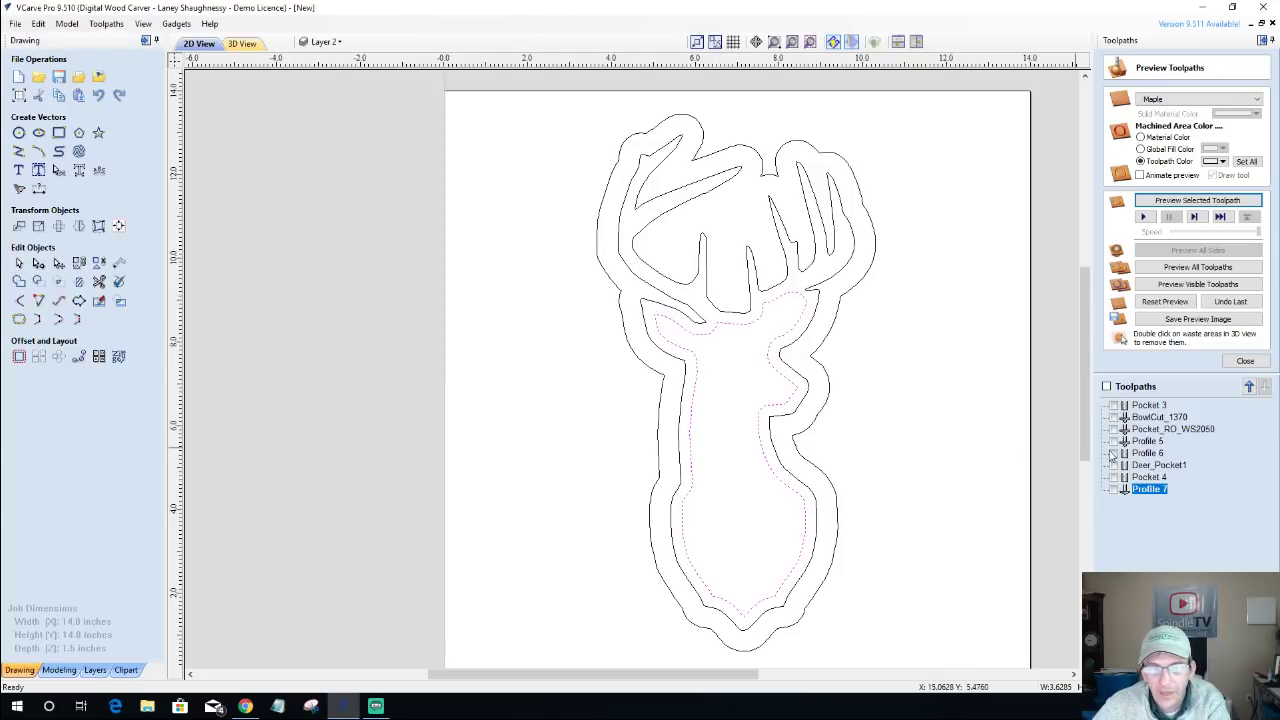
Calculate Pocket 4 and preview it tilted on the maple board in 3D.
double_click(1148, 477)
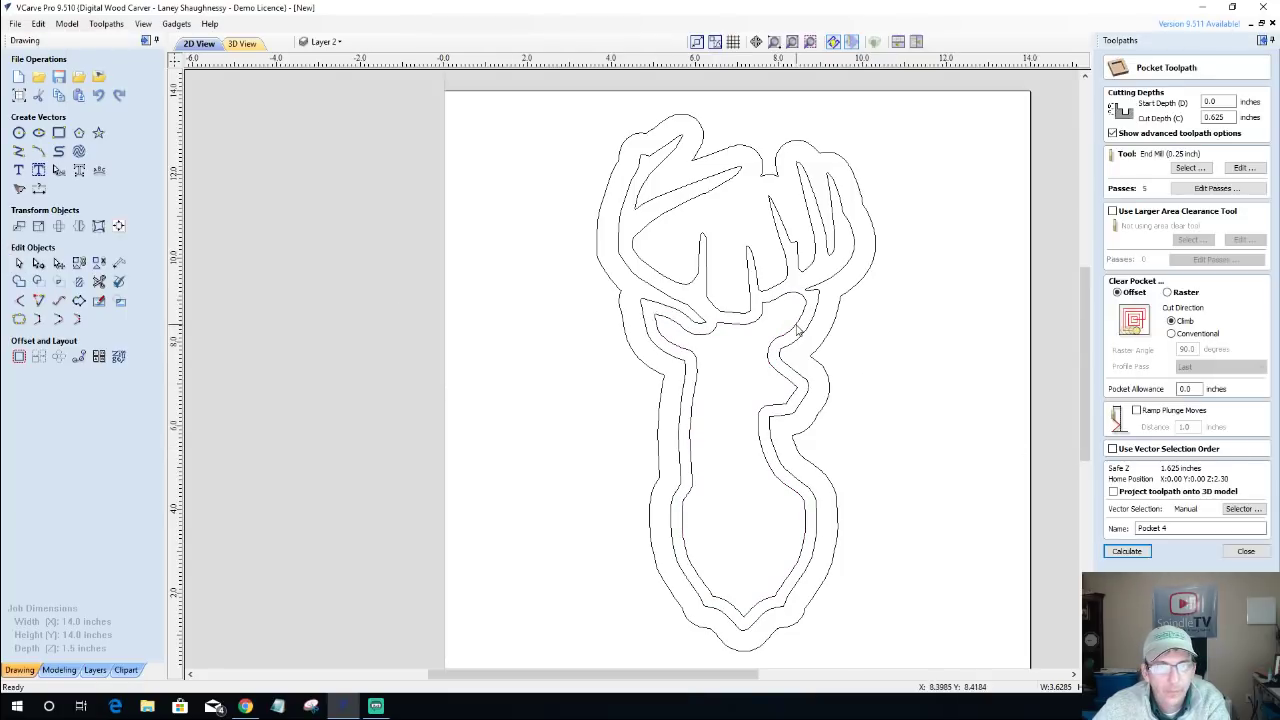
click(1126, 551)
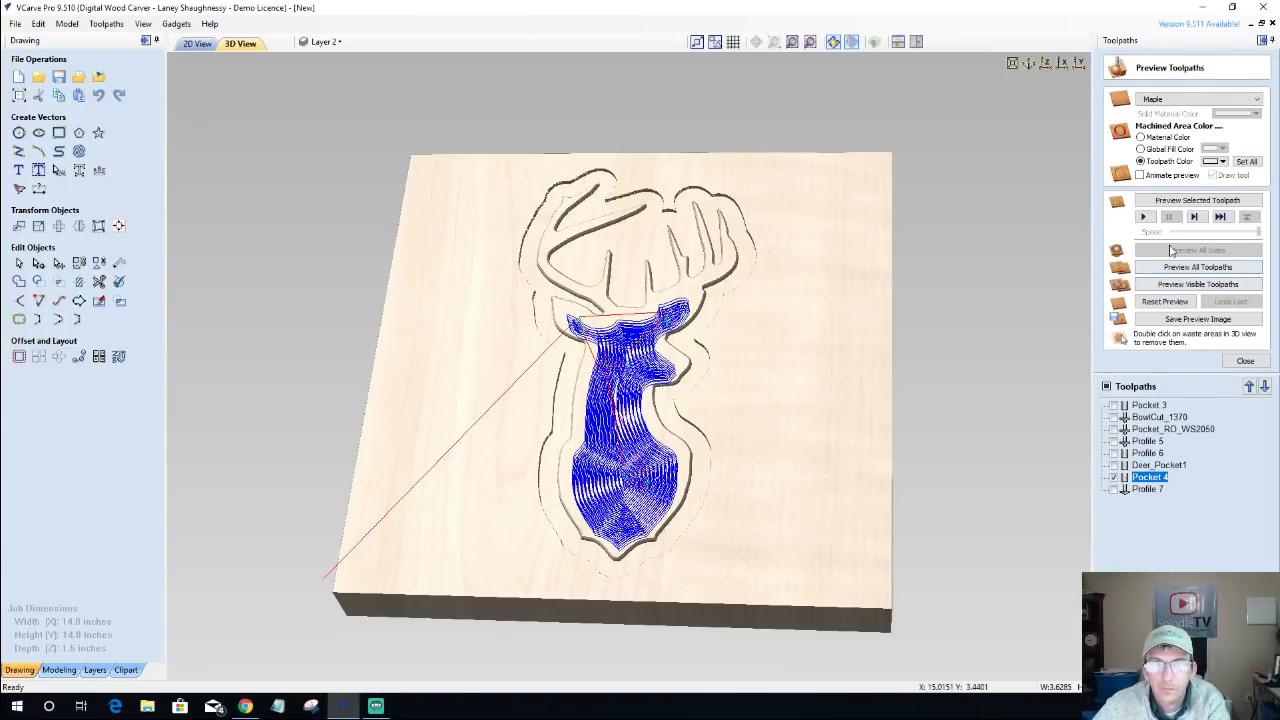
click(1185, 200)
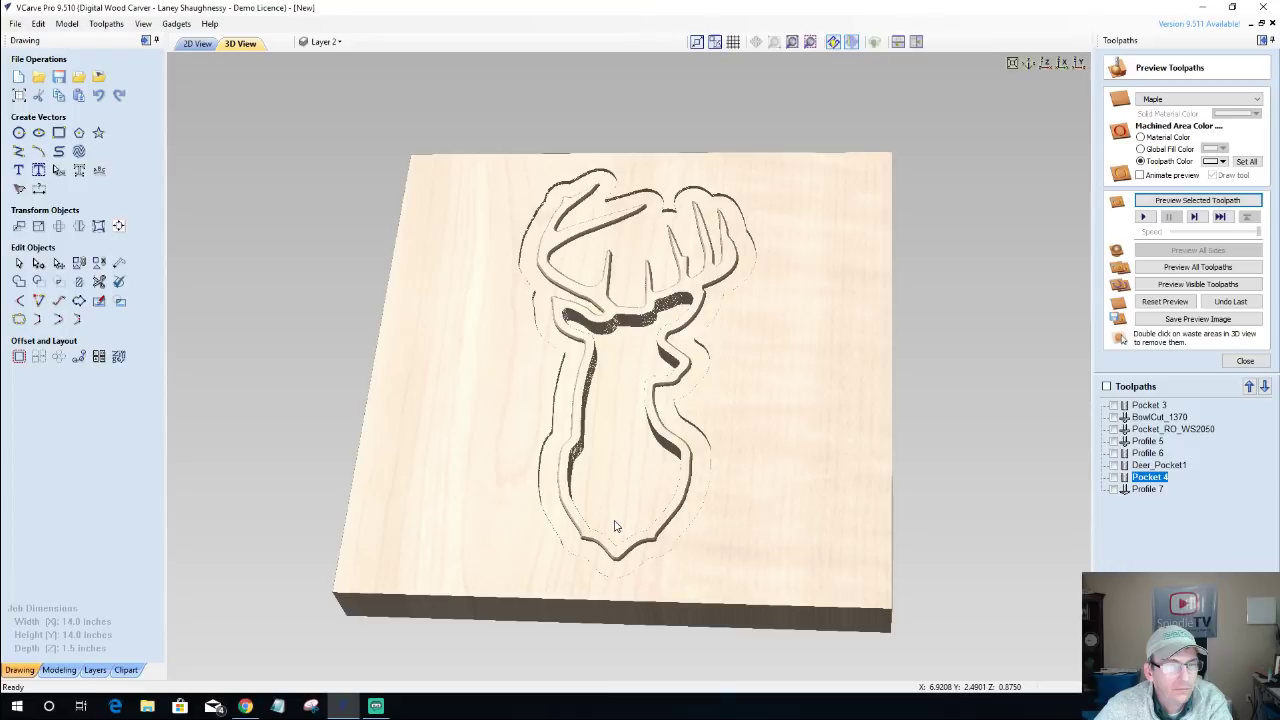
drag(616, 530, 625, 545)
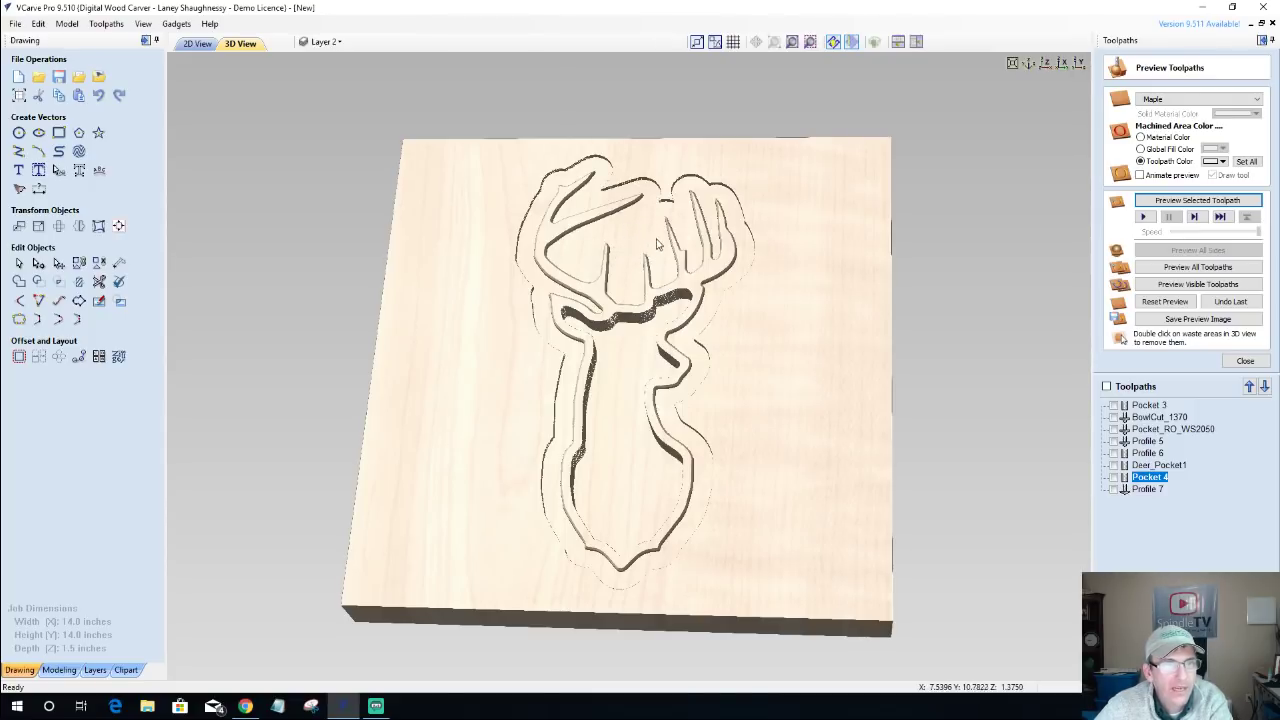
Draw a 1.6 inch circle between the antlers and move it down and left.
click(205, 45)
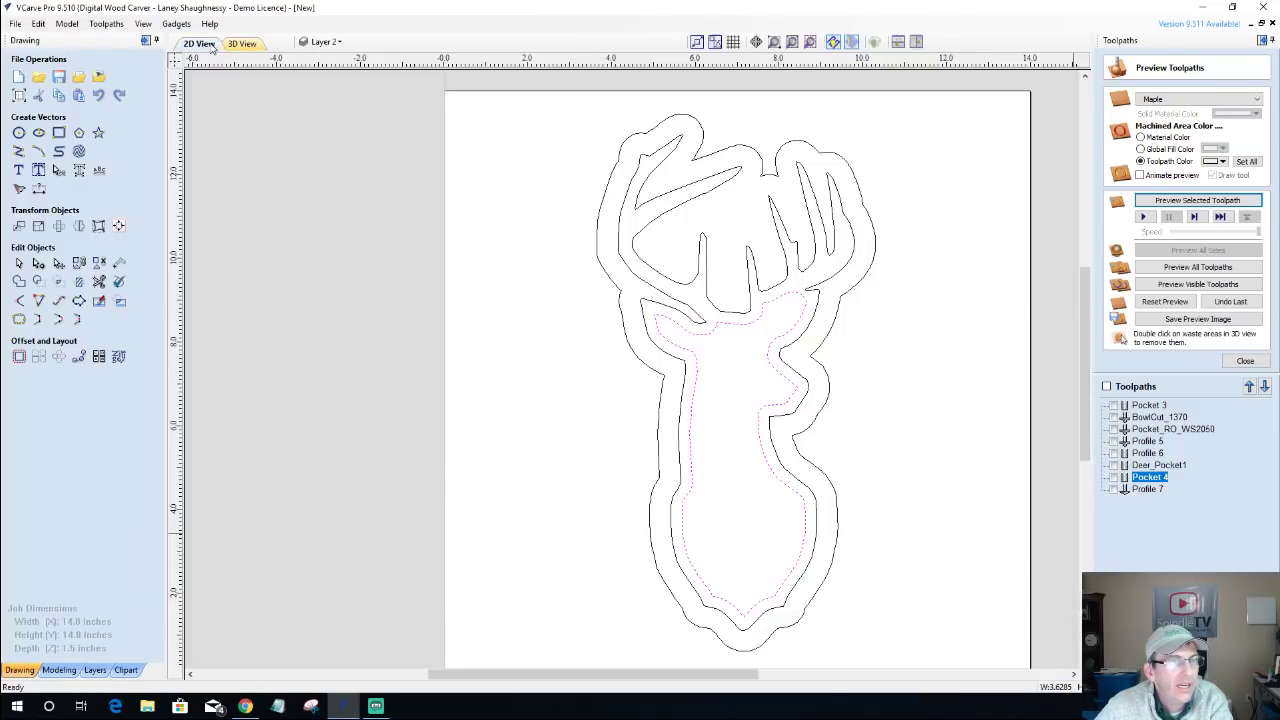
click(18, 132)
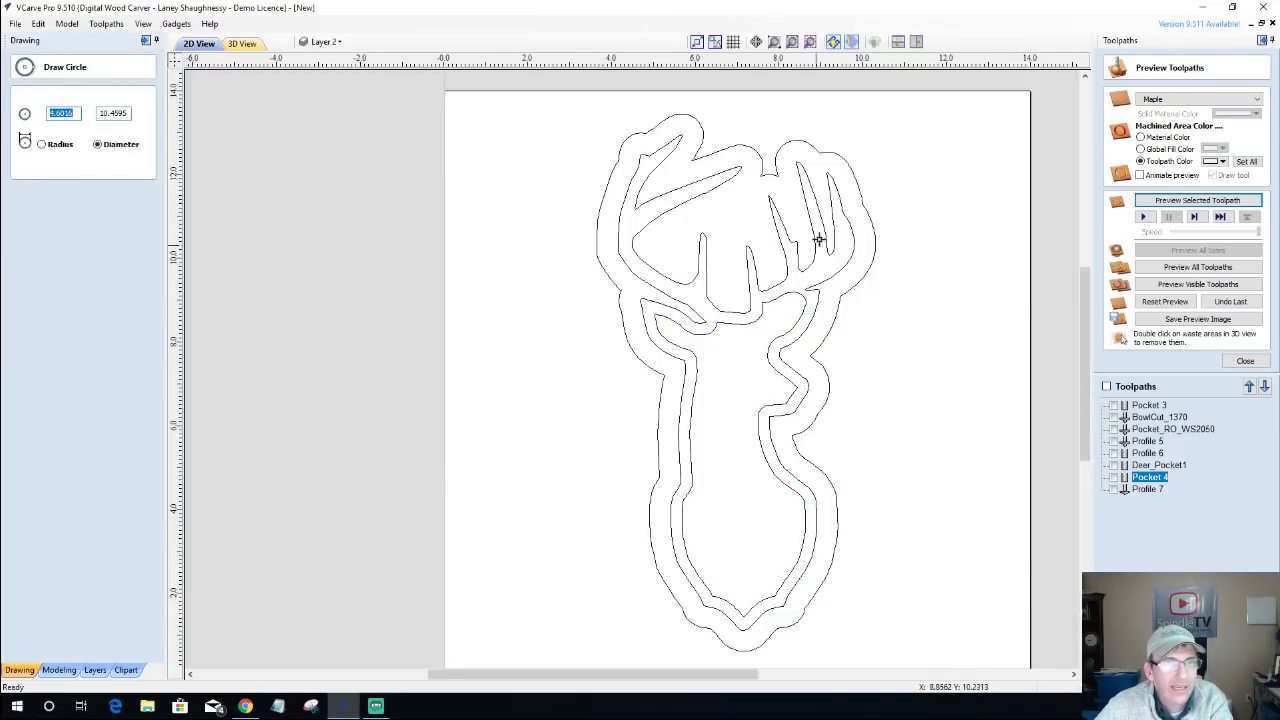
click(738, 218)
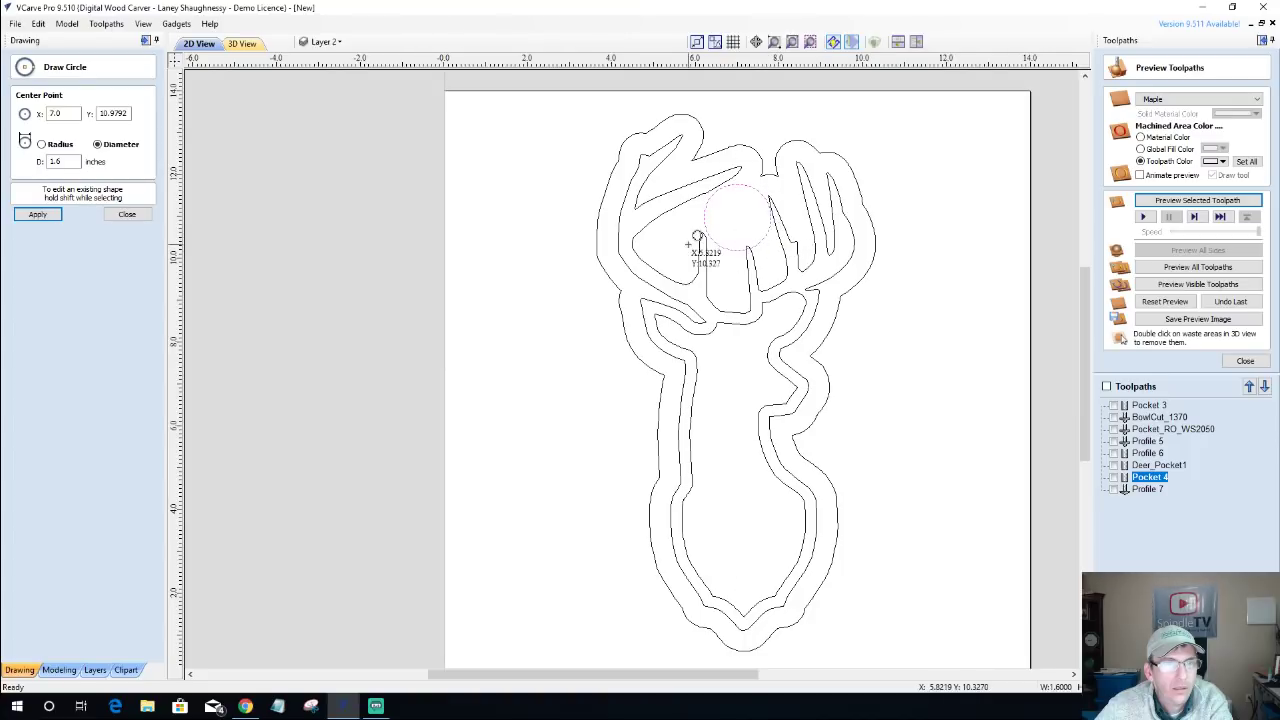
key(Return)
key(Escape)
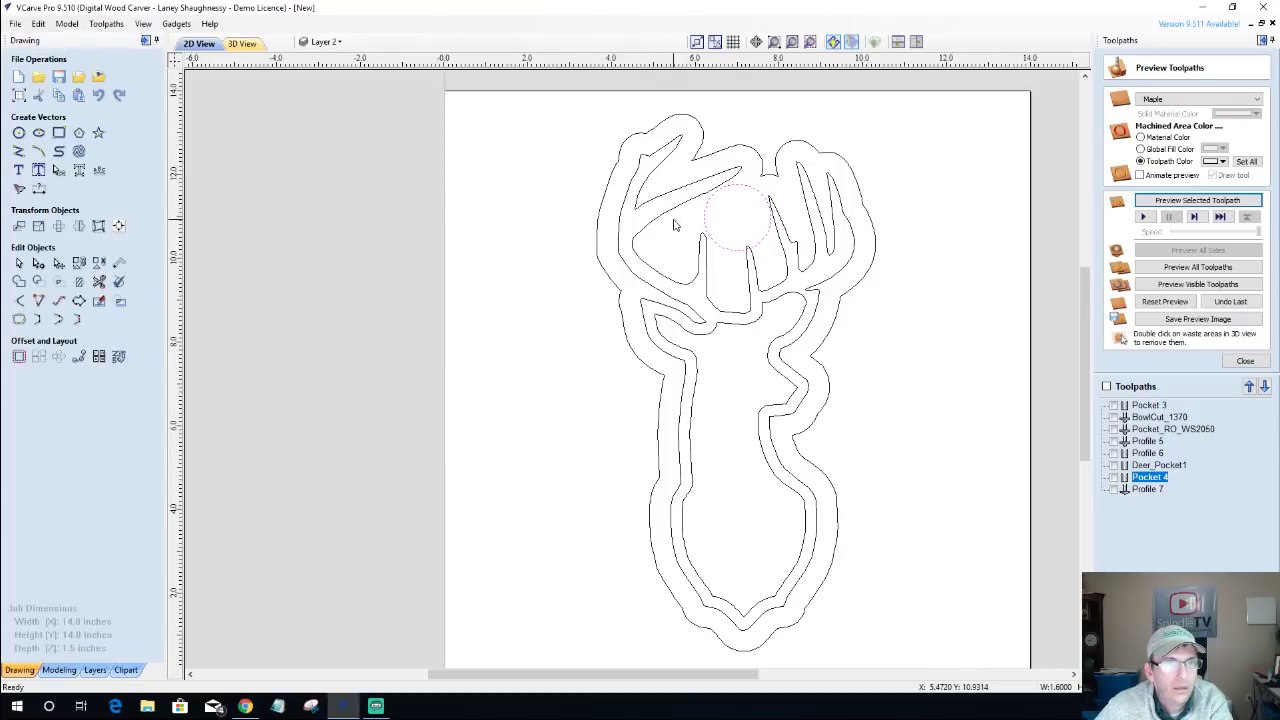
click(705, 227)
drag(737, 216, 731, 226)
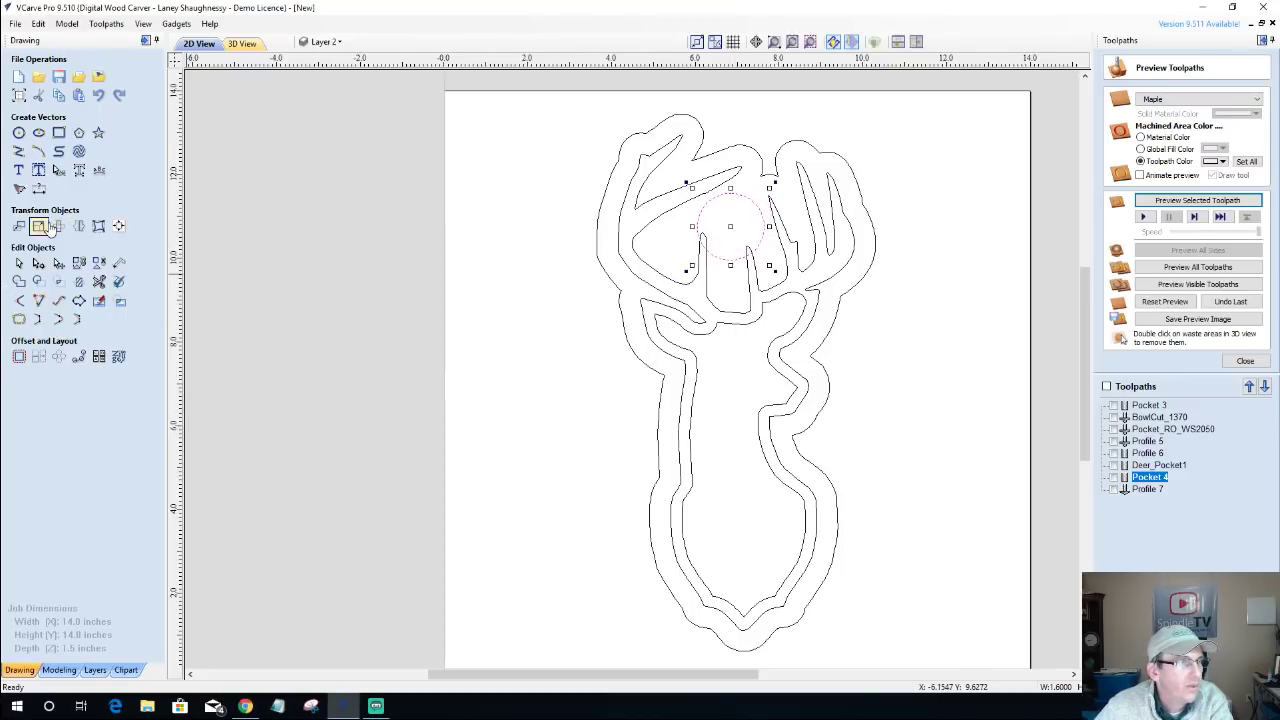
Resize the circle to 2 inches with Set Size and nudge it slightly left.
click(38, 225)
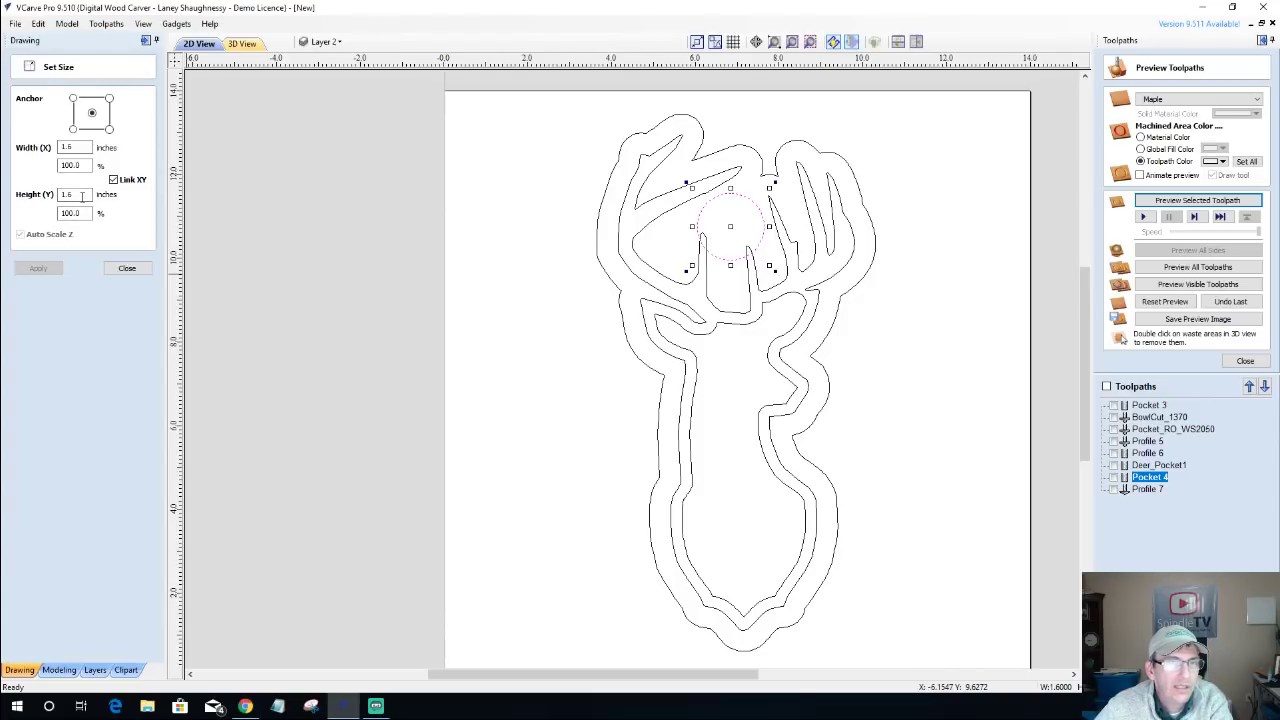
click(70, 194)
text(1.5)
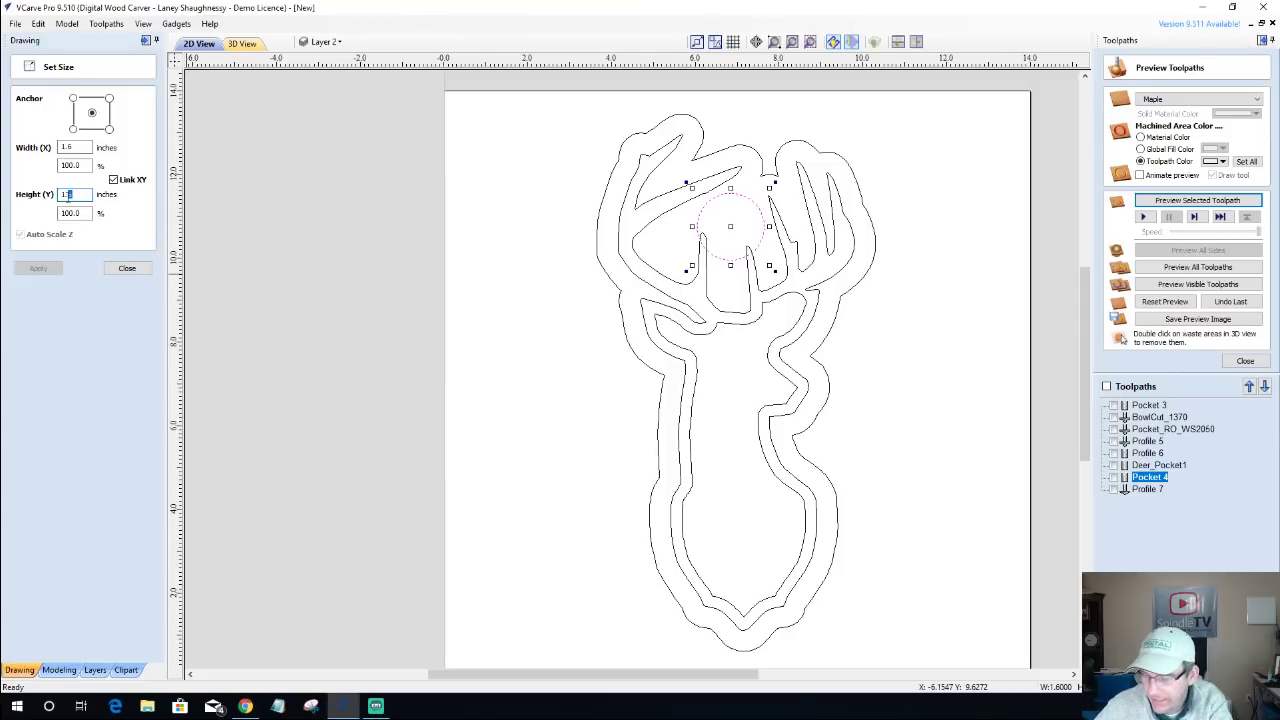
key(Tab)
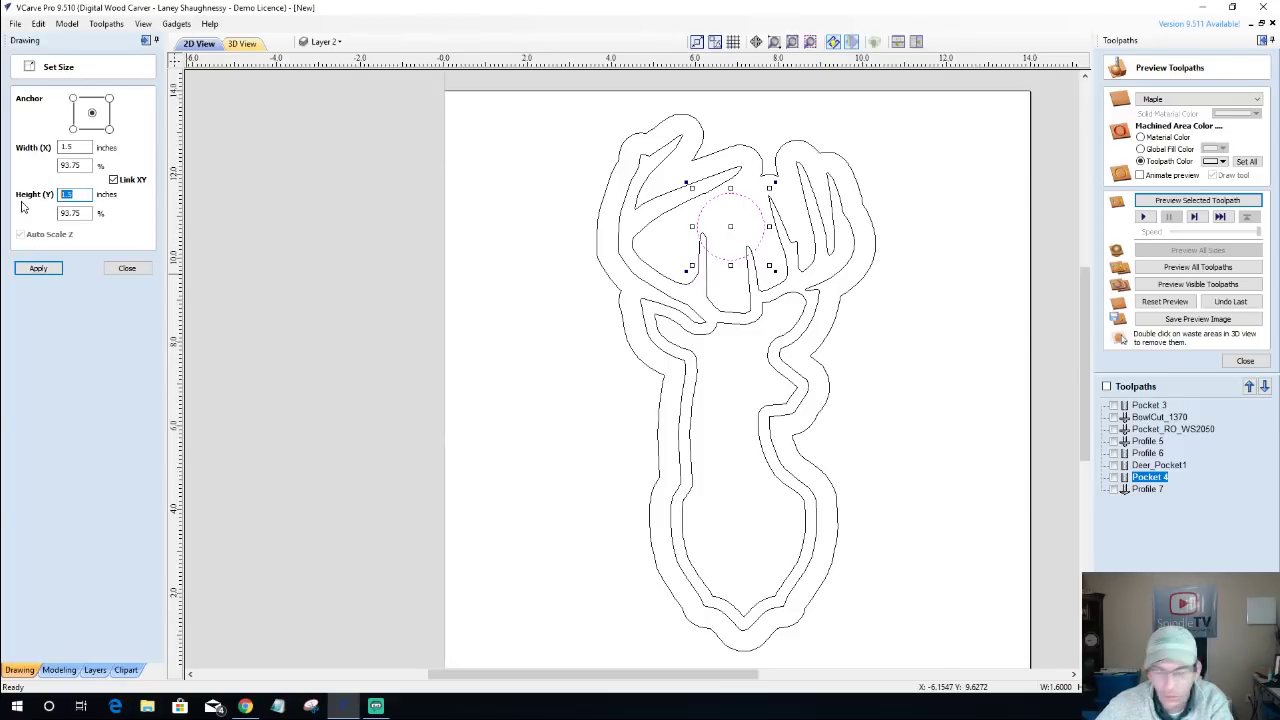
text(2)
click(31, 267)
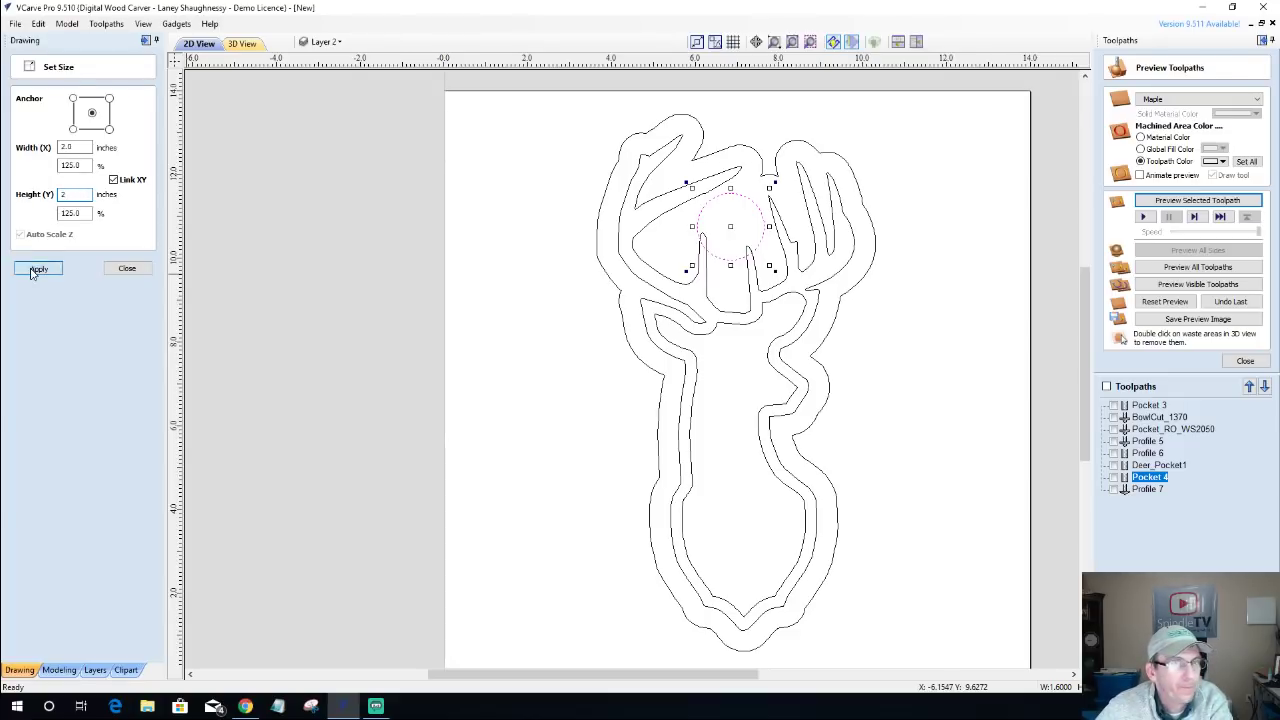
click(127, 268)
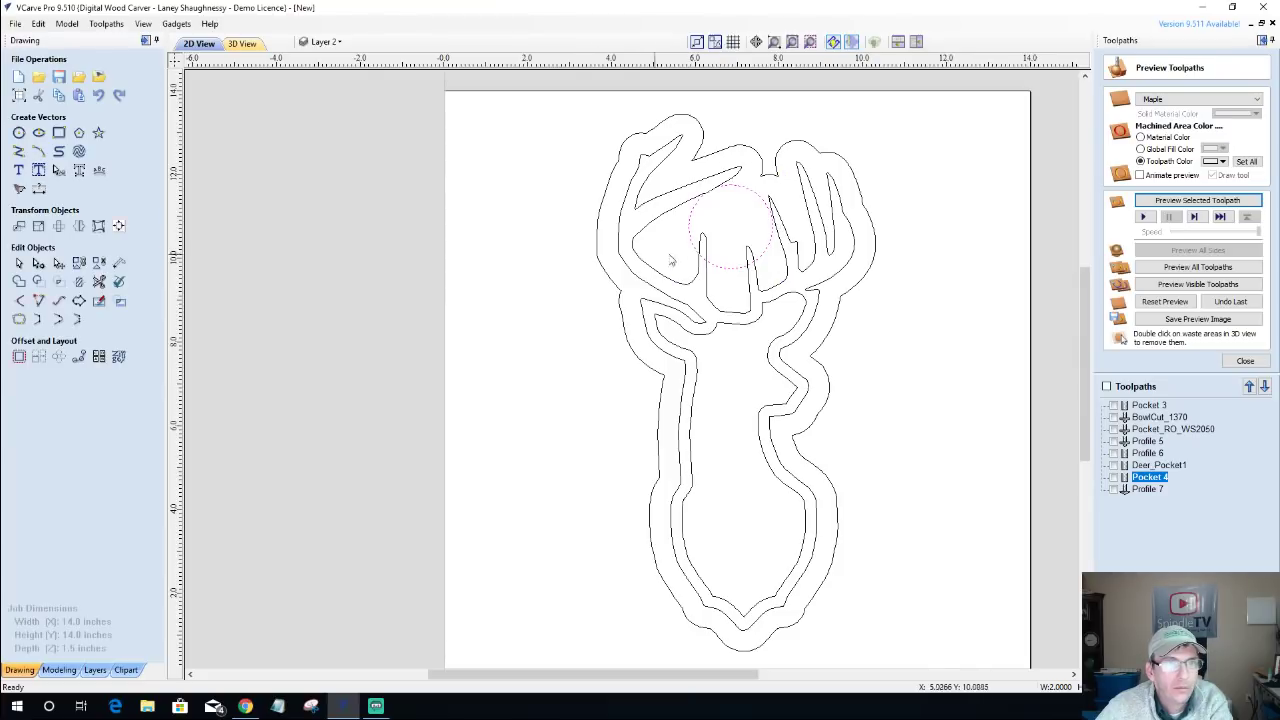
drag(727, 234, 723, 236)
Cut the left antler tine vector at its nodes near the circle.
click(723, 236)
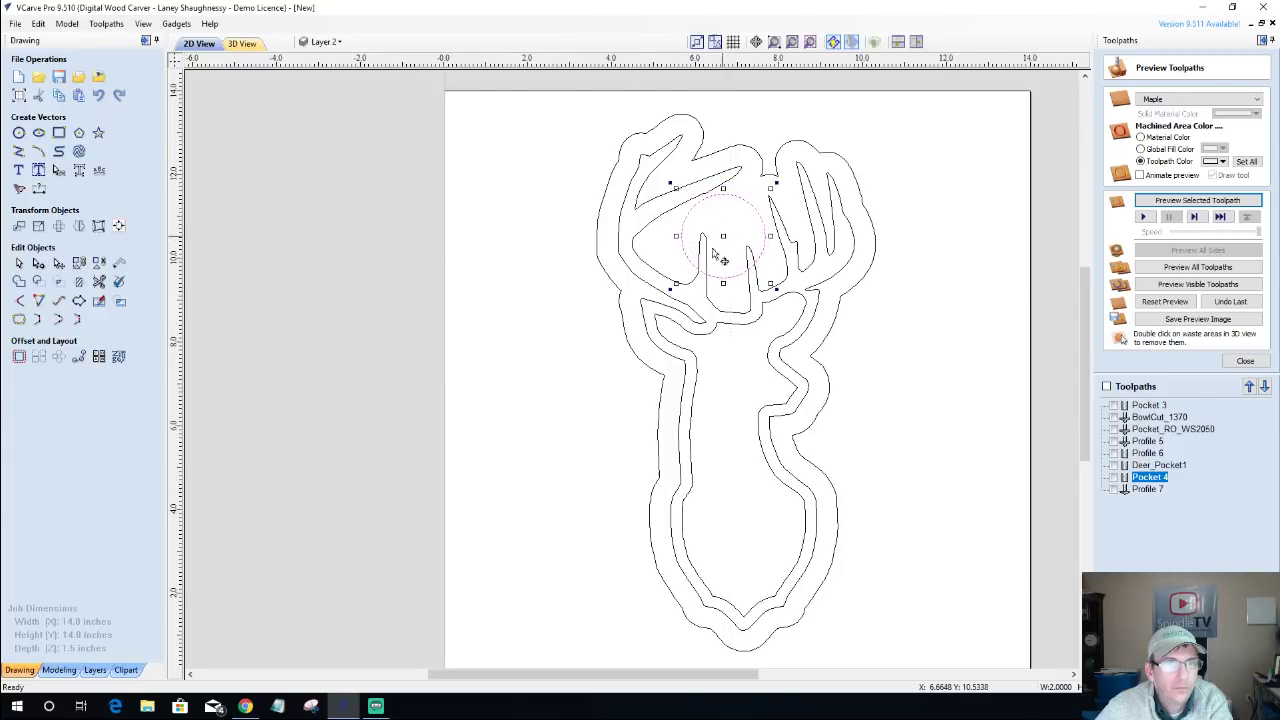
scroll(697, 258, up, 3)
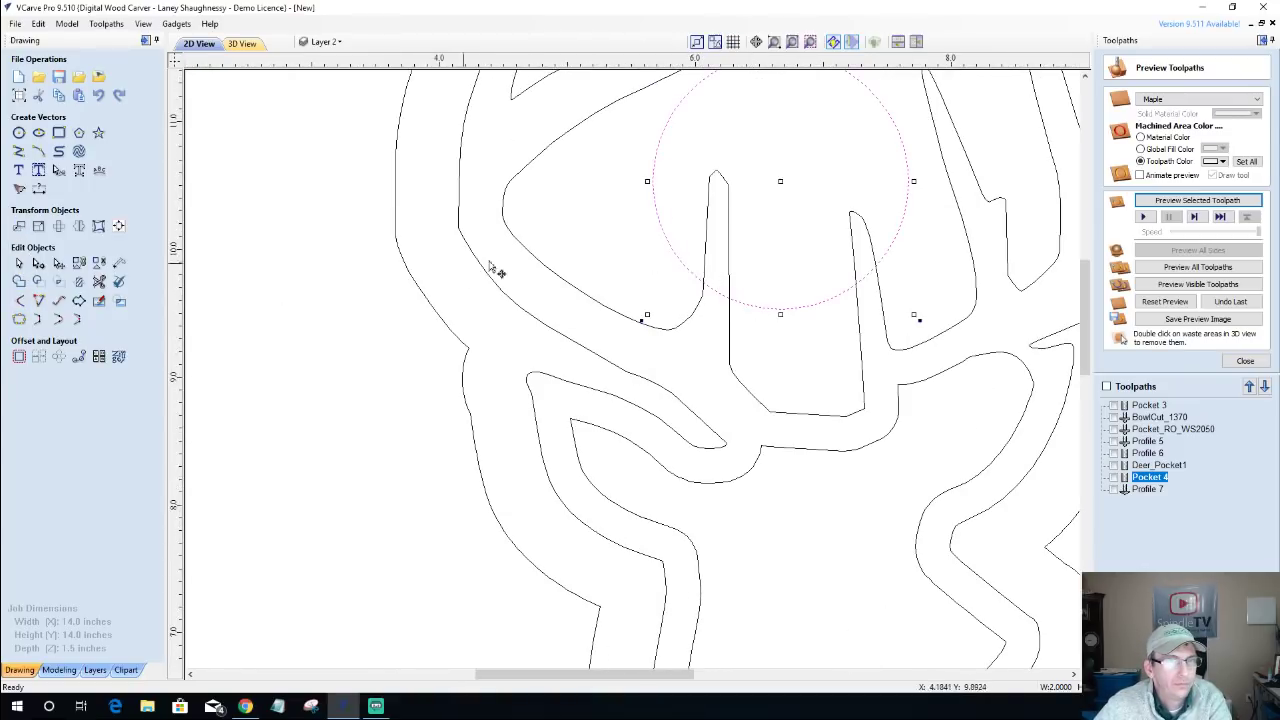
click(665, 258)
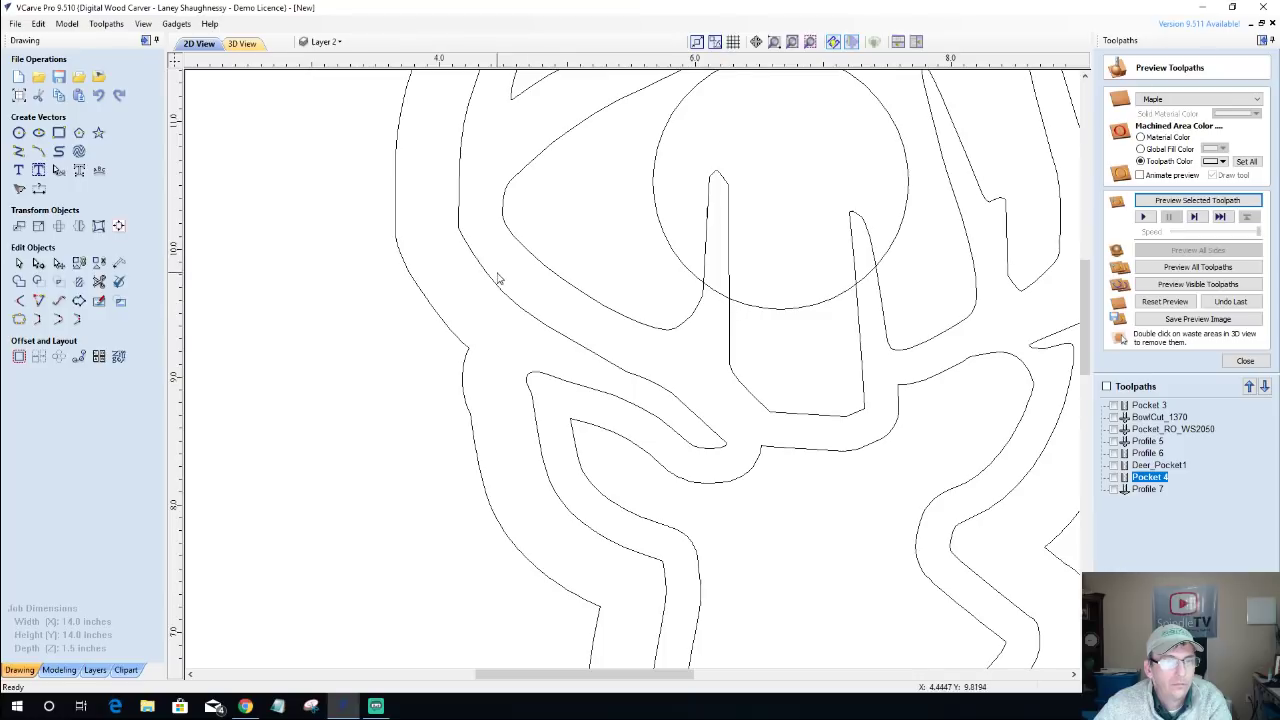
click(690, 324)
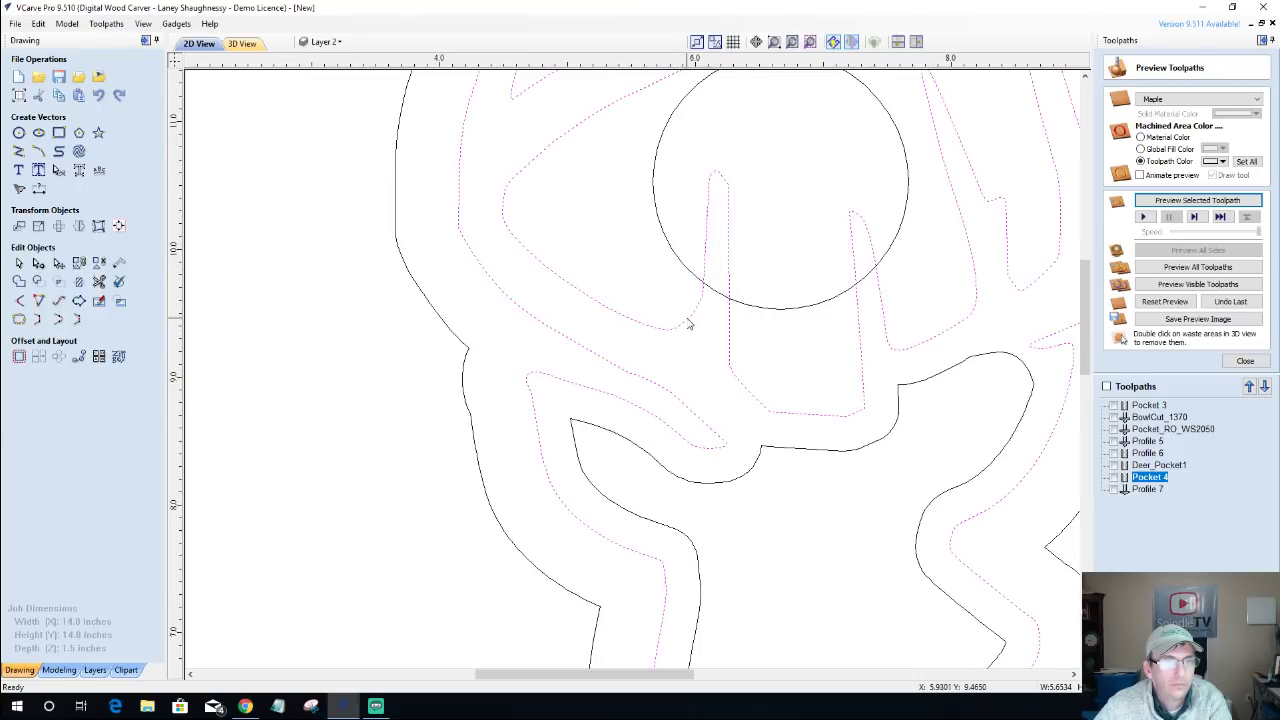
click(38, 263)
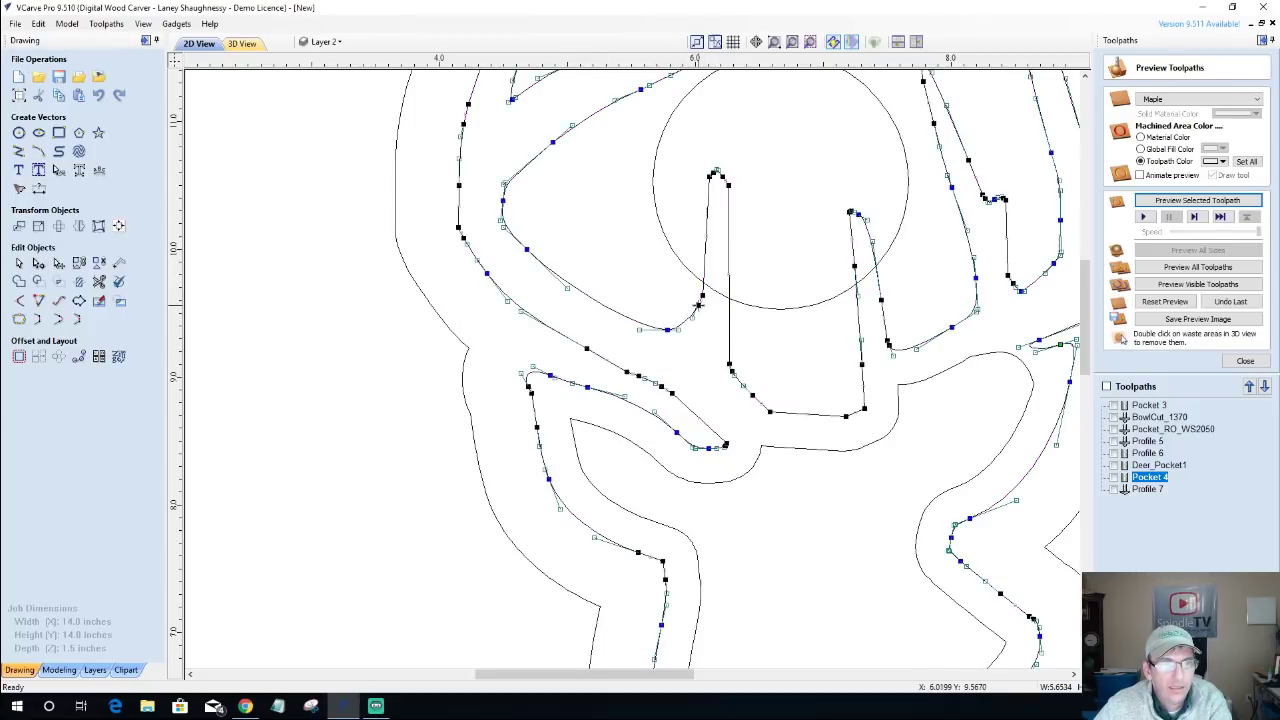
right_click(698, 305)
click(729, 358)
right_click(731, 342)
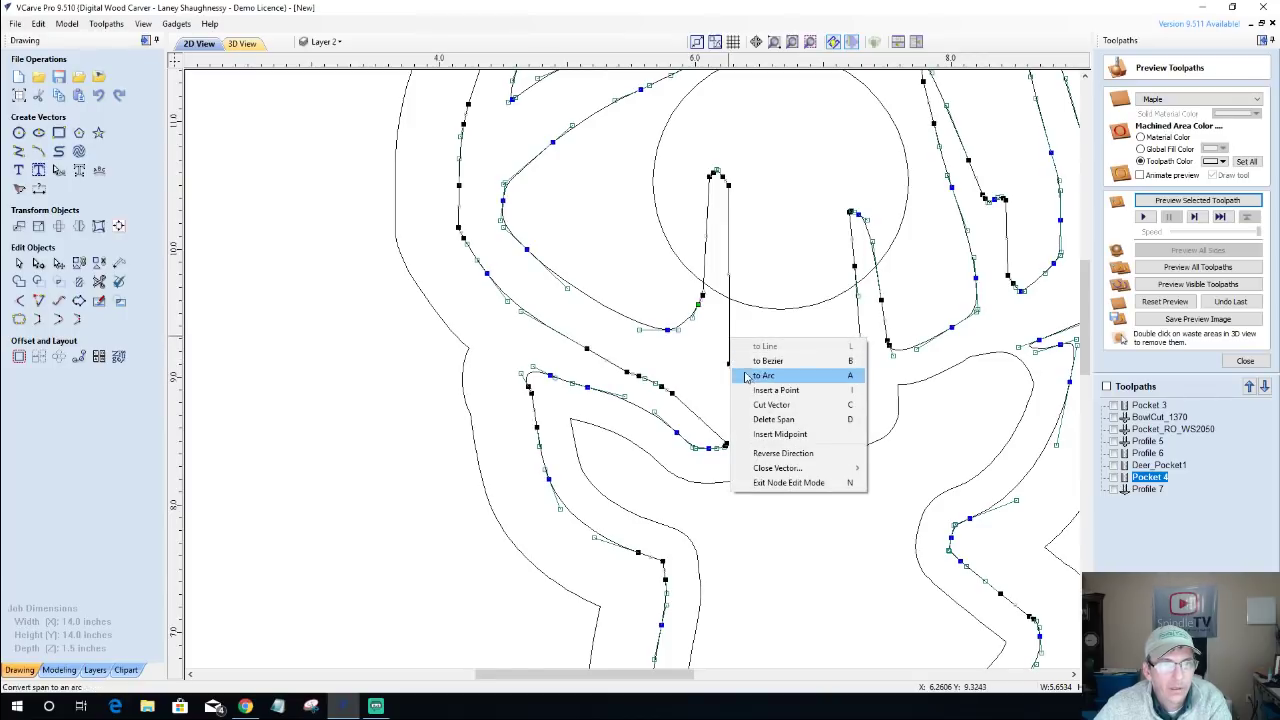
click(752, 405)
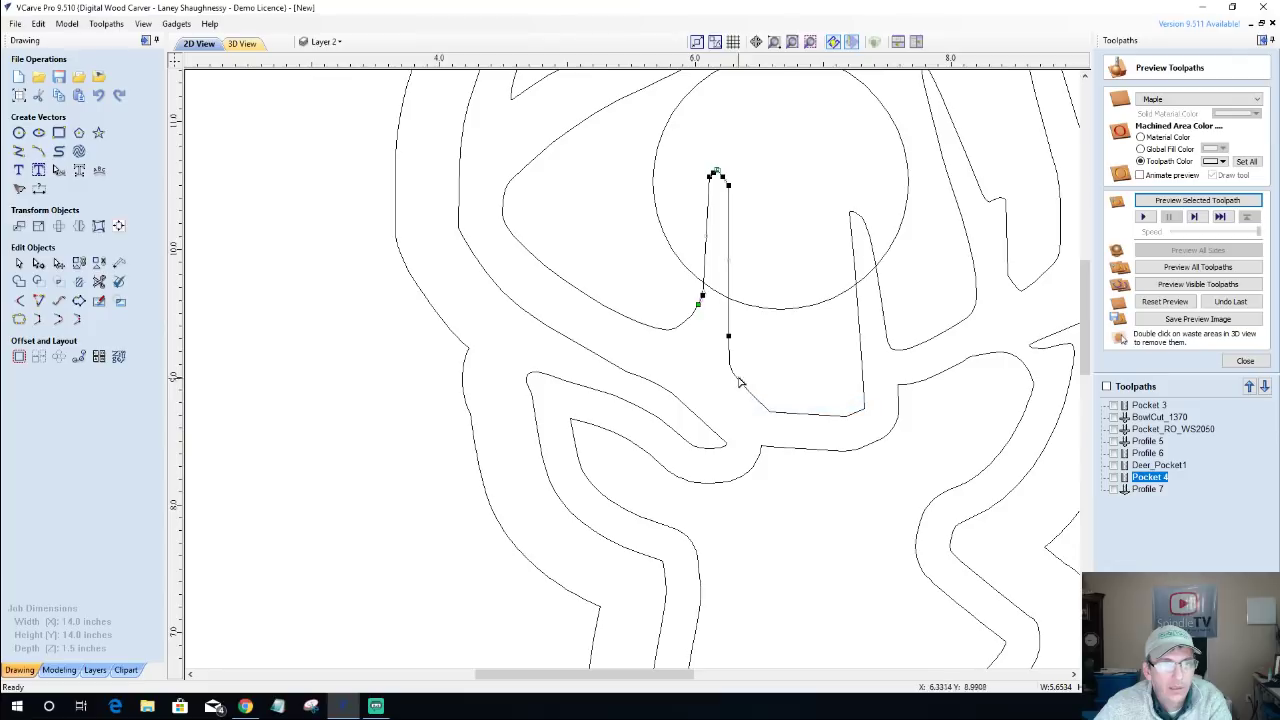
Cut the right tine at two nodes and delete the spike and leftover piece inside the circle.
click(859, 332)
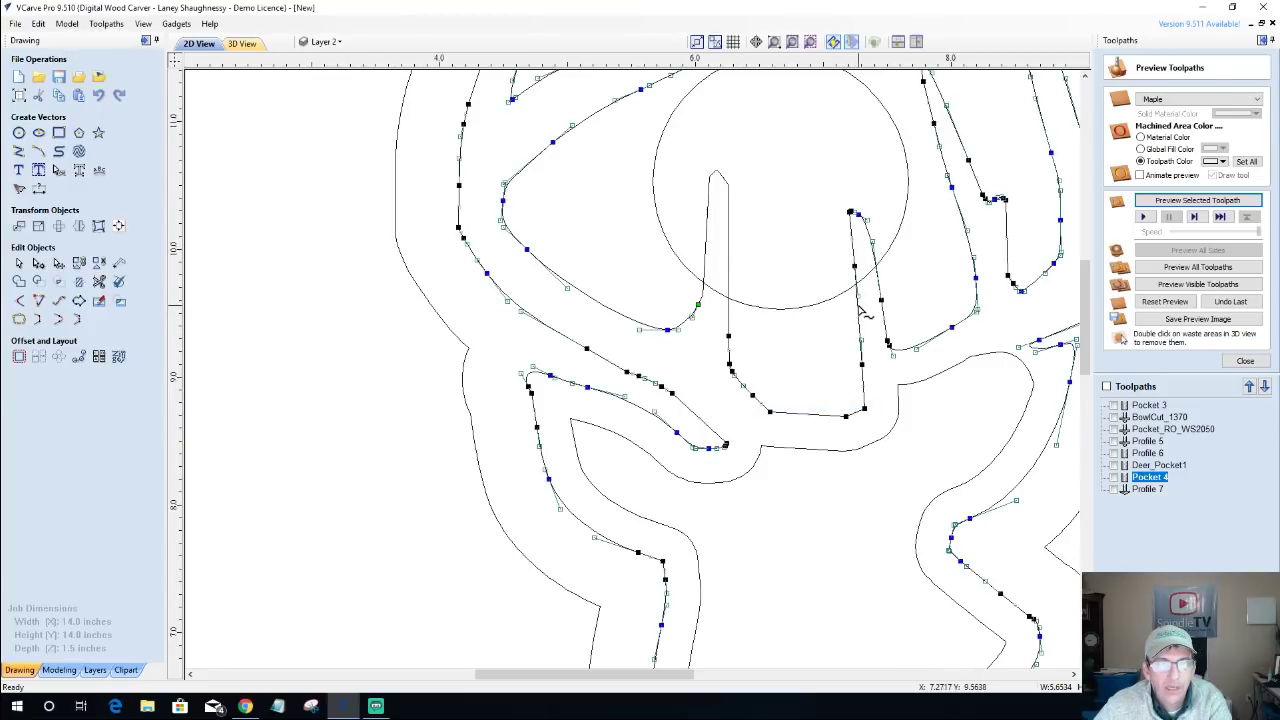
right_click(860, 312)
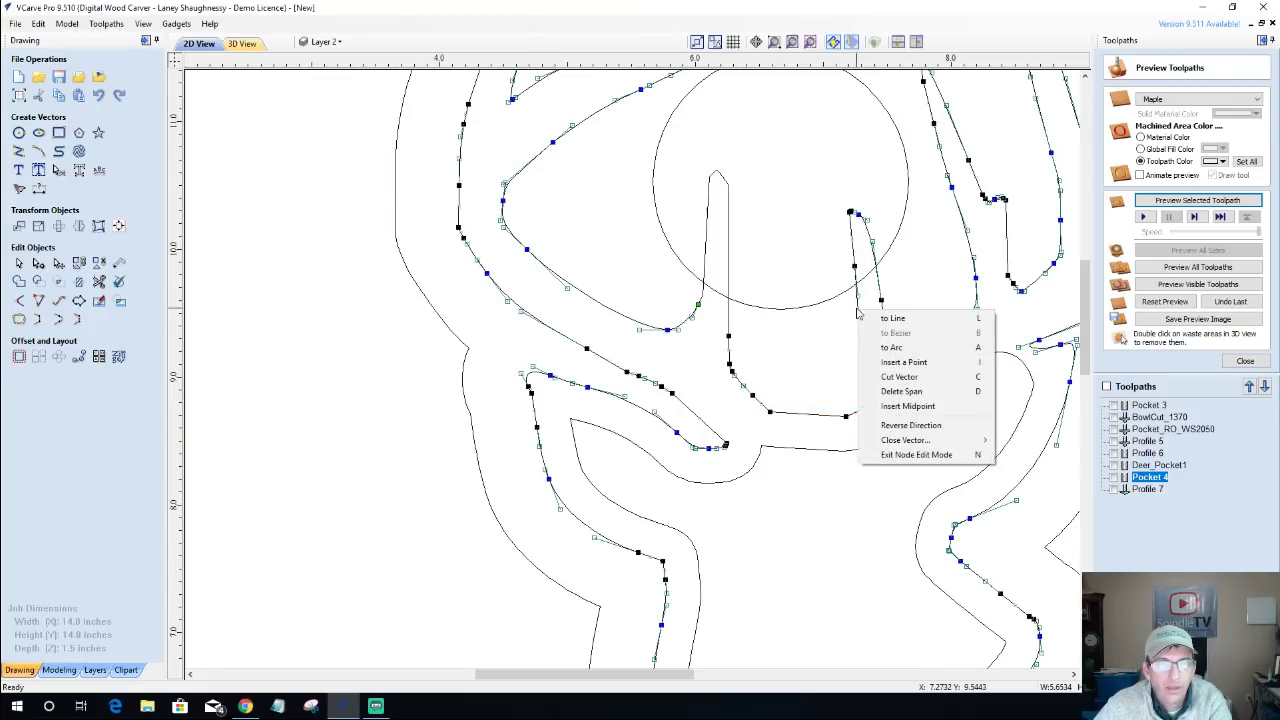
click(898, 376)
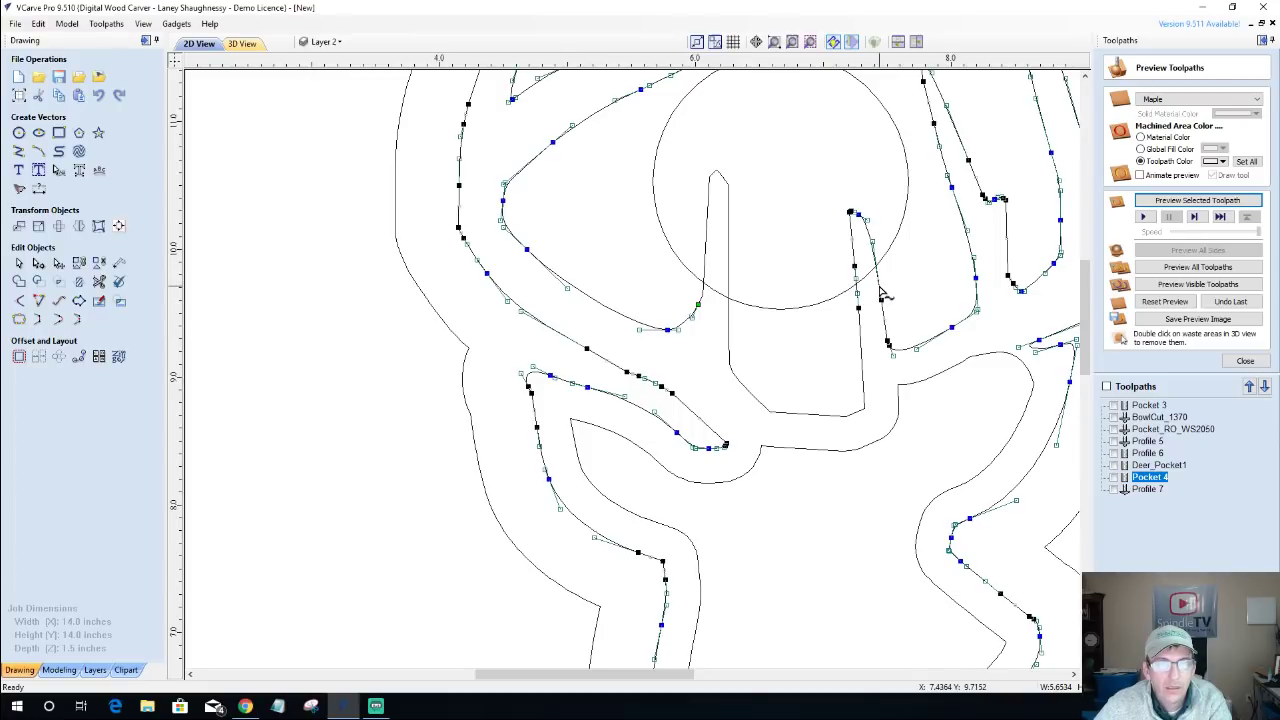
right_click(882, 293)
click(905, 354)
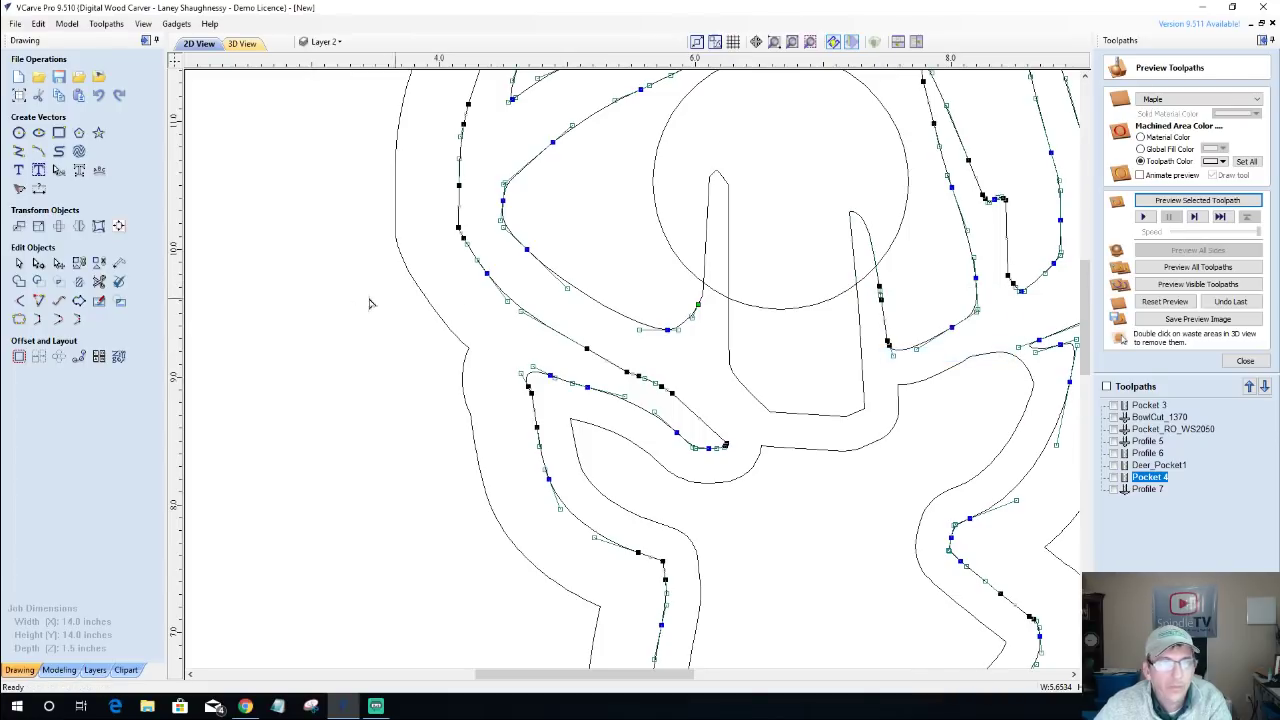
click(19, 262)
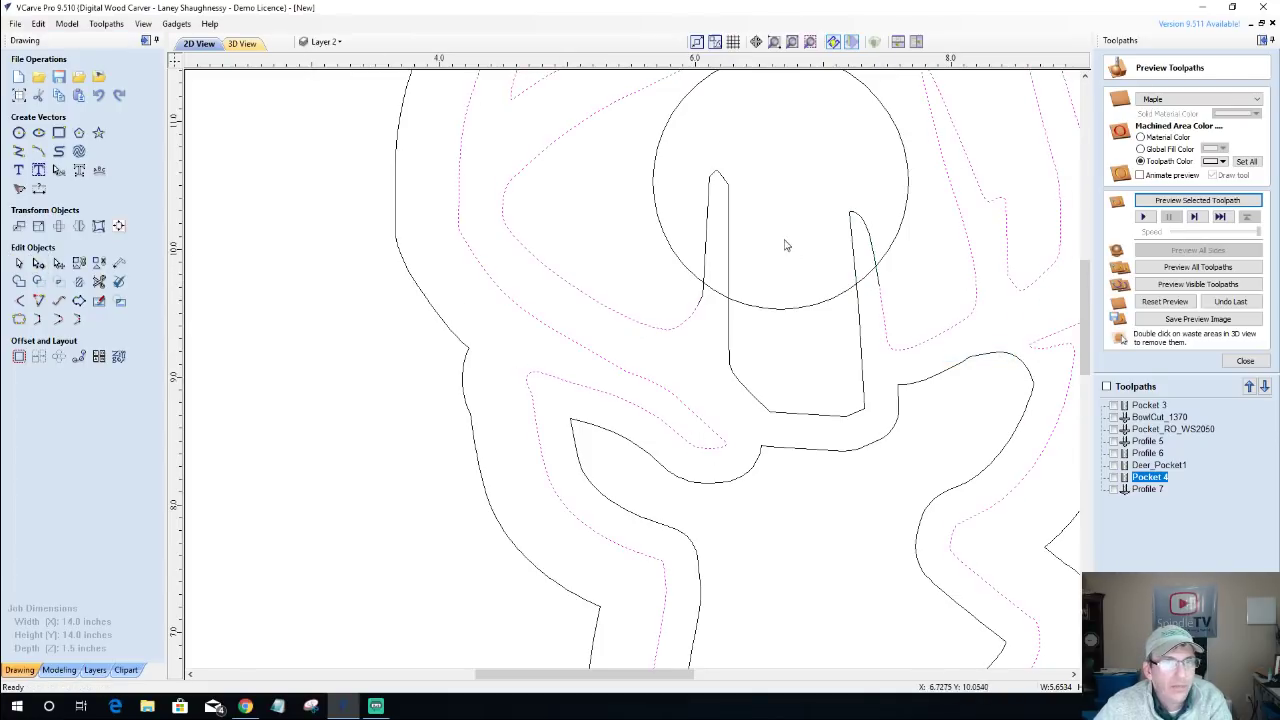
click(730, 232)
key(Delete)
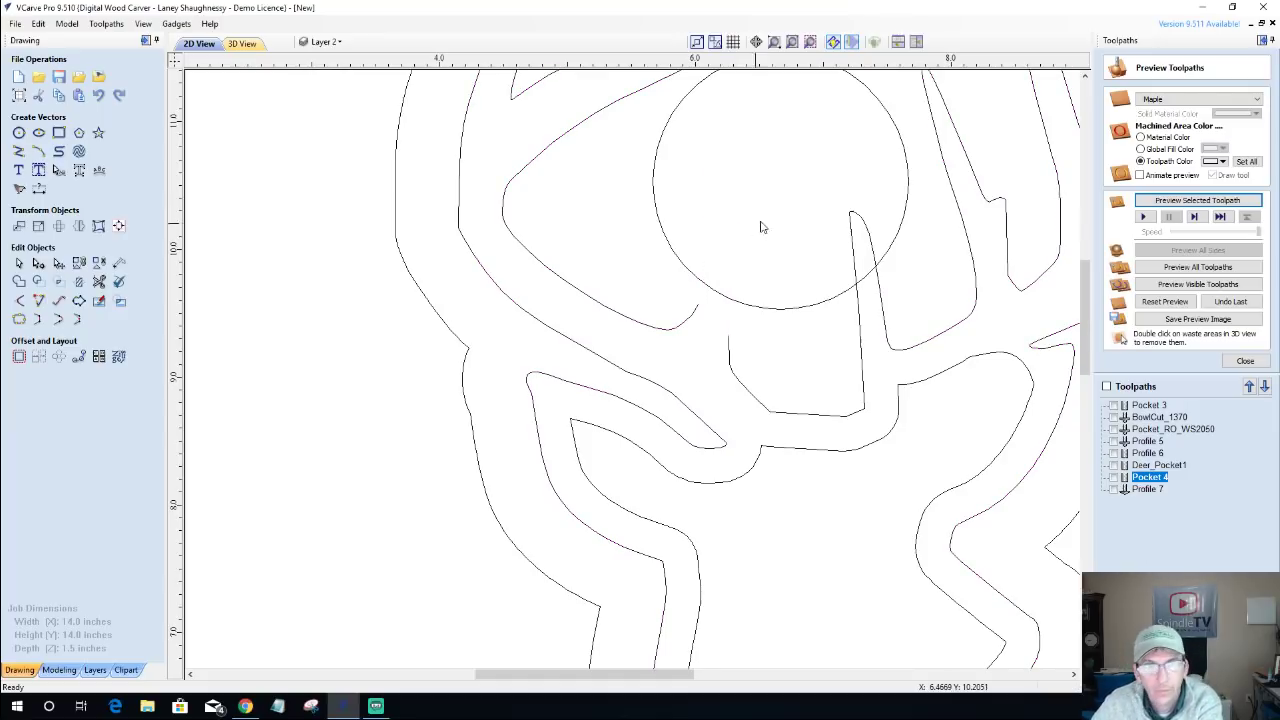
click(855, 246)
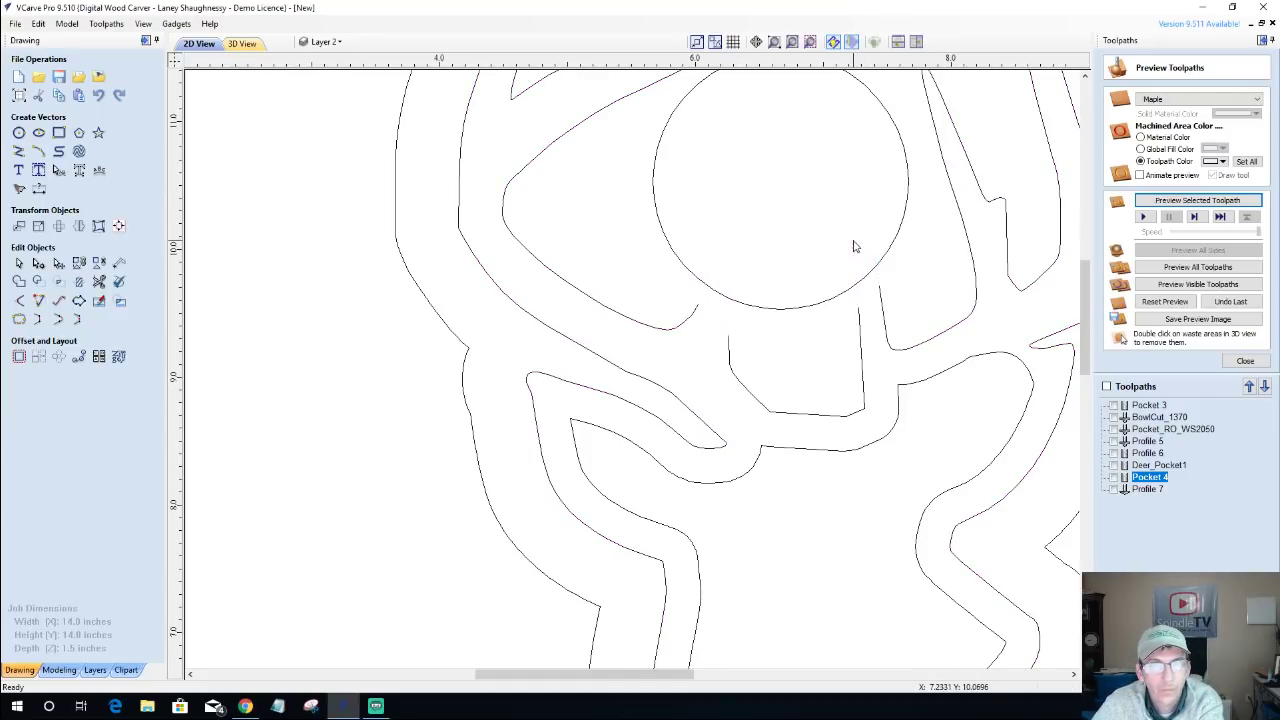
Join the open vectors with the U-shaped vector to close the gap.
click(683, 322)
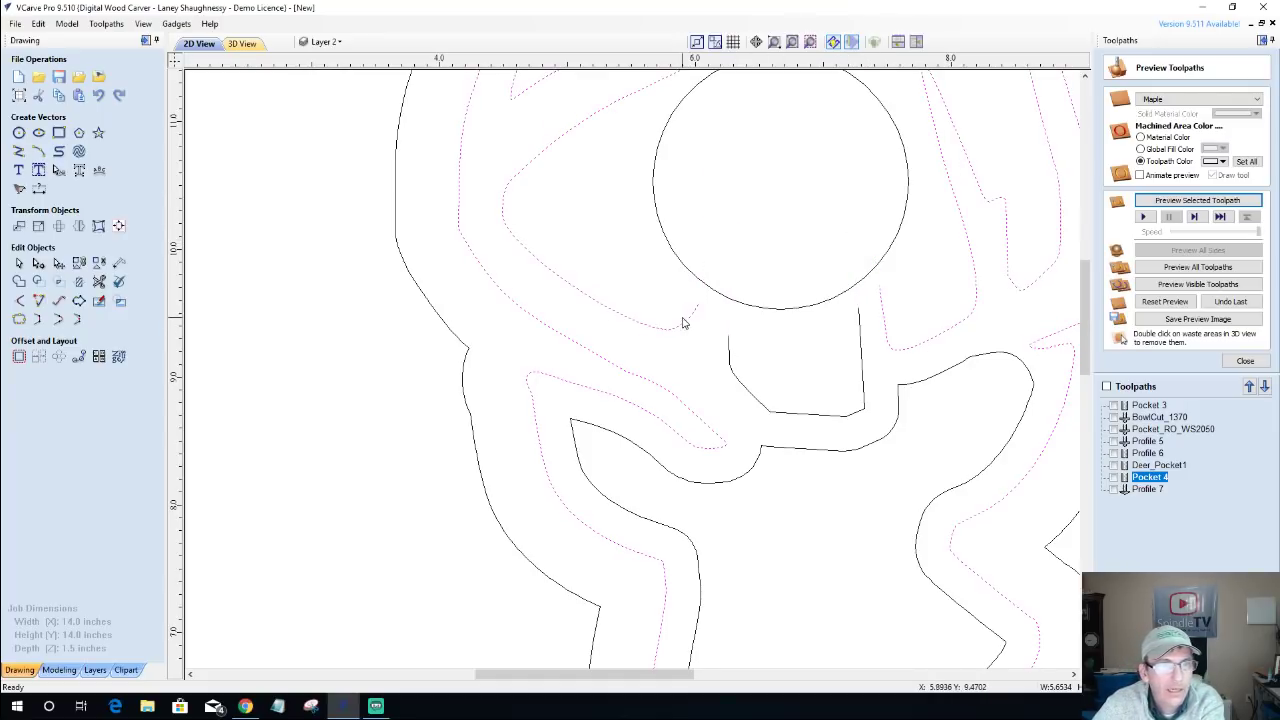
click(731, 363)
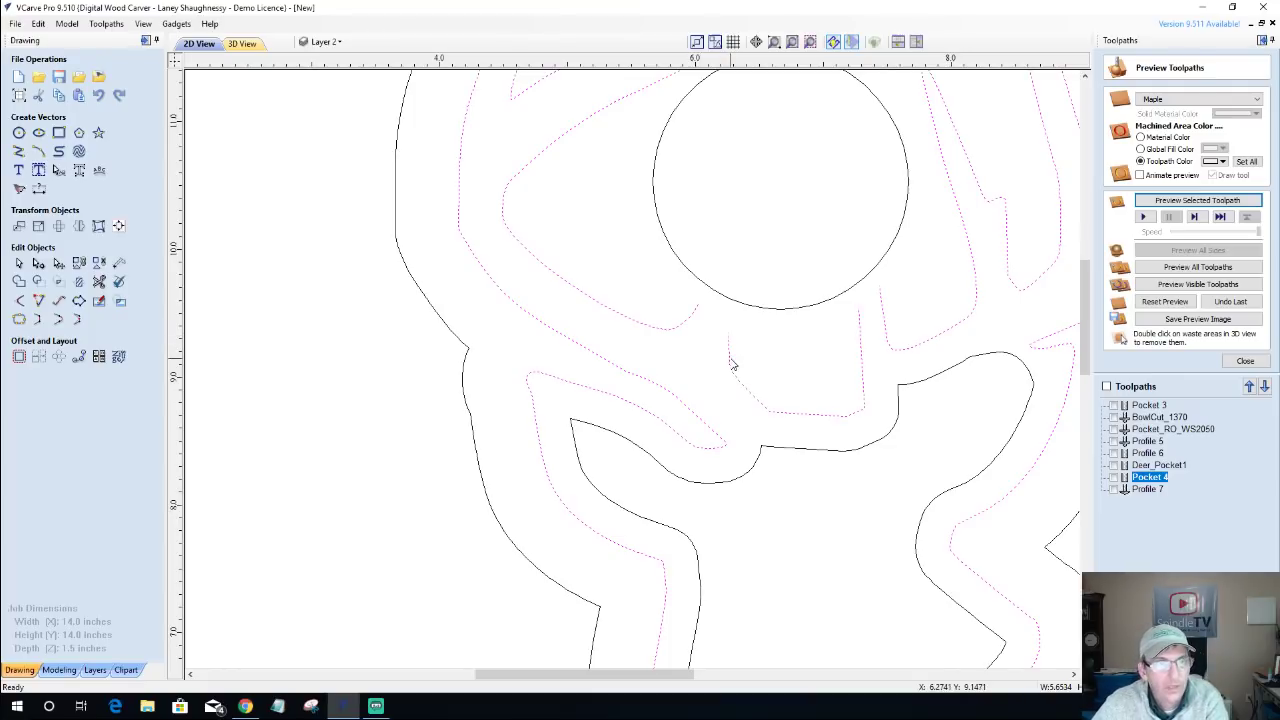
click(57, 320)
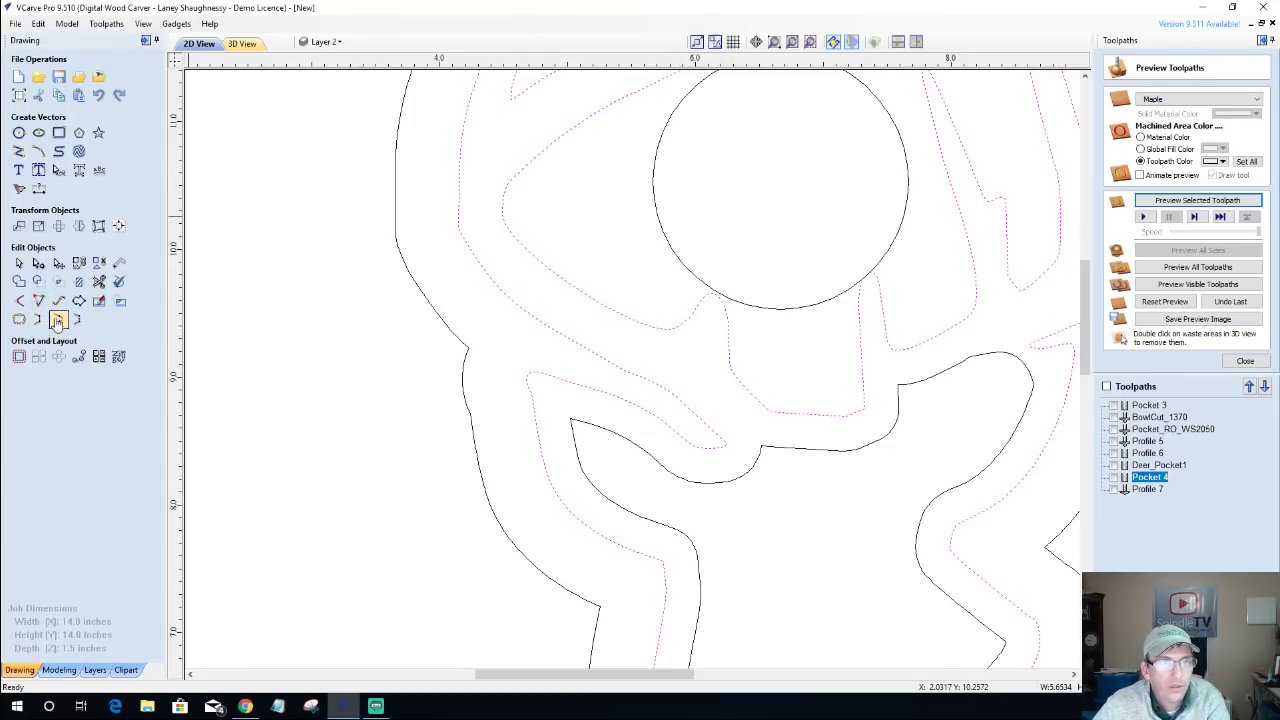
scroll(863, 330, down, 1)
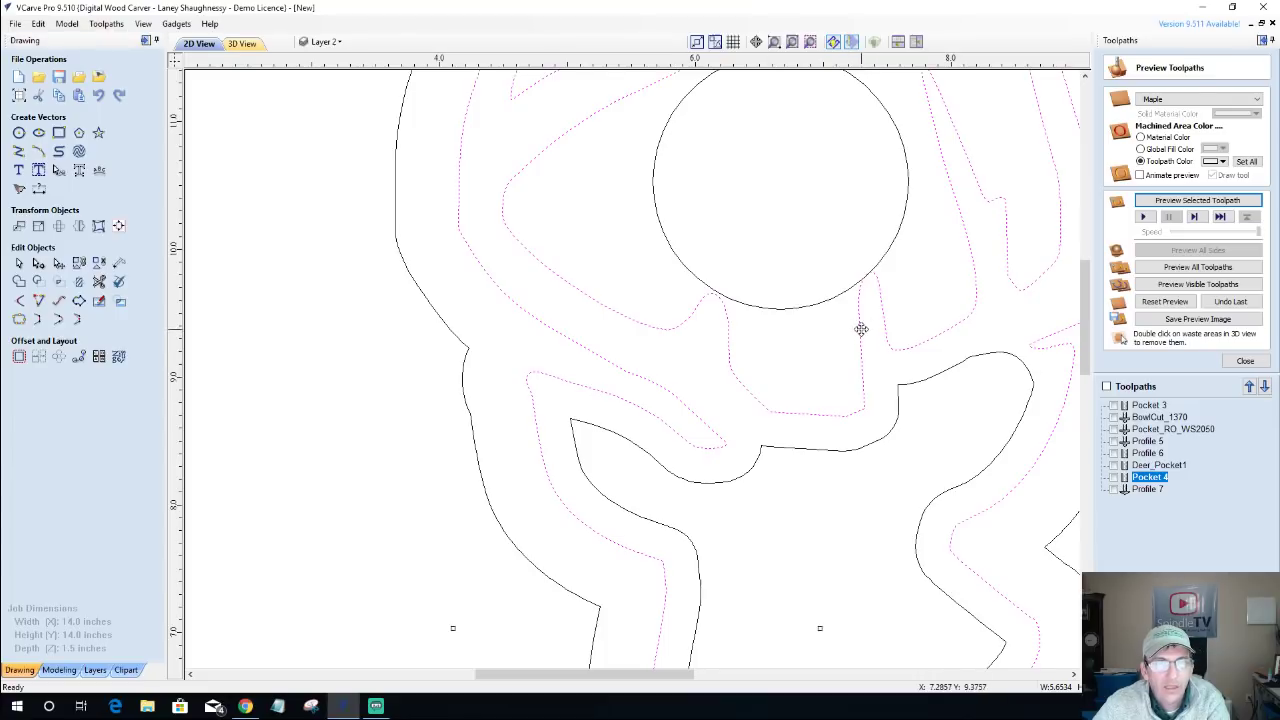
scroll(845, 232, down, 1)
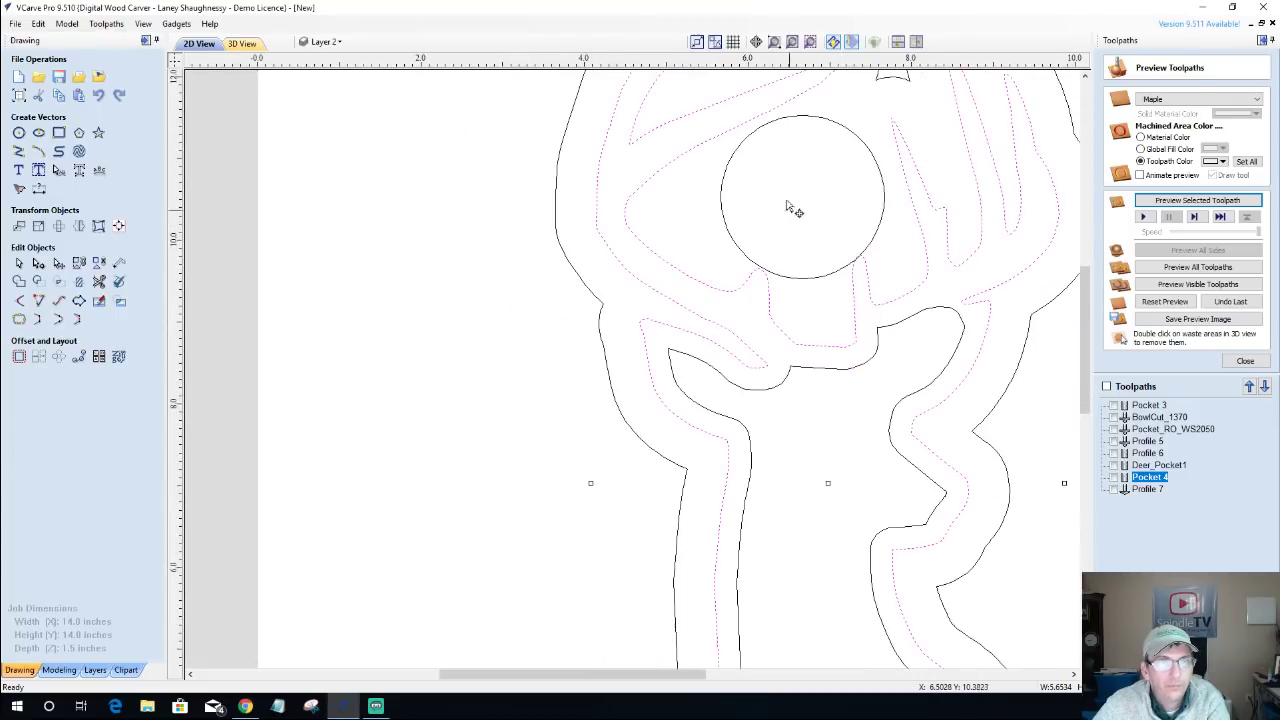
Nudge the circle four steps up and two right with the arrow keys, then zoom out.
click(753, 137)
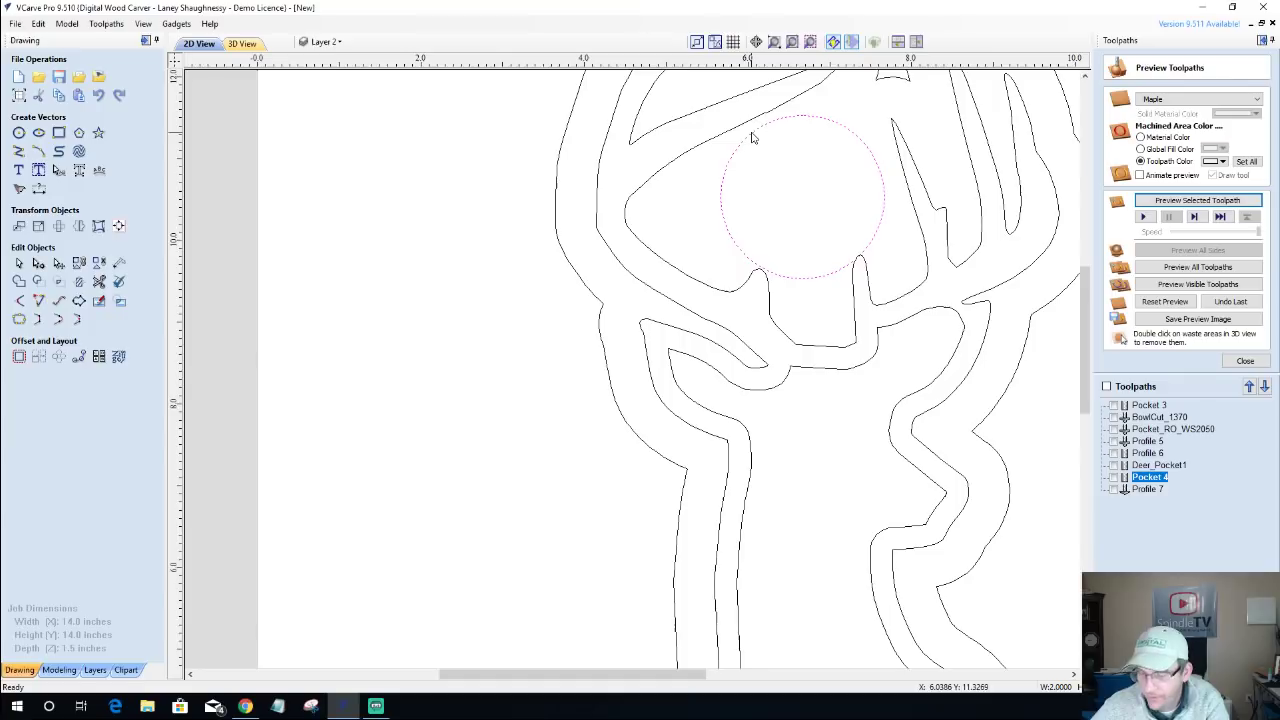
key(Up)
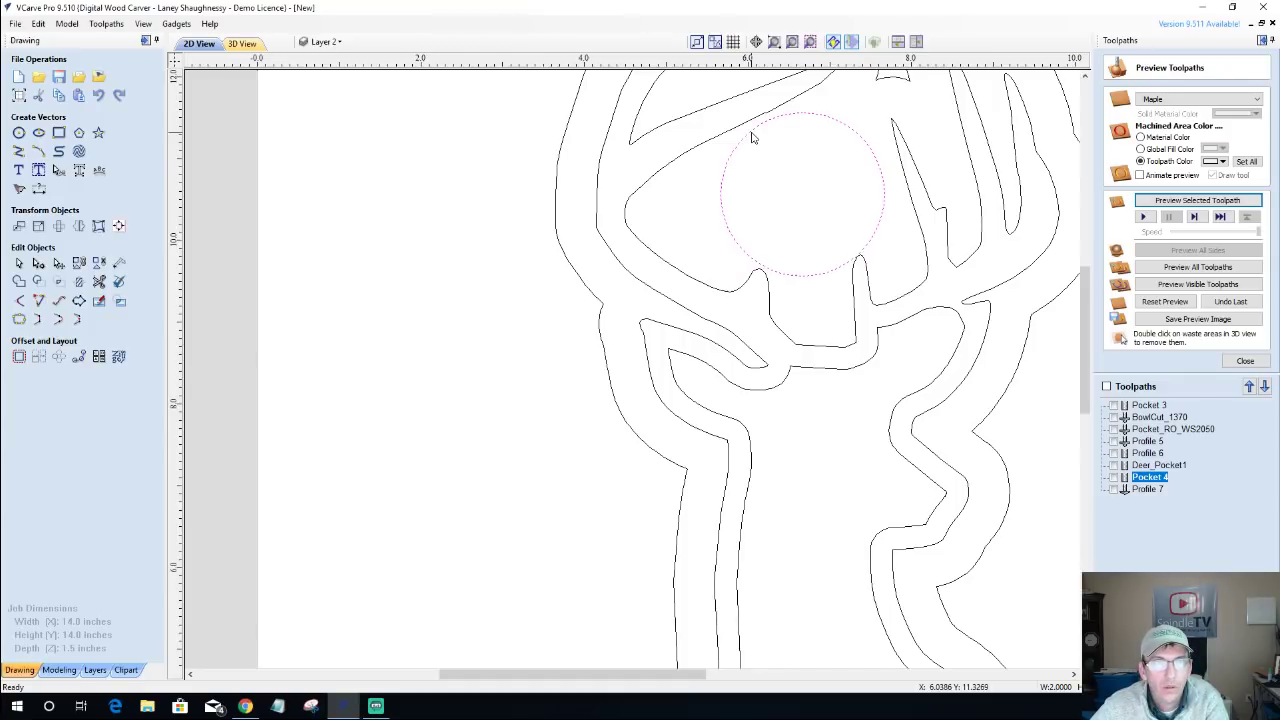
key(Up)
key(Right)
key(Up)
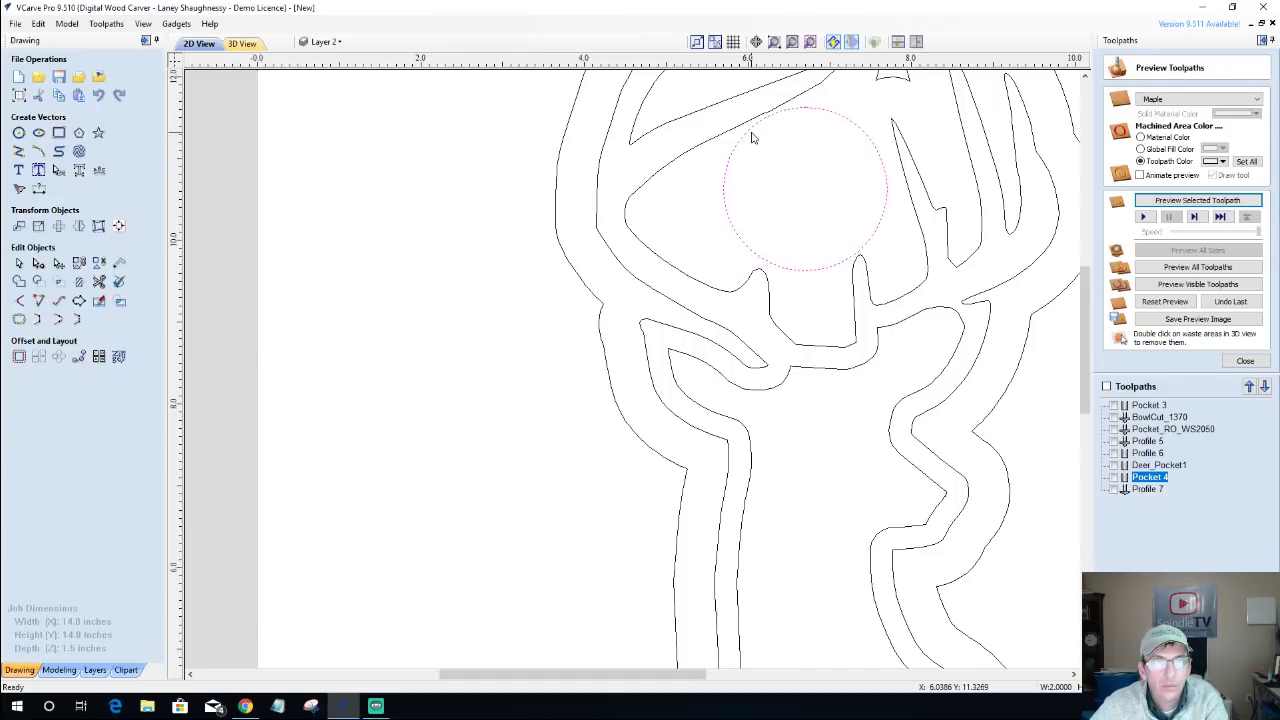
key(Right)
key(Up)
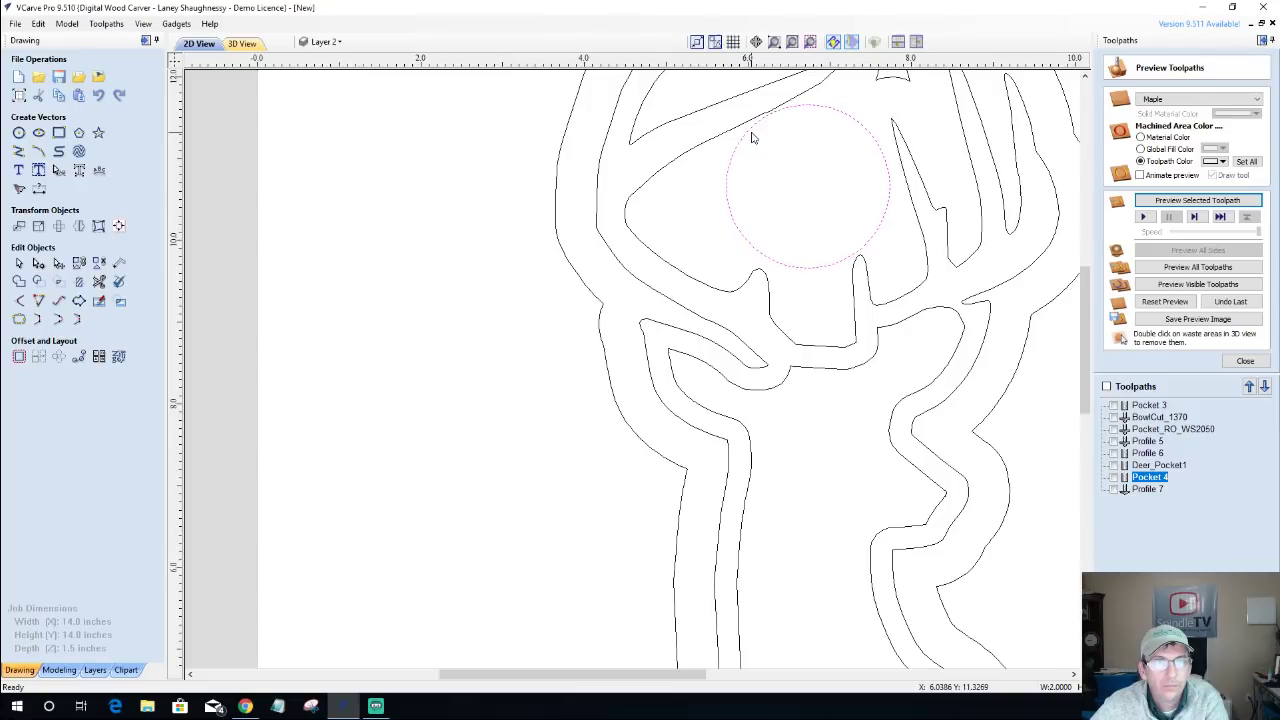
scroll(700, 243, down, 5)
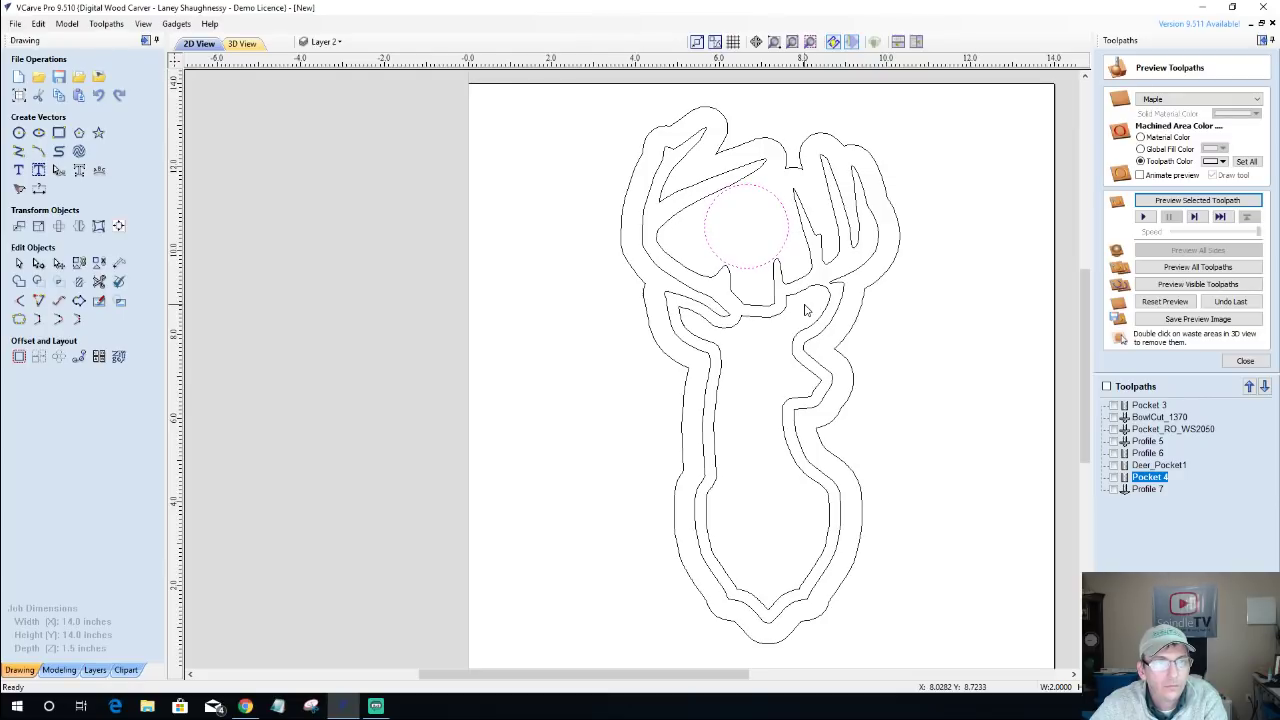
Add the 2-inch circle to Pocket 4's vectors and recalculate the pocket.
double_click(1150, 478)
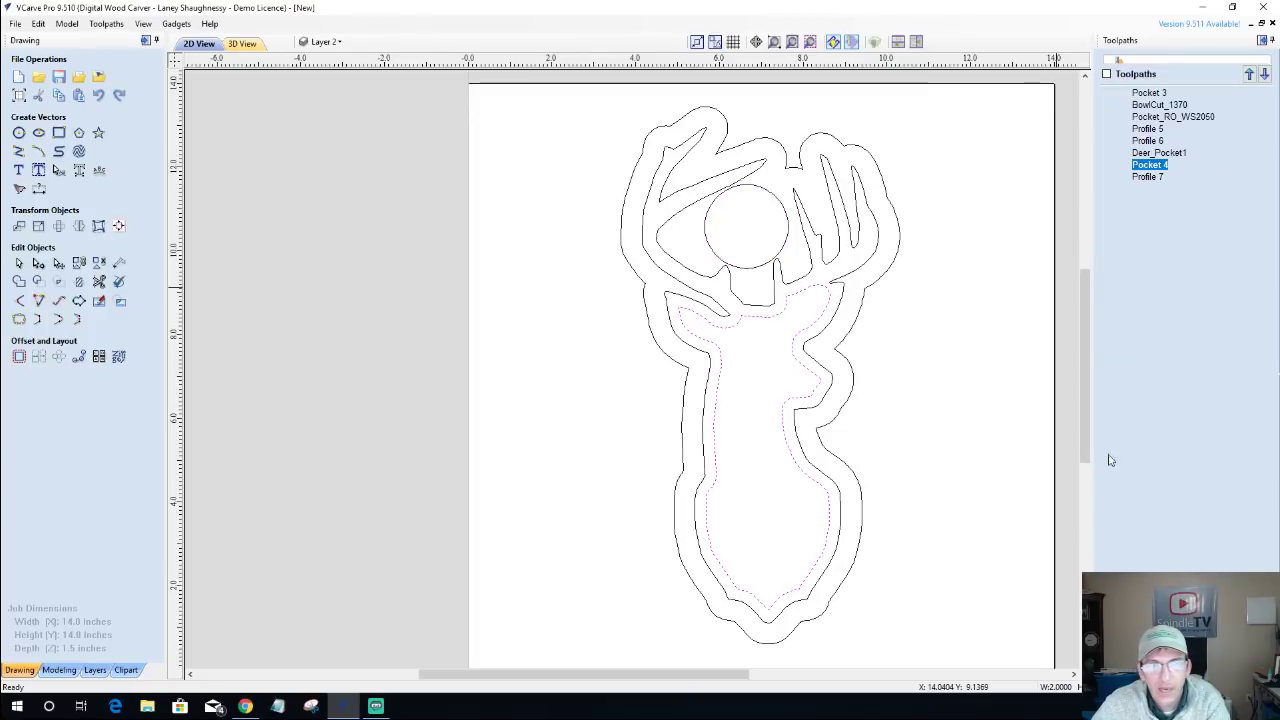
shift+click(762, 270)
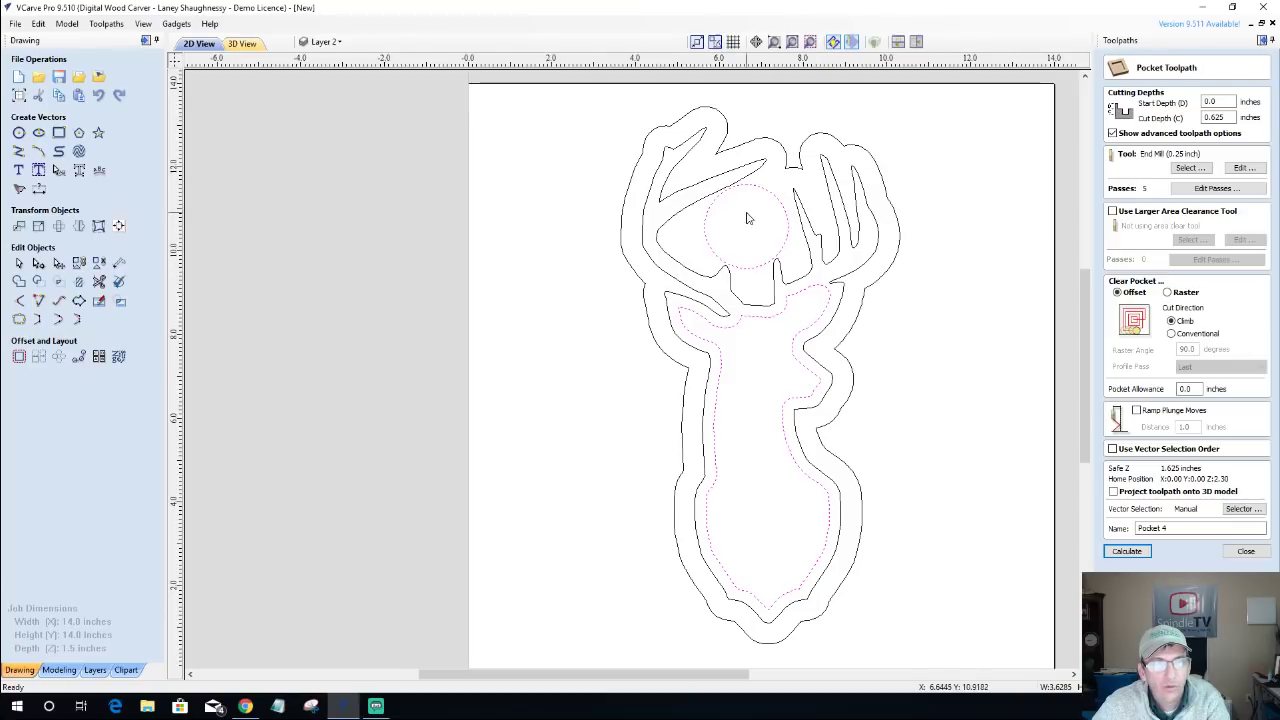
click(1134, 551)
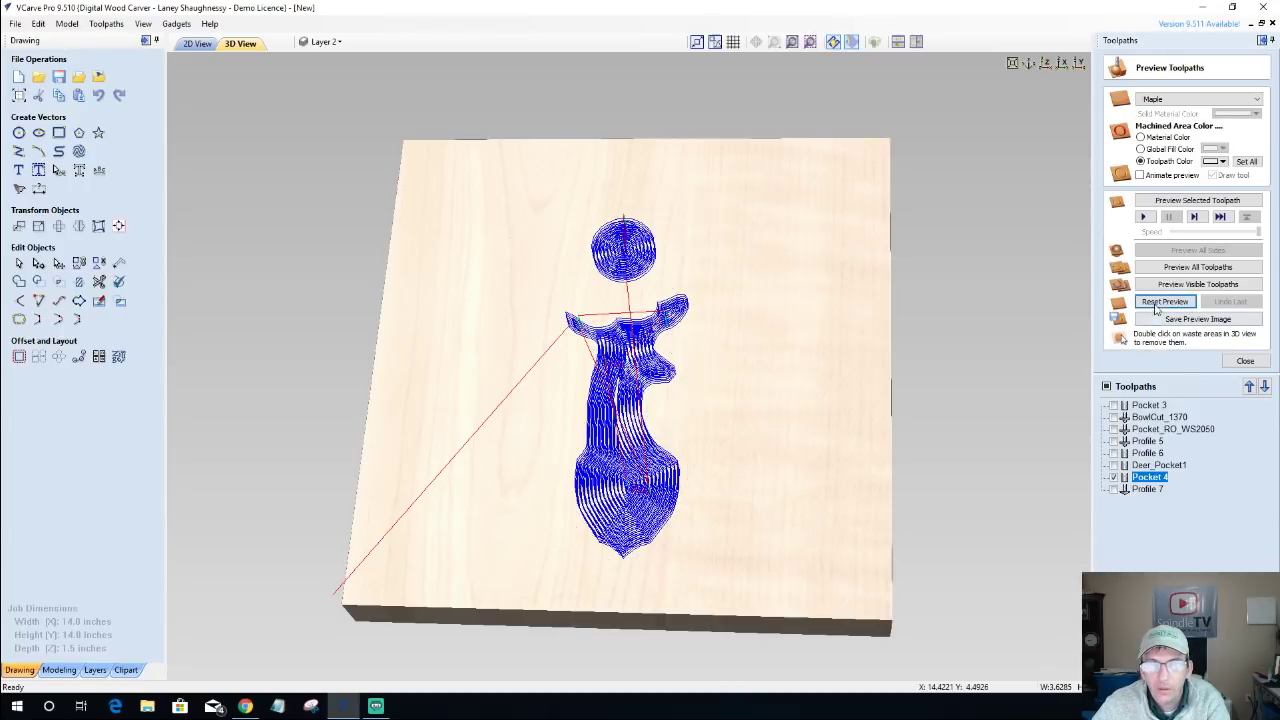
Simulate Pocket 4, Deer_Pocket1 and Profile 7 in turn, then return to 2D and open Profile 7's settings.
click(1173, 268)
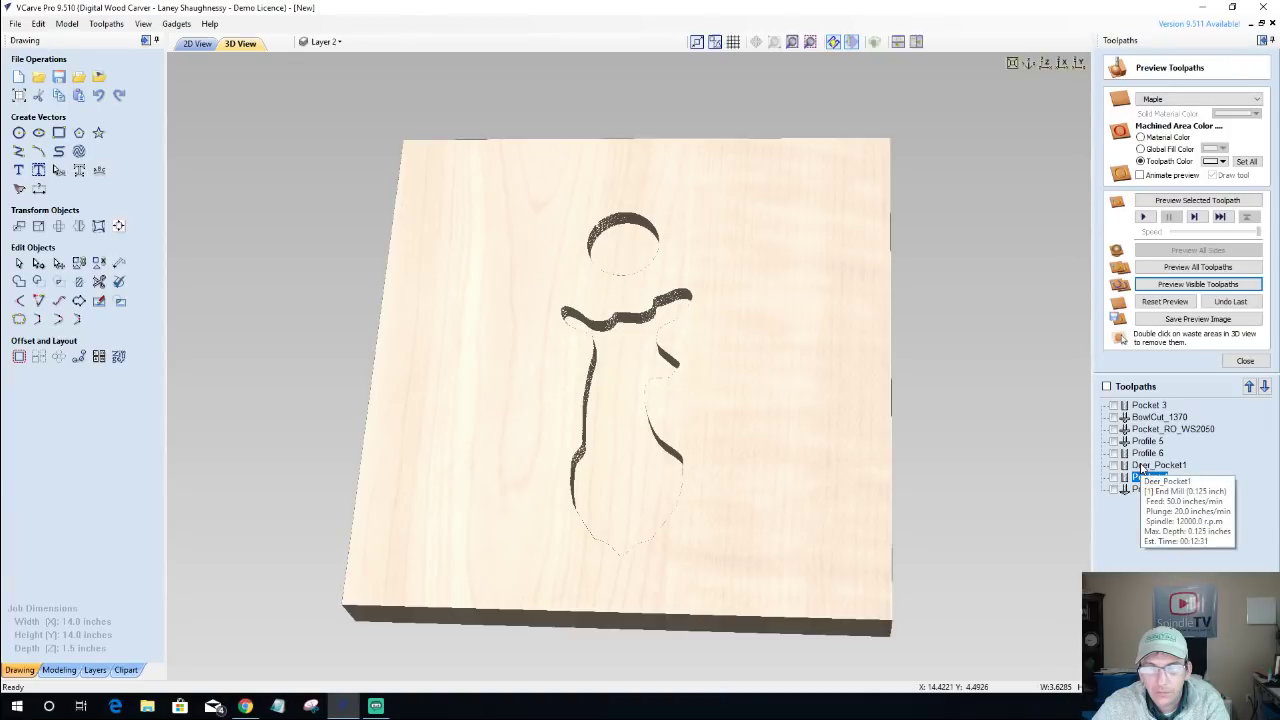
click(1142, 466)
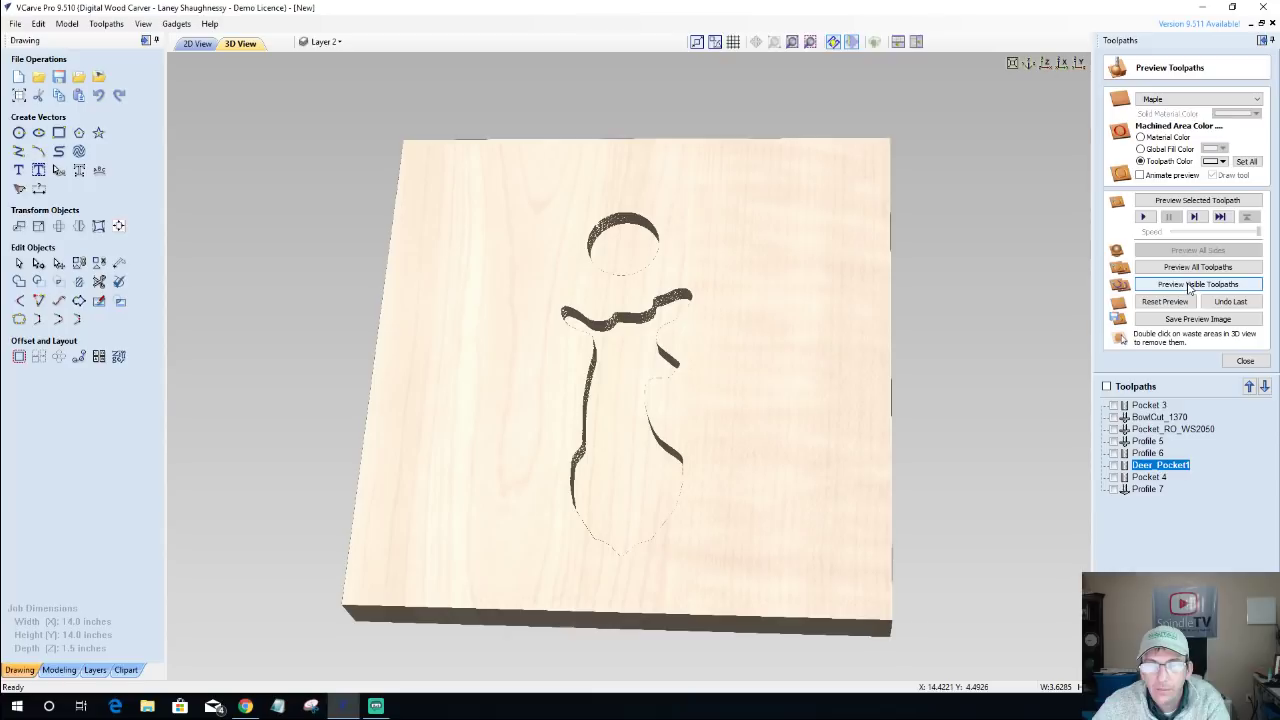
click(1192, 201)
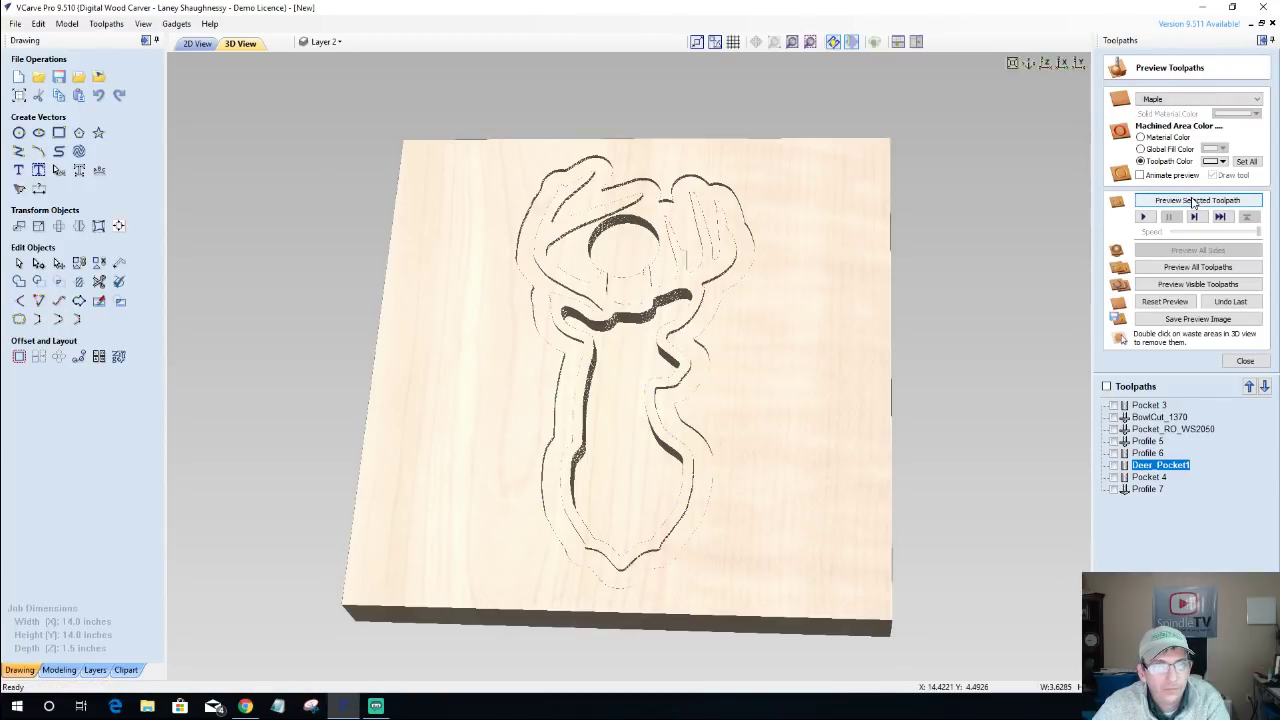
click(1152, 490)
click(1193, 205)
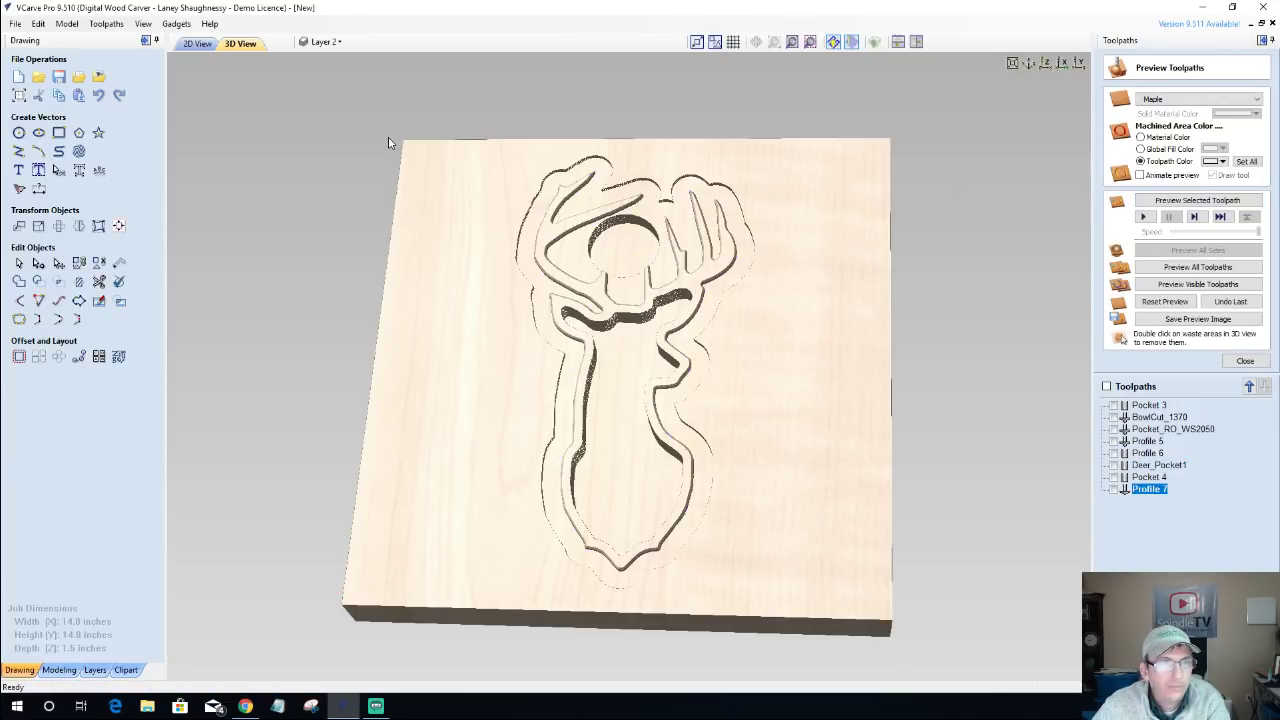
click(197, 43)
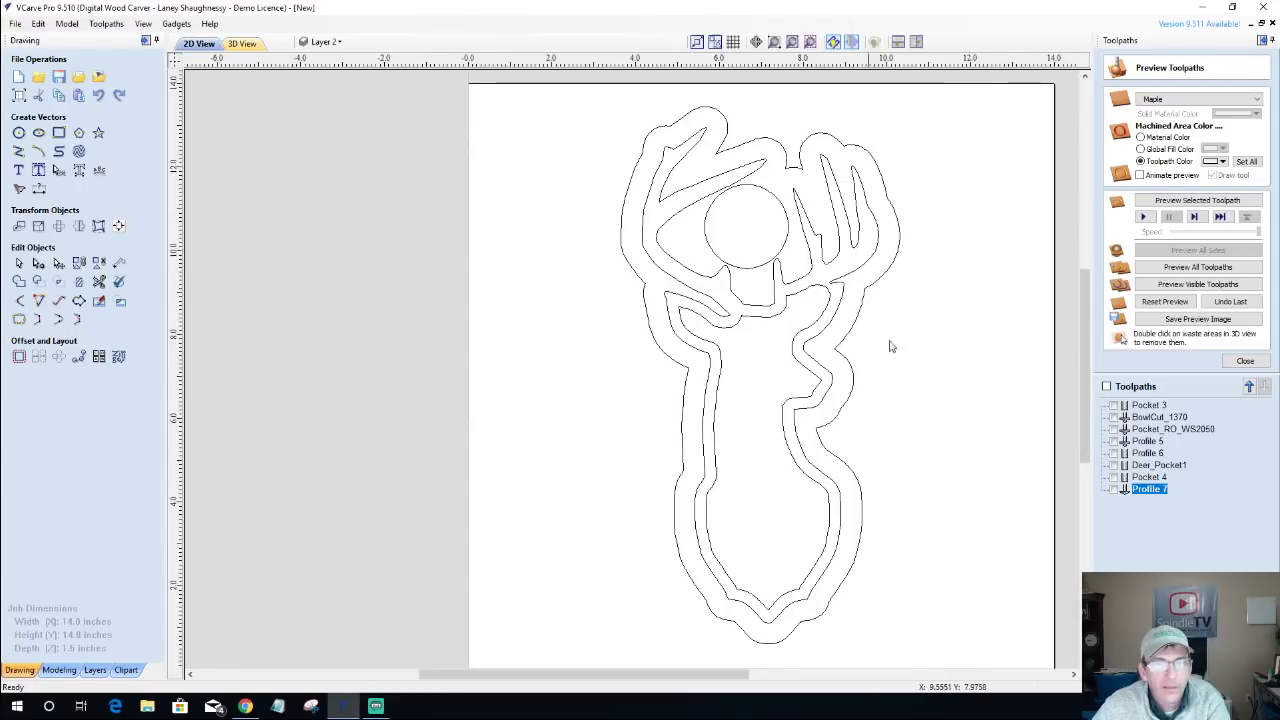
double_click(1150, 489)
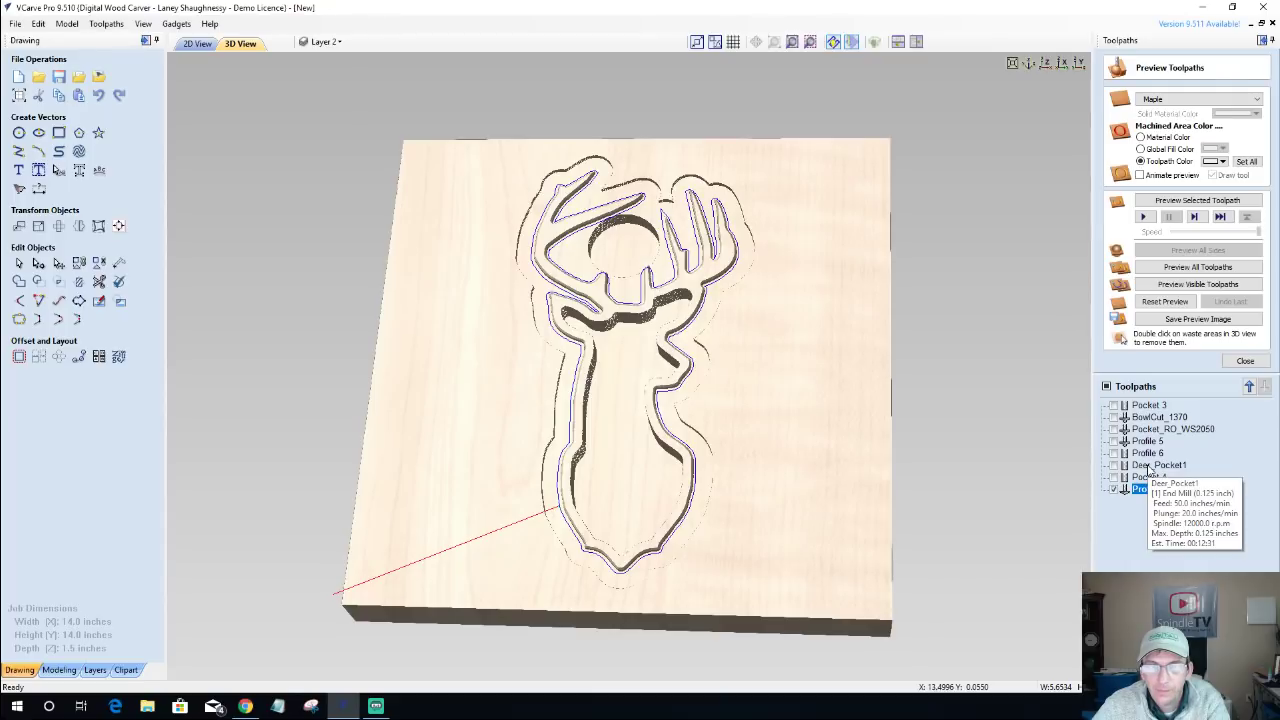
Recalculate Deer_Pocket1 from its settings, viewing the deer channel in 2D.
double_click(1158, 465)
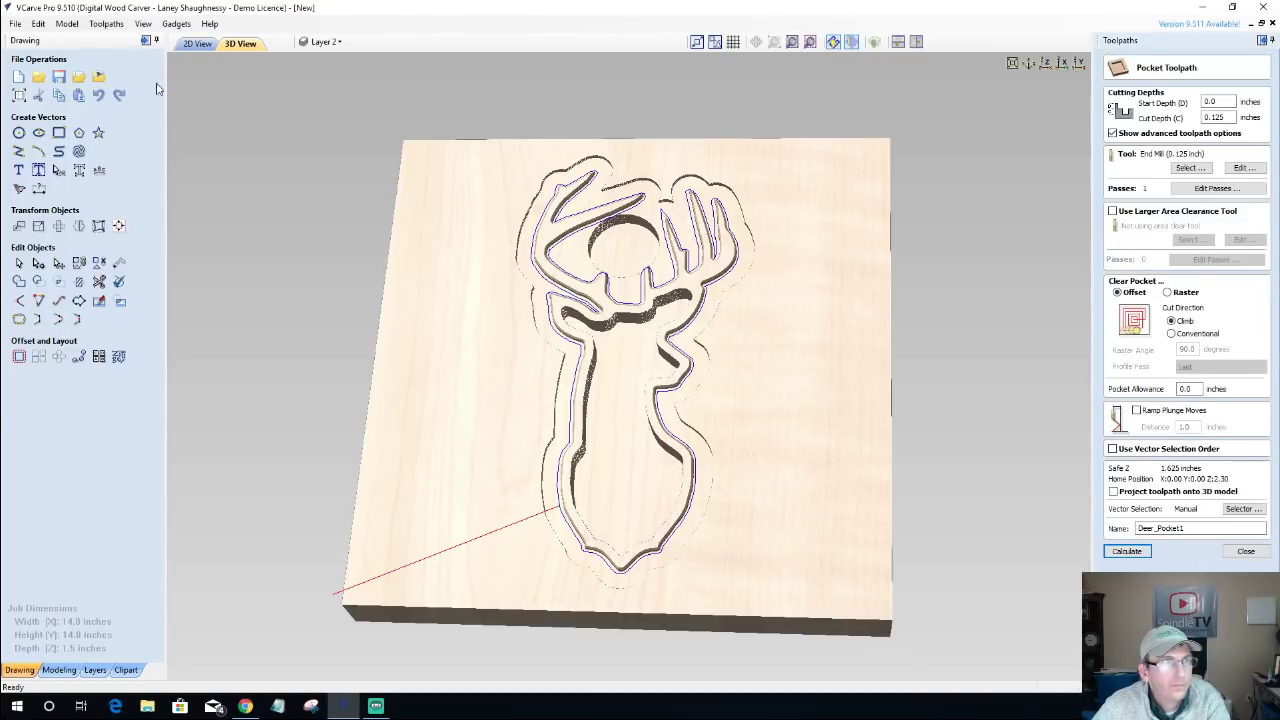
click(200, 45)
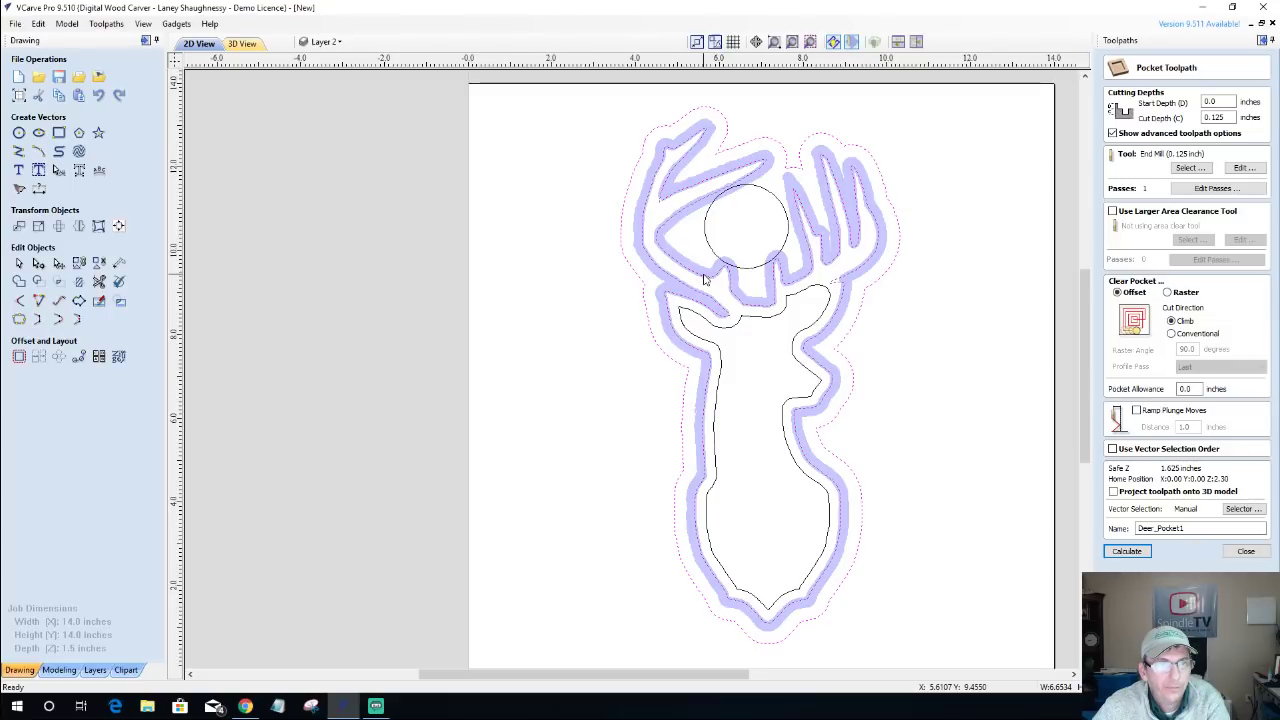
click(1133, 554)
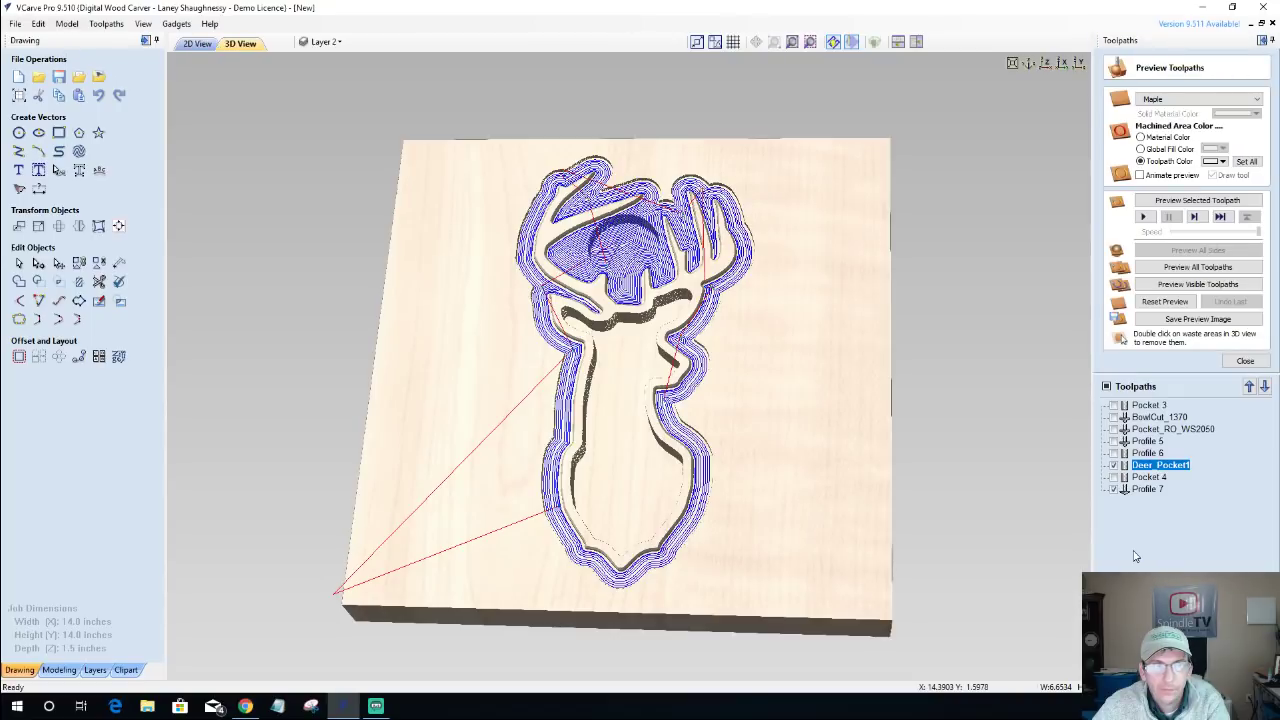
Reset the preview, simulate all visible toolpaths on the maple board, and return to 2D.
click(1163, 302)
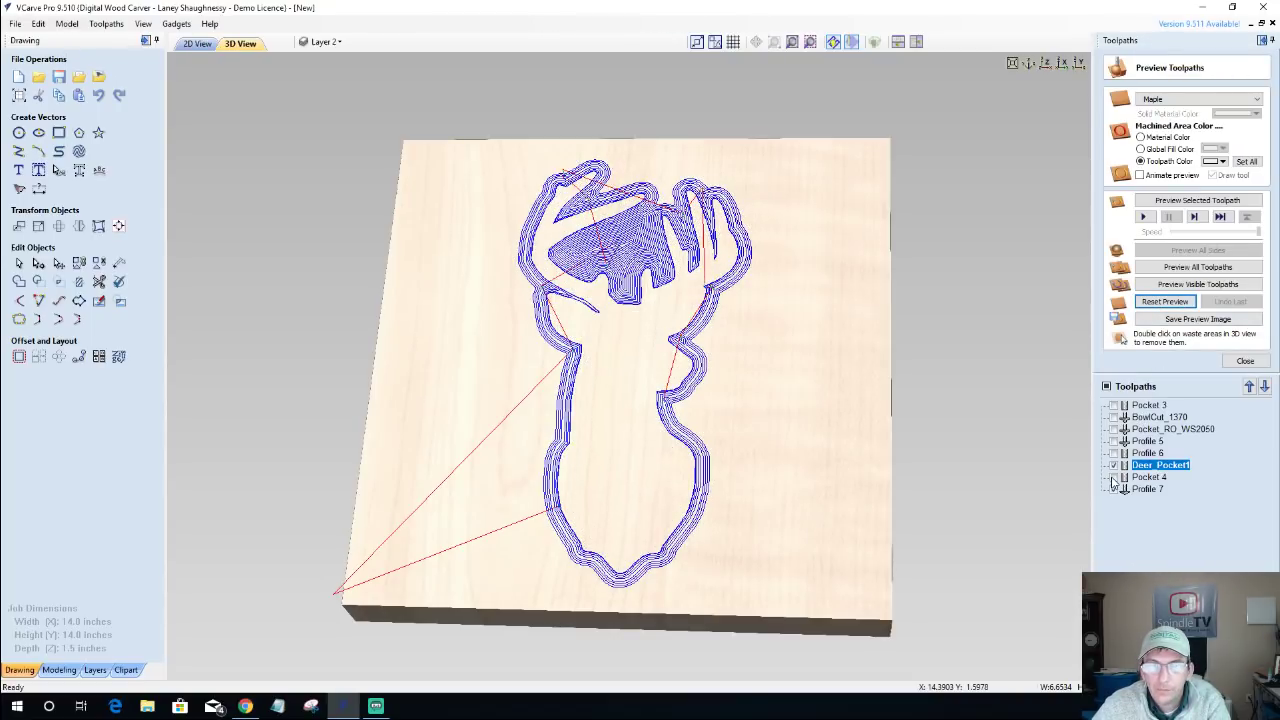
click(1180, 289)
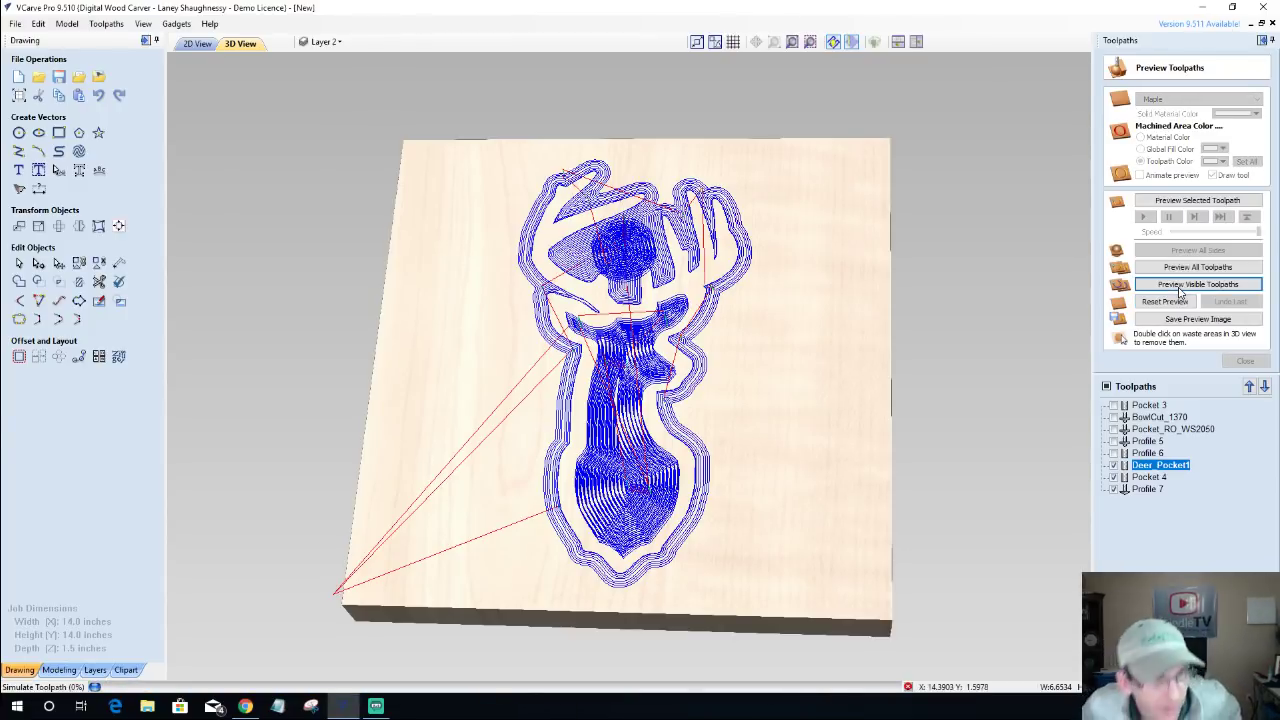
click(1180, 287)
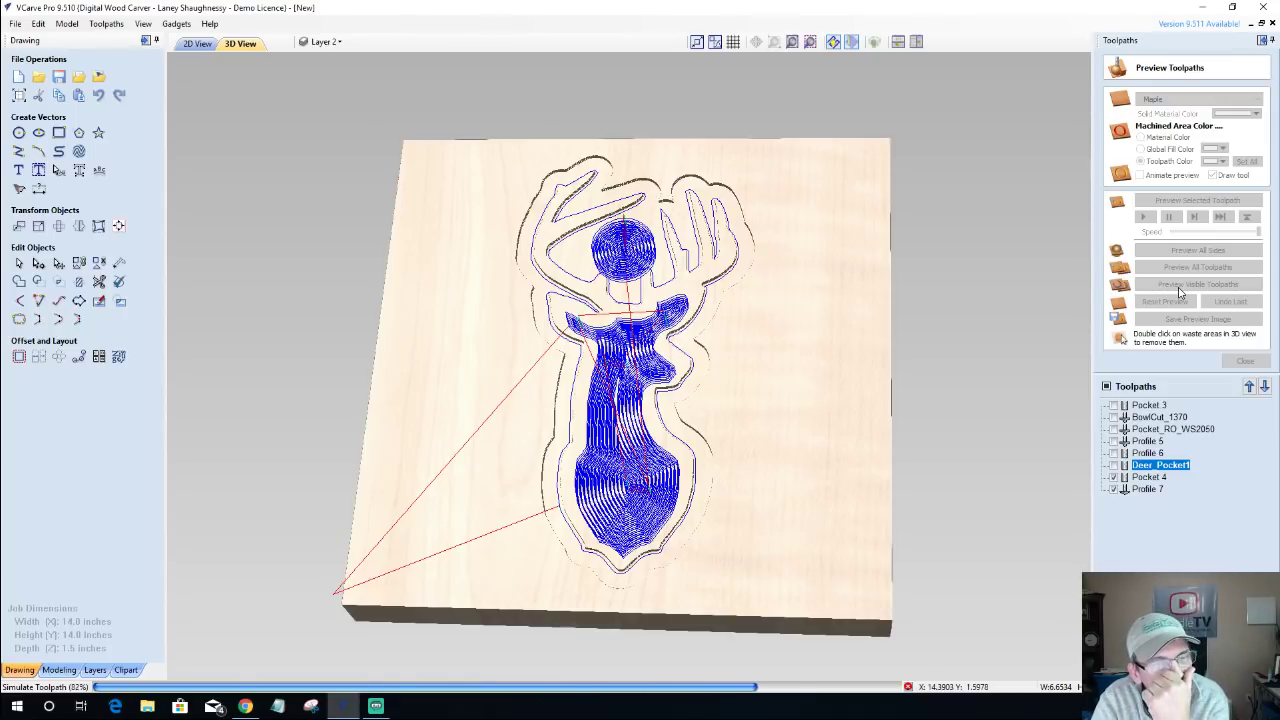
click(1180, 287)
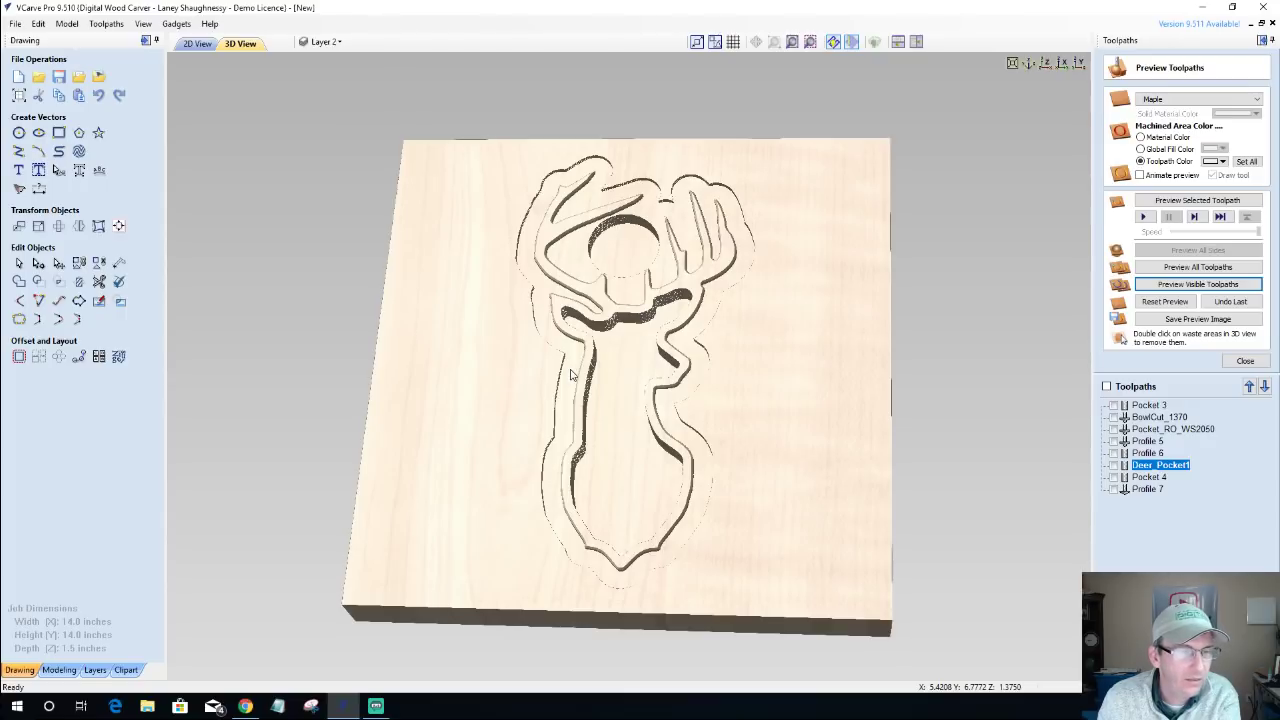
key(F2)
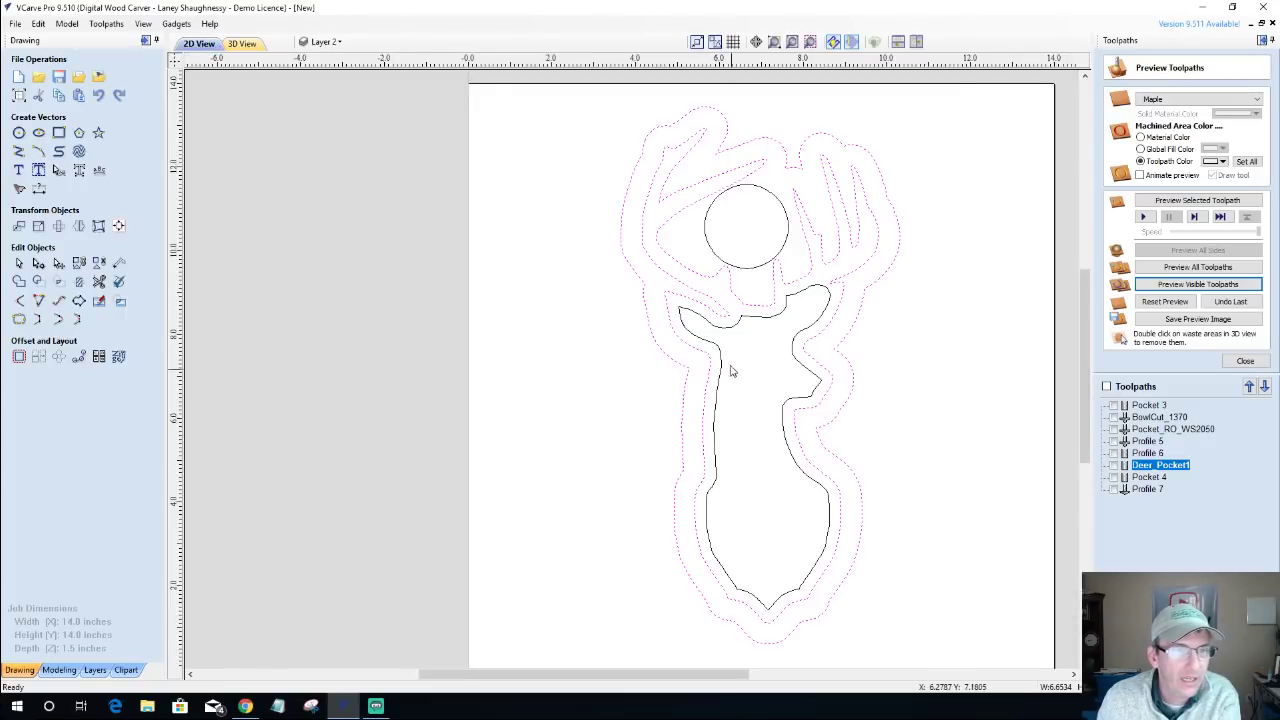
Select the circle in the deer's head and the inner deer body outline.
click(746, 268)
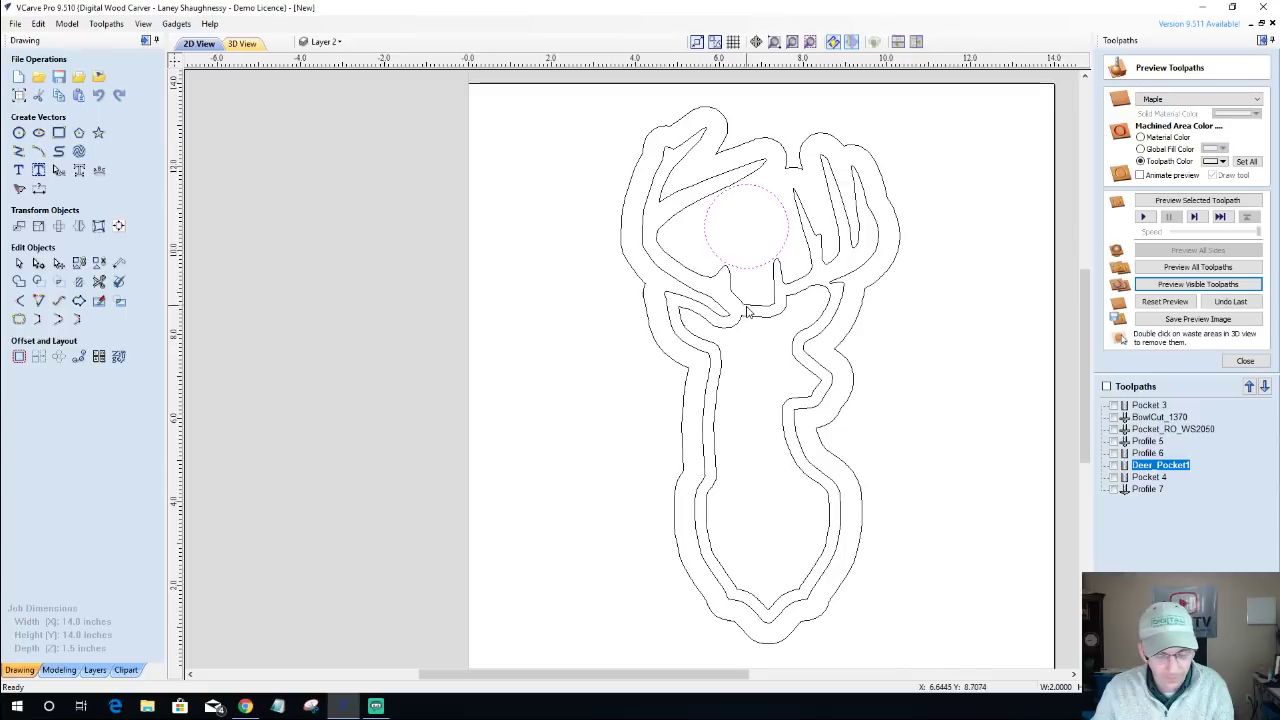
shift+click(746, 312)
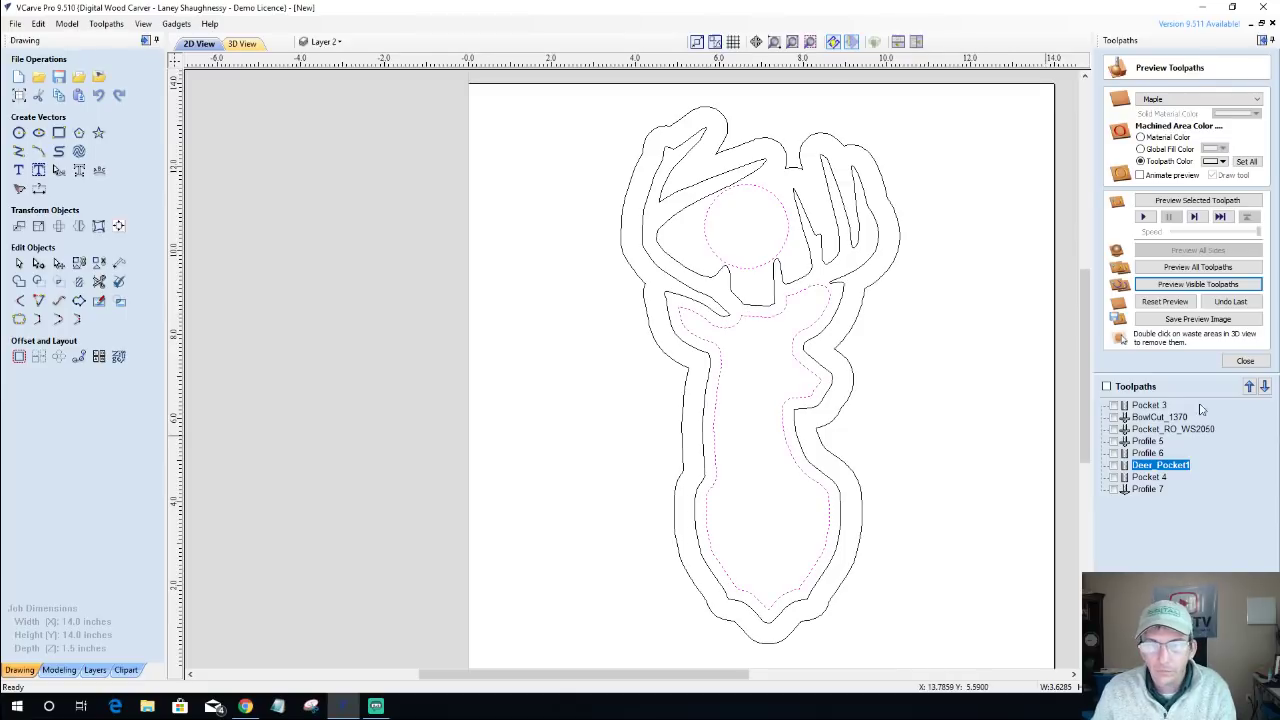
click(1245, 361)
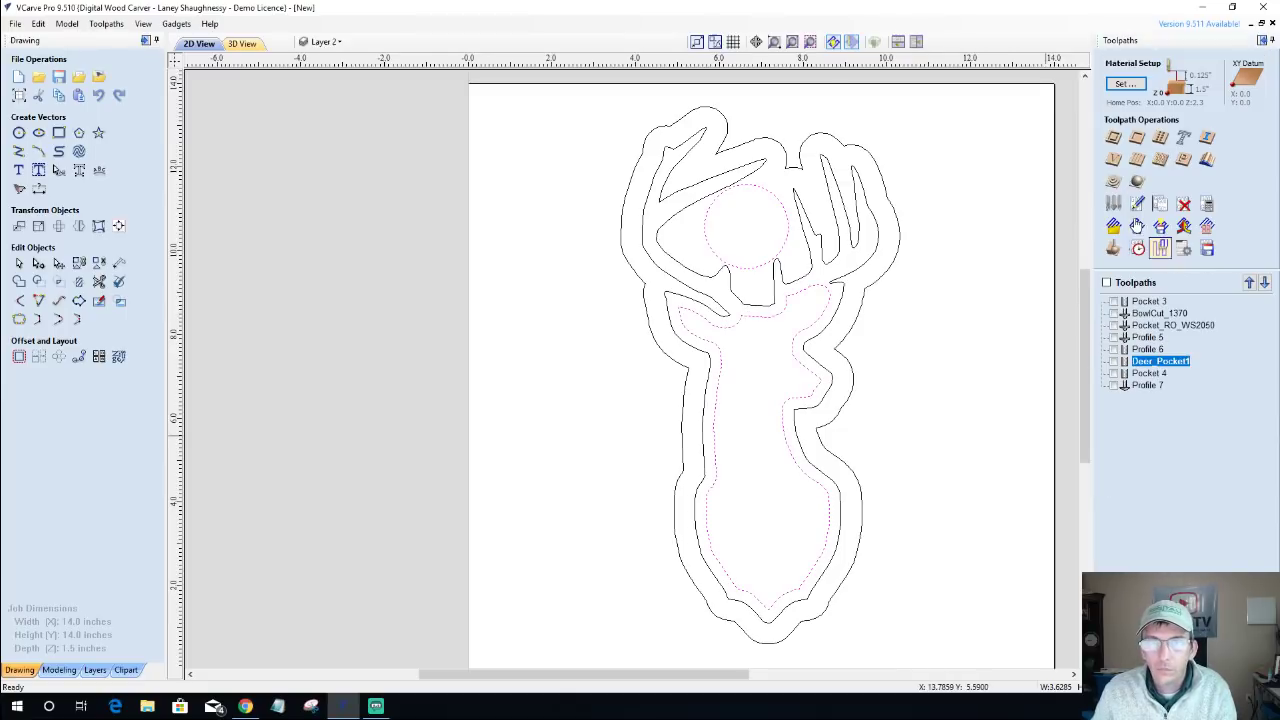
Create a 2D profile toolpath with a 0.625-inch cut depth and pick its tool.
click(1114, 138)
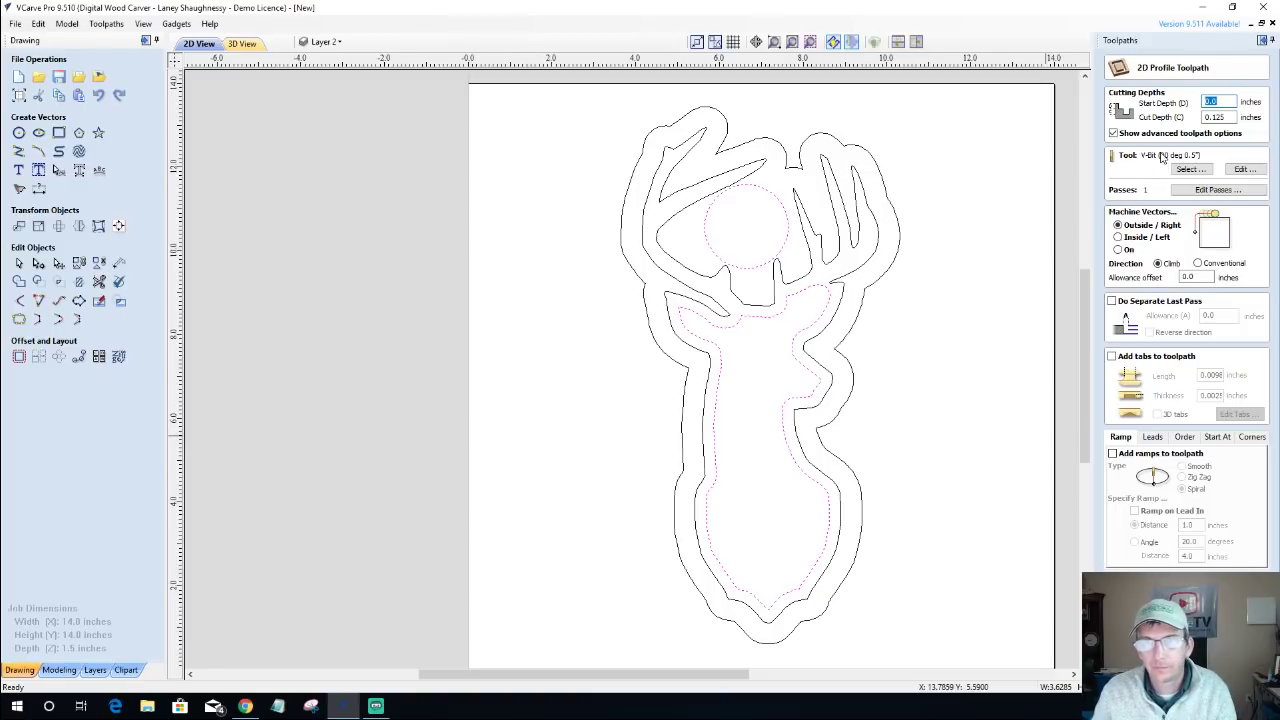
key(Tab)
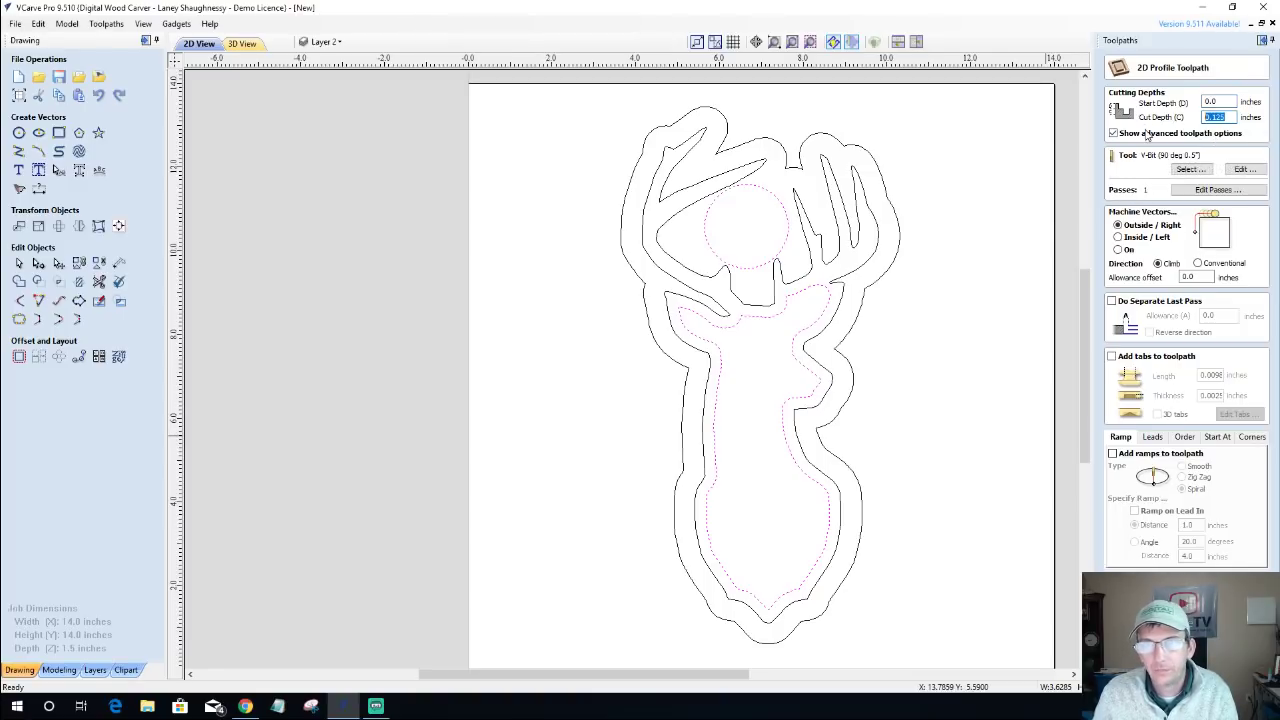
text(.)
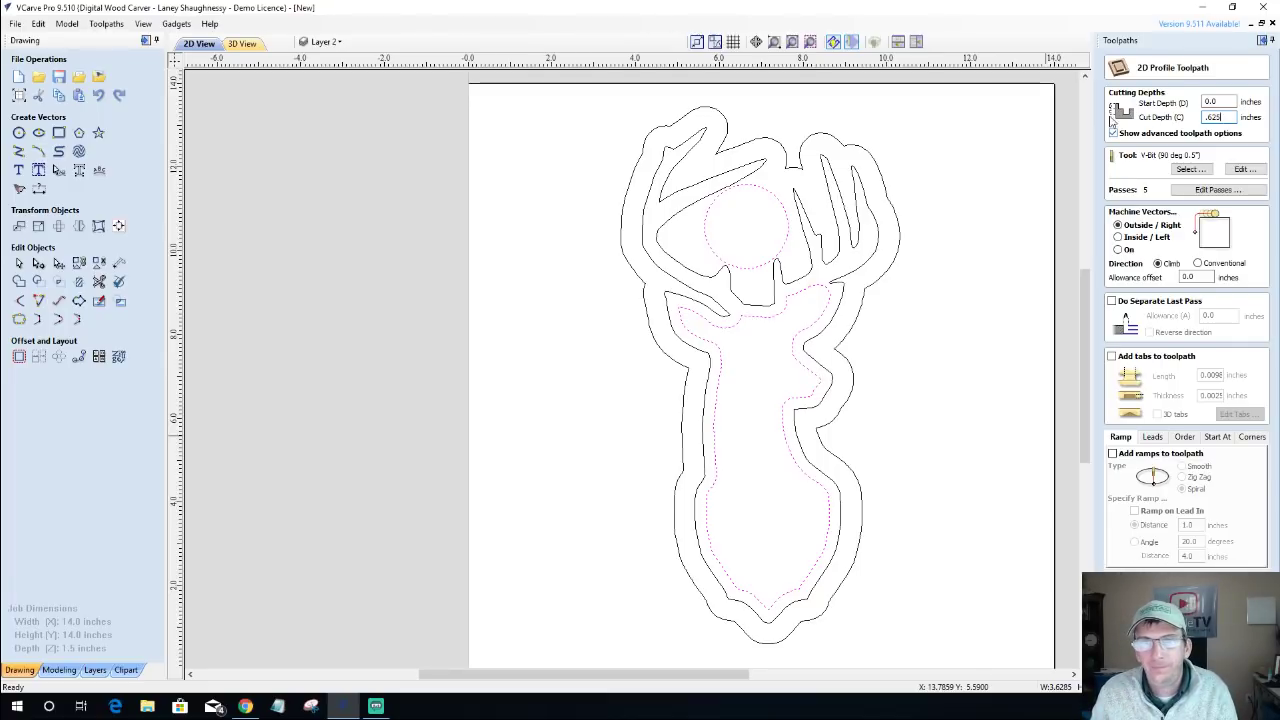
click(1187, 168)
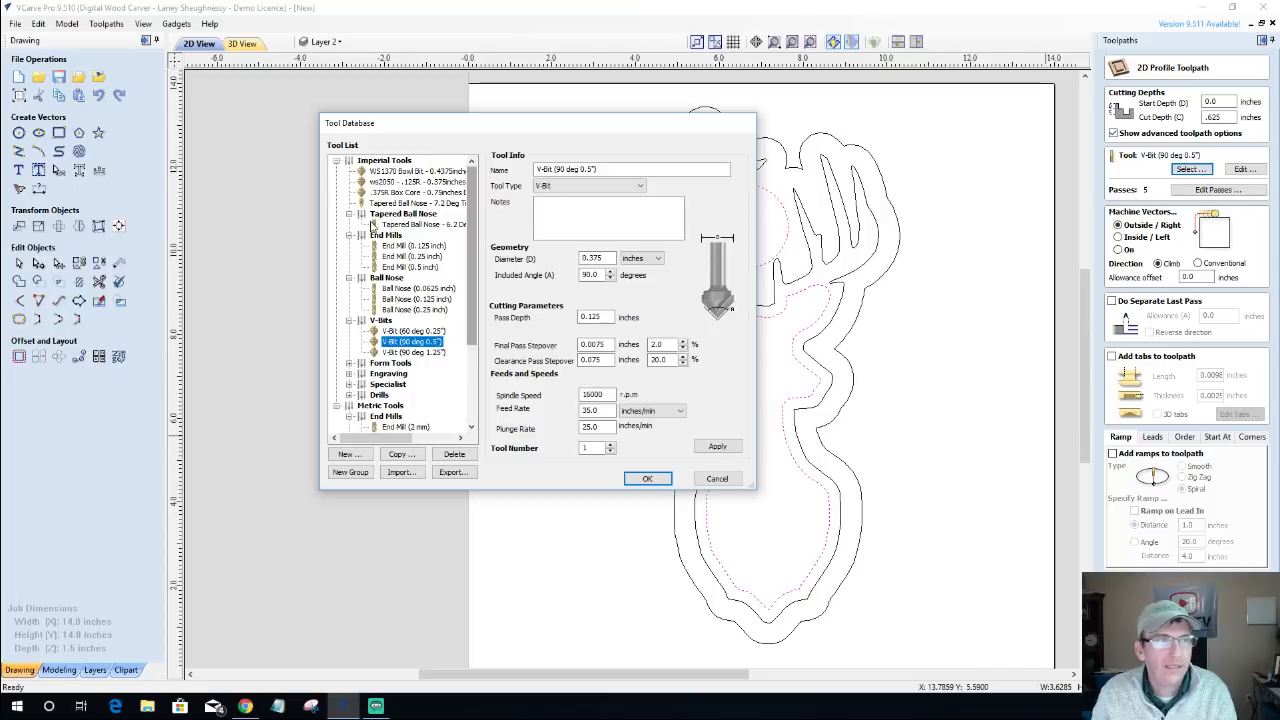
Calculate Profile 8 with the WS1370 bowl bit, inside cut, at 0.625-inch depth.
click(400, 171)
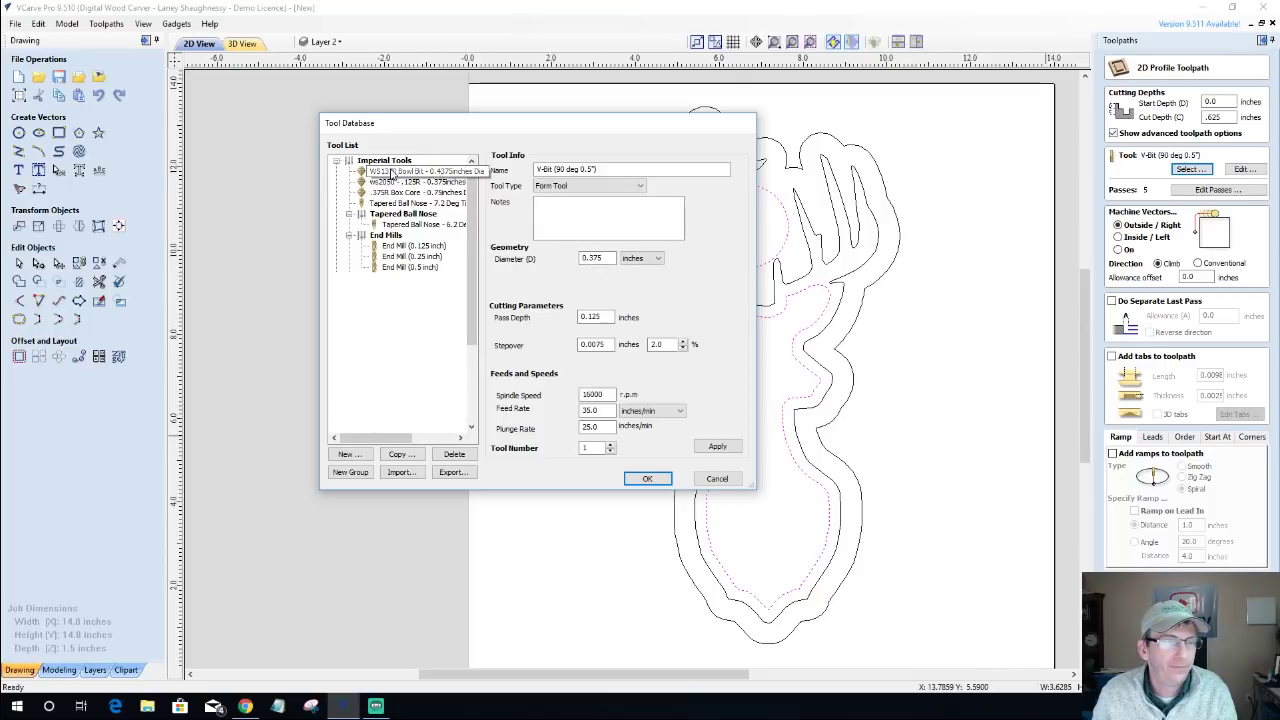
click(648, 479)
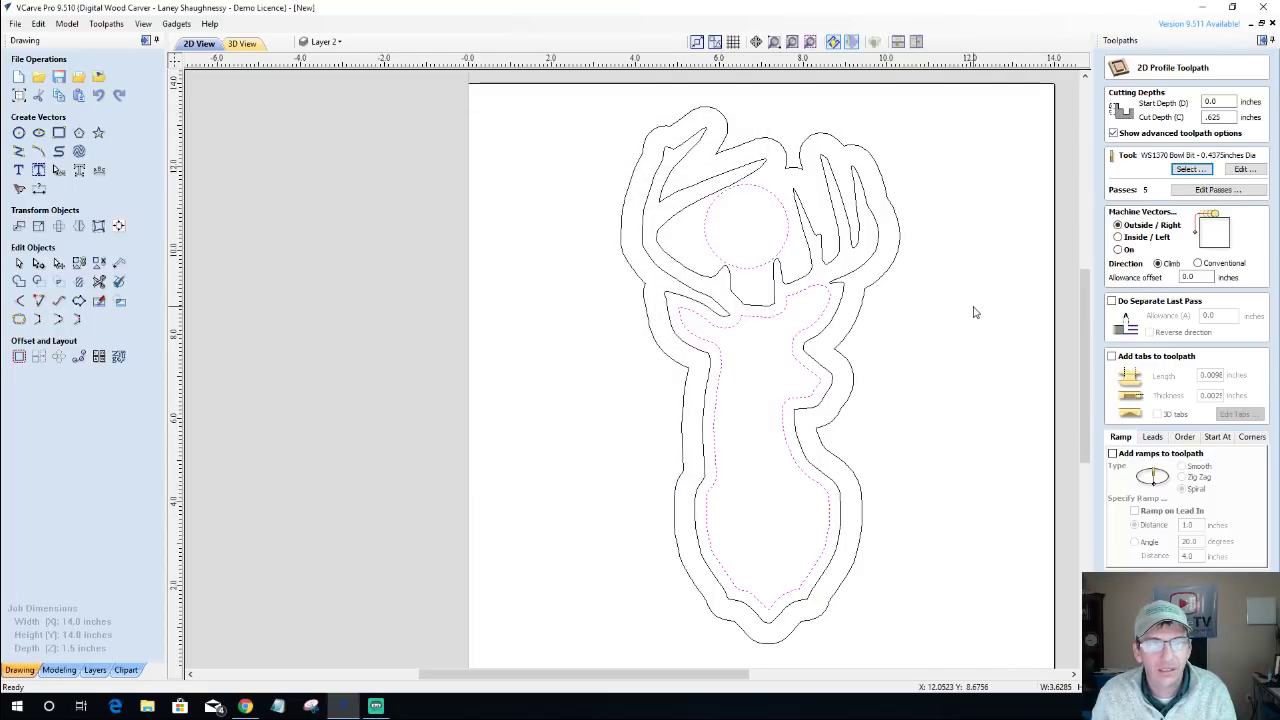
click(1118, 237)
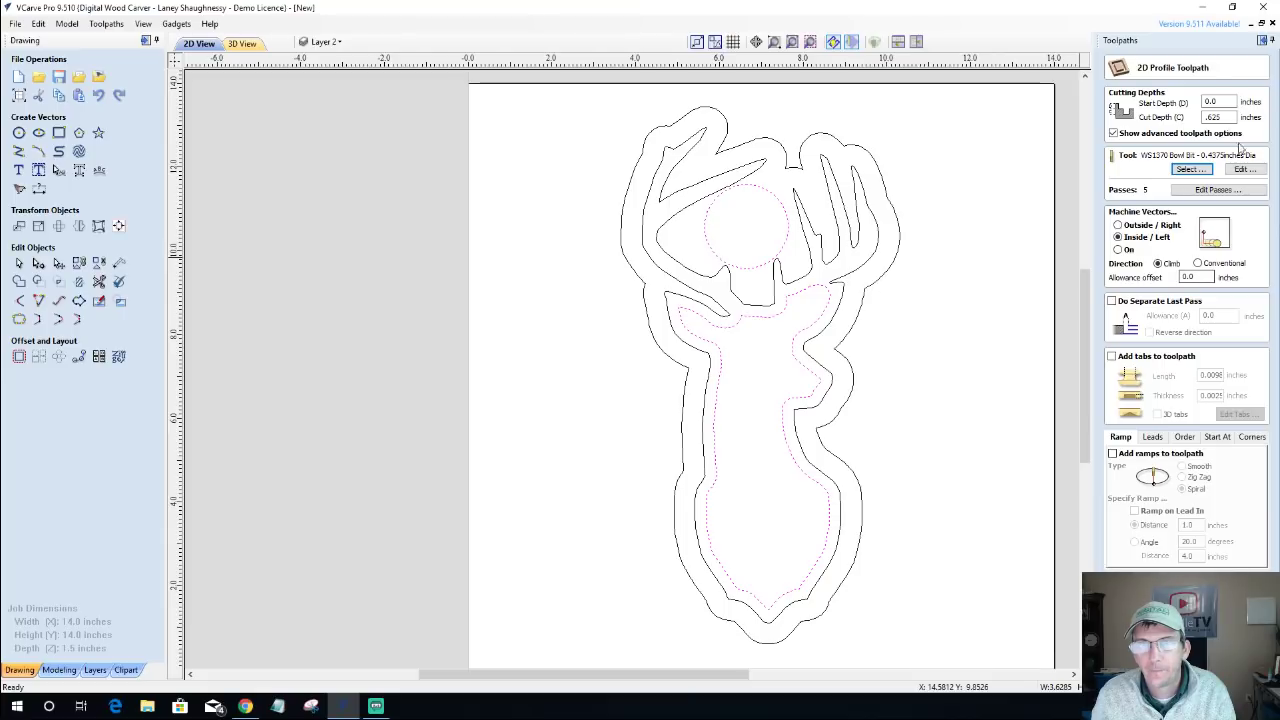
drag(1204, 117, 1237, 120)
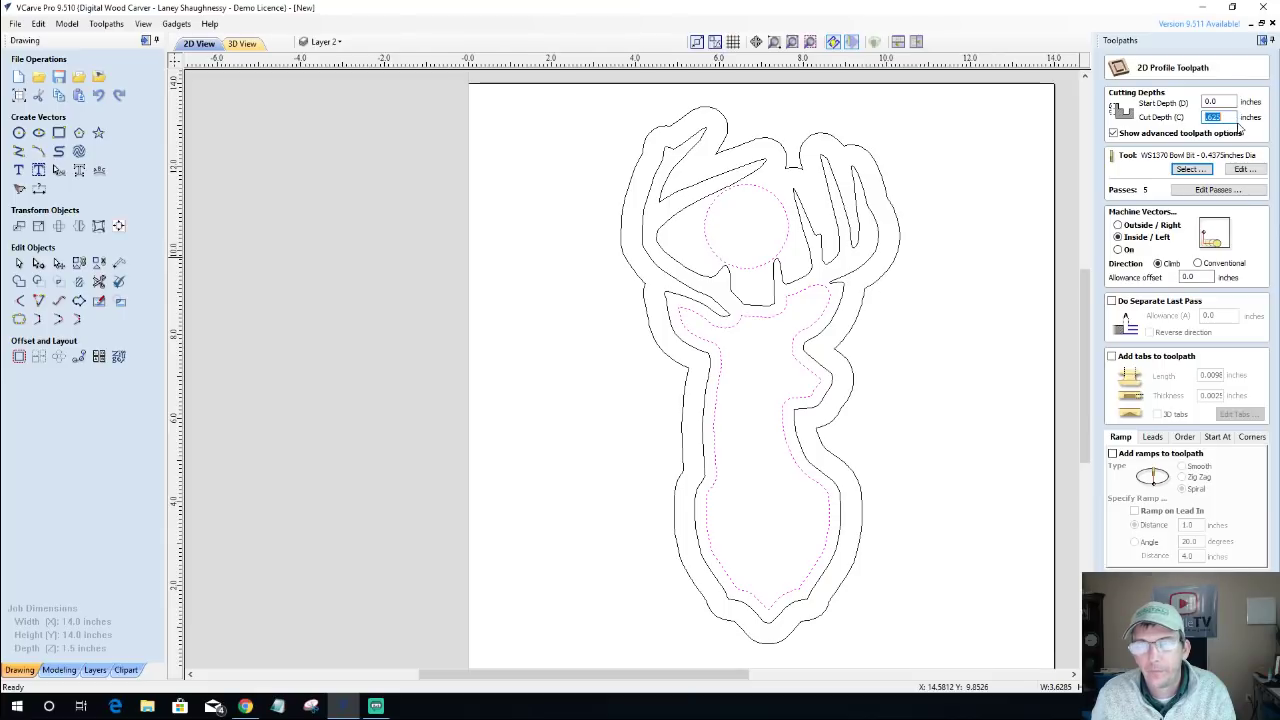
text(.)
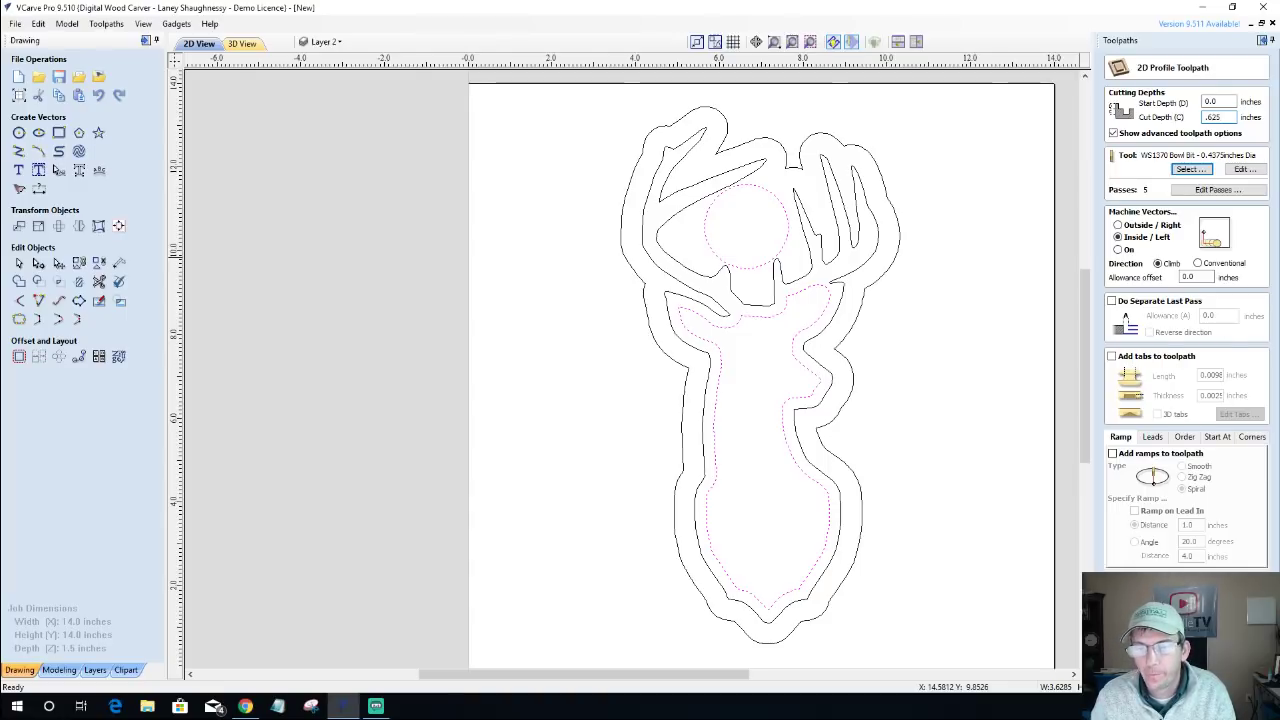
key(Return)
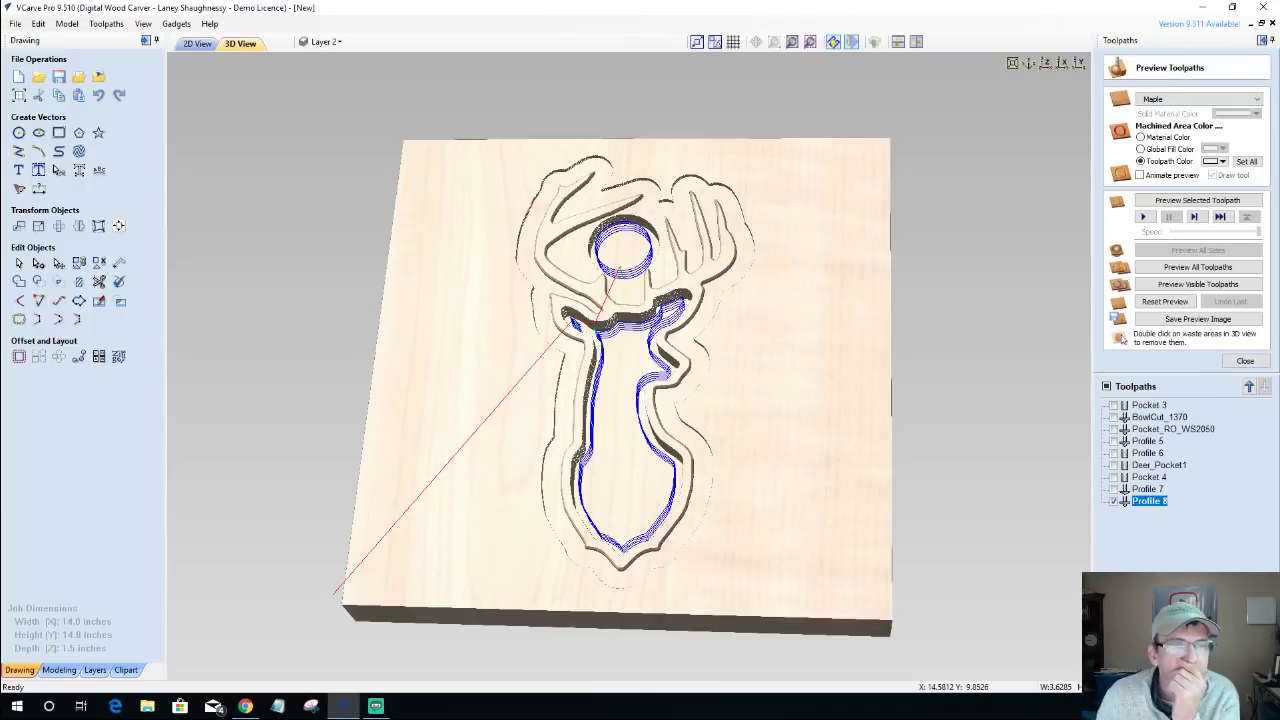
Simulate Profile 8's groove on the board, orbit to inspect it, and reopen its settings.
click(1177, 201)
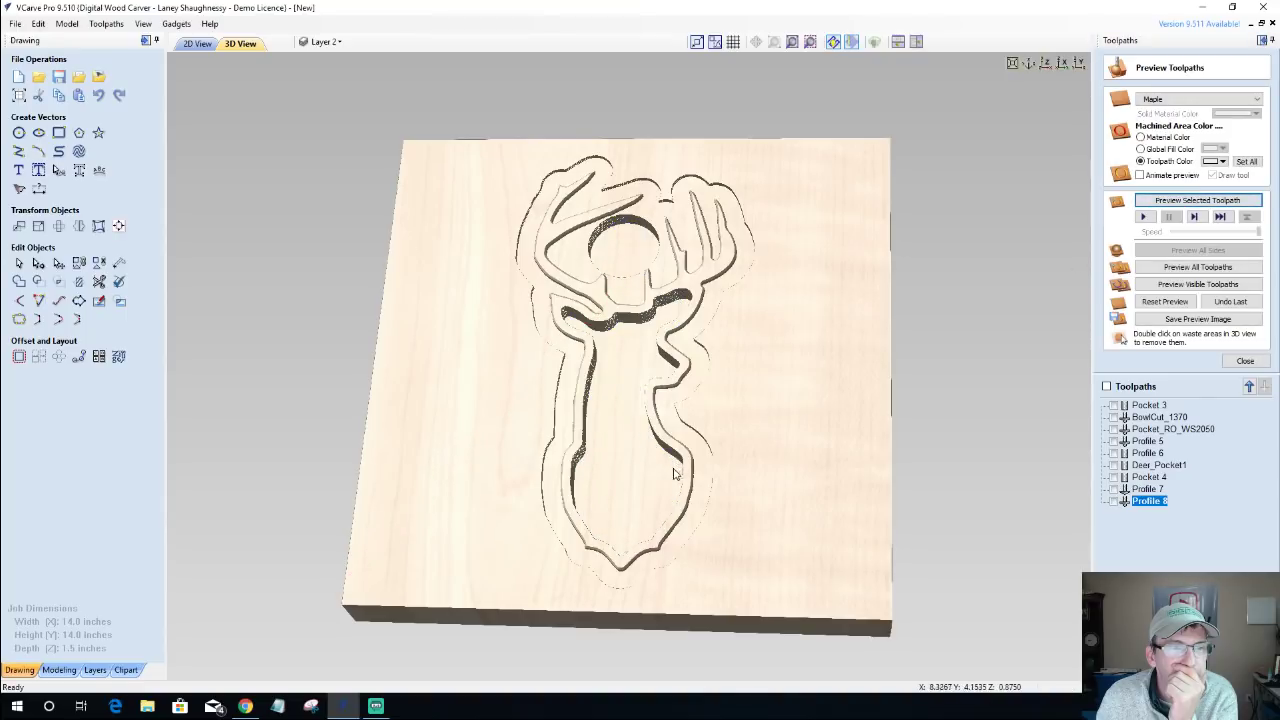
drag(583, 360, 565, 437)
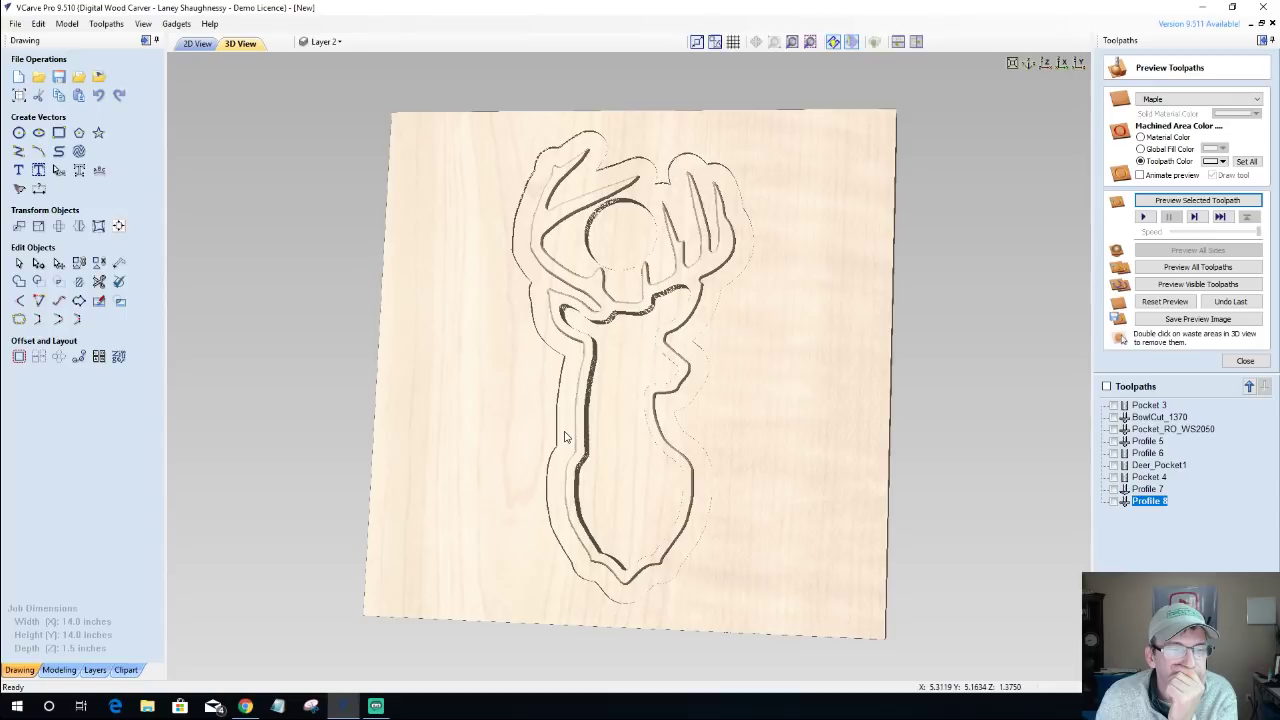
drag(640, 392, 614, 391)
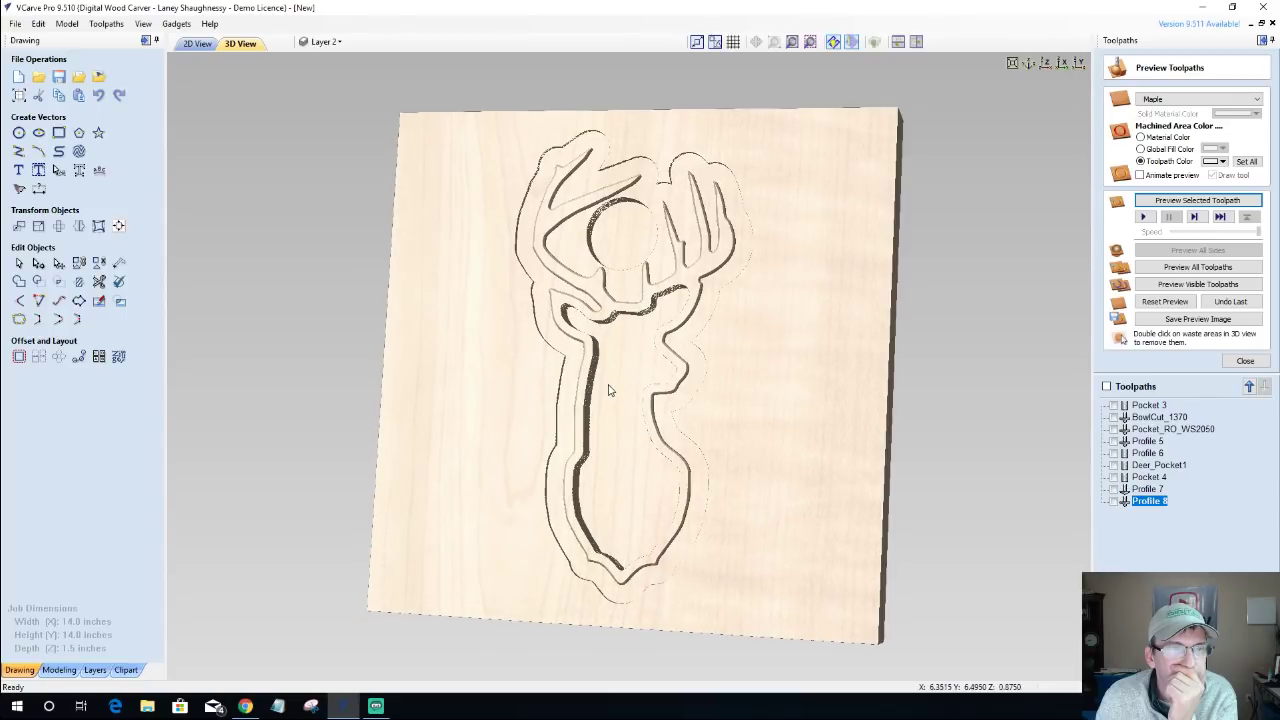
double_click(1159, 502)
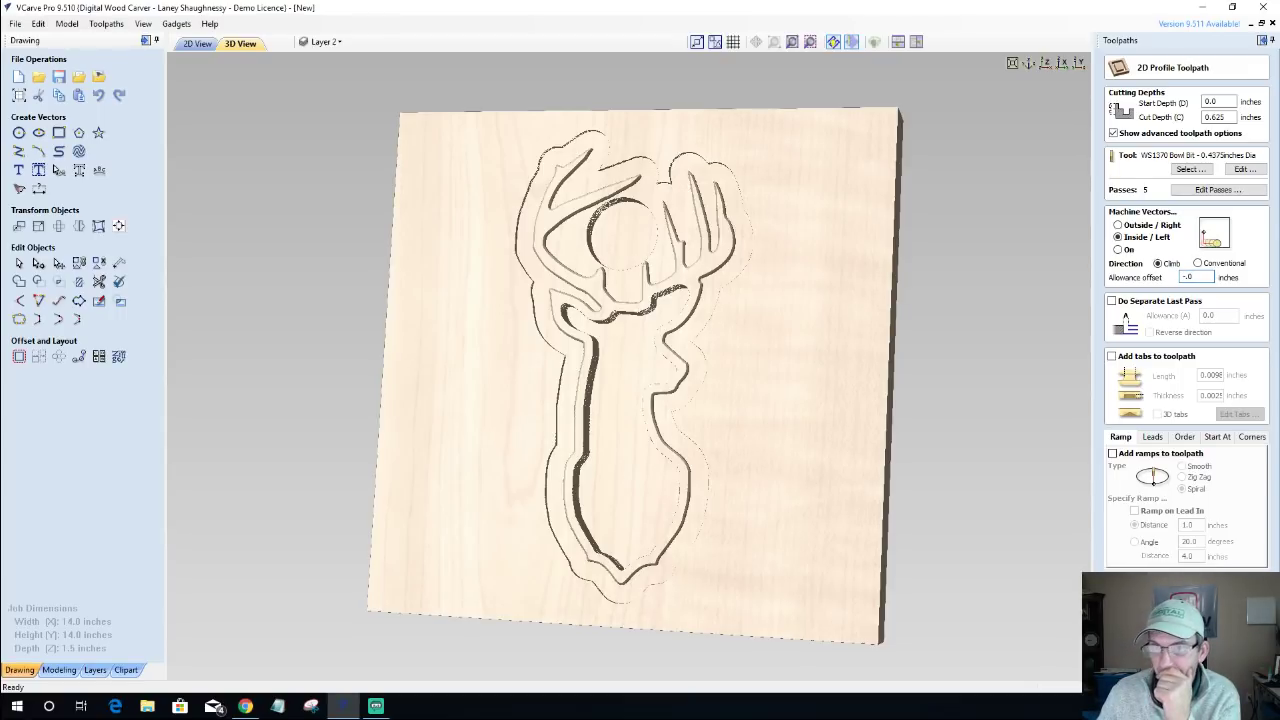
Recalculate Profile 8 with a -0.02 inch allowance offset and simulate it.
text(2)
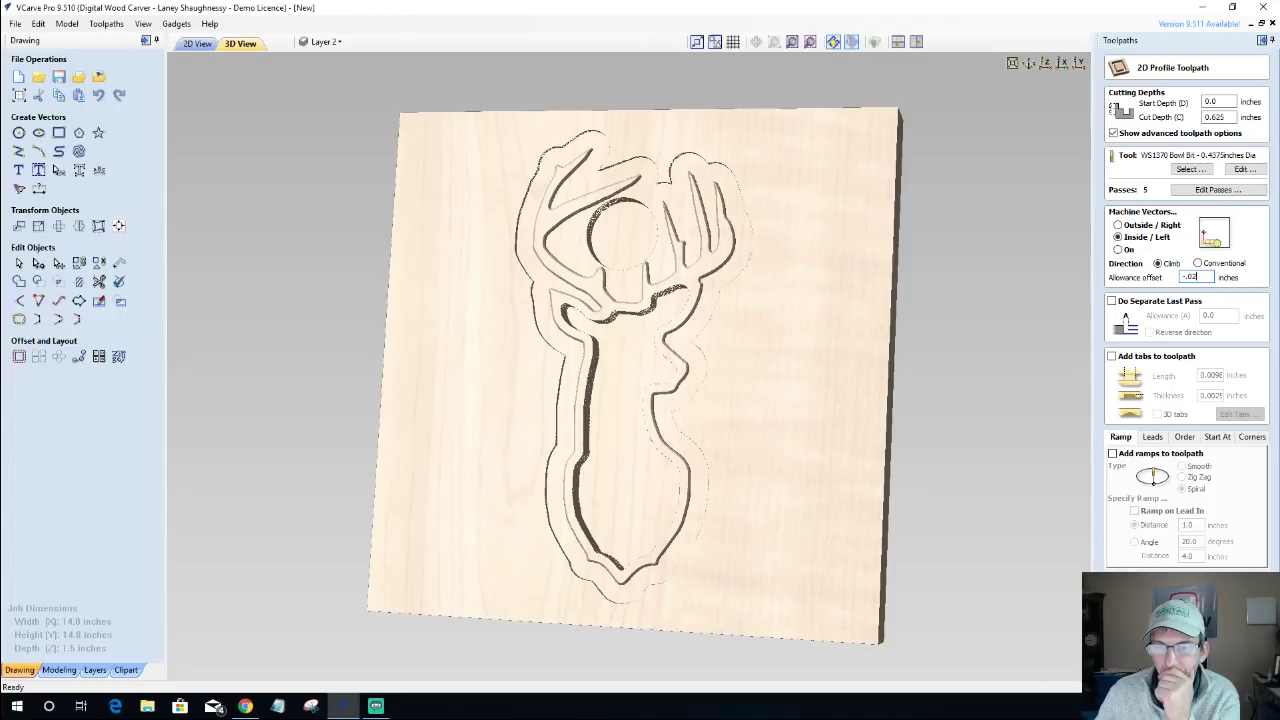
key(Return)
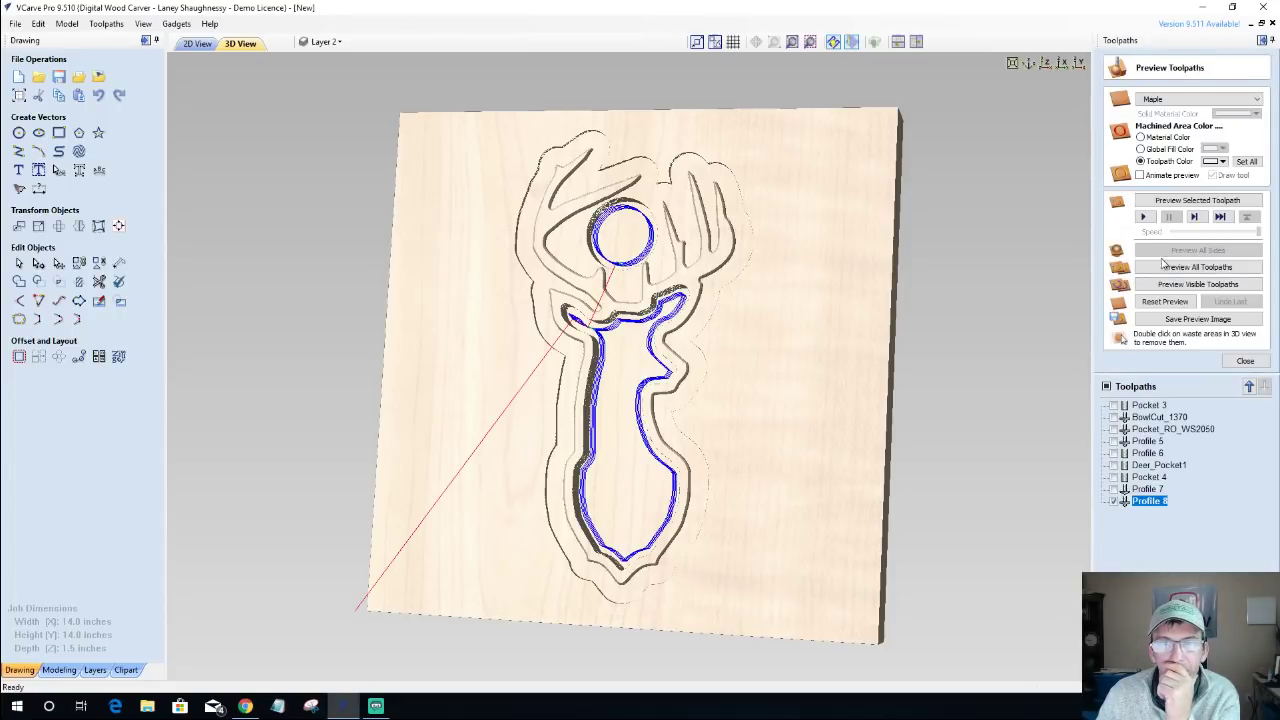
click(1182, 202)
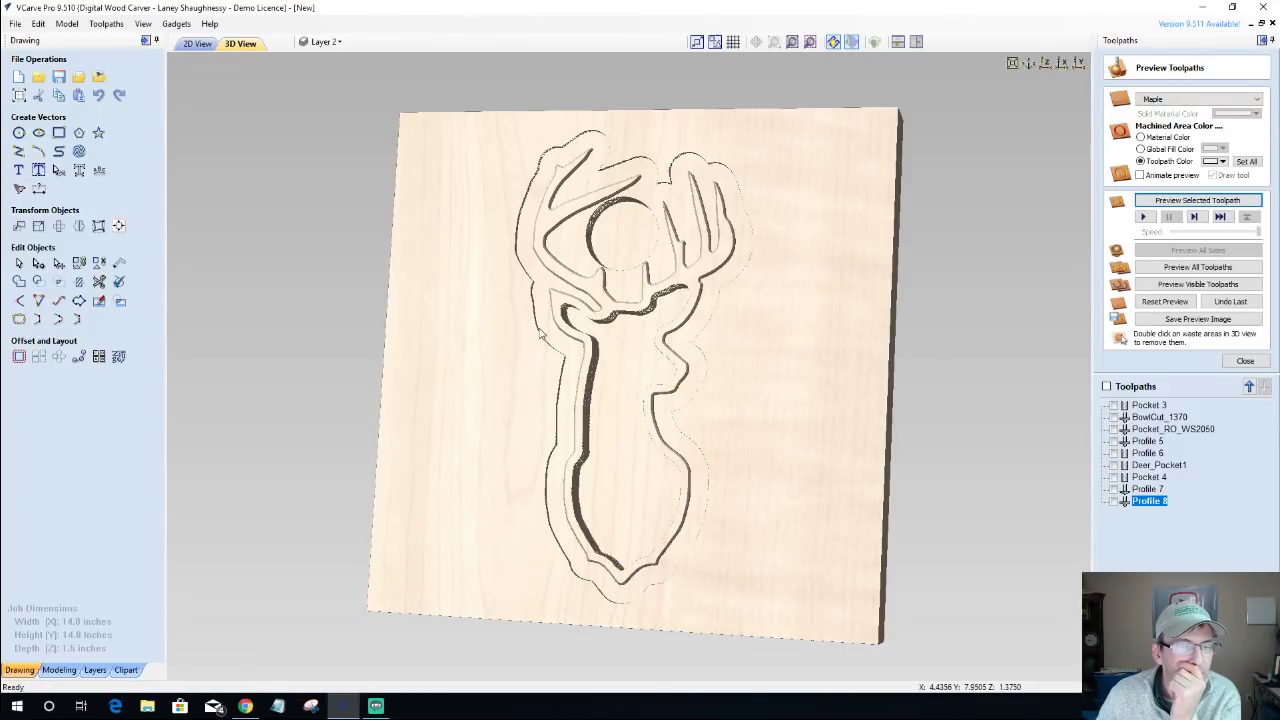
scroll(549, 333, up, 5)
scroll(549, 333, up, 2)
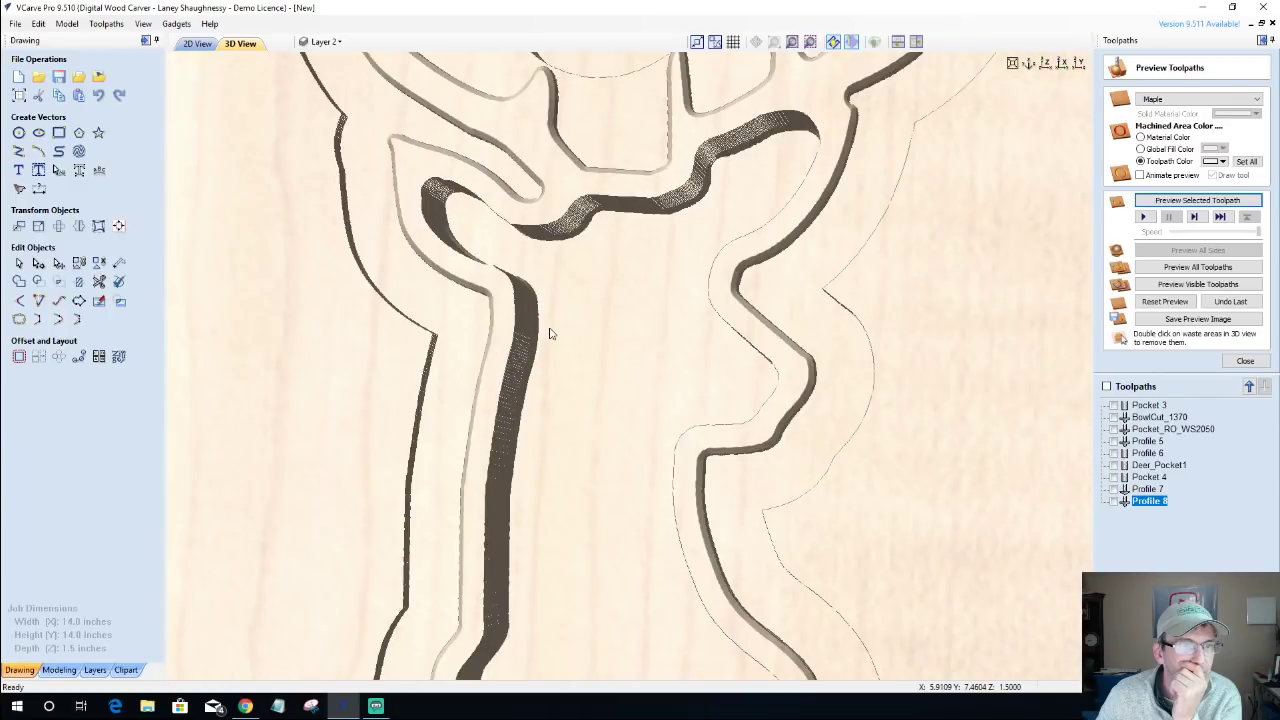
drag(543, 322, 525, 355)
Recalculate Profile 8 with a -0.0625 inch allowance, simulate it, then open Pocket 4's settings.
double_click(1150, 501)
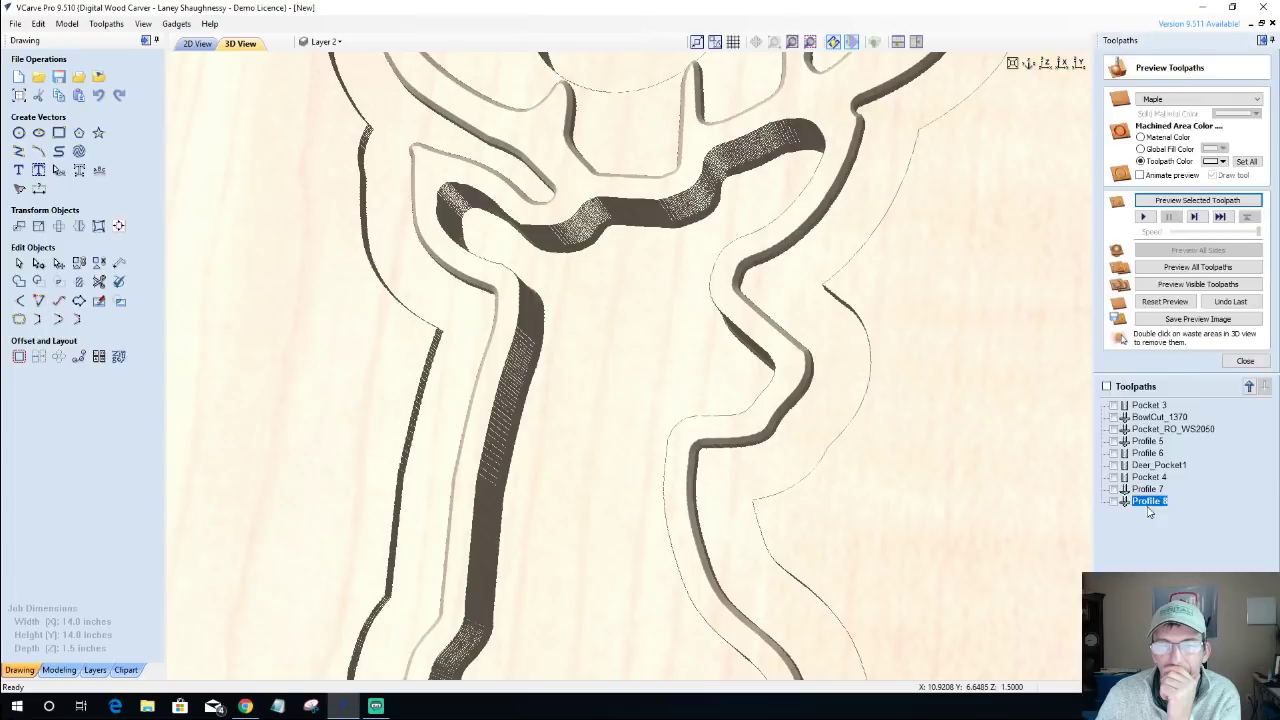
click(1213, 277)
text(625)
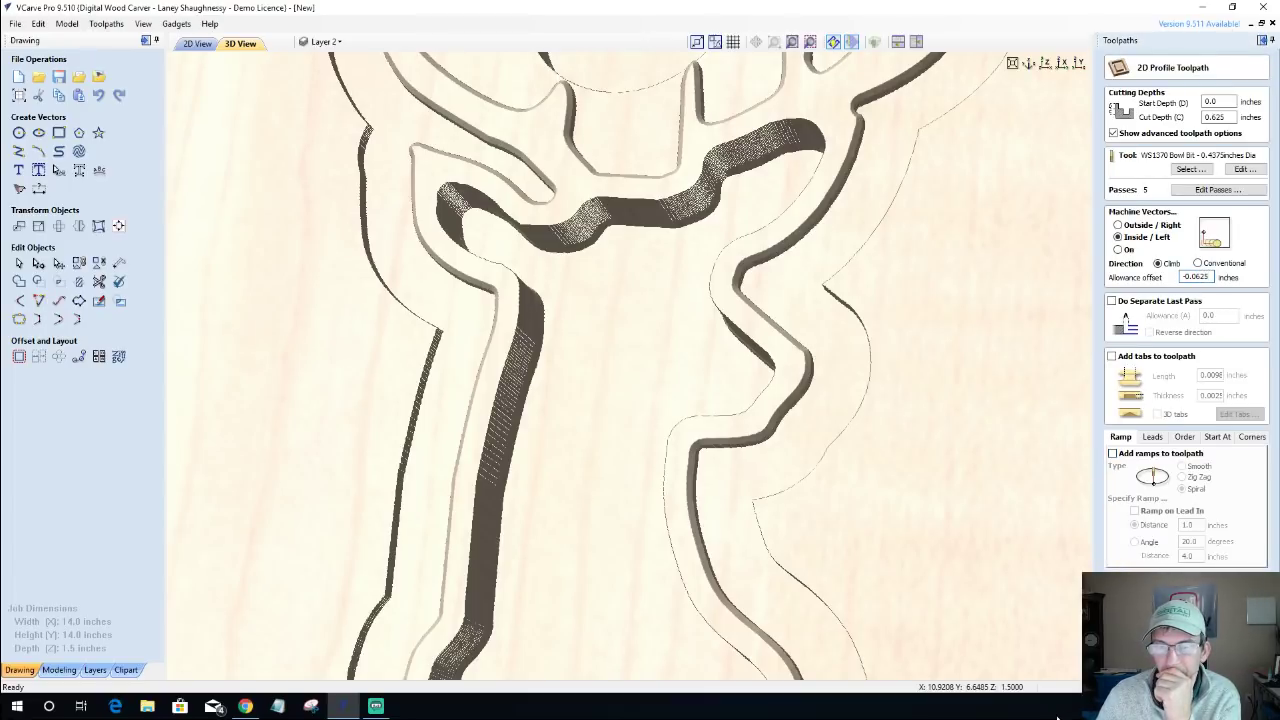
key(Return)
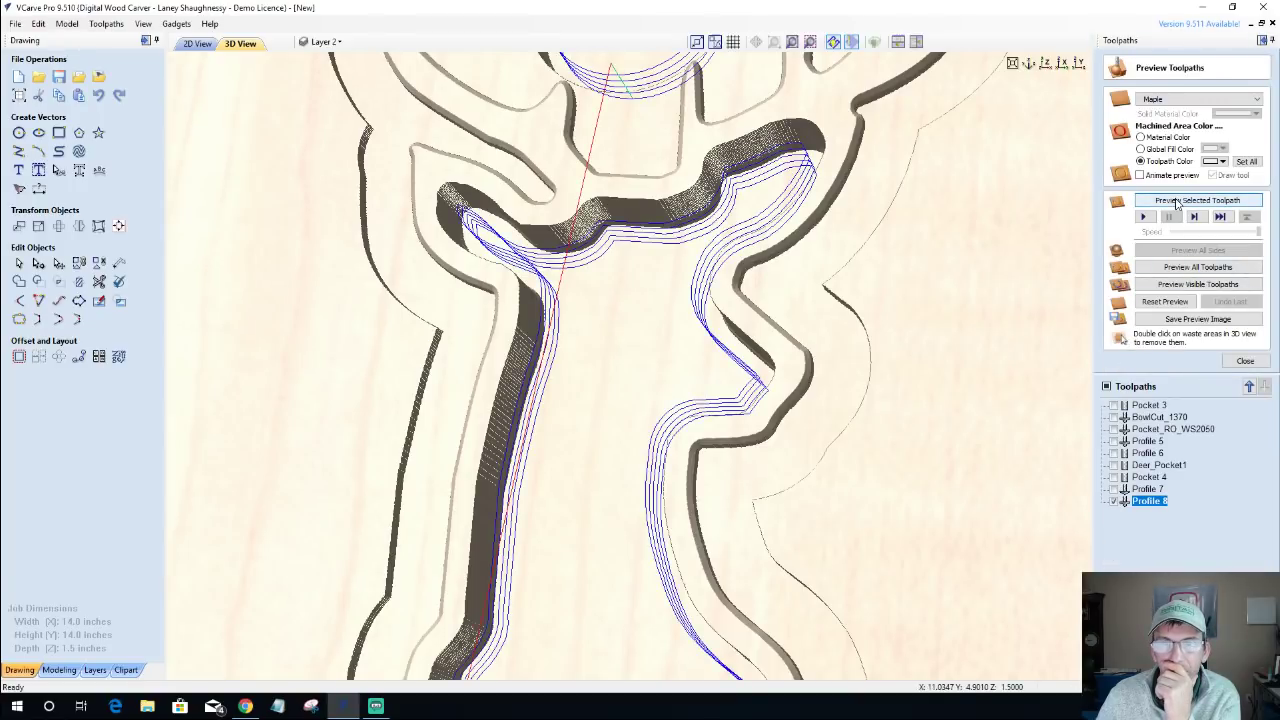
click(1177, 203)
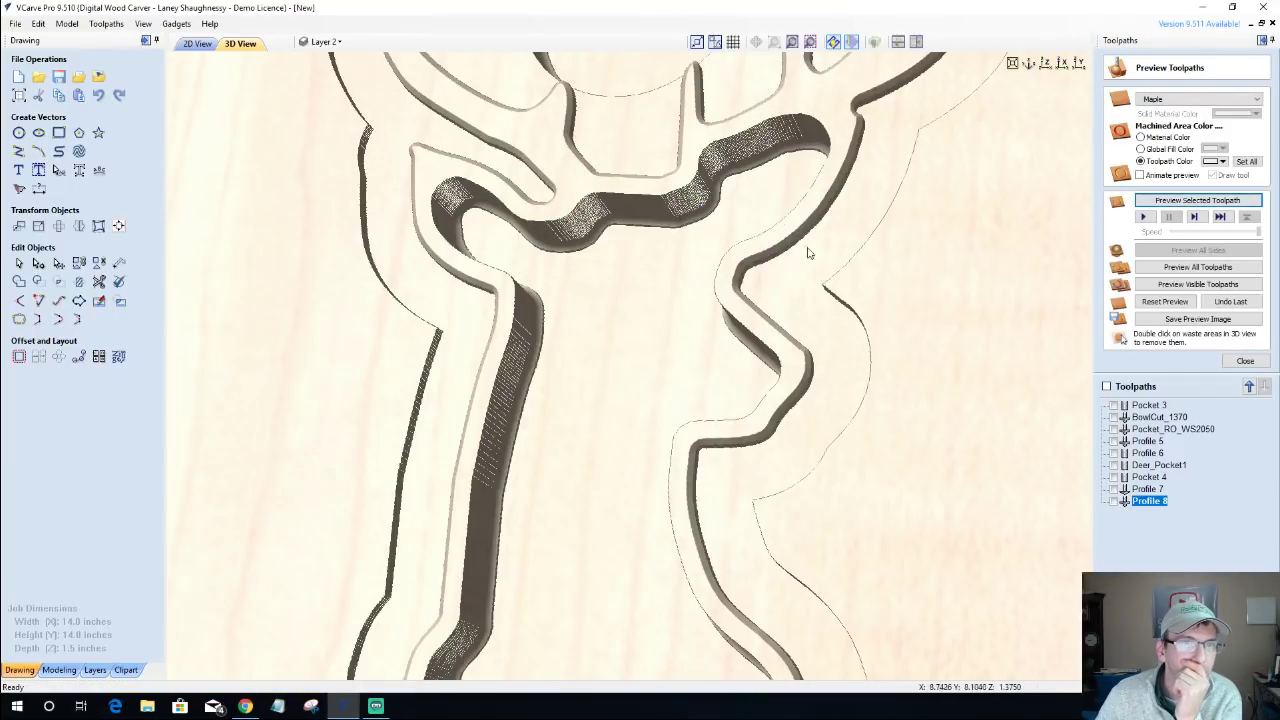
mouse_move(671, 280)
mouse_down()
mouse_move(757, 372)
mouse_move(816, 335)
mouse_up()
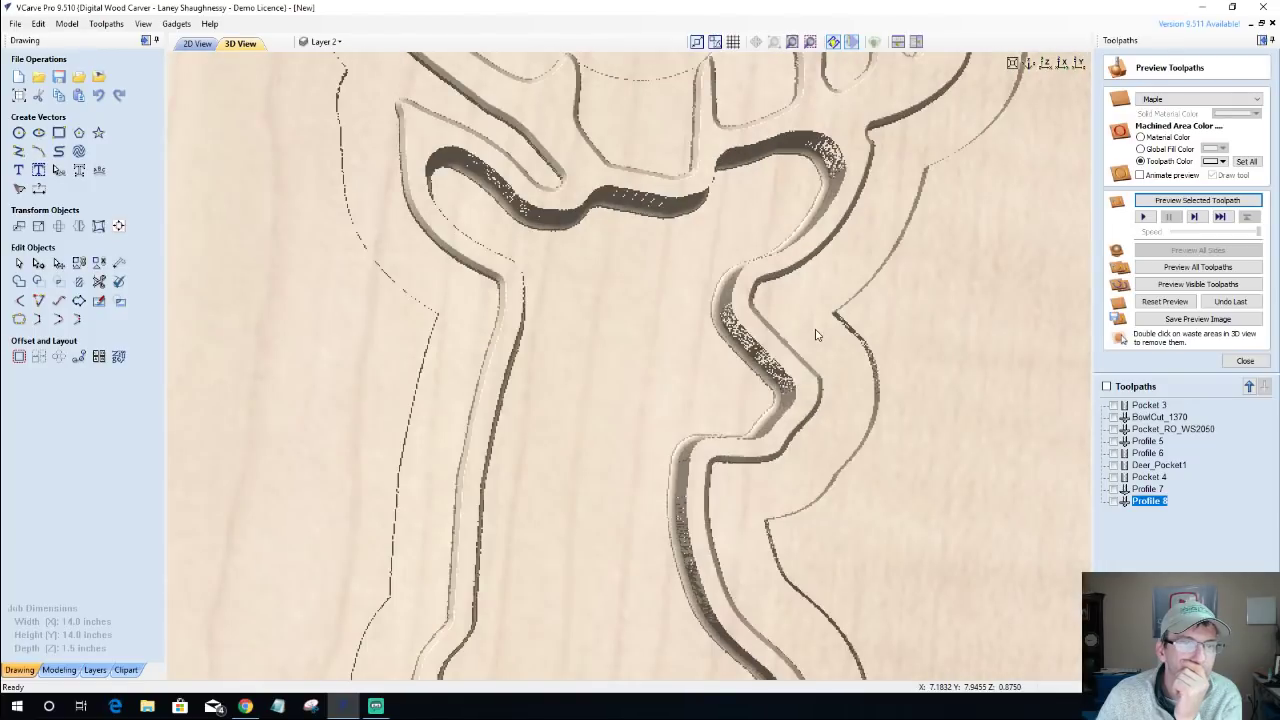
click(1149, 477)
double_click(1150, 478)
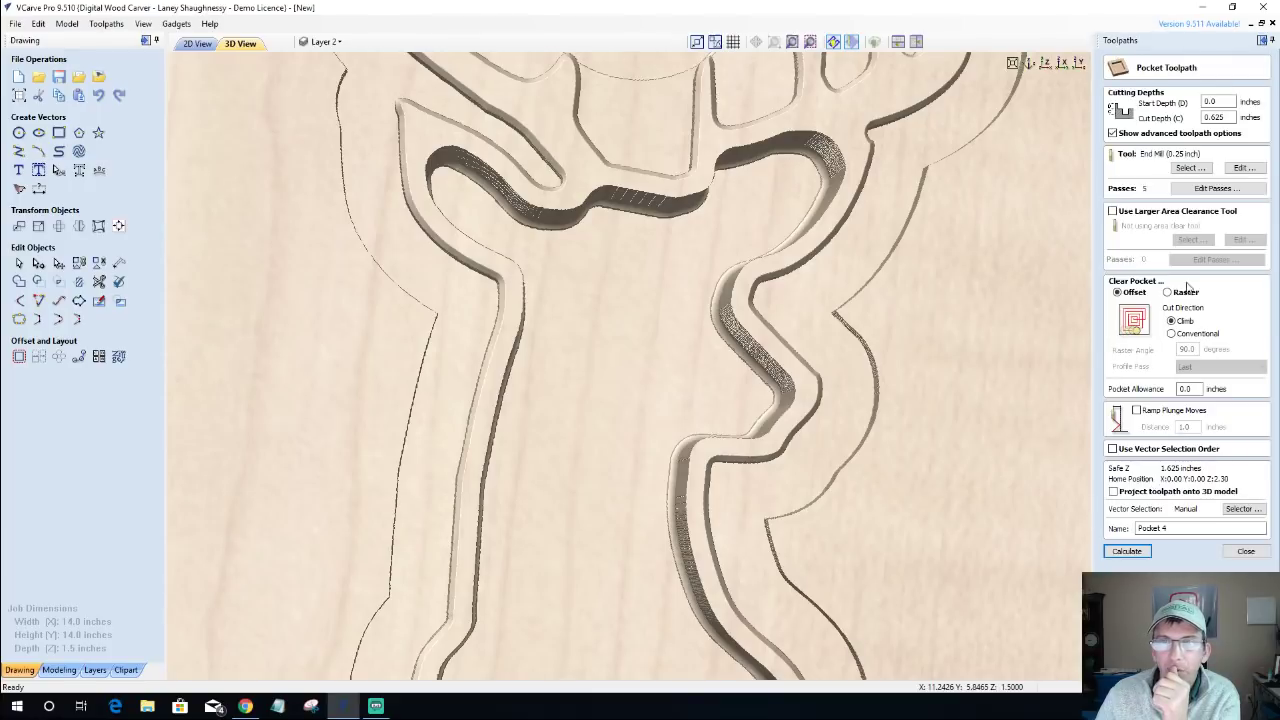
Close Pocket 4, then recalculate and simulate Profile 8 at a 0.5-inch cut depth.
click(1246, 551)
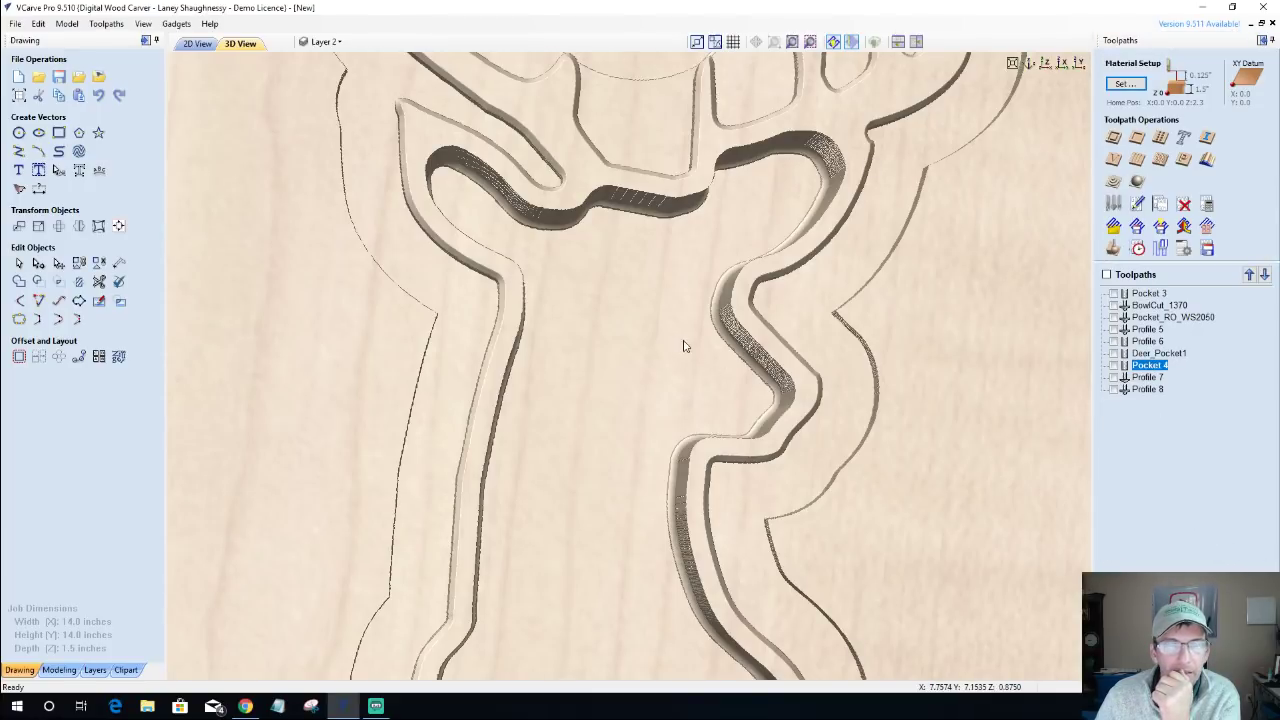
drag(684, 346, 1088, 407)
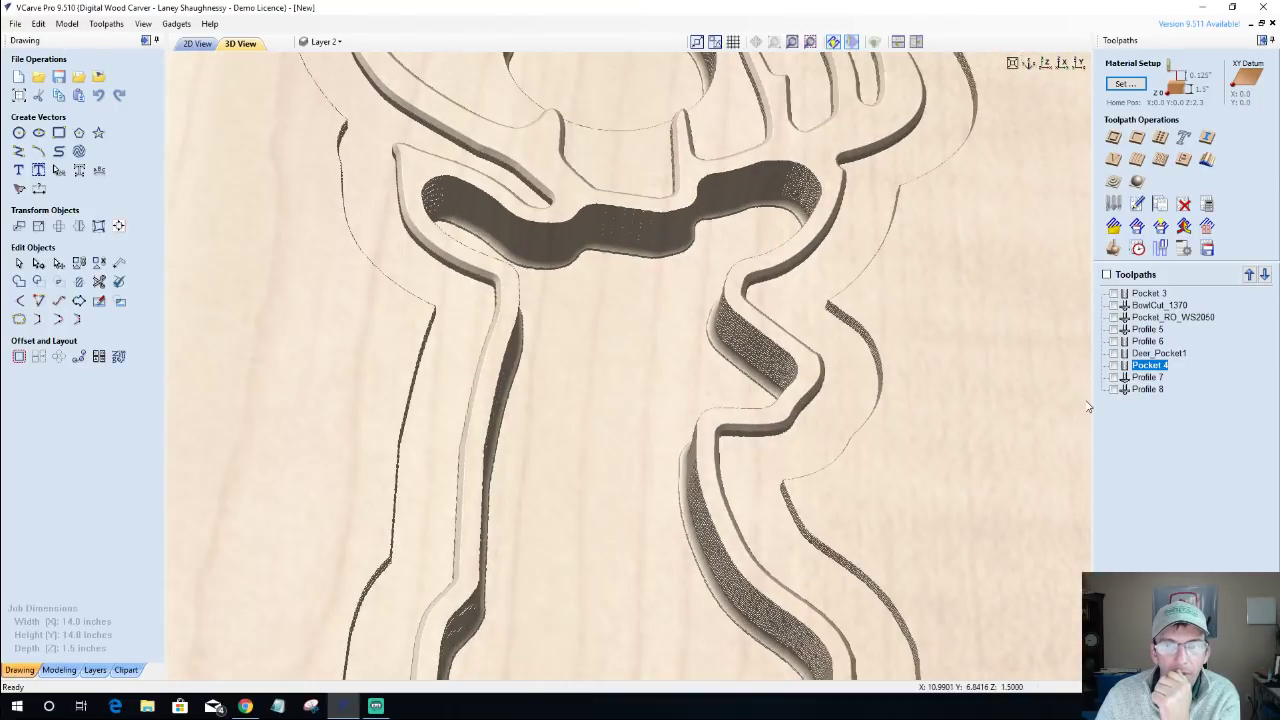
double_click(1148, 389)
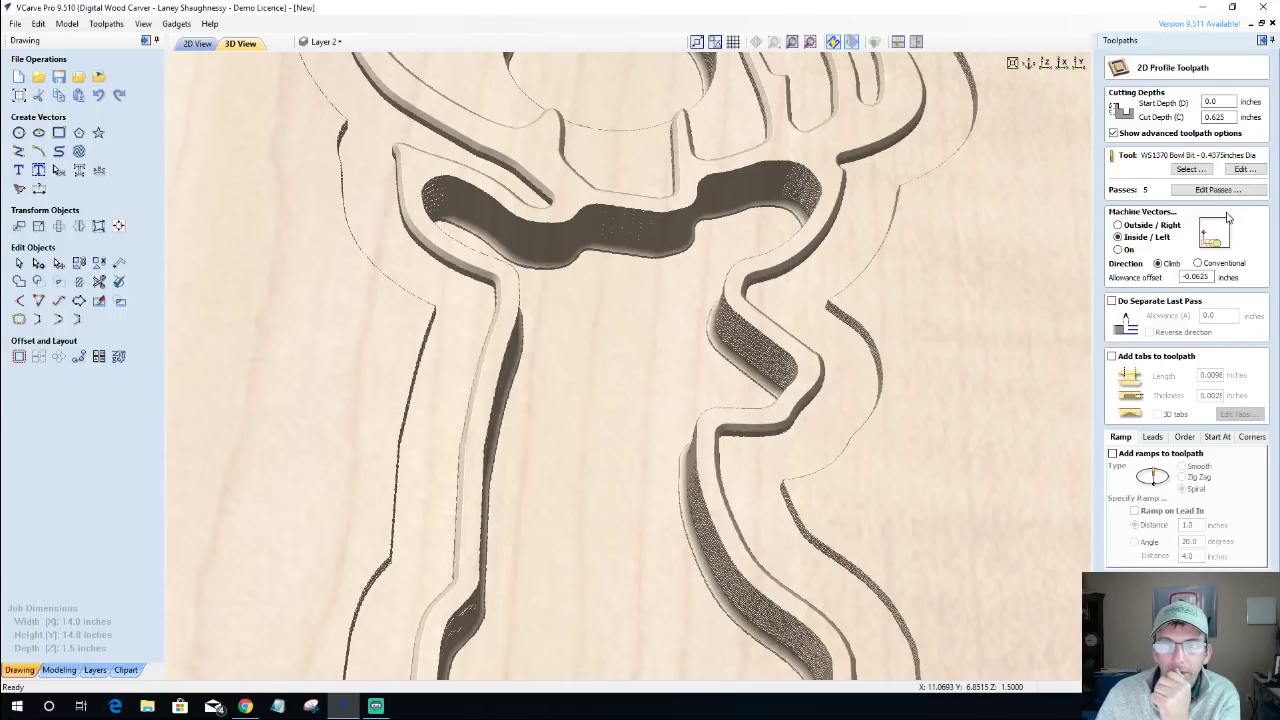
drag(650, 383, 561, 373)
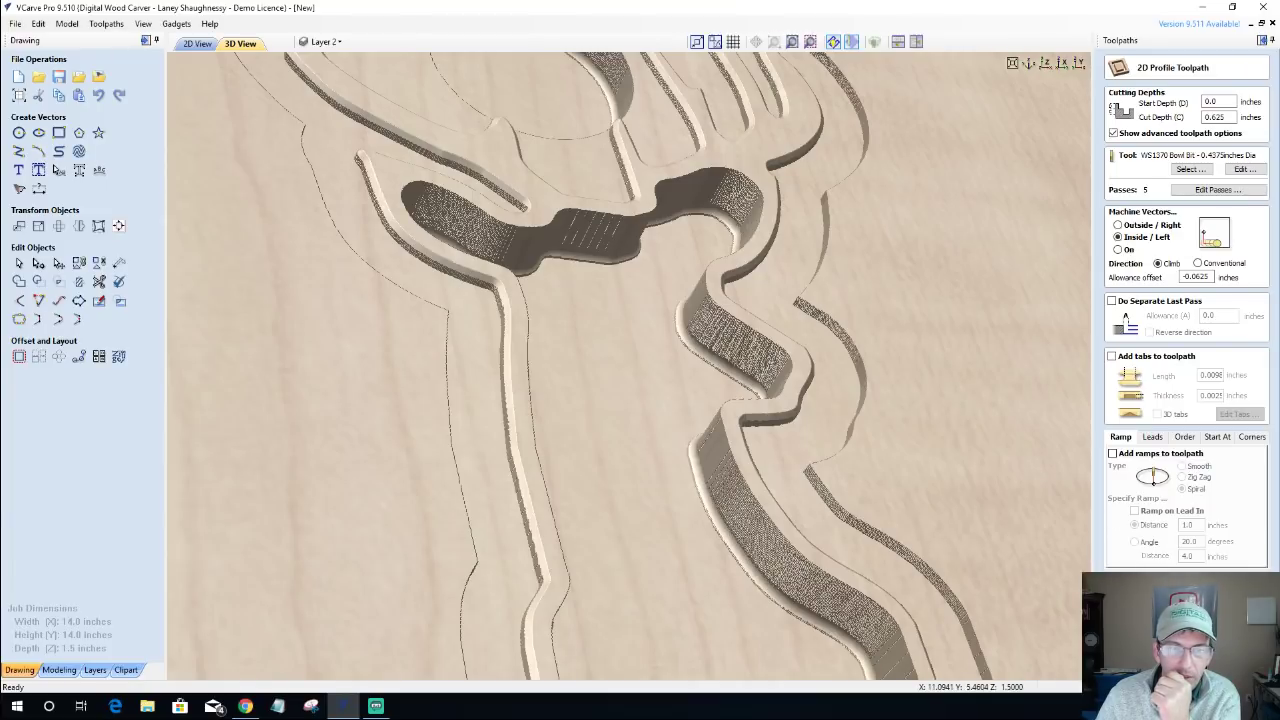
double_click(1222, 117)
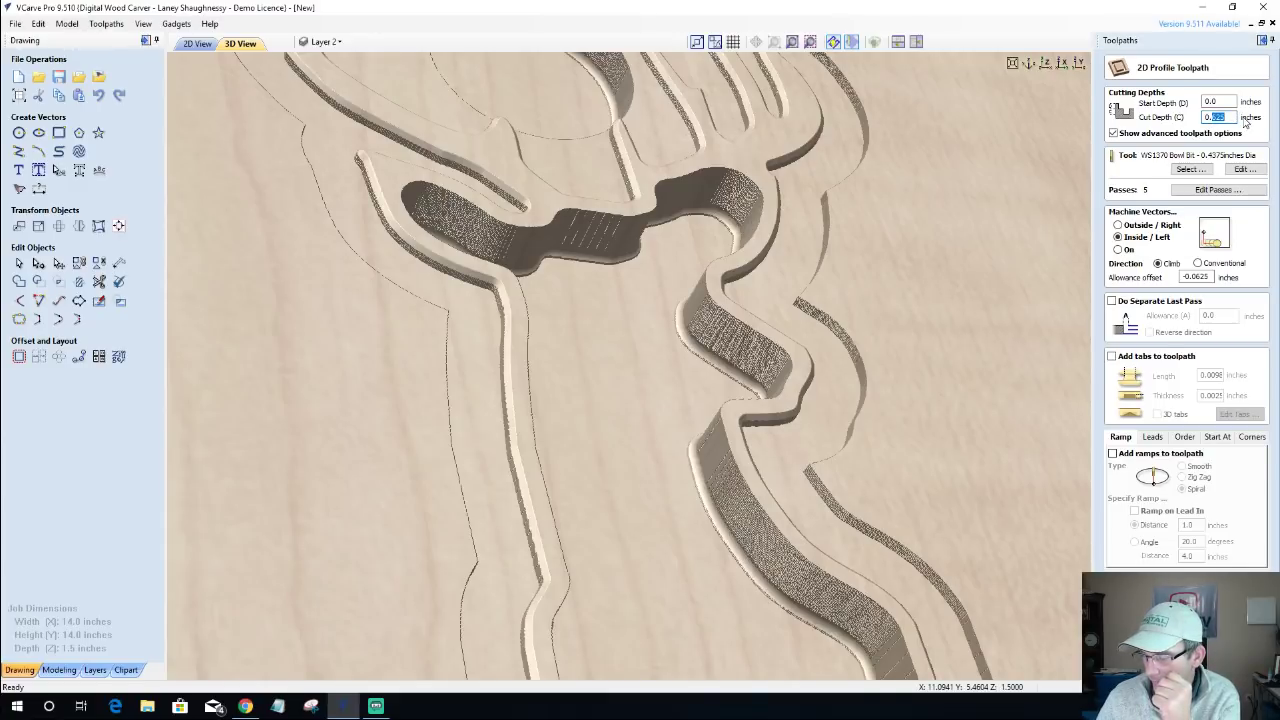
text(0.5)
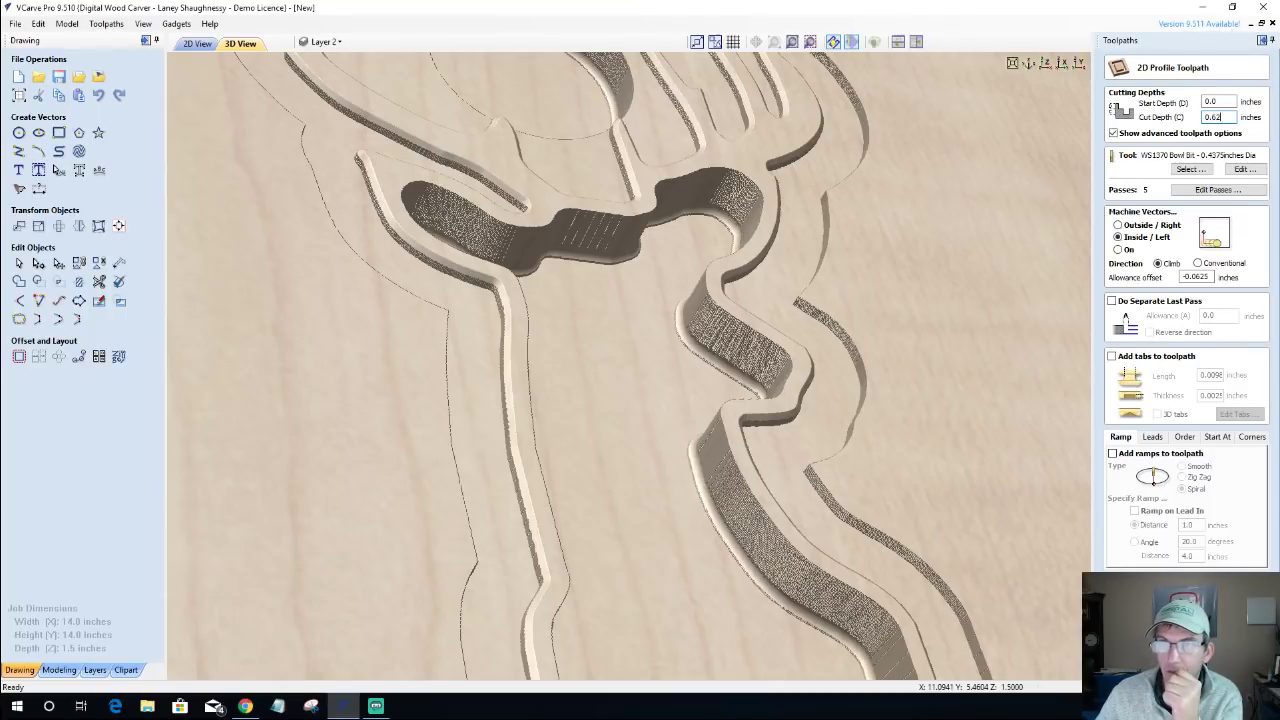
click(1150, 665)
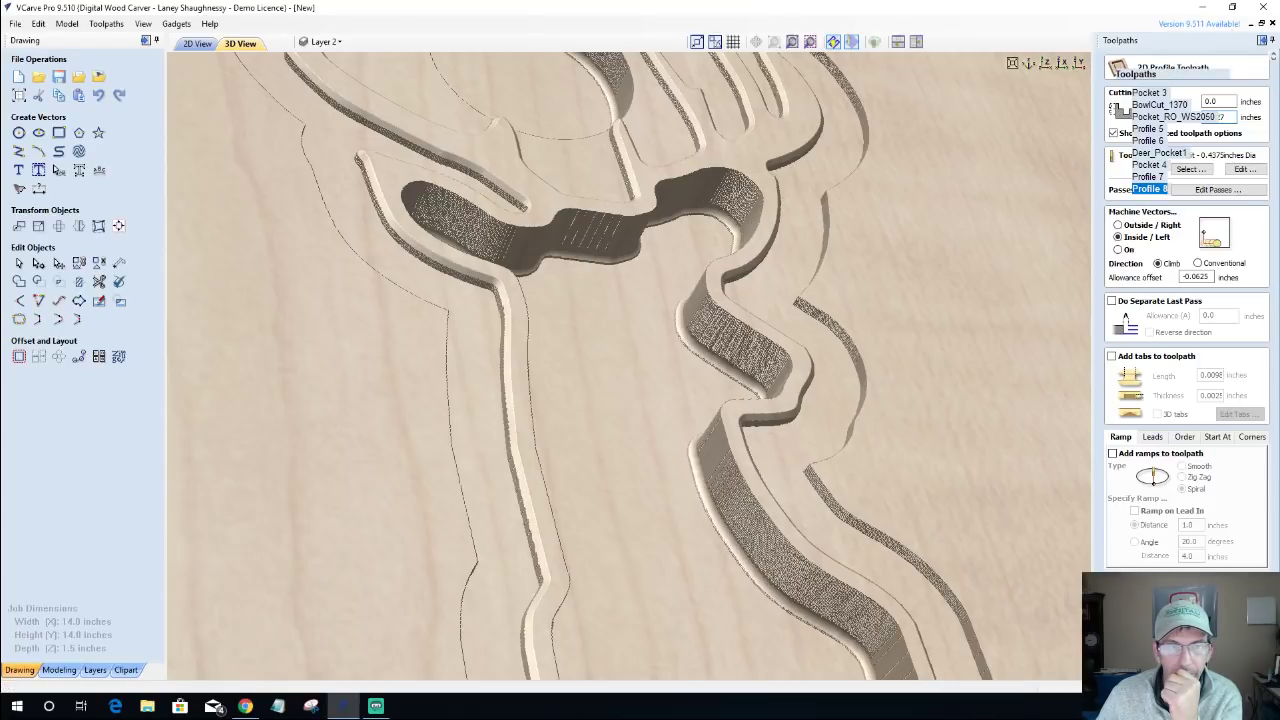
click(1173, 203)
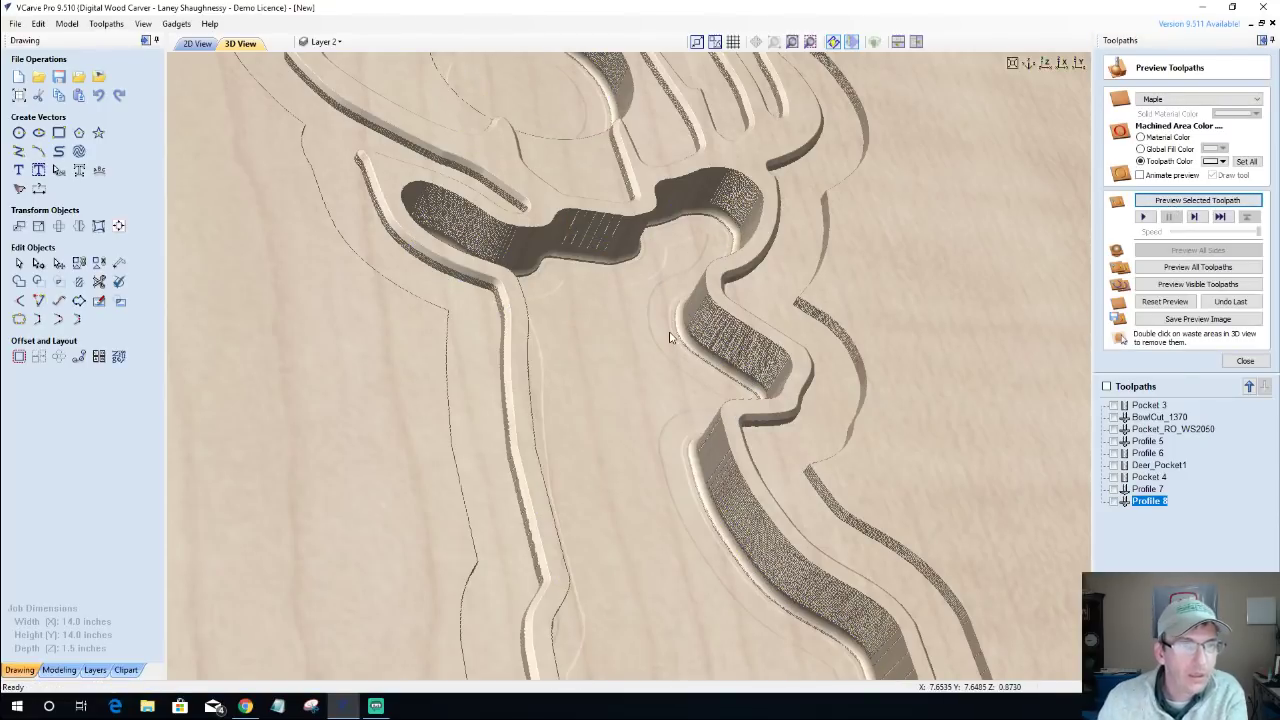
Recalculate Profile 8 back at a 0.625-inch cut depth.
double_click(1148, 501)
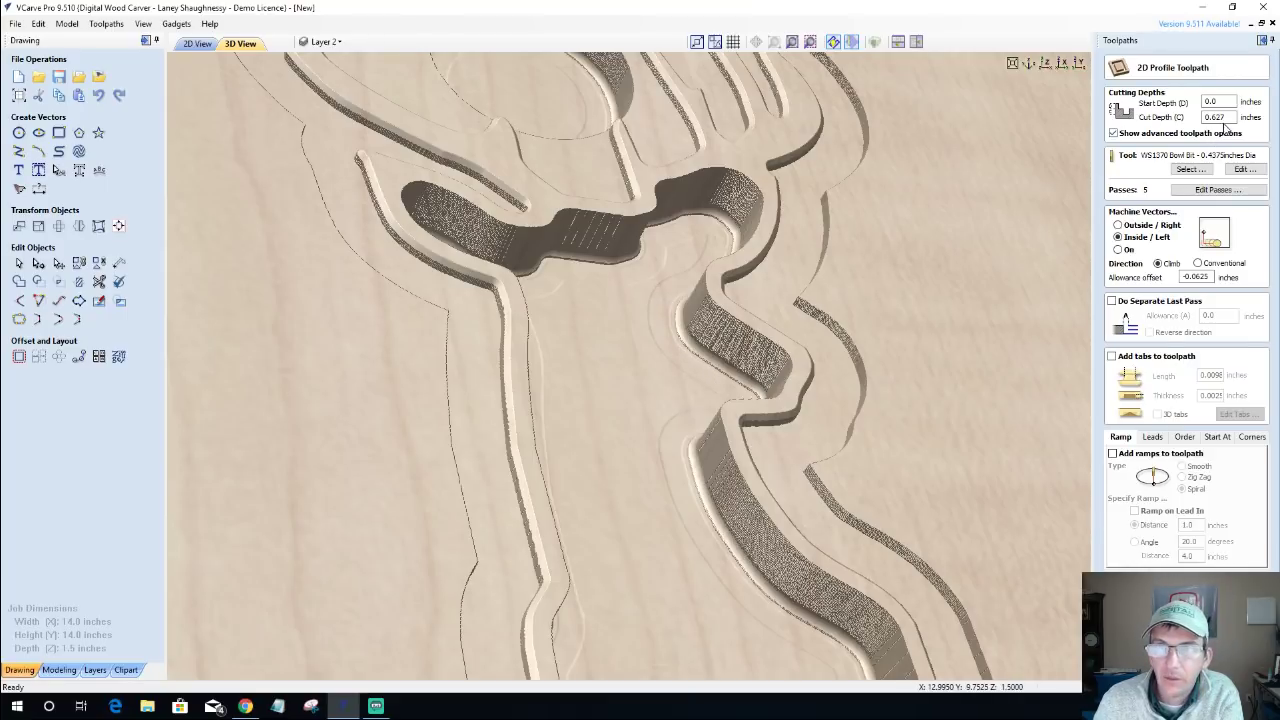
double_click(1218, 117)
text(0.625)
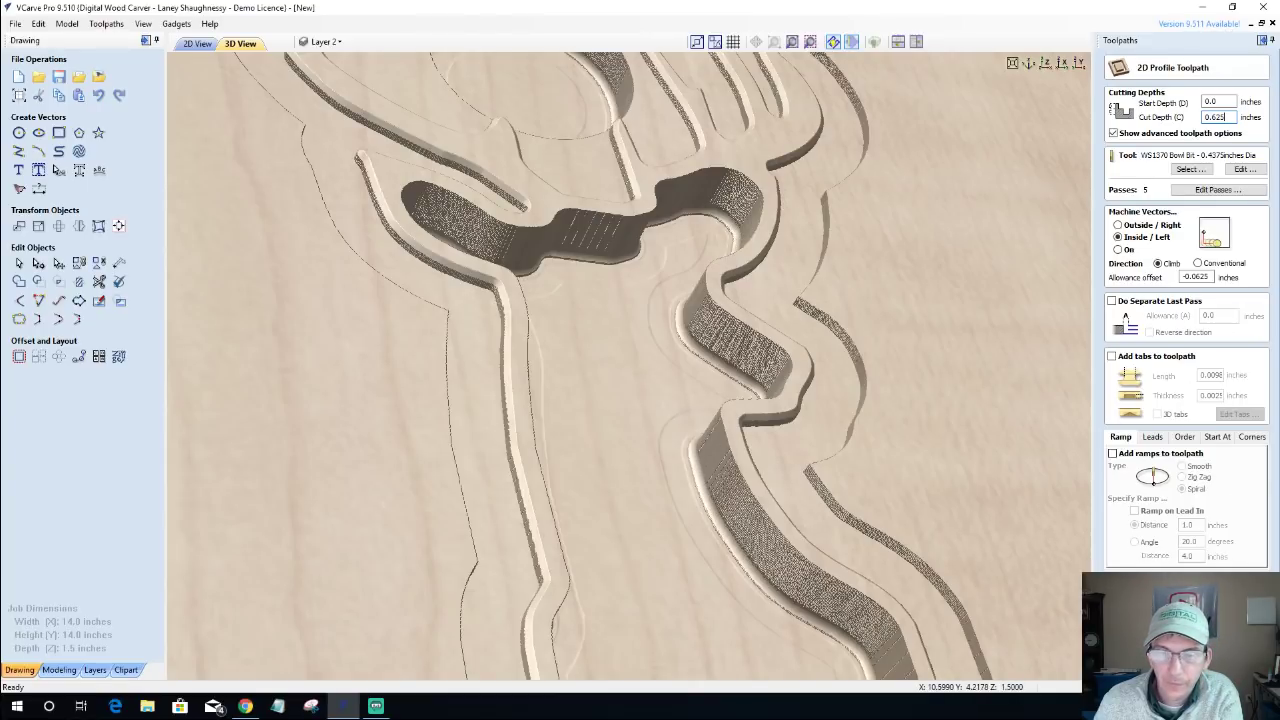
key(Return)
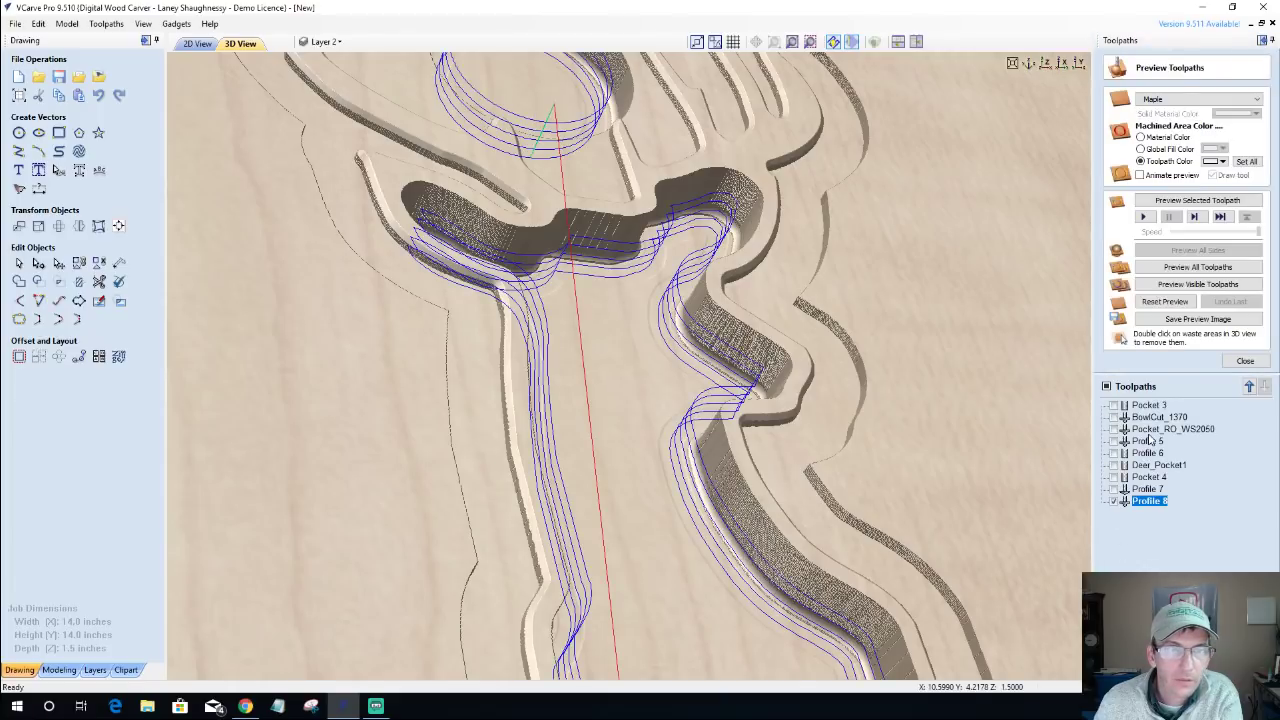
Make Deer_Pocket1, Pocket 4 and Profile 7 visible and preview all visible toolpaths.
mouse_move(1150, 438)
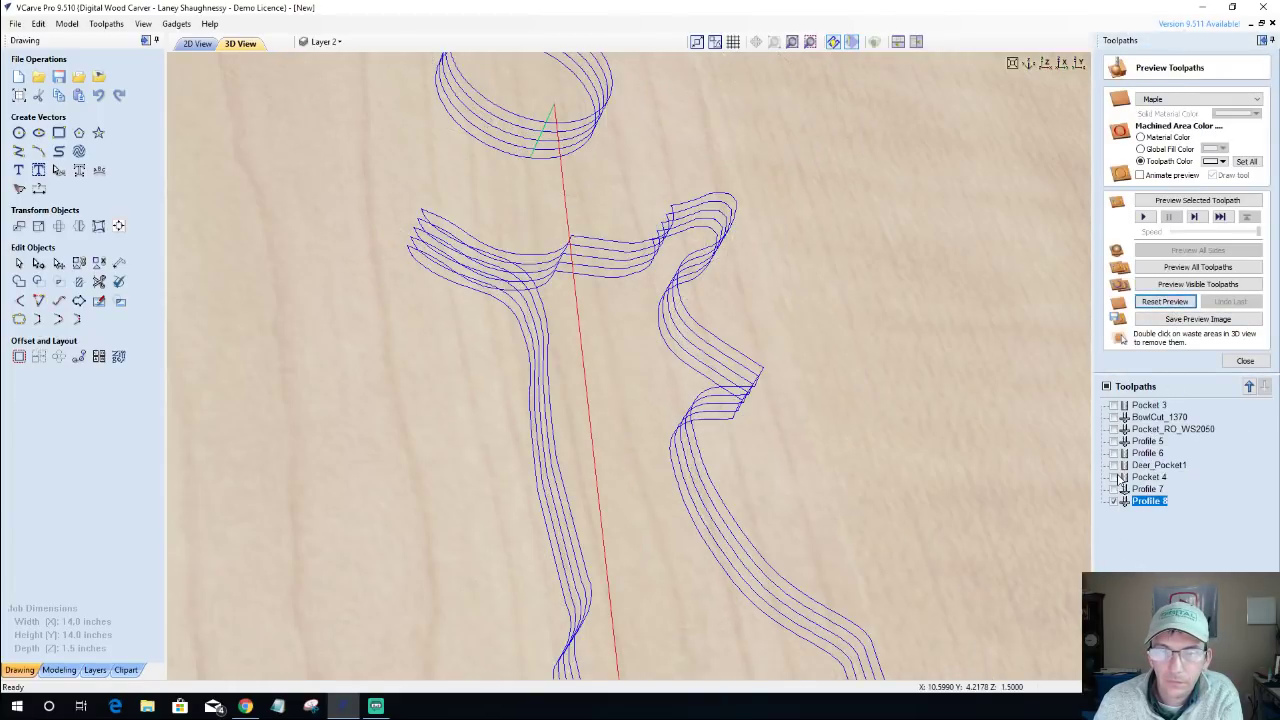
click(1116, 471)
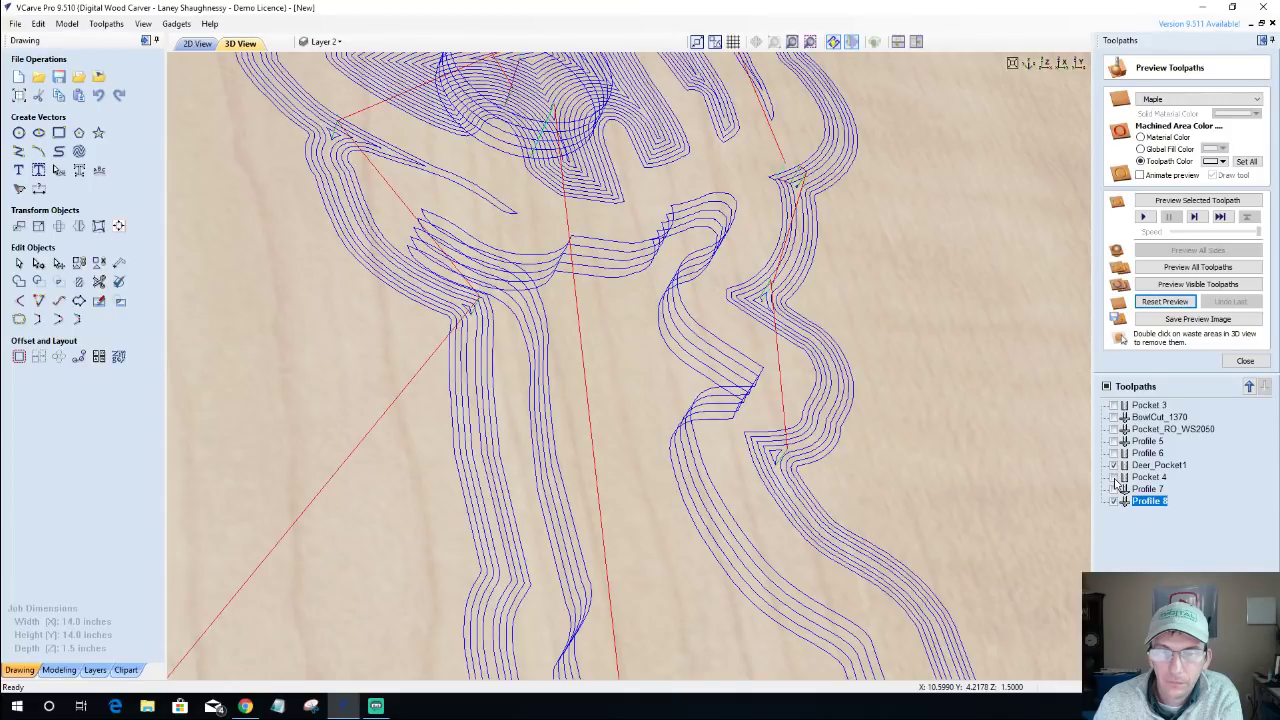
click(1114, 478)
click(1115, 489)
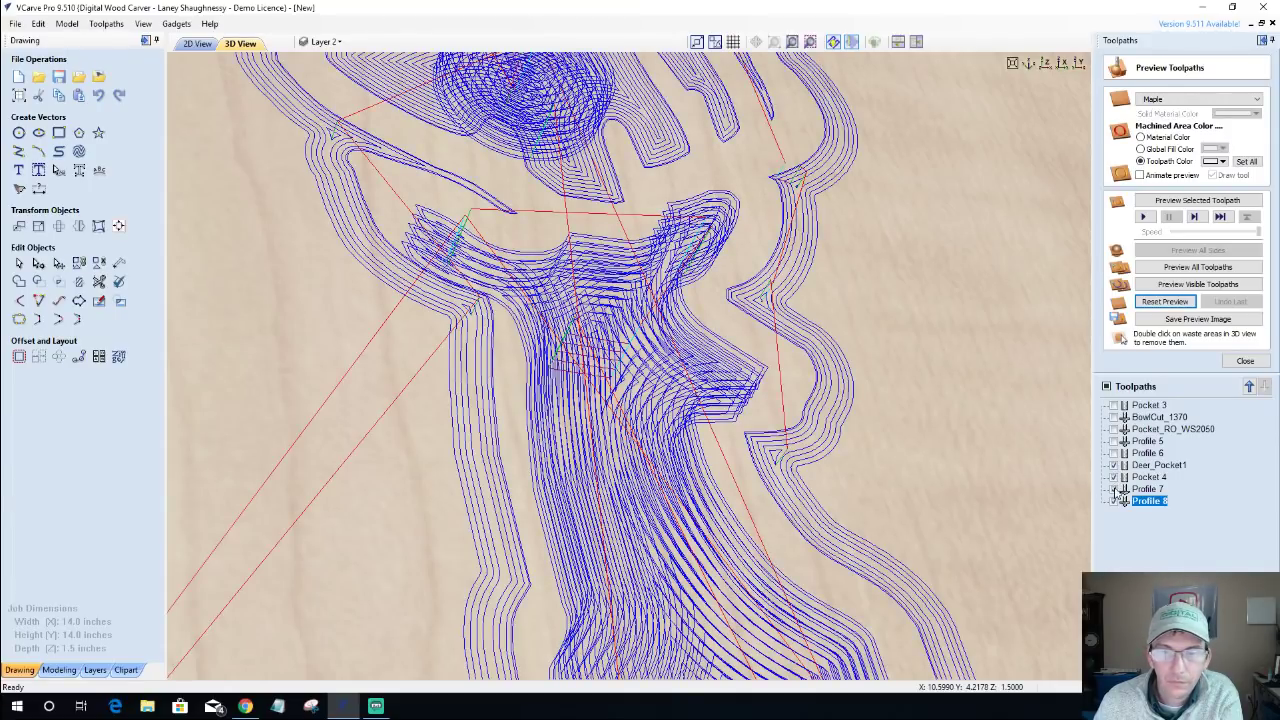
click(1172, 287)
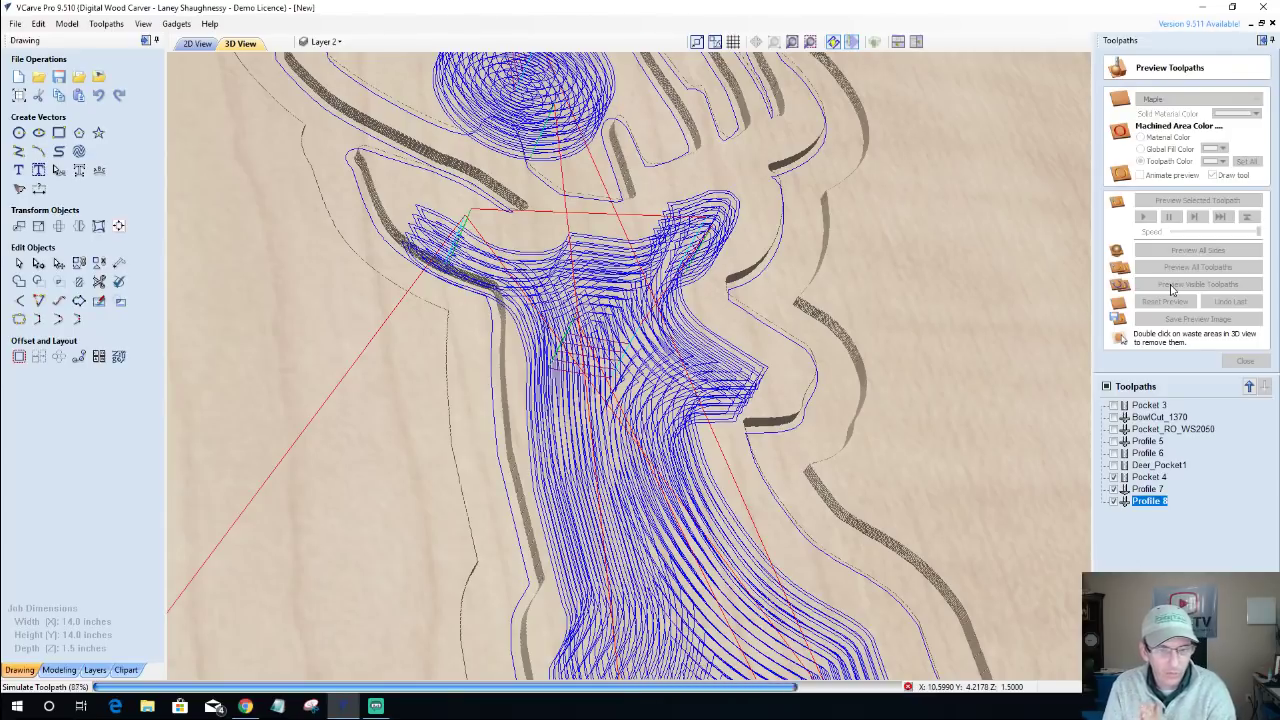
click(1172, 285)
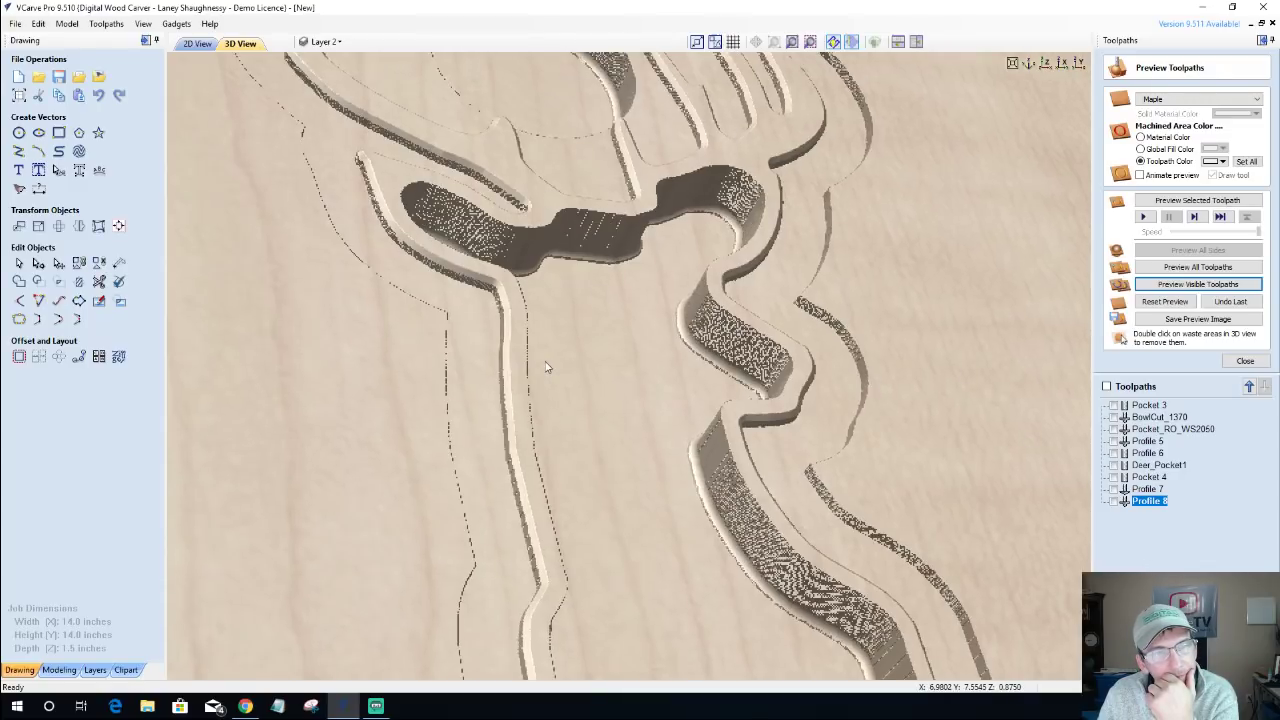
Inspect the carved grooves from several 3D angles and reopen Profile 8's settings.
drag(546, 367, 629, 277)
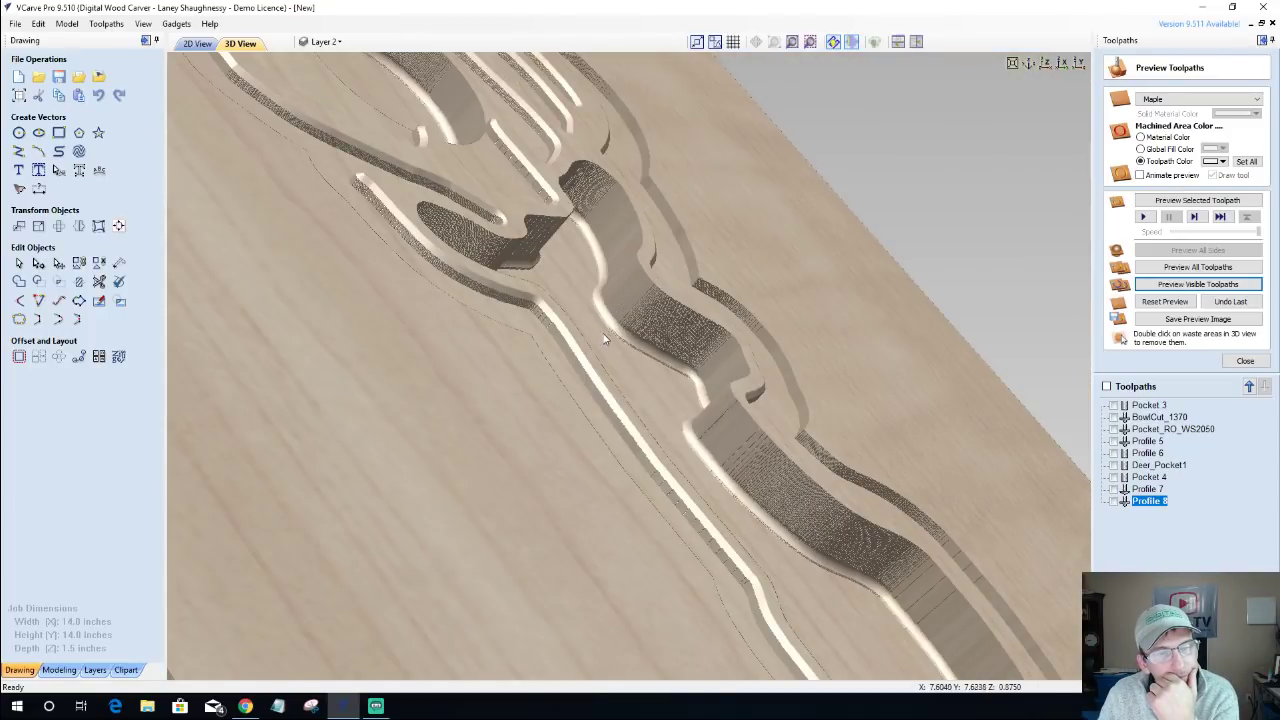
drag(606, 340, 401, 380)
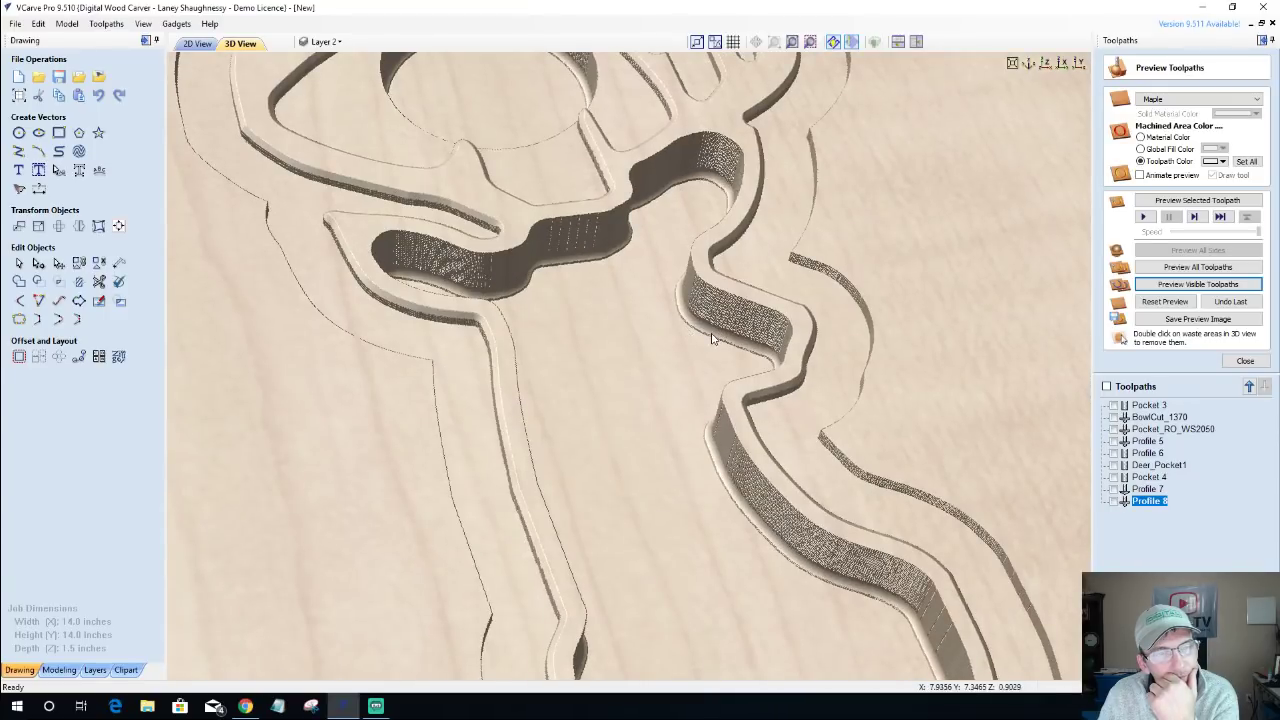
drag(712, 338, 457, 457)
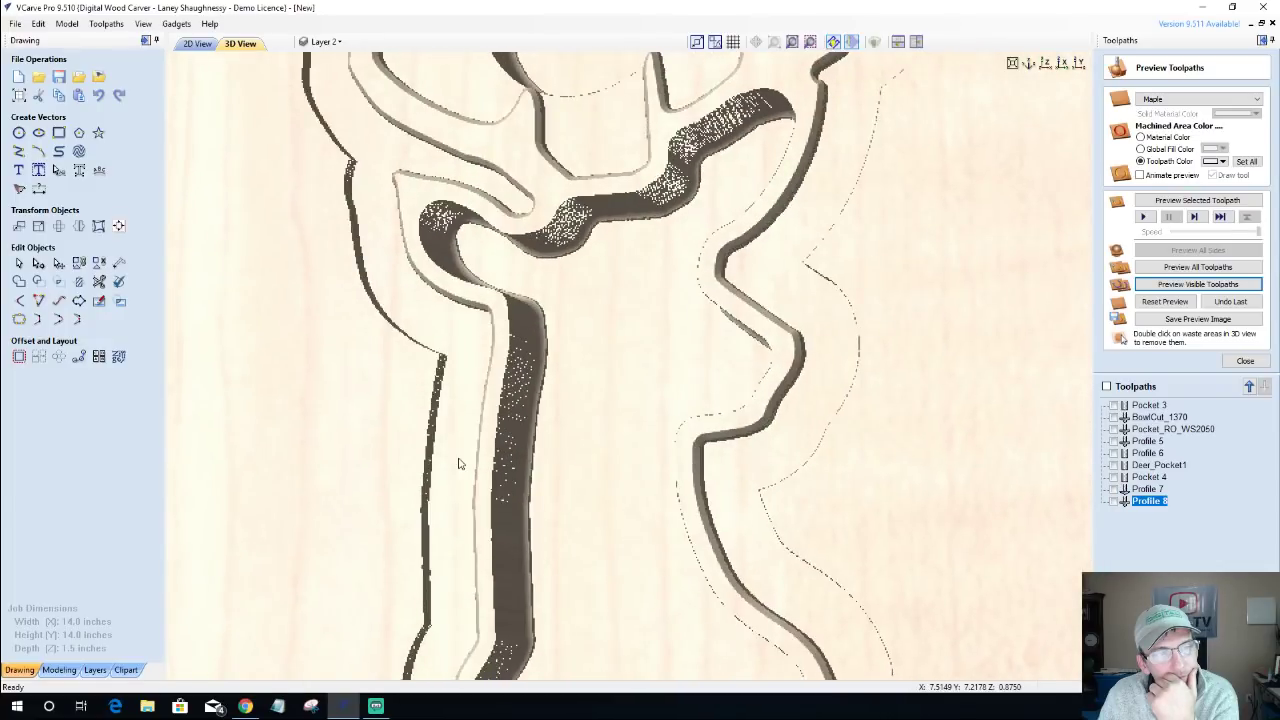
scroll(567, 410, down, 2)
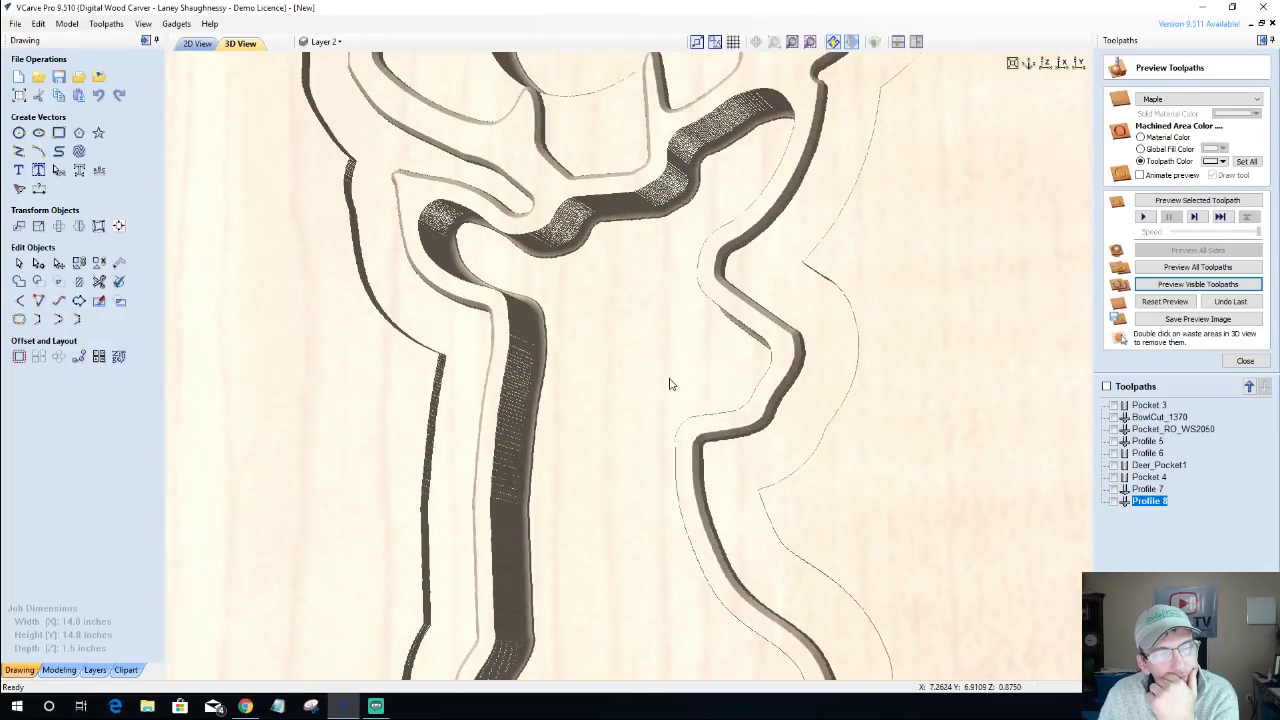
scroll(673, 383, up, 2)
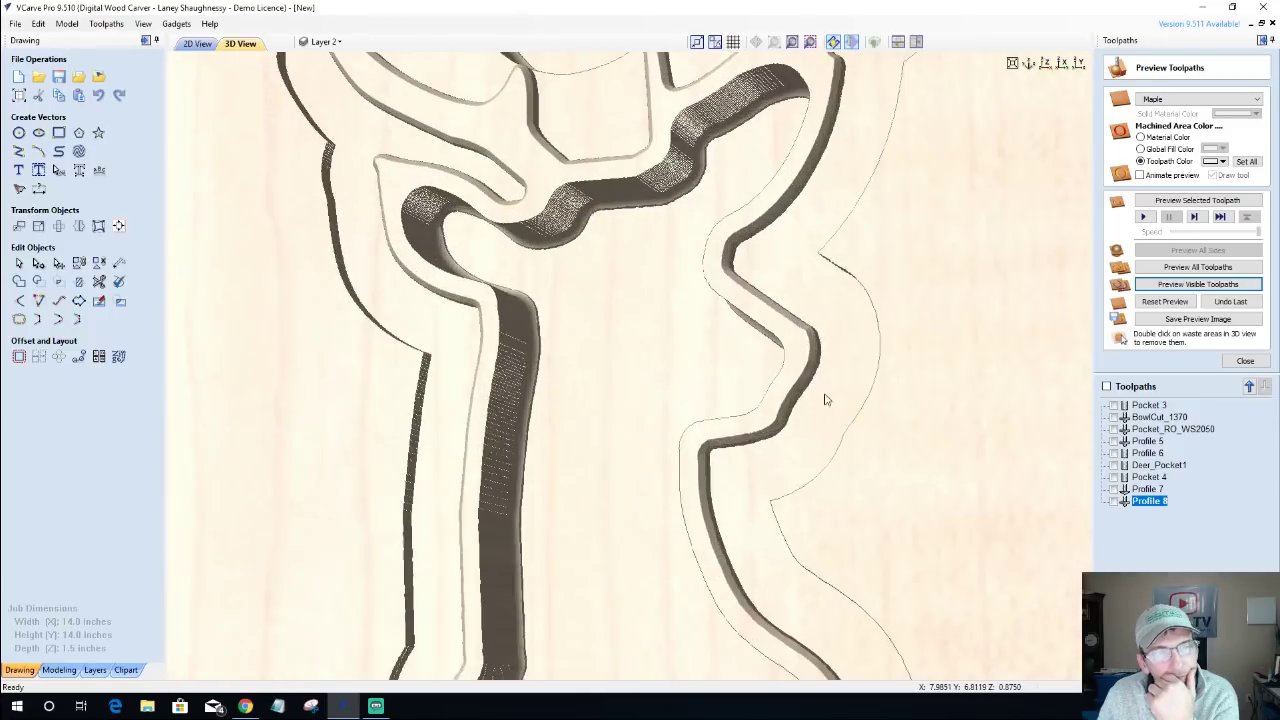
double_click(1147, 501)
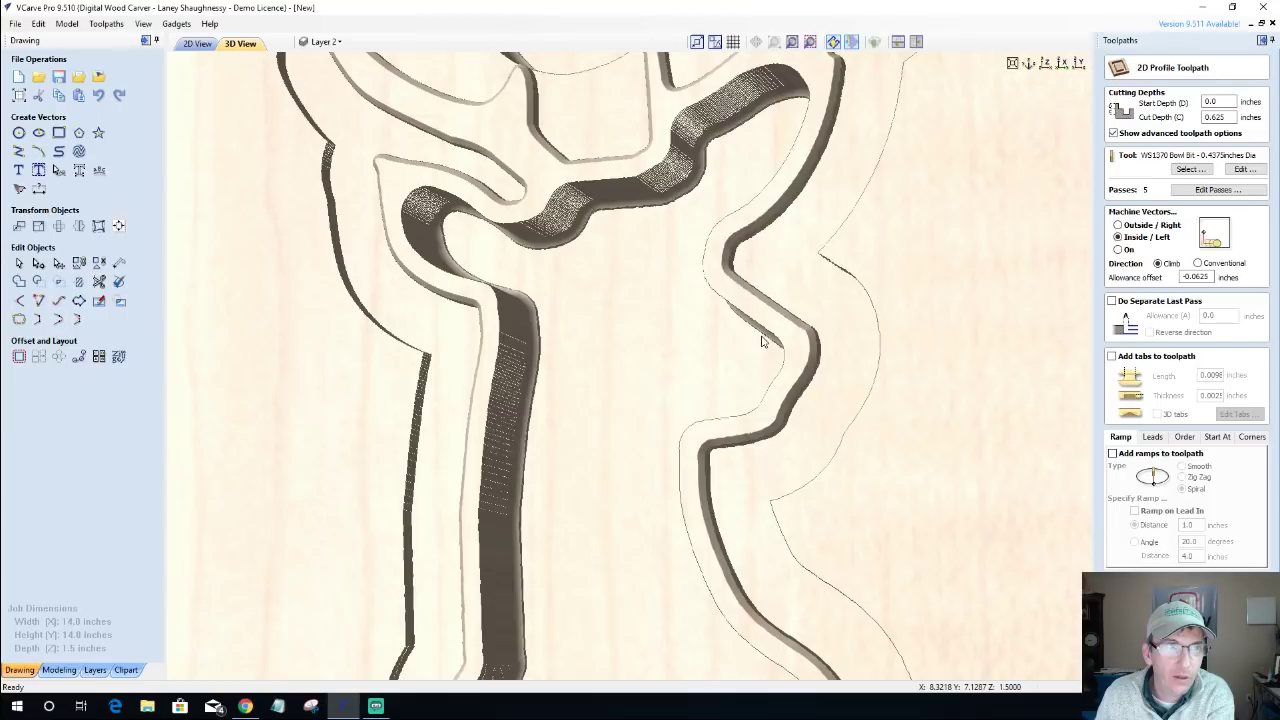
Replace Profile 8's -0.0625 allowance offset with -0.125 and recalculate the toolpath.
scroll(614, 171, down, 3)
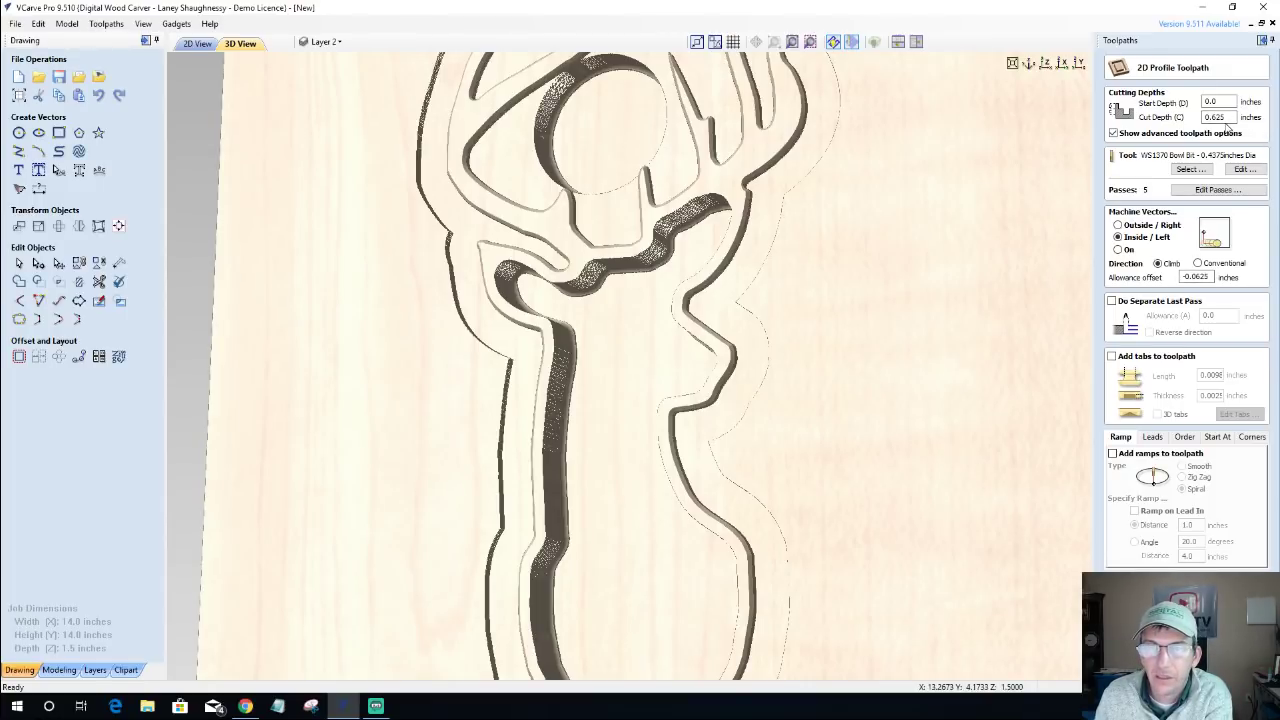
click(1206, 117)
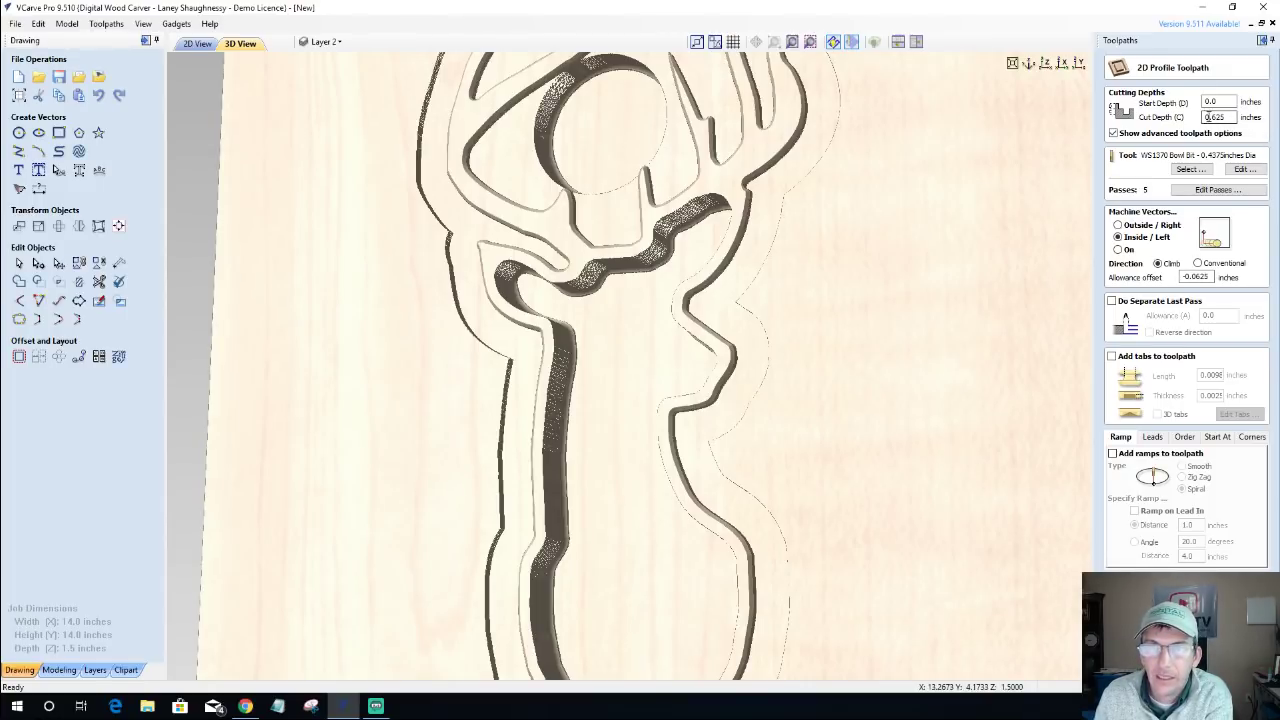
double_click(1191, 276)
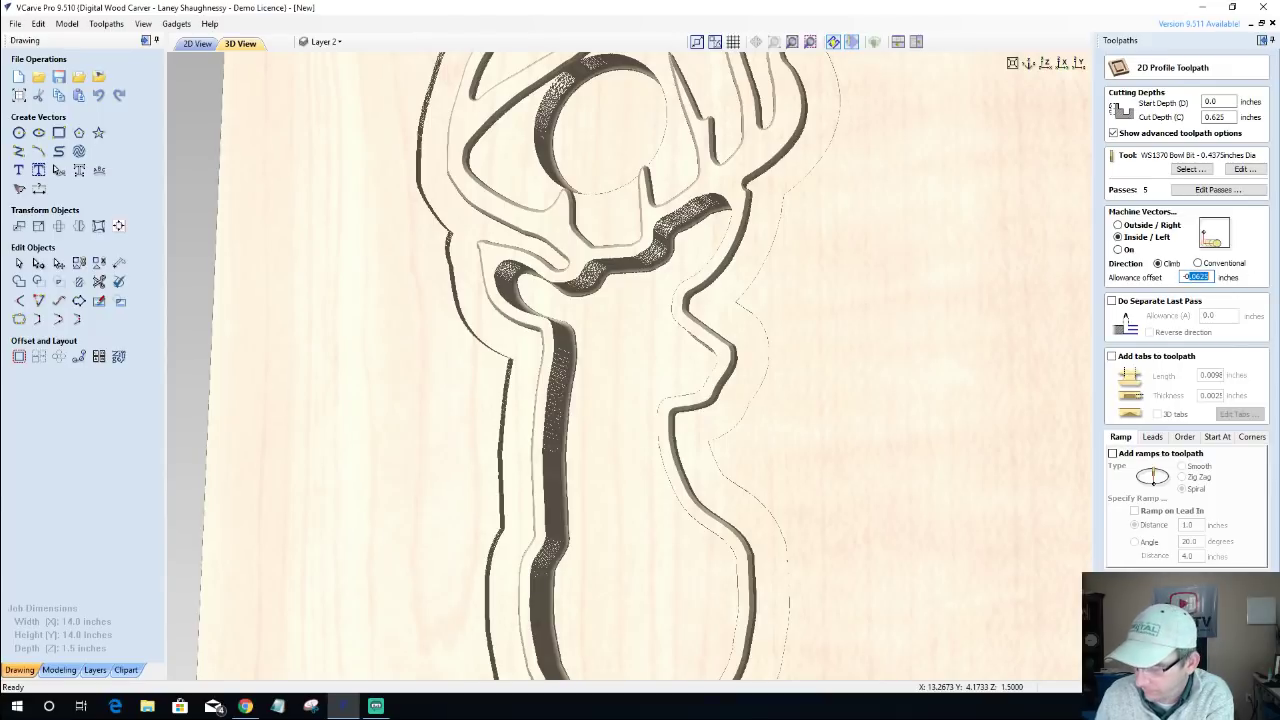
text(-0.)
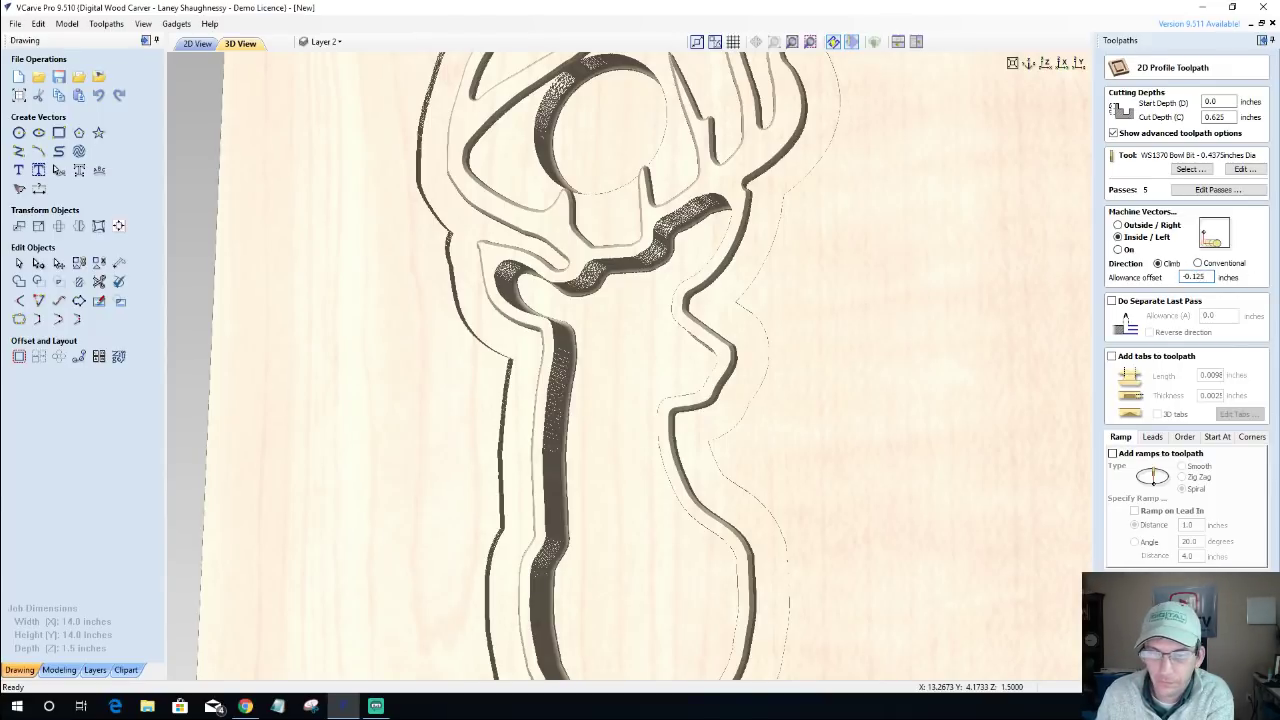
key(Return)
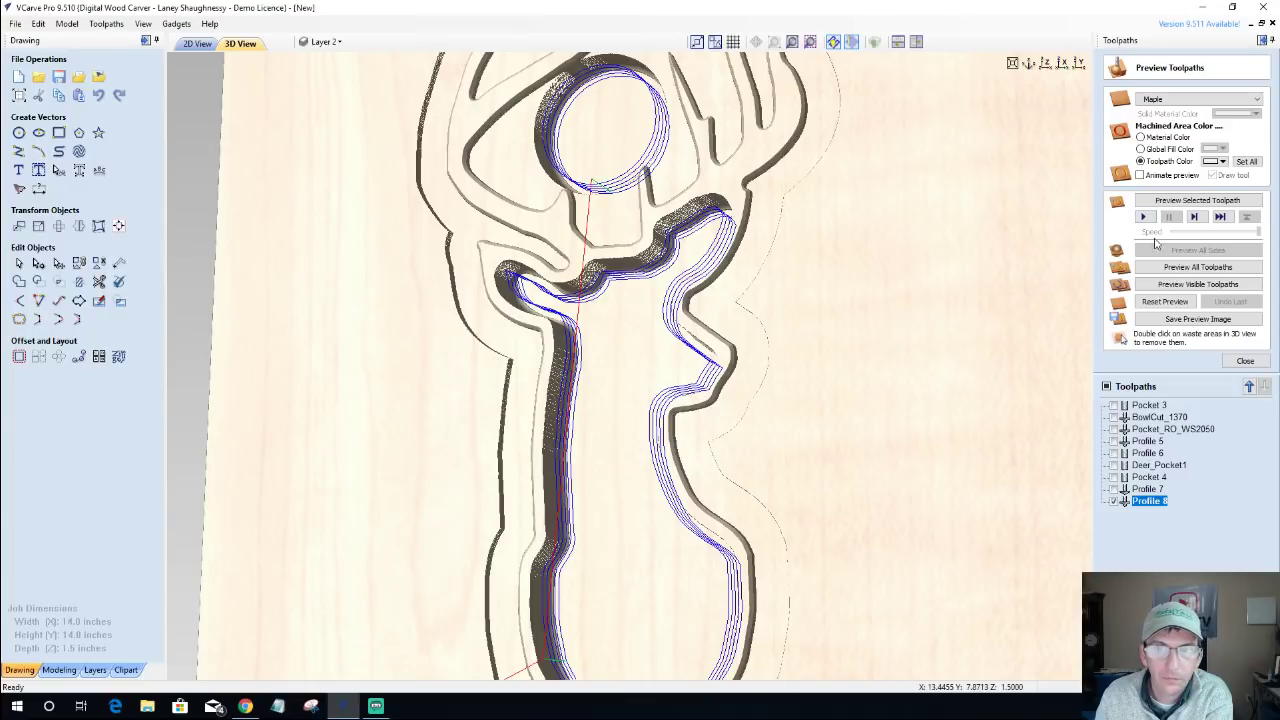
Preview Profile 8 in 3D, orbiting to inspect the carved walls, then return to 2D.
click(1197, 200)
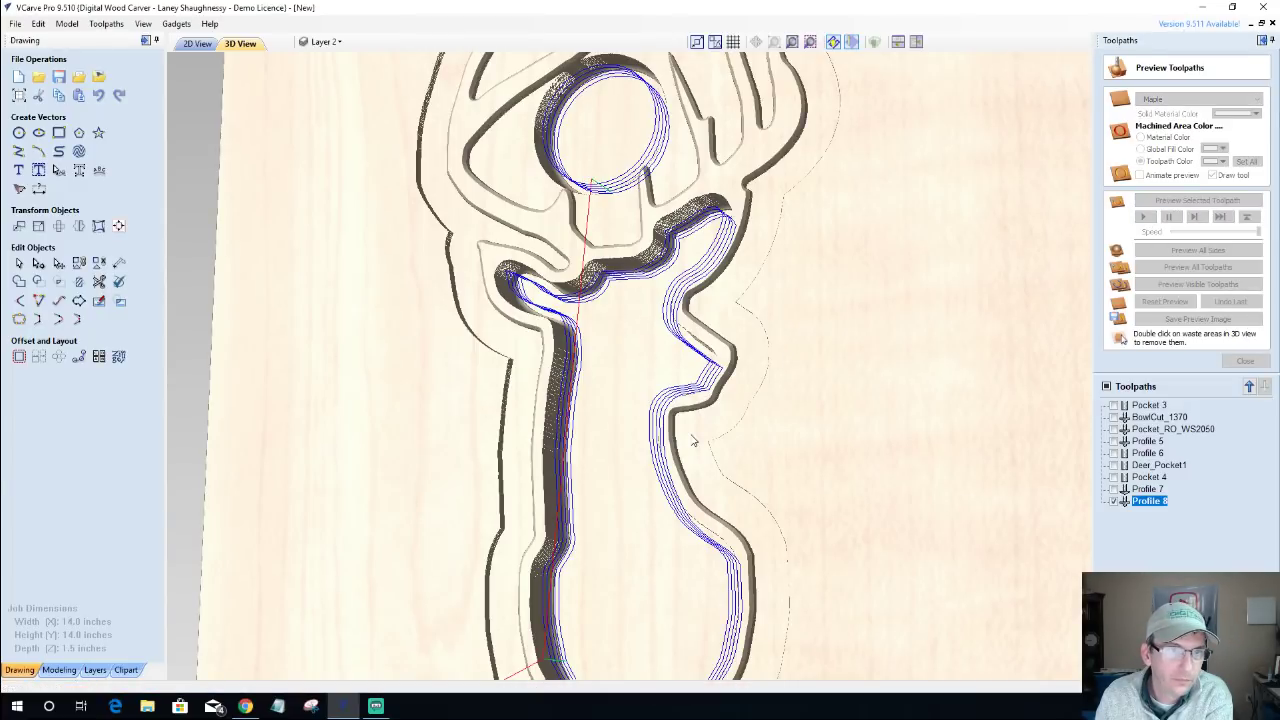
drag(540, 450, 718, 442)
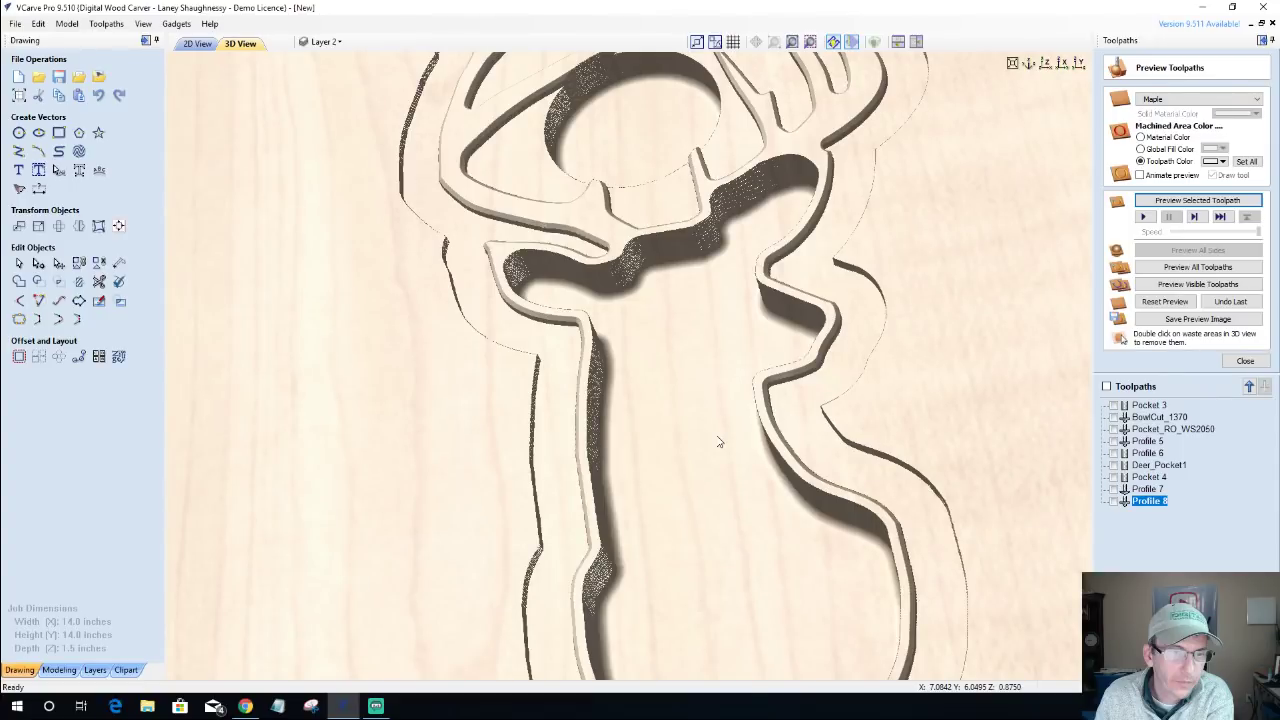
drag(718, 442, 599, 468)
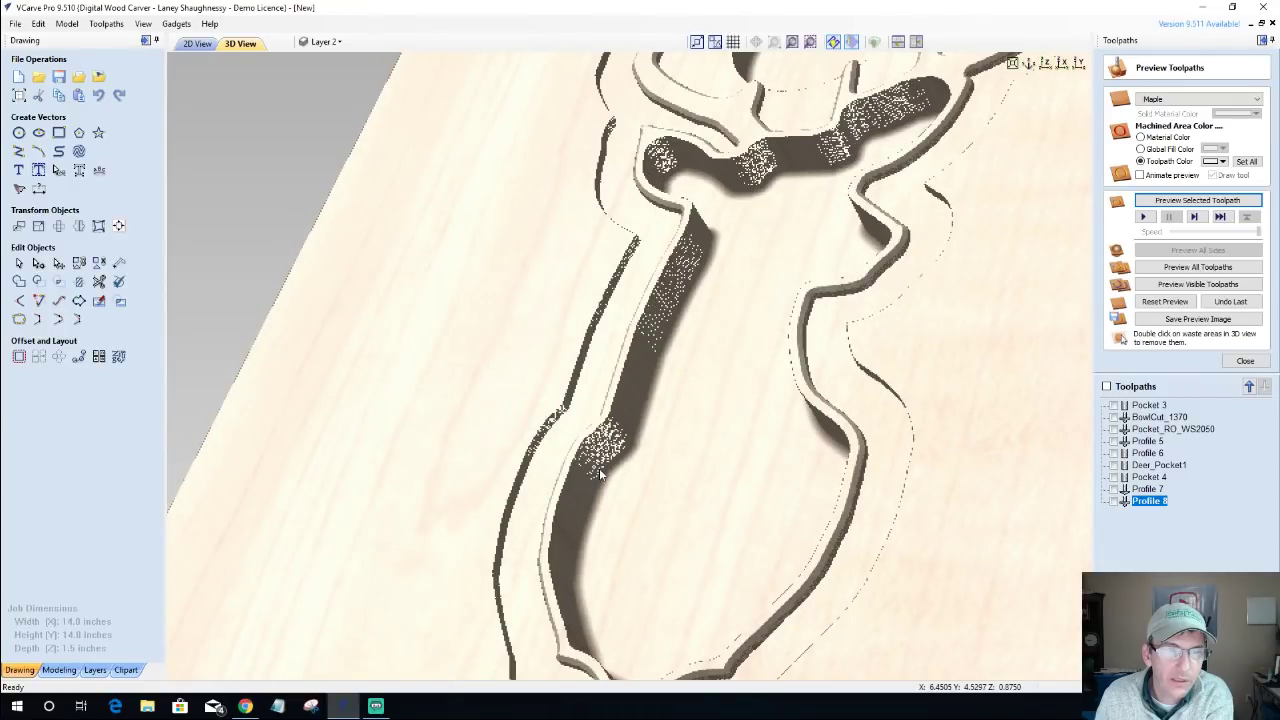
scroll(599, 468, down, 3)
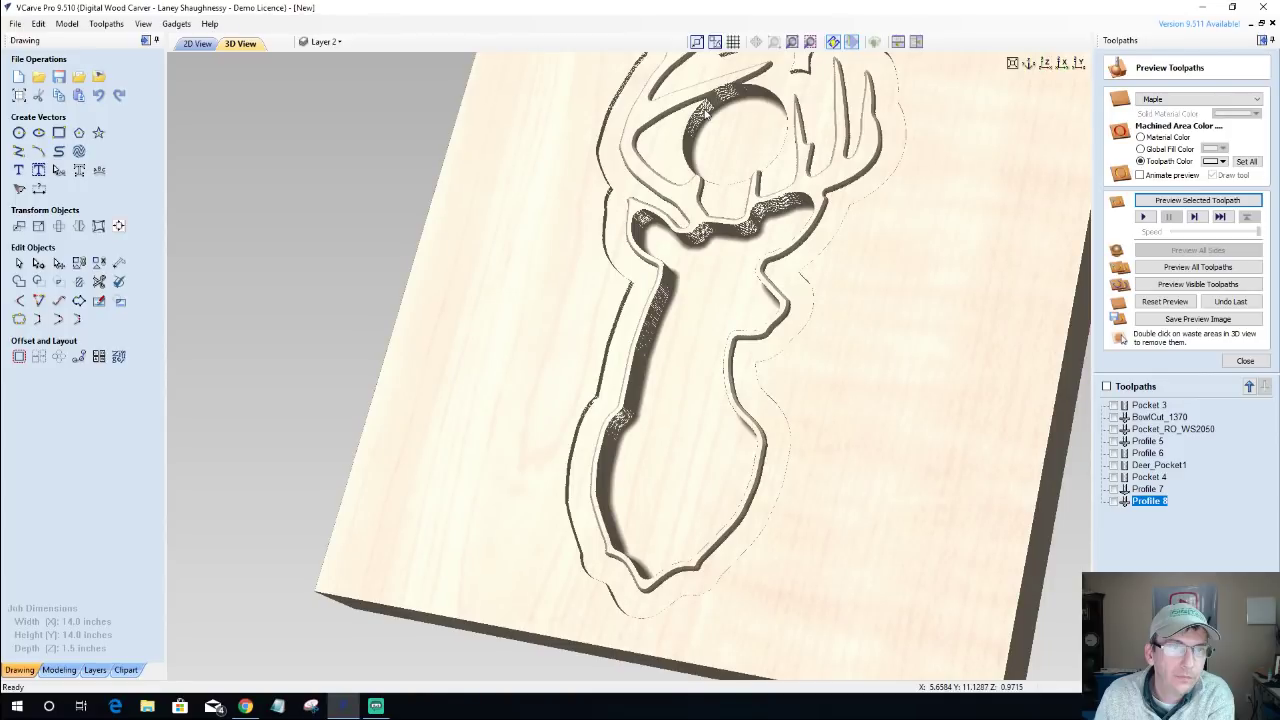
key(F2)
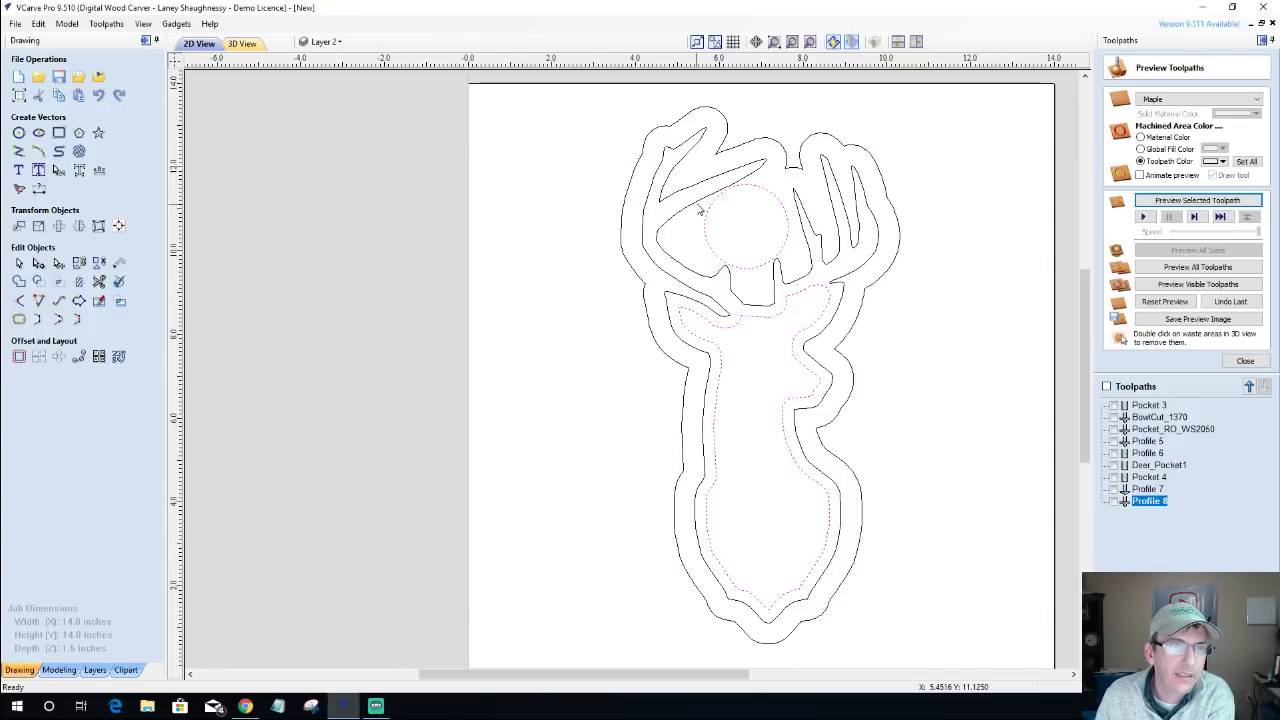
click(701, 210)
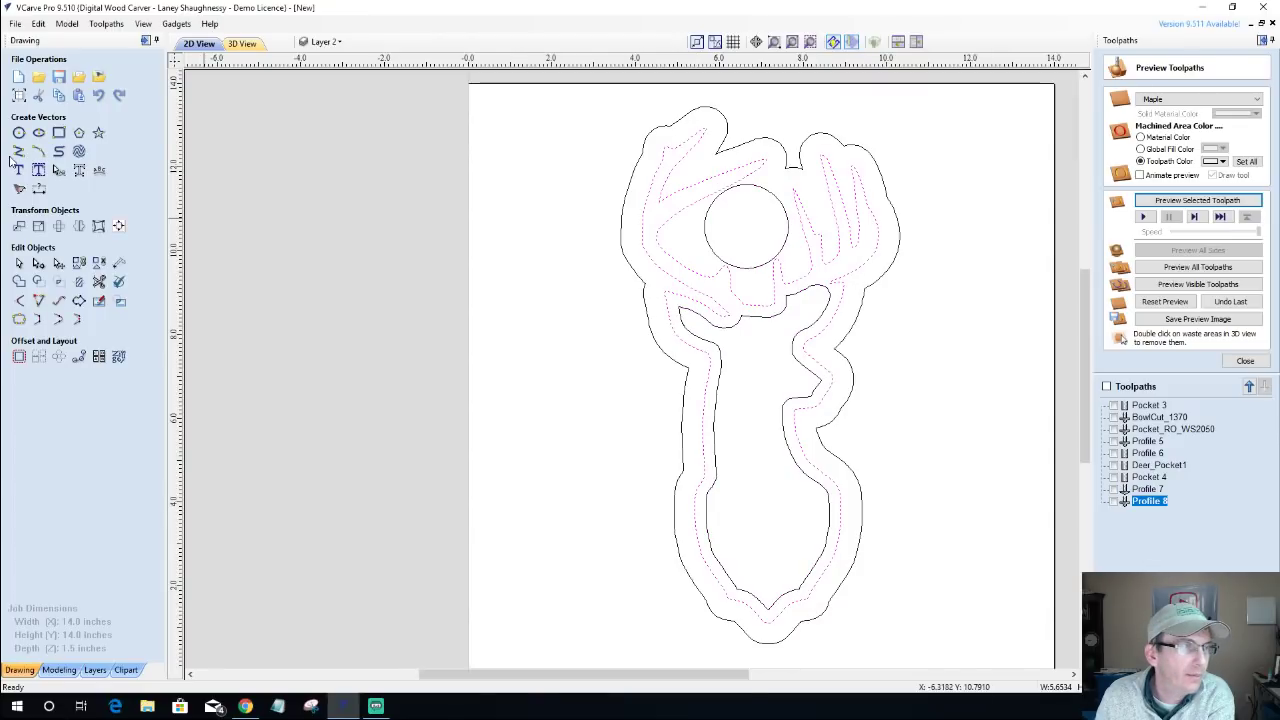
key(n)
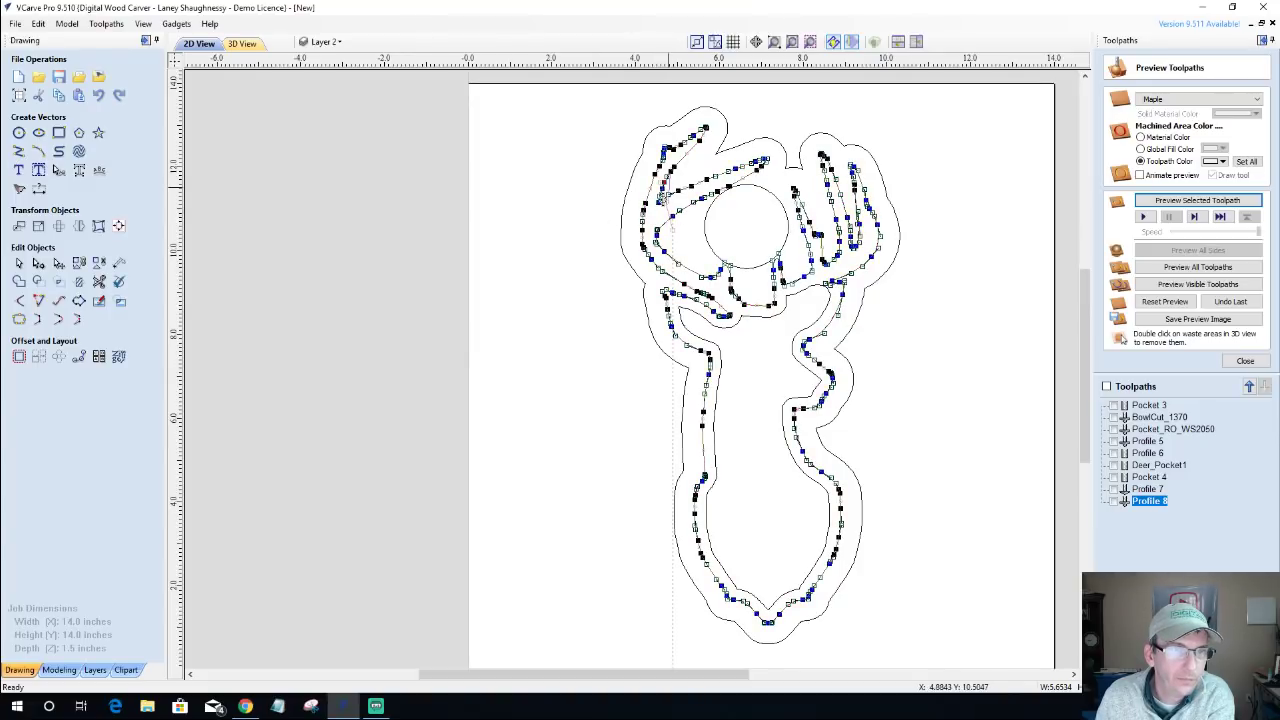
scroll(689, 200, up, 5)
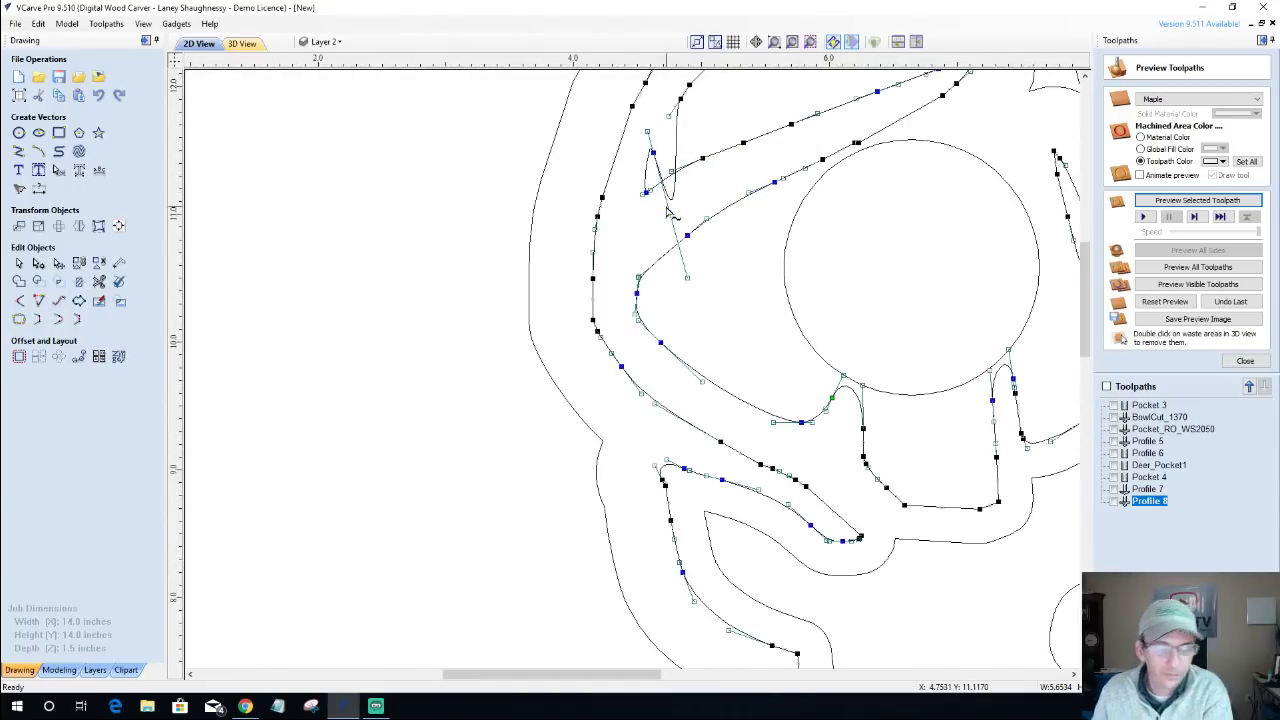
scroll(668, 210, down, 4)
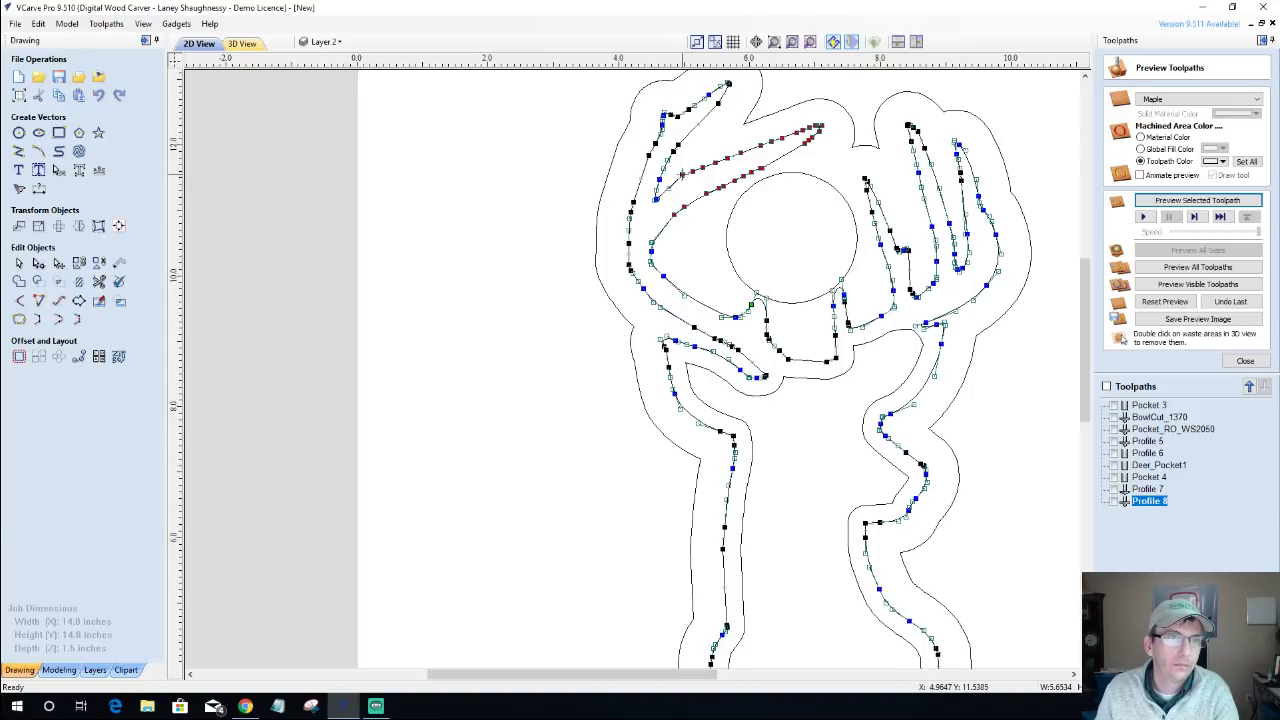
click(700, 230)
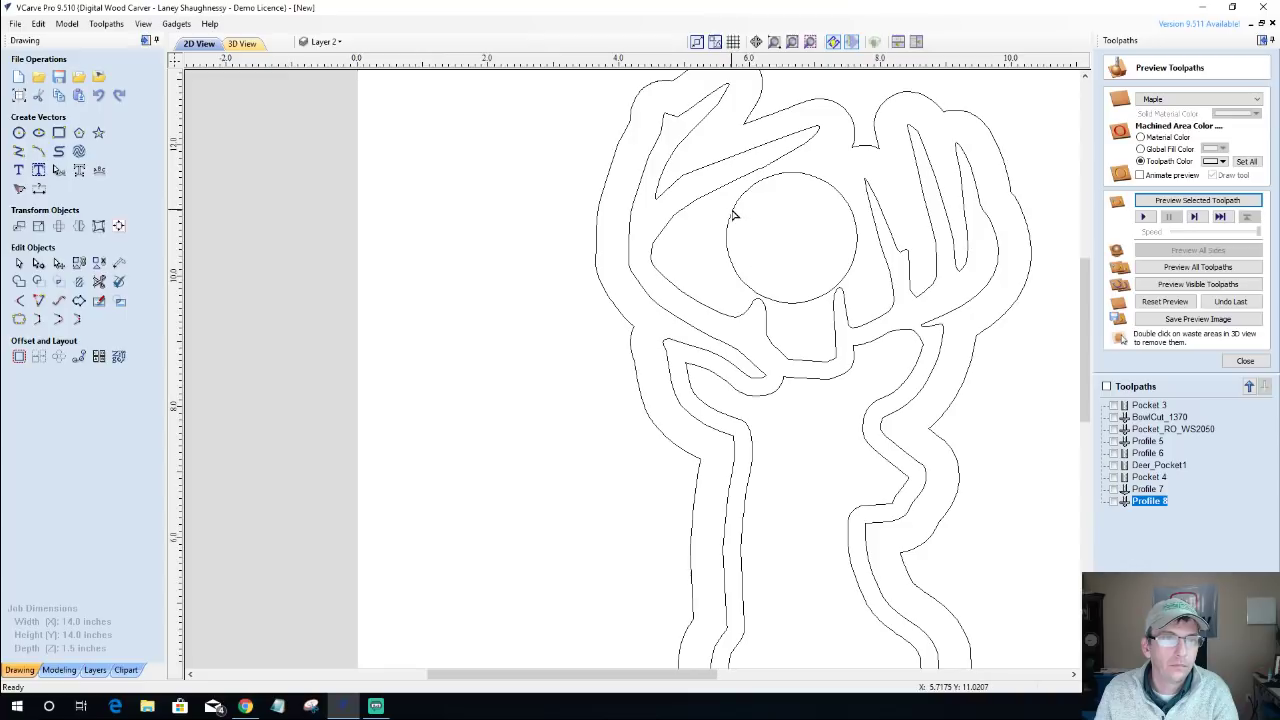
scroll(732, 215, down, 4)
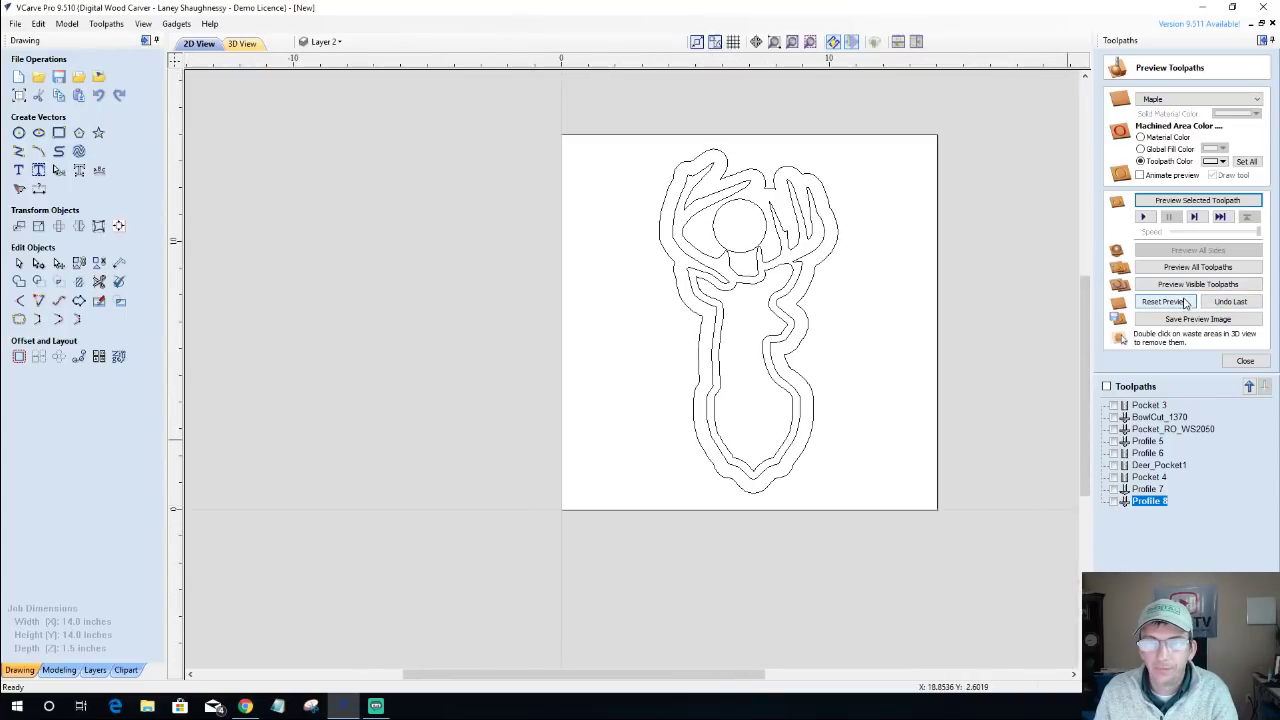
Recalculate the Deer_Pocket1 and Pocket 4 pockets, leaving Profile 7 and 8 settings unchanged.
click(1245, 361)
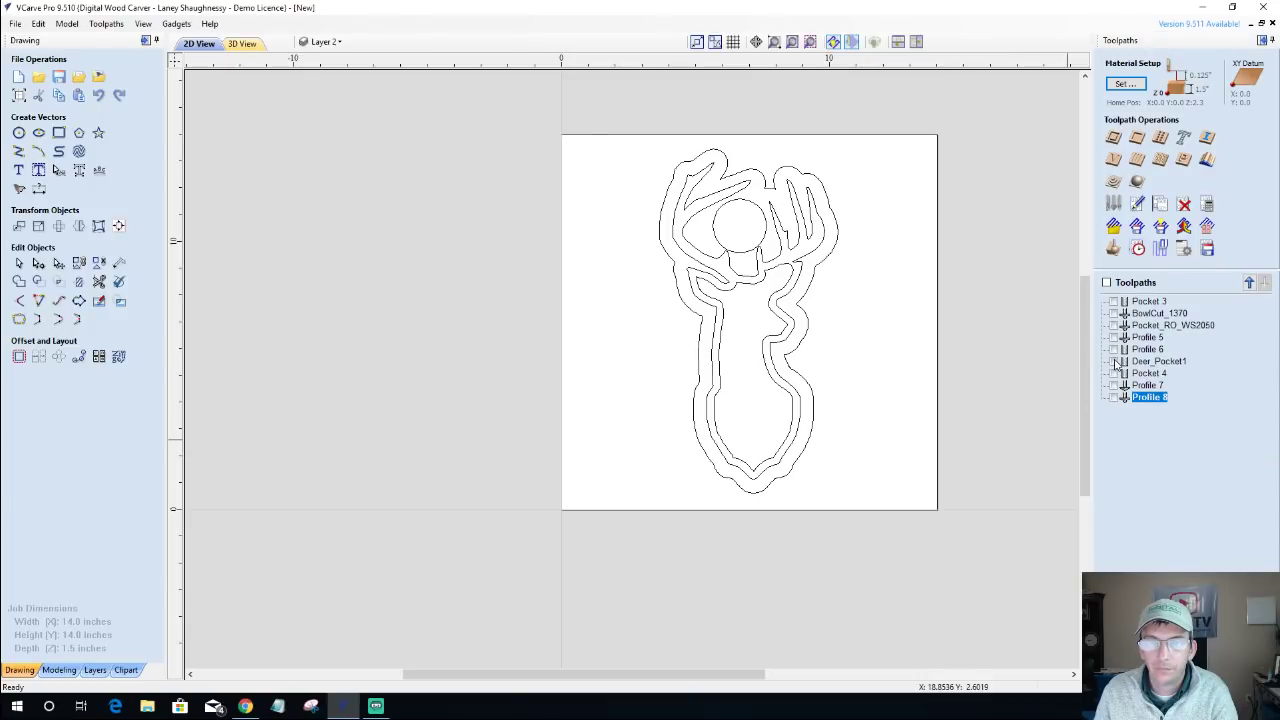
click(1114, 362)
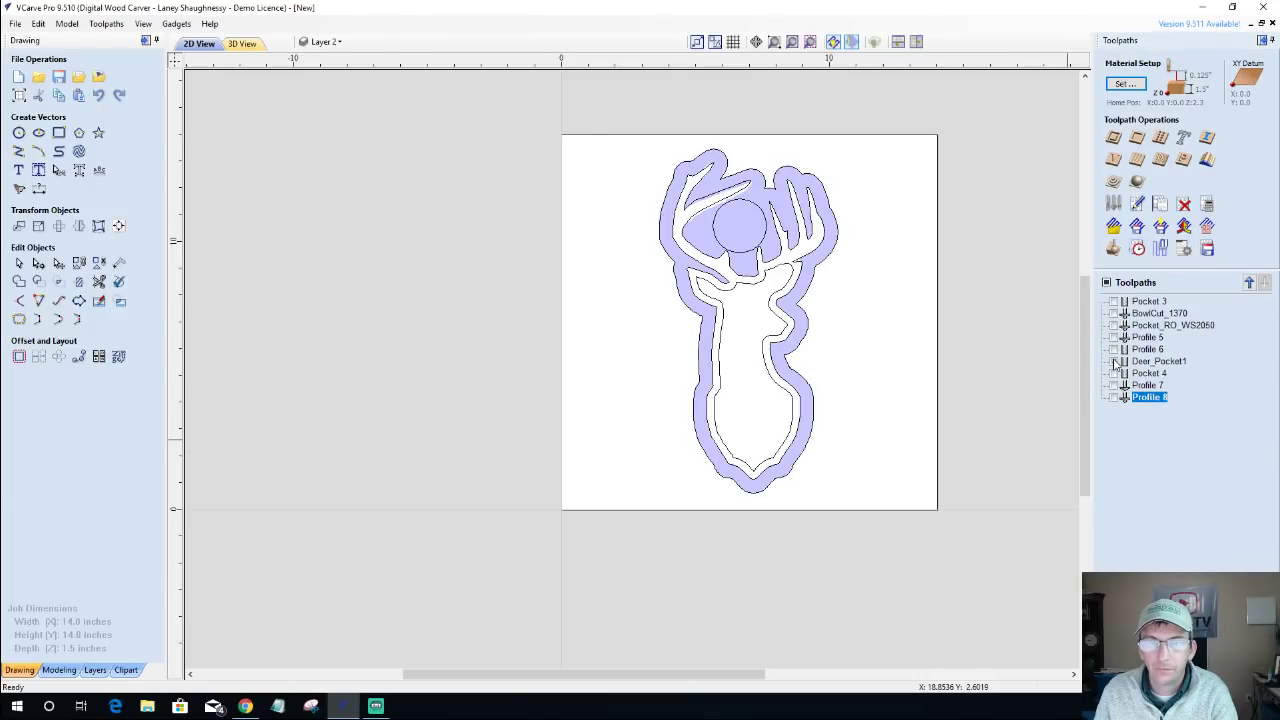
click(1114, 362)
double_click(1155, 362)
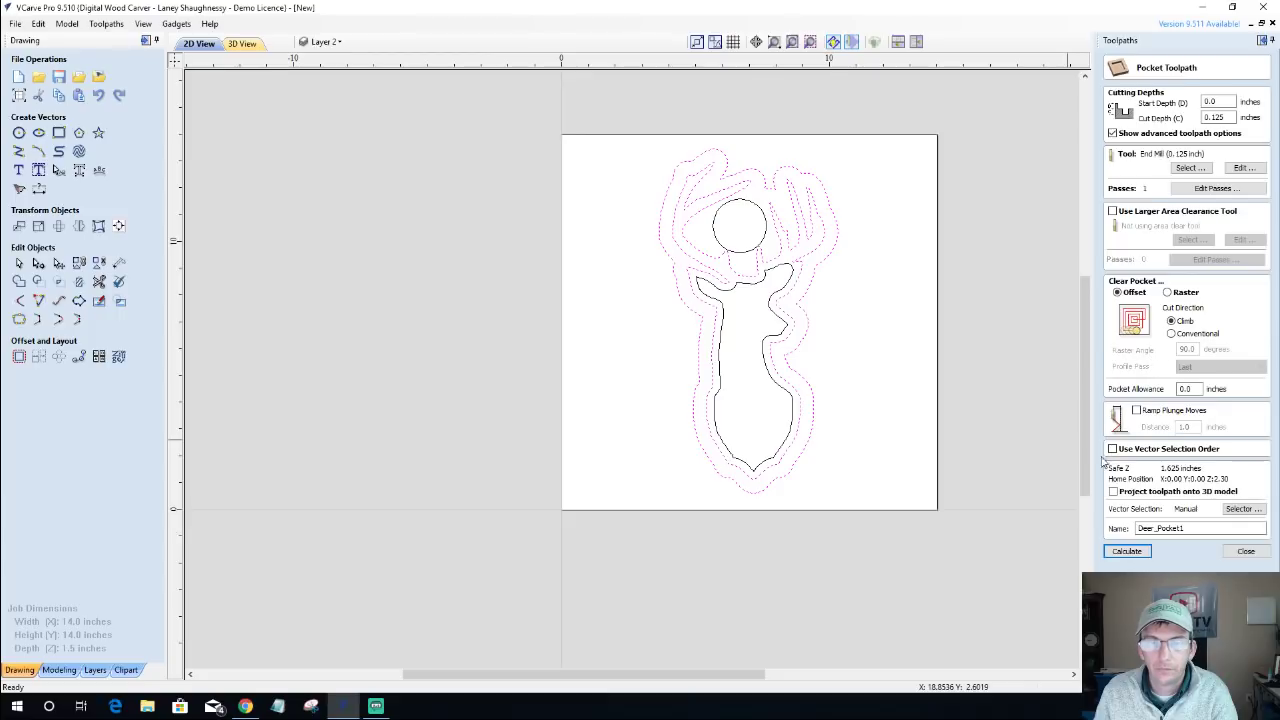
click(1128, 551)
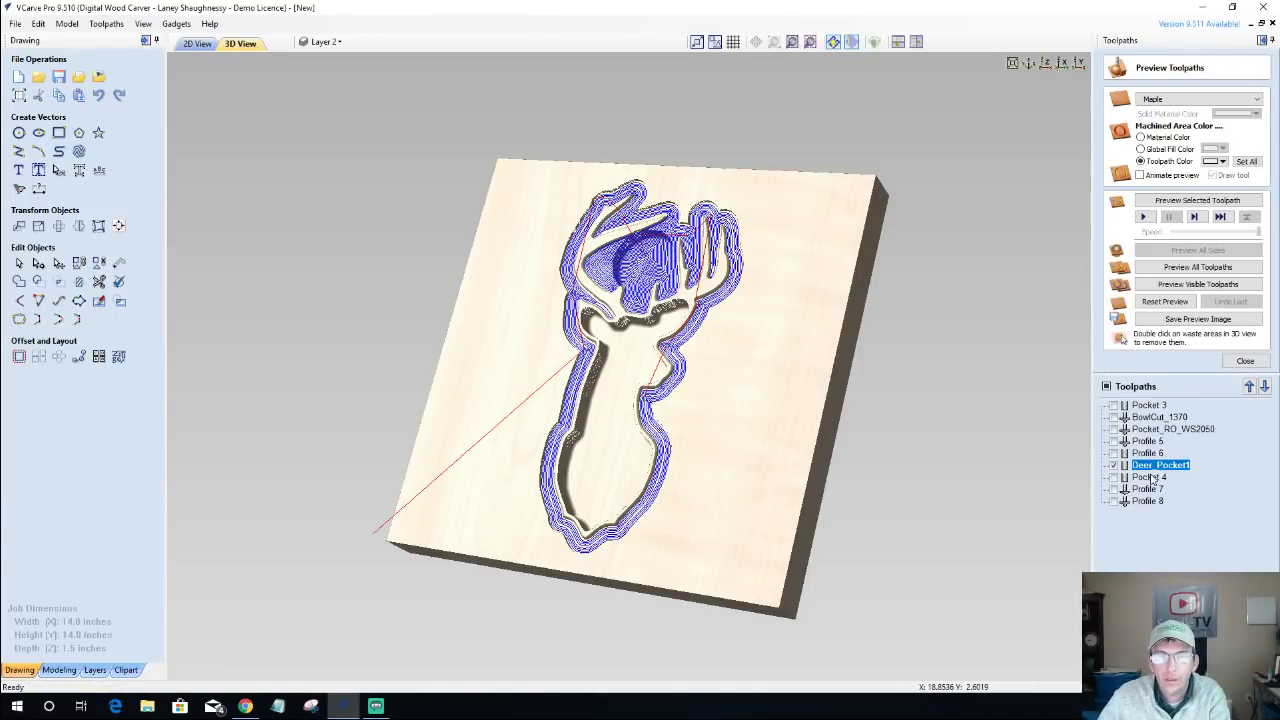
double_click(1150, 478)
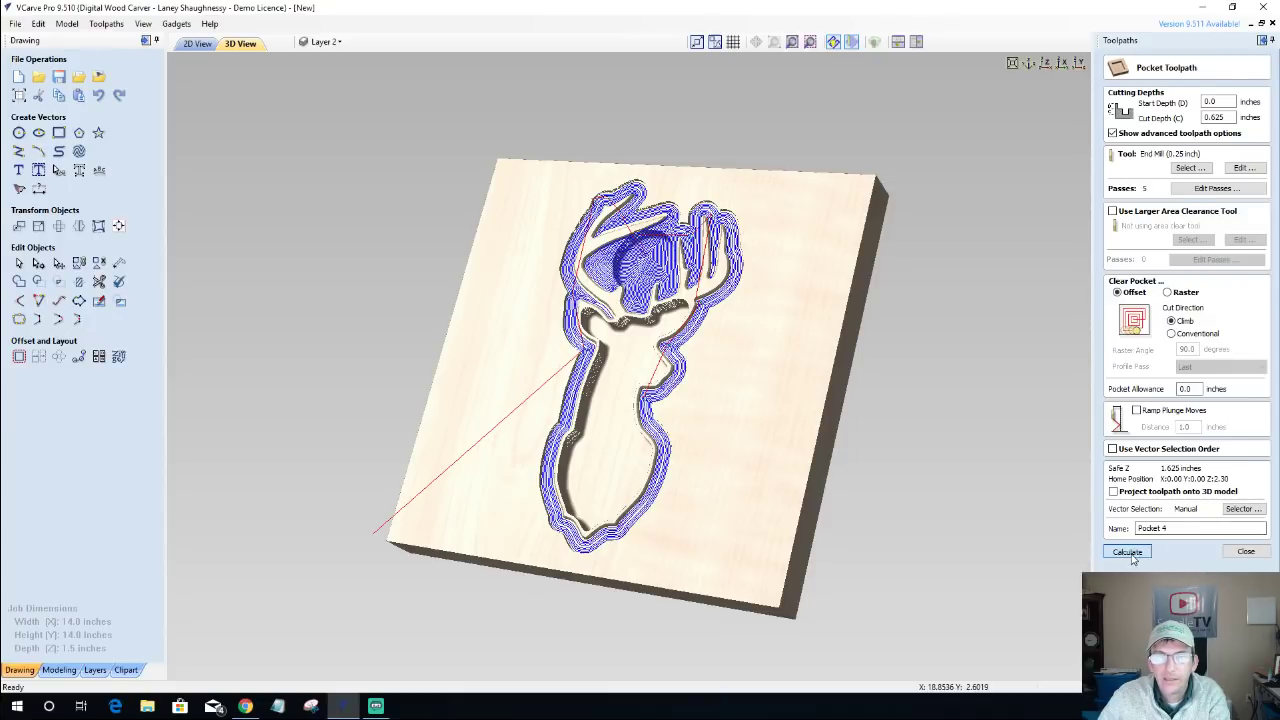
click(1127, 551)
double_click(1147, 501)
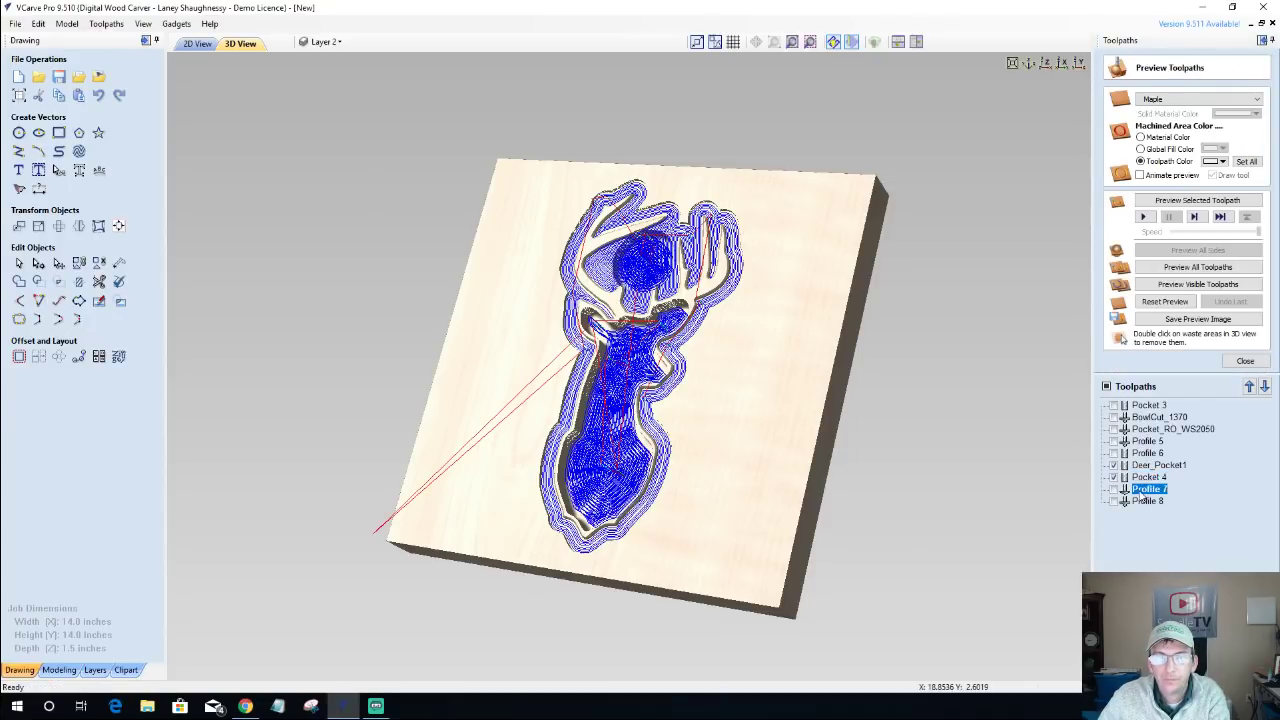
click(1151, 551)
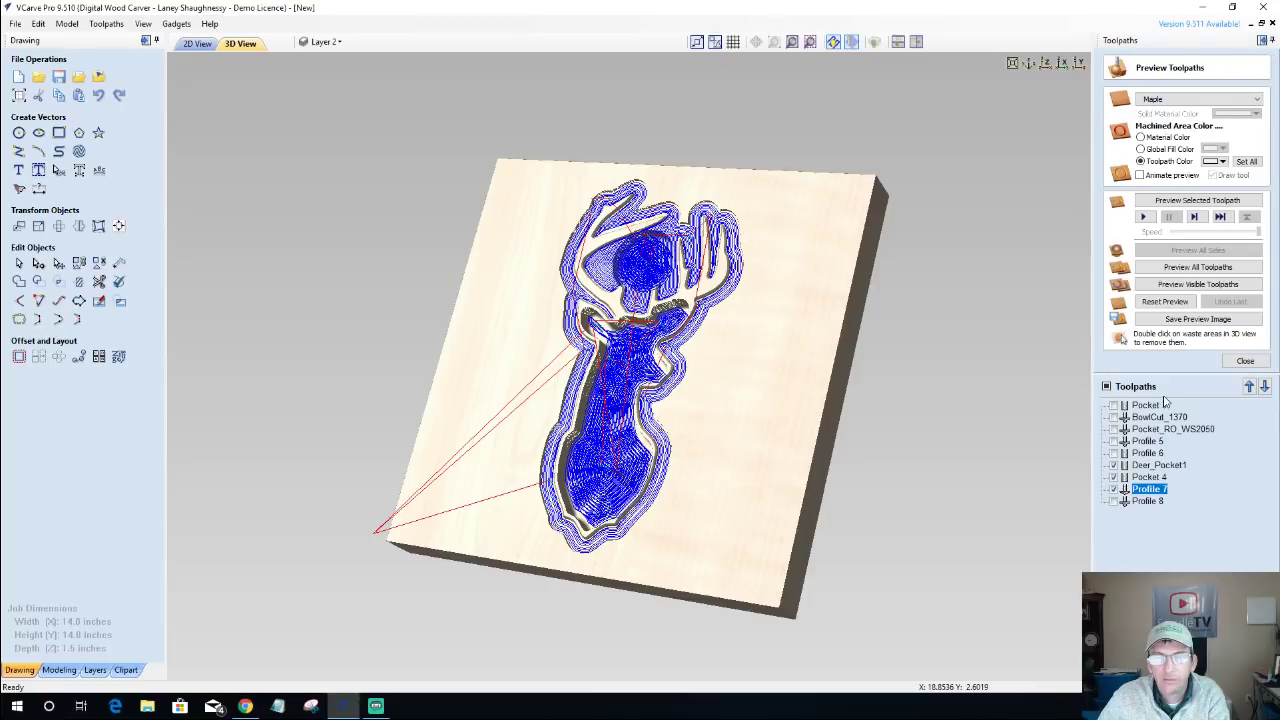
double_click(1147, 501)
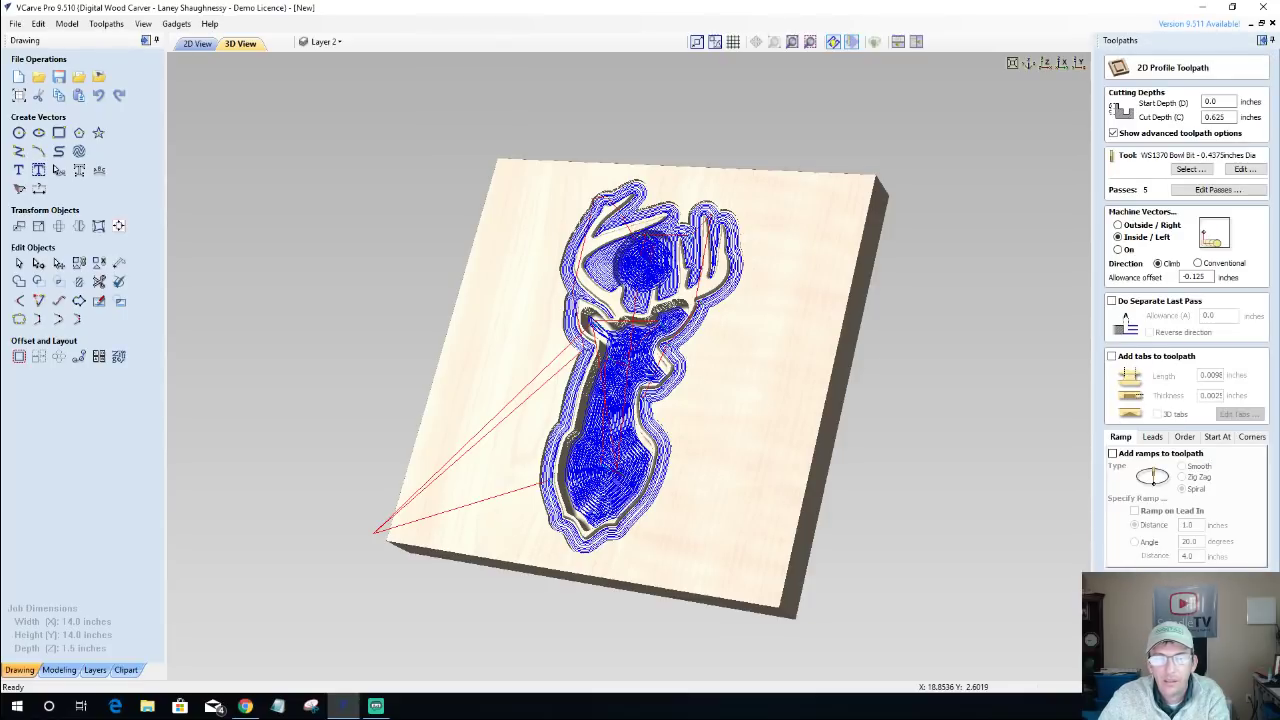
key(Escape)
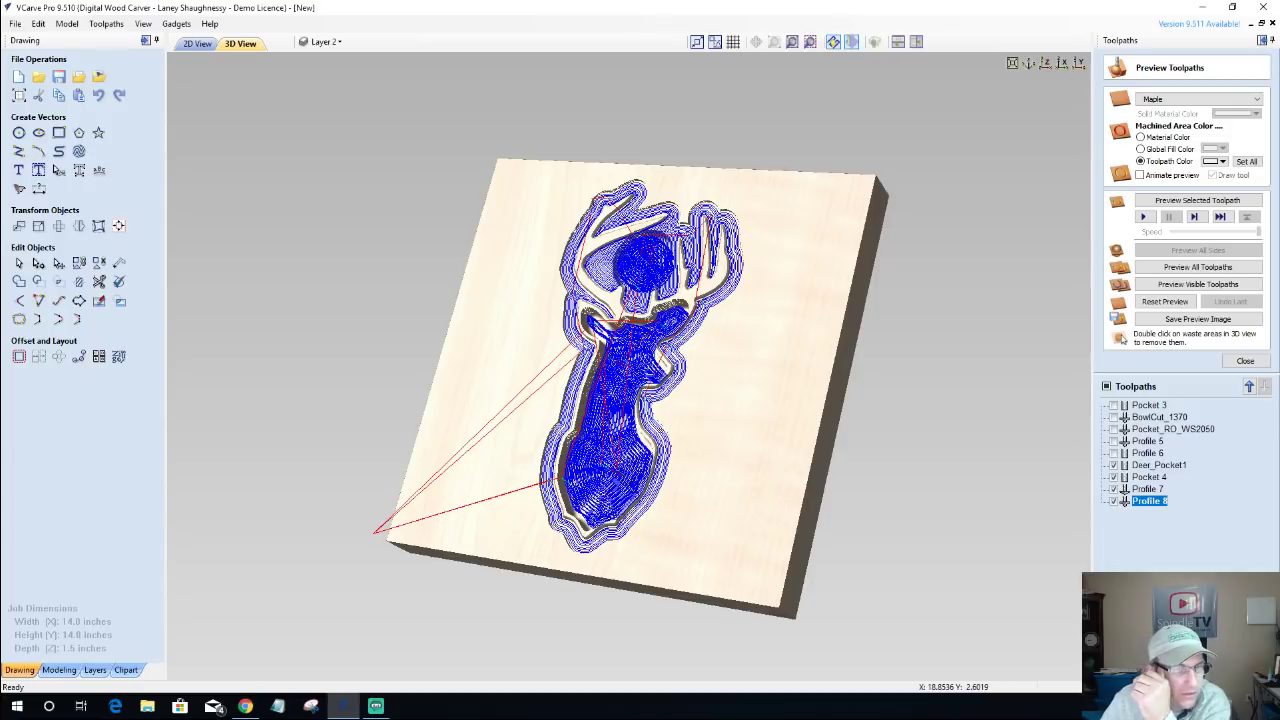
Reset the preview block, simulate all visible toolpaths, and return to the 2D drawing.
click(1162, 302)
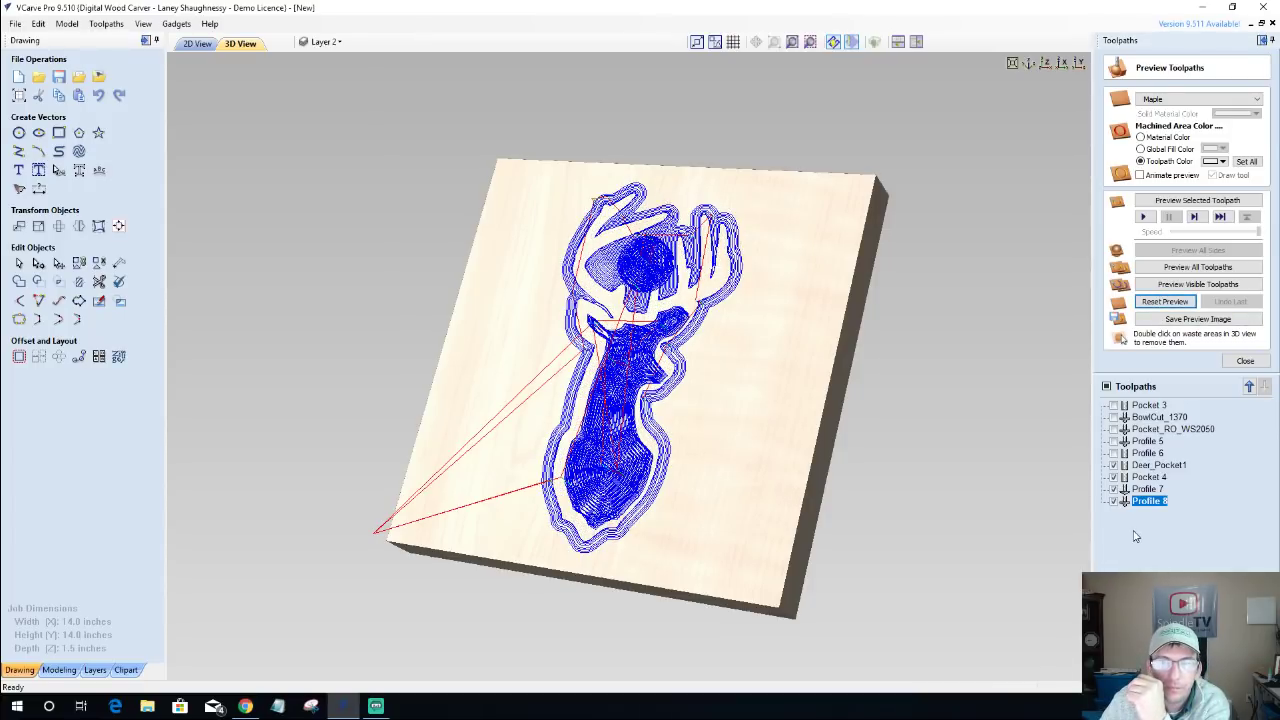
click(1197, 284)
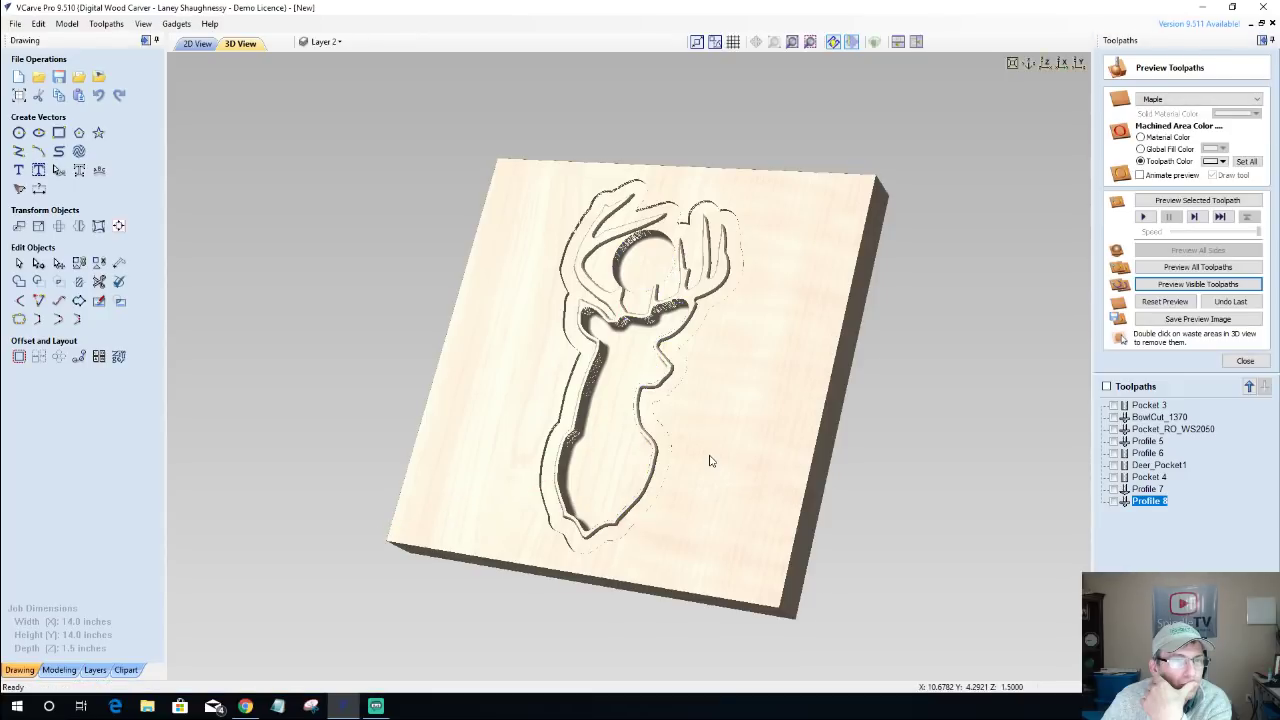
drag(730, 465, 797, 481)
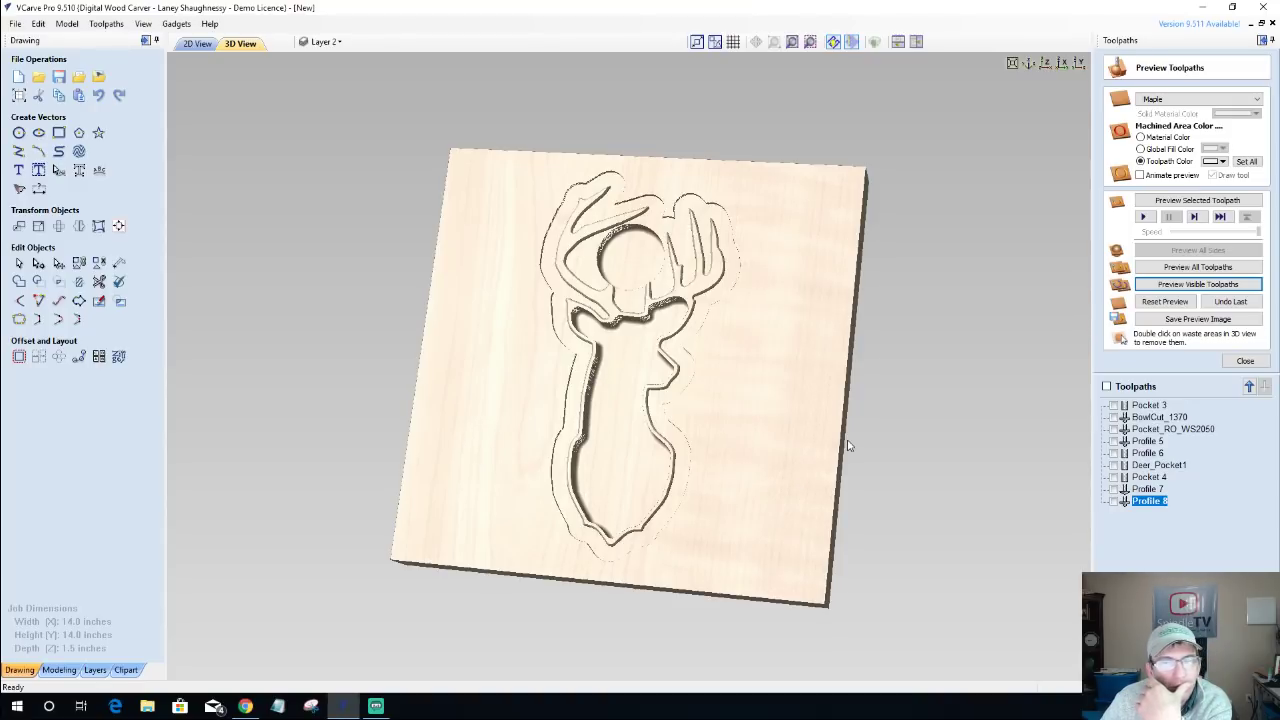
click(187, 46)
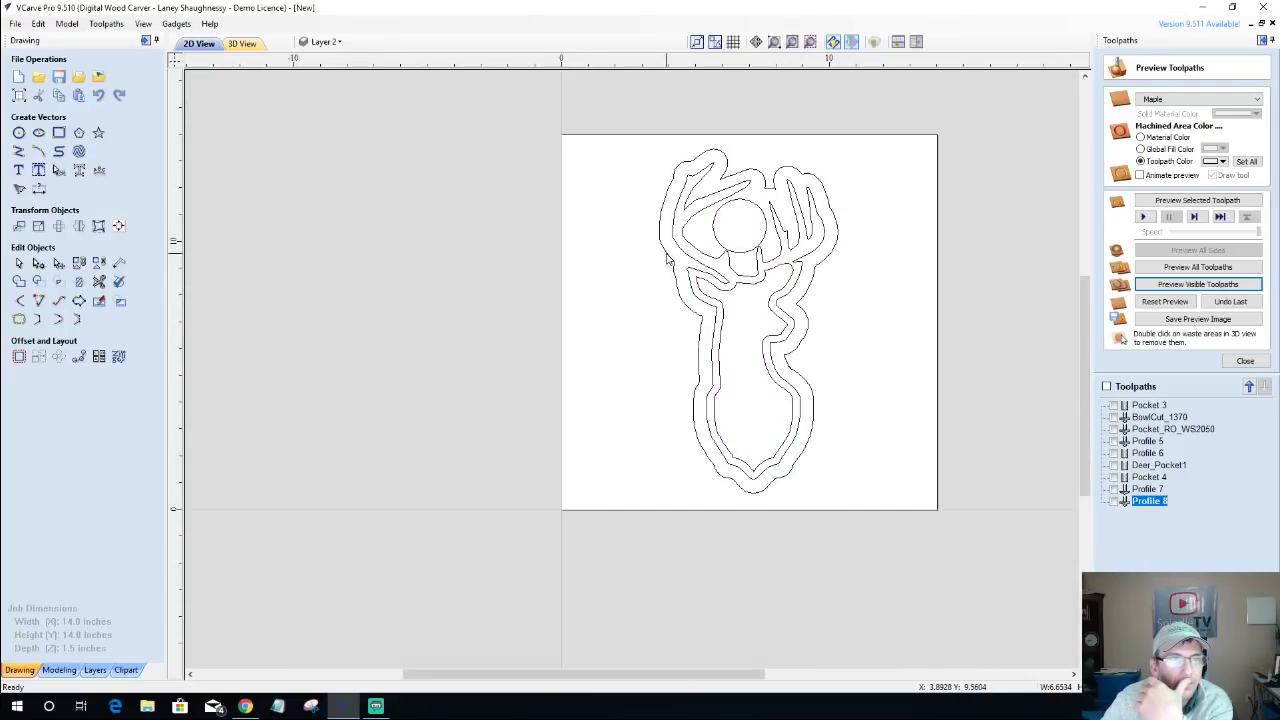
Create an outside profile 1.5 inches deep with the 0.25 inch End Mill and calculate it.
click(1245, 361)
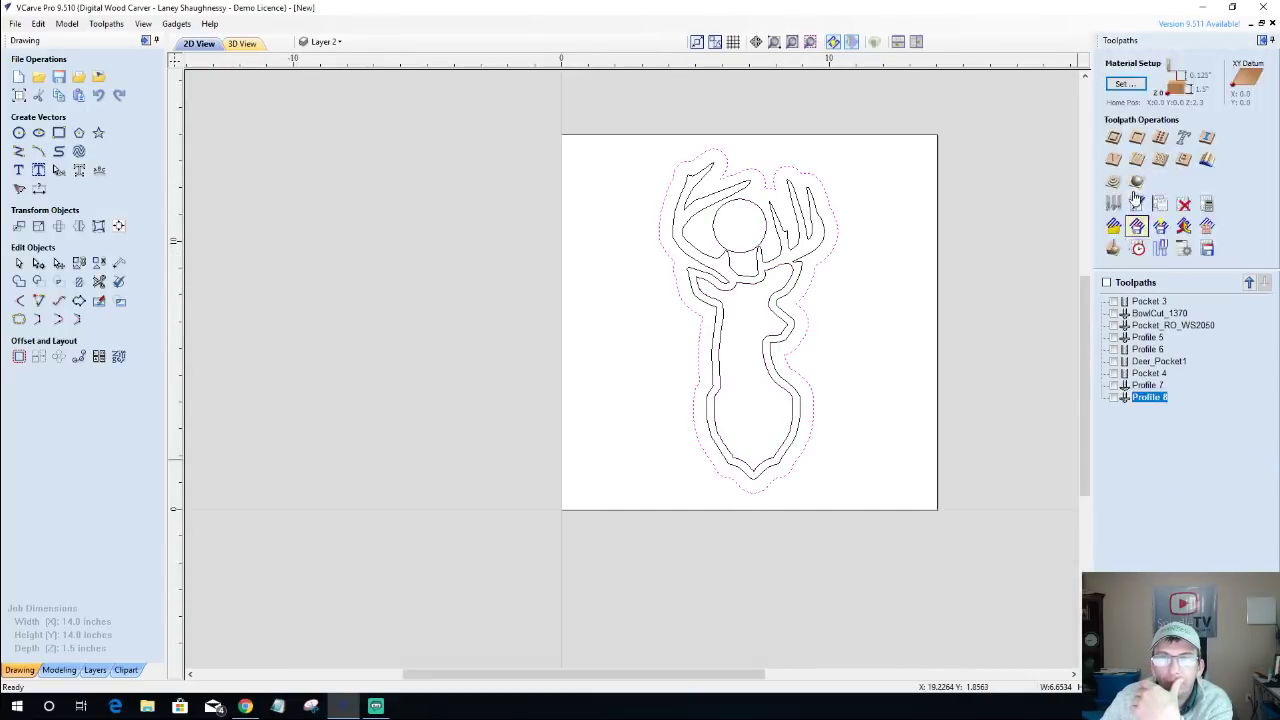
click(1114, 160)
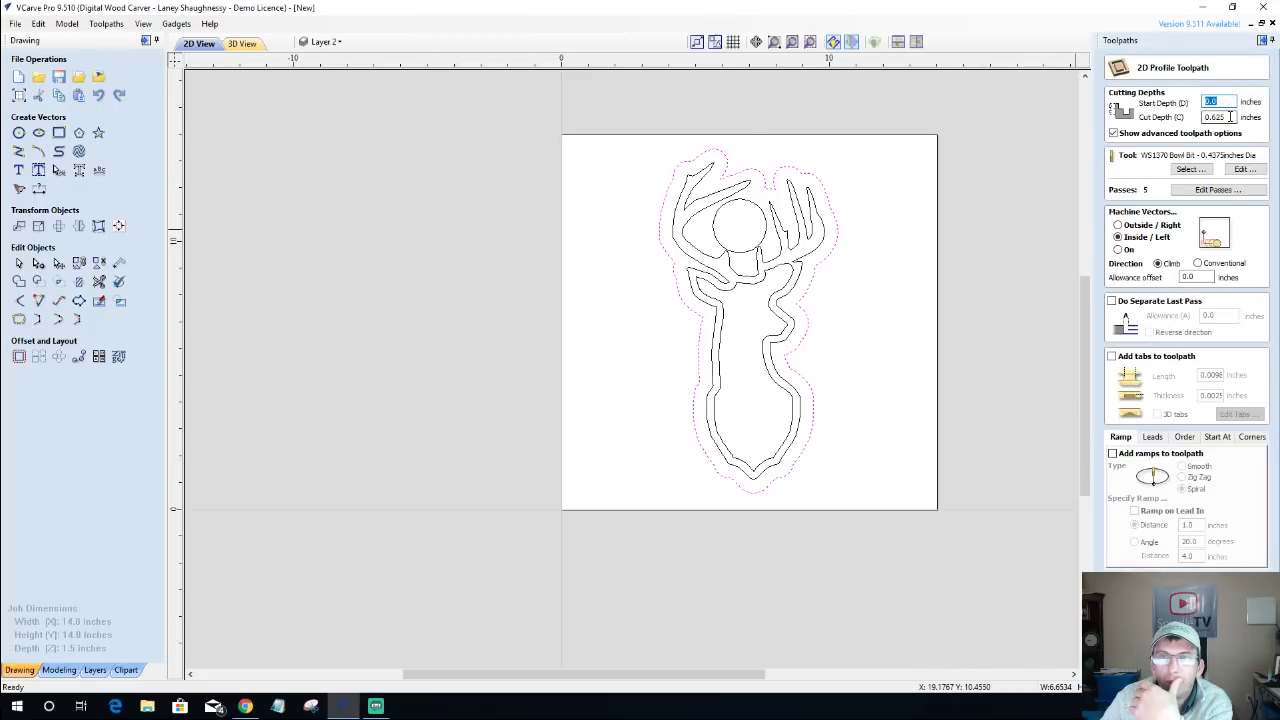
double_click(1231, 117)
text(1.5)
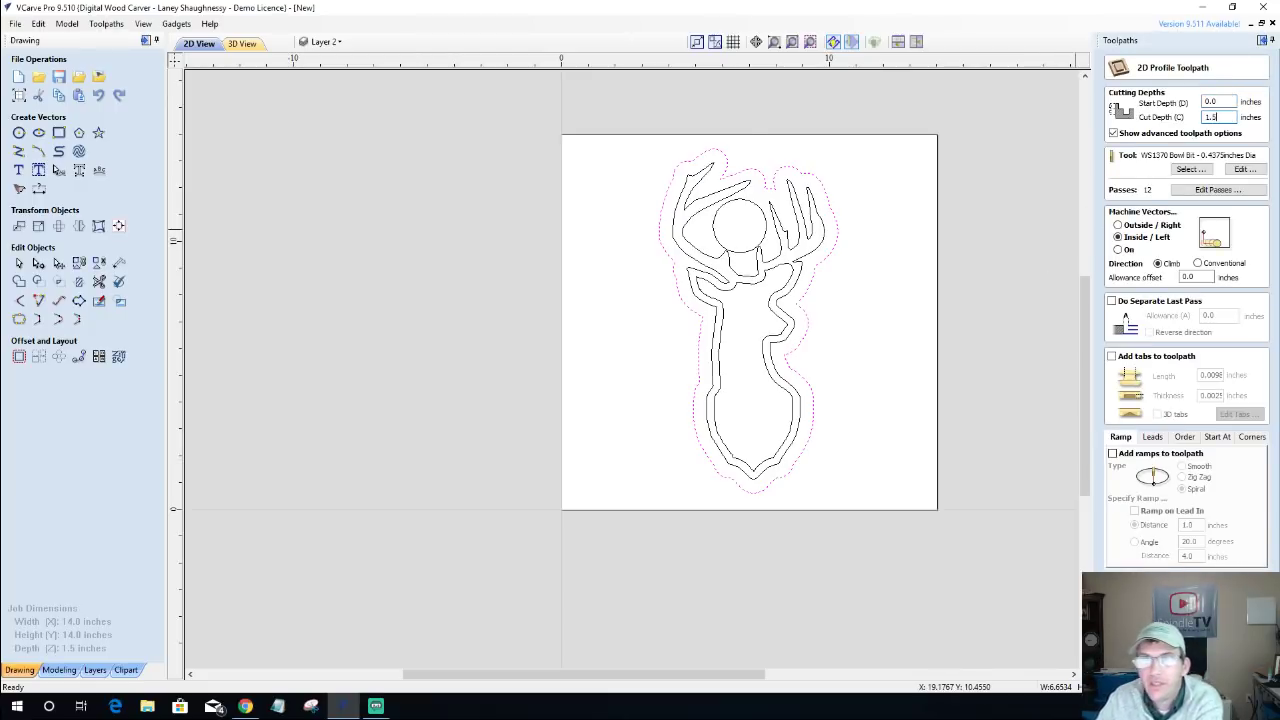
click(1190, 170)
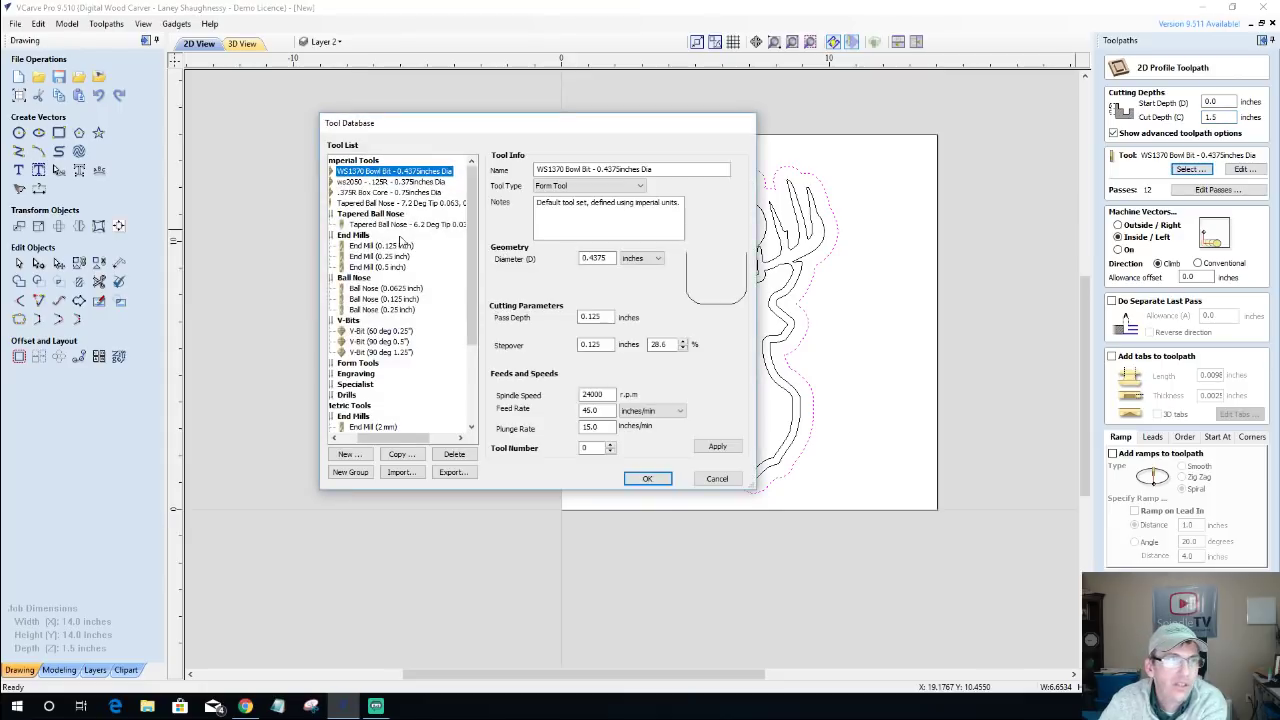
click(385, 257)
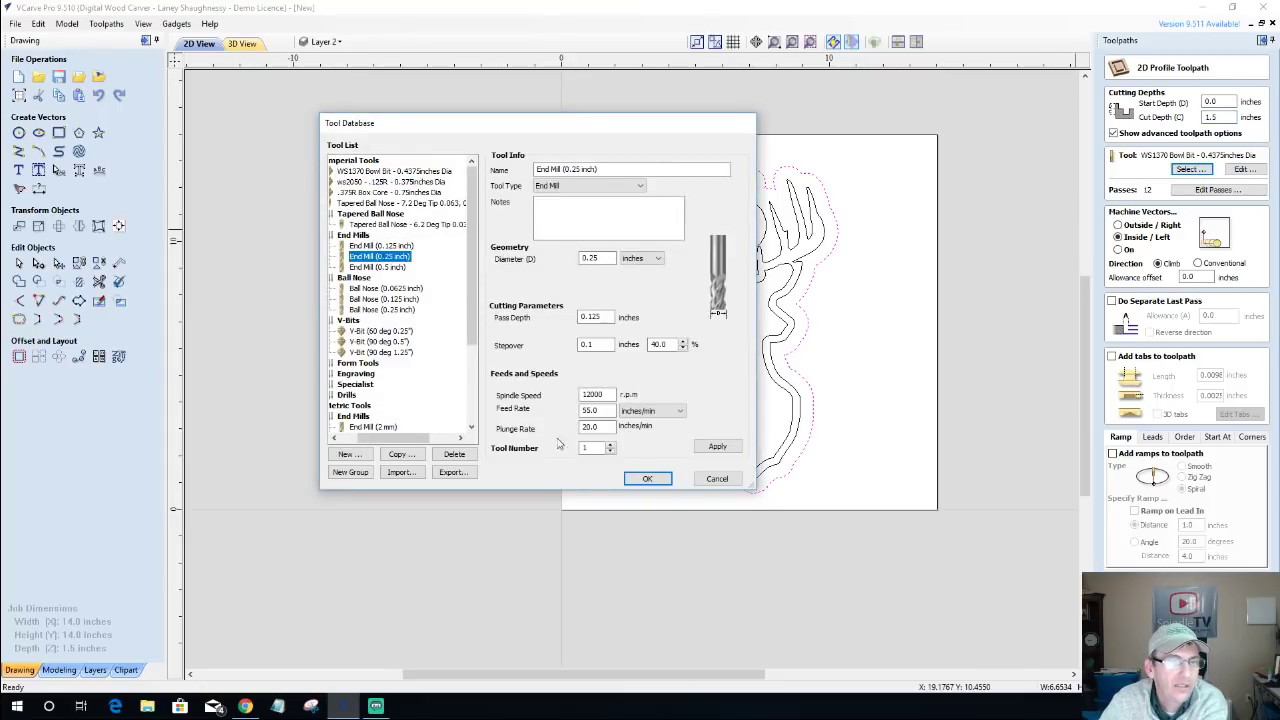
click(655, 479)
click(1119, 225)
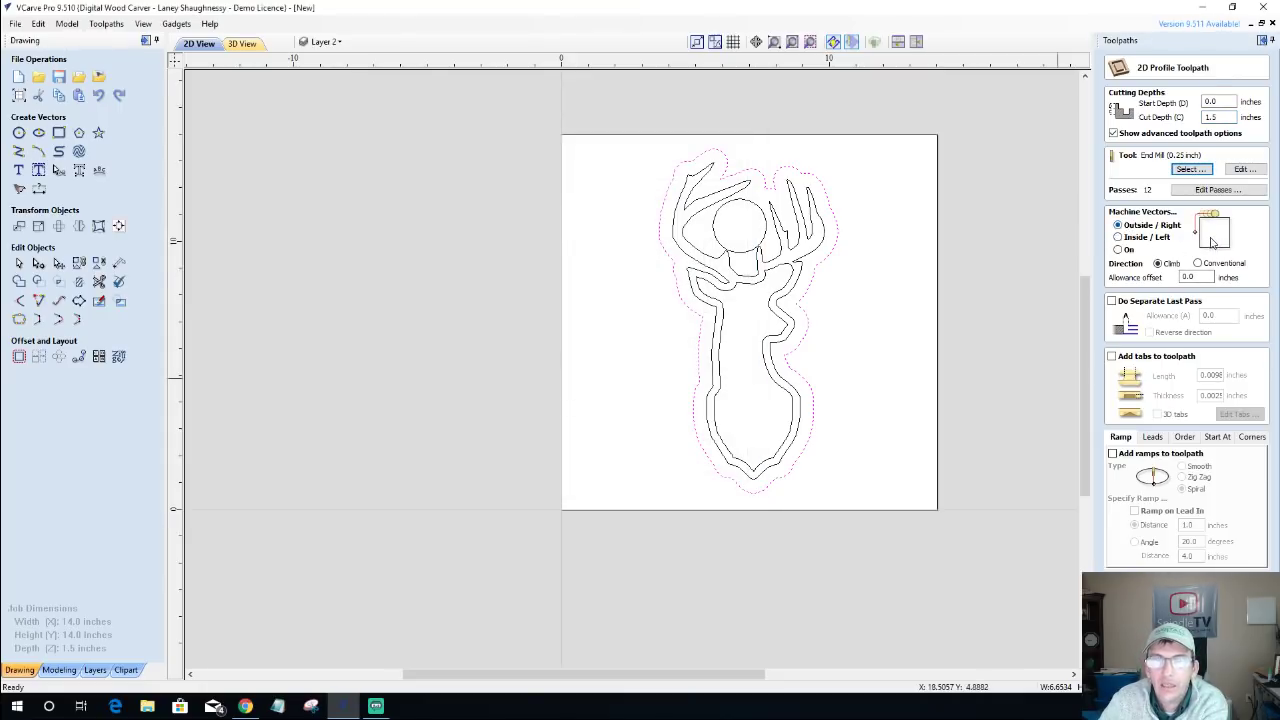
click(1140, 662)
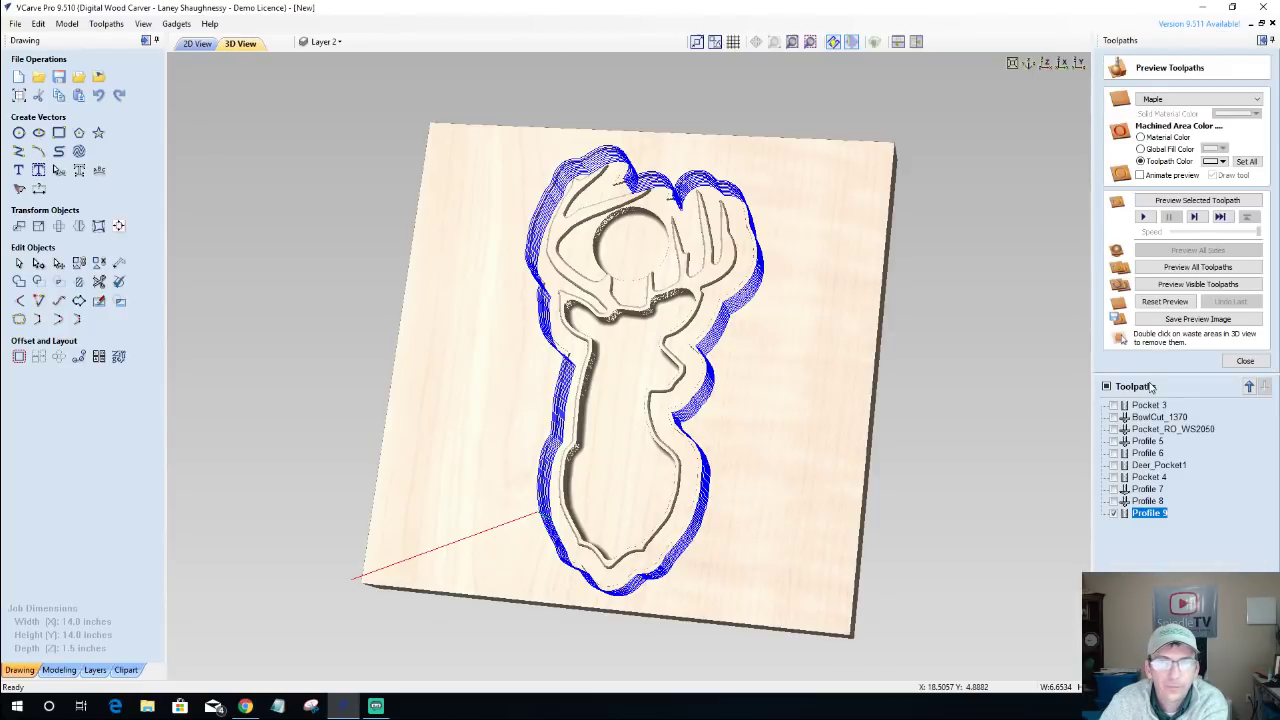
Preview the deer cutout in 3D with the waste board hidden, then return to 2D.
click(1188, 201)
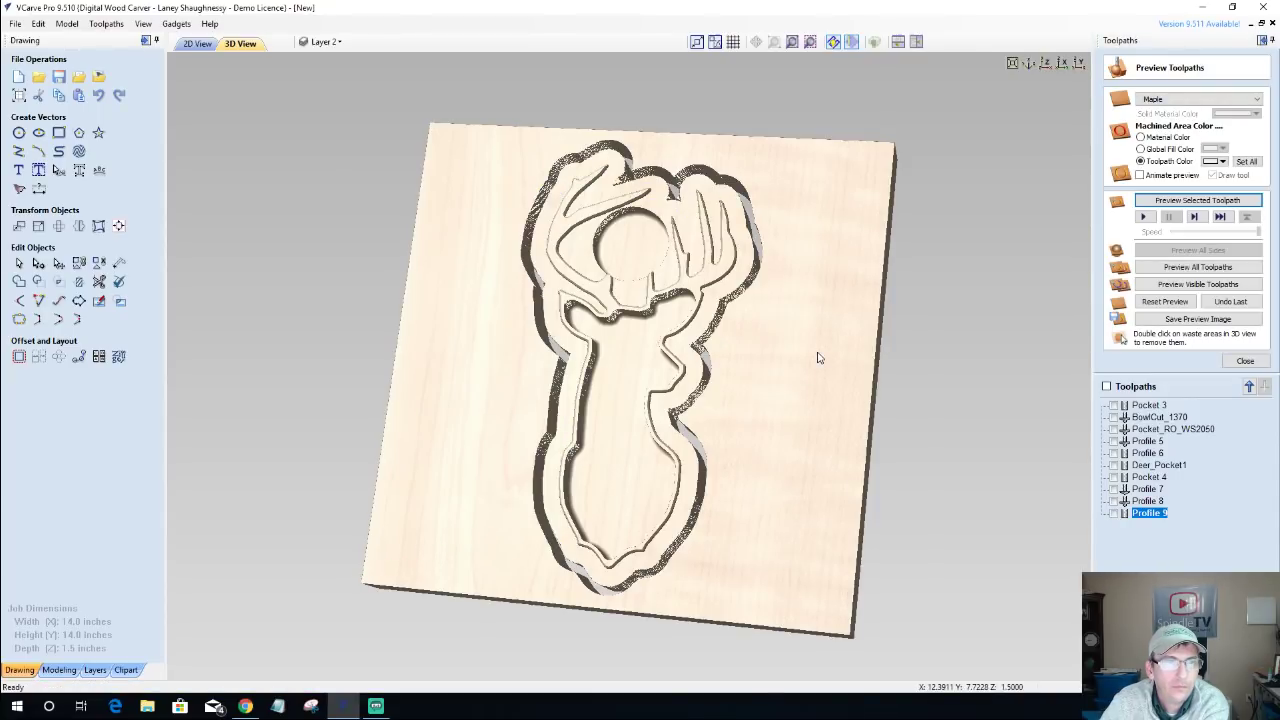
double_click(626, 488)
drag(609, 527, 660, 468)
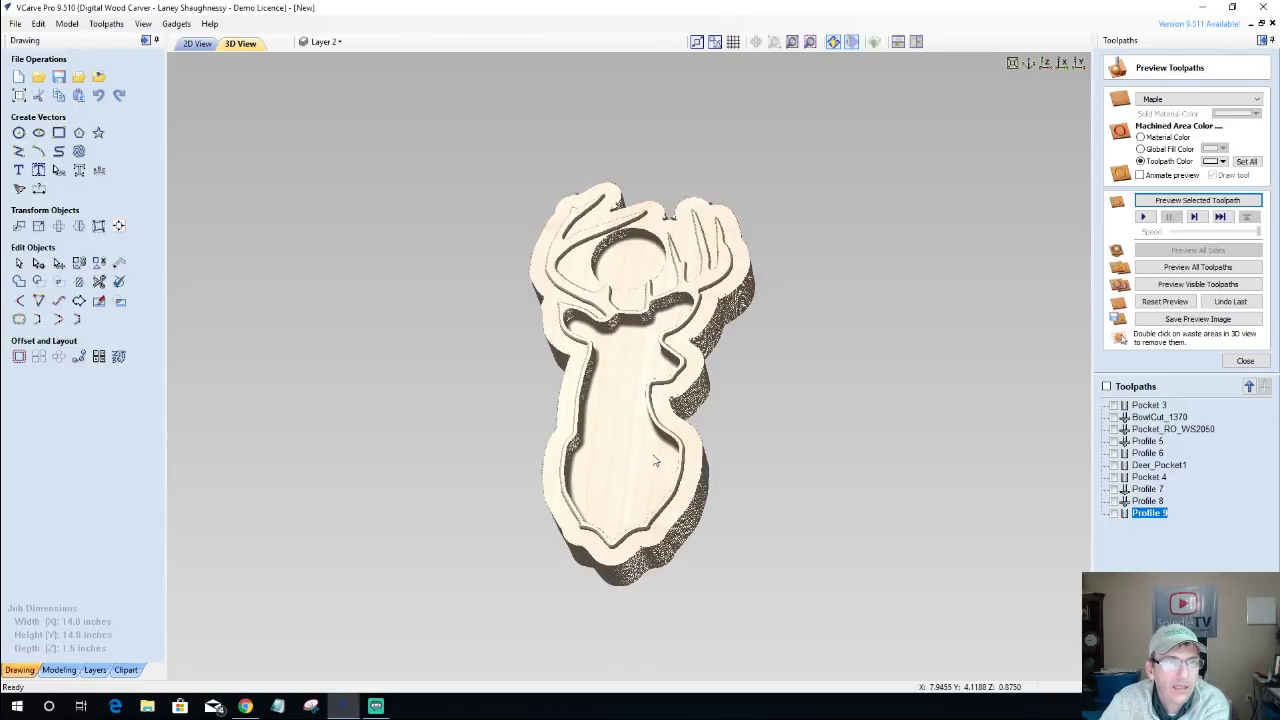
drag(676, 265, 655, 435)
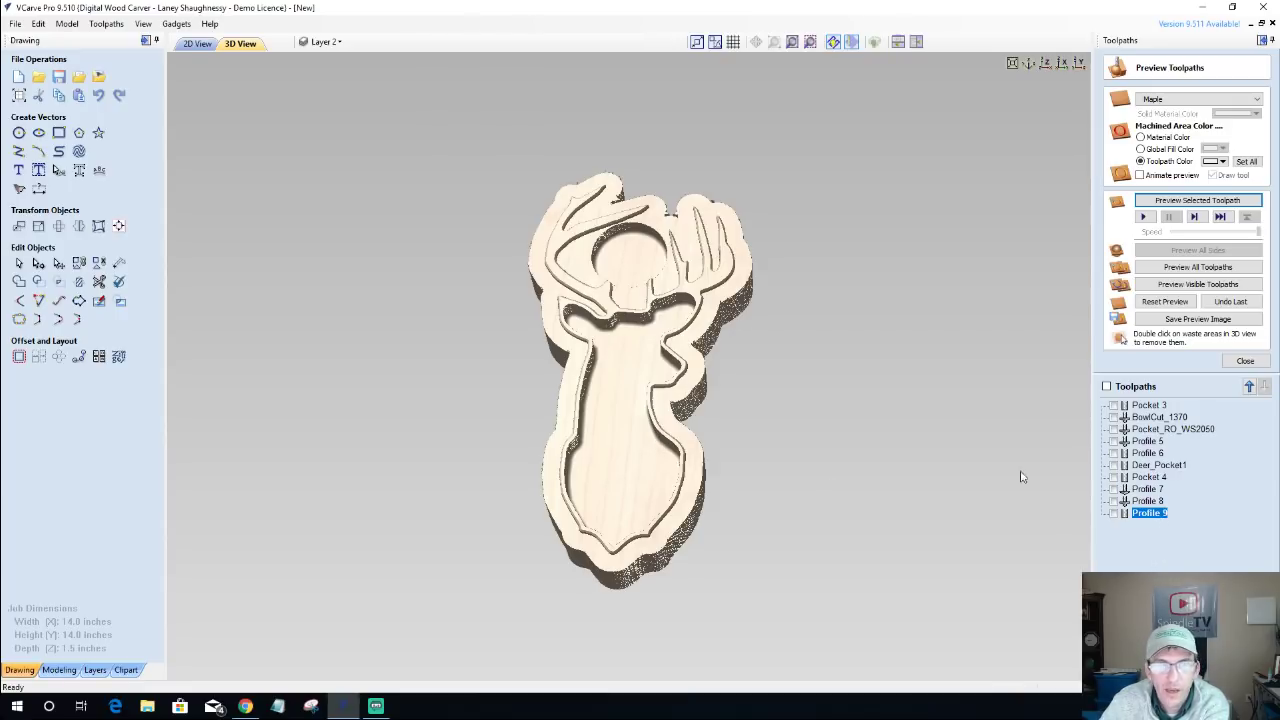
click(197, 43)
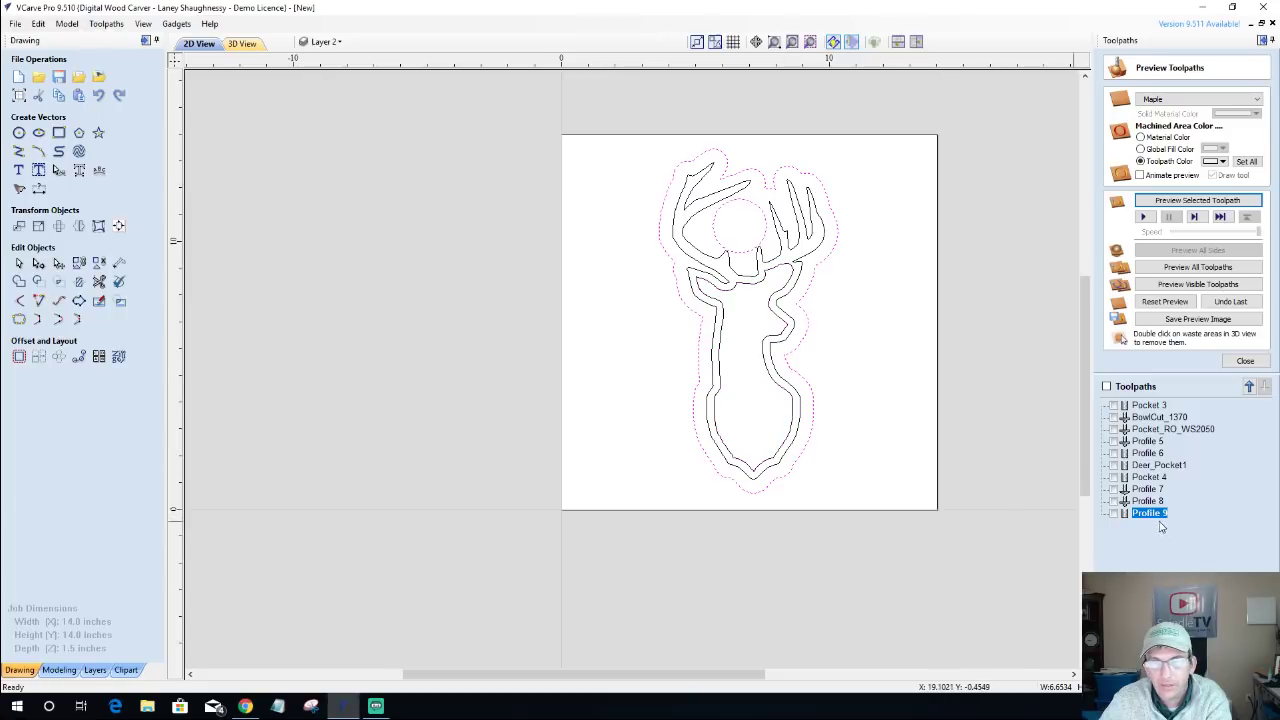
Create Profile 10 at 0.25 inch cut depth with the ws2050 form tool and calculate it.
click(1245, 361)
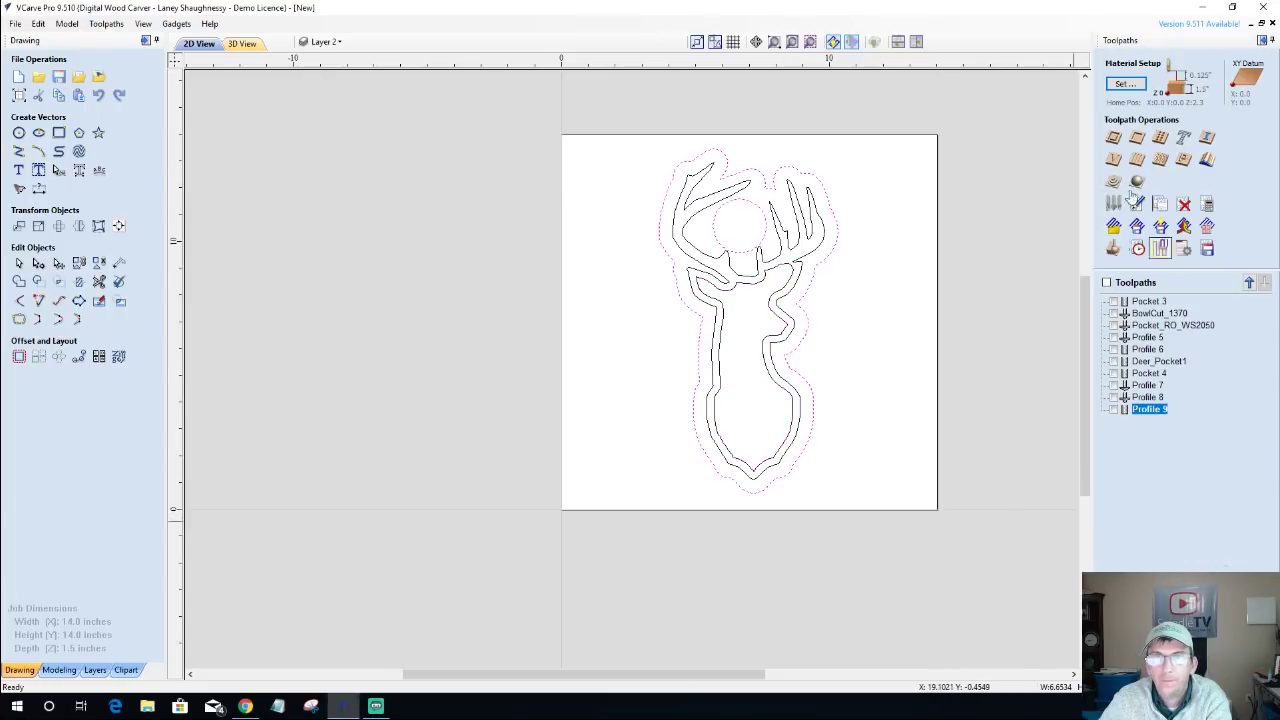
click(1114, 139)
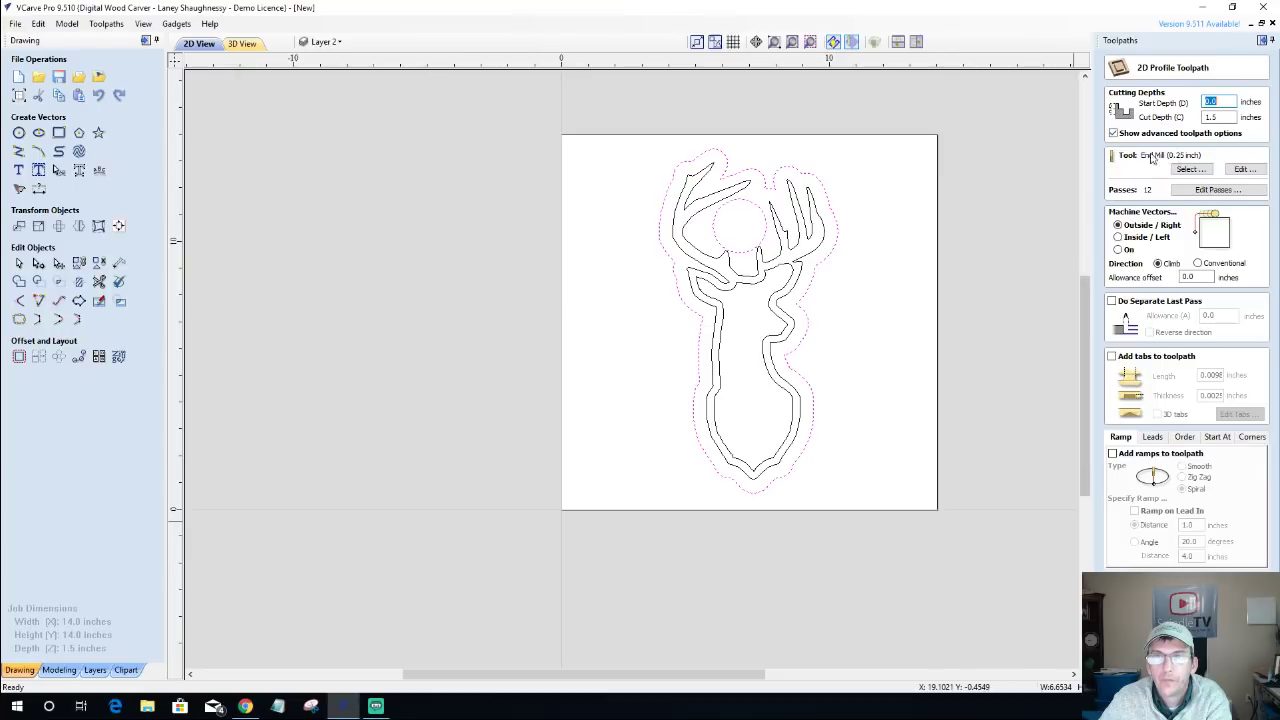
double_click(1228, 116)
text(.25)
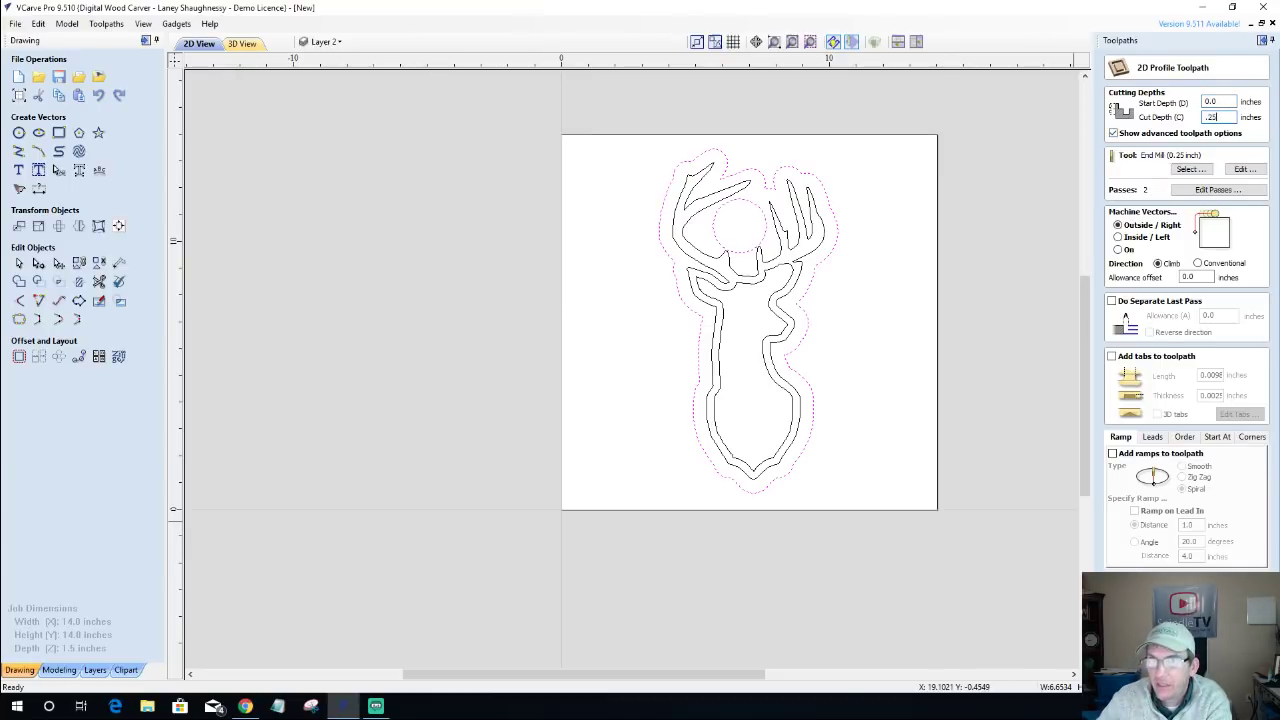
click(1188, 170)
click(415, 181)
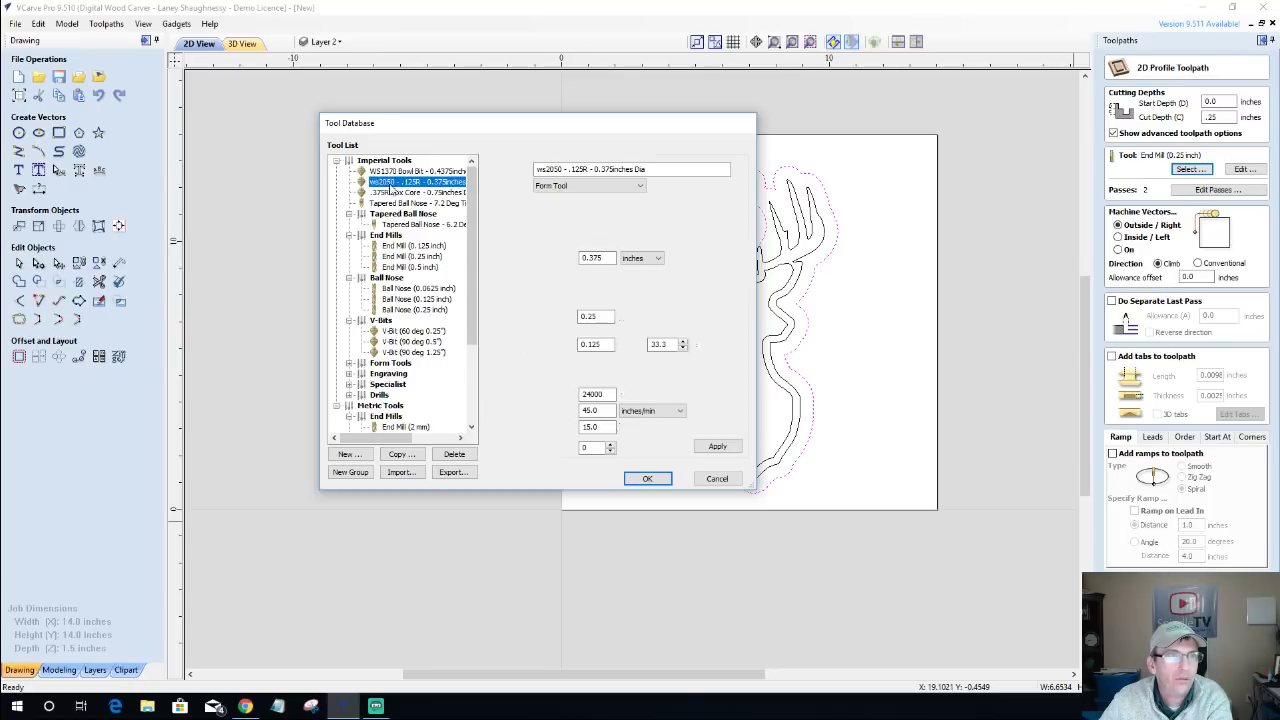
click(645, 478)
drag(1208, 277, 1155, 285)
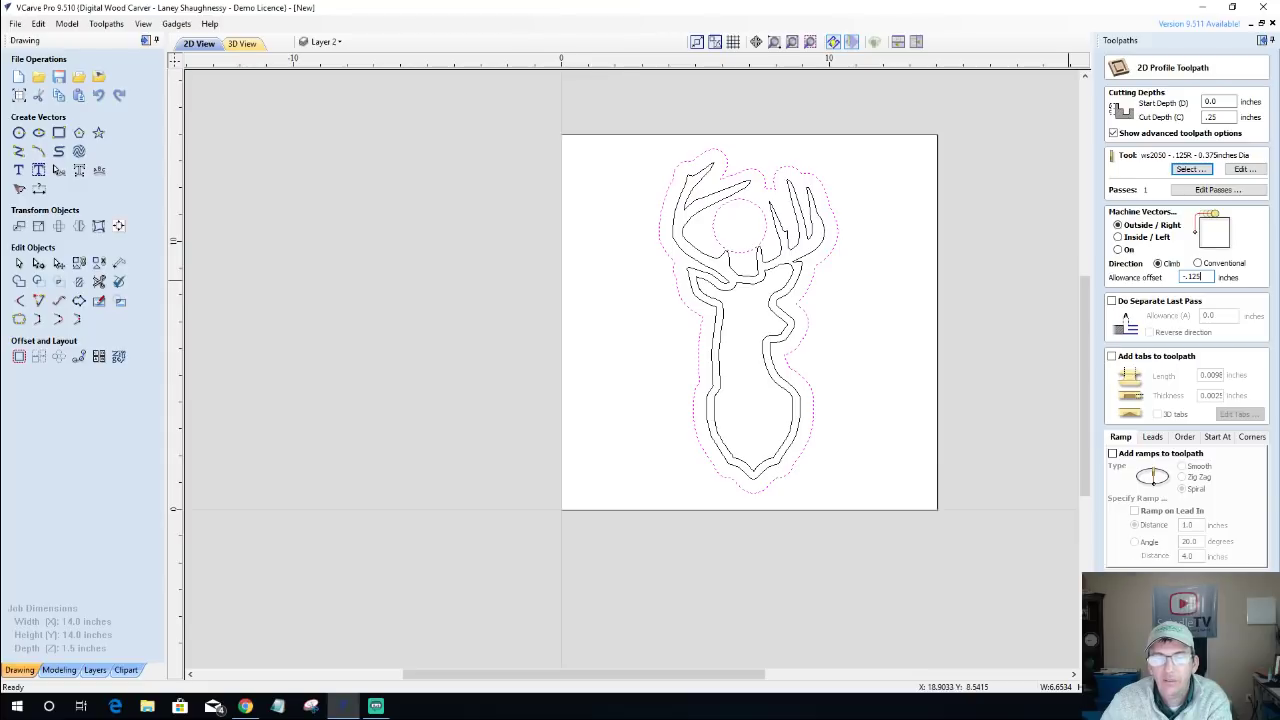
click(1140, 650)
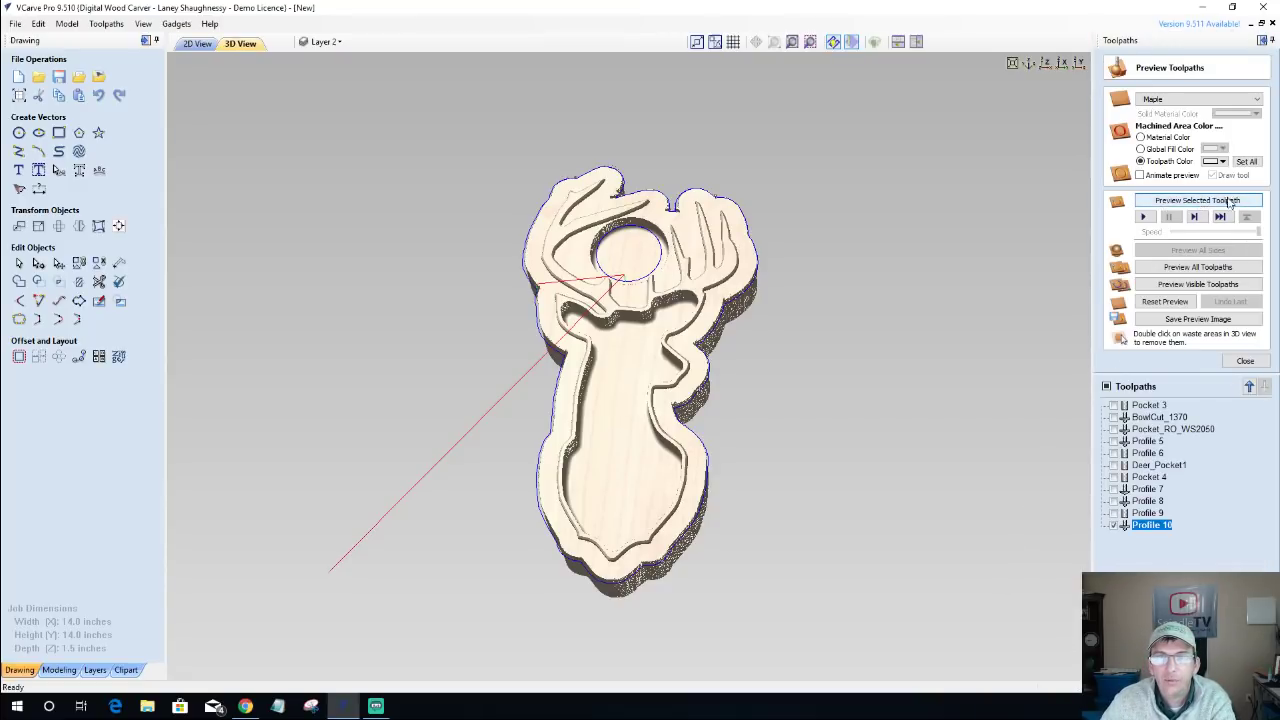
Remove the circle from Profile 10's vectors, then recalculate and re-preview the edge profile.
click(1231, 201)
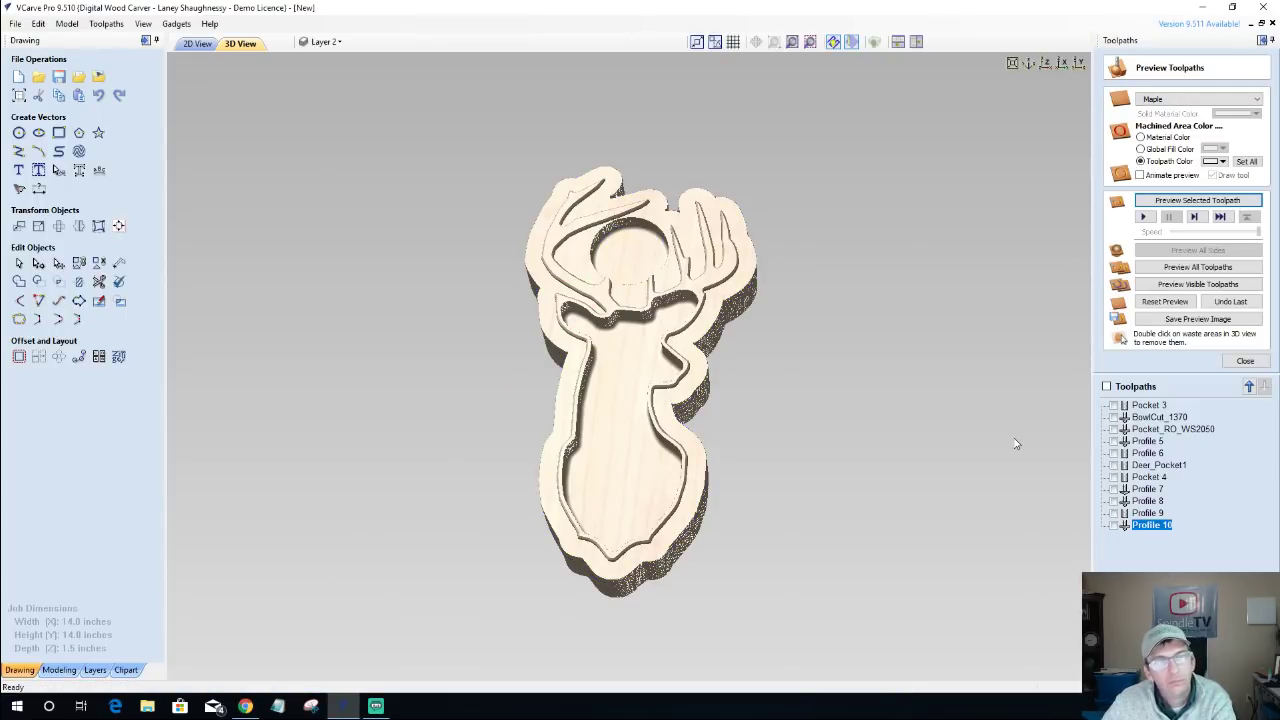
double_click(1150, 525)
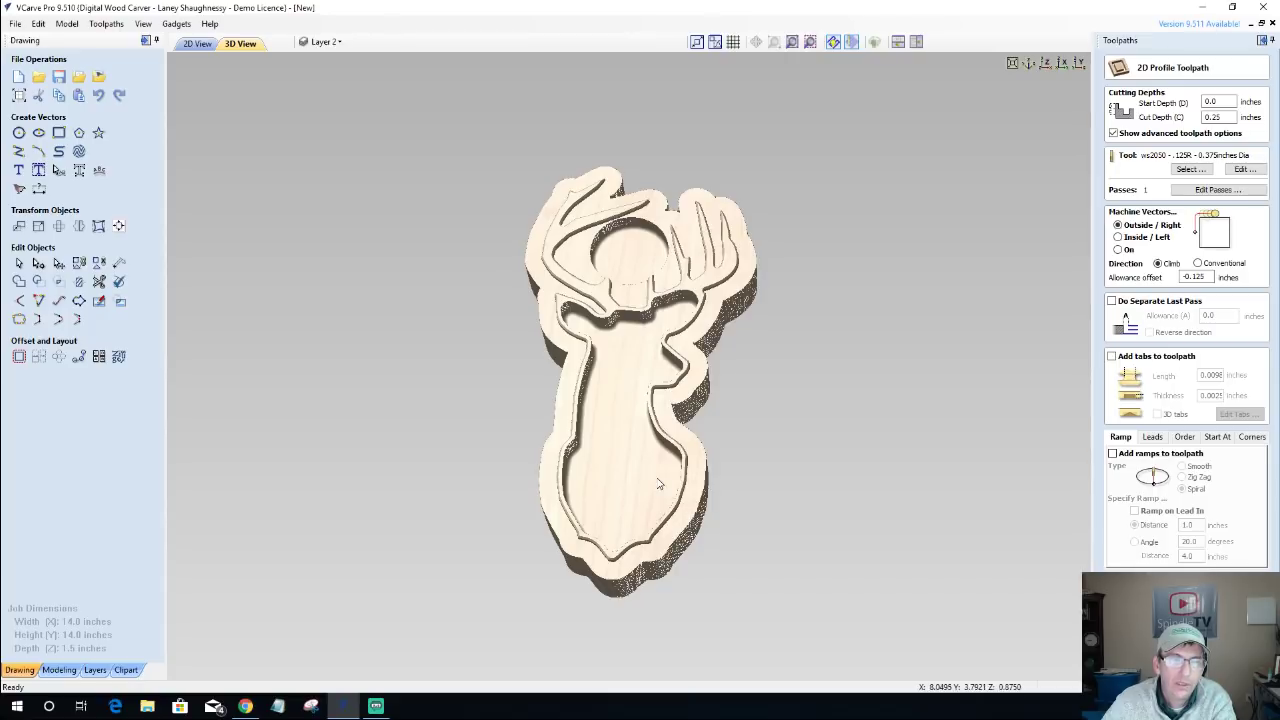
drag(664, 483, 674, 543)
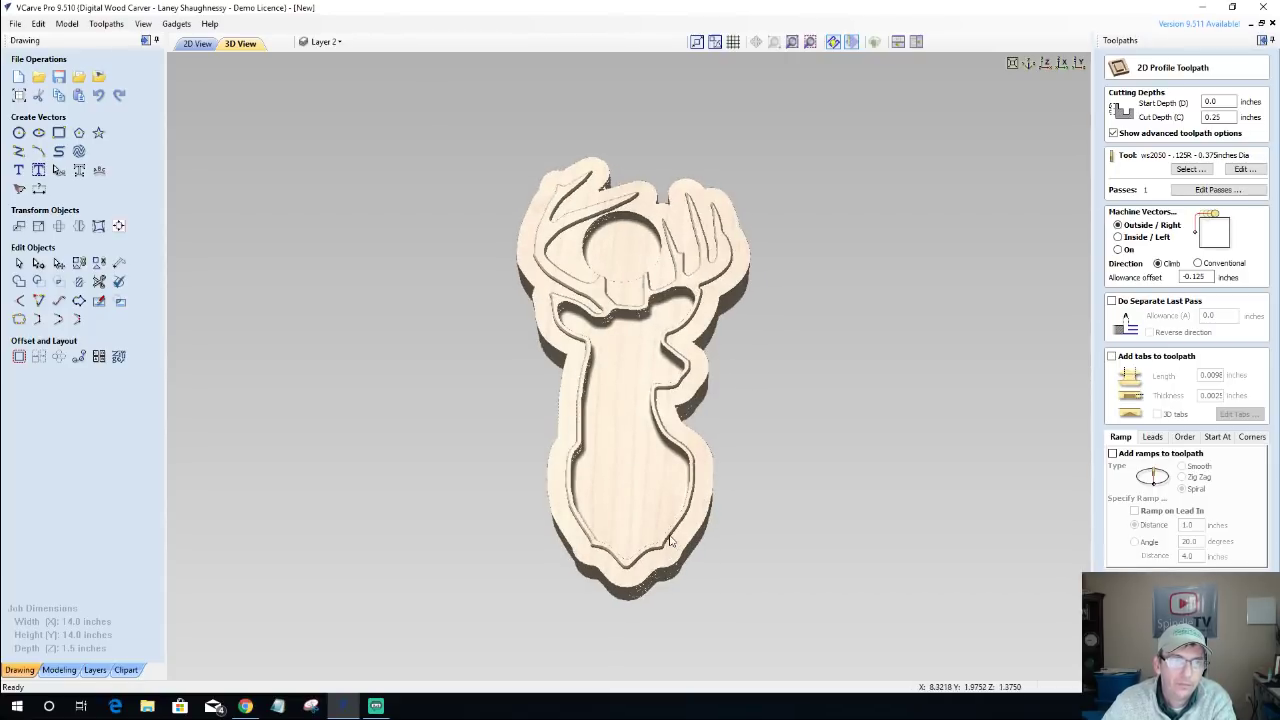
click(196, 44)
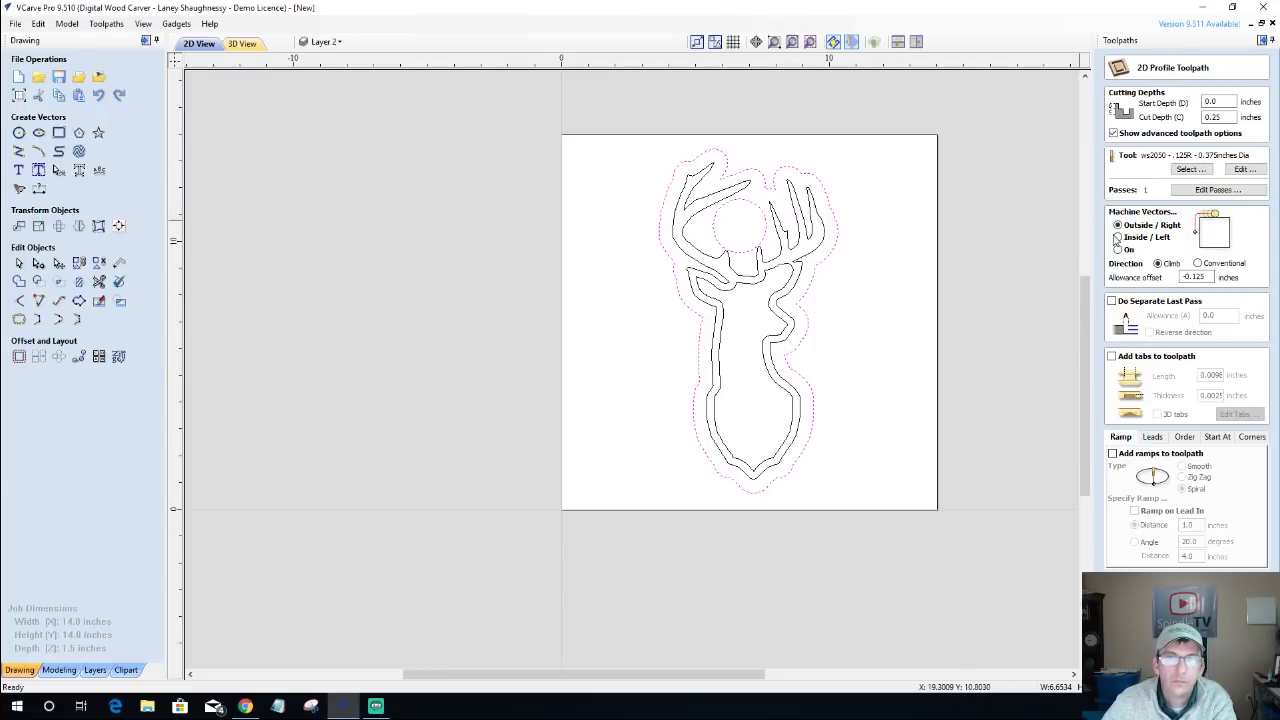
click(760, 210)
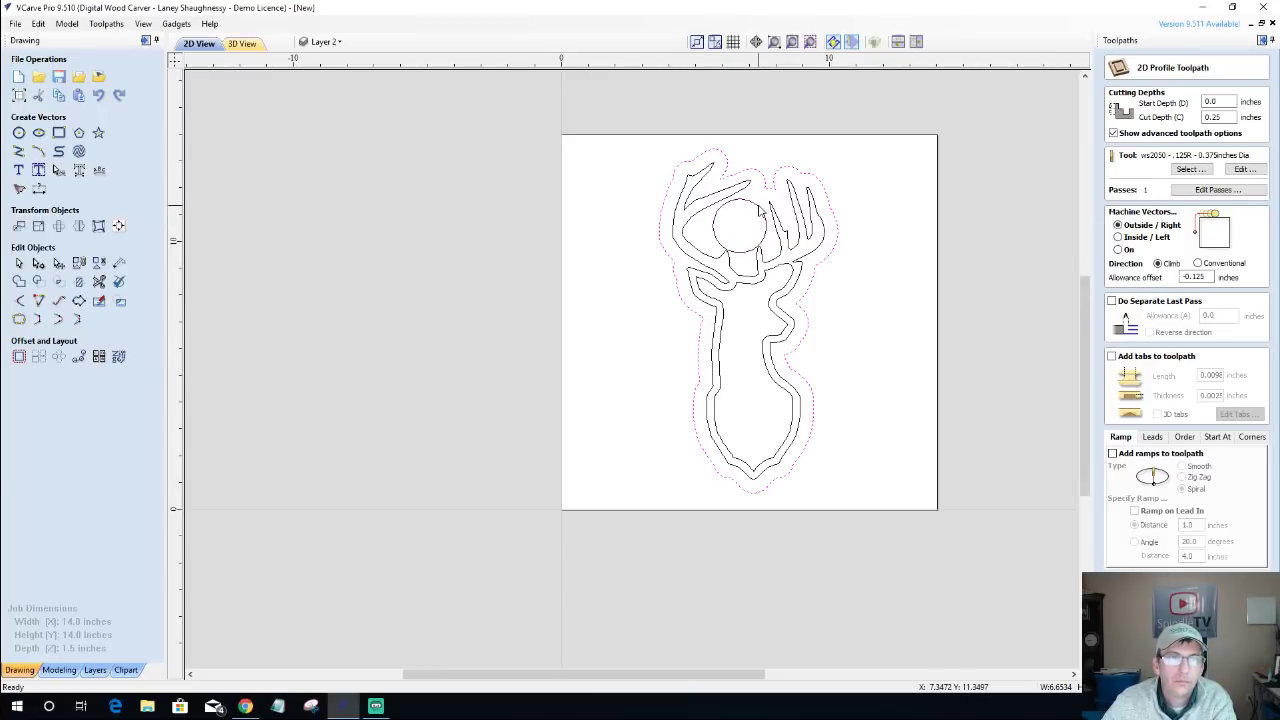
click(1144, 560)
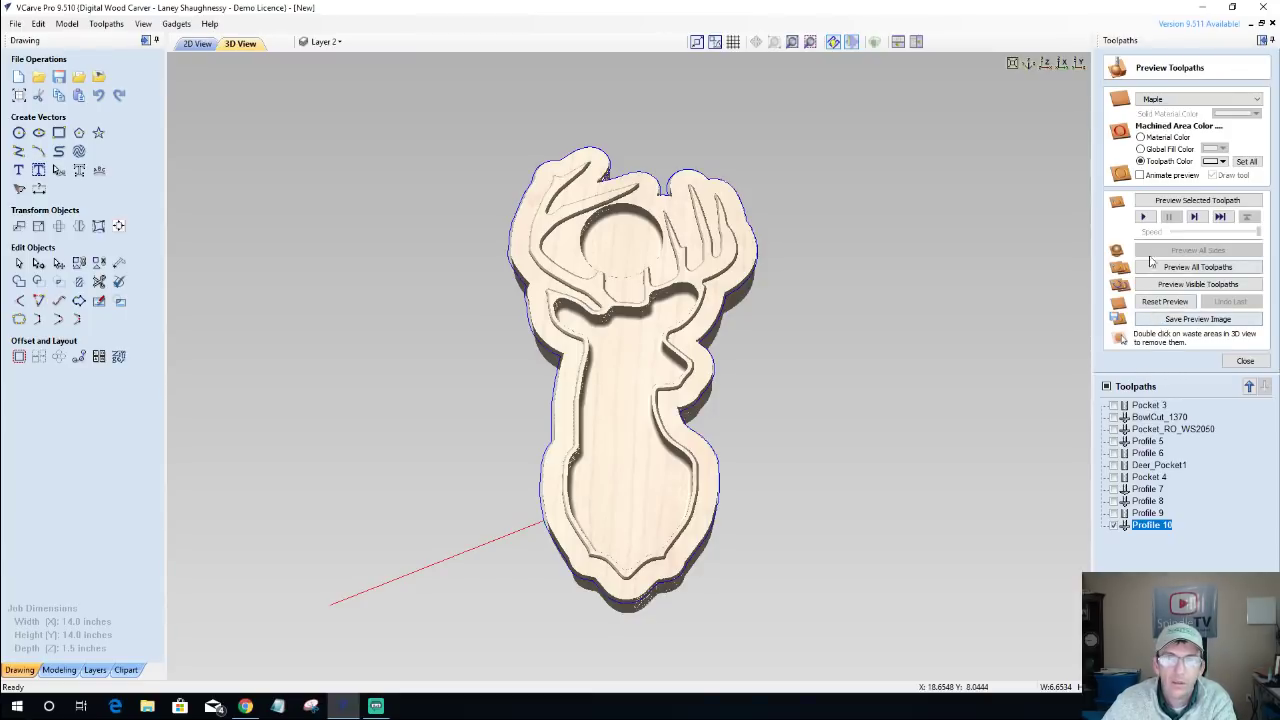
click(1171, 201)
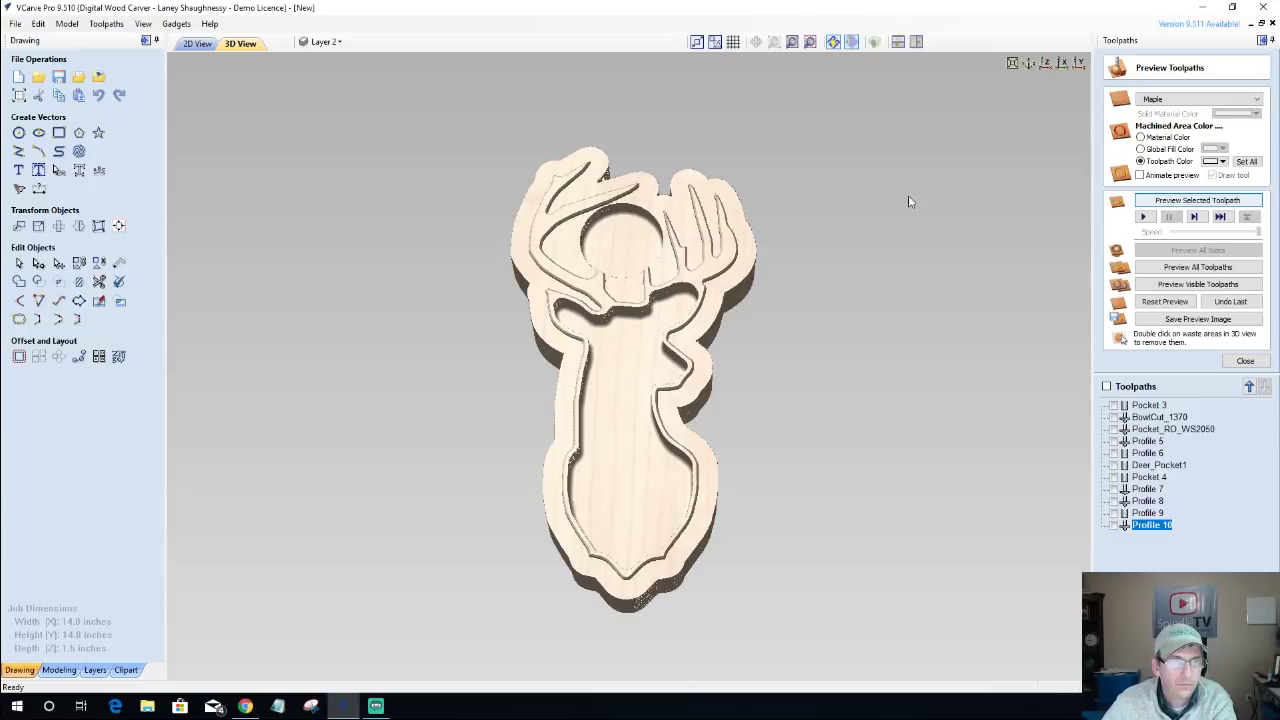
click(198, 44)
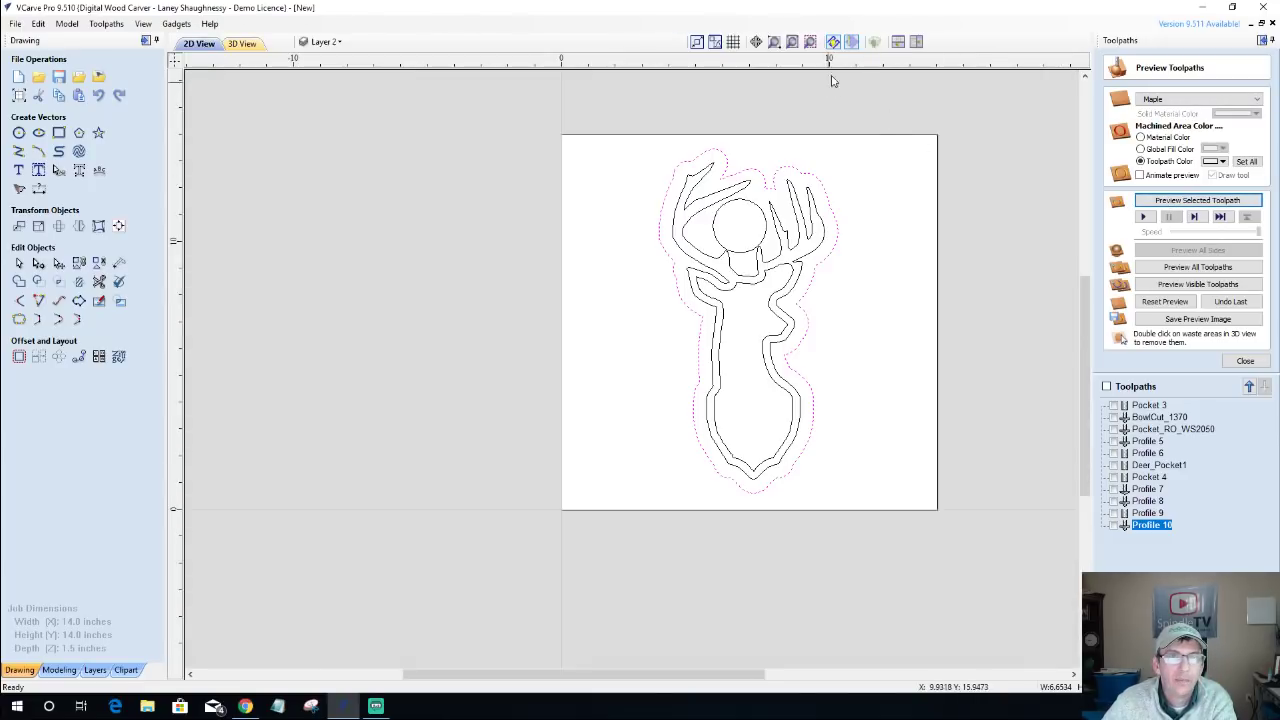
Display Profile 10's path with its shaded cut width on the 2D drawing.
click(1115, 526)
scroll(839, 188, up, 3)
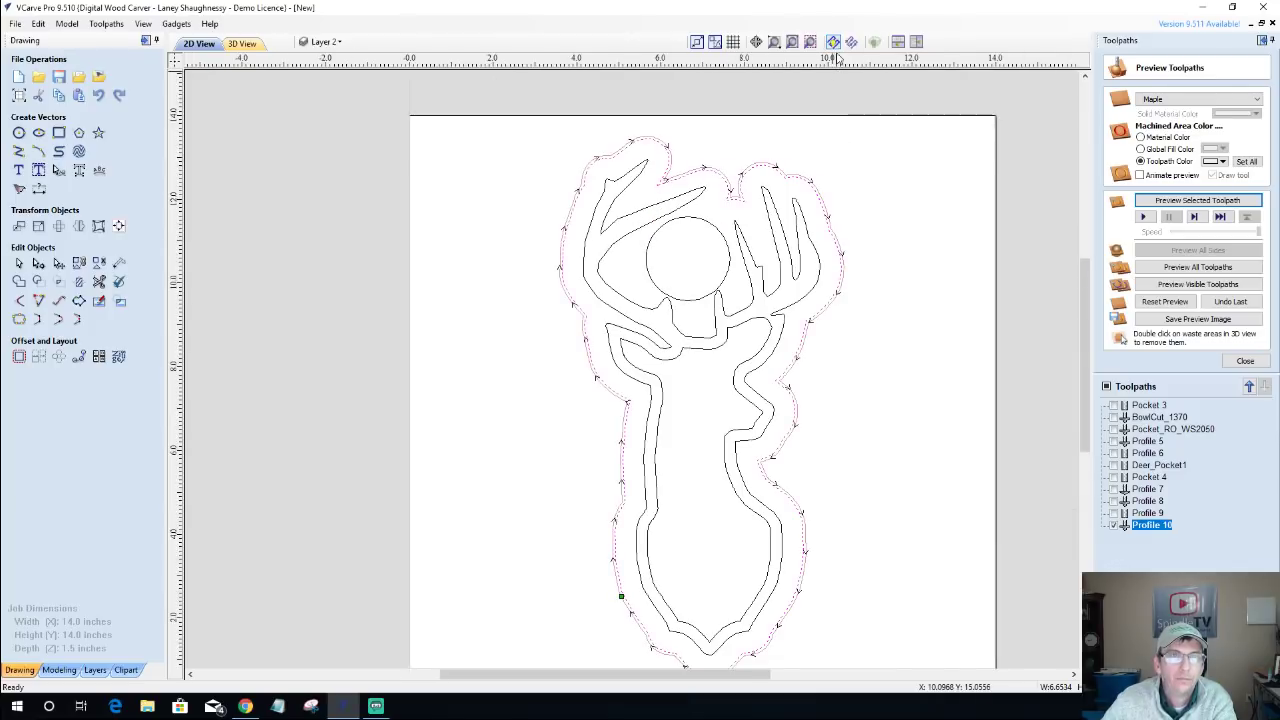
click(851, 41)
scroll(840, 158, up, 2)
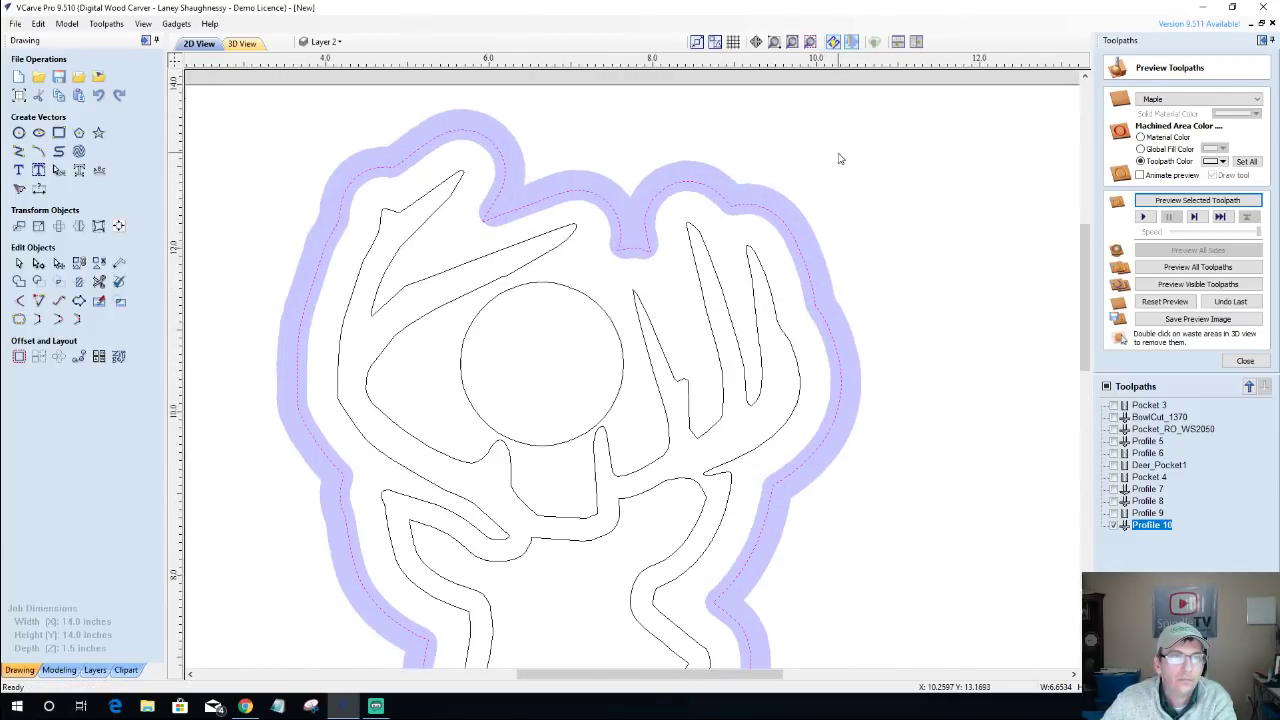
scroll(839, 158, down, 1)
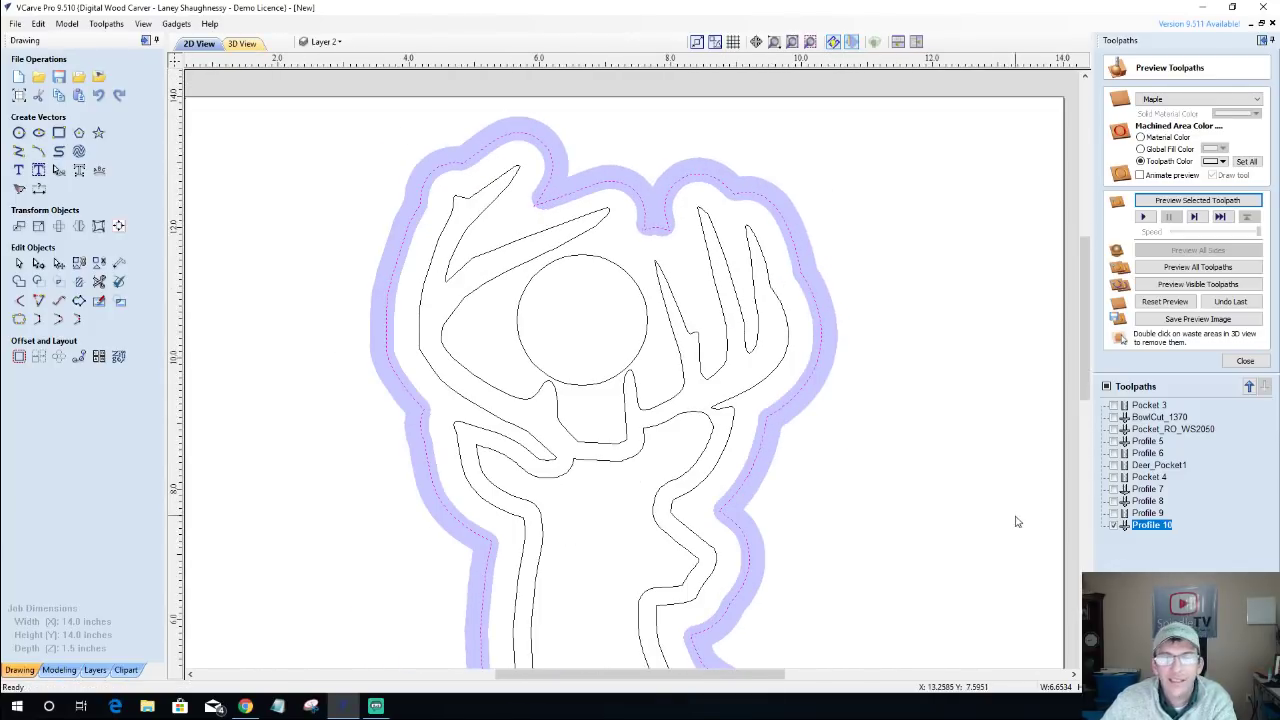
double_click(1145, 526)
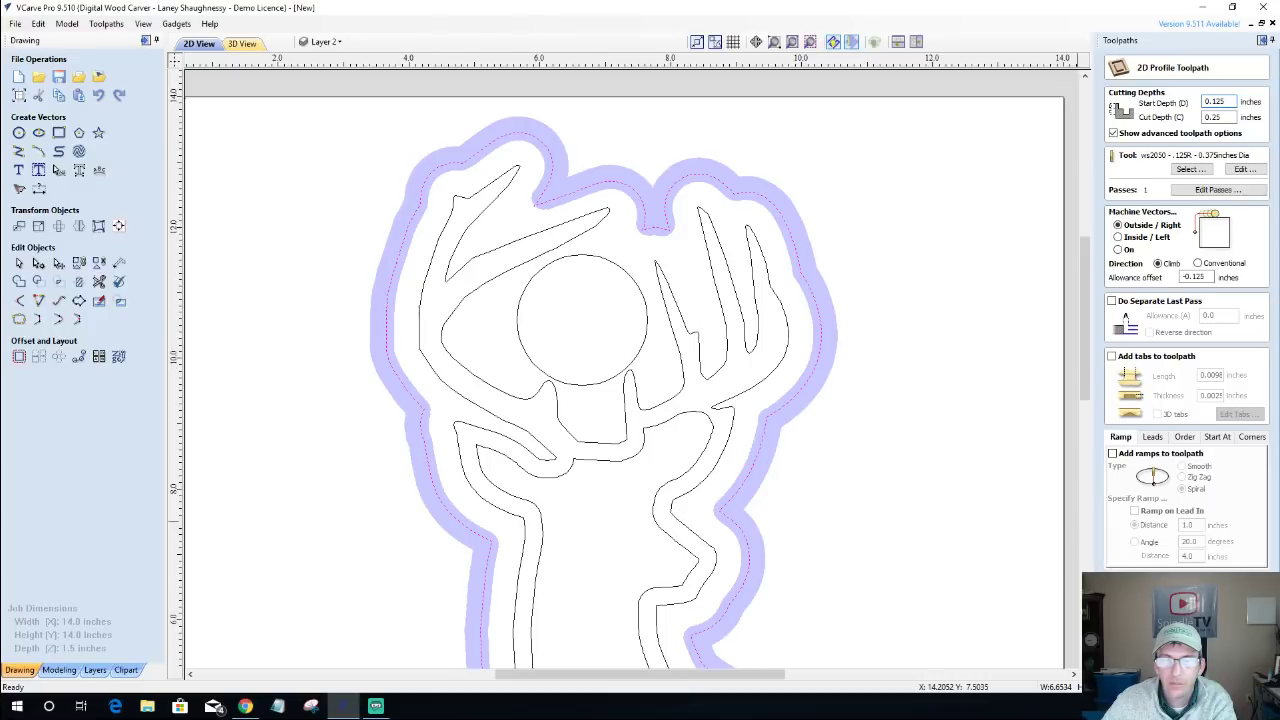
click(617, 267)
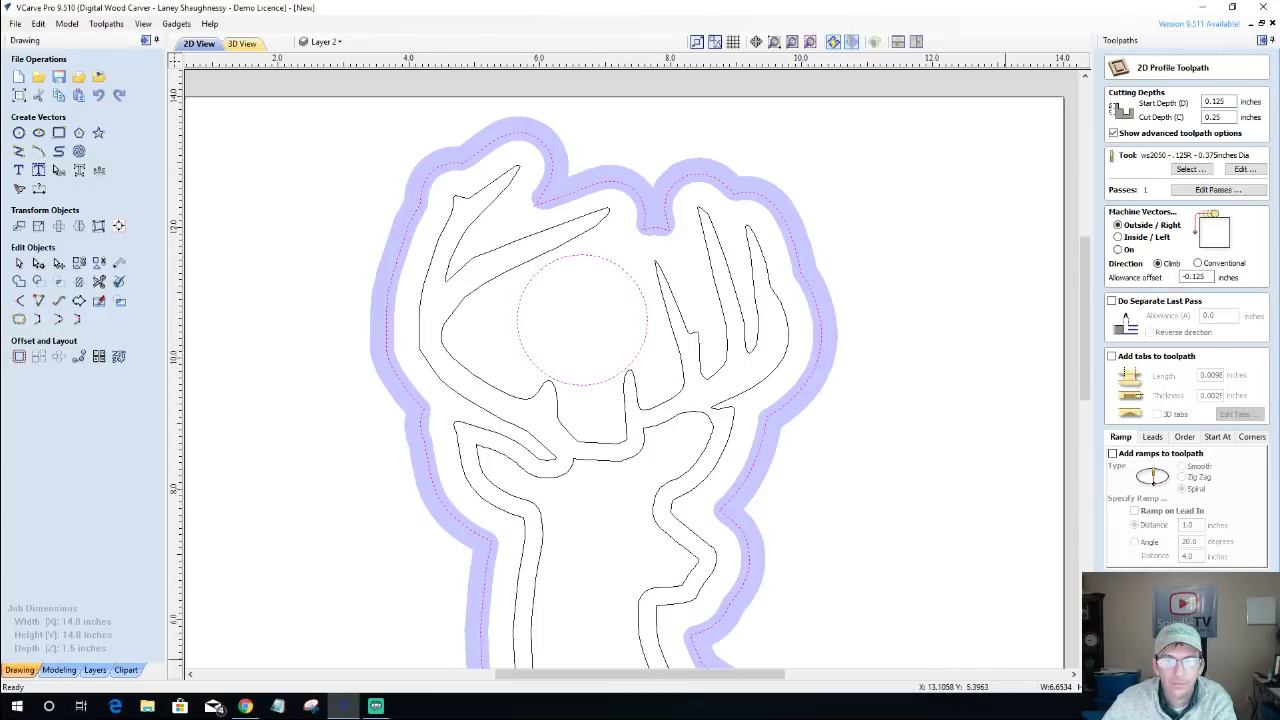
click(1140, 660)
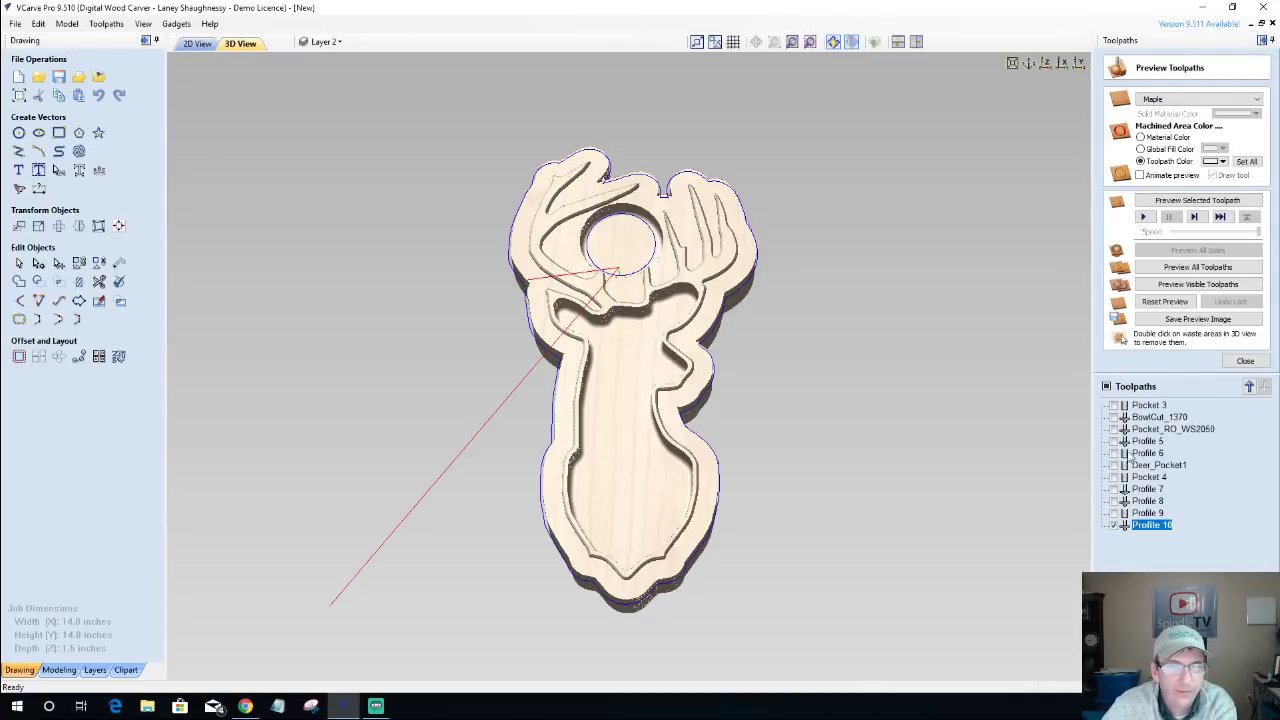
click(1191, 202)
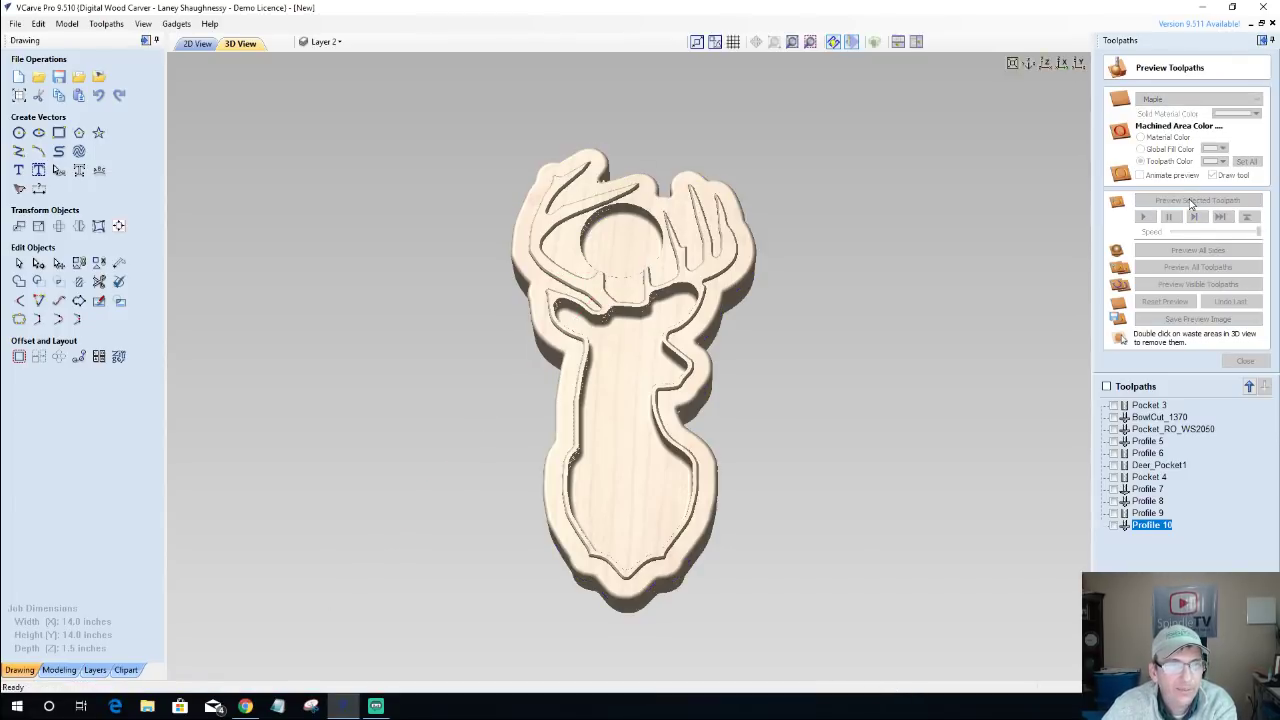
mouse_move(613, 402)
mouse_down()
mouse_move(634, 407)
mouse_move(615, 224)
mouse_up()
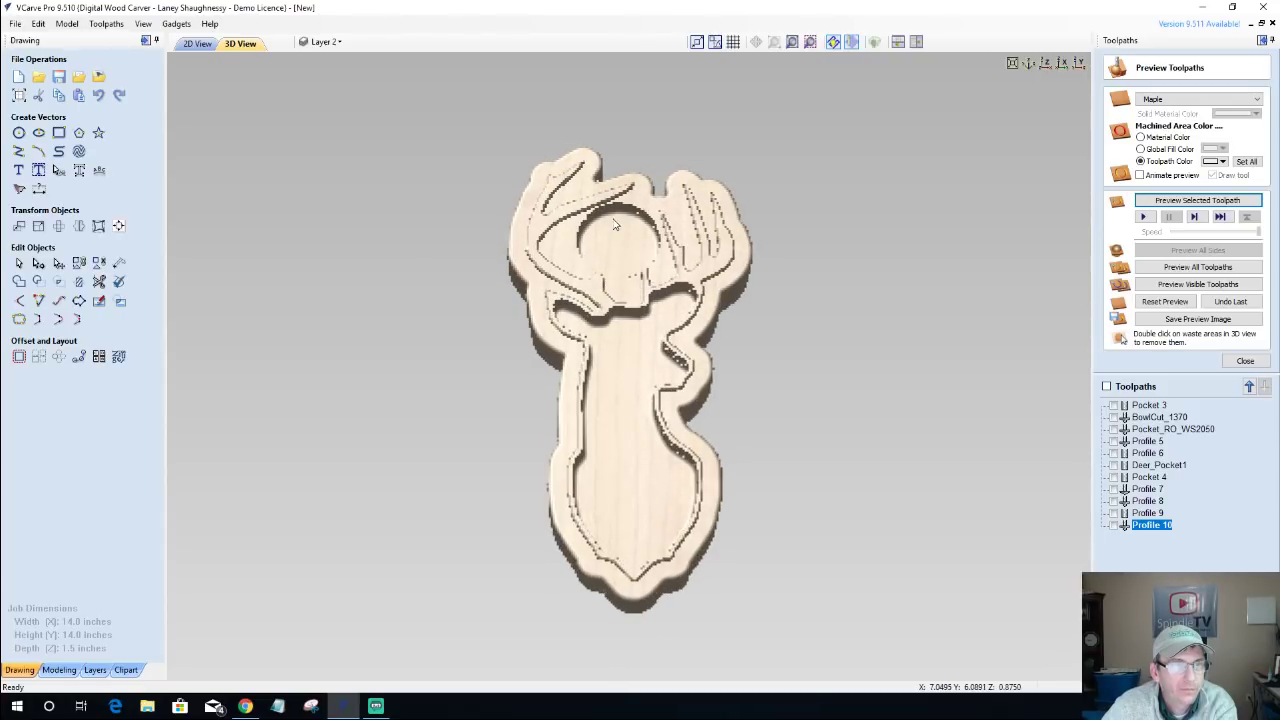
scroll(615, 224, up, 4)
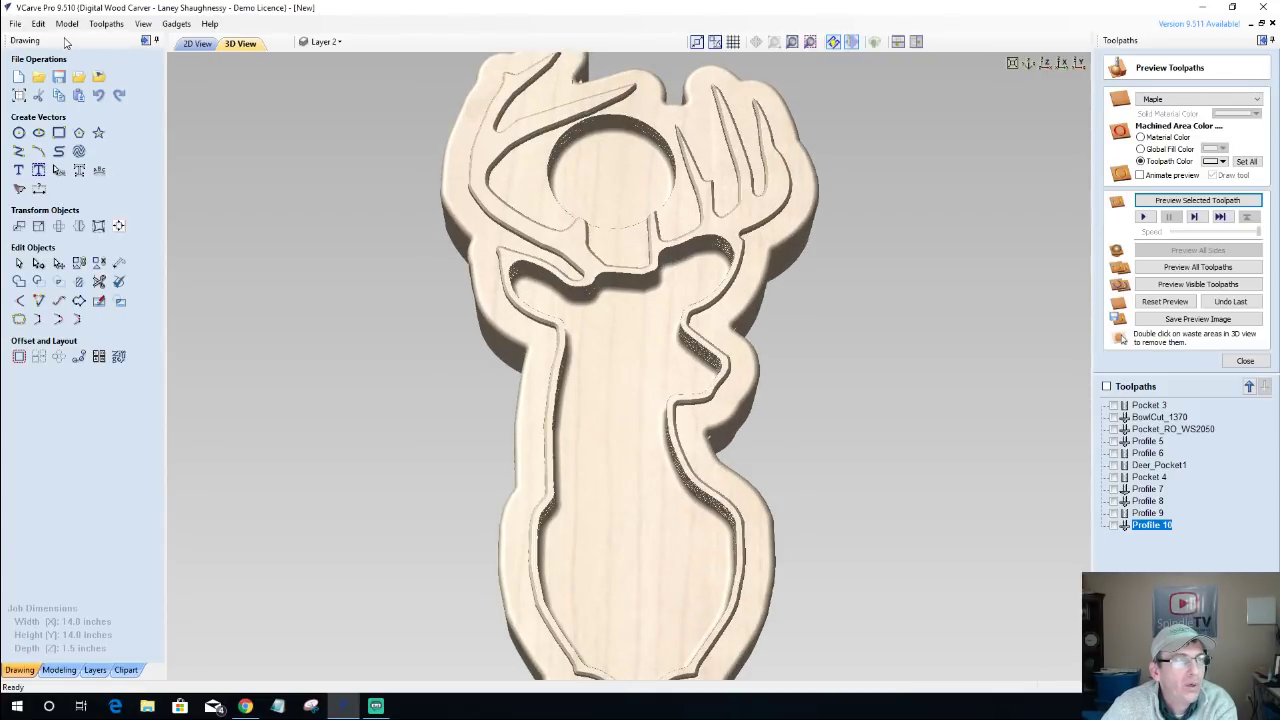
key(F2)
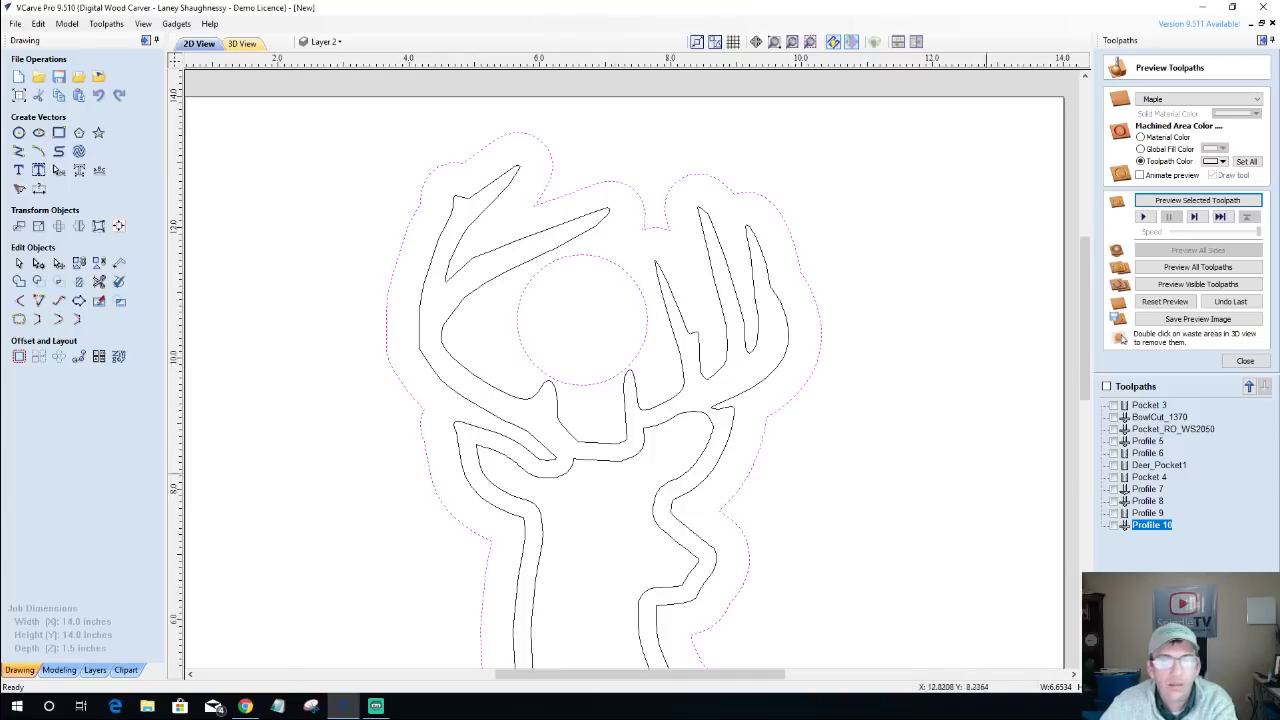
double_click(1152, 525)
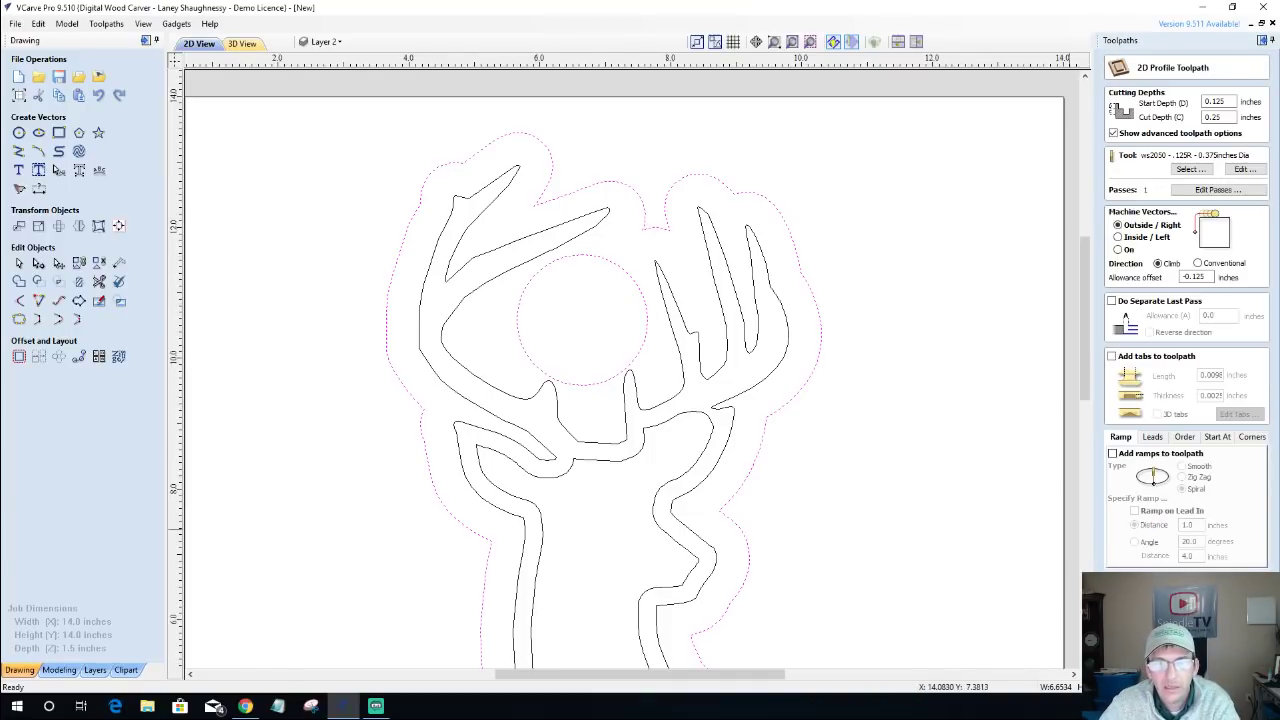
click(630, 372)
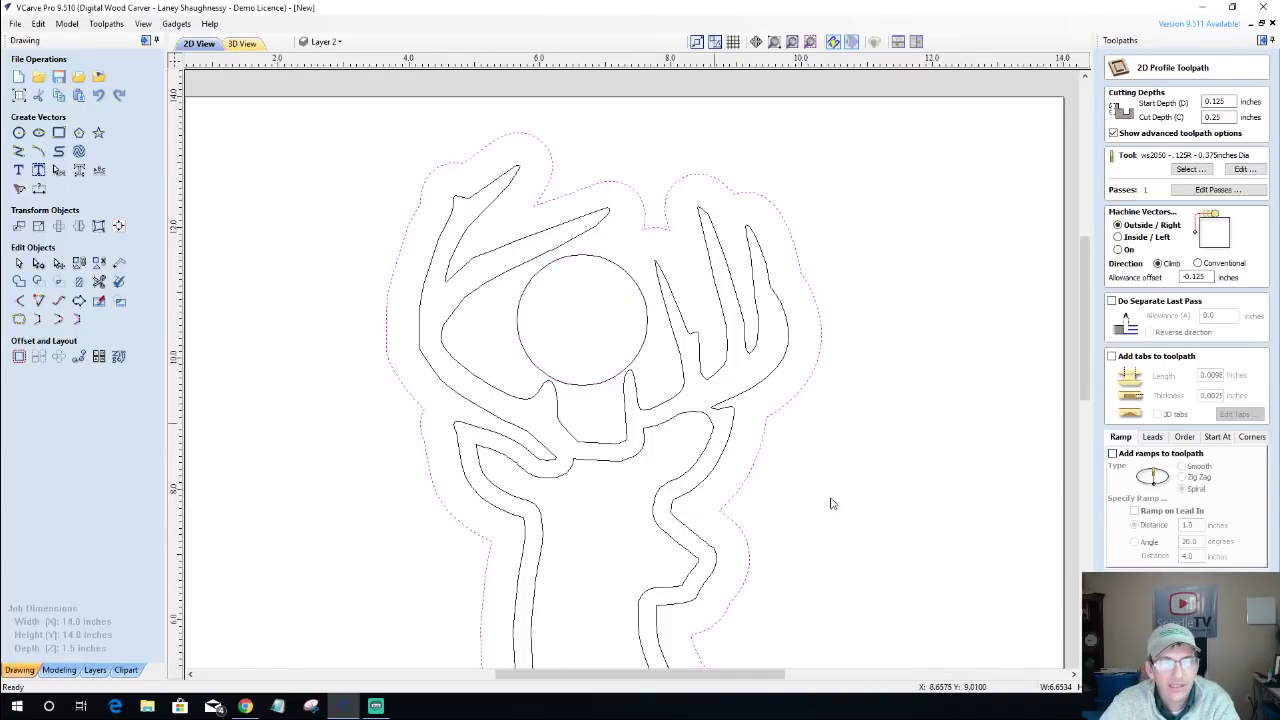
click(1130, 590)
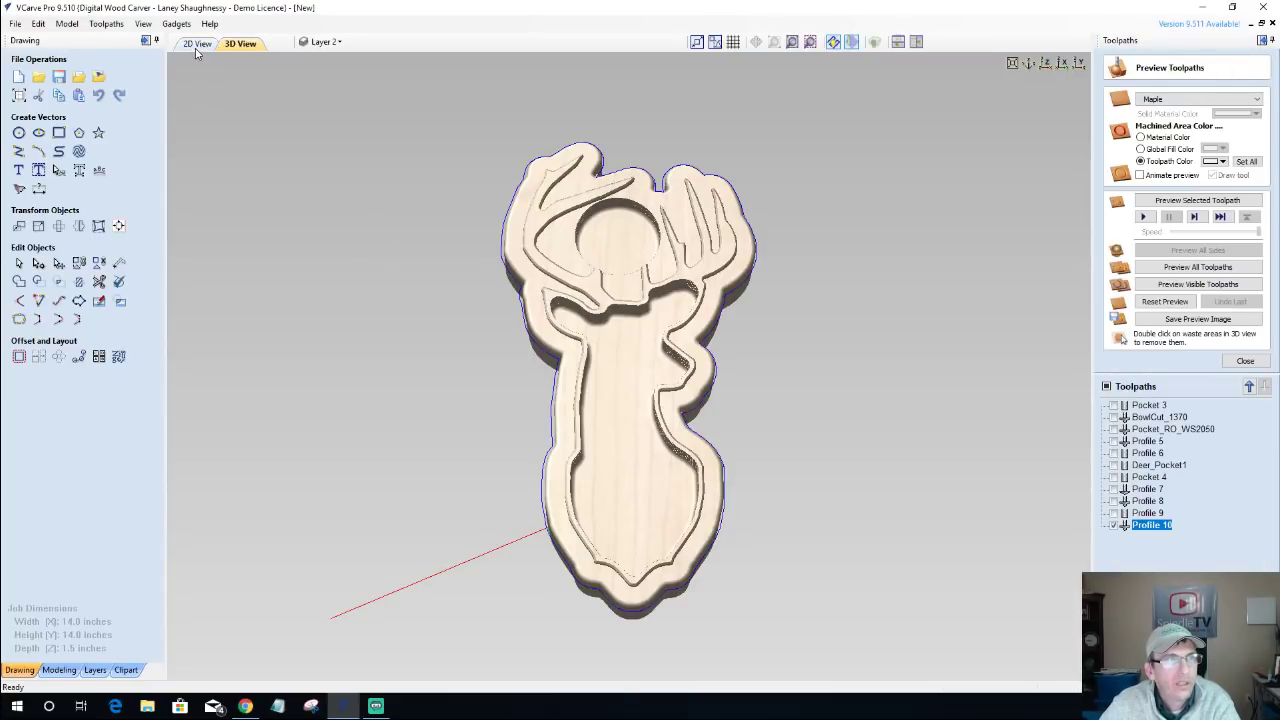
click(197, 44)
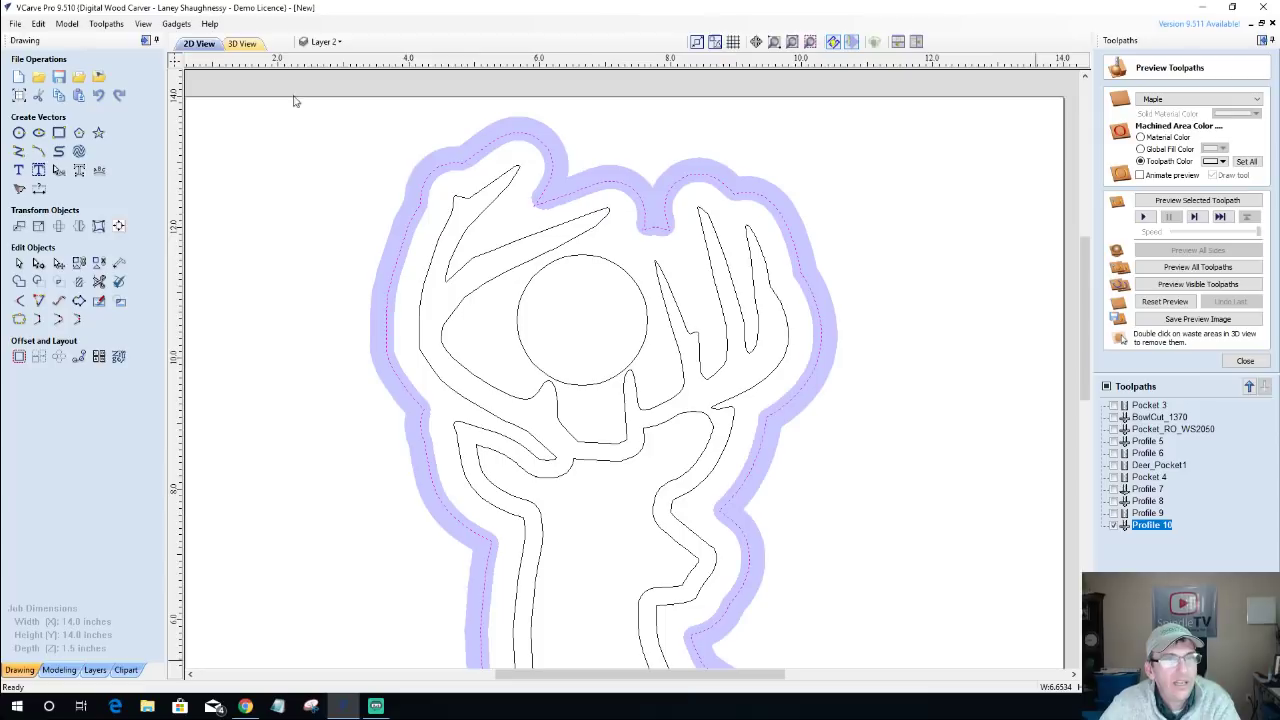
click(646, 328)
click(1245, 361)
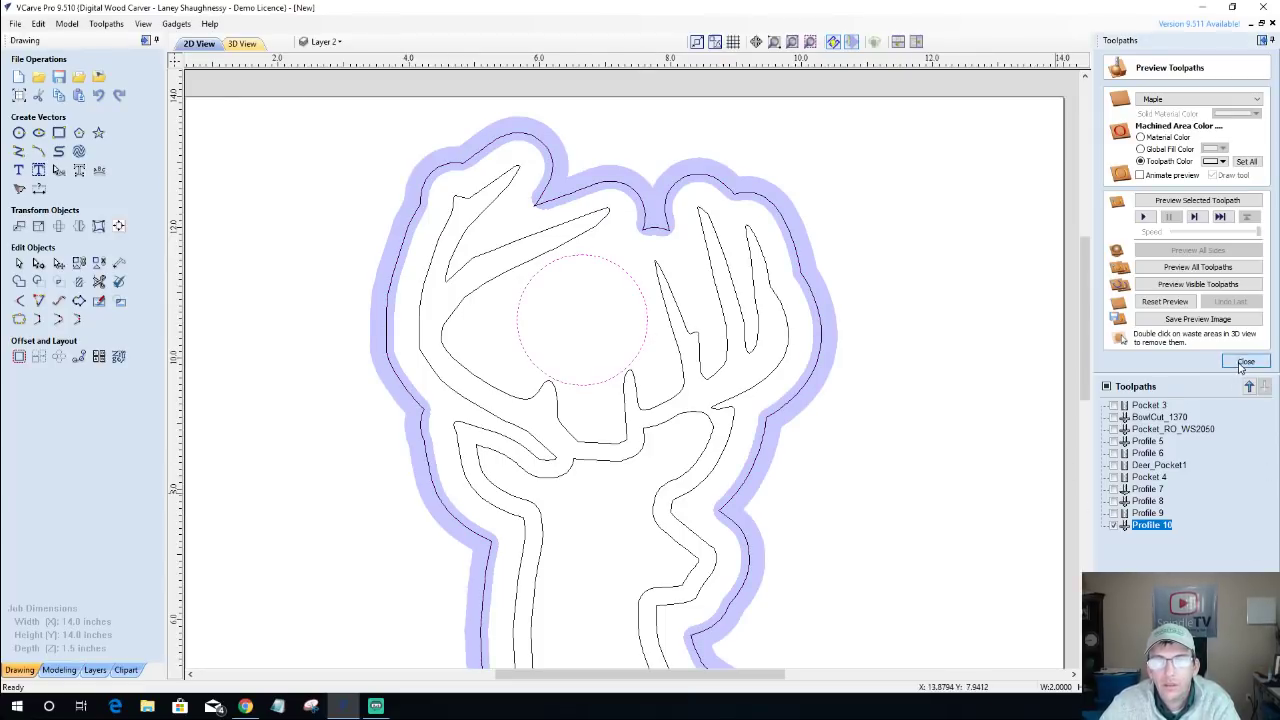
Create an inside profile on the circle with -0.125 allowance and preview it in 3D.
click(1110, 143)
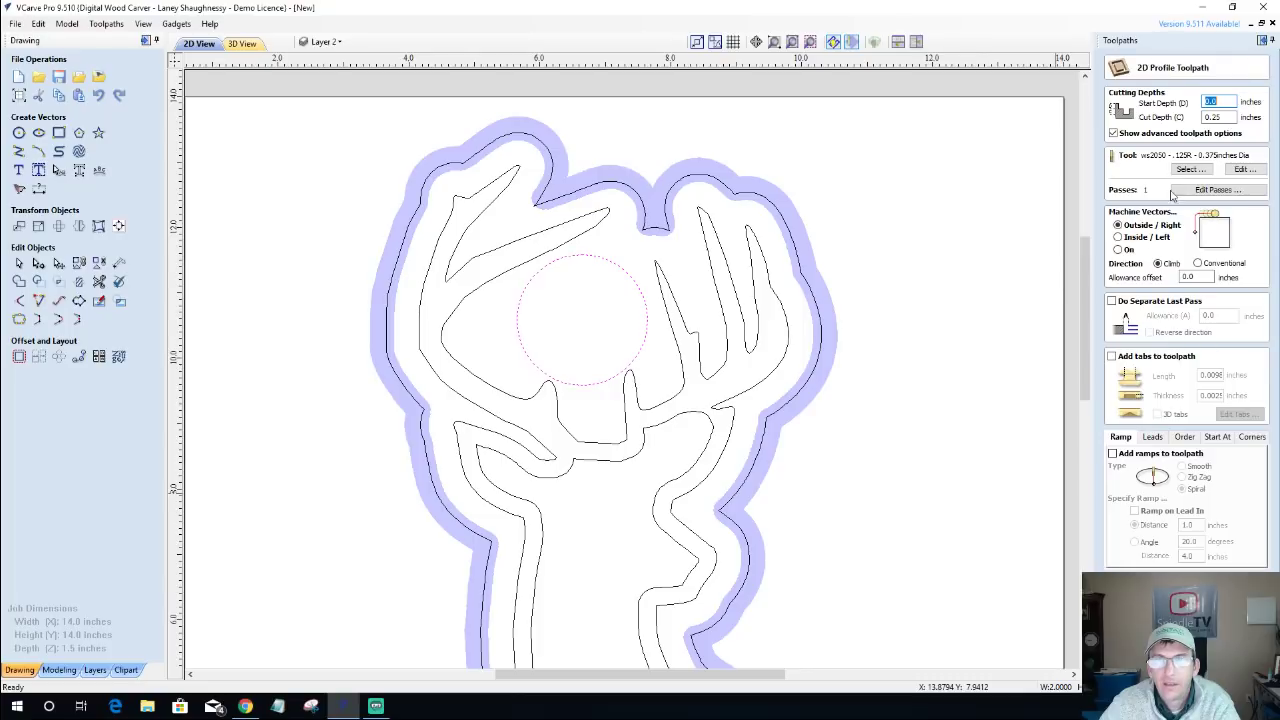
click(1119, 237)
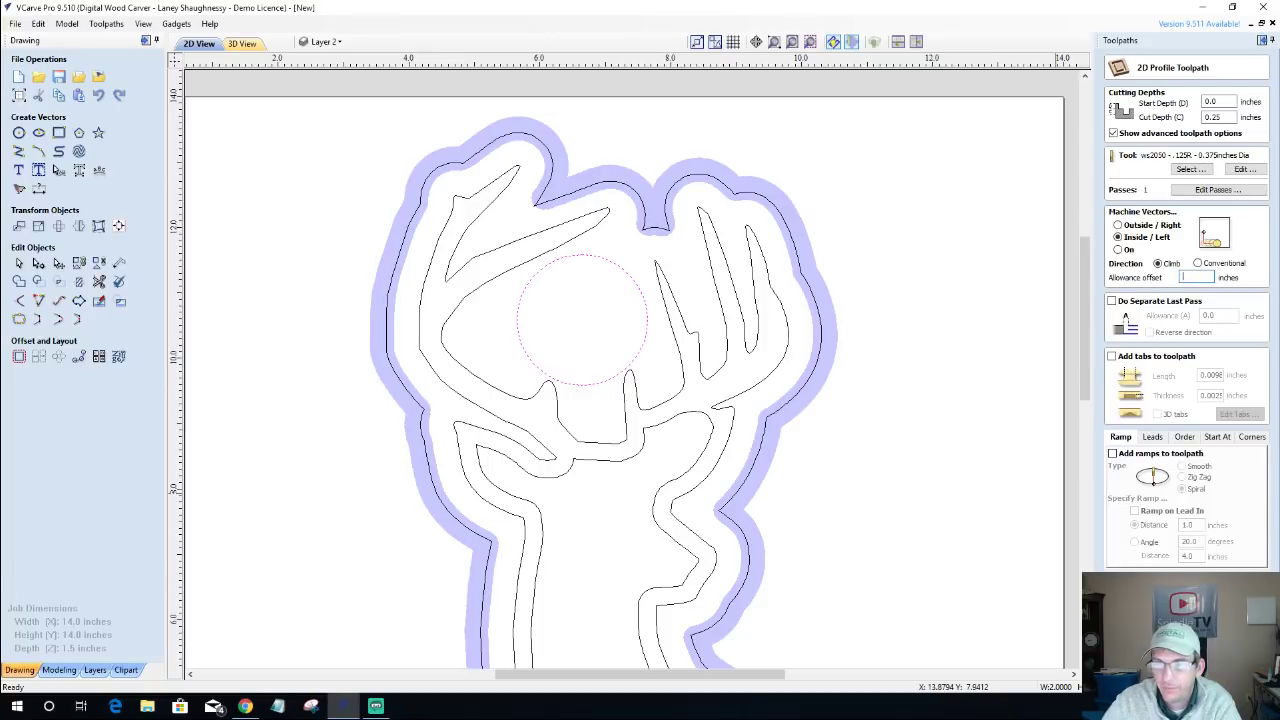
text(-.)
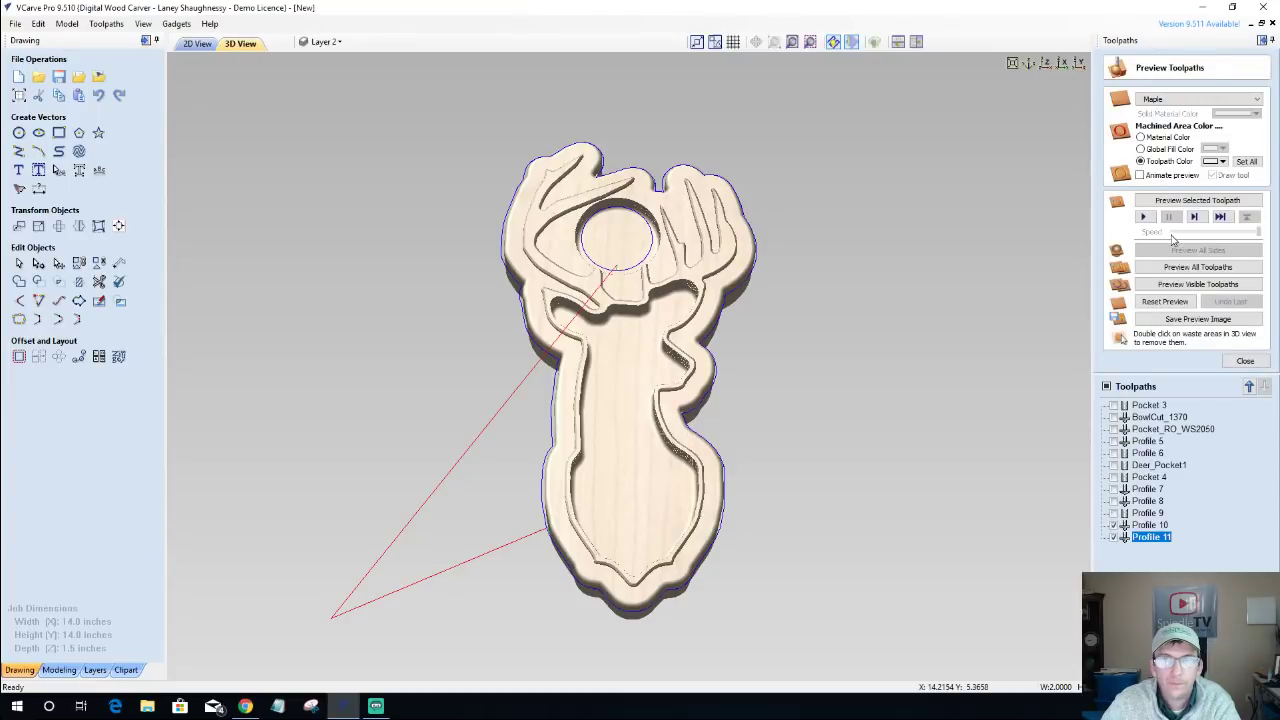
click(1180, 205)
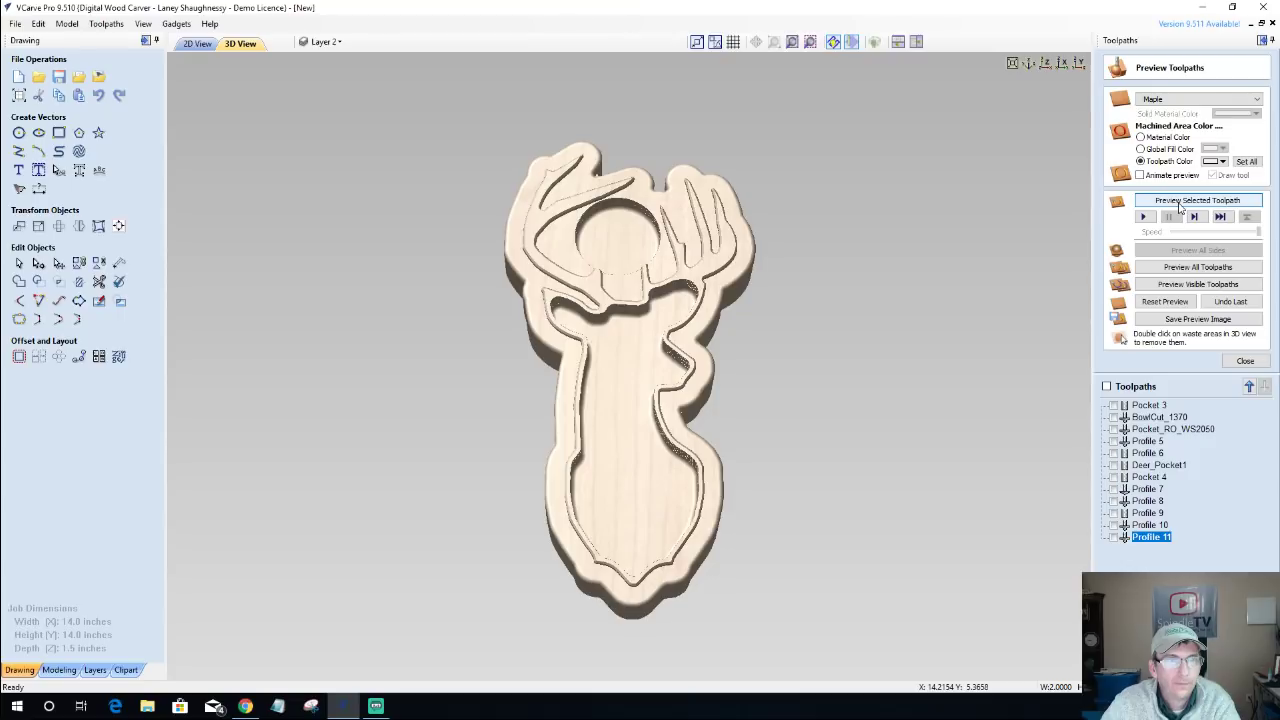
click(190, 45)
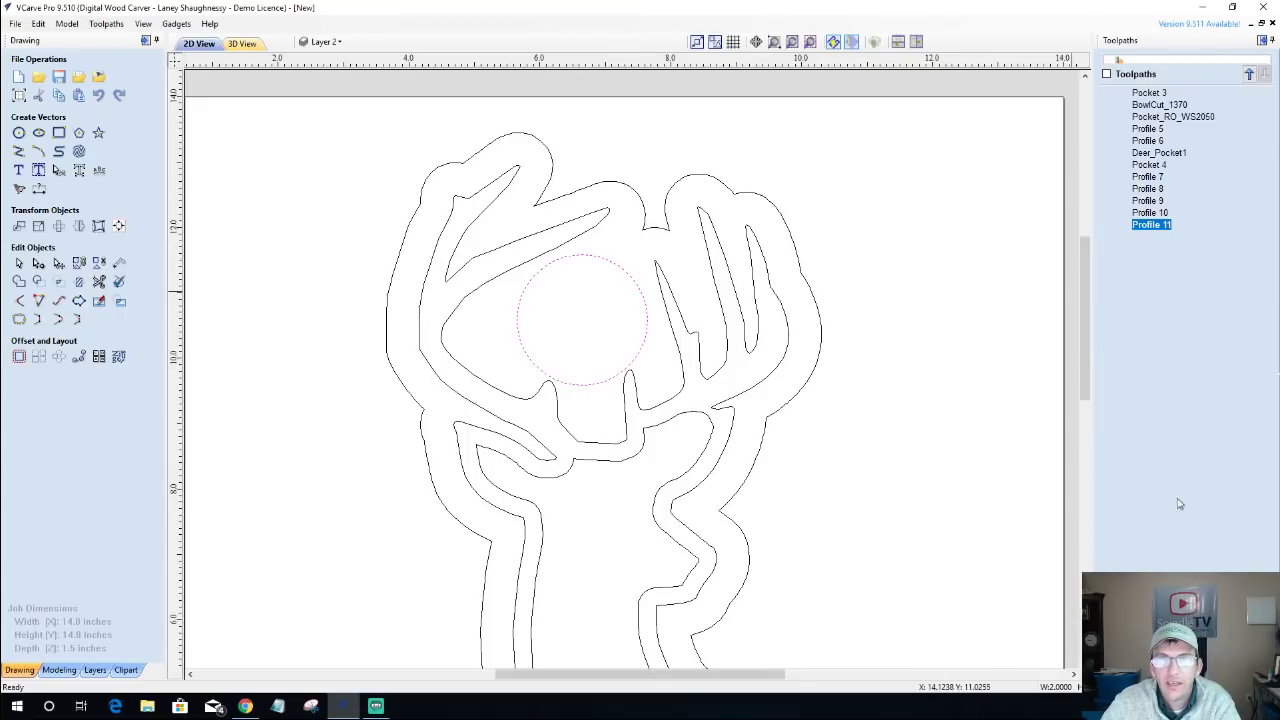
Set Profile 11's start depth to 0.125 and recalculate it.
double_click(1151, 224)
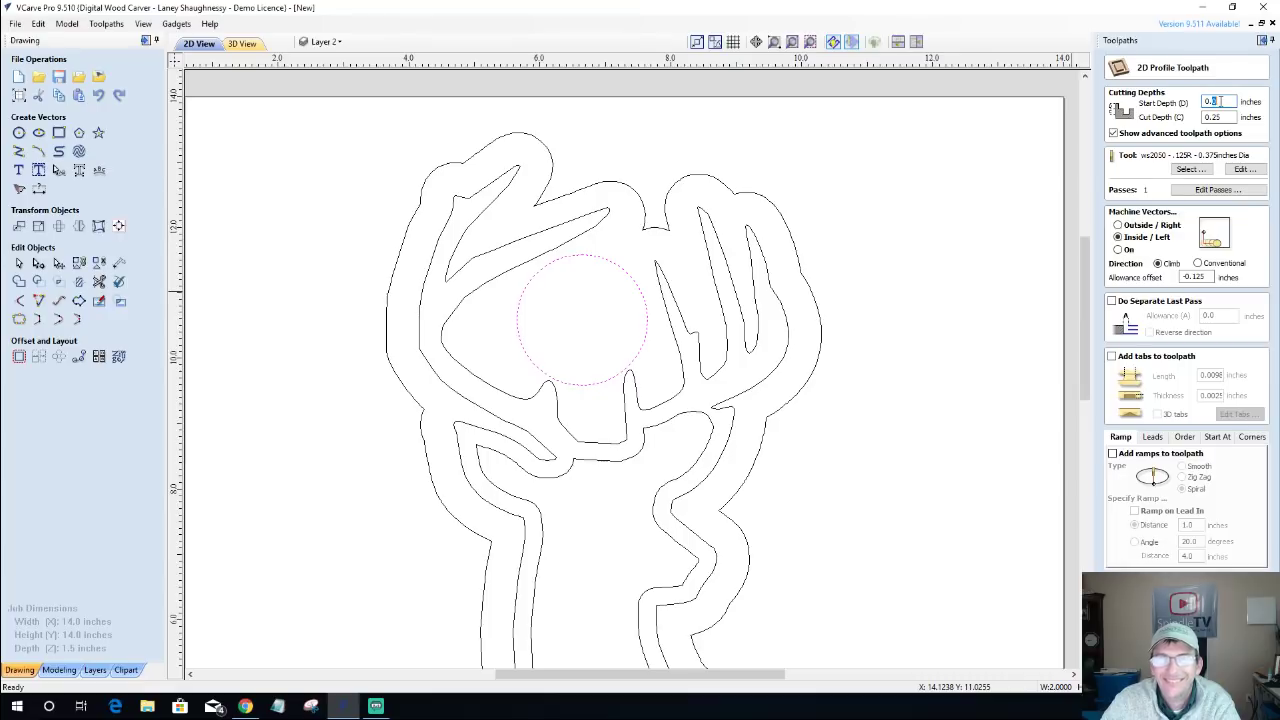
text(0.125)
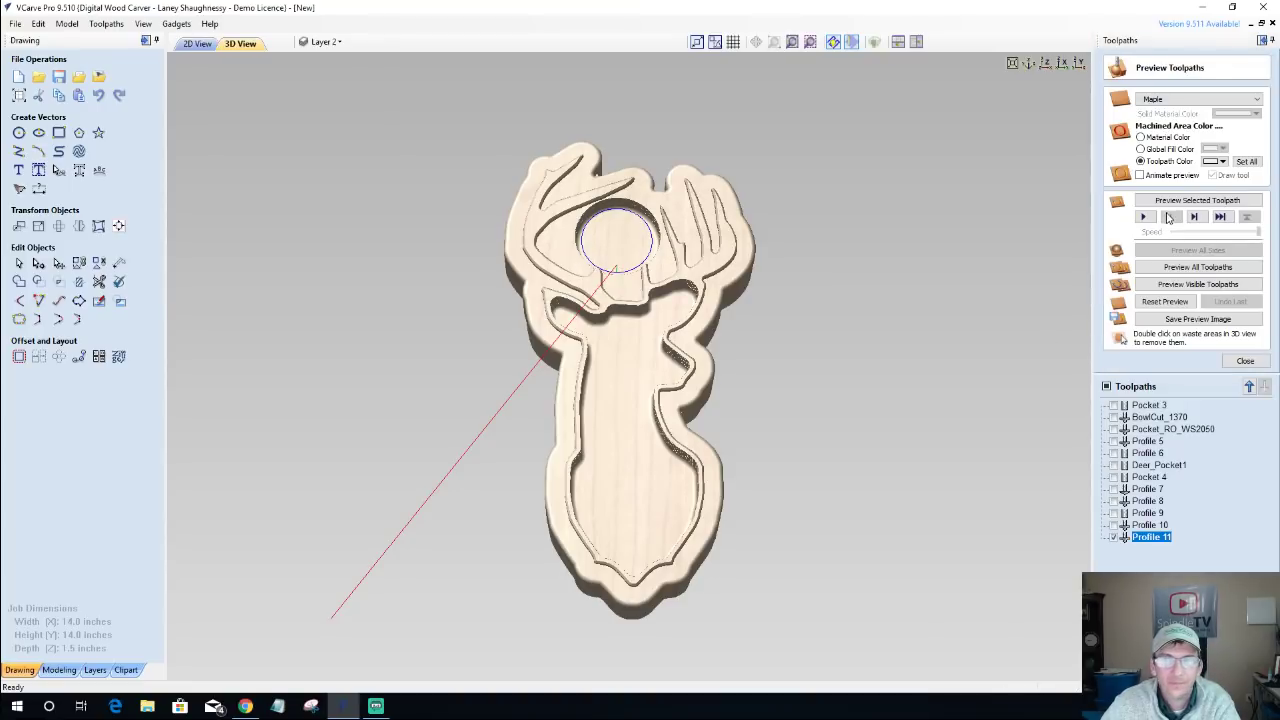
click(1170, 201)
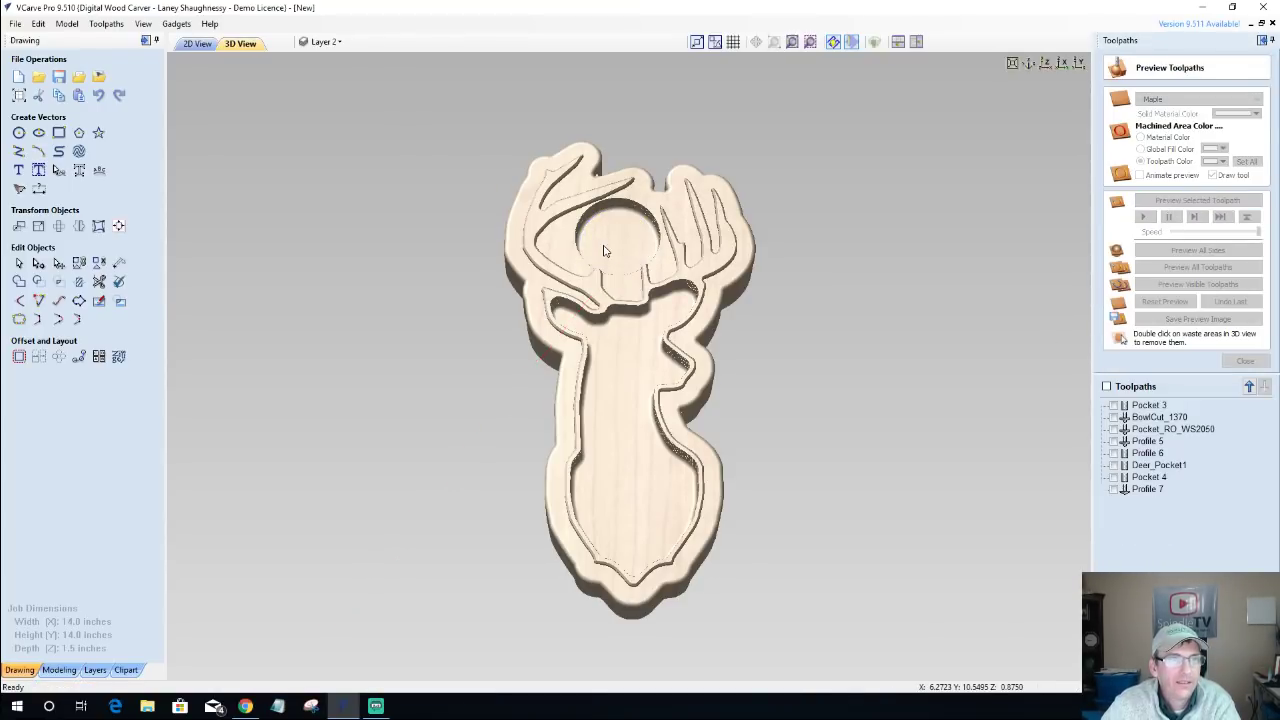
Recalculate Profile 11 and simulate its circle cut in 3D, then return to 2D.
click(197, 43)
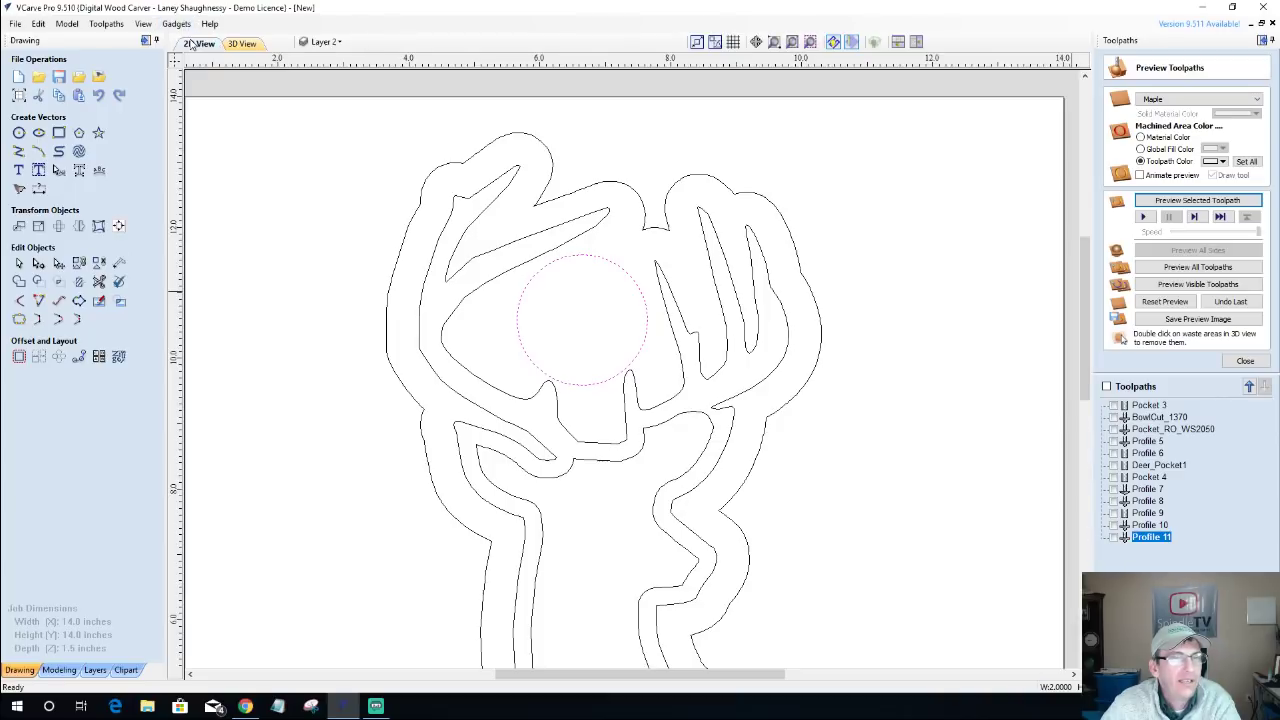
click(1115, 538)
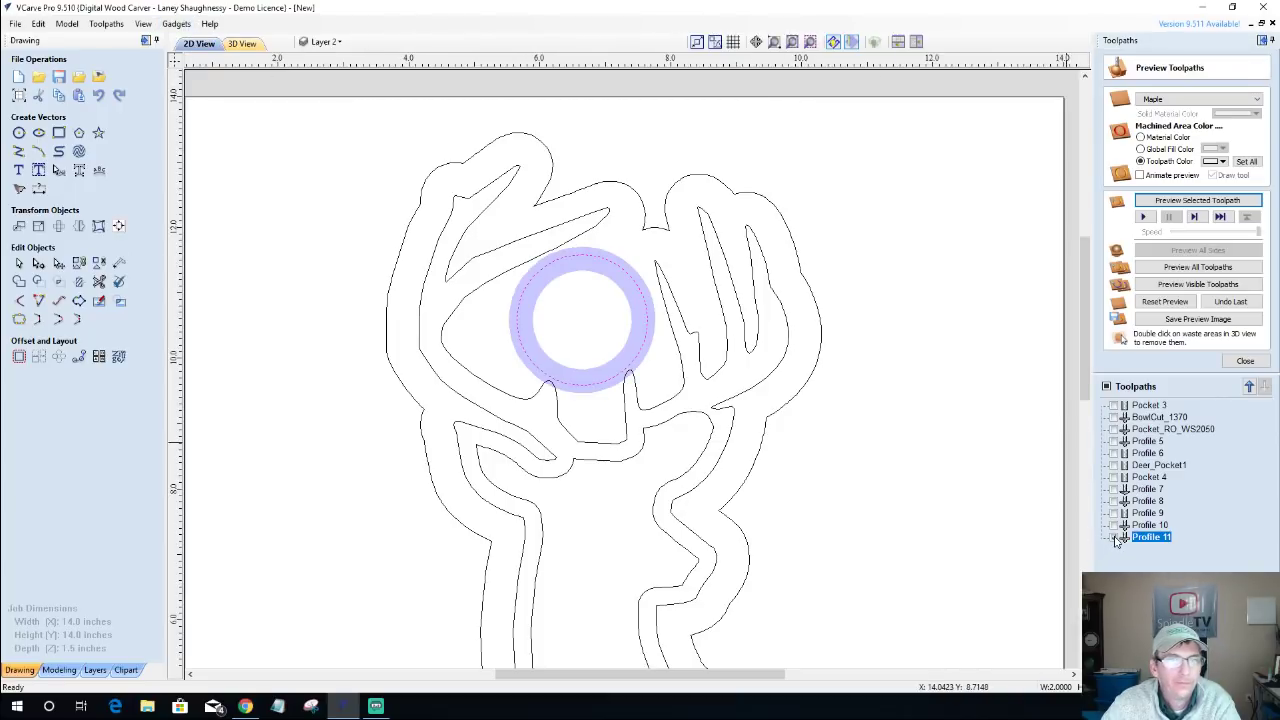
double_click(1148, 537)
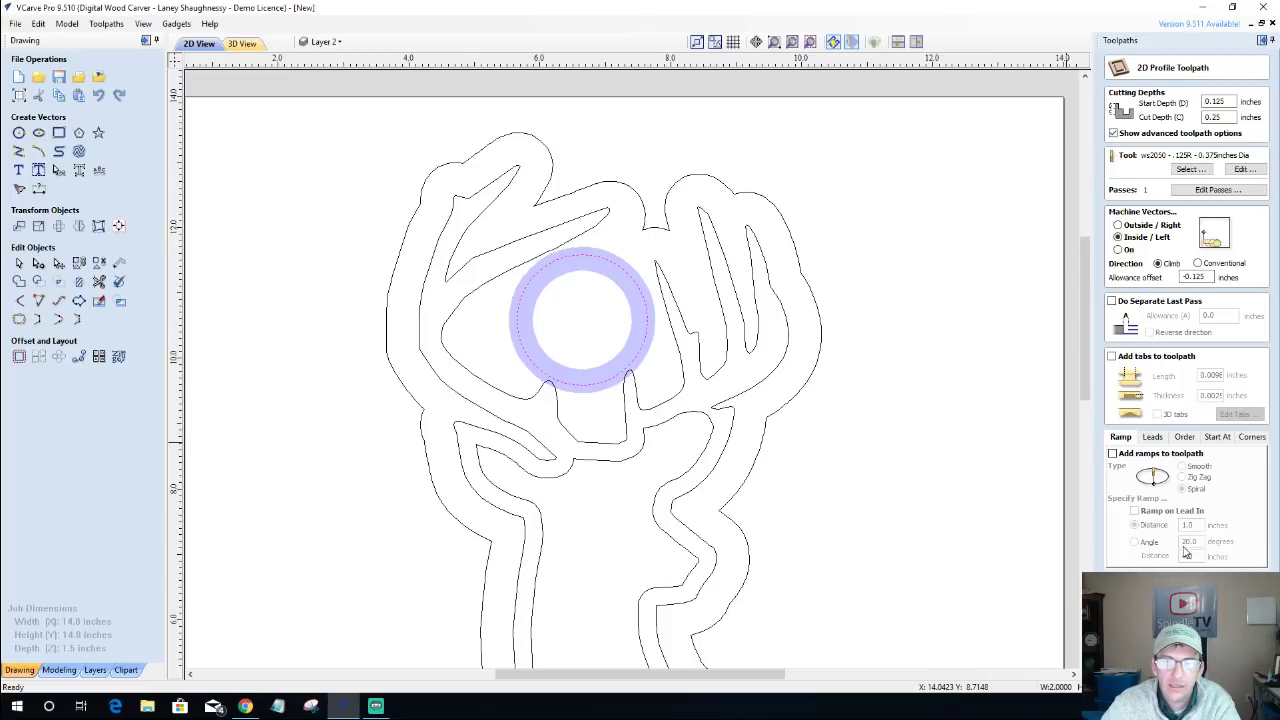
click(1150, 620)
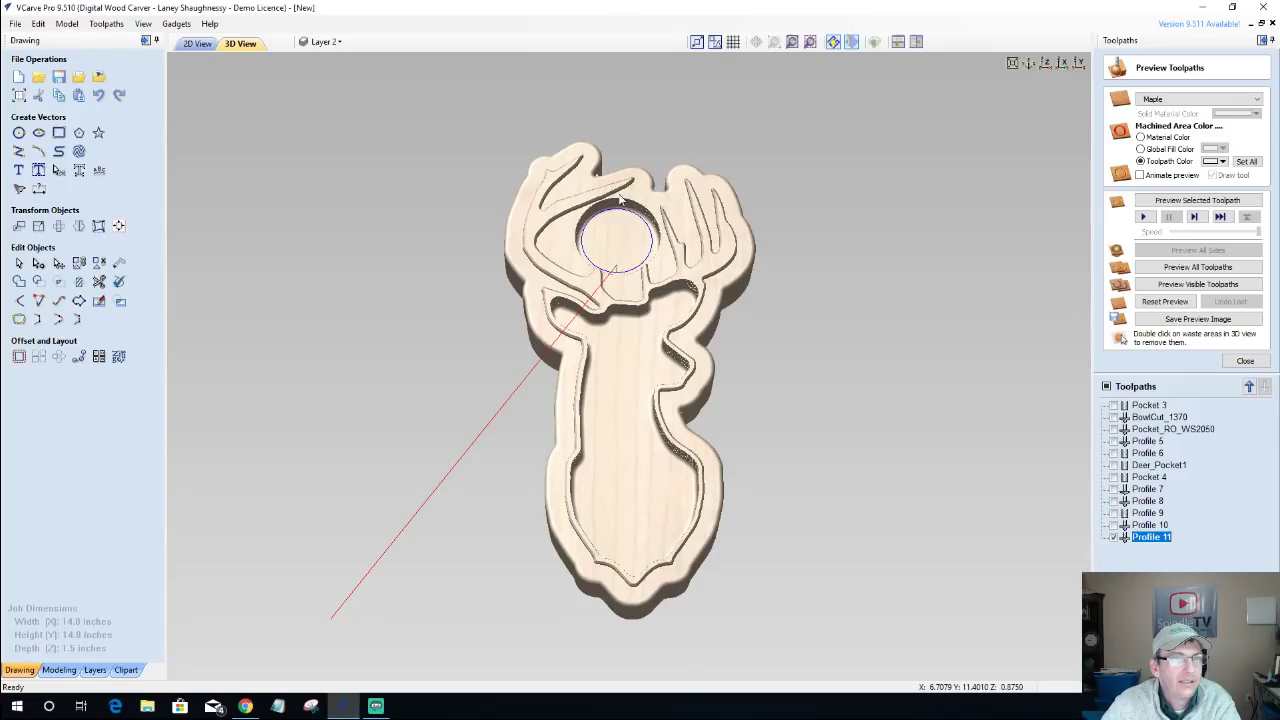
scroll(620, 200, up, 3)
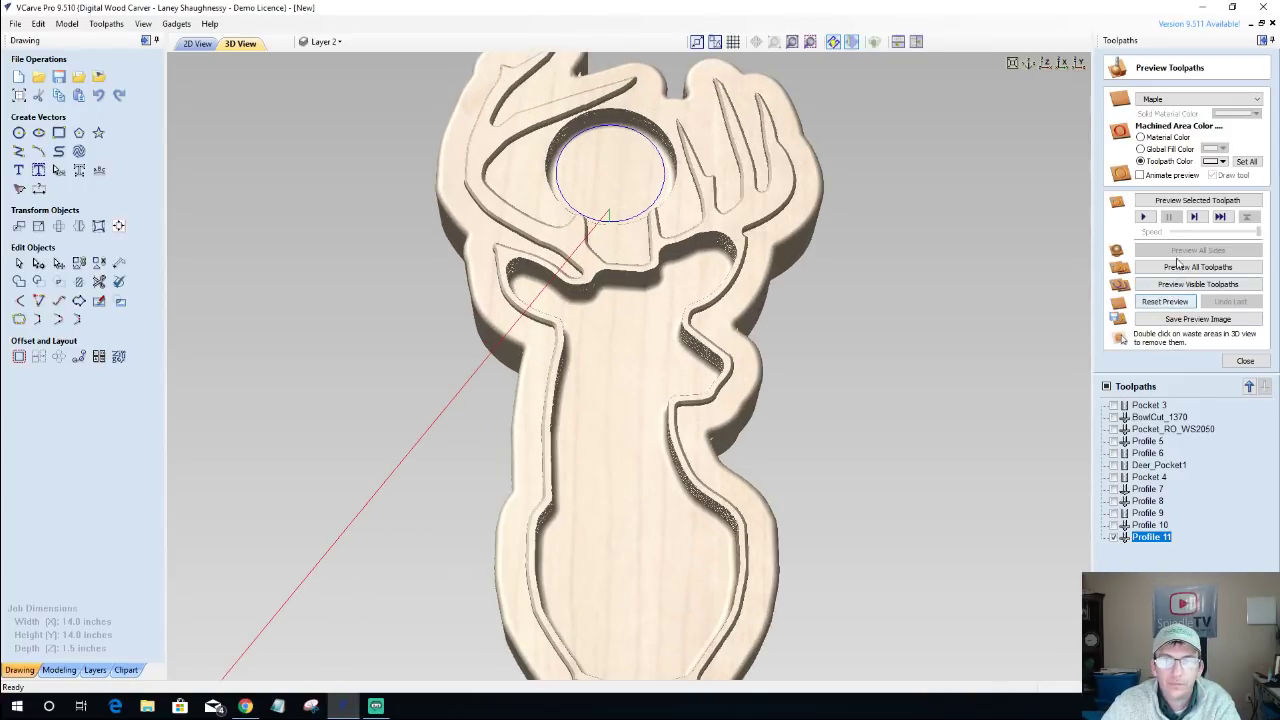
click(1191, 202)
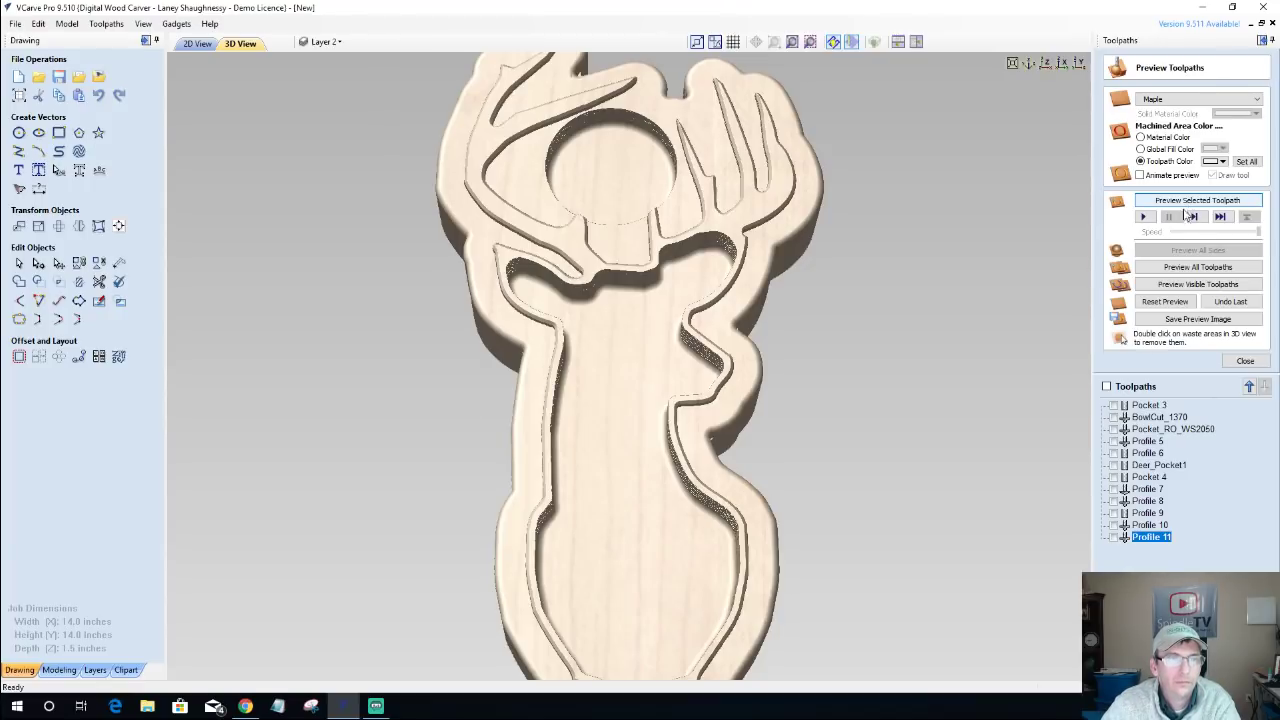
click(197, 43)
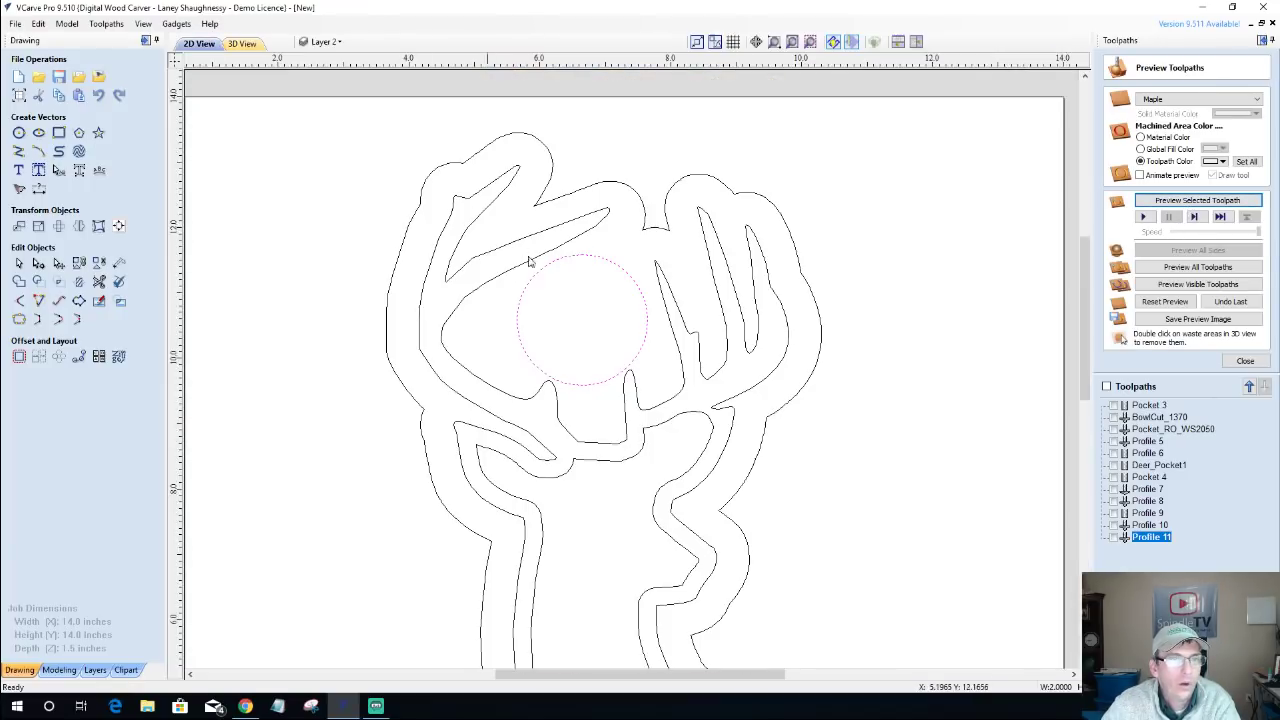
Show Profile 11's path around the circle and reopen its settings.
click(1118, 537)
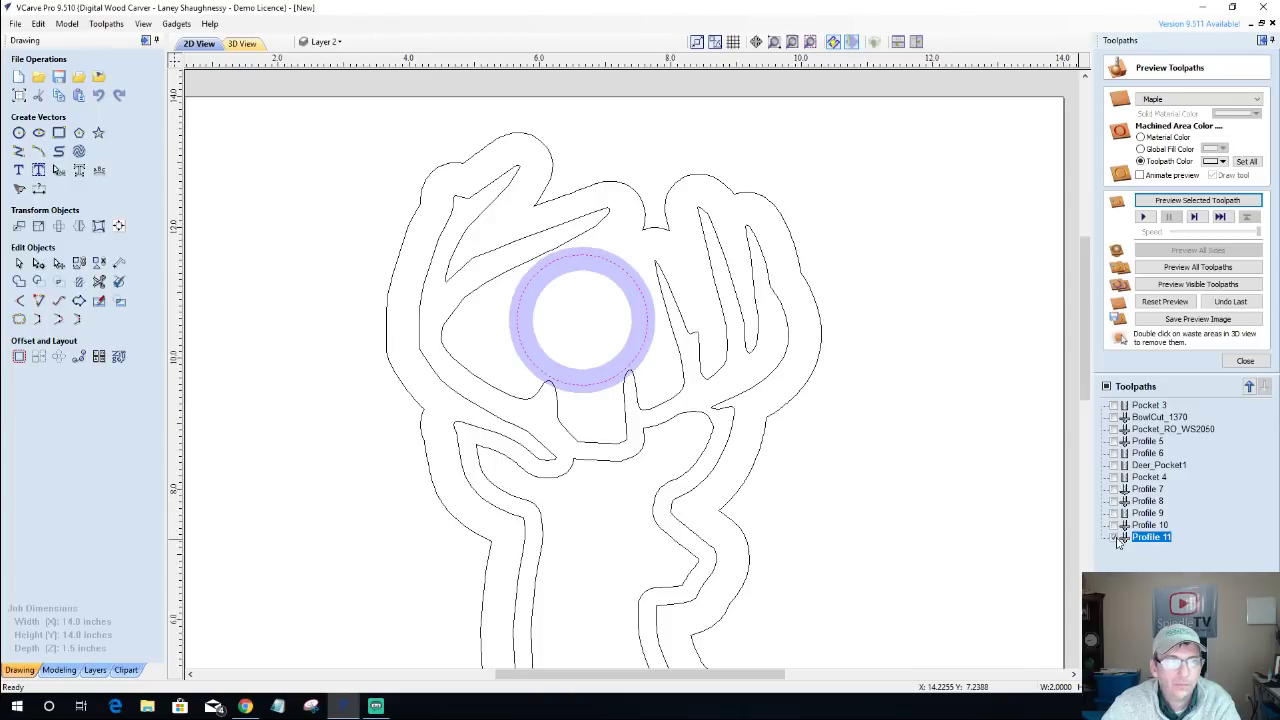
scroll(615, 308, up, 5)
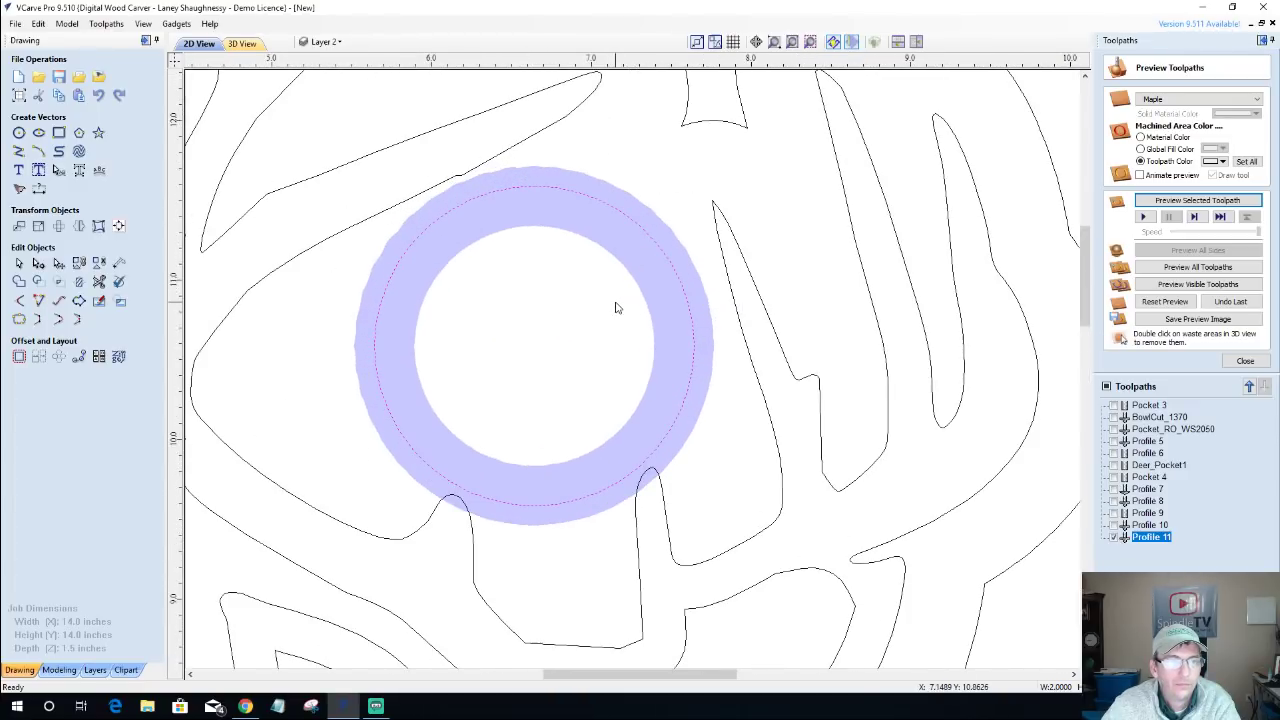
double_click(1151, 538)
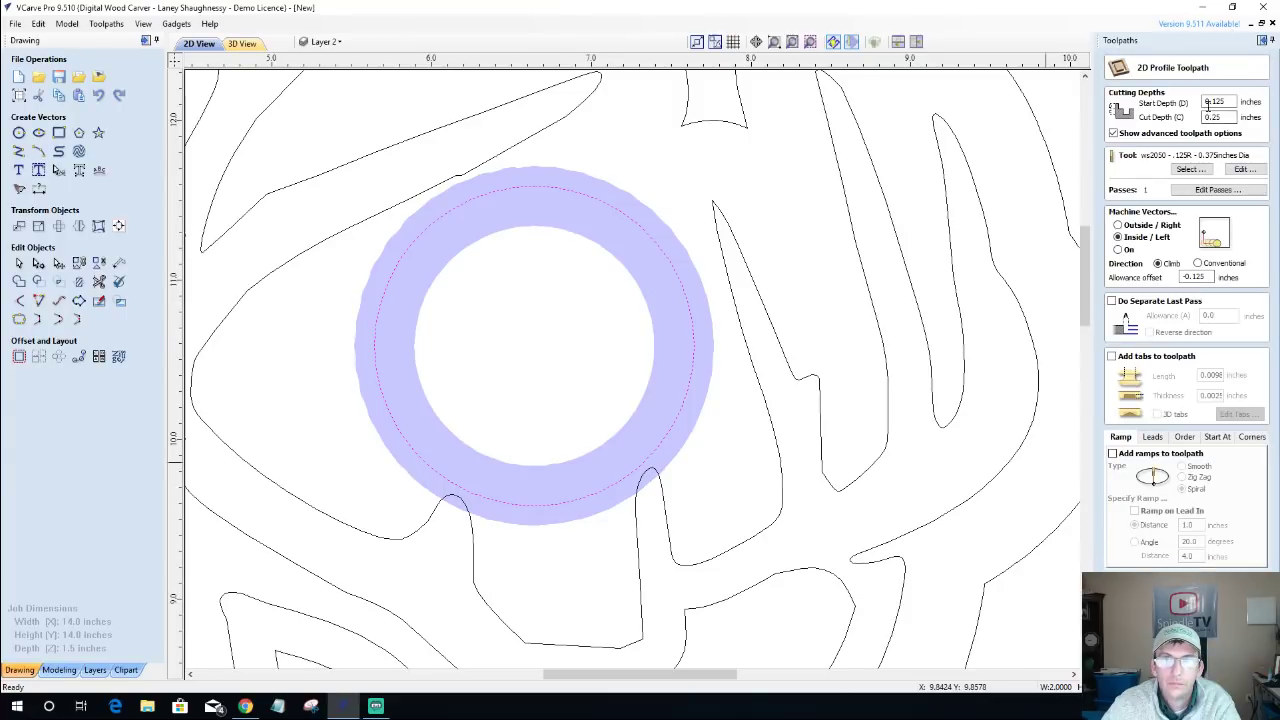
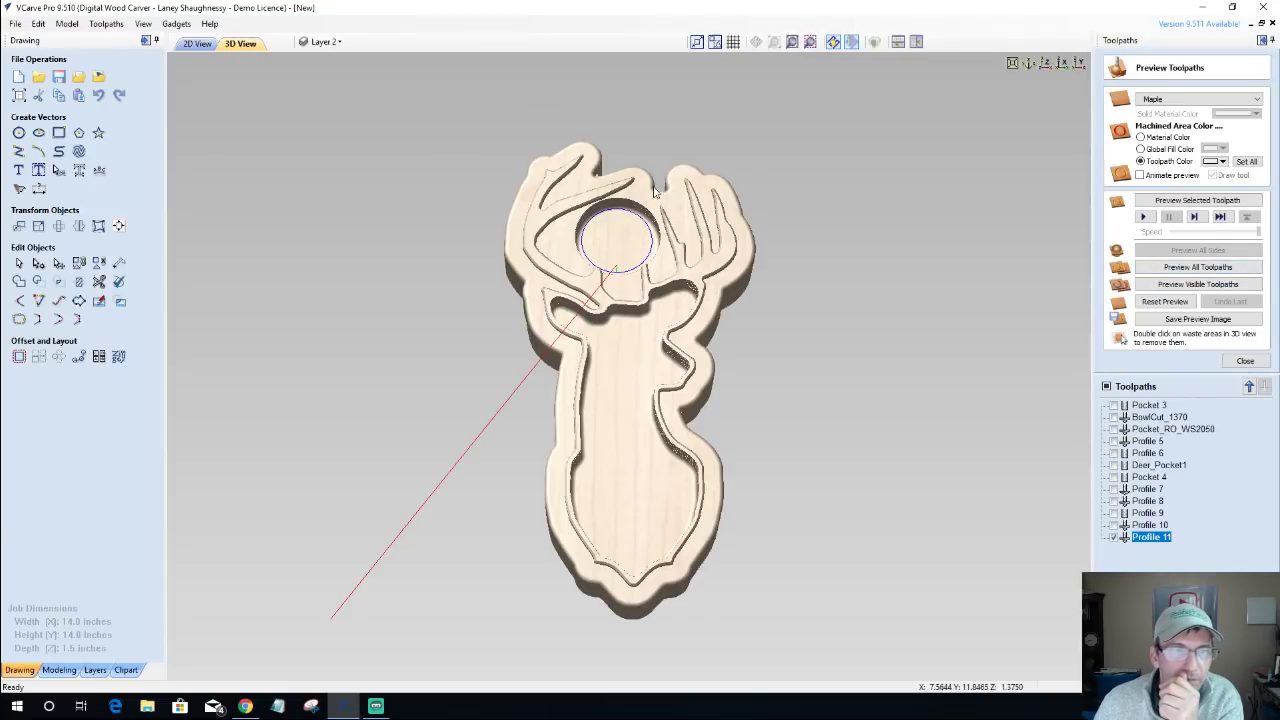
Reset the 3D preview to blank maple and make Pocket 4 and Profiles 8 onward visible.
scroll(834, 271, up, 3)
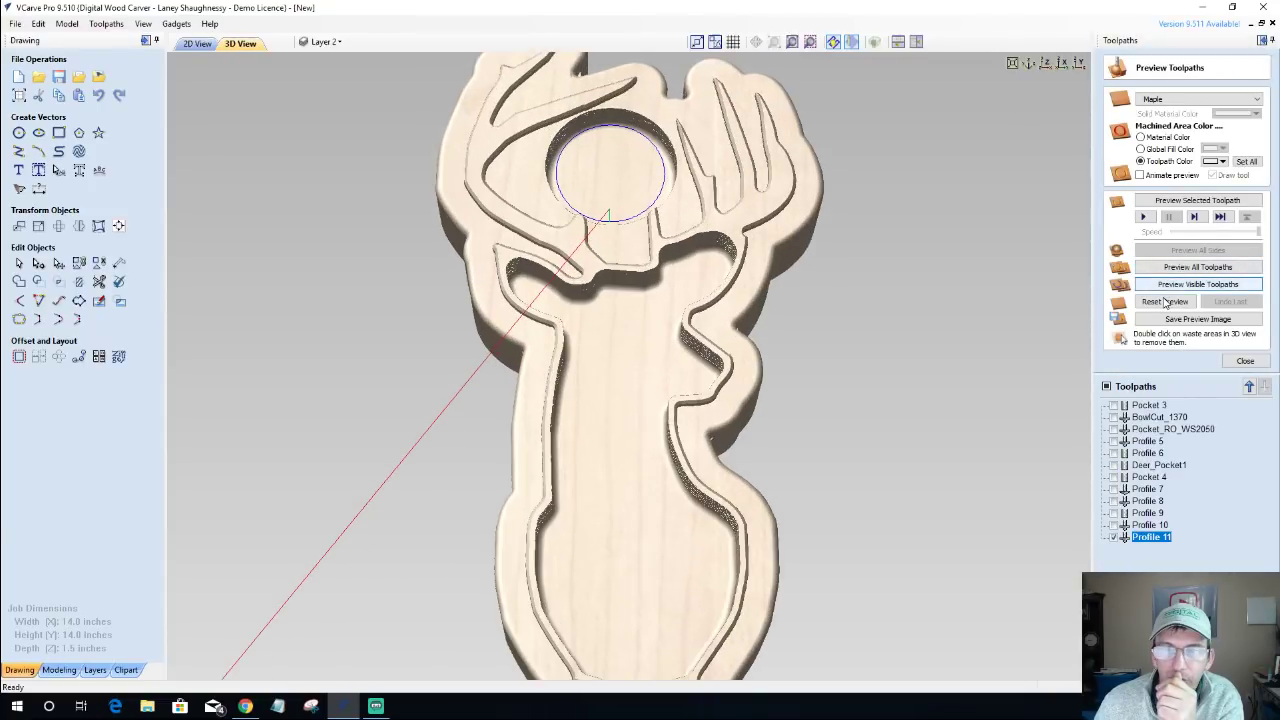
click(1165, 302)
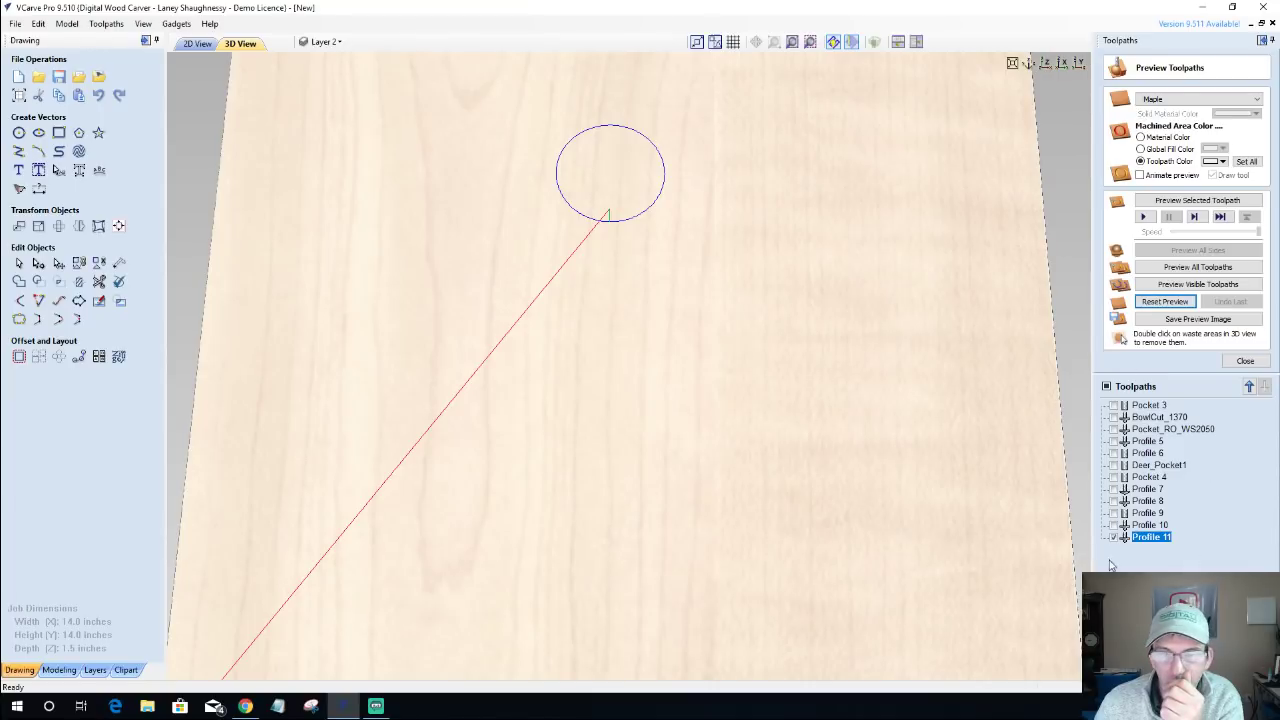
click(1114, 478)
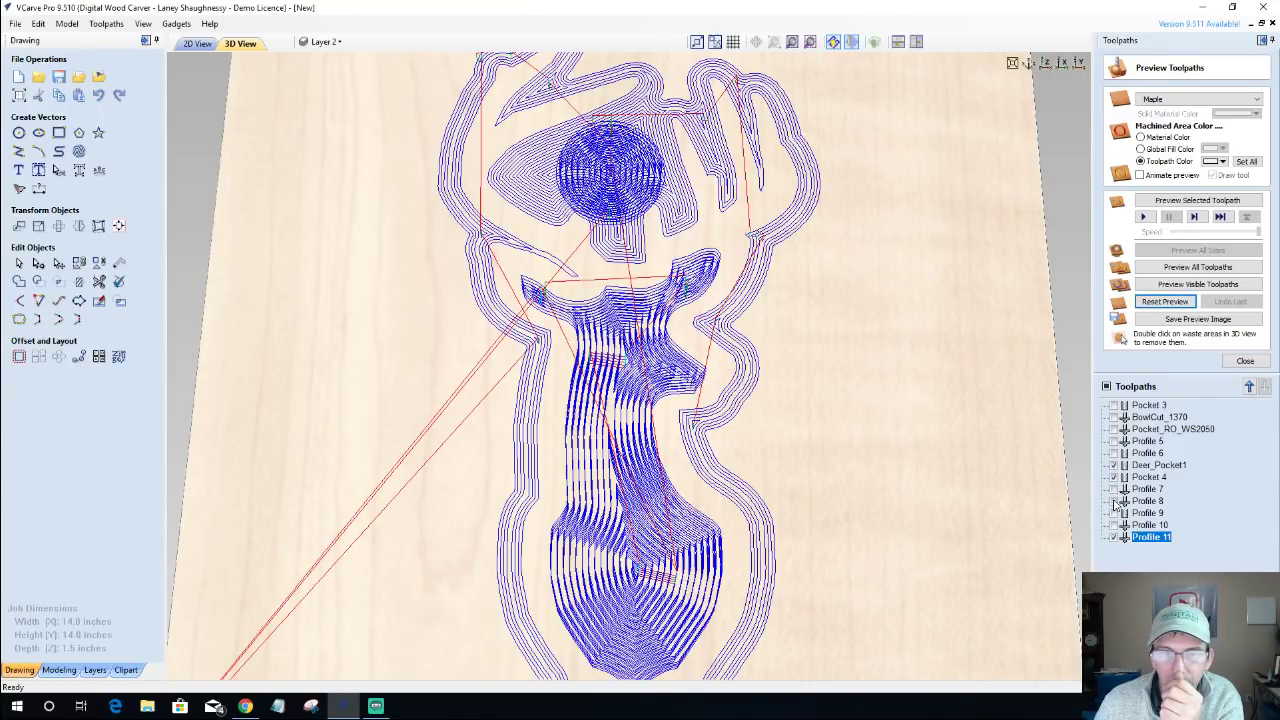
click(1114, 501)
click(1115, 526)
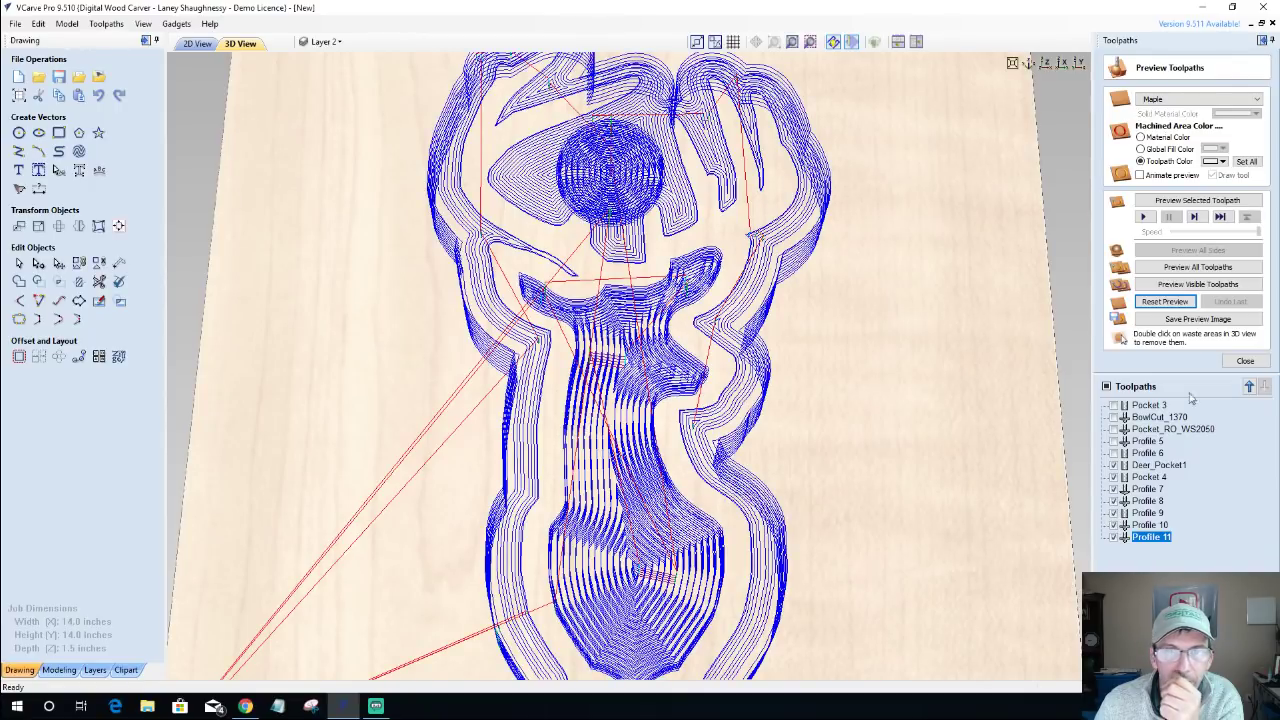
Simulate the visible deer pocket and profile toolpaths on the maple.
click(1190, 285)
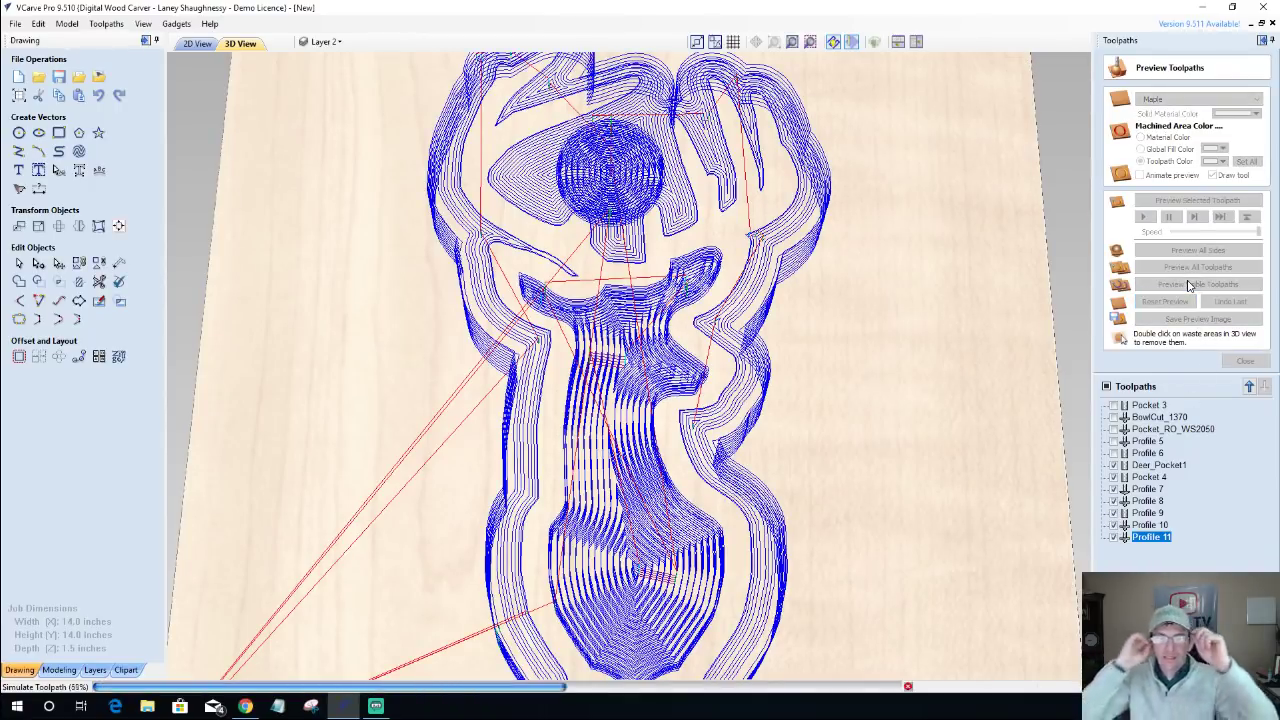
click(1190, 285)
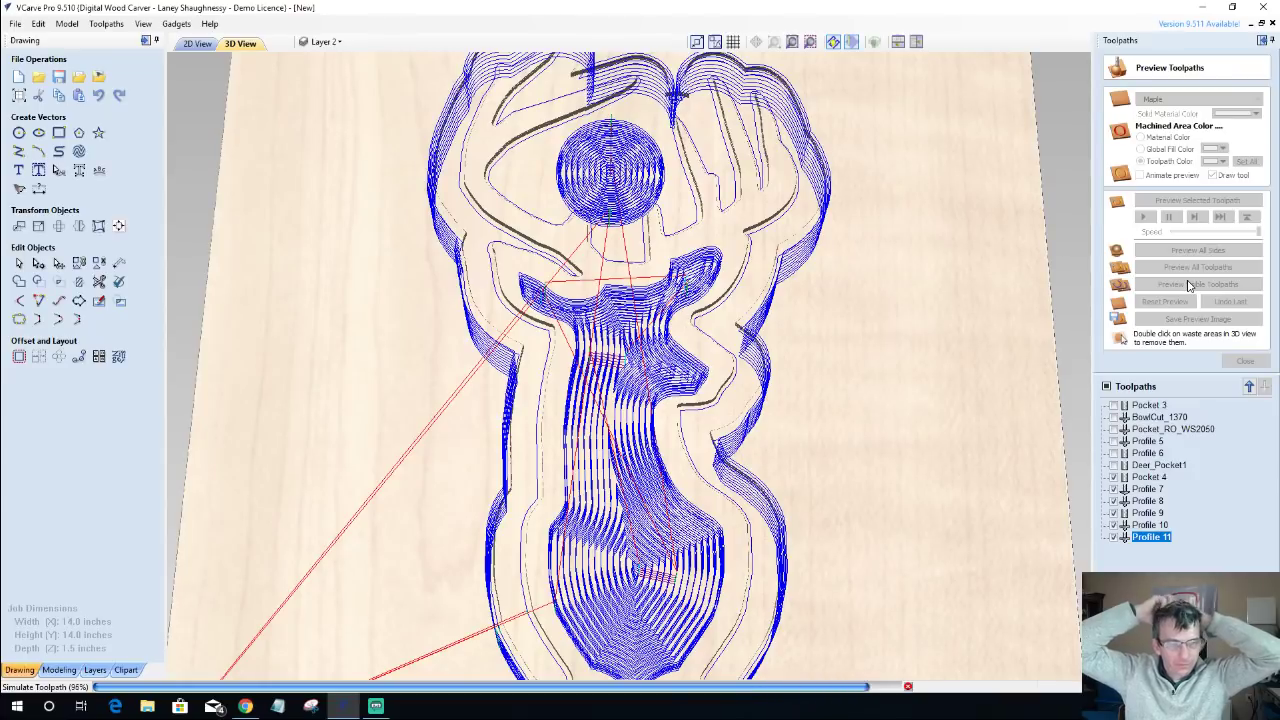
click(1190, 285)
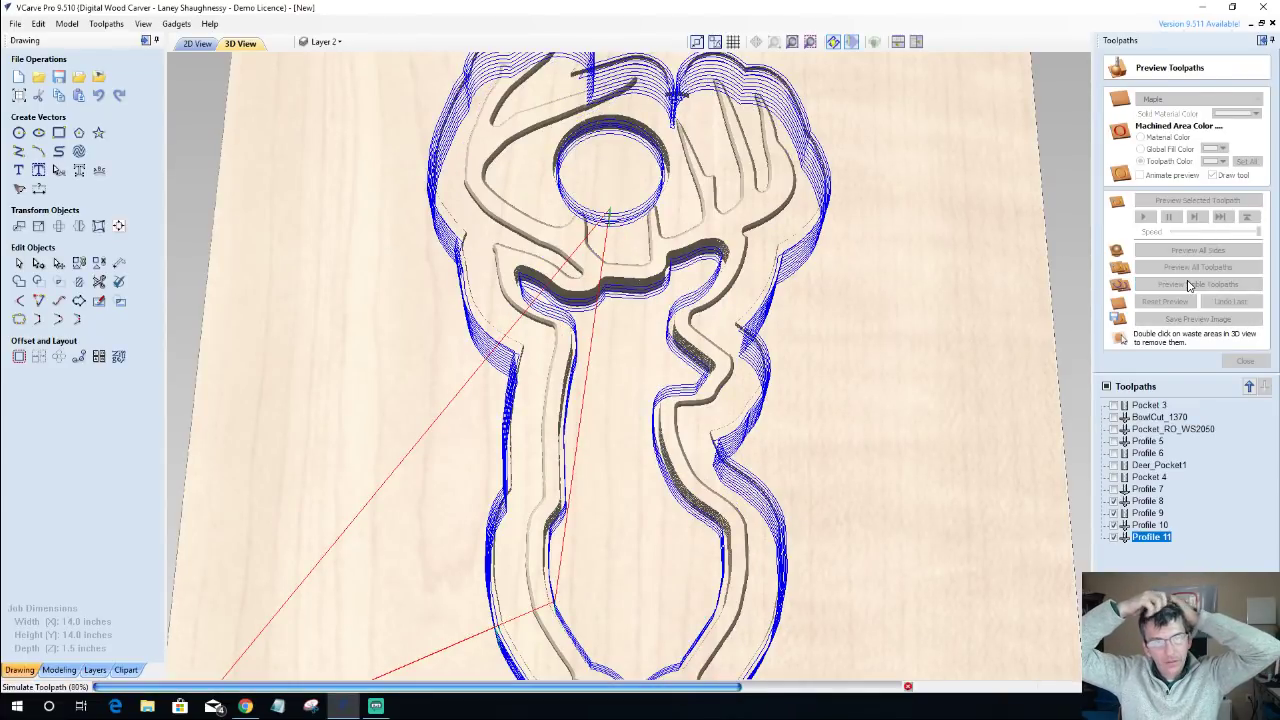
click(1190, 285)
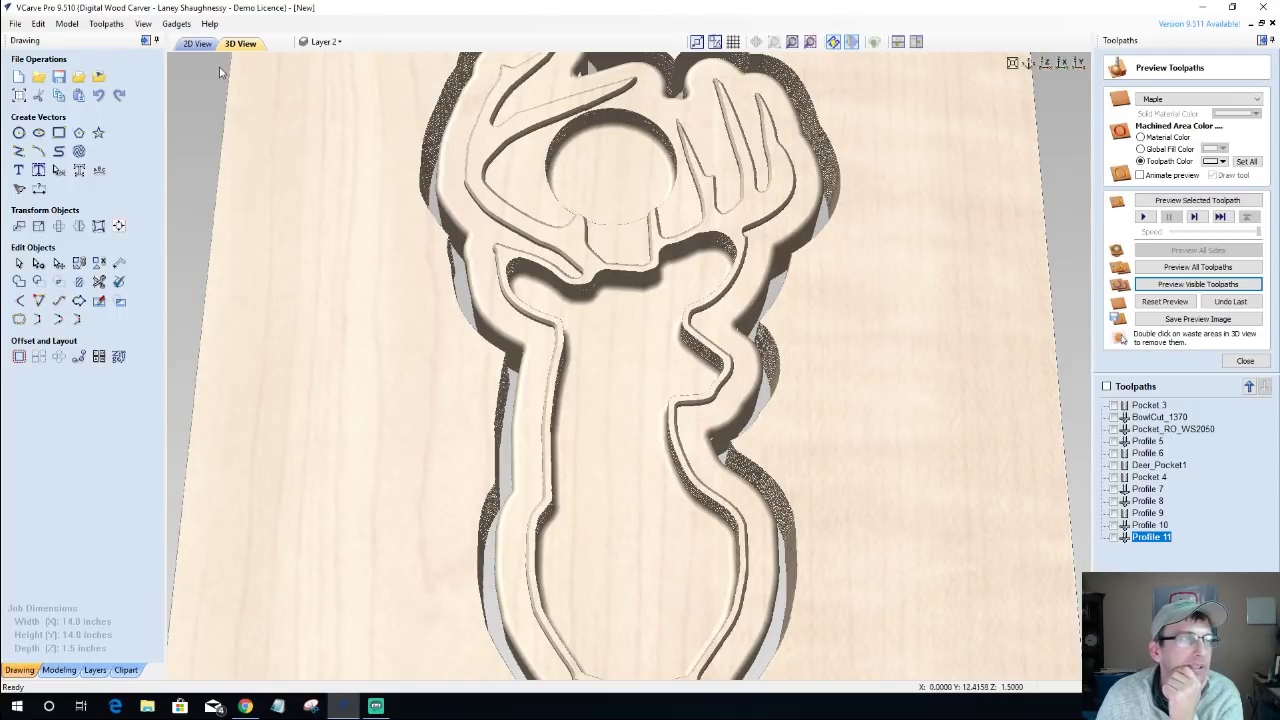
Edit Profile 11 on the antler circle, keeping the ws2050 .125R tool, then view it in 3D.
click(196, 46)
scroll(668, 271, down, 5)
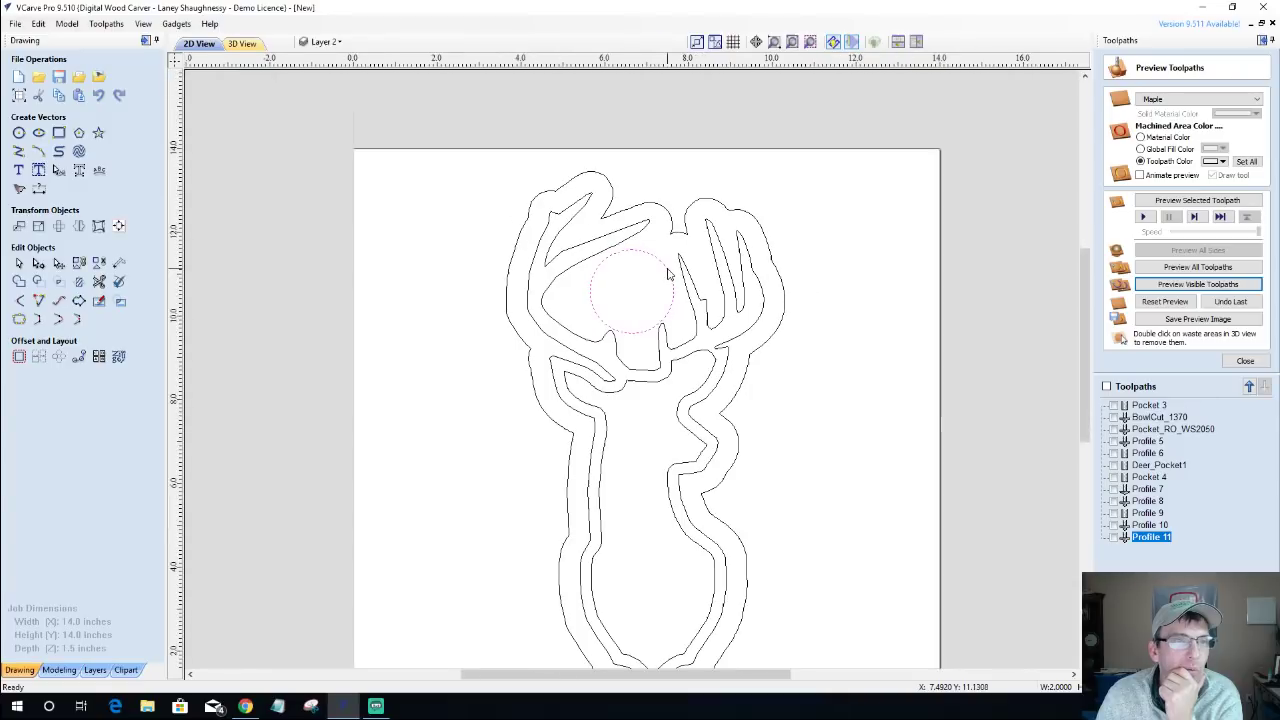
double_click(1151, 538)
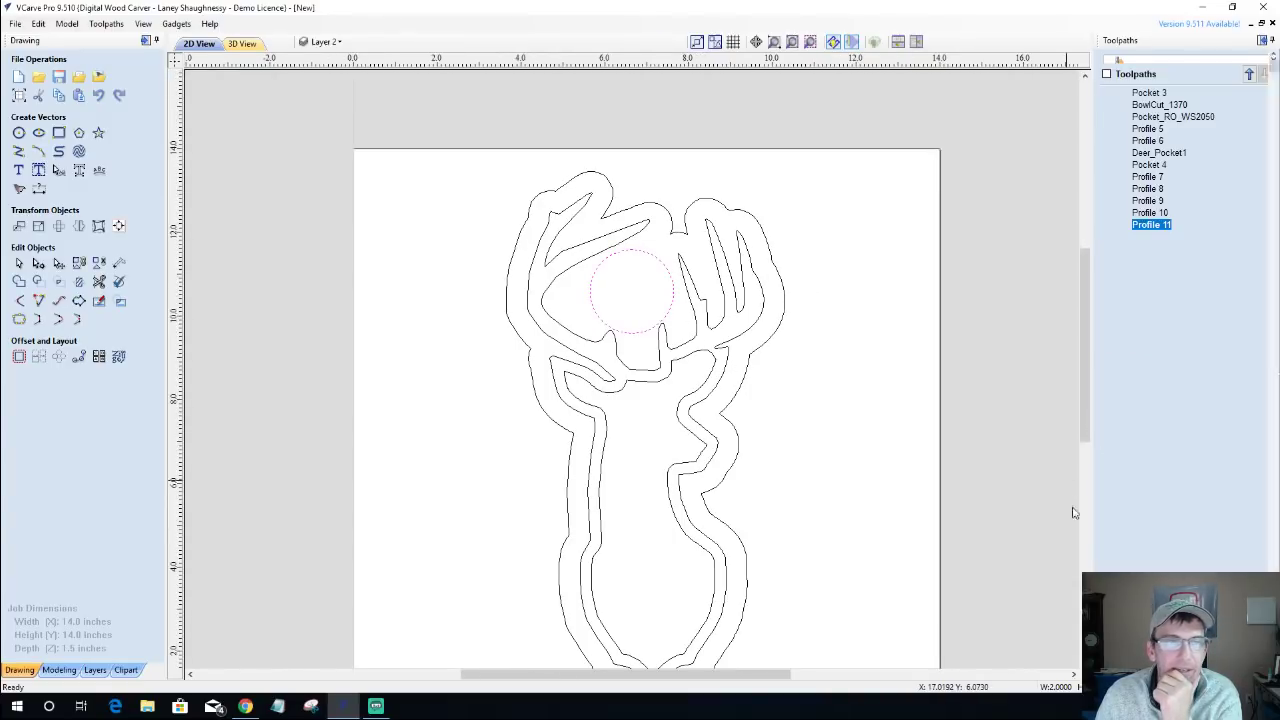
click(657, 265)
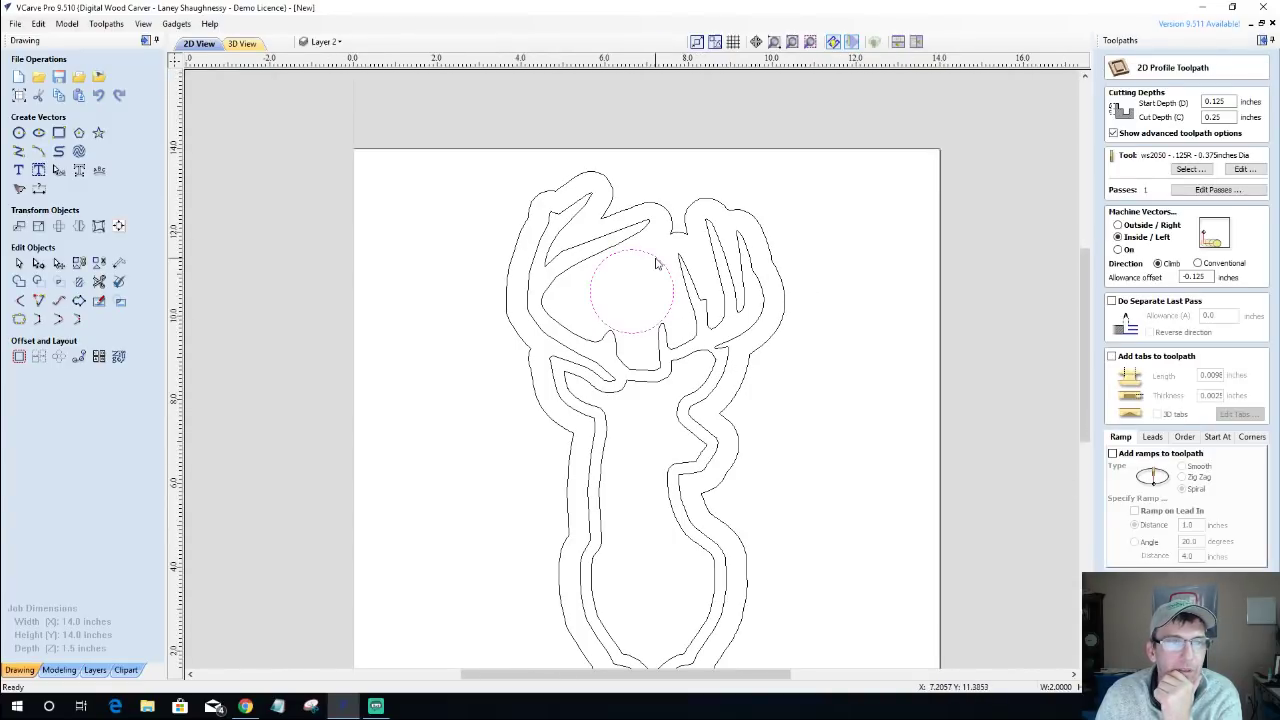
scroll(580, 347, up, 2)
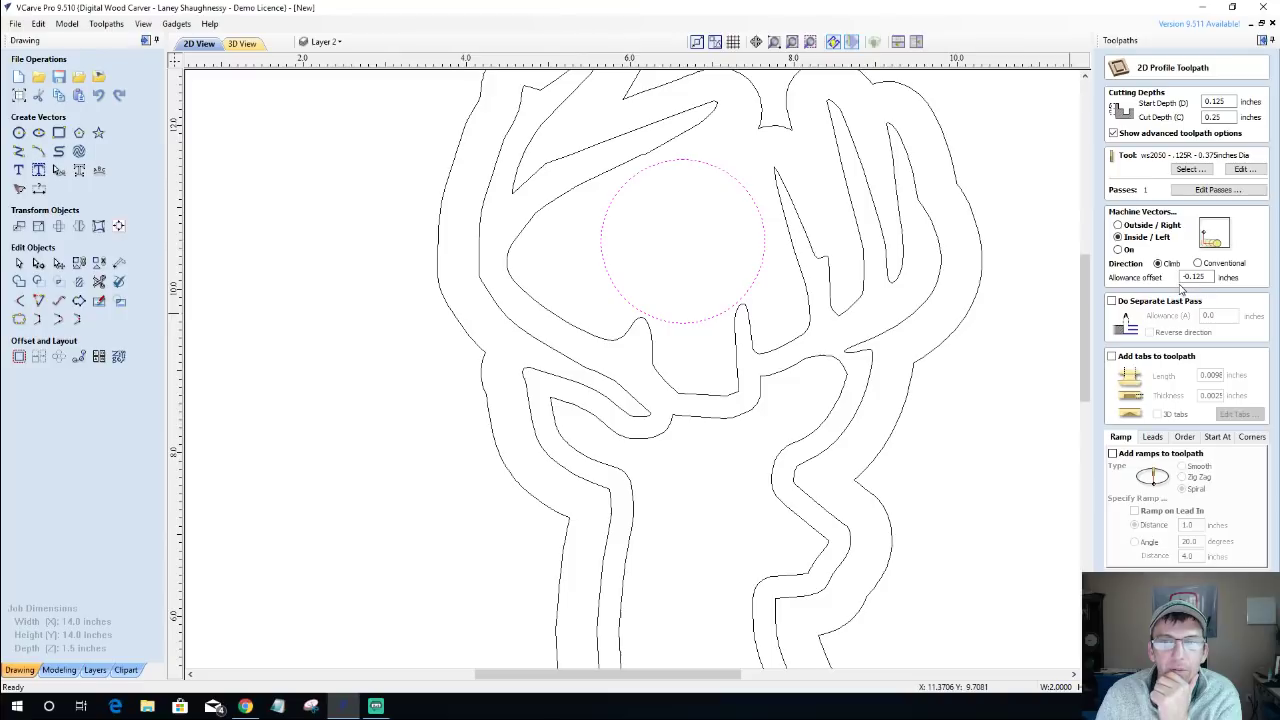
click(1185, 169)
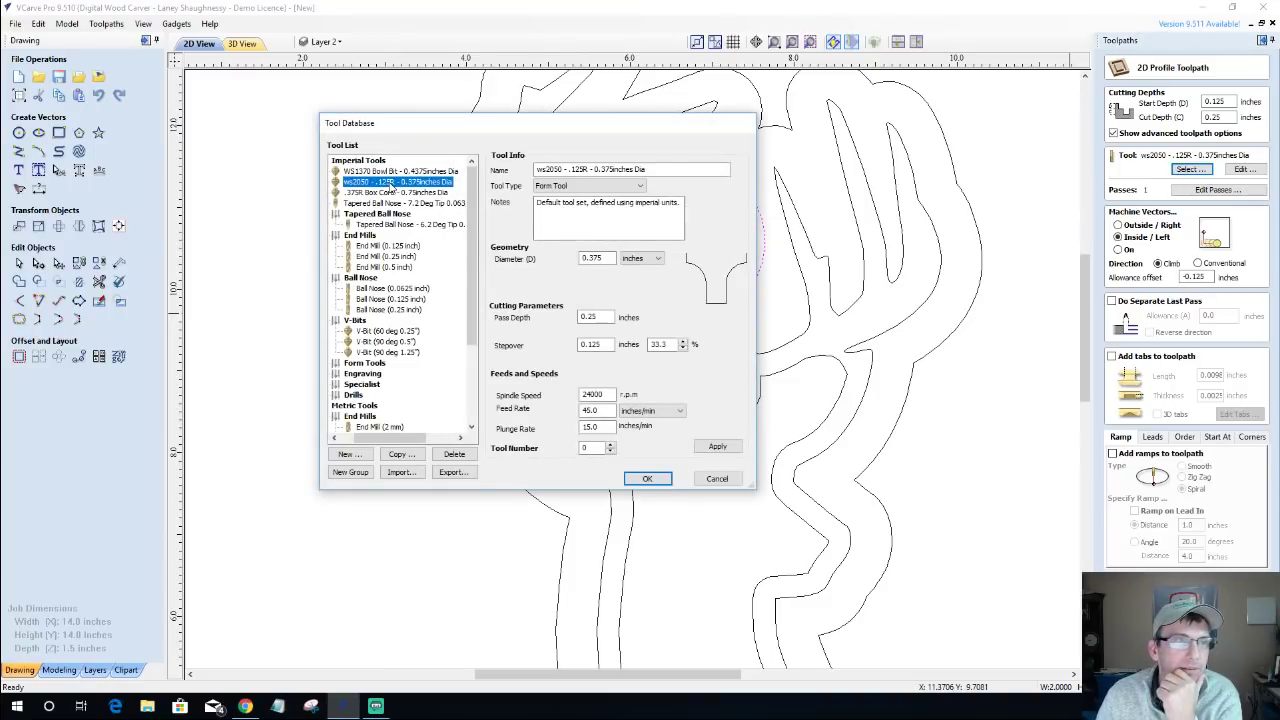
click(647, 478)
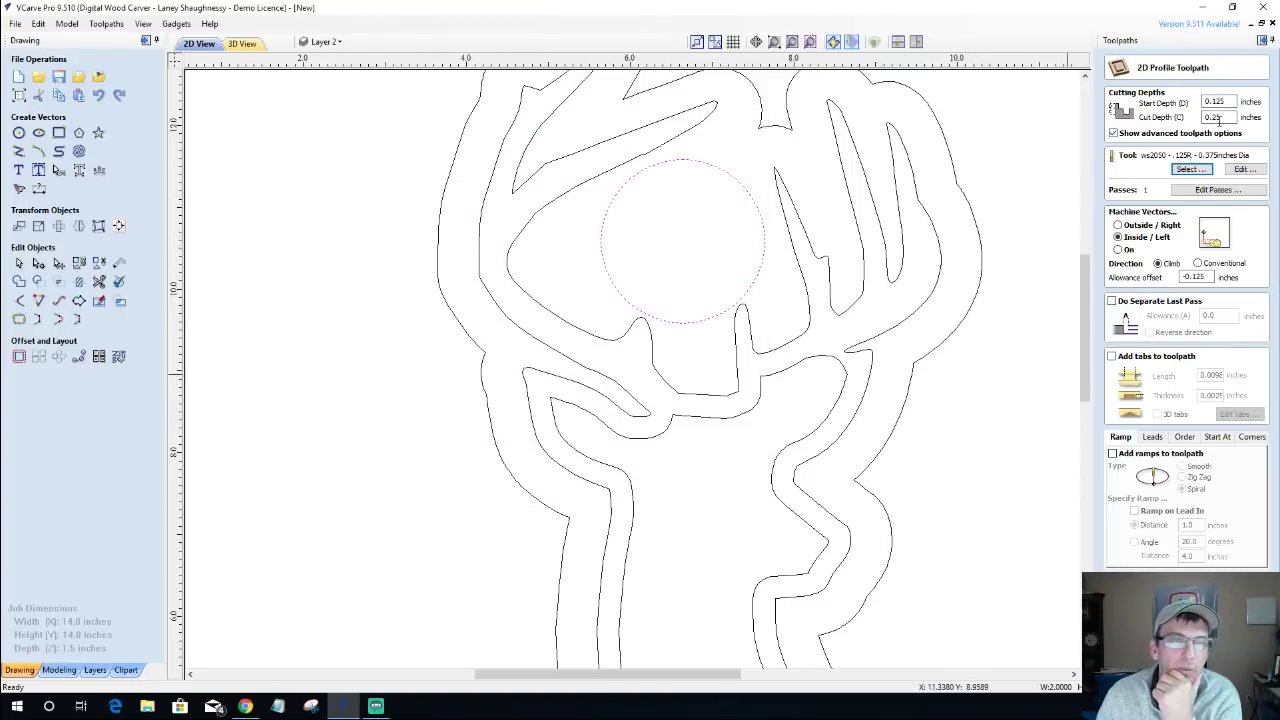
click(240, 44)
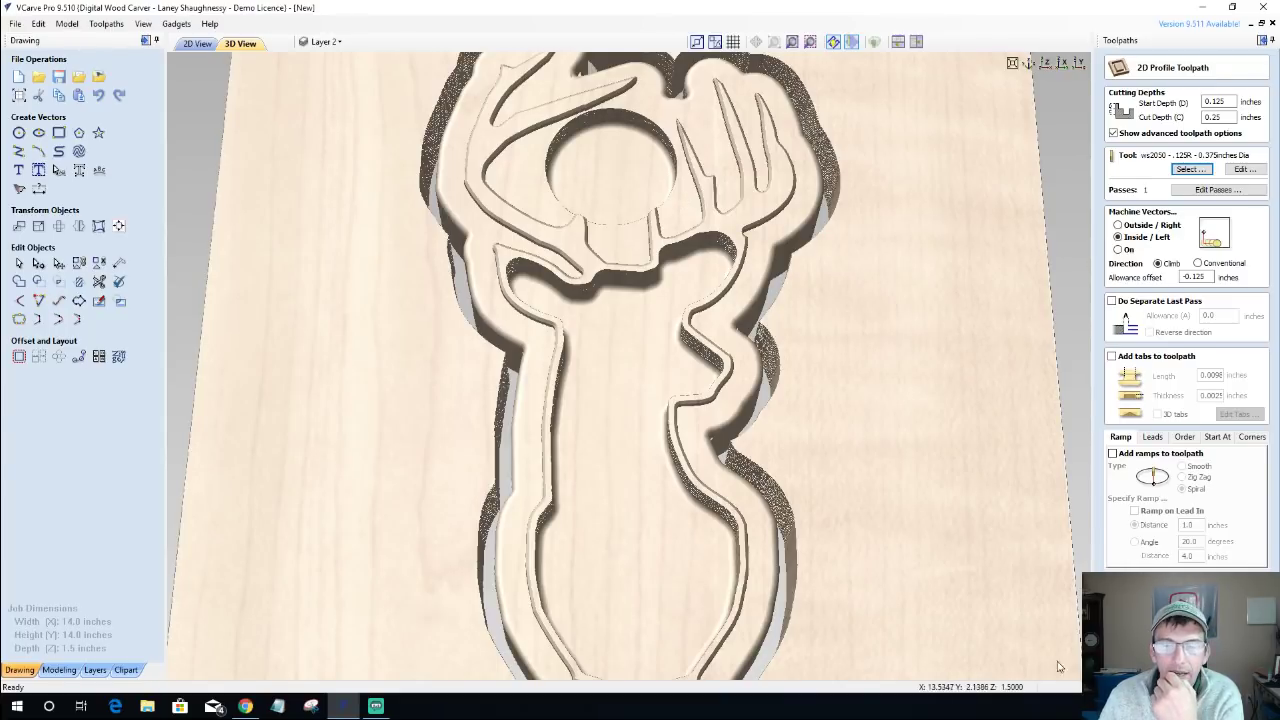
Recalculate the Profile 11 roundover and simulate its cut.
click(1150, 668)
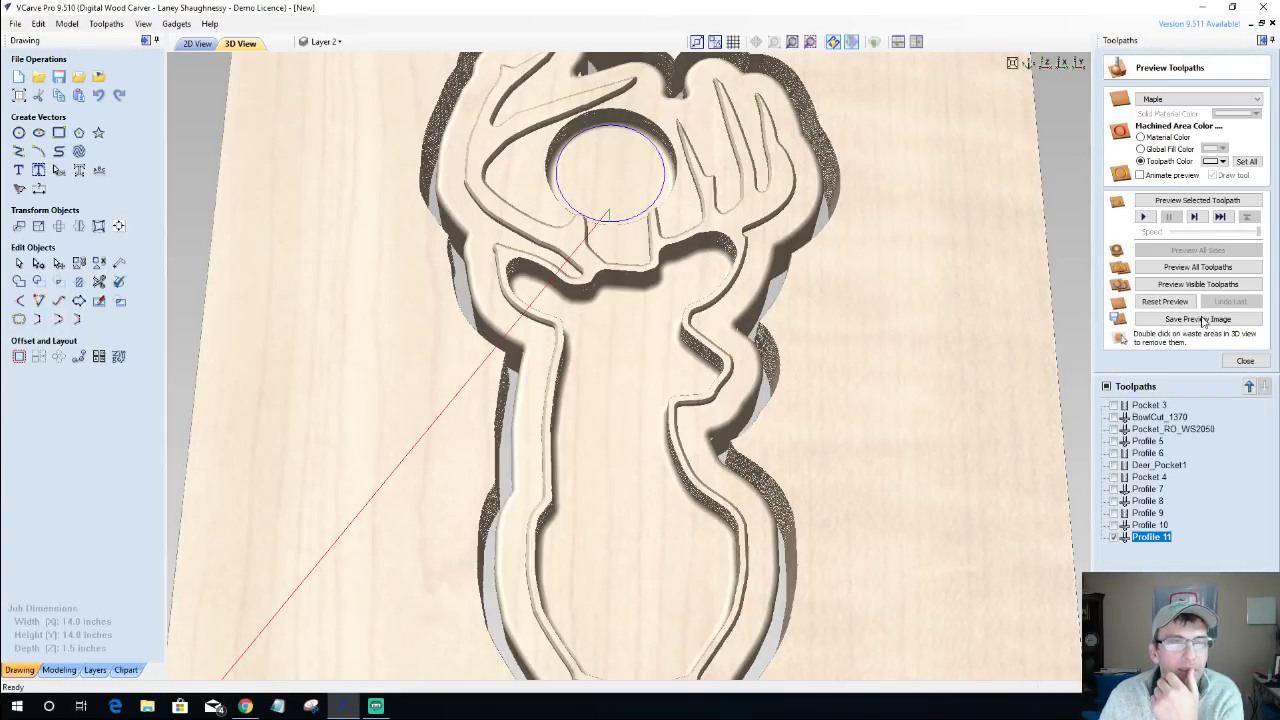
click(199, 44)
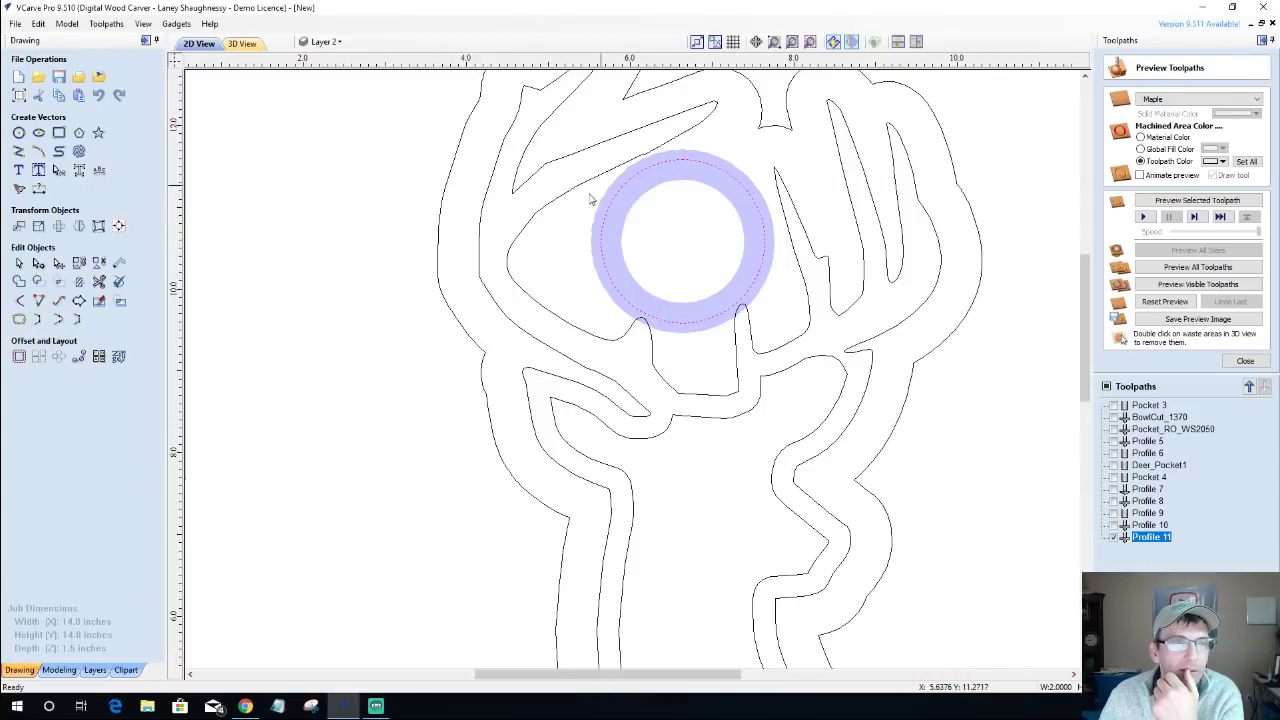
click(1192, 203)
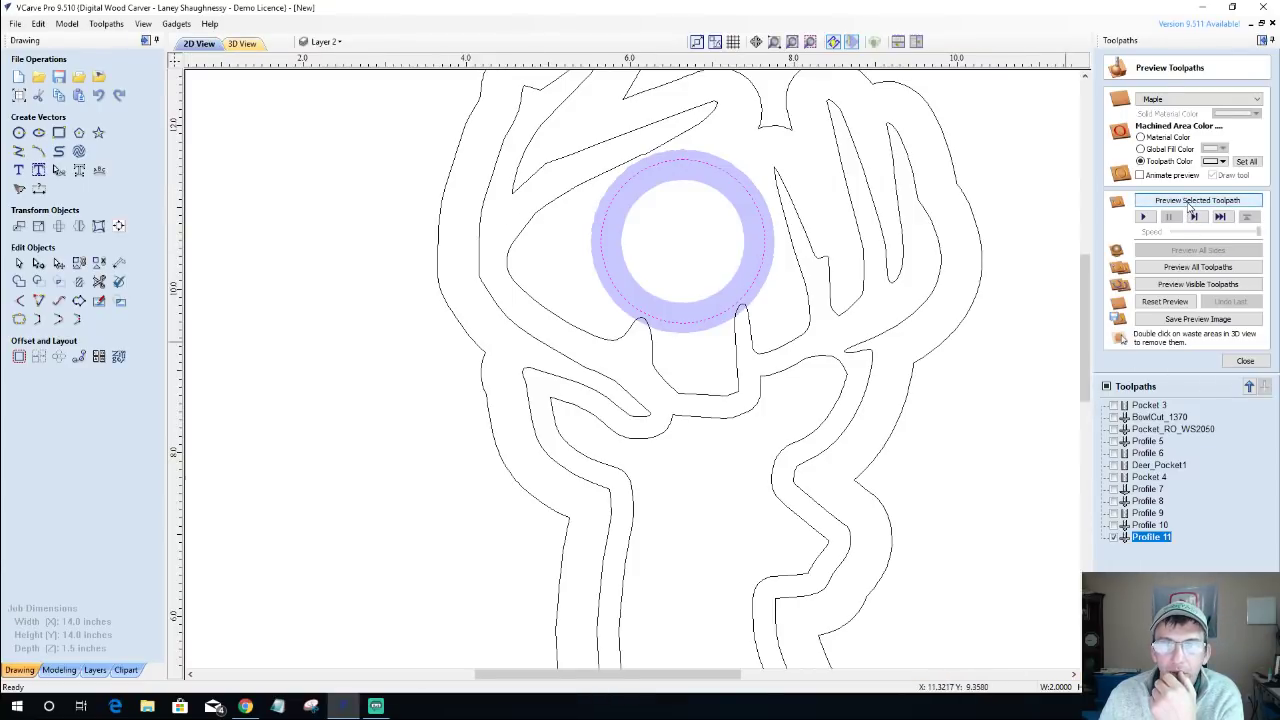
click(242, 44)
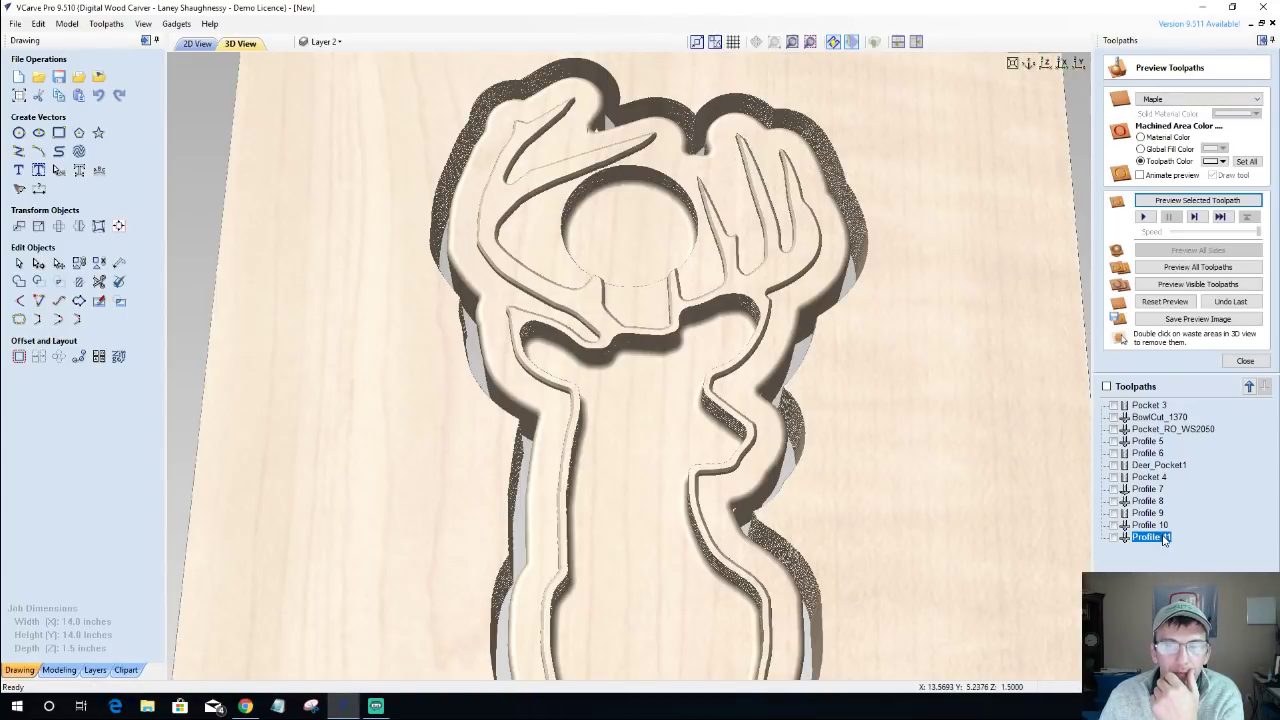
Simulate all visible toolpaths including Profile 11 and inspect the circle cut in 3D.
click(1113, 537)
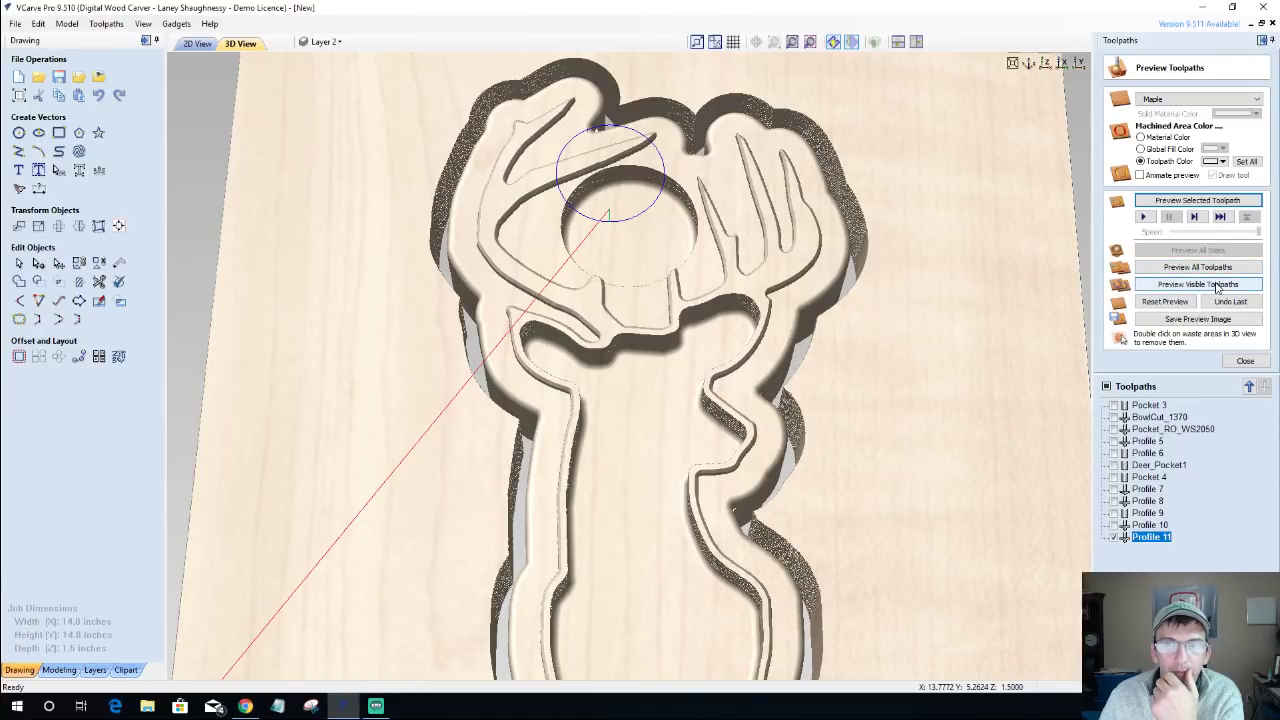
click(1217, 285)
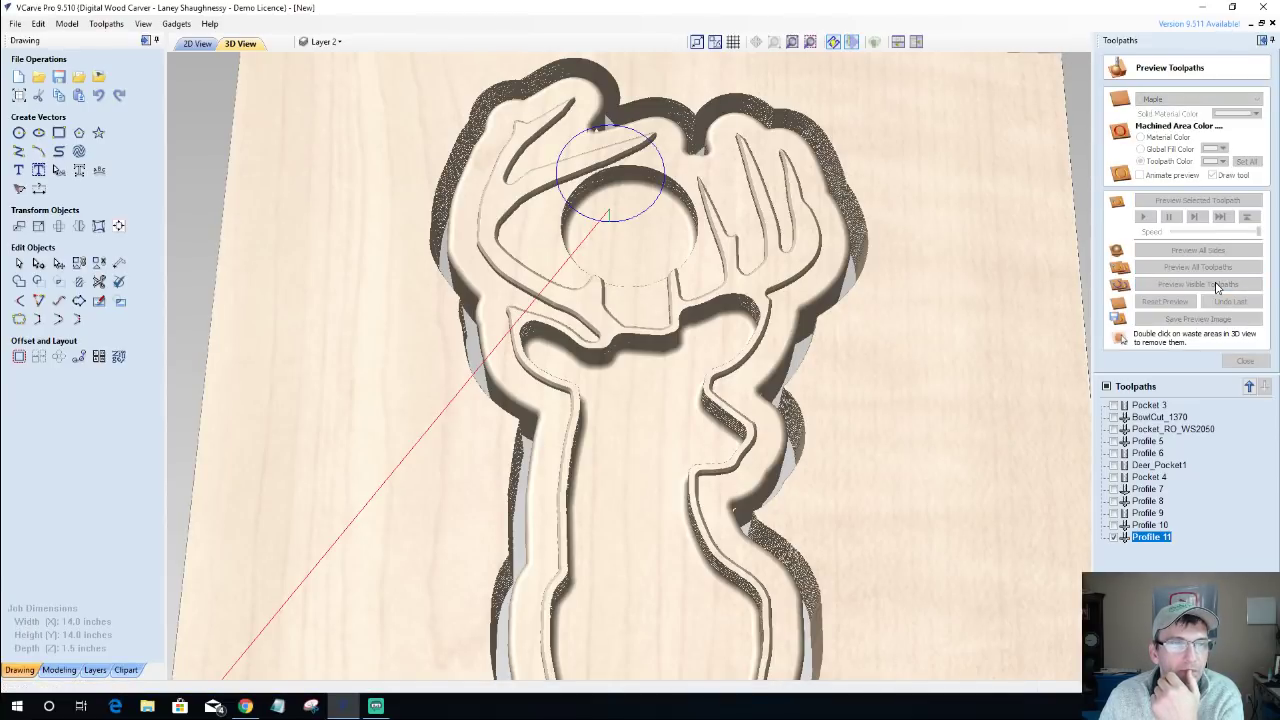
scroll(575, 366, up, 2)
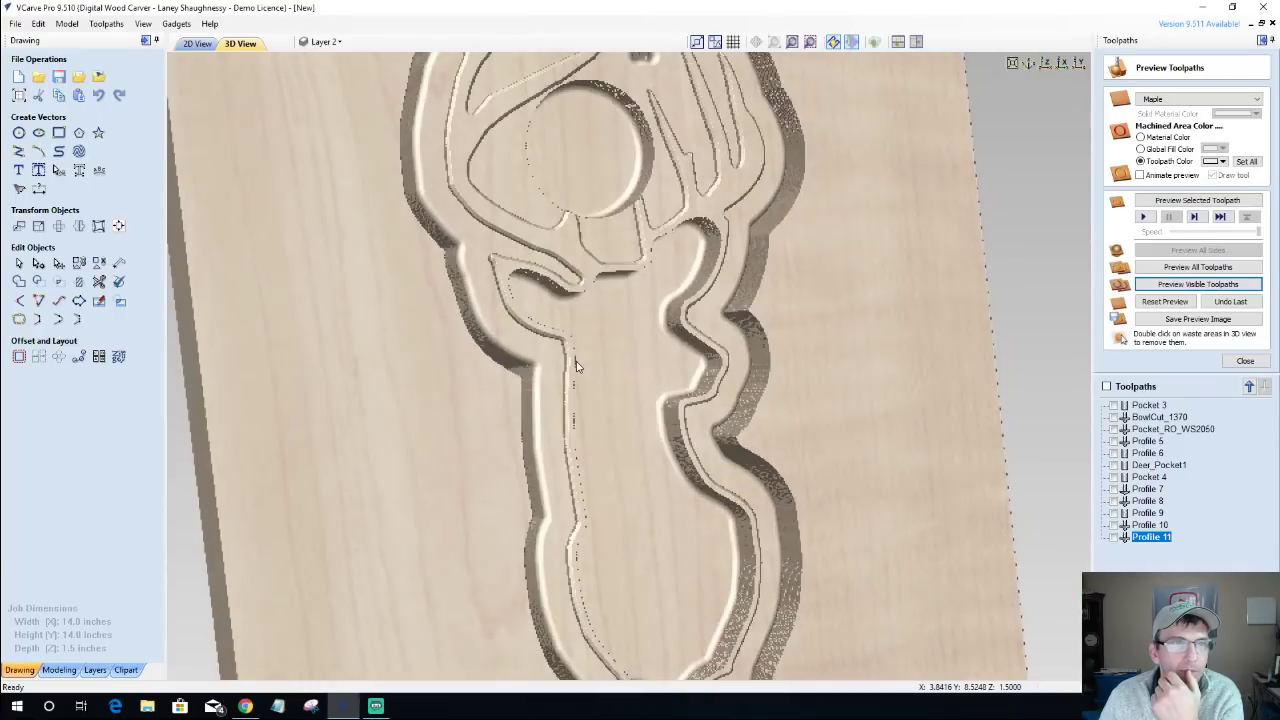
drag(557, 355, 371, 304)
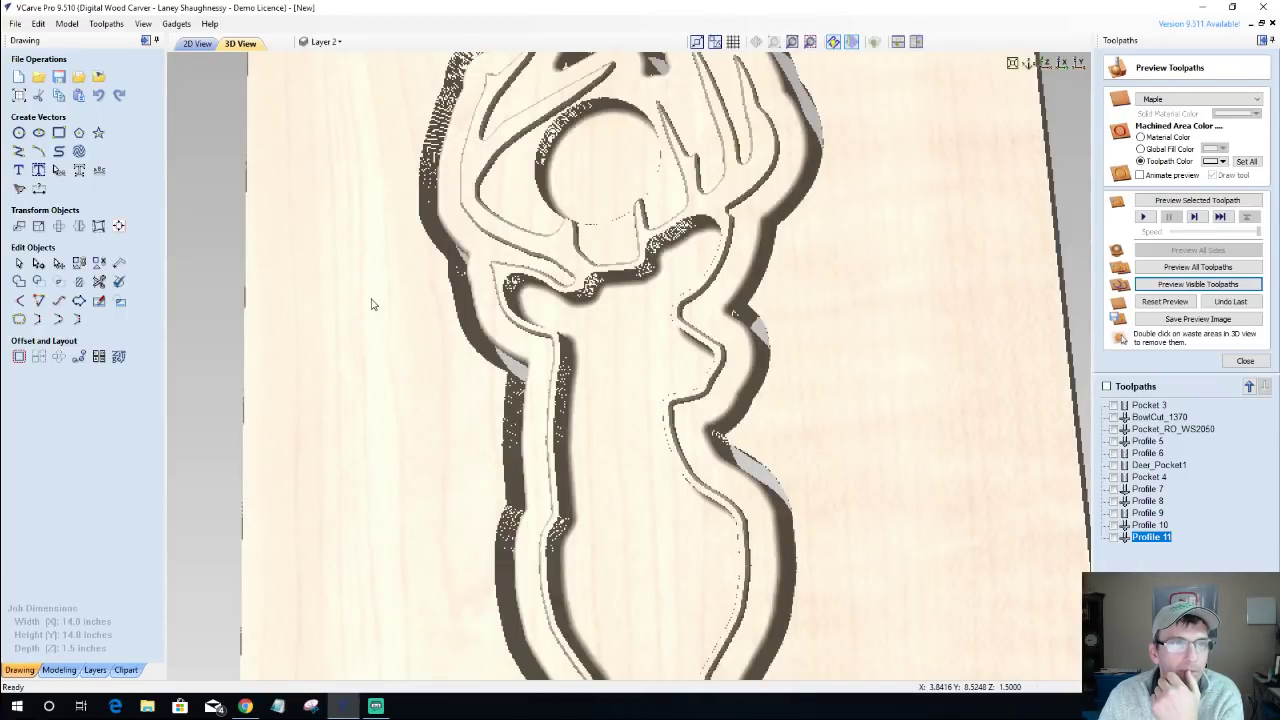
scroll(693, 447, up, 3)
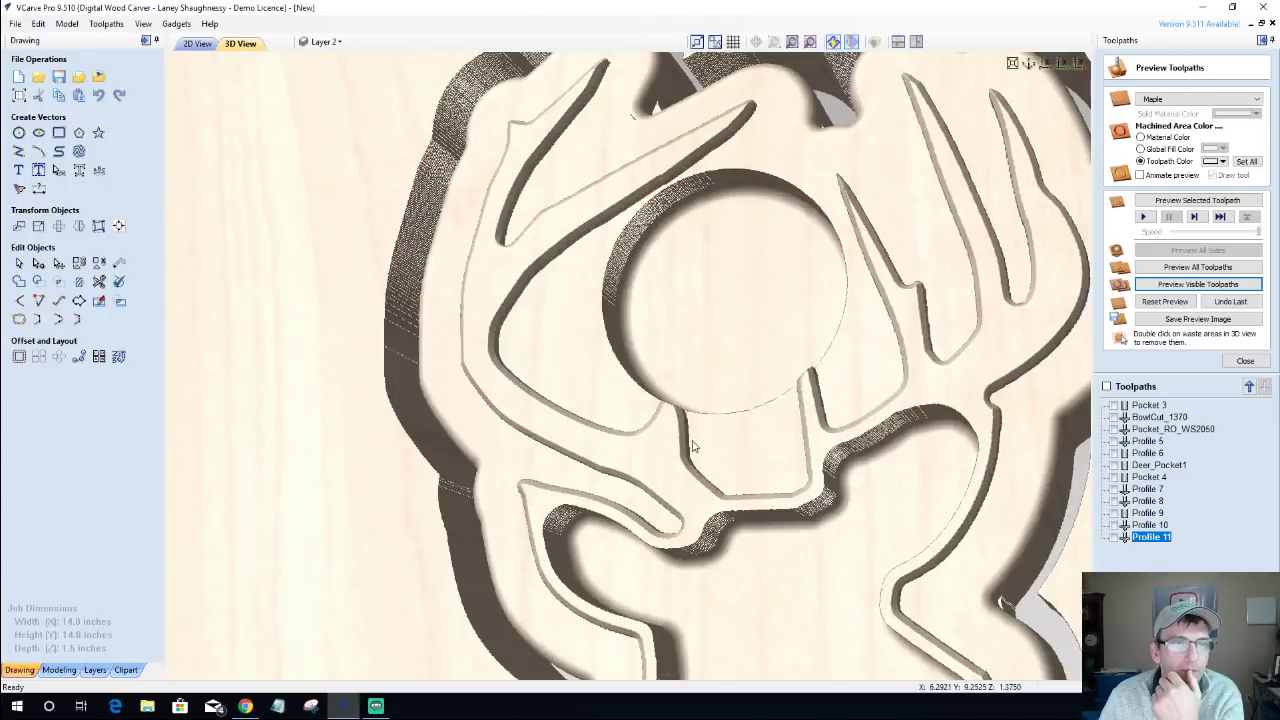
key(F2)
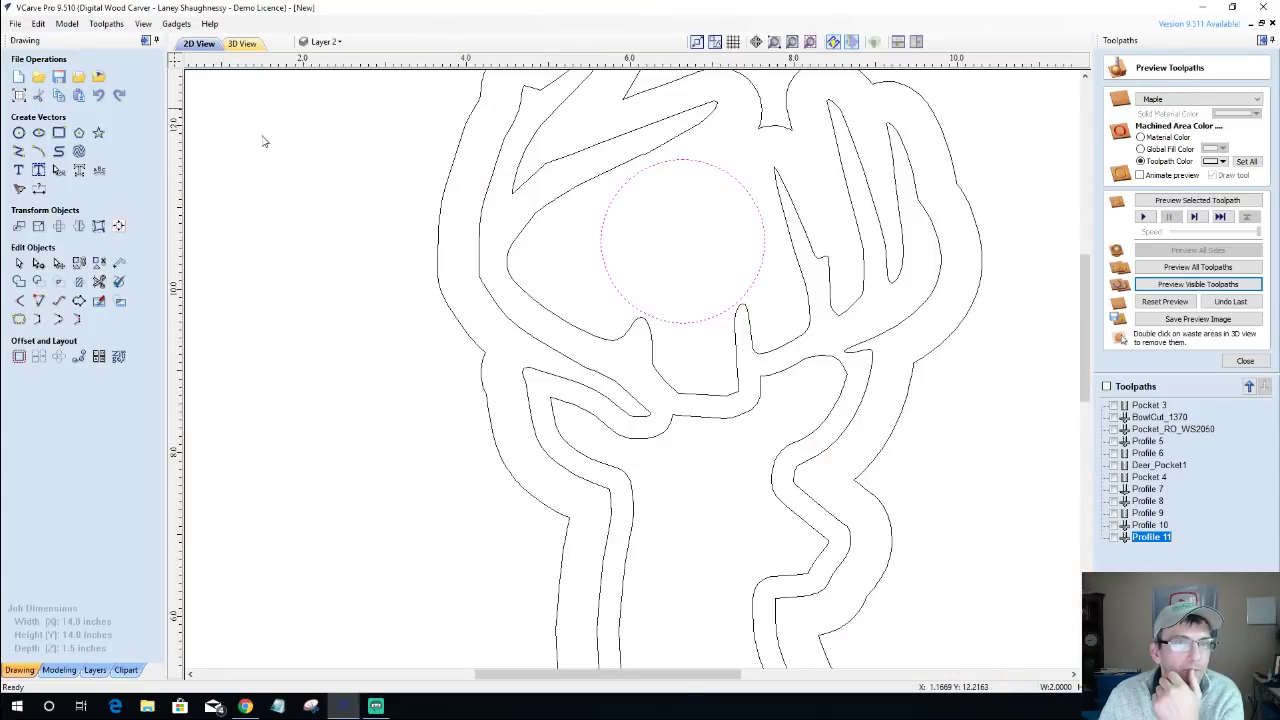
Reopen Profile 11, select its allowance offset value and recalculate it.
double_click(1143, 537)
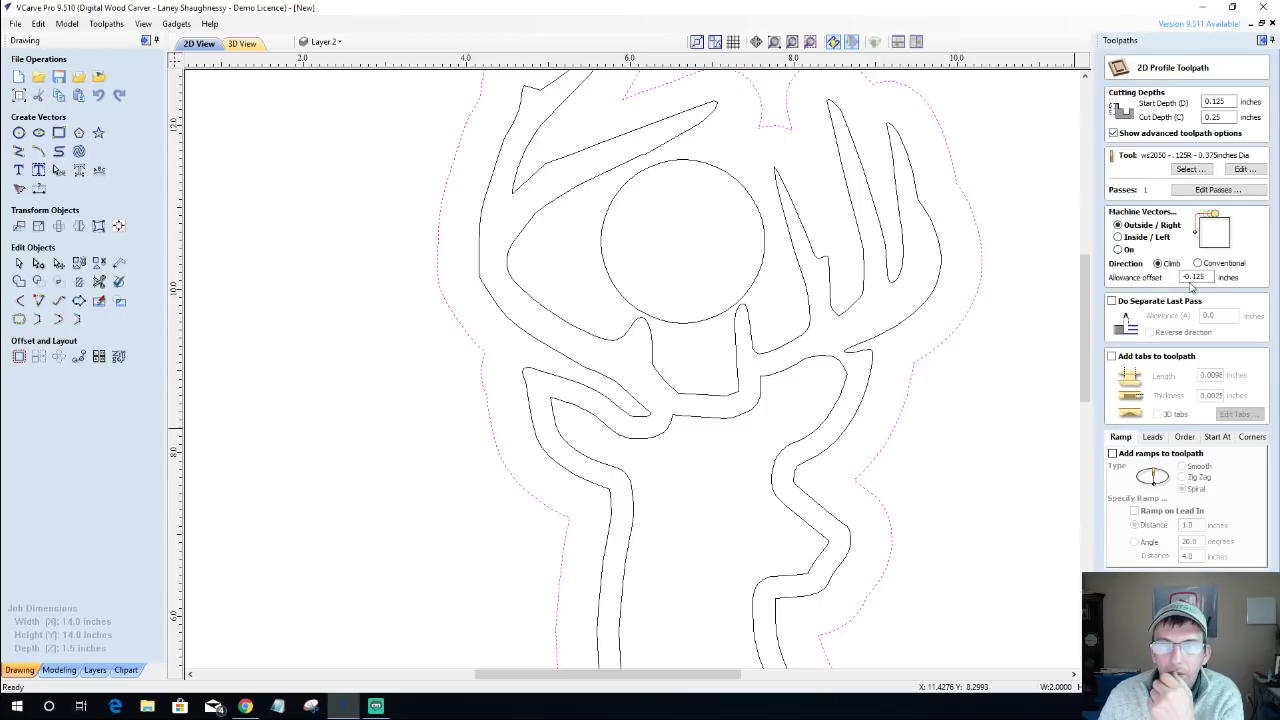
double_click(1185, 276)
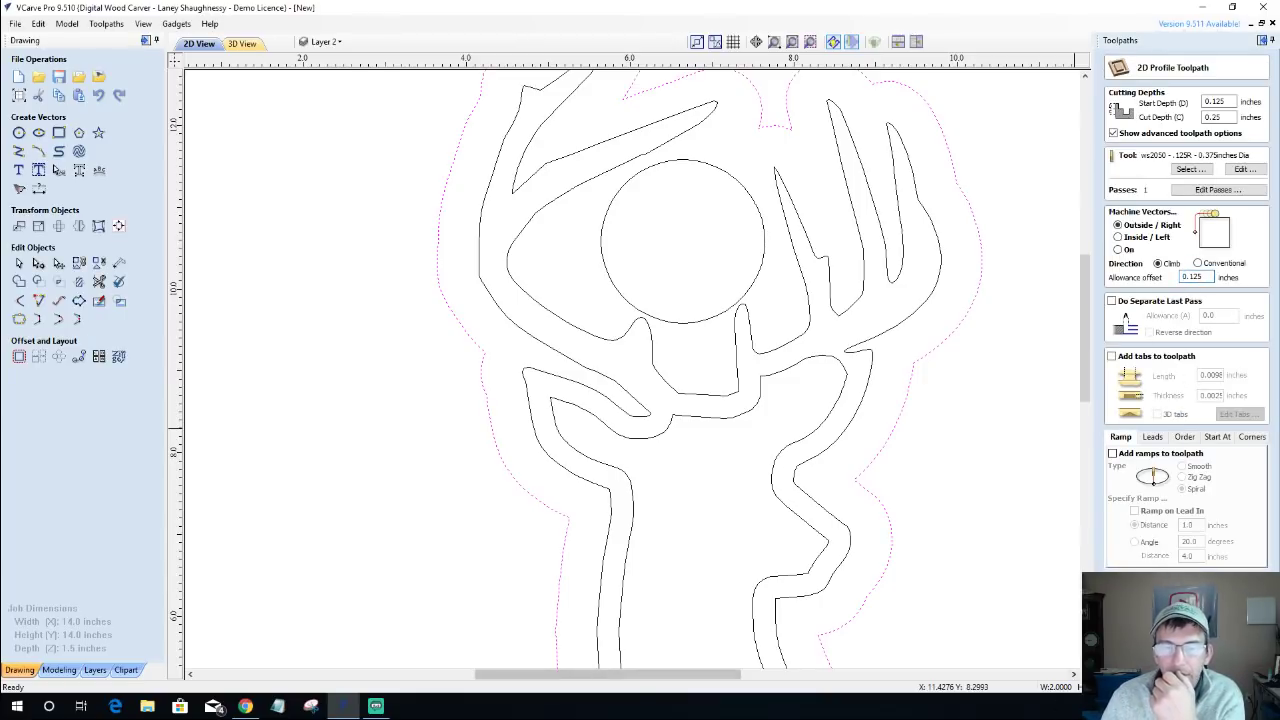
click(1140, 660)
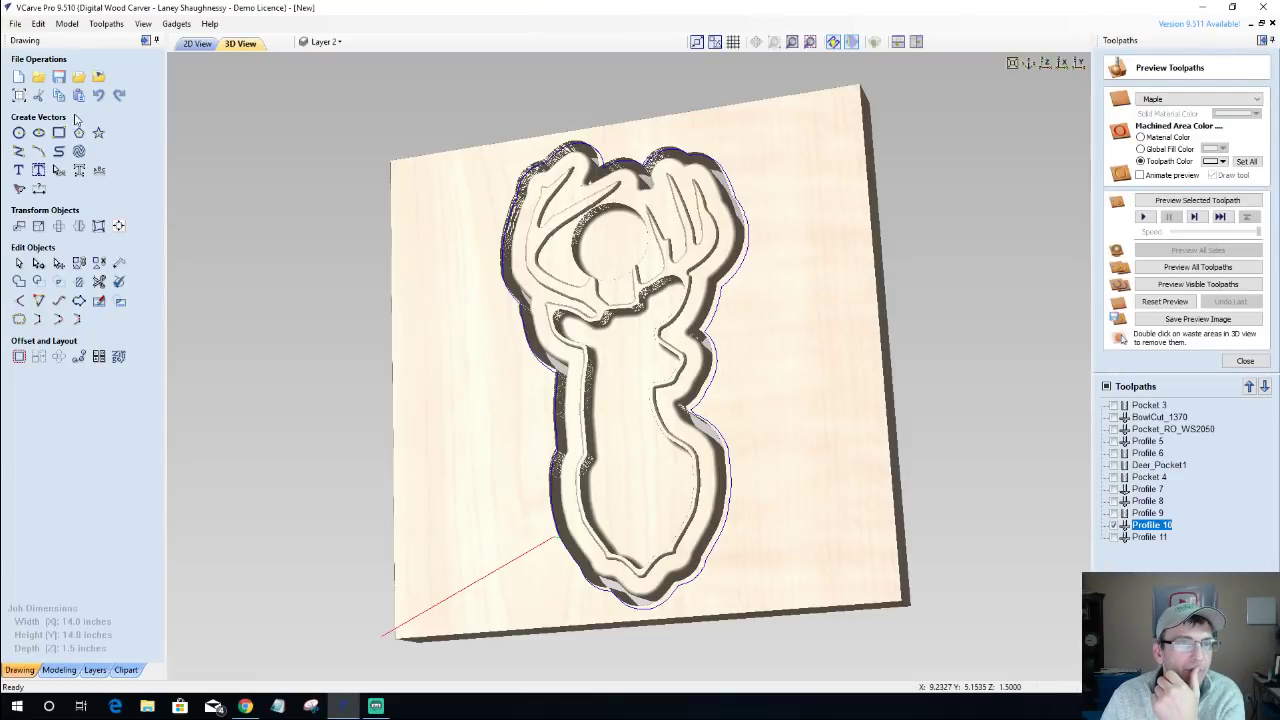
Recalculate the Profile 10 and Profile 11 toolpaths from the 2D drawing.
click(192, 44)
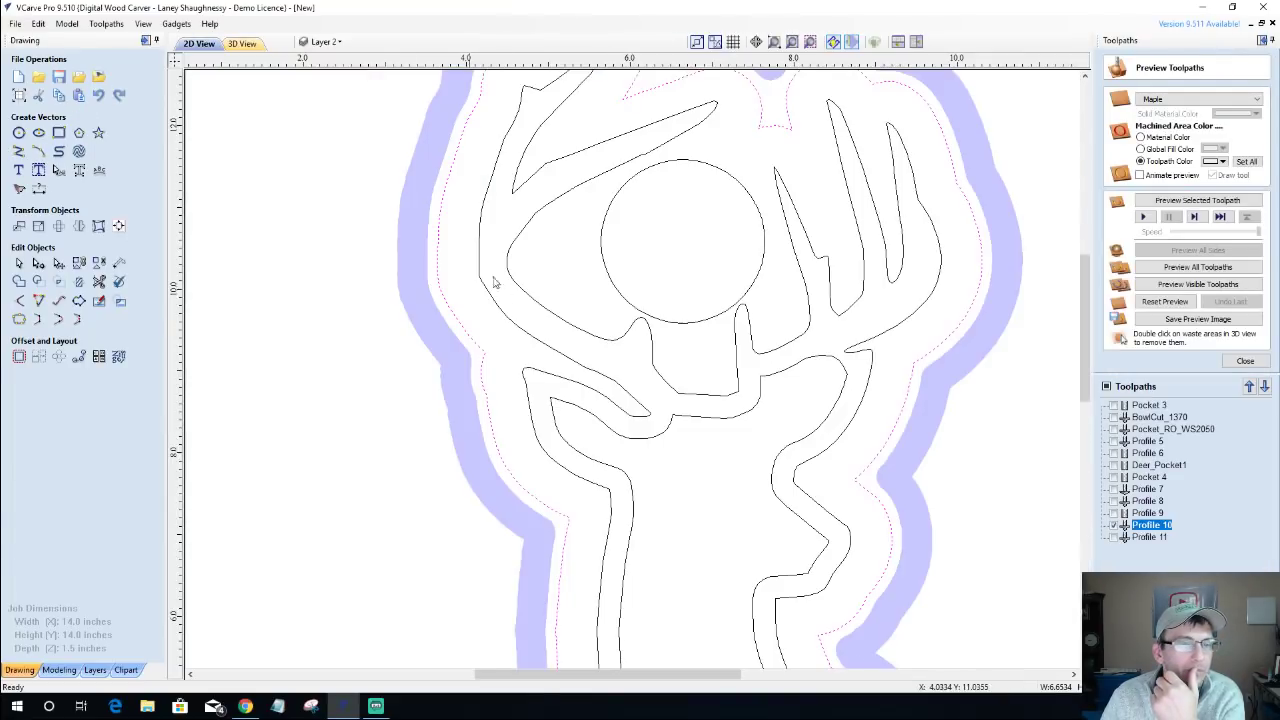
scroll(500, 290, down, 3)
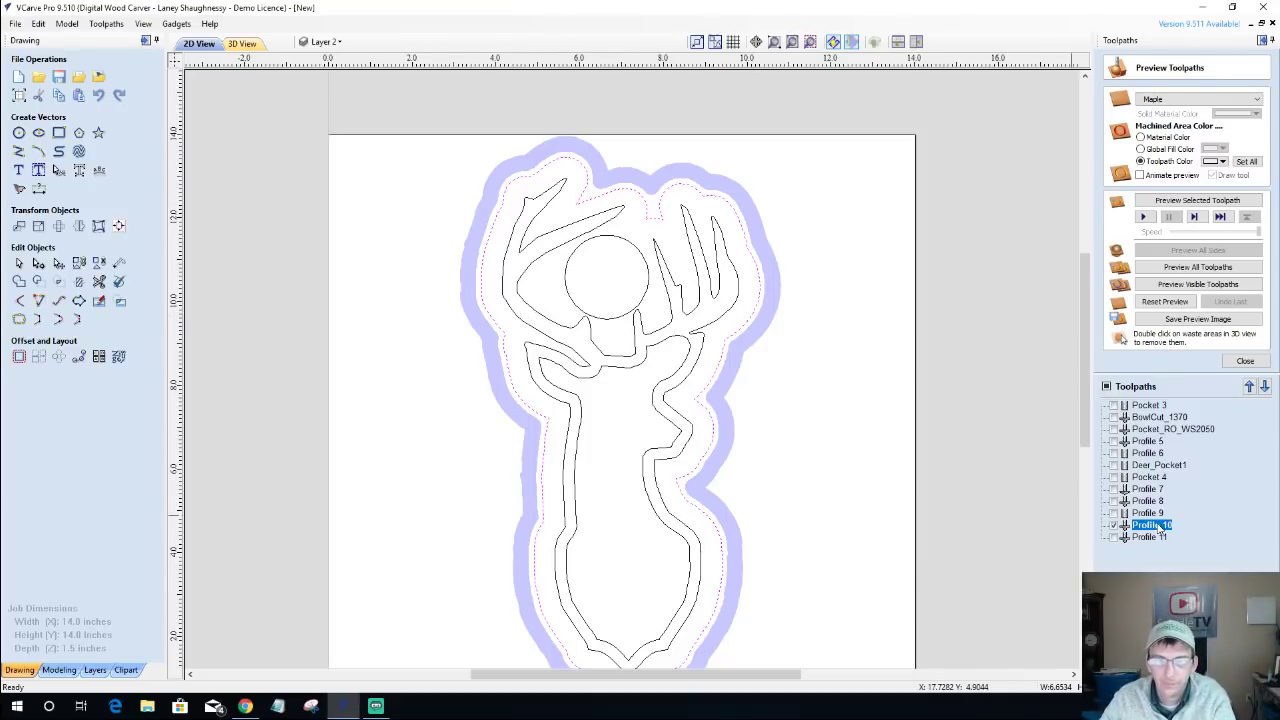
double_click(1158, 527)
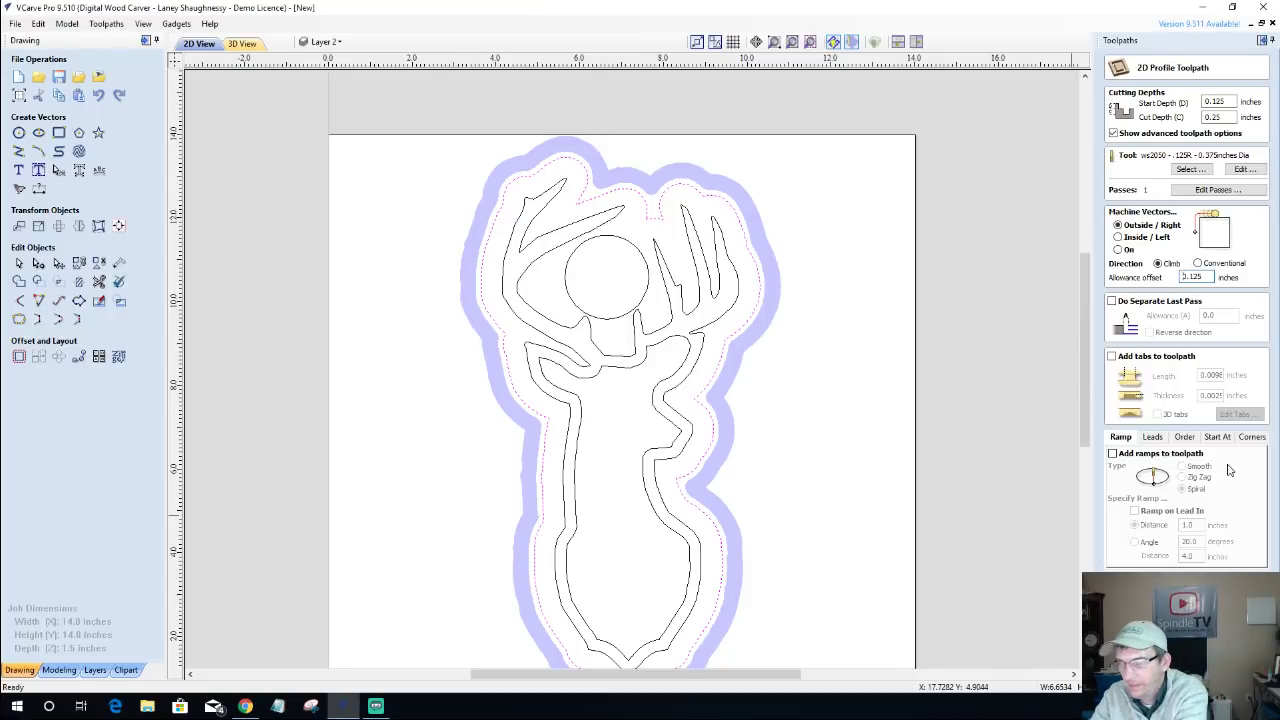
key(Return)
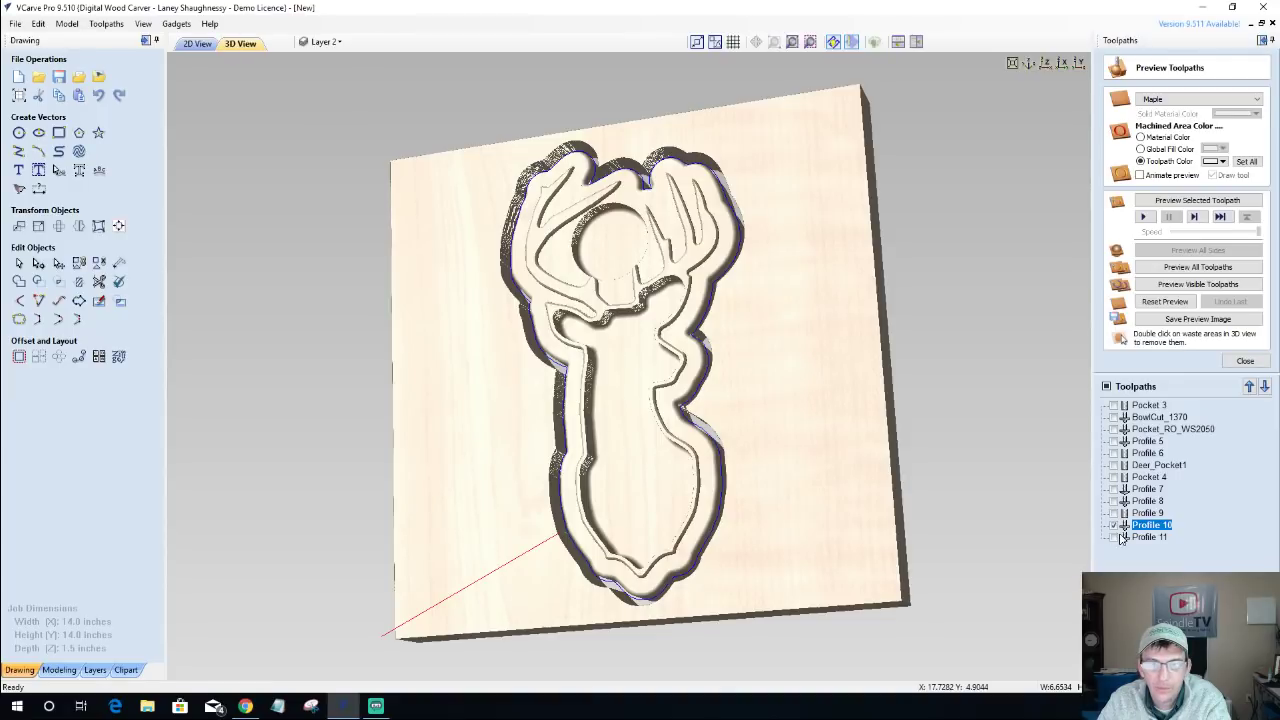
double_click(1150, 540)
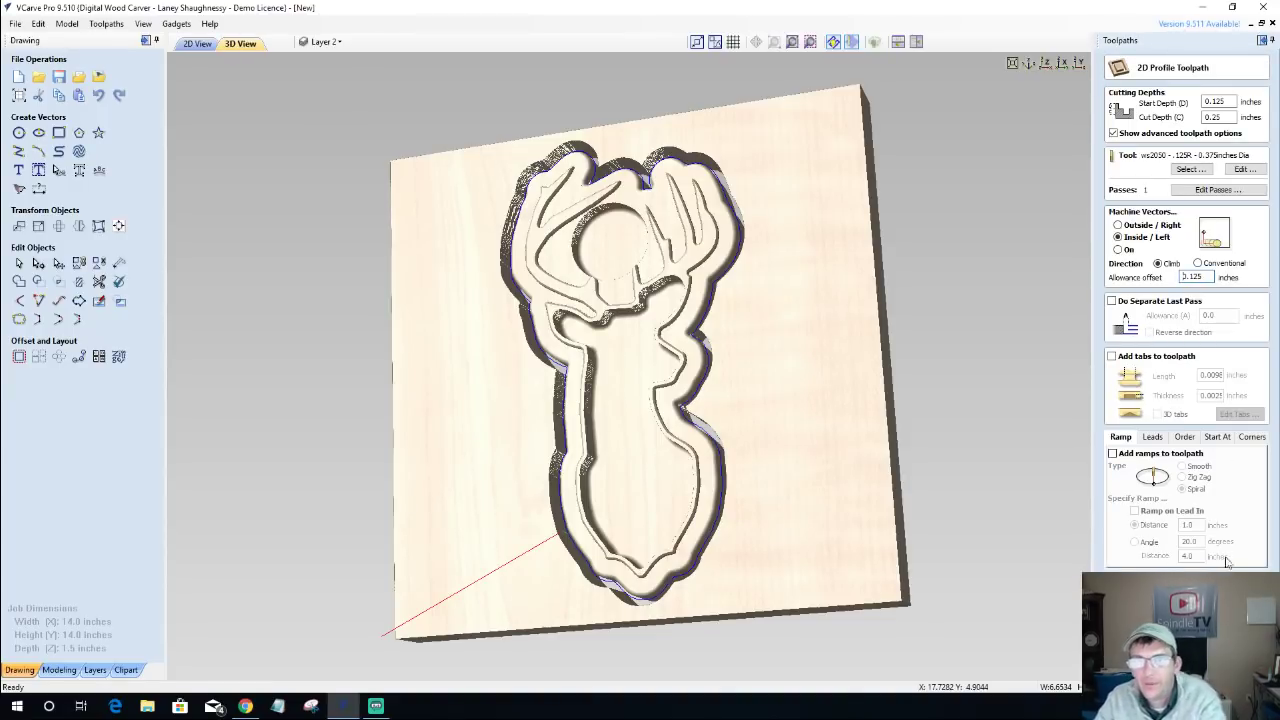
key(Return)
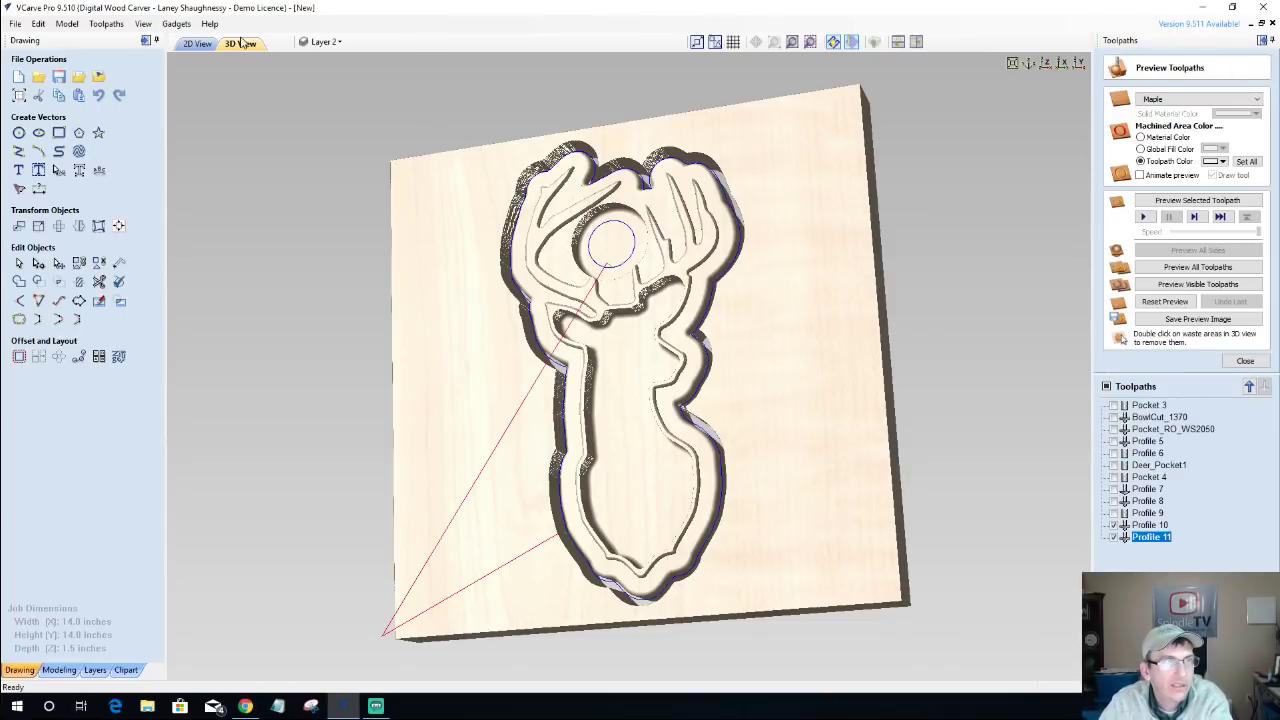
Set Profile 11 to allowance offset -0.125, inside cut, start depth 0.2, and recalculate.
click(197, 43)
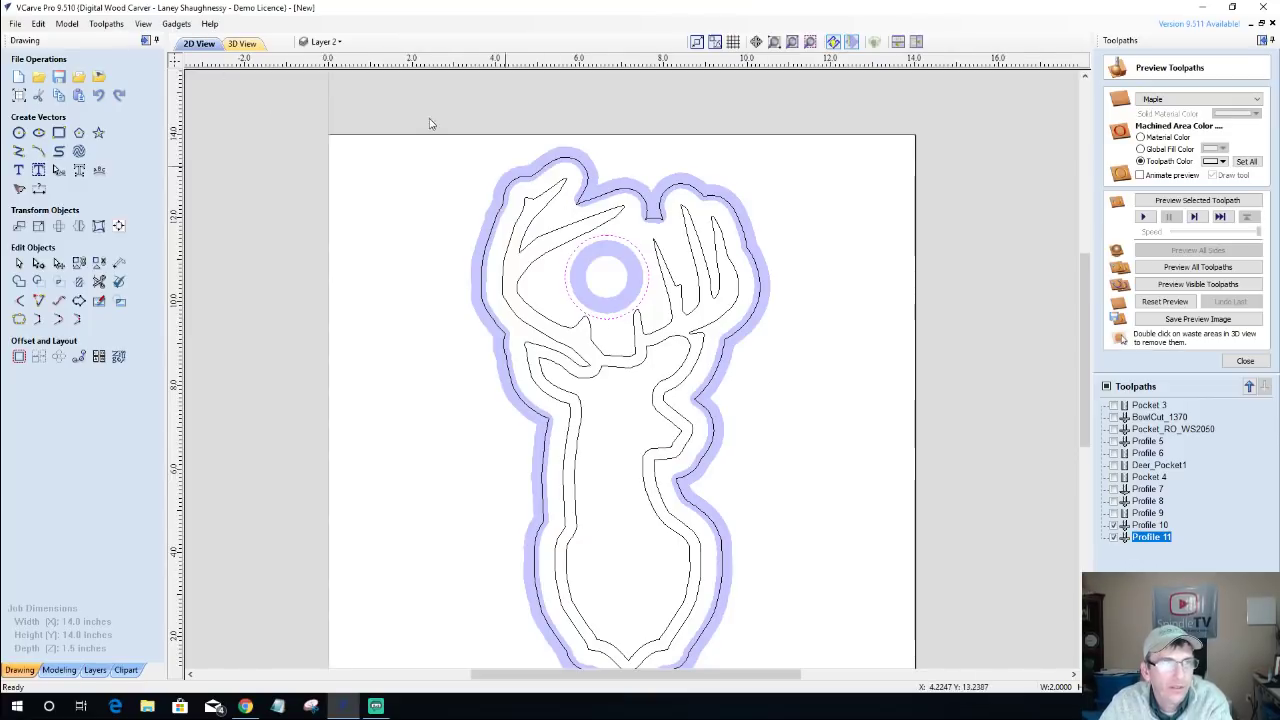
double_click(1152, 537)
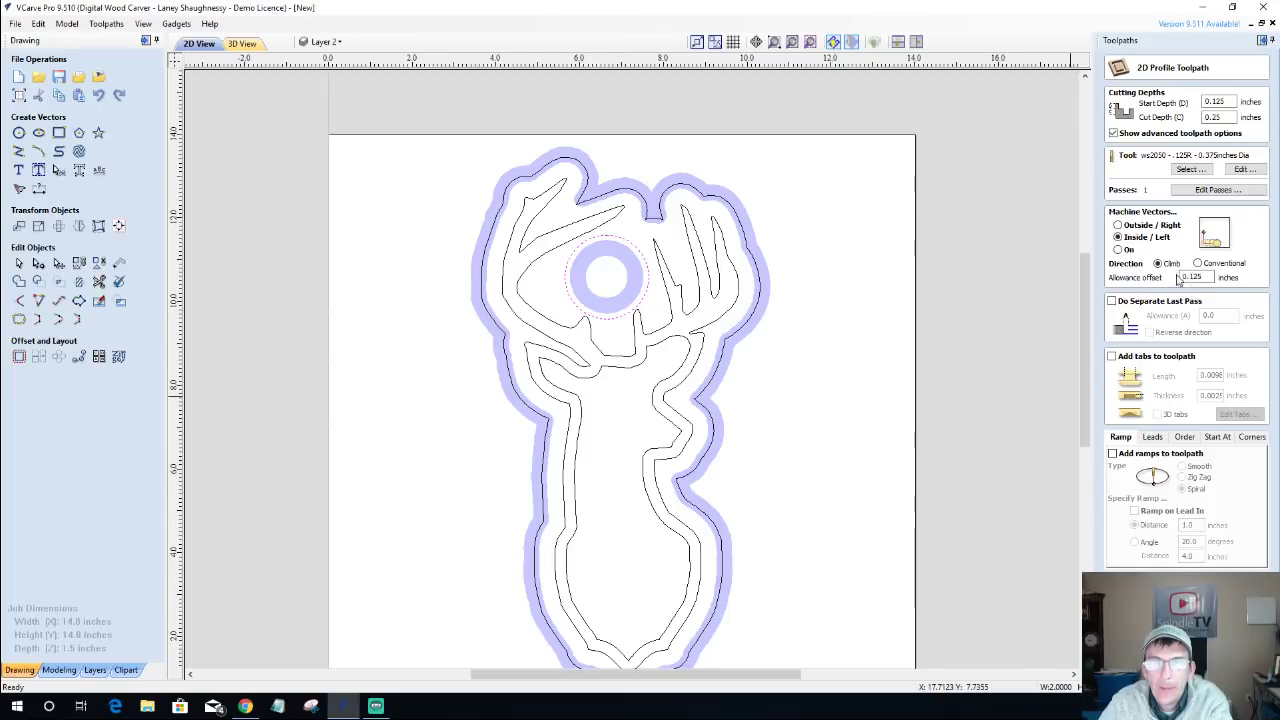
click(1180, 277)
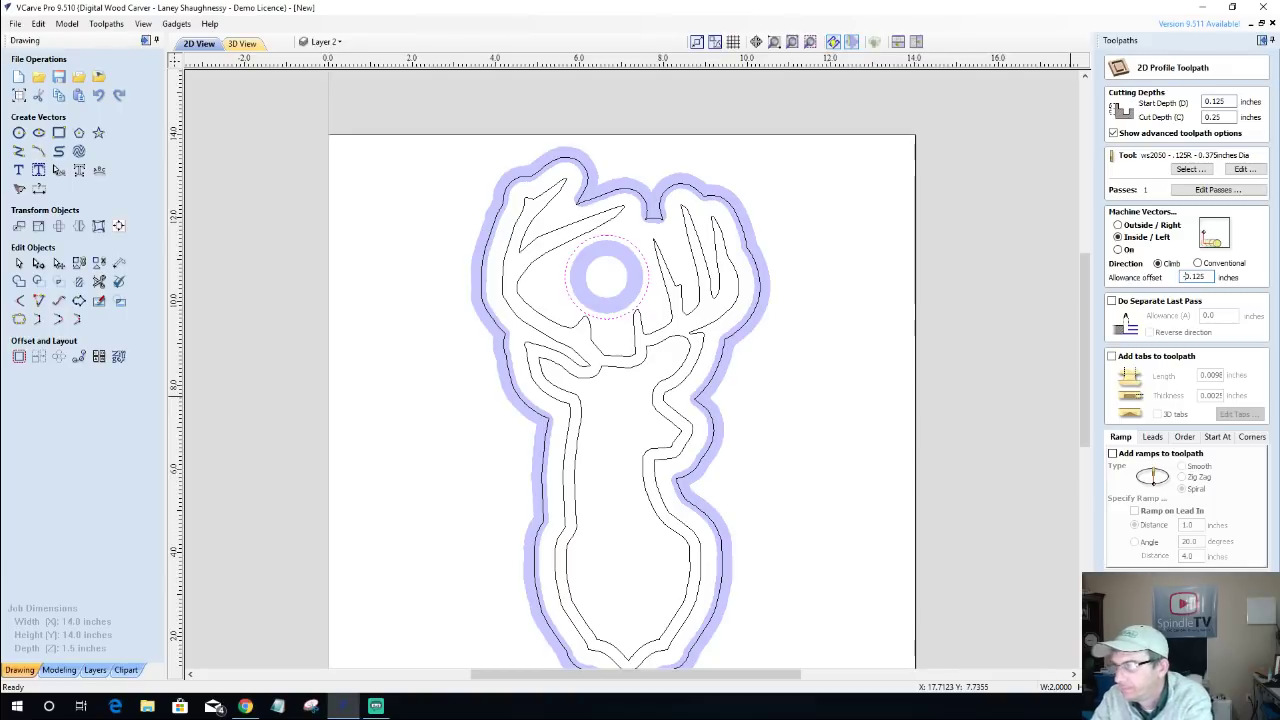
text(-)
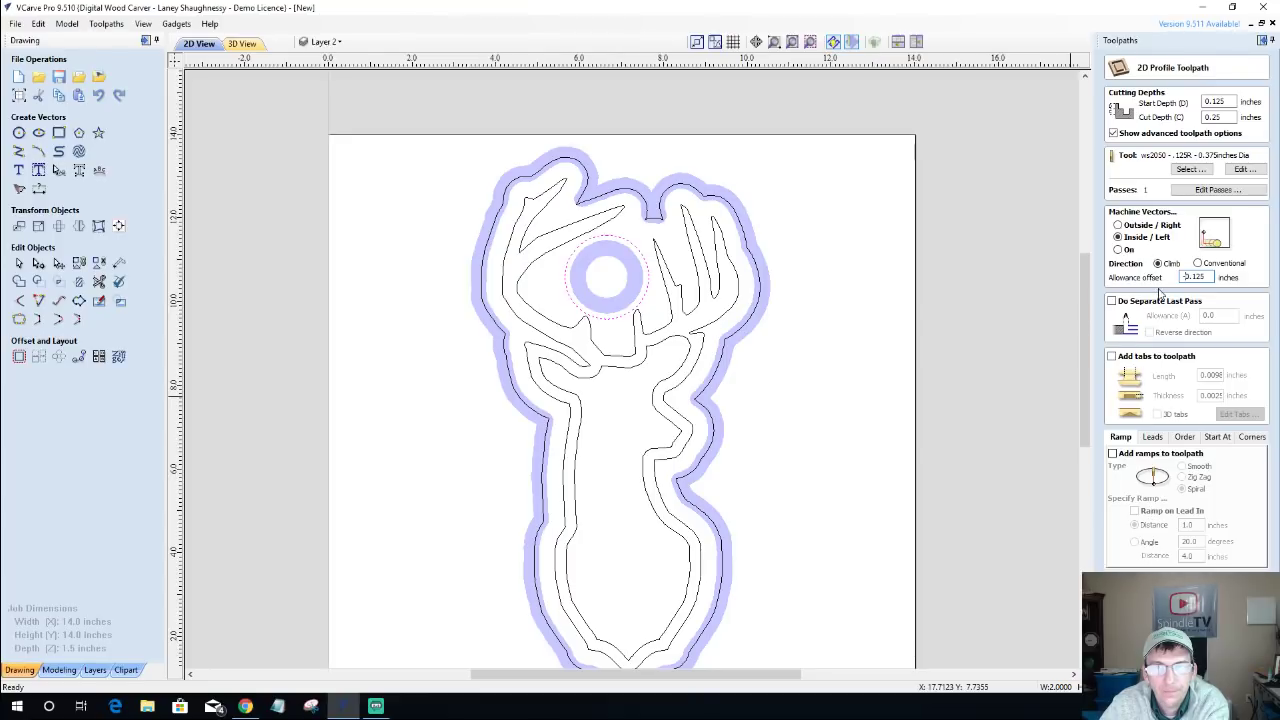
click(1118, 226)
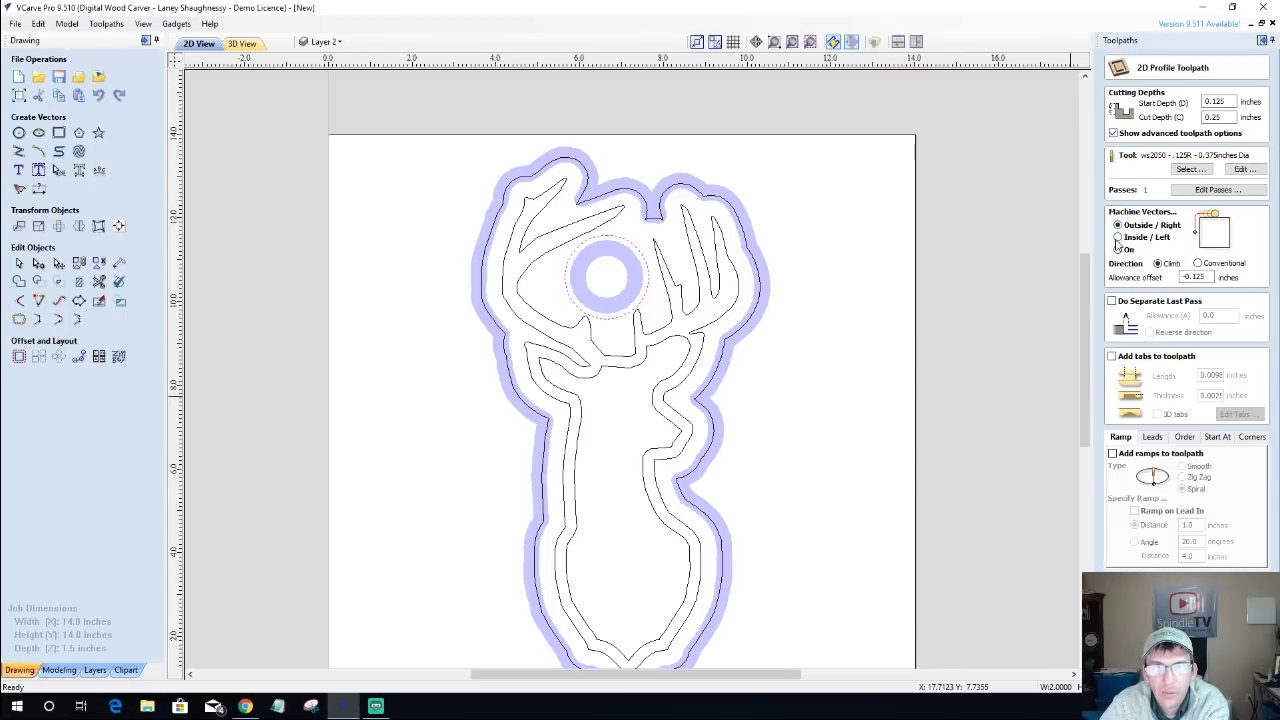
click(1118, 239)
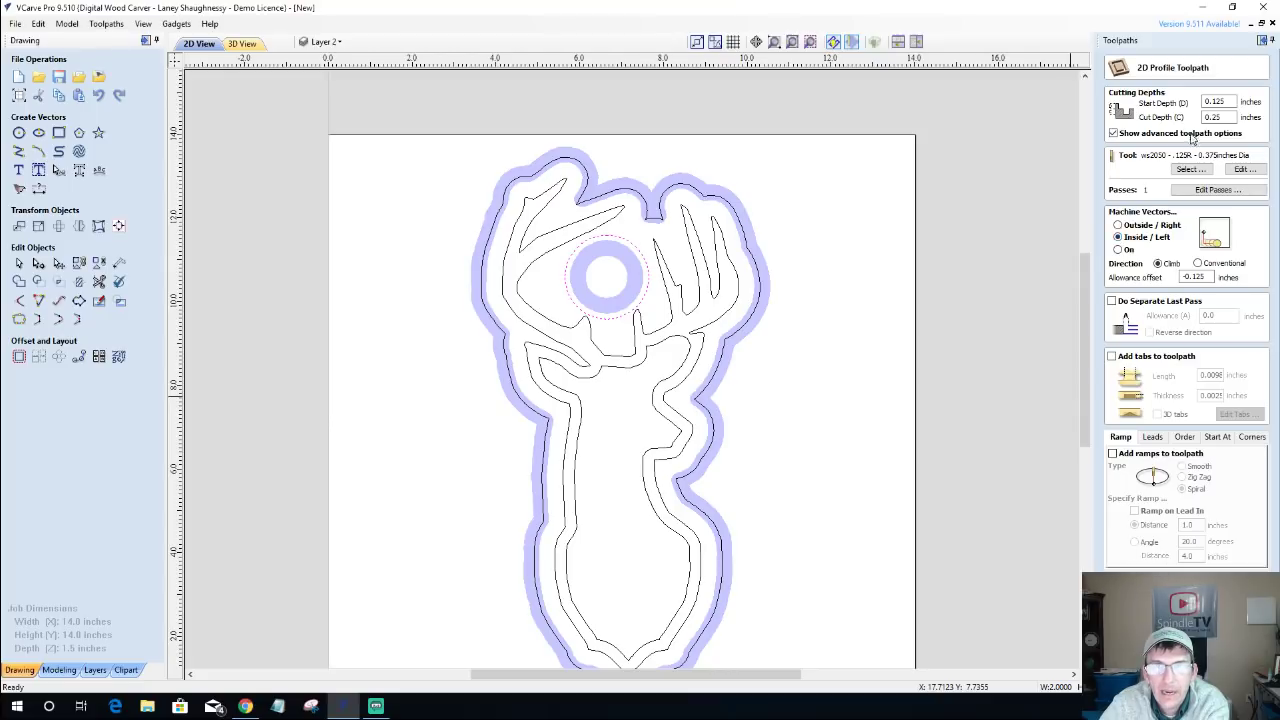
double_click(1213, 101)
text(0.2)
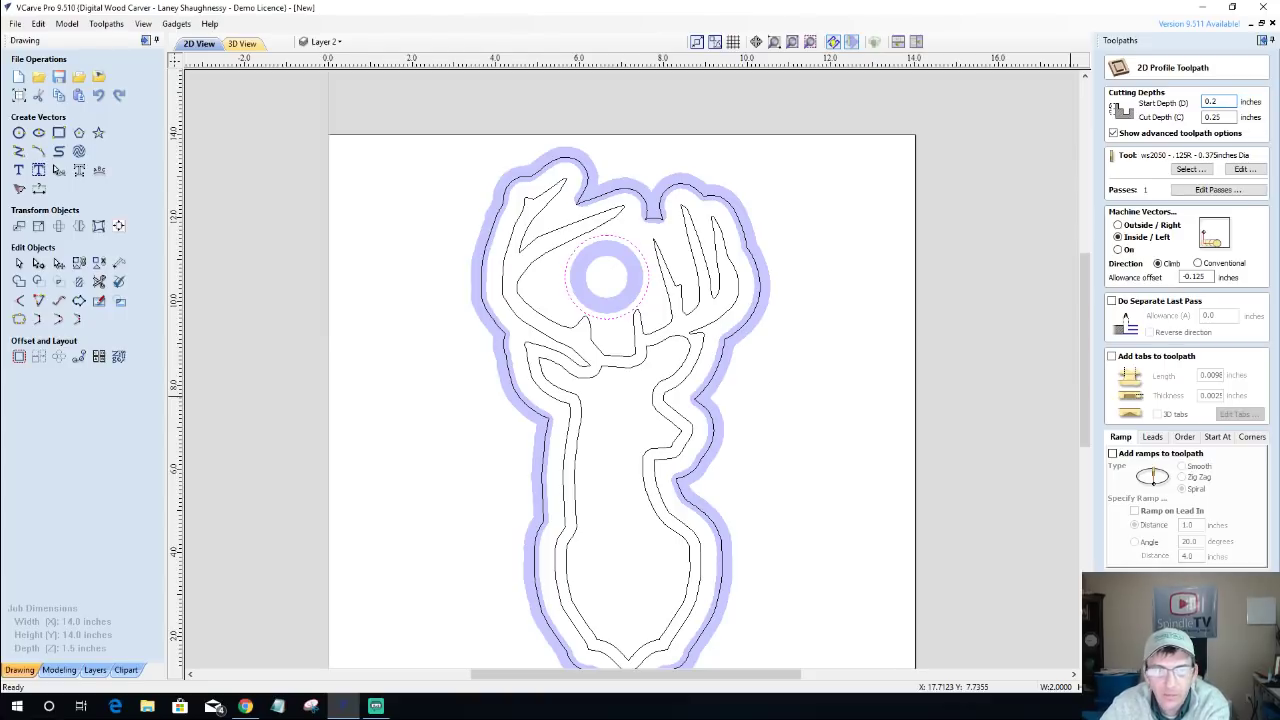
click(1140, 676)
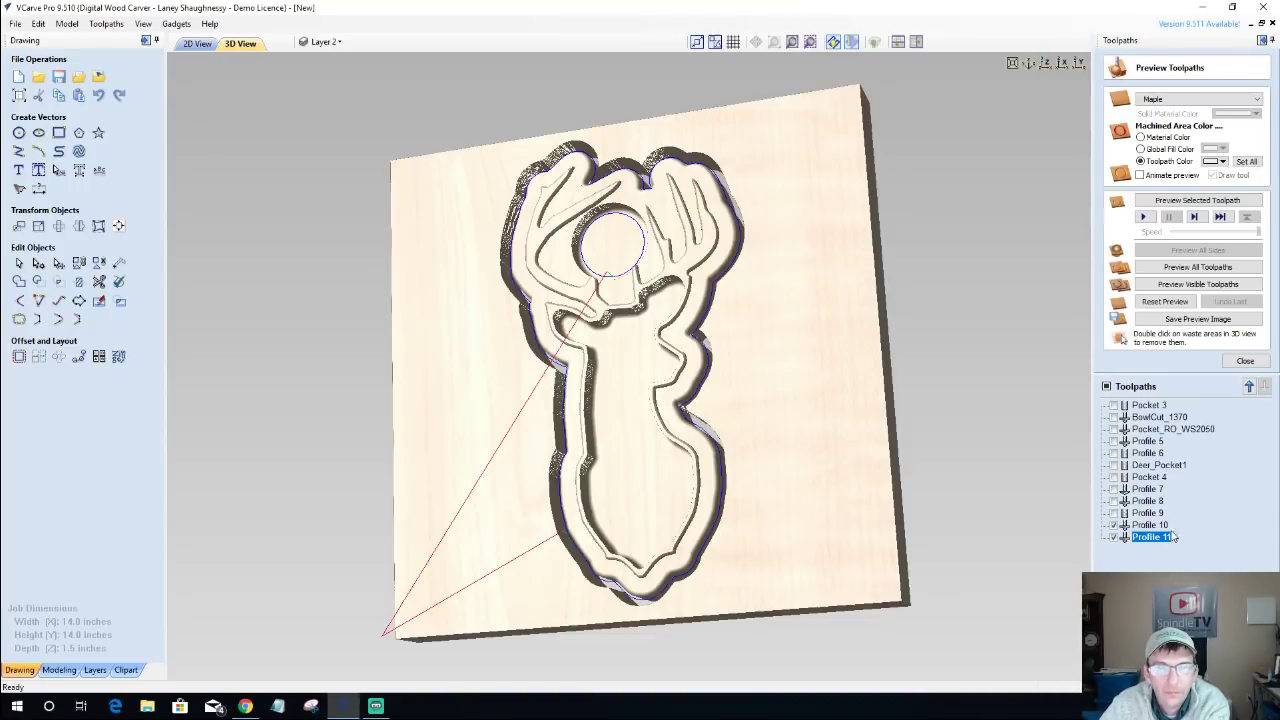
Simulate only Profile 11 and inspect the antler circle cut in the 3D view.
click(1114, 536)
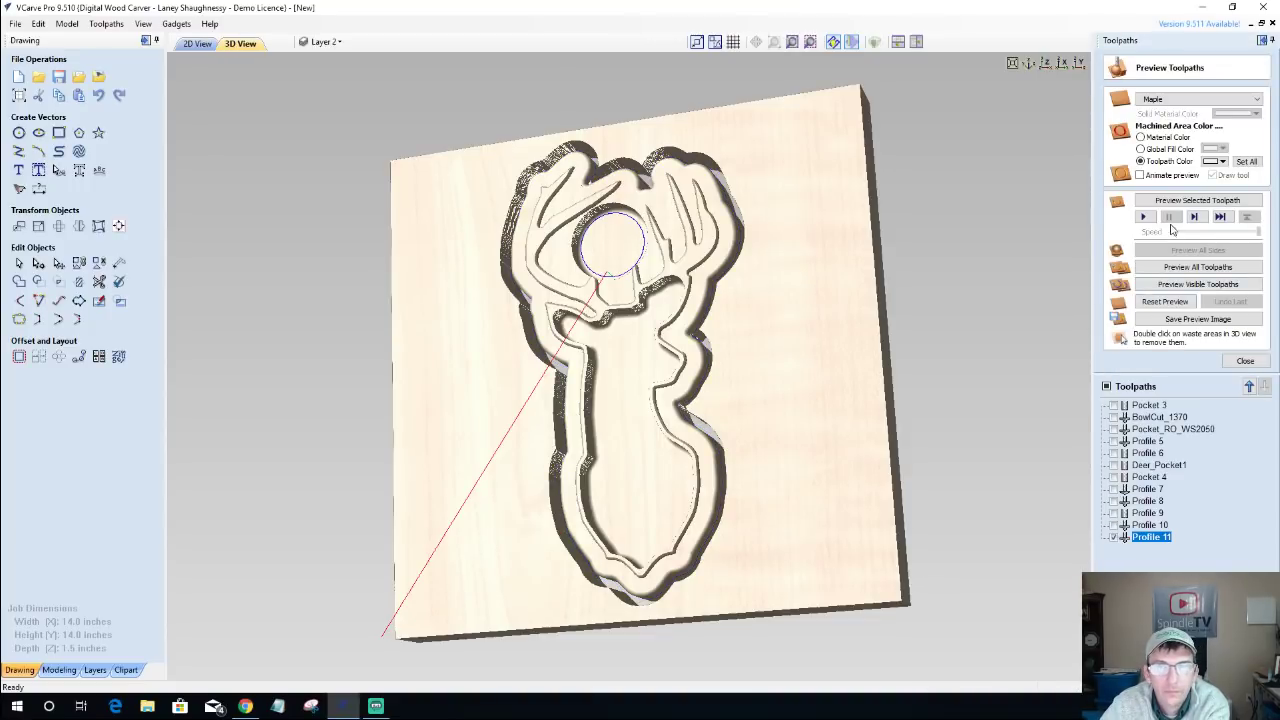
click(1182, 202)
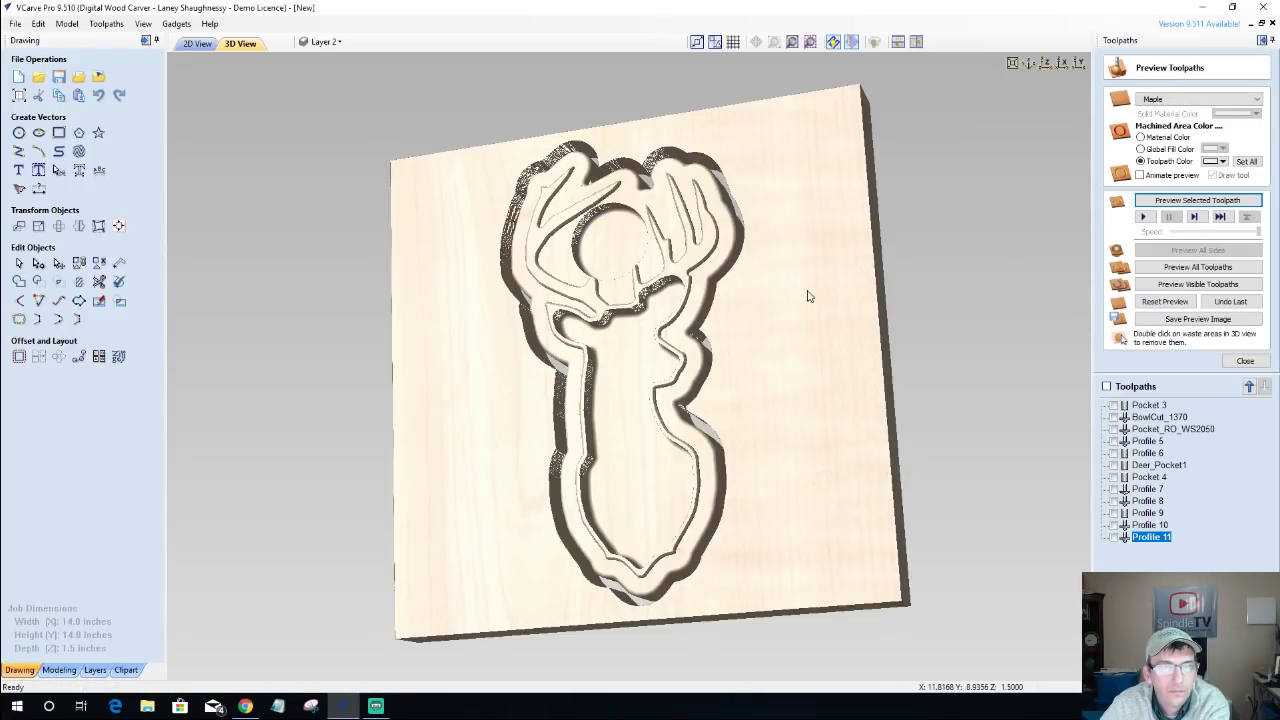
drag(843, 309, 725, 262)
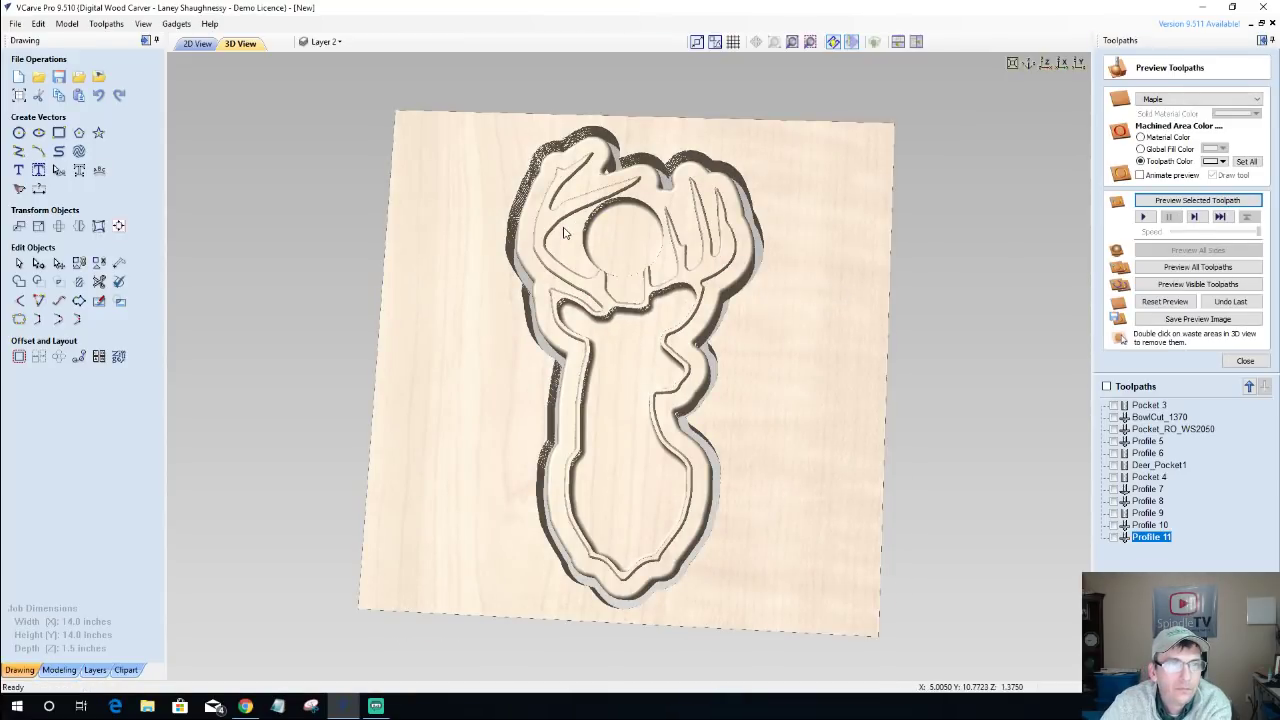
scroll(563, 233, up, 5)
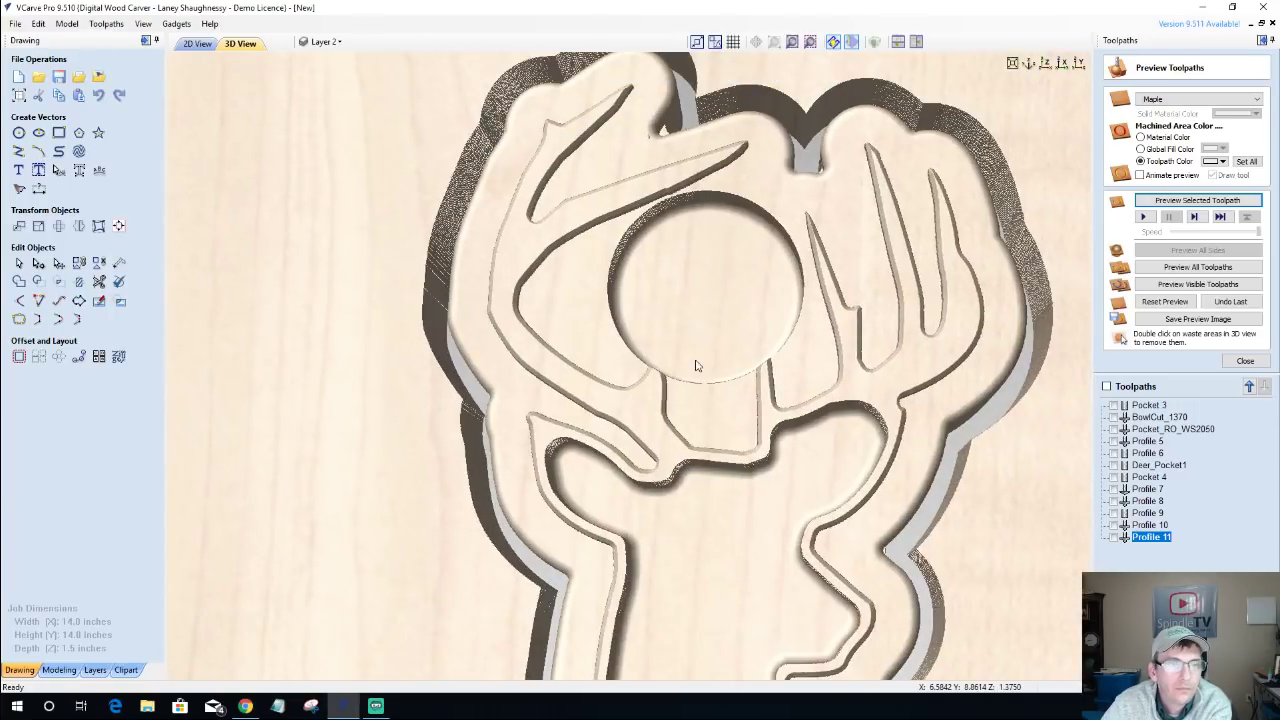
drag(697, 366, 697, 349)
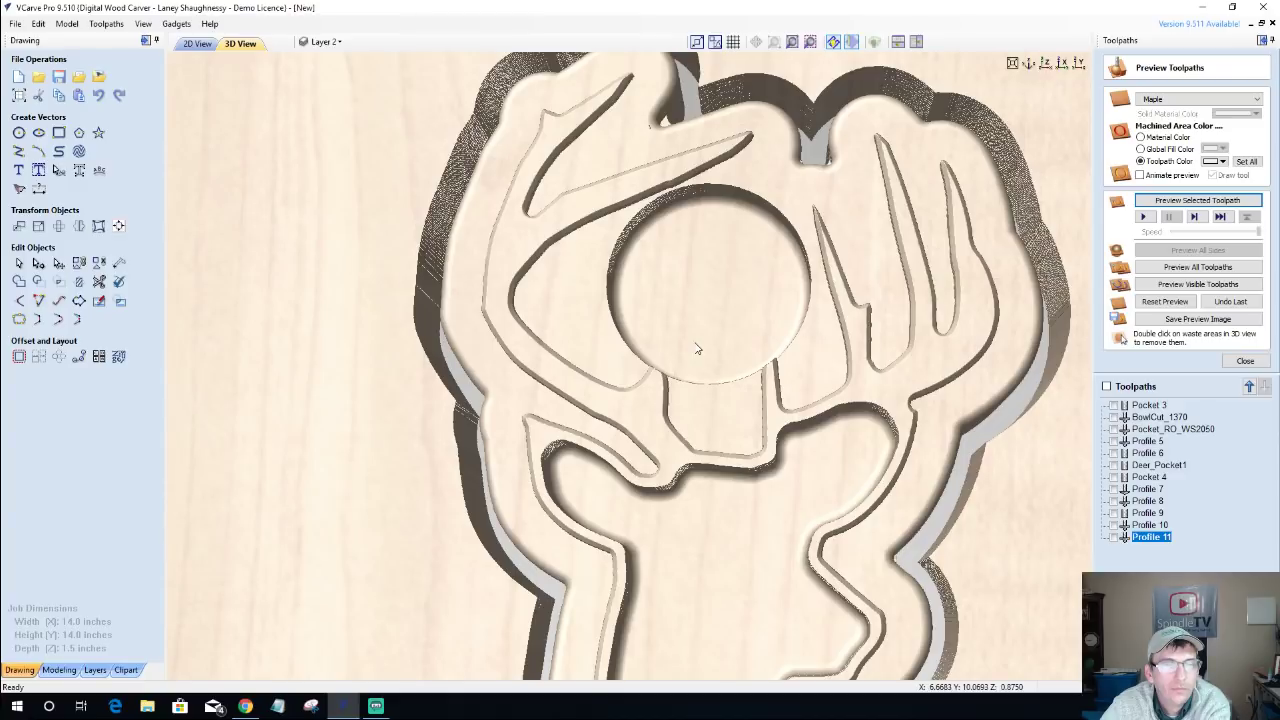
click(200, 44)
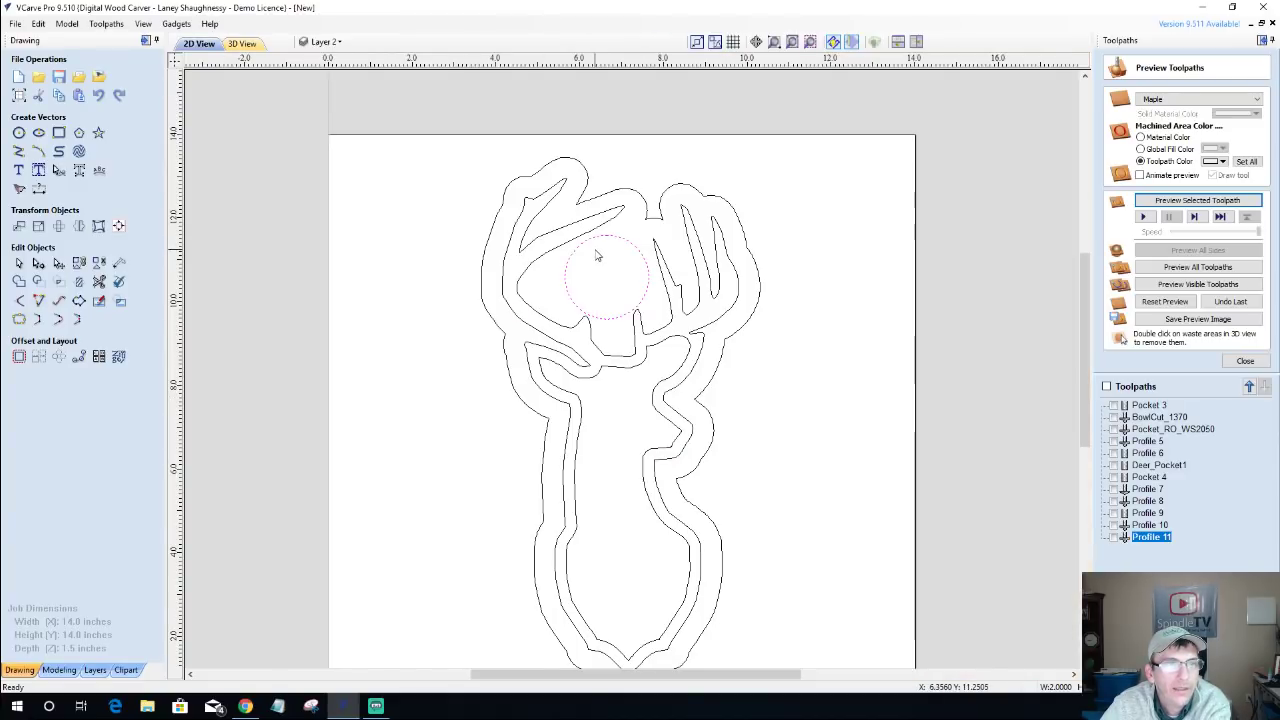
Show the Profile 10, 9 and 8 previews, select the antler circle, then hide Profiles 9 and 10.
scroll(596, 256, up, 1)
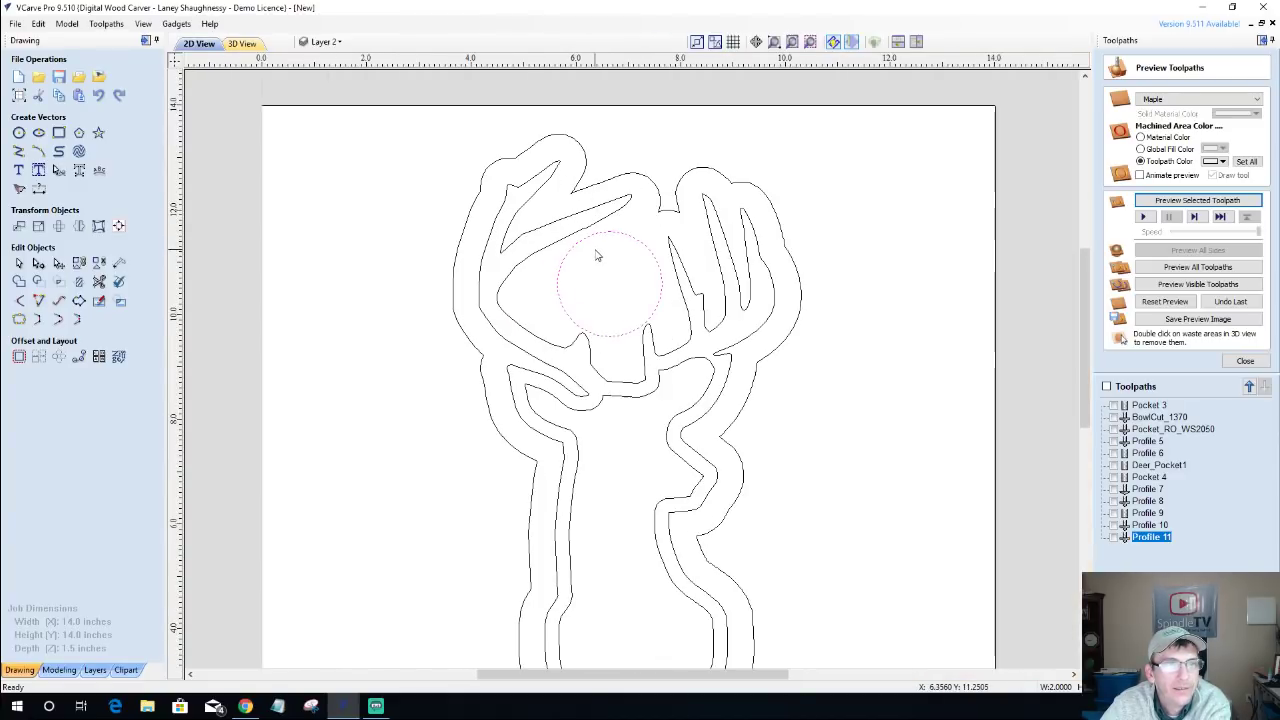
click(1114, 523)
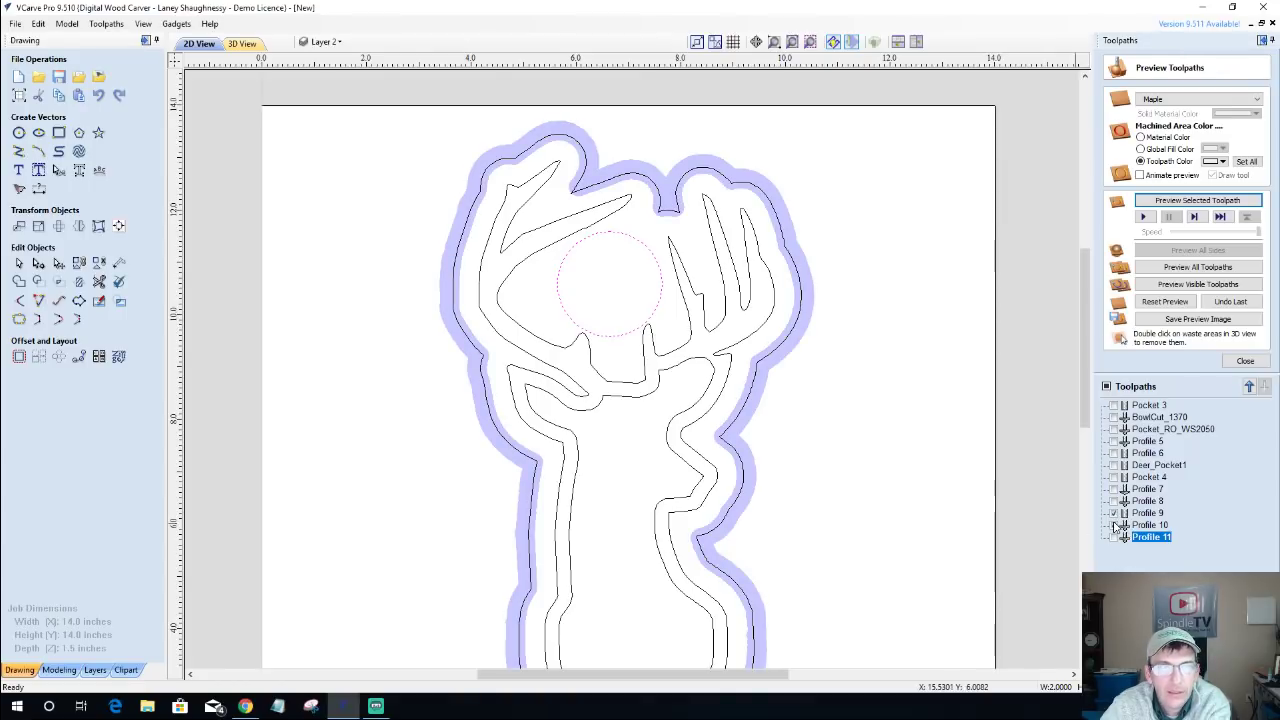
click(1114, 512)
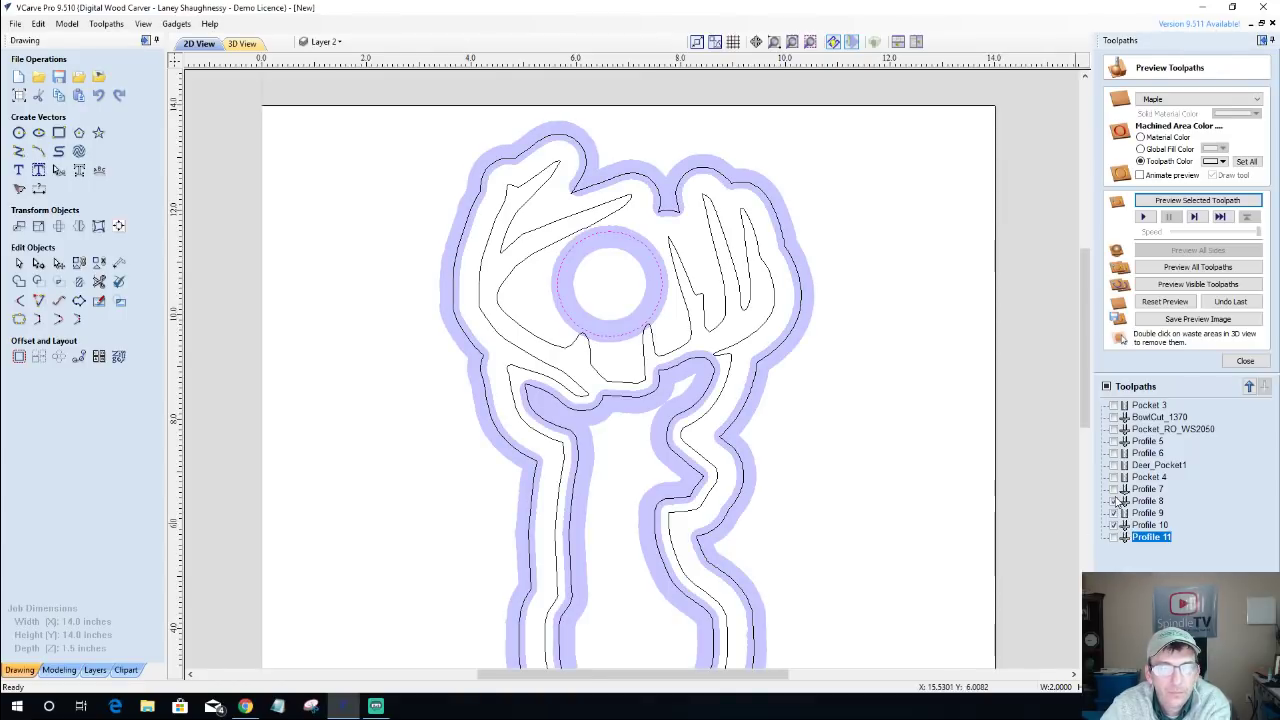
click(1115, 500)
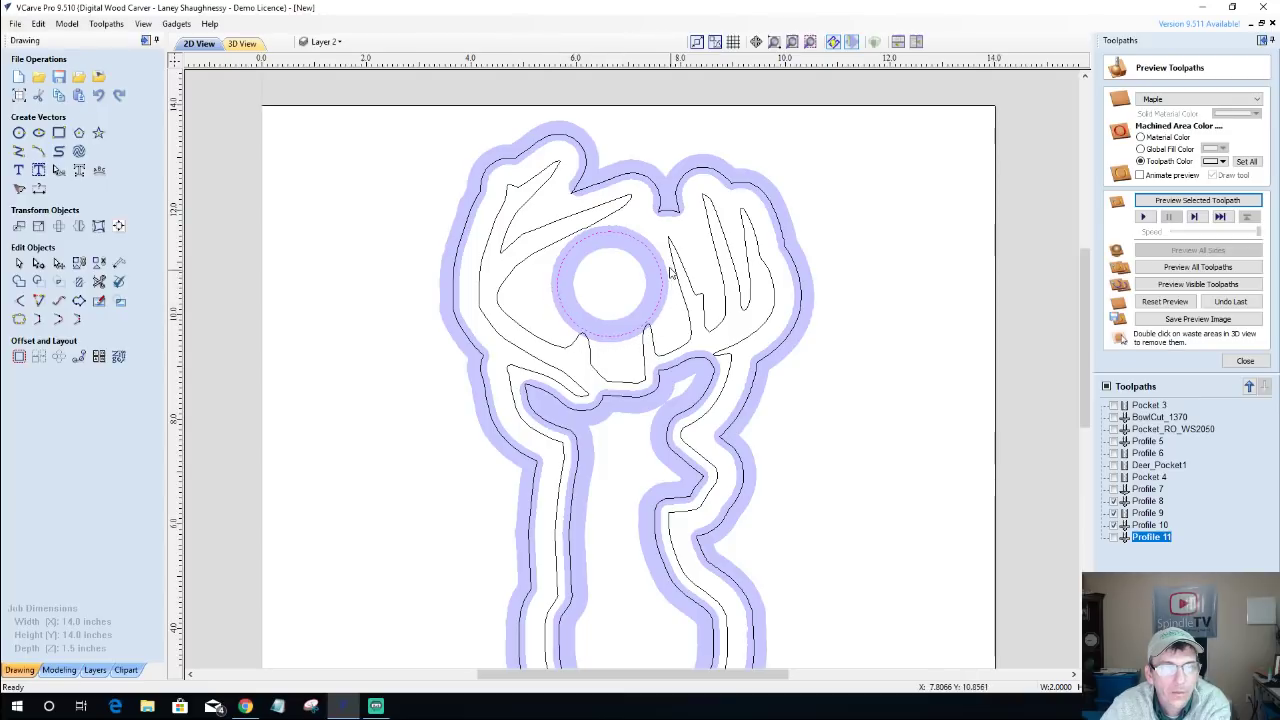
click(556, 279)
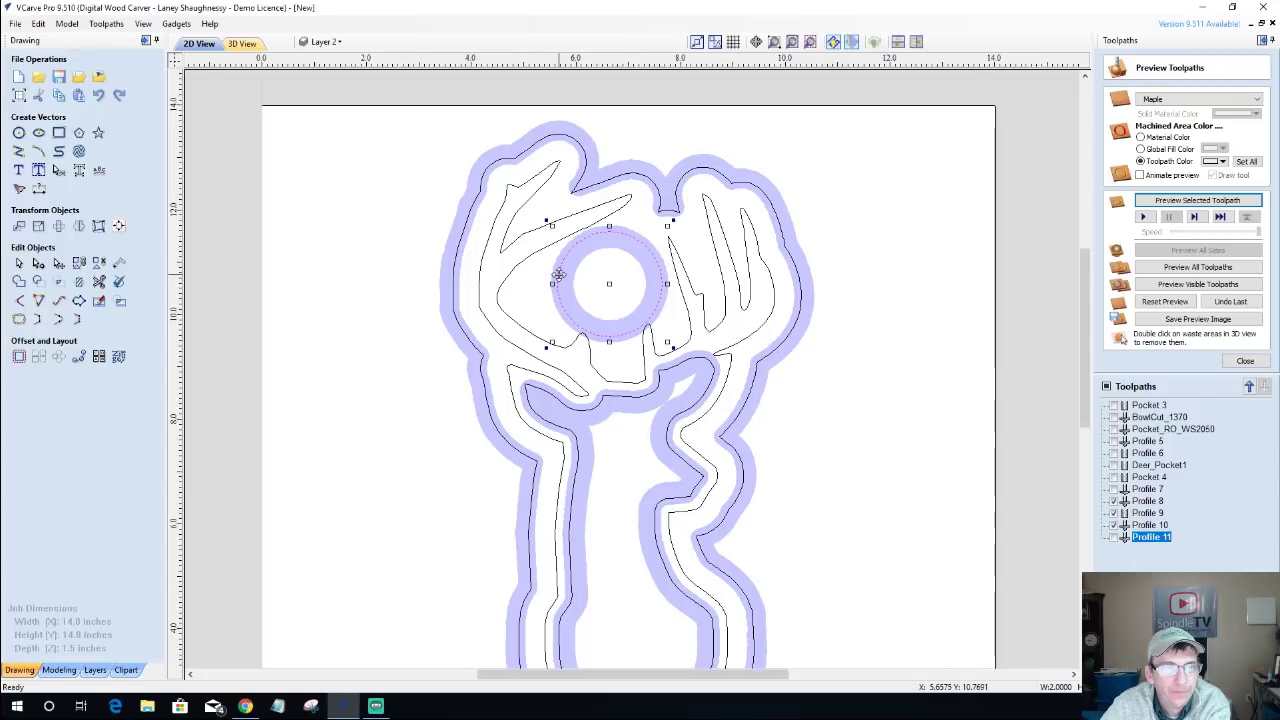
click(1114, 511)
click(1114, 524)
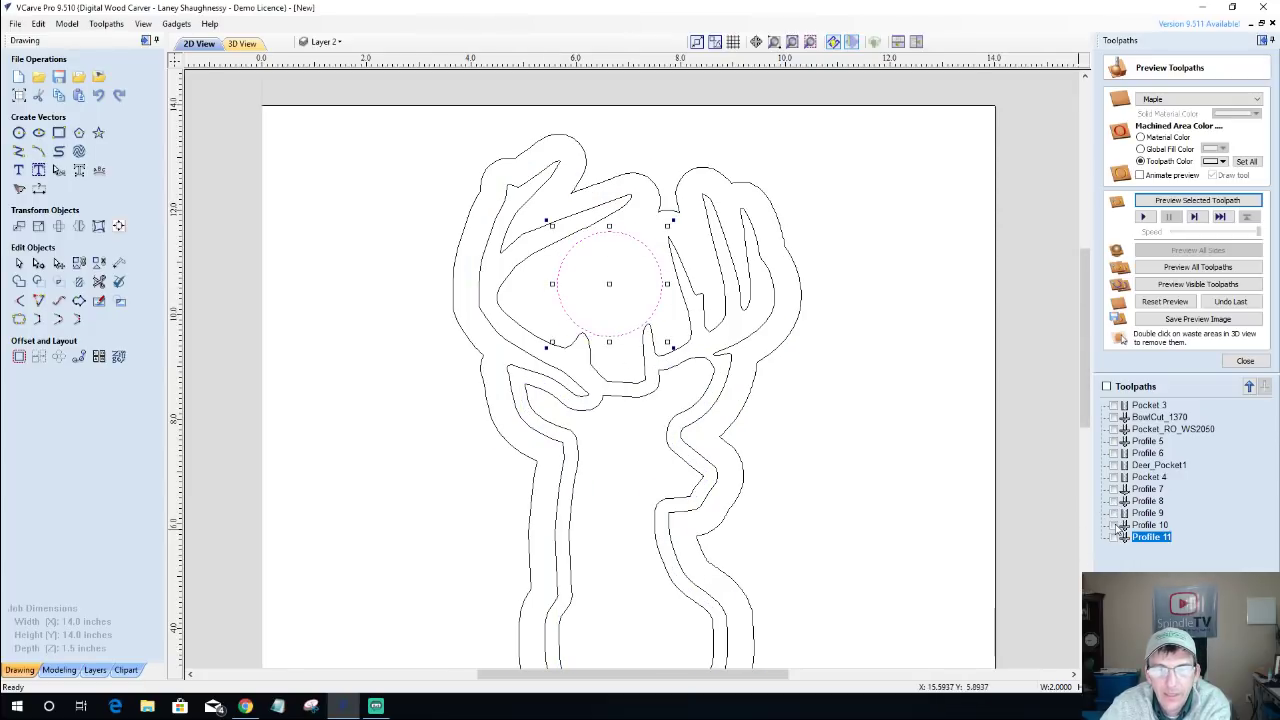
Create an outward 0.125 offset copy of the head circle.
double_click(1132, 538)
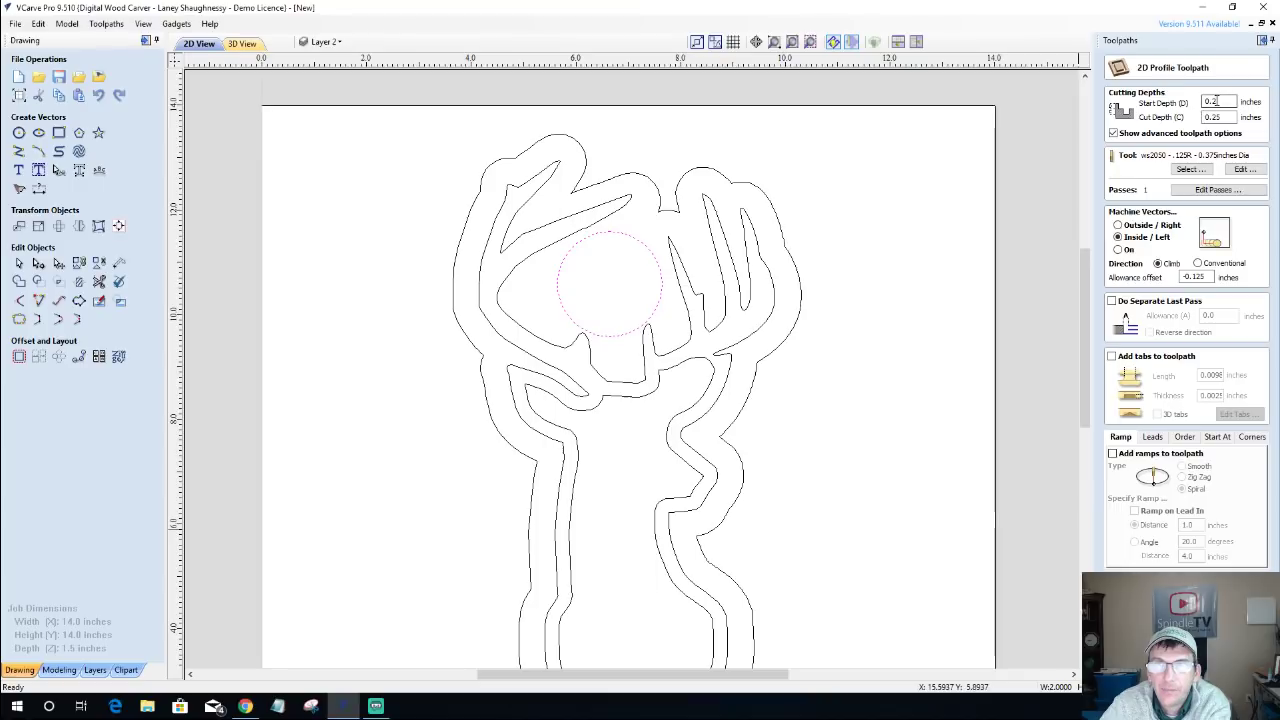
drag(1206, 101, 1272, 110)
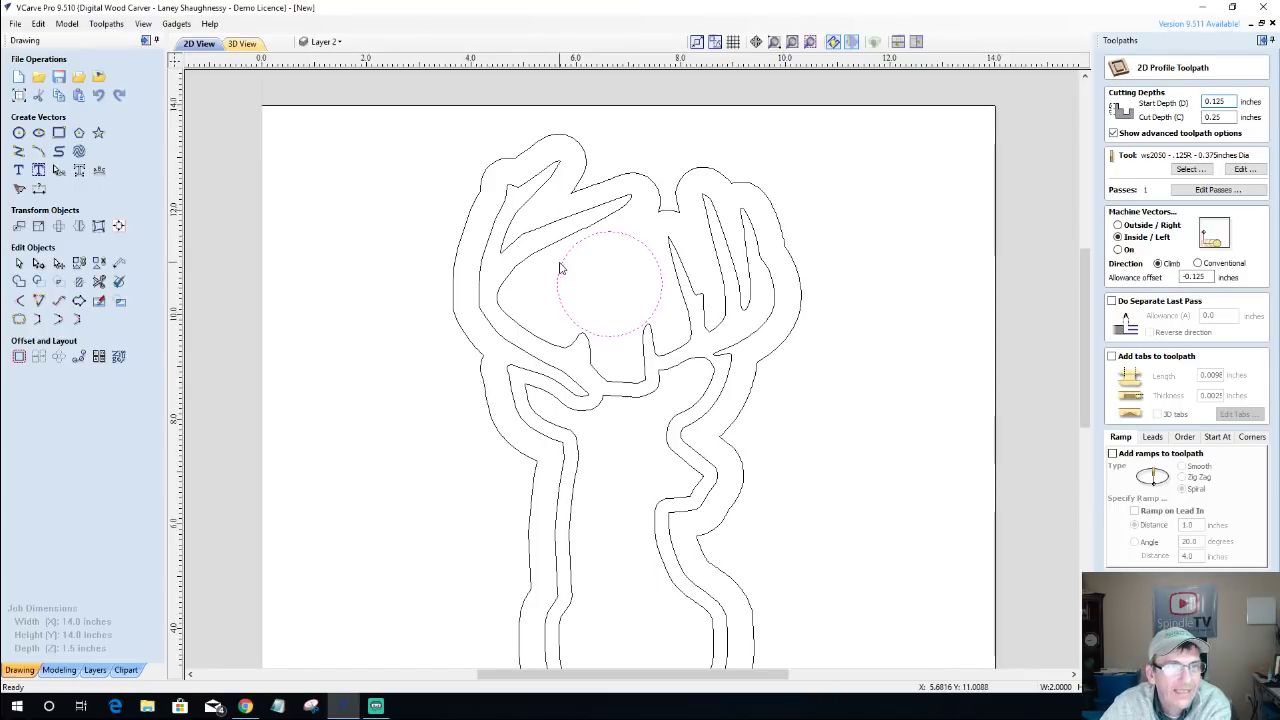
click(18, 358)
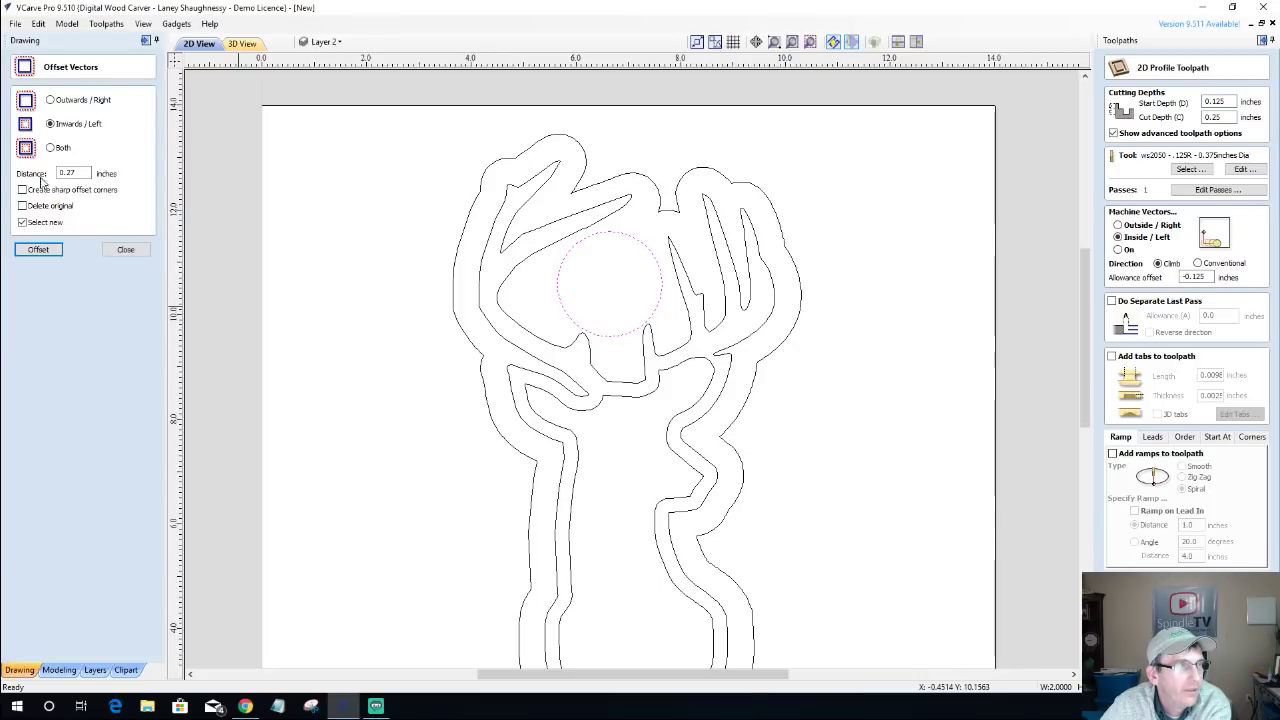
click(83, 127)
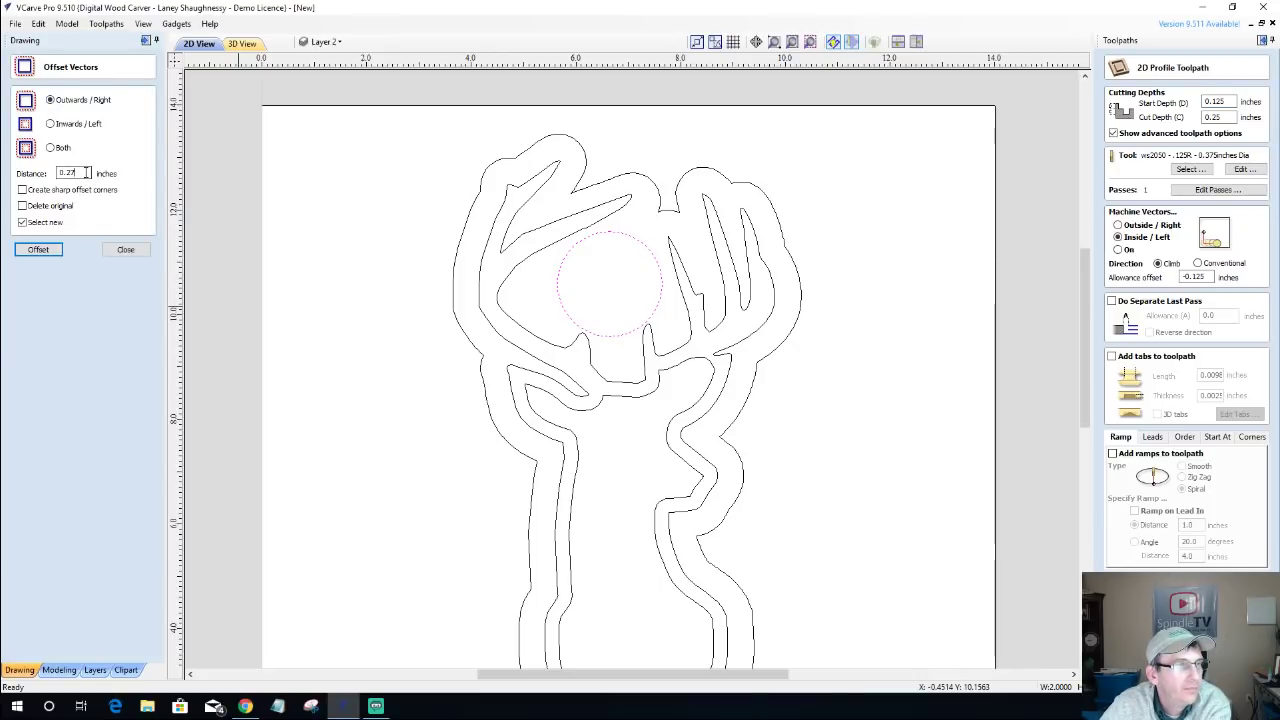
drag(86, 173, 60, 174)
text(.)
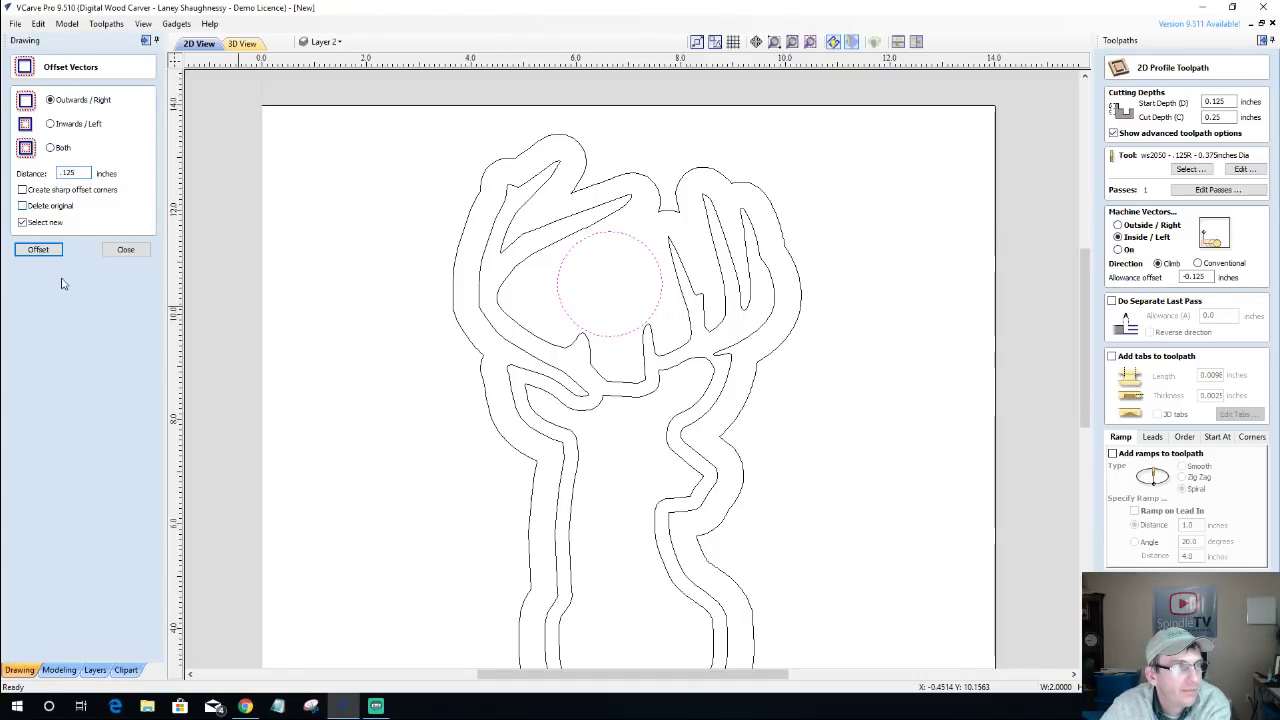
text(125)
click(40, 250)
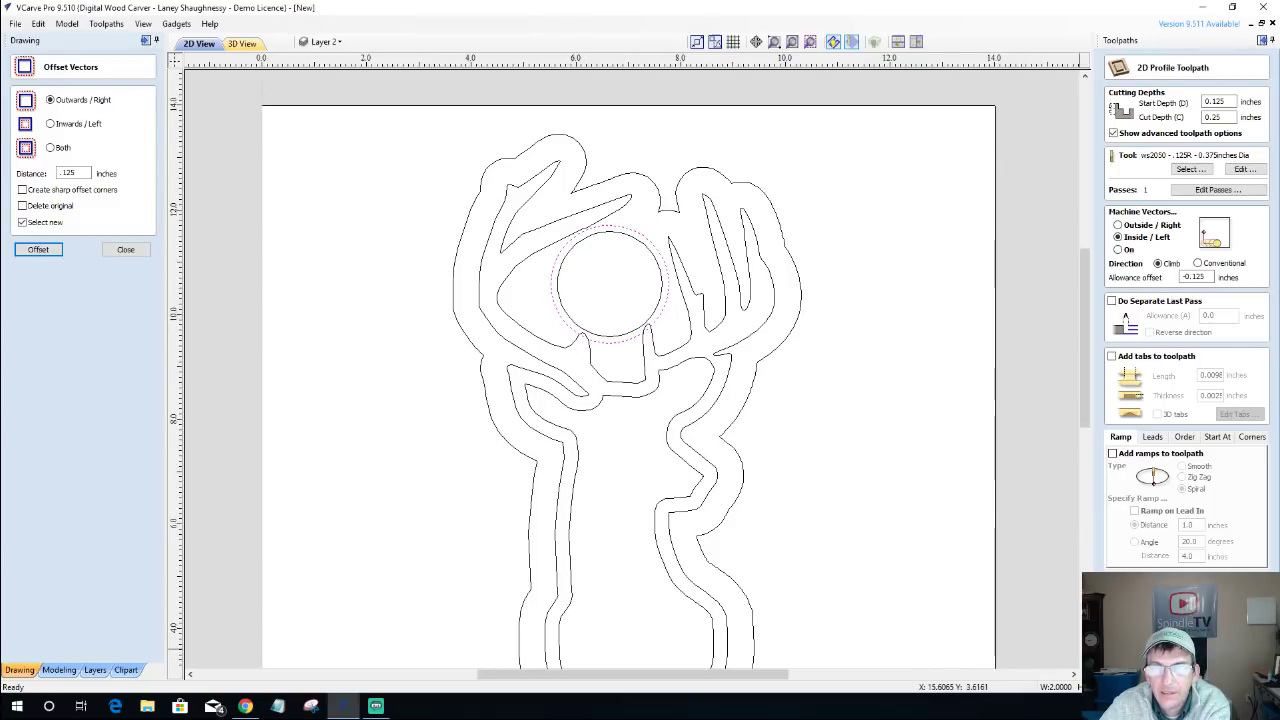
Recalculate Profile 11 and preview its cut on the wood in 3D.
click(1150, 615)
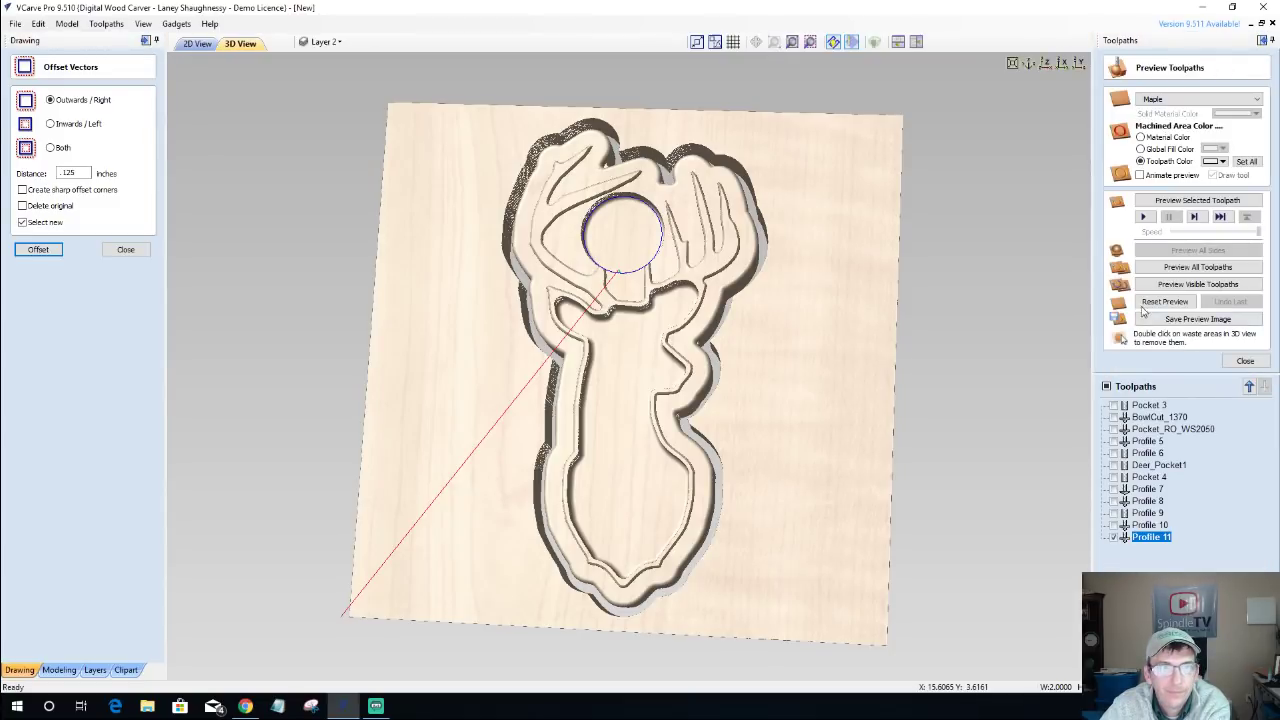
click(1172, 217)
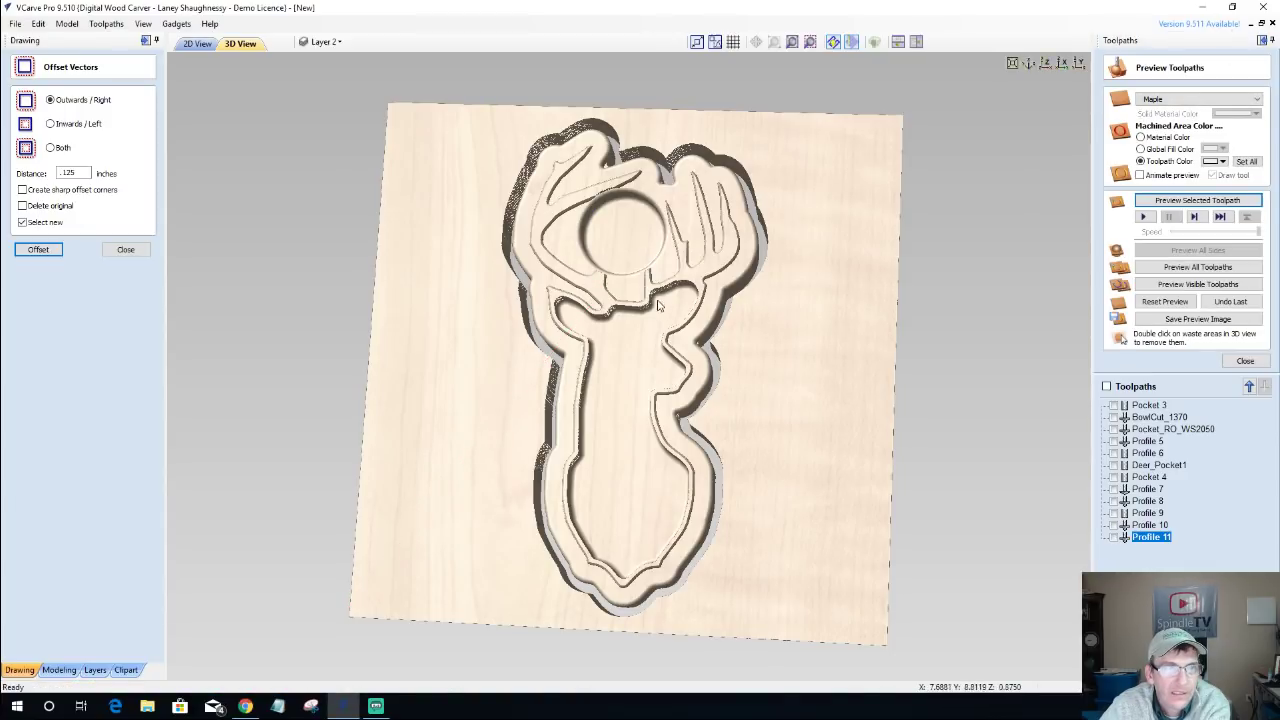
drag(651, 268, 565, 415)
scroll(590, 191, up, 3)
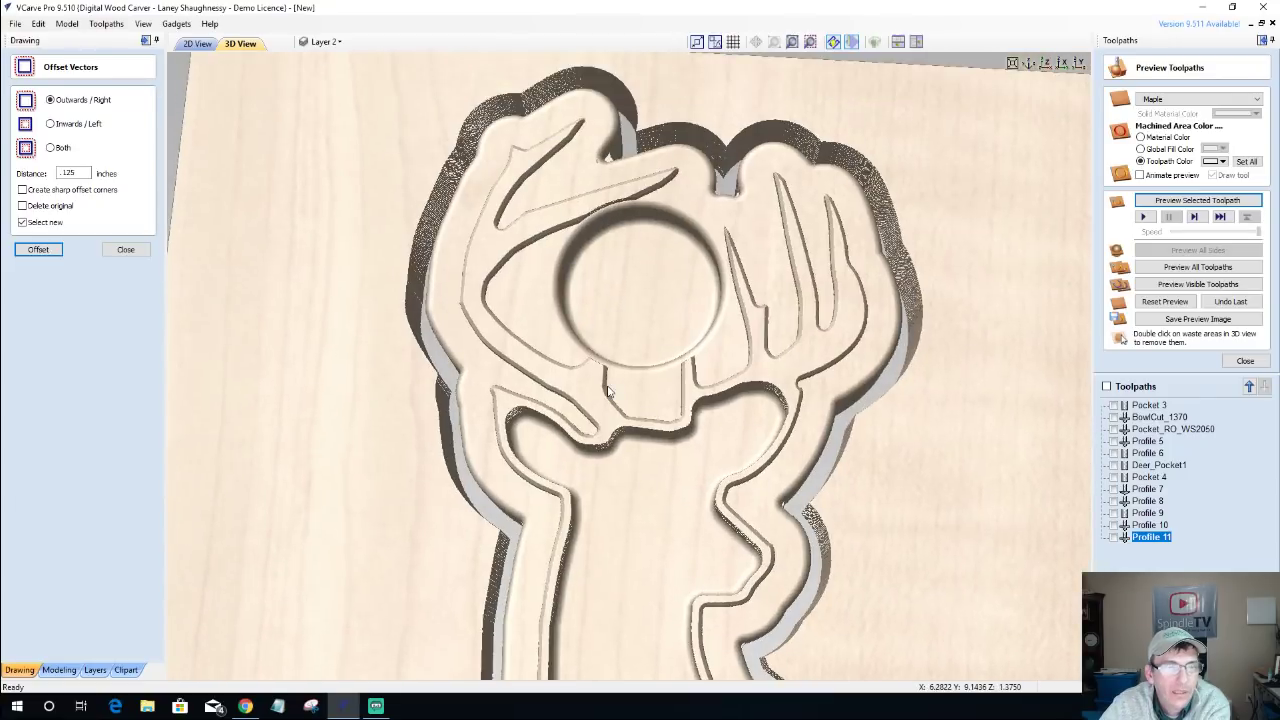
Create an inward 0.125 offset copy of the head circle and close the offset form.
click(197, 44)
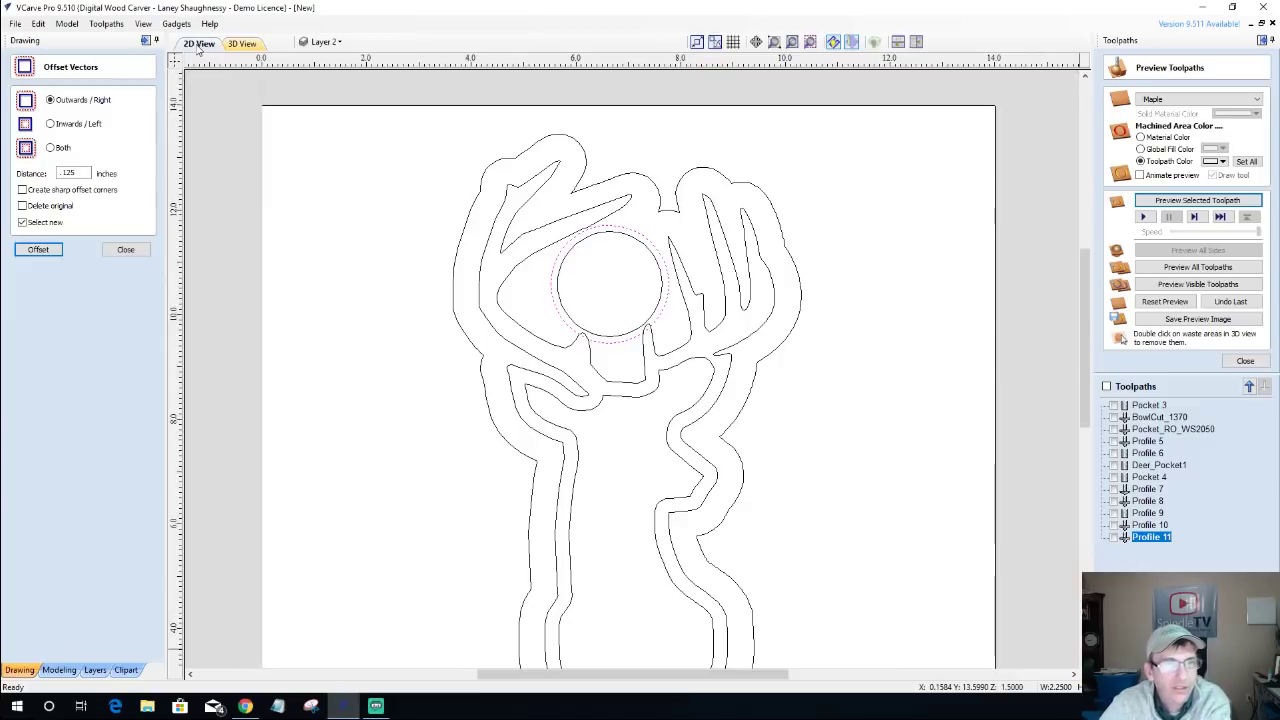
click(668, 280)
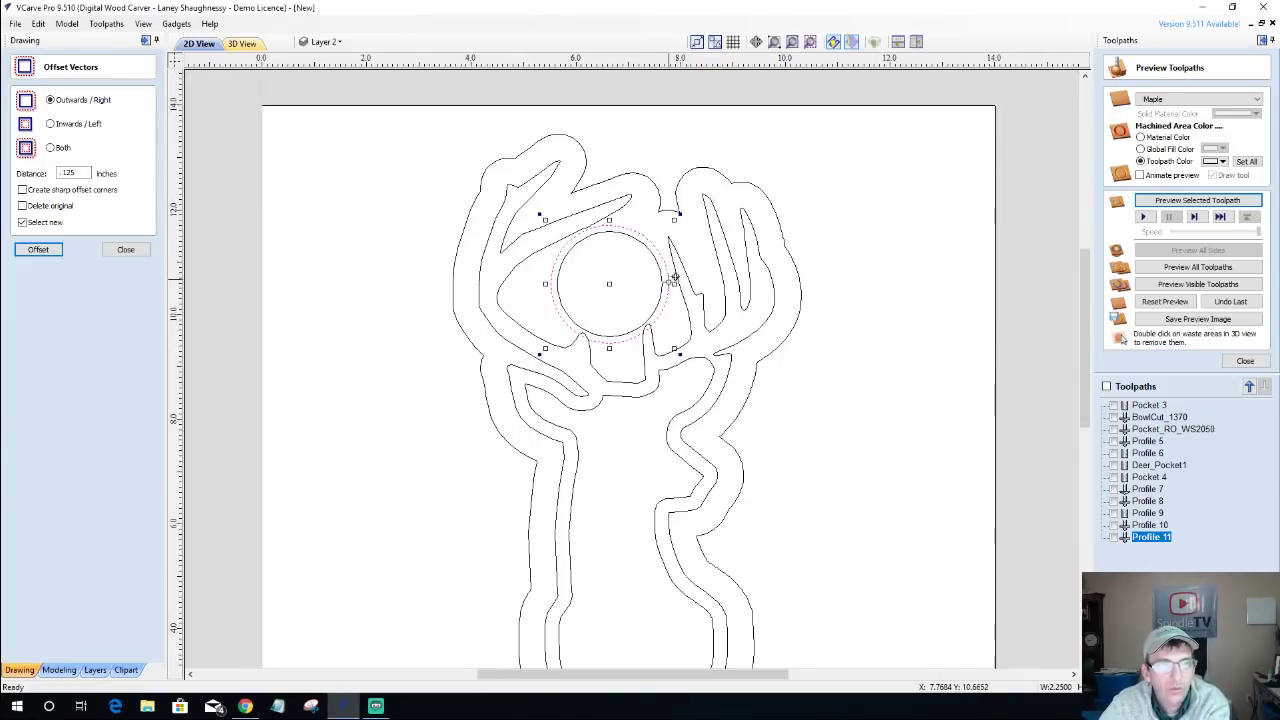
click(563, 313)
click(558, 313)
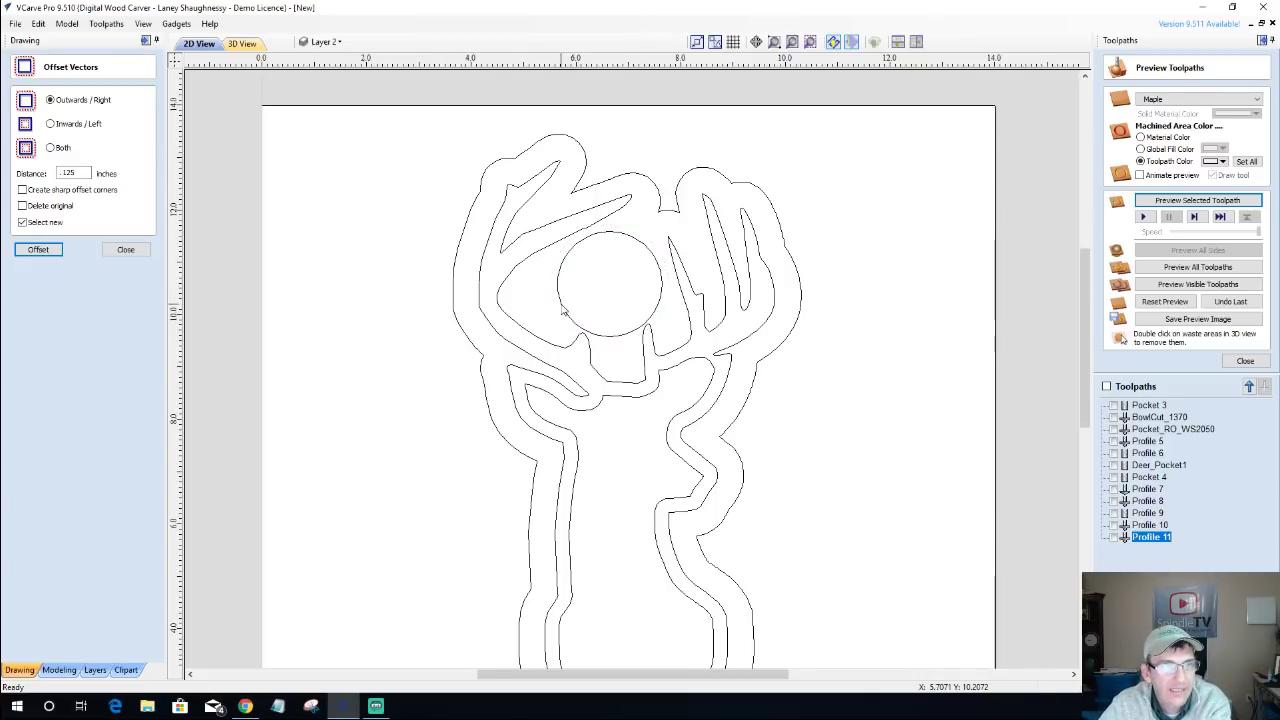
click(562, 310)
click(50, 124)
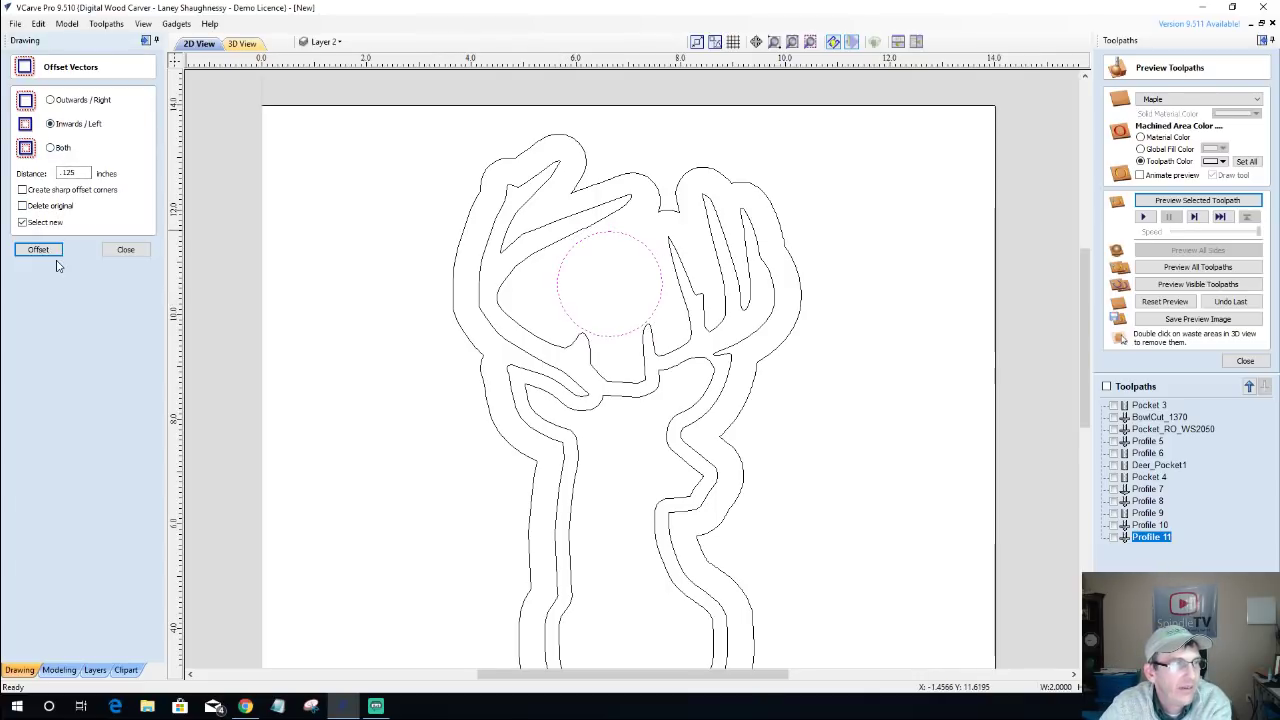
click(40, 250)
click(126, 251)
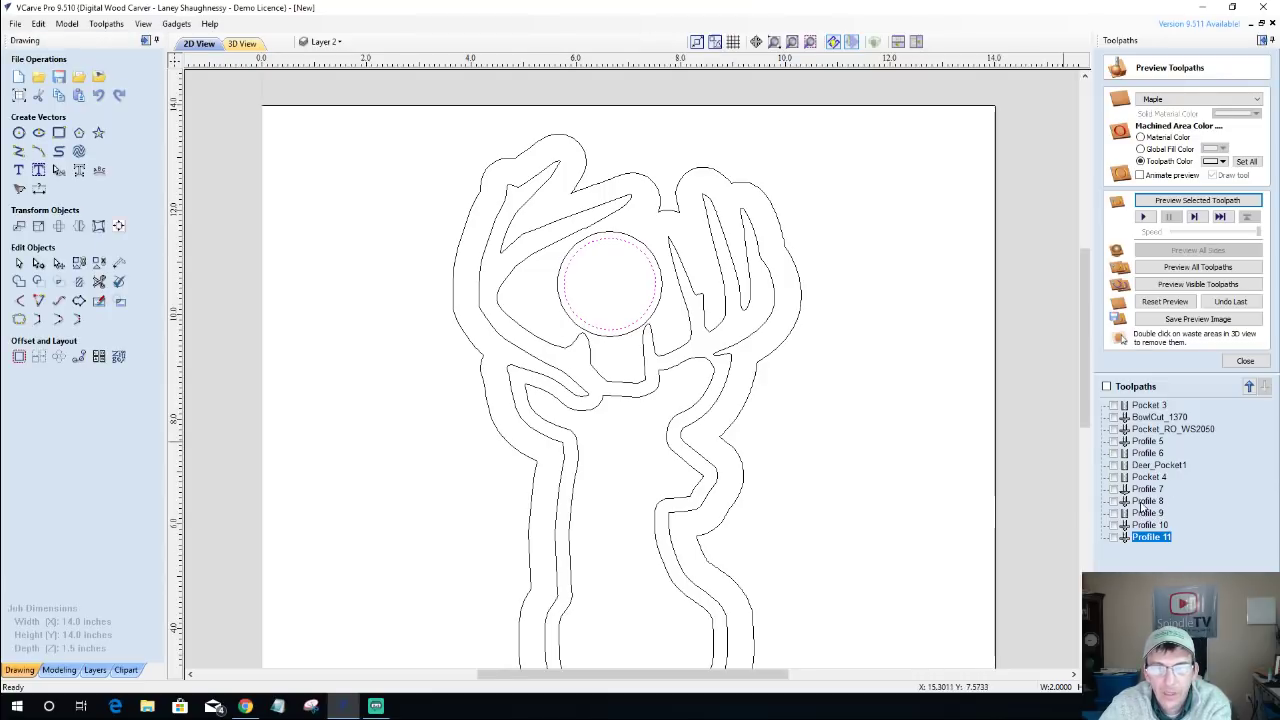
Add the head circle to Profile 8 and recalculate it.
double_click(1147, 500)
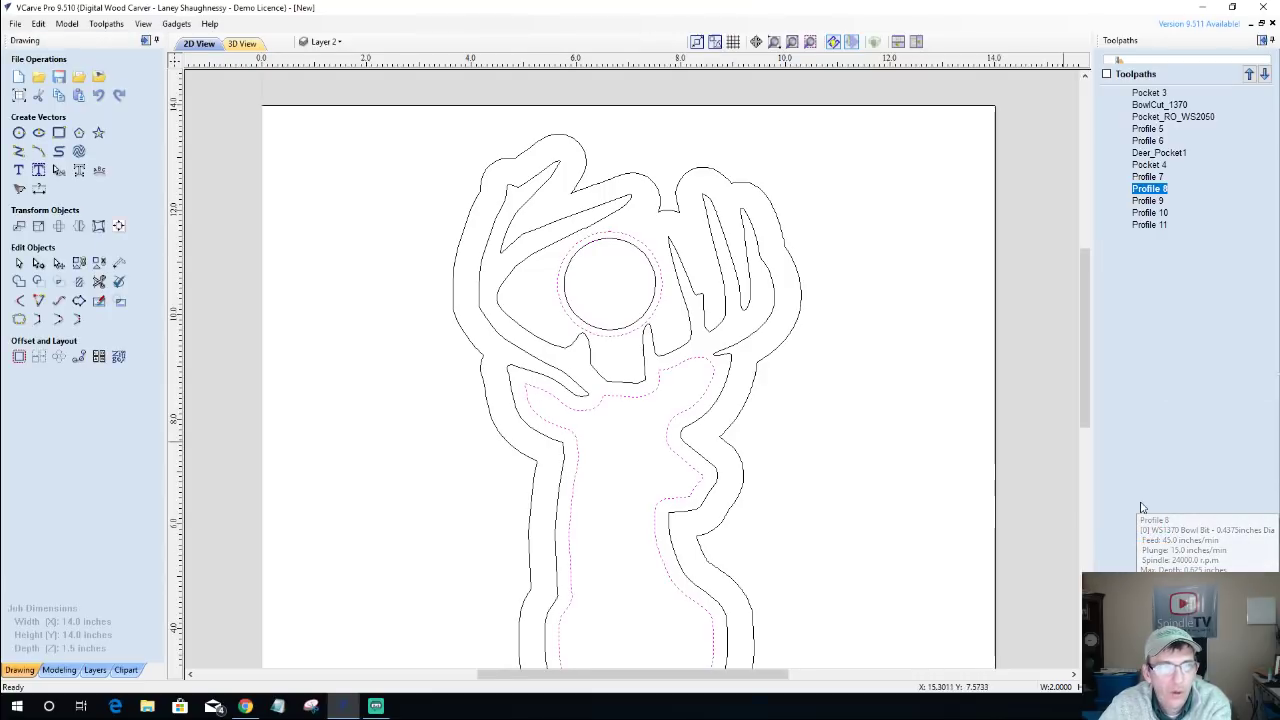
shift+click(640, 330)
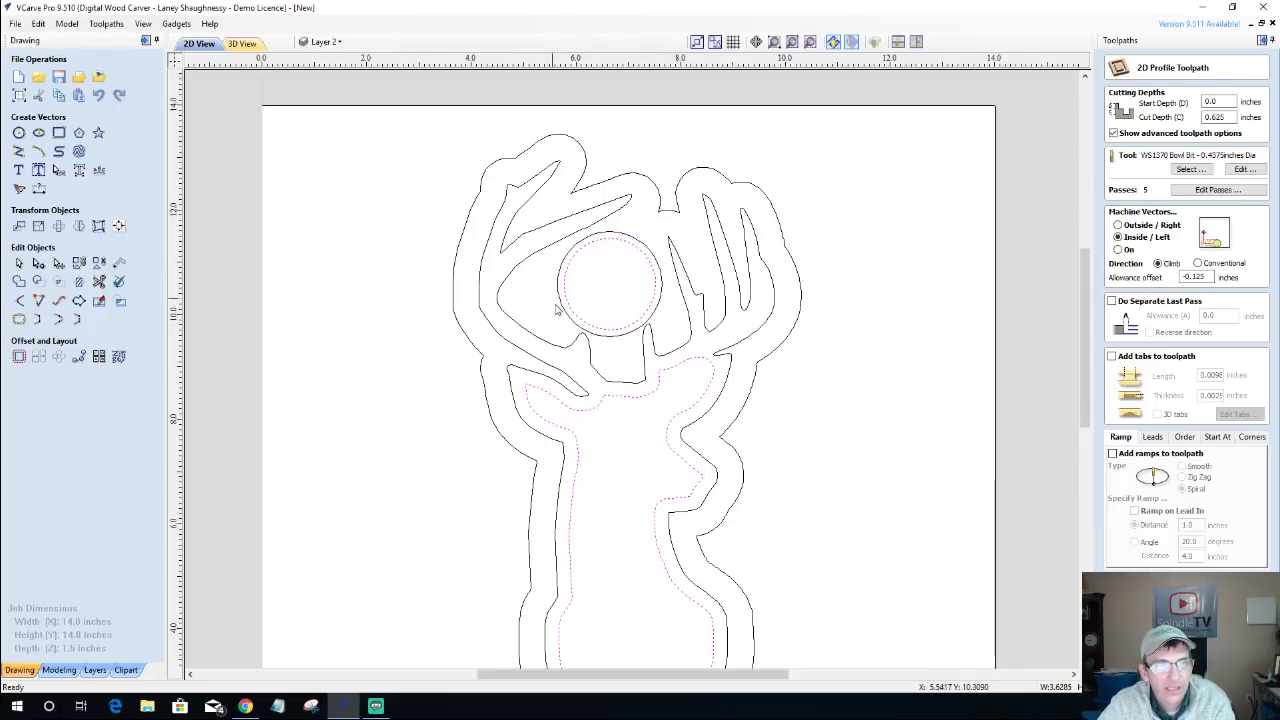
click(1130, 650)
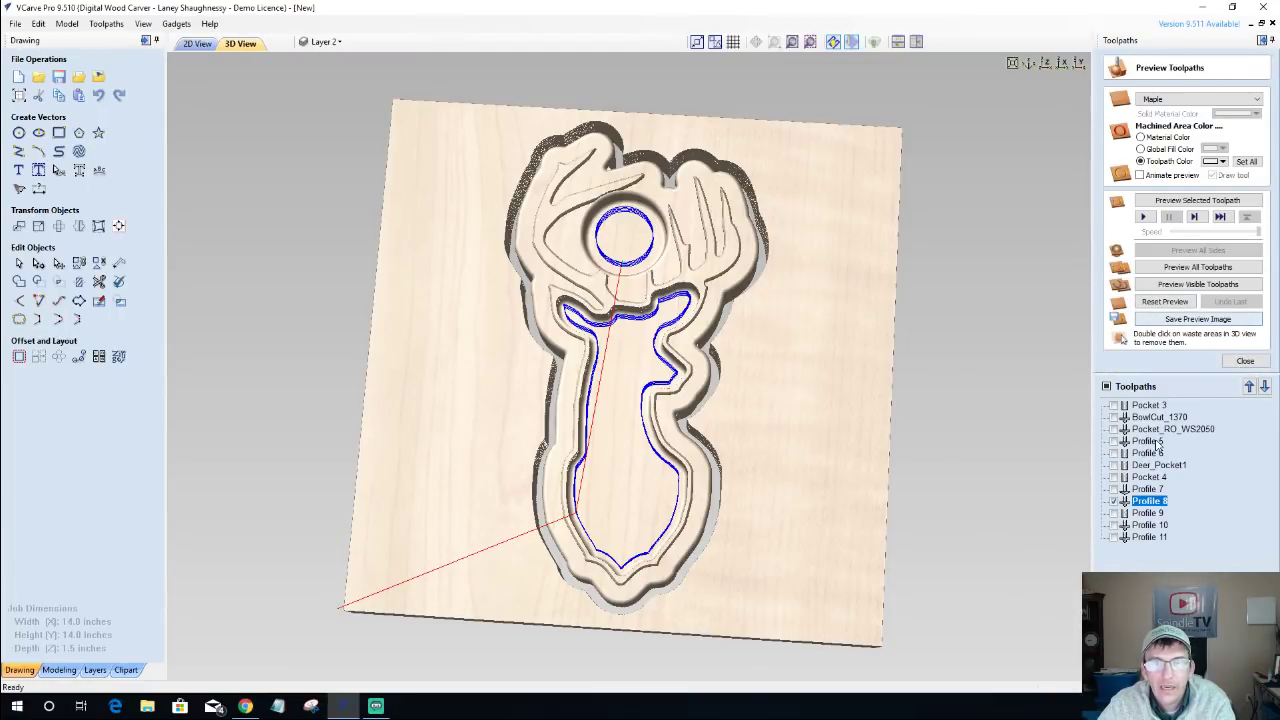
Add the inner offset circle to Pocket 4 and recalculate it, previewing in 3D.
click(197, 44)
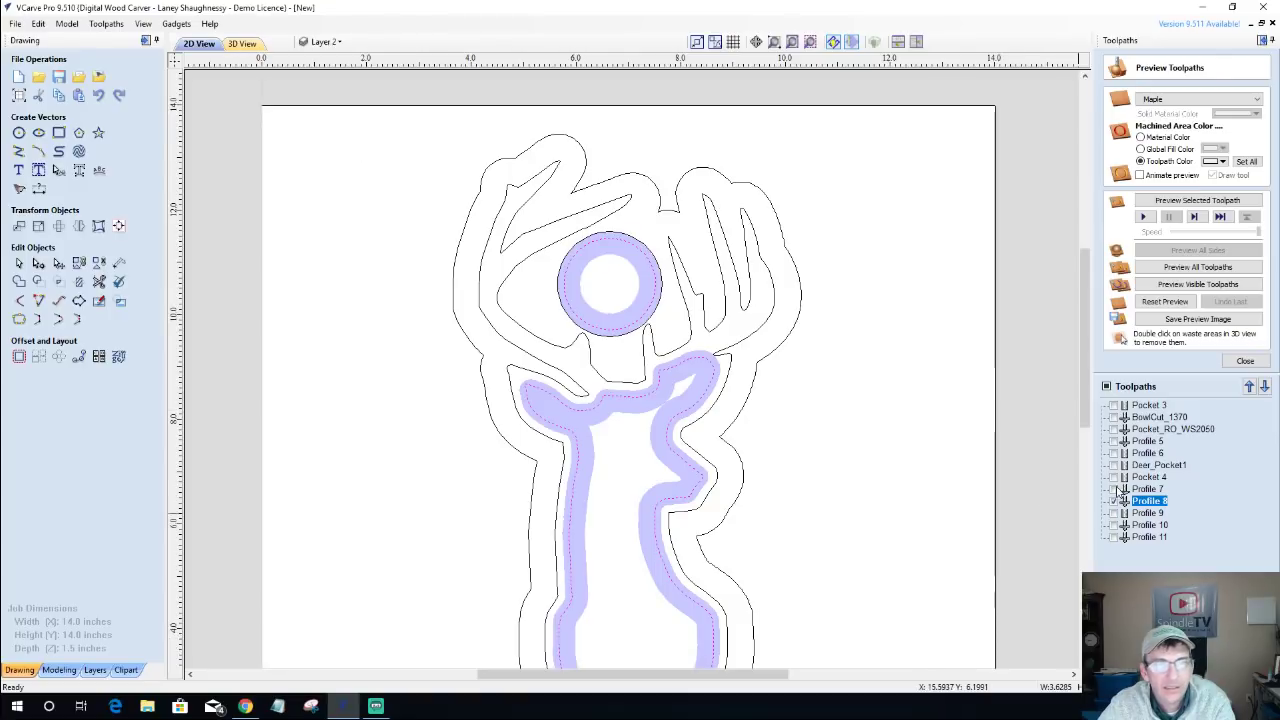
click(1116, 501)
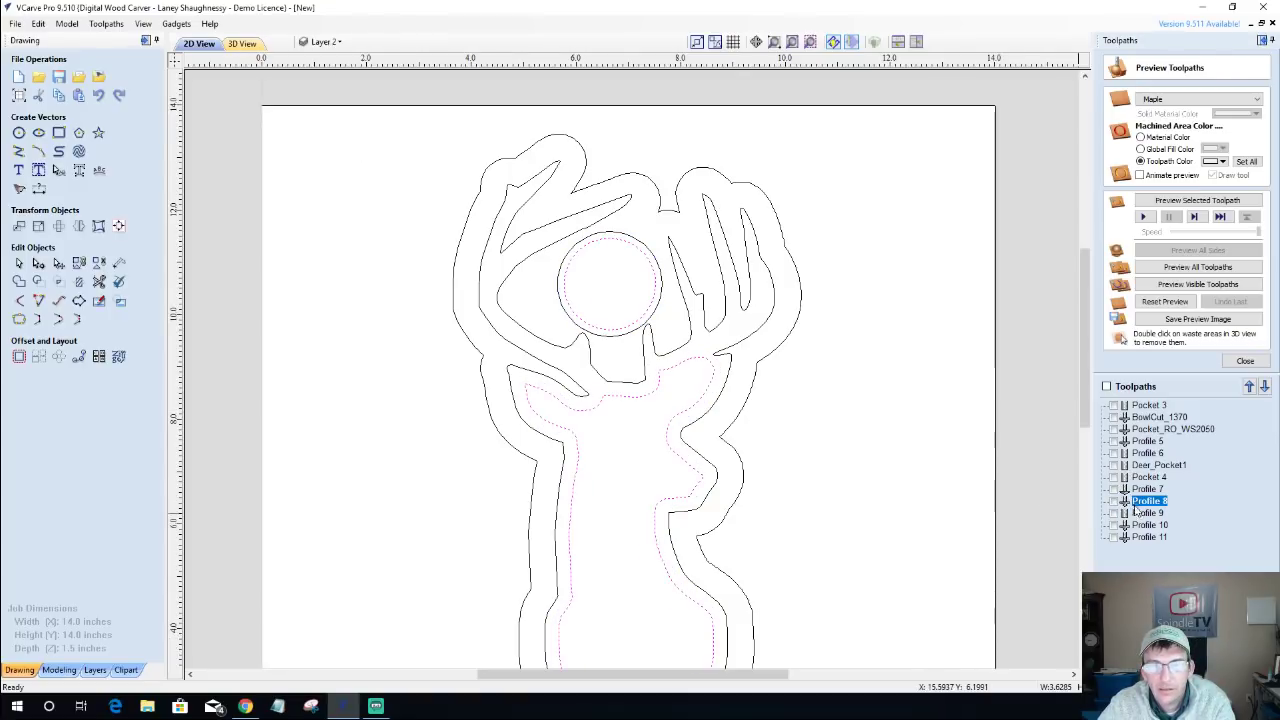
click(1146, 478)
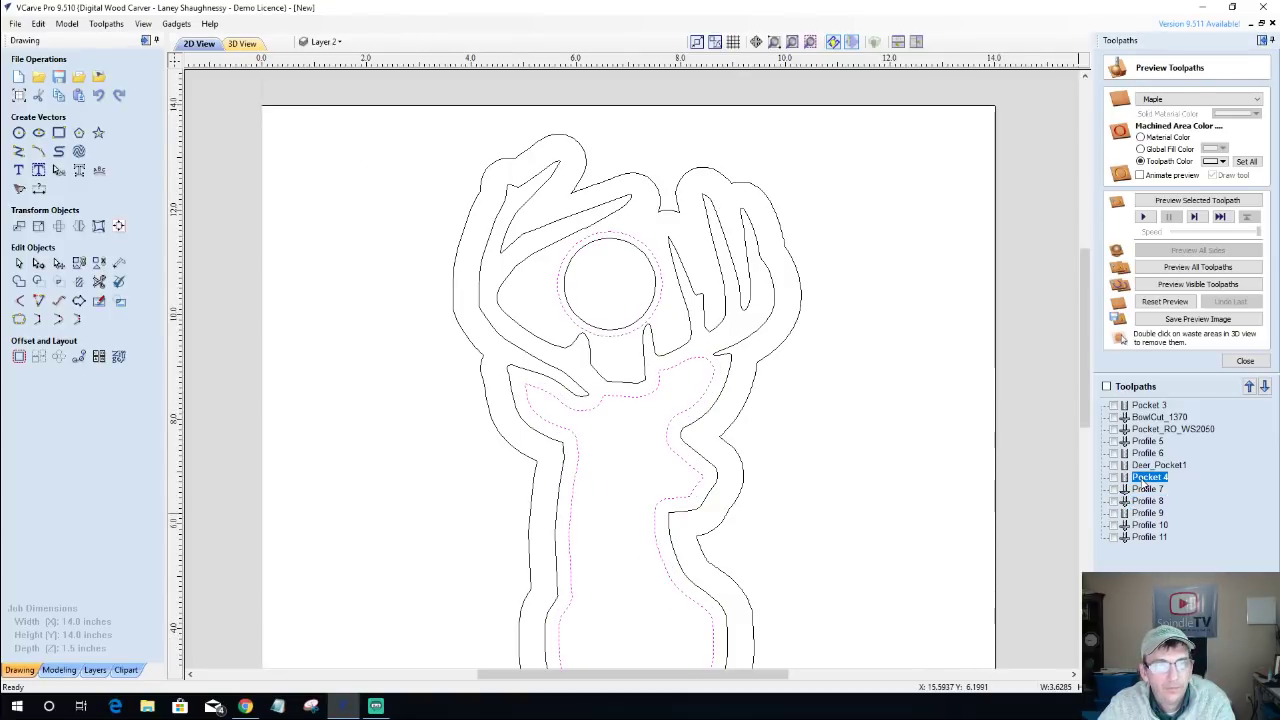
click(654, 305)
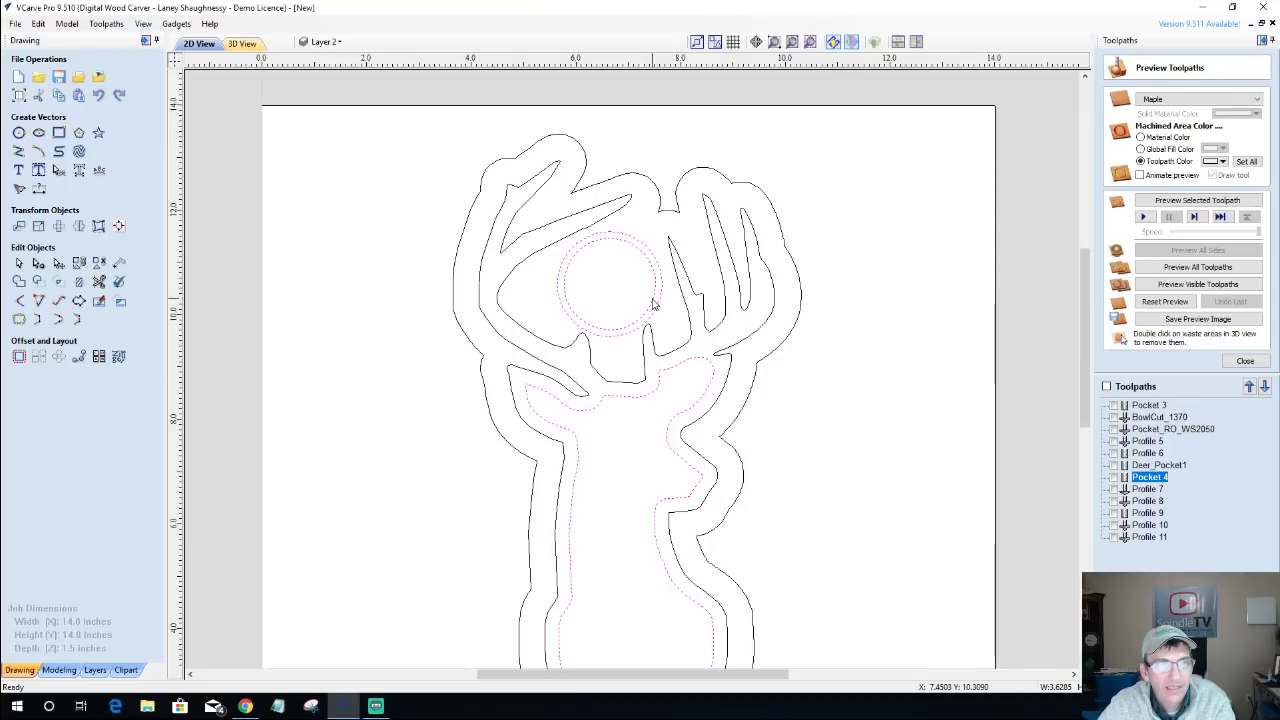
key(Escape)
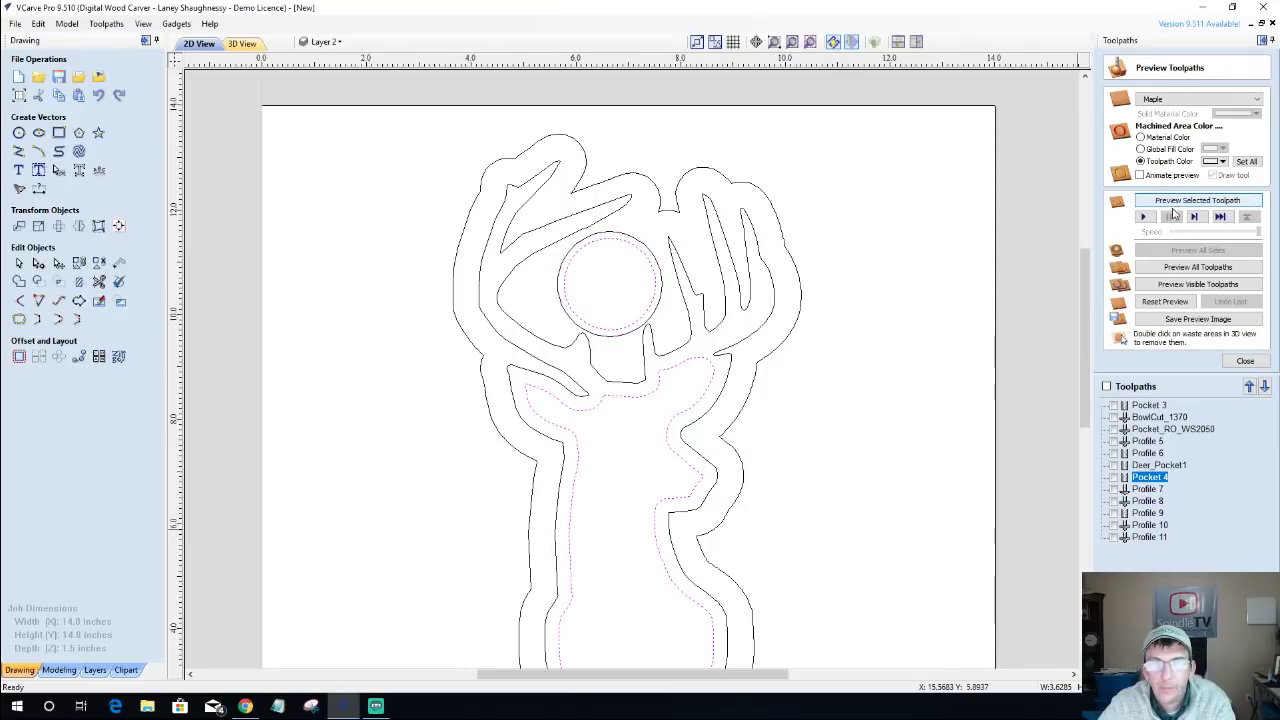
double_click(1160, 478)
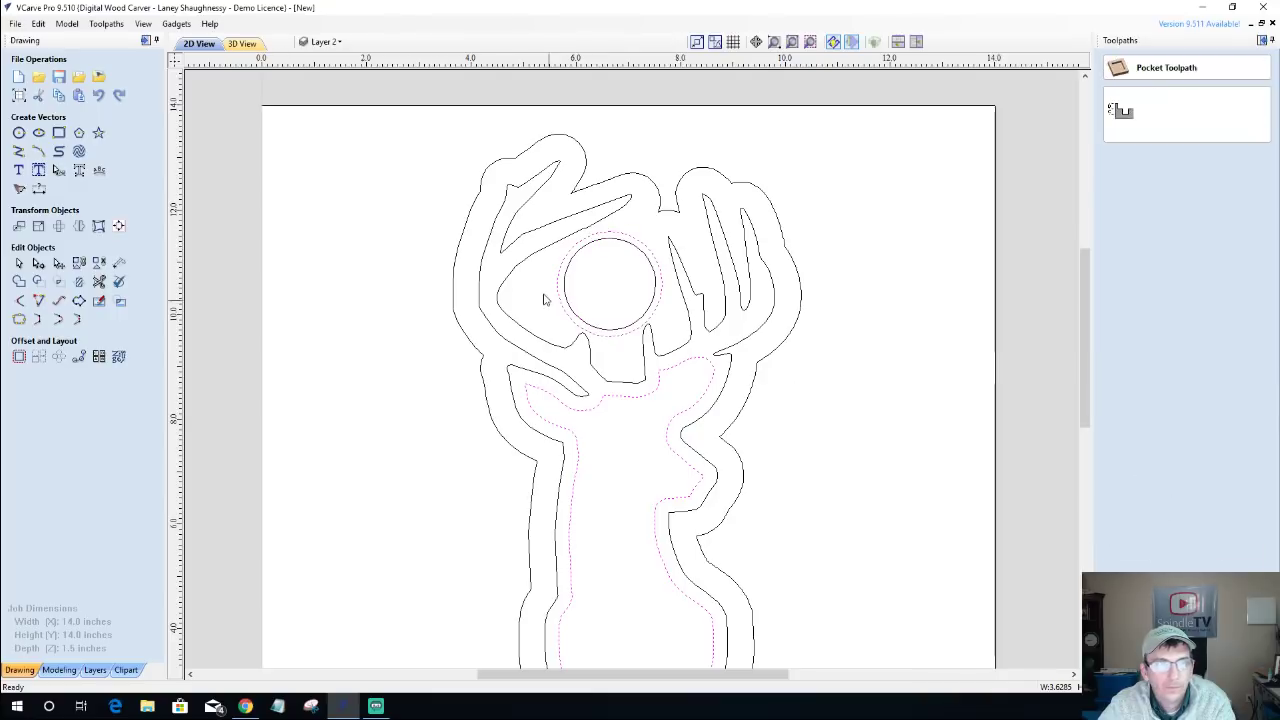
click(657, 298)
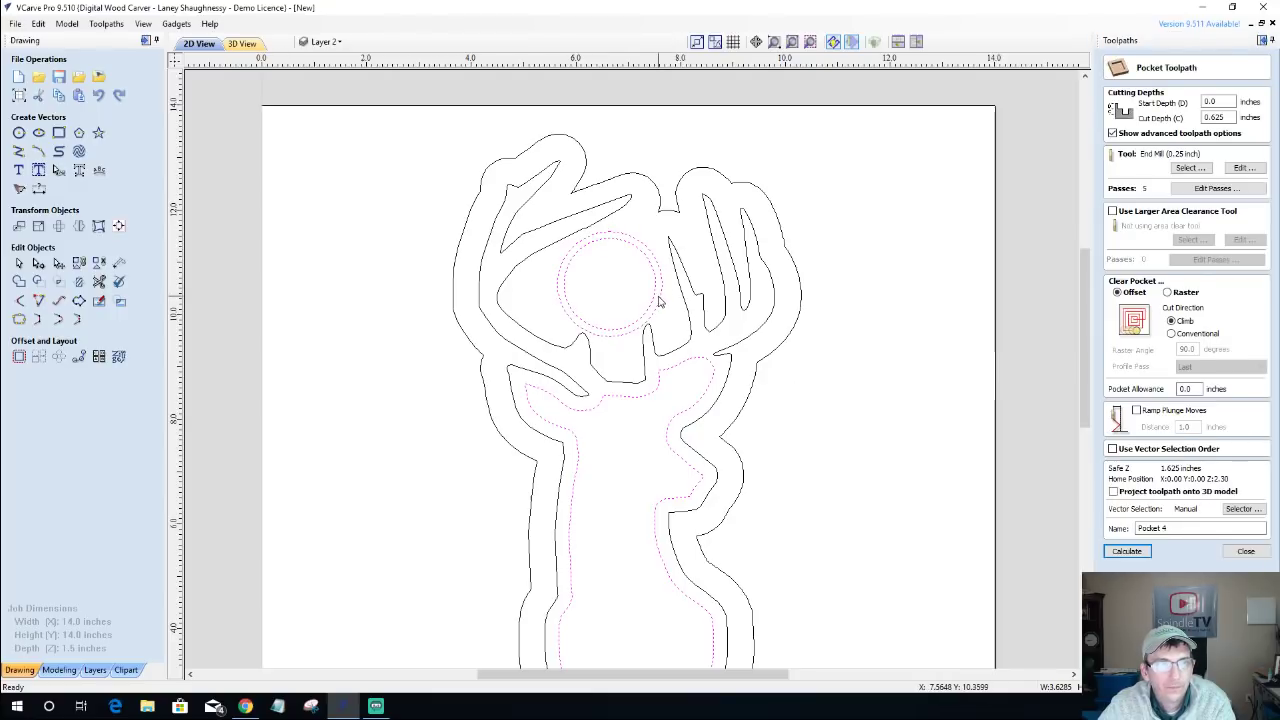
click(1127, 551)
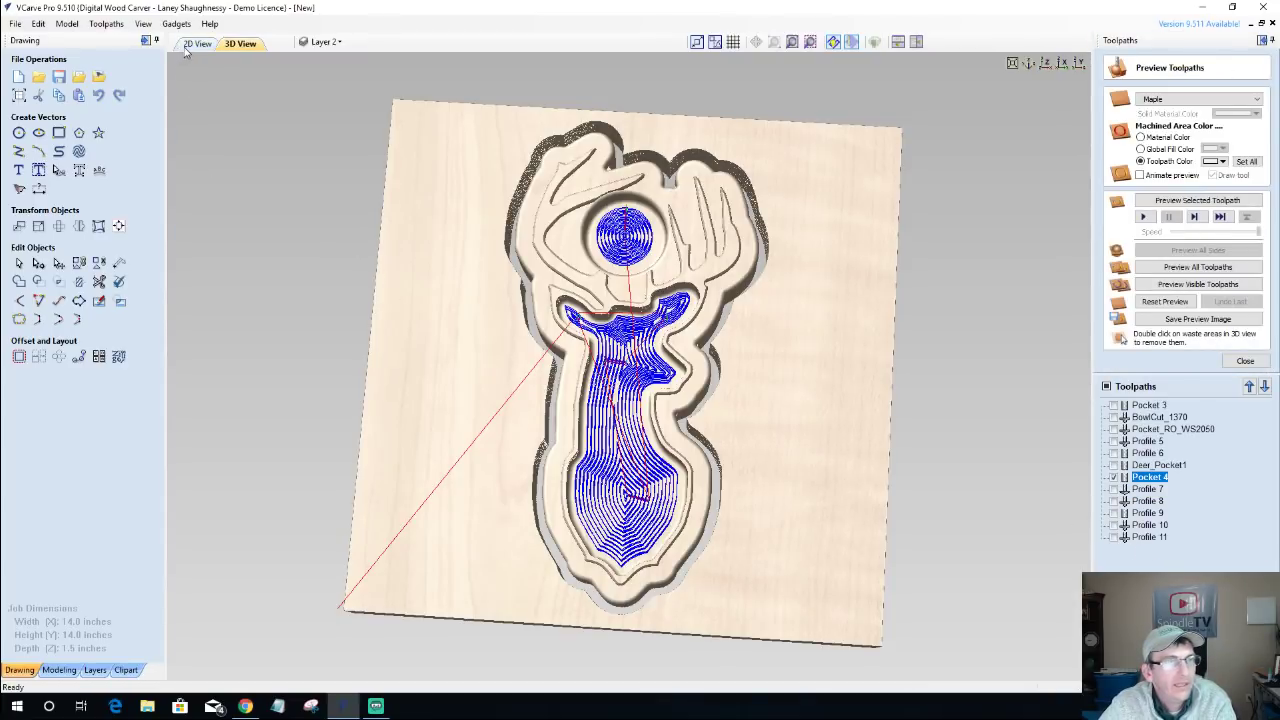
Recalculate Profile 11 with the circle around the head selected.
click(190, 45)
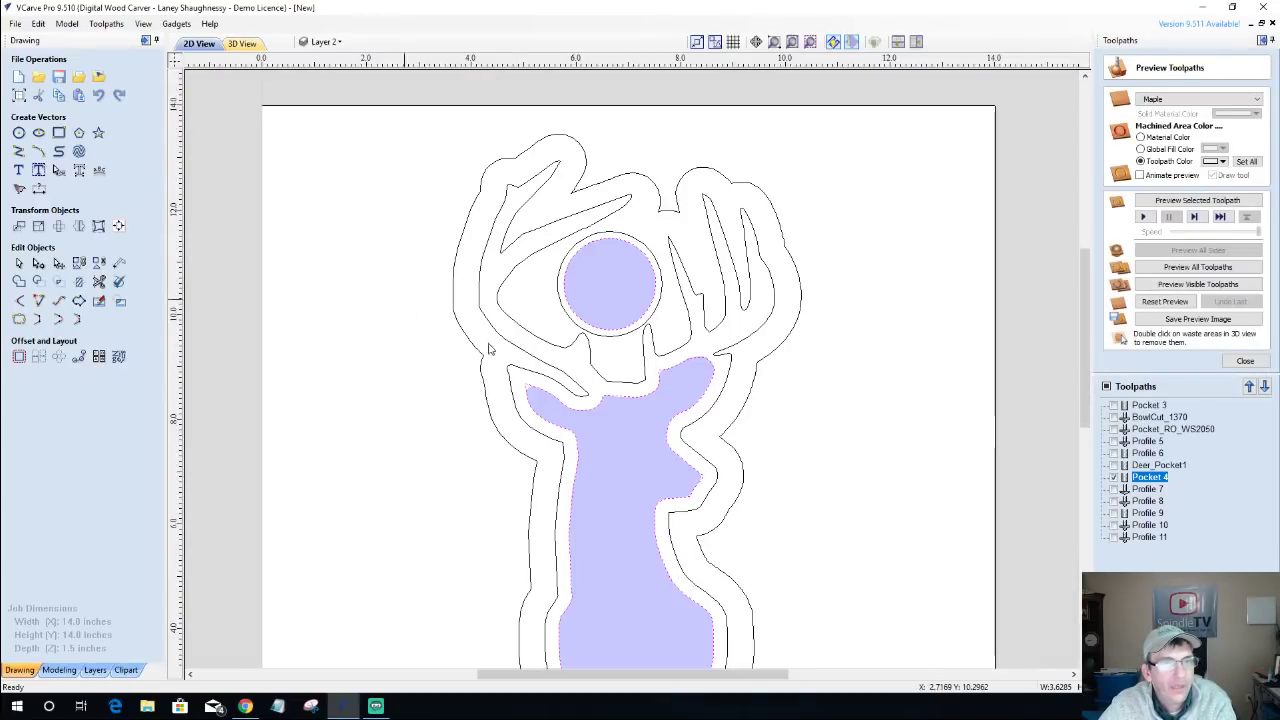
double_click(1149, 537)
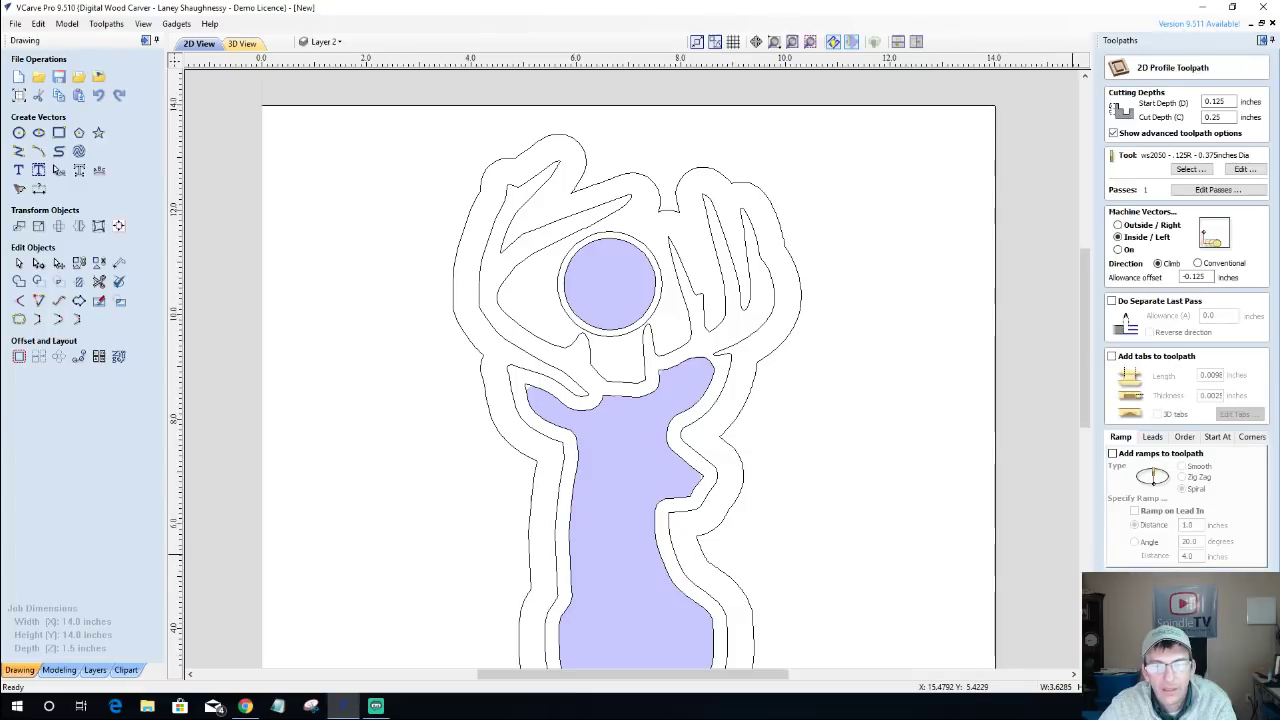
click(661, 279)
click(1180, 640)
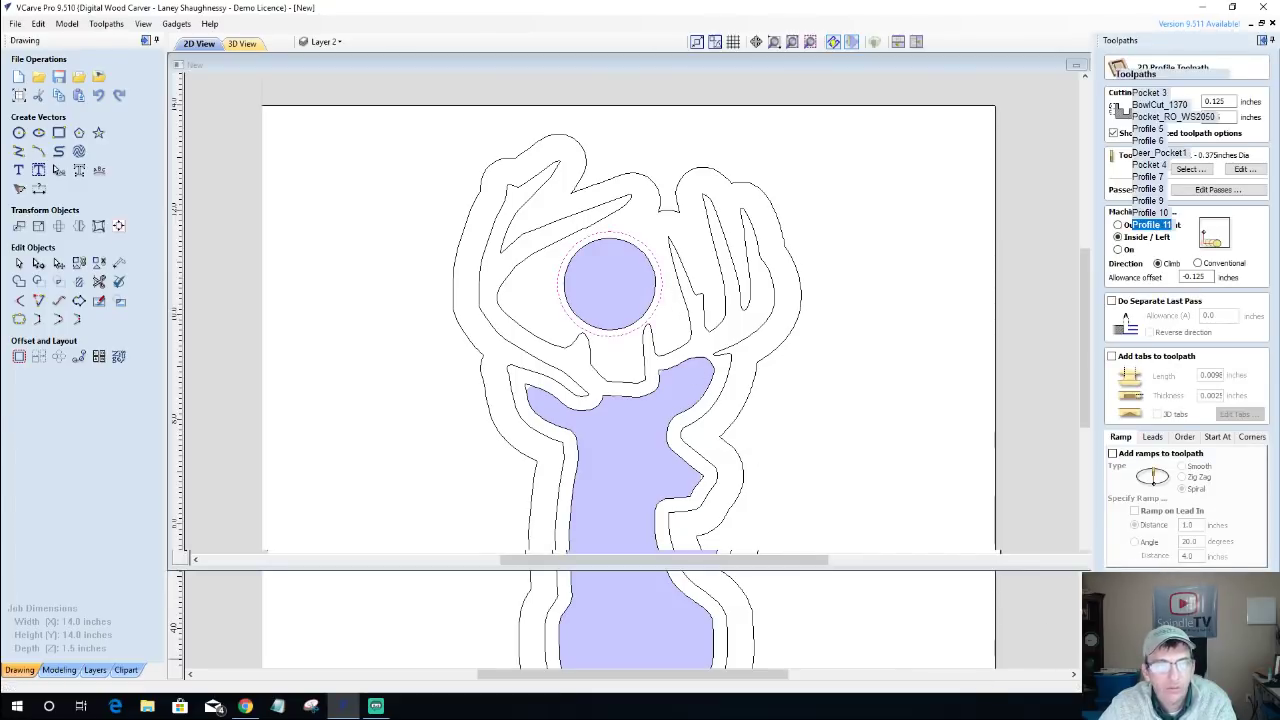
click(197, 43)
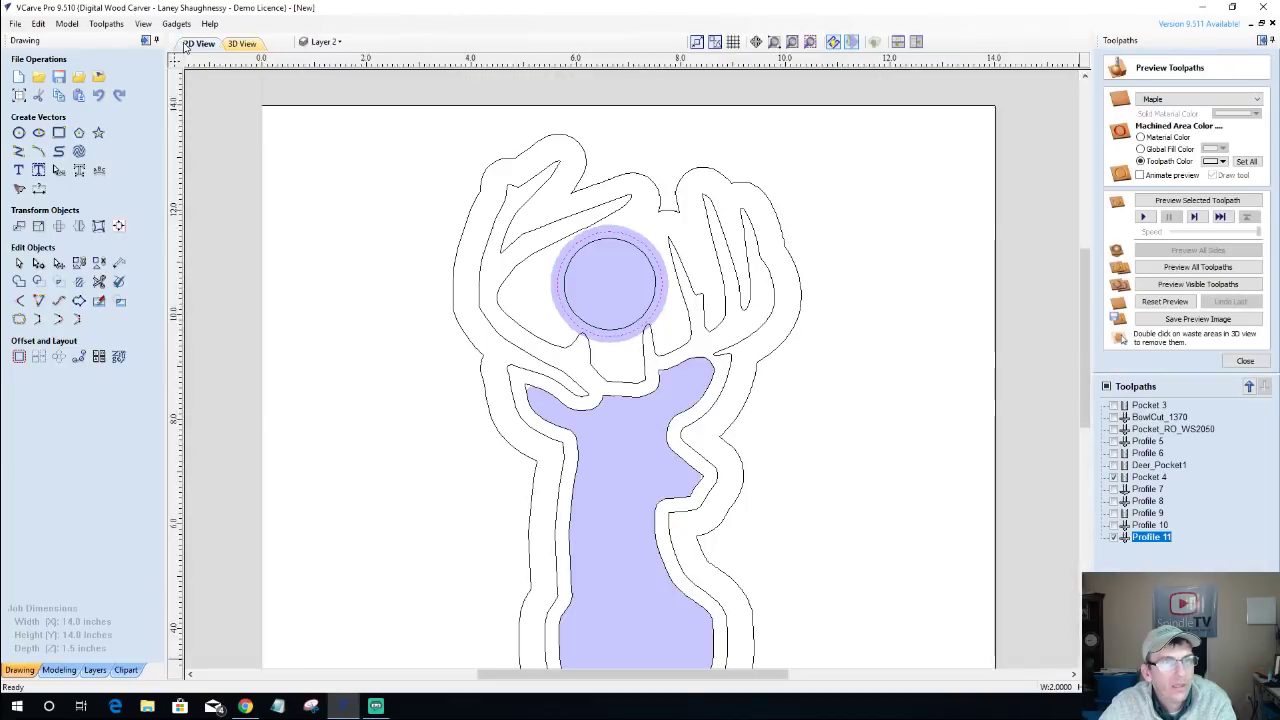
Inspect the Pocket 4 and Deer_Pocket1 toolpaths one at a time in 2D.
click(1113, 477)
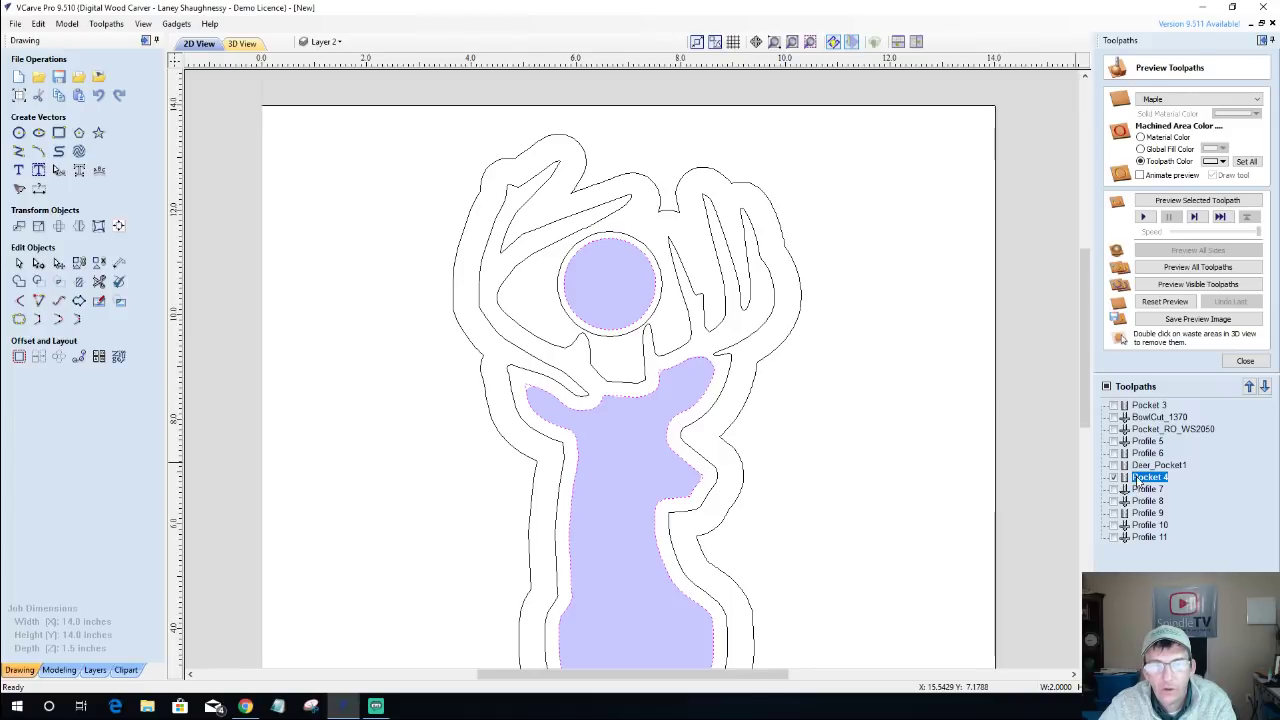
mouse_move(1137, 483)
scroll(640, 492, down, 1)
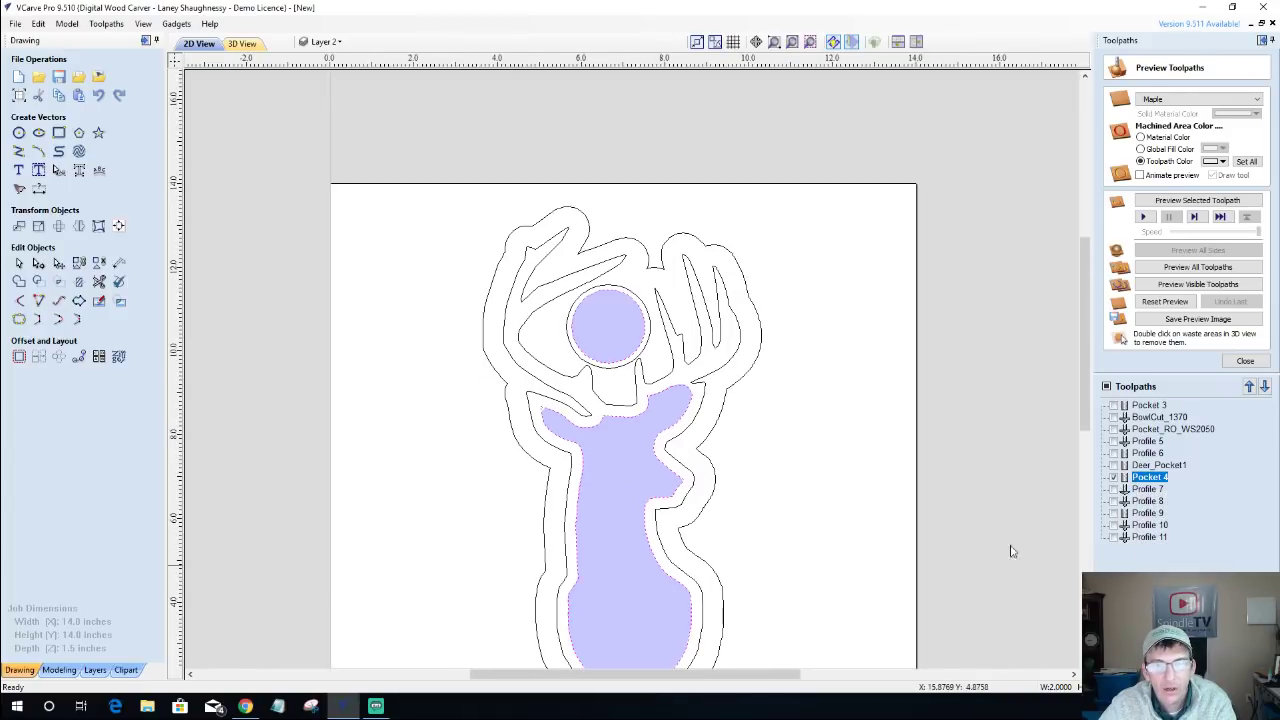
click(1114, 477)
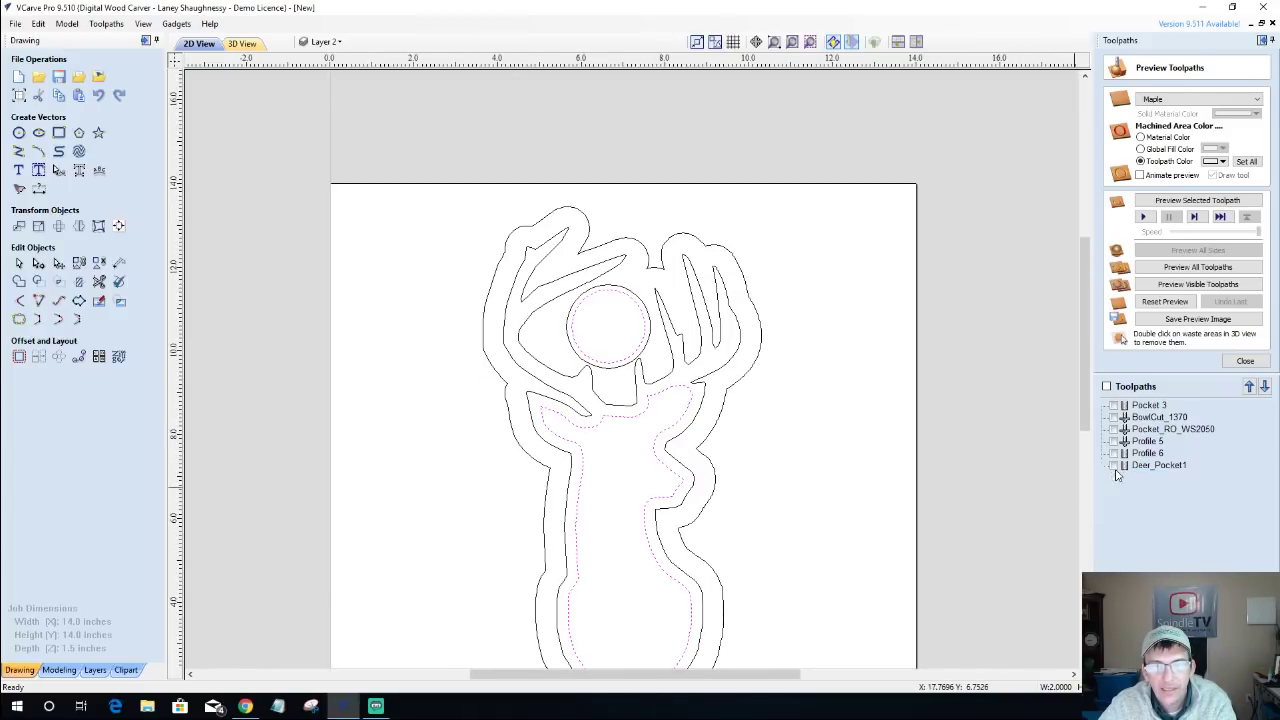
click(1113, 465)
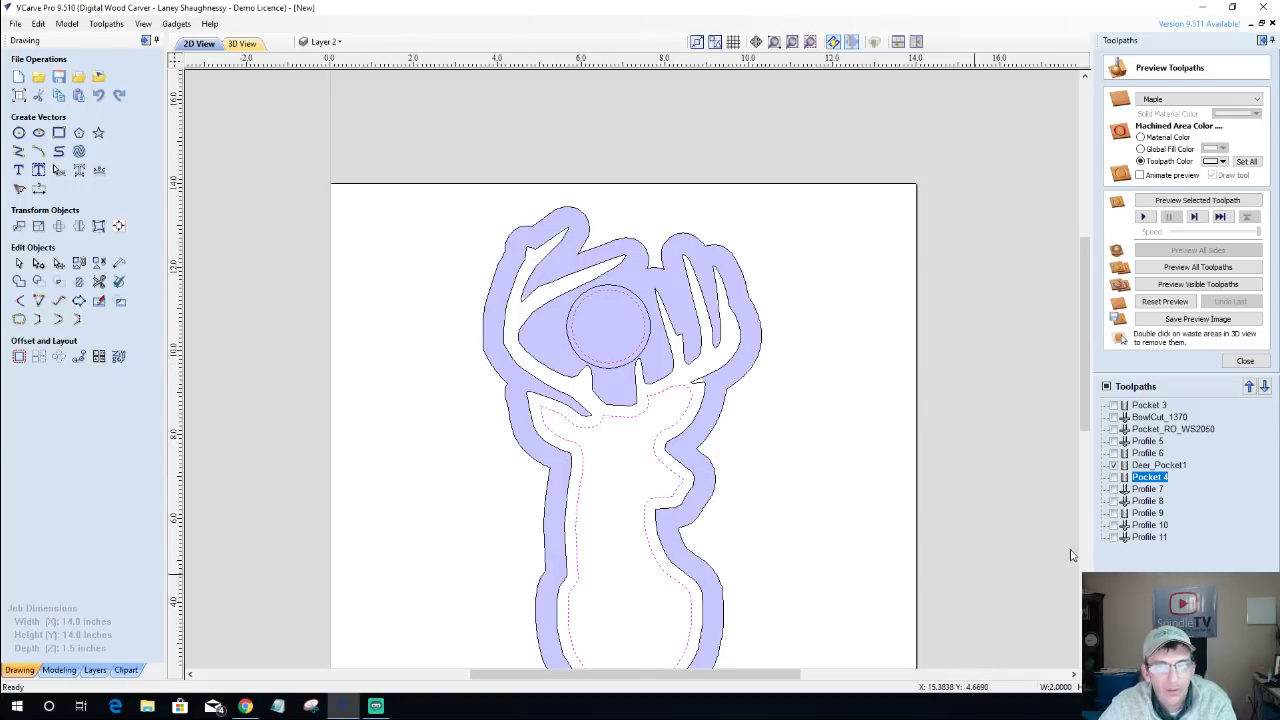
click(1160, 465)
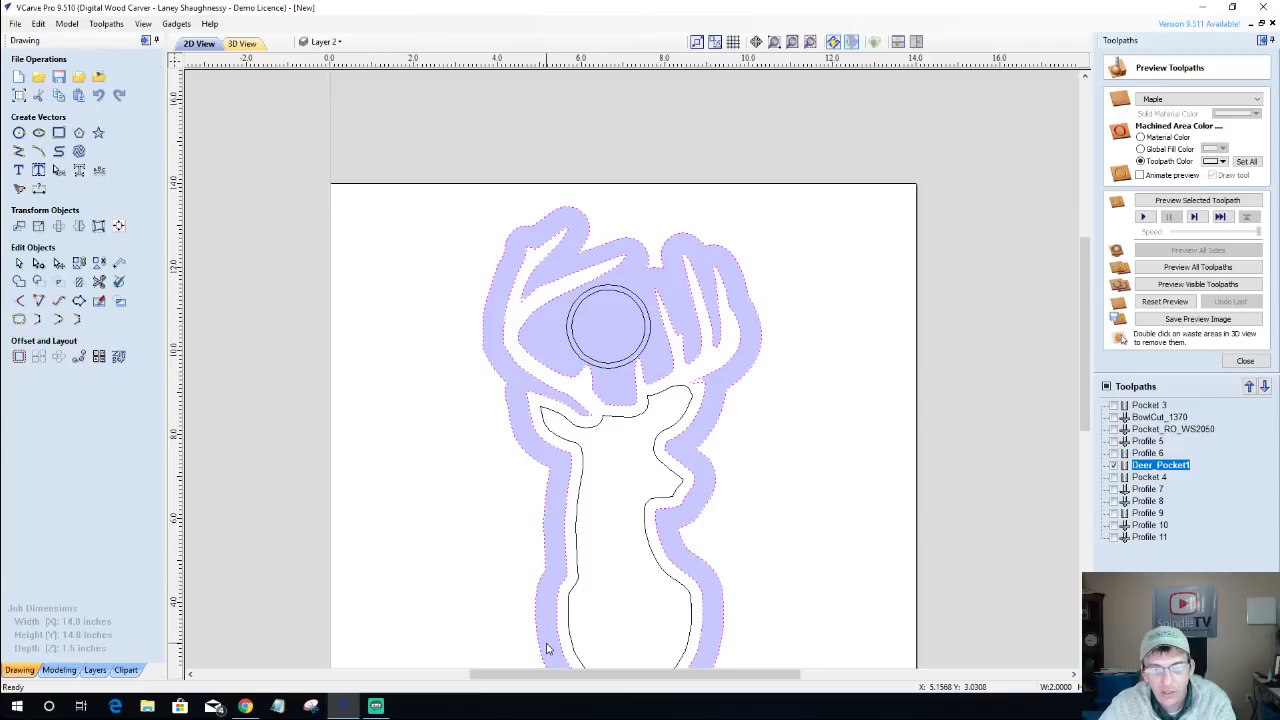
mouse_move(1147, 481)
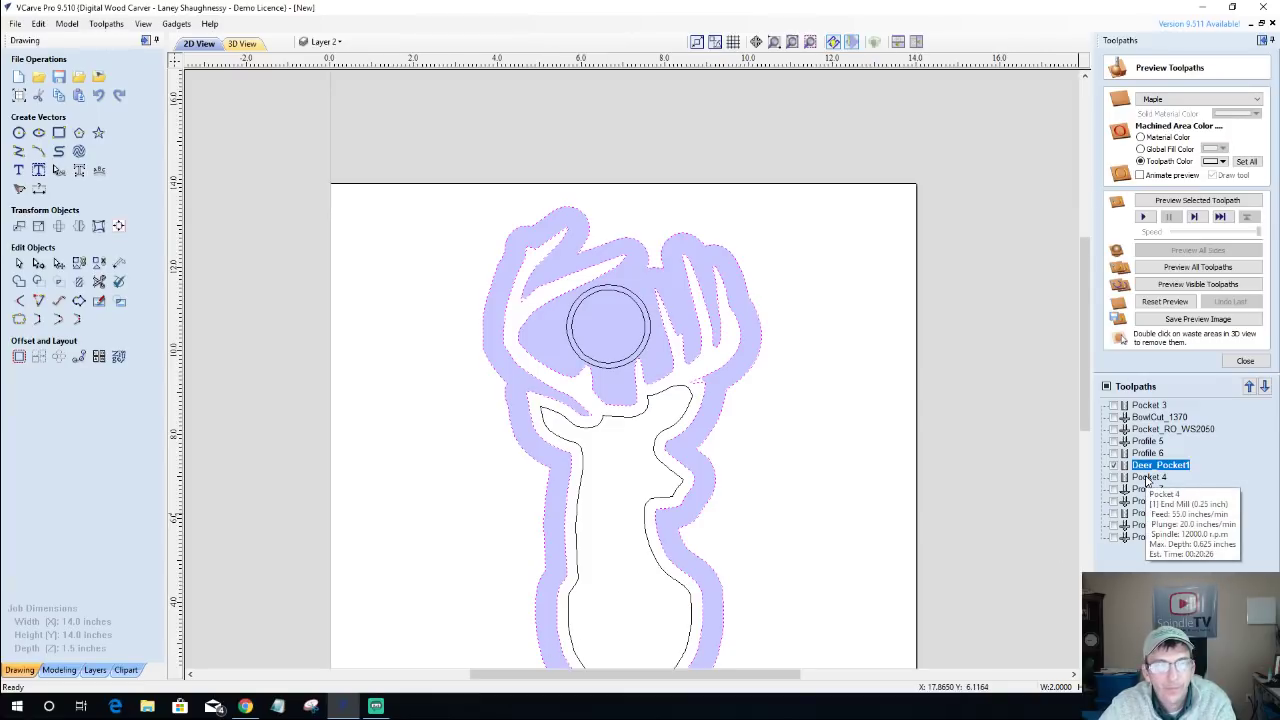
click(1147, 479)
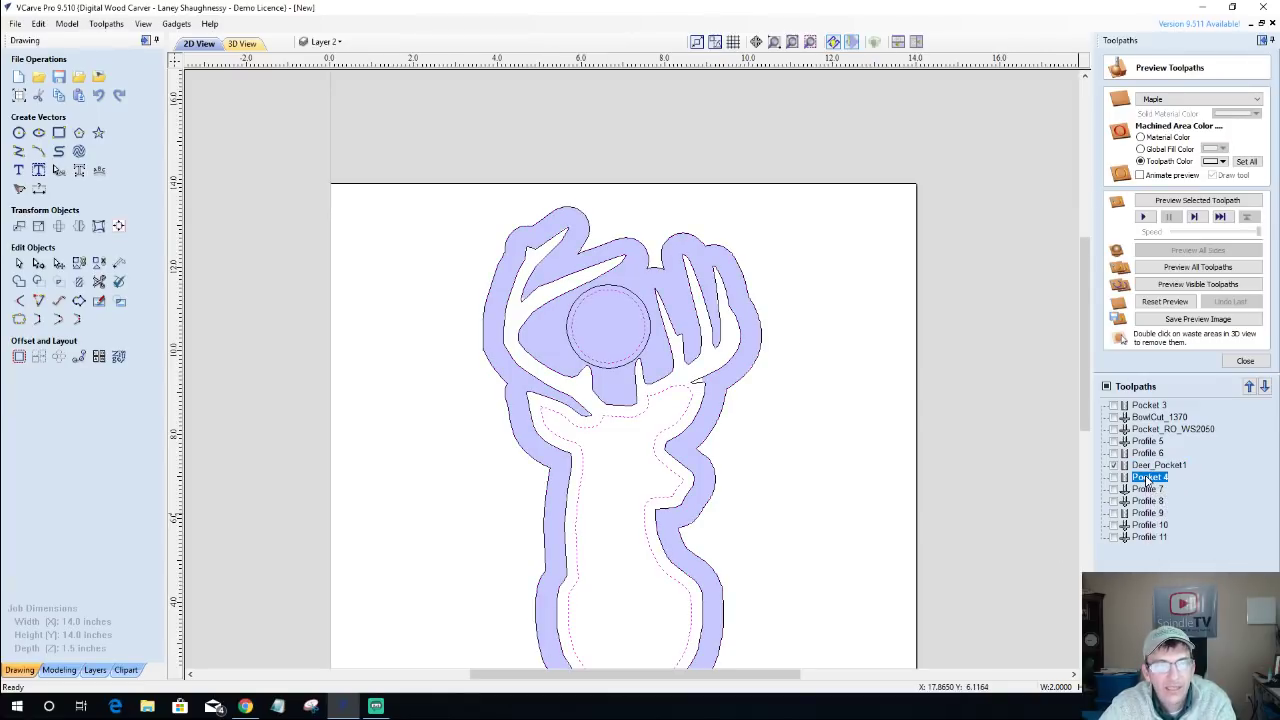
click(1114, 477)
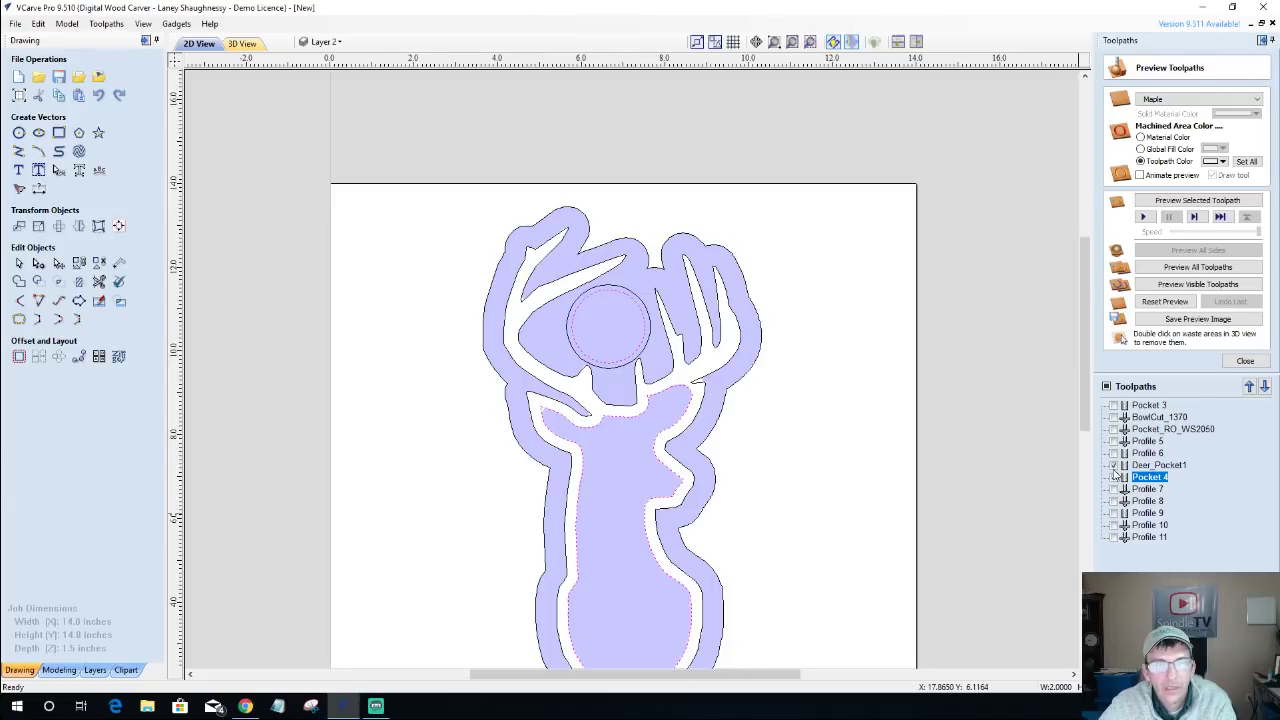
click(1114, 465)
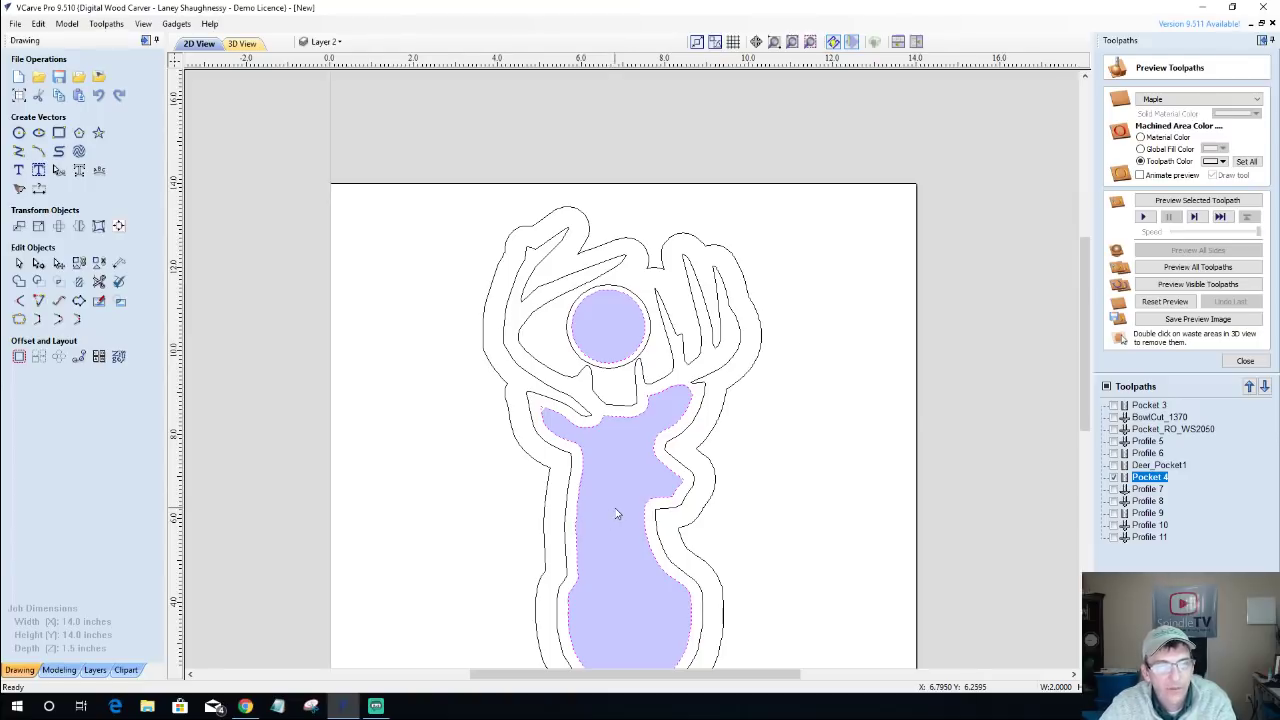
Check Profile 7's outer toolpath, then leave only Profile 8 visible.
click(1114, 477)
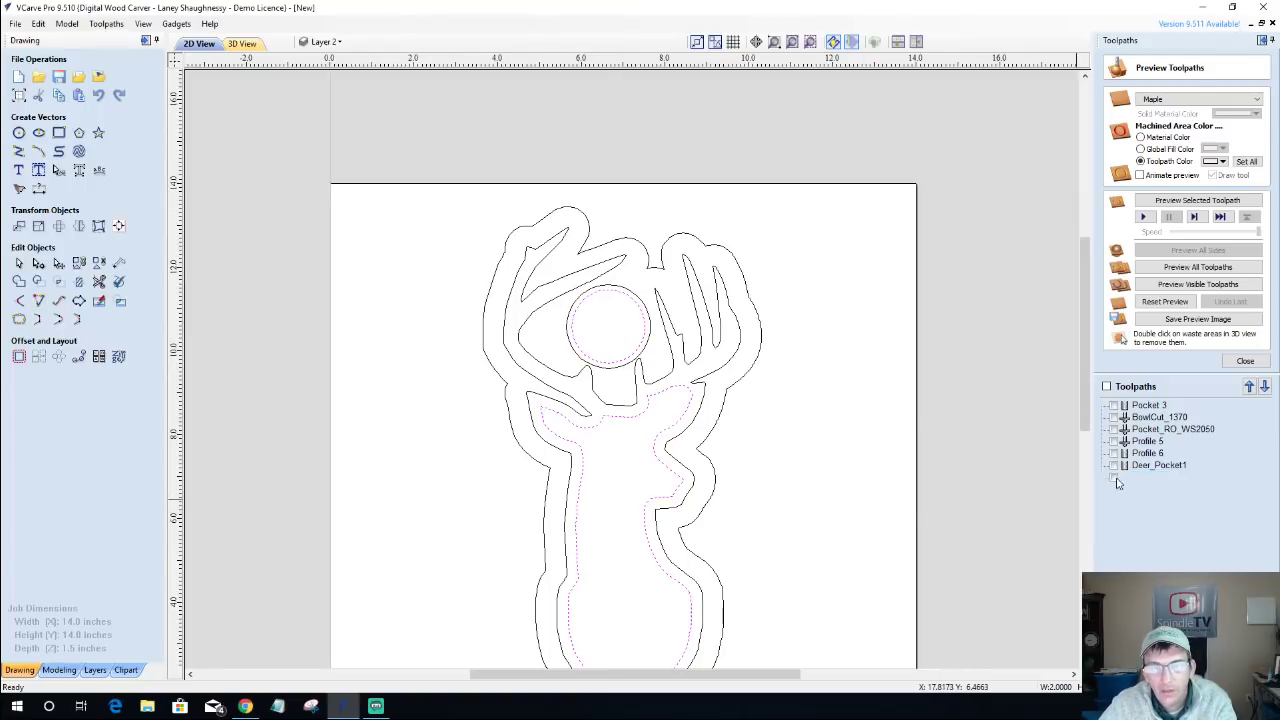
click(1114, 489)
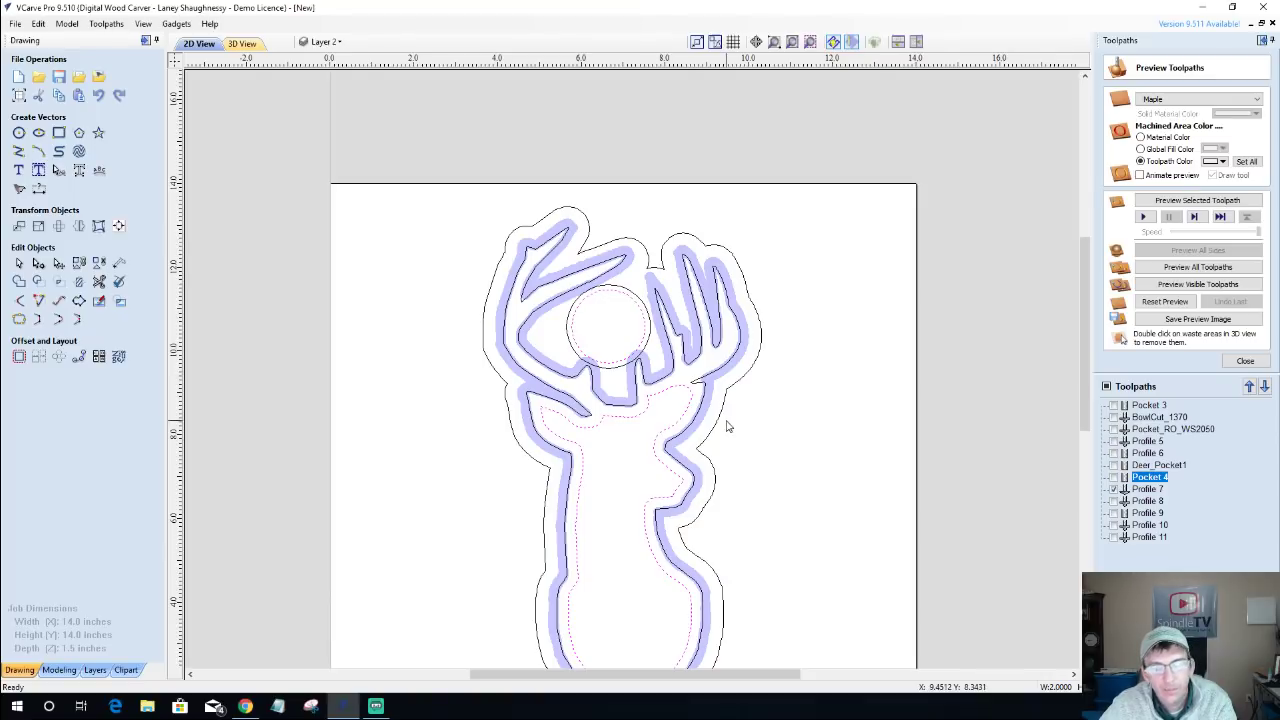
click(1112, 489)
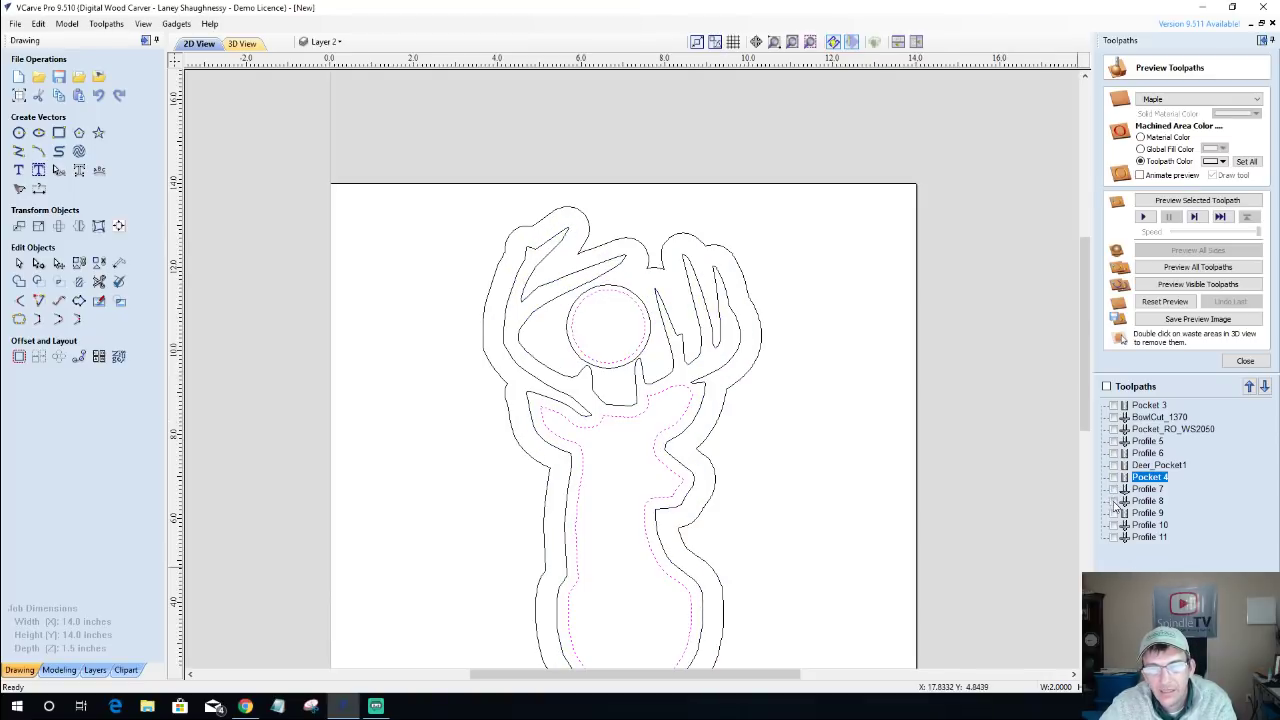
click(1112, 501)
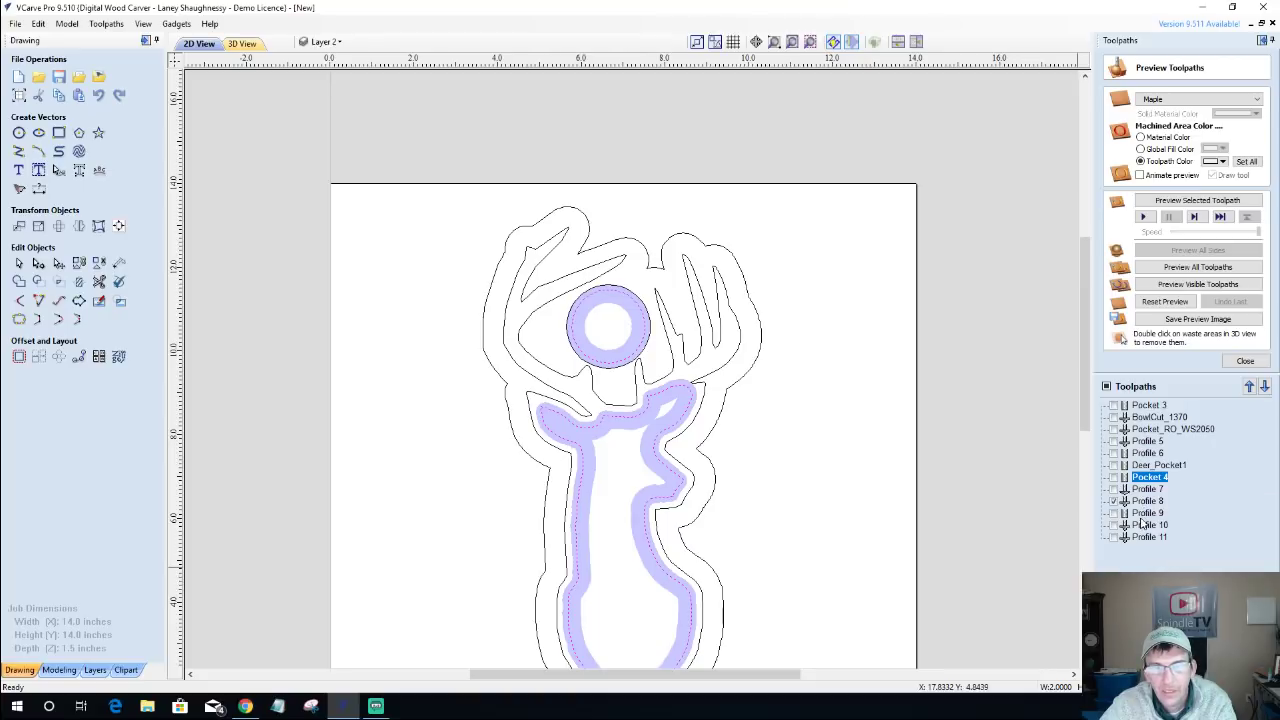
Move Profile 9 down two places to the end of the toolpath list.
click(1143, 515)
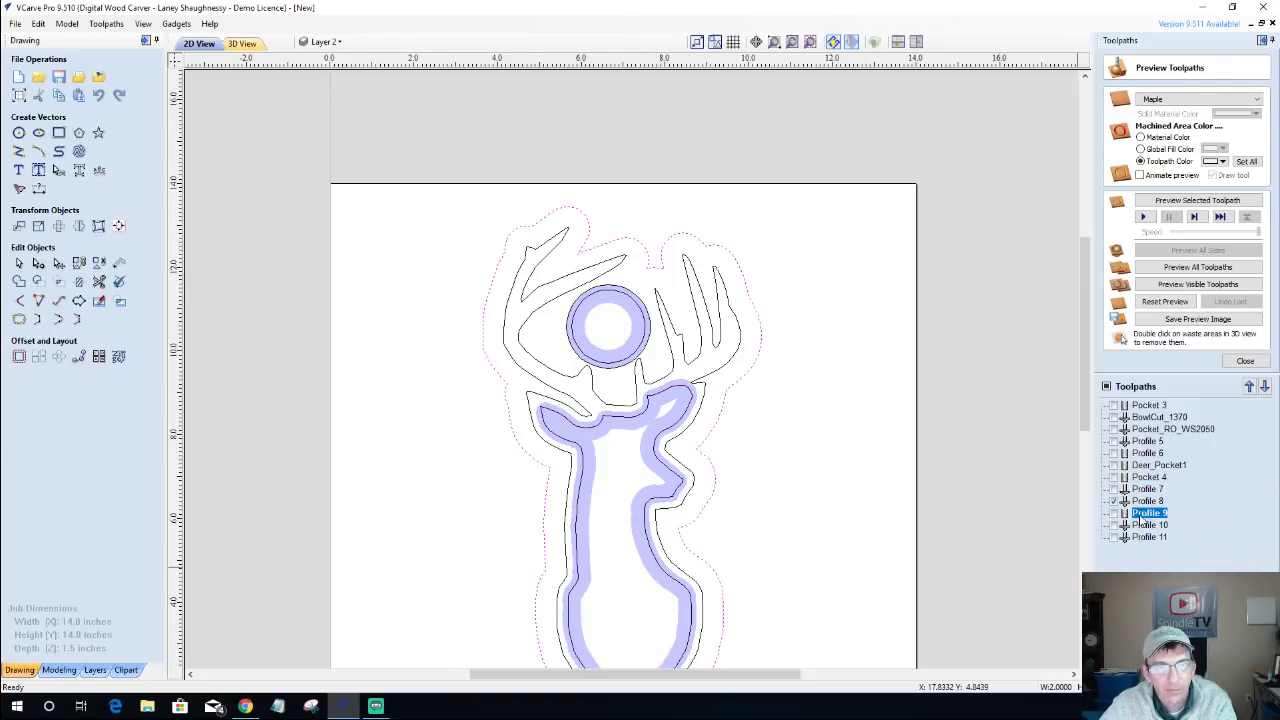
click(1266, 387)
click(1266, 387)
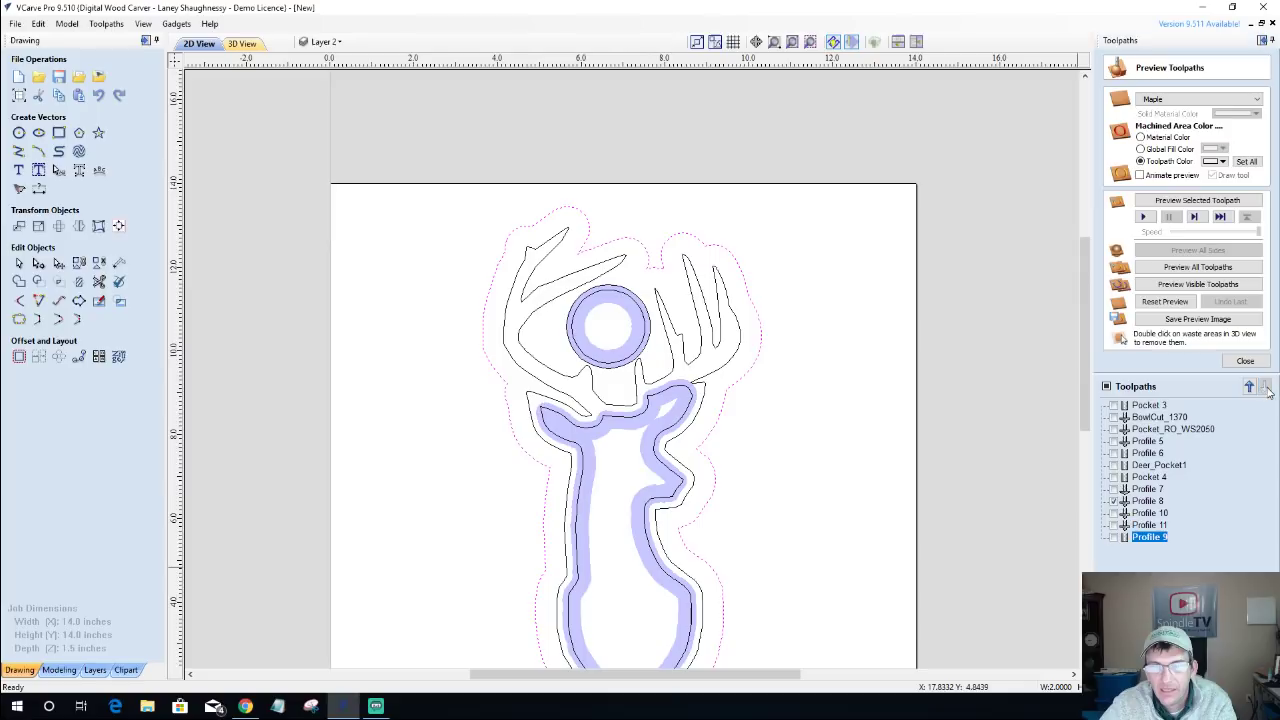
Review Profile 10 and Profile 11, then reset the carving preview.
click(1133, 514)
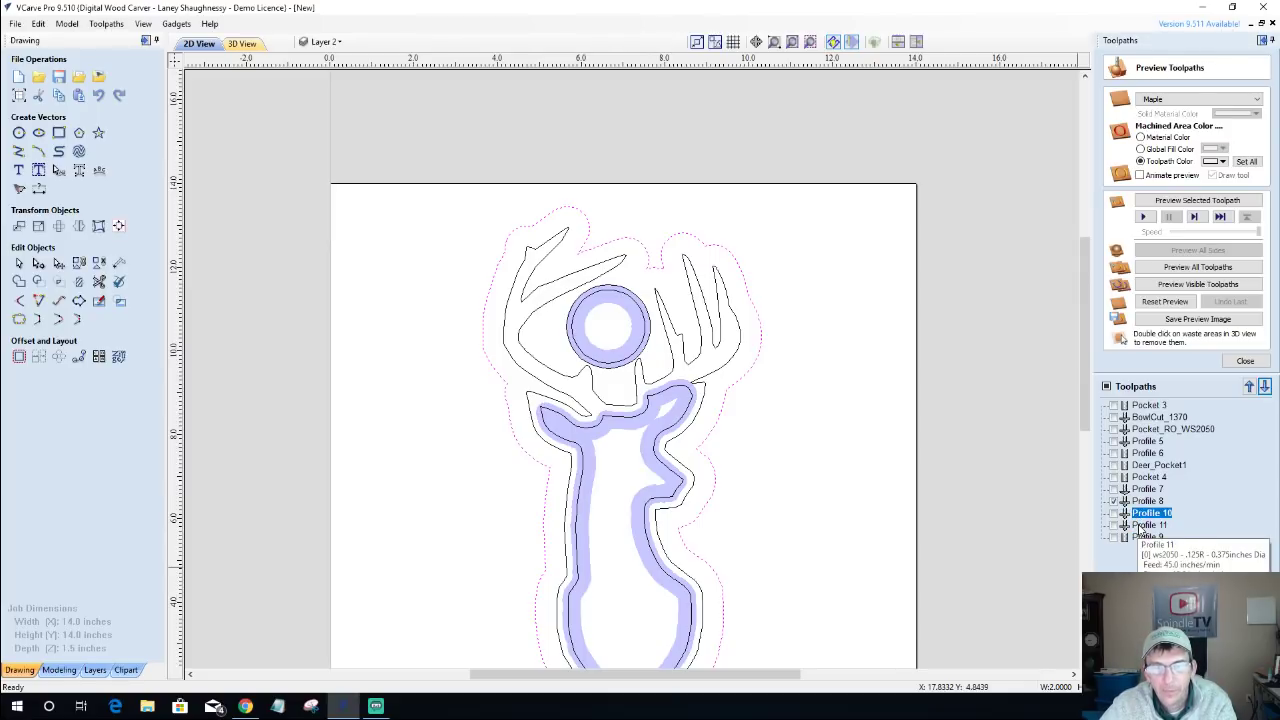
click(1148, 525)
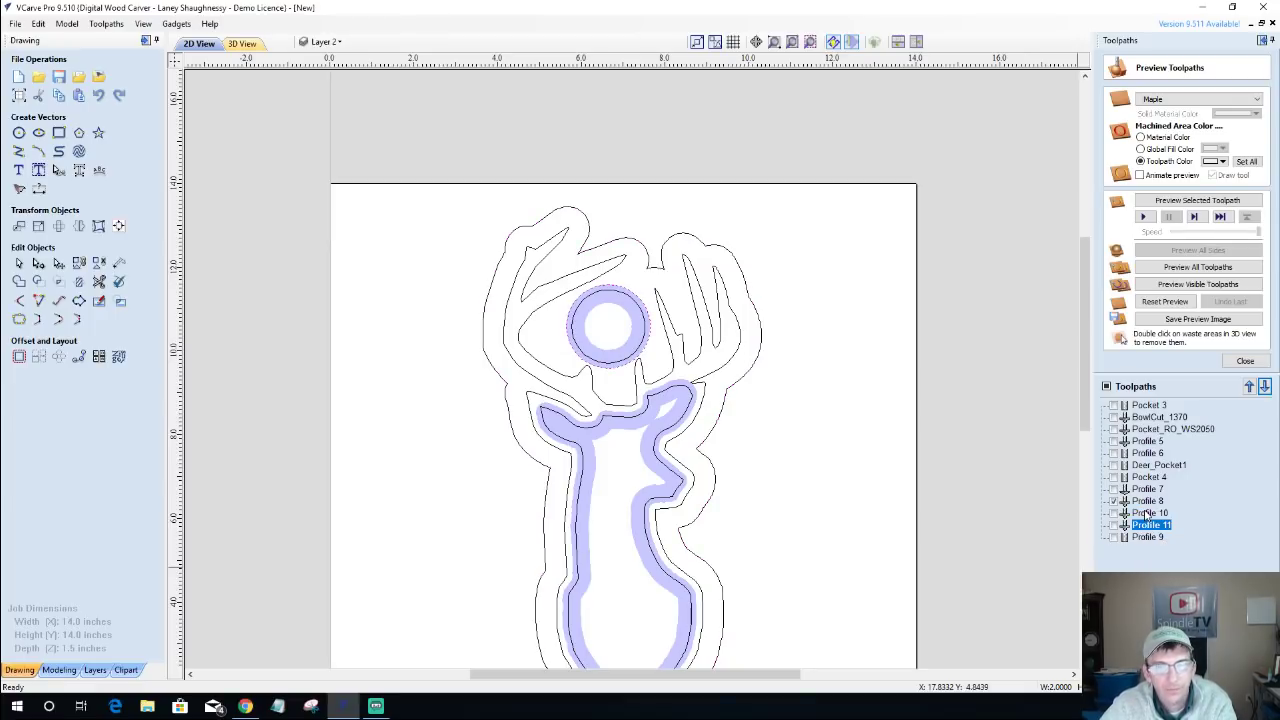
click(1148, 514)
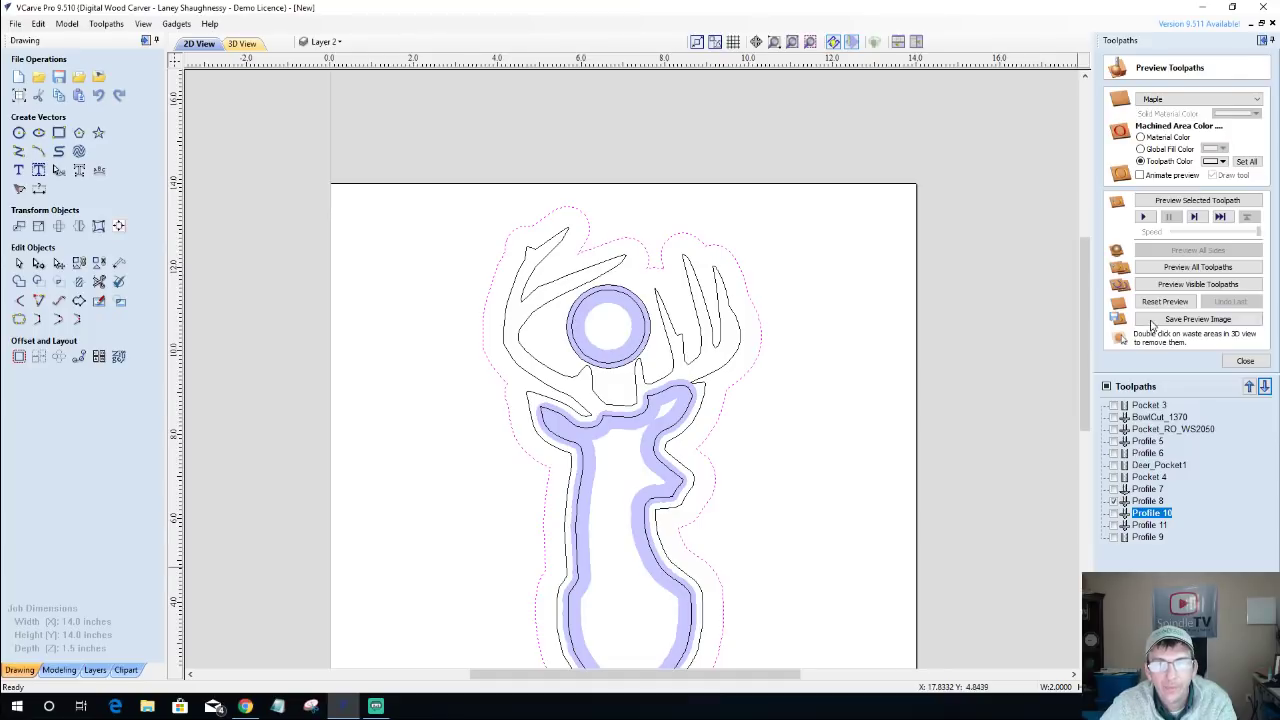
click(1160, 302)
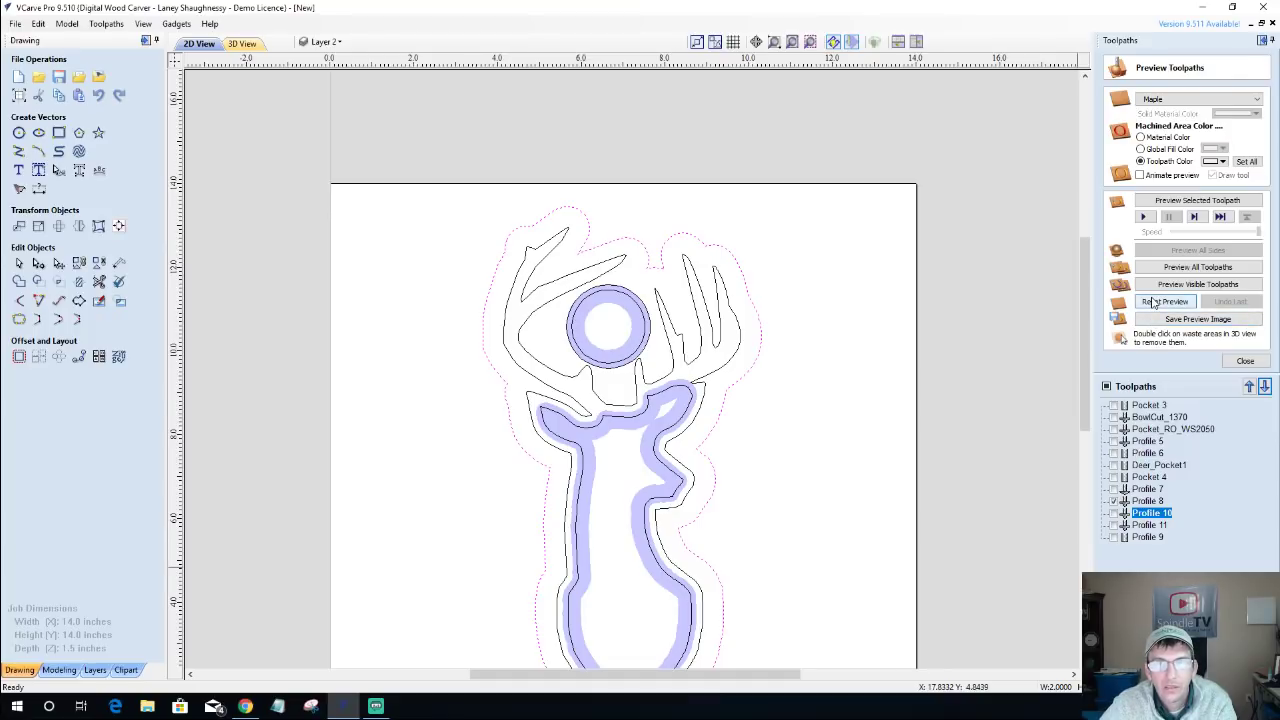
In the 3D view, make Deer_Pocket1, Profile 7, Profile 10 and Profile 9 visible.
click(240, 44)
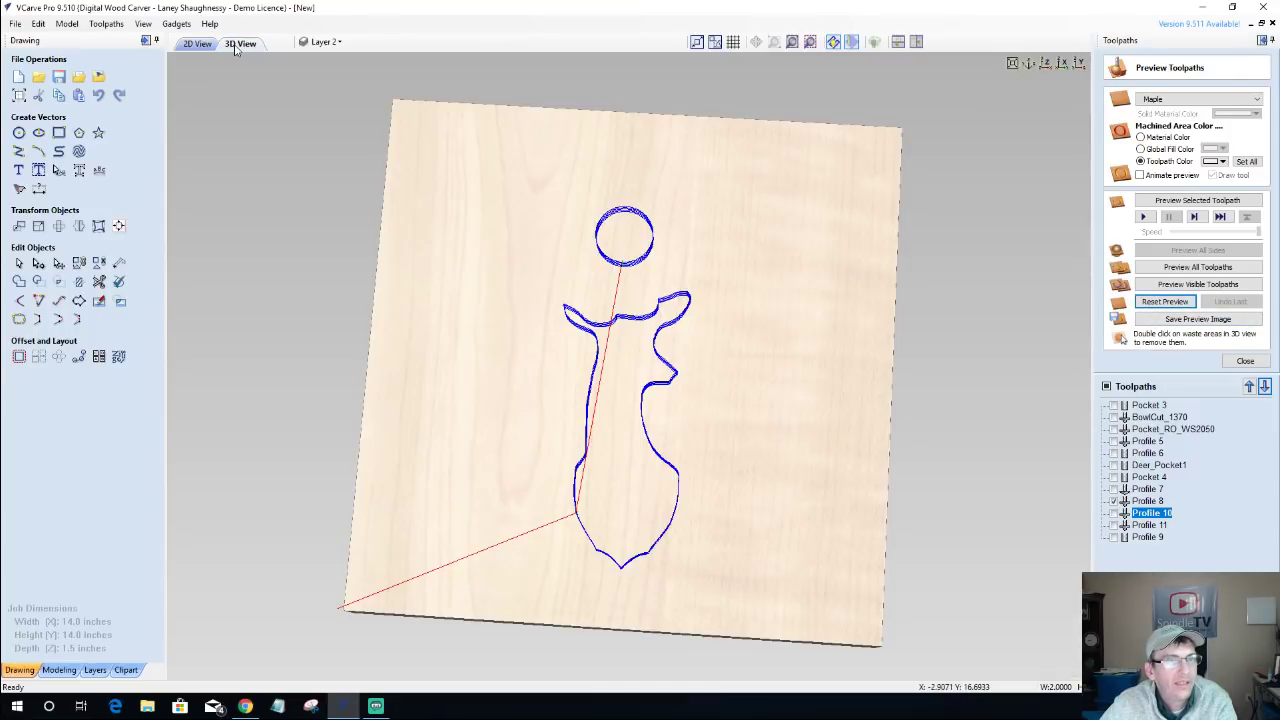
click(1118, 538)
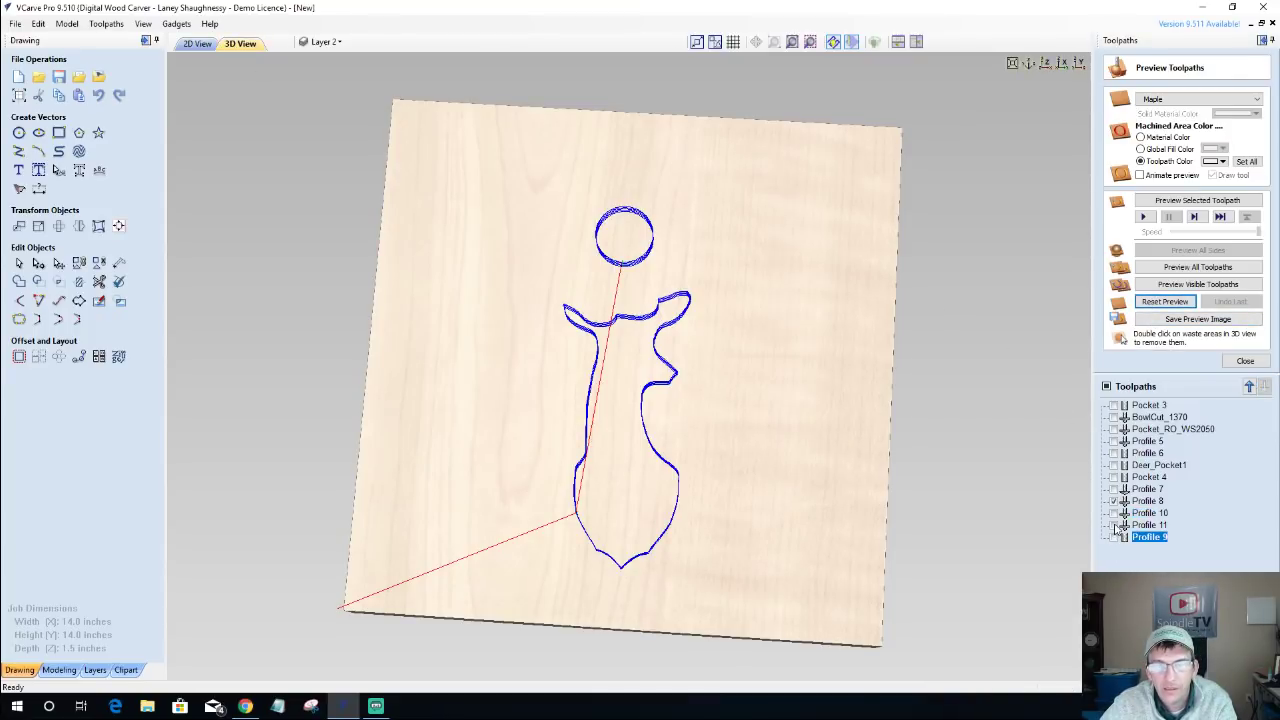
click(1114, 466)
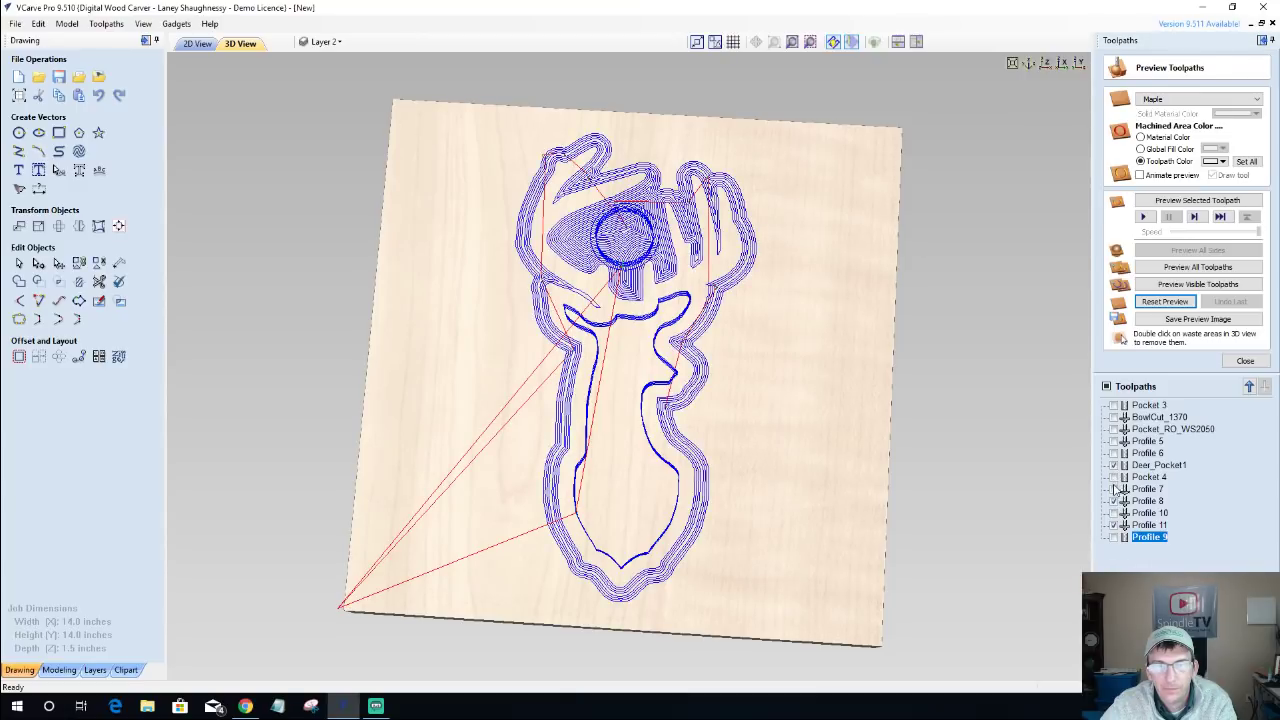
click(1115, 489)
click(1114, 513)
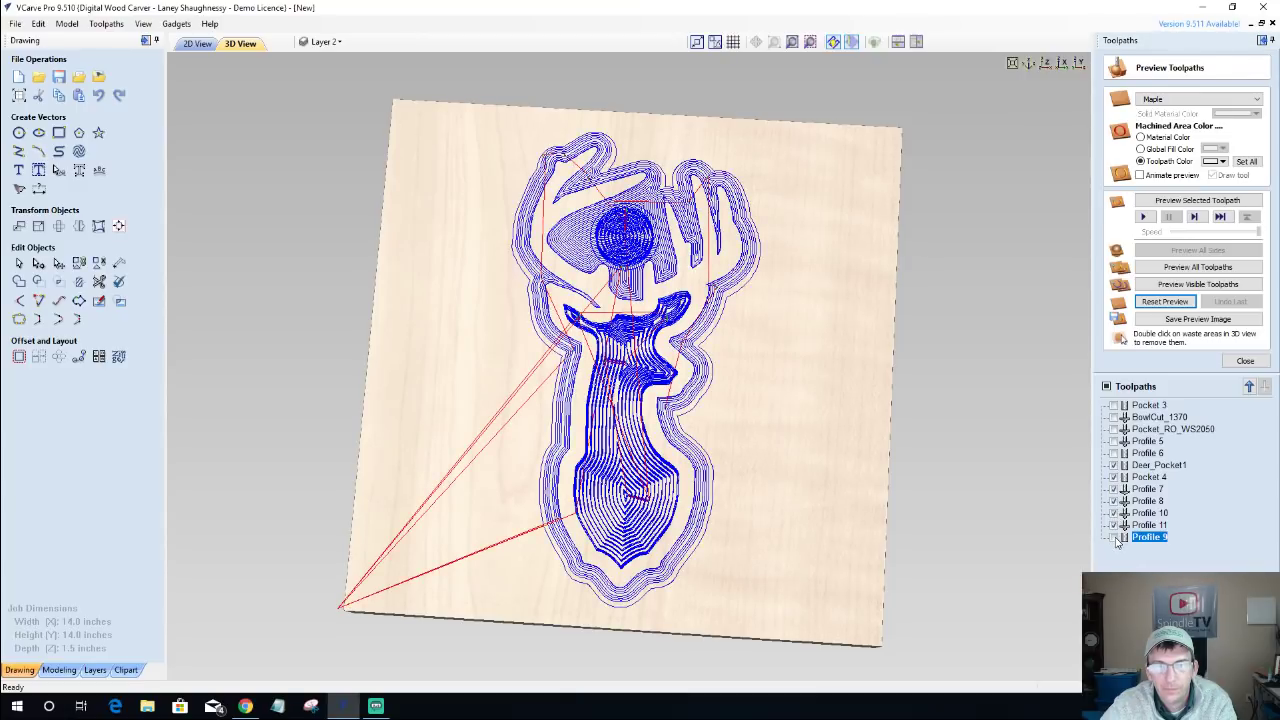
click(1115, 537)
Simulate the visible deer toolpaths, then reset and re-run the carve on a fresh block.
click(1192, 285)
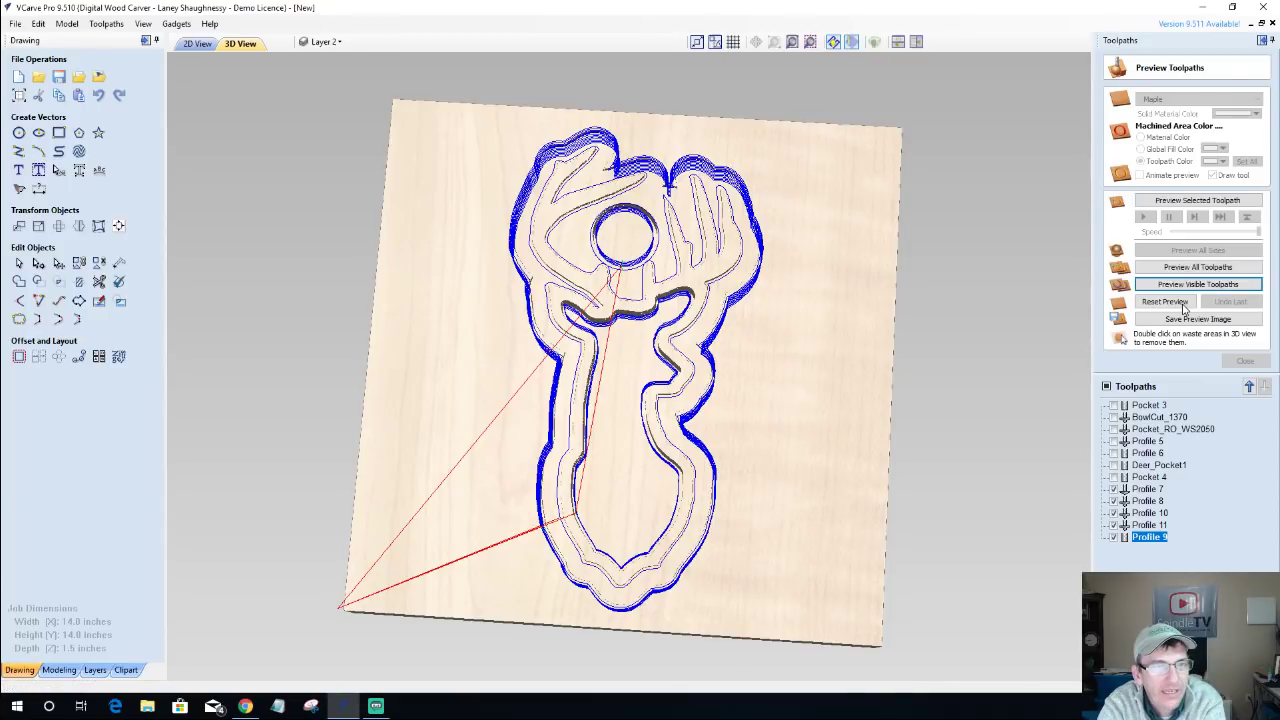
click(1183, 305)
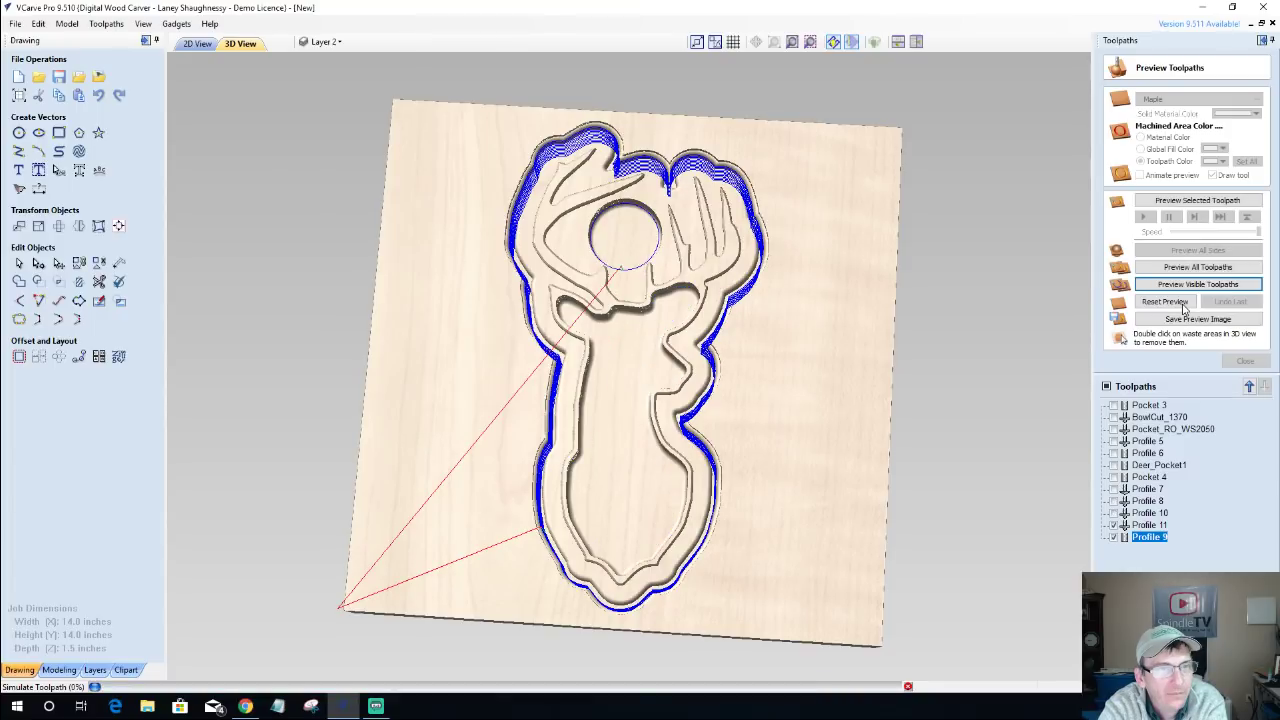
click(1183, 306)
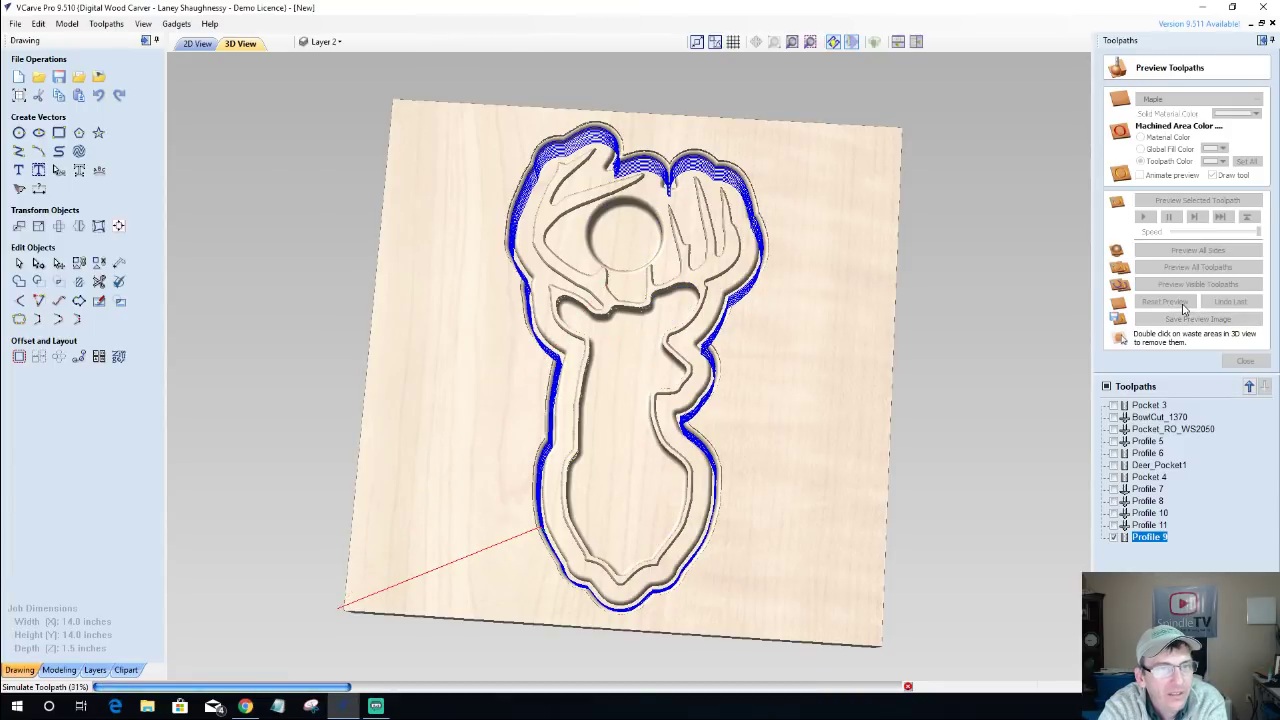
Hide the waste board, orbit the carved deer from several angles, then return to 2D view.
double_click(587, 452)
drag(662, 352, 591, 325)
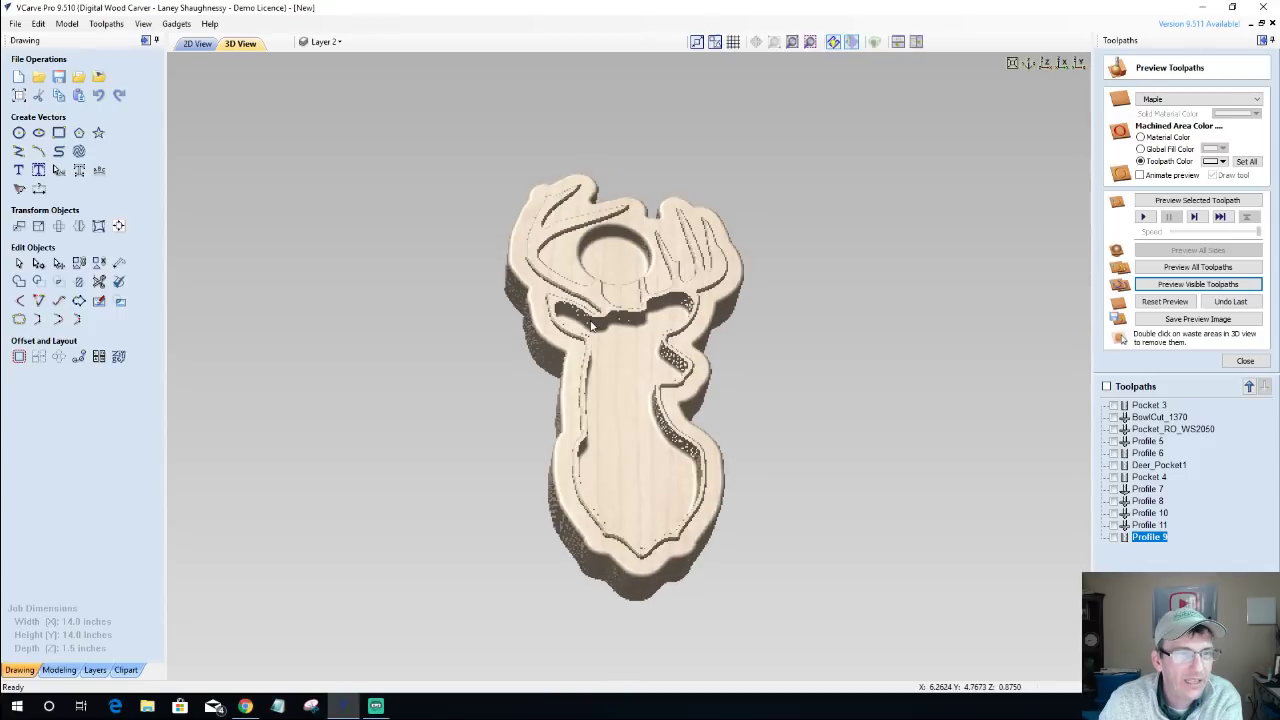
scroll(591, 325, up, 2)
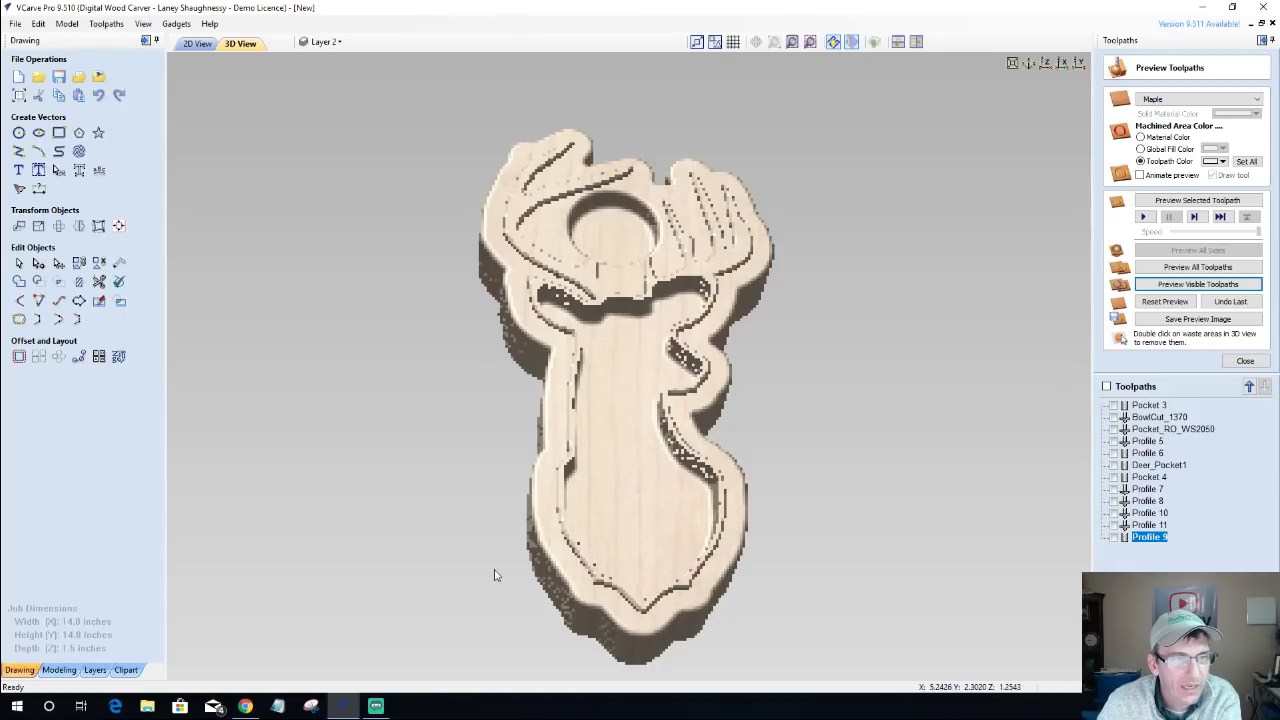
drag(491, 566, 646, 506)
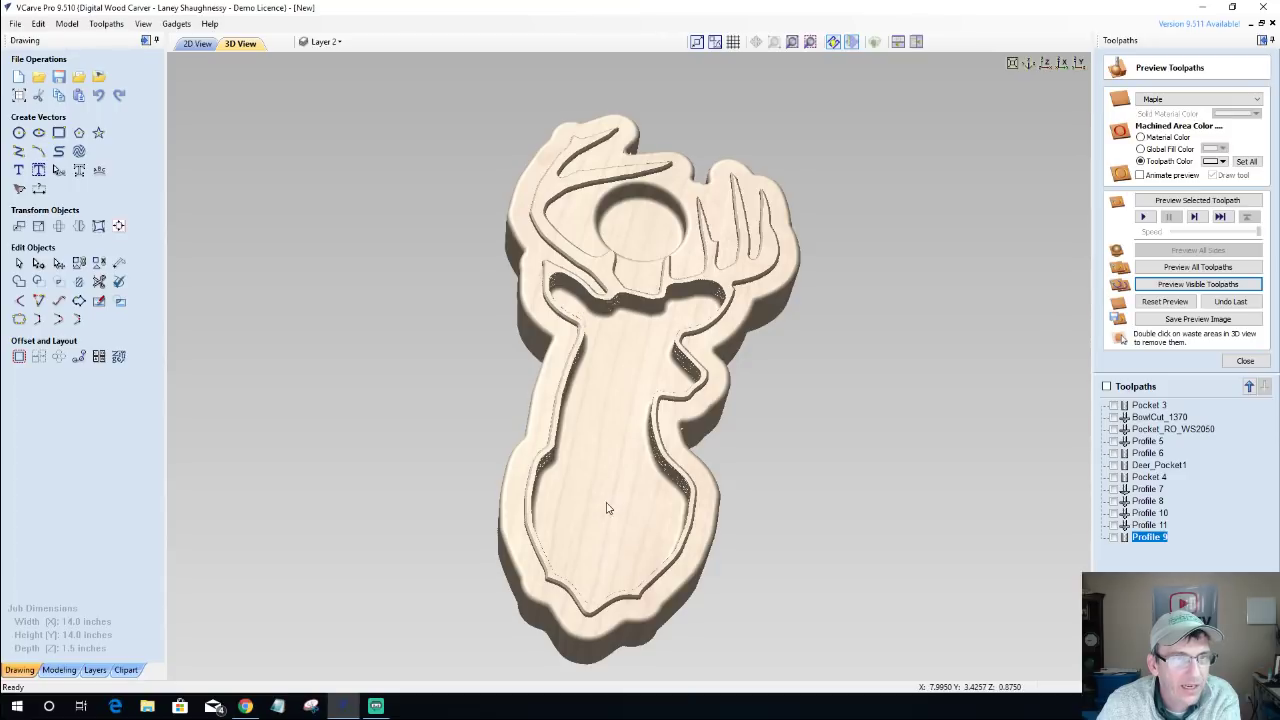
drag(606, 509, 609, 636)
drag(555, 597, 673, 444)
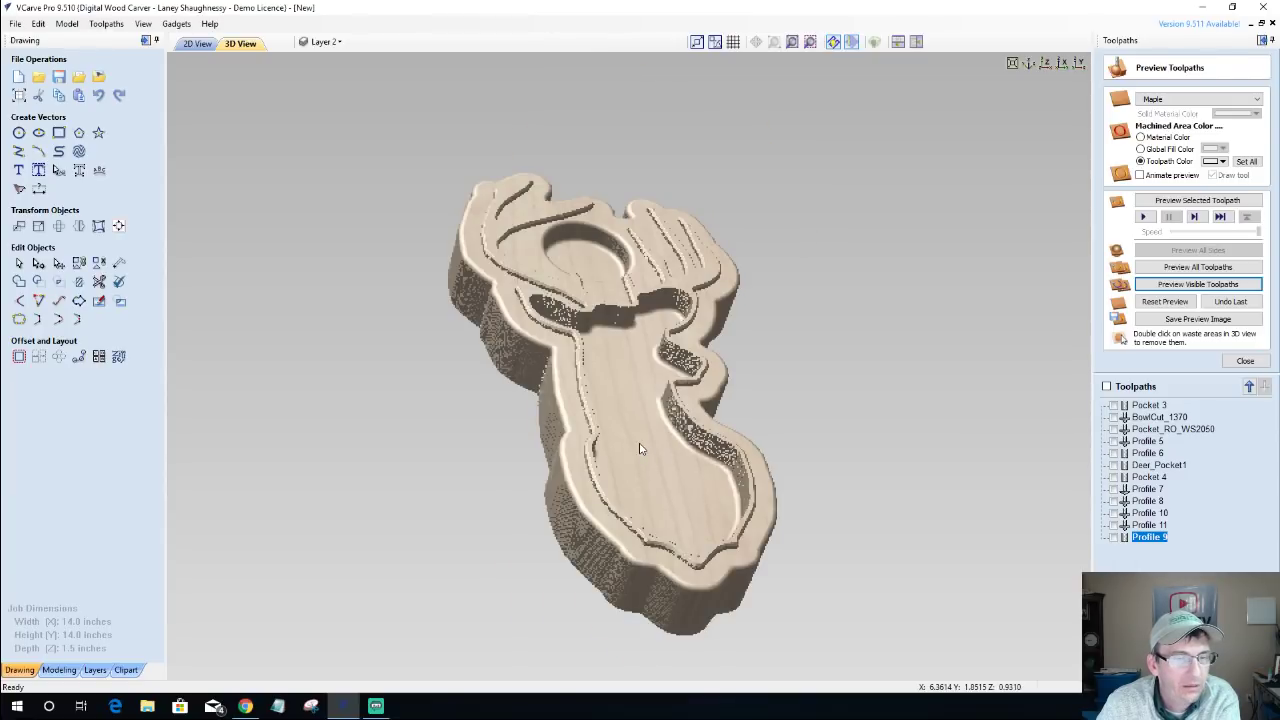
drag(640, 449, 292, 463)
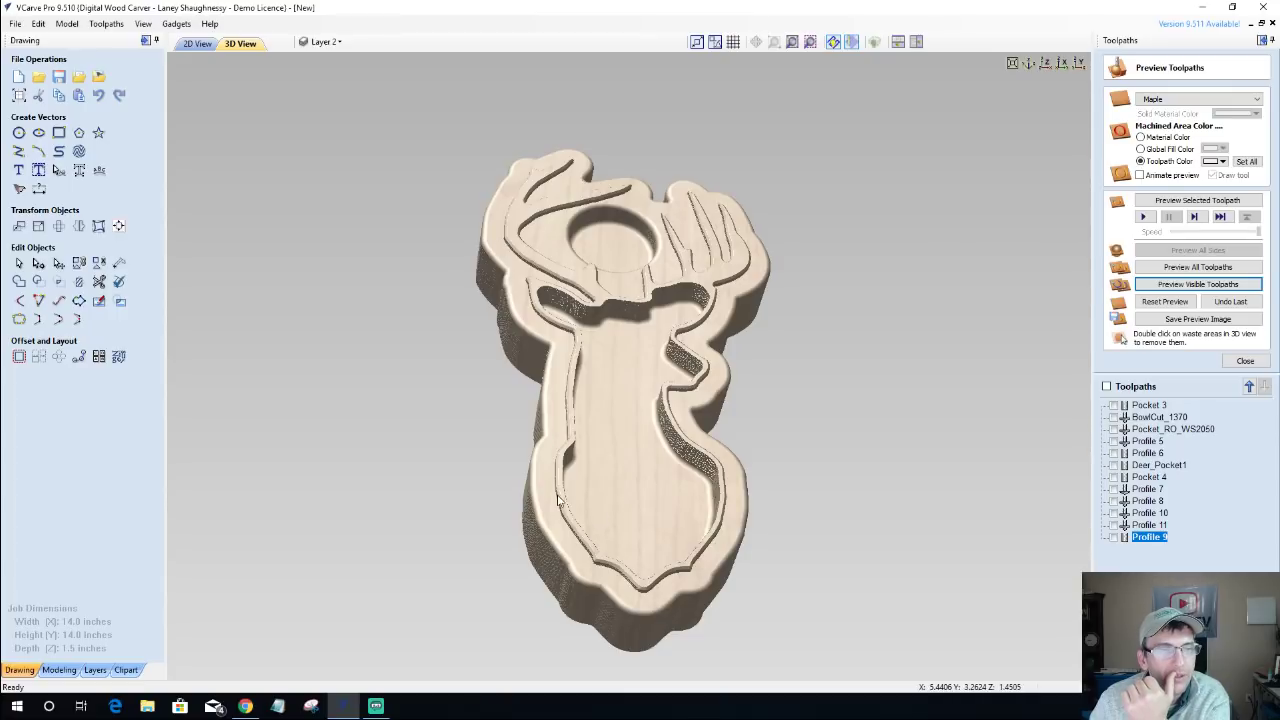
drag(565, 501, 565, 466)
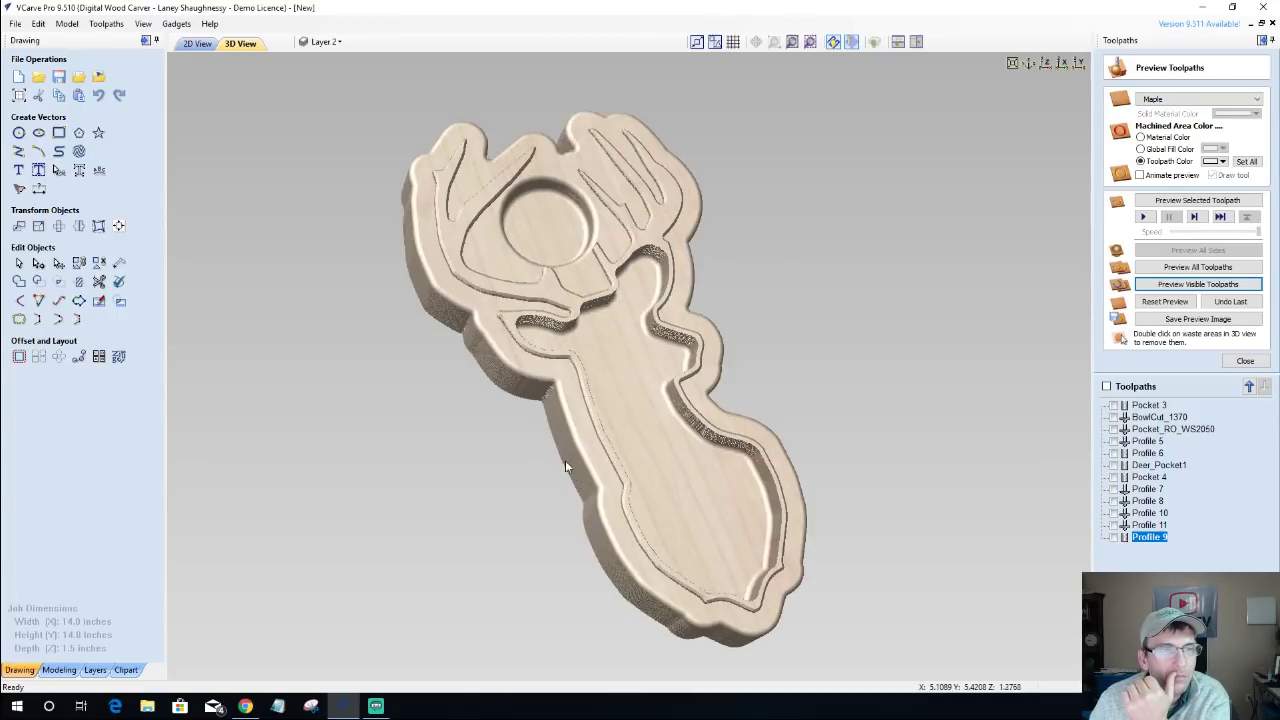
drag(525, 236, 790, 615)
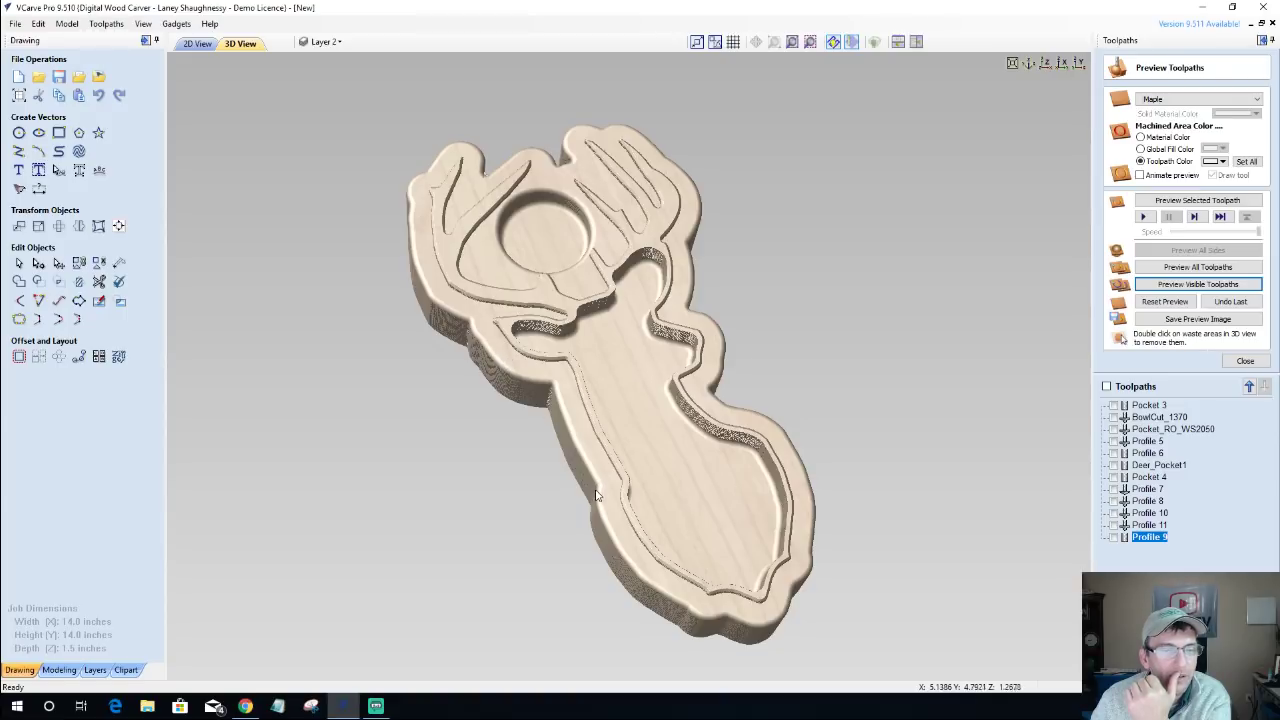
drag(557, 504, 514, 531)
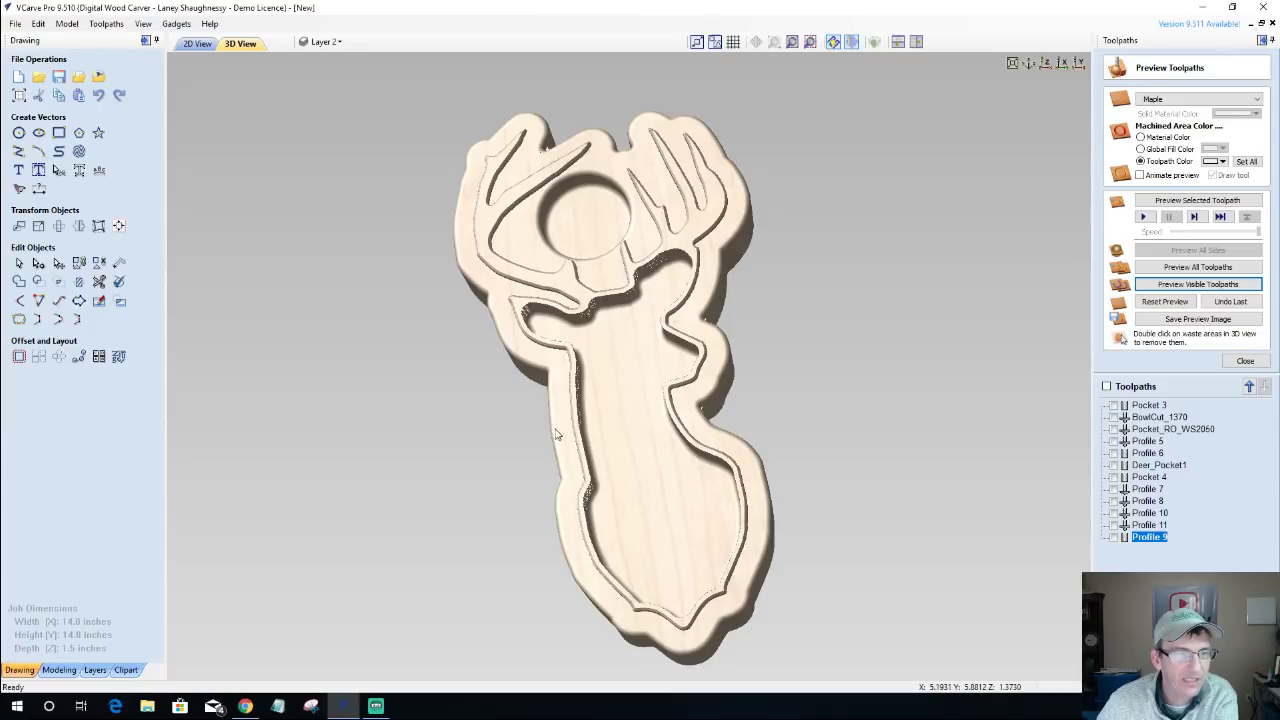
drag(569, 466, 575, 445)
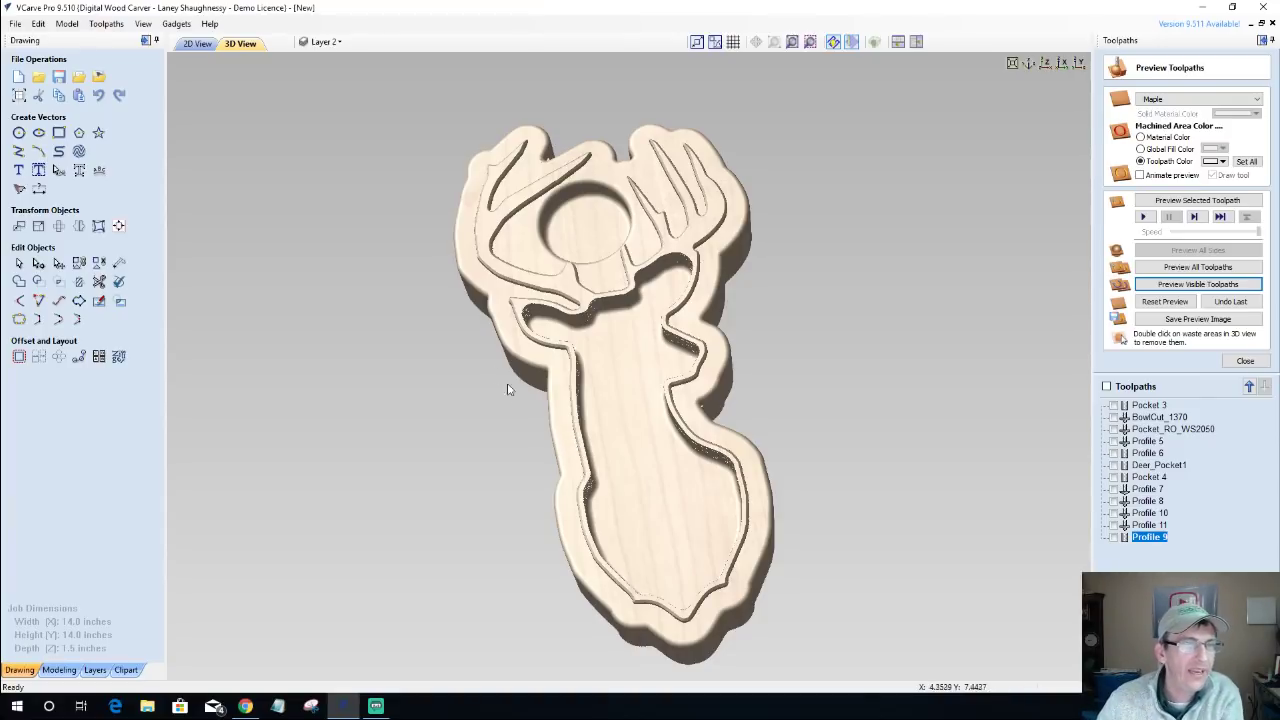
click(198, 44)
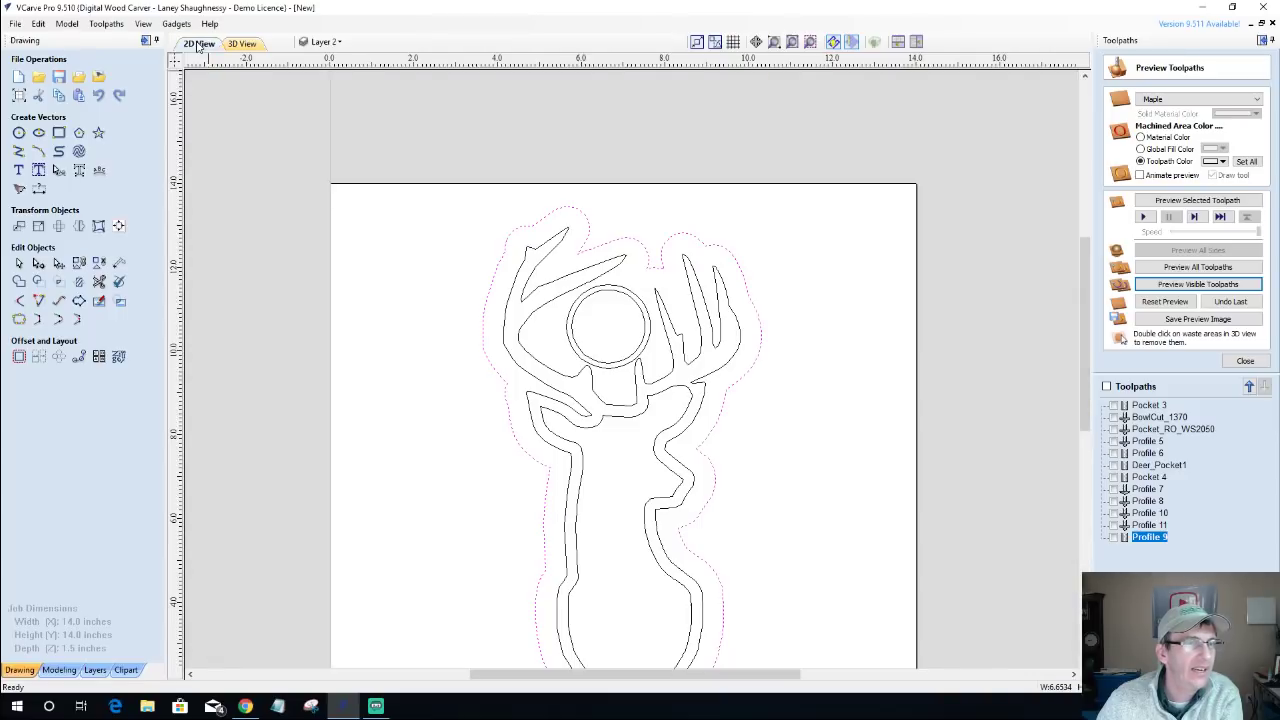
Hide Layer 2's deer vectors and show the Joy layer's JOY outlines.
click(335, 42)
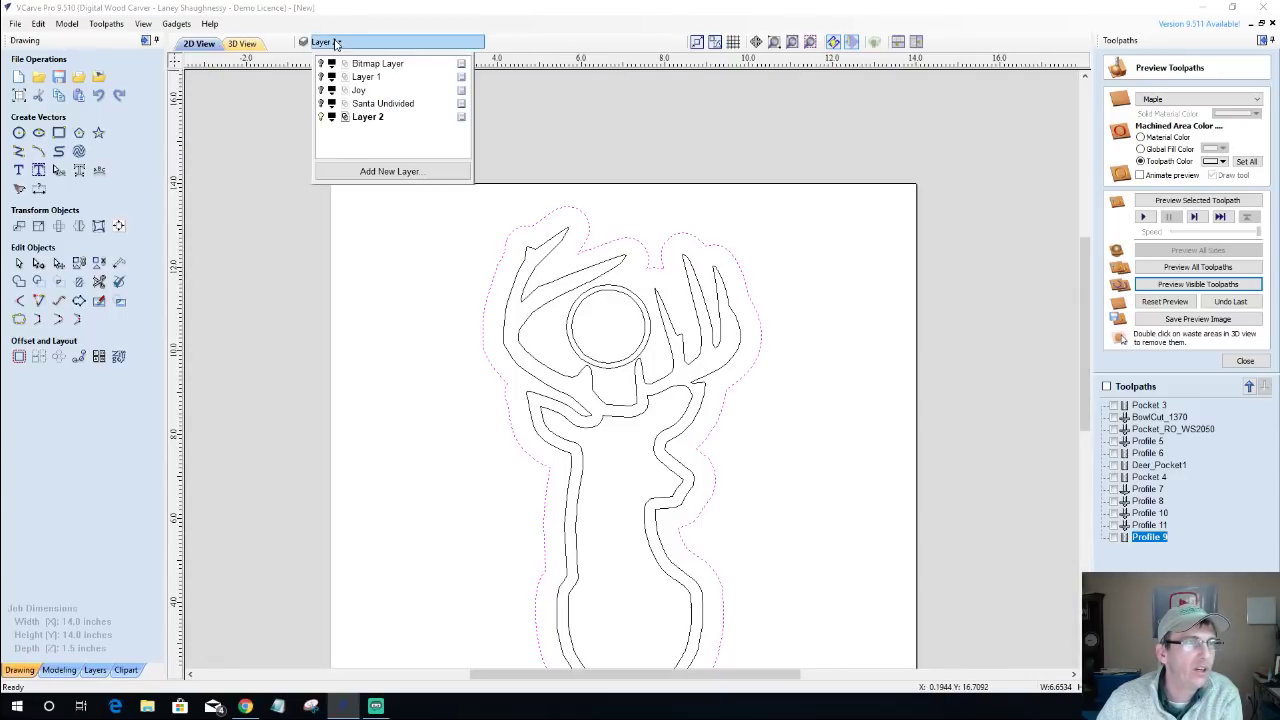
click(321, 117)
click(321, 90)
scroll(674, 503, down, 3)
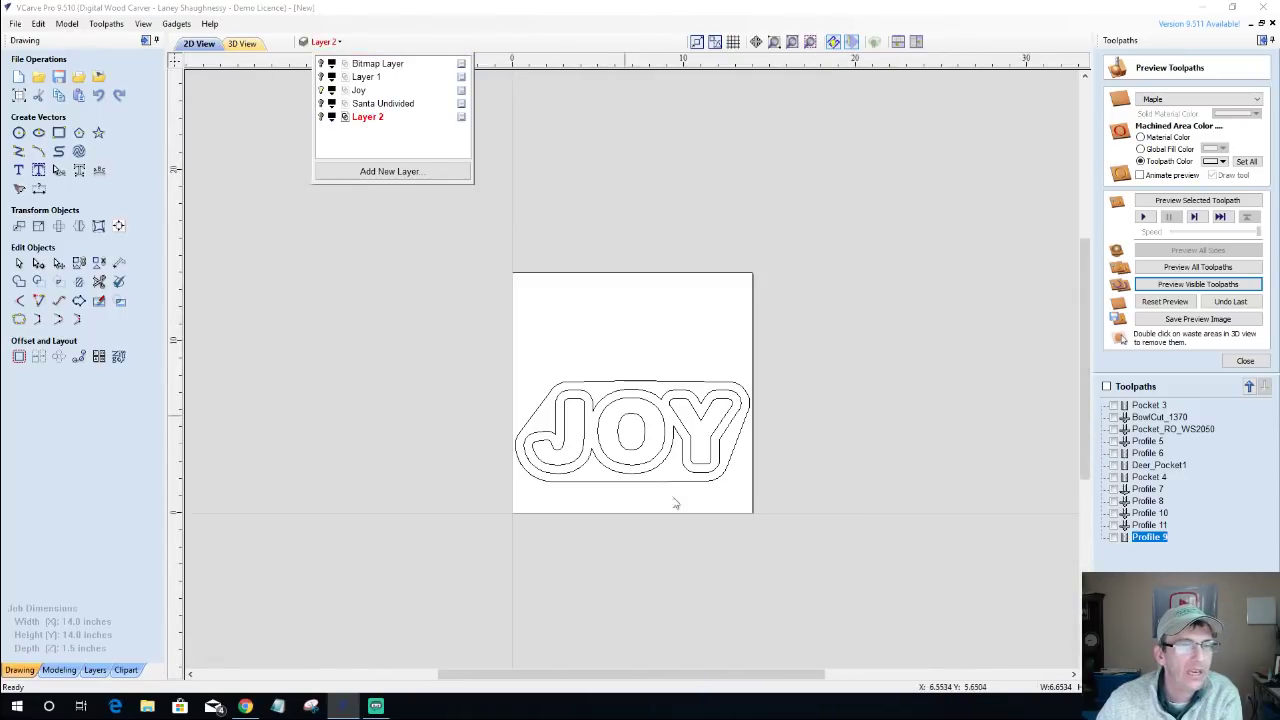
scroll(674, 508, up, 4)
scroll(629, 484, down, 1)
scroll(629, 484, down, 2)
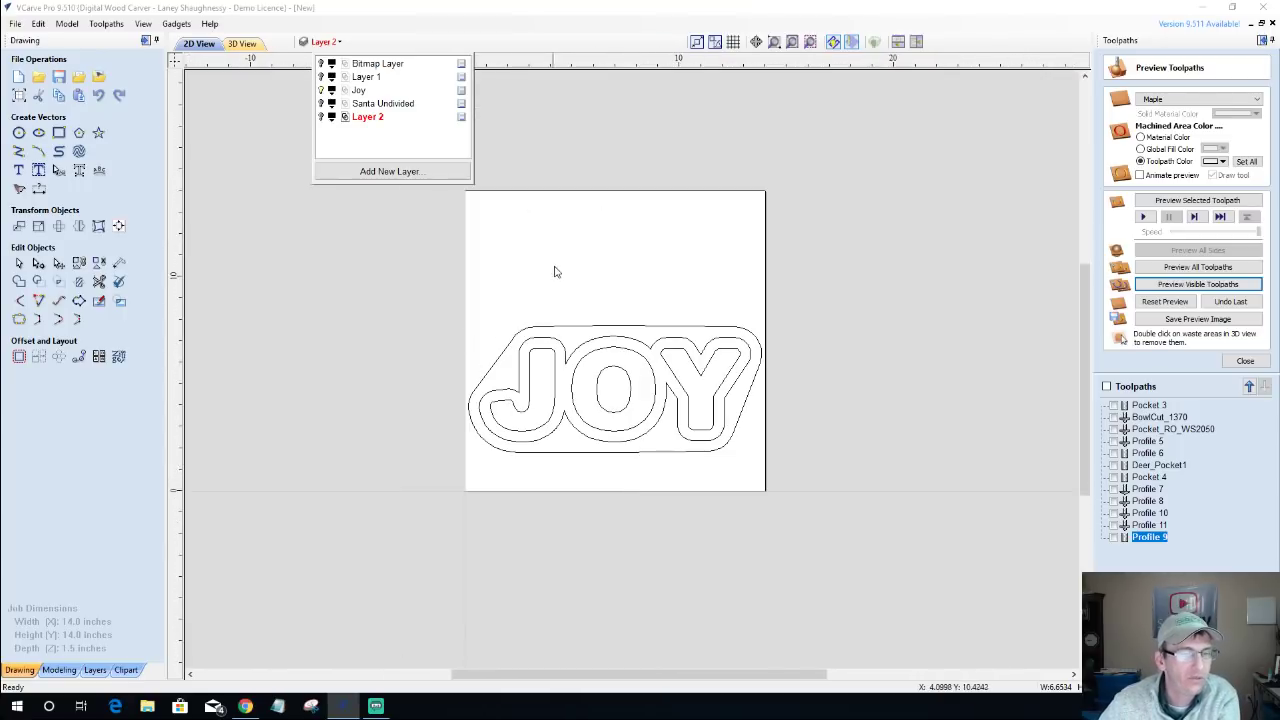
click(634, 317)
scroll(640, 438, up, 3)
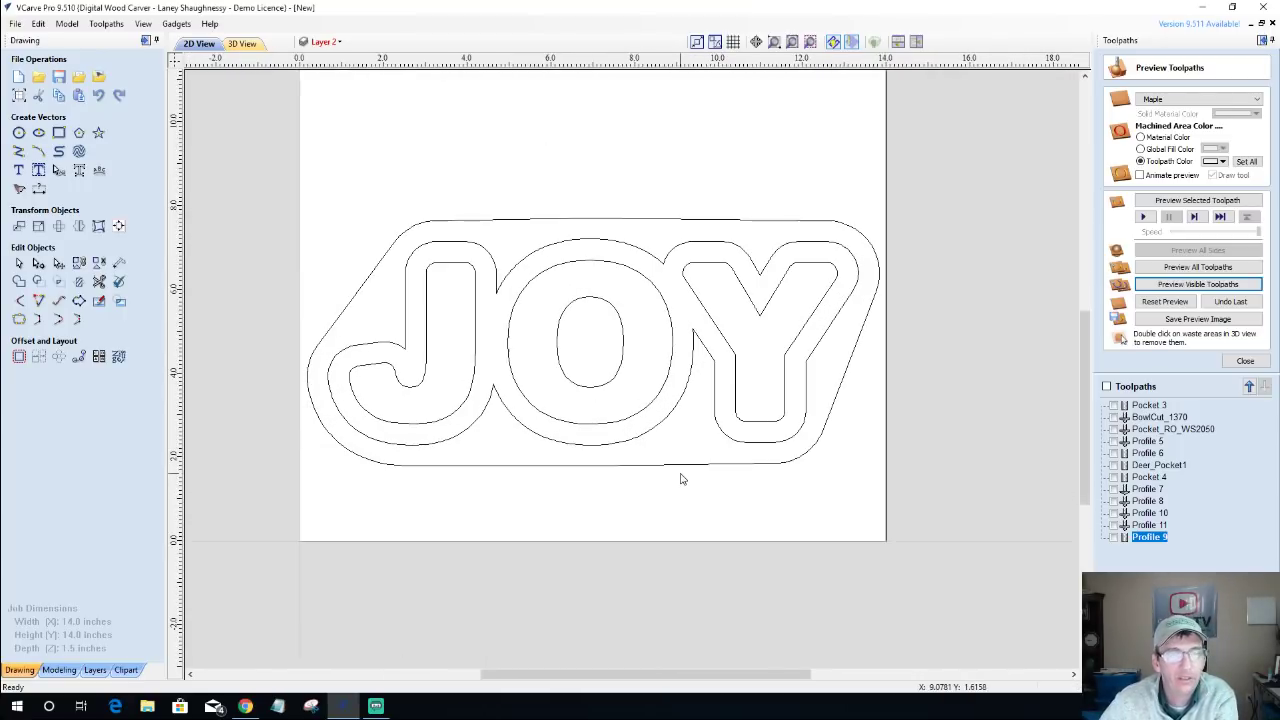
Select the O's outer outline plus the Y's and J's inner outlines.
click(510, 376)
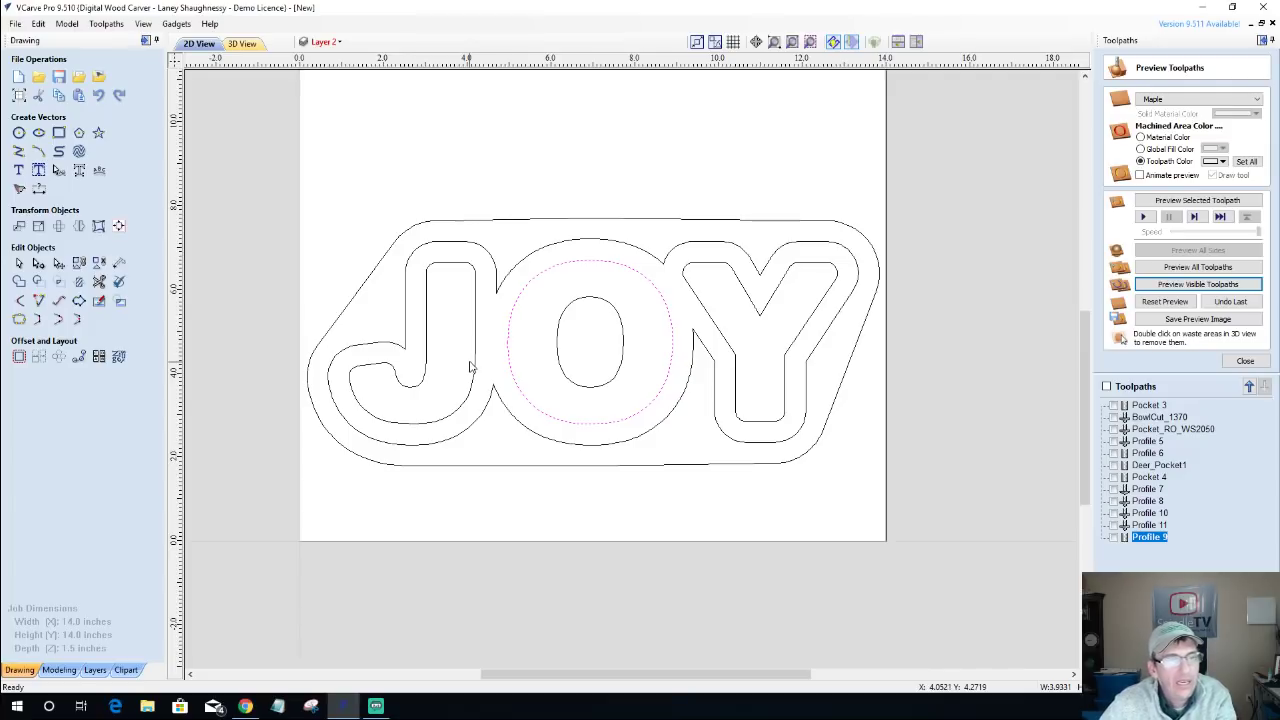
shift+click(712, 323)
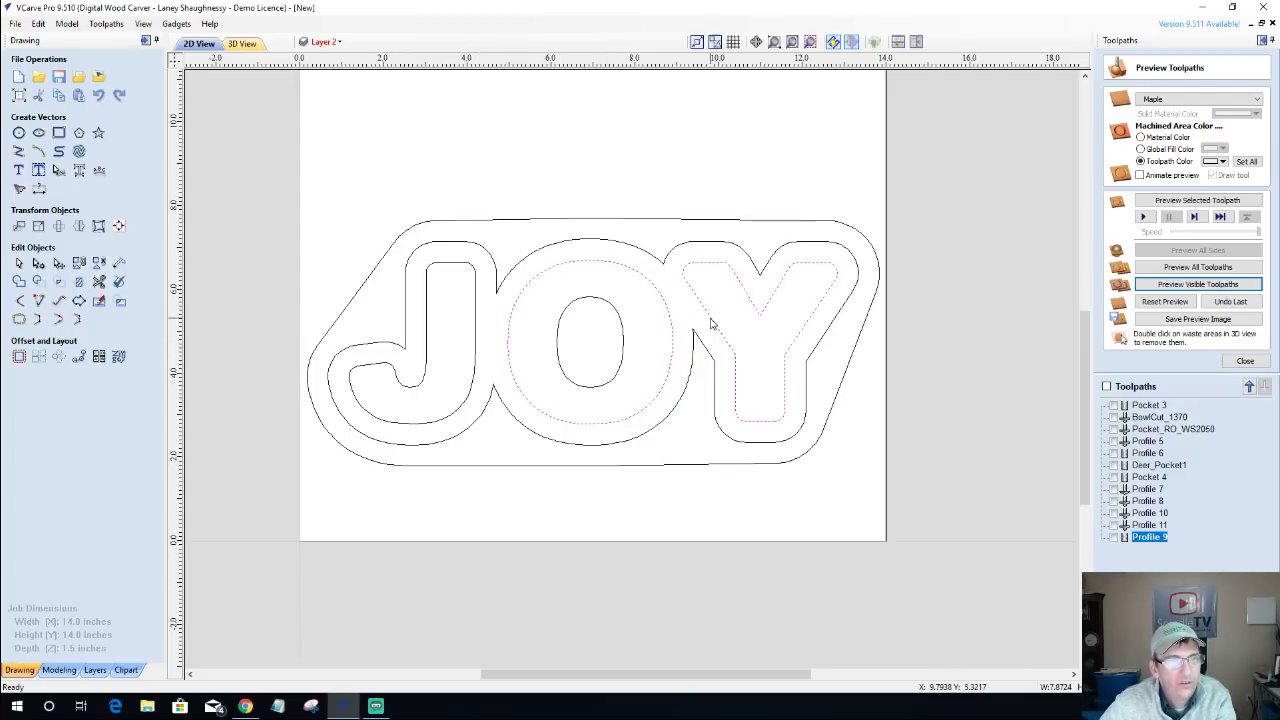
shift+click(478, 344)
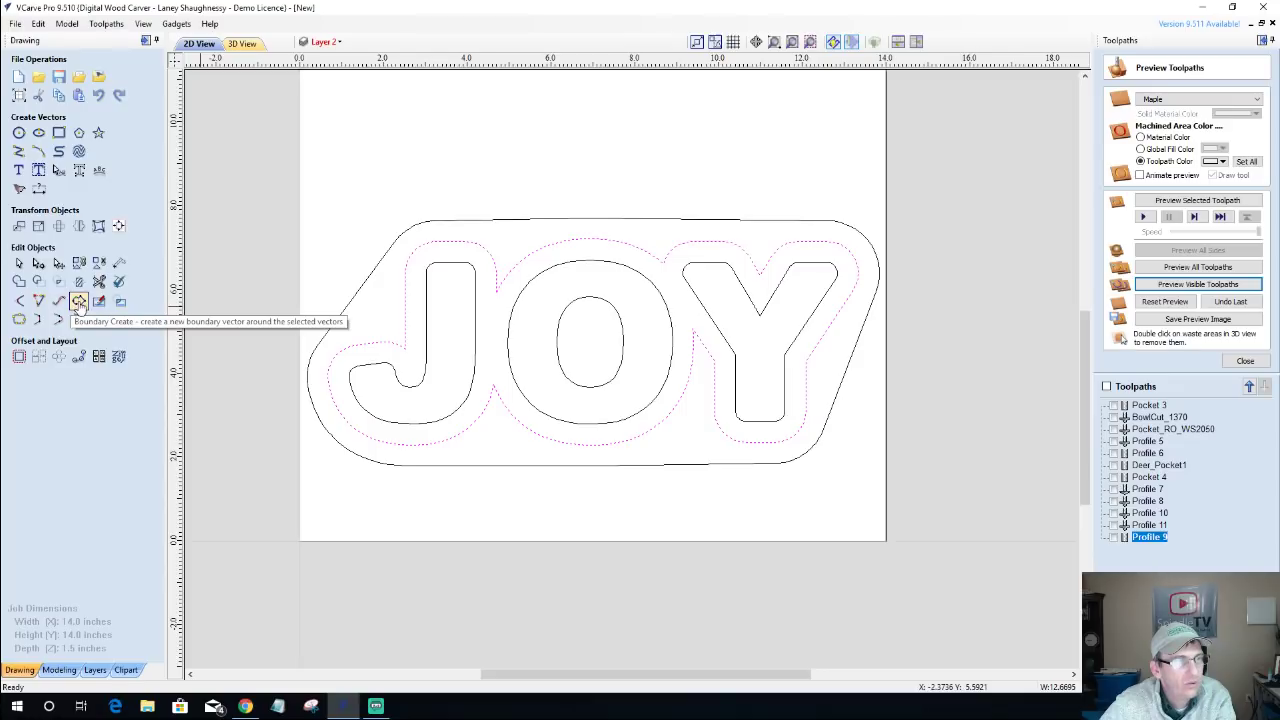
click(79, 303)
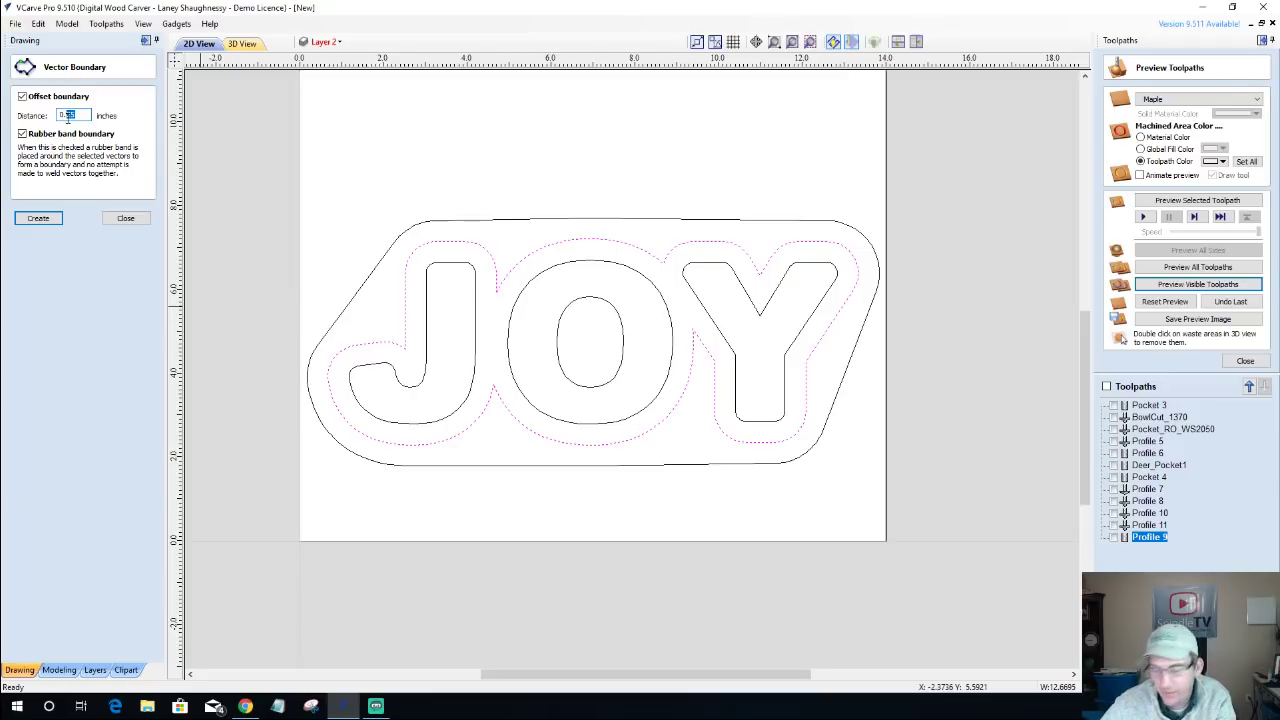
click(361, 289)
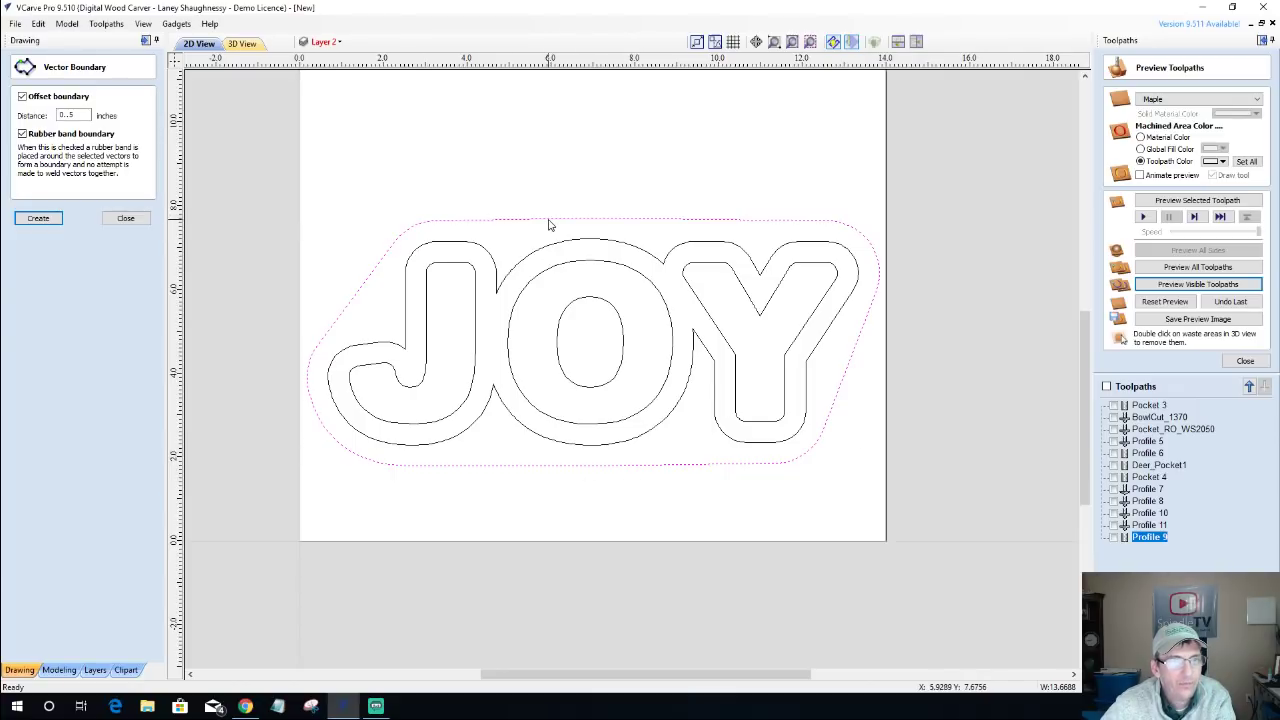
click(447, 266)
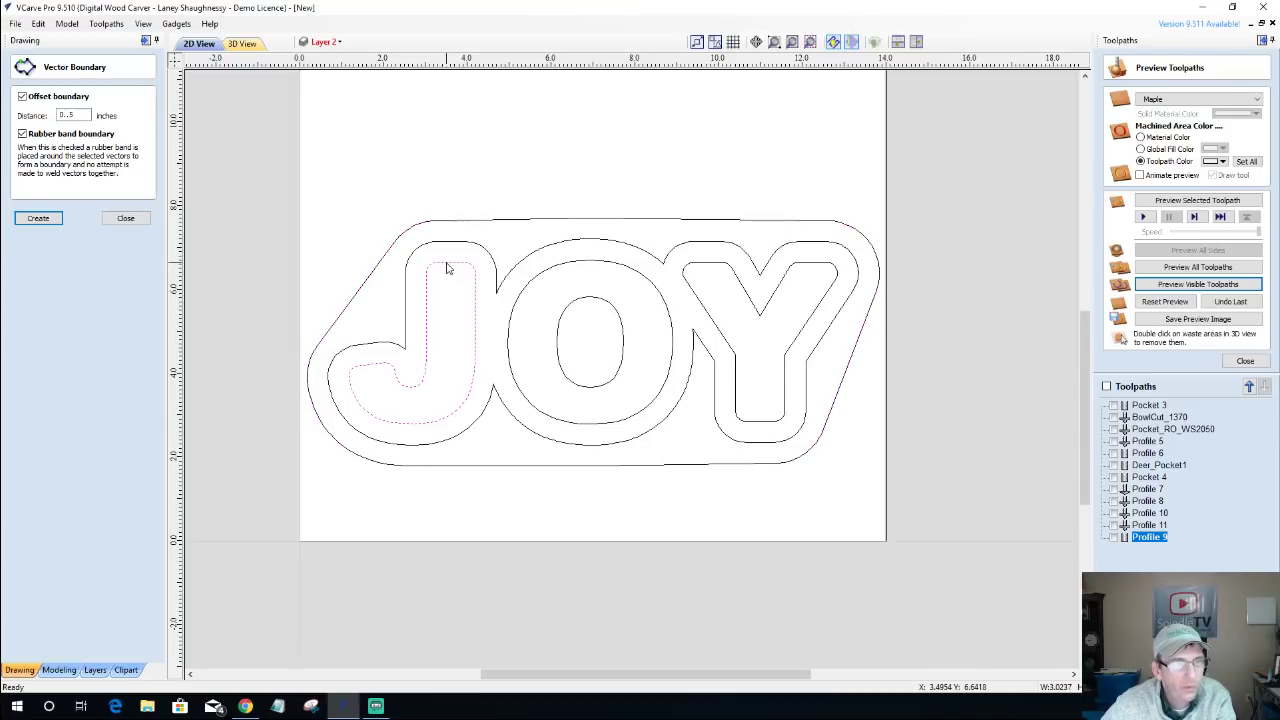
click(540, 308)
click(566, 316)
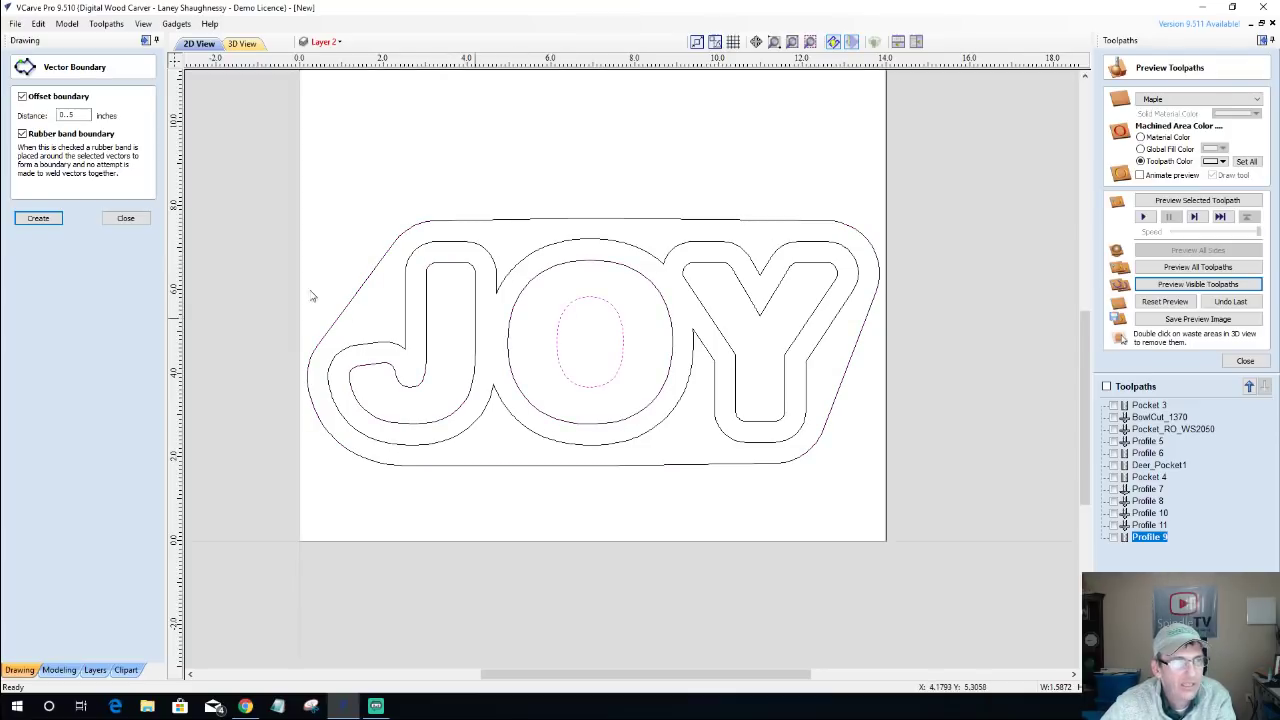
click(113, 220)
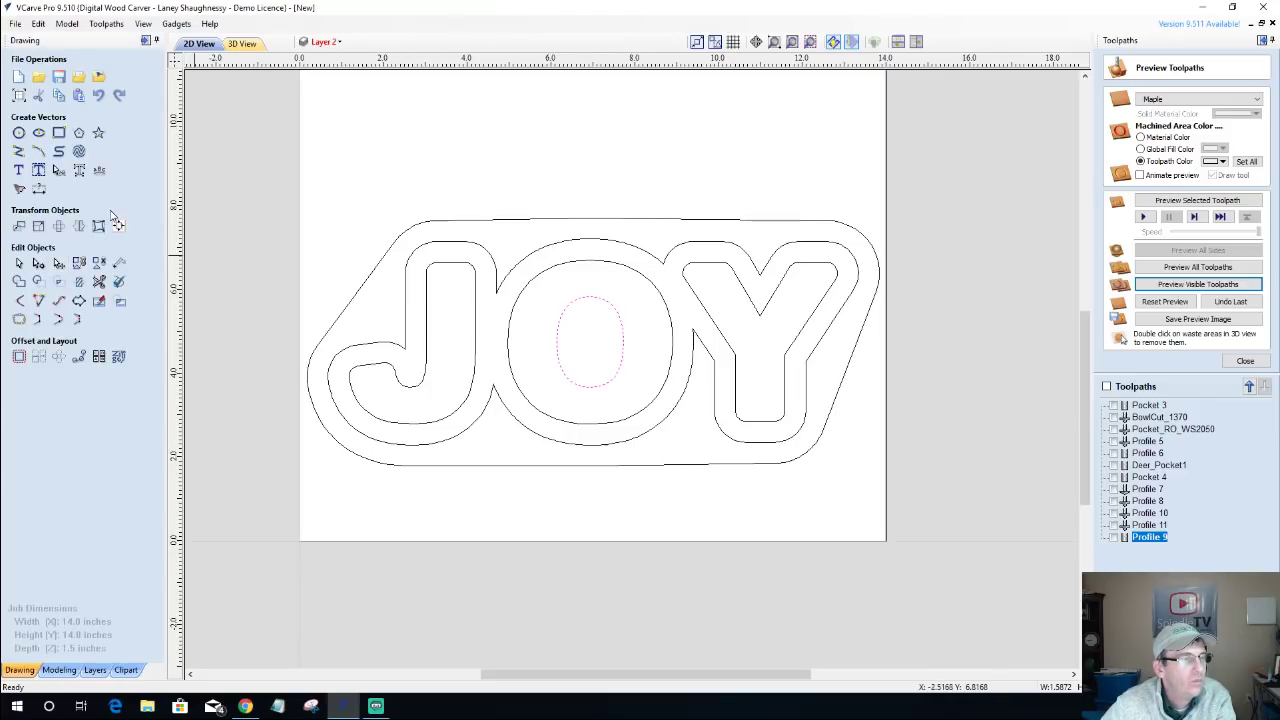
Delete all the old JOY outline vectors.
click(19, 170)
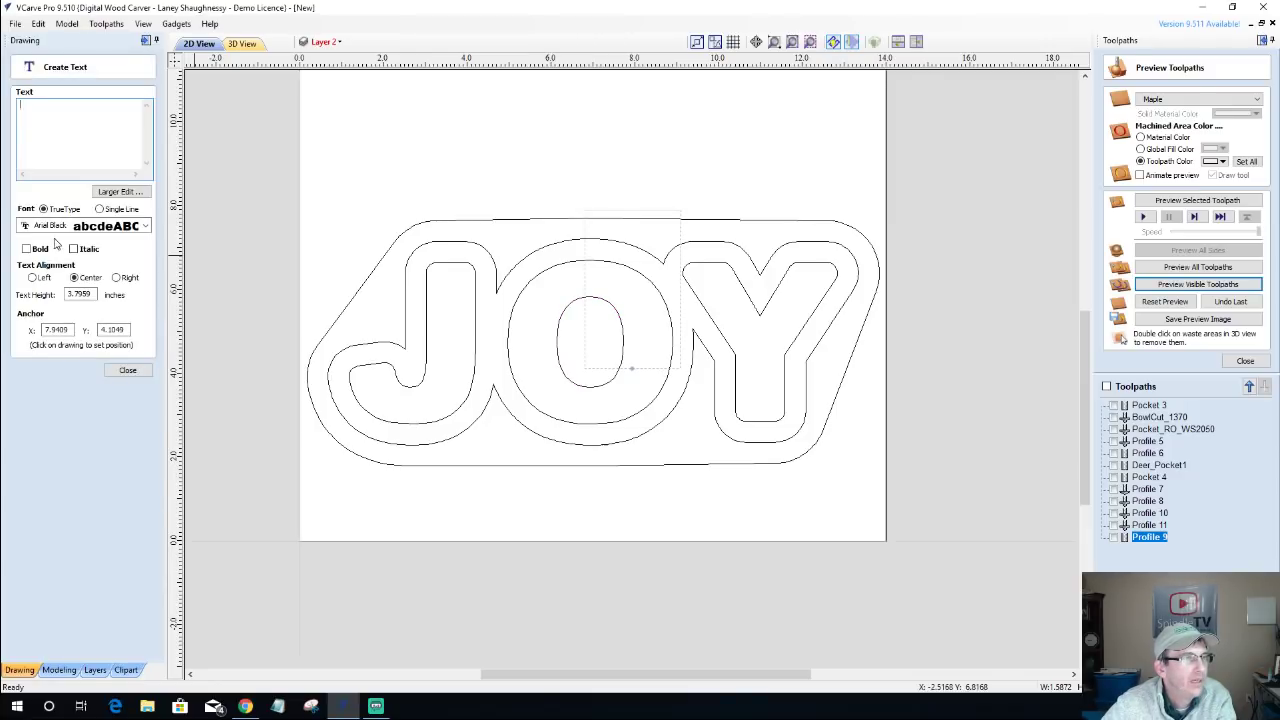
click(933, 498)
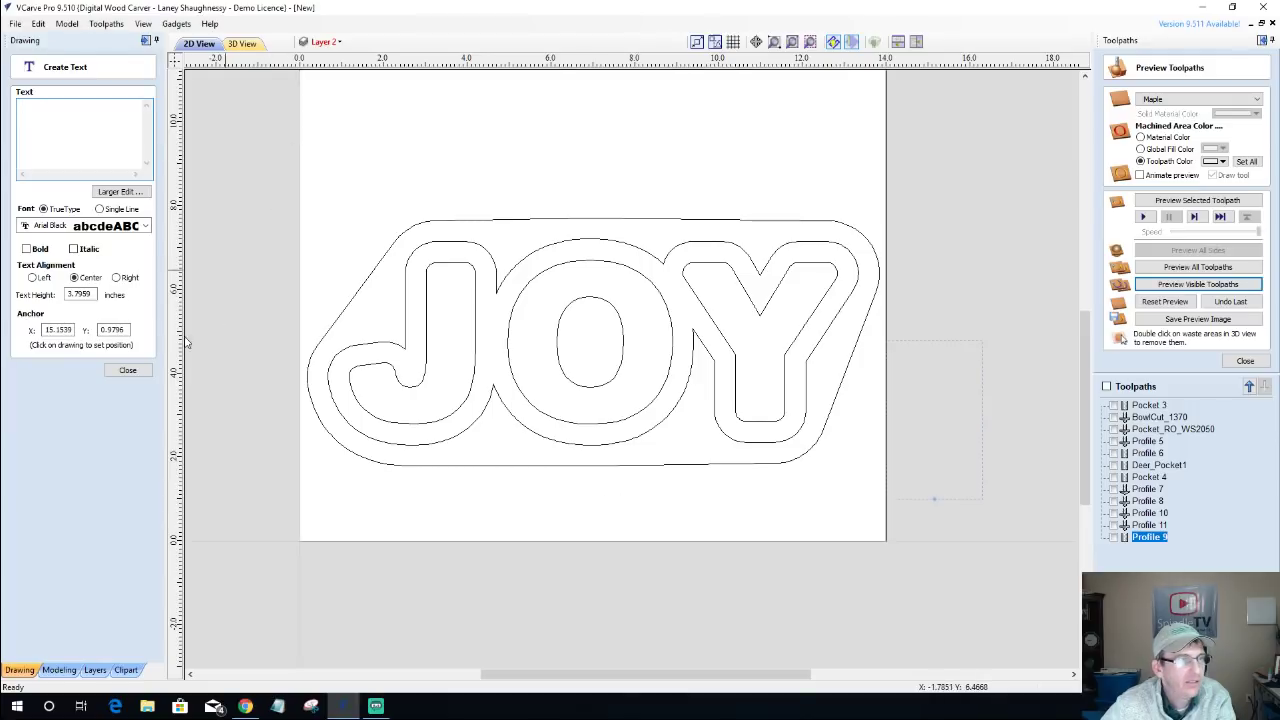
key(Escape)
mouse_move(287, 155)
mouse_down()
mouse_move(749, 294)
mouse_move(929, 520)
mouse_up()
key(Delete)
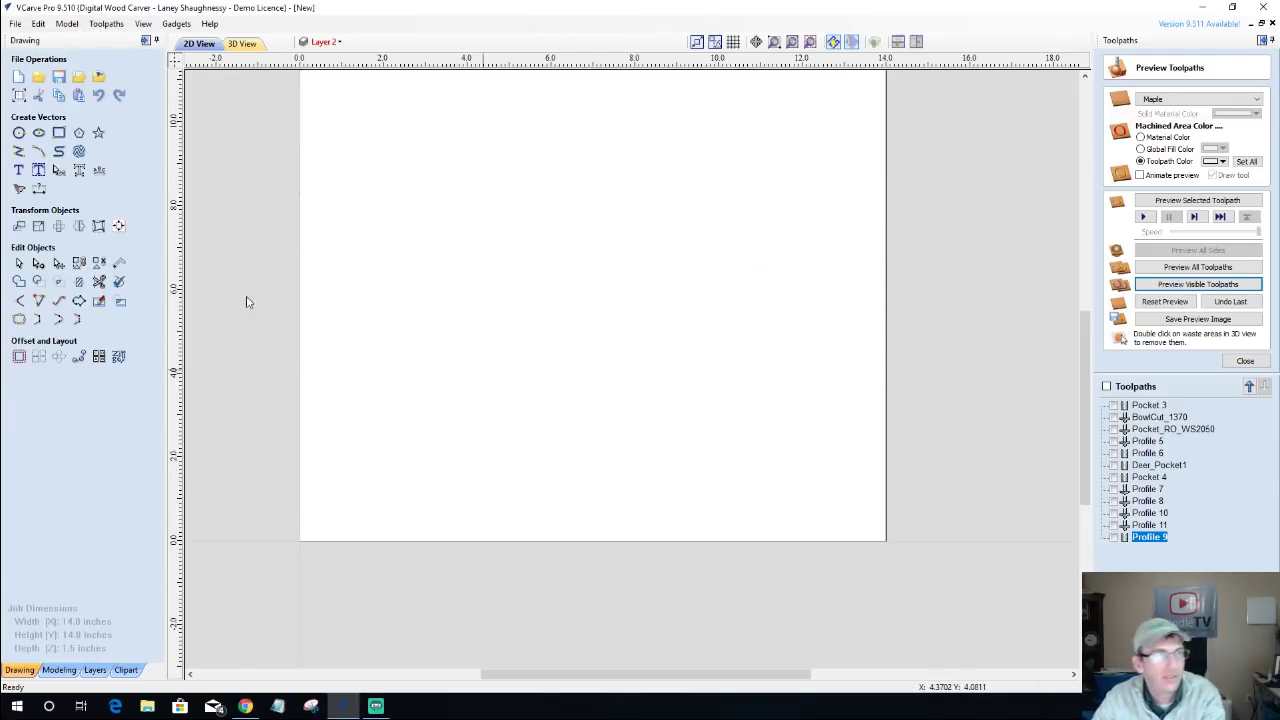
Create new Arial Black JOY text, make Joy the active layer and hide Layer 2.
click(19, 170)
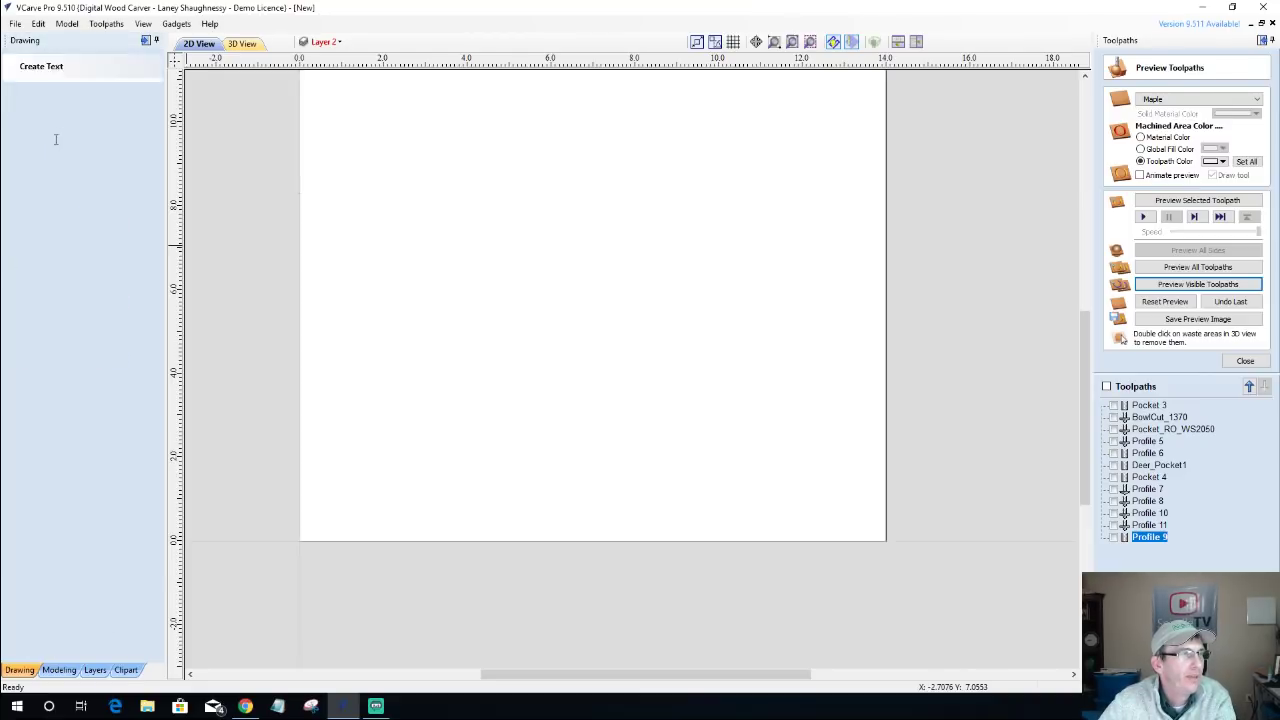
text(JOY)
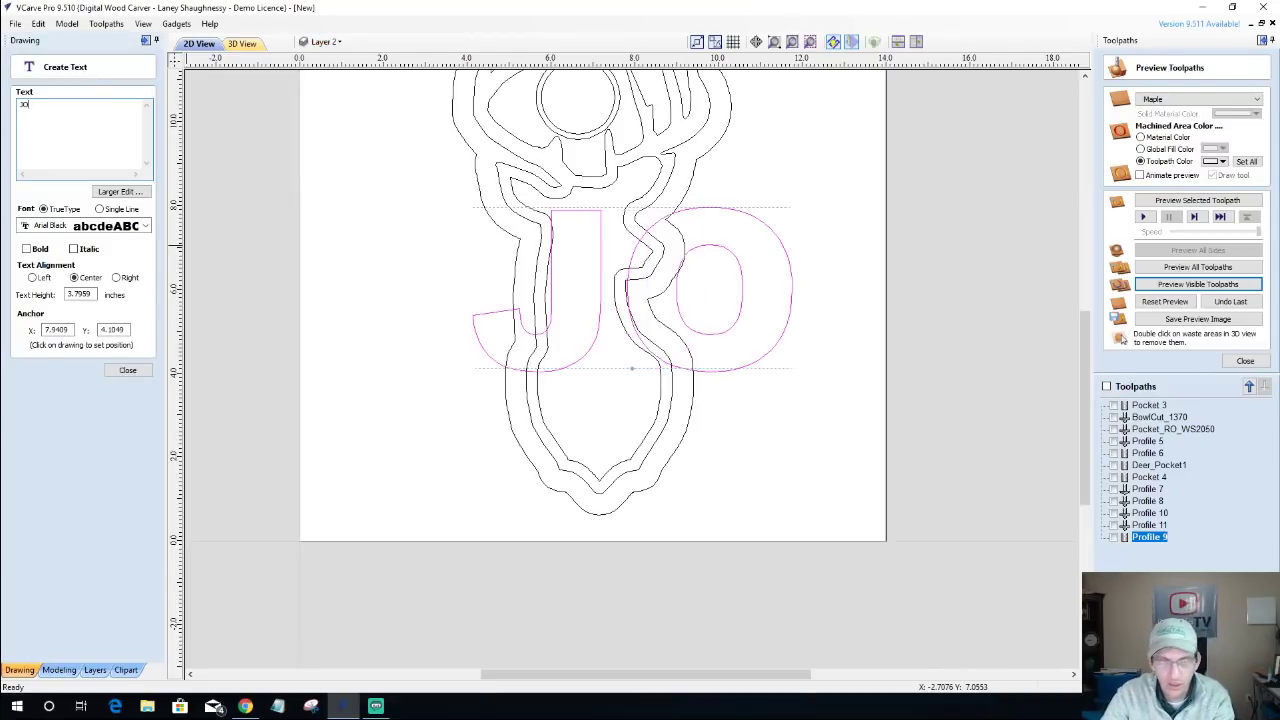
click(340, 42)
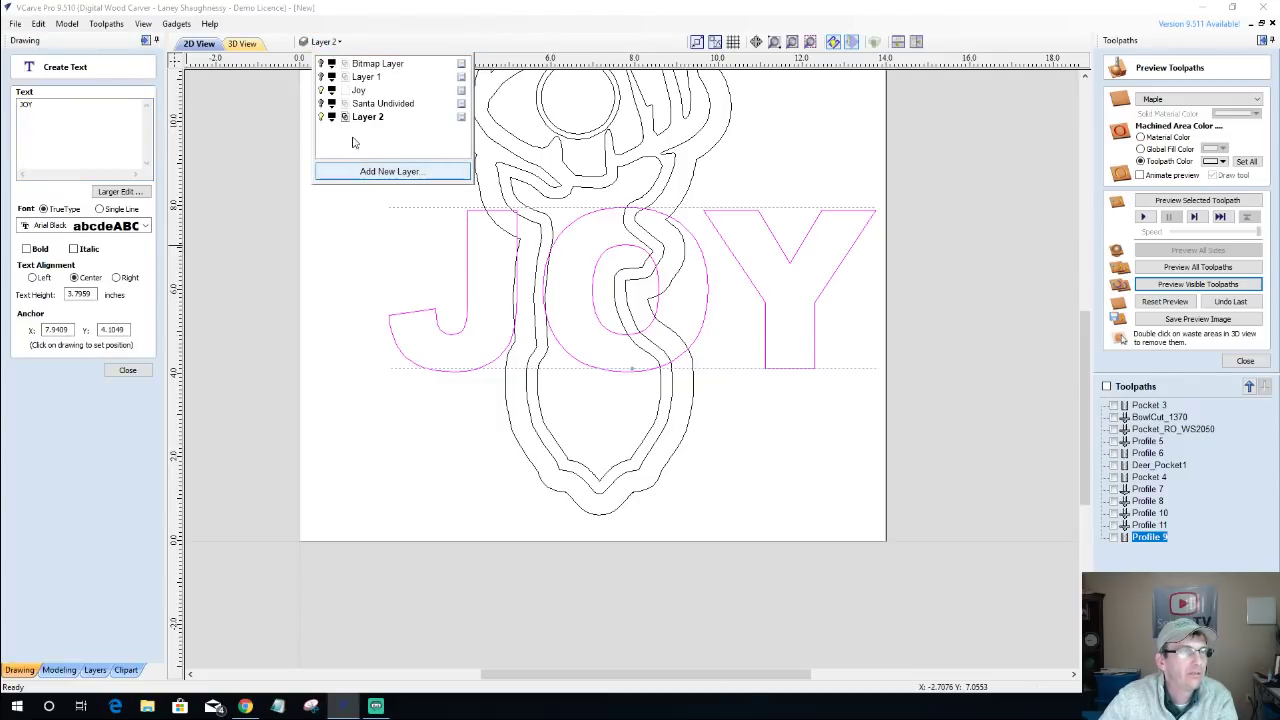
click(357, 91)
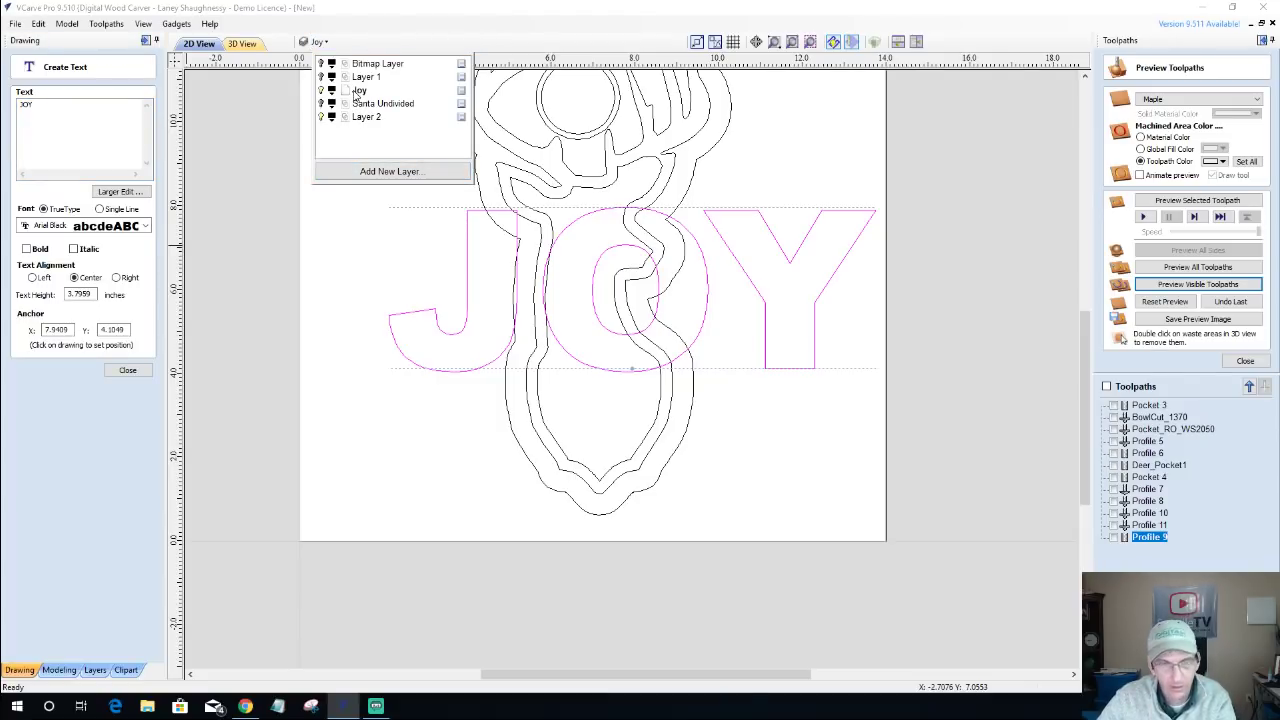
click(321, 118)
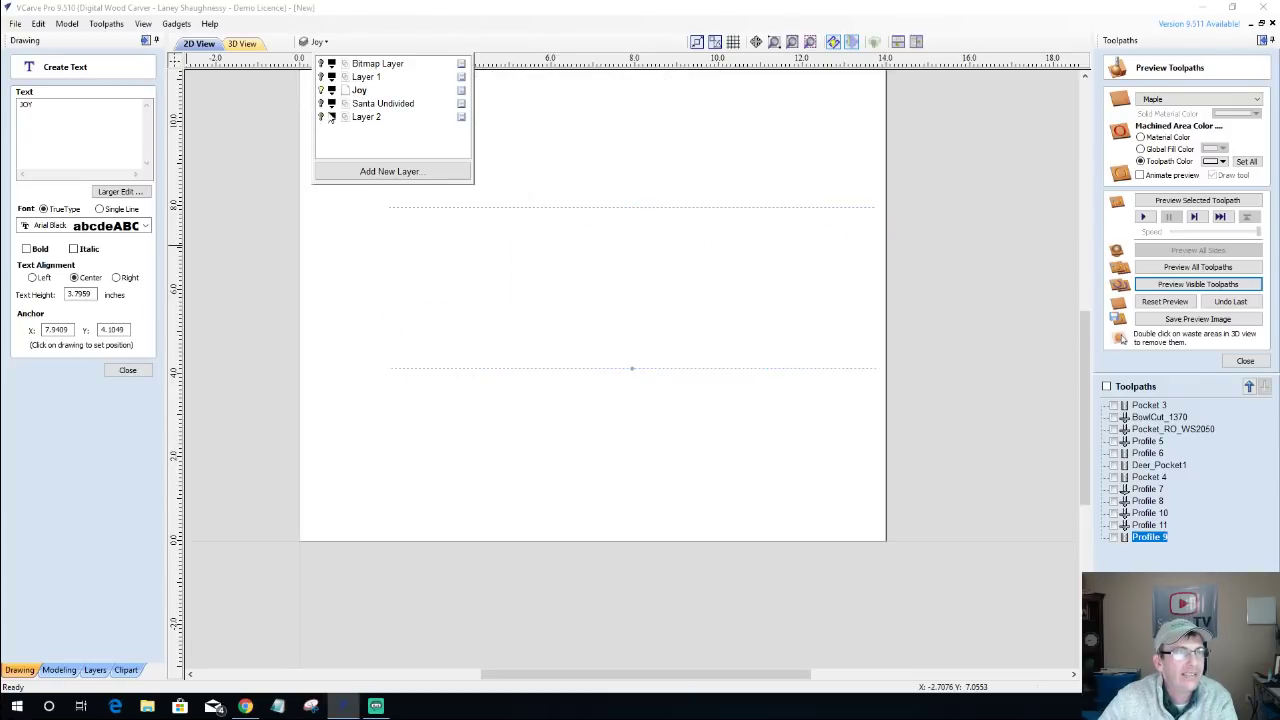
click(59, 116)
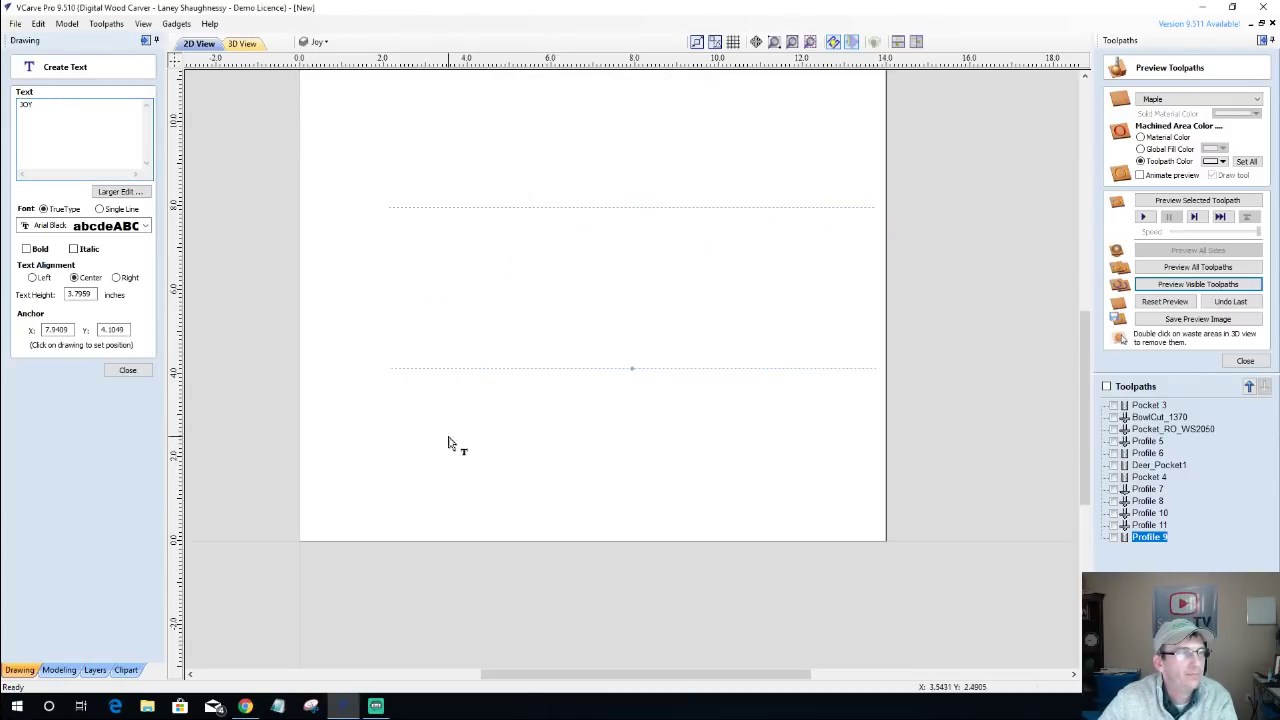
click(125, 370)
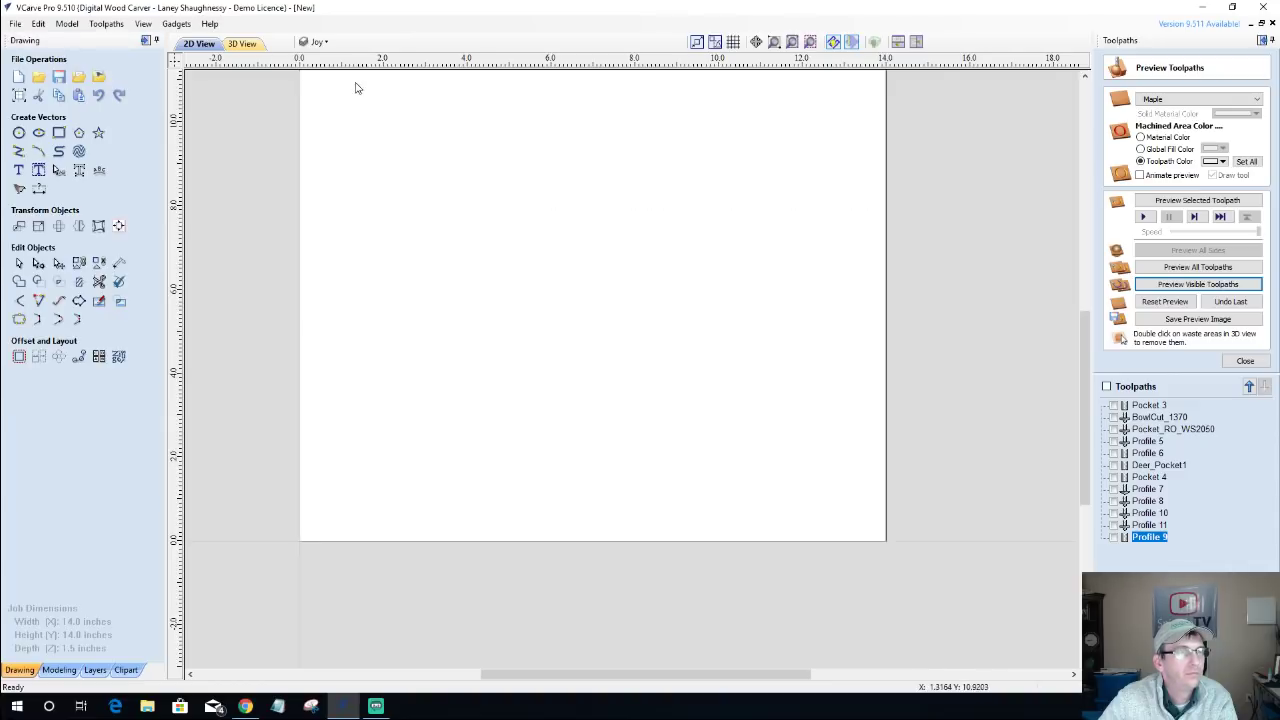
Move the JOY text onto the Joy layer.
click(316, 41)
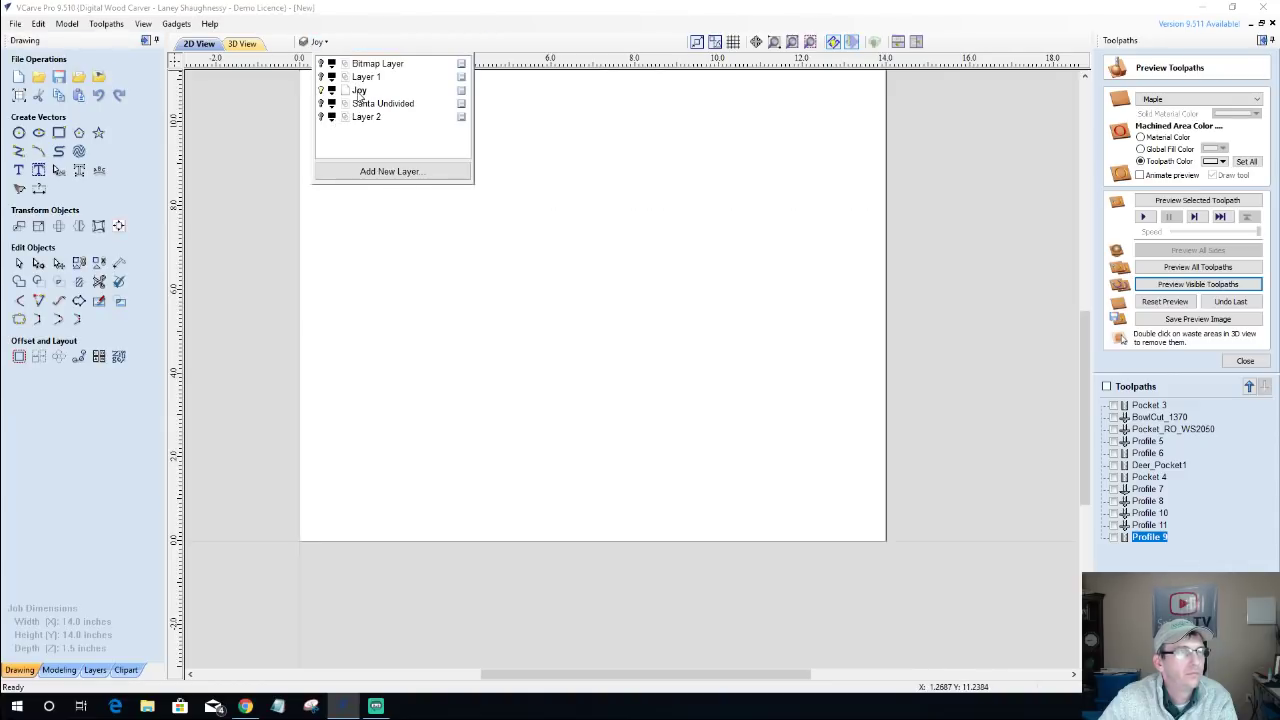
click(18, 170)
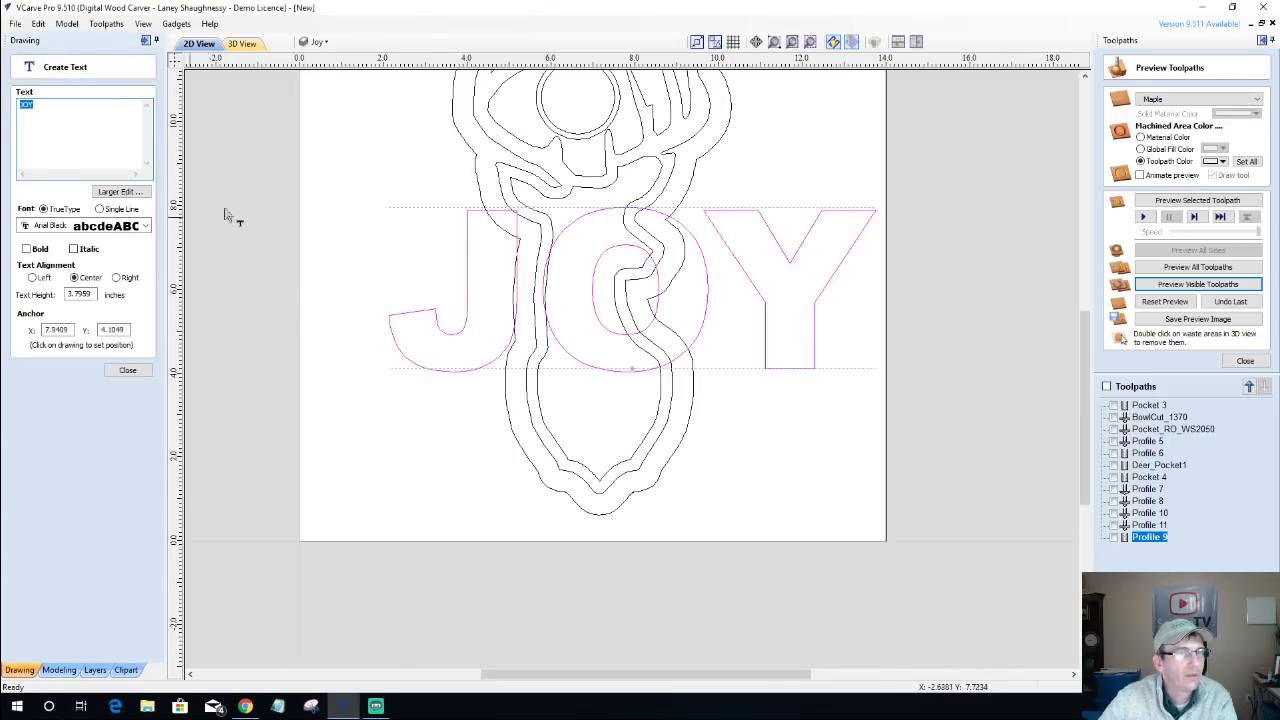
click(466, 290)
right_click(467, 289)
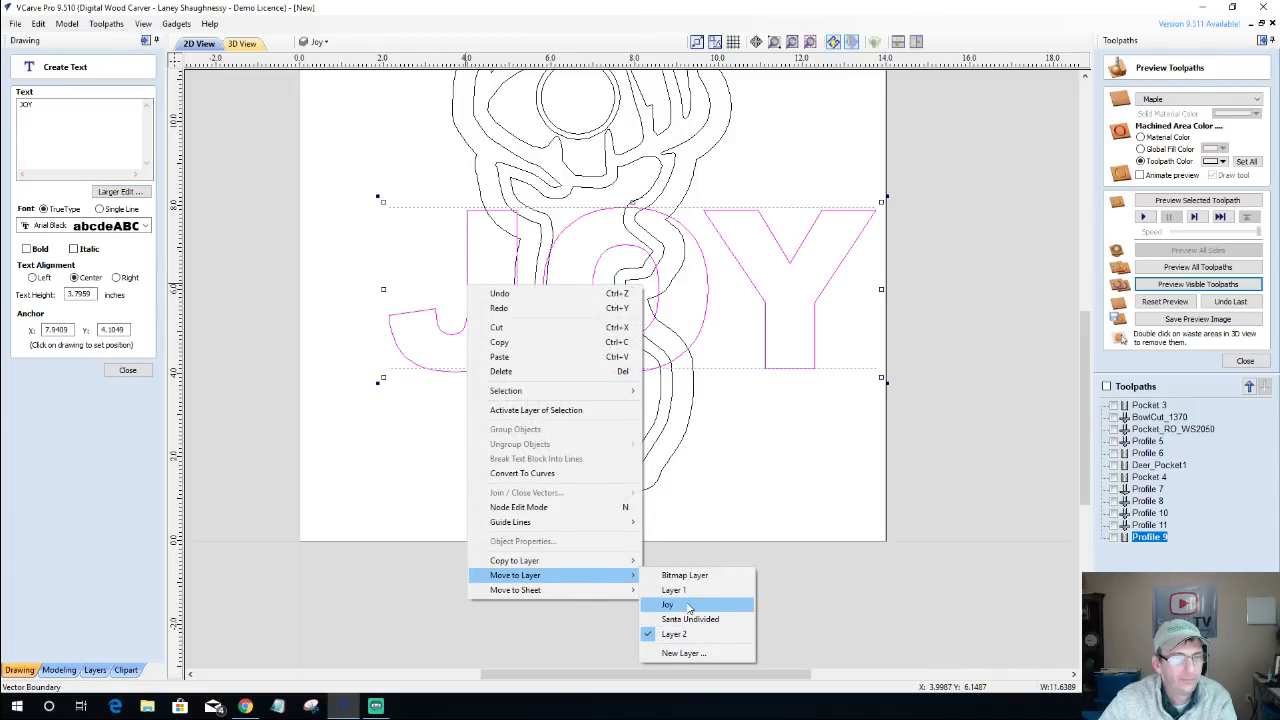
click(672, 604)
Keep the Joy layer visible, hide the deer on Layer 2, and finish text creation.
click(314, 41)
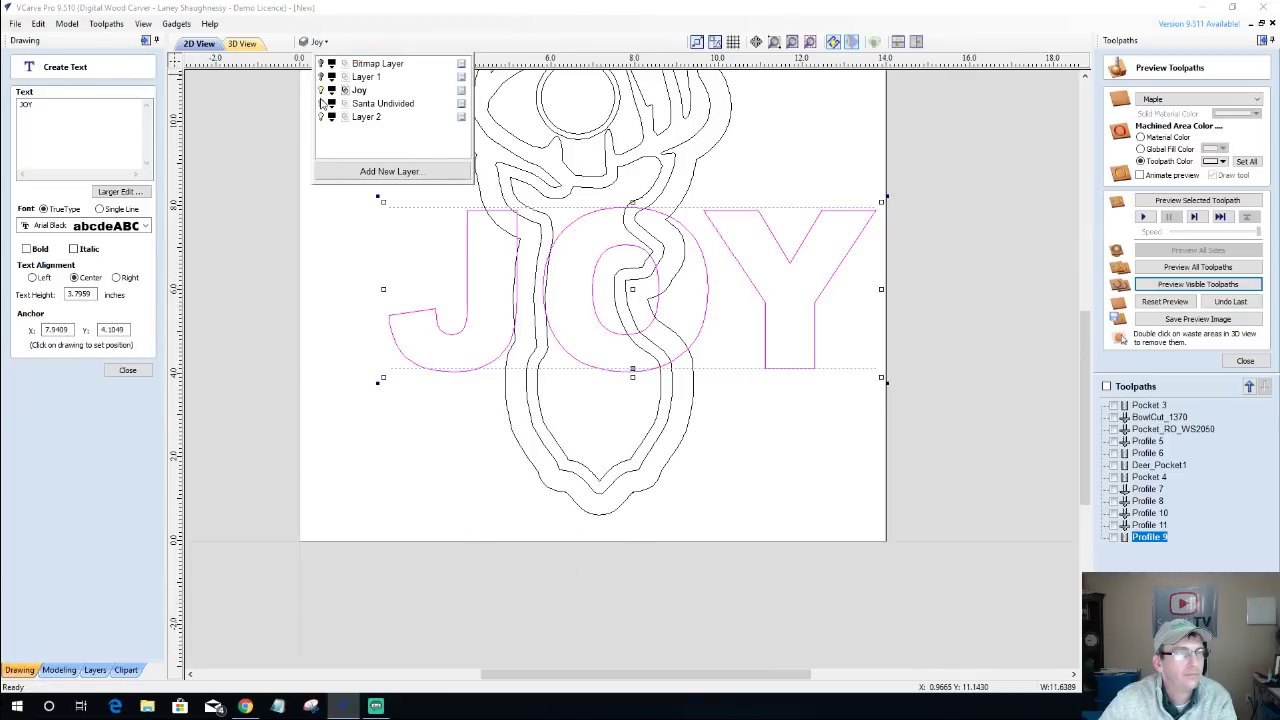
click(322, 90)
click(322, 90)
click(320, 117)
click(336, 265)
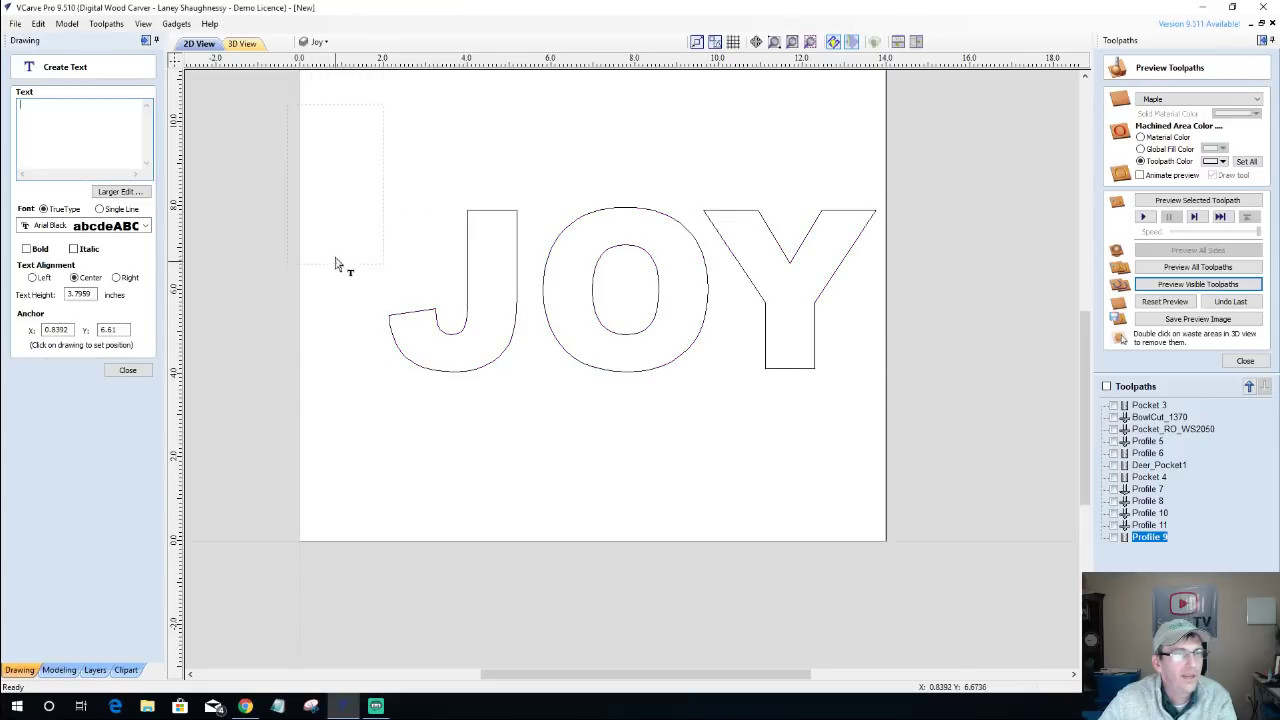
click(125, 372)
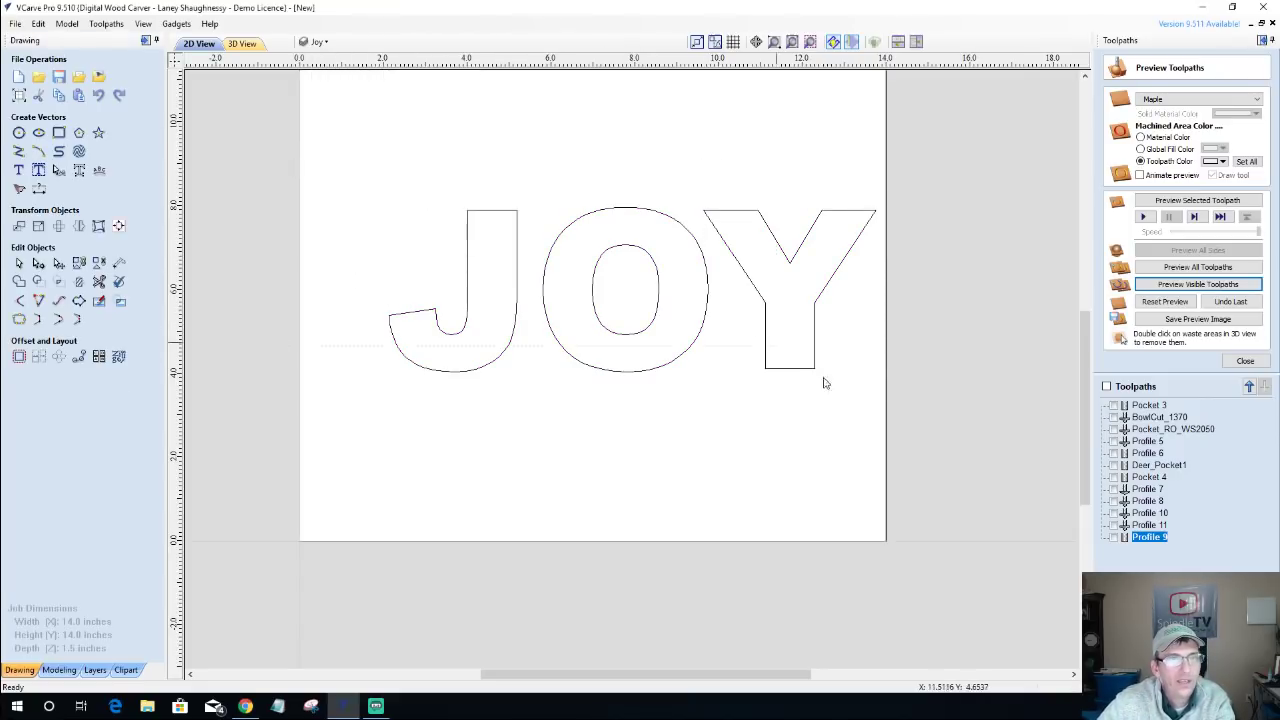
Select all and centre the JOY lettering in the material.
key(ctrl+a)
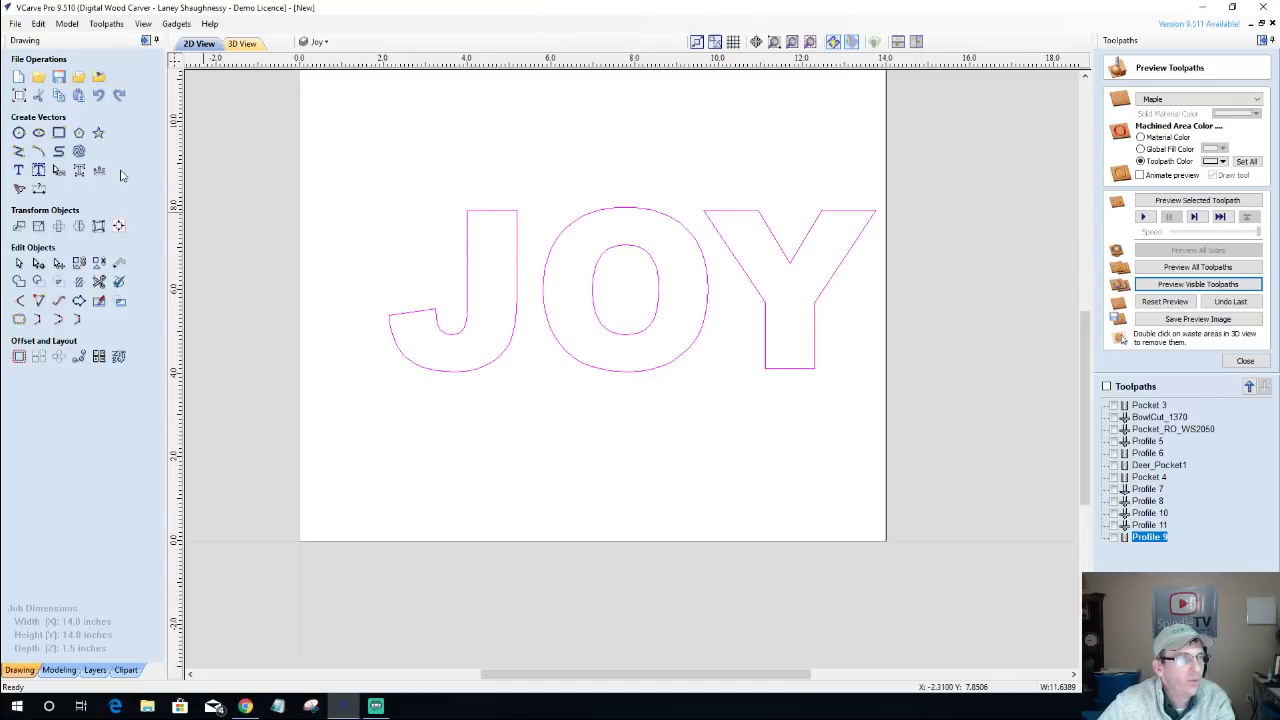
click(118, 225)
click(86, 116)
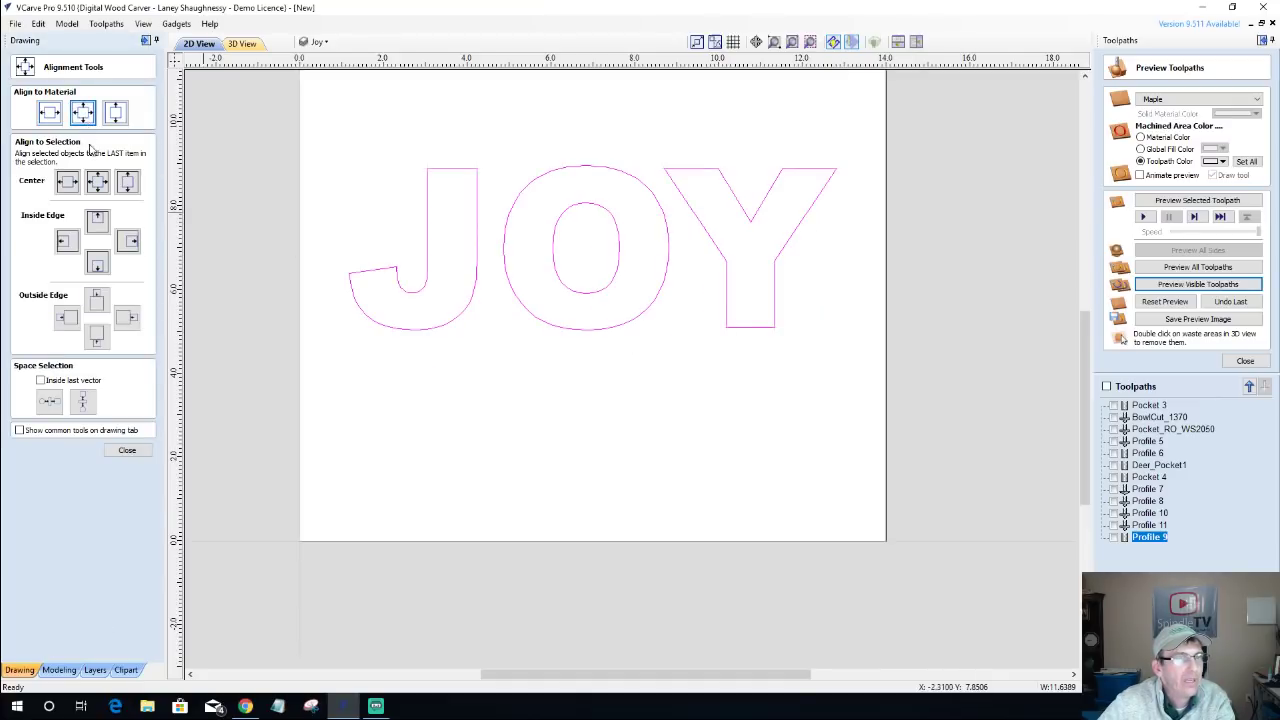
click(126, 450)
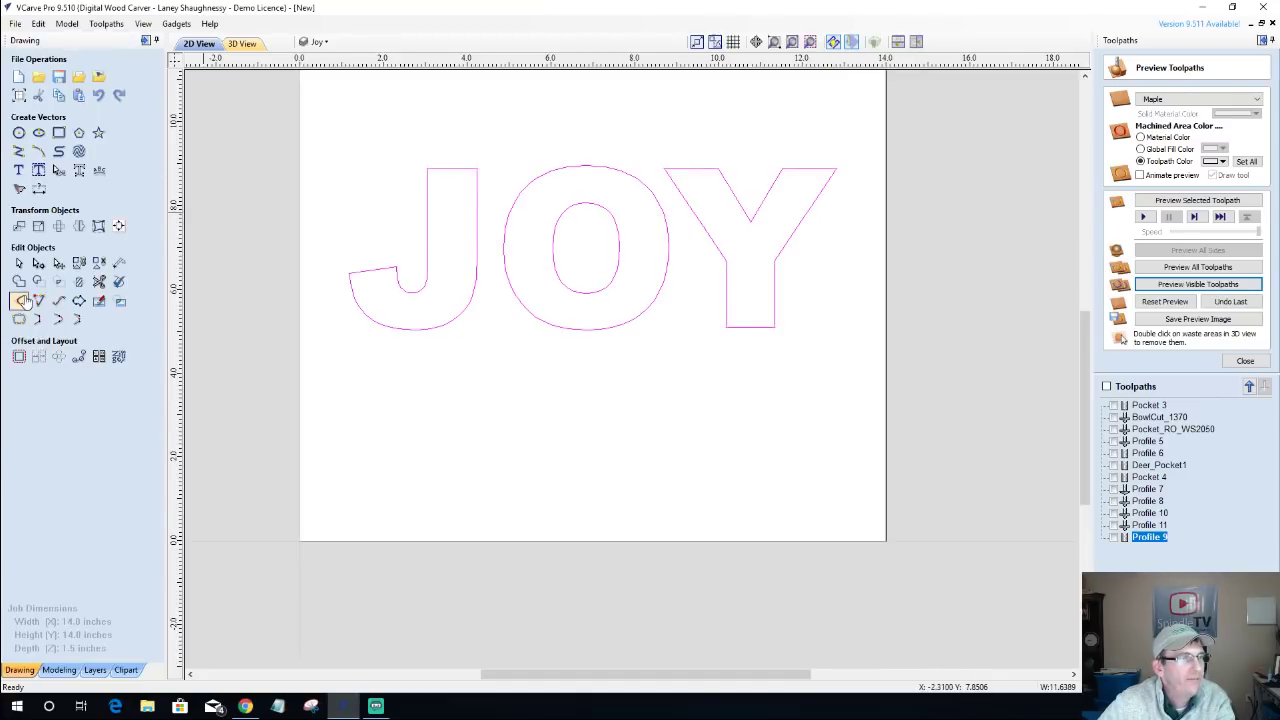
Look at the corner fillet options without applying them, then reselect the JOY letters.
click(20, 300)
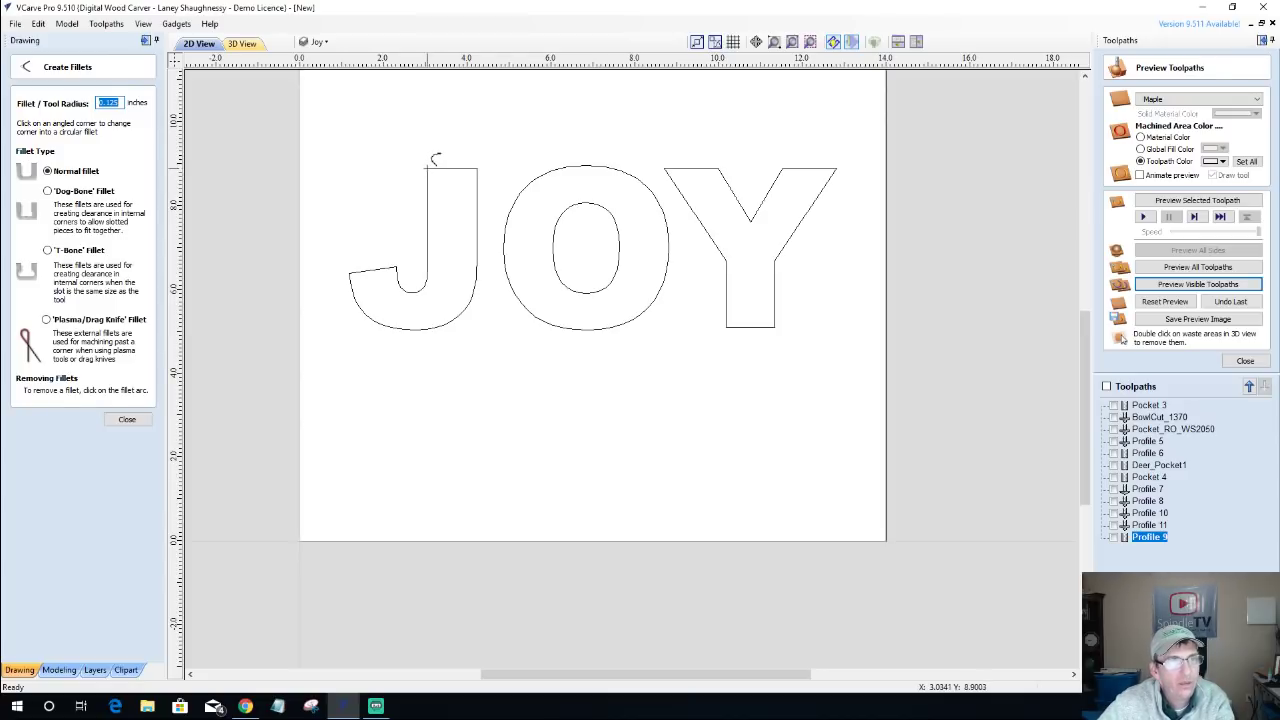
scroll(432, 163, up, 4)
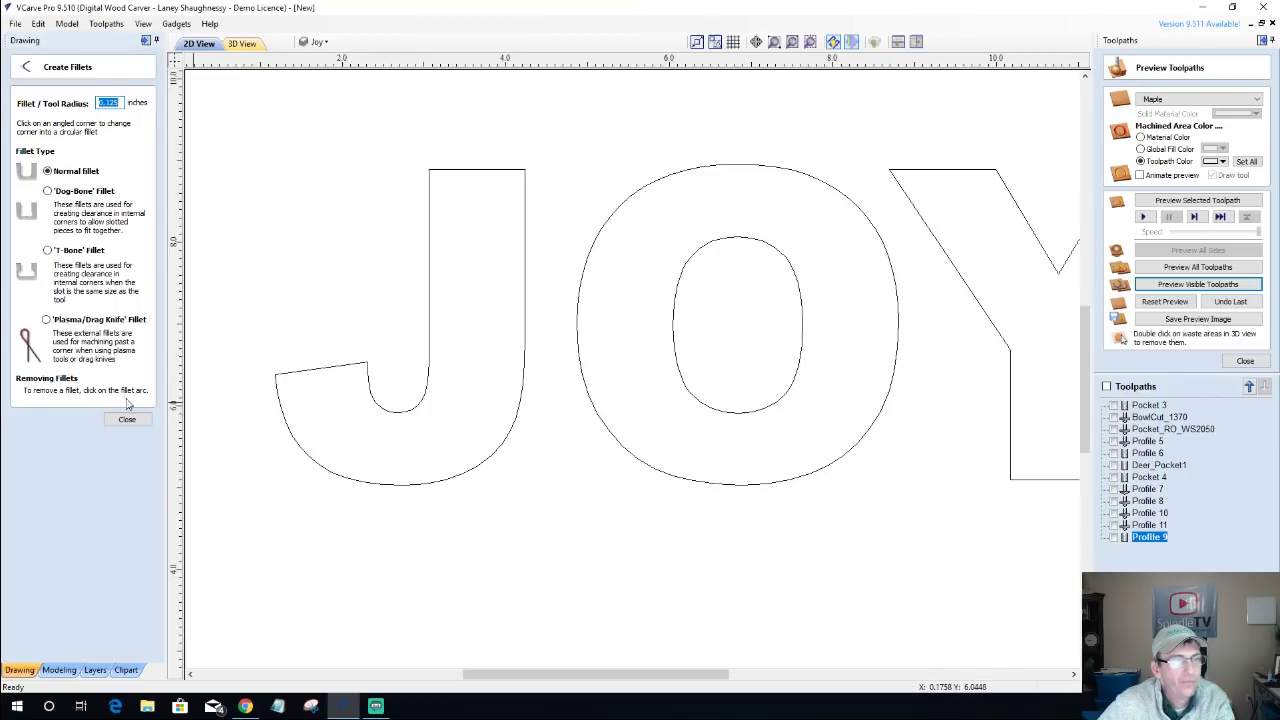
click(127, 419)
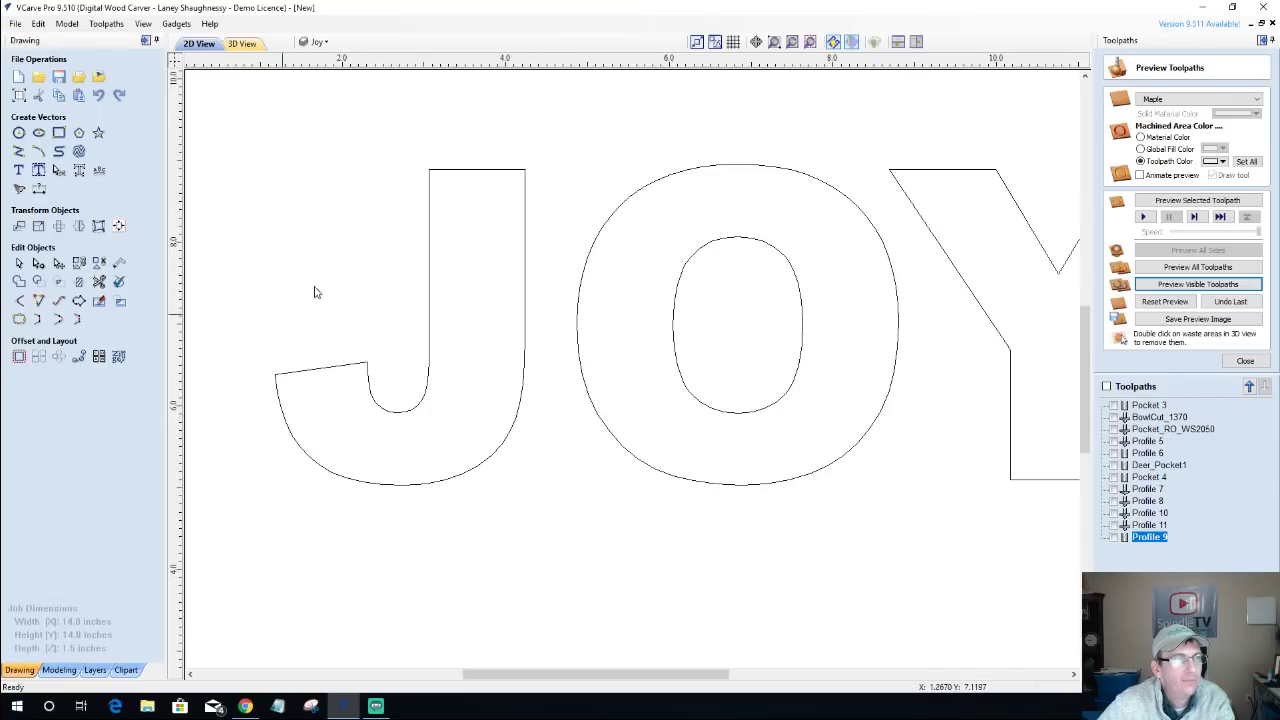
click(425, 243)
scroll(486, 327, down, 4)
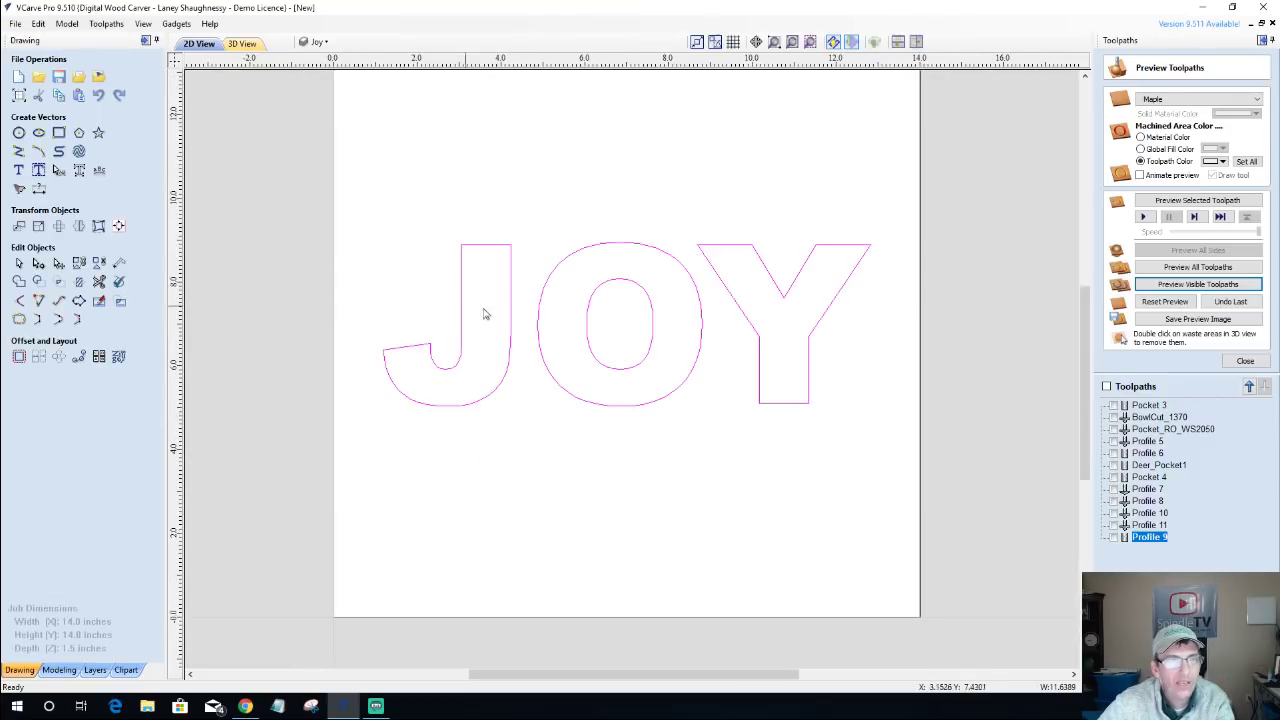
Convert JOY to curves and fillet the J's top and tail corners at 0.1875 inches.
click(80, 172)
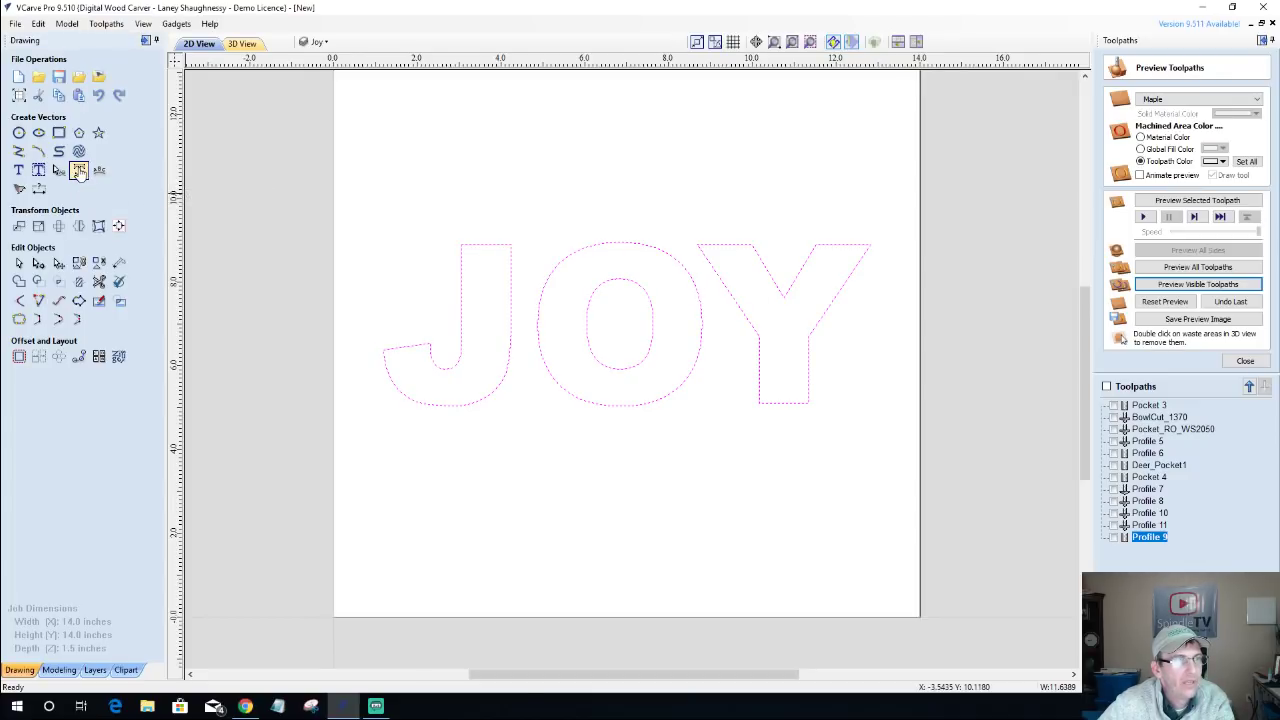
click(18, 281)
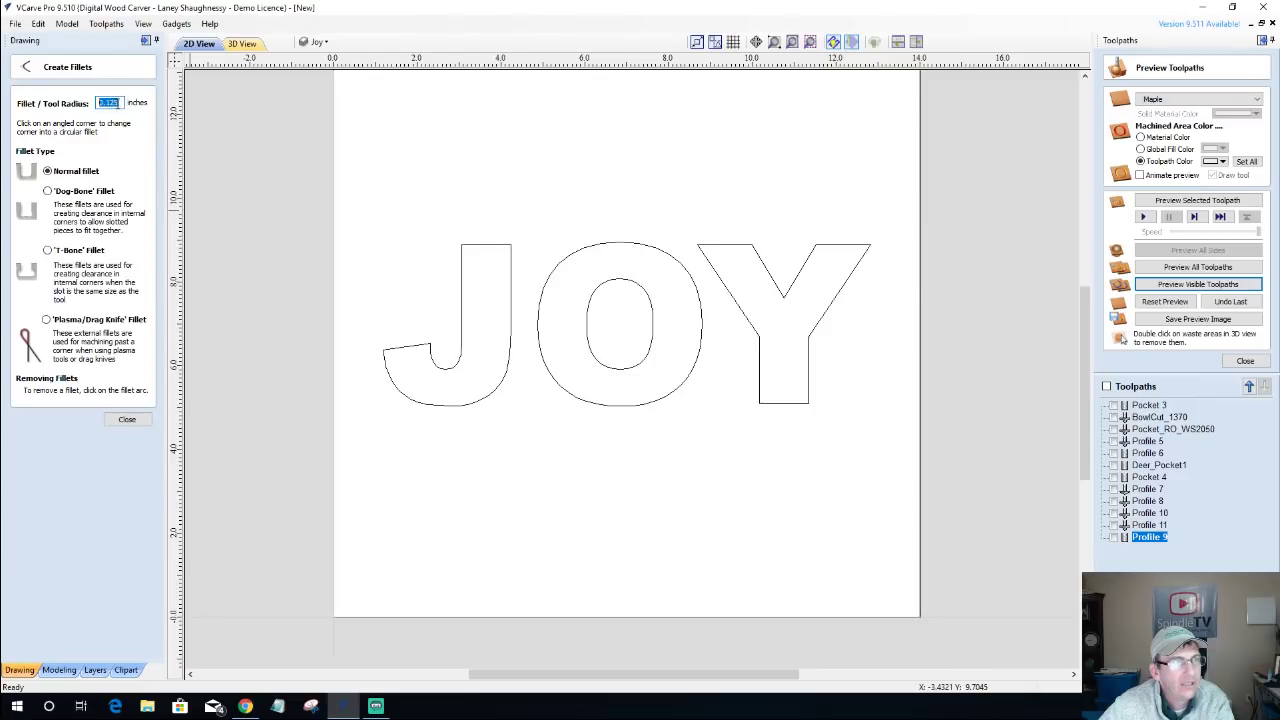
text(.1)
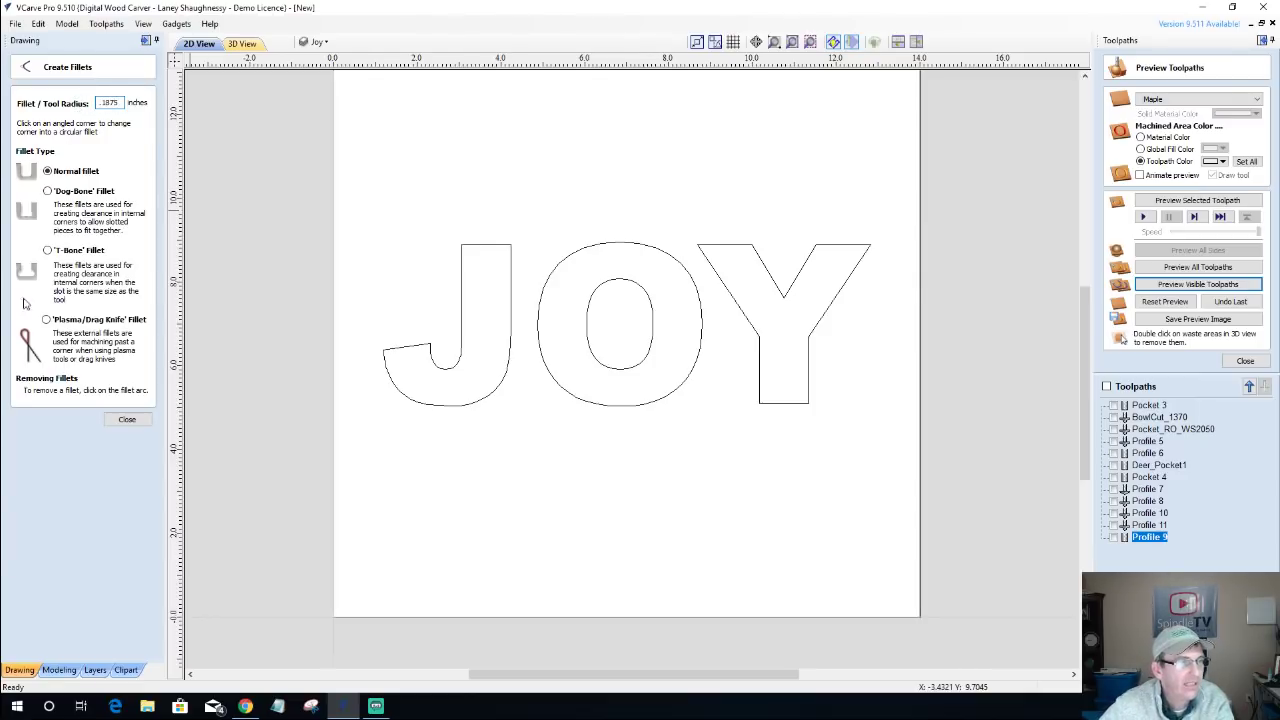
click(462, 242)
click(511, 244)
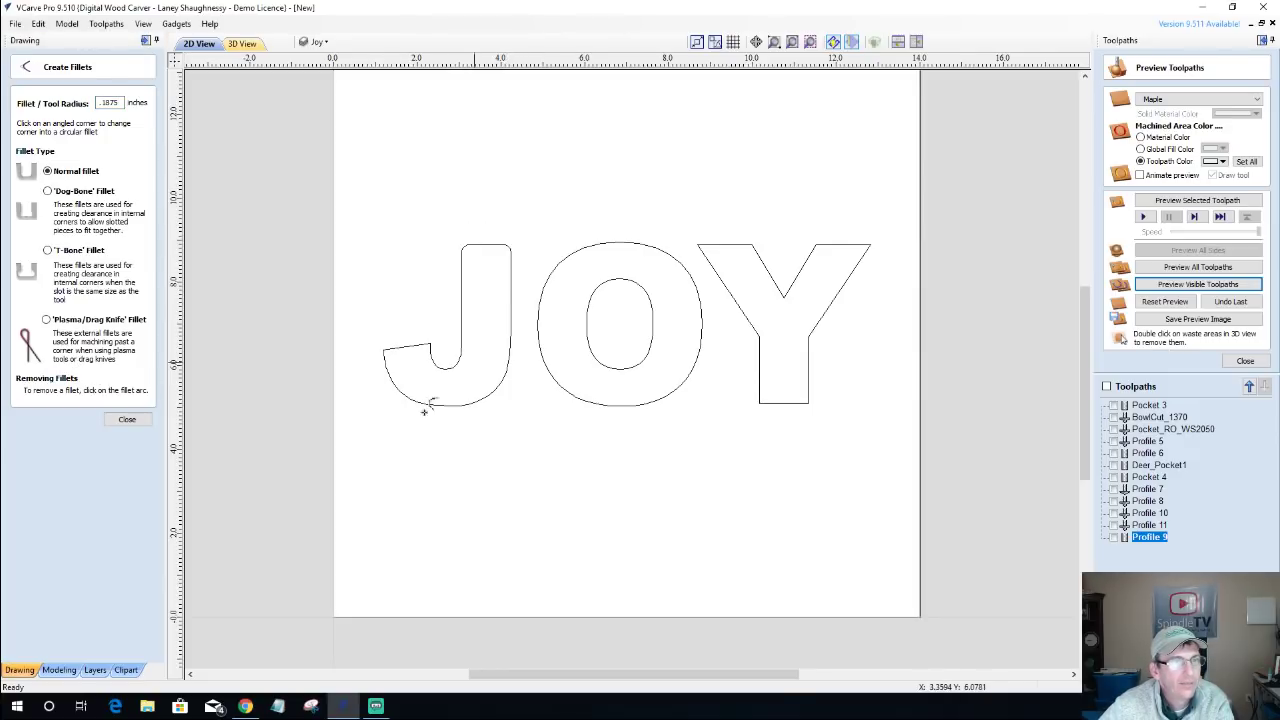
click(387, 351)
click(430, 345)
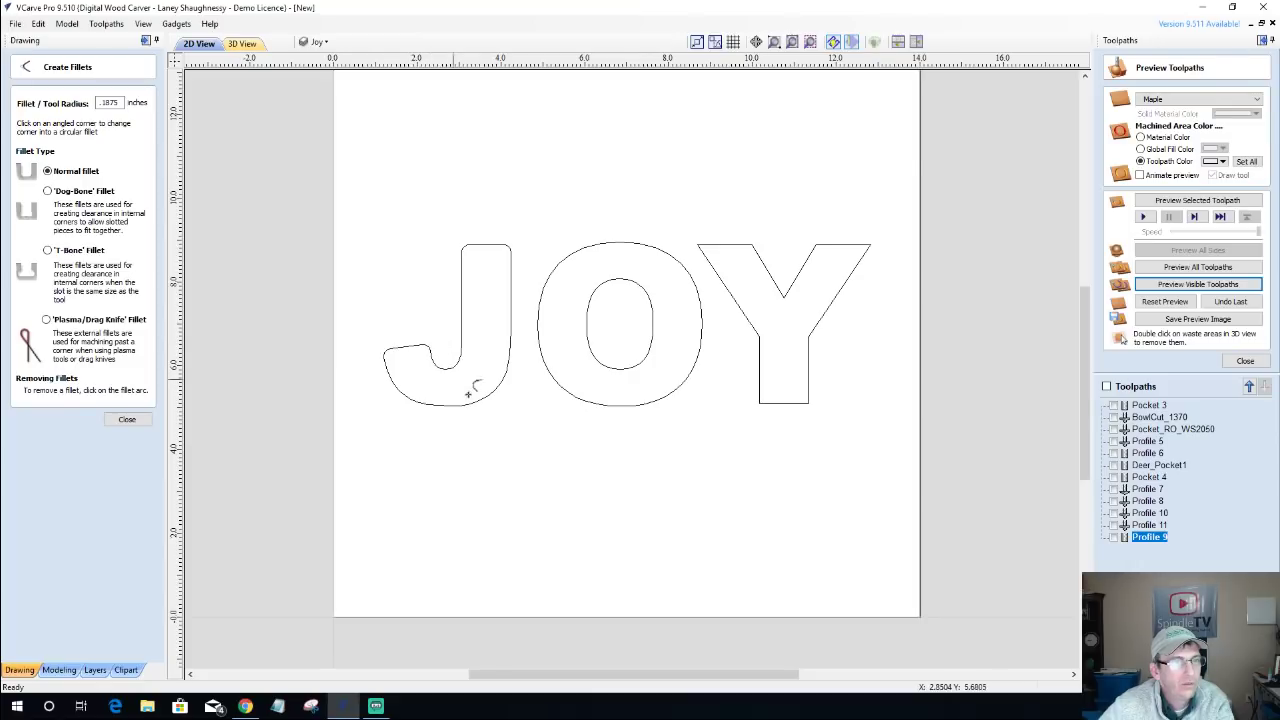
Fillet the Y's arm tops, stem bottom and crotch, then select all three letters.
click(699, 244)
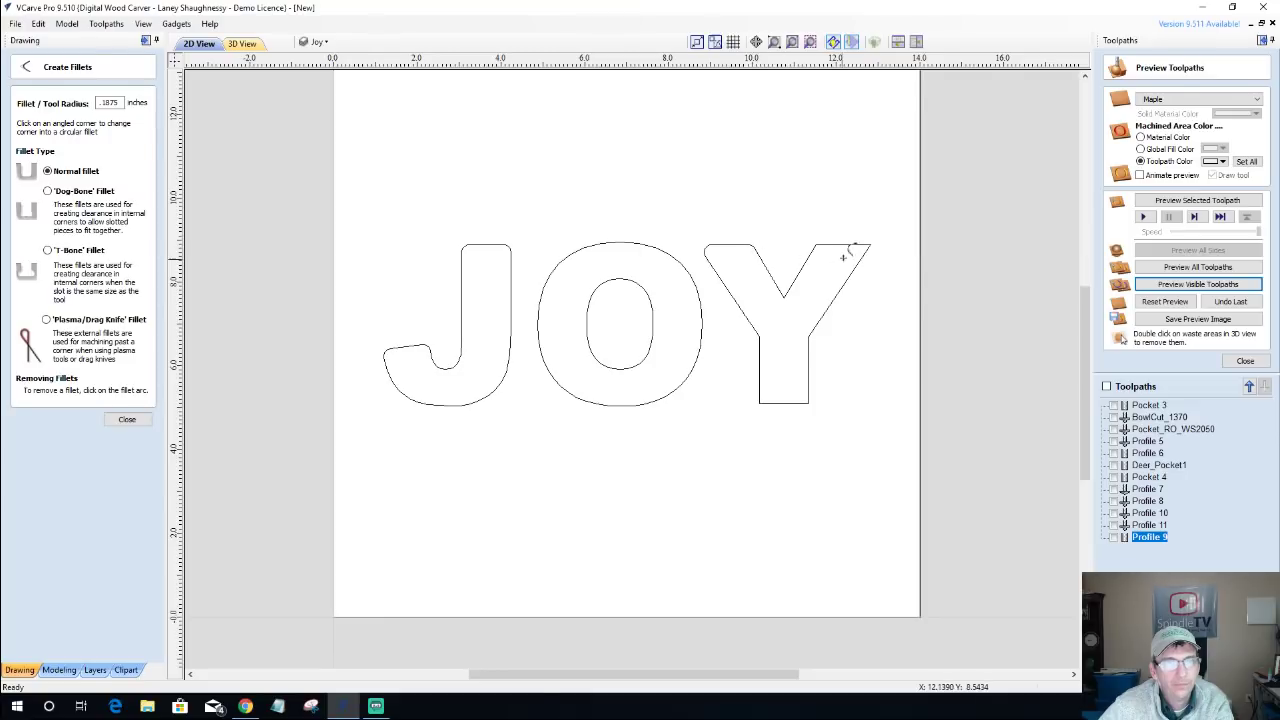
click(814, 245)
click(758, 390)
click(786, 293)
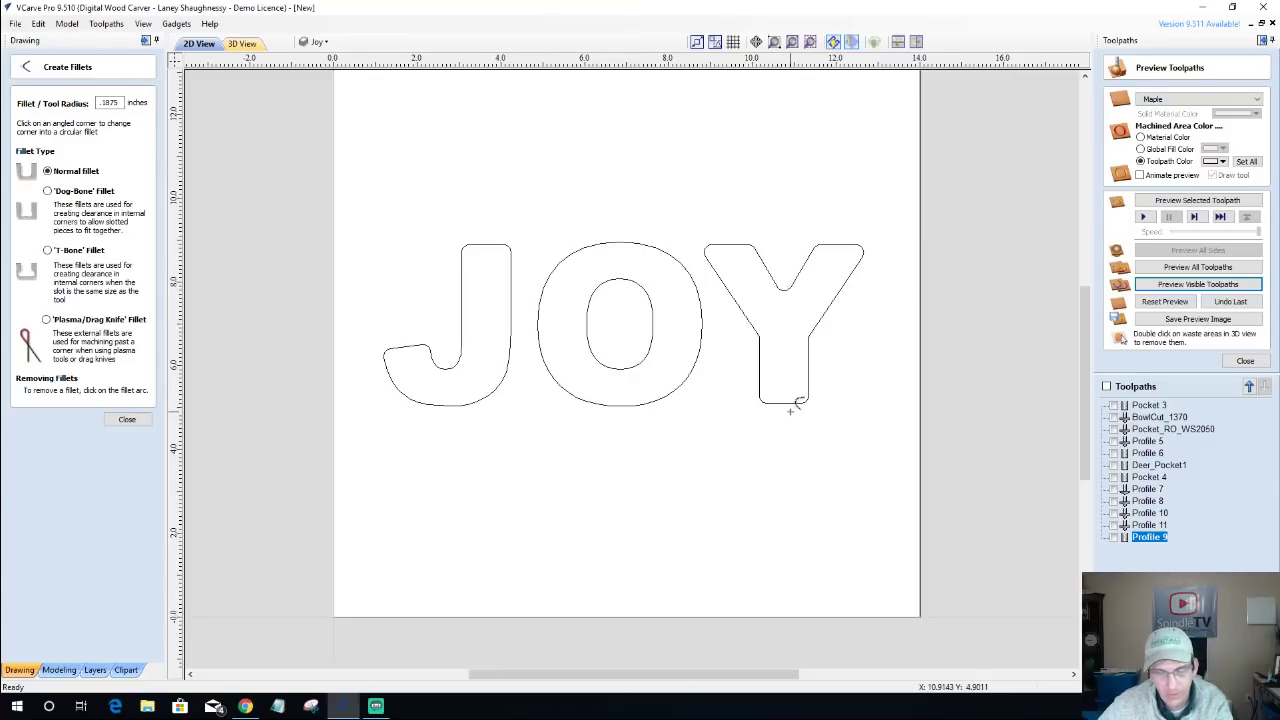
click(118, 421)
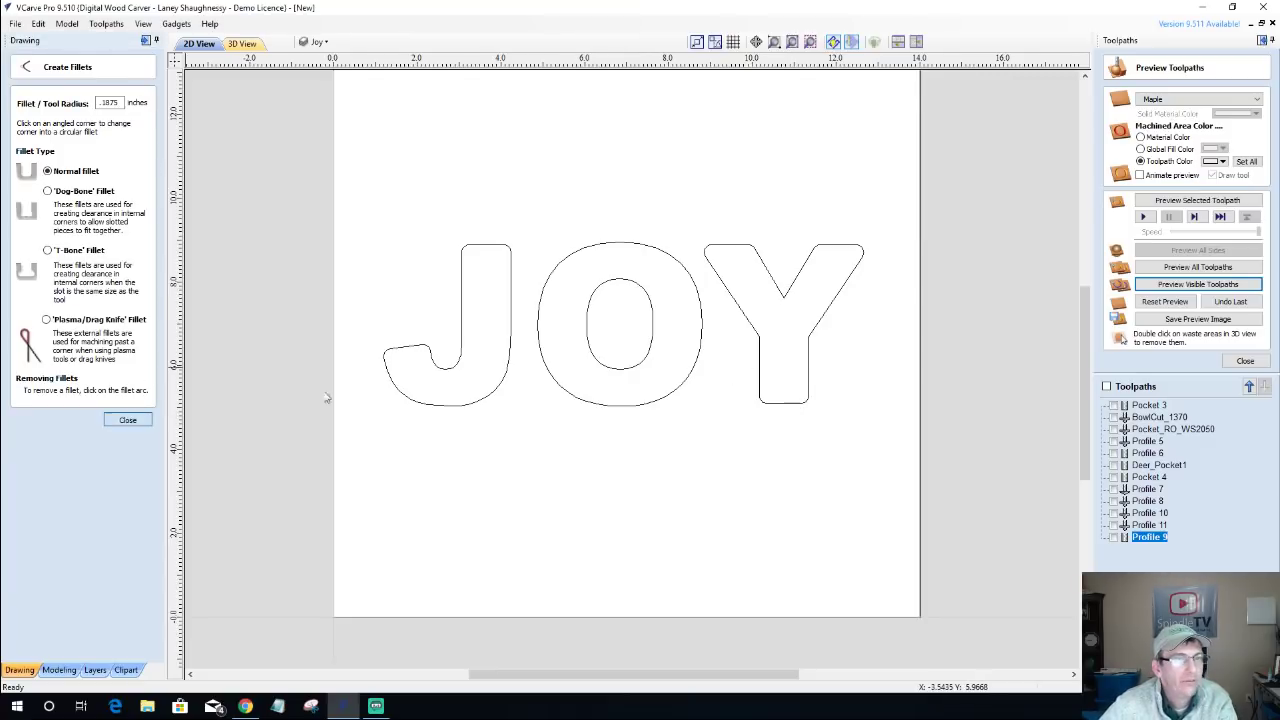
drag(257, 161, 877, 480)
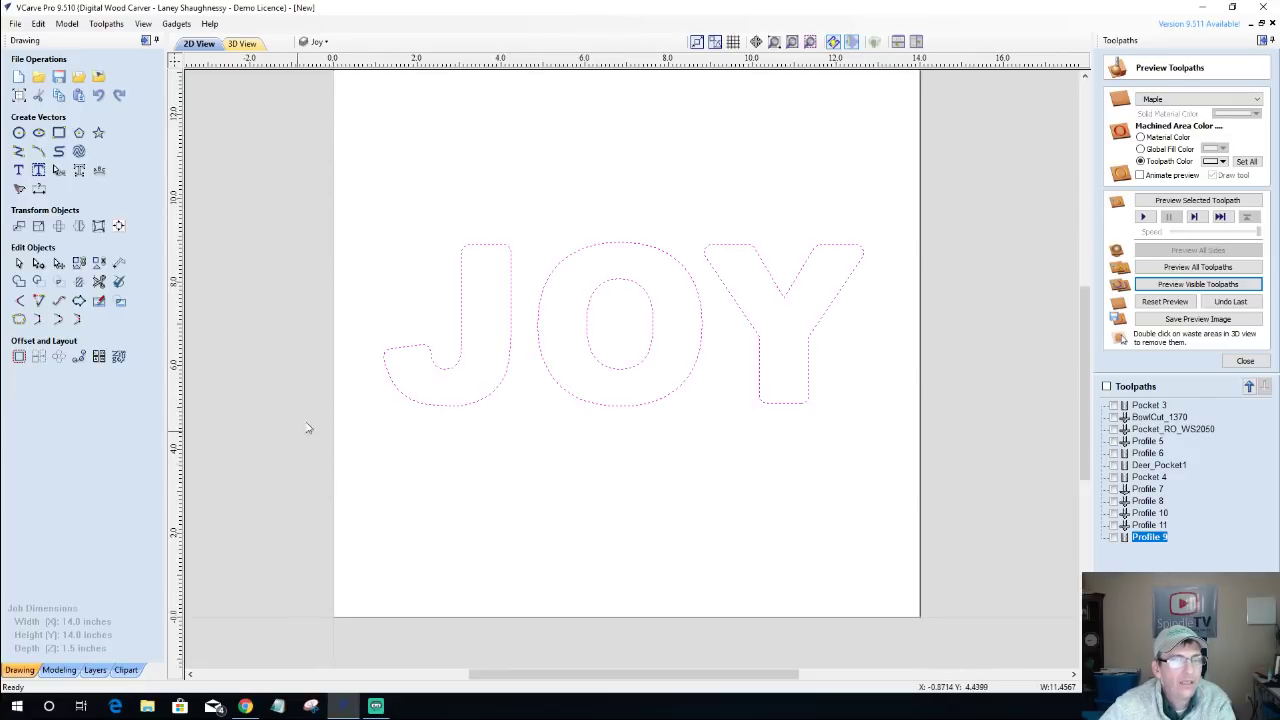
Offset the JOY letters outwards by 0.5 inches, excluding the O's inner hole.
shift+click(617, 371)
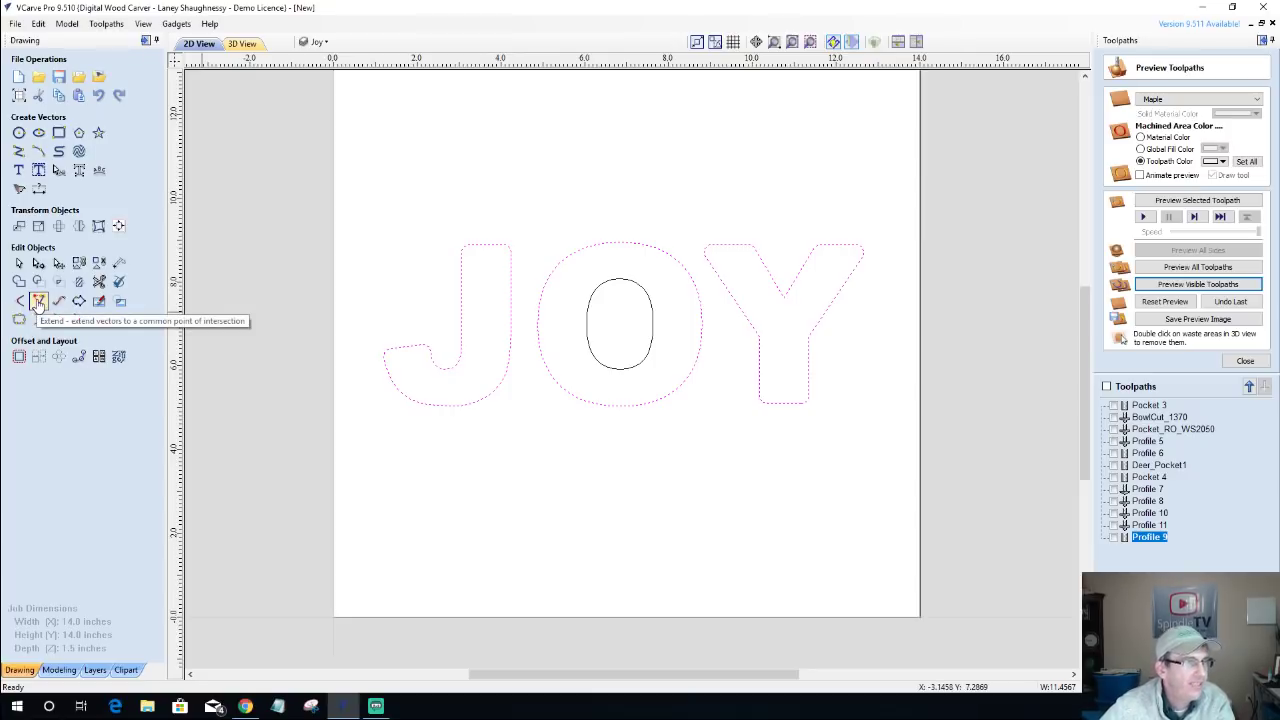
click(20, 360)
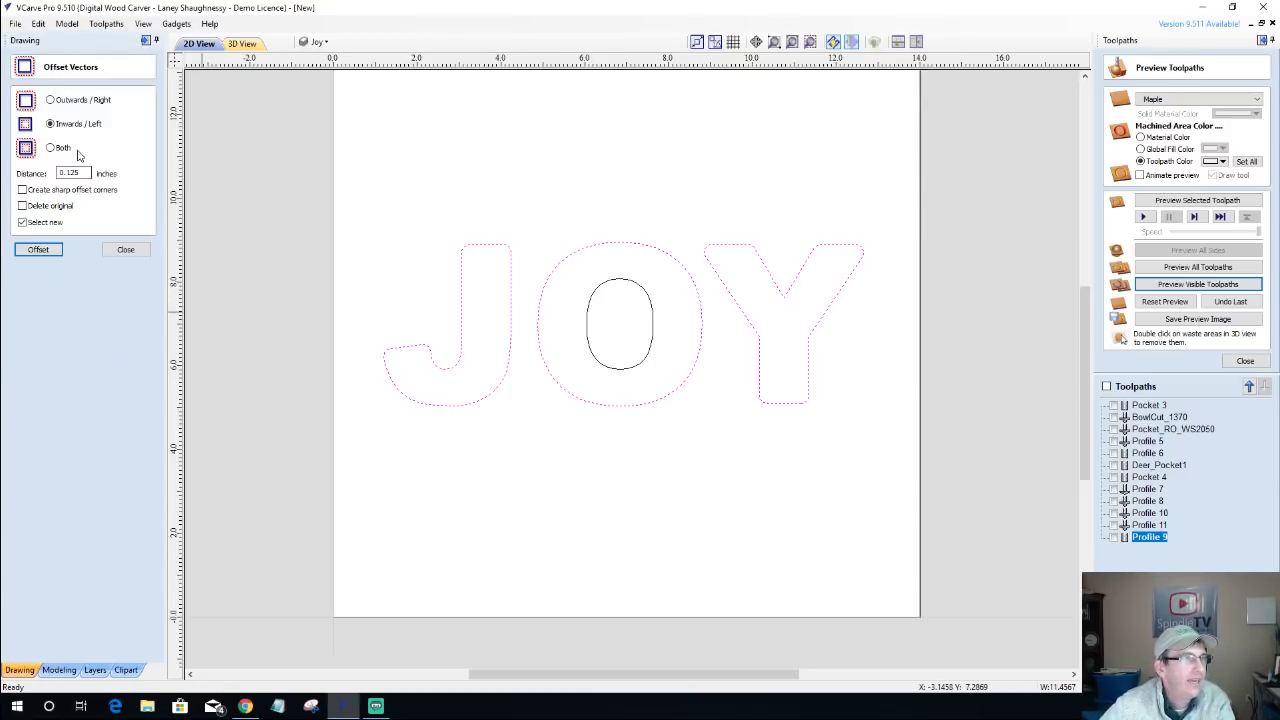
click(51, 100)
drag(82, 174, 69, 176)
click(40, 250)
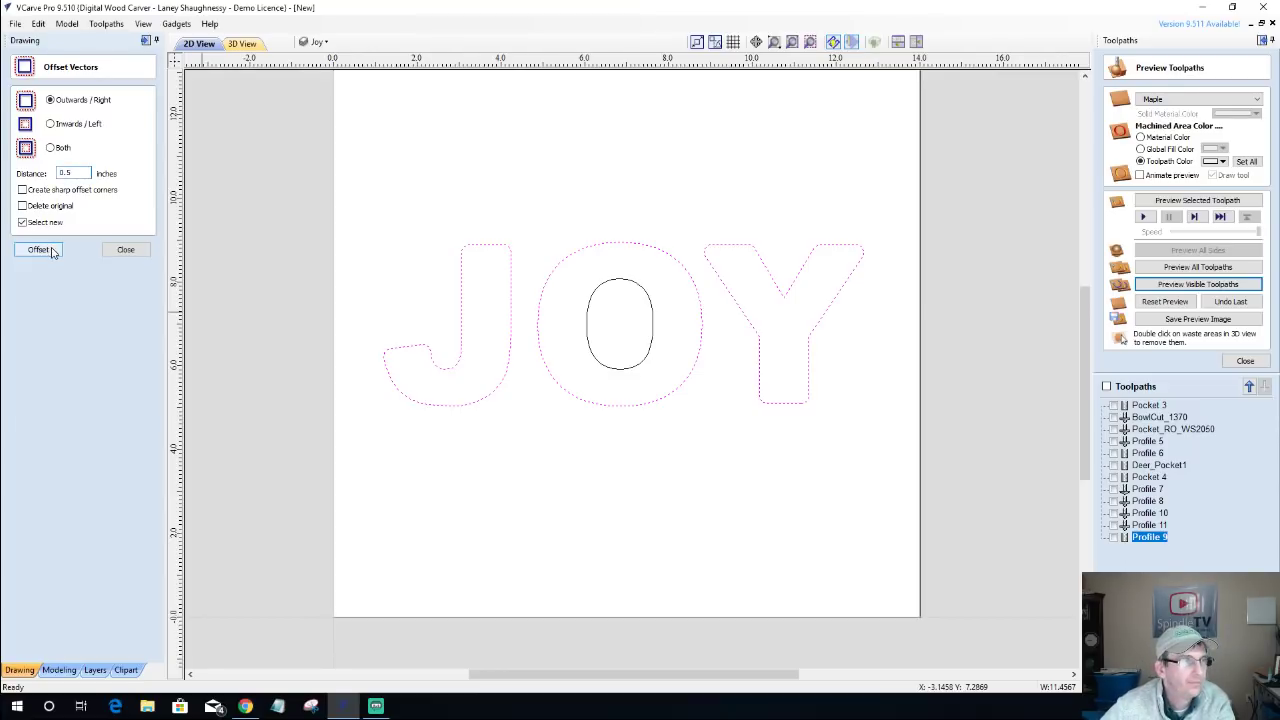
click(126, 250)
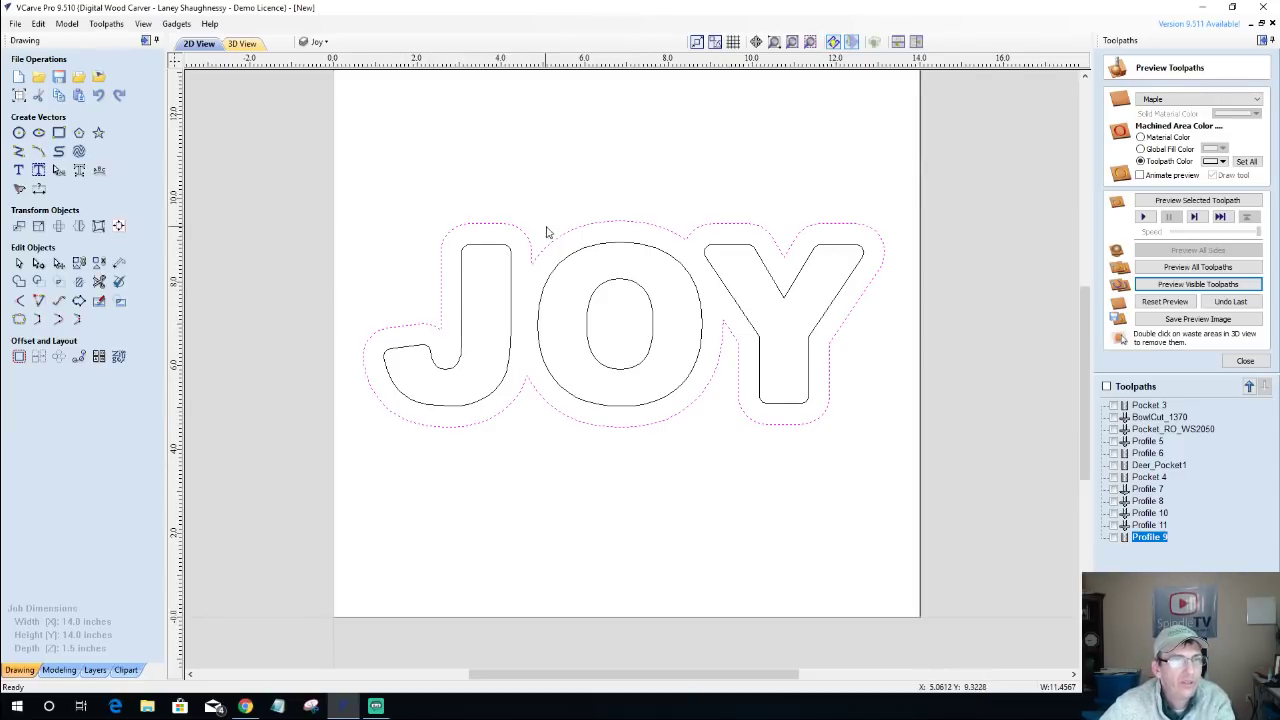
Create a rubber-band boundary 0.5 inches around the JOY offset outline.
click(80, 304)
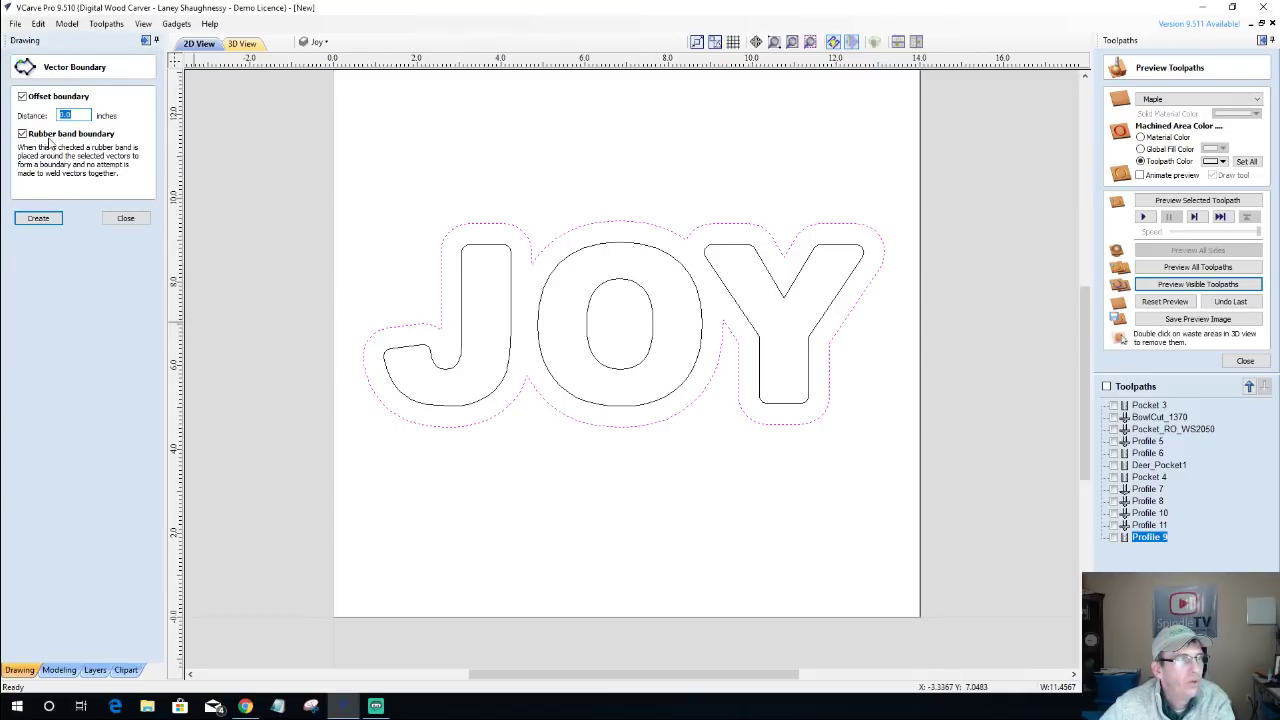
text(0.2)
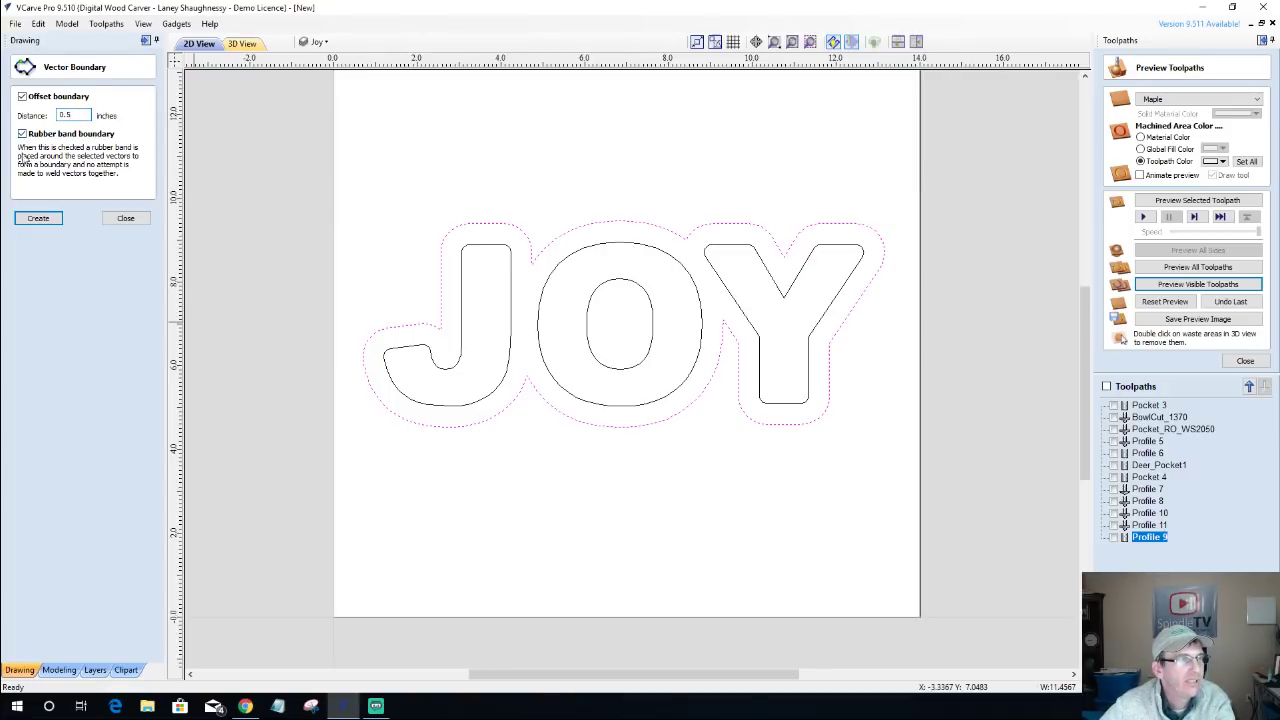
click(36, 218)
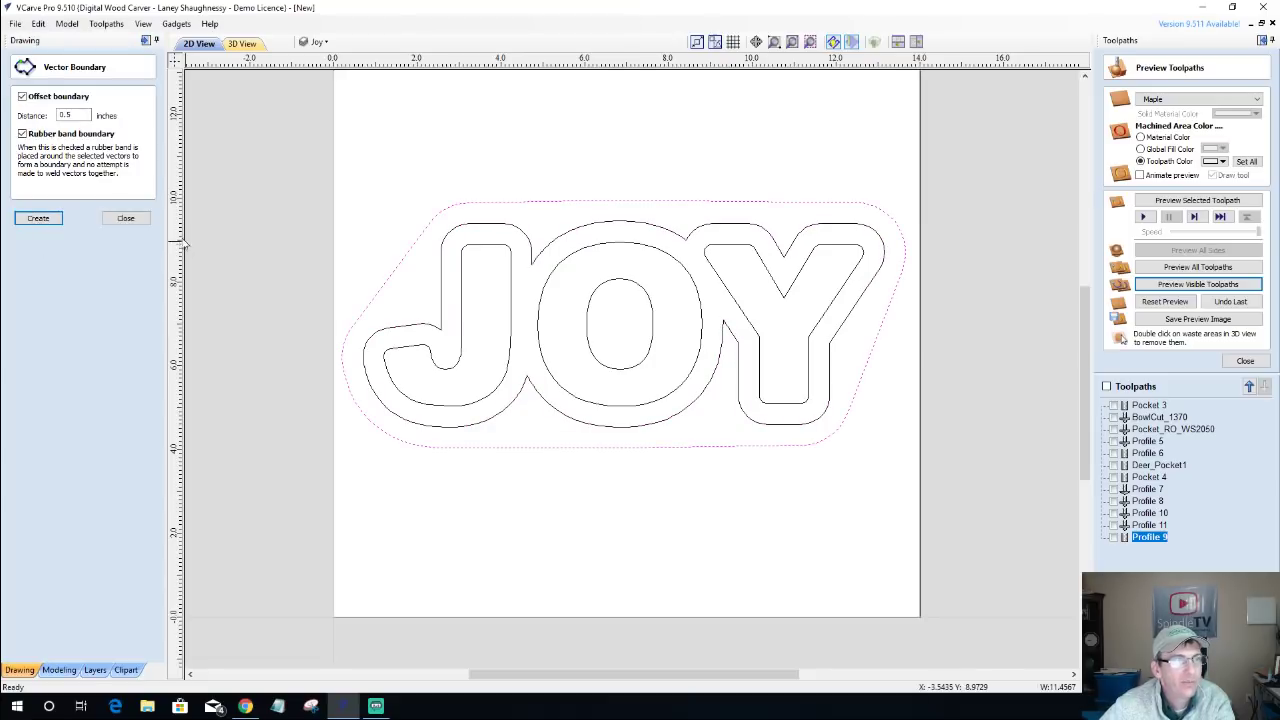
click(125, 218)
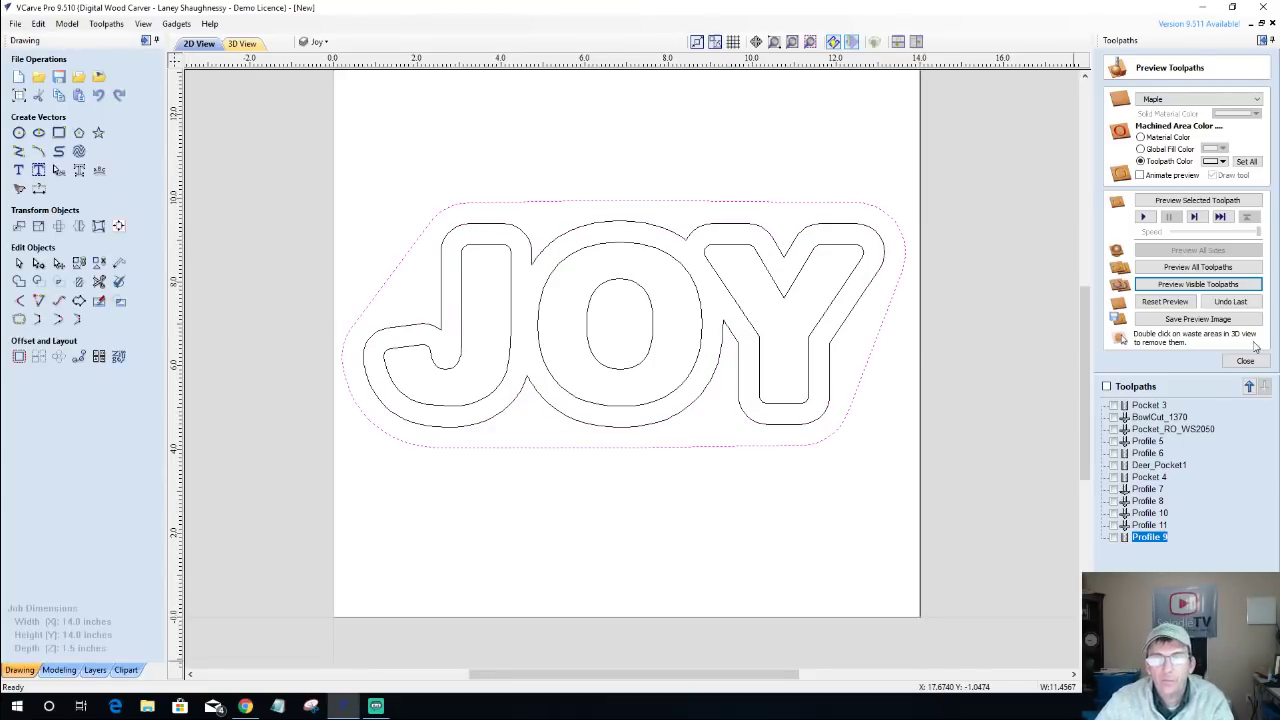
Create Pocket 5 on the band, 0.125 inches deep with a 0.25-inch end mill.
click(1245, 362)
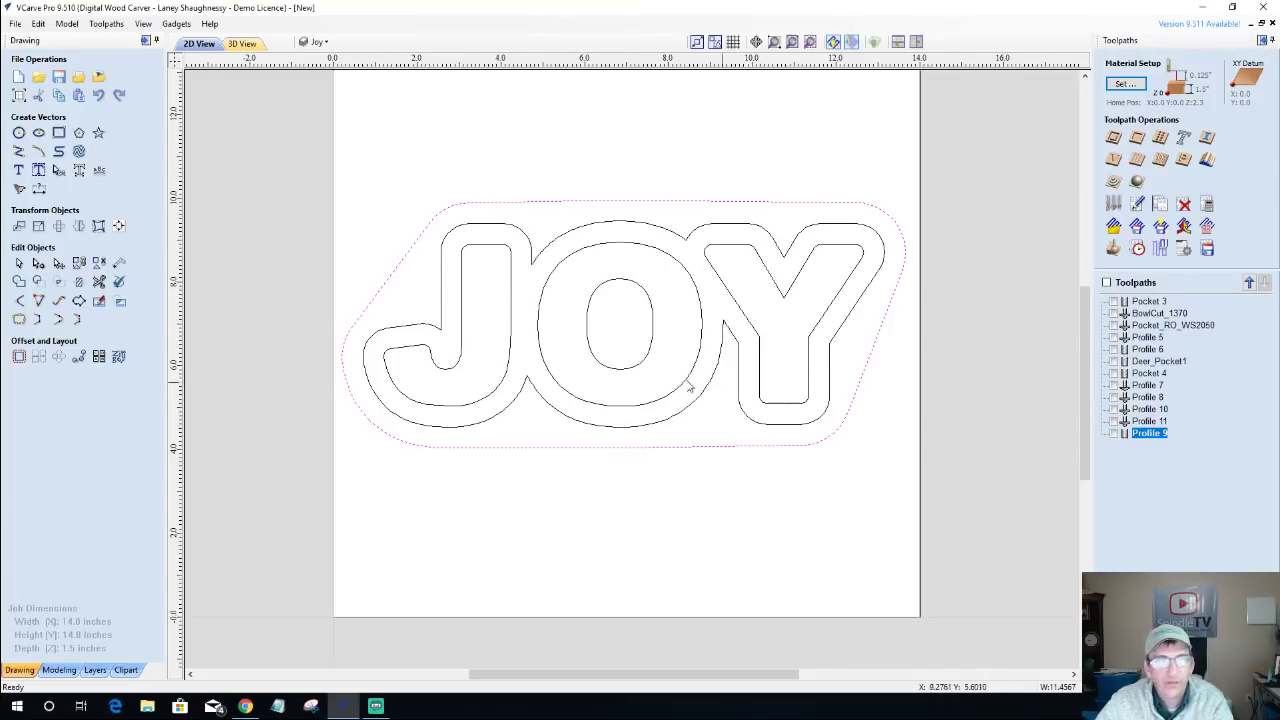
click(497, 226)
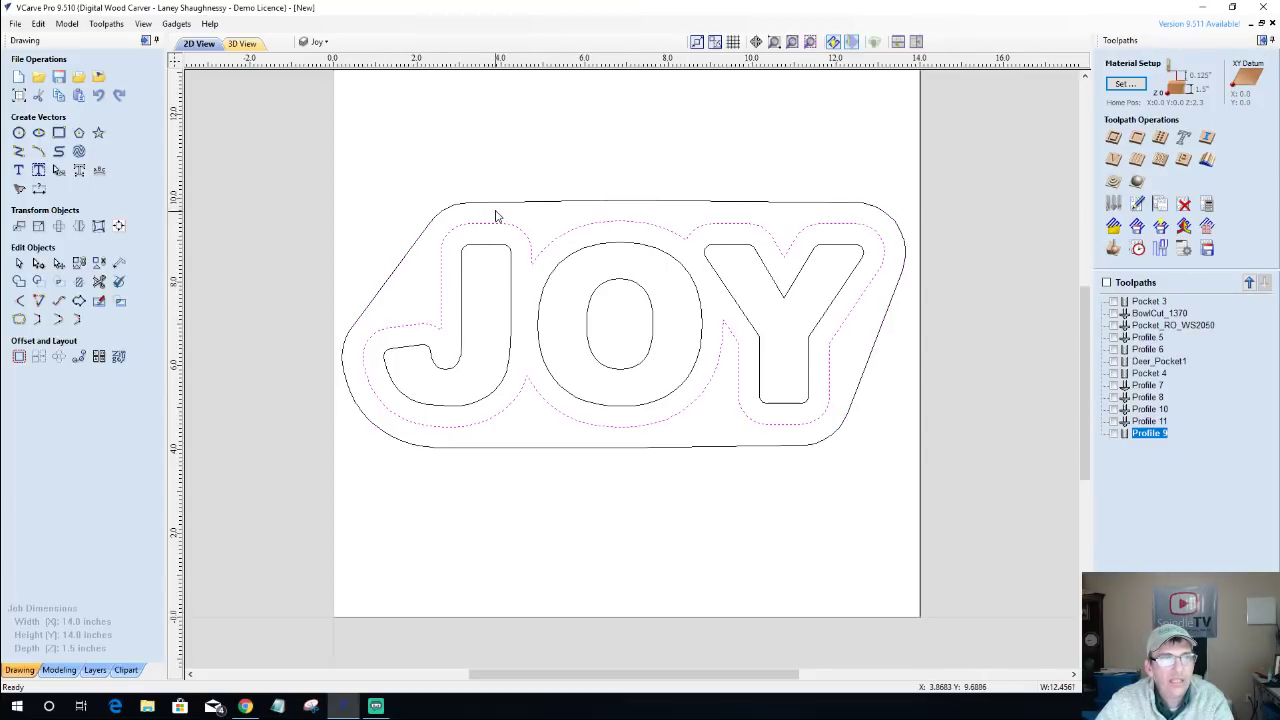
shift+click(493, 203)
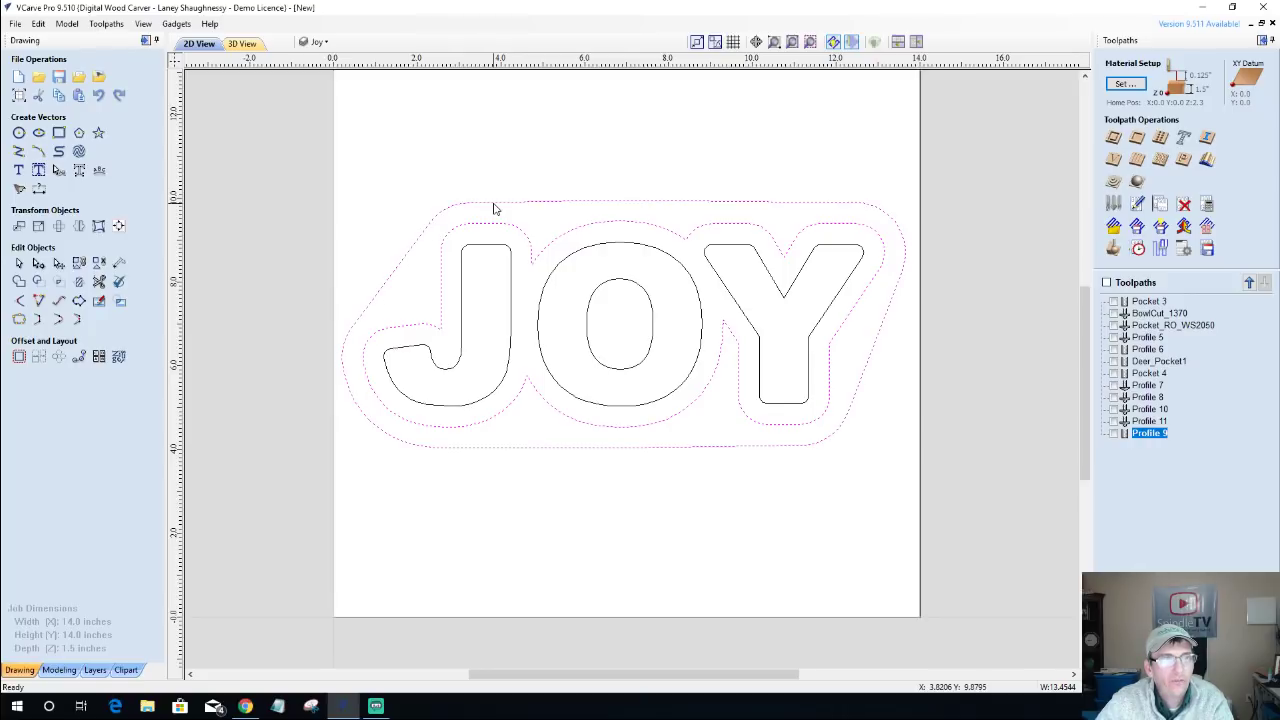
click(1137, 137)
drag(1226, 117, 1216, 117)
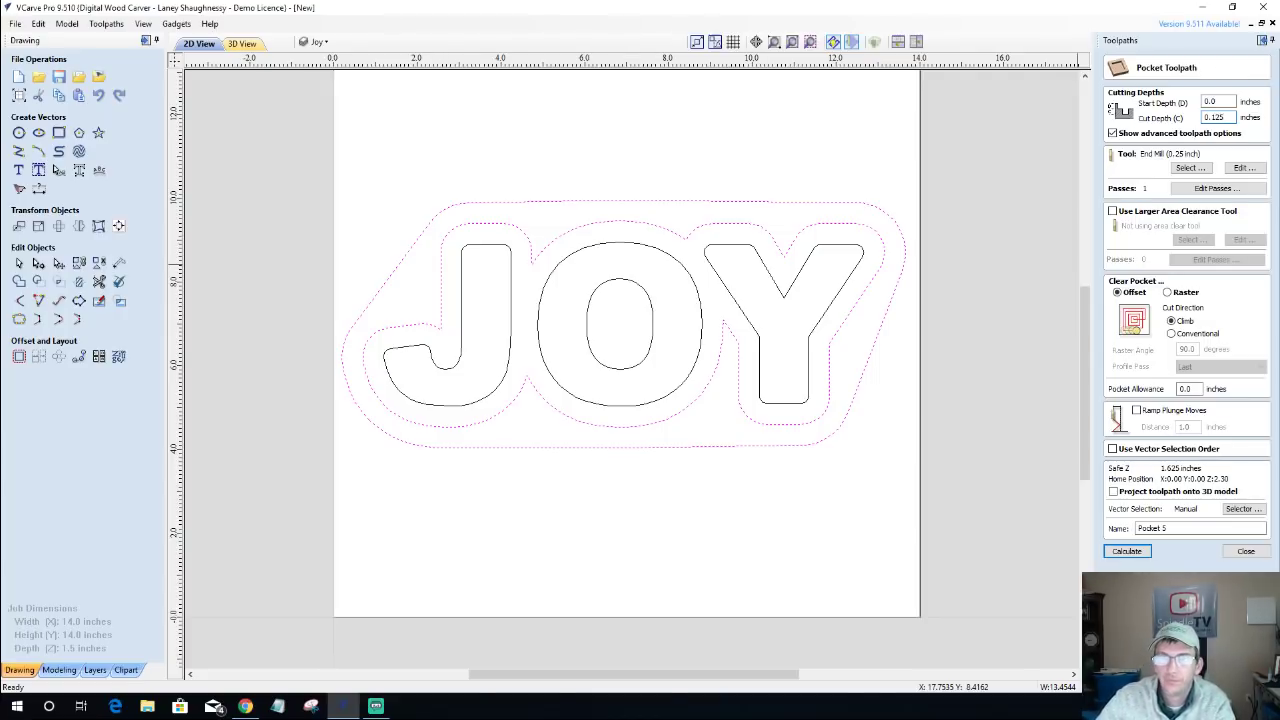
click(1128, 551)
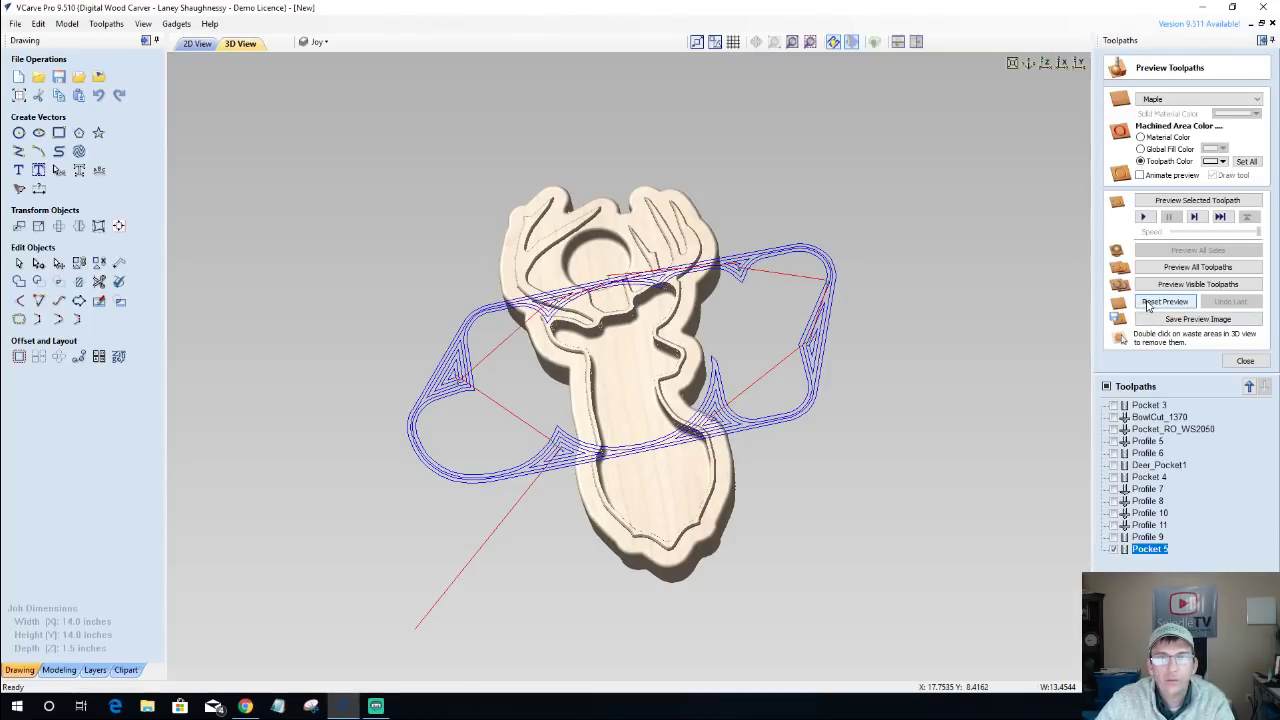
Reset and simulate the band pocket in 3D, then return to the 2D view.
click(1170, 202)
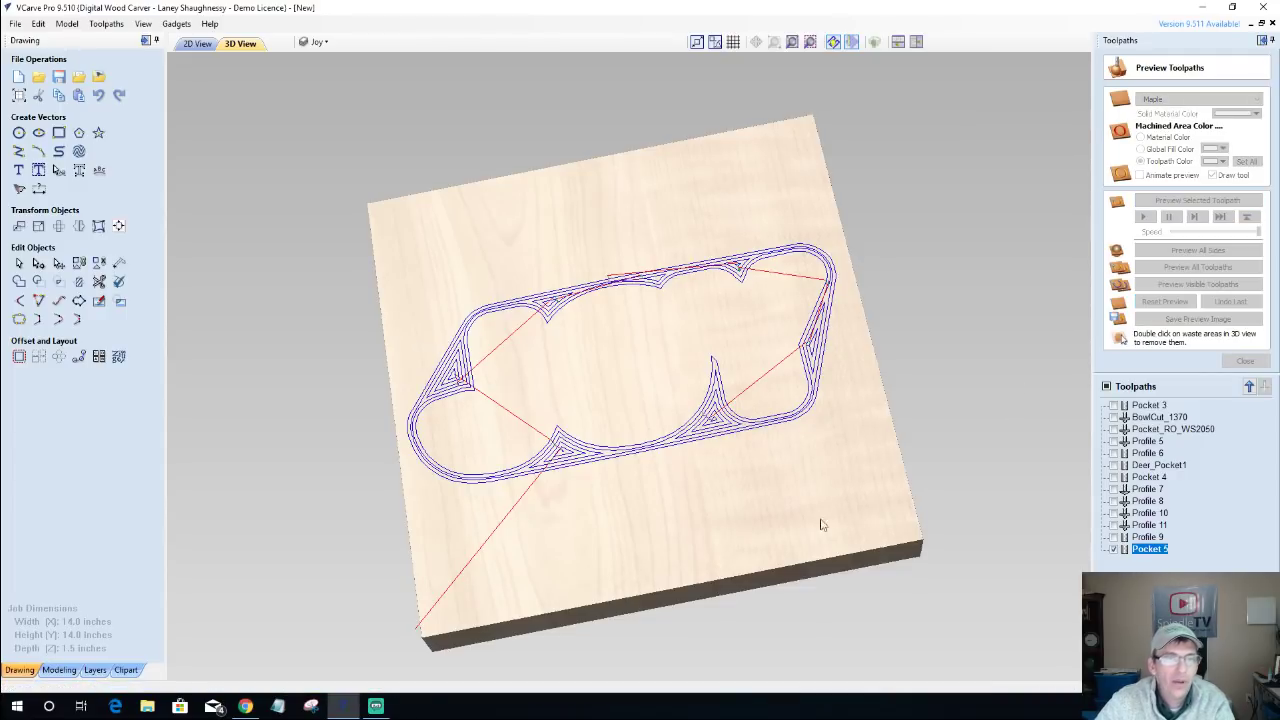
drag(698, 578, 640, 523)
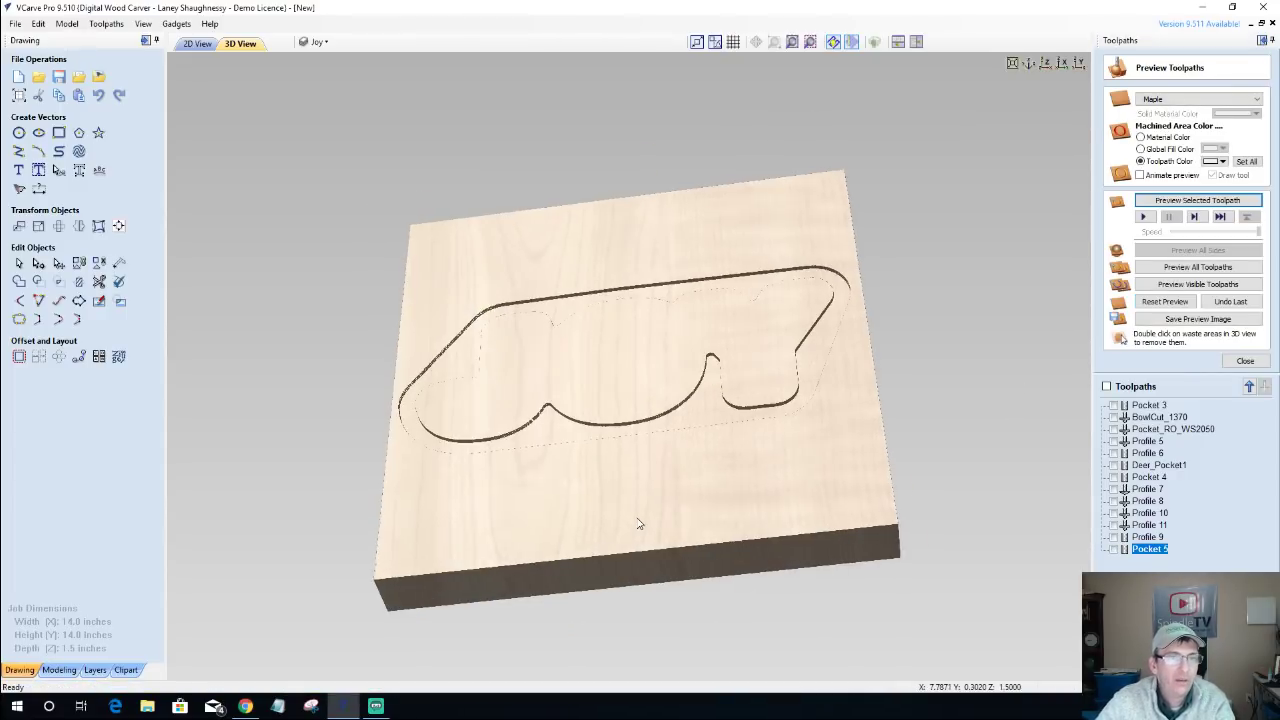
click(197, 43)
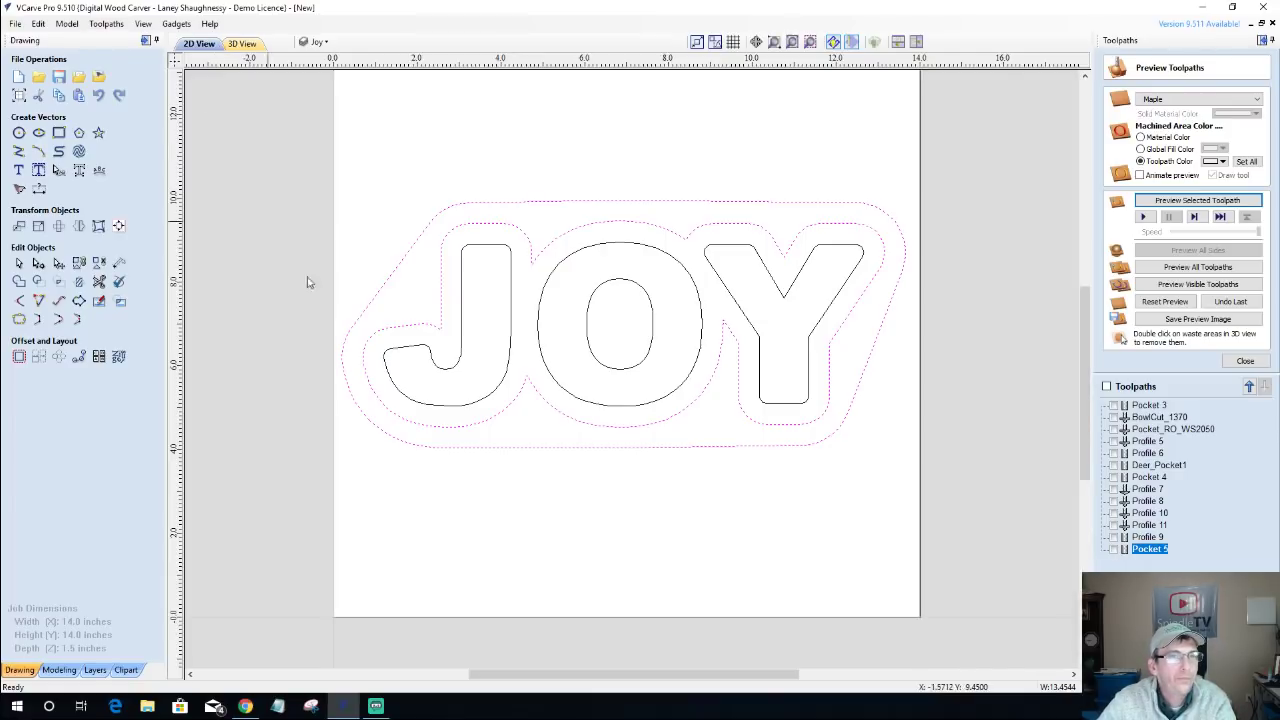
Select the J, O, inner O and Y letter outlines.
click(464, 312)
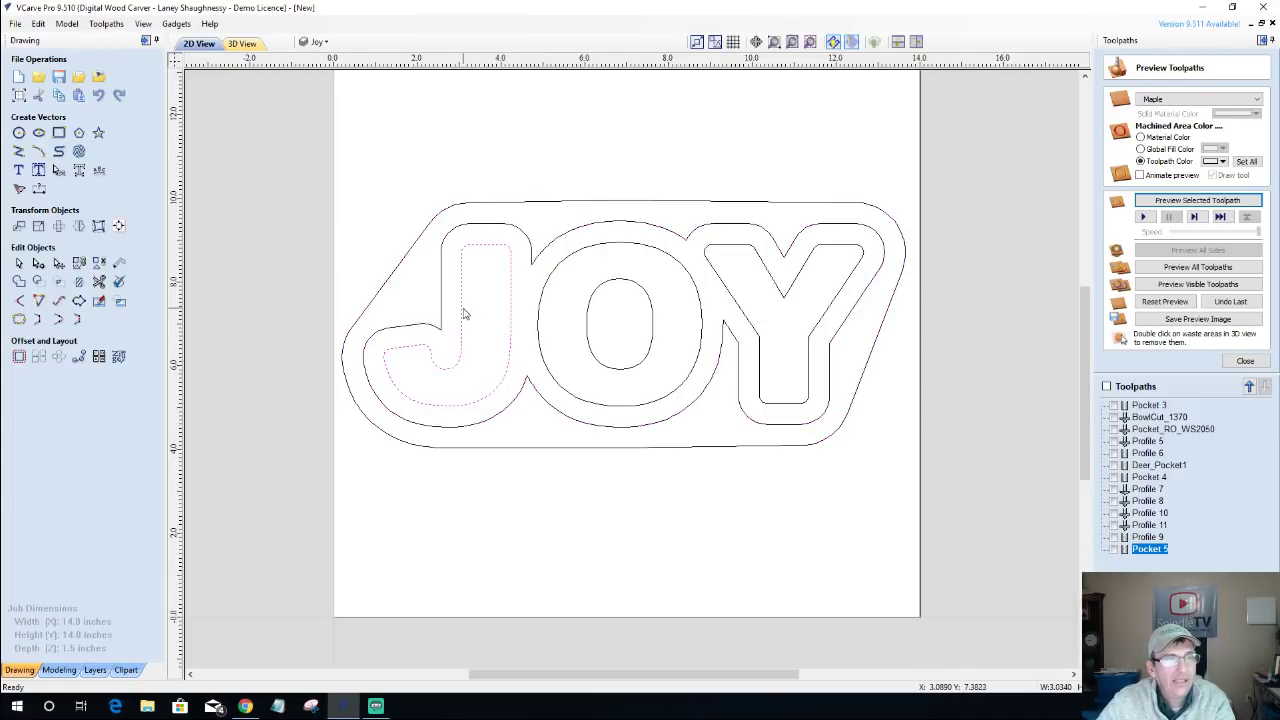
click(573, 321)
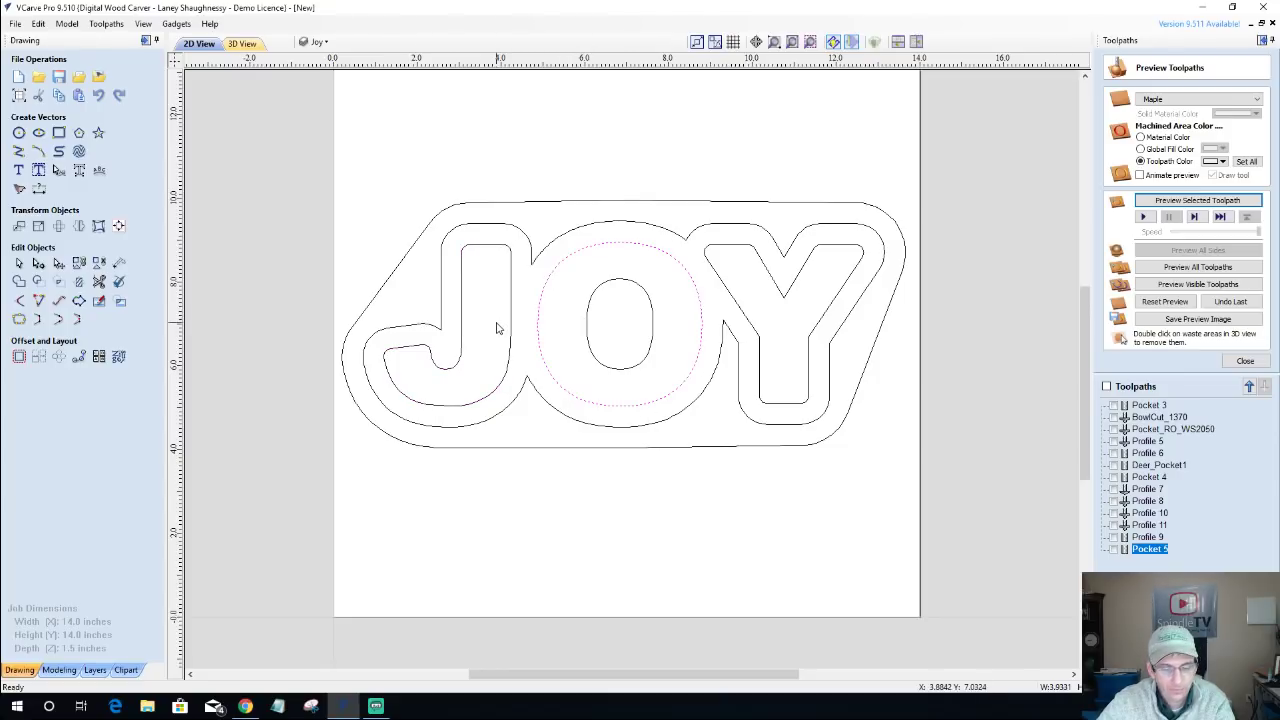
shift+click(463, 316)
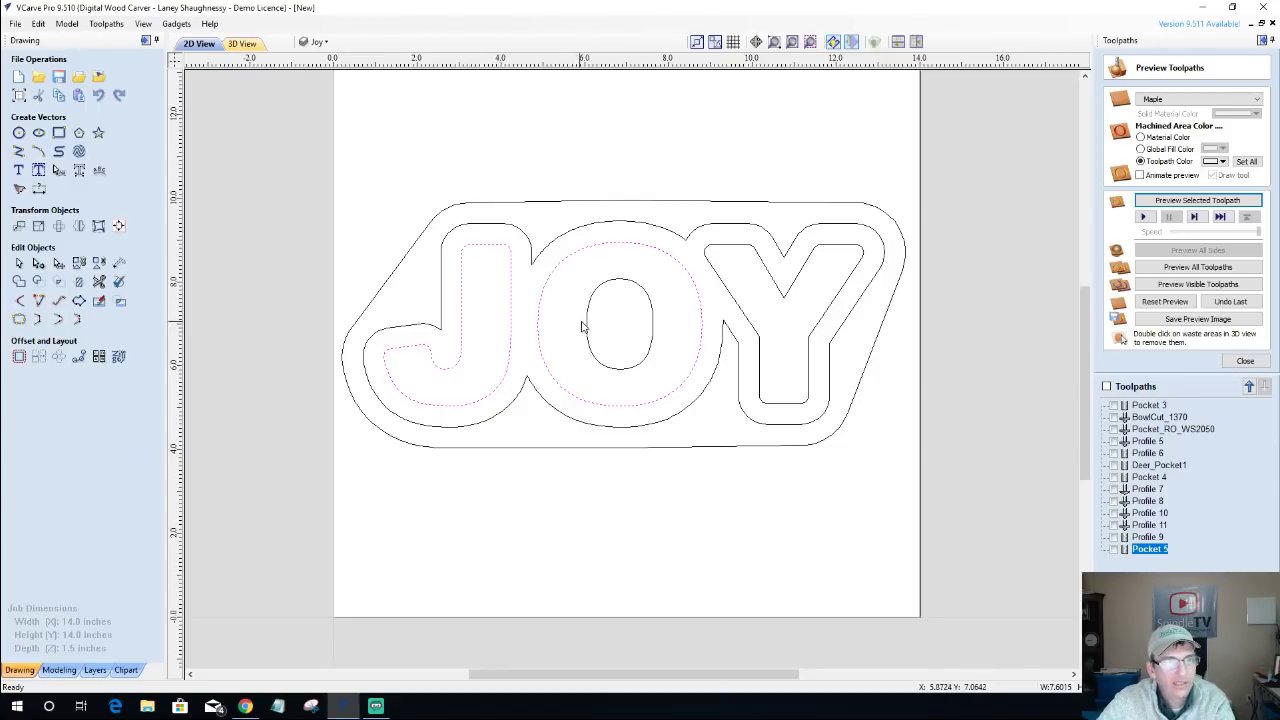
shift+click(589, 326)
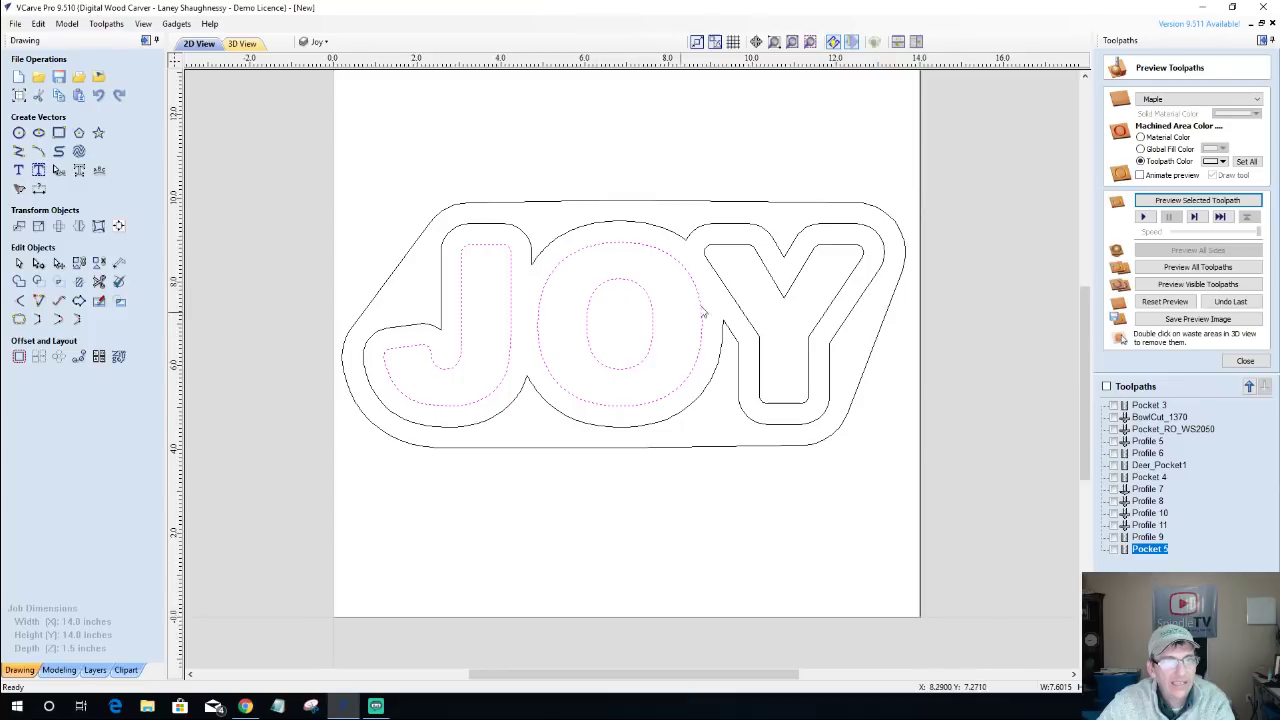
shift+click(733, 298)
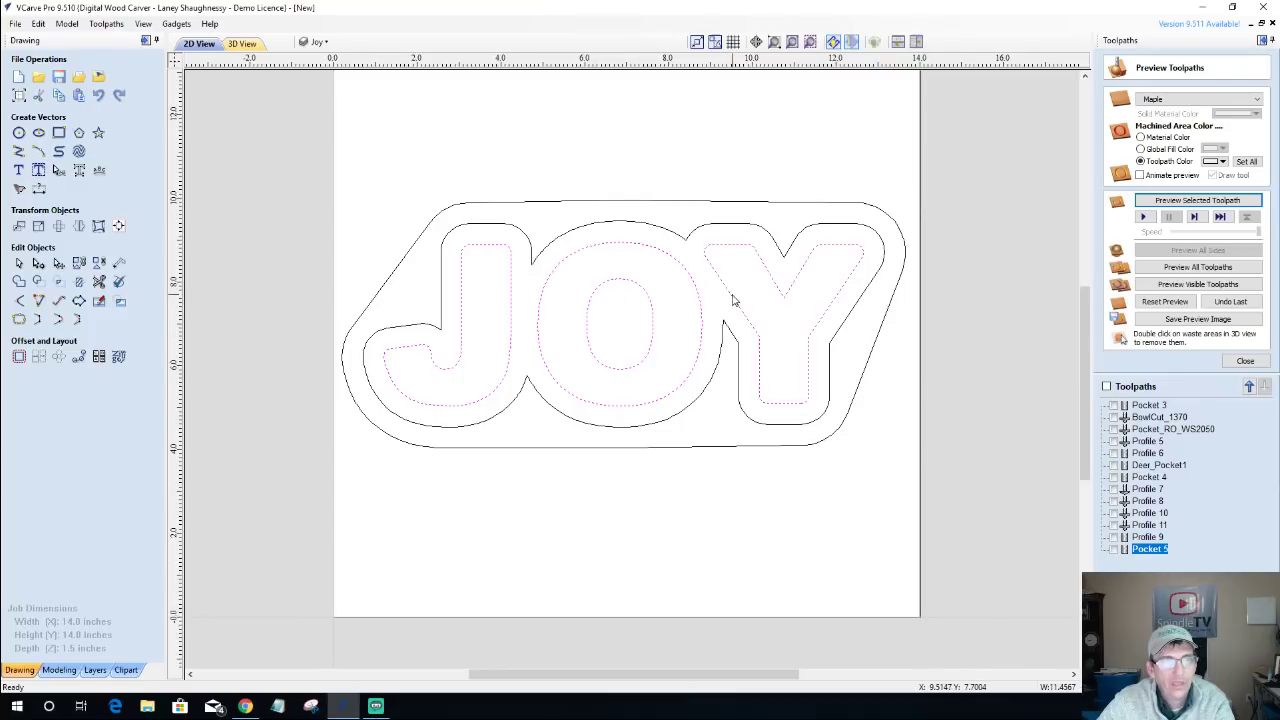
Set up a 0.625-inch-deep pocket for the letters, then close it without calculating.
click(1224, 362)
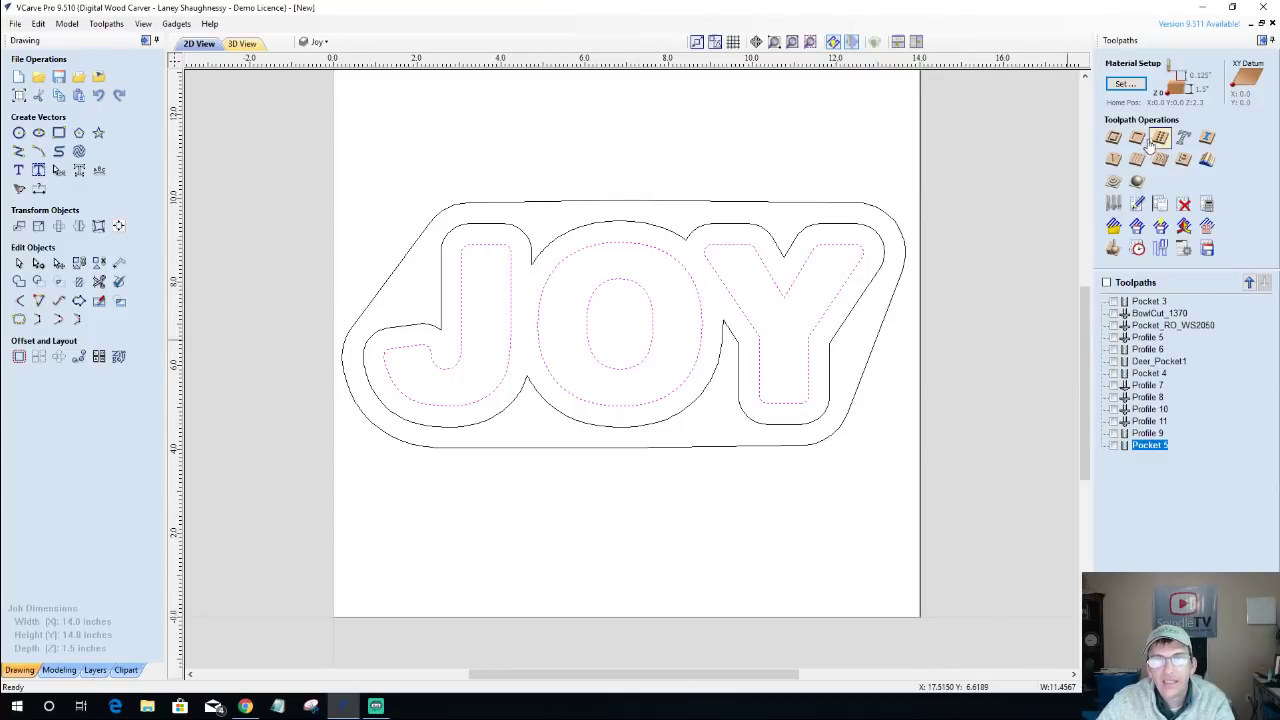
click(1140, 136)
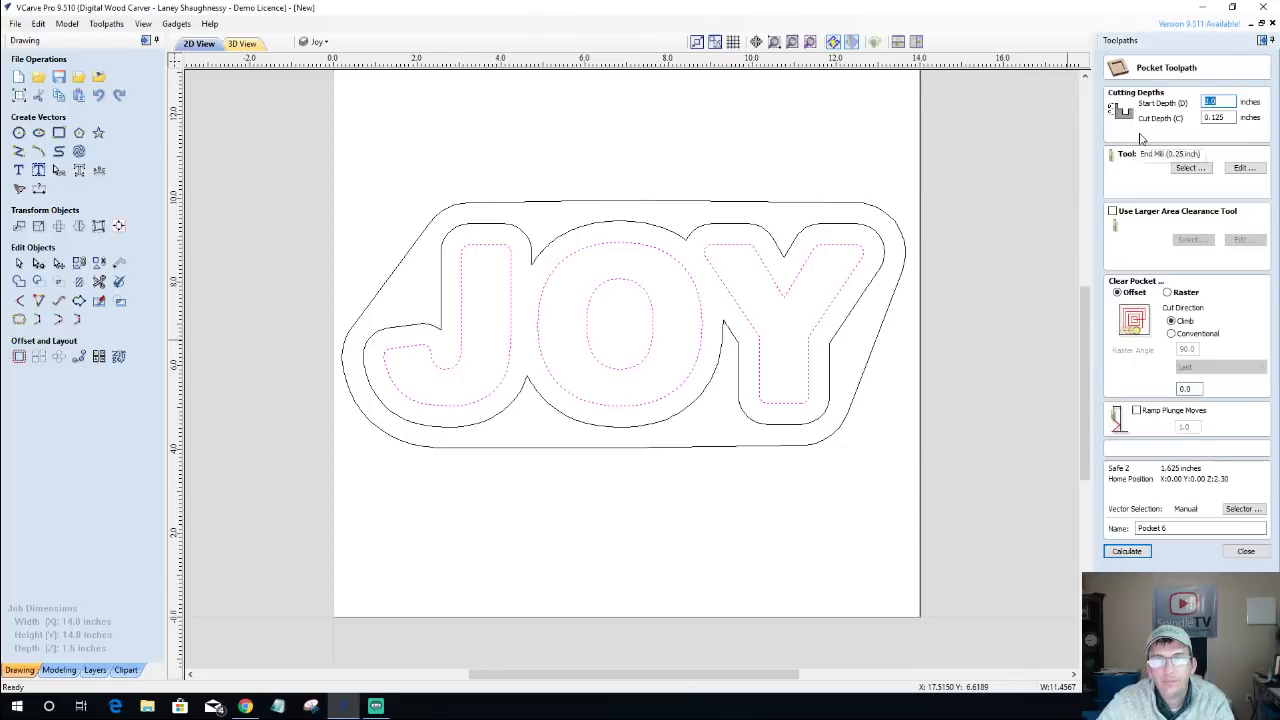
double_click(1214, 117)
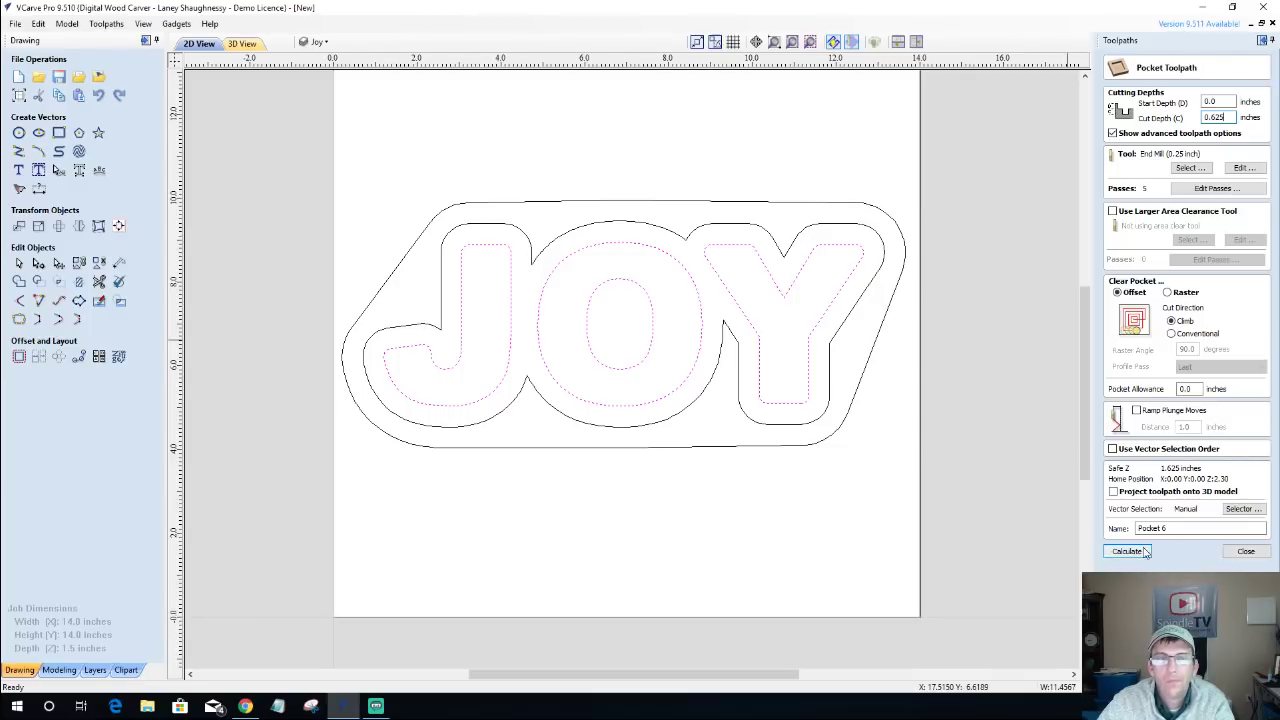
click(1246, 552)
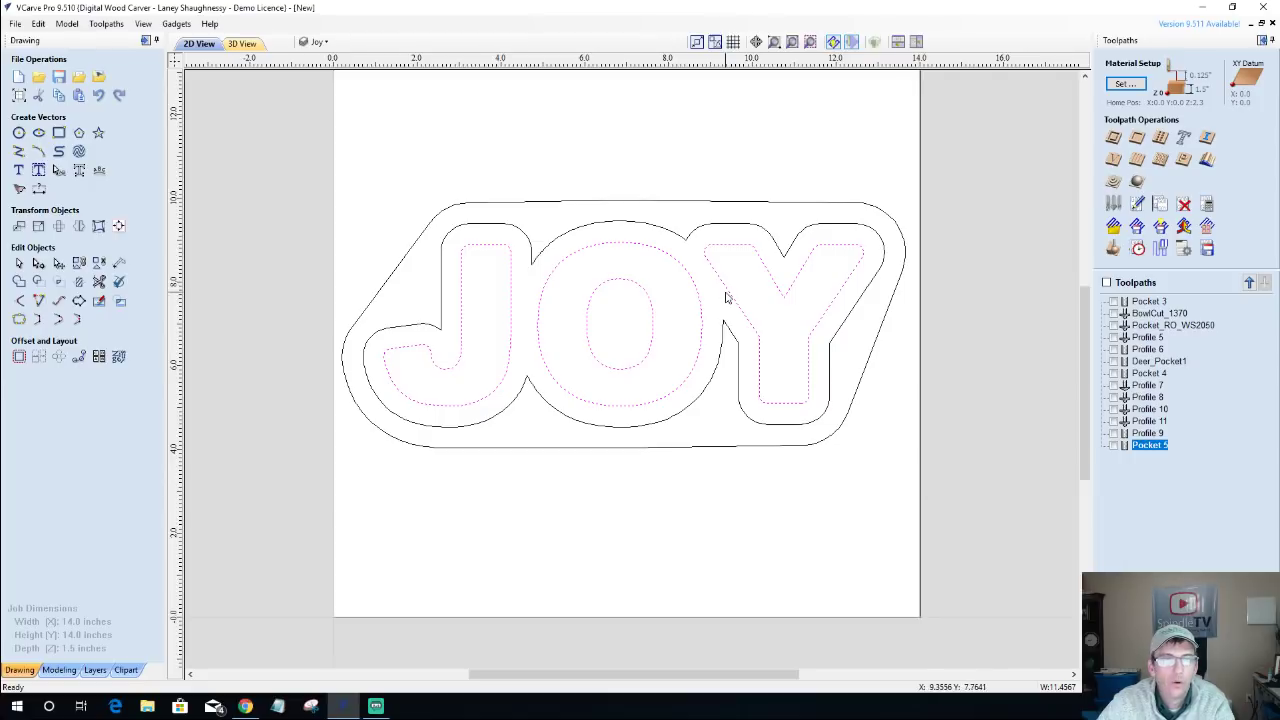
Offset the JOY letter outlines 0.125 inch inwards.
click(19, 357)
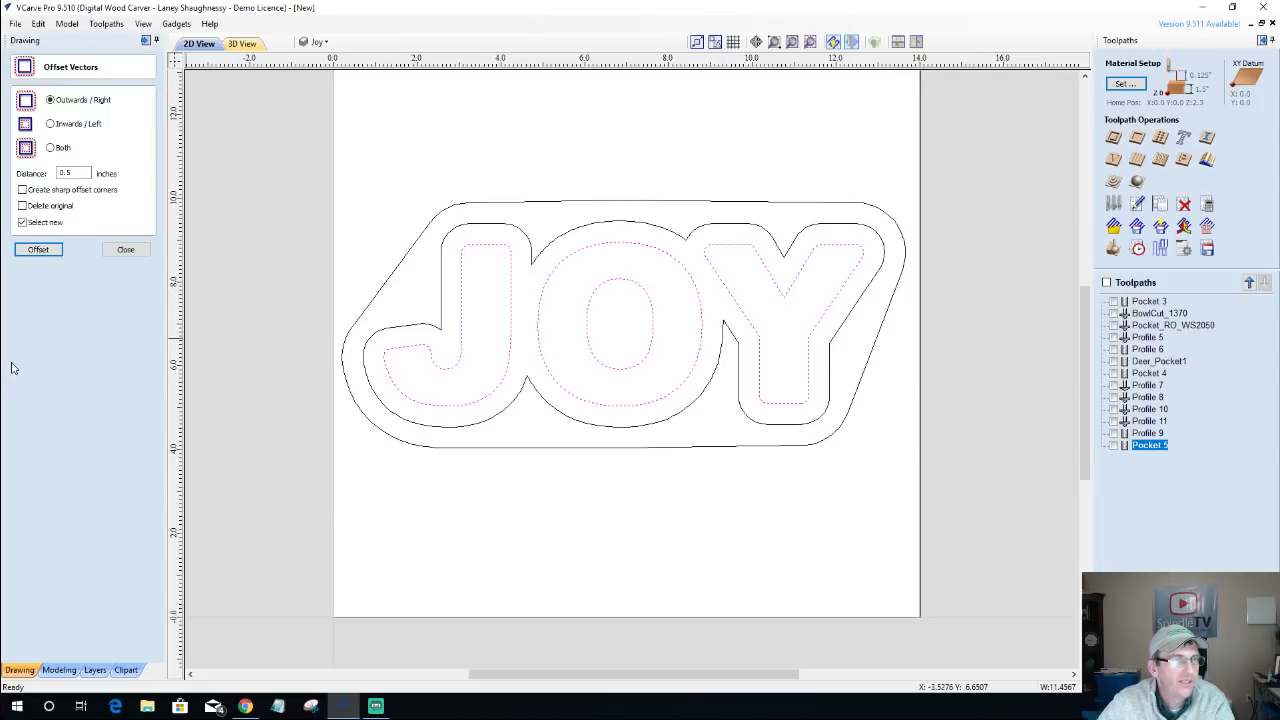
click(51, 124)
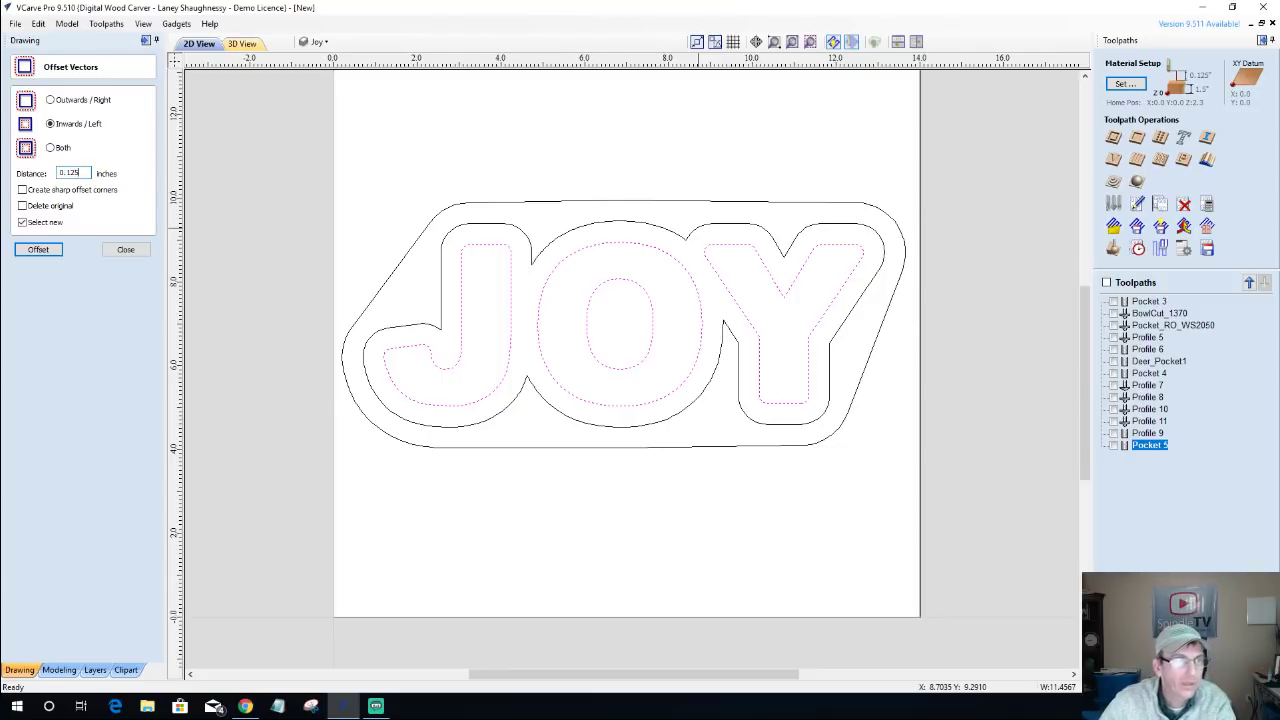
click(37, 249)
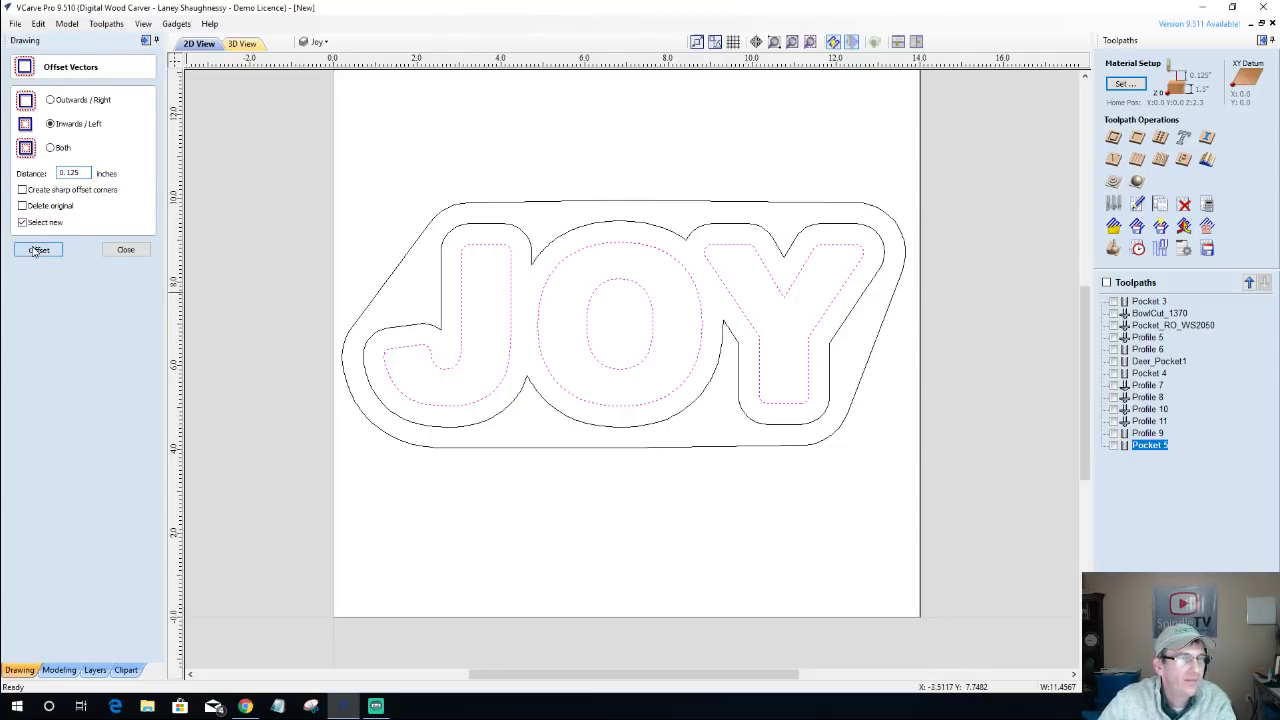
click(126, 250)
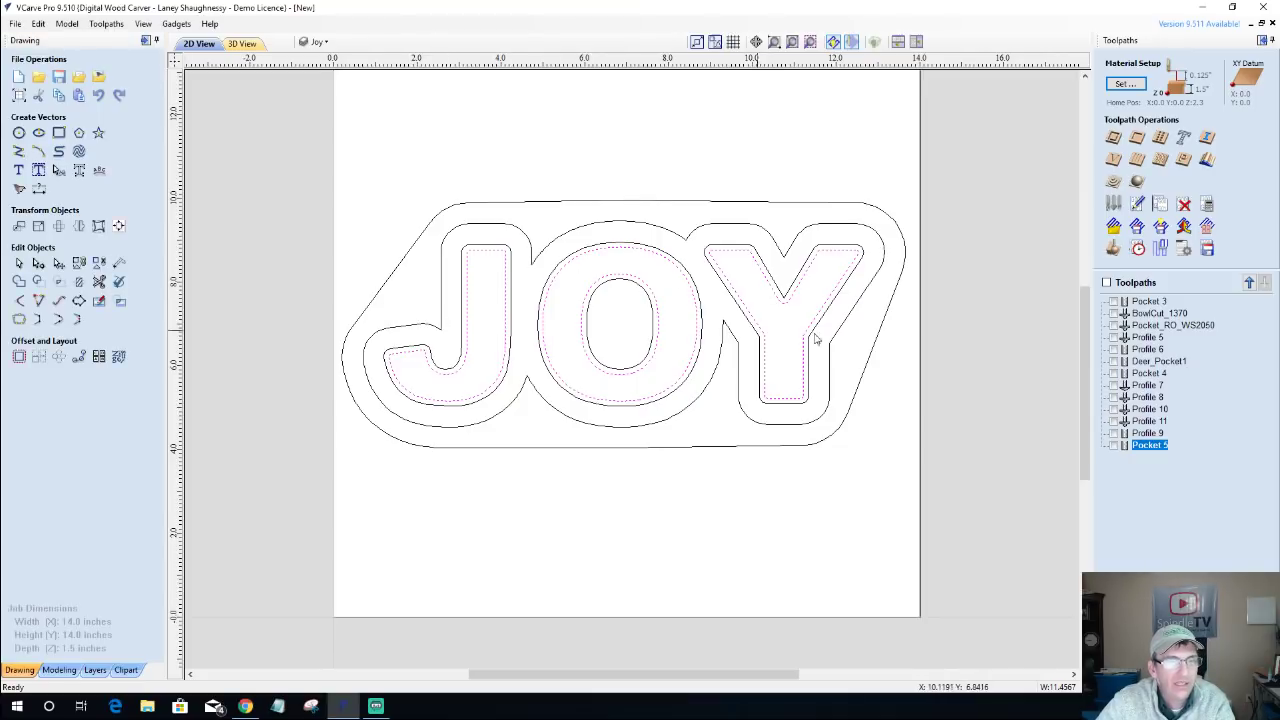
Calculate the 0.625-inch Pocket 6 toolpath for the letters and simulate it in maple.
click(1137, 140)
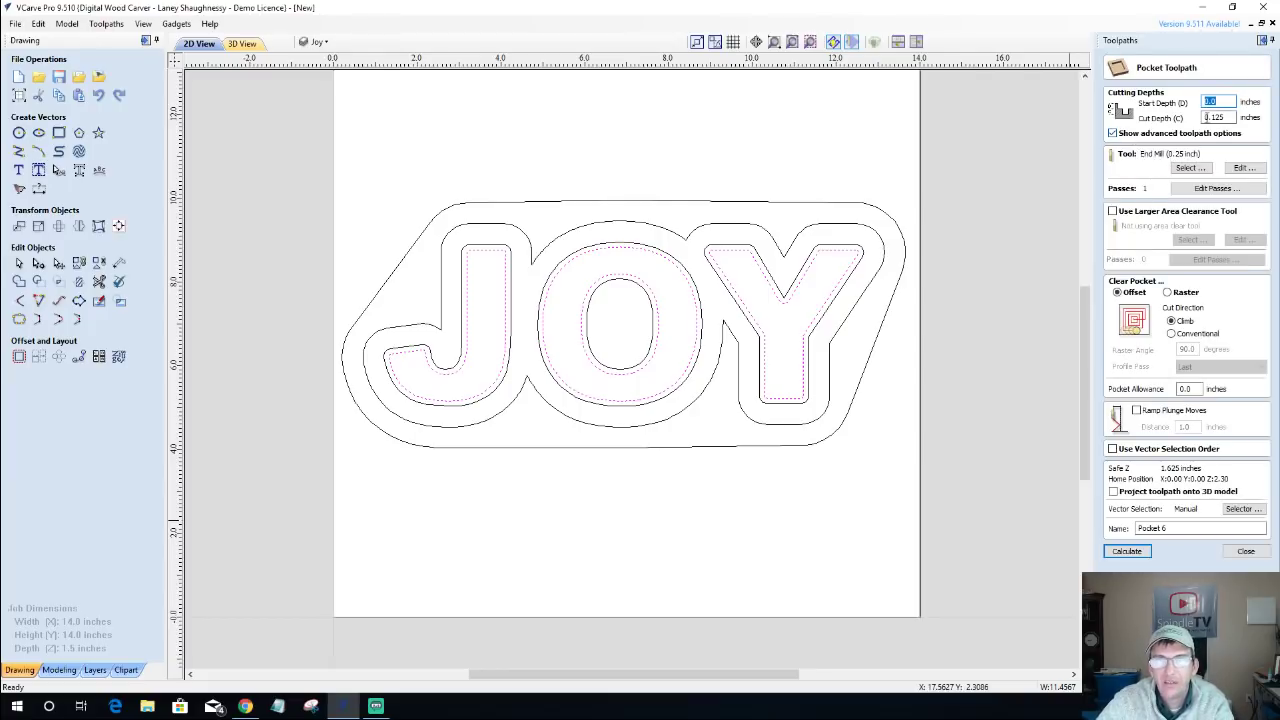
key(Tab)
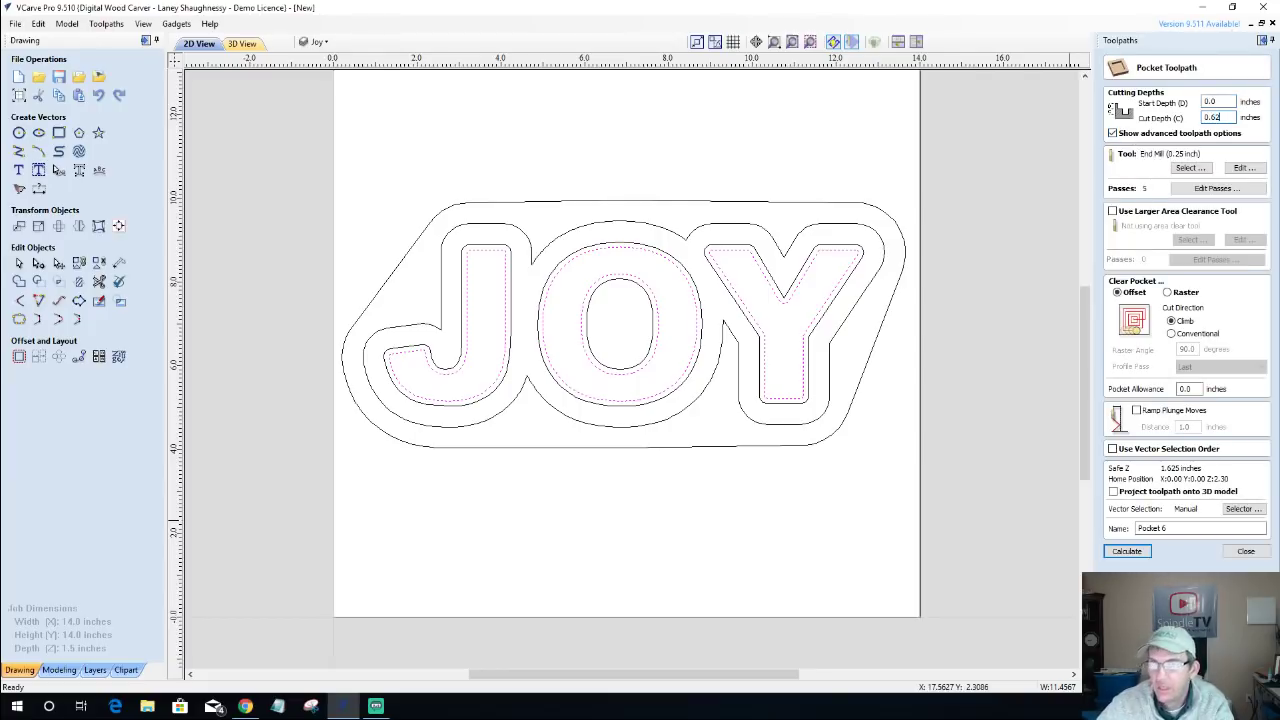
click(1125, 552)
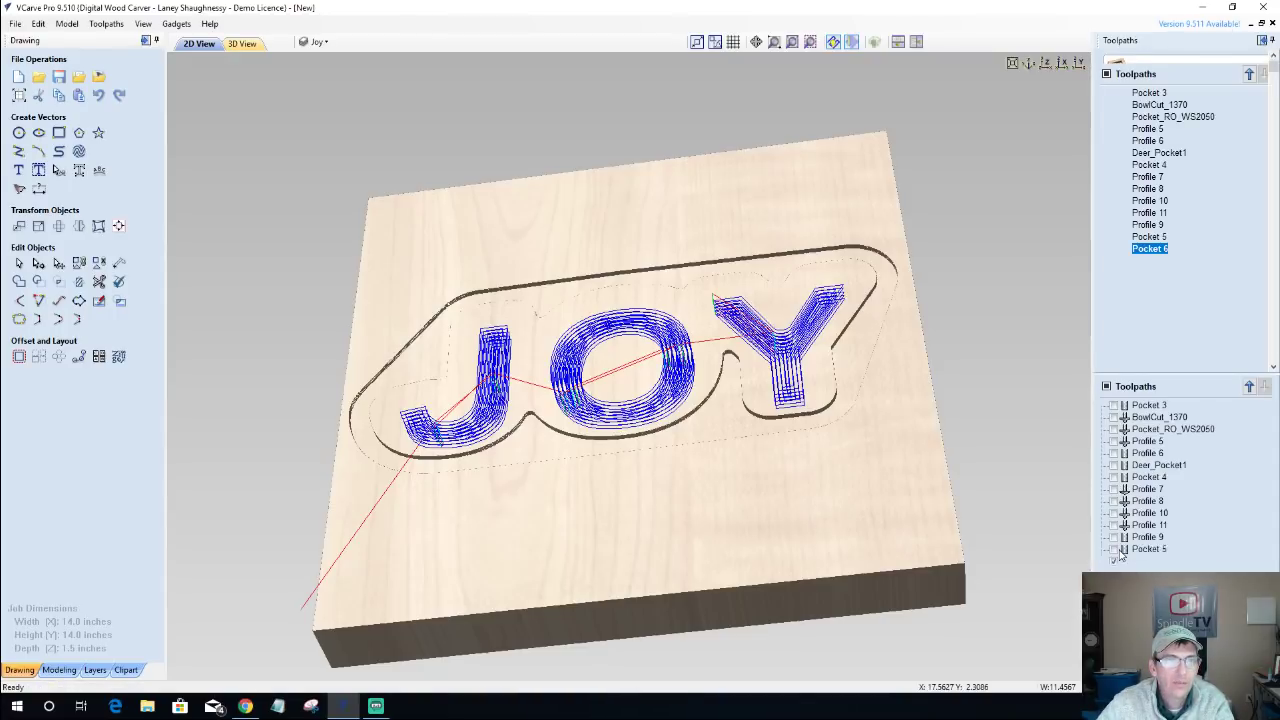
click(1197, 200)
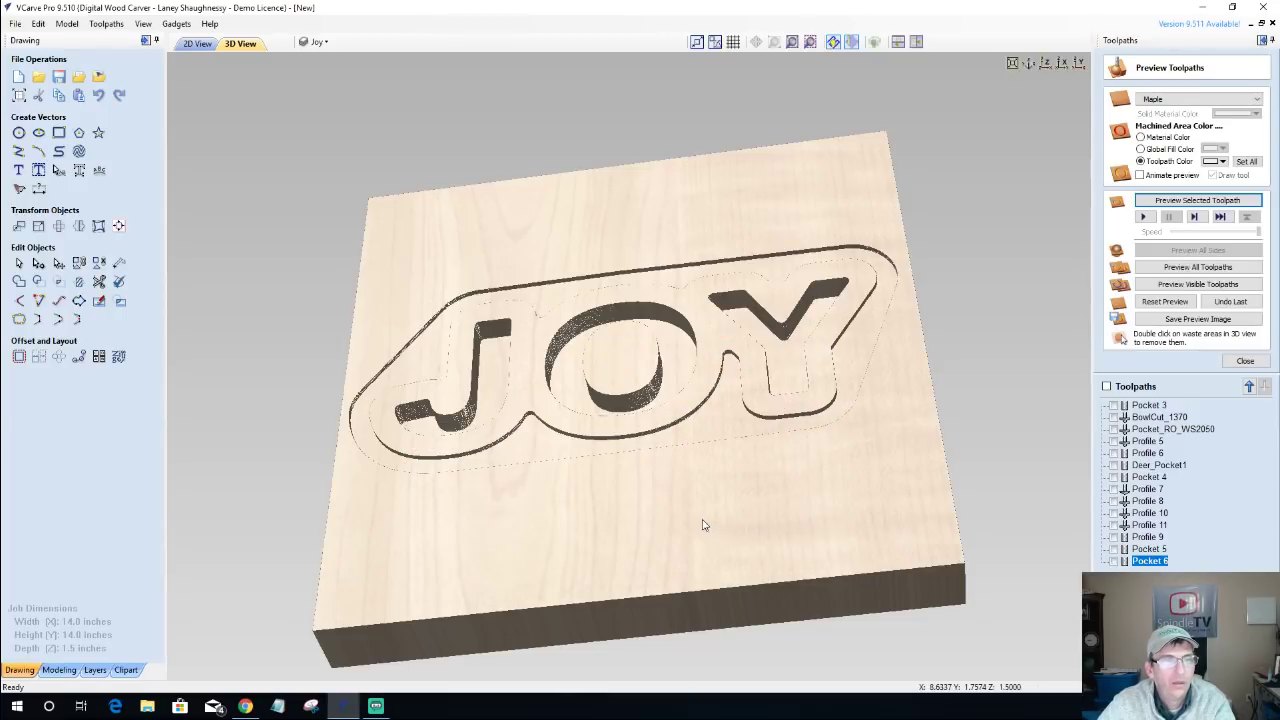
mouse_move(685, 400)
mouse_down()
mouse_move(690, 445)
mouse_move(670, 420)
mouse_up()
click(197, 45)
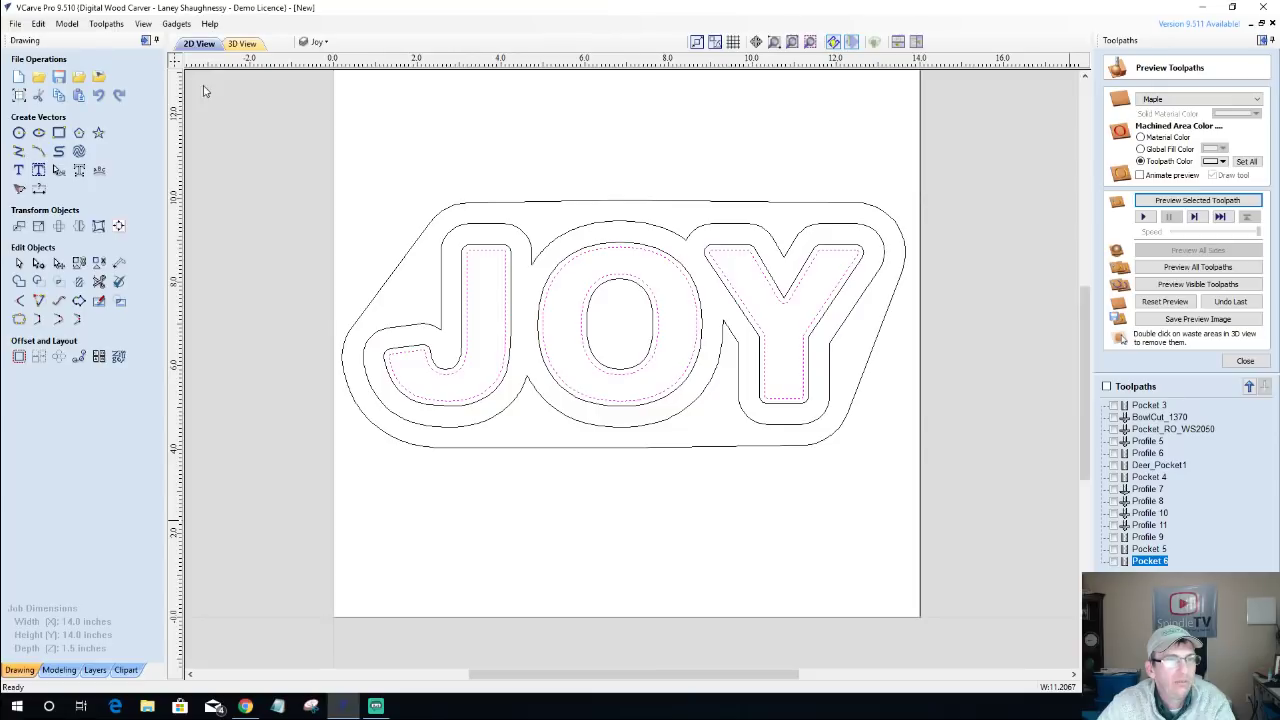
Select the offset outlines of the J, O, inner O and Y.
click(462, 262)
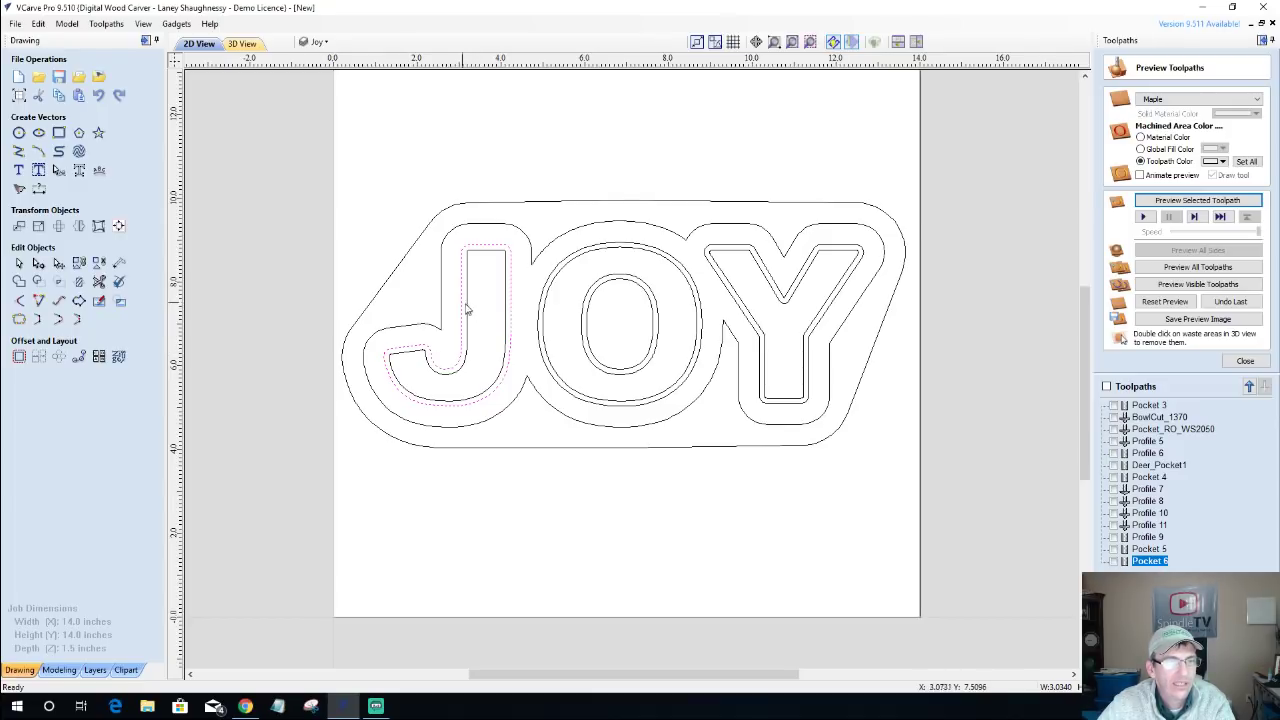
shift+click(545, 287)
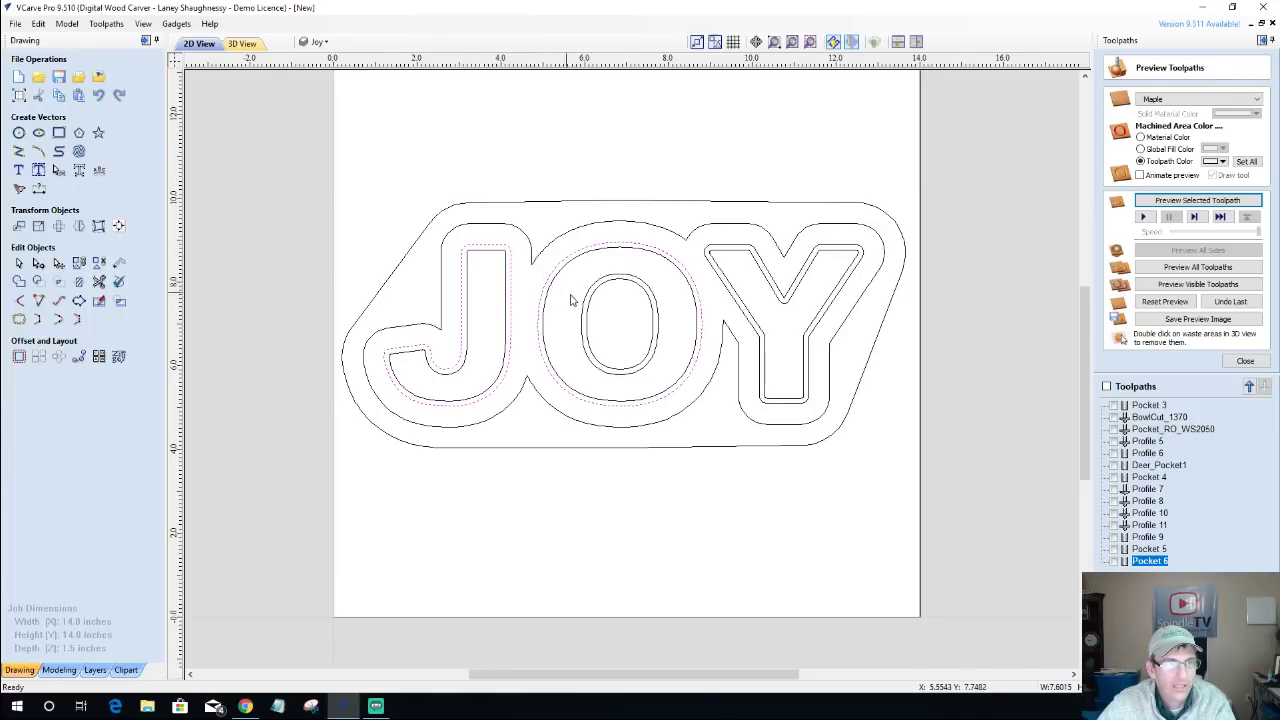
shift+click(585, 305)
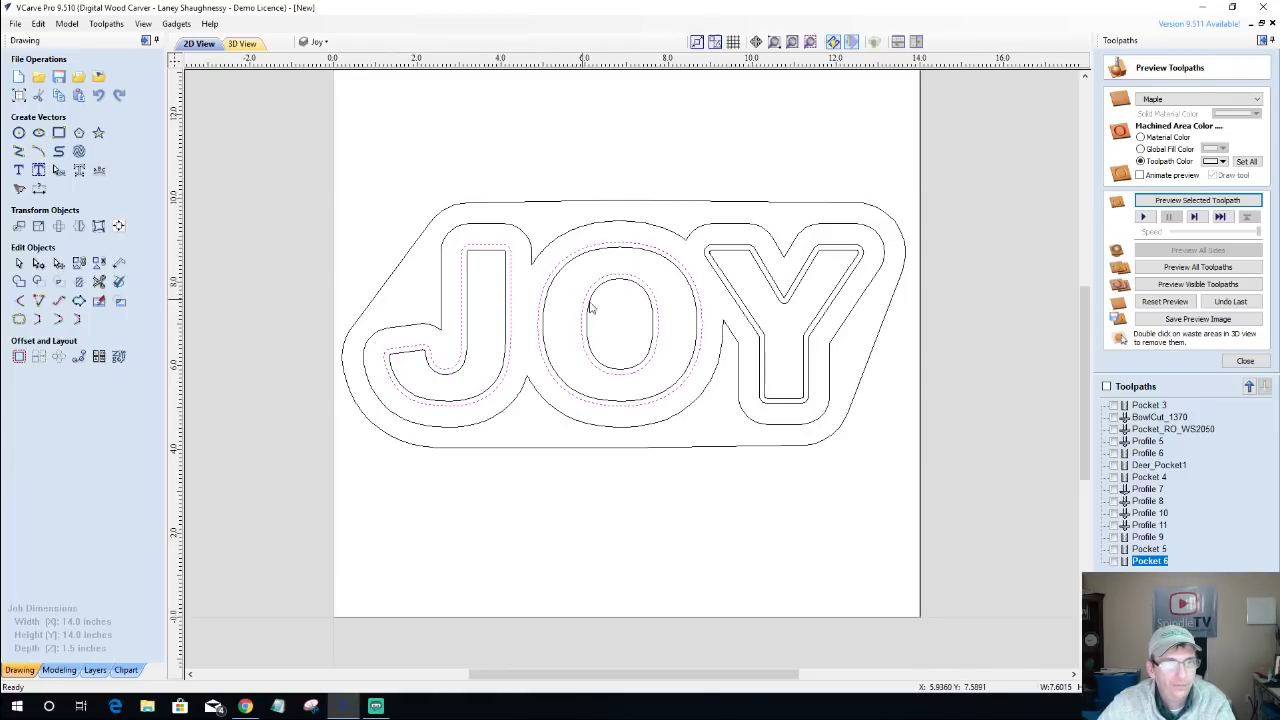
shift+click(706, 297)
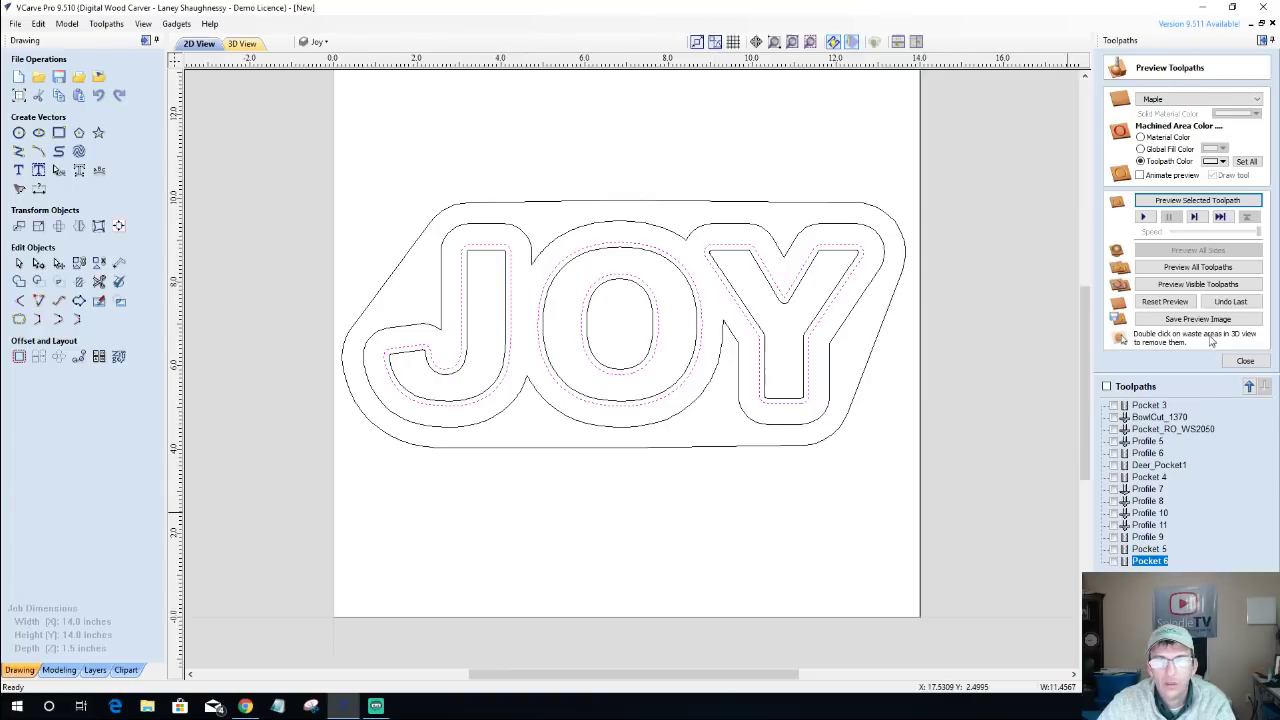
Calculate a 0.625-inch-deep profile of these outlines with the WS1370 Bowl Bit.
click(1245, 360)
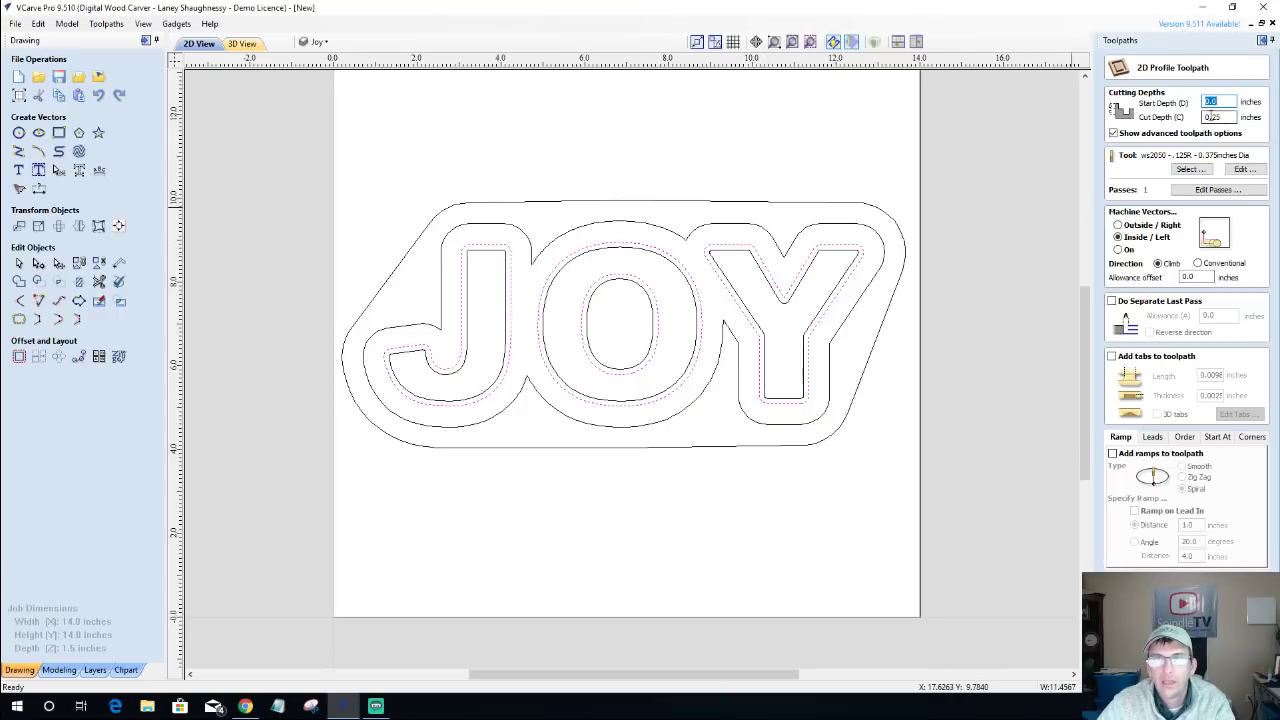
double_click(1212, 117)
text(0.62)
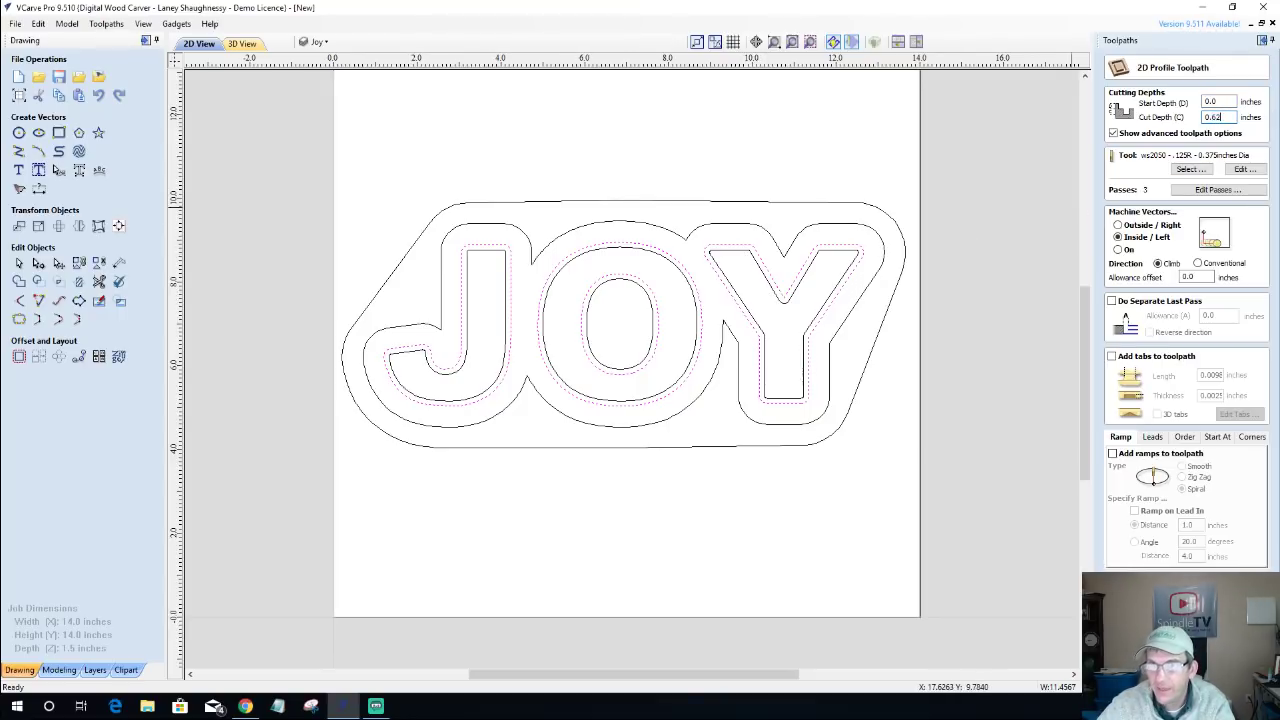
click(1190, 169)
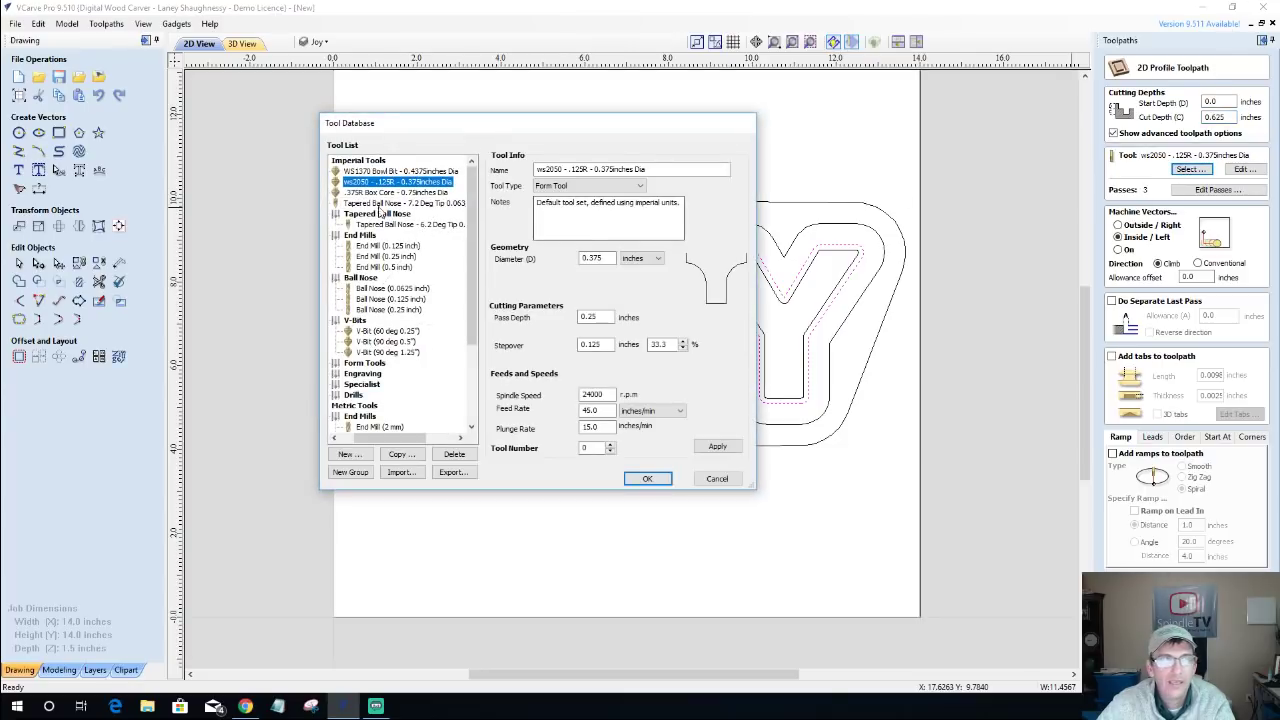
click(374, 171)
click(647, 480)
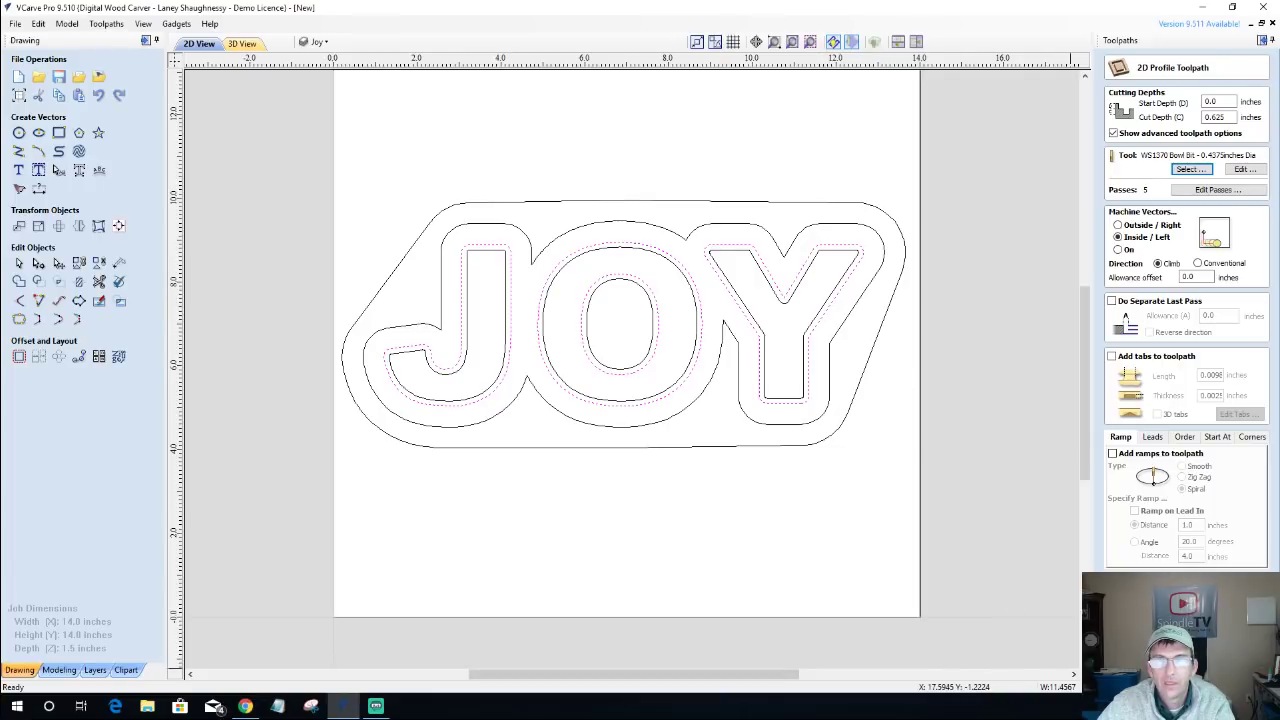
click(1145, 640)
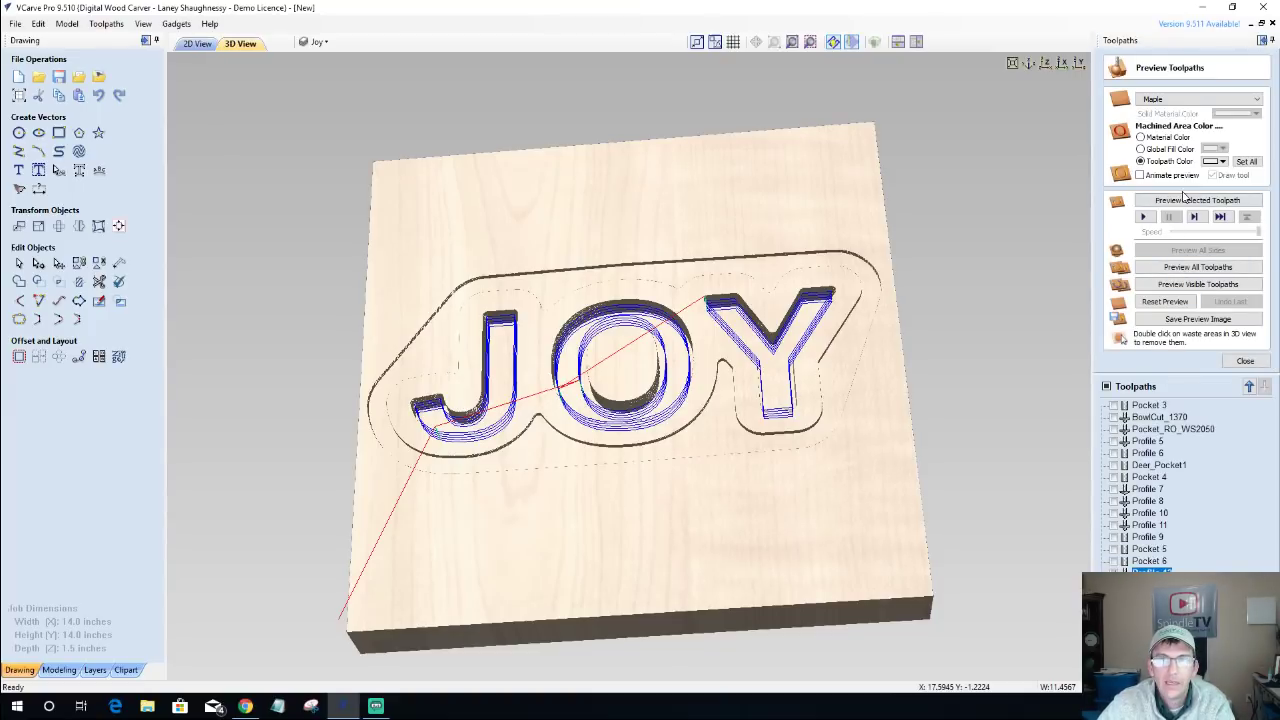
Simulate the bowl-bit profile and orbit the board to inspect the rounded letter pockets.
click(1186, 200)
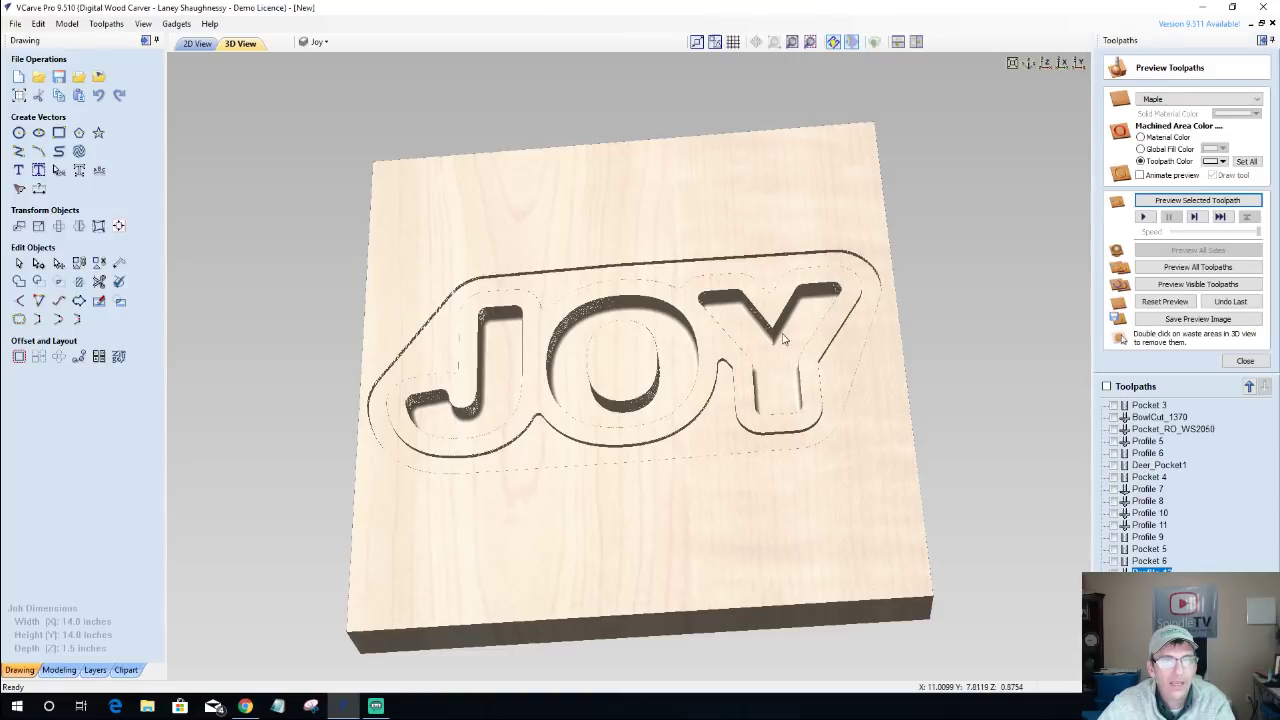
drag(737, 437, 841, 441)
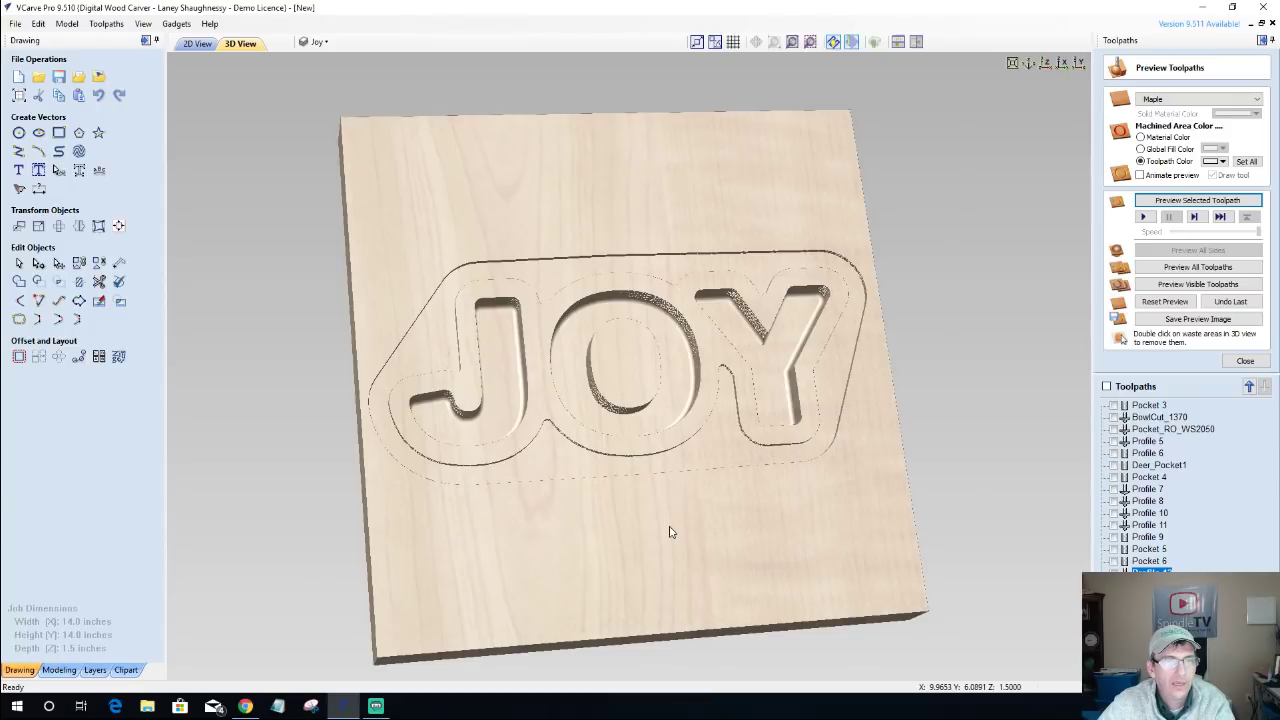
drag(670, 532, 620, 480)
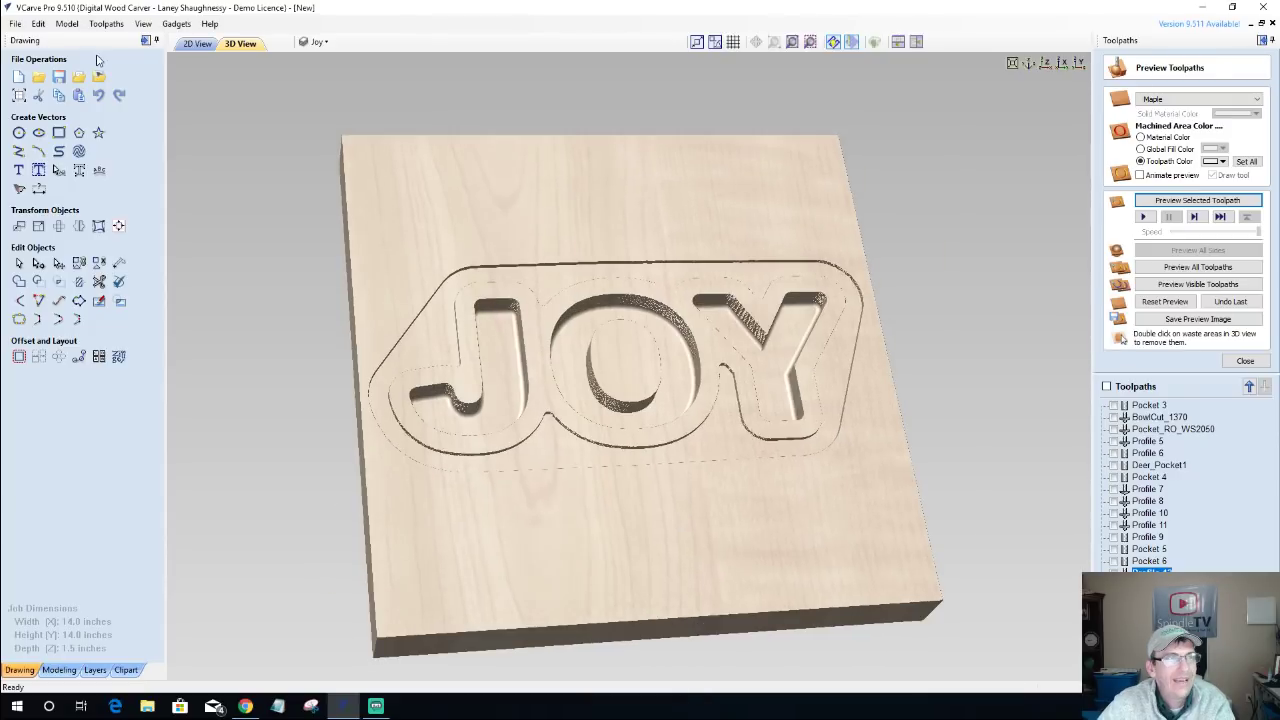
click(197, 43)
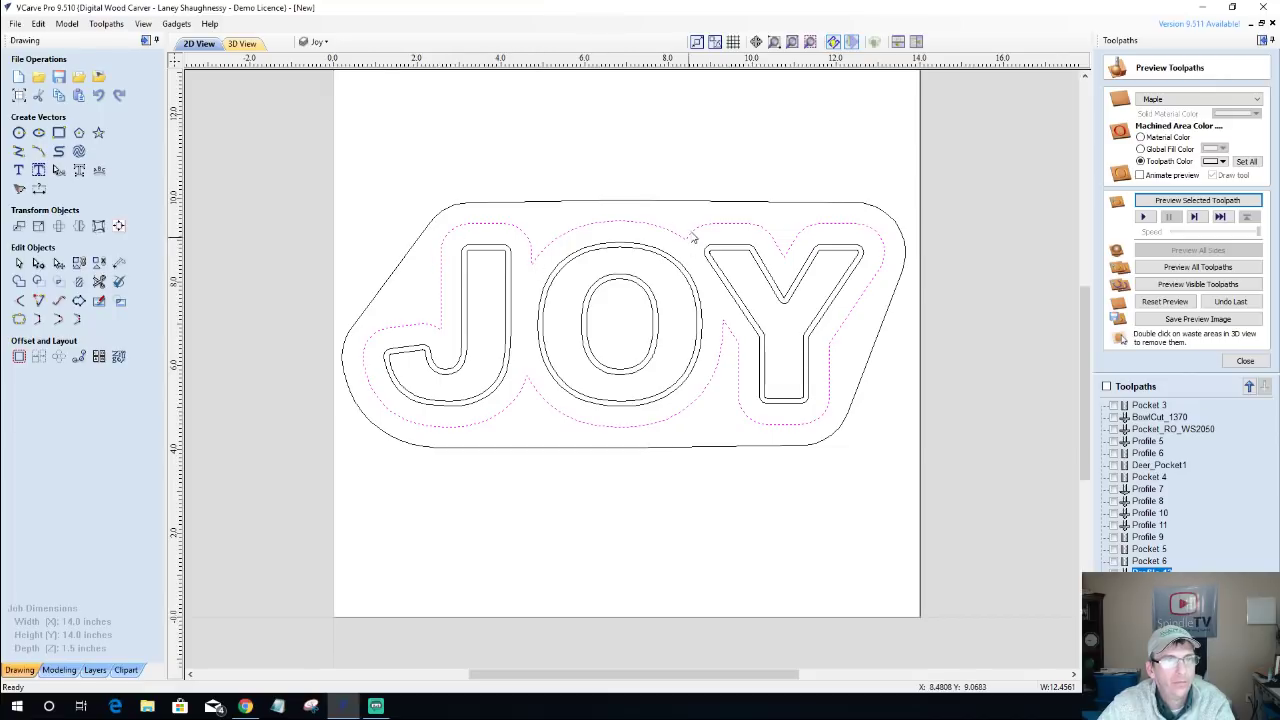
Set up a 0.125-inch-deep outside profile with the 90° 0.5" V-bit.
click(1250, 364)
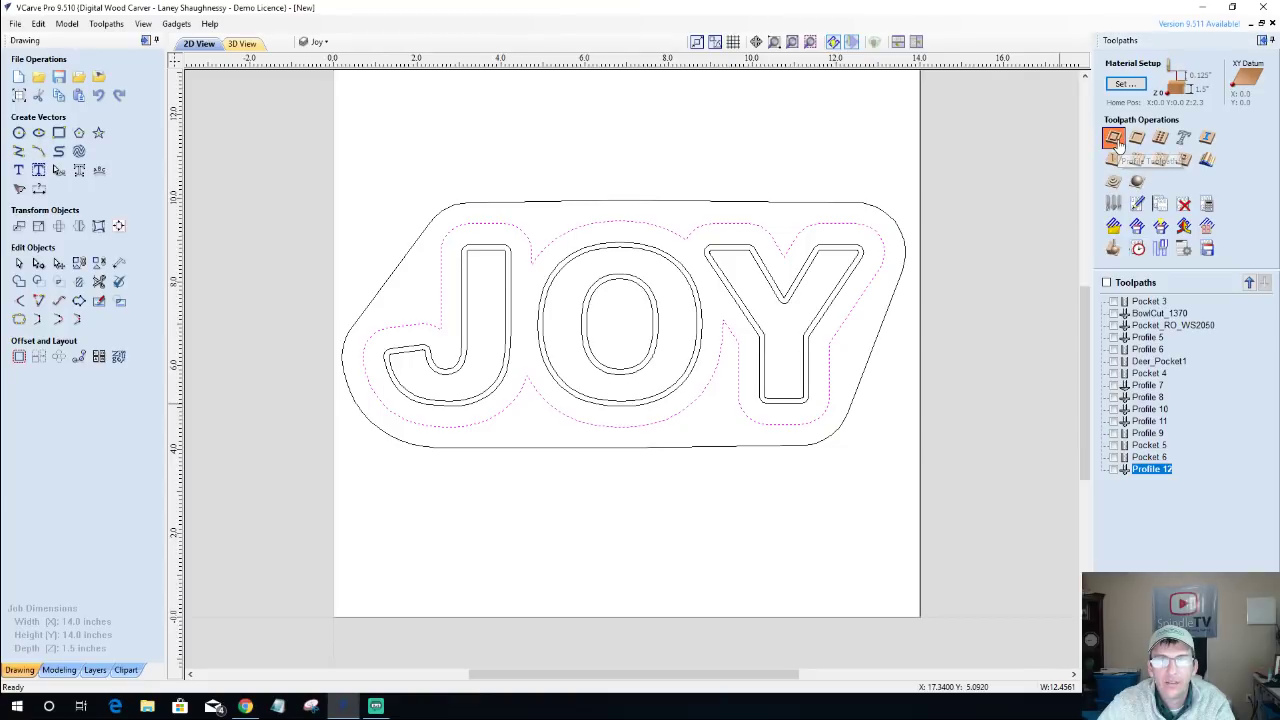
click(1114, 139)
double_click(1214, 117)
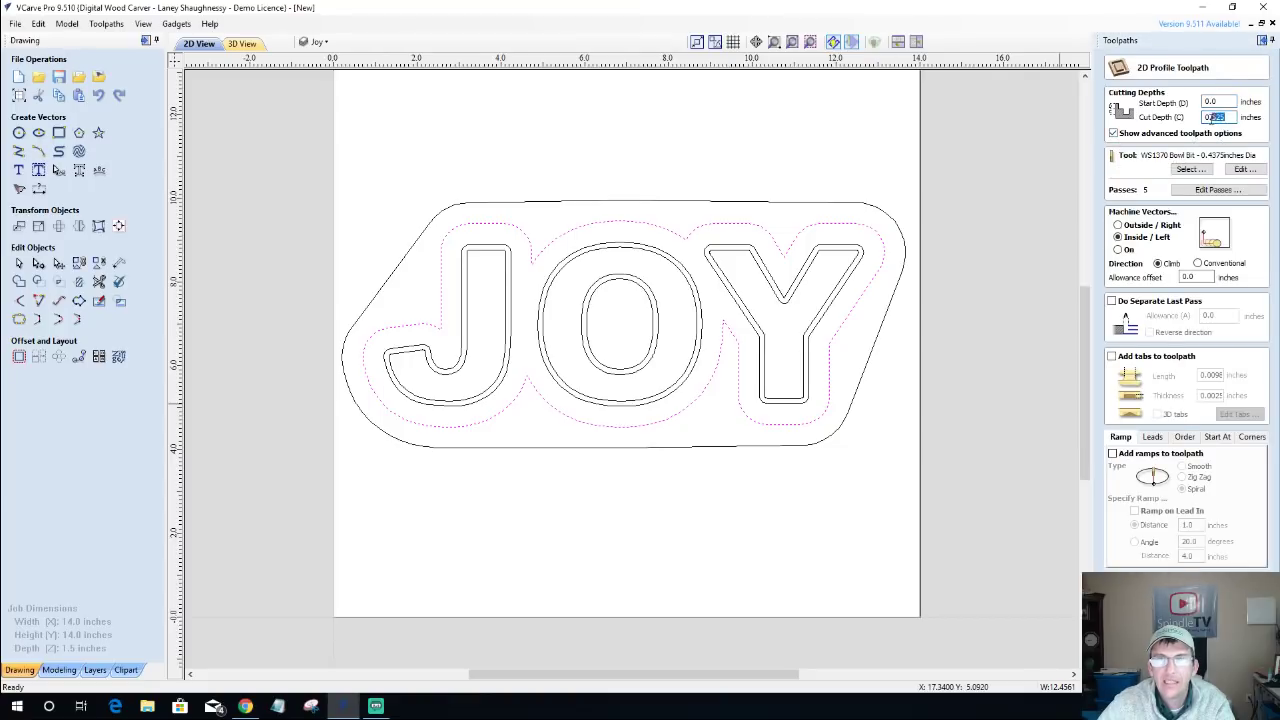
text(.12)
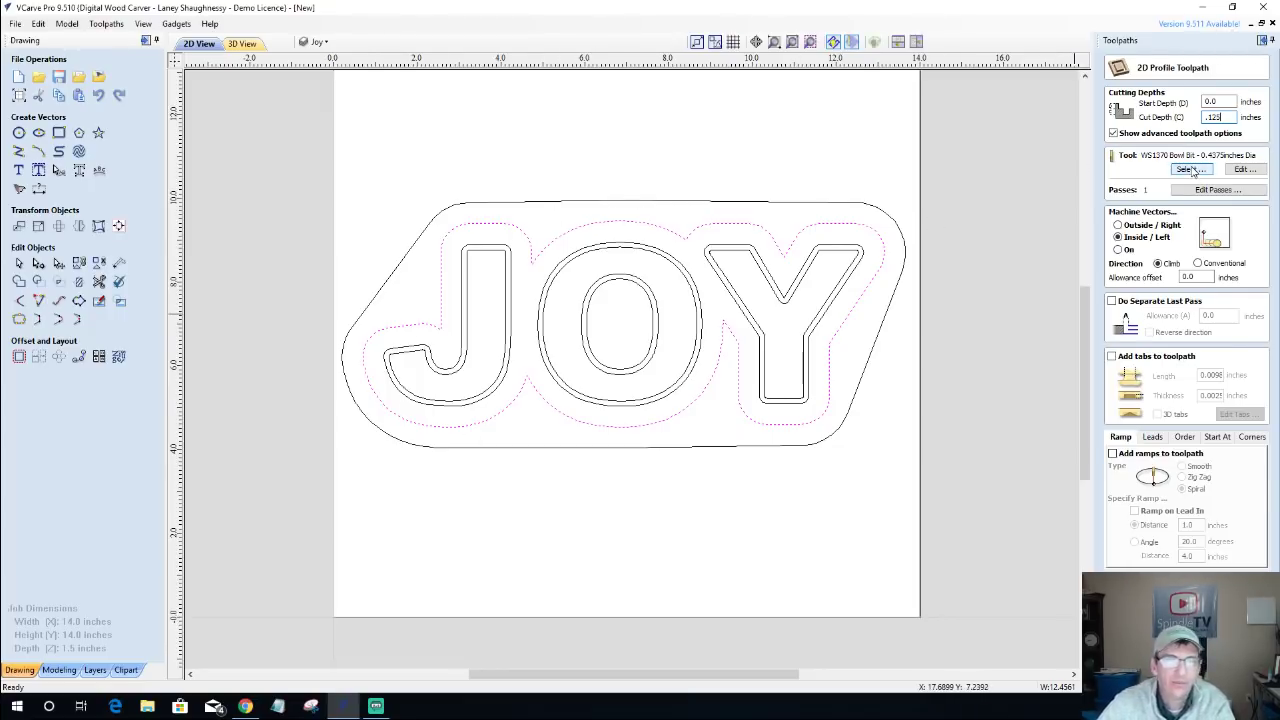
click(1190, 170)
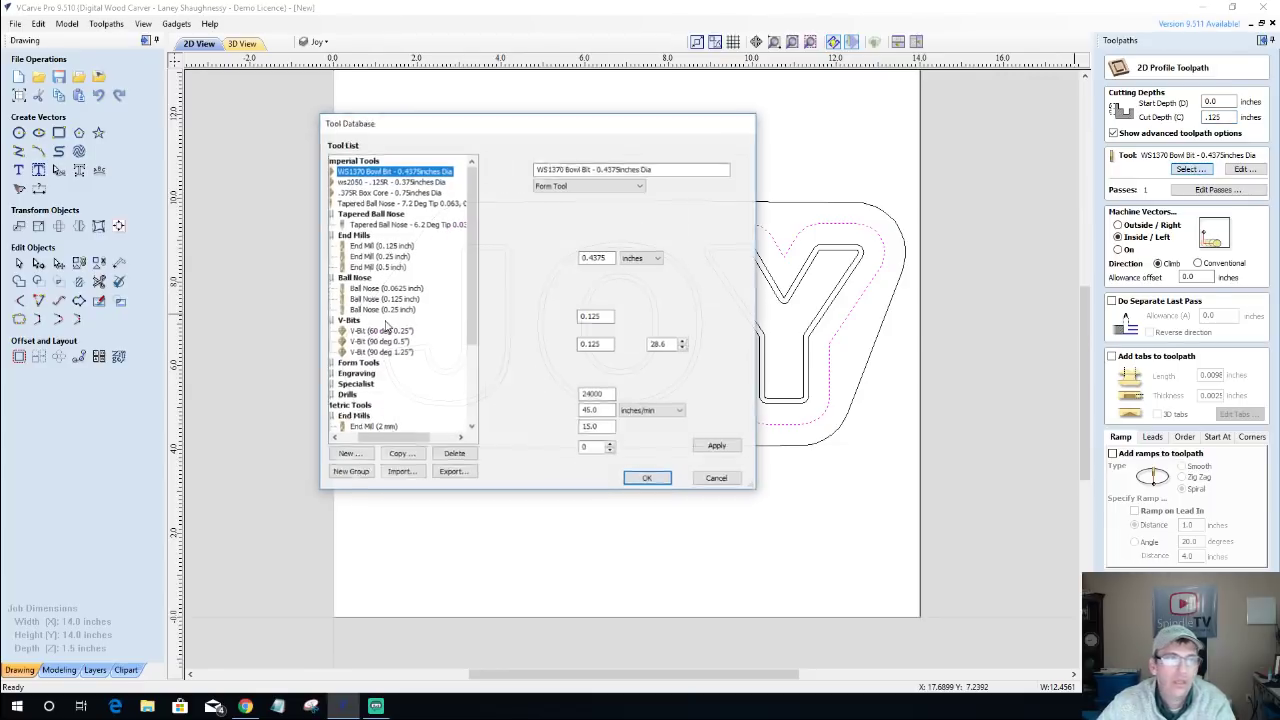
click(369, 341)
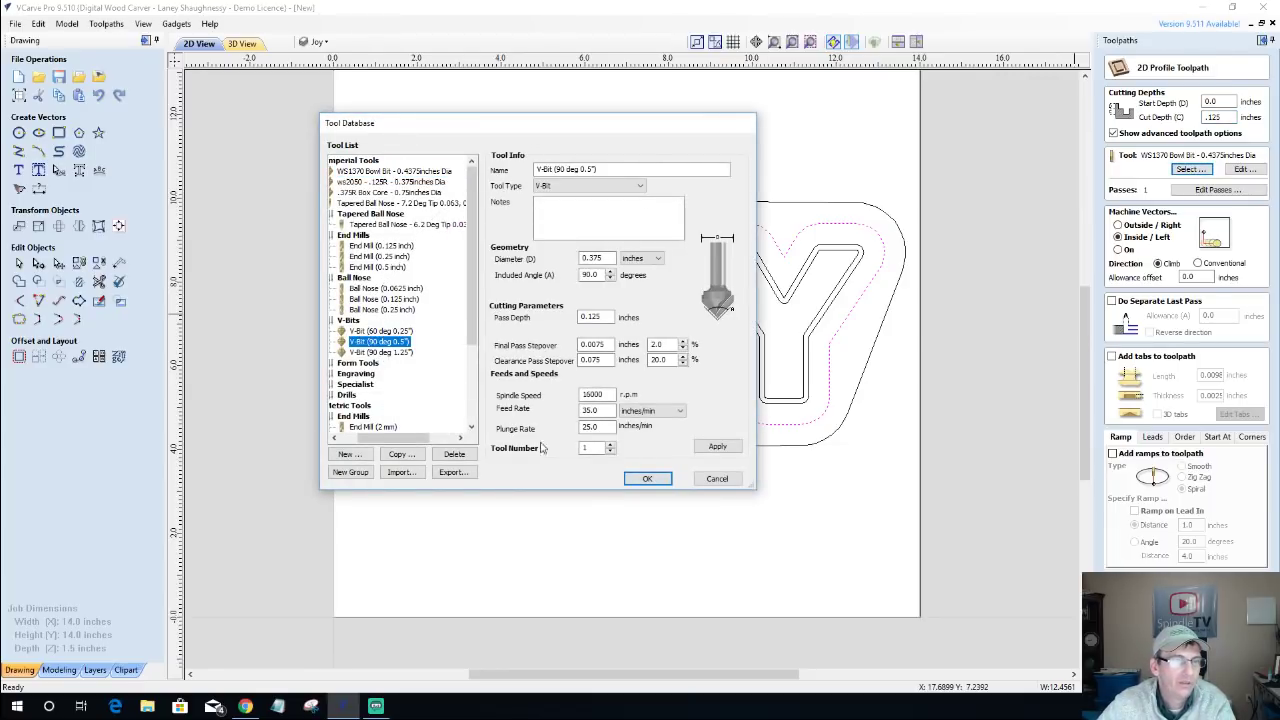
click(647, 479)
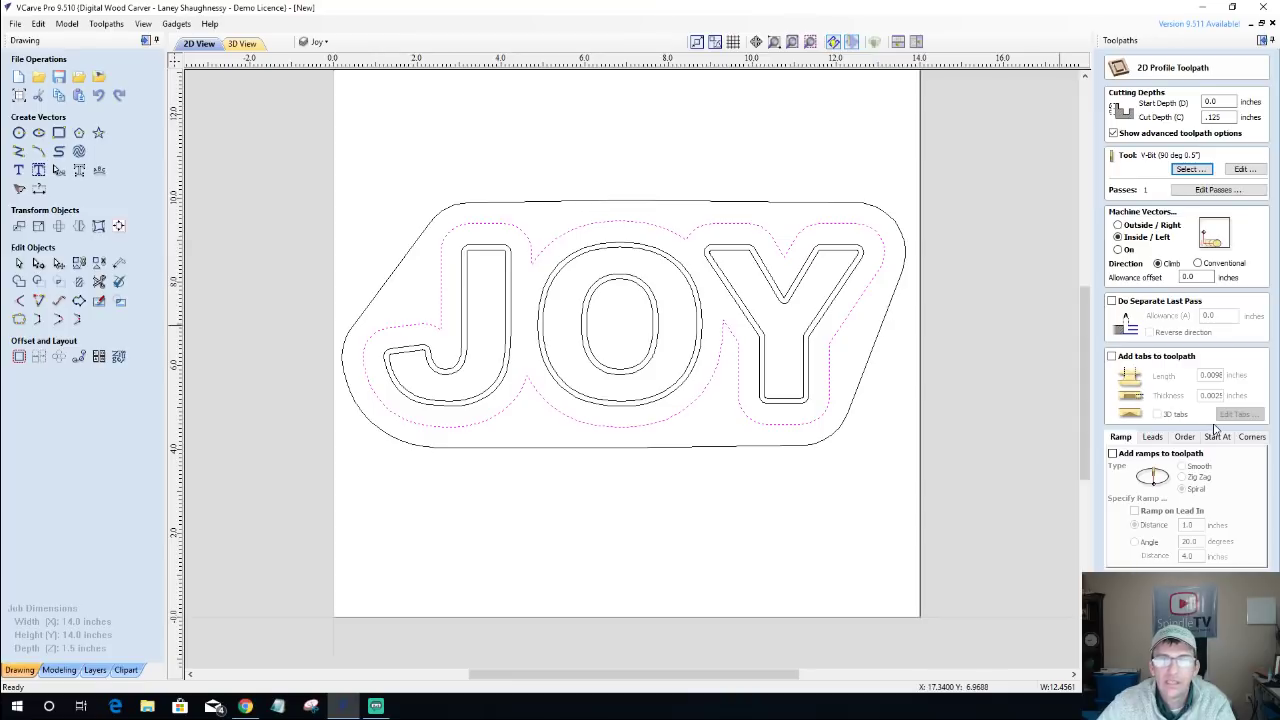
double_click(1198, 277)
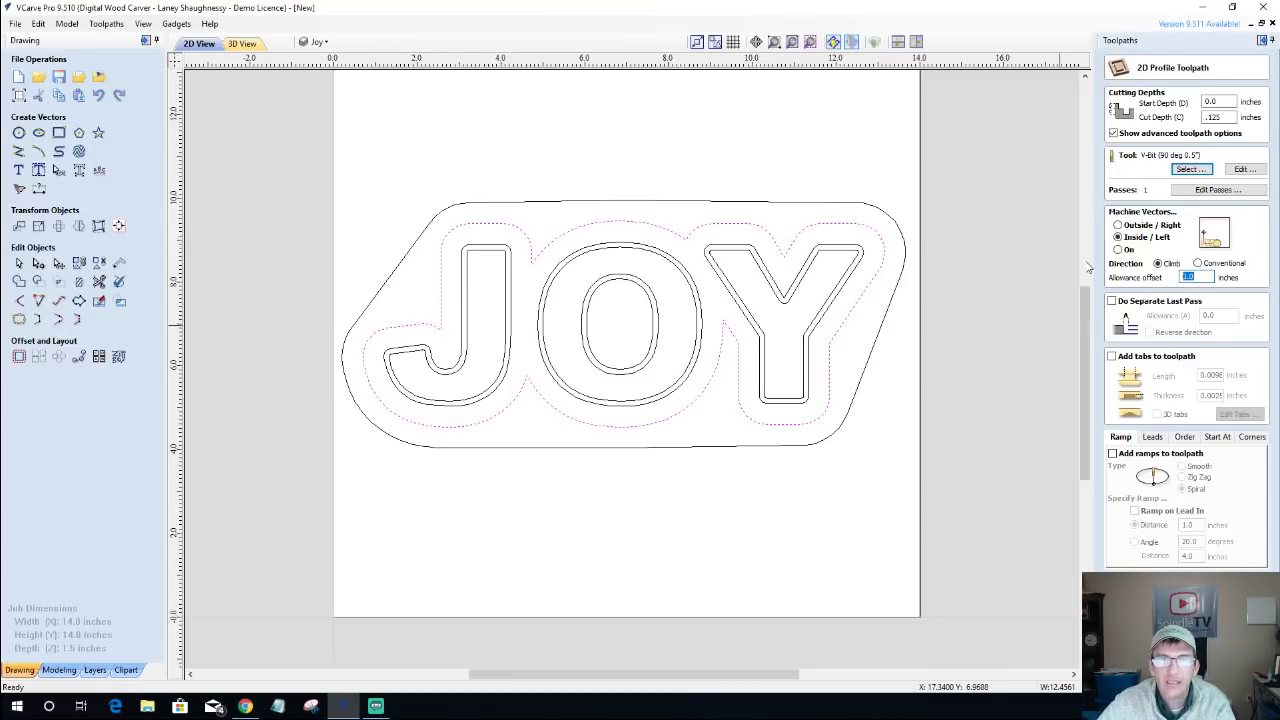
click(1121, 226)
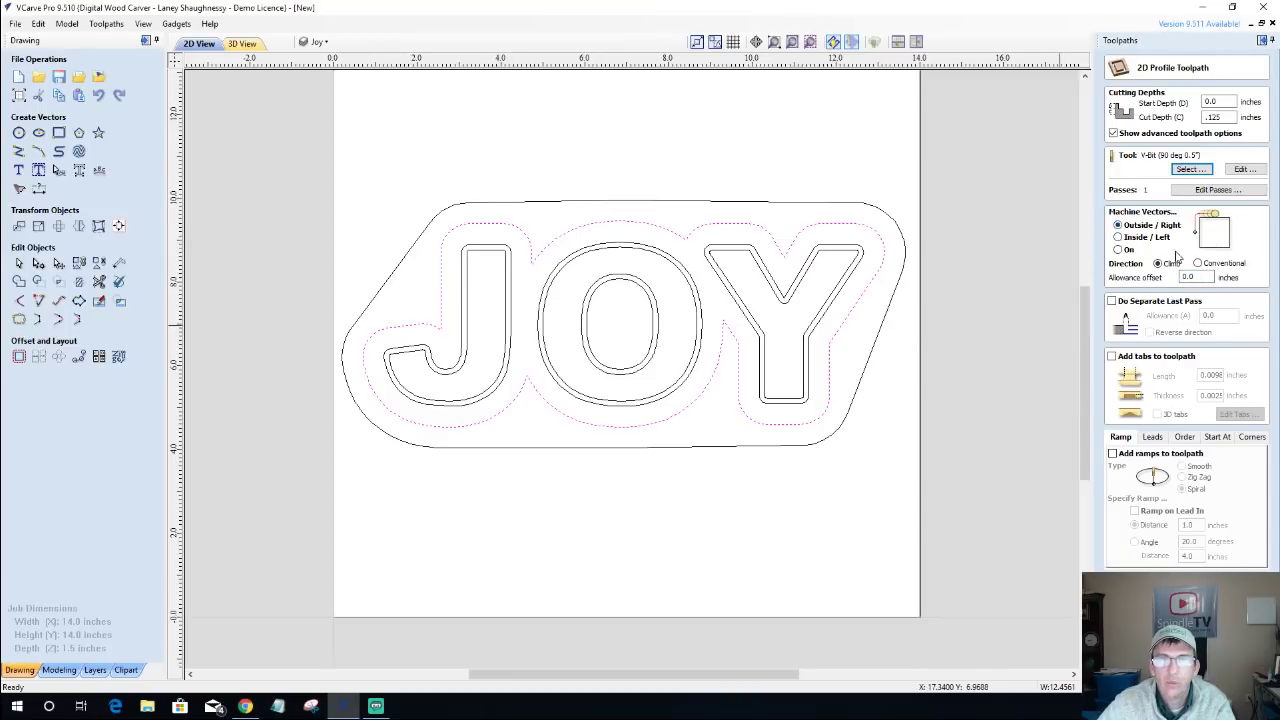
double_click(1197, 277)
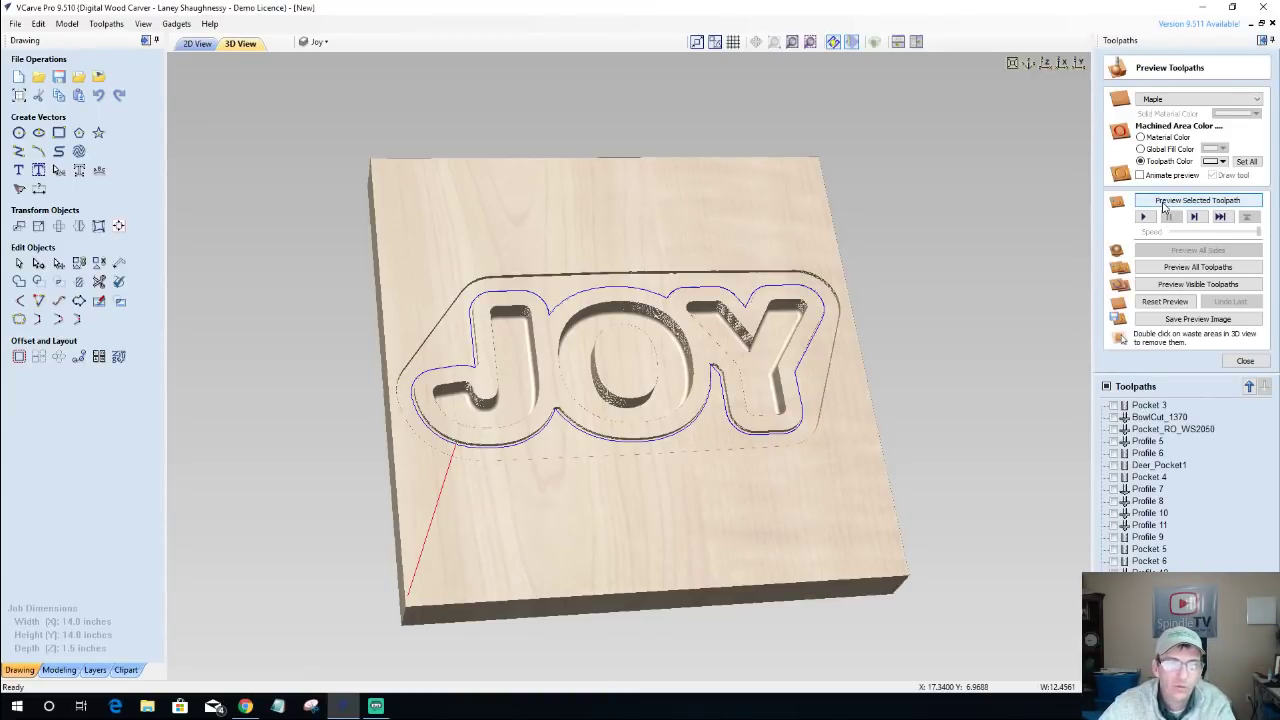
Simulate the V-bit cut in 3D, then back in 2D select the J outline.
click(1165, 203)
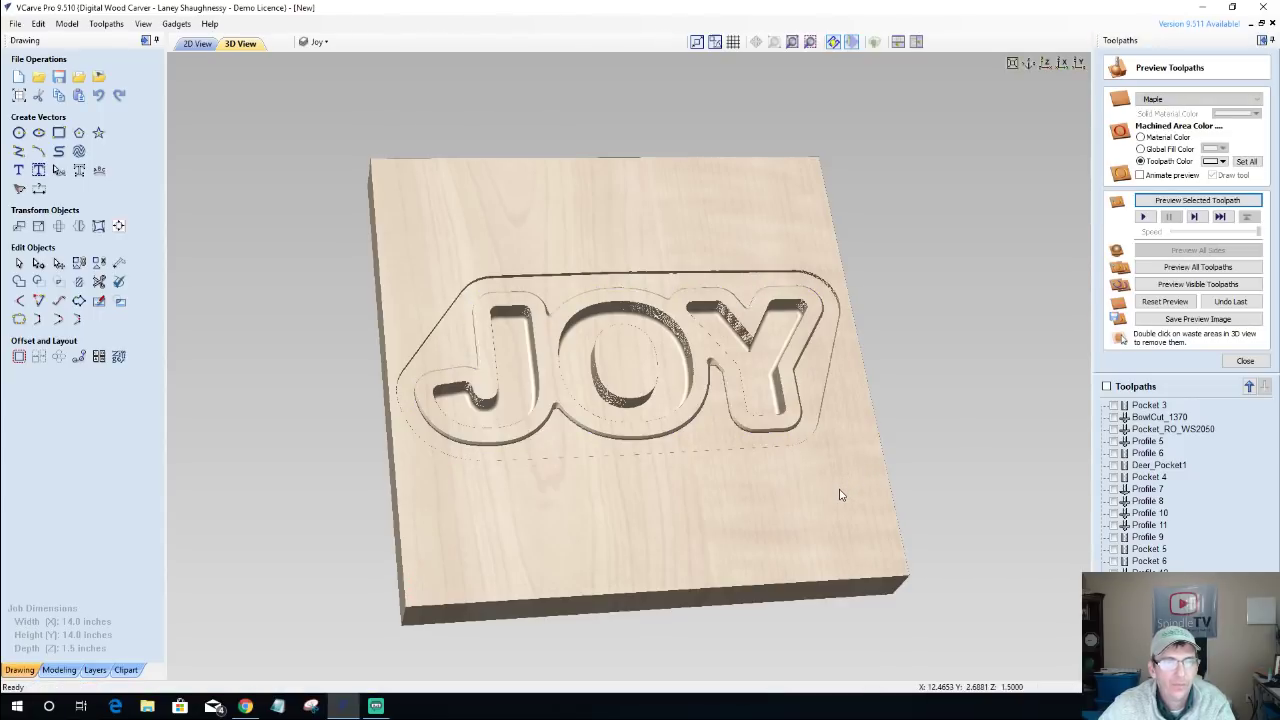
drag(711, 472, 400, 400)
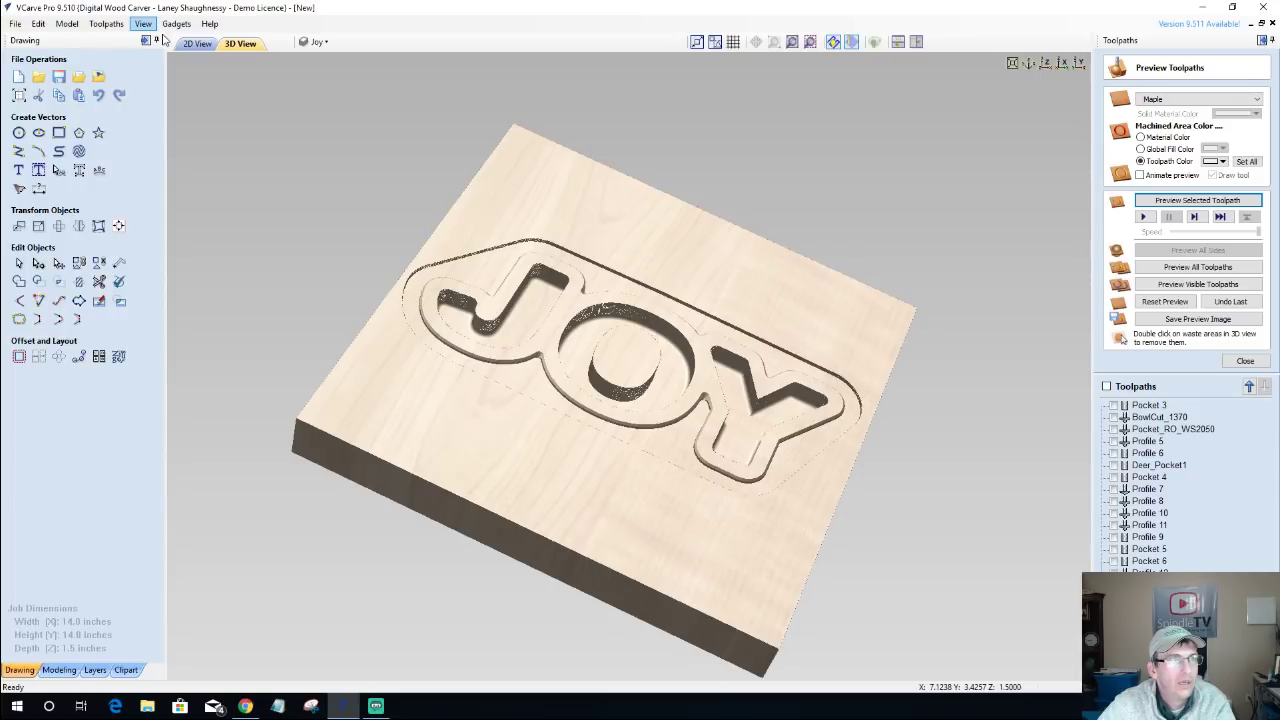
click(197, 43)
click(465, 268)
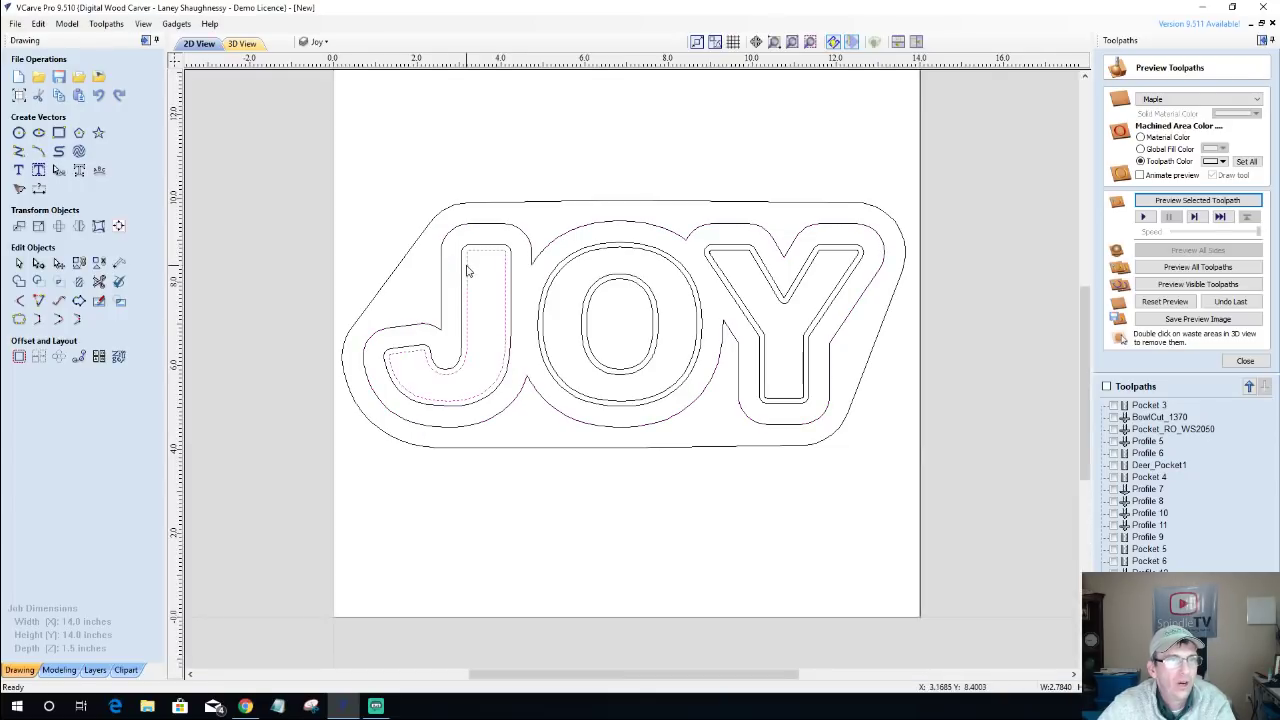
Add the O outer, O inner and Y outlines to the selection.
shift+click(552, 276)
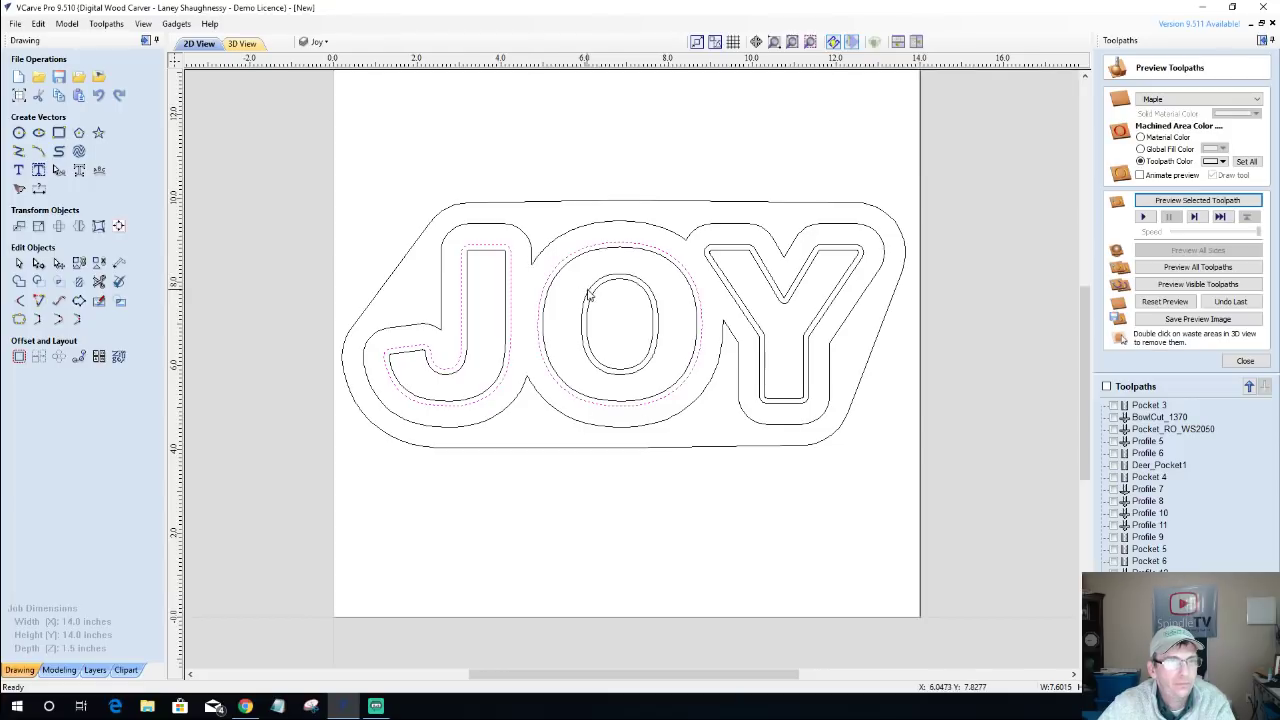
shift+click(595, 283)
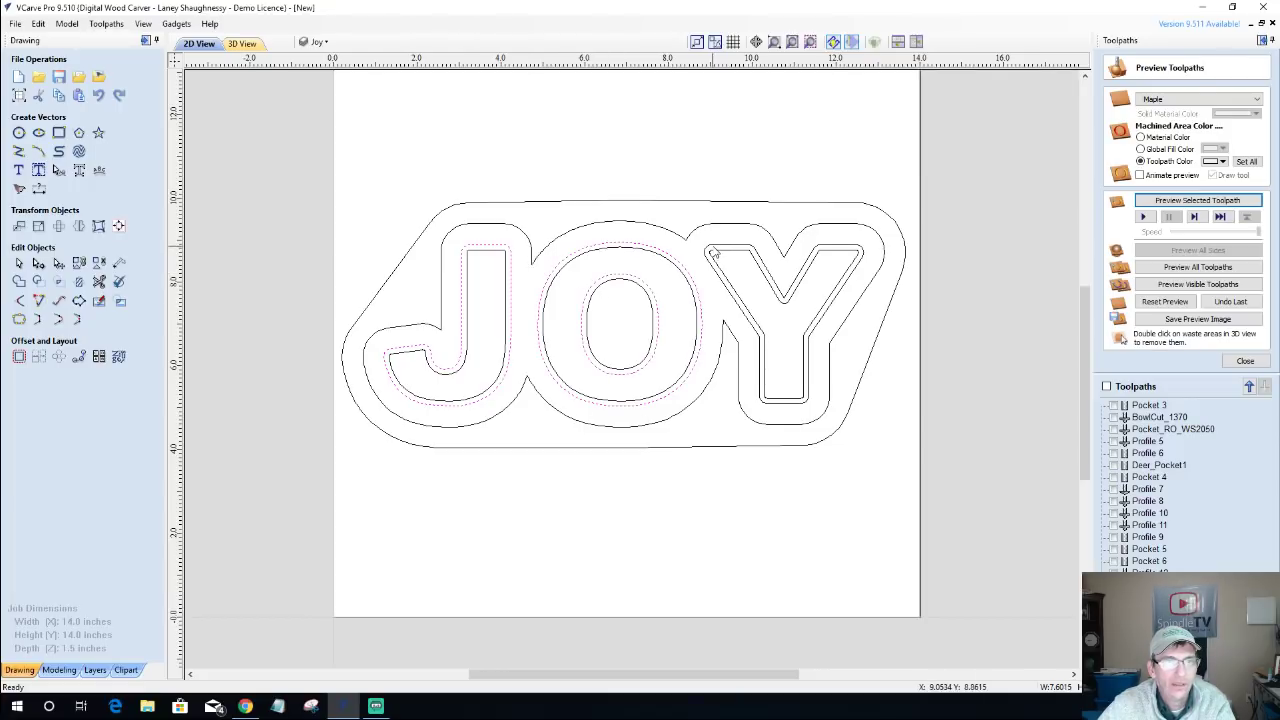
shift+click(712, 250)
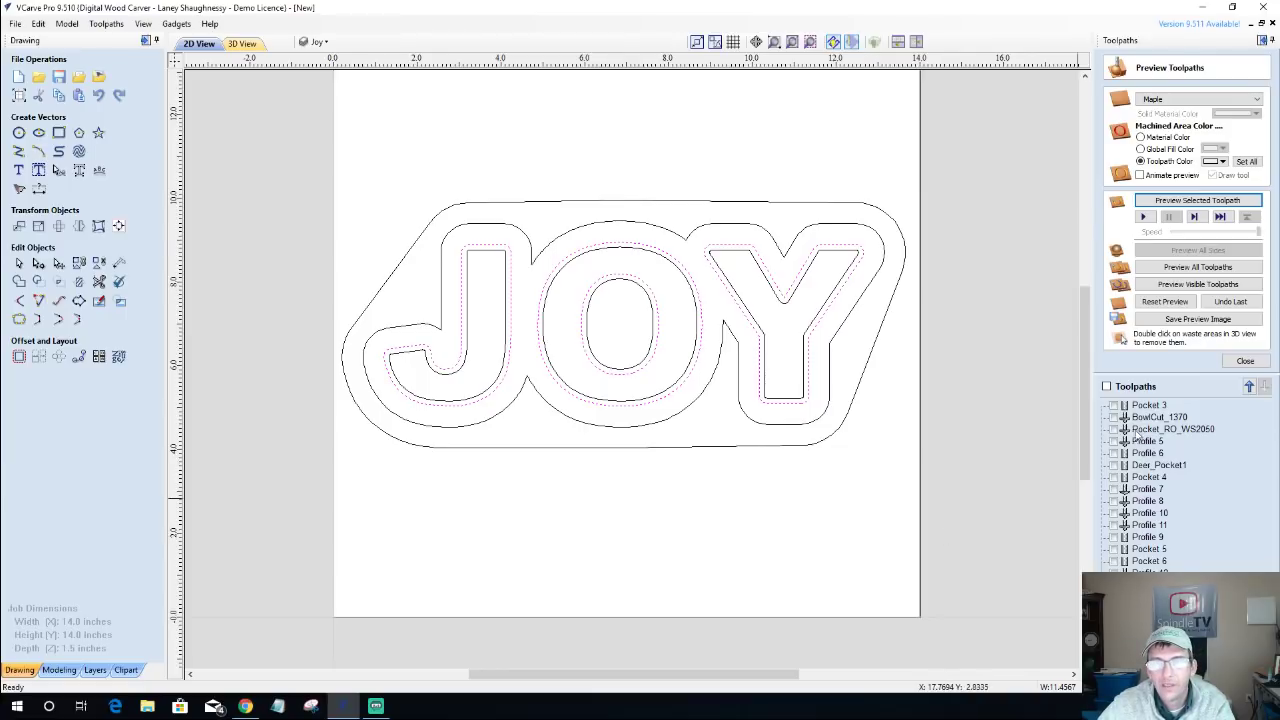
click(1245, 361)
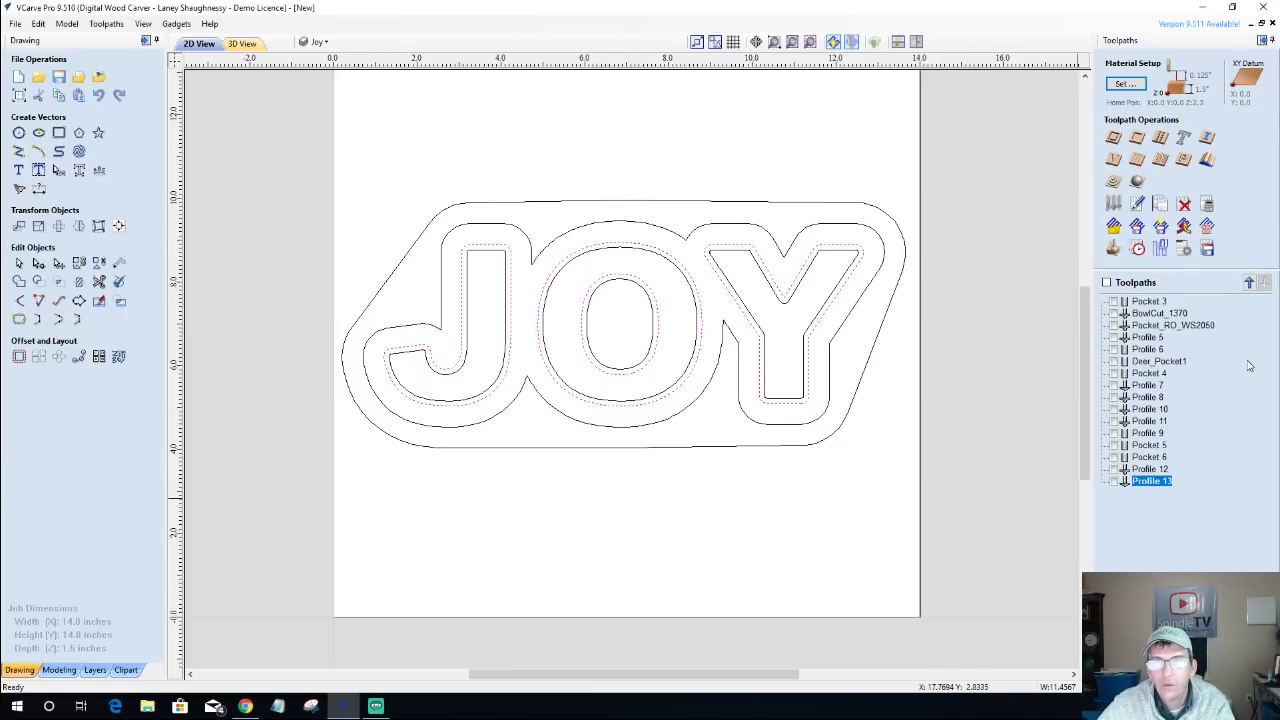
Calculate a 0.2-inch-deep inside profile with the ws2050 roundover tool.
click(1116, 138)
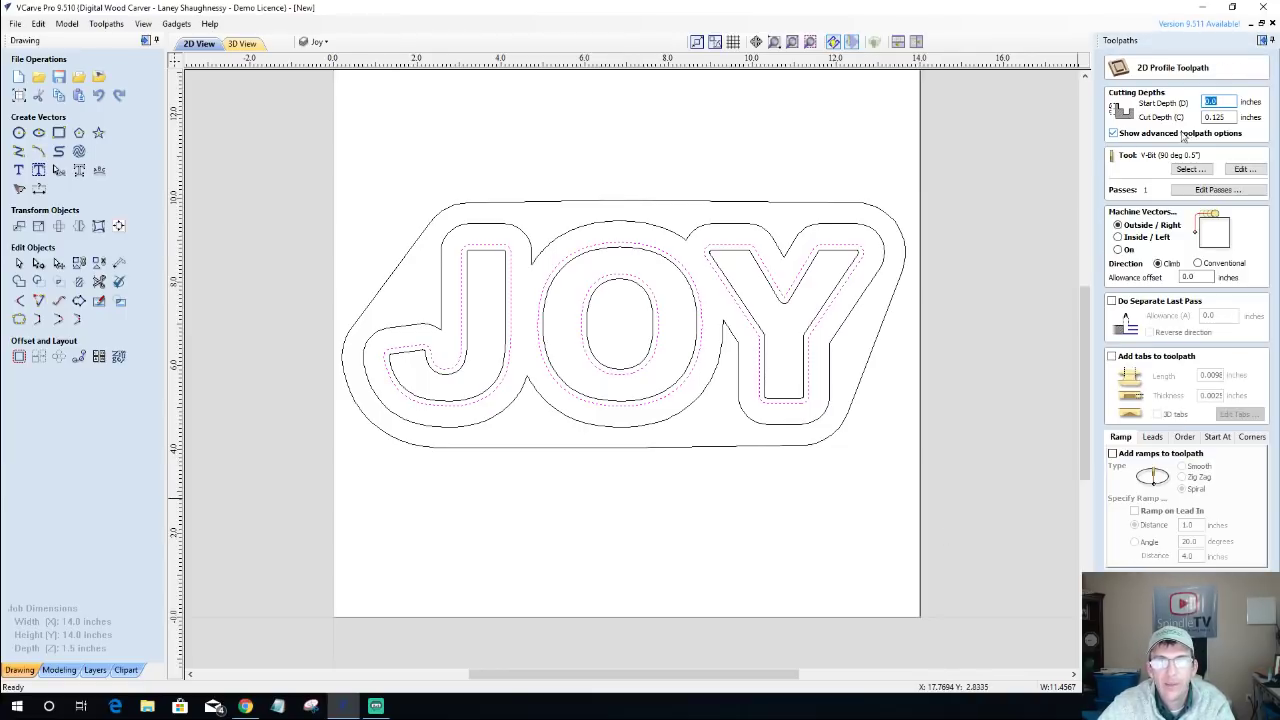
drag(1224, 117, 1213, 117)
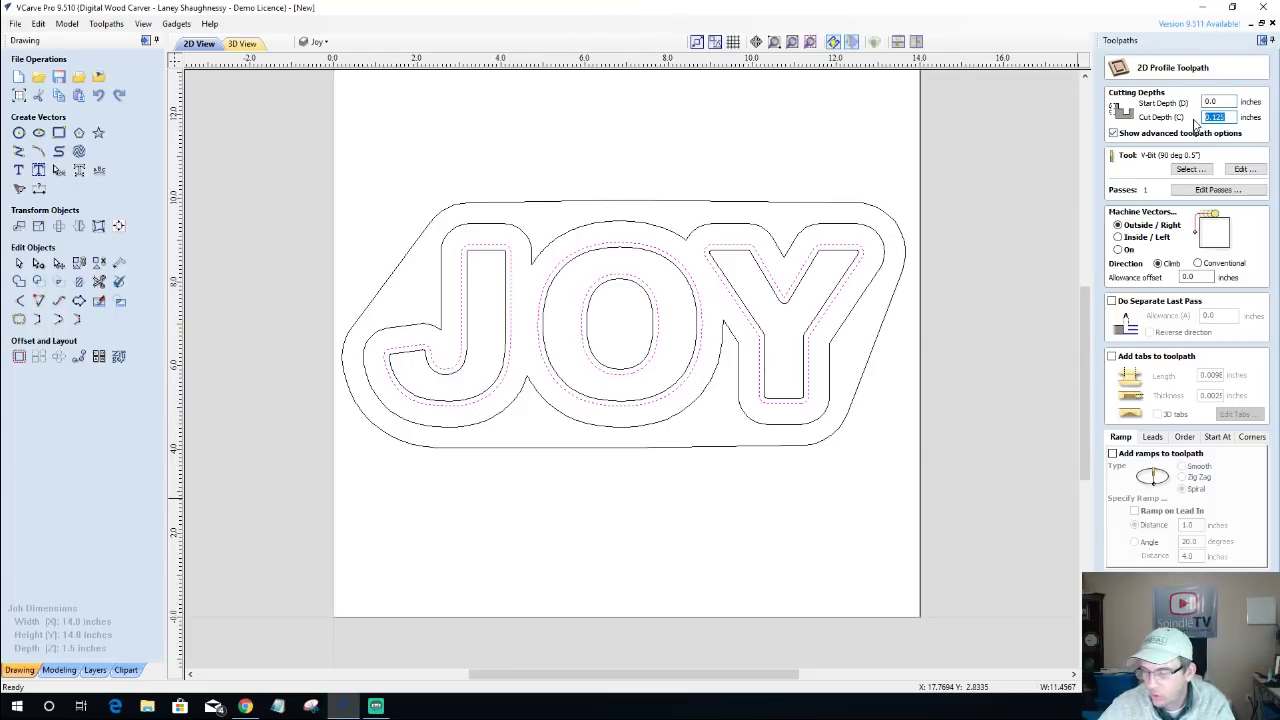
text(.2)
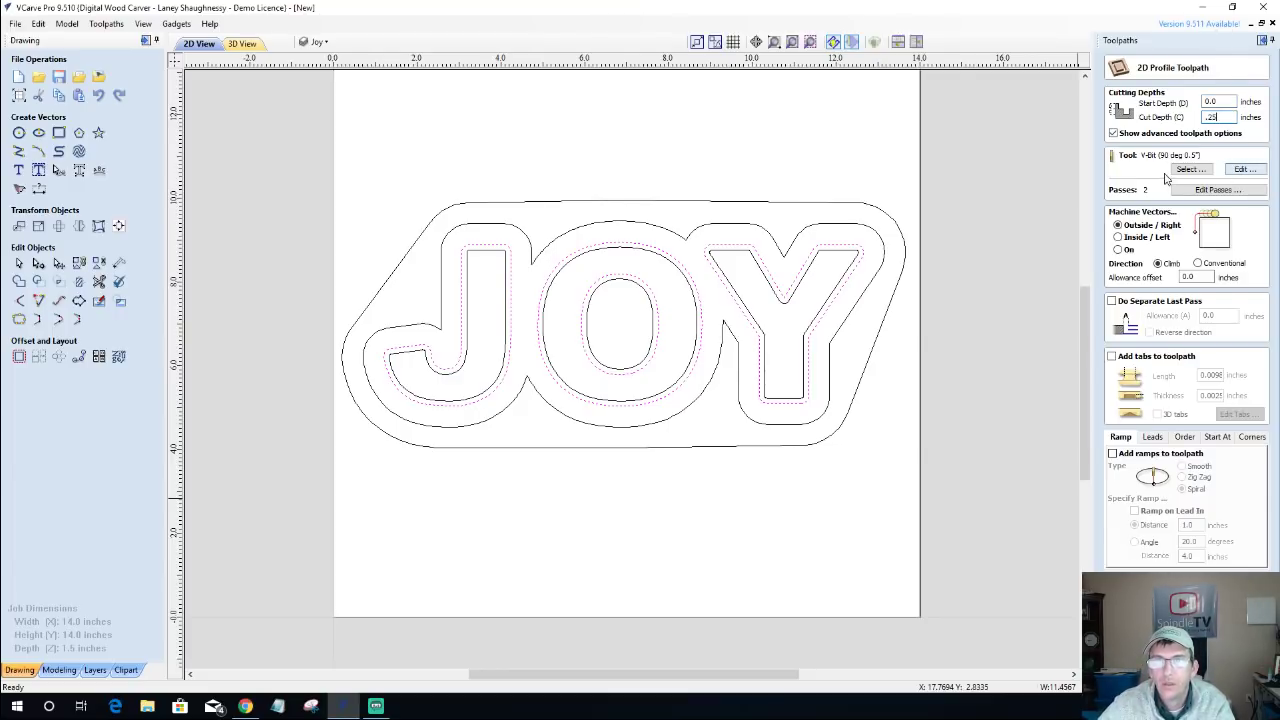
click(1188, 170)
click(412, 181)
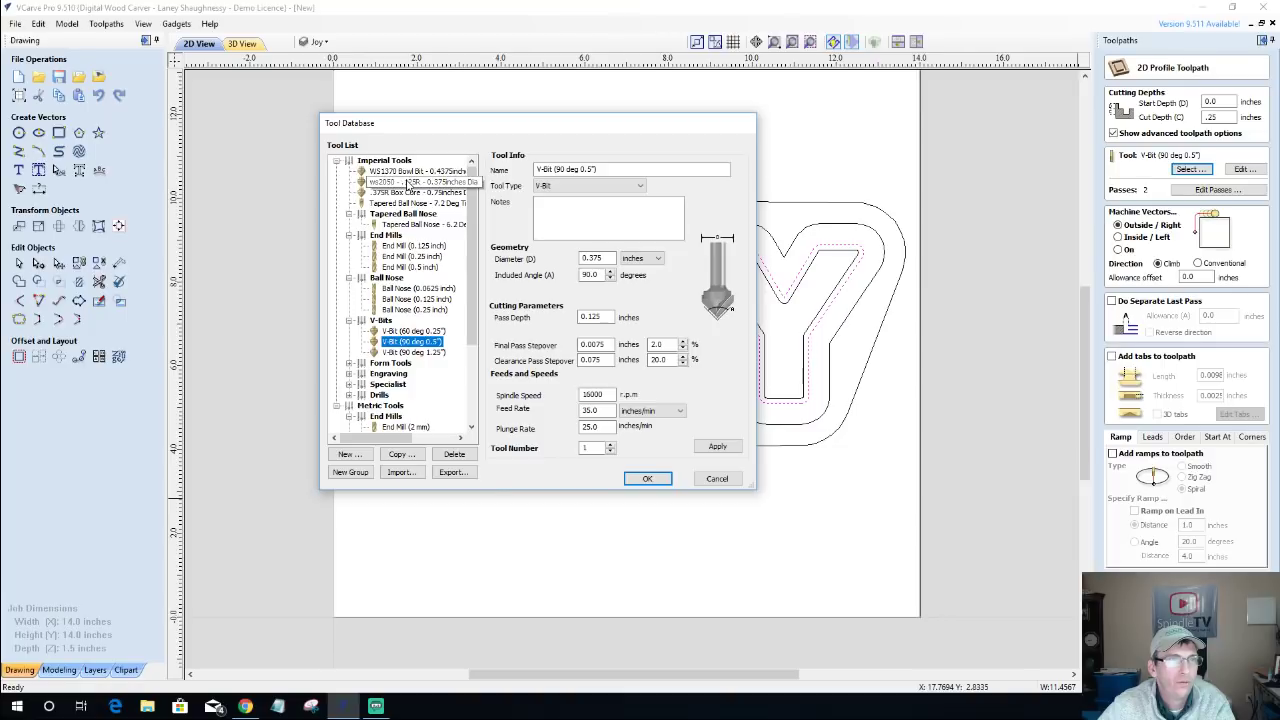
click(647, 478)
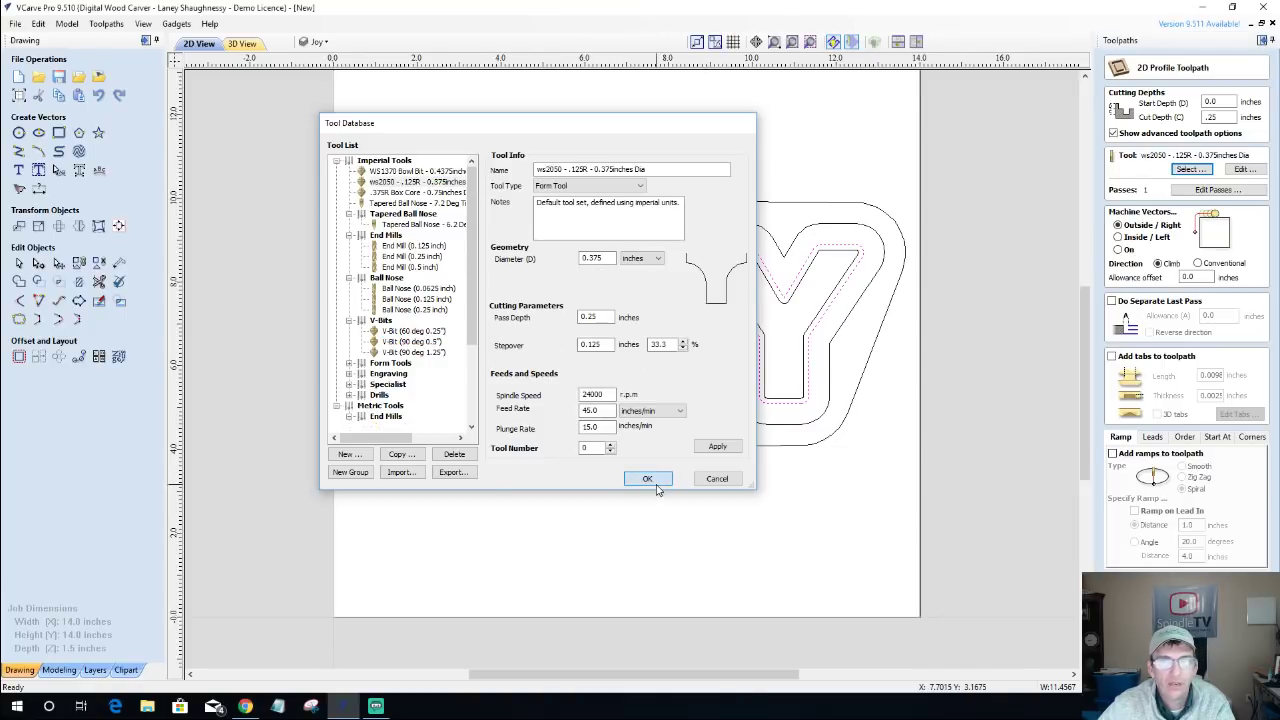
double_click(1186, 277)
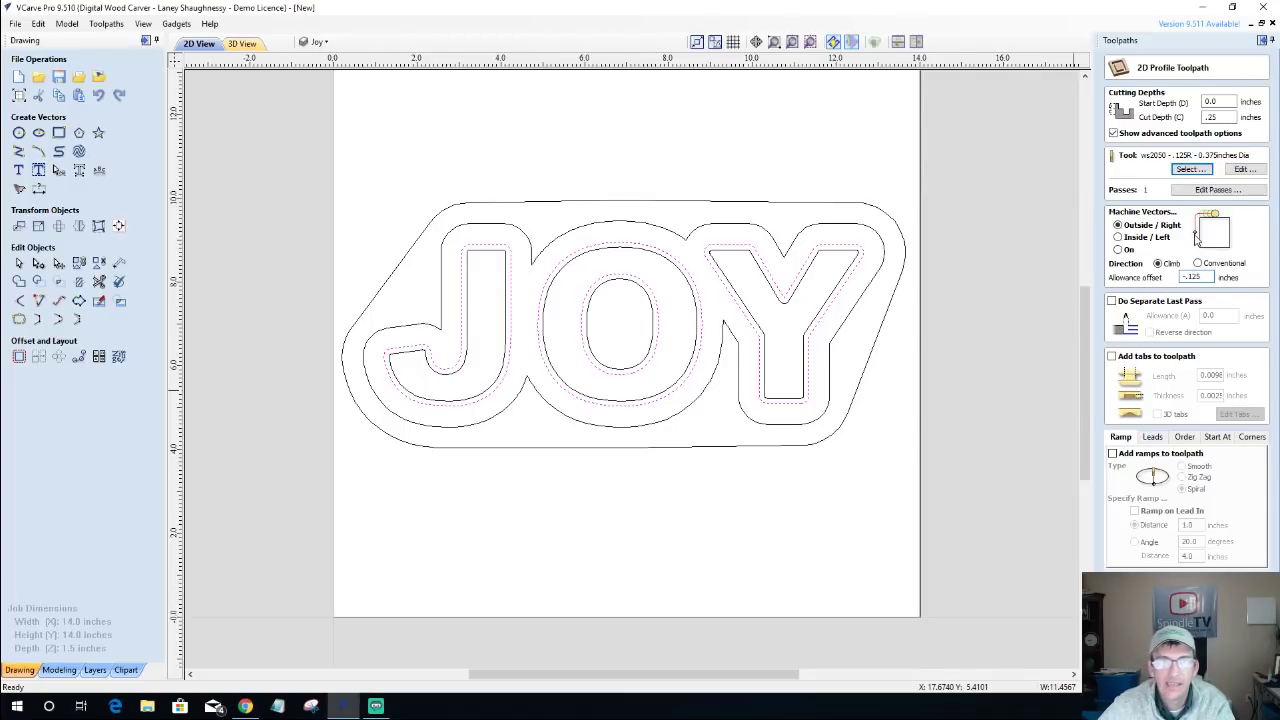
click(1138, 240)
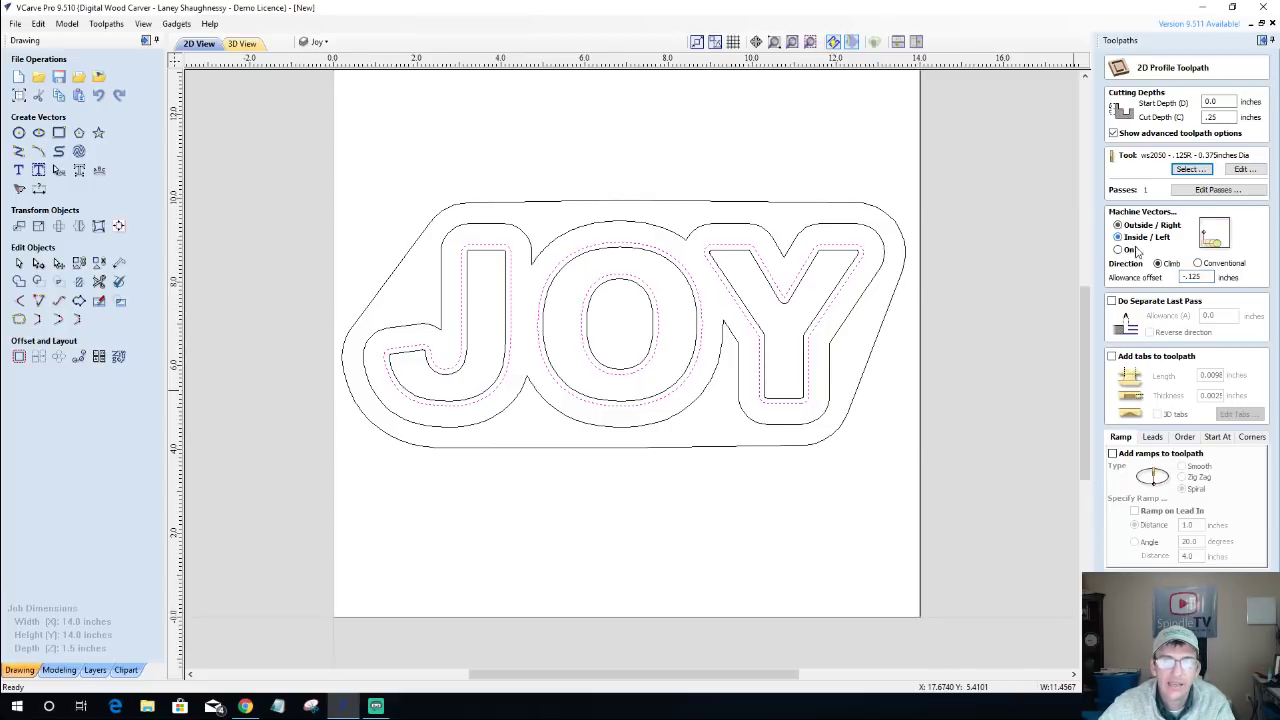
click(1140, 615)
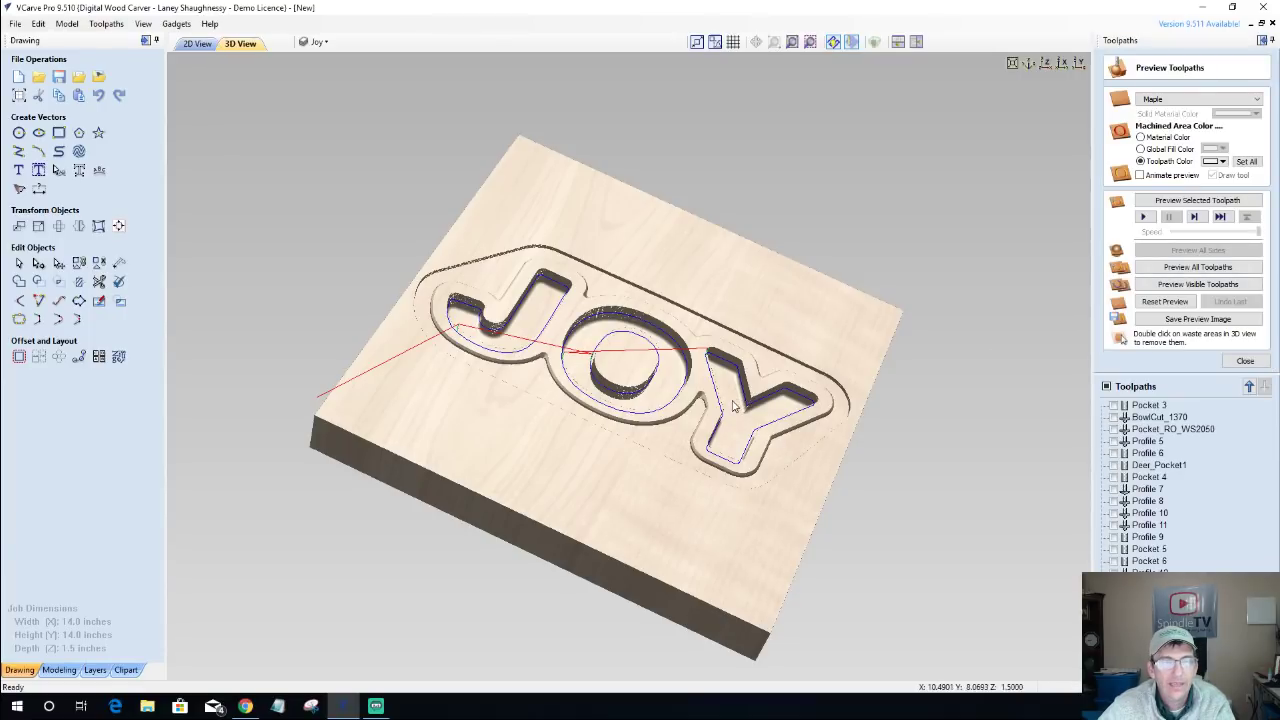
Simulate the roundover profile on the maple block and orbit to inspect it.
scroll(738, 405, up, 3)
click(1197, 200)
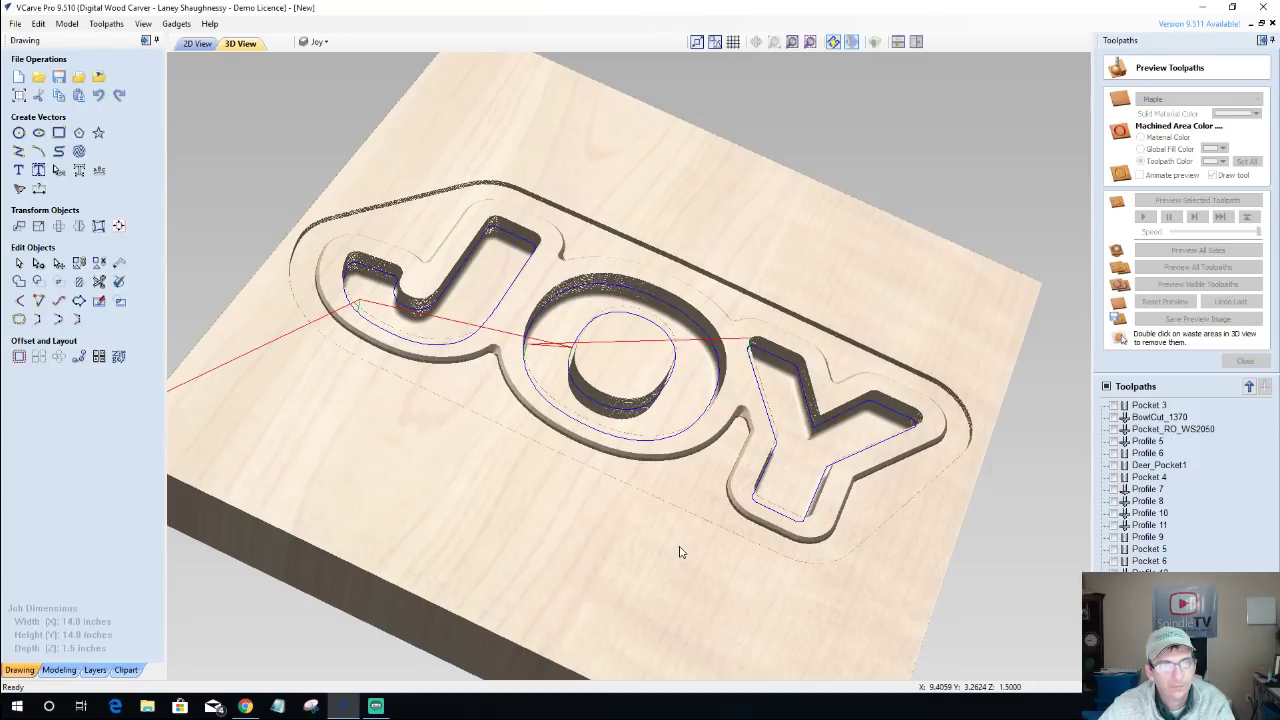
drag(642, 555, 763, 567)
drag(518, 537, 503, 571)
click(188, 45)
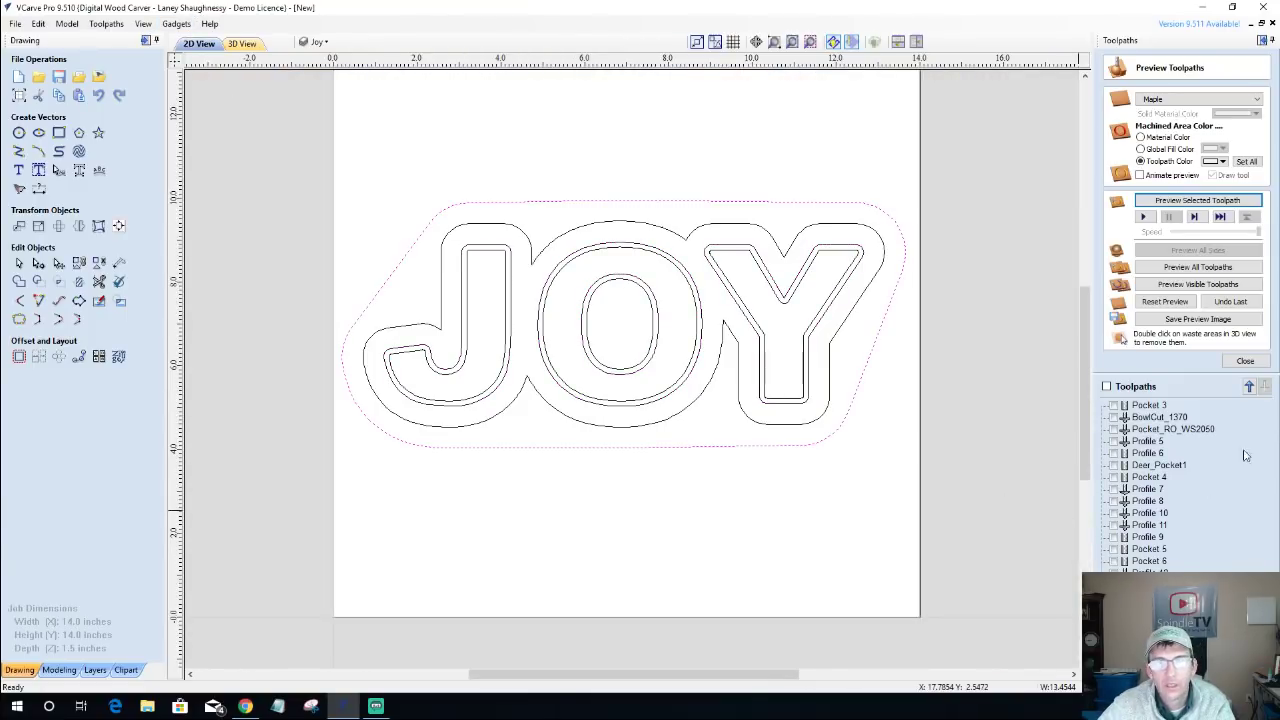
Set up a 1.5-inch-deep outside profile with the 0.25 inch end mill.
click(1245, 361)
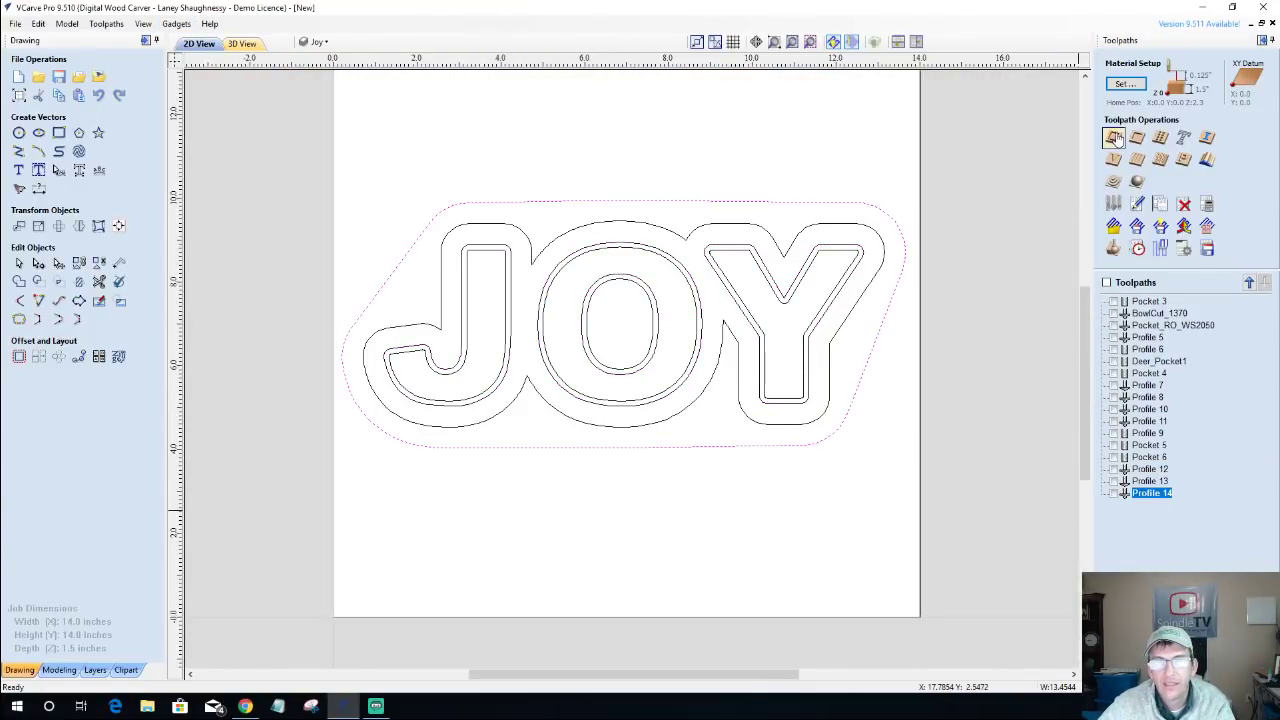
click(1115, 138)
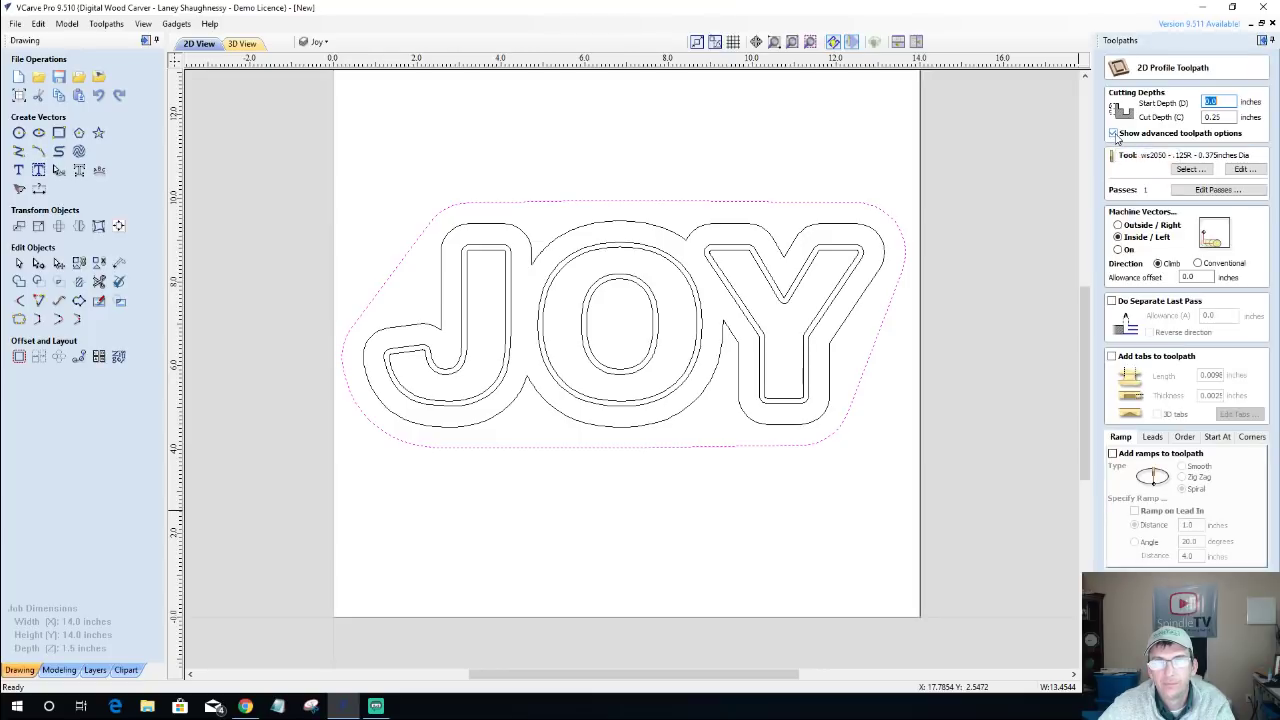
key(Tab)
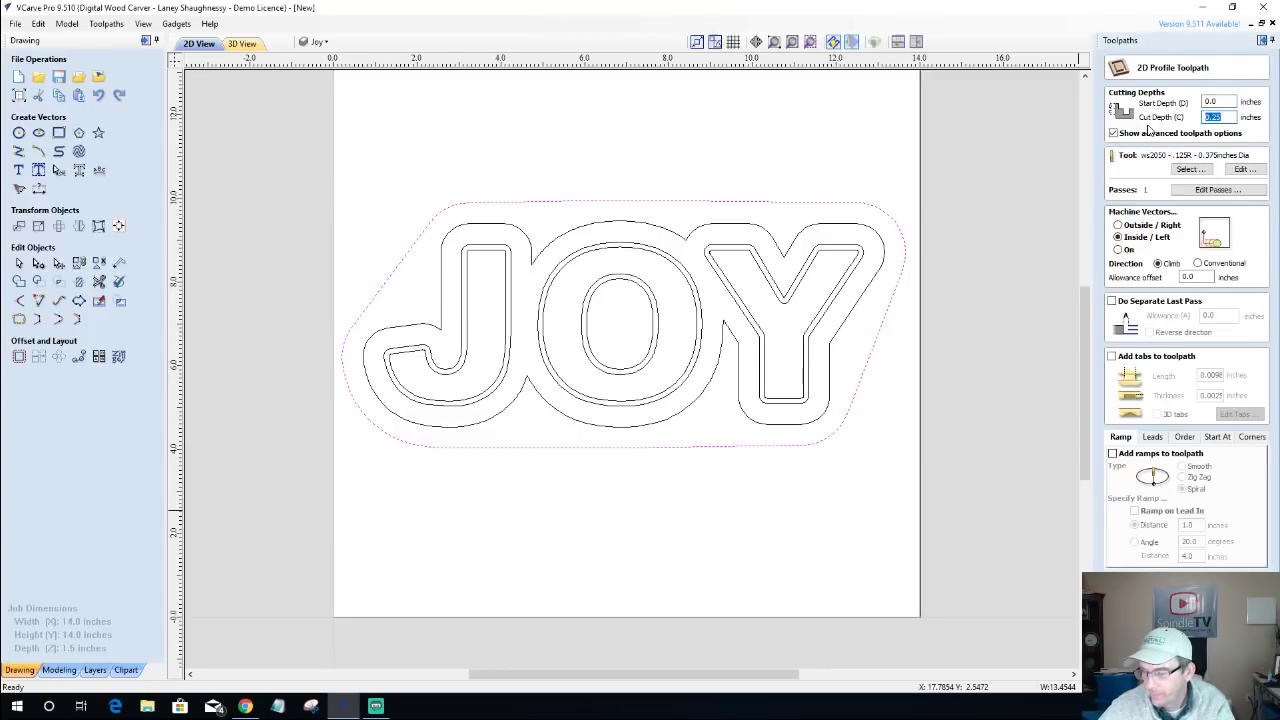
text(1)
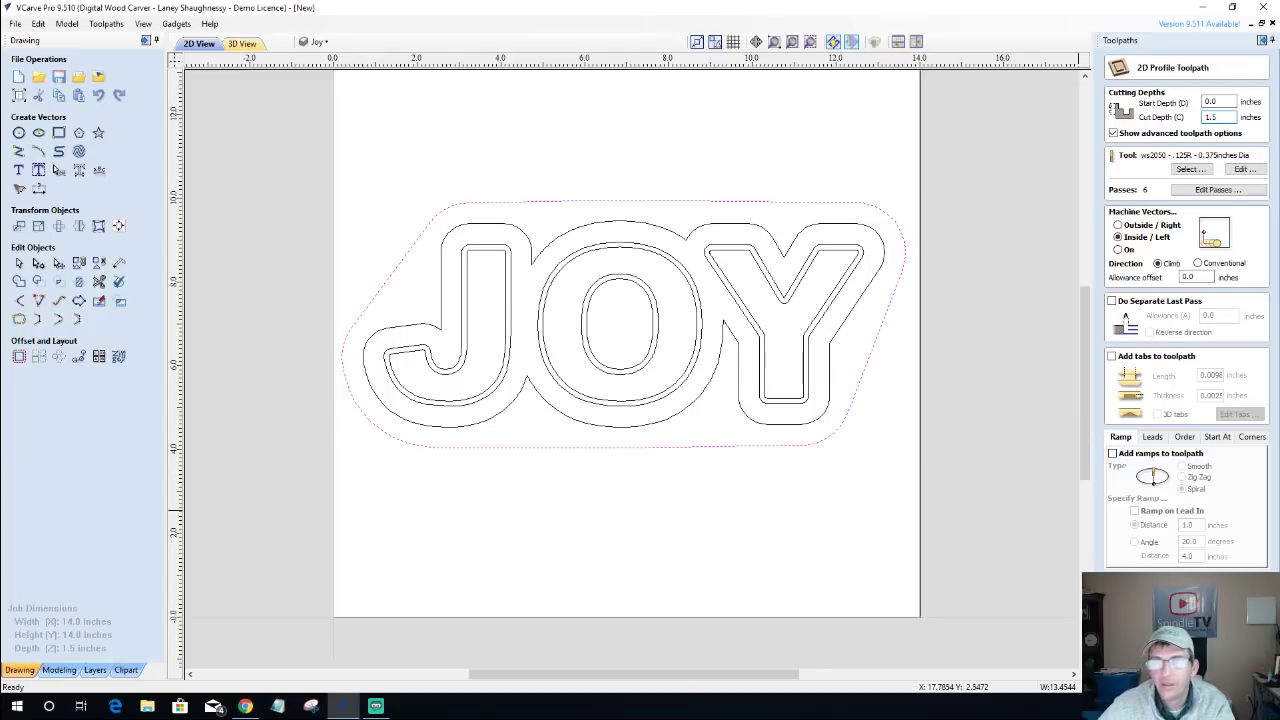
click(1191, 169)
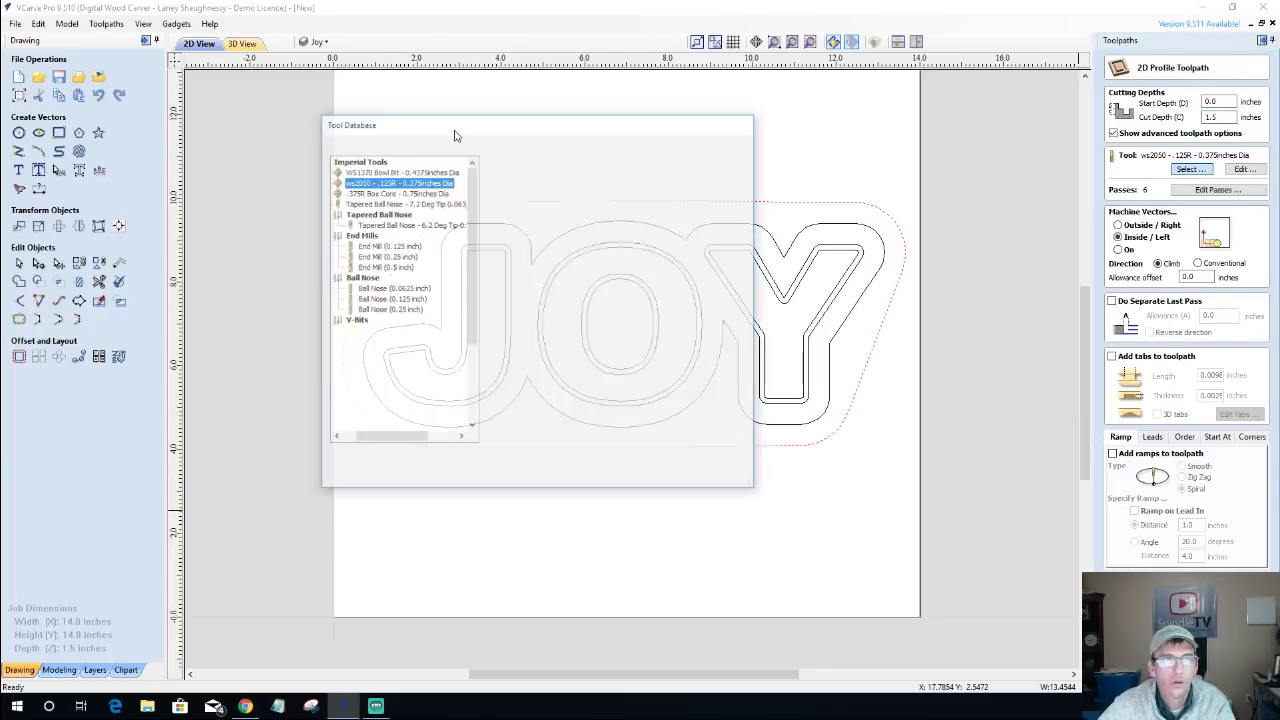
click(394, 257)
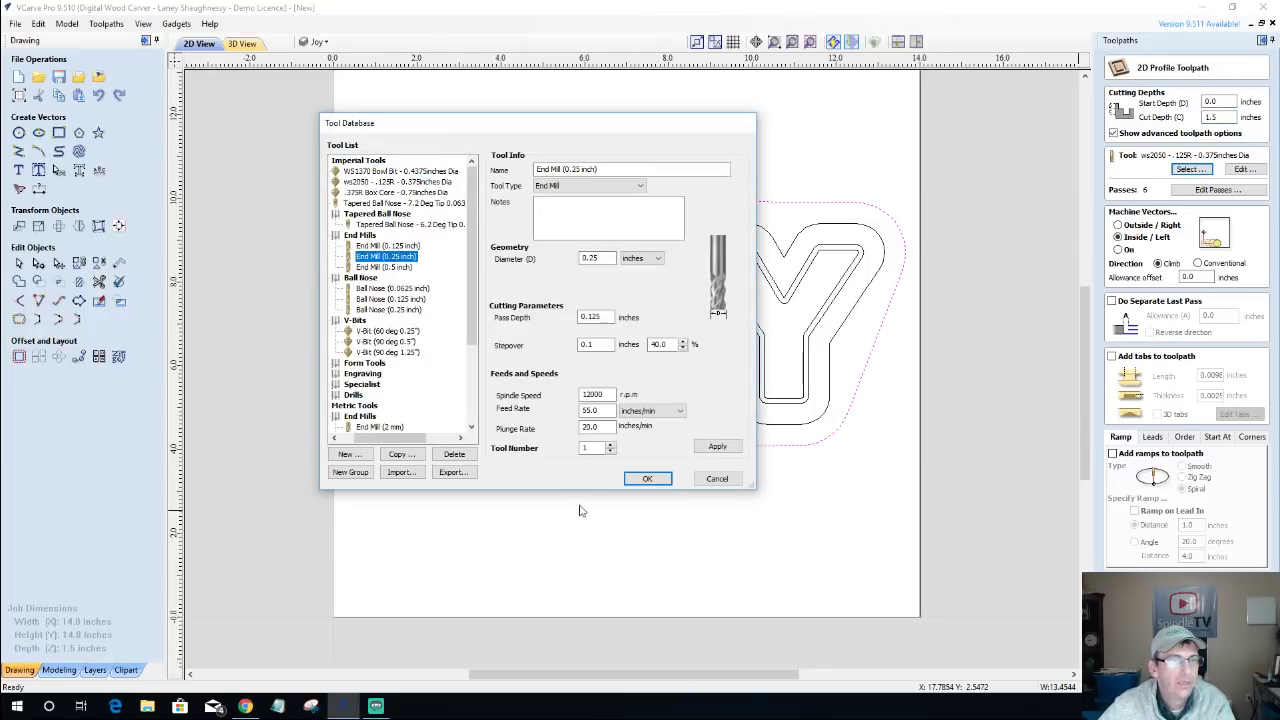
click(647, 478)
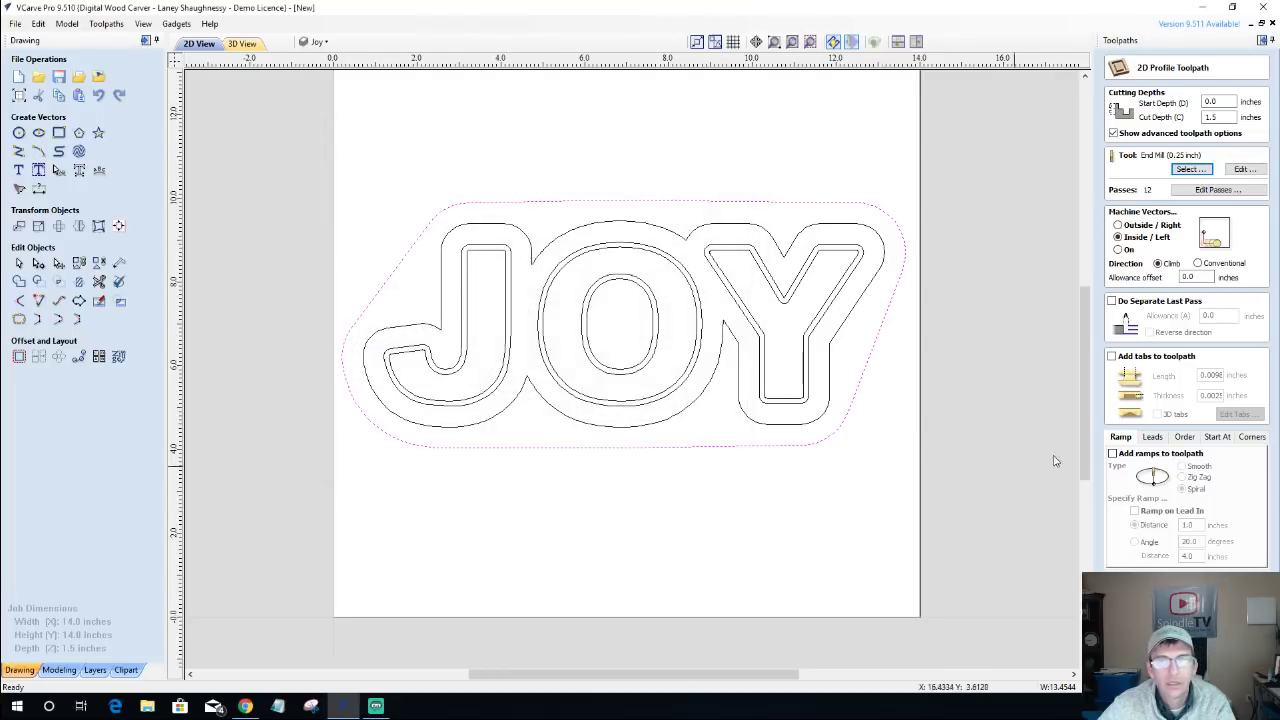
click(1118, 226)
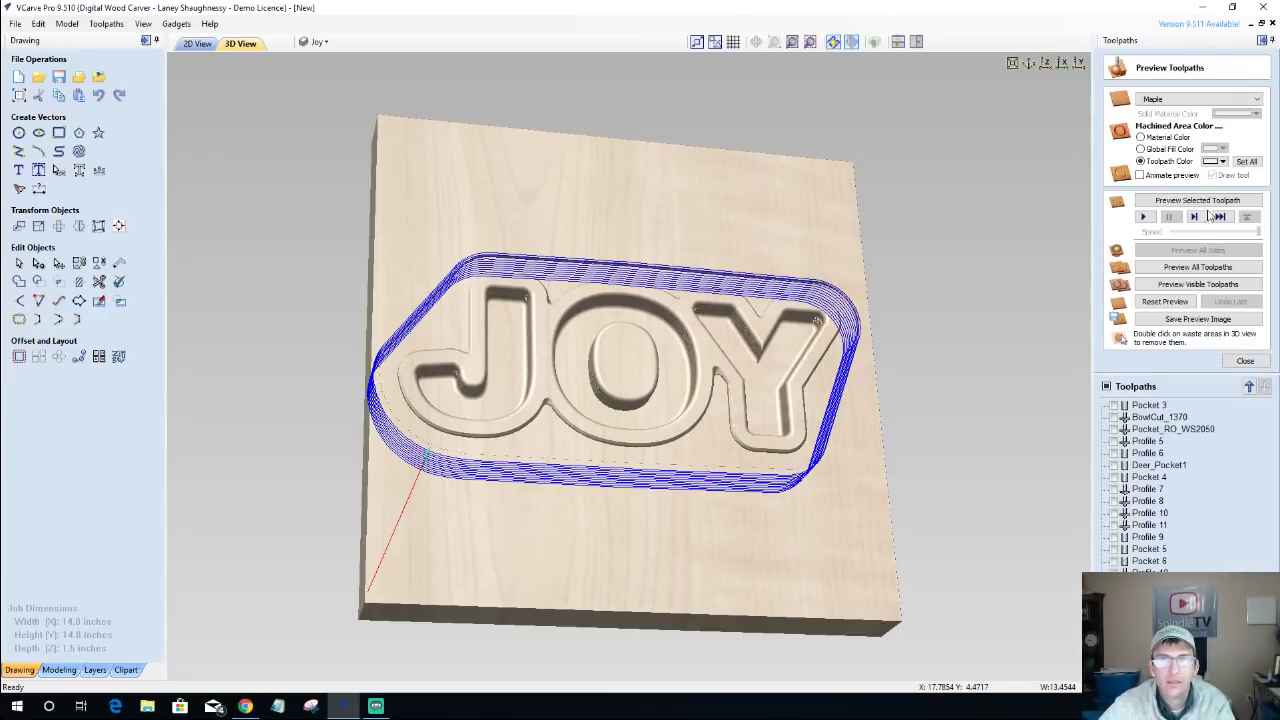
Simulate the cutout, remove the waste board and orbit around the freed sign.
click(1205, 202)
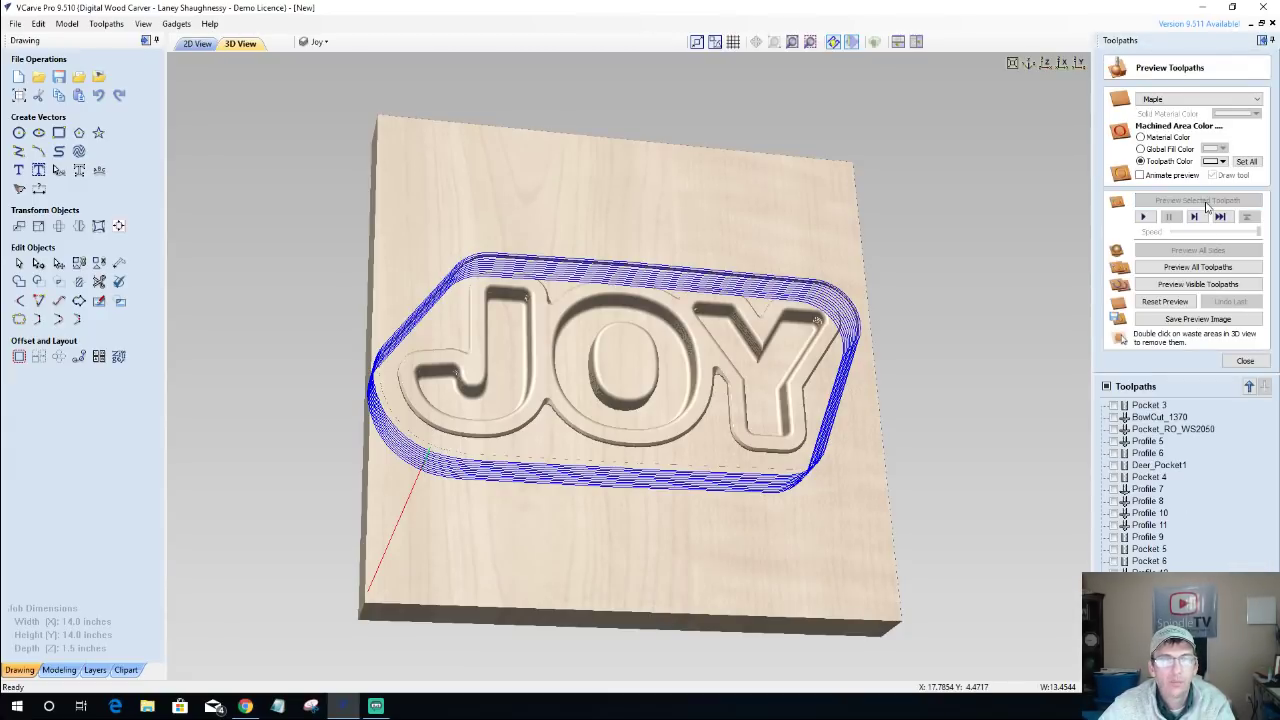
double_click(671, 560)
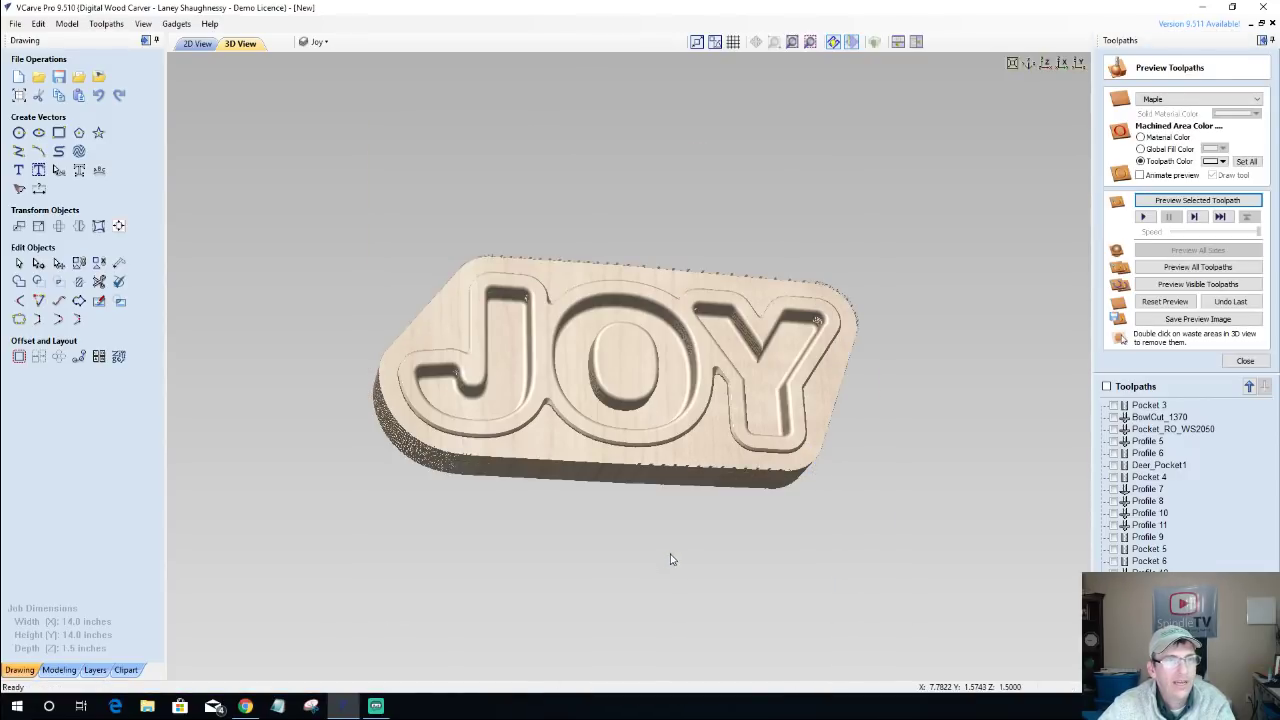
drag(531, 494, 651, 251)
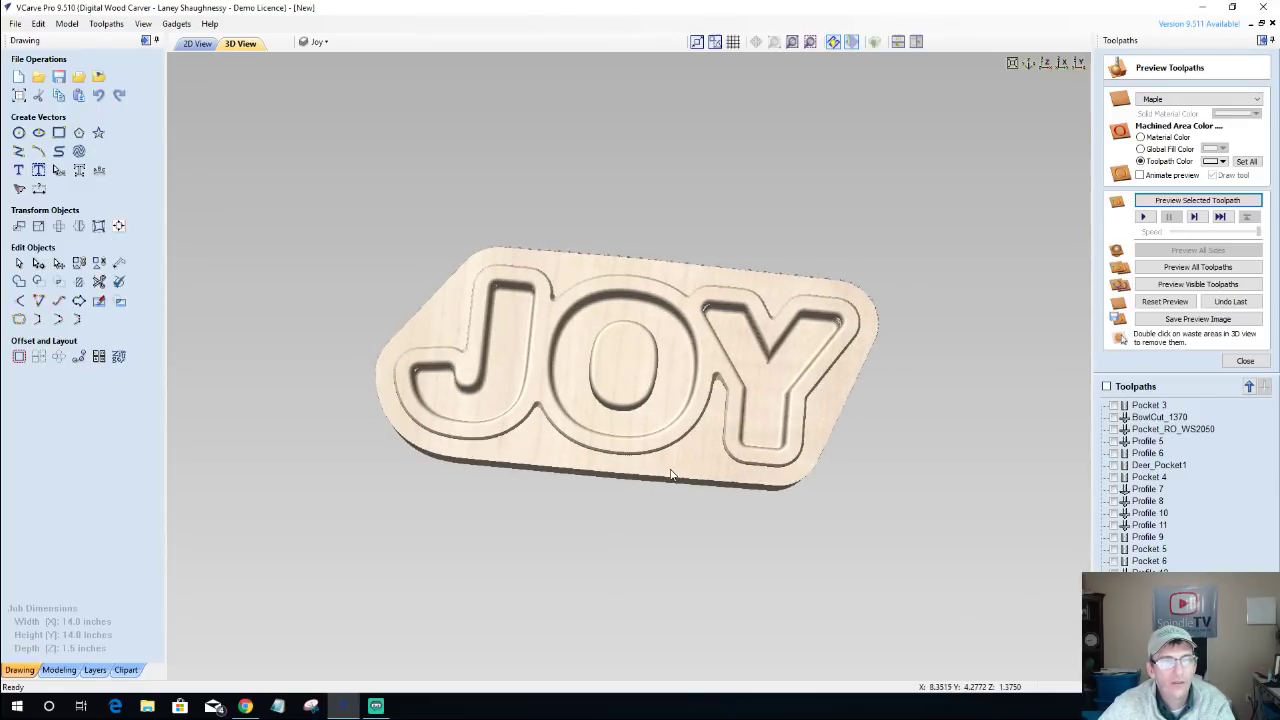
drag(866, 345, 828, 313)
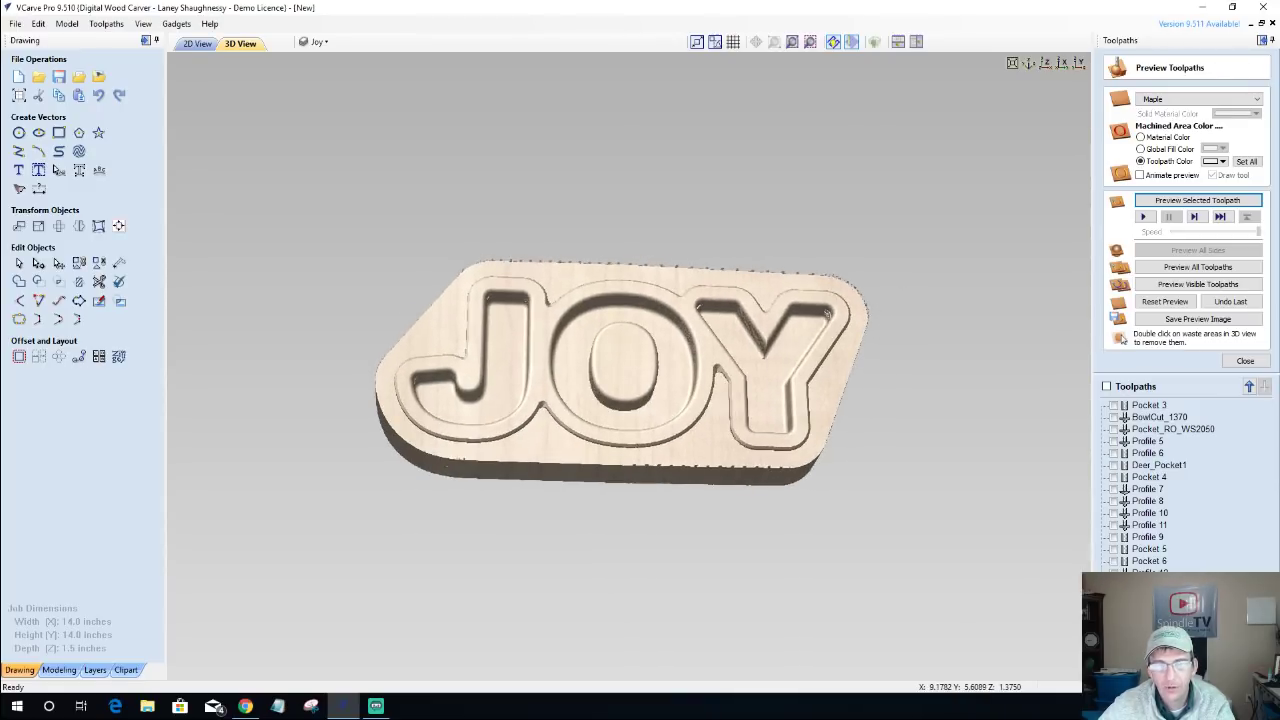
click(197, 43)
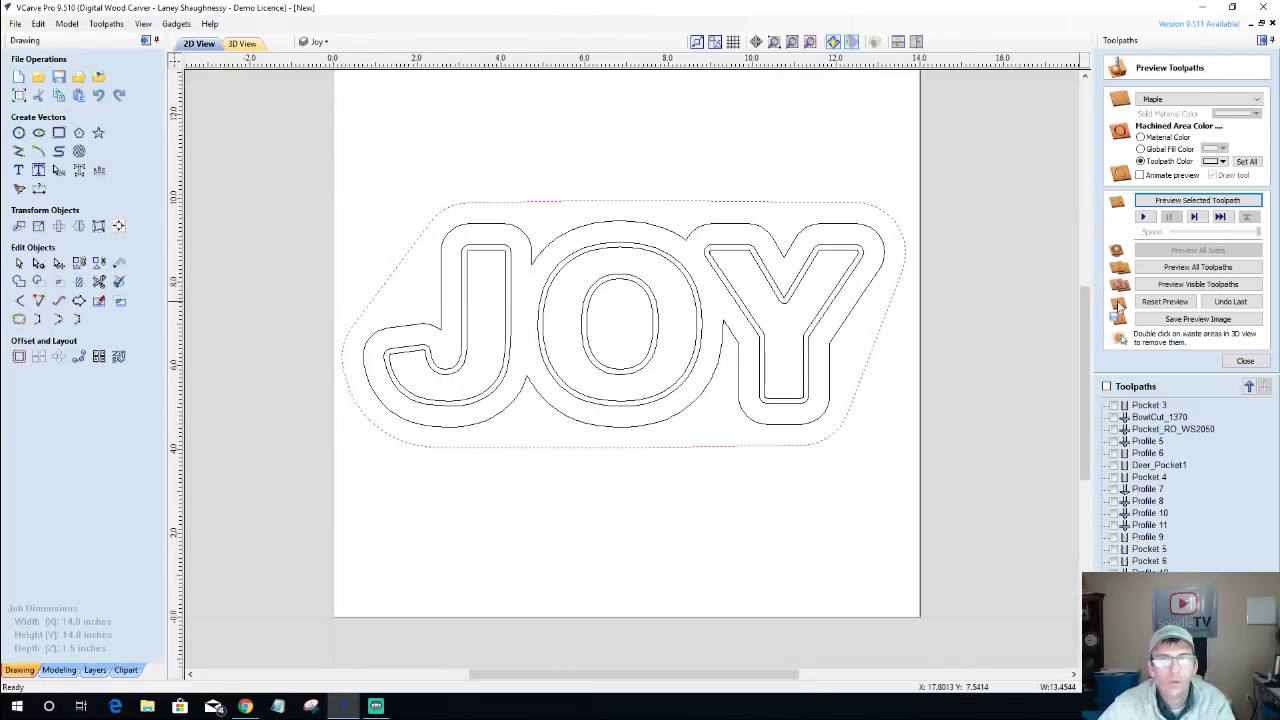
Calculate a 0.25-inch-deep outside profile with the ws2050 roundover bit at -0.125 allowance.
click(1245, 360)
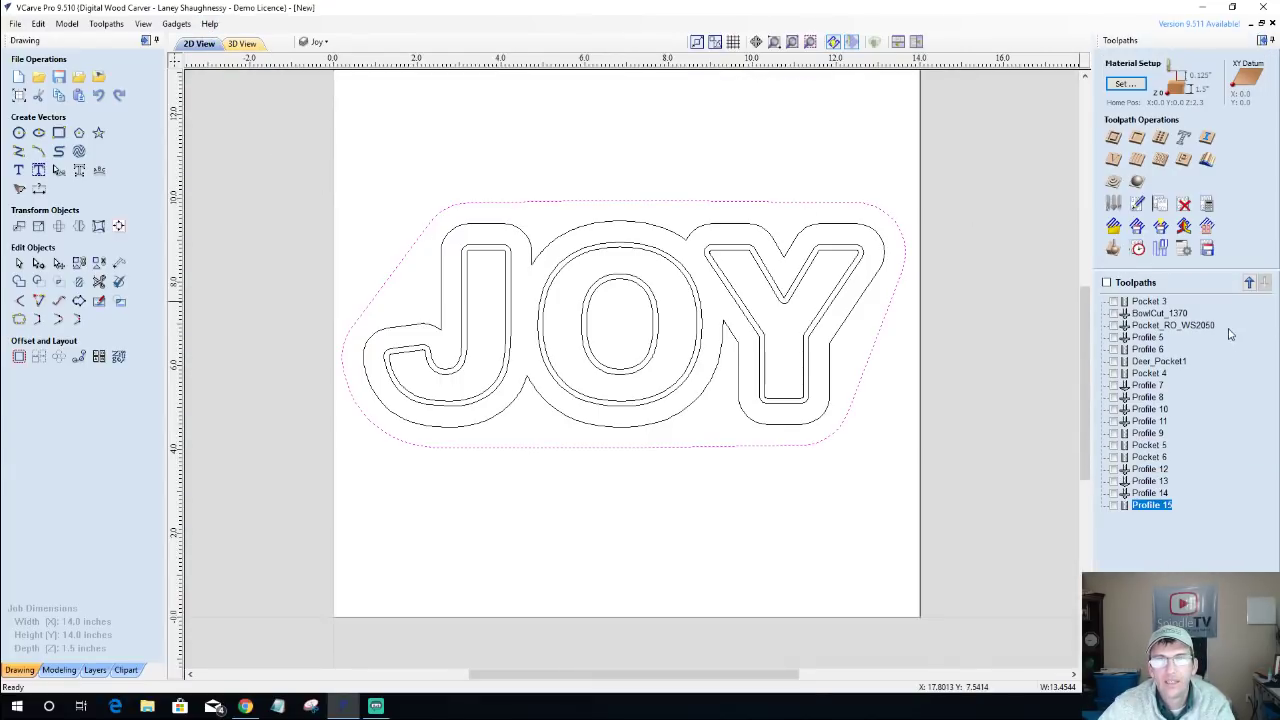
click(1114, 140)
click(1221, 120)
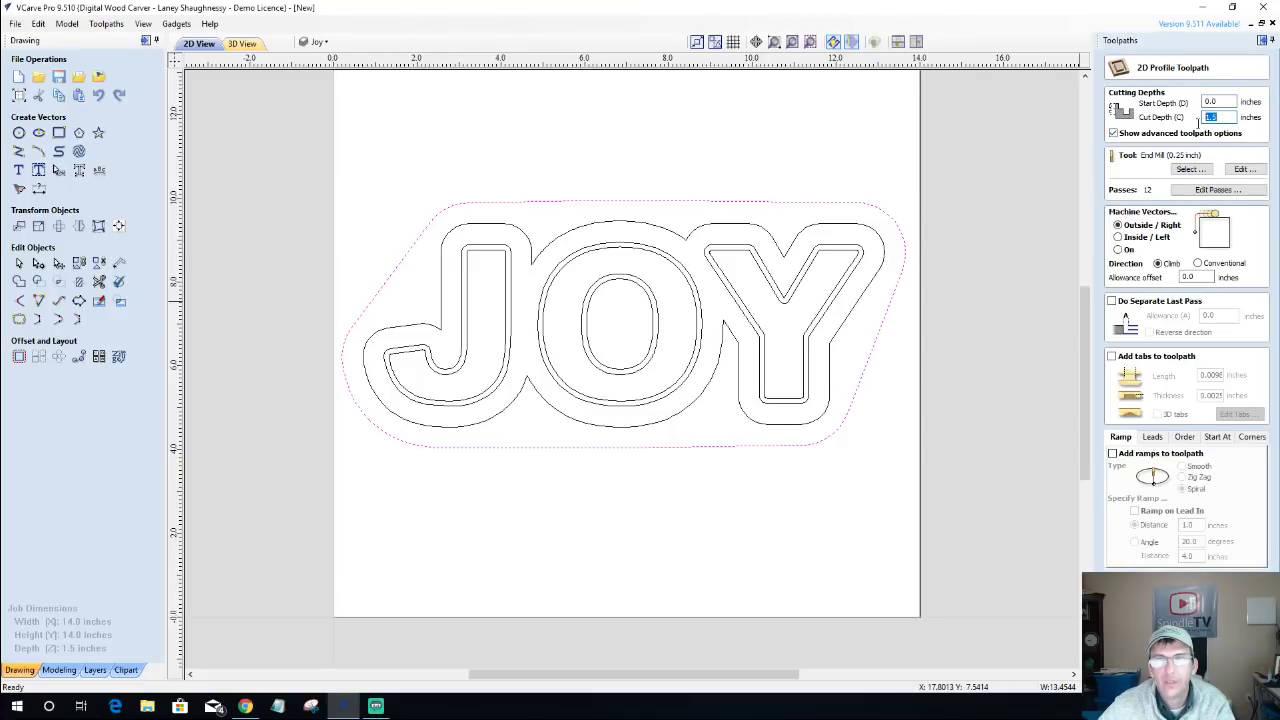
text(.)
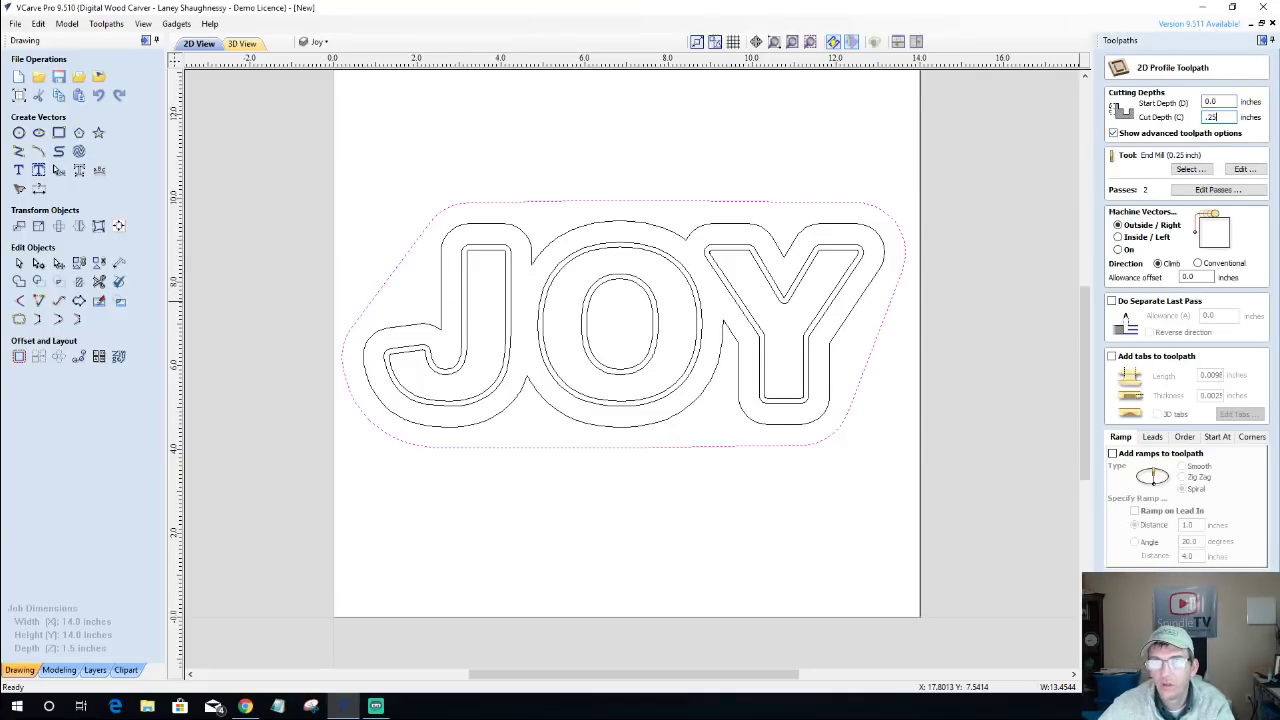
click(1190, 169)
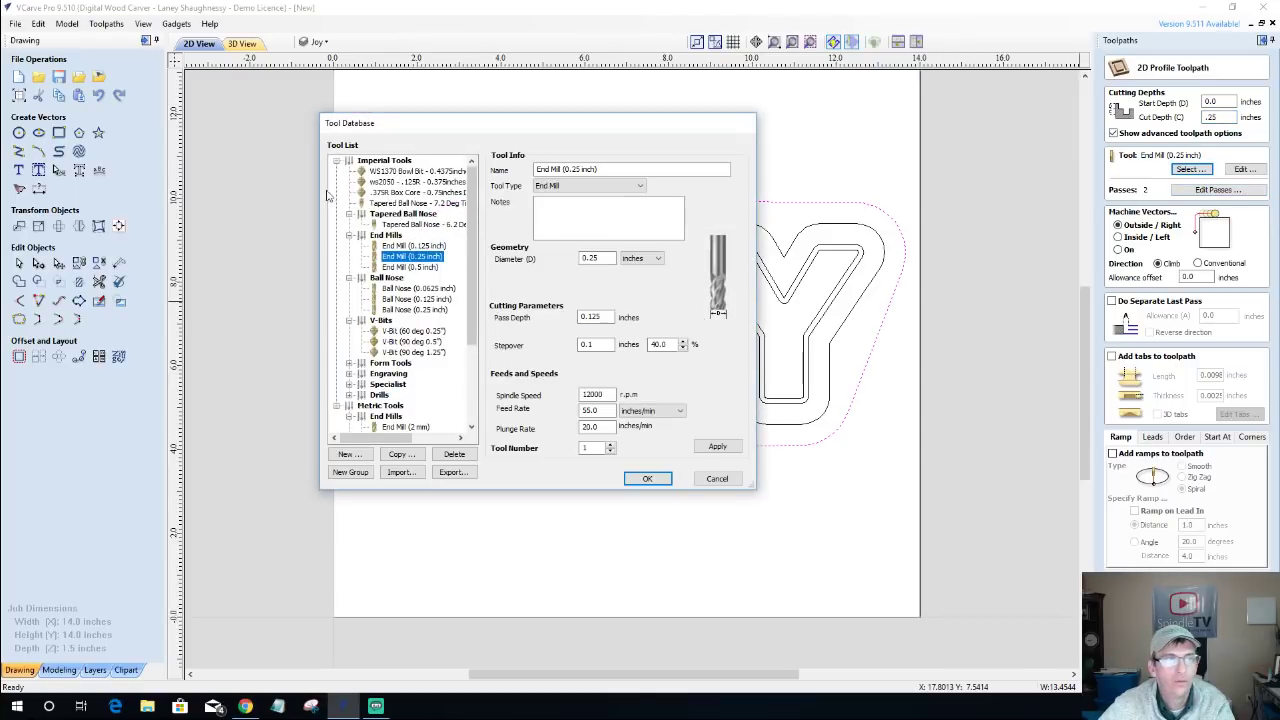
click(388, 184)
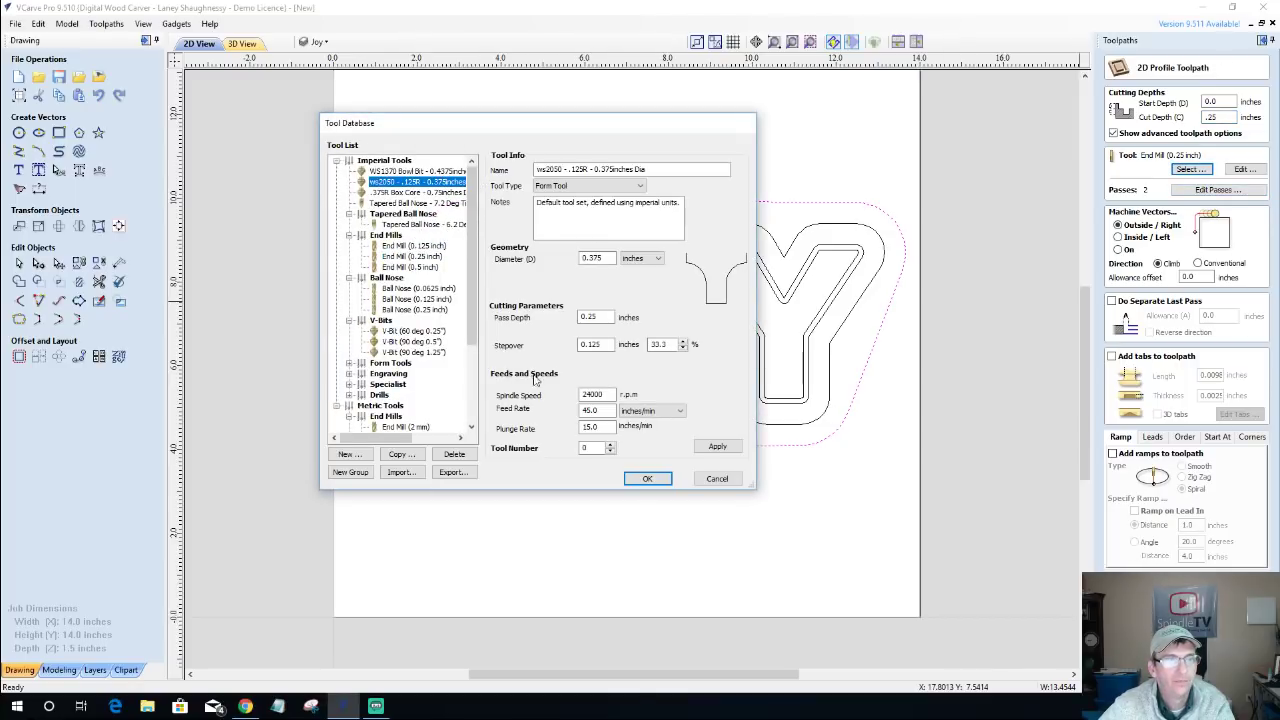
click(645, 480)
click(1199, 278)
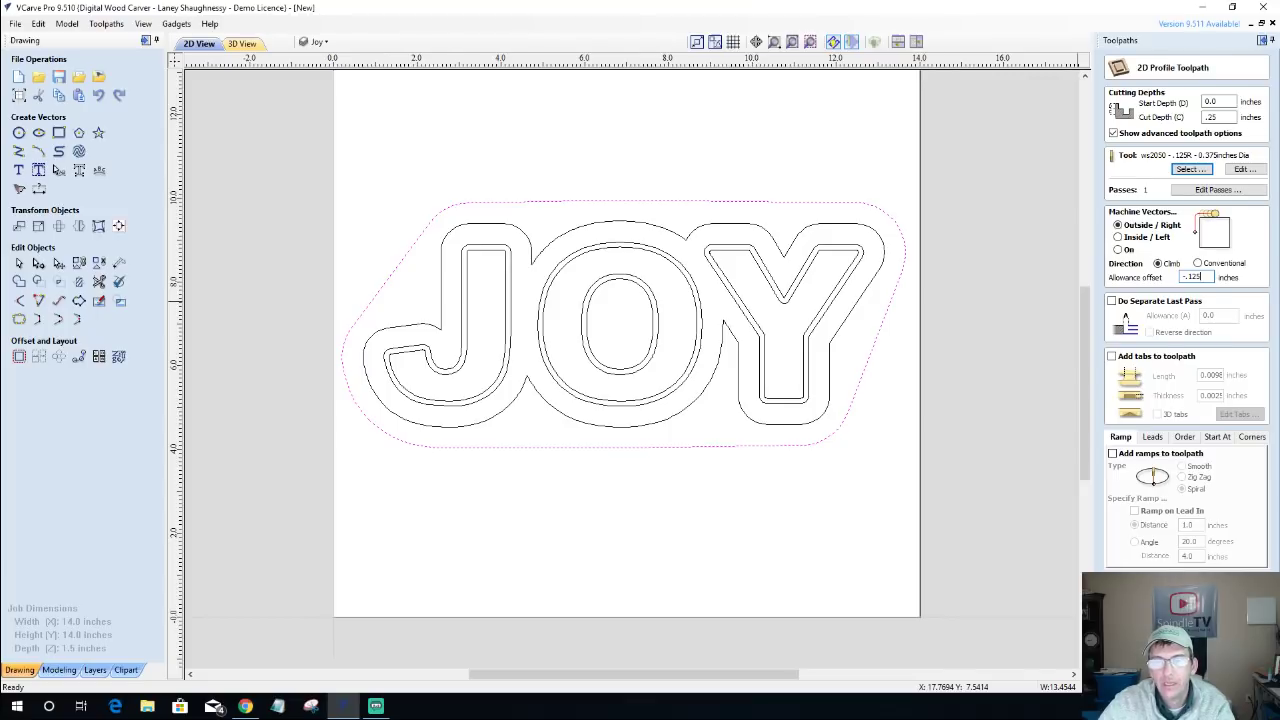
key(Return)
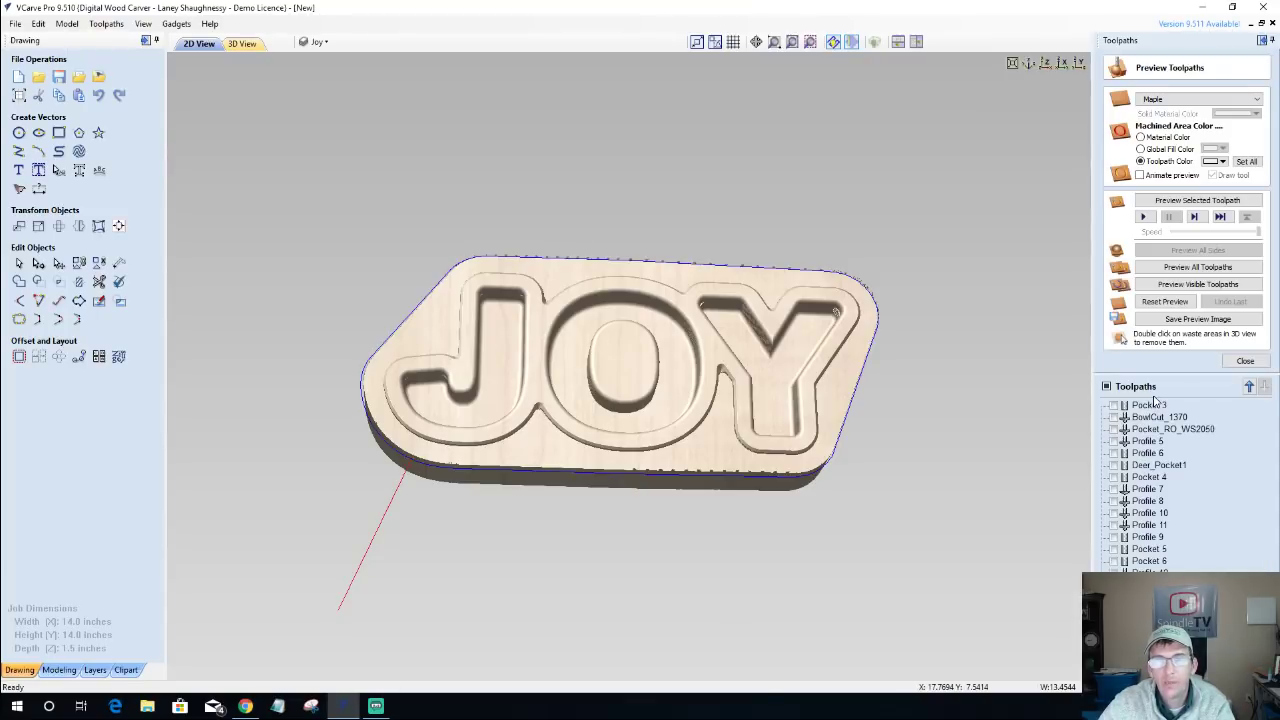
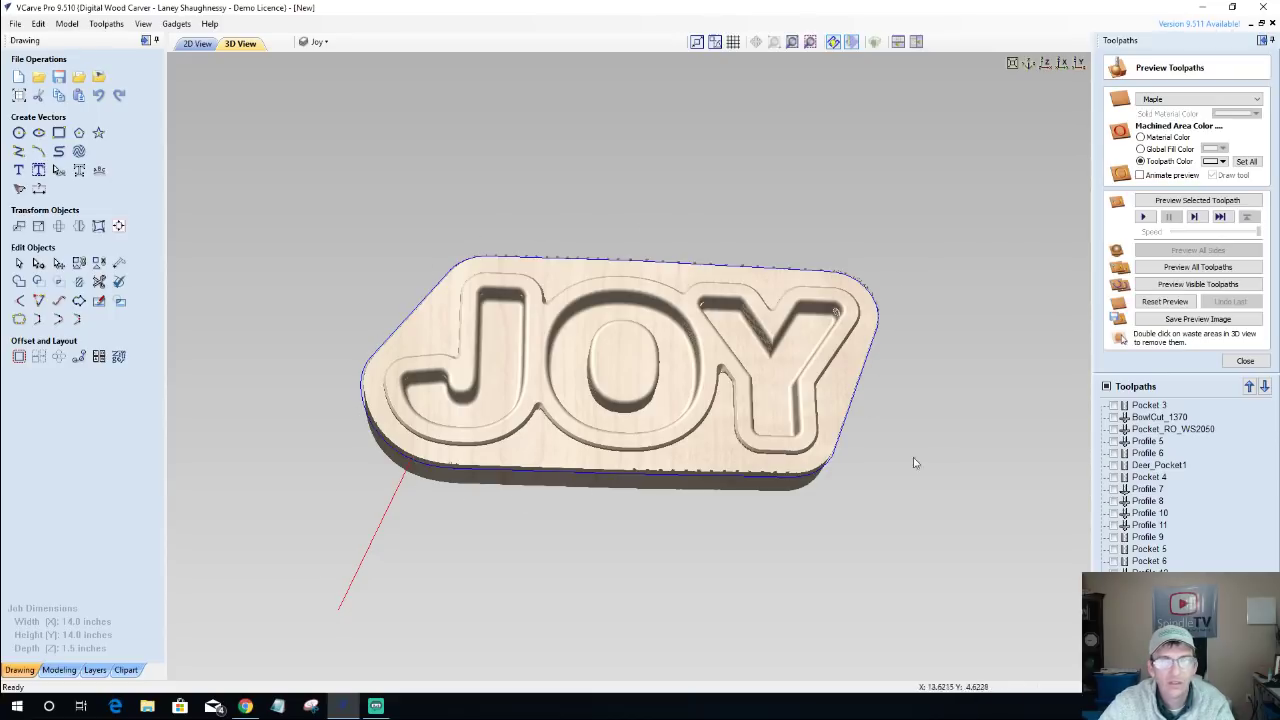
Change the outline profile toolpath's Start Depth to 0.125 in and recalculate it.
click(1146, 203)
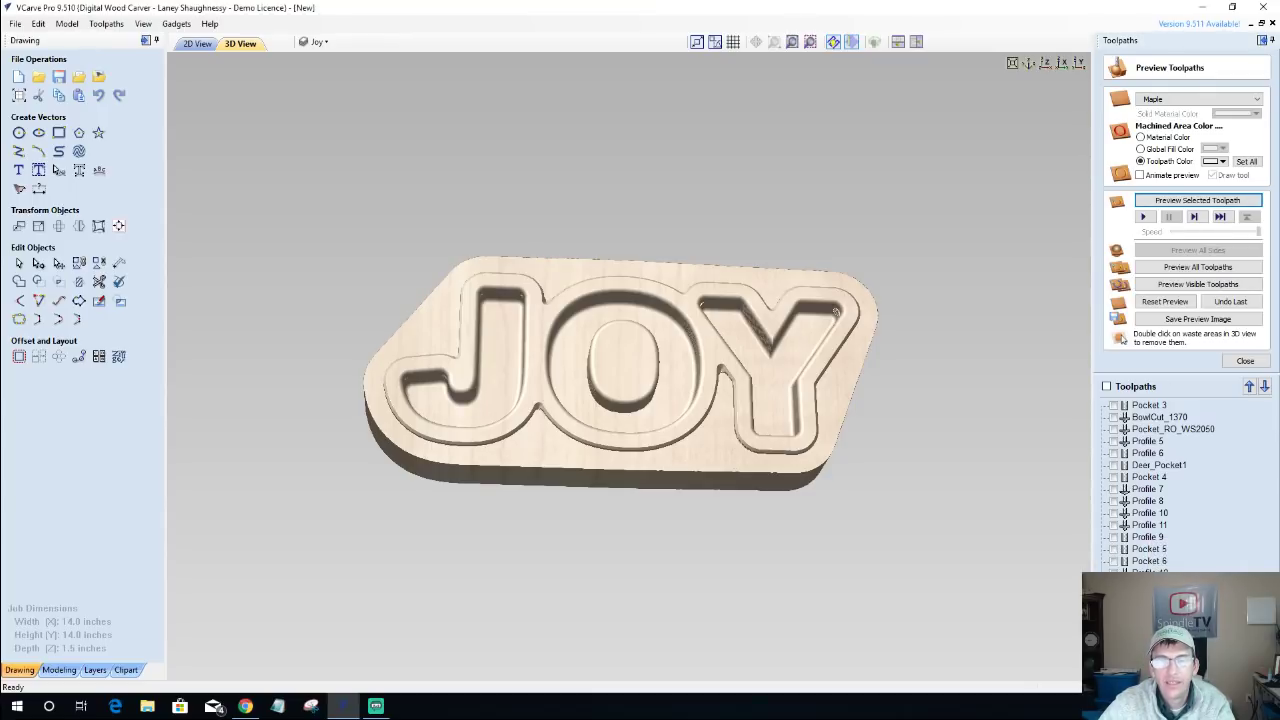
click(1245, 360)
double_click(1237, 291)
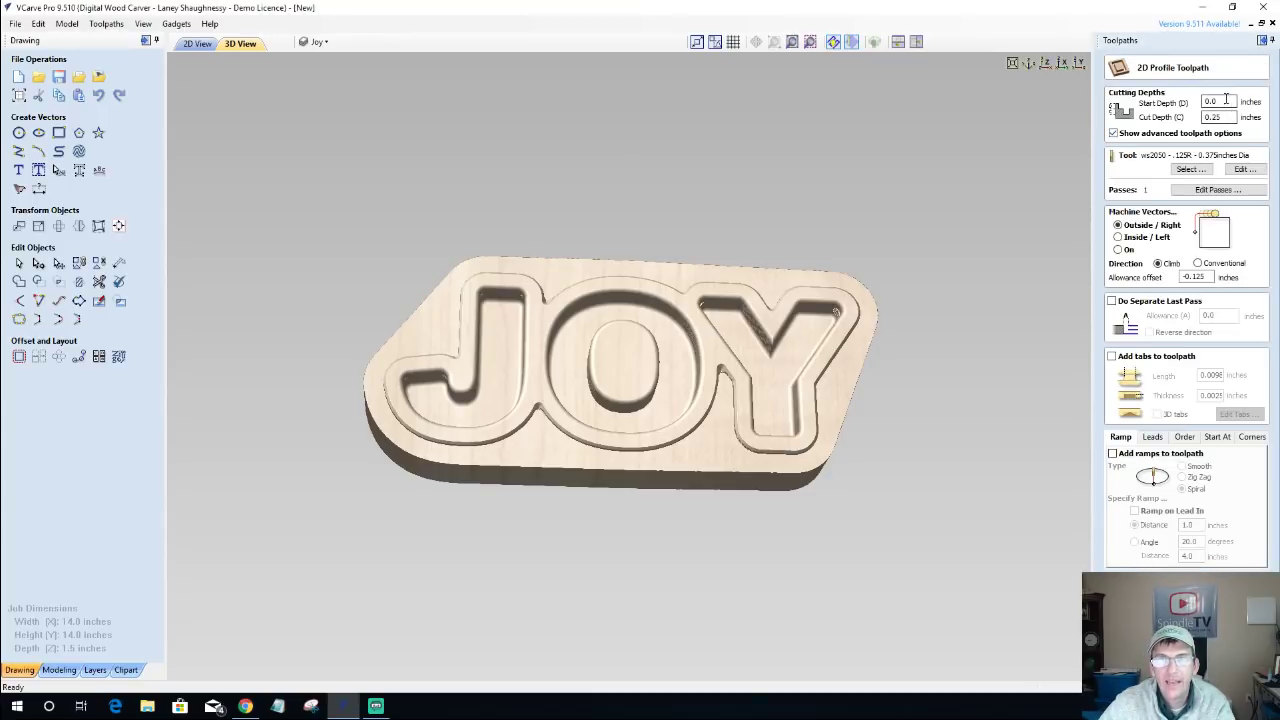
key(BackSpace)
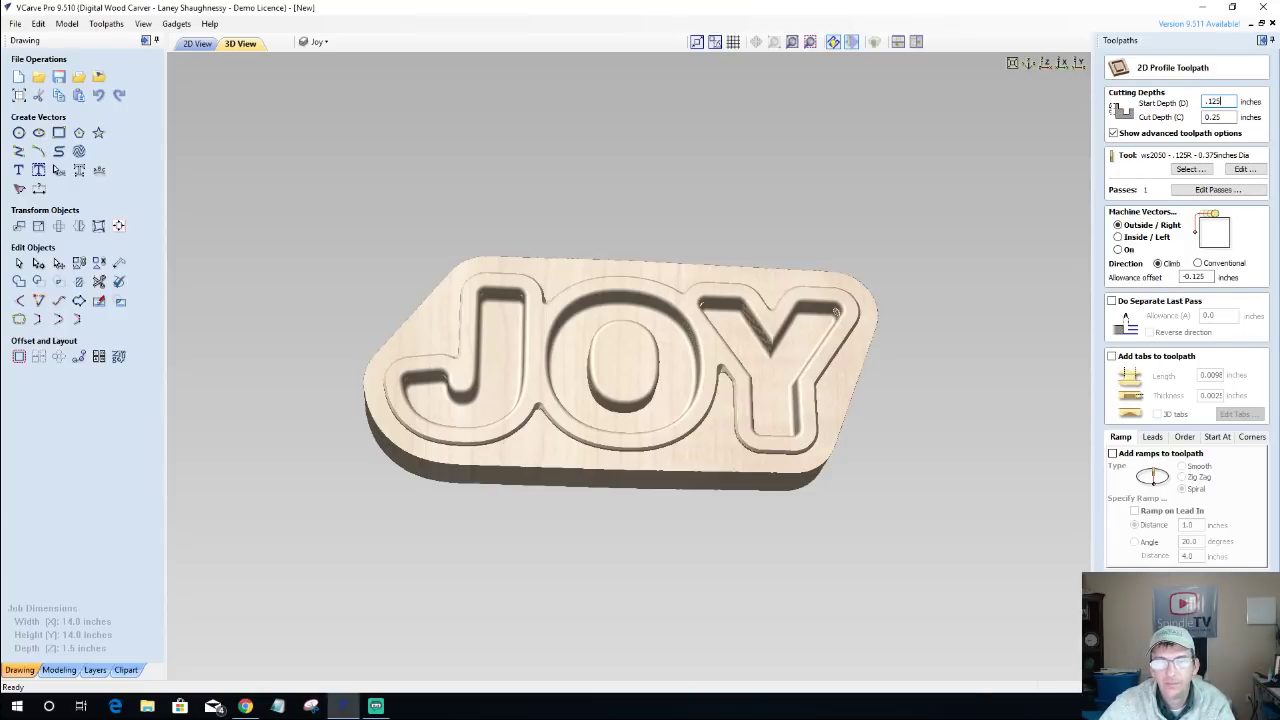
text(.125)
key(Return)
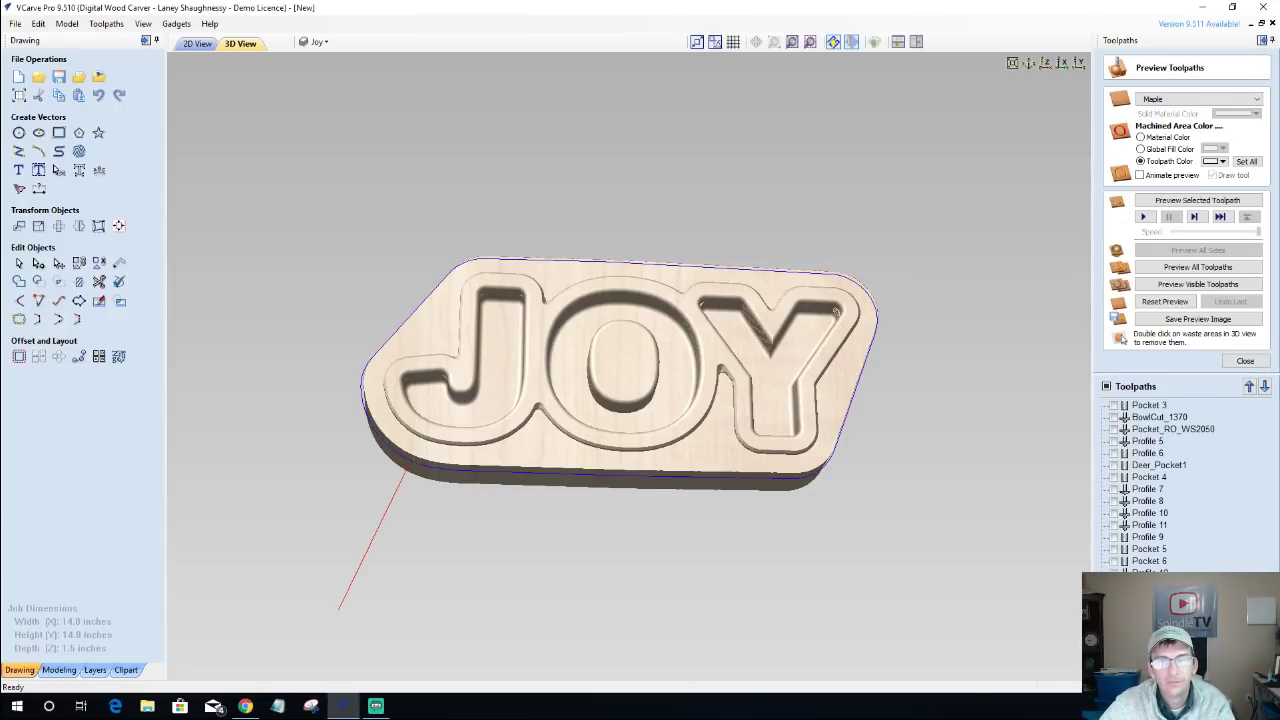
Preview the recalculated outline cut in 3D and orbit the JOY plaque to inspect it.
click(1187, 201)
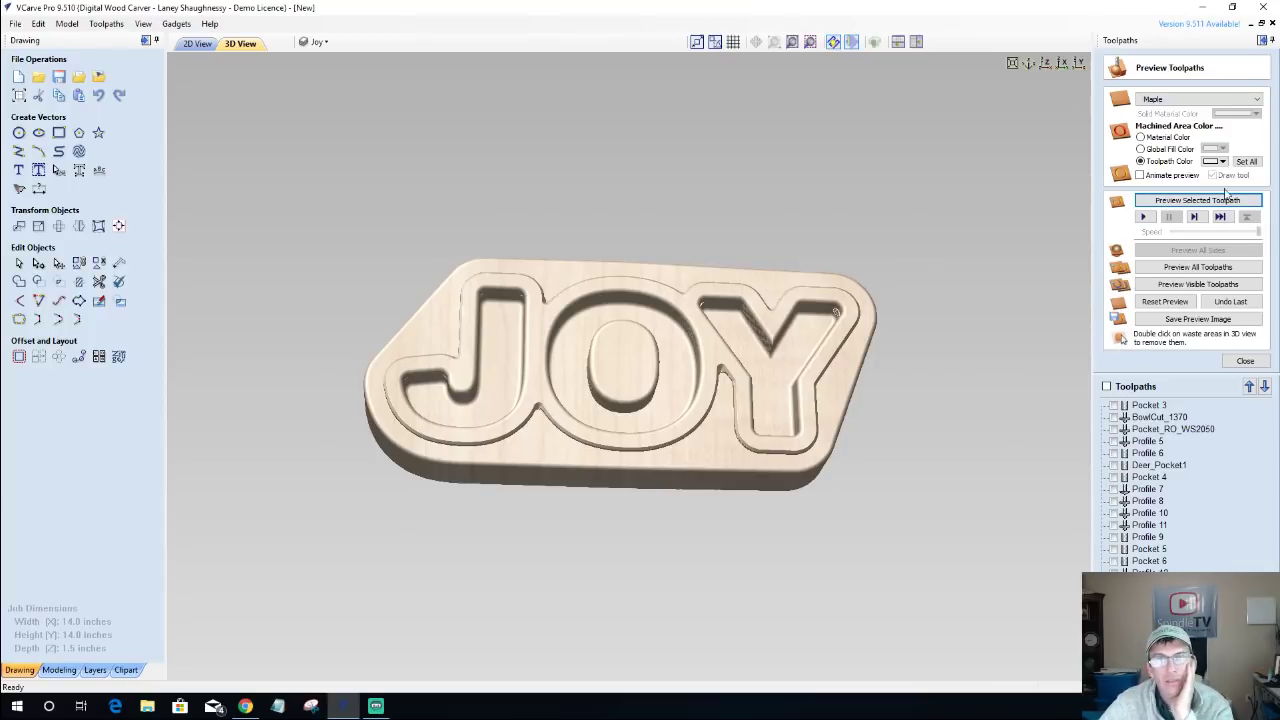
drag(692, 455, 572, 358)
drag(433, 376, 538, 465)
drag(691, 440, 463, 457)
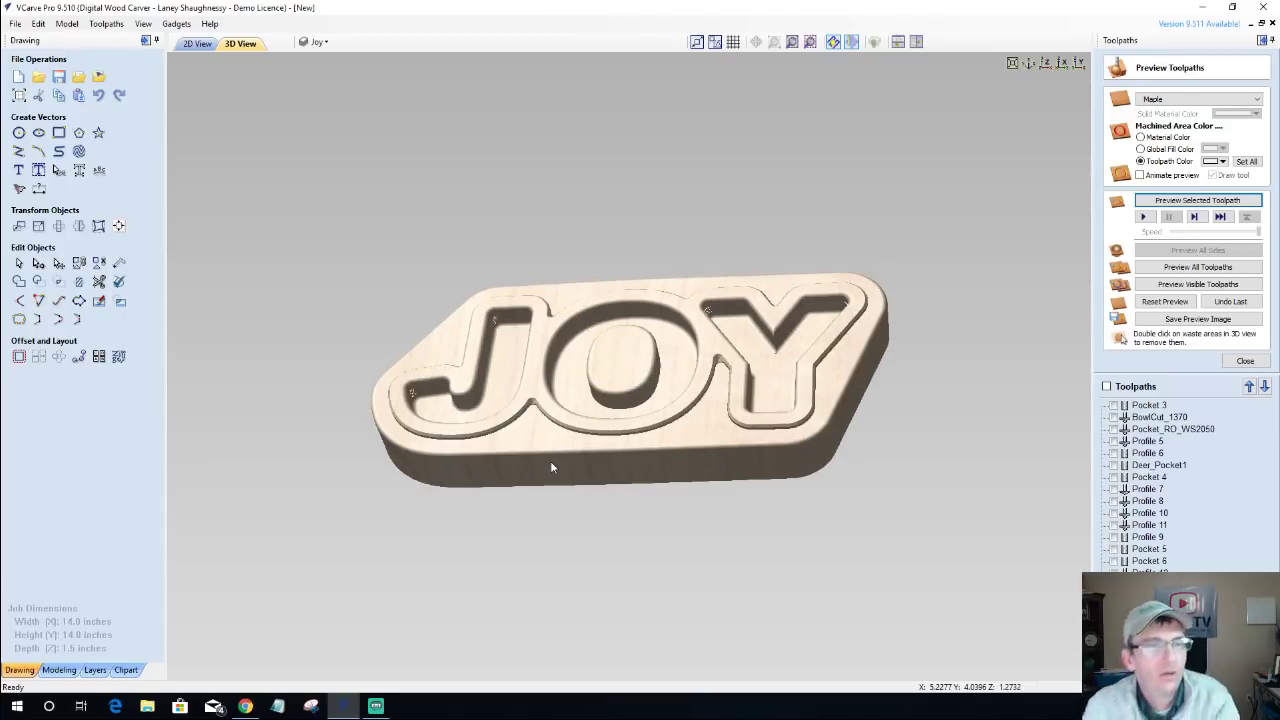
drag(626, 416, 637, 491)
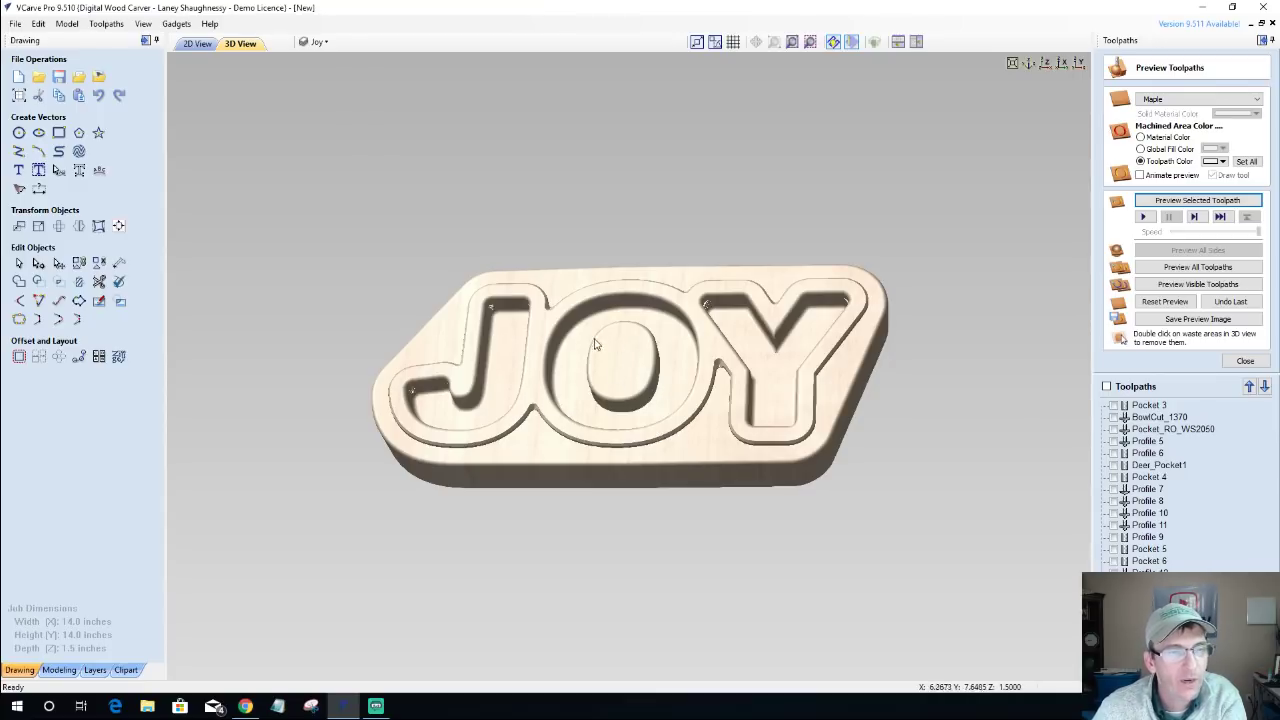
drag(620, 397, 603, 443)
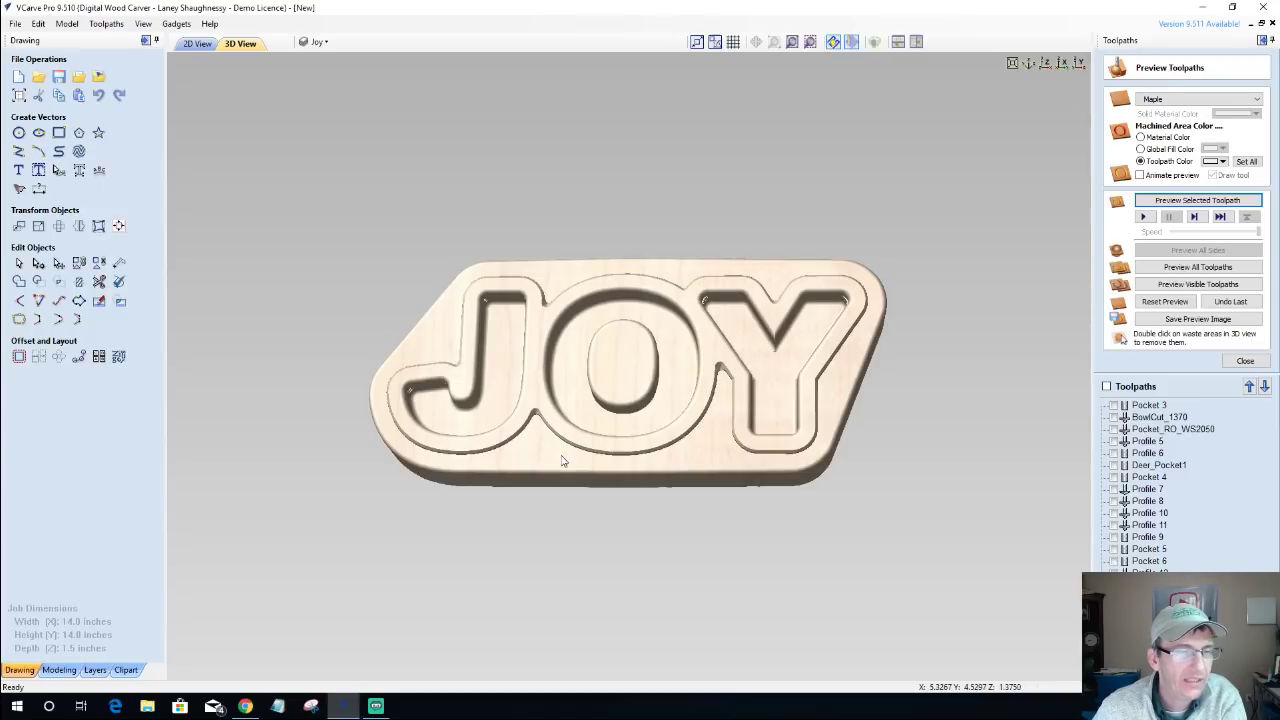
drag(623, 431, 483, 419)
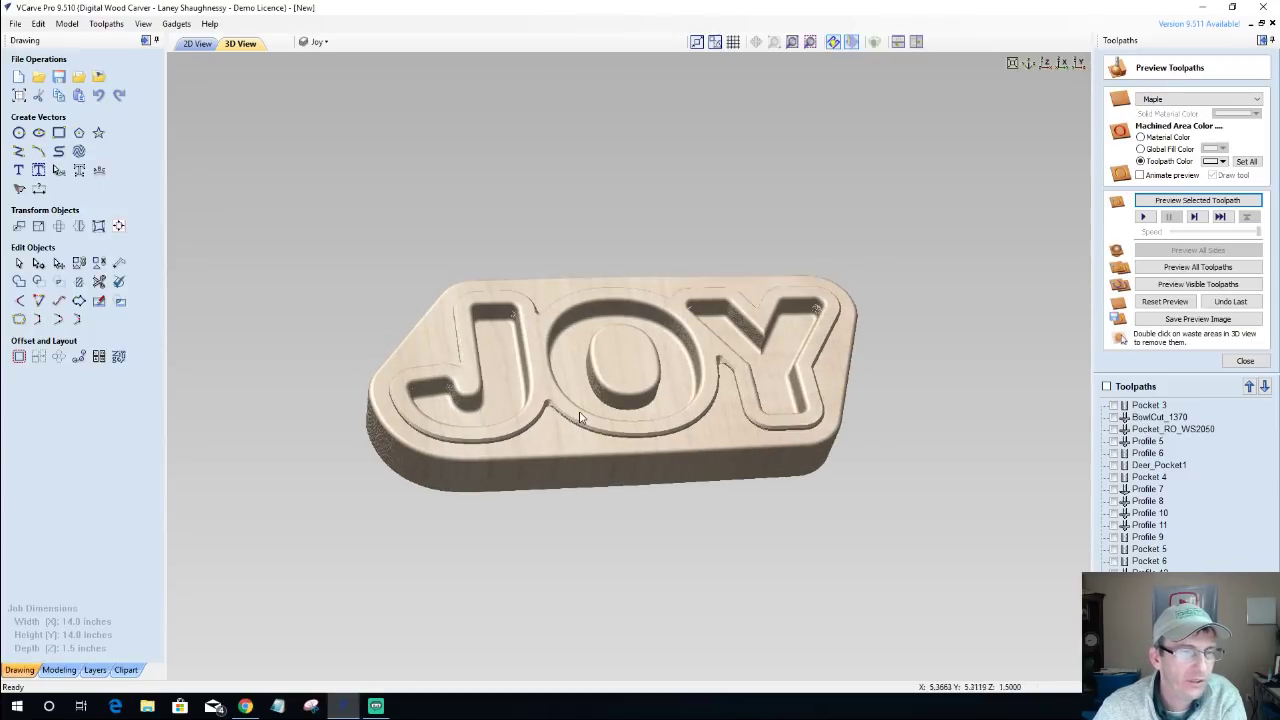
drag(580, 420, 553, 347)
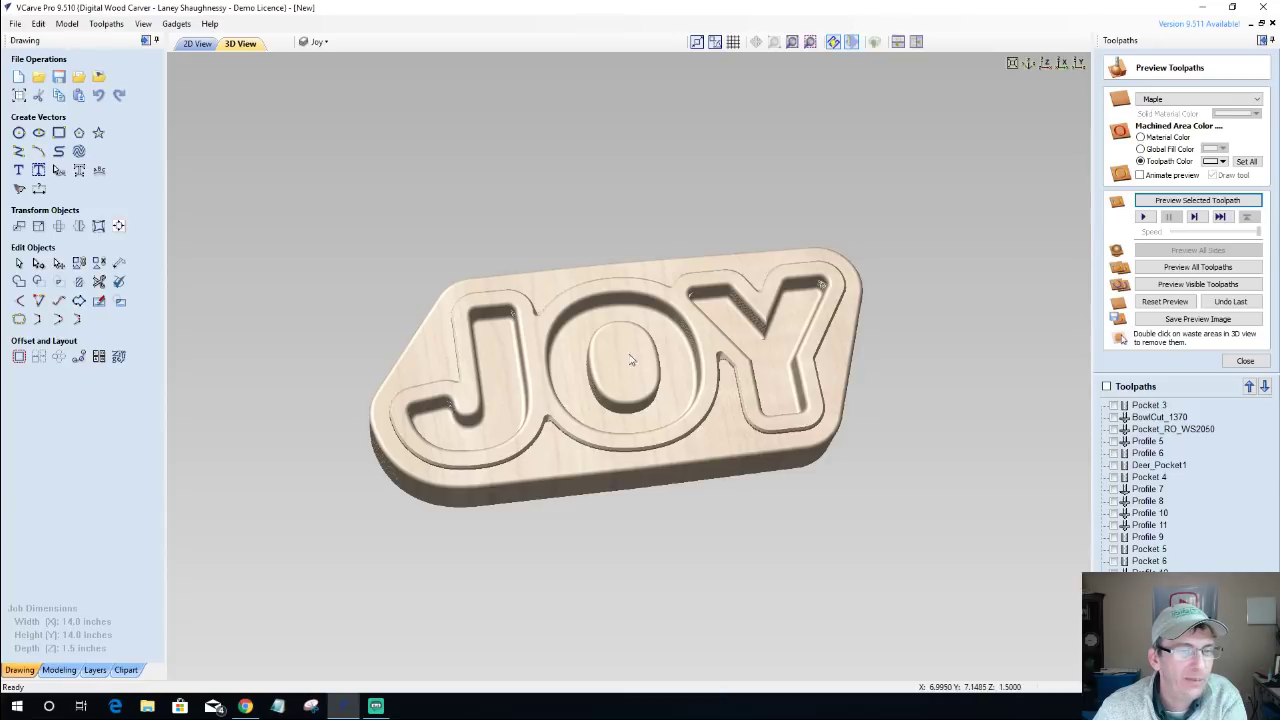
drag(650, 400, 634, 437)
drag(620, 350, 595, 393)
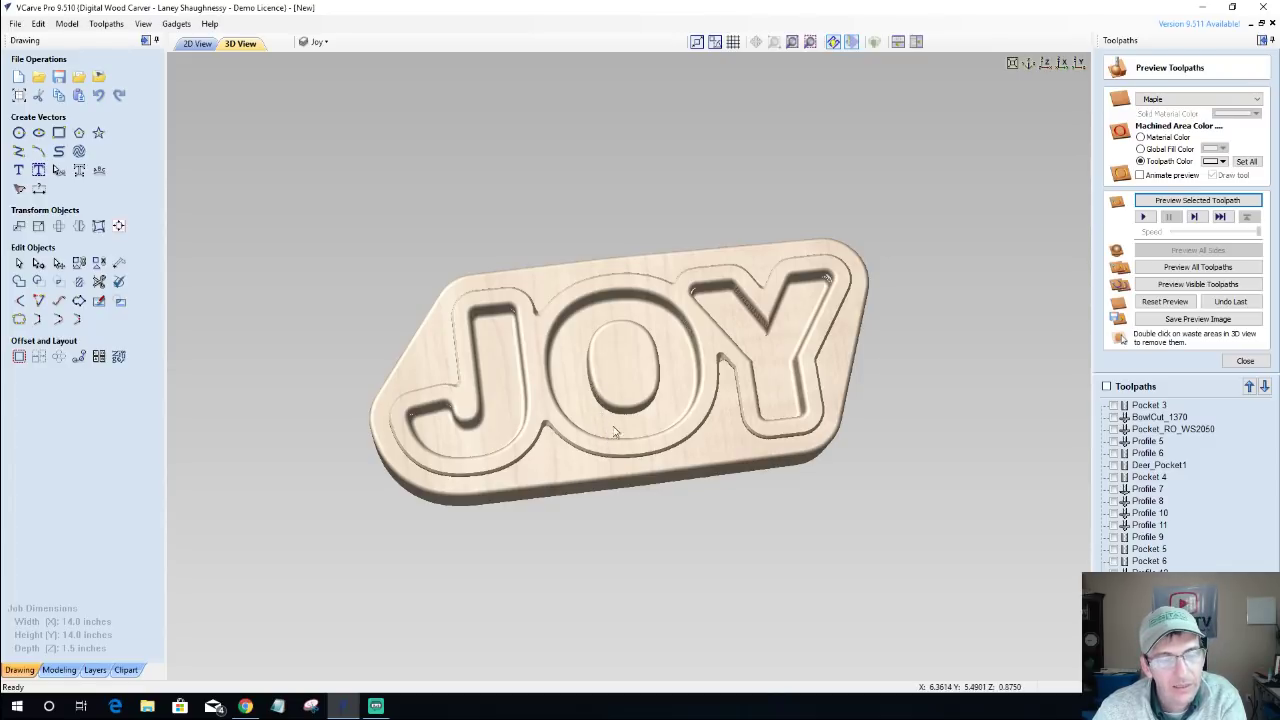
drag(624, 402, 534, 340)
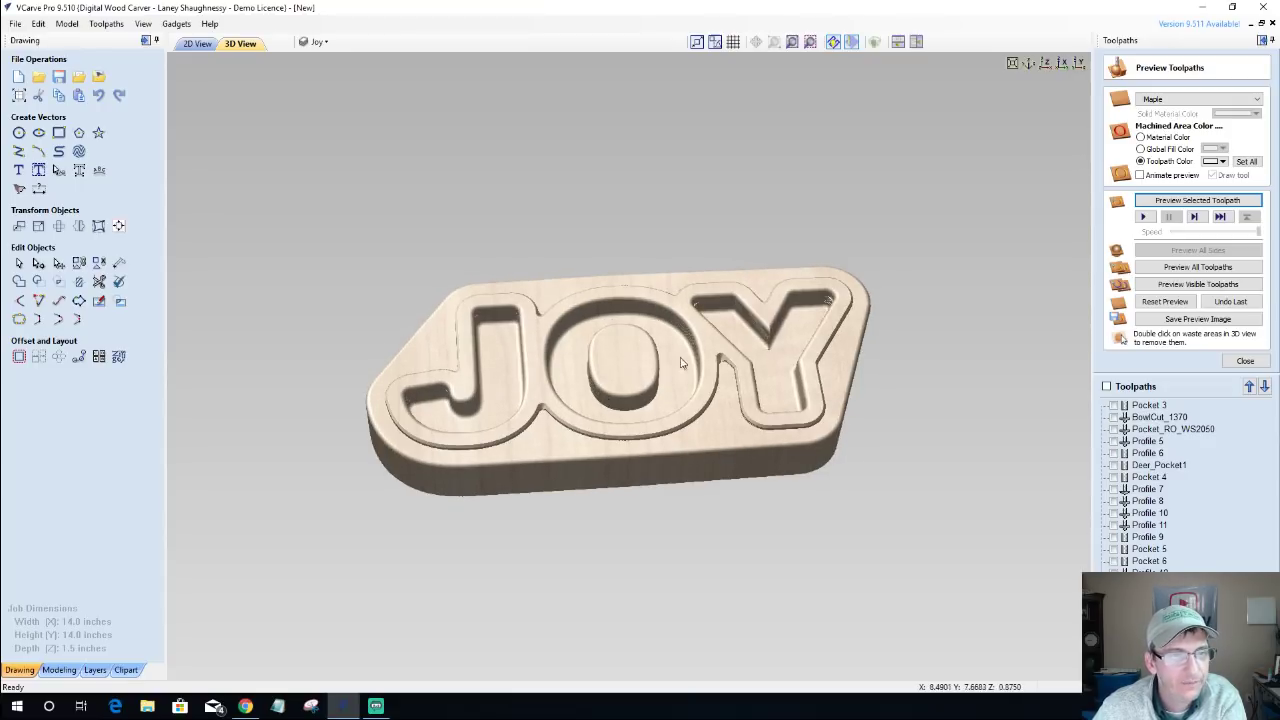
drag(620, 380, 592, 470)
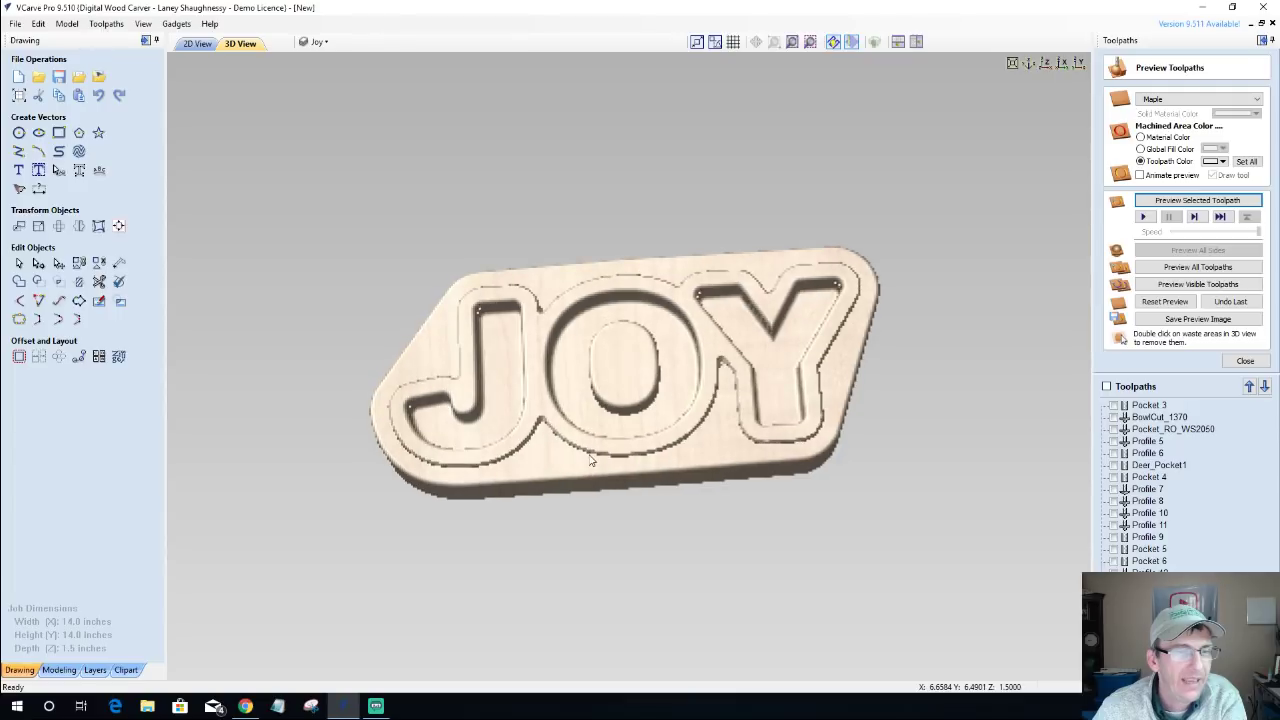
mouse_move(703, 477)
mouse_down()
mouse_move(565, 442)
mouse_move(646, 509)
mouse_up()
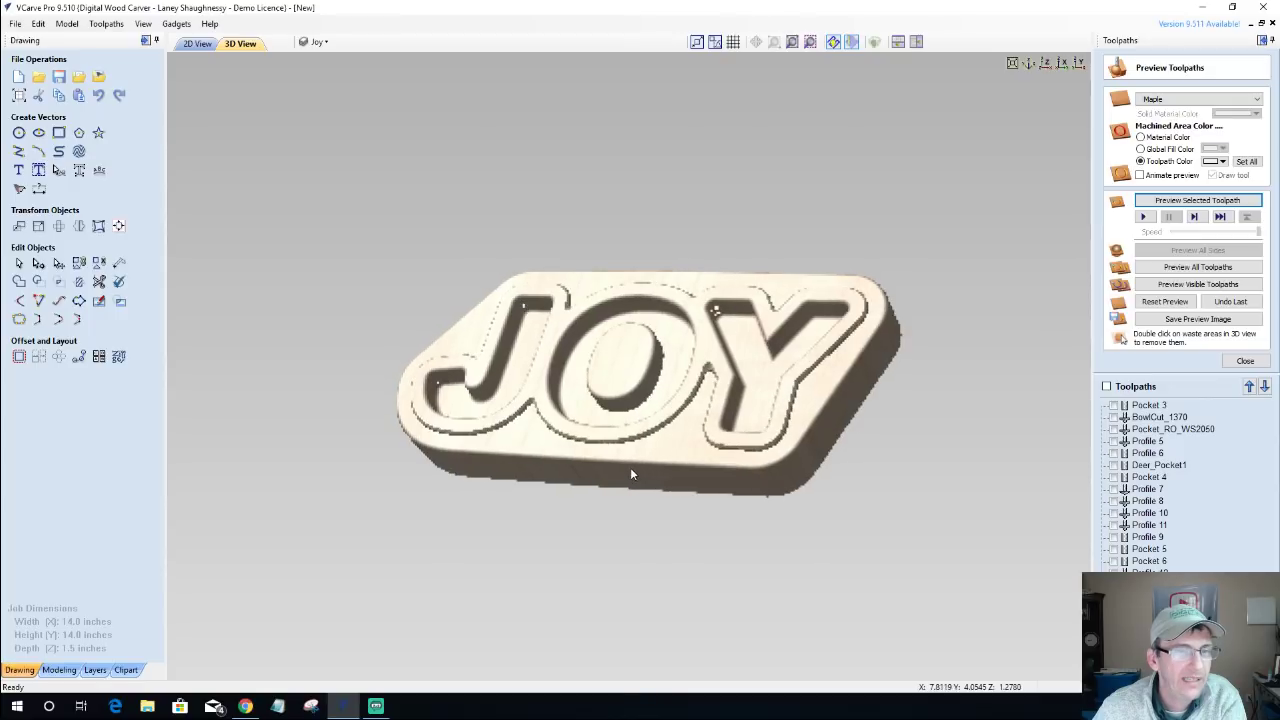
drag(630, 470, 680, 543)
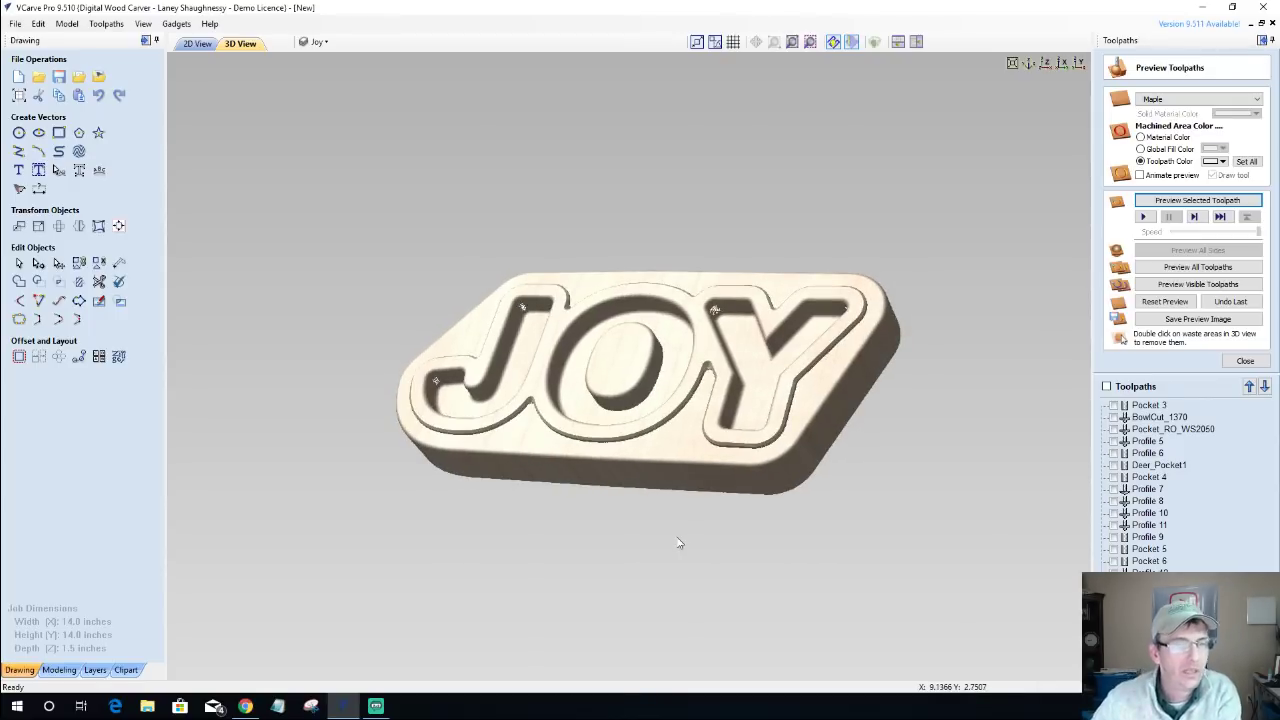
In 2D view, create 'To The World' text 0.25 in high inside the O.
click(197, 44)
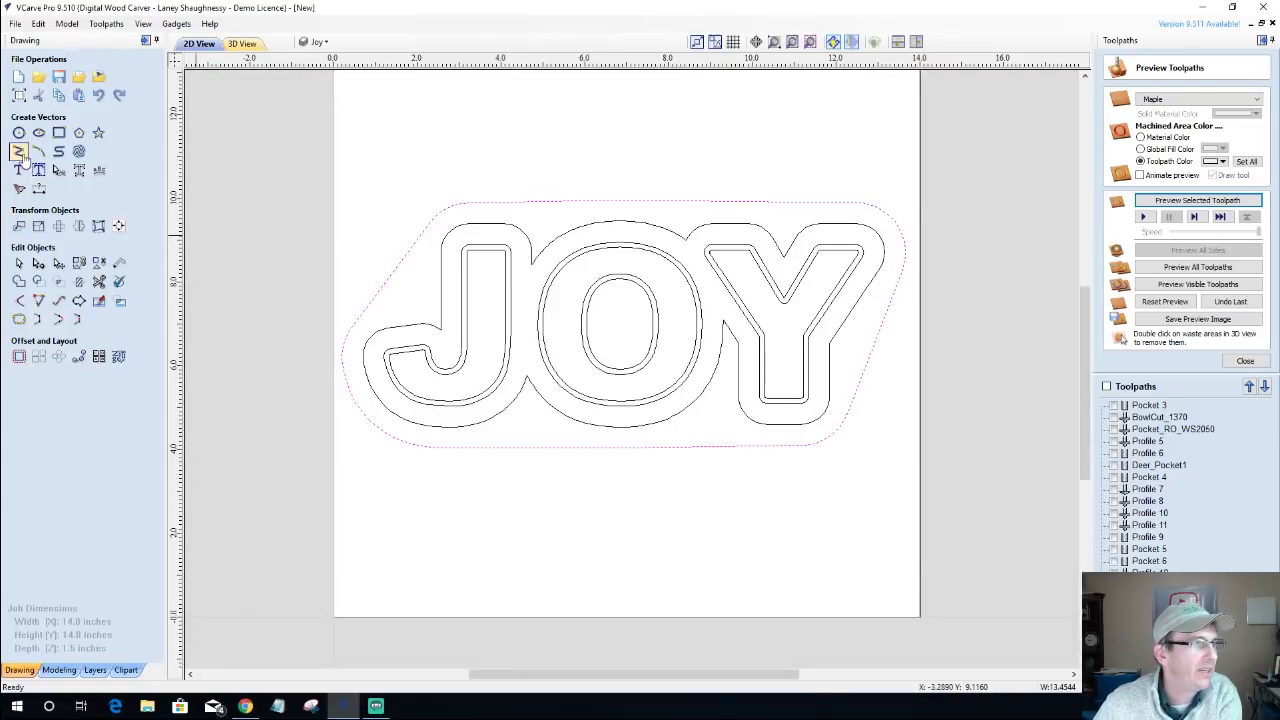
click(18, 170)
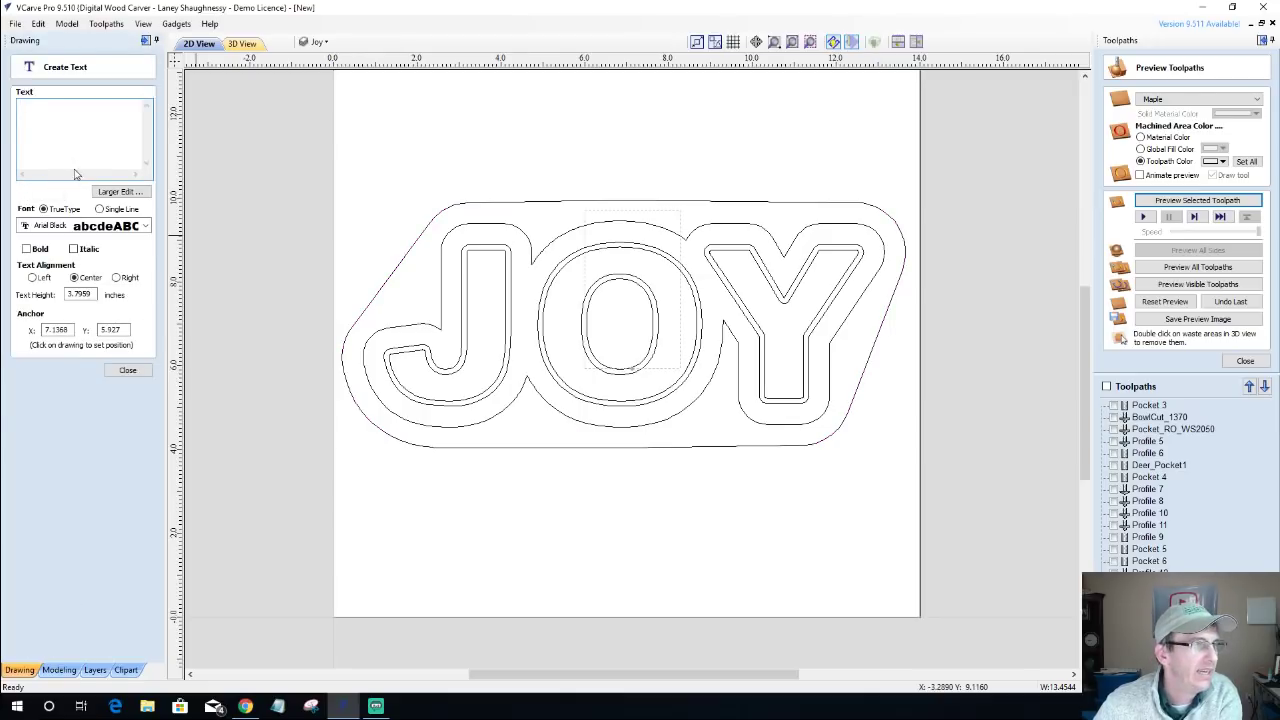
text(T)
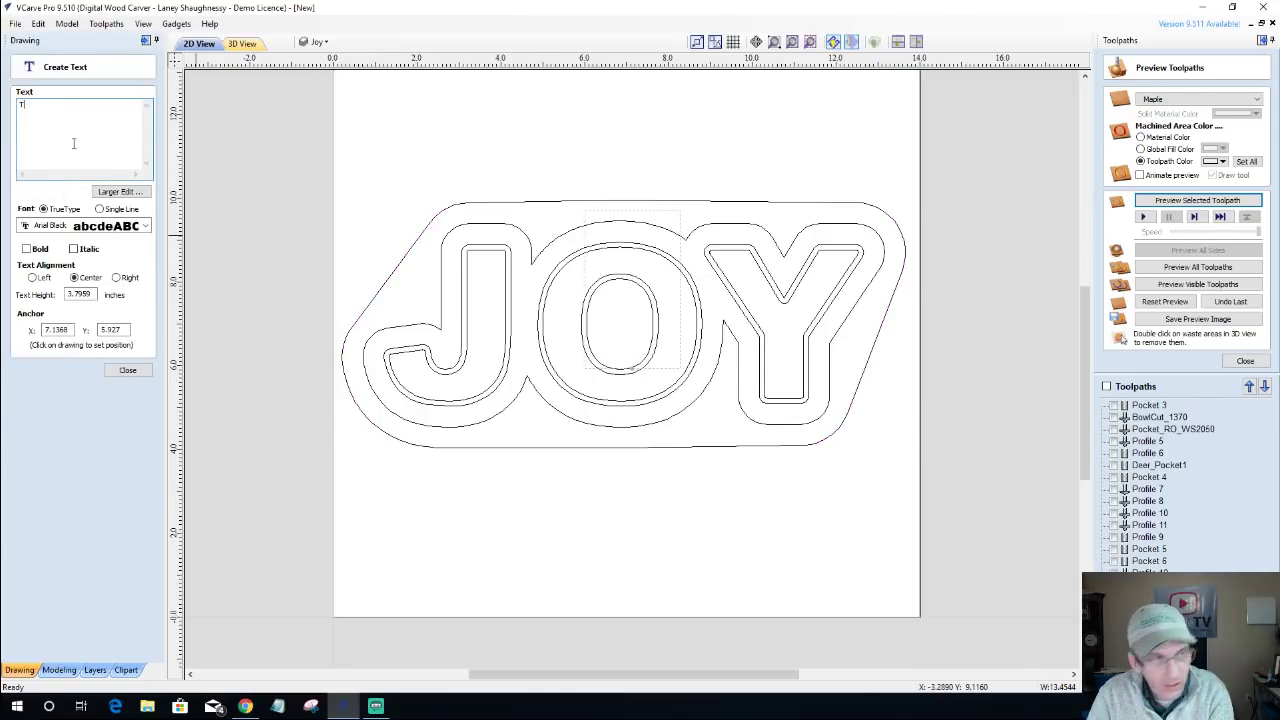
text(o )
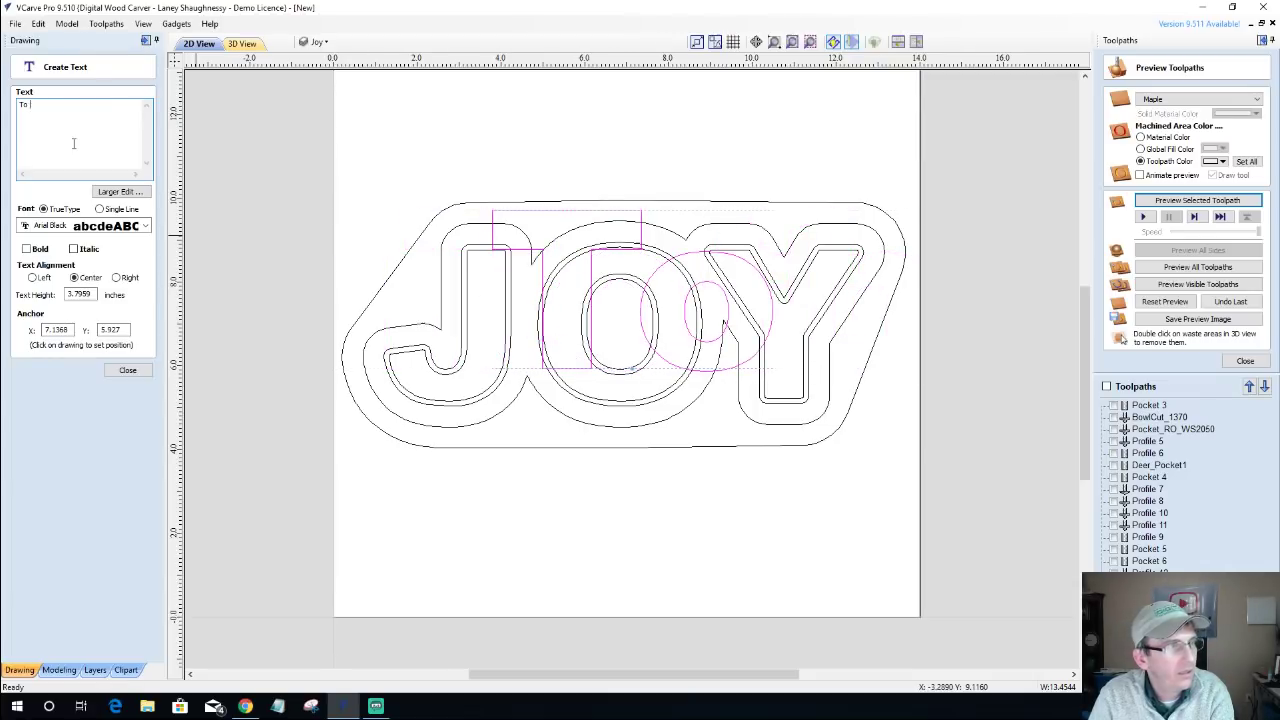
text(The)
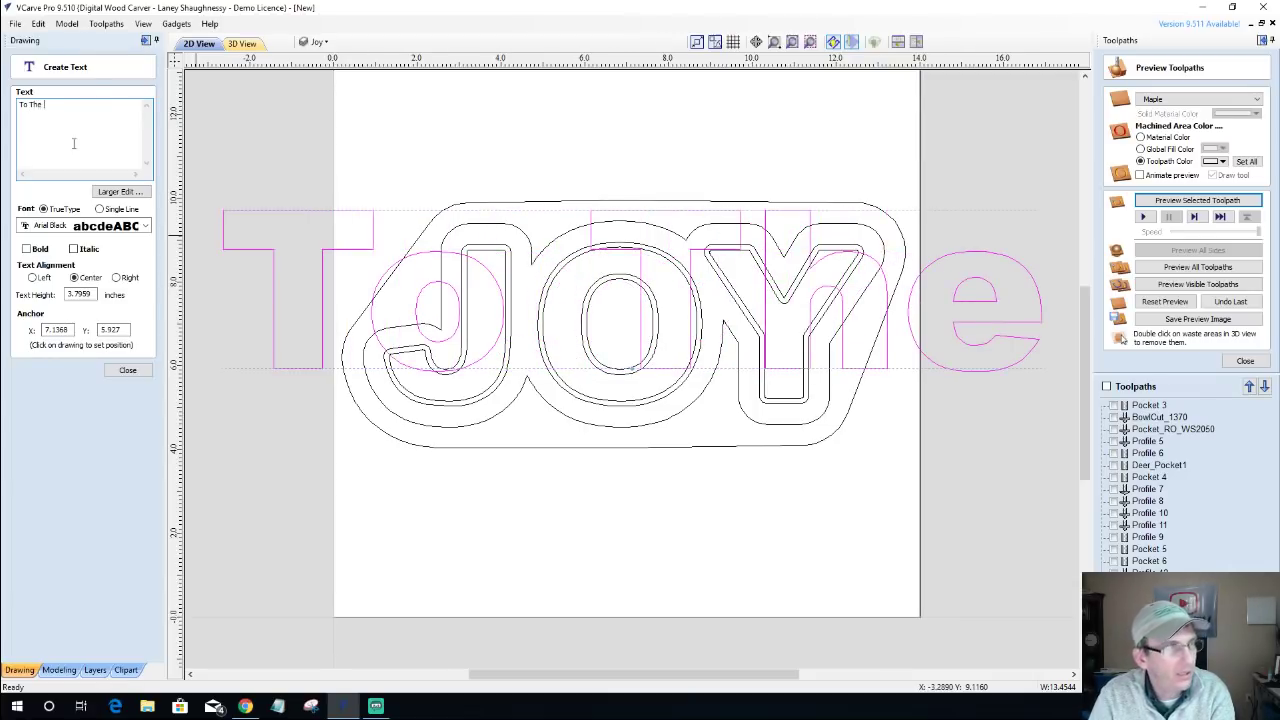
text( World)
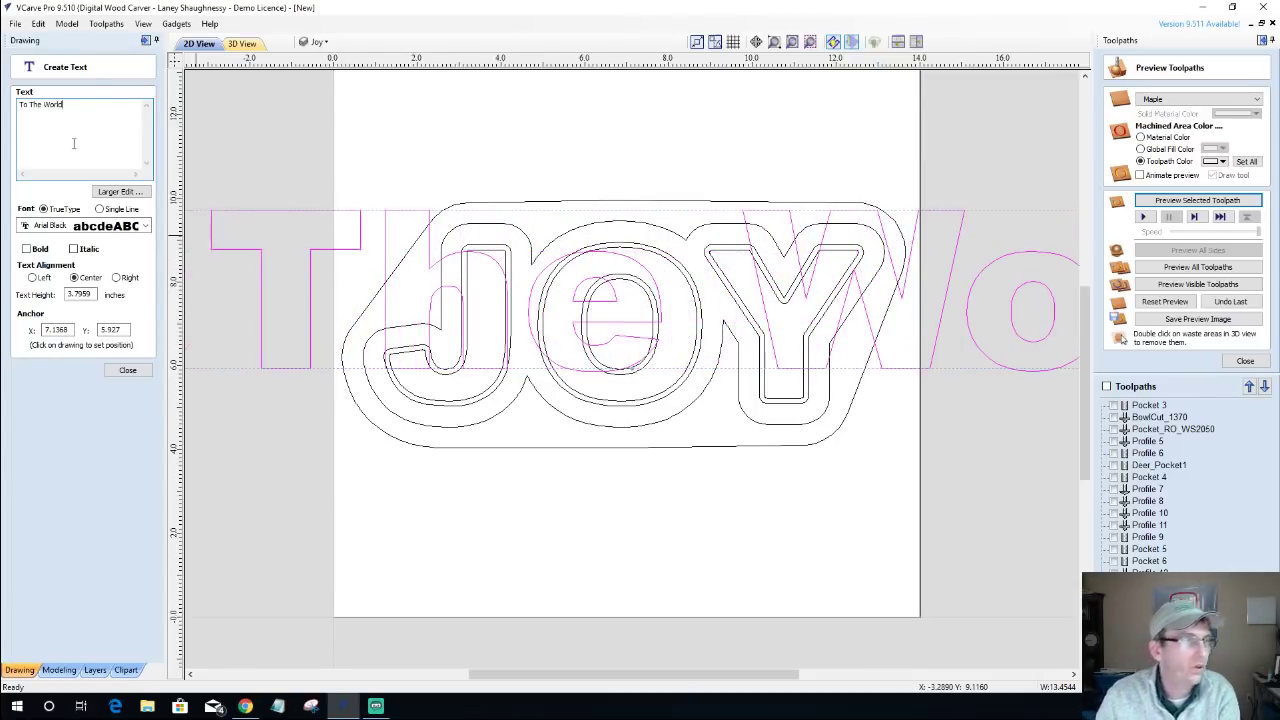
double_click(80, 294)
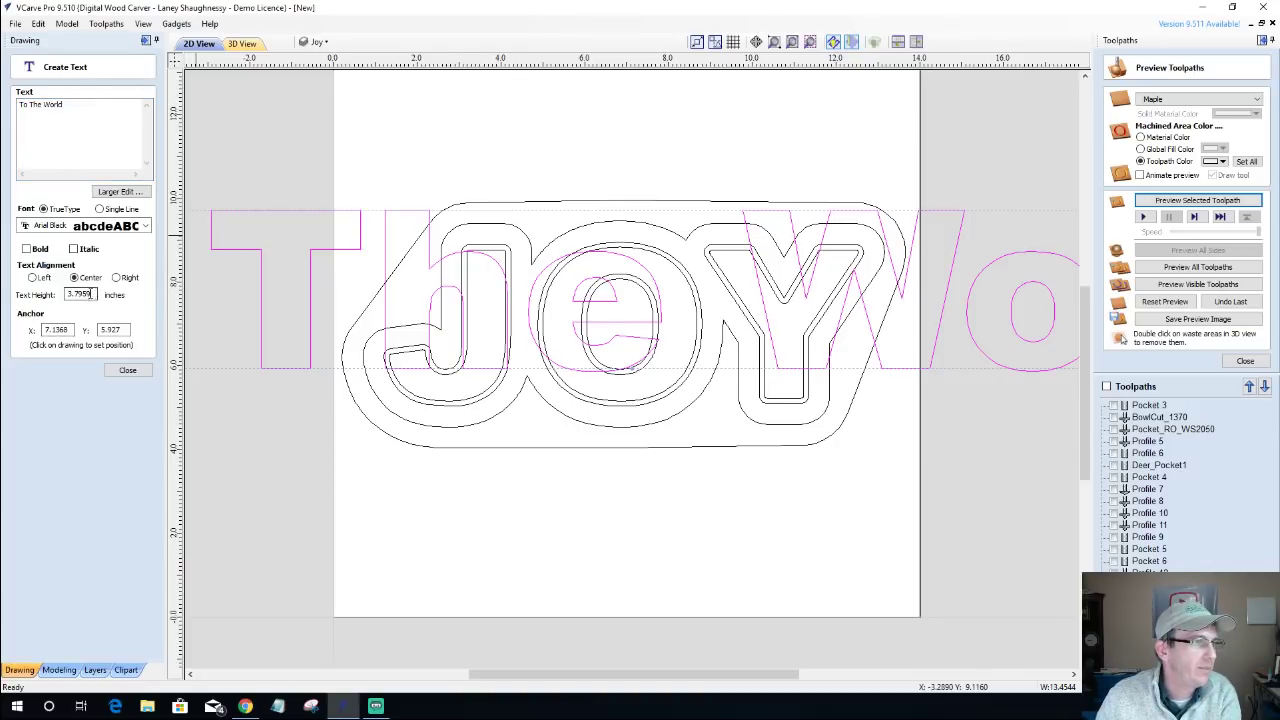
text(.25)
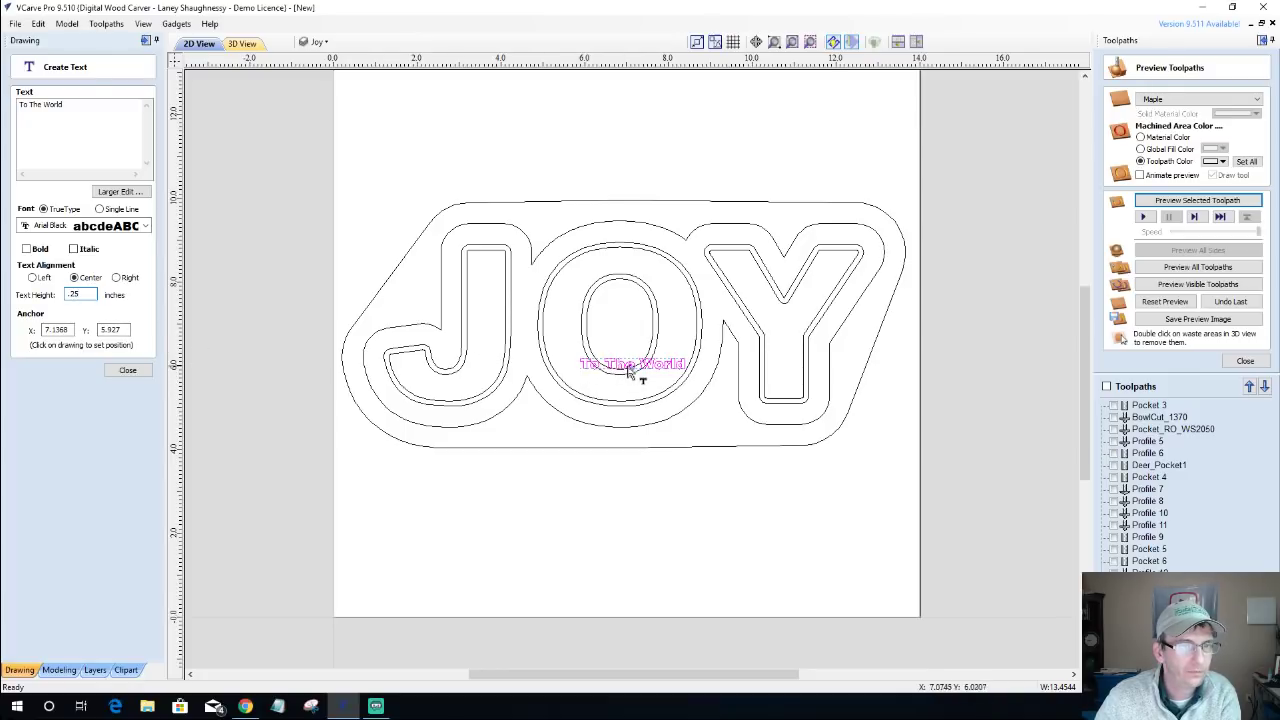
click(682, 420)
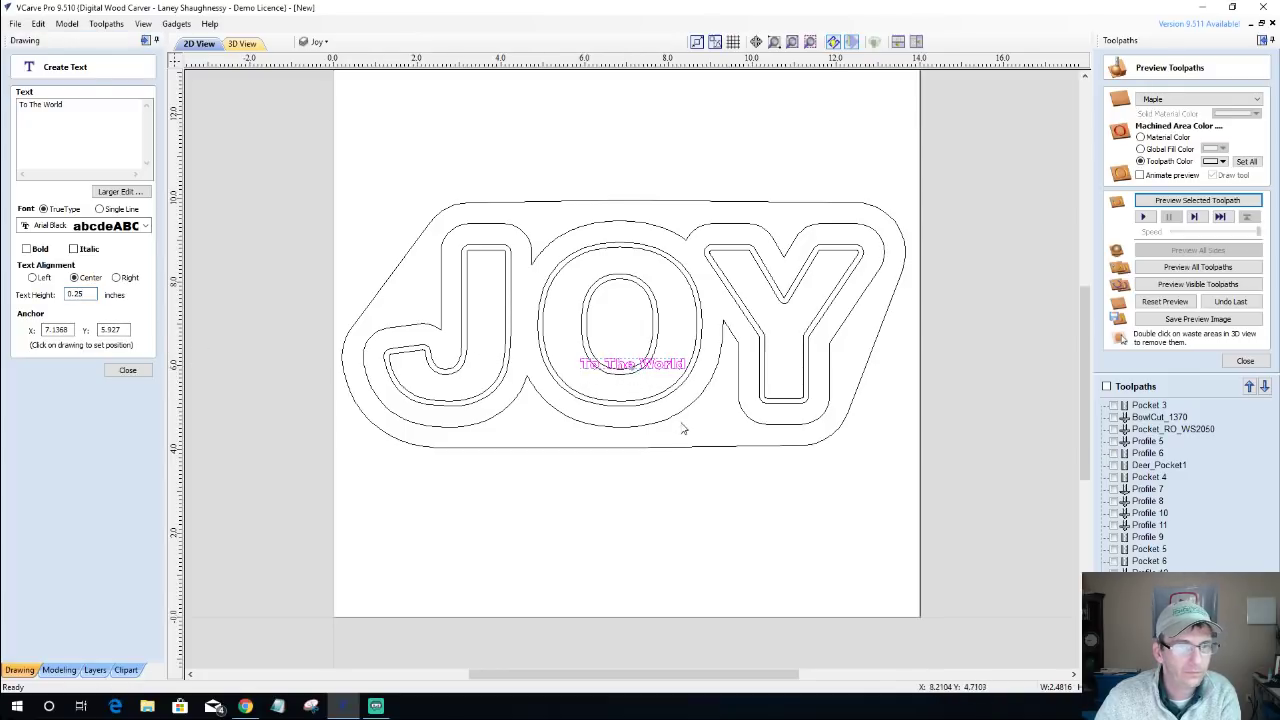
Reselect the 'To The World' text, zooming the view, ready for restyling.
click(634, 369)
click(698, 429)
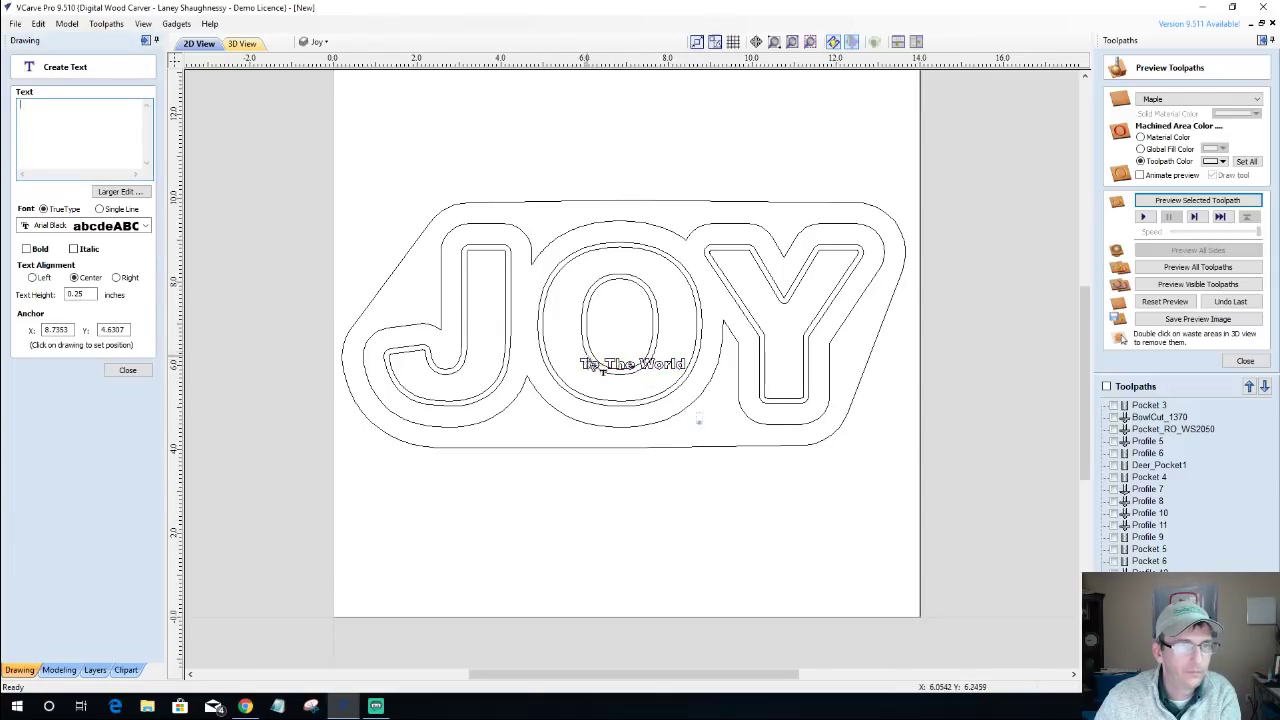
click(620, 367)
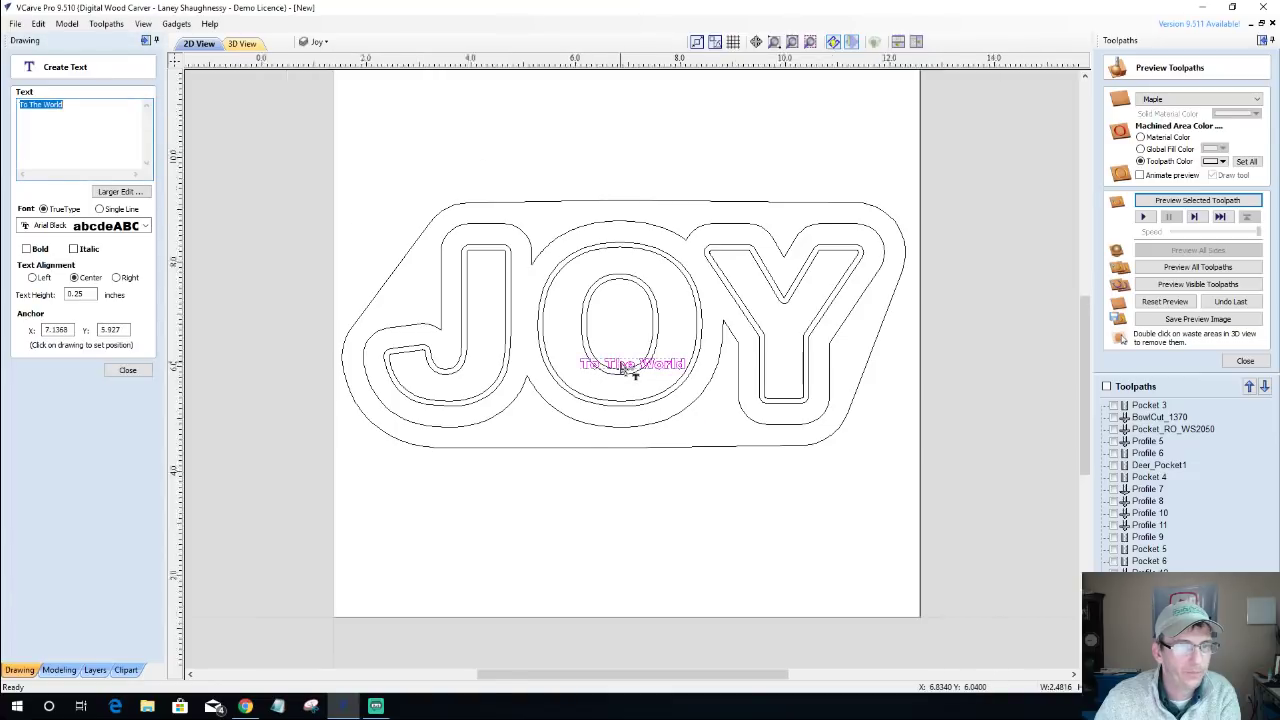
scroll(620, 367, up, 5)
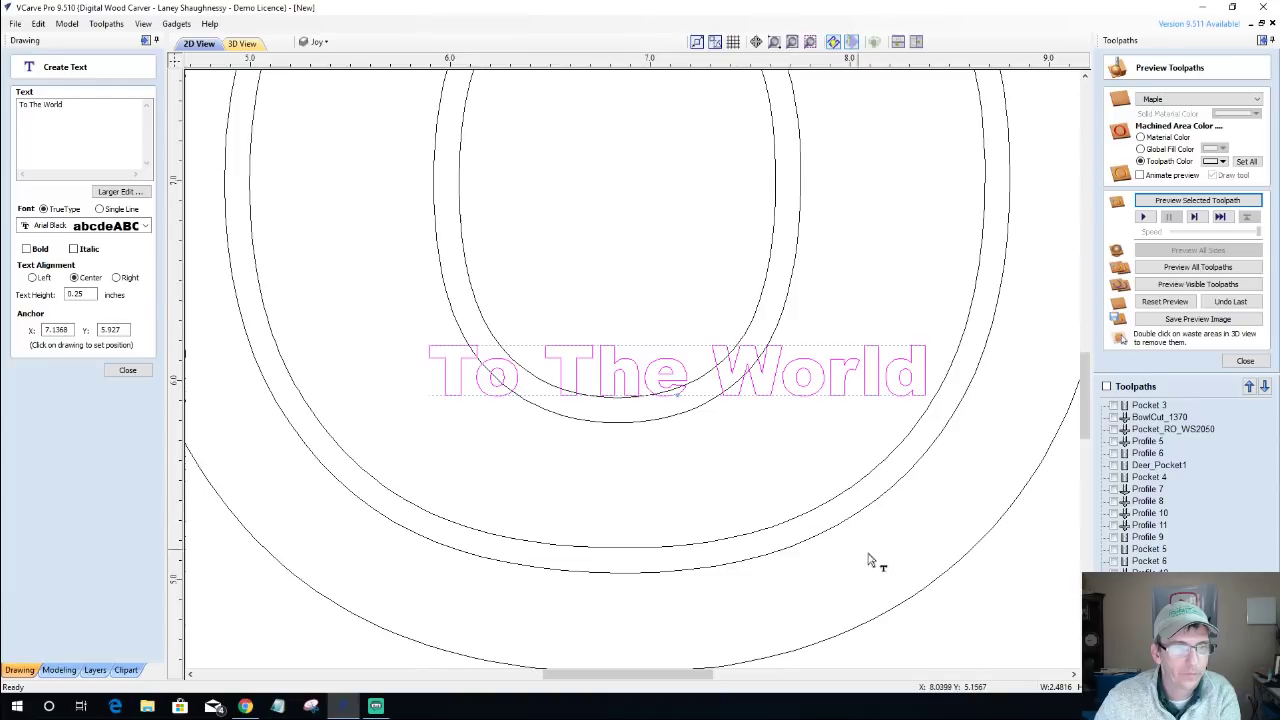
click(980, 604)
scroll(657, 483, down, 2)
scroll(657, 483, down, 3)
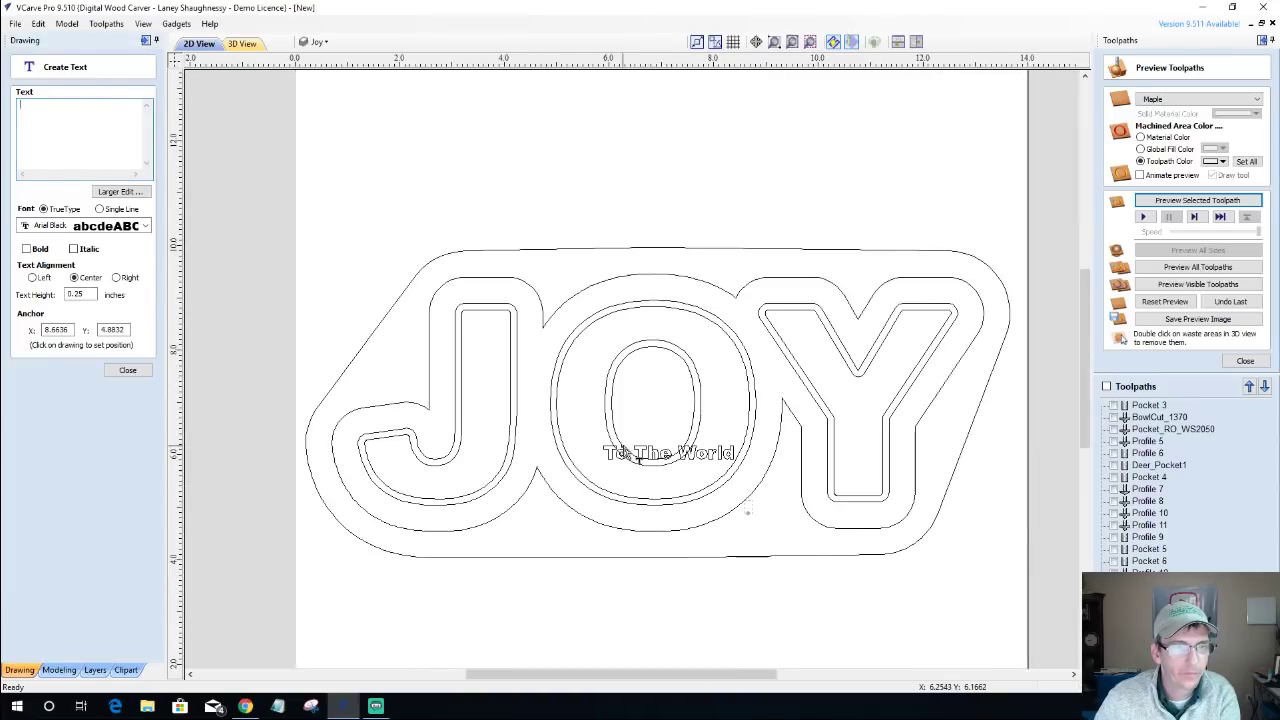
click(668, 453)
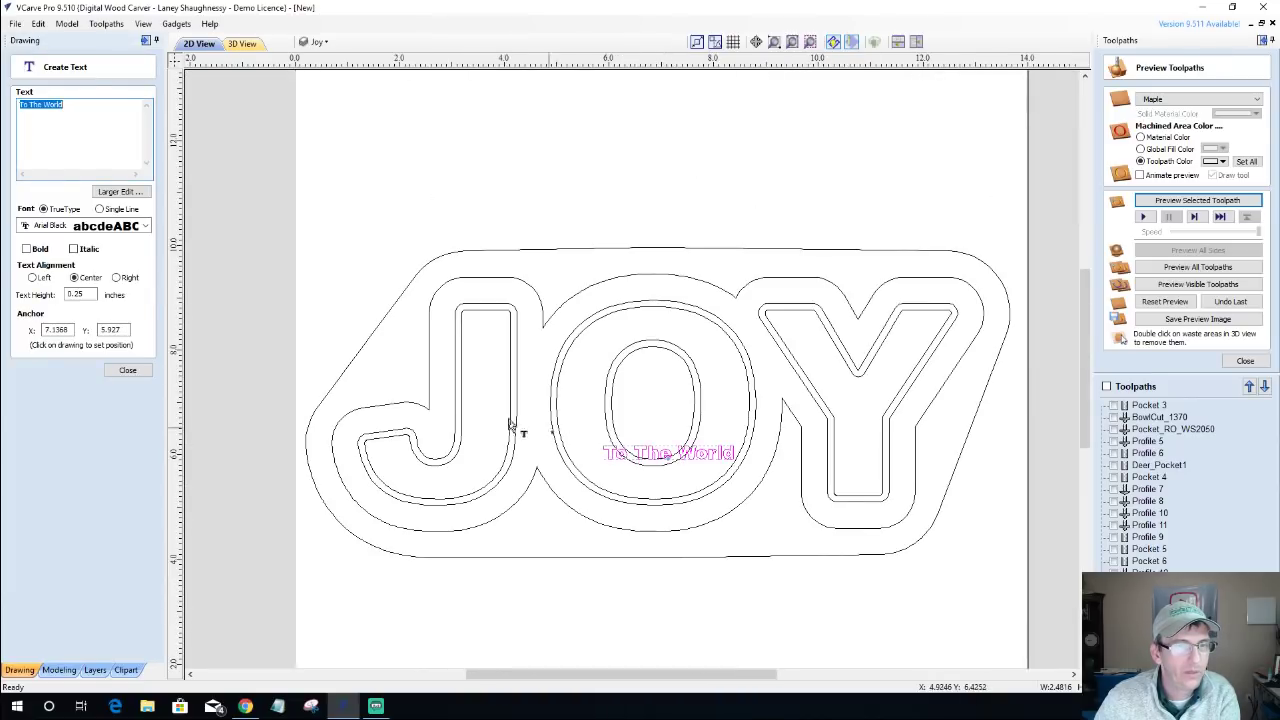
Make the text bold Monotype Corsiva at 0.375 in and drag it below the JOY letters.
click(95, 228)
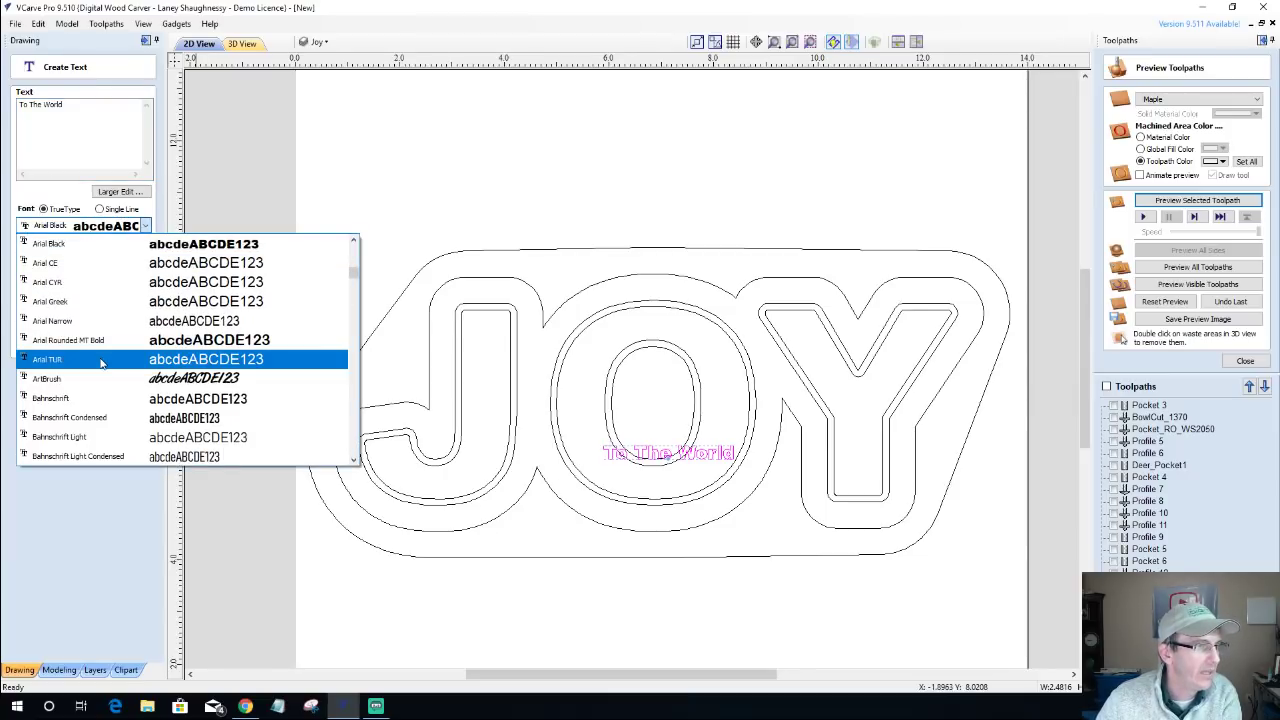
scroll(100, 358, down, 10)
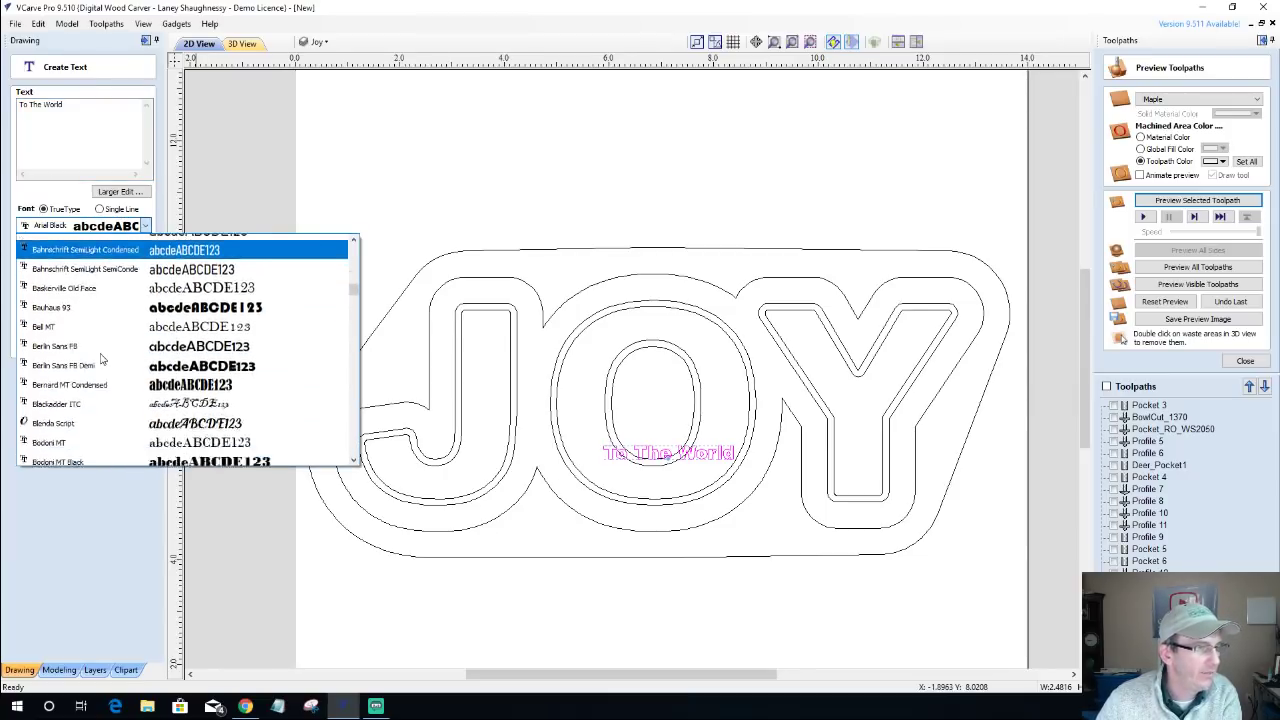
scroll(98, 356, down, 4)
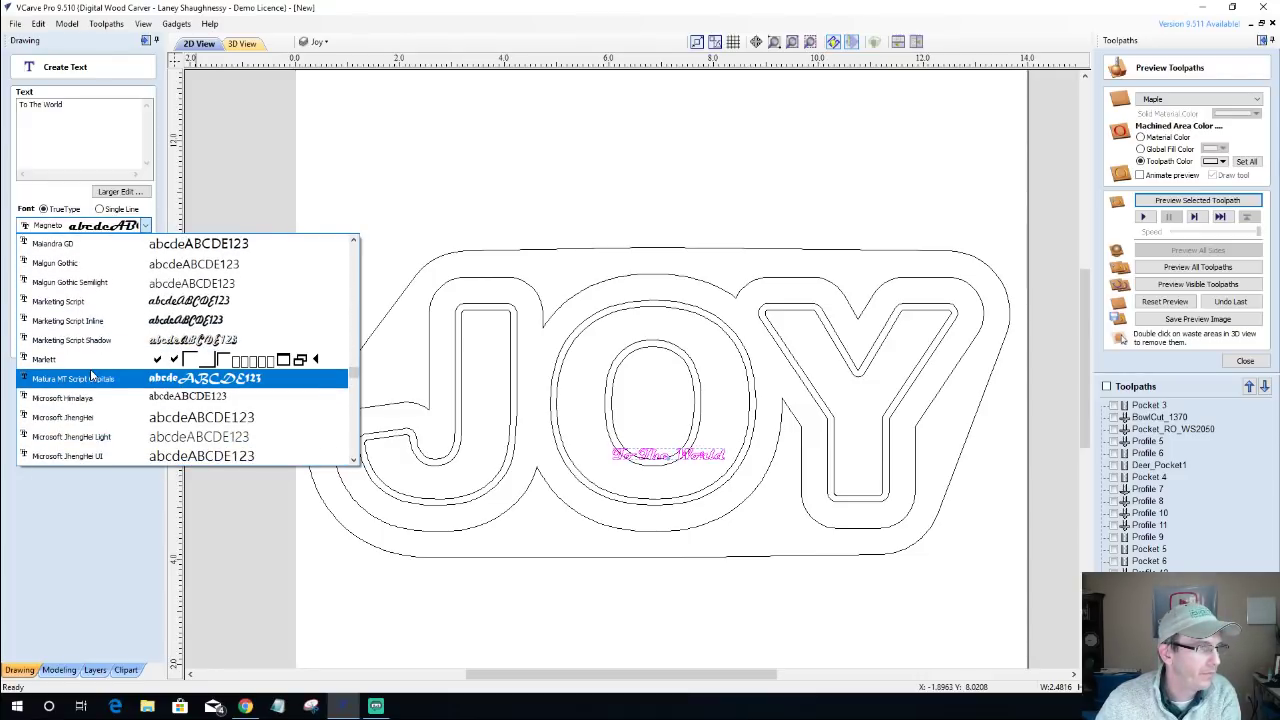
scroll(90, 390, down, 2)
scroll(90, 390, down, 5)
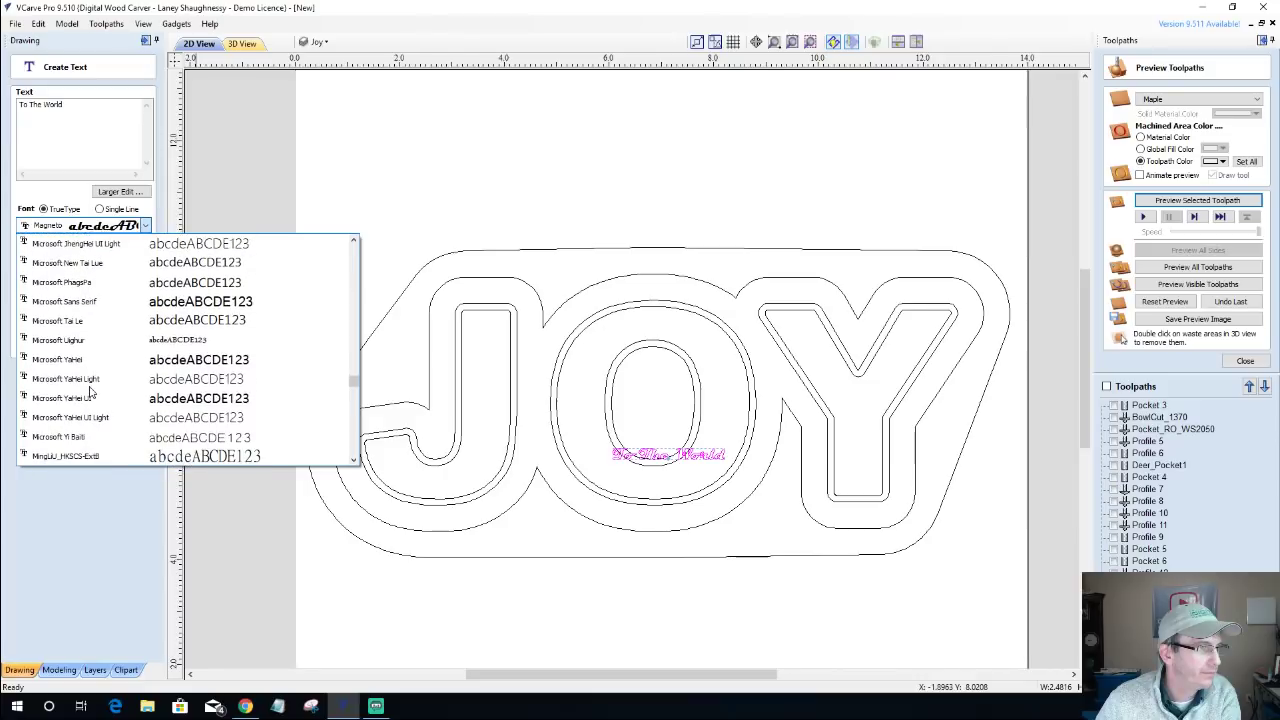
click(74, 437)
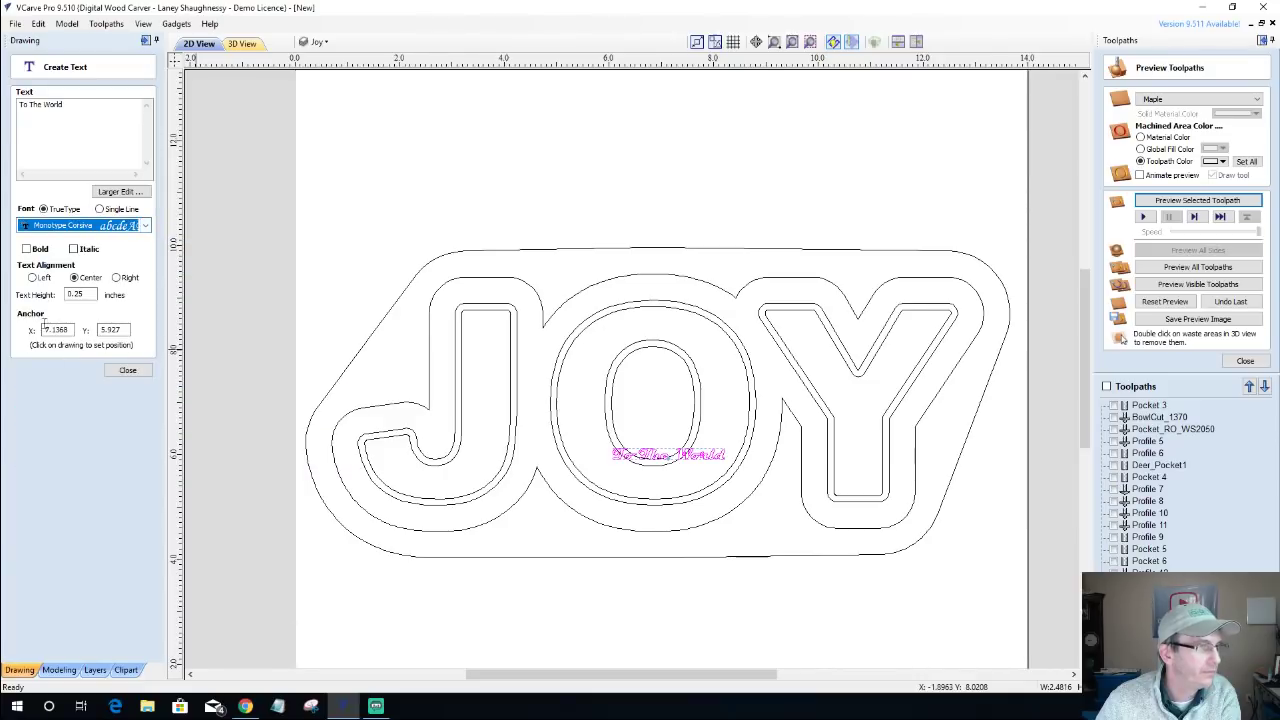
click(27, 249)
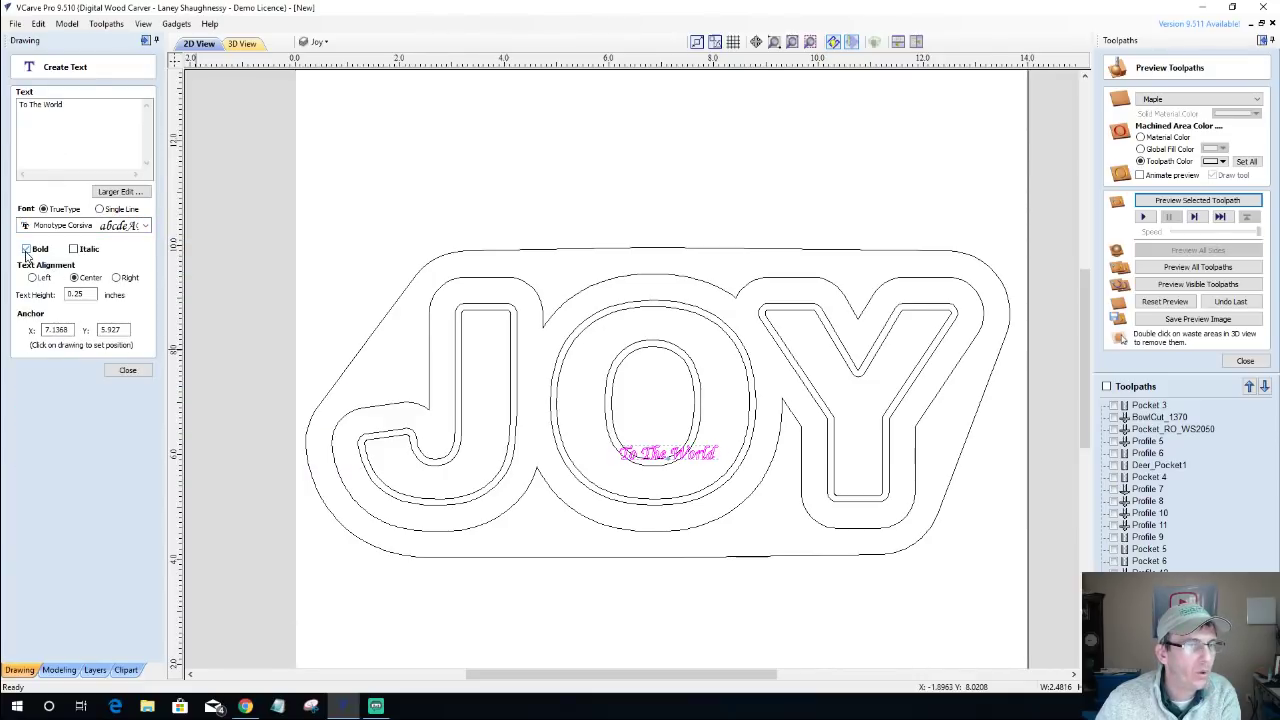
double_click(85, 295)
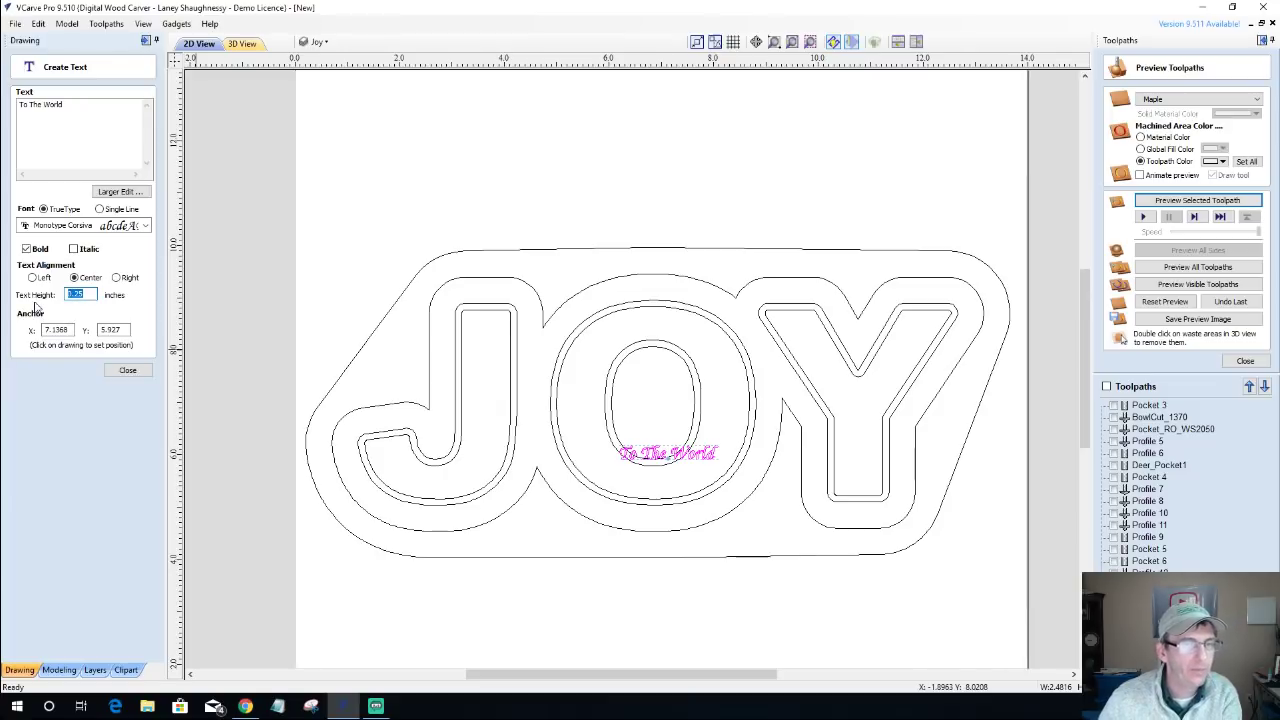
text(.375)
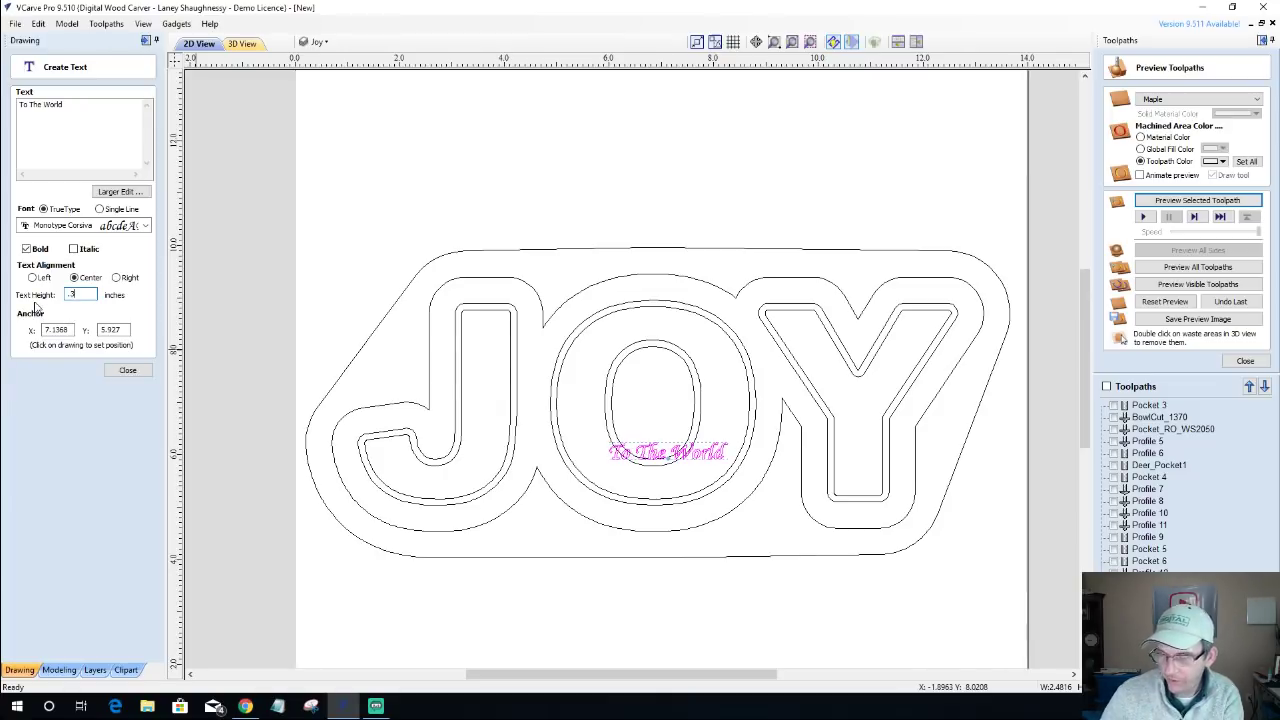
click(127, 370)
click(606, 456)
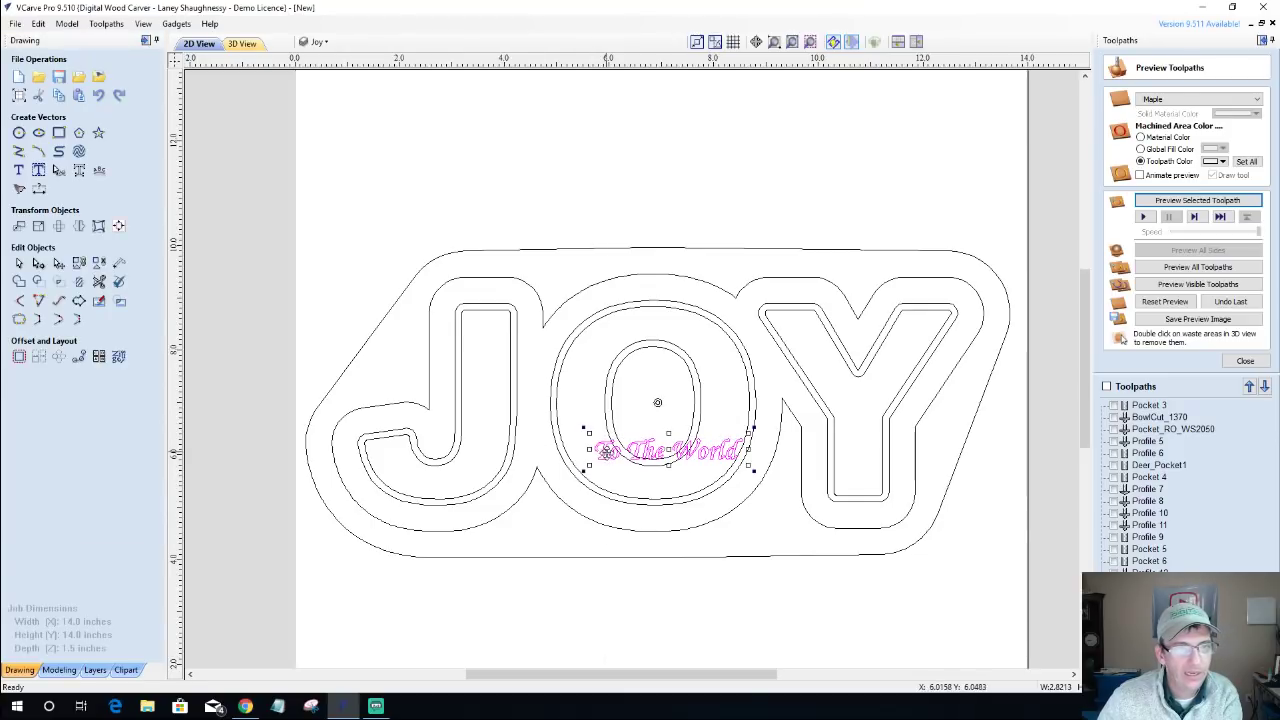
drag(606, 456, 687, 540)
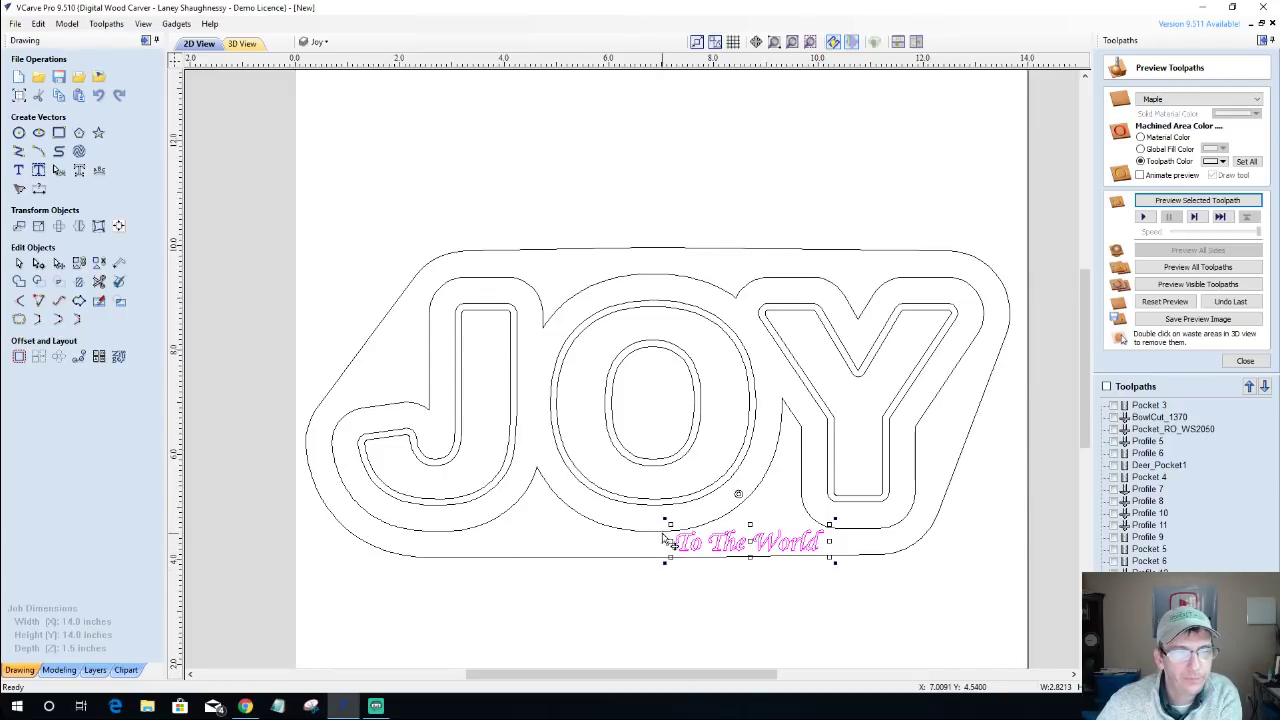
Create a V-carve engraving toolpath for the text with Flat Depth off and preview it.
click(1245, 362)
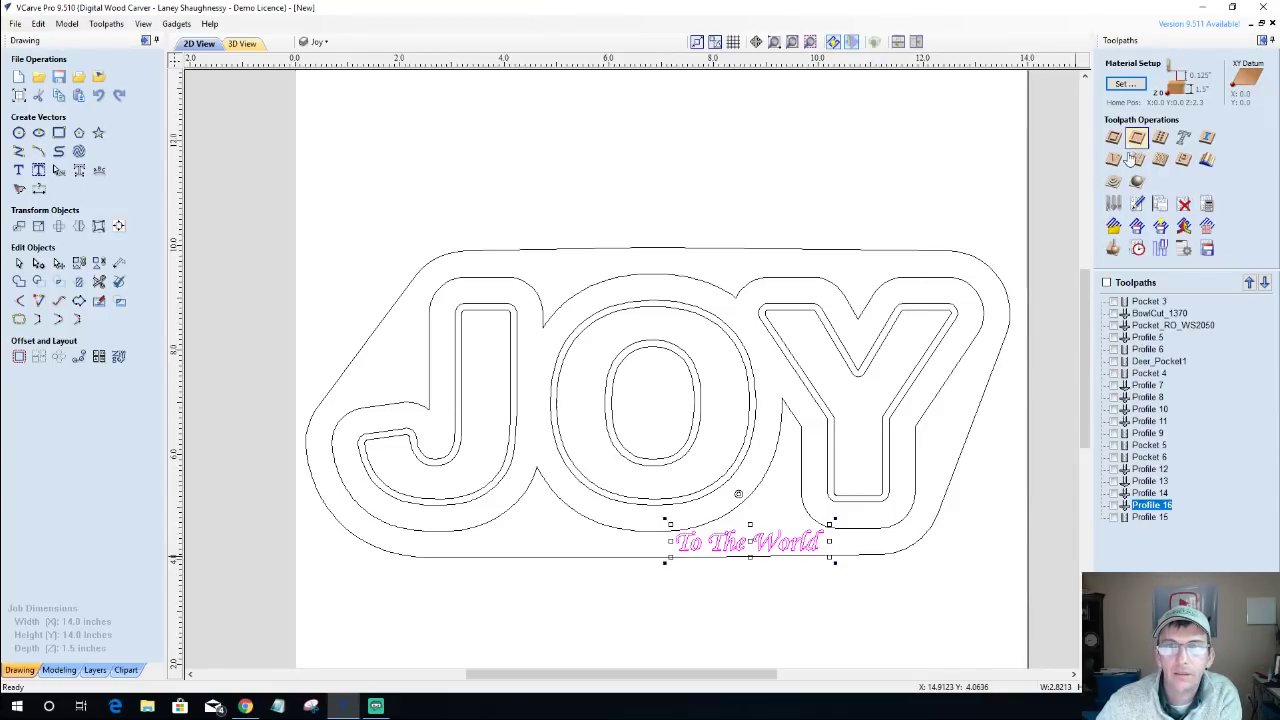
click(1116, 162)
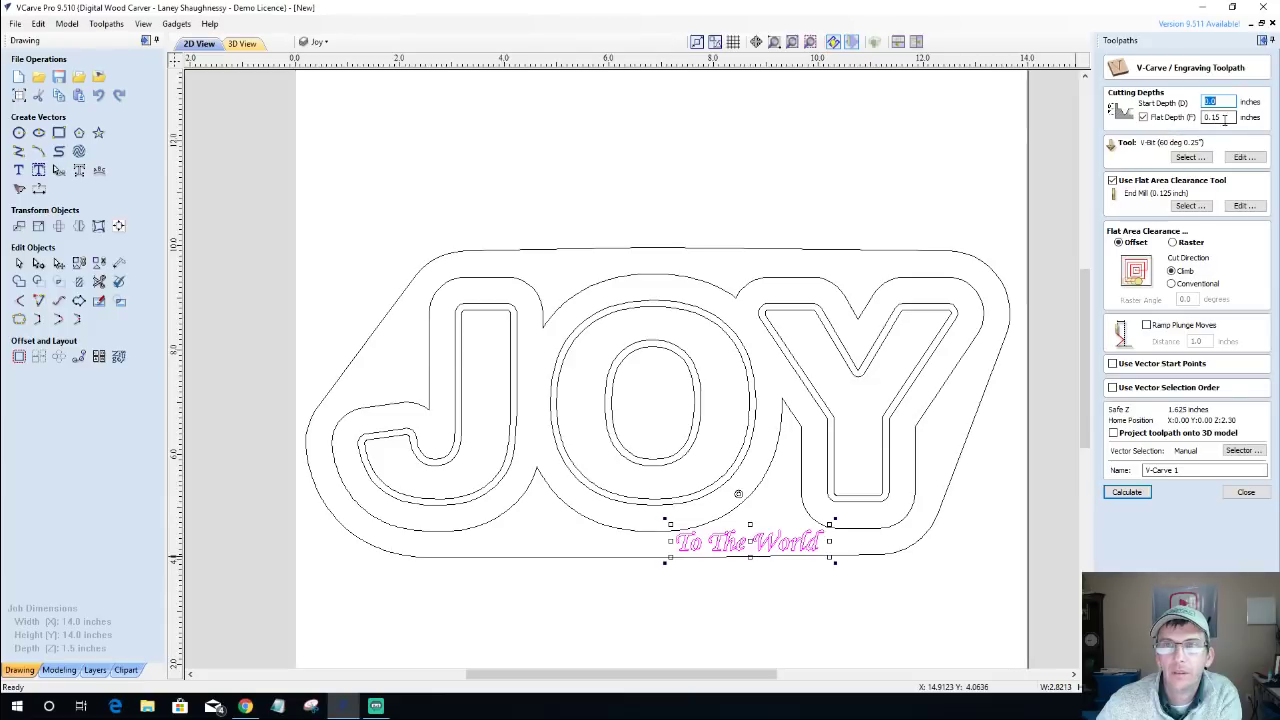
click(1143, 117)
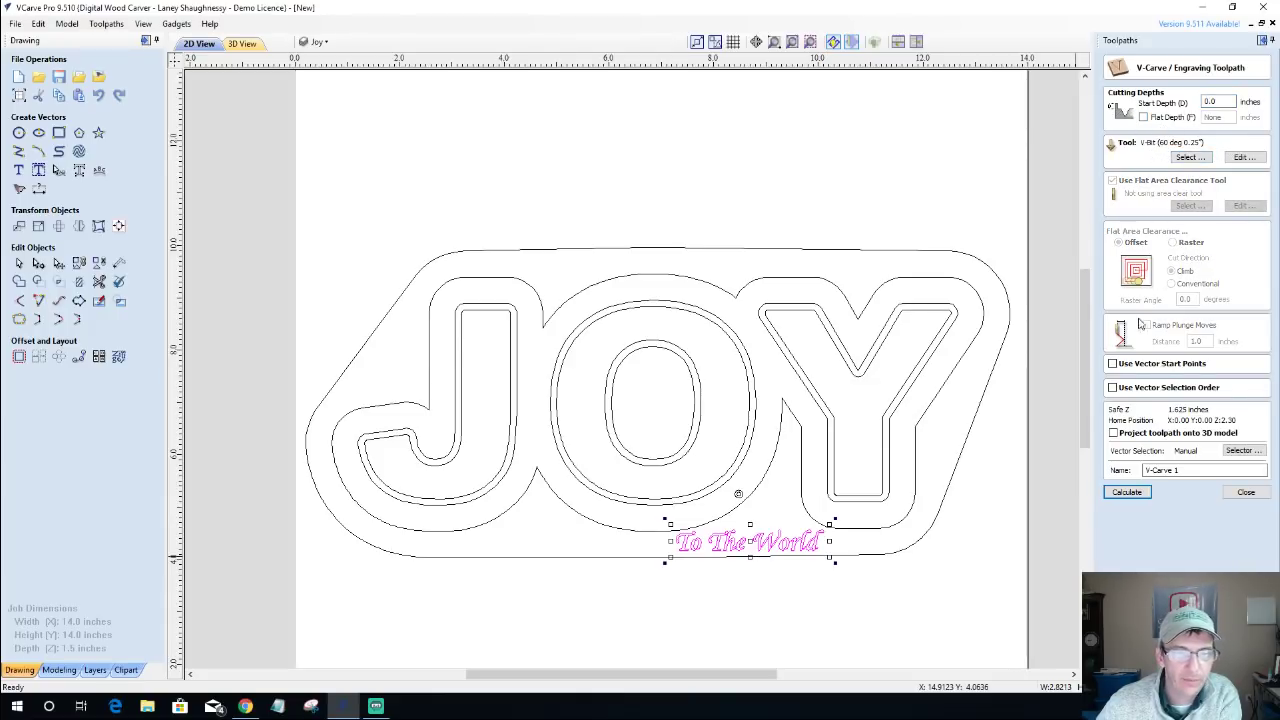
click(1135, 495)
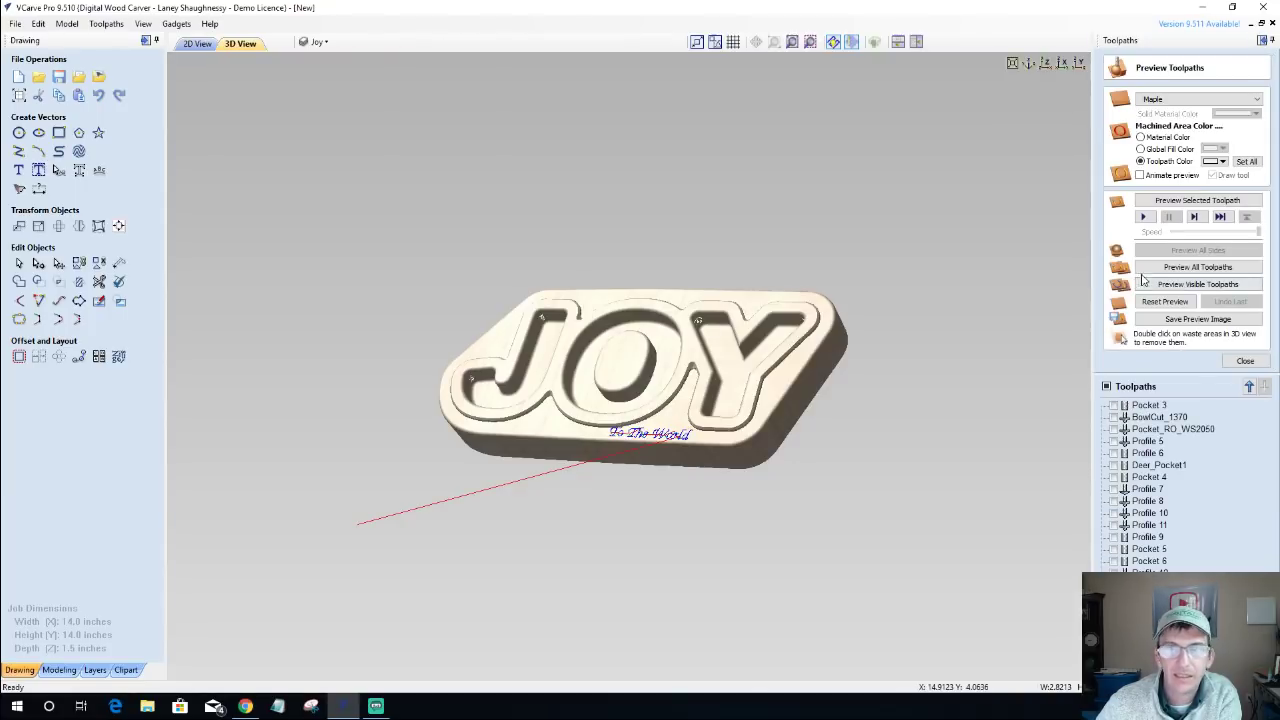
click(1190, 203)
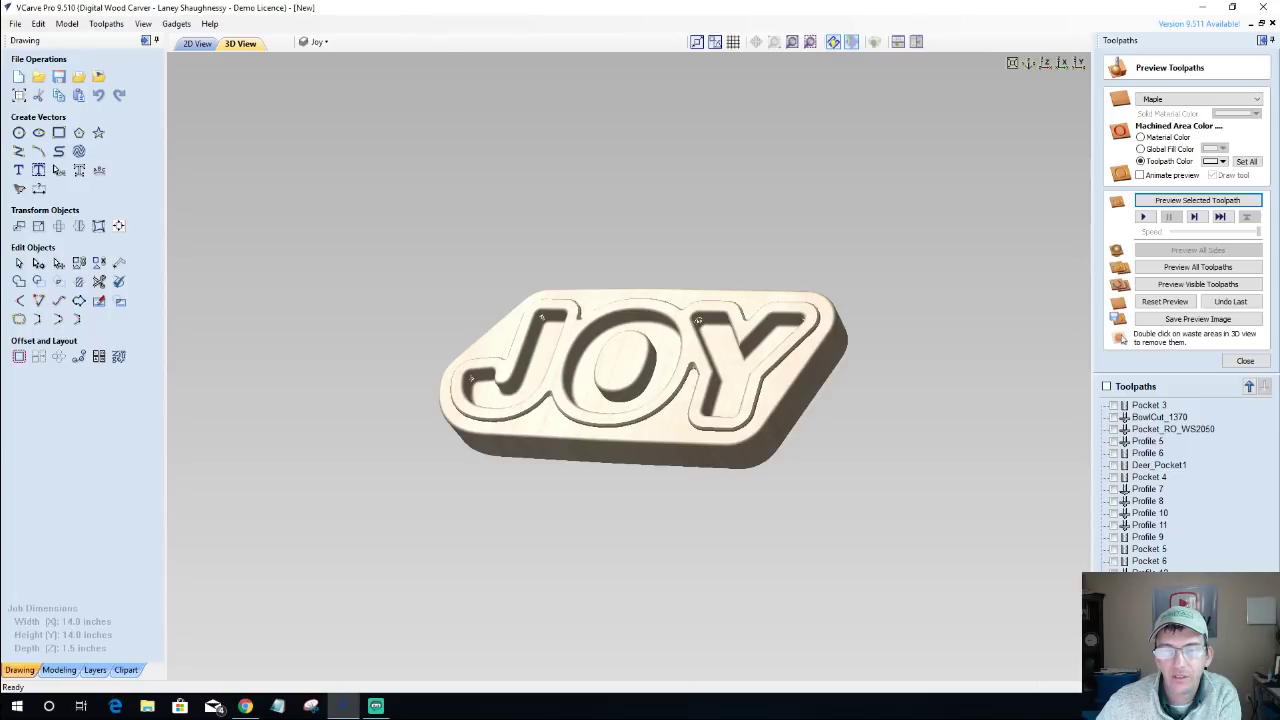
click(1245, 361)
Set V-Carve 1's Start Depth to 0.125 in and recalculate it.
double_click(1150, 321)
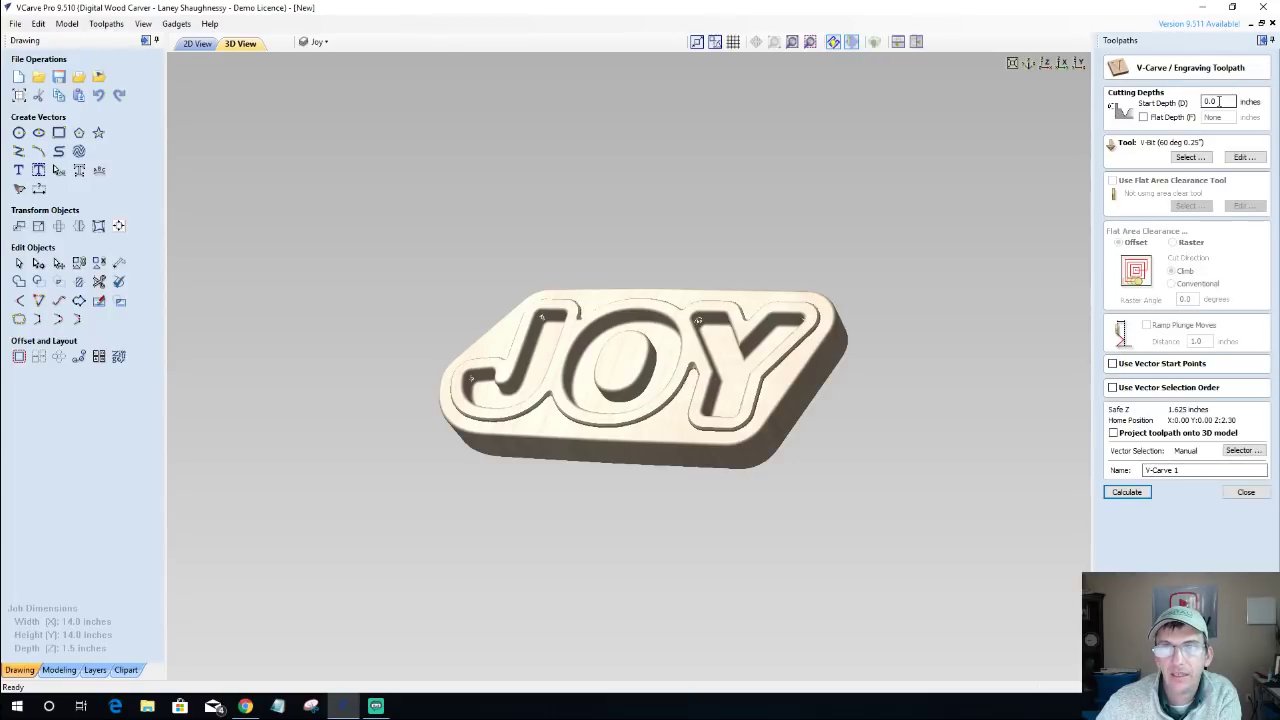
double_click(1211, 102)
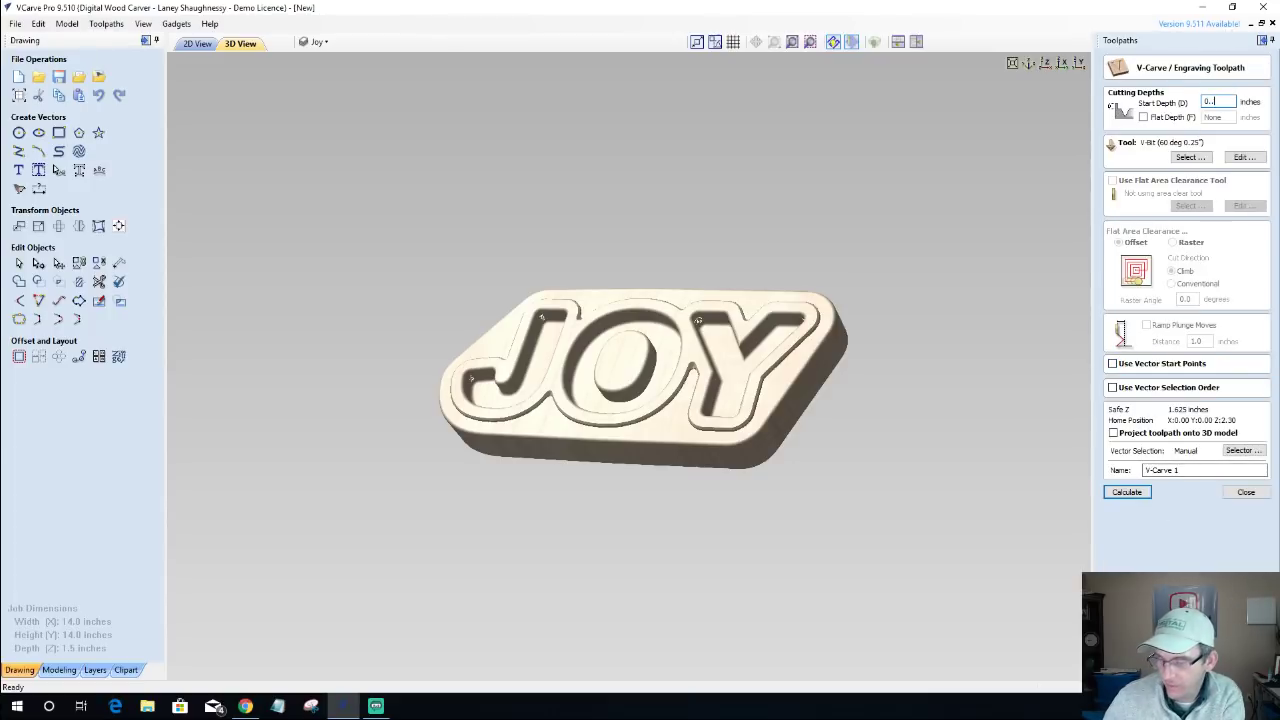
text(0.125)
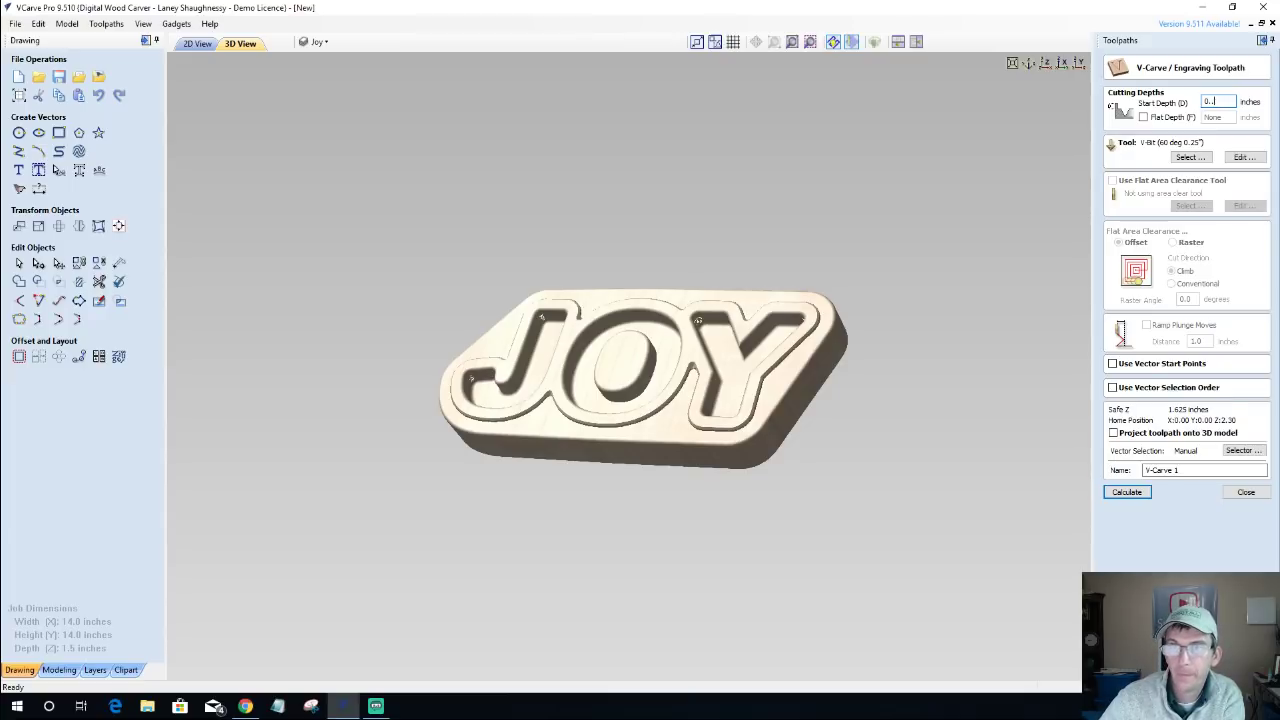
key(BackSpace)
text(125)
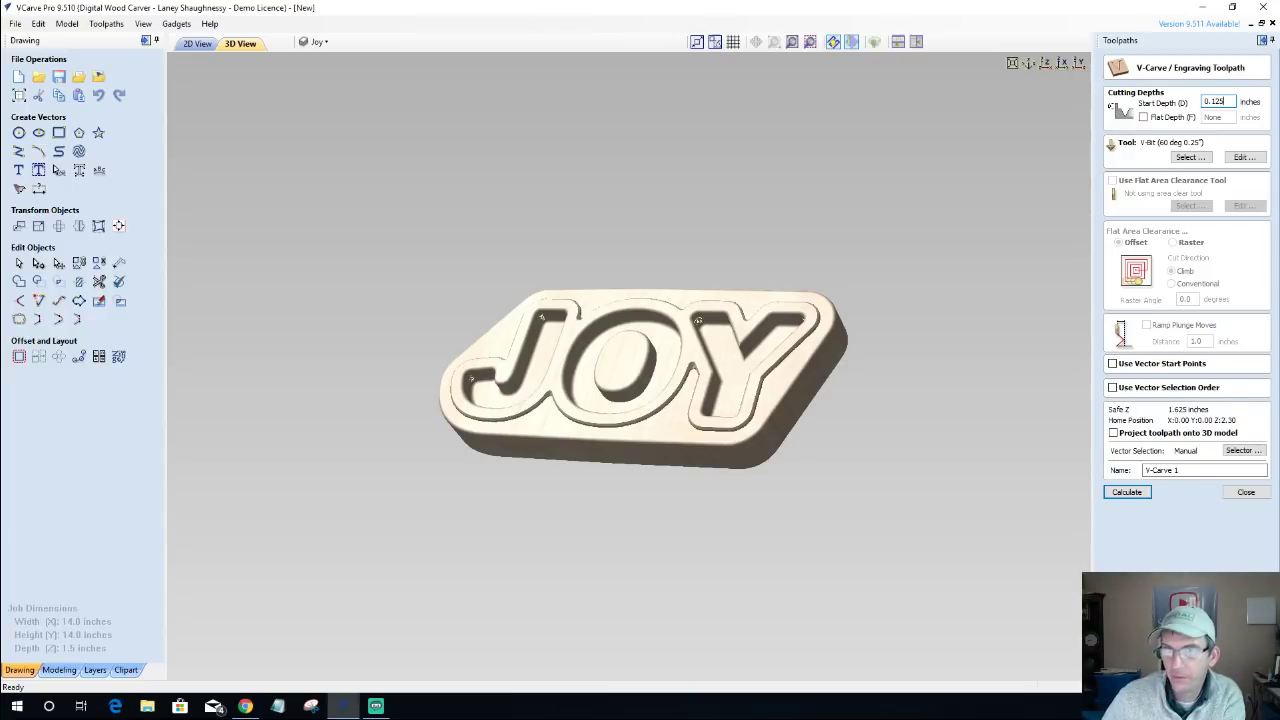
click(1127, 492)
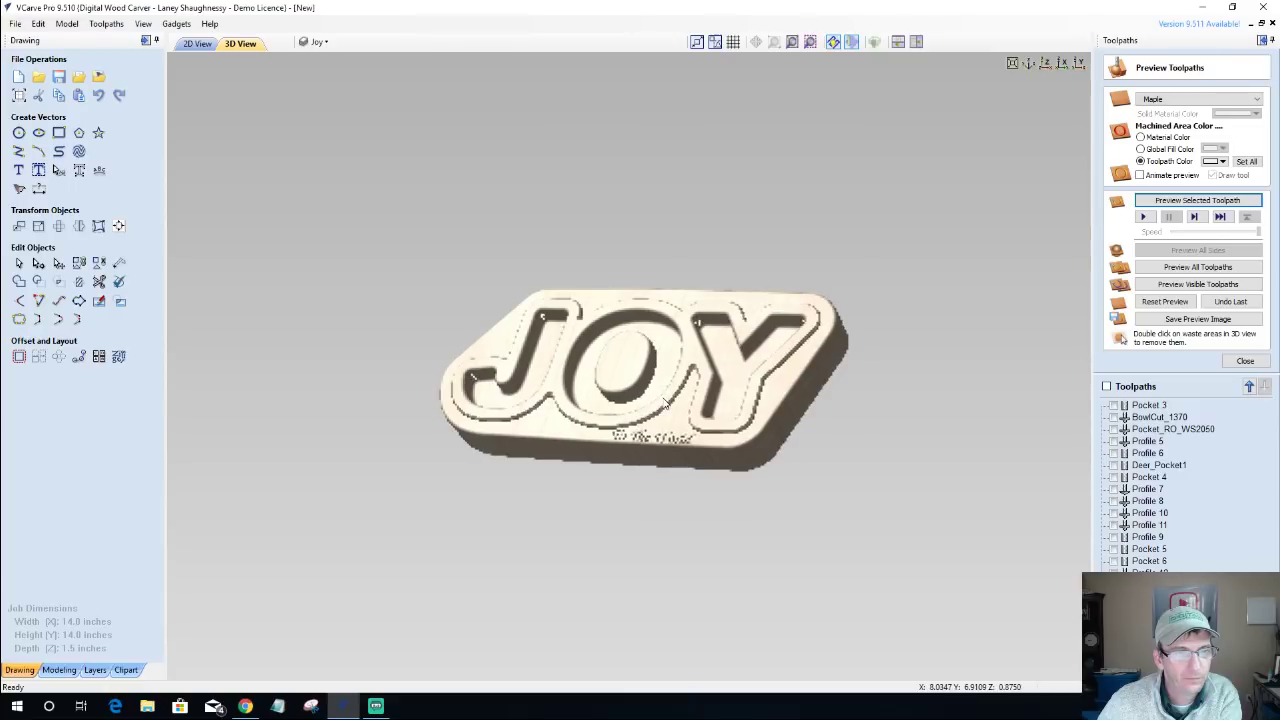
Orbit and zoom the 3D view to inspect the script engraving beneath the letters.
drag(712, 424, 652, 468)
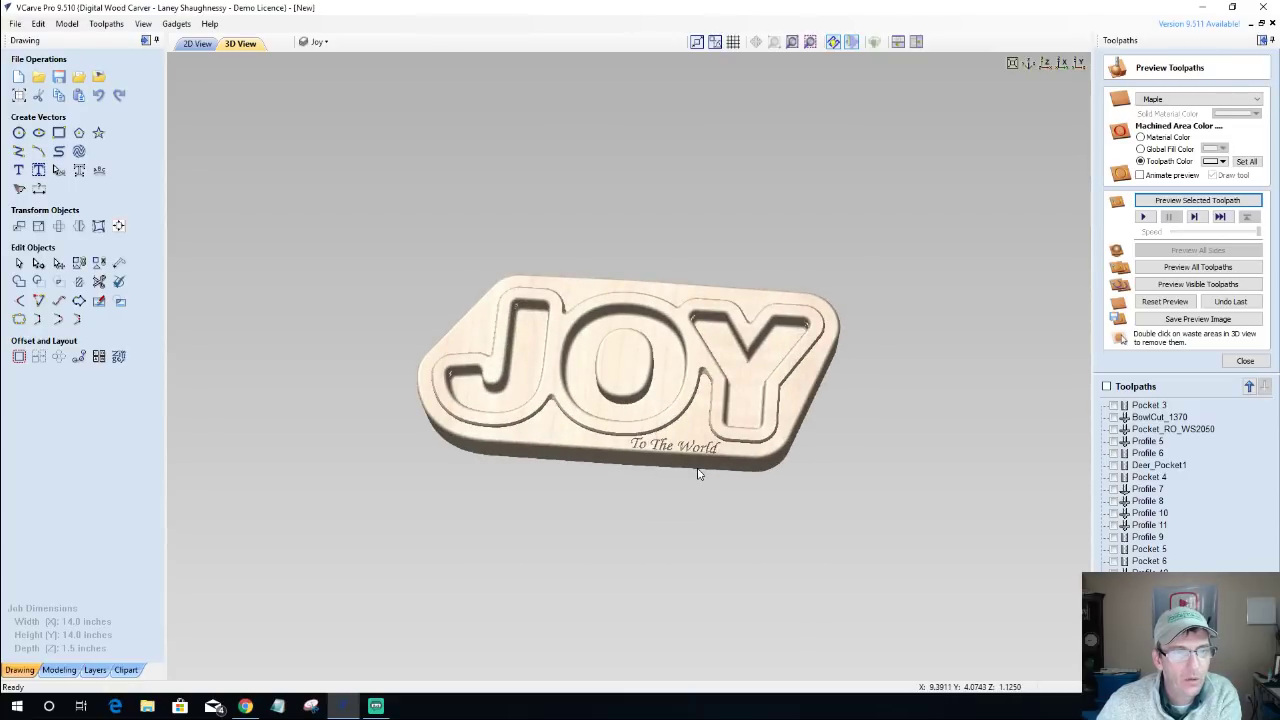
scroll(698, 474, up, 2)
scroll(698, 474, up, 2)
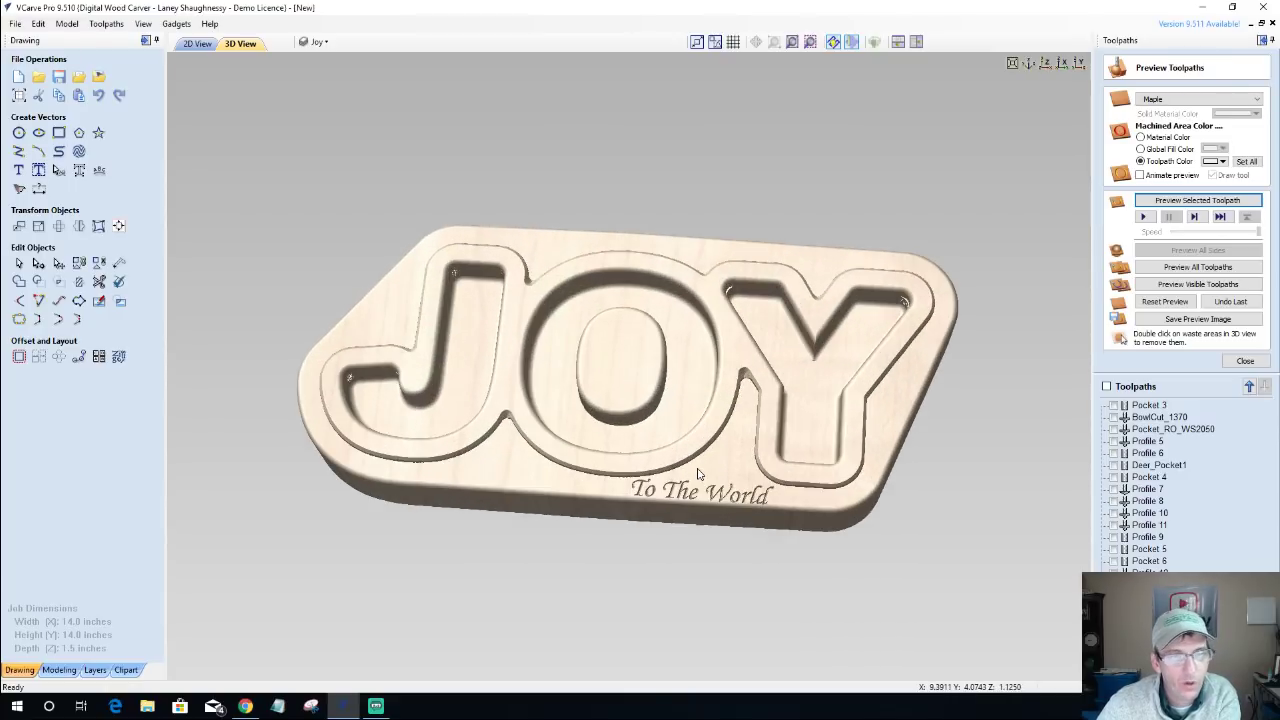
scroll(493, 228, up, 2)
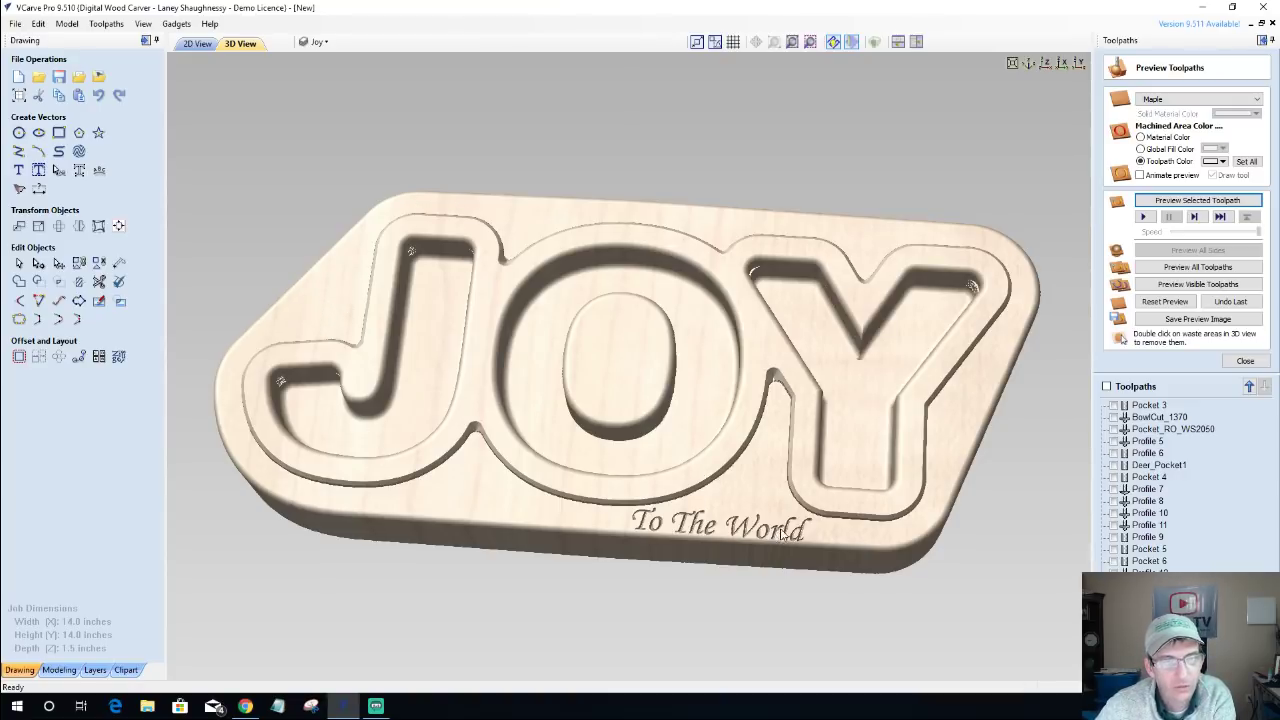
drag(916, 540, 689, 527)
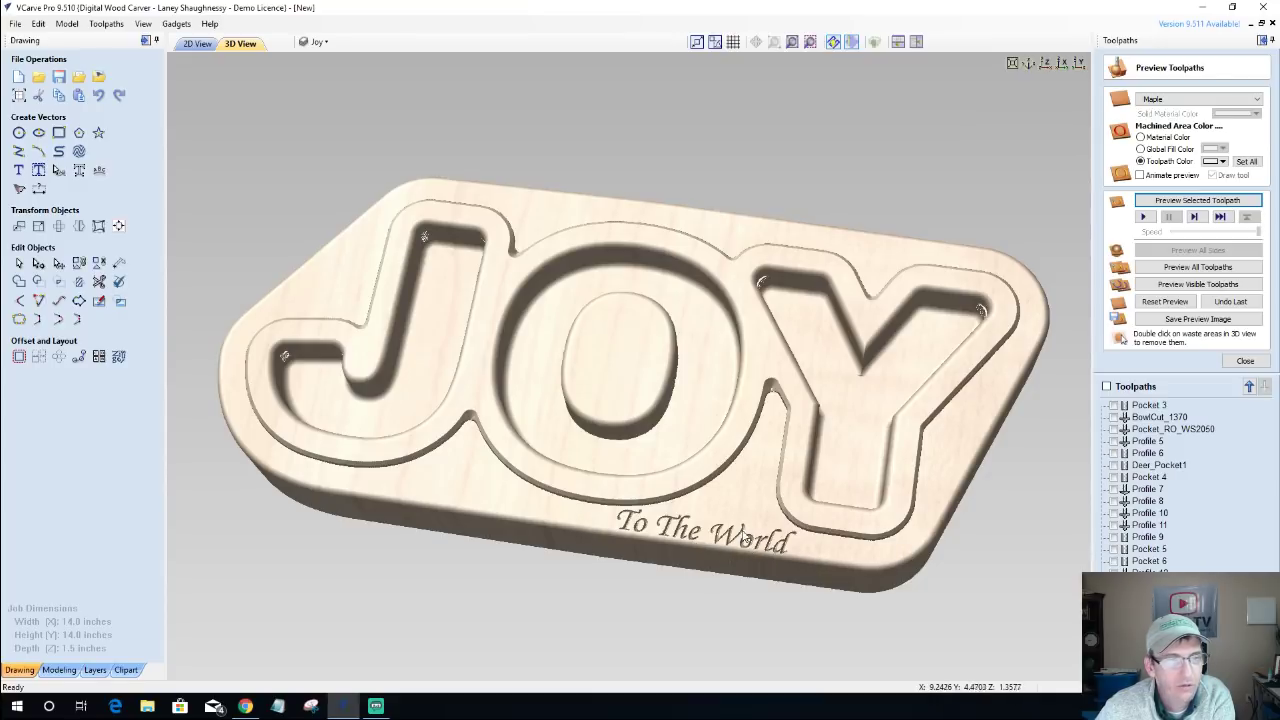
In 2D view, drag 'To The World' left under the J and O, then recalculate the V-carve.
click(203, 45)
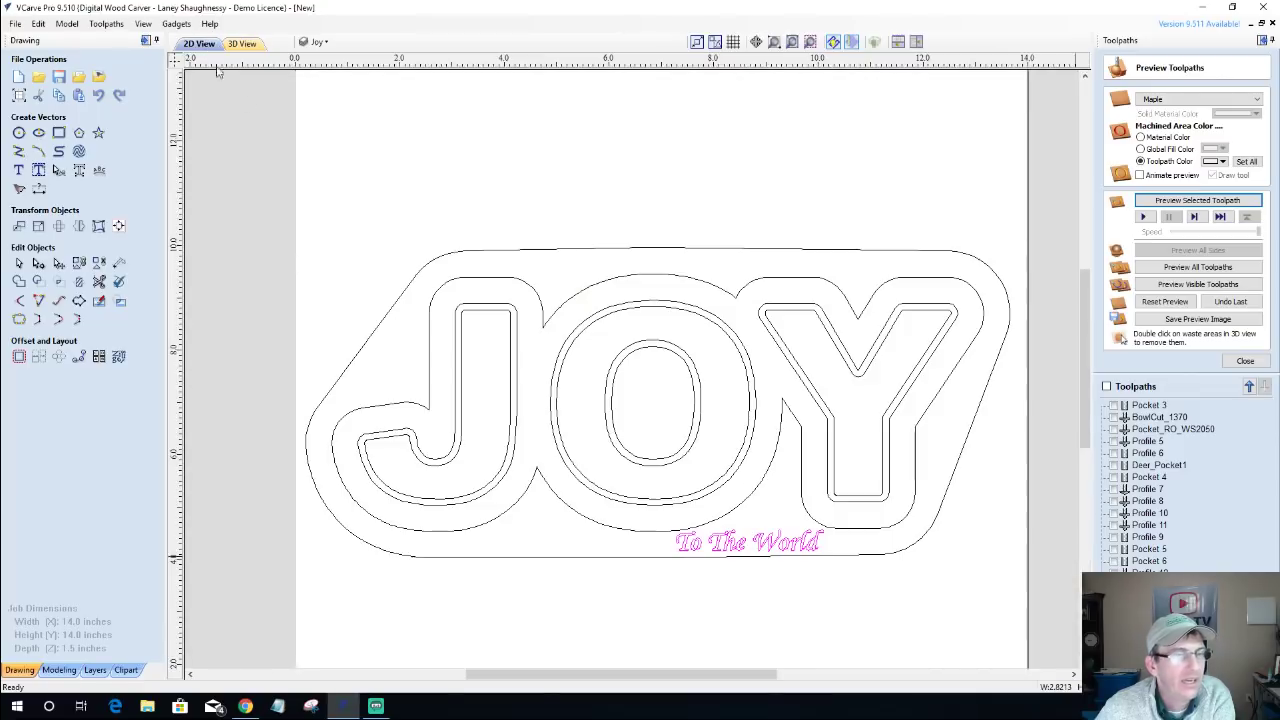
click(779, 540)
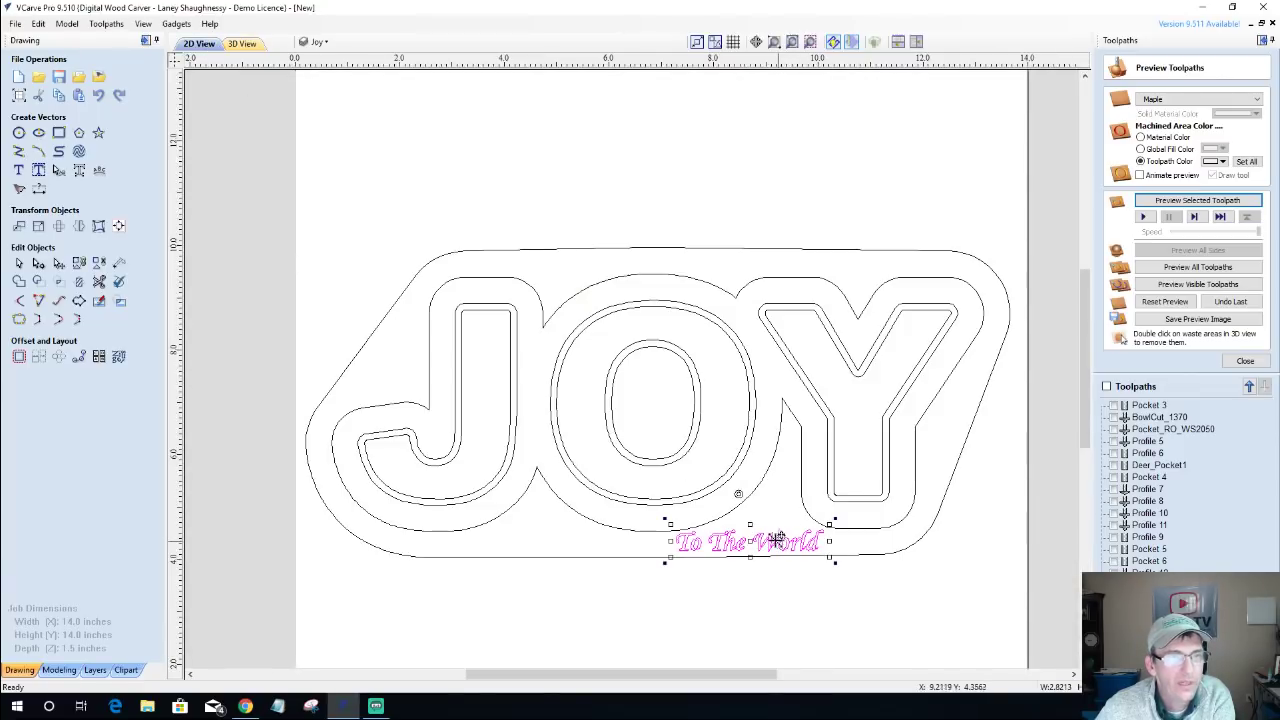
drag(779, 540, 559, 538)
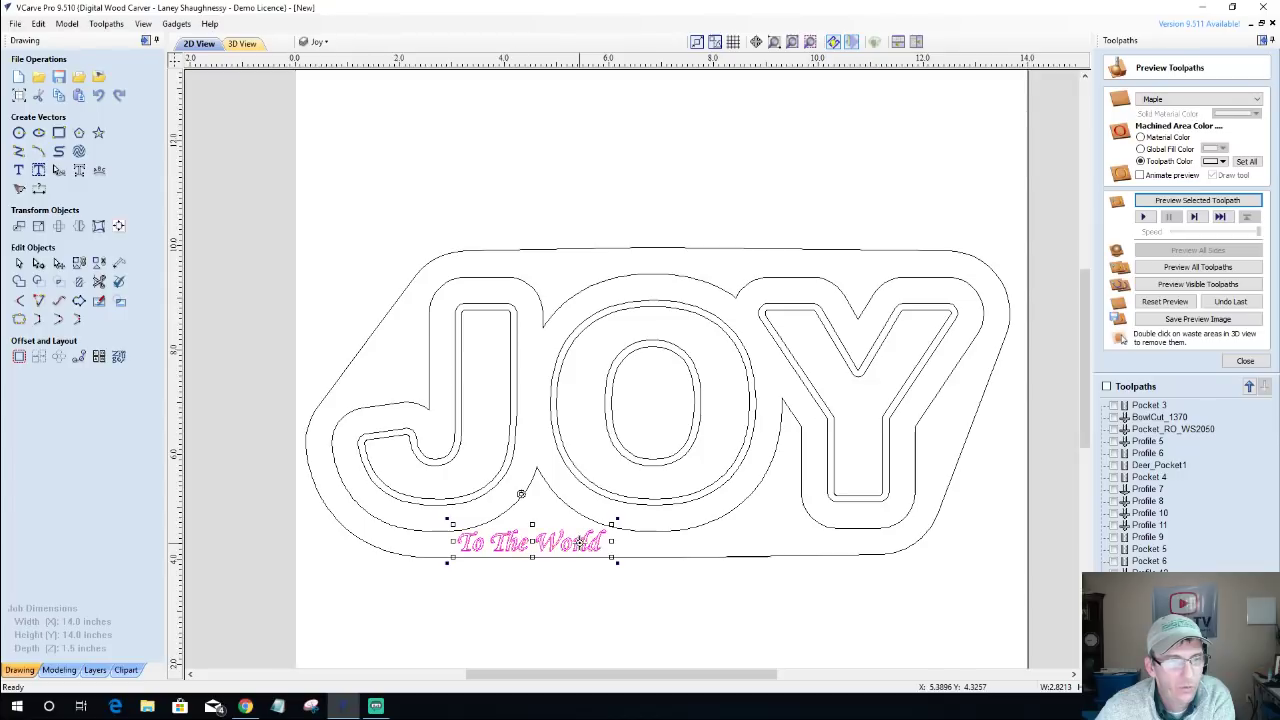
drag(580, 541, 582, 541)
click(988, 640)
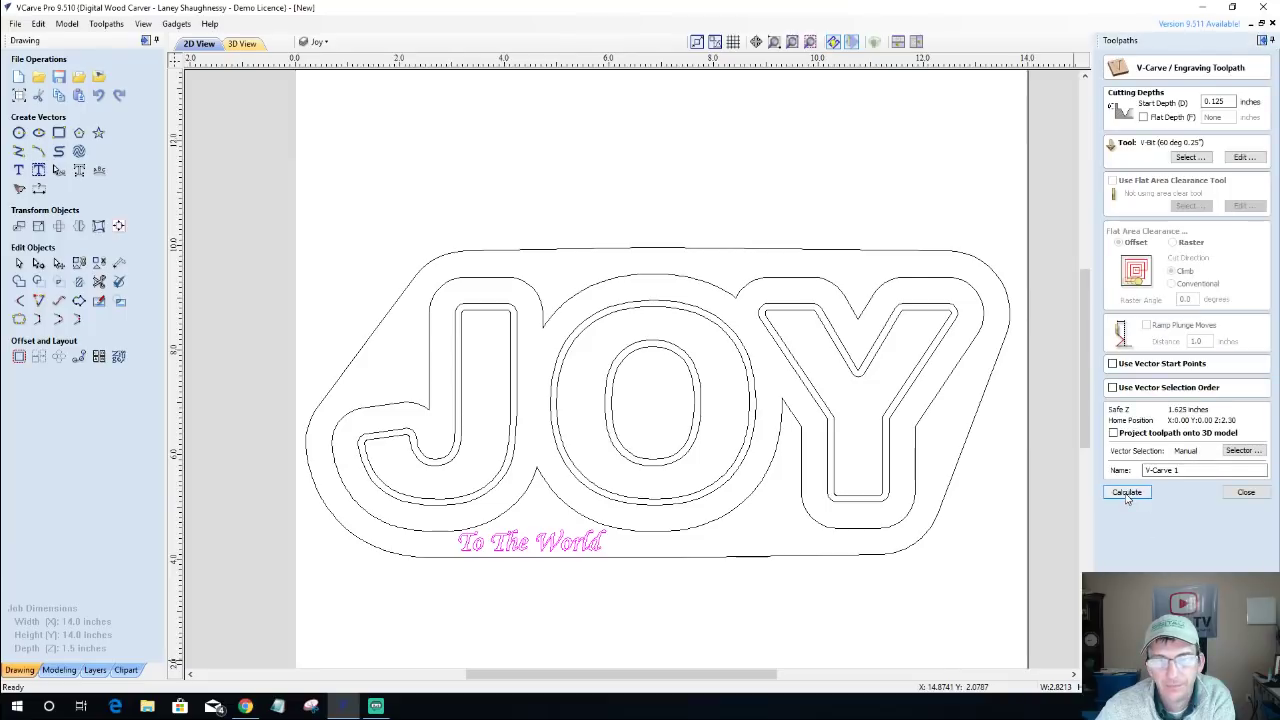
click(1127, 492)
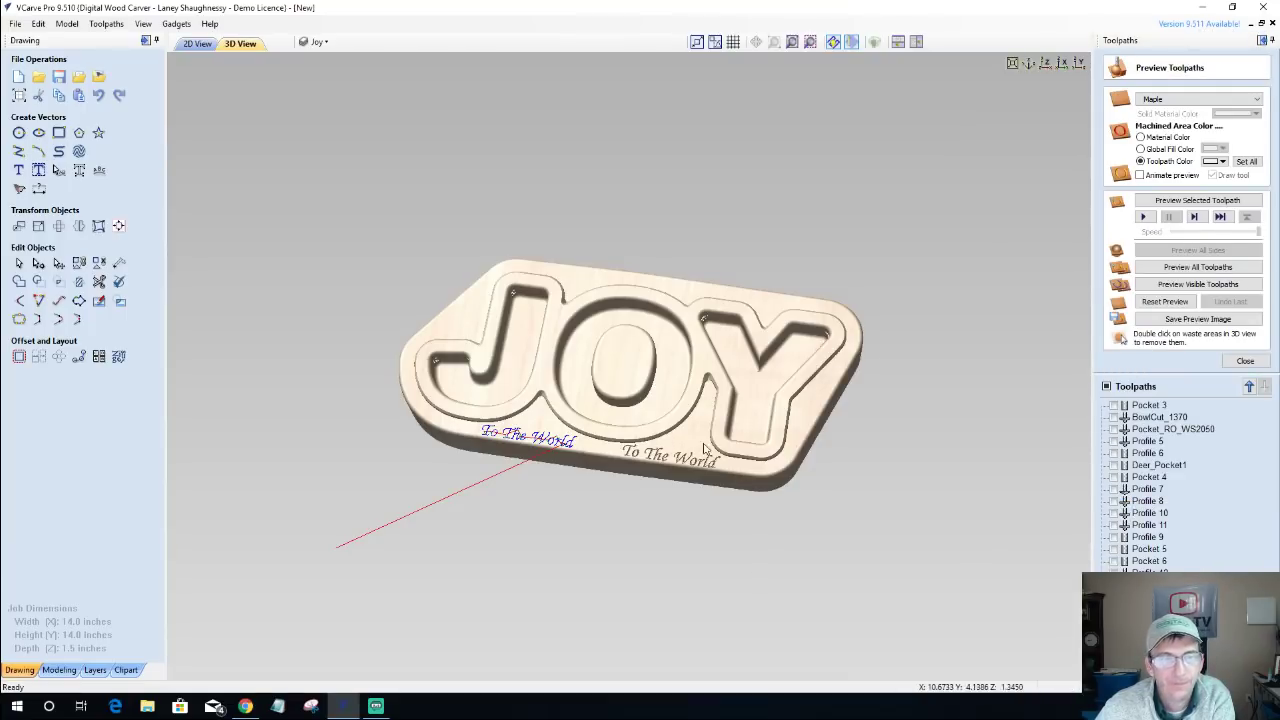
Check the re-engraved sign in 3D, then open Football_Proof from File Explorer's recent files.
drag(698, 445, 697, 441)
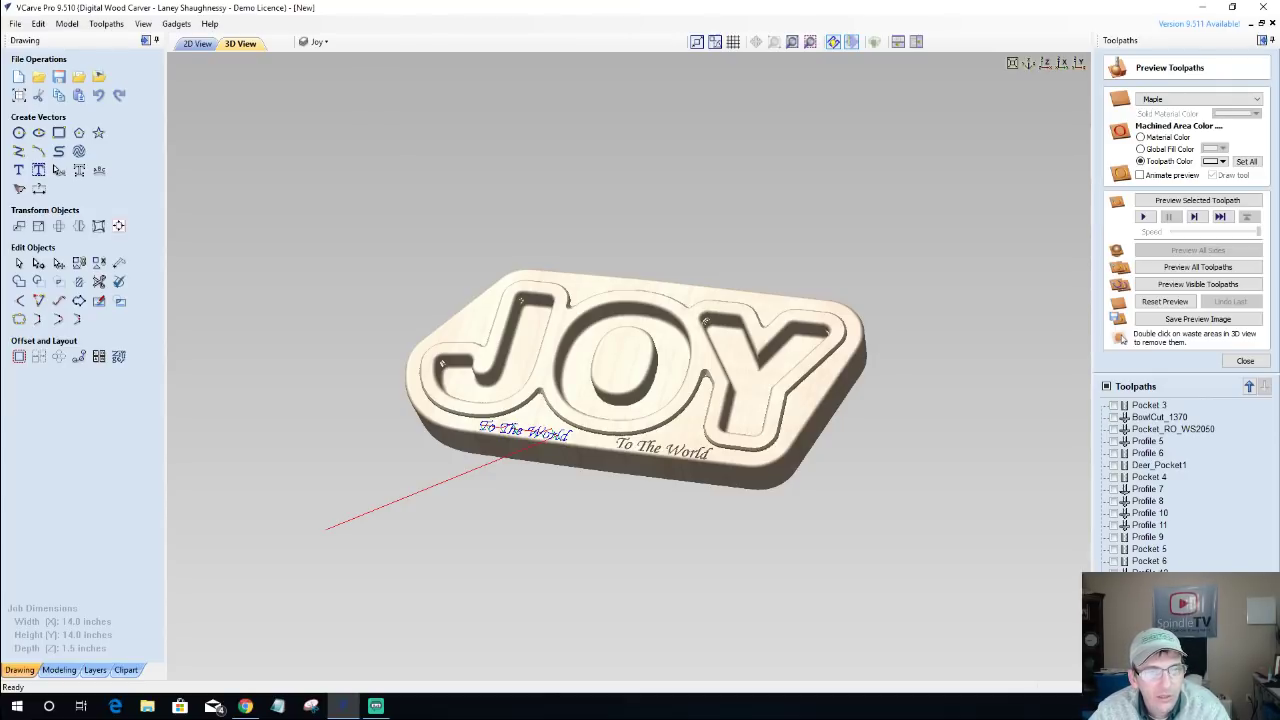
click(147, 707)
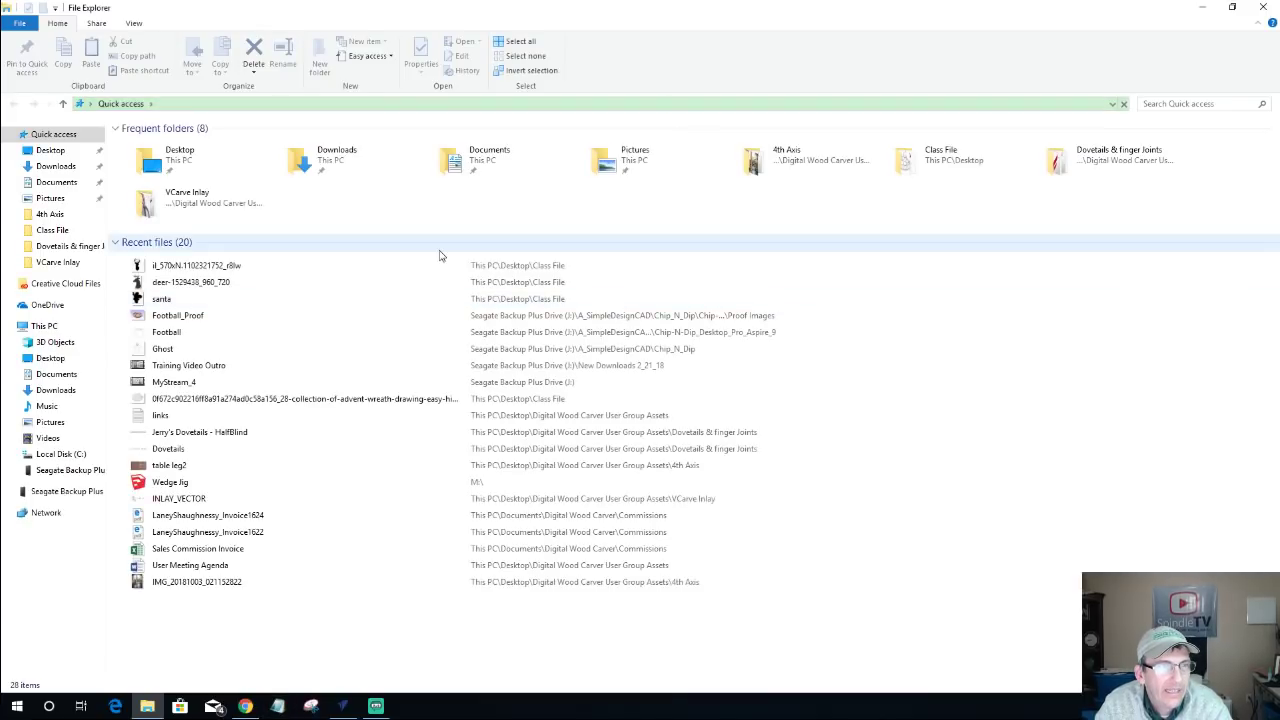
double_click(199, 317)
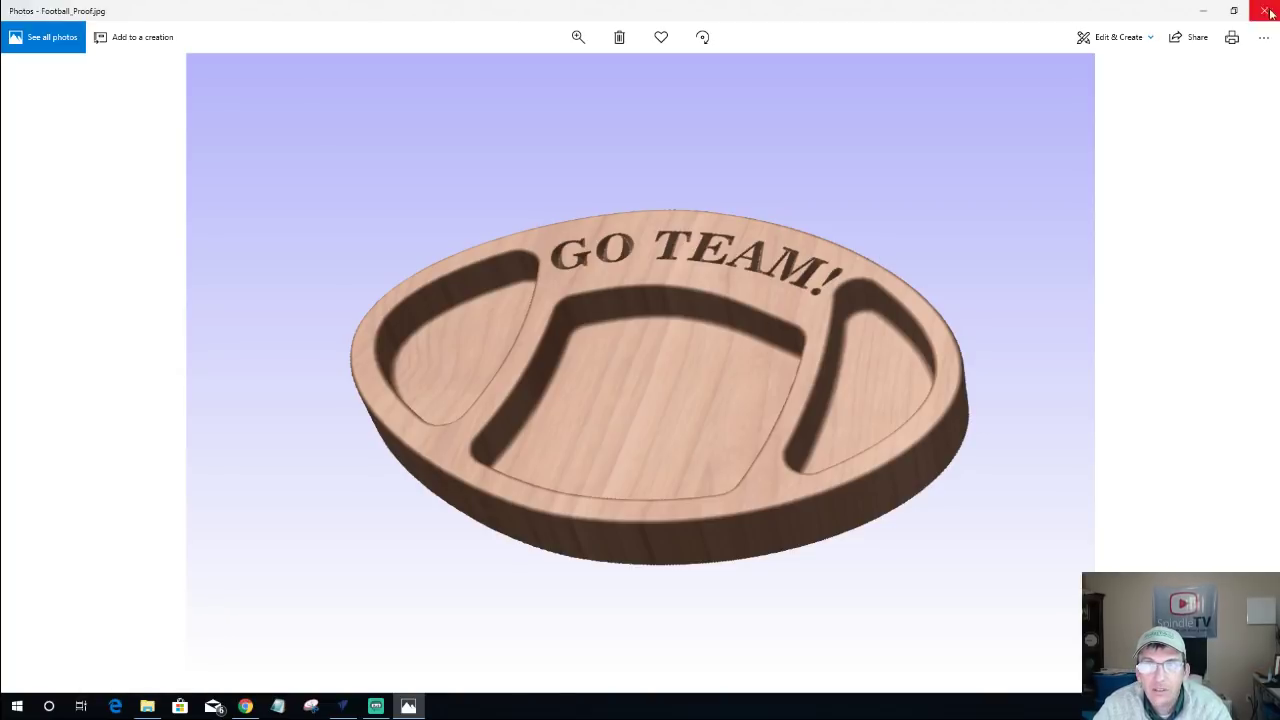
Minimize the Photos window showing the football tray proof.
click(1201, 11)
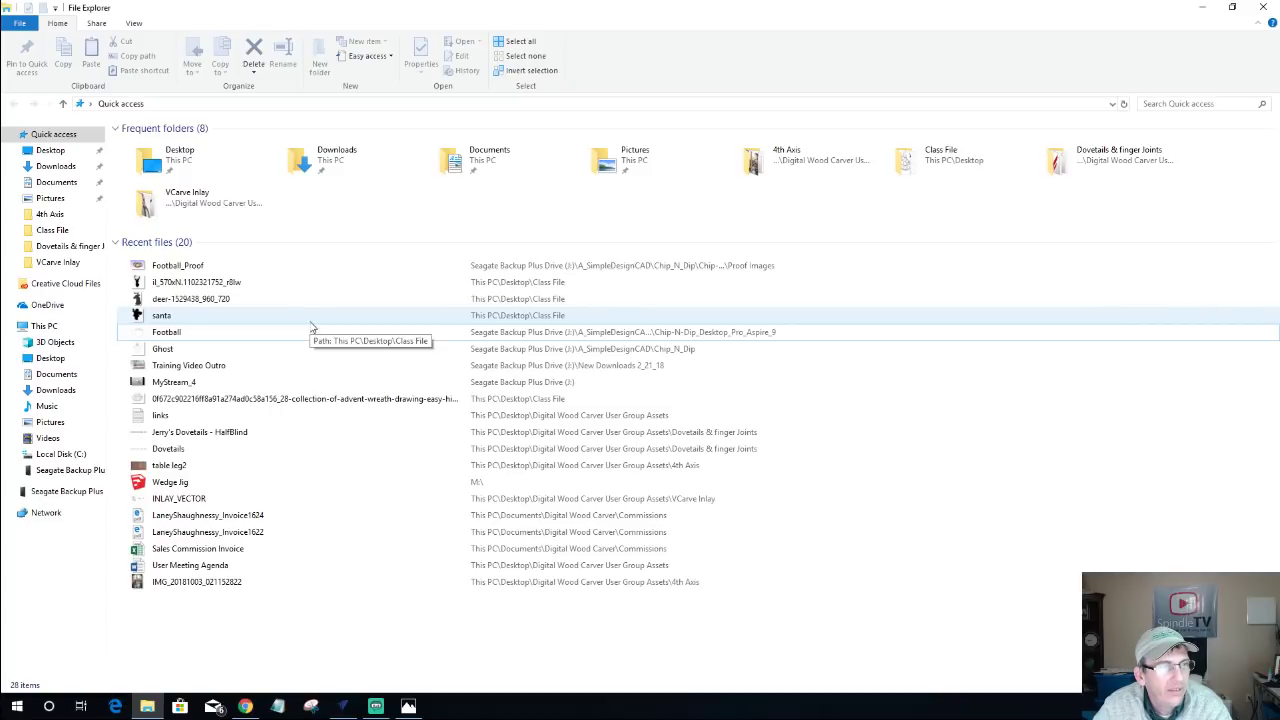
Bring VCarve Pro back to the front and zoom into the JOY plaque's 3D view.
click(343, 706)
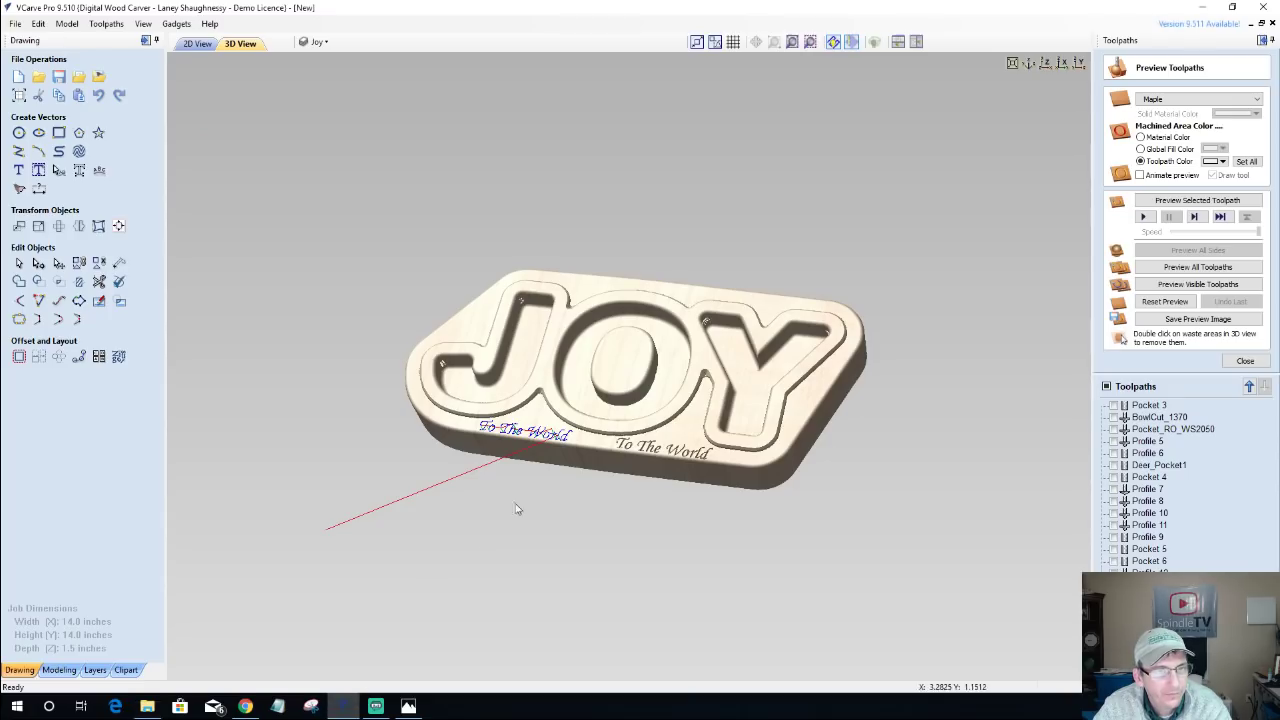
scroll(743, 418, up, 3)
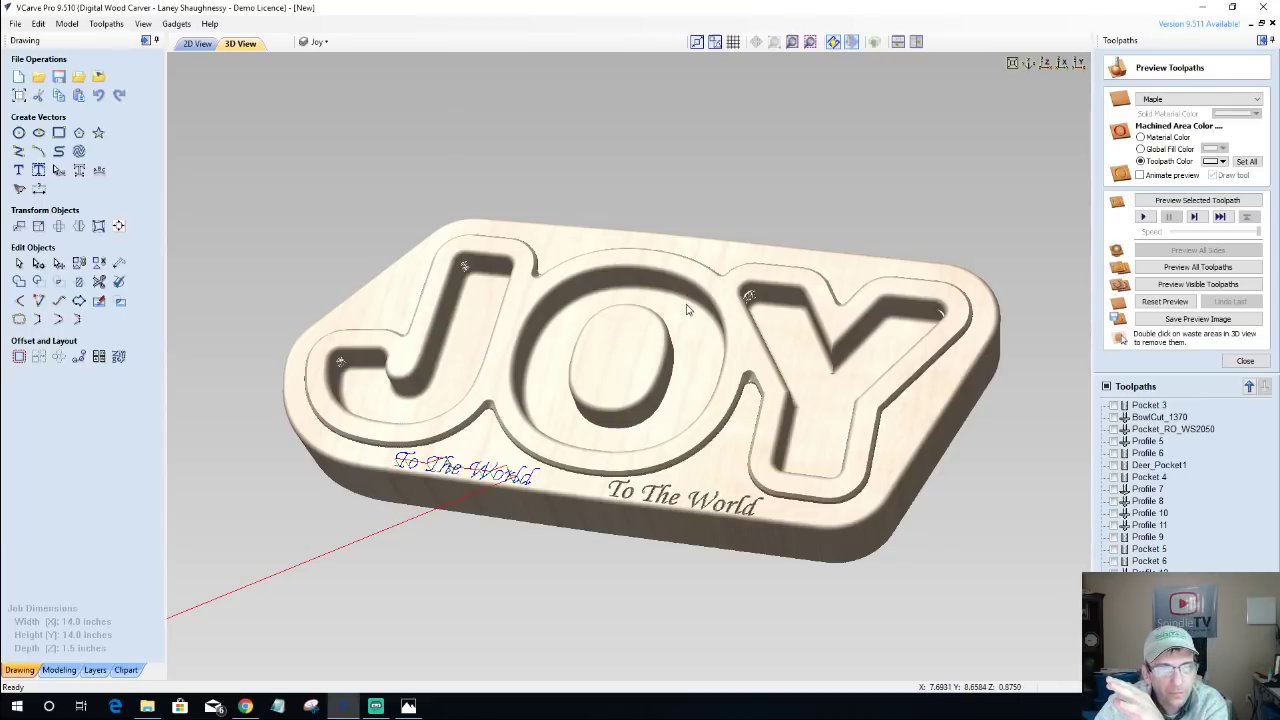
In the 2D view, select the O's outer and inner contours plus the J and Y contours.
click(197, 43)
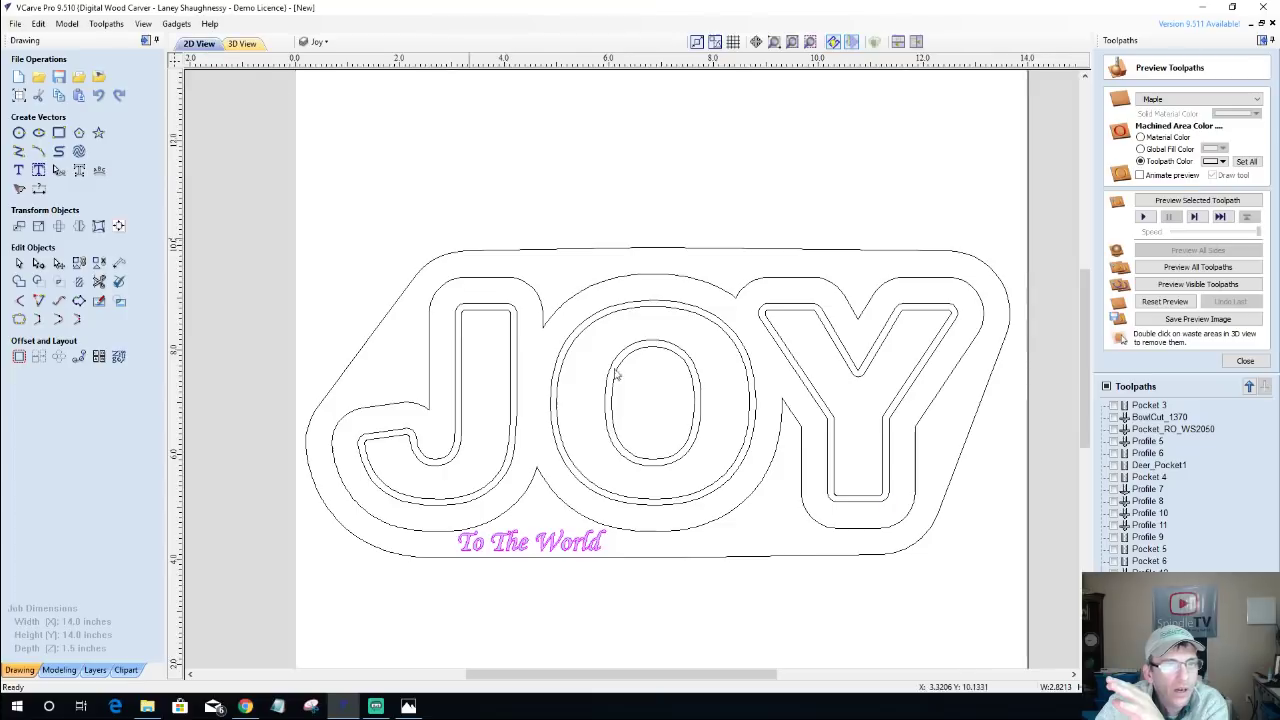
click(653, 302)
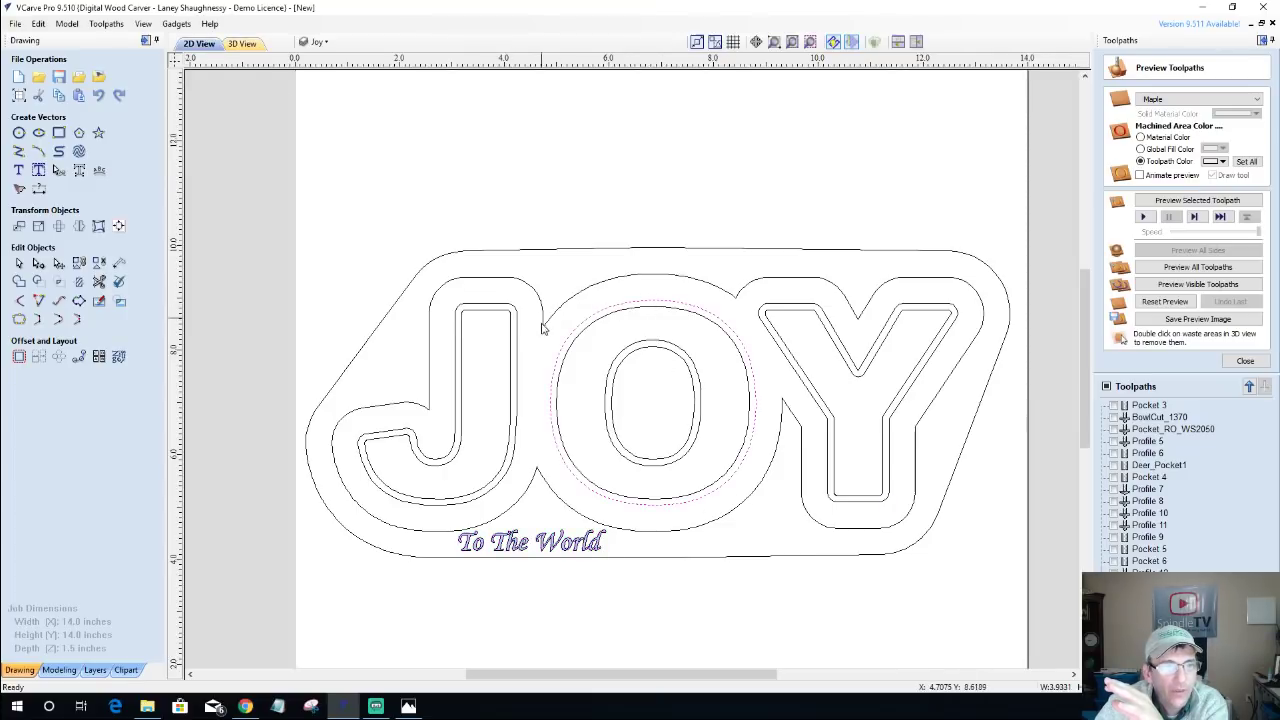
click(568, 358)
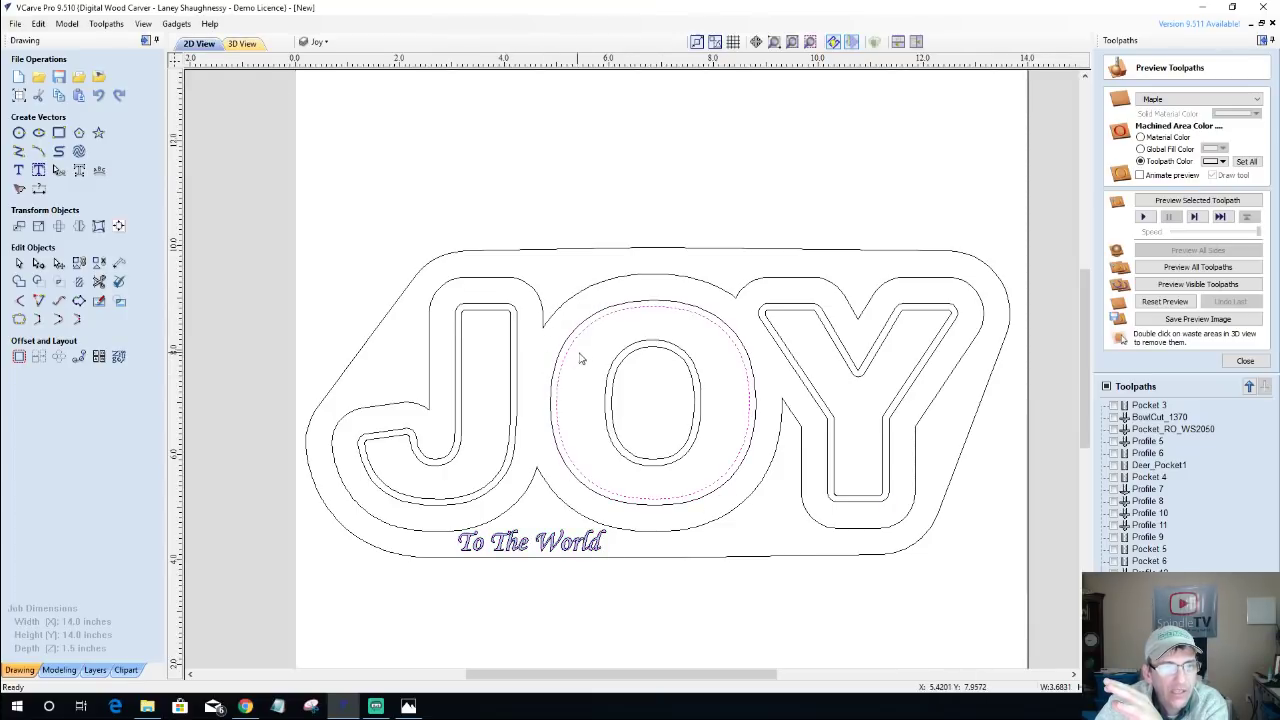
shift+click(698, 384)
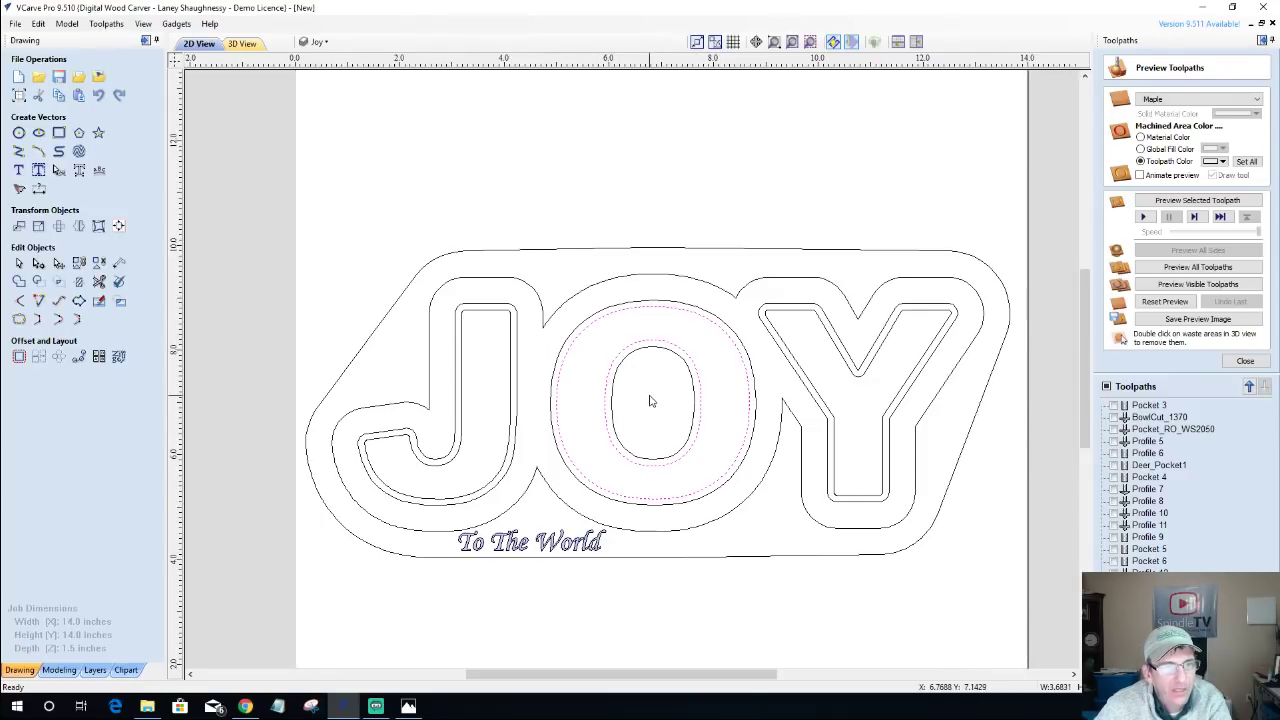
shift+click(512, 404)
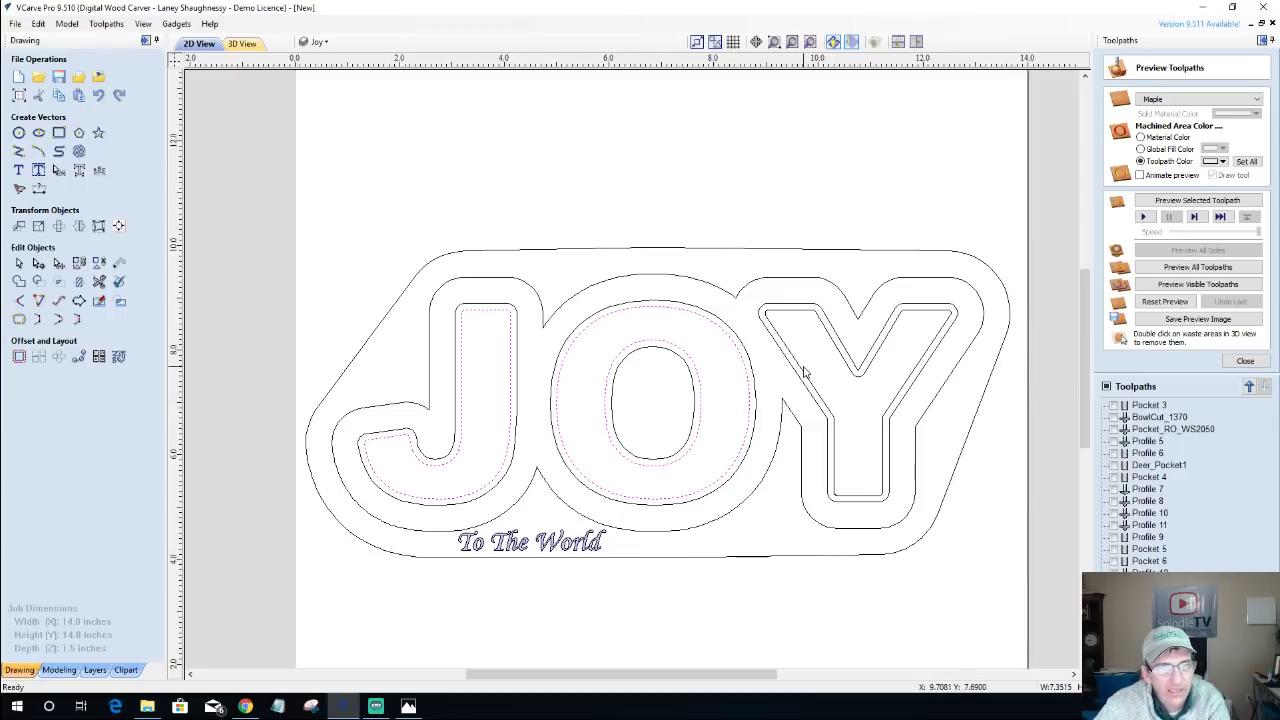
shift+click(803, 372)
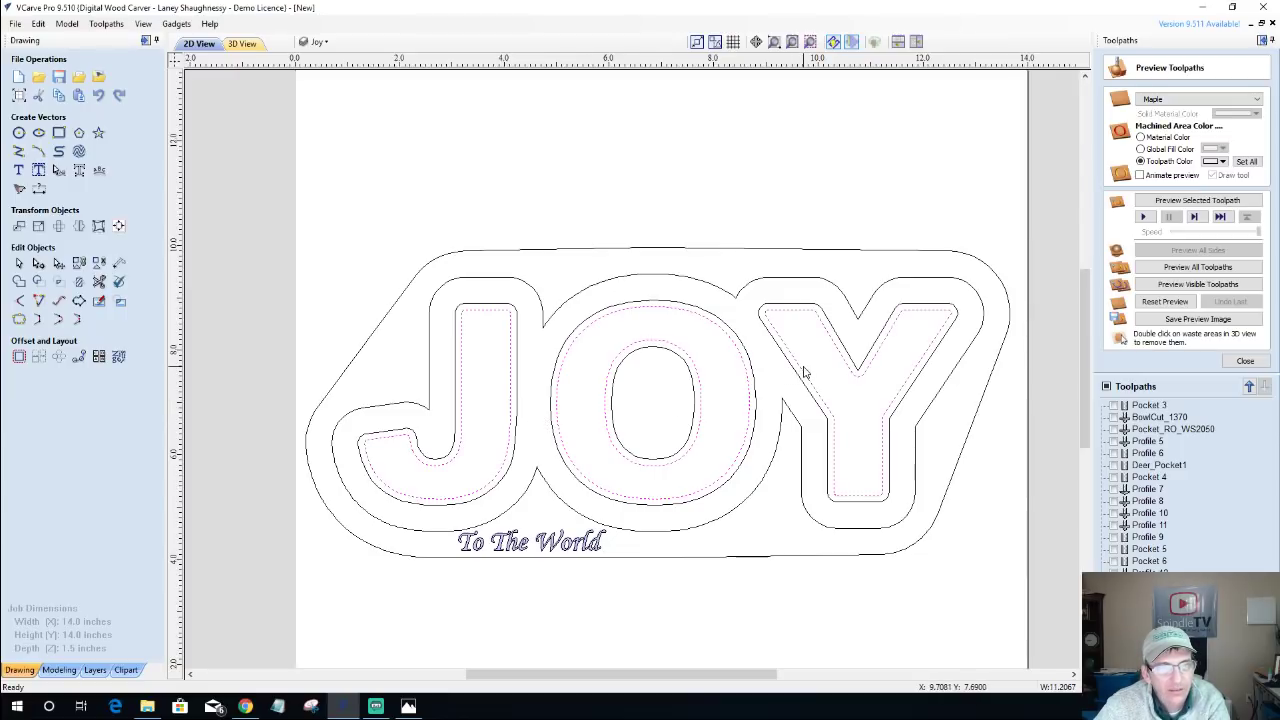
Reselect the O ring, J, Y and outer border, ending with only the offset outline selected.
click(748, 362)
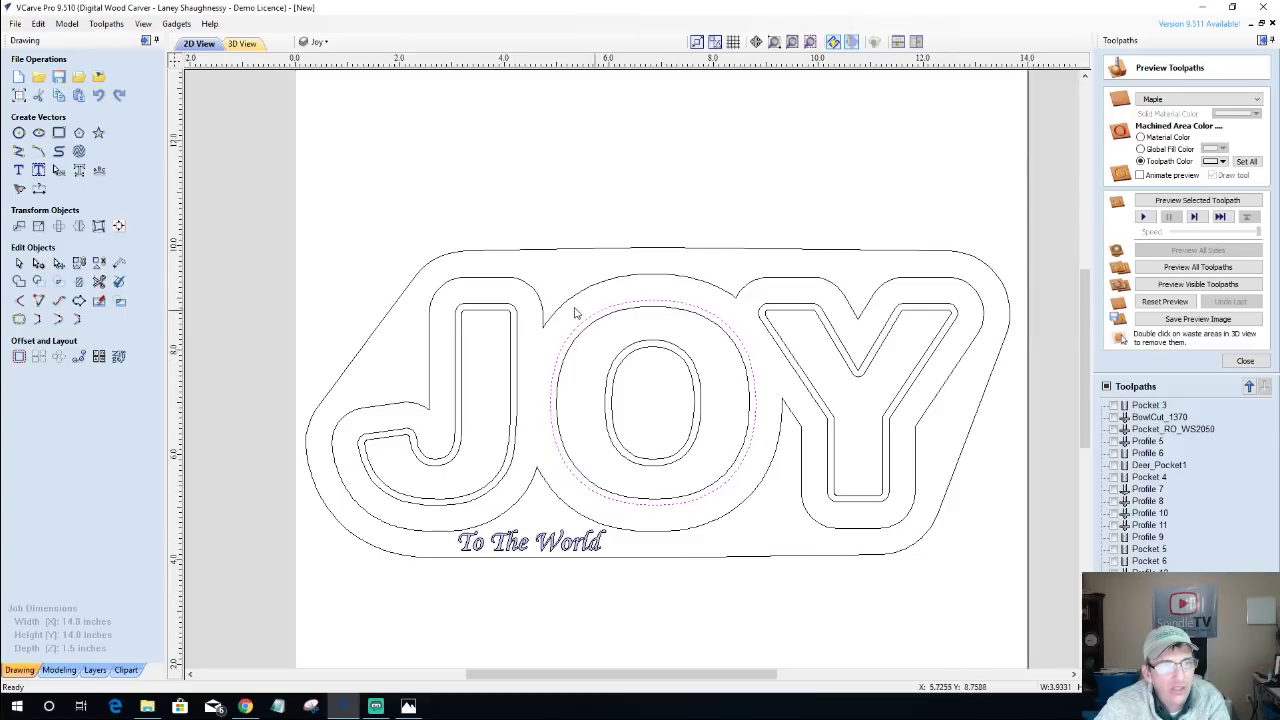
shift+click(516, 311)
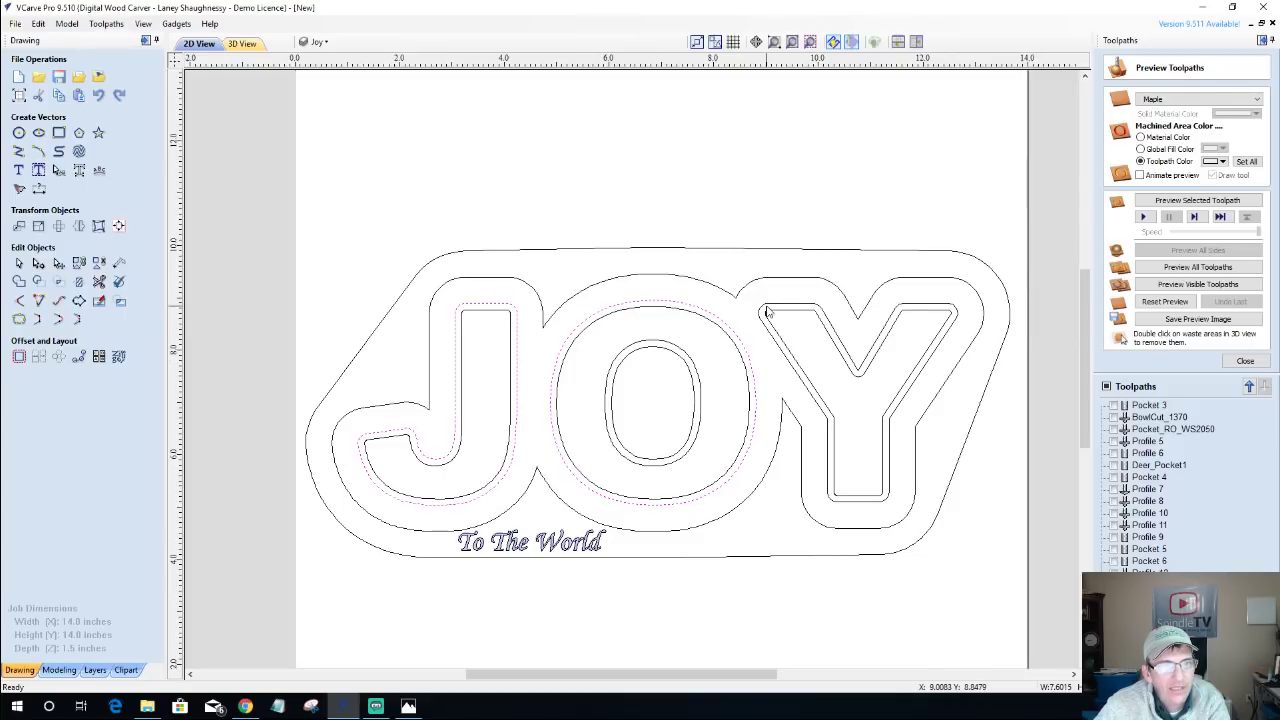
shift+click(766, 312)
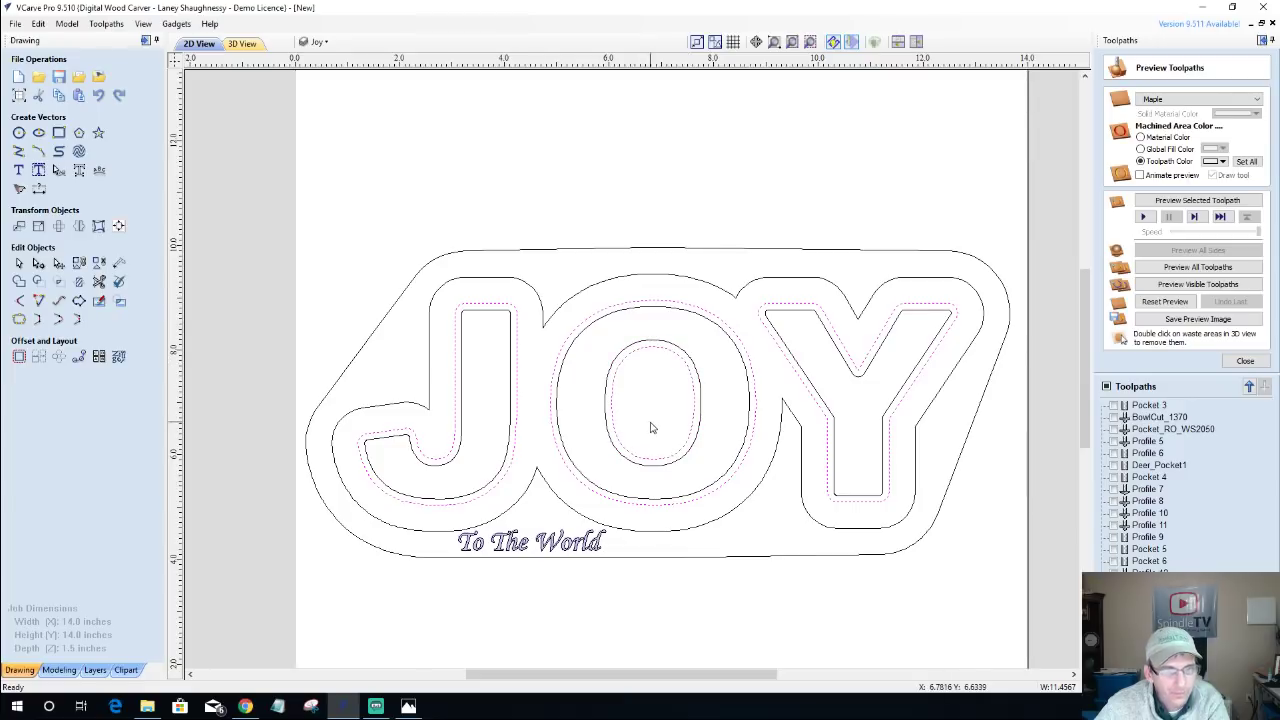
click(466, 256)
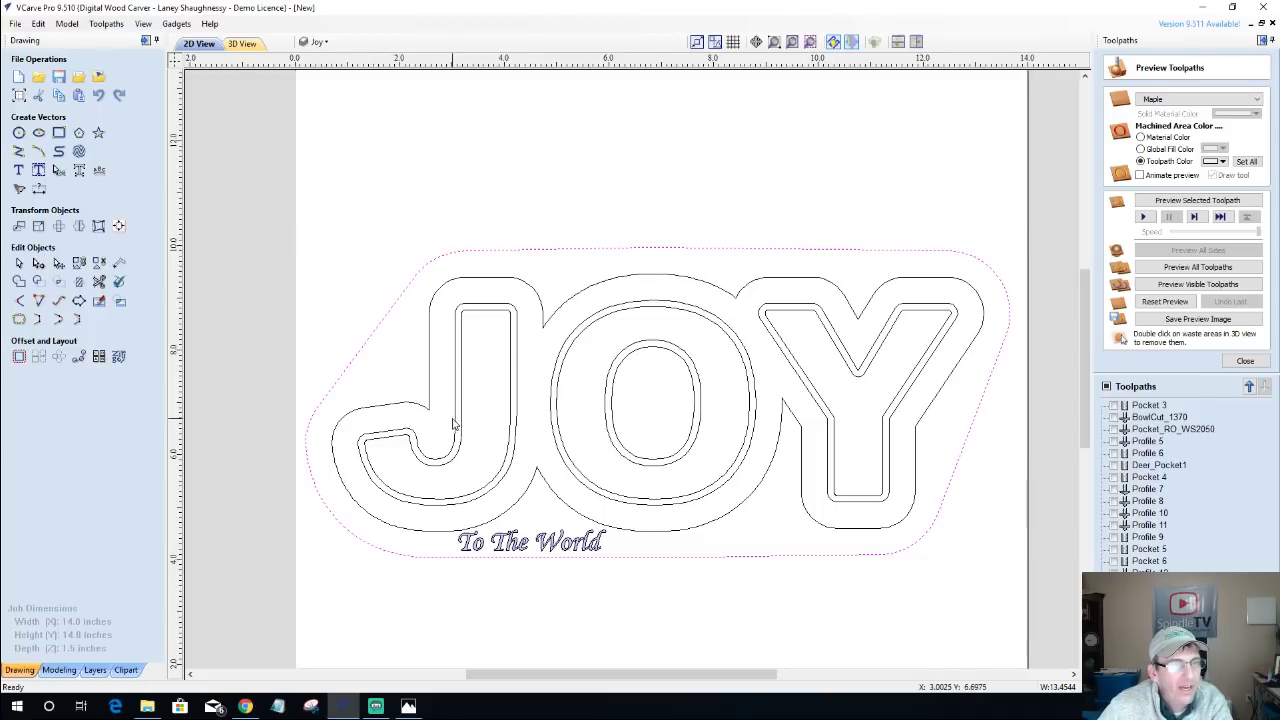
click(424, 321)
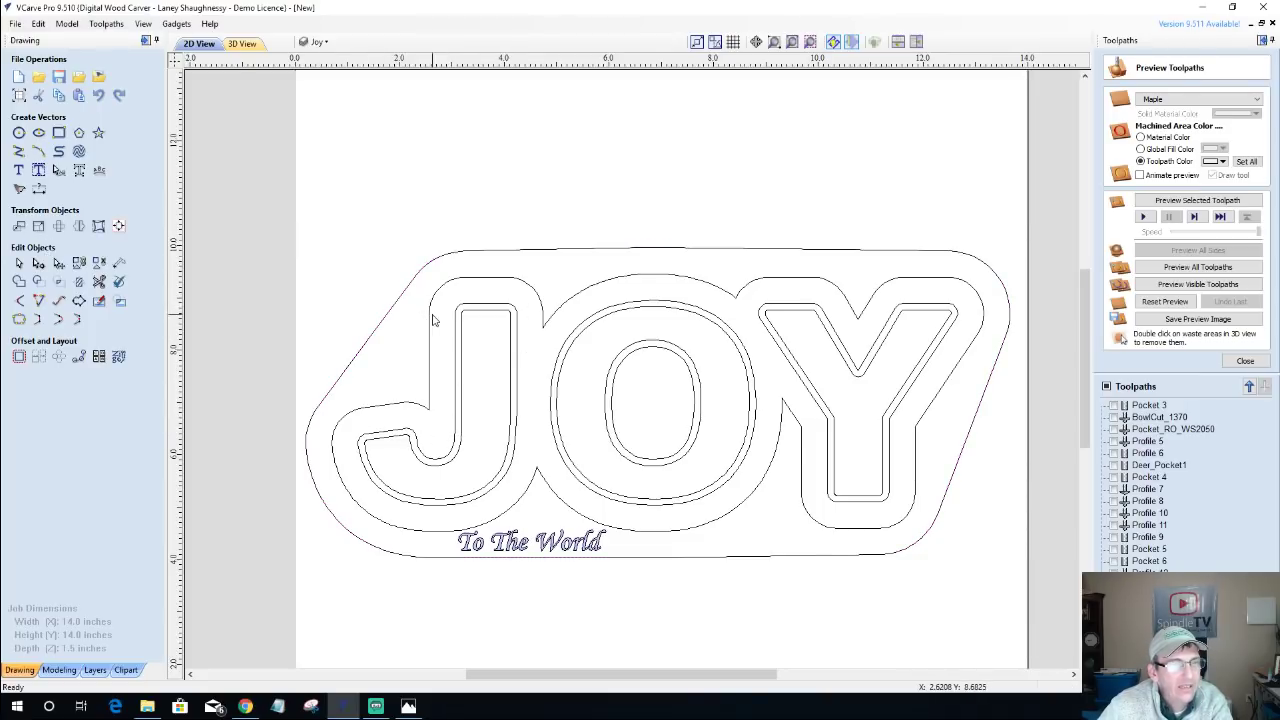
click(431, 320)
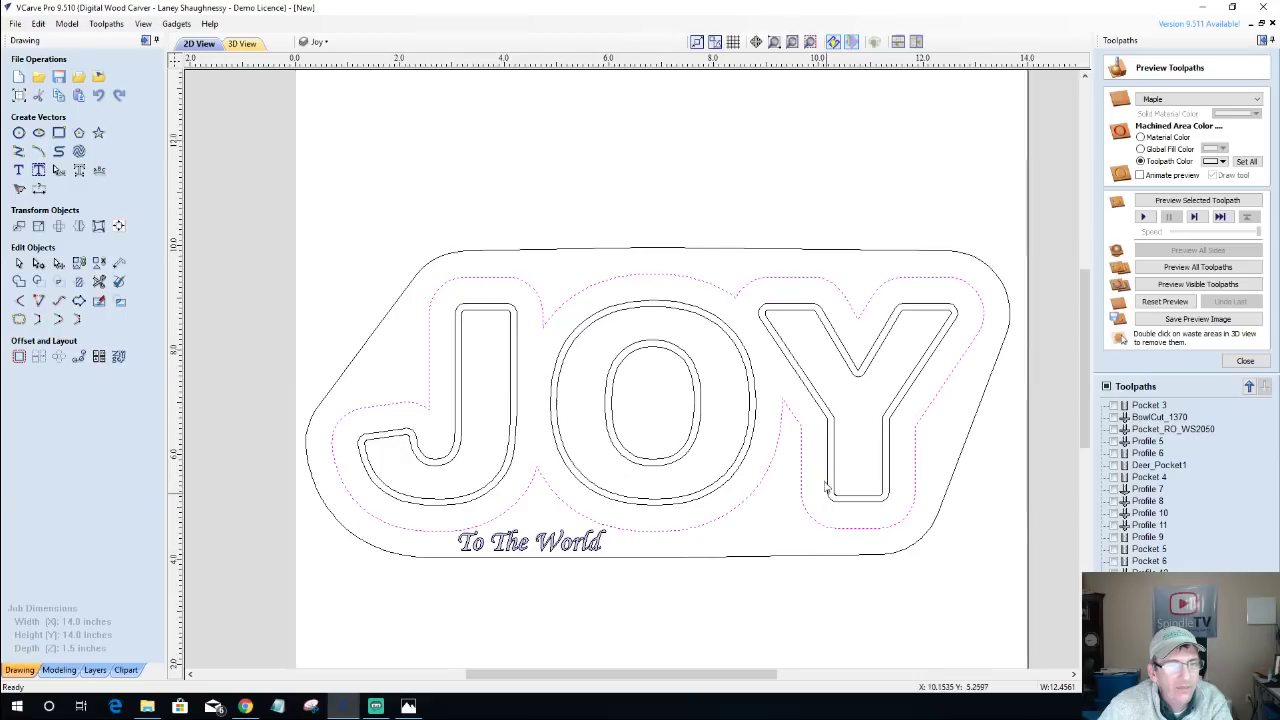
Create a vector boundary from the offset outline and delete the unwanted convex boundaries.
click(79, 301)
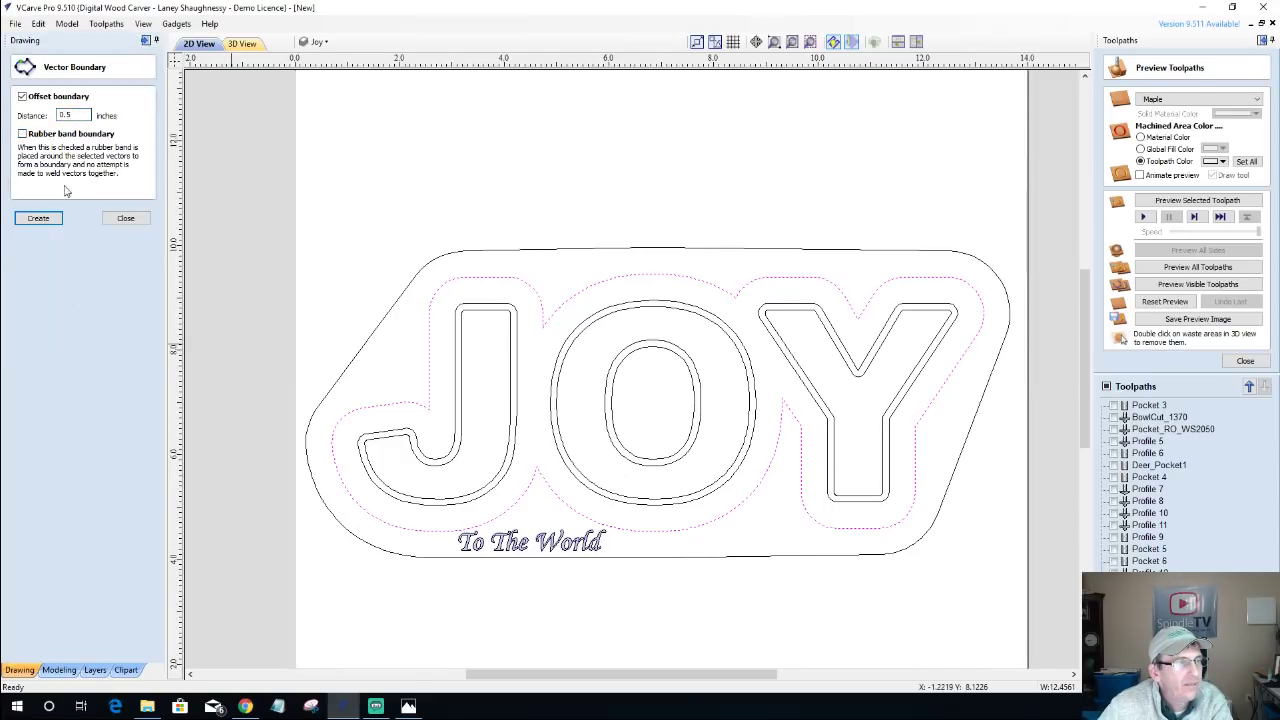
click(38, 218)
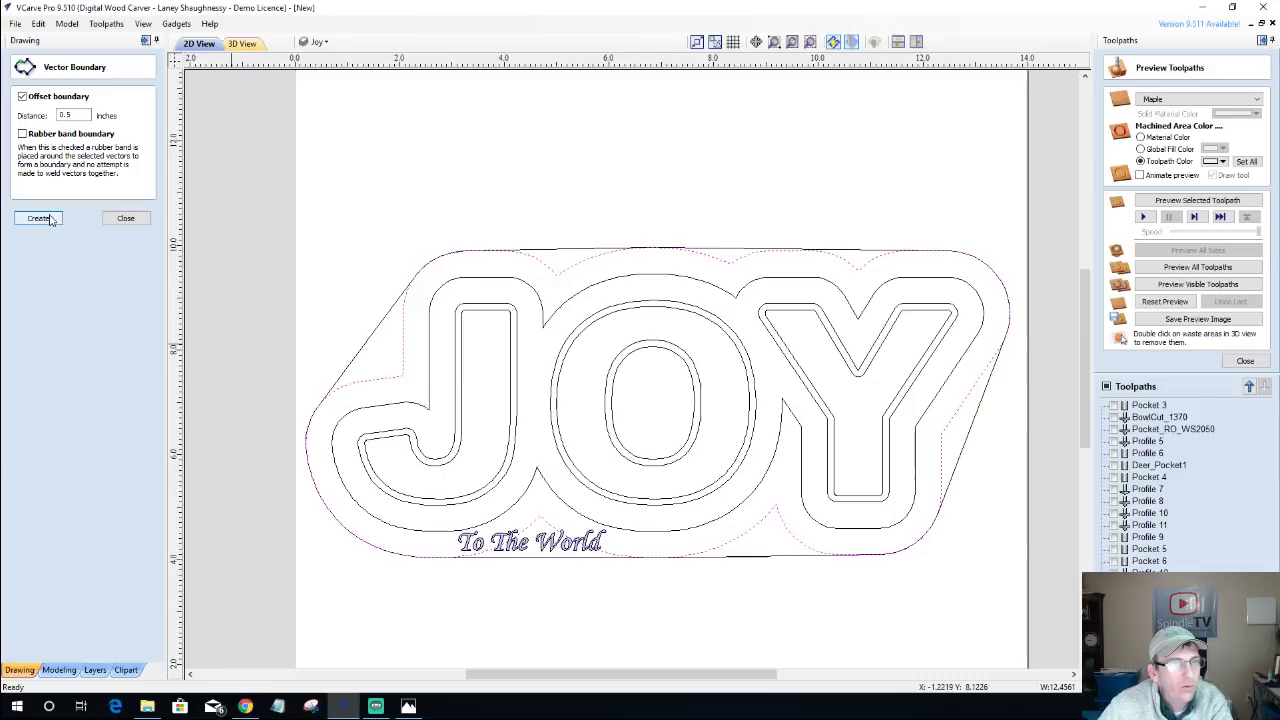
click(370, 345)
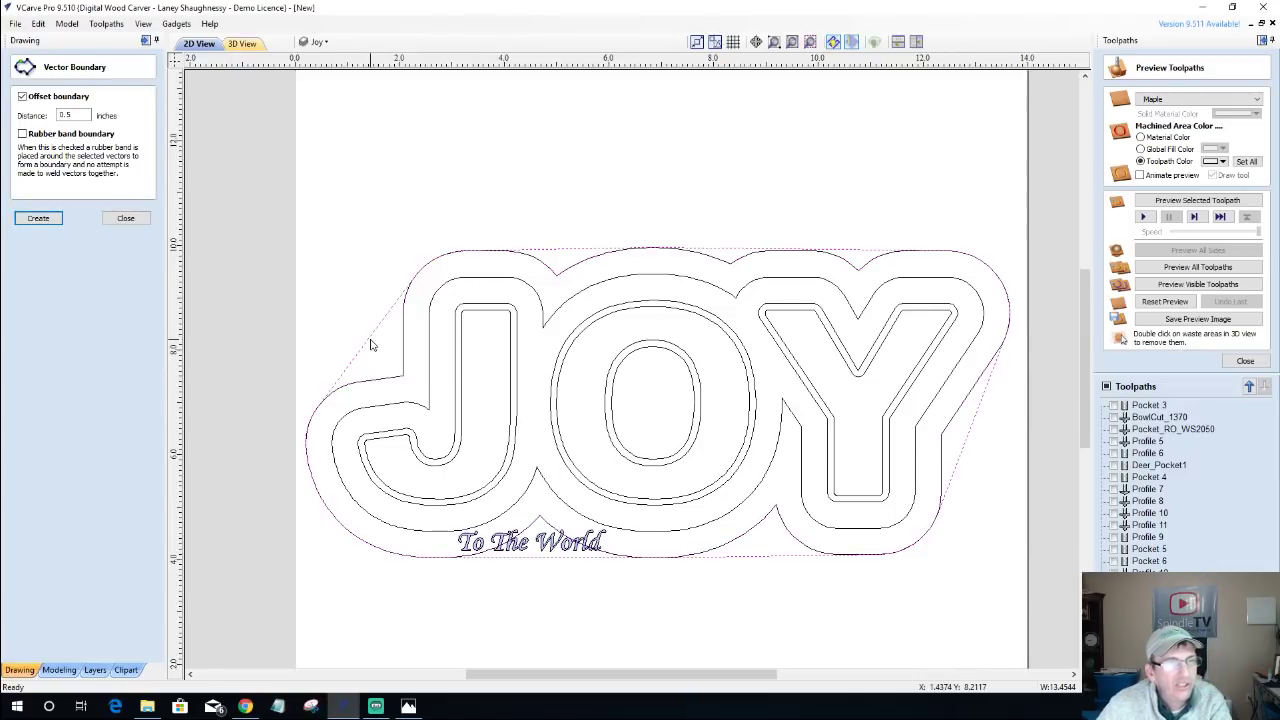
key(Delete)
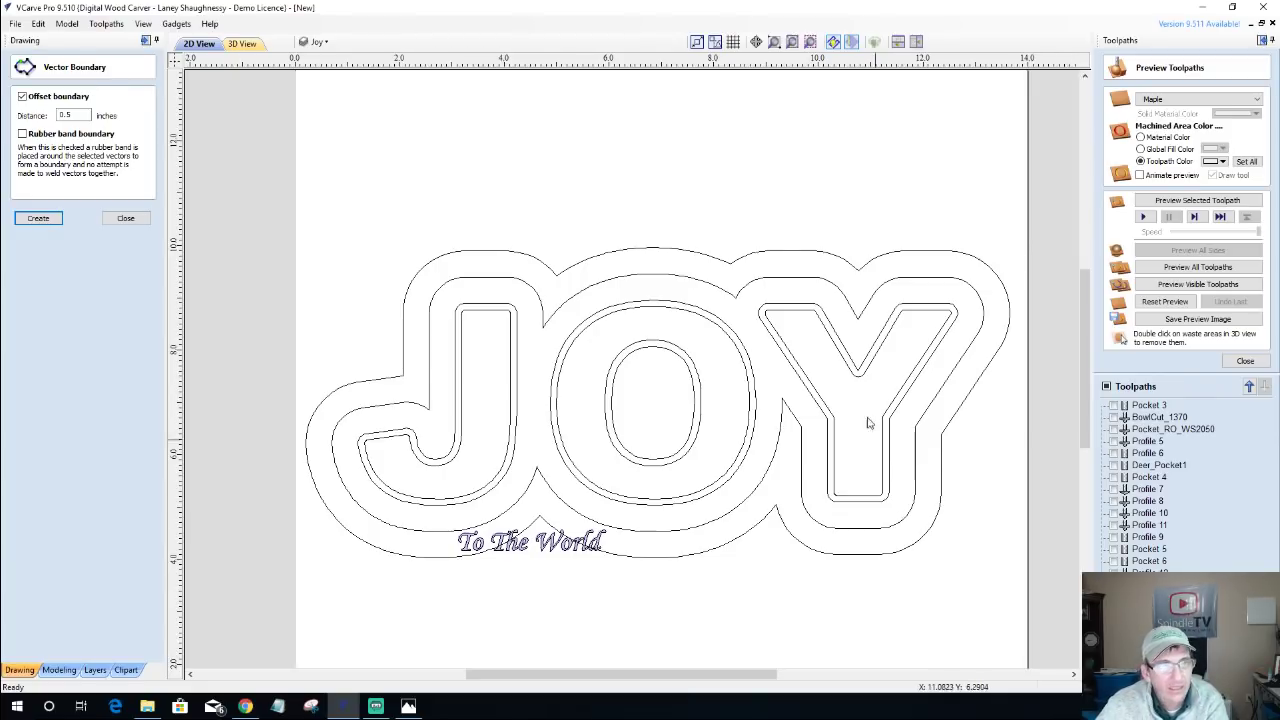
click(655, 254)
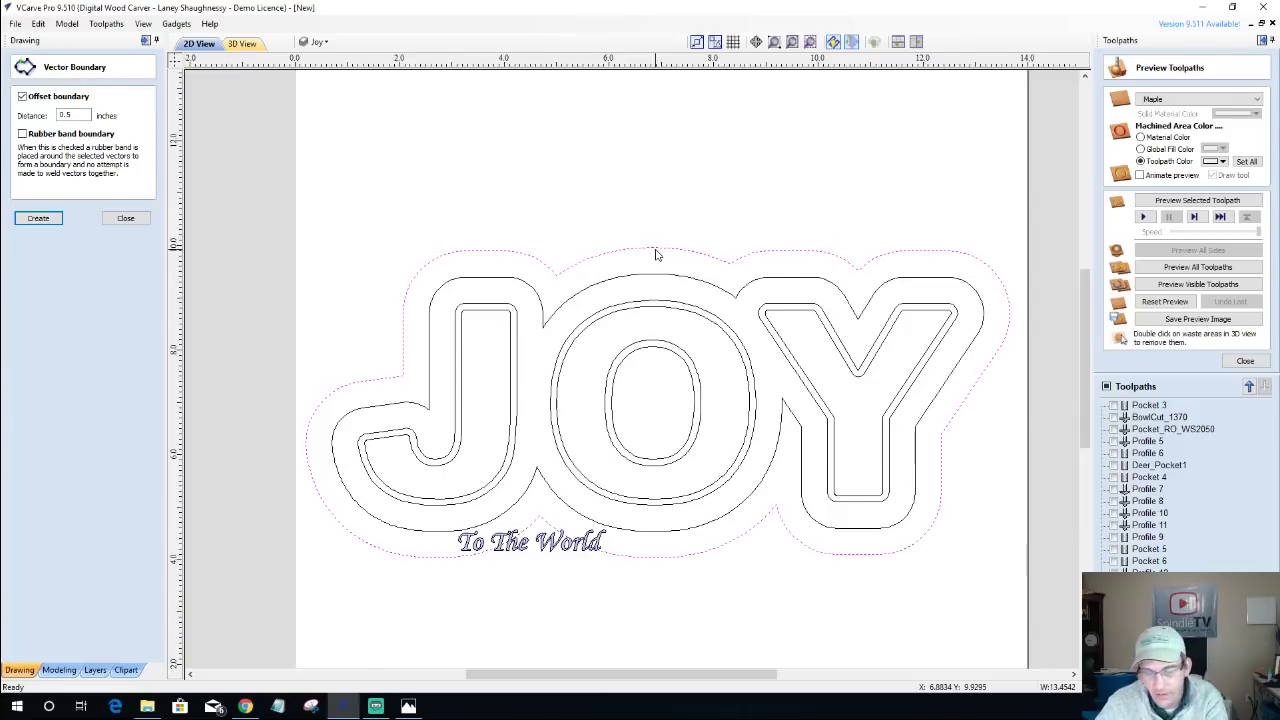
key(Delete)
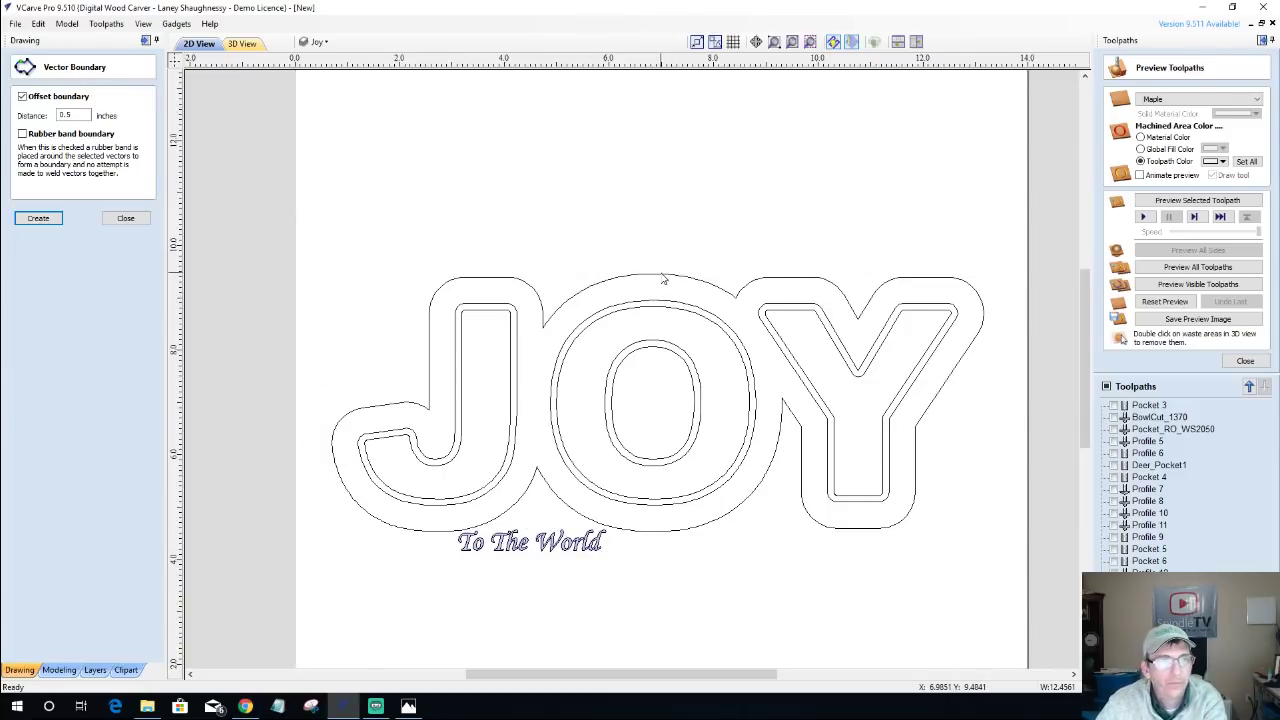
Create a 0.5-inch rubber-band boundary around the JOY letters and To The World text.
click(664, 276)
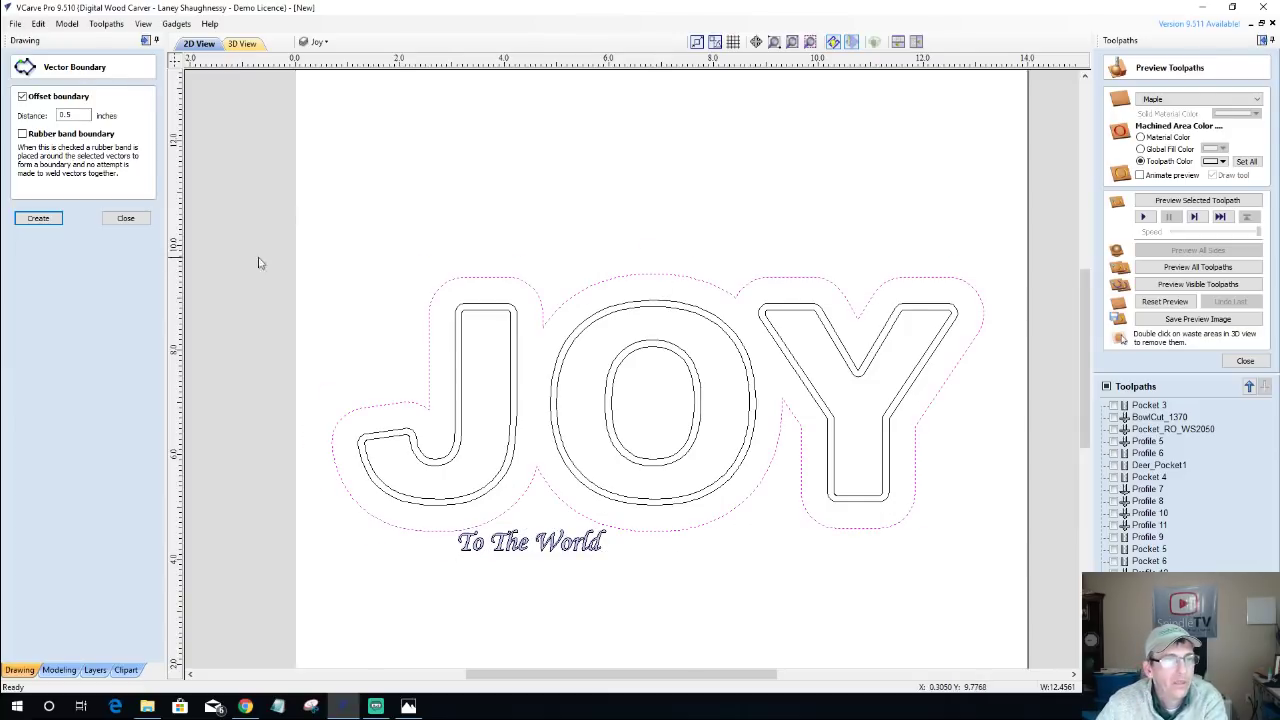
click(22, 134)
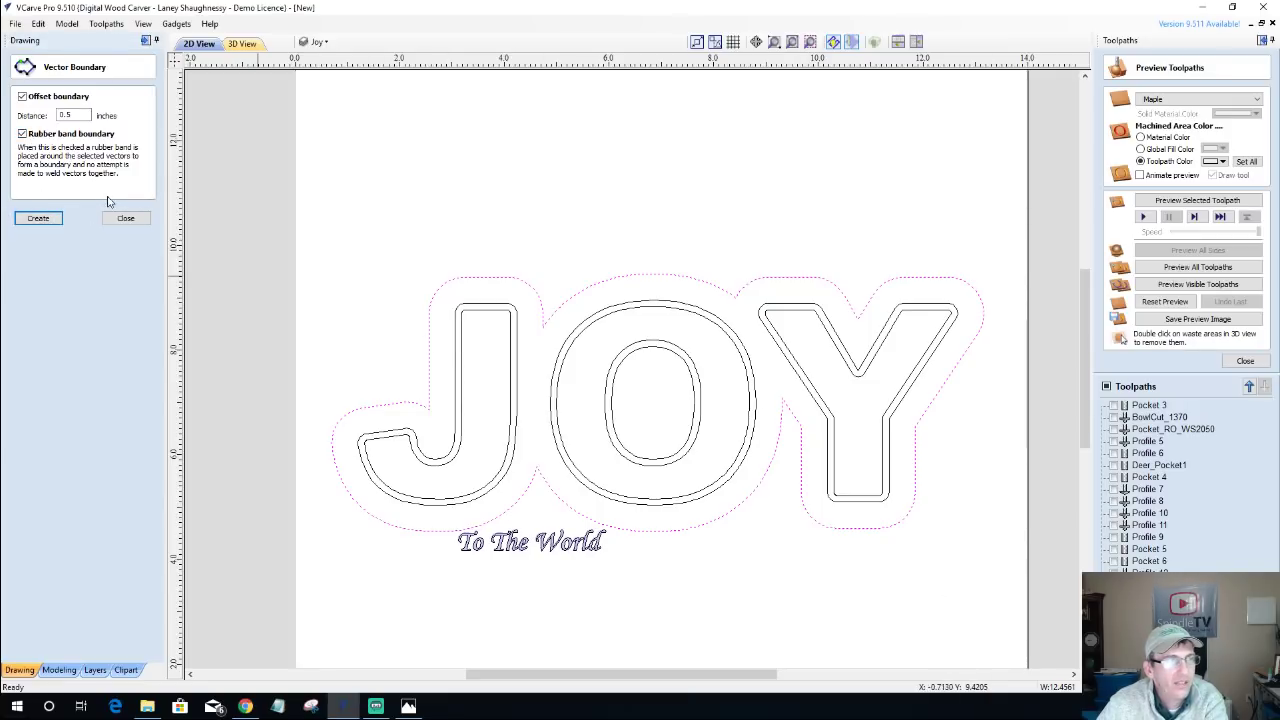
click(37, 218)
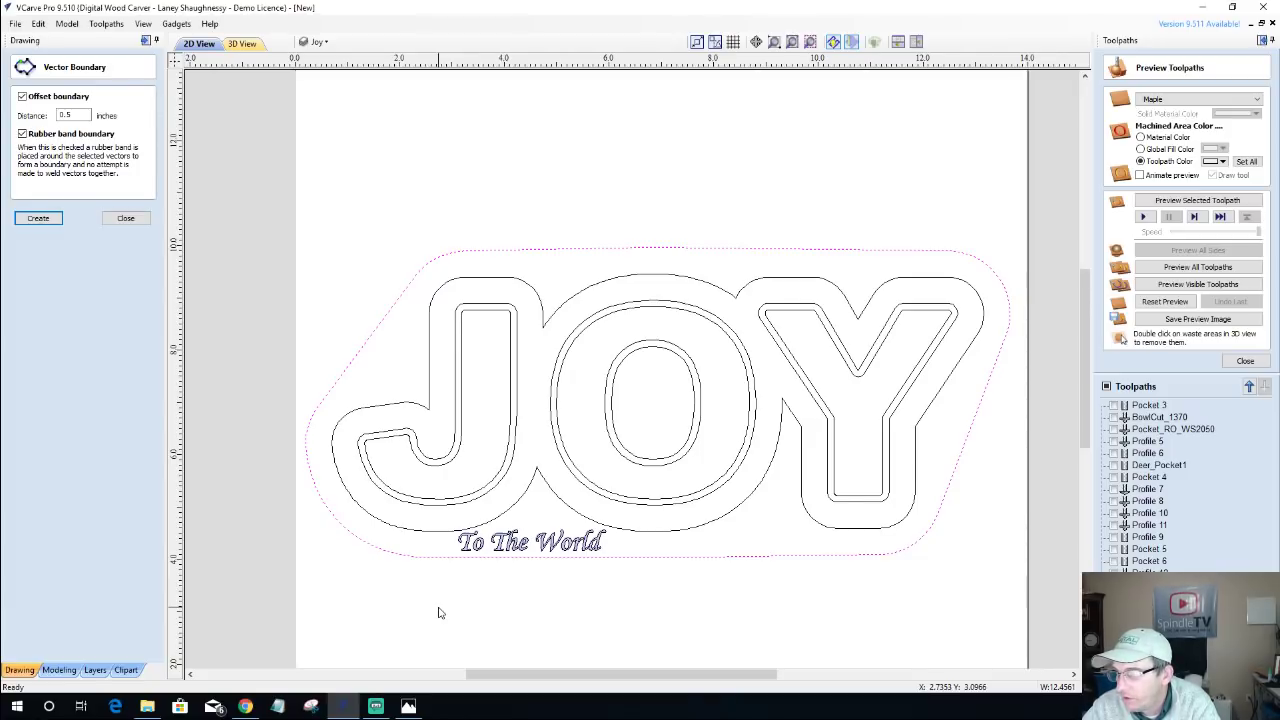
Zoom to the full sheet, hide the Joy layer and show Layer 1's Santa outline.
key(F6)
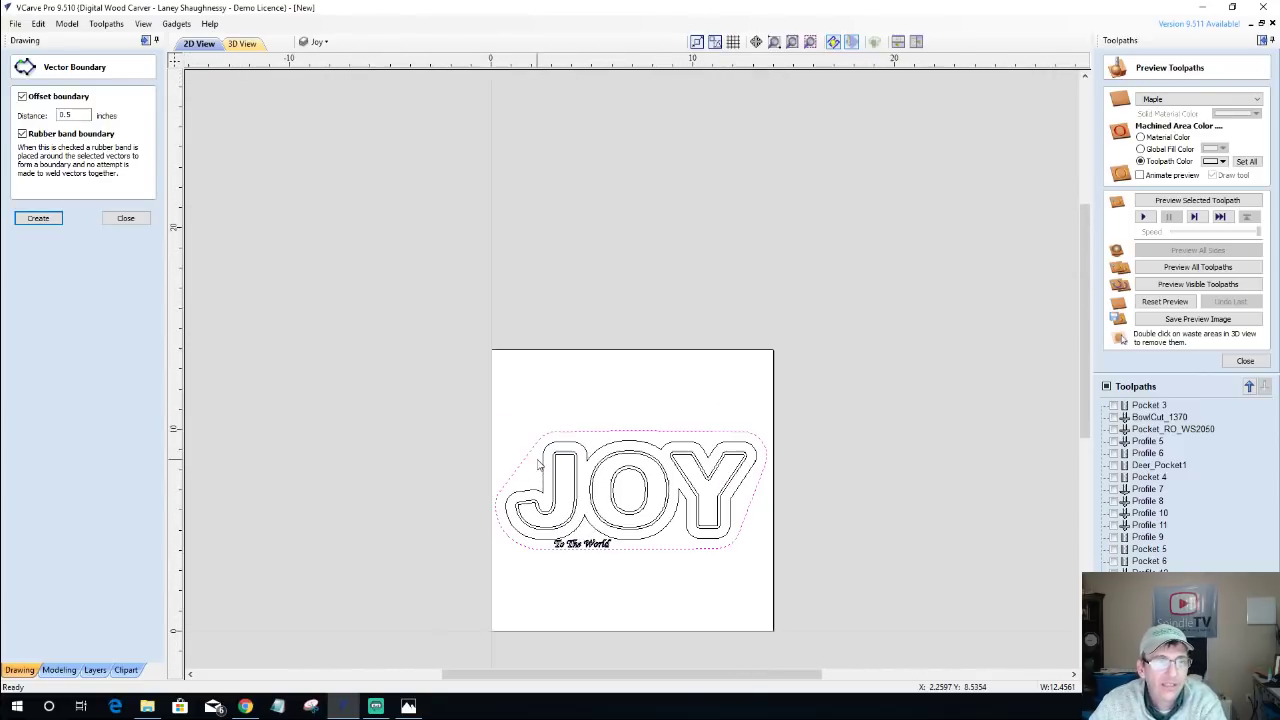
click(320, 41)
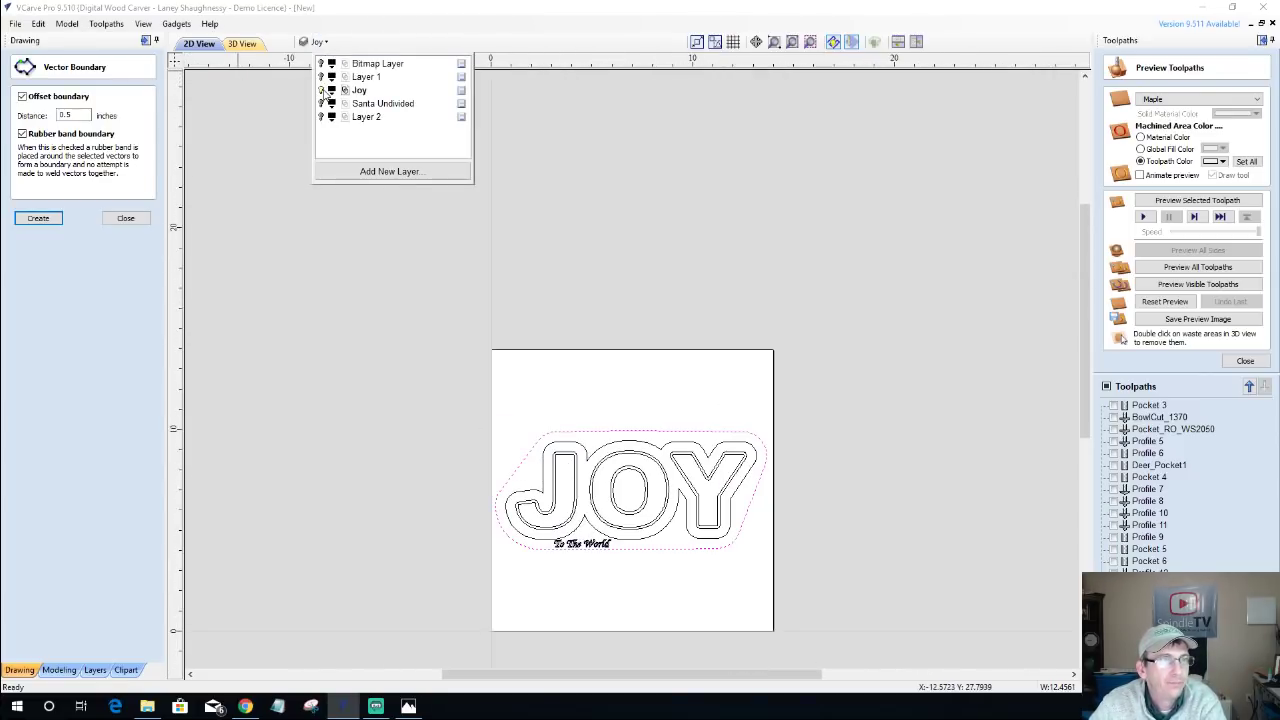
click(321, 90)
click(321, 77)
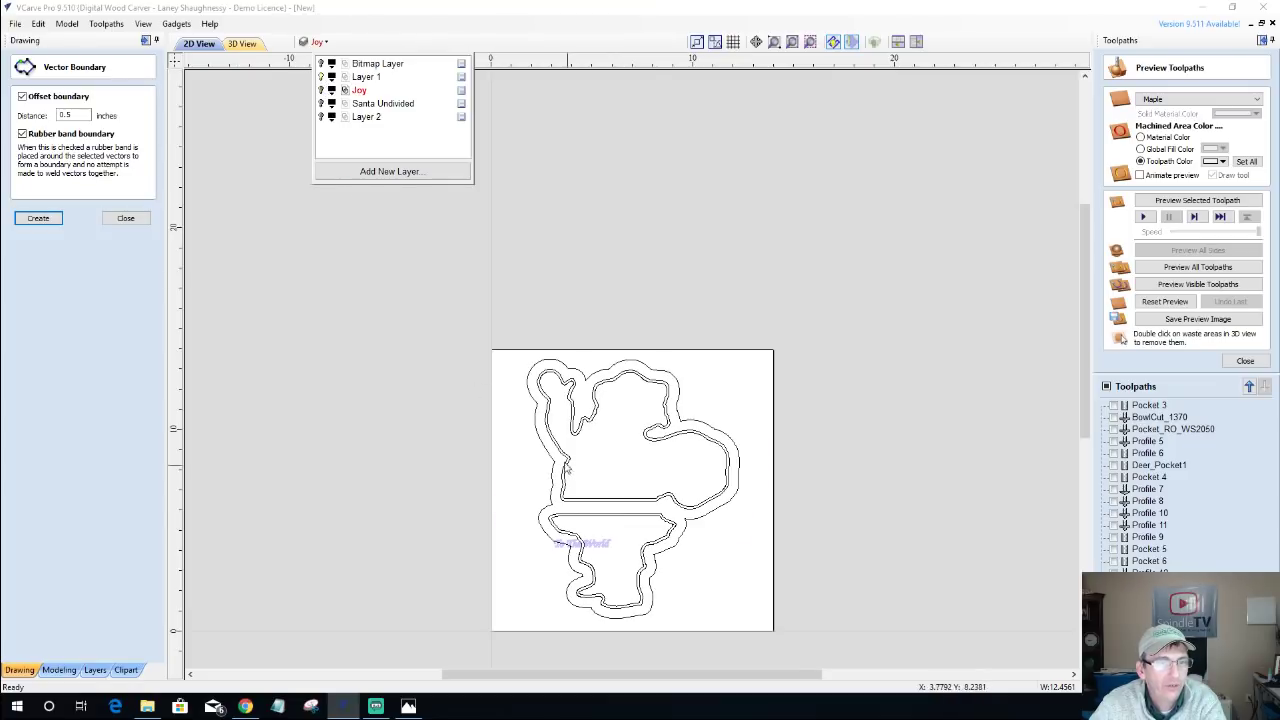
scroll(595, 465, up, 2)
scroll(595, 465, up, 2)
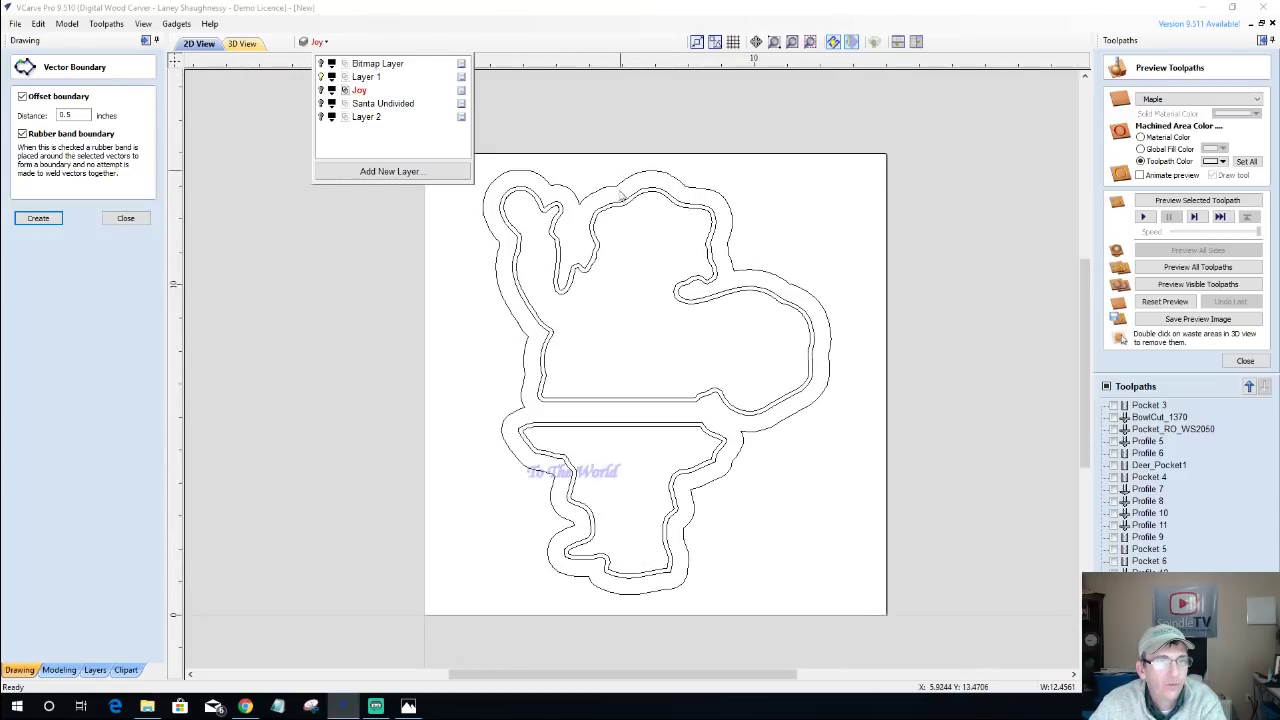
click(135, 218)
click(135, 218)
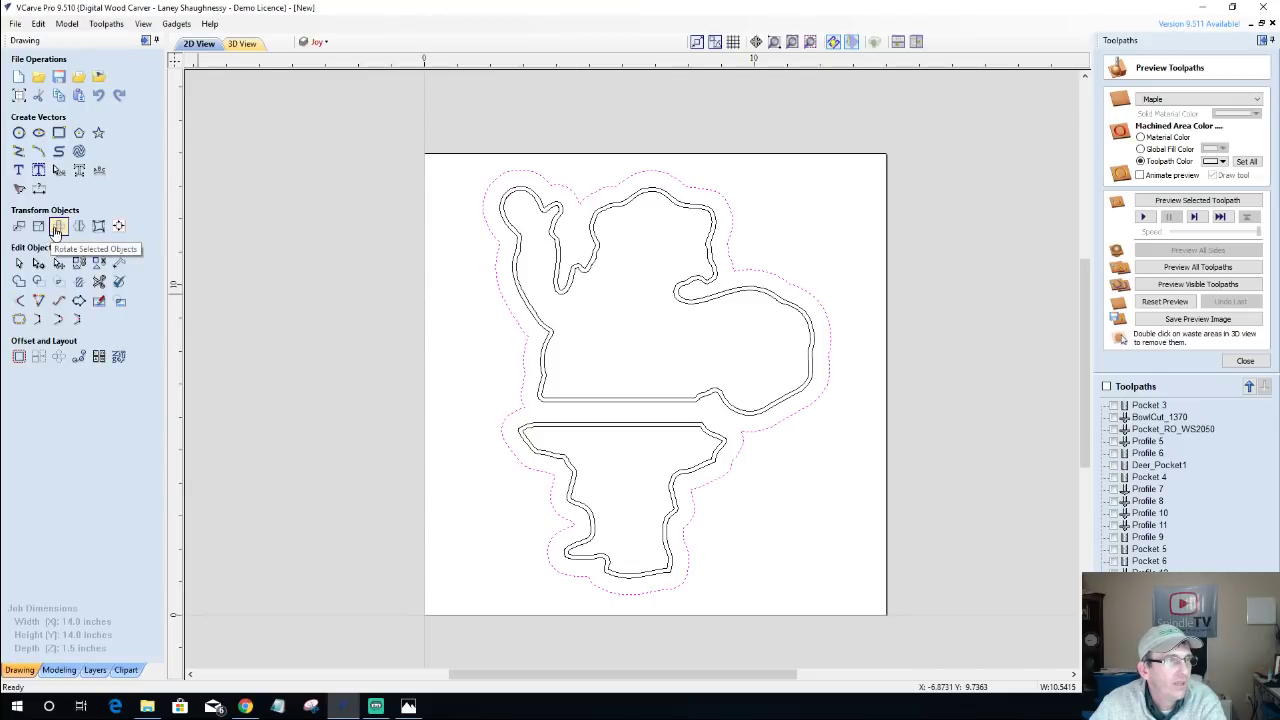
In the Set Size form, select every vector with Ctrl+A, then close the form.
click(39, 227)
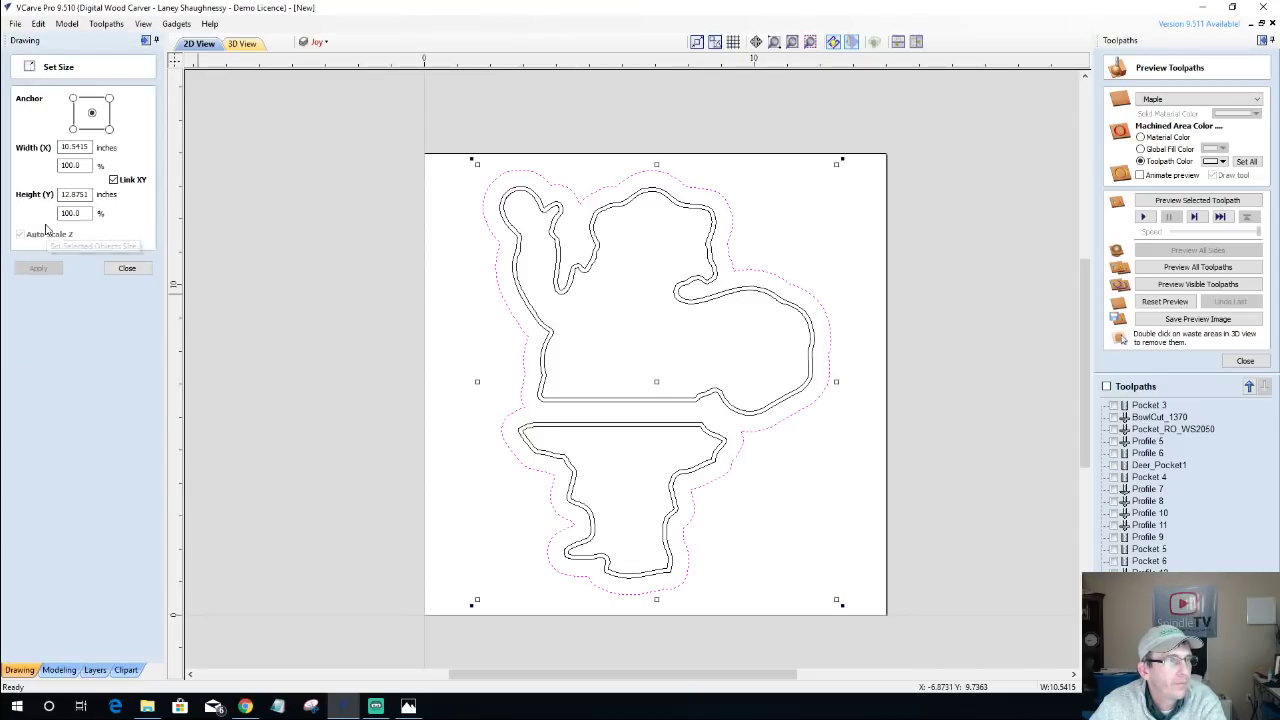
double_click(78, 147)
double_click(74, 194)
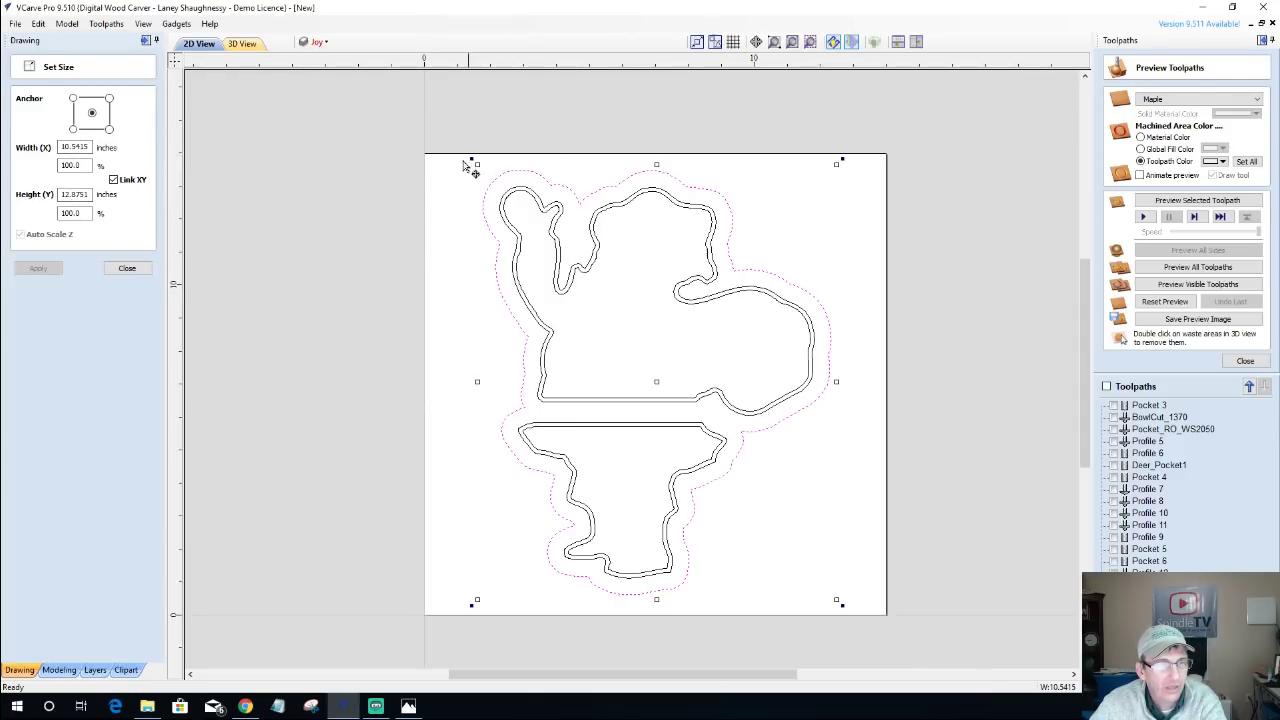
click(424, 336)
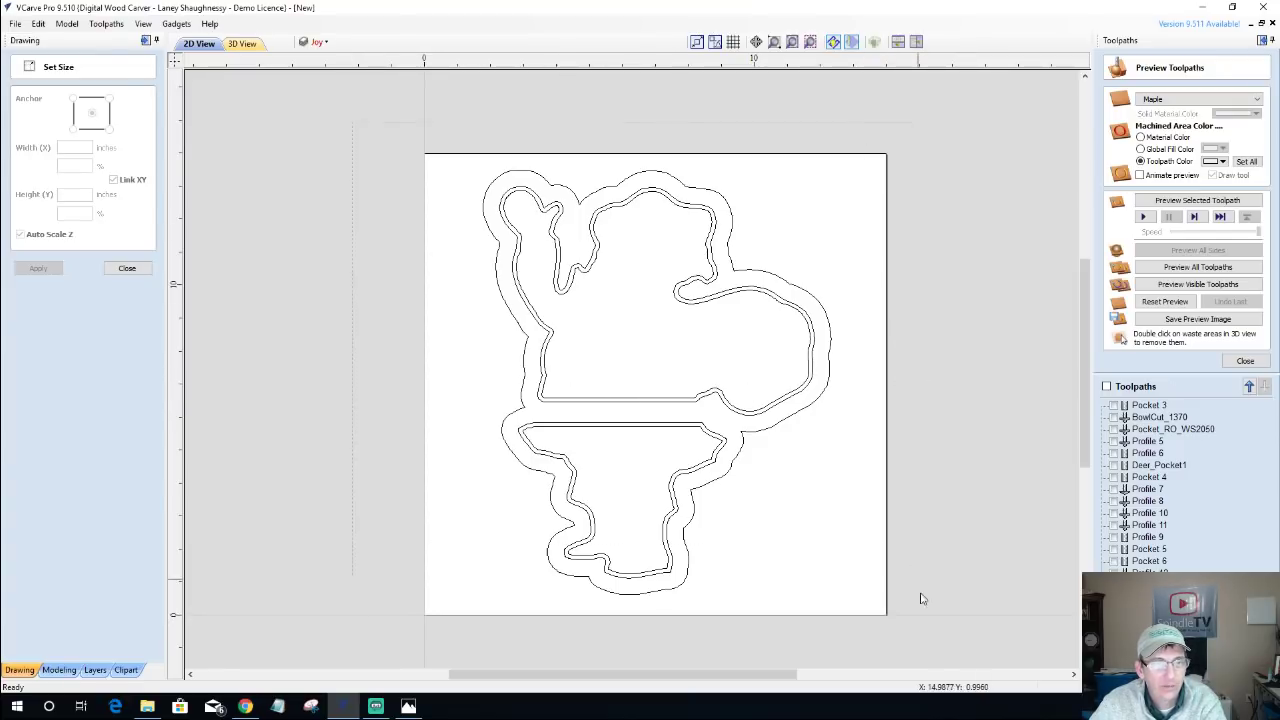
key(ctrl+a)
click(127, 268)
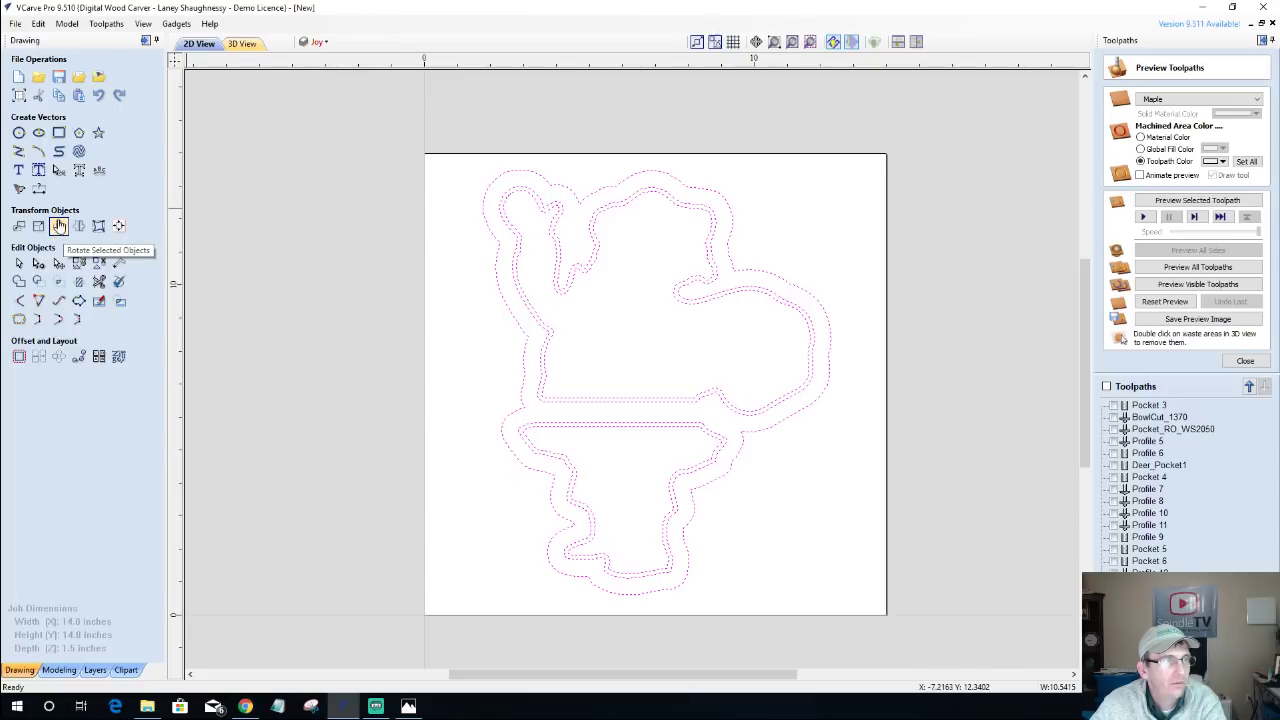
Rotate the selected bowl design 90 degrees about its centre.
click(60, 228)
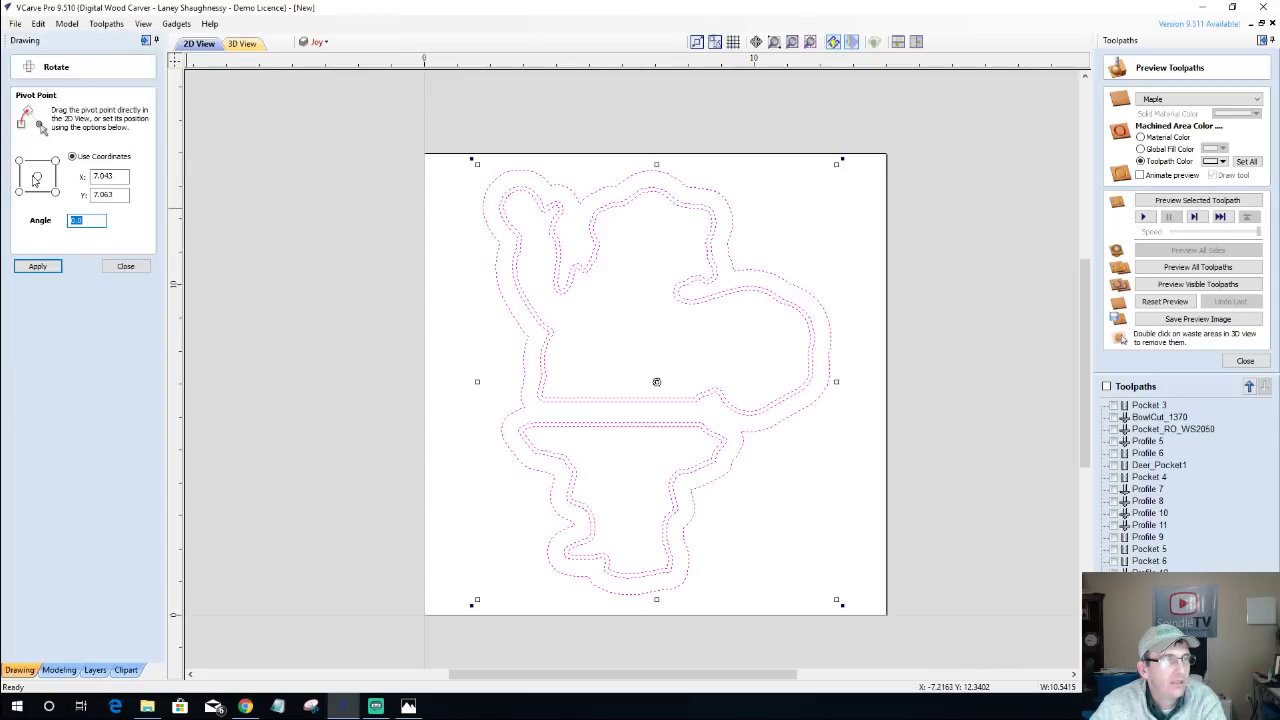
click(38, 177)
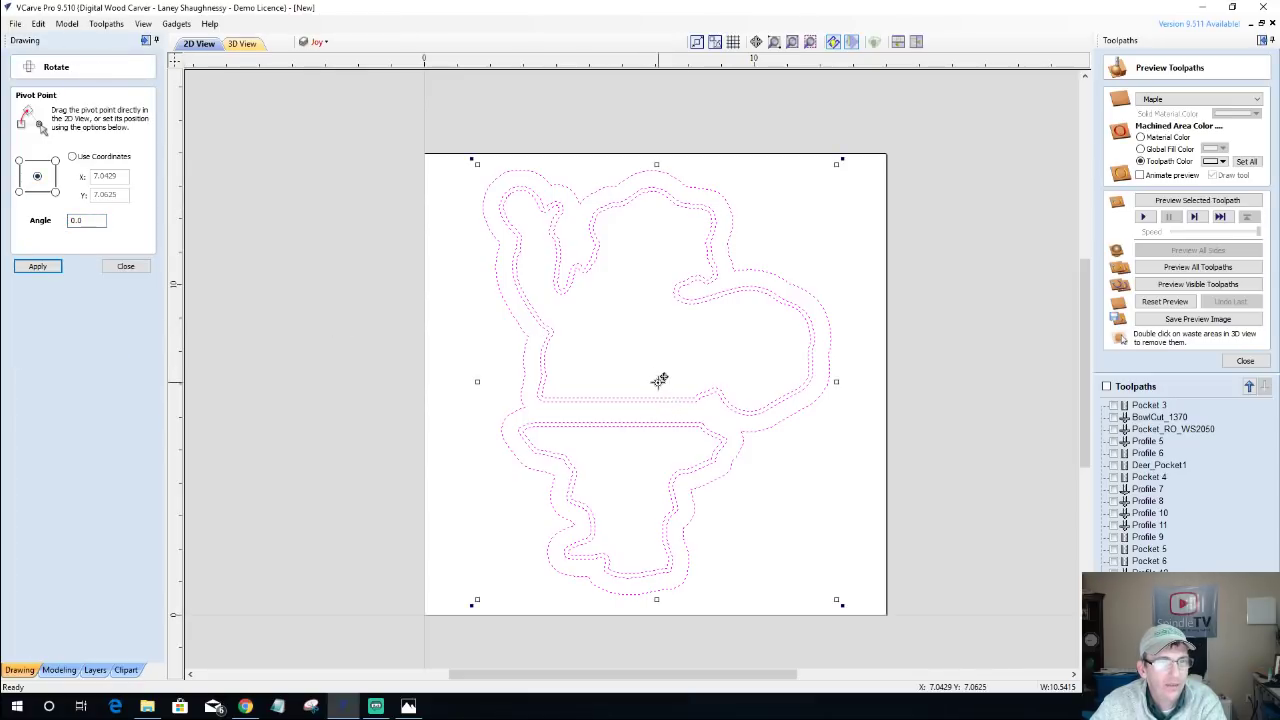
drag(658, 380, 600, 388)
click(76, 221)
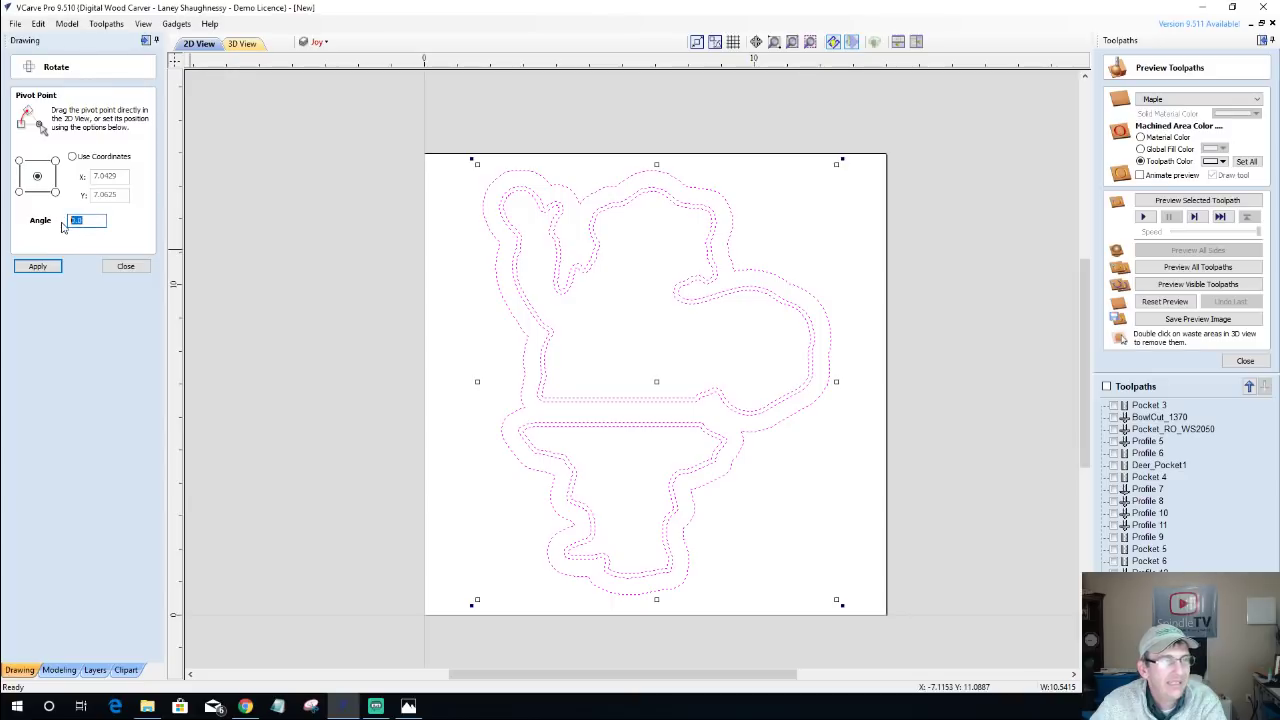
text(90)
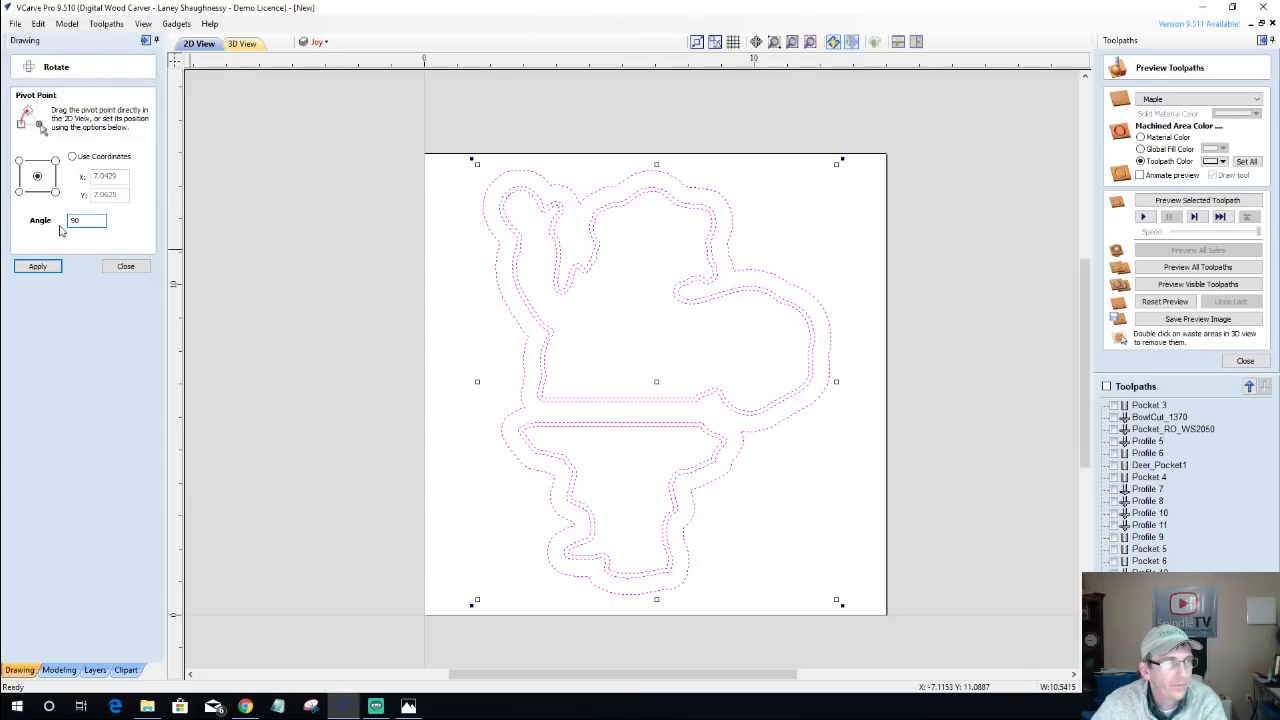
click(38, 266)
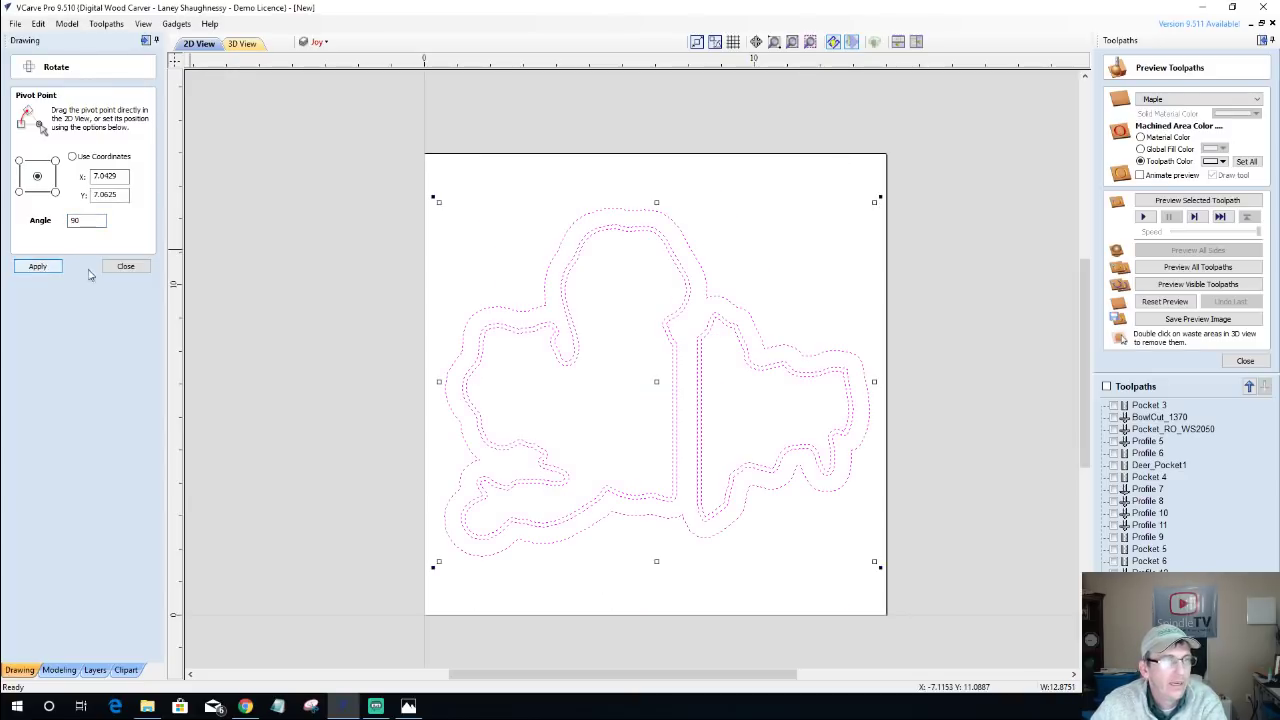
click(125, 266)
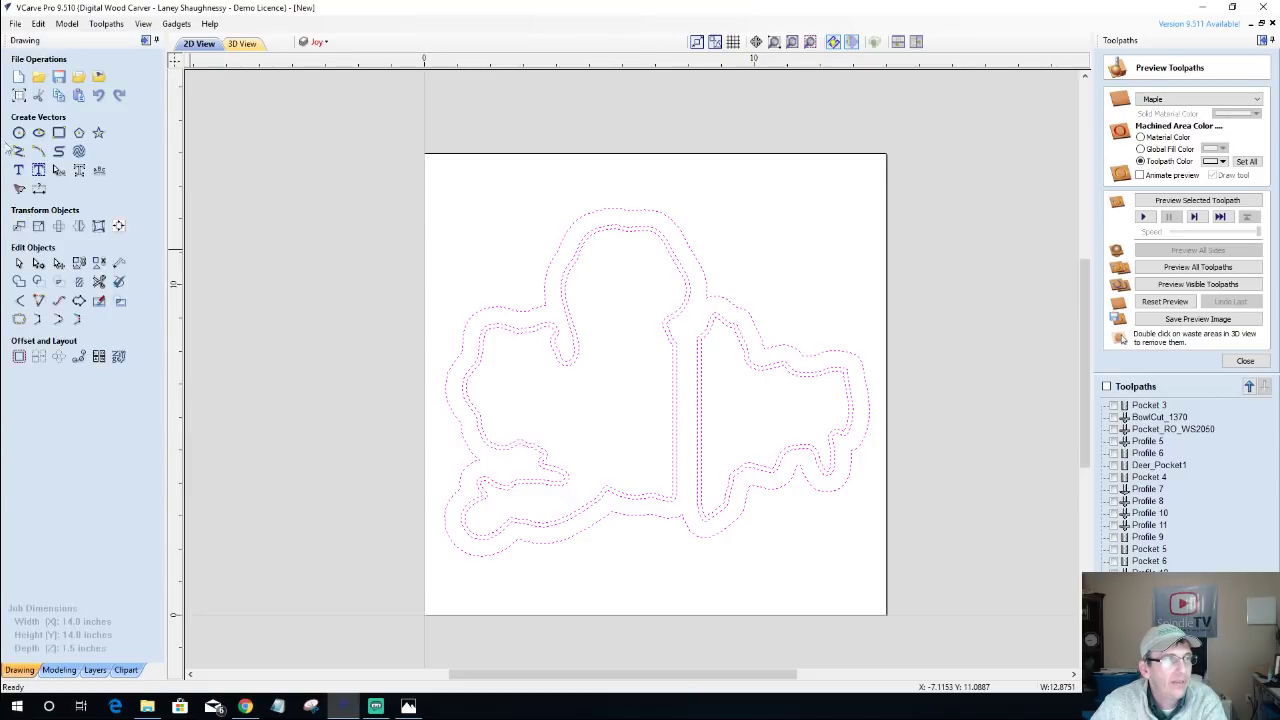
Change the job height to 11 inches for a 14 by 11 inch material.
click(18, 95)
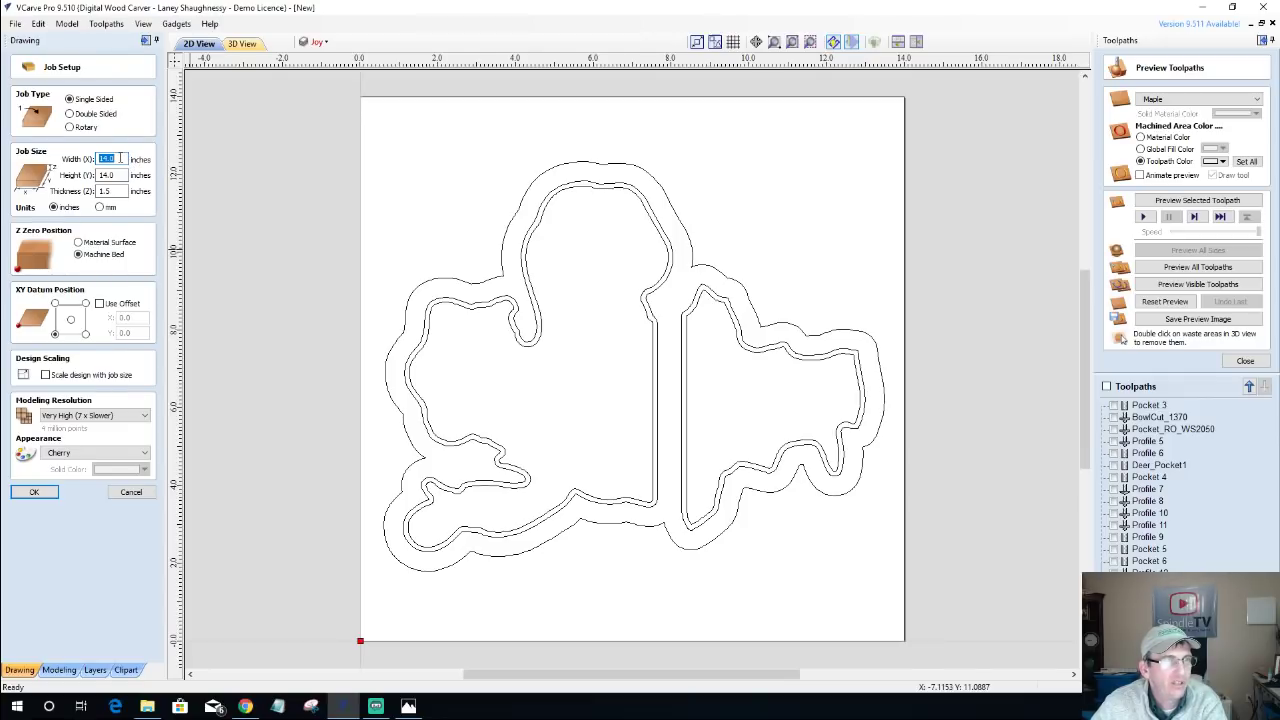
double_click(104, 174)
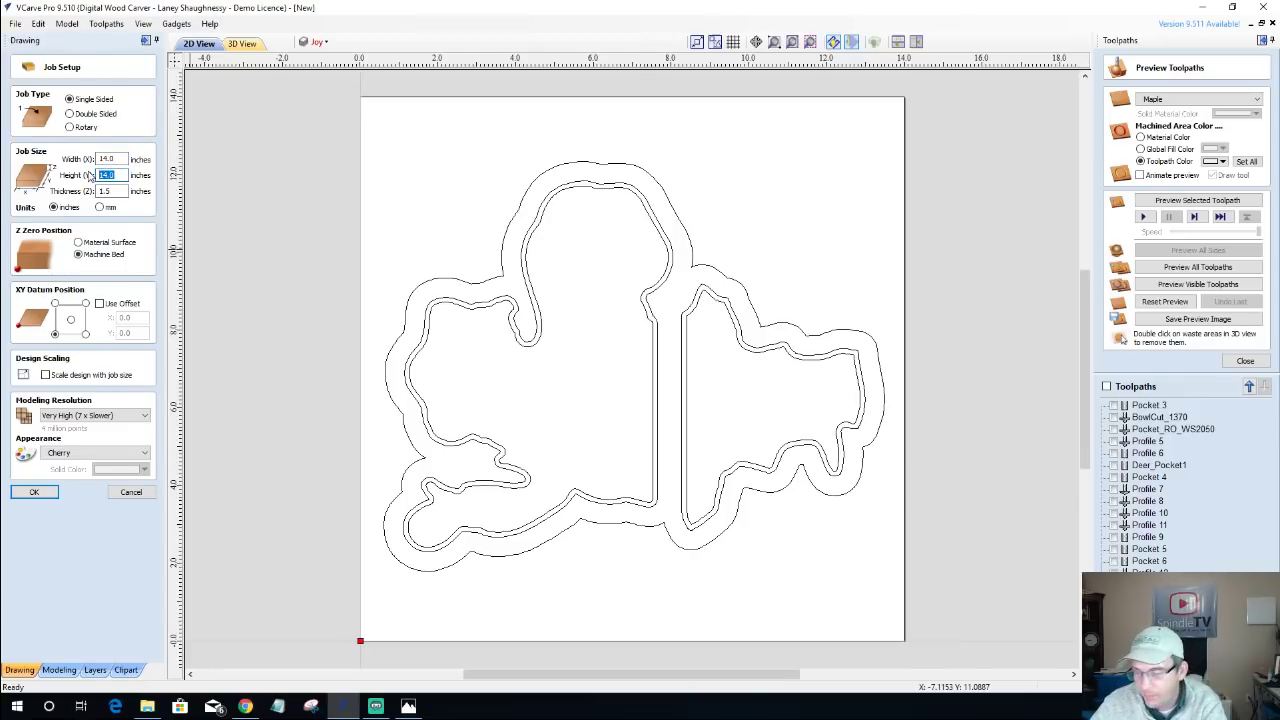
text(11)
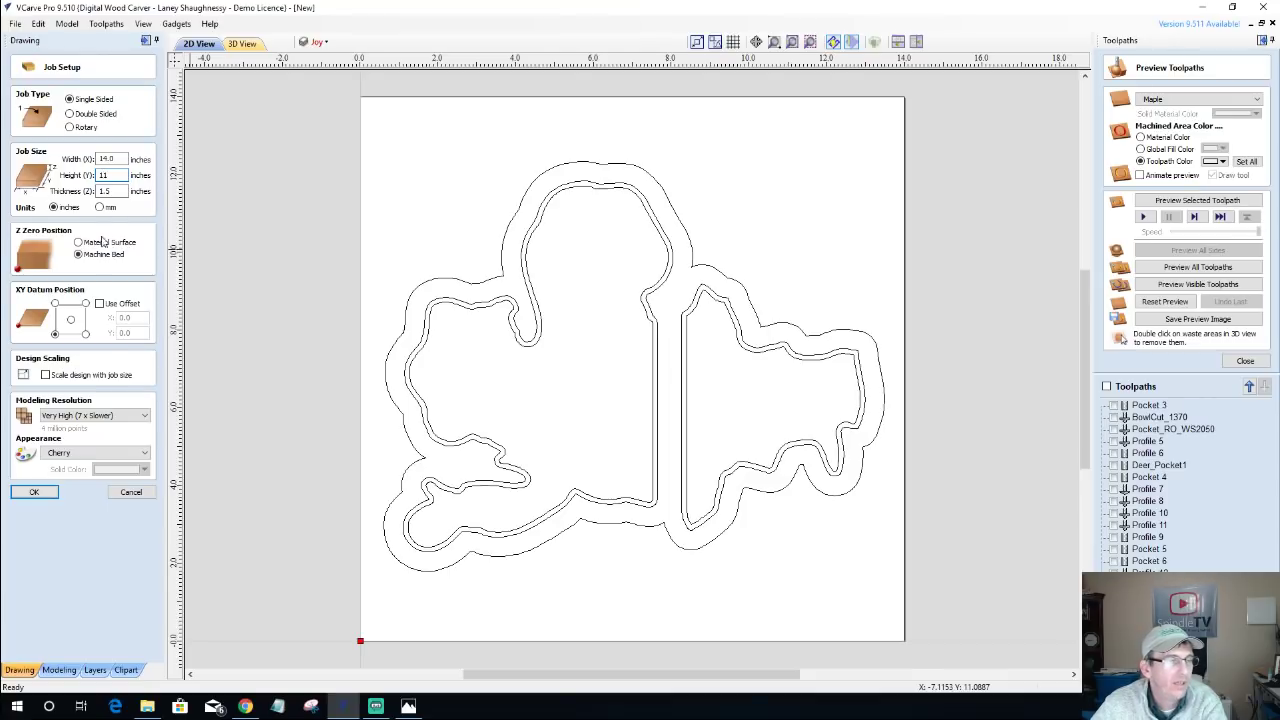
click(34, 492)
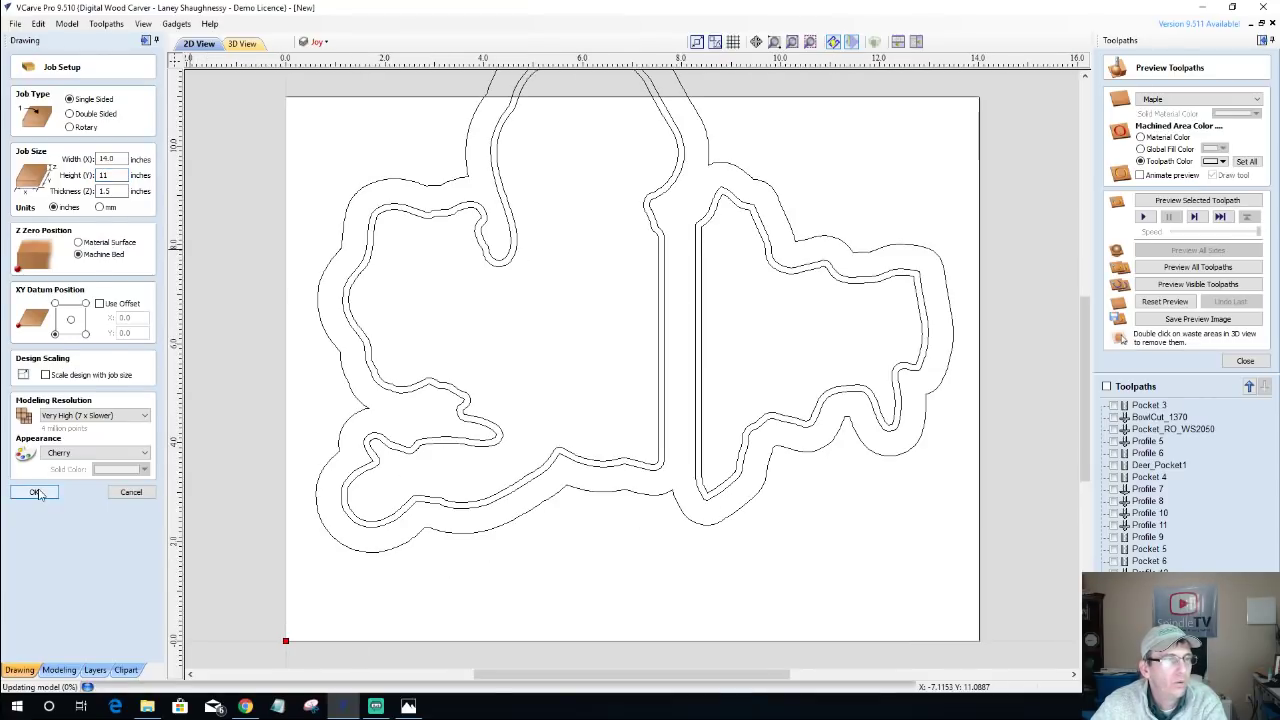
Box-select all Santa bowl vectors, align them to the material centre, then reselect the design.
click(40, 494)
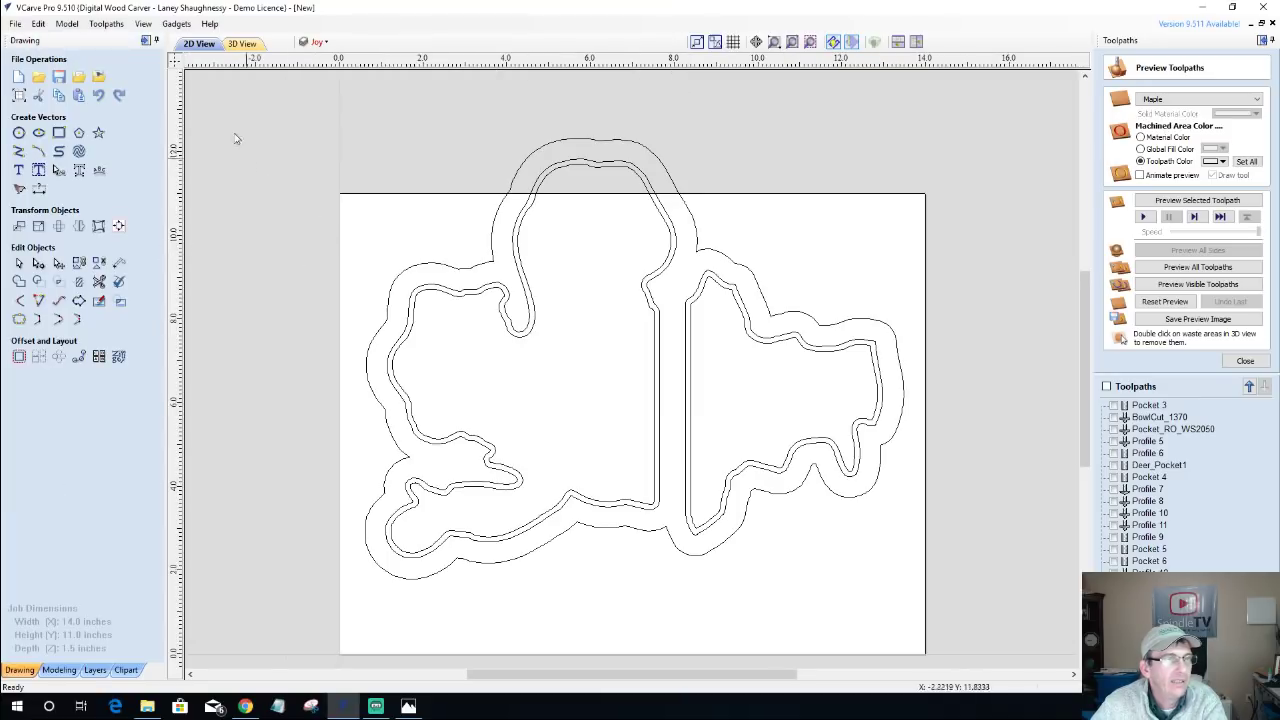
mouse_move(240, 108)
mouse_down()
mouse_move(566, 170)
mouse_move(1007, 632)
mouse_up()
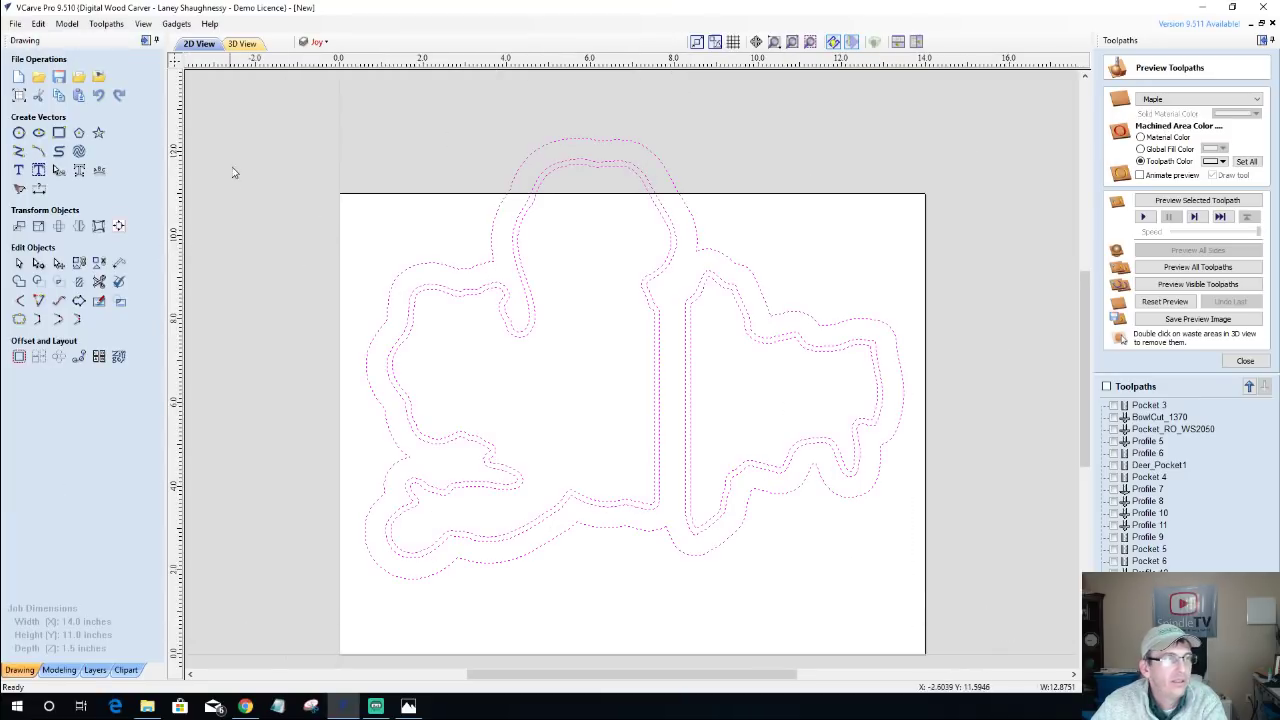
click(118, 226)
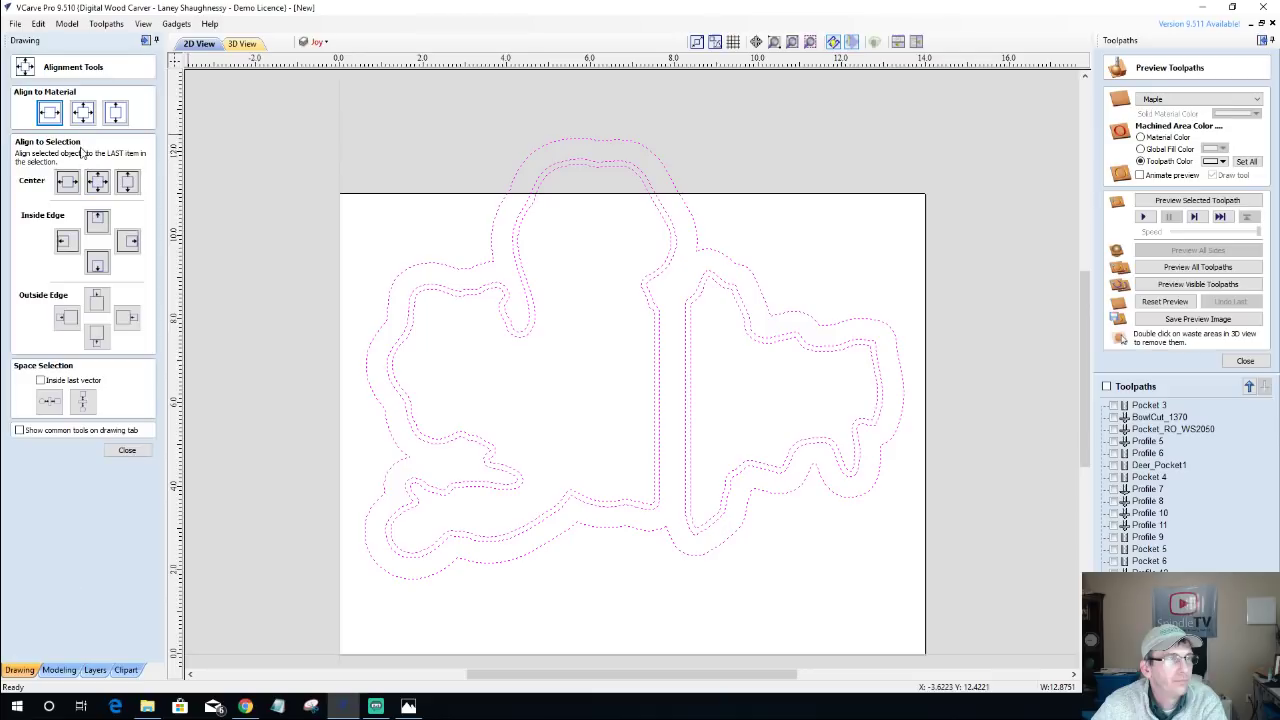
click(80, 114)
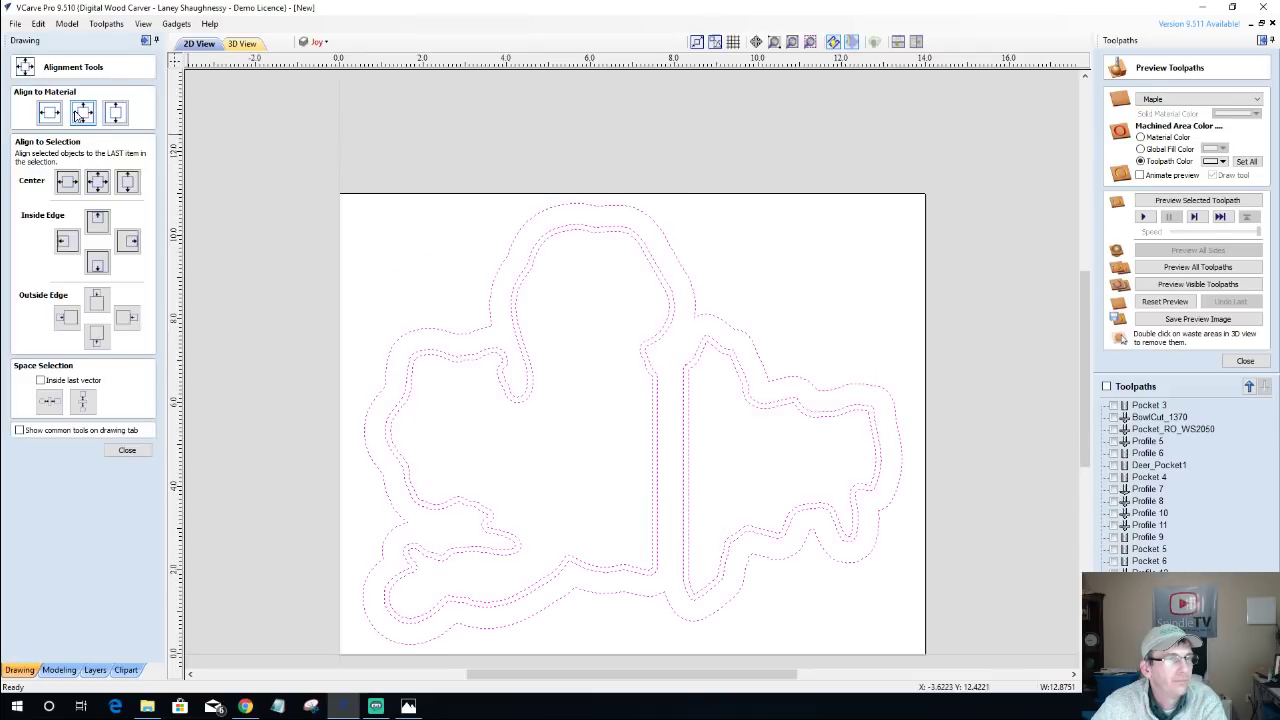
click(195, 196)
scroll(340, 190, down, 2)
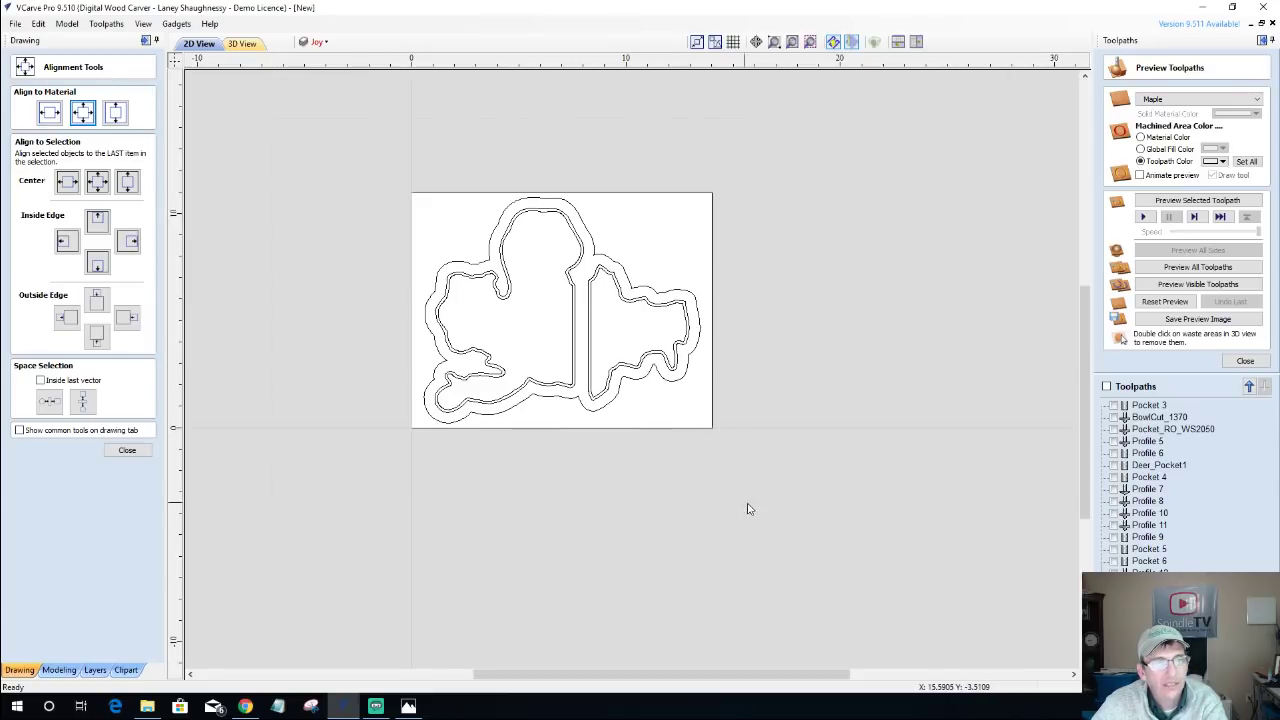
drag(749, 509, 372, 291)
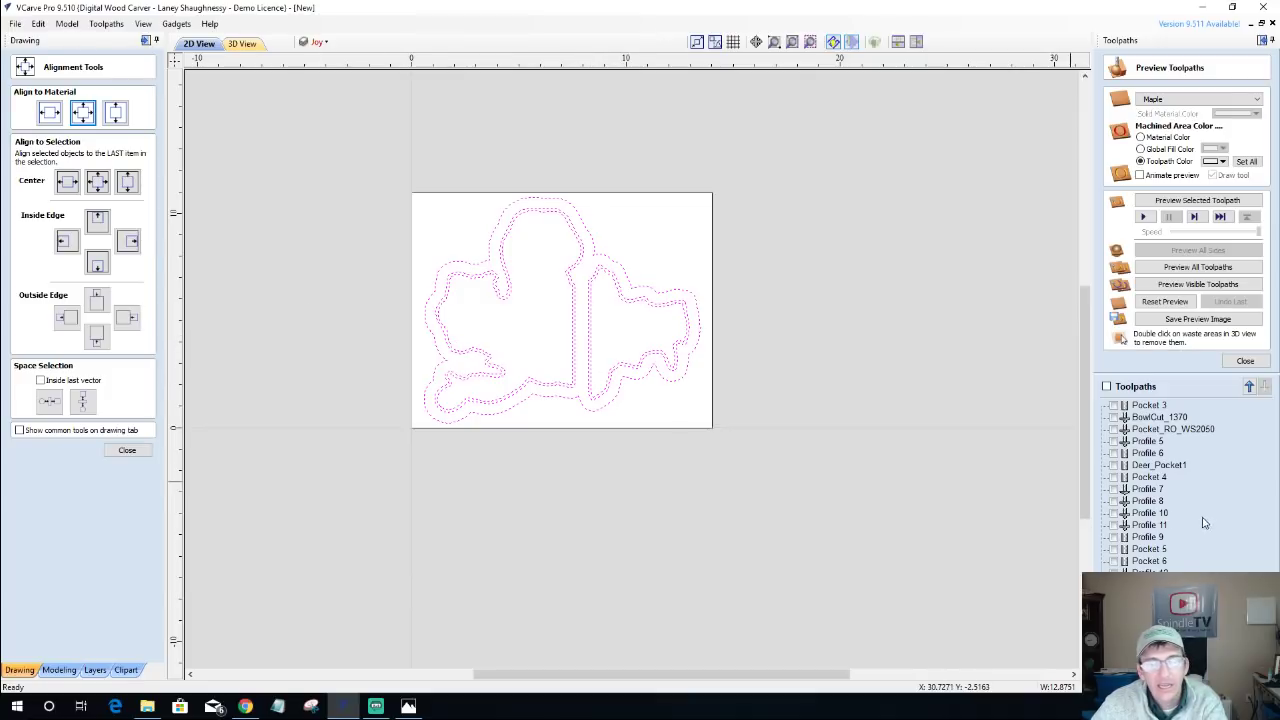
Tick the leftover toolpaths from Deer_Pocket1 through Pocket 6 and Profiles 12, 14 and 16.
click(1250, 361)
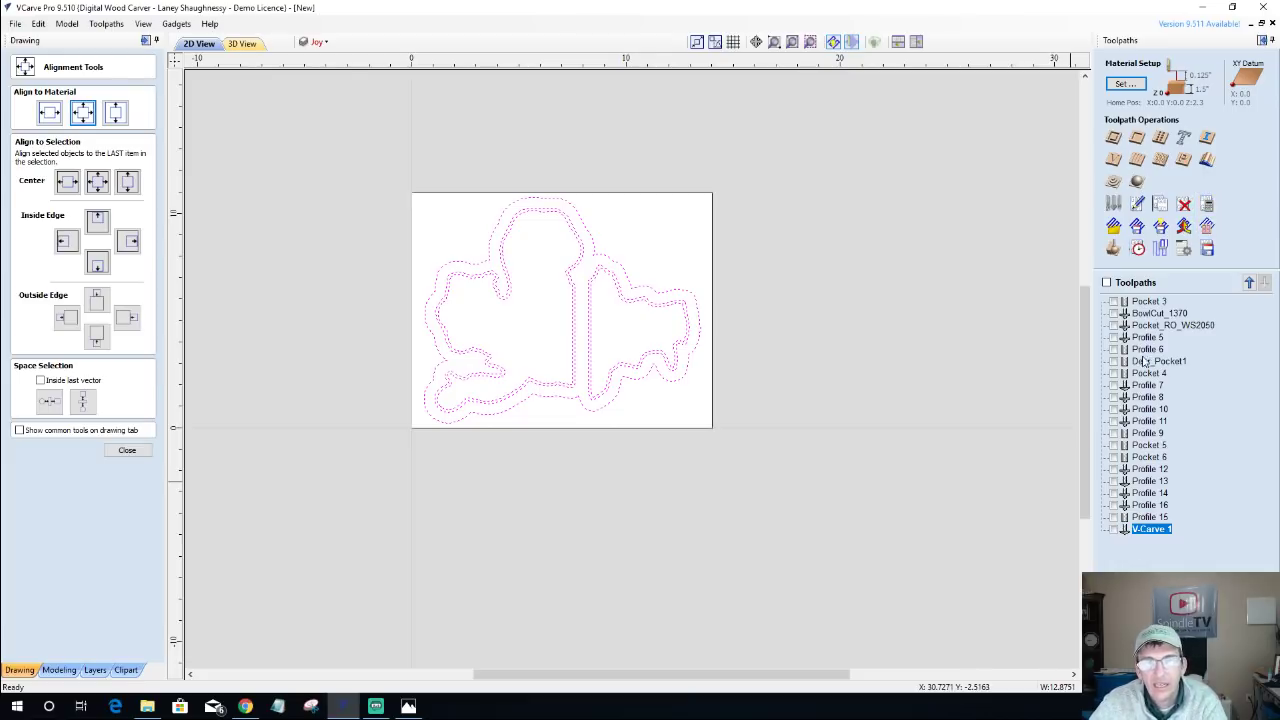
mouse_move(1143, 372)
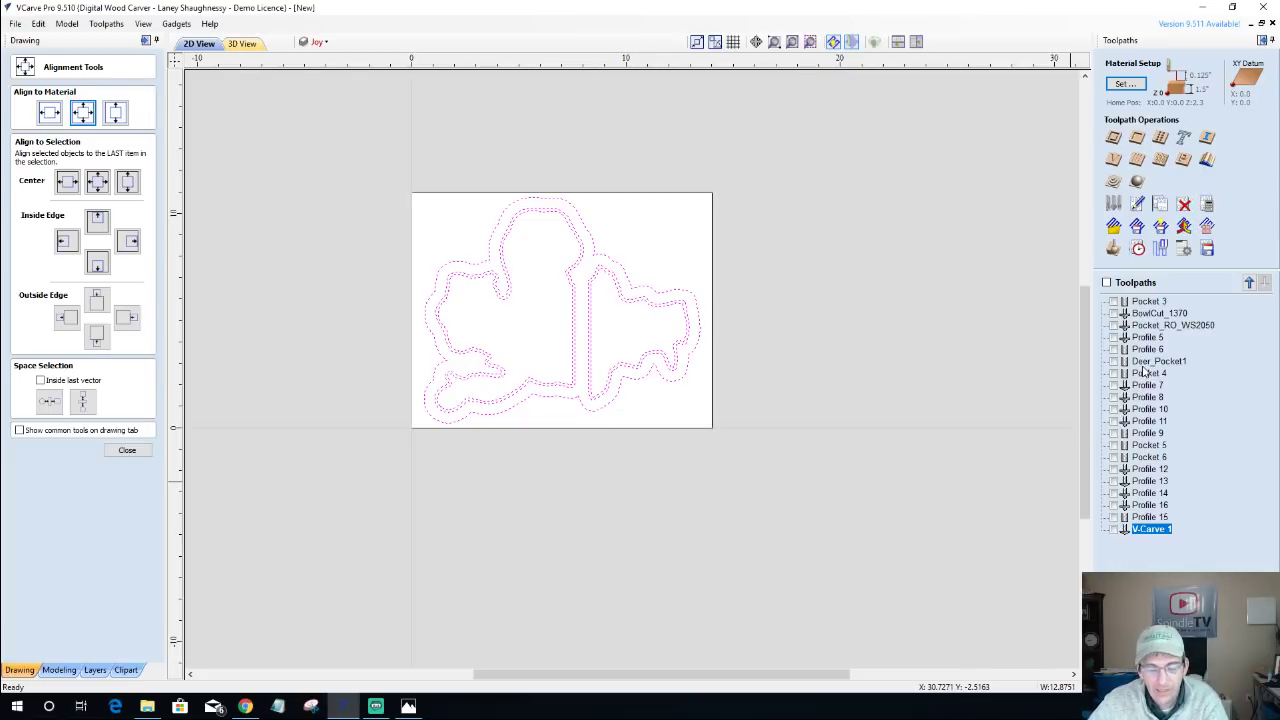
click(1144, 362)
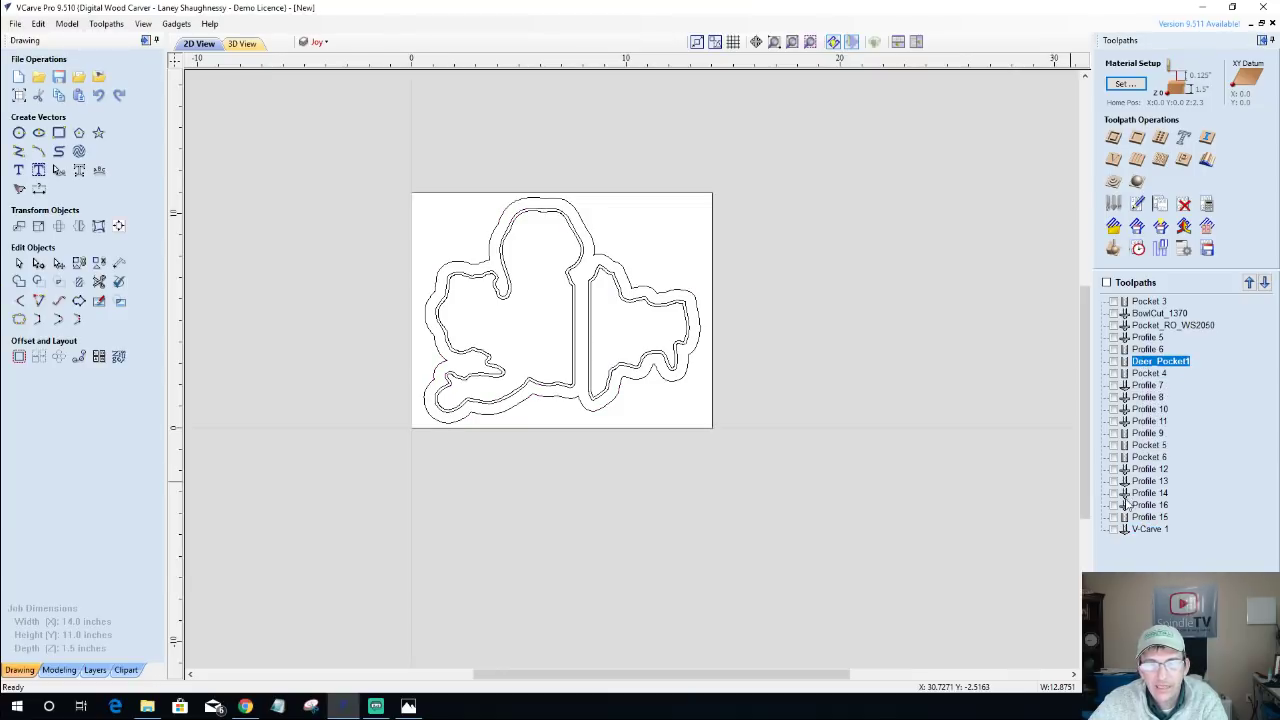
click(1113, 361)
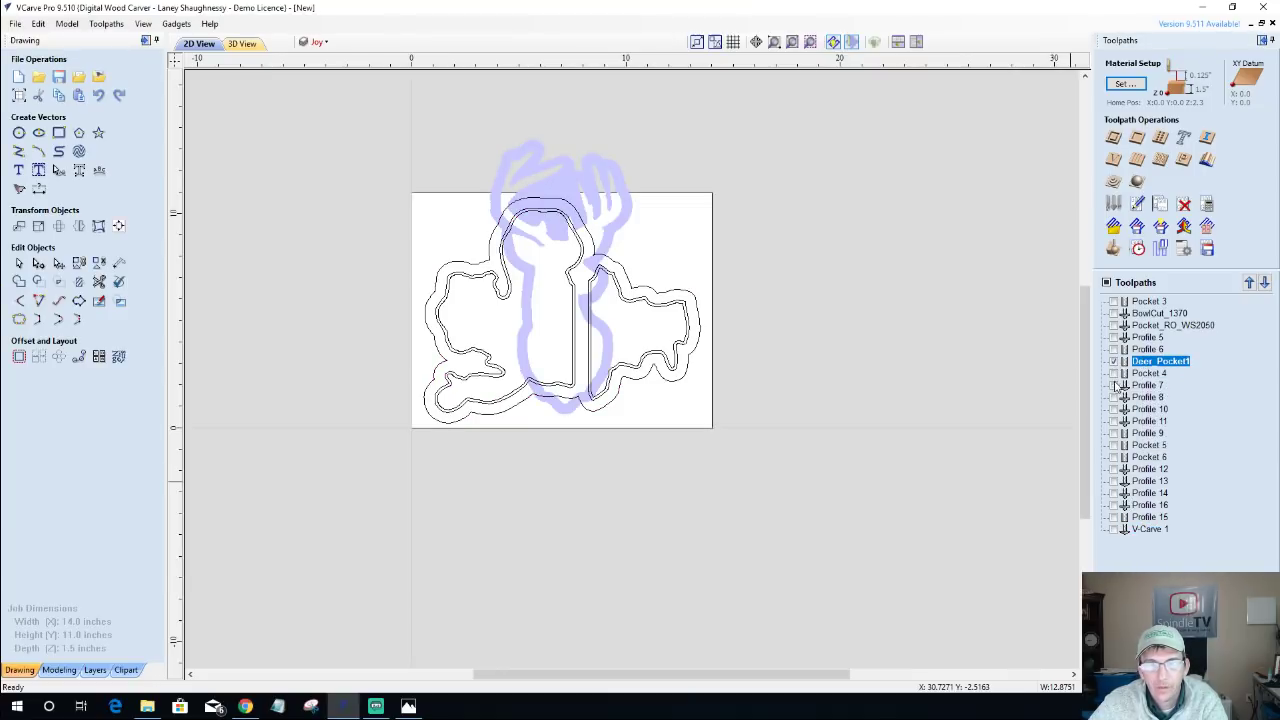
click(1113, 373)
click(1113, 385)
click(1113, 397)
click(1113, 409)
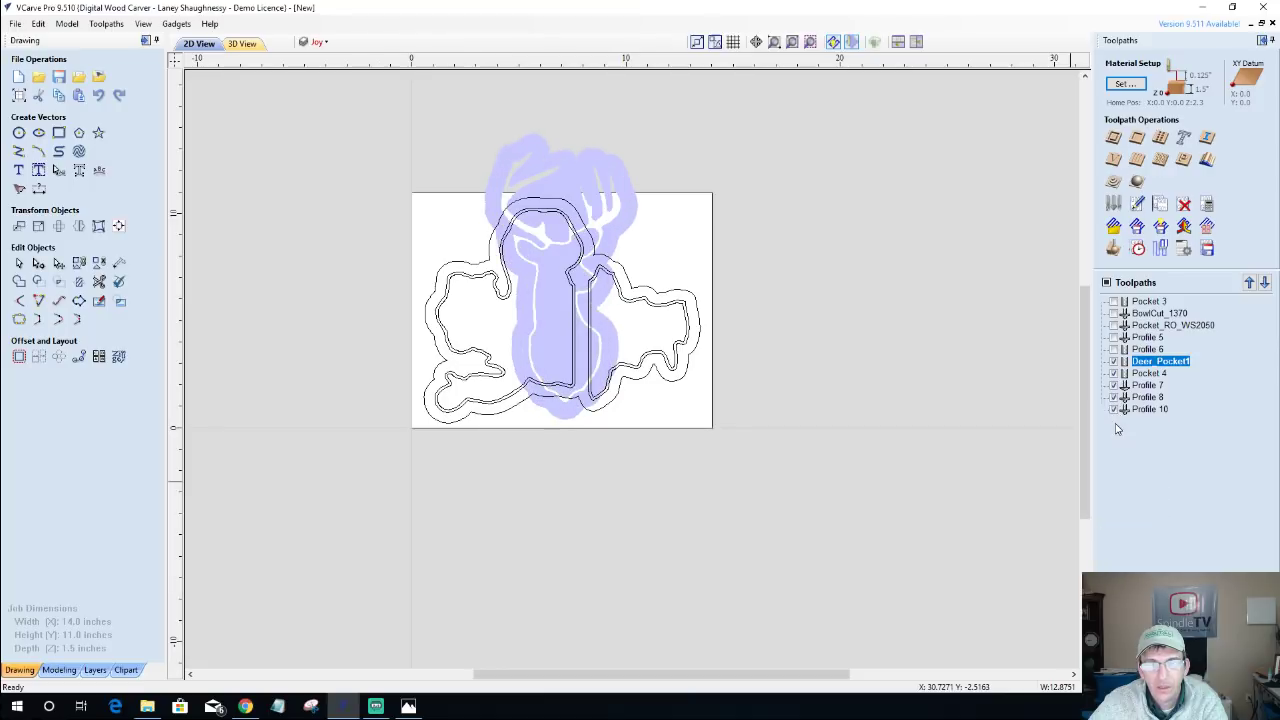
click(1113, 445)
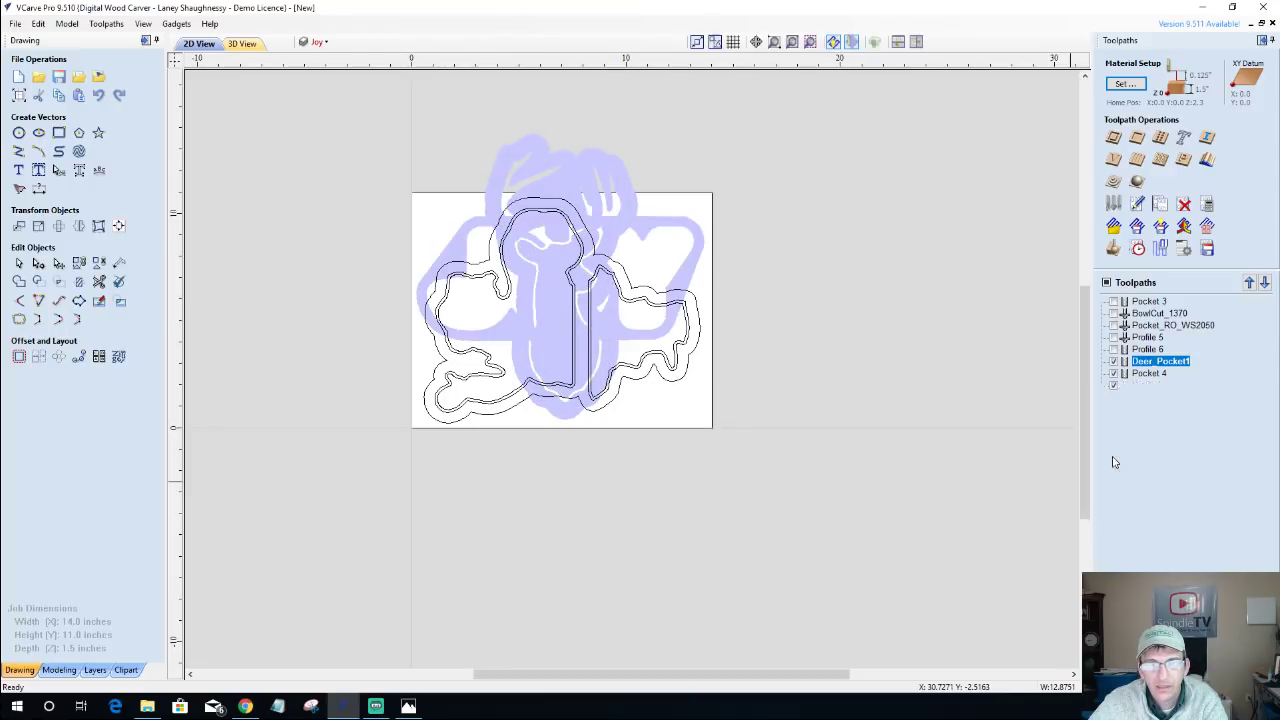
click(1113, 457)
click(1113, 469)
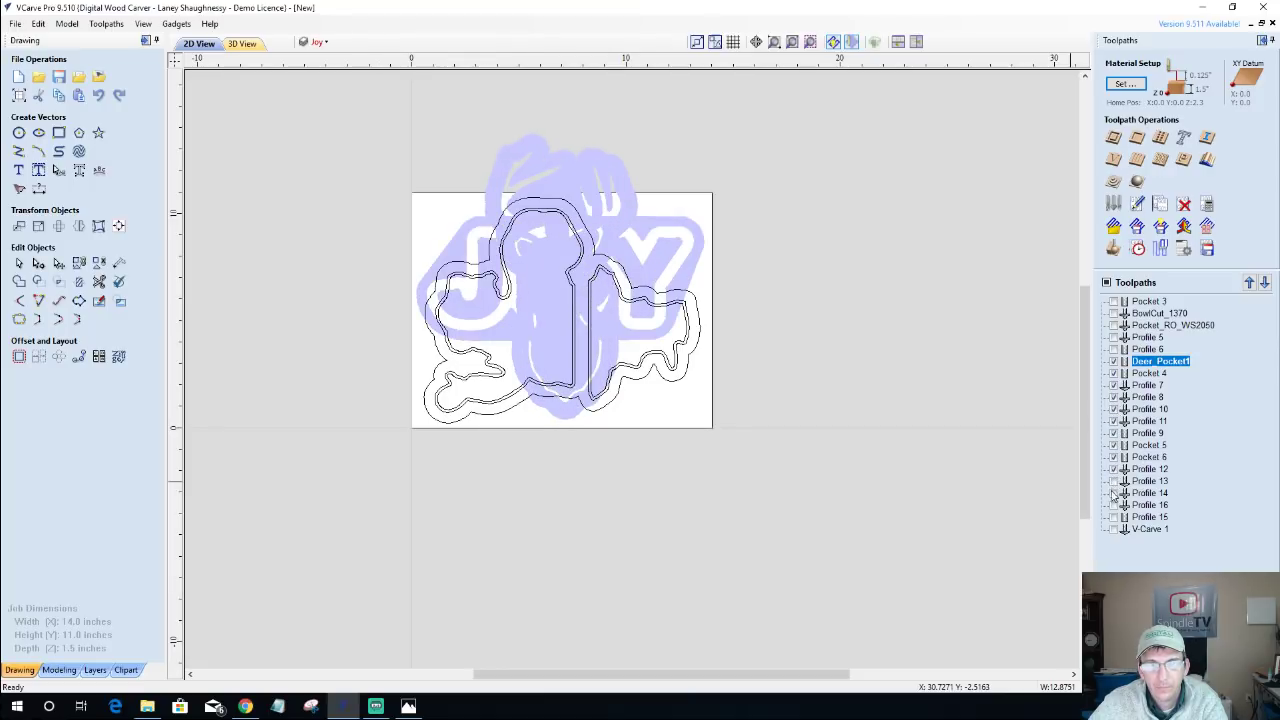
click(1113, 493)
click(1113, 505)
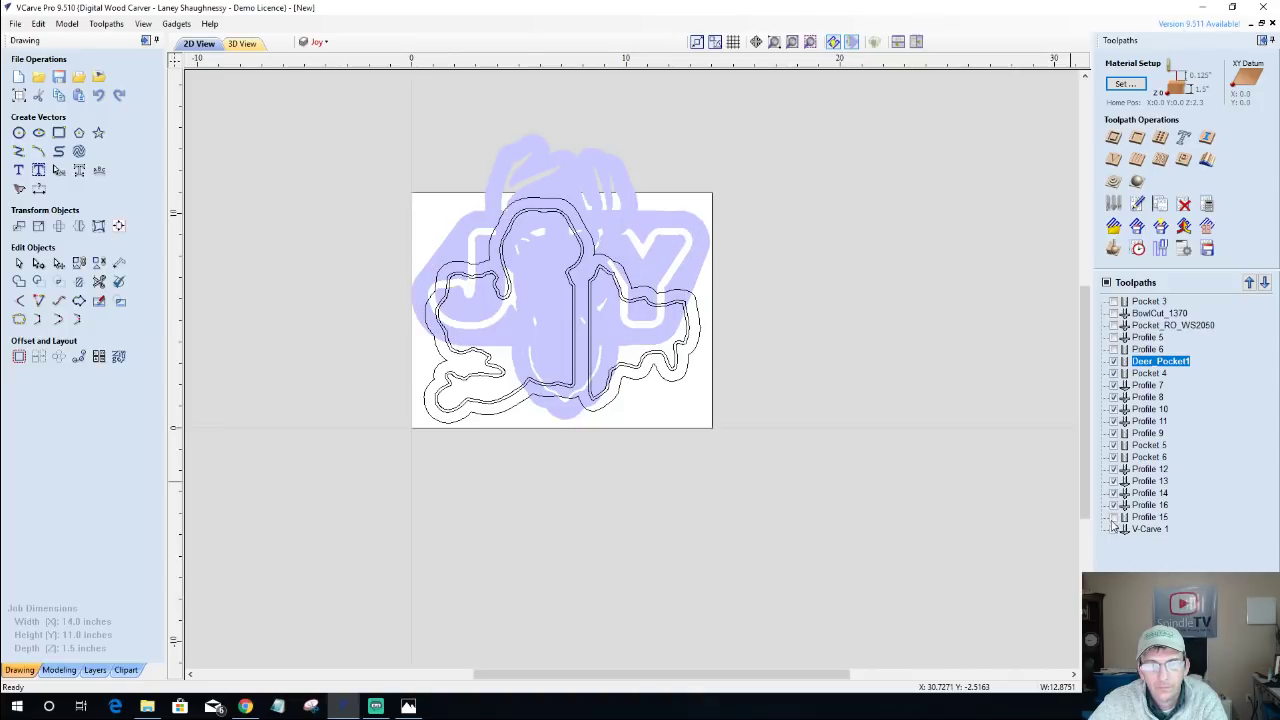
Delete the ticked leftover toolpaths, recalculate the remaining ones, and open the 3D preview.
right_click(1142, 470)
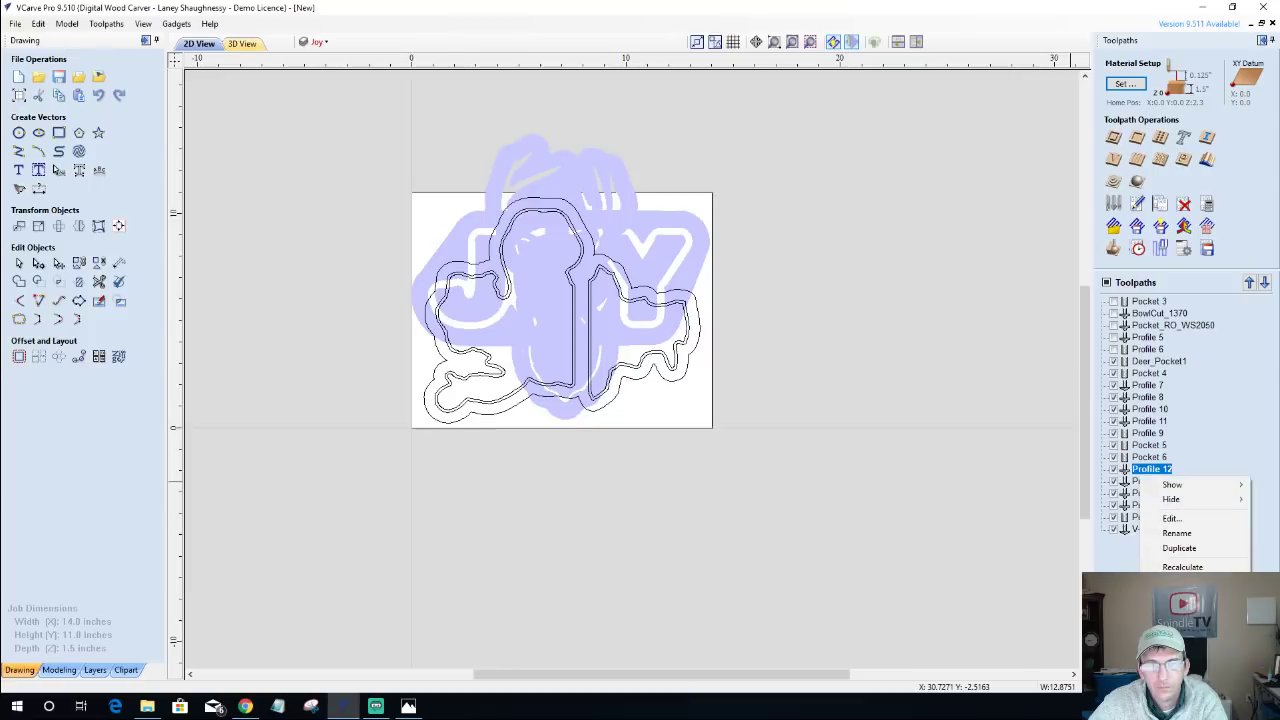
mouse_move(1180, 601)
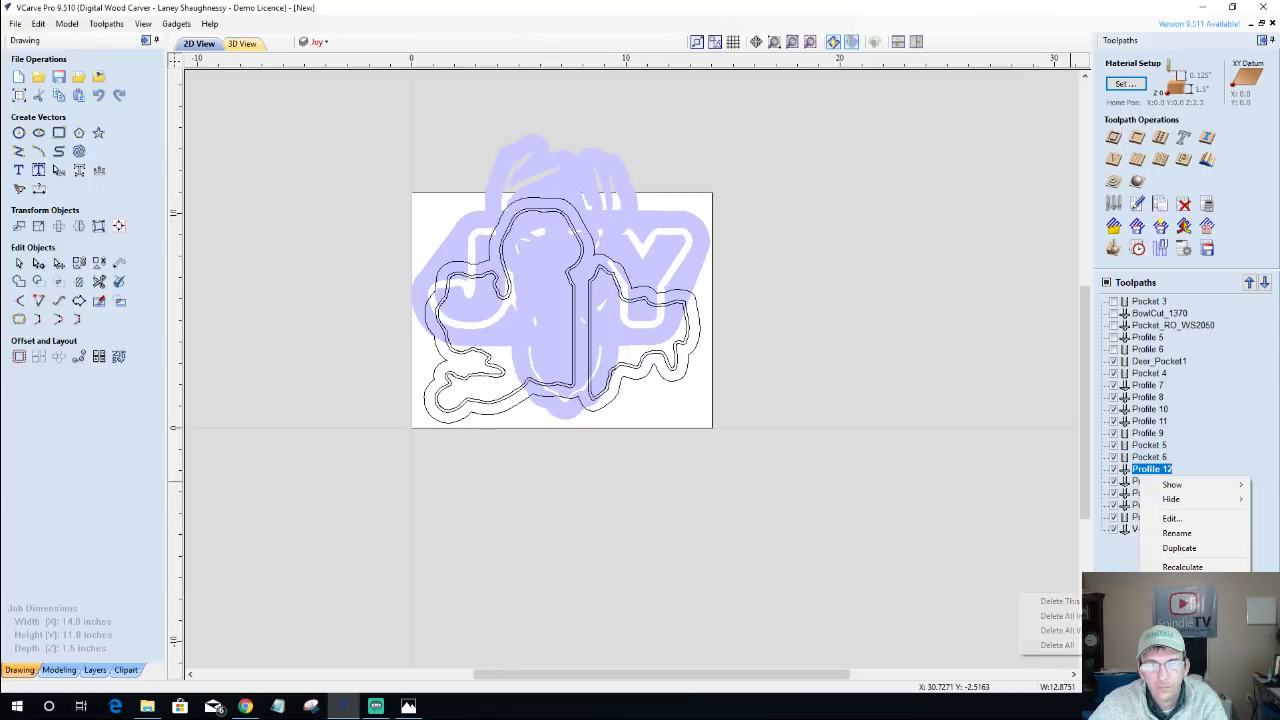
click(1062, 630)
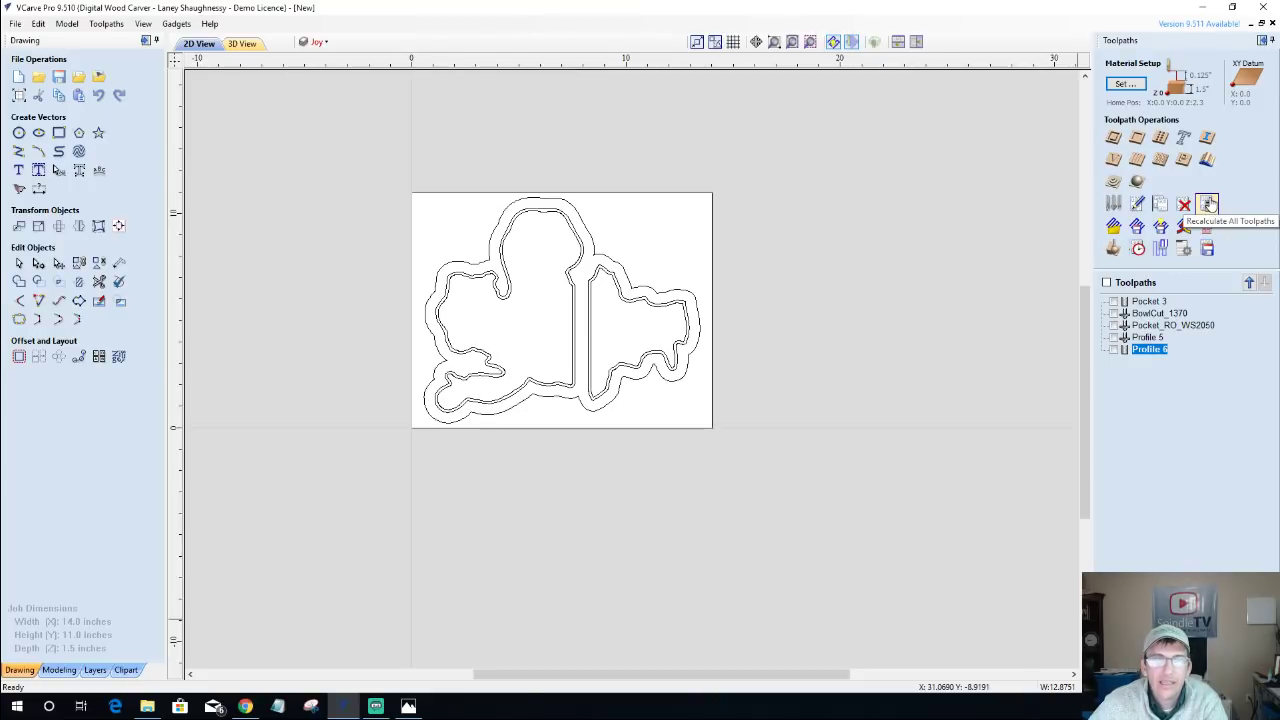
click(1208, 204)
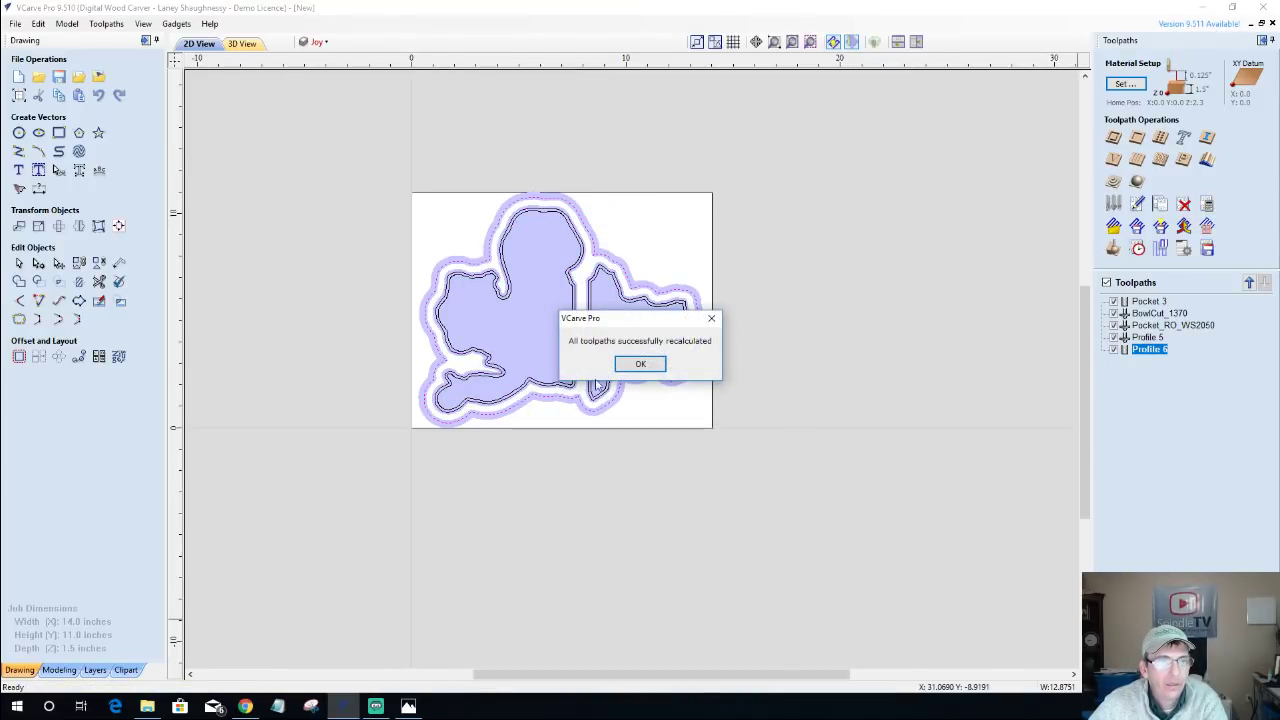
click(638, 364)
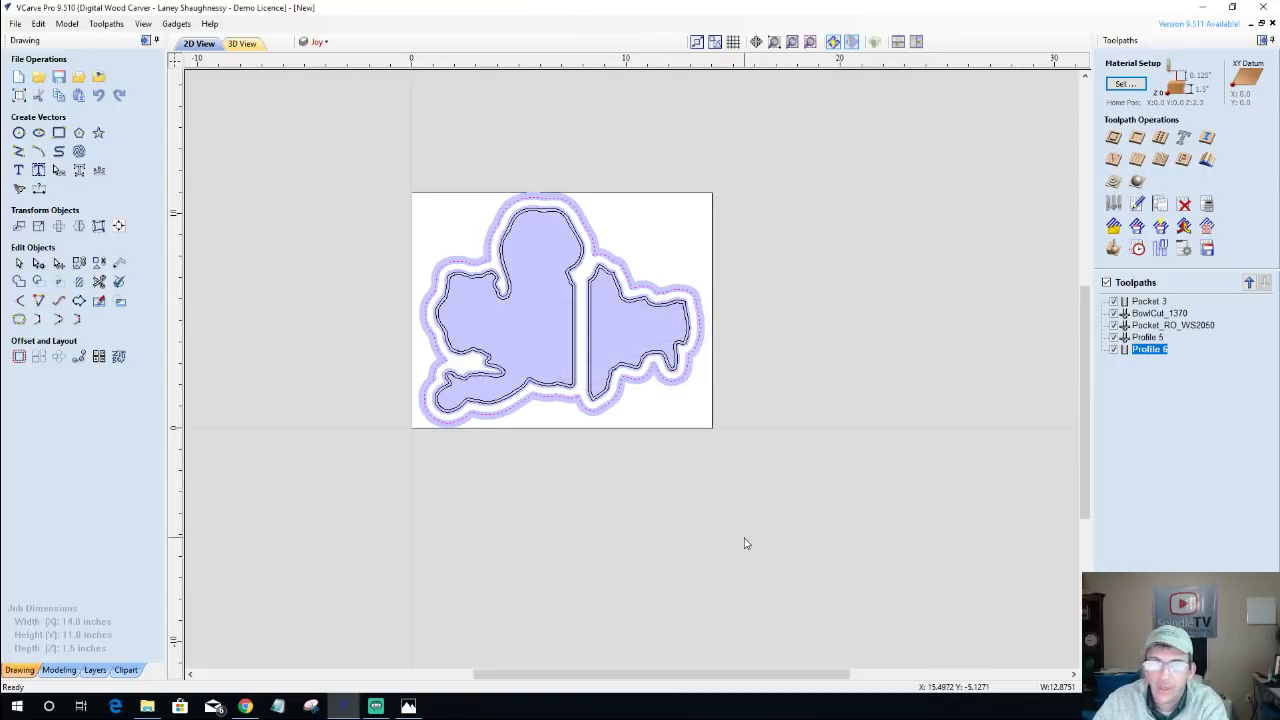
click(1115, 249)
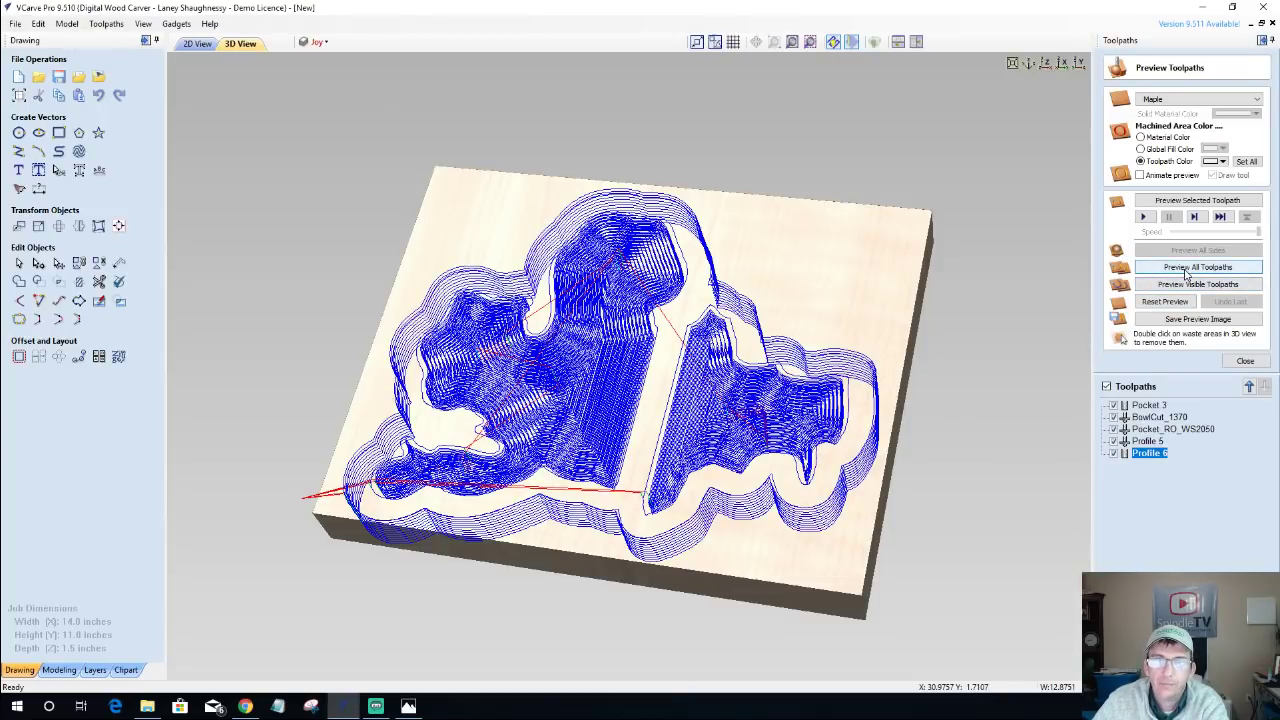
Simulate all toolpaths on the maple block, then re-run without Pocket_RO_WS2050.
click(1188, 269)
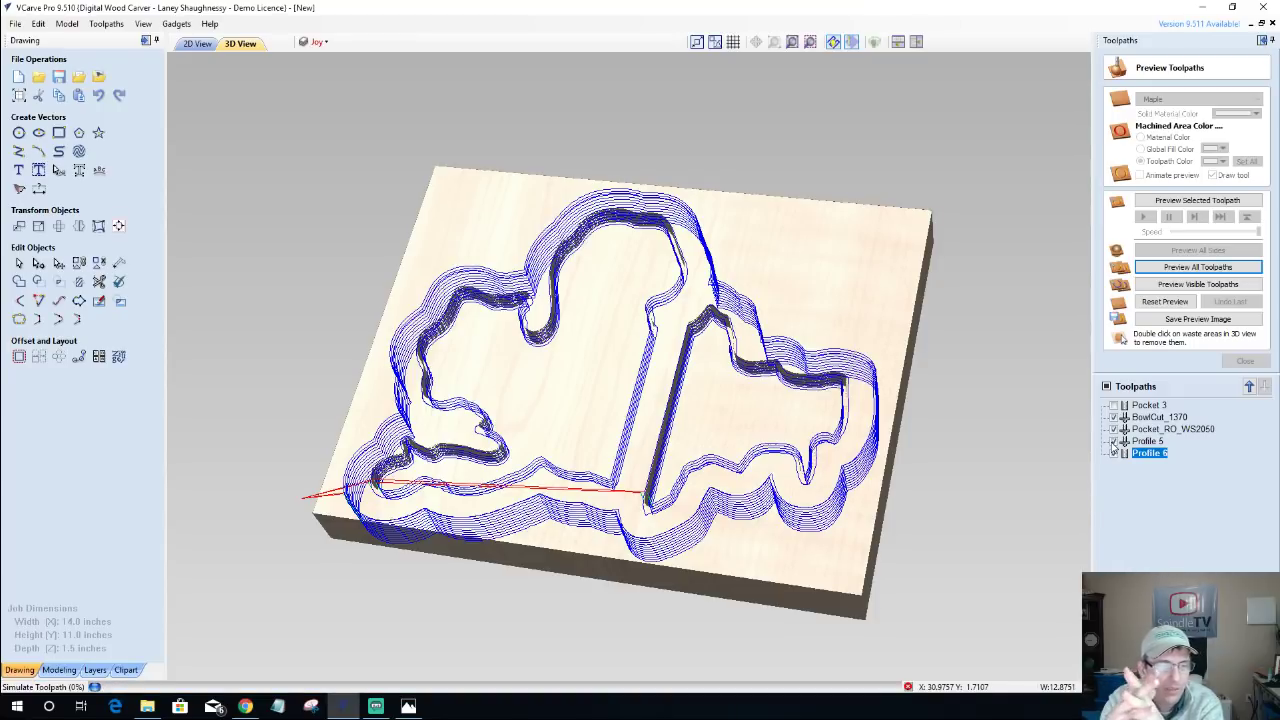
click(1113, 429)
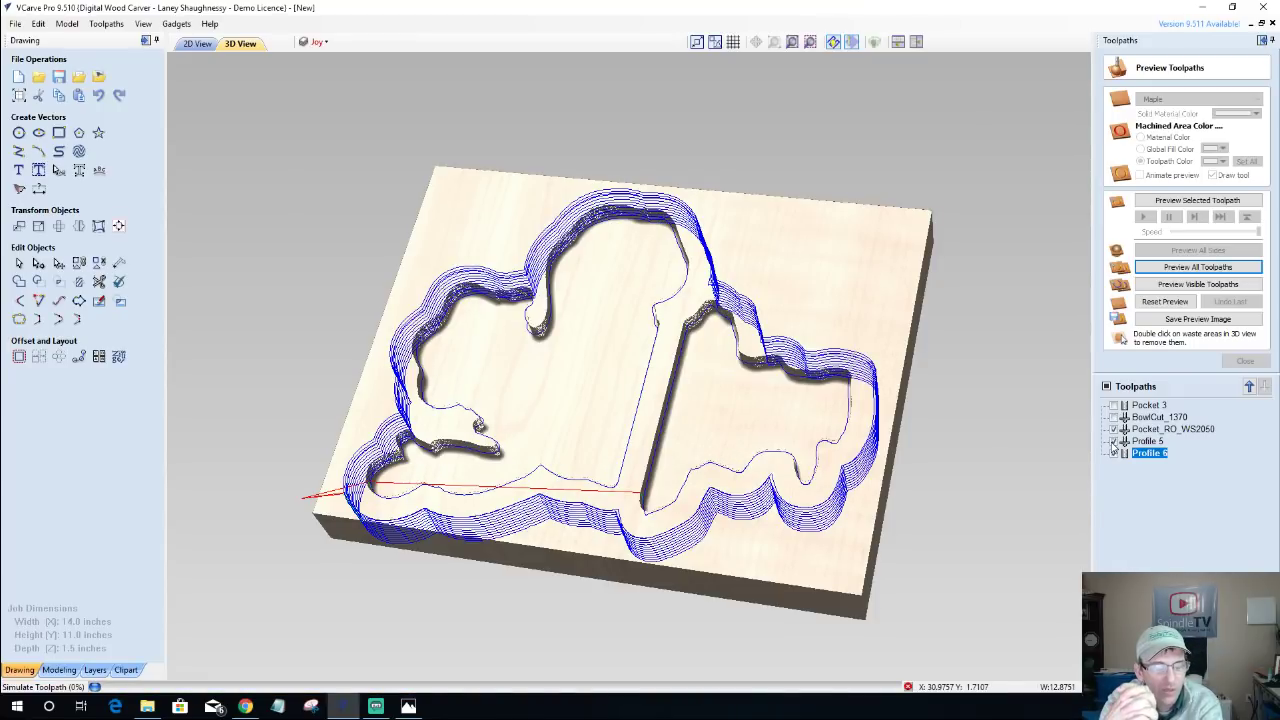
click(1113, 443)
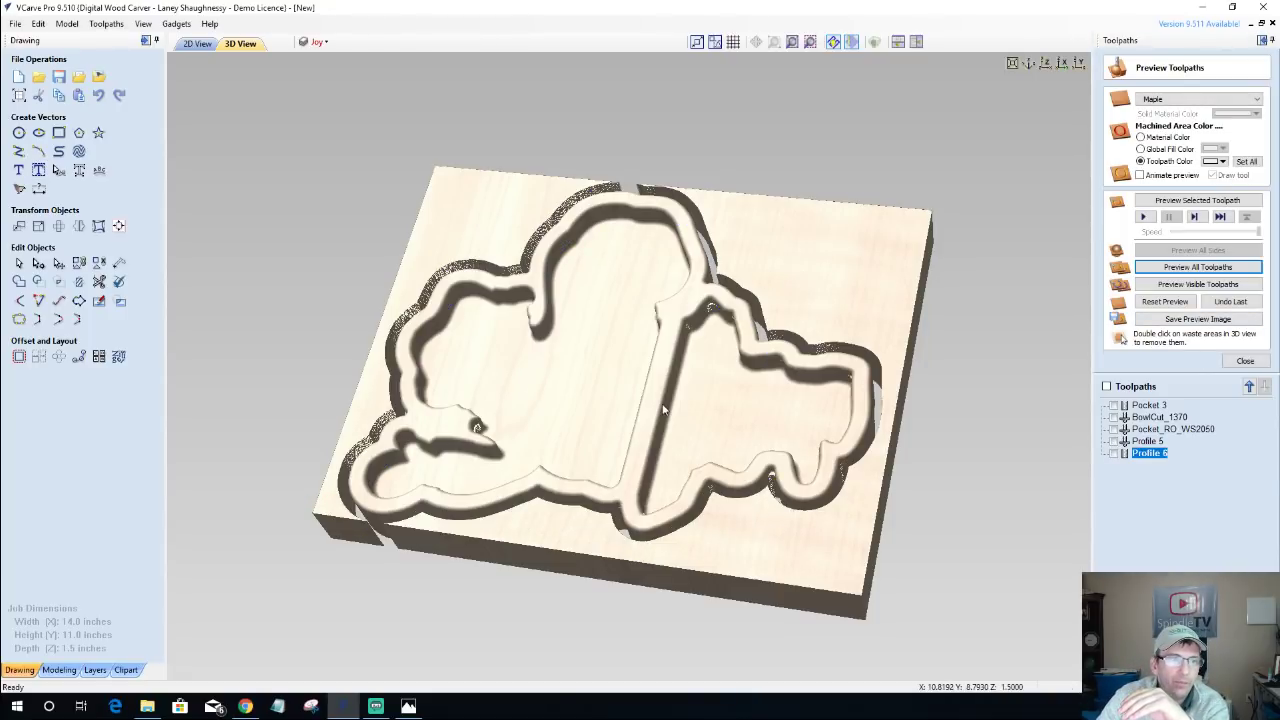
Remove the waste blocks to reveal the freestanding cut-out, inspect it in 3D, and return to 2D.
double_click(717, 538)
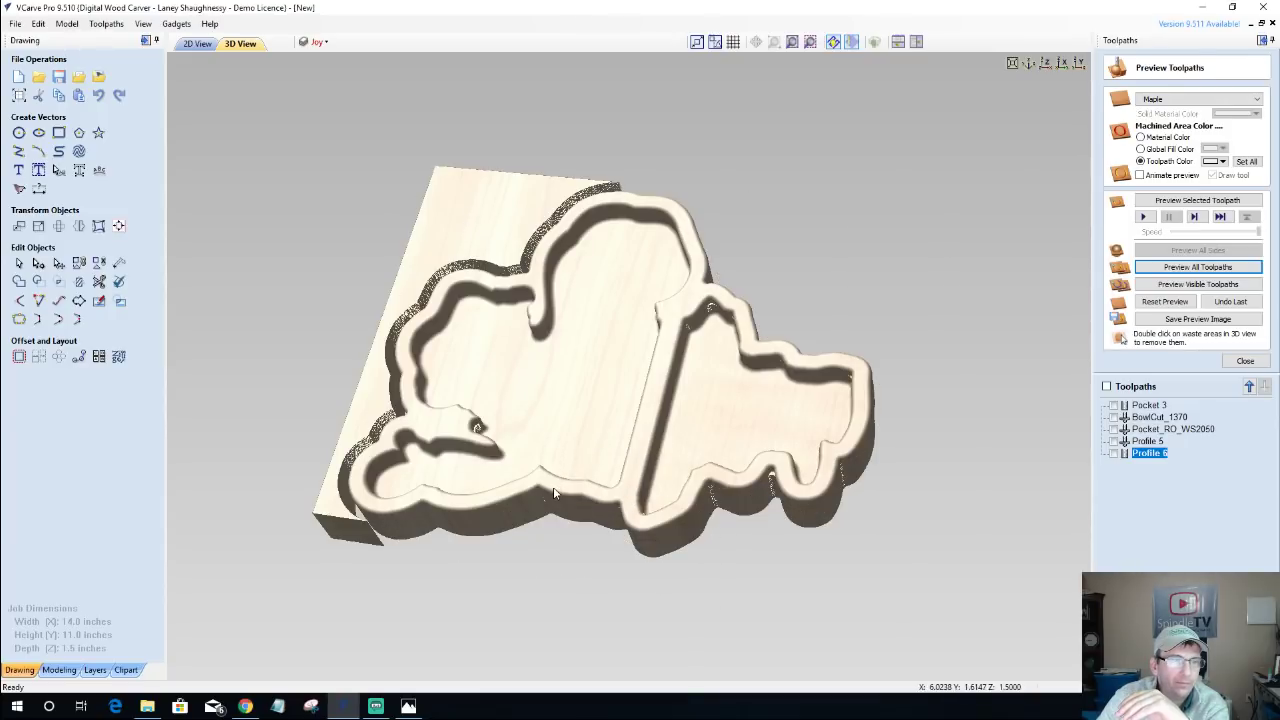
double_click(390, 390)
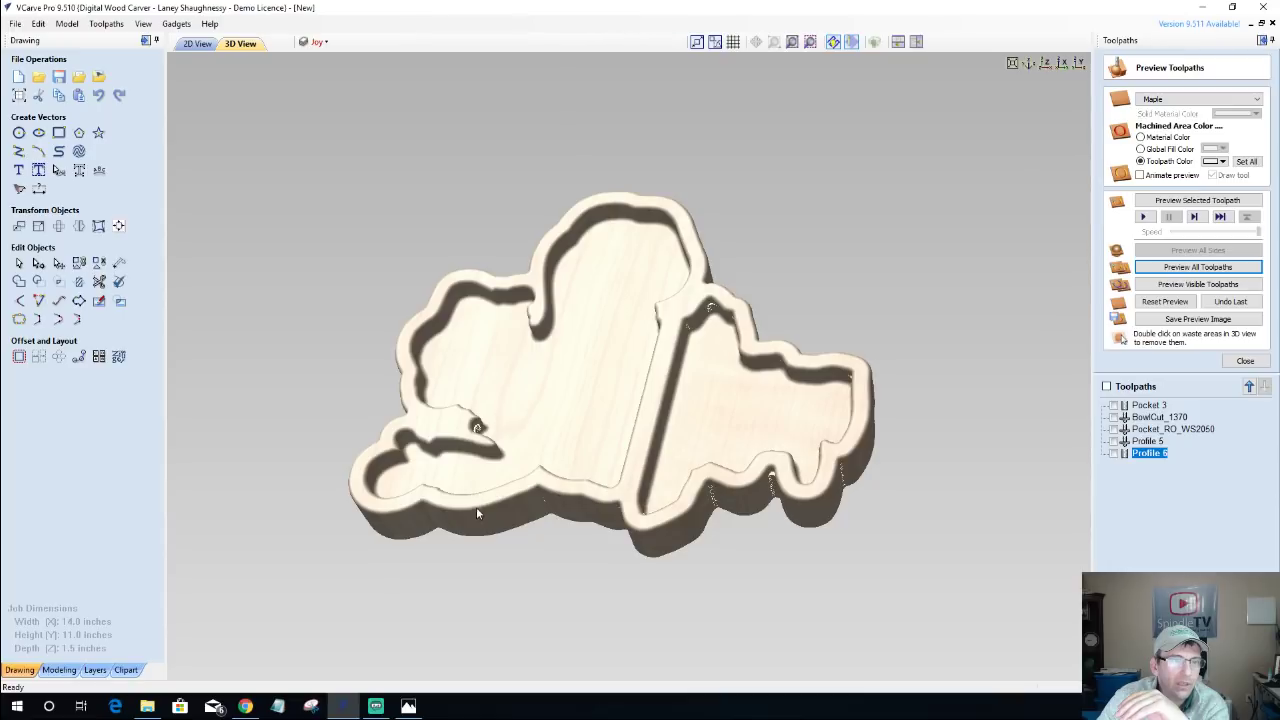
drag(530, 478, 567, 460)
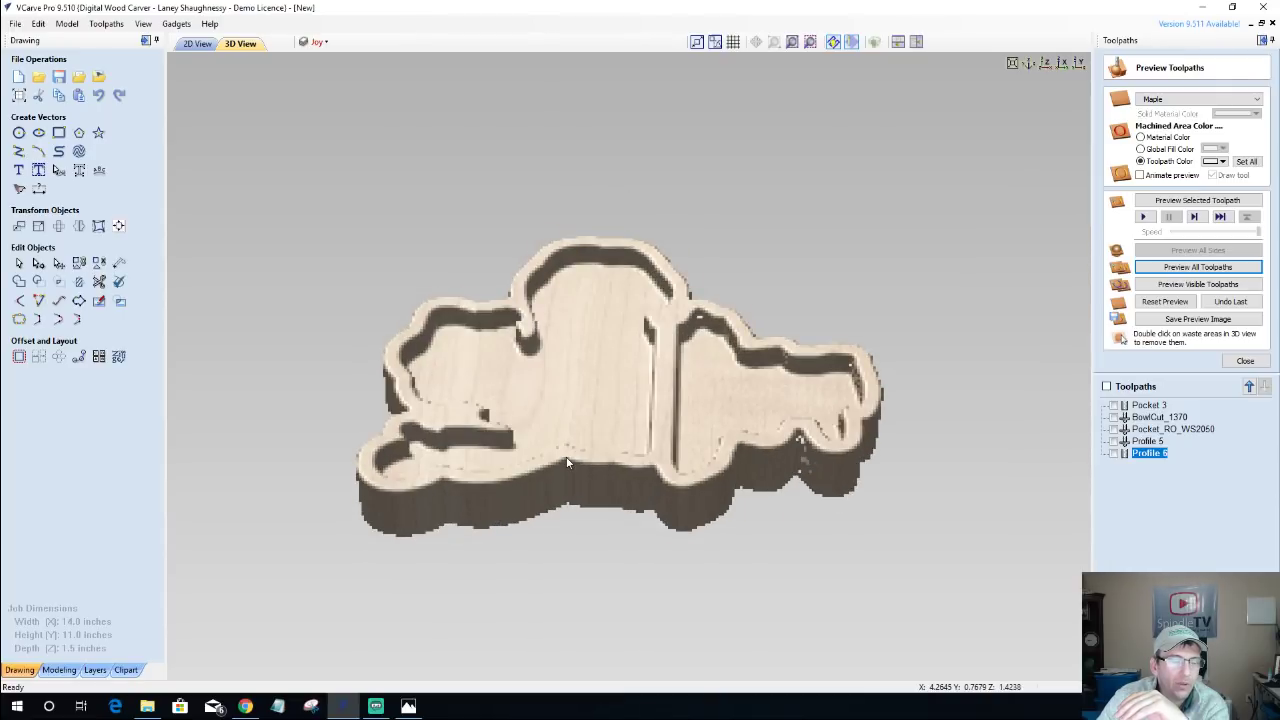
drag(549, 566, 450, 360)
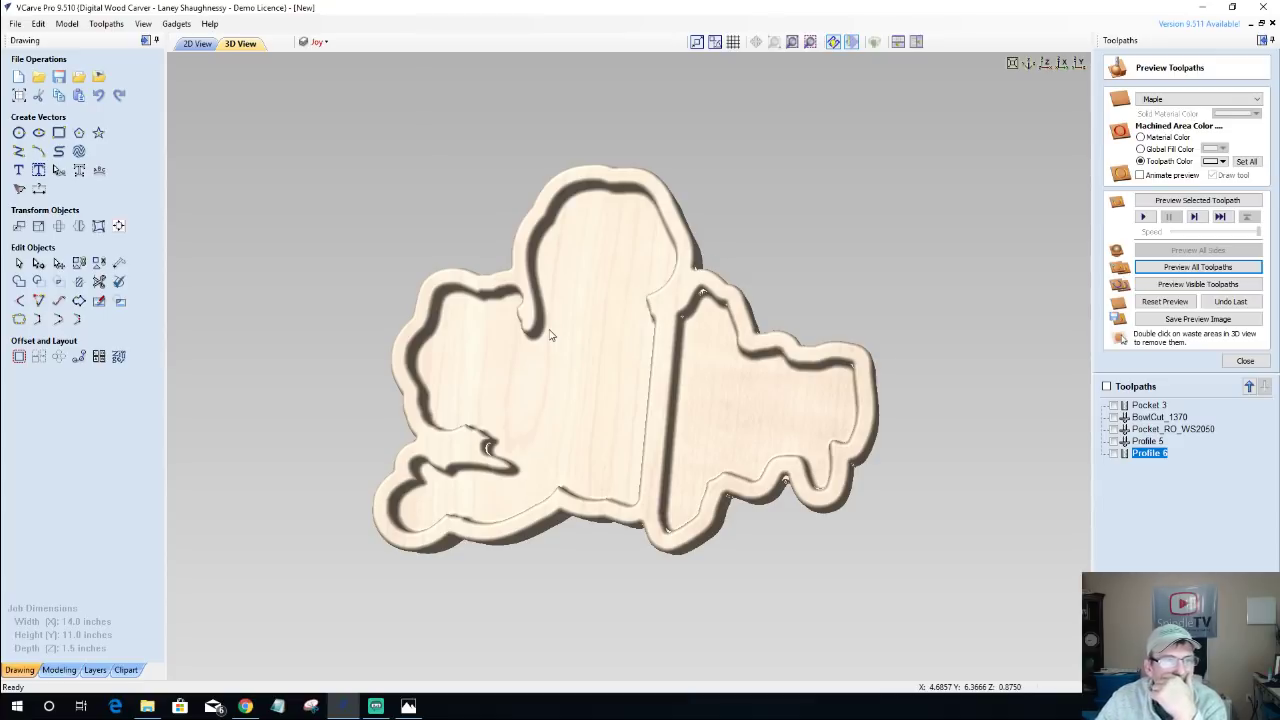
click(197, 43)
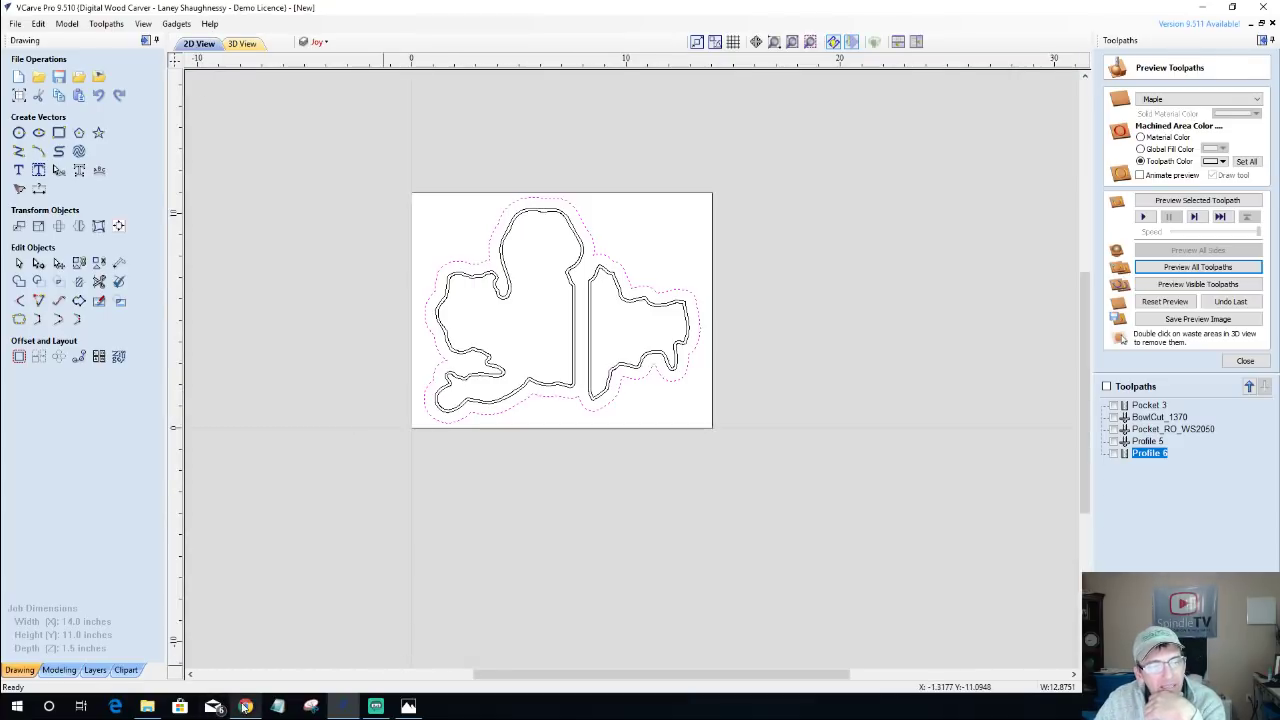
mouse_move(245, 706)
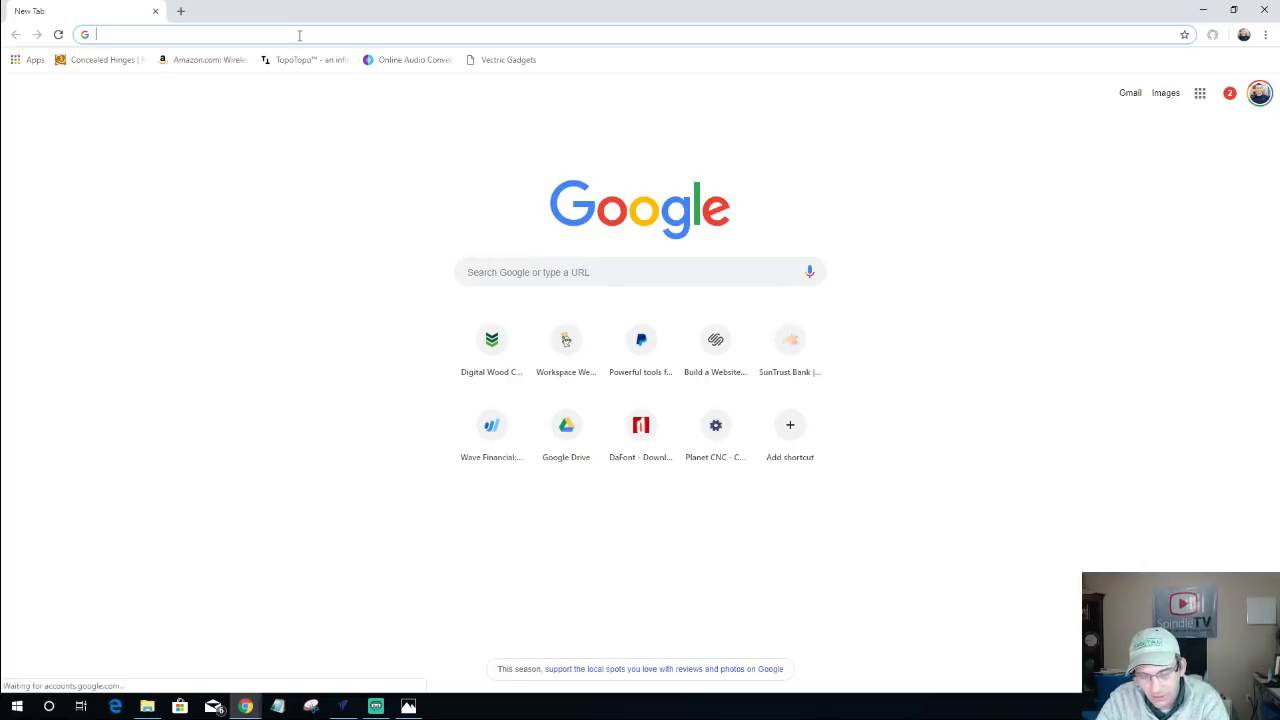
Search images for 'Salad bowl finish' and open the WATCO Butcher Block Oil ad on Lowe's.
text(S)
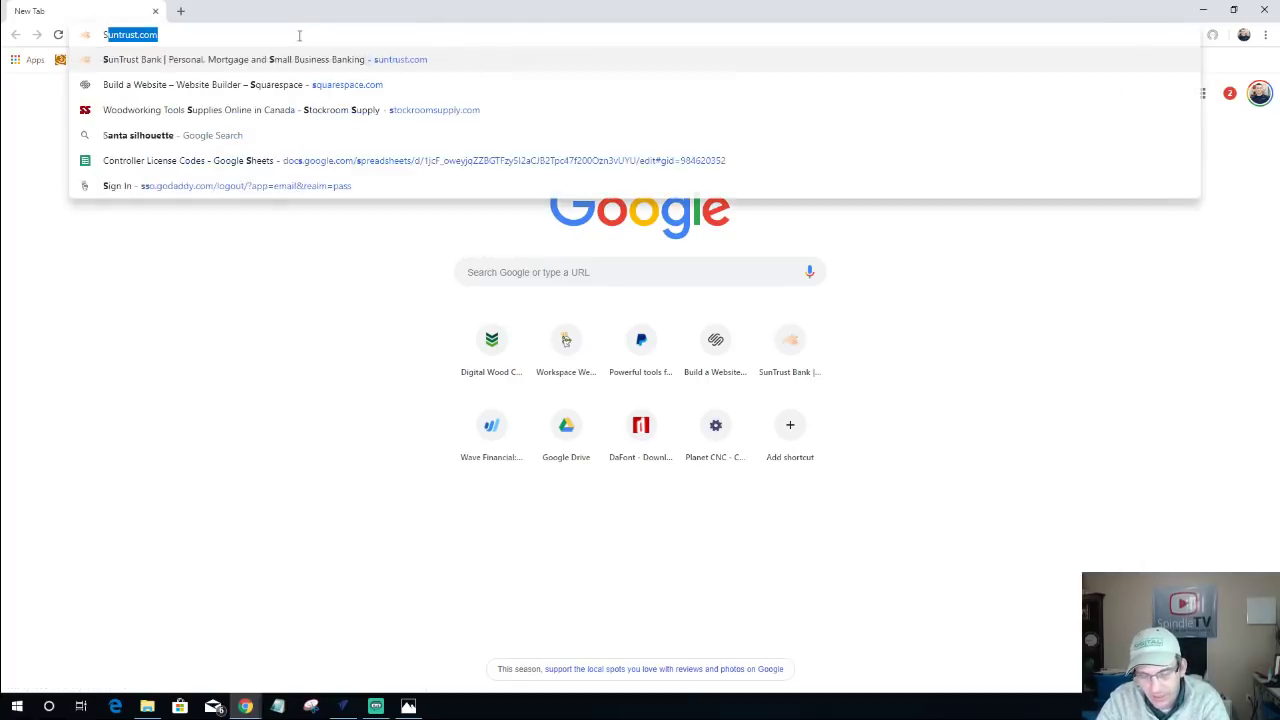
text(alad)
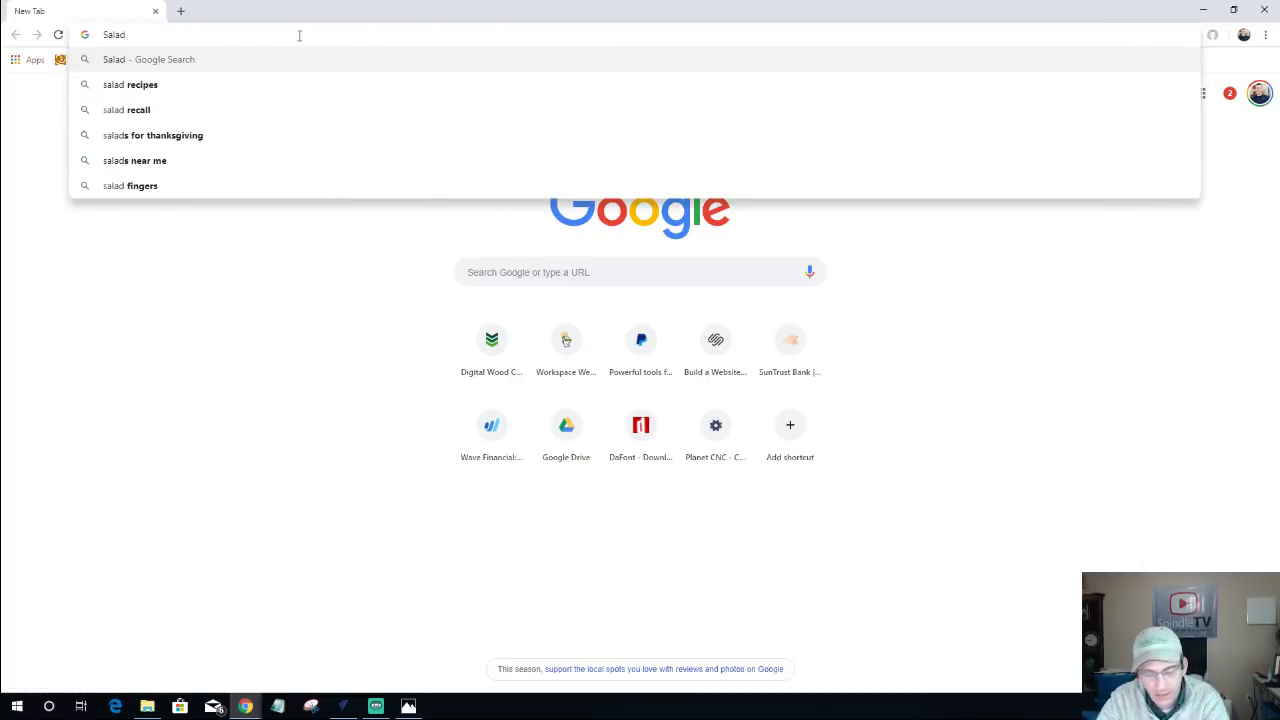
text( bowl finish)
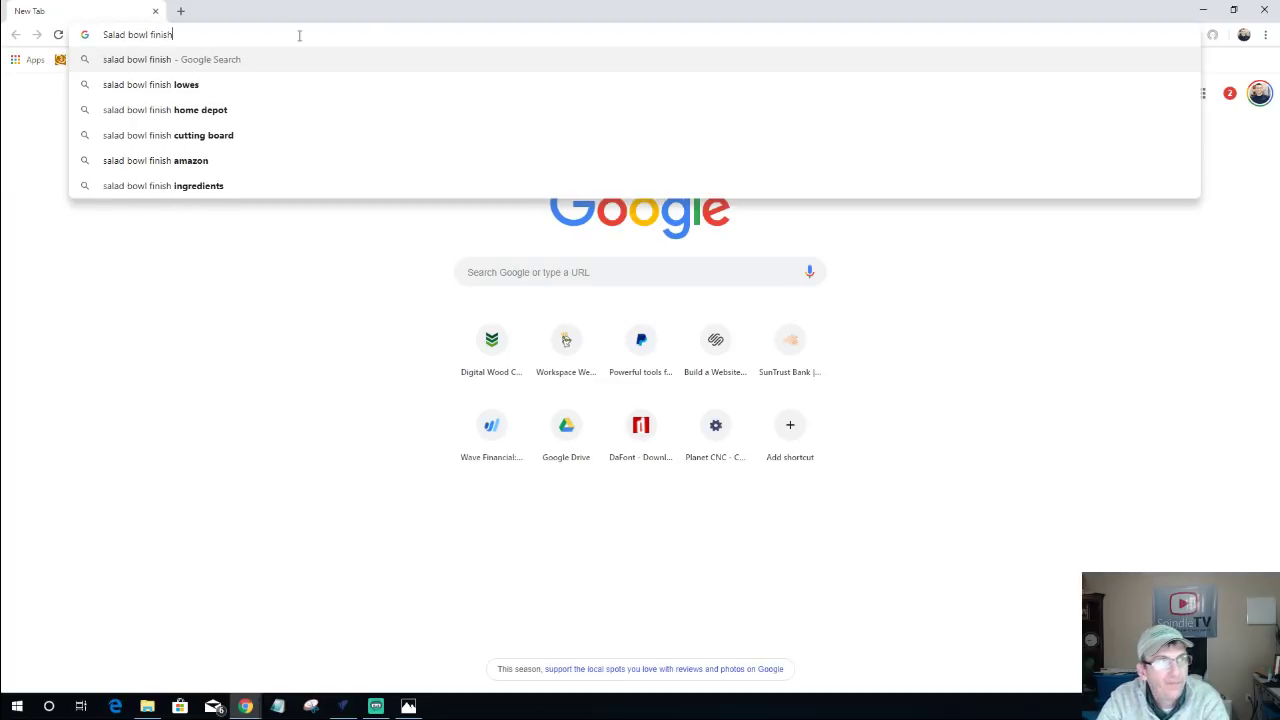
key(Return)
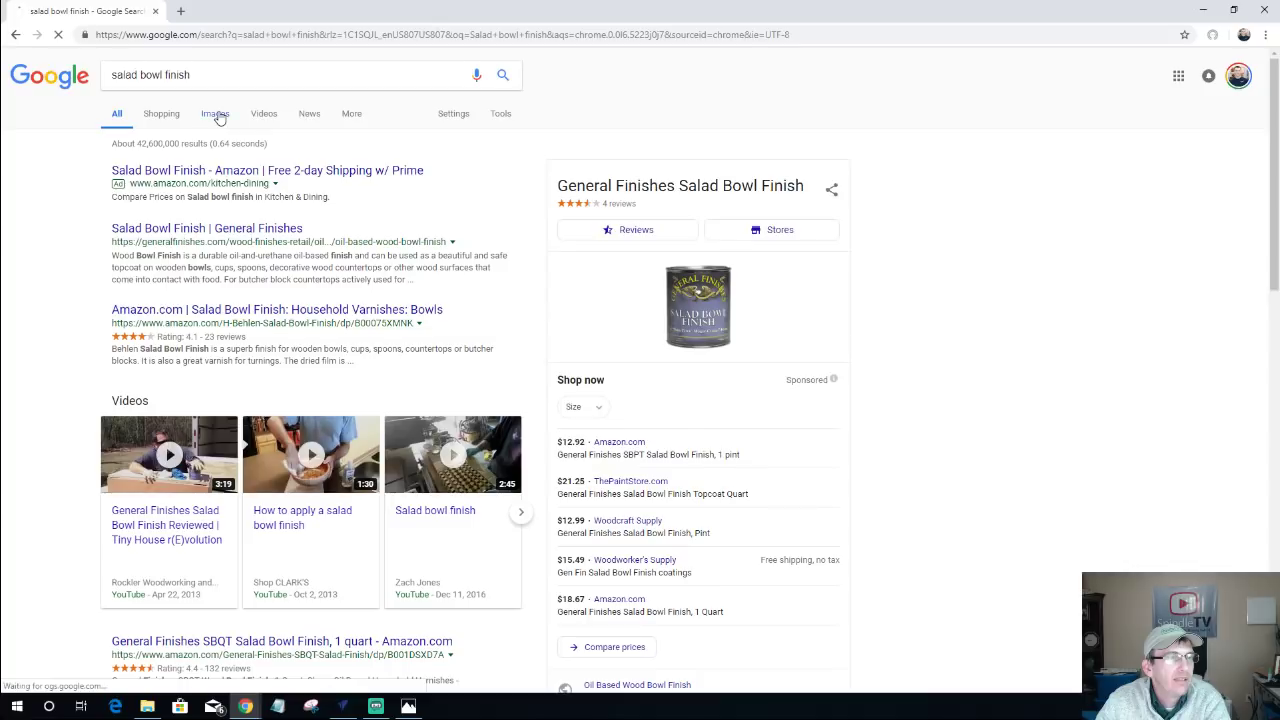
click(218, 117)
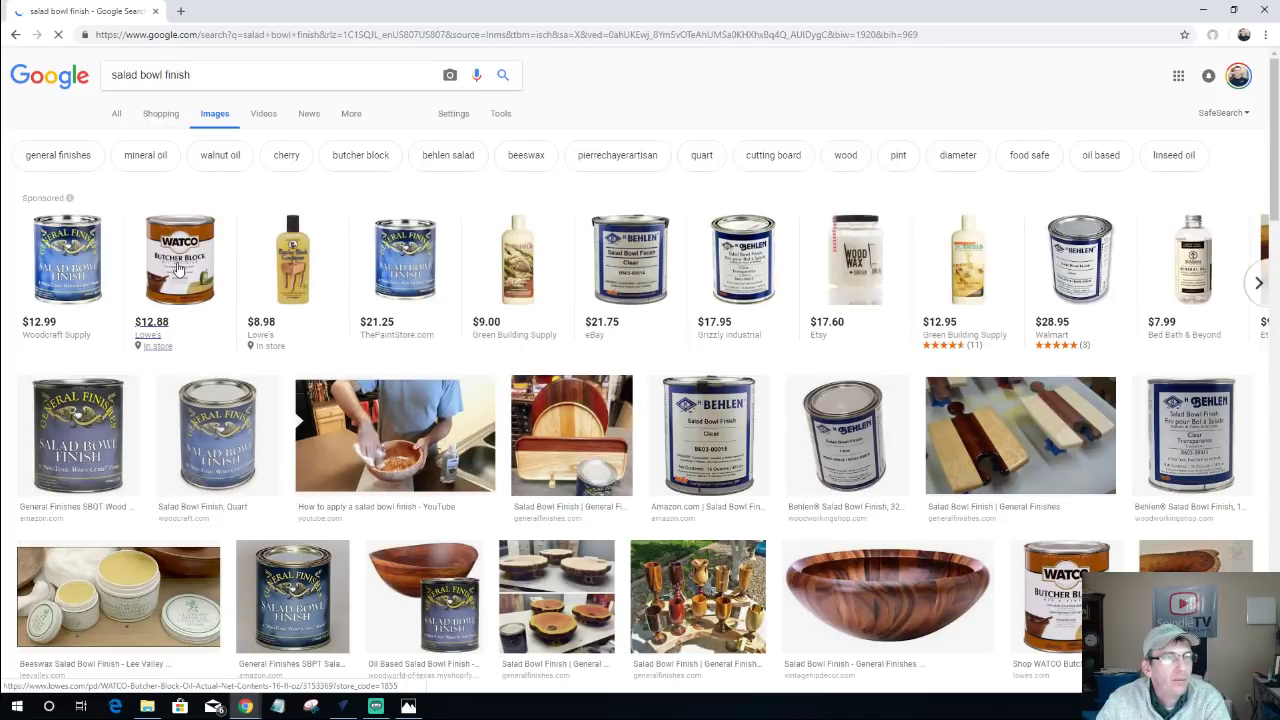
click(178, 268)
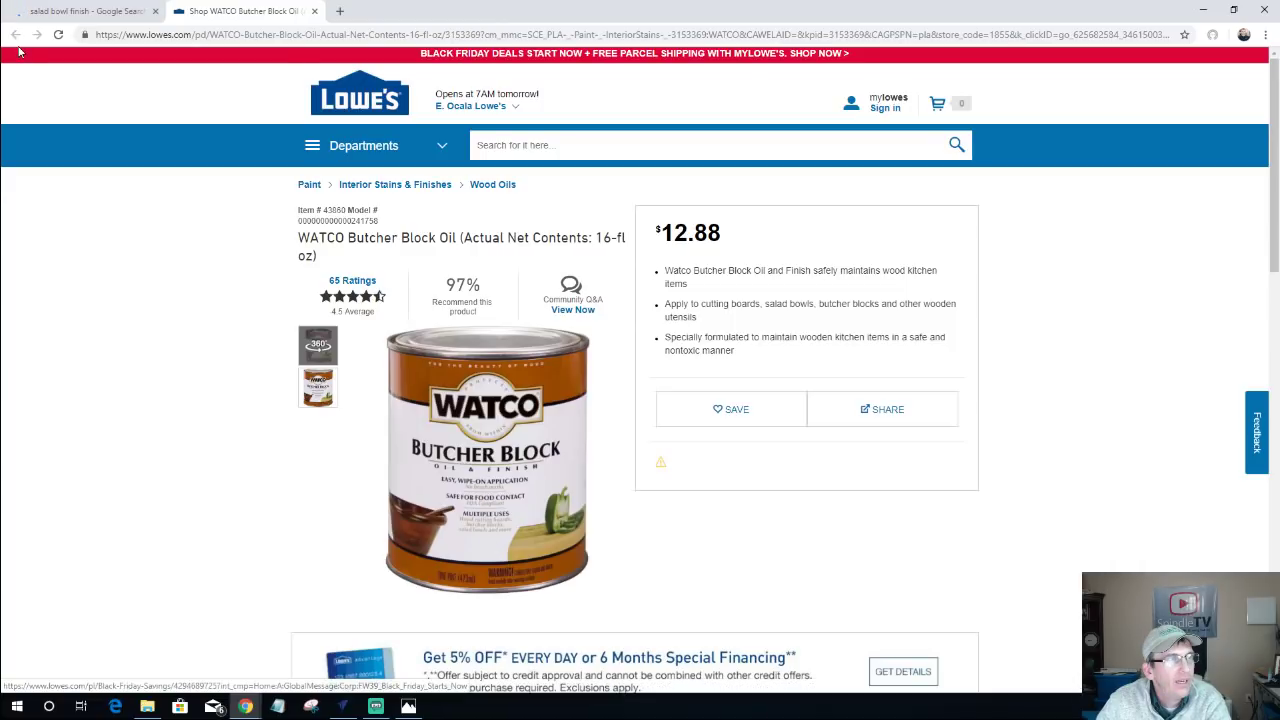
Close the Lowe's WATCO Butcher Block Oil tab with Ctrl+W.
key(ctrl+w)
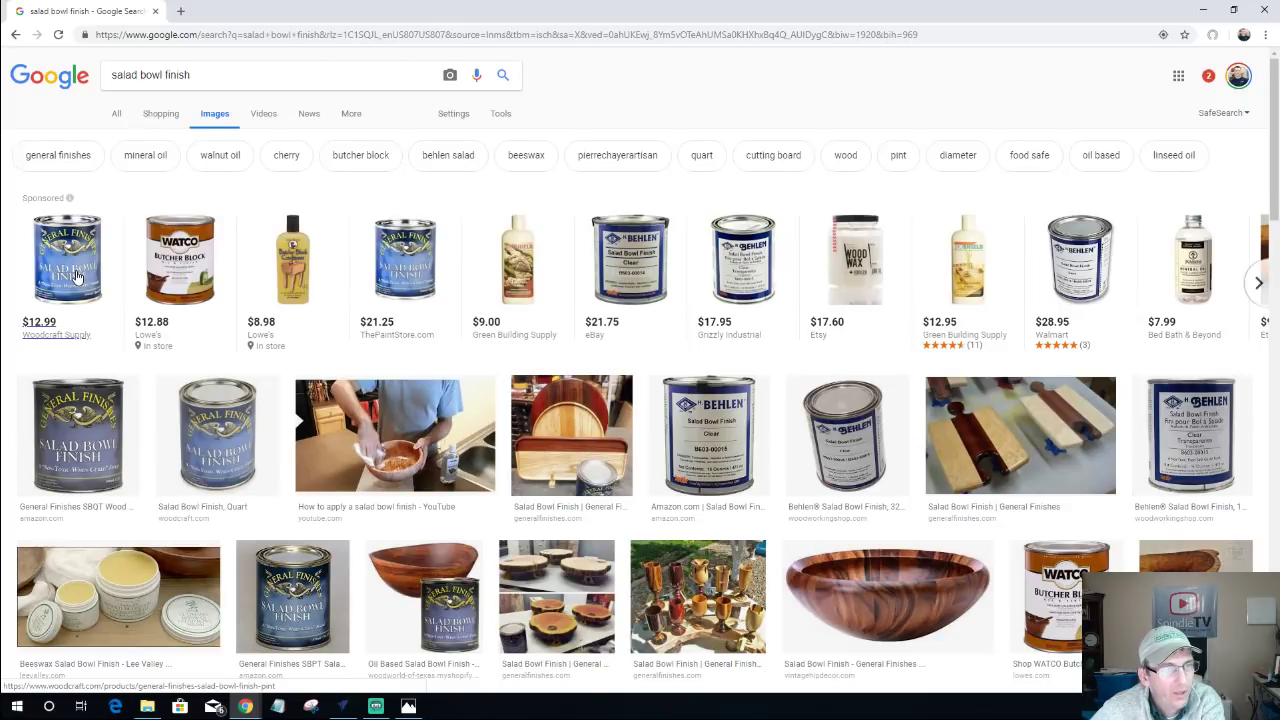
Open the beeswax salad bowl finish image and view more related beeswax images.
scroll(77, 277, down, 1)
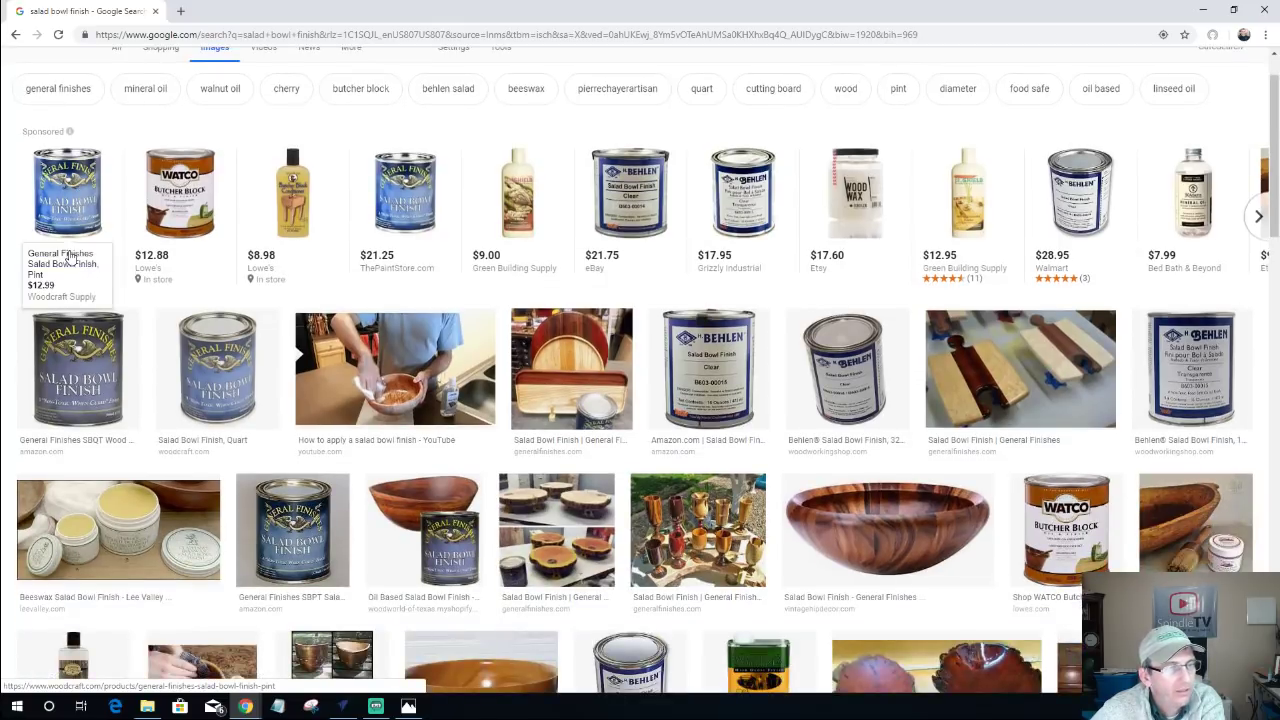
scroll(70, 258, down, 5)
drag(124, 253, 129, 251)
scroll(130, 260, down, 2)
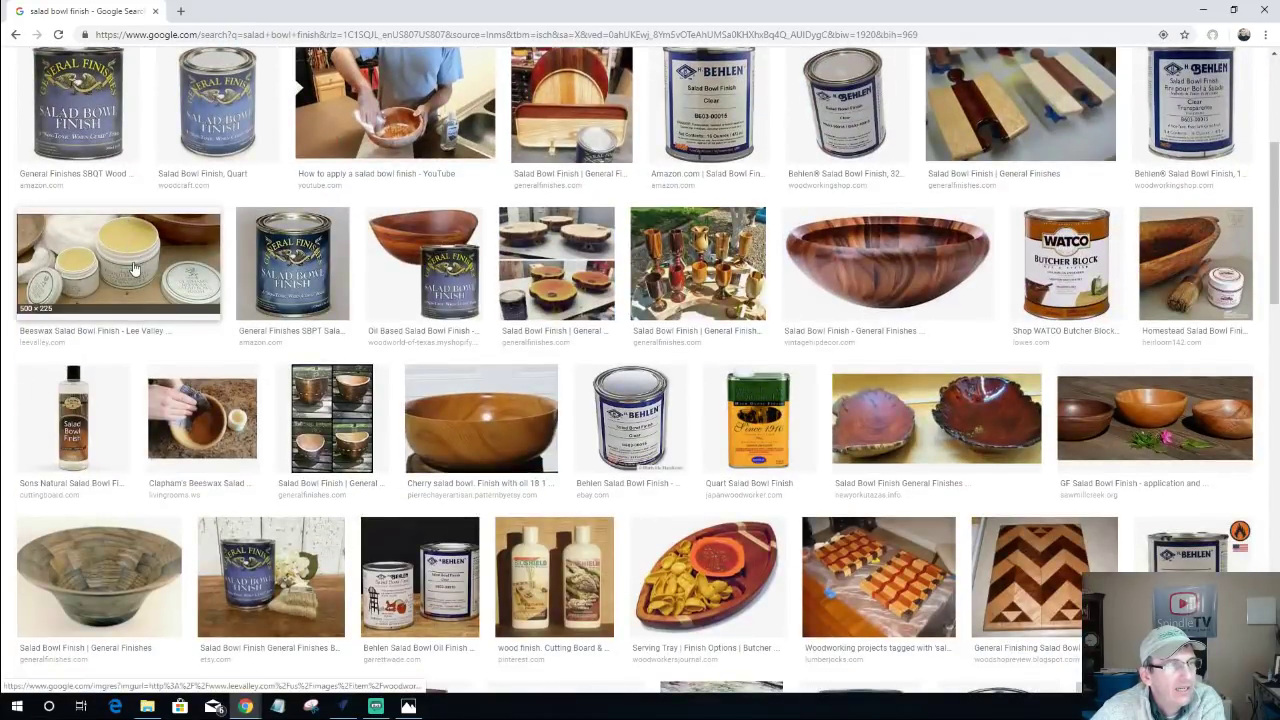
click(134, 268)
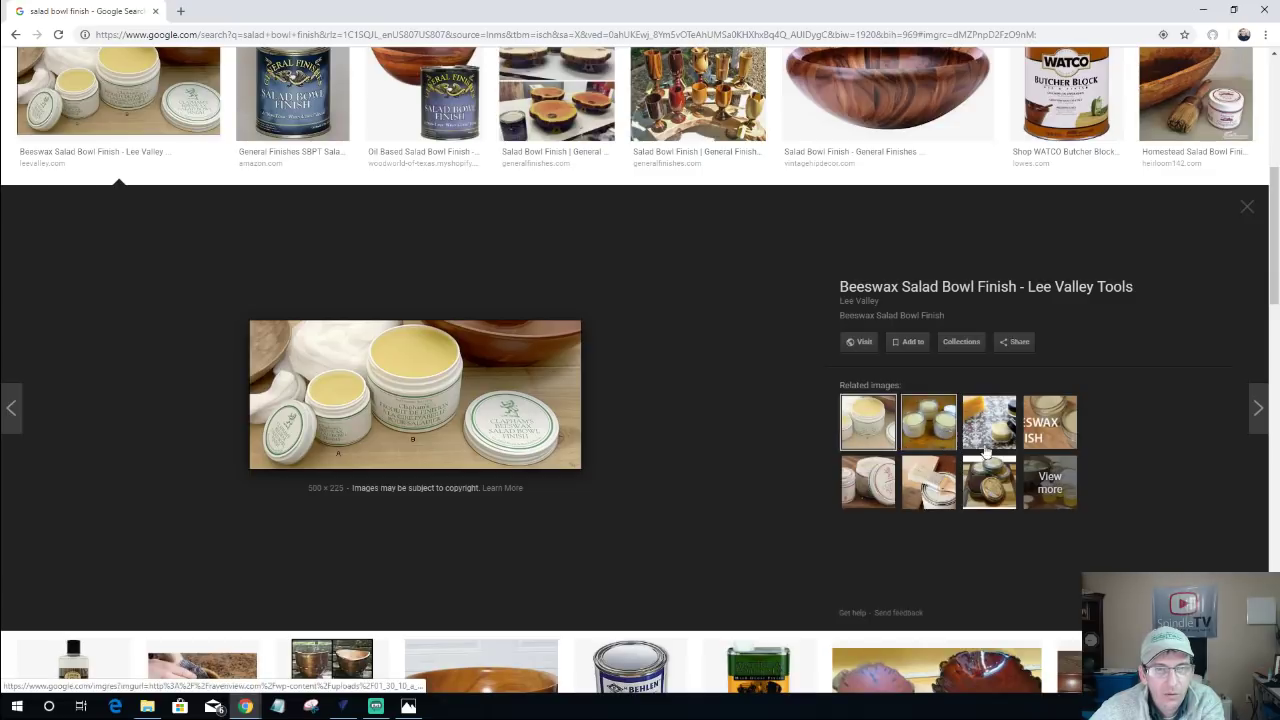
click(1040, 483)
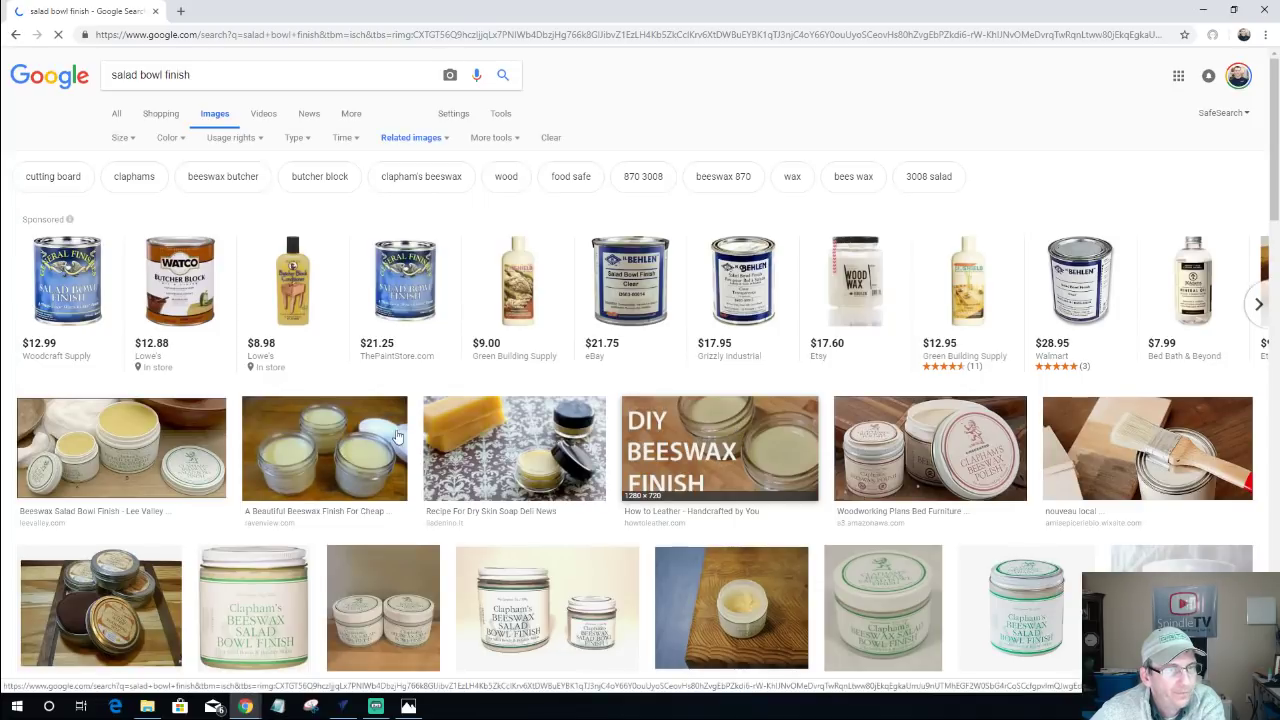
Preview the beeswax bar and jars image, then return to the 'salad bowl finish' results.
scroll(398, 436, down, 1)
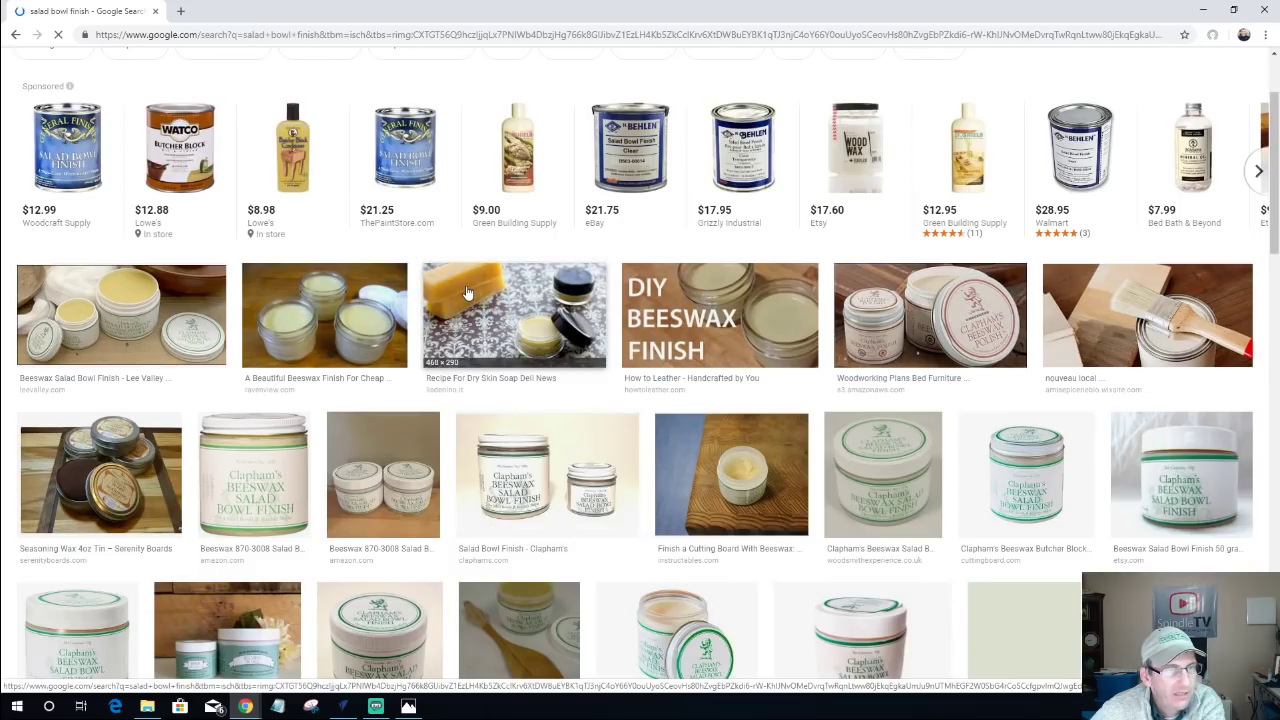
click(465, 317)
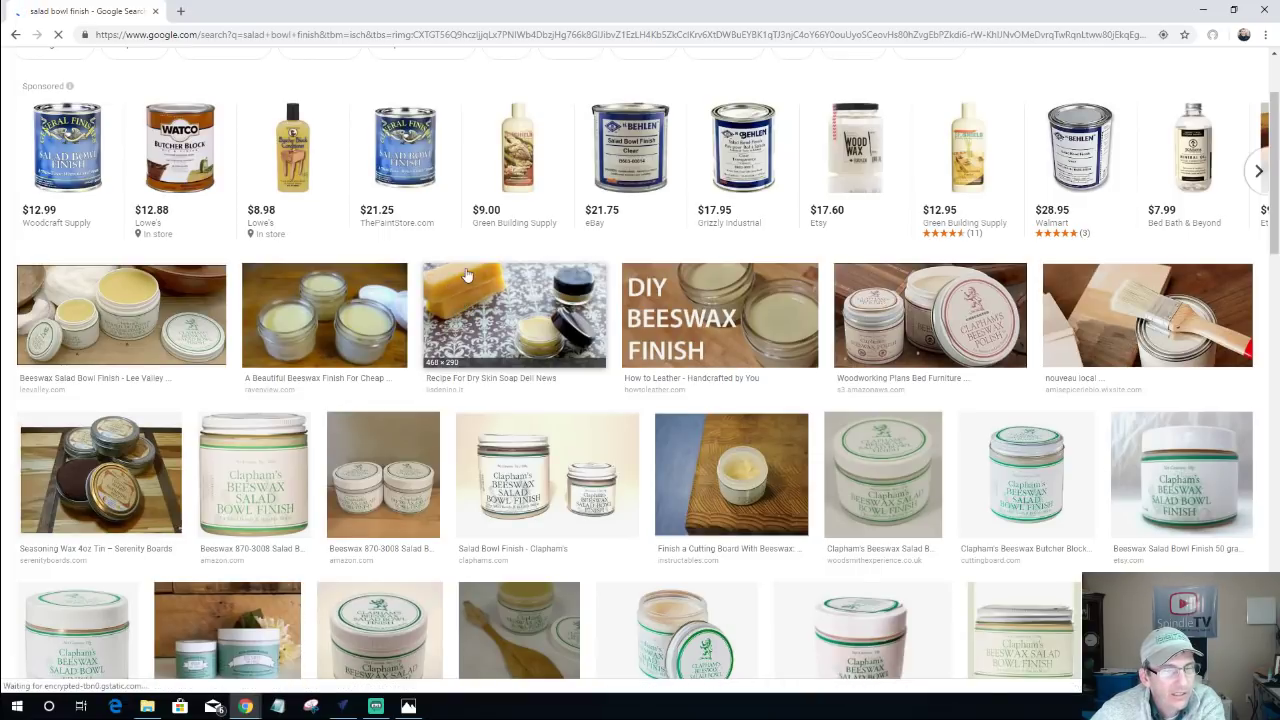
click(465, 276)
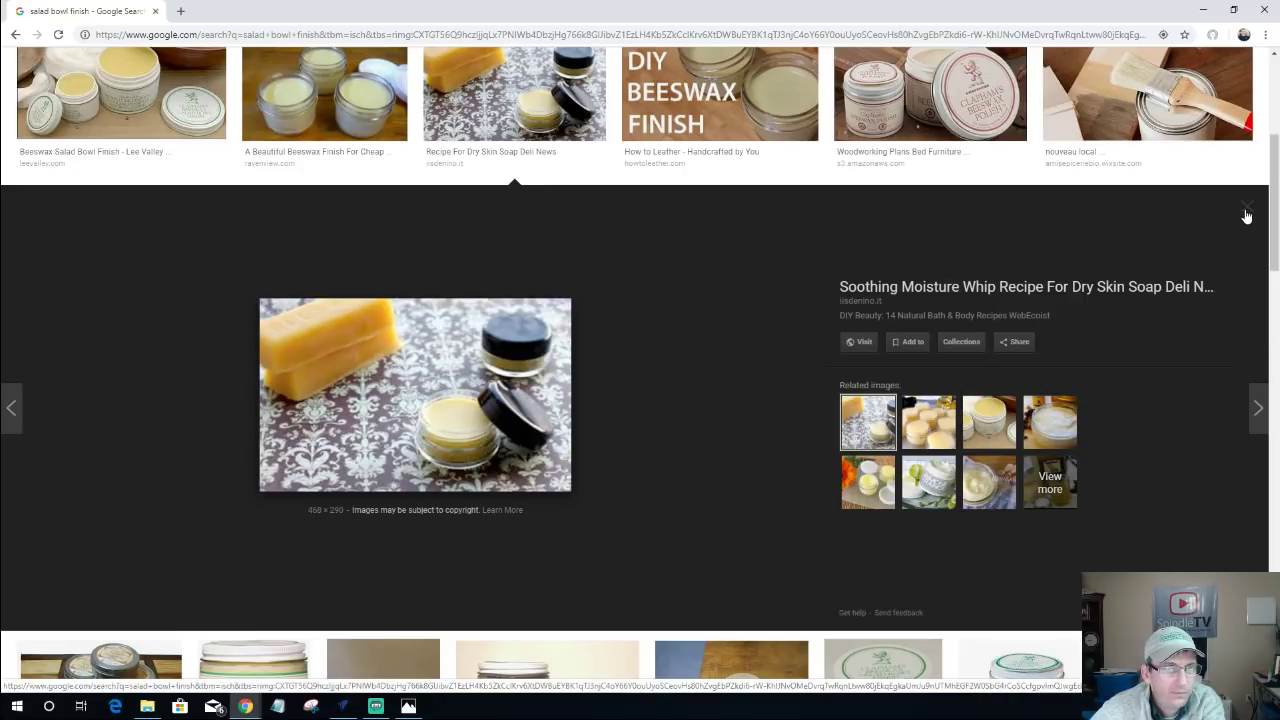
click(707, 301)
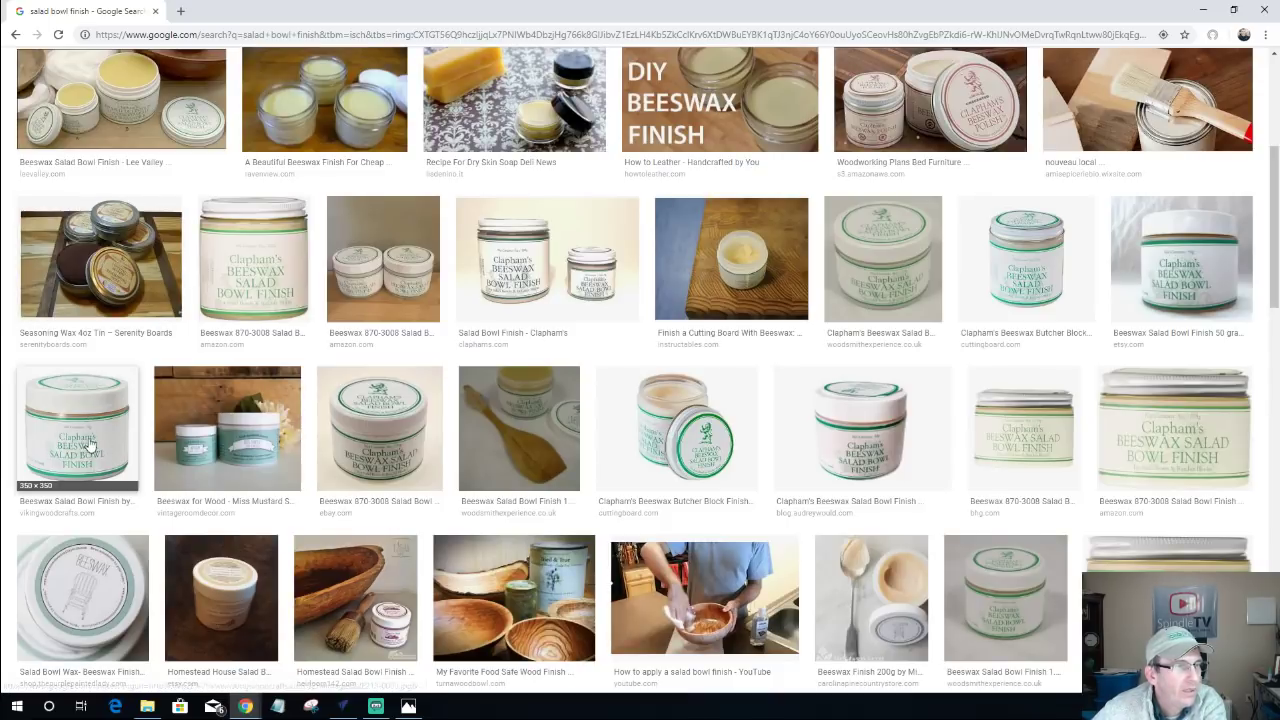
click(15, 35)
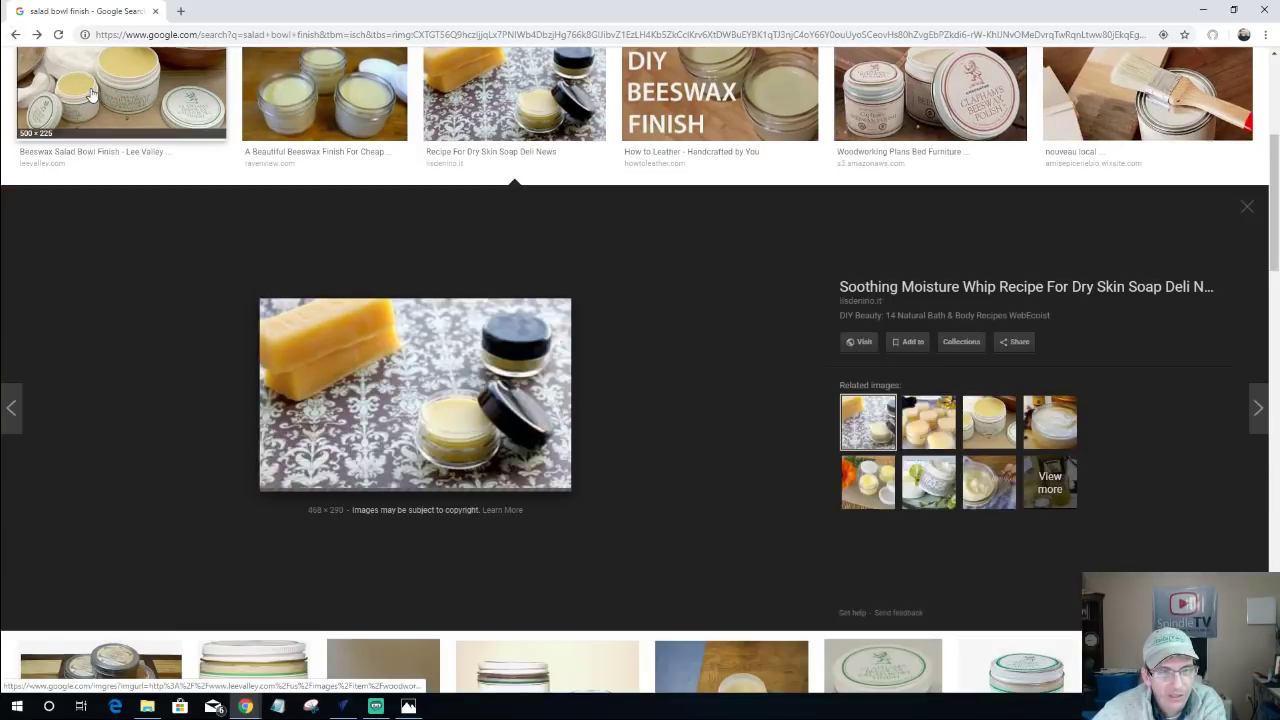
click(15, 36)
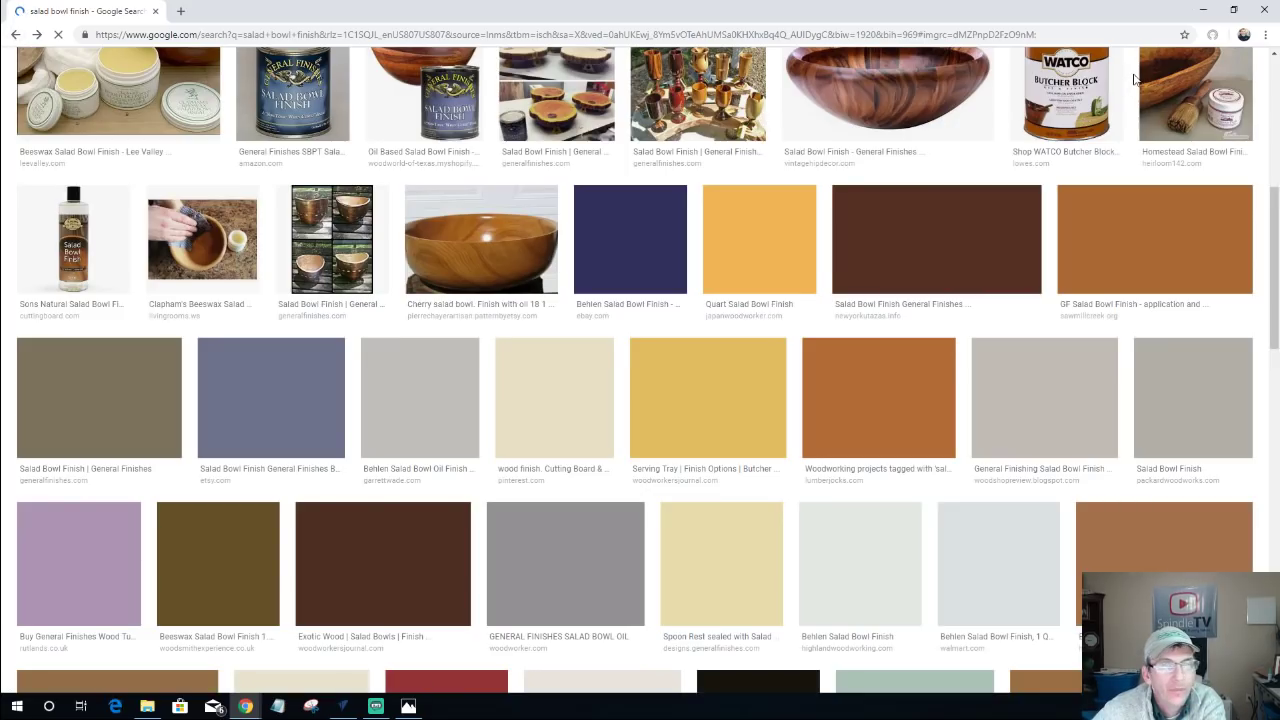
Minimize Chrome to bring the VCarve Pro Santa bowl drawing back in front.
click(1204, 10)
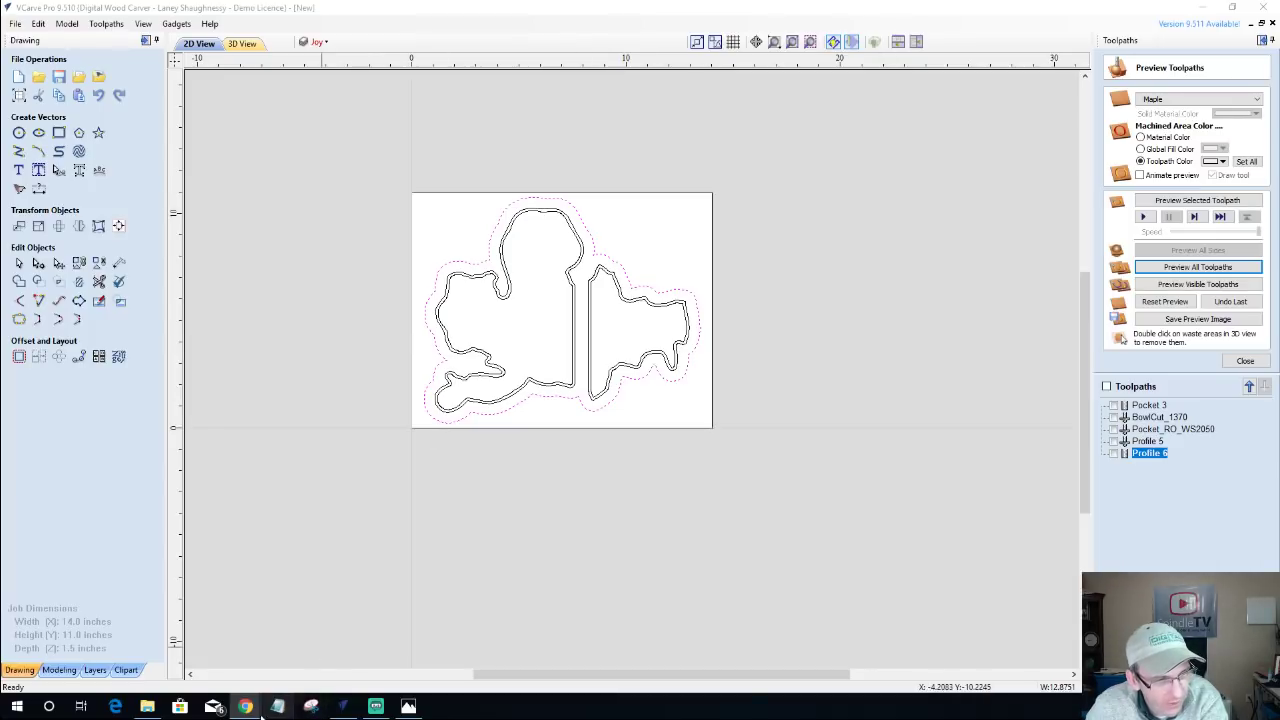
Replace the image search query with 'Chip n dip bowl' and run it.
mouse_move(246, 706)
click(292, 655)
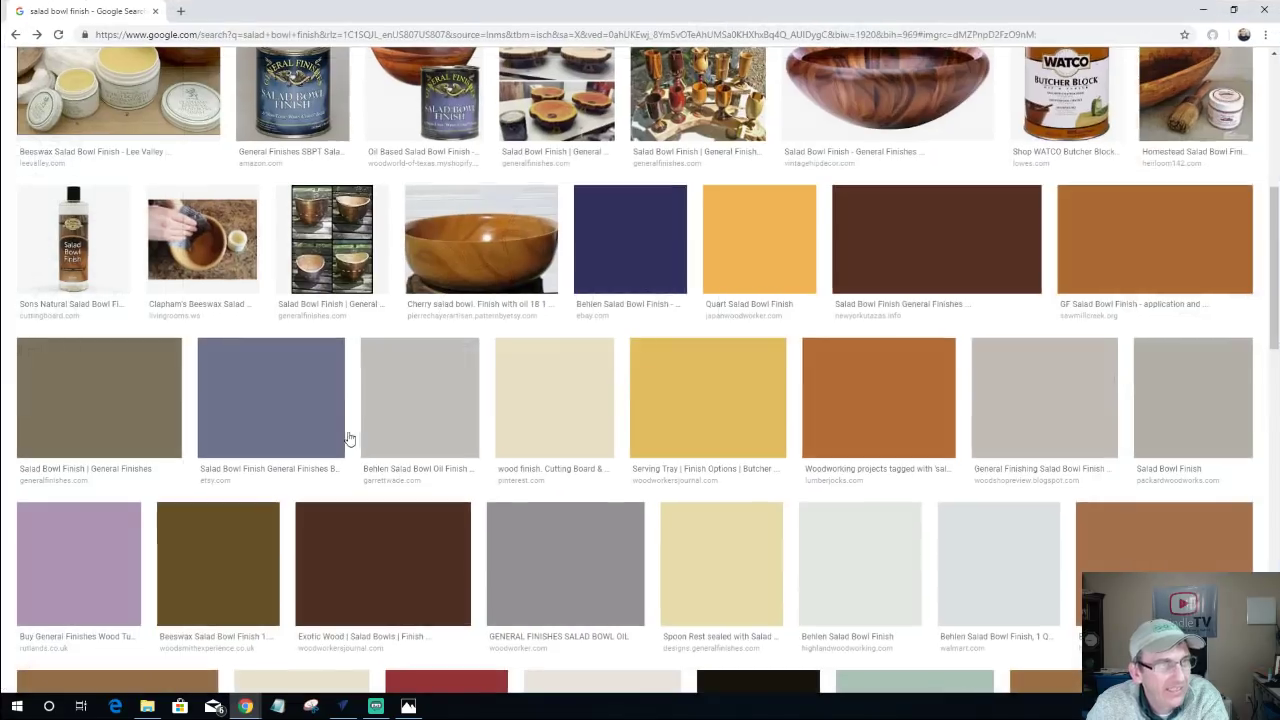
key(Home)
click(227, 36)
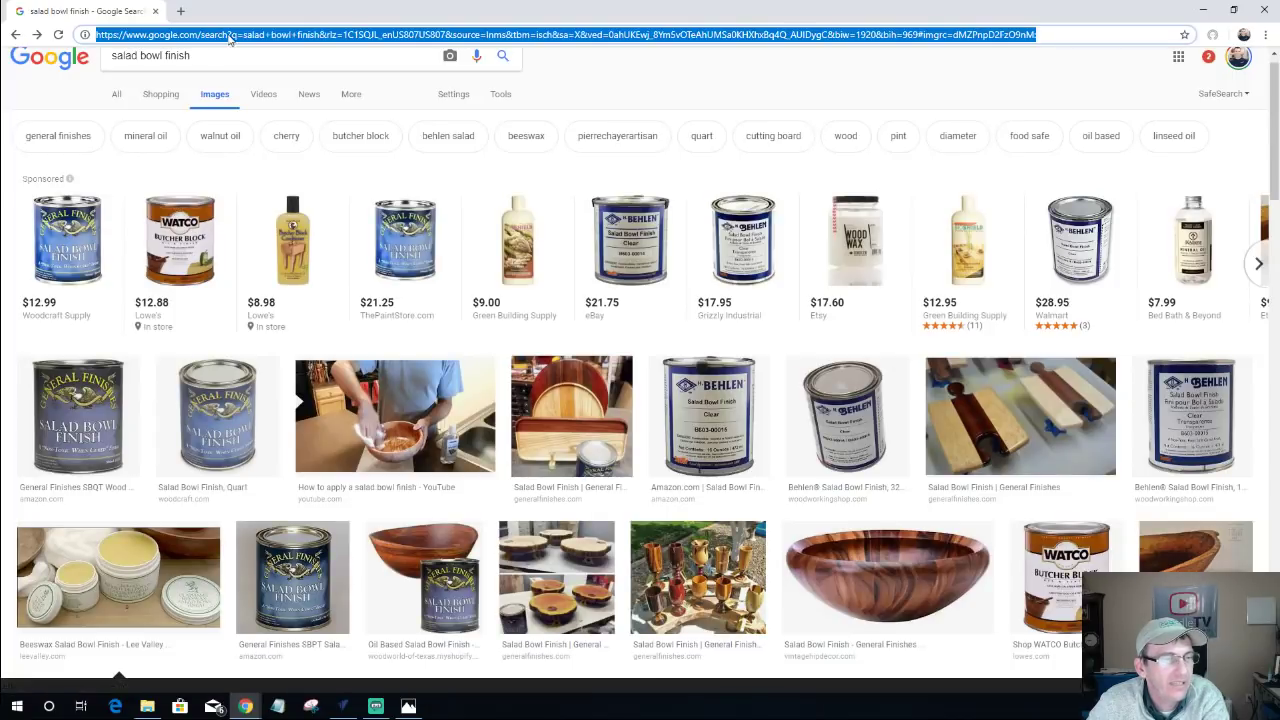
click(228, 60)
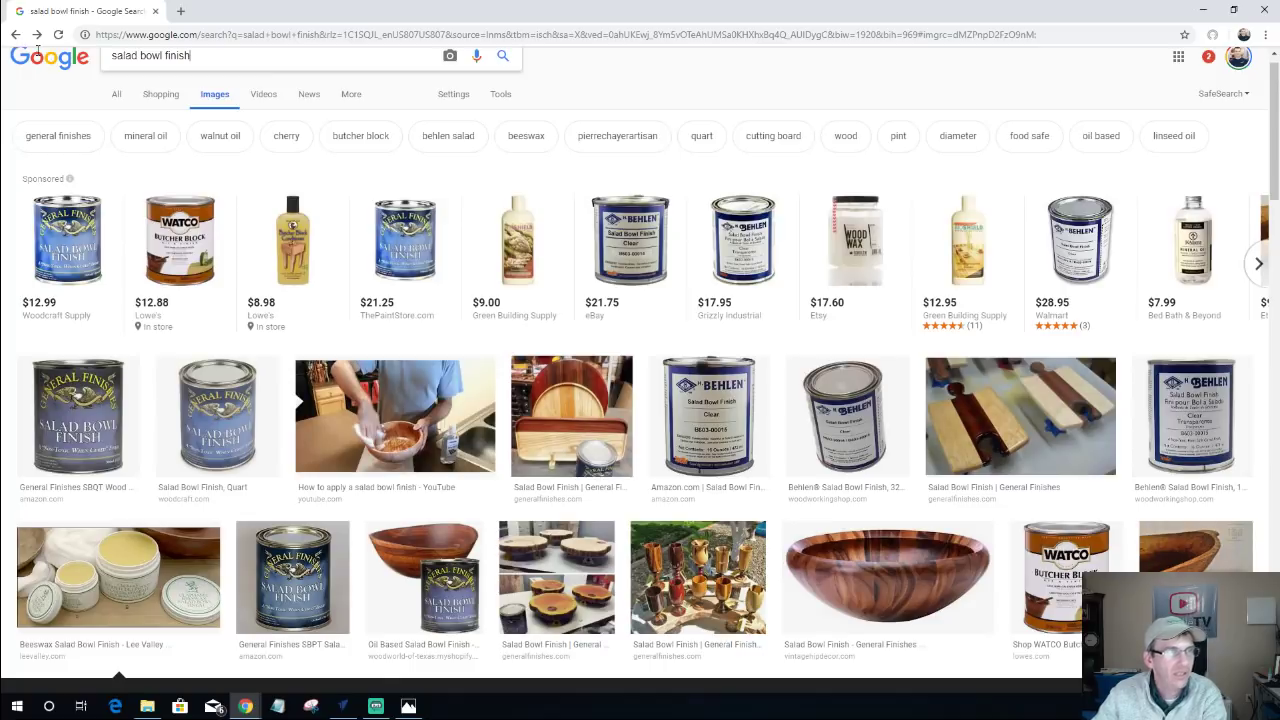
key(ctrl+a)
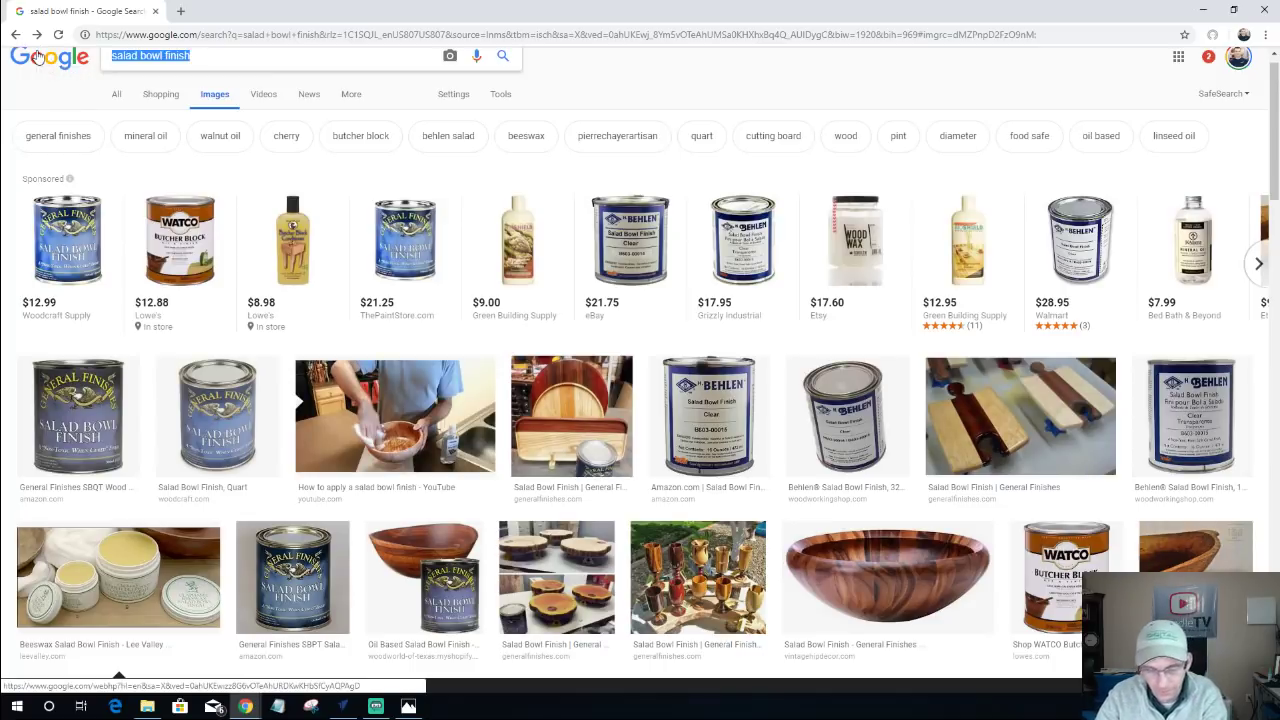
text(Chip n dip )
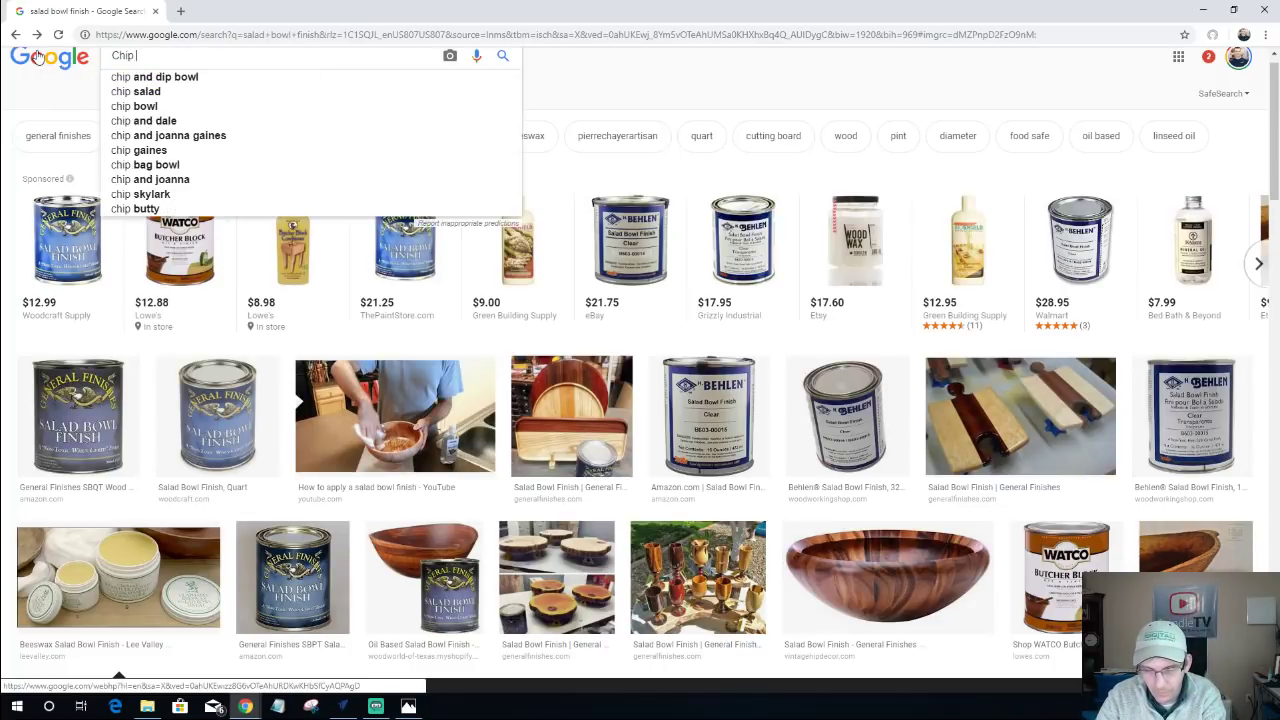
text(bowl)
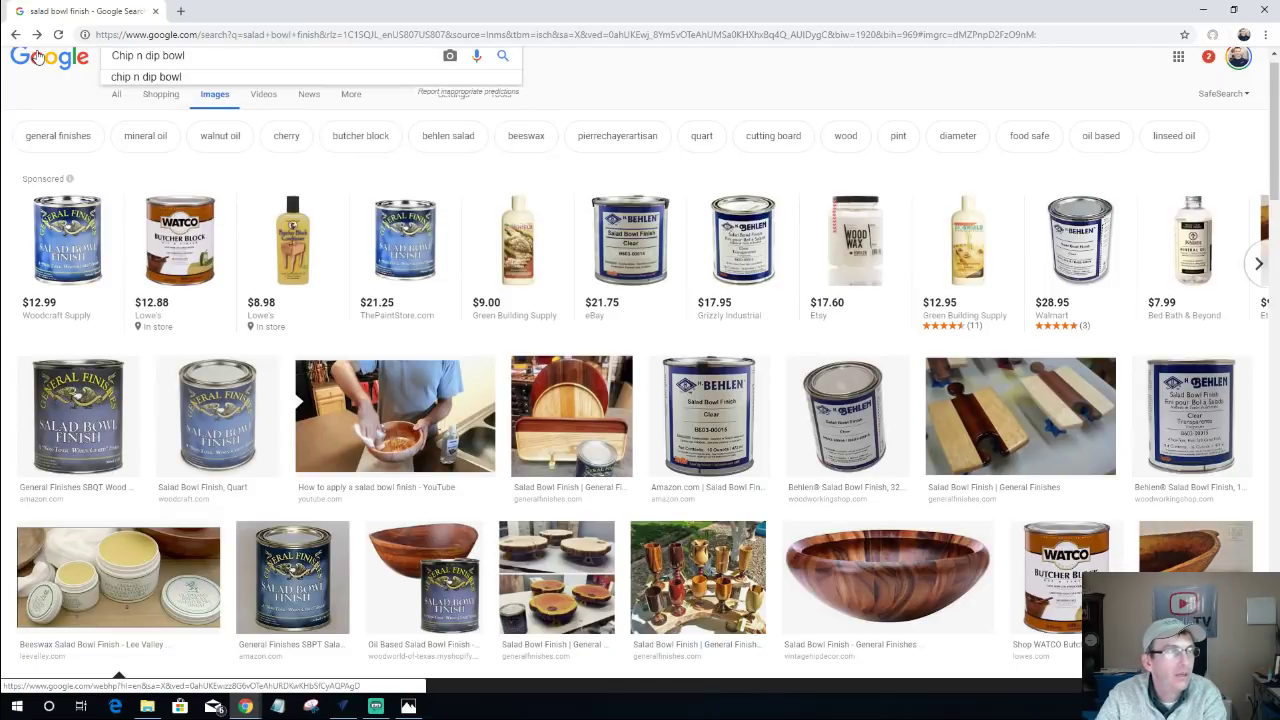
key(Return)
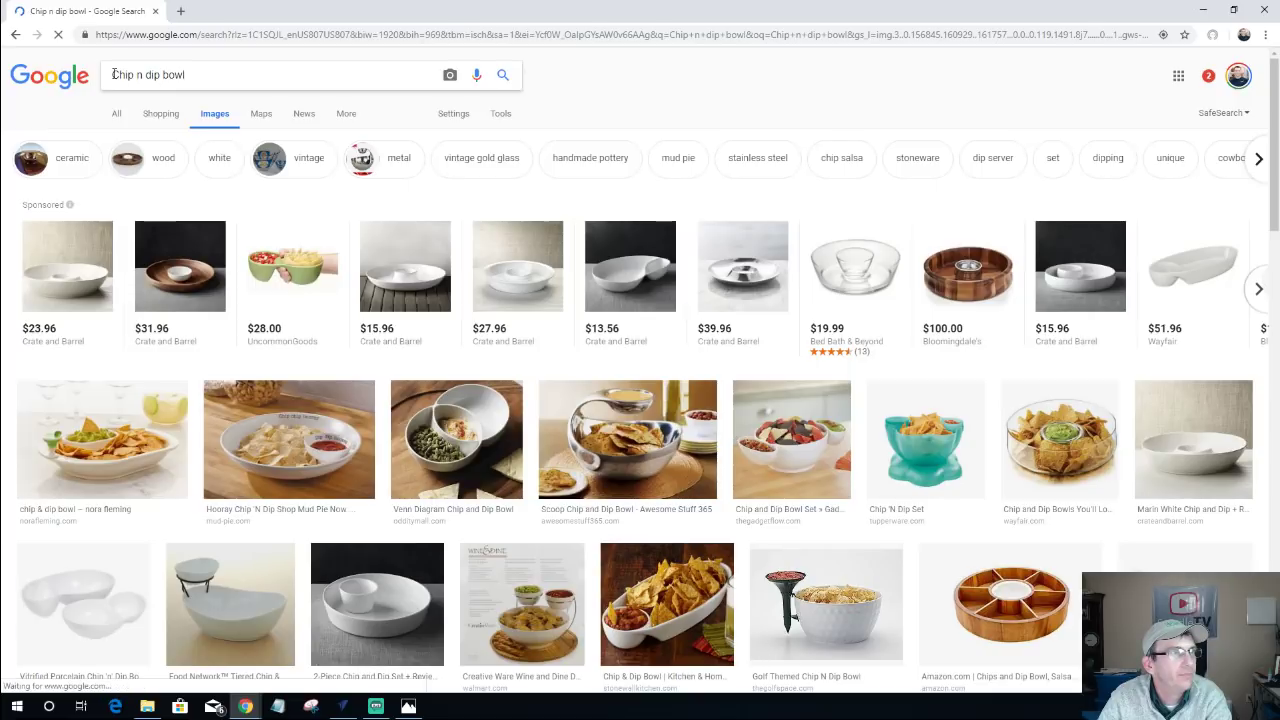
Start prefixing the query, typing 'sood' at its beginning after removing a stray character.
click(114, 74)
text(a)
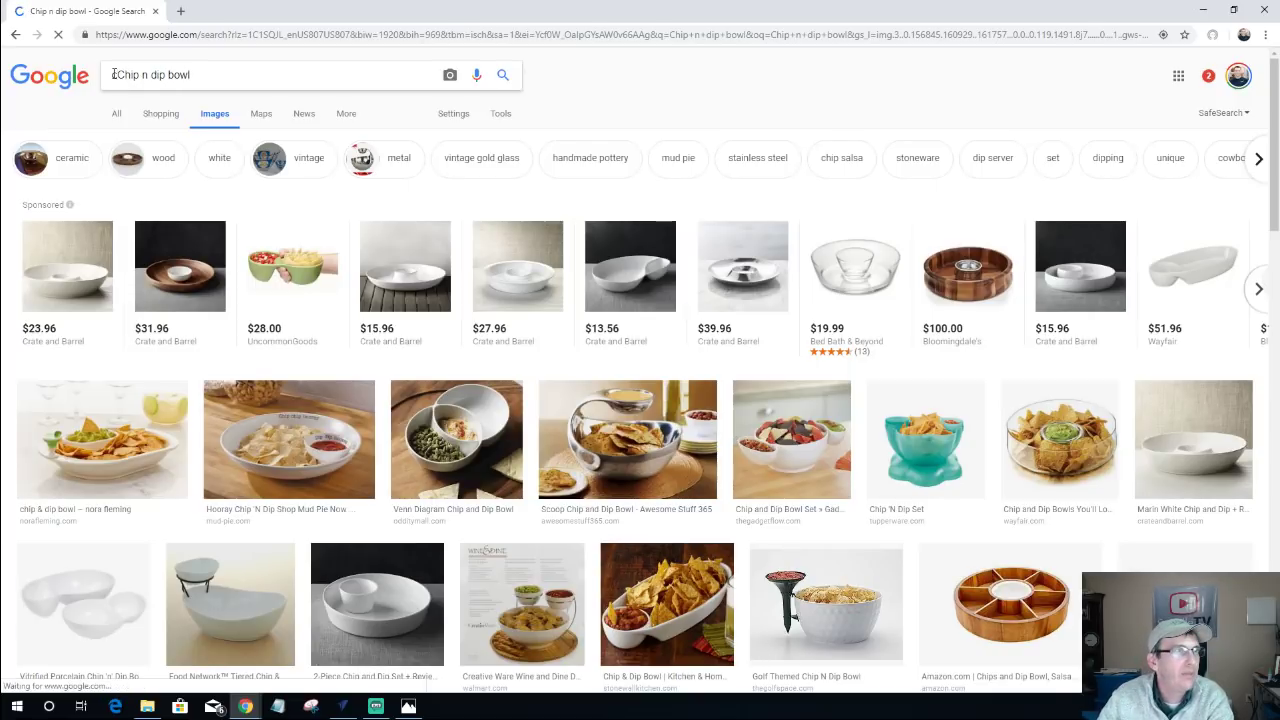
key(BackSpace)
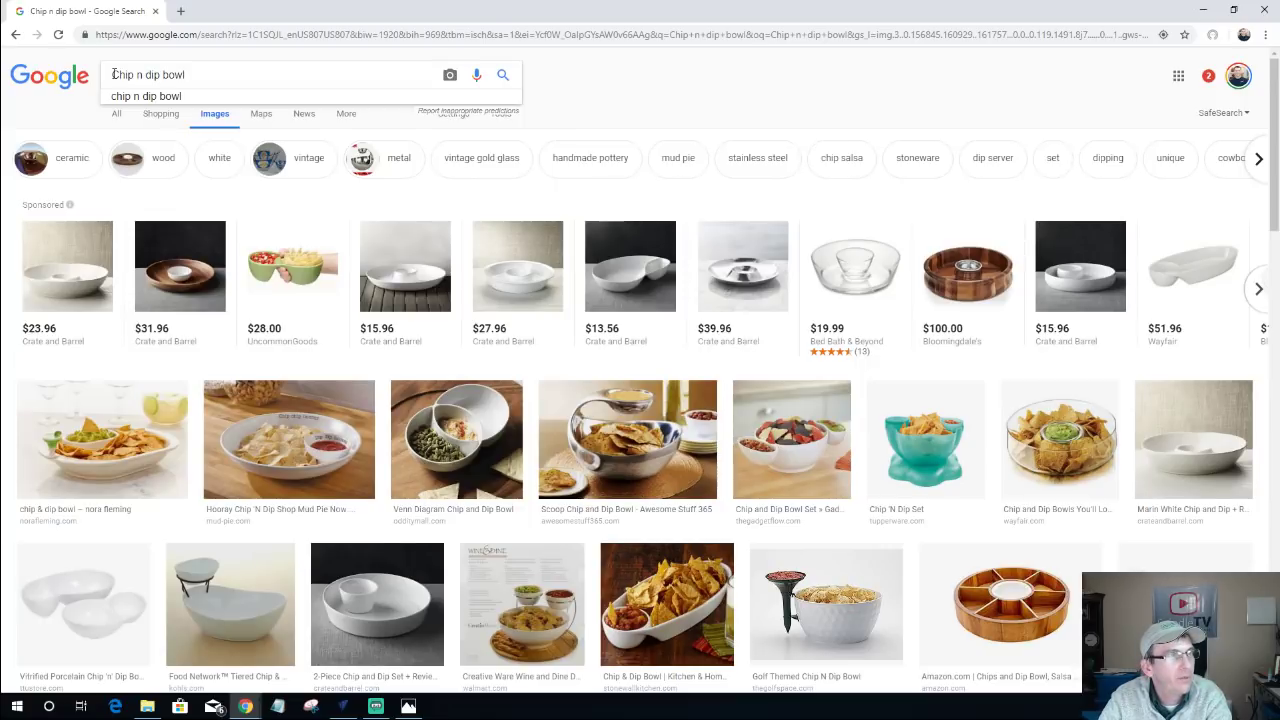
click(114, 74)
text(s)
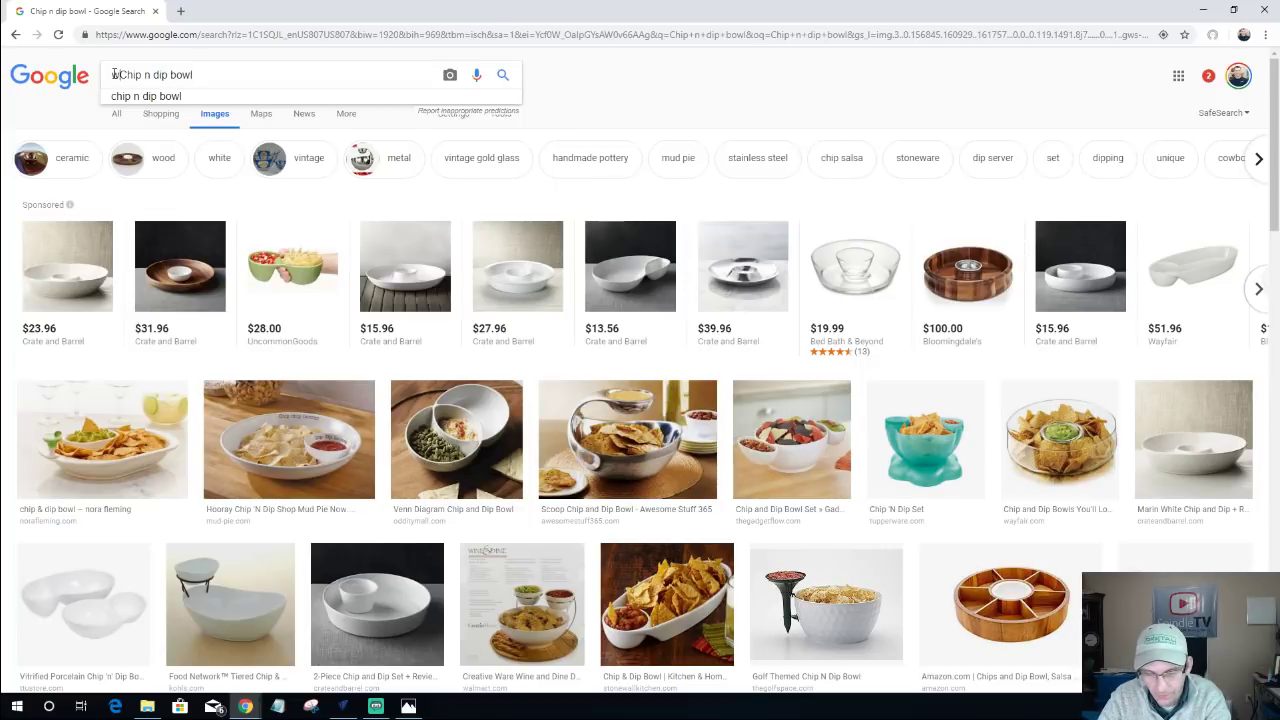
text(ood)
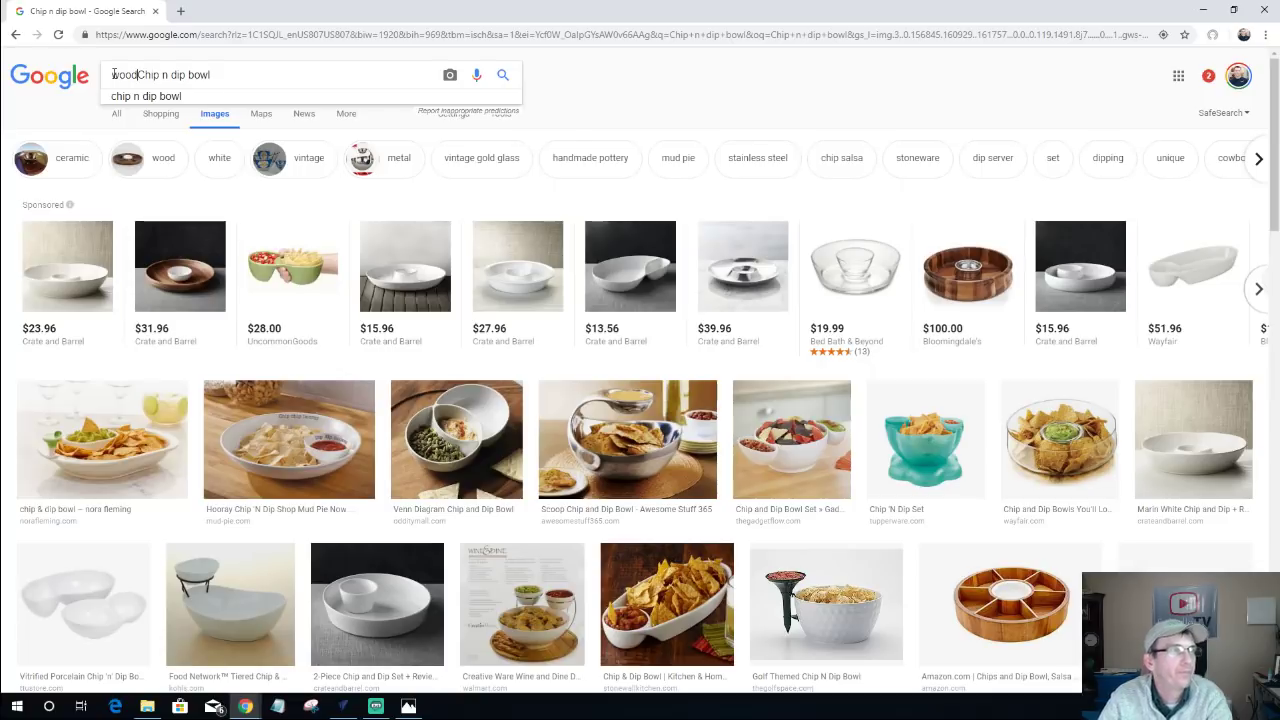
Run the 'wood Chip n dip bowl' search and scroll through the results.
key(Return)
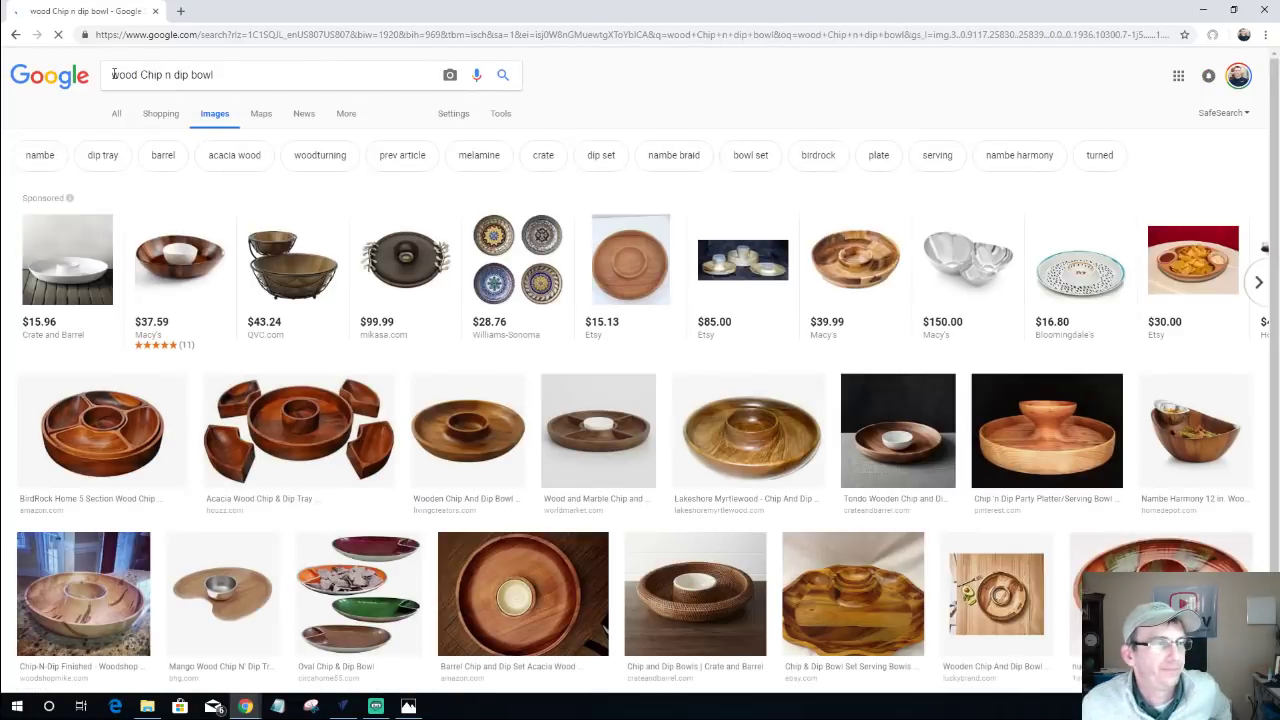
scroll(537, 376, down, 5)
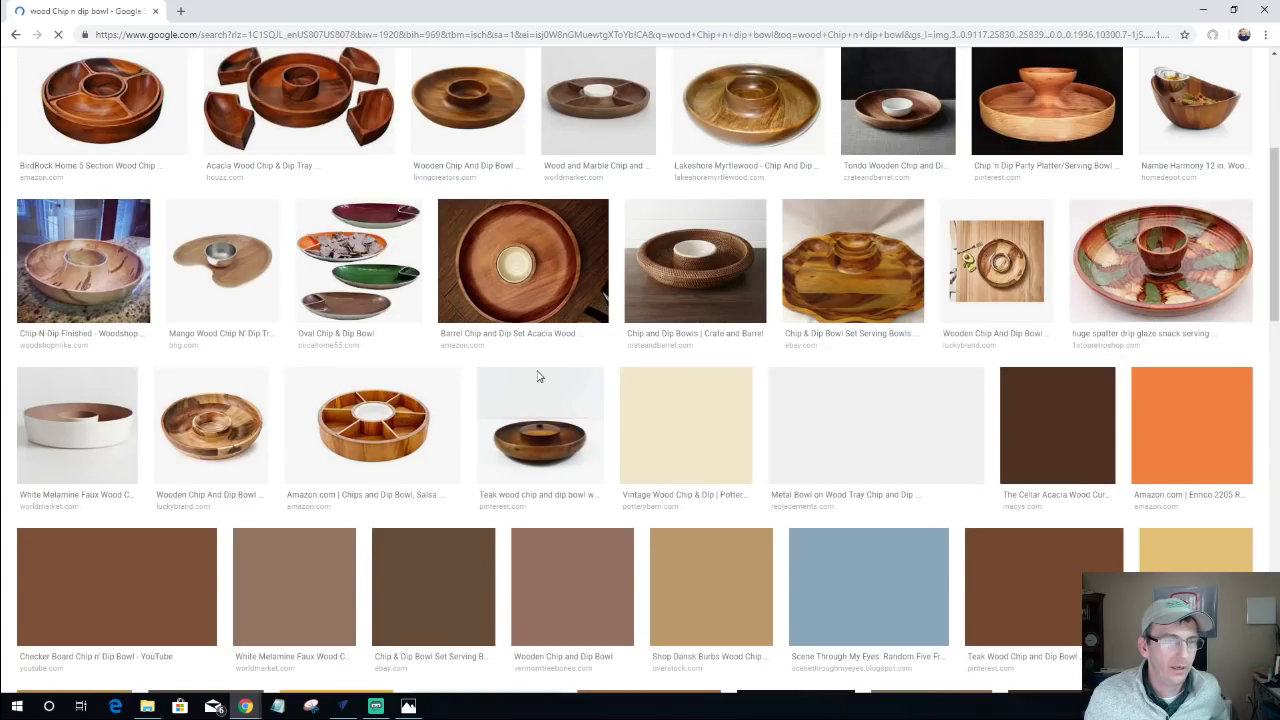
scroll(537, 376, down, 1)
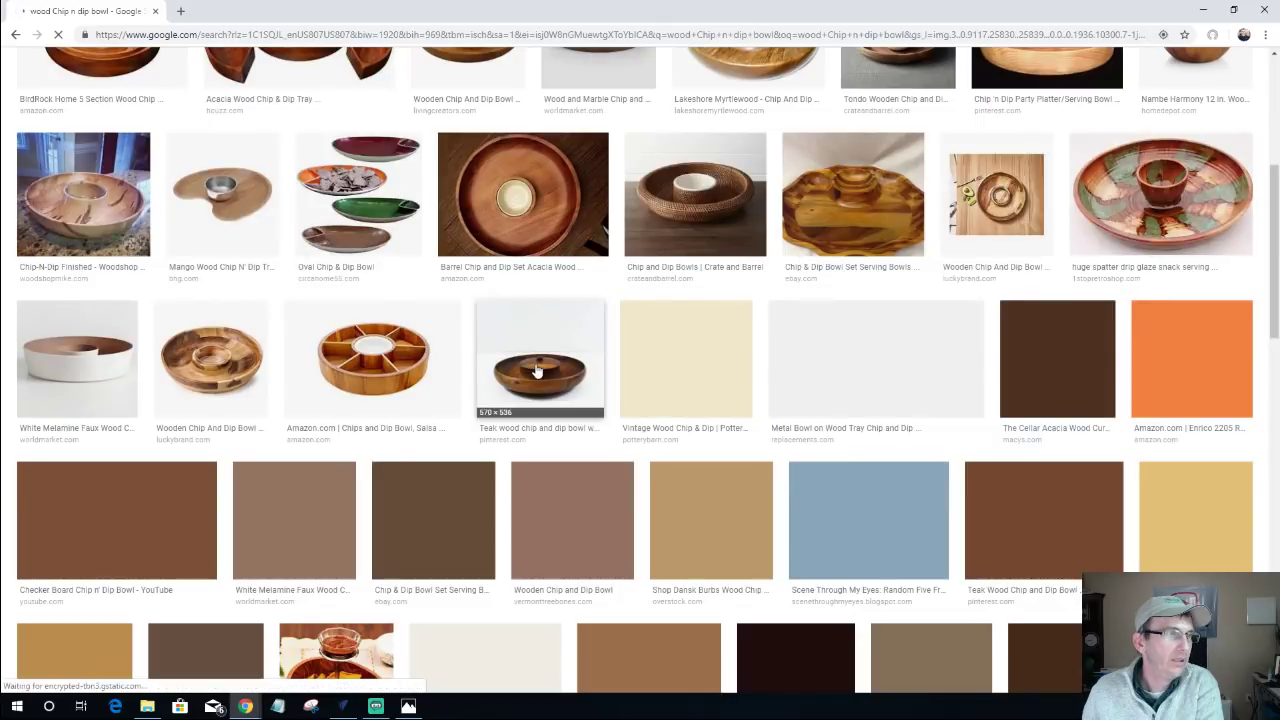
scroll(537, 371, down, 1)
click(537, 371)
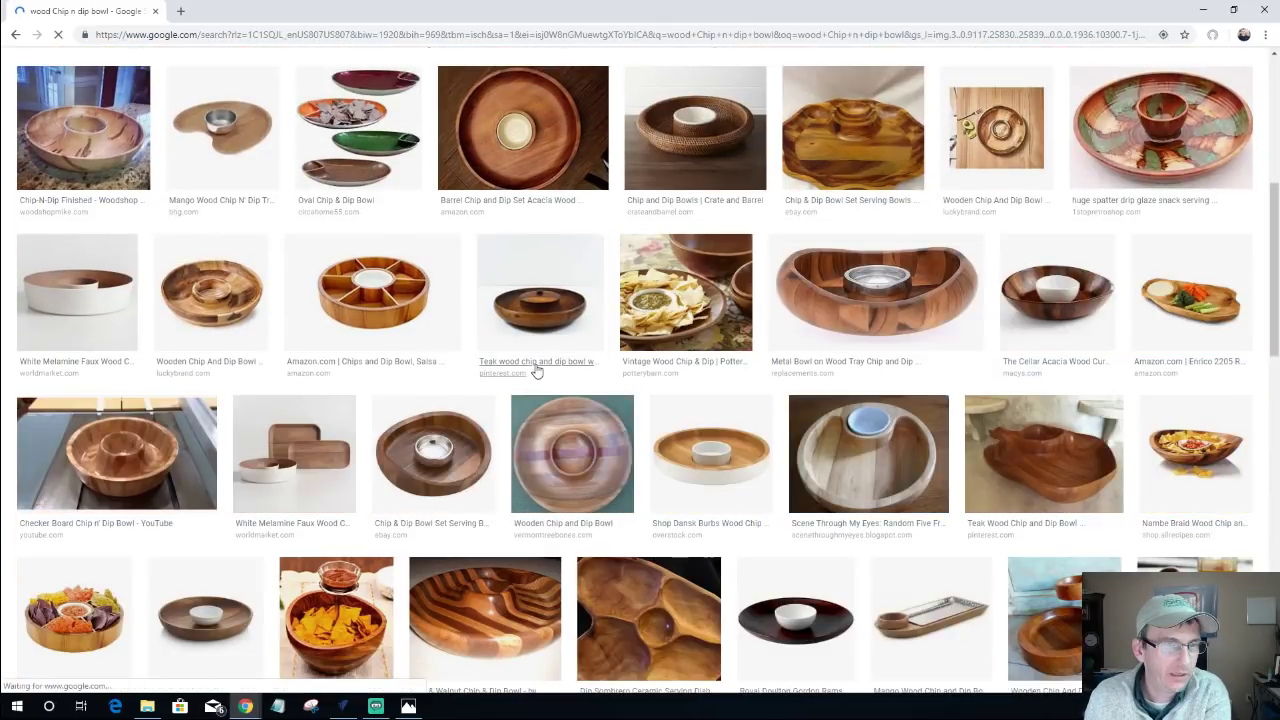
Preview the Wooden Chip and Dip Bowl and Chip & Dip Trays images, then open the Wood Turned Chip and Dip Tray video.
scroll(537, 371, down, 4)
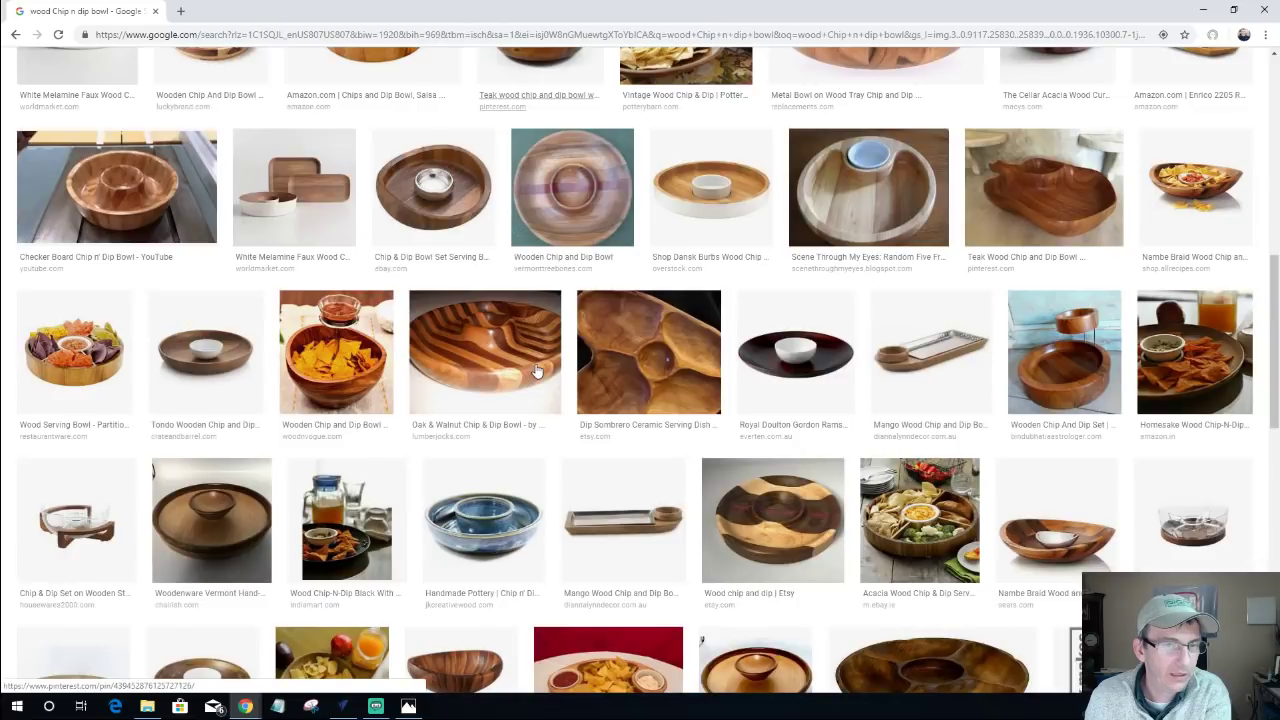
scroll(545, 370, down, 4)
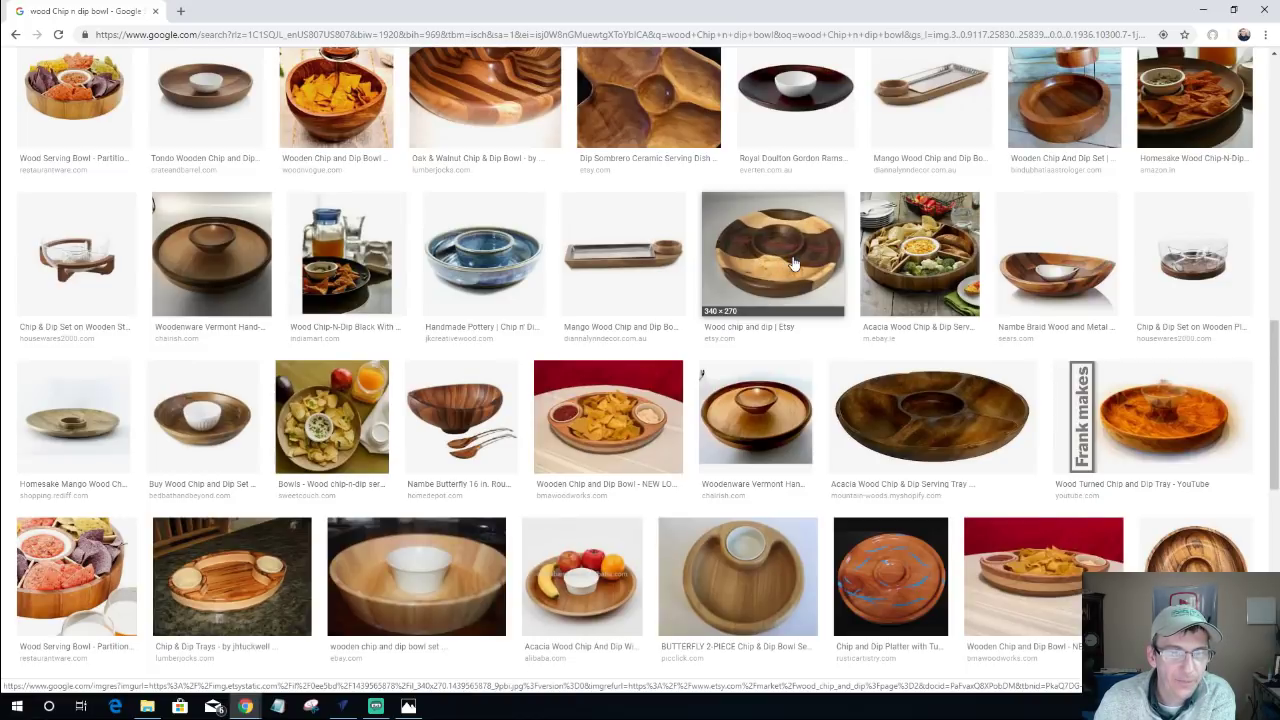
click(1035, 583)
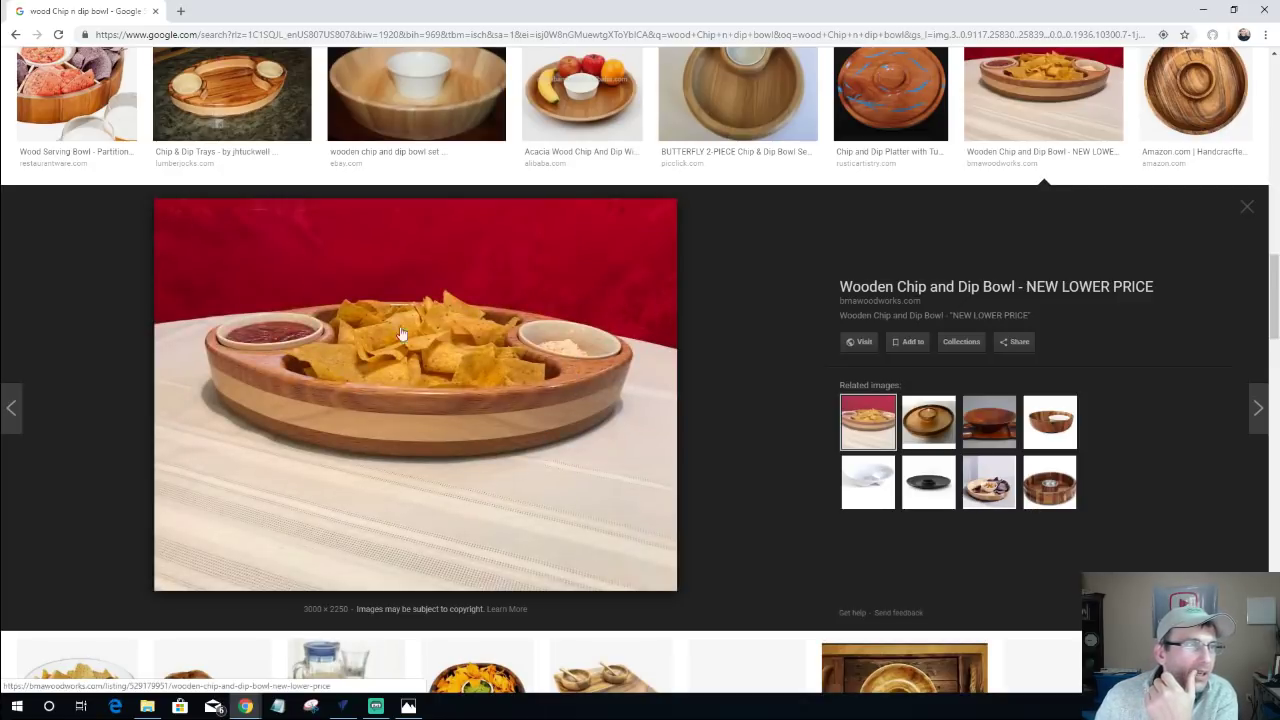
click(230, 96)
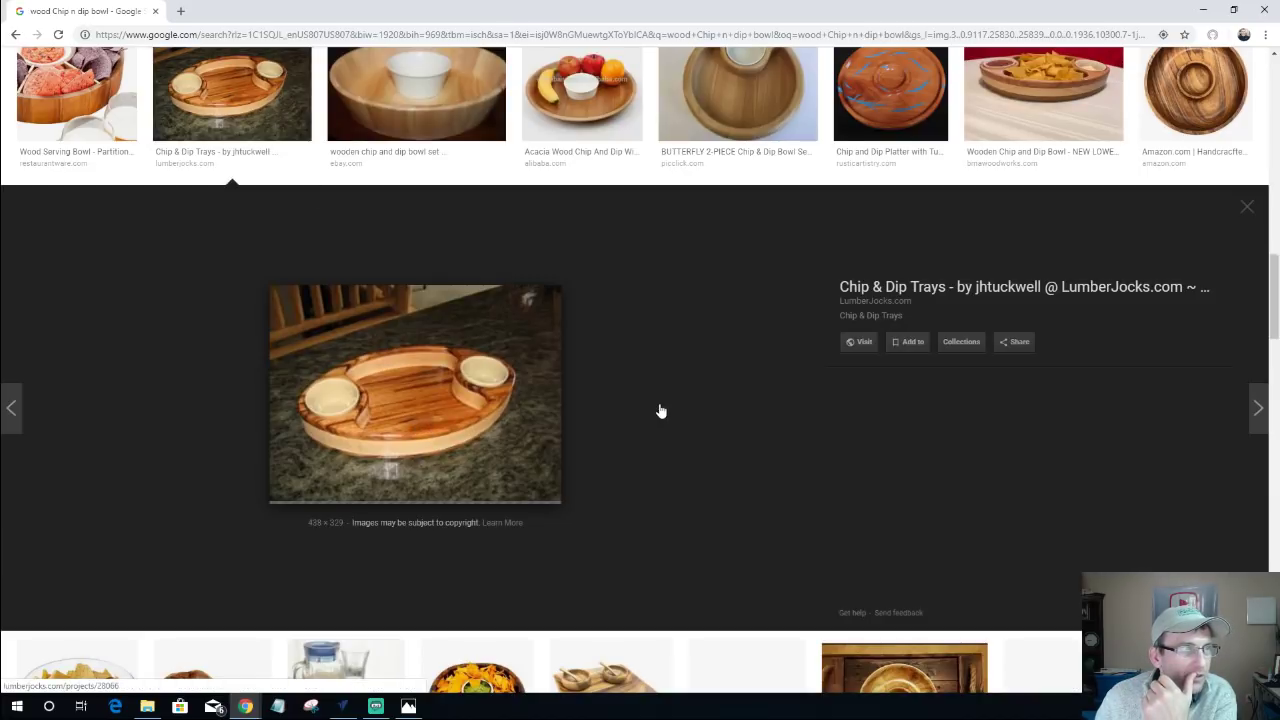
scroll(1246, 212, up, 2)
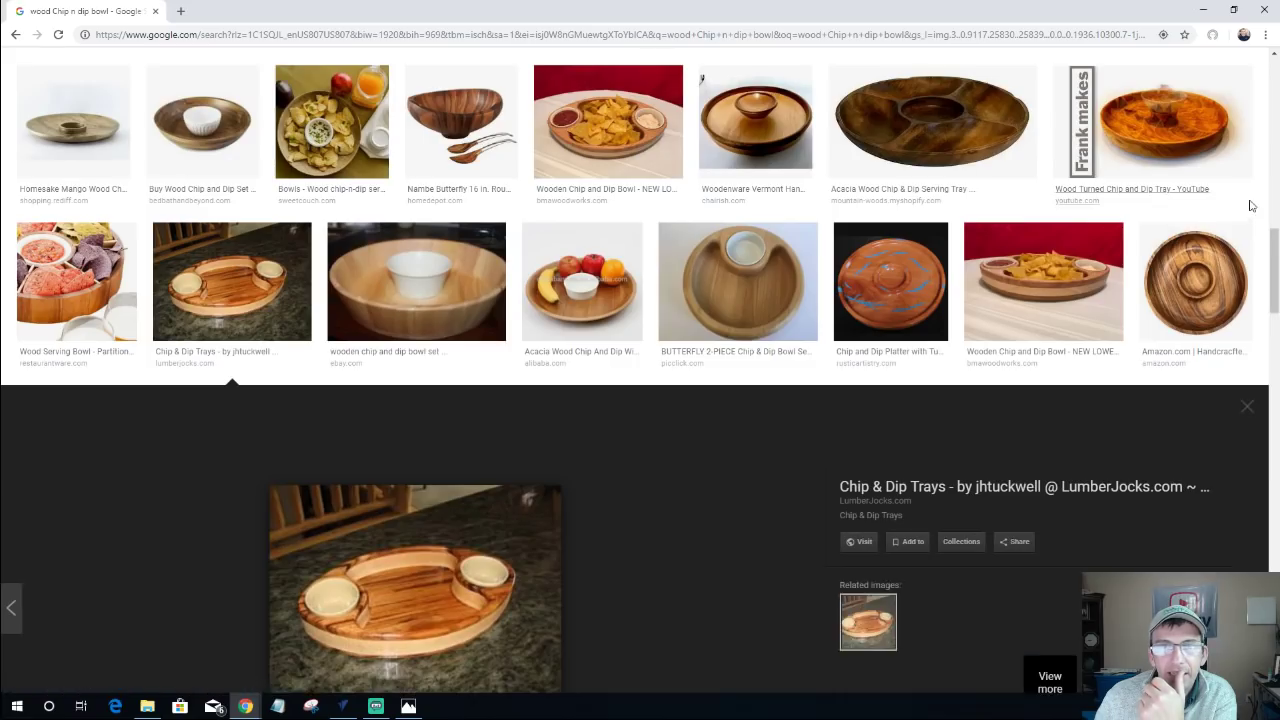
click(1164, 202)
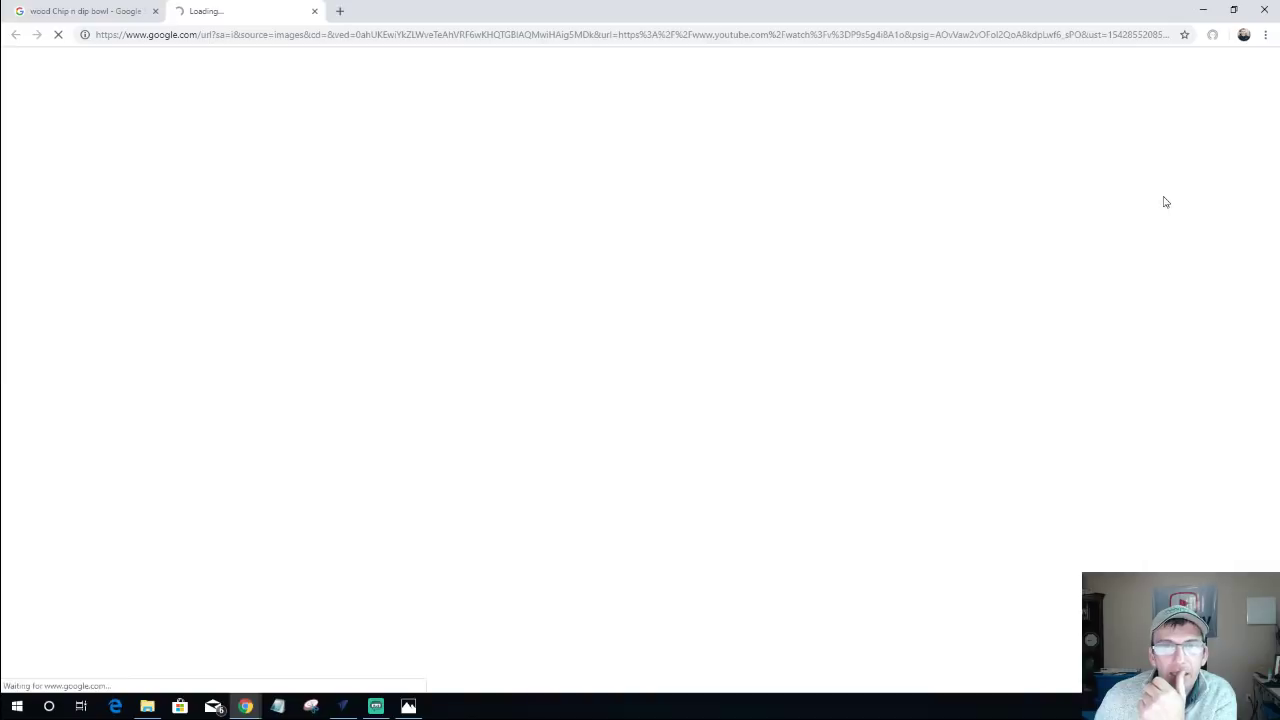
Back on the image results tab, briefly preview the Oak & Walnut Chip & Dip Bowl.
click(128, 12)
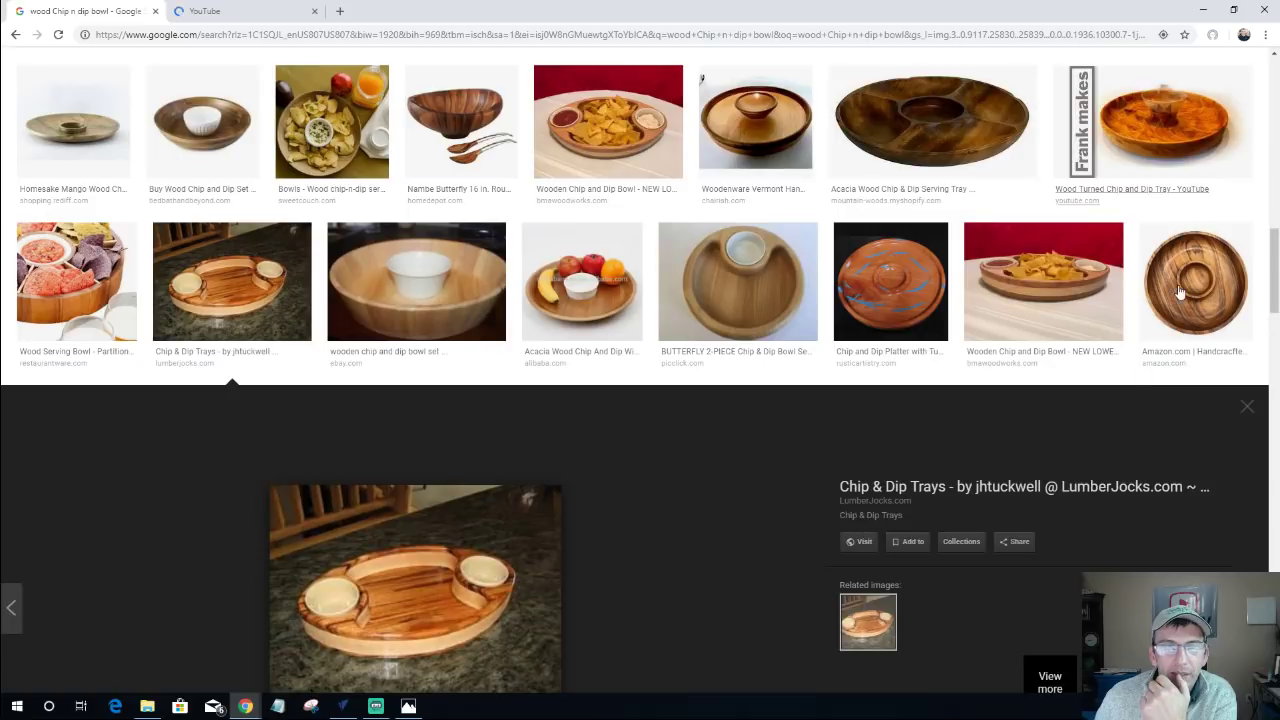
key(Escape)
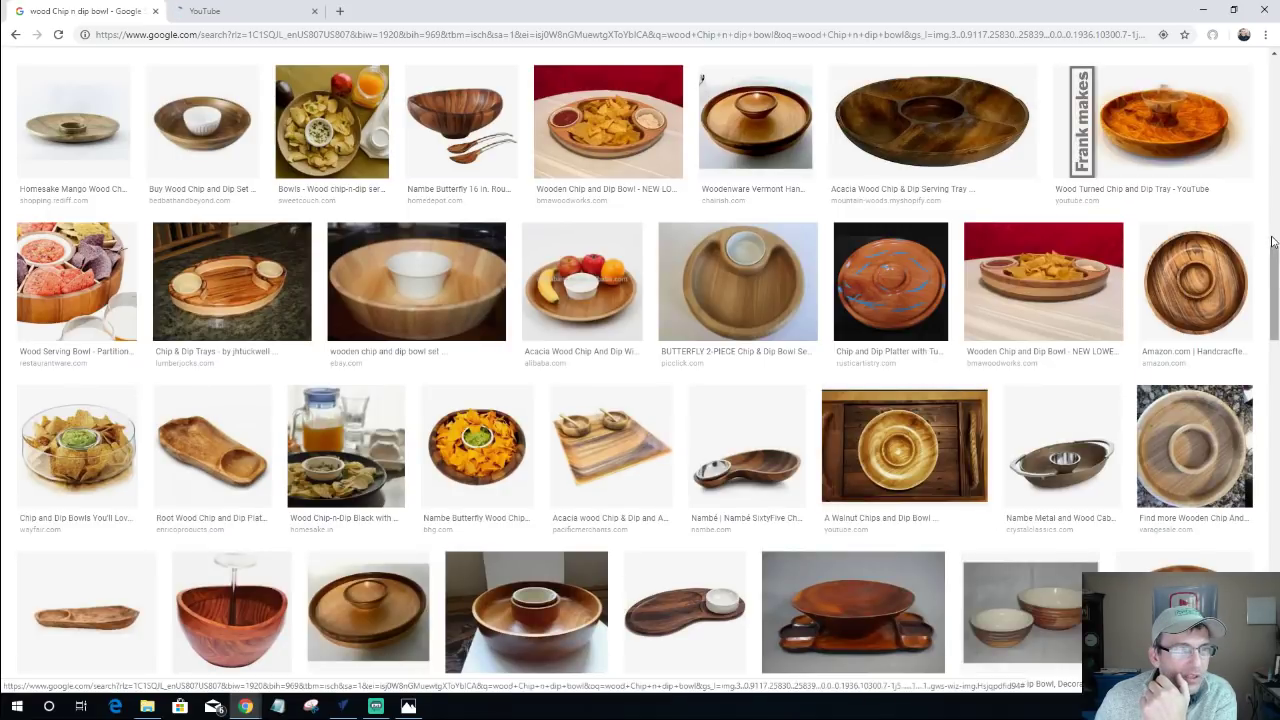
drag(1273, 241, 1273, 214)
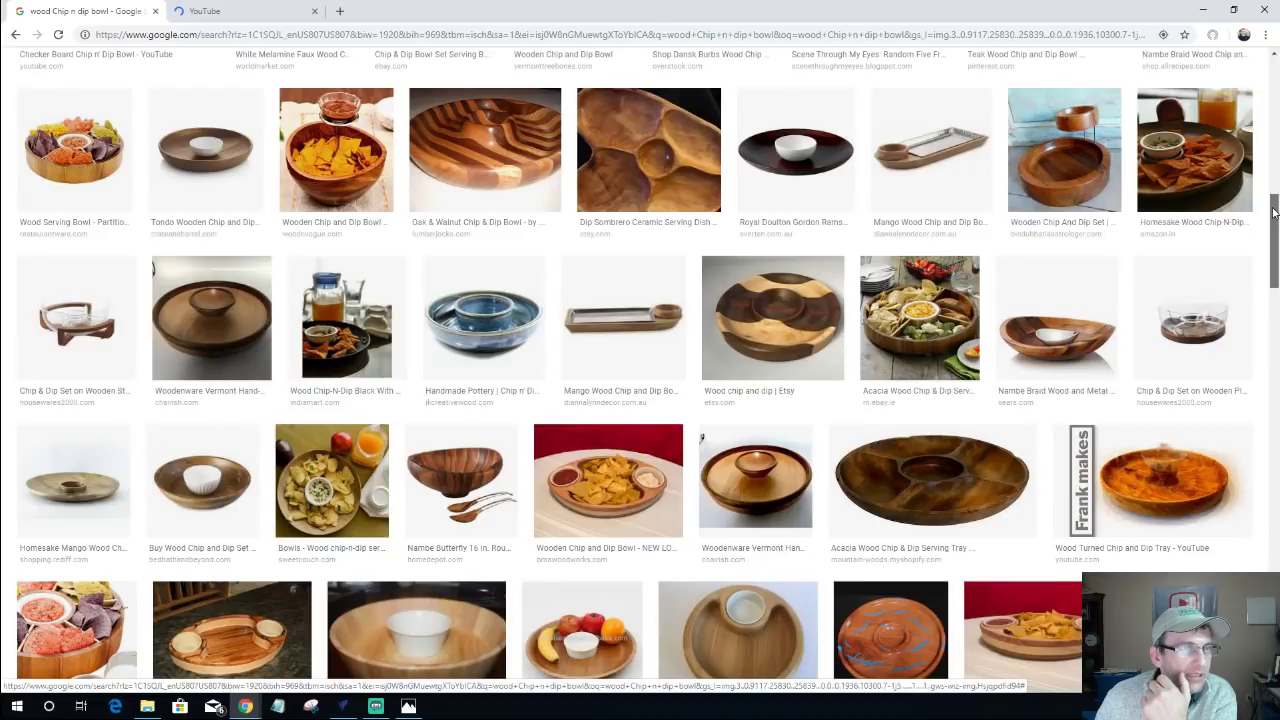
scroll(485, 165, up, 2)
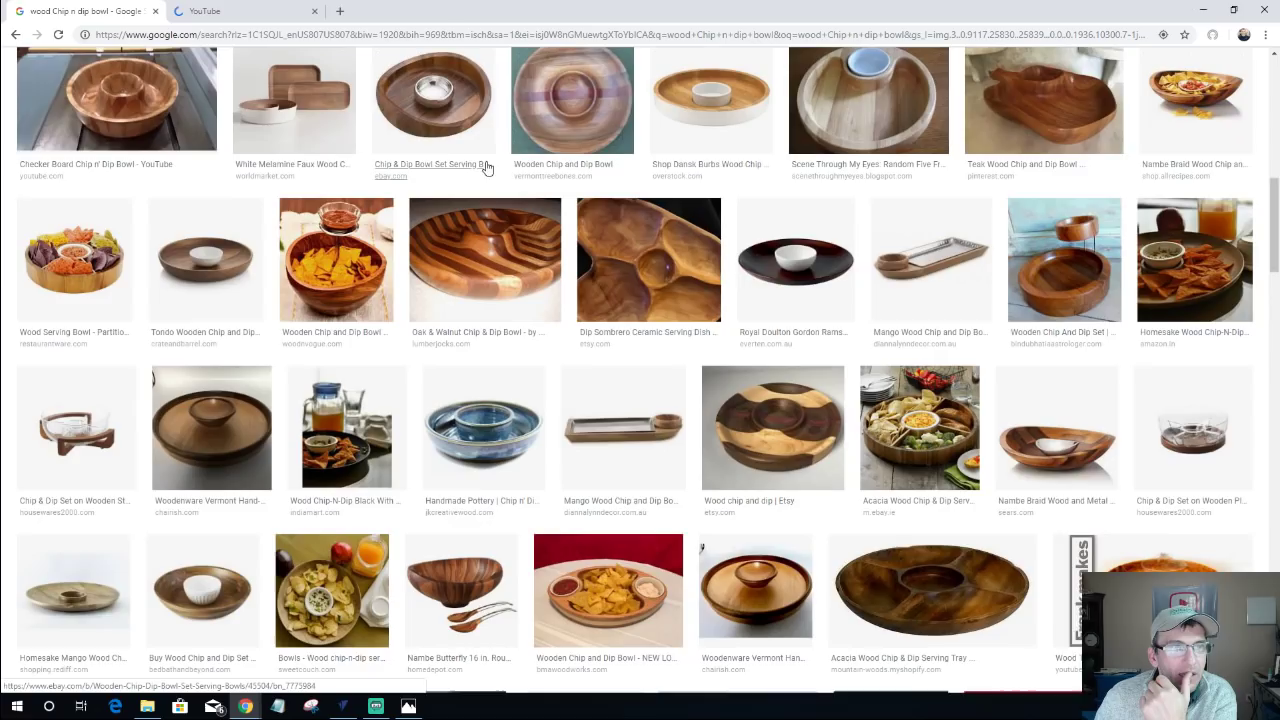
click(495, 279)
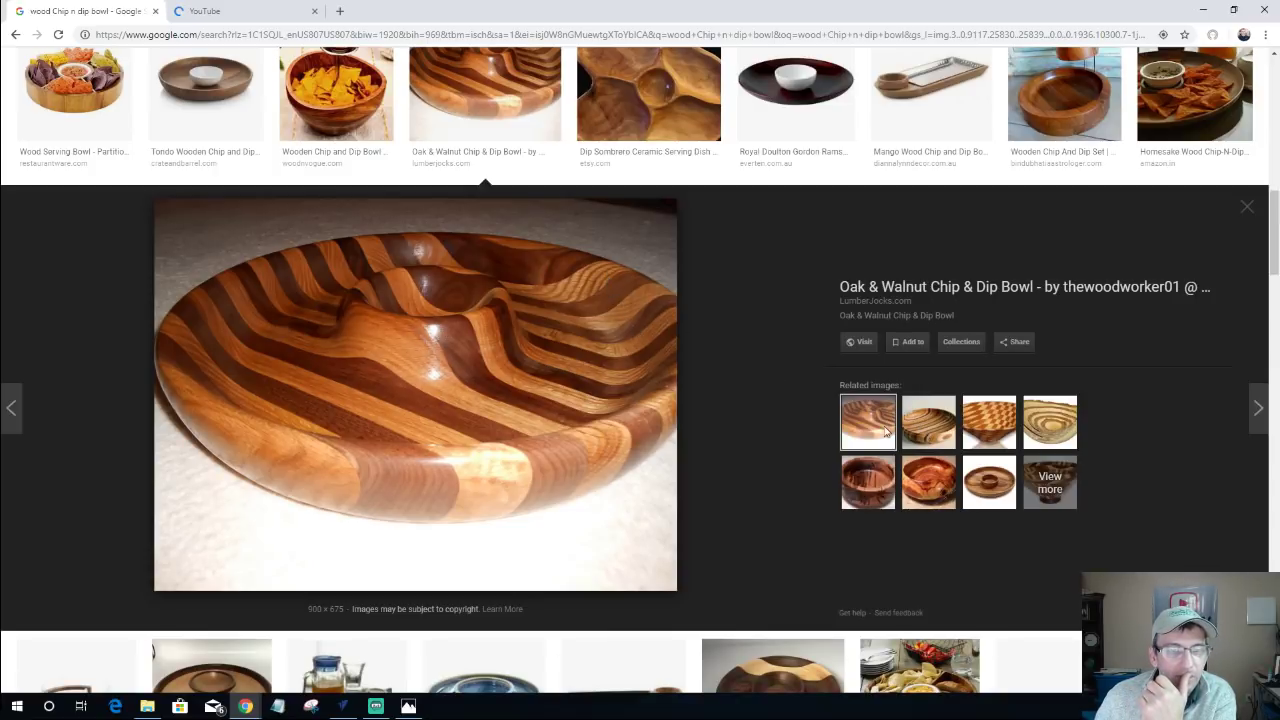
click(476, 95)
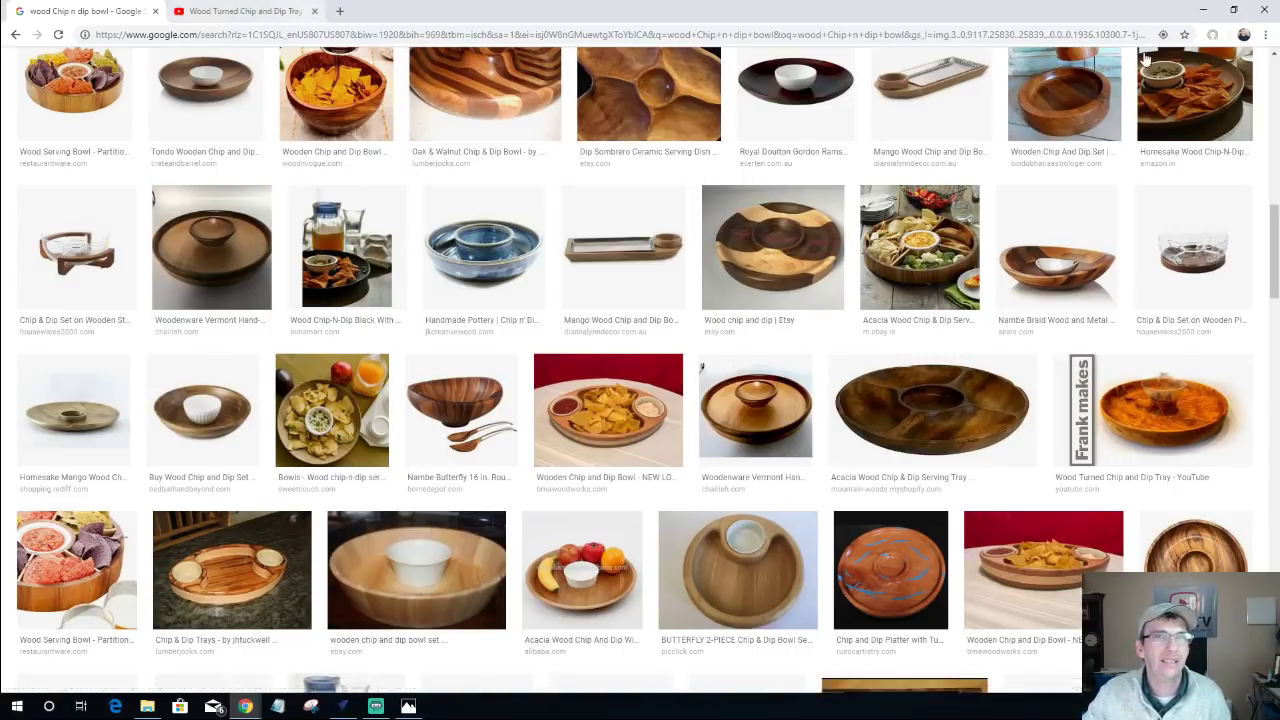
Show VCarve Pro's 3D View and tilt the maple Santa bowl preview to see its depth.
click(1203, 13)
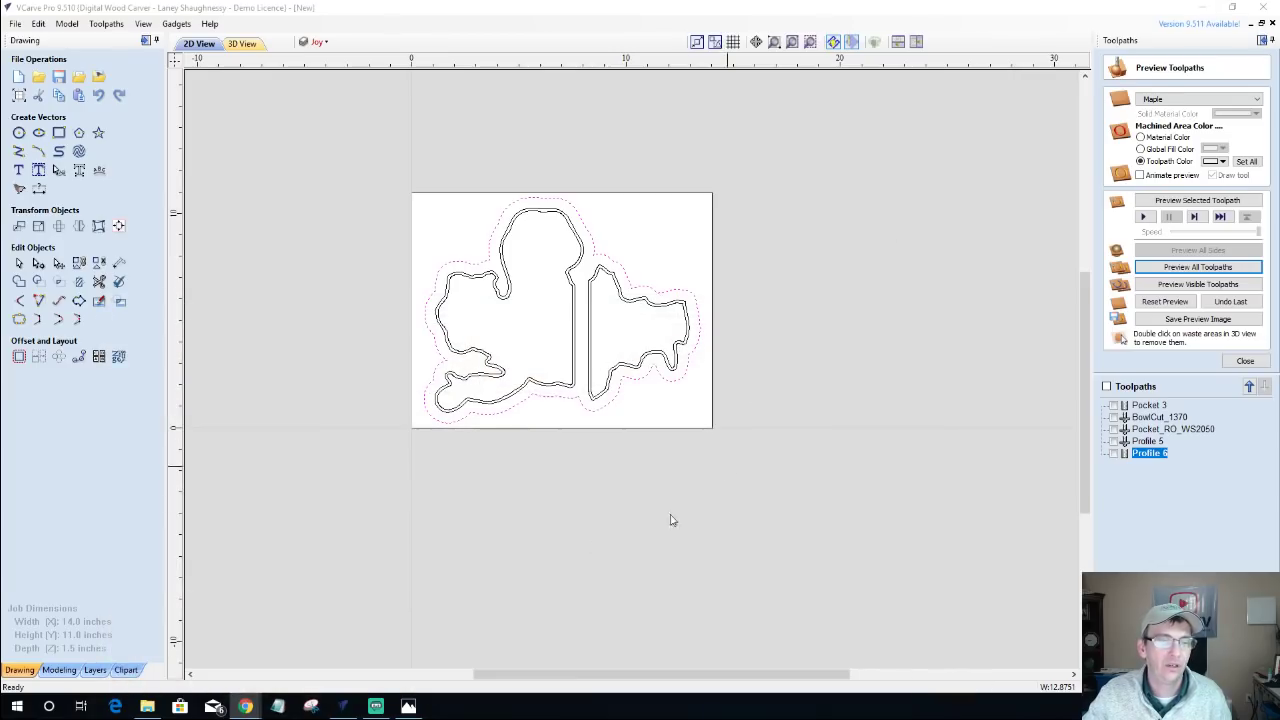
click(253, 44)
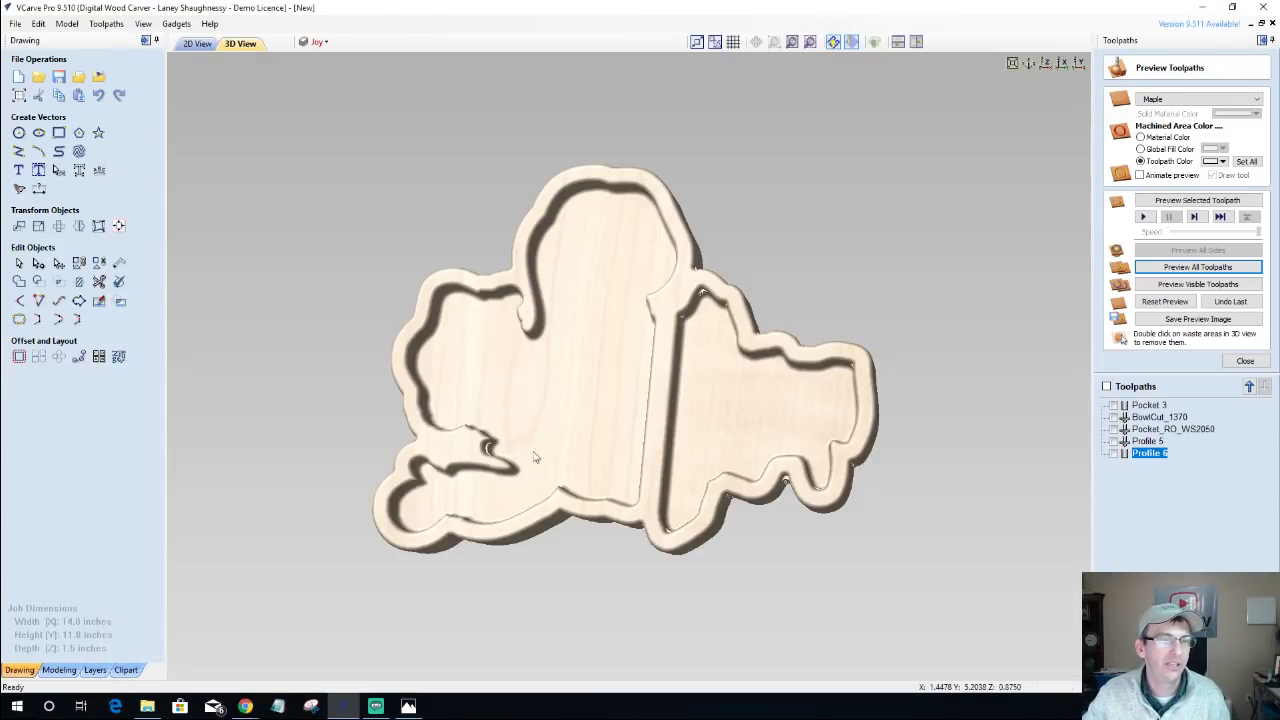
drag(513, 411, 674, 469)
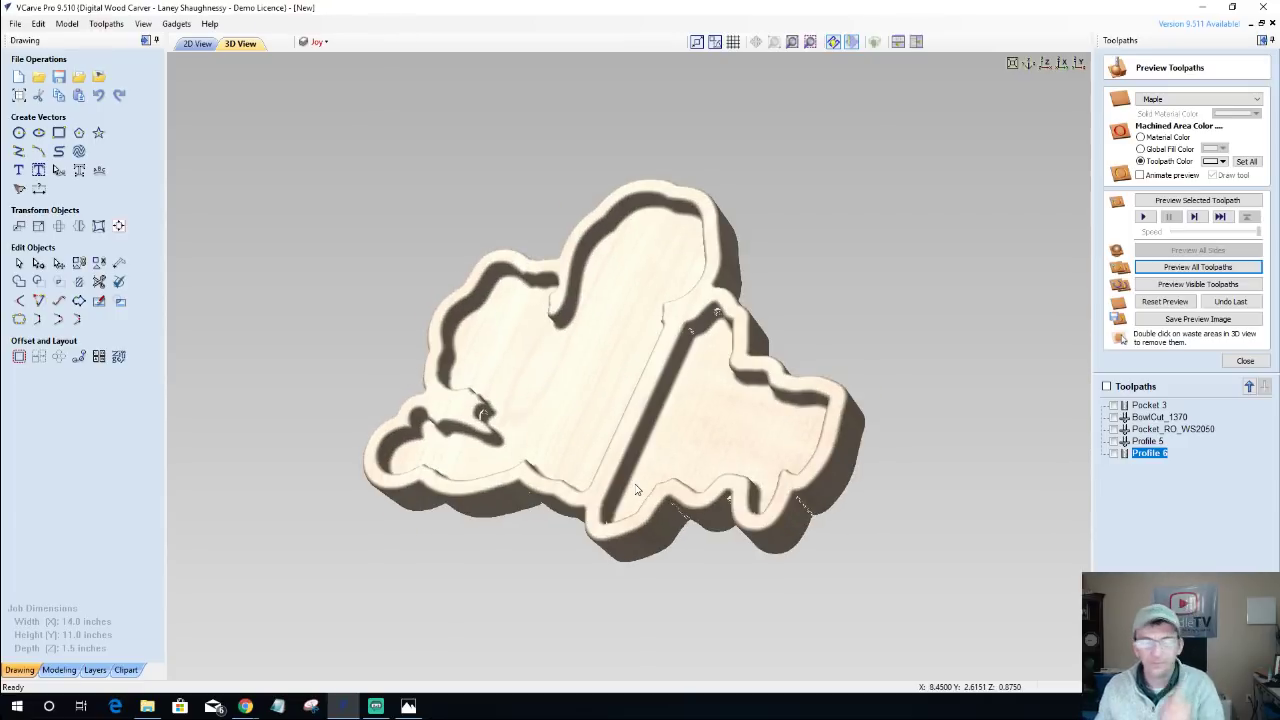